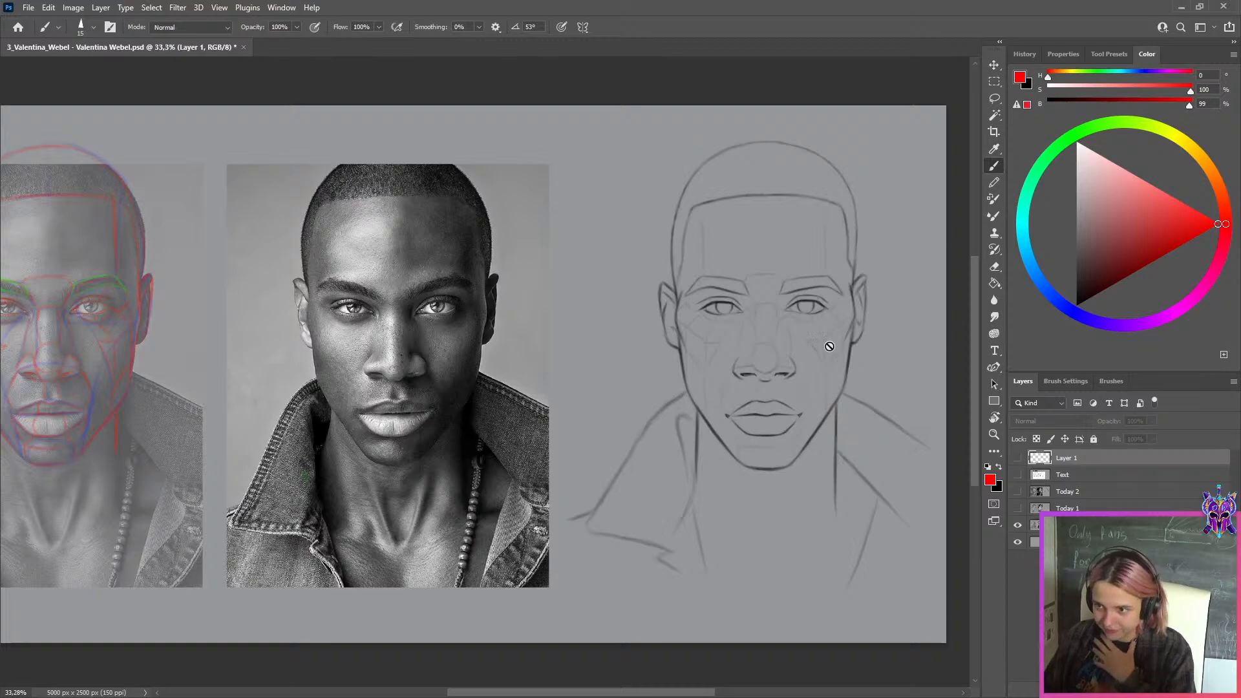
Show the Today 1 and Today 2 layers to bring up both homework portrait studies
scroll(829, 334, up, 2)
scroll(790, 319, down, 1)
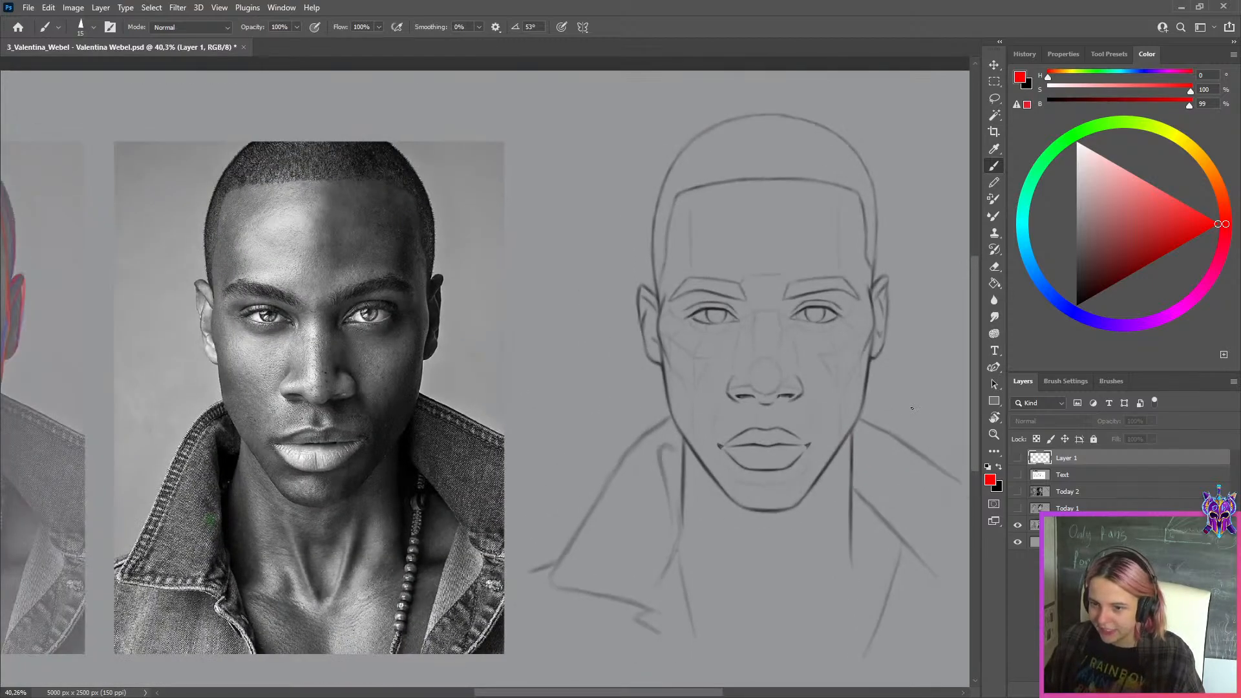
click(1026, 509)
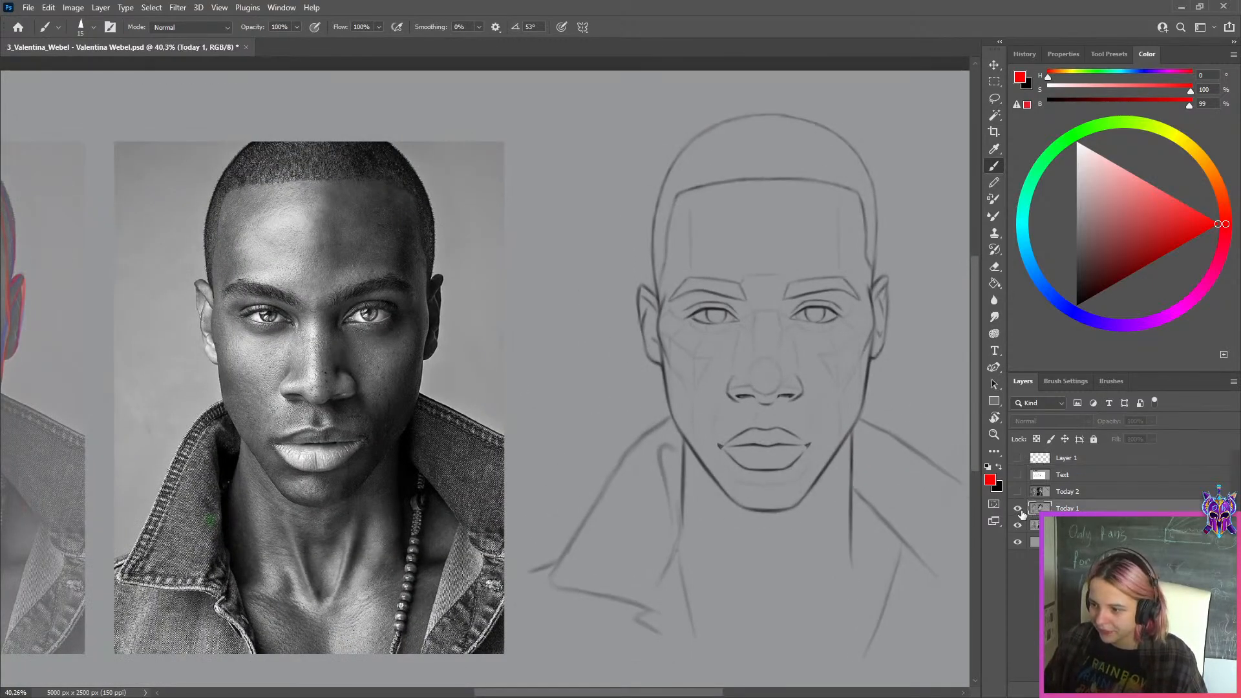
click(1019, 509)
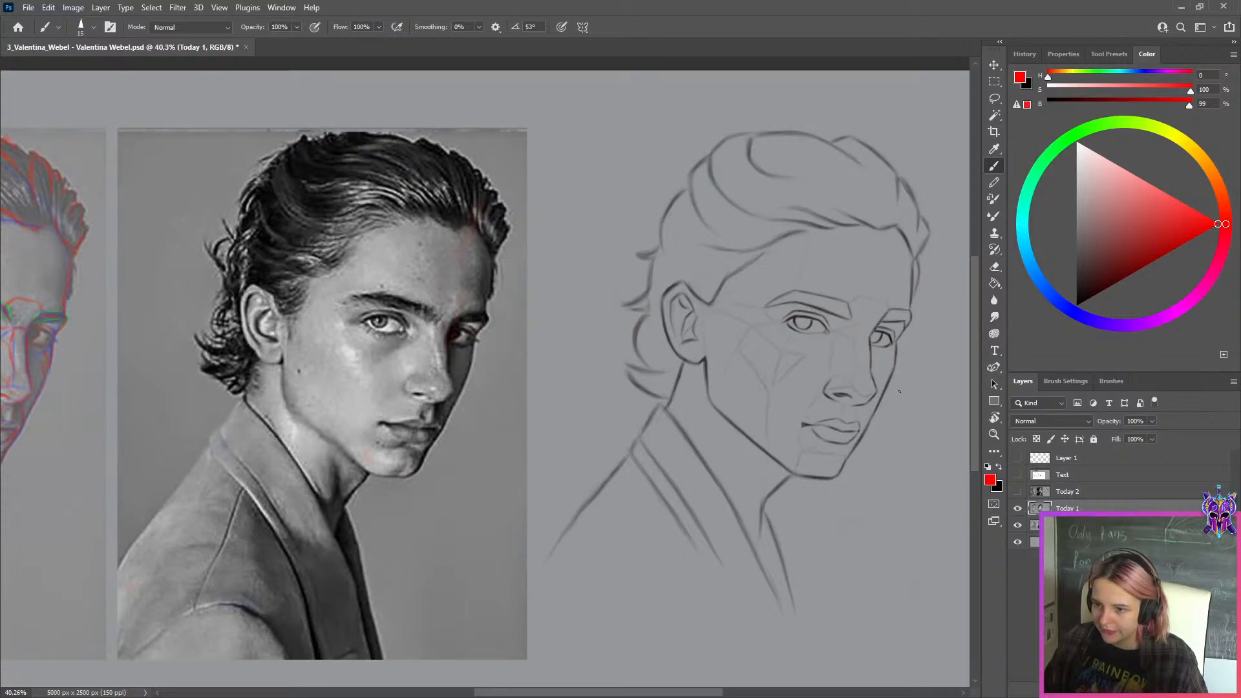
click(1053, 492)
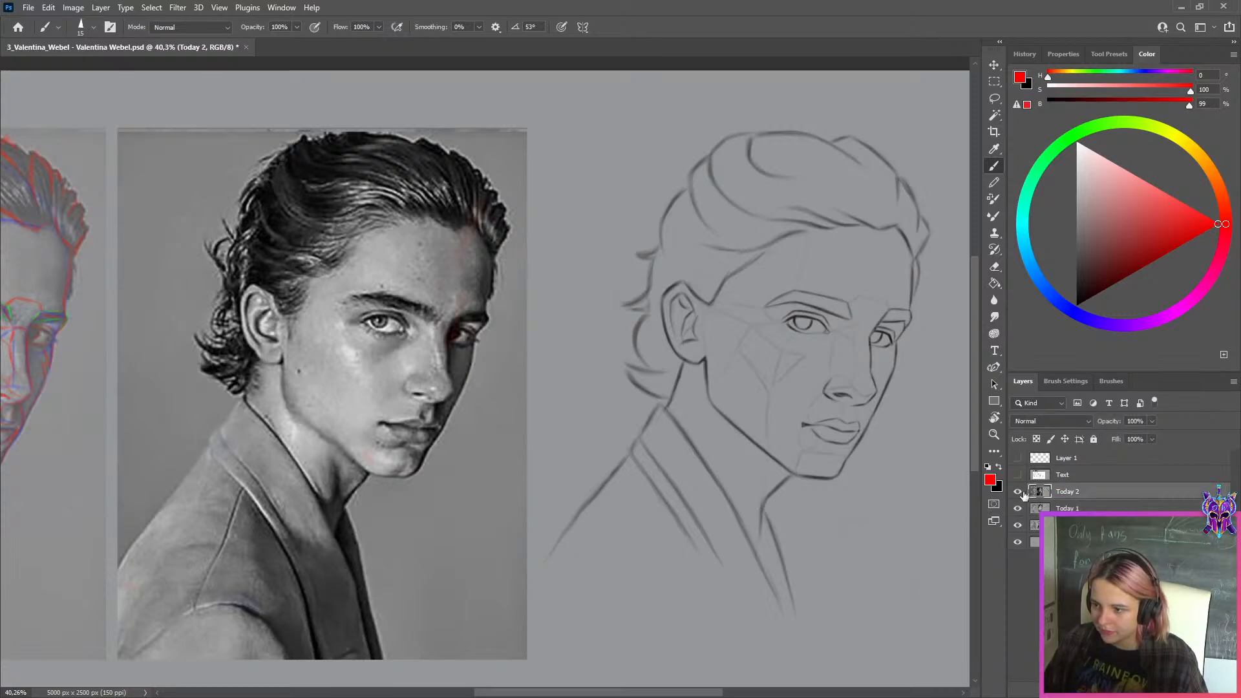
click(1019, 493)
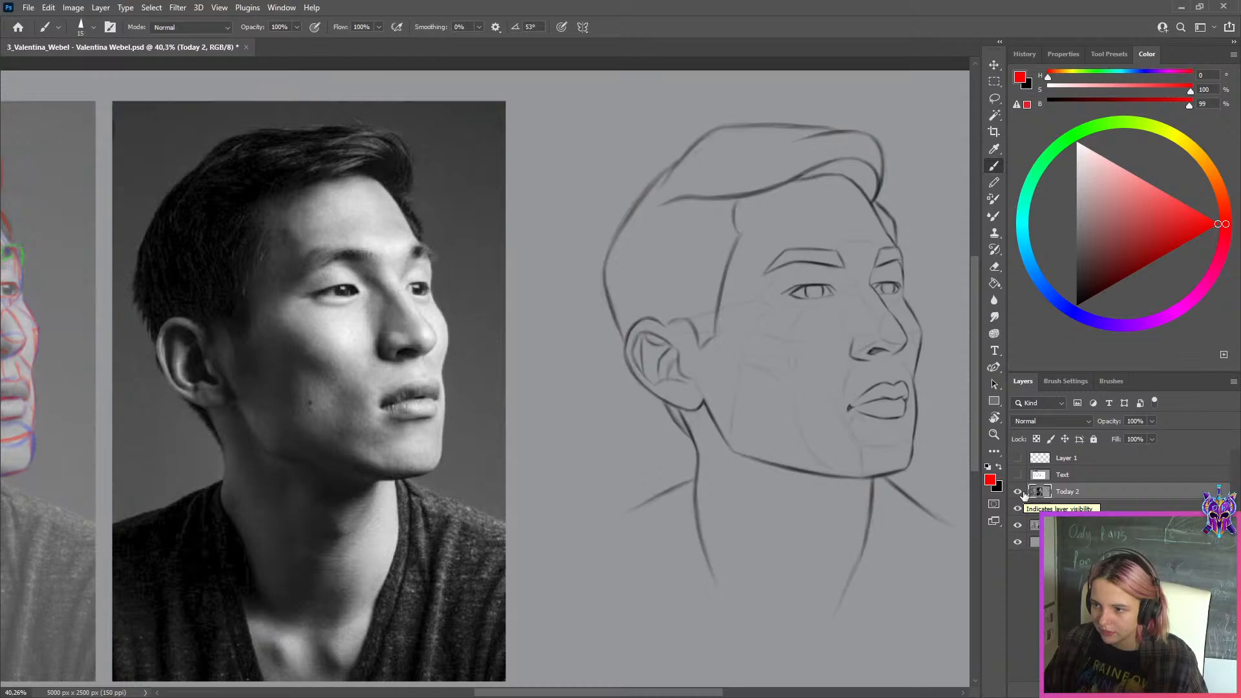
Show the Text layer to read the student's message in full, and hide it again
click(1018, 475)
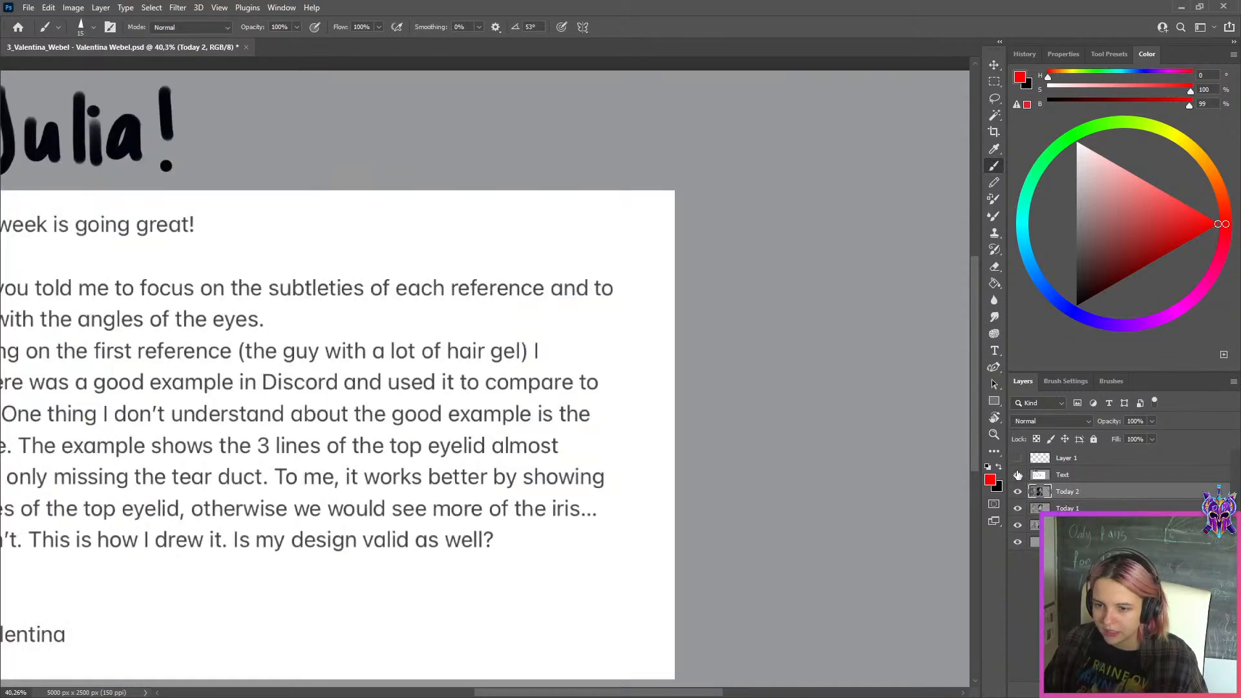
key(ctrl+minus)
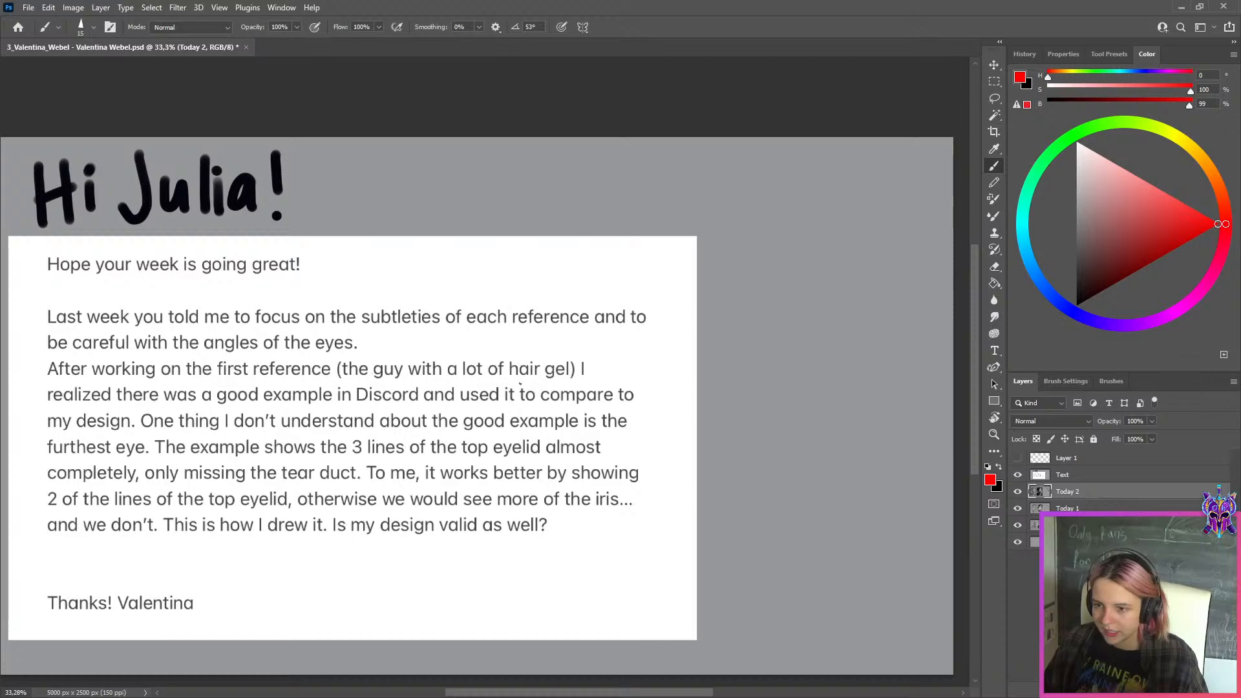
click(1017, 475)
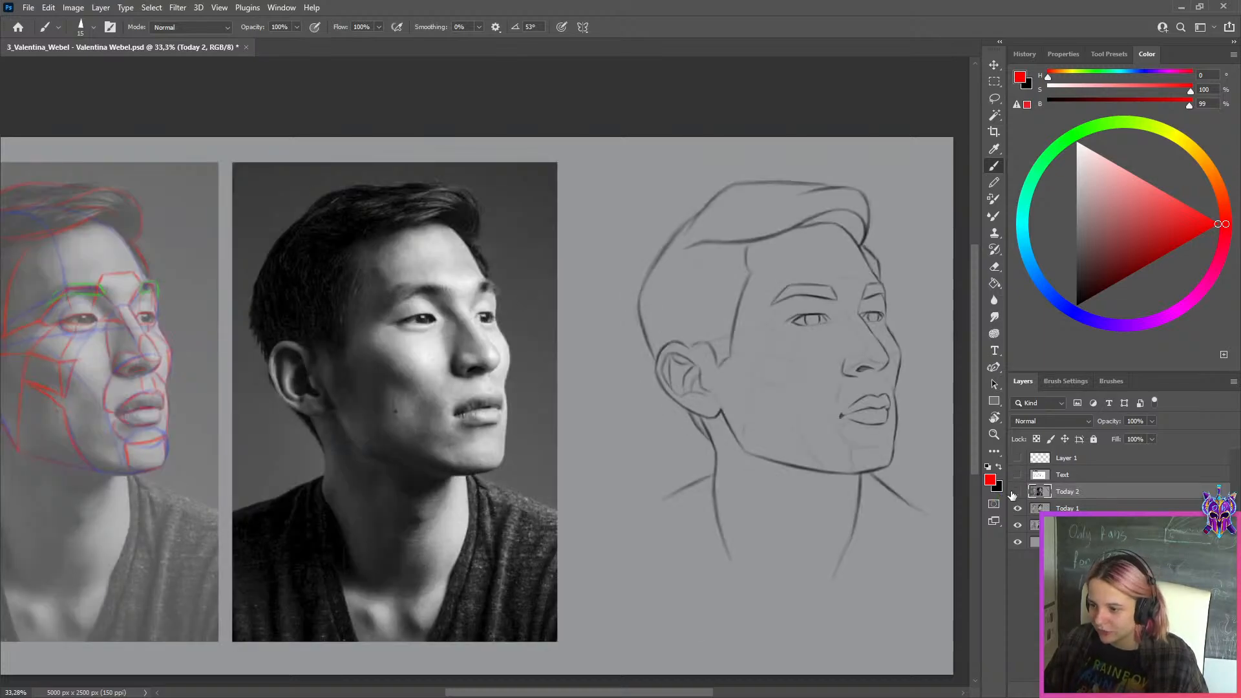
Hide the Today 2 layer and make Today 1 the active layer
click(1017, 491)
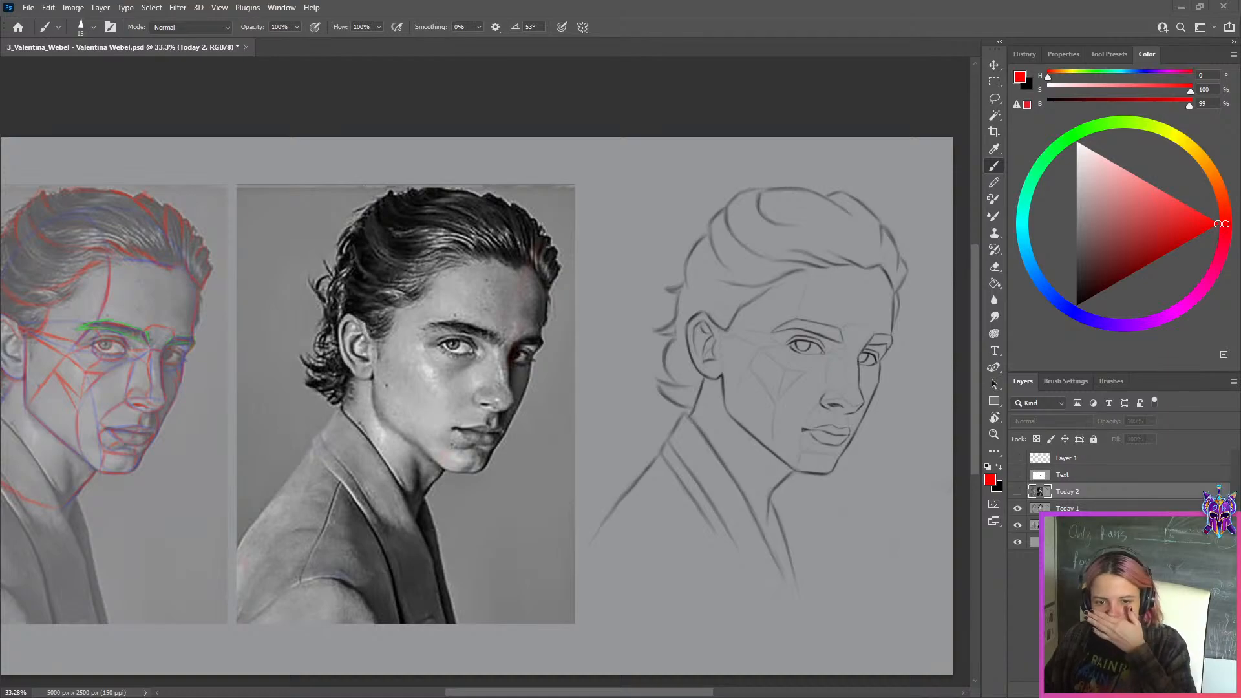
scroll(554, 325, up, 5)
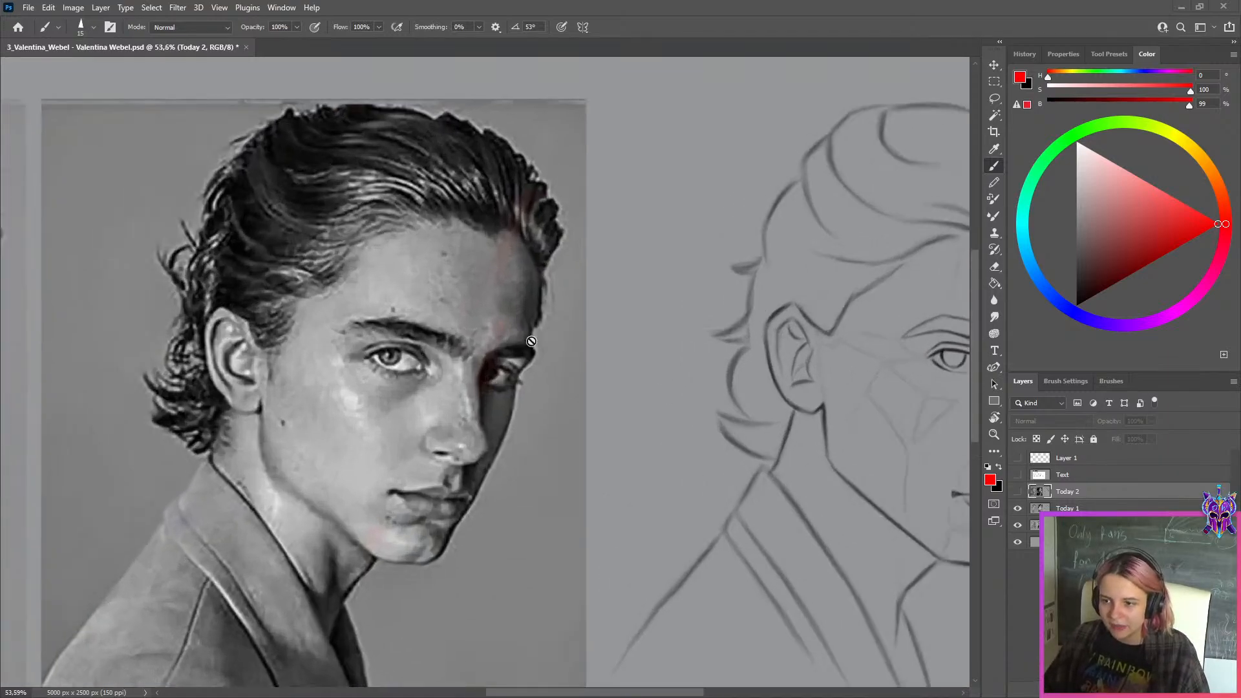
scroll(499, 387, up, 2)
scroll(511, 382, down, 6)
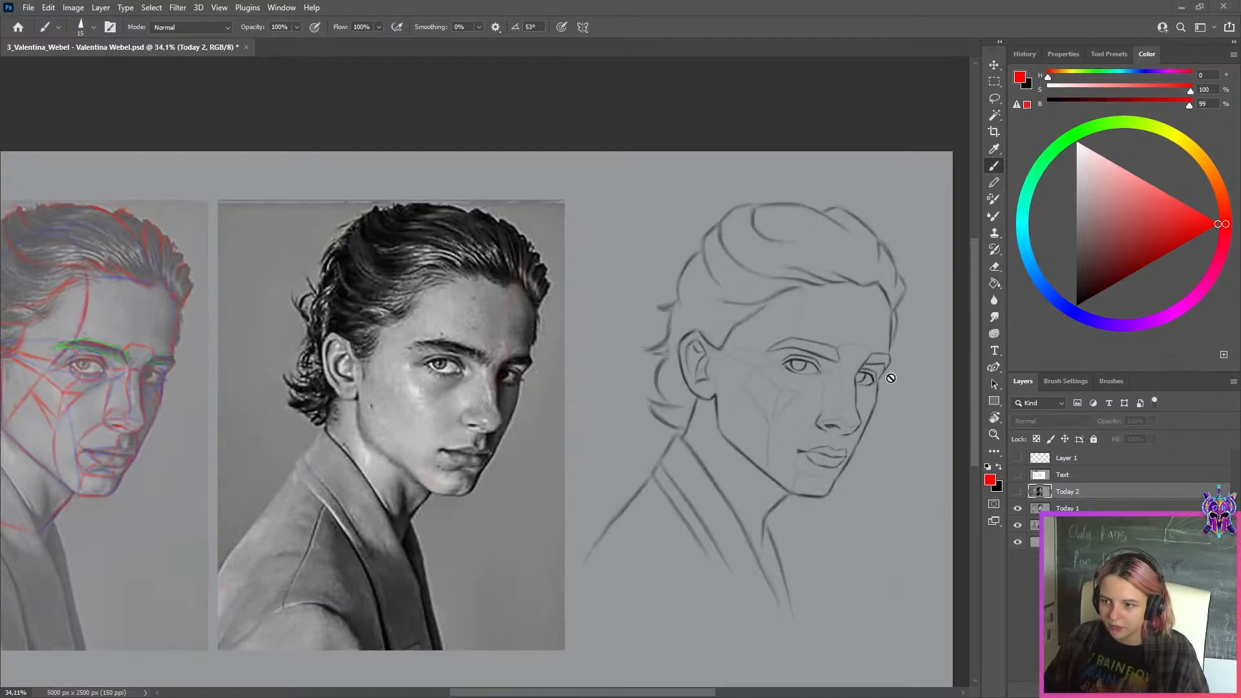
key(alt+bracketleft)
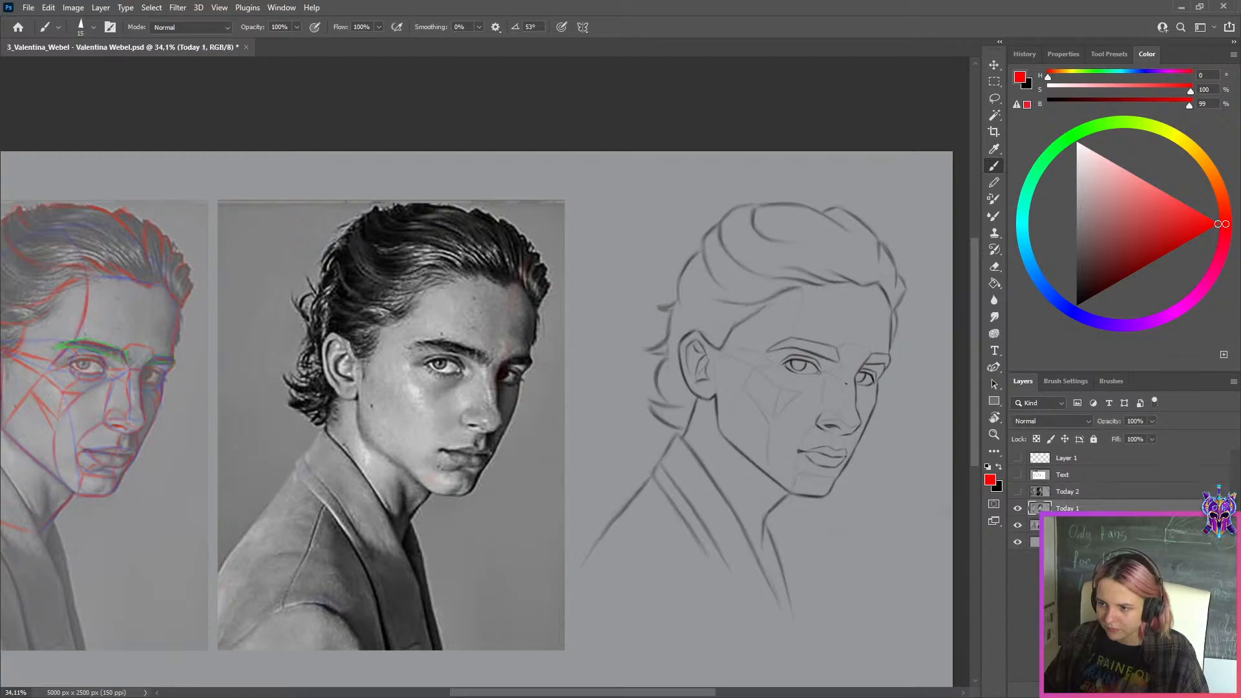
Duplicate the Today 1 layer so the line drawing can be corrected on a copy
scroll(873, 371, up, 2)
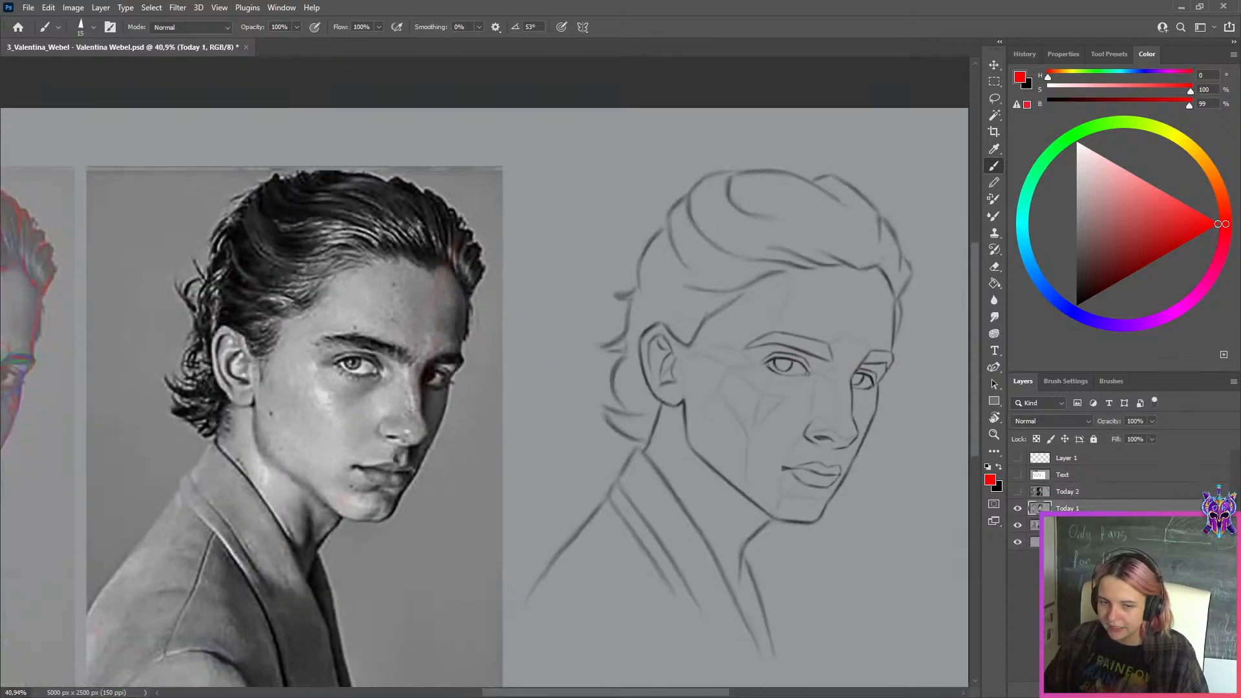
scroll(656, 374, down, 2)
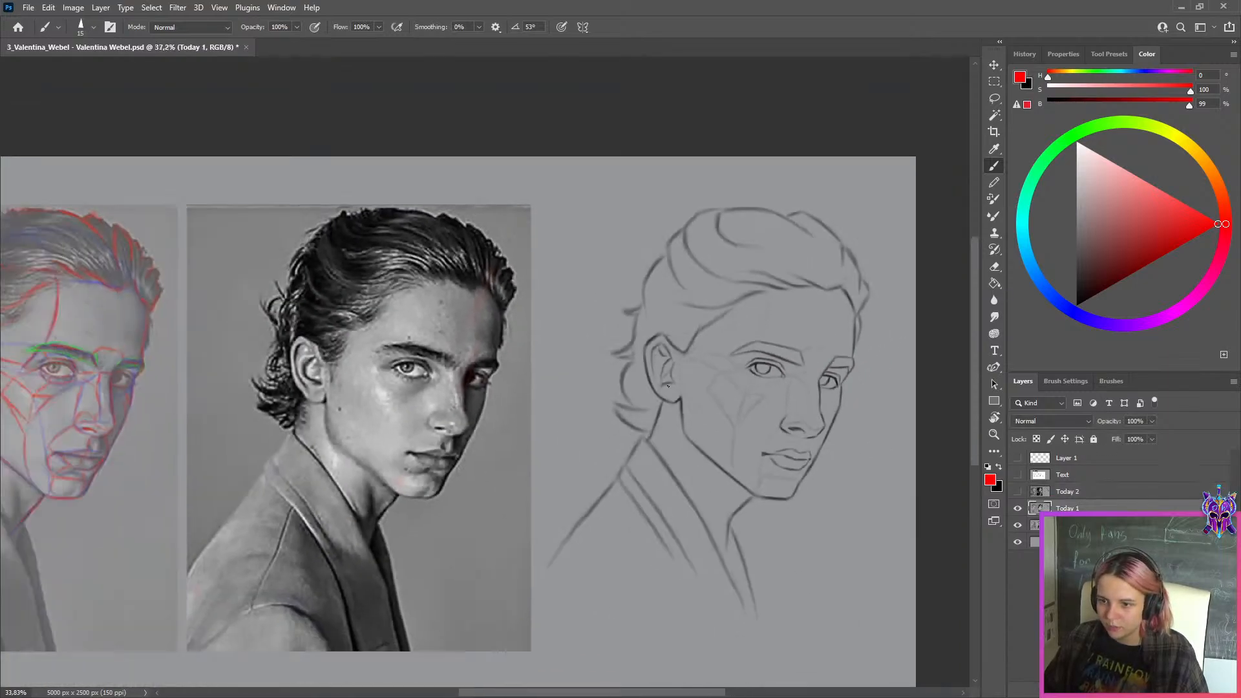
scroll(828, 397, up, 4)
scroll(686, 453, down, 2)
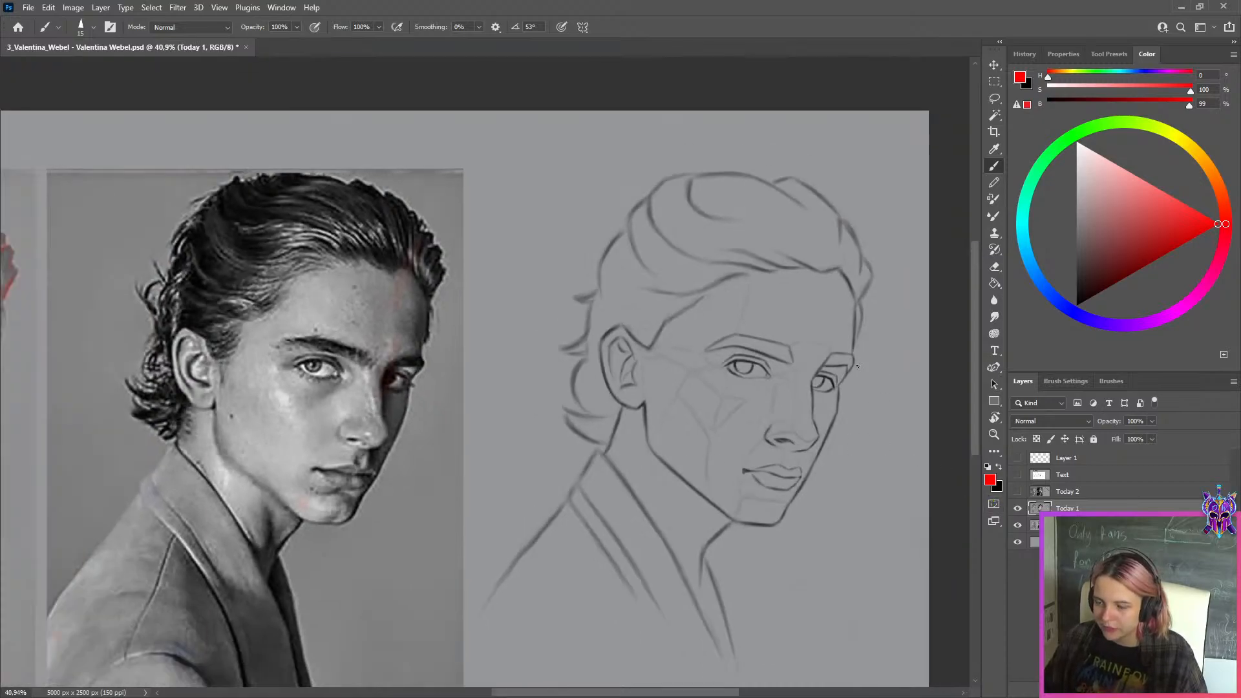
scroll(828, 371, up, 2)
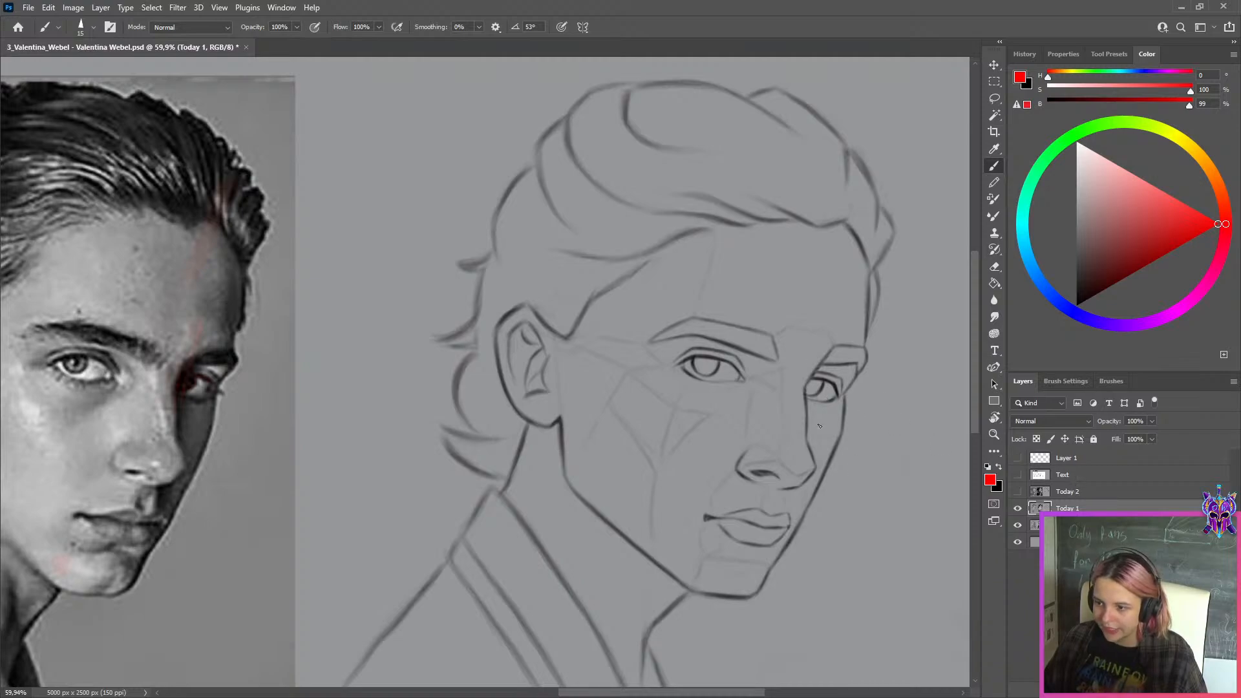
key(ctrl+j)
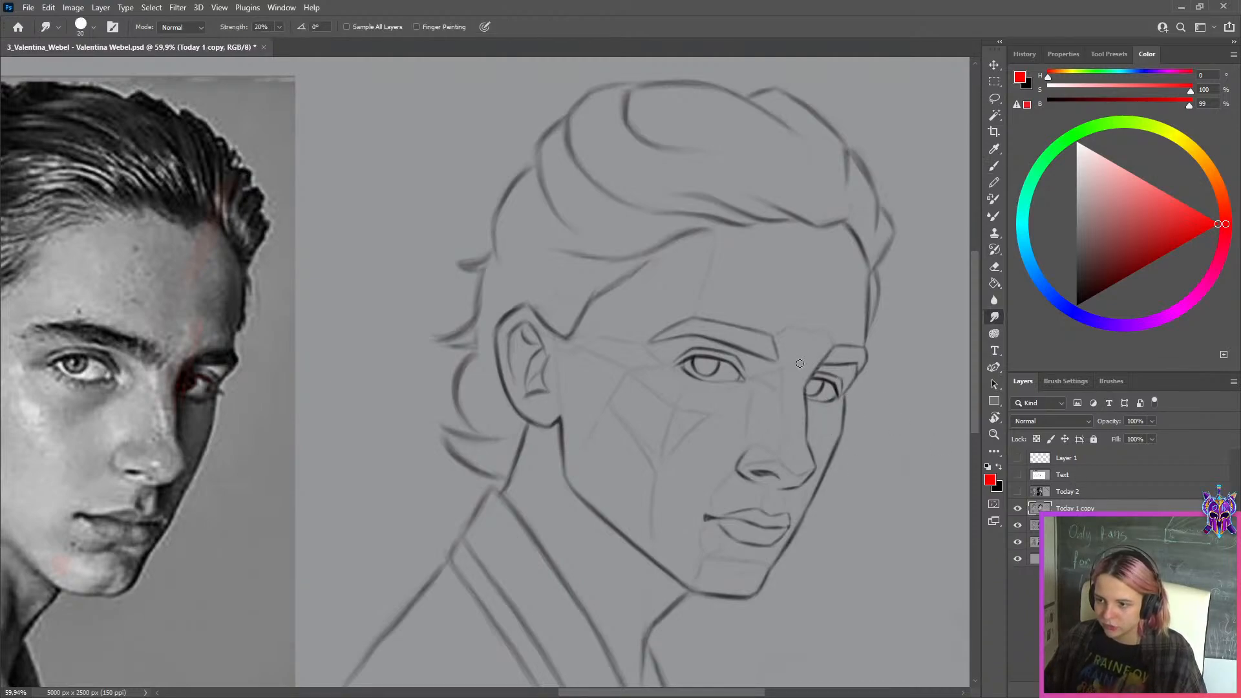
Add a new layer above the Today 1 copy and set the brush colour to pure red at 100% brightness
scroll(591, 365, down, 8)
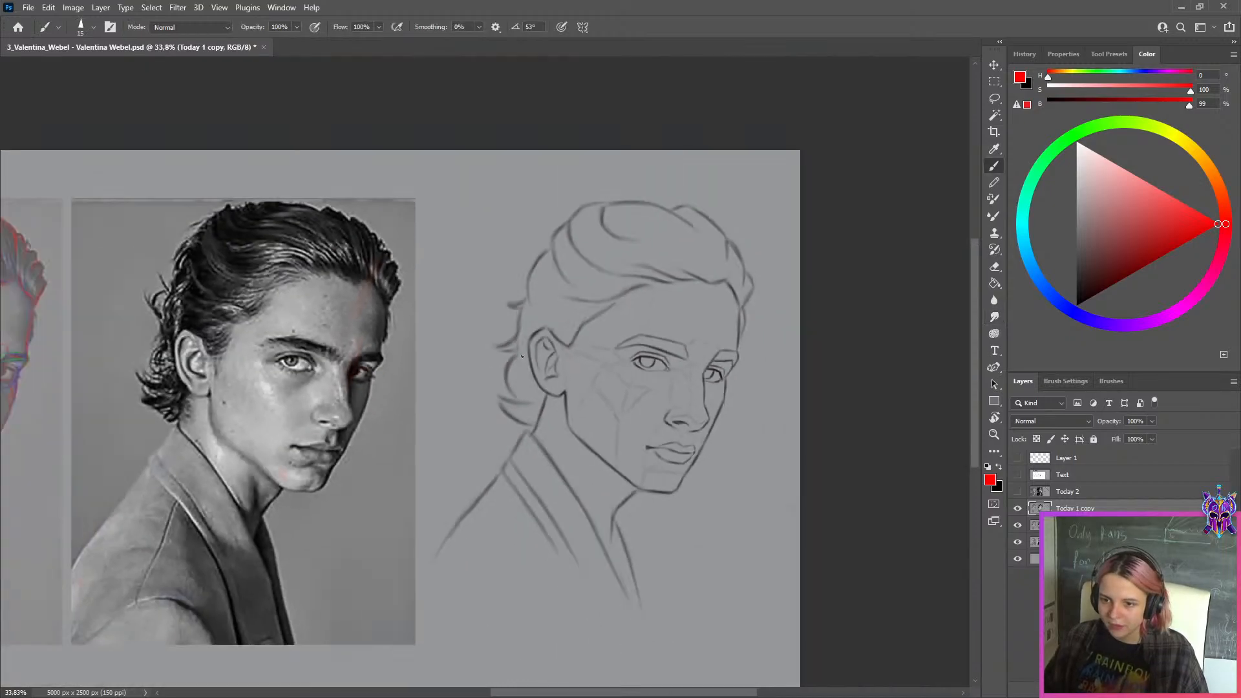
scroll(785, 319, up, 5)
scroll(785, 319, up, 3)
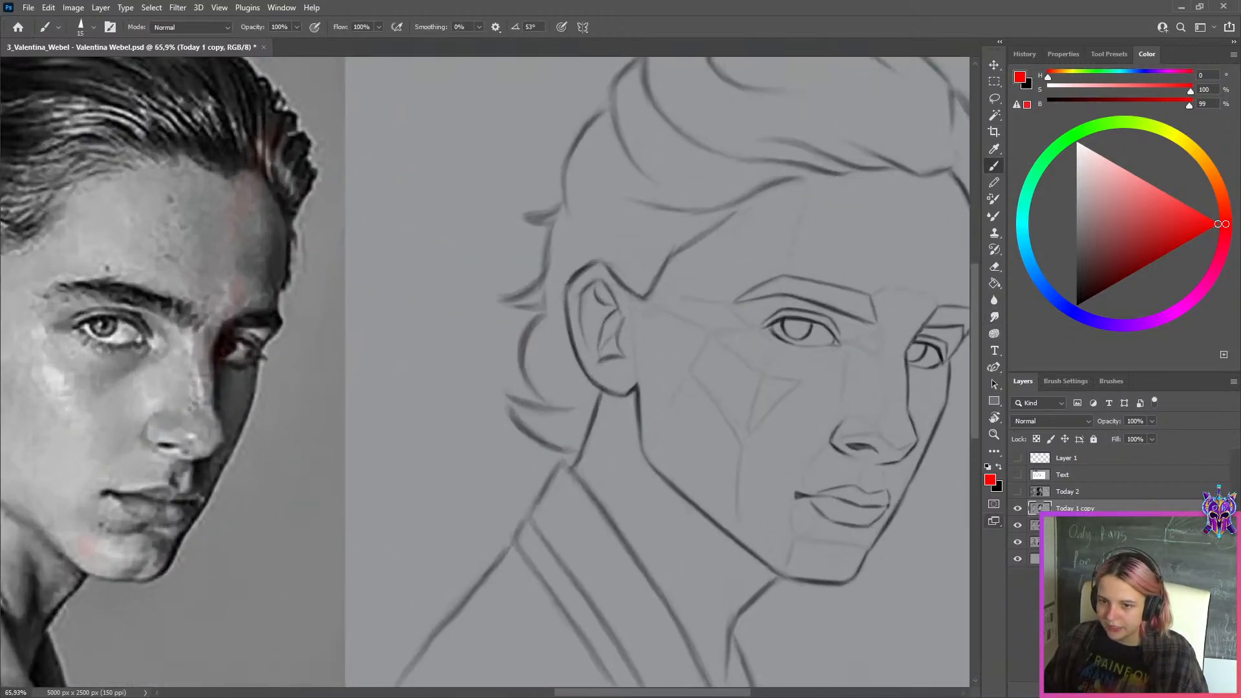
key(ctrl+shift+alt+n)
drag(1172, 243, 1219, 223)
key(r)
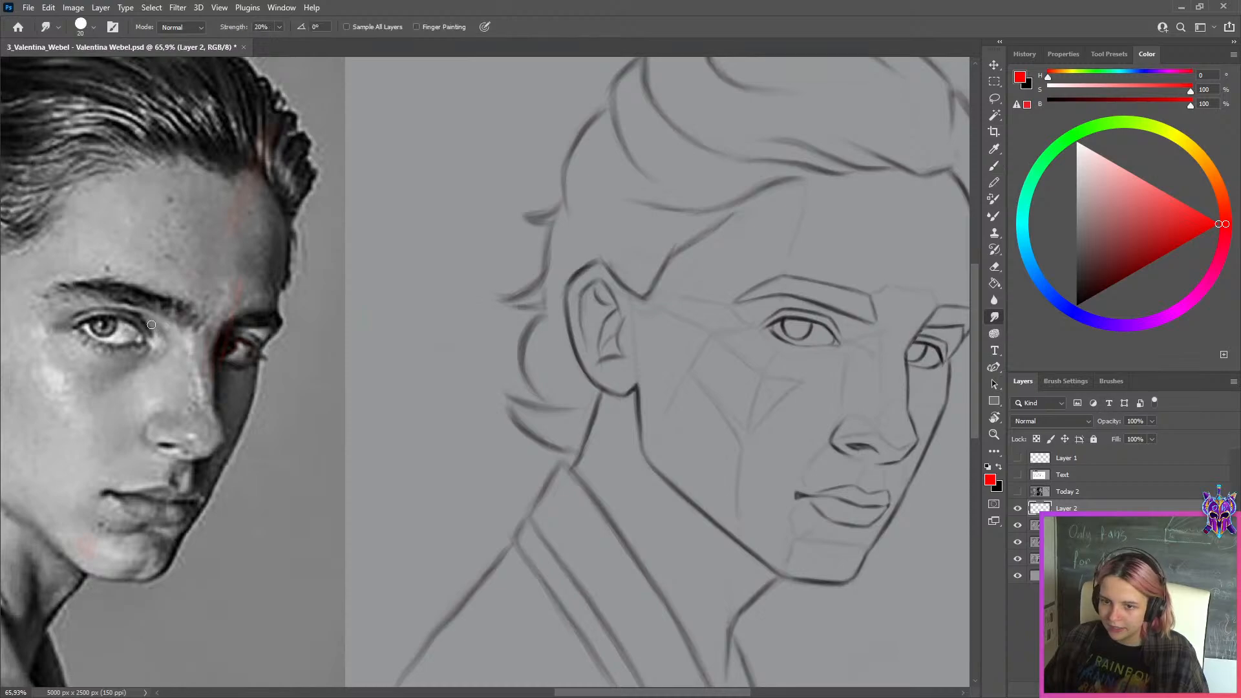
key(b)
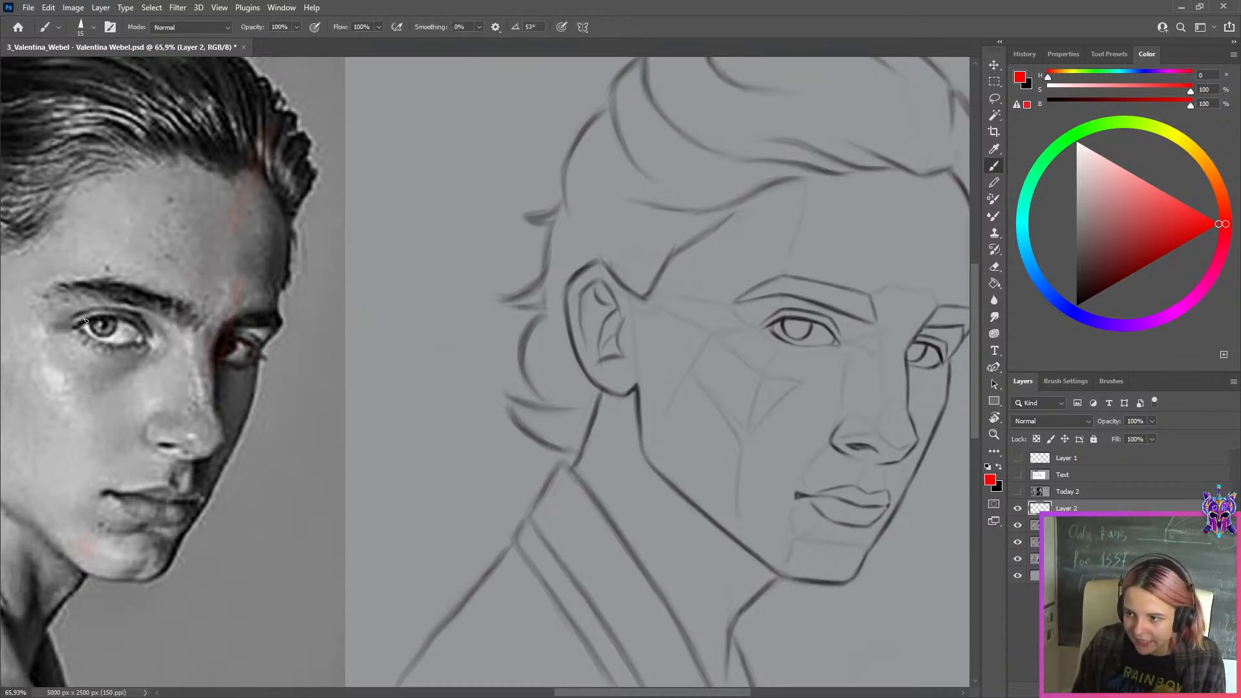
Trace the near eye's upper eyelid on the reference photo in red, undoing the unsatisfactory strokes
mouse_move(79, 326)
mouse_down()
mouse_move(119, 307)
mouse_move(122, 323)
mouse_move(100, 320)
mouse_move(120, 326)
mouse_move(99, 318)
mouse_move(137, 336)
mouse_move(96, 318)
mouse_move(135, 320)
mouse_up()
key(ctrl+z)
key(ctrl+z)
key(ctrl+z)
key(ctrl+z)
key(ctrl+z)
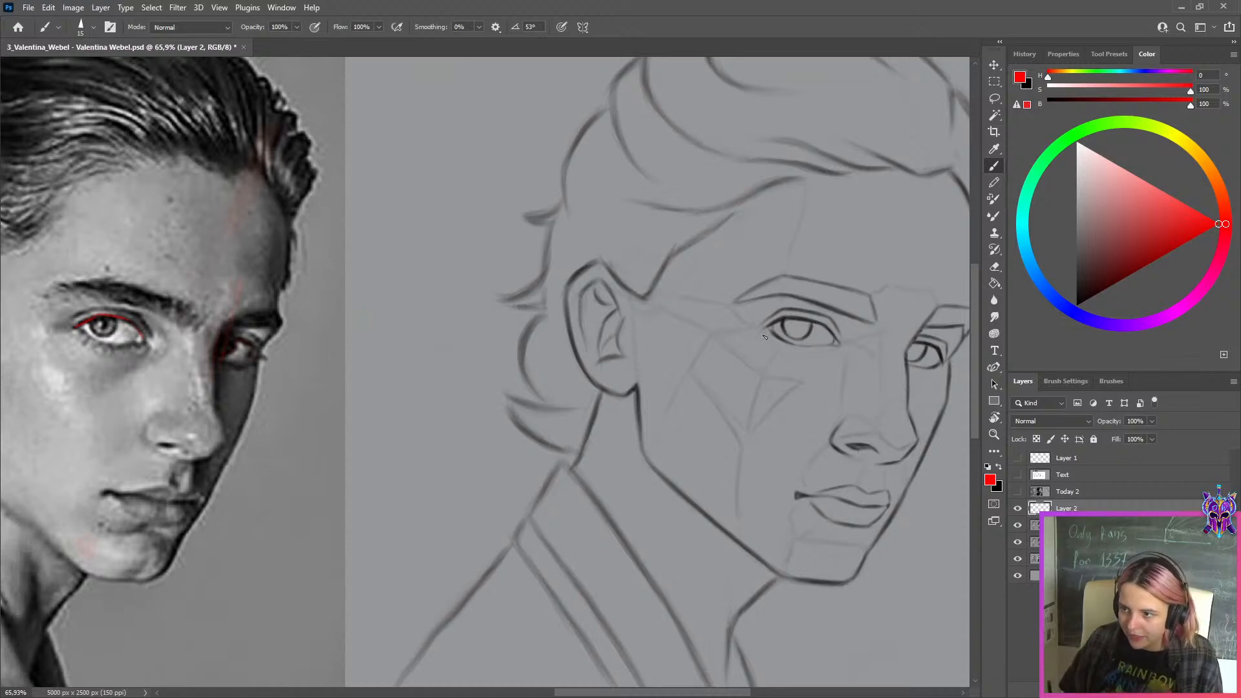
Try to trace the upper eyelid of the sketch's near eye in red with a size 10 brush
key(bracketleft)
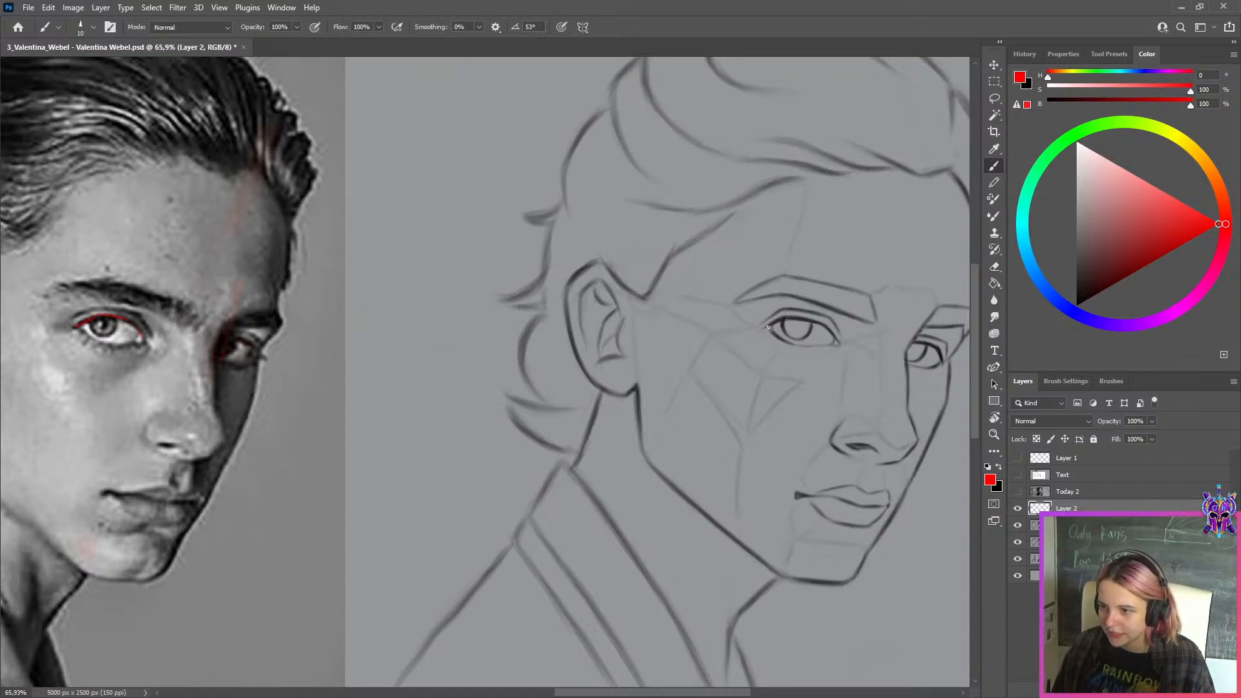
mouse_move(768, 327)
mouse_down()
mouse_move(826, 324)
mouse_move(843, 344)
mouse_up()
key(ctrl+z)
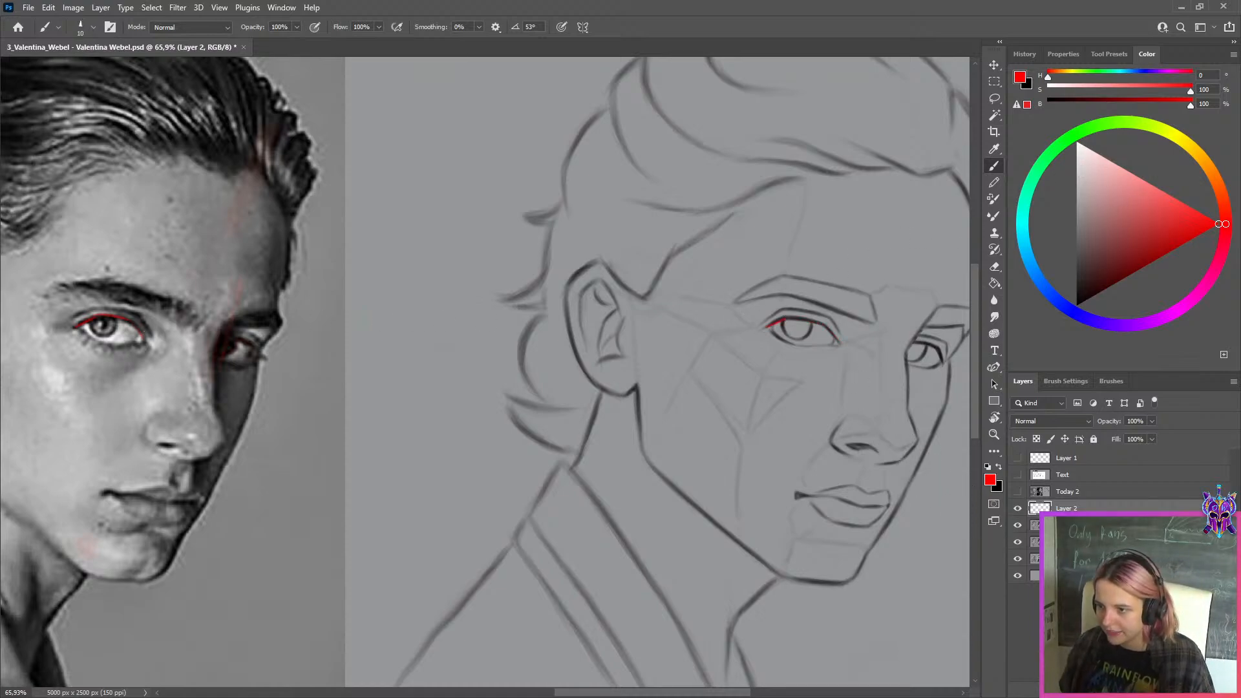
Activate the Today 1 copy layer, sample the sketch's grey background as the second colour, and set the brush colour to black
key(alt+bracketleft)
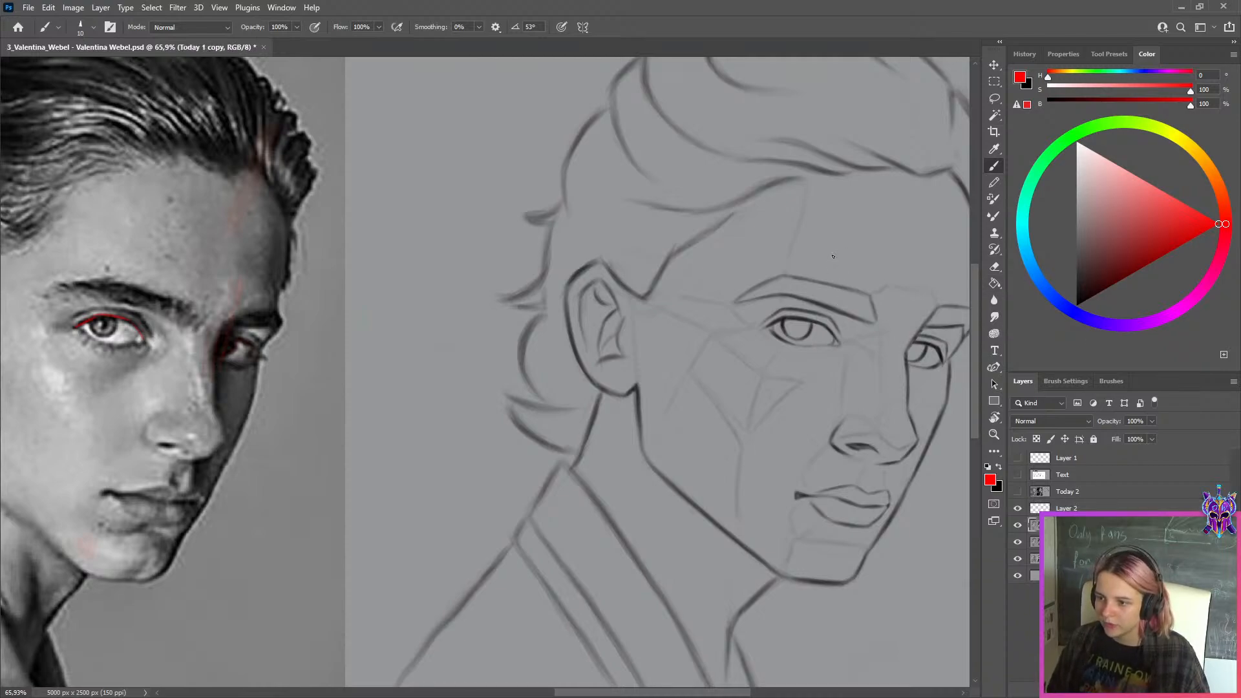
alt+click(869, 232)
key(x)
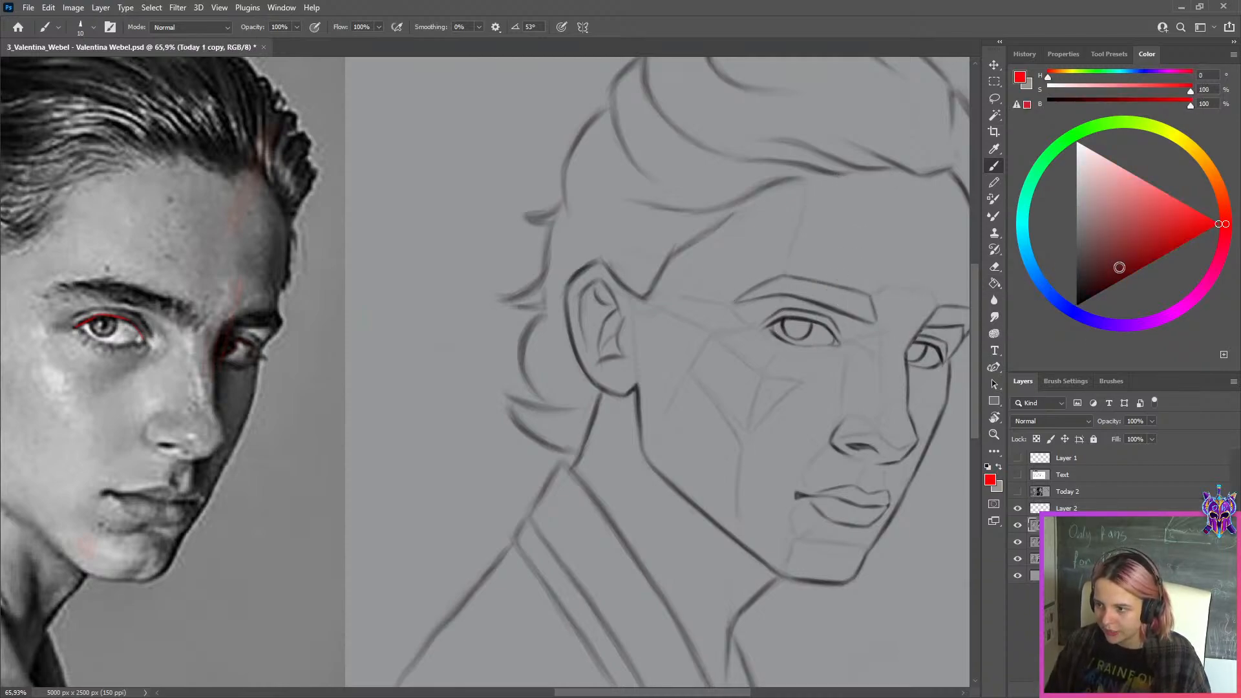
drag(1101, 267, 1039, 373)
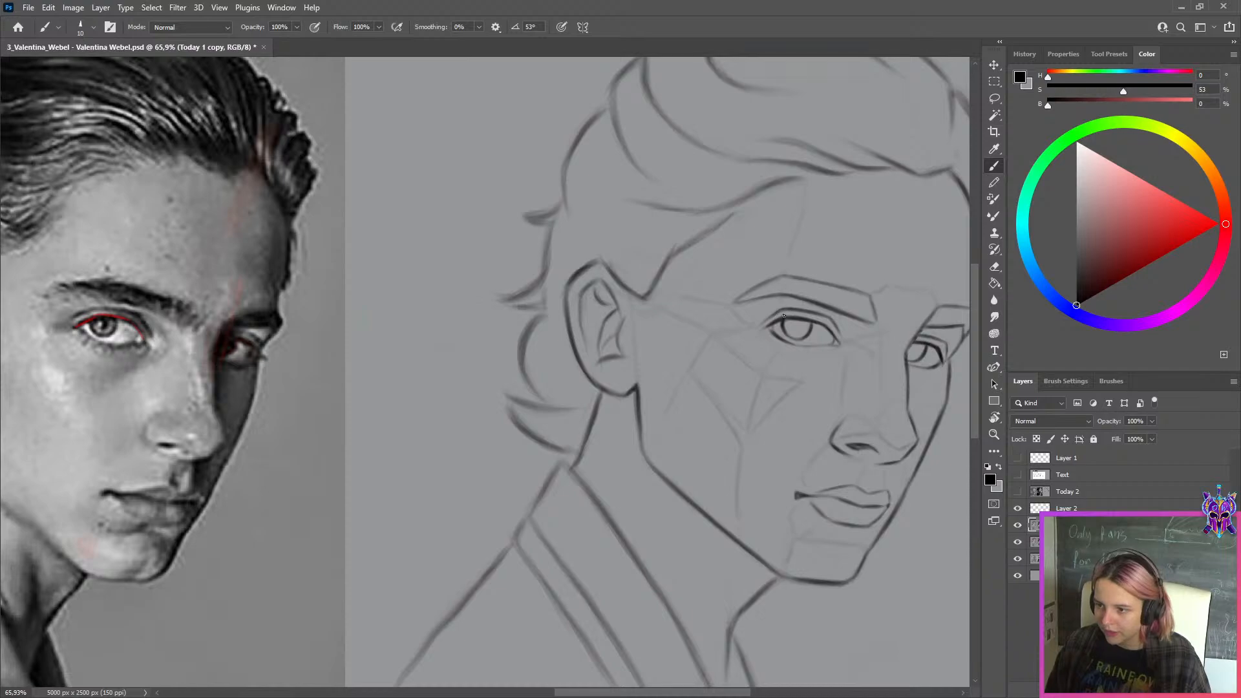
Reshape the upper eyelid of the sketch's near eye with a size 20 brush, alternating background grey and black
key(x)
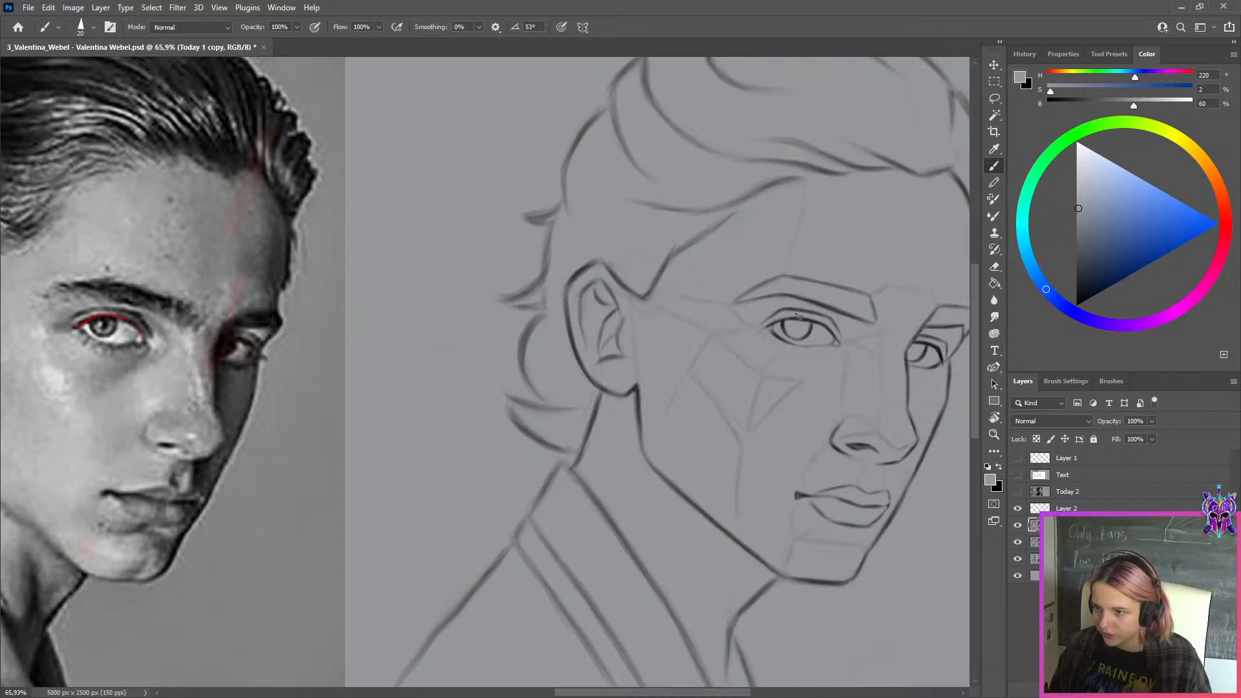
key(x)
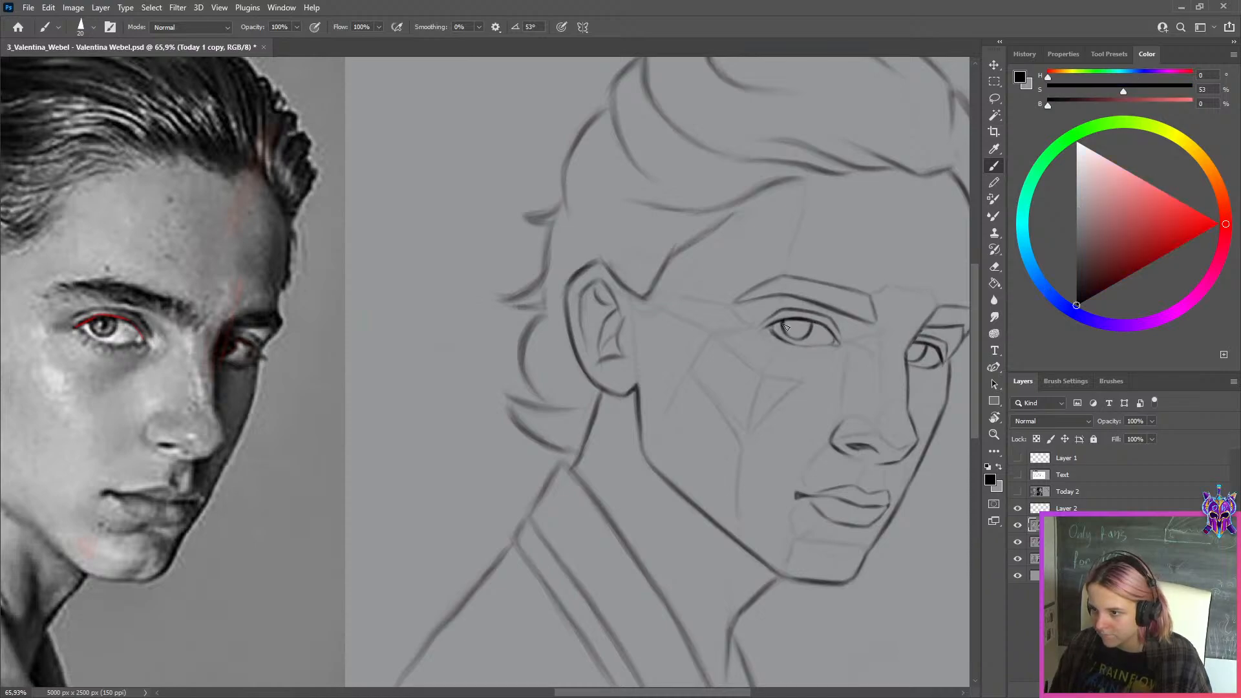
key(x)
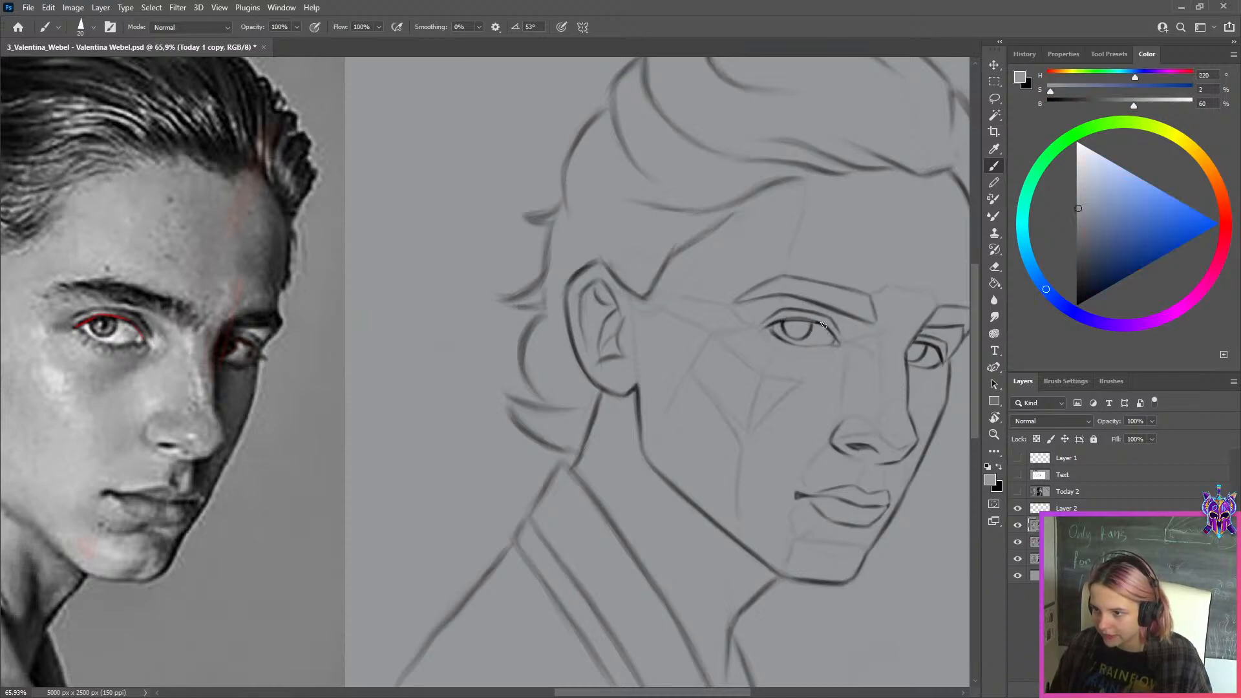
key(x)
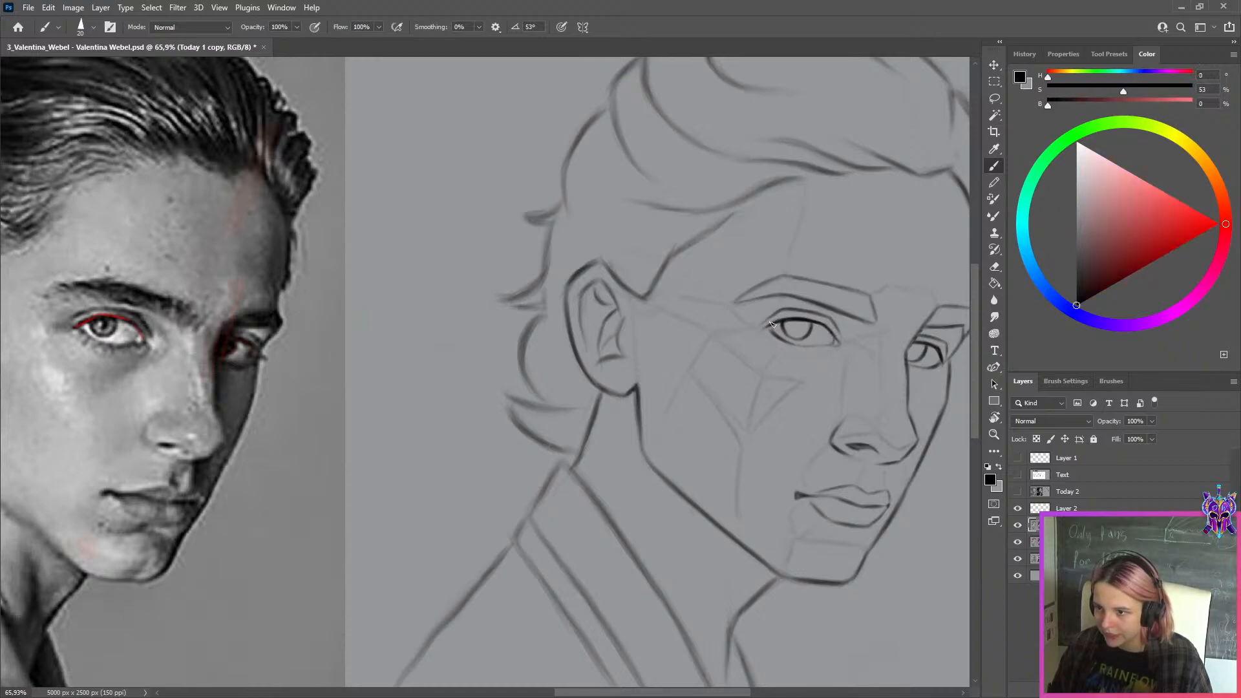
key(x)
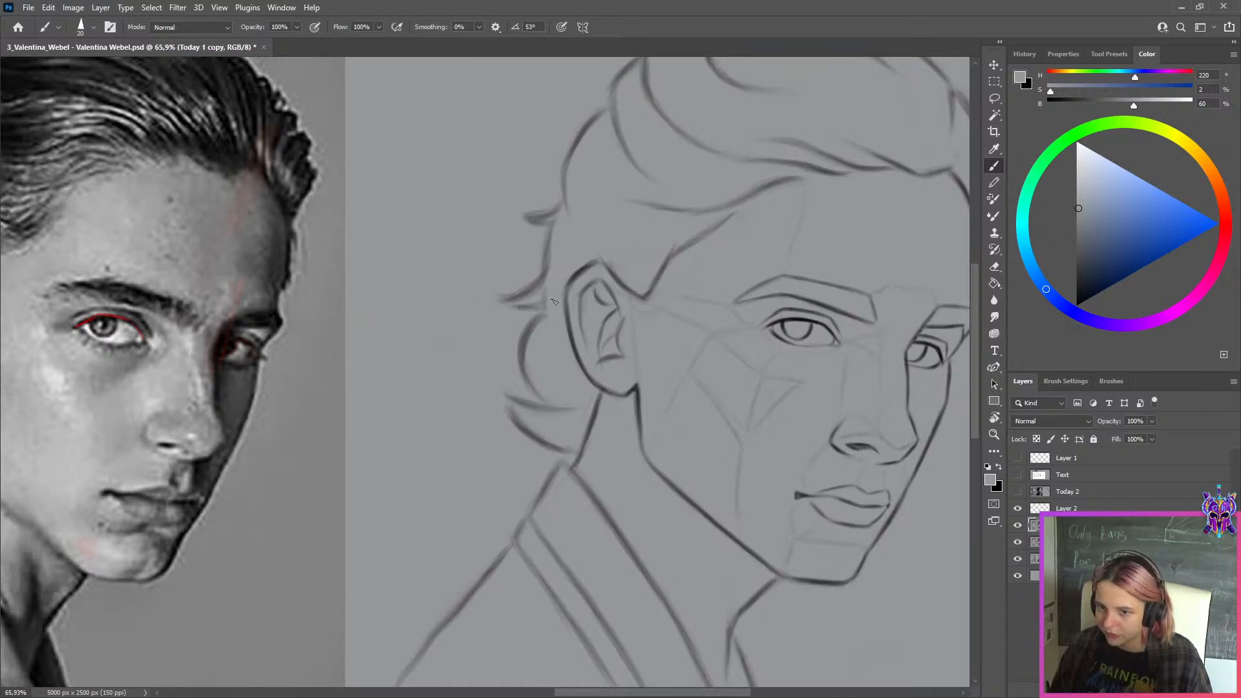
Hide Layer 2 and toggle the Today 1 copy's visibility to compare the corrected eye with the original
click(1018, 508)
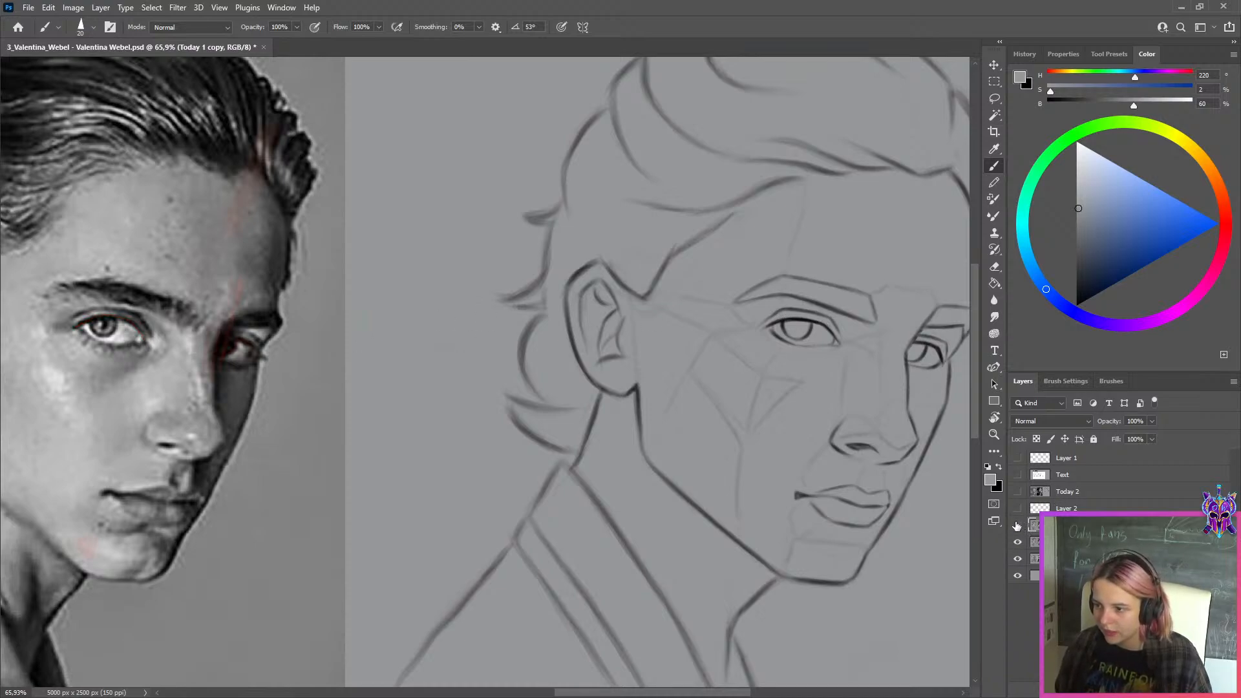
click(1016, 525)
click(1017, 526)
click(1018, 526)
click(1019, 524)
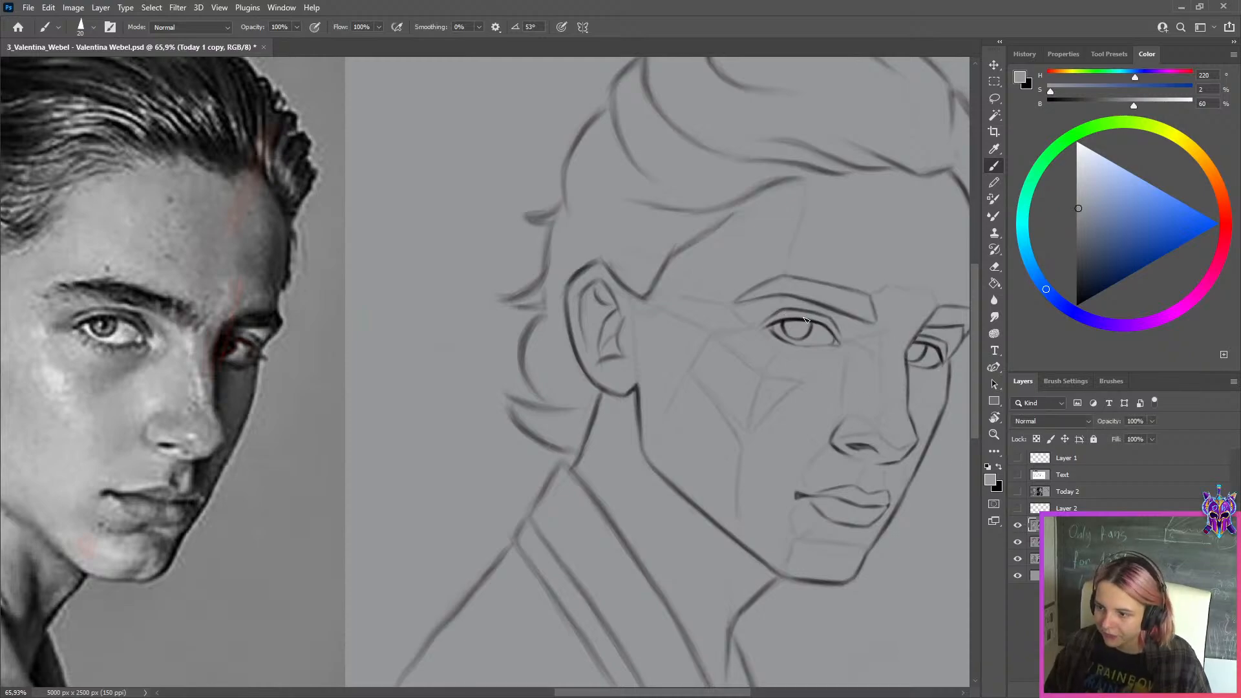
Touch up the upper eyelid line of the sketch's near eye with the size 20 brush, alternating black and background grey
key(x)
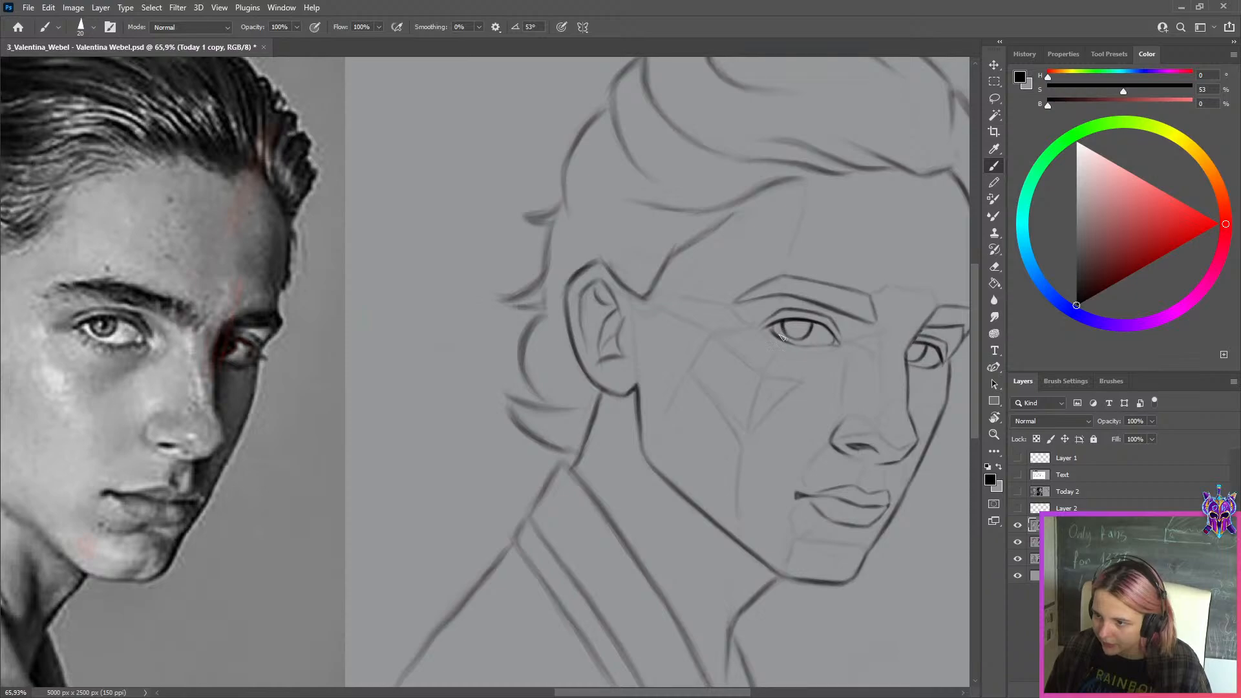
key(x)
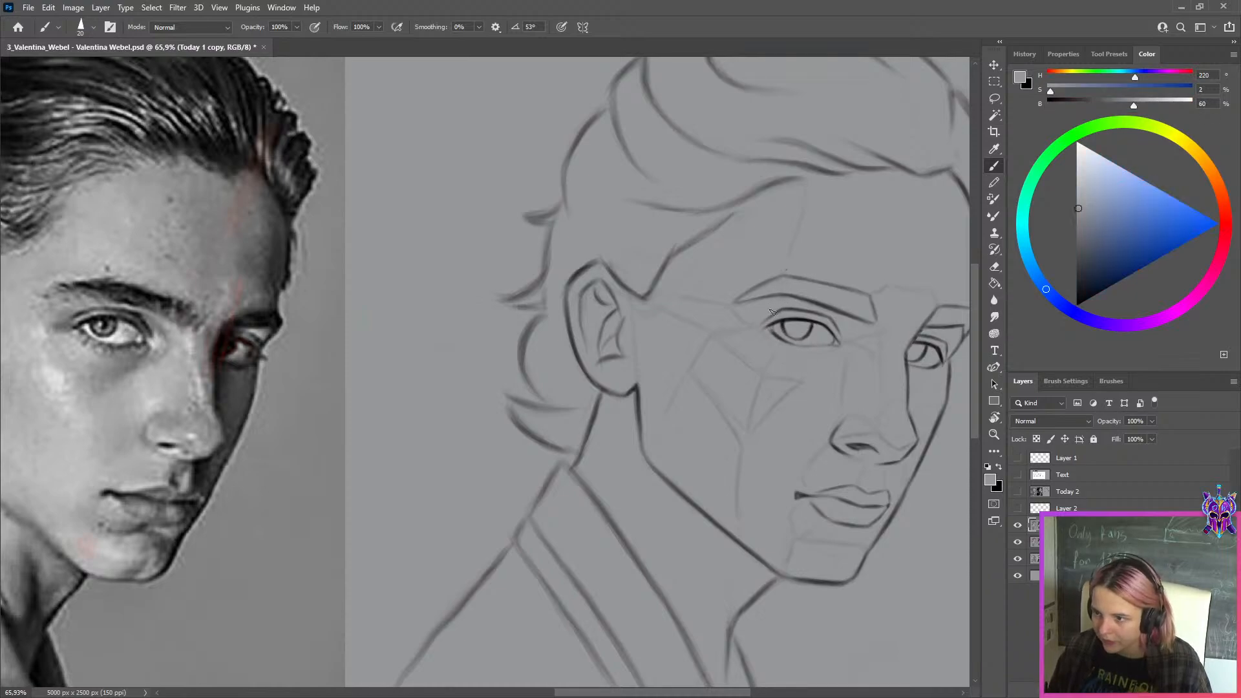
drag(784, 311, 831, 315)
key(ctrl+z)
key(ctrl+z)
key(x)
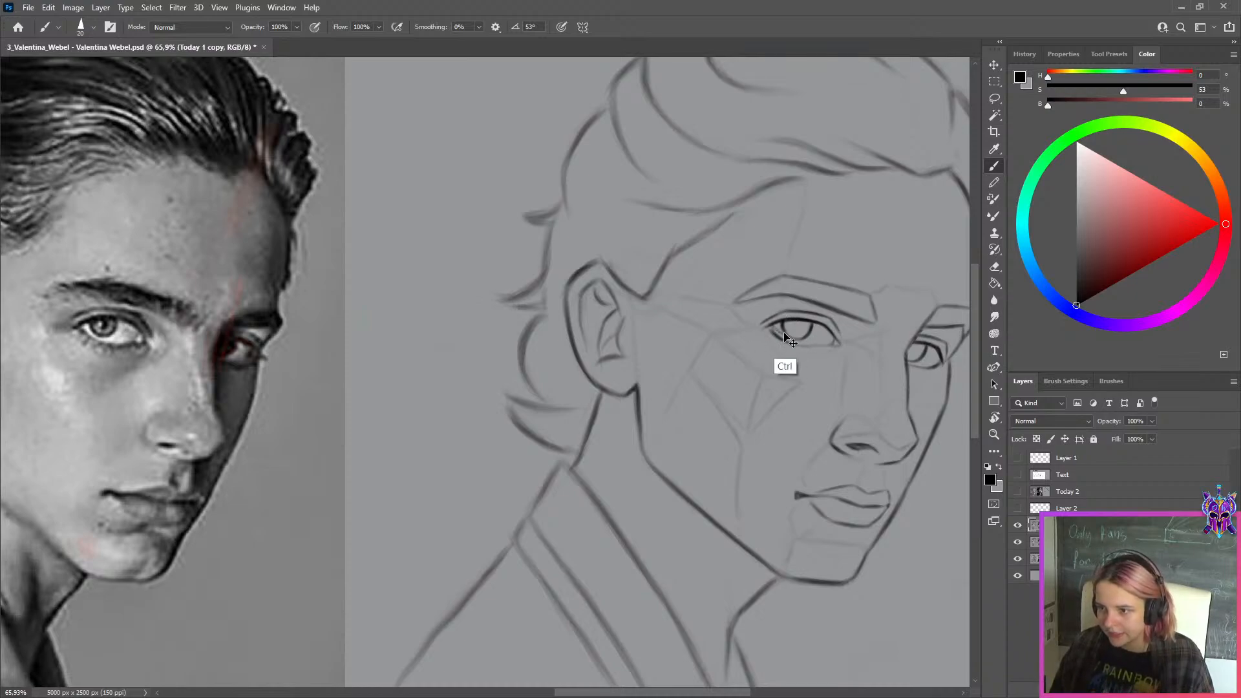
Clean up the lower edge of the sketch's far eye with background grey and switch back to black
mouse_move(867, 370)
mouse_down()
mouse_move(699, 372)
mouse_move(734, 370)
mouse_up()
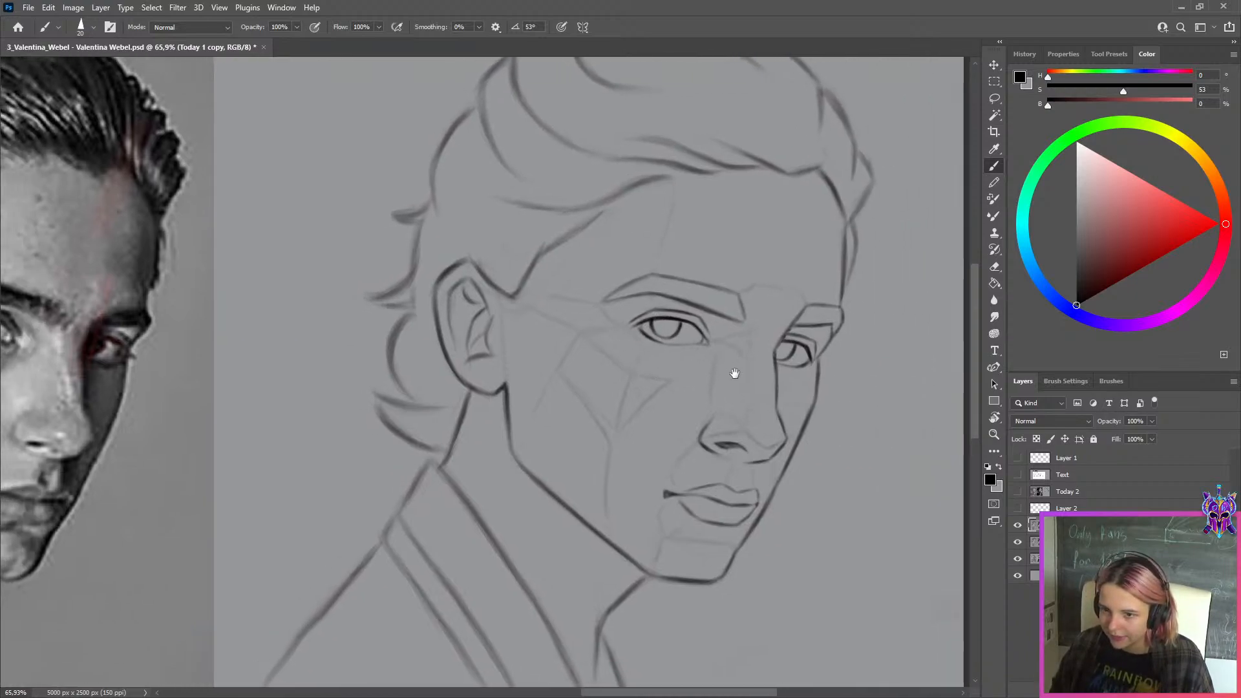
alt+click(790, 358)
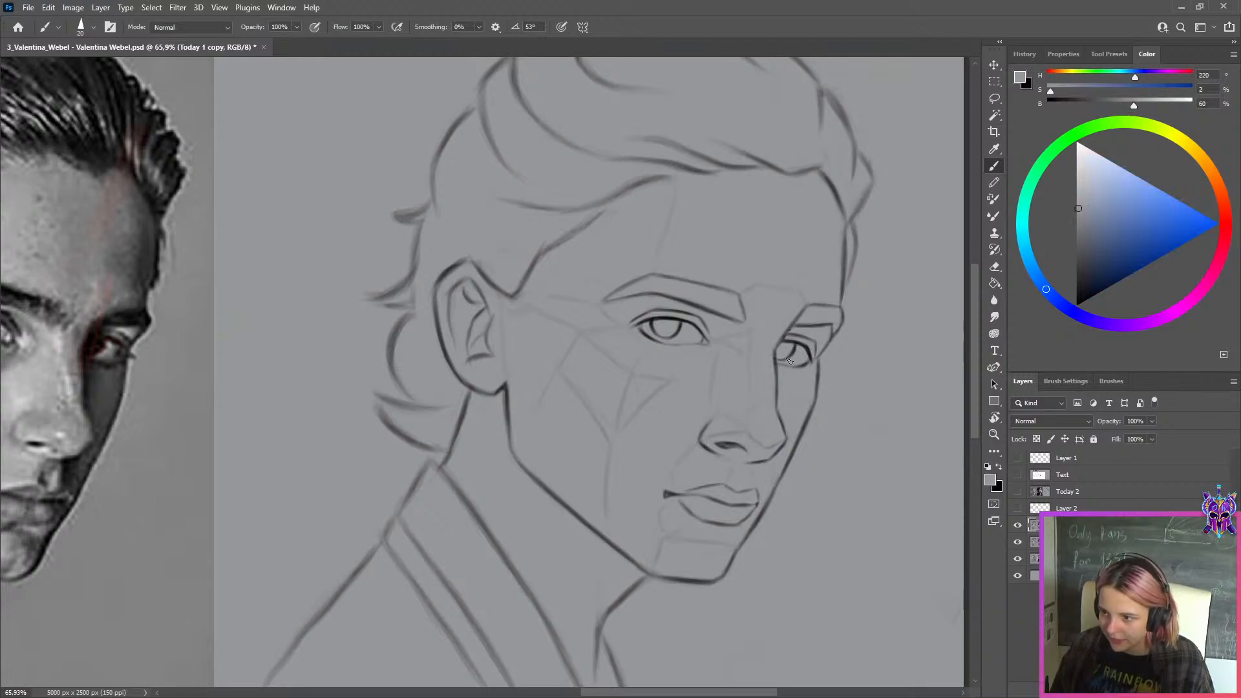
key(x)
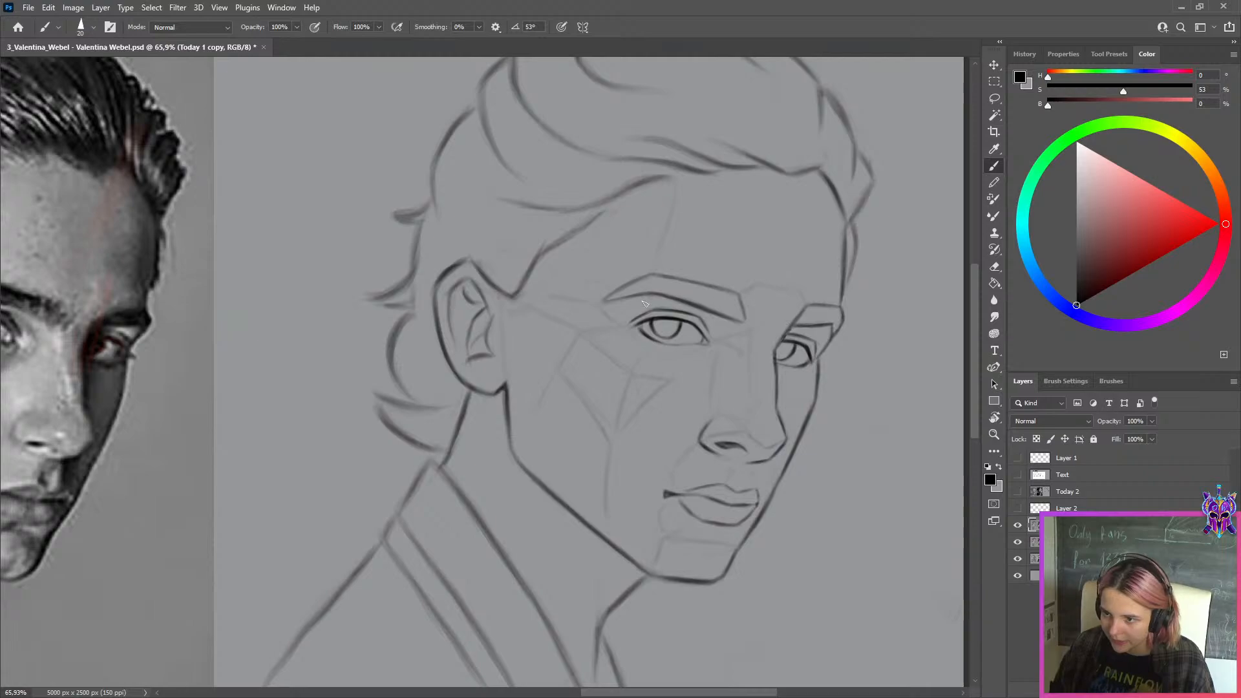
Toggle the Today 1 copy's visibility to compare both retouched eyes with the original sketch
scroll(685, 241, down, 4)
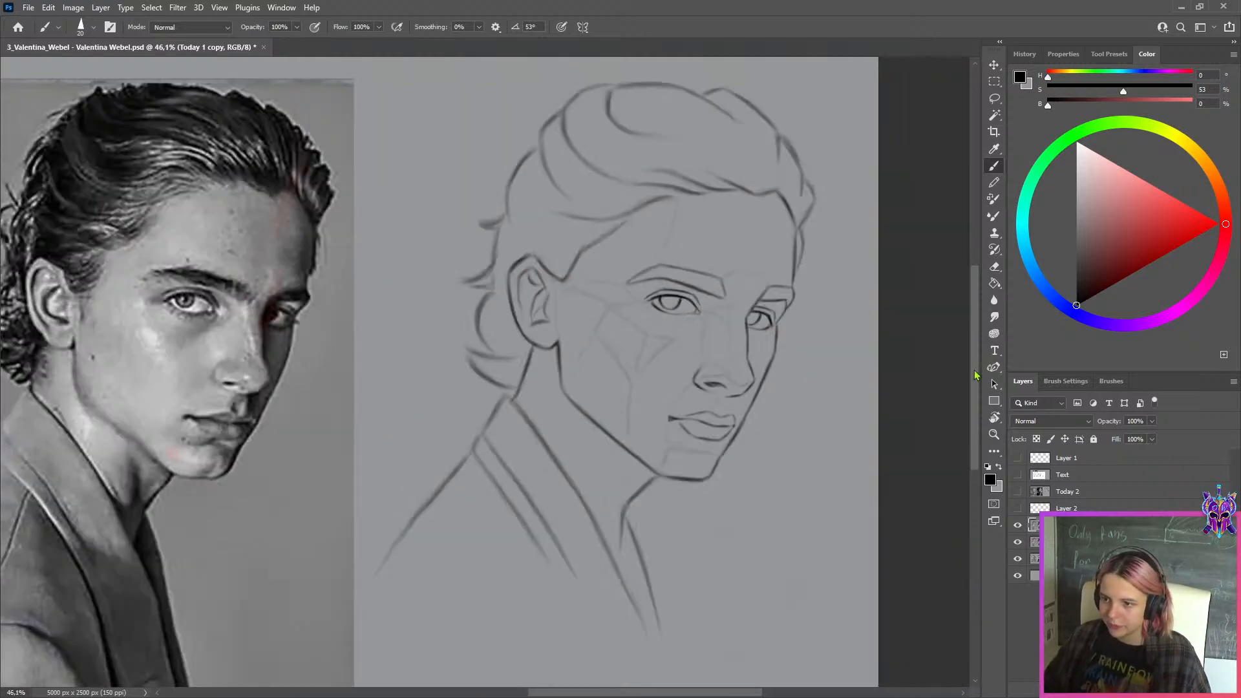
click(1016, 525)
click(1016, 526)
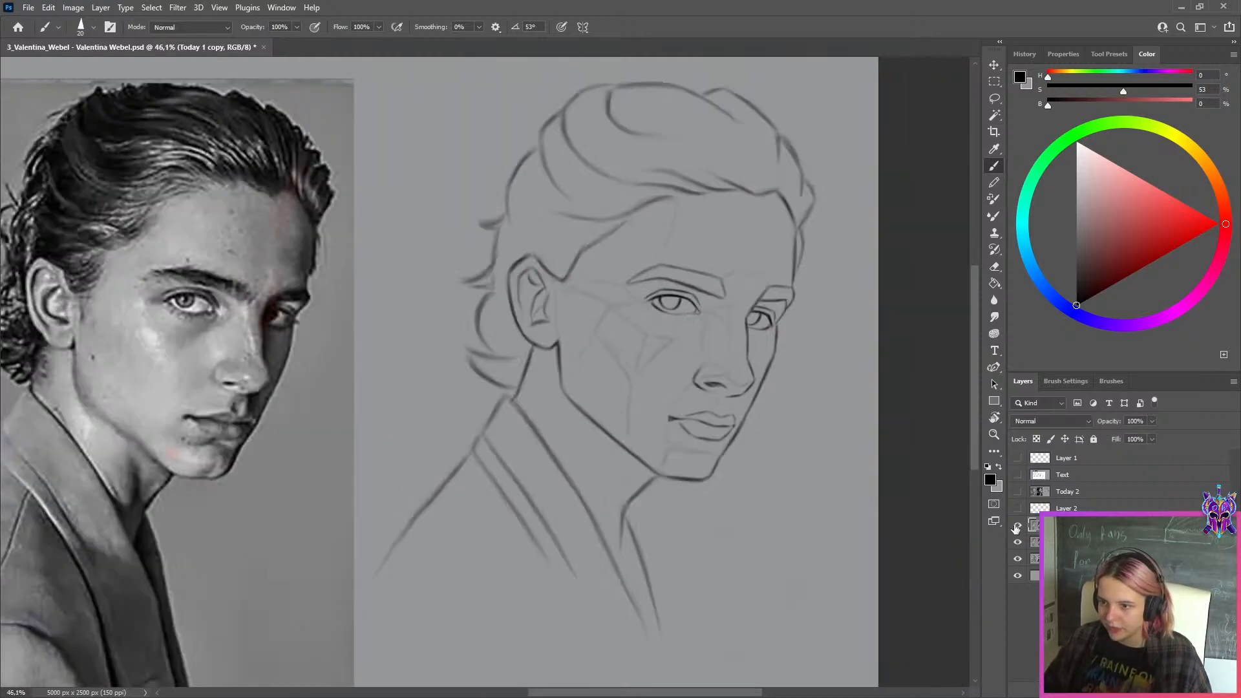
click(1016, 526)
click(1017, 526)
Compare the near eye's shape in the sketch with the same eye in the black-and-white reference photo
scroll(670, 278, up, 6)
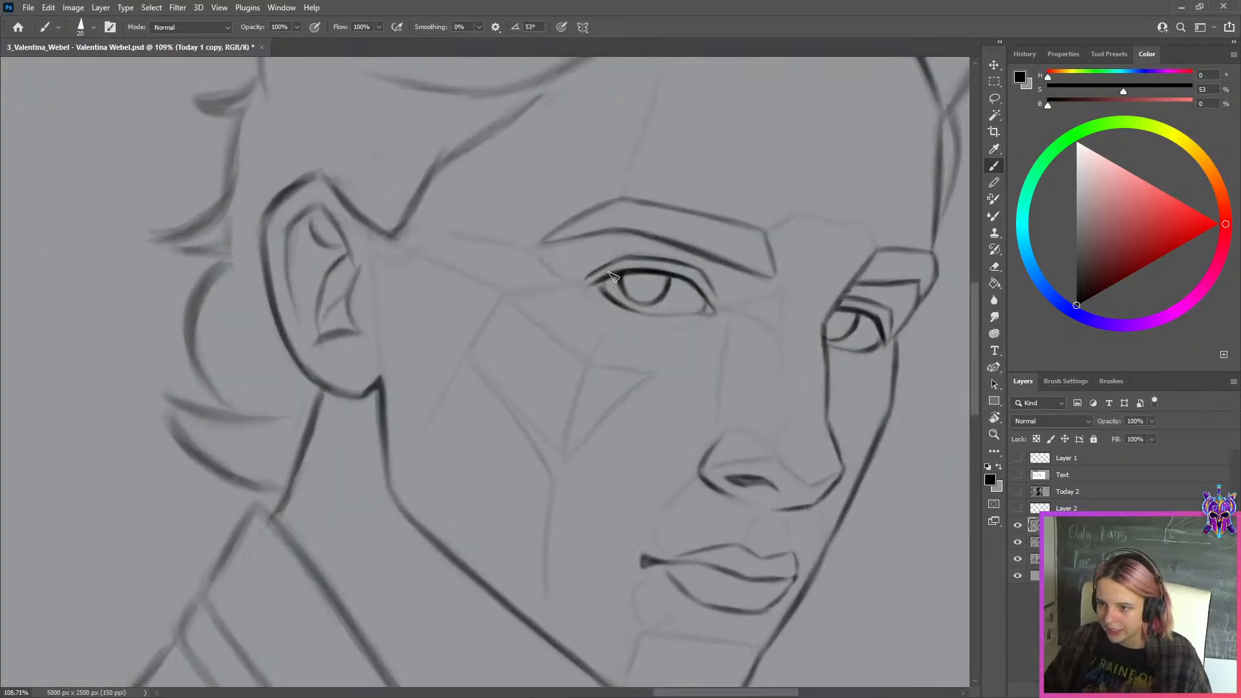
scroll(659, 281, down, 6)
drag(556, 326, 879, 365)
scroll(379, 306, up, 2)
scroll(378, 305, up, 3)
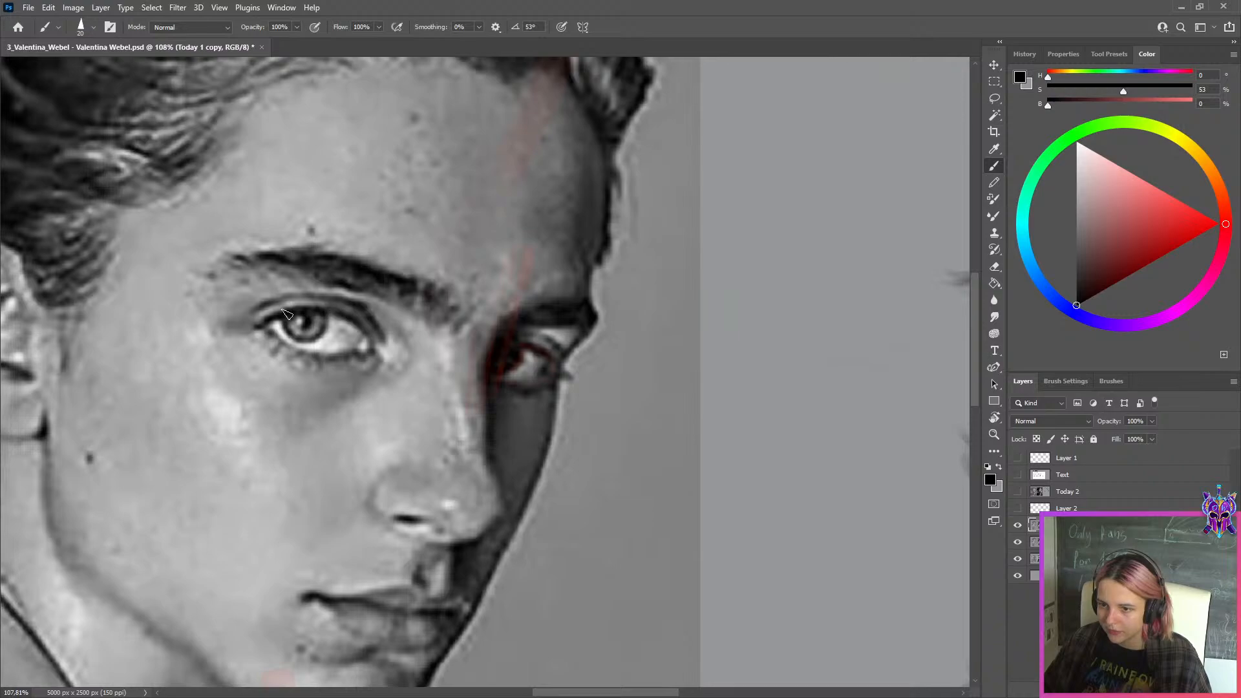
scroll(366, 333, down, 6)
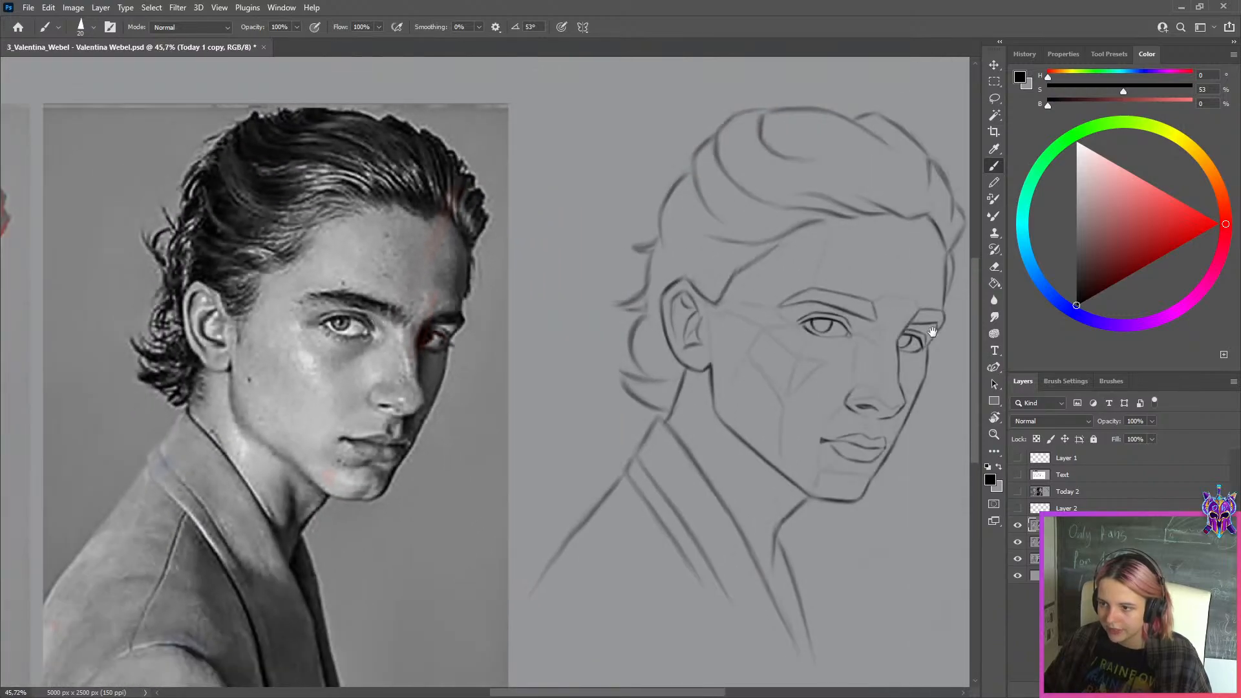
drag(915, 330, 844, 328)
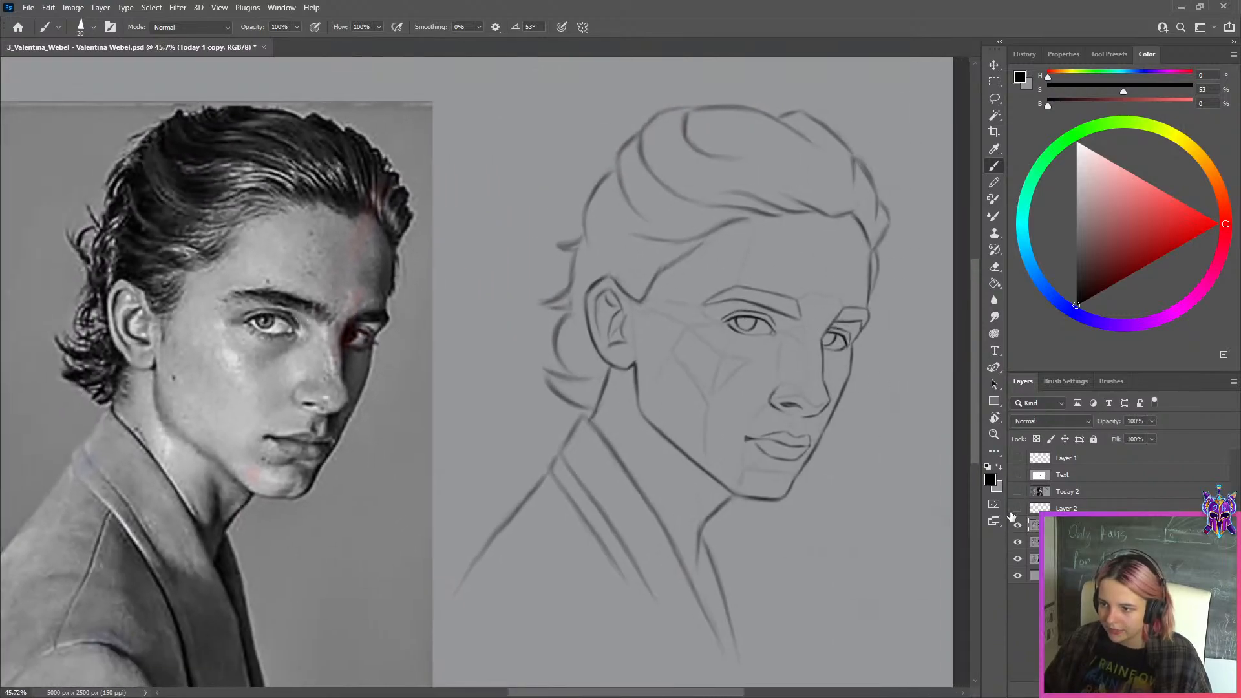
Add a new layer and mark both outer edges of the nose in the black-and-white photo in red with a size 15 brush
click(1158, 690)
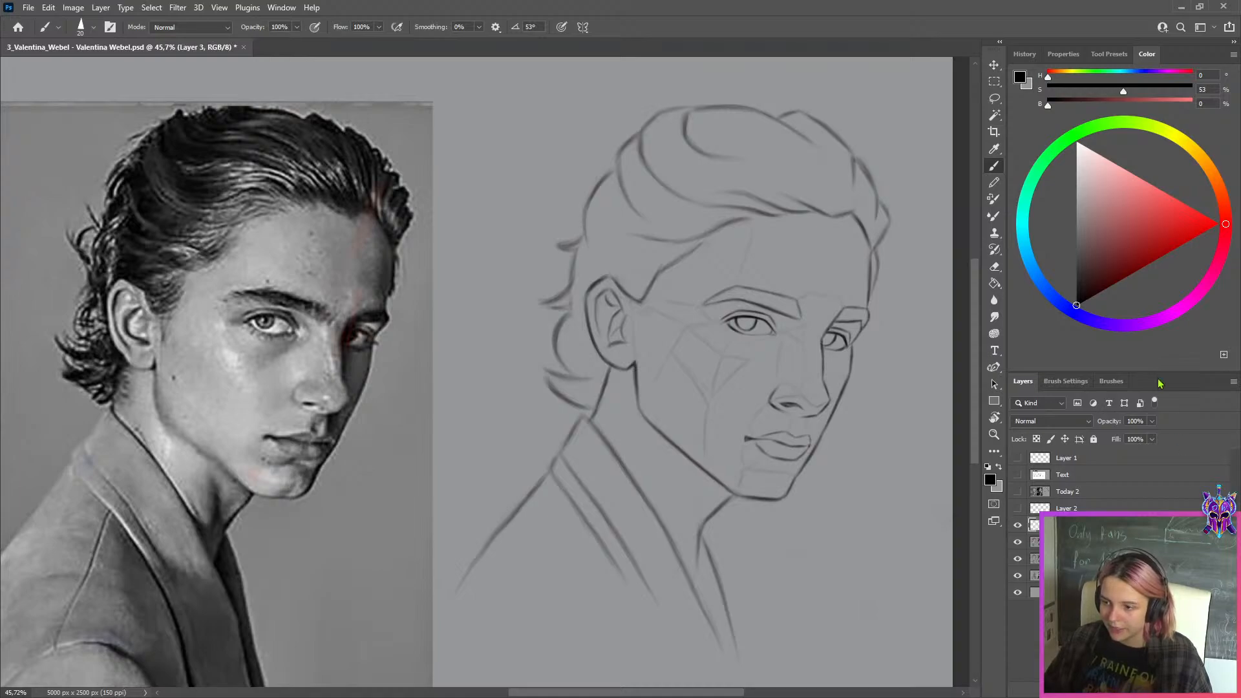
drag(1200, 231, 1240, 227)
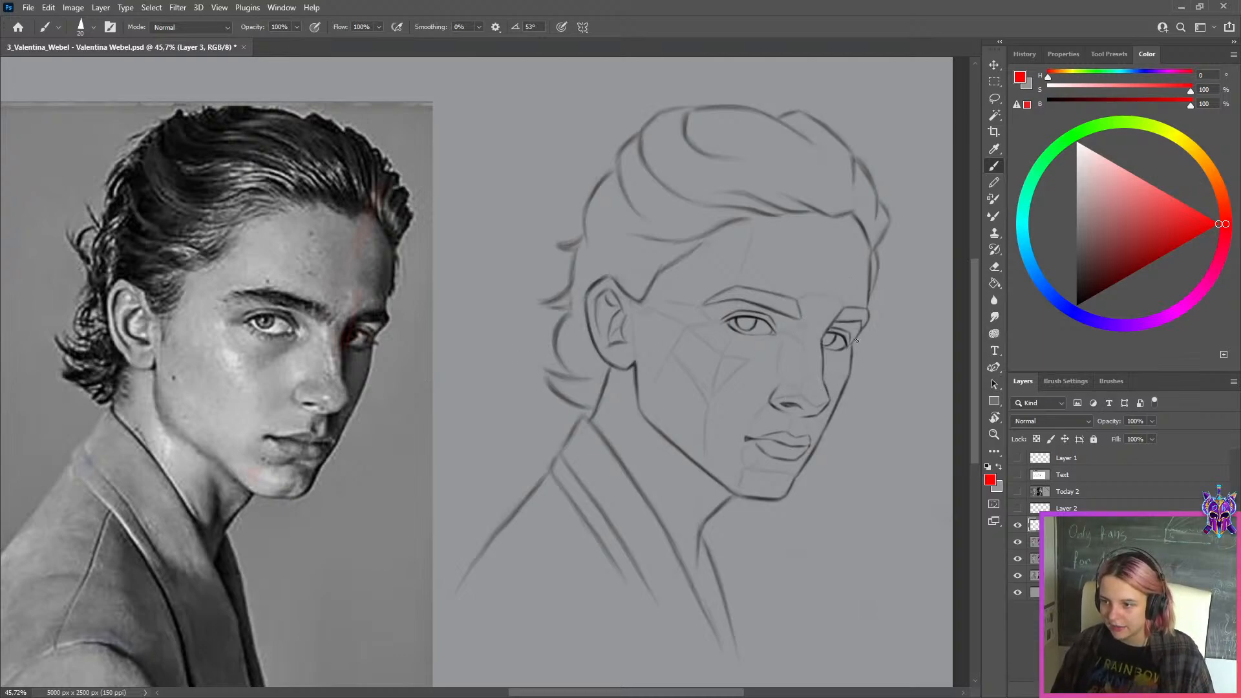
key(ctrl+z)
drag(857, 341, 852, 379)
key(ctrl+z)
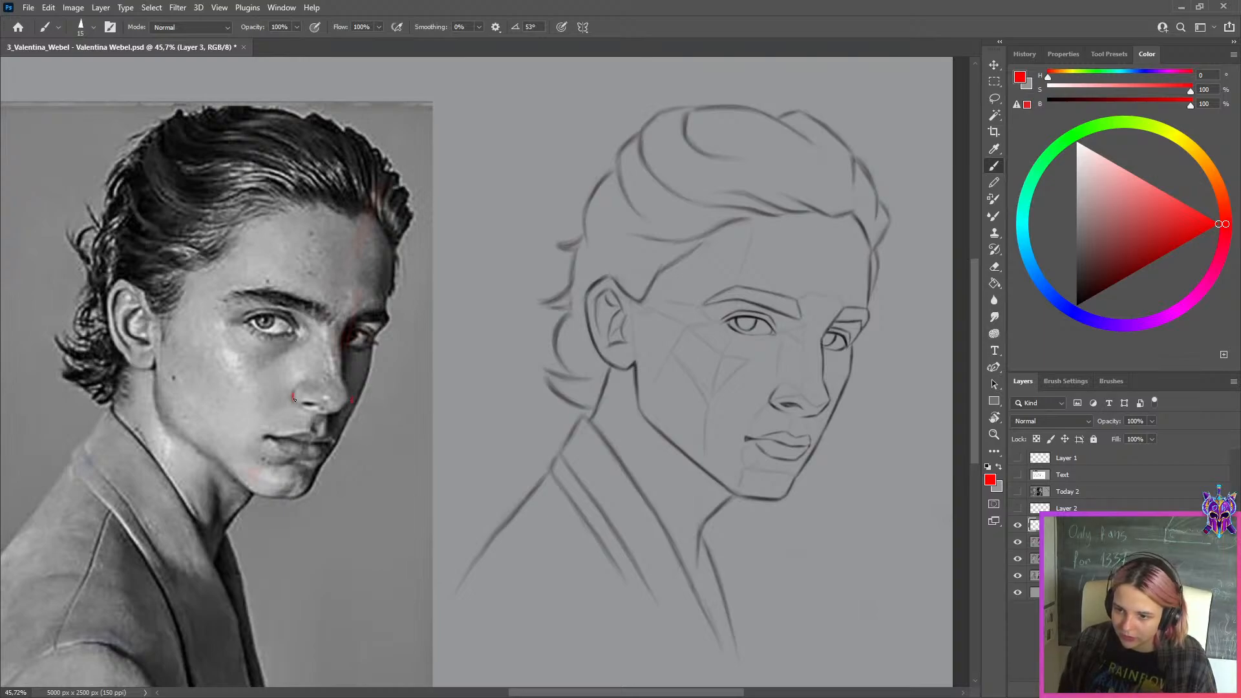
key(ctrl+z)
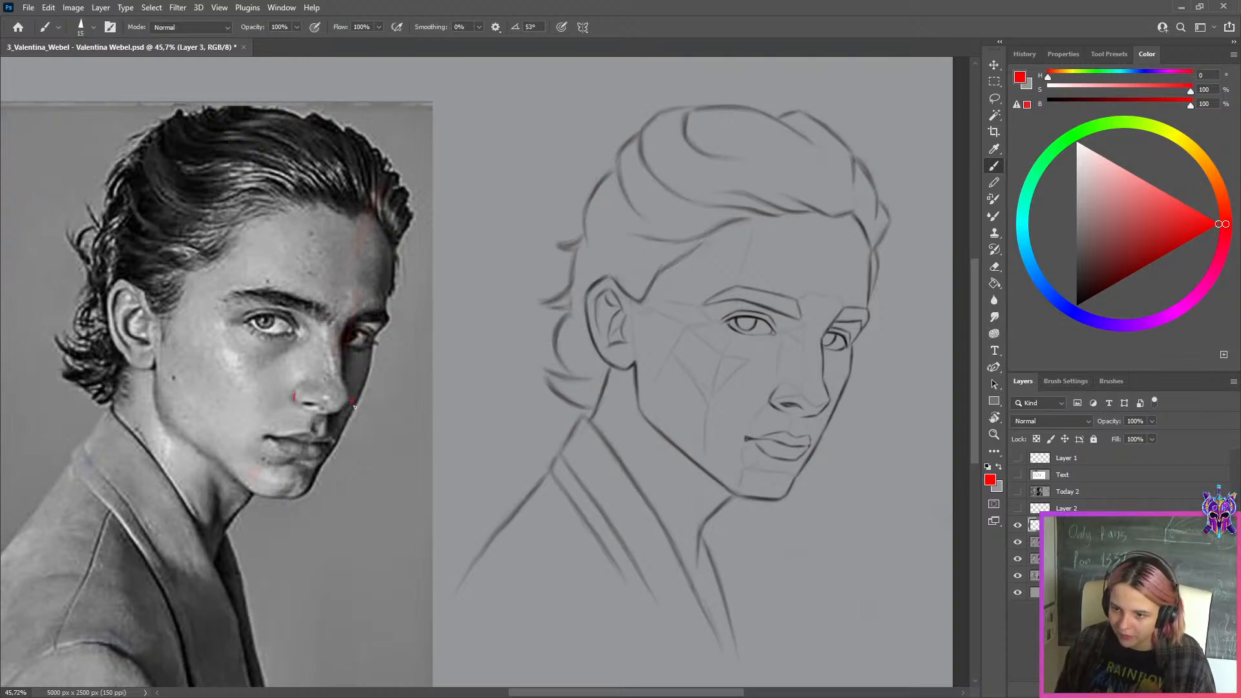
Duplicate the red nose-width marks and move the copy onto the sketch's nose
key(ctrl+j)
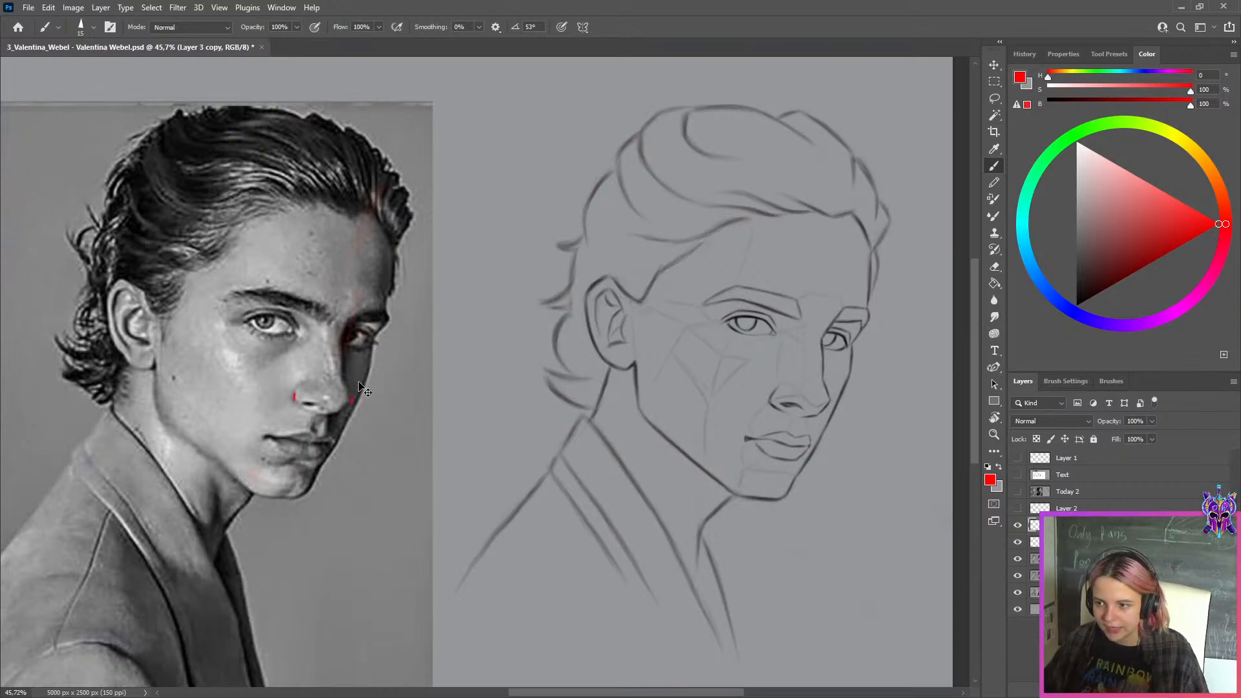
key(ctrl+t)
scroll(359, 383, up, 4)
drag(299, 402, 742, 427)
mouse_move(742, 425)
mouse_down()
mouse_move(336, 420)
mouse_move(451, 398)
mouse_move(687, 401)
mouse_up()
scroll(337, 420, up, 2)
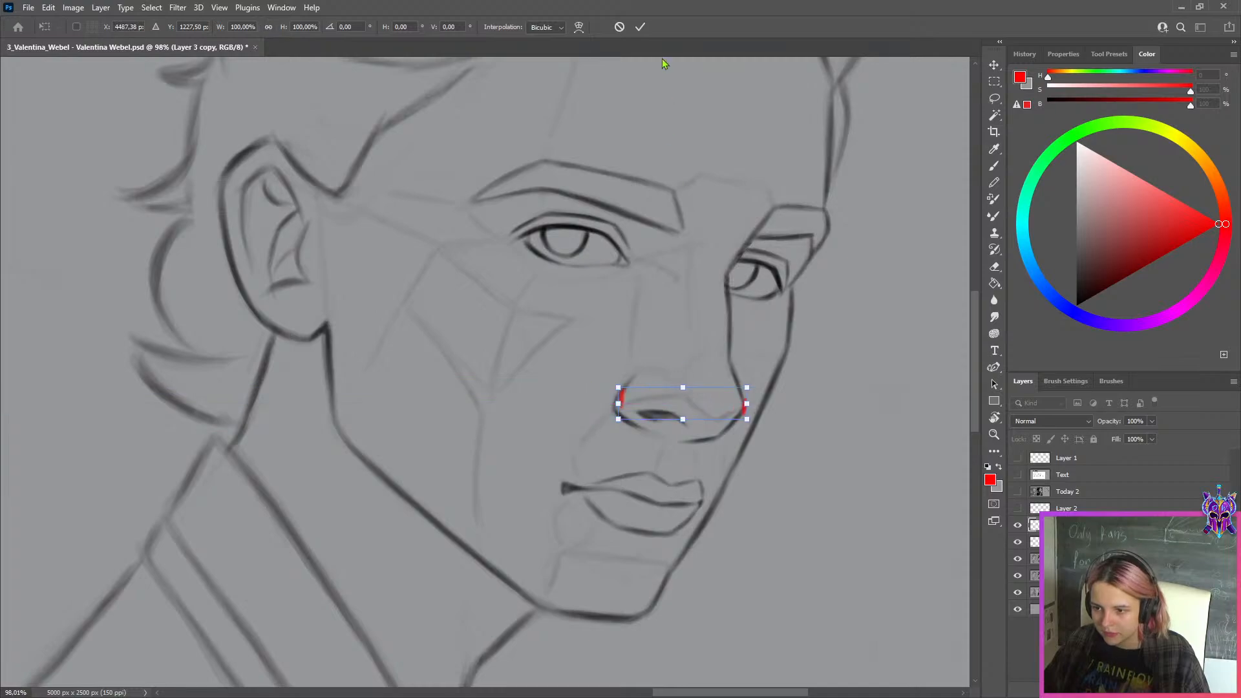
click(640, 27)
Try to mark the outside of the sketch's near nostril in red with a smaller brush
scroll(644, 419, up, 7)
scroll(638, 417, up, 2)
key(bracketleft)
key(bracketleft)
key(bracketleft)
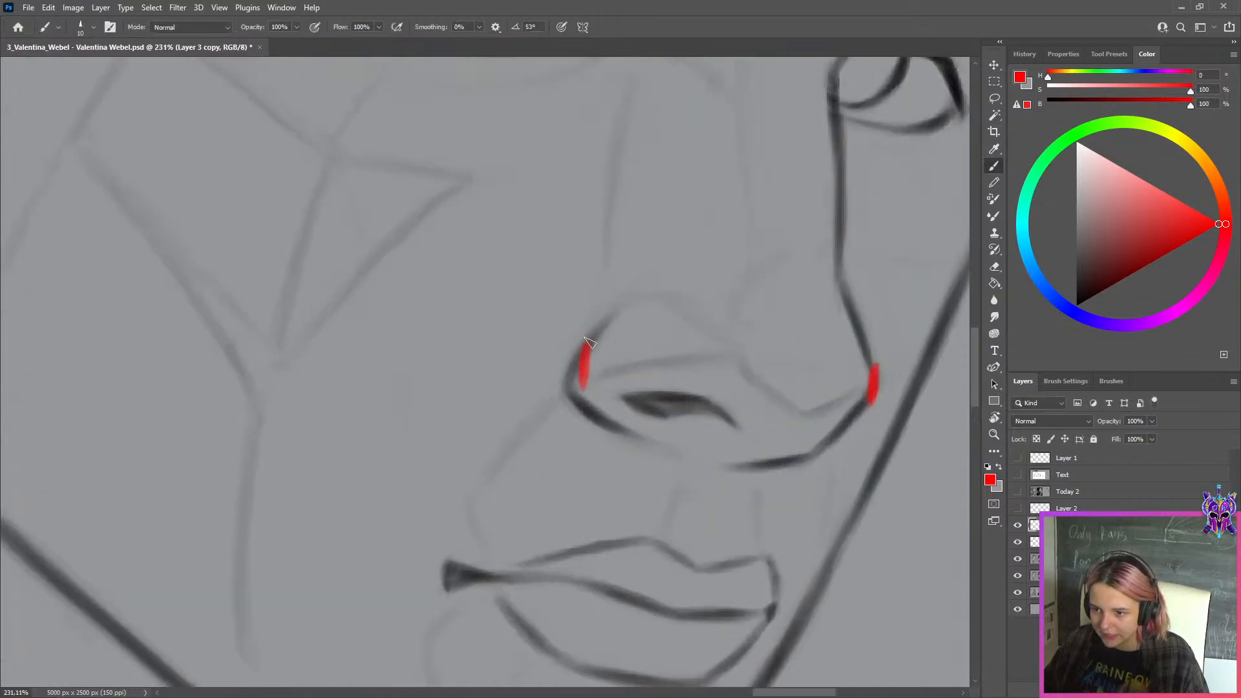
drag(571, 340, 563, 391)
key(ctrl+z)
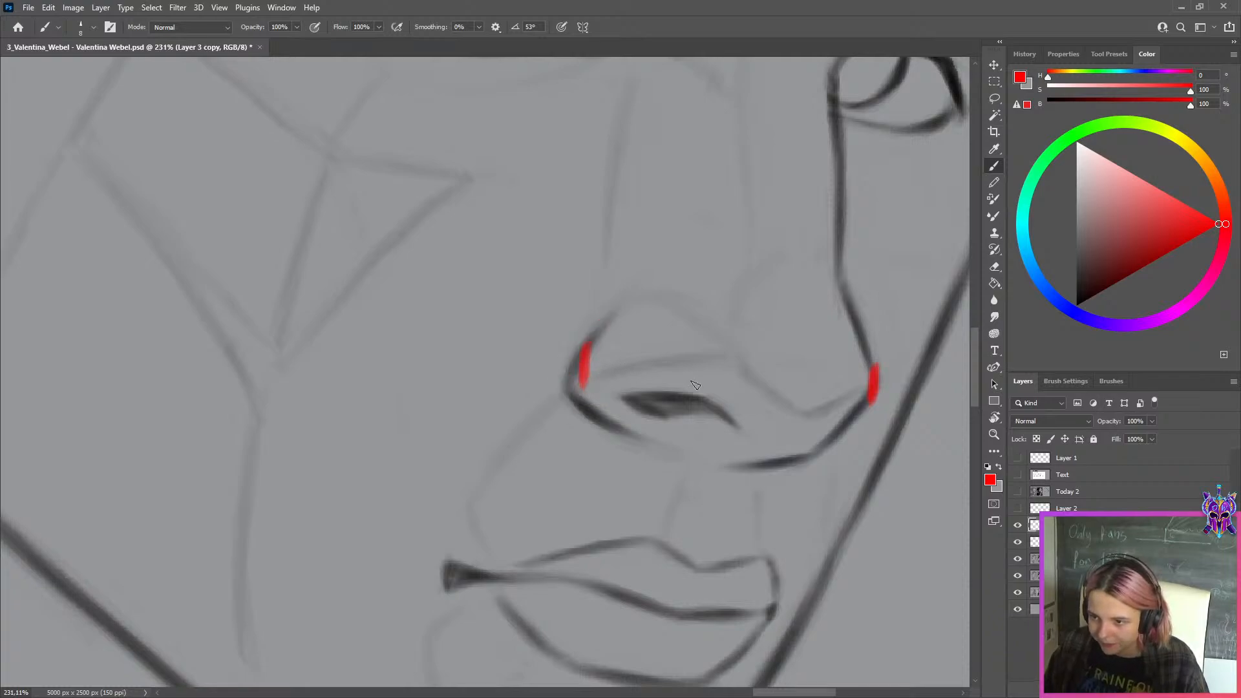
Lasso the whole nose on the Today 1 copy layer and copy the selection to its own layer
click(1073, 558)
key(l)
mouse_move(878, 161)
mouse_down()
mouse_move(782, 505)
mouse_move(718, 227)
mouse_up()
key(ctrl+t)
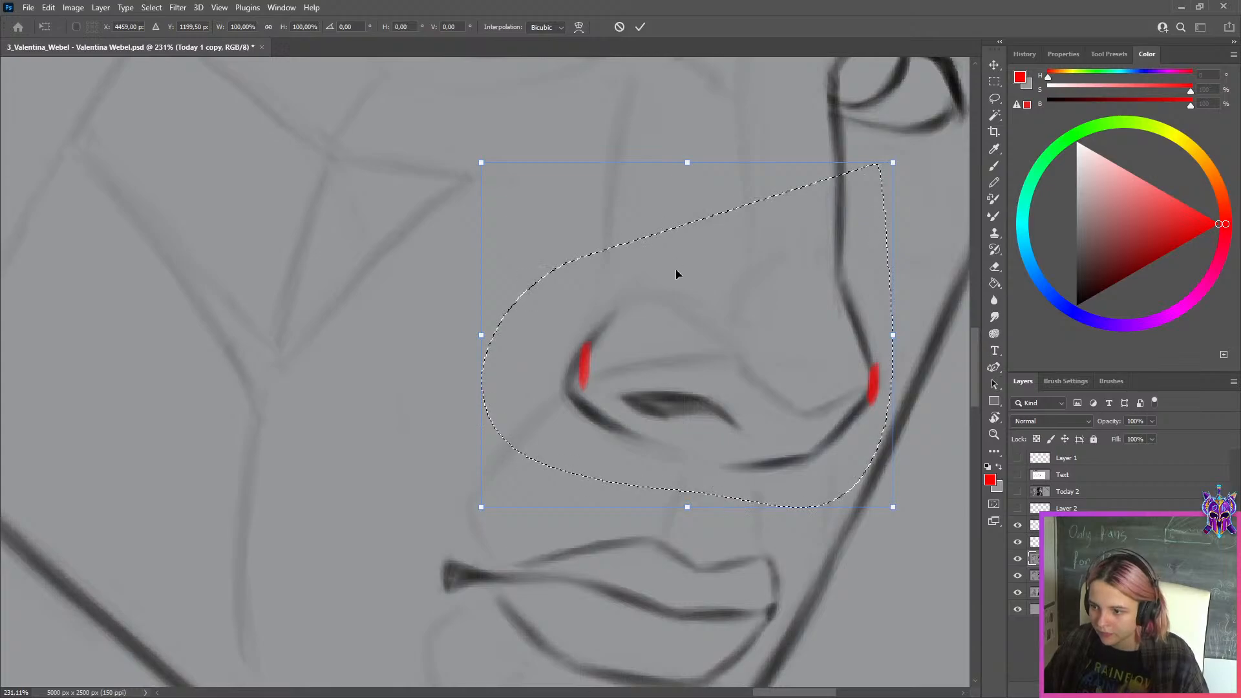
key(Return)
key(ctrl+j)
Narrow the copied nose to 95.77% width and skew it slightly so that it fits between the red marks
key(ctrl+t)
mouse_move(498, 354)
mouse_down()
mouse_move(487, 336)
mouse_move(499, 339)
mouse_up()
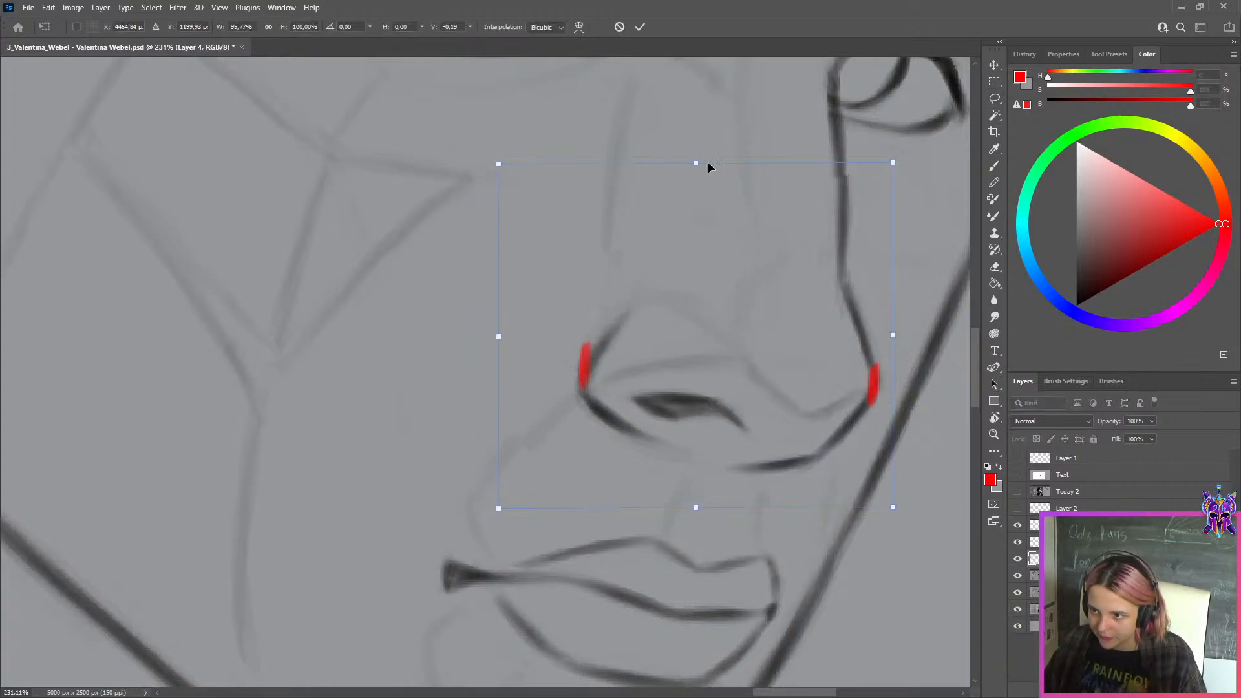
drag(694, 163, 692, 166)
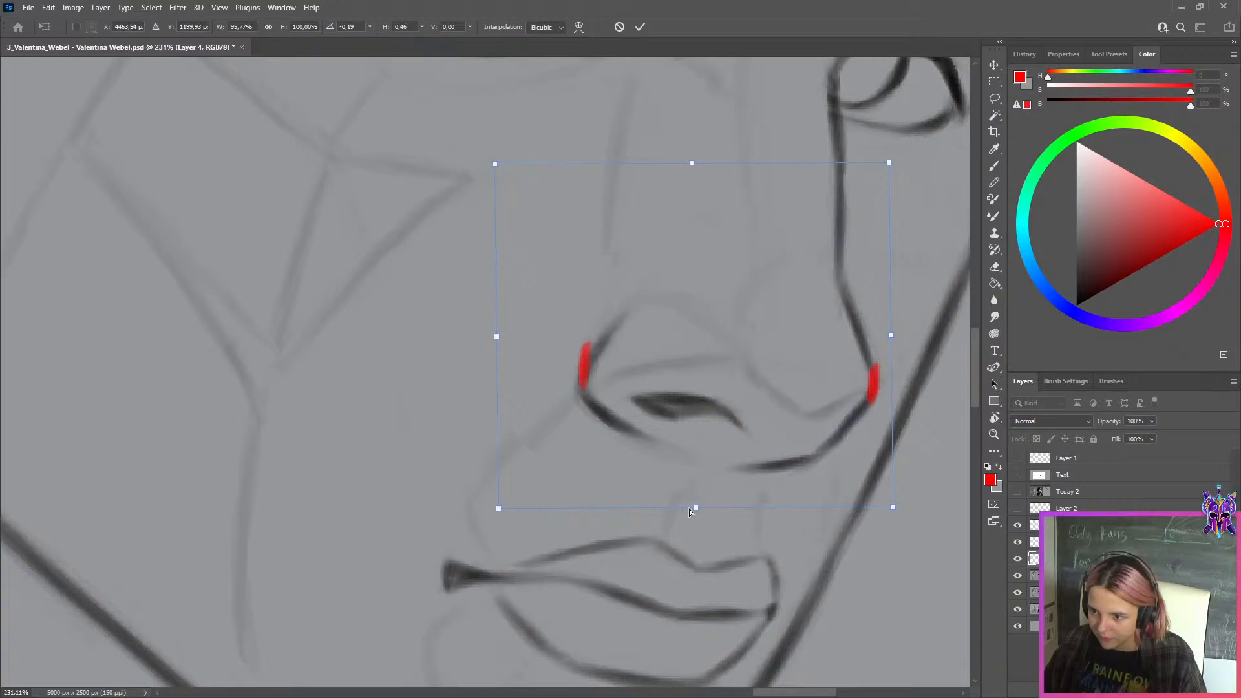
click(640, 27)
key(l)
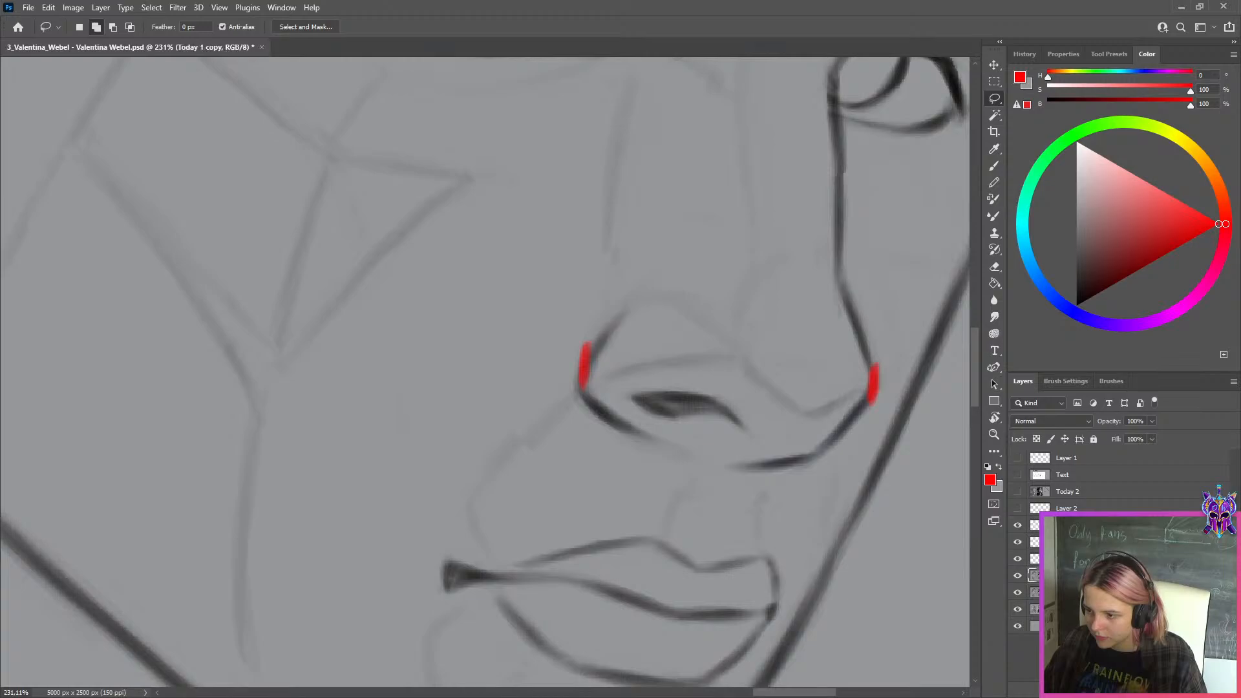
Hide the red nose marks on the sketch and toggle the corrected sketch's visibility to compare the nose with the original
click(1017, 525)
scroll(879, 453, down, 10)
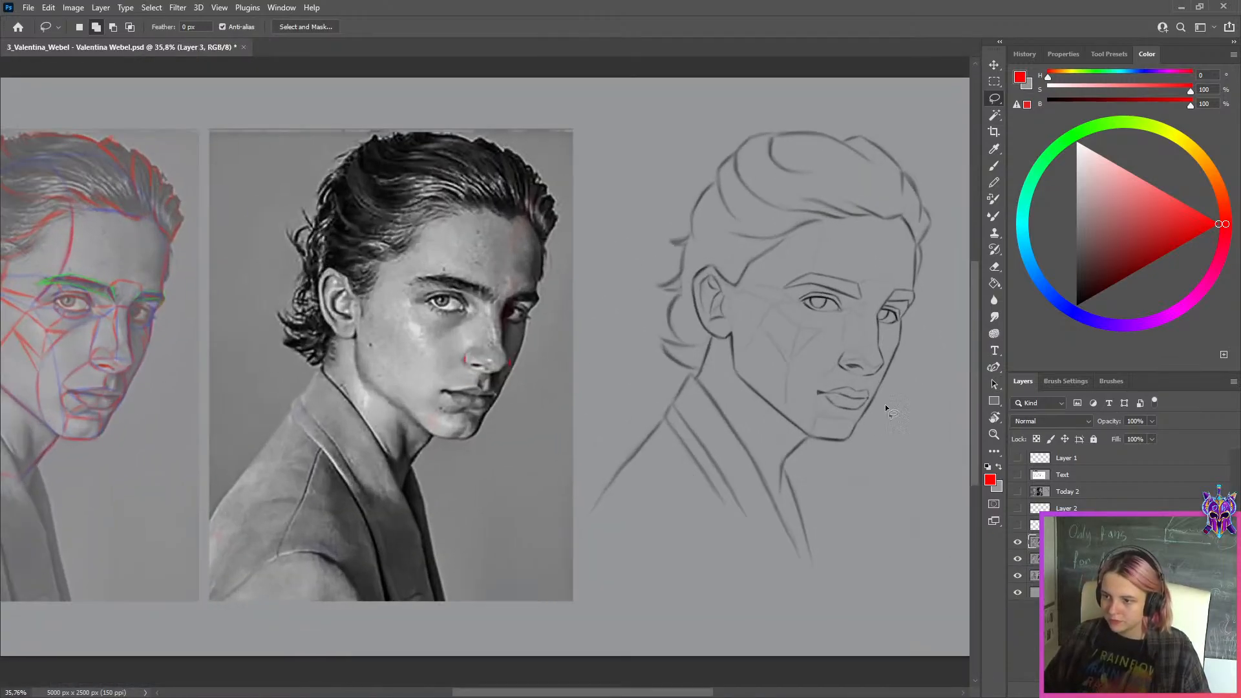
click(1019, 544)
click(1019, 544)
click(1018, 544)
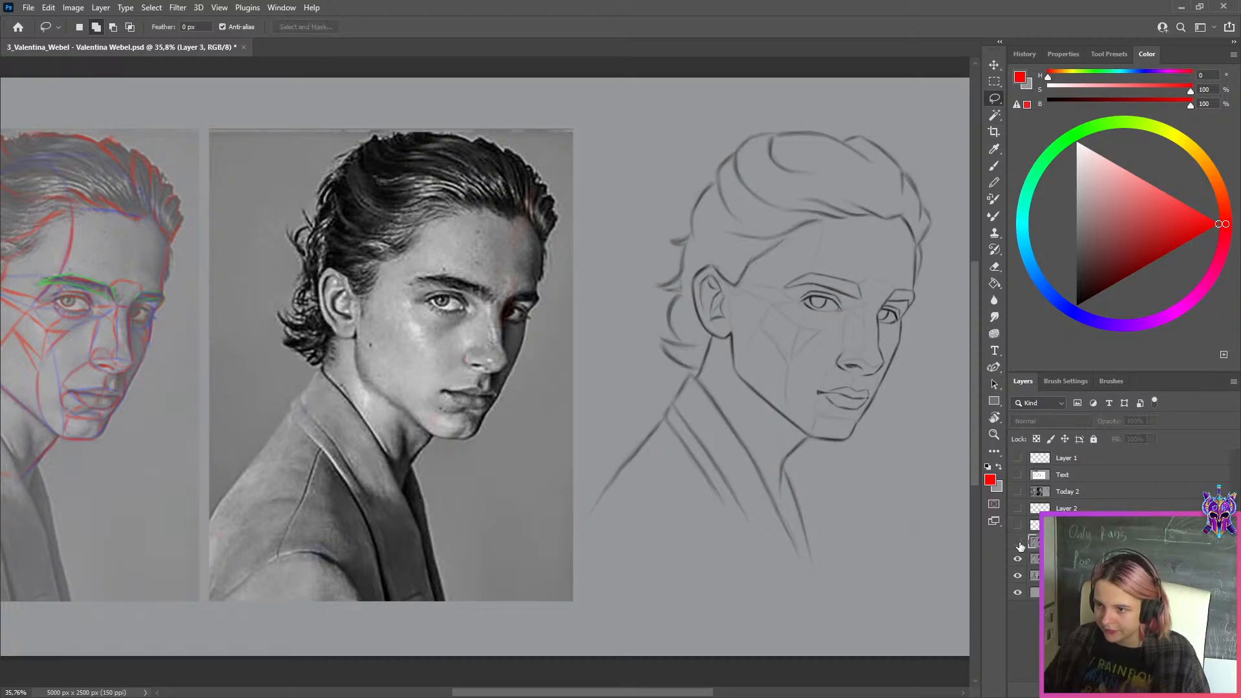
click(1019, 544)
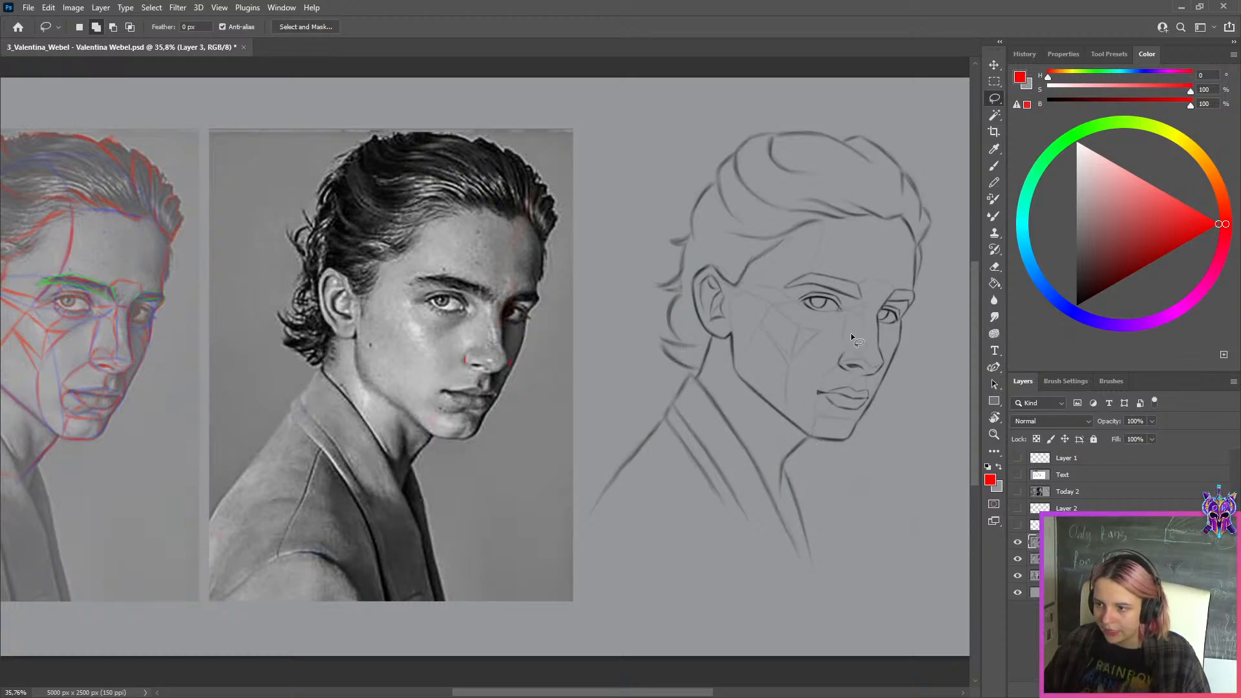
Add a new layer for tracing over the colour-marked photo and set up a black brush at size 15
scroll(203, 346, up, 8)
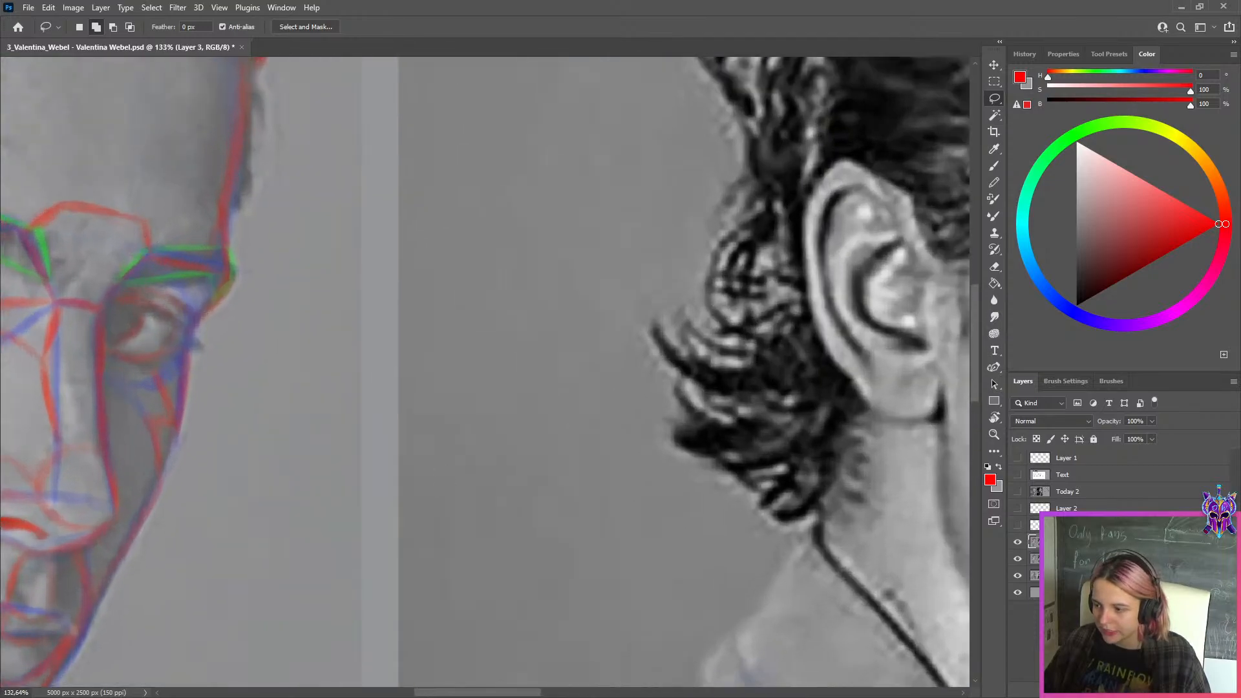
click(1155, 689)
drag(1094, 220, 1030, 352)
key(r)
key(b)
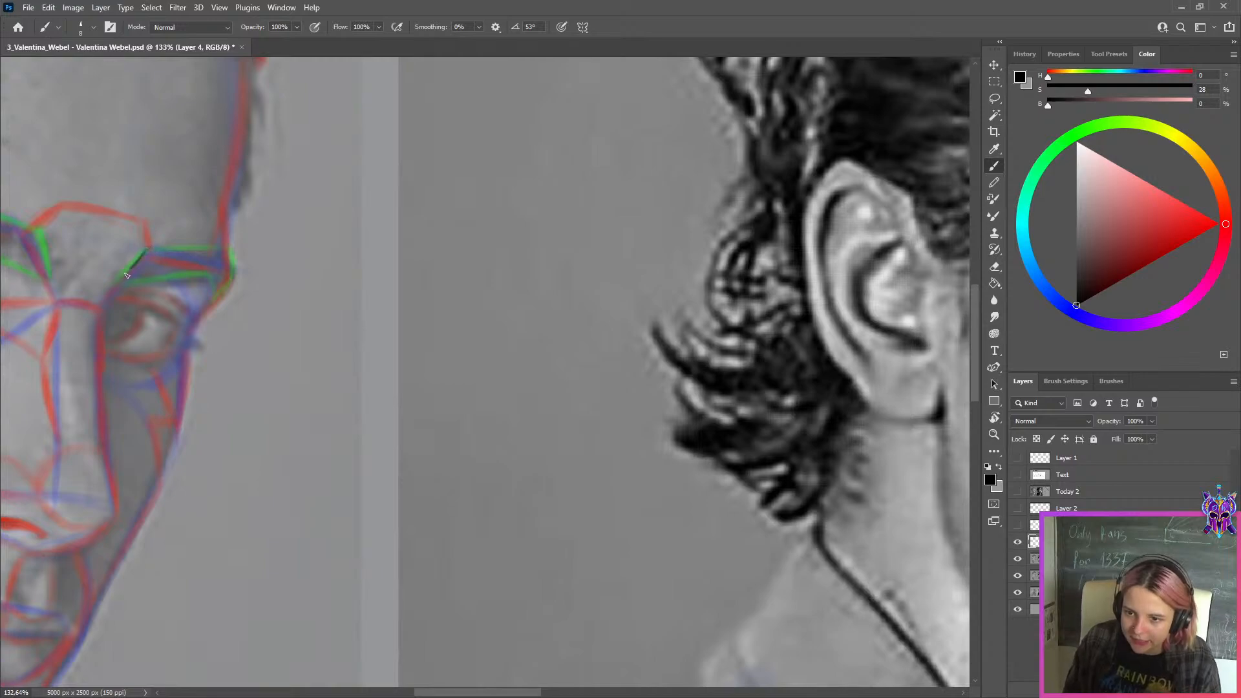
key(ctrl+z)
key(bracketright)
key(bracketright)
key(bracketright)
Trace the outline of the far eyebrow on the colour-marked photo in black, redrawing strokes until they fit
mouse_move(148, 249)
mouse_down()
mouse_move(114, 278)
mouse_move(220, 270)
mouse_up()
key(ctrl+z)
mouse_move(113, 286)
mouse_down()
mouse_move(218, 285)
mouse_move(118, 284)
mouse_move(226, 270)
mouse_up()
key(ctrl+z)
key(ctrl+z)
mouse_move(111, 284)
mouse_down()
mouse_move(223, 271)
mouse_move(204, 268)
mouse_move(212, 297)
mouse_up()
key(ctrl+z)
drag(233, 274, 213, 298)
key(ctrl+z)
mouse_move(229, 241)
mouse_down()
mouse_move(223, 283)
mouse_move(234, 270)
mouse_up()
key(ctrl+z)
drag(149, 249, 240, 242)
key(ctrl+z)
drag(149, 250, 237, 243)
key(ctrl+z)
Move the traced eyebrow outline across to the empty area beside the sketch's far eyebrow
scroll(329, 355, down, 4)
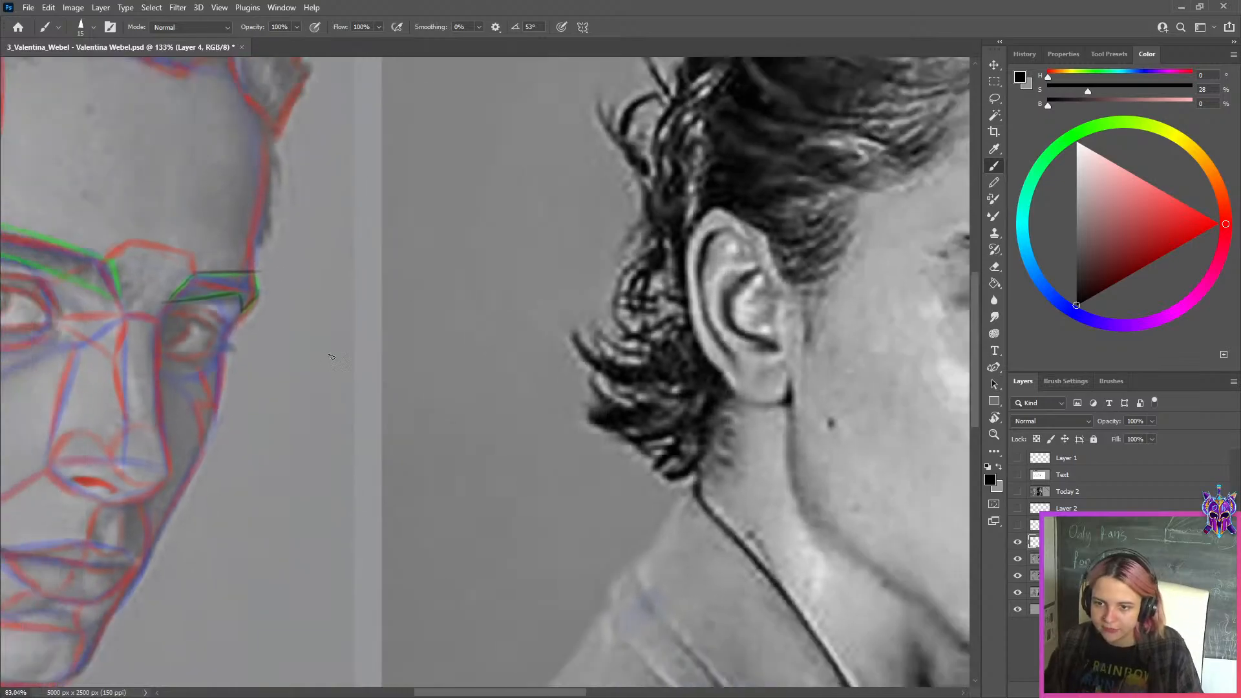
scroll(329, 355, down, 3)
drag(434, 353, 297, 347)
key(ctrl+t)
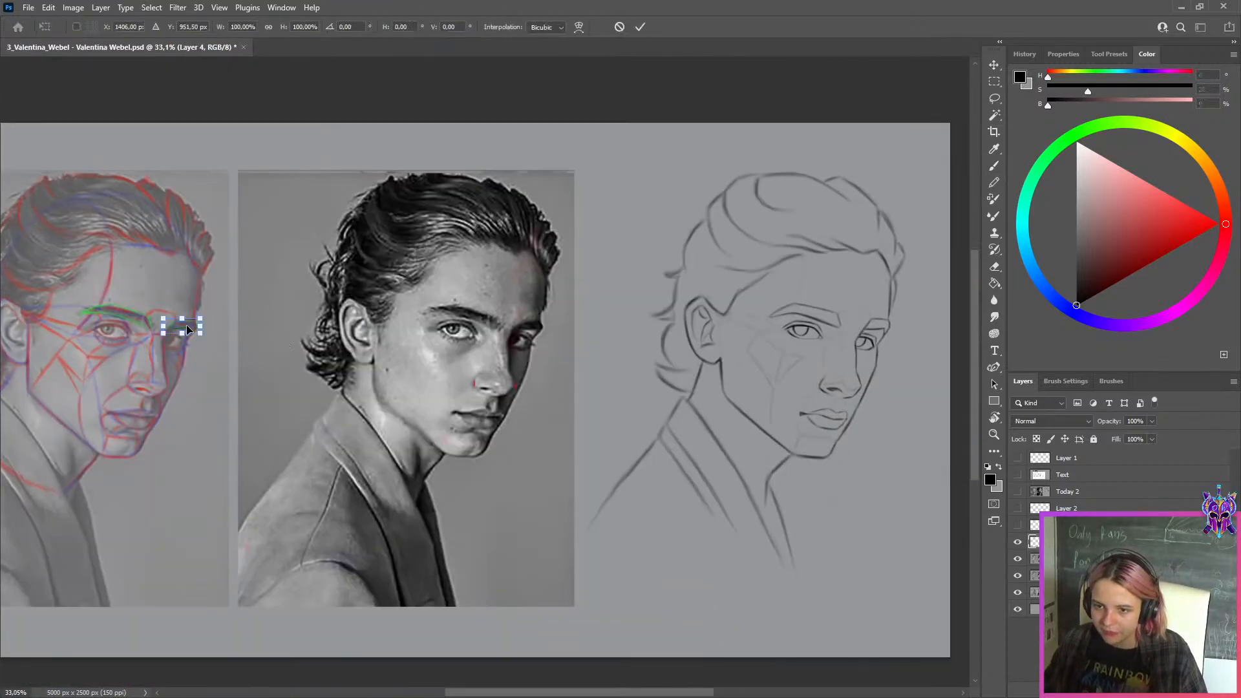
drag(186, 330, 910, 330)
scroll(924, 349, up, 5)
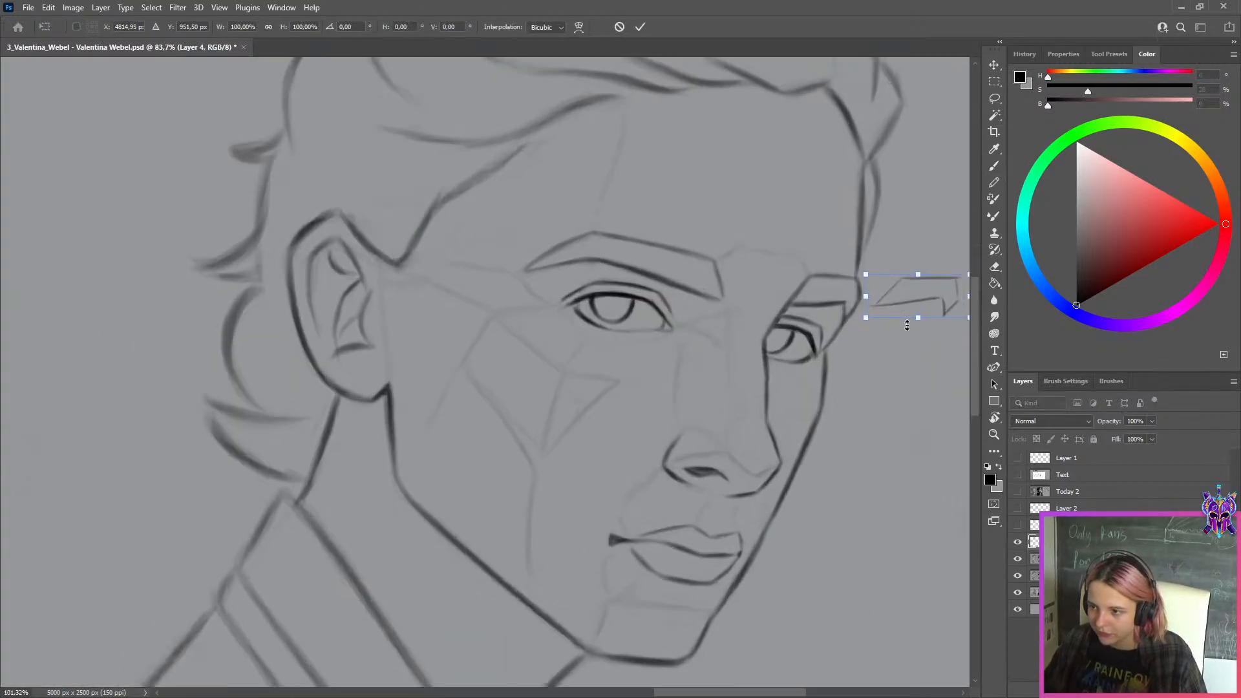
scroll(907, 325, up, 3)
key(Return)
Add a new layer and mark the far eyebrow's corrected lower and upper edges on the sketch with two red curves
drag(912, 228, 683, 253)
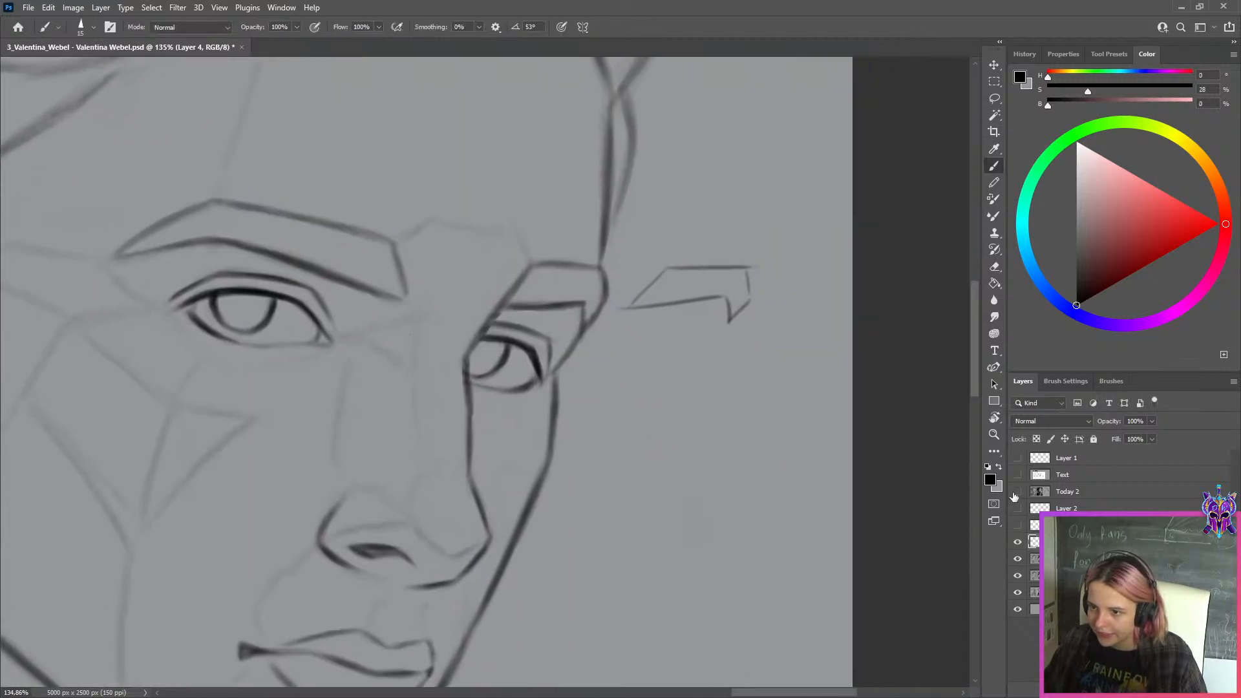
click(1203, 690)
drag(1144, 237, 1240, 232)
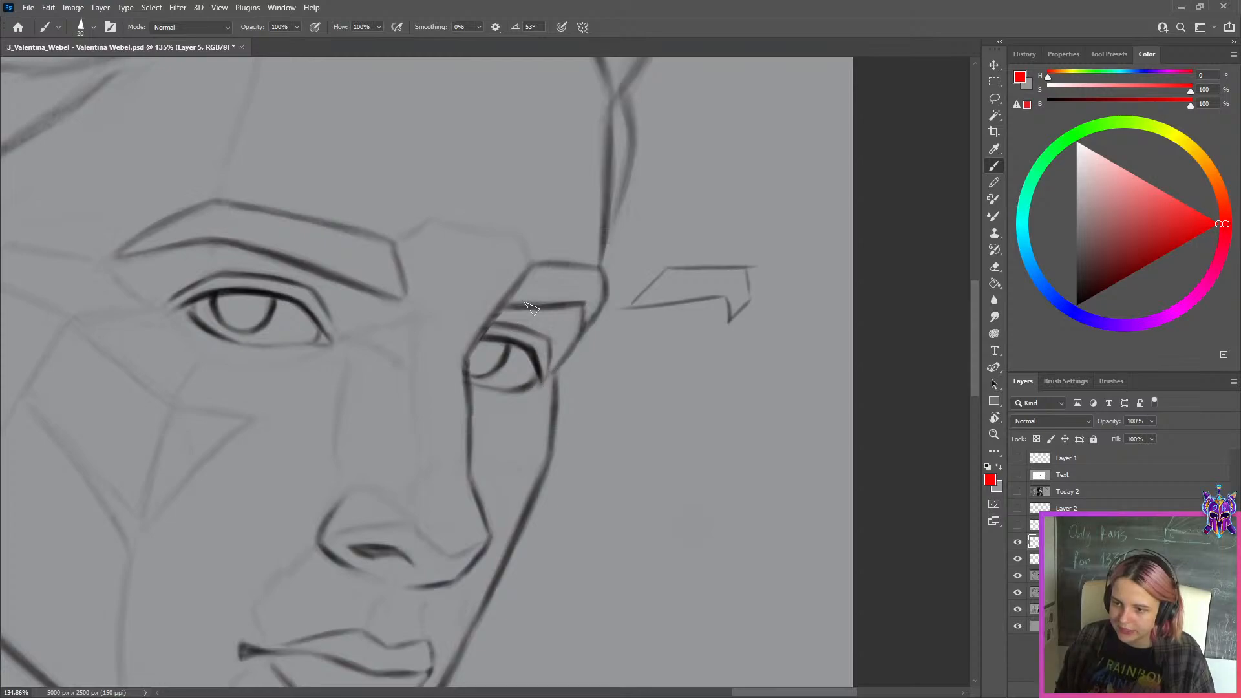
drag(499, 322, 588, 308)
drag(522, 253, 598, 257)
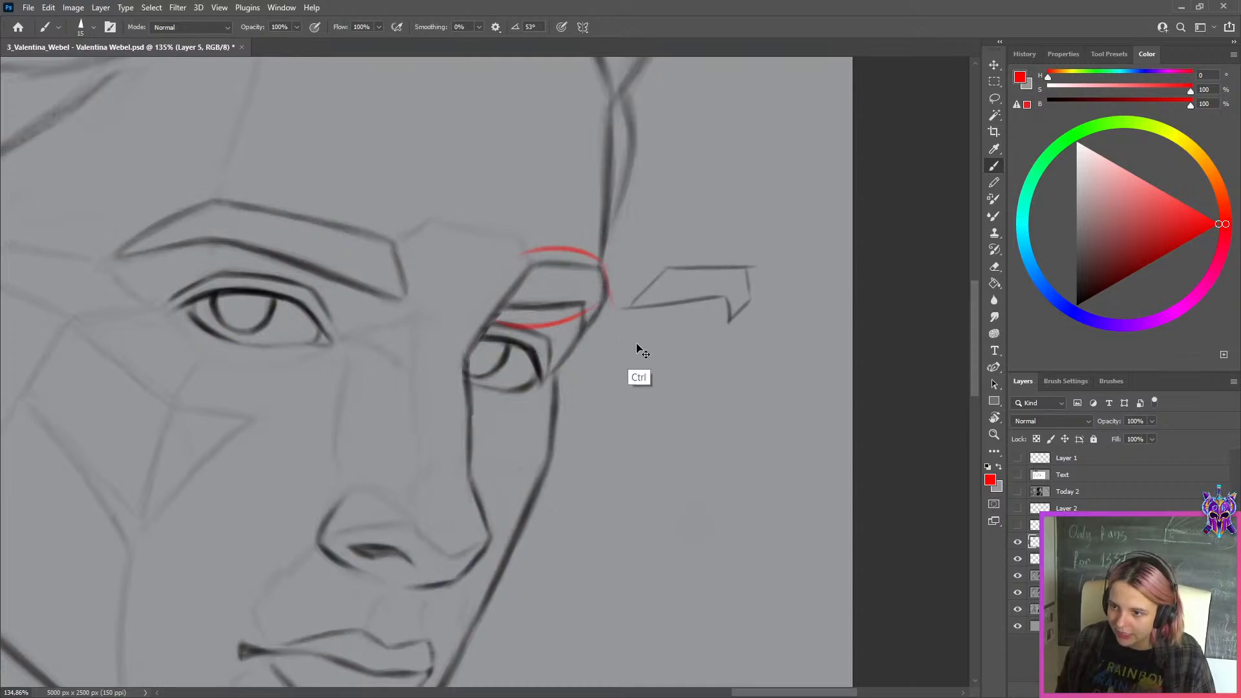
drag(618, 309, 739, 296)
key(ctrl+z)
key([)
drag(639, 353, 605, 408)
key(ctrl+z)
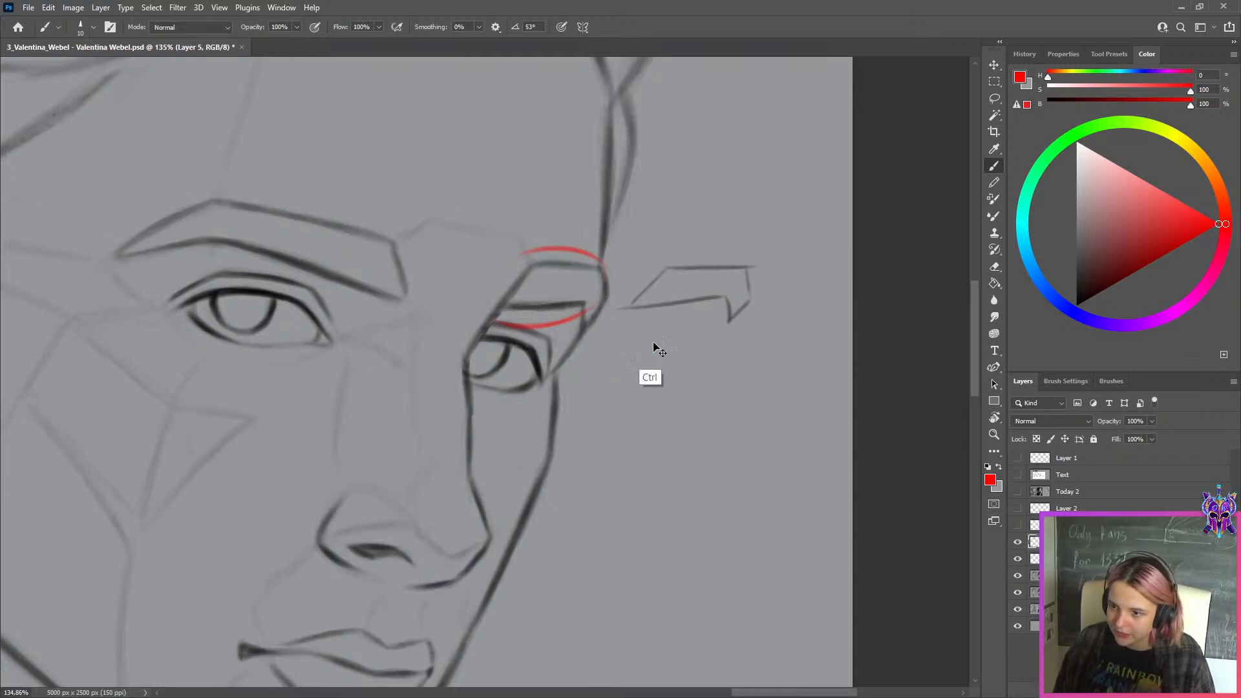
Draw the lower edge, hooked outer tip and slanted inner end of a second eyebrow in black below the traced outline
drag(1108, 240, 1073, 308)
key(])
key(])
key(])
key(])
mouse_move(648, 341)
mouse_down()
mouse_move(617, 396)
mouse_move(624, 381)
mouse_move(708, 373)
mouse_up()
key(ctrl+z)
key([)
key(ctrl+z)
mouse_move(618, 384)
mouse_down()
mouse_move(740, 367)
mouse_move(716, 382)
mouse_move(744, 391)
mouse_up()
key(ctrl+z)
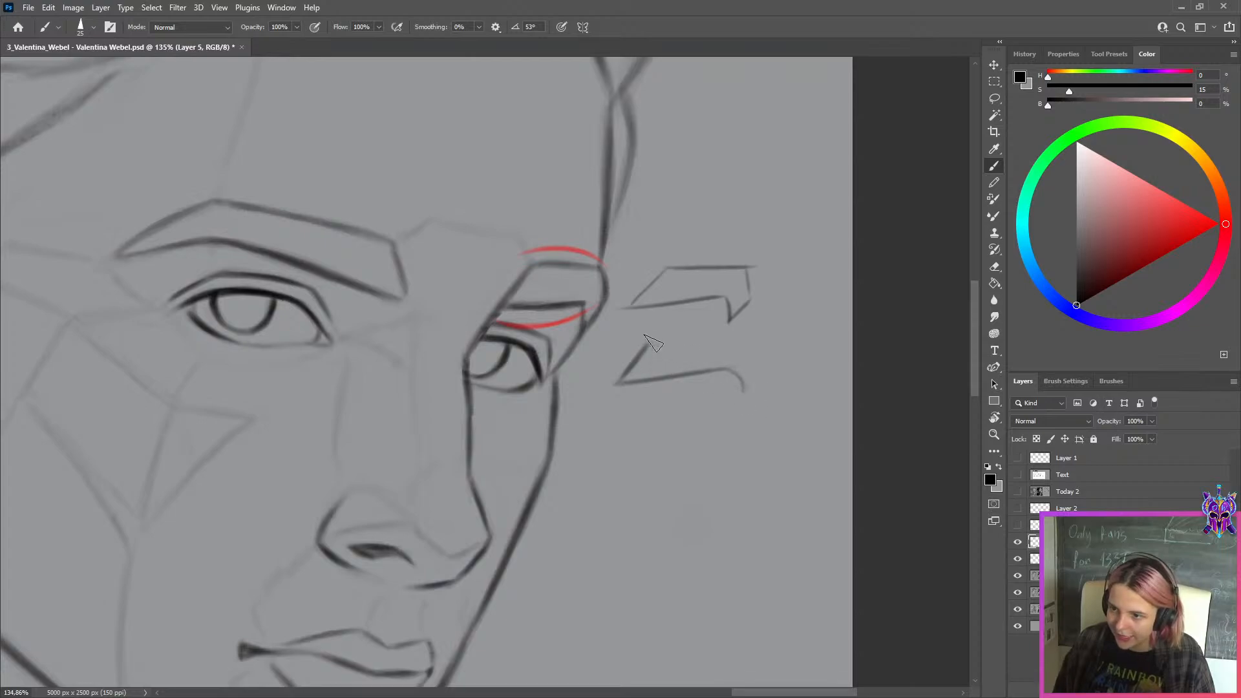
Complete the second eyebrow outline with its upper edge and outer side, redrawing the strokes until they fit
key(ctrl+z)
mouse_move(650, 344)
mouse_down()
mouse_move(743, 348)
mouse_move(751, 336)
mouse_move(735, 338)
mouse_move(746, 392)
mouse_up()
key(ctrl+z)
key(ctrl+z)
key(ctrl+z)
drag(739, 345, 749, 392)
key(ctrl+z)
key(ctrl+z)
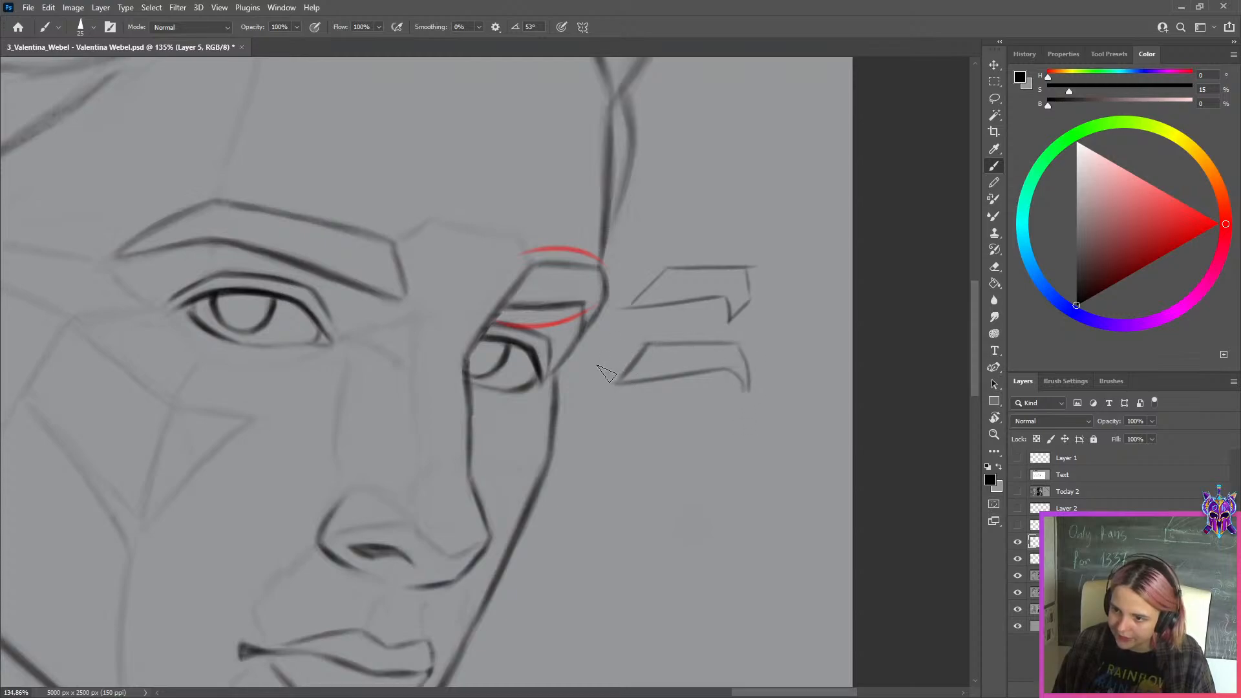
Trim the pointed inner tip of the second eyebrow outline with the background grey and switch back to black
key(x)
drag(616, 373, 619, 393)
key(x)
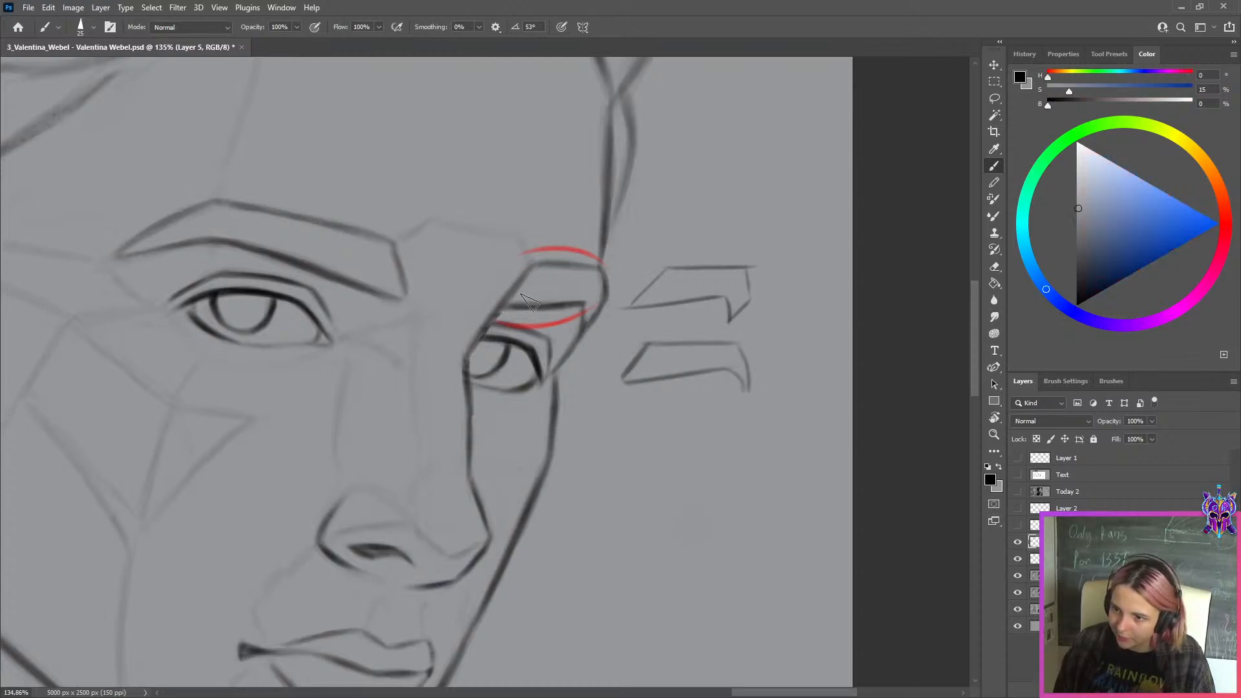
key(x)
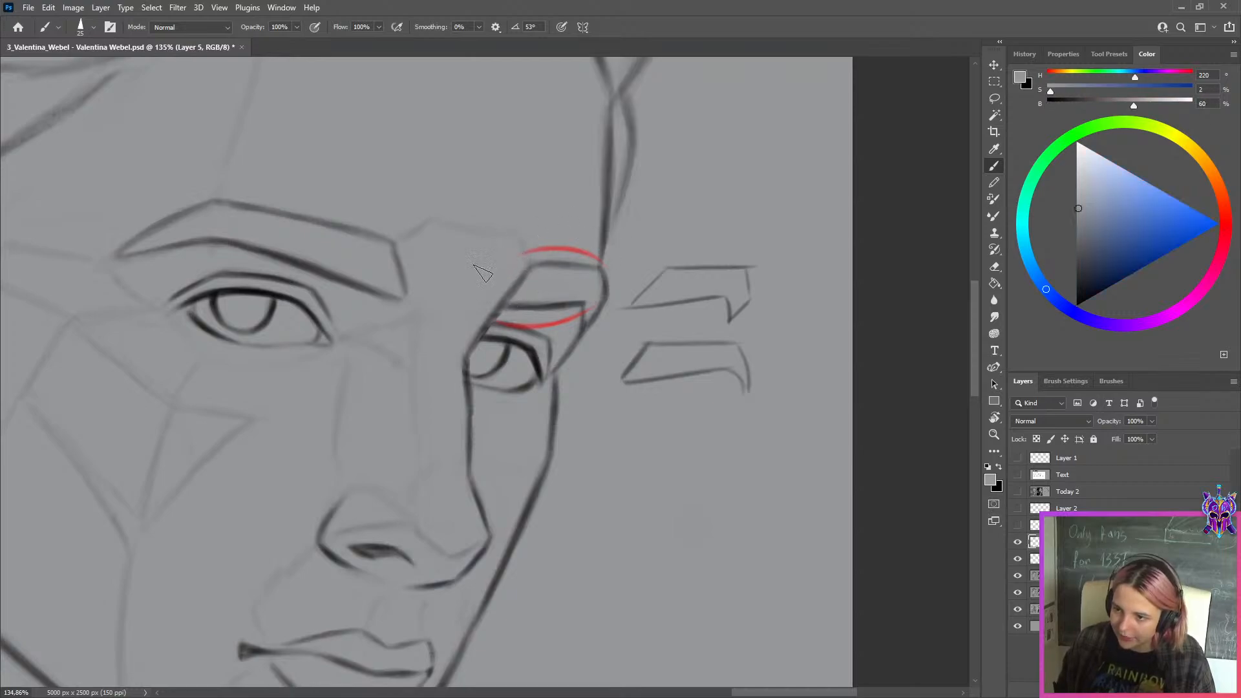
key(x)
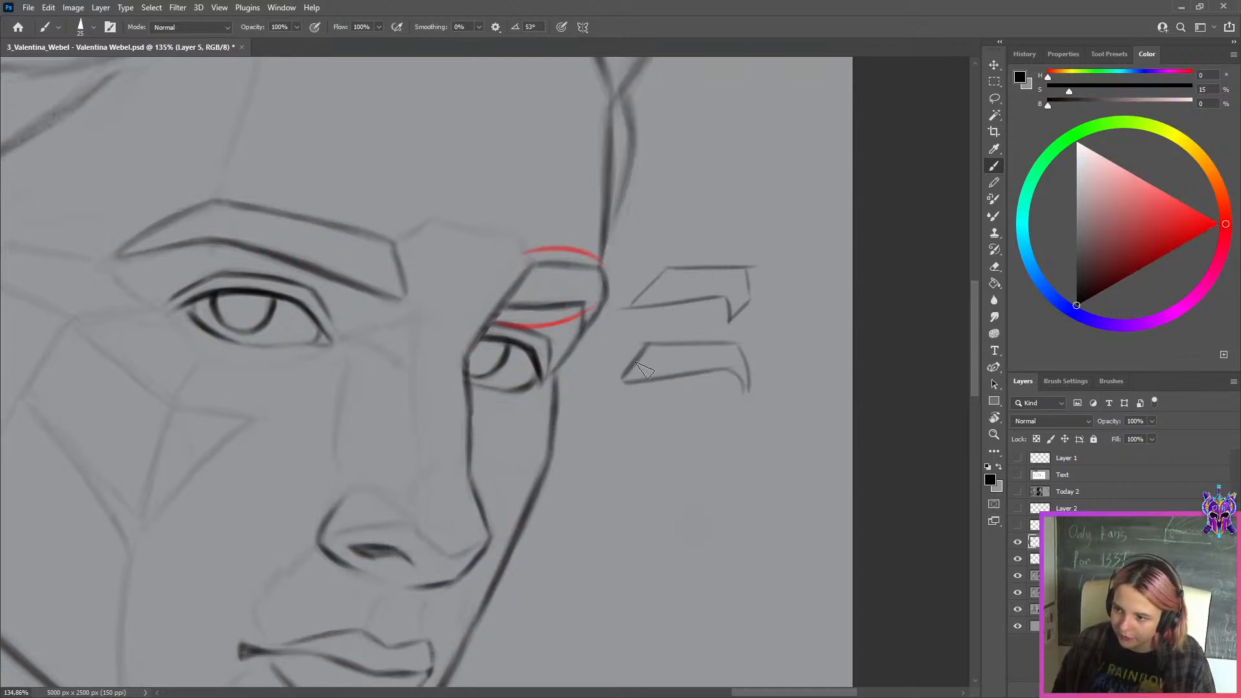
drag(619, 378, 741, 350)
key(ctrl+z)
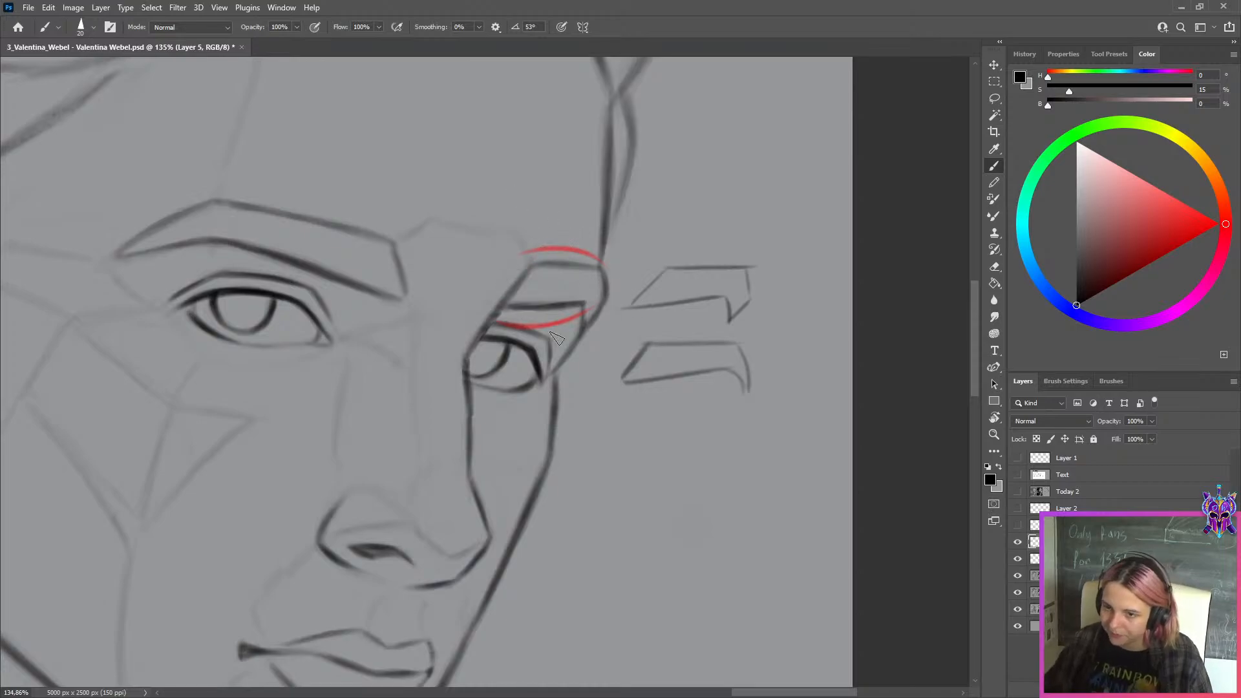
Export the annotated sheet for web as a JPEG at quality 80 into the WEEK 149 folder
scroll(615, 349, down, 5)
scroll(673, 354, down, 3)
scroll(834, 373, up, 1)
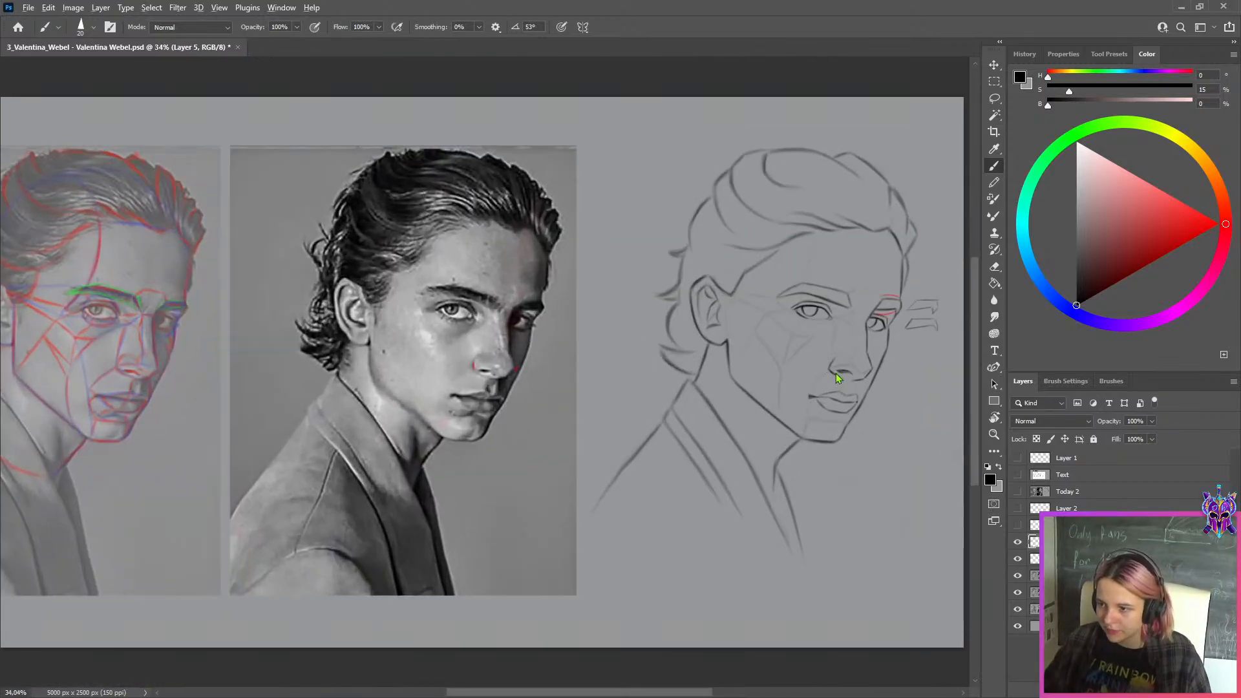
key(ctrl+alt+shift+s)
click(572, 532)
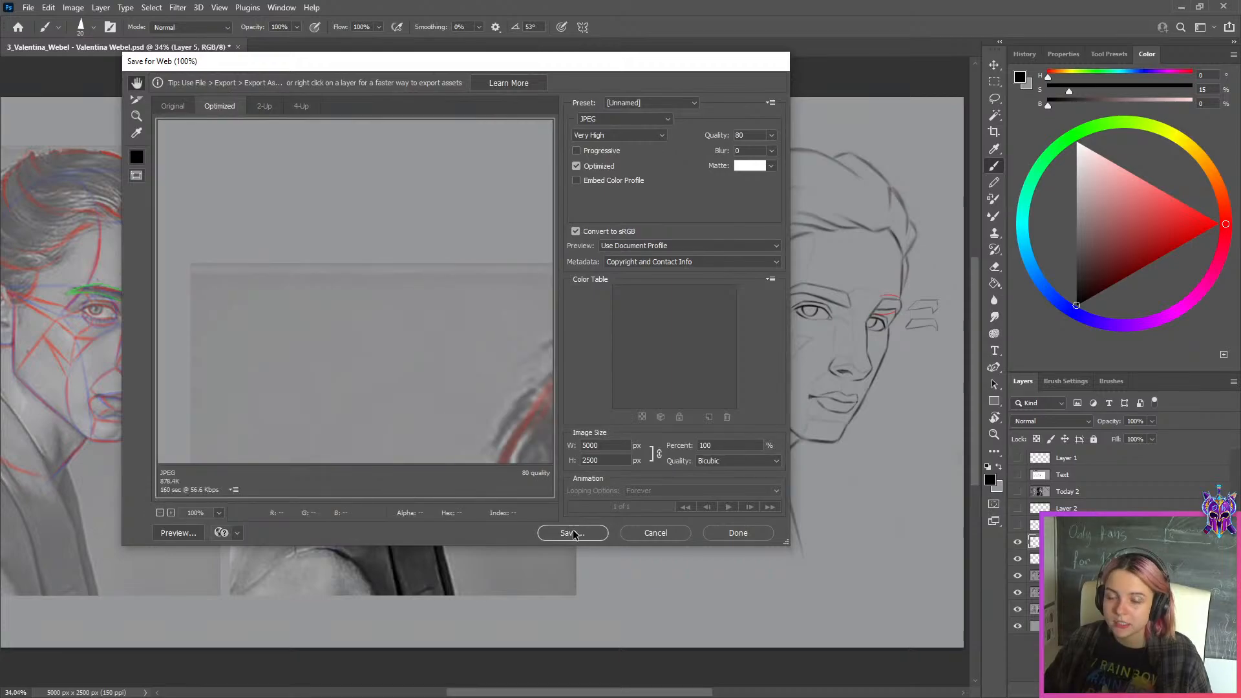
click(332, 415)
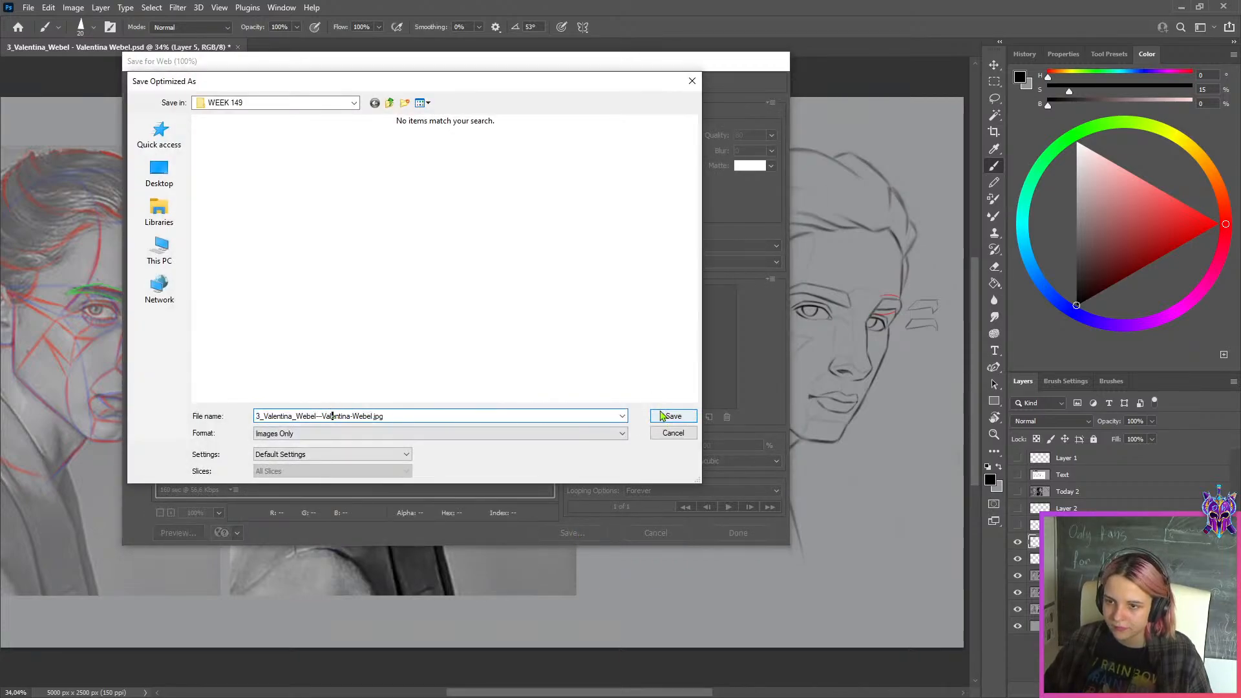
click(354, 103)
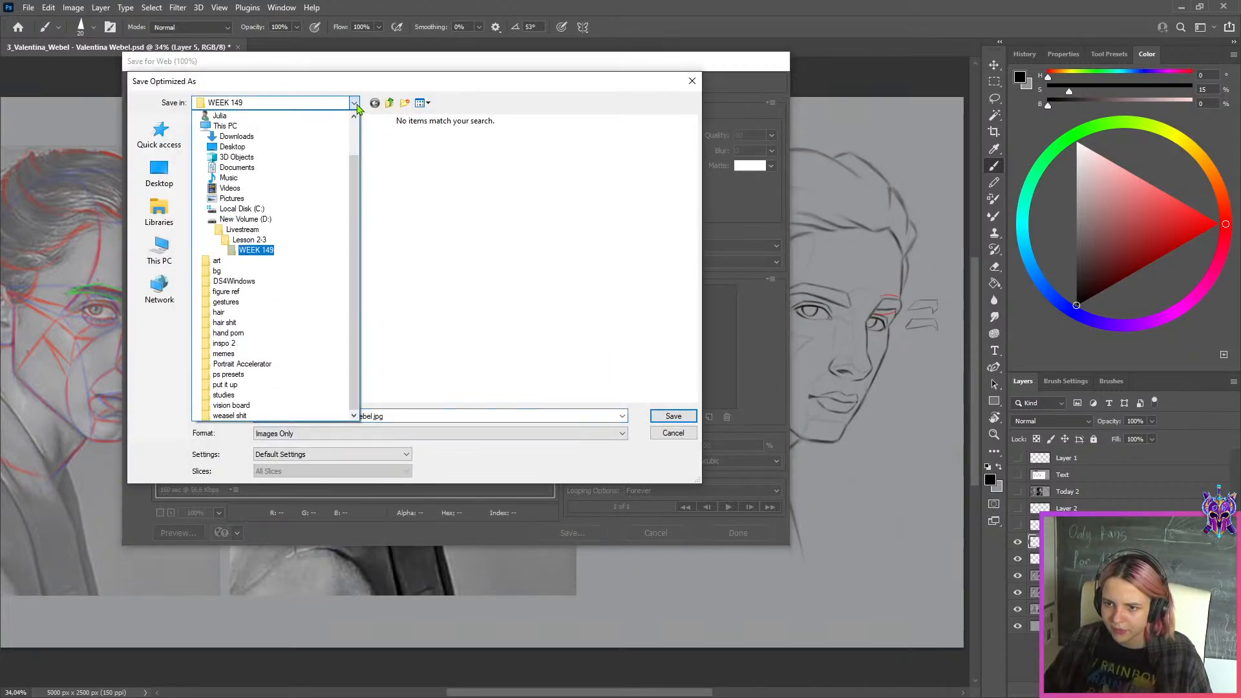
click(354, 102)
click(672, 416)
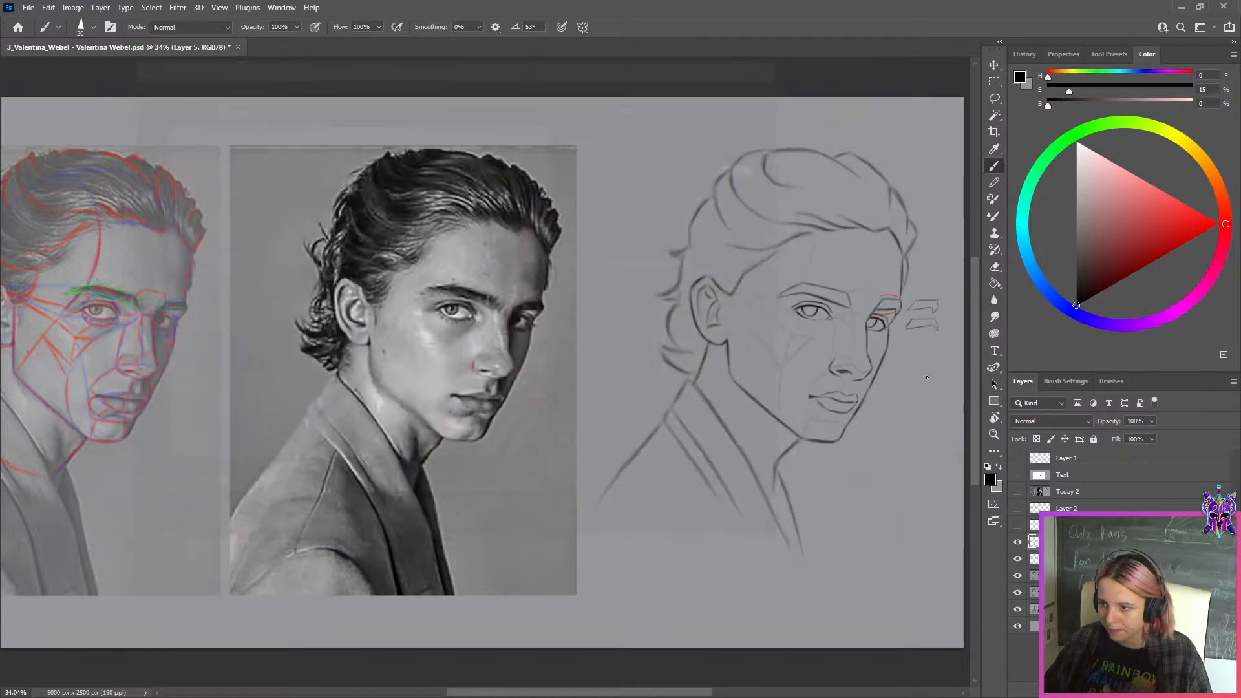
Hide the layer with the red marks and second eyebrow and the layer with the traced eyebrow
scroll(912, 366, up, 3)
scroll(912, 366, down, 4)
click(1018, 541)
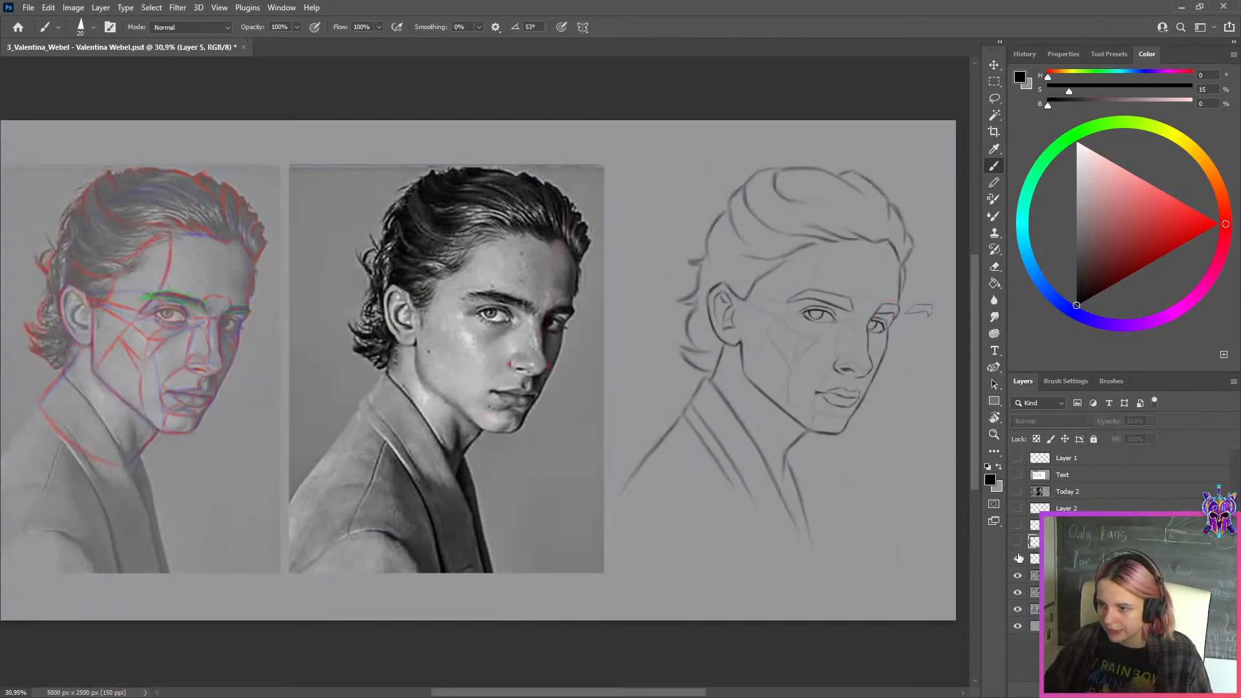
click(1018, 558)
Select the area around the corrected sketch, copy it to its own layer and hide the source layer
click(994, 82)
scroll(929, 276, down, 1)
scroll(929, 277, up, 2)
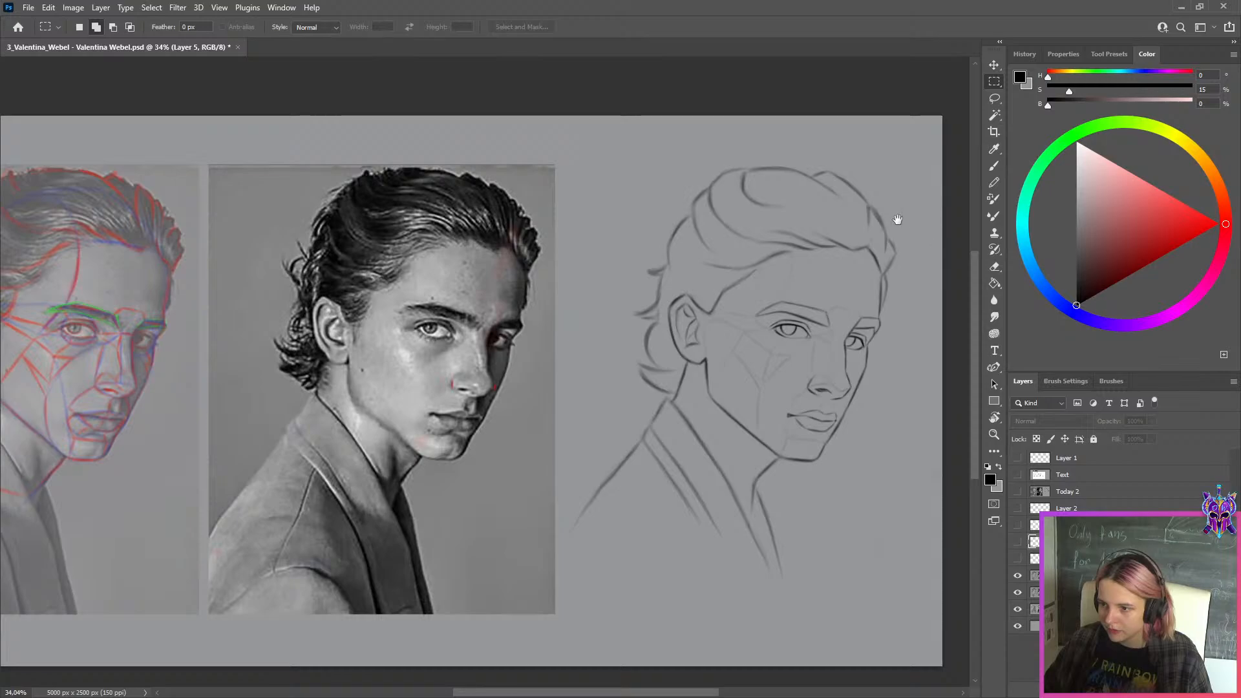
drag(897, 220, 849, 214)
mouse_move(893, 110)
mouse_down()
mouse_move(785, 445)
mouse_move(532, 663)
mouse_move(517, 660)
mouse_up()
click(1034, 575)
key(ctrl+j)
click(1034, 593)
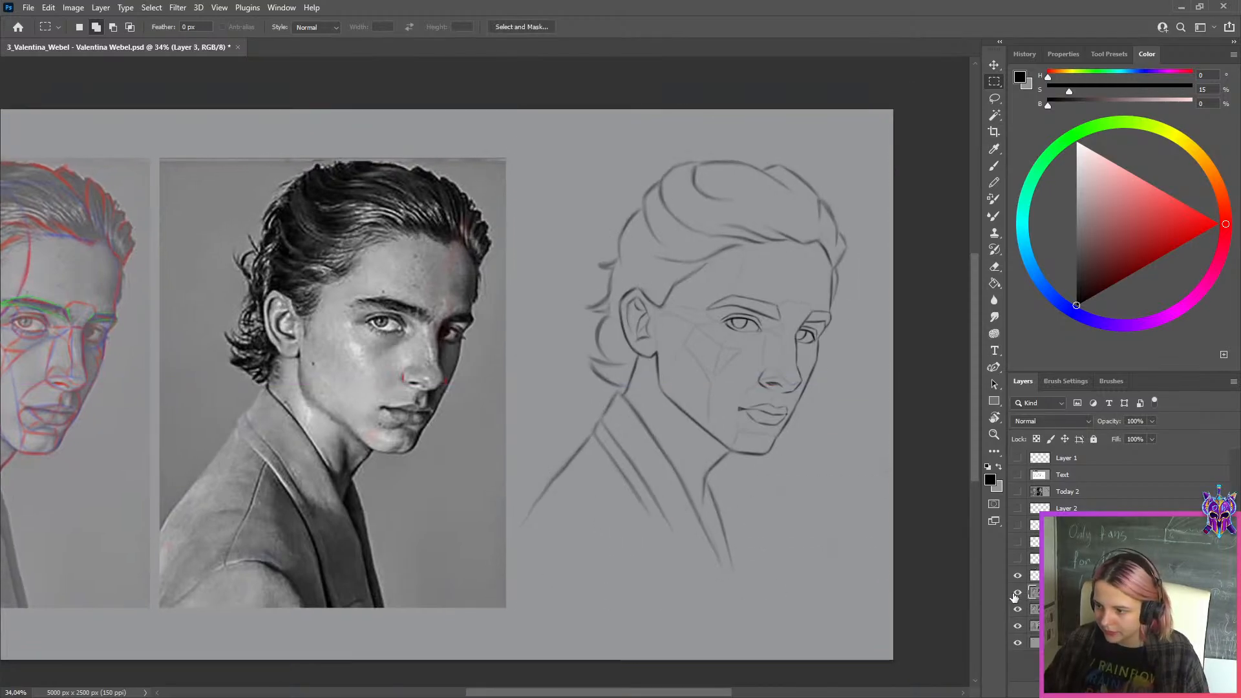
click(1018, 593)
Shift the Today 1 layer left so the photo and original sketch stand side by side before the corrected copy
click(1035, 609)
key(ctrl+t)
drag(803, 414, 443, 407)
click(639, 27)
key(ctrl+0)
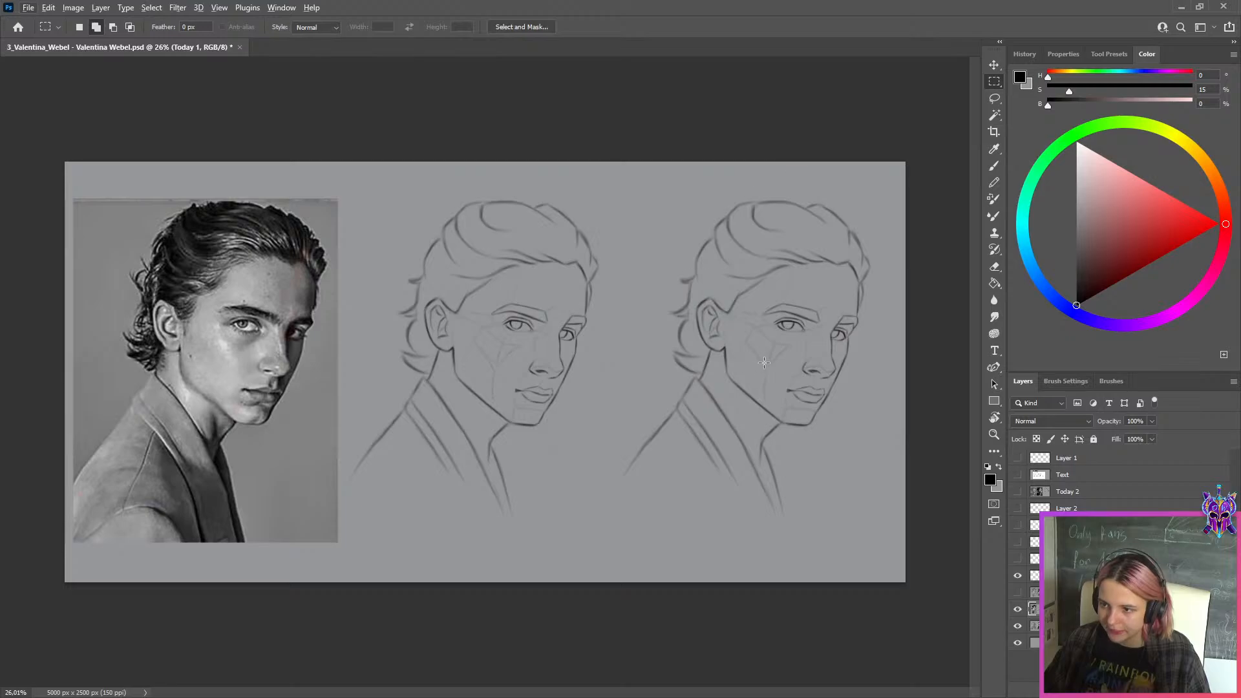
Compare the eyes, eyebrows, nose, mouth and face contour in the photo with the original and corrected sketches
scroll(622, 386, up, 2)
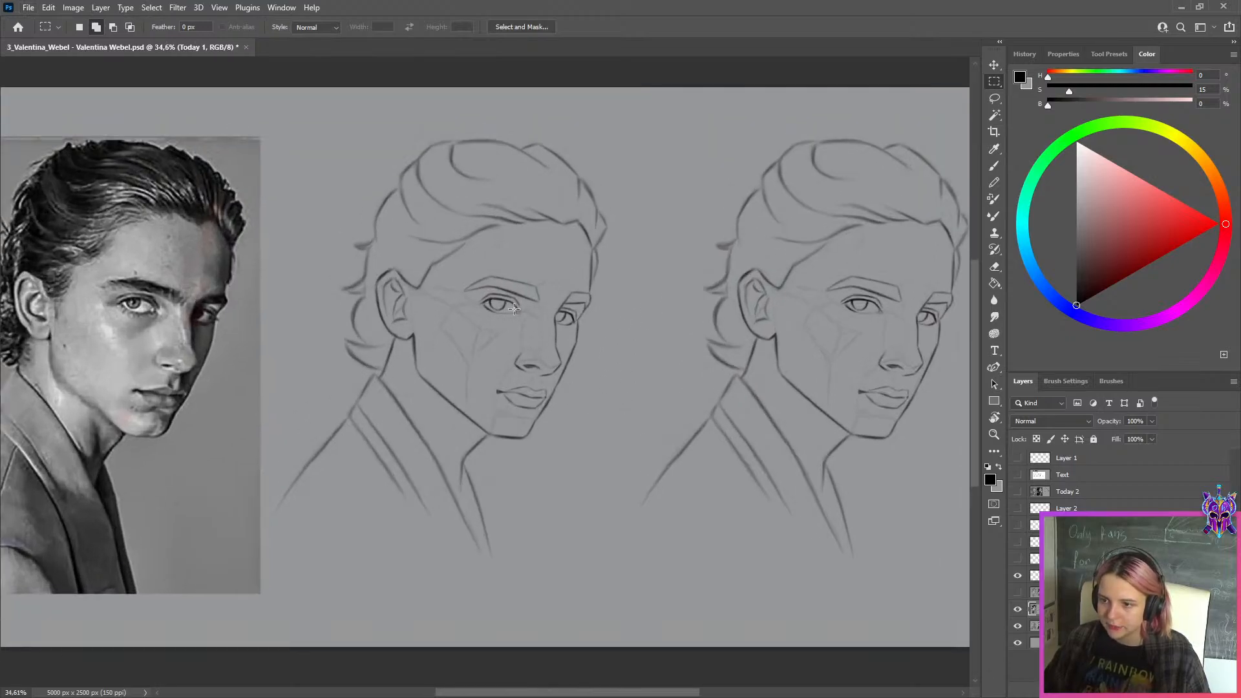
scroll(514, 308, up, 2)
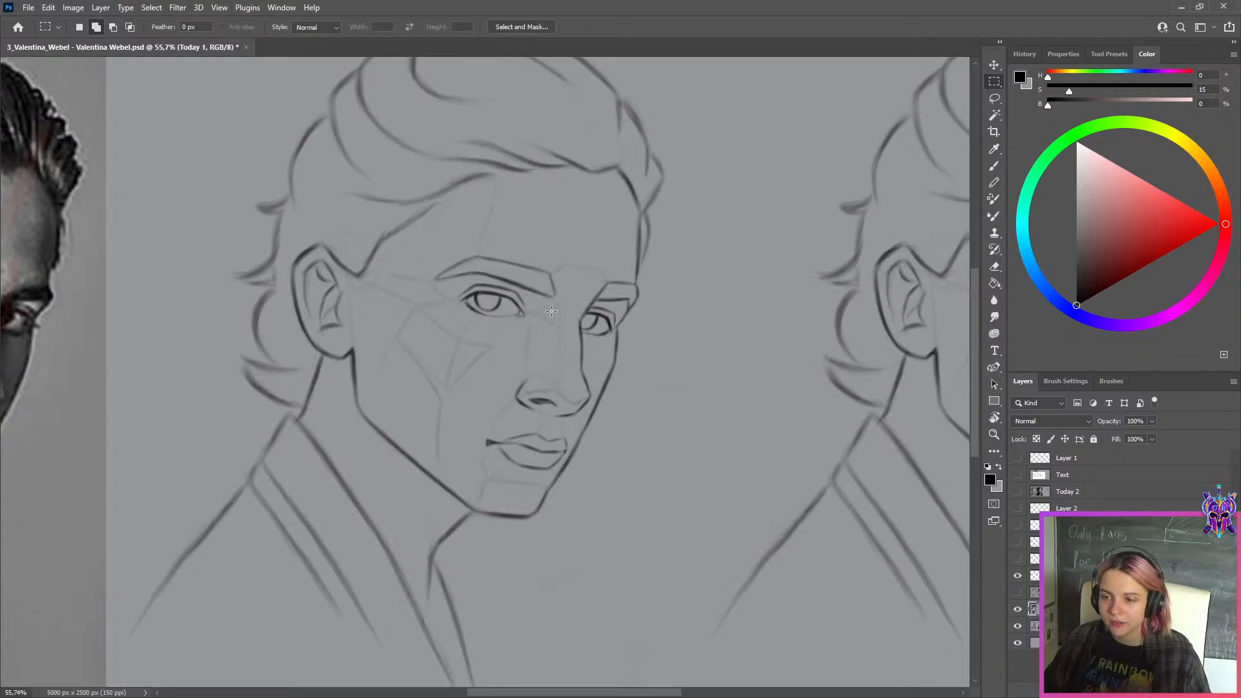
scroll(548, 300, down, 5)
scroll(491, 296, up, 3)
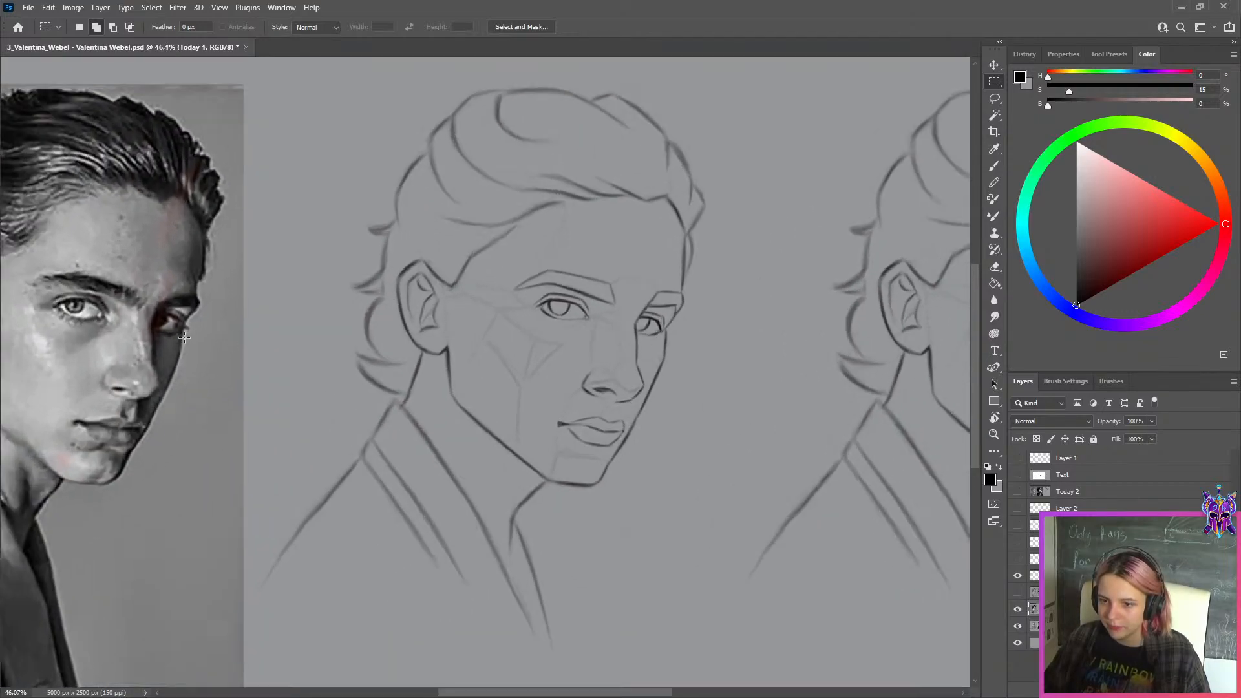
drag(148, 334, 491, 335)
scroll(436, 310, up, 3)
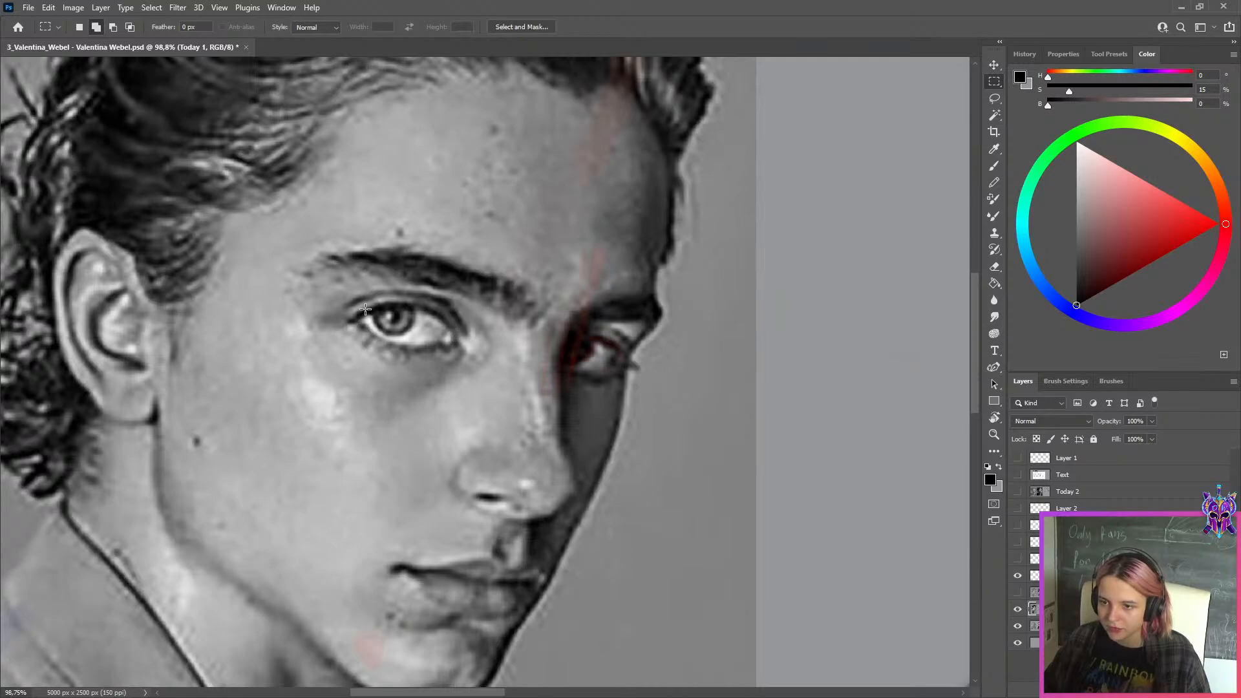
scroll(366, 309, down, 1)
scroll(466, 322, down, 3)
drag(816, 362, 474, 348)
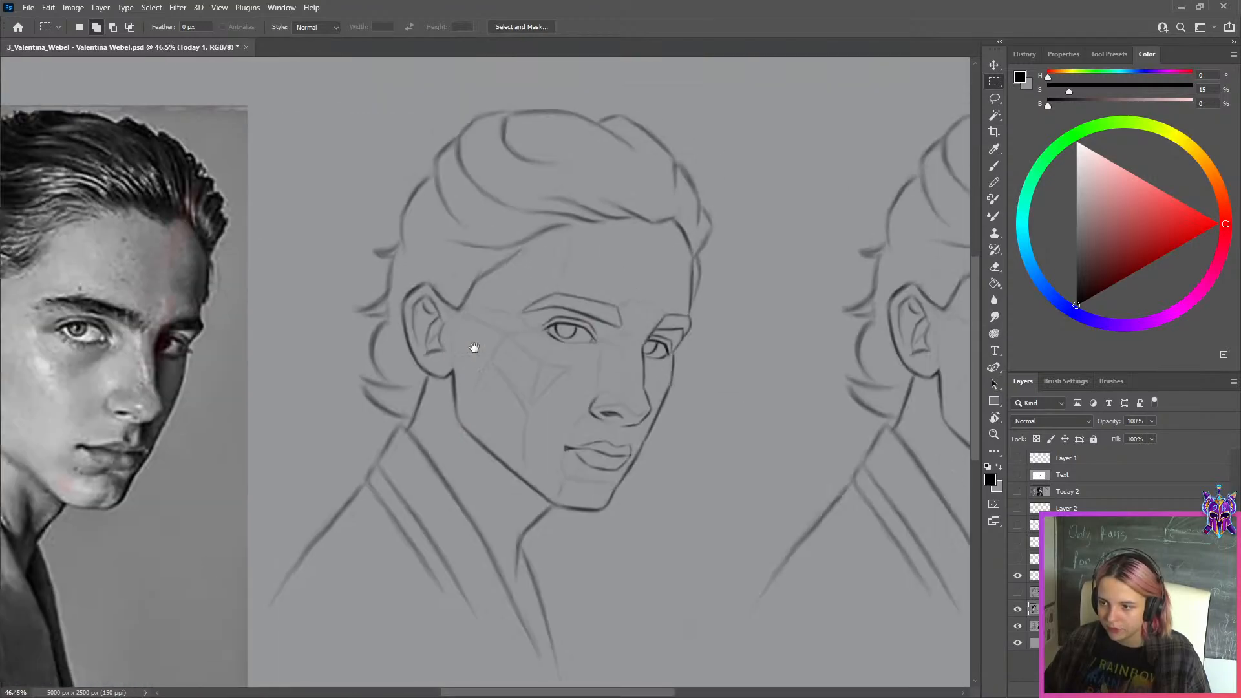
drag(98, 380, 276, 373)
scroll(292, 337, up, 3)
scroll(323, 317, down, 2)
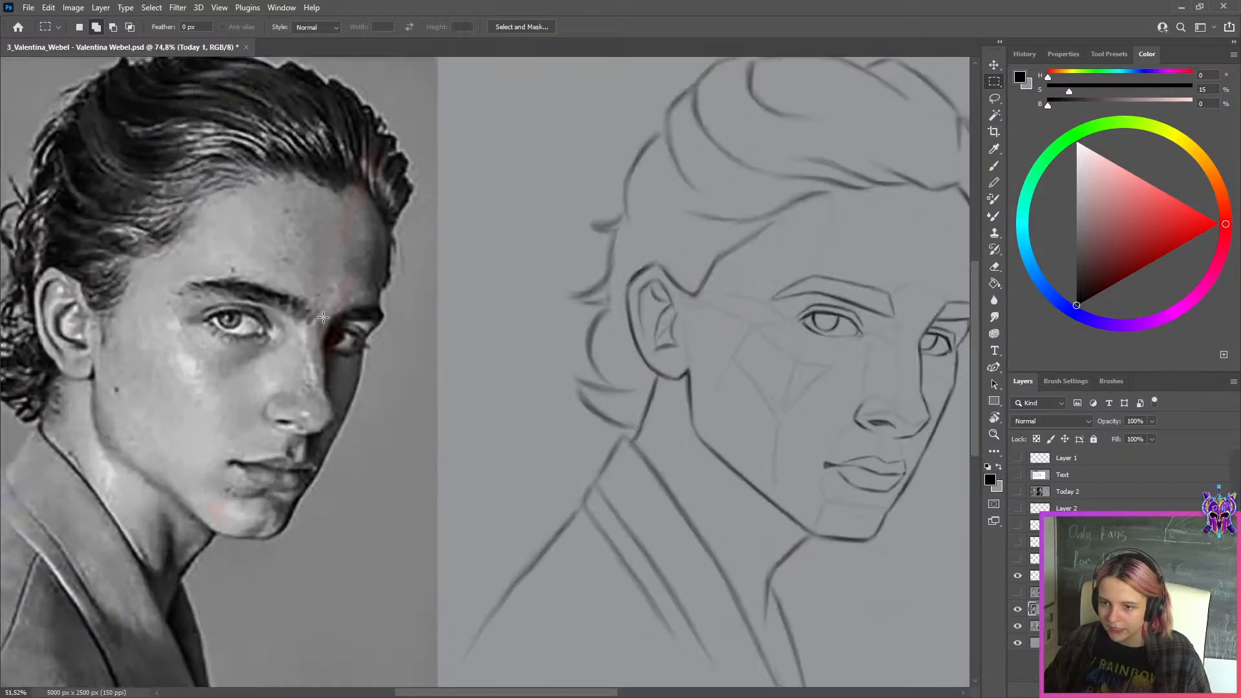
scroll(323, 318, down, 2)
scroll(346, 325, up, 4)
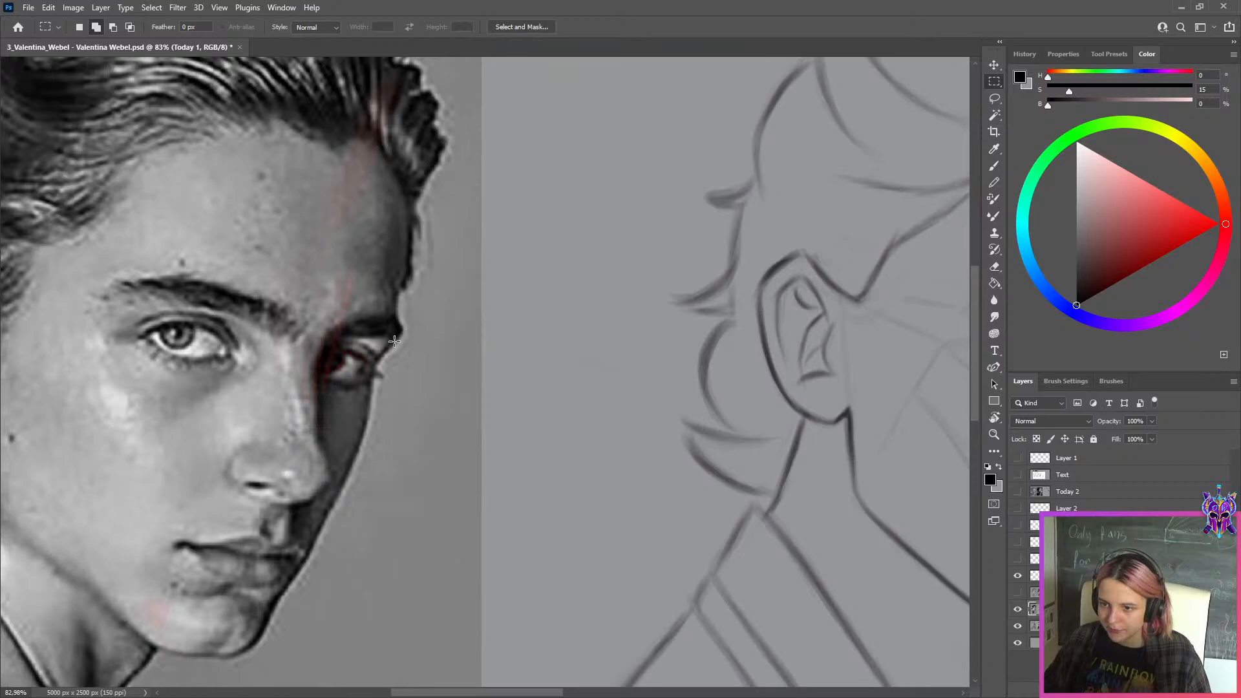
scroll(394, 342, down, 3)
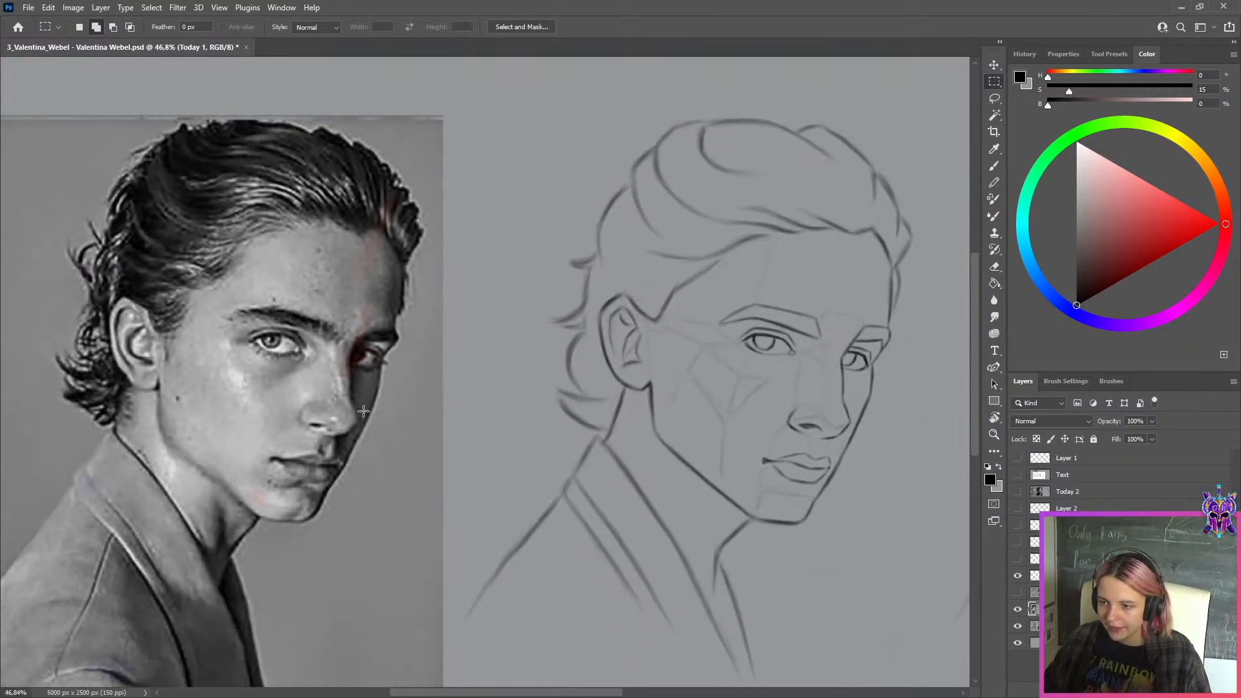
scroll(363, 412, up, 3)
scroll(335, 429, down, 3)
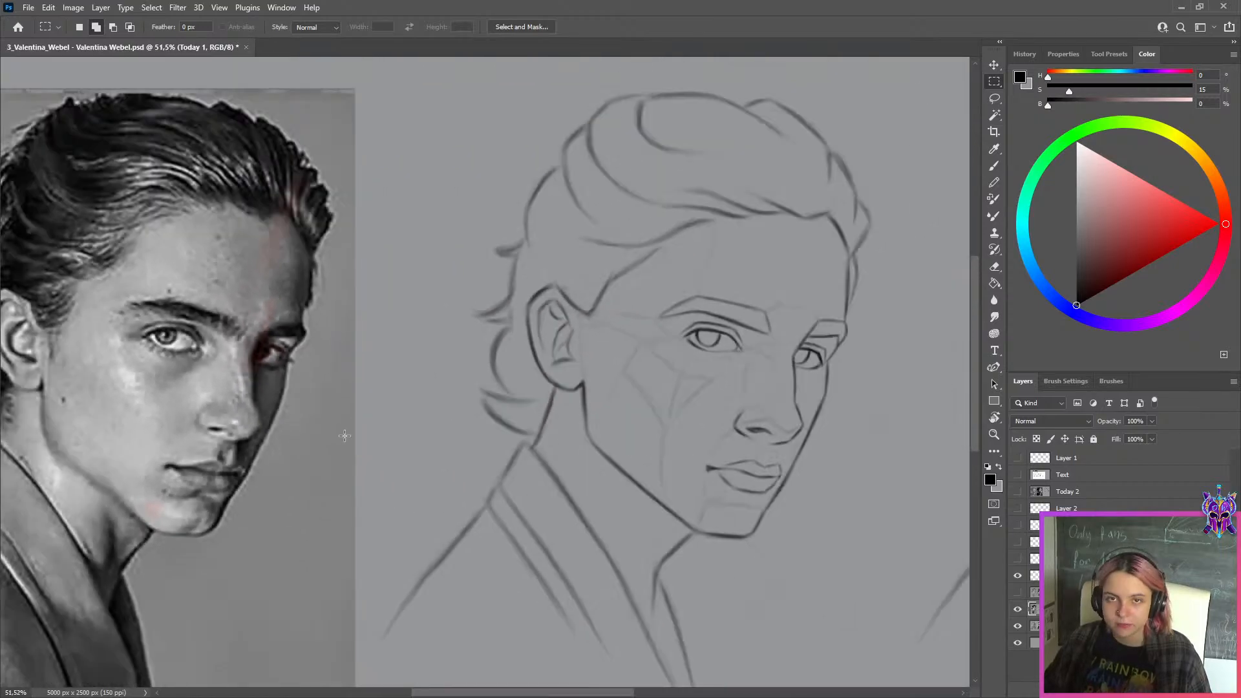
scroll(344, 435, up, 4)
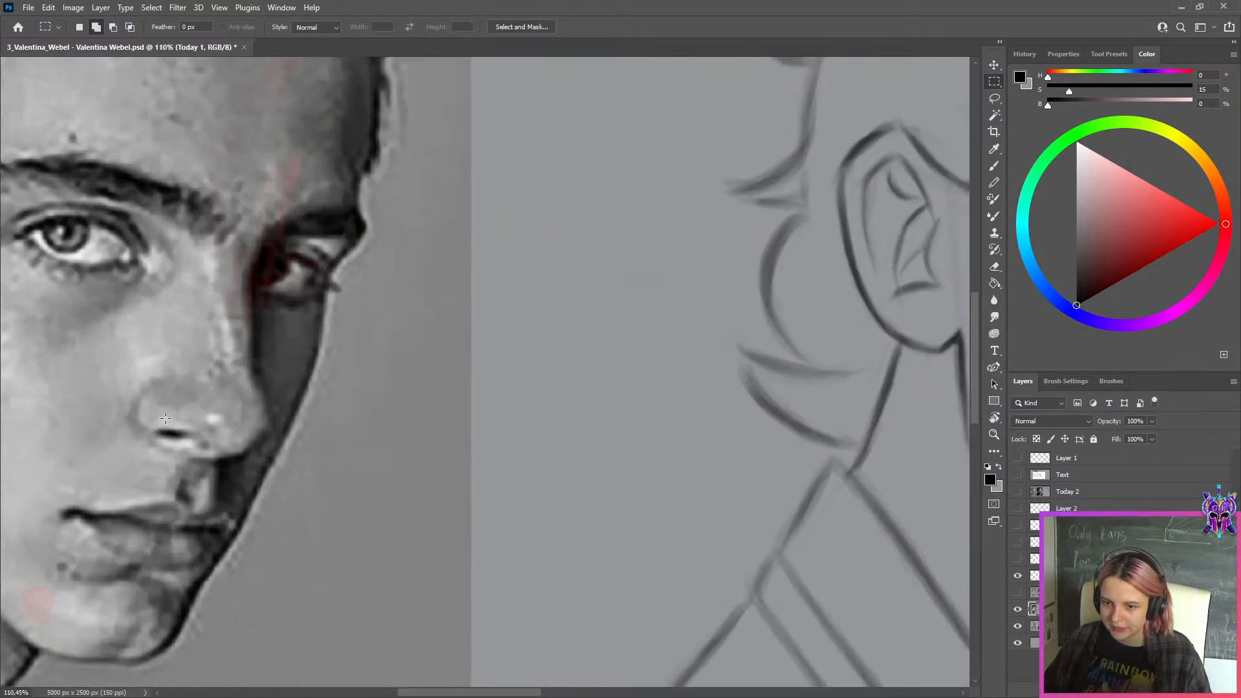
scroll(135, 413, down, 6)
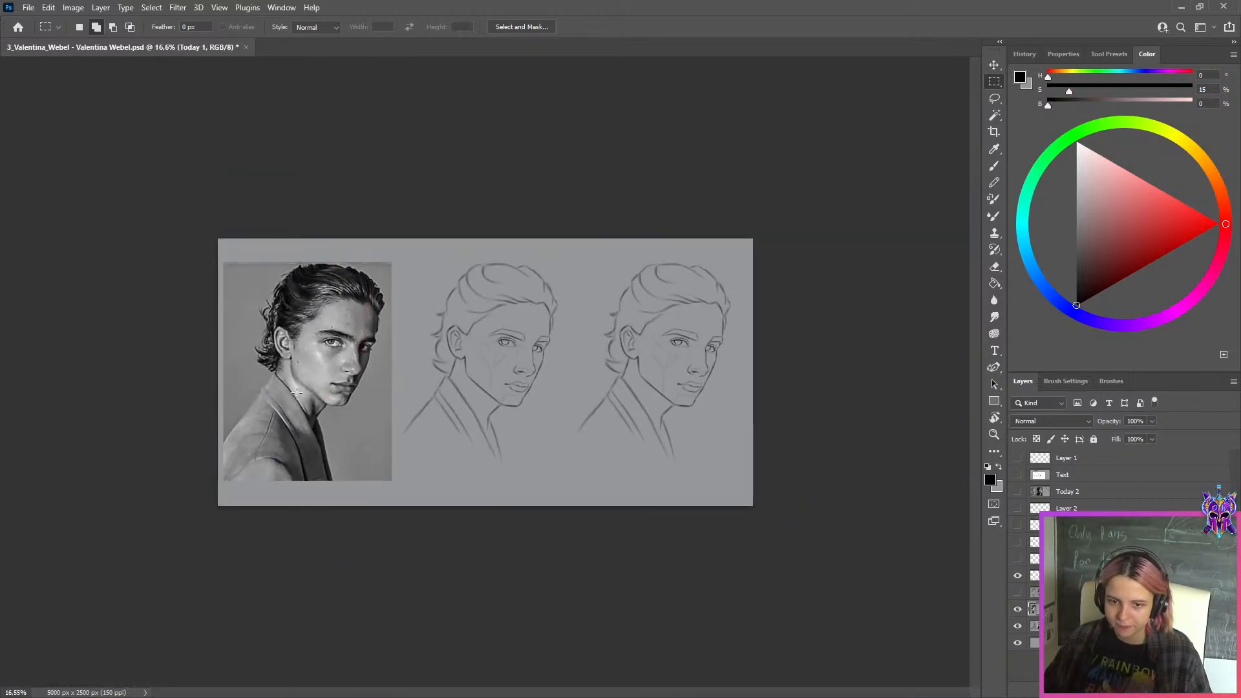
Export the photo and before-and-after sketches as a JPEG at quality 80 into the WEEK 149 folder and close the document
scroll(680, 407, up, 1)
key(ctrl+alt+shift+s)
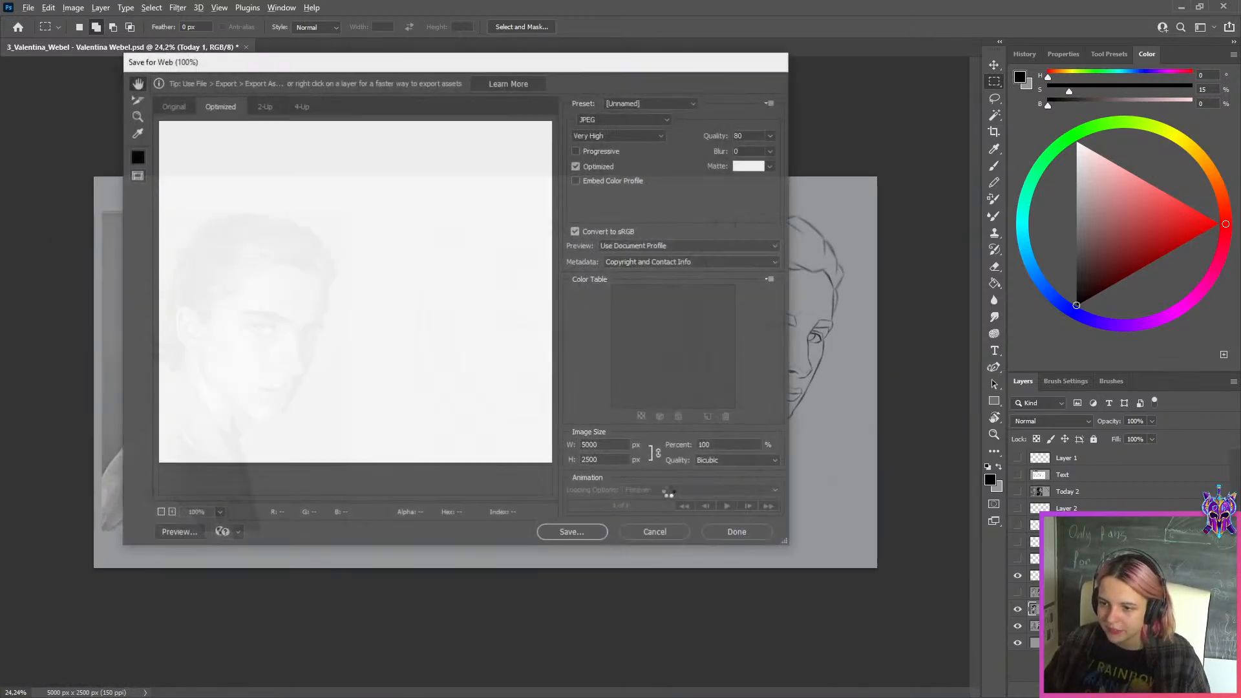
click(580, 534)
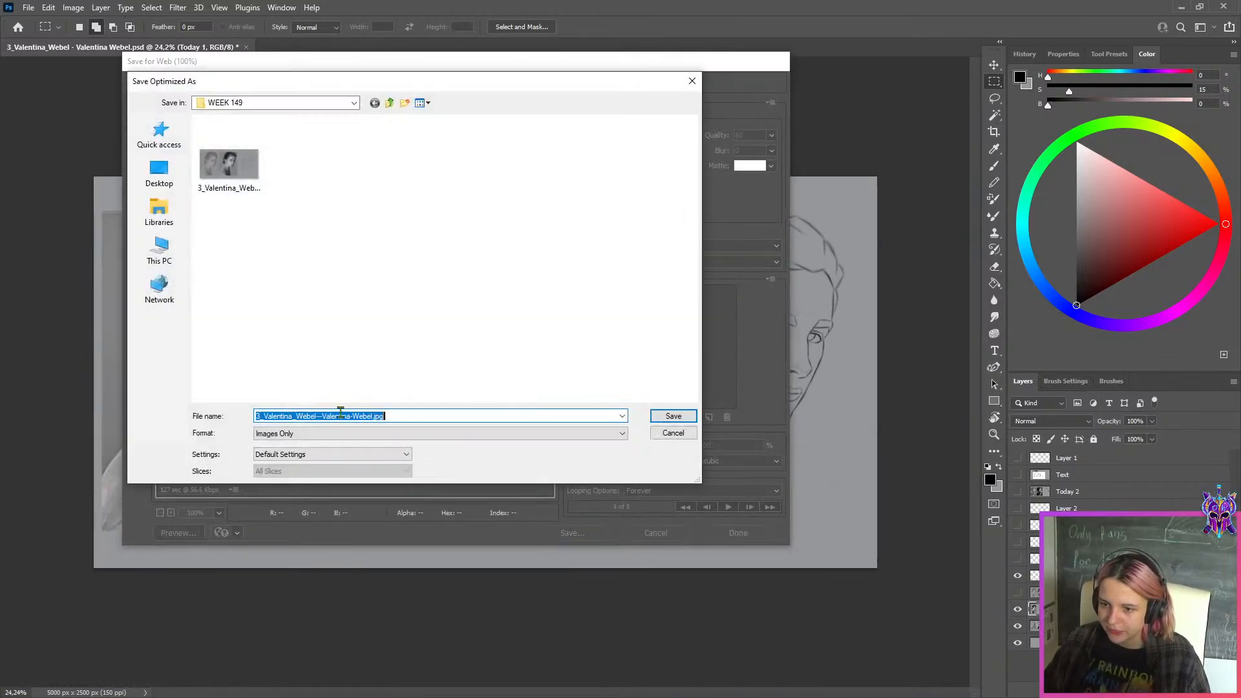
click(672, 417)
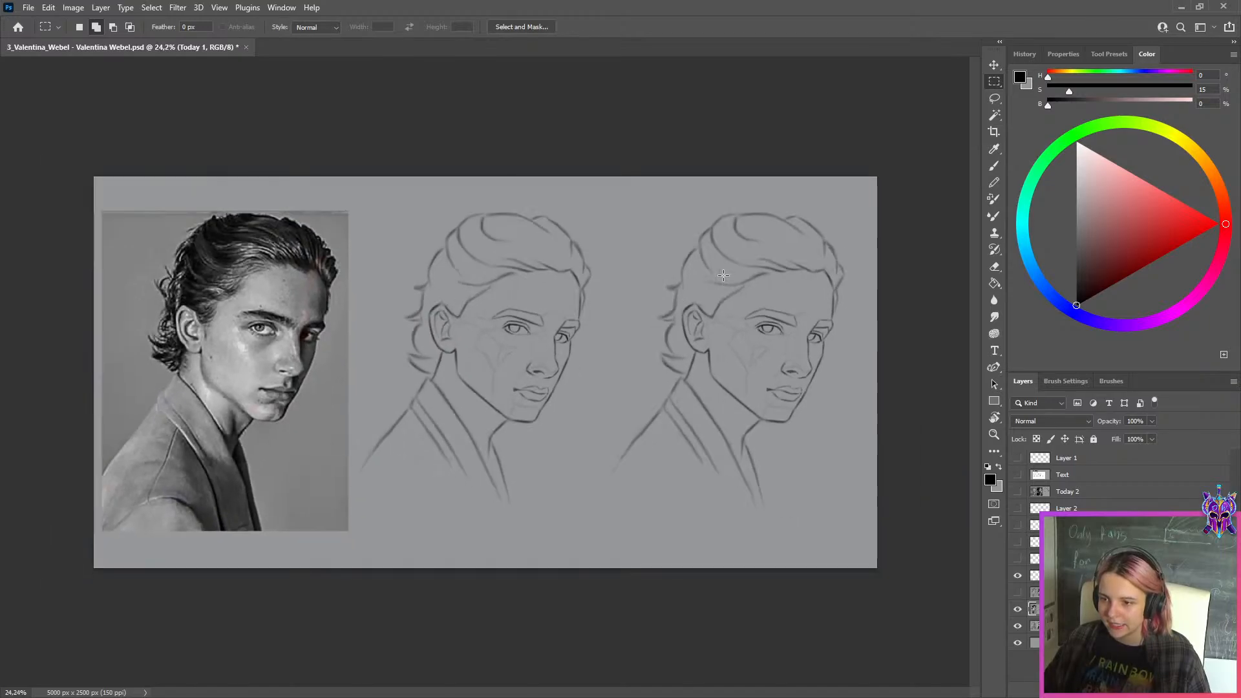
click(247, 48)
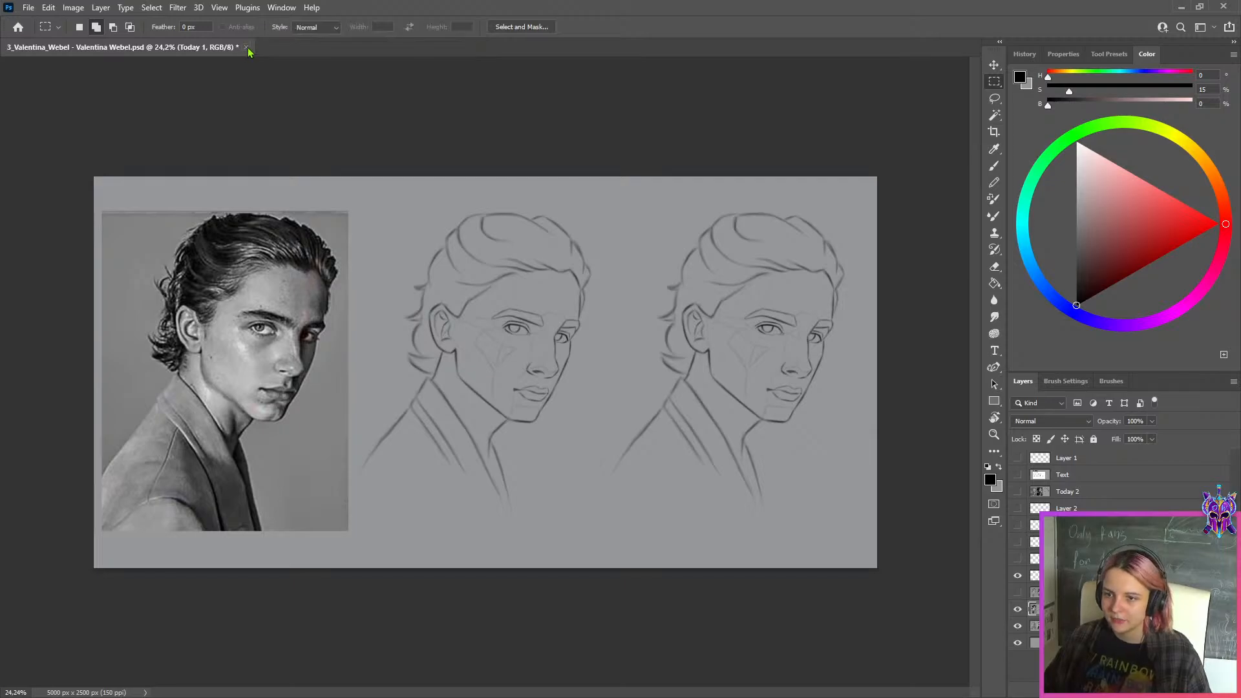
click(615, 262)
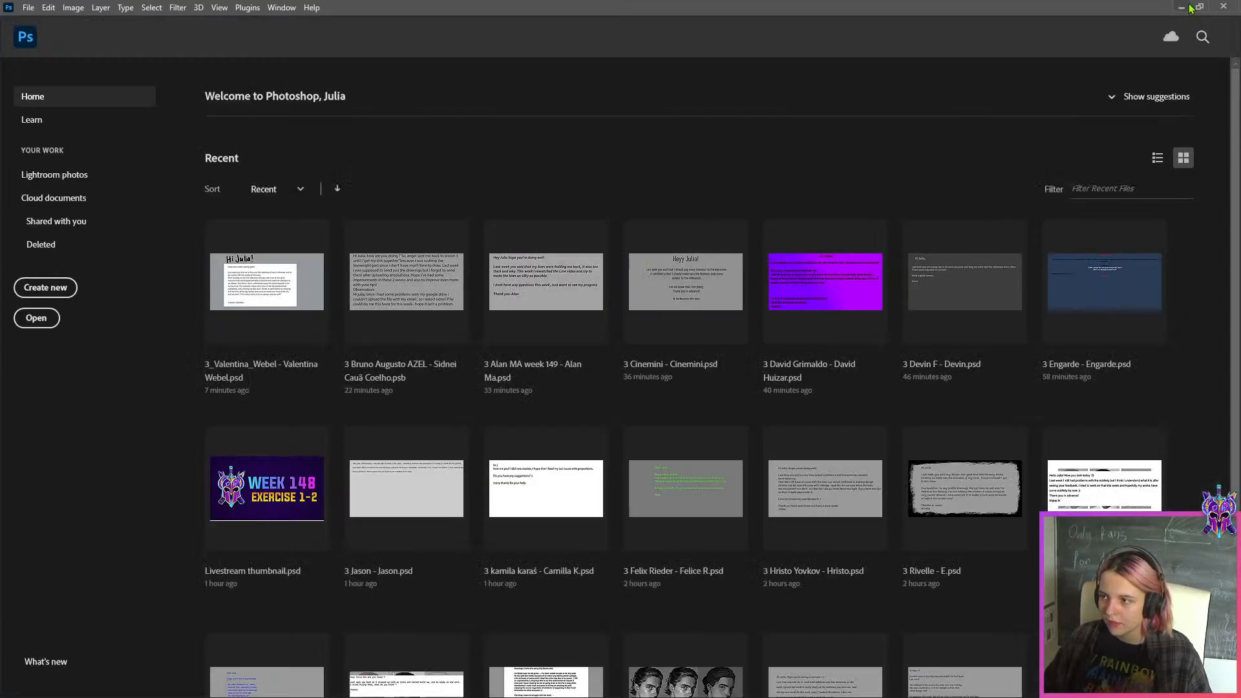
Open the student's 3_Lightbringer PSD, read the message on its first page and hide the hi layer
key(alt+Tab)
double_click(598, 226)
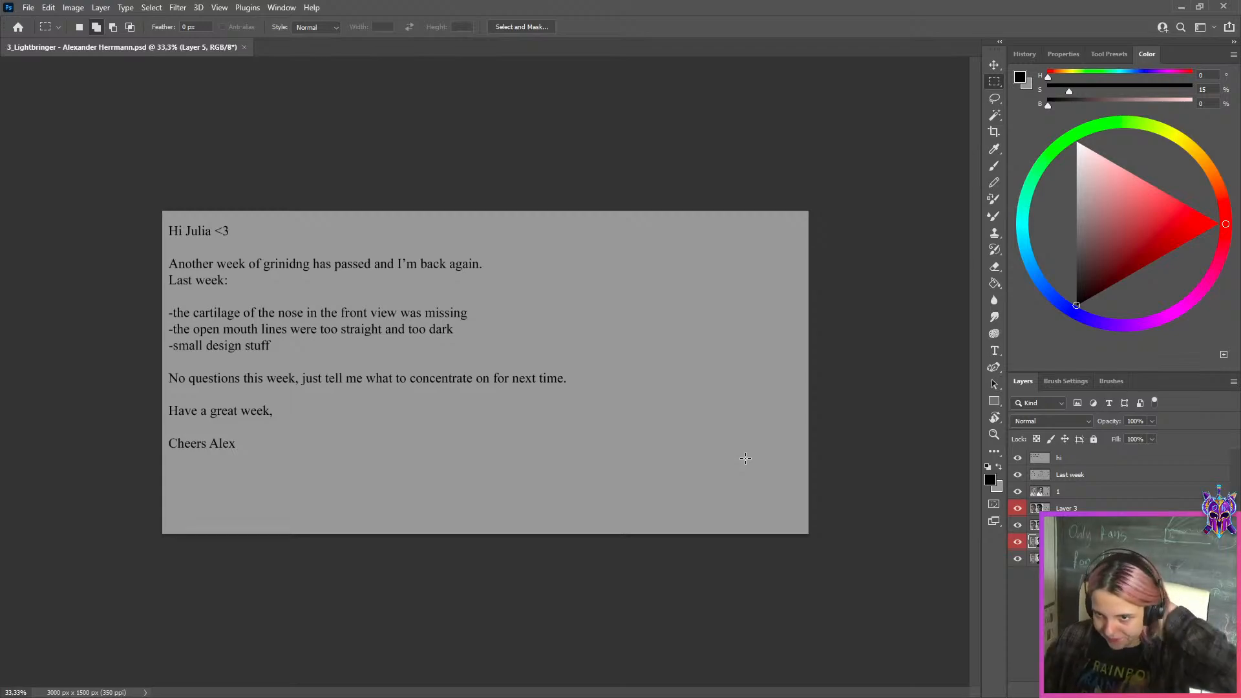
scroll(721, 448, up, 2)
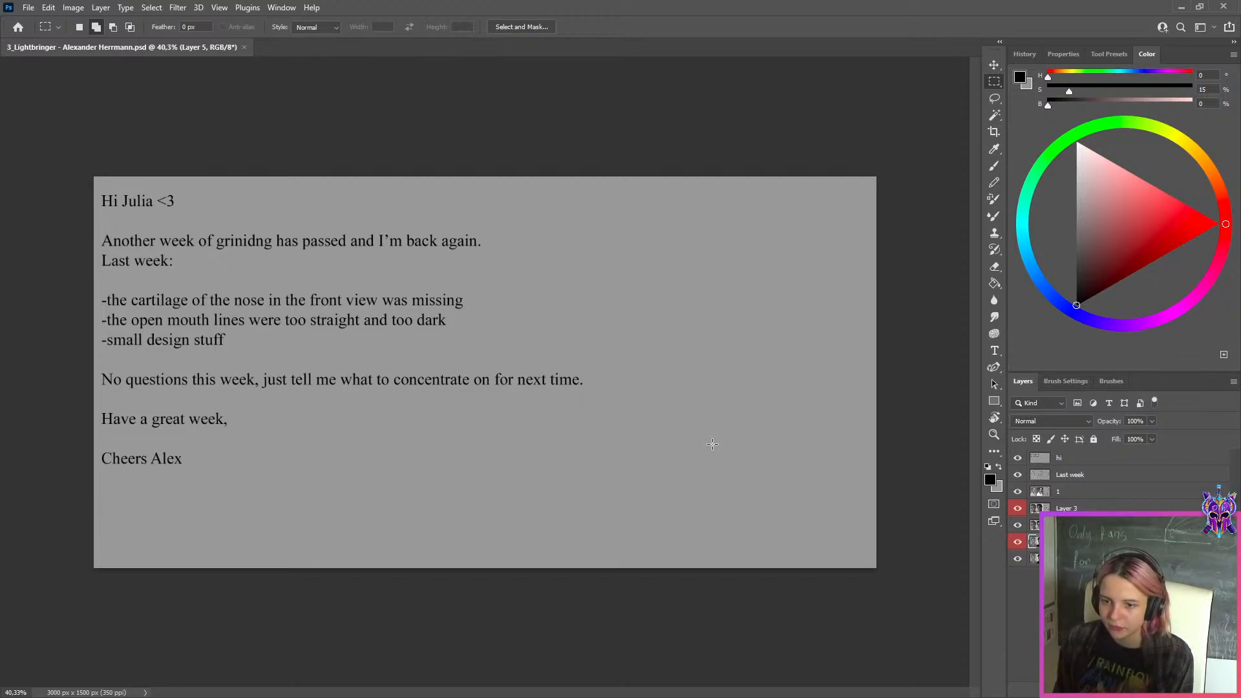
click(1073, 457)
click(1017, 458)
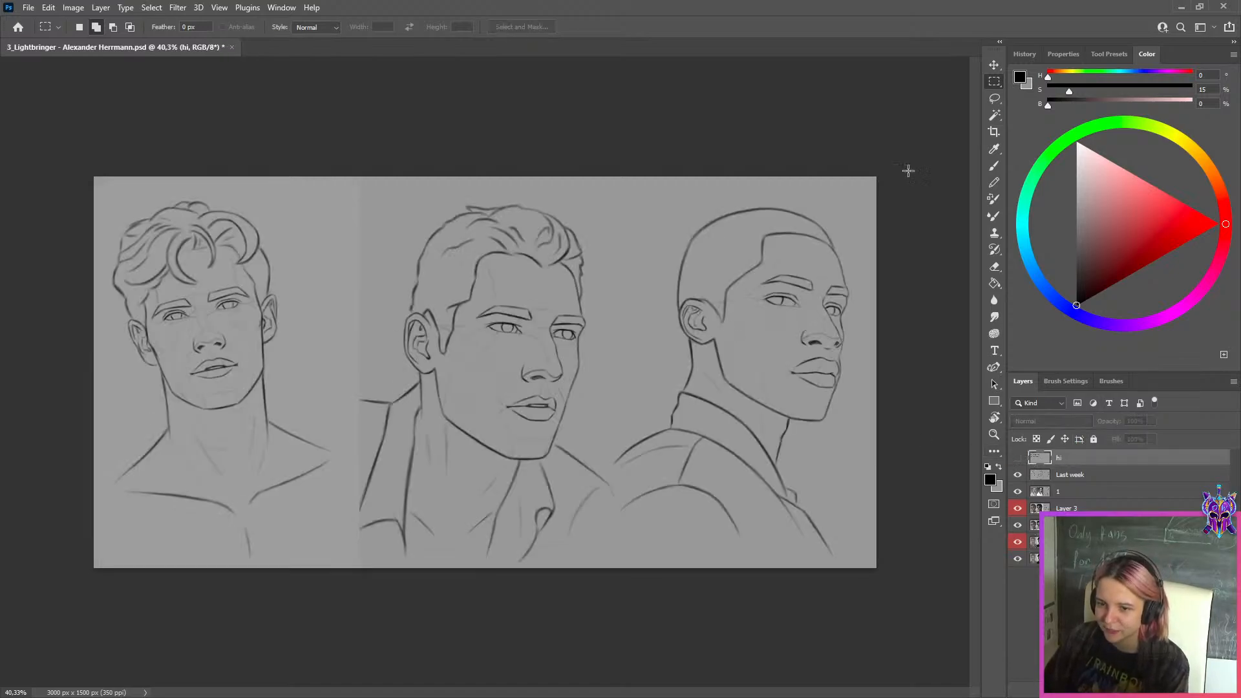
Examine the mouths, noses and eyes of the three male portrait line drawings on the Last week layer
click(995, 65)
scroll(527, 400, up, 5)
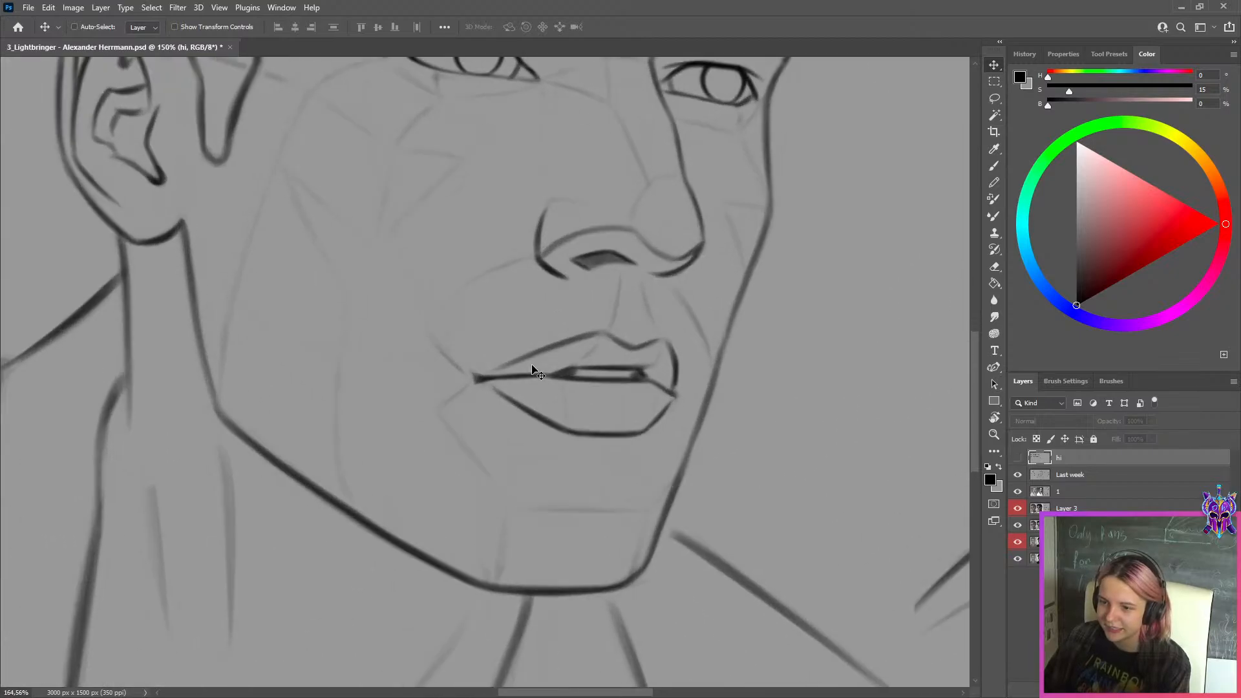
scroll(792, 367, down, 4)
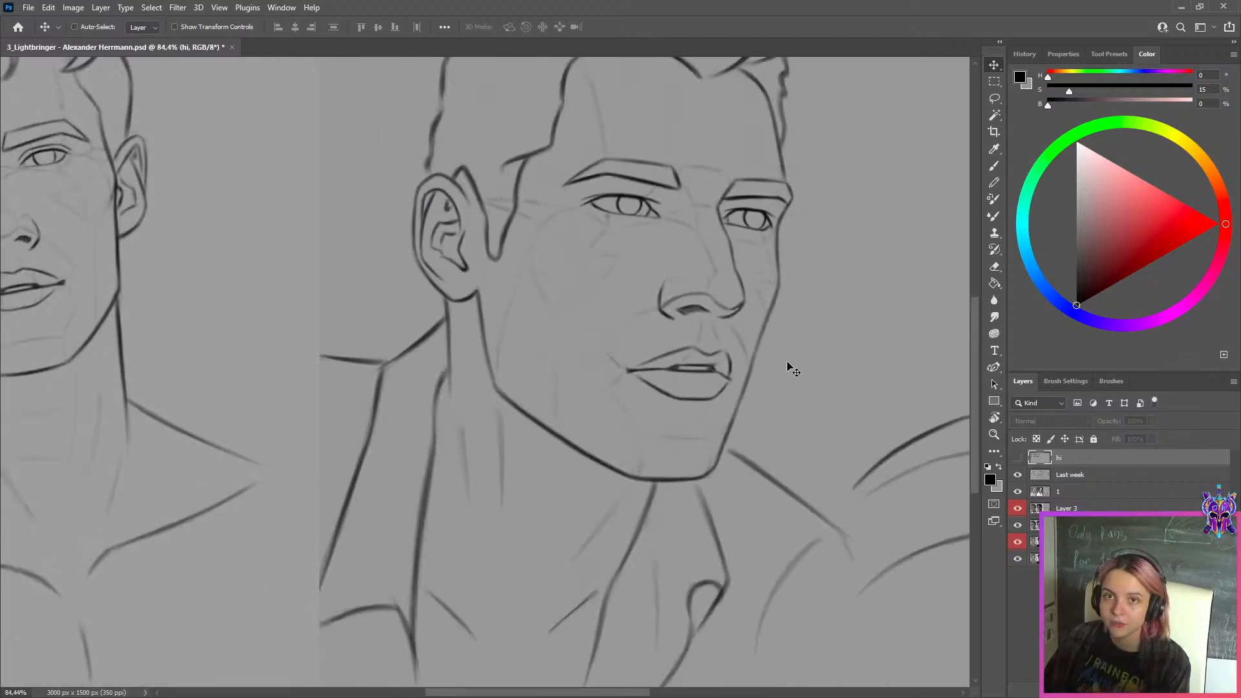
scroll(792, 367, down, 4)
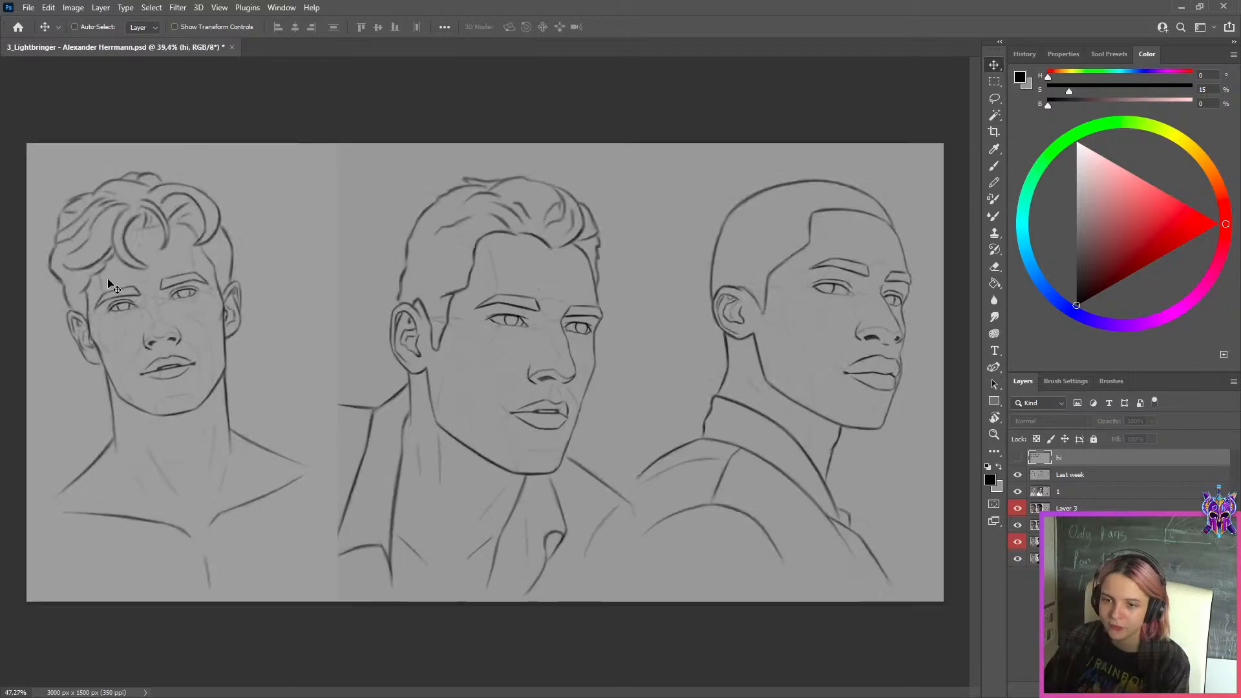
scroll(54, 281, up, 5)
scroll(276, 365, up, 2)
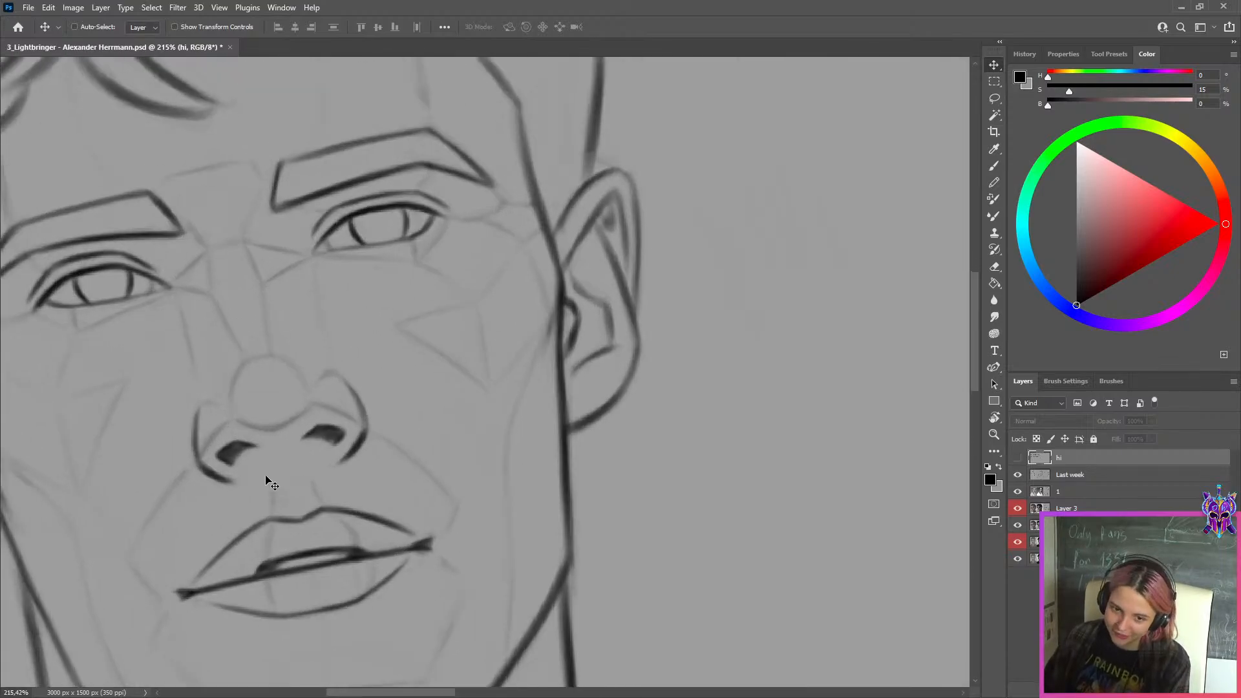
scroll(271, 482, down, 1)
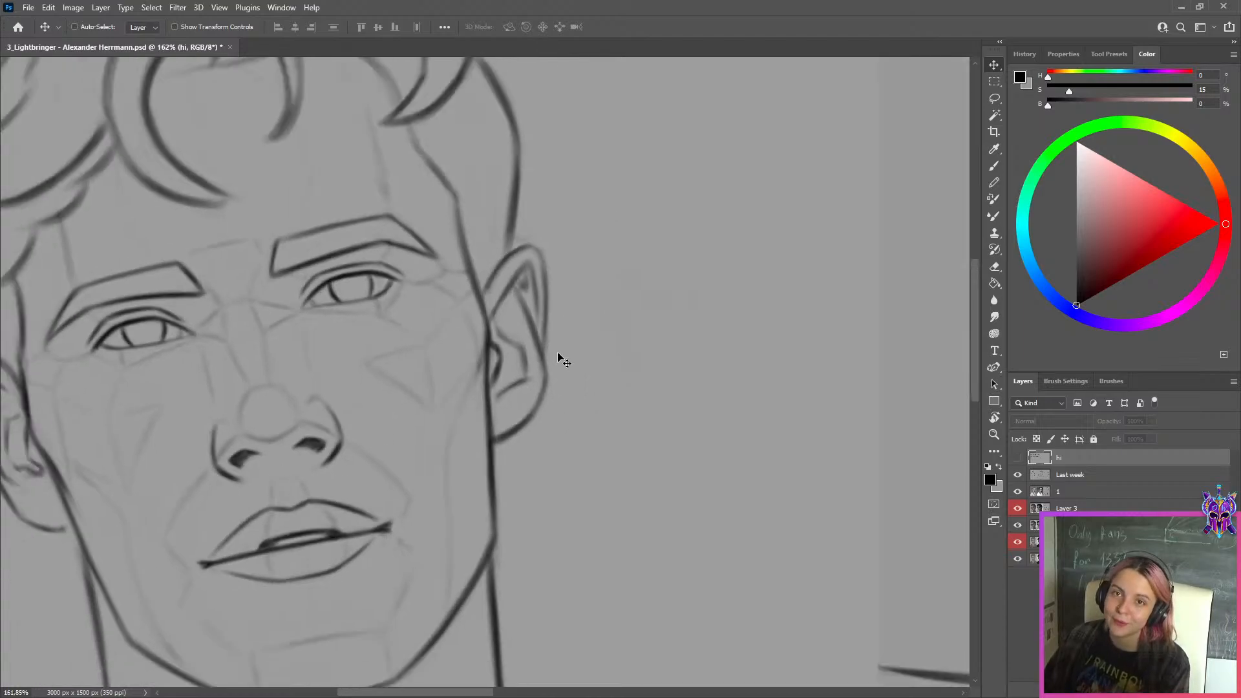
scroll(739, 299, down, 4)
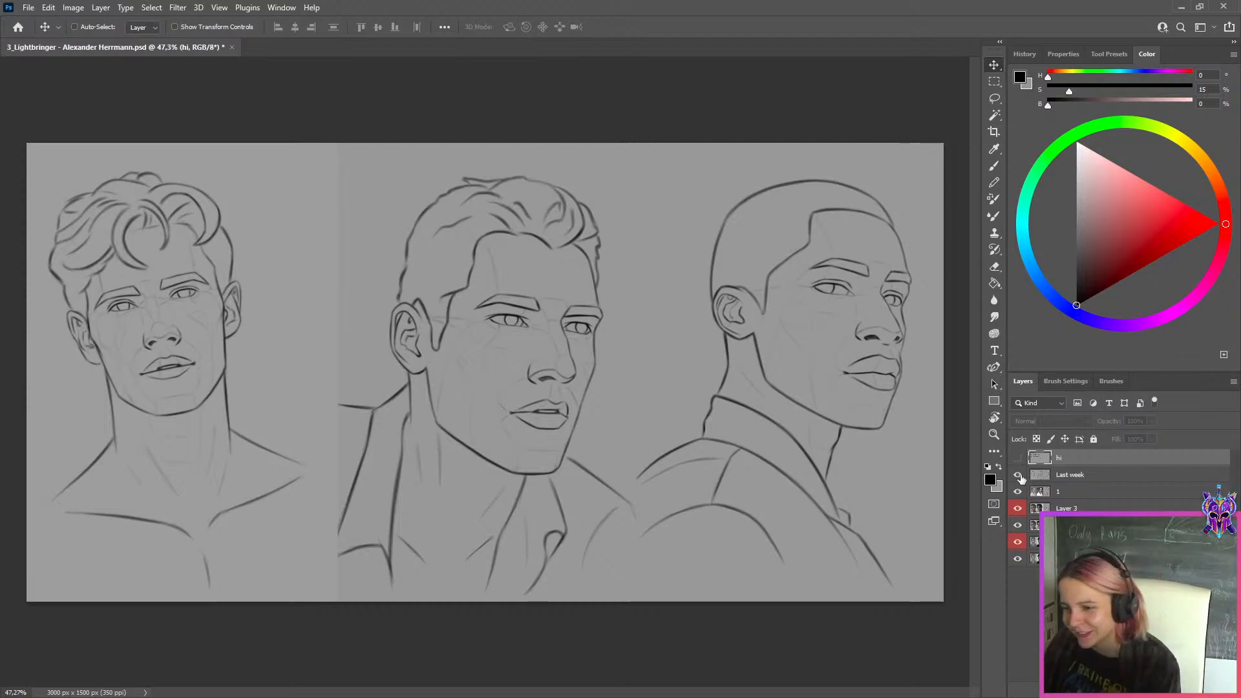
Hide the Last week layer and compare the white-suit portrait sketch on layer 1 with its reference photo
click(1025, 477)
click(1019, 477)
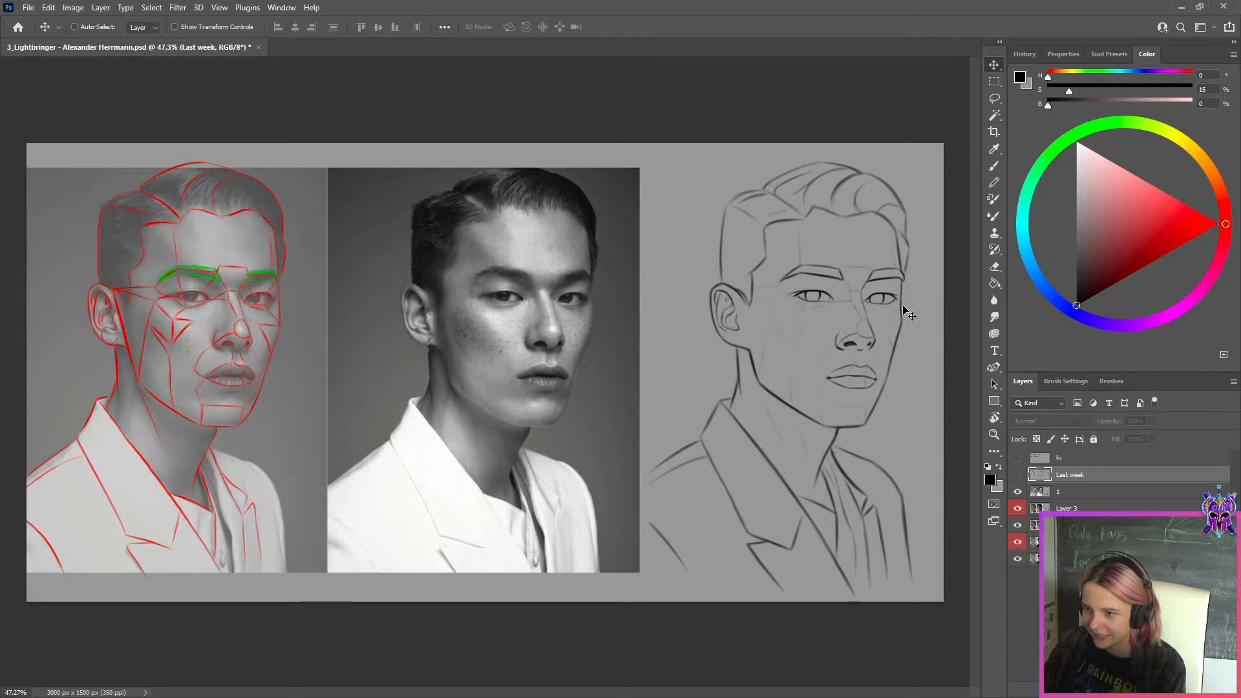
scroll(869, 349, up, 3)
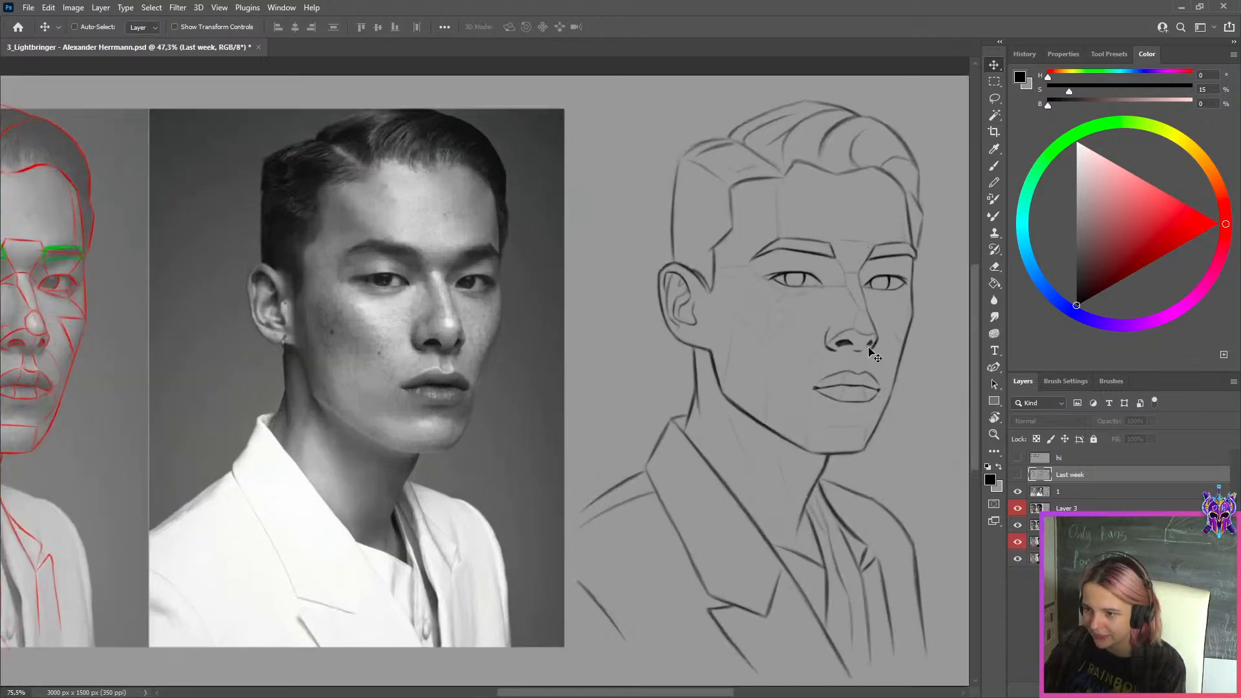
scroll(872, 355, up, 2)
scroll(869, 357, down, 1)
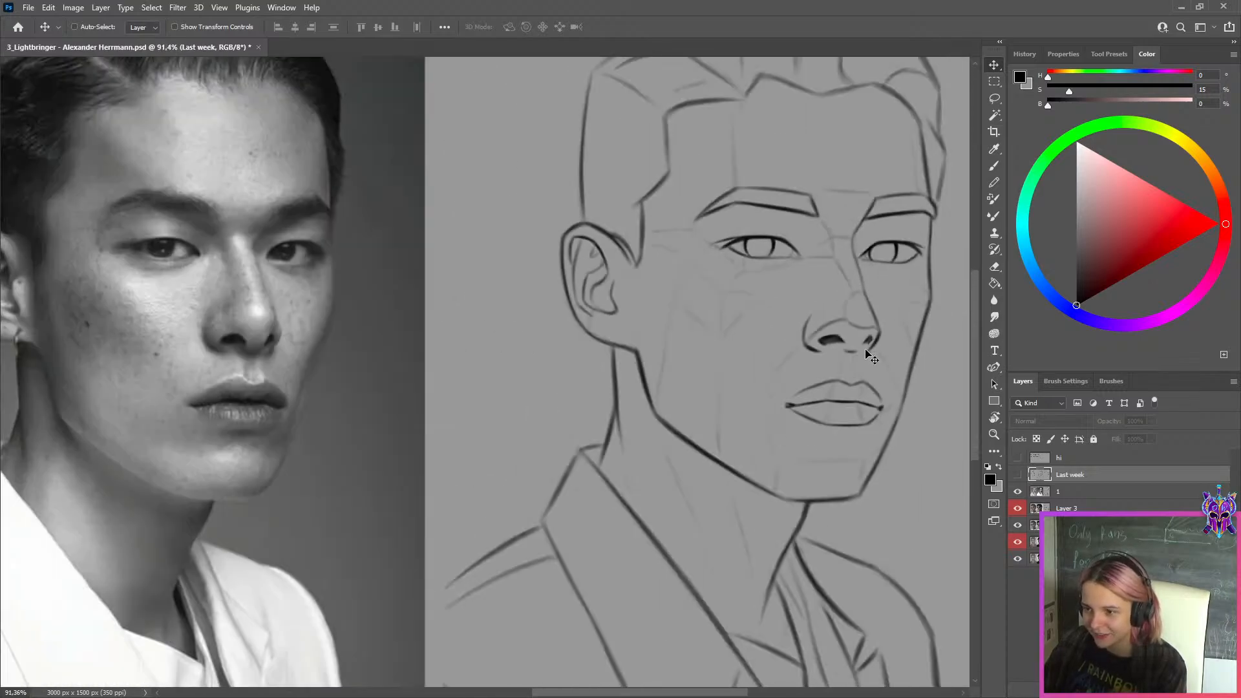
scroll(869, 357, down, 4)
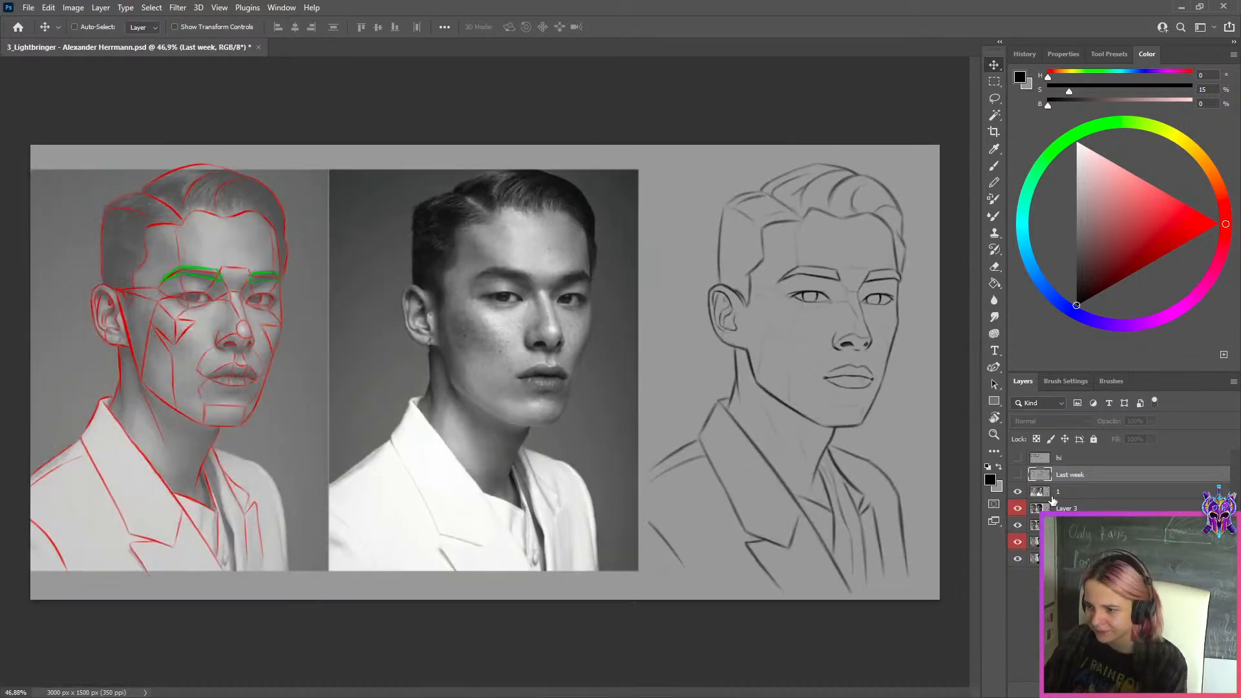
Hide layer 1, Layer 3 and the other red-labelled layer so the second portrait exercise is shown
click(1054, 494)
click(1018, 508)
click(1018, 542)
click(1018, 492)
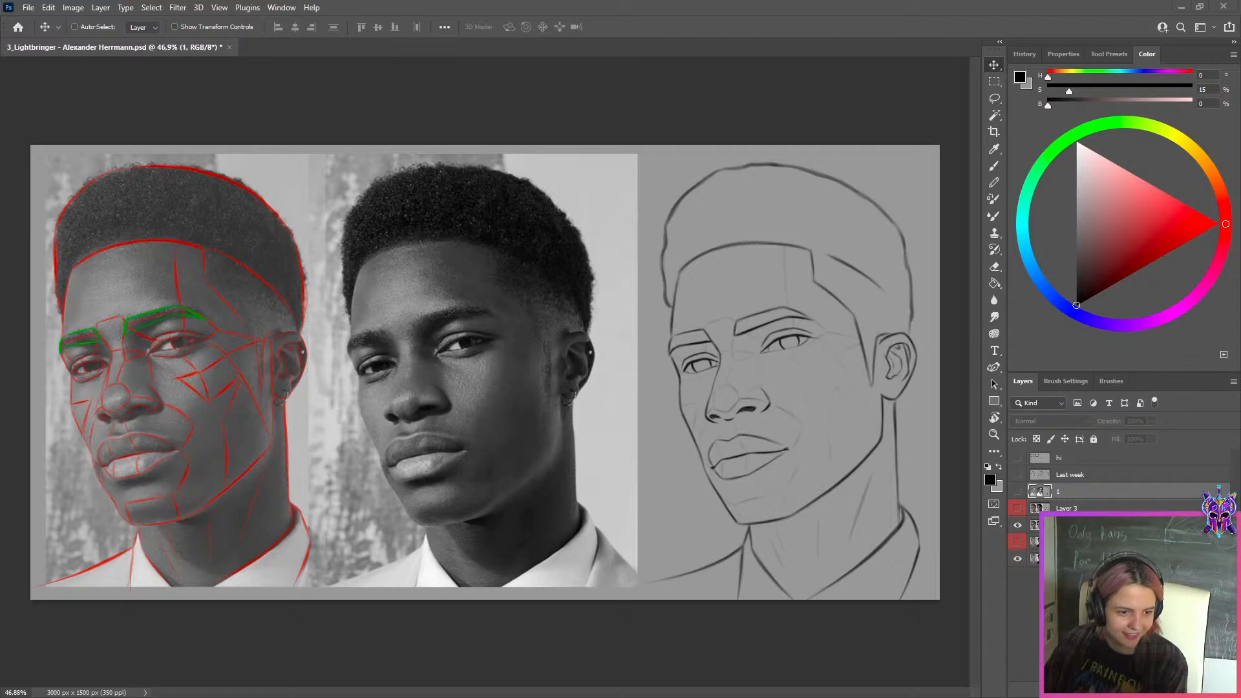
Switch to Discord, view the before-and-after portrait comparison in the progress channel, and return to Photoshop
key(alt+Tab)
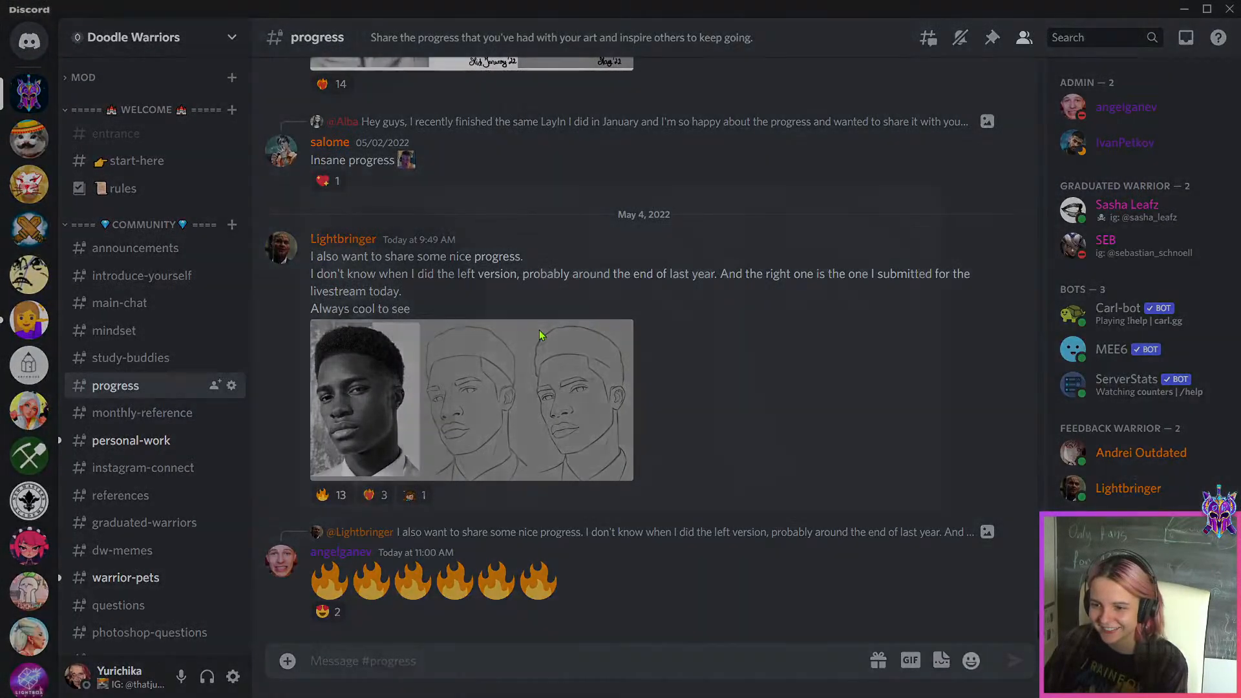
click(539, 330)
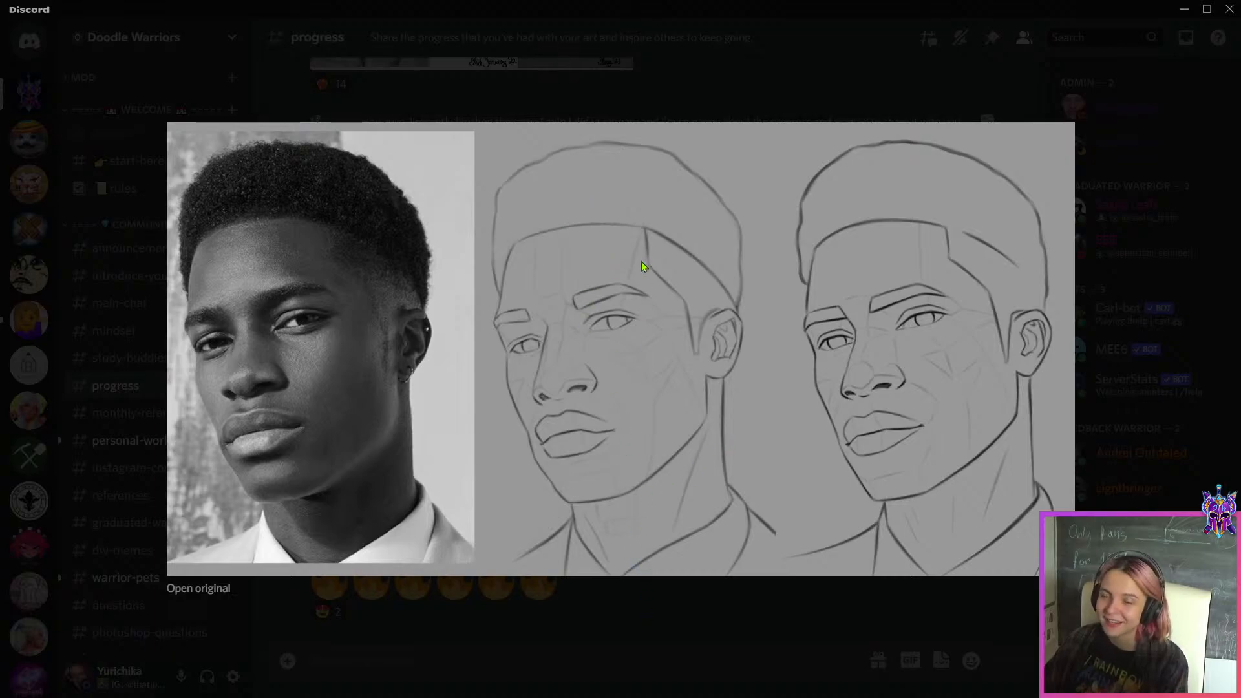
click(757, 605)
click(1184, 9)
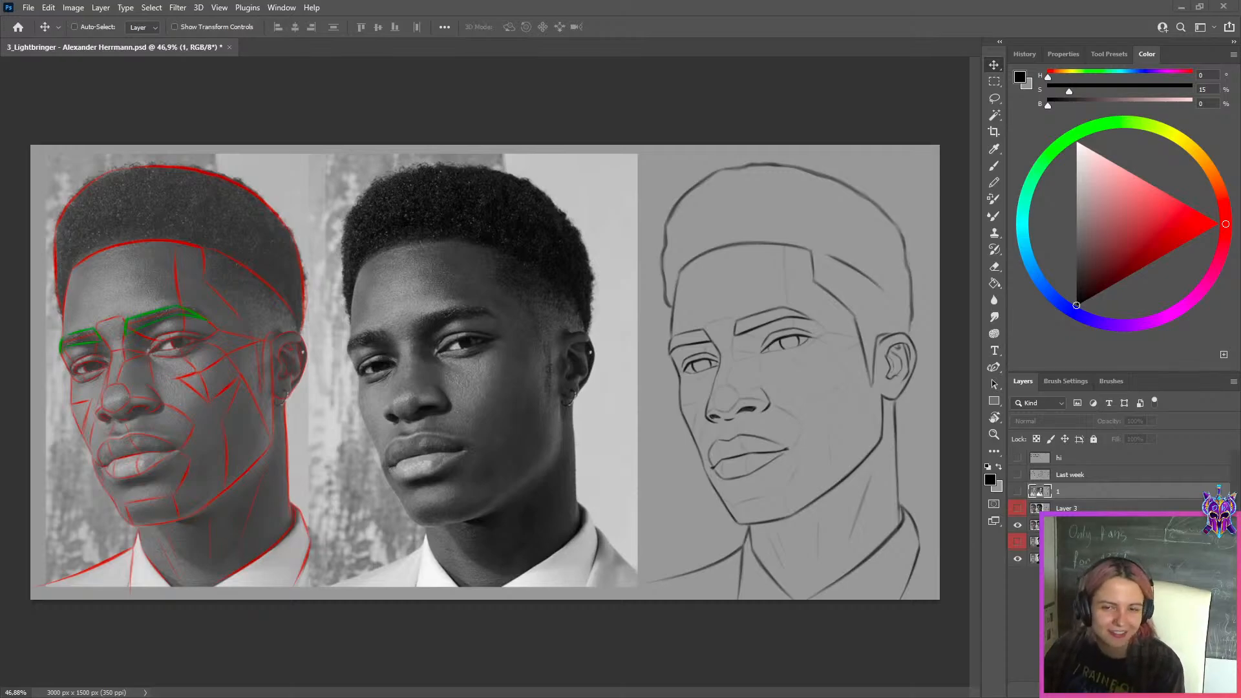
Hide layer 2 to review the front-facing portrait exercise beneath it, and show layer 2 again
click(1067, 508)
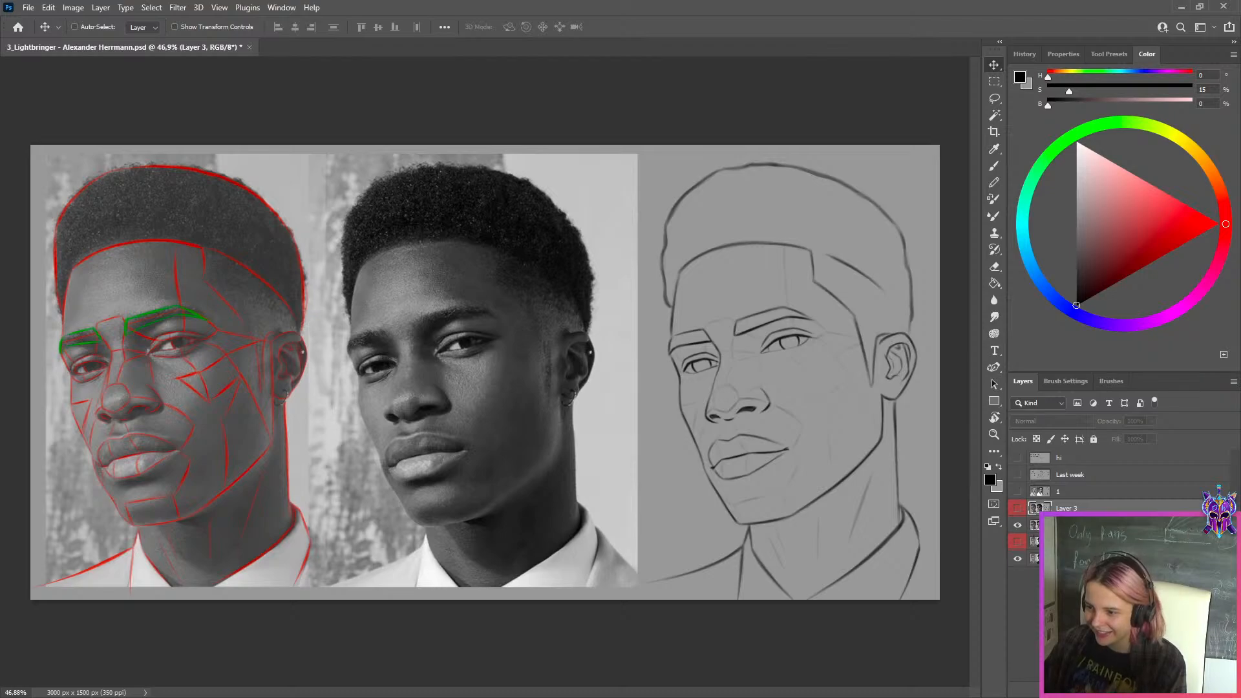
click(1018, 524)
scroll(673, 271, down, 3)
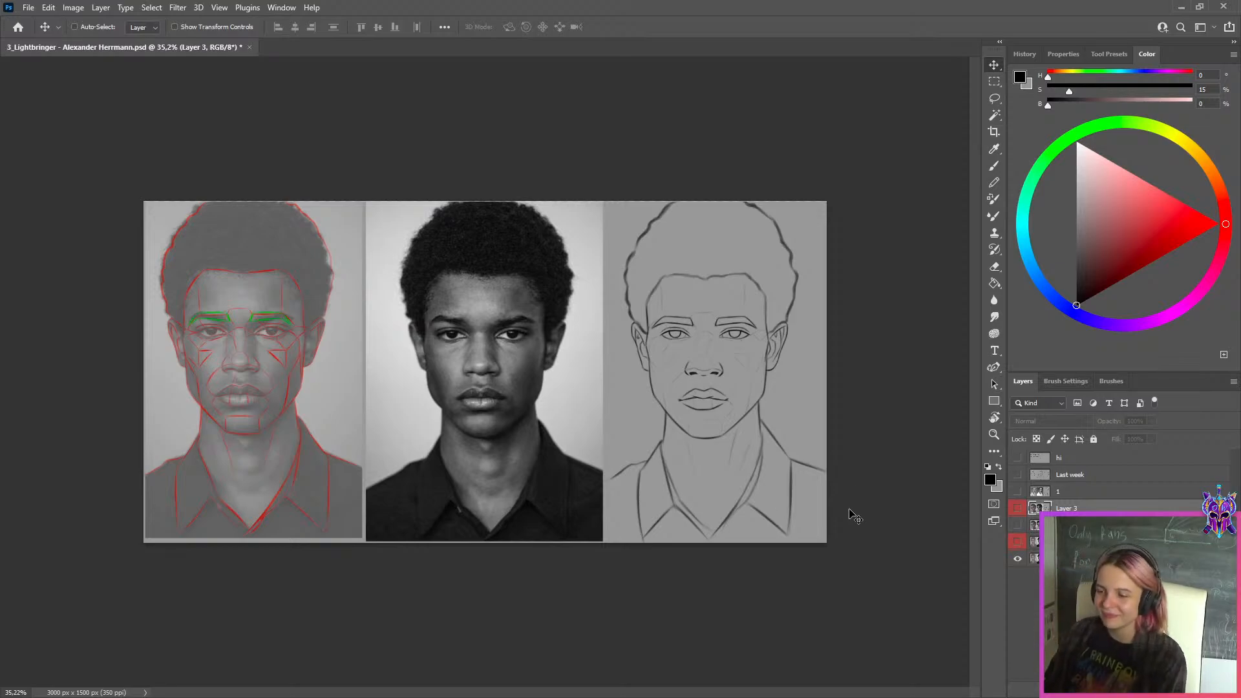
scroll(830, 481, up, 2)
scroll(966, 524, up, 1)
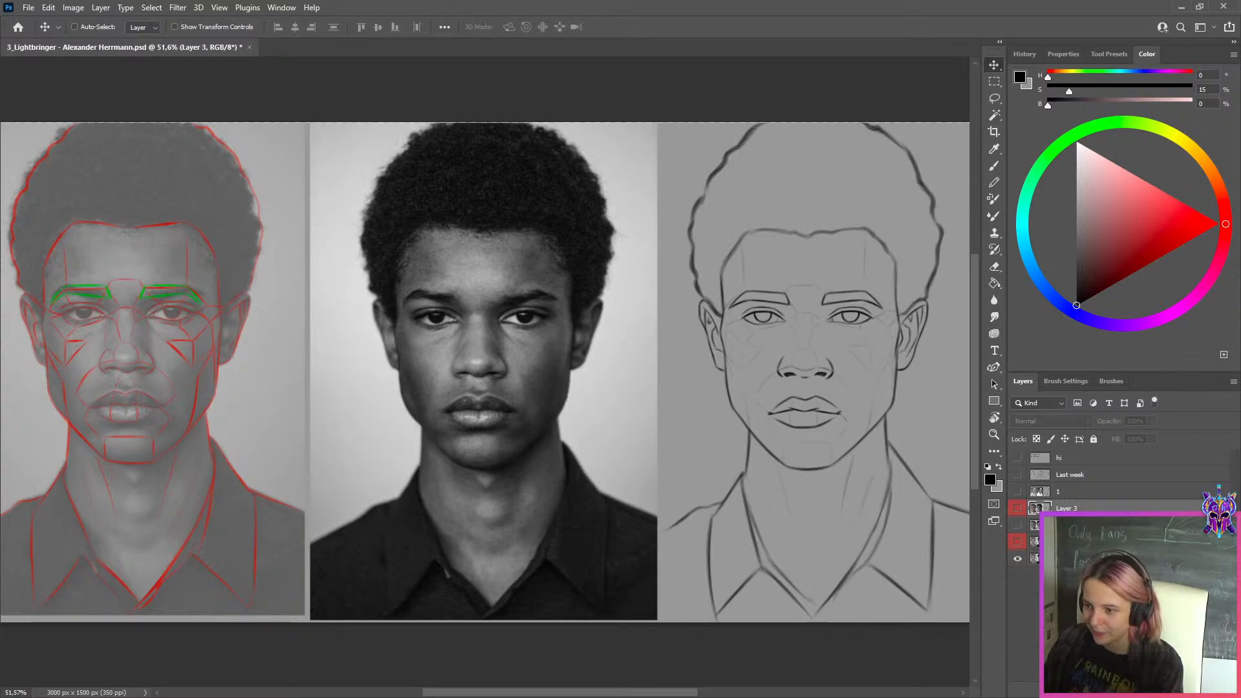
click(1049, 525)
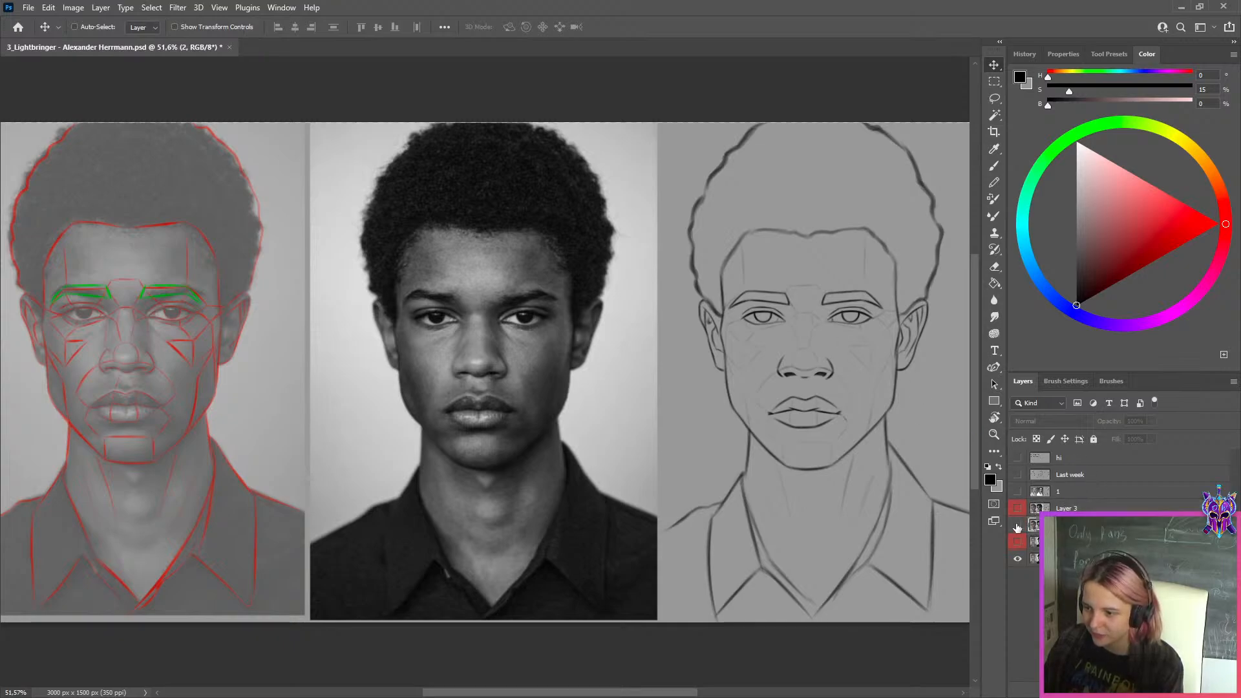
click(1017, 525)
Compare the eyes, nose, lips, jaw and ear of the layer 2 sketch with the reference photo up close
scroll(867, 402, down, 1)
scroll(866, 402, up, 1)
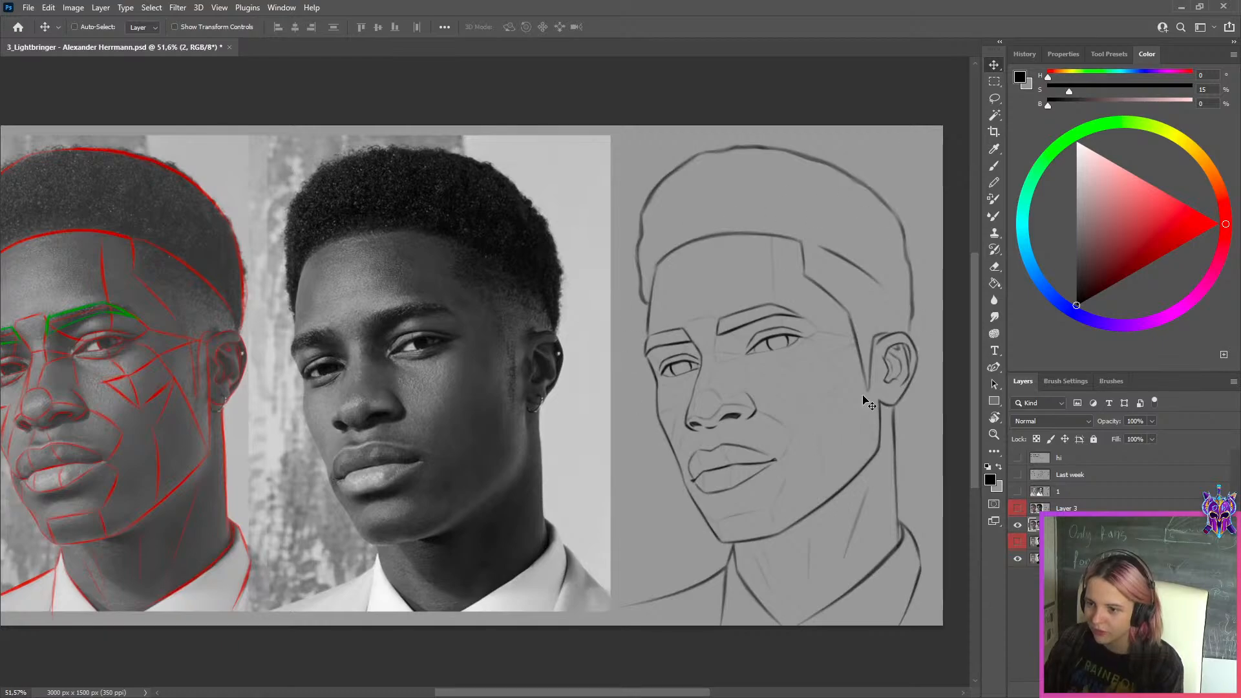
scroll(867, 402, down, 1)
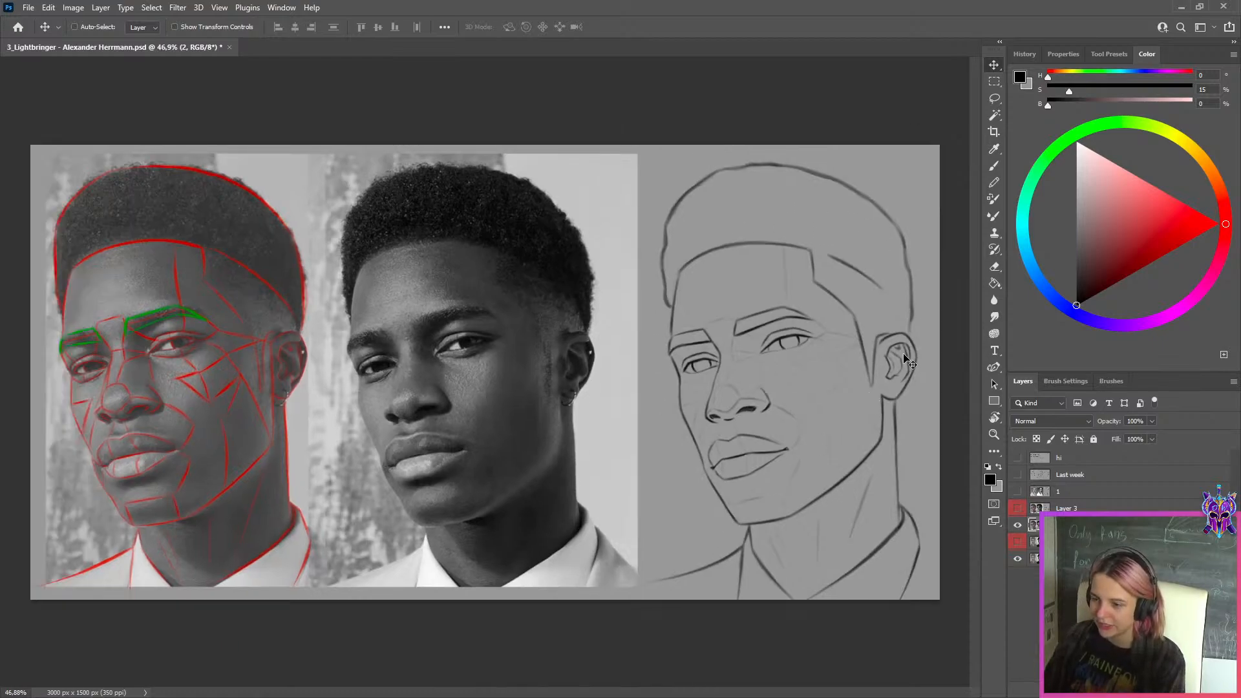
scroll(782, 406, up, 12)
scroll(745, 401, down, 12)
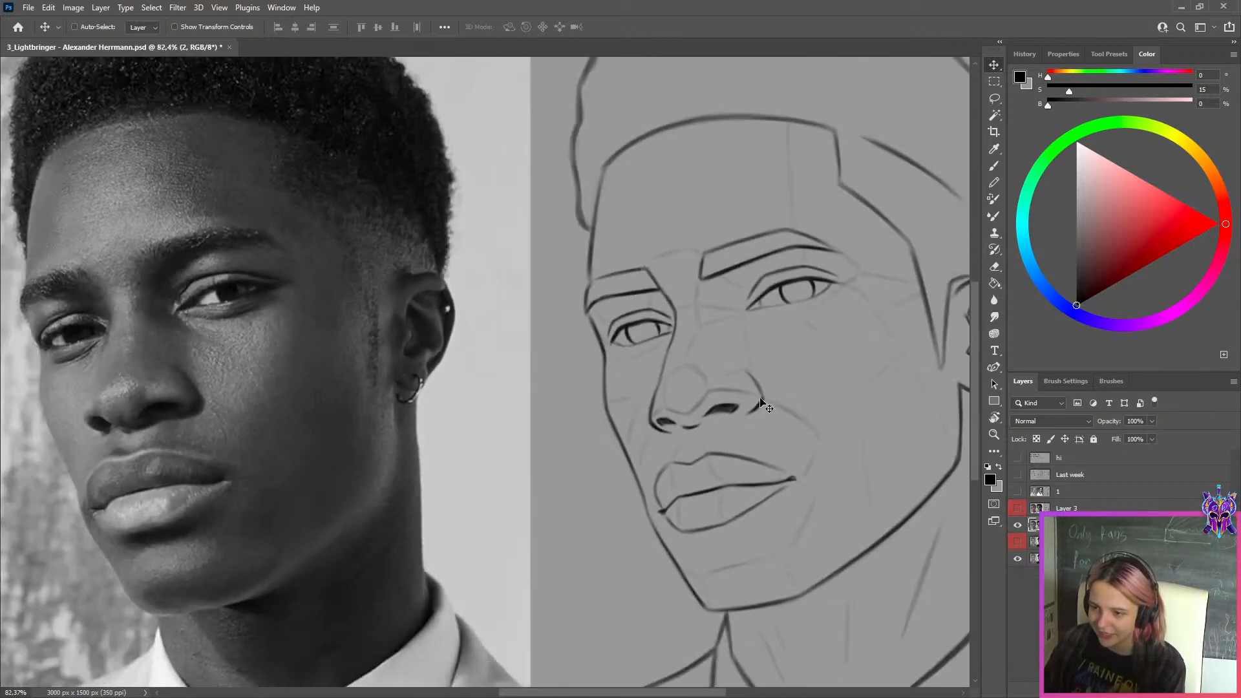
scroll(758, 400, up, 11)
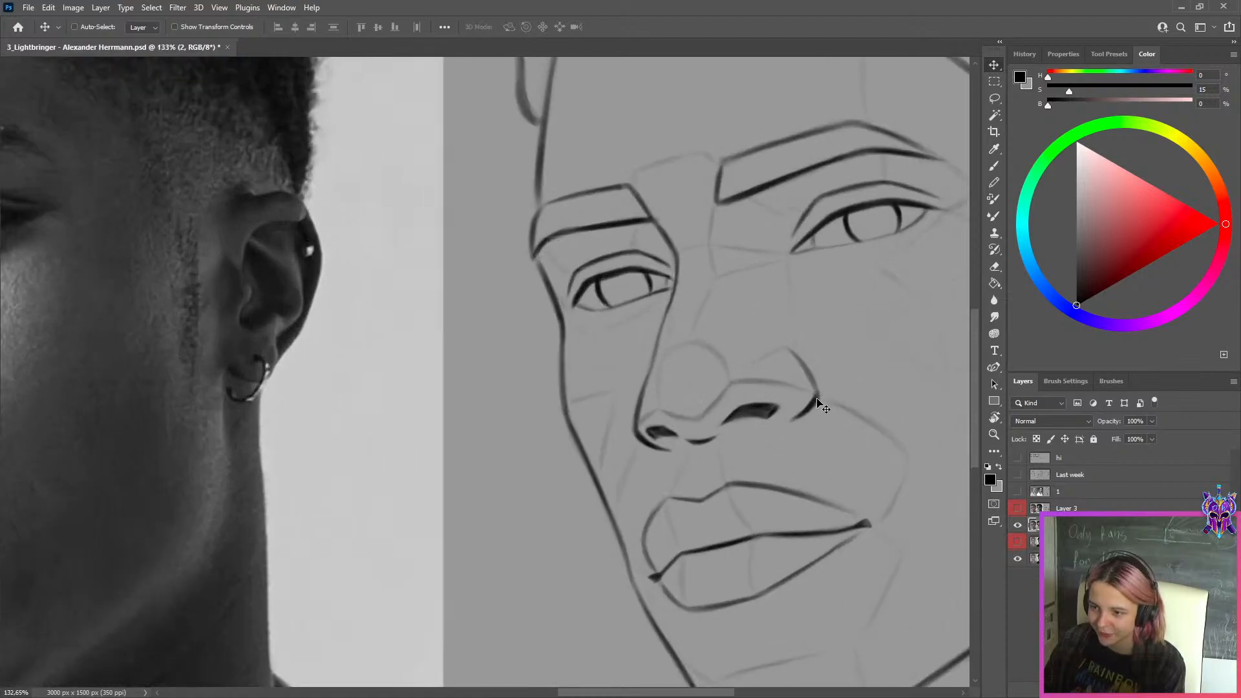
scroll(837, 354, down, 12)
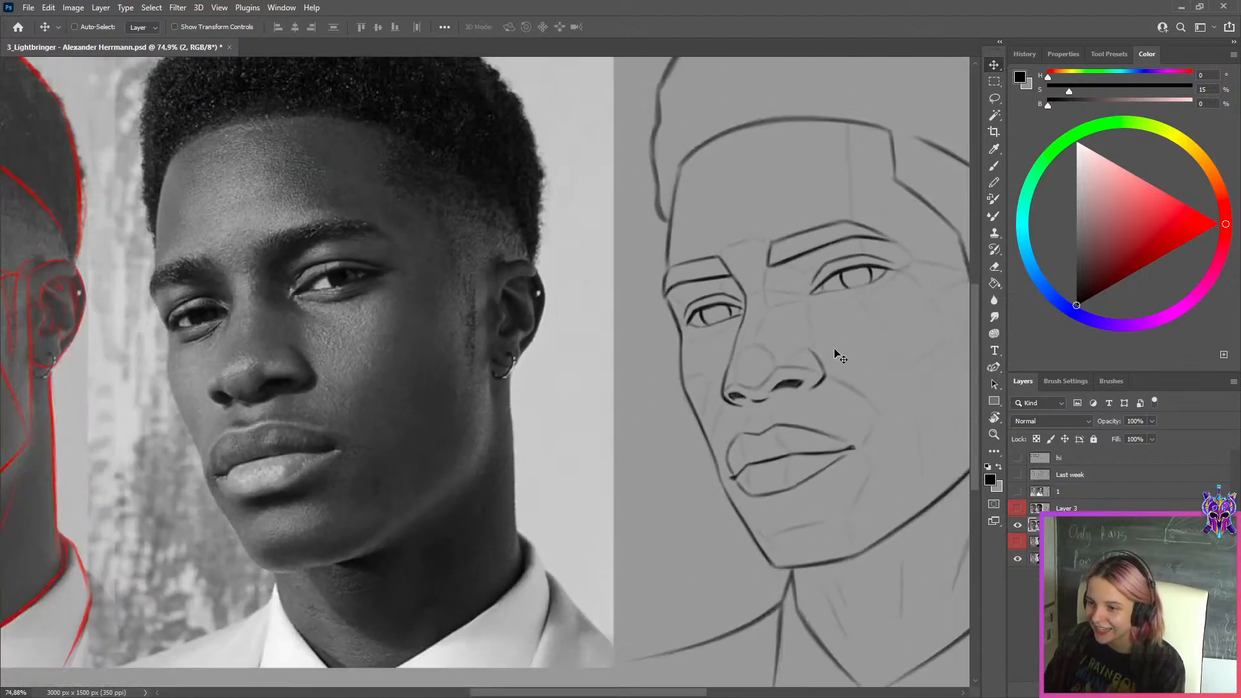
scroll(799, 359, up, 10)
scroll(802, 359, down, 10)
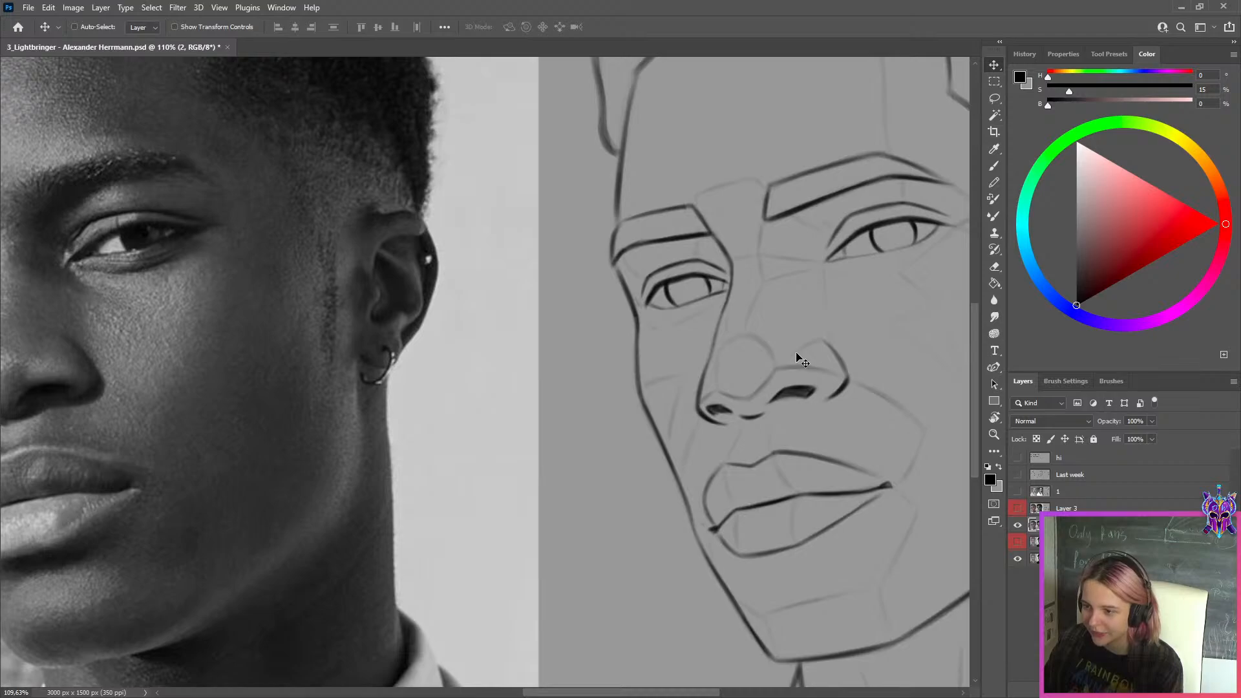
scroll(776, 343, up, 12)
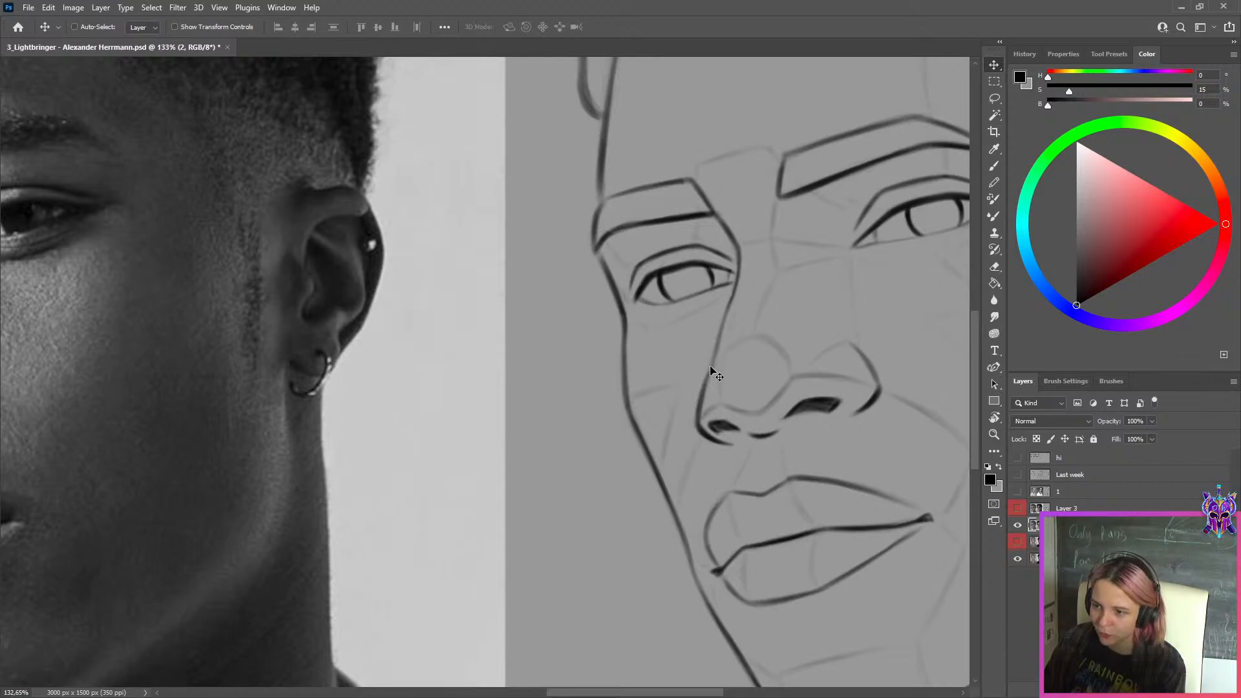
scroll(801, 256, down, 3)
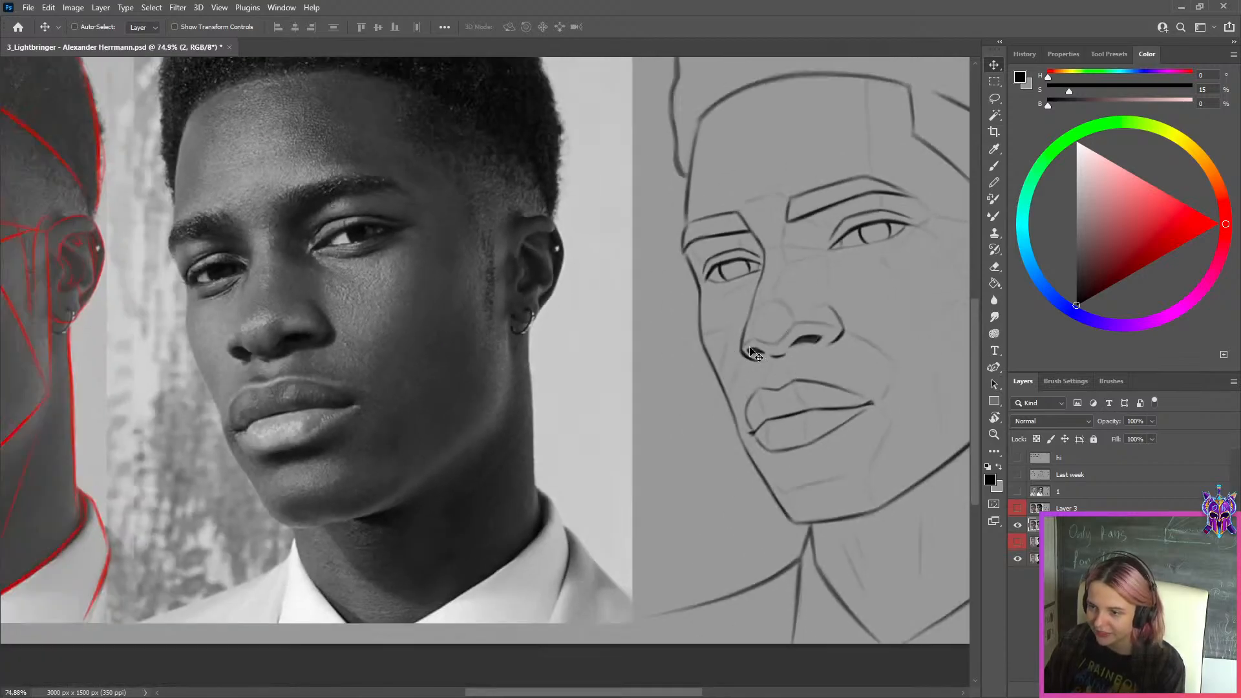
scroll(826, 337, down, 2)
scroll(875, 278, down, 4)
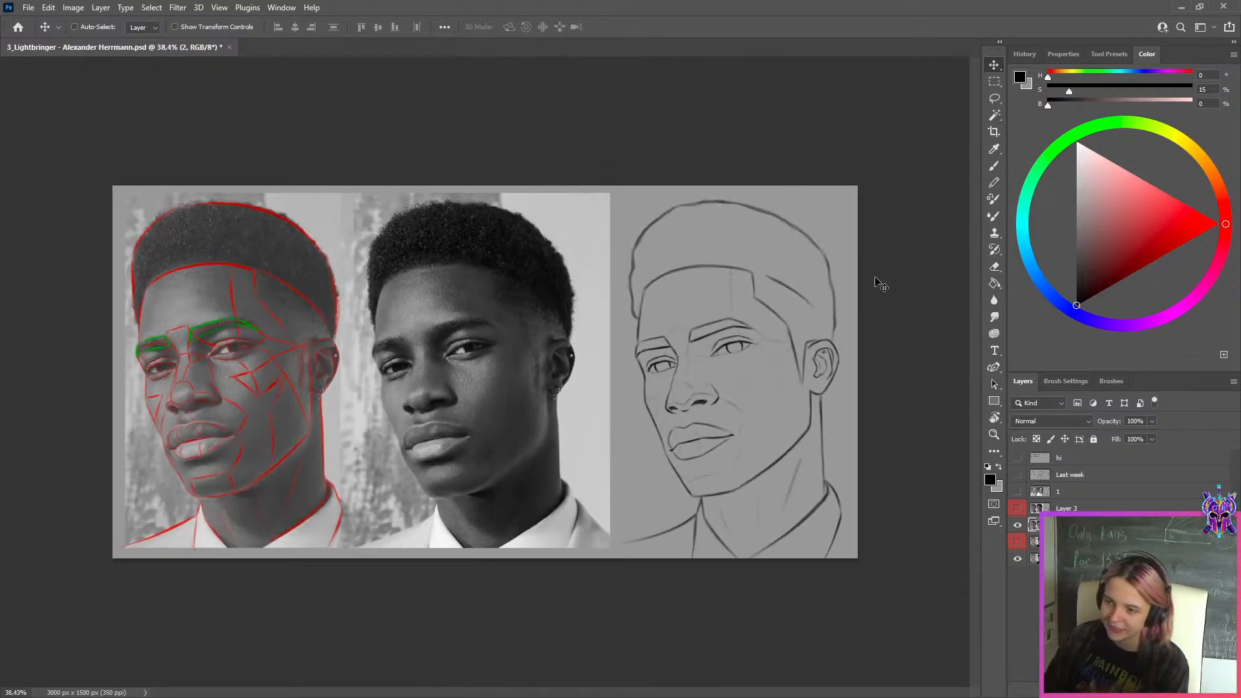
scroll(661, 391, up, 4)
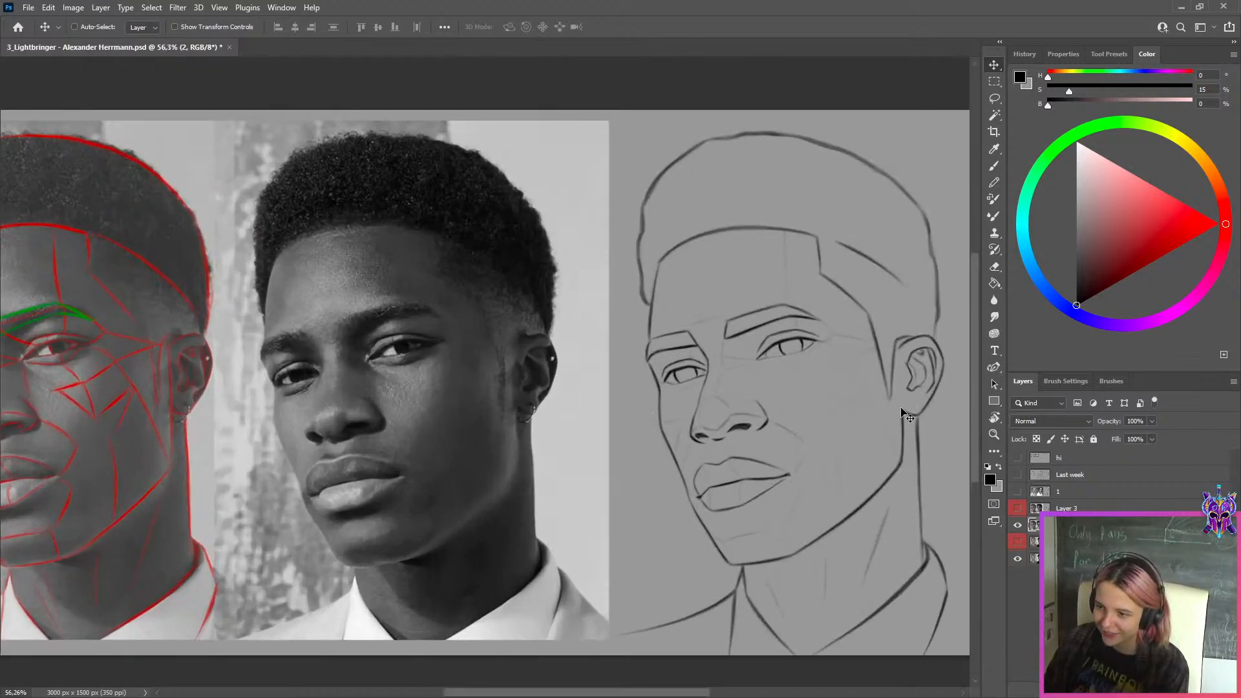
scroll(834, 391, down, 3)
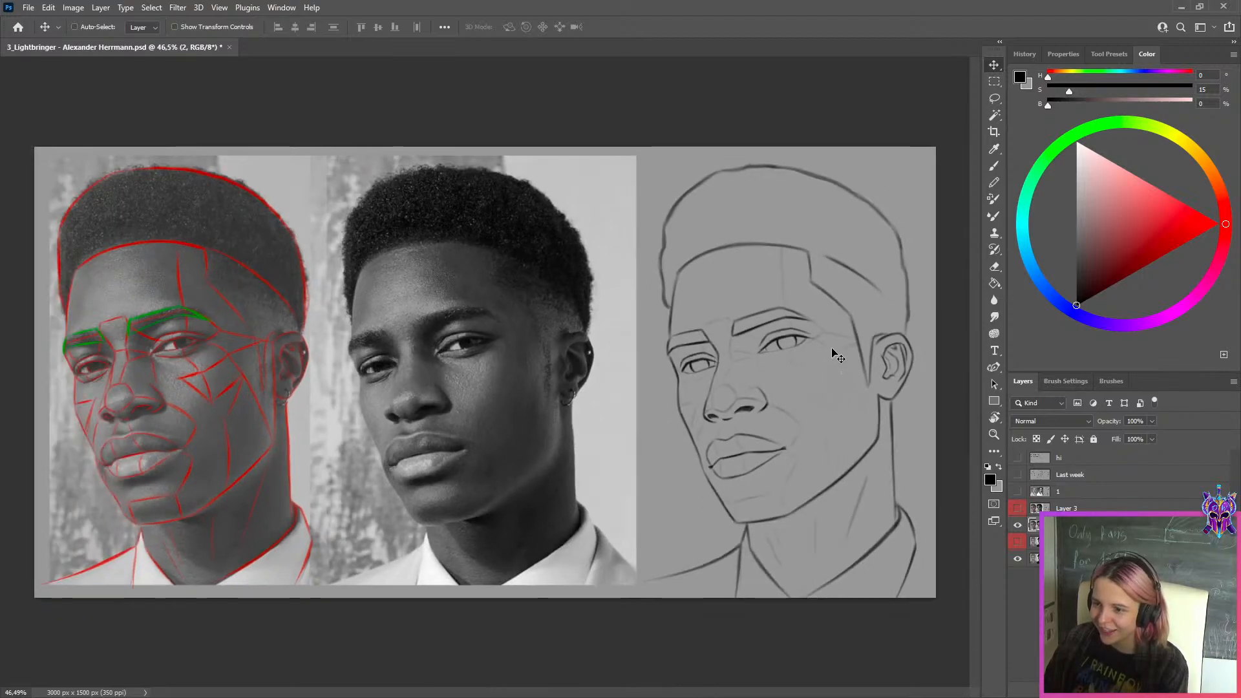
Turn on Layer 3 and compare the layer 2 portrait sketch with and without it, leaving Layer 3 shown
click(1066, 509)
scroll(909, 431, up, 2)
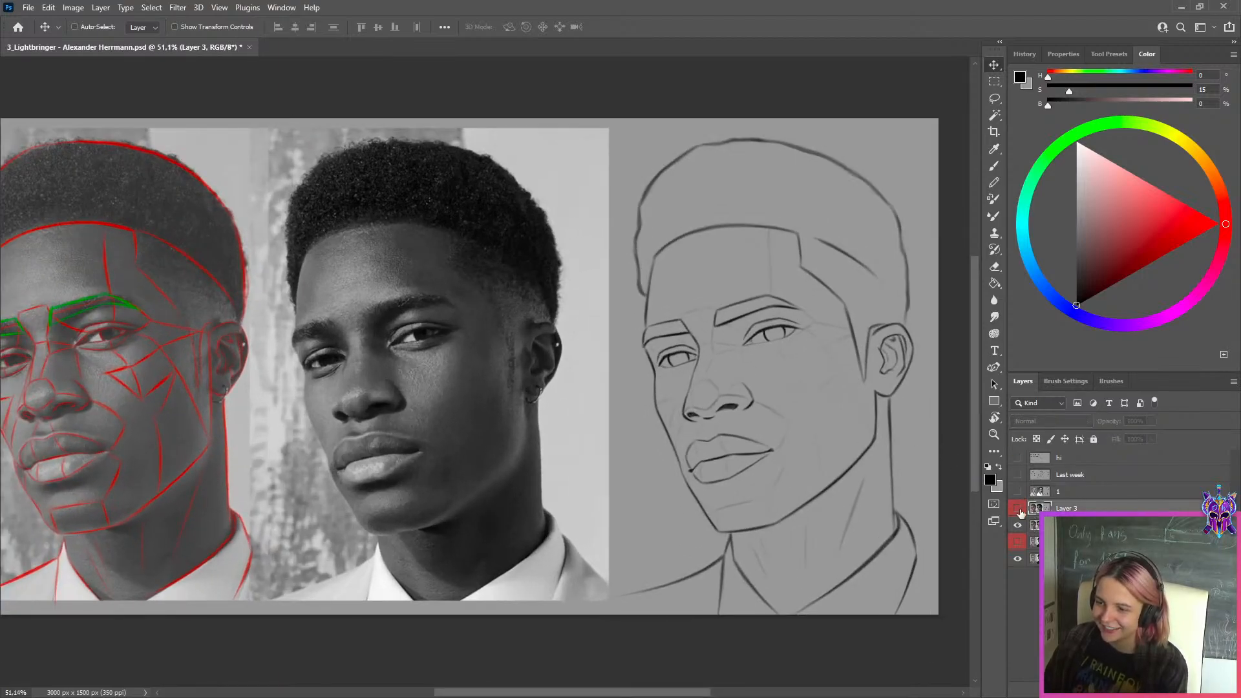
click(1018, 510)
scroll(852, 362, down, 1)
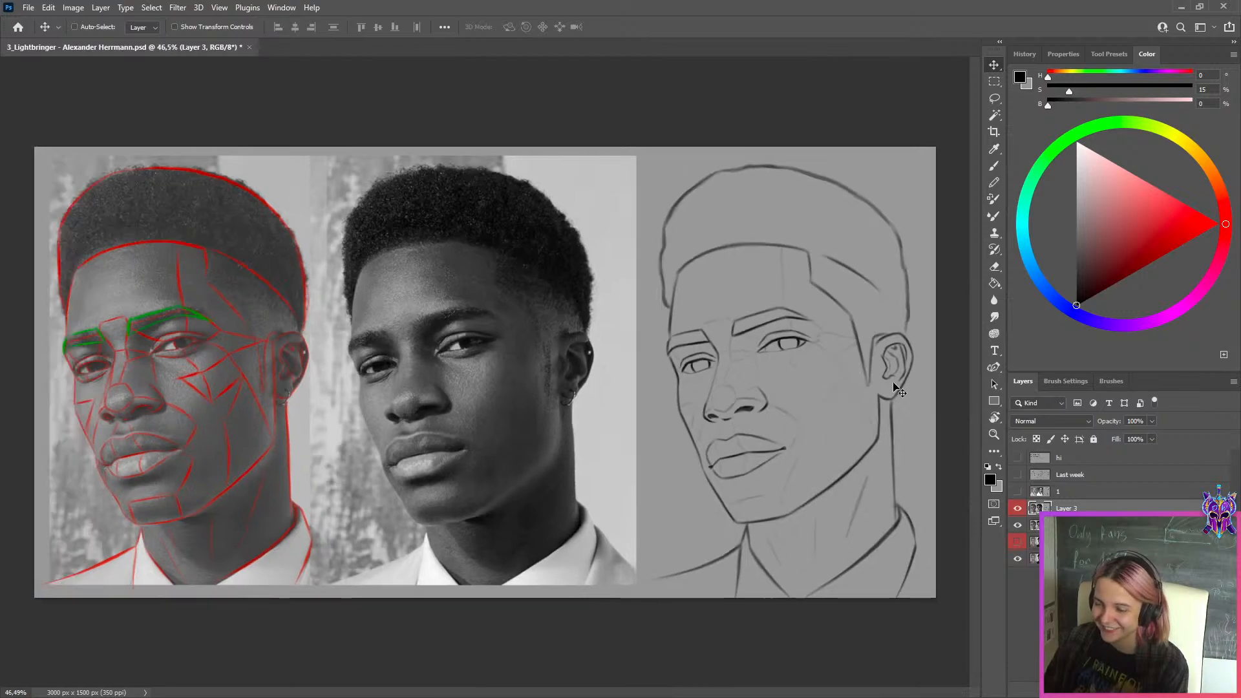
scroll(862, 334, up, 3)
click(1018, 510)
click(1019, 510)
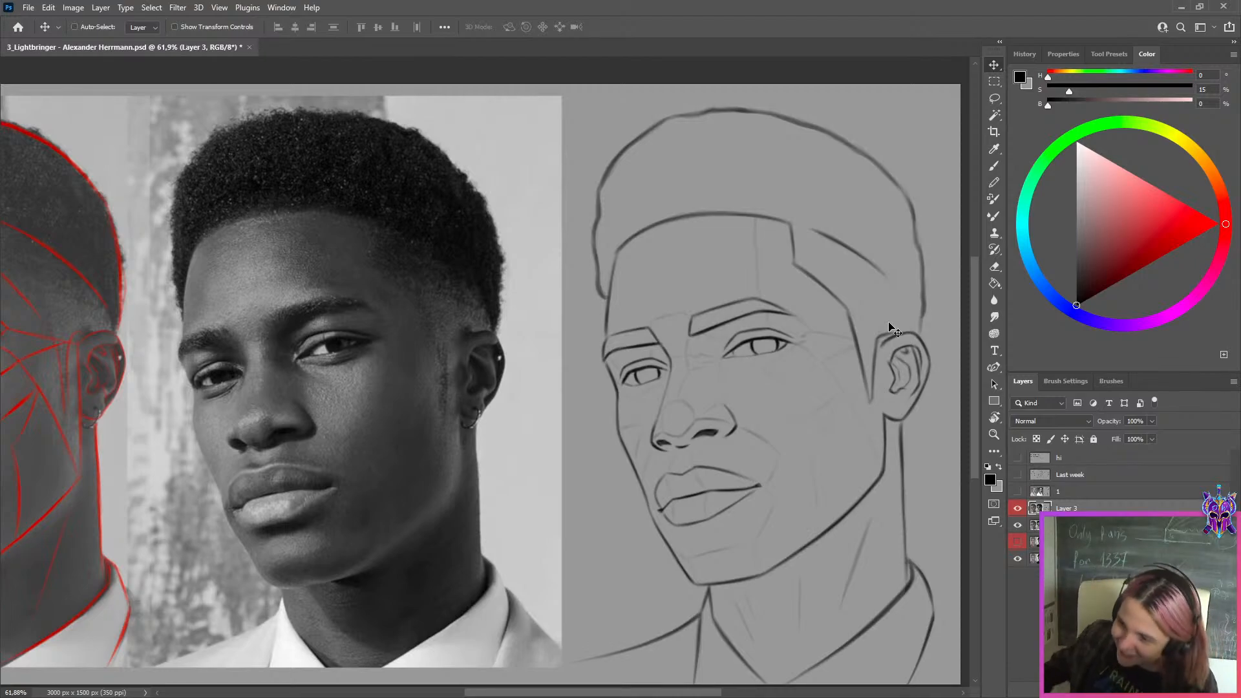
Compare the layer 2 portrait sketch with and without Layer 3, leaving Layer 3 hidden
click(1018, 510)
click(1019, 509)
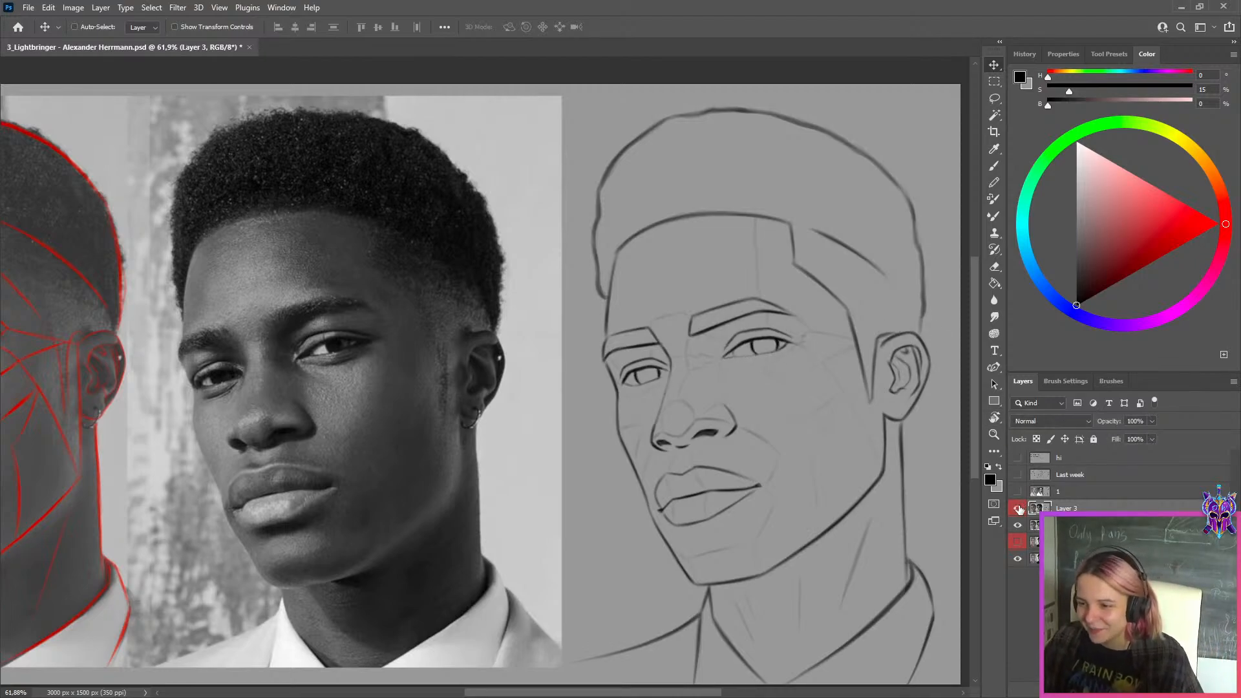
click(1018, 510)
click(1018, 509)
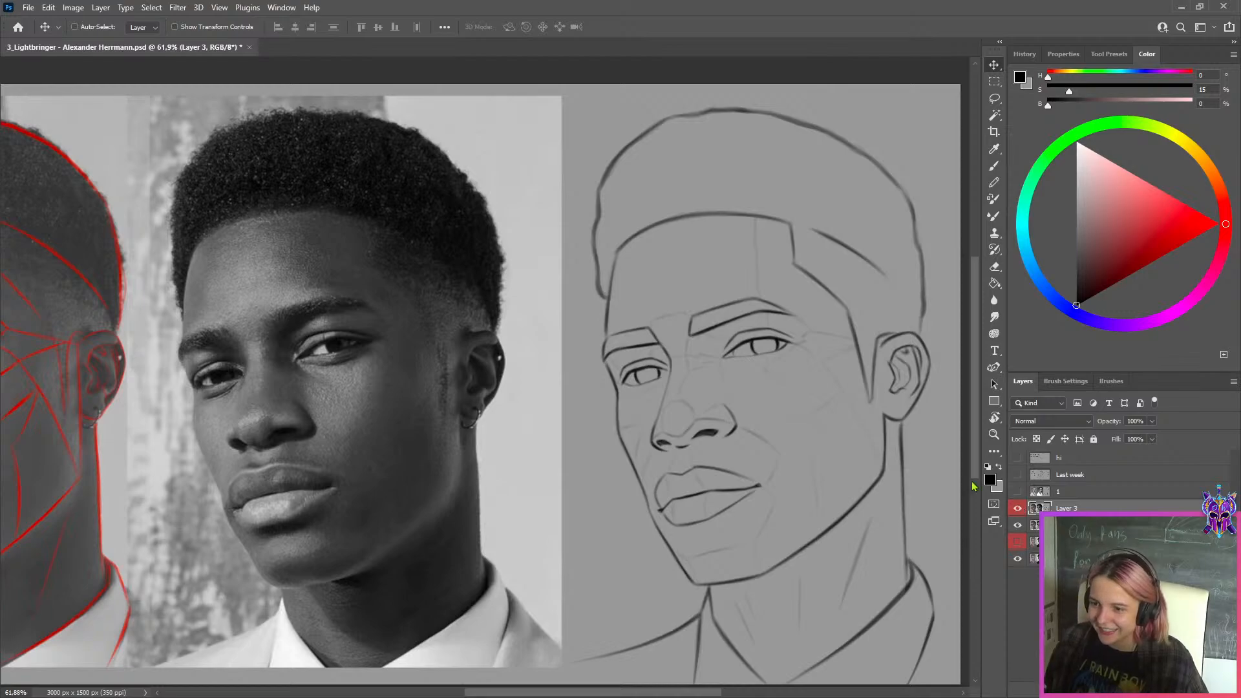
click(1016, 512)
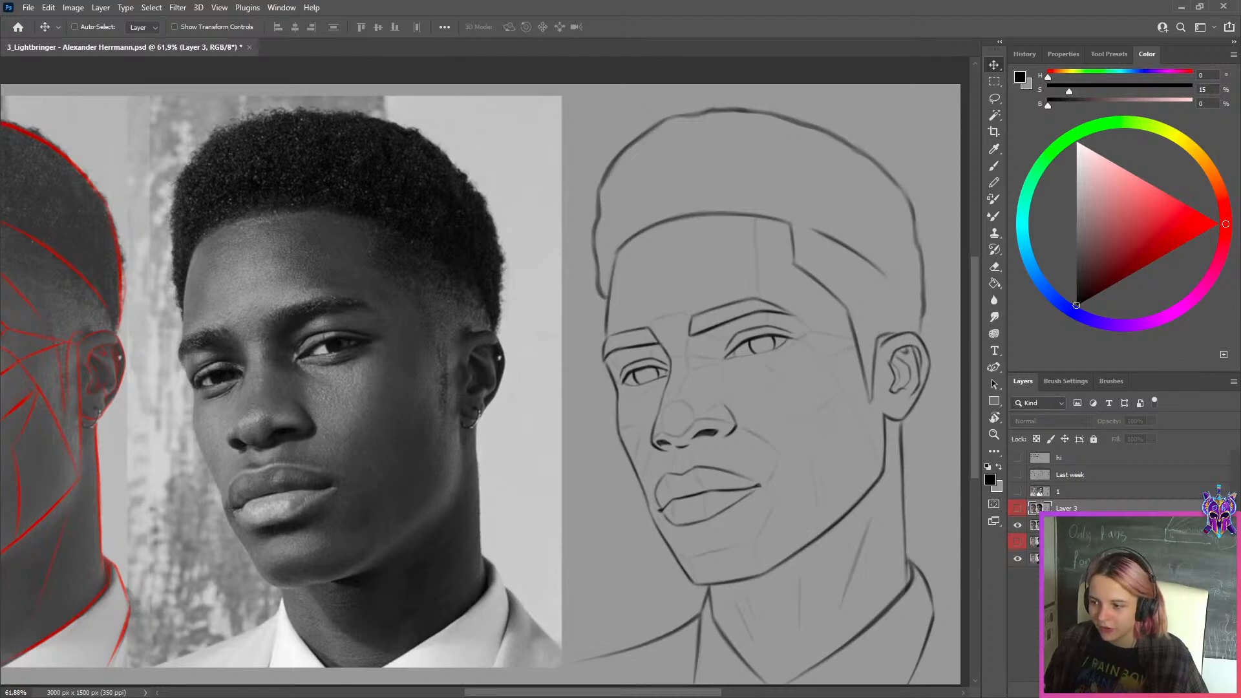
Add a new layer above Layer 3 and set up a bright green brush at size 15
key(ctrl+shift+alt+n)
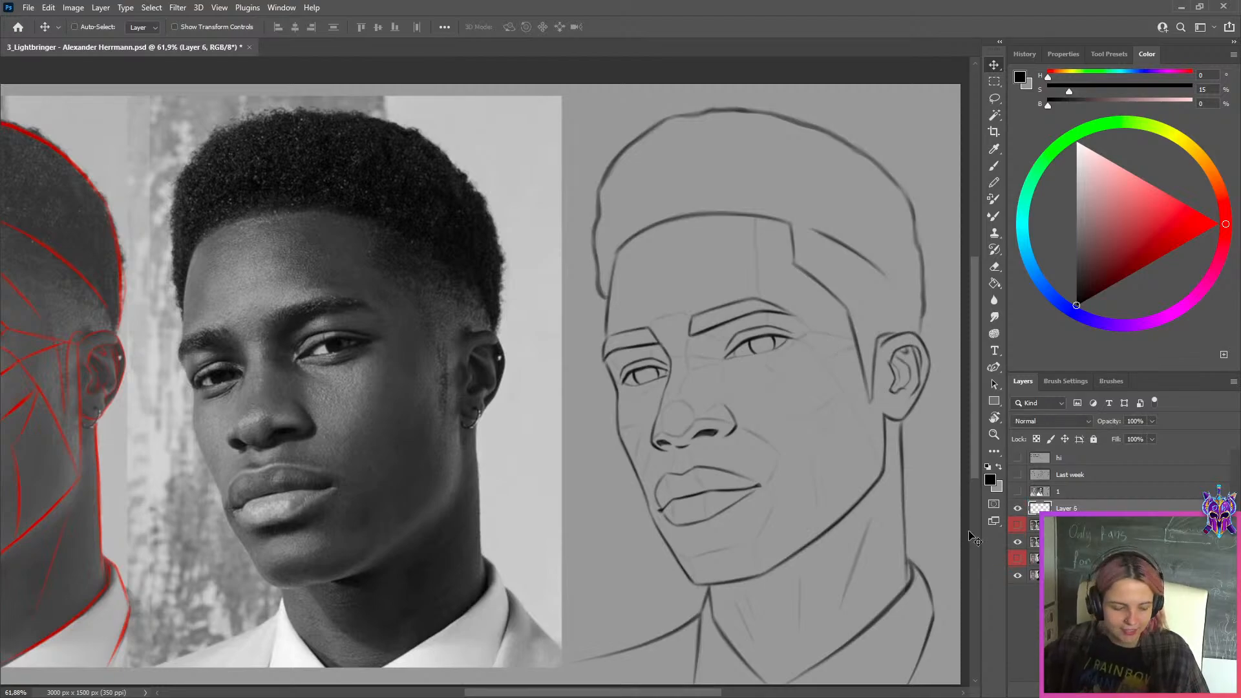
key(b)
click(1112, 123)
click(1218, 223)
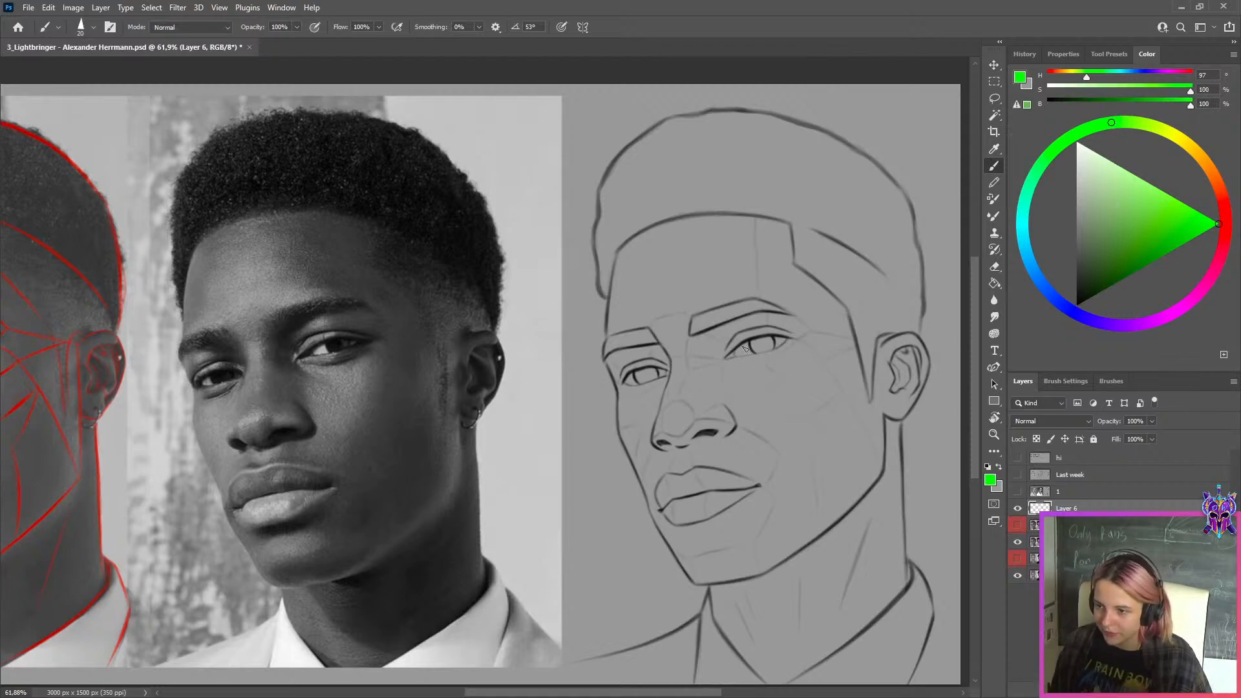
key(bracketleft)
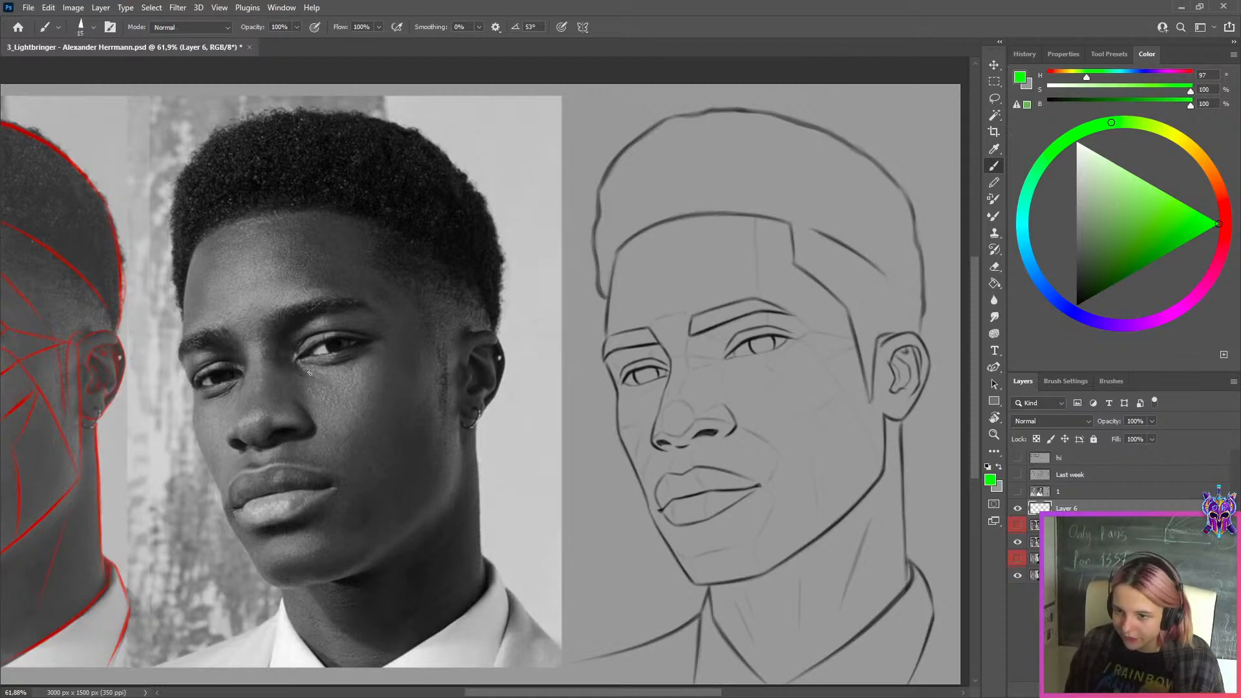
Draw a slanted green line on the reference photo through the inner and outer corners of the eye nearer the ear
drag(261, 367, 431, 321)
key(ctrl+z)
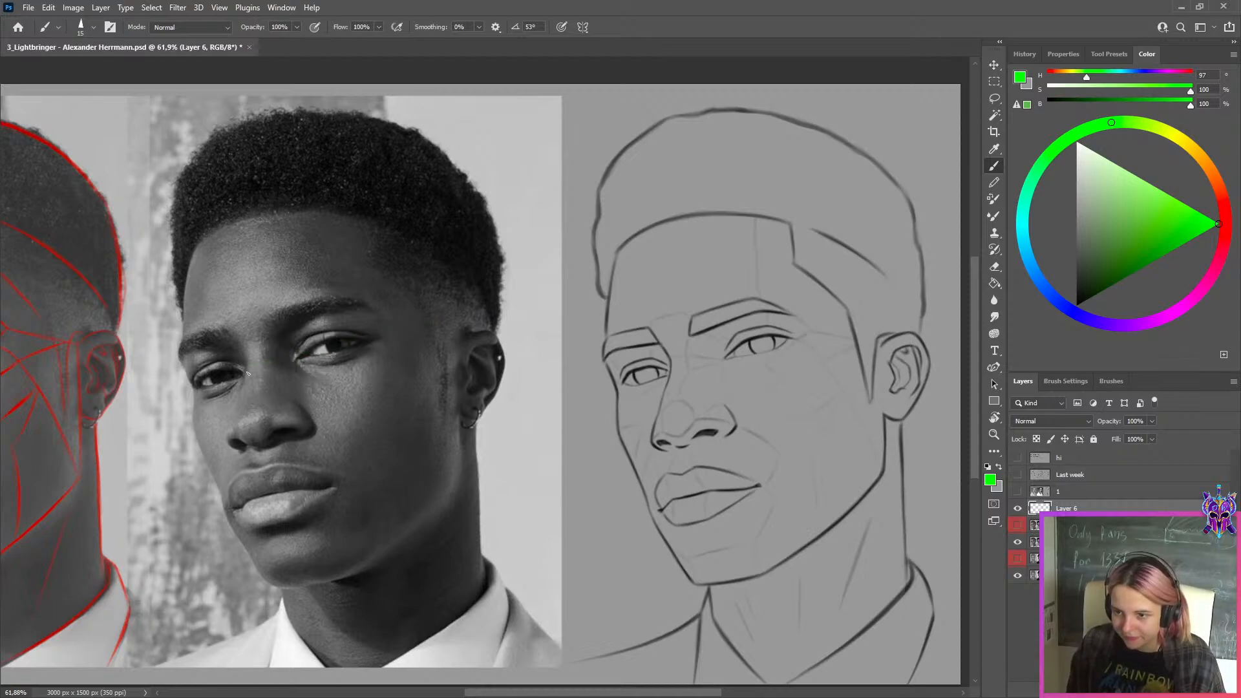
drag(258, 370, 433, 321)
key(ctrl+z)
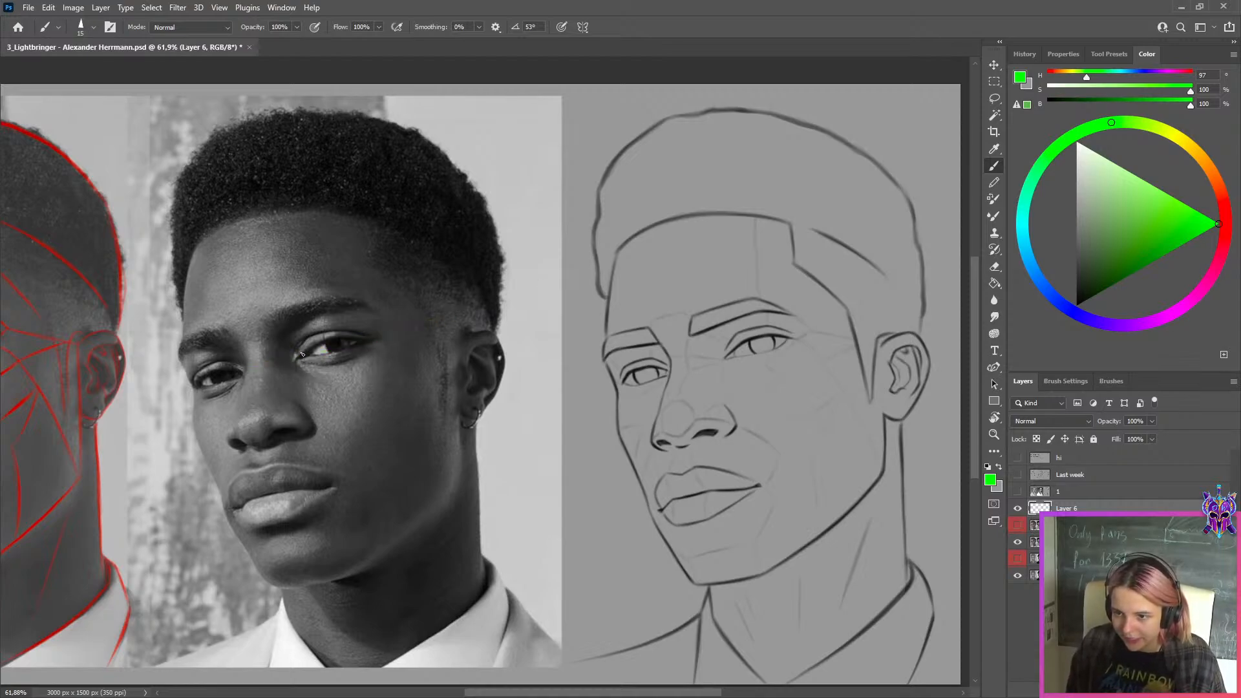
key(bracketleft)
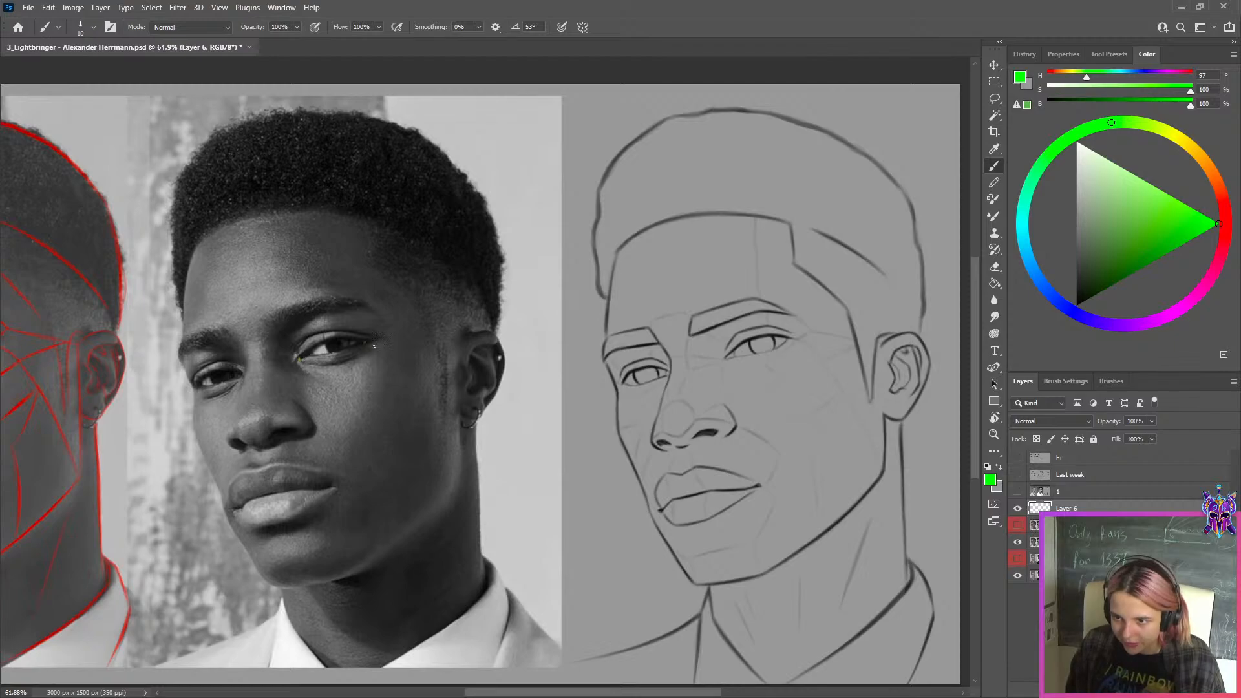
drag(264, 374, 428, 327)
key(ctrl+z)
drag(263, 364, 461, 318)
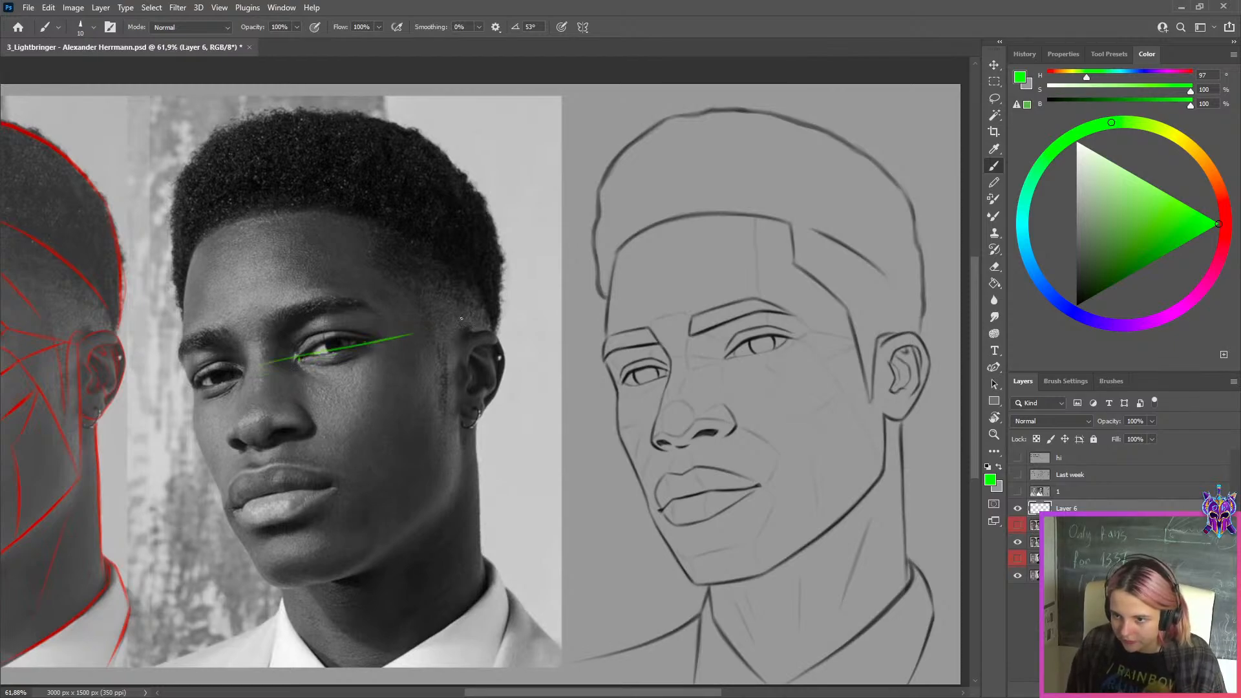
key(ctrl+z)
key(])
drag(269, 367, 431, 323)
key(ctrl+z)
mouse_move(268, 367)
mouse_down()
mouse_move(487, 312)
mouse_move(257, 373)
mouse_move(419, 319)
mouse_up()
key(ctrl+z)
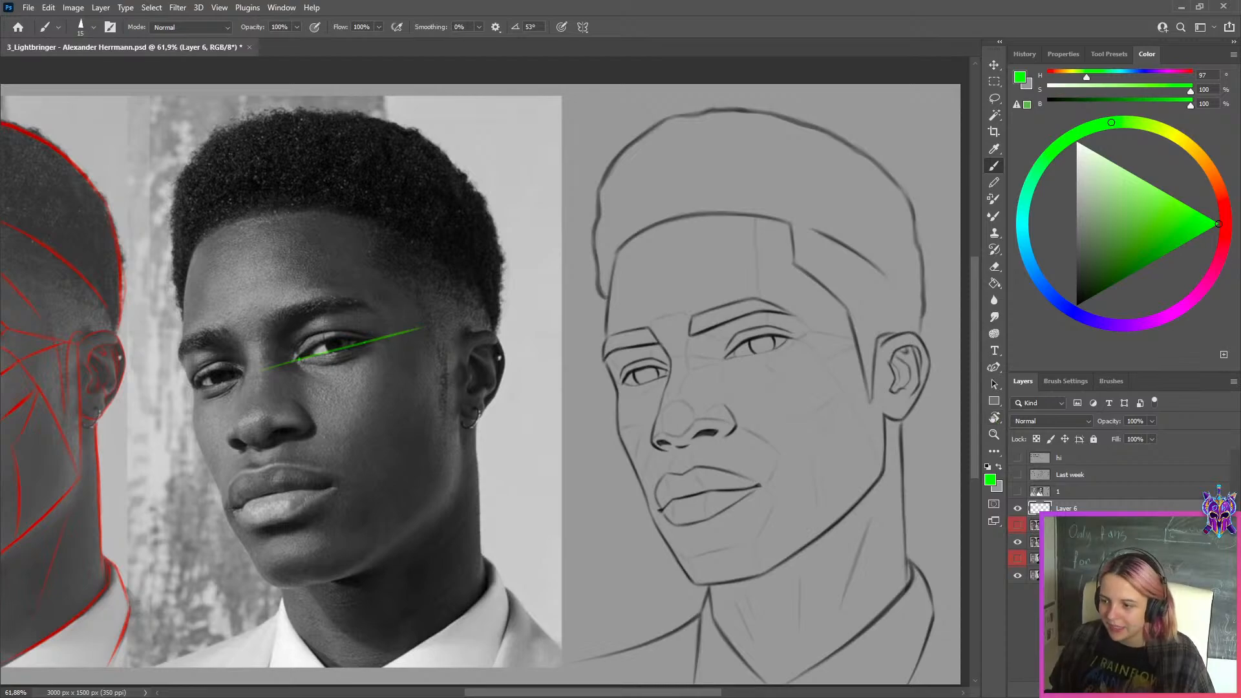
Add another new layer and switch the brush colour to magenta
key(ctrl+shift+alt+n)
click(1200, 291)
key(t)
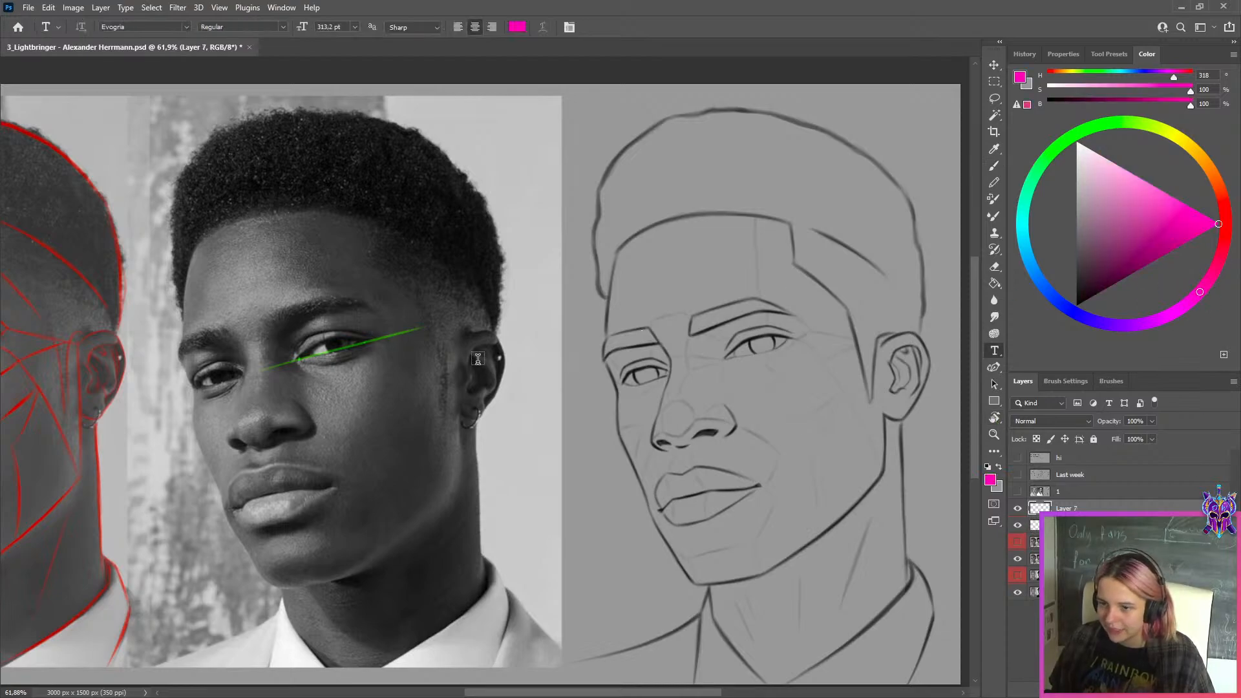
scroll(483, 354, up, 1)
key(r)
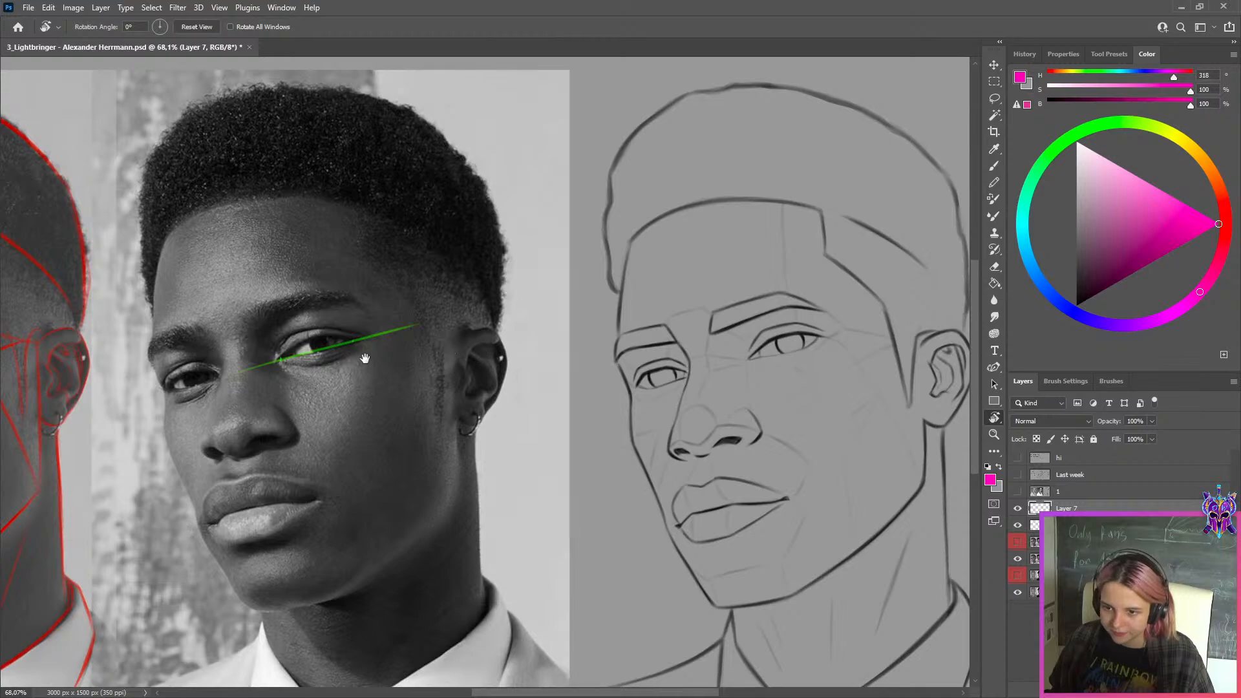
drag(522, 328, 514, 304)
drag(412, 370, 487, 308)
key(b)
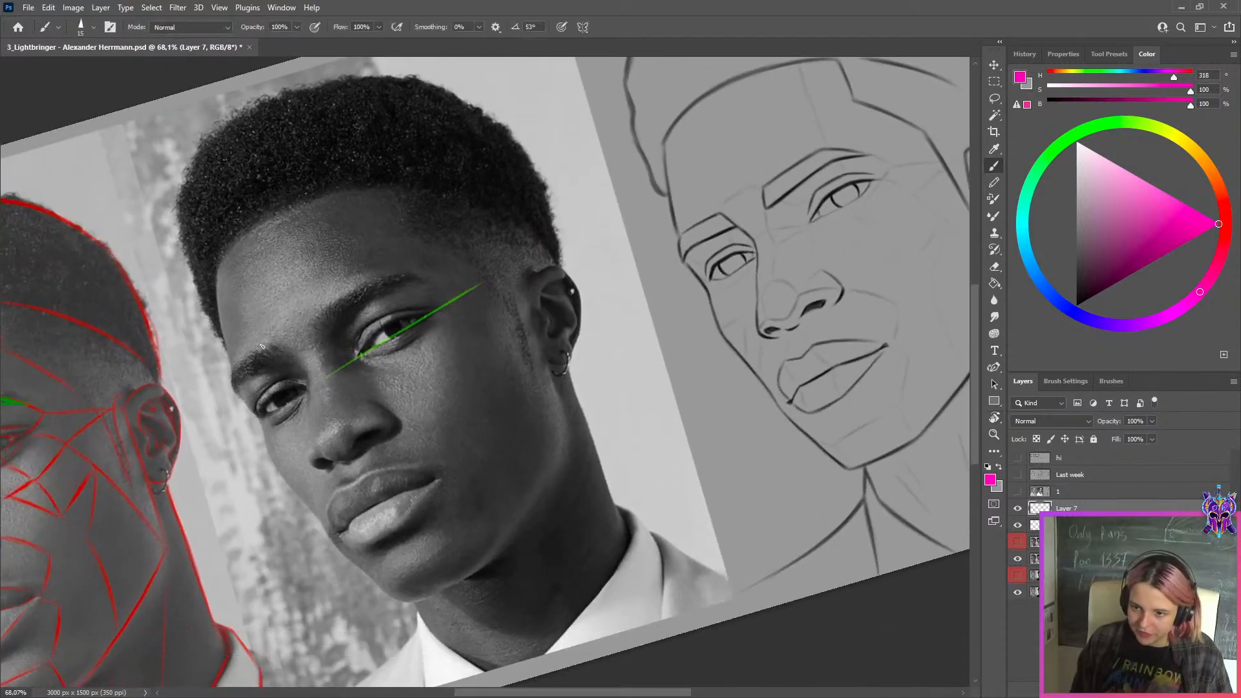
Draw a straight magenta line across the tops of both eyebrows on the reference photo
drag(231, 372, 398, 273)
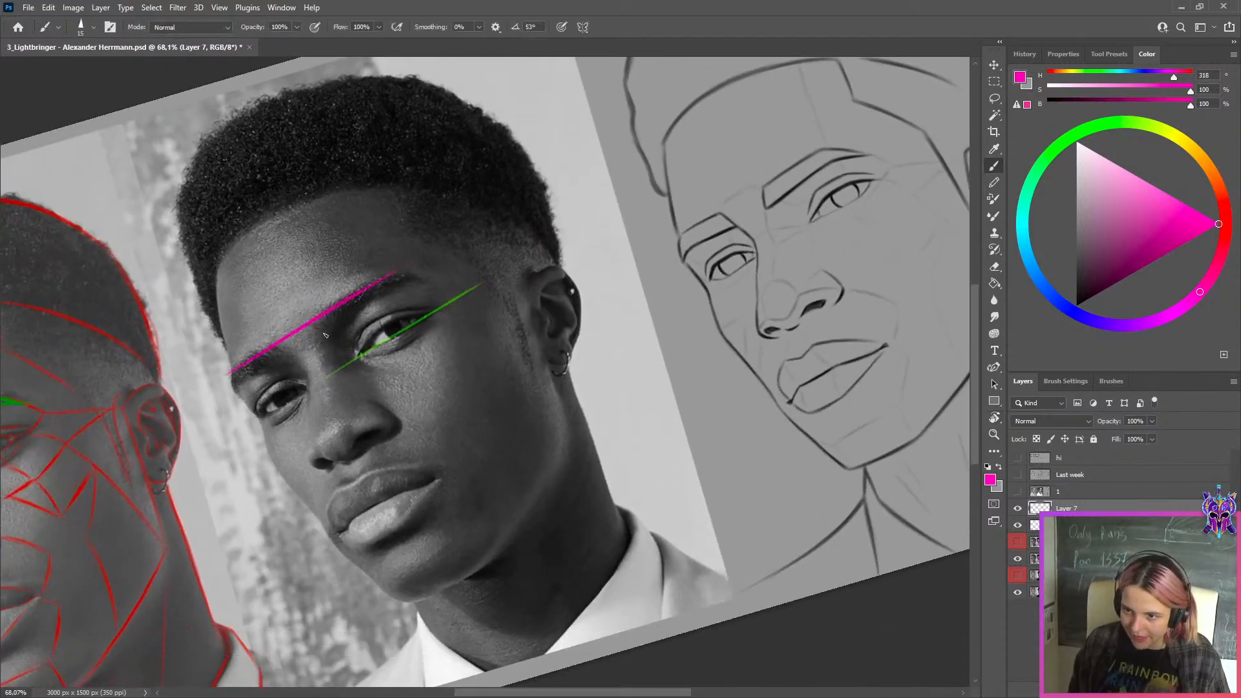
drag(252, 427, 464, 309)
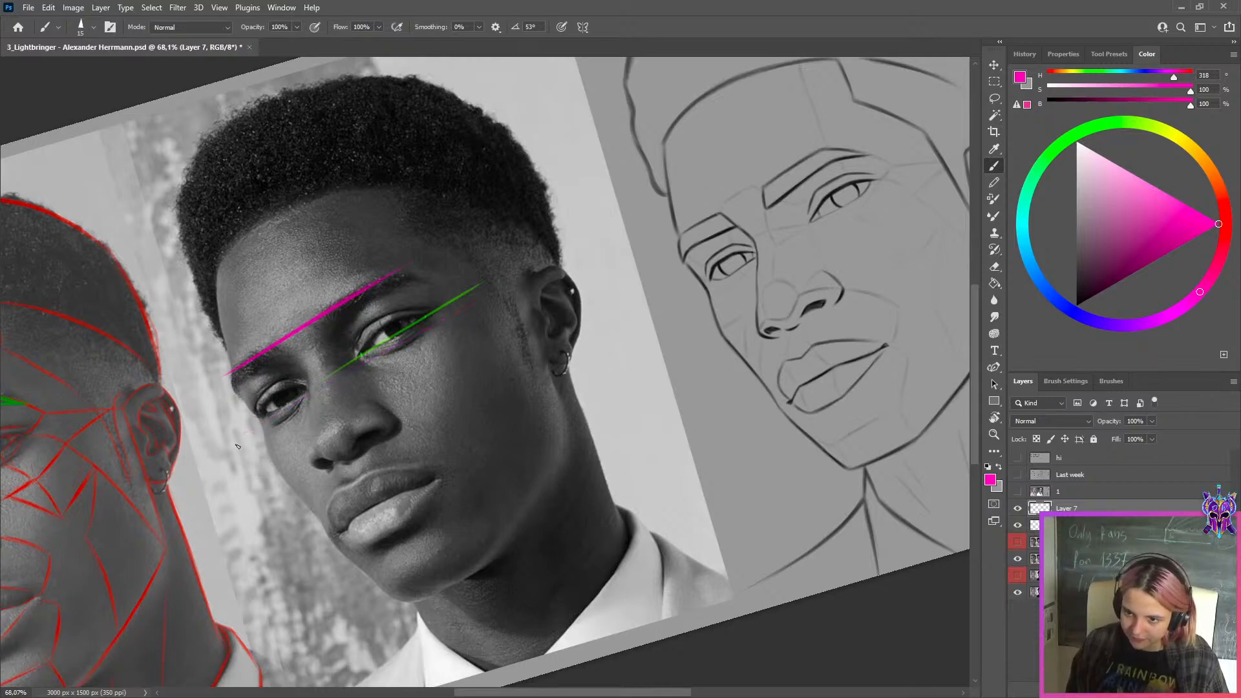
drag(245, 443, 405, 335)
key(ctrl+z)
key(ctrl+z)
drag(457, 242, 632, 141)
key(ctrl+z)
drag(228, 375, 396, 272)
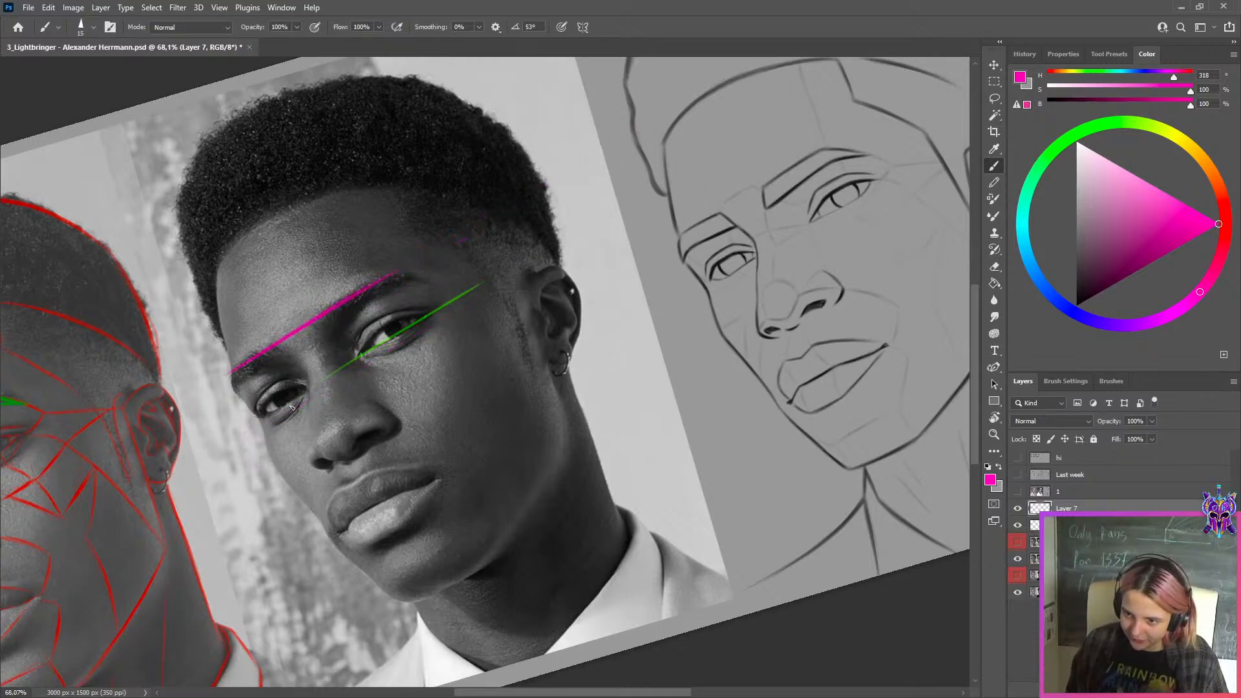
Draw a second magenta line beneath both eyes on the reference photo, roughly parallel to the brow line
drag(266, 429, 454, 329)
key(ctrl+z)
drag(262, 431, 456, 323)
key(ctrl+z)
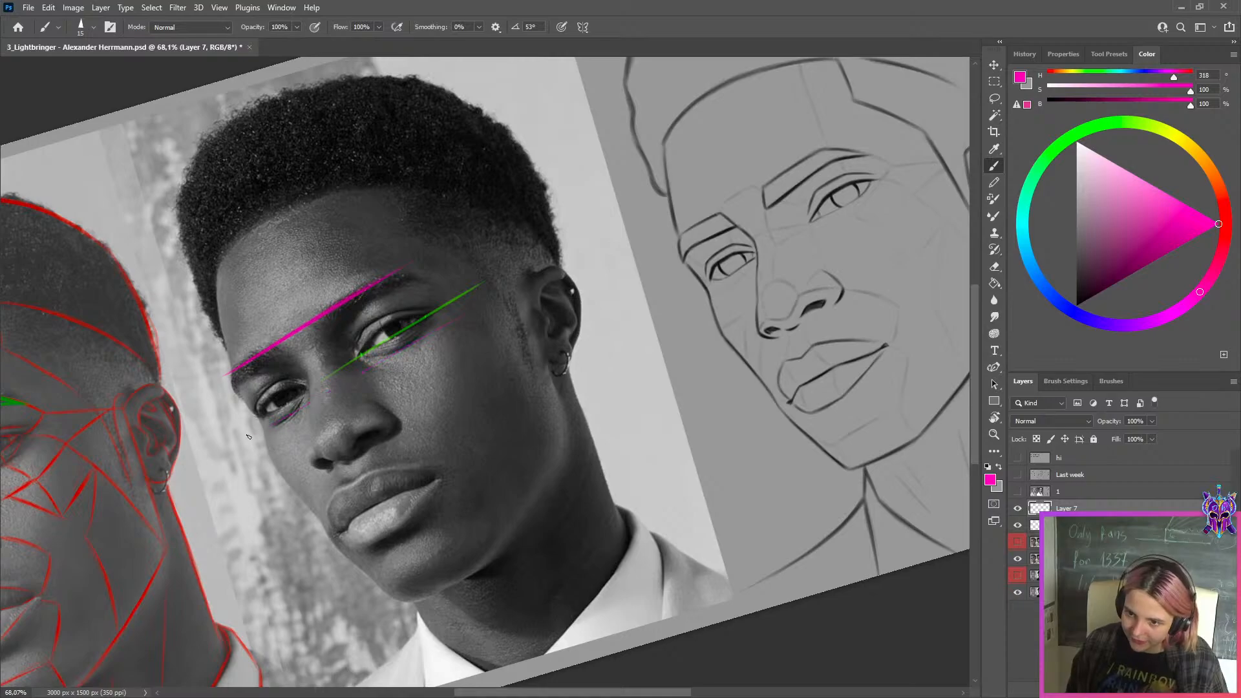
drag(252, 433, 464, 309)
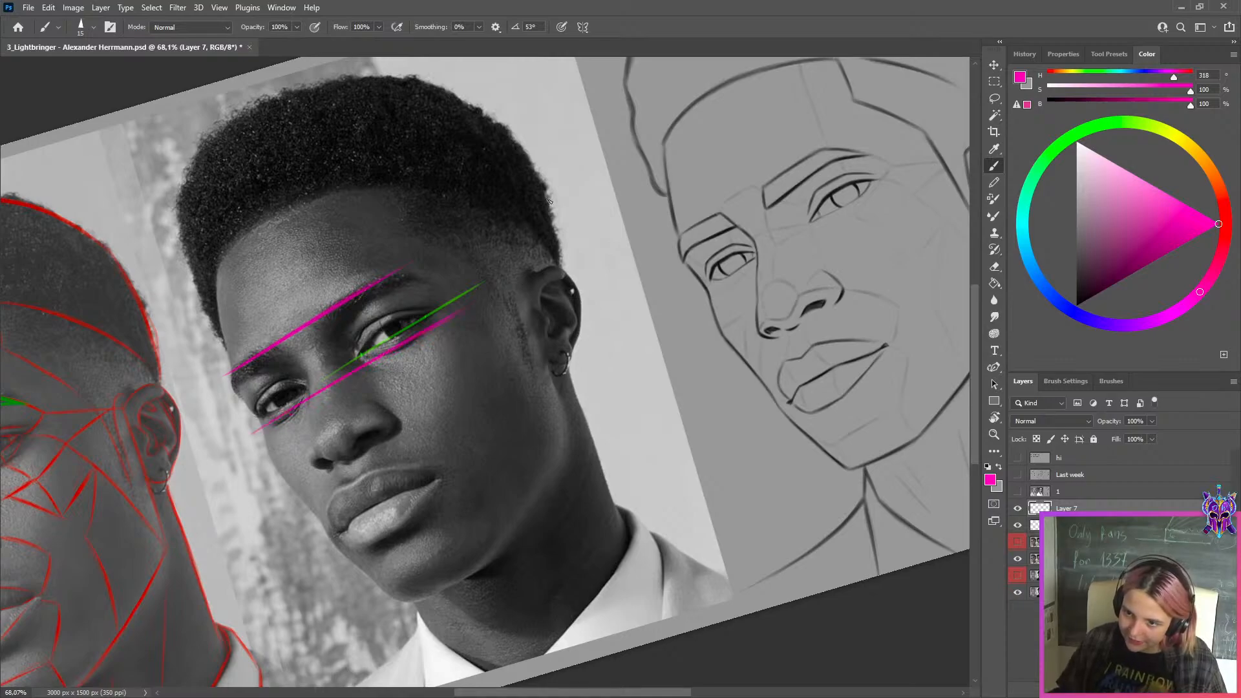
Straighten the canvas and compare the slant of the green eye line with the two magenta lines on the photo
key(r)
drag(501, 207, 561, 234)
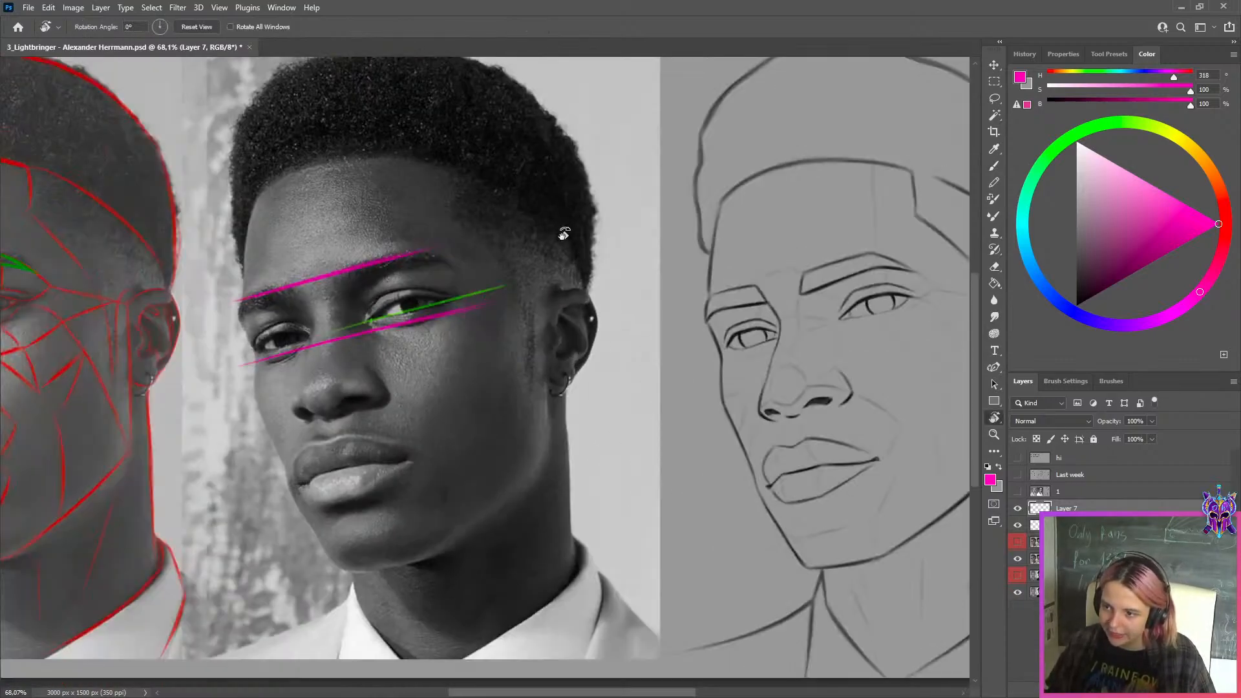
scroll(561, 237, down, 5)
scroll(494, 327, up, 5)
scroll(498, 352, up, 3)
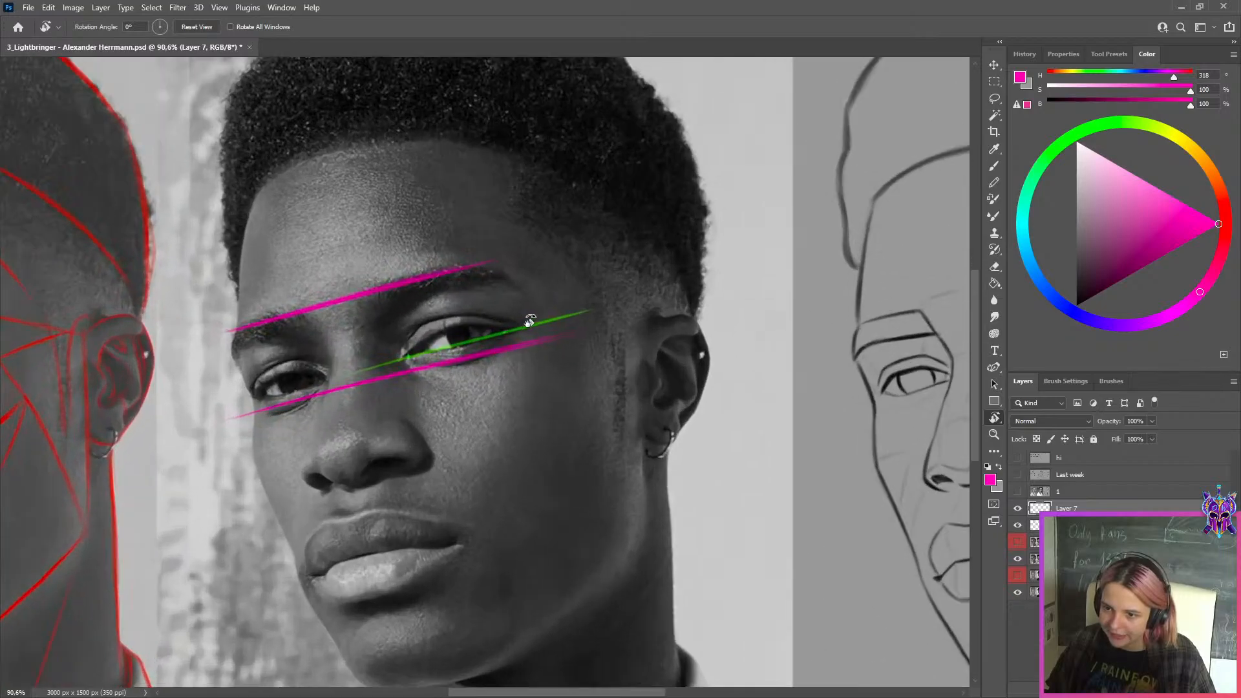
scroll(571, 319, down, 5)
scroll(571, 319, up, 5)
scroll(571, 319, down, 4)
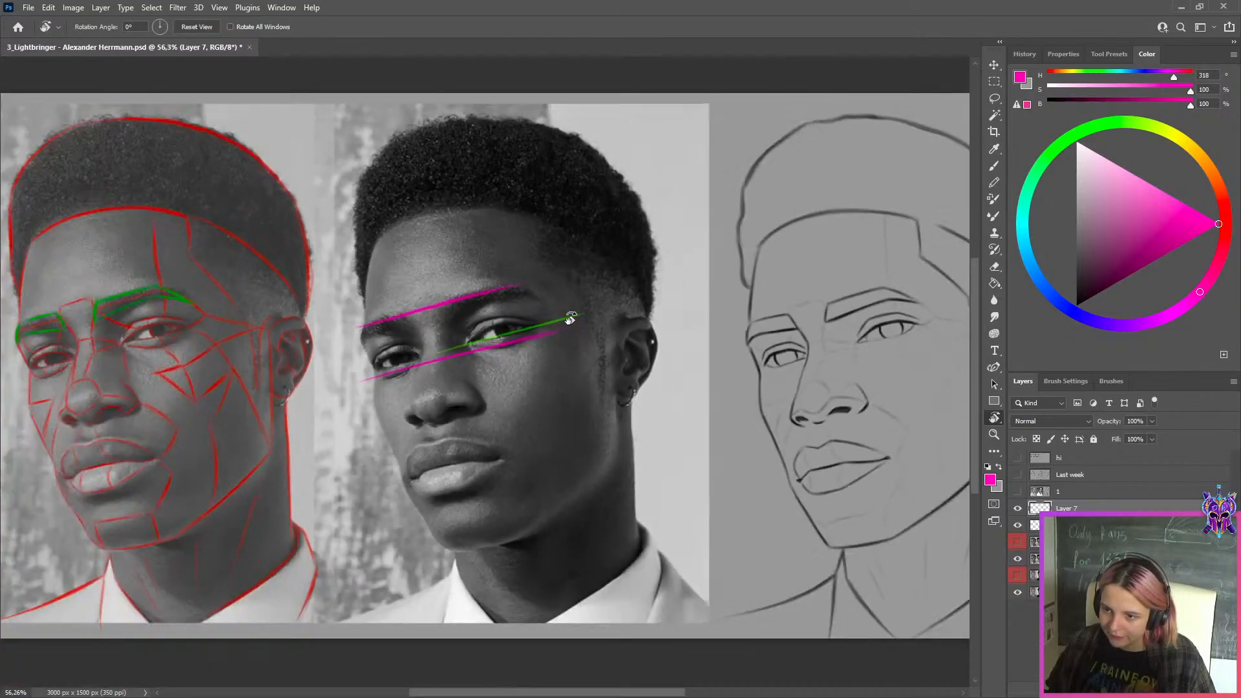
On a new layer, mark the inner and outer corners of the sketch's eye nearer the ear in blue-violet
key(ctrl+shift+alt+n)
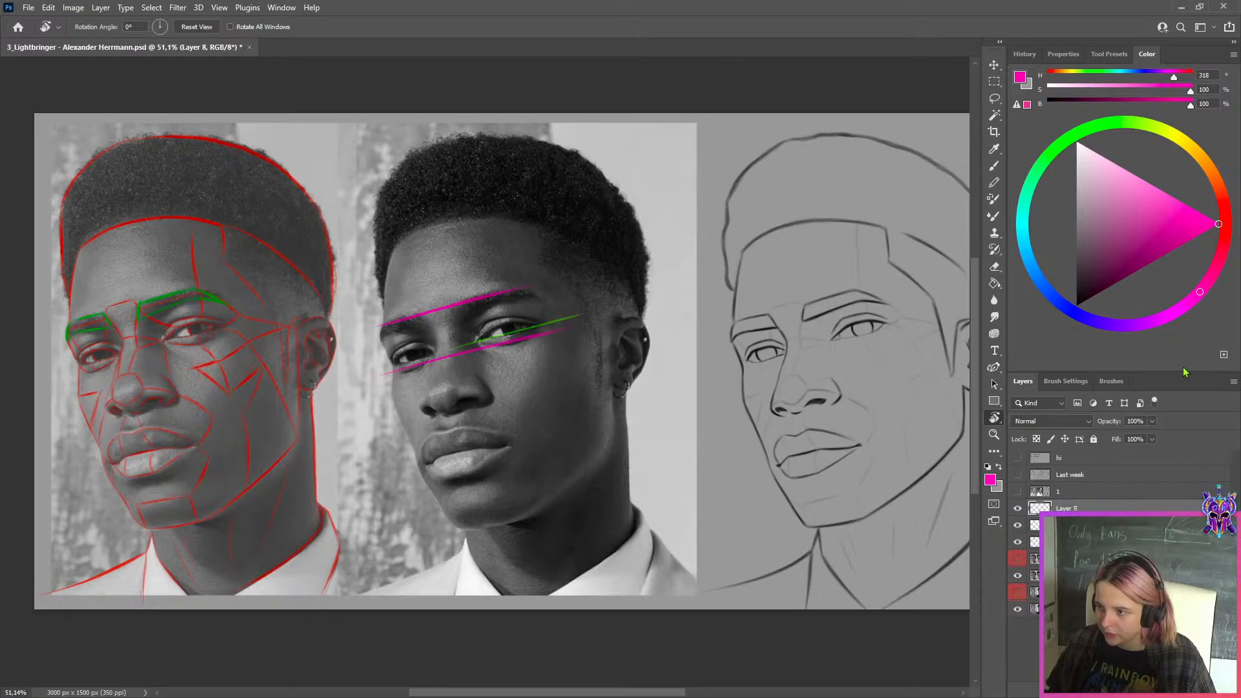
click(1102, 323)
key(b)
scroll(881, 332, up, 2)
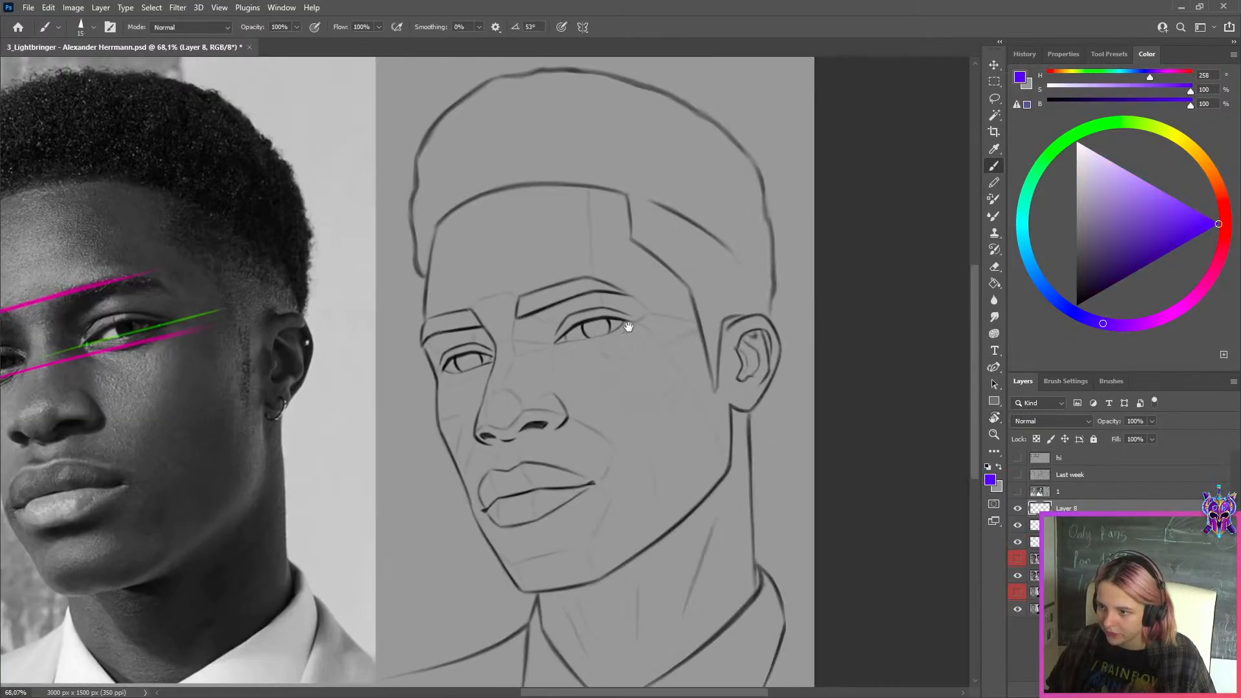
click(554, 342)
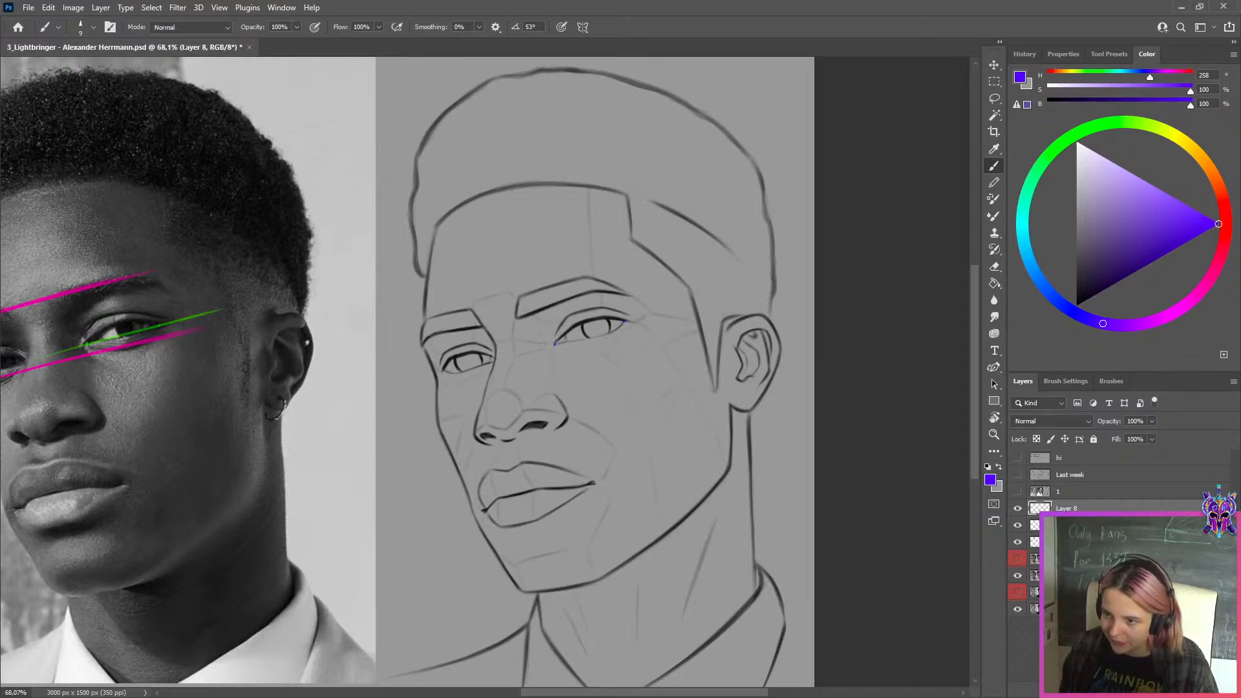
drag(538, 352, 701, 291)
key(ctrl+z)
drag(506, 368, 698, 294)
key(ctrl+z)
Draw a straight horizontal blue-violet line across the sketch's face on a new layer with a size 10 brush
key(bracketright)
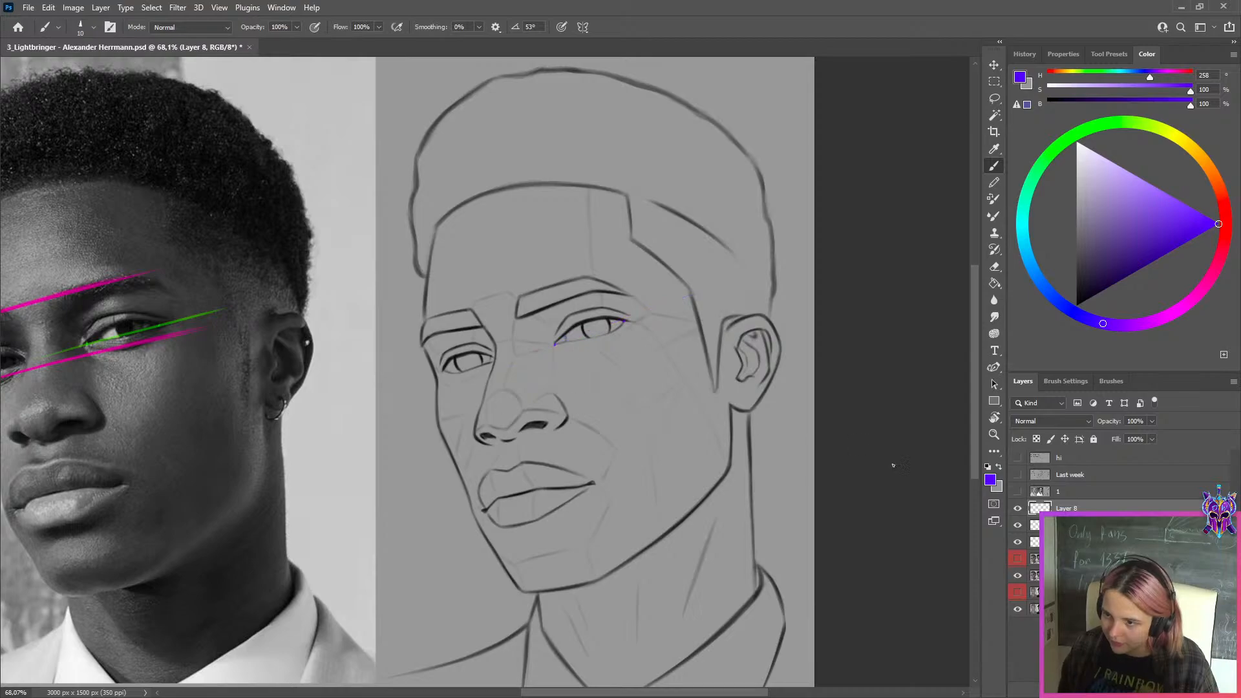
key(ctrl+shift+alt+n)
drag(485, 416, 730, 415)
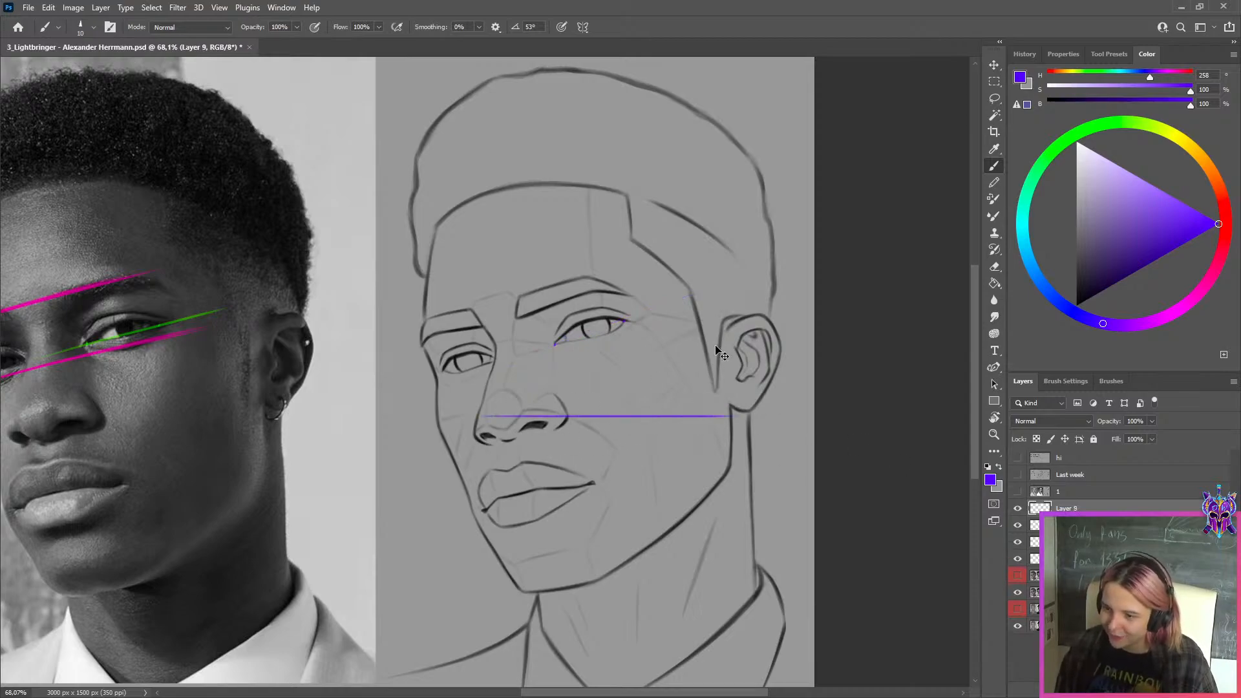
Rotate the blue-violet line and move it so it passes through both marked corners of the sketch's eye
key(ctrl+t)
scroll(726, 315, up, 4)
drag(720, 317, 663, 299)
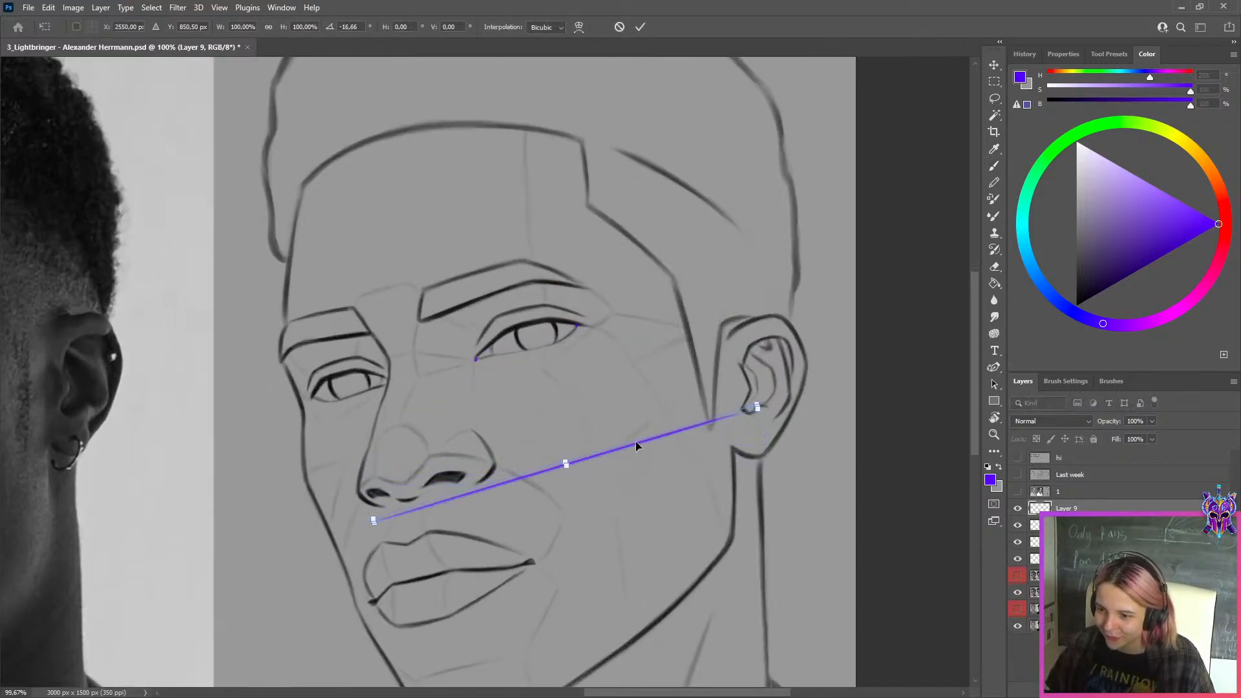
mouse_move(634, 441)
mouse_down()
mouse_move(584, 321)
mouse_move(591, 282)
mouse_move(595, 321)
mouse_move(615, 285)
mouse_move(595, 328)
mouse_up()
scroll(587, 318, up, 2)
scroll(587, 318, up, 4)
click(640, 27)
scroll(629, 139, down, 5)
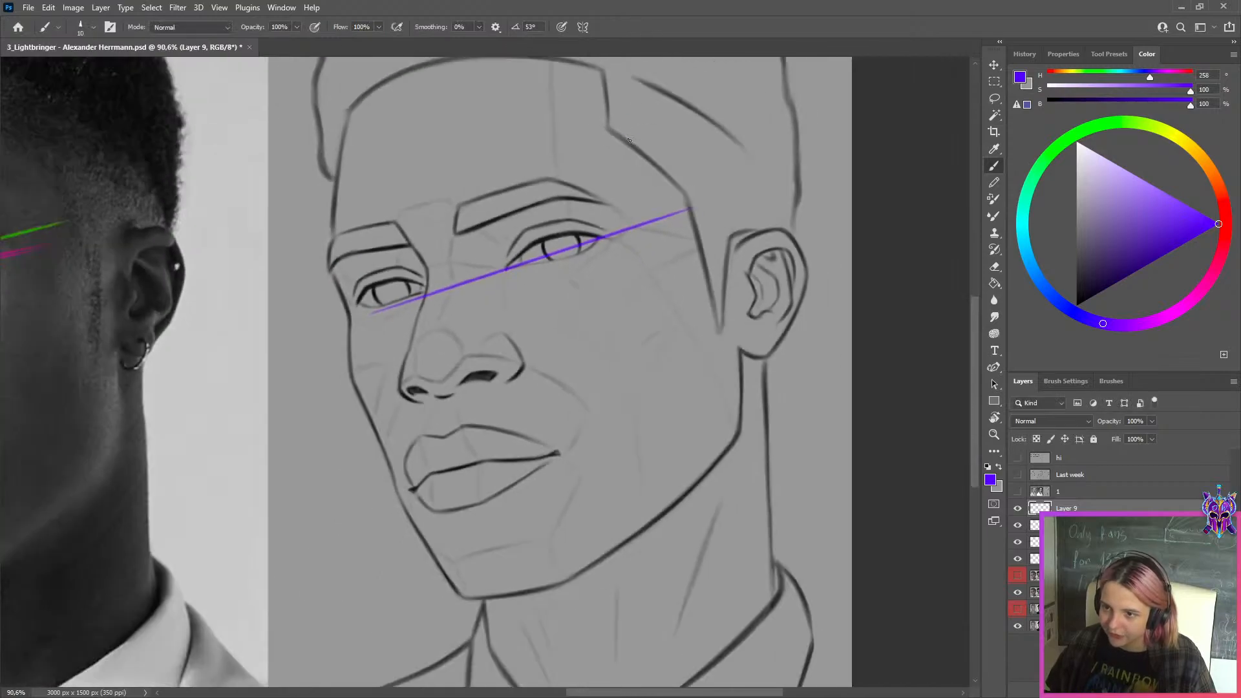
scroll(629, 139, down, 2)
Draw a straight horizontal red line across the sketch's brow area on another new layer
key(ctrl+shift+alt+n)
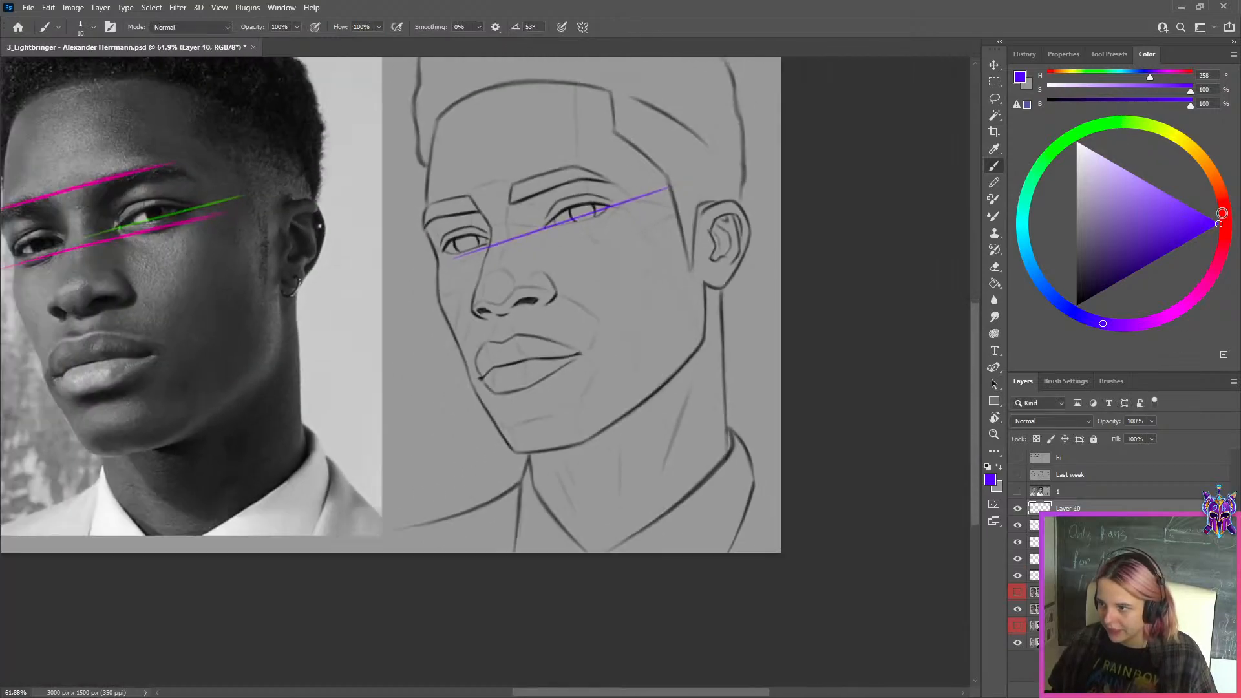
click(1224, 213)
mouse_move(418, 182)
mouse_down()
mouse_move(463, 343)
mouse_move(739, 336)
mouse_up()
key(shift)
Rotate the red line and move it so it runs along the tops of both eyebrows in the sketch
key(ctrl+t)
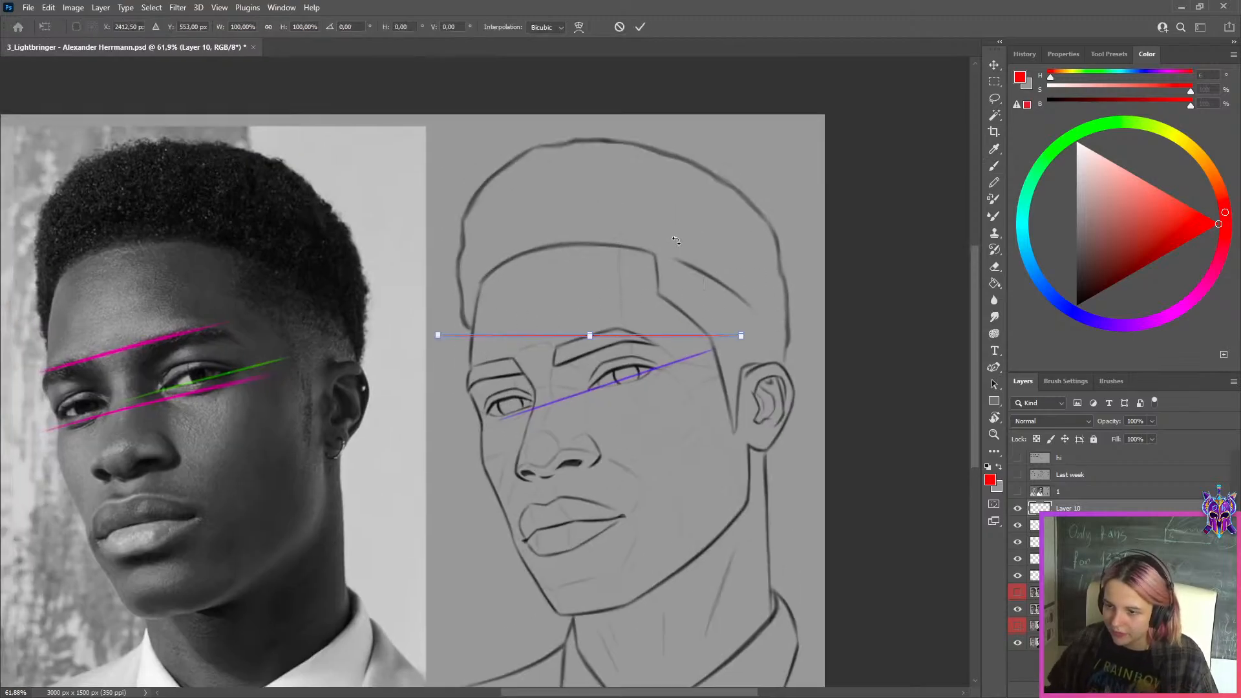
scroll(666, 237, up, 2)
mouse_move(677, 266)
mouse_down()
mouse_move(629, 252)
mouse_move(642, 261)
mouse_up()
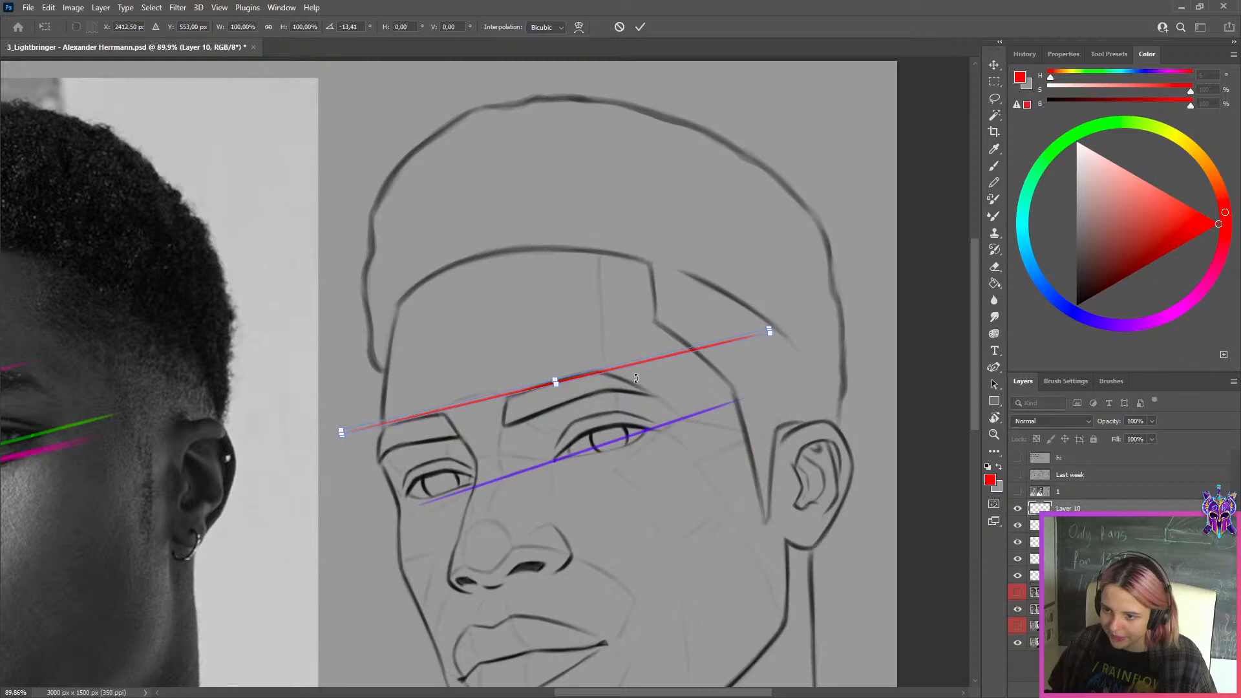
drag(633, 369, 610, 373)
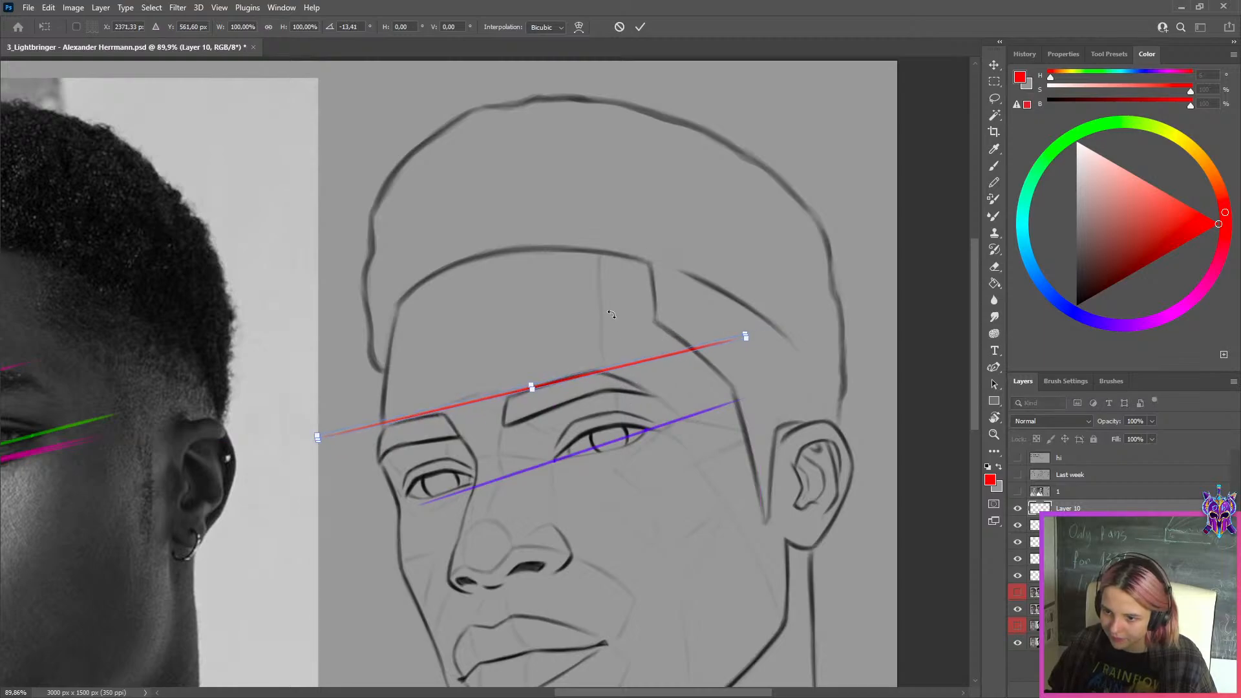
drag(610, 316, 607, 314)
key(Return)
scroll(774, 383, down, 5)
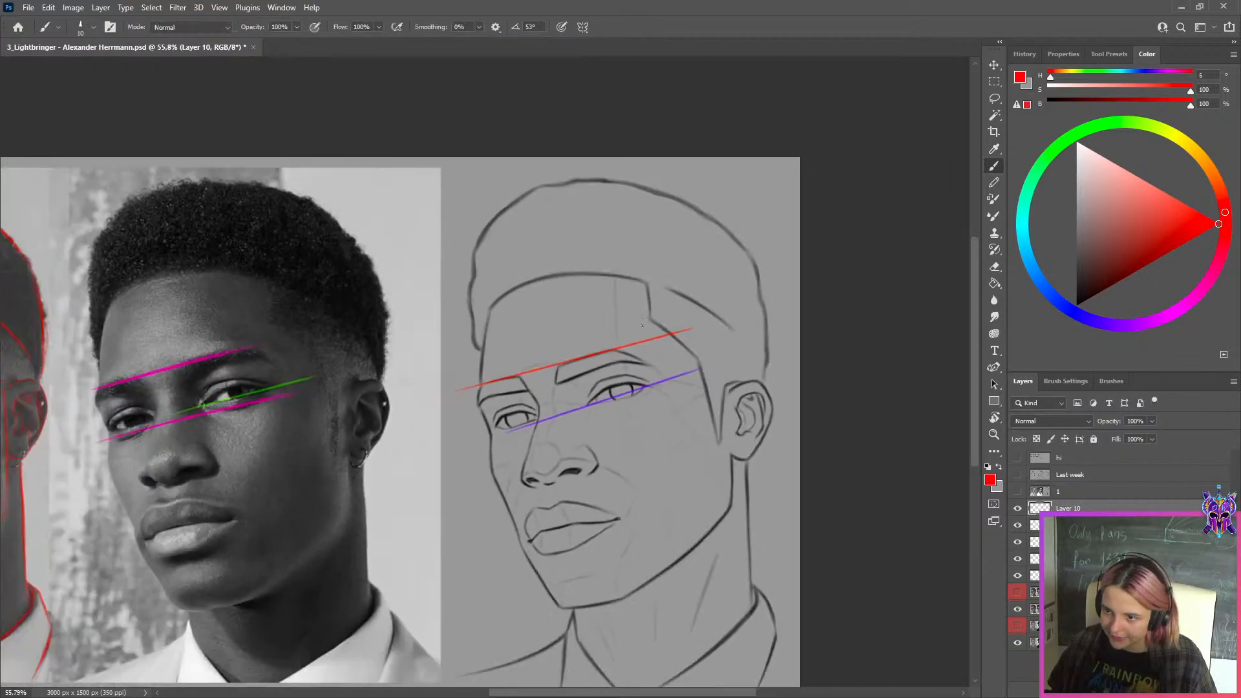
scroll(711, 329, up, 3)
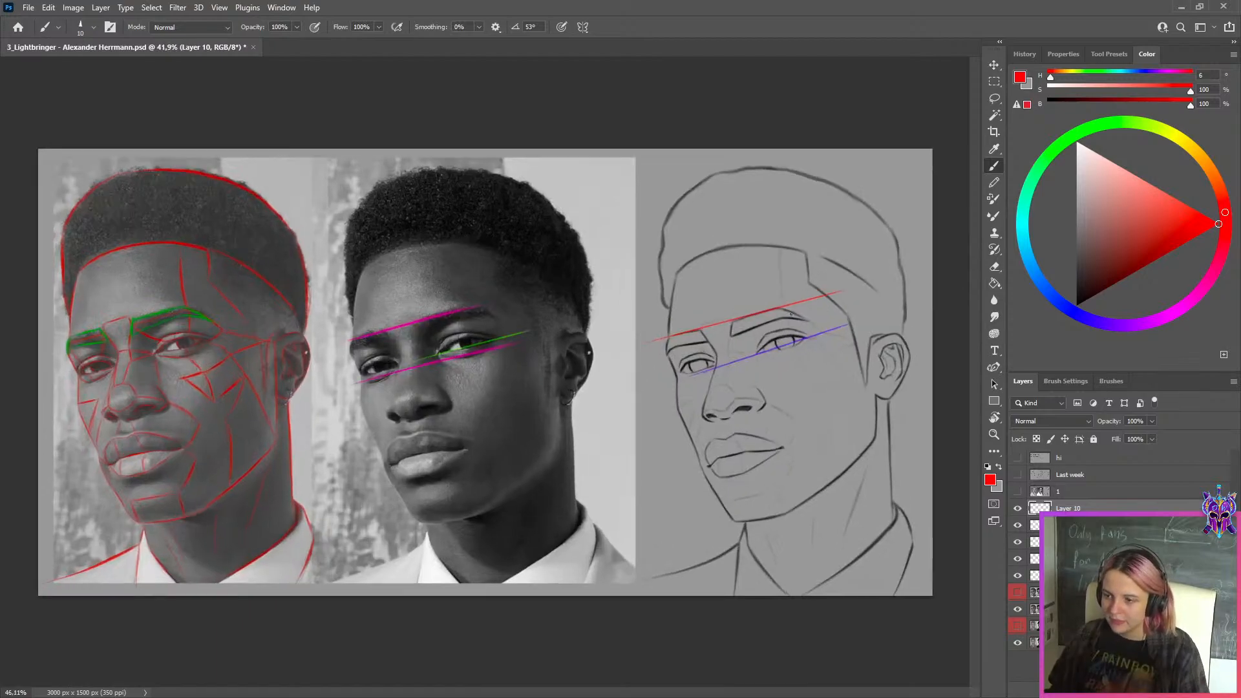
On a new layer, draw bright green angle lines through the sketch's far eye and along its far eyebrow
key(ctrl+shift+alt+n)
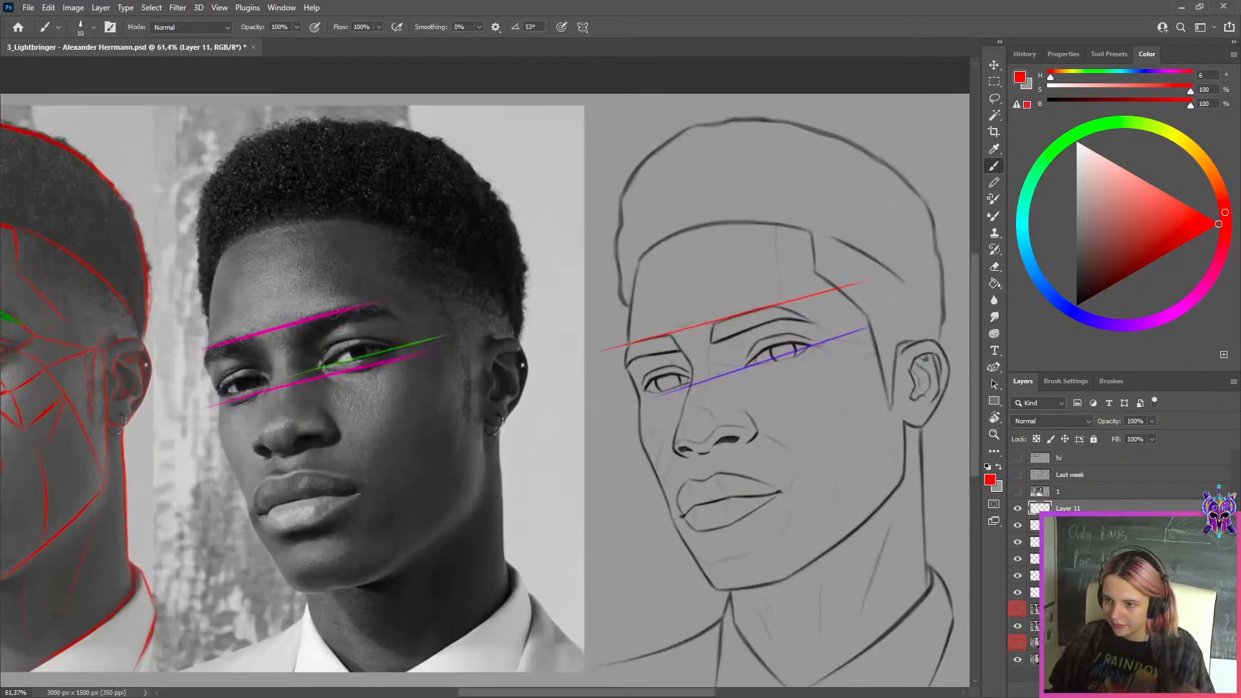
click(1095, 126)
click(1213, 227)
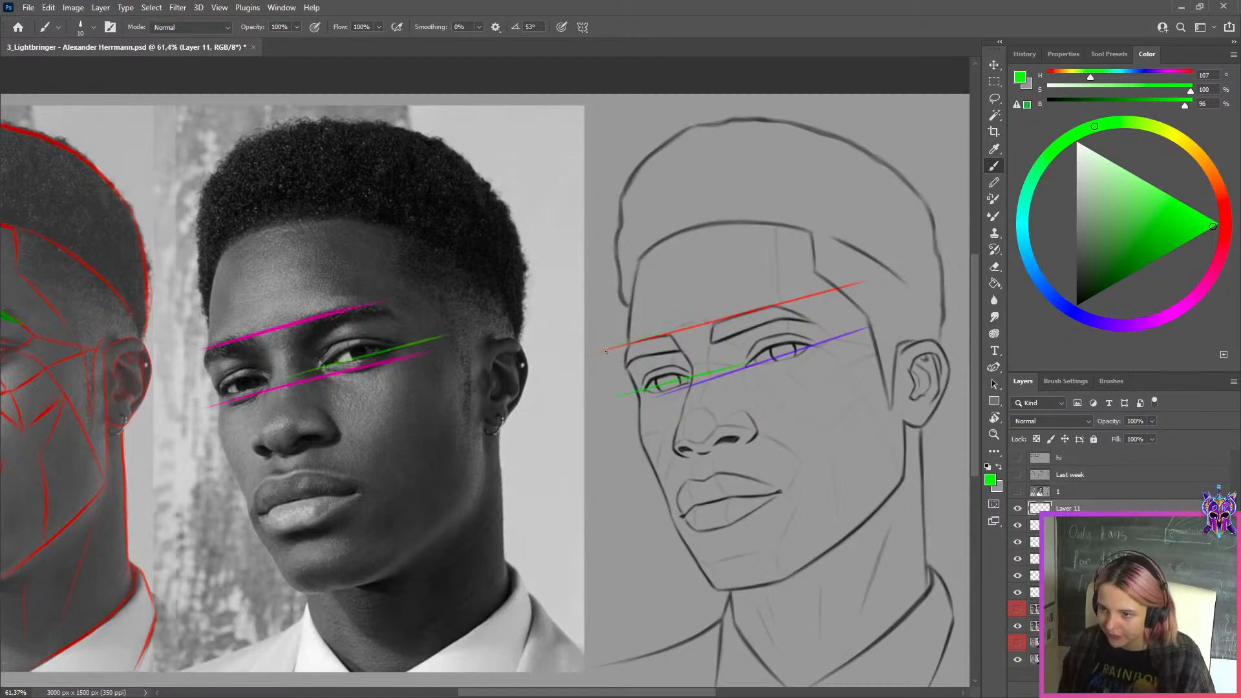
shift+click(648, 344)
shift+click(765, 310)
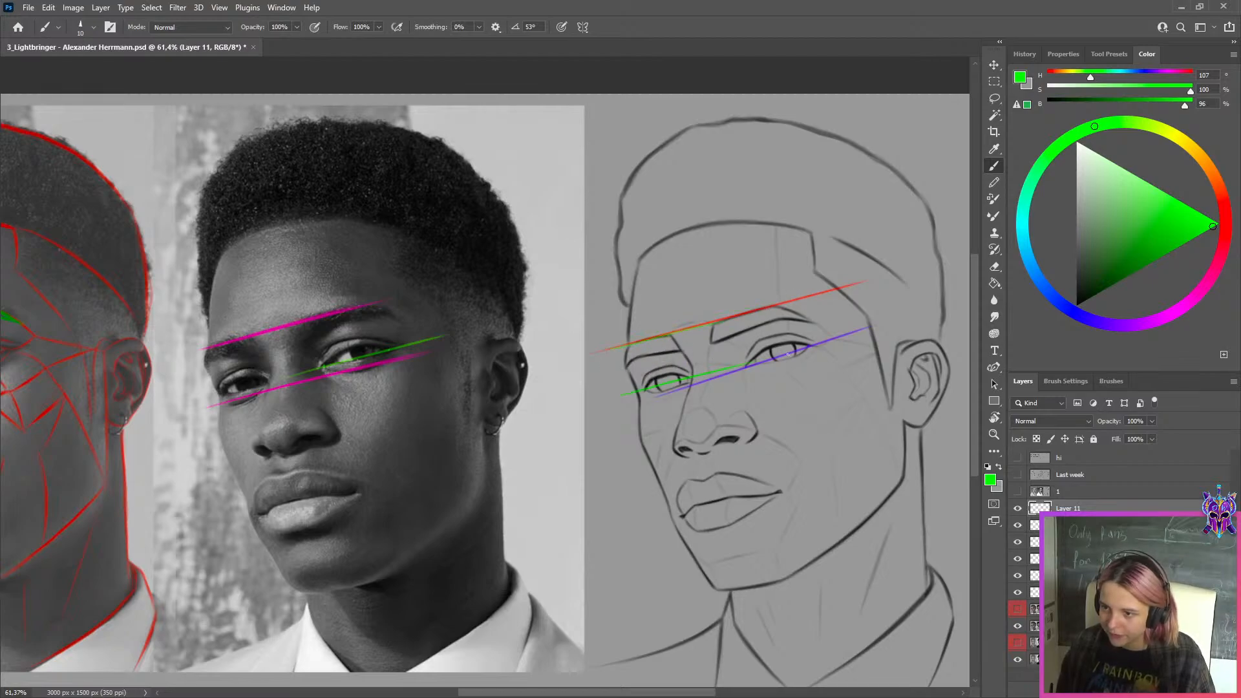
key(ctrl+z)
scroll(980, 625, up, 1)
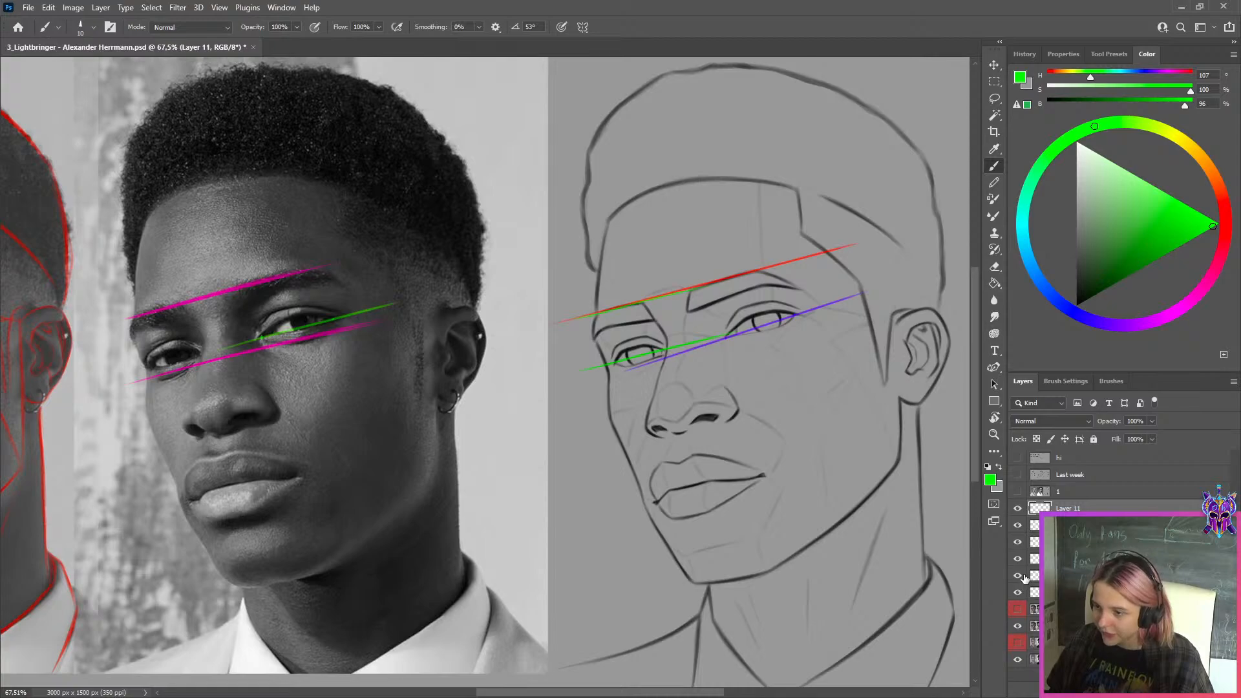
Hide all the angle-line layers, then show and select Layer 3
click(1018, 592)
drag(1020, 578, 1020, 613)
click(1019, 610)
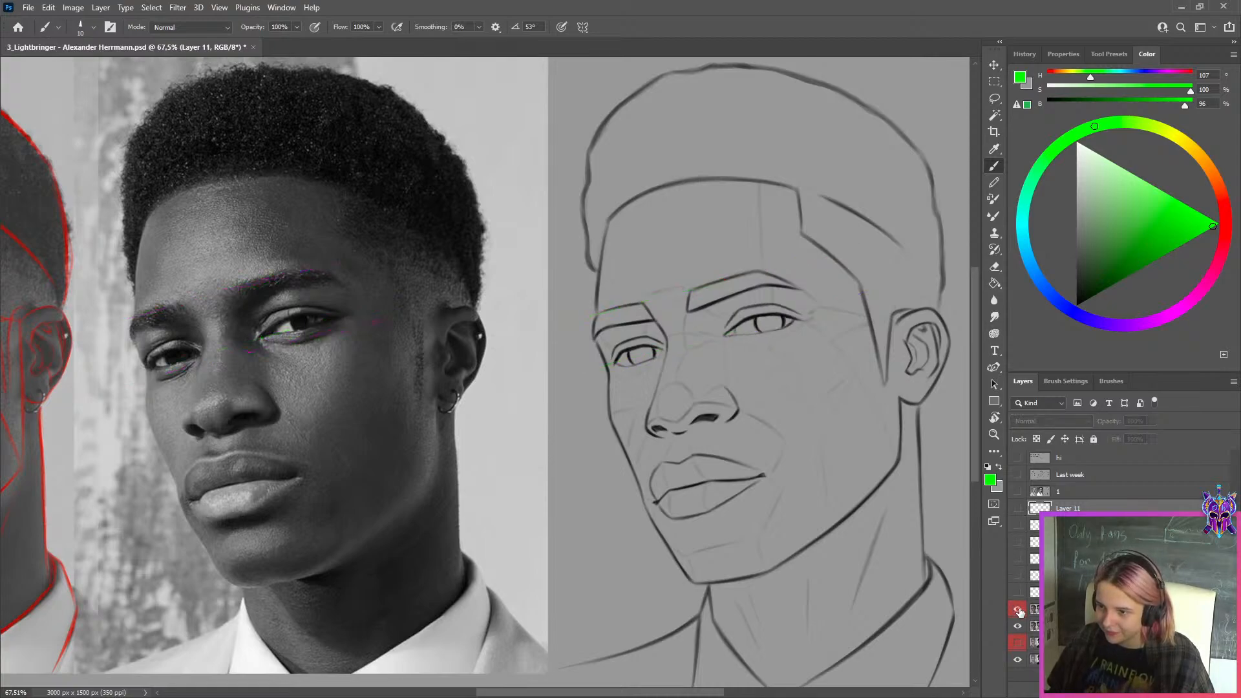
click(1060, 610)
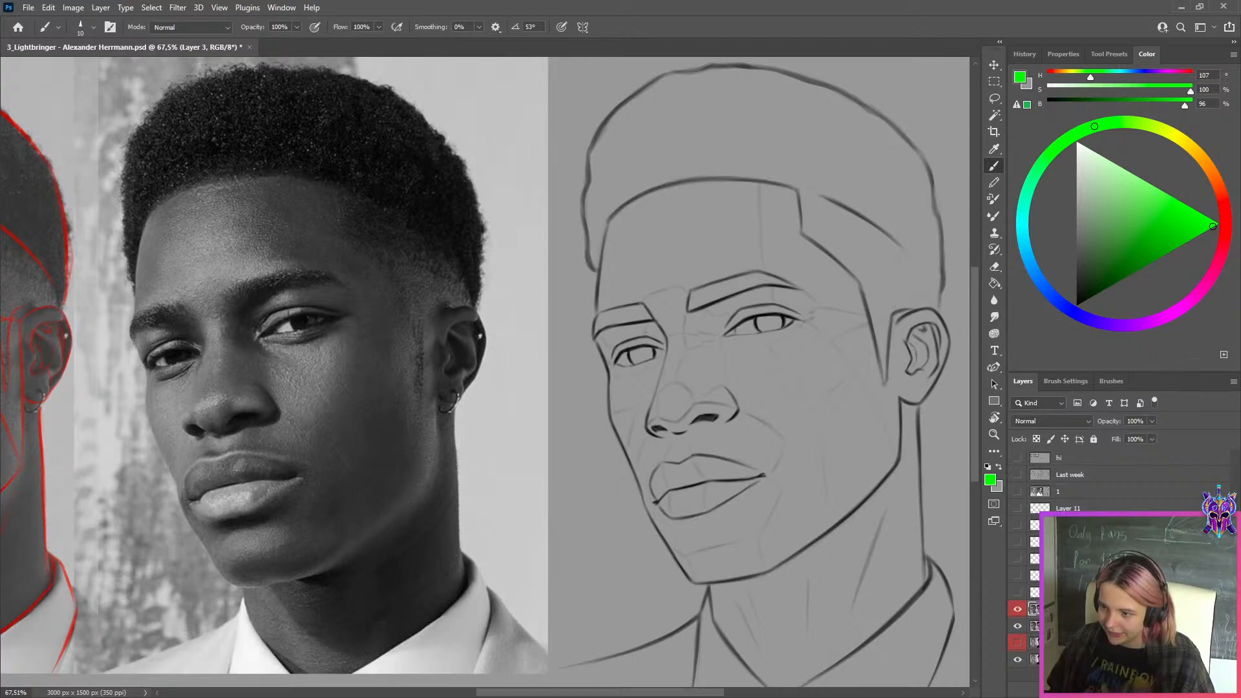
Copy the sketch's near eye to a new layer with a lasso selection and rotate the copy by -2.87 degrees
key(l)
scroll(770, 326, up, 2)
mouse_move(692, 325)
mouse_down()
mouse_move(701, 353)
mouse_move(782, 354)
mouse_up()
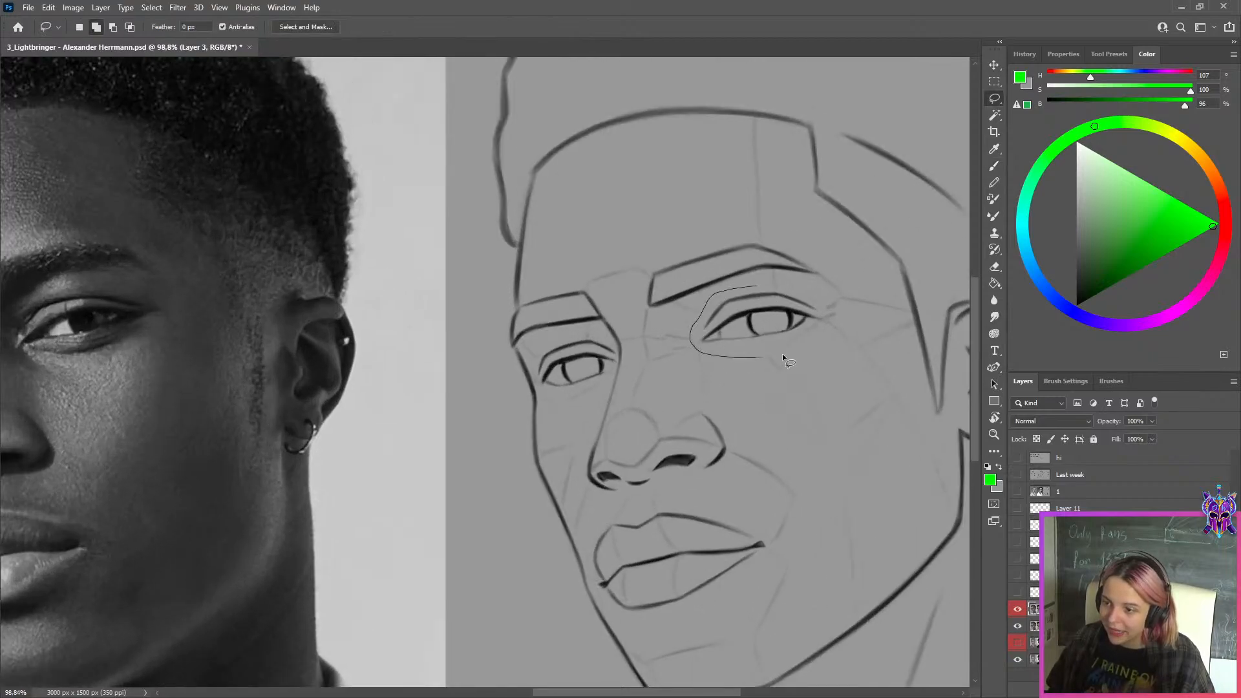
drag(827, 317, 828, 308)
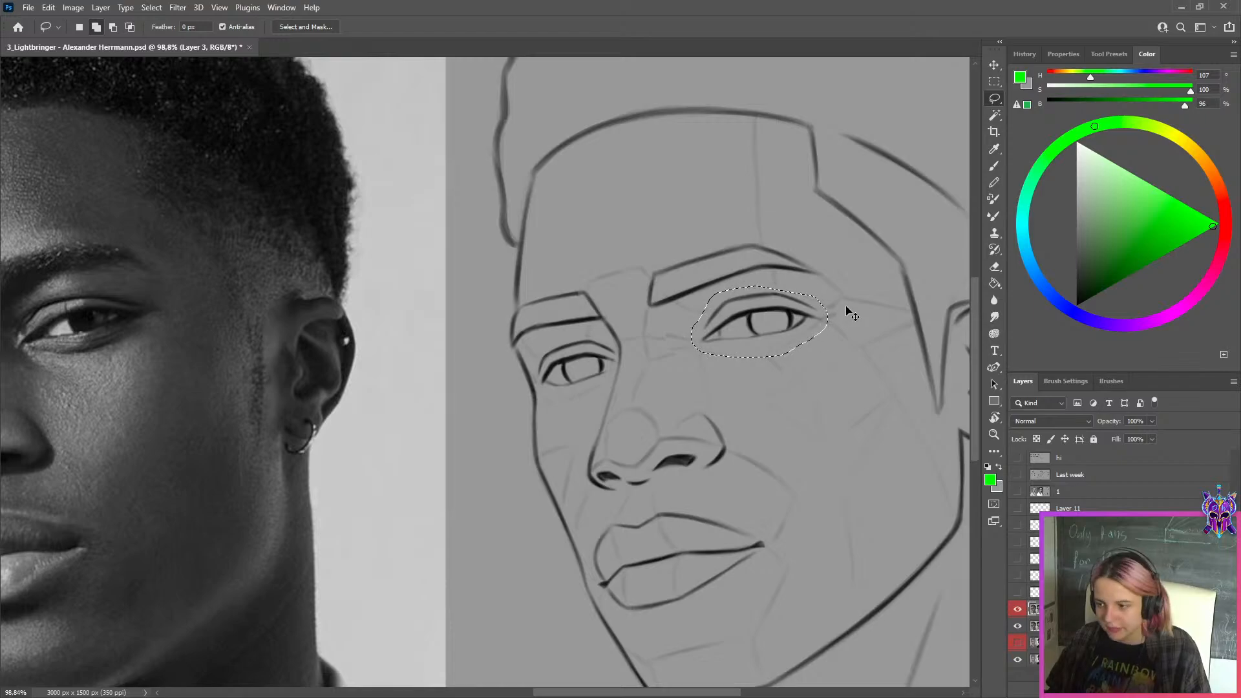
key(ctrl+j)
key(ctrl+t)
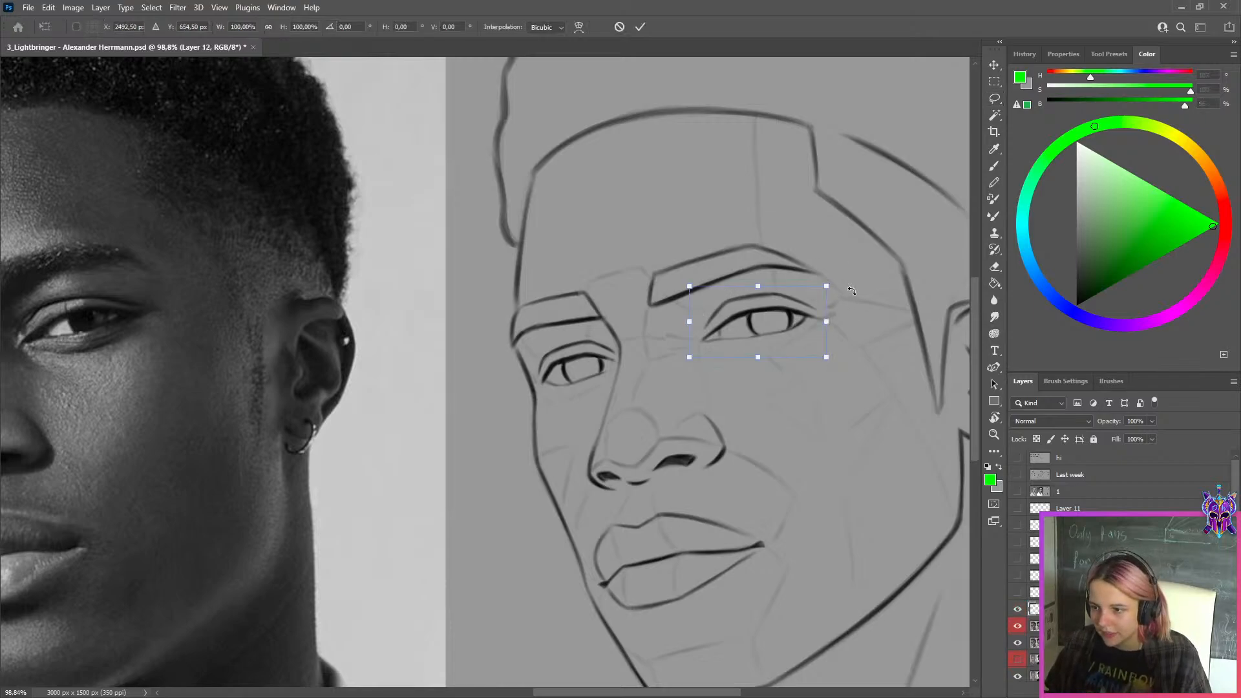
drag(852, 291, 870, 271)
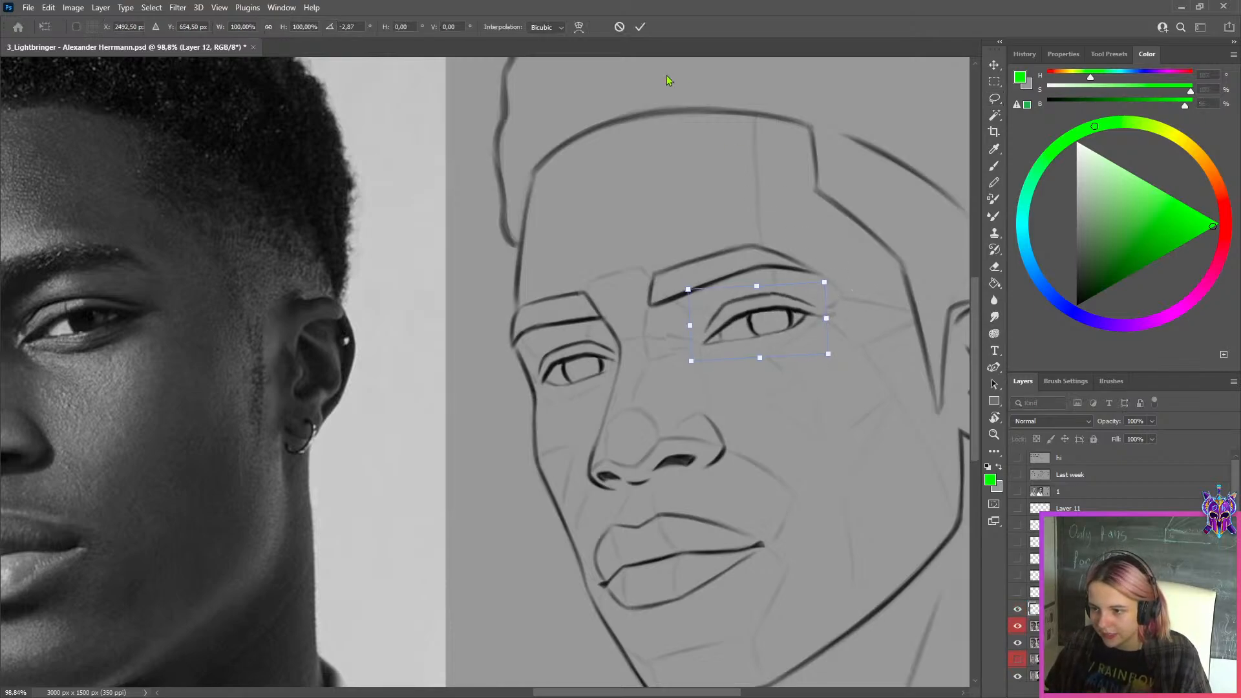
click(640, 28)
Merge the rotated eye copy with Layer 3 beneath it
key(ctrl+0)
shift+click(1033, 625)
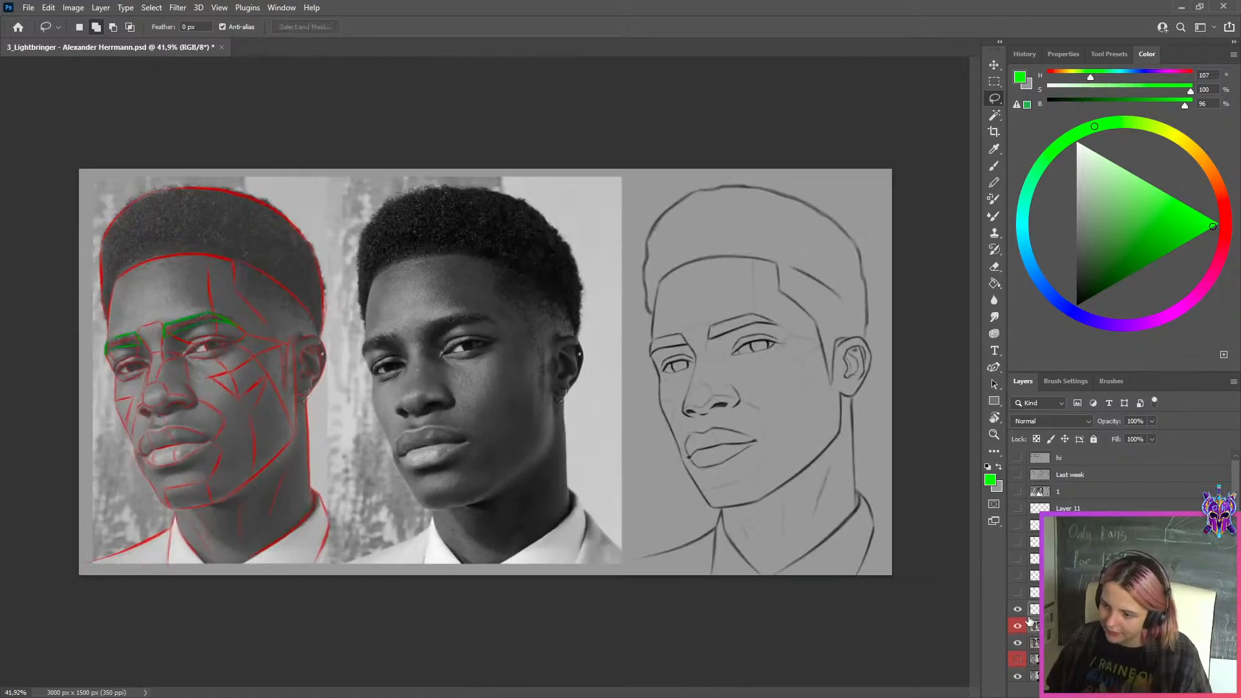
key(ctrl+e)
Toggle the merged layer's visibility to compare the near eye before and after the rotation
click(1020, 613)
click(1019, 613)
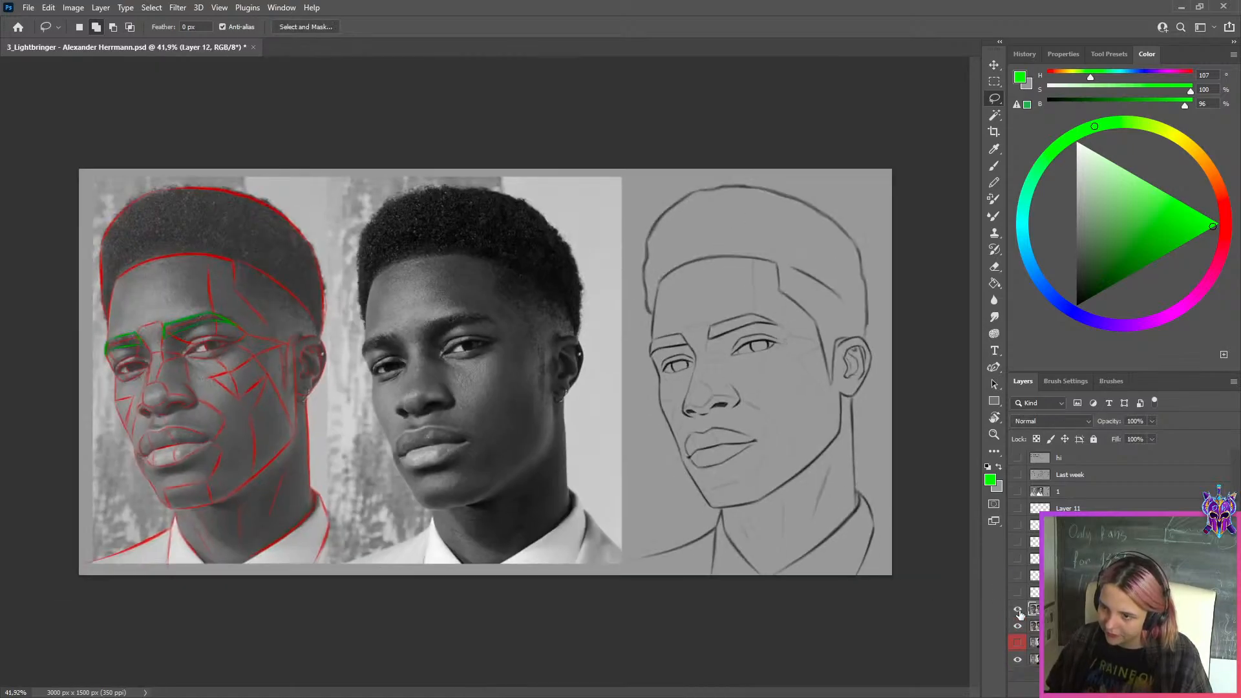
click(1019, 613)
click(1019, 613)
scroll(769, 362, up, 2)
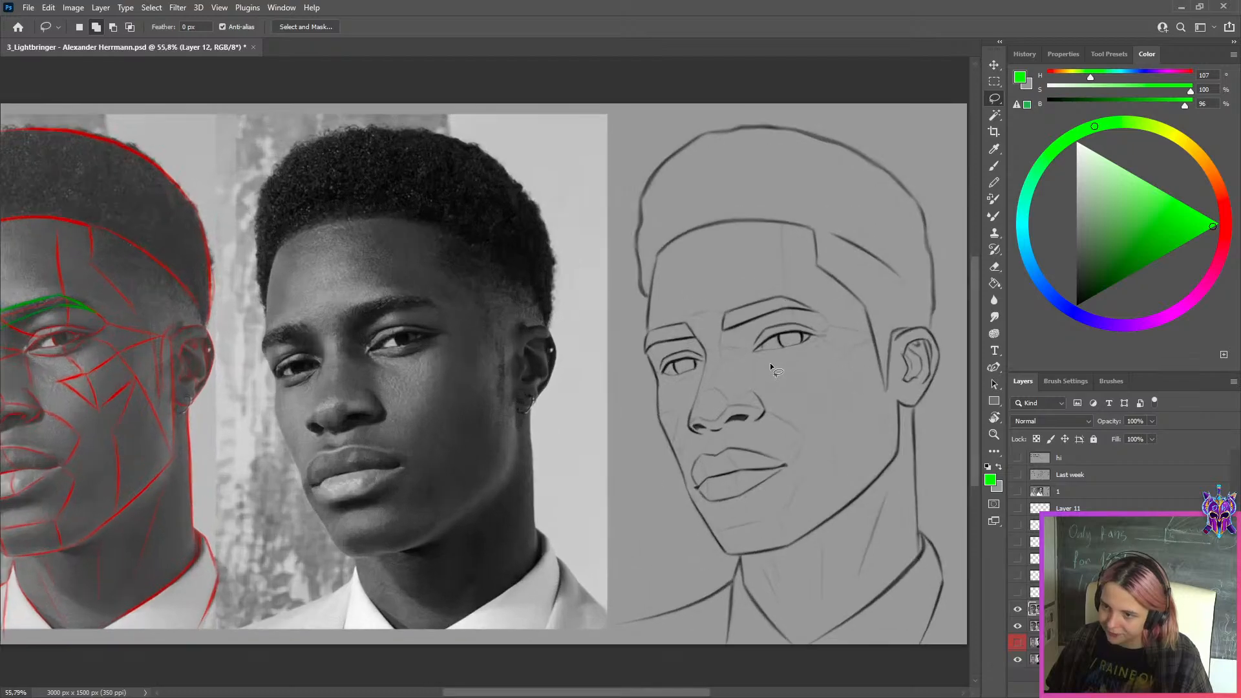
Hide the corrected layer and examine the original sketch's eyes and brows against the reference photo
click(1017, 612)
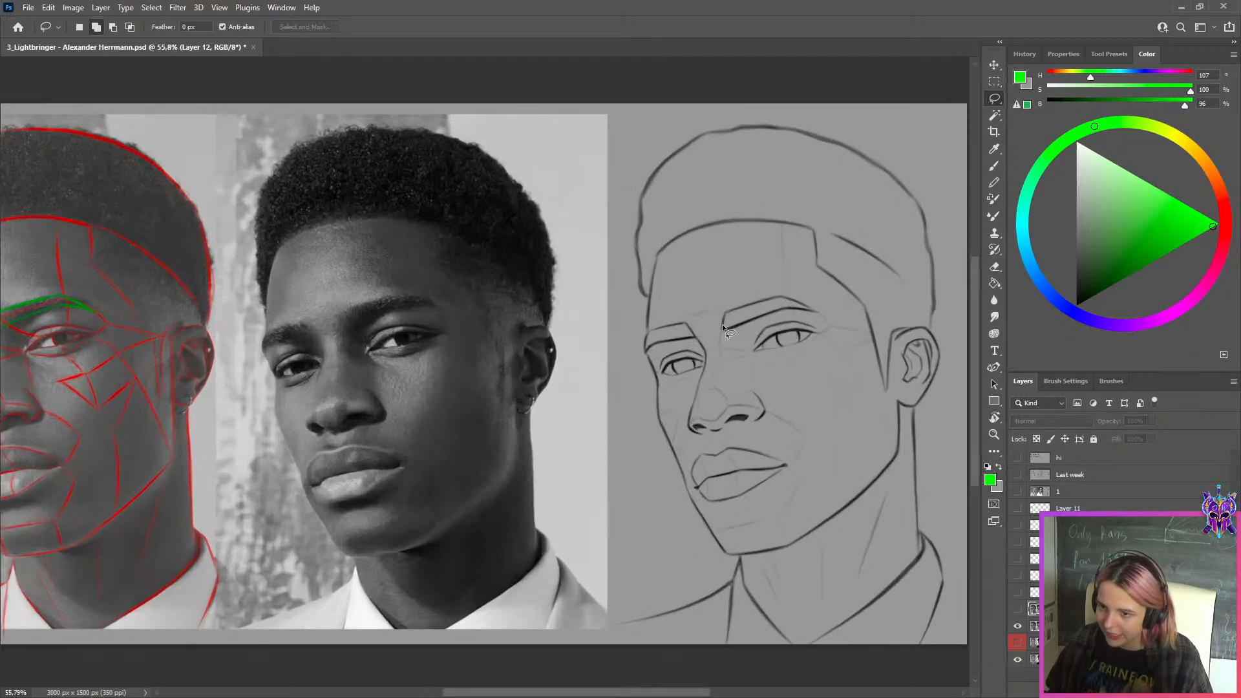
scroll(723, 324, up, 1)
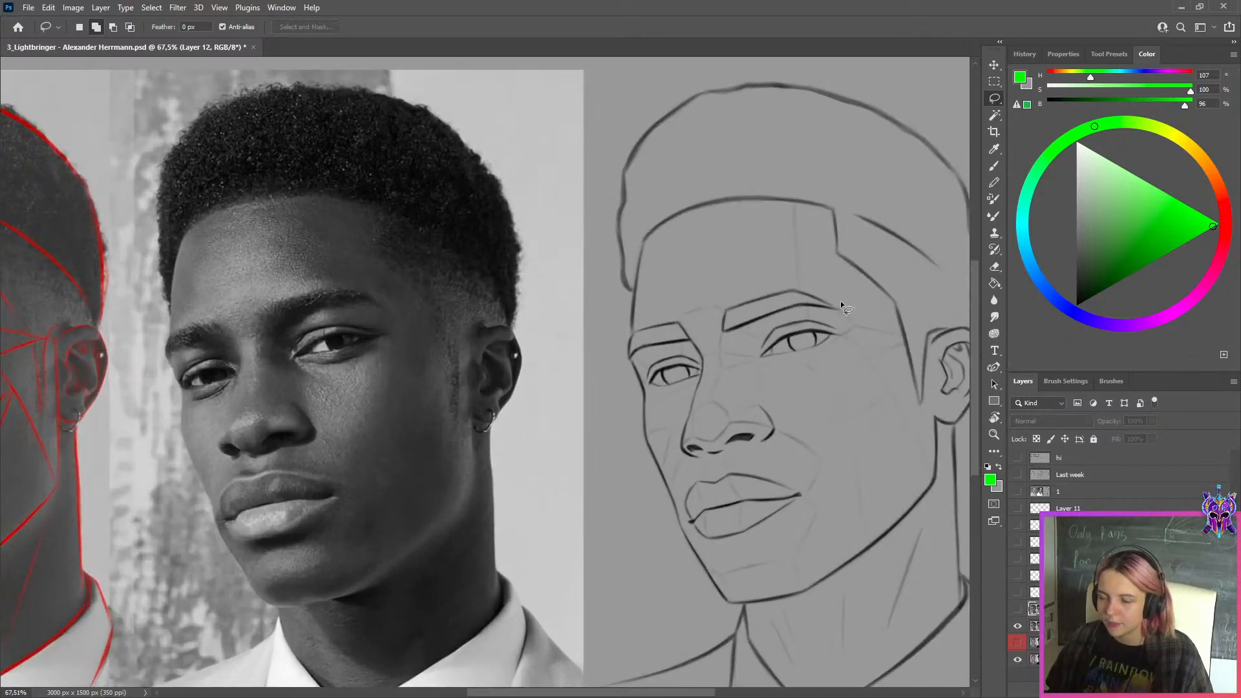
scroll(693, 385, down, 3)
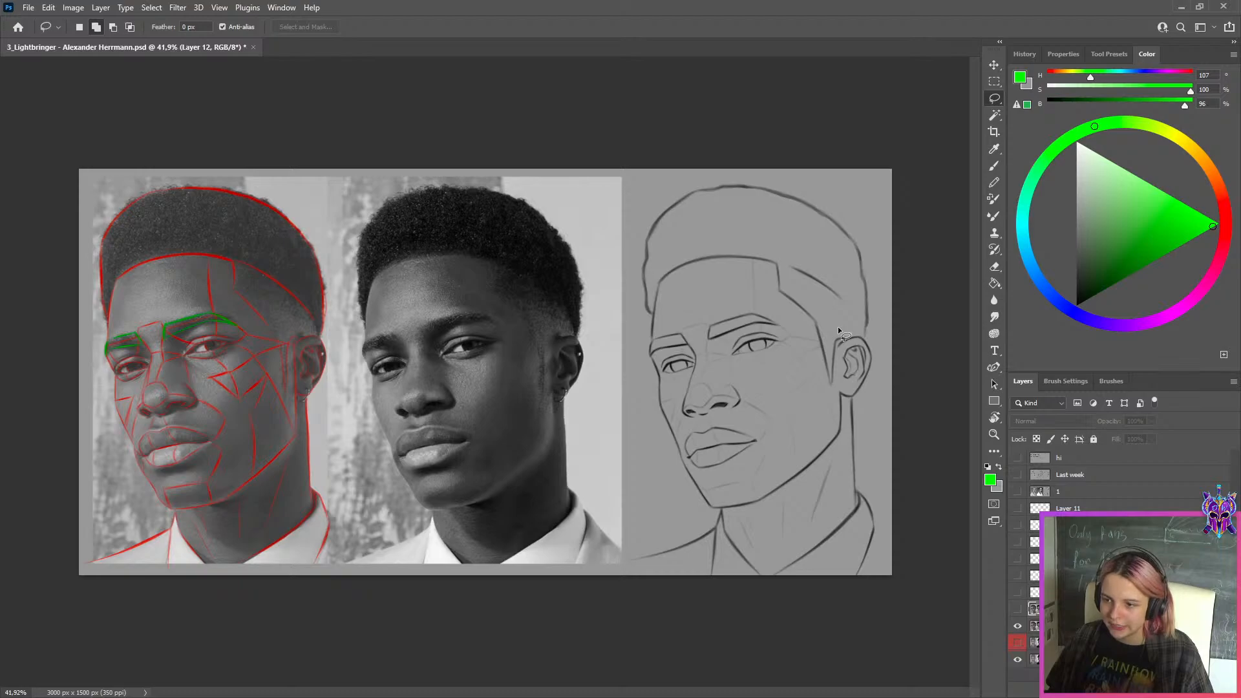
scroll(836, 332, up, 2)
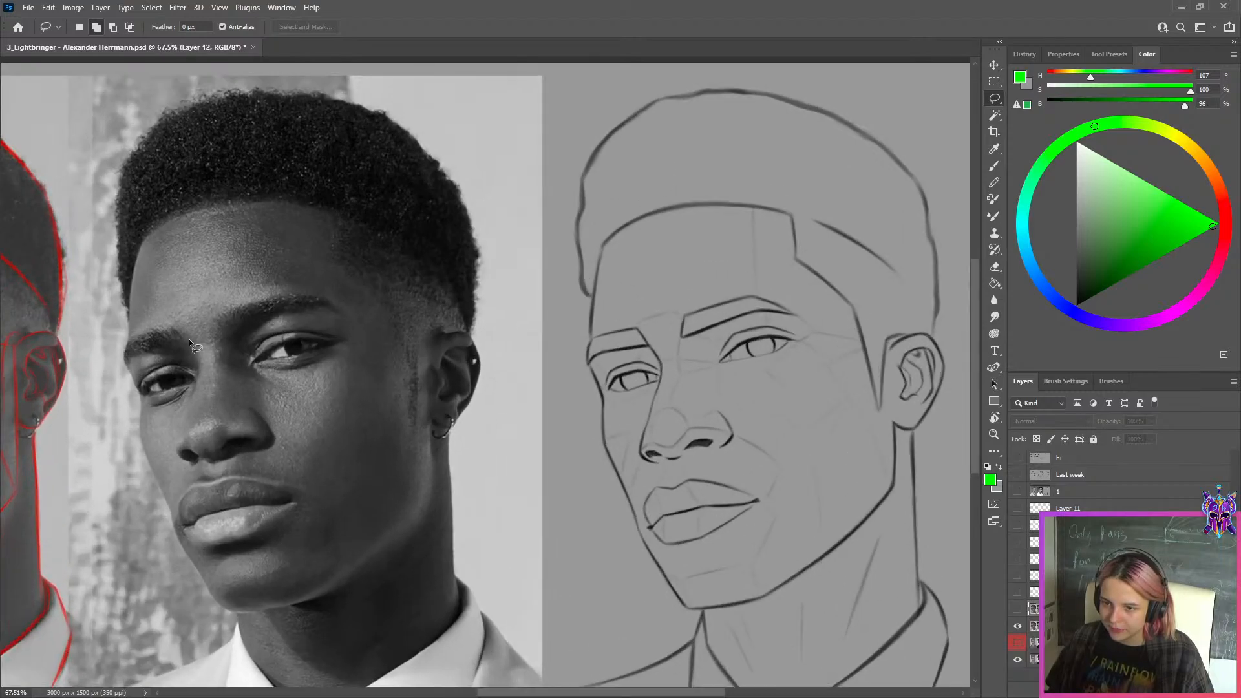
scroll(522, 368, up, 3)
drag(701, 393, 414, 371)
Switch between the corrected and original versions, comparing the eyes, nose and whole face close up and in full view
click(1017, 608)
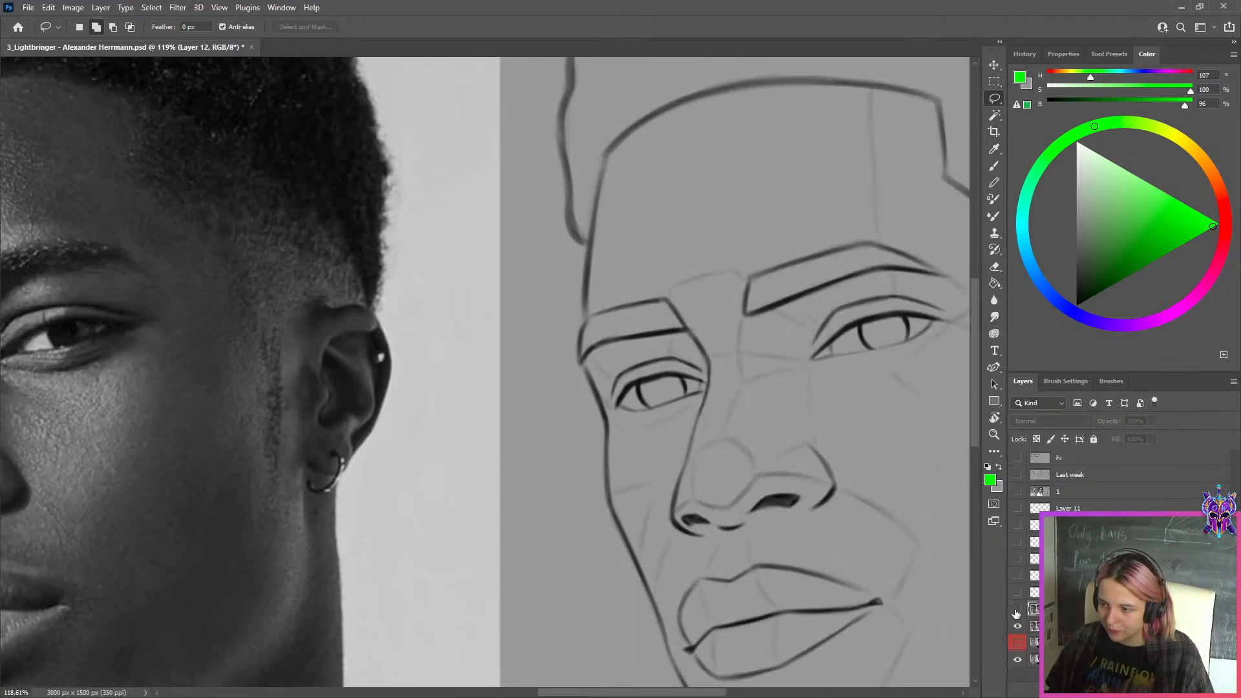
scroll(901, 507, down, 4)
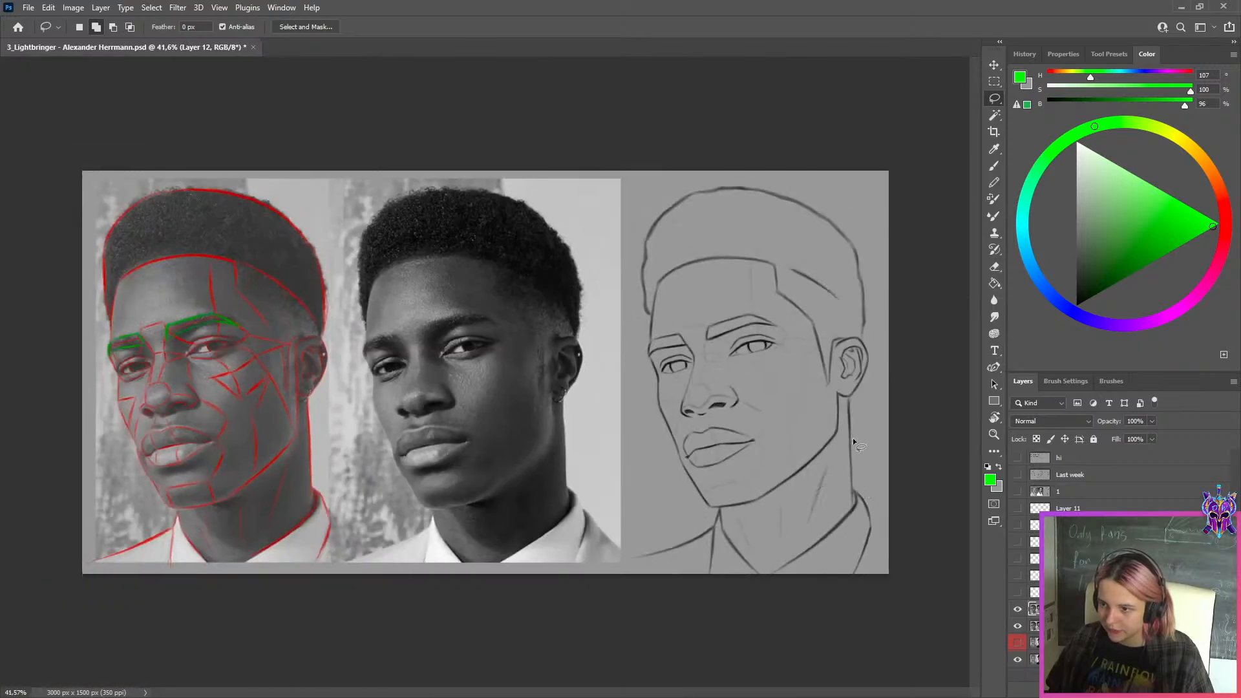
scroll(843, 394, up, 2)
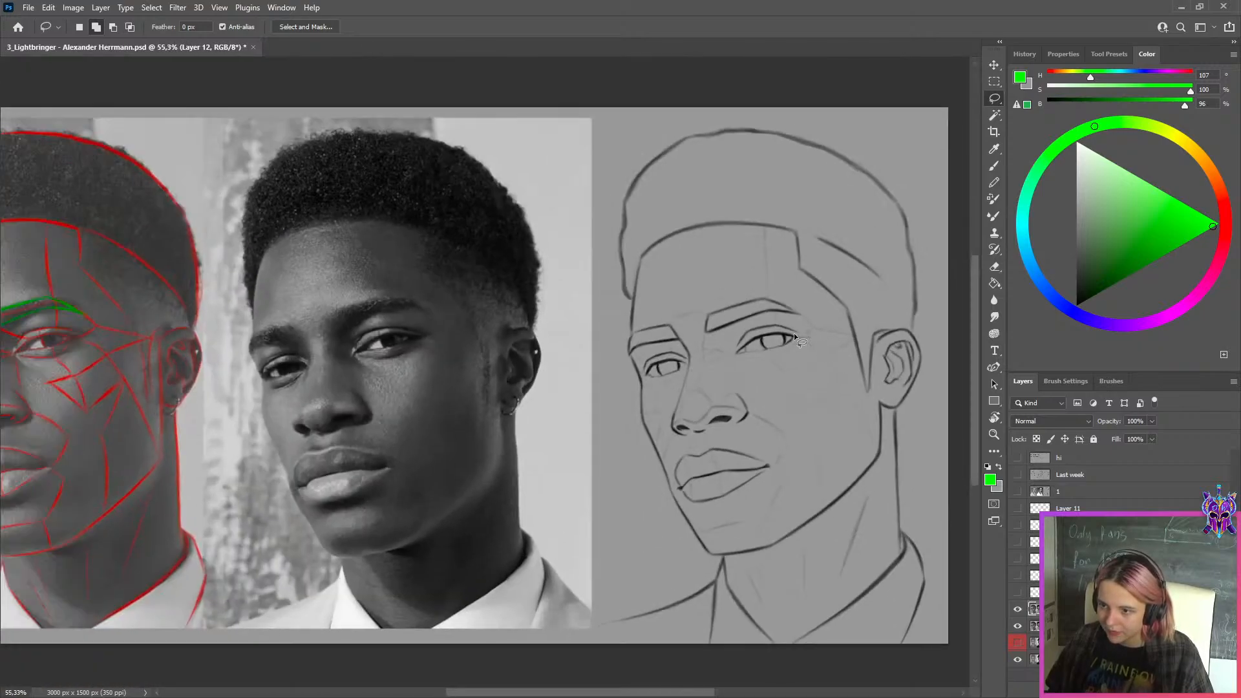
click(1017, 609)
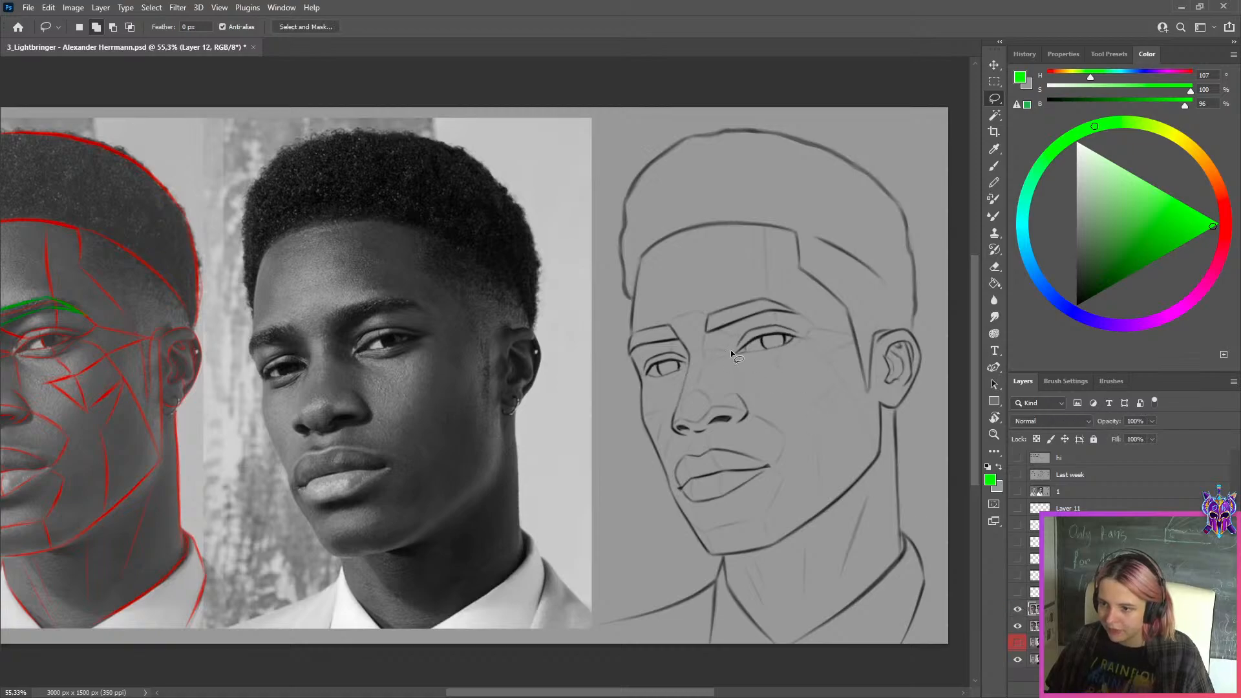
scroll(696, 362, up, 2)
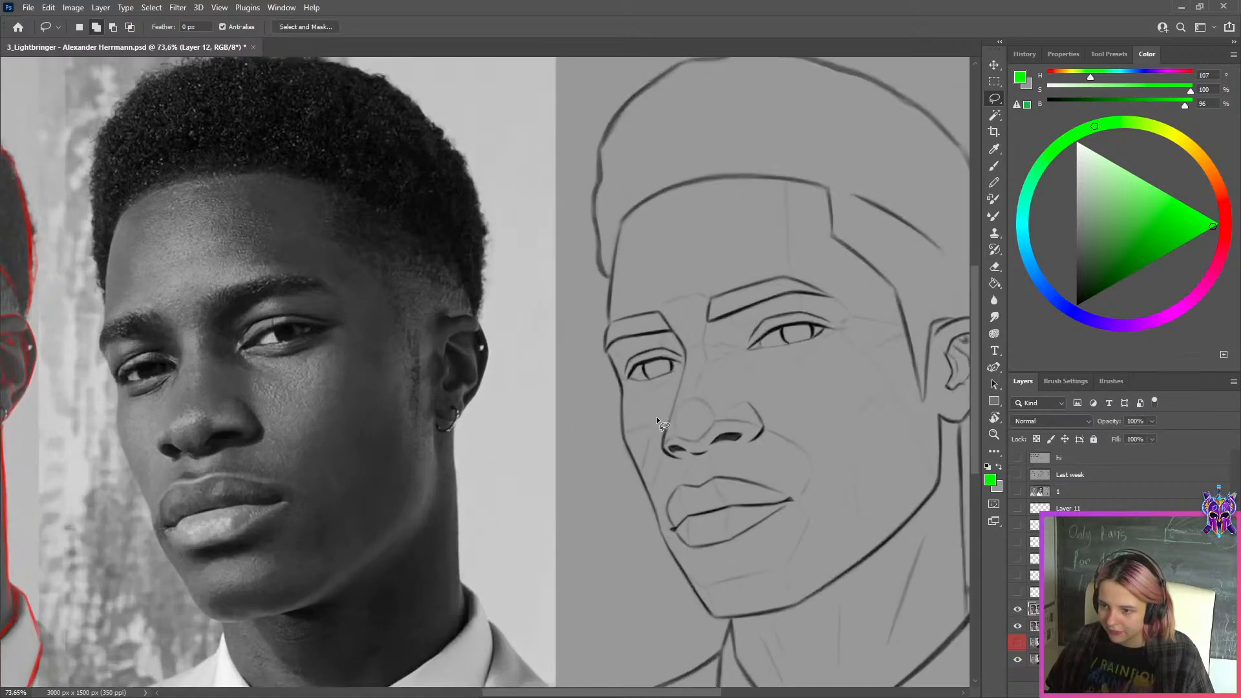
click(1019, 609)
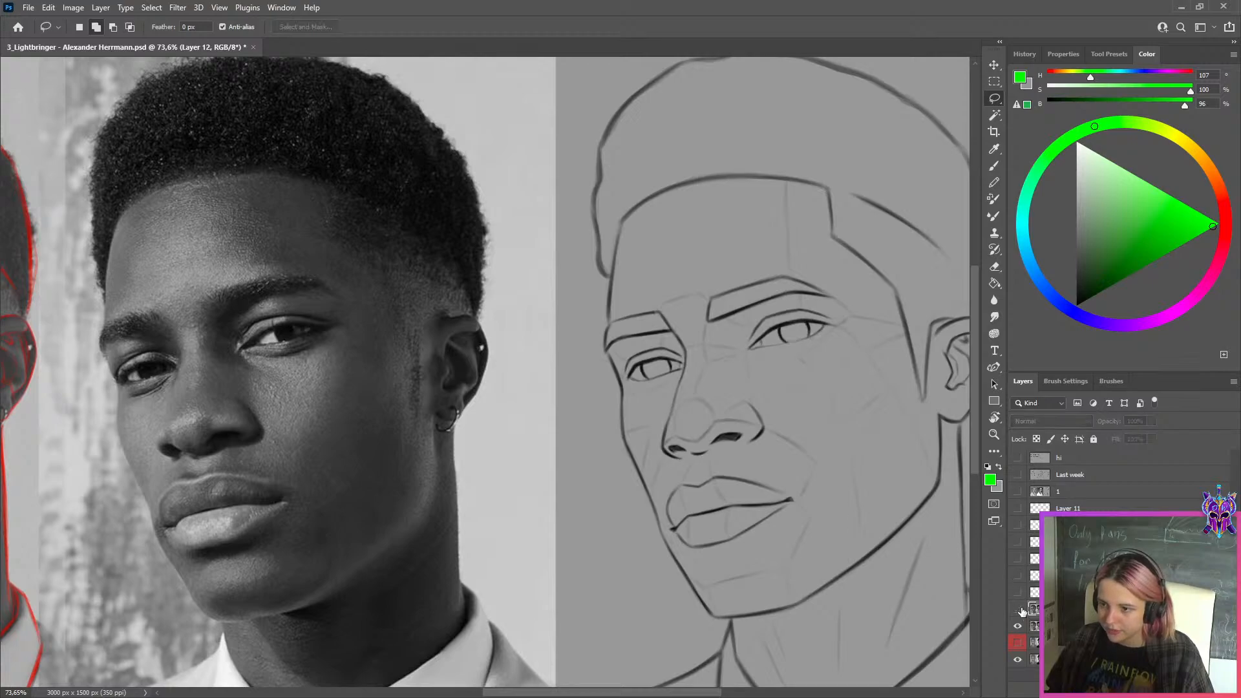
scroll(673, 401, up, 3)
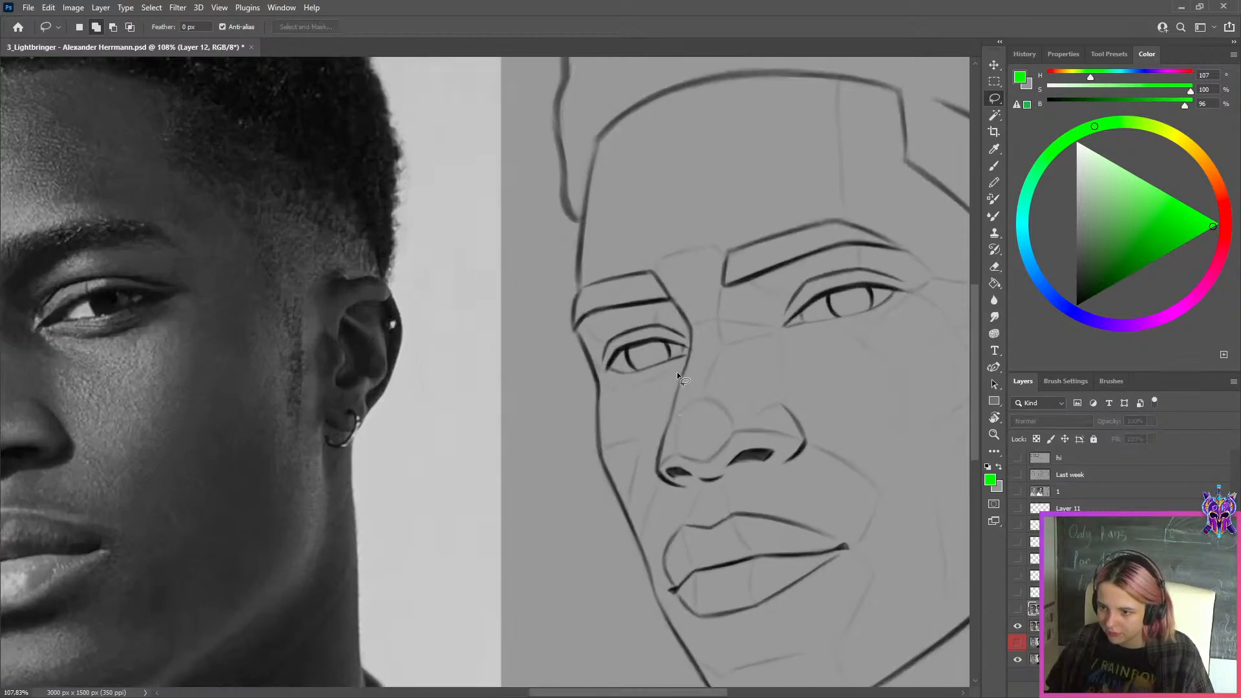
scroll(774, 446, down, 3)
click(1013, 609)
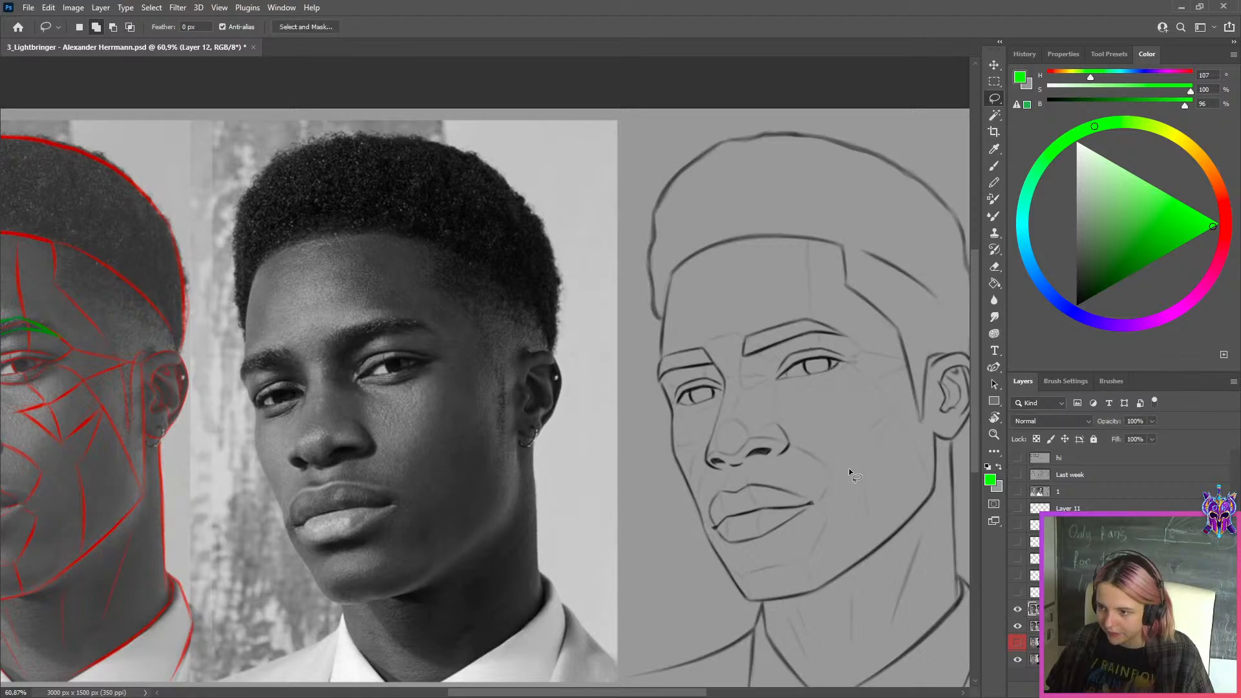
scroll(840, 414, down, 3)
scroll(828, 356, up, 2)
click(1017, 609)
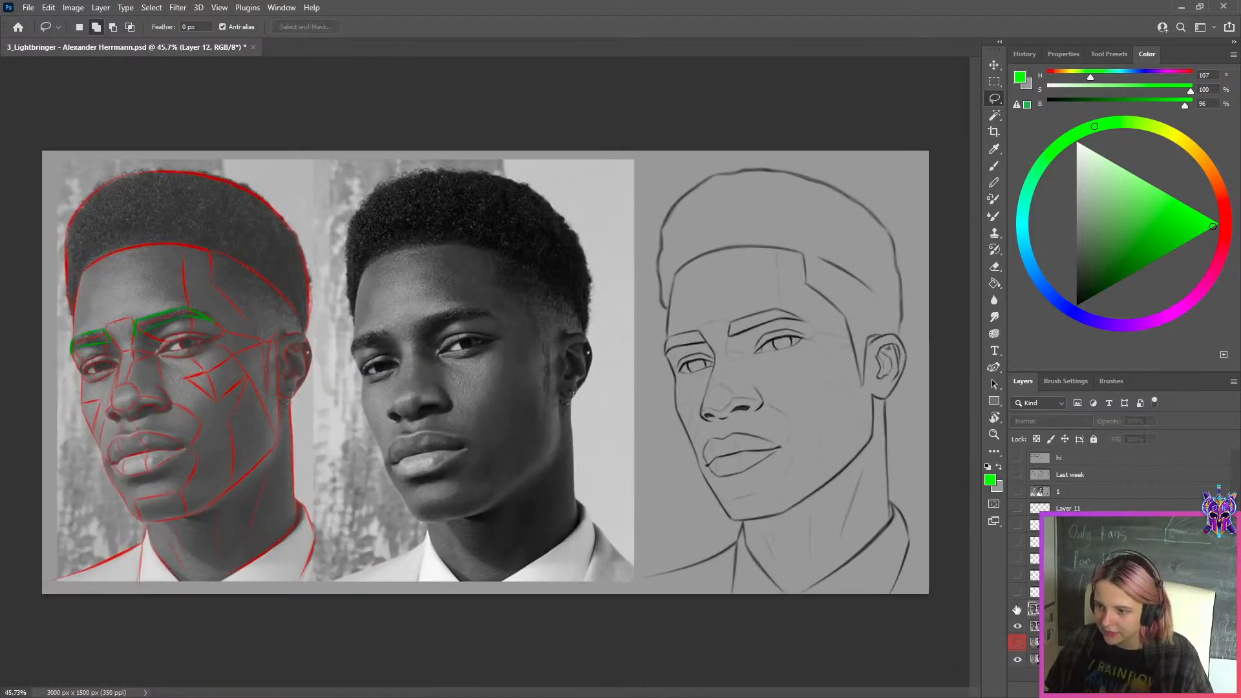
click(1016, 609)
Mirror the image horizontally, compare the sketch with and without the eye correction, and flip it back
key(ctrl+shift+h)
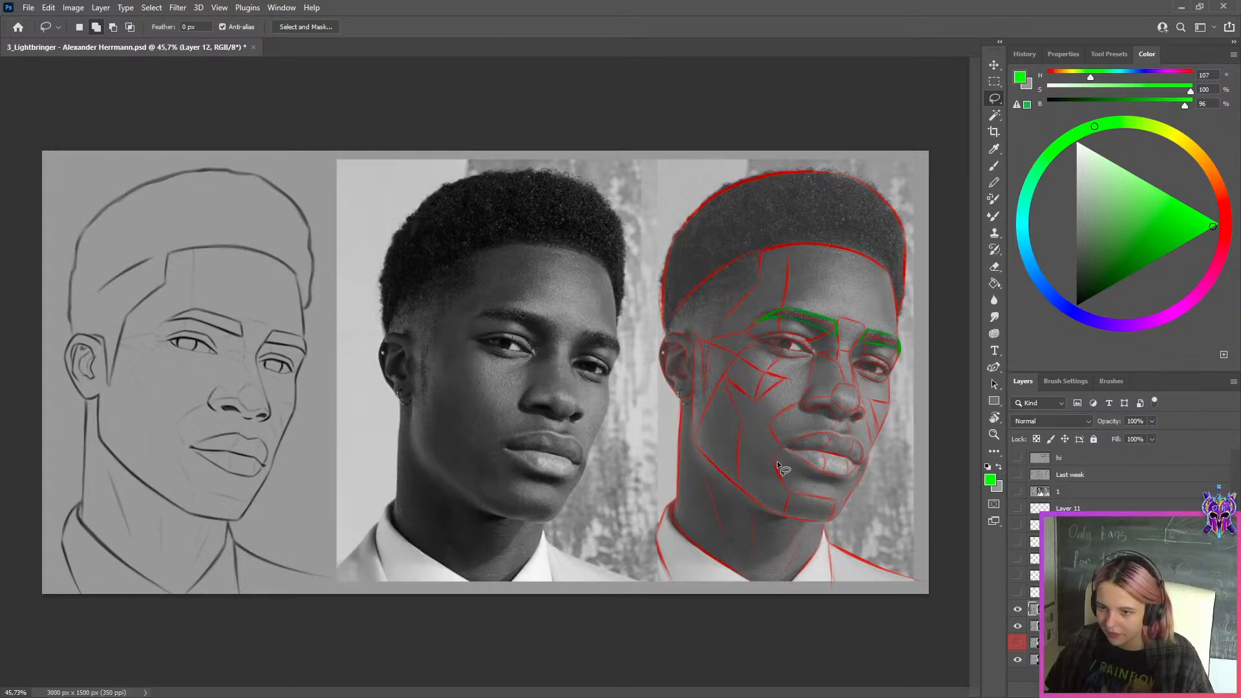
scroll(779, 463, down, 2)
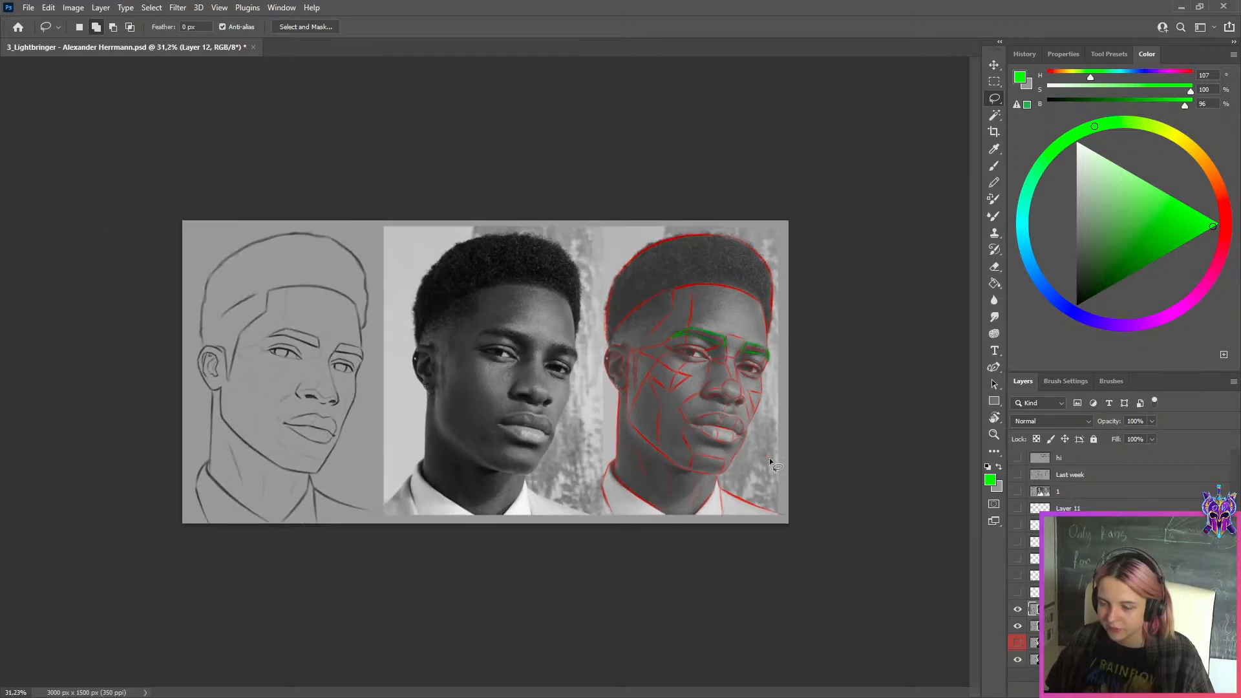
scroll(323, 365, up, 9)
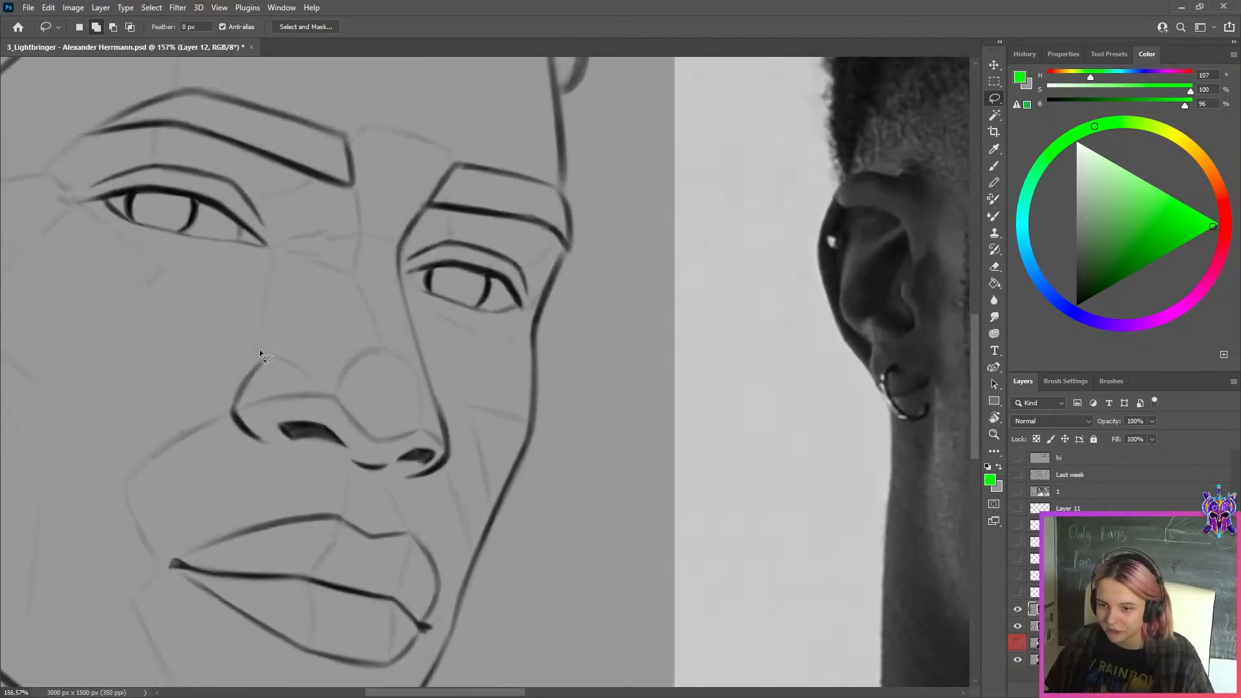
scroll(494, 410, down, 7)
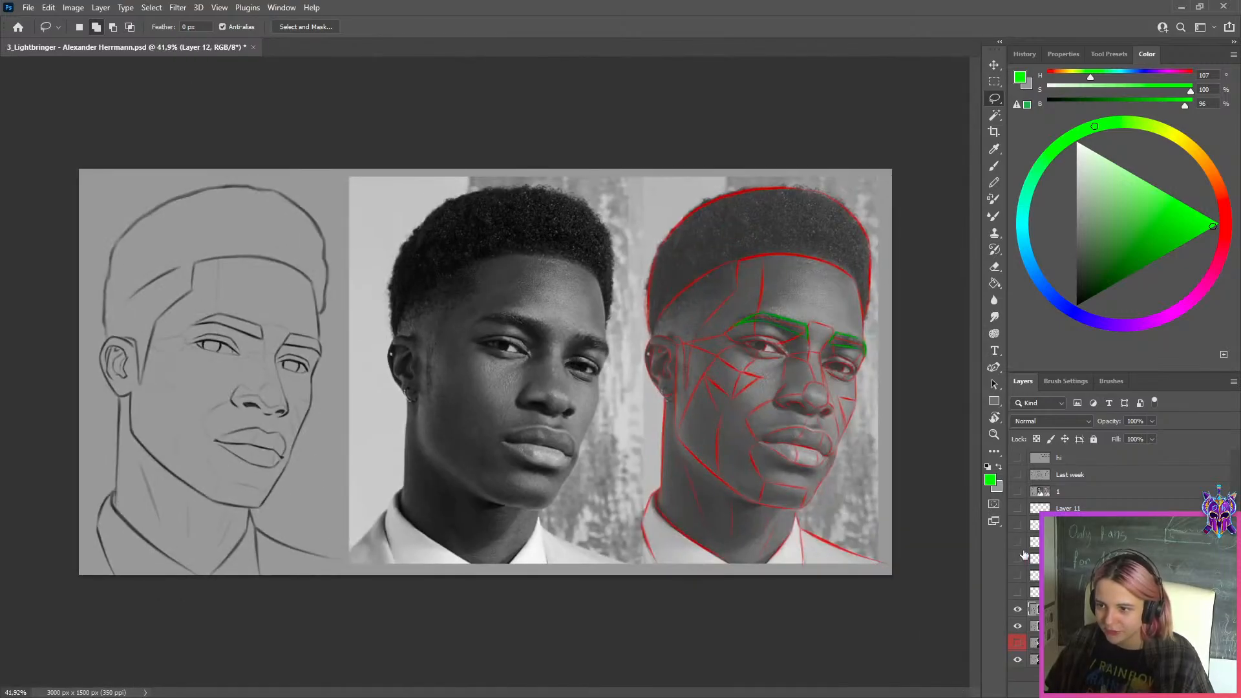
click(1016, 612)
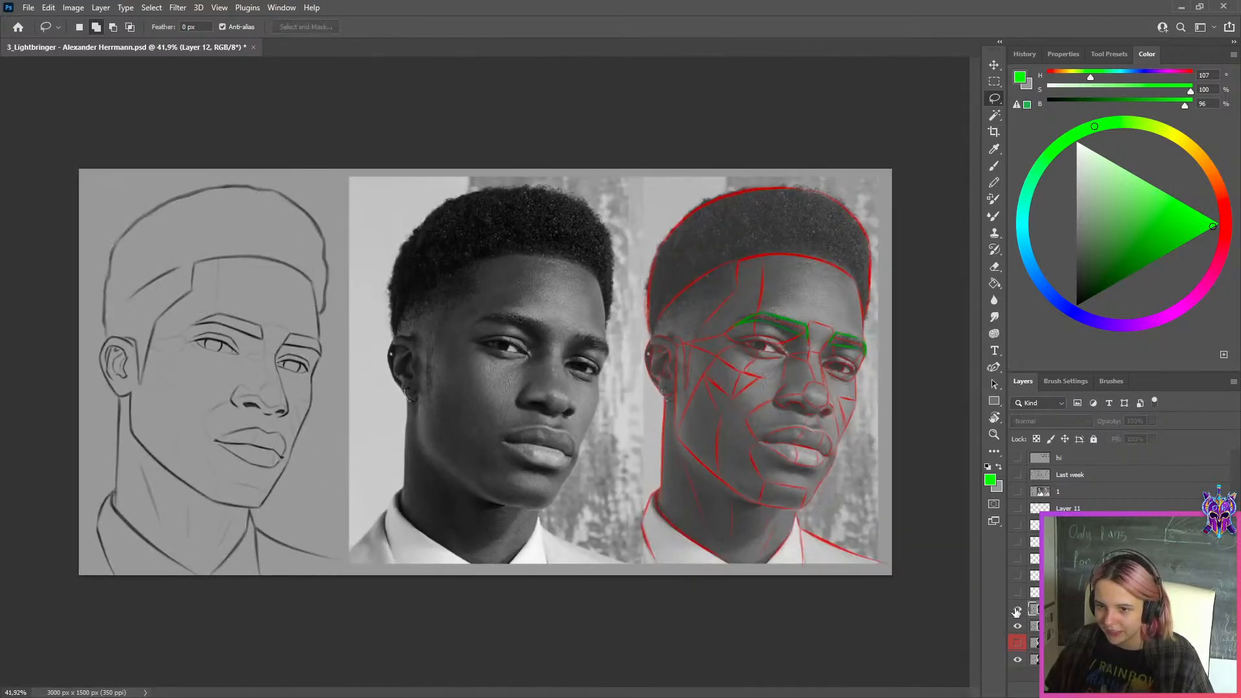
click(1017, 612)
click(1016, 612)
click(1016, 611)
scroll(515, 436, down, 2)
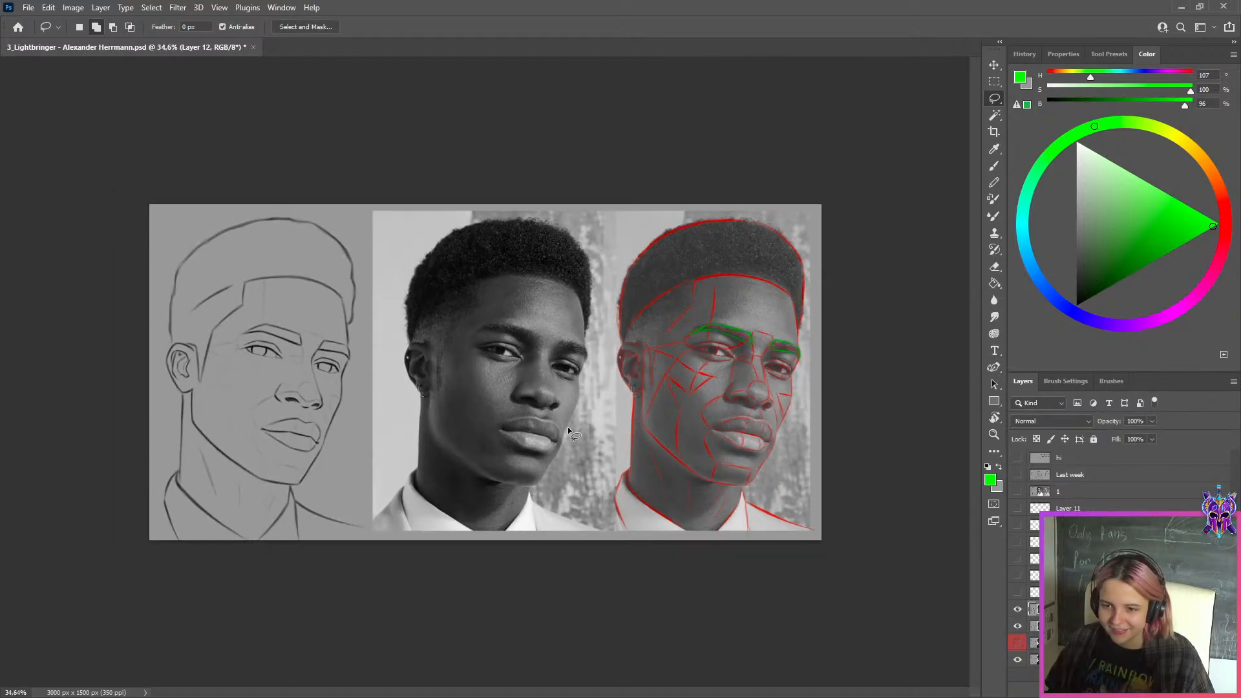
key(ctrl+shift+h)
Select the line sketch's area with a rectangular marquee and copy it from the corrected layer to a new layer
scroll(621, 423, up, 1)
click(994, 81)
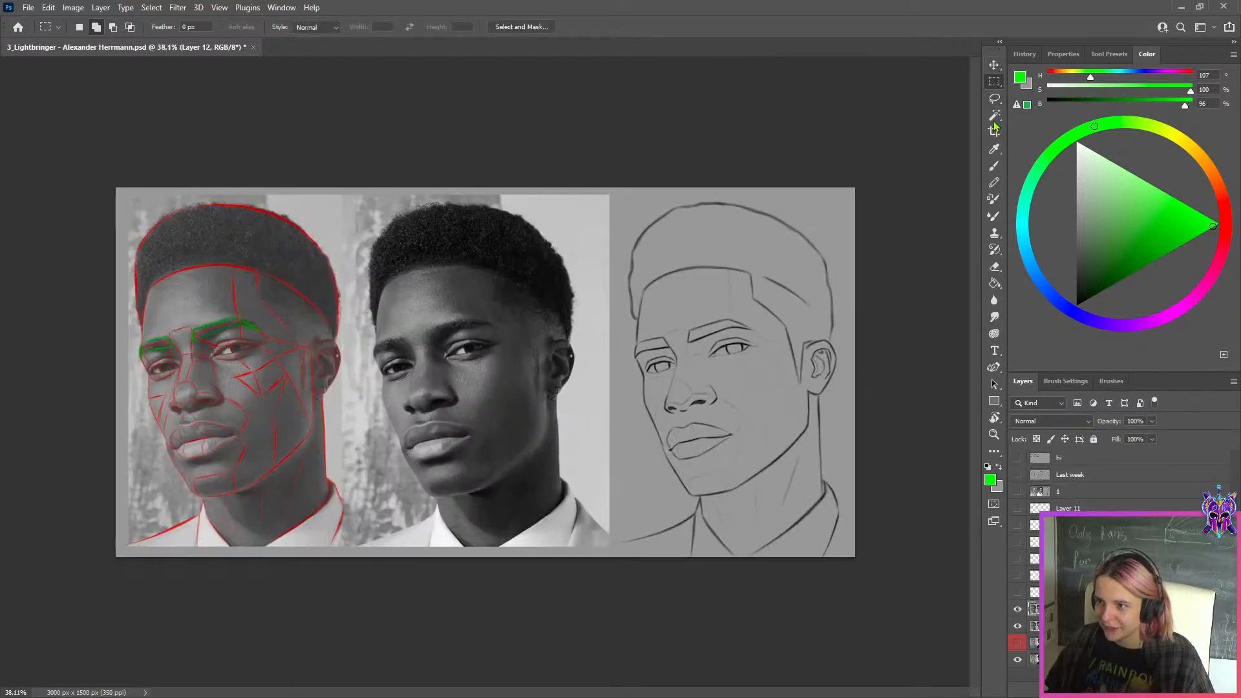
mouse_move(923, 134)
mouse_down()
mouse_move(638, 567)
mouse_move(618, 568)
mouse_up()
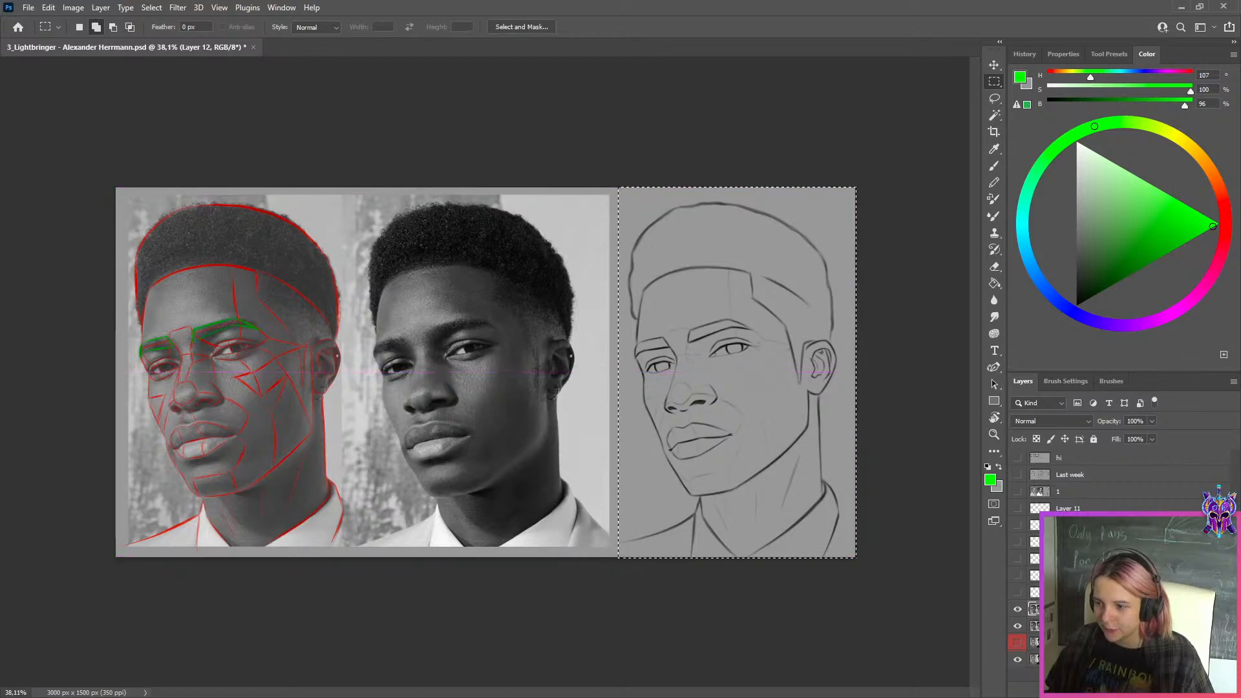
key(ctrl+j)
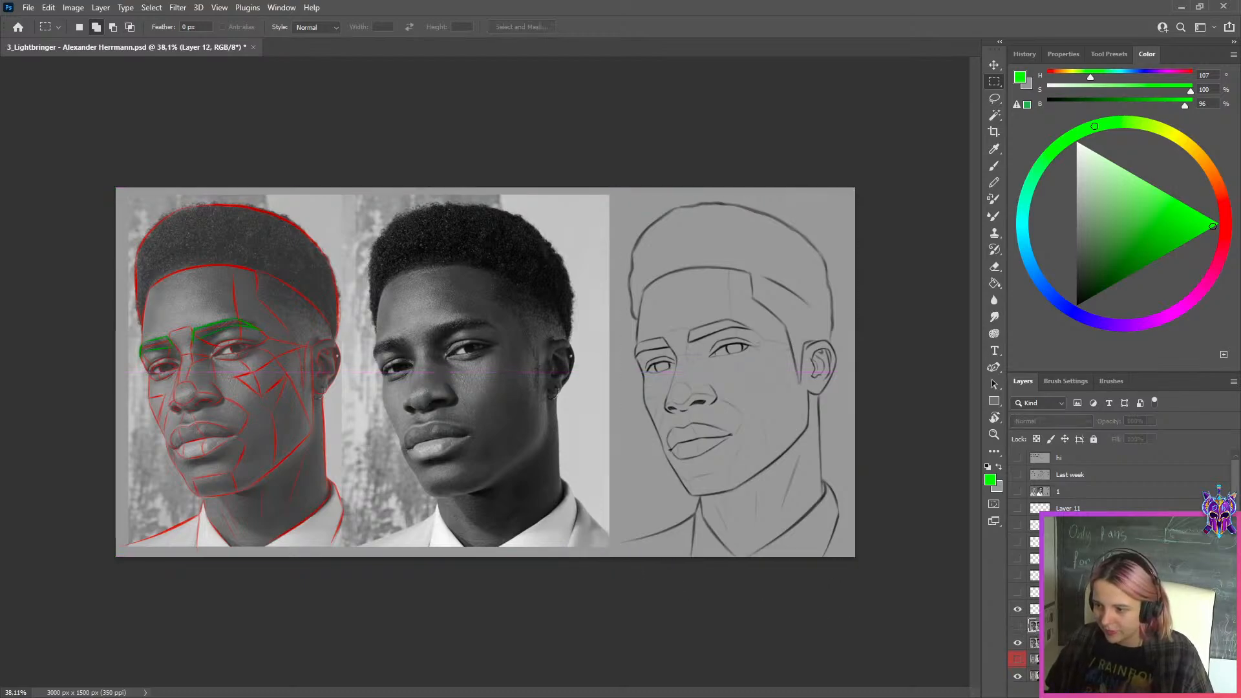
Merge the copied sketch with the adjoining layer and shift the result left, placing the reference photo and both sketches side by side
key(ctrl+e)
key(ctrl+t)
drag(746, 340, 553, 339)
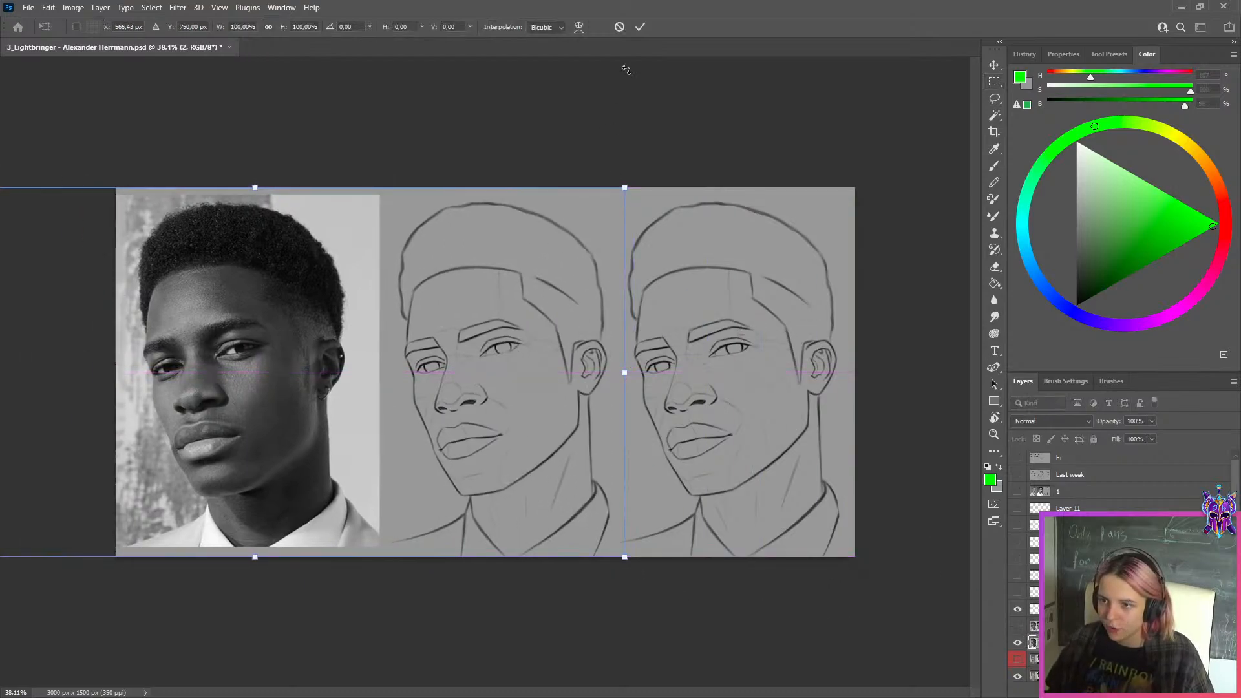
click(640, 27)
Compare the two side-by-side sketches close up and in full view, focusing on the eyes and brows
scroll(466, 320, up, 3)
scroll(467, 320, up, 2)
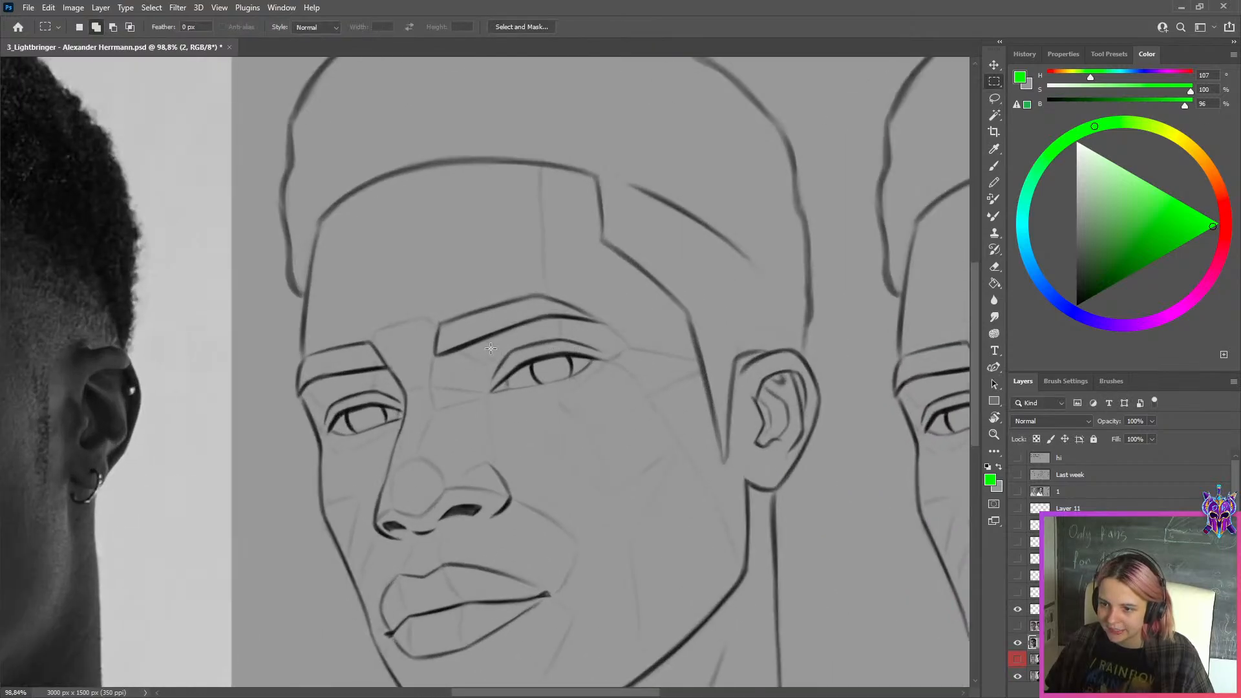
scroll(601, 388, down, 4)
scroll(645, 339, down, 1)
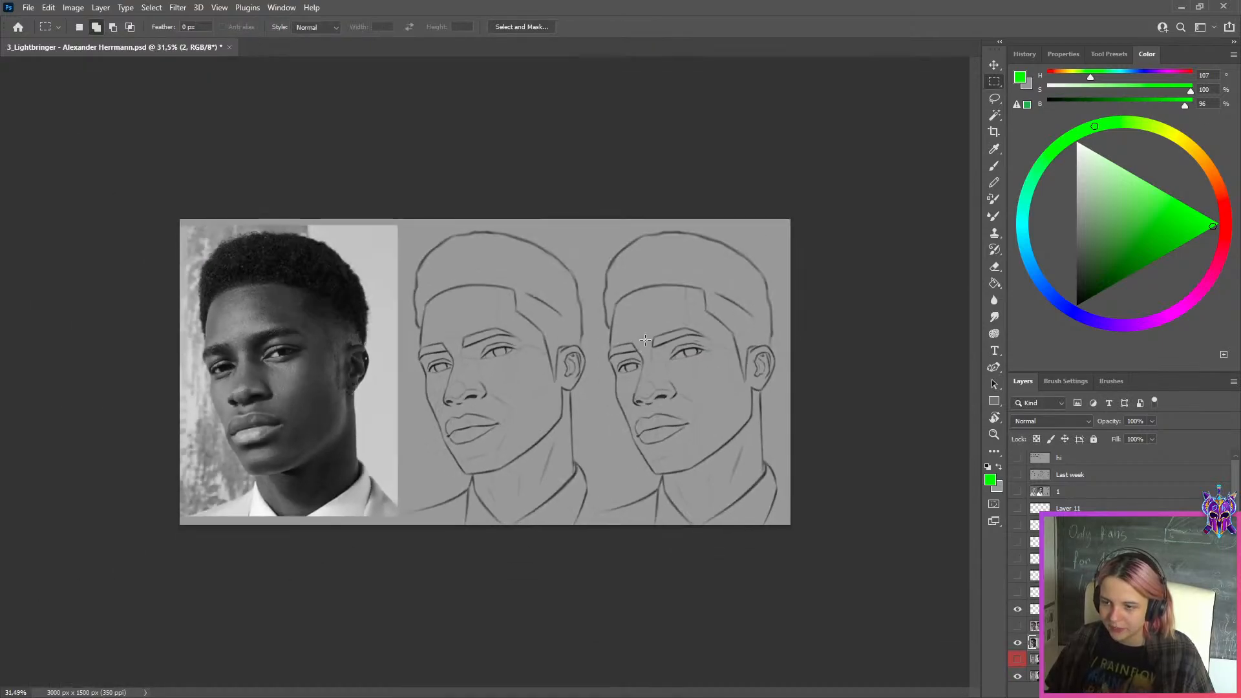
scroll(621, 339, up, 4)
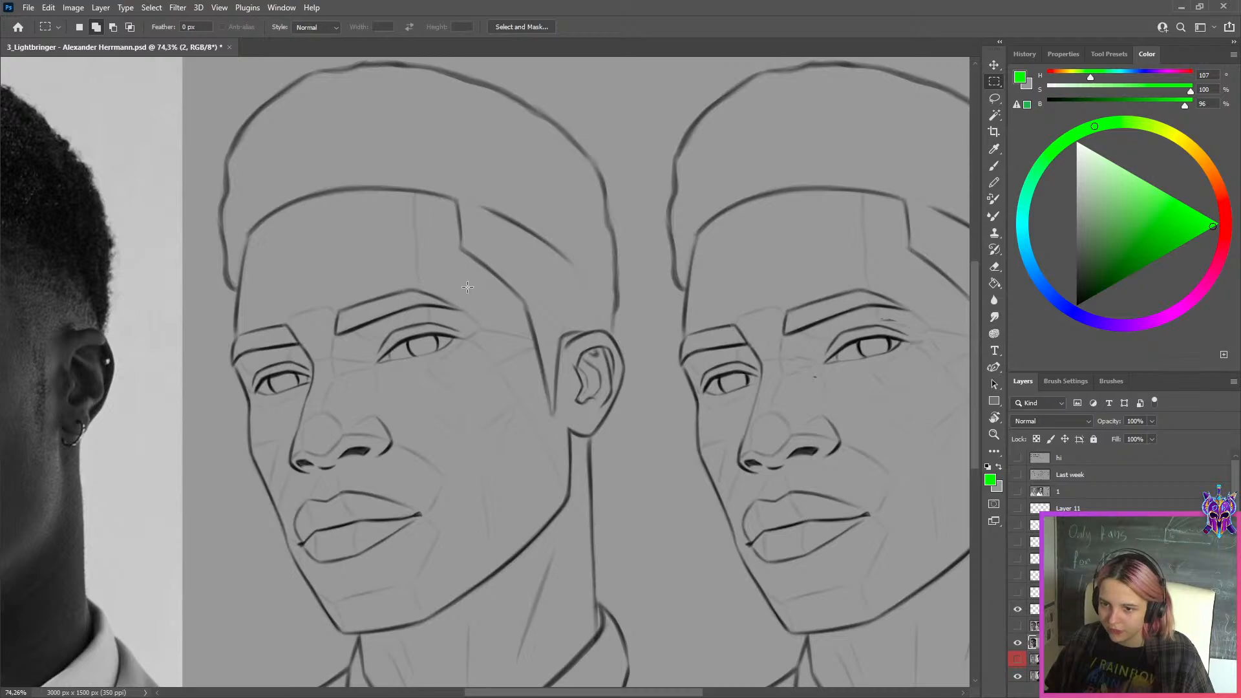
scroll(465, 287, down, 5)
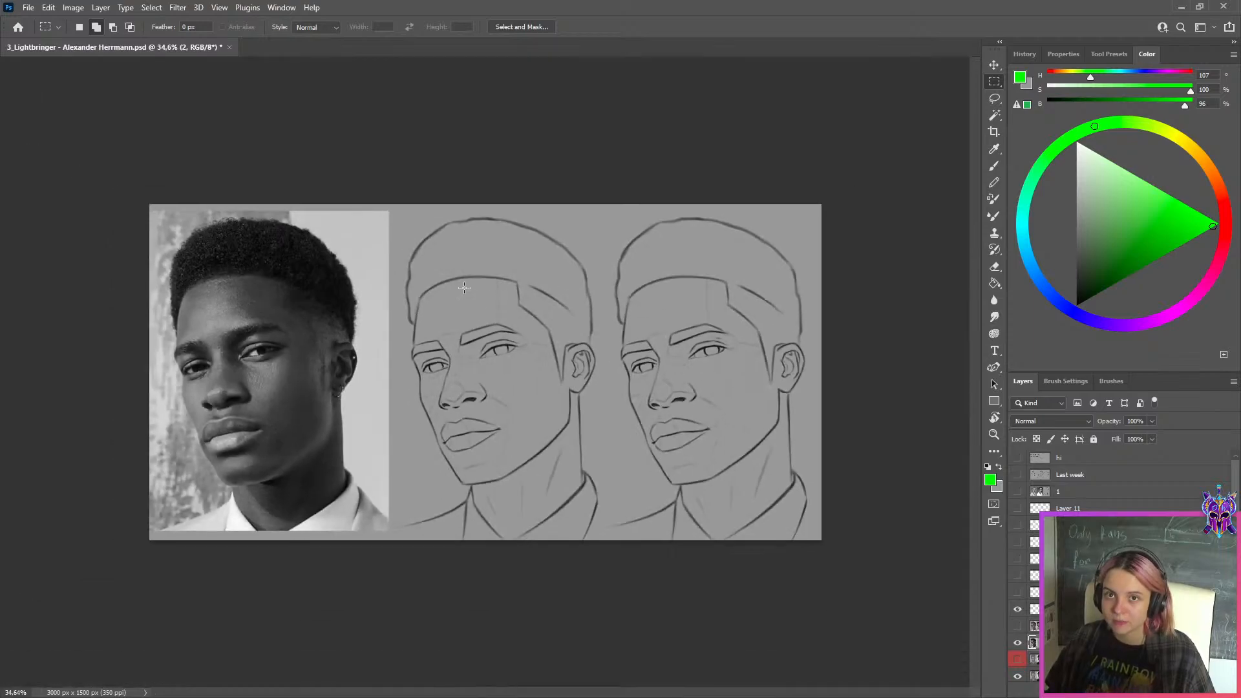
scroll(459, 327, up, 2)
scroll(278, 358, down, 2)
scroll(840, 357, up, 1)
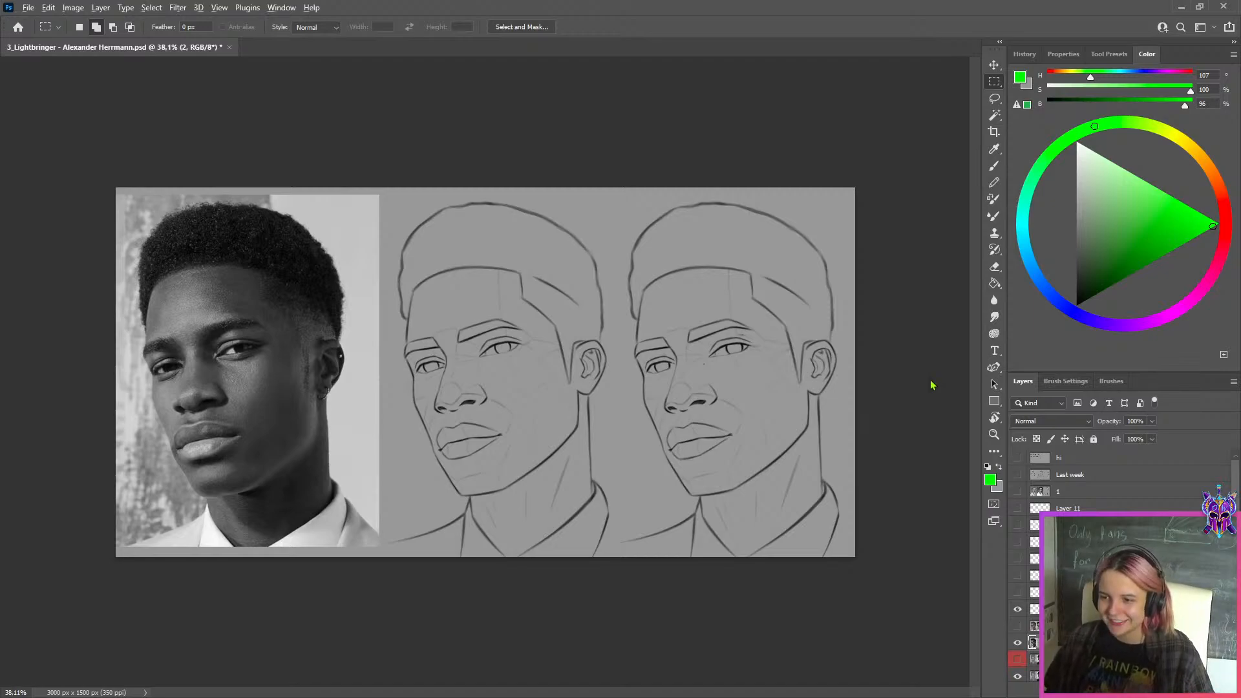
Export the side-by-side comparison for web as a JPG in the WEEK 149 folder, adding "ss" to the file name
key(ctrl+alt+shift+s)
click(562, 538)
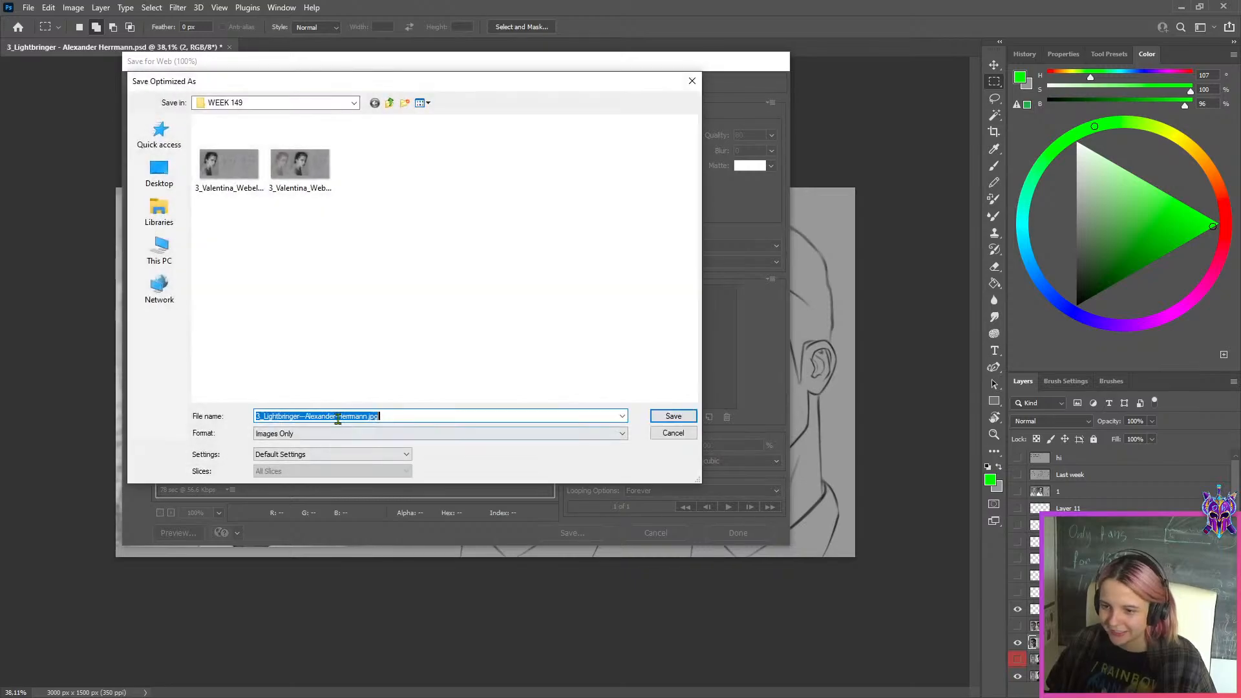
click(338, 418)
text(ss)
click(663, 420)
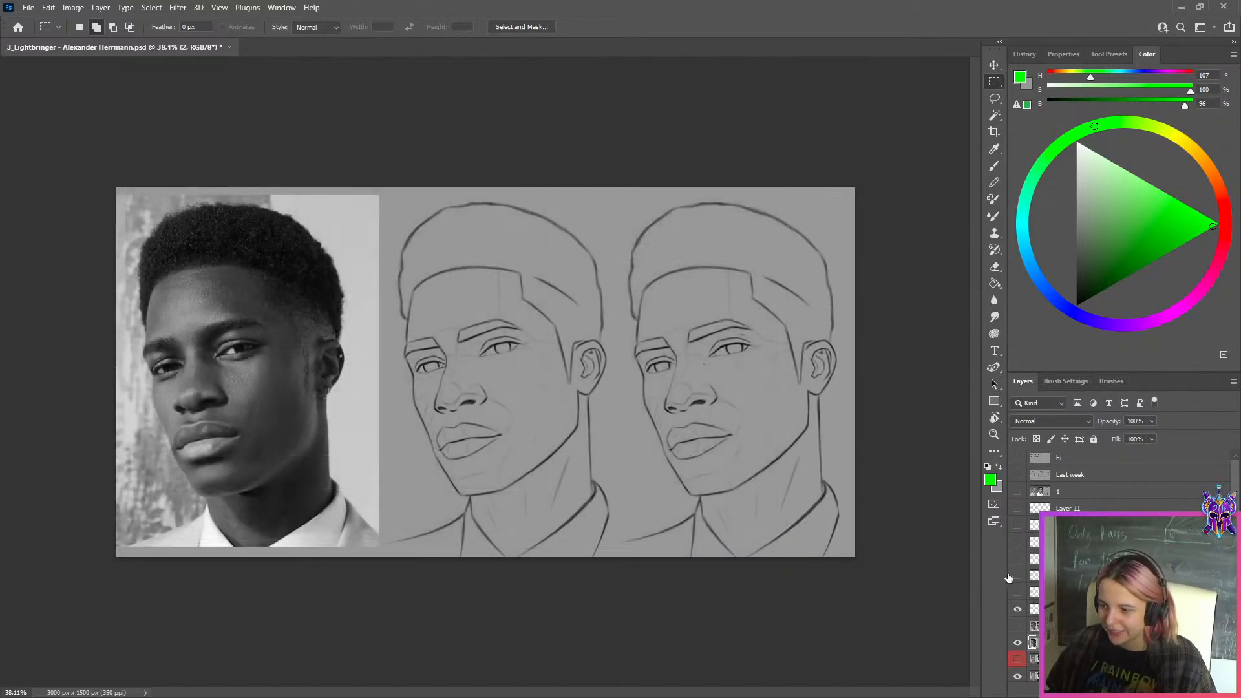
Hide the three-quarter portrait layers to reveal the front-facing portrait, and examine its sketch against the reference photo
click(1018, 642)
click(1034, 660)
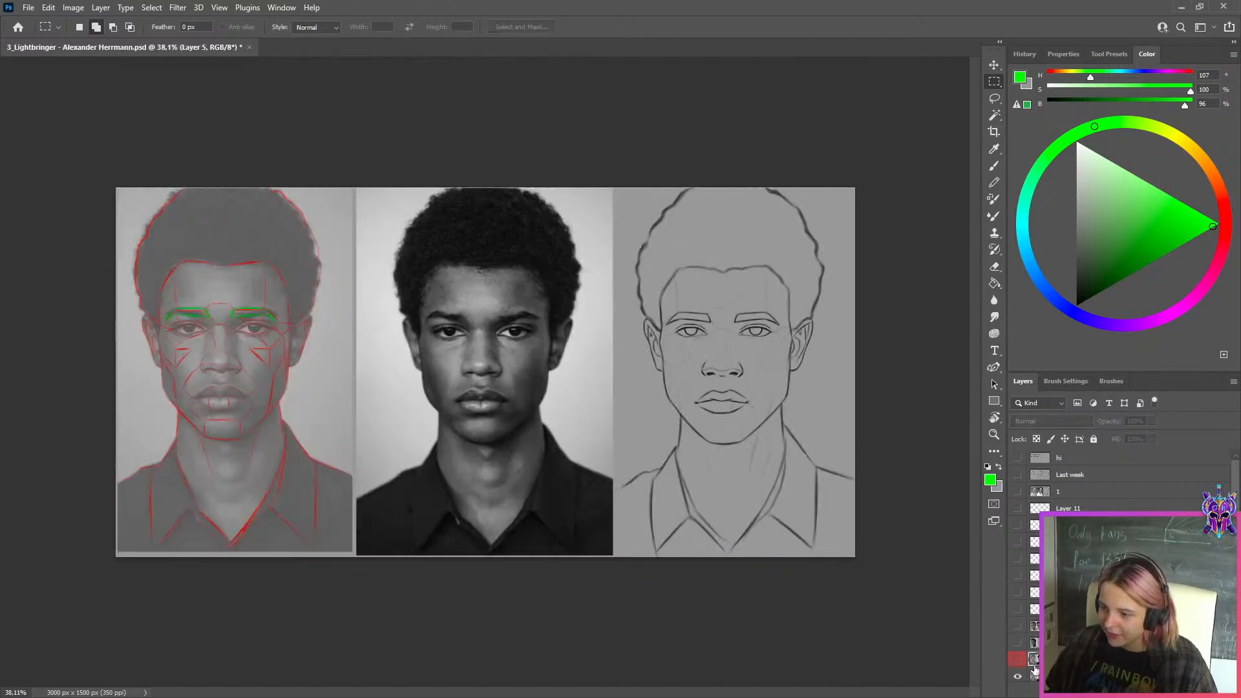
scroll(831, 362, down, 1)
scroll(848, 348, up, 2)
scroll(848, 349, up, 1)
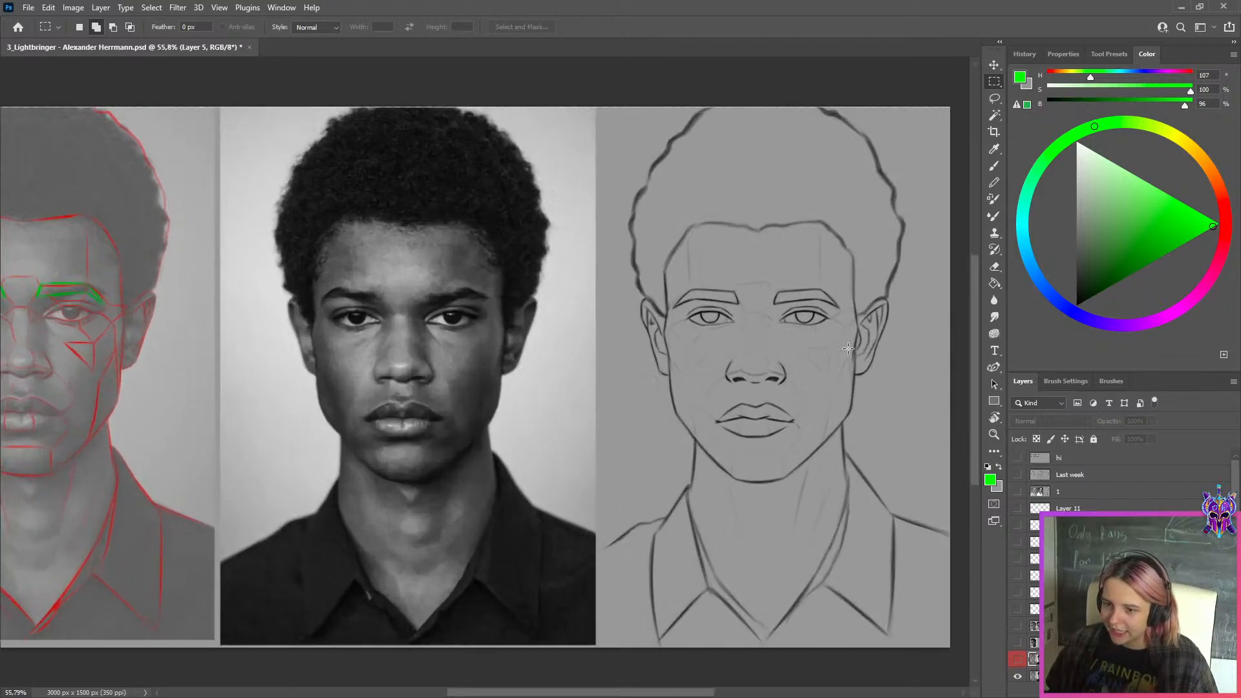
scroll(1122, 568, down, 1)
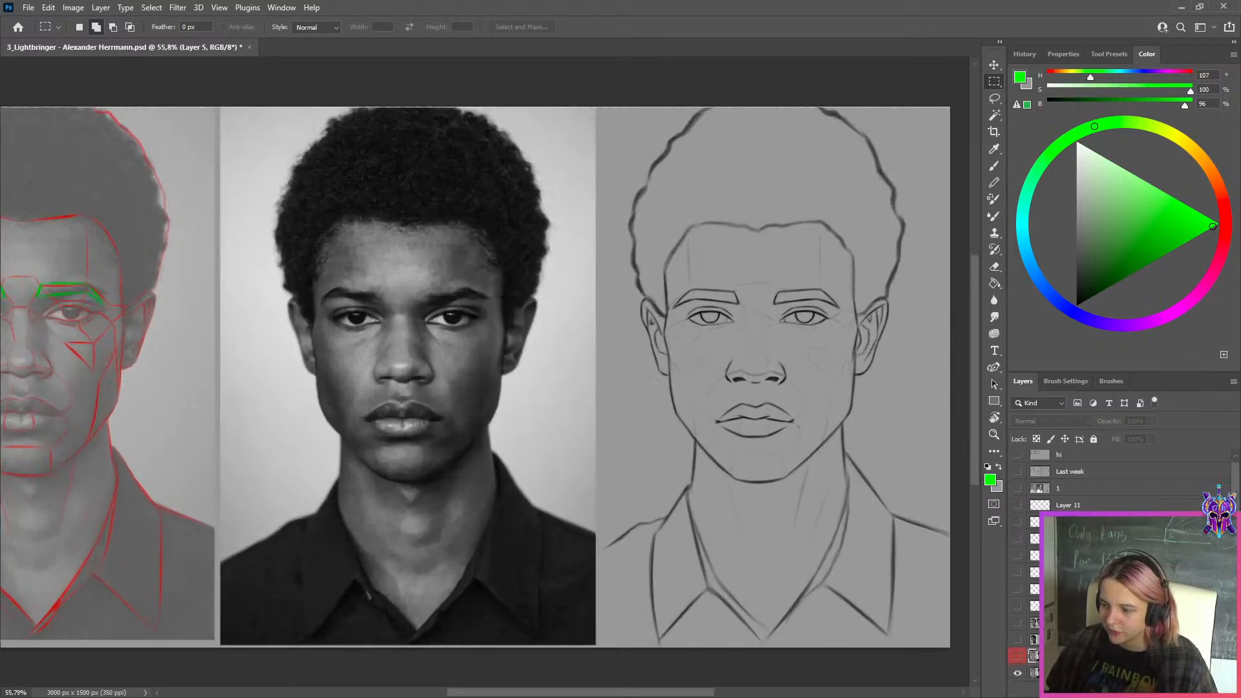
Add a new layer, show the rulers, and check the photo's chin level with a horizontal guide before hiding it
click(1162, 690)
key(ctrl+r)
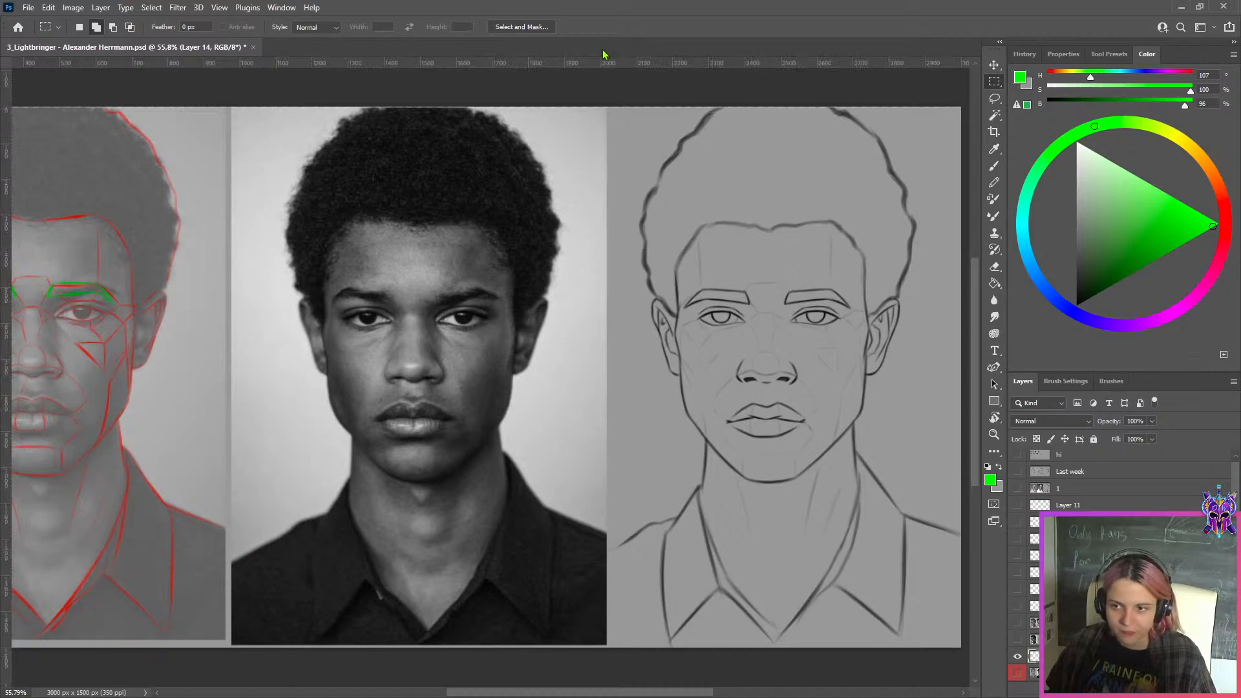
drag(606, 65, 914, 477)
scroll(485, 512, up, 2)
scroll(485, 512, up, 3)
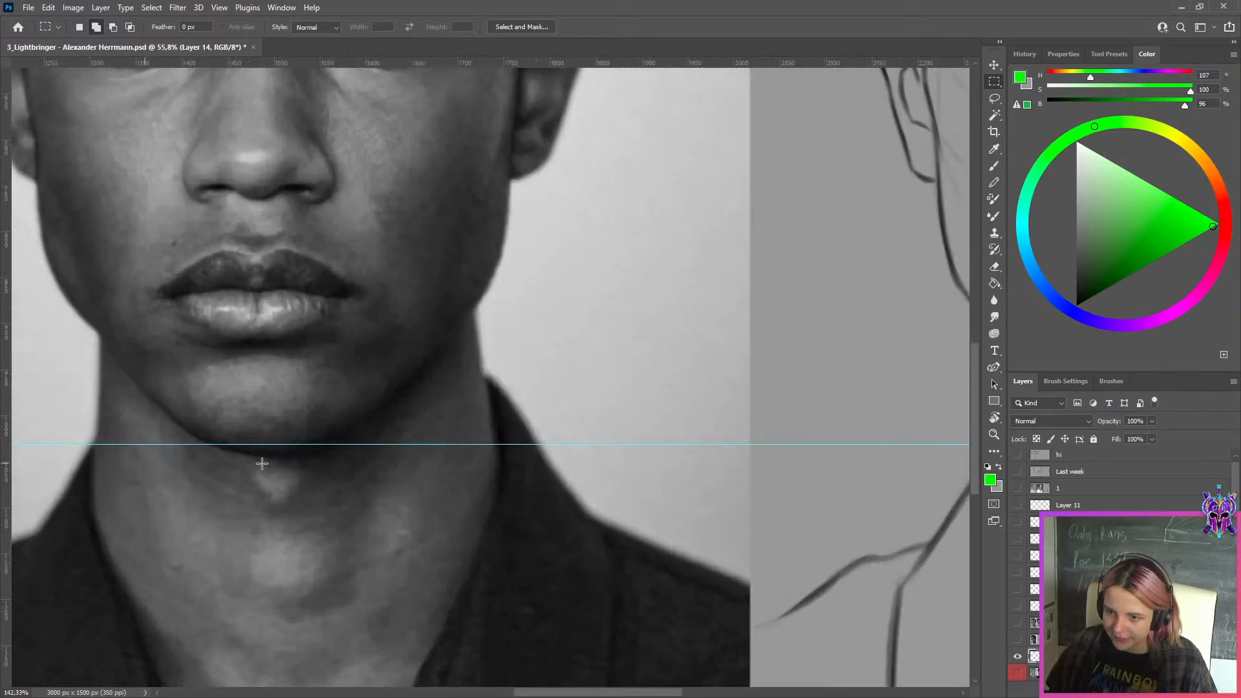
key(ctrl+semicolon)
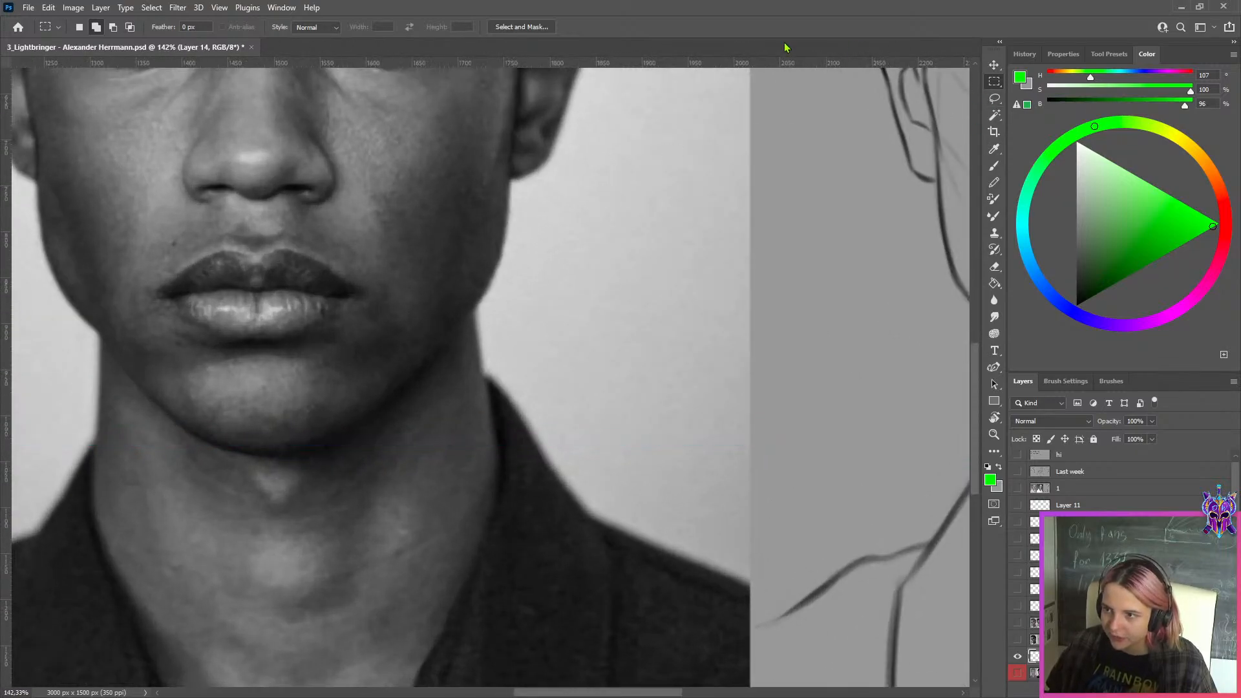
Compare the chin height in the photo and the front-facing sketch using a temporary horizontal guide, and remove the guide
drag(762, 62, 749, 229)
scroll(752, 201, down, 4)
key(ctrl+z)
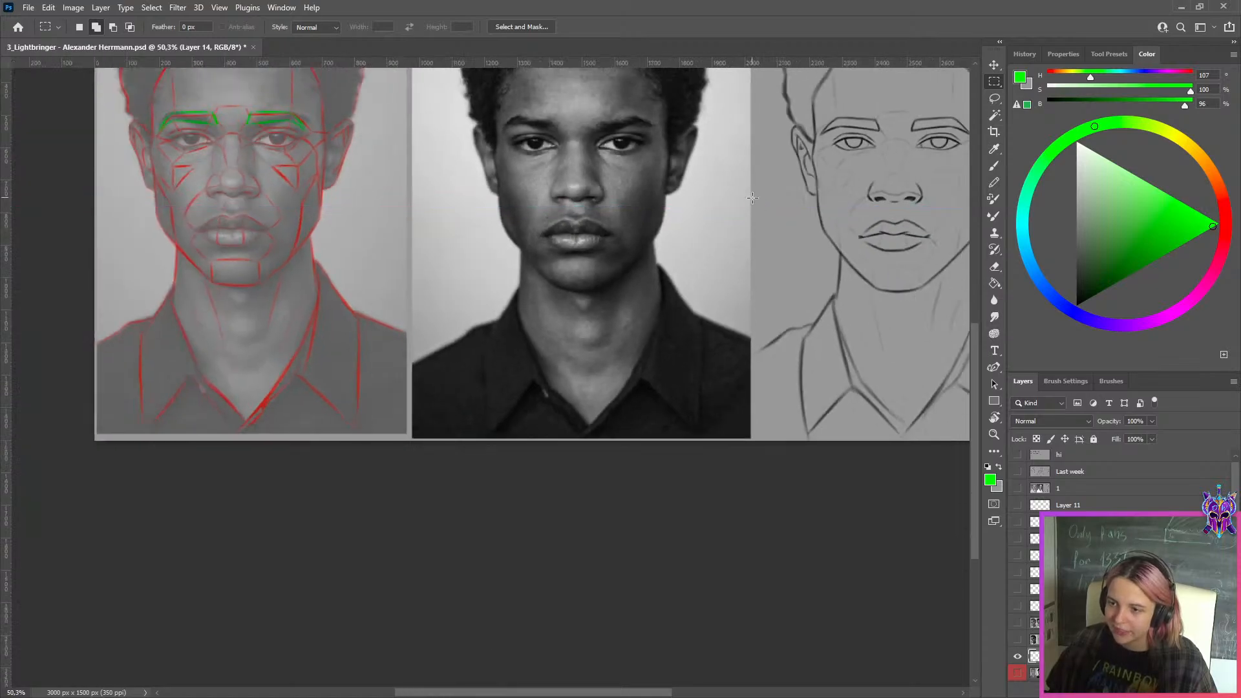
drag(752, 200, 523, 380)
drag(631, 68, 869, 475)
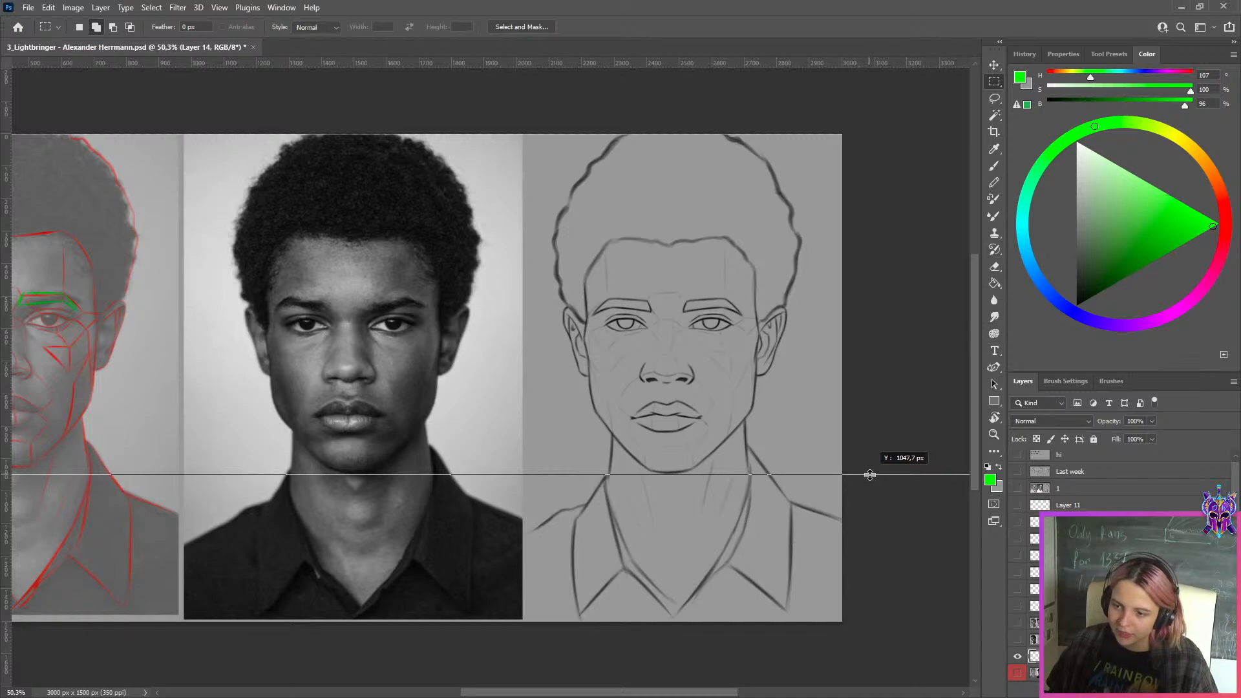
drag(870, 475, 834, 4)
Set the Brush tool's color to bright green with 100% saturation and 100% brightness
drag(1211, 226, 1234, 222)
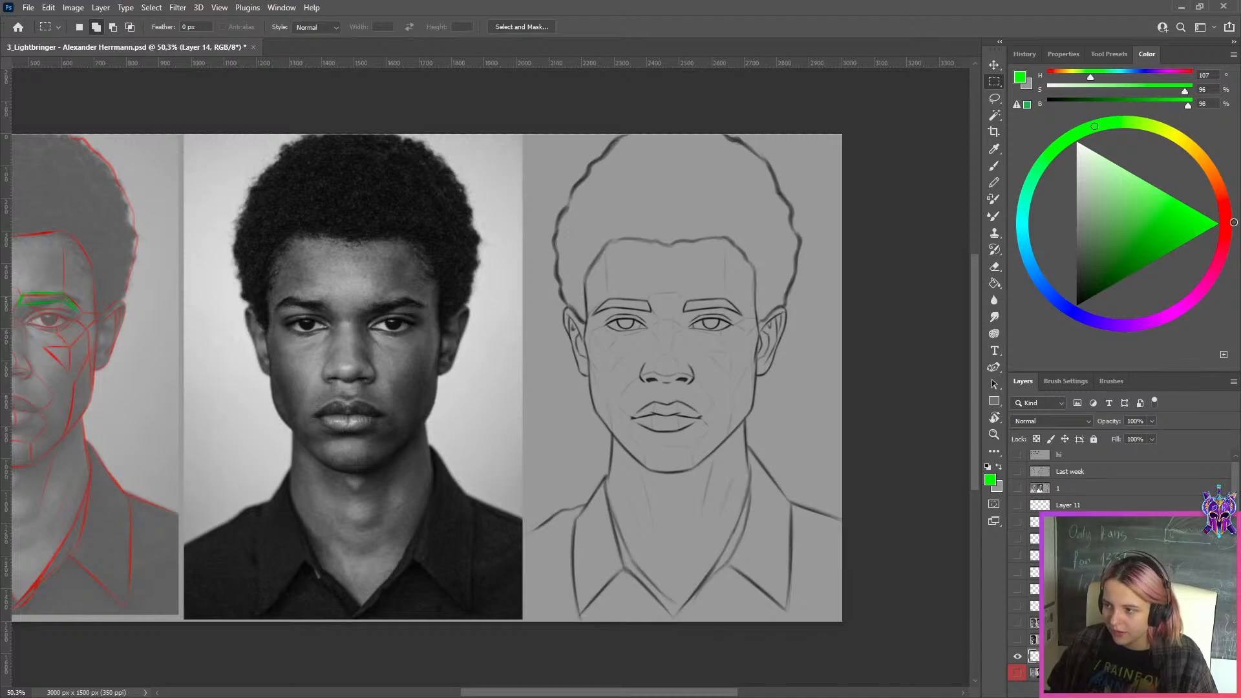
key(b)
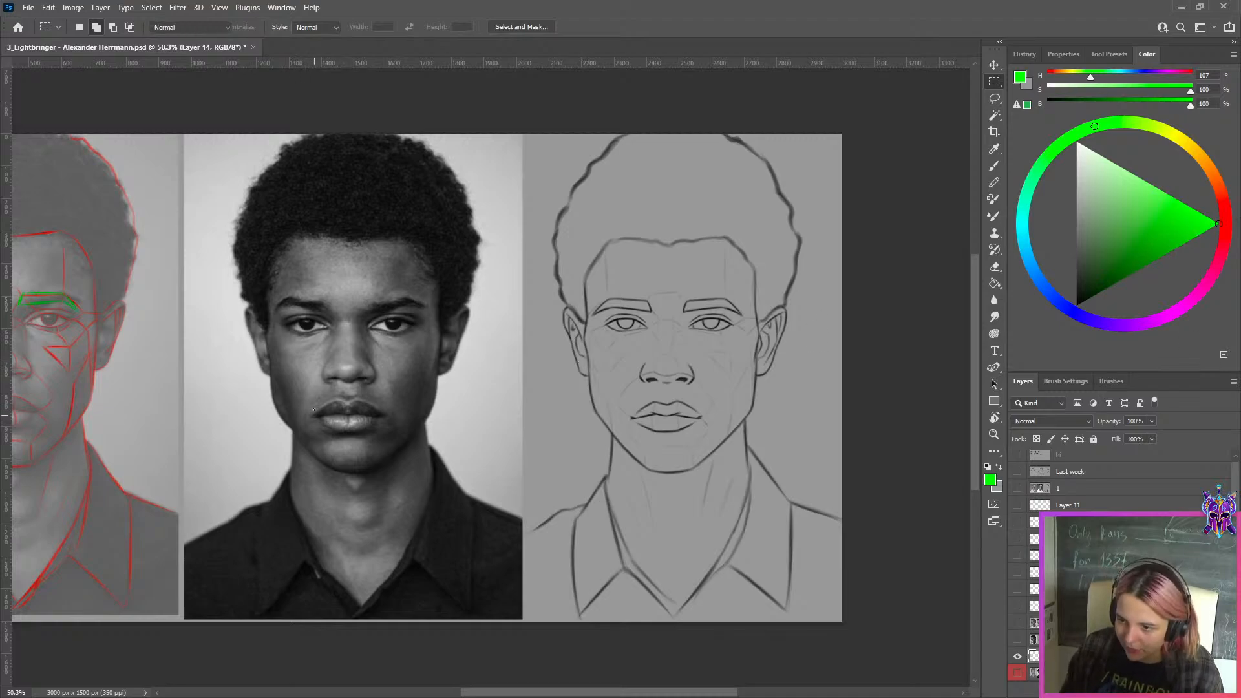
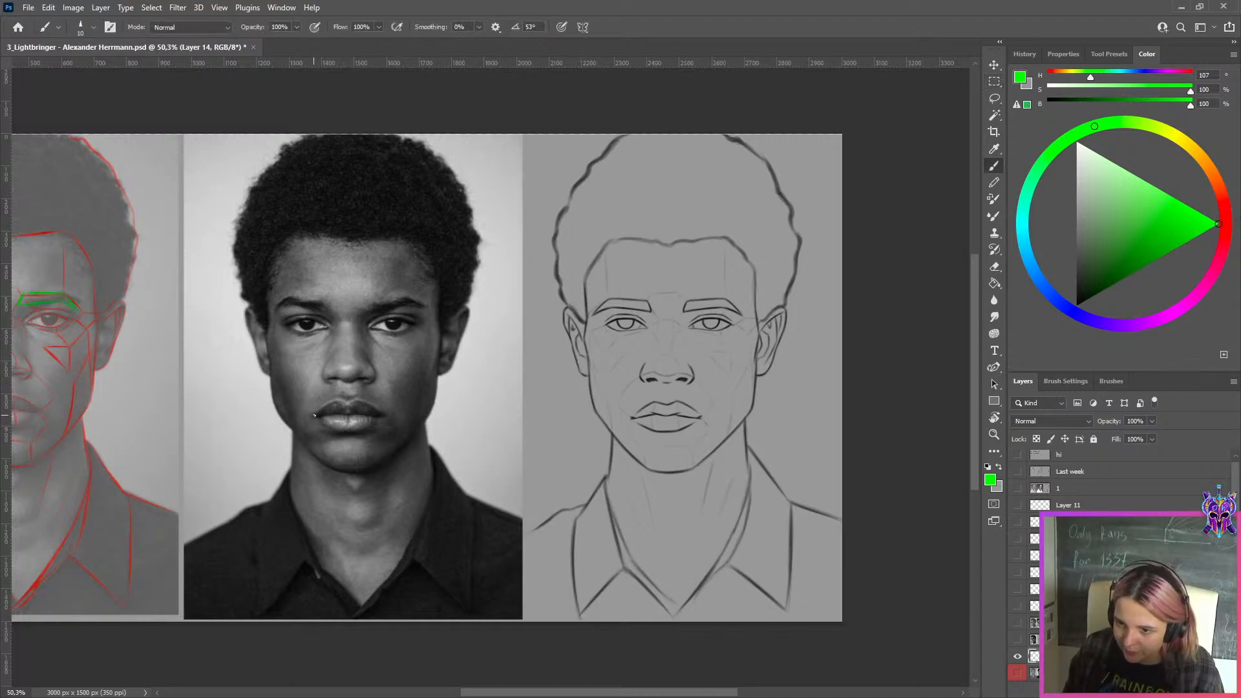
Compare mouth widths by moving green mouth-corner marks from the photo onto the front-facing sketch, and hide the marks' layer
key(ctrl+z)
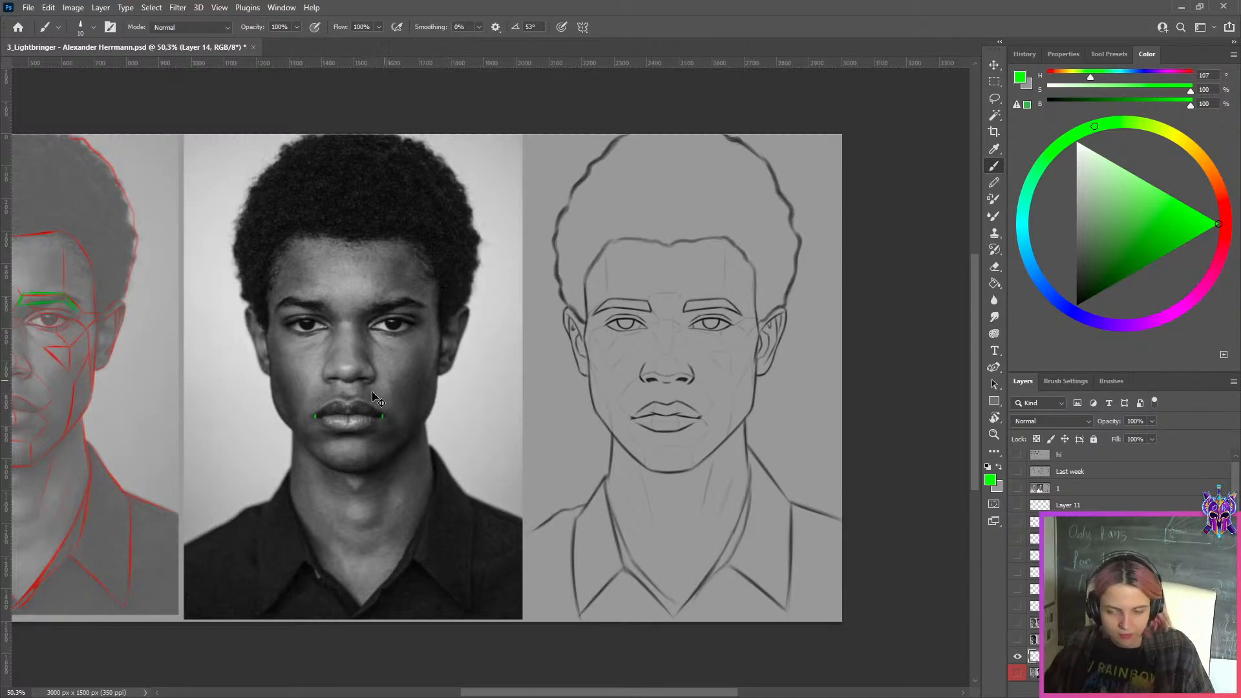
key(ctrl+t)
mouse_move(369, 419)
mouse_down()
mouse_move(680, 433)
mouse_move(661, 420)
mouse_up()
scroll(686, 418, up, 10)
click(643, 29)
scroll(678, 265, down, 3)
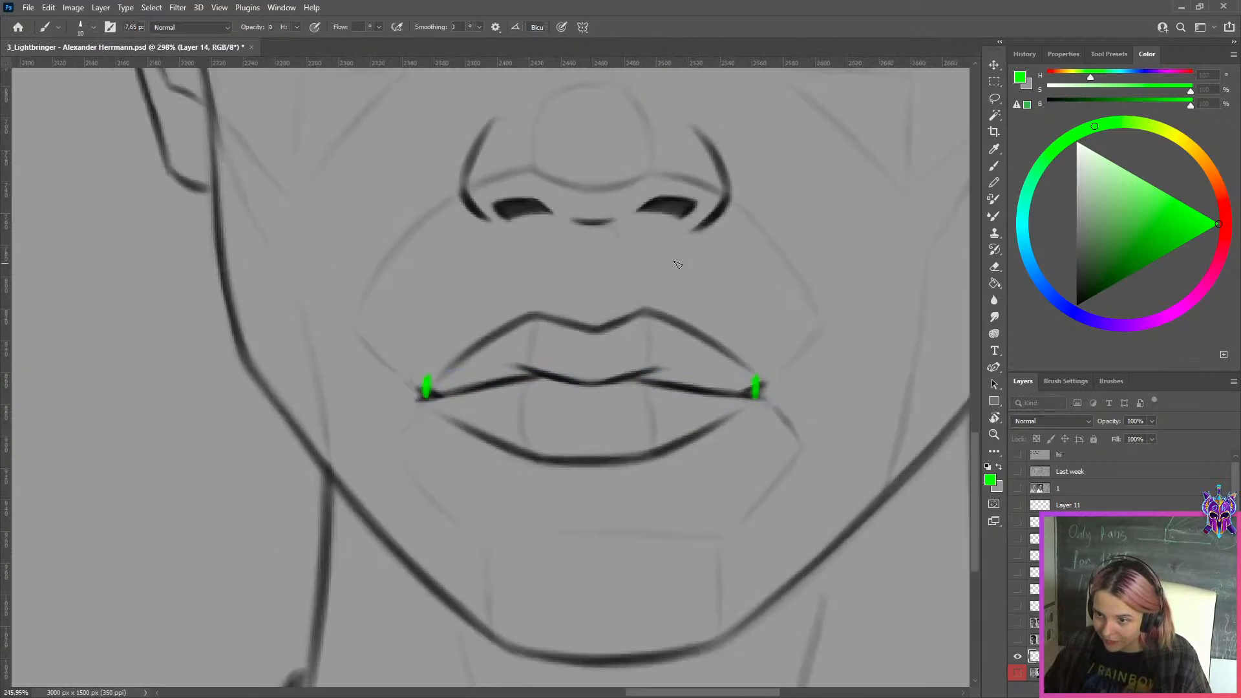
scroll(677, 265, down, 4)
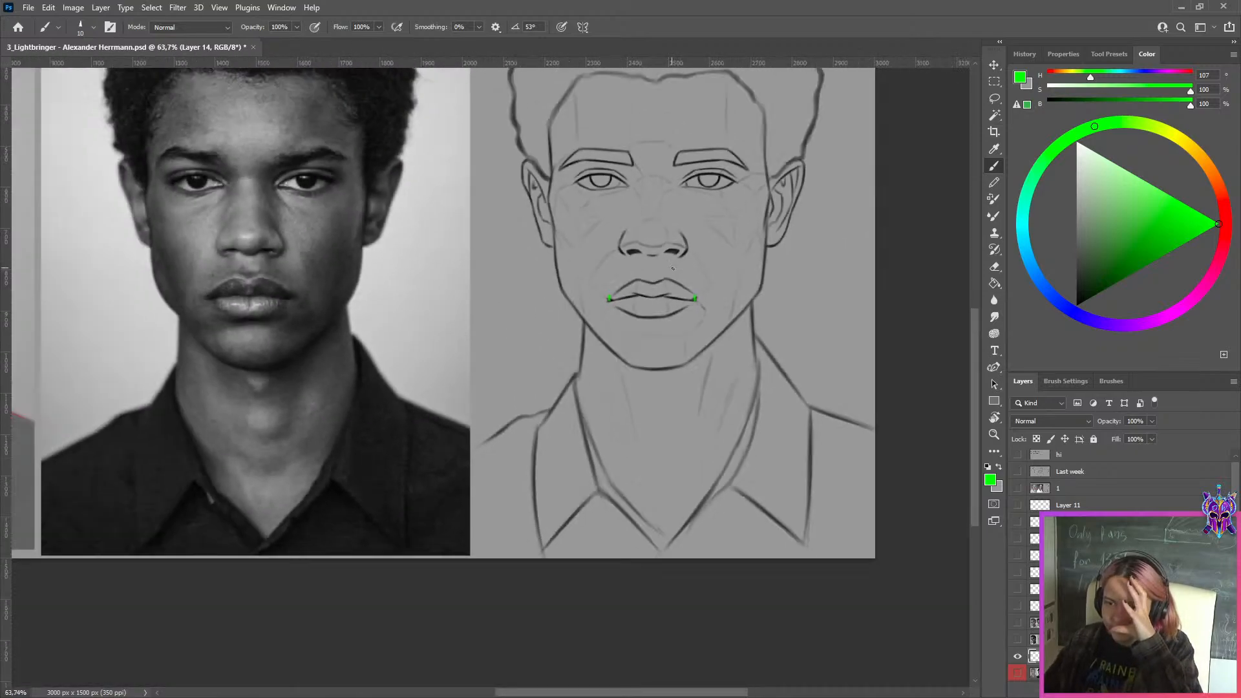
click(1018, 657)
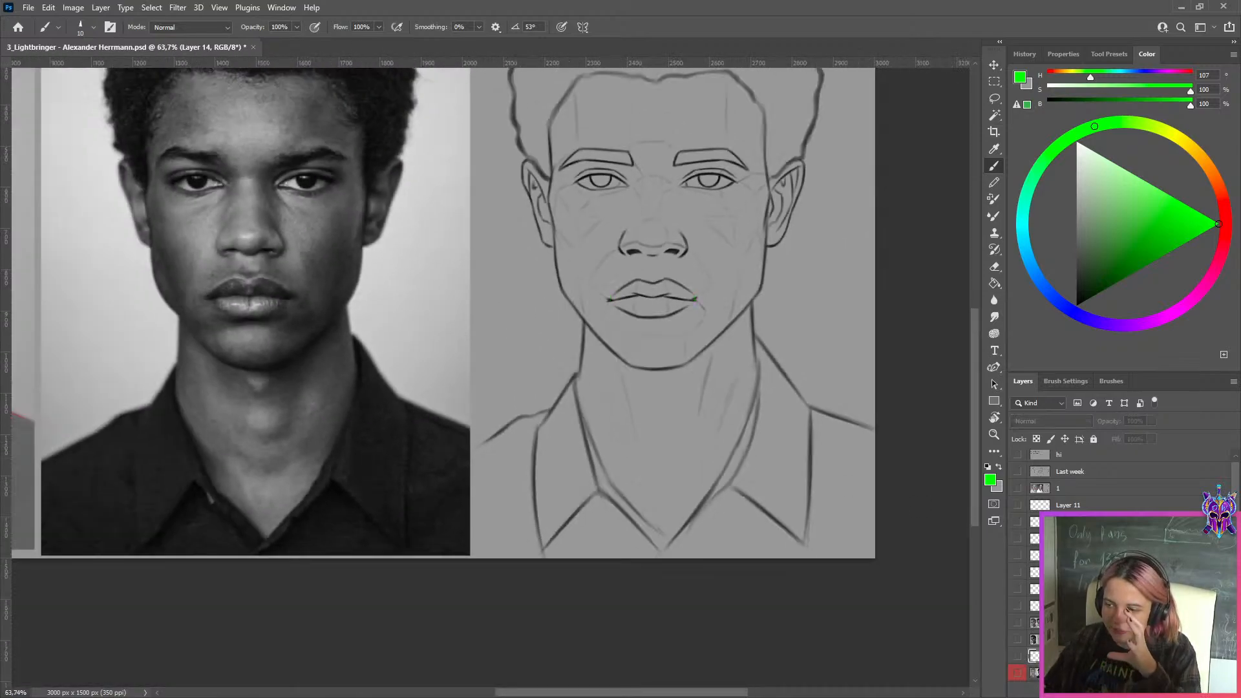
Outline the mouth in the reference photo with a purple rectangle on a new layer, using 100% saturation and 100% brightness
click(1161, 689)
click(1150, 321)
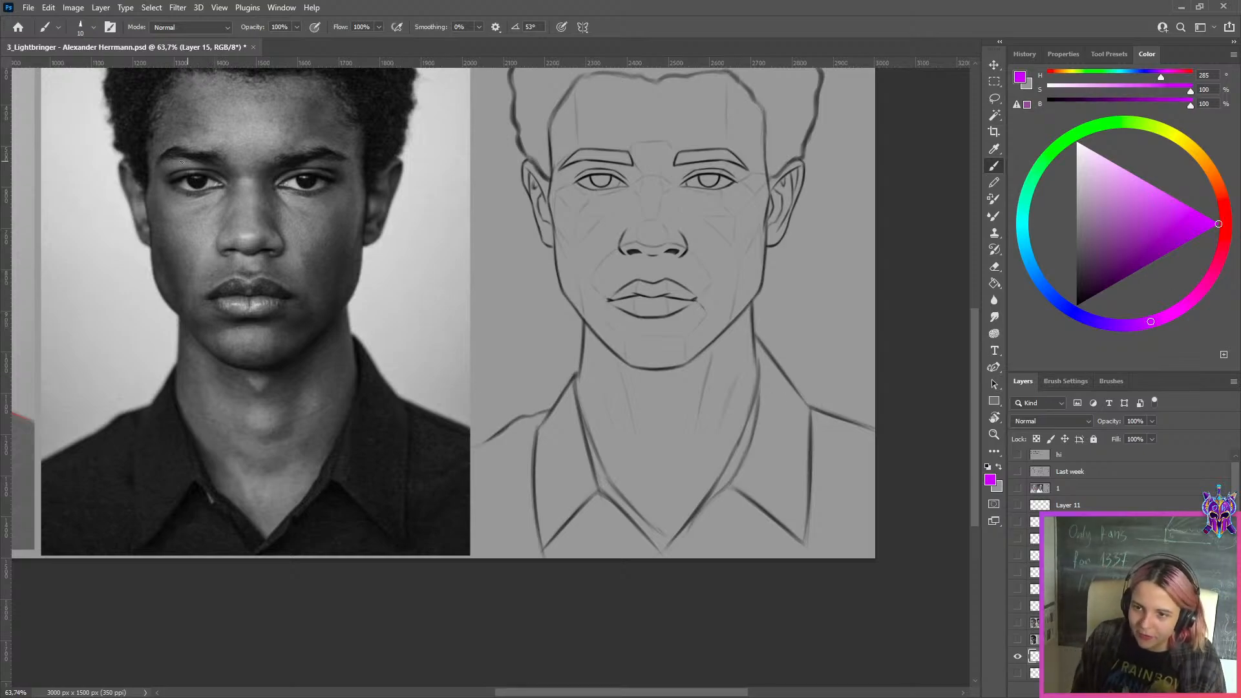
mouse_move(176, 172)
mouse_down()
mouse_move(231, 172)
mouse_move(225, 187)
mouse_up()
key(ctrl+z)
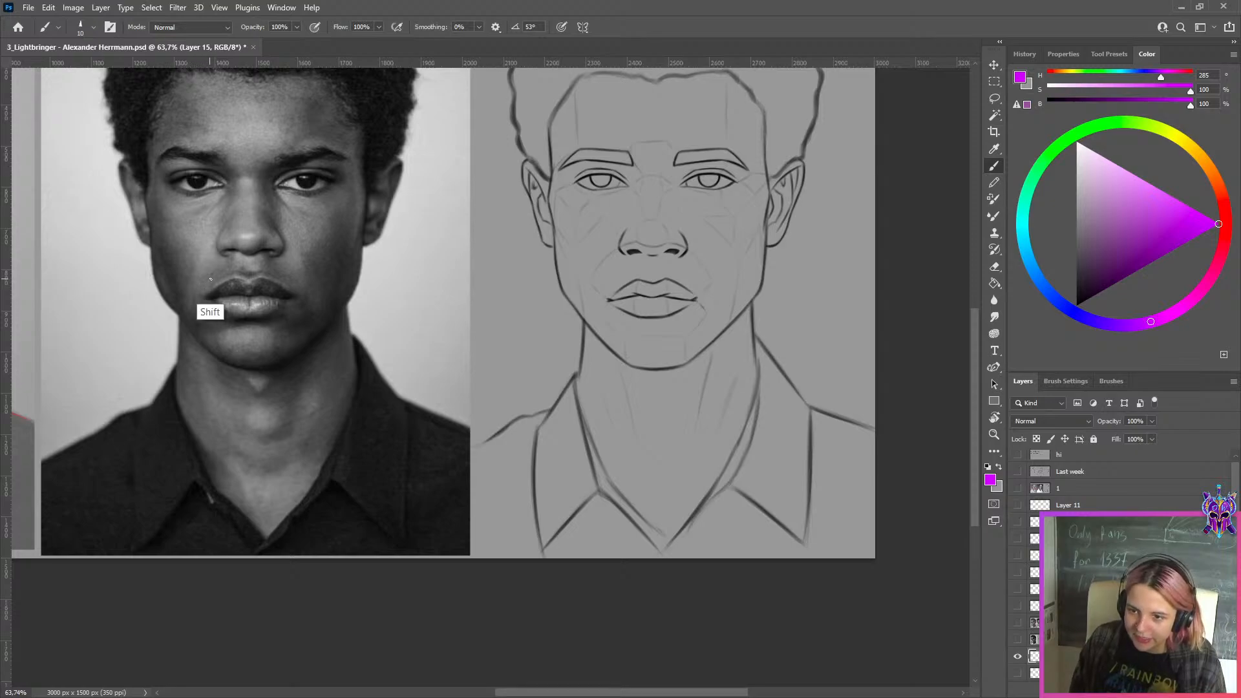
drag(208, 277, 290, 277)
mouse_move(206, 276)
mouse_down()
mouse_move(209, 316)
mouse_move(279, 316)
mouse_move(207, 317)
mouse_move(290, 317)
mouse_move(208, 320)
mouse_move(289, 318)
mouse_move(296, 331)
mouse_up()
key(ctrl+z)
key(ctrl+z)
key(ctrl+z)
key(ctrl+z)
key(ctrl+z)
key(ctrl+z)
mouse_move(293, 276)
mouse_down()
mouse_move(295, 328)
mouse_move(292, 277)
mouse_up()
key(ctrl+z)
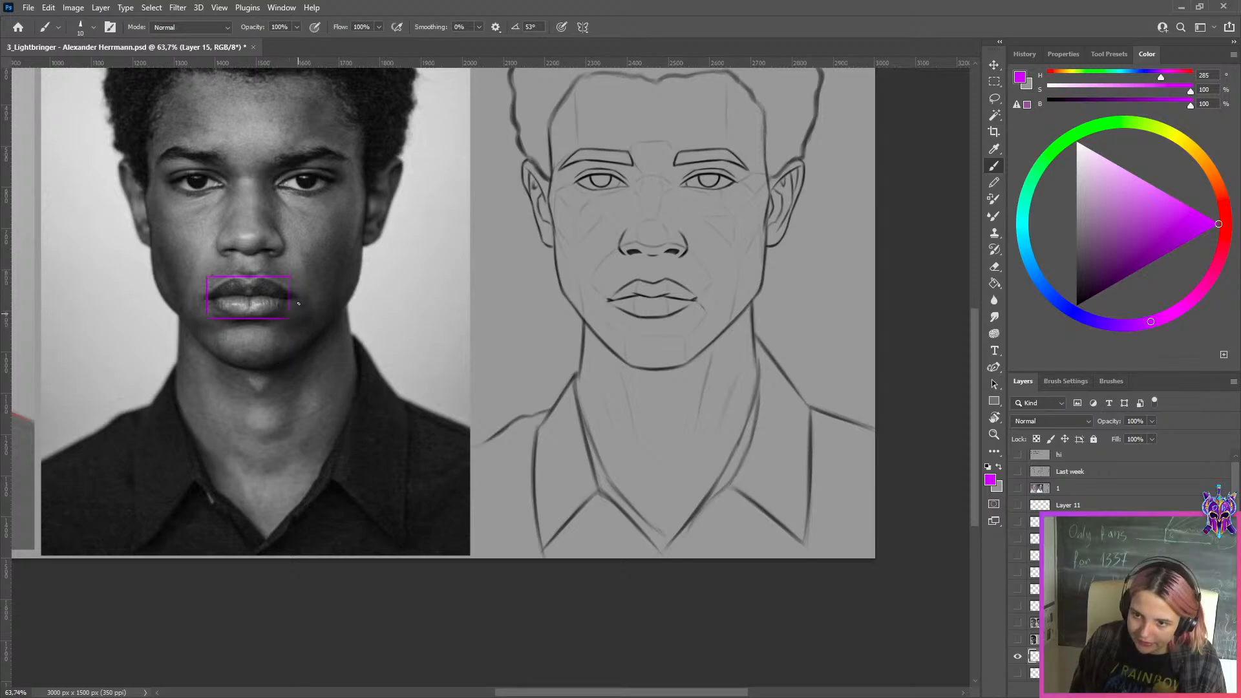
Draw a bright green rectangle around the sketch's mouth on another new layer
click(1207, 689)
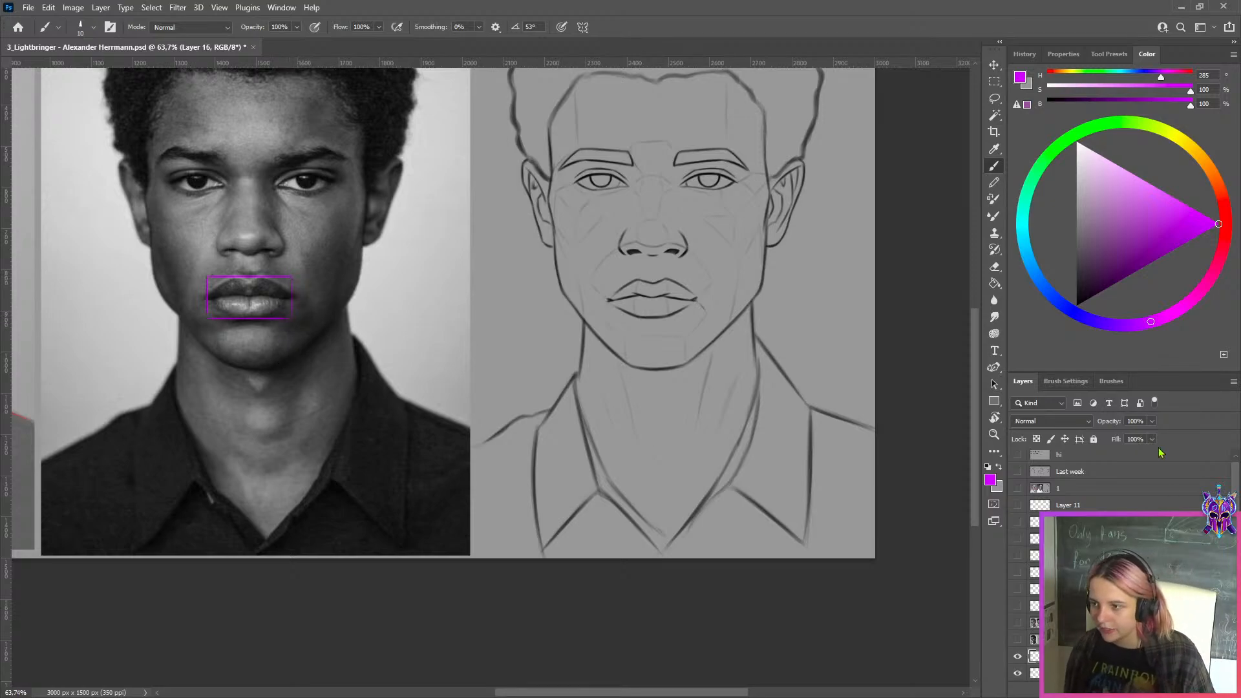
click(1079, 145)
click(1098, 124)
drag(1185, 203, 1220, 224)
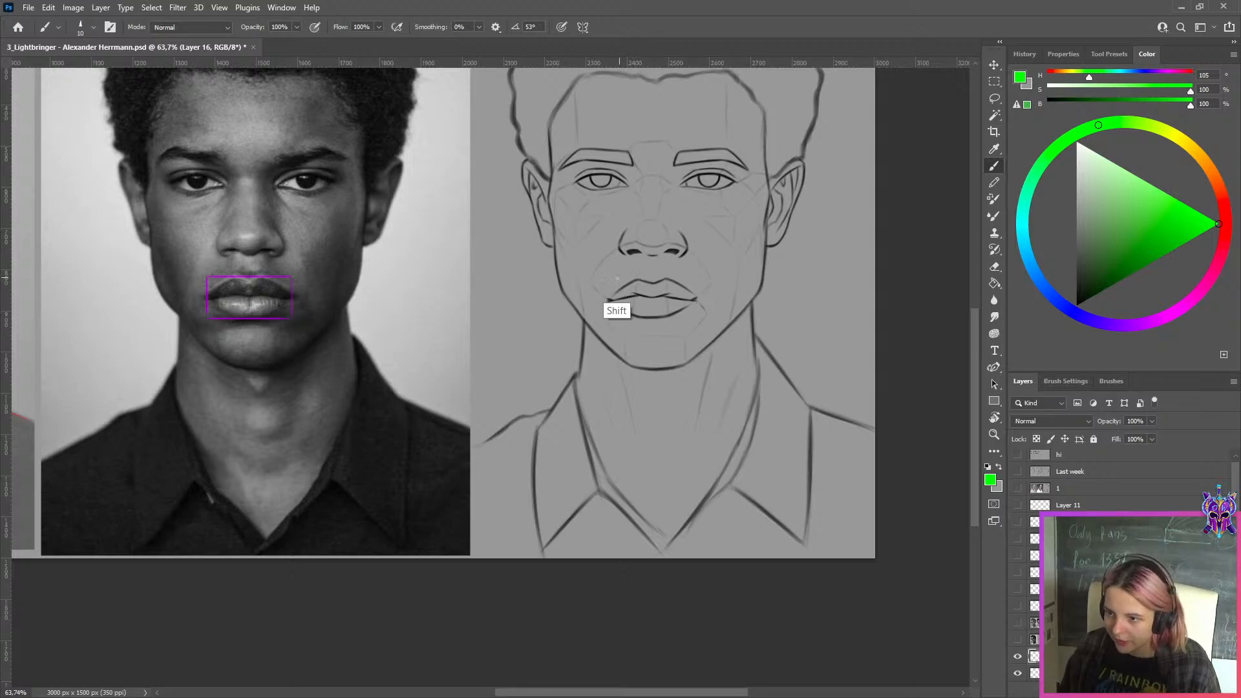
drag(609, 279, 695, 280)
drag(610, 280, 610, 321)
key(ctrl+z)
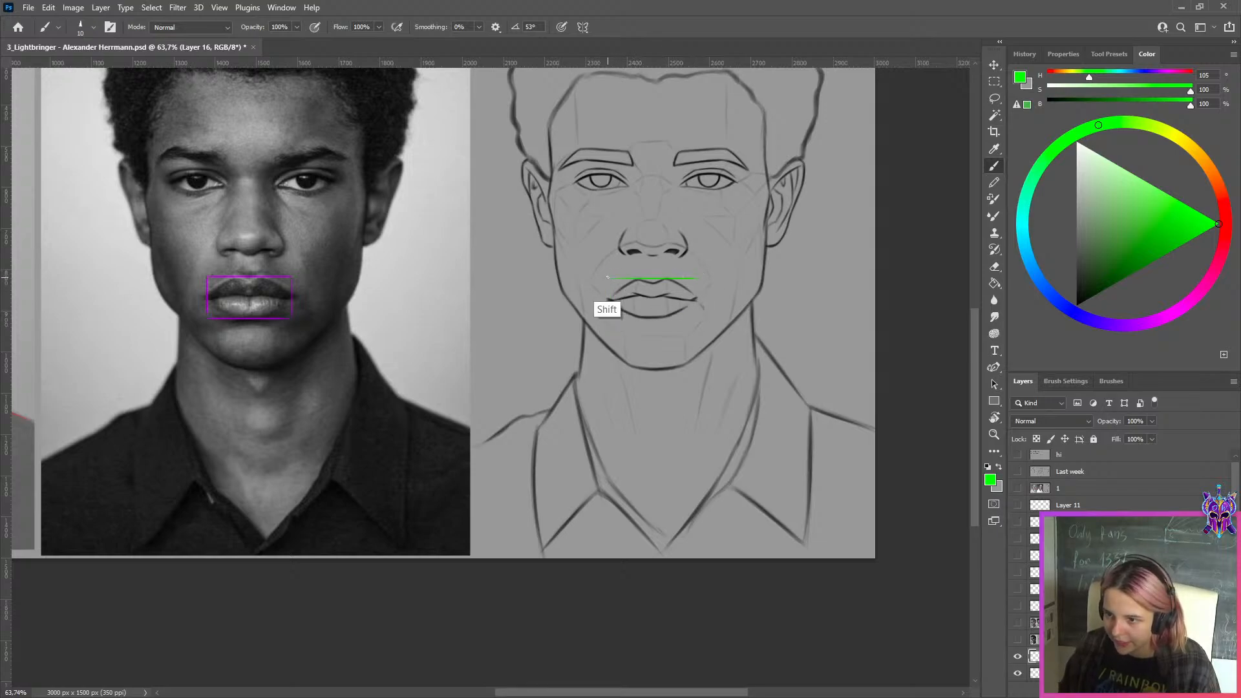
drag(607, 278, 703, 312)
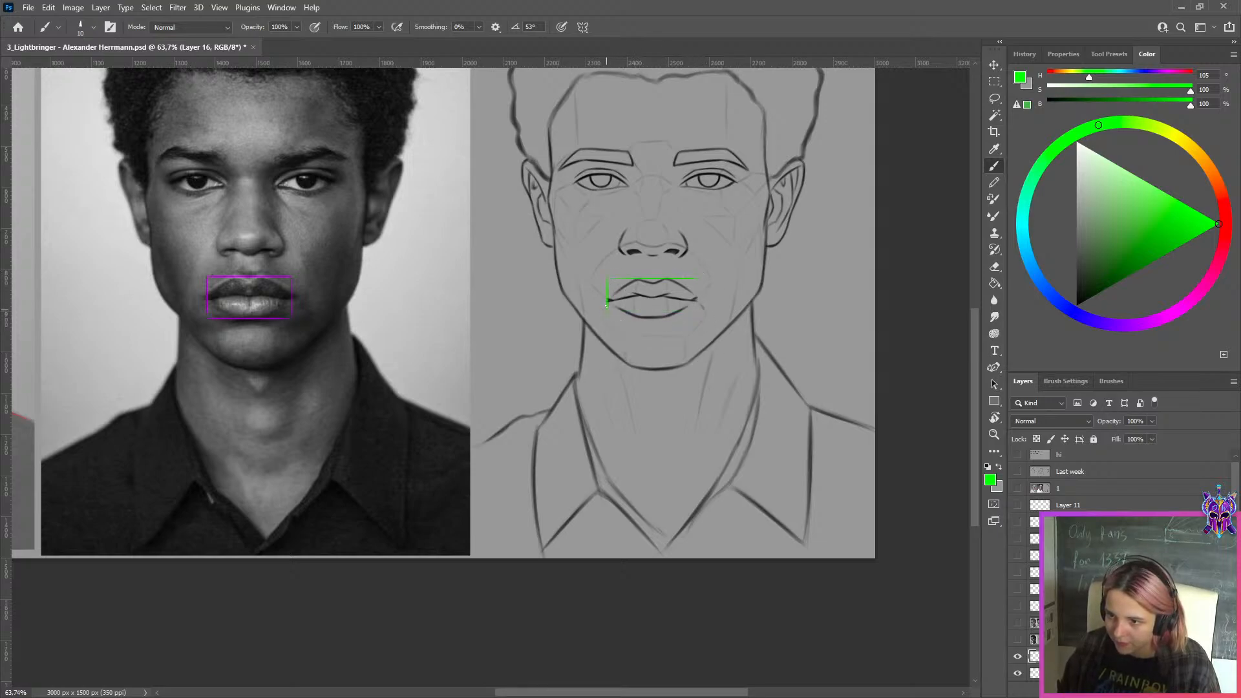
mouse_move(606, 306)
mouse_down()
mouse_move(608, 317)
mouse_move(688, 318)
mouse_up()
key(ctrl+z)
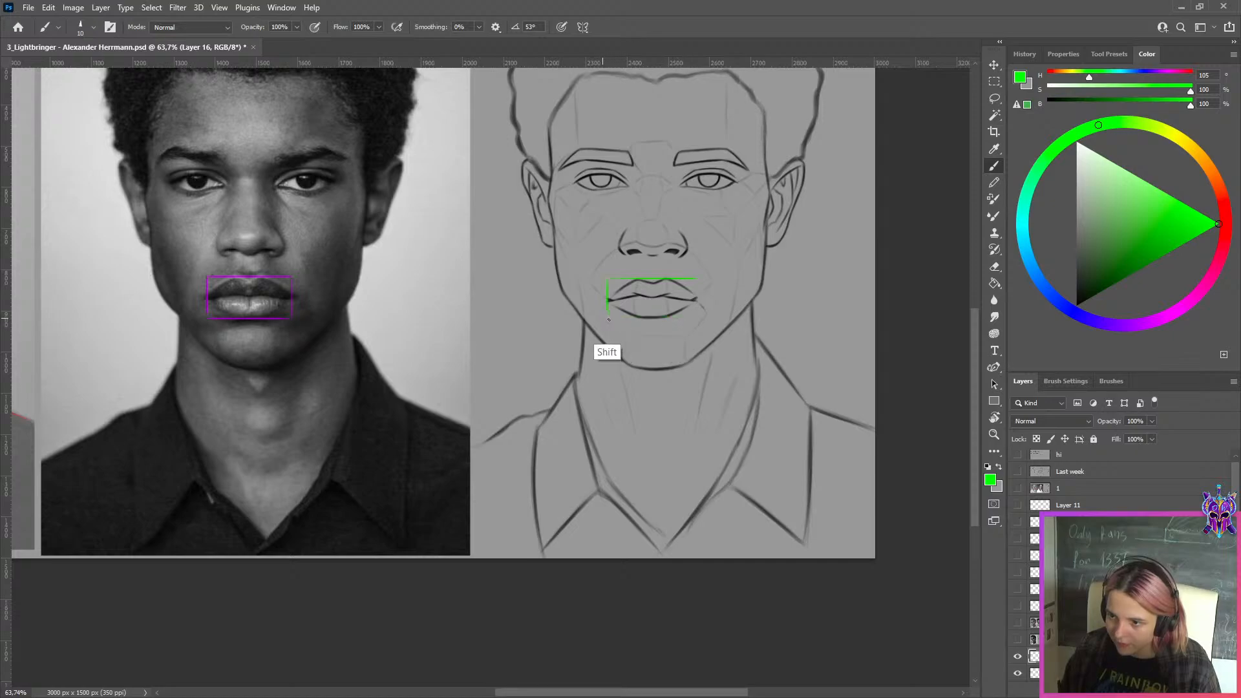
mouse_move(609, 319)
mouse_down()
mouse_move(701, 318)
mouse_move(700, 294)
mouse_move(698, 318)
mouse_up()
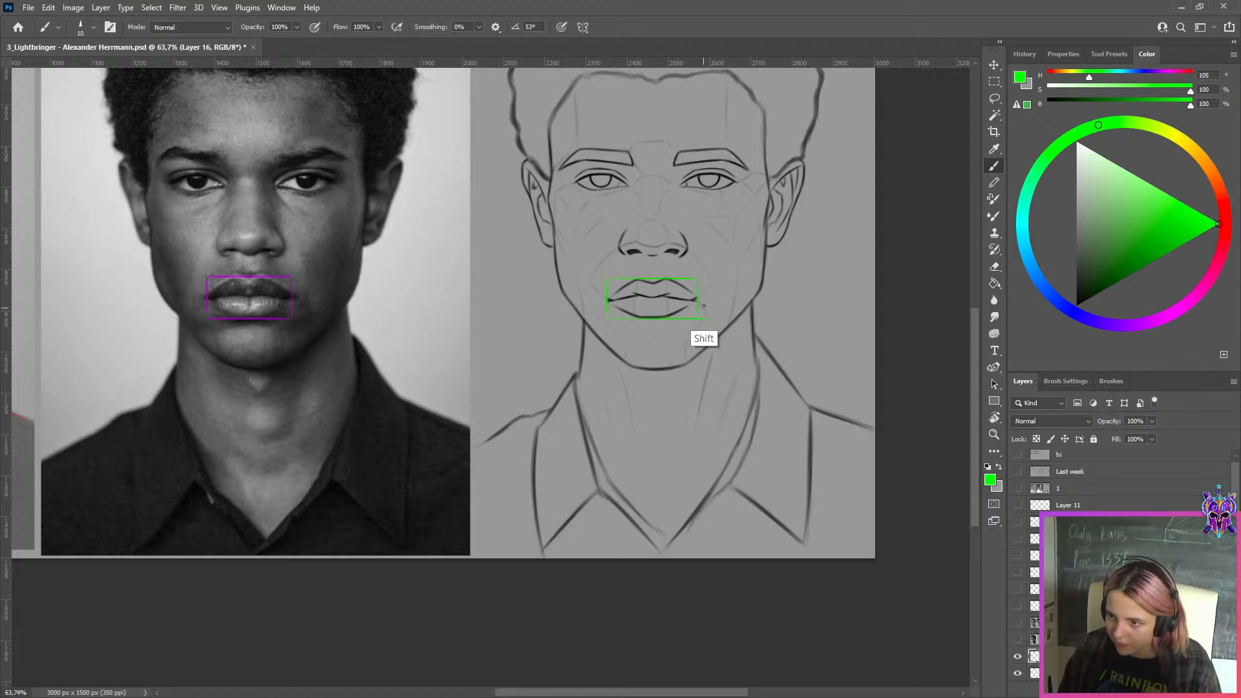
Overlay a copy of the green mouth rectangle on the photo's purple rectangle to compare their sizes
scroll(841, 349, down, 5)
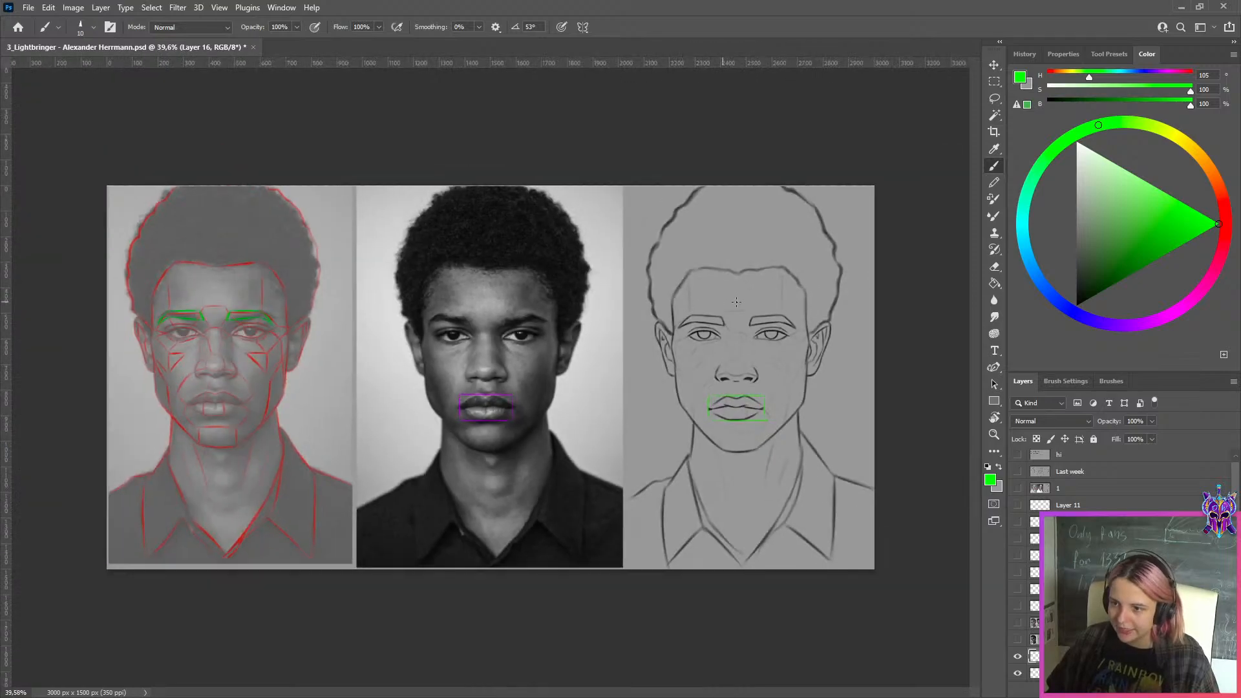
scroll(846, 352, up, 3)
drag(845, 352, 705, 340)
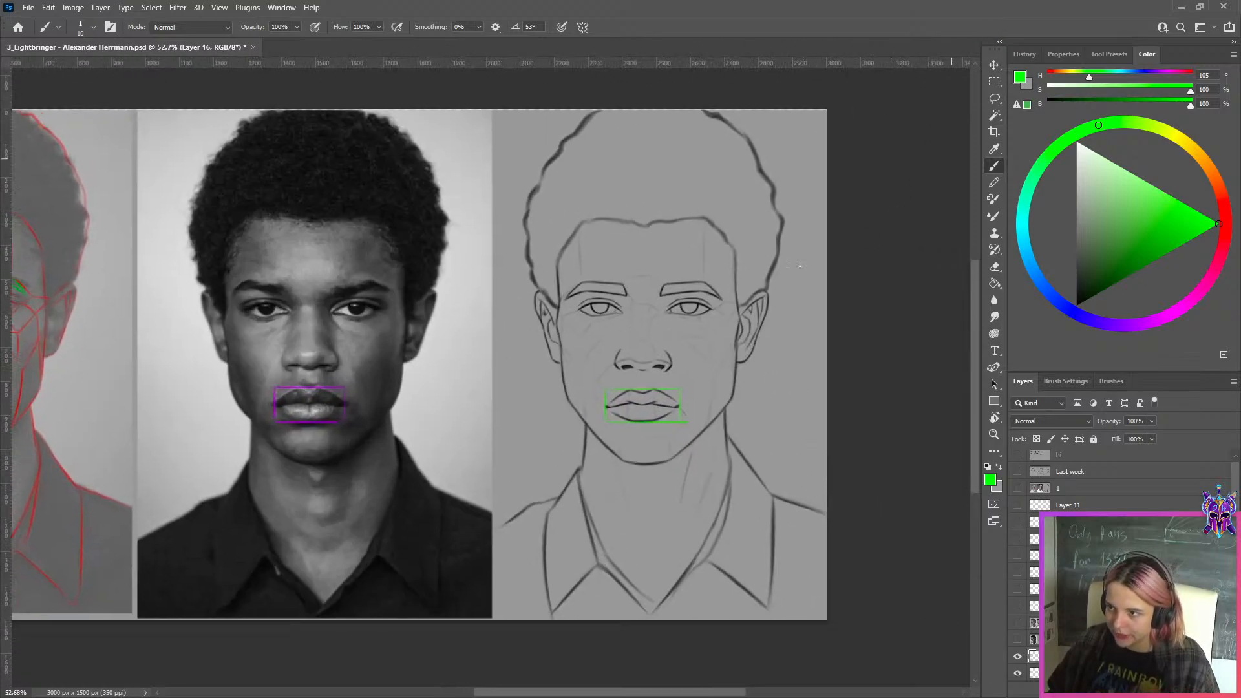
scroll(386, 370, up, 3)
click(994, 65)
drag(756, 405, 269, 402)
key(ctrl+z)
scroll(268, 402, up, 3)
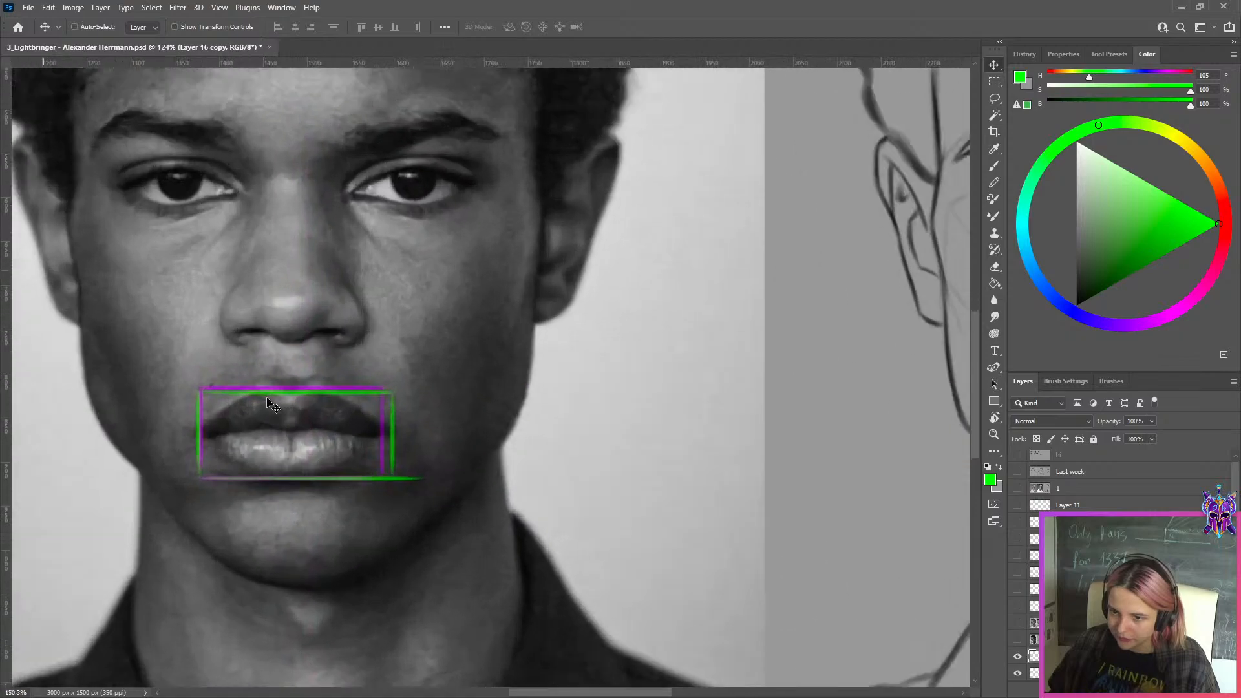
scroll(270, 404, up, 2)
drag(363, 456, 364, 450)
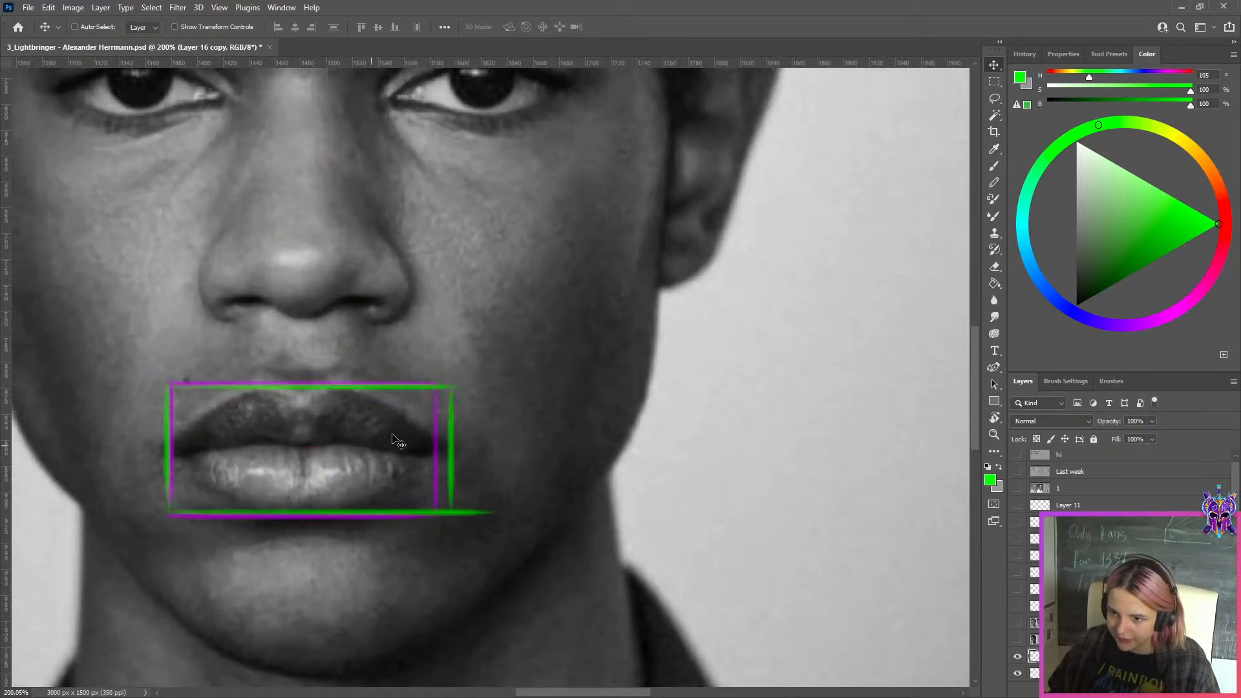
Check the overlapping mouth rectangles against the photo and delete the three layers holding them
scroll(413, 432, down, 5)
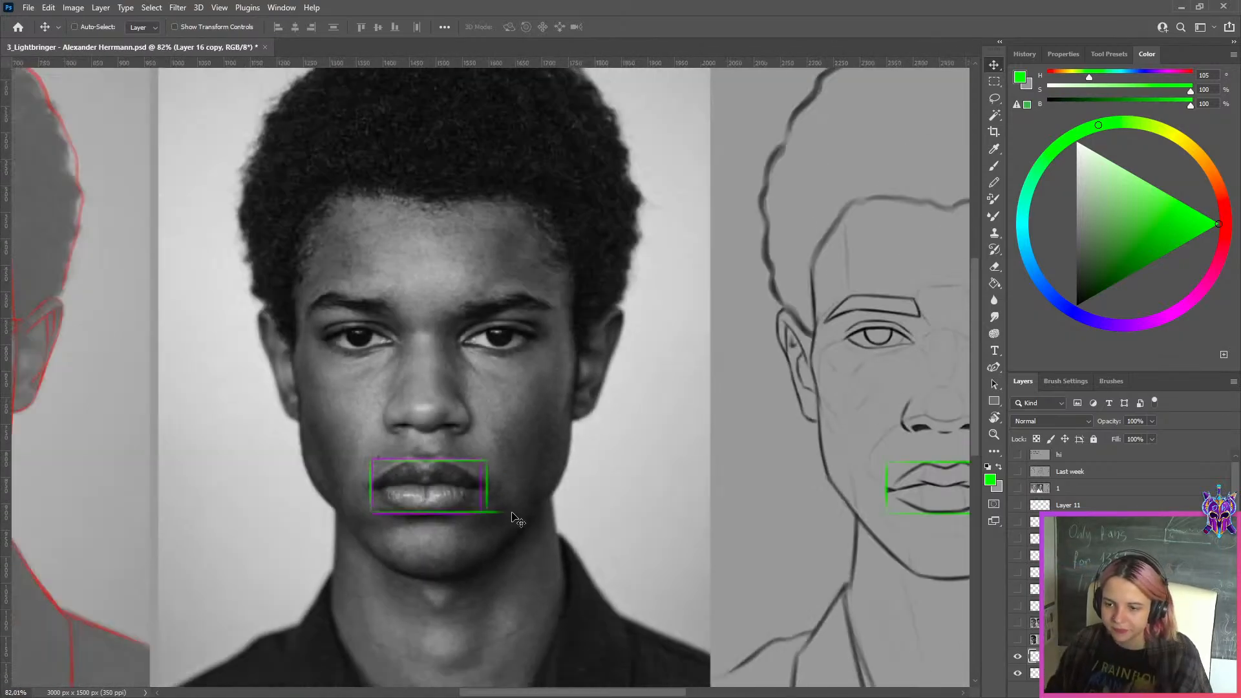
scroll(799, 439, up, 1)
scroll(1032, 589, down, 2)
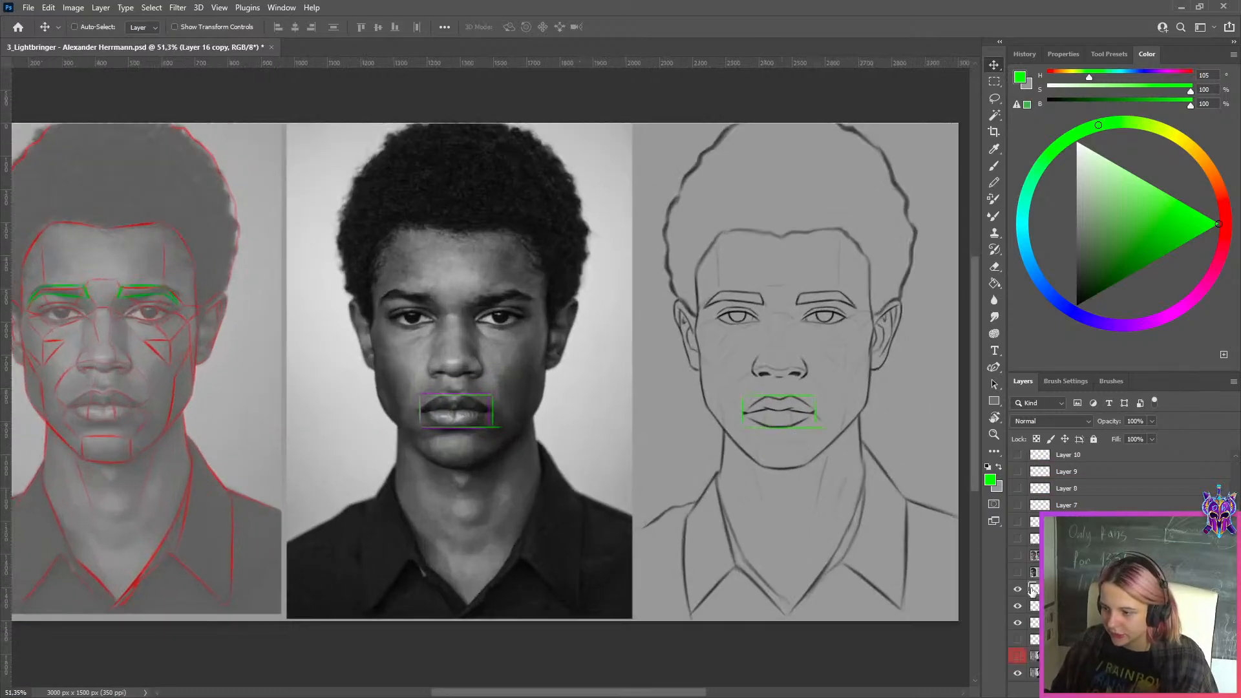
shift+click(1060, 623)
key(Delete)
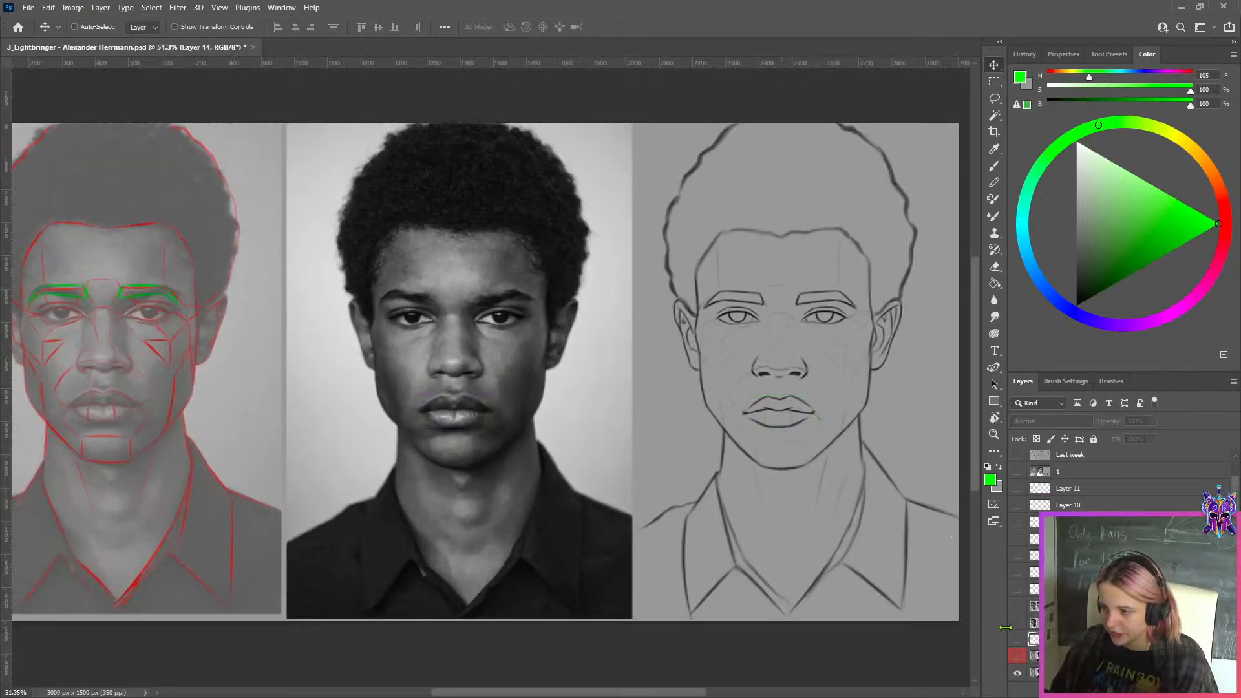
Toggle the red-labeled sketch layer's visibility to compare the jaw, chin and mouth between the two sketch versions
scroll(805, 452, up, 1)
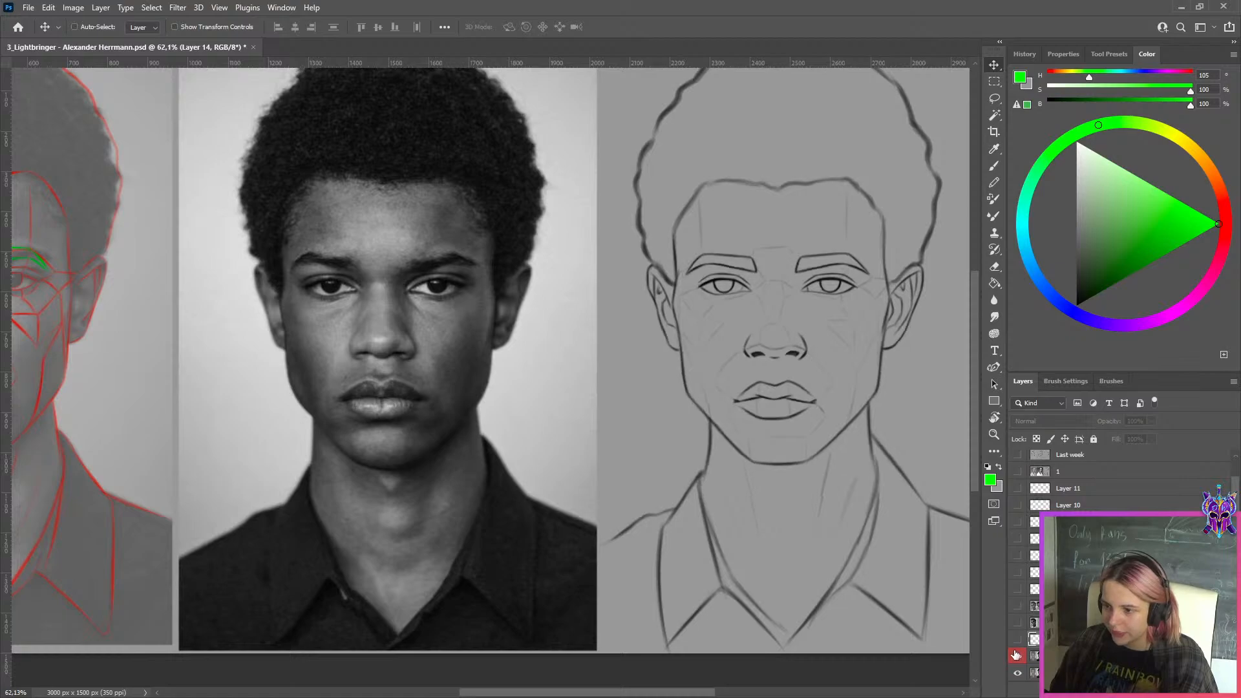
click(1016, 655)
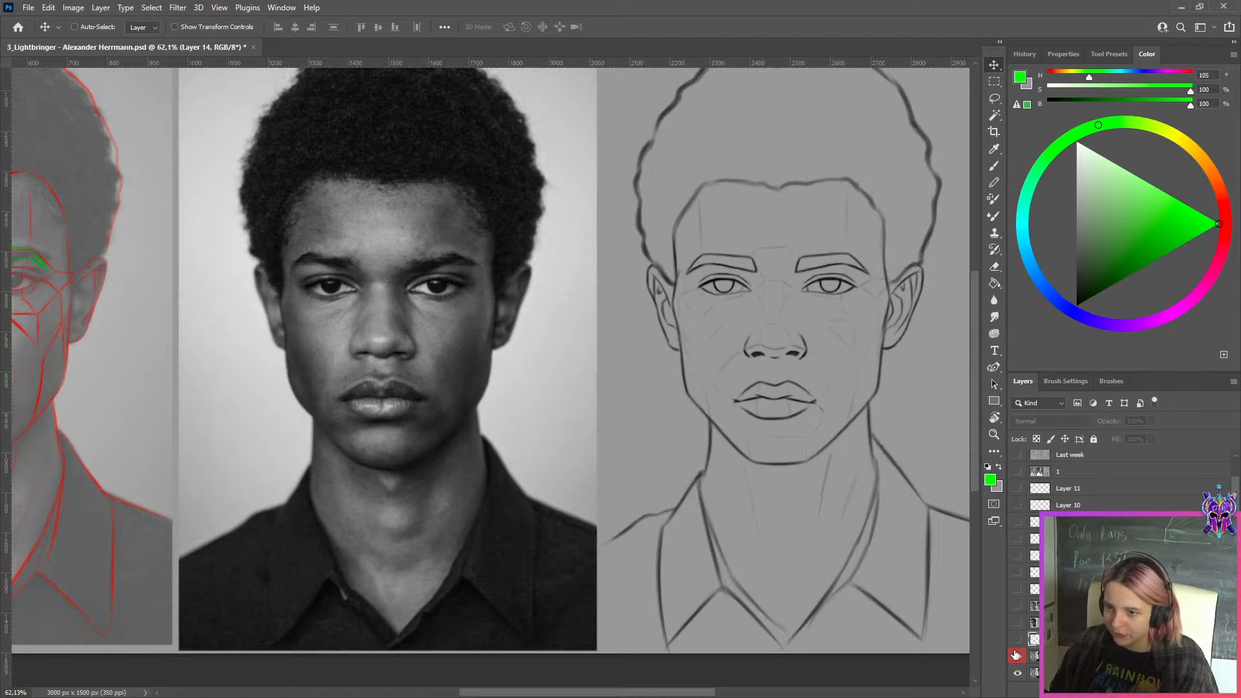
click(1016, 655)
click(1017, 655)
click(1016, 655)
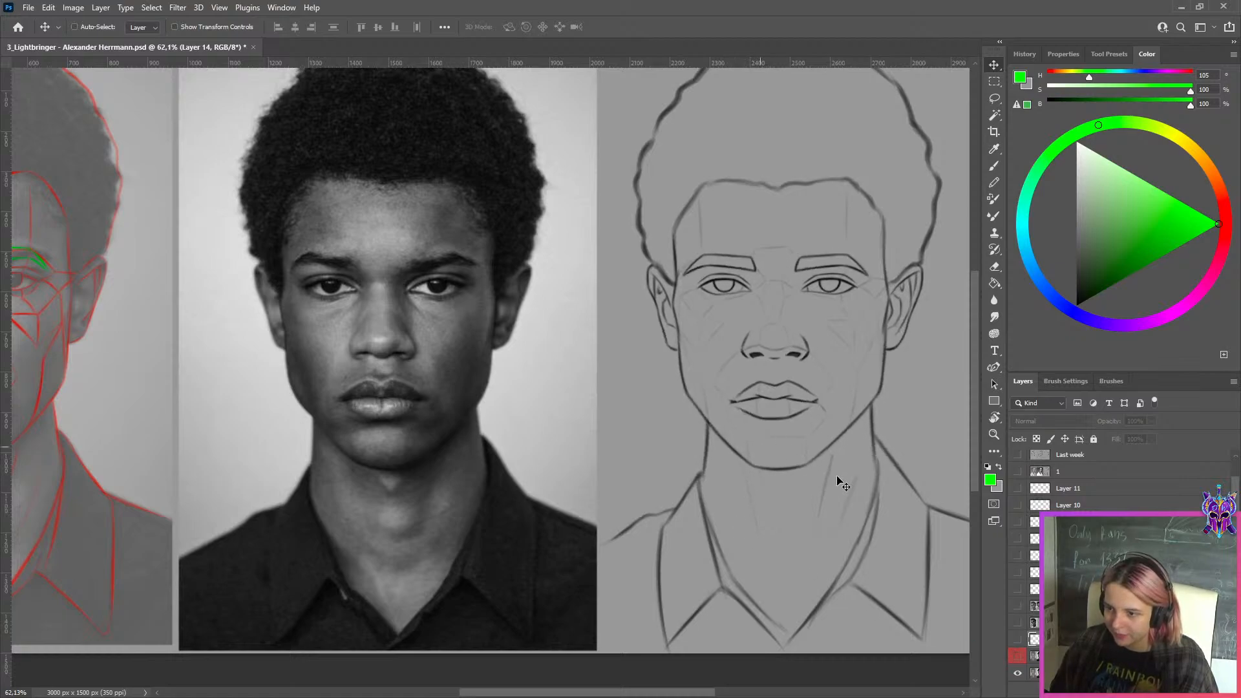
click(1018, 657)
click(1018, 657)
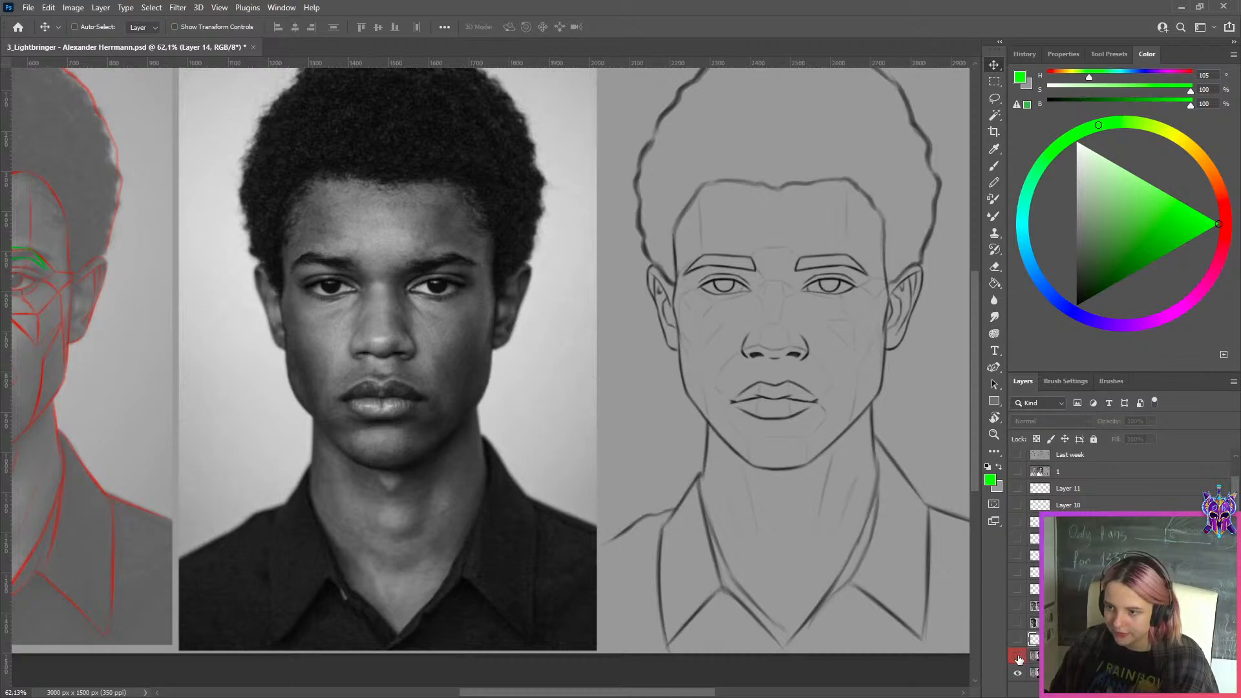
click(1018, 658)
click(1018, 657)
click(1018, 657)
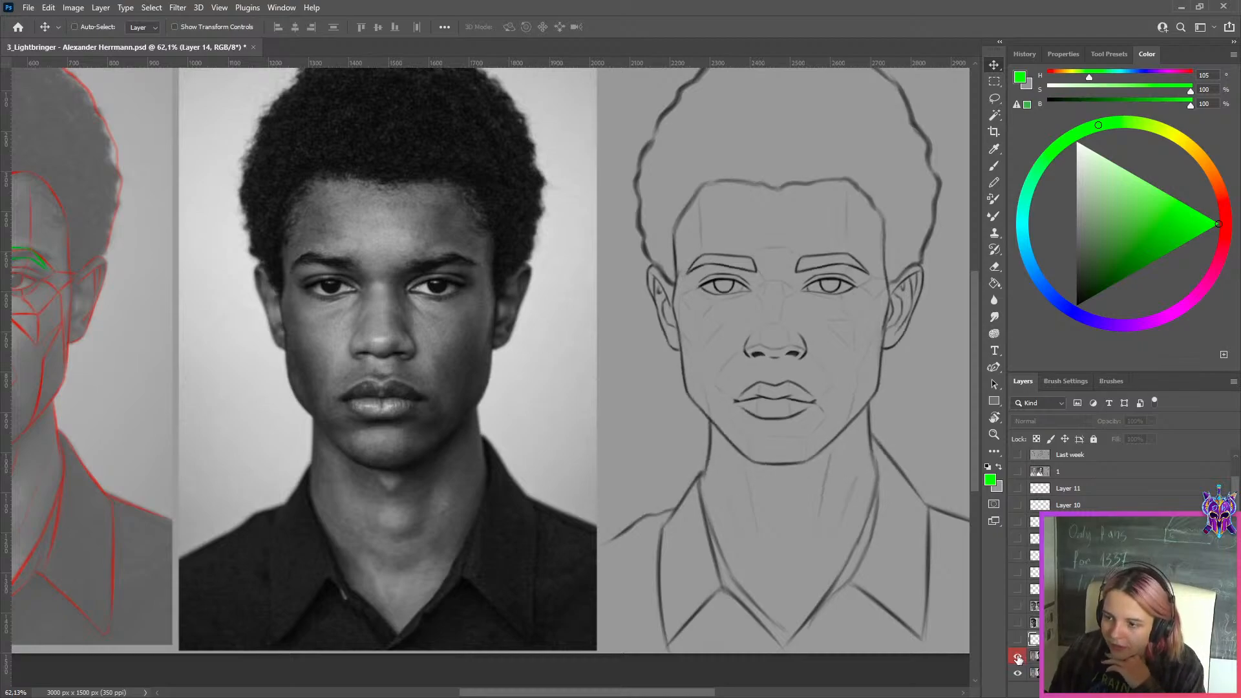
click(1018, 658)
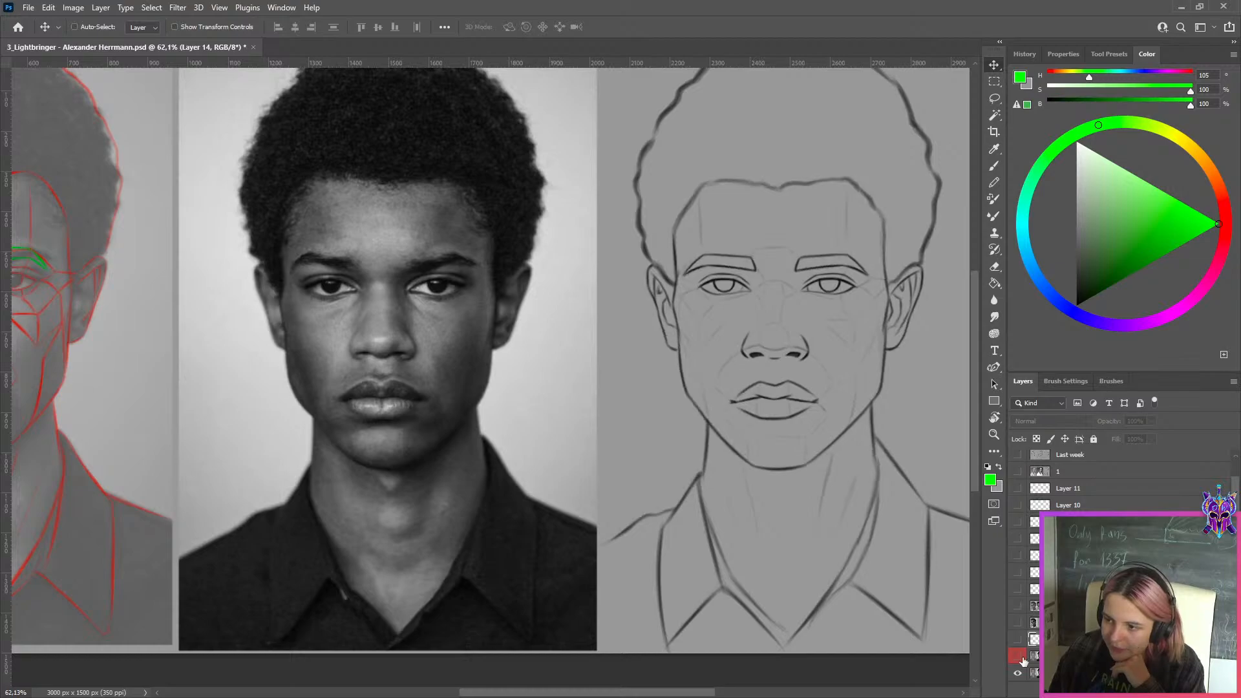
click(1018, 658)
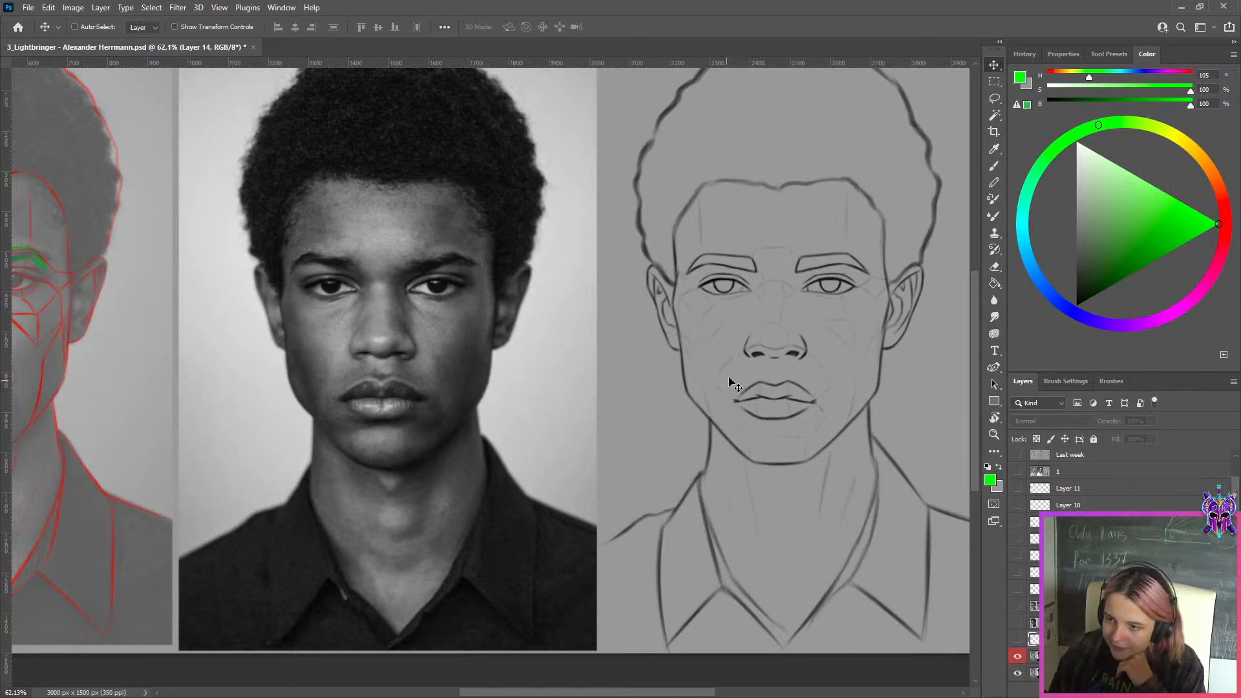
click(1018, 657)
click(1019, 657)
Compare the two sketch versions in closer detail against the photo, and leave the red-labeled layer hidden
scroll(761, 326, up, 5)
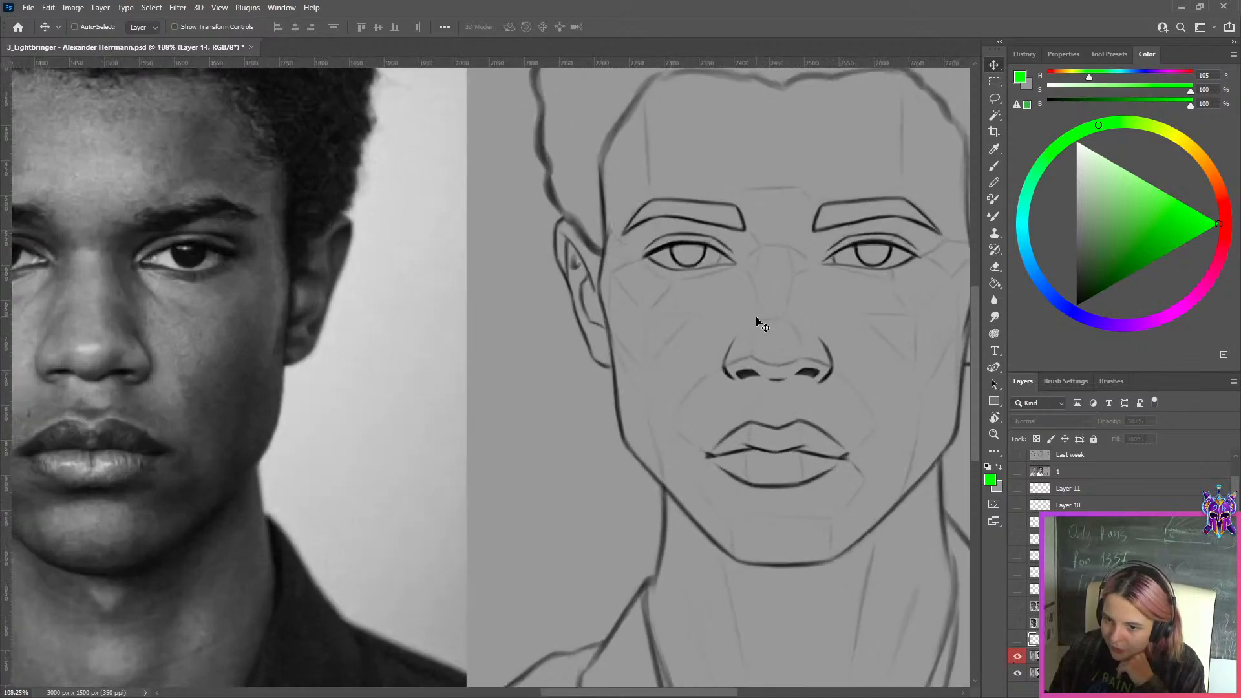
scroll(761, 327, down, 2)
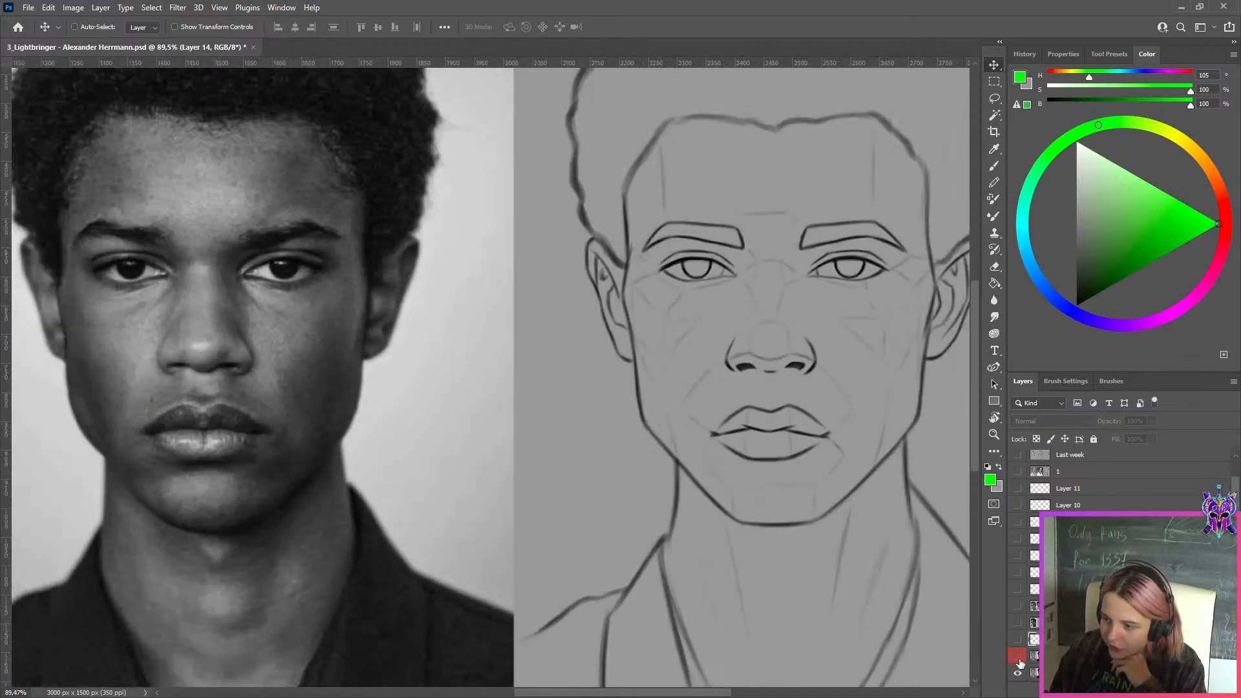
click(1018, 657)
click(1018, 658)
click(1018, 657)
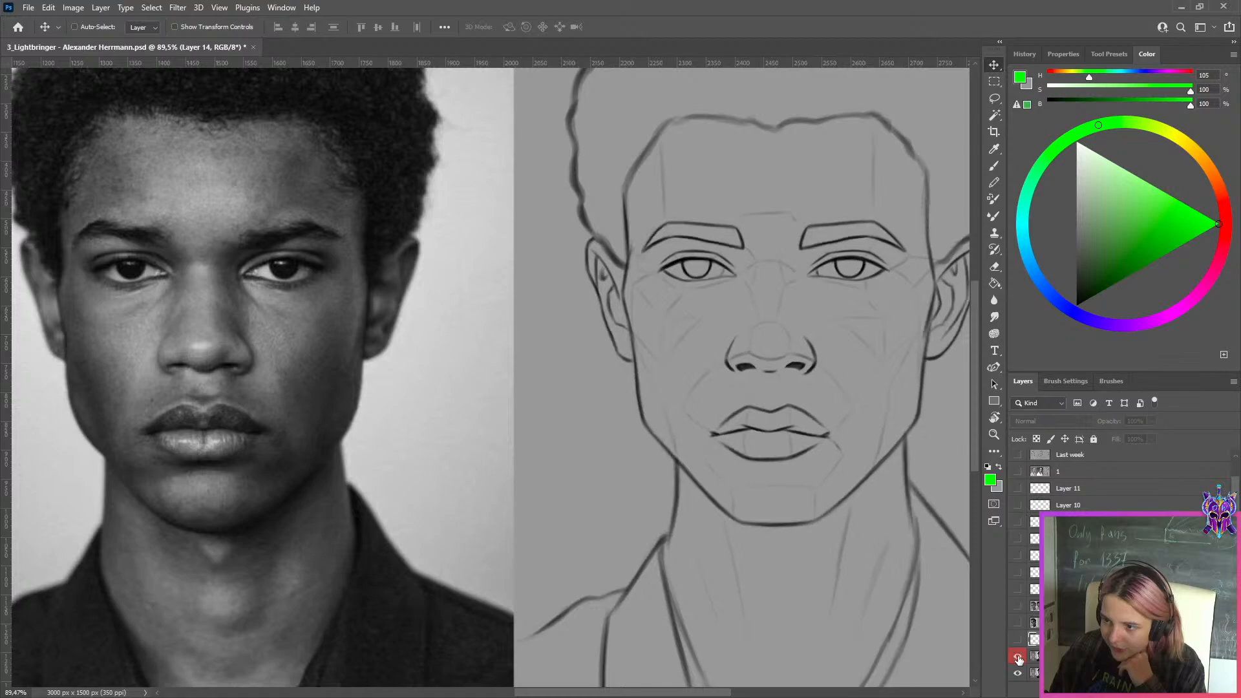
click(1018, 657)
click(1018, 657)
scroll(569, 401, down, 2)
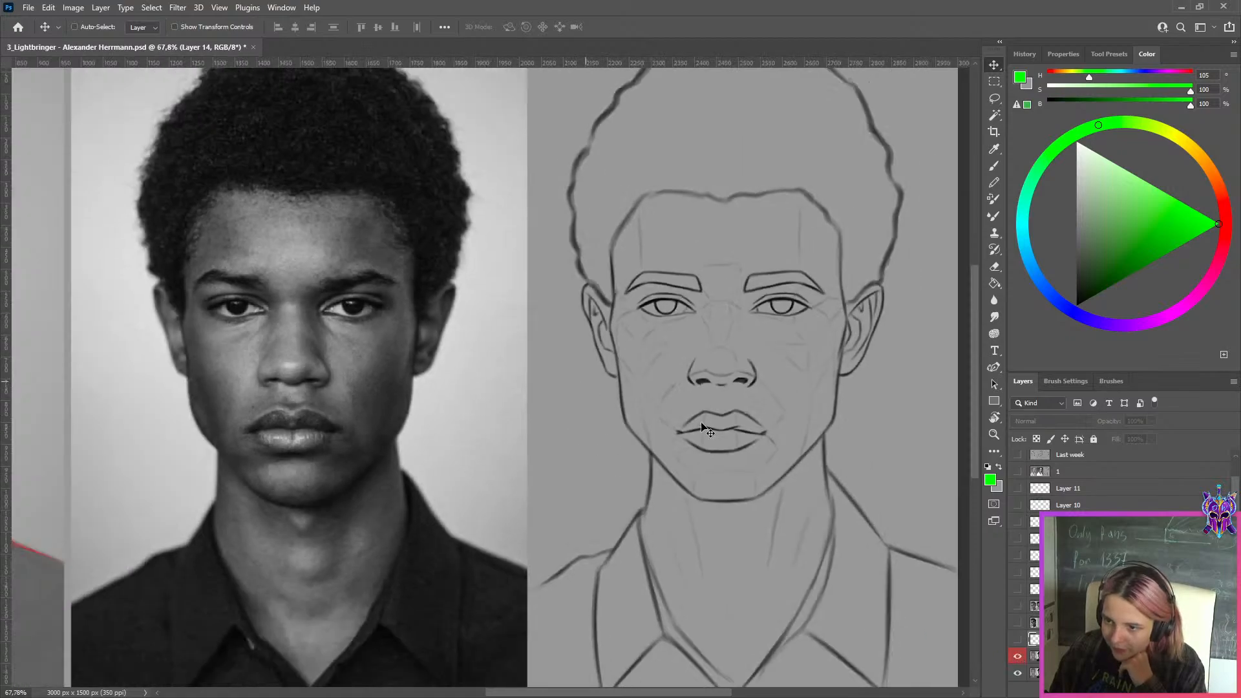
click(1018, 657)
click(1019, 657)
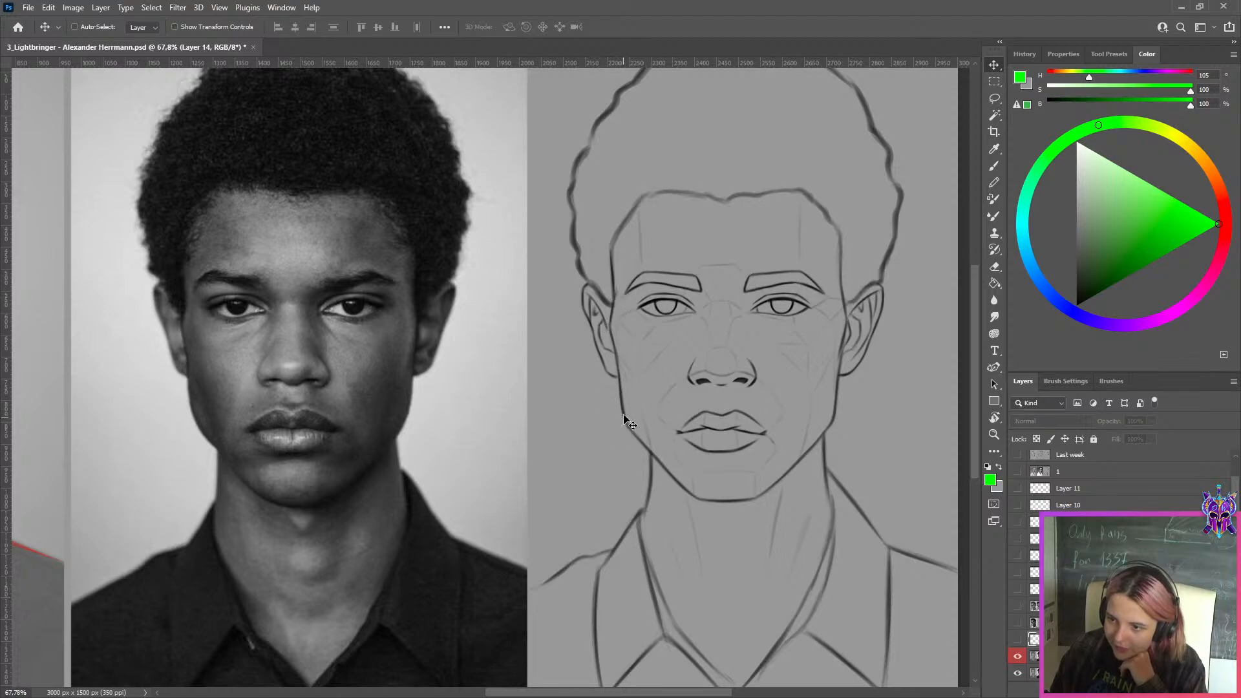
click(1019, 657)
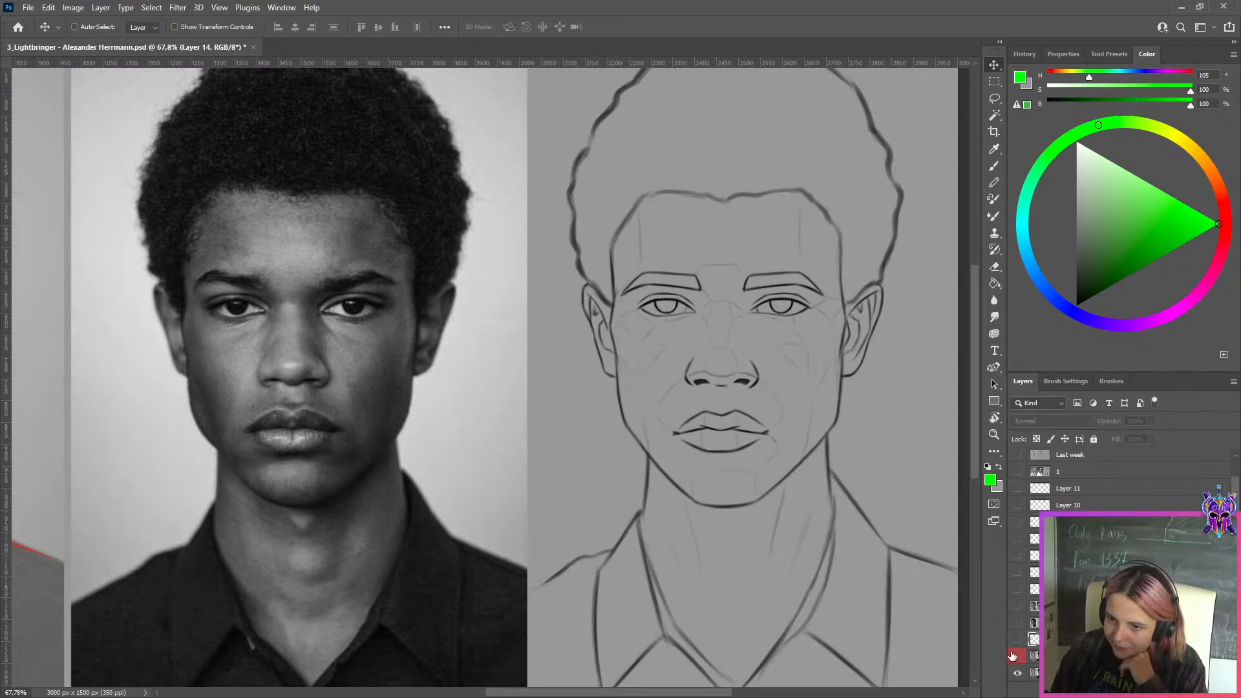
Add an empty layer and set the brush color to magenta with hue 304, saturation 100 and brightness 95
scroll(711, 449, up, 2)
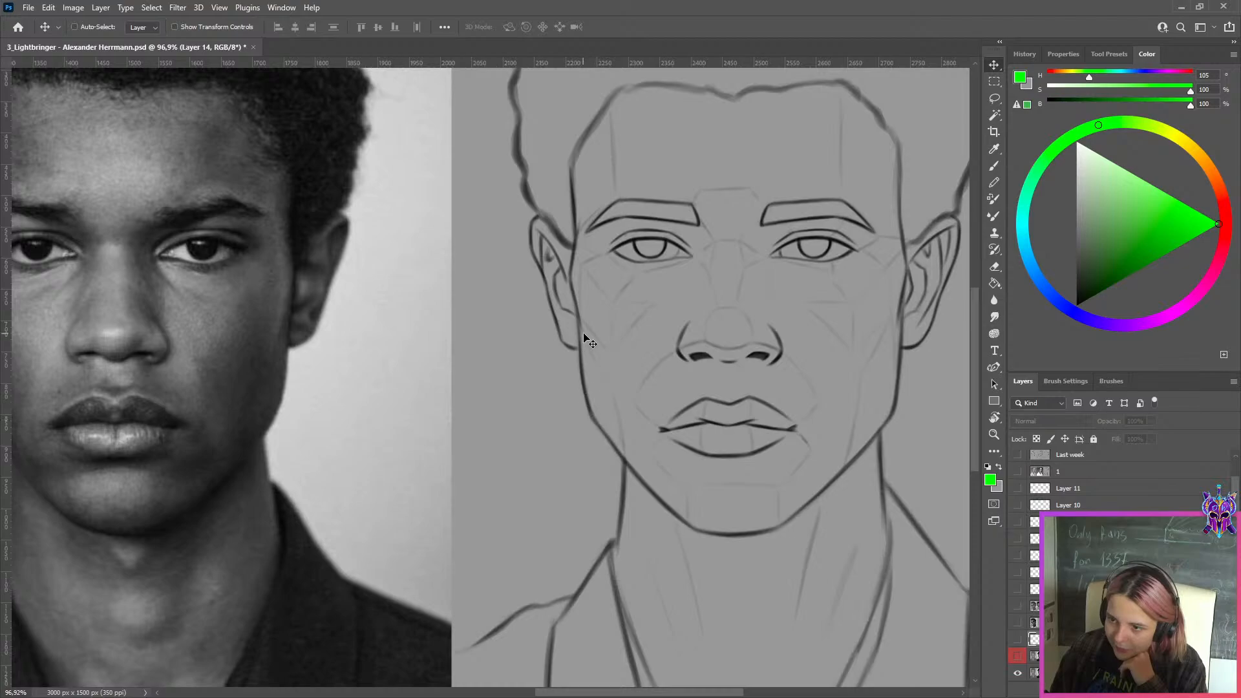
scroll(587, 342, down, 2)
click(1158, 690)
click(1181, 307)
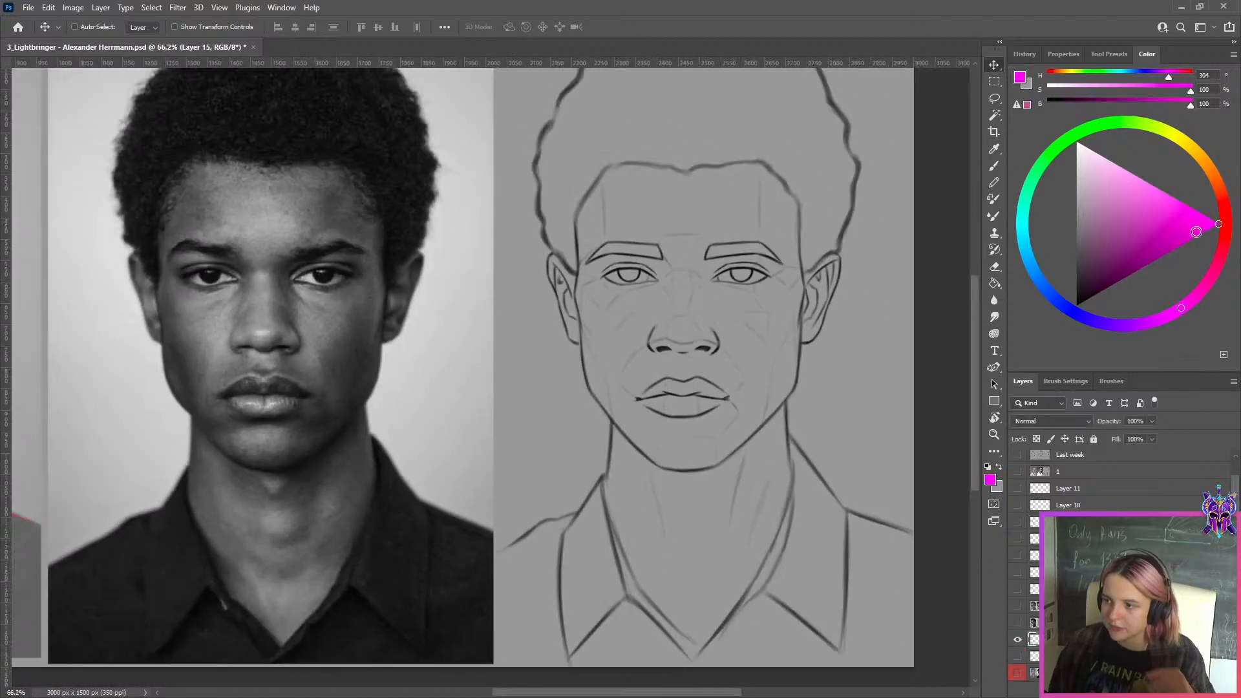
click(1212, 227)
key(b)
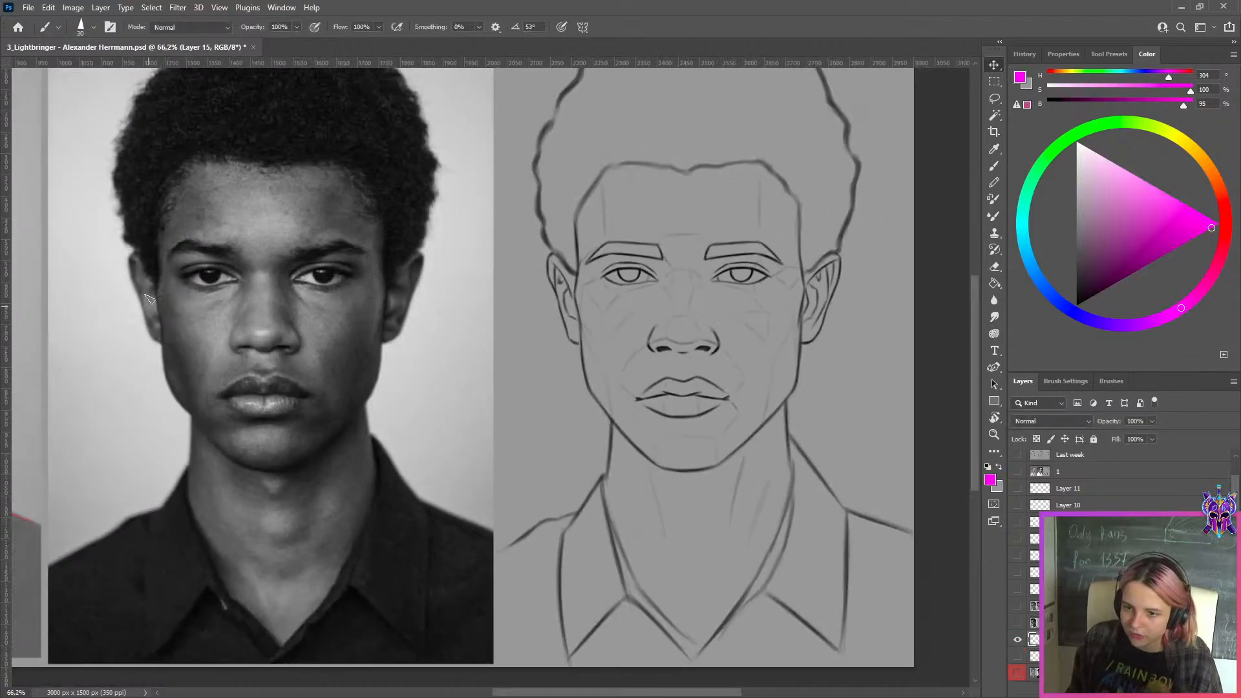
Draw magenta lines with a size 20 brush along both sides of the photo's face, from the ears to below the jaw
drag(150, 250, 177, 452)
key(ctrl+z)
key(bracketleft)
key(bracketleft)
drag(148, 253, 179, 460)
key(ctrl+z)
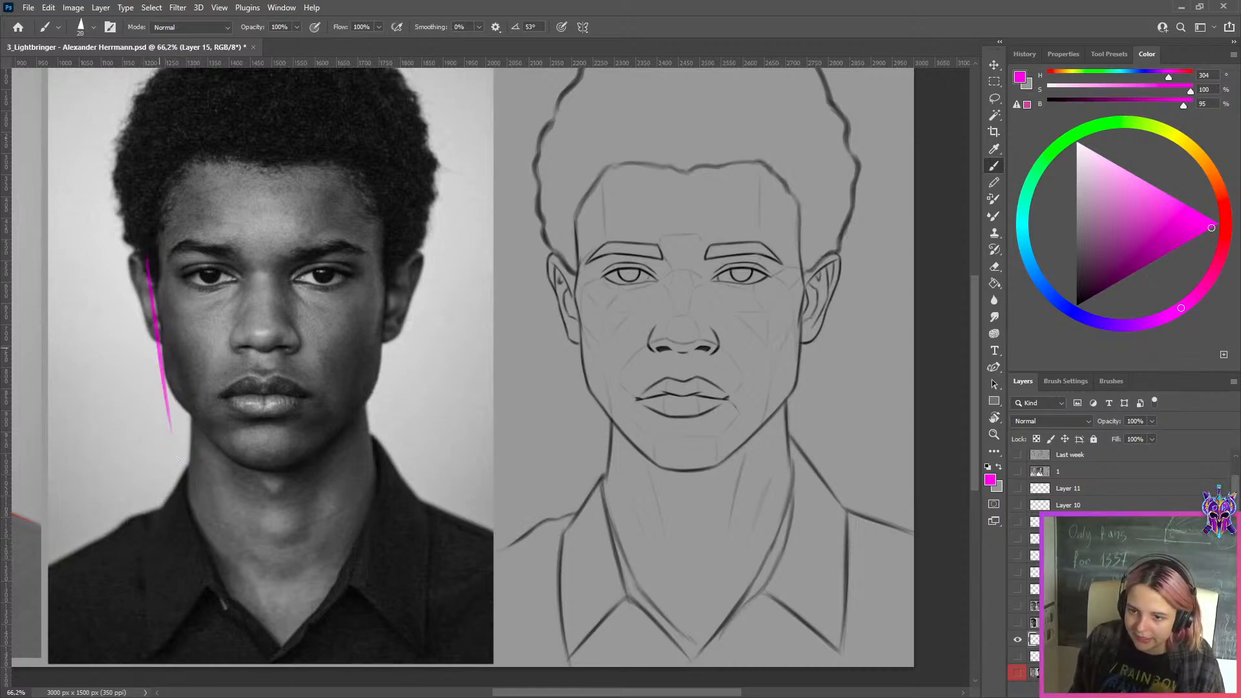
key(ctrl+z)
mouse_move(149, 259)
mouse_down()
mouse_move(176, 456)
mouse_move(174, 441)
mouse_up()
key(ctrl+z)
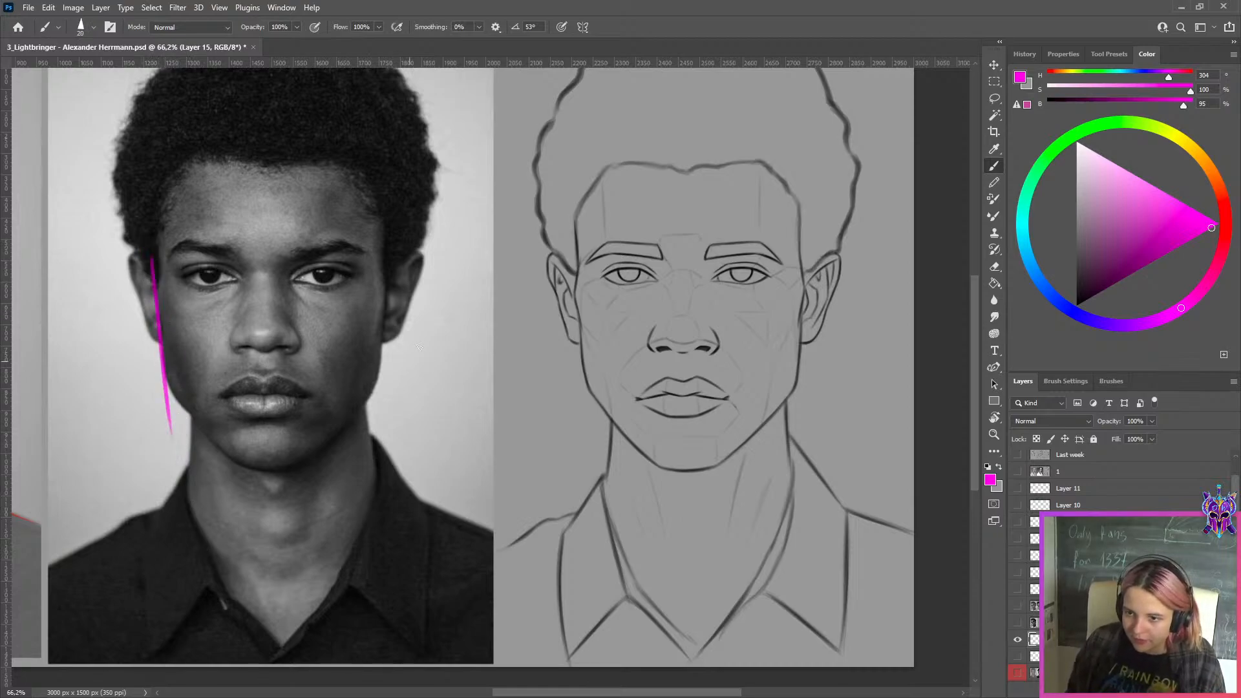
drag(389, 257, 375, 437)
key(ctrl+z)
drag(386, 257, 374, 439)
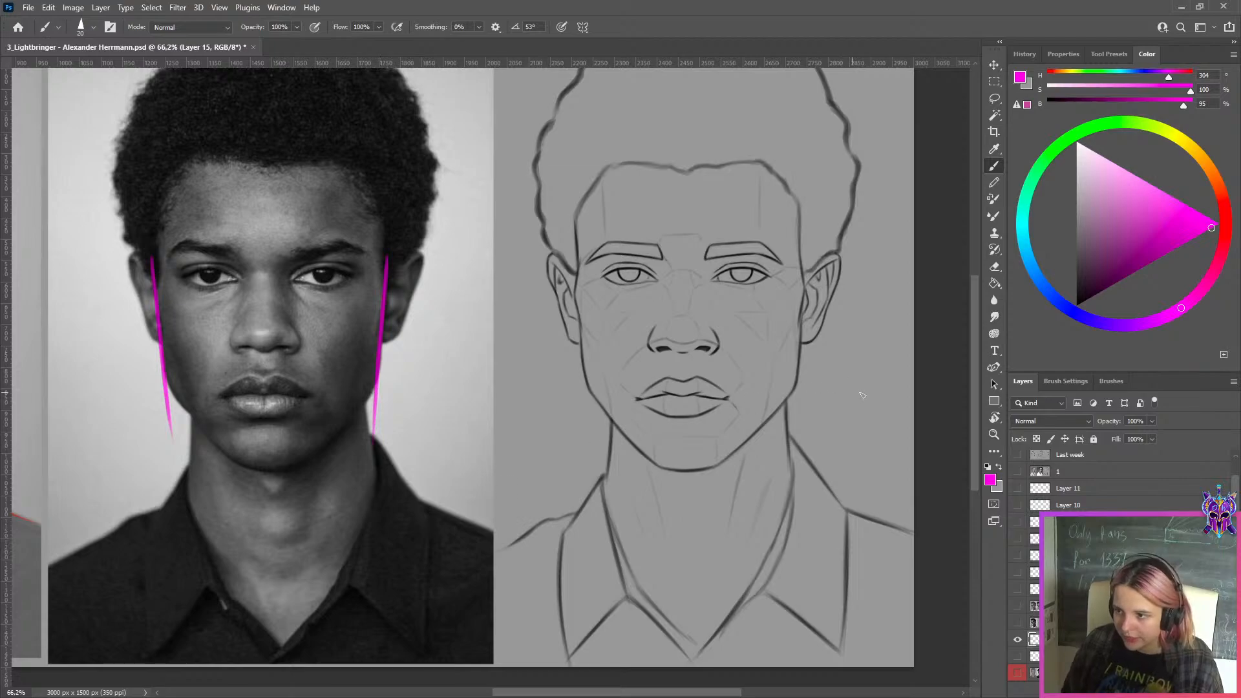
Show the red-labeled sketch layer and draw matching magenta lines along both sides of the sketched face
click(1017, 673)
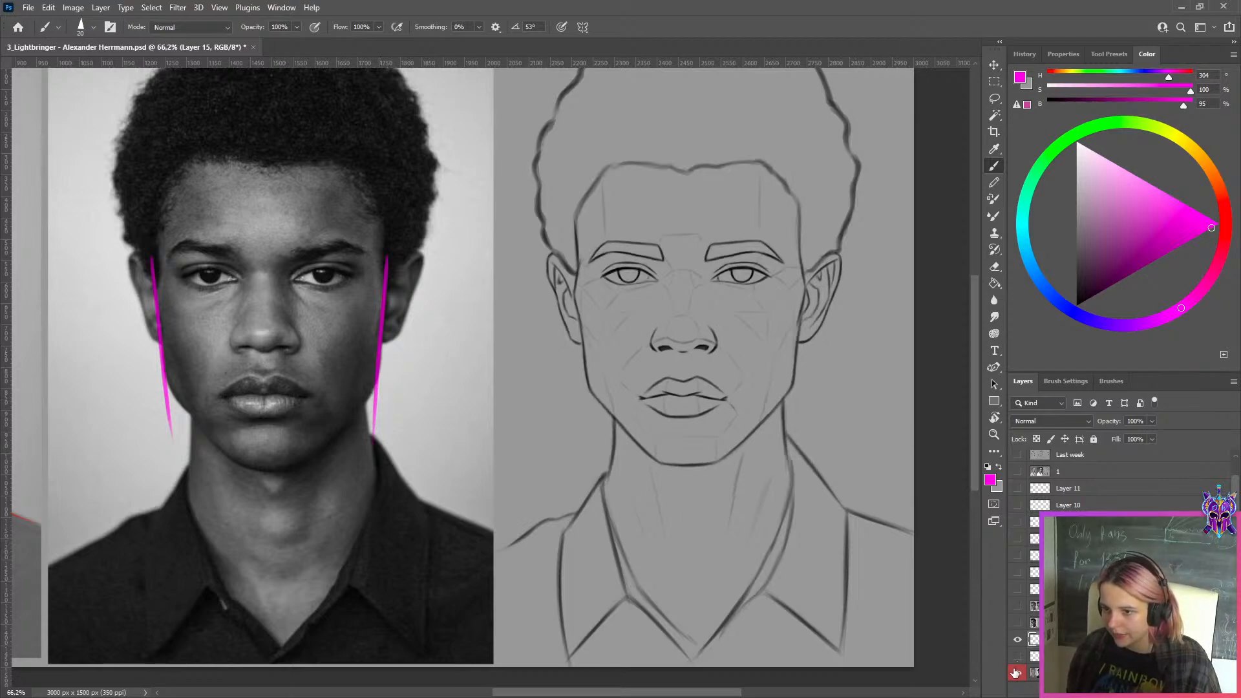
click(1016, 673)
click(1017, 673)
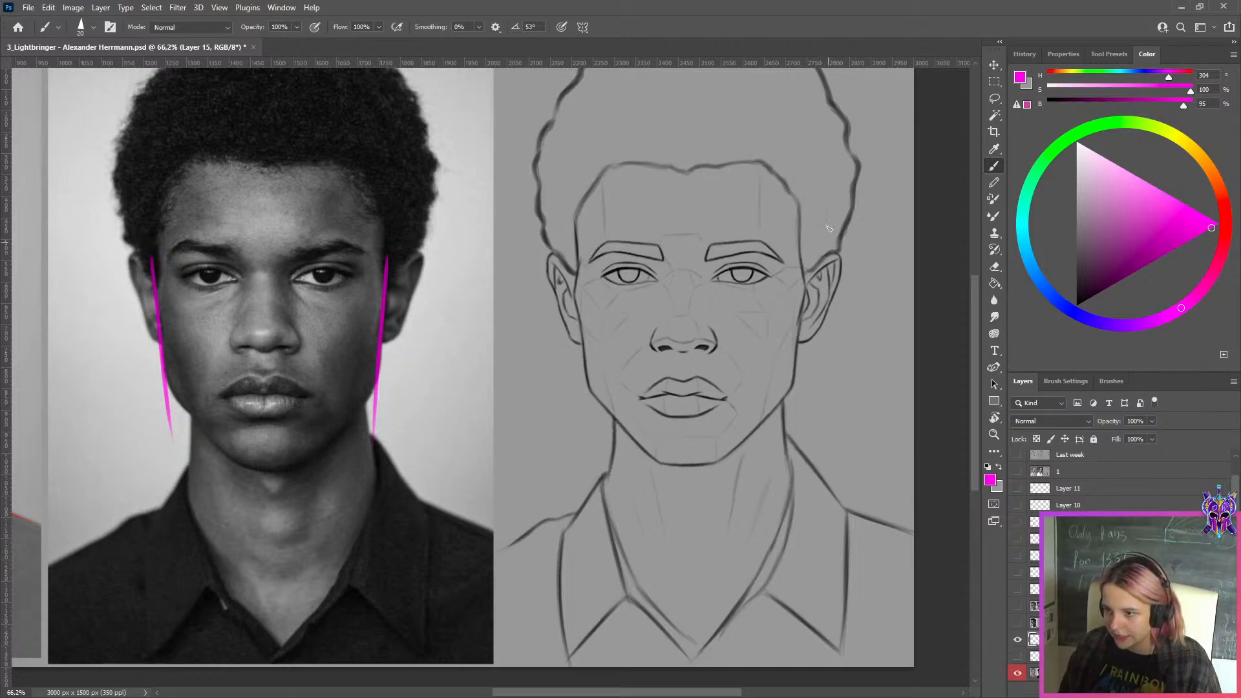
mouse_move(829, 229)
mouse_down()
mouse_move(785, 446)
mouse_move(787, 432)
mouse_up()
key(ctrl+z)
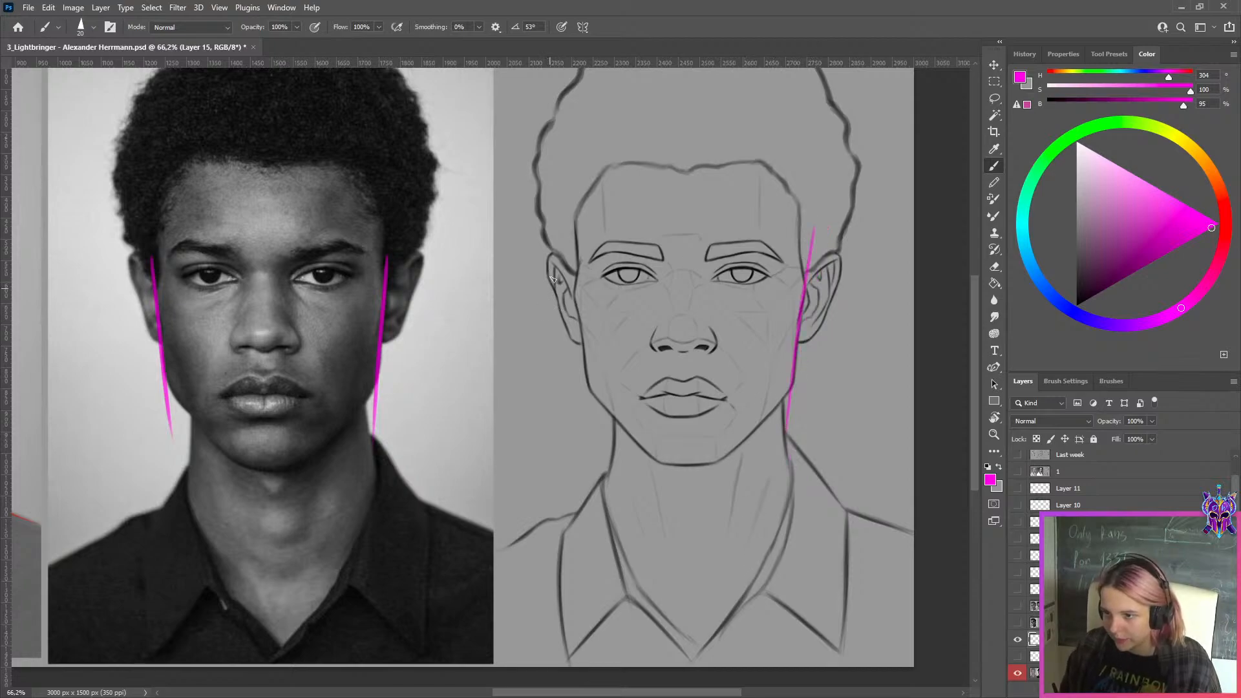
drag(563, 252, 593, 432)
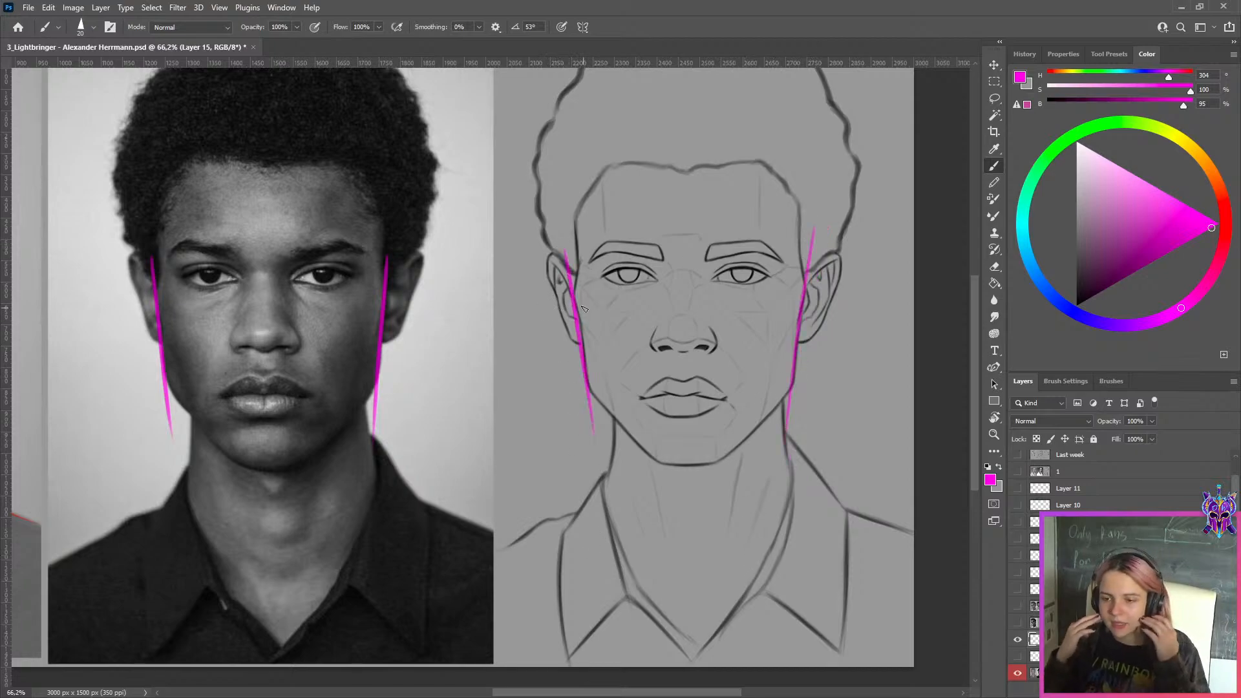
Hide the magenta face-line layer and toggle the red-labeled sketch layer to compare the overall face shape between versions
click(1018, 639)
key(ctrl+minus)
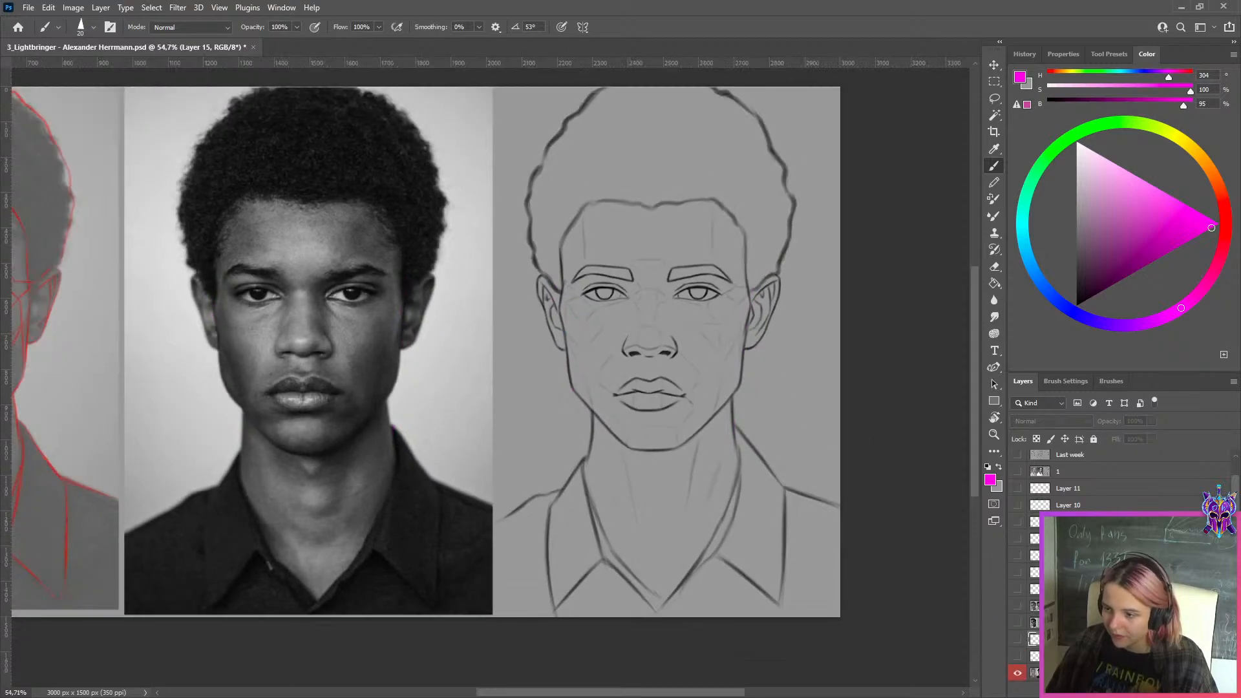
click(1035, 674)
click(1019, 657)
click(1020, 657)
click(1019, 656)
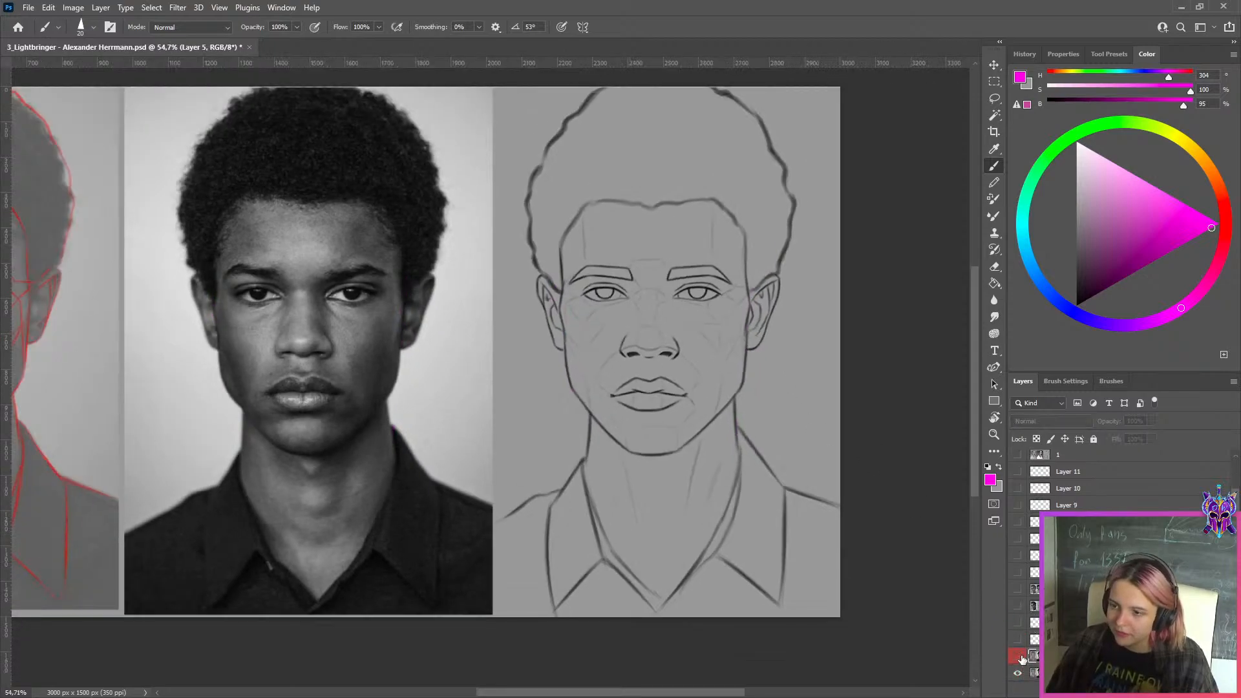
click(1019, 657)
Compare the jaw, chin, nose and mouth of the two sketch versions in close-up, and leave the red-labeled layer visible
key(ctrl+plus)
key(ctrl+plus)
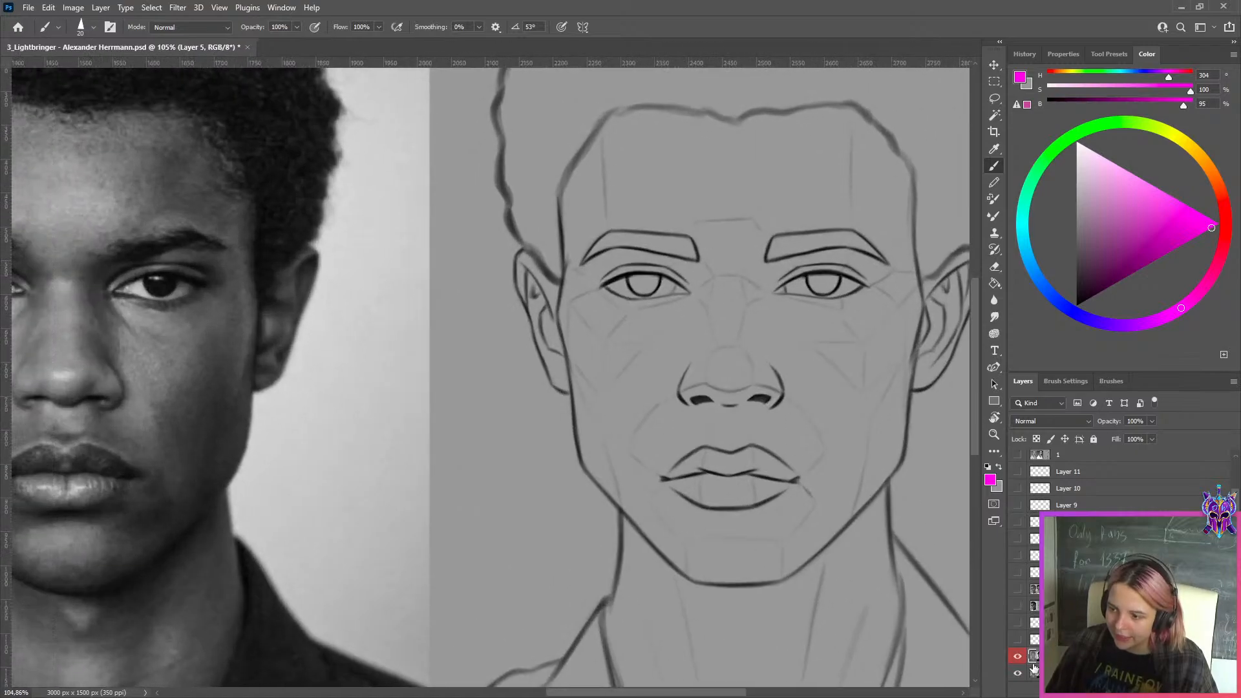
click(1019, 658)
click(1019, 658)
click(1019, 658)
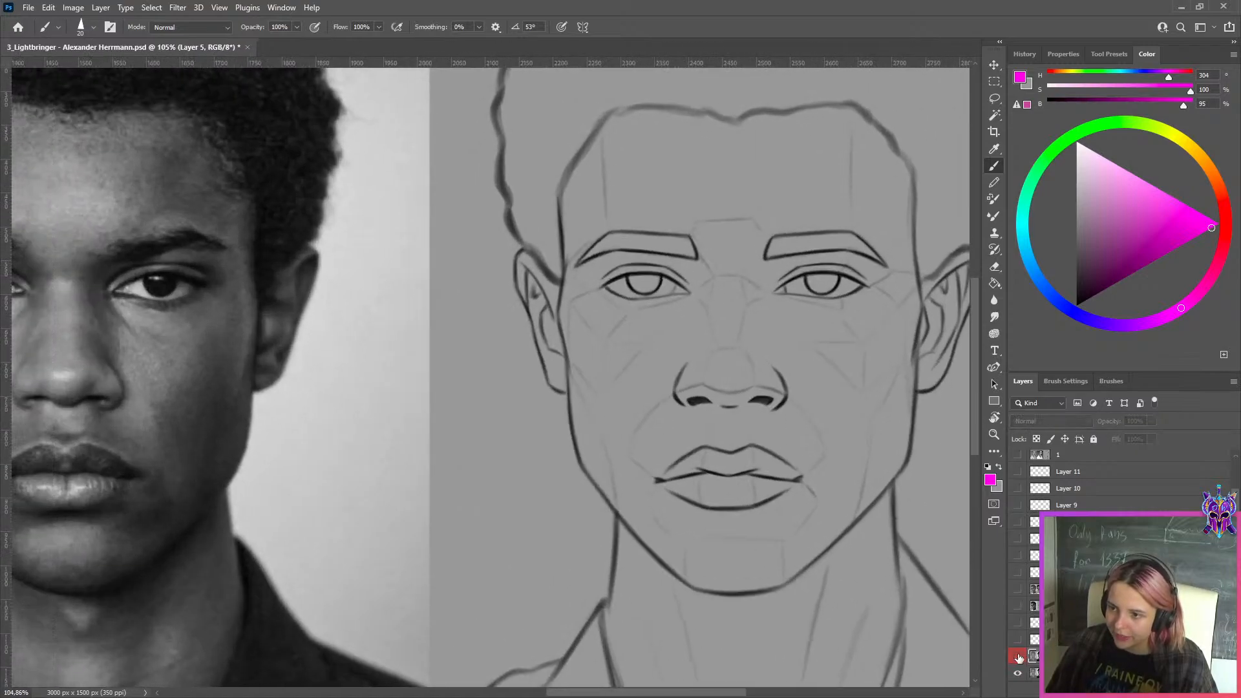
click(1019, 658)
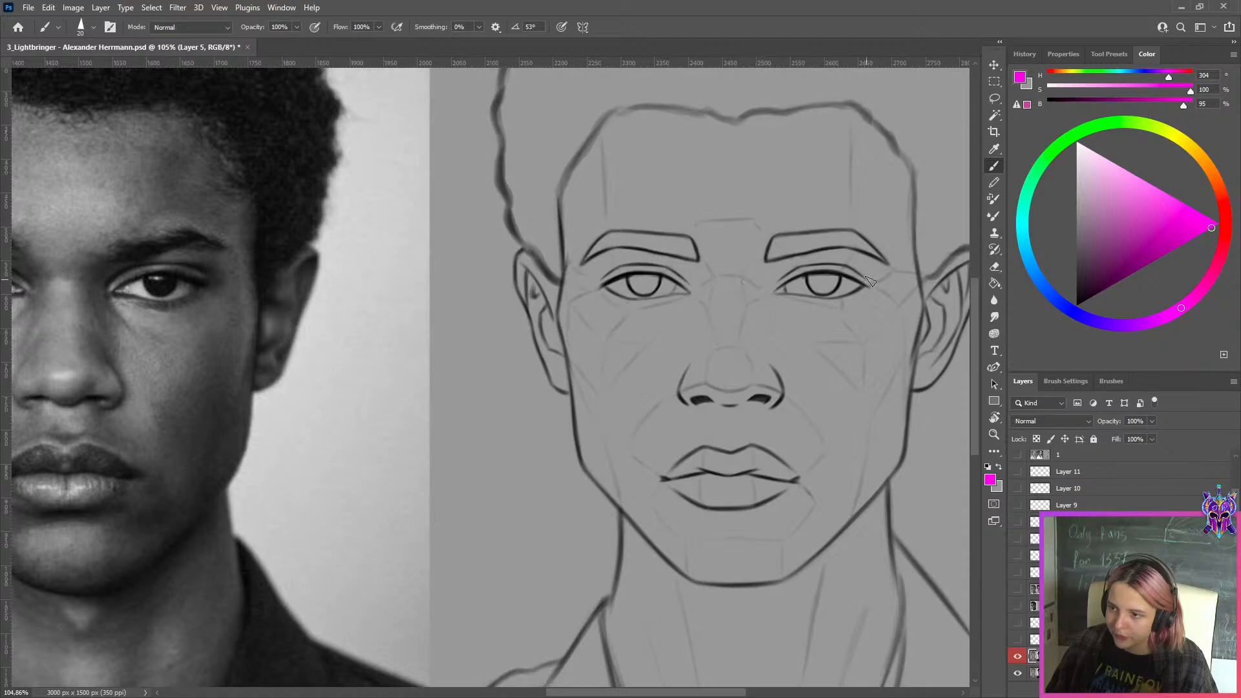
scroll(744, 340, down, 1)
click(1016, 658)
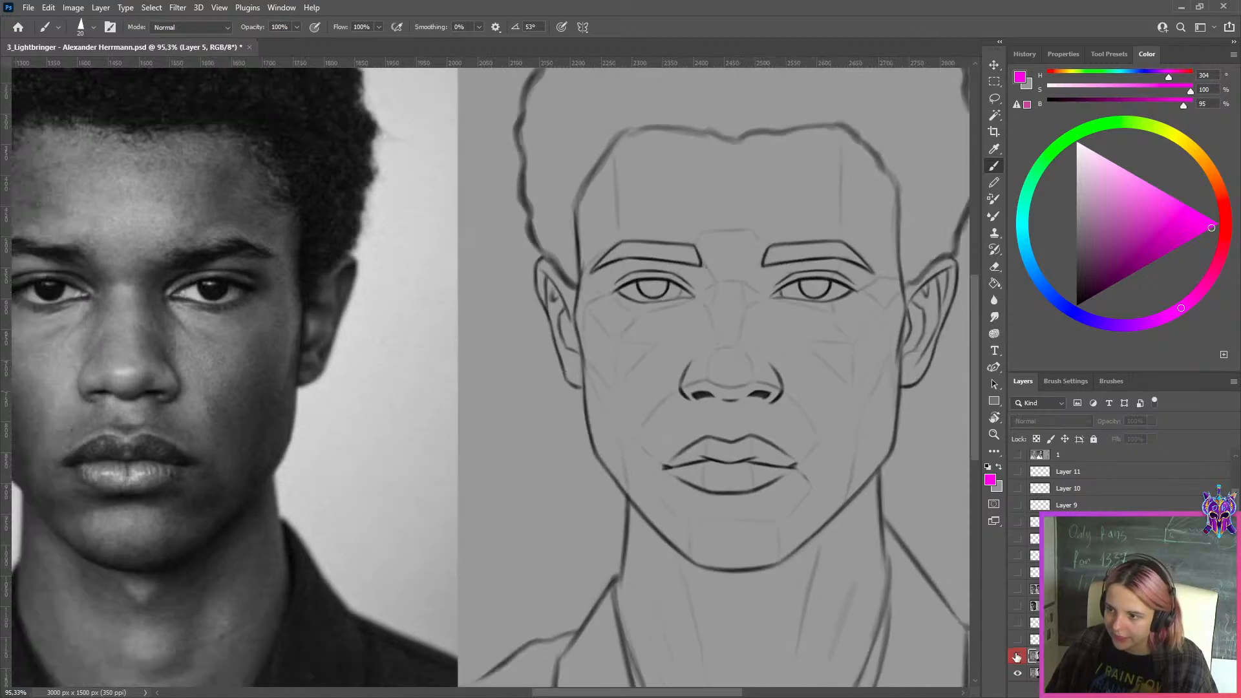
click(1017, 658)
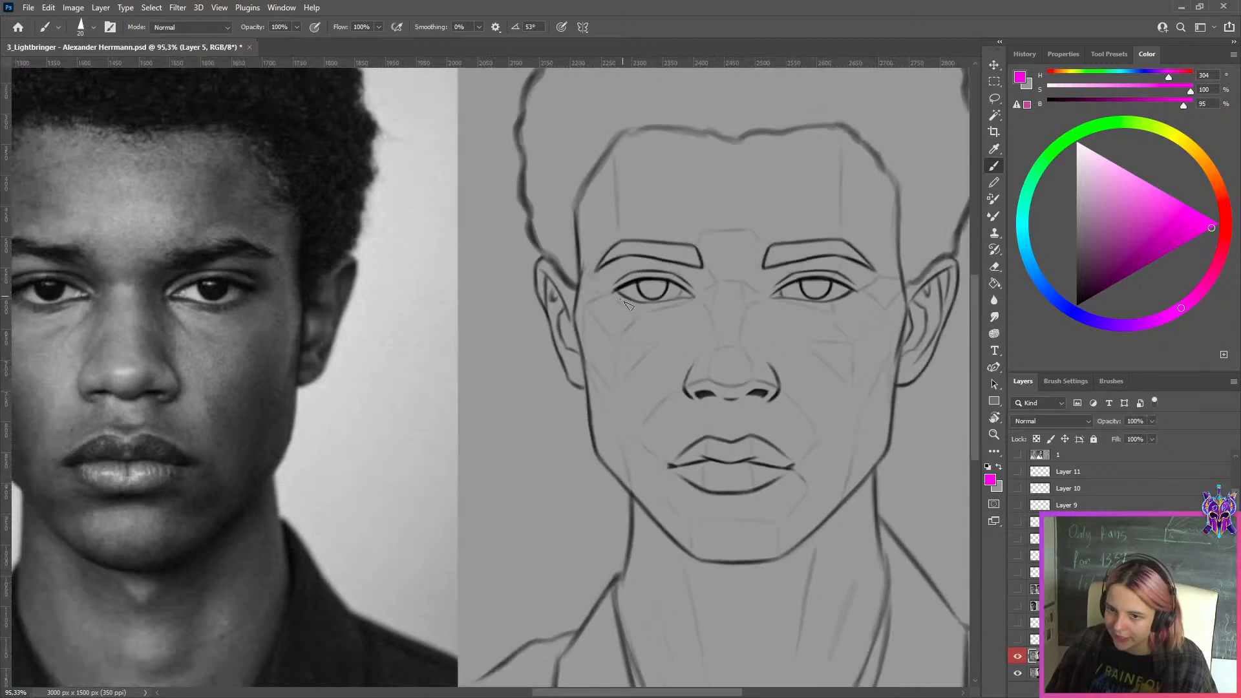
On a new layer, mark the slope of the photo's left-hand outer upper eyelid with a short, thin magenta stroke
scroll(630, 307, up, 4)
drag(564, 315, 993, 333)
scroll(272, 310, up, 5)
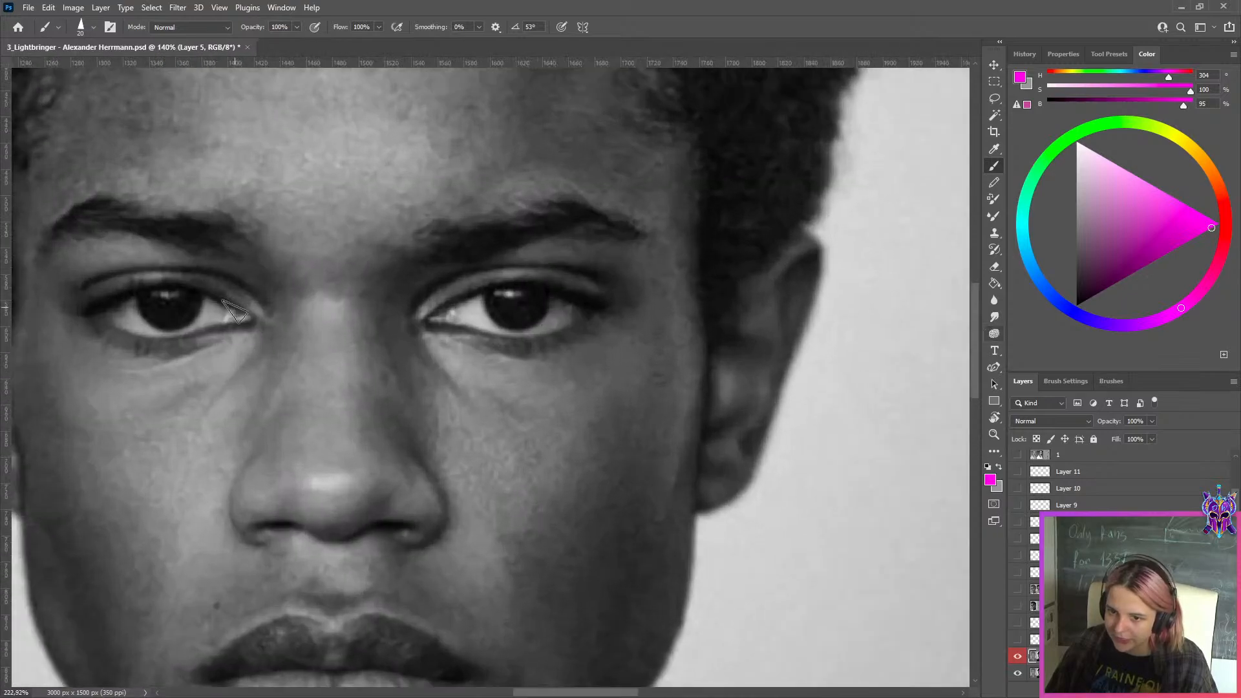
click(1158, 689)
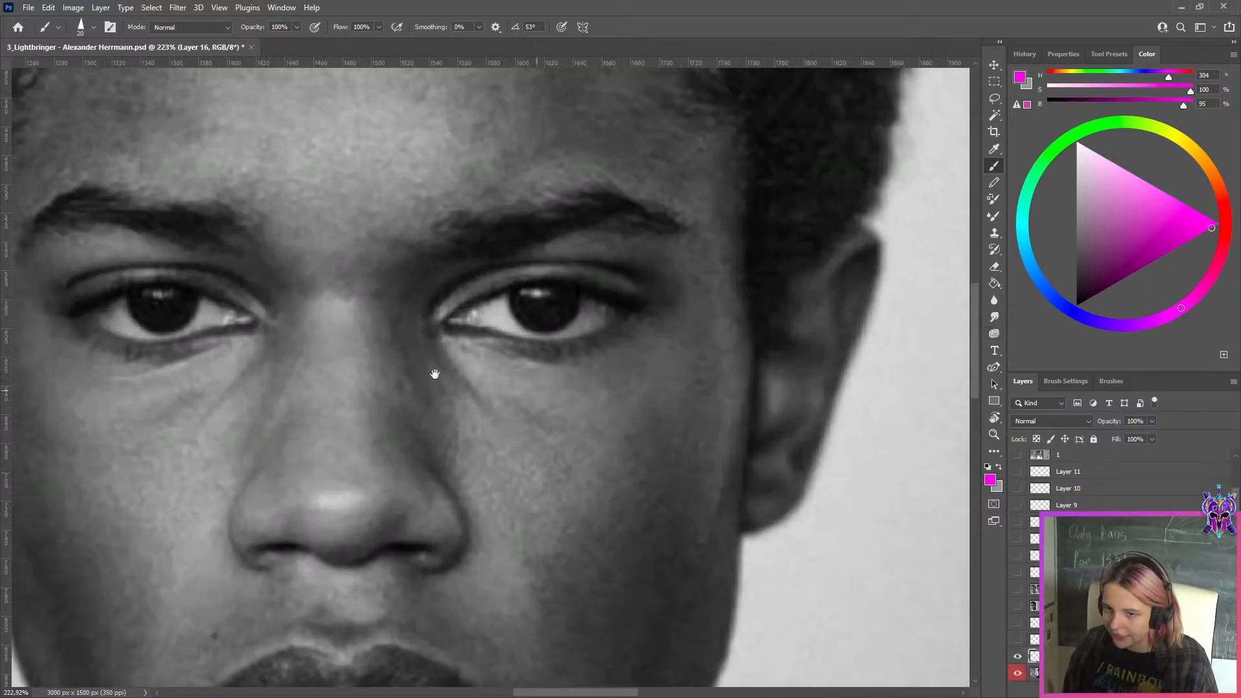
drag(434, 373, 654, 388)
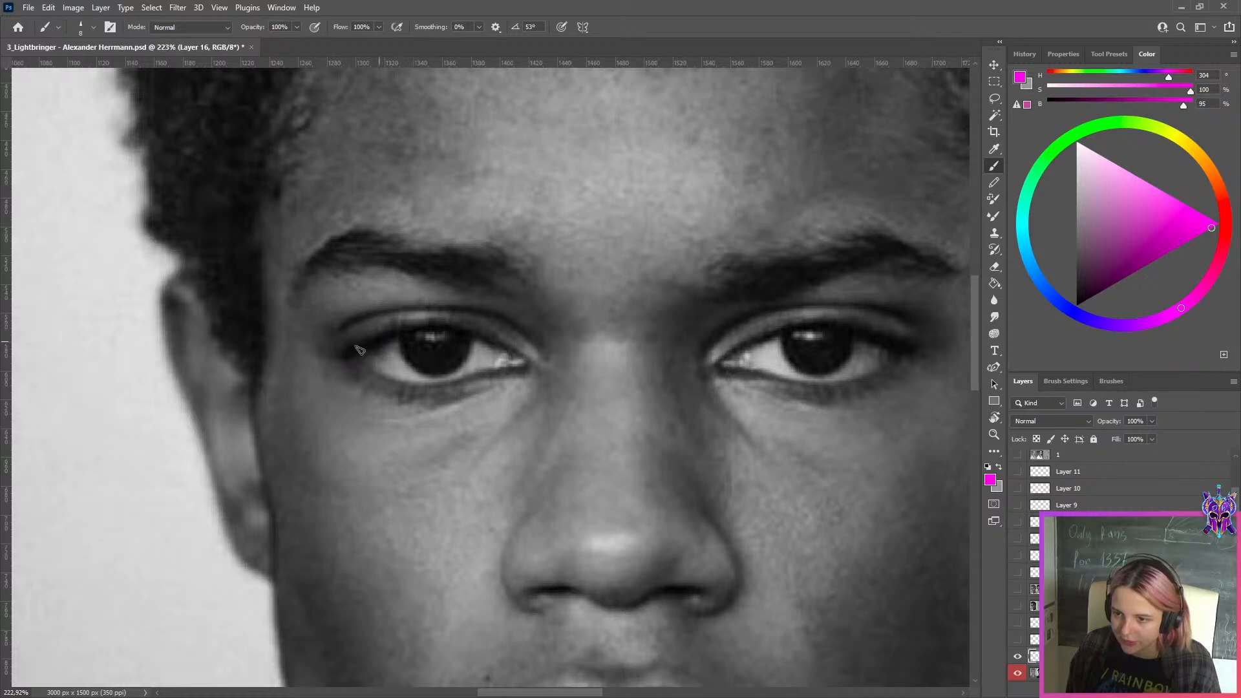
key(bracketleft)
drag(336, 356, 406, 331)
key(ctrl+z)
mouse_move(338, 358)
mouse_down()
mouse_move(413, 327)
mouse_move(332, 353)
mouse_move(404, 327)
mouse_move(338, 352)
mouse_move(388, 337)
mouse_up()
key(ctrl+z)
mouse_move(855, 331)
mouse_down()
mouse_move(912, 352)
mouse_move(850, 328)
mouse_up()
key(ctrl+z)
key(ctrl+z)
key(ctrl+z)
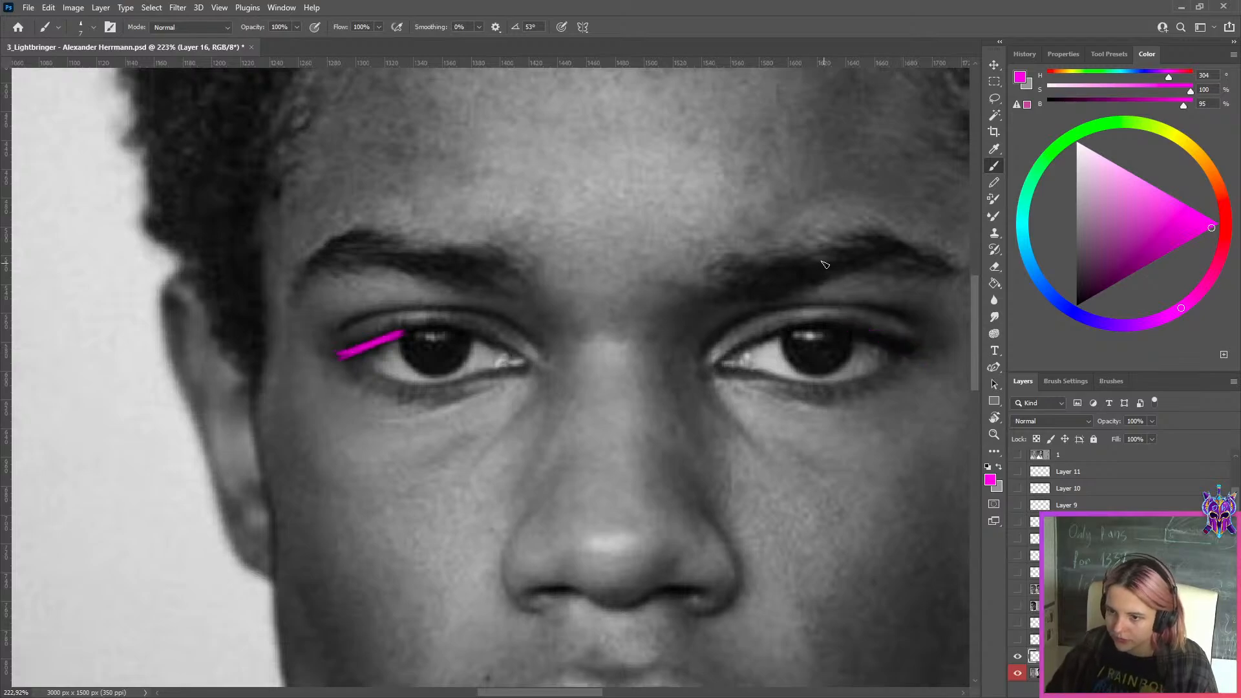
Toggle the red-labeled sketch layer to compare the eyes and brows with the photo, and leave it hidden
scroll(825, 264, down, 5)
drag(824, 264, 411, 282)
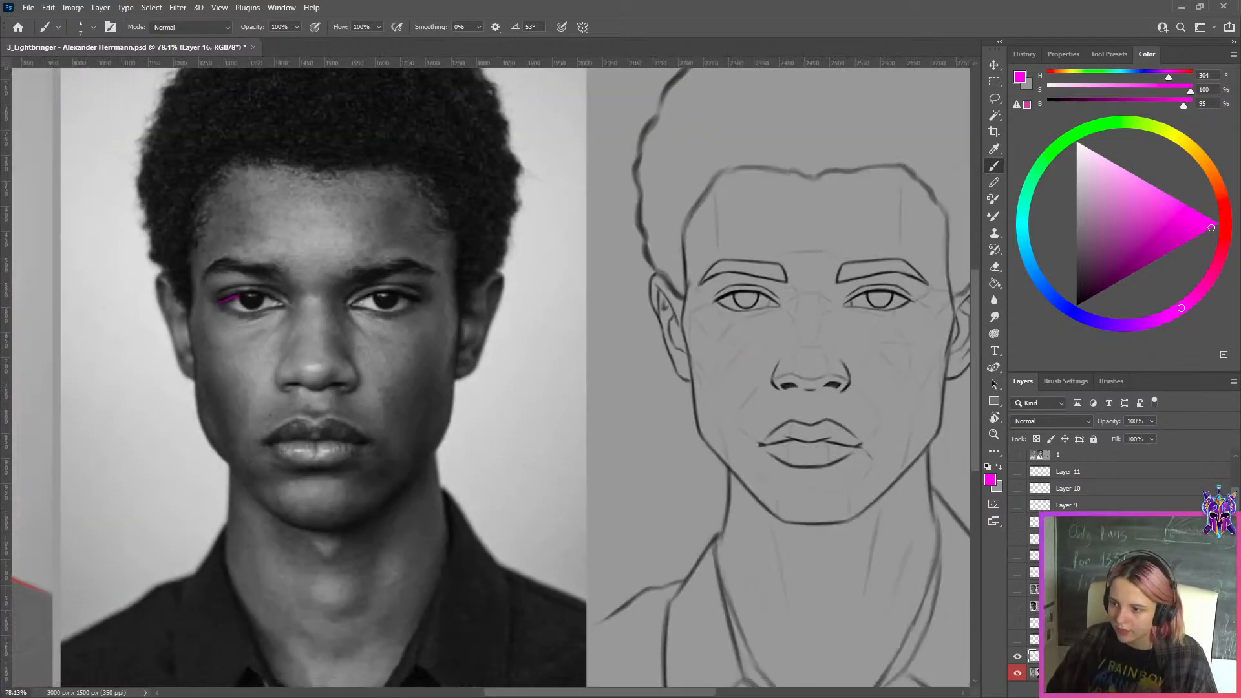
click(1020, 674)
click(1020, 675)
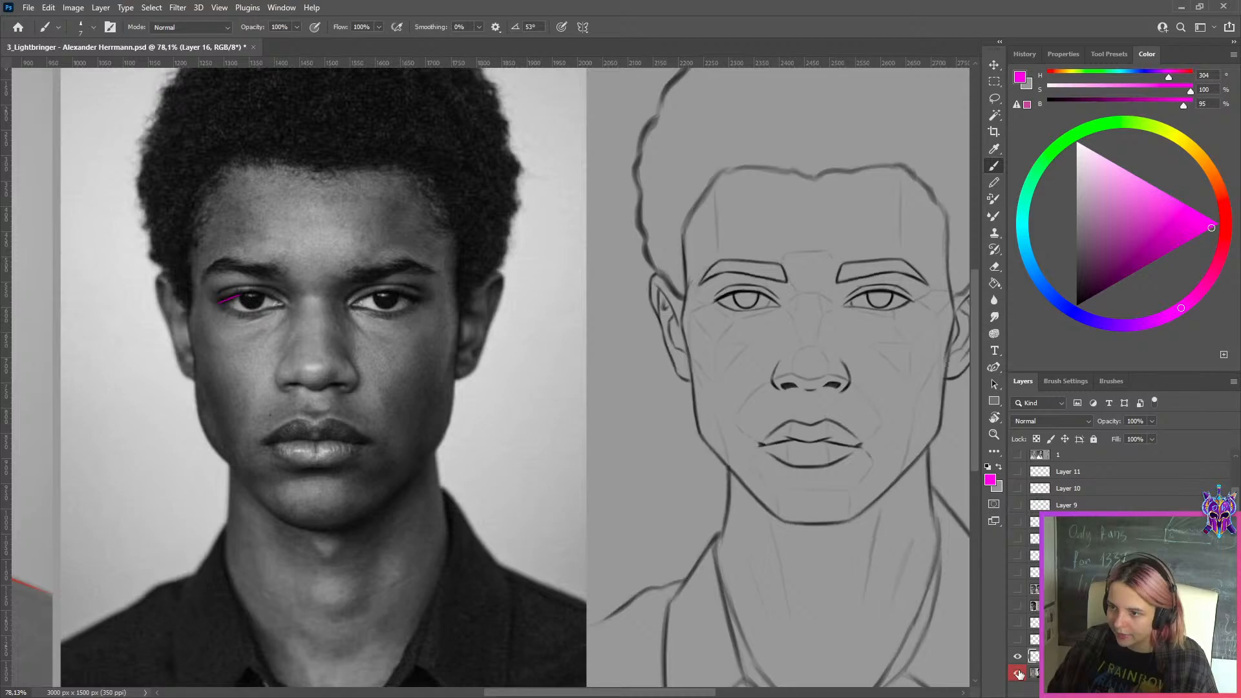
scroll(856, 235, up, 3)
drag(784, 333, 532, 326)
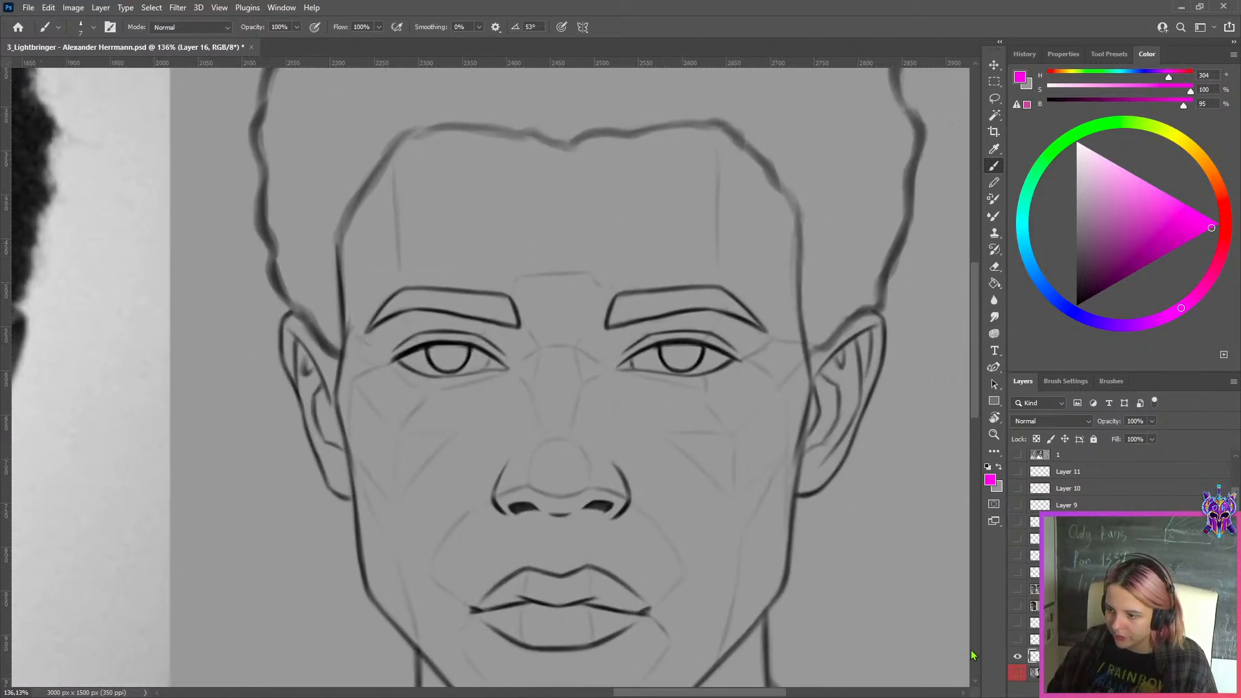
Outline the straight inner section of the sketch's right-hand eyebrow as a four-sided magenta shape
scroll(616, 291, up, 2)
mouse_move(616, 292)
mouse_down()
mouse_move(577, 324)
mouse_move(820, 316)
mouse_up()
key(ctrl+z)
mouse_move(598, 278)
mouse_down()
mouse_move(624, 324)
mouse_move(756, 300)
mouse_up()
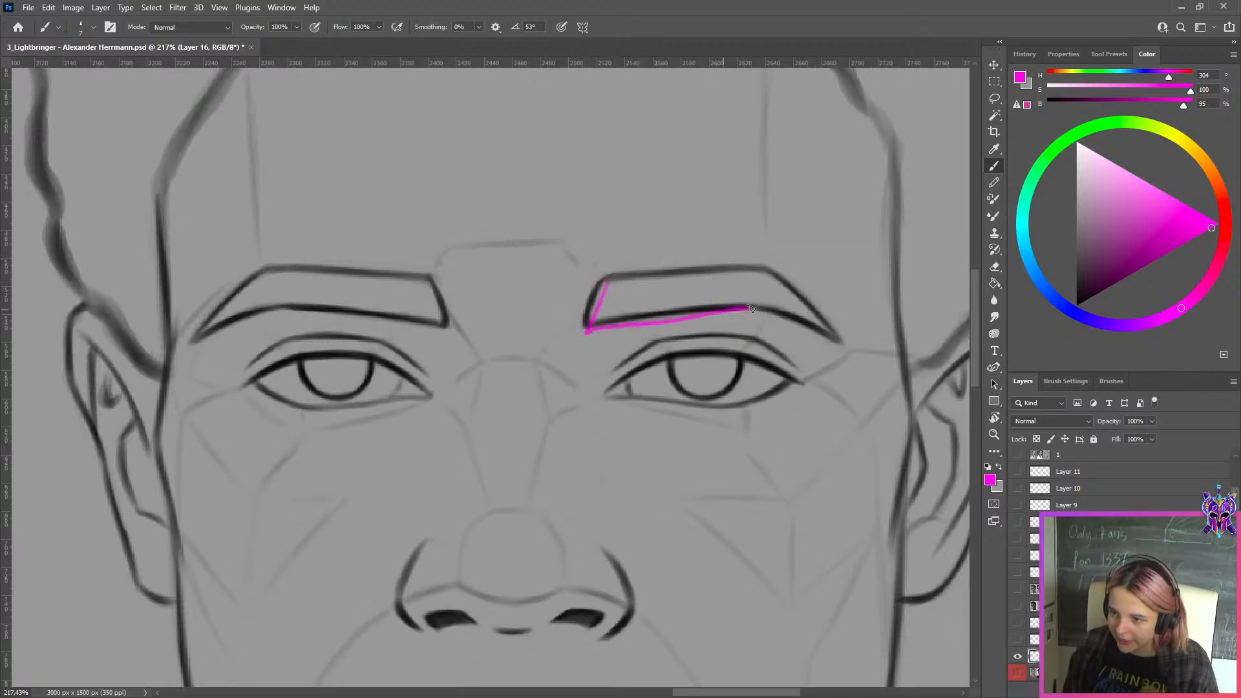
key(ctrl+z)
mouse_move(598, 276)
mouse_down()
mouse_move(731, 304)
mouse_move(758, 294)
mouse_move(762, 272)
mouse_up()
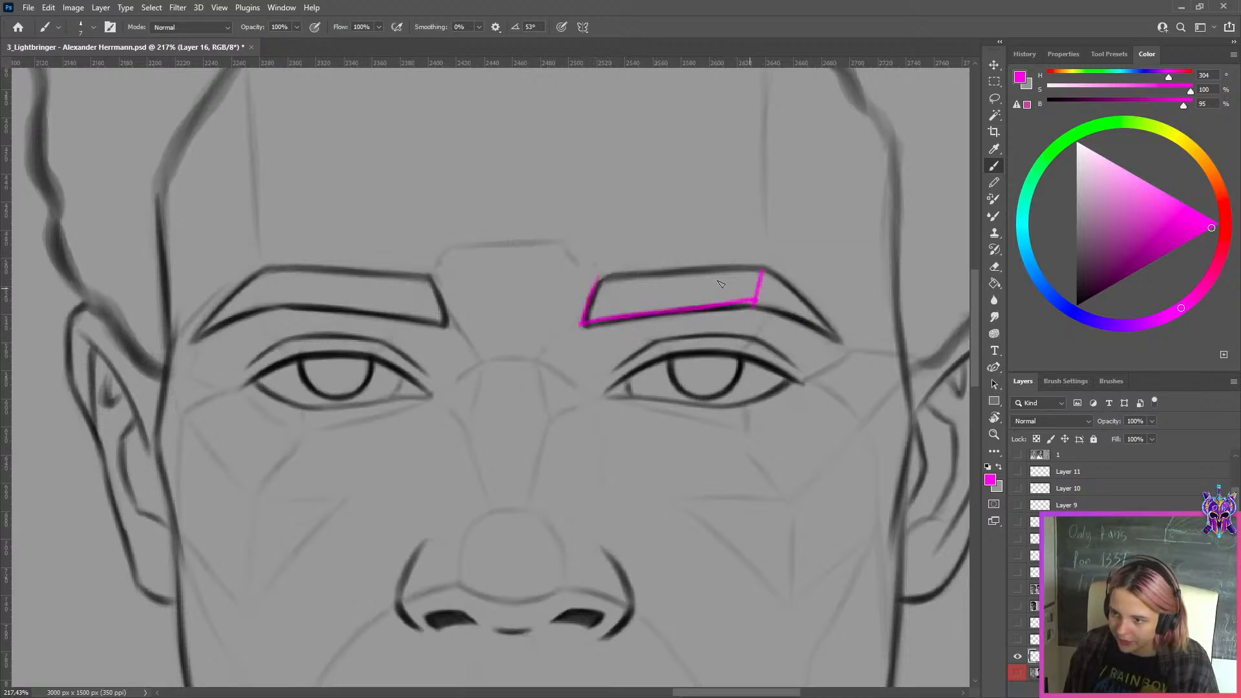
drag(672, 274, 582, 312)
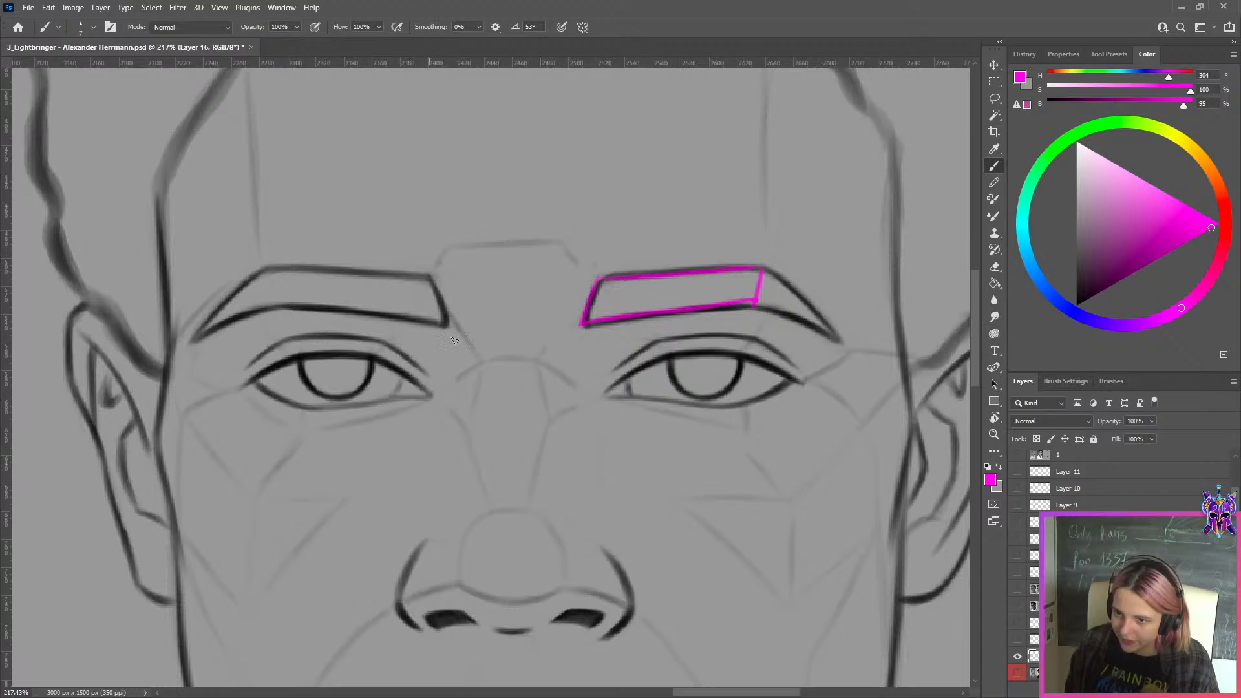
Try to outline the straight inner section of the sketch's left-hand eyebrow in magenta
drag(447, 326, 432, 276)
key(ctrl+z)
drag(265, 267, 281, 307)
drag(281, 306, 446, 325)
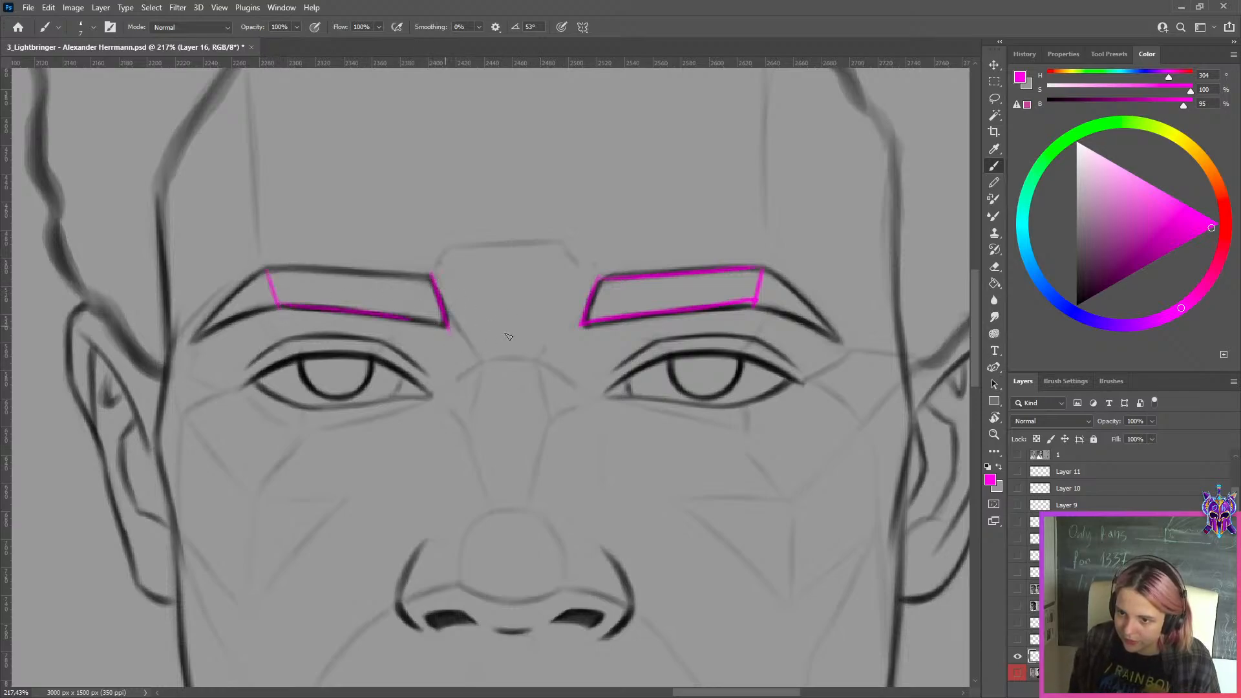
key(ctrl+z)
key(ctrl+z)
key(ctrl+z)
Hide the eyebrow outline and, on a new layer over the red-labeled sketch version, mark the right-hand eyebrow's inner edge in magenta
click(1017, 674)
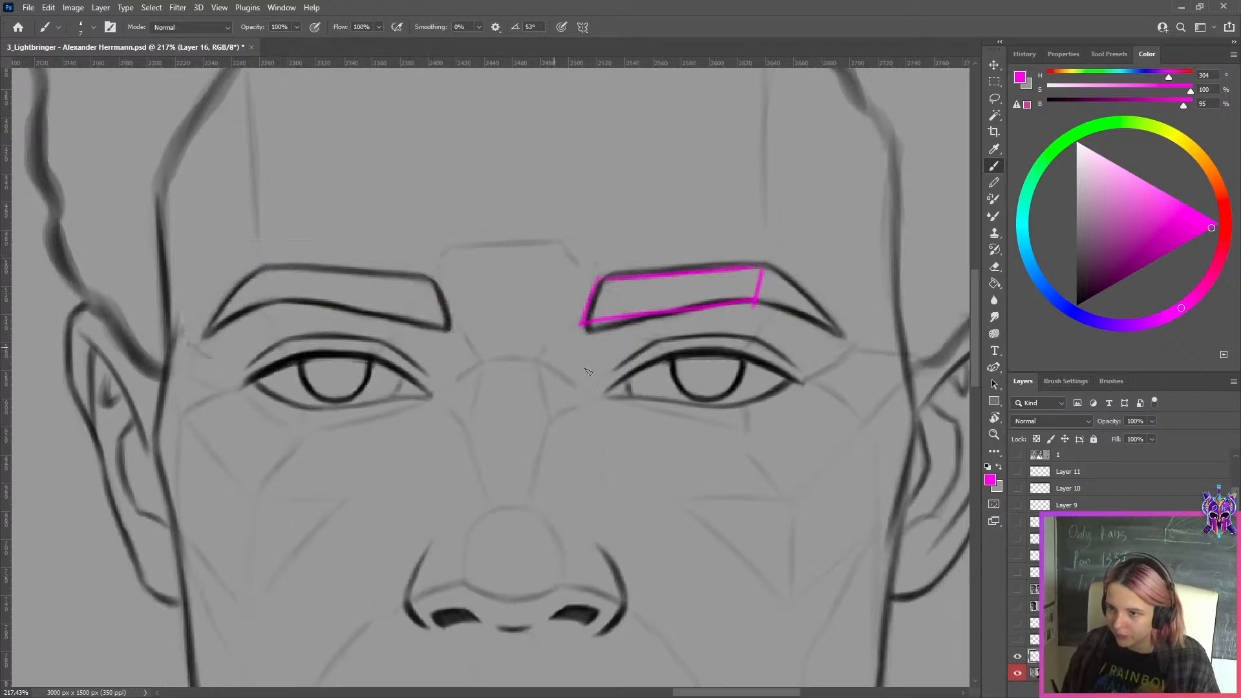
click(1018, 656)
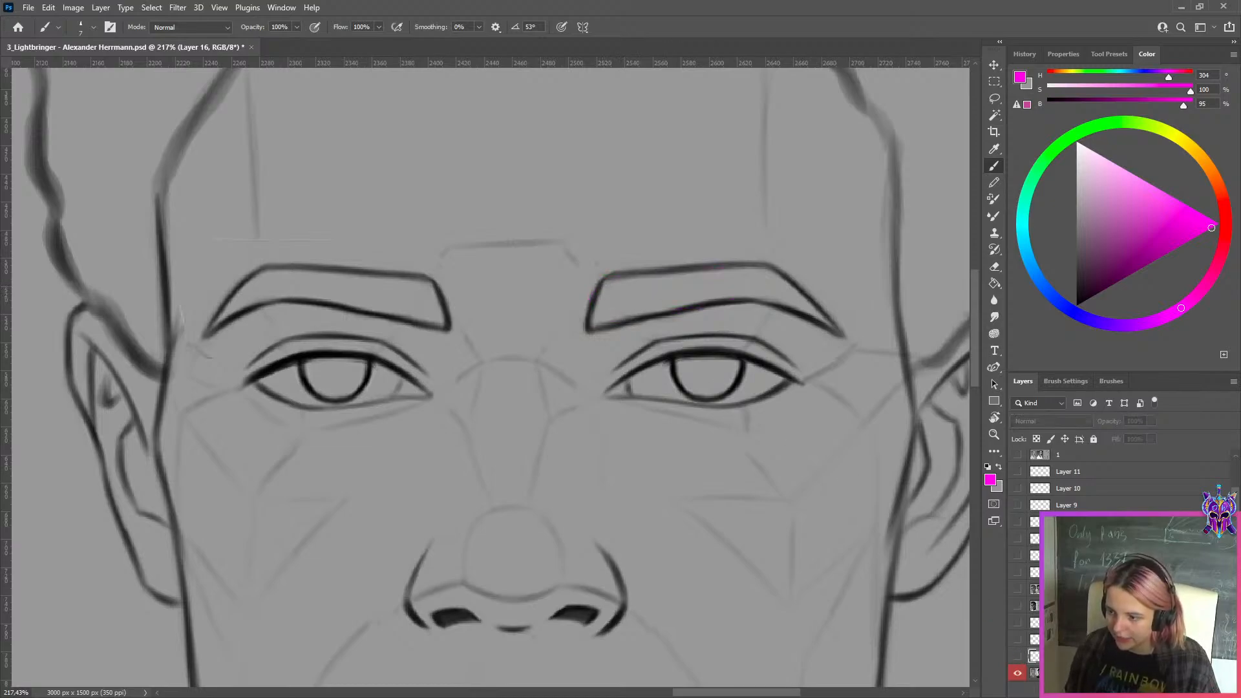
key(ctrl+shift+alt+n)
drag(604, 274, 591, 329)
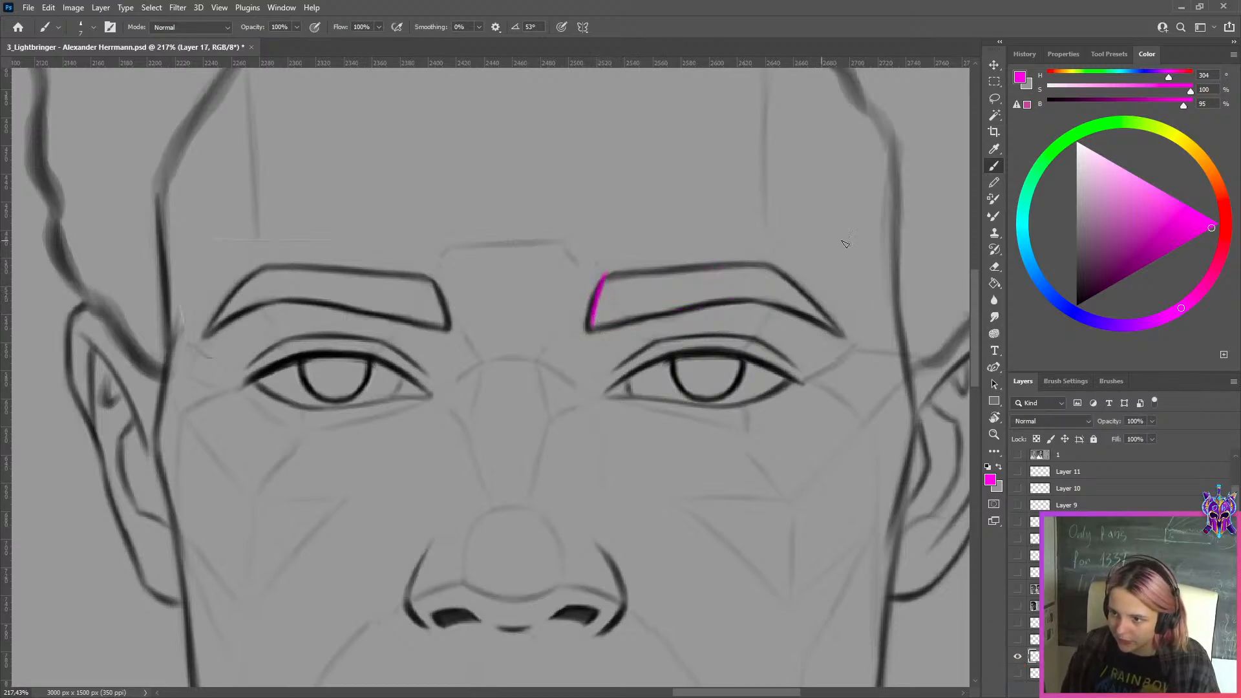
key(ctrl+z)
drag(768, 264, 755, 303)
key(ctrl+z)
key(ctrl+z)
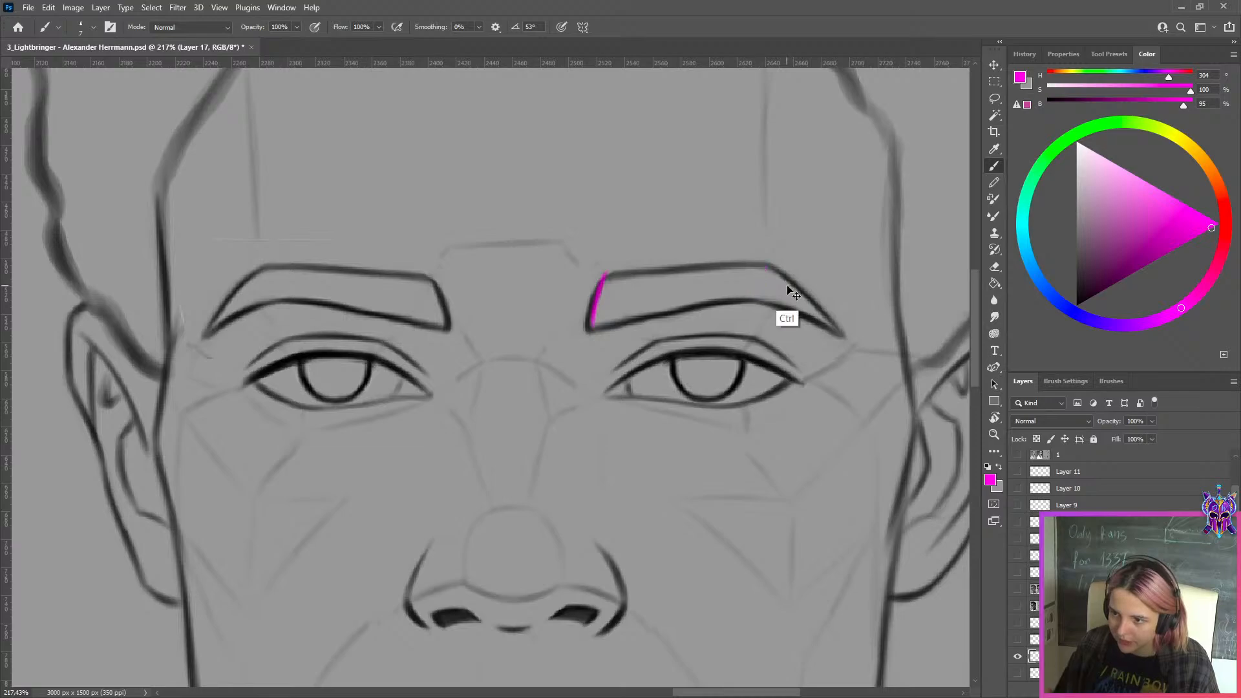
Select the whole sketch panel with a rectangular marquee and copy it from the red-labeled layer onto a new layer
scroll(788, 286, down, 8)
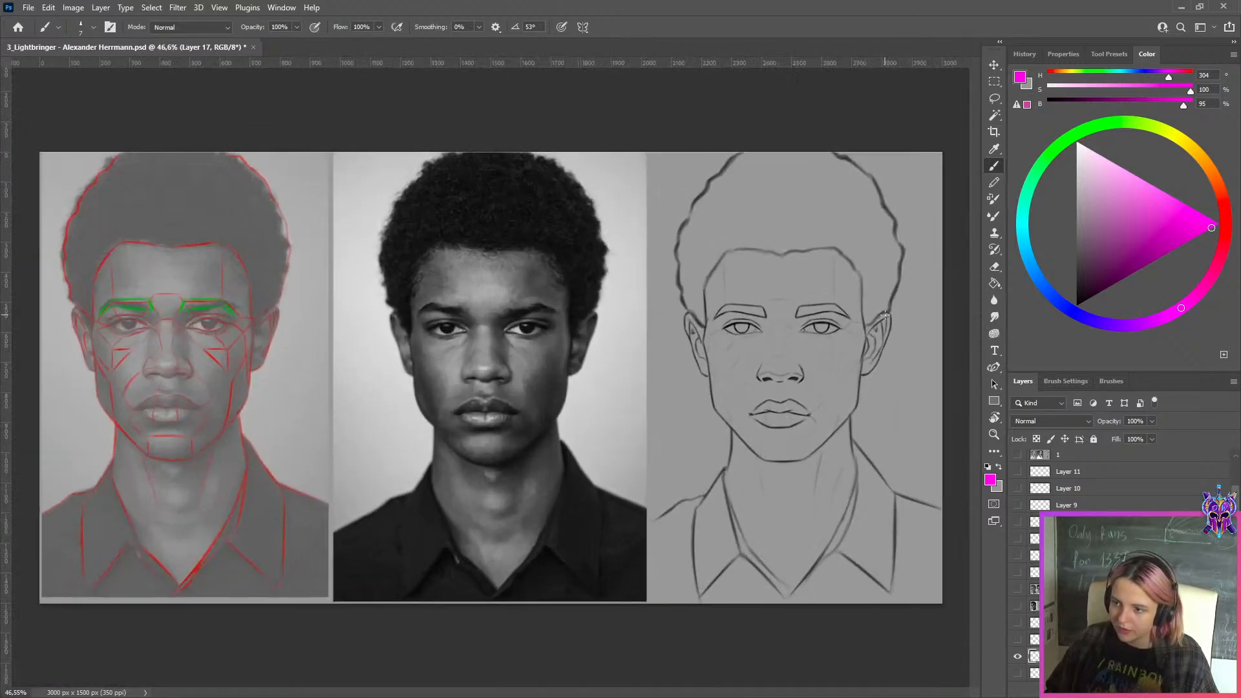
click(994, 83)
scroll(875, 223, down, 2)
mouse_move(880, 178)
mouse_down()
mouse_move(574, 540)
mouse_move(627, 625)
mouse_up()
scroll(1032, 656, down, 1)
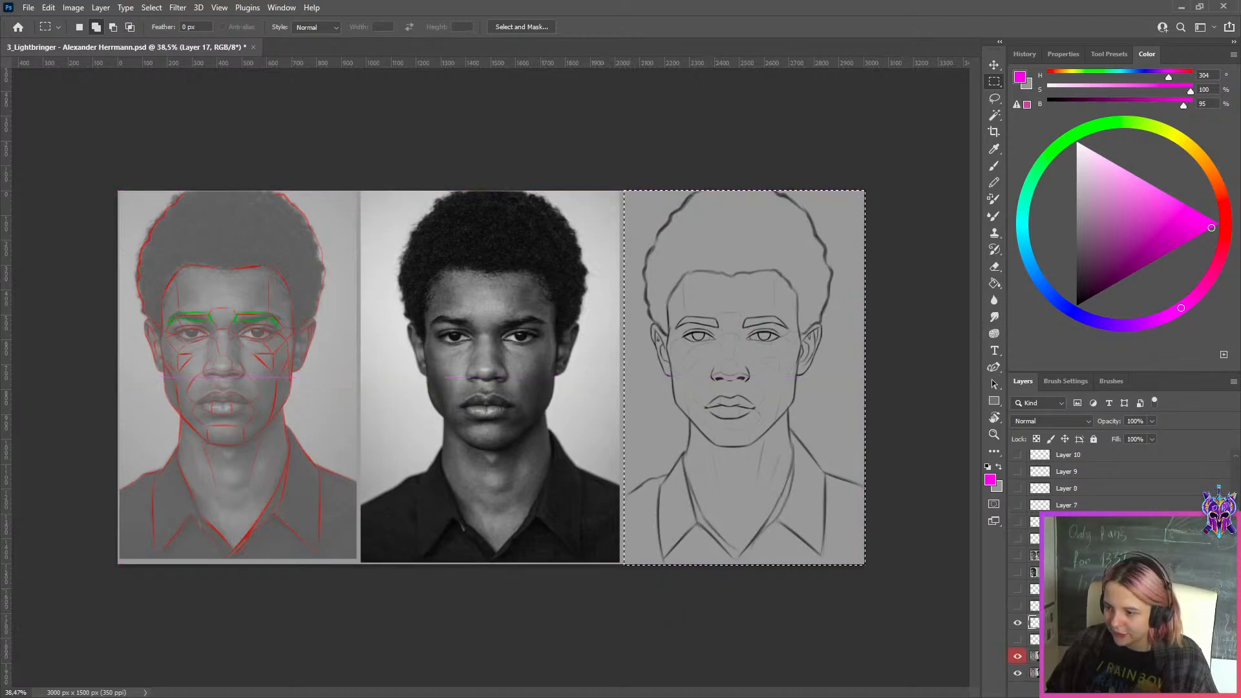
click(1036, 657)
key(ctrl+j)
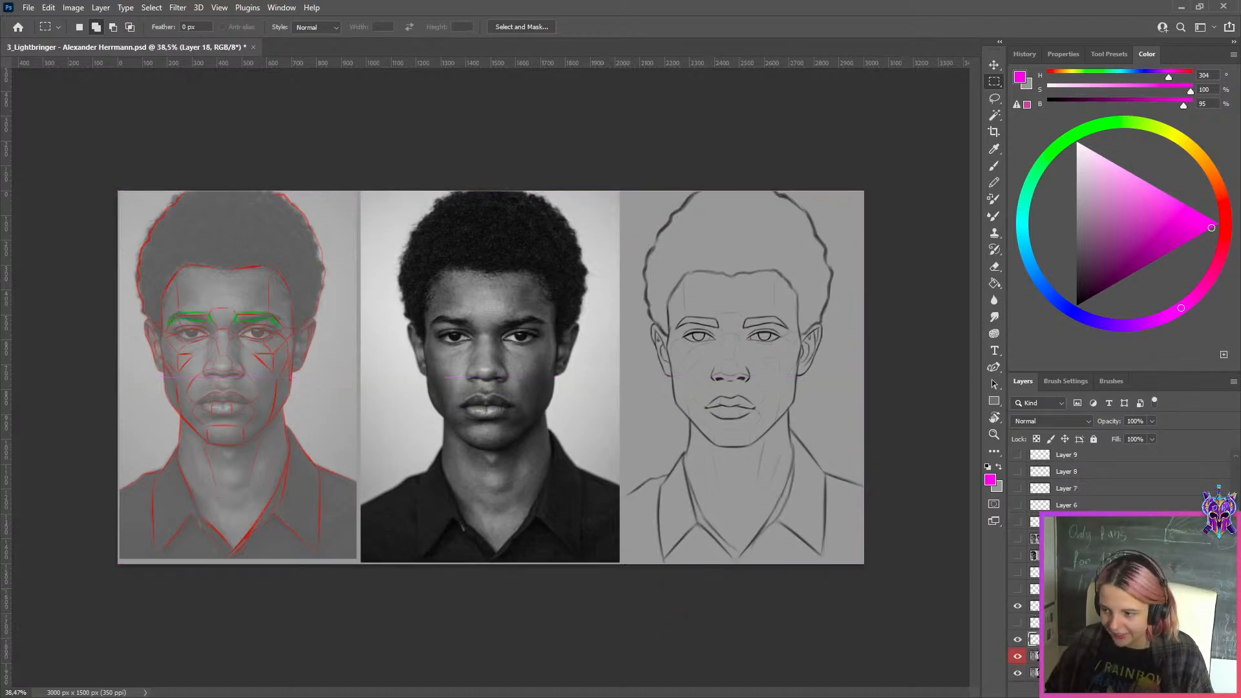
Hide the red-labeled layer and shift the full portrait sheet left so its original sketch sits beside the copied sketch
click(1035, 657)
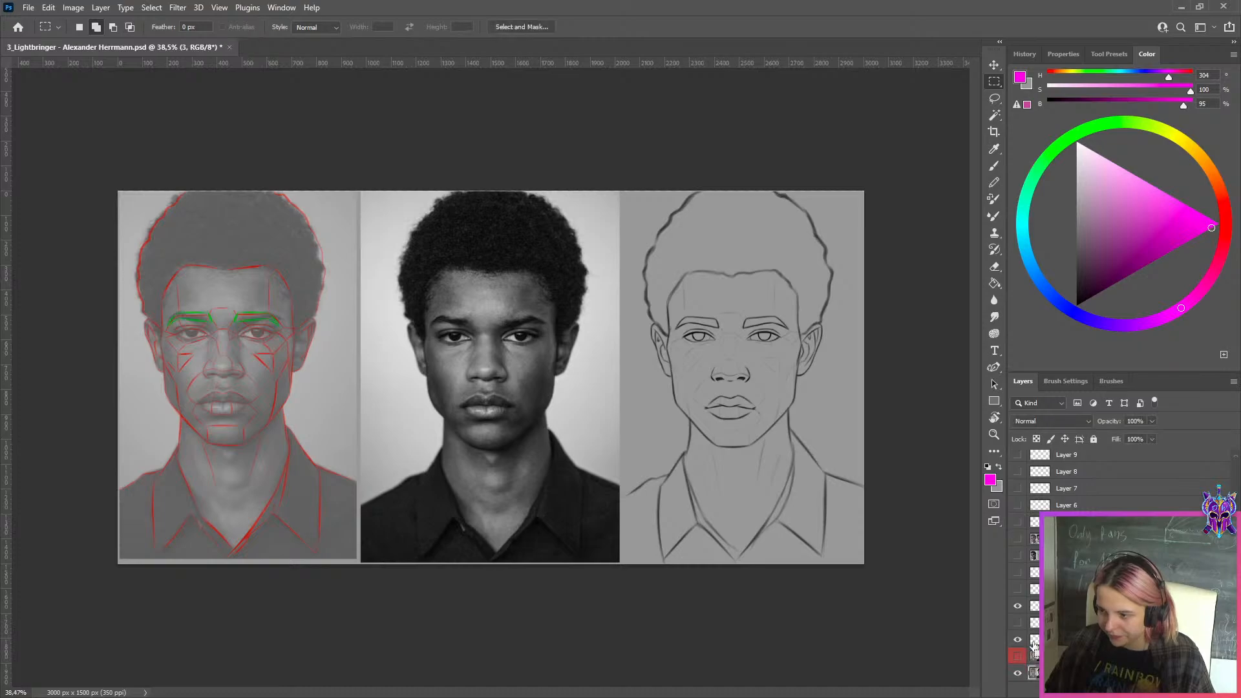
key(ctrl+t)
drag(778, 444, 561, 417)
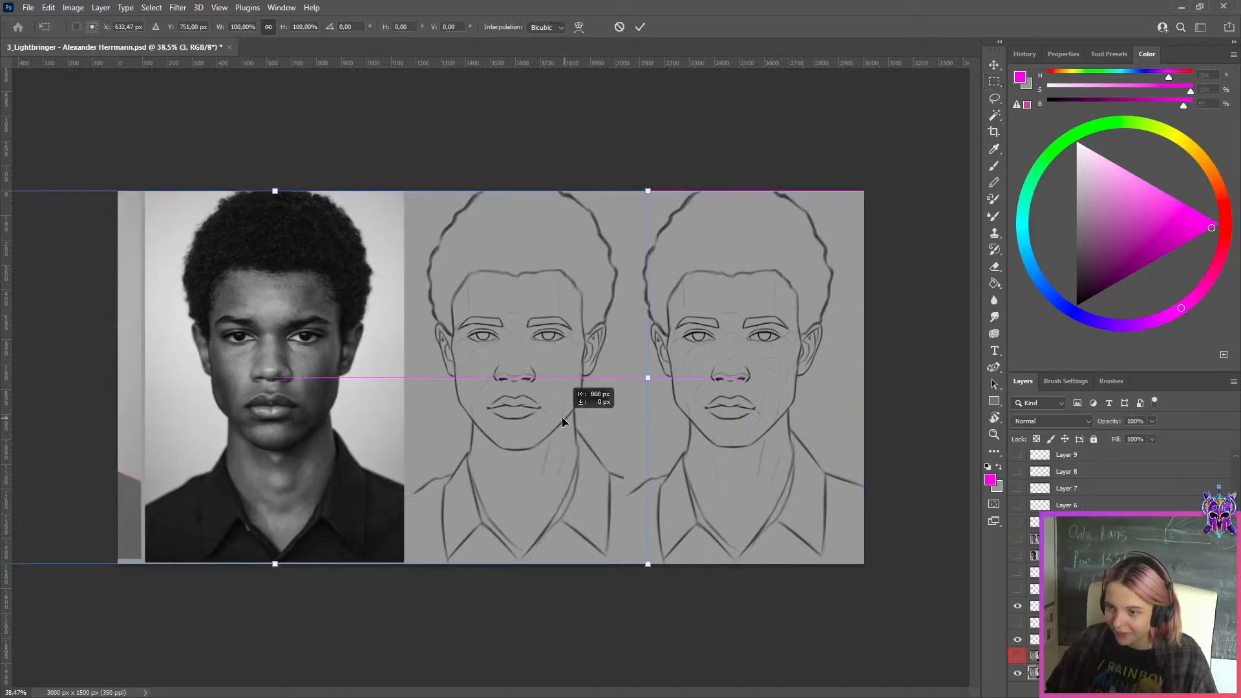
click(640, 27)
Compare the jaw, eyes and eyebrows of both front-facing sketch versions with the reference photo
scroll(938, 380, up, 4)
scroll(844, 401, down, 3)
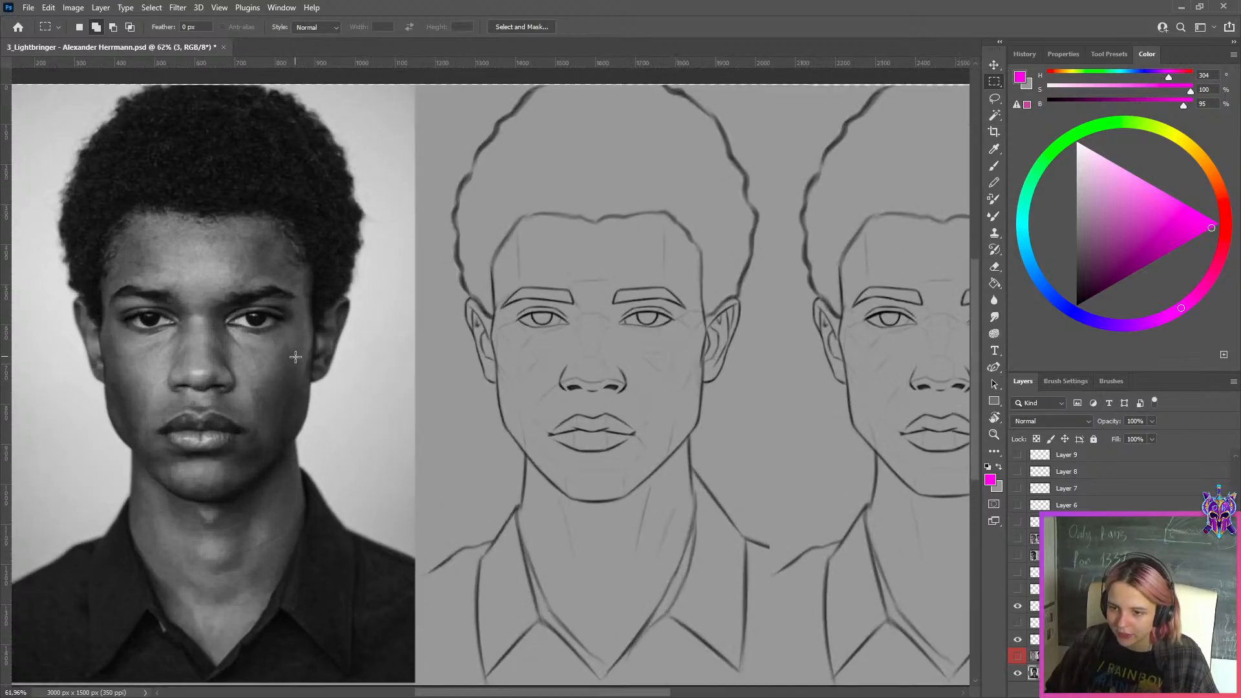
scroll(302, 349, up, 1)
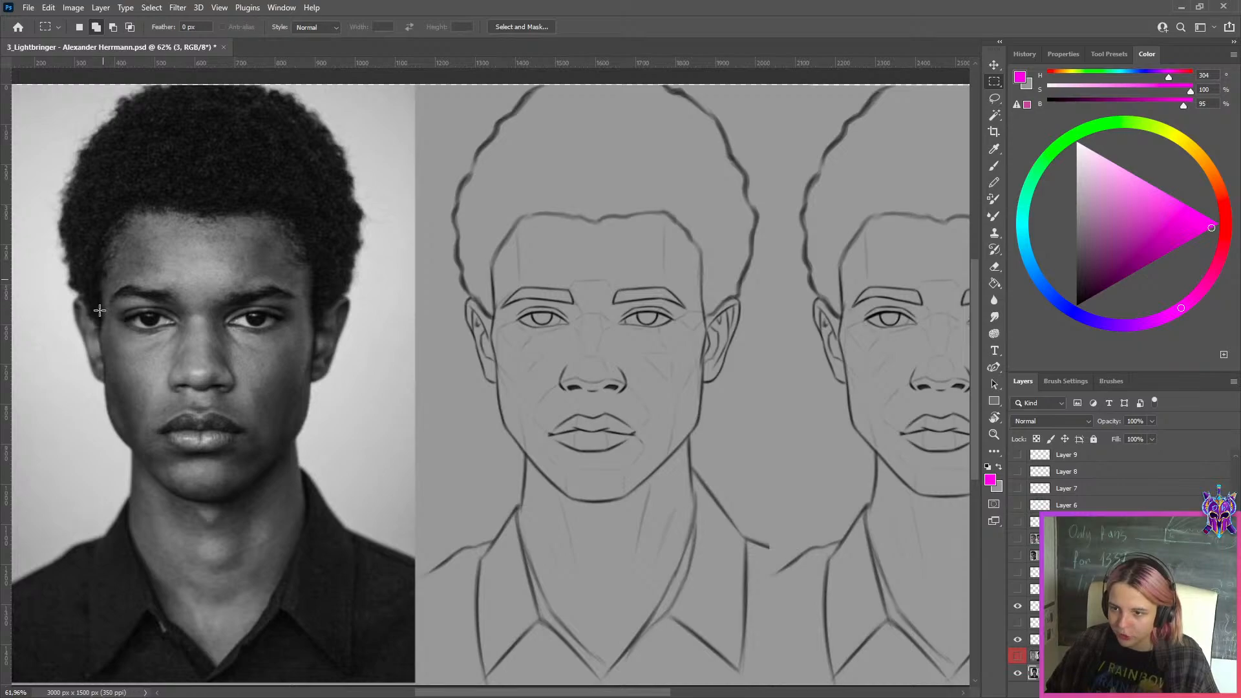
scroll(102, 313, down, 1)
scroll(102, 312, up, 1)
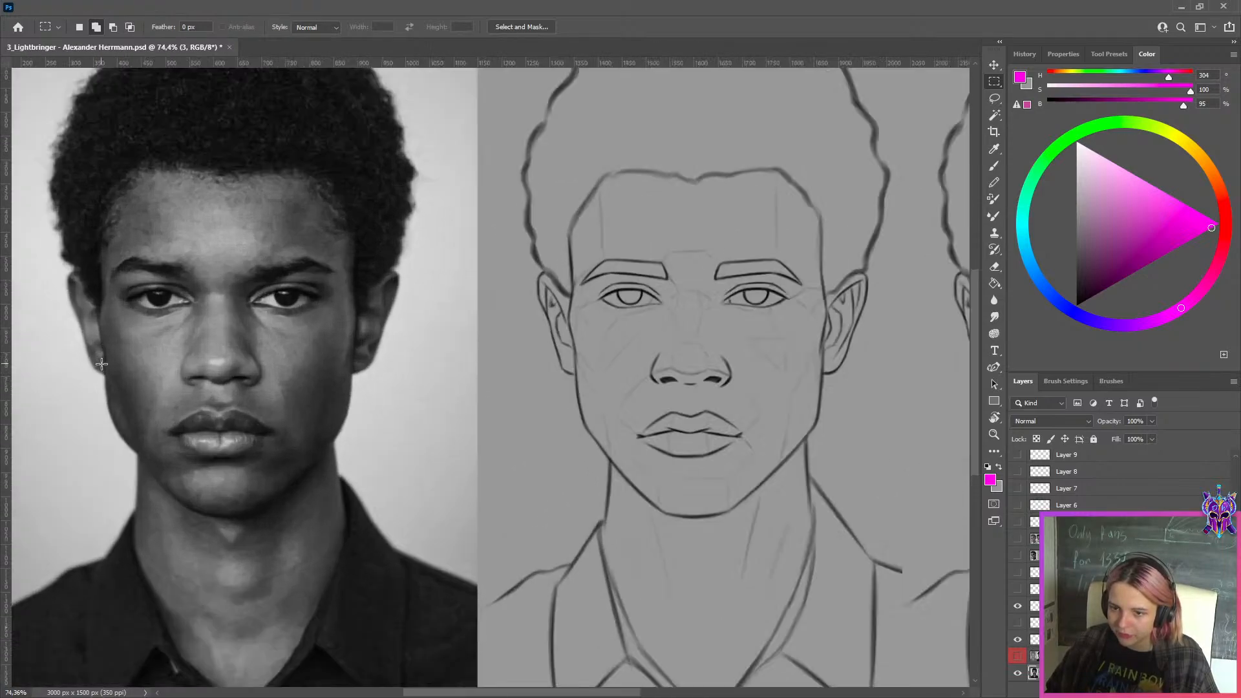
scroll(613, 374, down, 3)
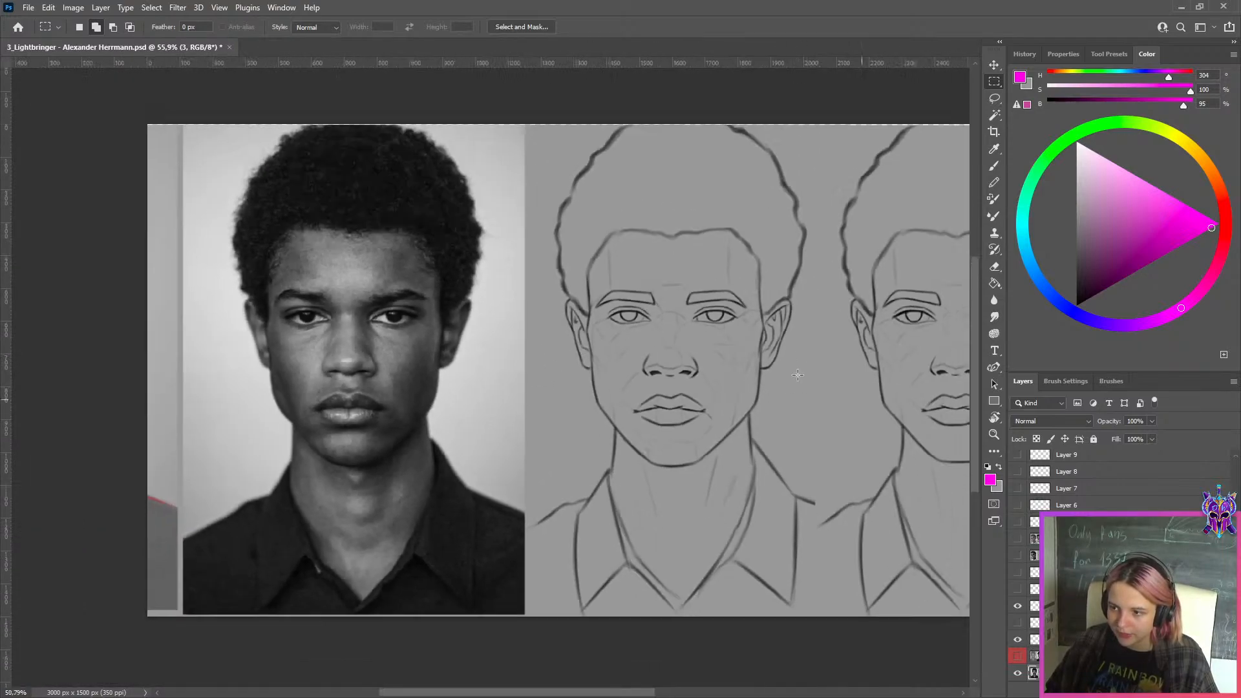
scroll(424, 382, up, 1)
scroll(571, 448, down, 1)
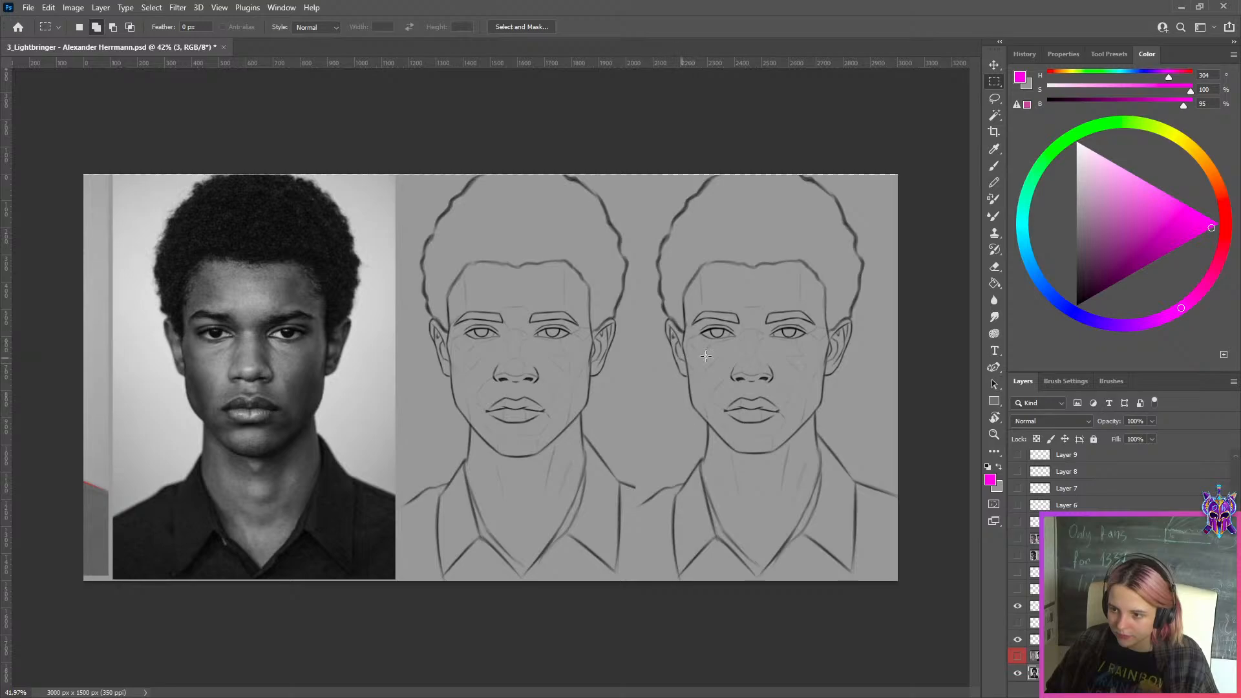
Export the front-facing comparison as a quality 80 JPEG in the WEEK 149 folder, inserting "ss" into the file name
scroll(511, 401, down, 2)
key(ctrl+alt+shift+s)
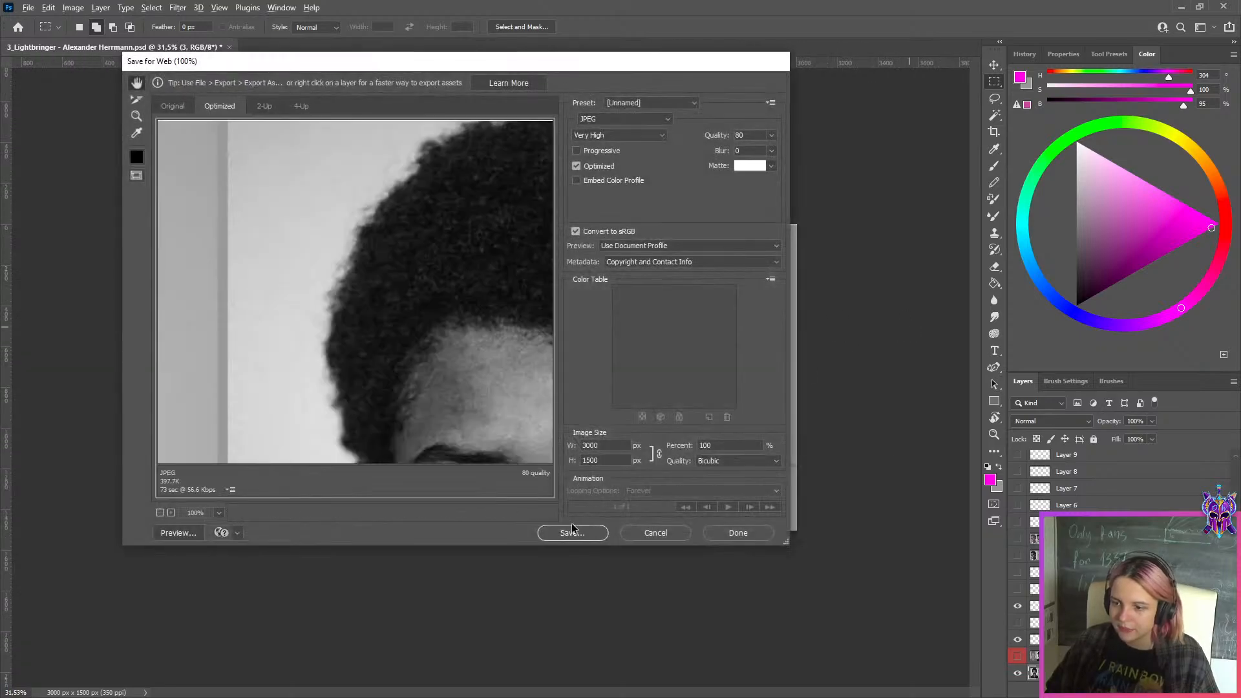
click(572, 532)
click(313, 416)
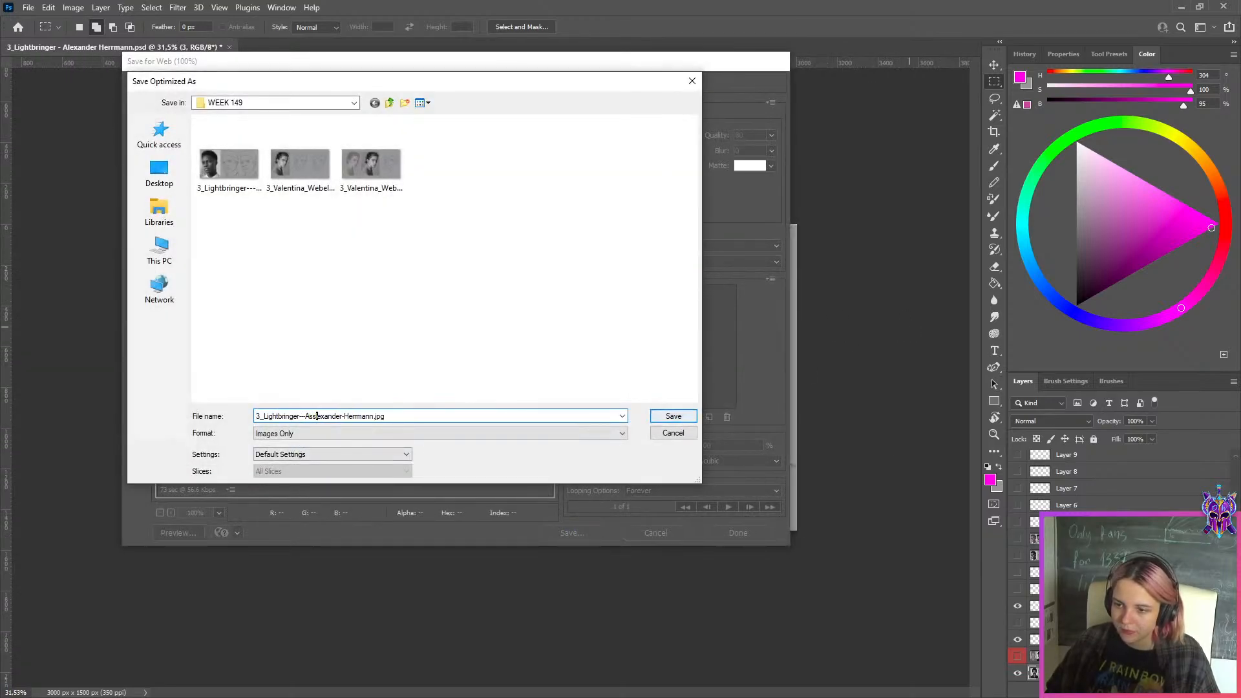
click(672, 417)
Examine the differences between the two front-facing sketches side by side, from the full sheet down to the faces
scroll(862, 371, down, 1)
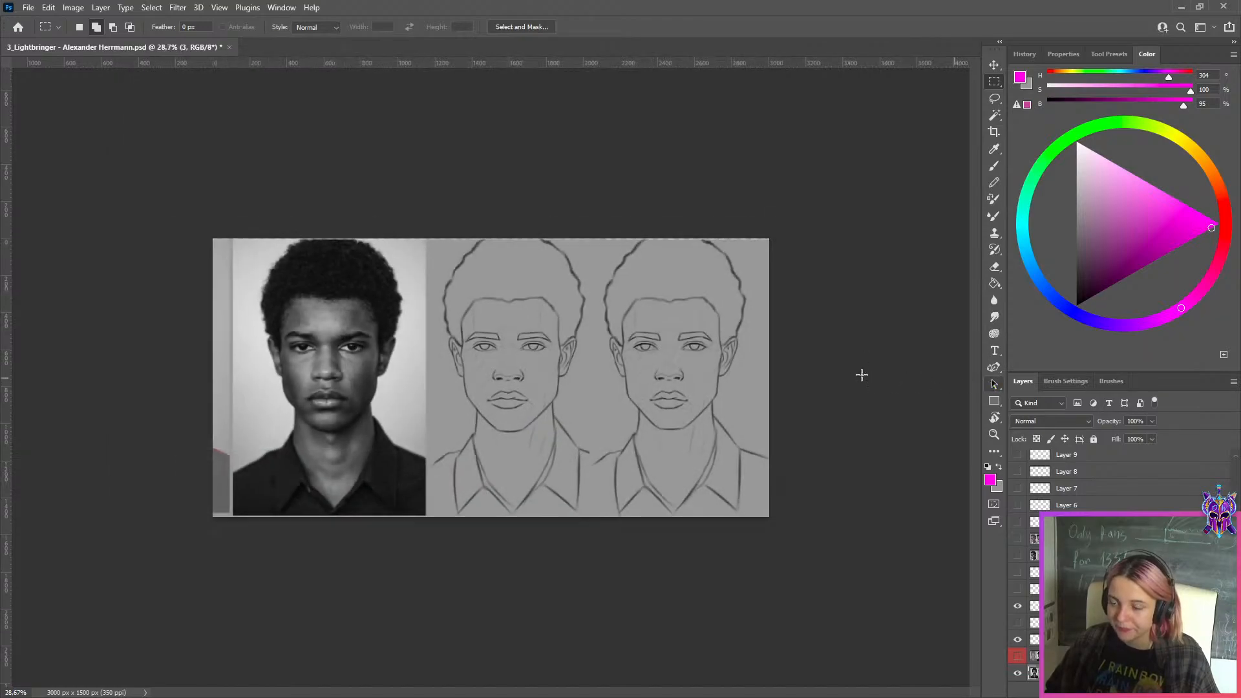
scroll(861, 369, up, 3)
scroll(865, 402, down, 3)
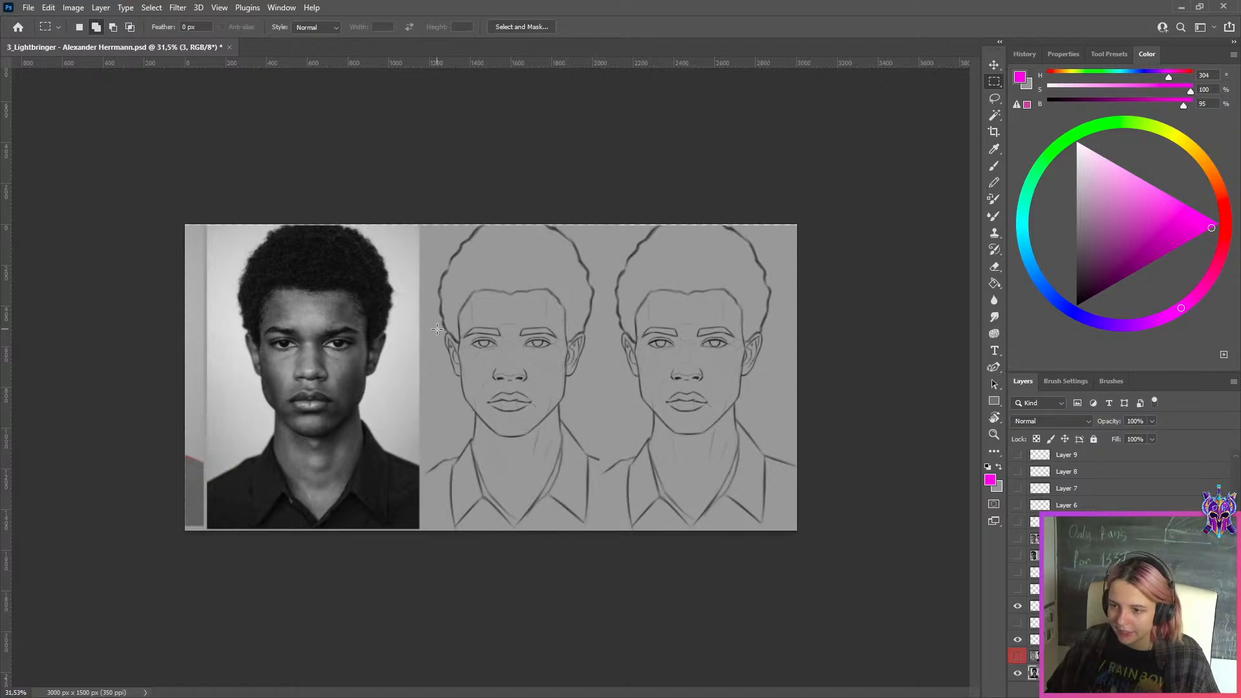
scroll(567, 336, up, 2)
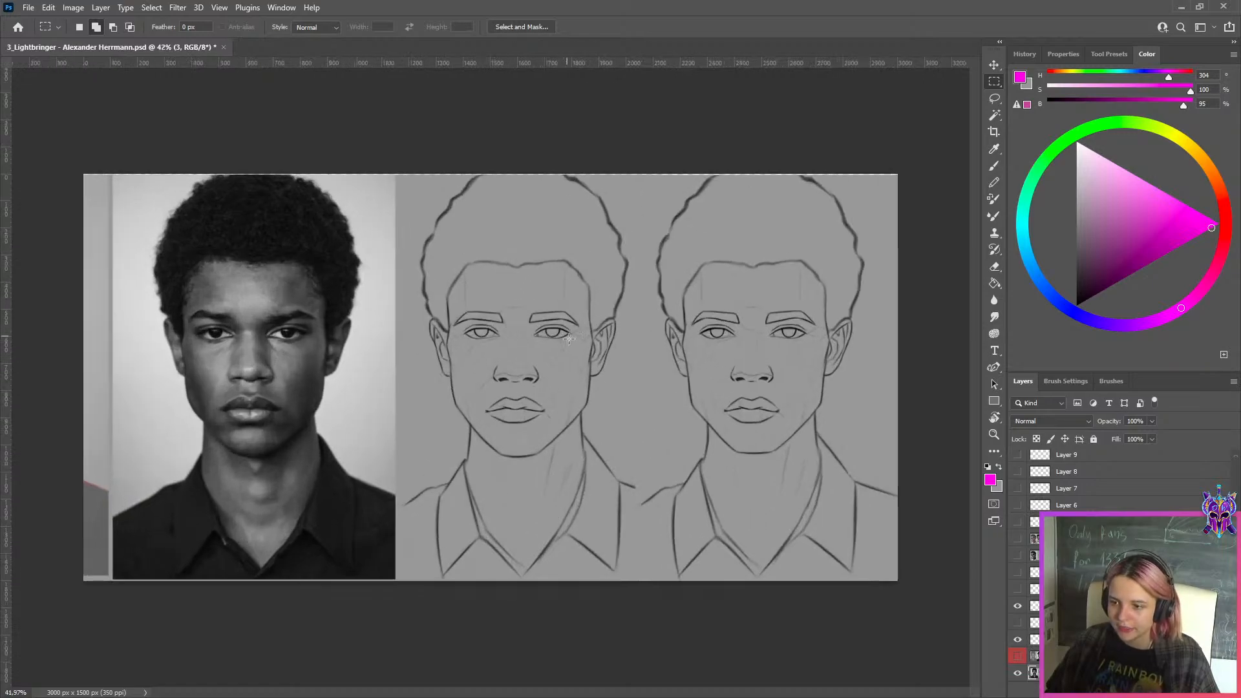
scroll(504, 375, up, 2)
drag(646, 402, 516, 407)
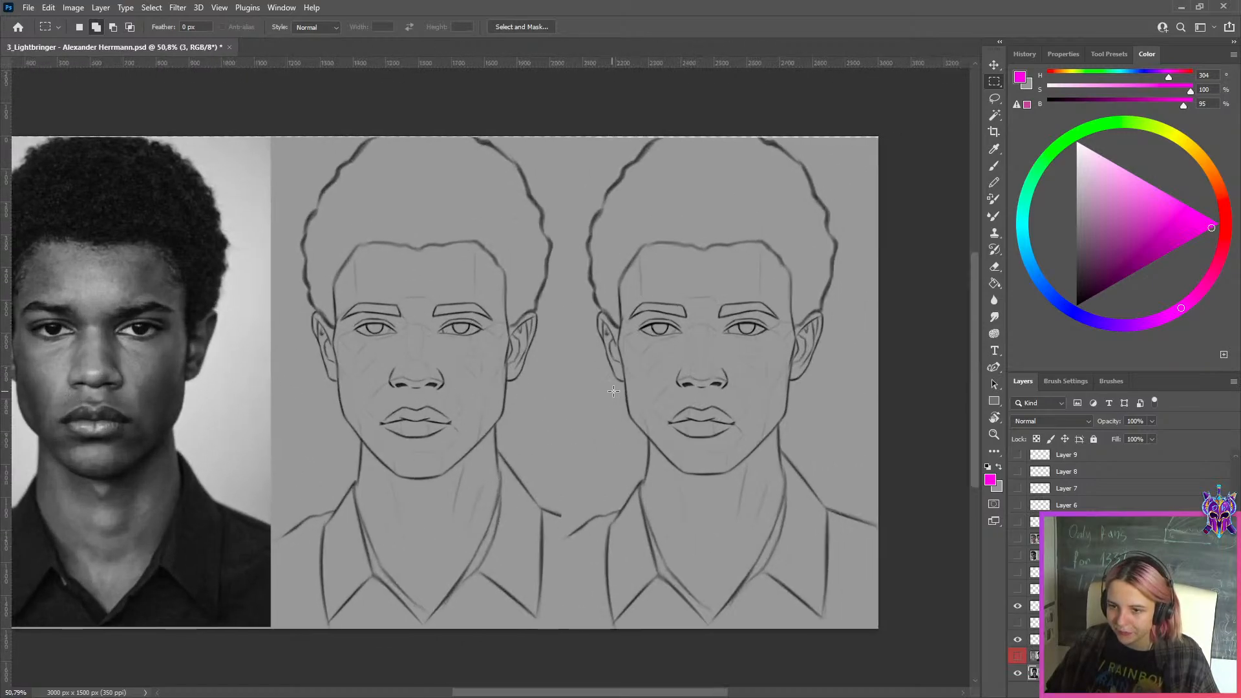
scroll(419, 423, down, 2)
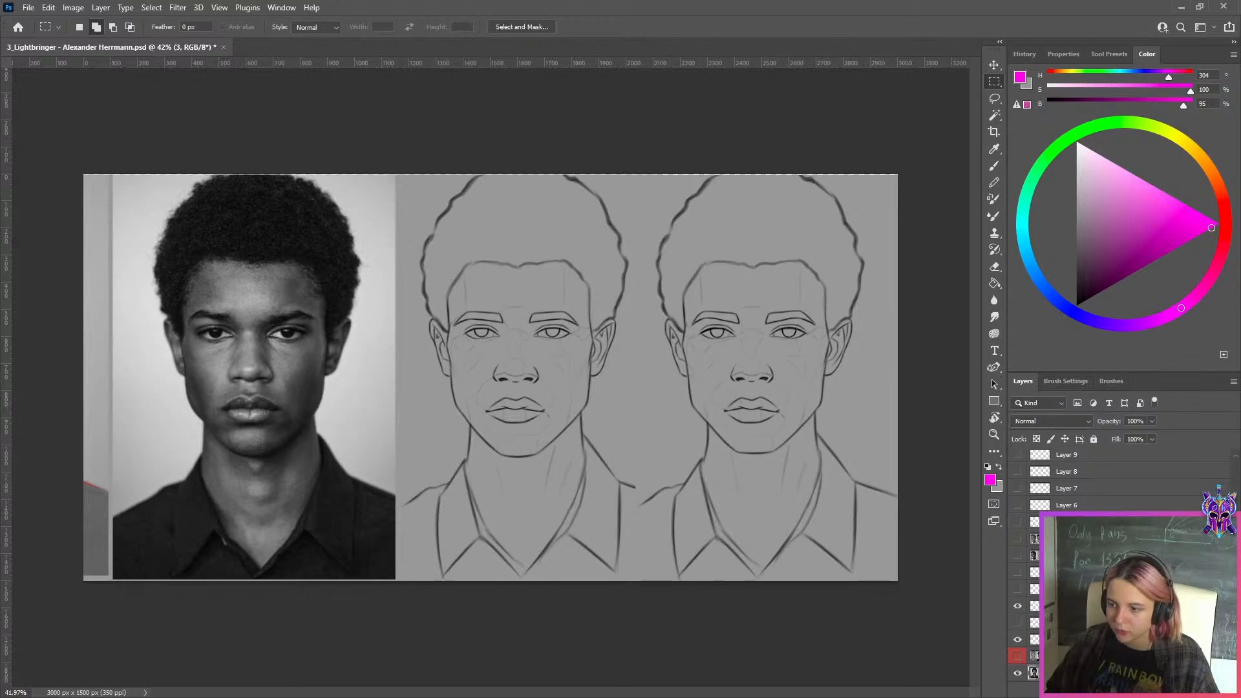
Switch to the white-collared man's three-quarter portrait, showing the layers that place both sketch versions beside the photo
click(1034, 658)
click(1017, 656)
click(1018, 656)
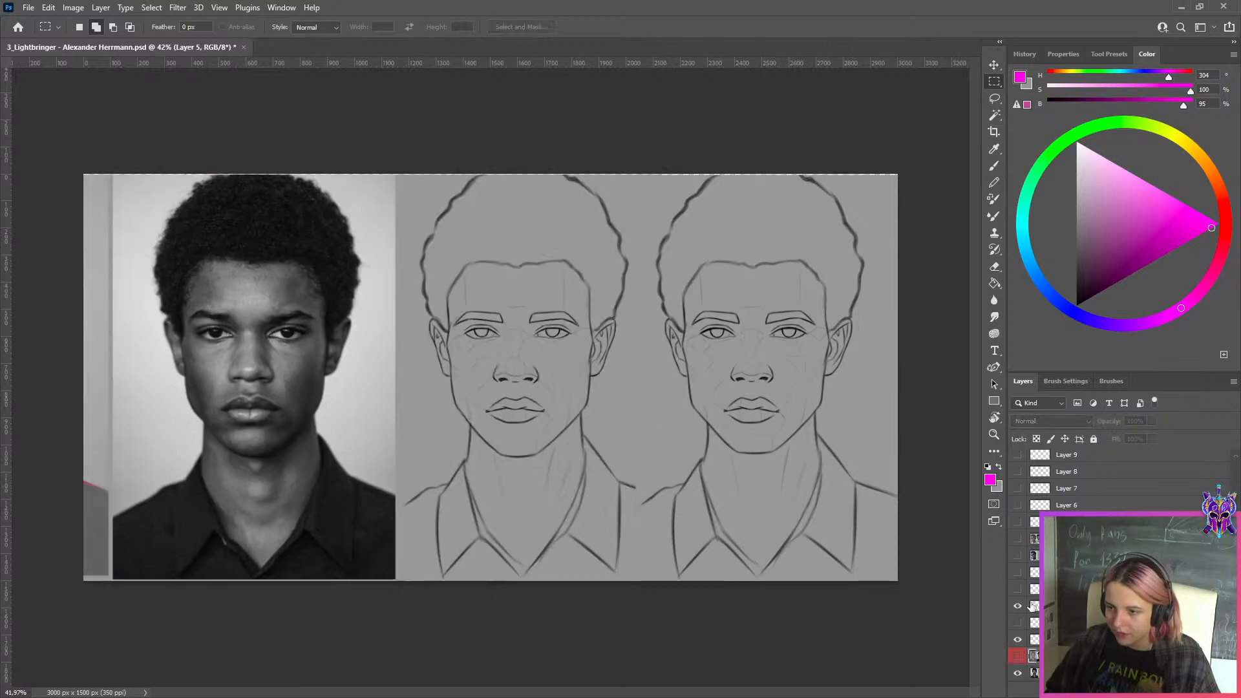
click(1017, 555)
click(1018, 538)
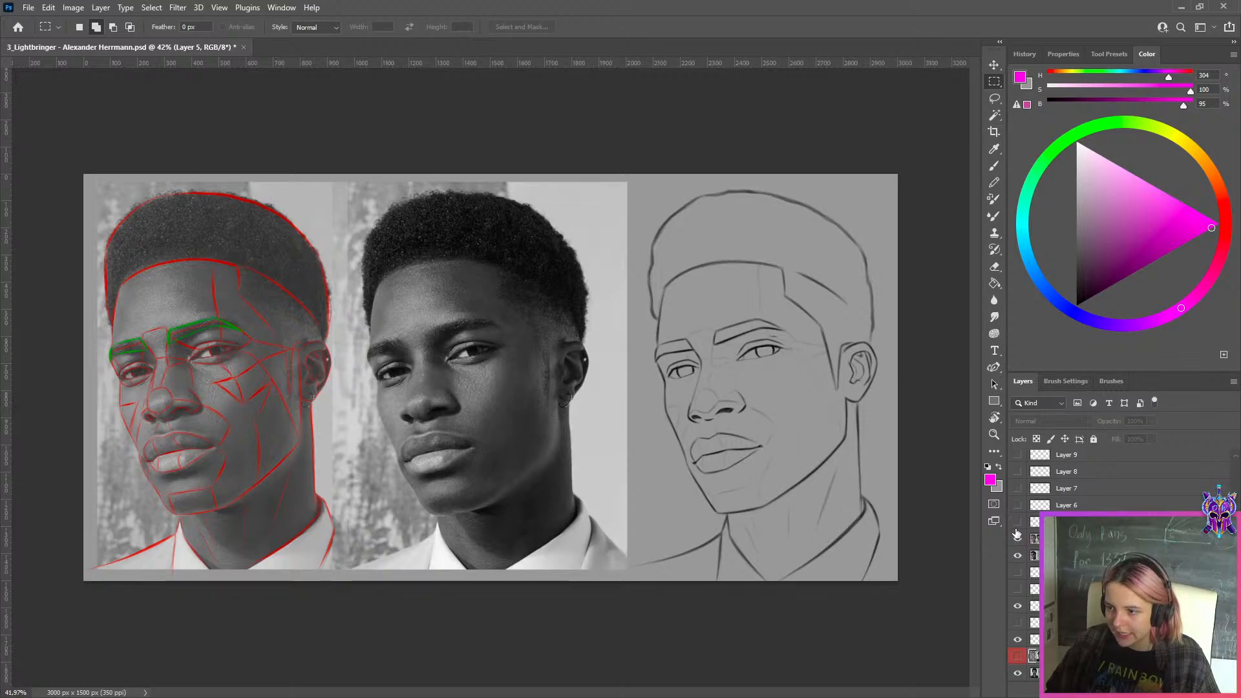
click(1018, 523)
click(1021, 540)
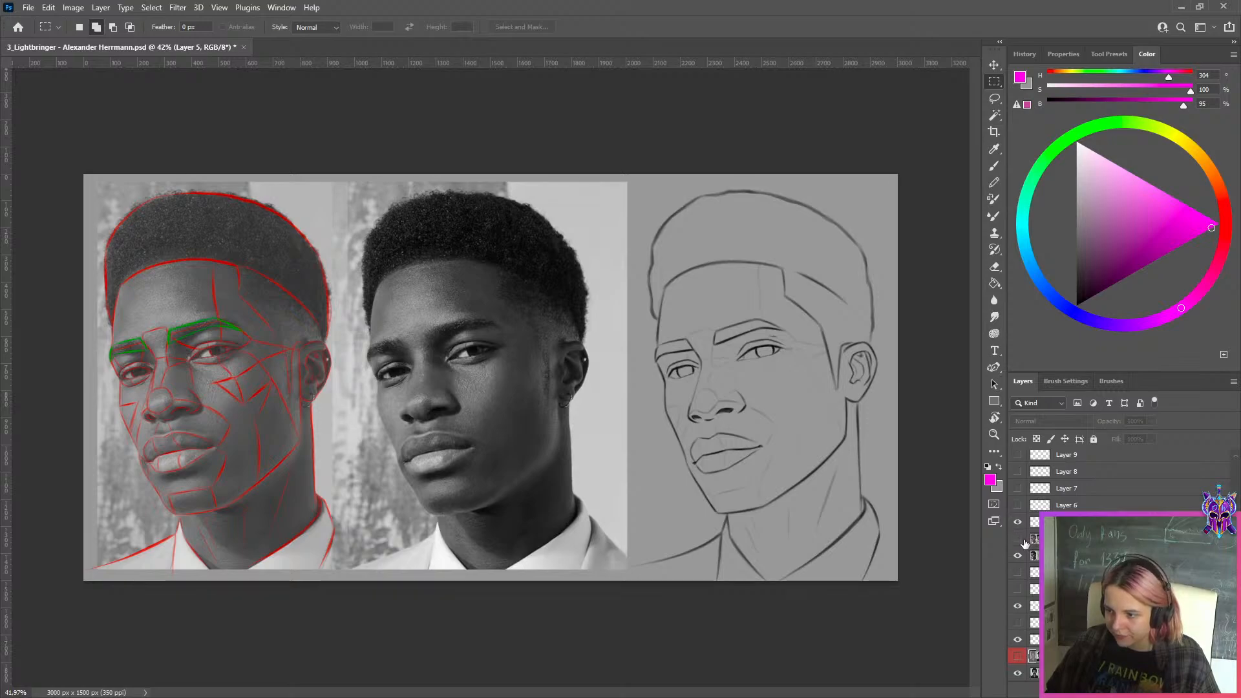
Compare the facial features of the two three-quarter sketch versions with each other and the reference photo
scroll(776, 343, up, 1)
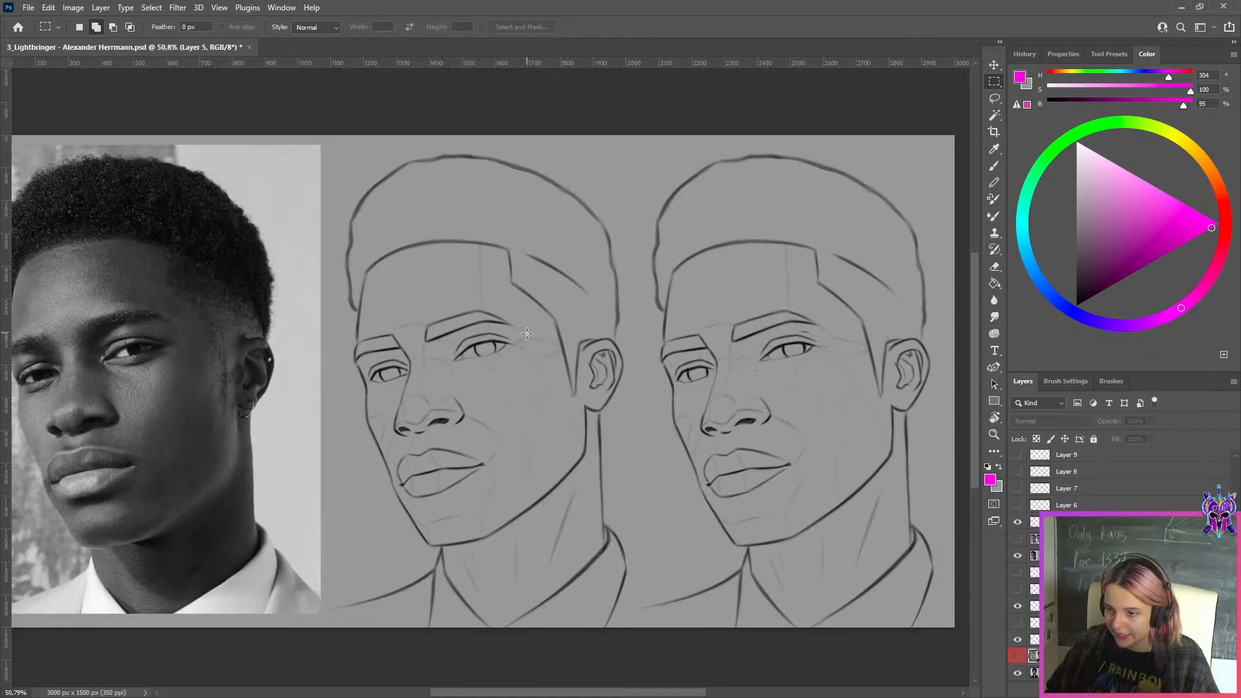
scroll(527, 333, down, 2)
scroll(592, 353, up, 2)
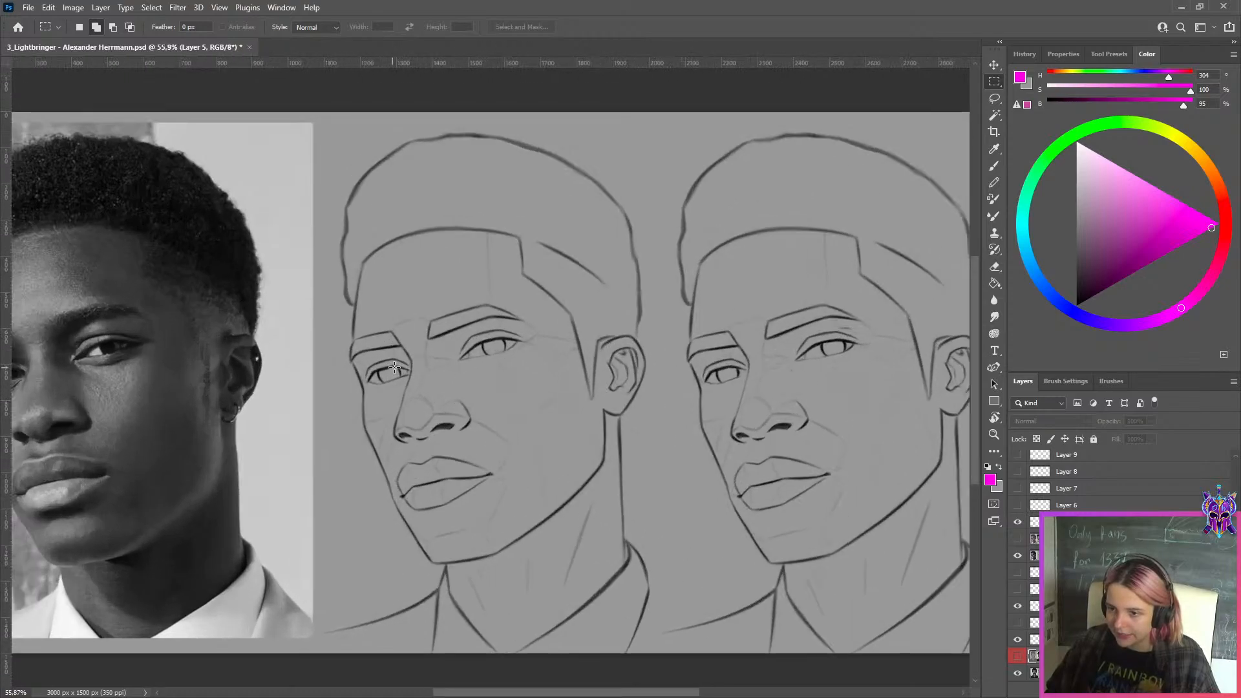
scroll(503, 365, down, 4)
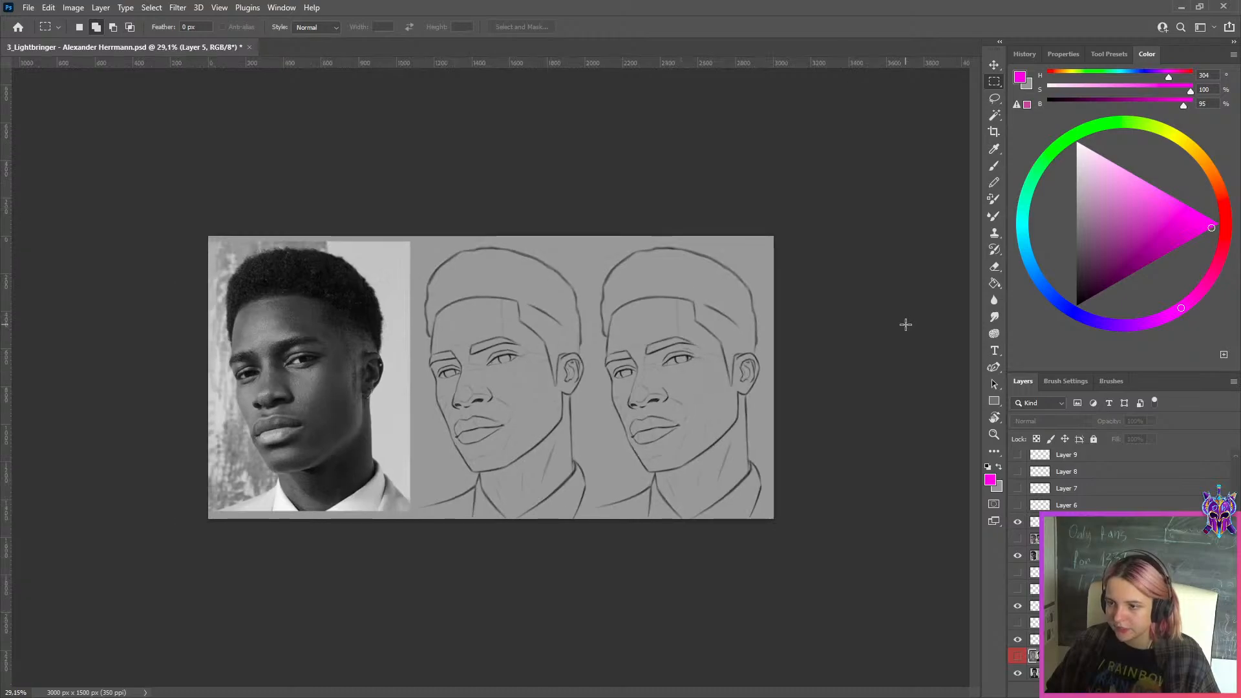
scroll(905, 325, up, 2)
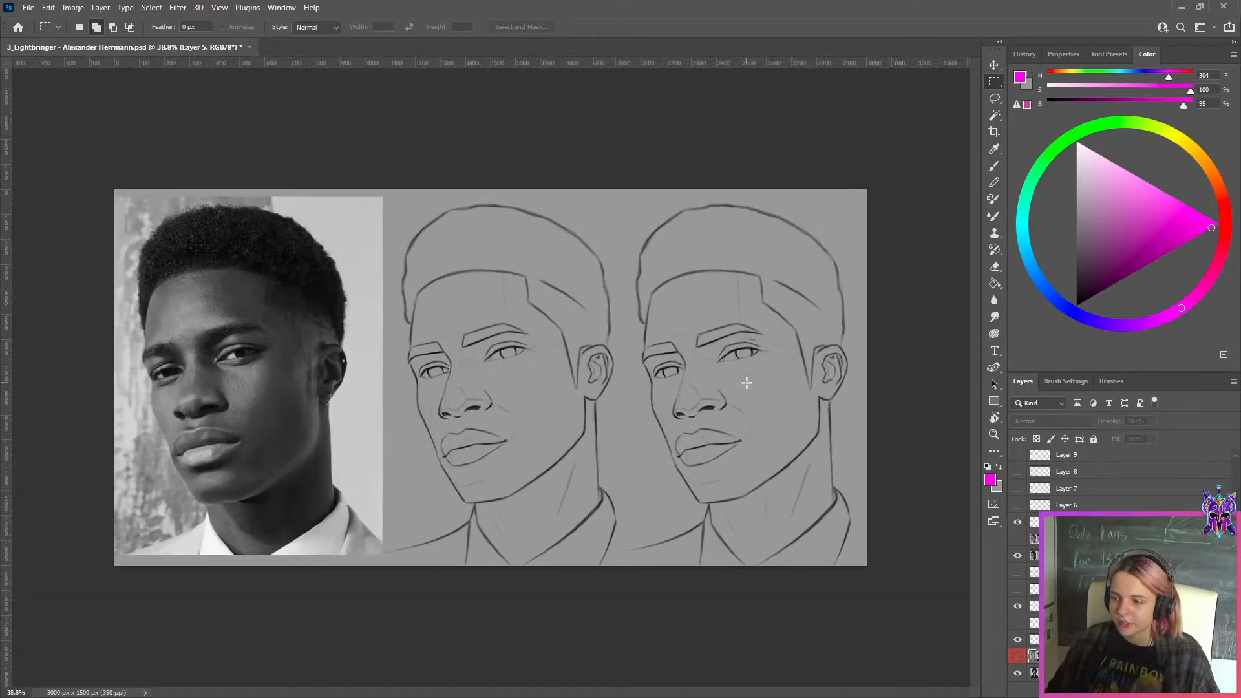
scroll(1099, 485, up, 2)
scroll(1098, 485, up, 1)
Show the white-suited man's portrait on layer 1, and close Lightbringer's document with its changes saved
click(1017, 488)
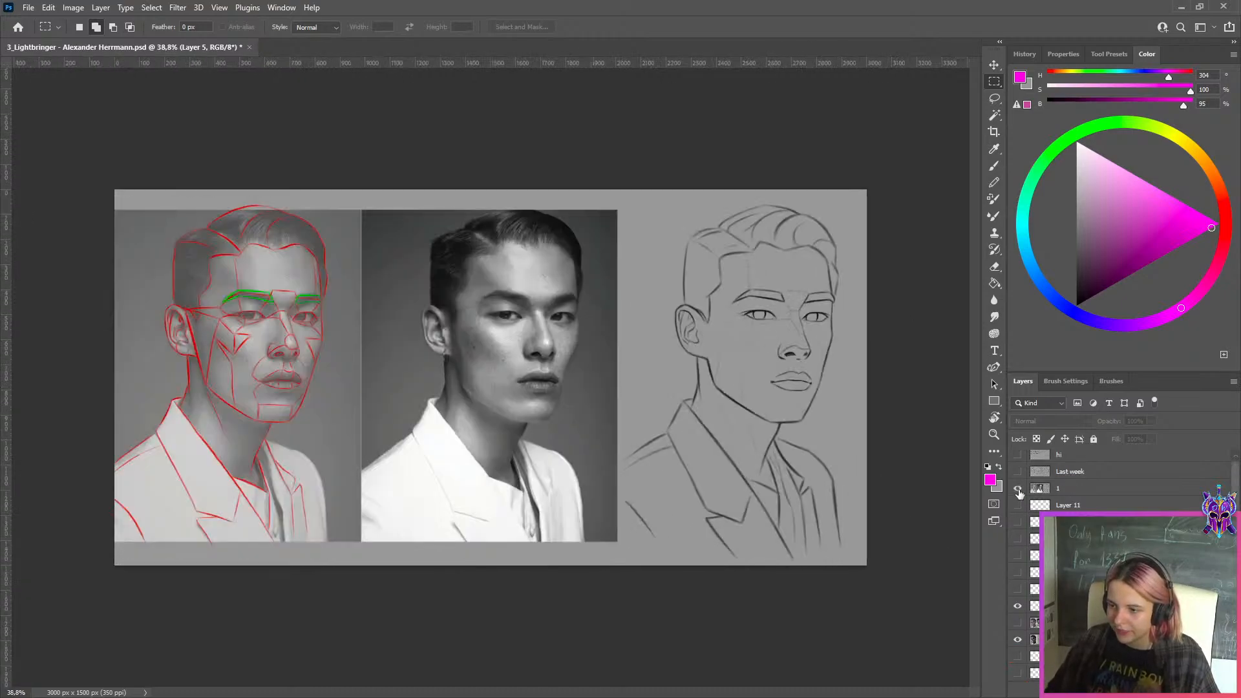
scroll(946, 343, up, 2)
scroll(859, 243, down, 2)
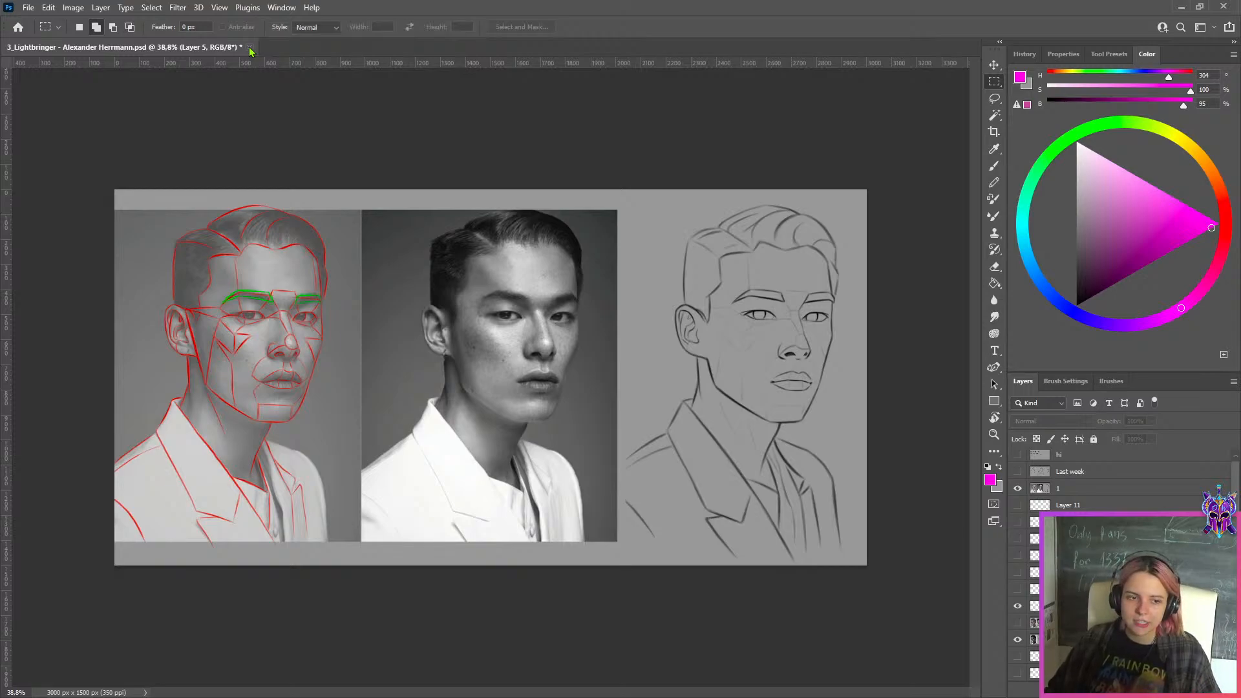
click(249, 48)
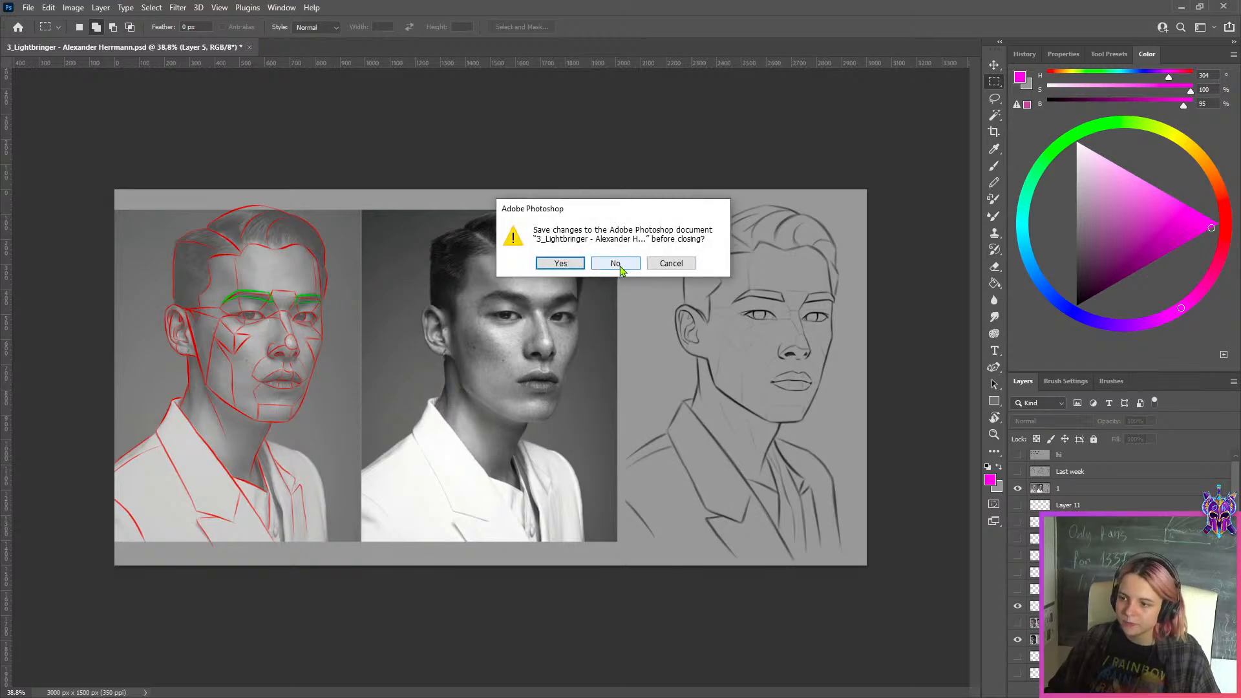
click(560, 263)
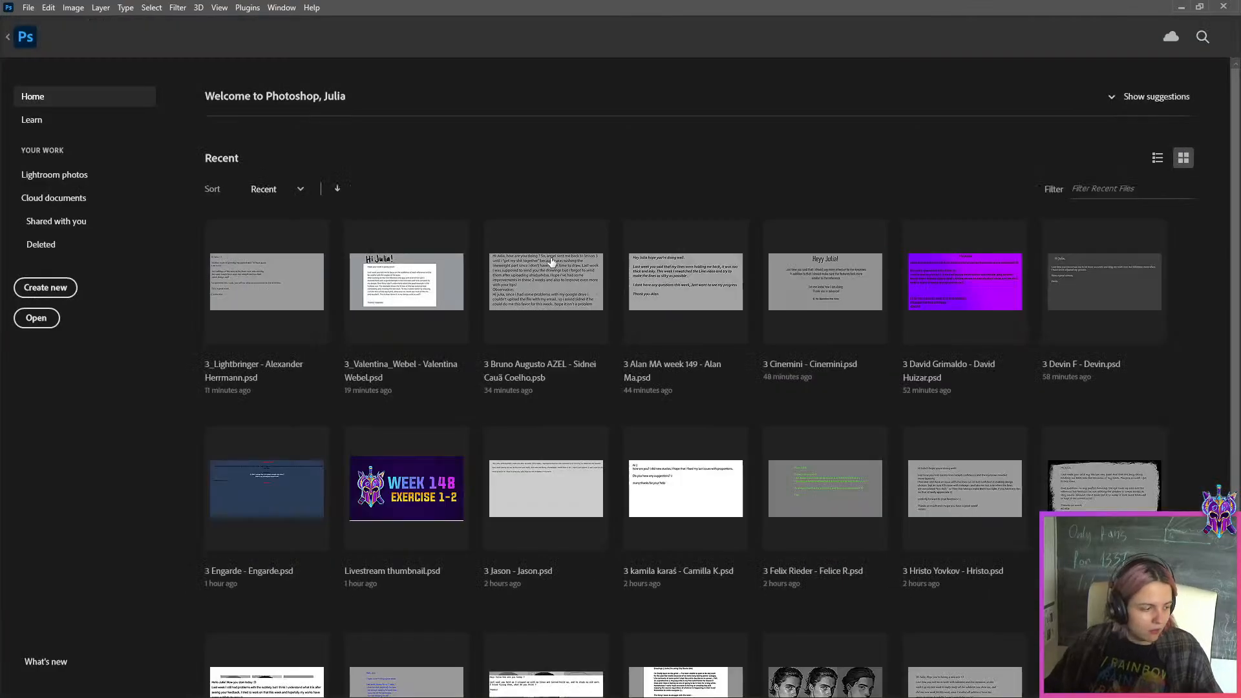
Open the next student's PSD from the WEEK 149 folder and reopen Lightbringer's document alongside it
click(1181, 8)
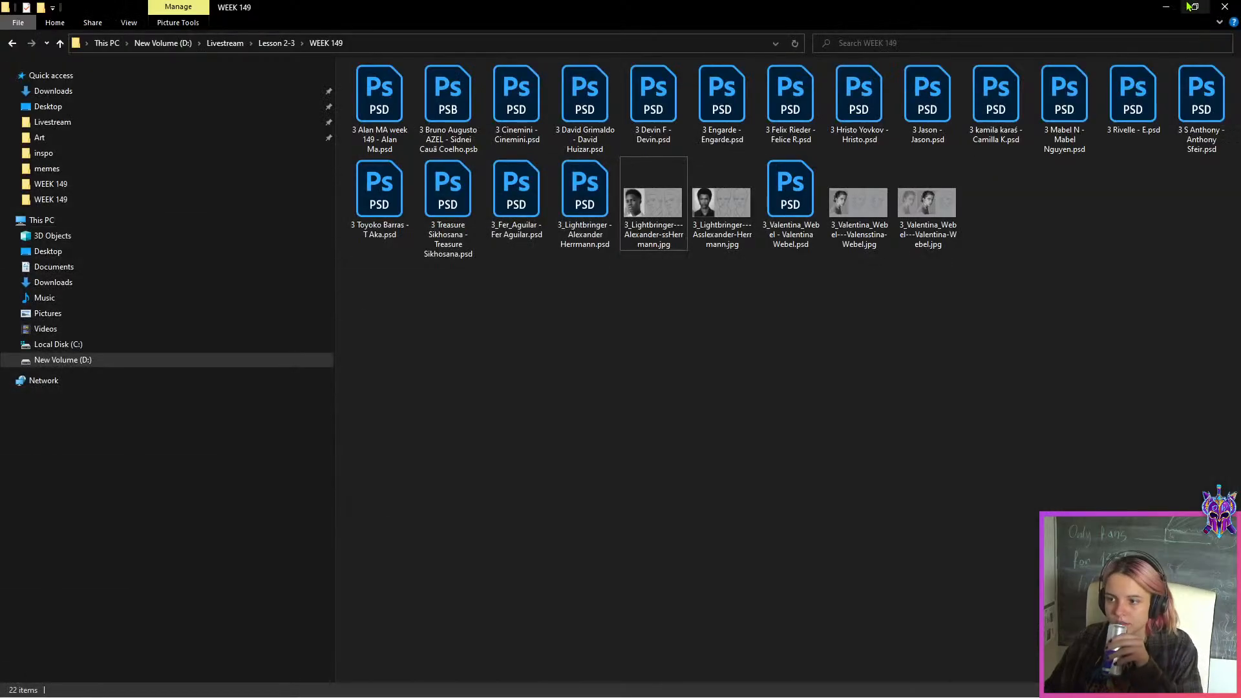
double_click(531, 234)
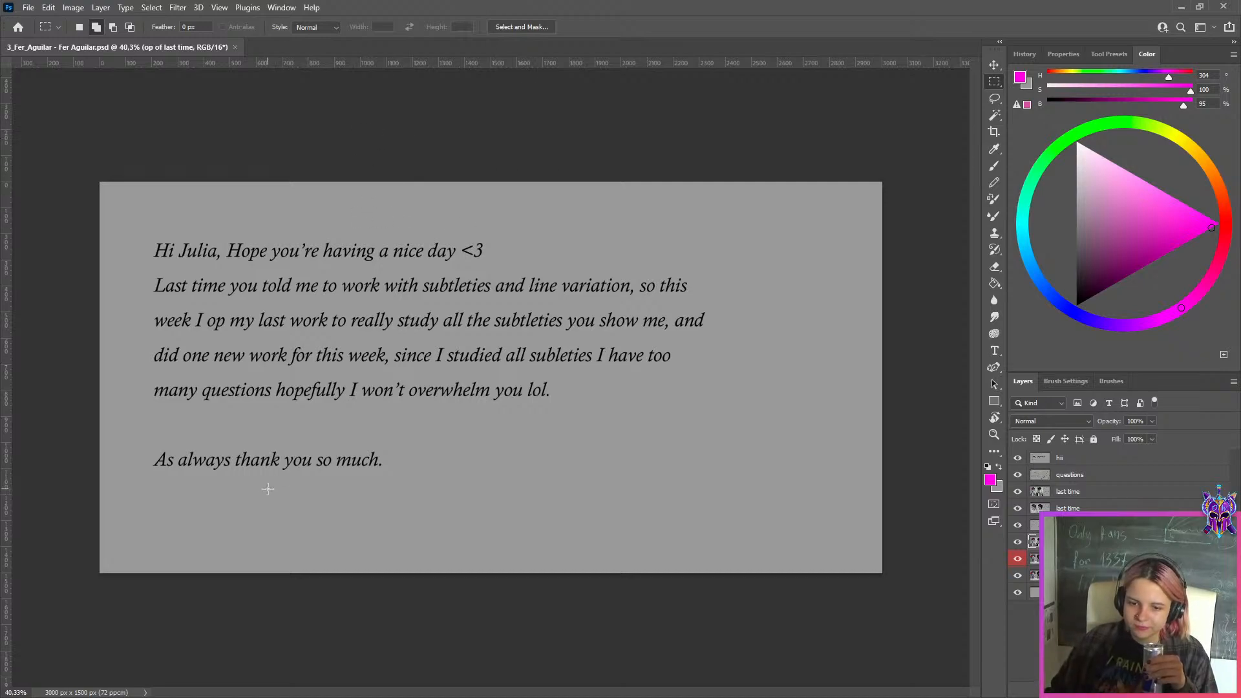
click(1182, 7)
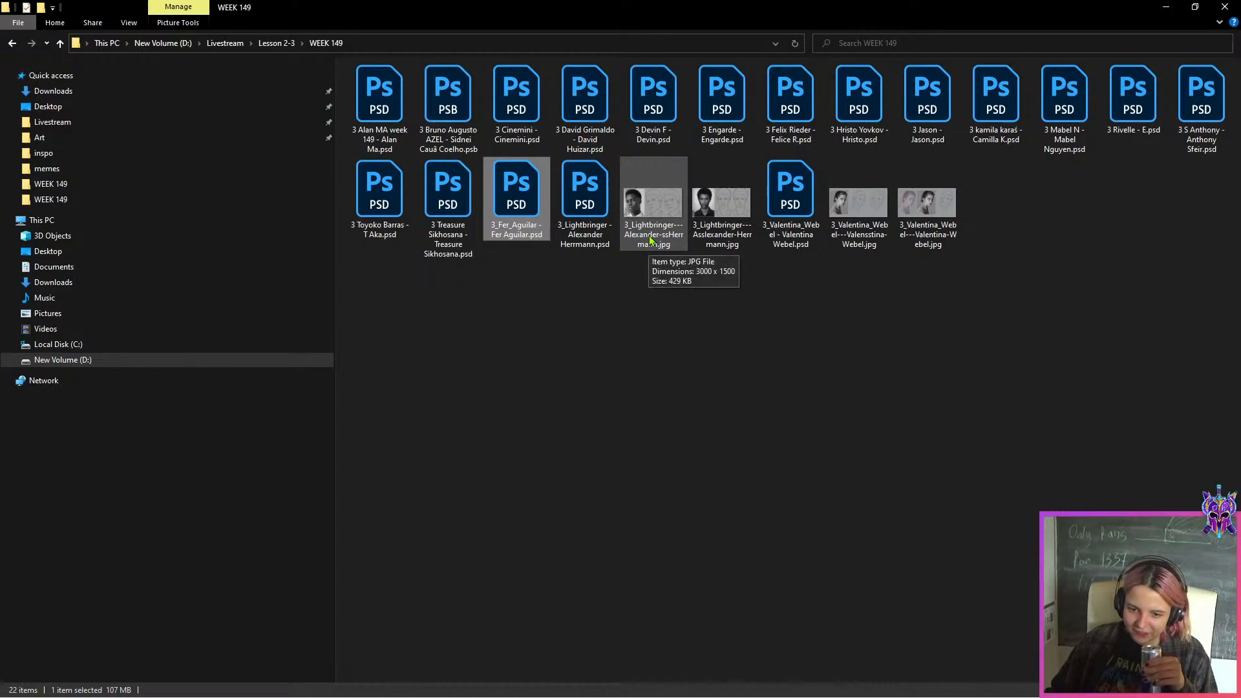
double_click(578, 240)
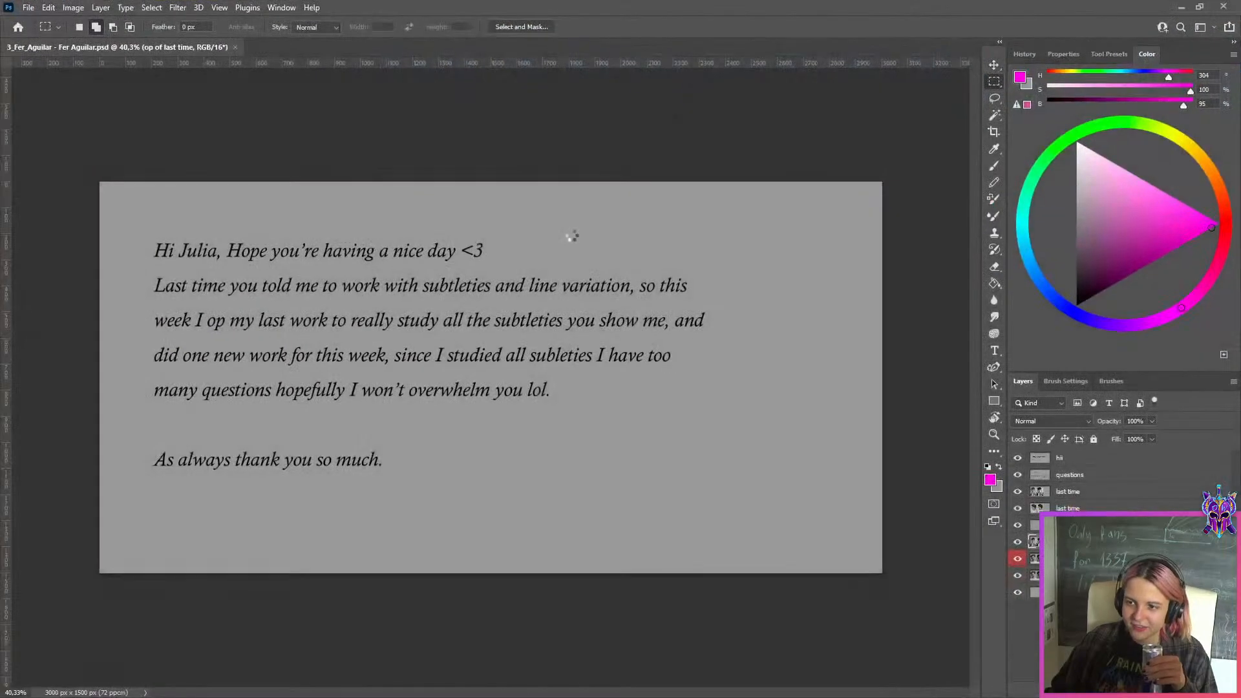
Compare the white-suited man's line drawing with its reference photo up close, and close Lightbringer's document
scroll(578, 361, up, 3)
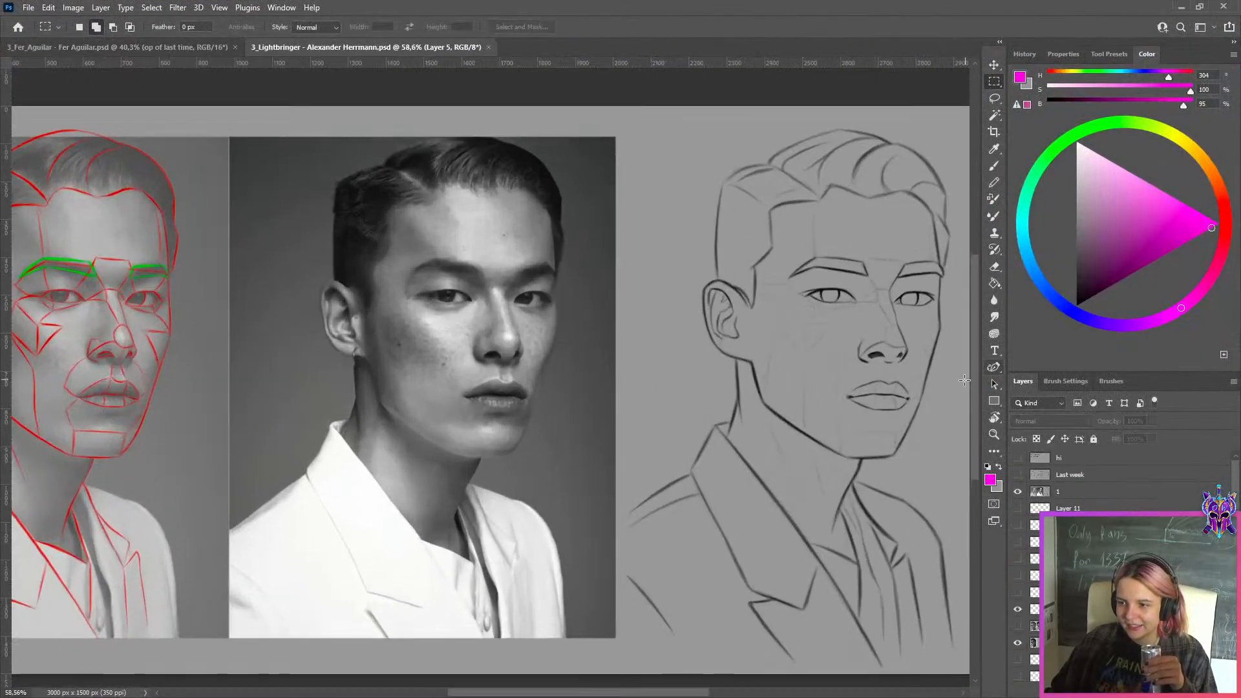
drag(666, 695, 690, 694)
scroll(935, 310, up, 4)
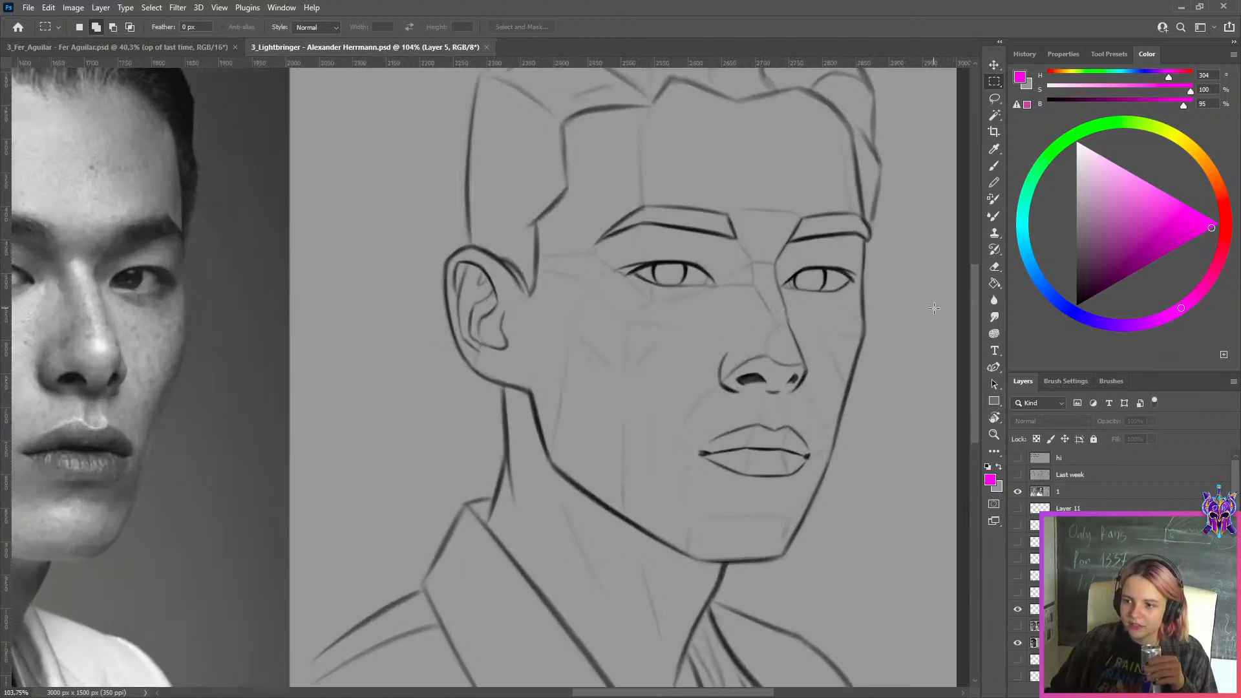
scroll(931, 309, down, 6)
scroll(929, 309, up, 3)
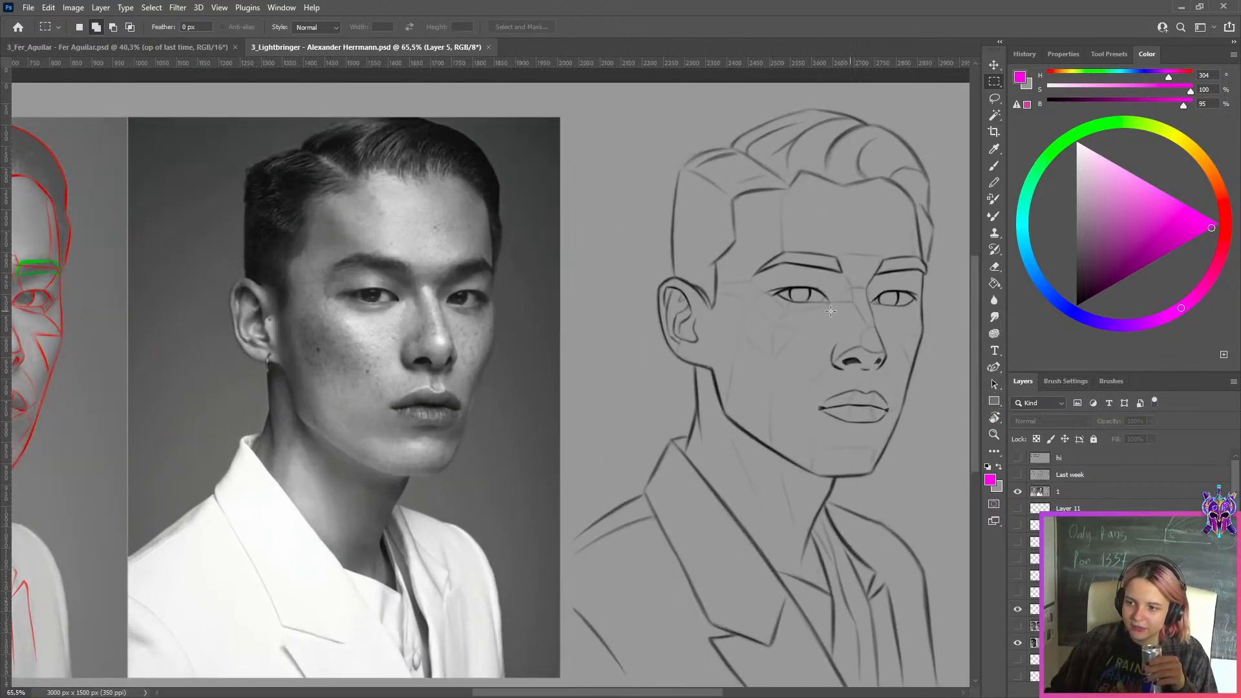
scroll(830, 312, down, 3)
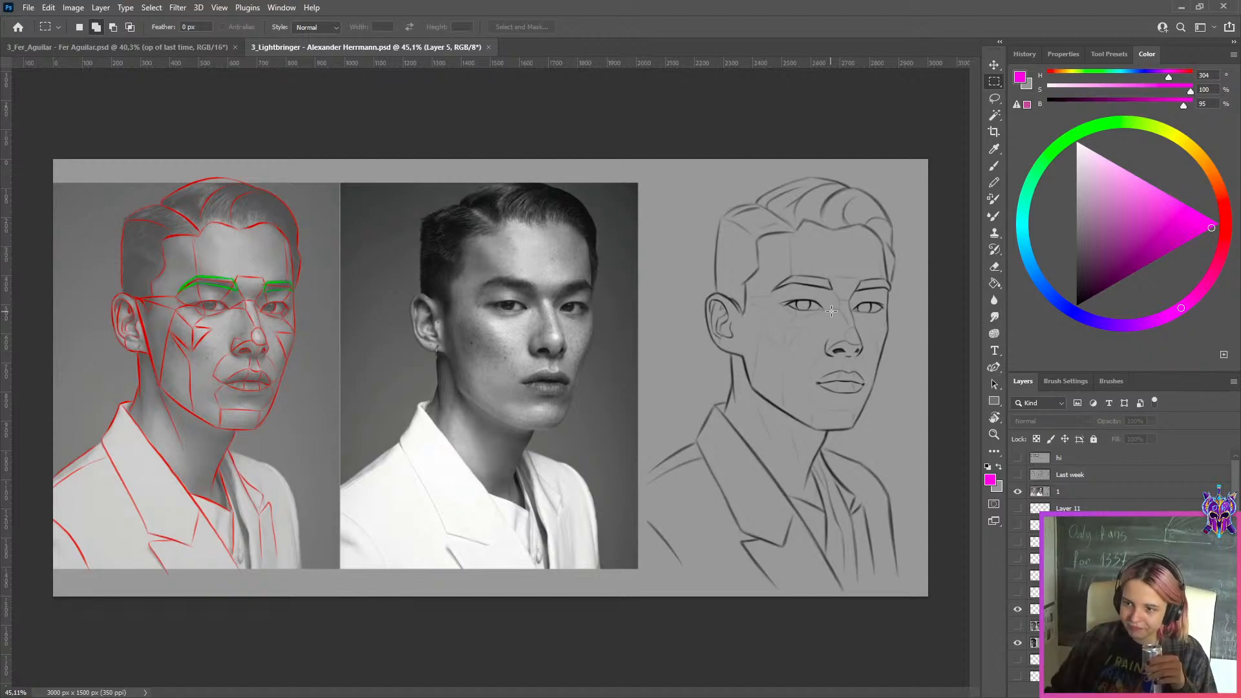
scroll(831, 347, up, 2)
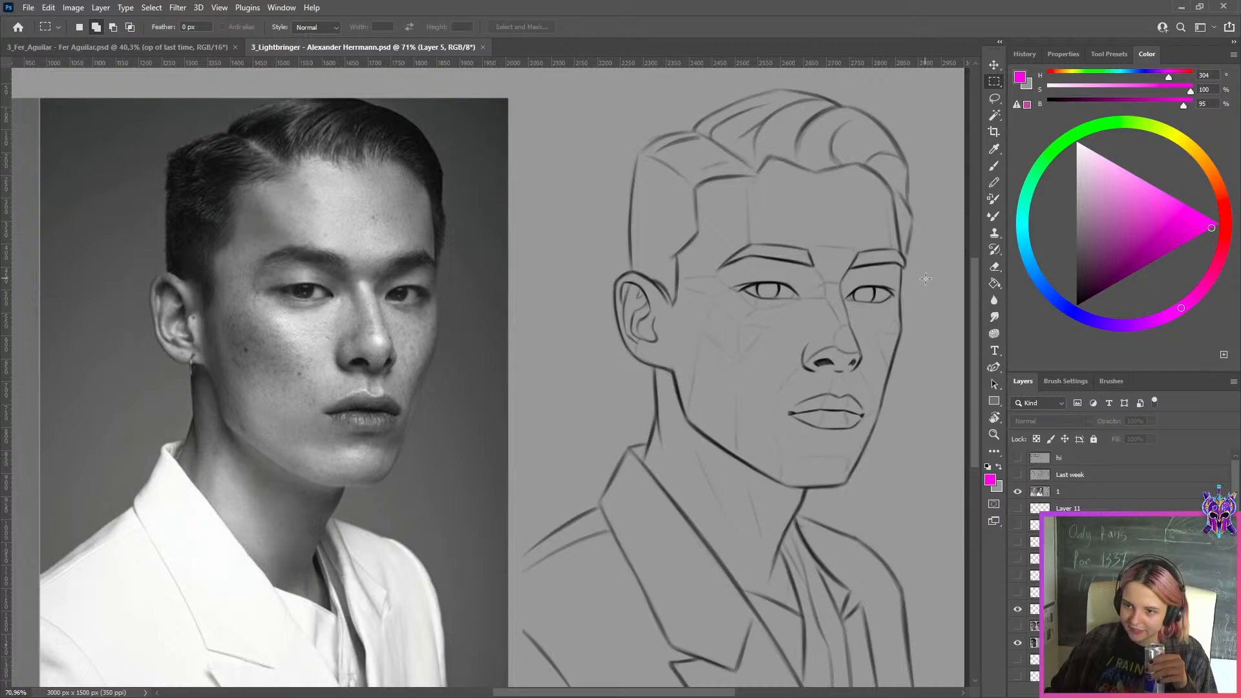
click(481, 47)
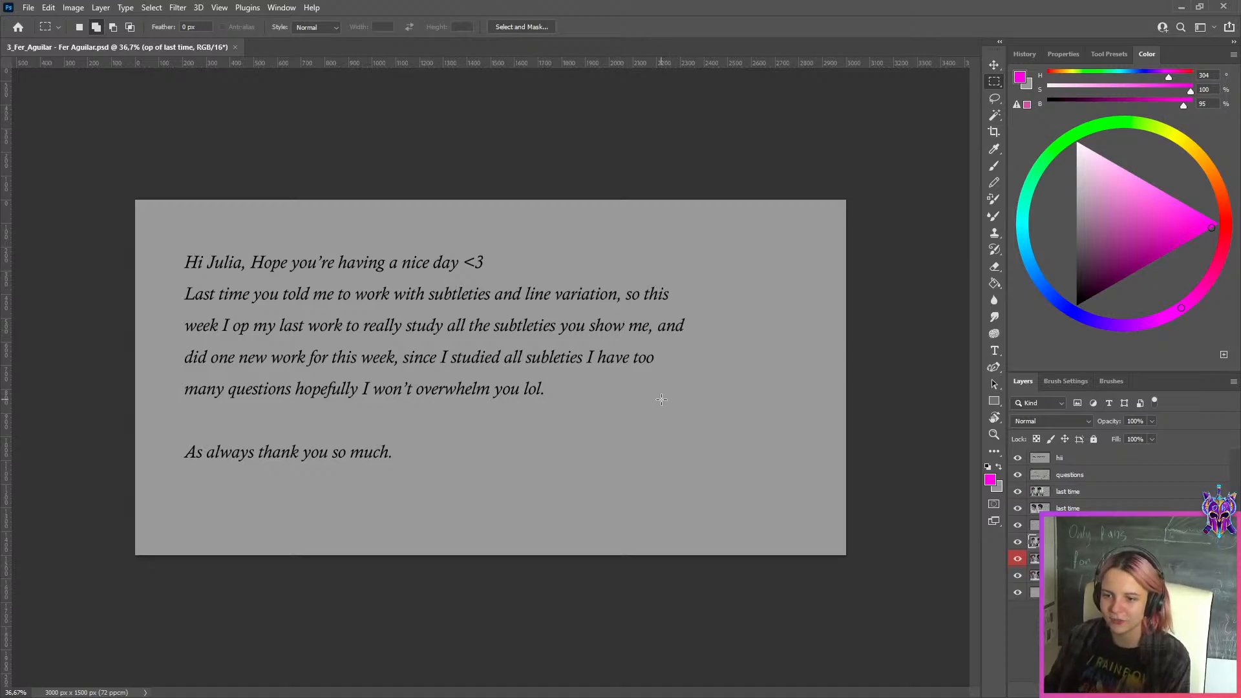
Read the student's greeting, hide its layer, and select the questions layer to read the two questions
scroll(659, 397, up, 1)
click(1059, 463)
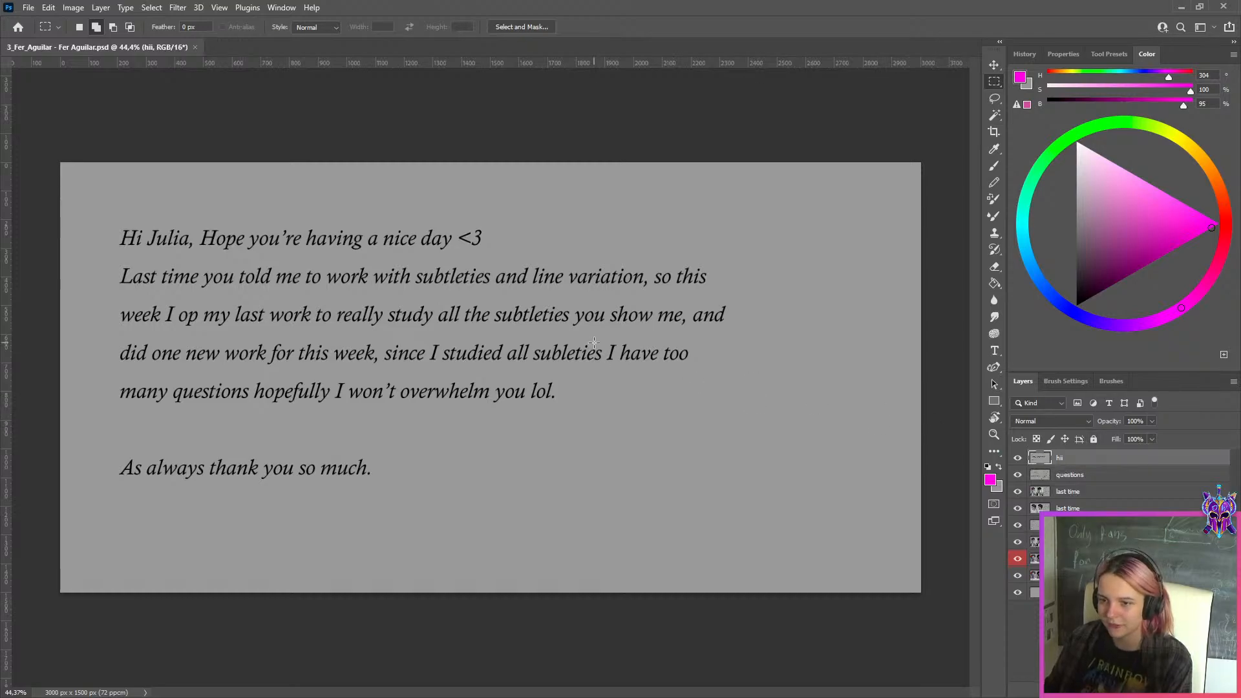
click(1018, 458)
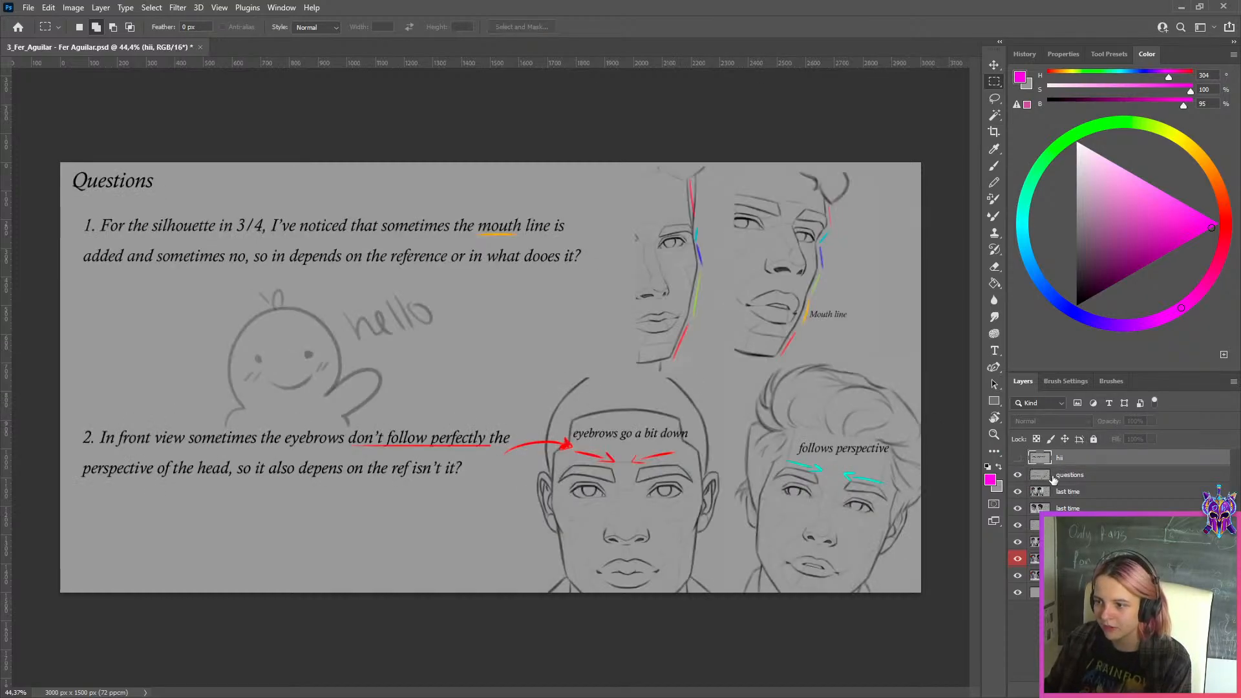
click(1050, 475)
scroll(162, 184, up, 1)
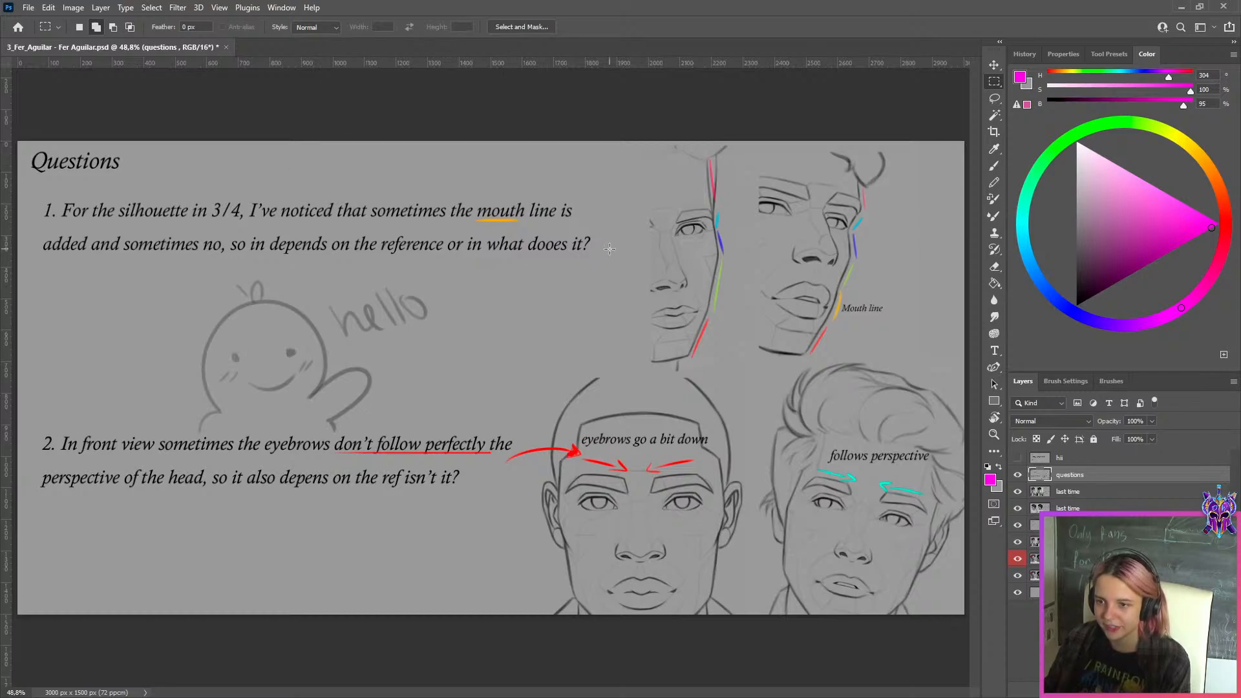
scroll(775, 273, up, 3)
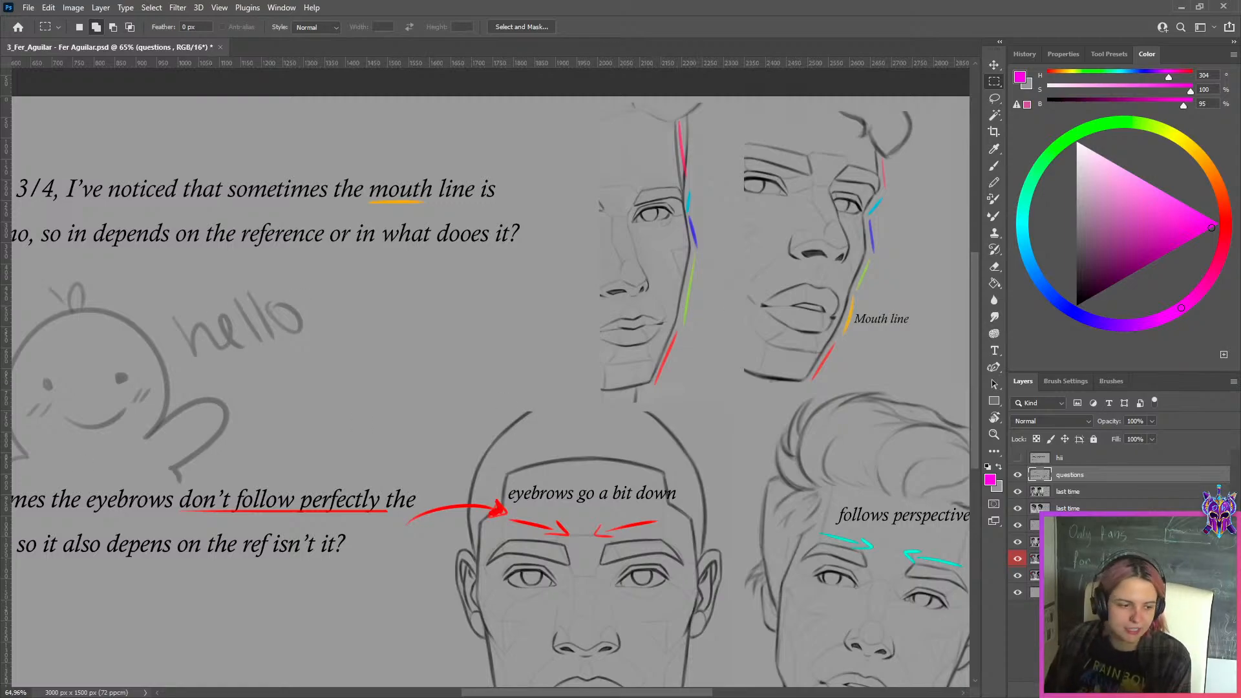
key(alt+Tab)
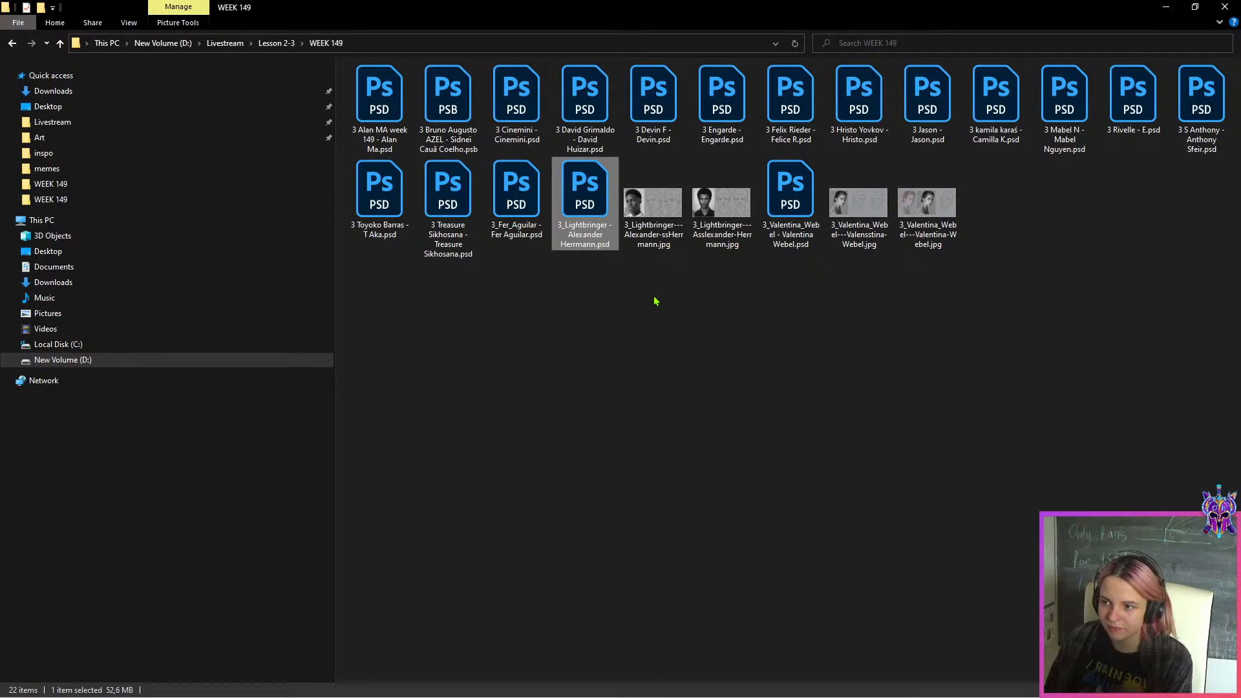
click(799, 244)
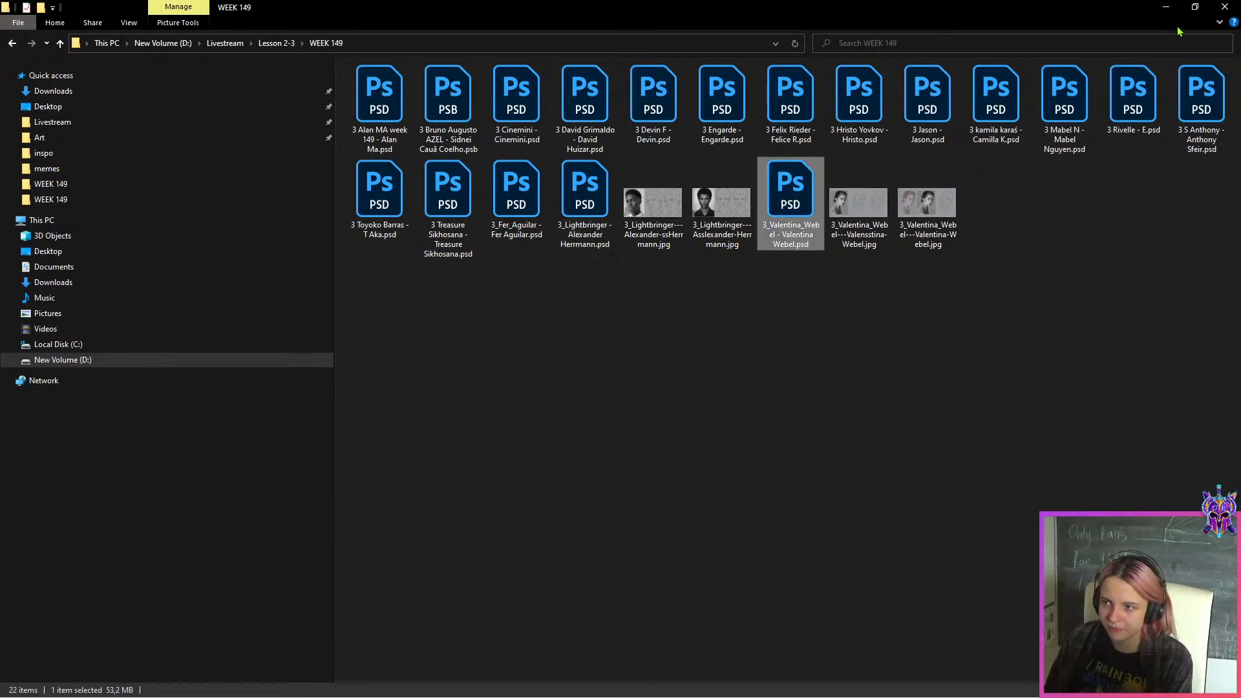
key(alt+Tab)
Examine the example sketches for the student's mouth-line question in 3/4 view and eyebrow question in front view
scroll(736, 264, up, 8)
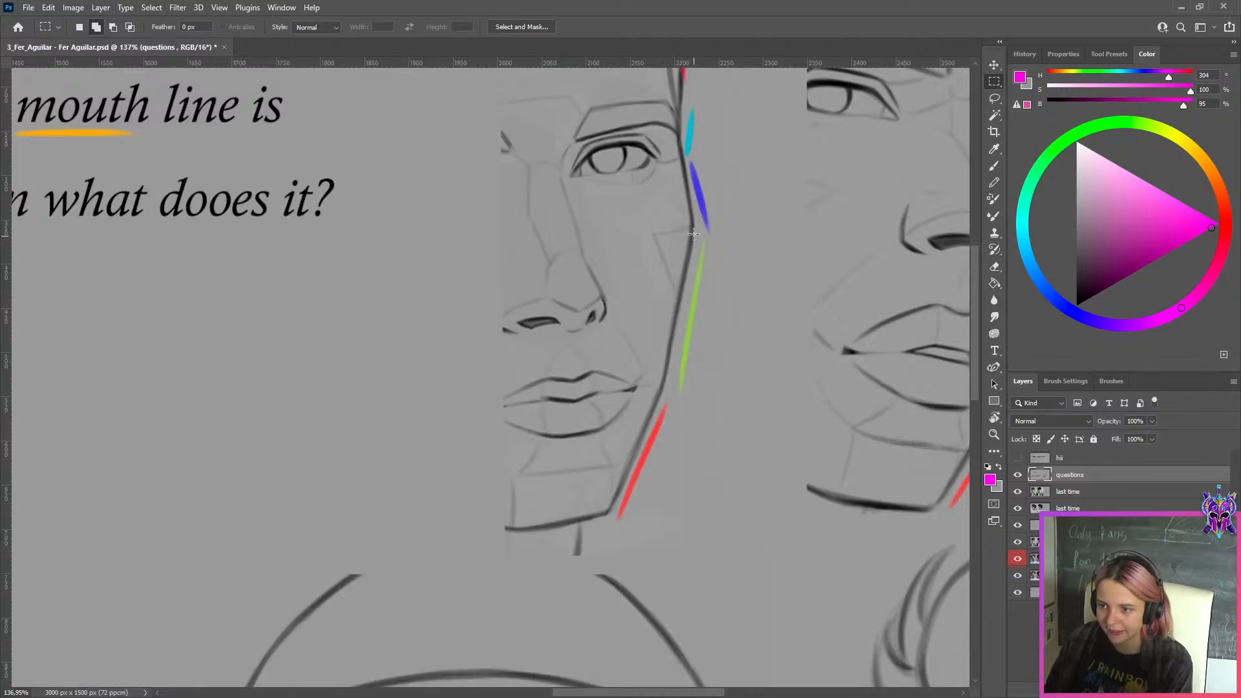
scroll(692, 236, down, 4)
scroll(691, 240, up, 2)
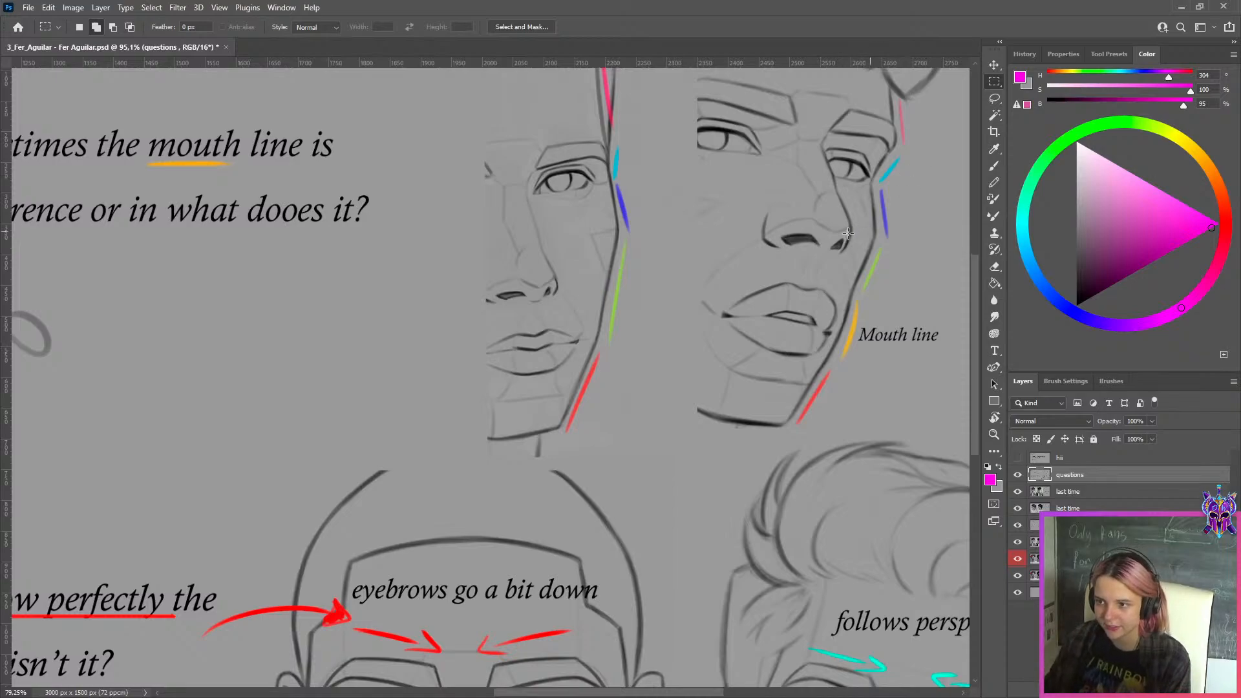
scroll(848, 234, down, 3)
scroll(768, 287, down, 2)
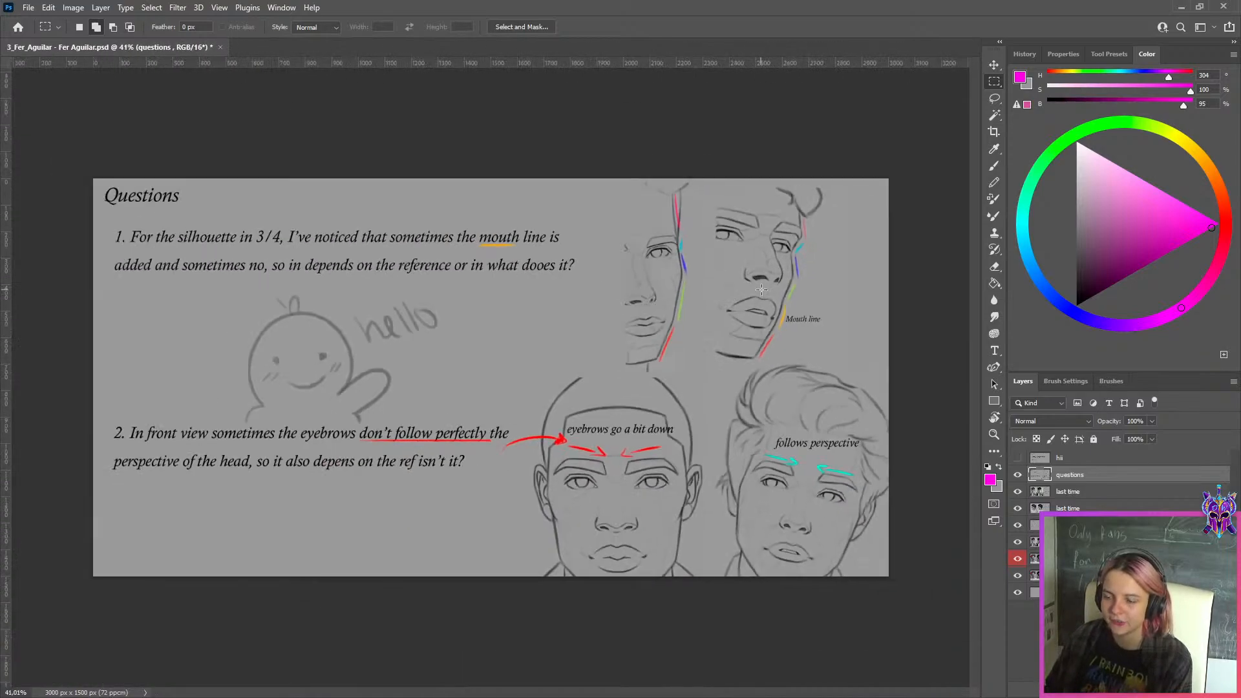
scroll(371, 359, up, 1)
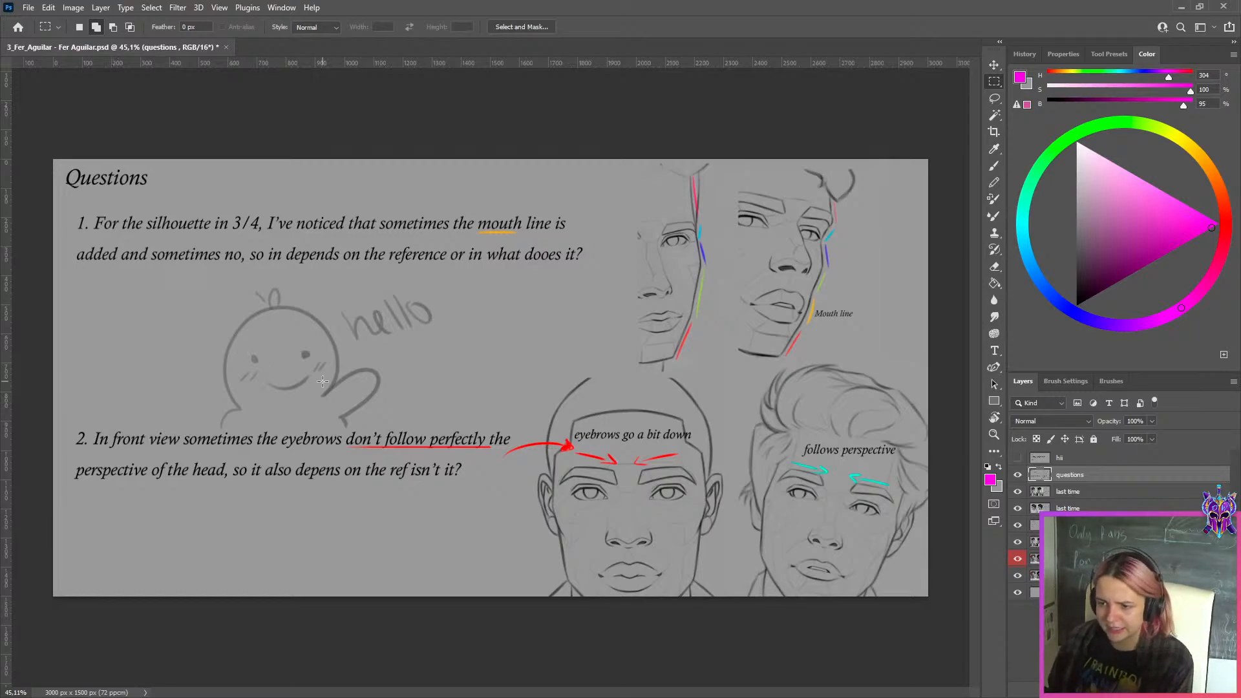
scroll(678, 471, up, 5)
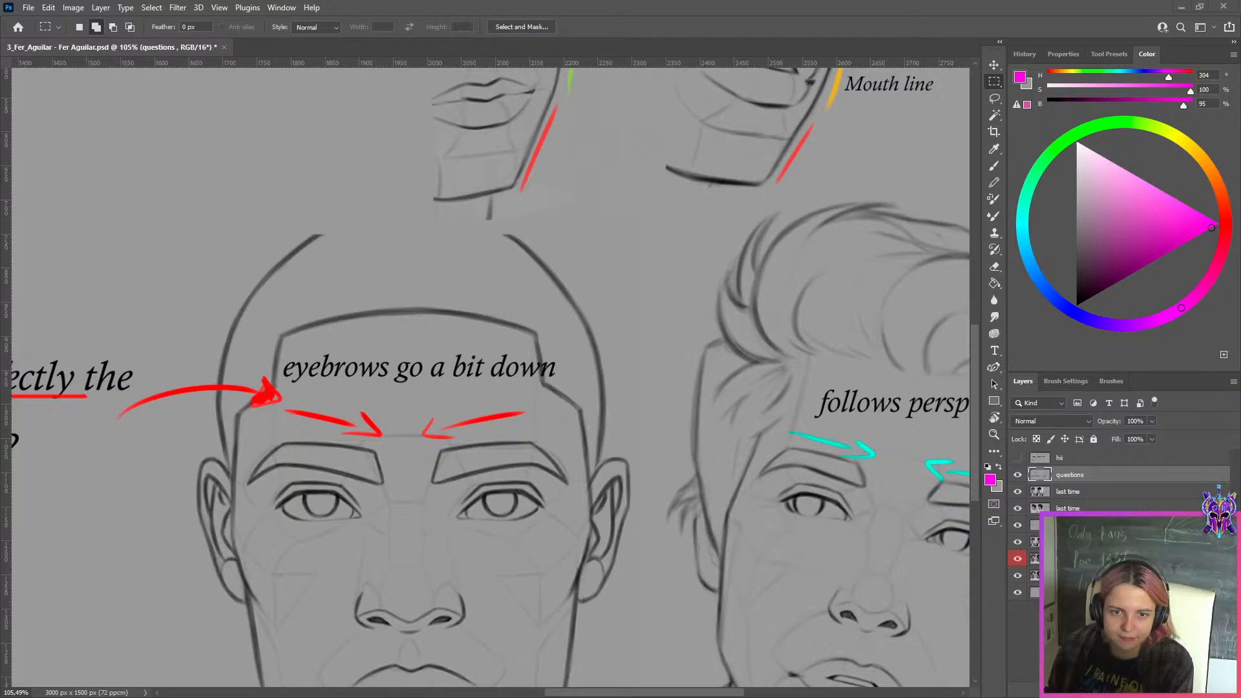
scroll(516, 374, down, 6)
scroll(325, 202, up, 3)
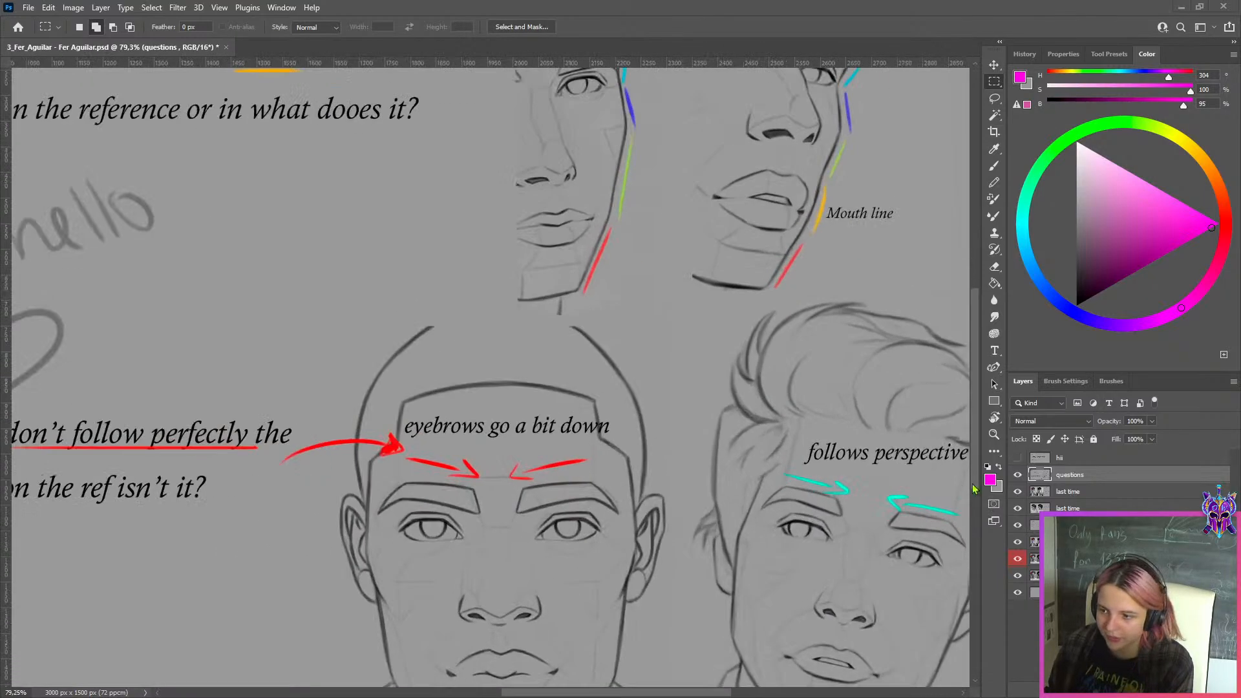
Switch to Discord, view two 3/4 portrait examples enlarged from the pinned messages of lesson-3, and return to the student's document
drag(0, 497, 726, 8)
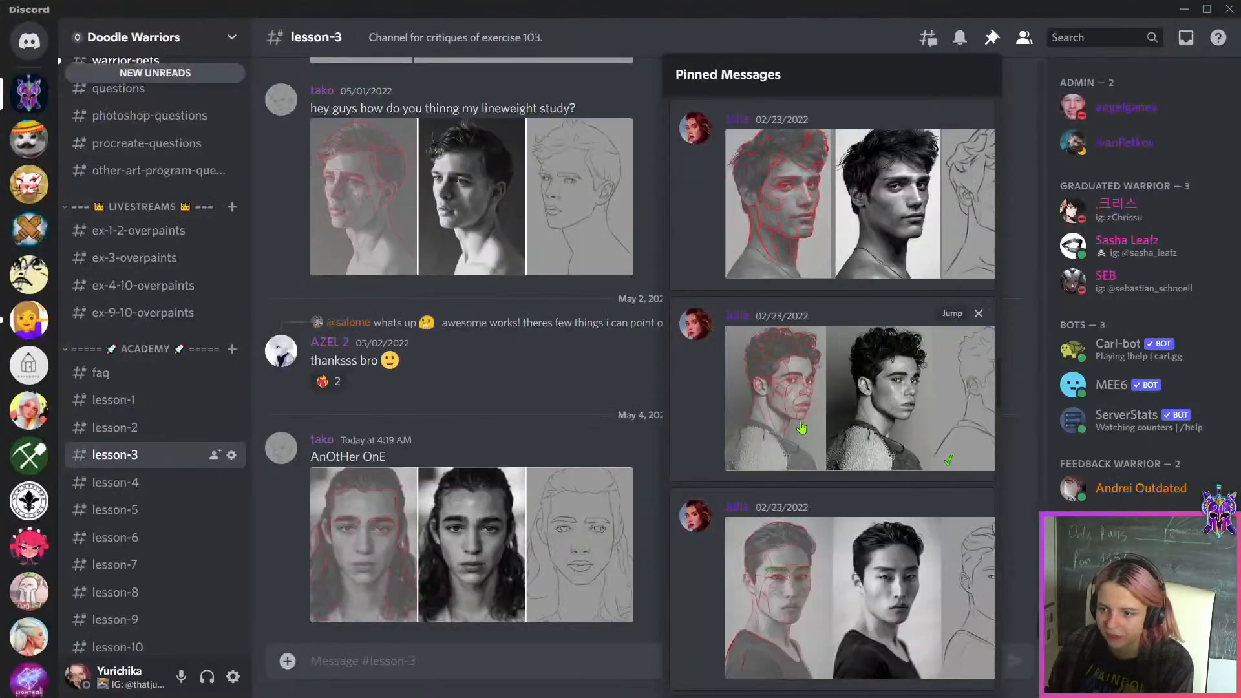
scroll(960, 304, down, 5)
scroll(958, 303, up, 3)
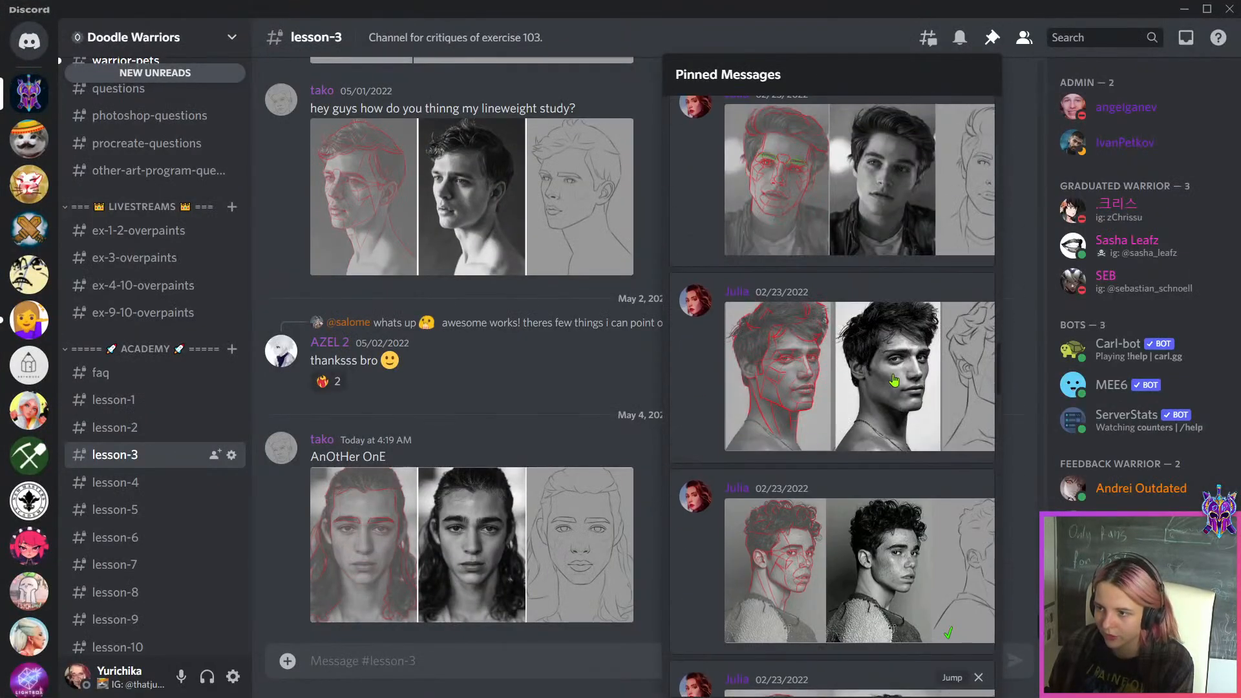
click(935, 279)
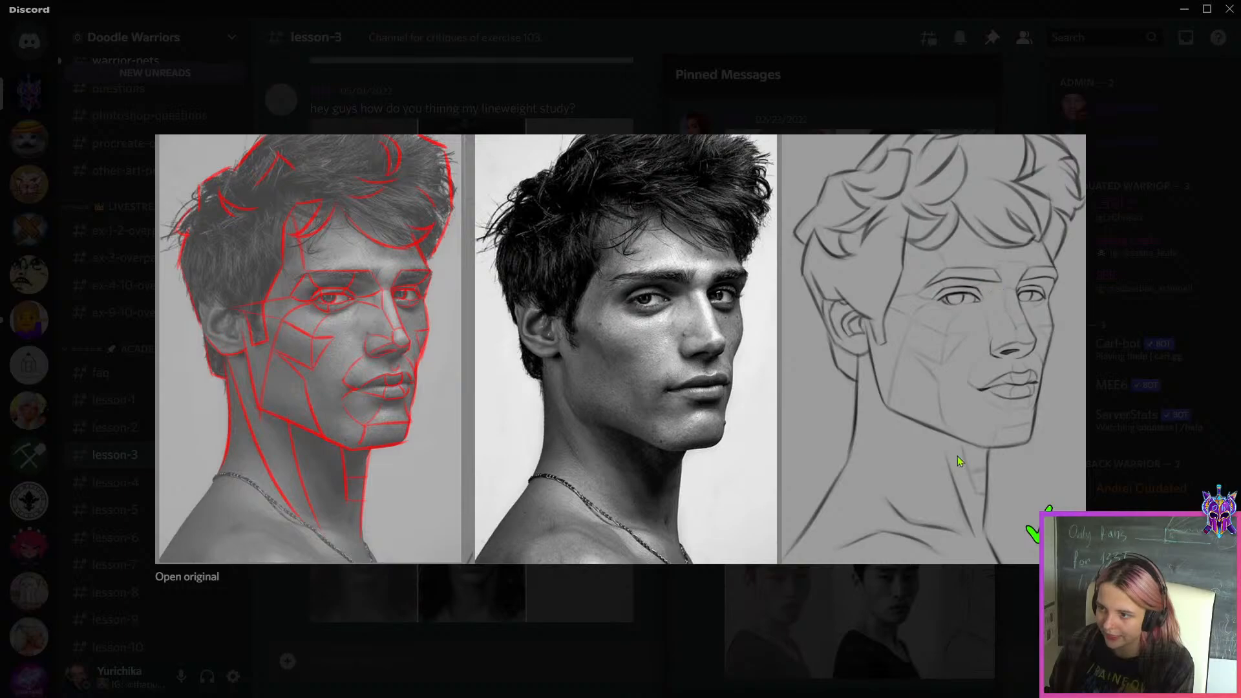
key(Escape)
click(930, 547)
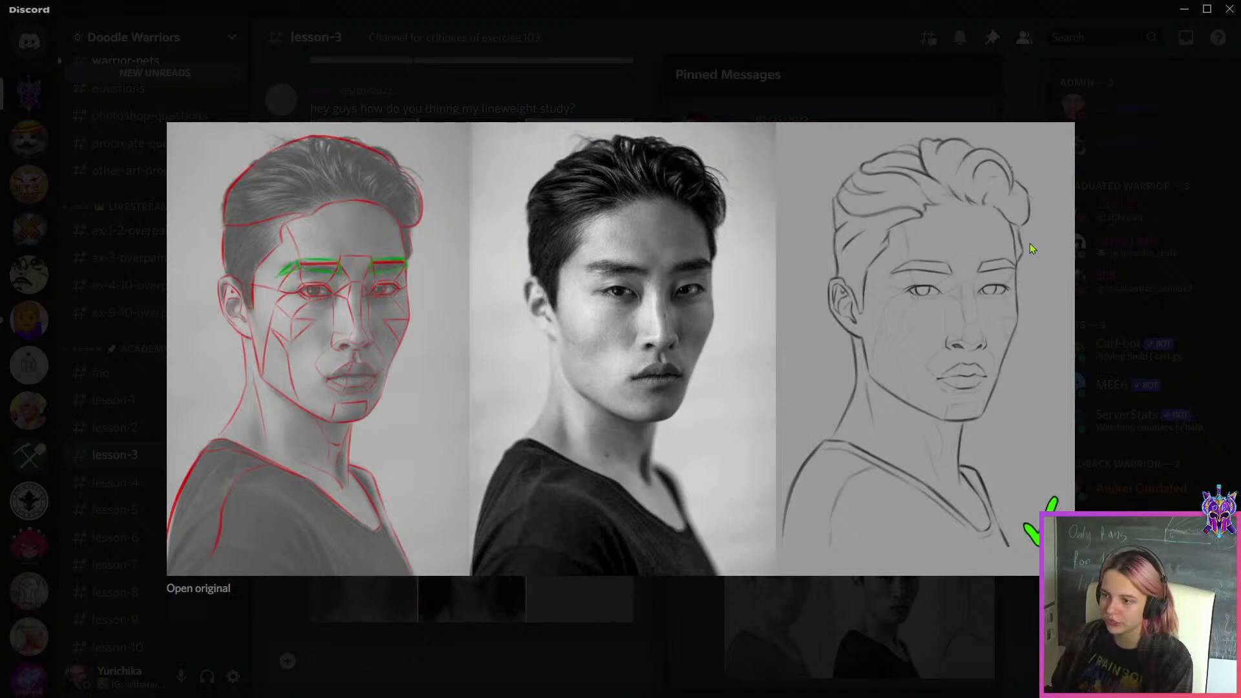
click(921, 596)
click(1184, 9)
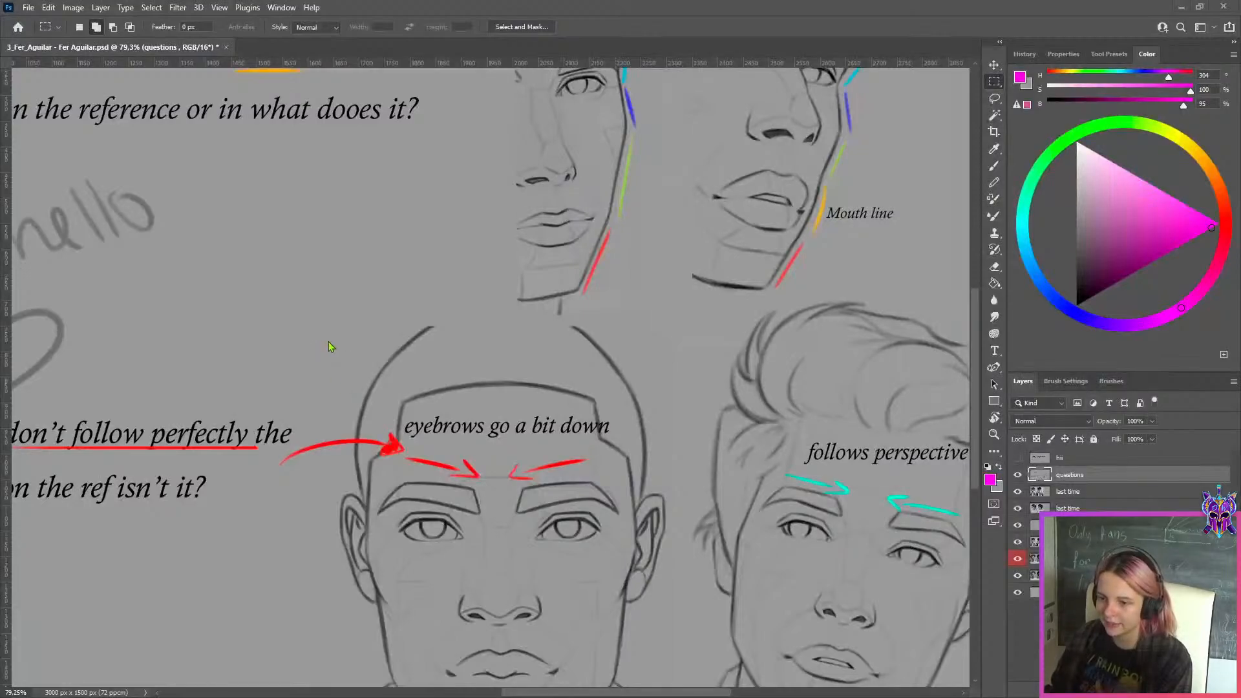
Compare the eyebrow angles in the two front-view sketches of the student's second question
scroll(492, 466, up, 3)
scroll(572, 441, up, 2)
scroll(498, 426, down, 6)
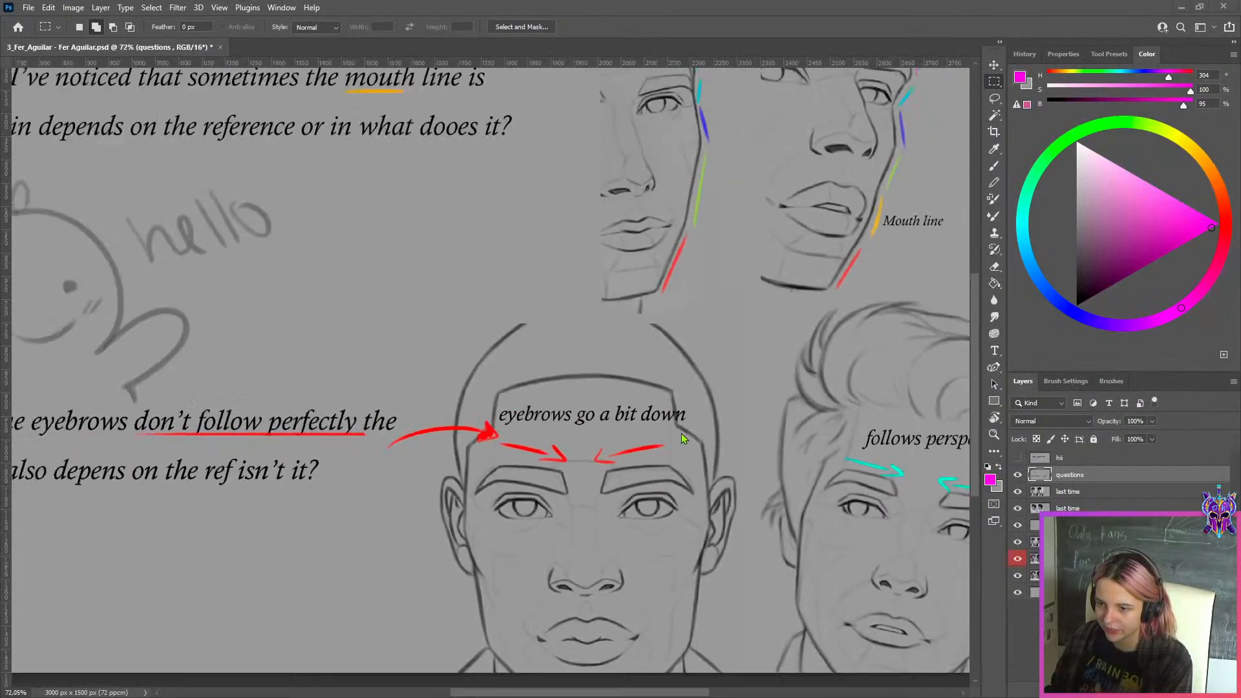
scroll(658, 420, down, 3)
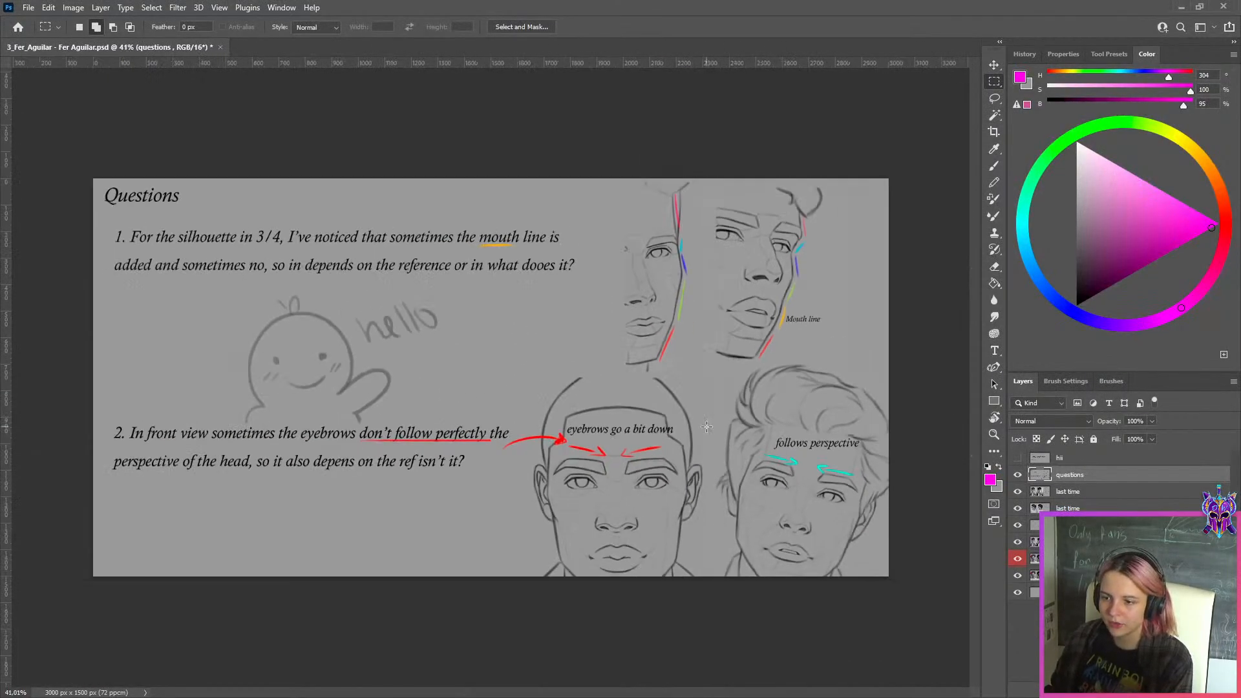
scroll(468, 442, up, 1)
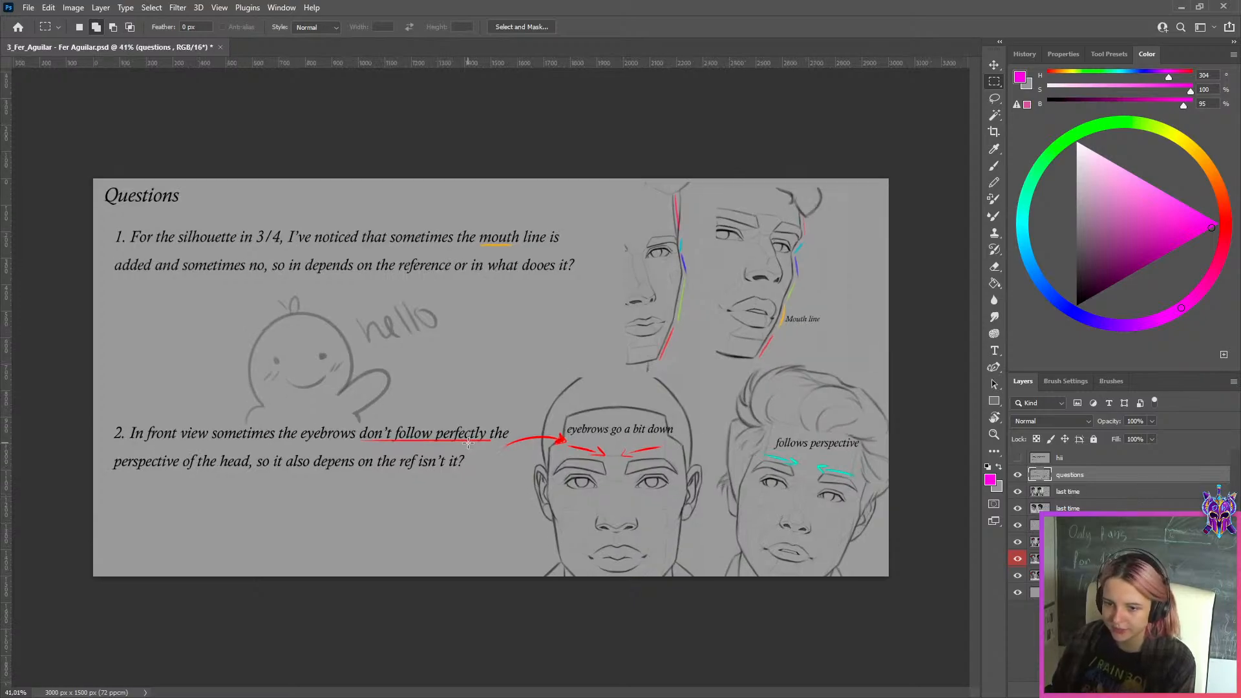
scroll(853, 465, up, 2)
scroll(854, 465, down, 3)
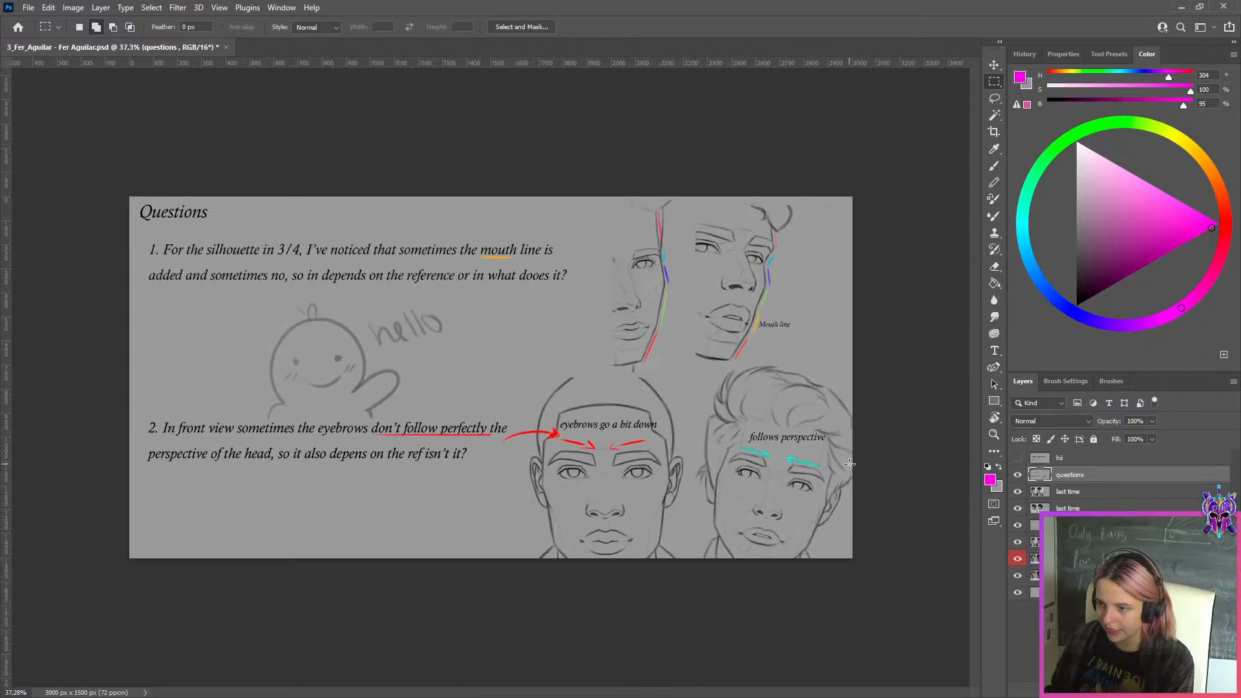
scroll(852, 464, up, 1)
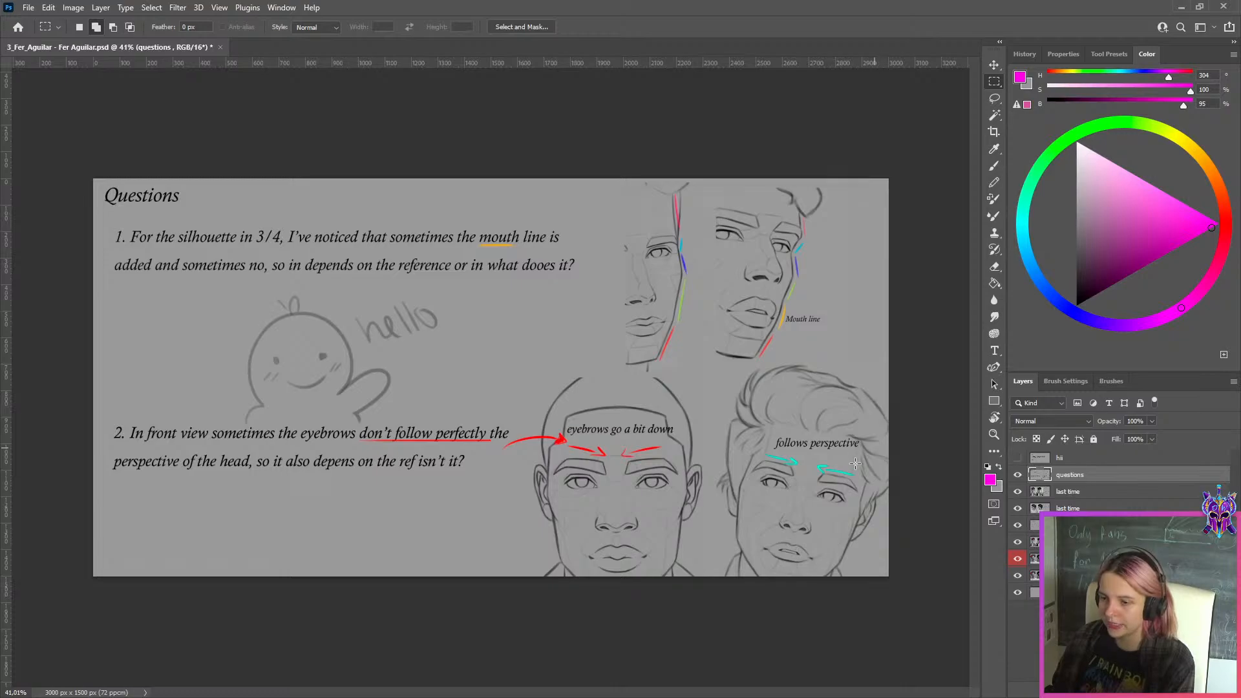
scroll(880, 446, up, 5)
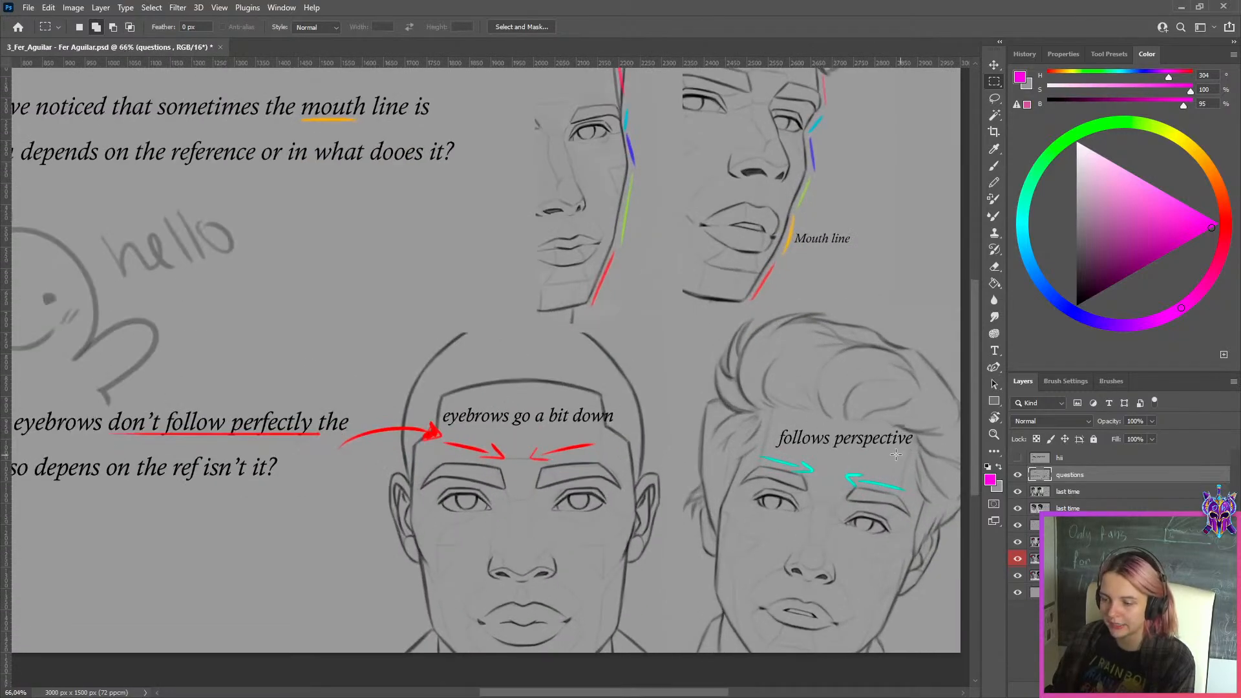
scroll(897, 454, down, 2)
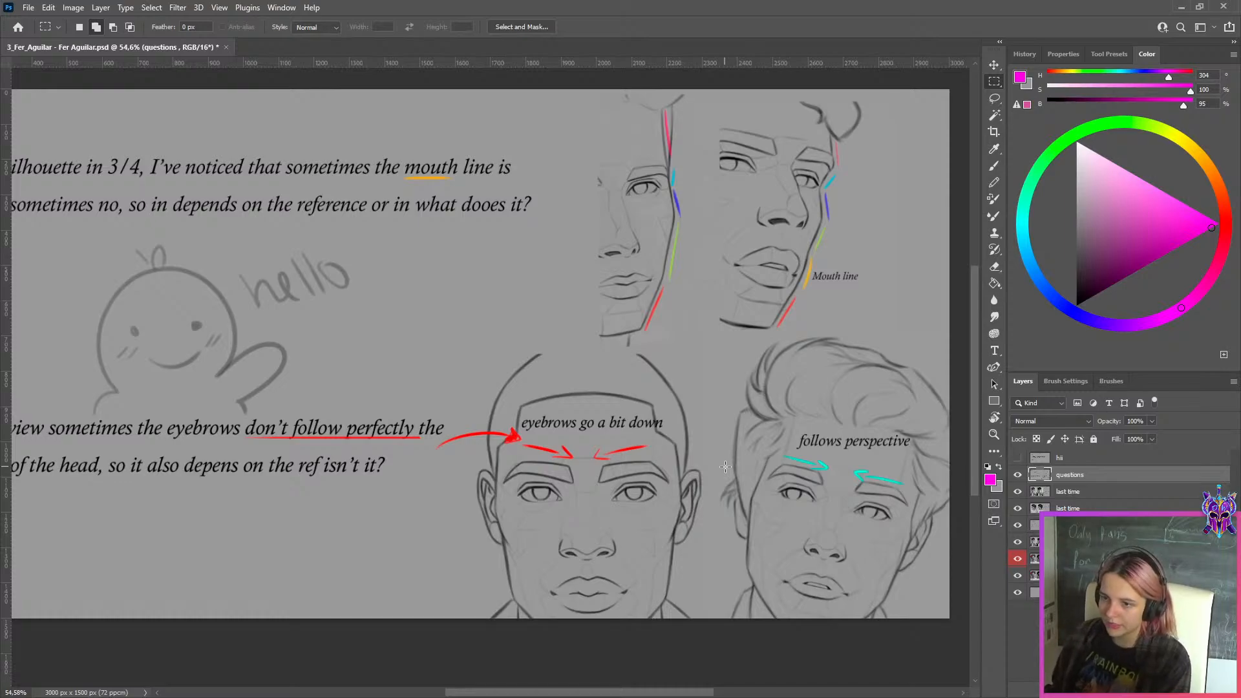
Hide the questions layer and the two "last time" portrait layers one after another, reviewing each sheet underneath
click(1019, 480)
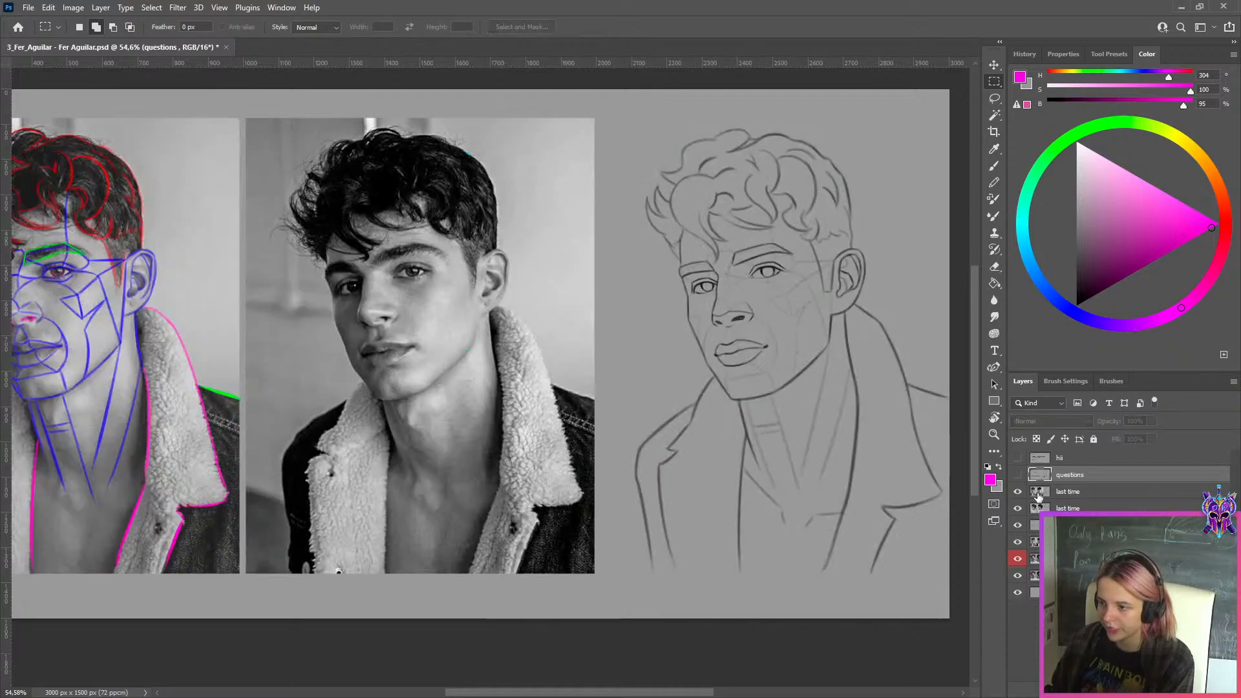
click(1042, 491)
key(ctrl+0)
click(1018, 492)
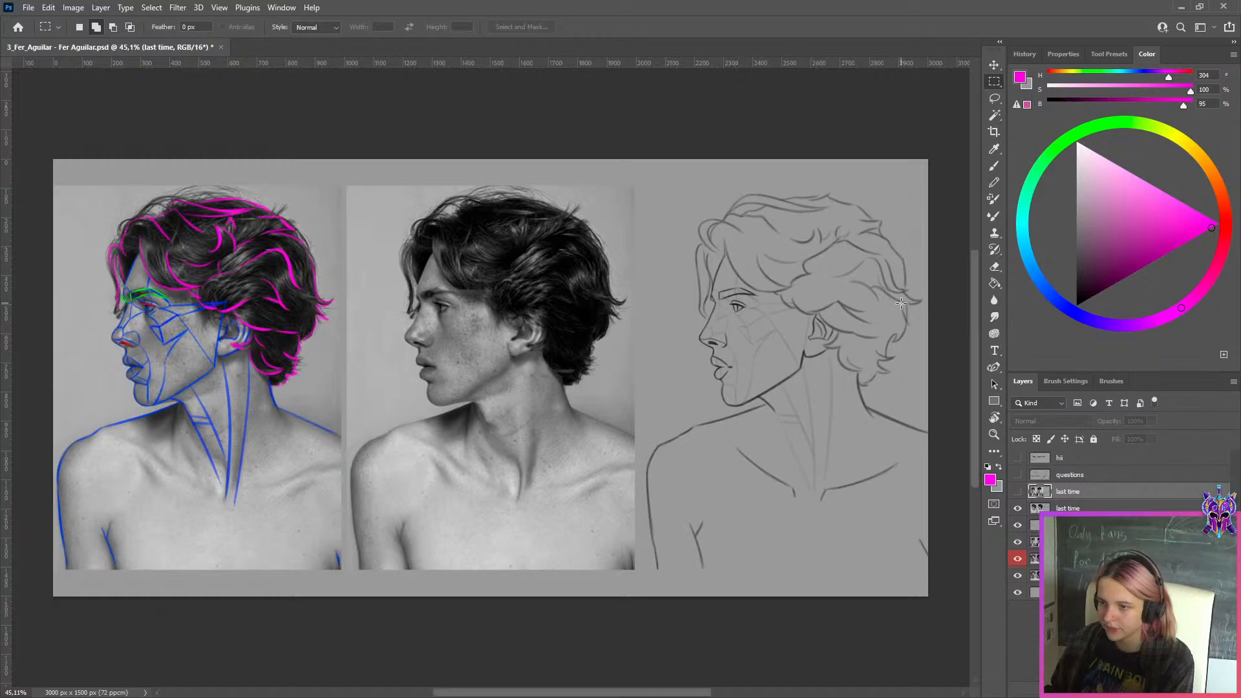
scroll(781, 500, up, 2)
scroll(782, 500, down, 3)
click(1053, 508)
click(1018, 508)
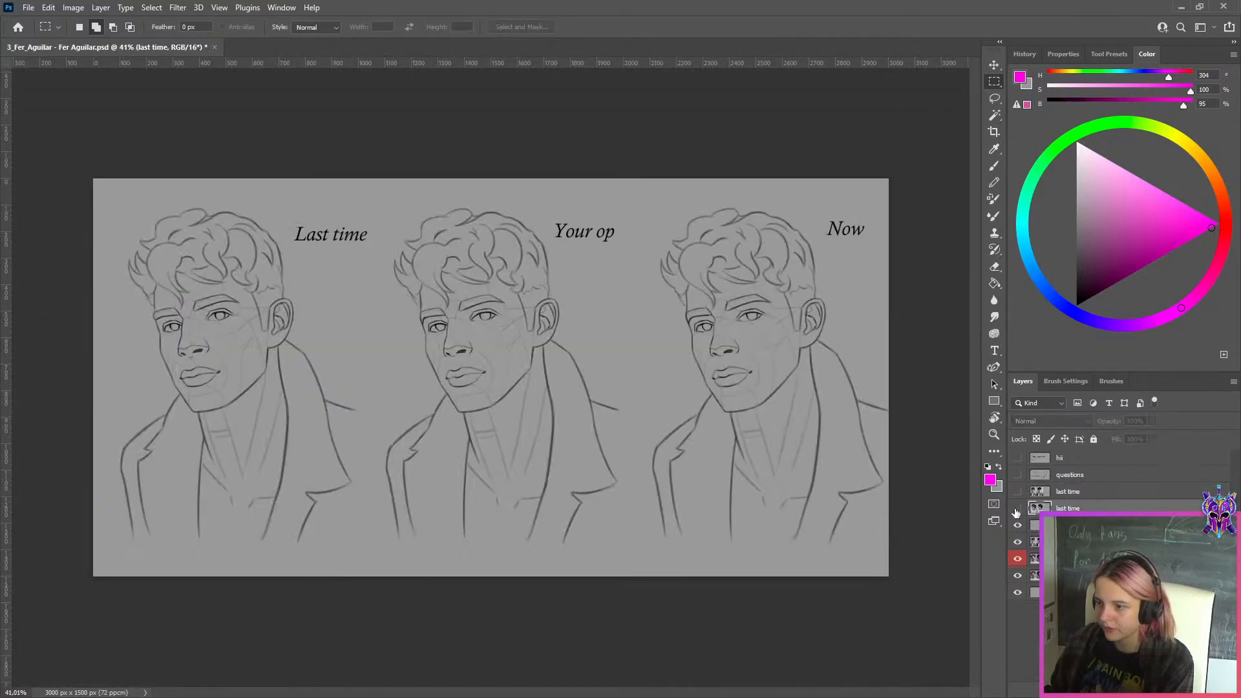
Compare the "Last time", "Your op" and "Now" versions of the curly-haired man's line drawing
click(1060, 525)
scroll(197, 287, up, 1)
scroll(197, 287, up, 1)
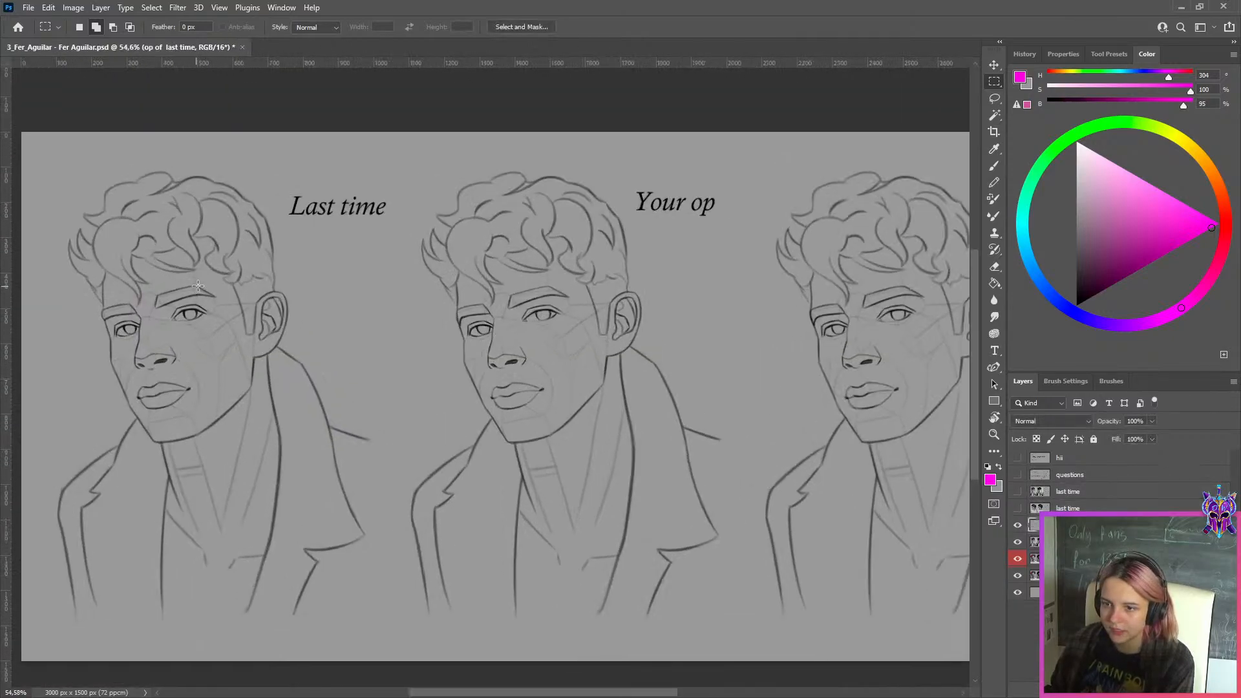
scroll(620, 305, up, 1)
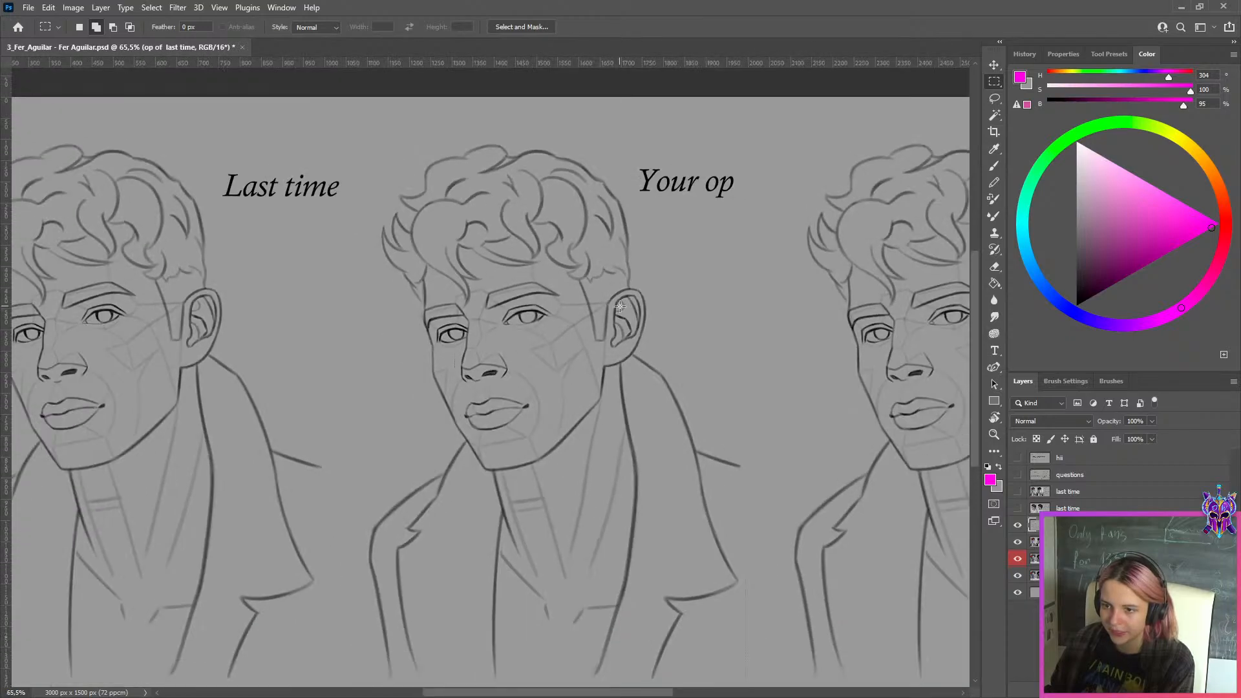
scroll(619, 306, down, 1)
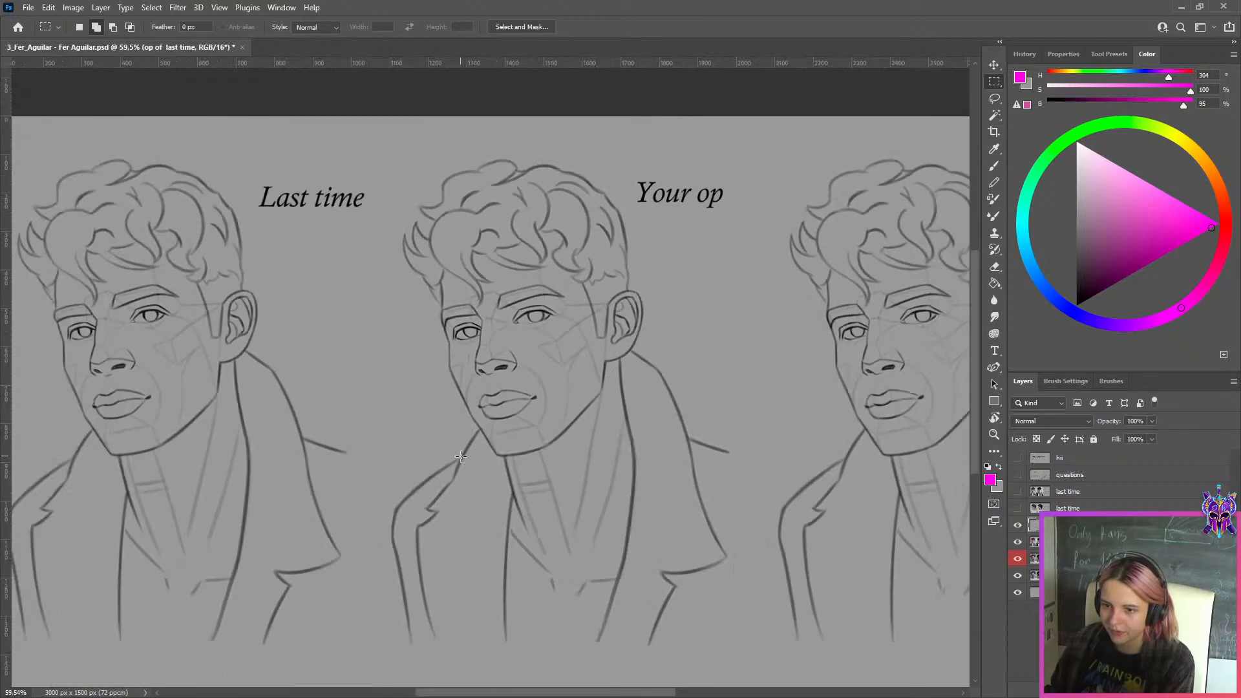
scroll(461, 455, down, 1)
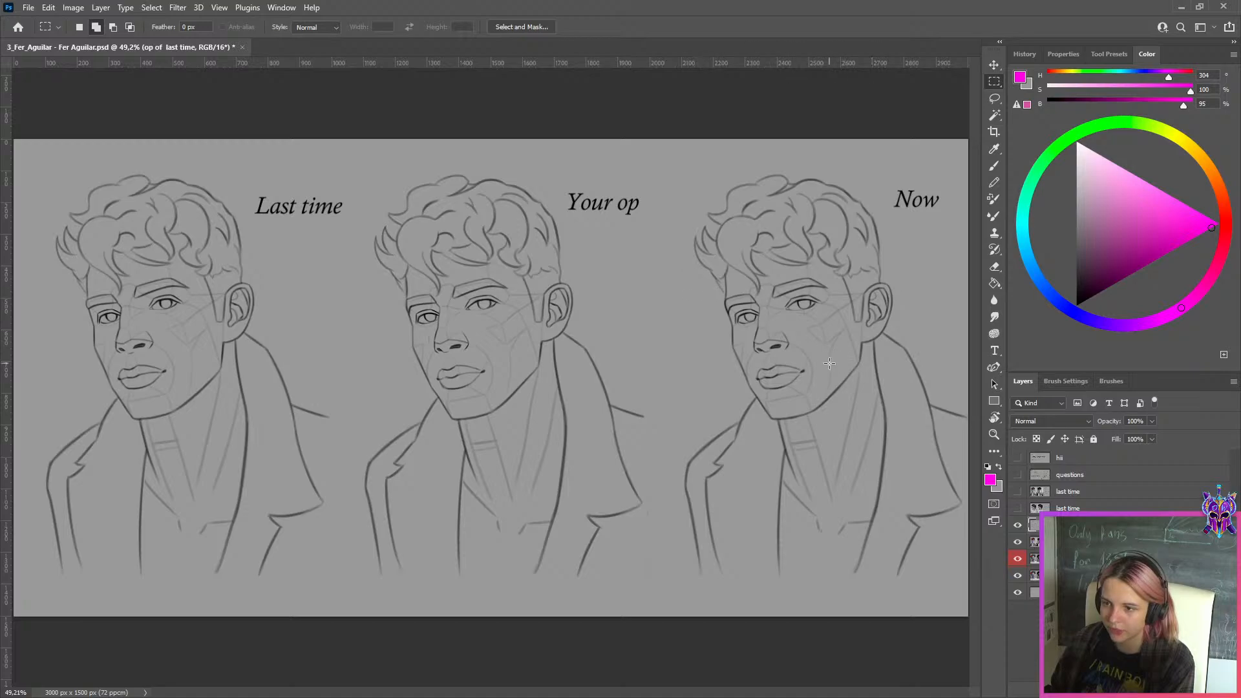
Hide the three-version comparison sheet and compare the curly-haired man's line drawing with its reference photo
click(1018, 525)
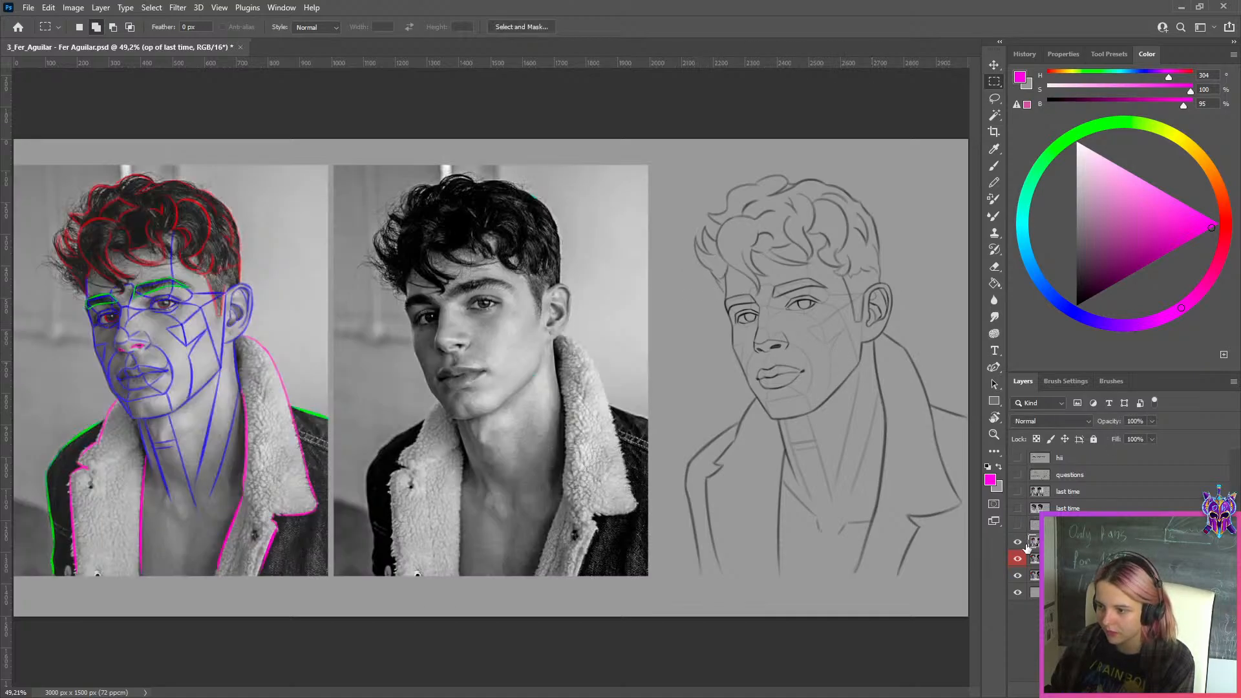
scroll(676, 319, down, 2)
scroll(811, 291, up, 1)
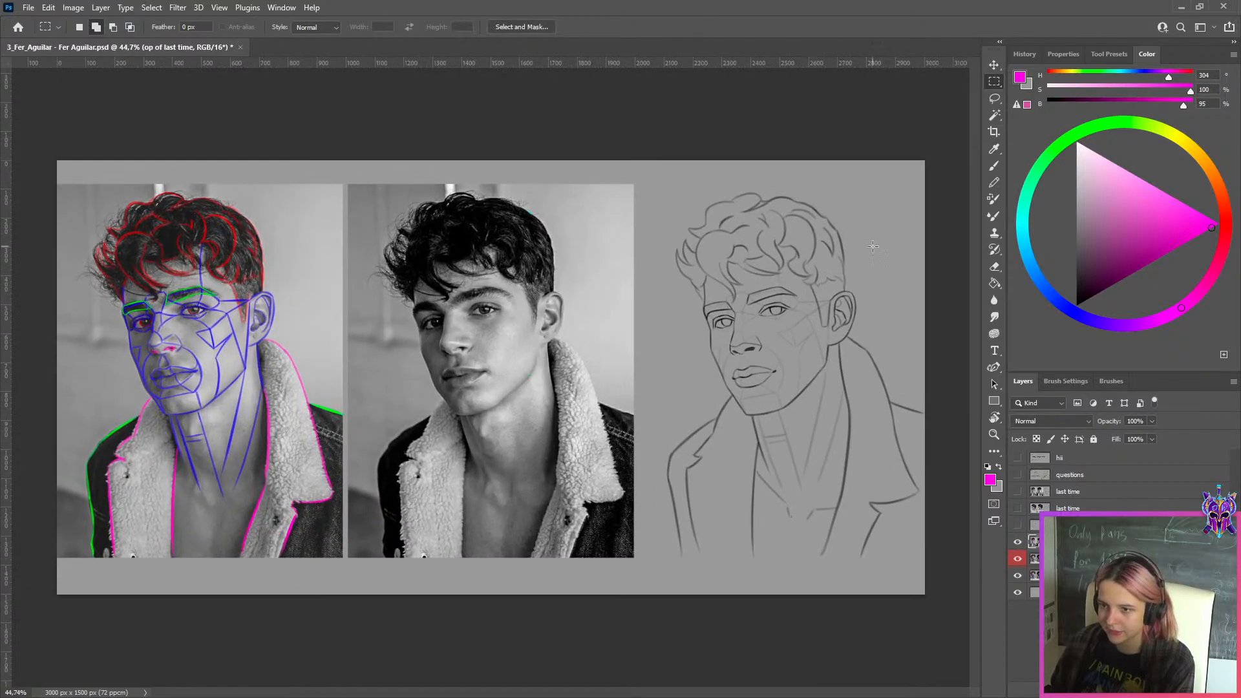
scroll(873, 246, up, 2)
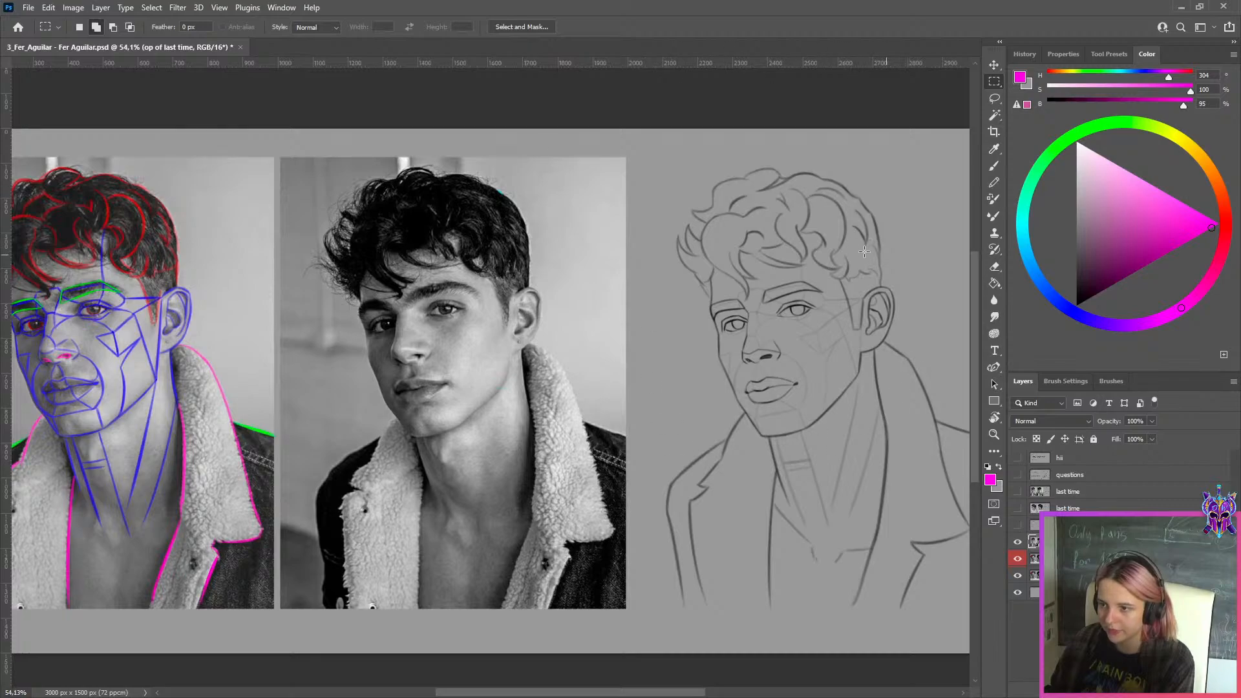
scroll(864, 251, down, 2)
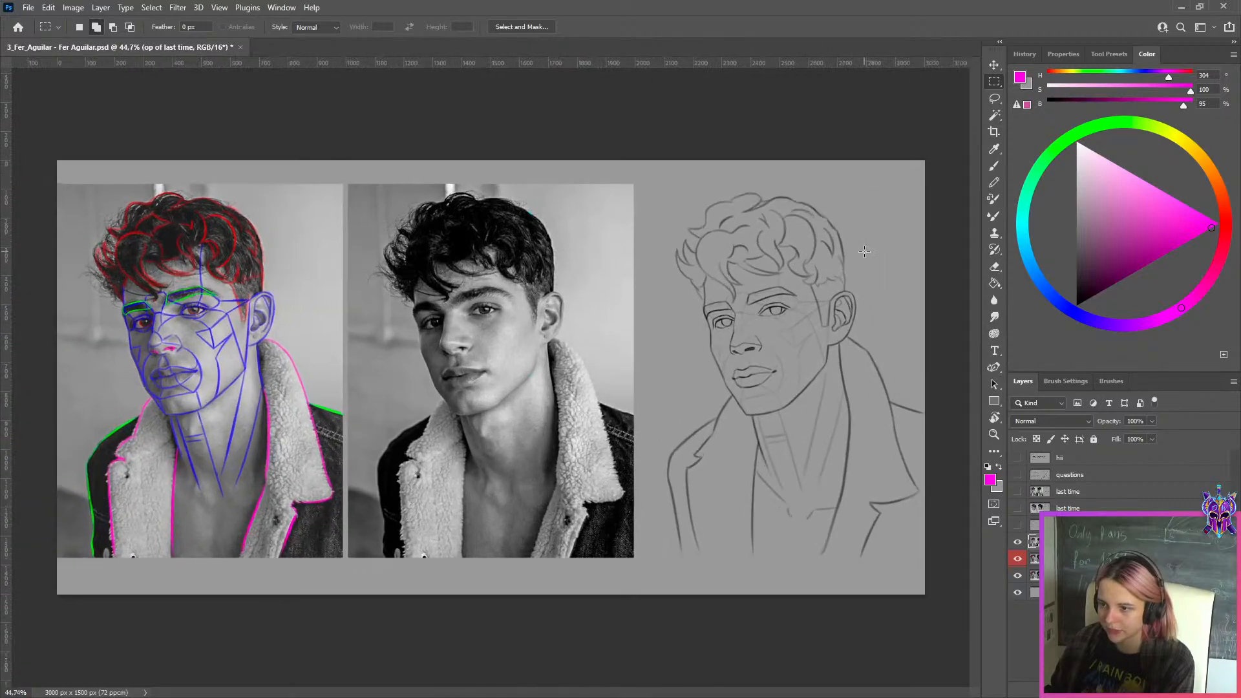
Hide the "op of last time" sheet, select the "this week" portrait layer and add a blank layer above it
click(1018, 543)
click(1028, 575)
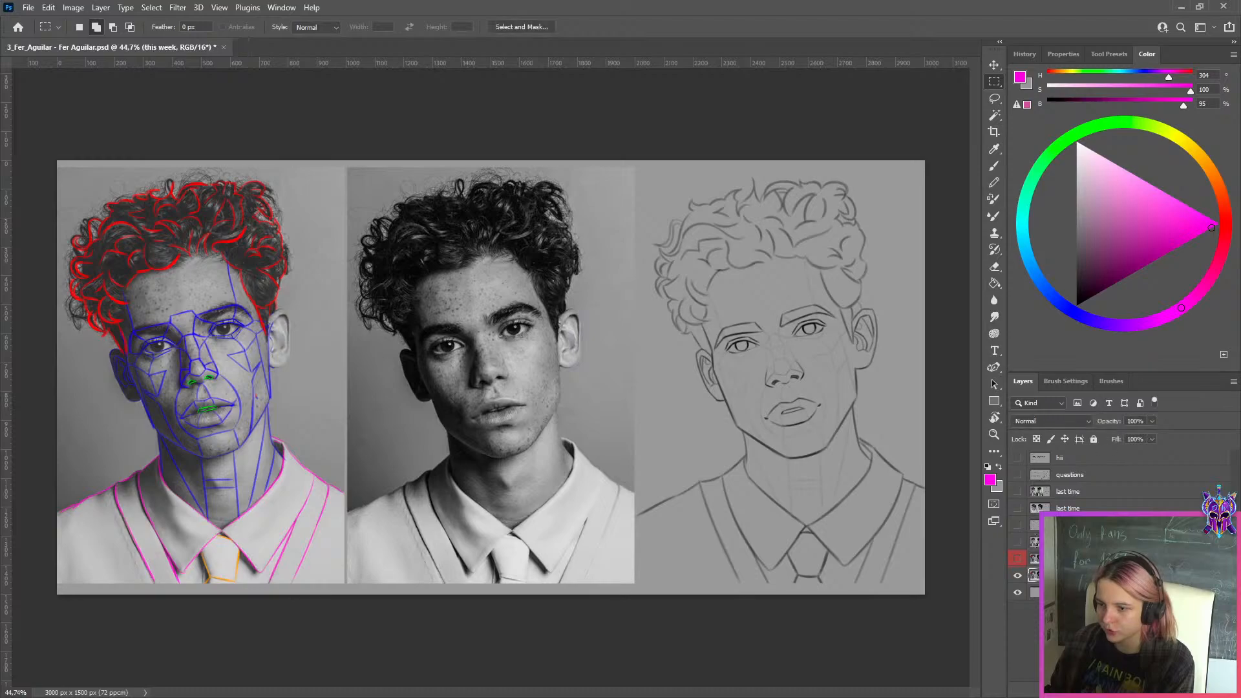
click(1018, 542)
click(1020, 542)
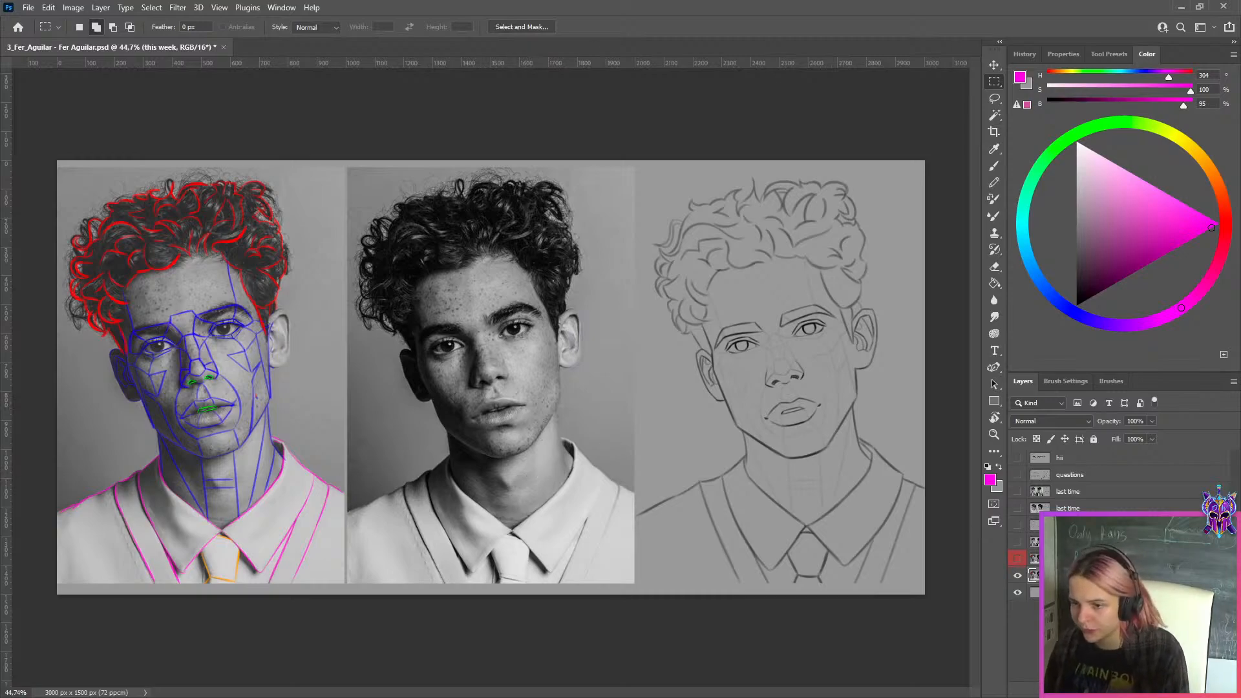
click(1157, 691)
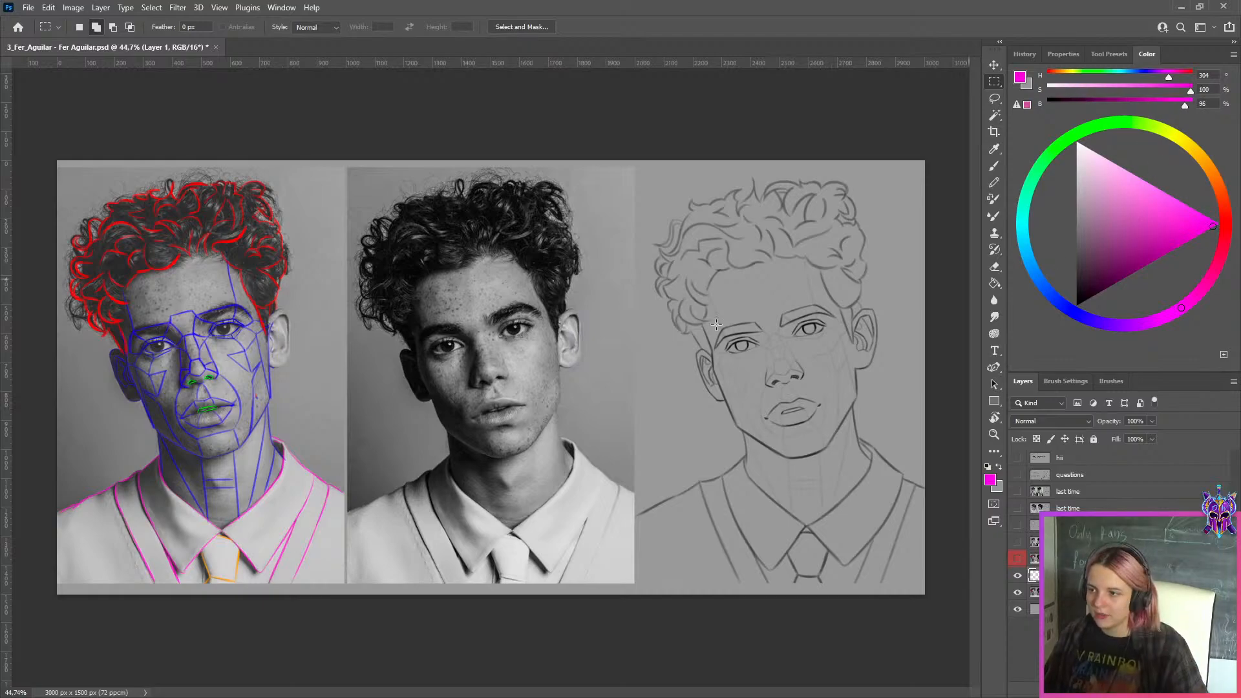
Try to trace the cheek edge below the ear on the middle photo with a larger magenta brush
scroll(515, 359, up, 2)
key(r)
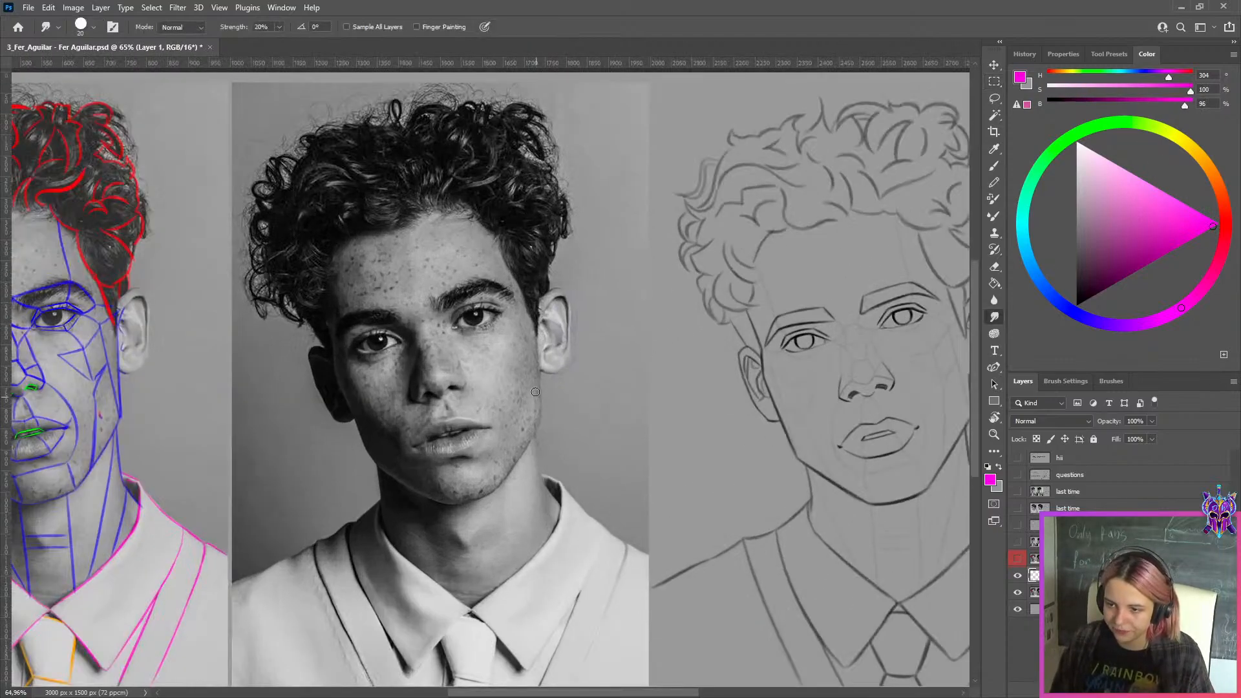
key(b)
drag(534, 317, 538, 413)
key(ctrl+z)
key(bracketright)
key(bracketright)
key(bracketright)
drag(538, 326, 542, 430)
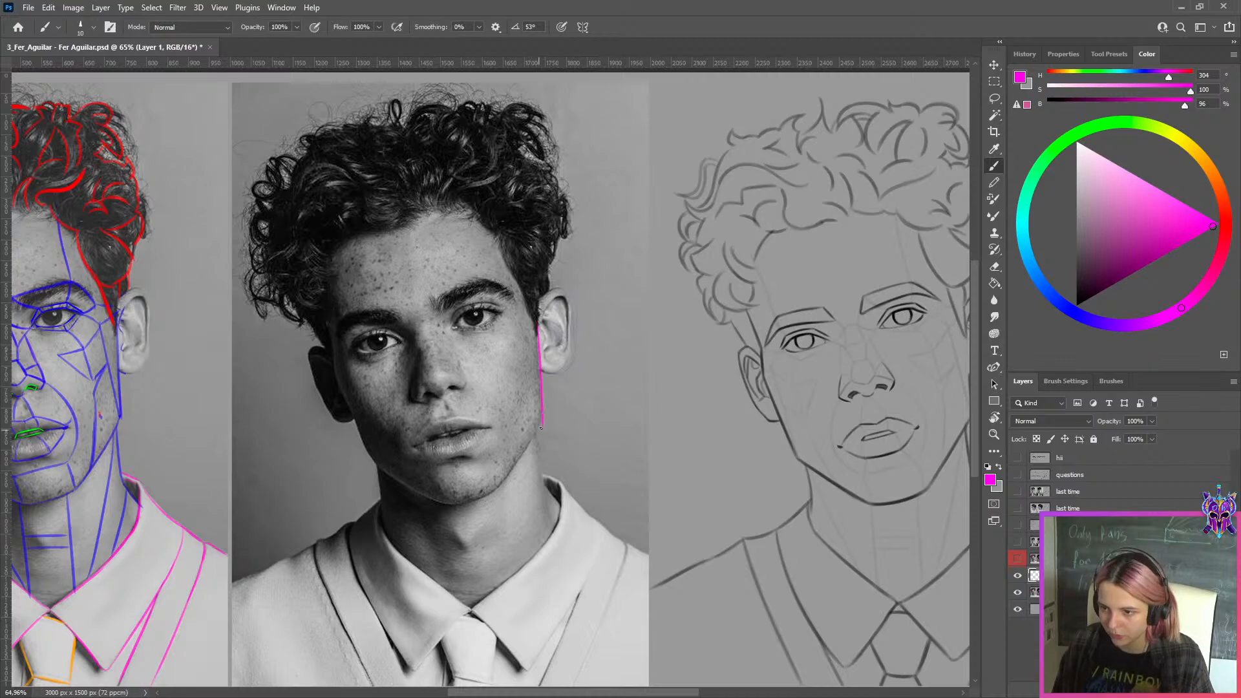
key(ctrl+z)
drag(537, 321, 539, 412)
key(ctrl+z)
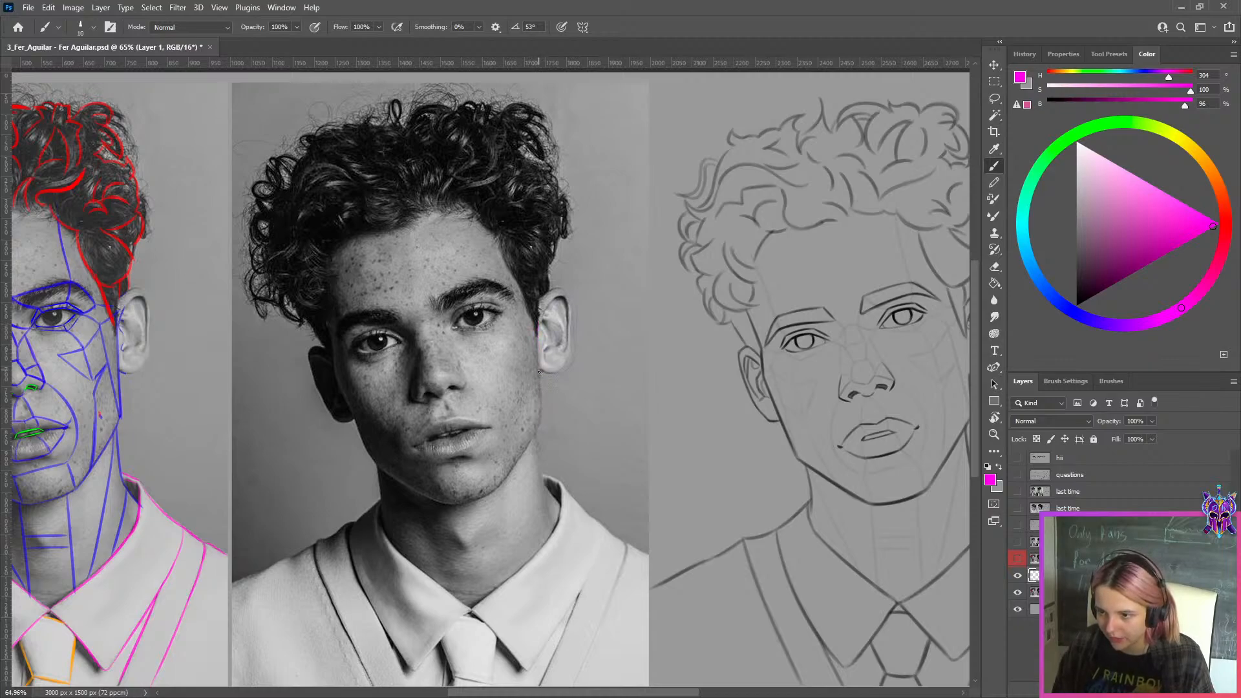
Briefly show the last-time portrait sheet to compare it with this week's study, and hide it again
click(1018, 541)
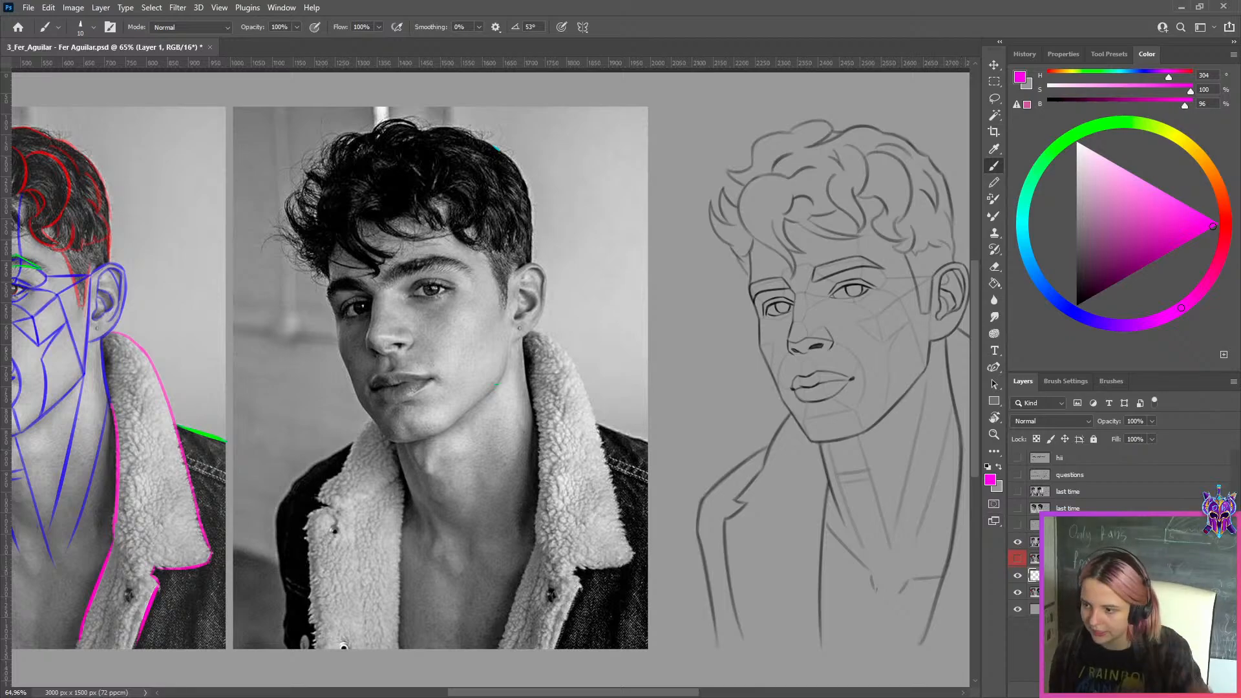
click(1017, 542)
key(e)
mouse_move(921, 313)
mouse_down()
mouse_move(905, 346)
mouse_move(931, 339)
mouse_up()
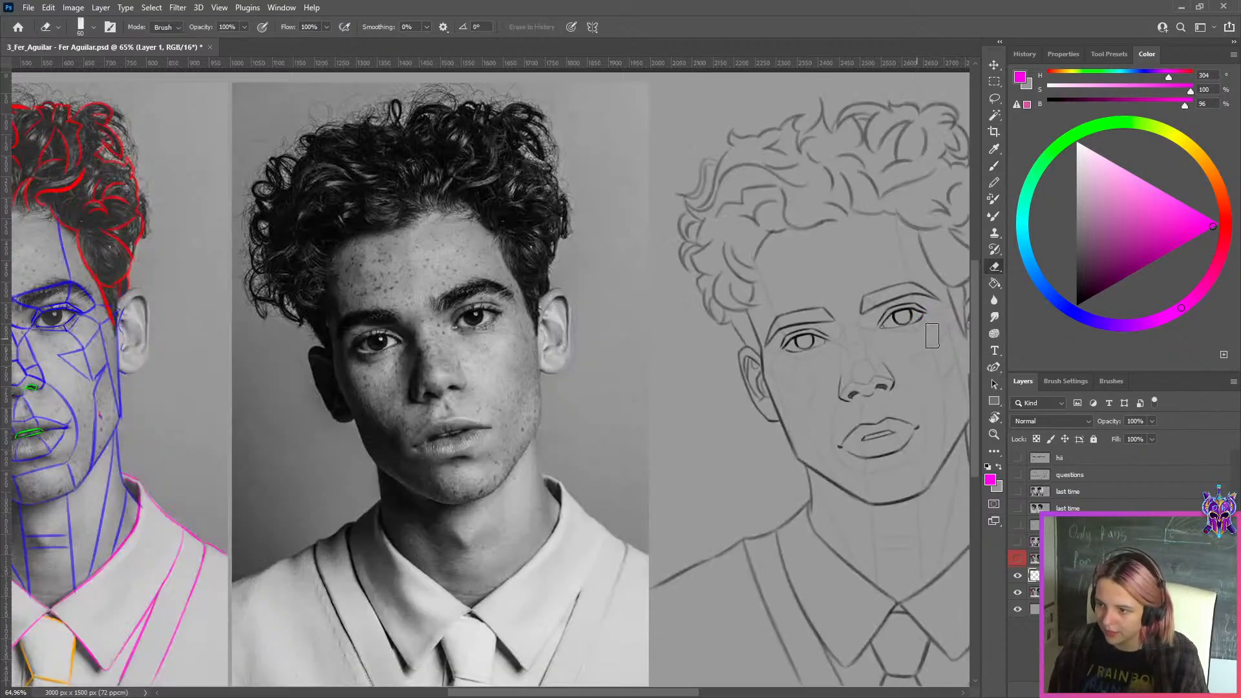
Try several thin magenta strokes down the lit side of the face from the ear to the jaw
key(b)
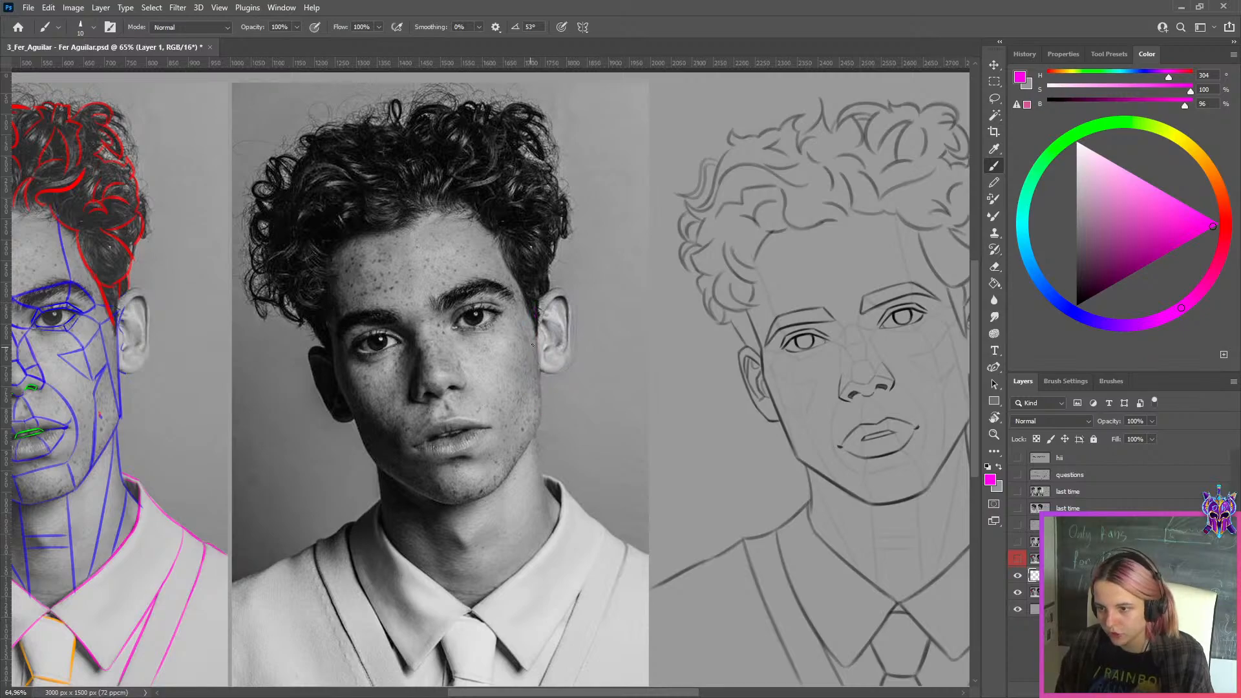
drag(536, 326, 542, 417)
key(ctrl+z)
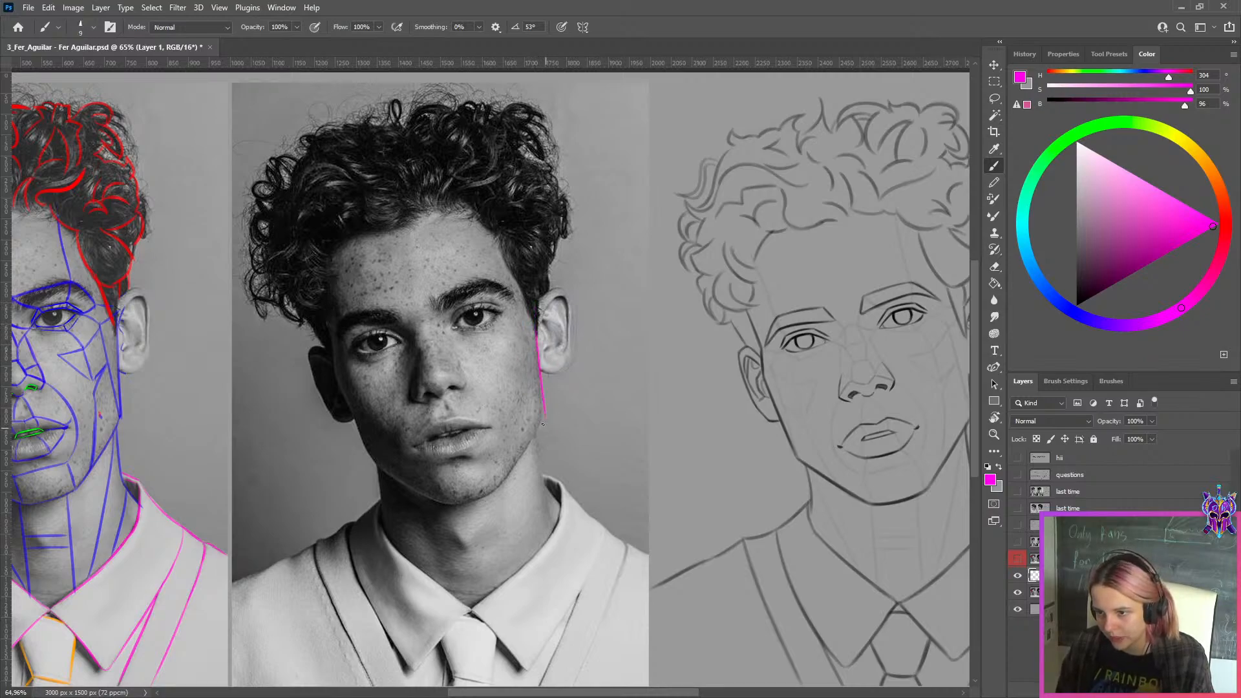
key(ctrl+z)
key(bracketleft)
drag(535, 327, 541, 407)
key(ctrl+z)
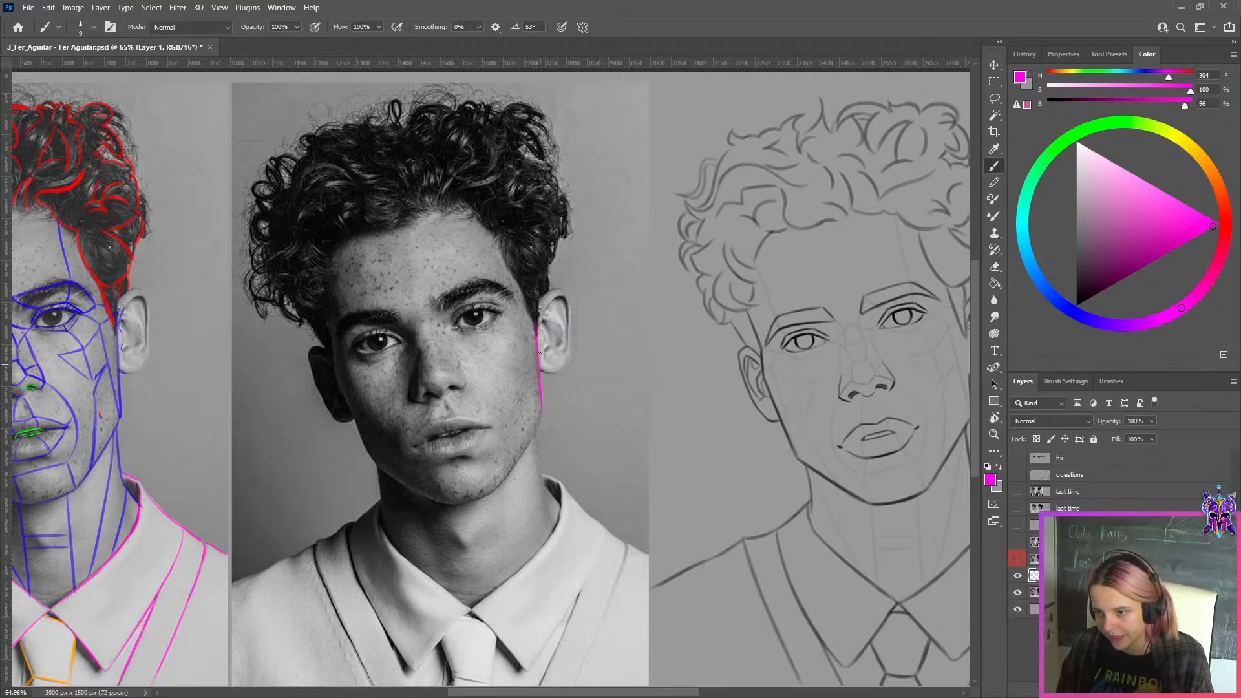
key(ctrl+z)
drag(536, 323, 543, 420)
key(ctrl+z)
key(ctrl+z)
drag(531, 320, 544, 412)
key(ctrl+z)
drag(531, 319, 541, 398)
key(ctrl+z)
mouse_move(537, 295)
mouse_down()
mouse_move(560, 371)
mouse_move(541, 425)
mouse_up()
key(ctrl+z)
key(ctrl+z)
drag(537, 322, 542, 423)
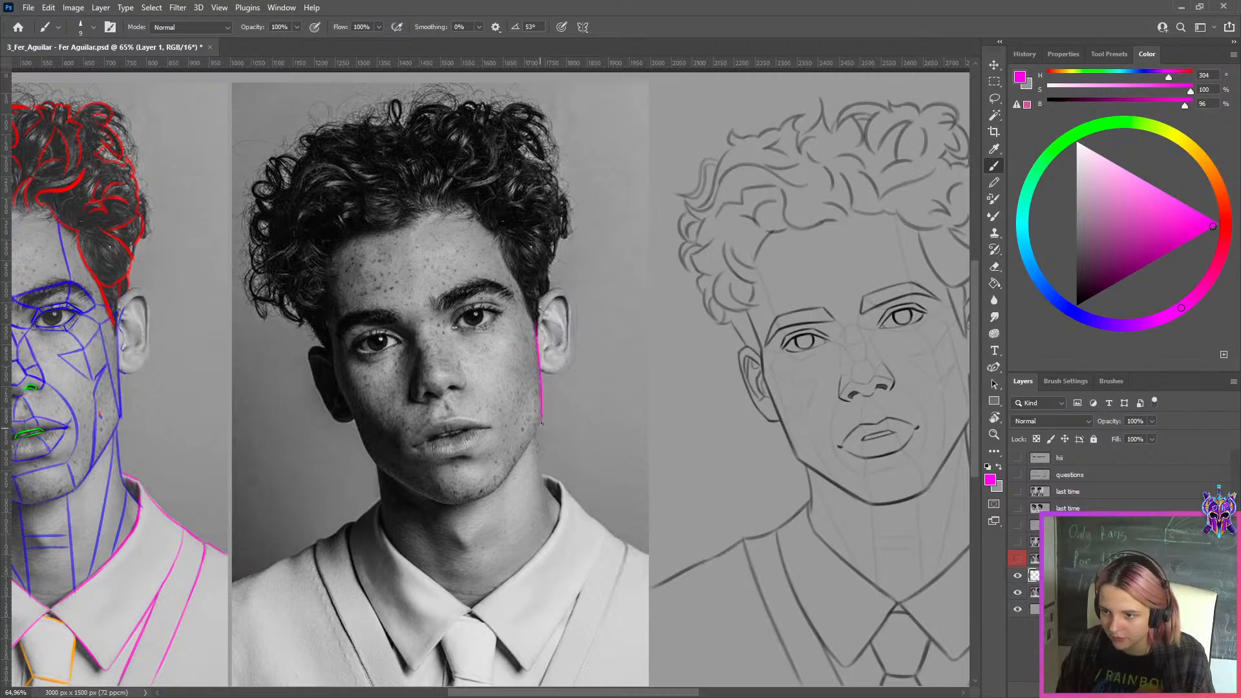
key(ctrl+z)
Trace the lit side of the face in magenta, along the temple to the ear and down the cheek
mouse_move(540, 357)
mouse_down()
mouse_move(491, 345)
mouse_move(496, 414)
mouse_up()
drag(491, 314, 495, 412)
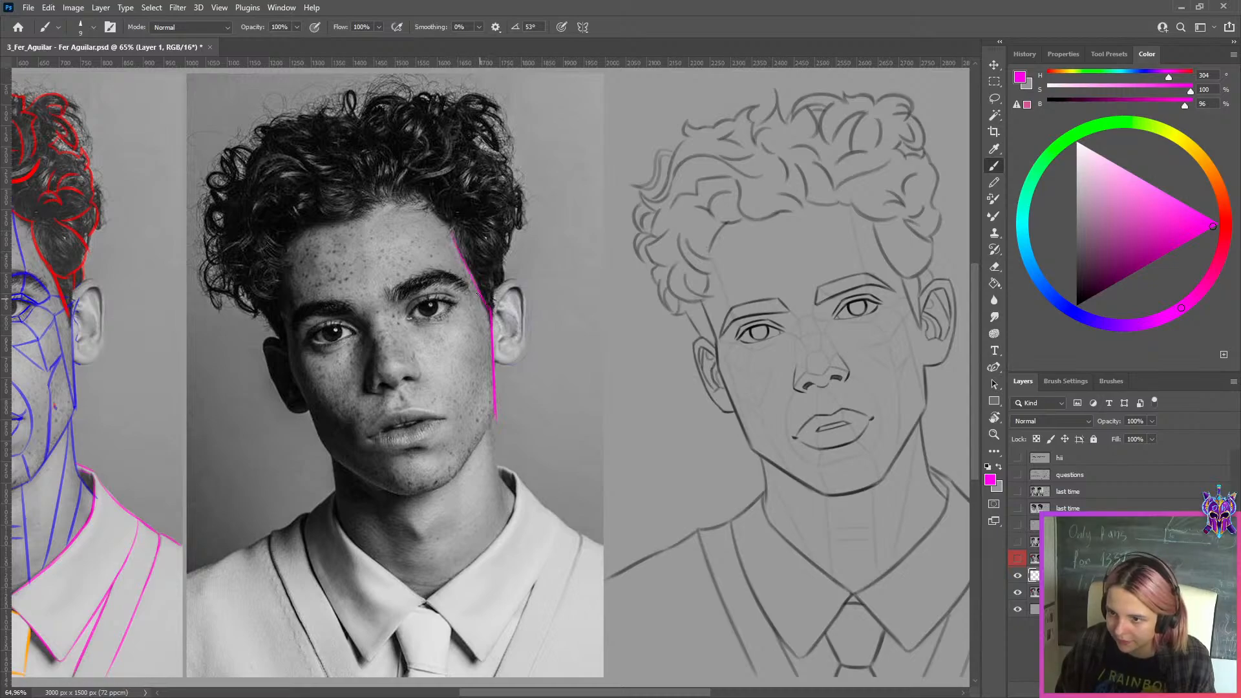
drag(461, 265, 483, 303)
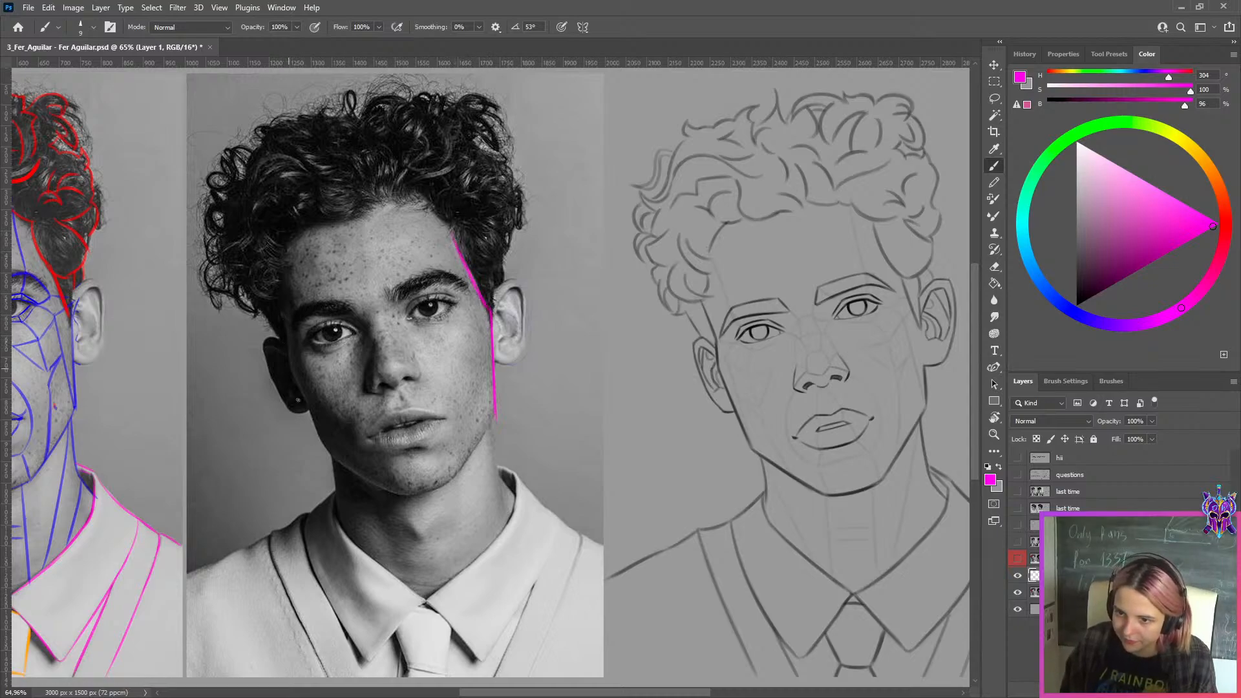
Trace the shadowed side of the face in magenta from the brow past the ear to the jaw corner
drag(289, 364, 331, 463)
drag(291, 365, 328, 451)
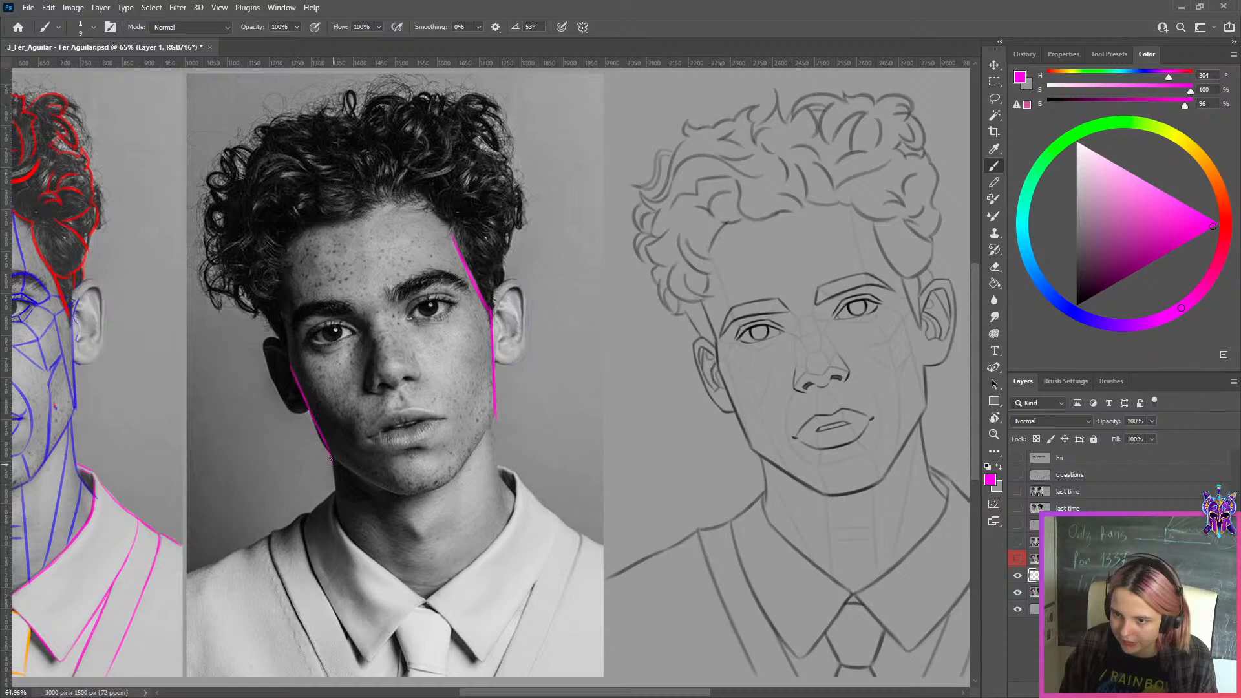
key(ctrl+z)
drag(292, 368, 326, 460)
key(ctrl+z)
key(ctrl+z)
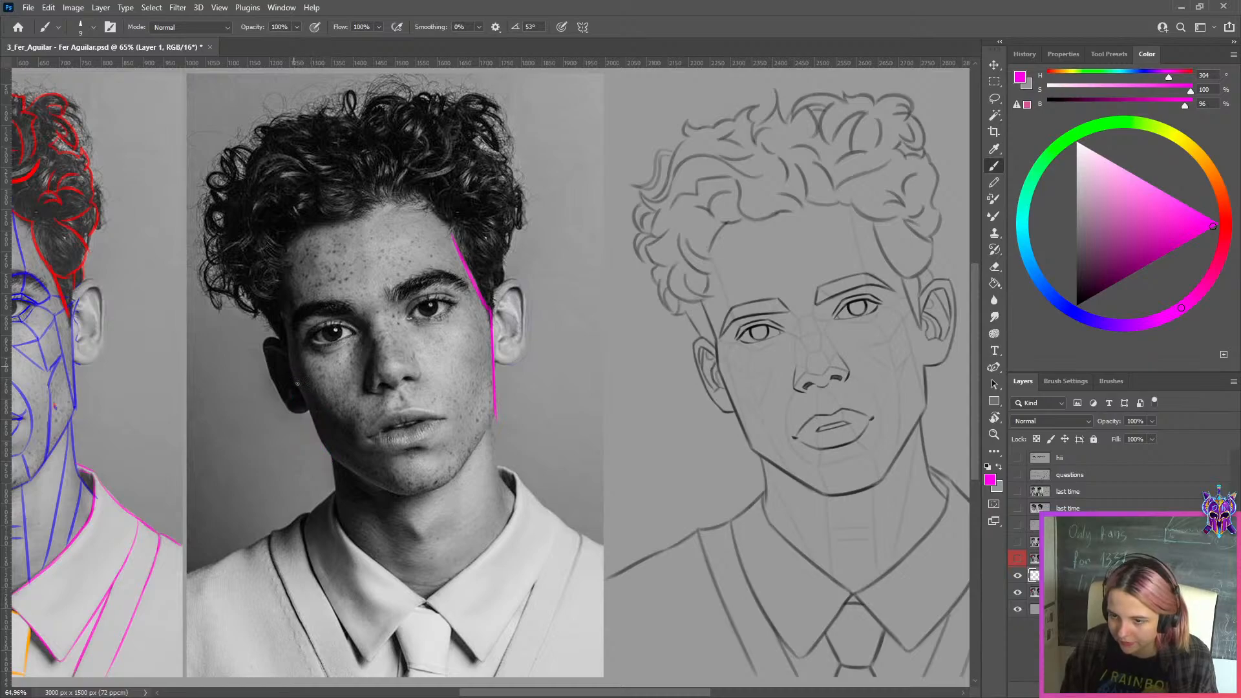
drag(292, 372, 326, 463)
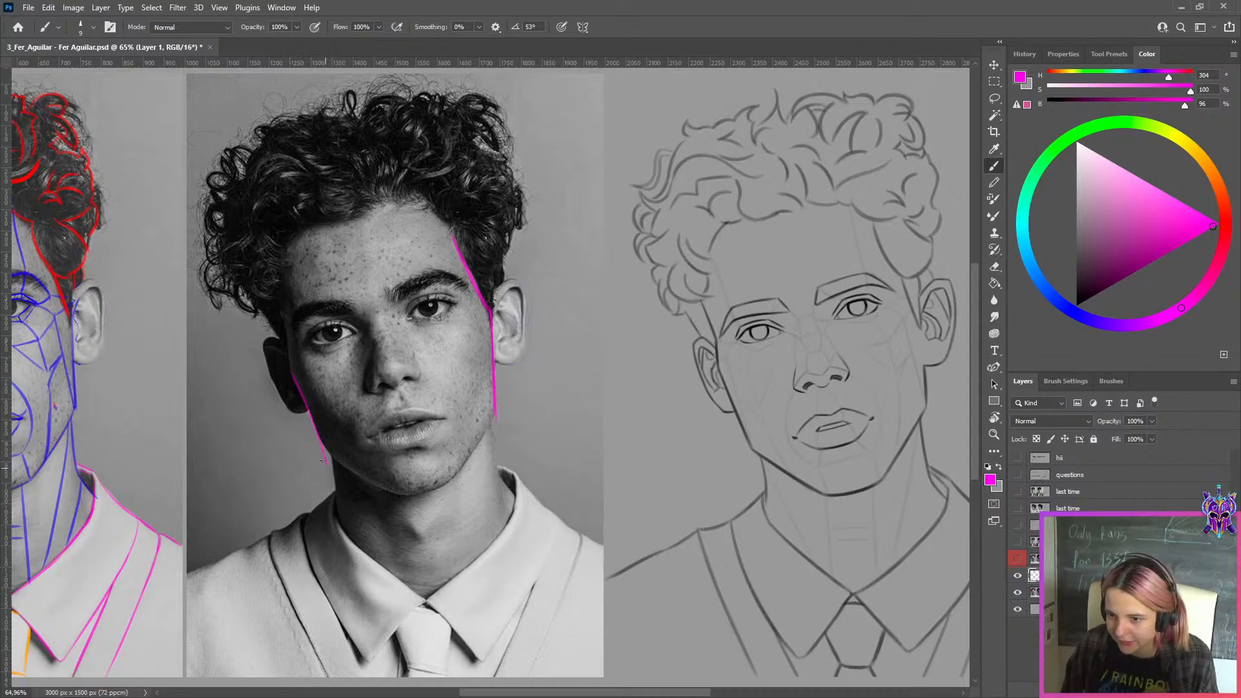
key(ctrl+z)
drag(291, 370, 325, 453)
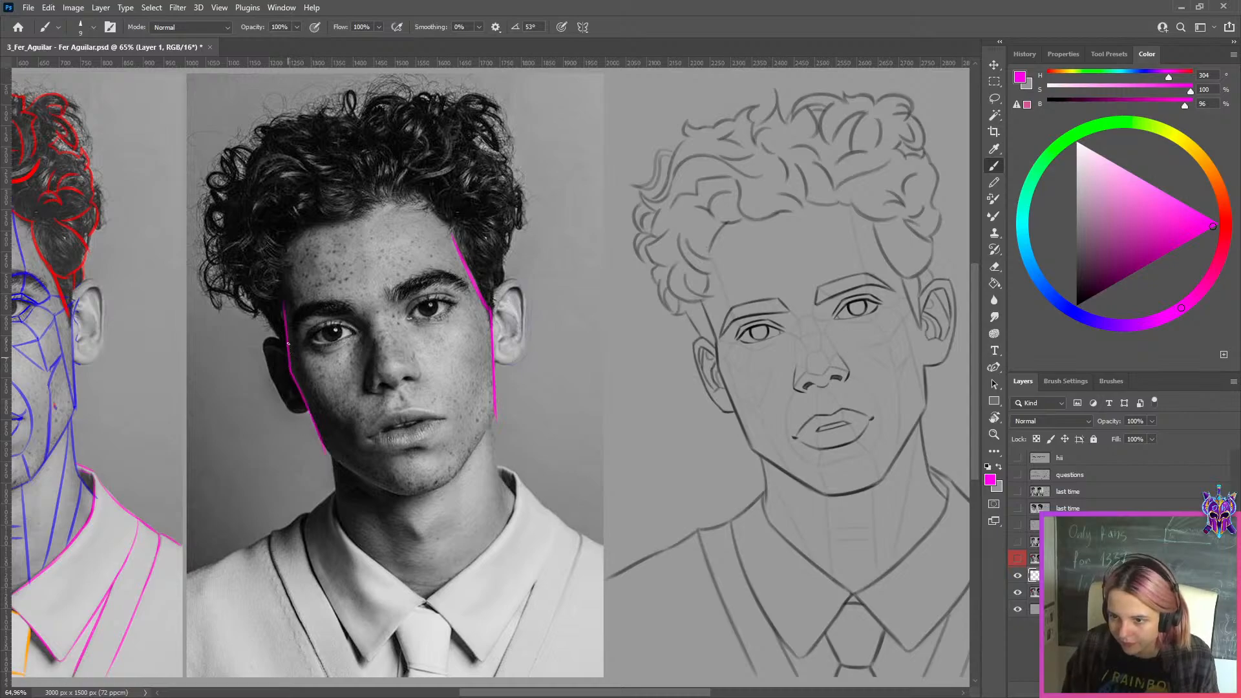
drag(285, 309, 291, 376)
drag(327, 454, 396, 492)
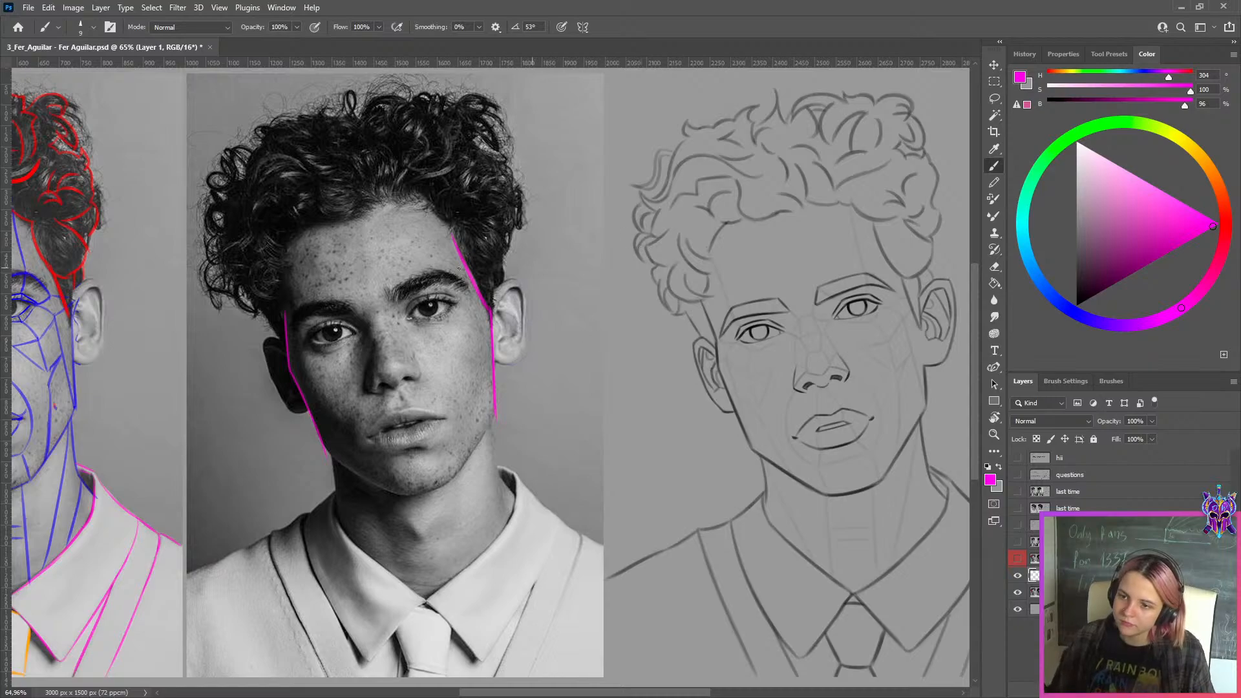
Trace the side of the forehead and the hairline with a larger magenta brush, joining the two temples
key(bracketright)
mouse_move(288, 293)
mouse_down()
mouse_move(279, 250)
mouse_move(287, 297)
mouse_move(281, 251)
mouse_move(283, 275)
mouse_move(305, 231)
mouse_up()
key(ctrl+z)
key(ctrl+z)
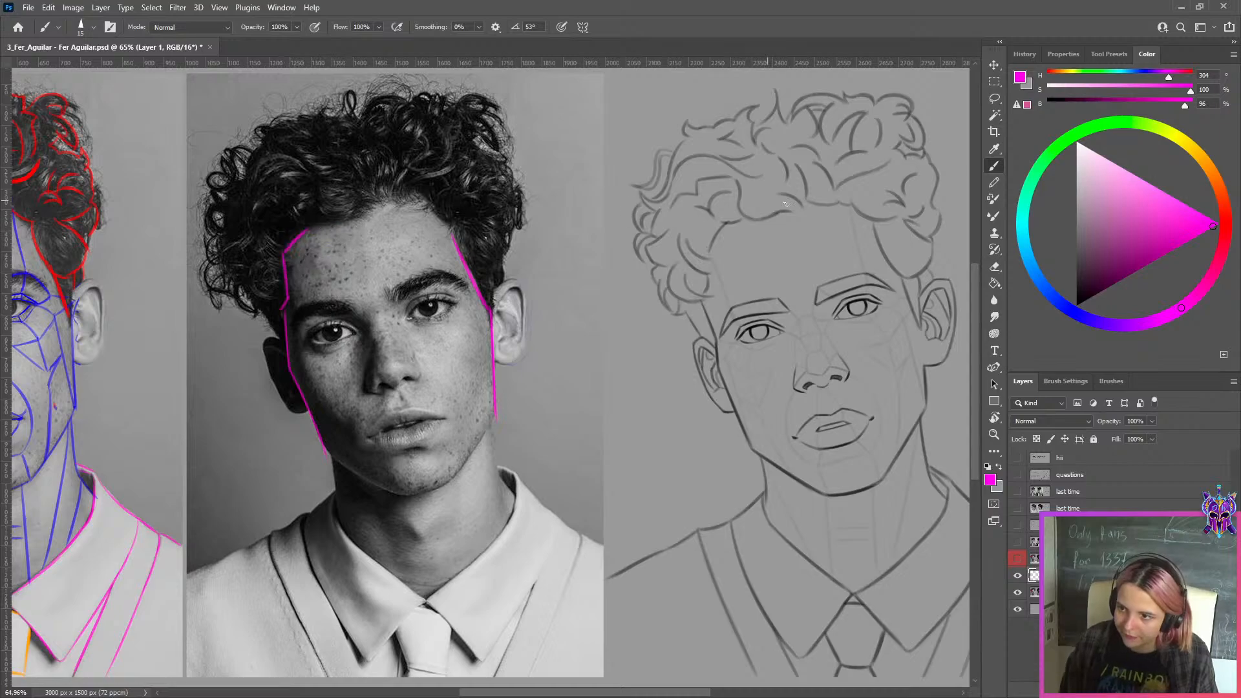
mouse_move(742, 213)
mouse_down()
mouse_move(801, 223)
mouse_move(813, 194)
mouse_up()
key(ctrl+z)
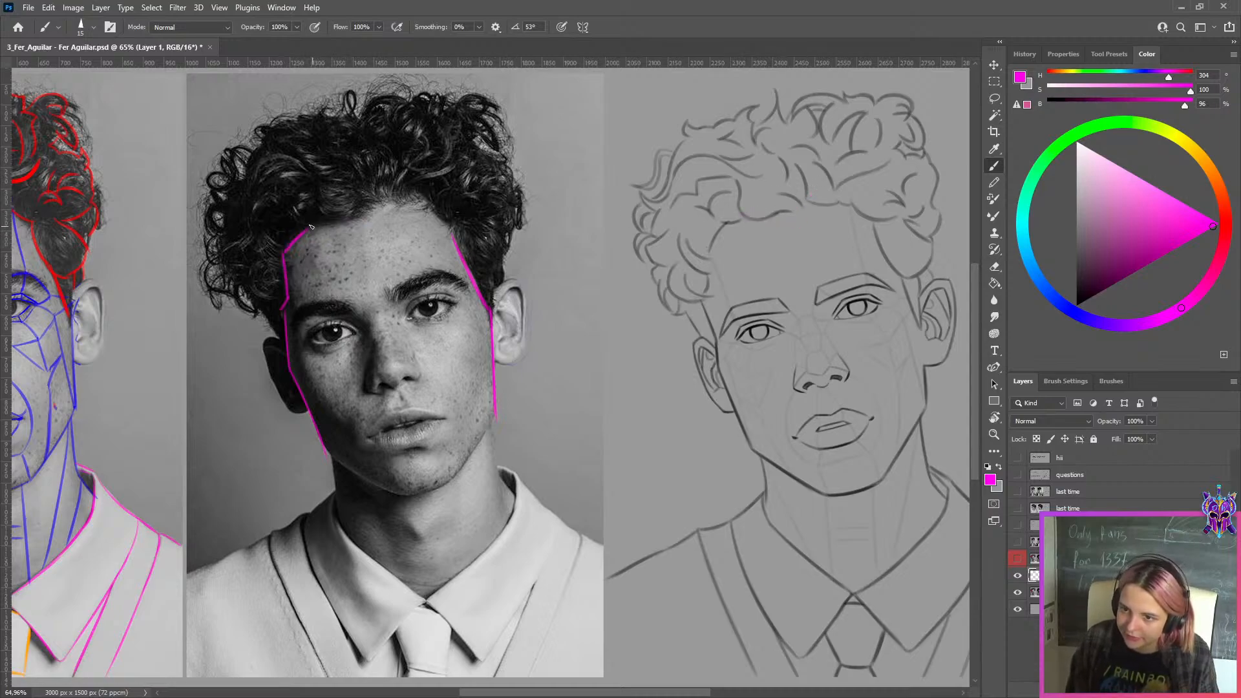
mouse_move(364, 228)
mouse_down()
mouse_move(388, 193)
mouse_move(379, 204)
mouse_move(420, 207)
mouse_move(376, 203)
mouse_move(447, 204)
mouse_move(439, 218)
mouse_move(458, 237)
mouse_up()
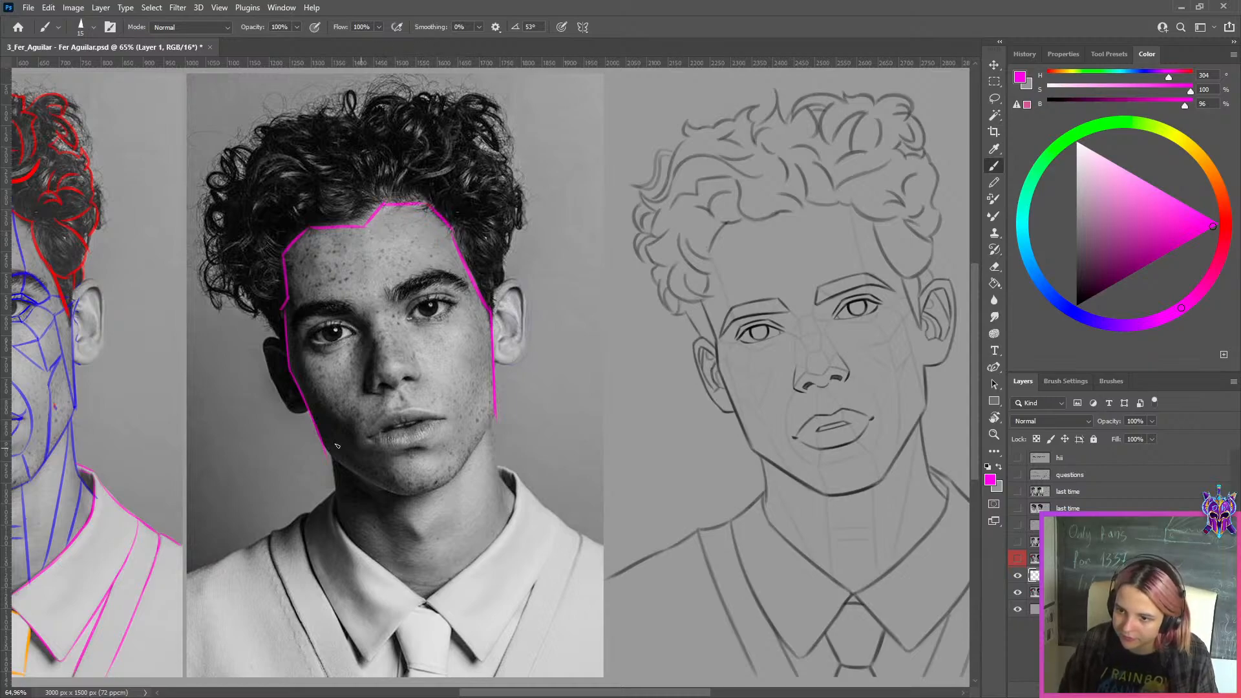
Trace the jawline and chin in magenta to close the outline around the face in the middle photo
drag(398, 496, 460, 479)
key(ctrl+z)
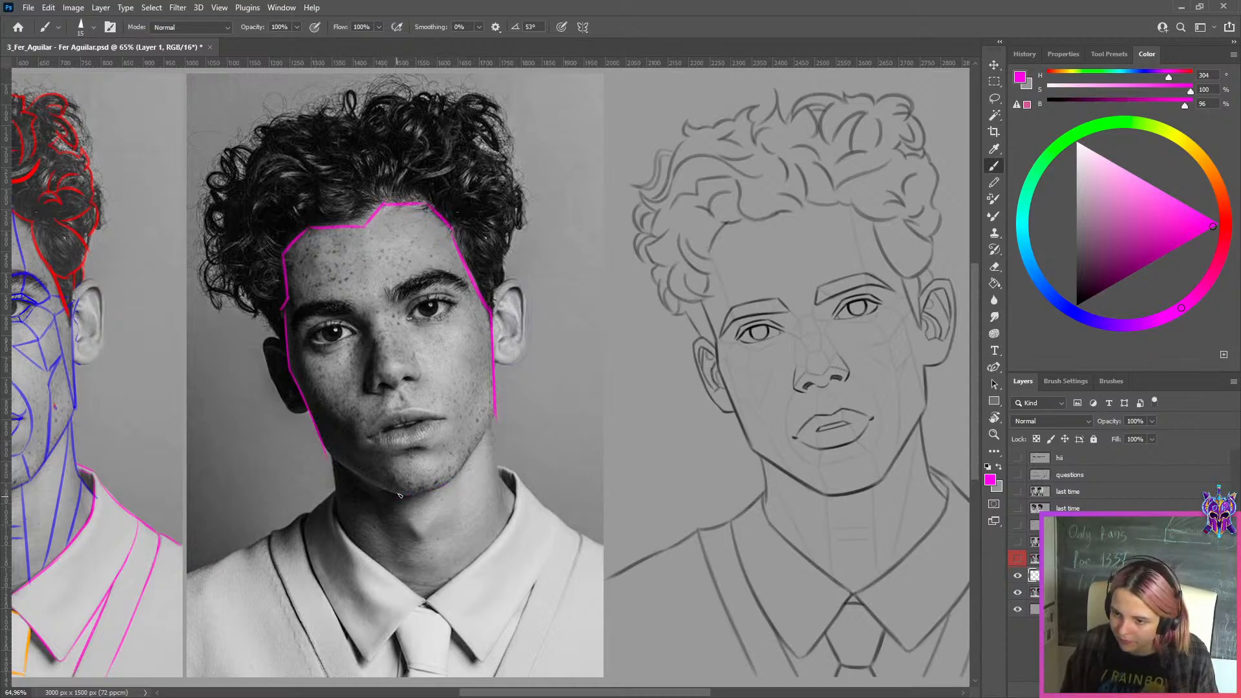
drag(328, 455, 401, 495)
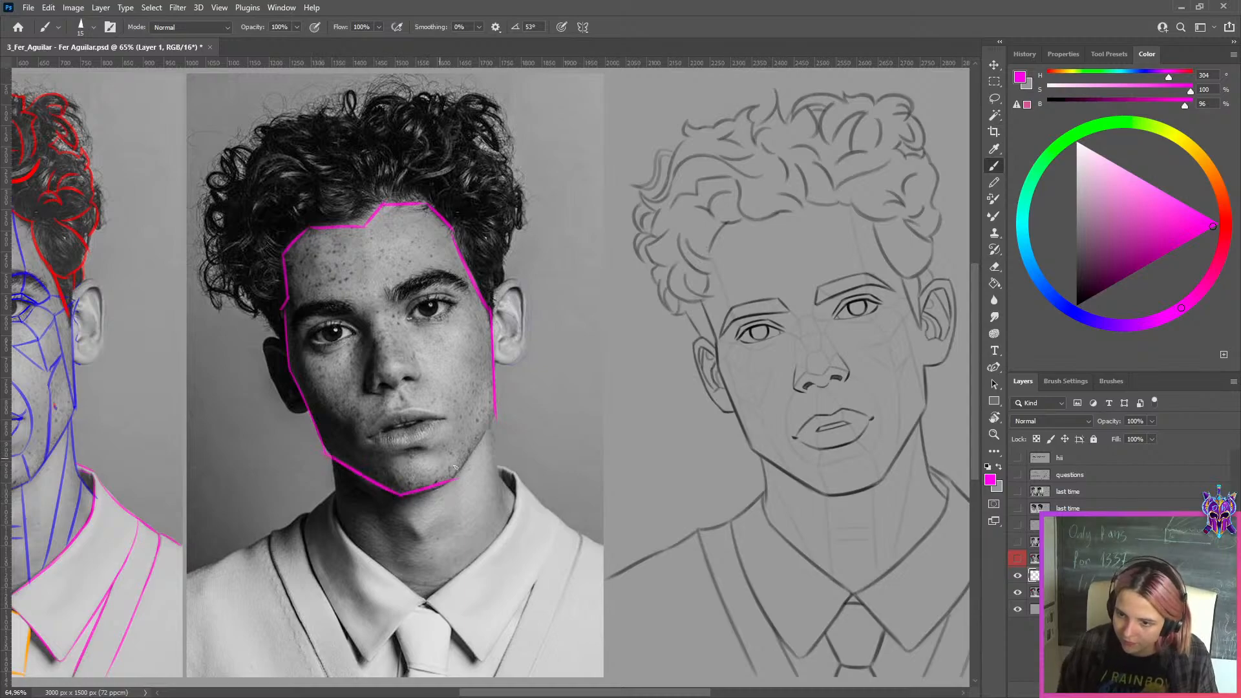
drag(496, 417, 455, 482)
Move the magenta outline layer above the "this week copy" layer and show that copy
scroll(511, 388, down, 4)
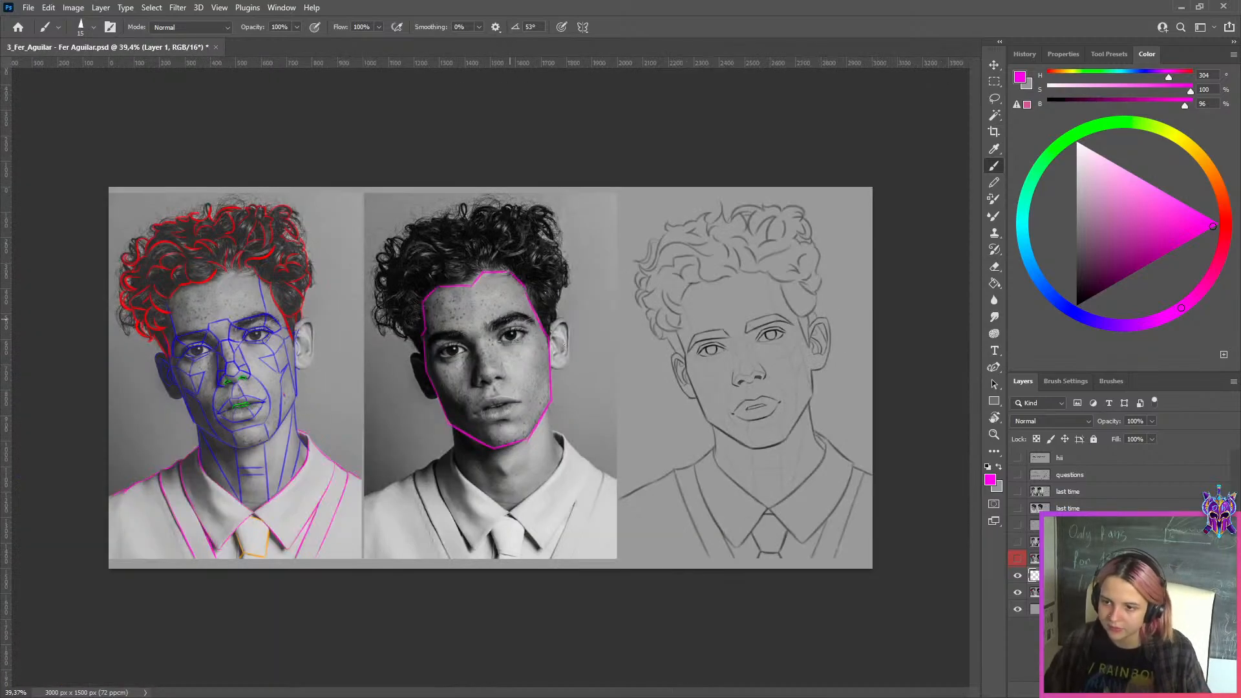
scroll(526, 374, up, 2)
drag(597, 403, 479, 395)
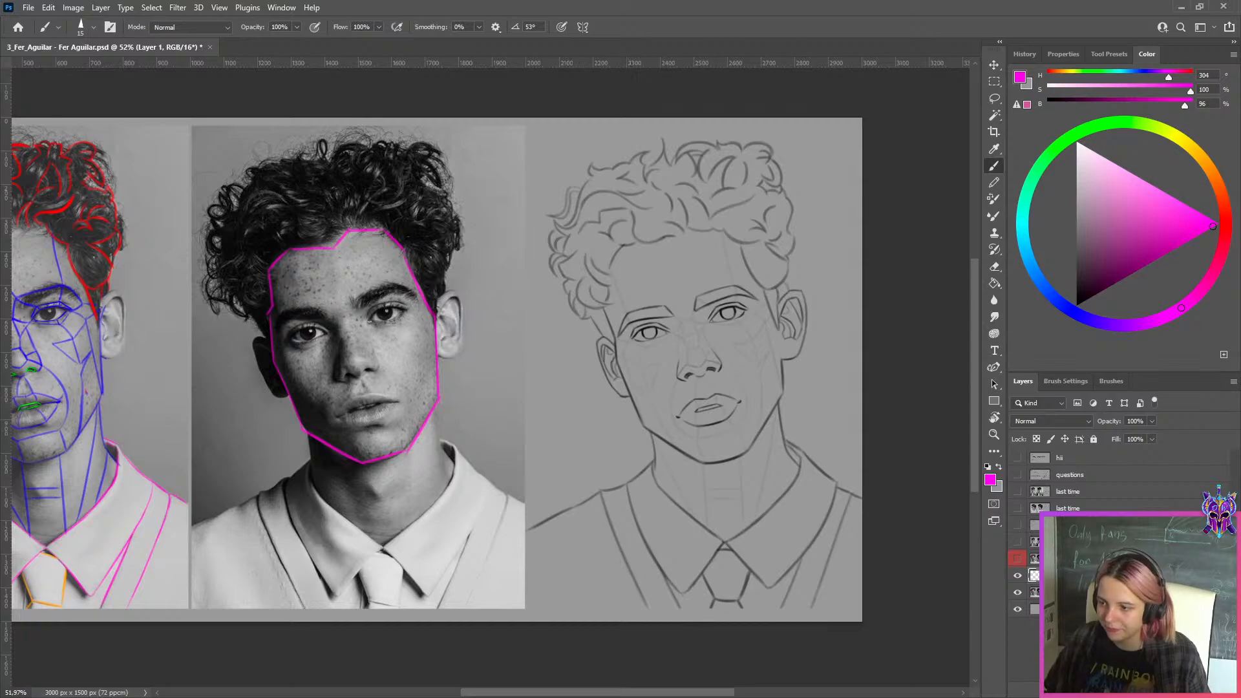
click(1020, 559)
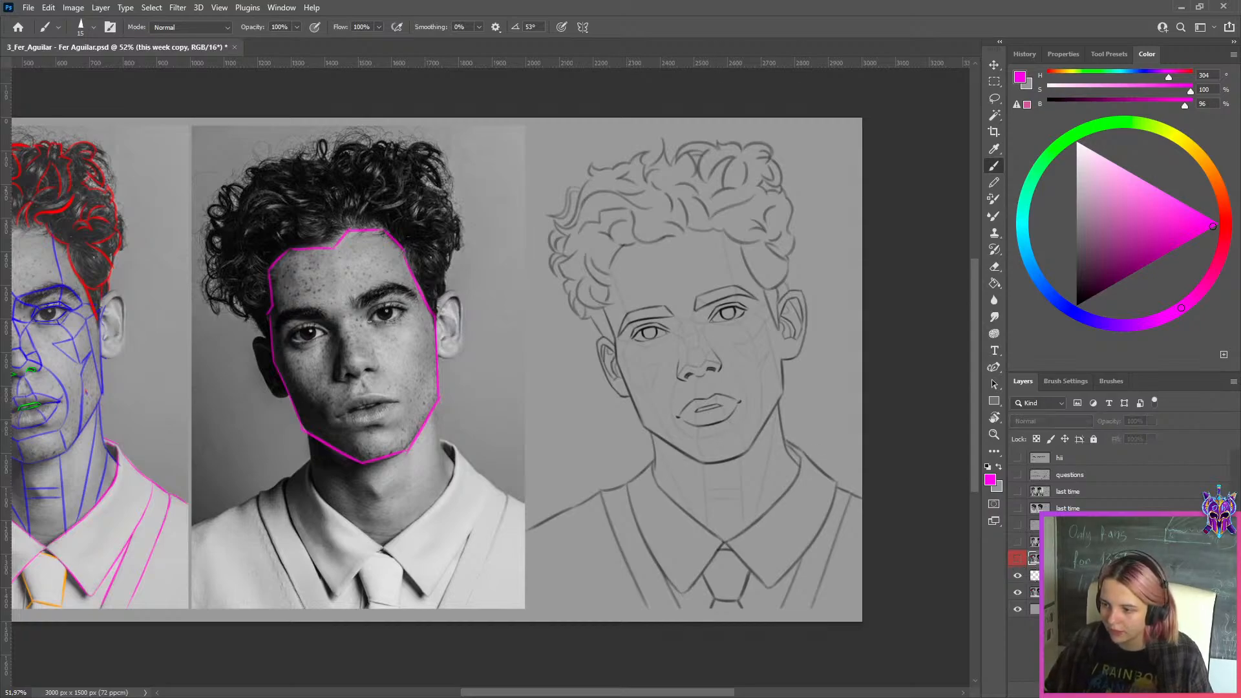
drag(1073, 576, 1073, 551)
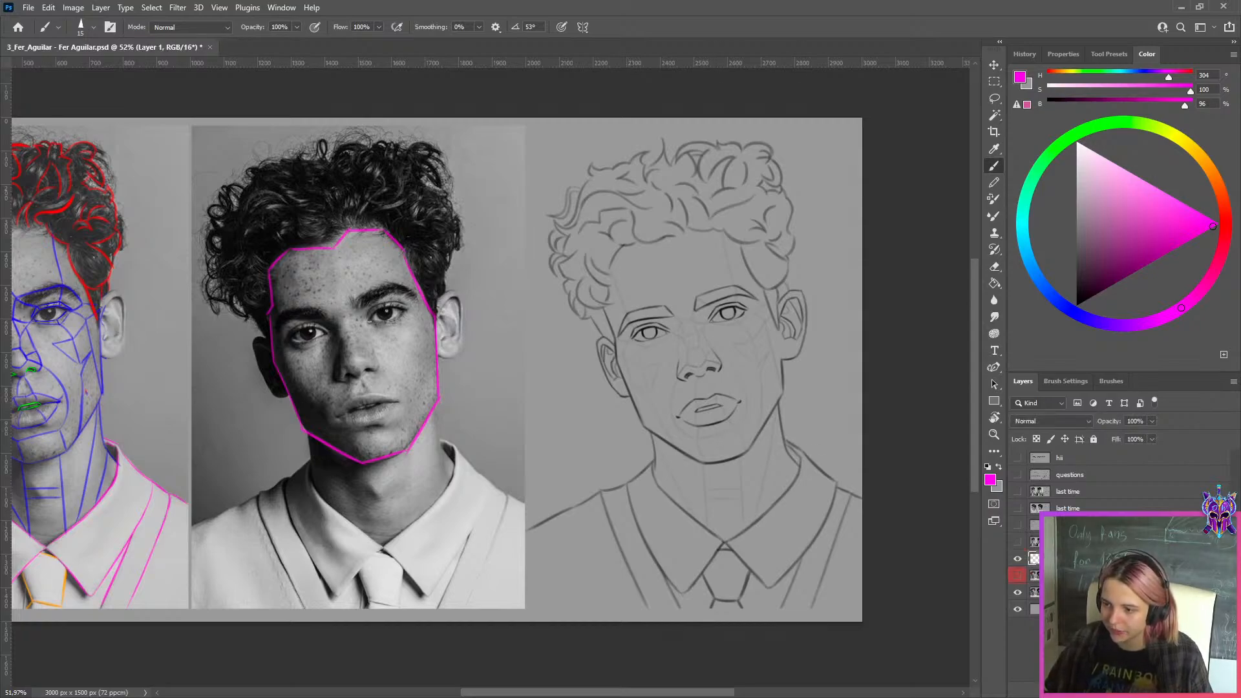
scroll(739, 451, down, 2)
scroll(874, 442, up, 1)
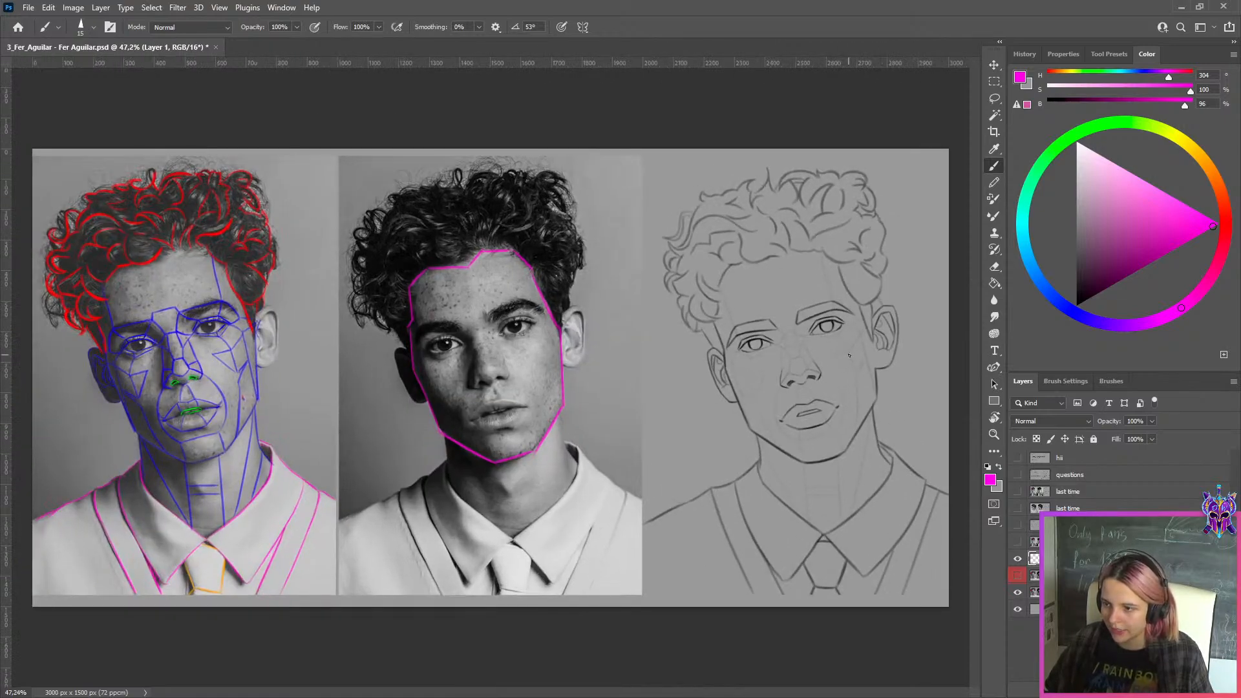
click(1034, 575)
click(1018, 577)
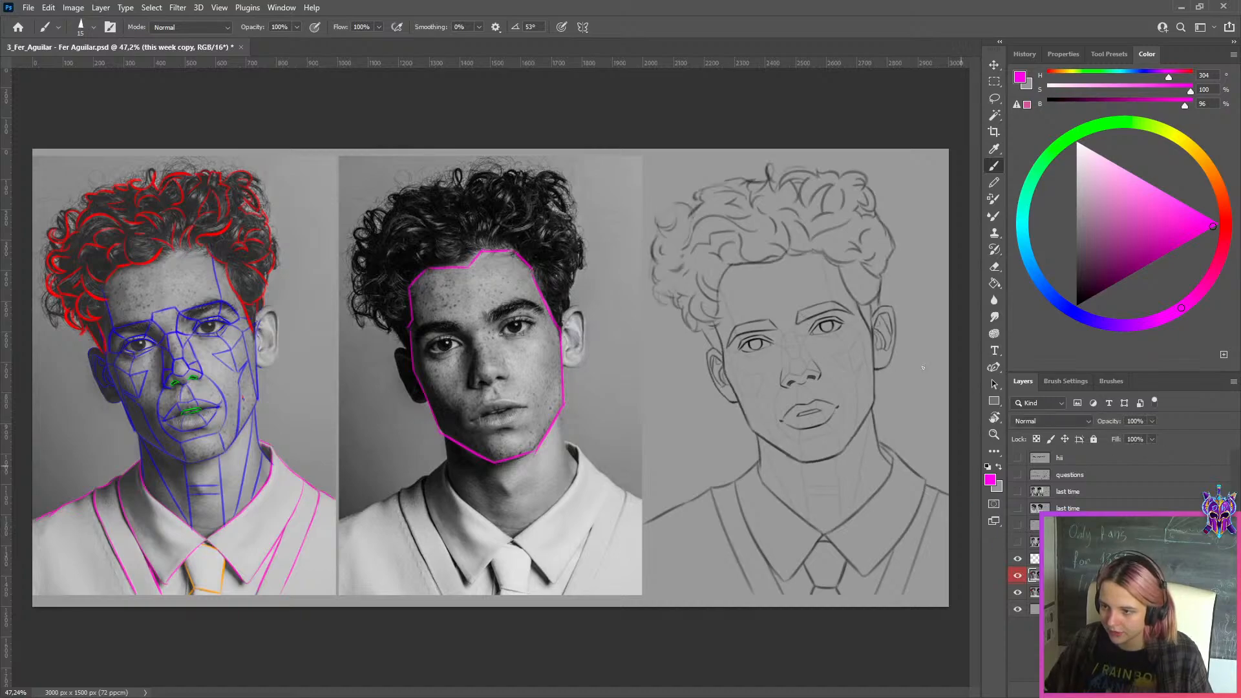
Compare the corrected line drawing with the photo, hiding and showing the magenta face outline
scroll(869, 349, up, 7)
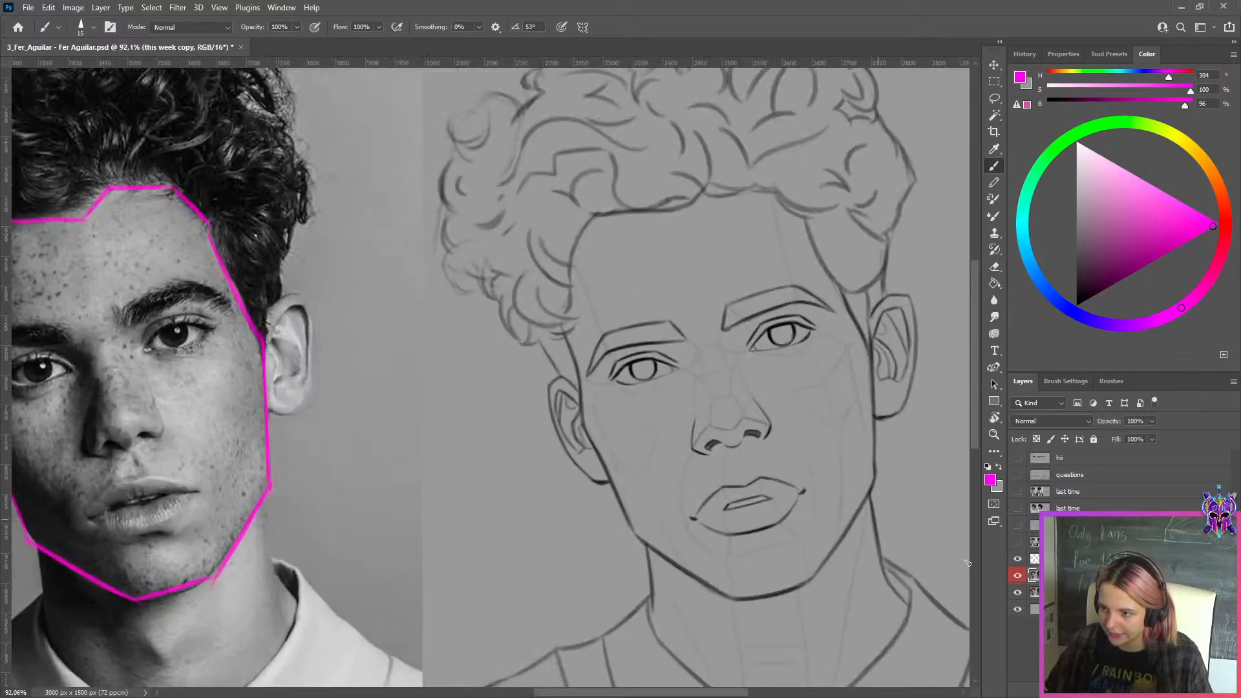
scroll(410, 457, down, 4)
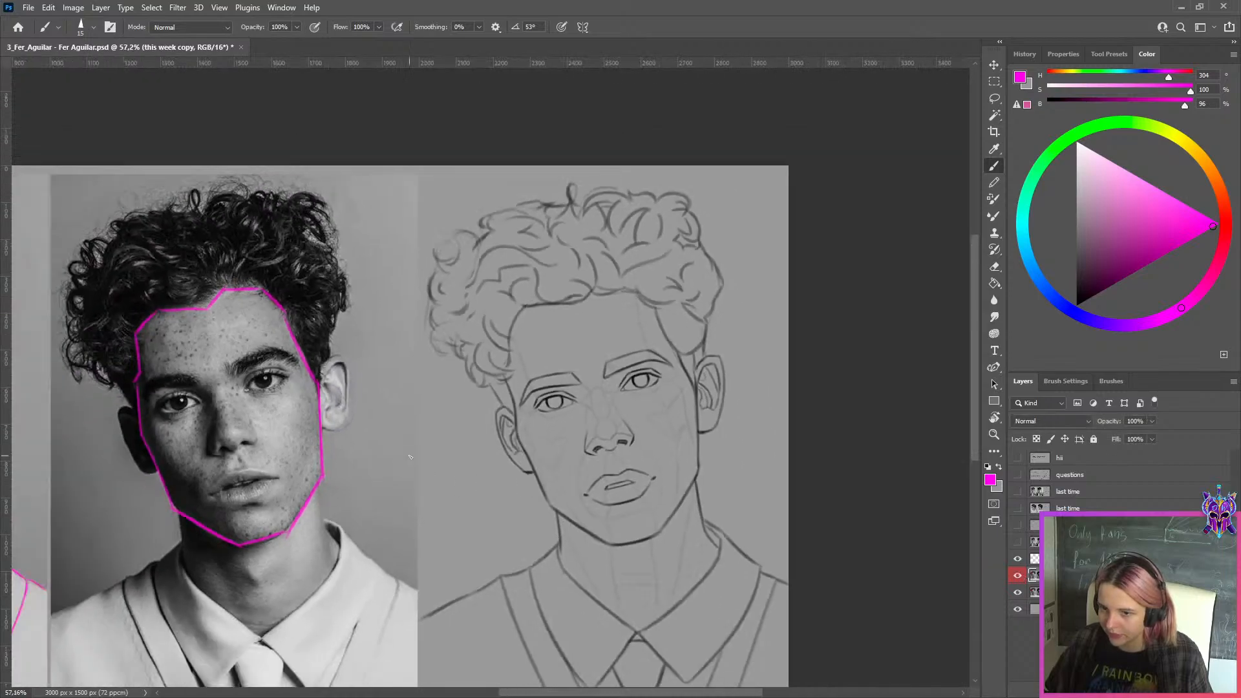
scroll(410, 457, down, 2)
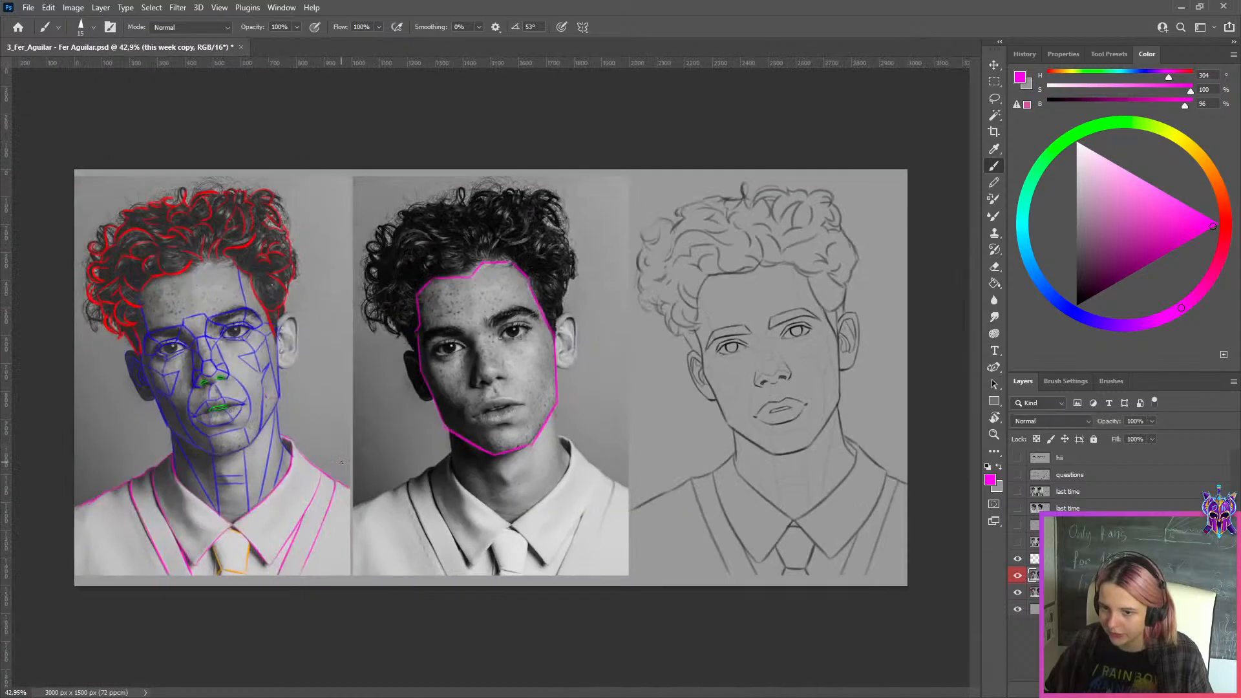
scroll(584, 368, up, 3)
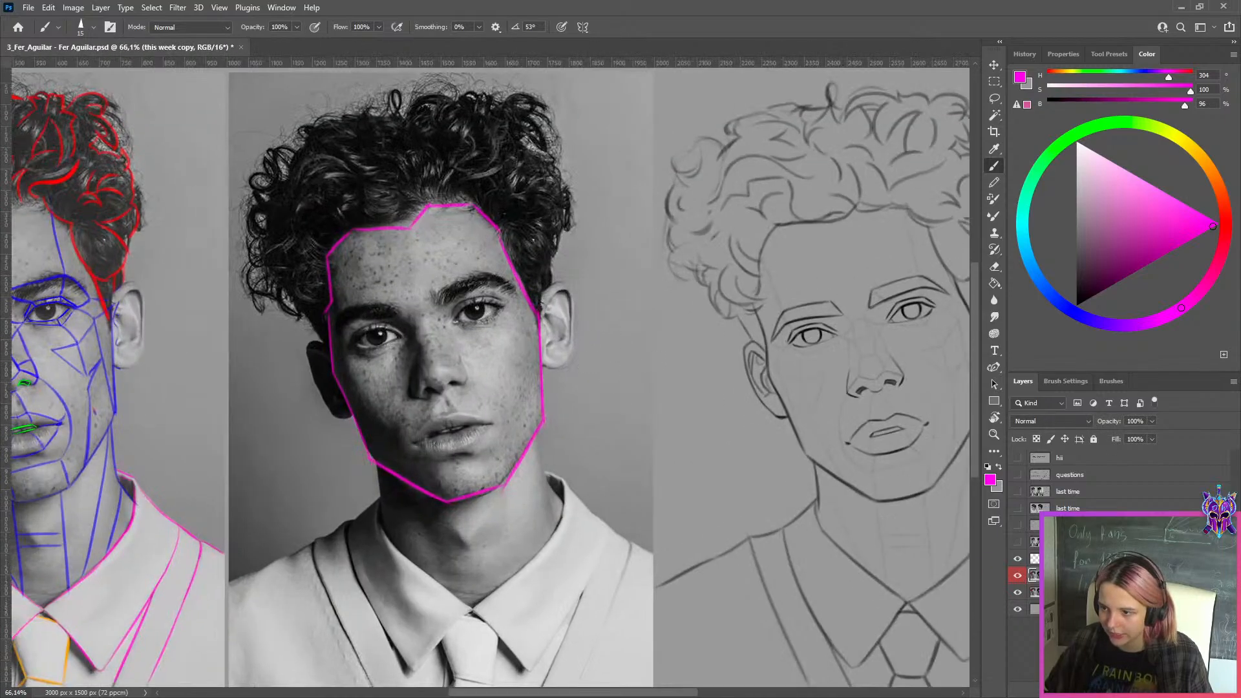
click(1018, 560)
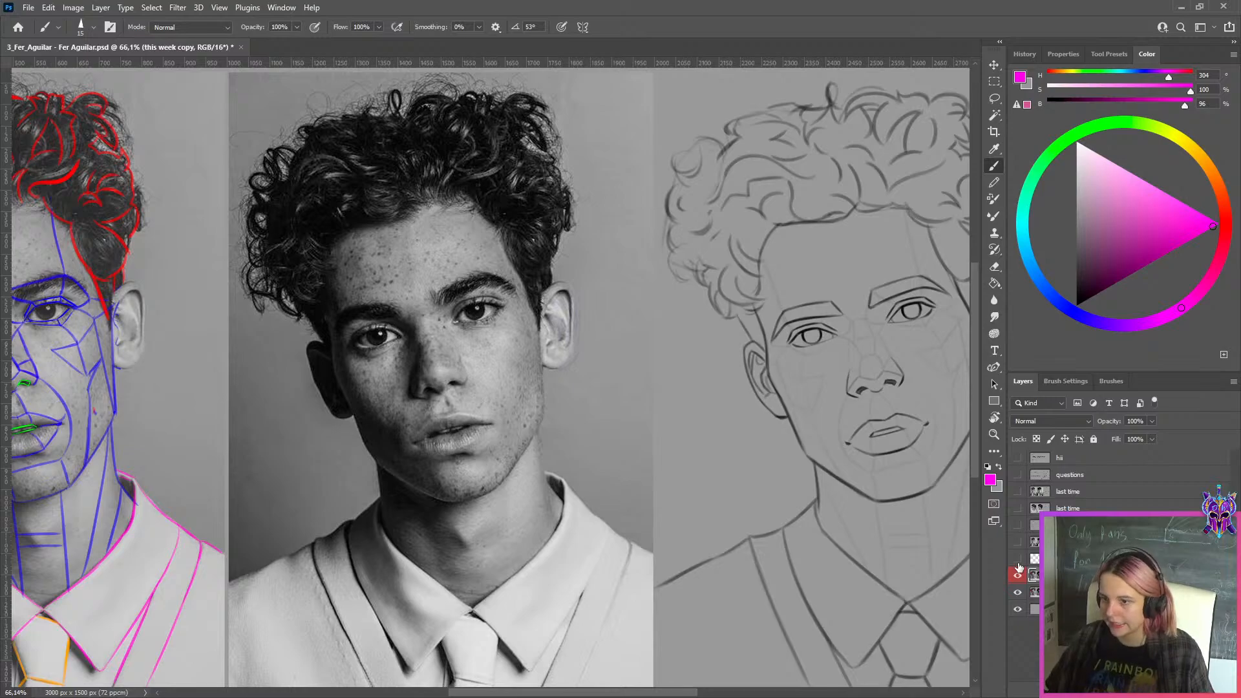
click(1018, 573)
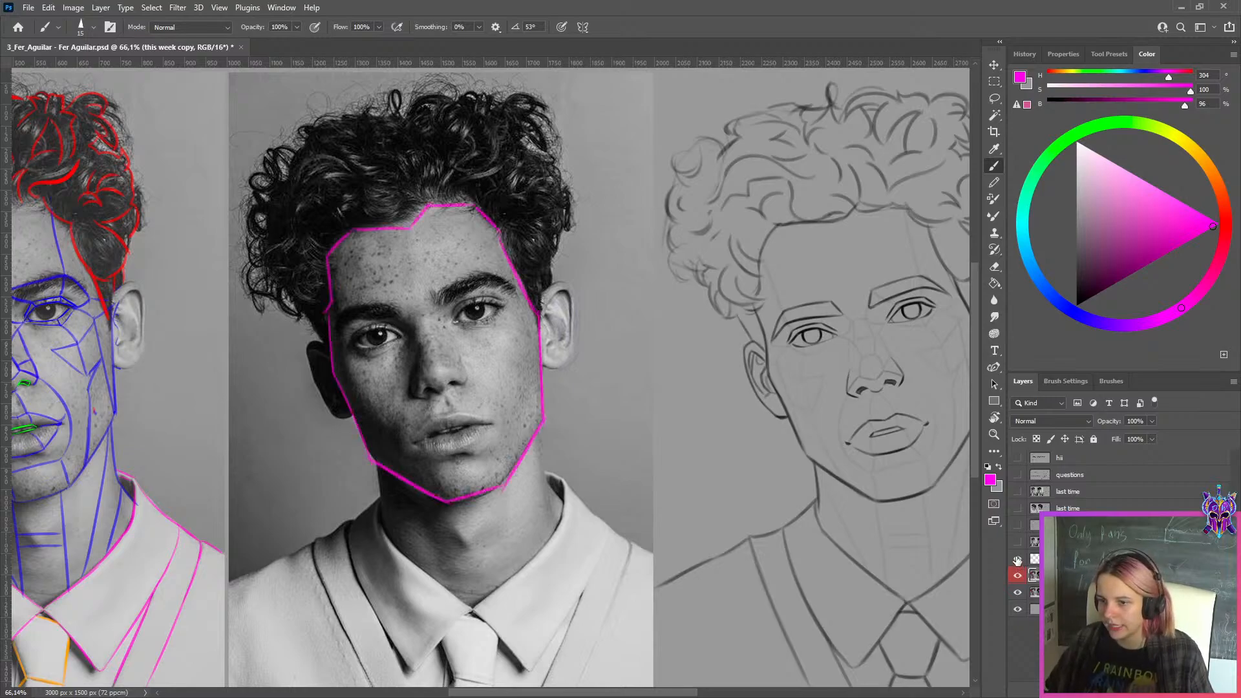
Examine the face shape in the photos and the line drawing up close, hiding and showing the magenta face outline
scroll(627, 398, up, 6)
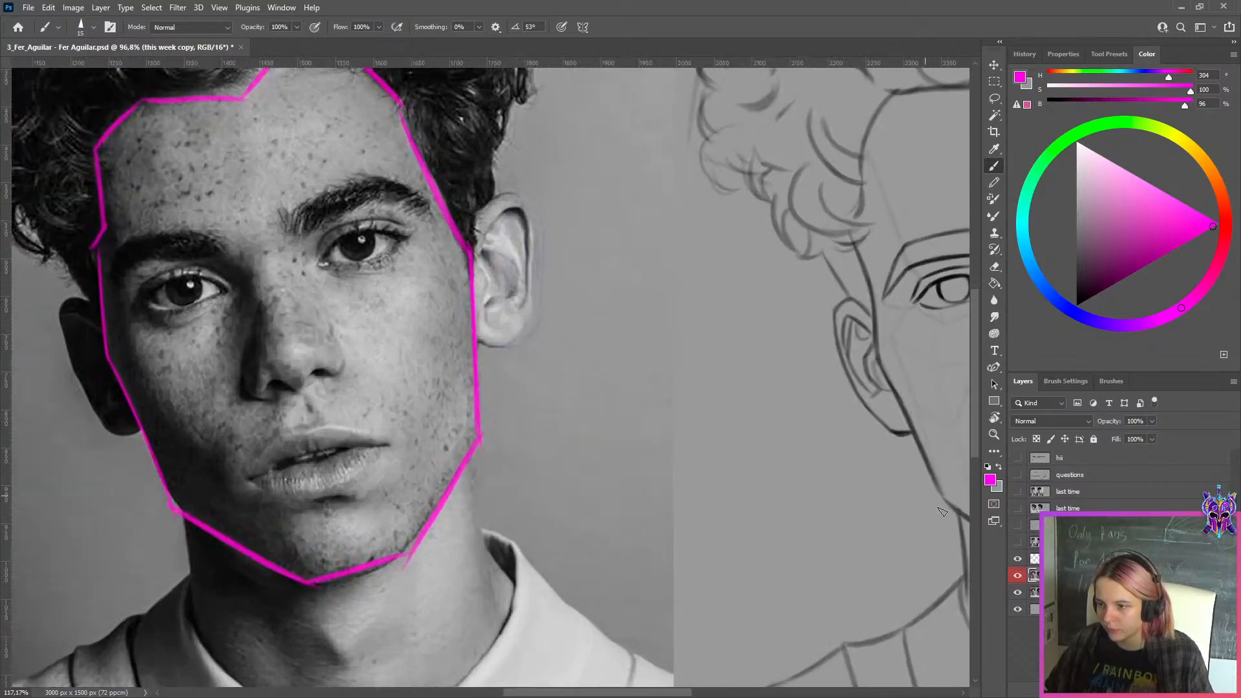
click(1016, 561)
scroll(533, 360, up, 1)
scroll(534, 360, up, 1)
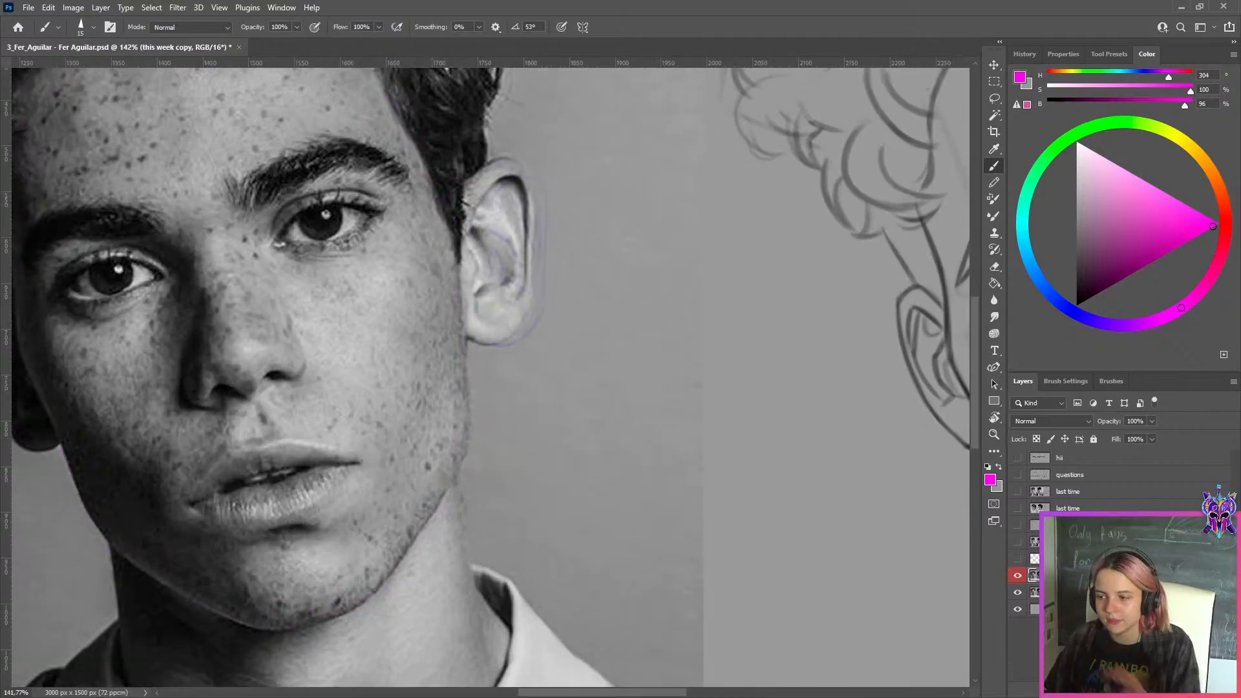
click(1017, 560)
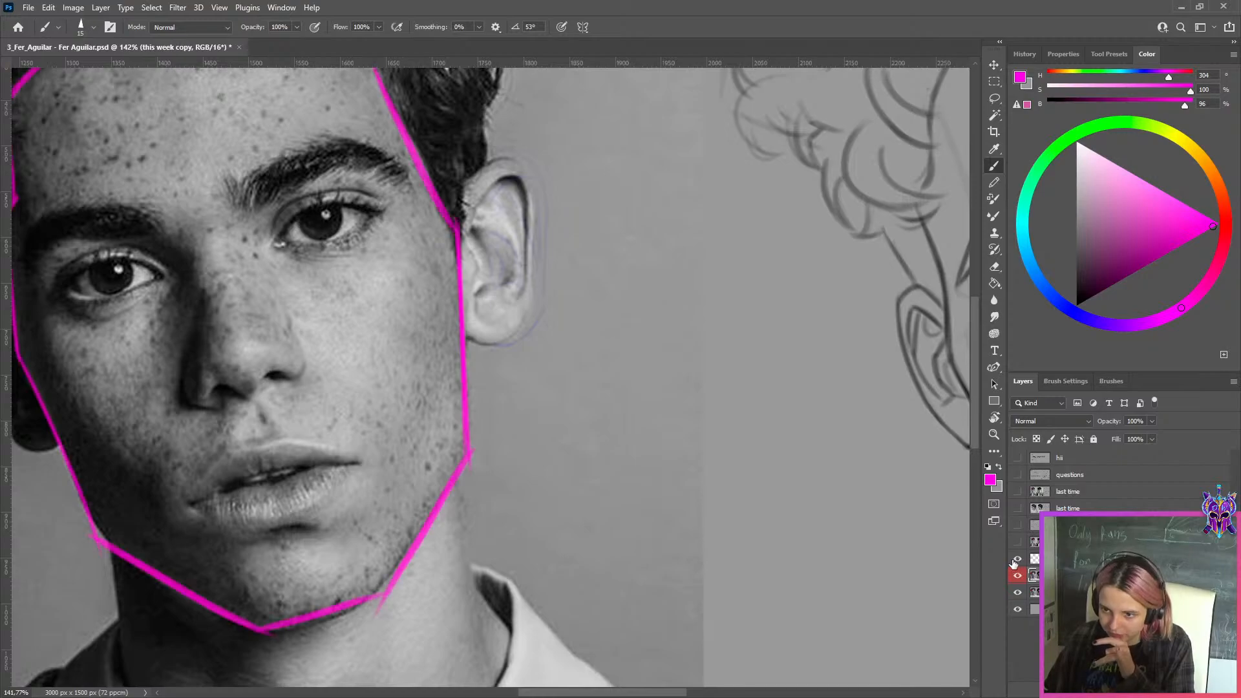
scroll(564, 401, down, 4)
drag(288, 425, 698, 446)
scroll(513, 401, up, 2)
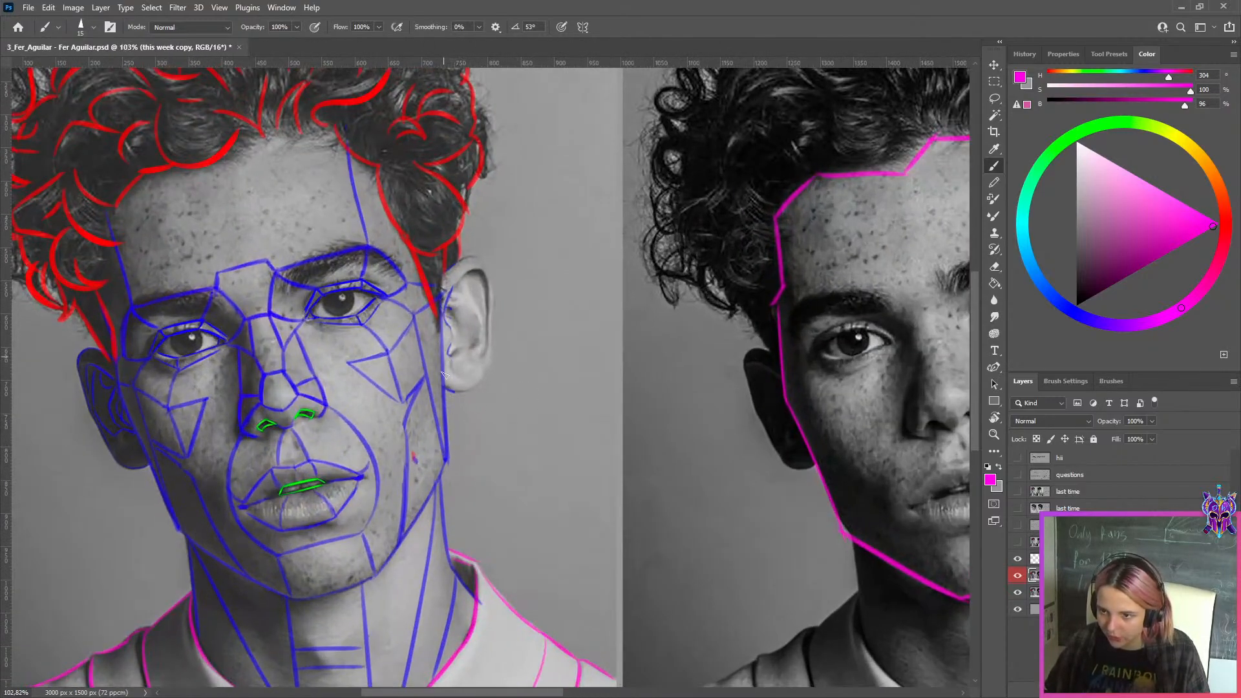
scroll(457, 455, down, 5)
scroll(865, 388, up, 3)
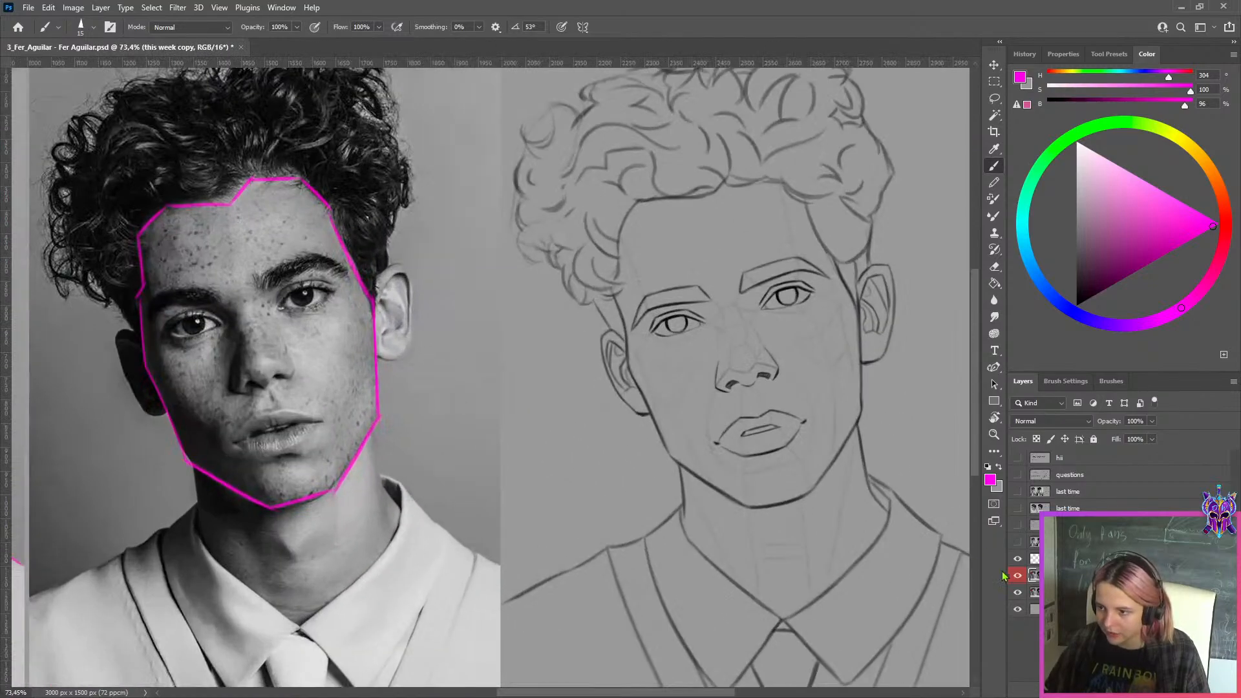
Hide the "this week copy" layer, add a new layer and set the magenta's brightness to 100
click(1016, 577)
key(ctrl+shift+alt+n)
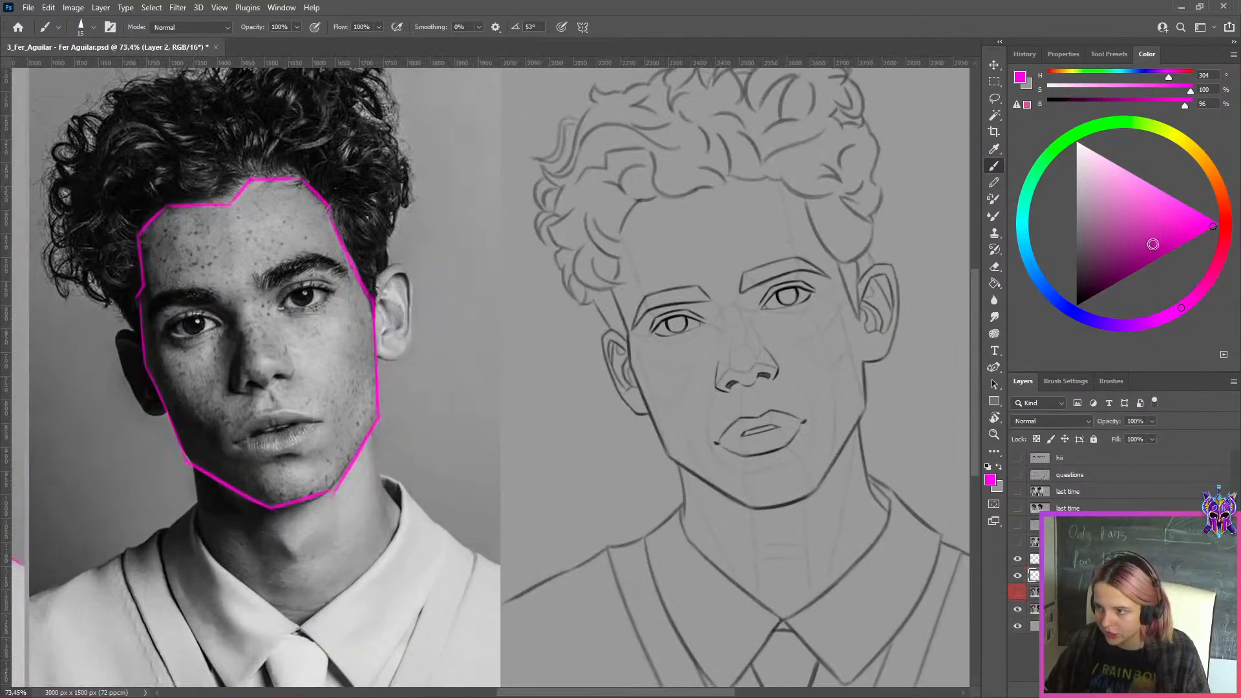
click(1219, 223)
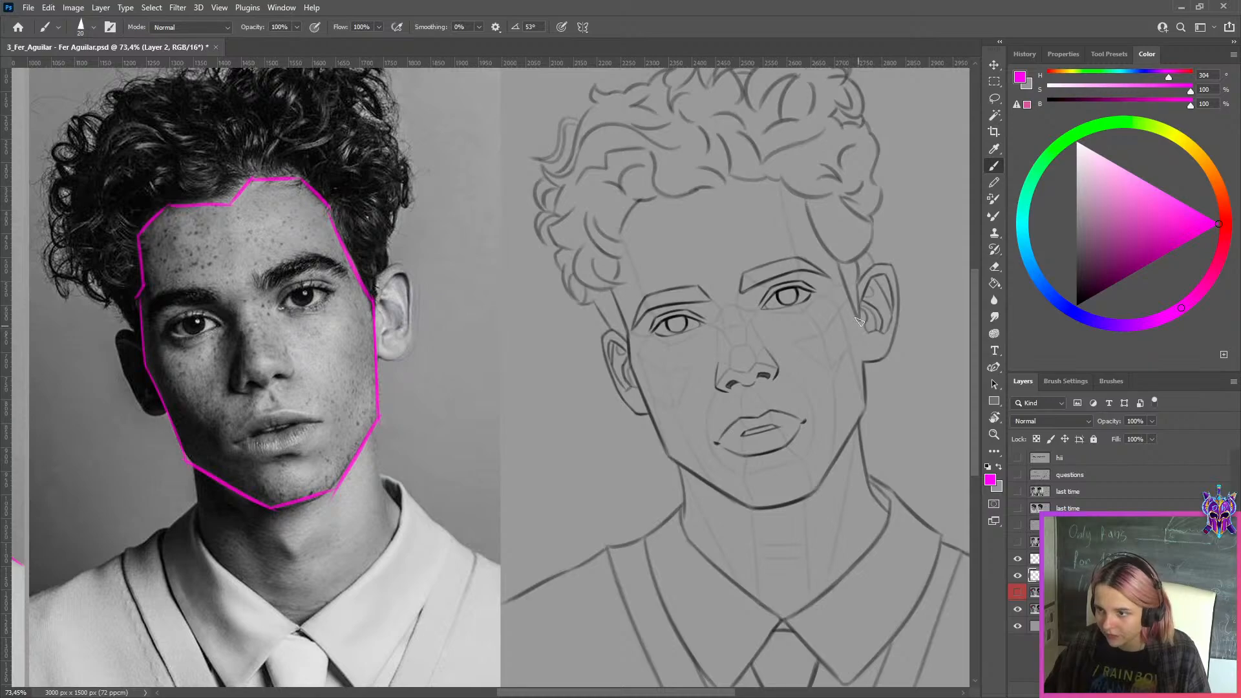
Try tracing the cheek edge beside the larger ear of the line drawing in magenta, using a smaller brush
drag(859, 300, 866, 392)
key(ctrl+z)
key(bracketleft)
key(bracketleft)
drag(859, 285, 869, 401)
key(ctrl+z)
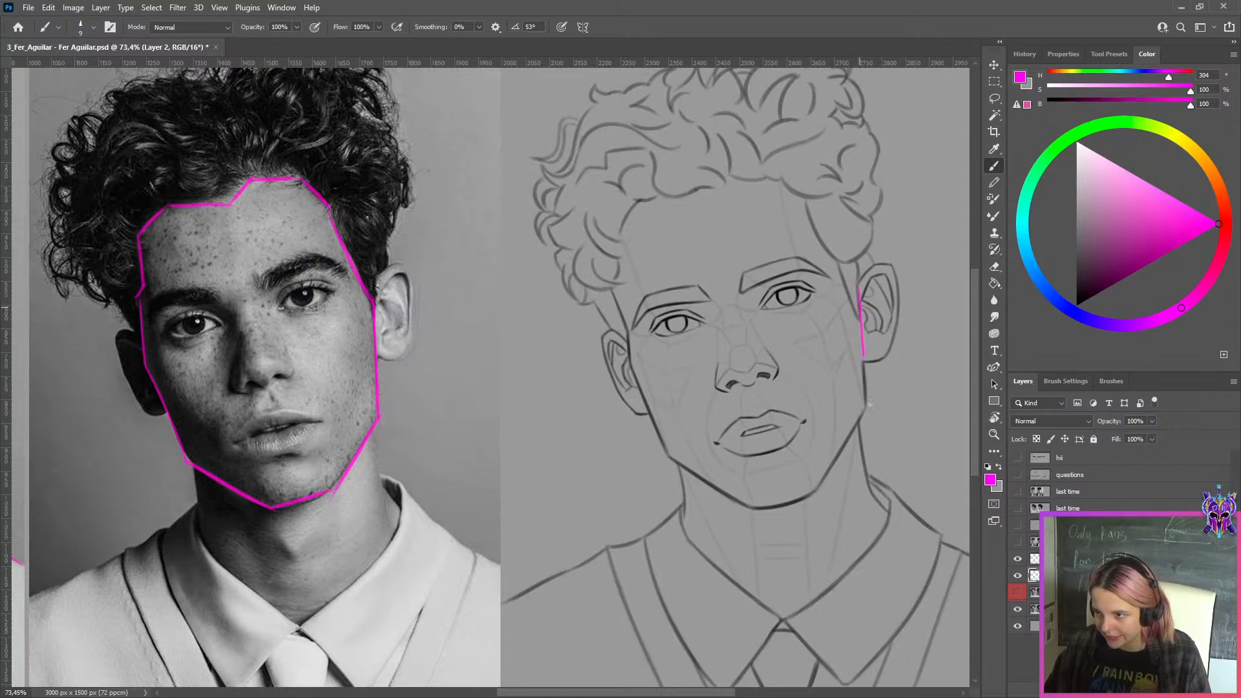
key(ctrl+z)
drag(861, 290, 869, 410)
key(ctrl+z)
key(ctrl+z)
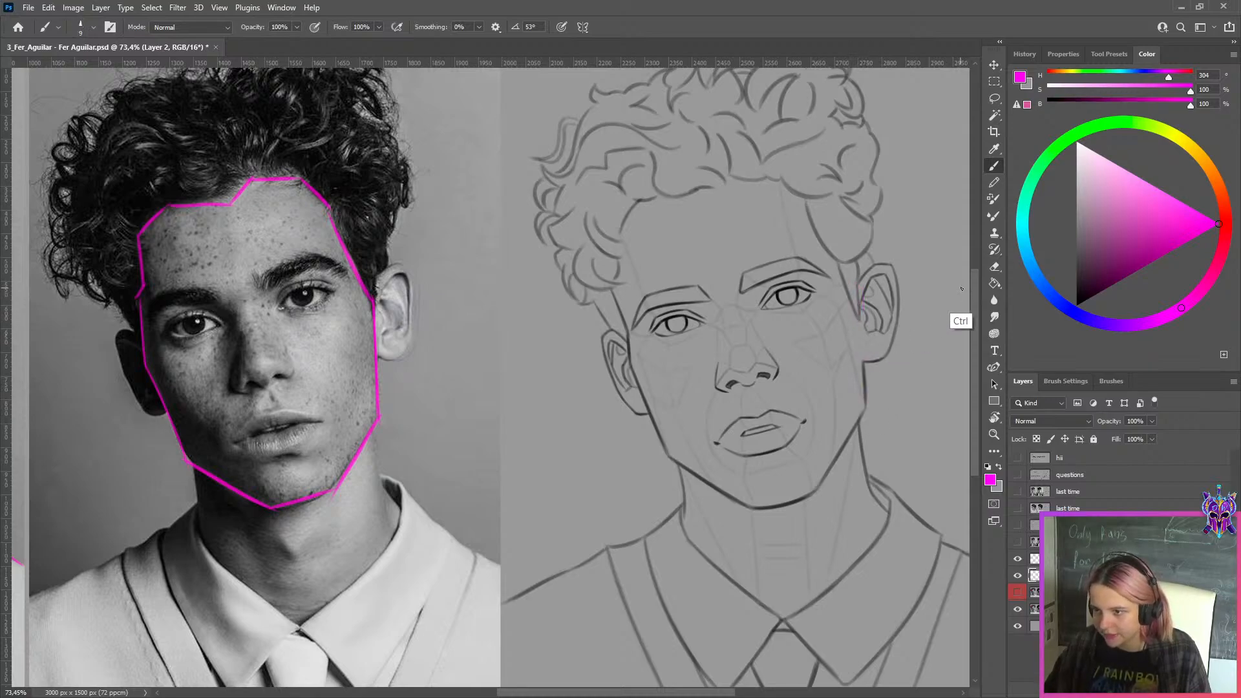
Show the "this week copy" layer and view the drawing together with both photos
click(1018, 593)
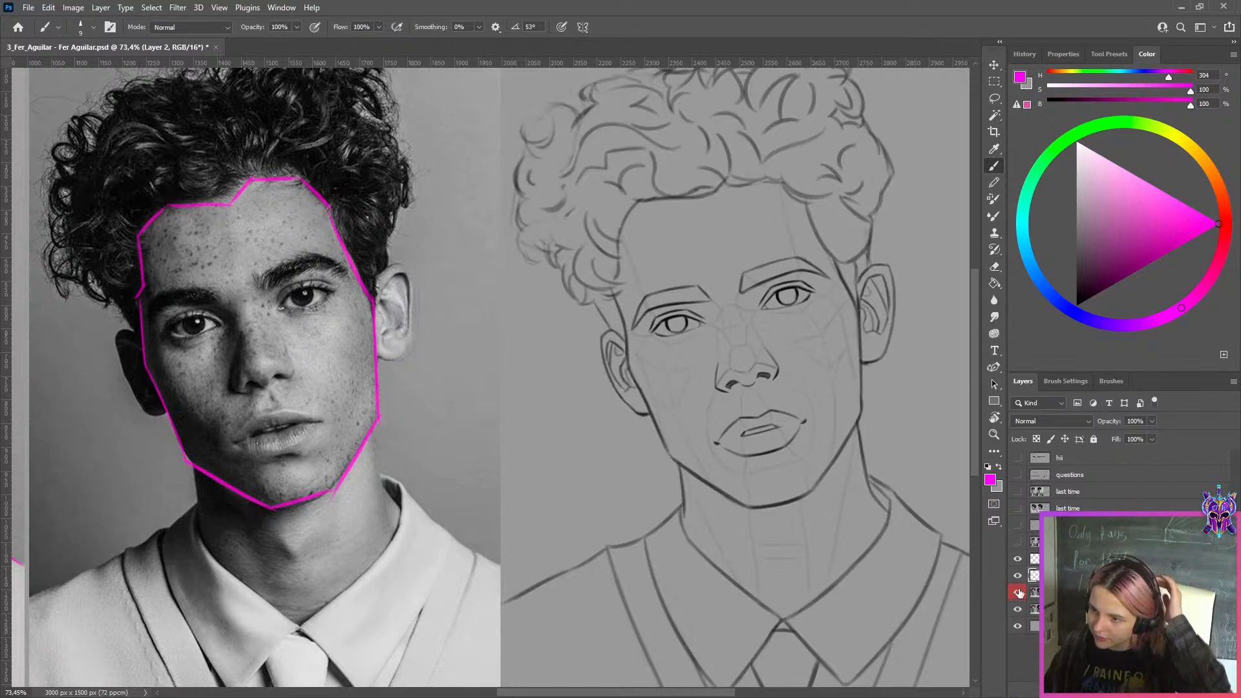
key(ctrl+0)
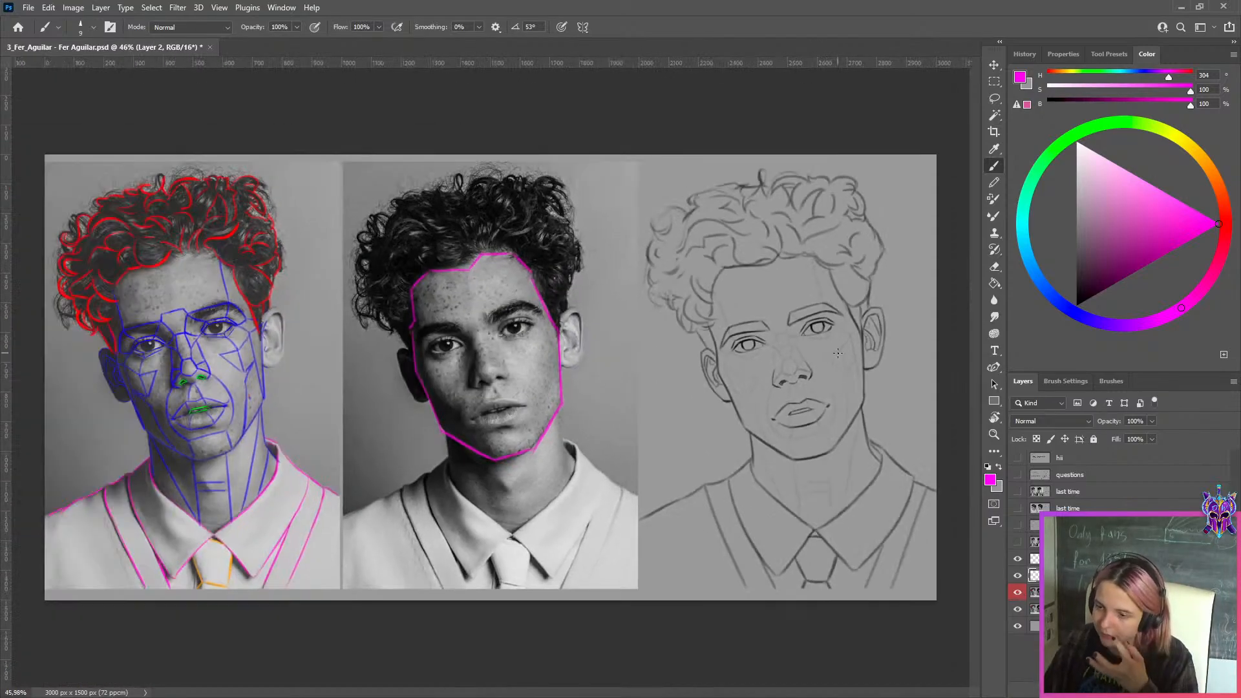
scroll(838, 353, up, 2)
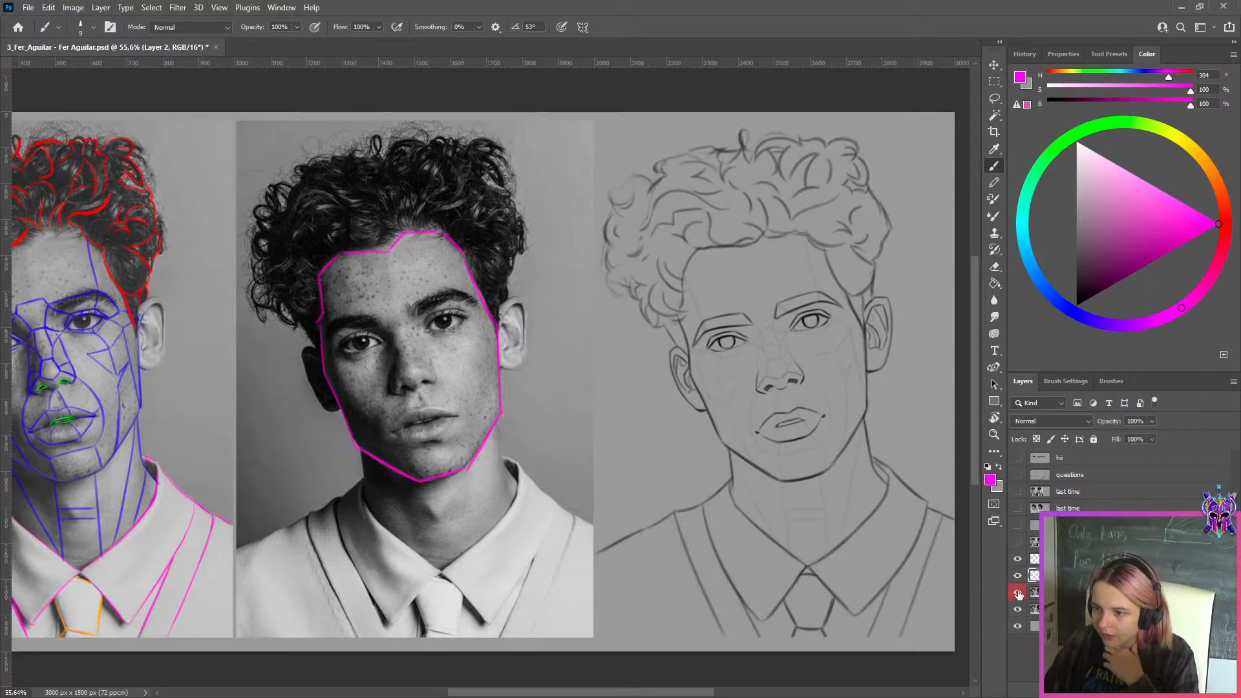
scroll(712, 457, up, 1)
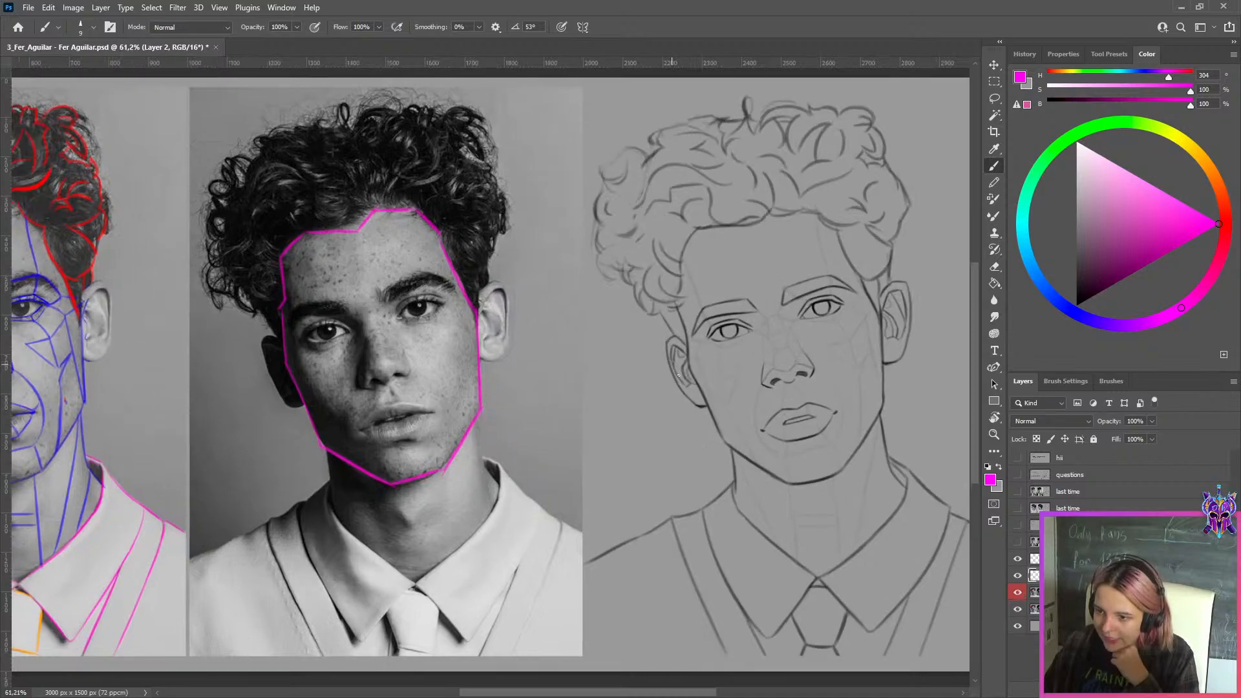
Try a diagonal magenta stroke alongside the drawing's ear and jaw on the shadowed side of the face
drag(629, 320, 749, 502)
key(ctrl+z)
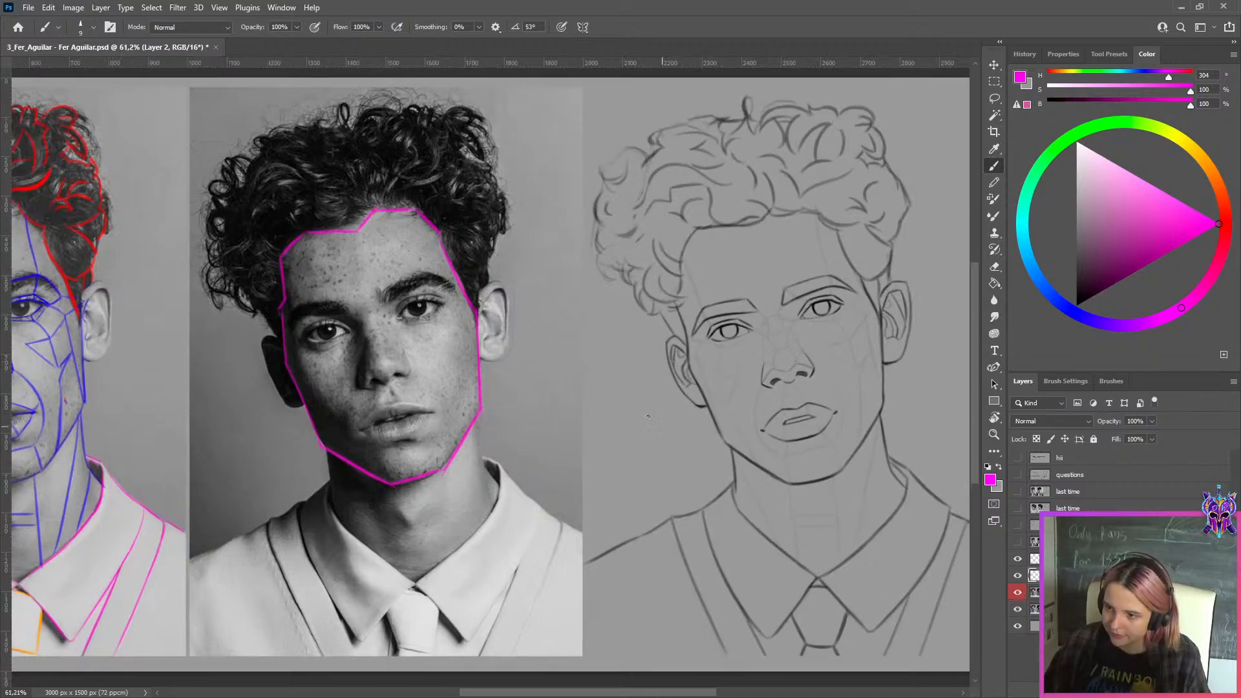
drag(647, 317, 759, 498)
key(ctrl+z)
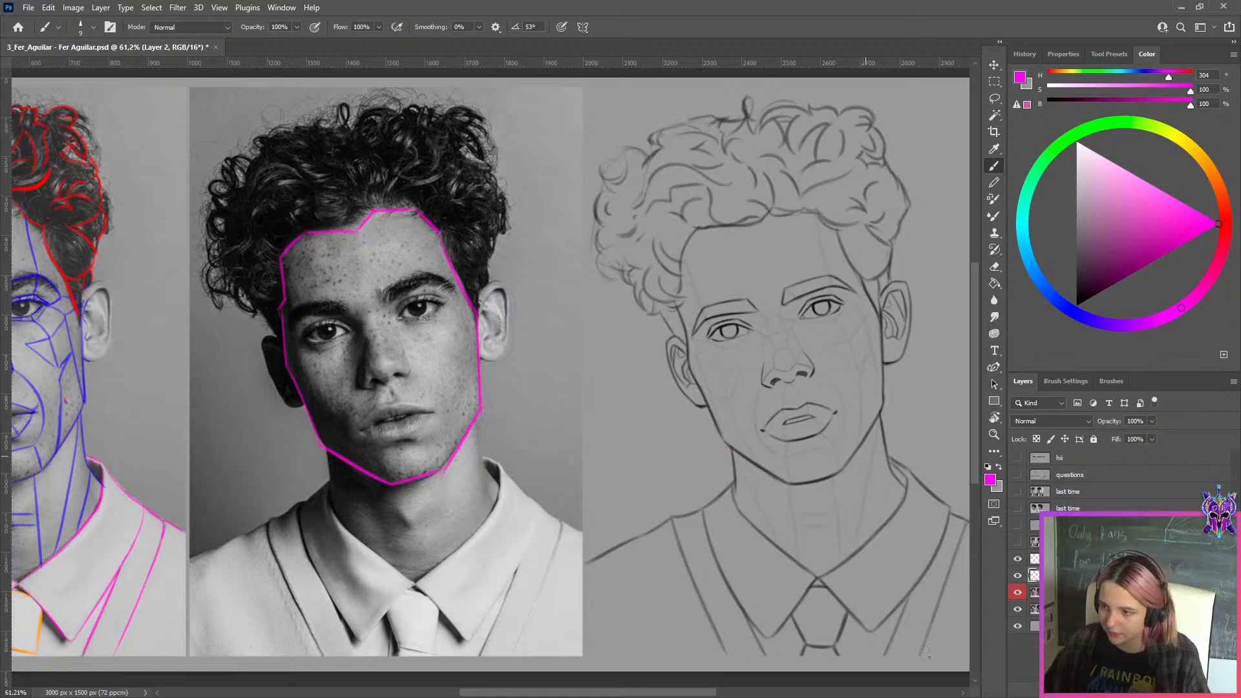
Compare the original and corrected line drawings by repeatedly hiding and showing the "this week copy" layer
click(1017, 592)
click(1016, 592)
click(1016, 592)
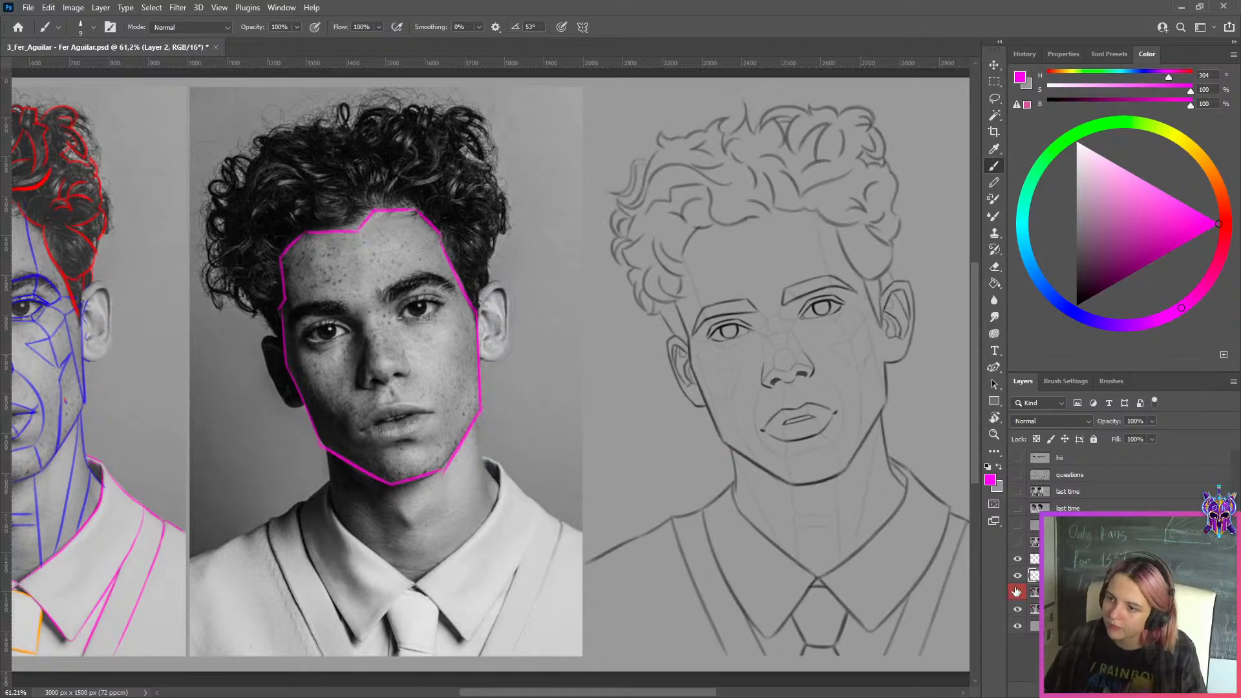
click(1017, 592)
click(1016, 592)
click(1017, 592)
click(1017, 592)
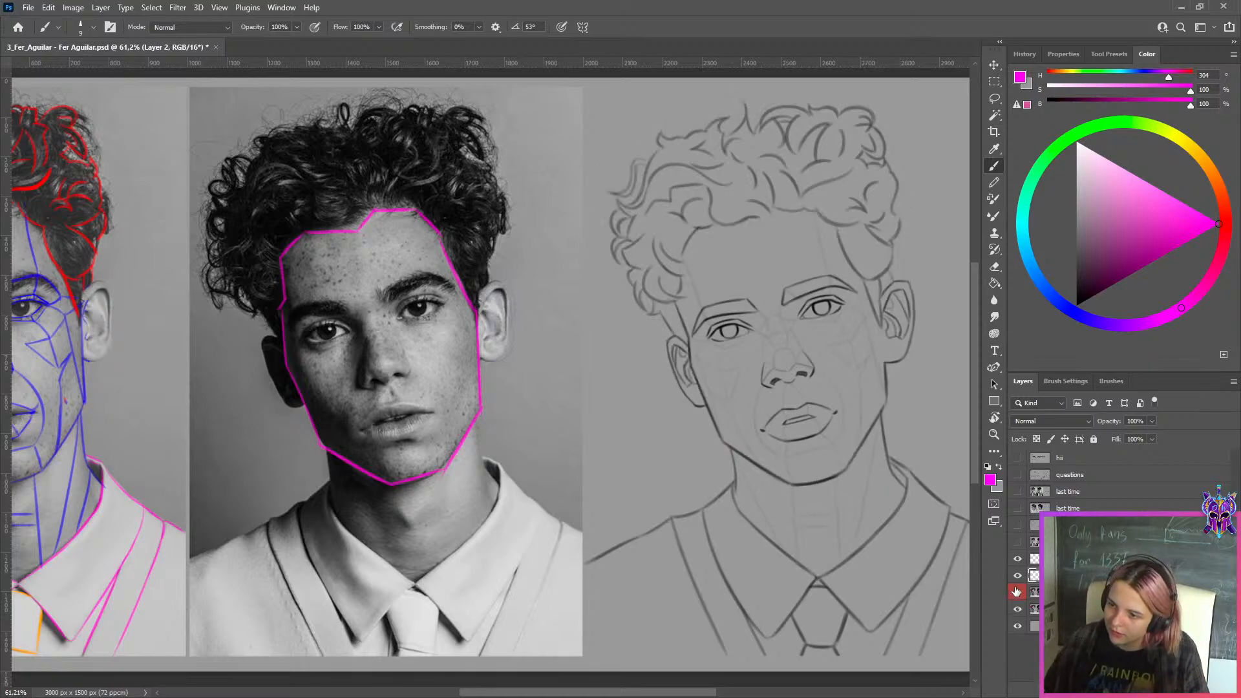
click(1017, 592)
scroll(703, 373, up, 2)
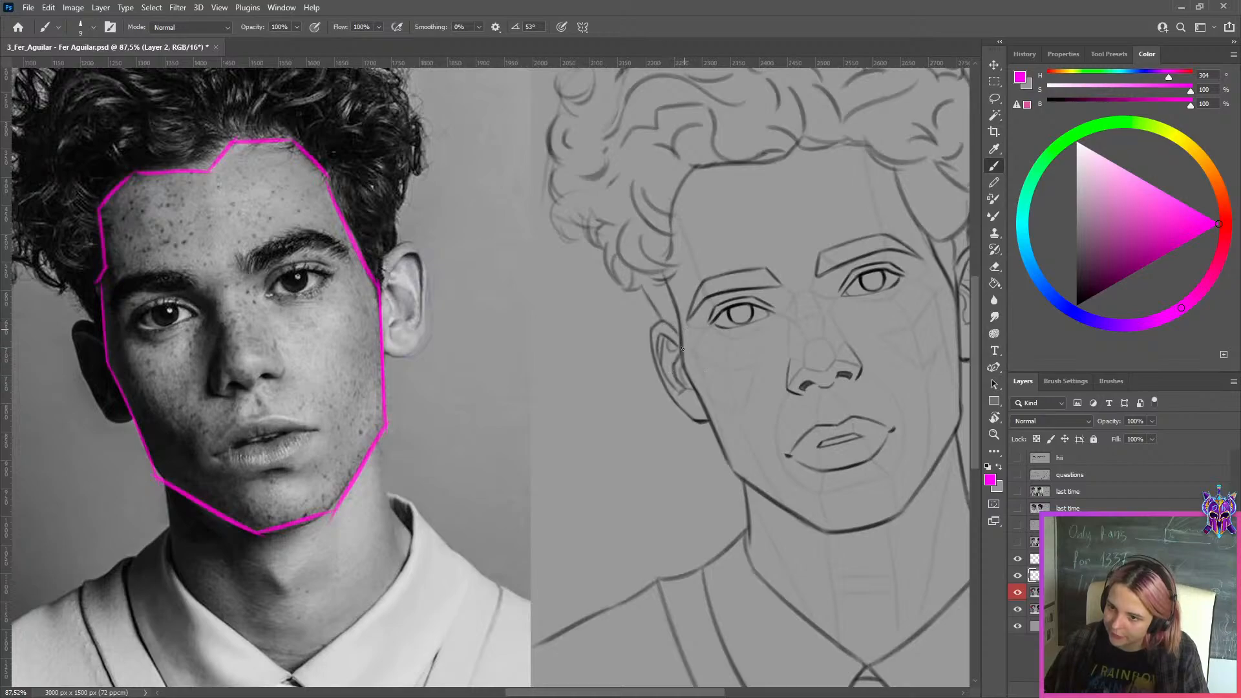
scroll(651, 366, down, 2)
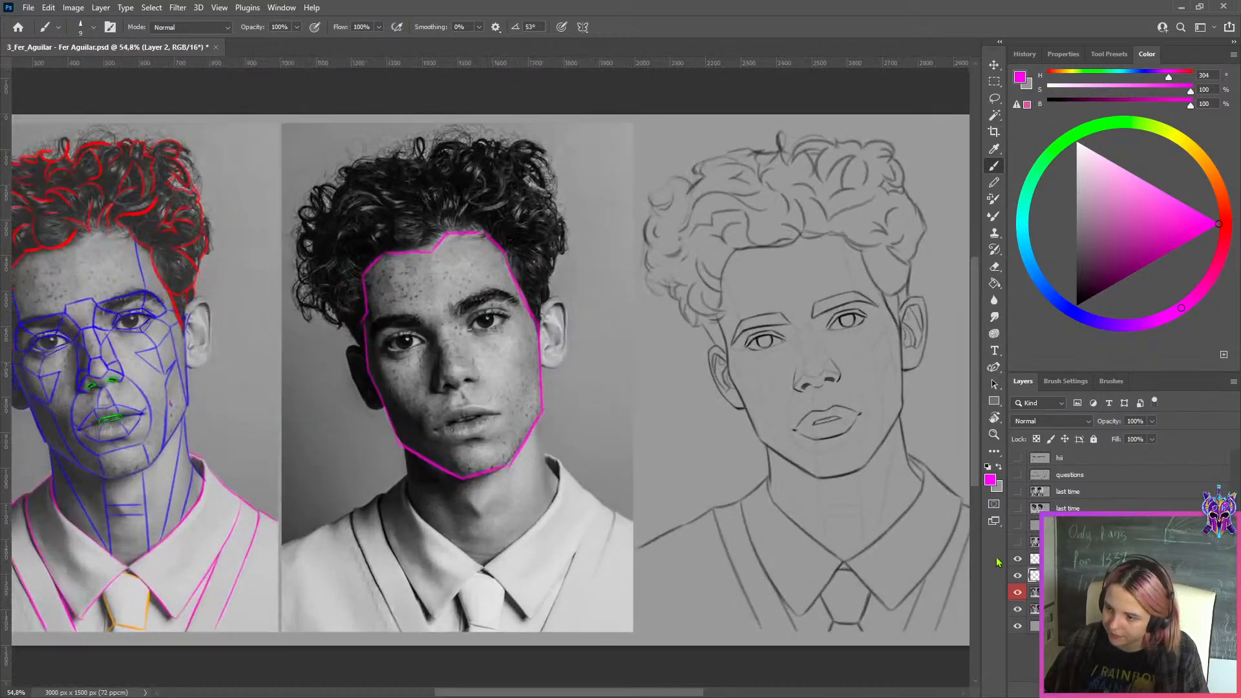
Hide the magenta face outline and try tracing the temple edge beside the shadowed ear in the middle photo
click(1018, 560)
scroll(369, 322, up, 6)
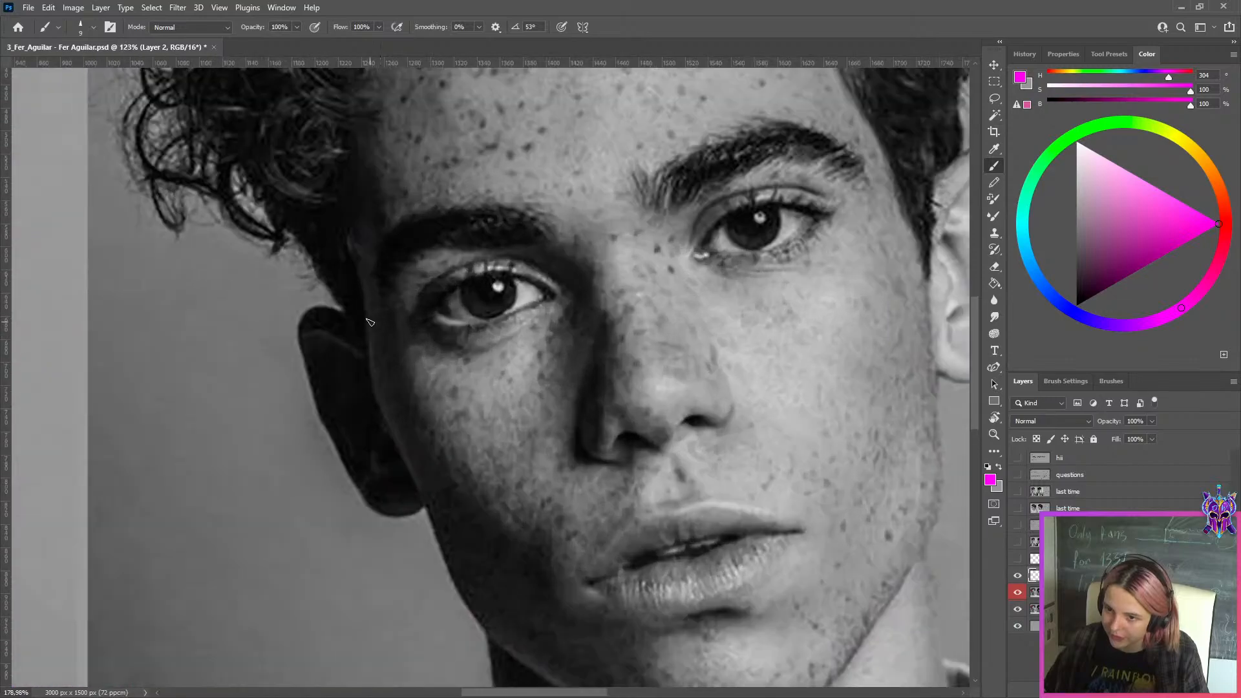
drag(360, 250, 377, 385)
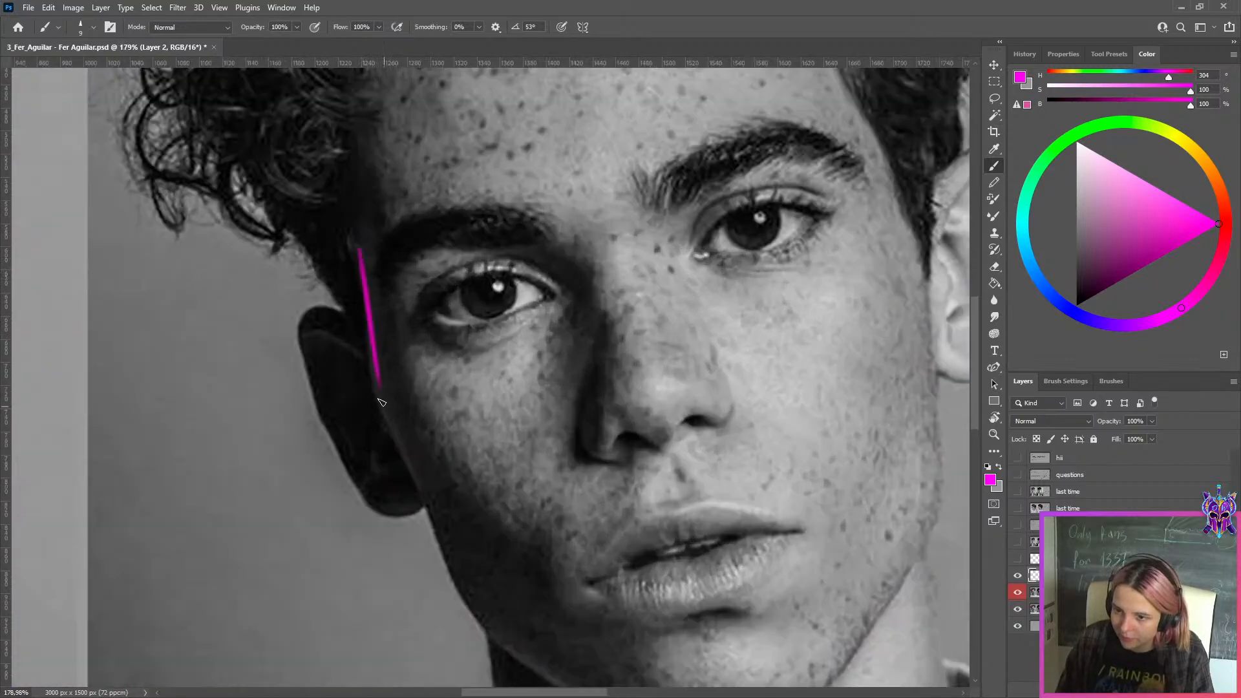
key(ctrl+z)
drag(358, 234, 365, 373)
Try magenta strokes around the shadowed cheekbone in the middle photo, and undo all the marks there
drag(360, 359, 447, 532)
key(ctrl+z)
drag(366, 360, 457, 388)
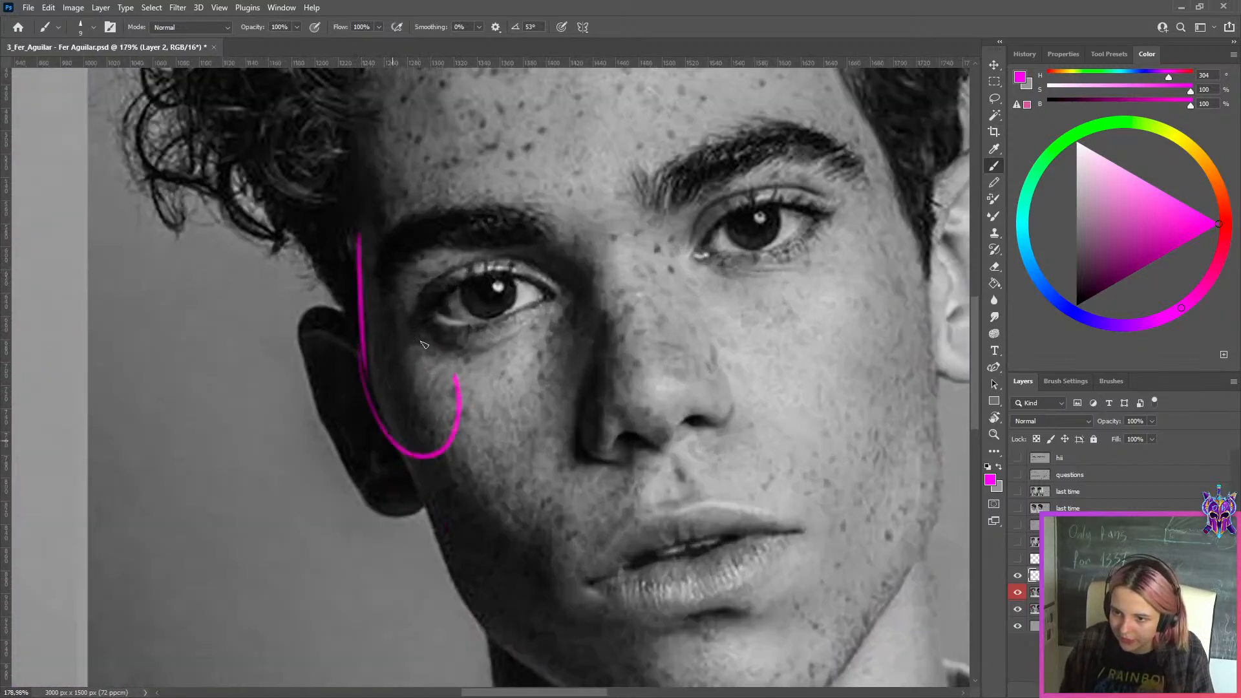
key(ctrl+z)
mouse_move(373, 350)
mouse_down()
mouse_move(376, 411)
mouse_move(494, 458)
mouse_up()
key(ctrl+z)
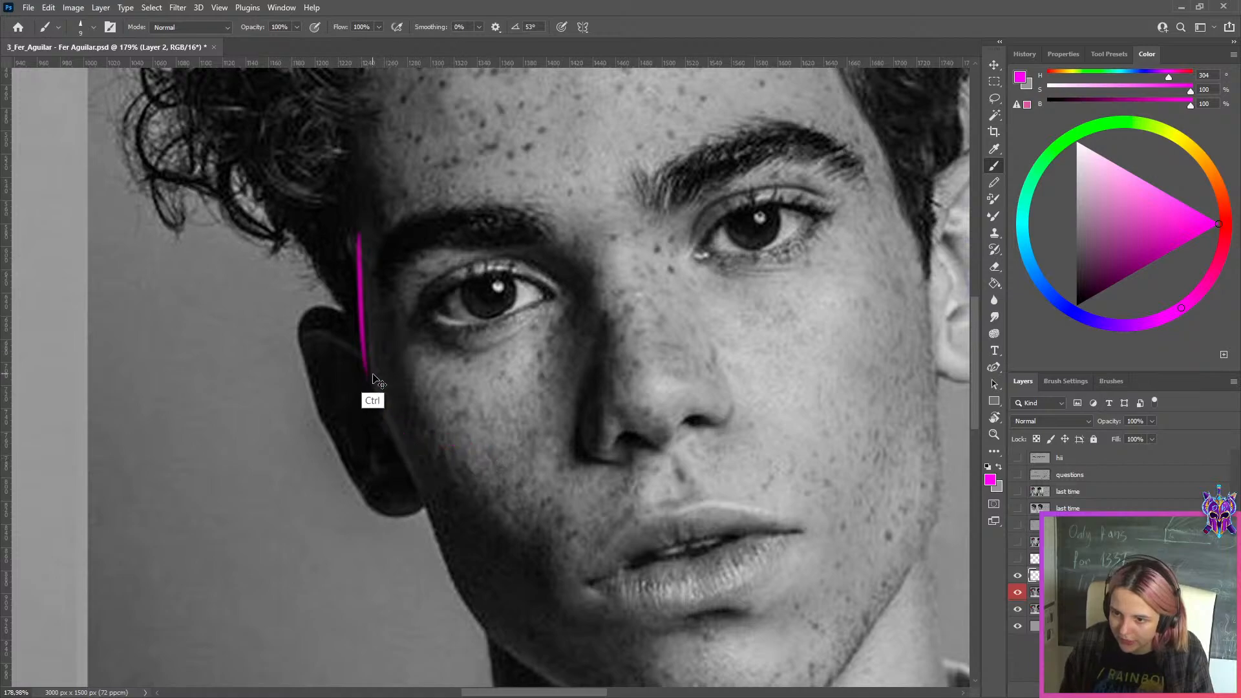
key(ctrl+z)
drag(370, 333, 387, 415)
key(ctrl+z)
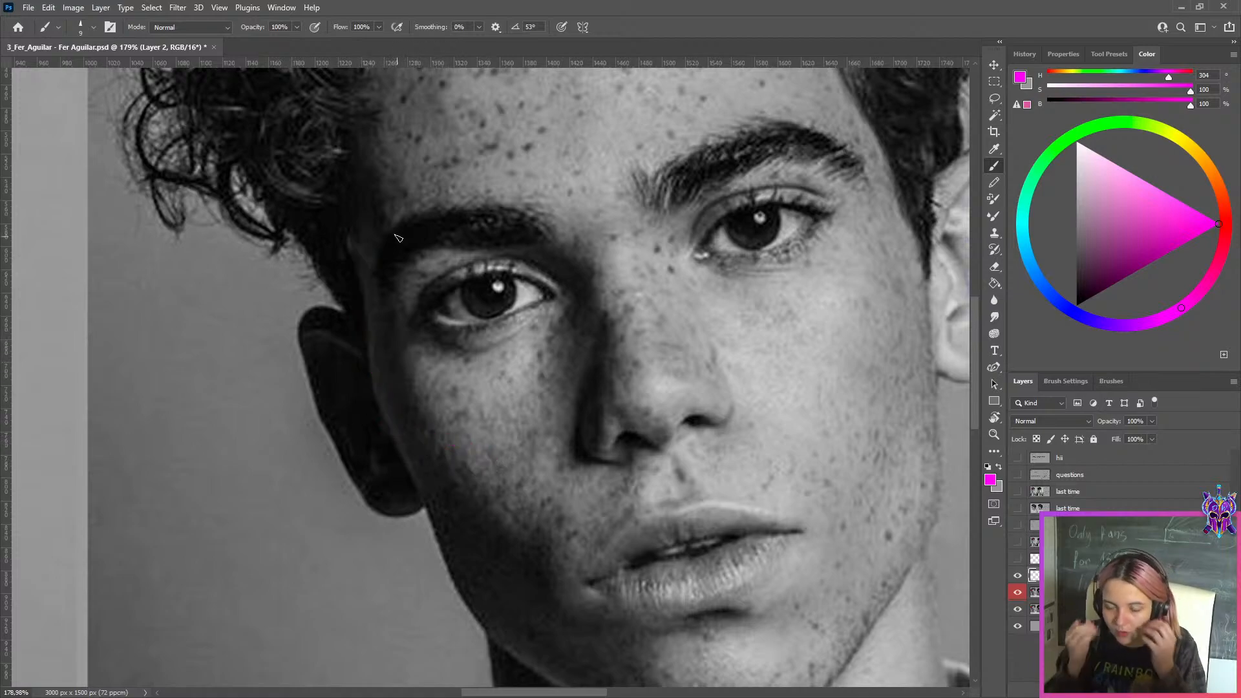
Compare the drawing's cheeks and ears with the middle photo, hiding and showing the "this week copy" layer
drag(421, 282, 333, 285)
drag(477, 330, 360, 381)
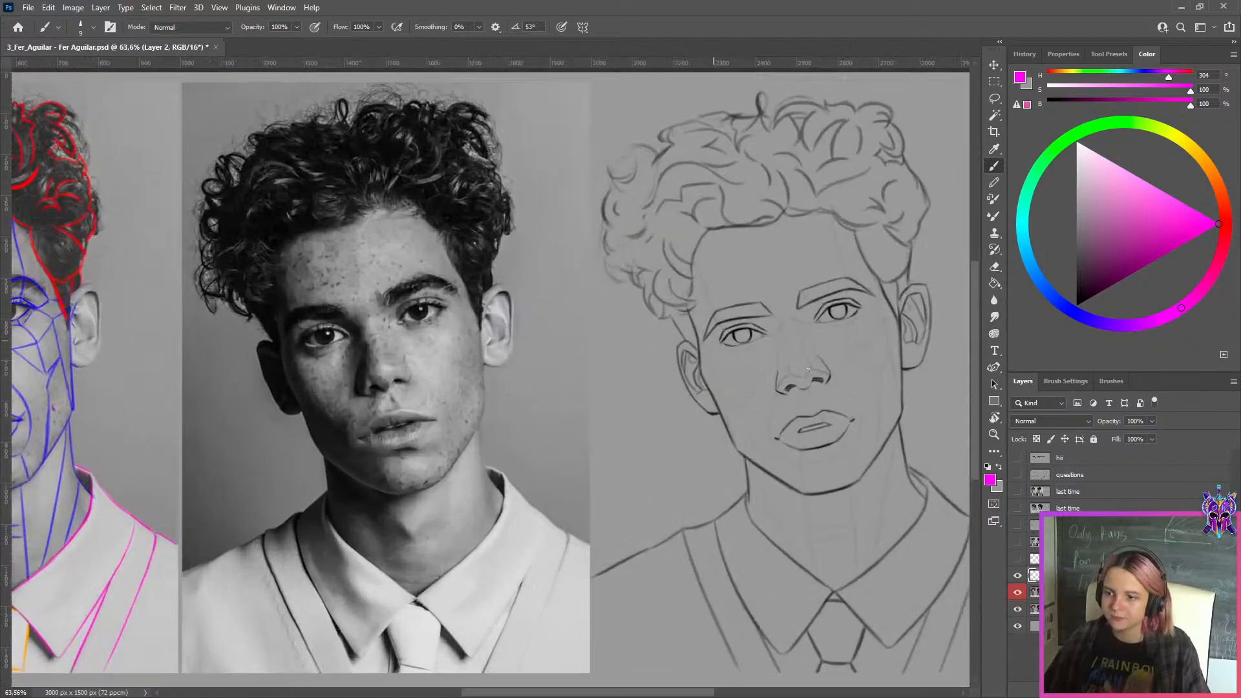
drag(809, 366, 785, 351)
click(1017, 593)
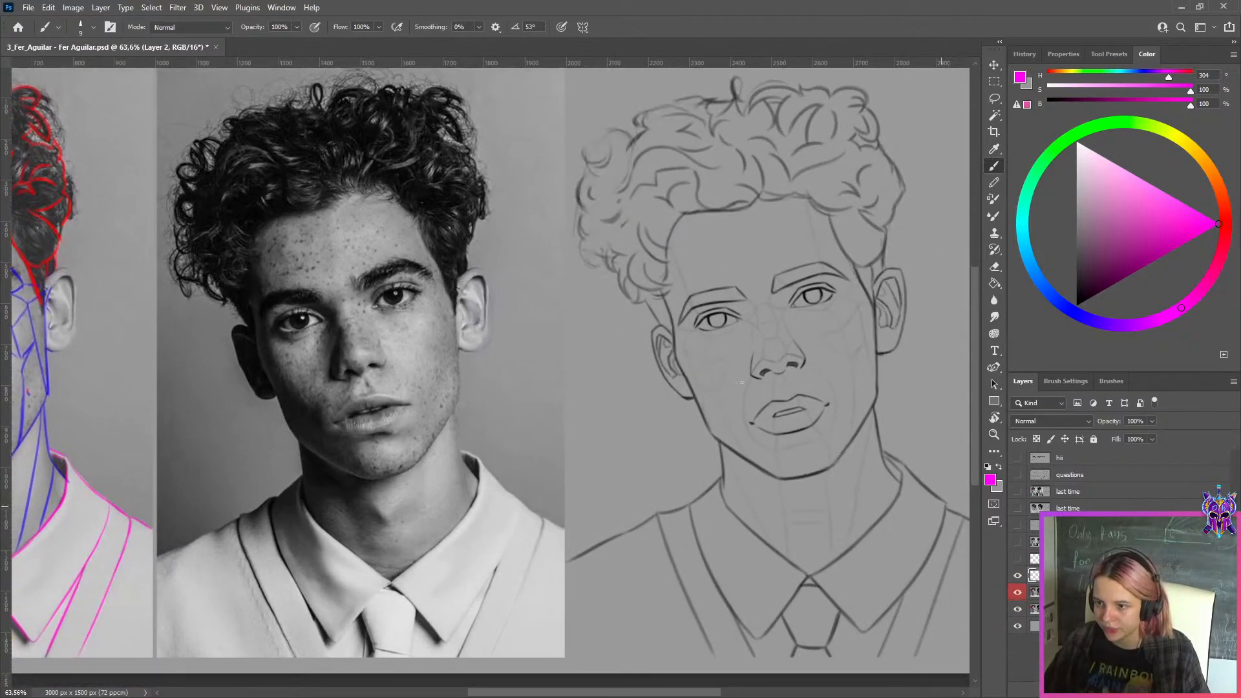
click(1011, 592)
drag(519, 257, 552, 258)
drag(796, 386, 601, 376)
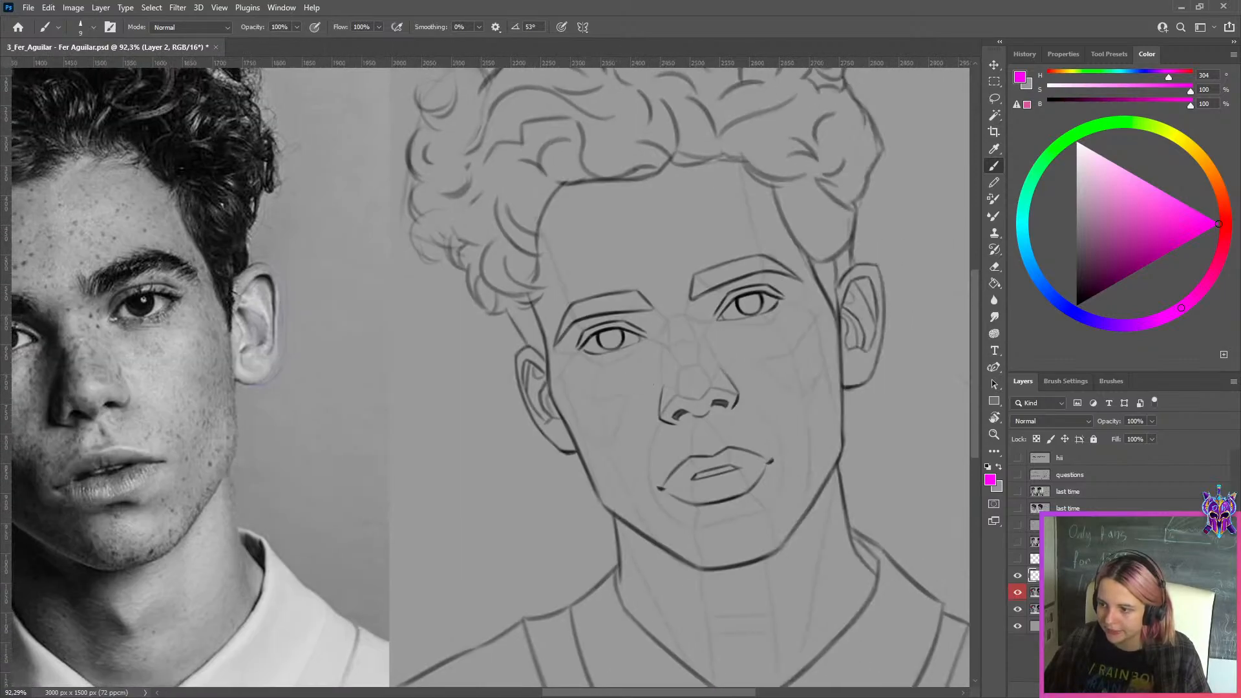
click(1020, 593)
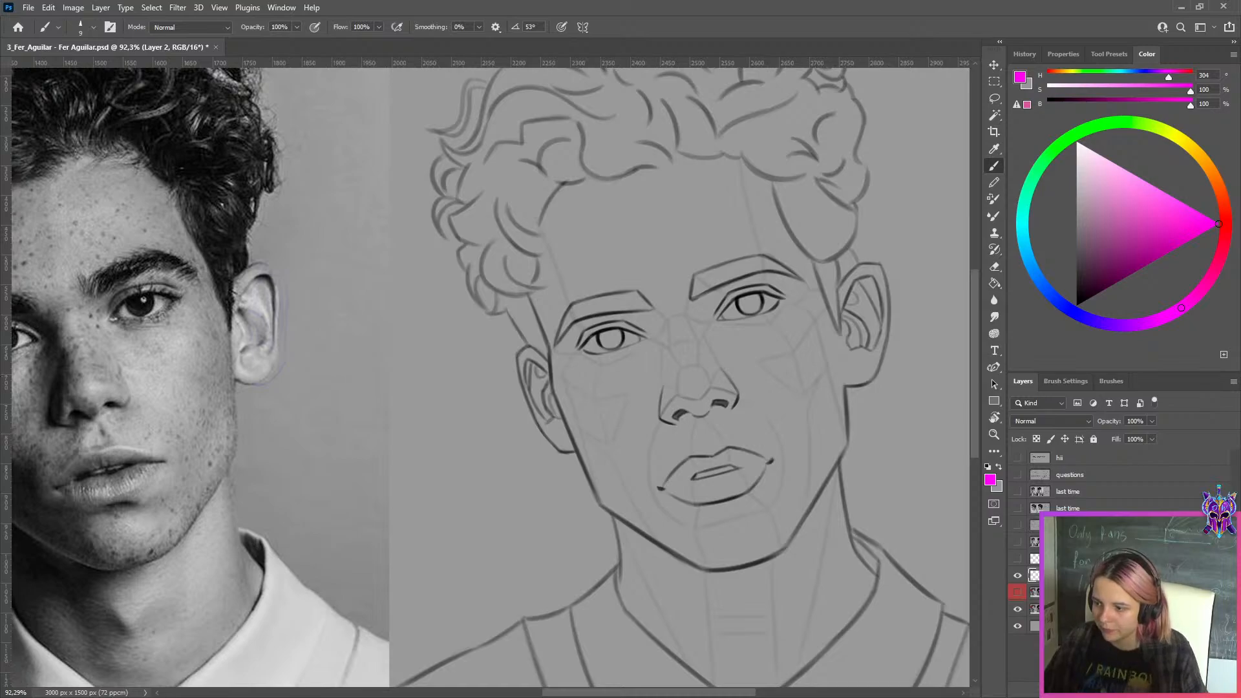
Add another new layer and try a short magenta stroke along the drawing's temple, between the hair and the larger ear
click(1207, 689)
drag(809, 259, 837, 323)
key(ctrl+z)
key(ctrl+z)
drag(810, 258, 834, 315)
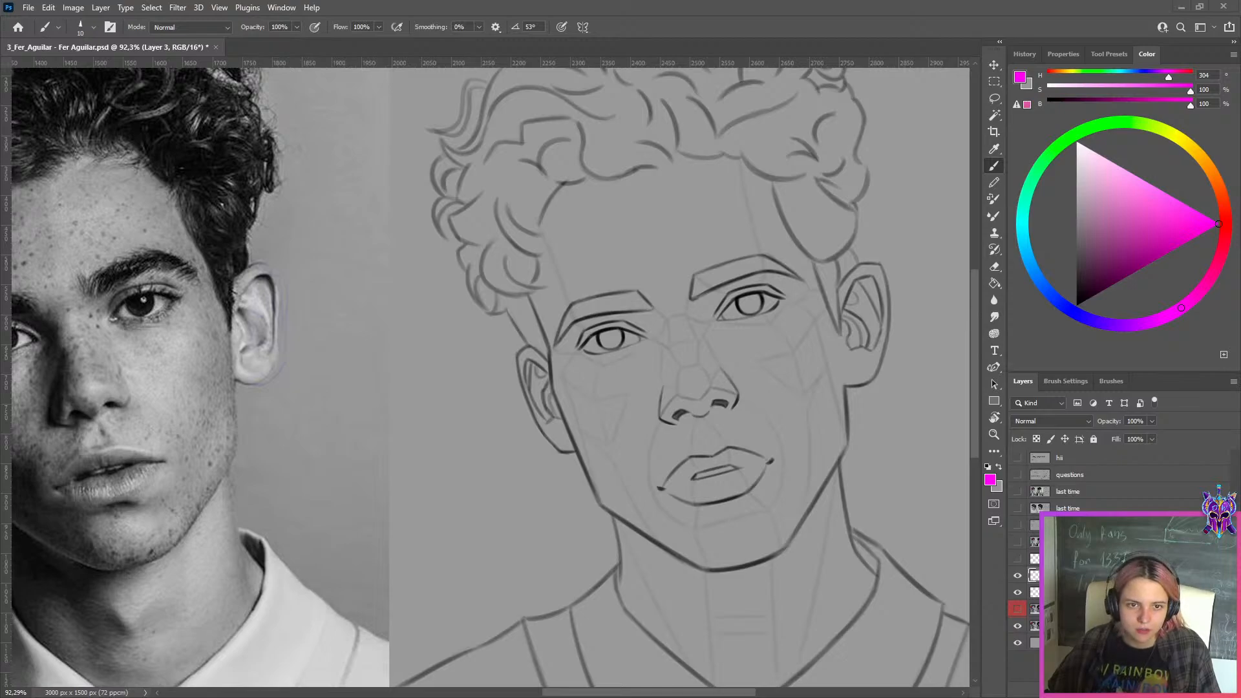
Switch to the browser, open the long-haired portrait with hands before the face in the angelganev Instagram gallery, and move the window aside
key(alt+Tab)
scroll(973, 381, down, 10)
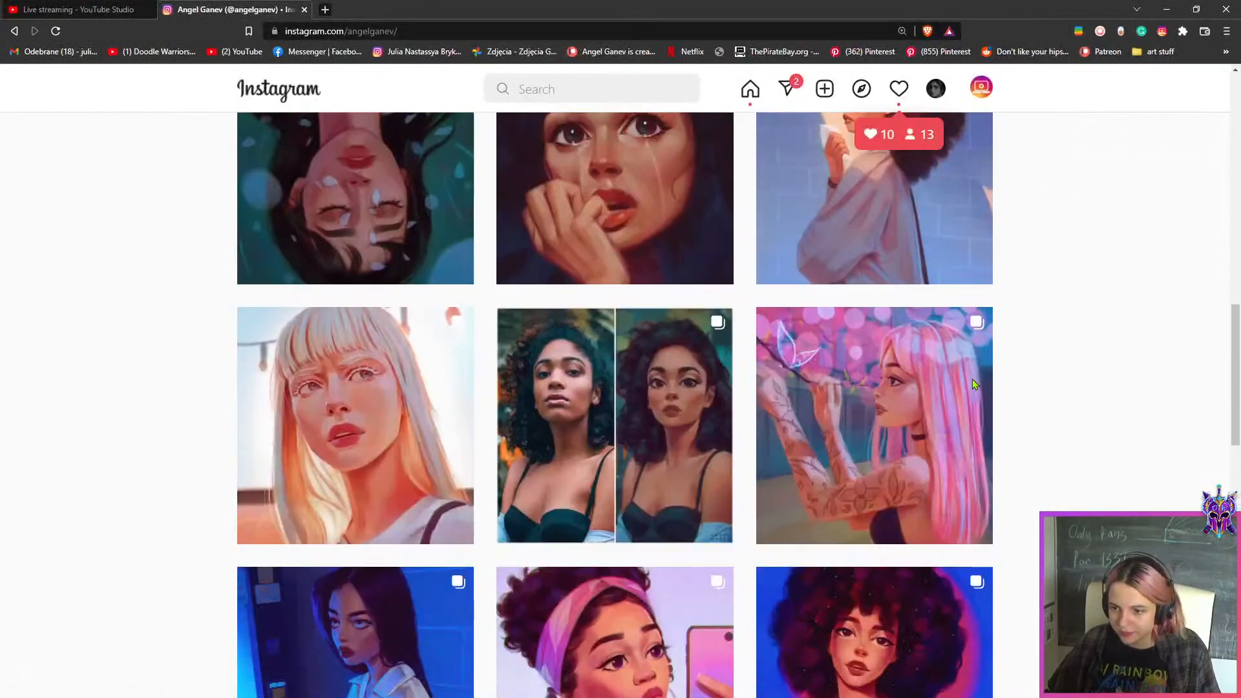
scroll(975, 385, down, 15)
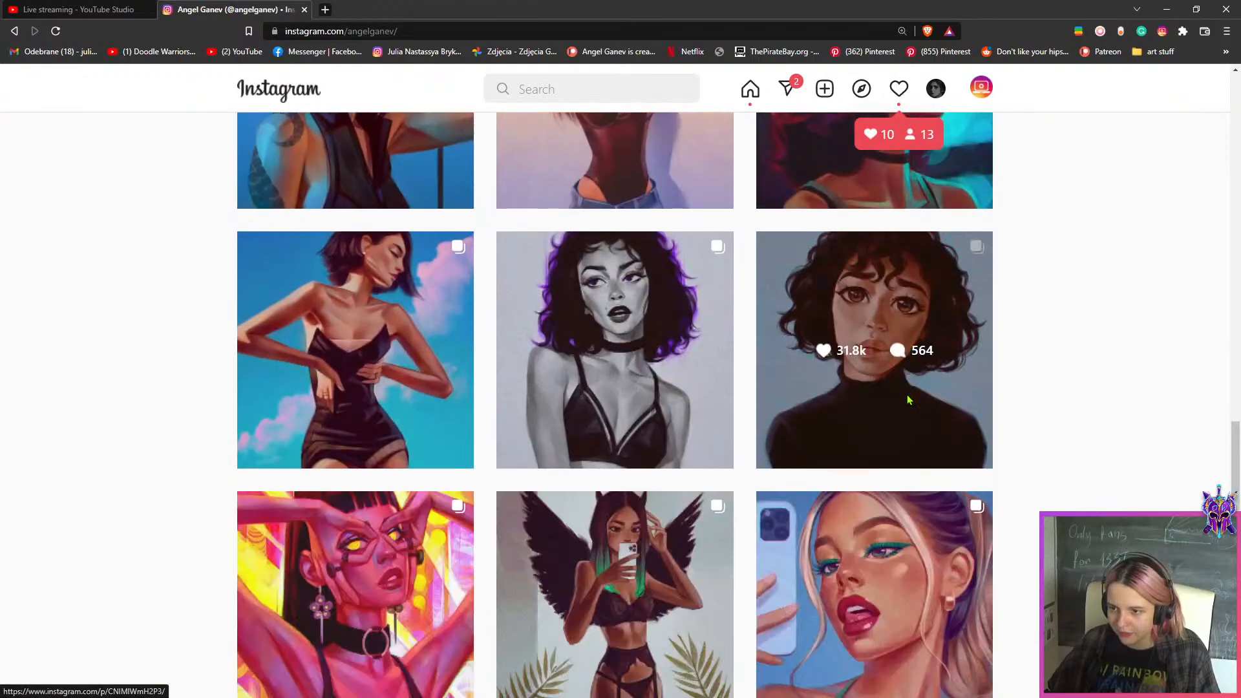
scroll(908, 401, down, 4)
scroll(908, 401, up, 7)
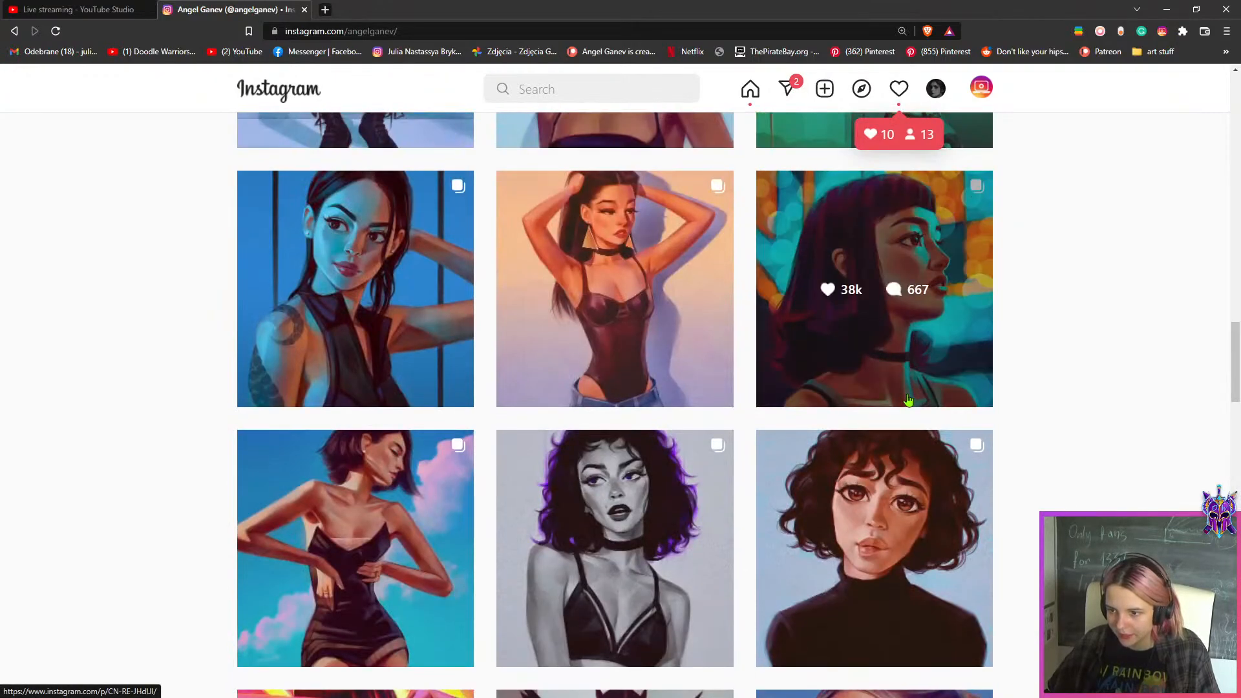
scroll(908, 400, down, 5)
scroll(908, 401, up, 5)
scroll(909, 404, down, 8)
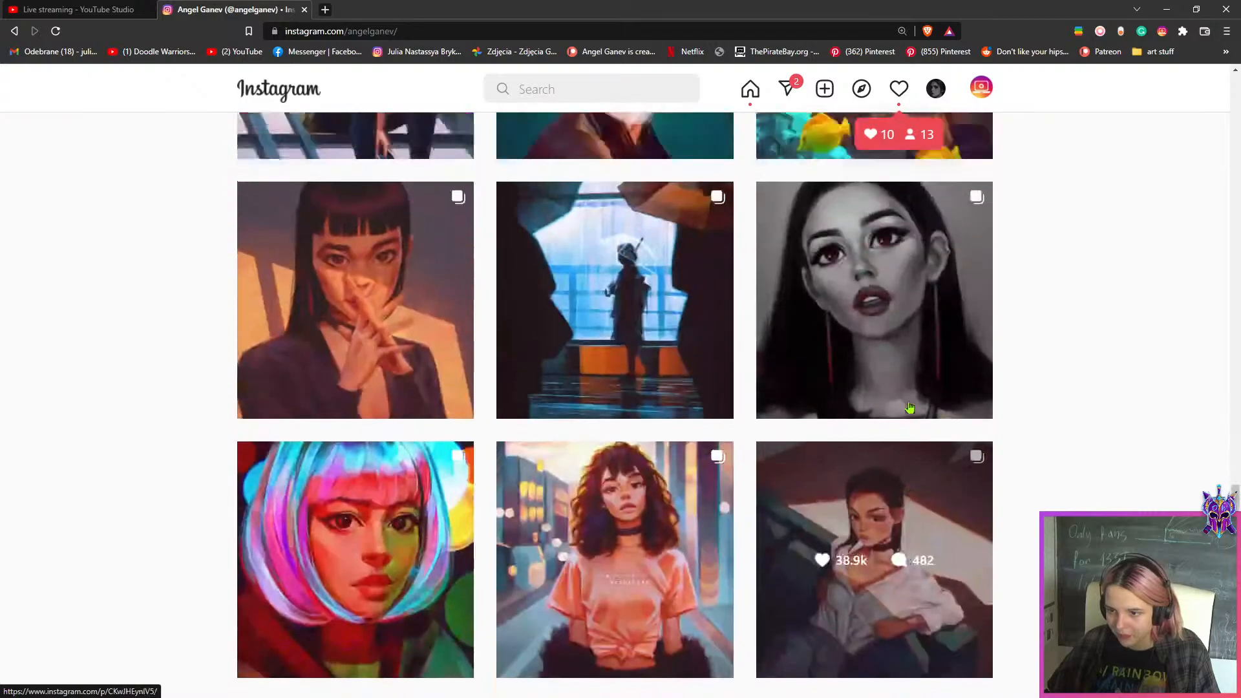
scroll(909, 407, up, 1)
click(459, 368)
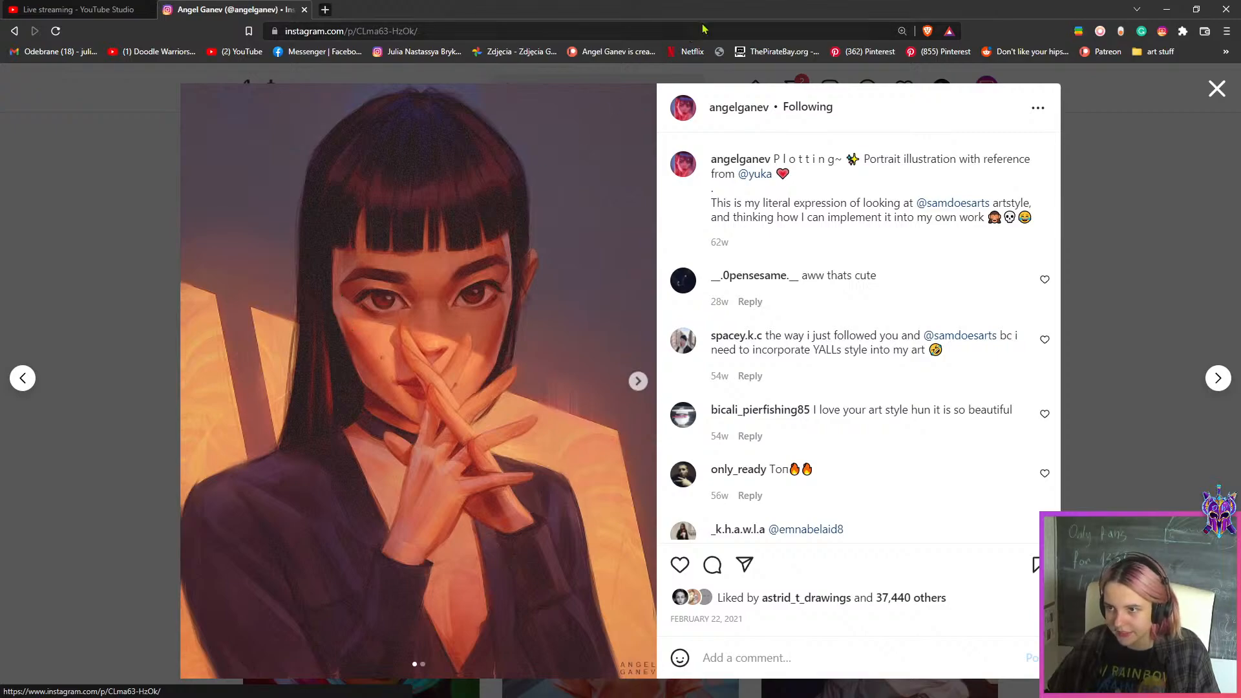
drag(621, 12, 0, 346)
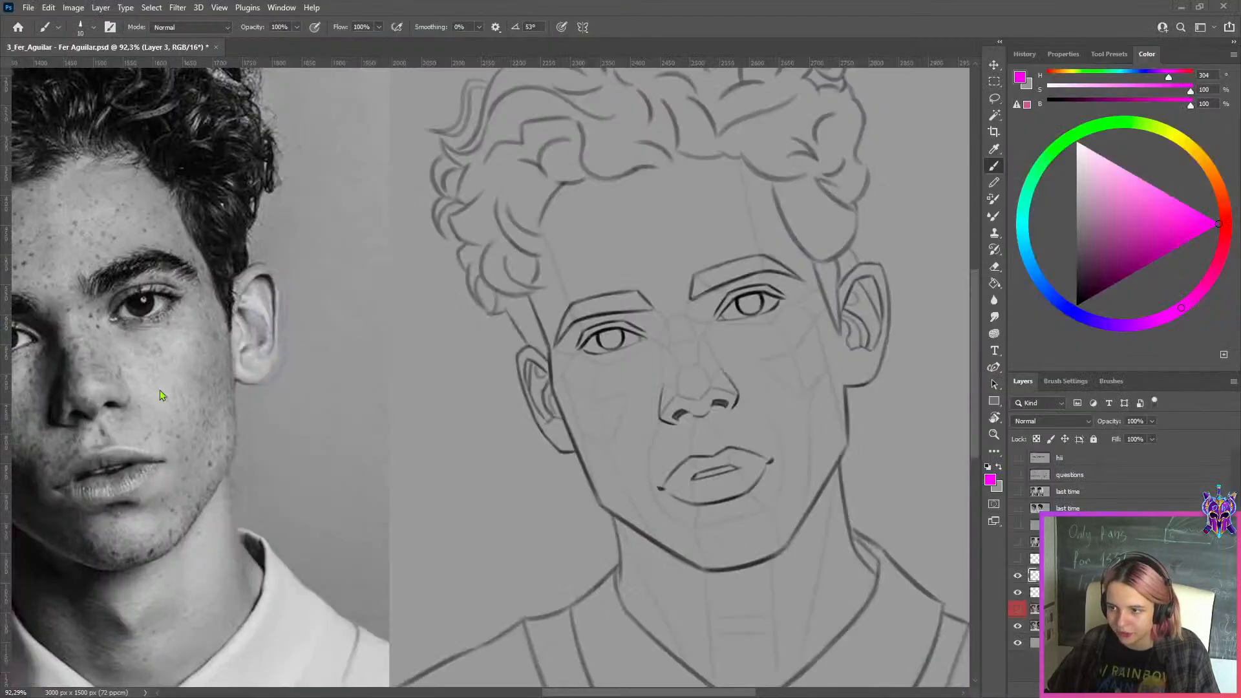
Compare the drawing's ears and temples closely before and after the corrections, showing and hiding the "this week copy" layer
scroll(844, 407, up, 3)
scroll(412, 325, up, 2)
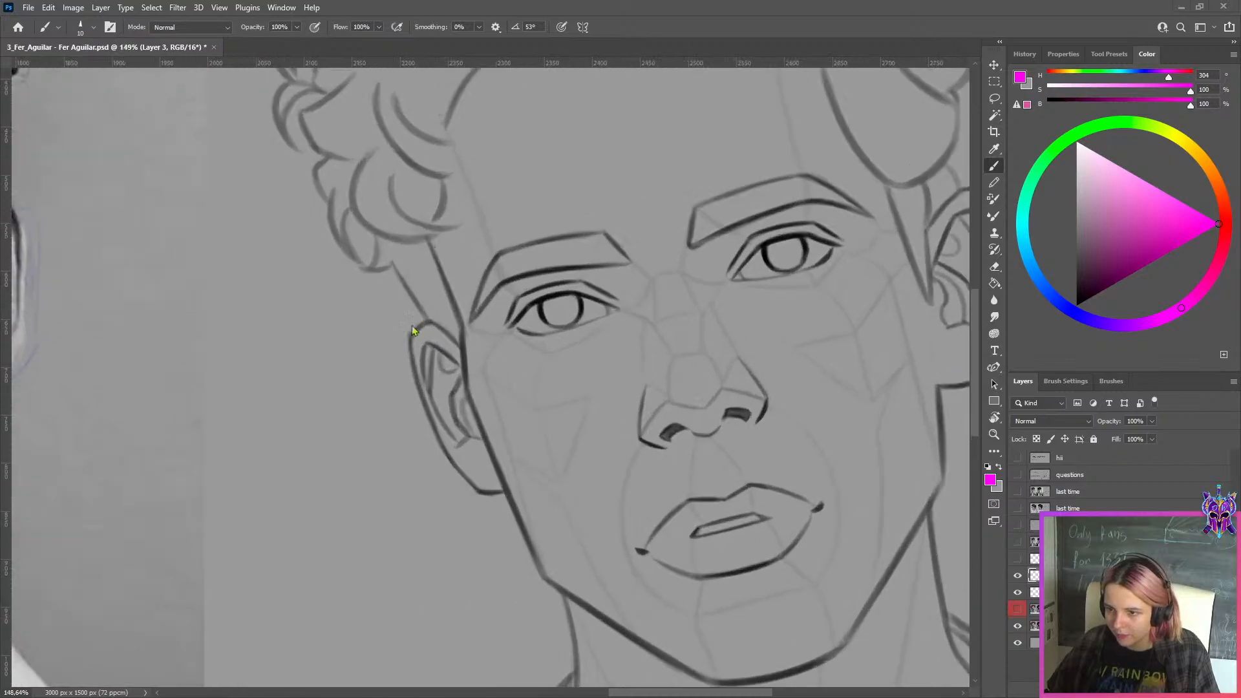
scroll(850, 338, down, 3)
scroll(583, 161, up, 3)
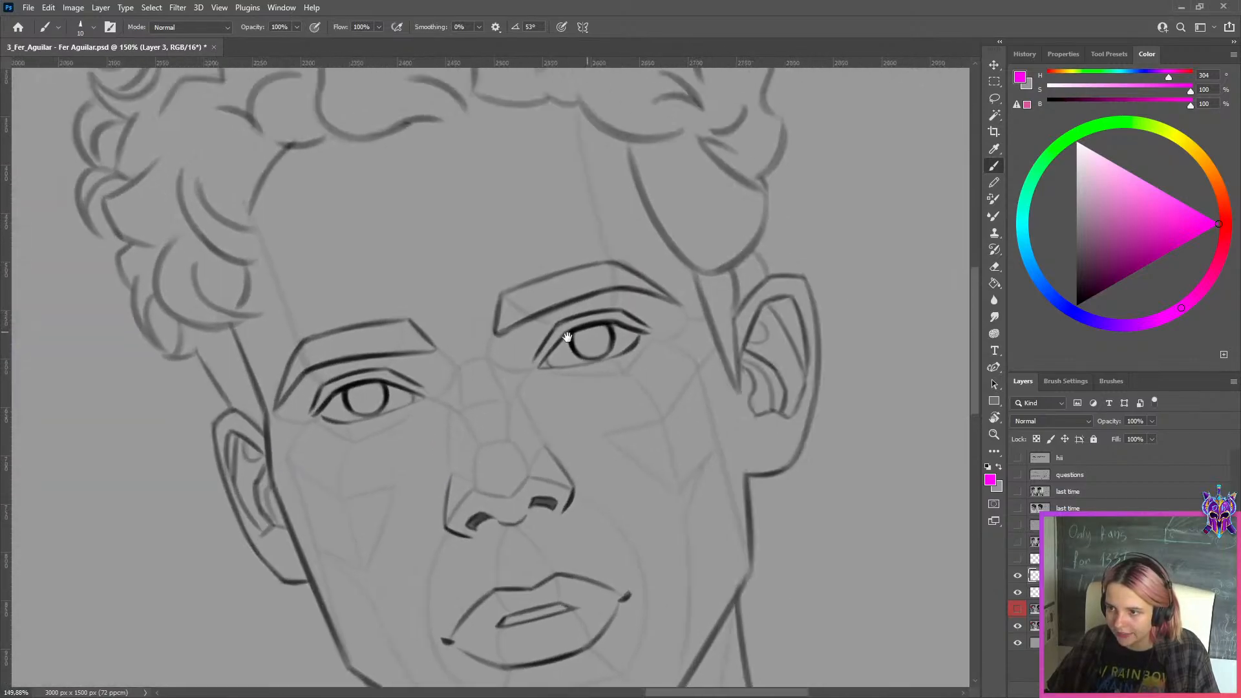
click(1018, 609)
click(1019, 609)
scroll(670, 331, up, 2)
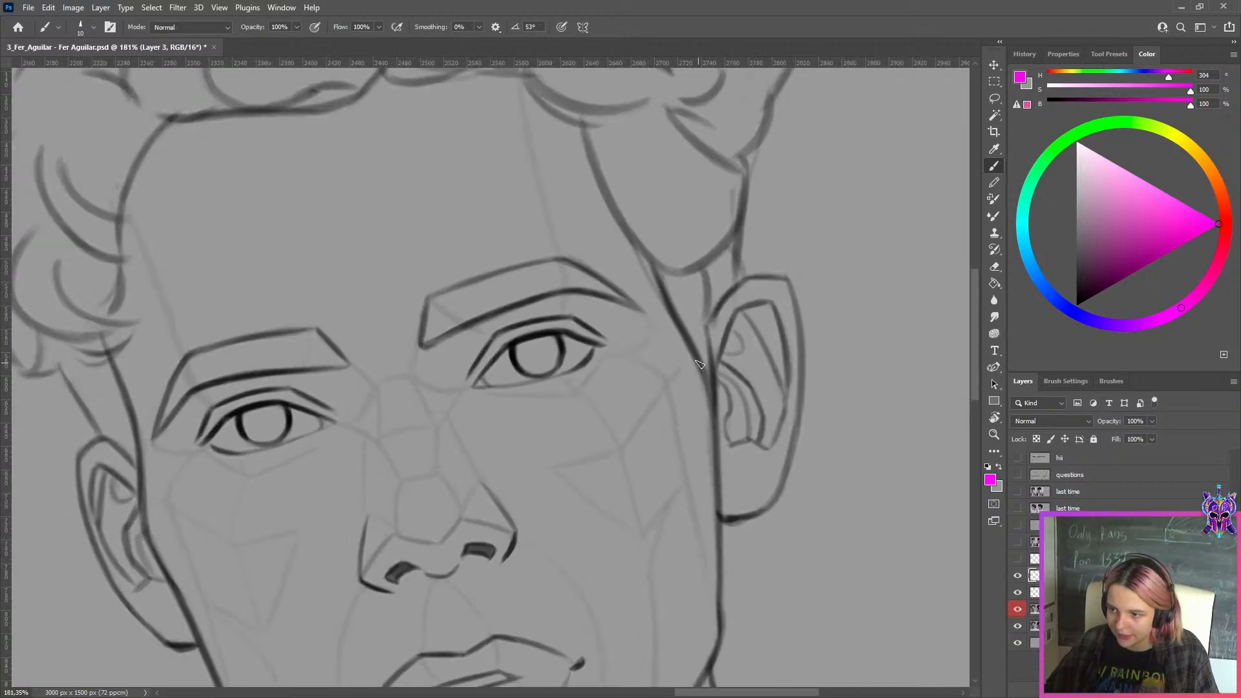
Try magenta strokes along the drawing's temple beside the larger ear, and undo them all
drag(632, 233, 711, 388)
key(ctrl+z)
mouse_move(633, 229)
mouse_down()
mouse_move(708, 391)
mouse_move(737, 640)
mouse_up()
key(ctrl+z)
key(ctrl+z)
drag(678, 333, 701, 410)
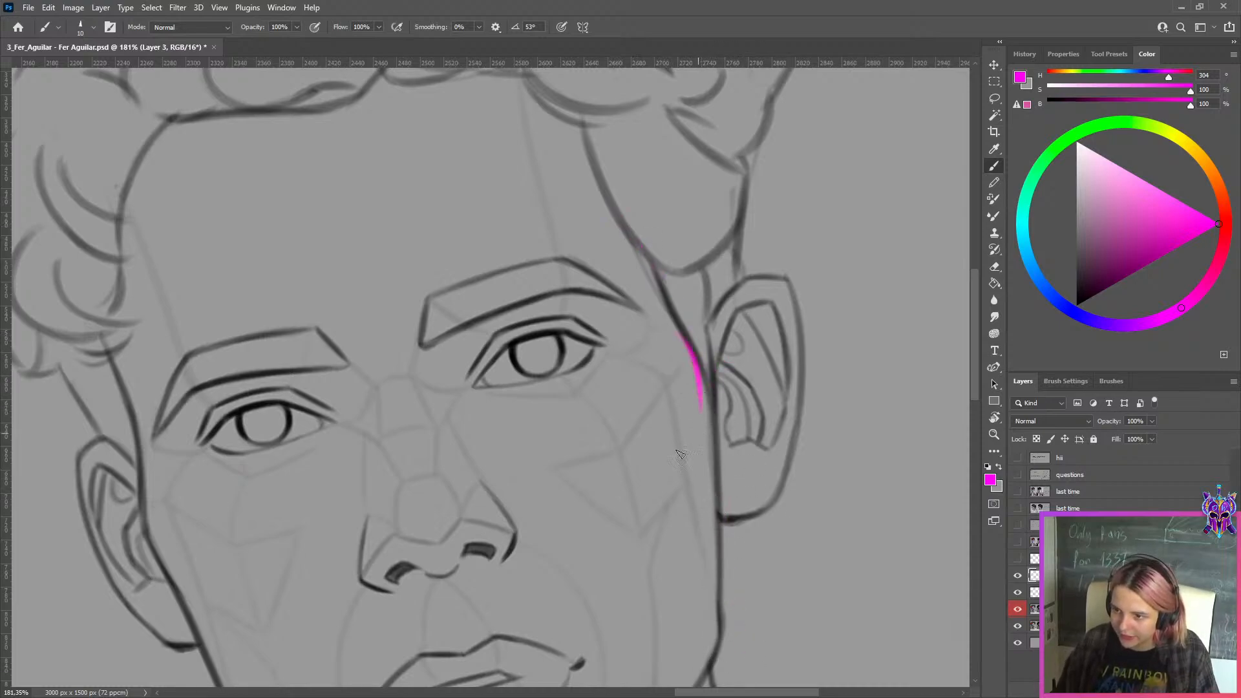
key(ctrl+z)
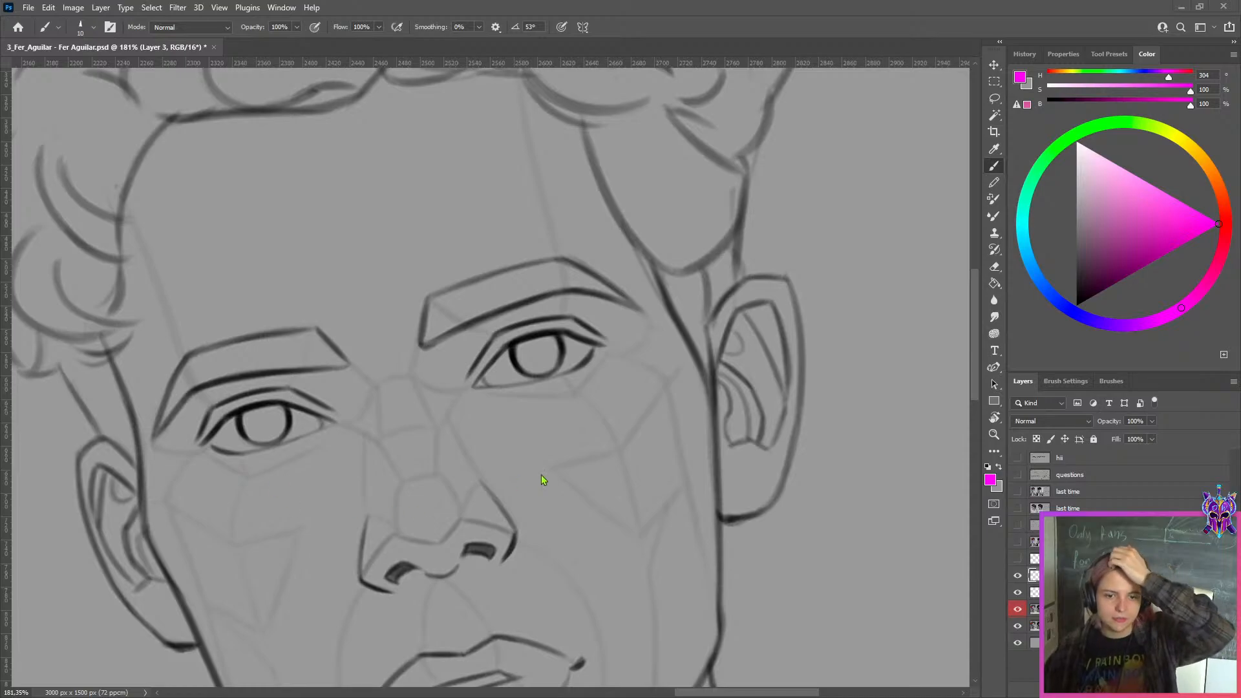
Merge the correction layers above it into the "this week copy" layer
scroll(541, 476, down, 6)
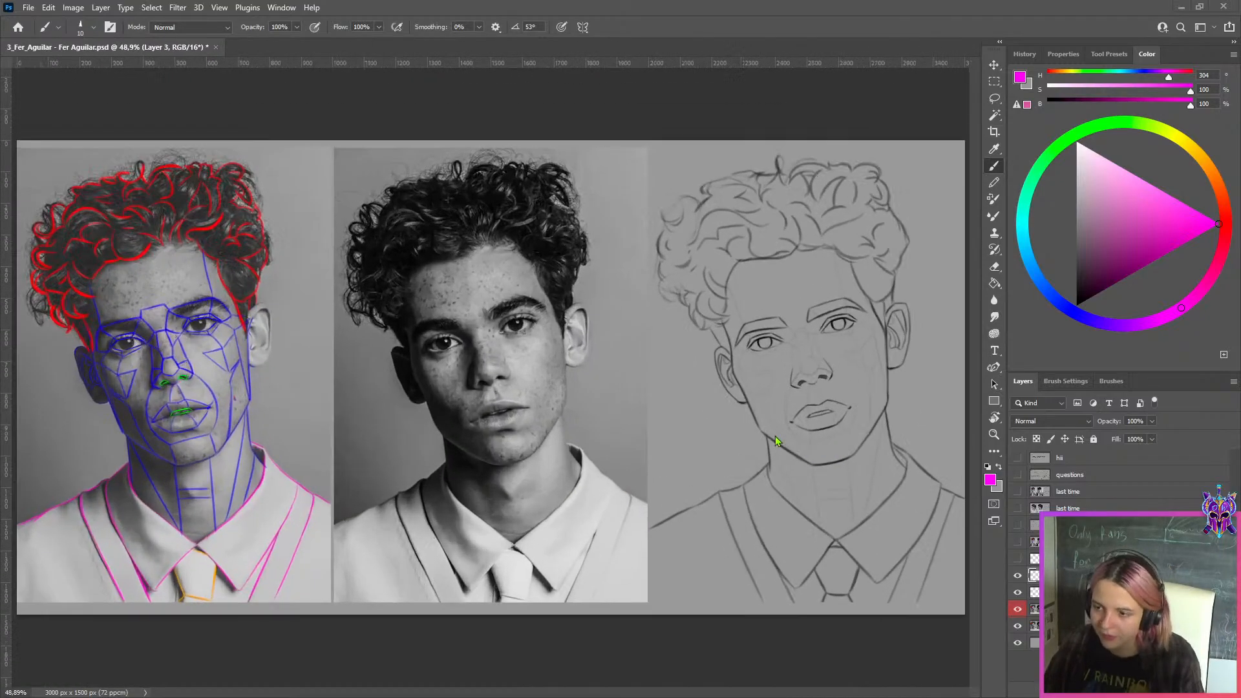
scroll(776, 440, up, 1)
click(1028, 614)
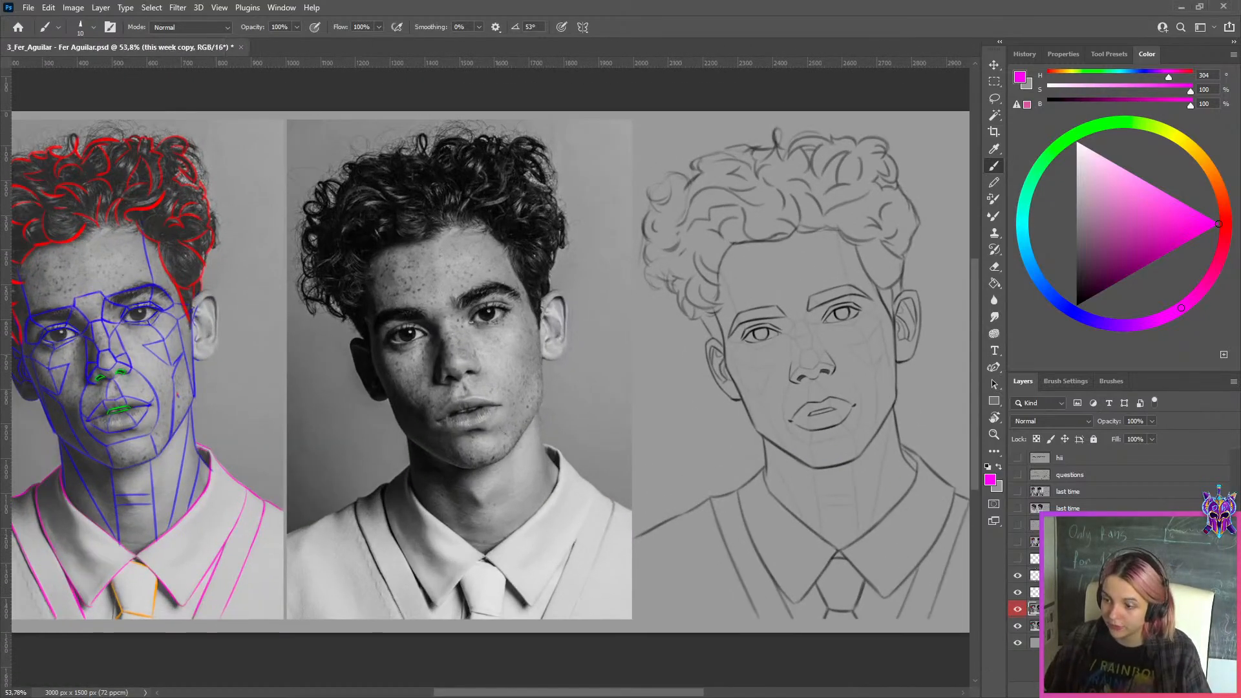
shift+click(1034, 576)
key(ctrl+e)
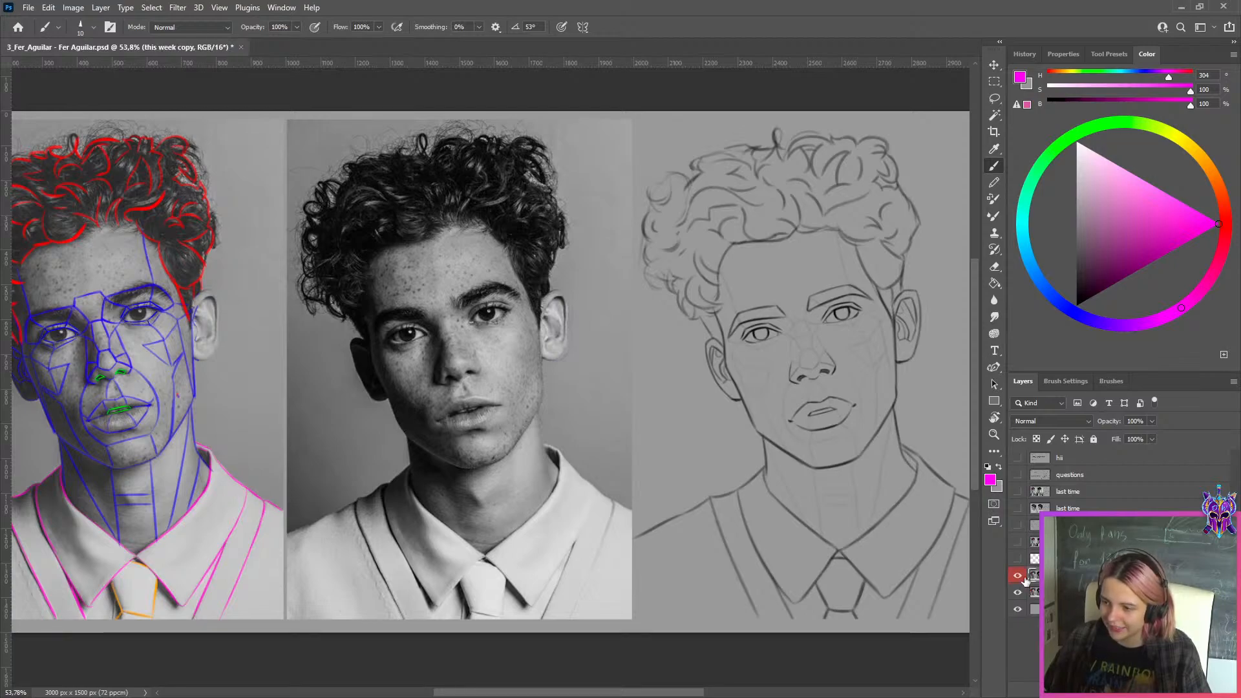
Compare the whole drawing before and after the corrections, repeatedly hiding and showing the merged "this week copy" layer
click(1017, 576)
click(1017, 576)
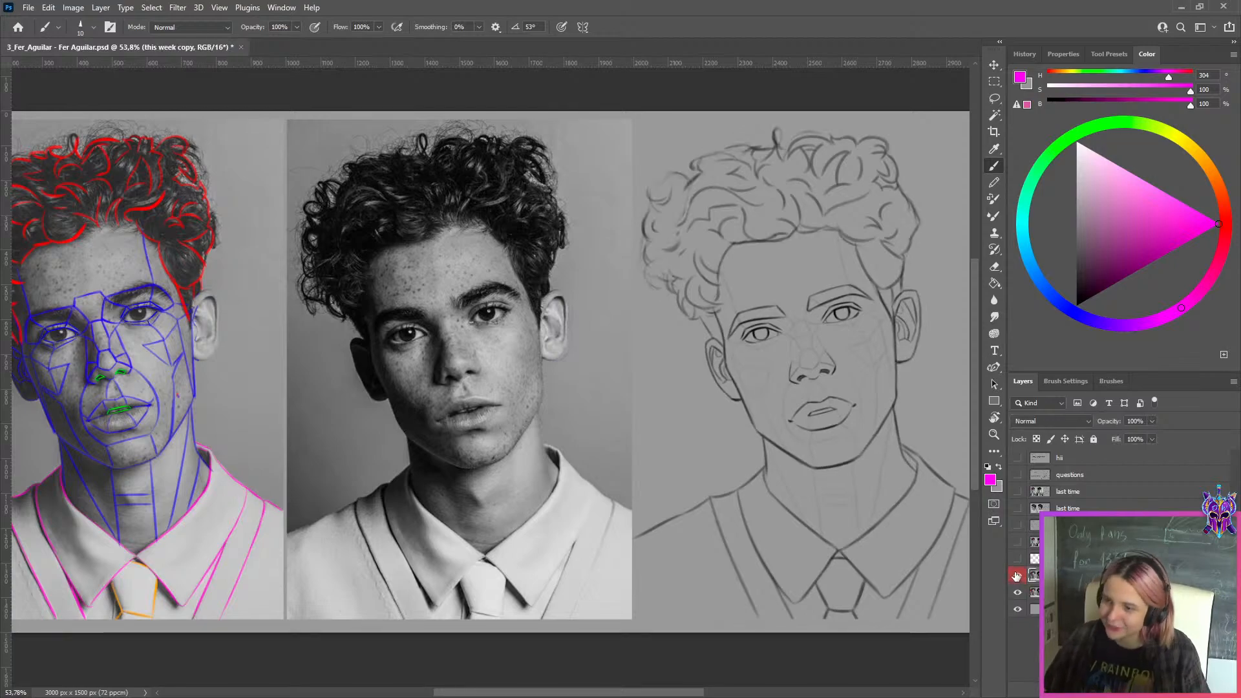
click(1017, 576)
click(1017, 576)
click(1016, 576)
click(1018, 575)
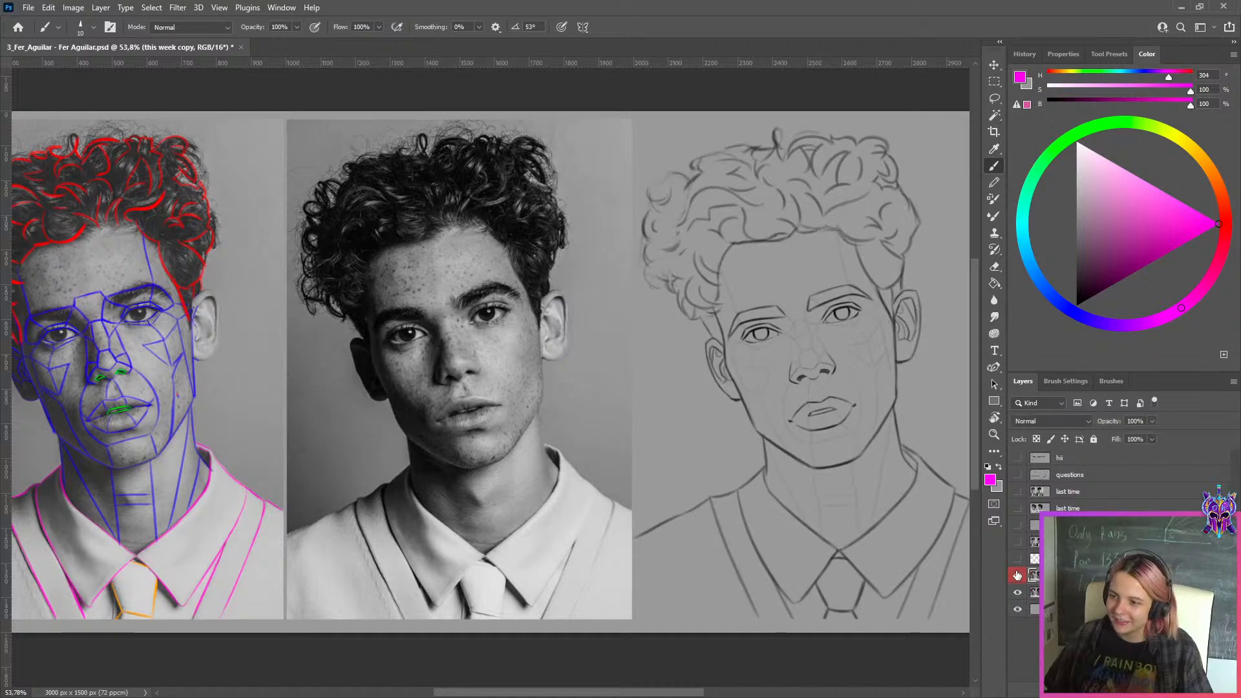
click(1017, 575)
click(1017, 575)
scroll(893, 414, down, 3)
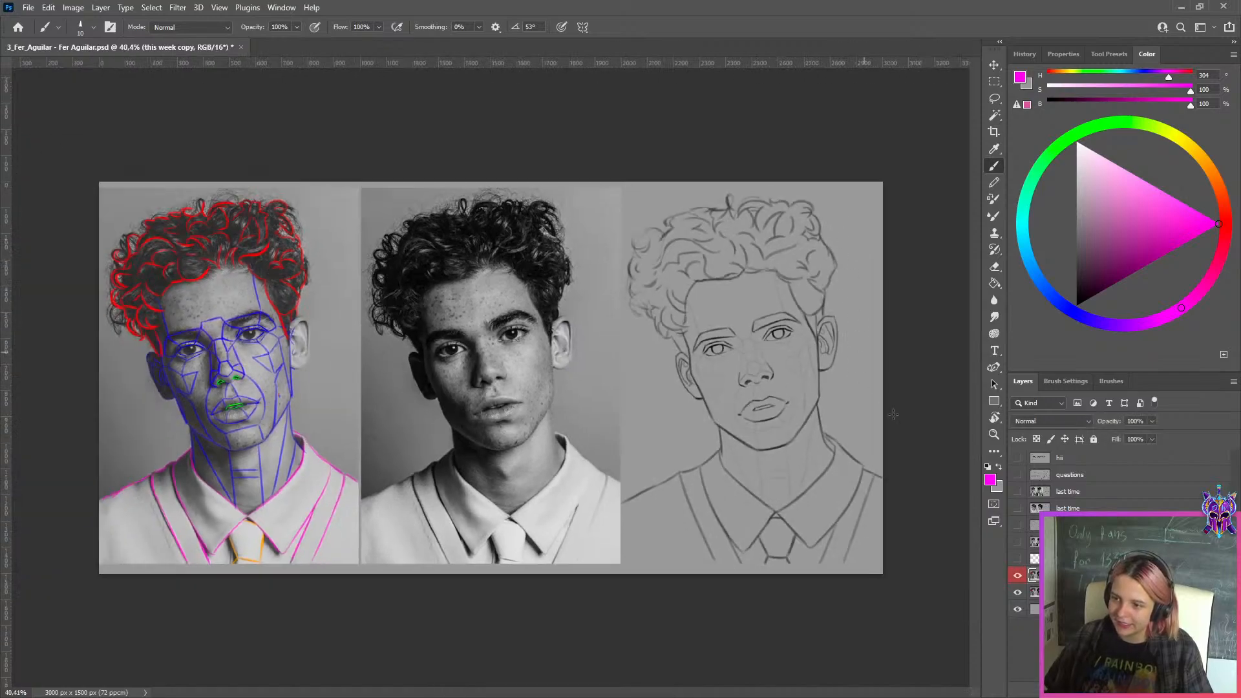
click(1017, 575)
click(1017, 576)
click(1017, 576)
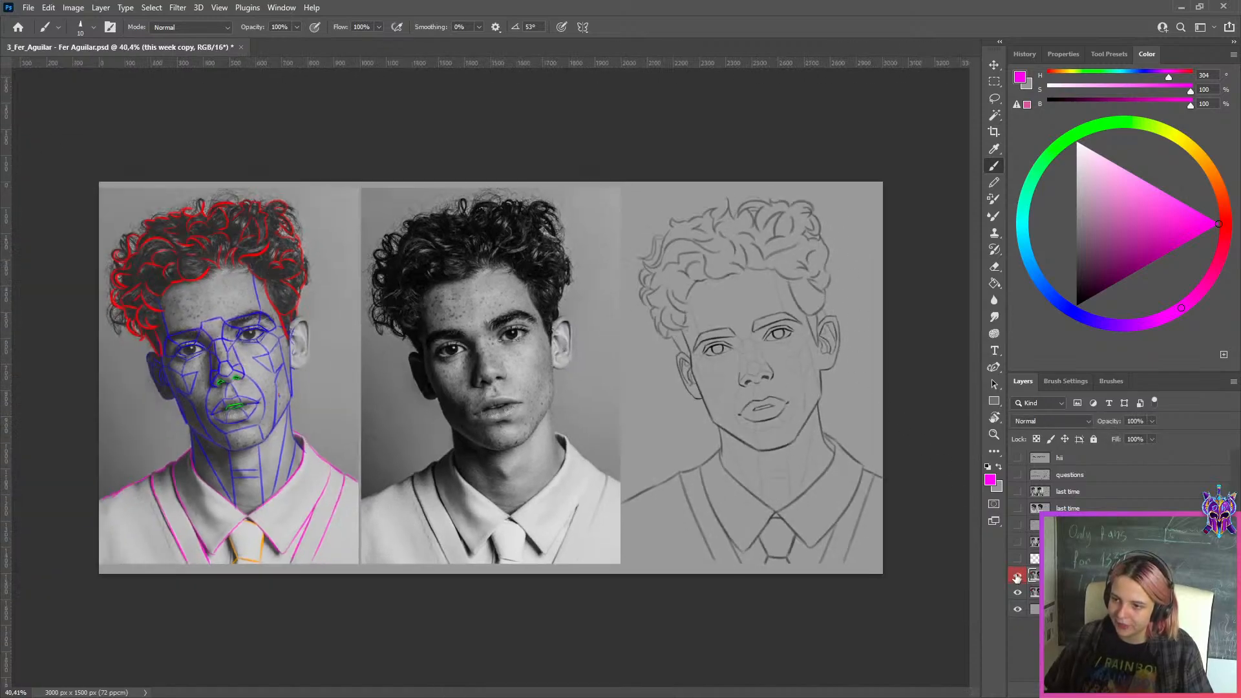
click(1017, 576)
click(1017, 576)
click(1017, 577)
scroll(847, 376, up, 2)
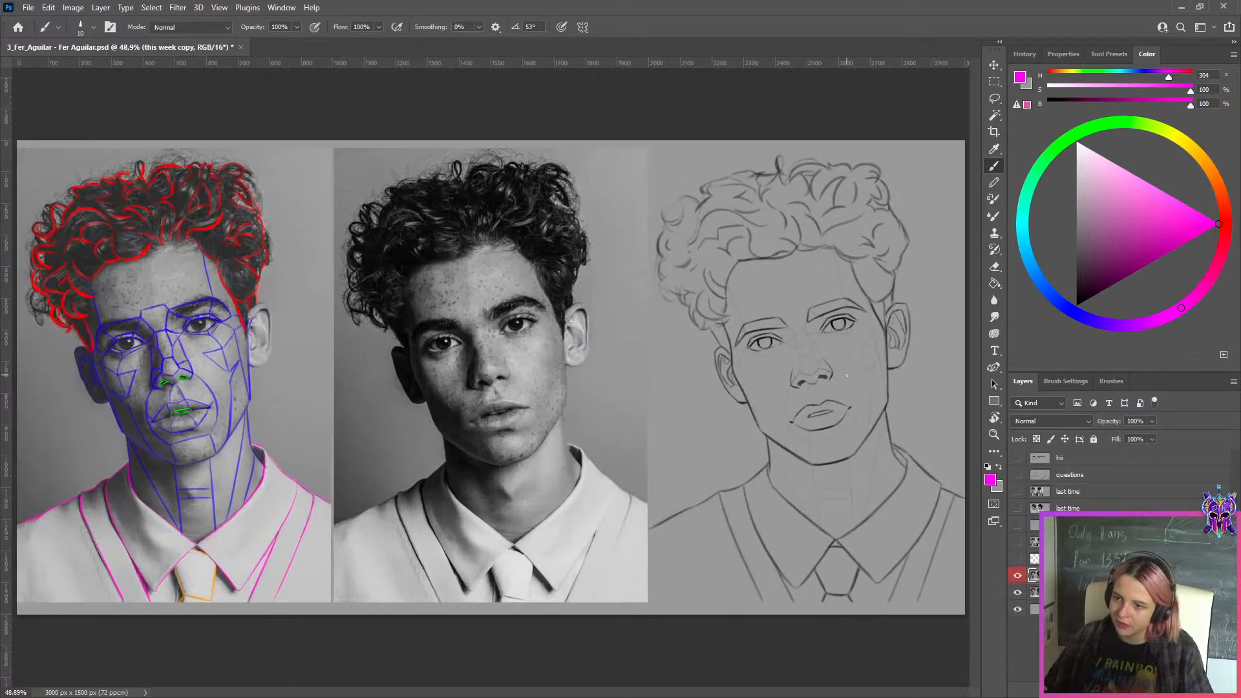
click(1010, 580)
click(1009, 580)
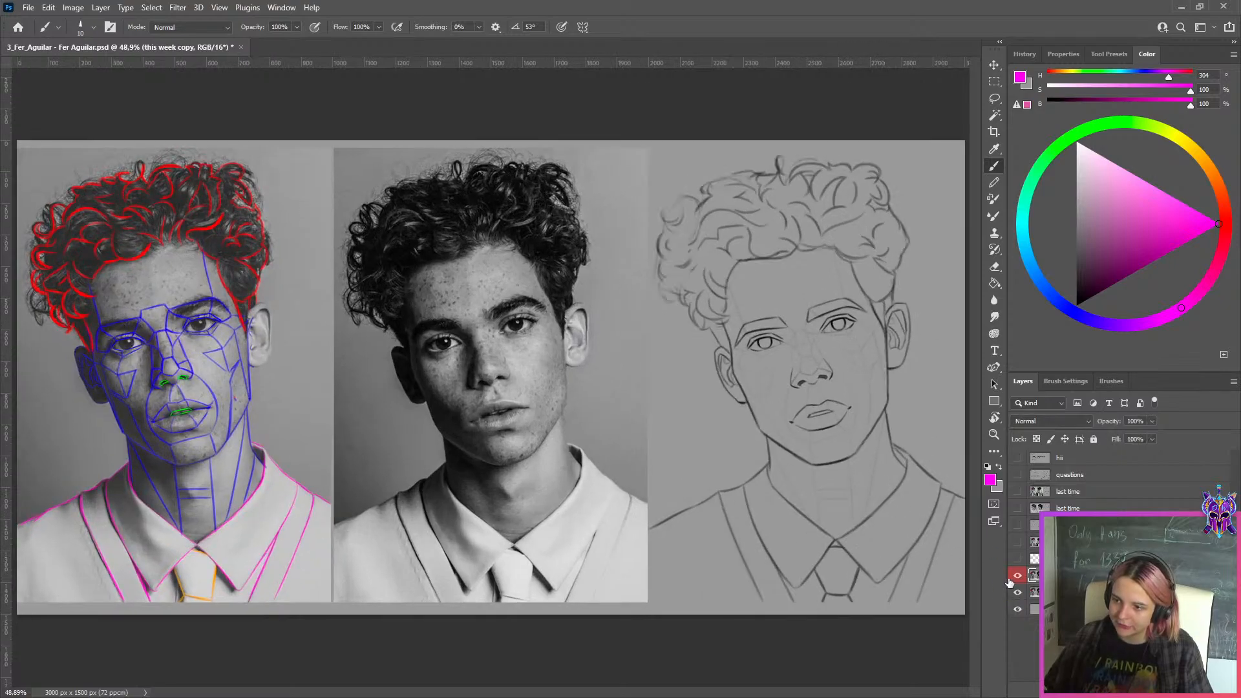
click(1009, 582)
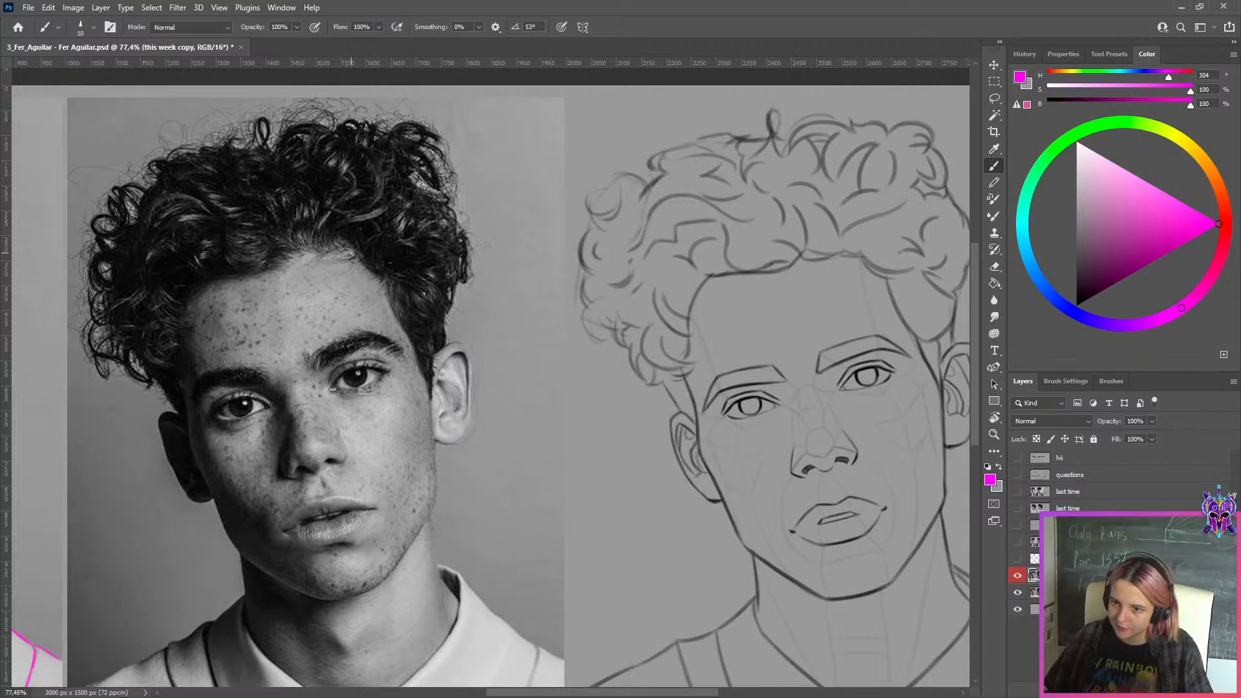
Examine the drawing's hair outline and face against the middle photo, toggling the corrected version off and on
click(1017, 576)
click(1017, 575)
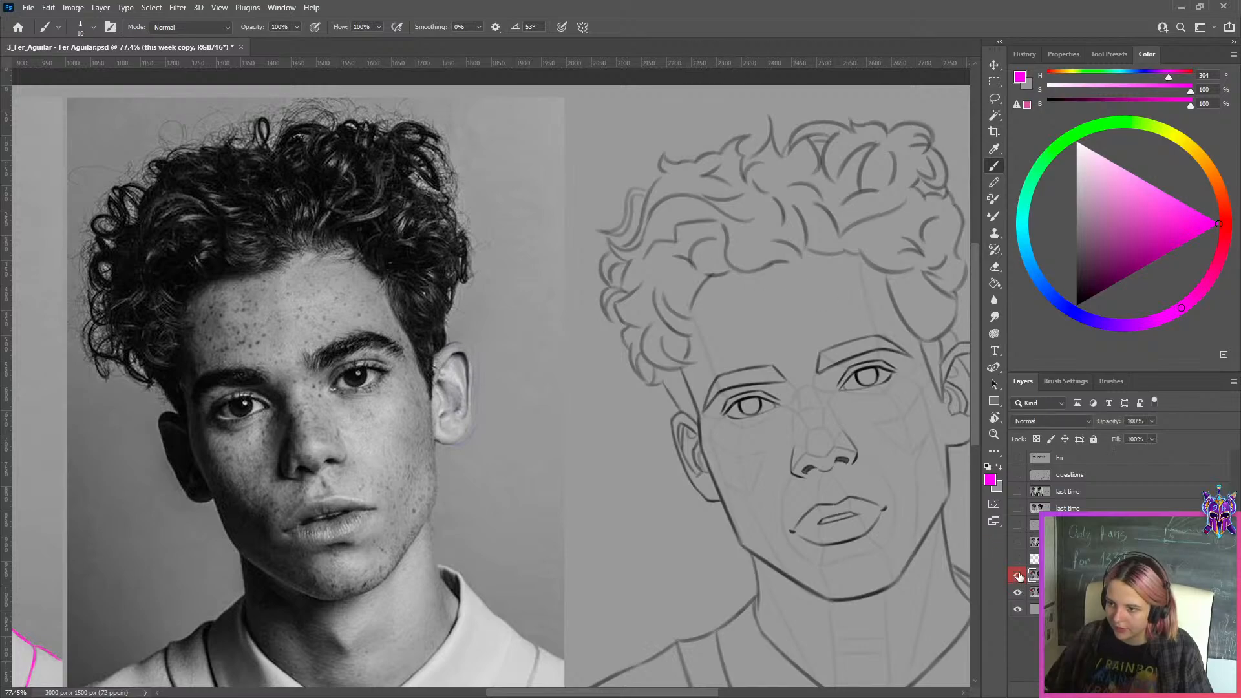
click(1019, 577)
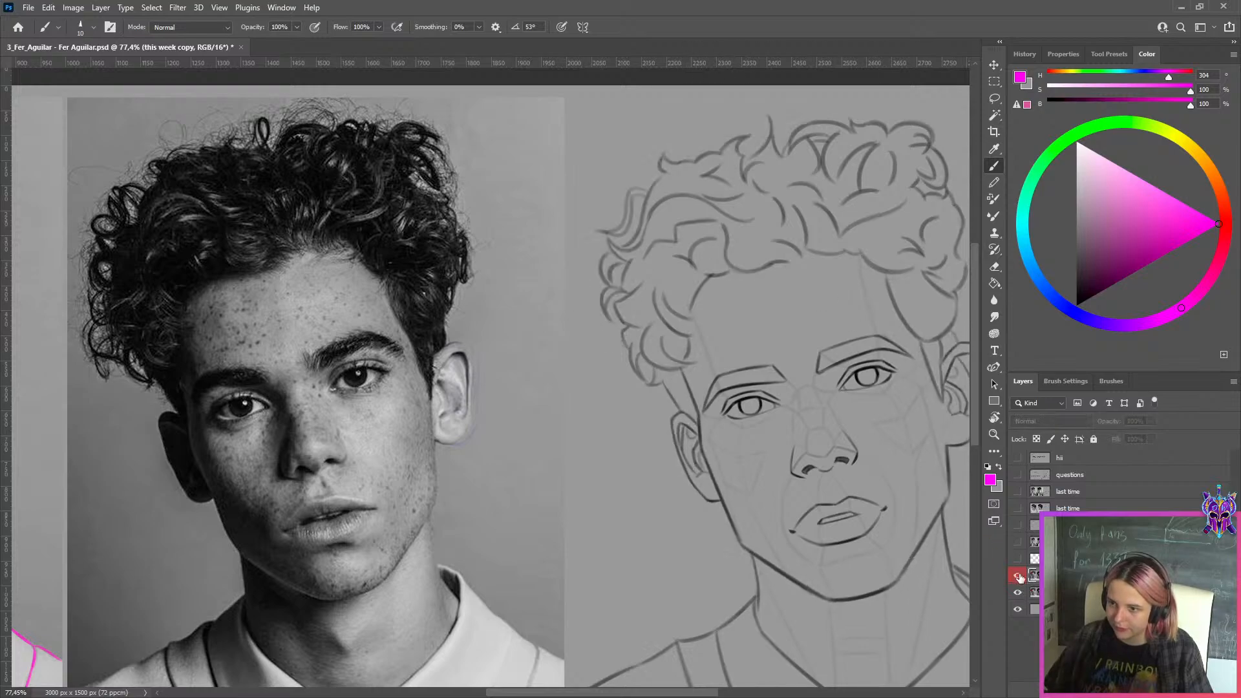
click(1019, 577)
scroll(708, 249, down, 2)
click(1019, 576)
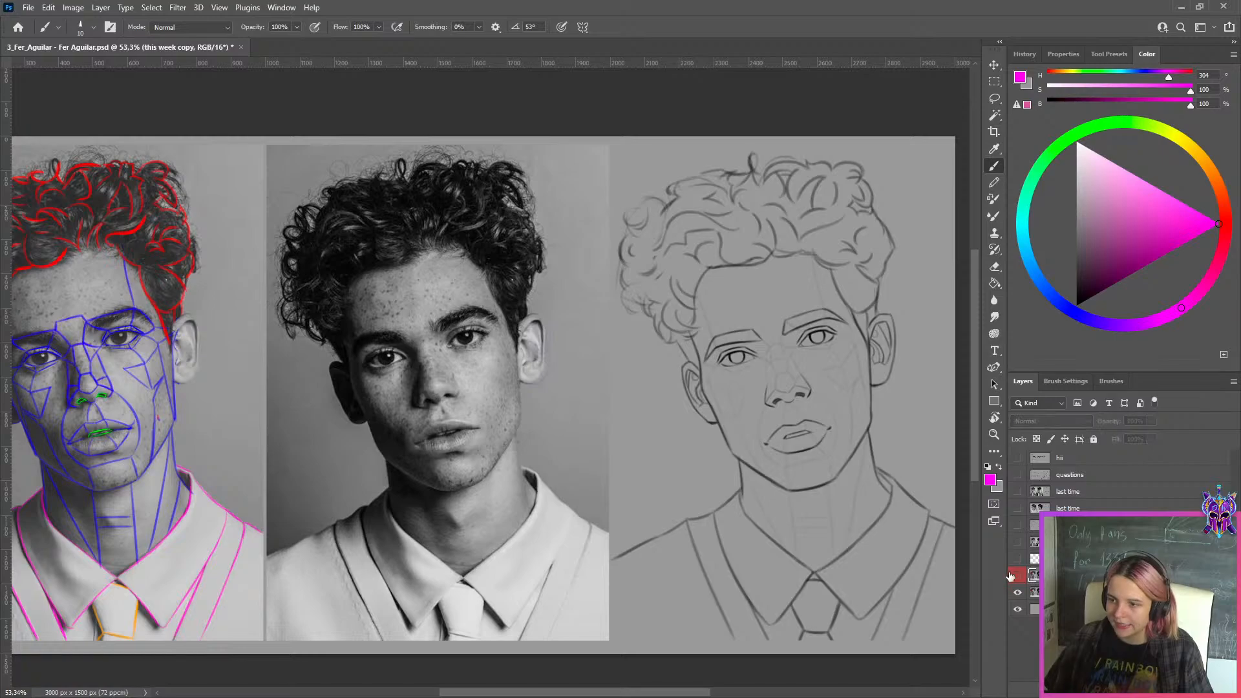
click(1019, 576)
scroll(750, 327, down, 1)
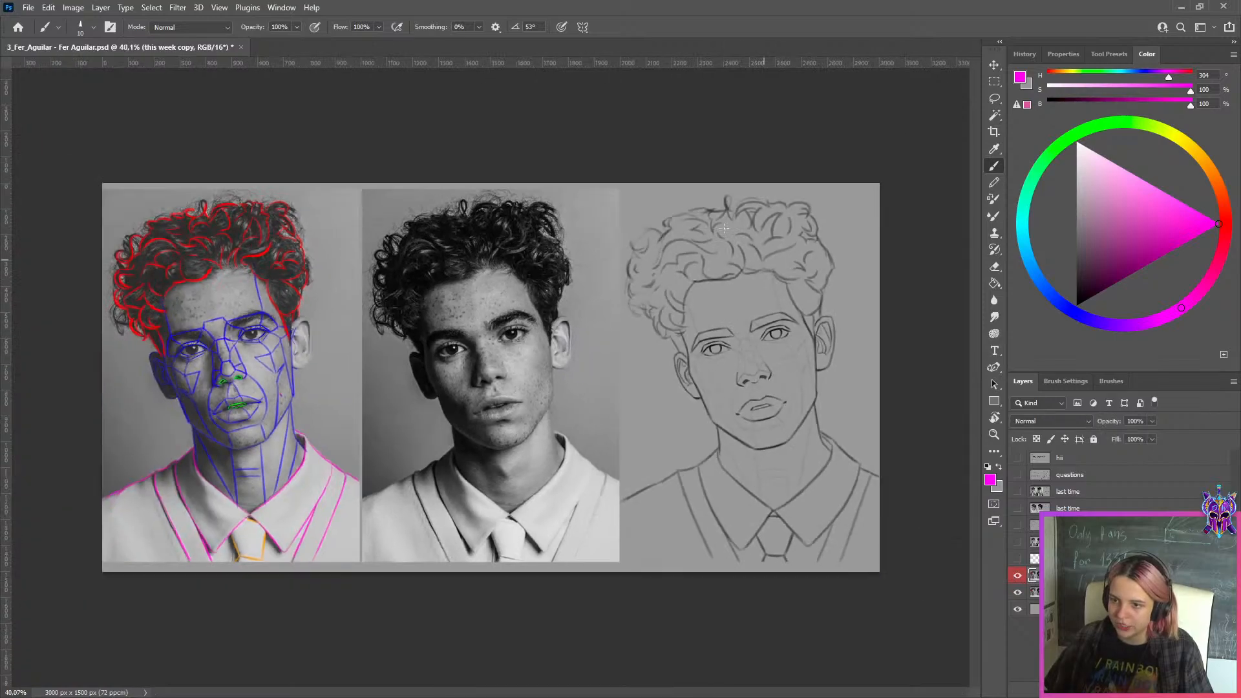
scroll(666, 217, up, 2)
scroll(667, 217, down, 1)
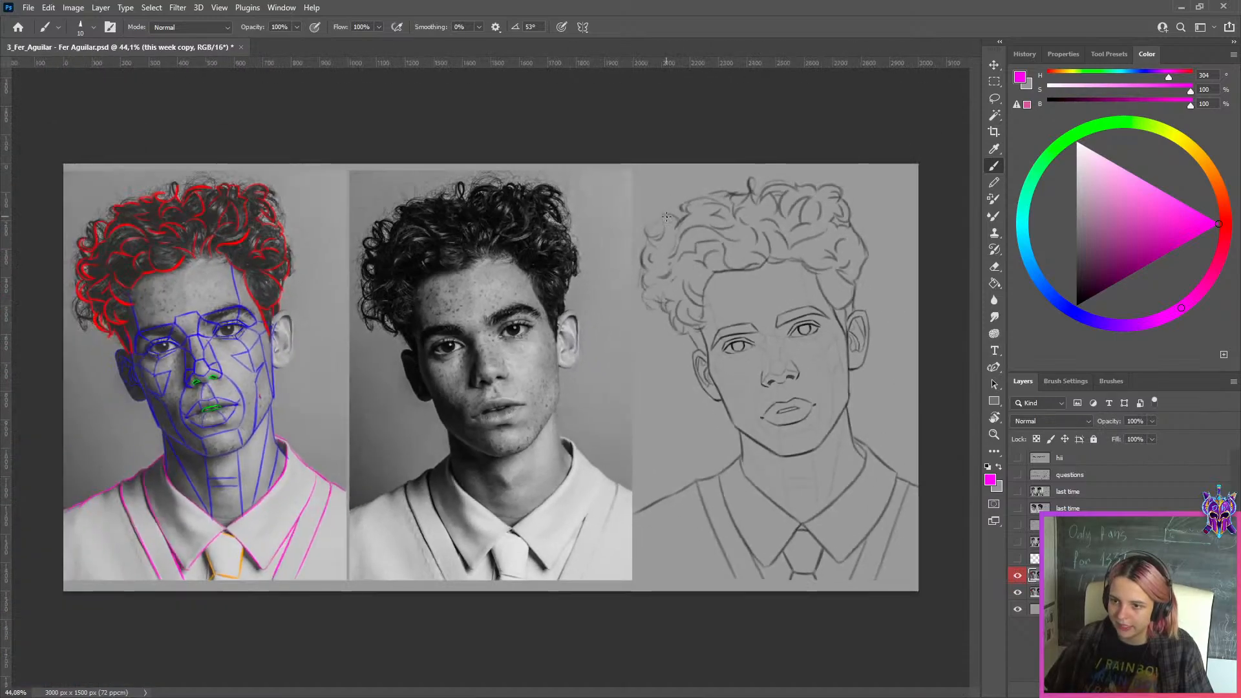
scroll(661, 223, up, 1)
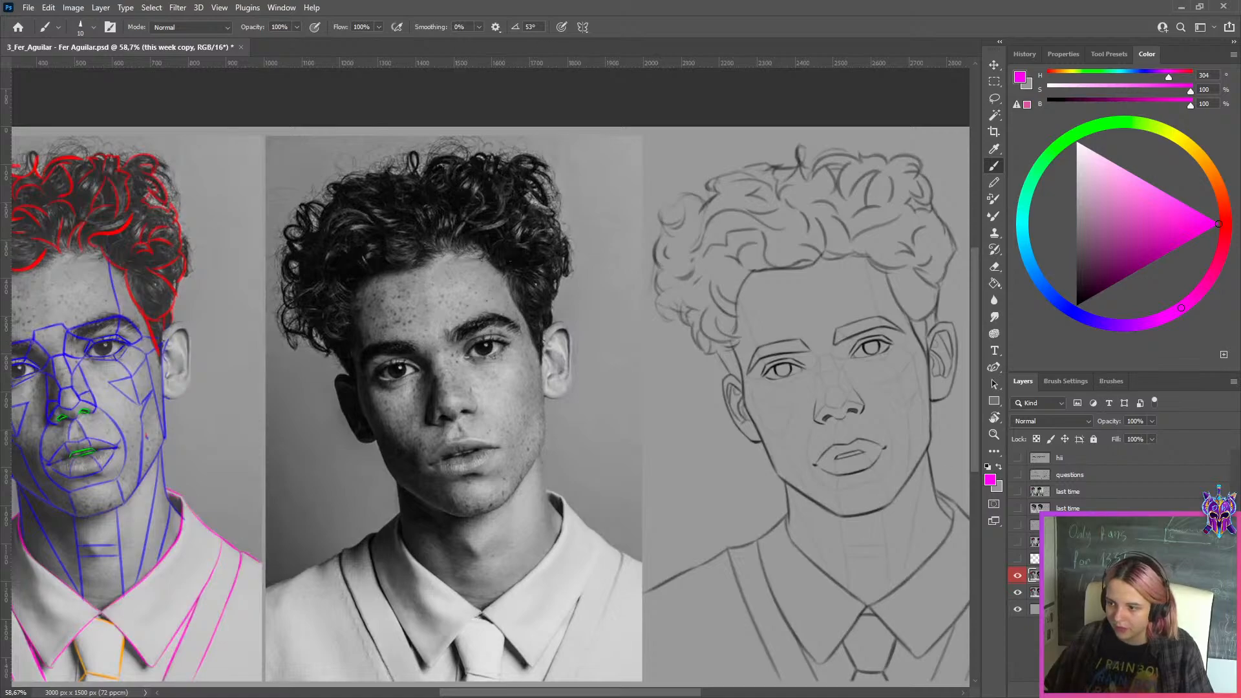
Add a new layer and trace the outer hair silhouette on both sides of the middle photo with magenta strokes
key(ctrl+shift+alt+n)
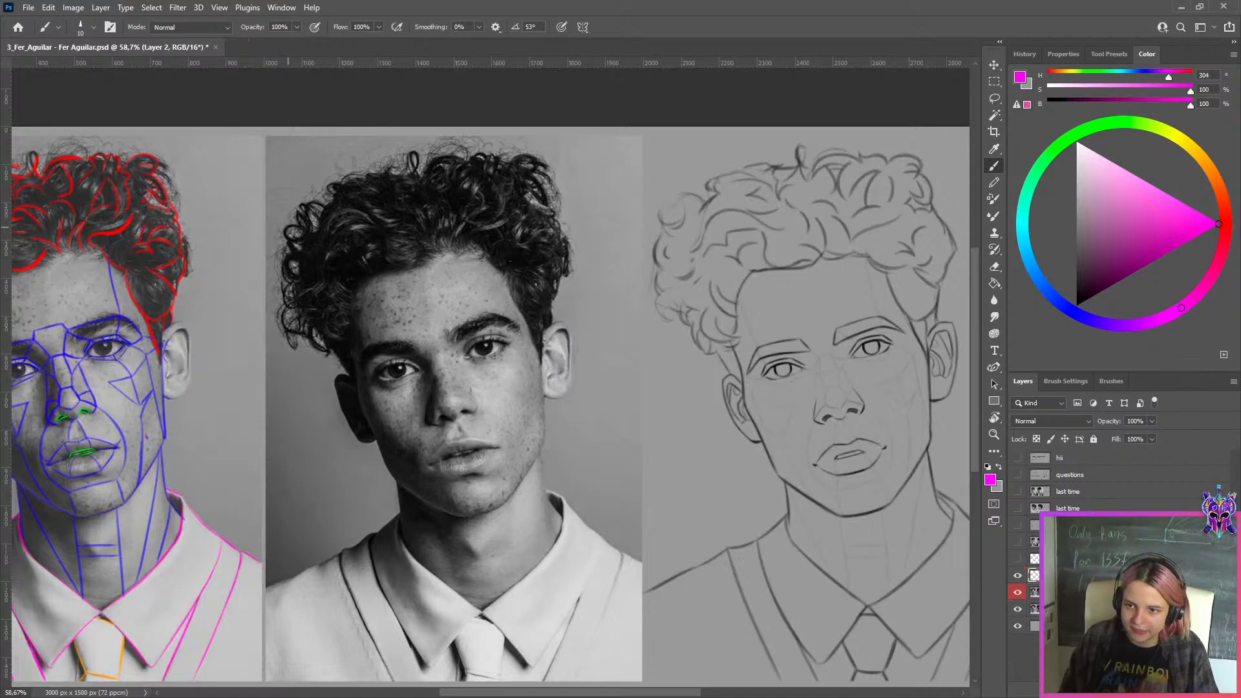
mouse_move(286, 228)
mouse_down()
mouse_move(286, 331)
mouse_move(329, 354)
mouse_up()
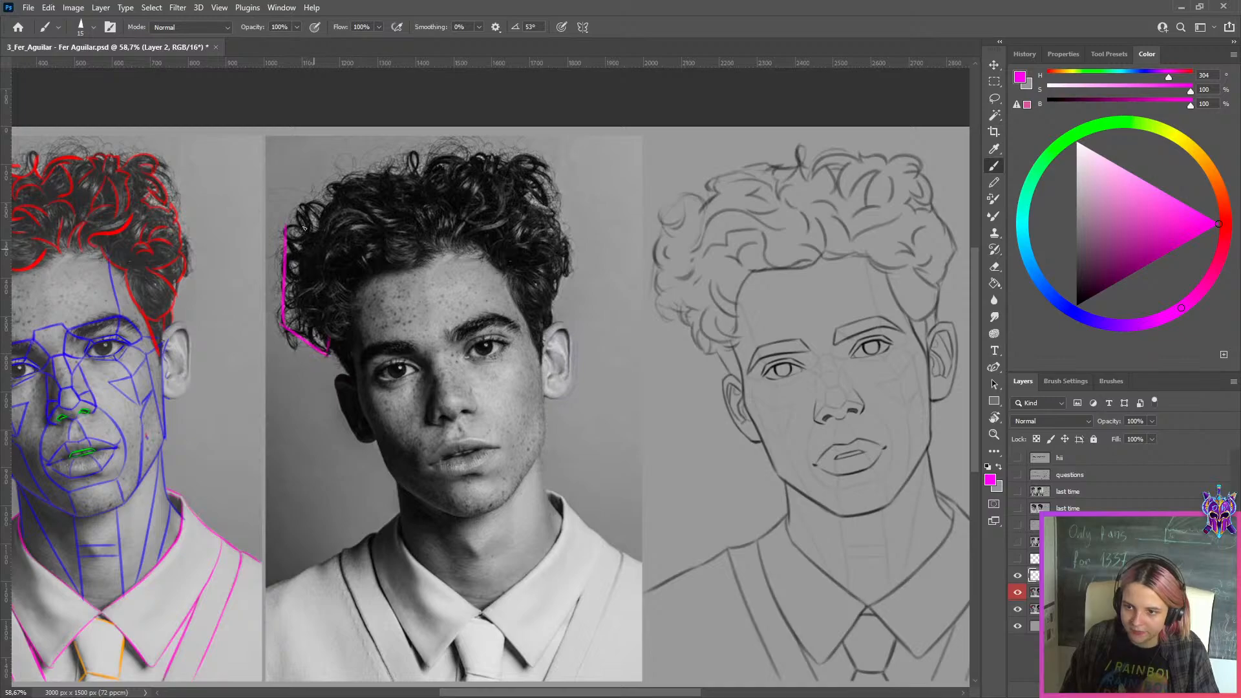
mouse_move(286, 228)
mouse_down()
mouse_move(306, 200)
mouse_move(331, 194)
mouse_up()
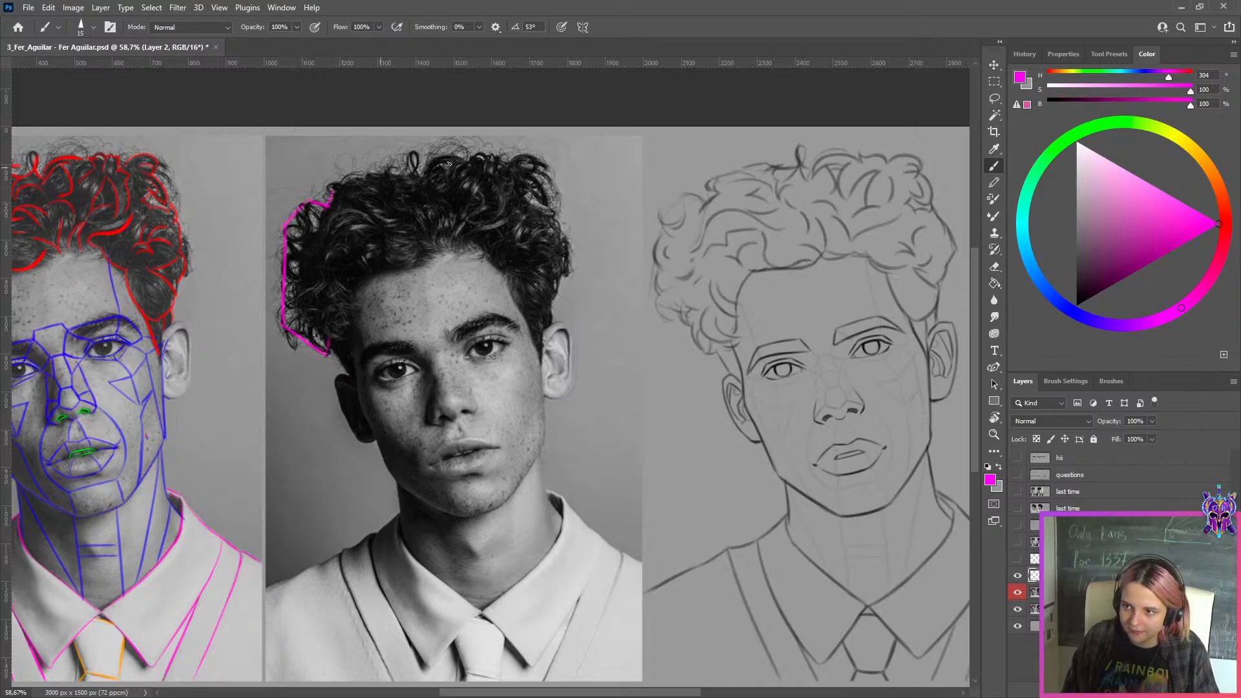
drag(545, 171, 568, 252)
key(ctrl+z)
key(ctrl+z)
mouse_move(548, 205)
mouse_down()
mouse_move(570, 260)
mouse_move(547, 332)
mouse_up()
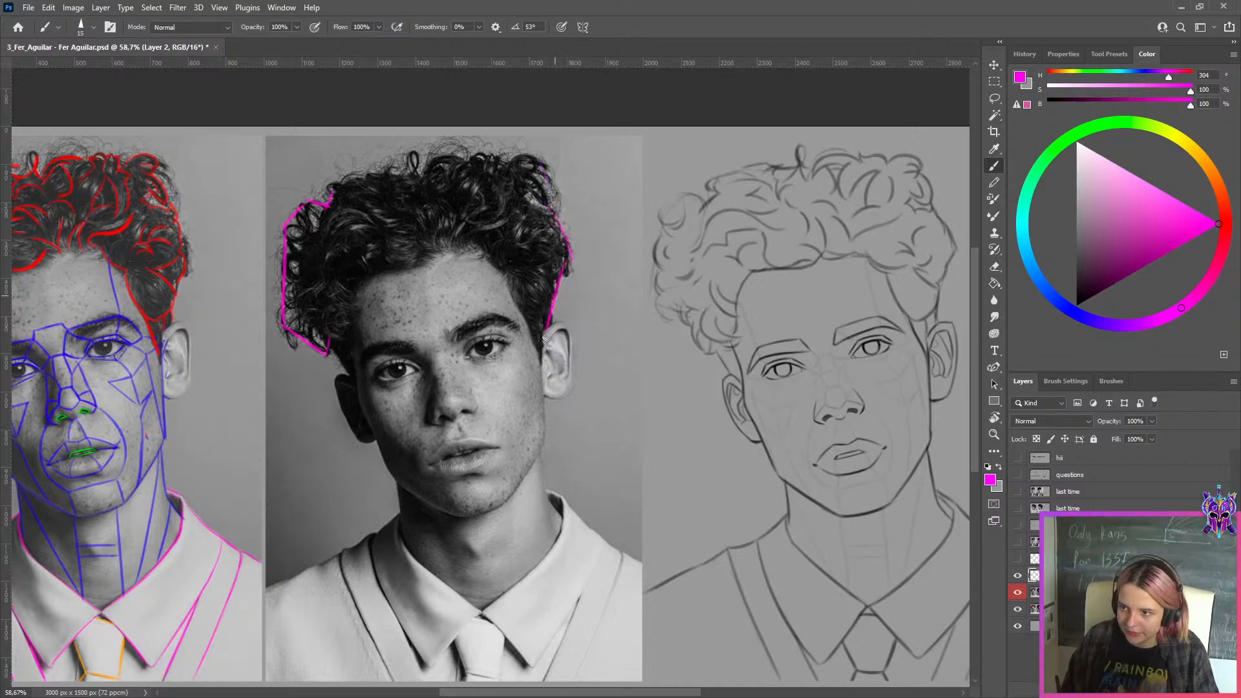
Check the original drawing's hair against the traced silhouette, restore the corrected version, and hide the magenta outline layer
click(1017, 592)
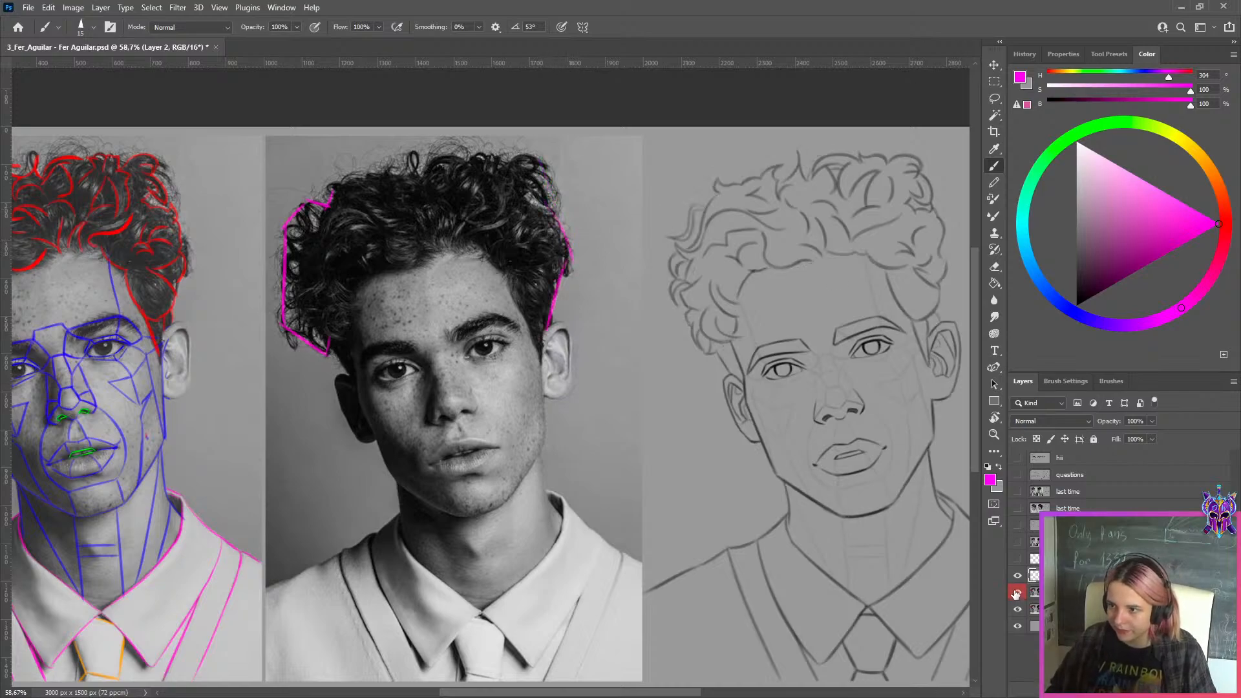
scroll(705, 280, down, 2)
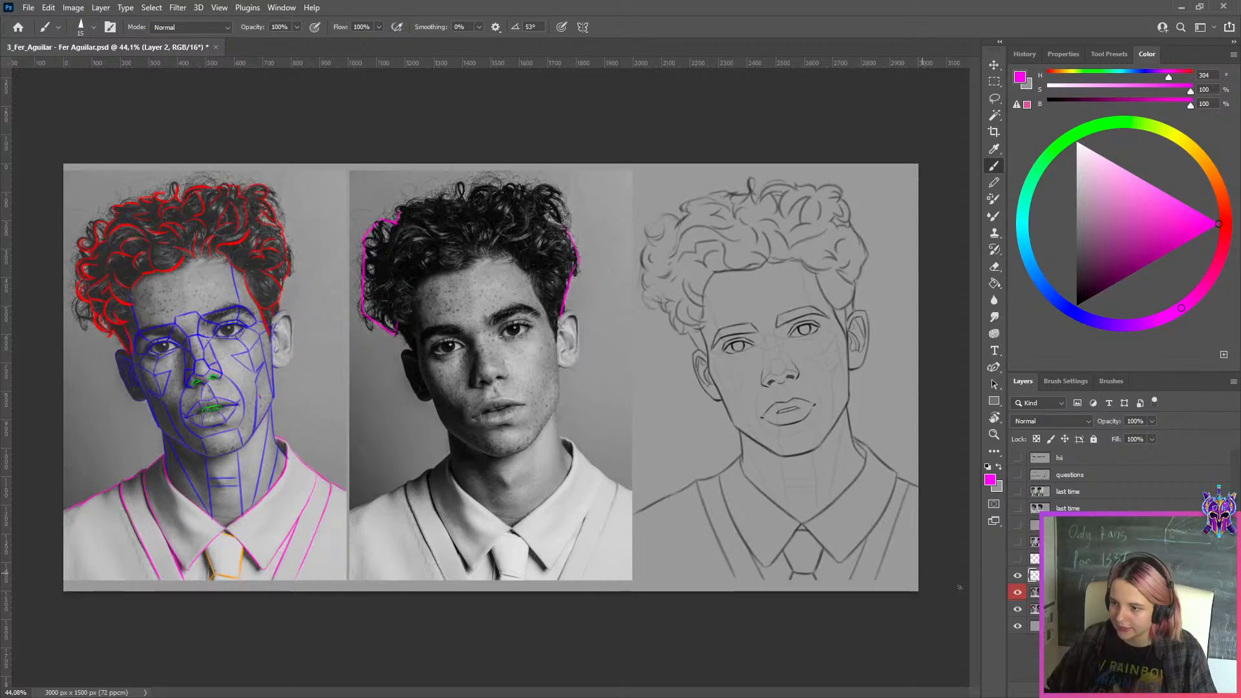
click(1016, 575)
Select the corrected drawing with a rectangular marquee, copy it from "this week copy" to a new layer, and hide the source layer
click(995, 82)
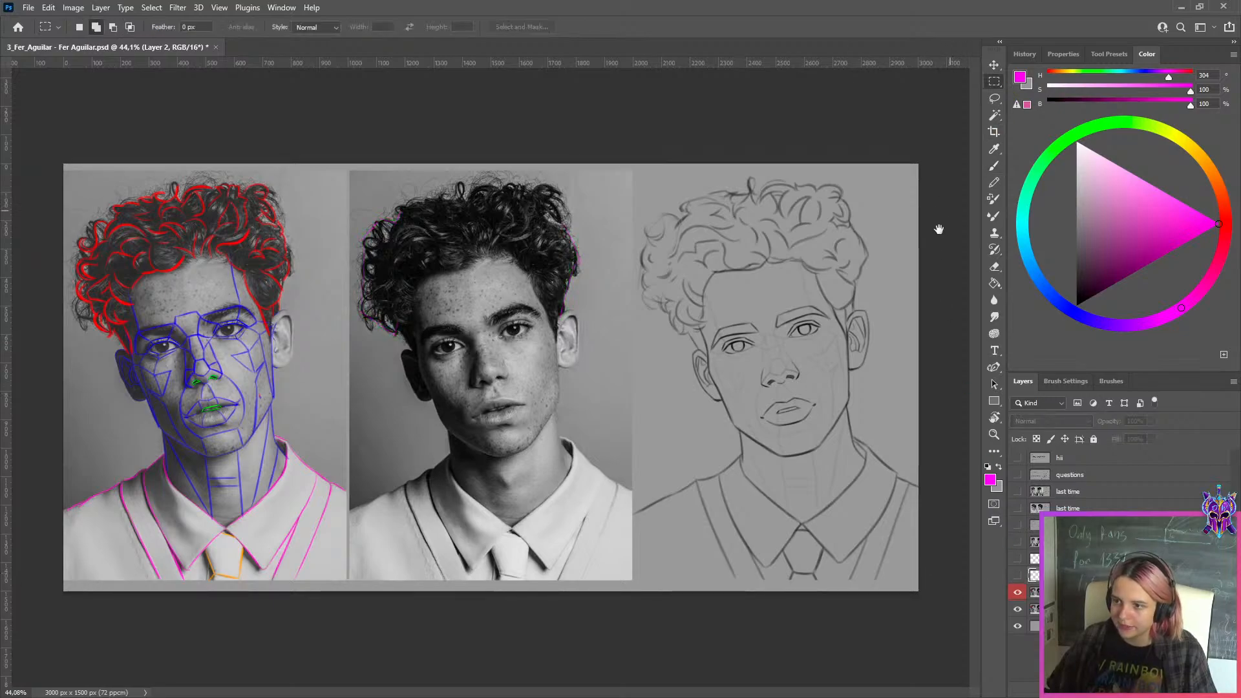
scroll(784, 371, up, 5)
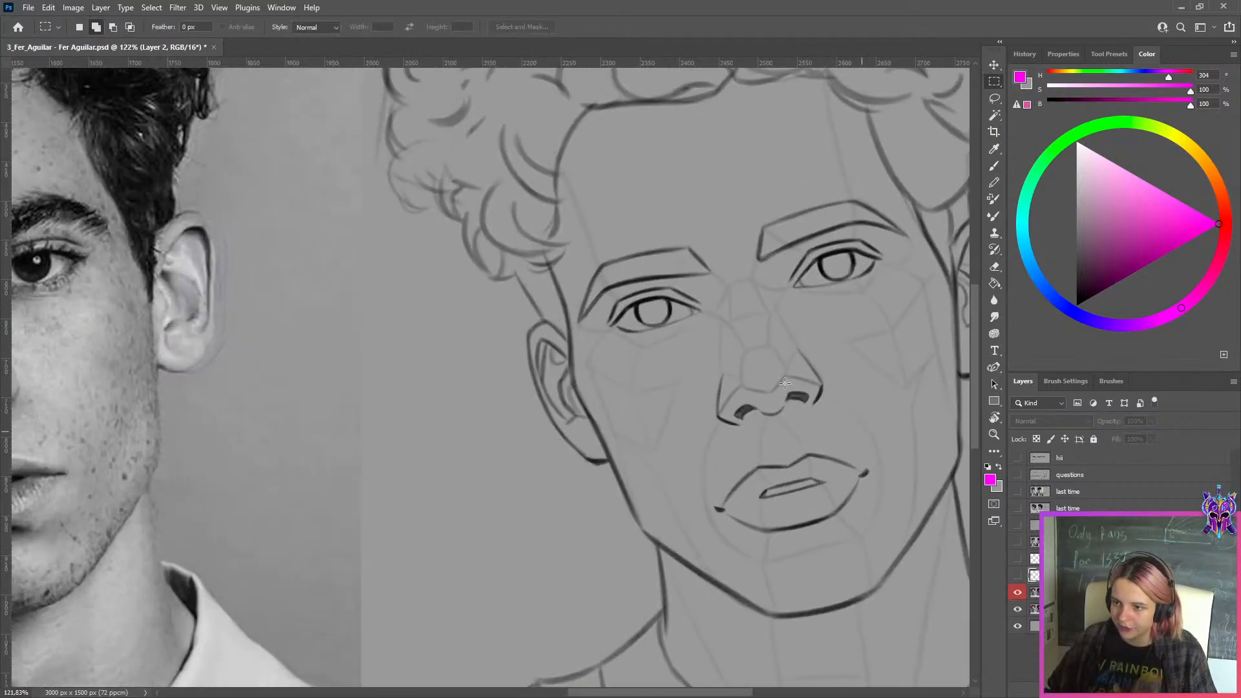
scroll(784, 383, down, 7)
scroll(787, 380, up, 2)
mouse_move(953, 141)
mouse_down()
mouse_move(883, 289)
mouse_move(630, 650)
mouse_up()
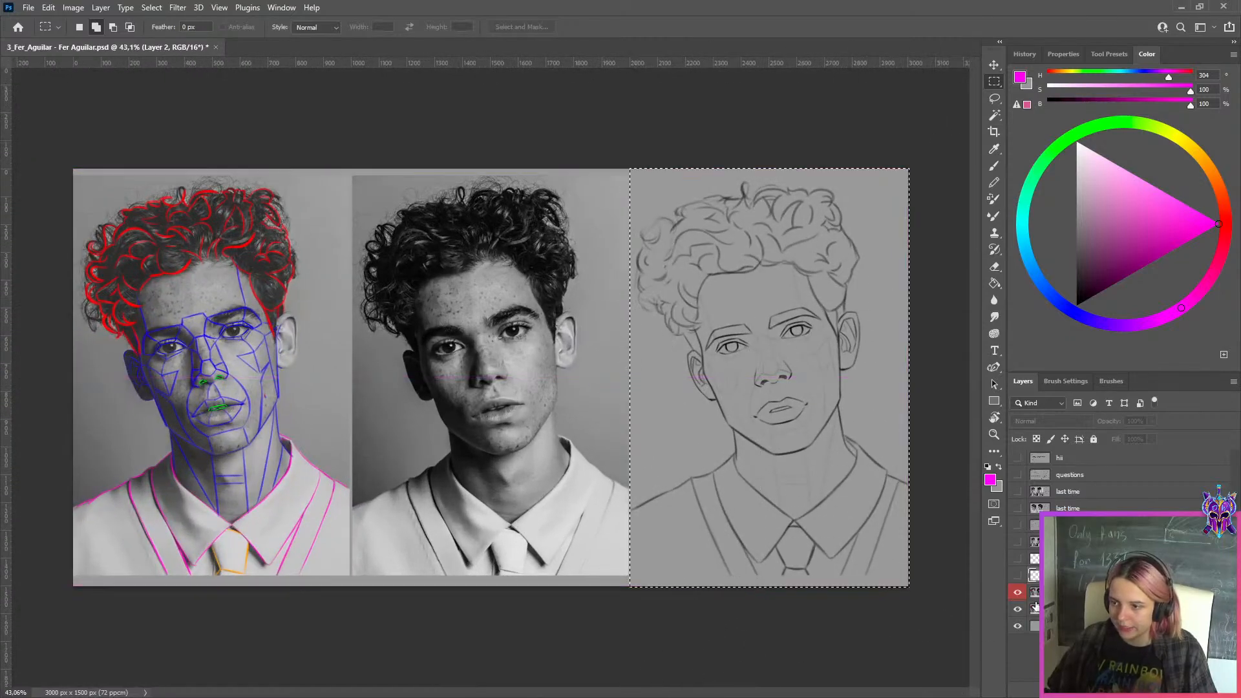
click(1035, 594)
key(ctrl+j)
click(1035, 610)
click(1017, 609)
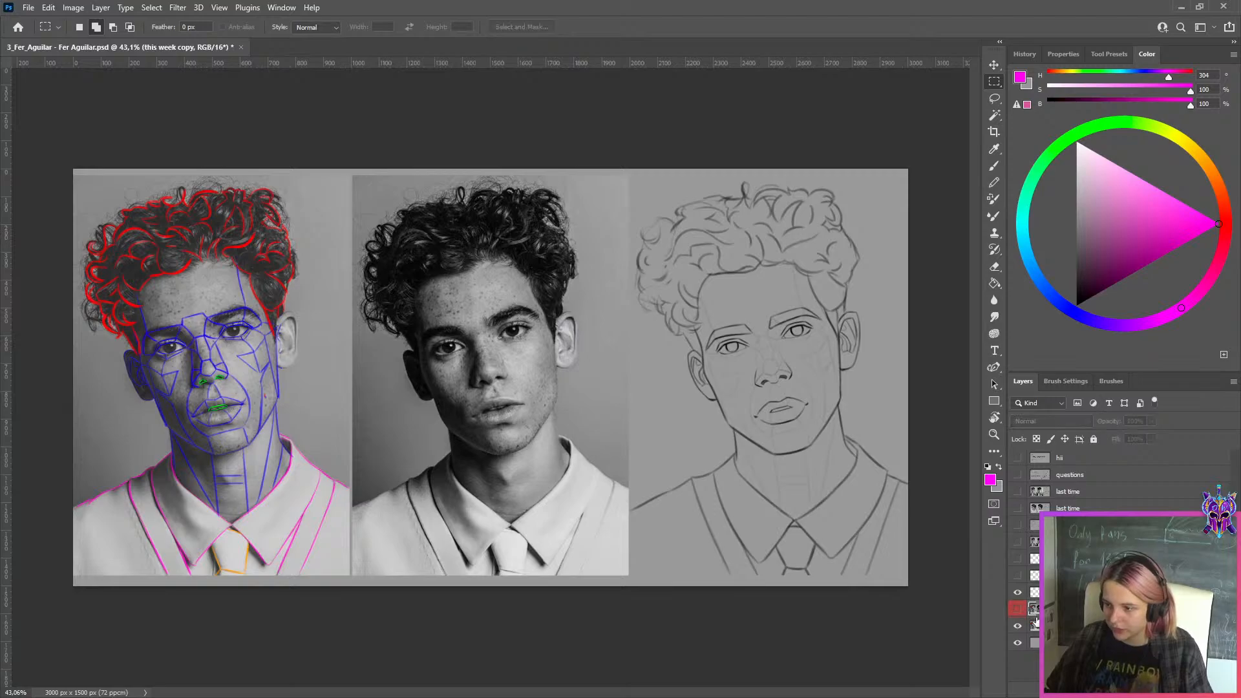
Shift the "this week" layer sideways so the photo and original drawing sit beside the corrected drawing
click(1036, 625)
key(ctrl+t)
drag(810, 394, 541, 373)
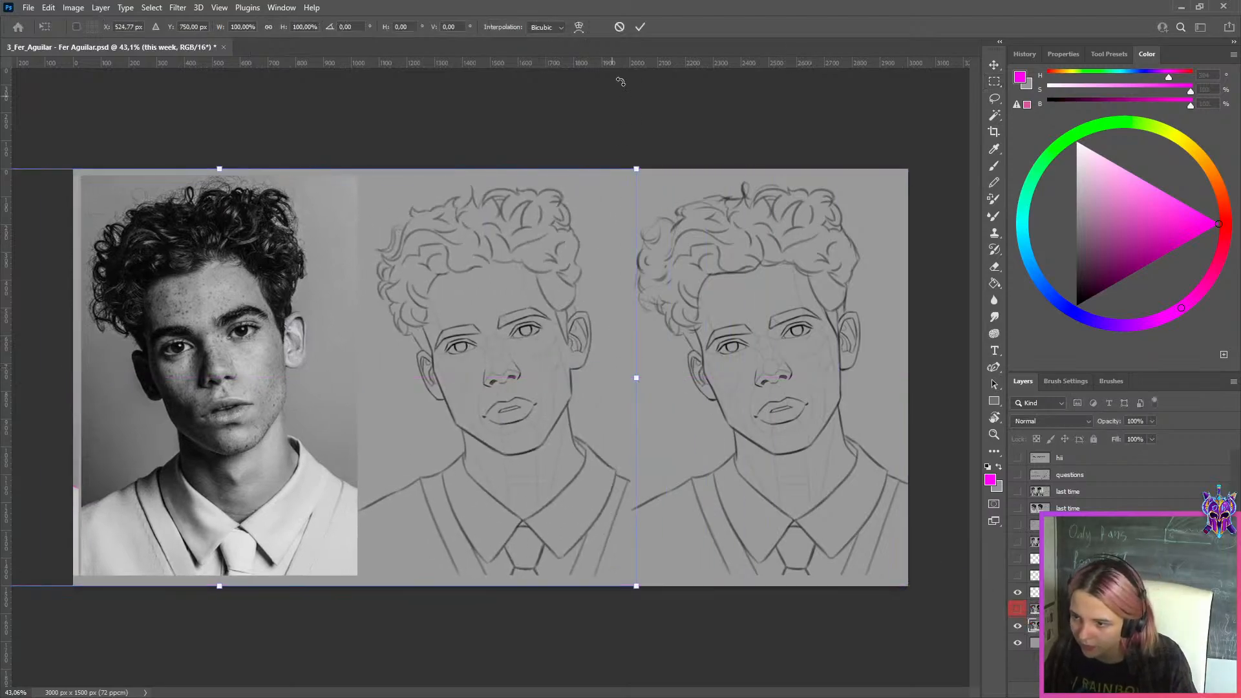
click(640, 26)
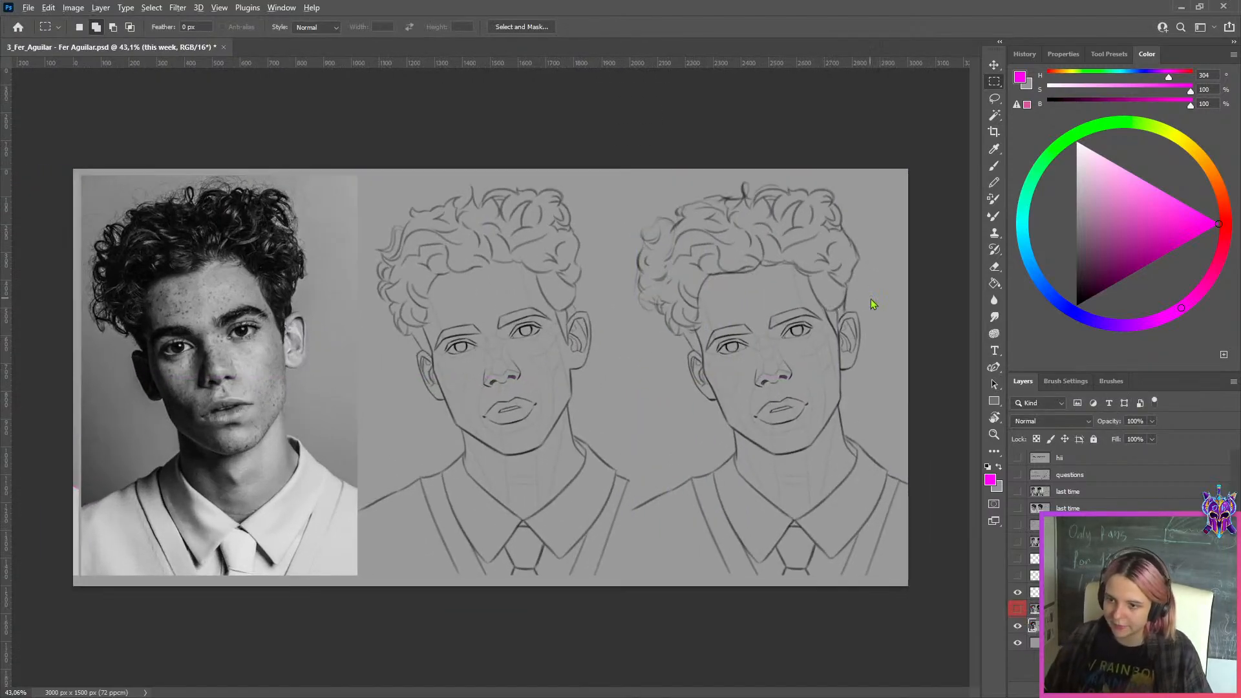
Export the side-by-side comparison for the web as a JPG in the WEEK 149 folder
key(ctrl+alt+shift+s)
click(570, 534)
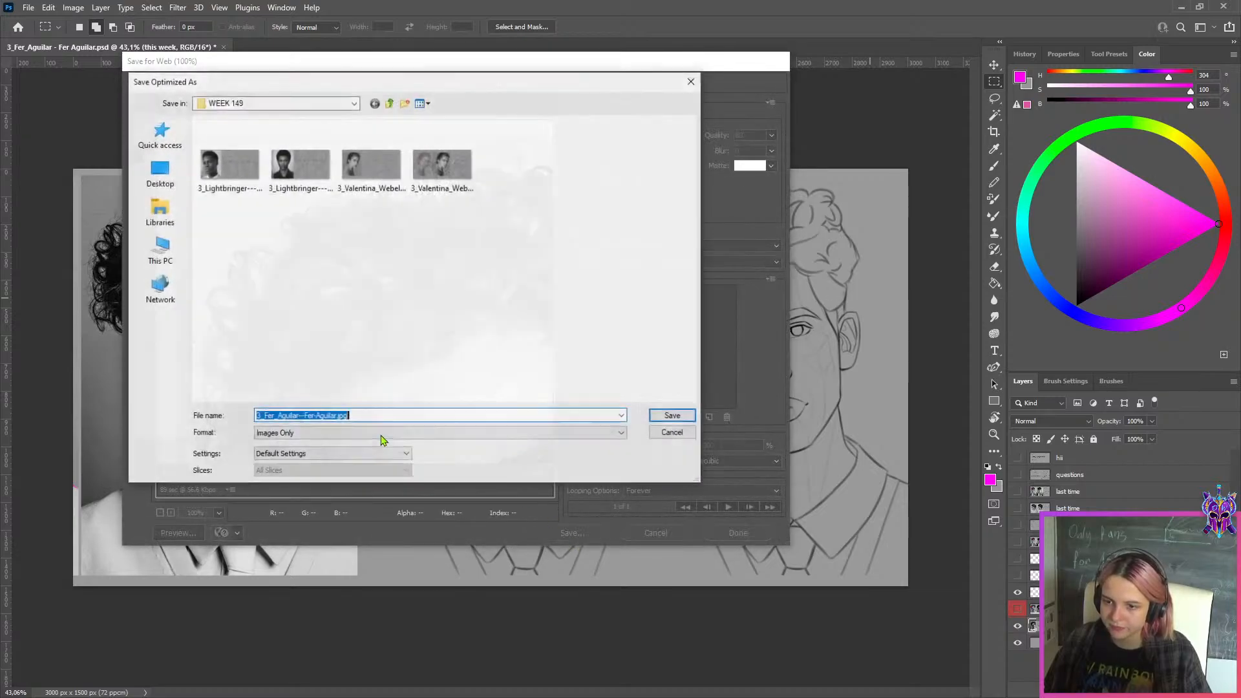
click(310, 416)
click(672, 415)
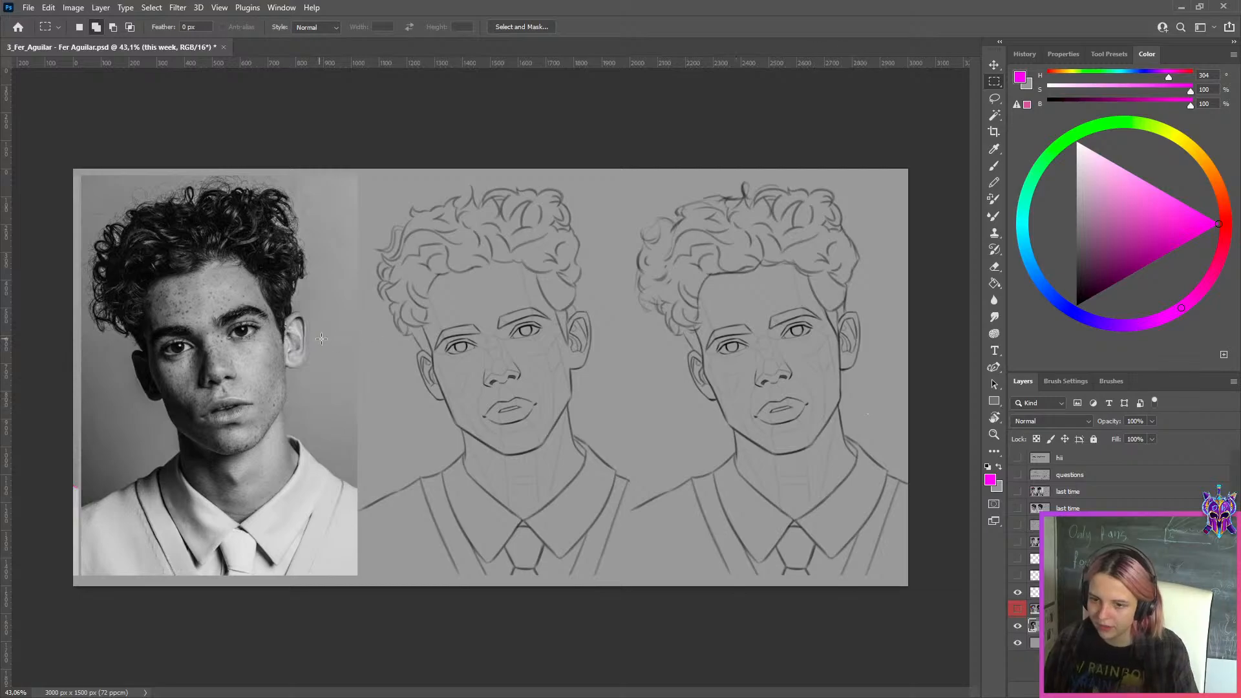
Export the side-by-side comparison of photo, original and corrected drawing for the web as a Very High quality JPEG
scroll(491, 377, up, 1)
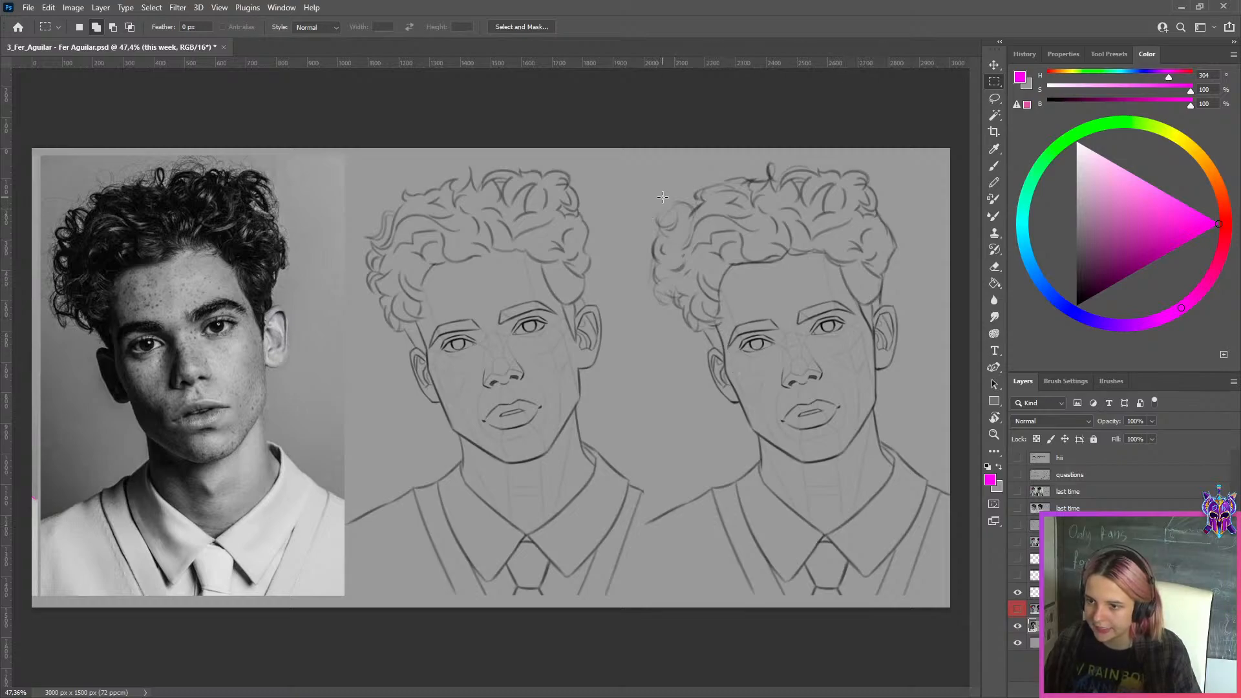
scroll(664, 301, down, 1)
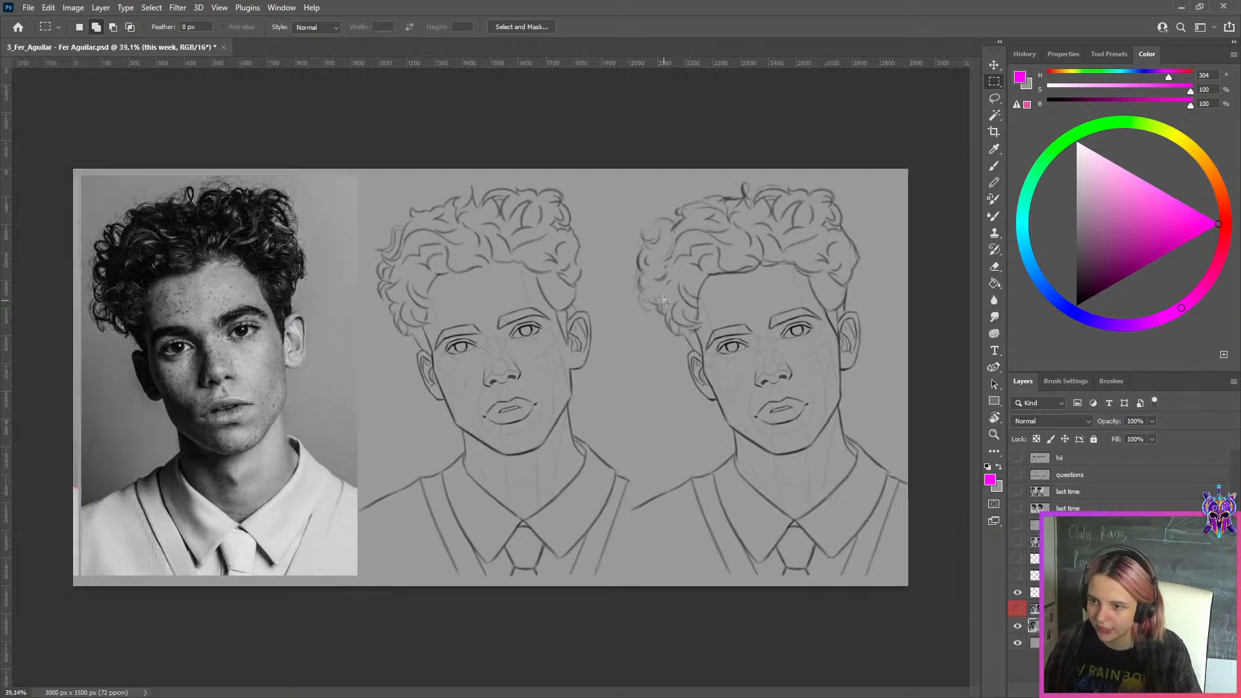
scroll(664, 300, down, 2)
scroll(726, 206, up, 2)
scroll(864, 300, down, 3)
scroll(866, 300, up, 2)
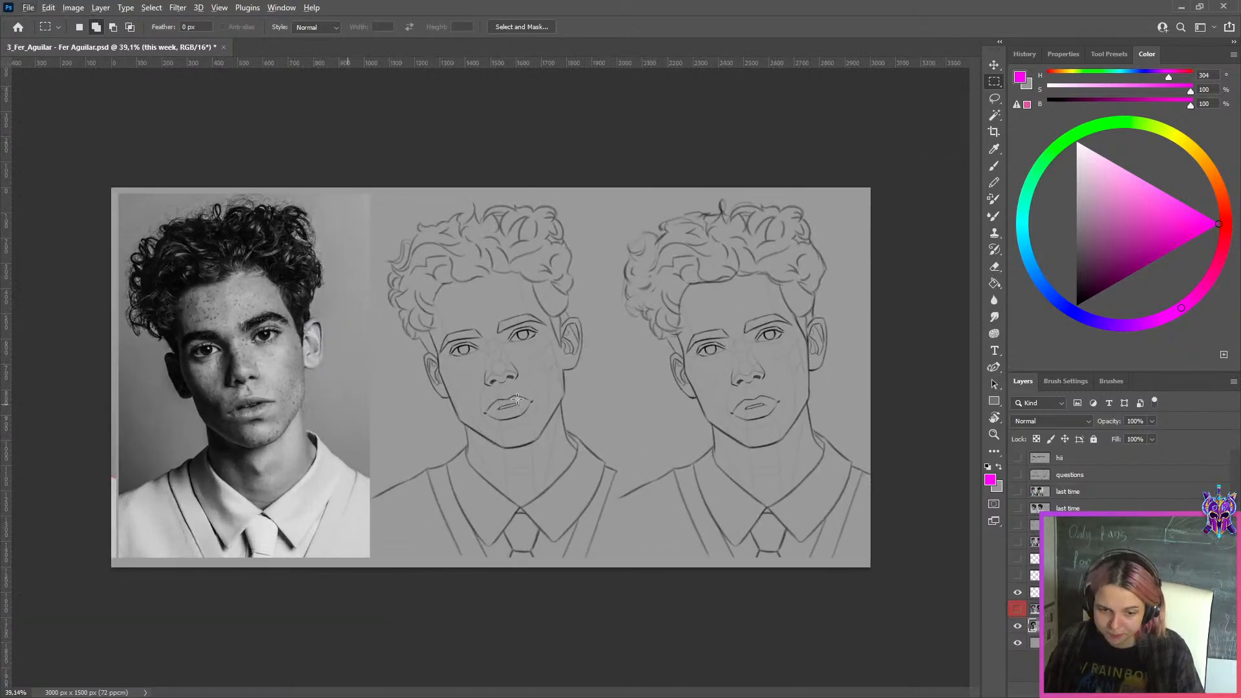
key(ctrl+alt+shift+s)
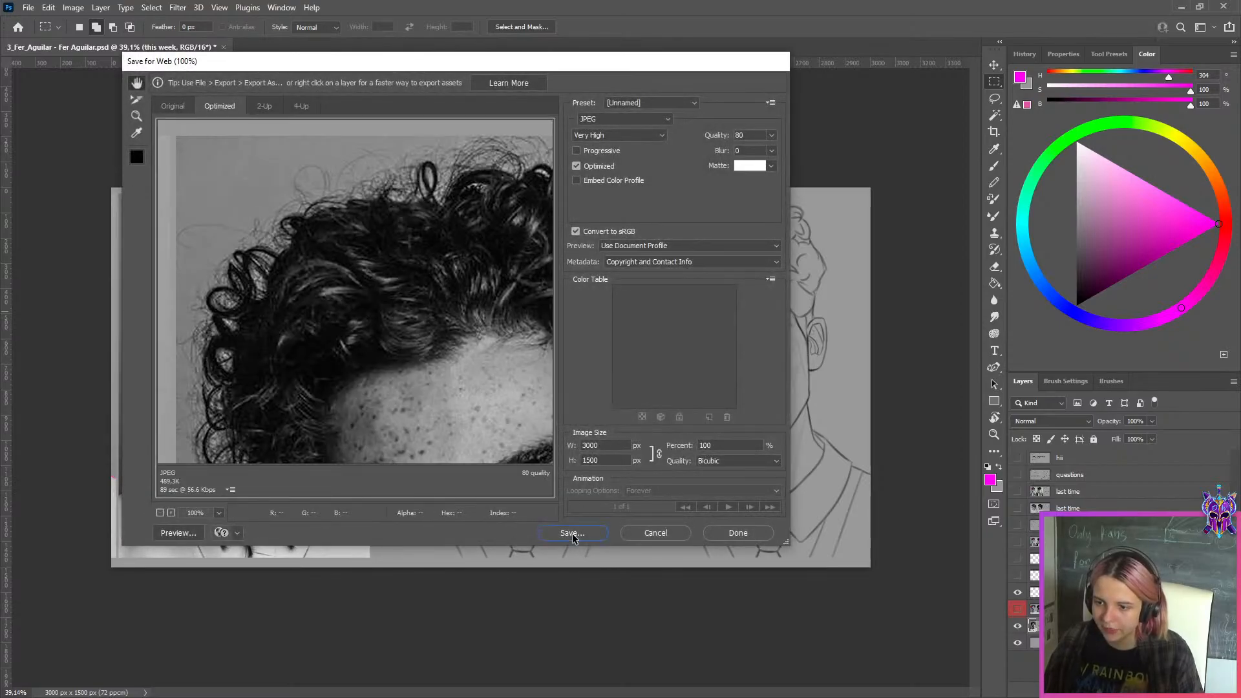
click(572, 533)
key(Return)
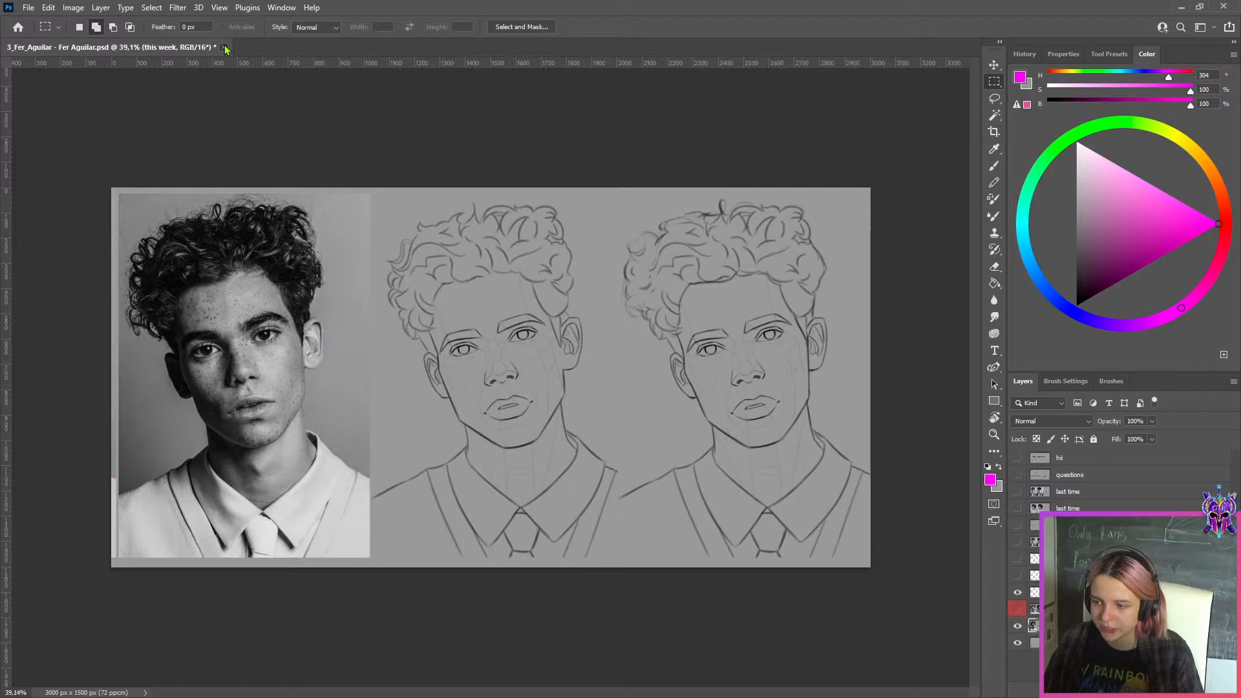
Close the curly-haired portrait document without saving its changes, and open the next student's PSD submission from the WEEK 149 folder
click(224, 47)
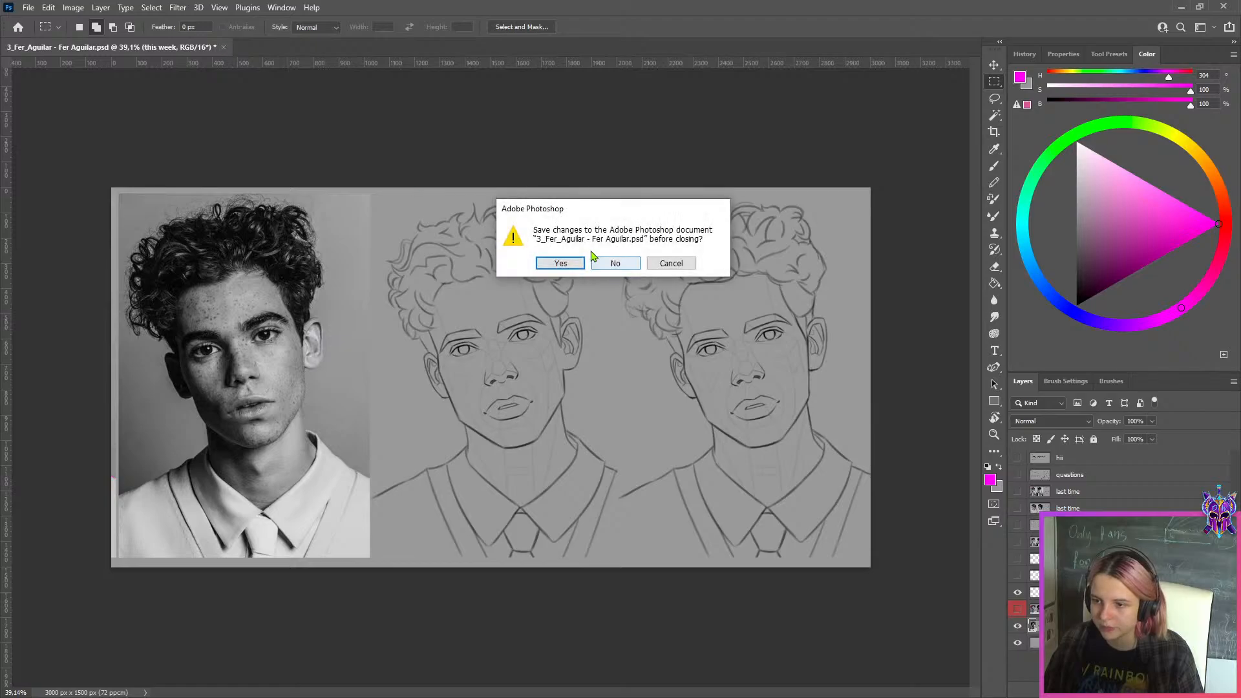
click(622, 265)
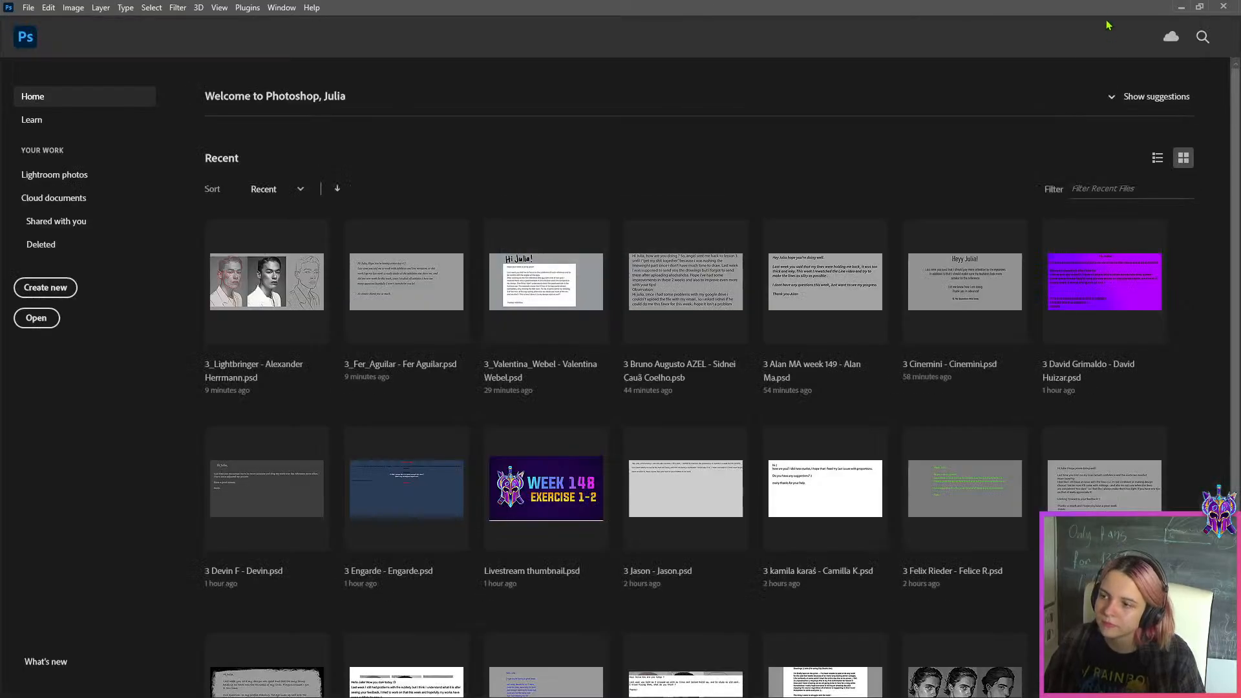
click(1181, 7)
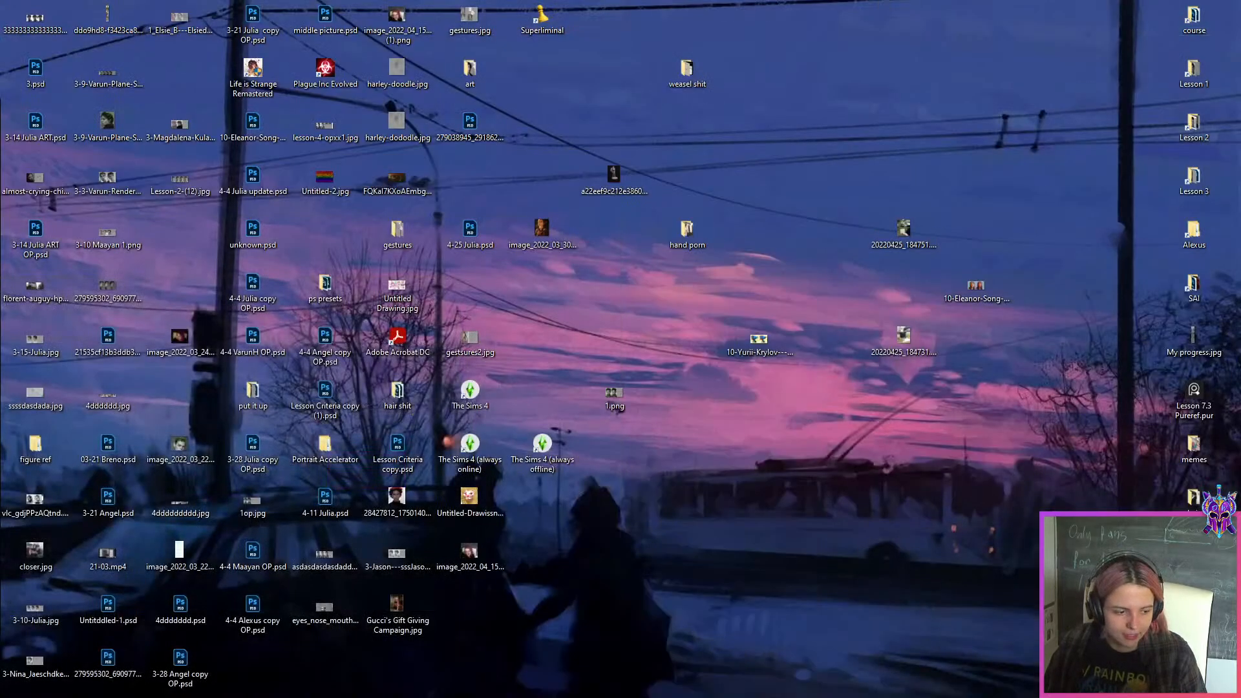
key(alt+Tab)
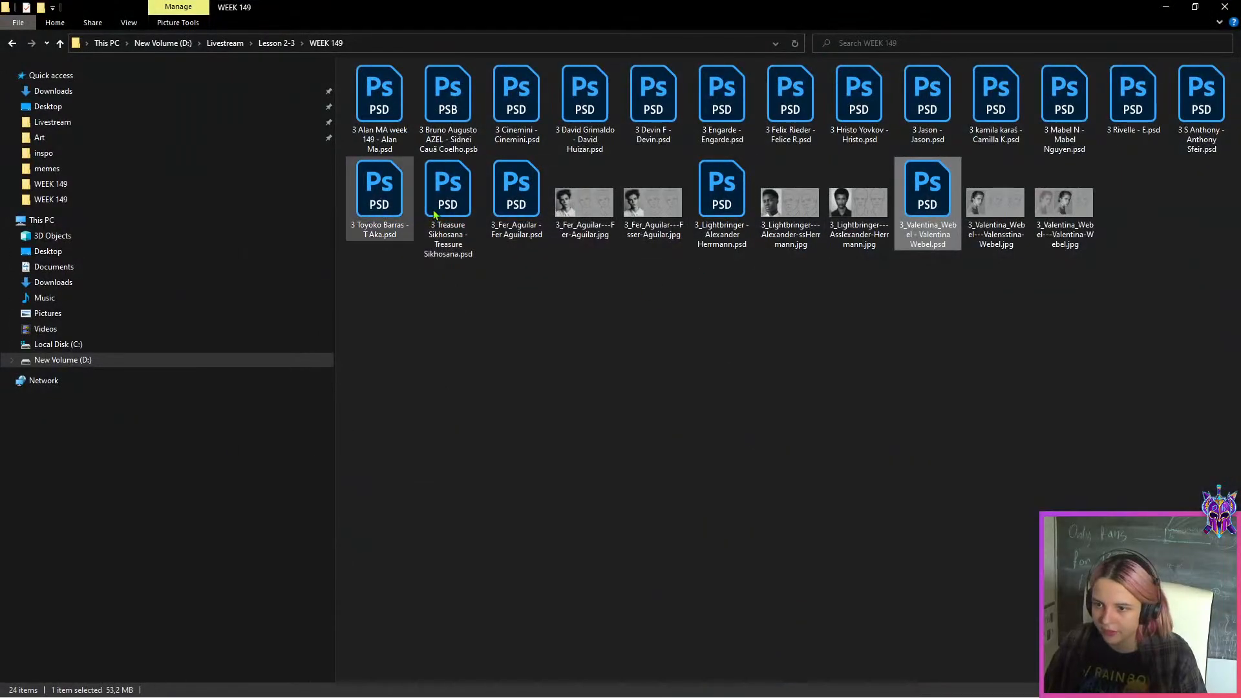
double_click(443, 194)
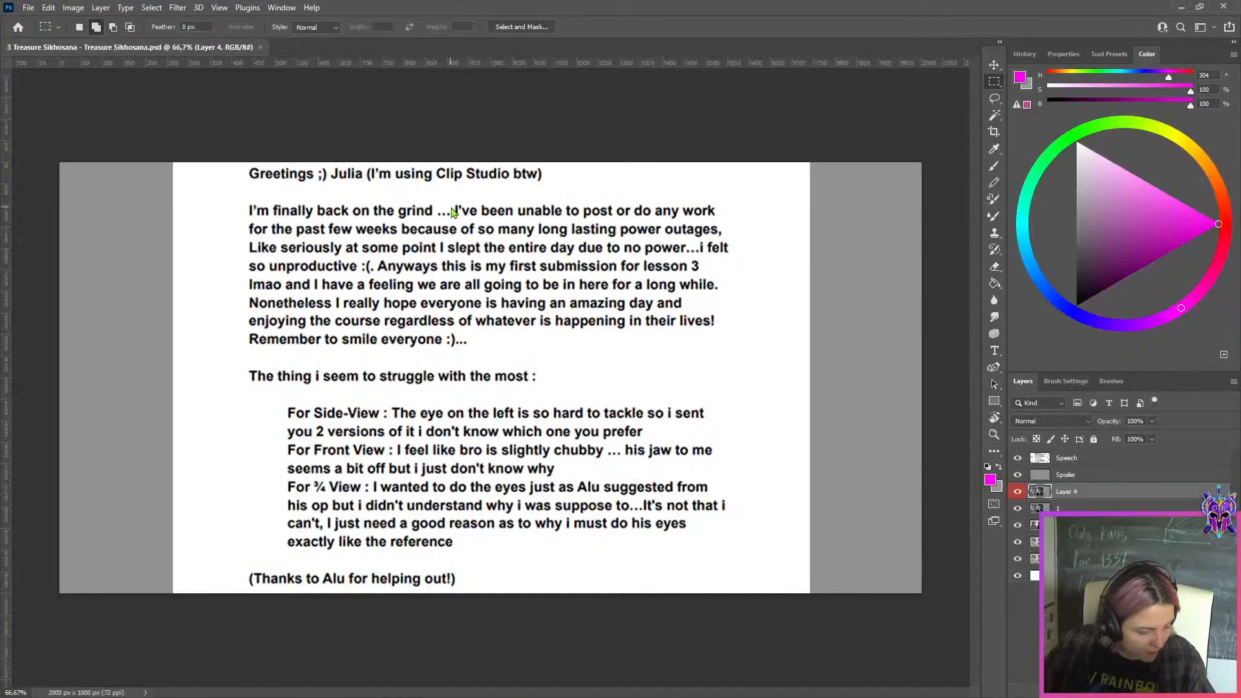
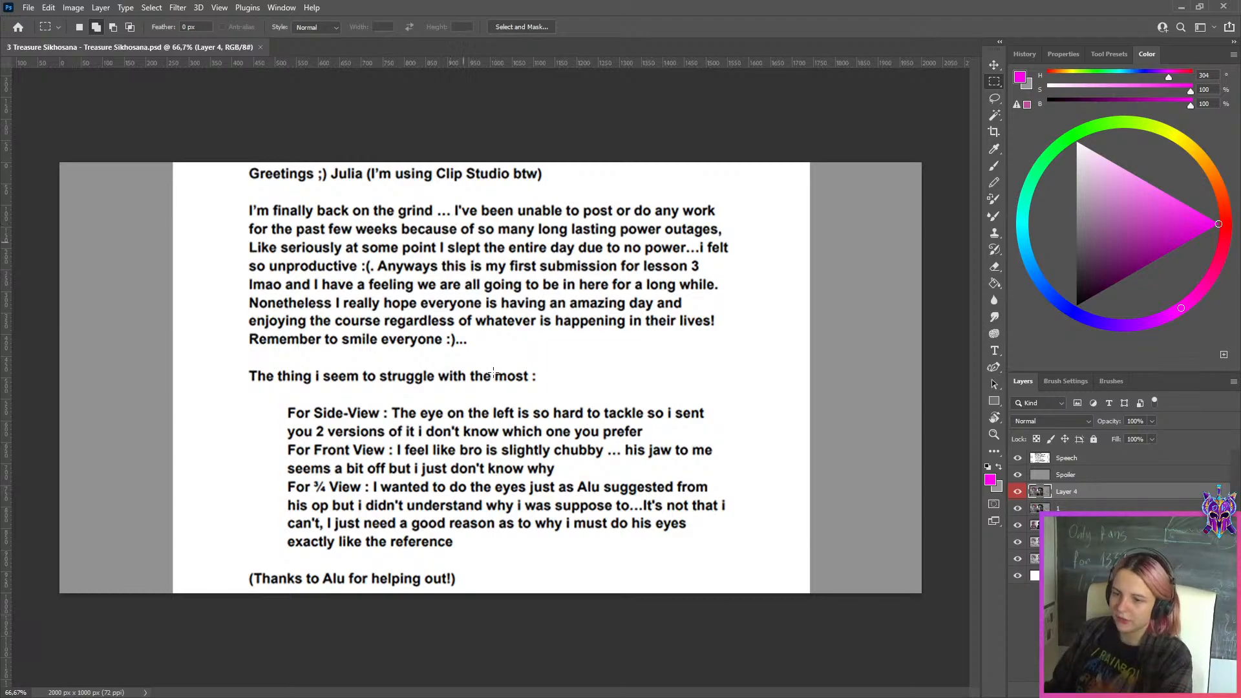
Hide the Speech, Spoiler and Layer 4 layers plus layer 1 to view the front-view and hooded three-quarter portraits
click(1065, 460)
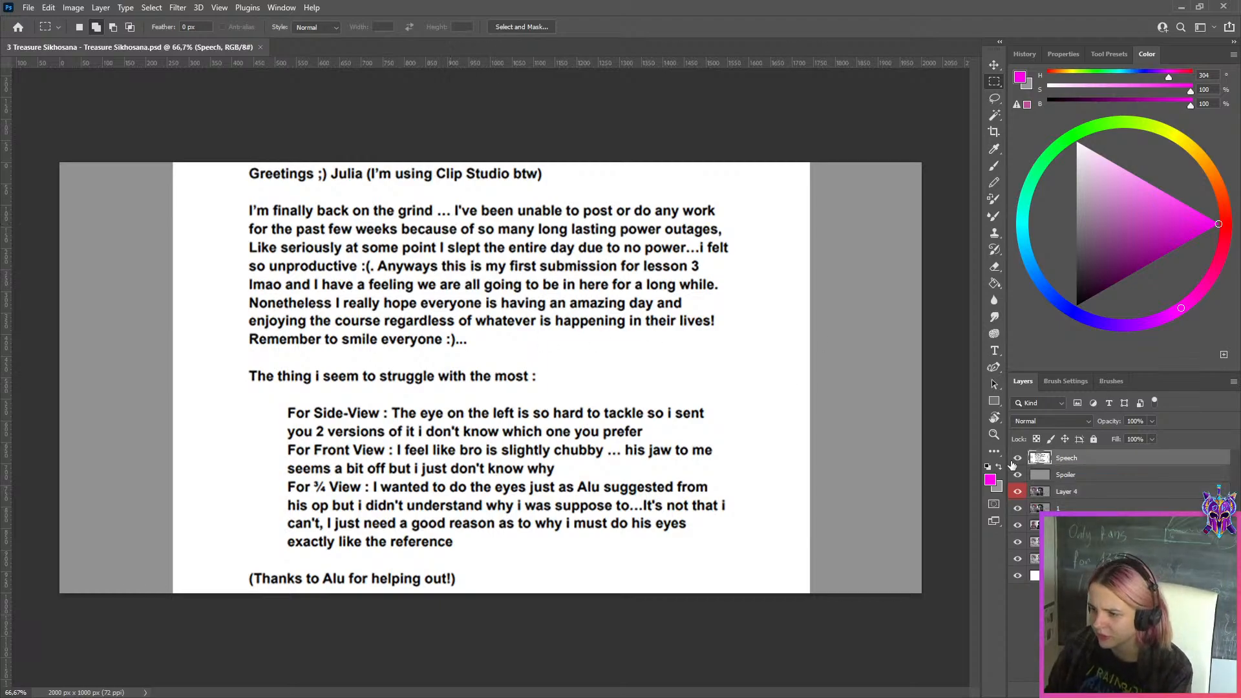
click(1018, 457)
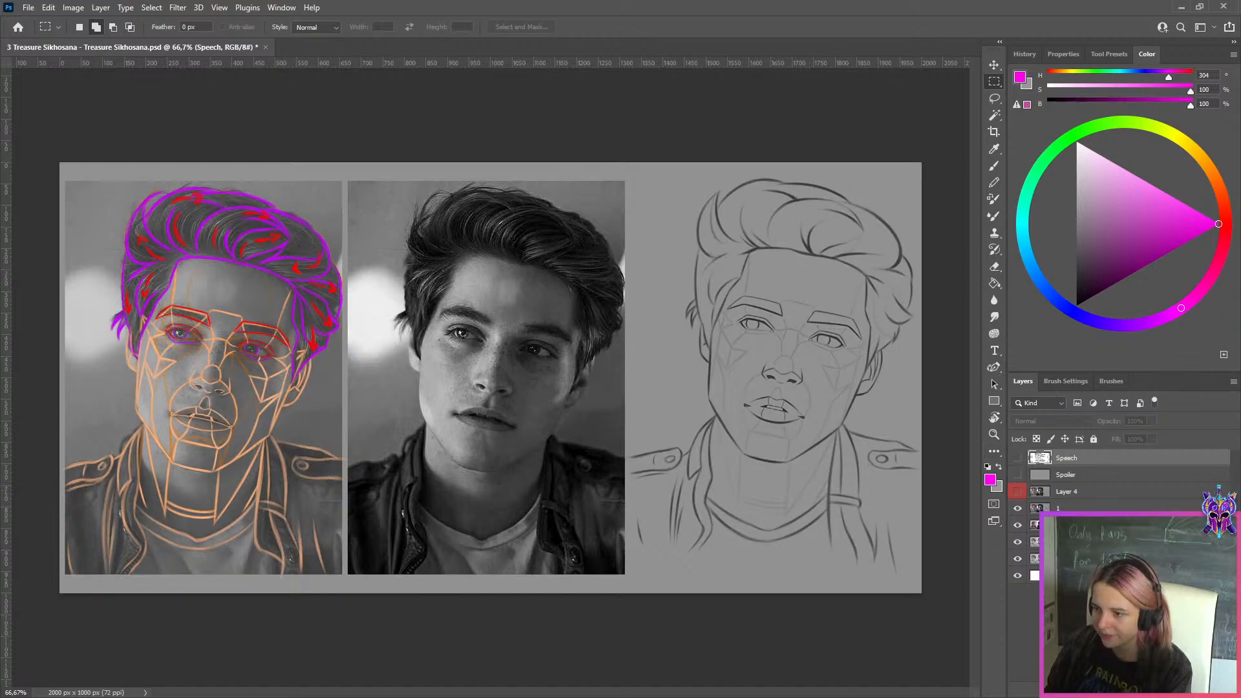
click(1073, 506)
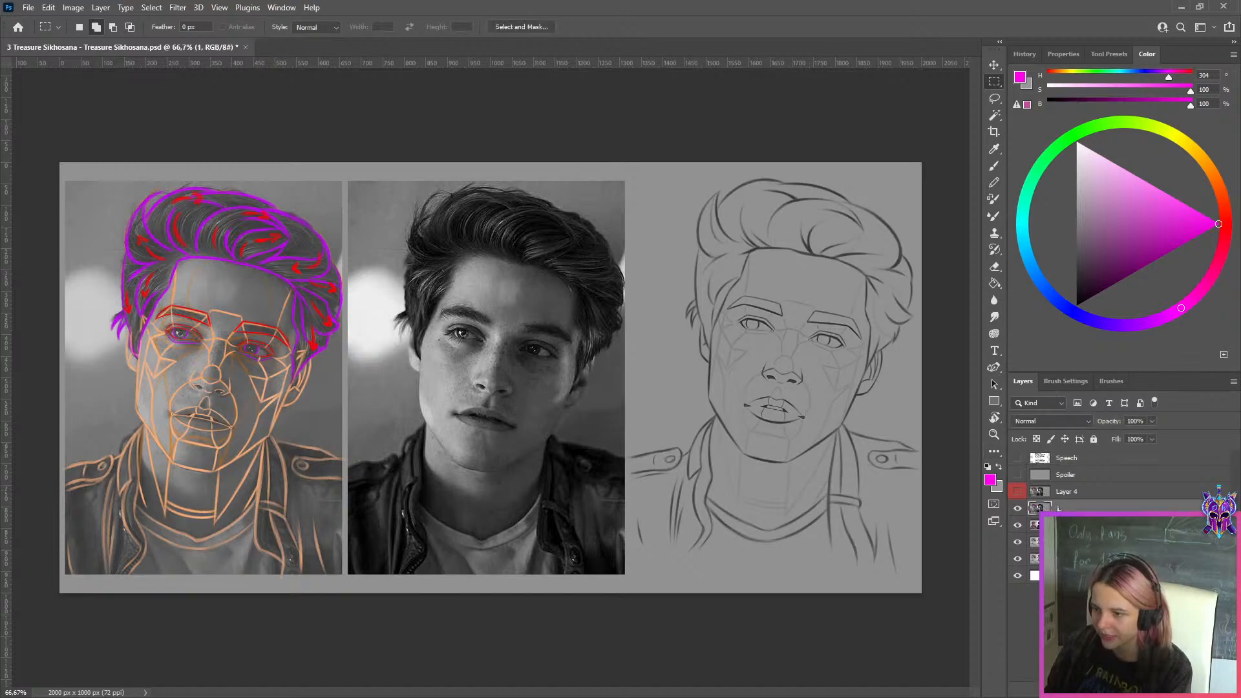
click(1019, 509)
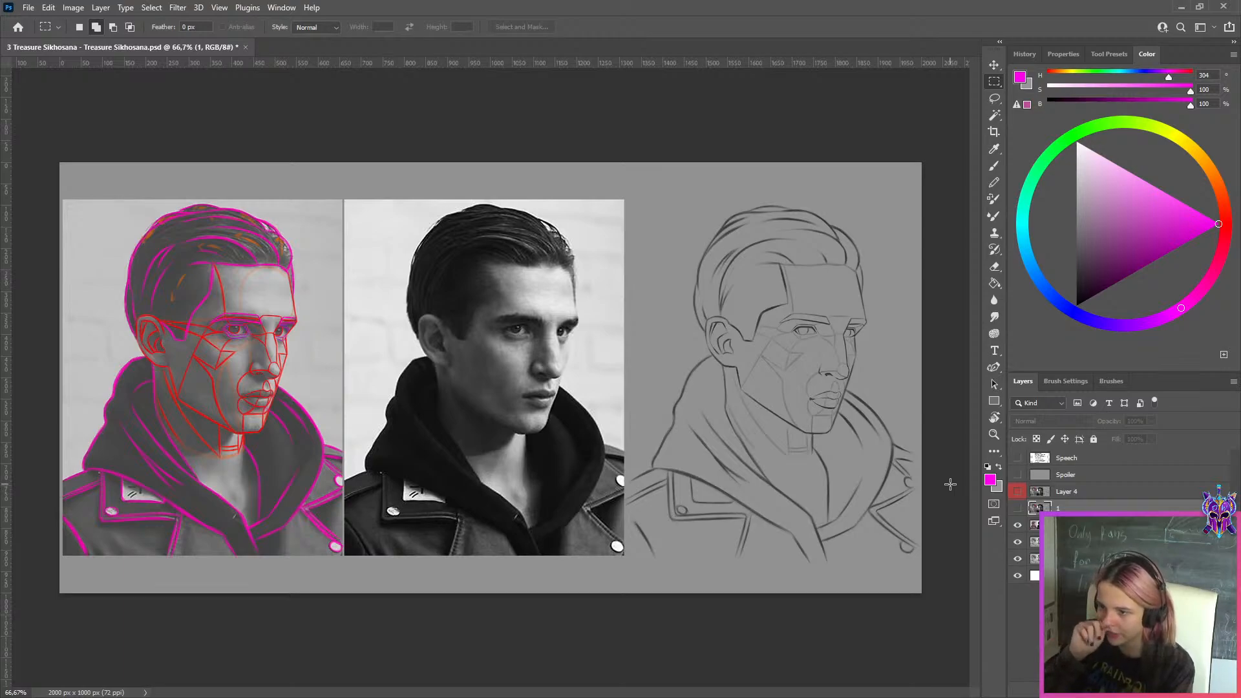
scroll(950, 484, up, 1)
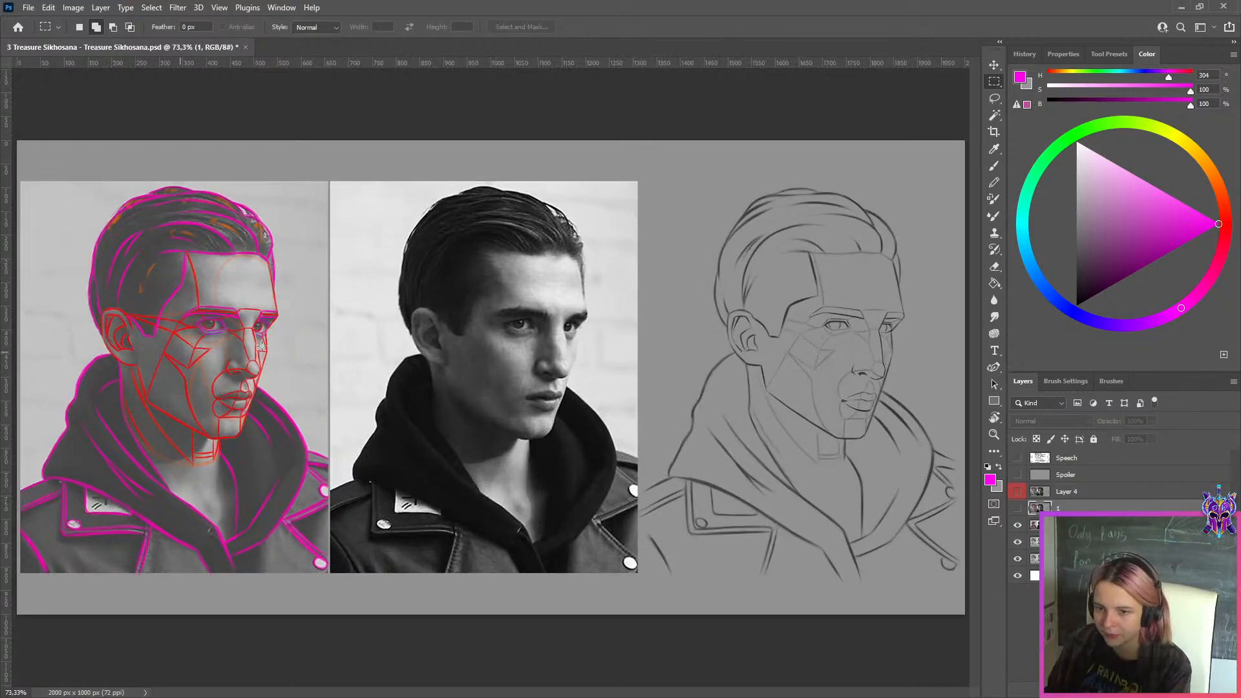
Hide the hooded portrait layer and compare the two versions of the side-view drawing by hiding the first one
click(1018, 525)
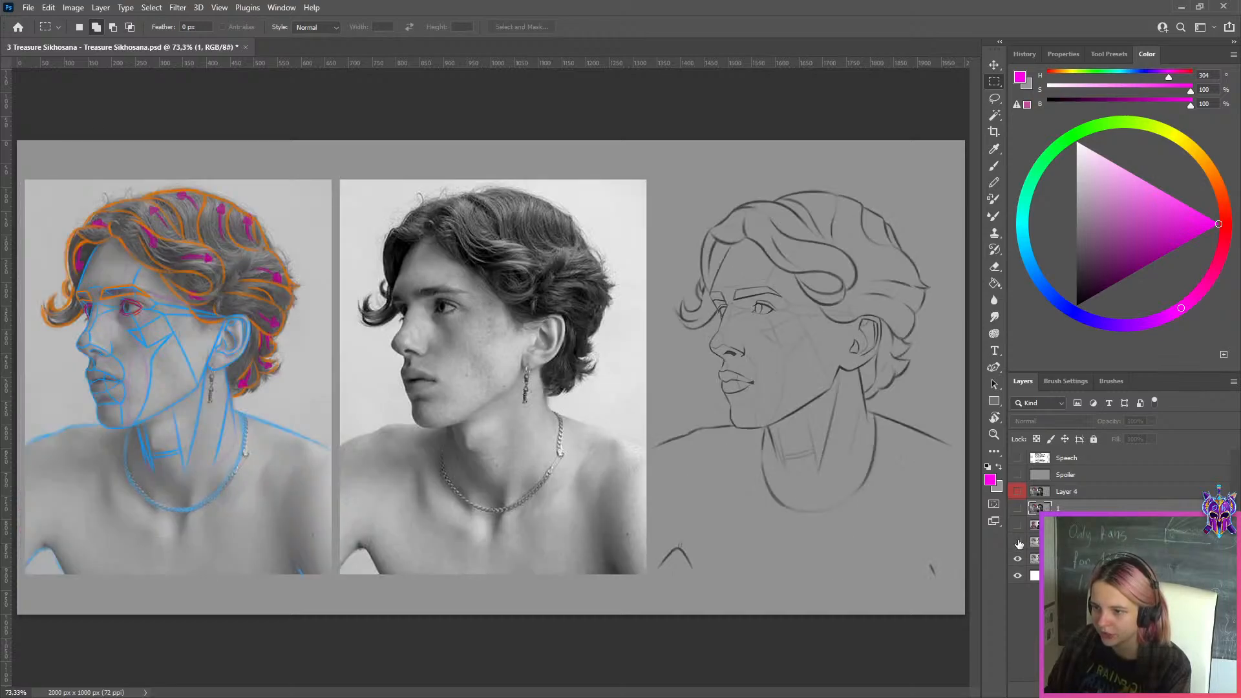
scroll(894, 320, up, 7)
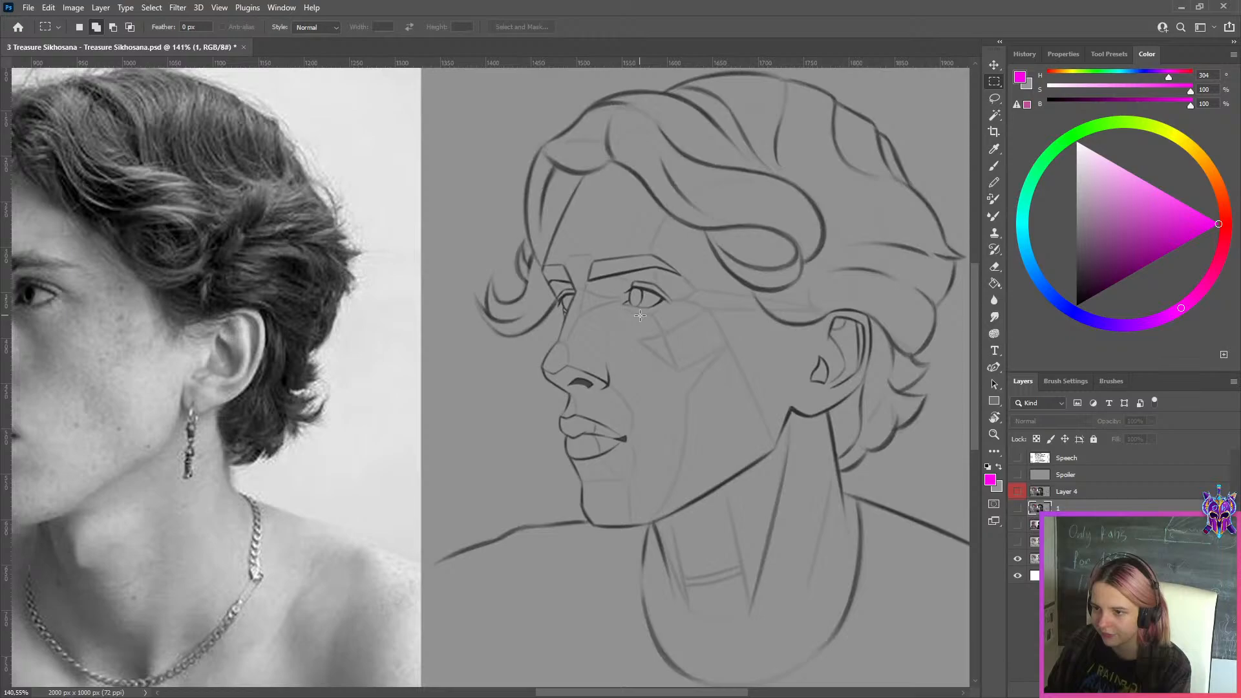
click(1014, 544)
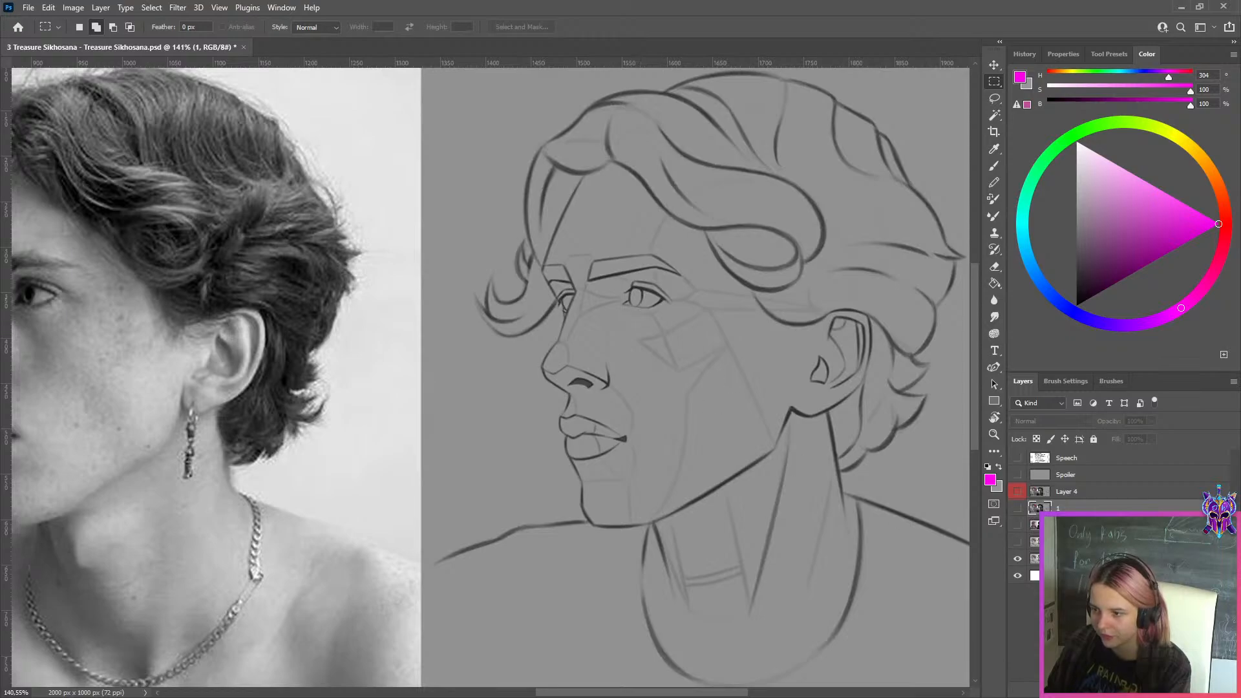
Delete the hidden first side-view version, keeping only the layer 3 version 2
click(1078, 559)
click(1078, 543)
key(Delete)
scroll(842, 367, down, 7)
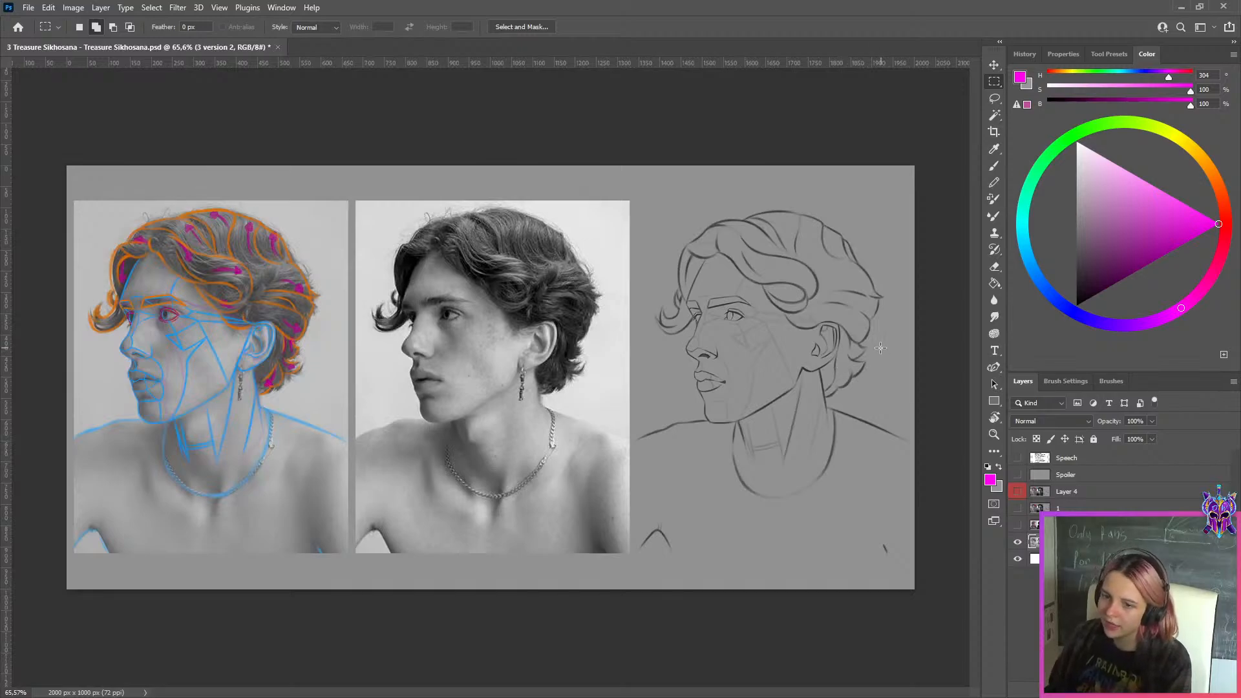
scroll(884, 293, up, 2)
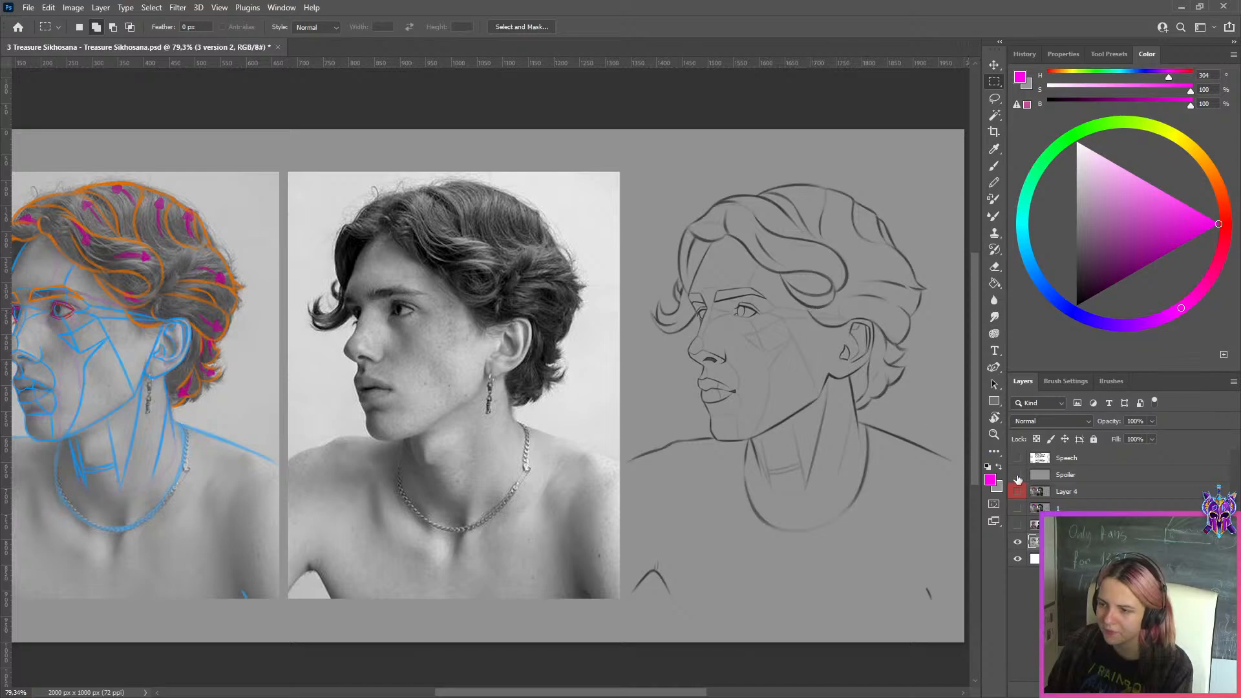
Show the hooded portrait layer 2 and front-view layer 1 again, and make Layer 4 the active layer
click(1037, 525)
click(1017, 525)
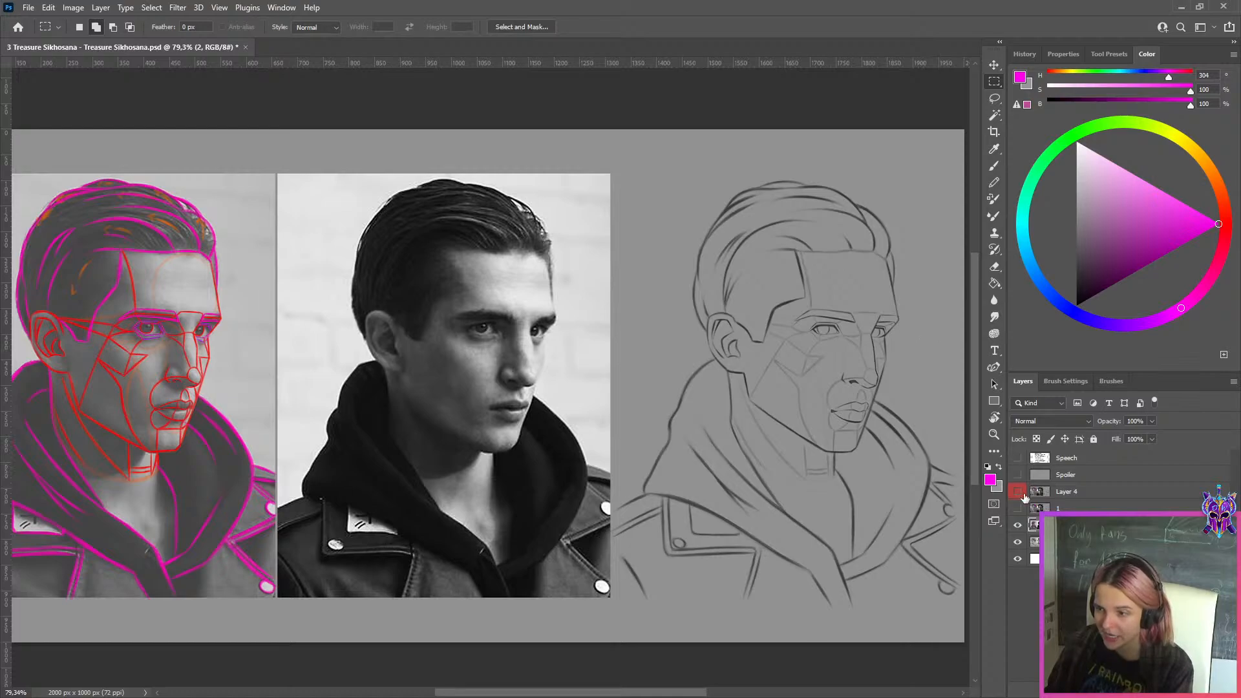
click(1042, 508)
click(1018, 509)
click(1065, 493)
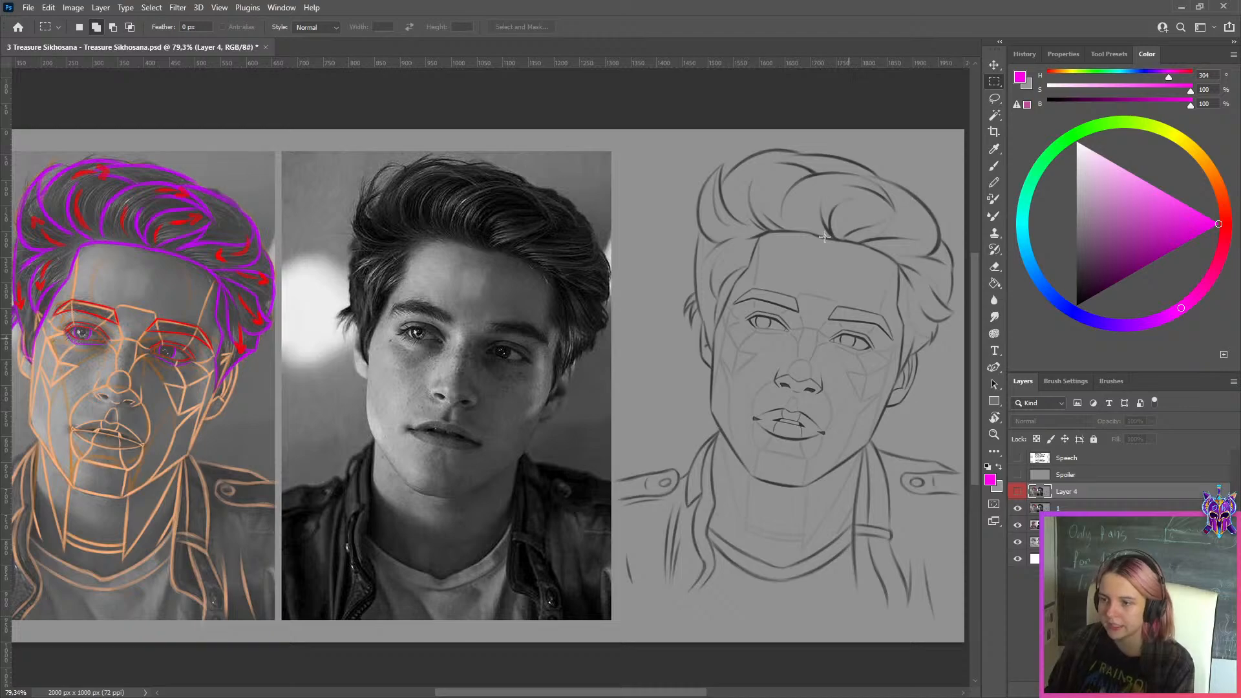
Examine the hair, eyes, nose, lips and jaw of the front-view line drawing against its reference photo
scroll(870, 189, up, 4)
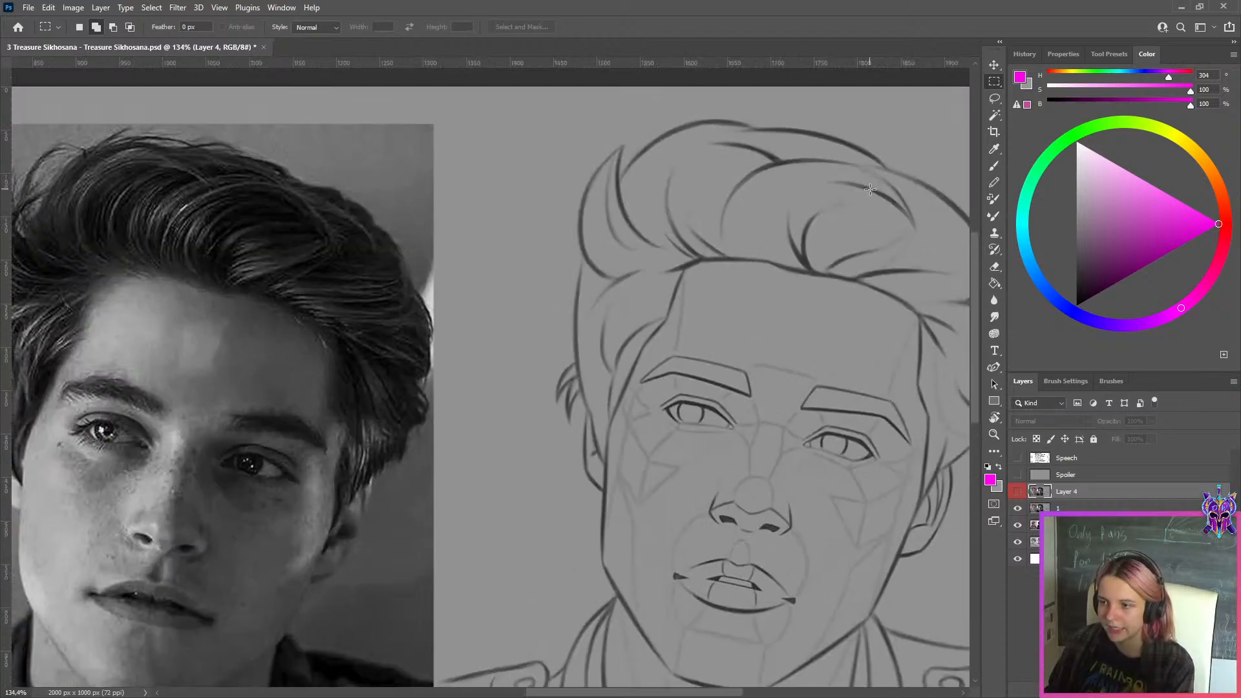
scroll(870, 189, down, 5)
scroll(899, 351, up, 2)
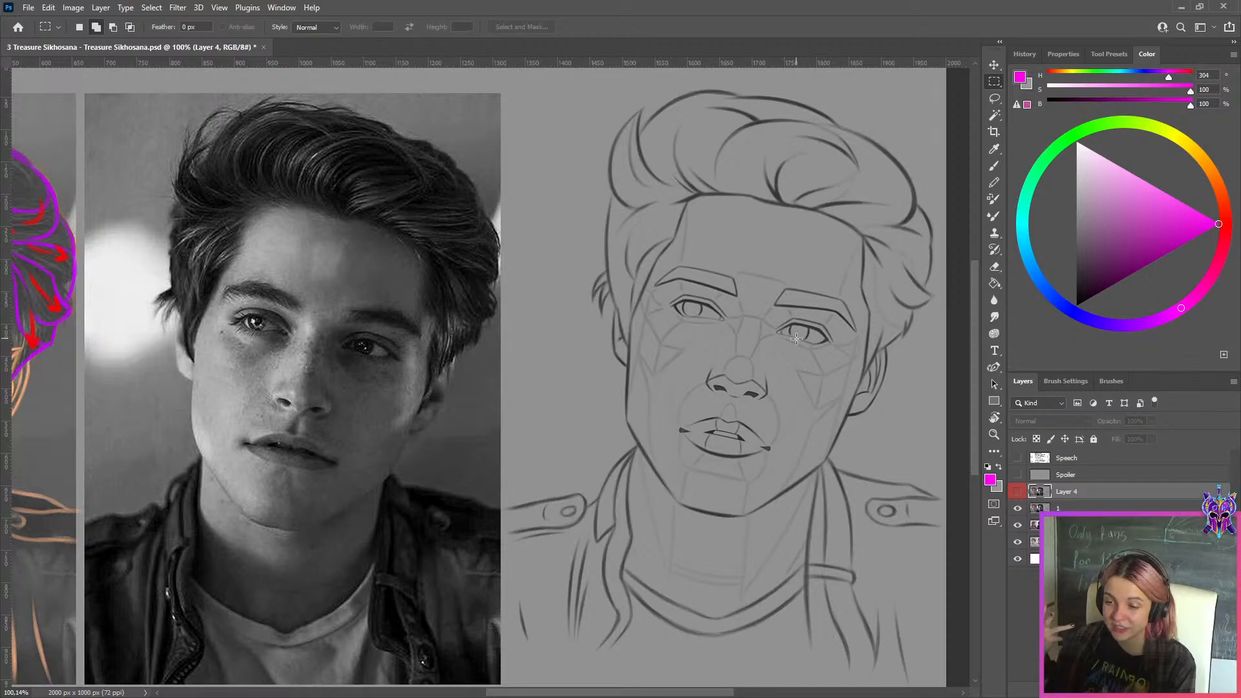
key(l)
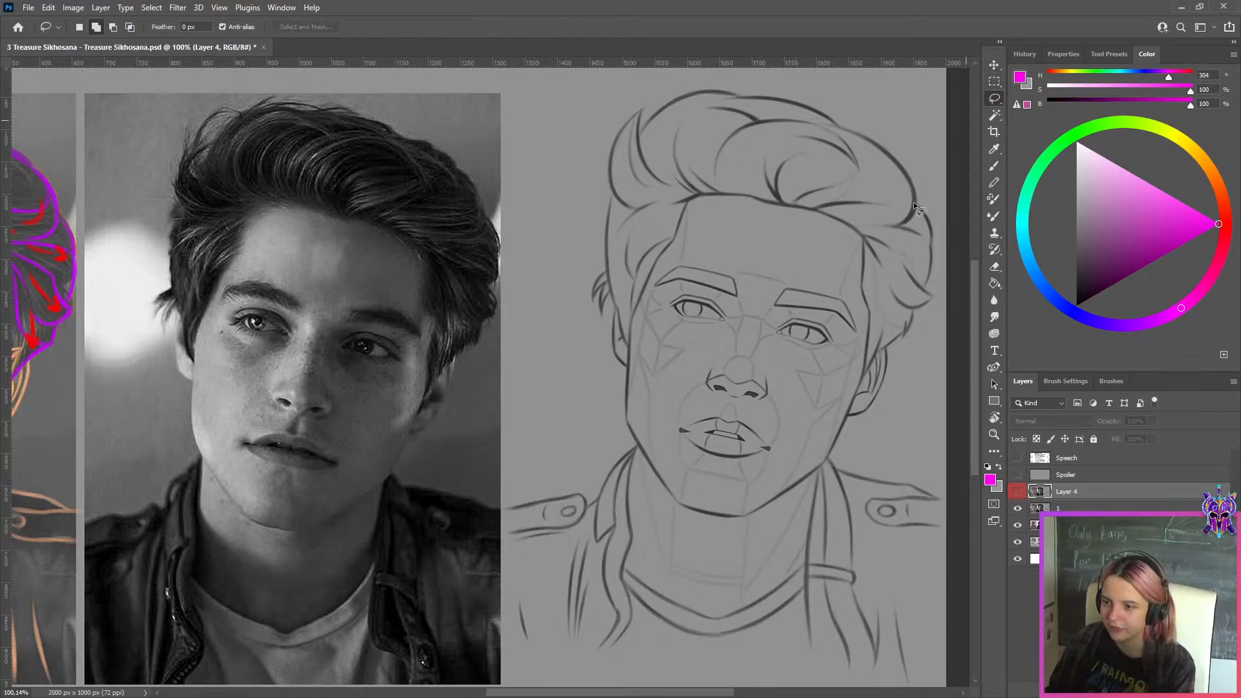
scroll(789, 433, up, 14)
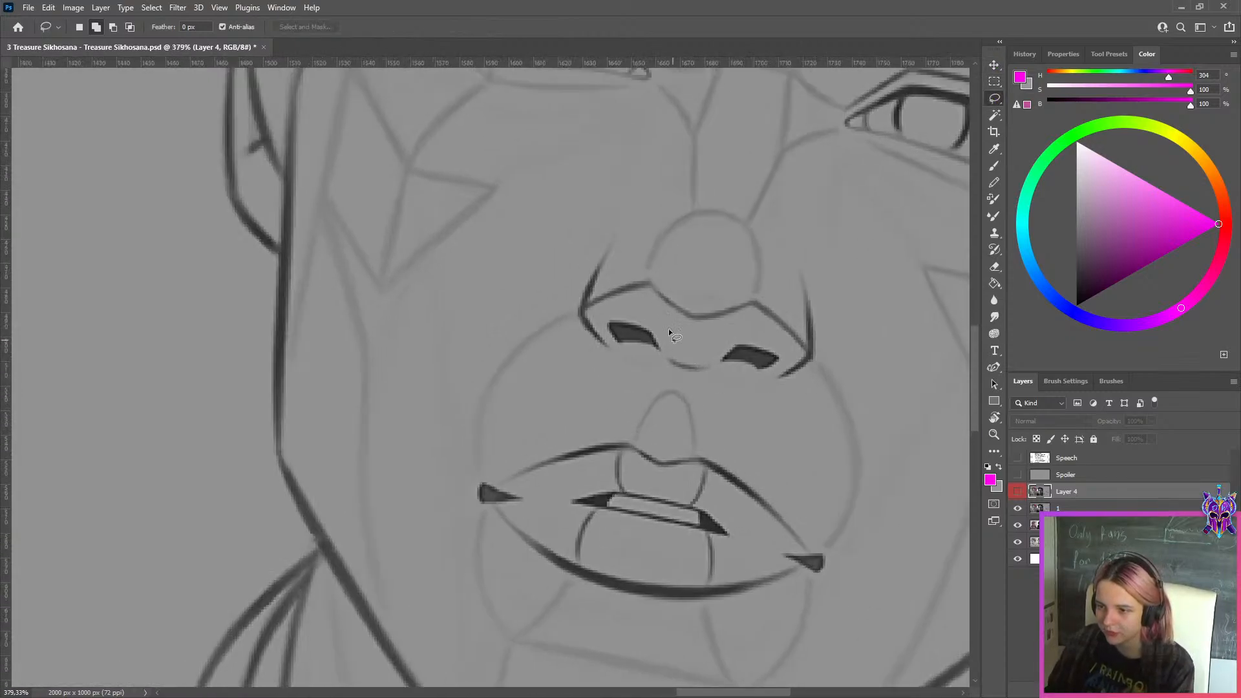
scroll(584, 277, down, 6)
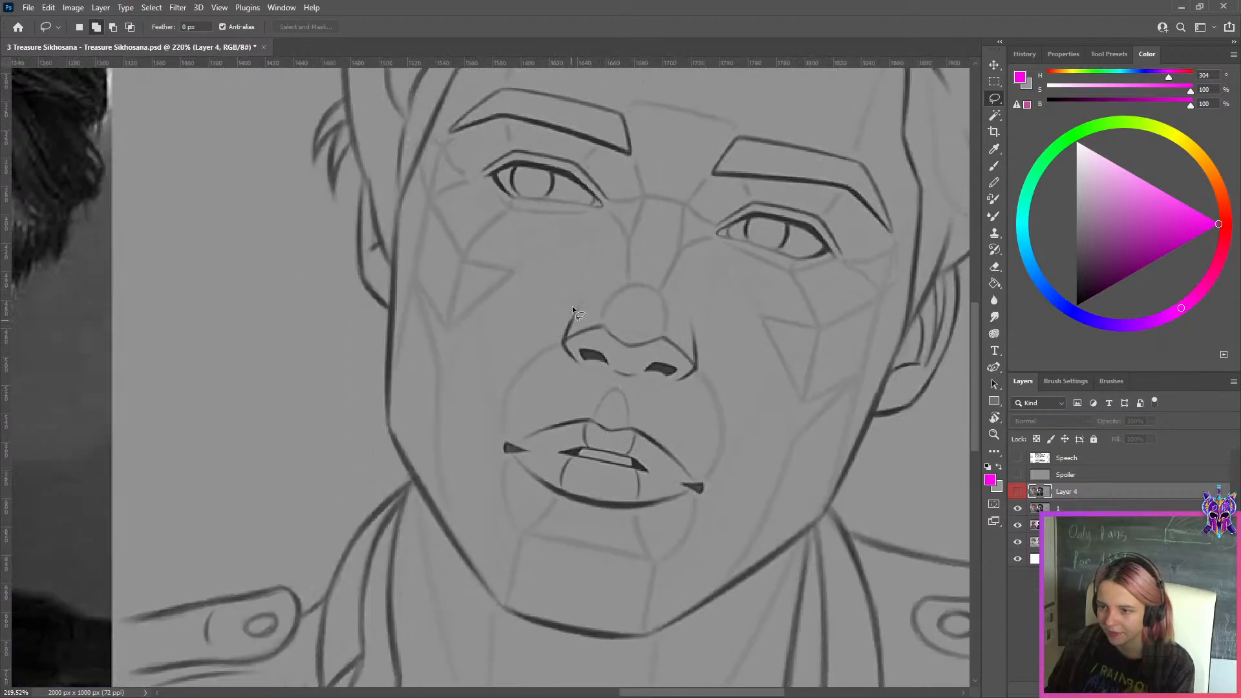
scroll(560, 331, down, 3)
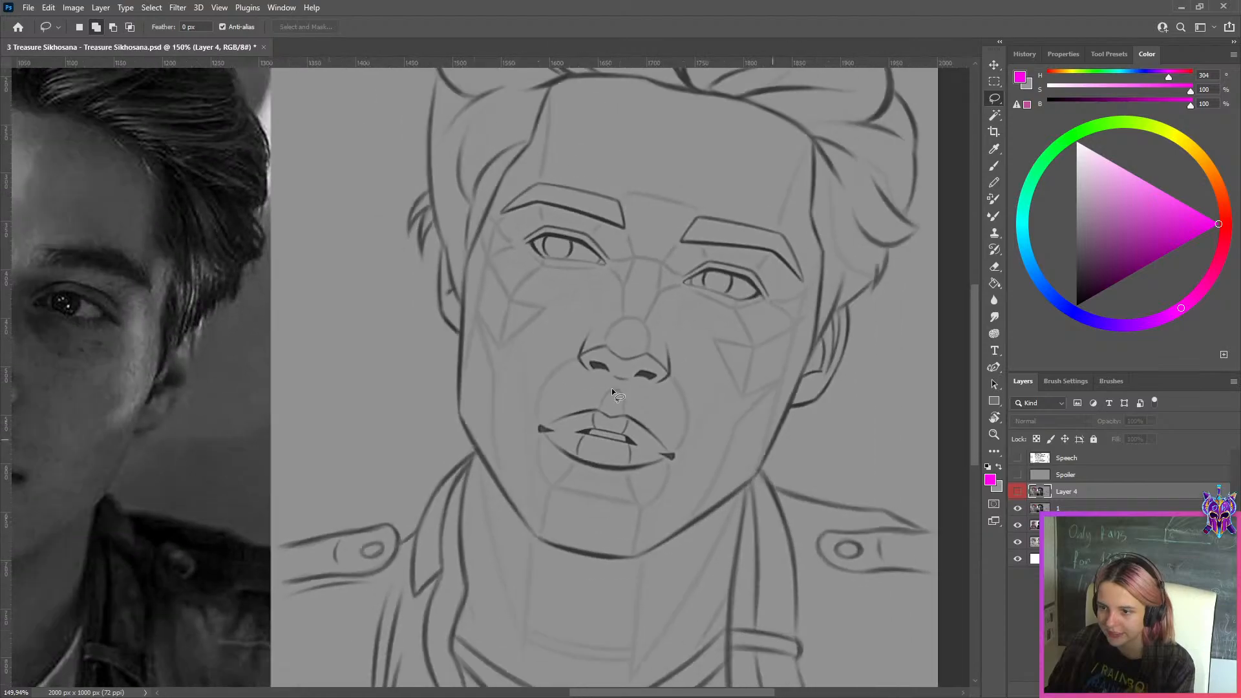
scroll(841, 372, down, 4)
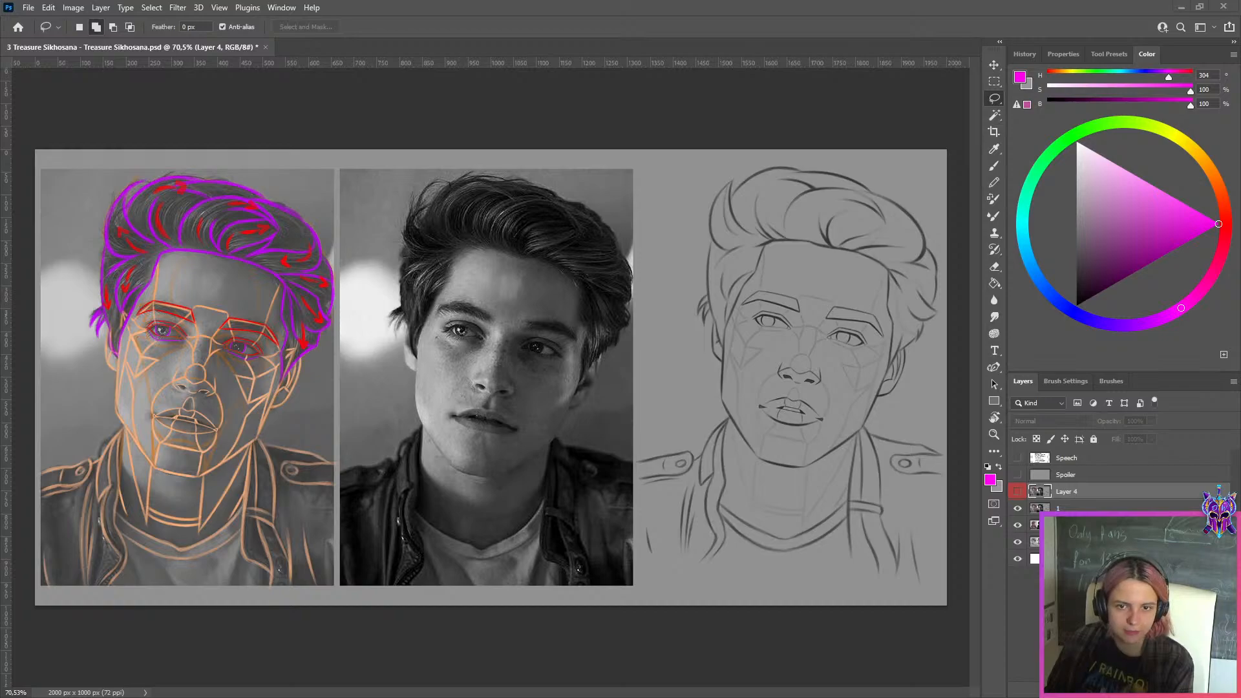
Switch to Discord and browse the pinned example studies in the lesson-3 channel
drag(0, 379, 529, 10)
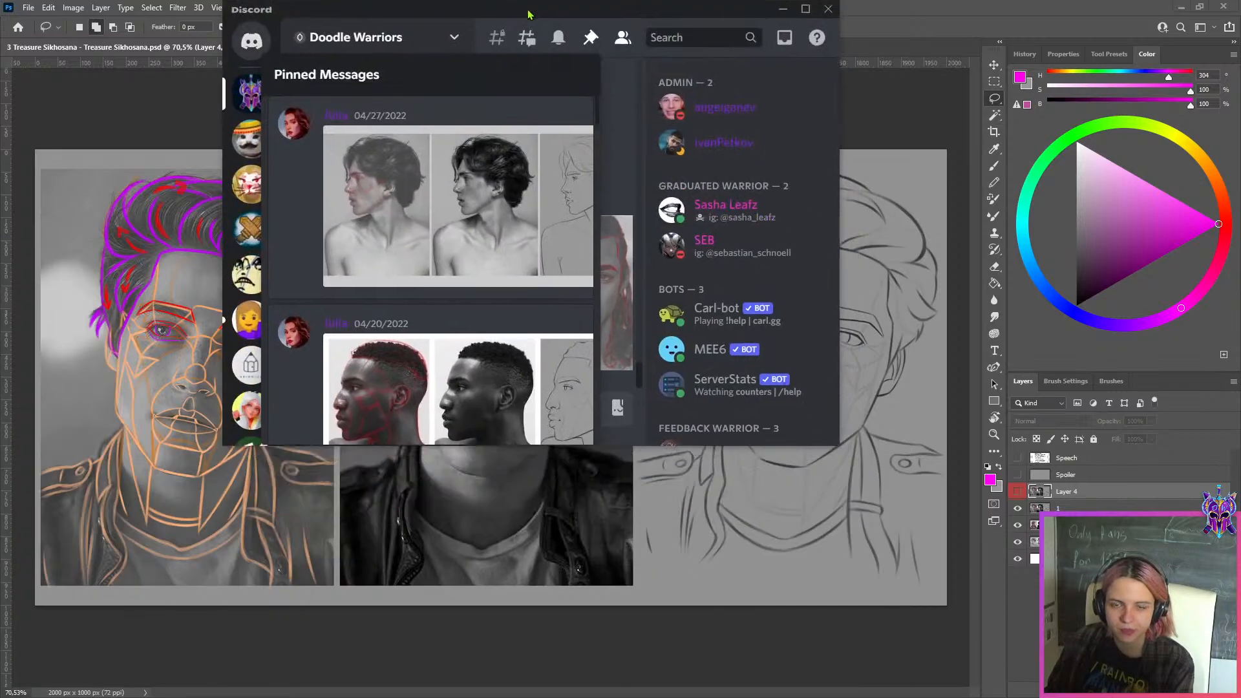
double_click(564, 8)
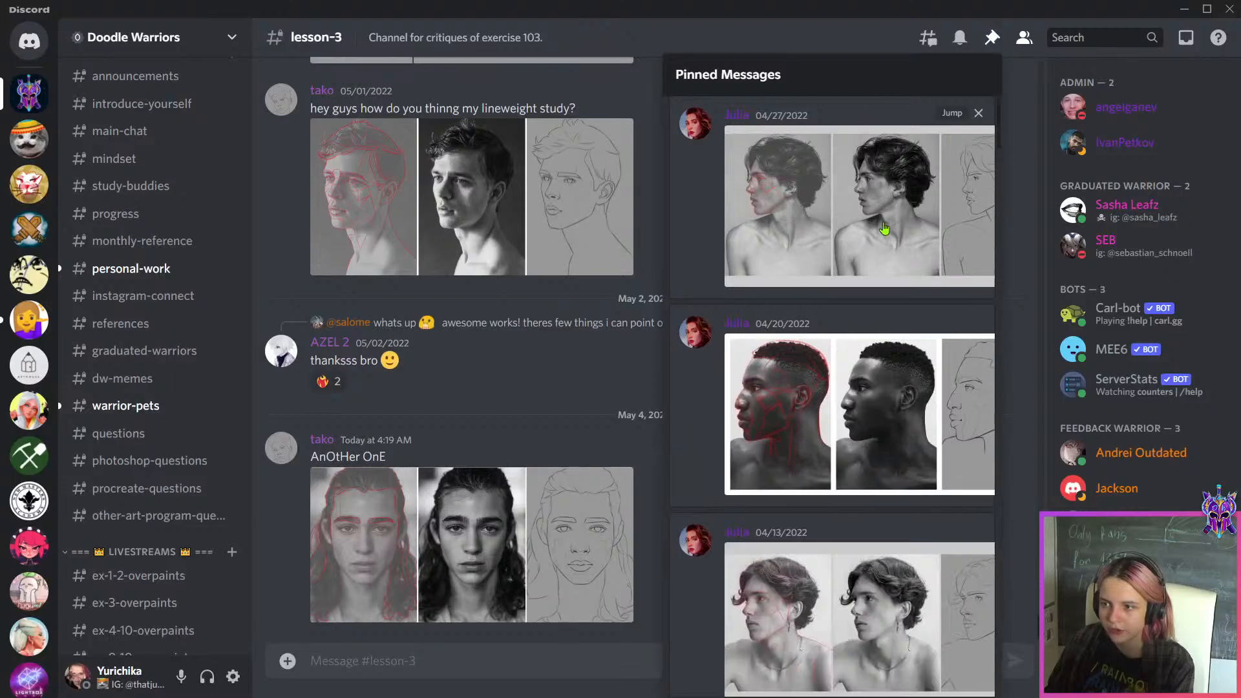
scroll(912, 291, down, 6)
scroll(913, 292, down, 10)
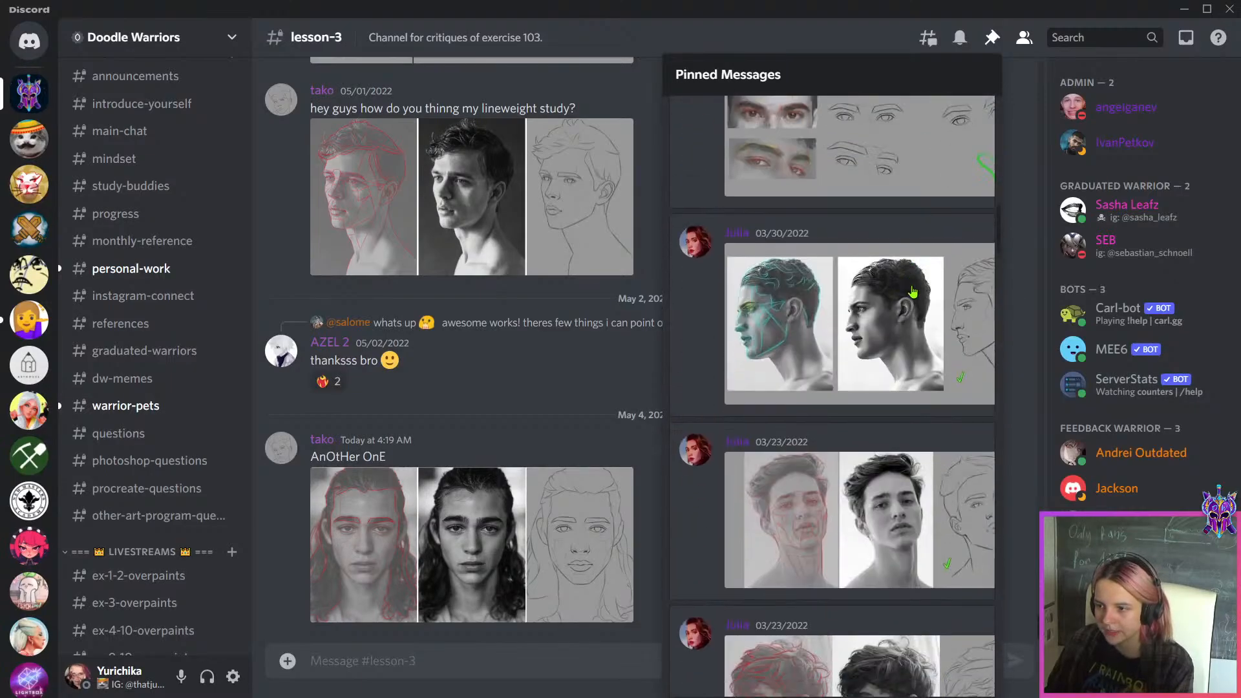
scroll(912, 487, down, 3)
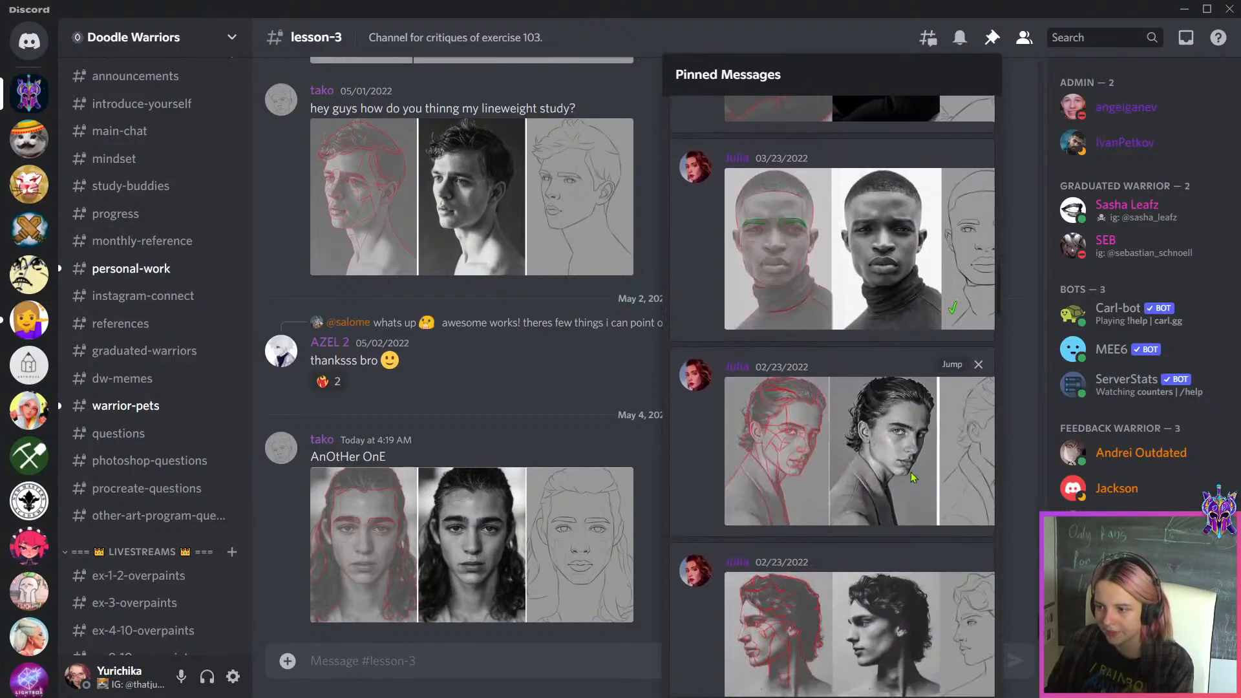
View the pinned three-quarter study with slicked-back hair and the curly-haired profile study at full size
click(912, 481)
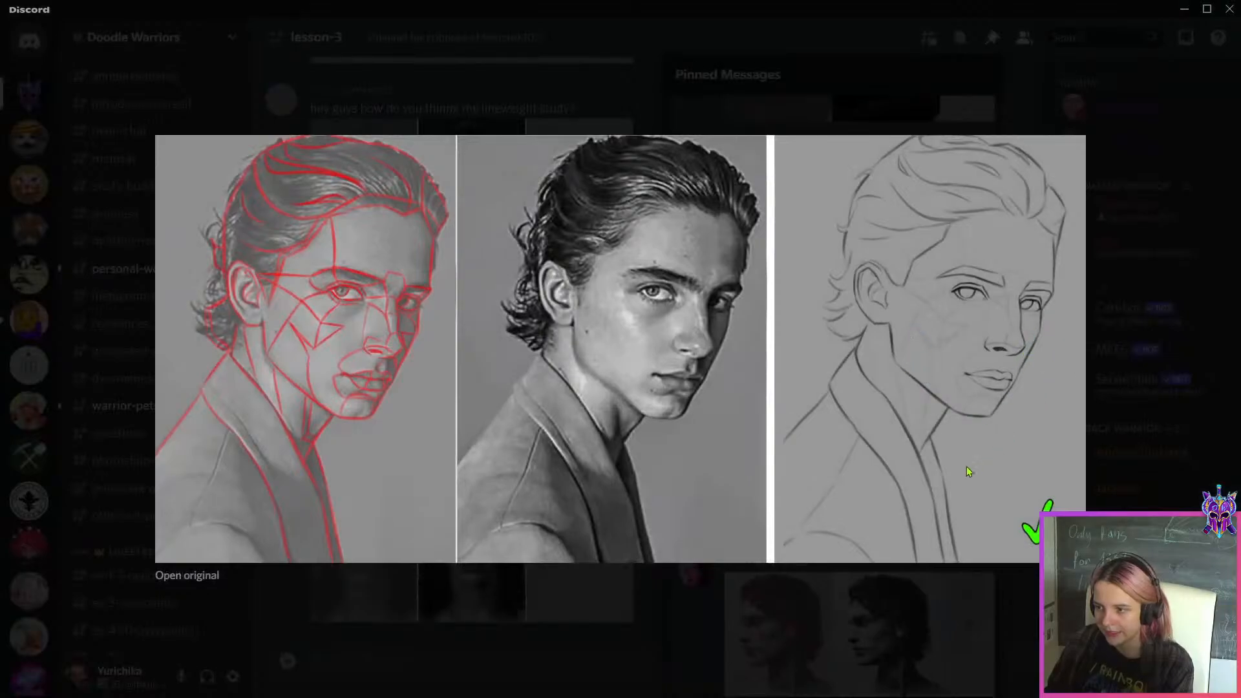
key(Escape)
scroll(875, 492, down, 1)
click(875, 491)
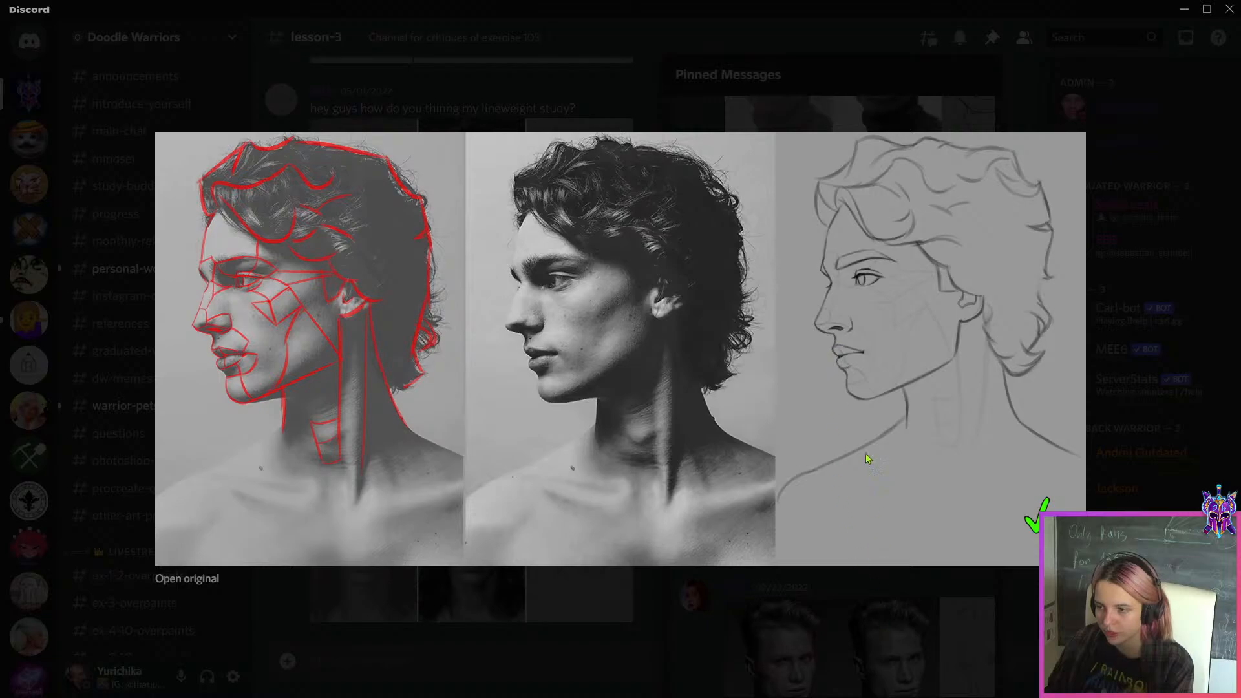
click(895, 582)
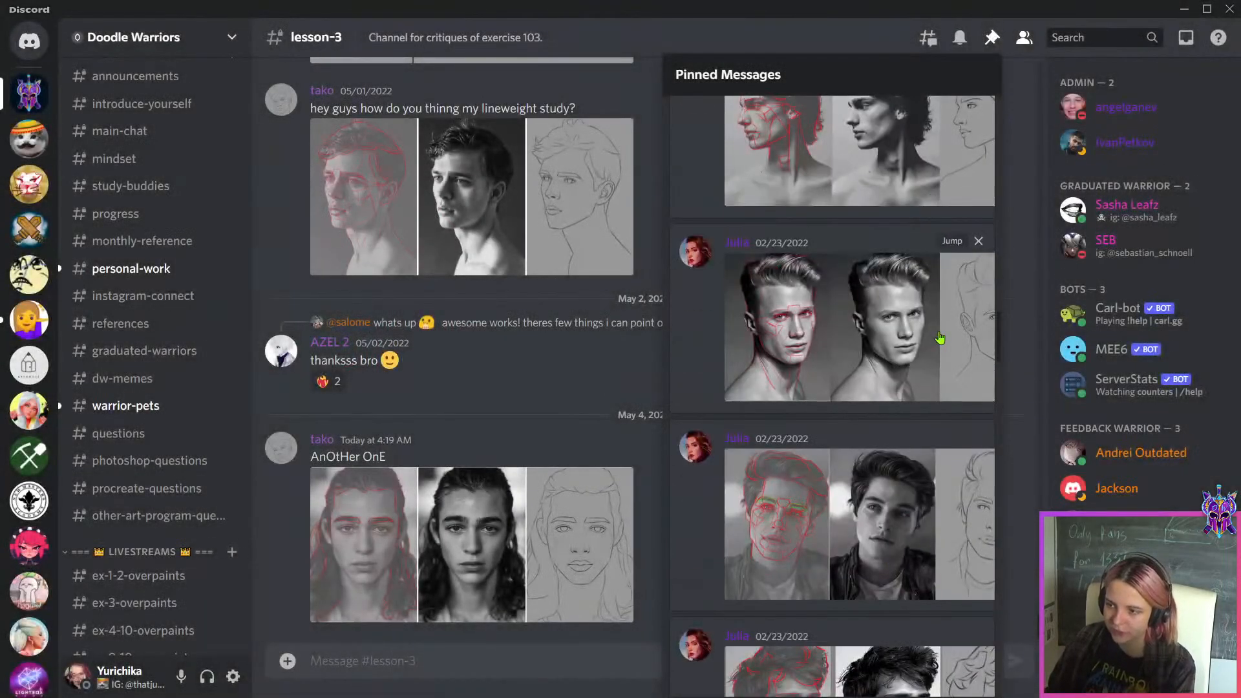
View the pinned study of the same leather-jacket portrait at full size, and return to the Photoshop document
drag(929, 17, 414, 2)
scroll(903, 440, down, 3)
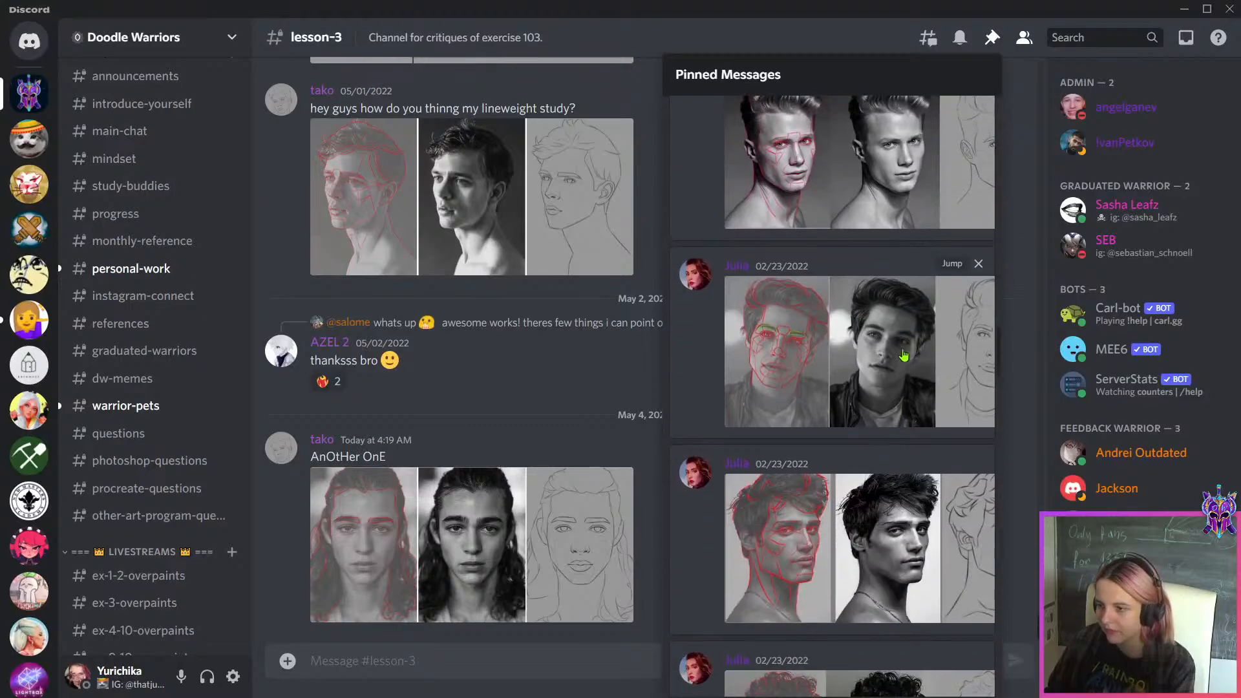
click(905, 352)
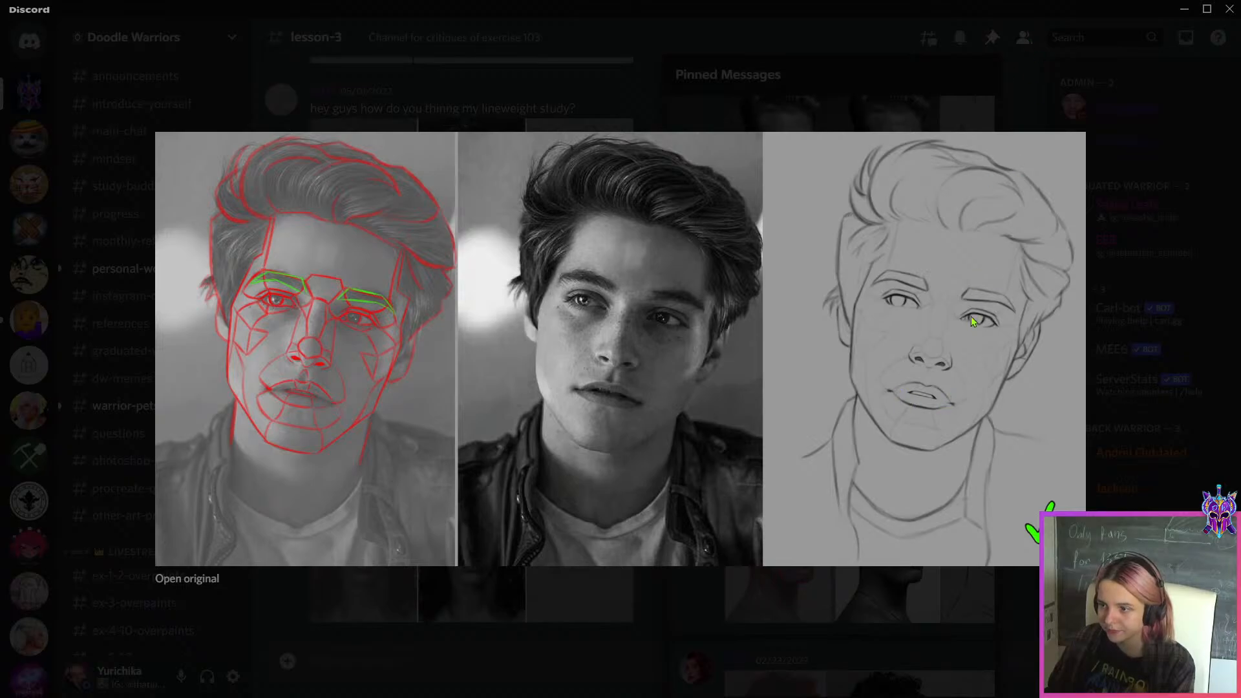
key(Escape)
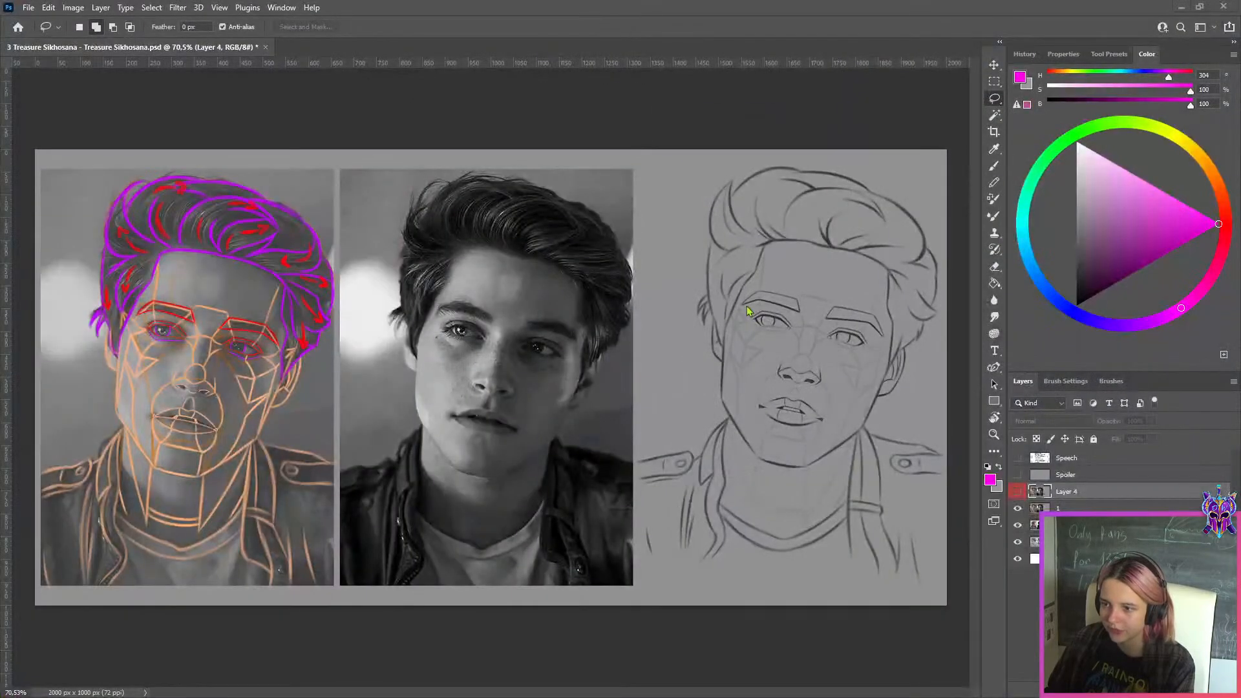
Show Layer 4, with its magenta centre line and altered face, over the front-view drawing
click(1018, 492)
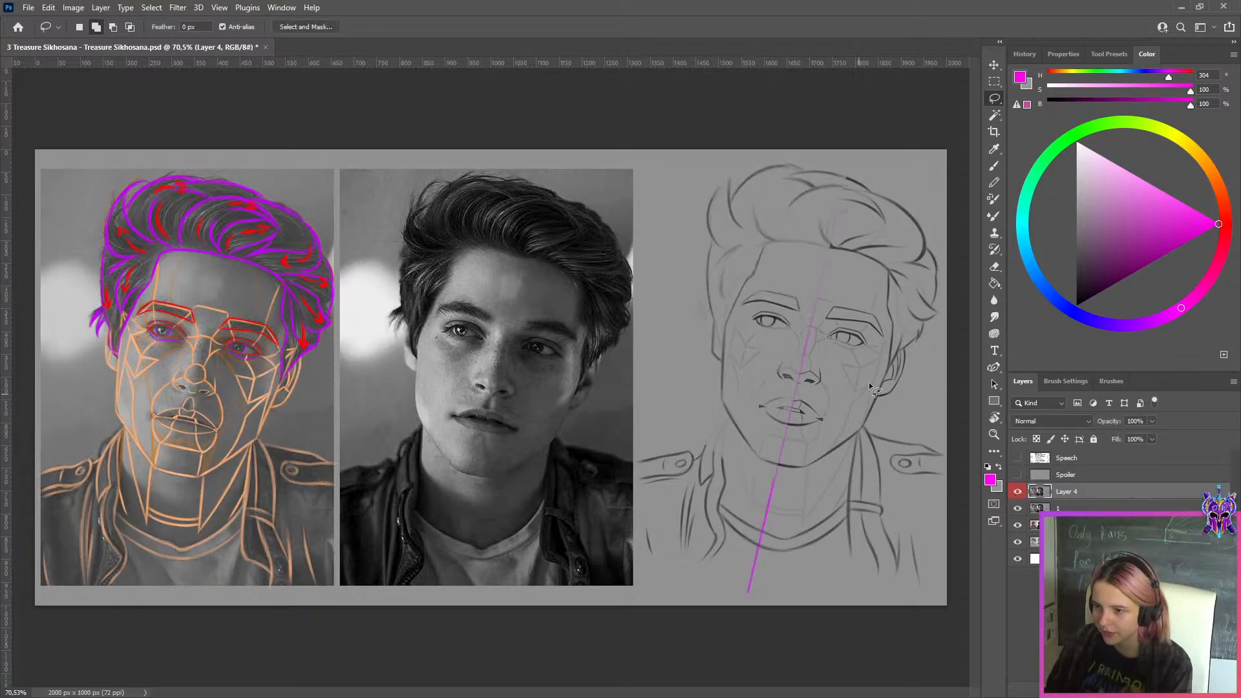
scroll(871, 380, up, 3)
scroll(869, 383, down, 5)
scroll(681, 608, up, 4)
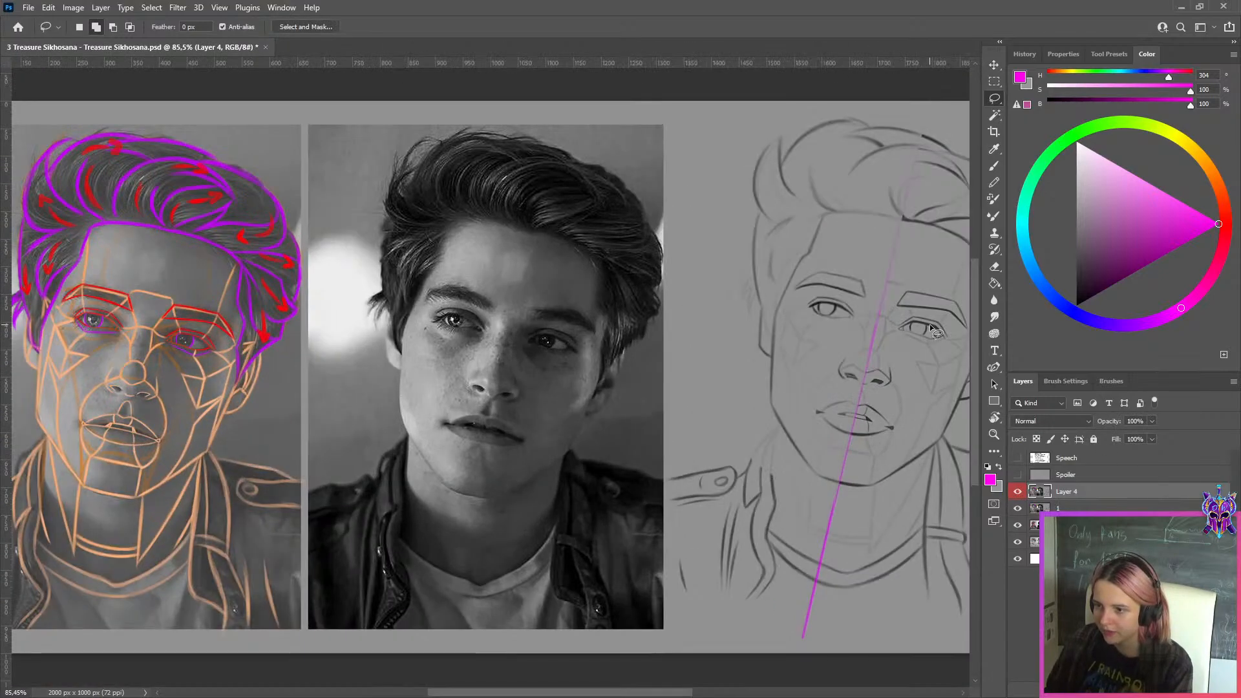
scroll(671, 653, up, 4)
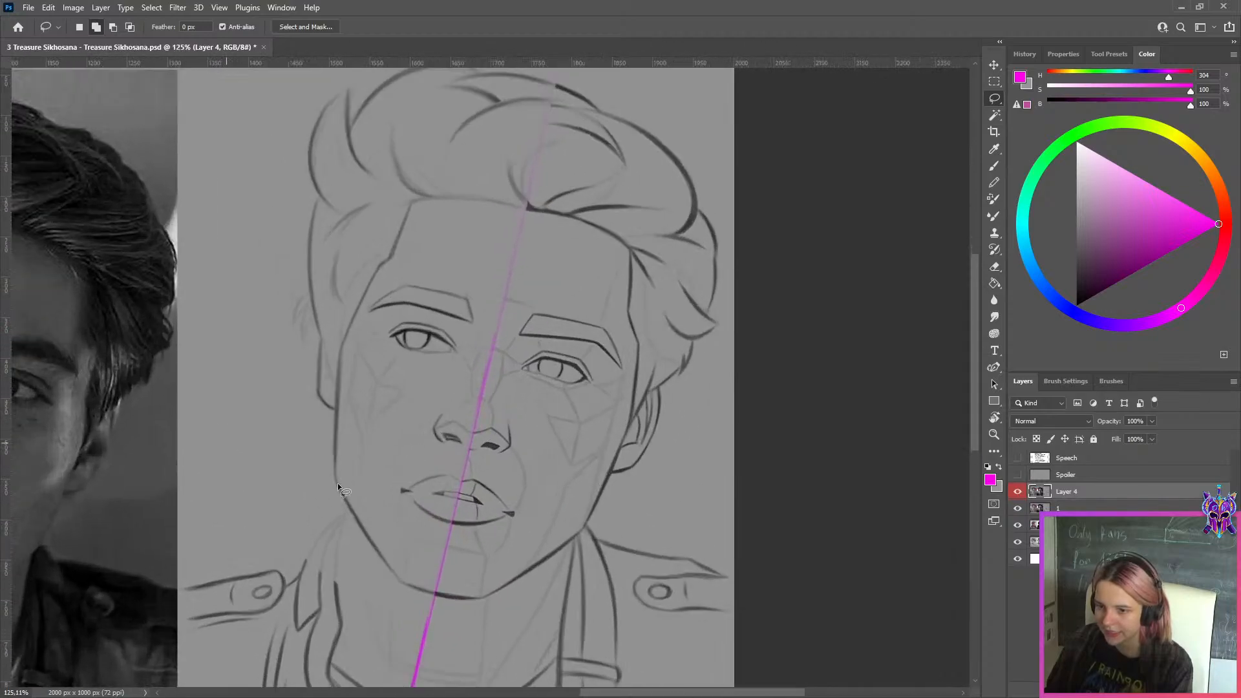
Toggle Layer 4 repeatedly to compare the altered face with the student's original front-view drawing
click(1018, 494)
click(1018, 493)
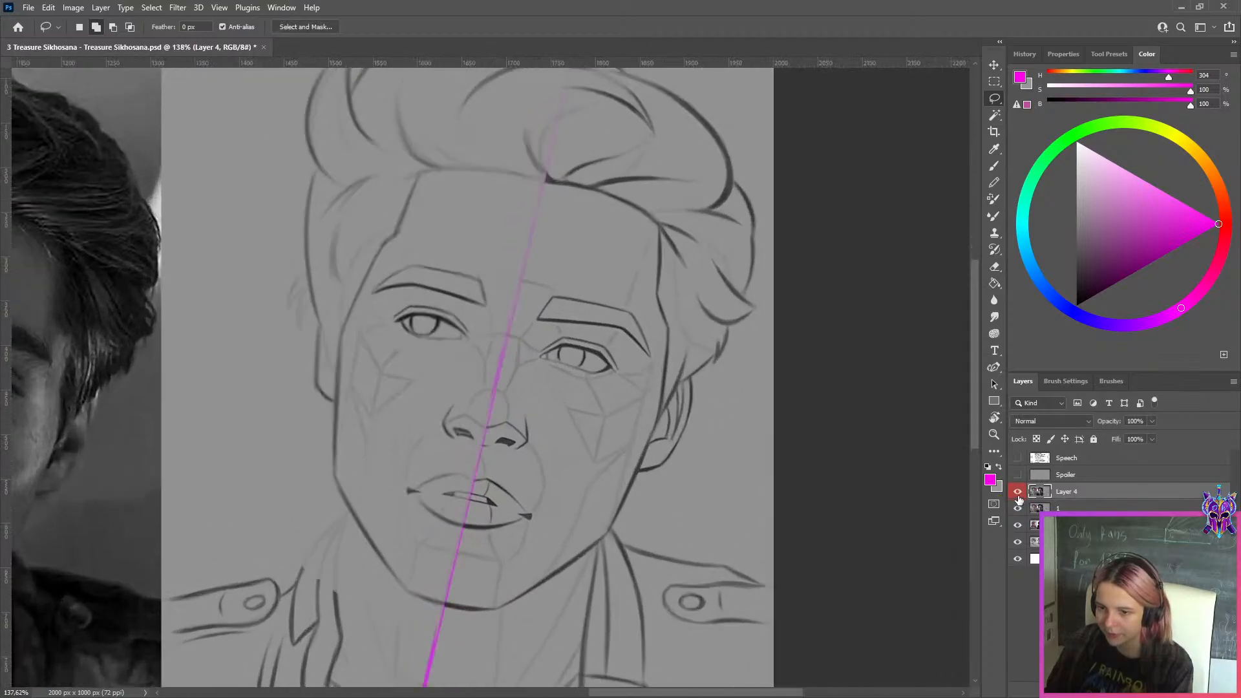
click(1018, 494)
click(1018, 494)
scroll(452, 488, up, 2)
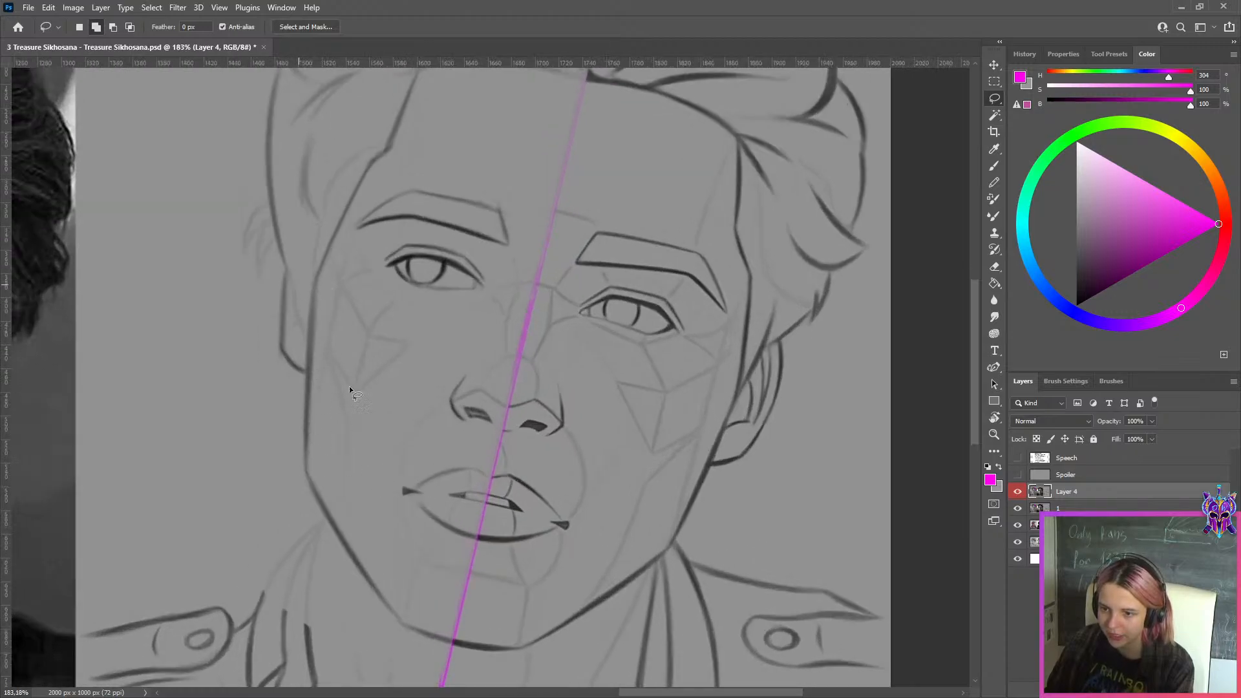
click(1018, 494)
click(1018, 494)
click(1018, 494)
click(1018, 493)
scroll(464, 401, up, 1)
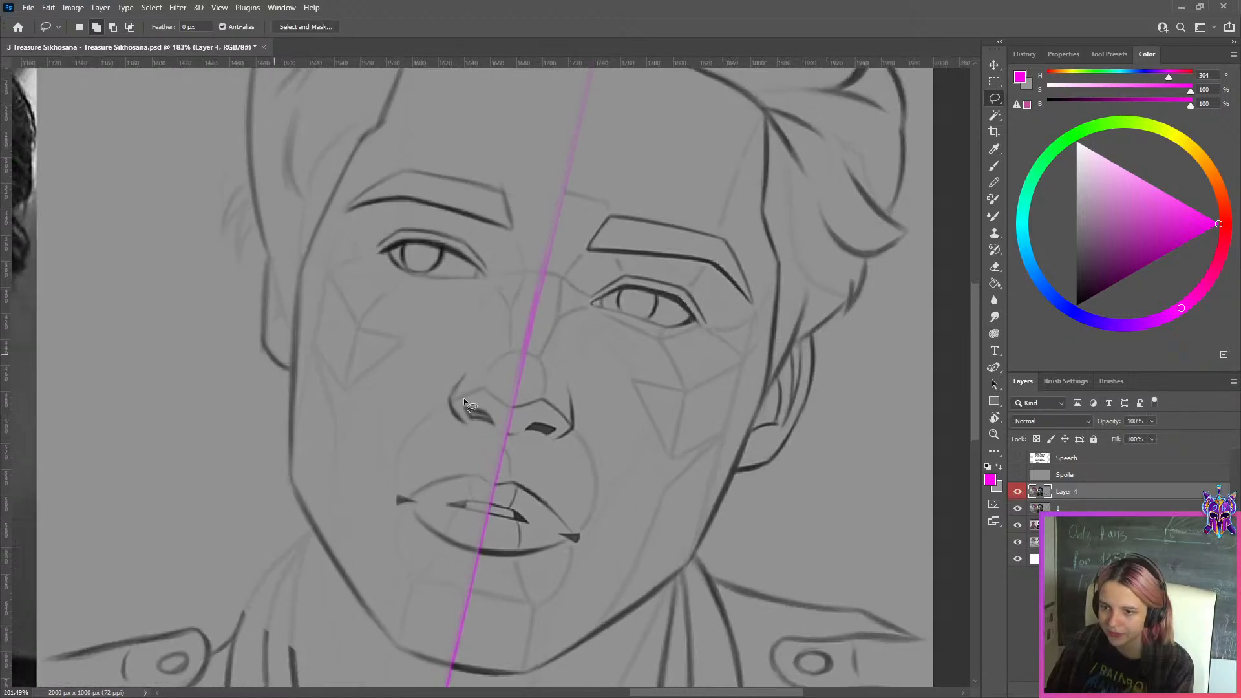
Toggle Layer 4 to compare the corrected eyes, nose and mouth with the student's original front-view face
scroll(463, 398, up, 1)
scroll(477, 444, down, 2)
click(1019, 494)
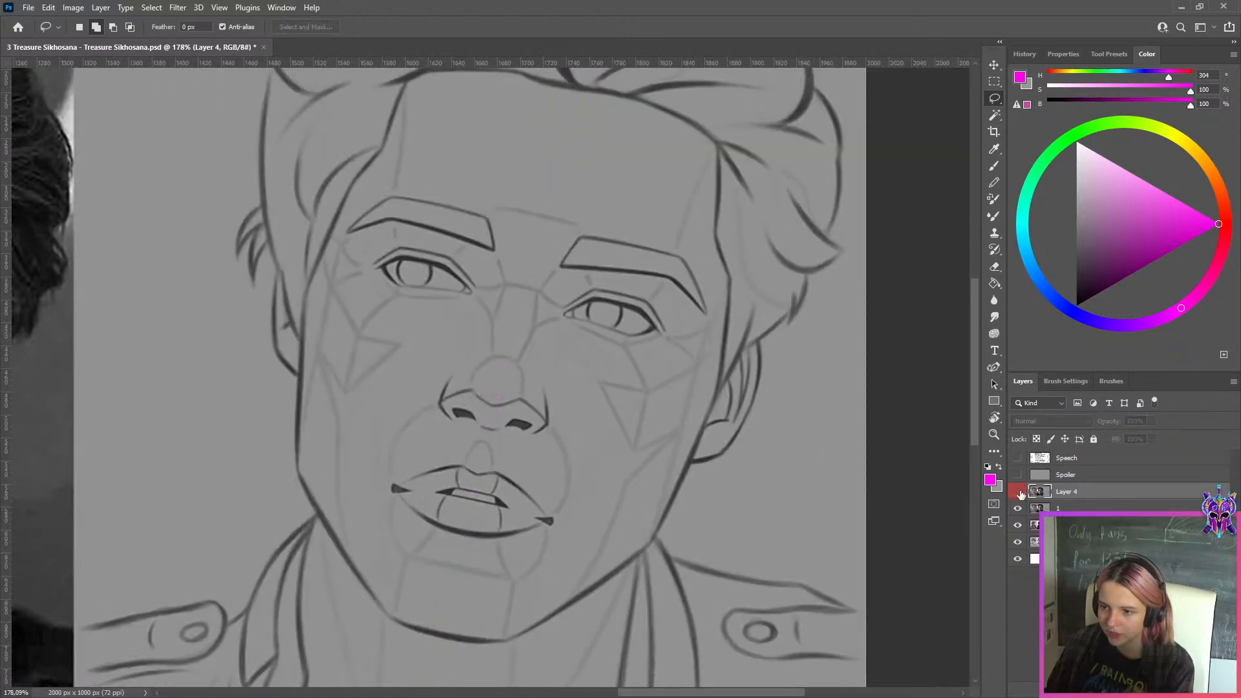
click(1019, 494)
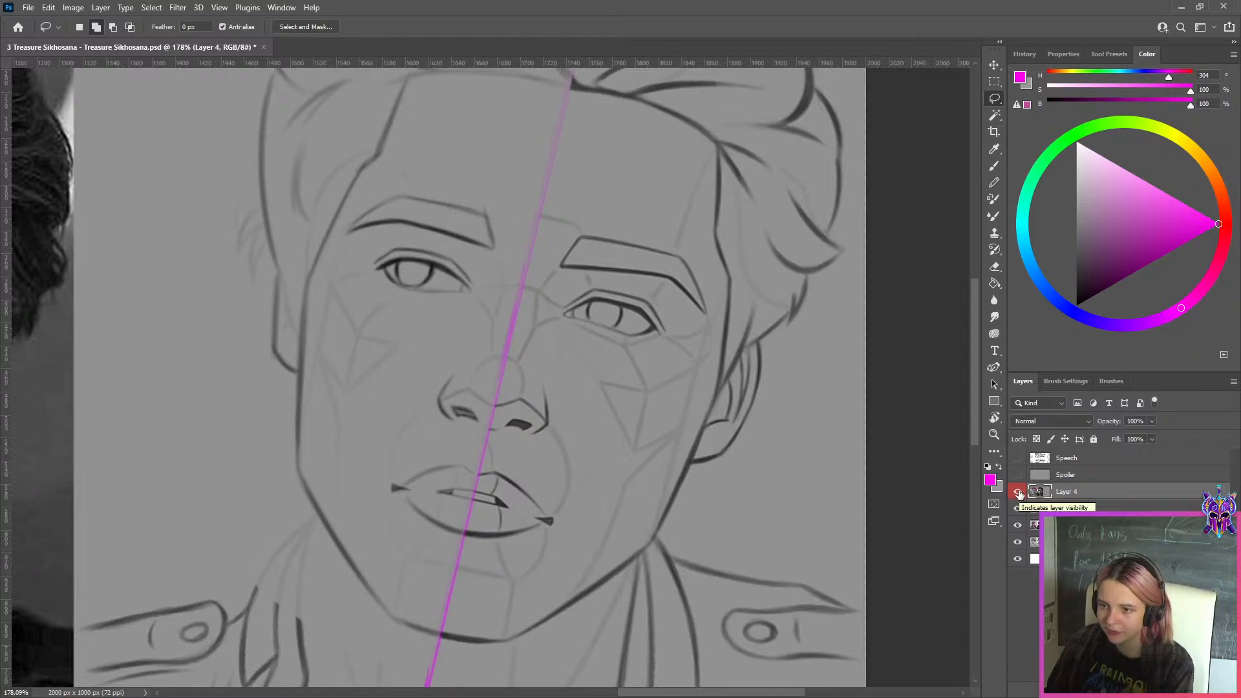
click(1019, 494)
click(1019, 493)
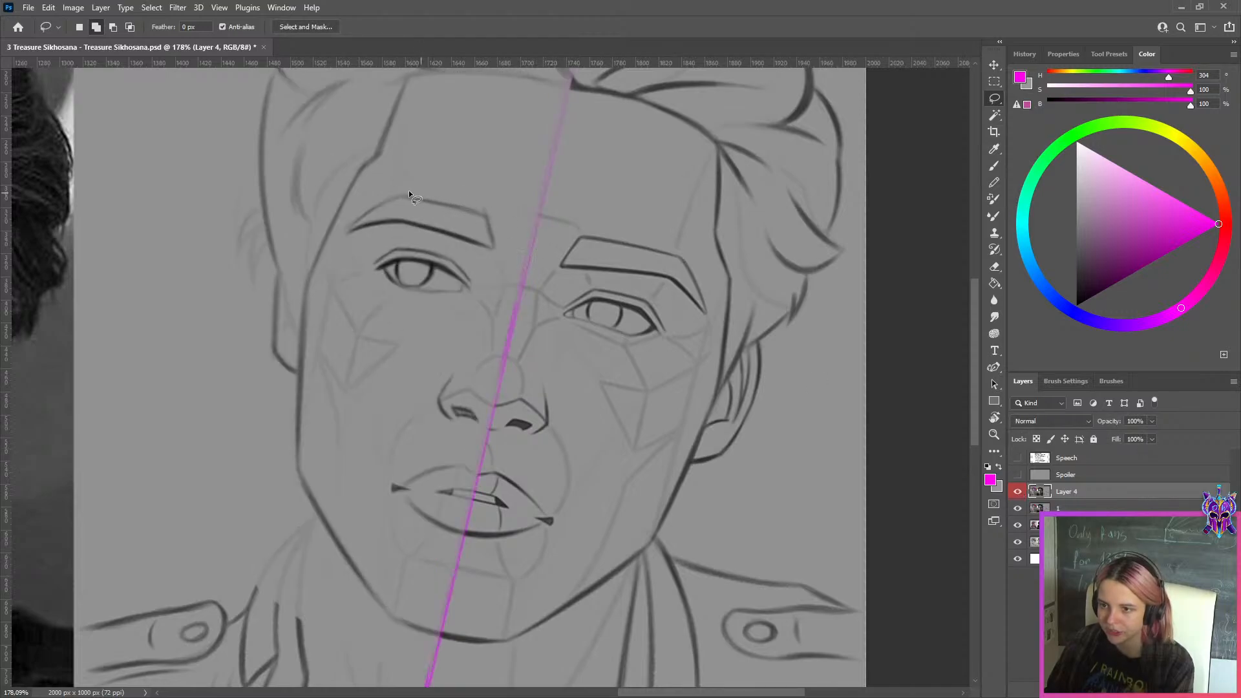
scroll(403, 191, up, 1)
scroll(571, 219, down, 3)
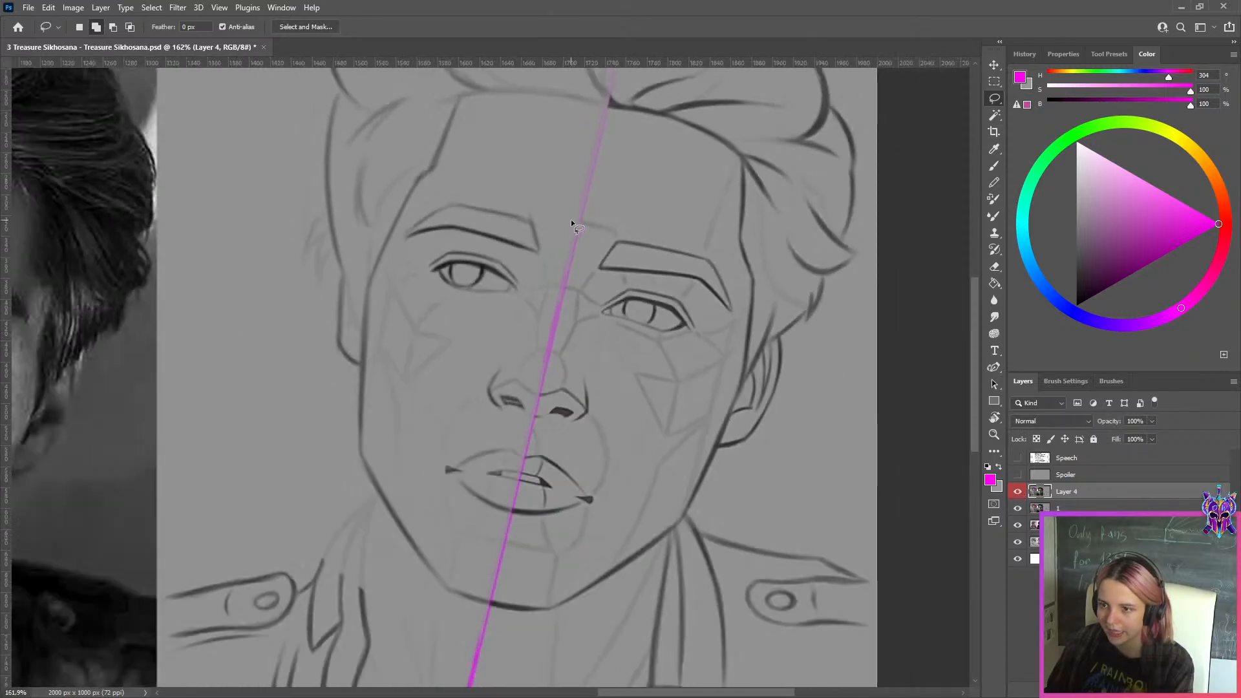
scroll(571, 219, down, 2)
scroll(499, 196, up, 3)
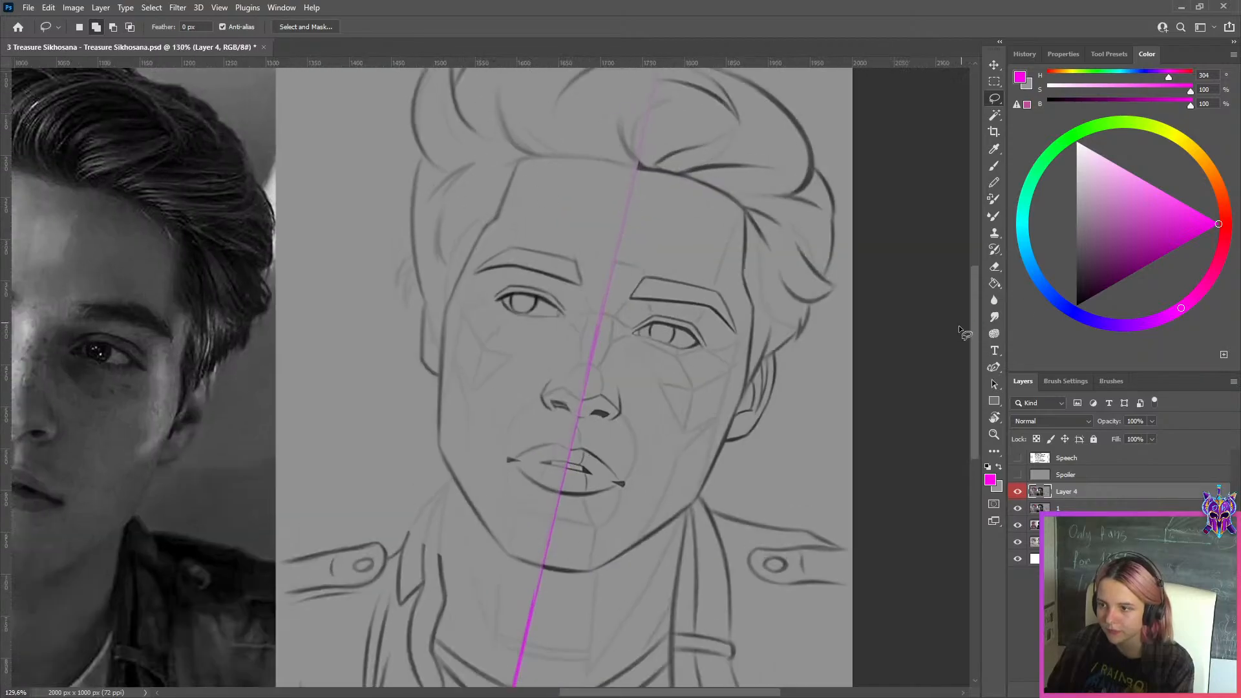
Compare the hair and forehead with Layer 4 repeatedly hidden and shown, leaving the layer visible over the full three-panel sheet
scroll(694, 271, up, 1)
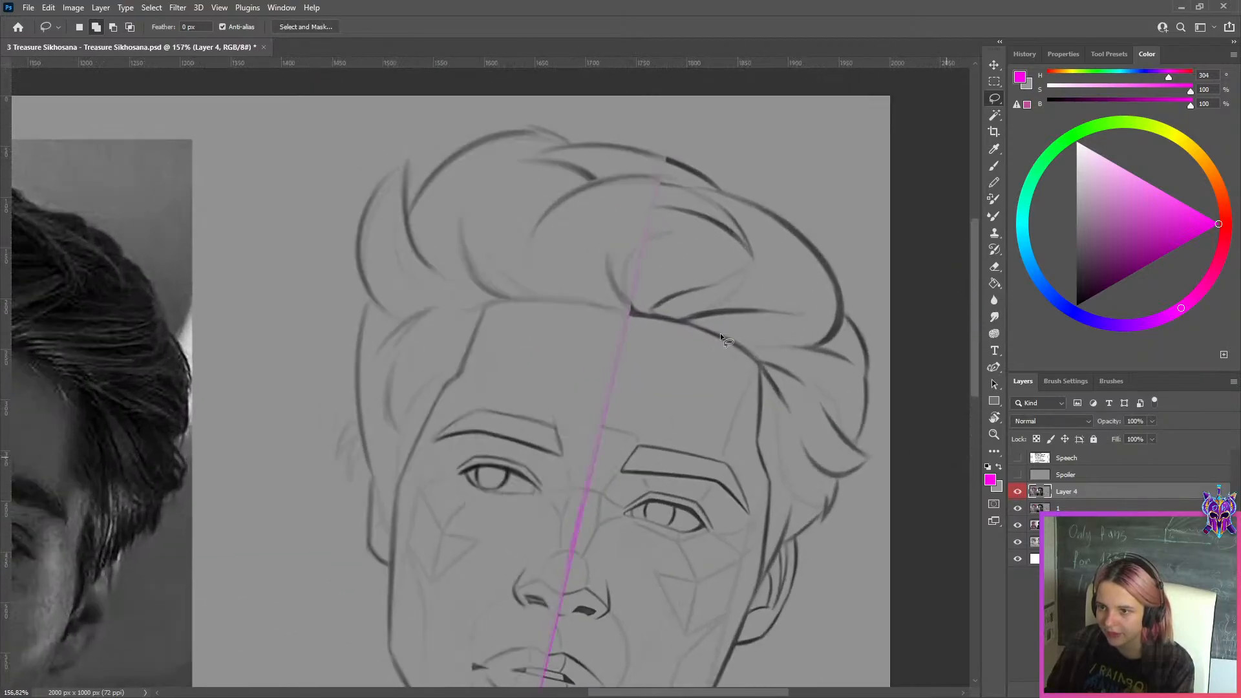
click(1019, 492)
click(1019, 492)
click(1018, 492)
click(1019, 492)
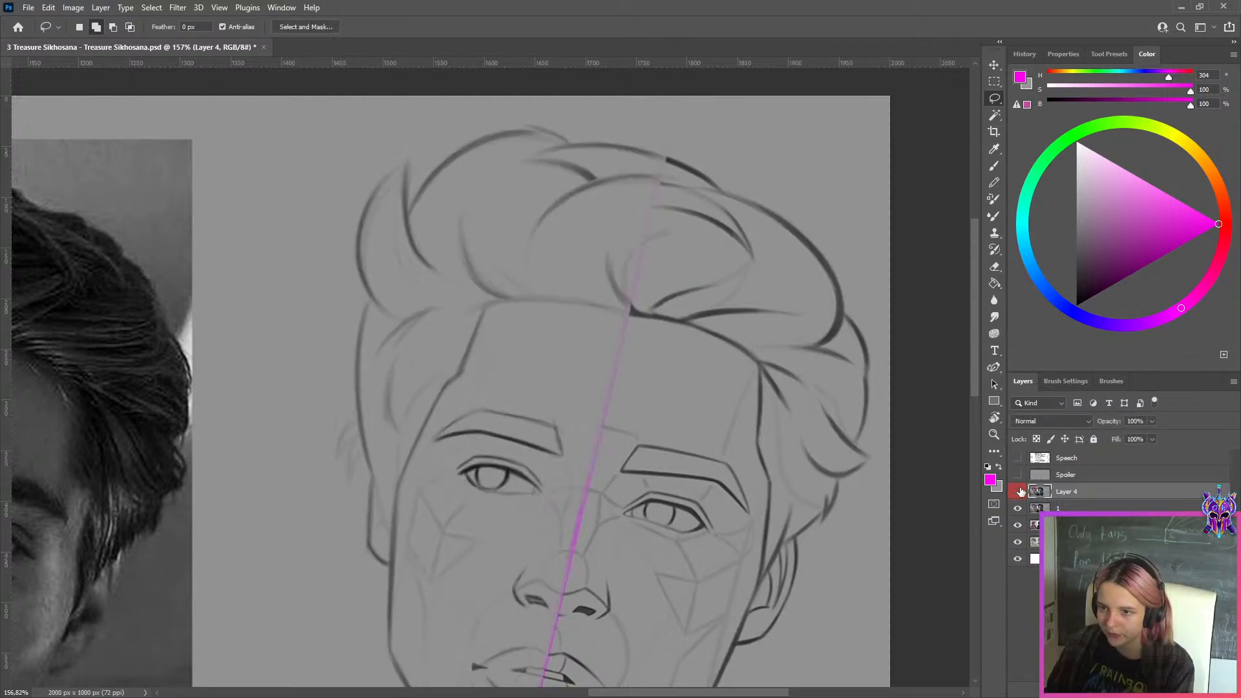
click(1019, 492)
click(1019, 492)
click(1019, 492)
click(1018, 492)
click(1019, 492)
click(1019, 492)
click(1019, 492)
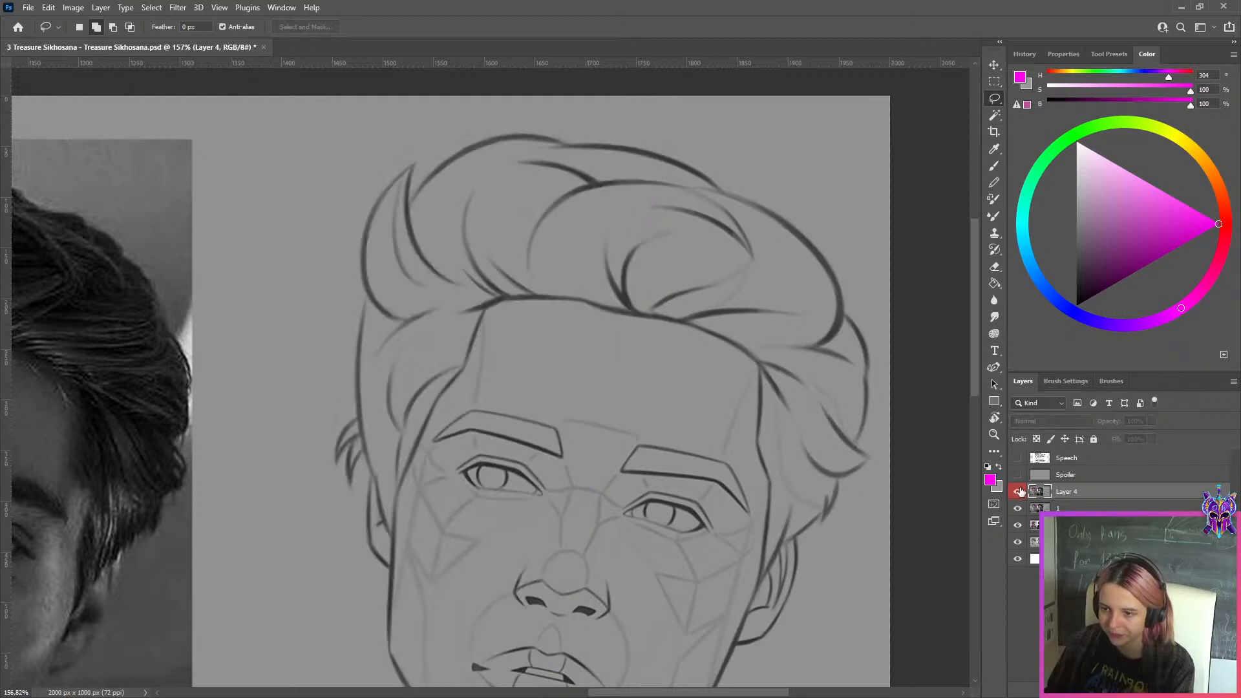
click(1019, 491)
click(1019, 492)
click(1019, 492)
scroll(652, 413, down, 5)
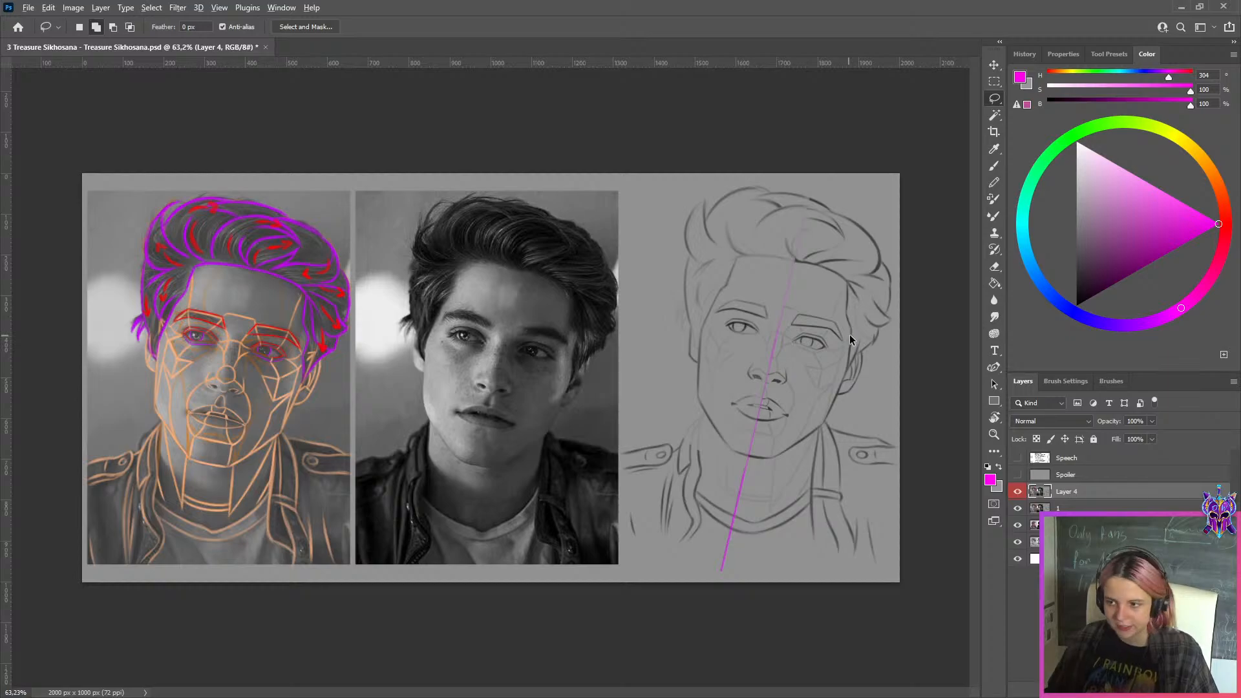
Export the corrected sheet for web as a JPG in the WEEK 149 folder, under an adjusted file name
key(ctrl+alt+shift+s)
click(581, 537)
click(354, 416)
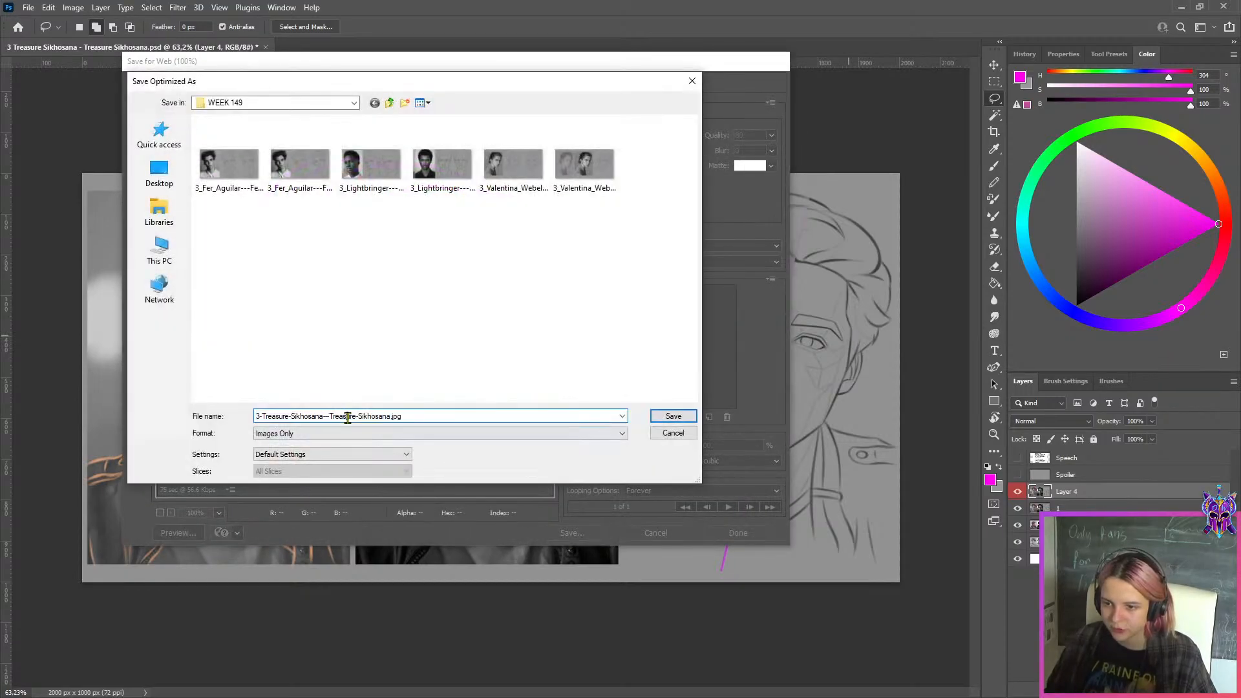
click(666, 416)
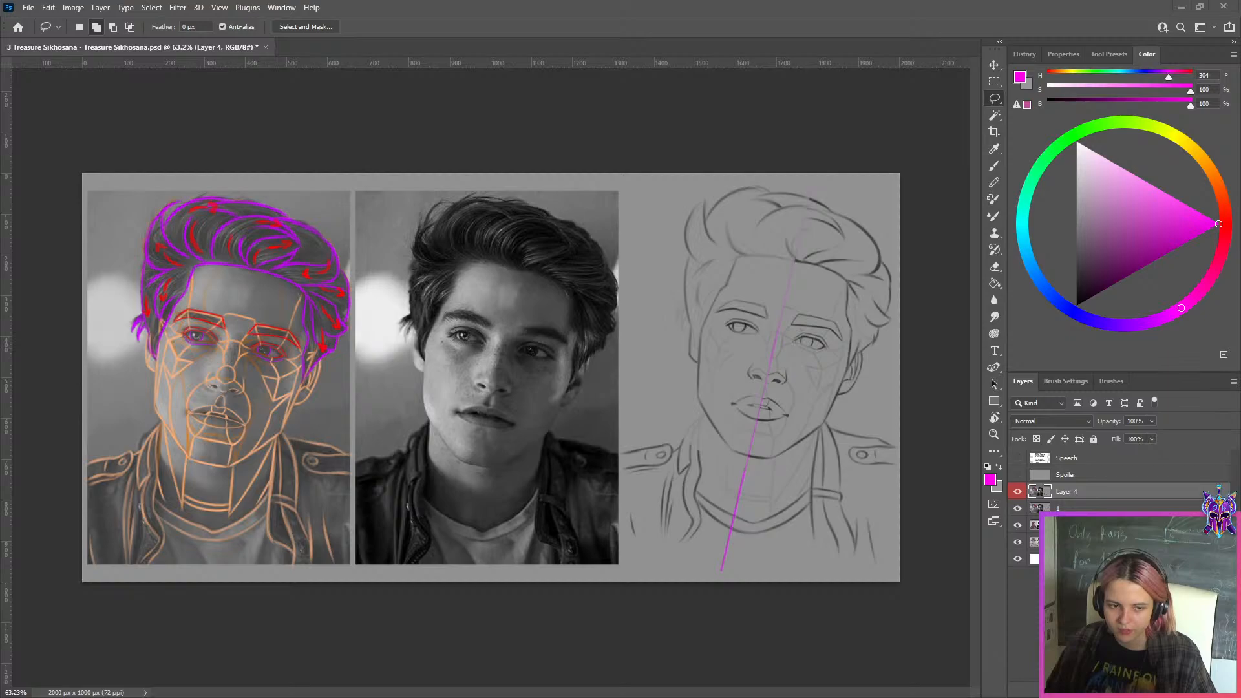
Switch to the browser and examine the line drawing in good-example-5.png up close, from jaw to hair, and return to Photoshop
drag(0, 120, 610, 11)
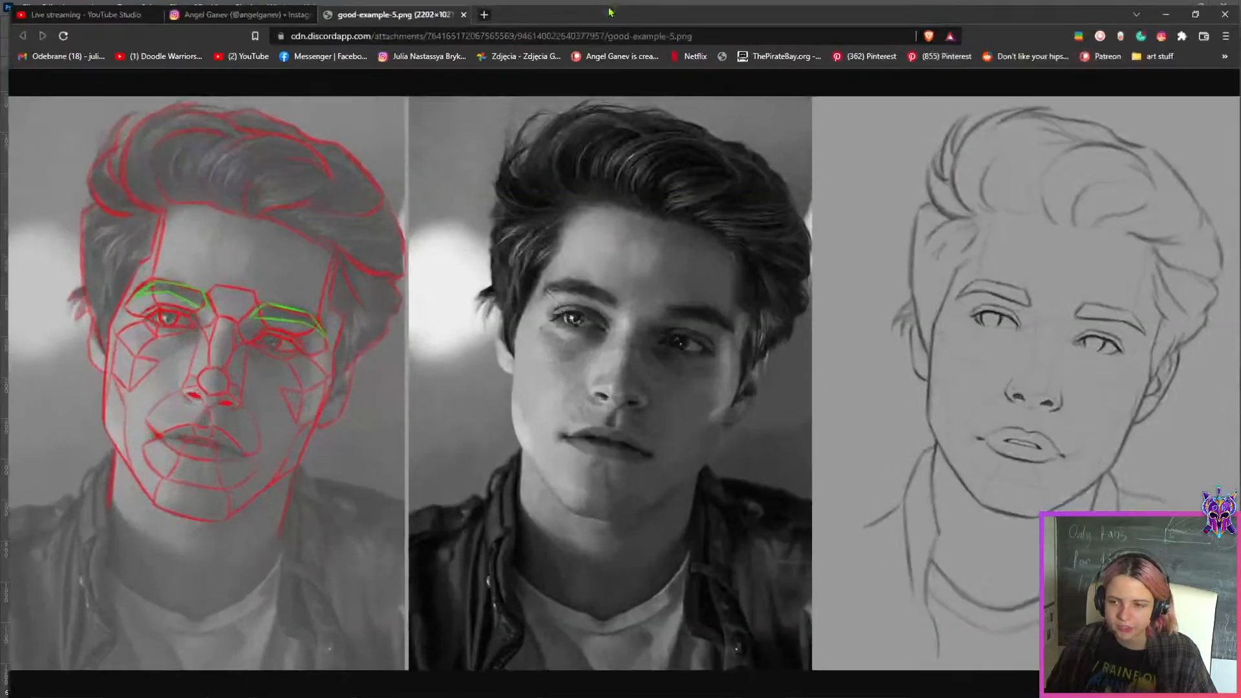
click(970, 386)
scroll(1033, 373, up, 2)
scroll(1033, 373, up, 2)
mouse_move(704, 692)
mouse_down()
mouse_move(1019, 643)
mouse_move(1163, 647)
mouse_up()
scroll(788, 367, down, 5)
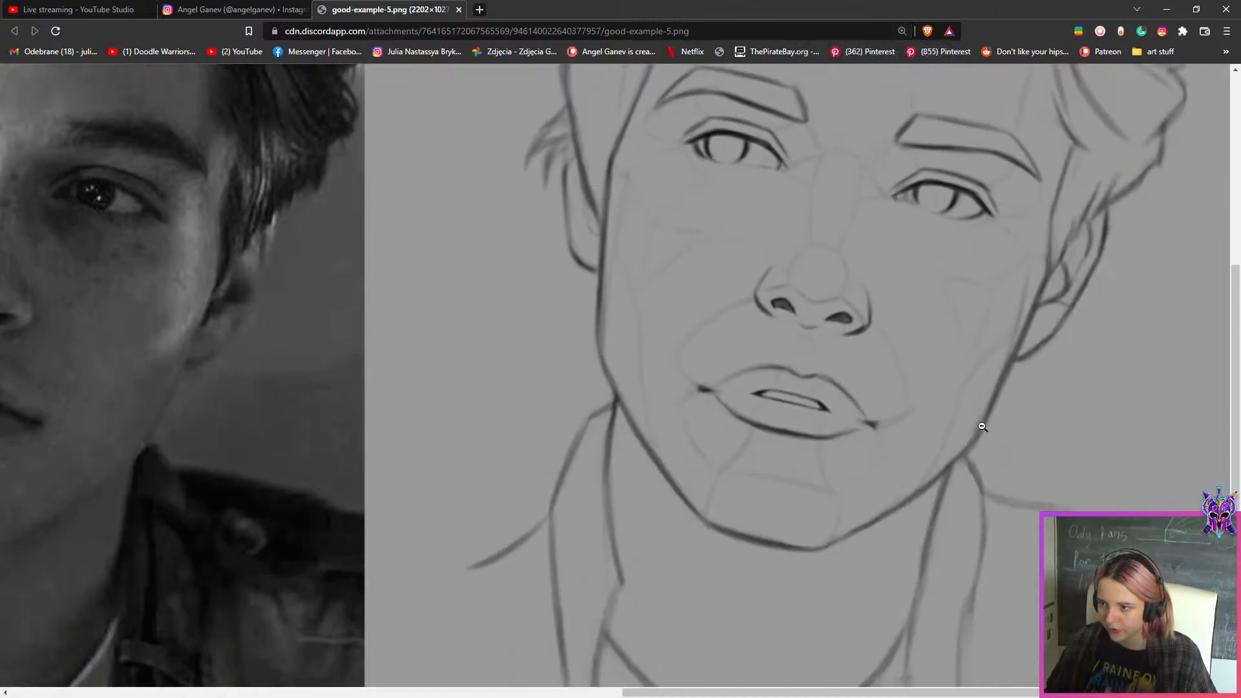
scroll(983, 424, up, 5)
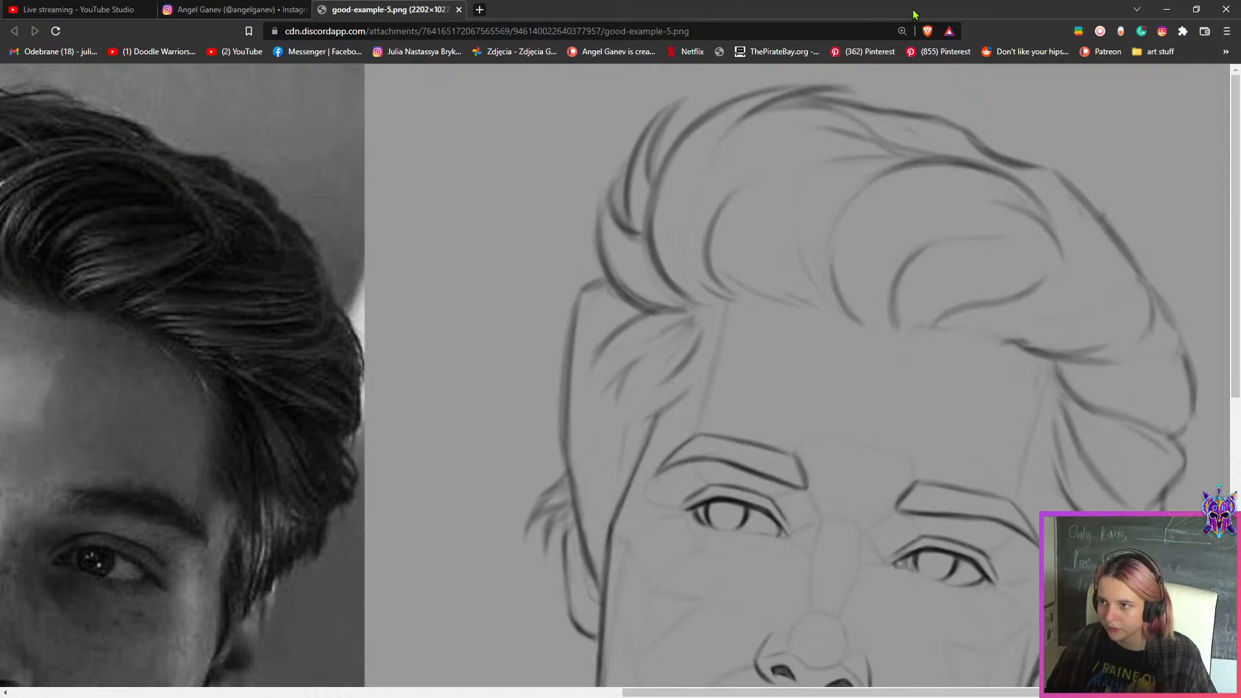
scroll(757, 296, down, 3)
scroll(816, 88, down, 1)
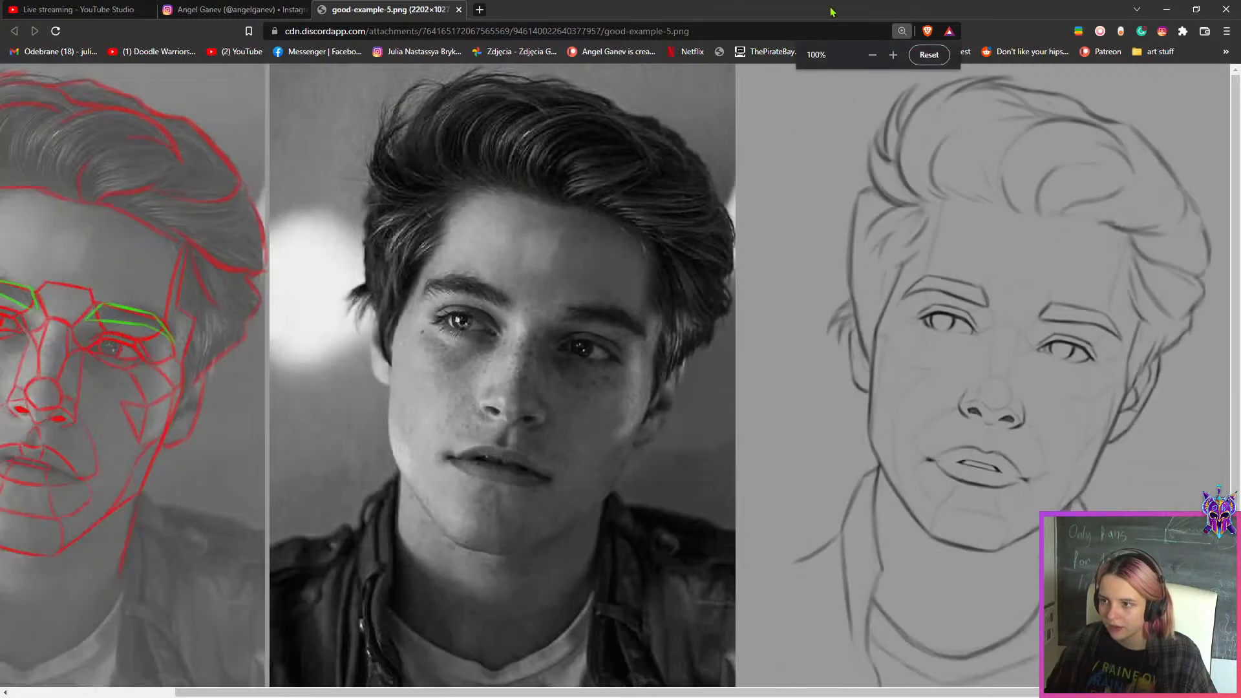
drag(831, 8, 1, 446)
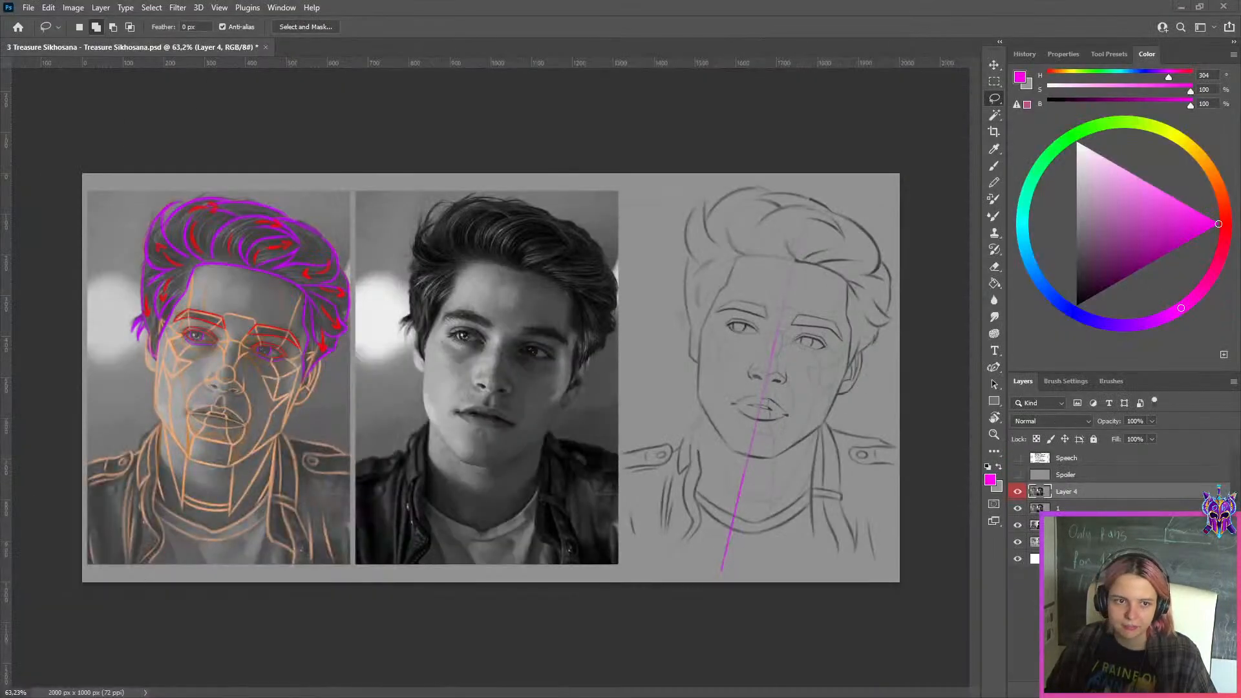
scroll(843, 244, down, 5)
scroll(853, 245, up, 6)
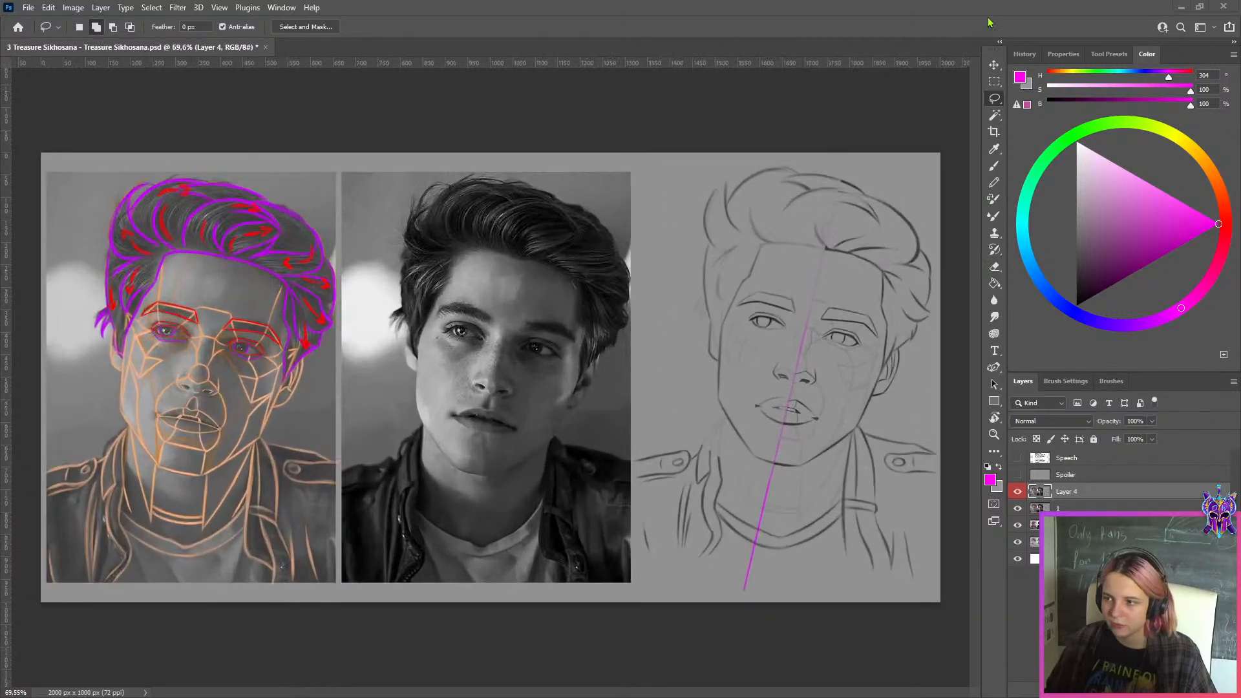
scroll(863, 403, down, 2)
scroll(864, 405, up, 3)
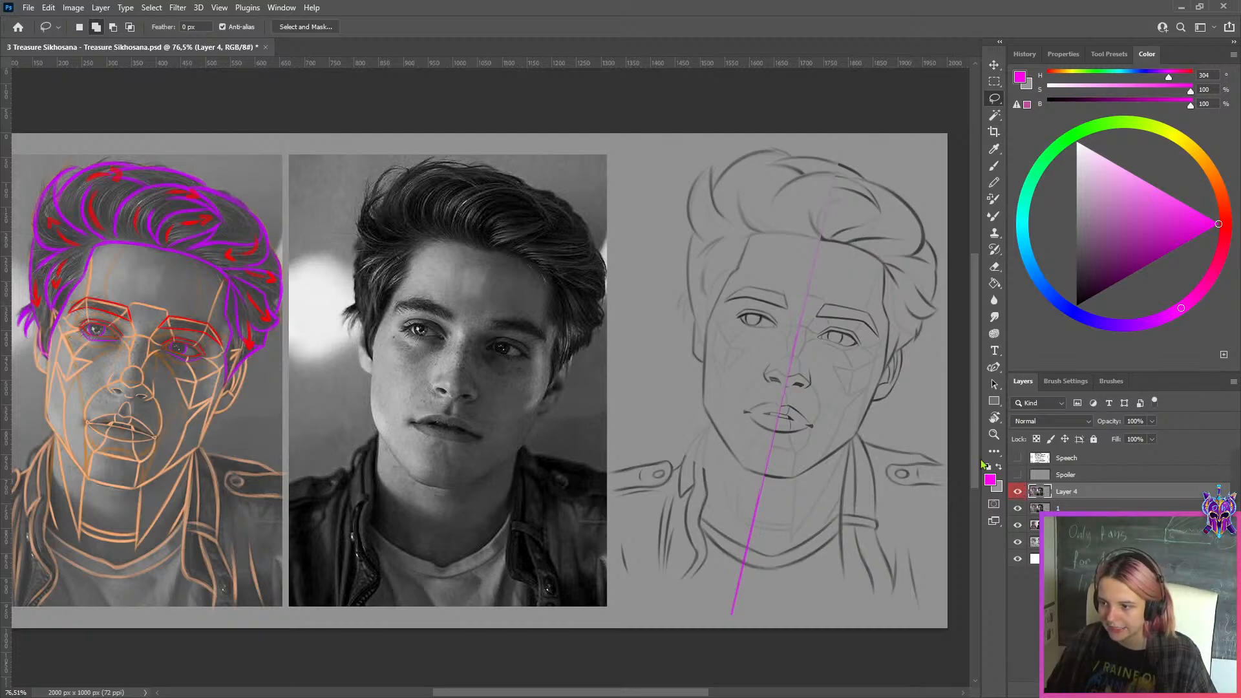
scroll(742, 297, down, 2)
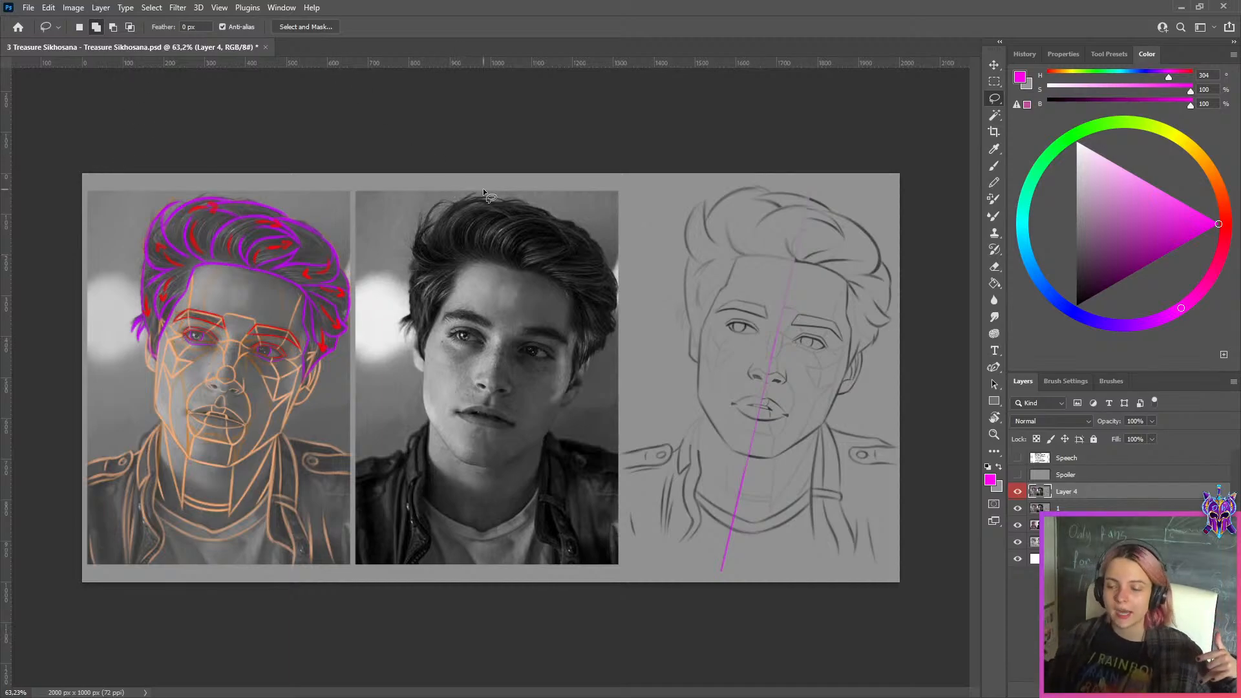
Close the reviewed document without saving and open the next student's lesson 3 PSD from the WEEK 149 folder, fitted to the window
click(265, 48)
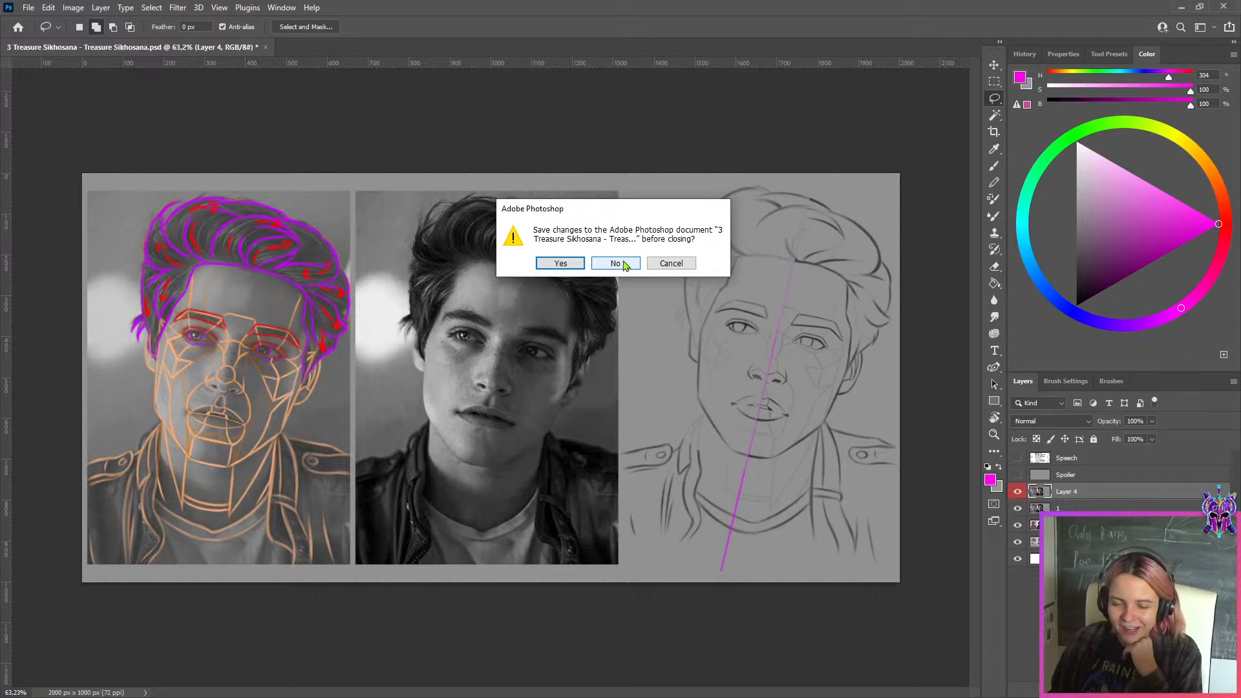
click(624, 264)
key(alt+Tab)
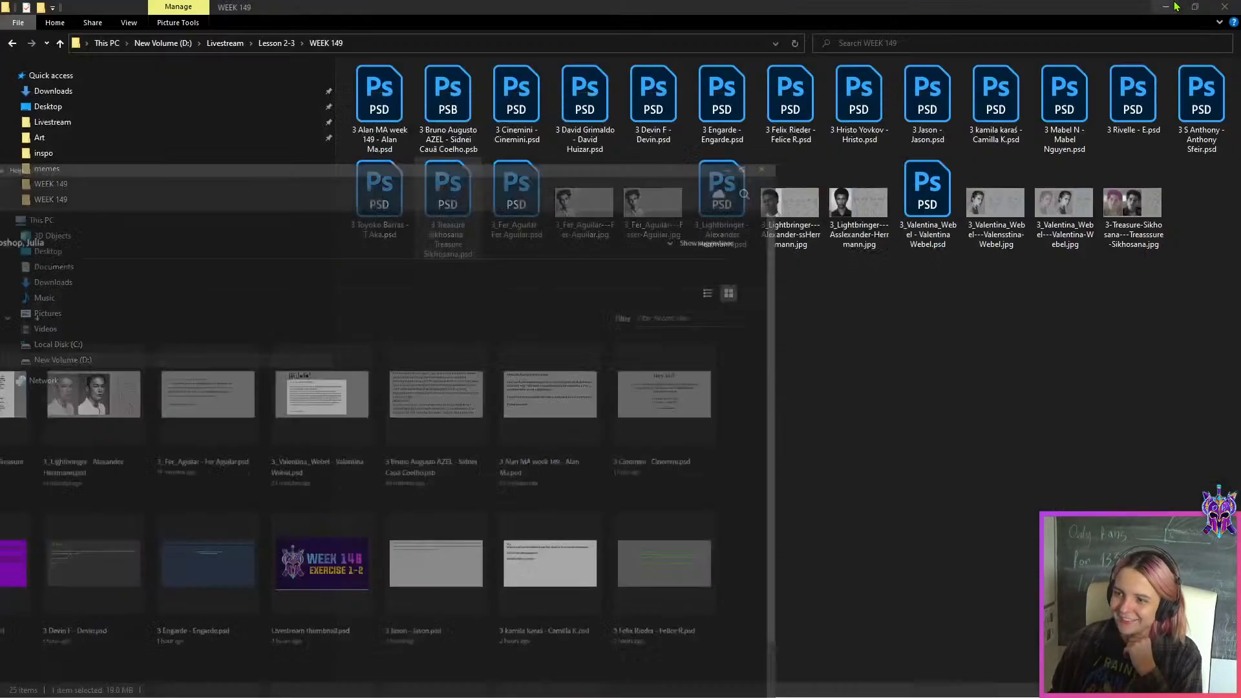
double_click(388, 205)
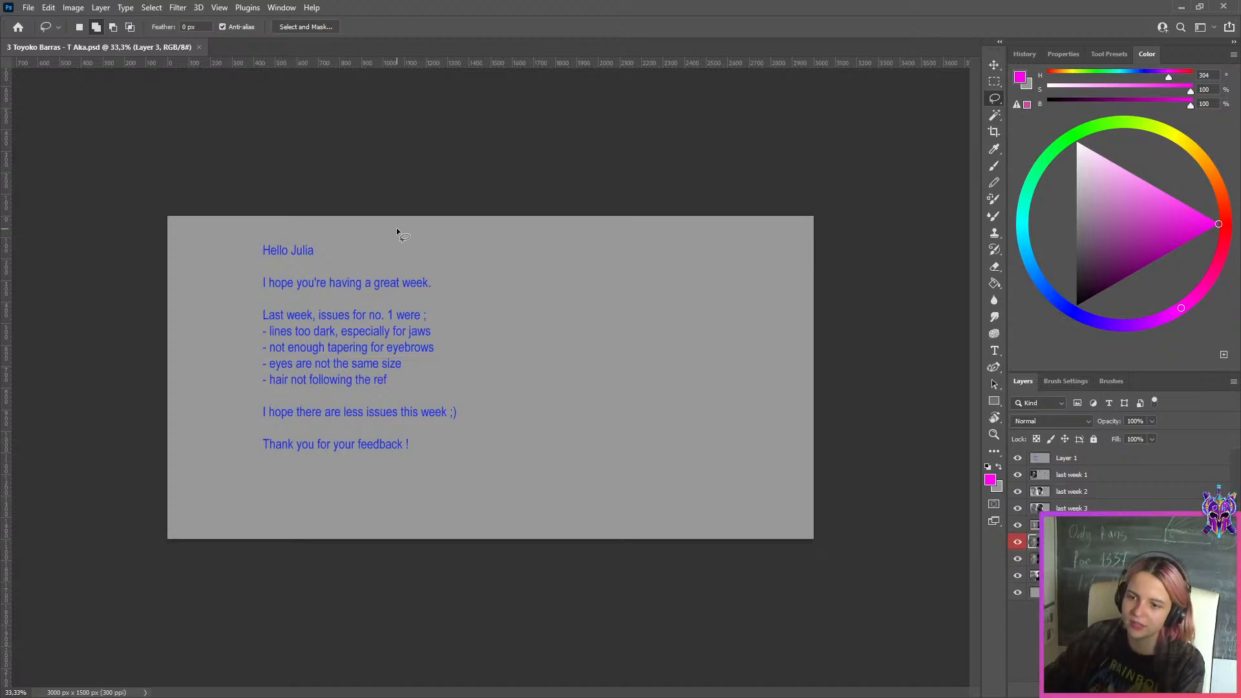
key(ctrl+0)
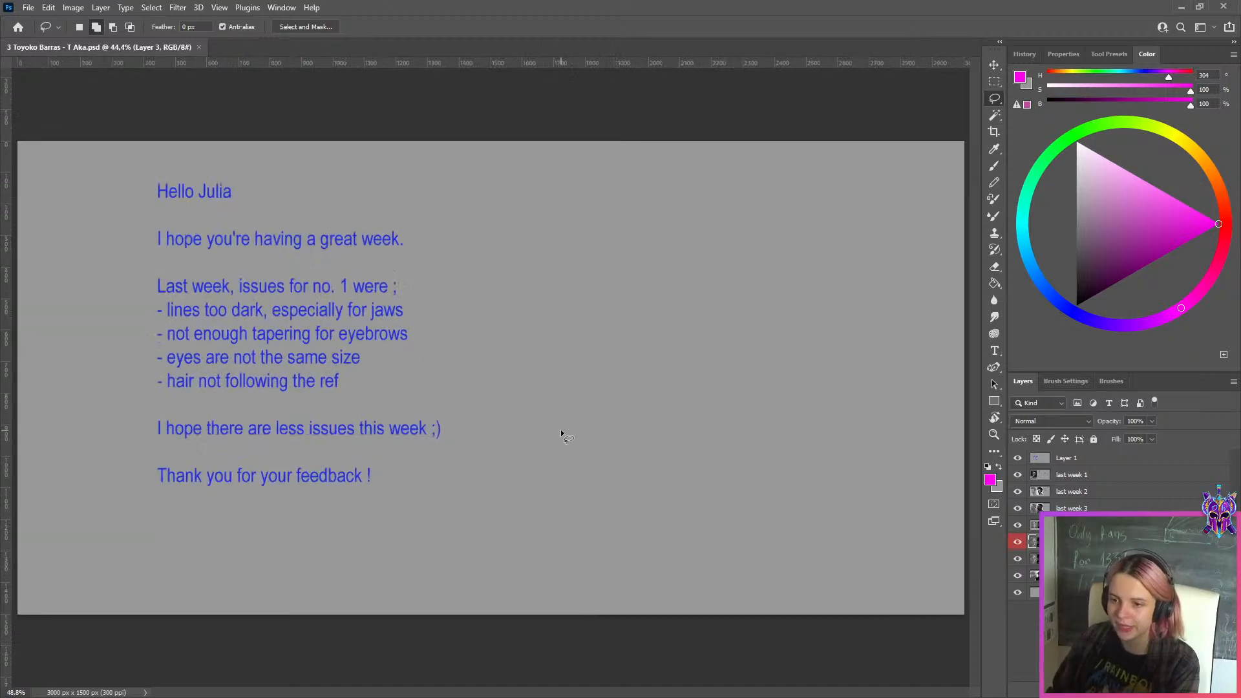
Hide the student's note on Layer 1 and inspect the two front-view drawings on the last week 1 layer
click(1081, 459)
click(1019, 459)
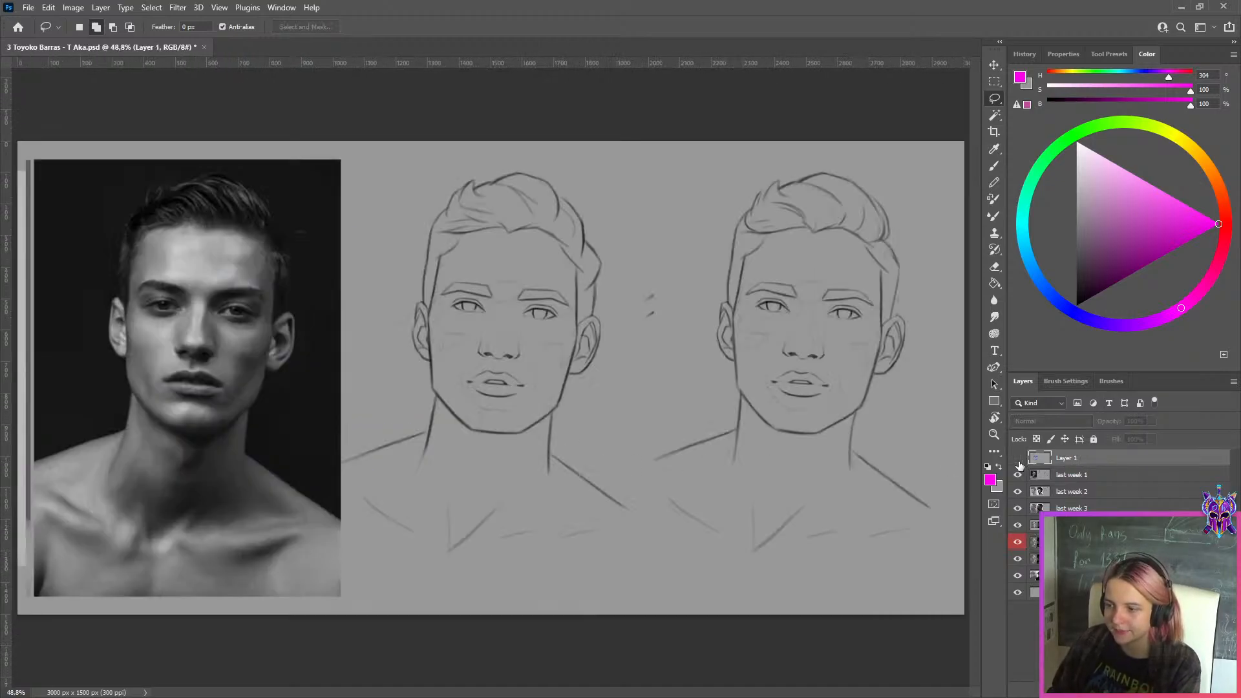
click(1038, 476)
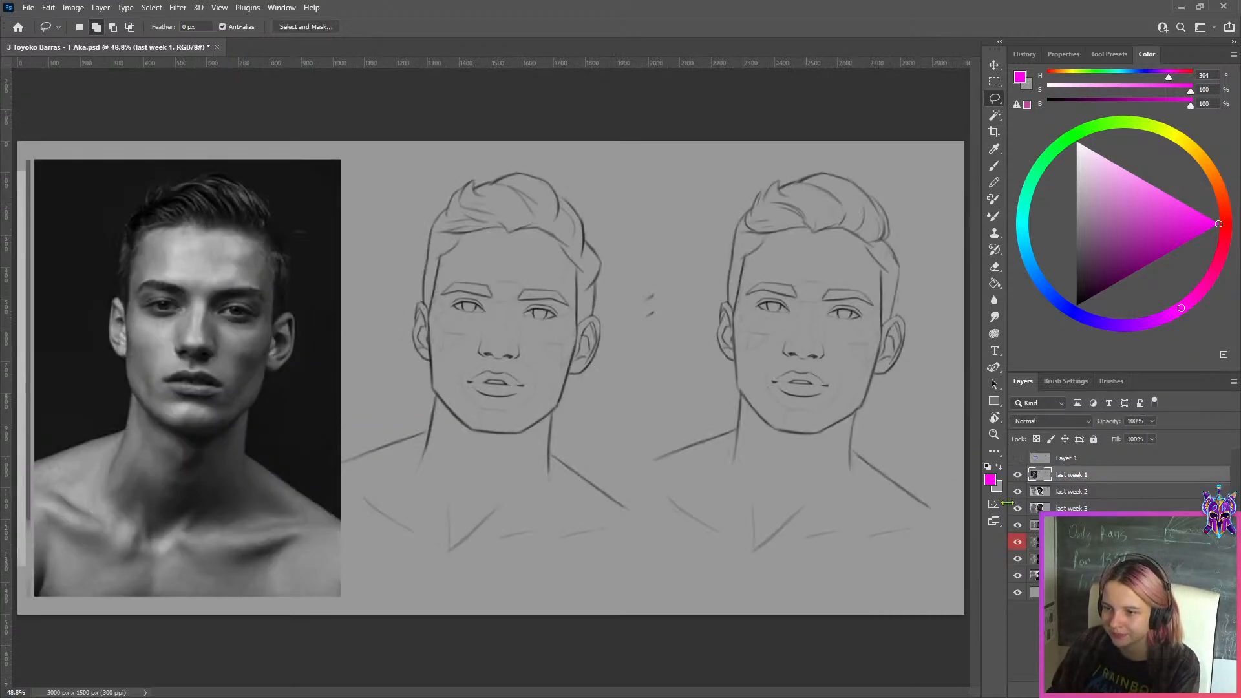
scroll(557, 410, up, 5)
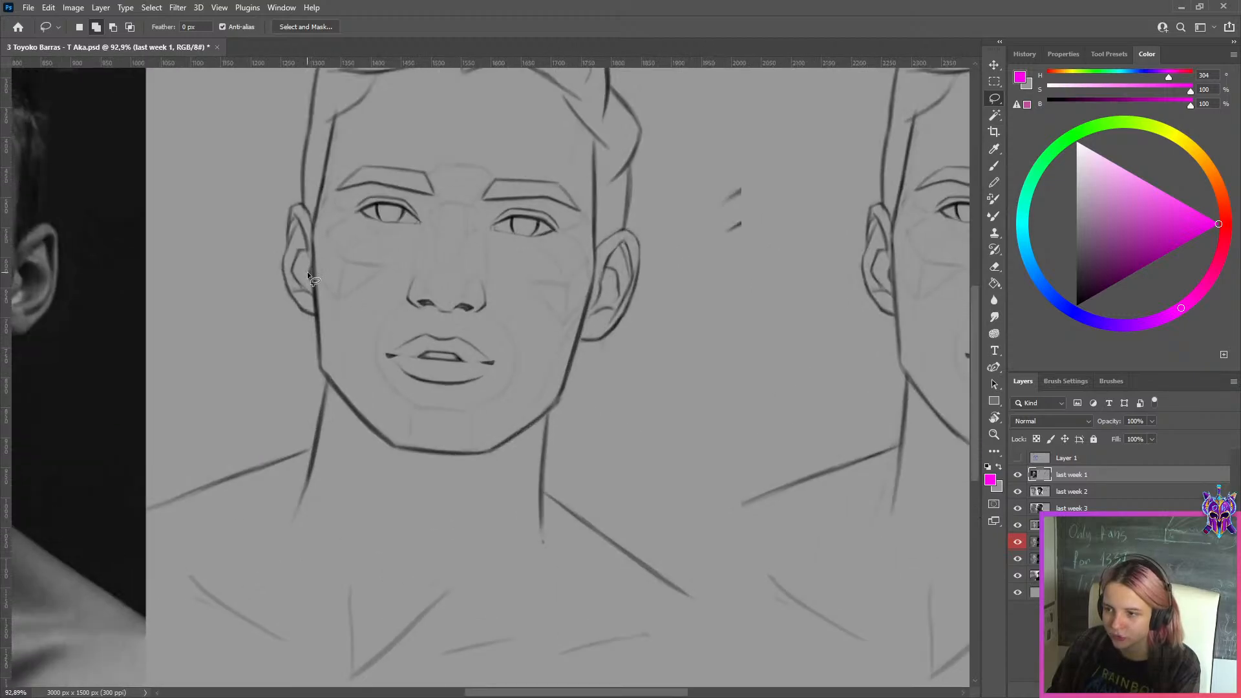
scroll(606, 295, down, 6)
scroll(750, 347, up, 3)
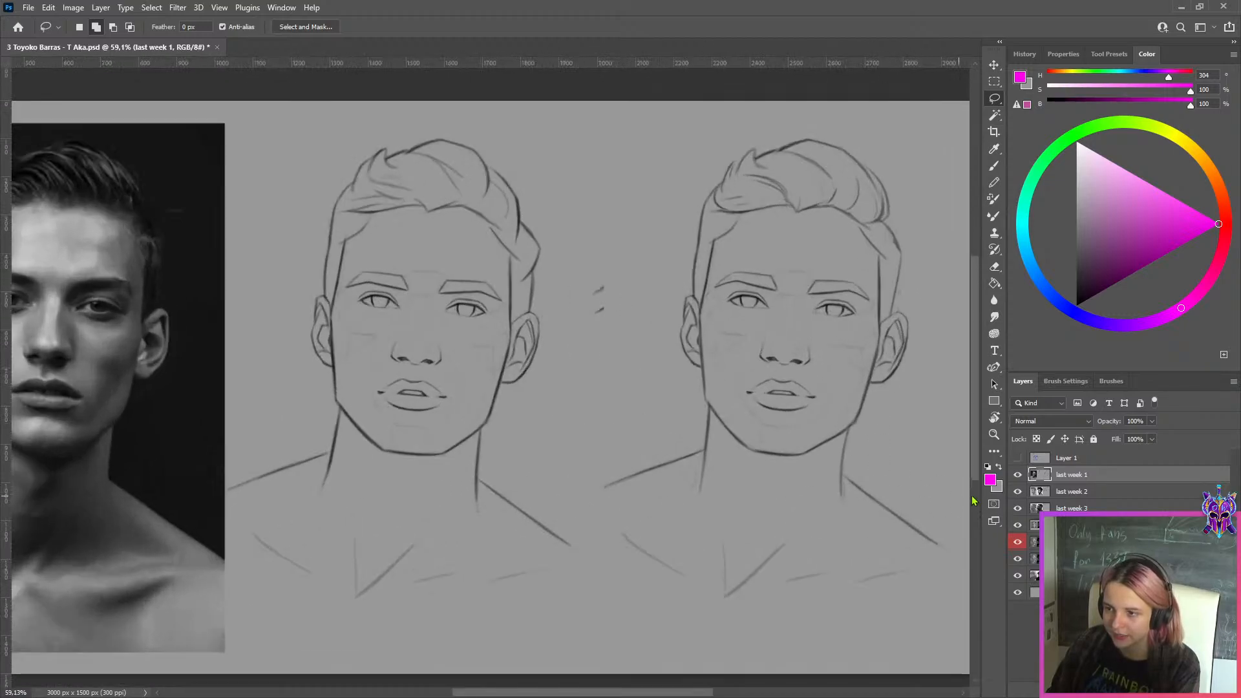
Hide the last week 1 and last week 2 layers in turn, and inspect the profile drawing on last week 3
click(1017, 477)
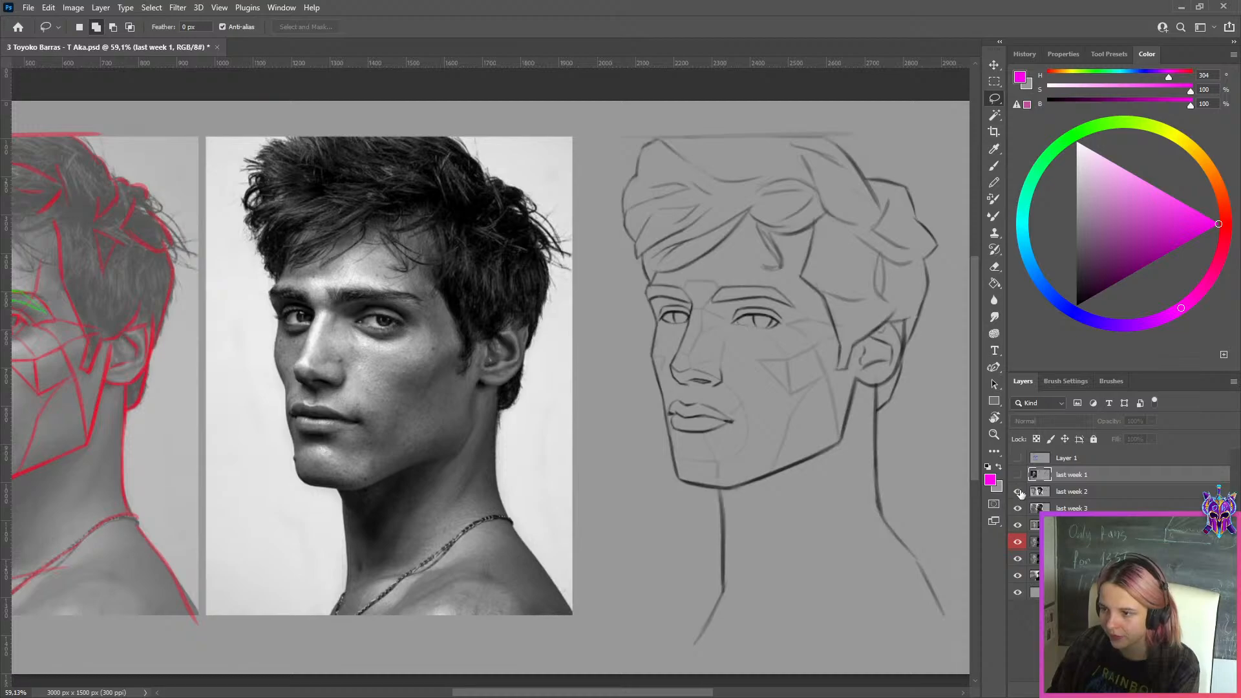
click(1057, 494)
click(1018, 492)
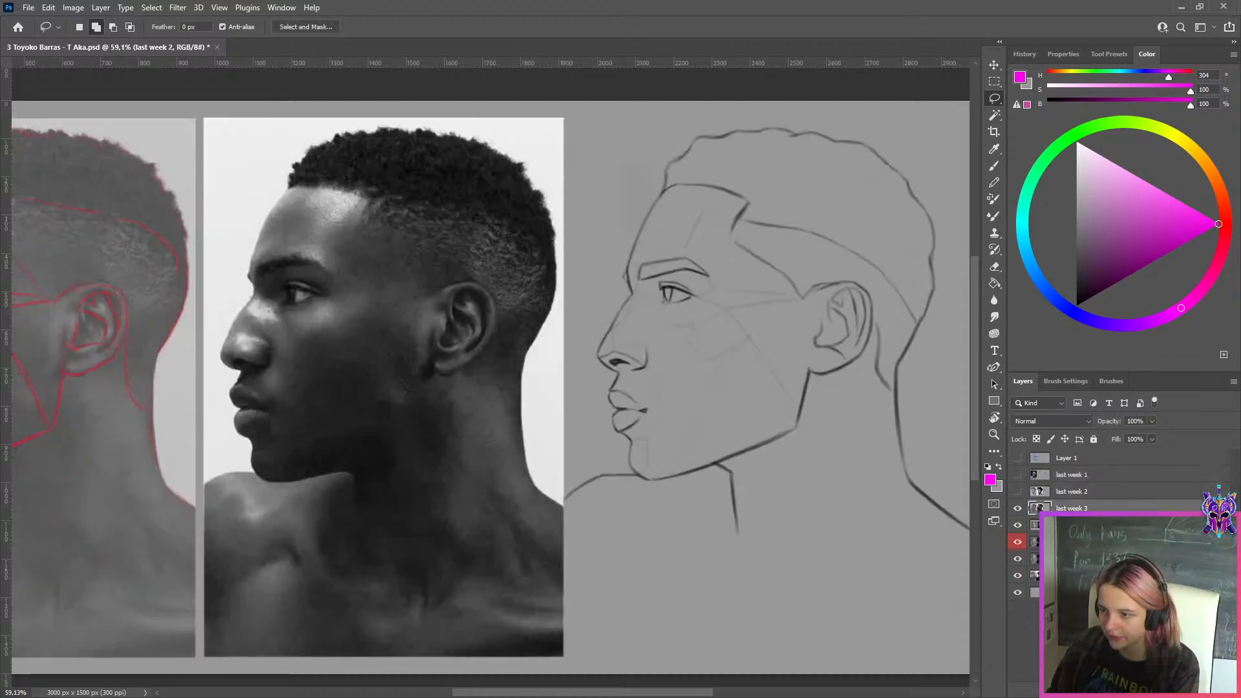
scroll(700, 270, up, 2)
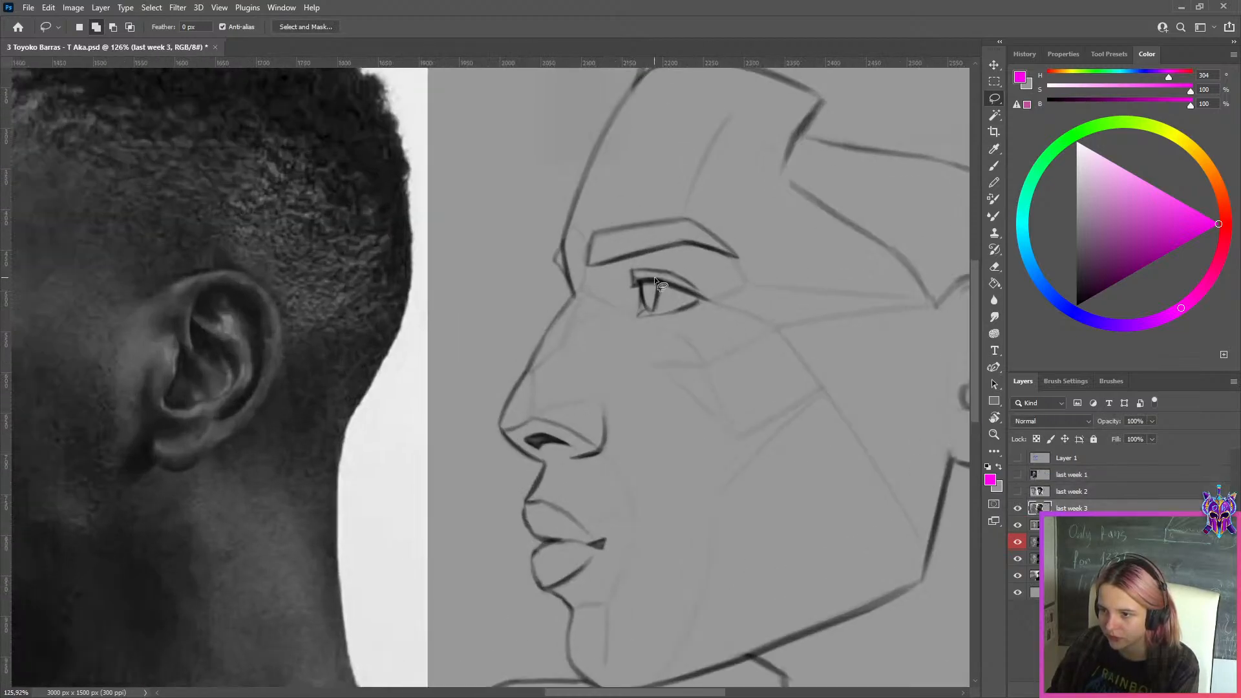
scroll(655, 277, down, 5)
Hide the last week 3 layer and inspect the front-view drawing of the dark-haired man in a jacket
click(1017, 509)
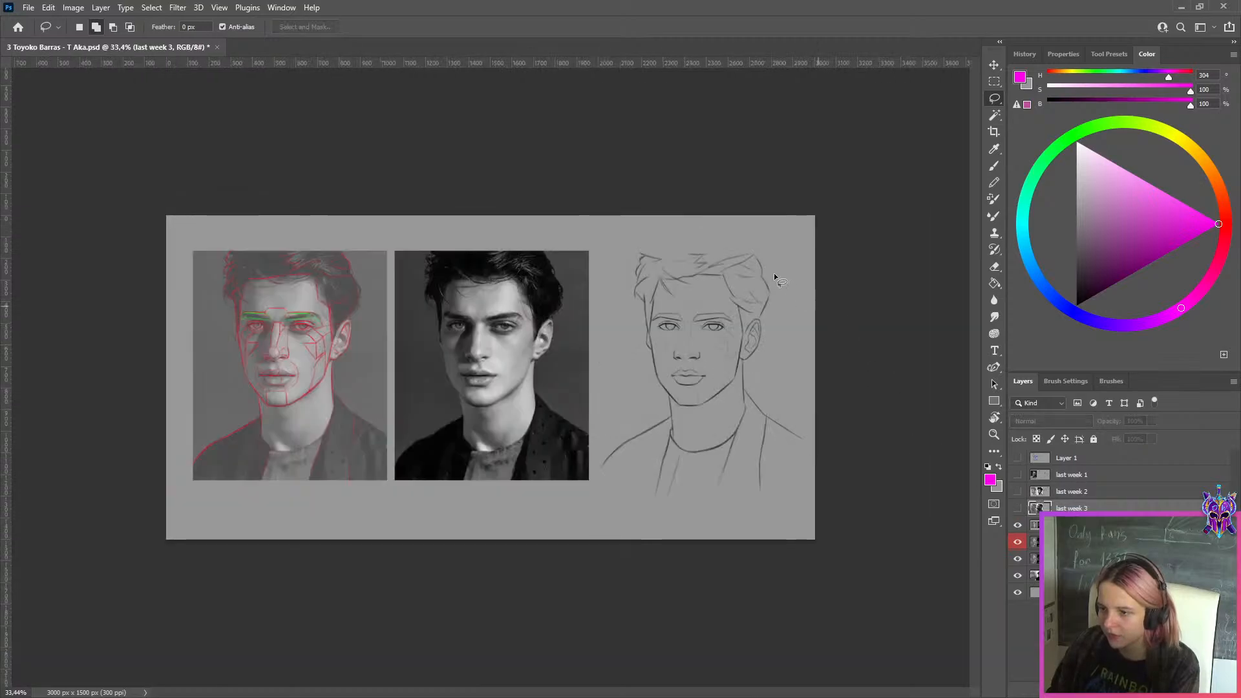
scroll(774, 273, up, 3)
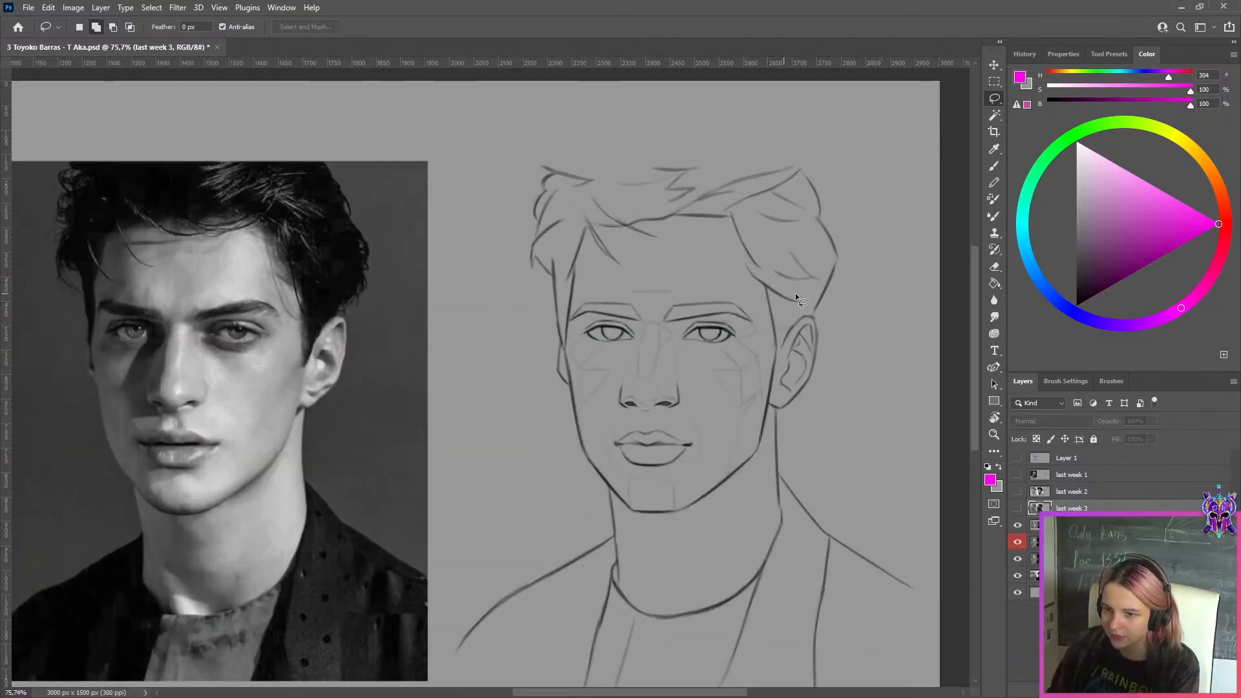
scroll(795, 293, down, 1)
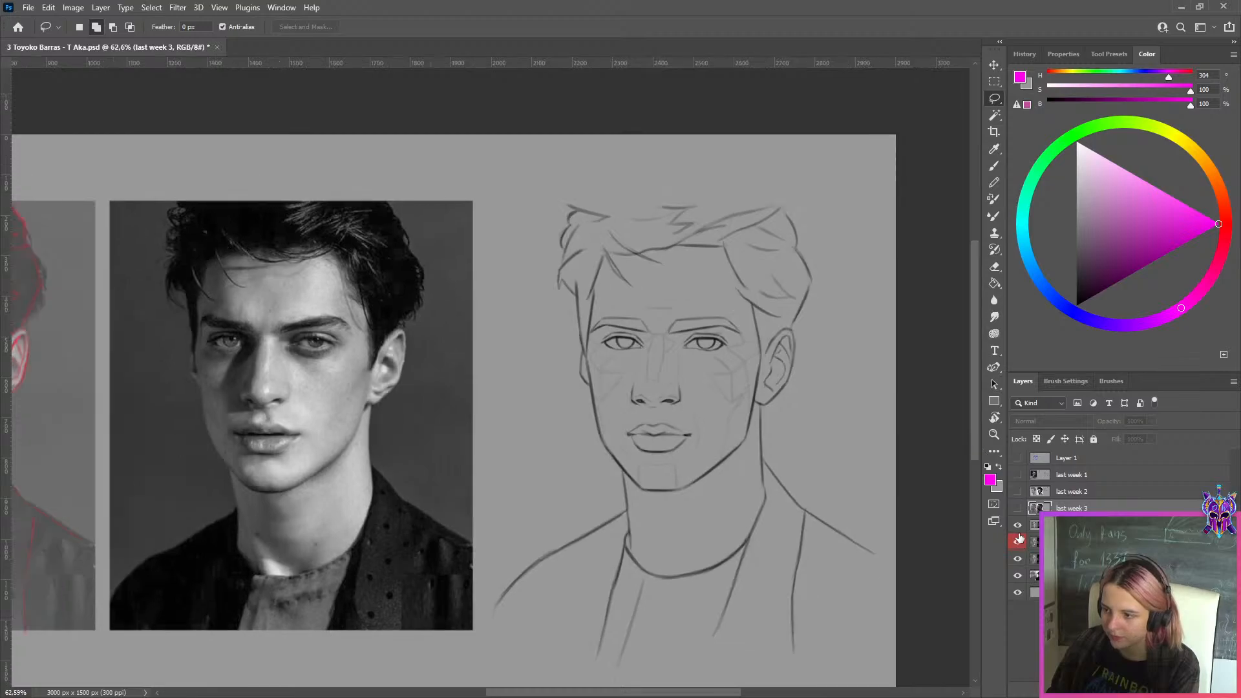
Hide the next front-view and three-quarter sheets to view the drawing of the tousled-haired man in a dark turtleneck
click(1018, 539)
scroll(812, 444, down, 2)
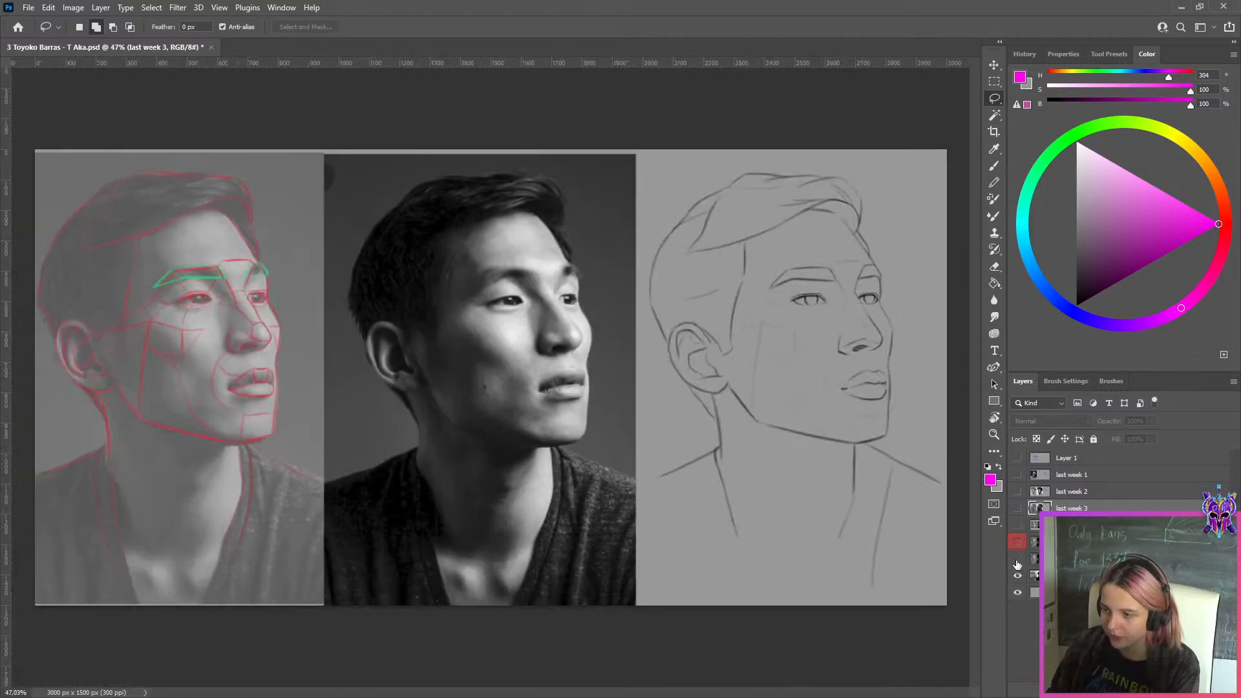
click(1018, 560)
scroll(909, 409, up, 1)
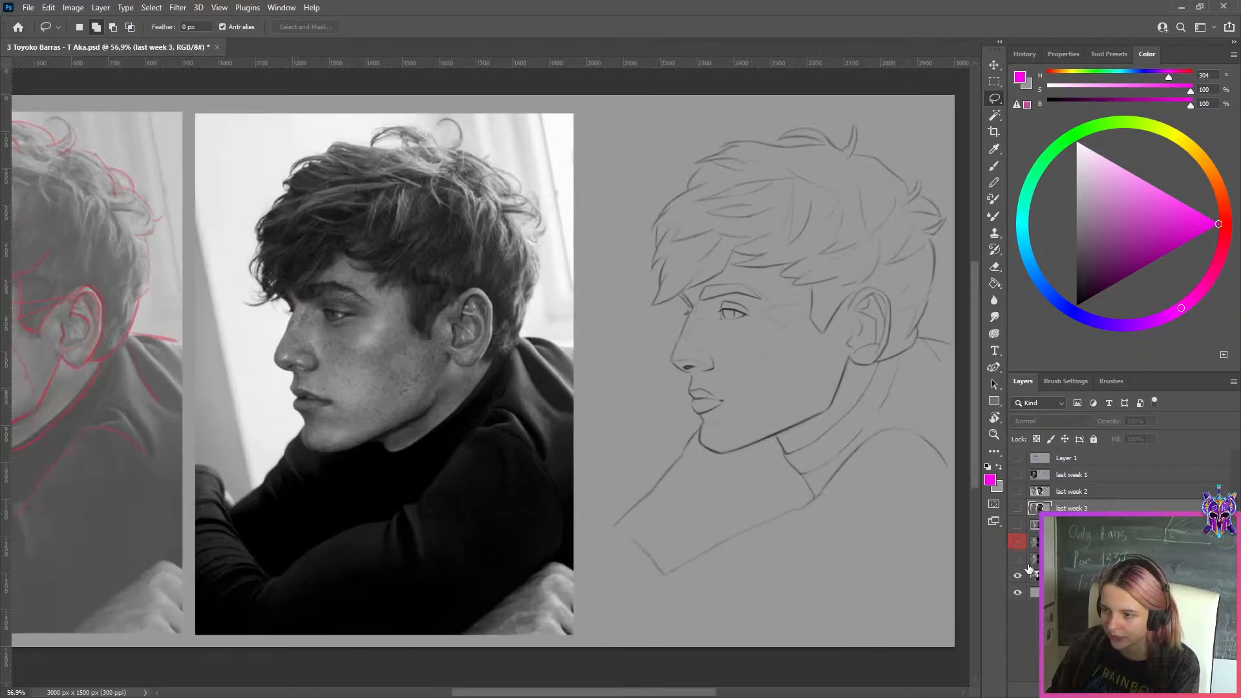
Inspect the line drawing of the tousled-haired man in a turtleneck and select its "this week" layer
scroll(846, 244, down, 2)
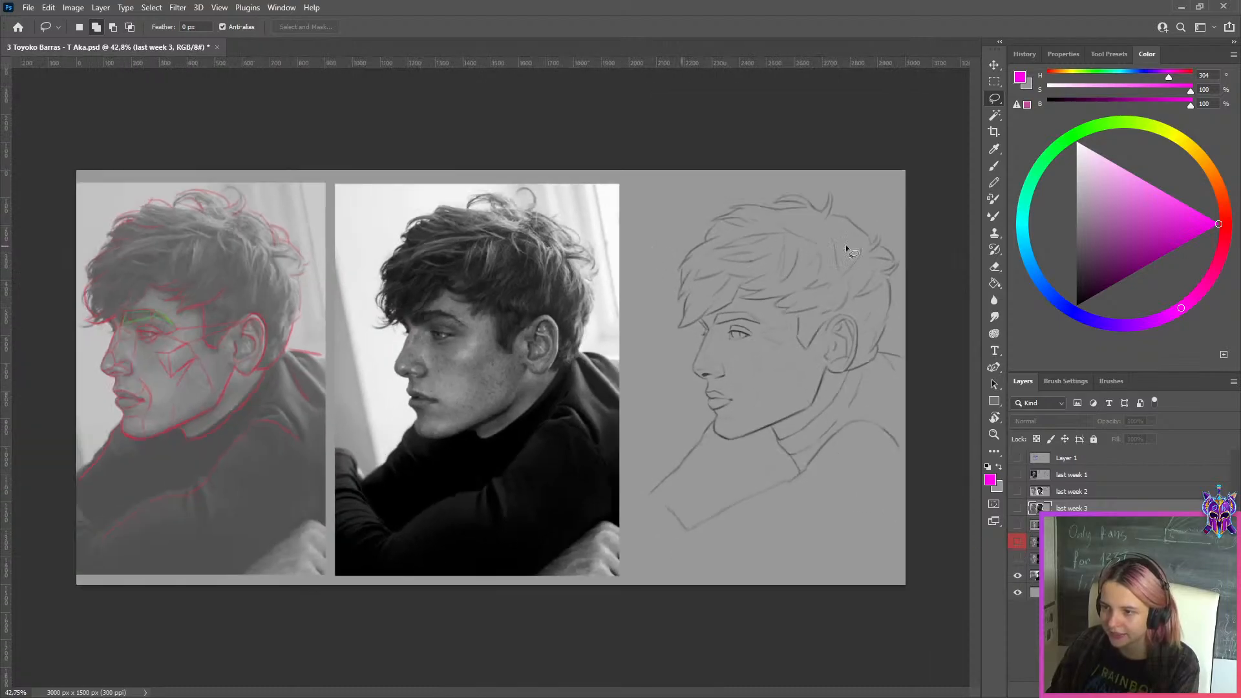
scroll(894, 253, up, 3)
scroll(895, 253, down, 2)
click(1035, 575)
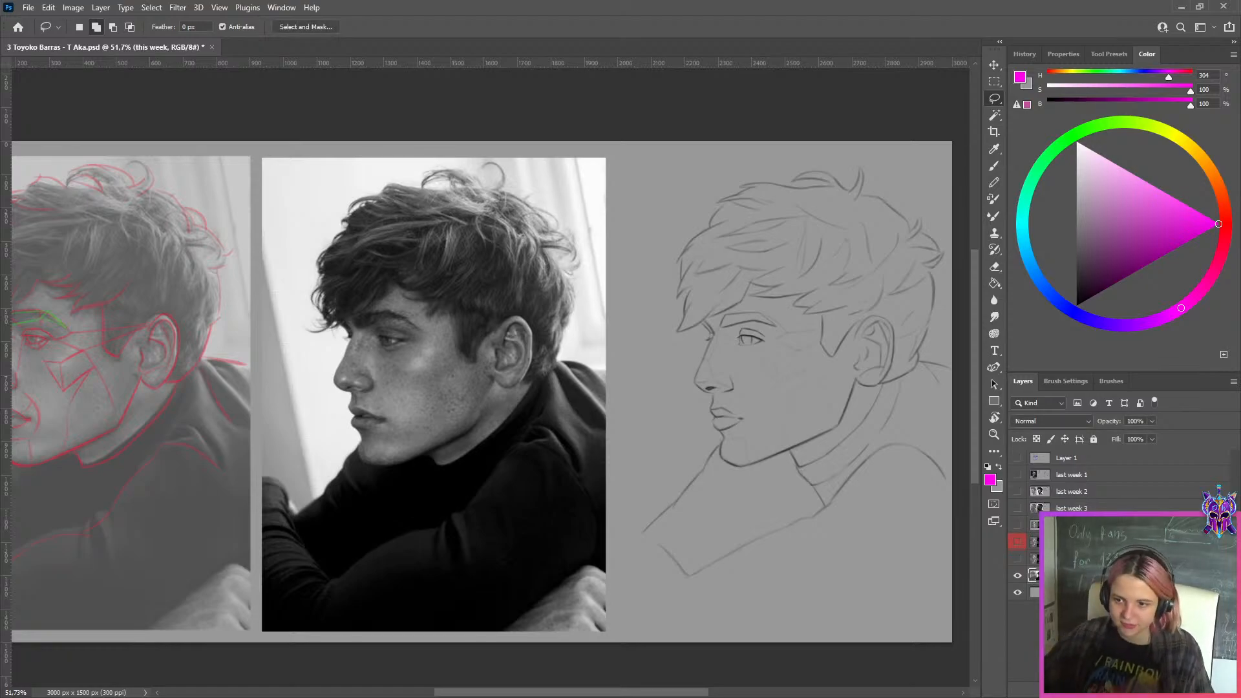
Show and hide the front-view and three-quarter sheets in turn for comparison, and examine the turtleneck man's facial features up close
click(1018, 524)
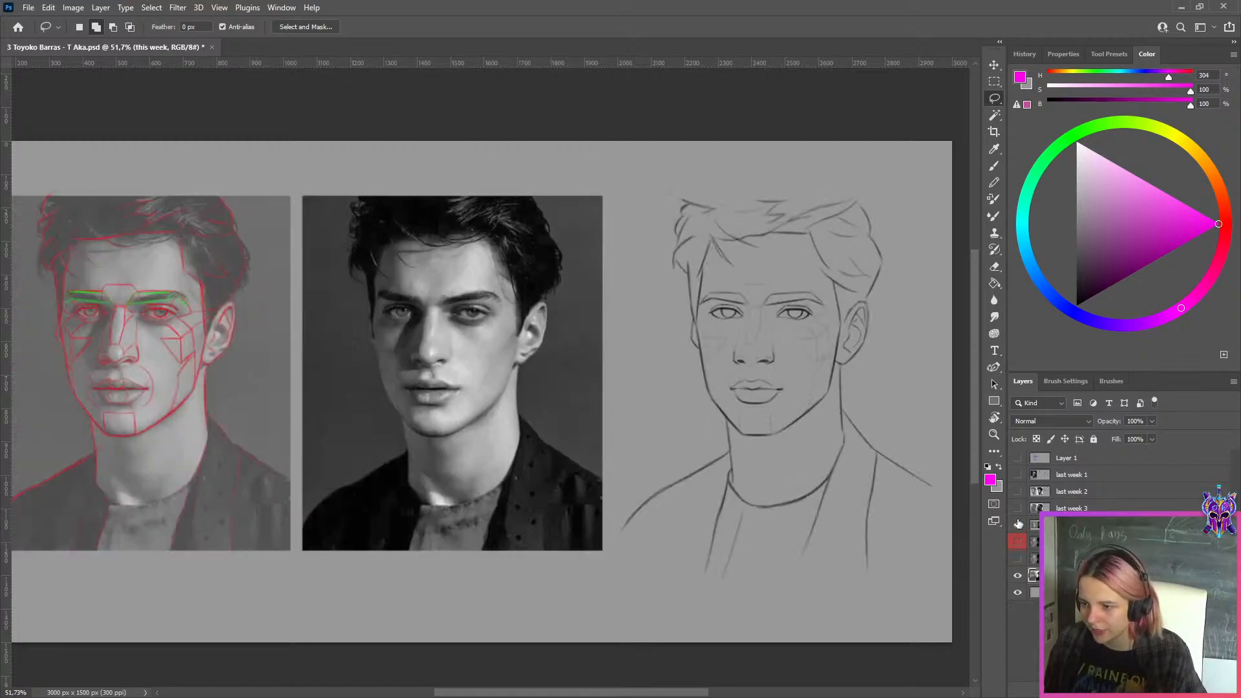
click(1019, 525)
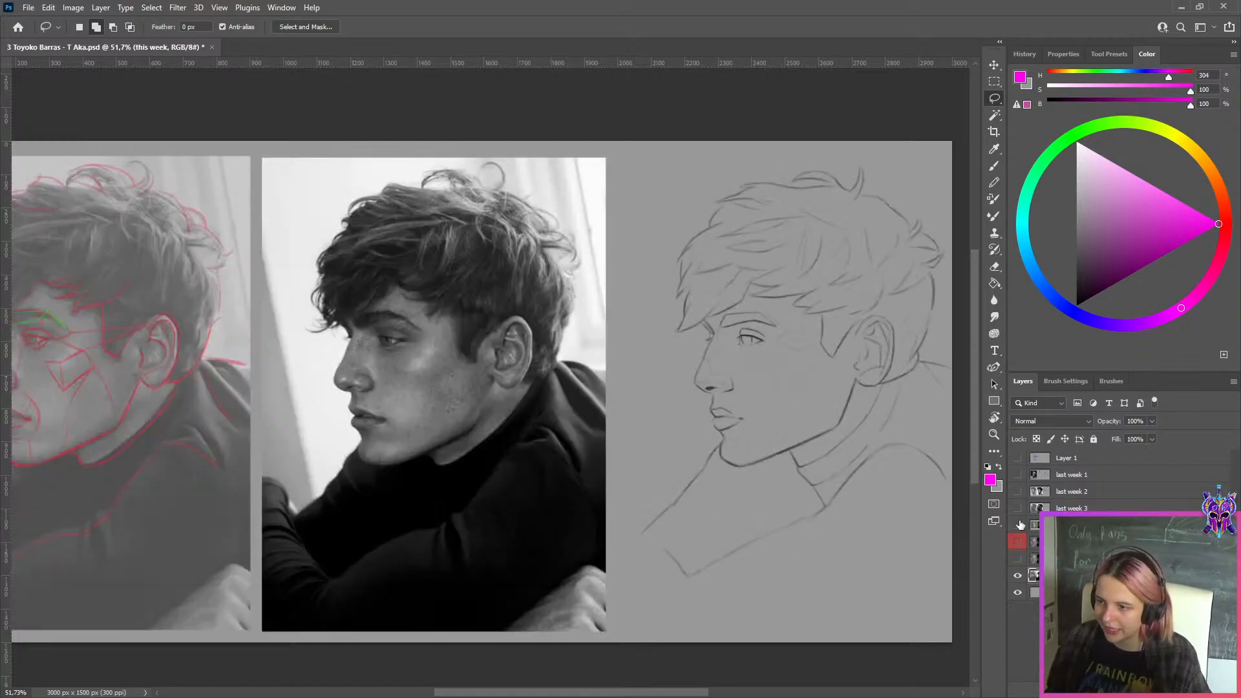
click(1017, 559)
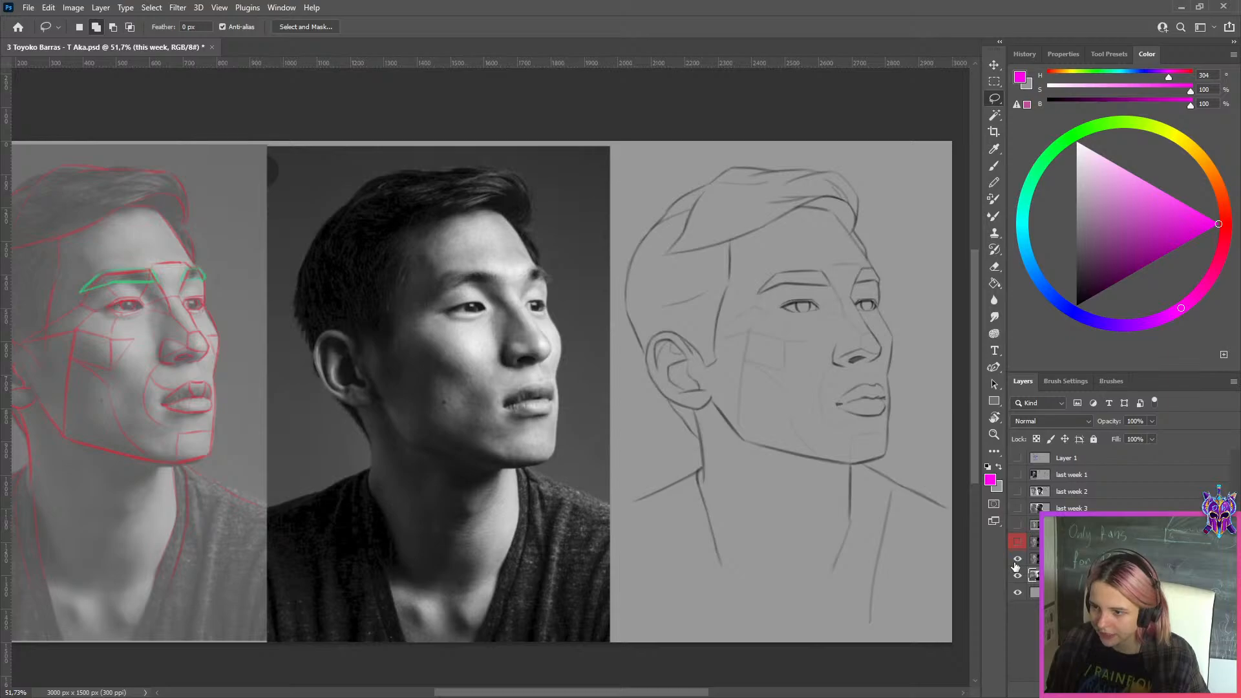
click(1016, 560)
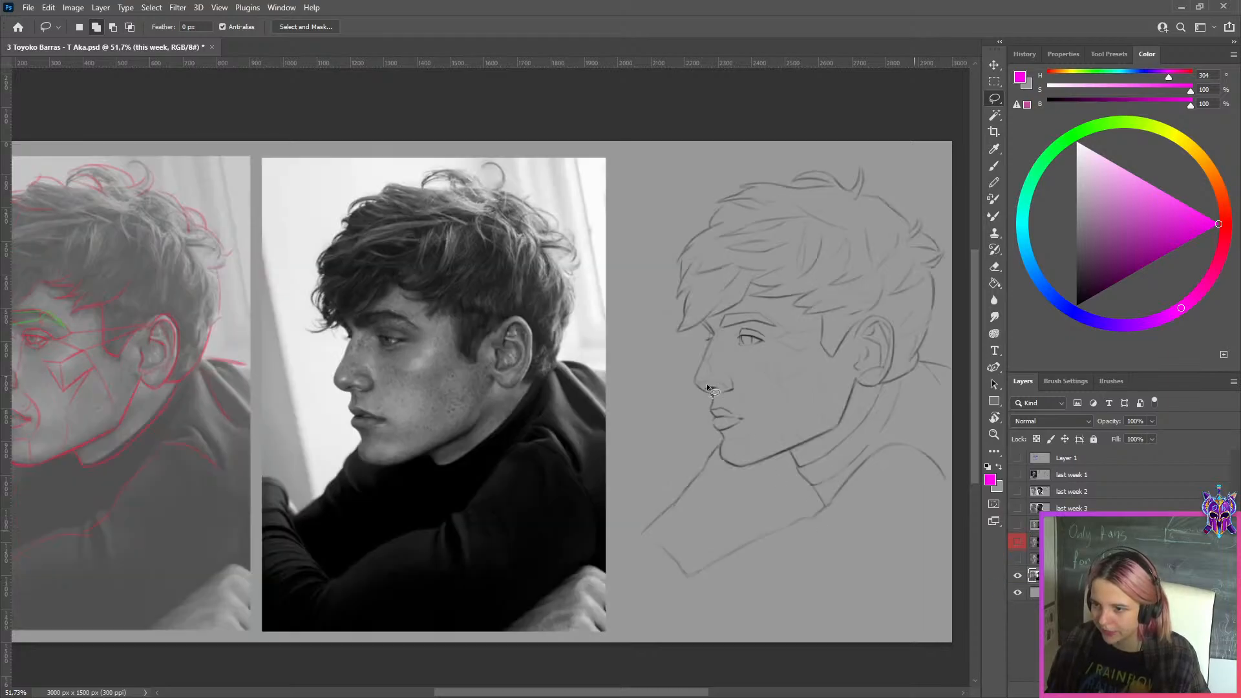
scroll(733, 355, up, 6)
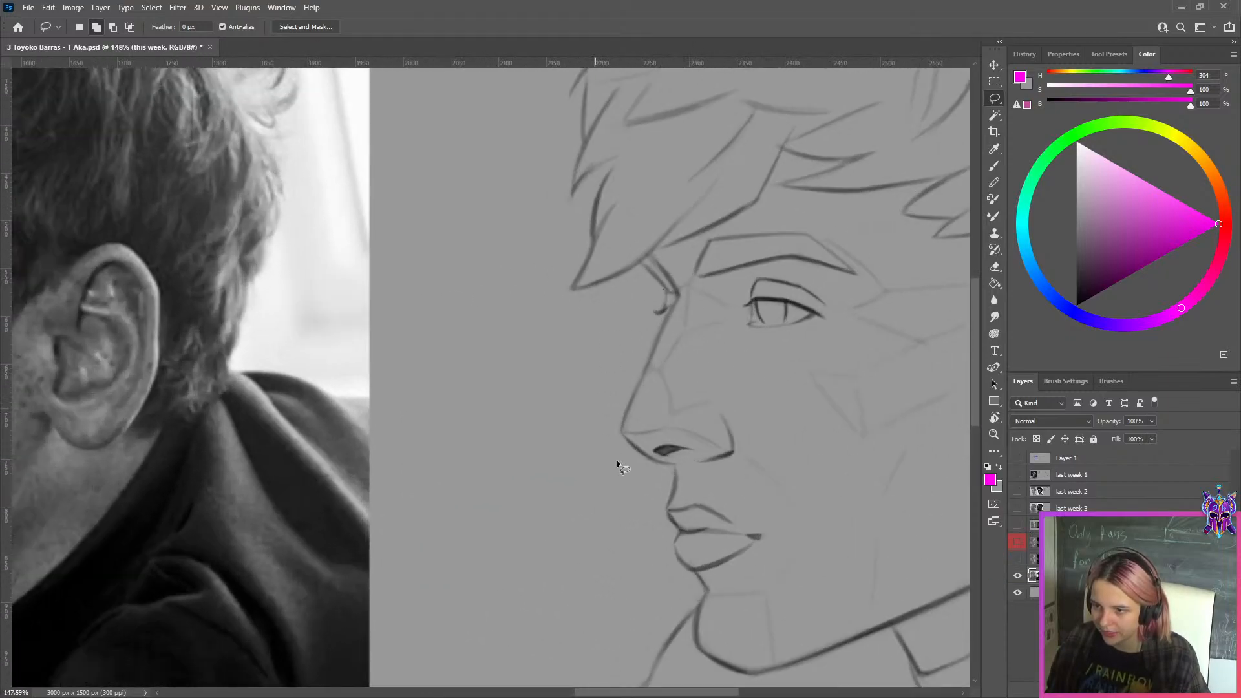
scroll(706, 412, down, 6)
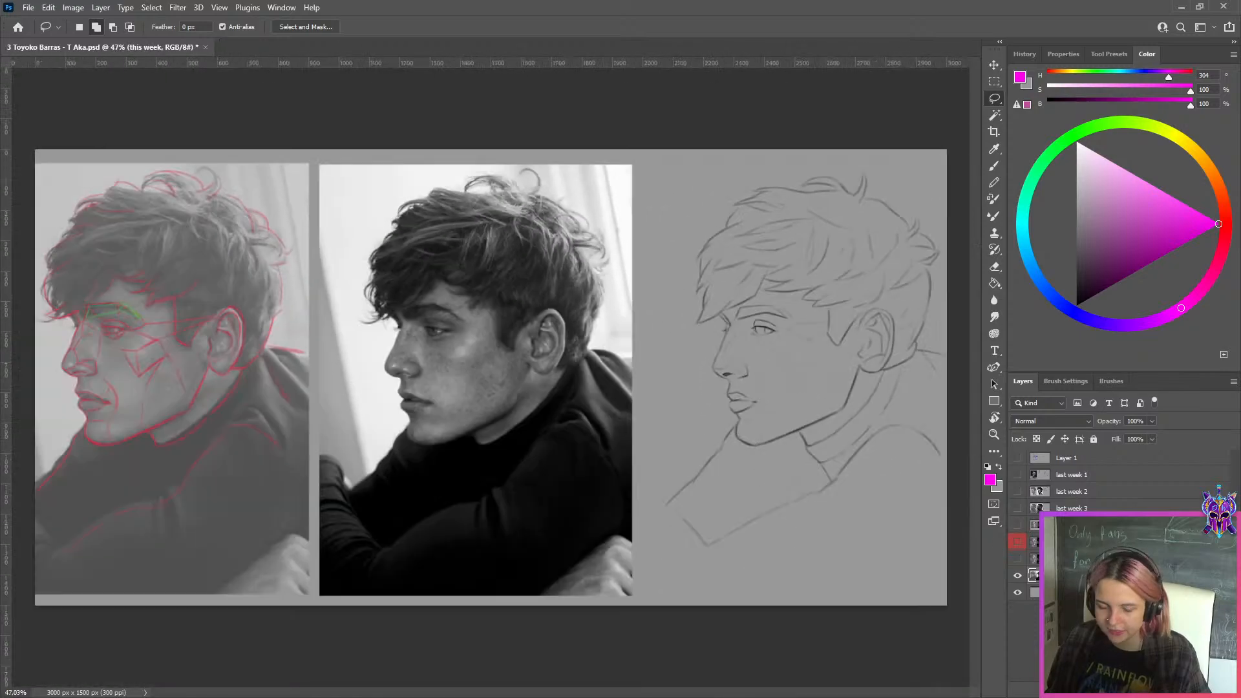
Duplicate the turtleneck man's "this week" layer and activate the Brush tool for corrections
key(ctrl+j)
scroll(865, 393, up, 1)
key(b)
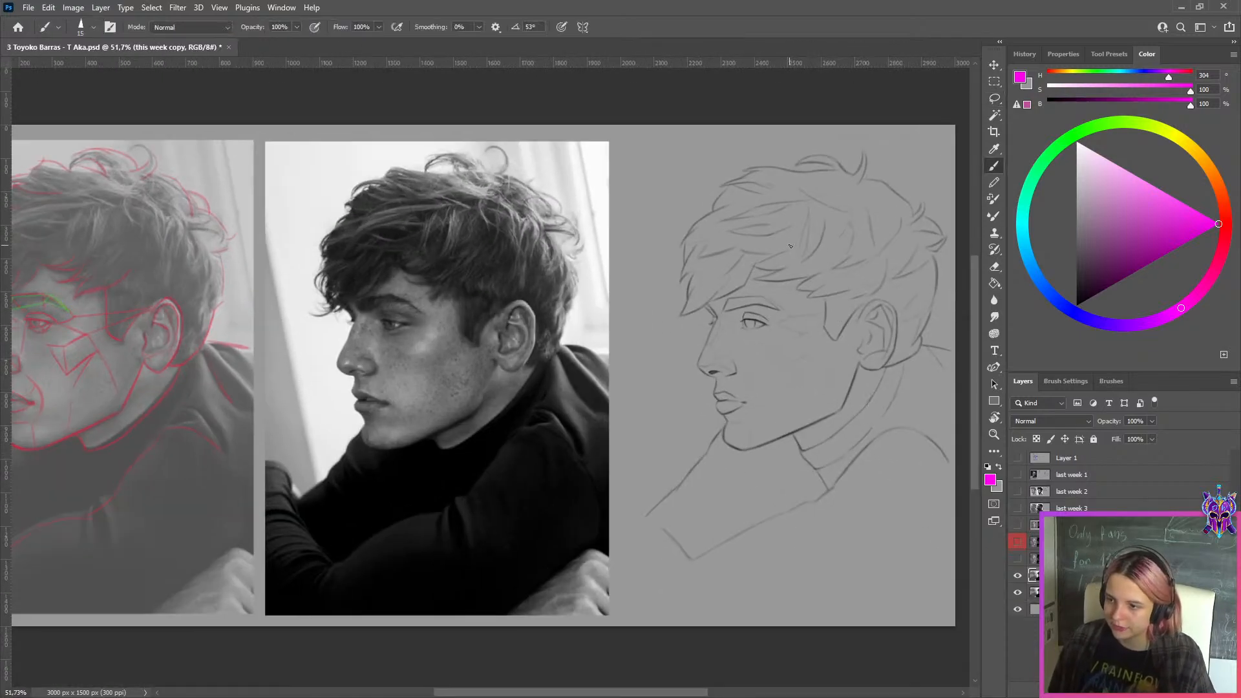
Try to paint out the inner hair strands of the turtleneck man's drawing with the bluish background-swatch grey and a larger brush
key(x)
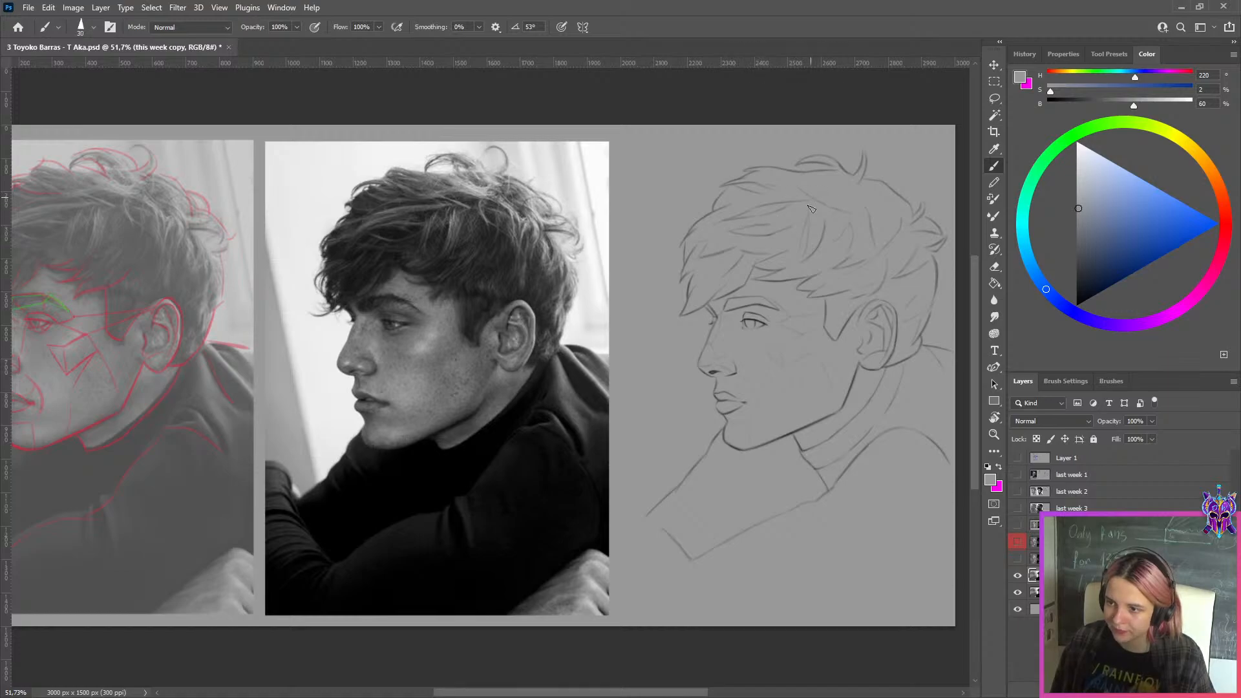
key(bracketright)
key(bracketright)
key(bracketright)
key(bracketright)
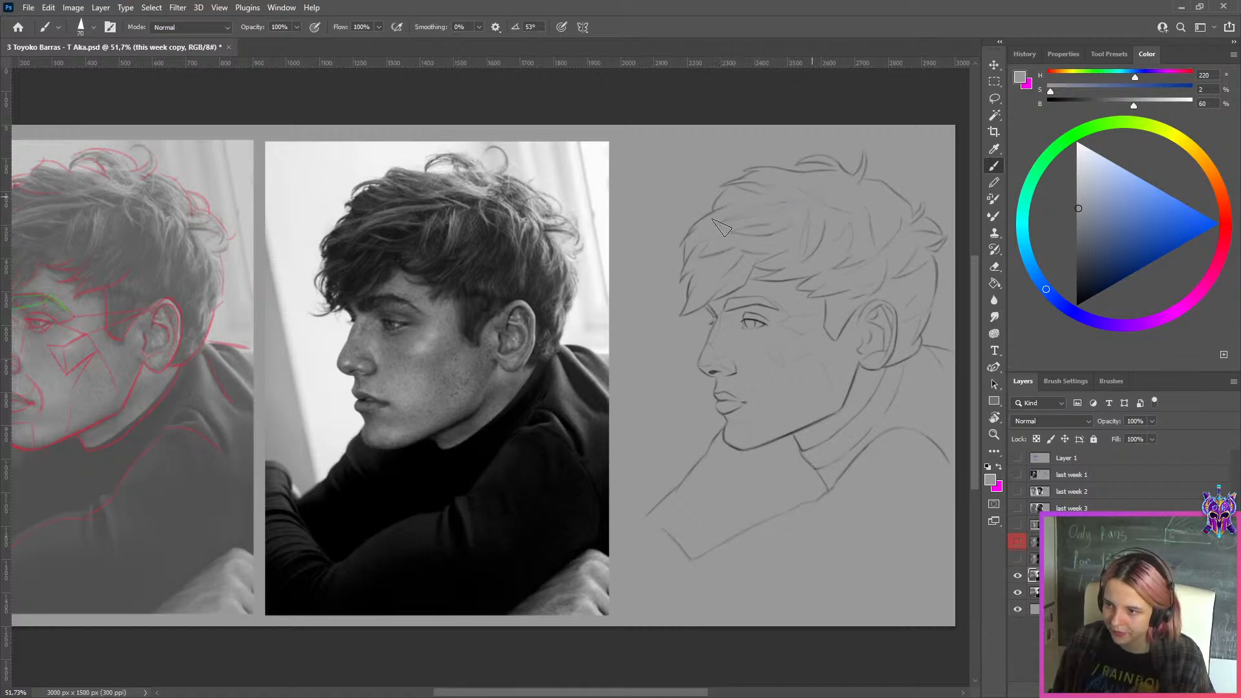
key(bracketright)
key(bracketright)
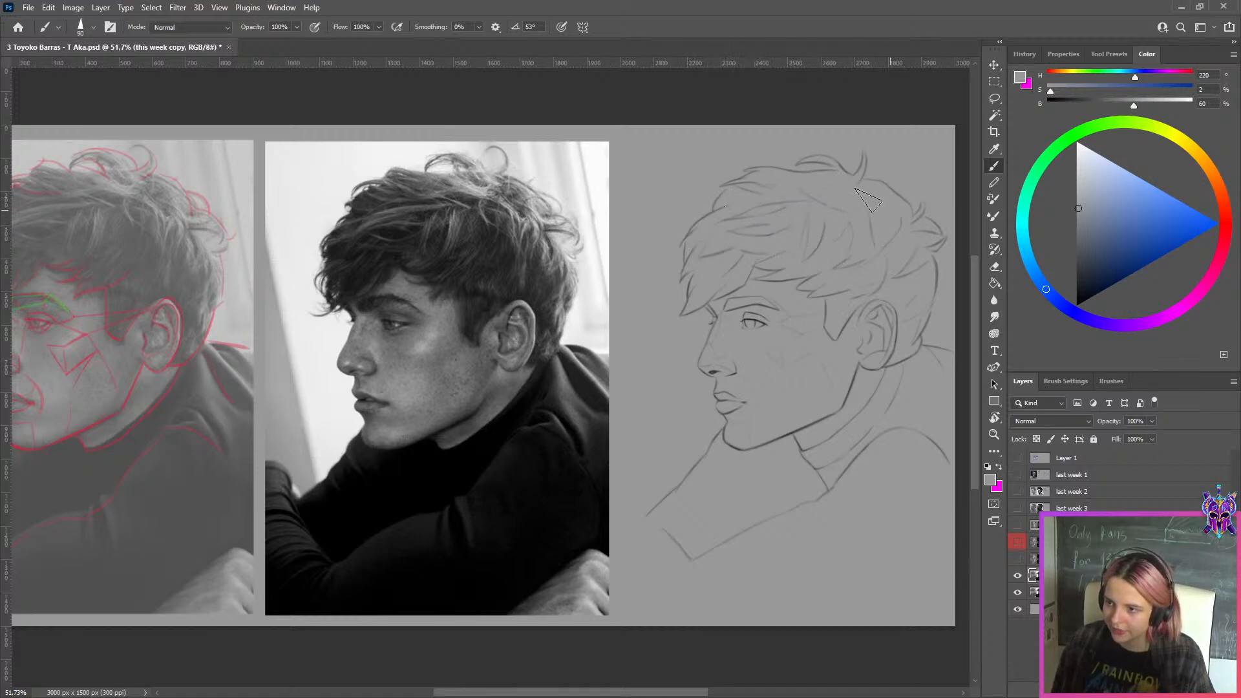
key(bracketleft)
key(bracketleft)
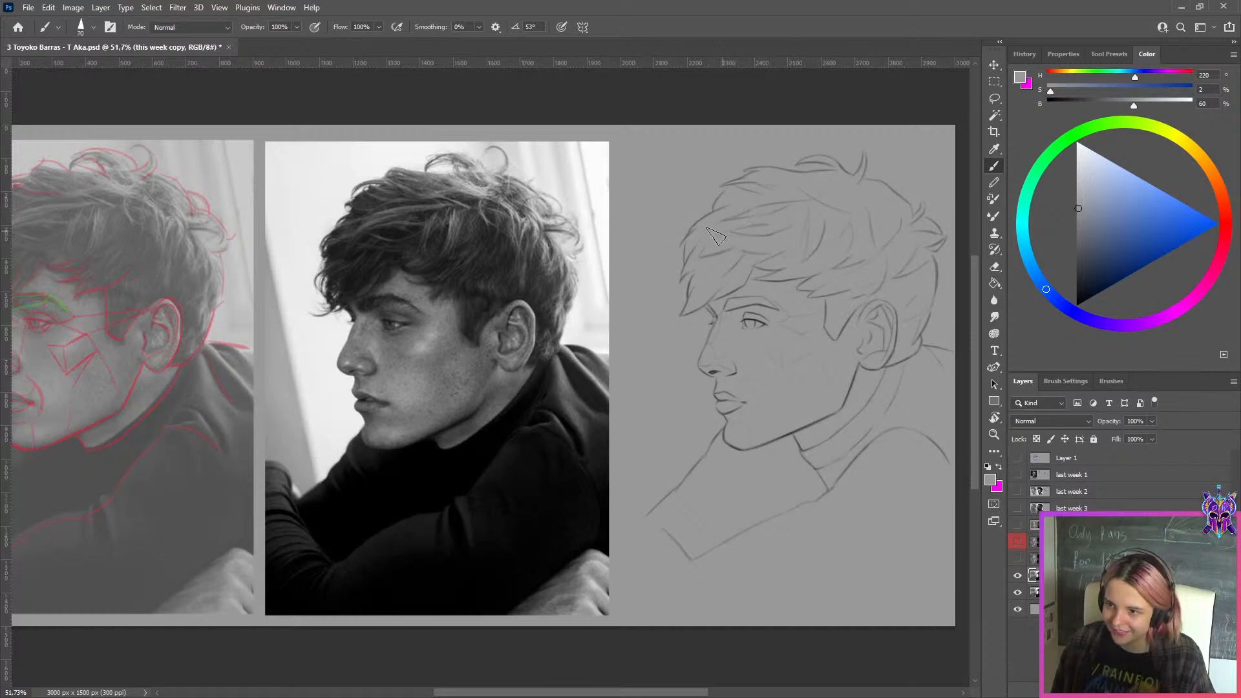
key(bracketright)
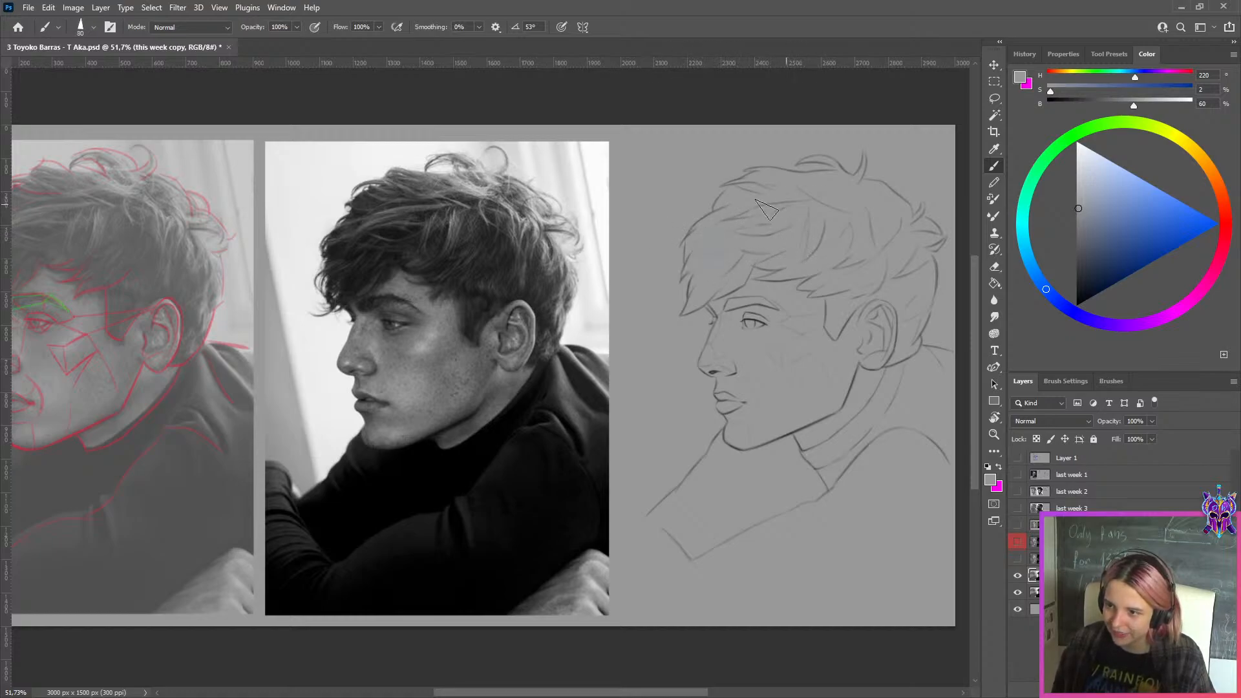
mouse_move(767, 210)
mouse_down()
mouse_move(702, 220)
mouse_move(772, 209)
mouse_up()
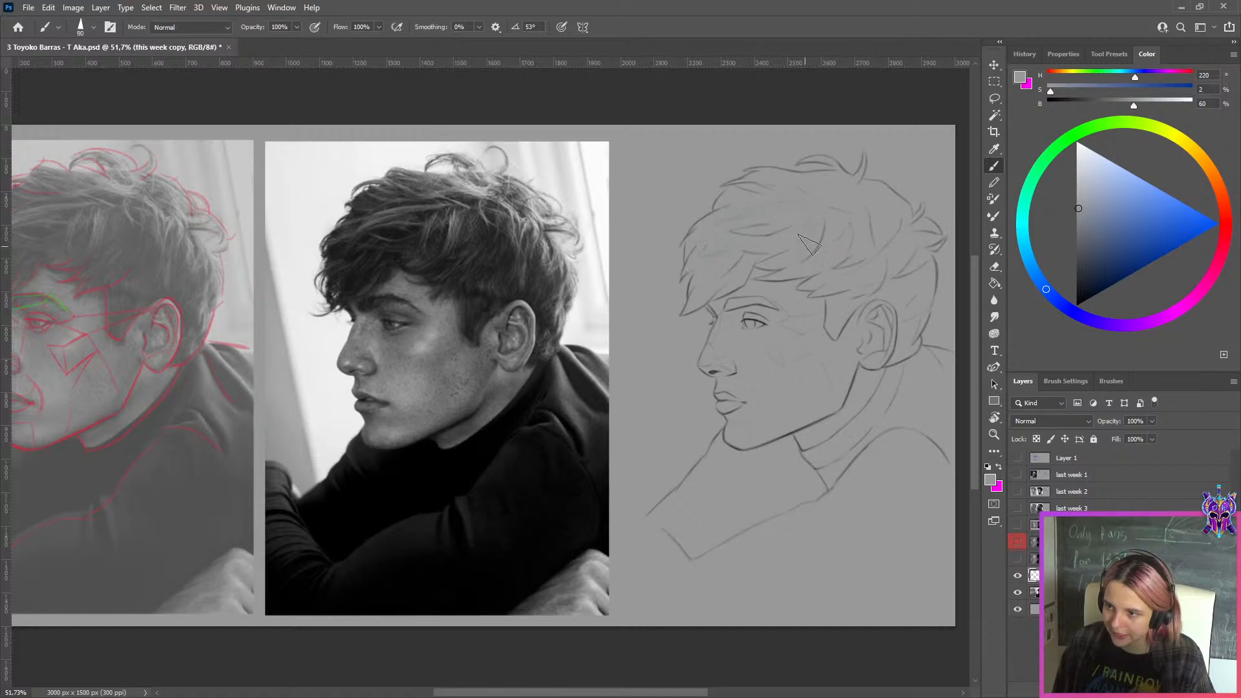
key(bracketleft)
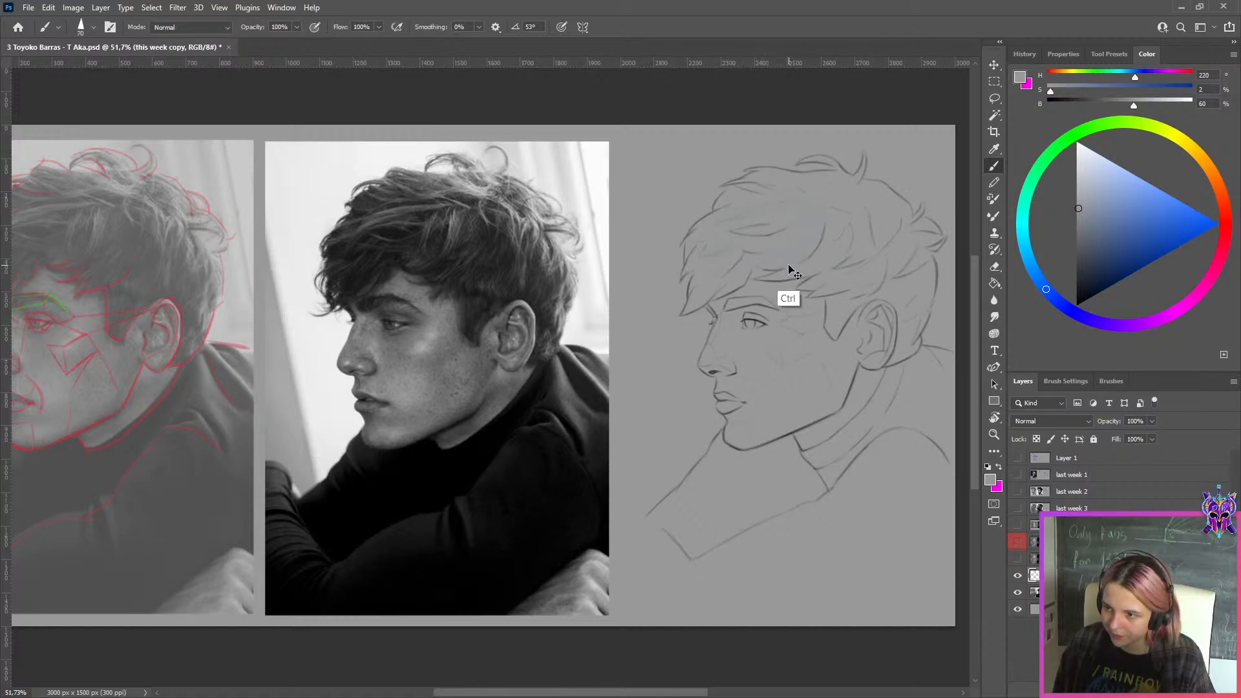
Sample the neutral canvas grey and paint out the excess inner hair strands with a brush size of about 60
alt+click(725, 272)
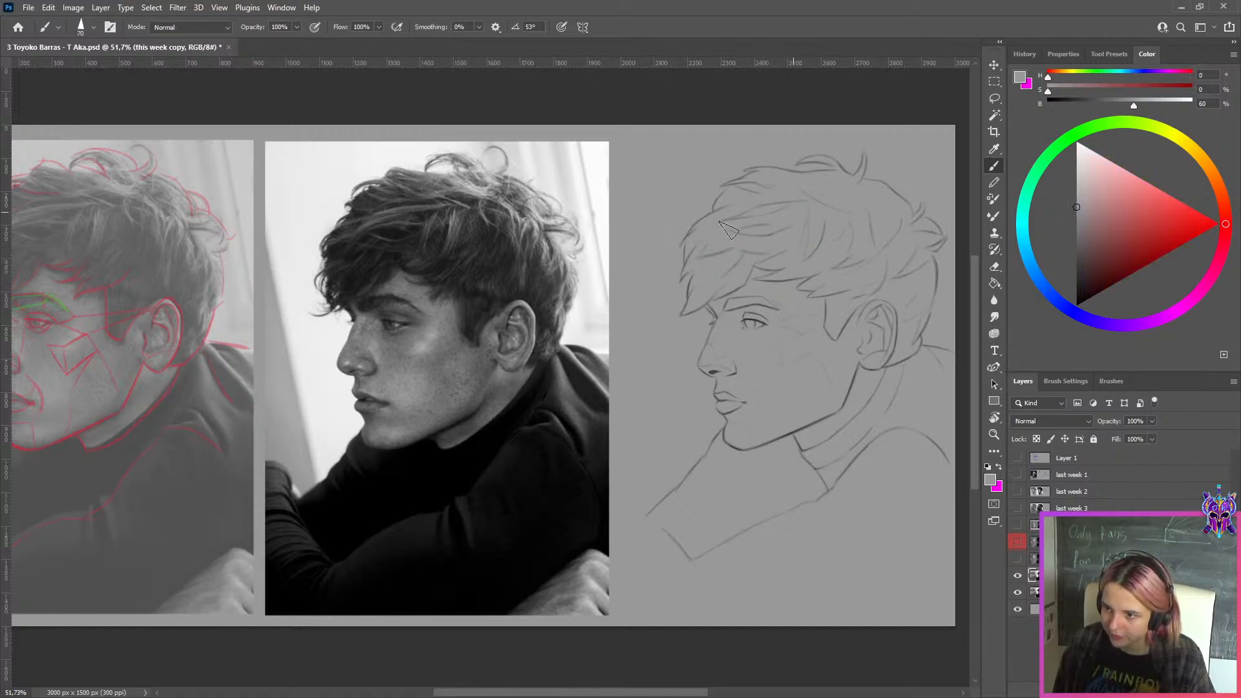
key(bracketleft)
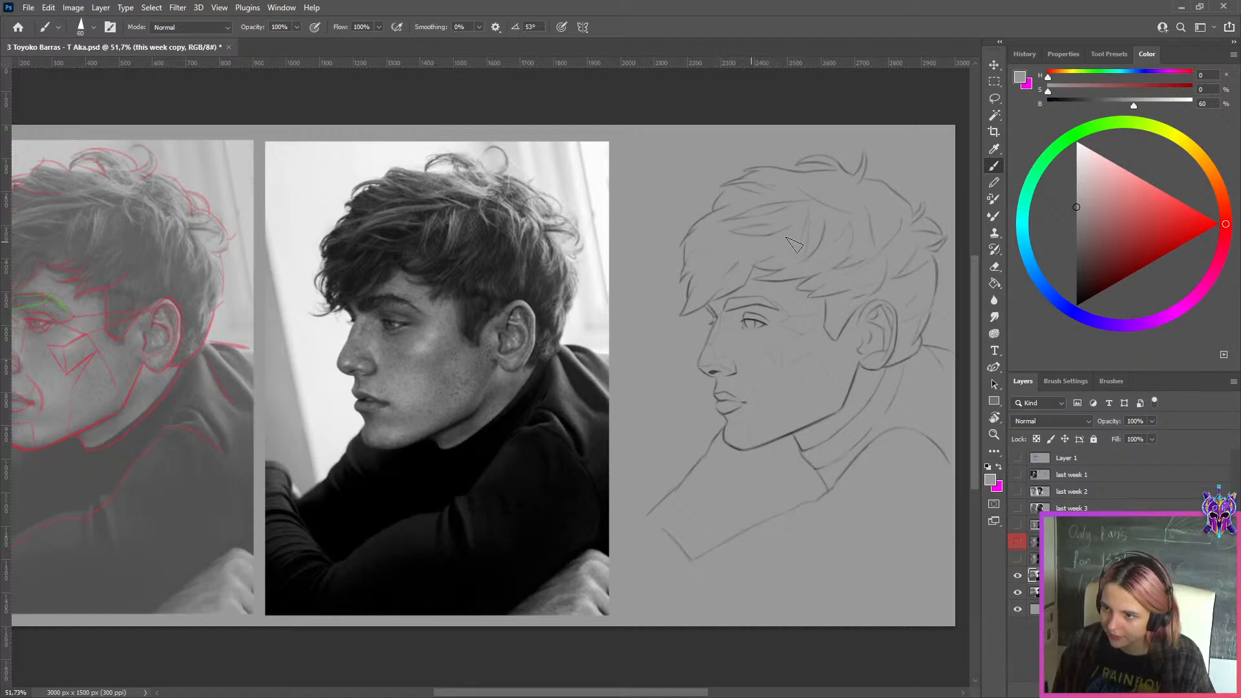
key(bracketleft)
key(bracketleft)
key(bracketright)
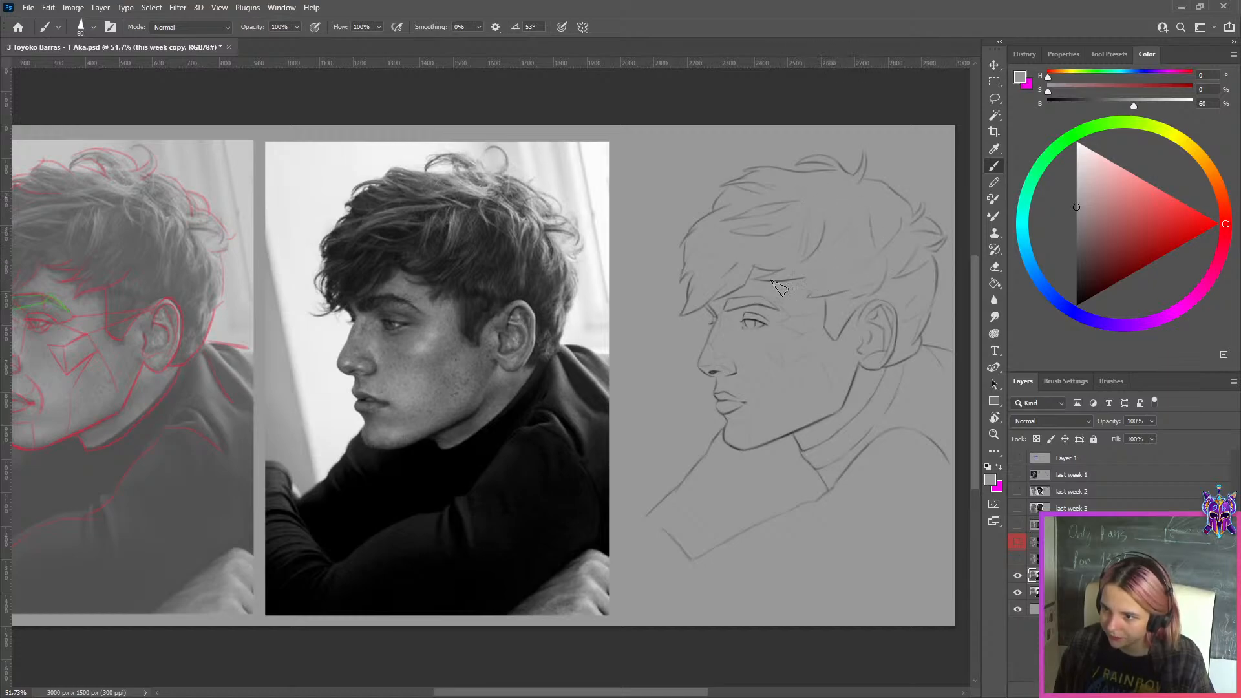
key(bracketright)
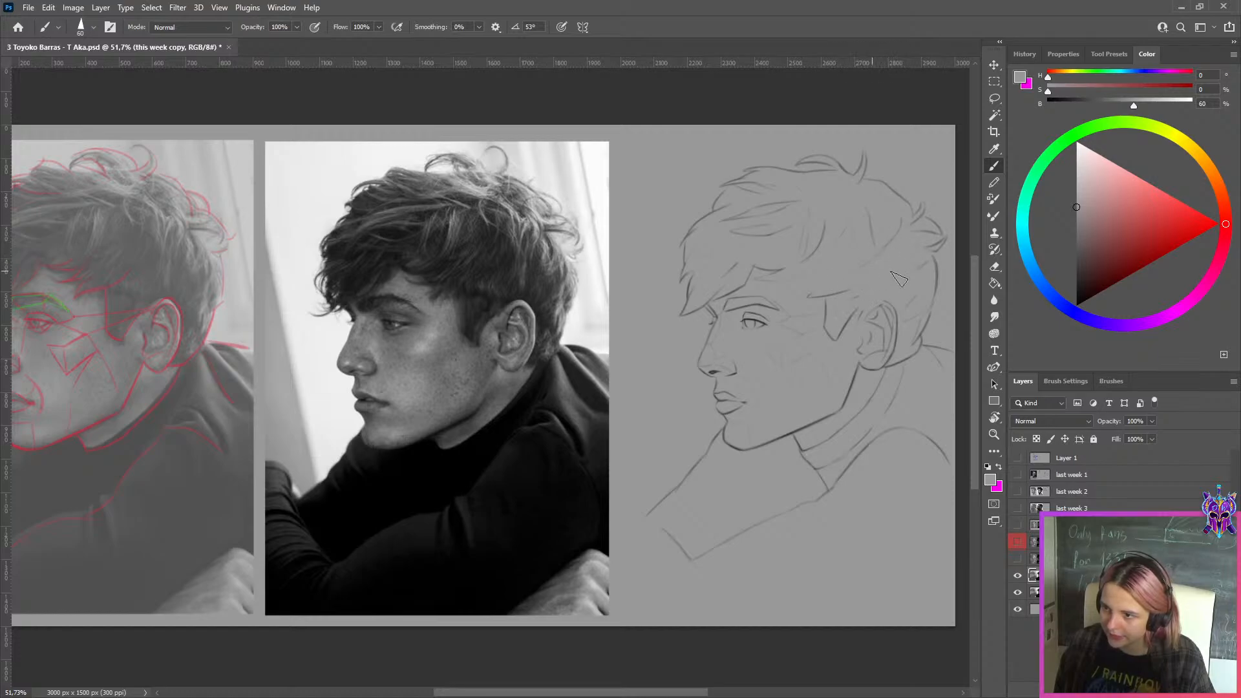
Set the drawing color to black and the brush size to 30, and redraw the fringe edge above the eyebrow
key(x)
drag(1094, 243, 1076, 306)
key(bracketleft)
key(bracketleft)
key(bracketleft)
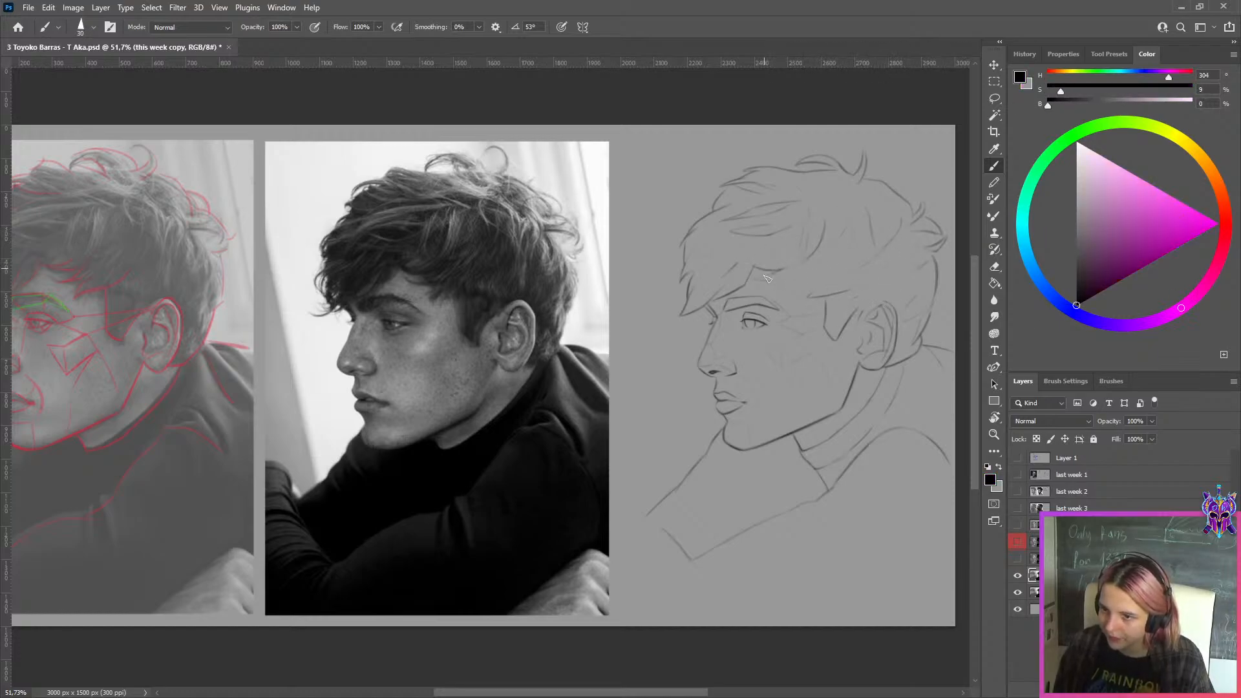
drag(757, 277, 821, 281)
key(ctrl+z)
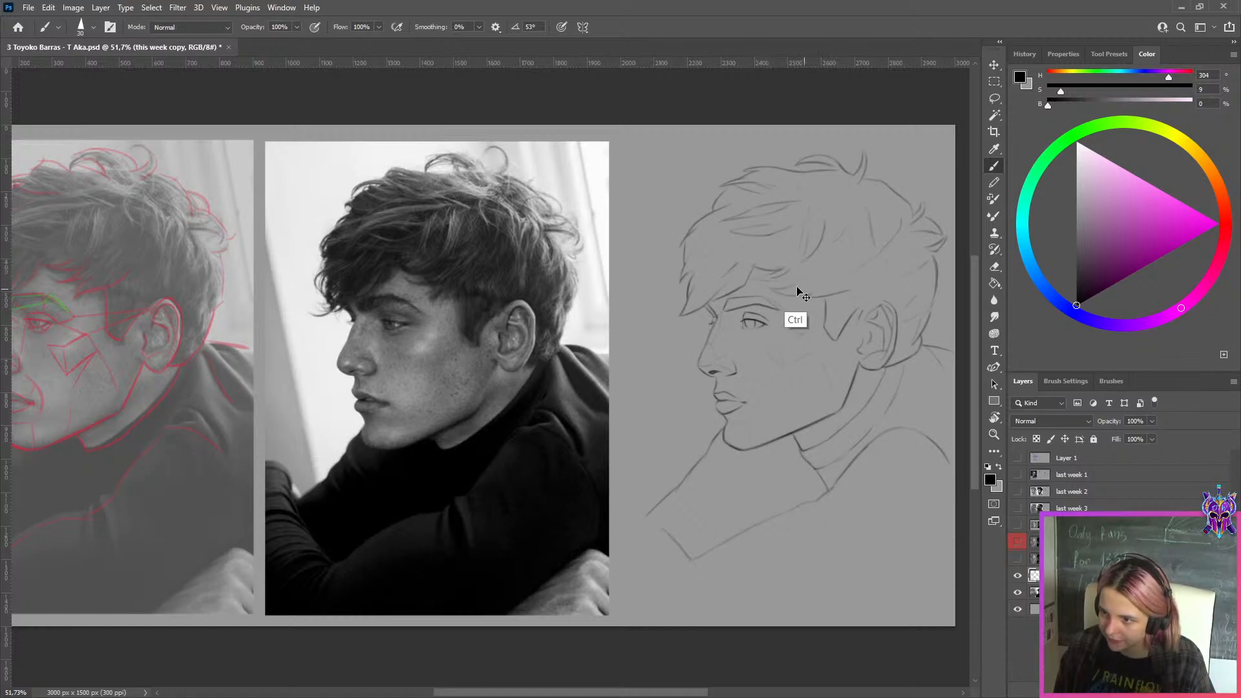
ctrl+click(796, 262)
key(ctrl+z)
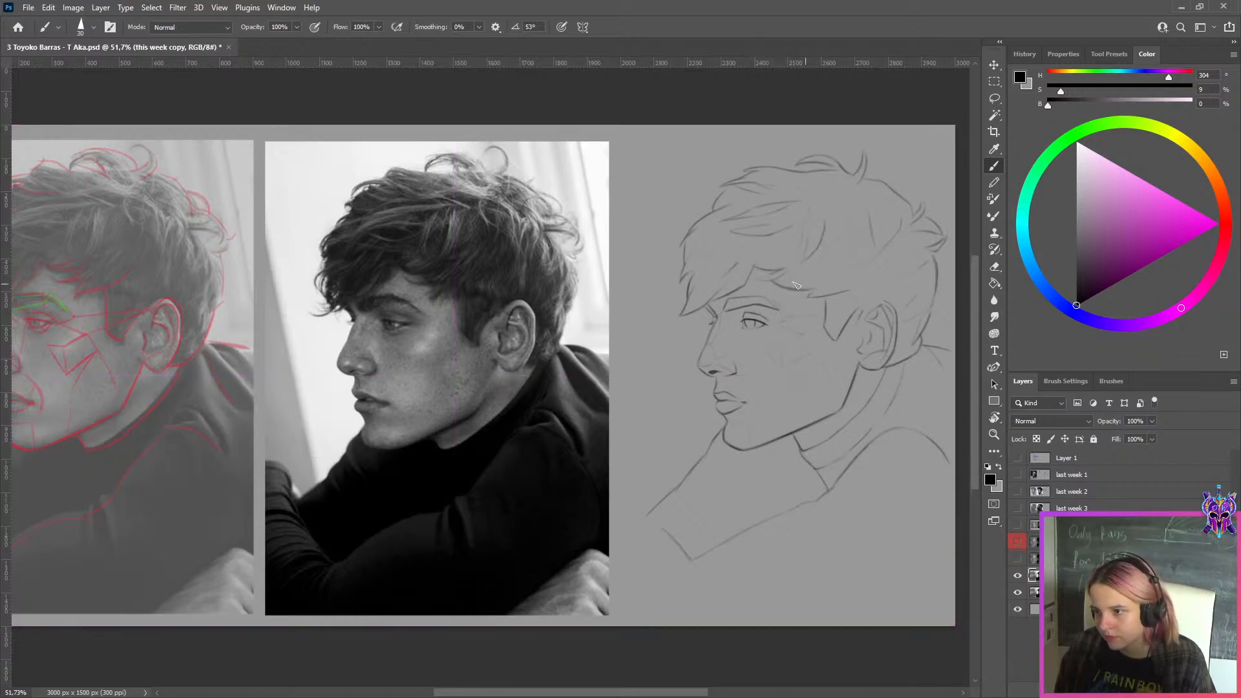
Refine the main hair clumps by alternating sampled grey and black, and compare the corrected copy with the original drawing
alt+click(813, 294)
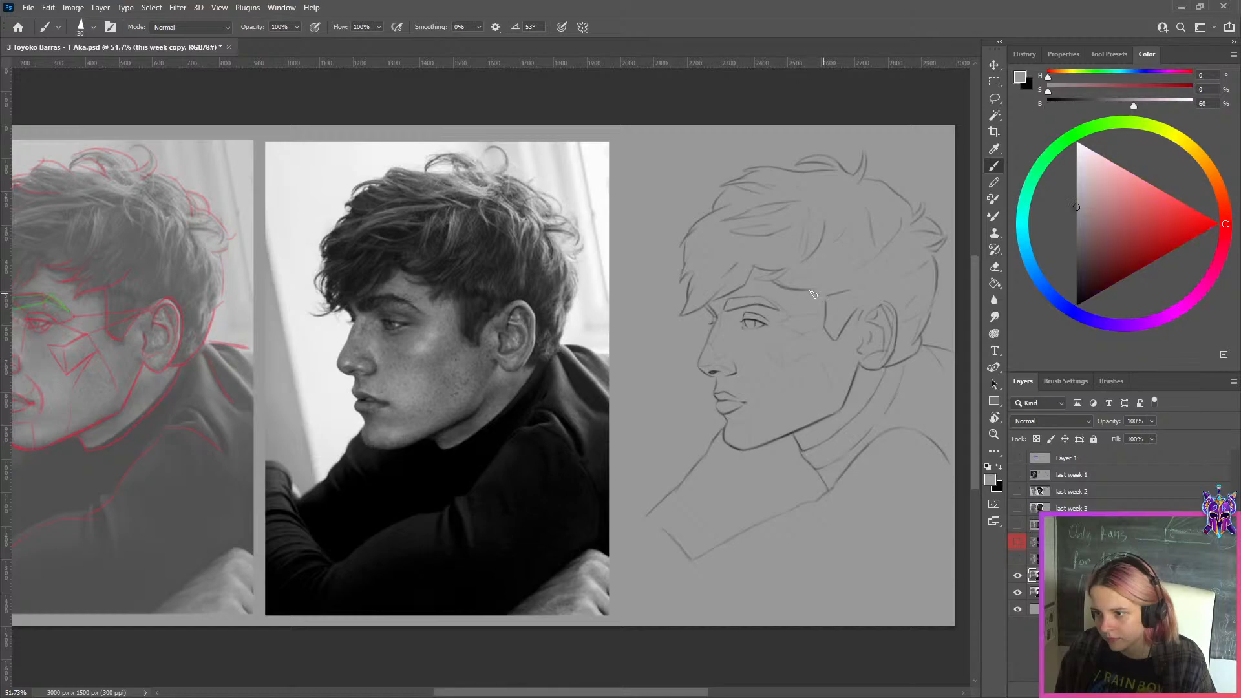
key(x)
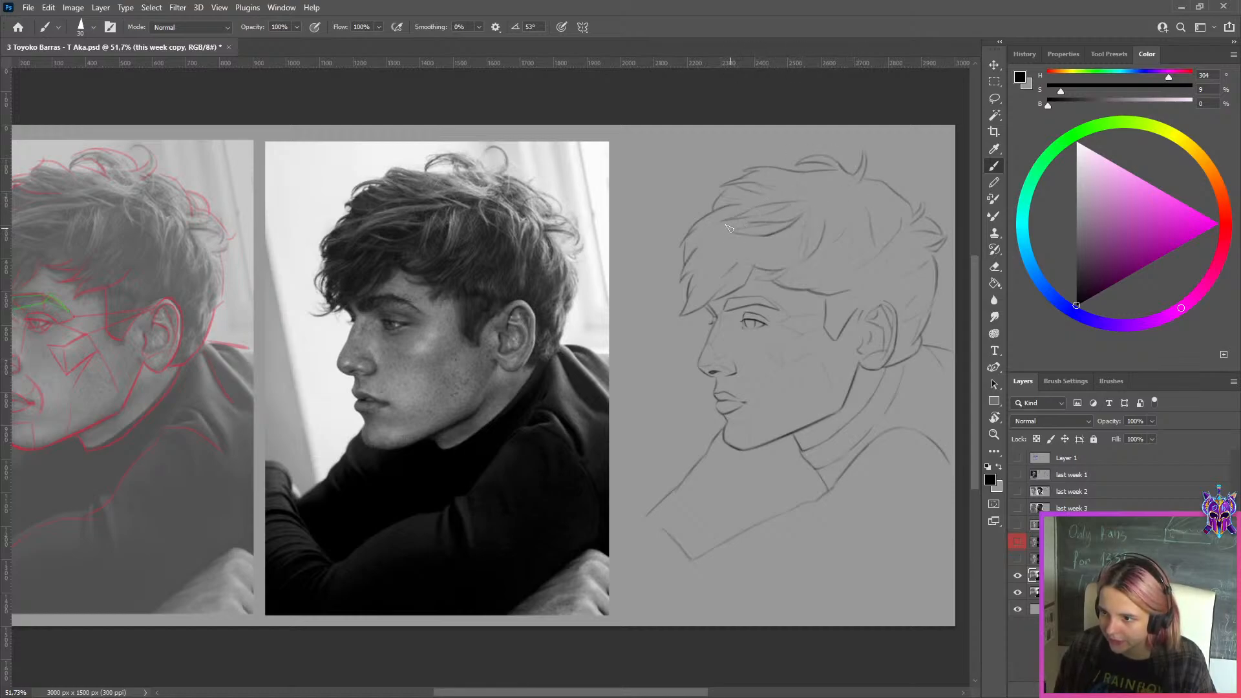
alt+click(807, 272)
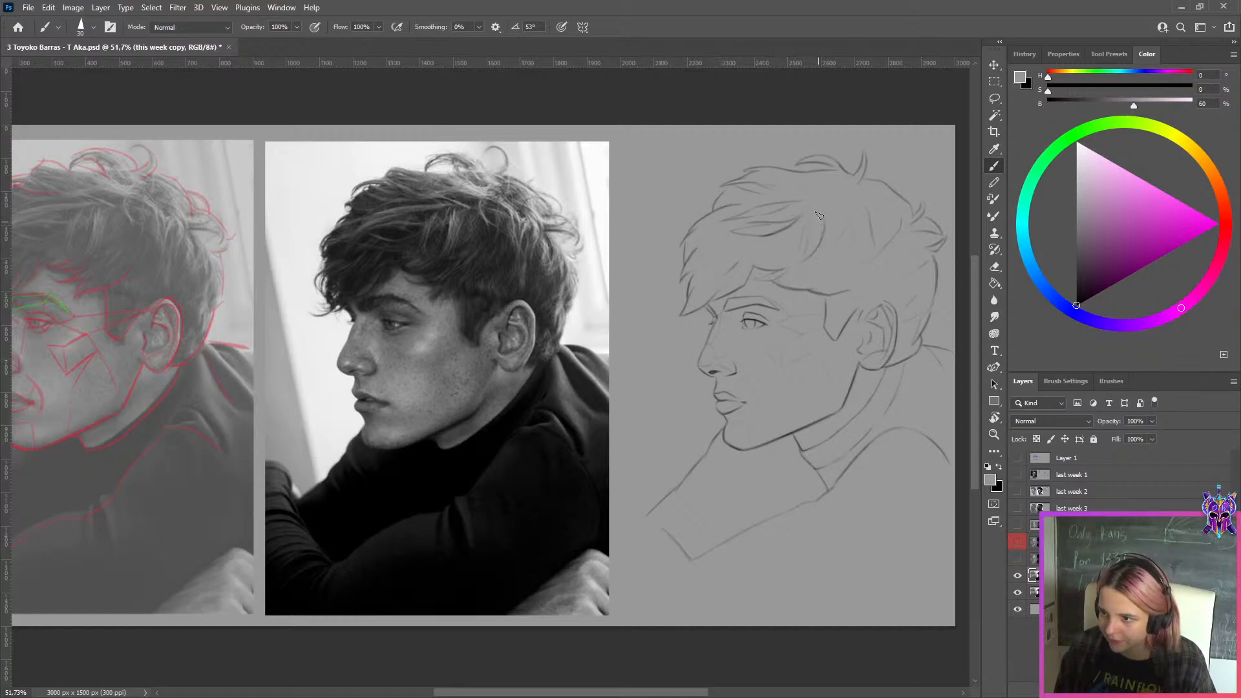
key(x)
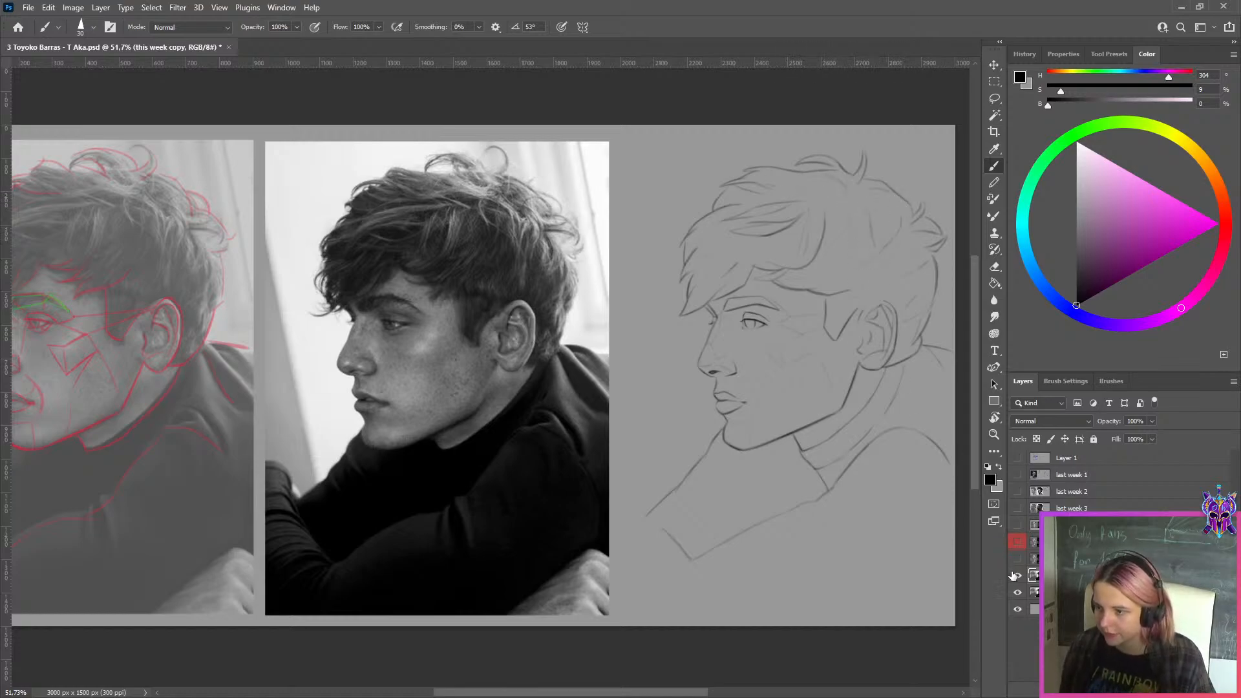
click(1017, 575)
click(1018, 576)
Show the three-quarter portrait sheet and toggle Layer 3 to compare both versions of its drawing, leaving Layer 3 visible
click(1018, 559)
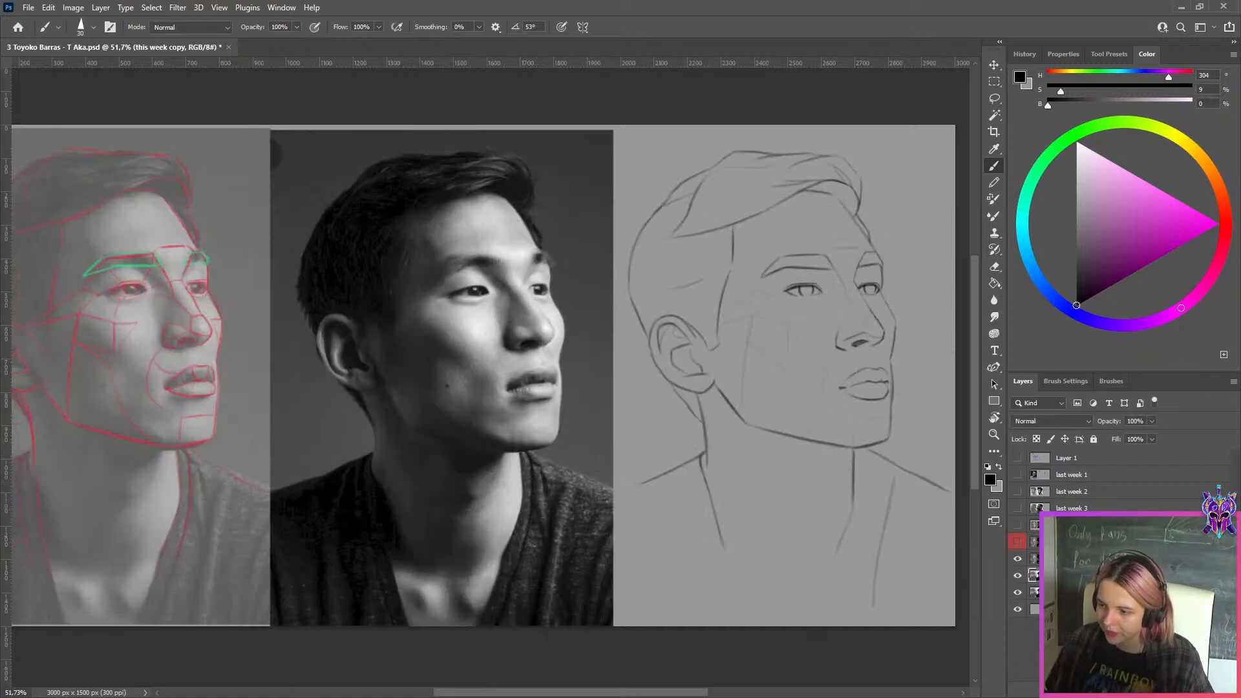
key(ctrl+0)
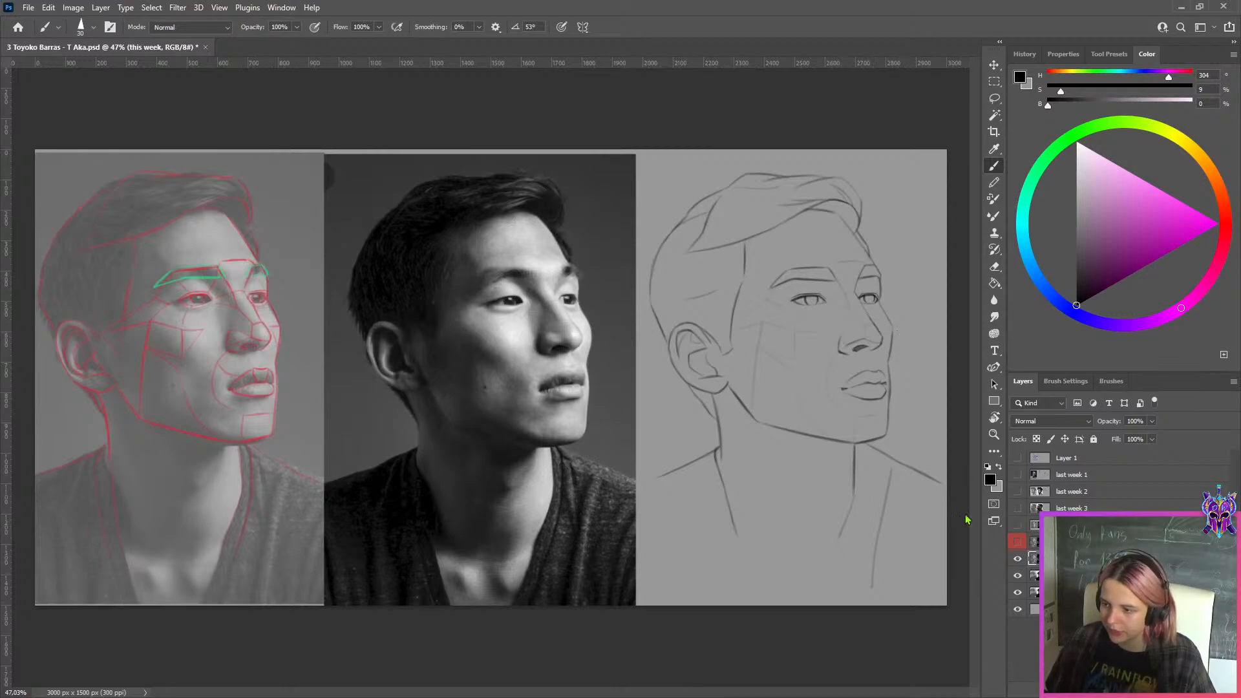
click(1035, 544)
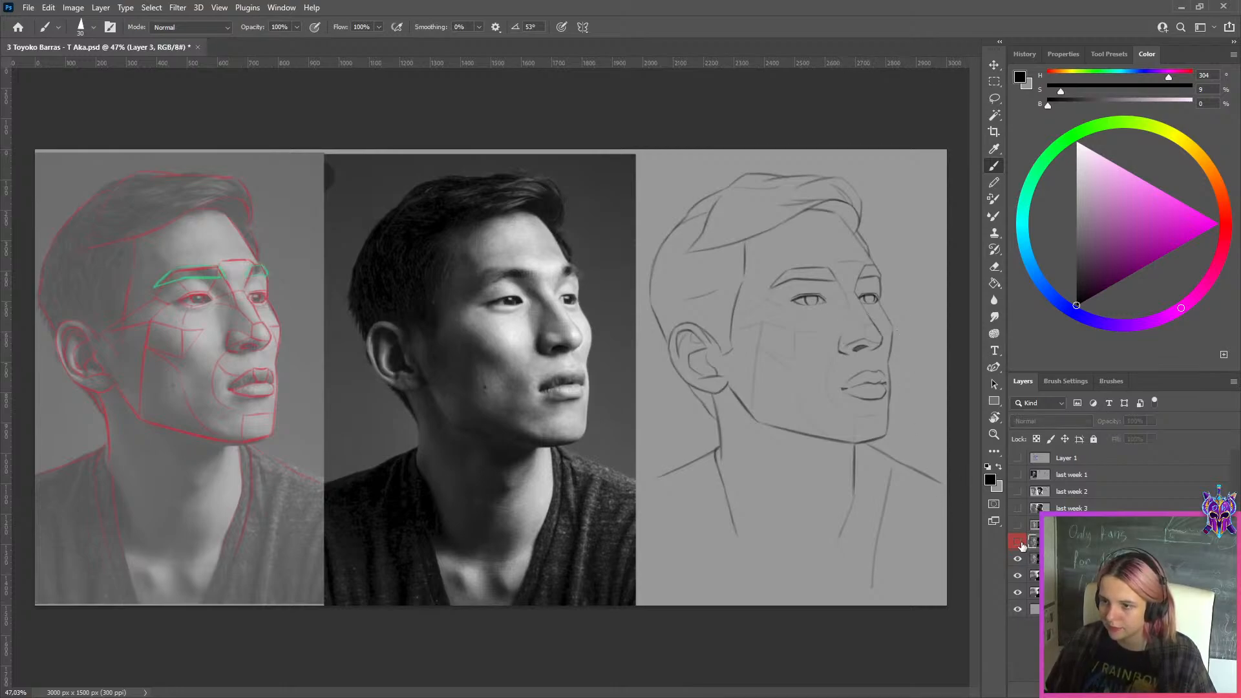
click(1018, 544)
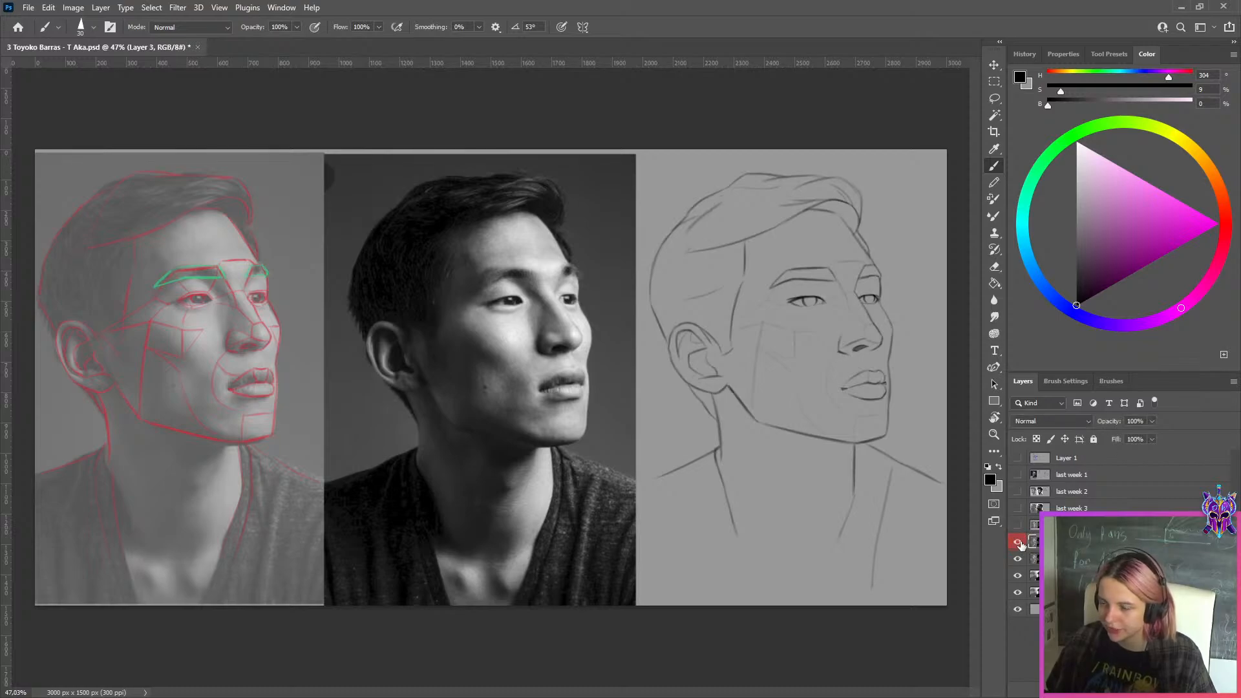
click(1019, 543)
click(1019, 543)
scroll(887, 382, up, 2)
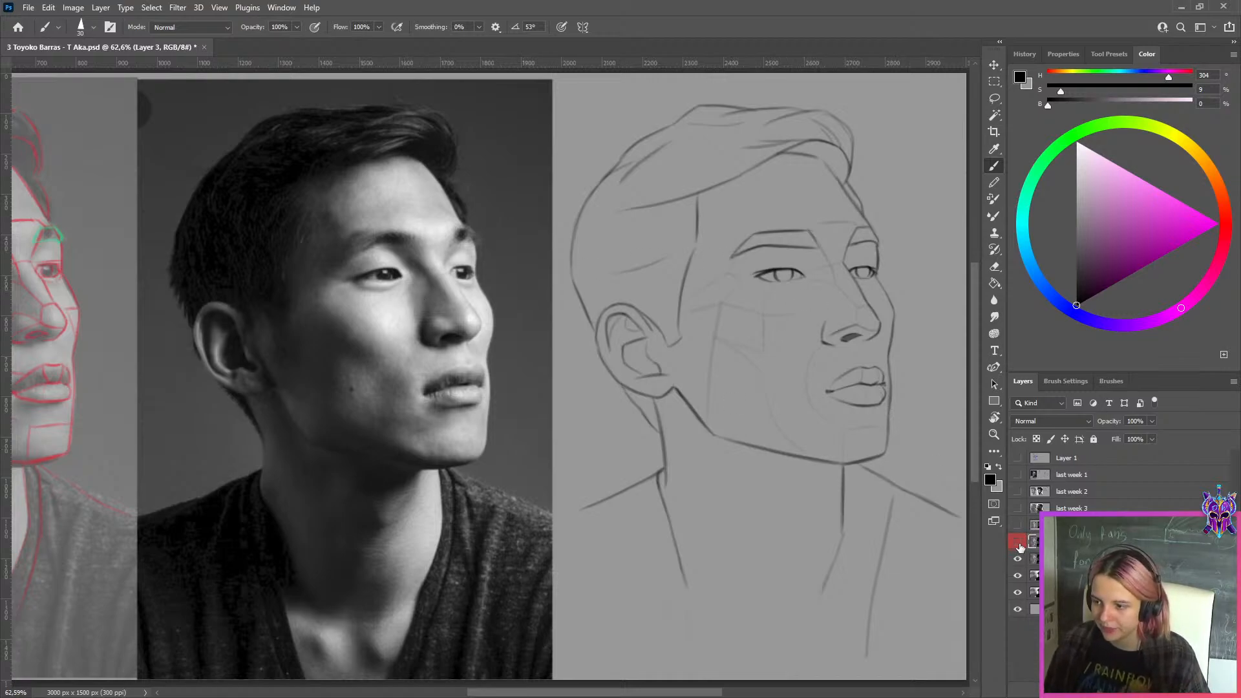
click(1020, 547)
Reduce the brush size to 10 for fine marks on the three-quarter portrait
scroll(917, 349, down, 2)
scroll(920, 336, up, 3)
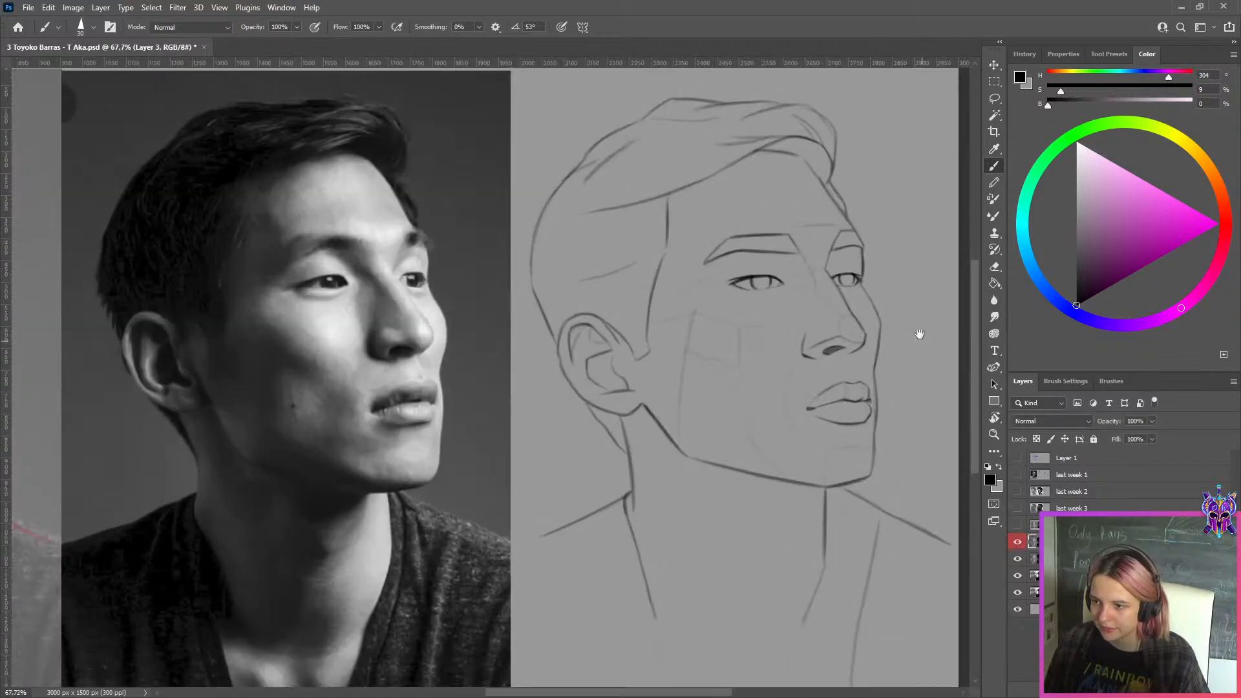
drag(919, 335, 855, 340)
scroll(663, 277, down, 2)
scroll(662, 277, up, 4)
key([)
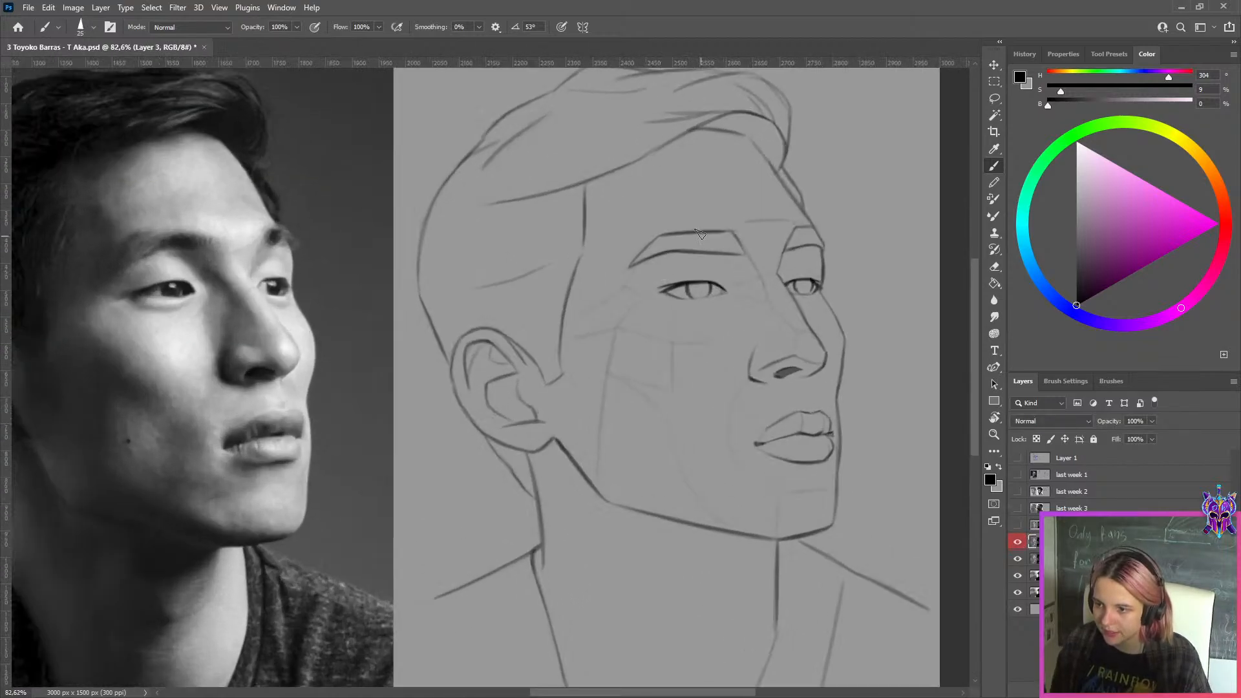
key(bracketleft)
key(bracketleft)
key(bracketleft)
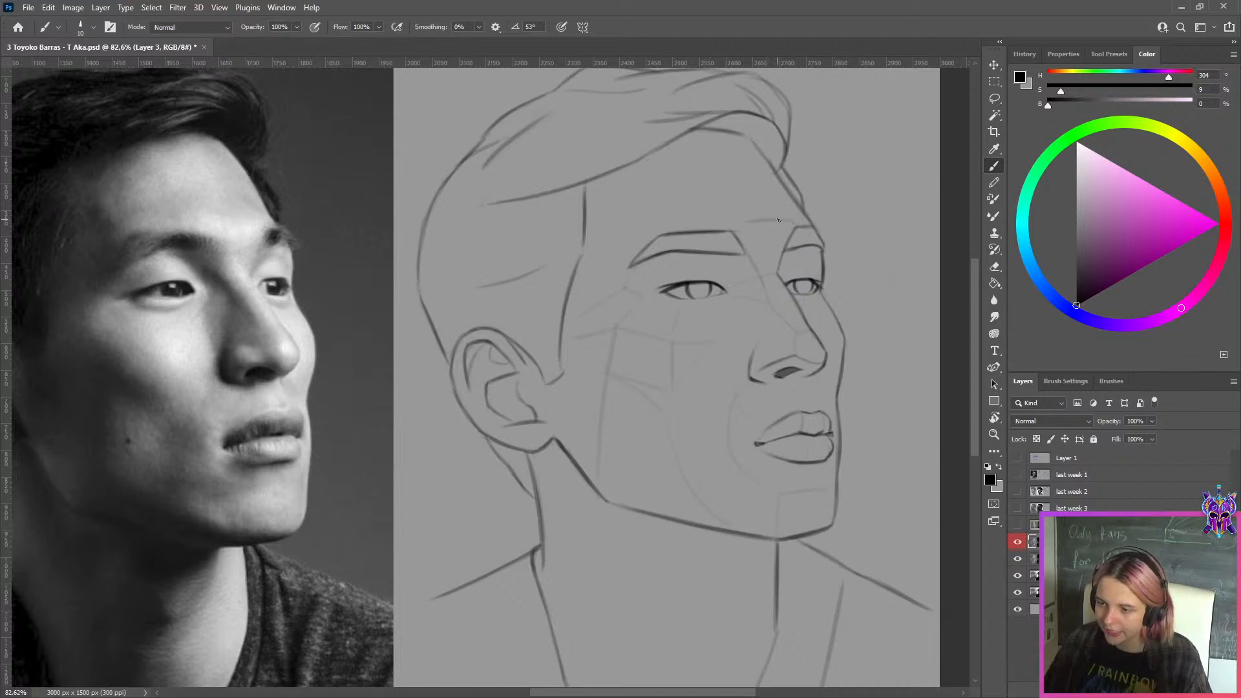
Toggle Layer 3 off and on to compare both drawing versions beside the reference photo
scroll(778, 220, down, 3)
scroll(711, 220, up, 2)
click(1016, 545)
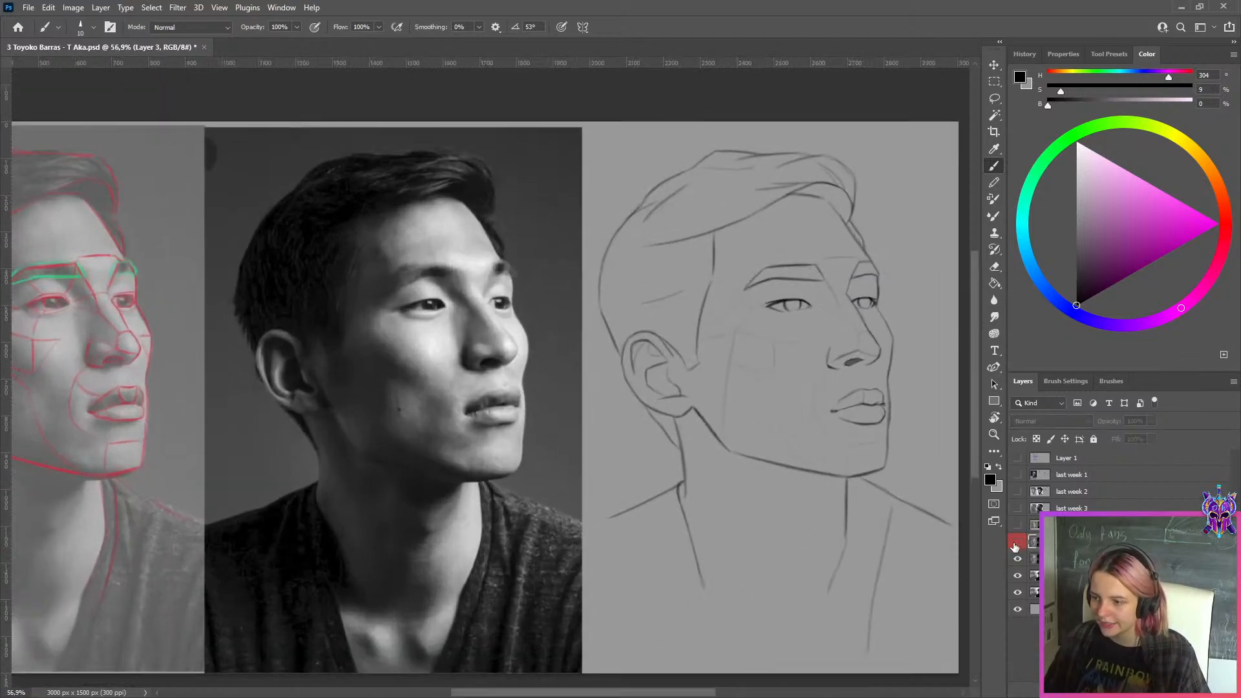
click(1015, 545)
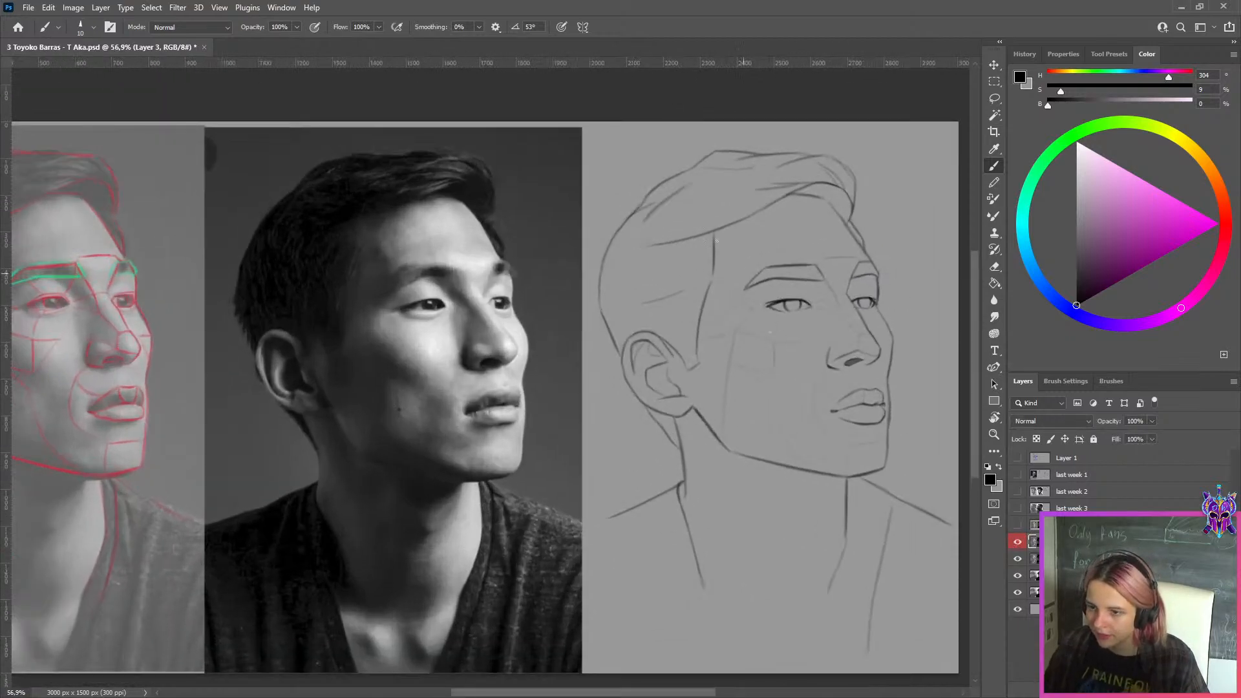
Create a new layer, hide Layer 3, and mark both corners of the photo's nearer eye in bright magenta (hue 304)
key(ctrl+alt+shift+n)
drag(1127, 270, 1220, 223)
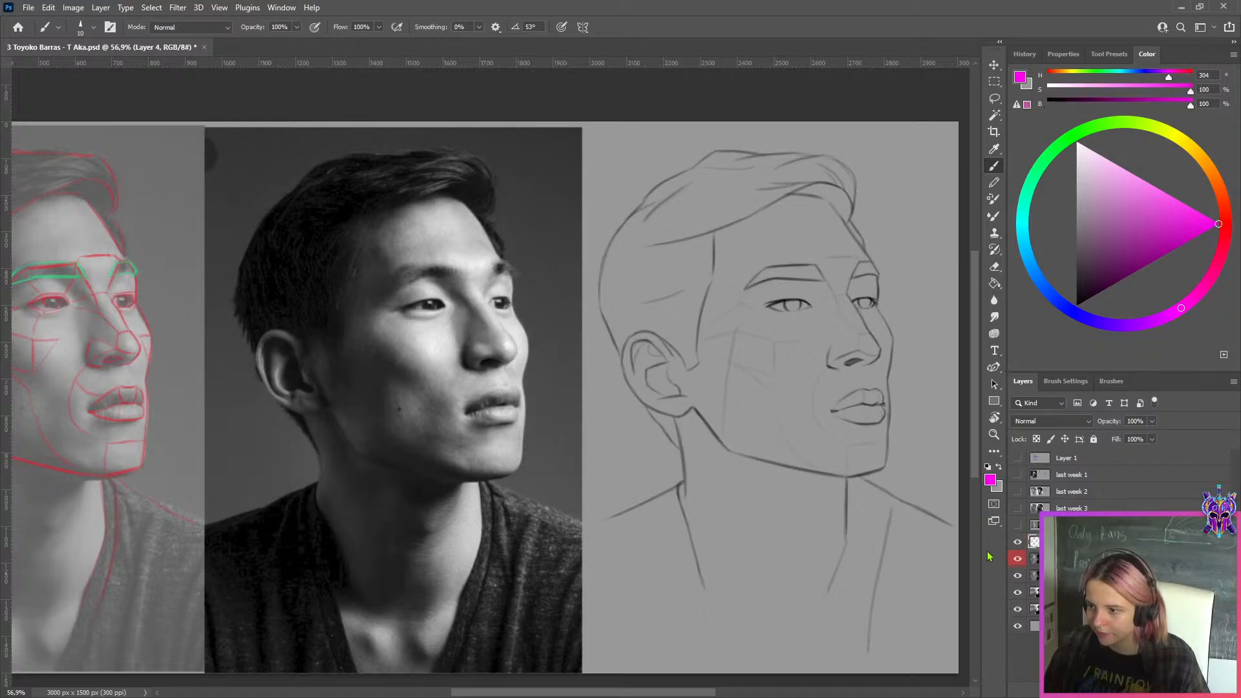
click(1016, 544)
click(1019, 558)
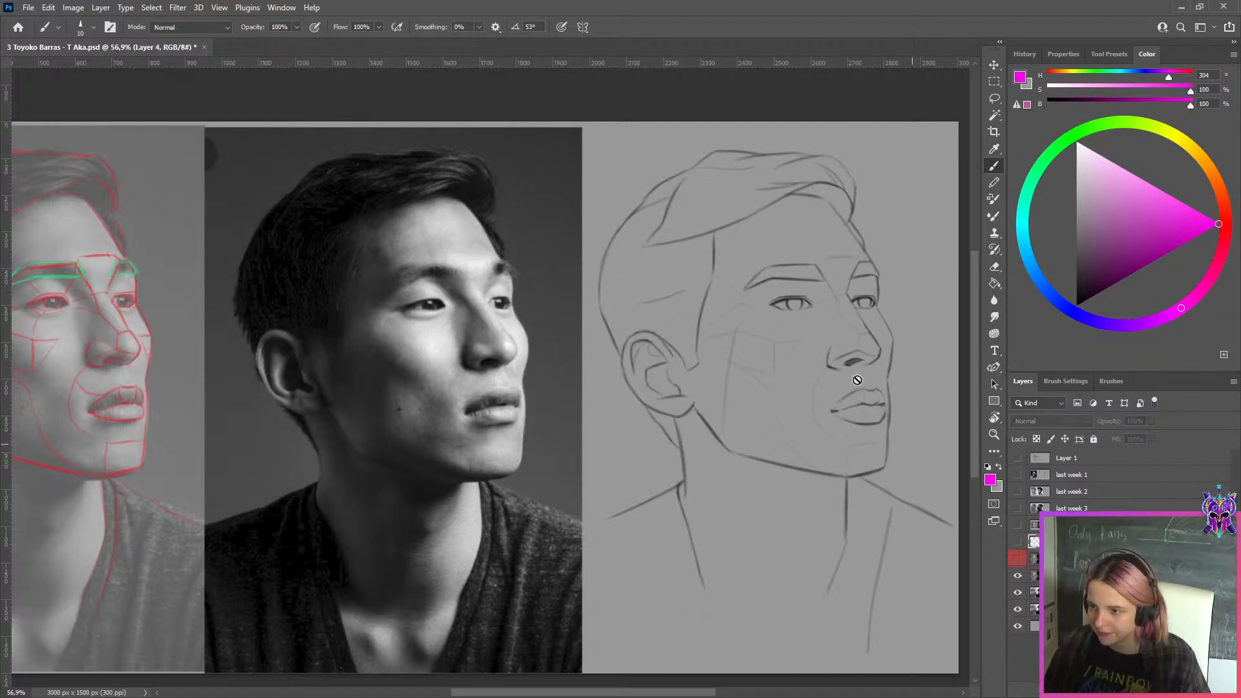
key(s)
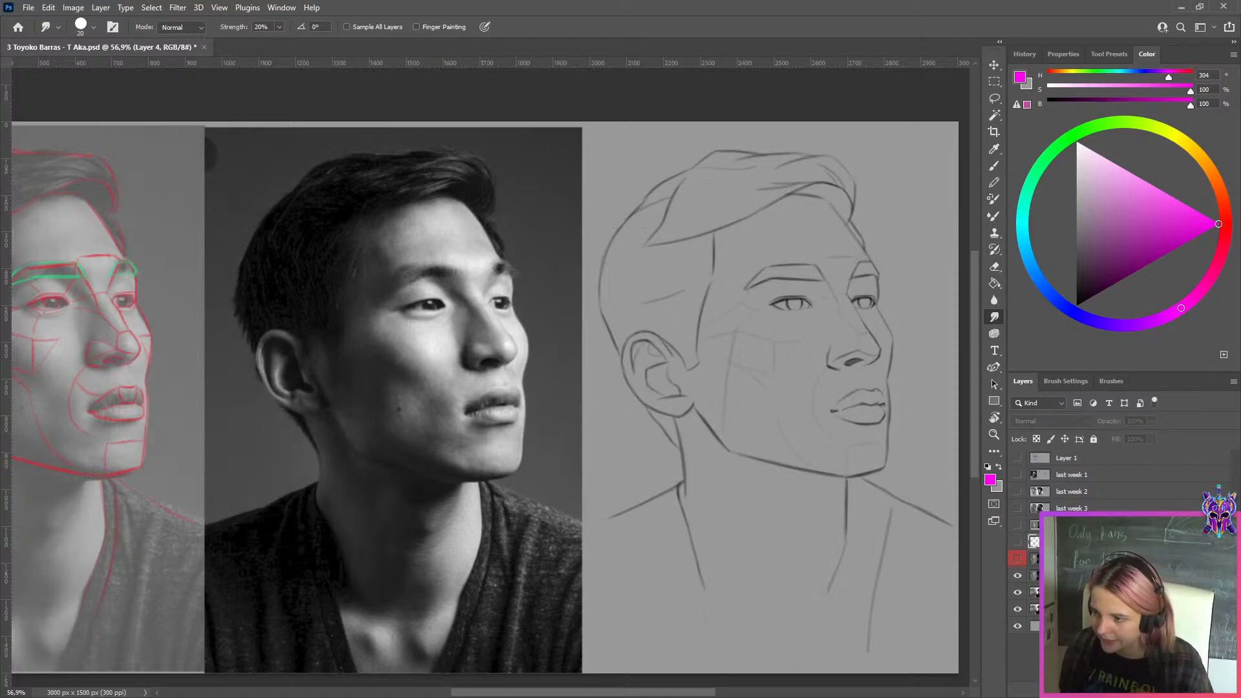
click(1017, 543)
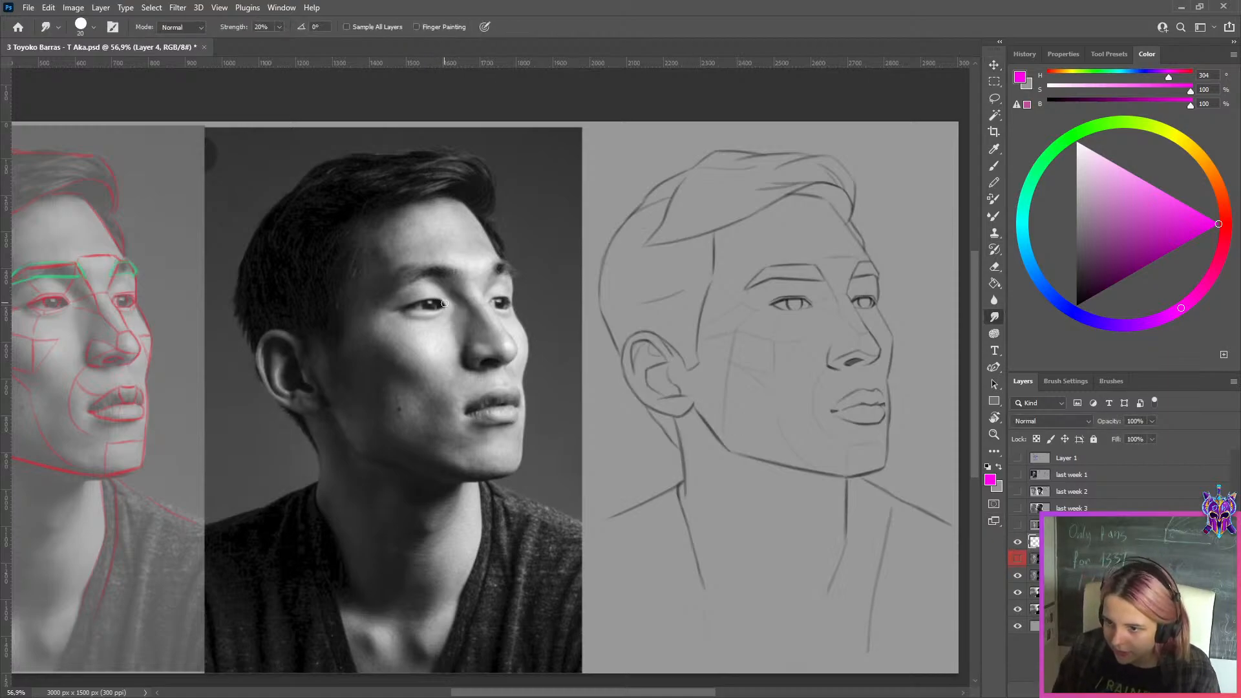
key(b)
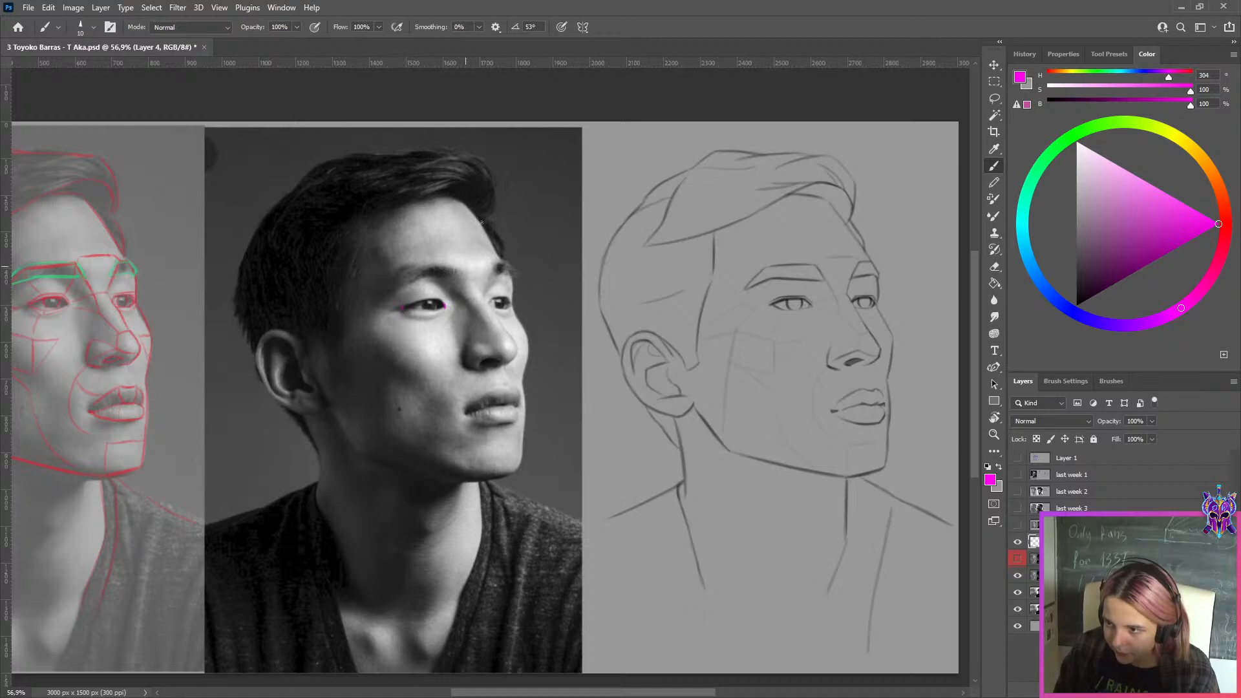
Duplicate the eye-corner marks and move the copy straight across onto the nearer eye of the line drawing
key(ctrl+j)
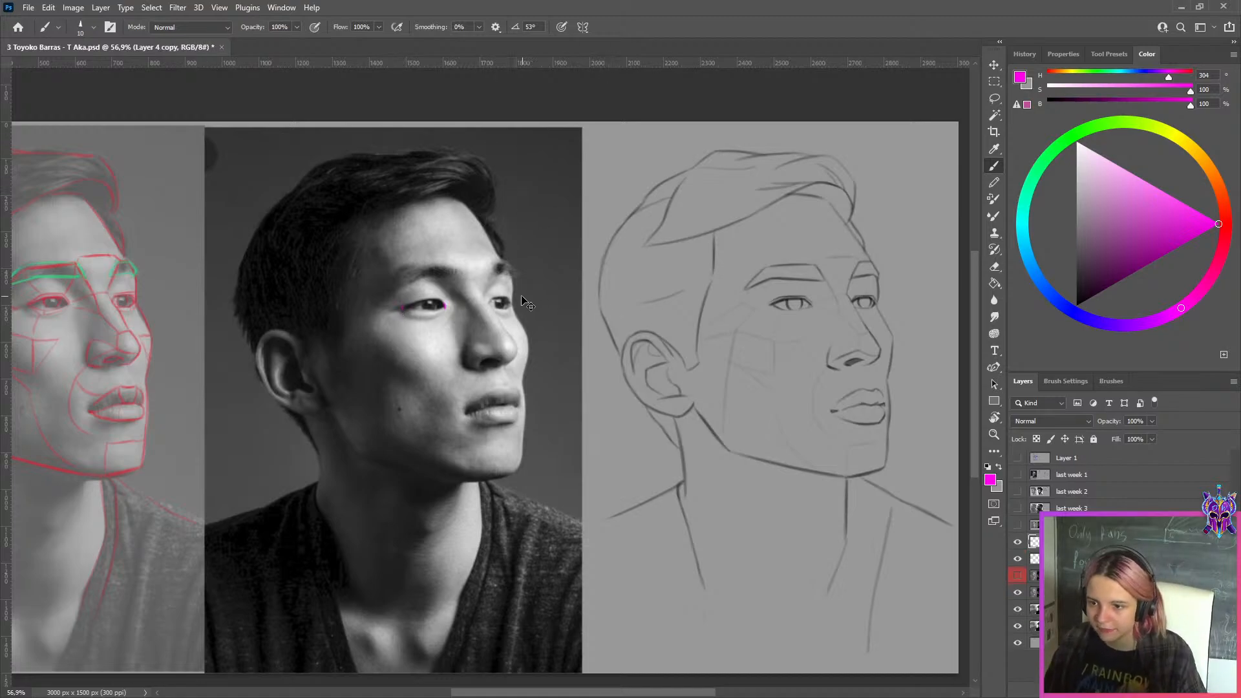
key(ctrl+t)
scroll(454, 313, up, 4)
drag(423, 306, 894, 304)
drag(931, 304, 567, 306)
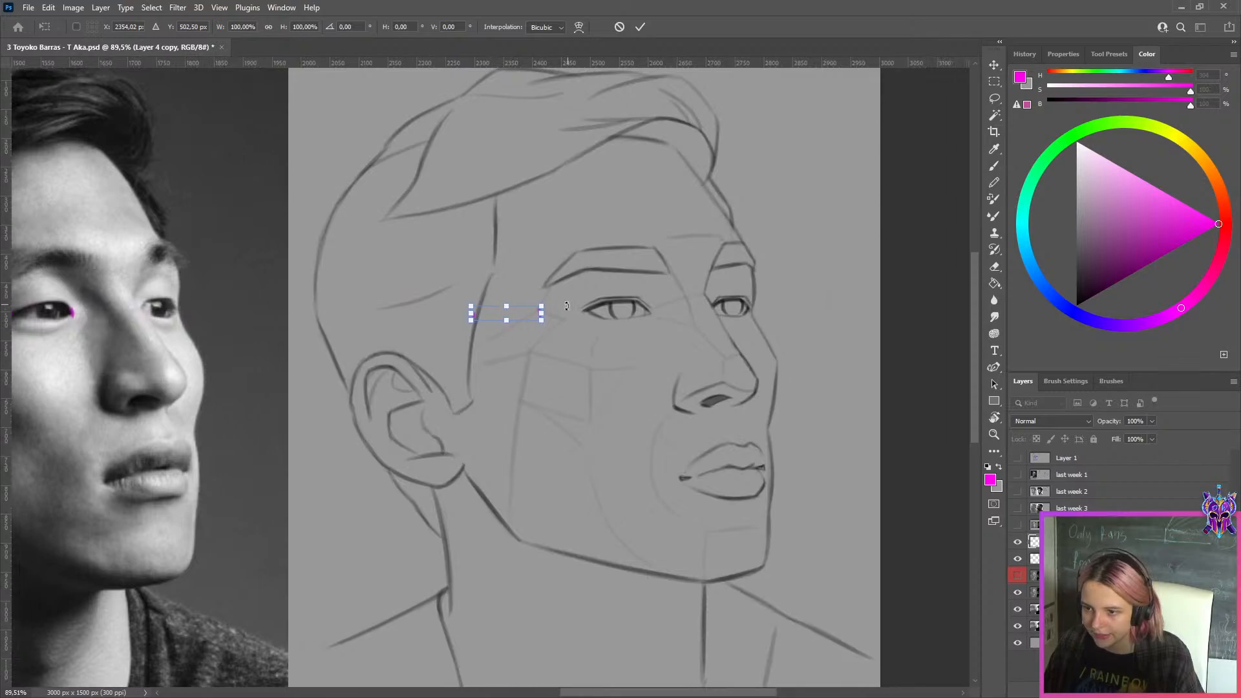
scroll(566, 306, up, 3)
drag(452, 325, 649, 320)
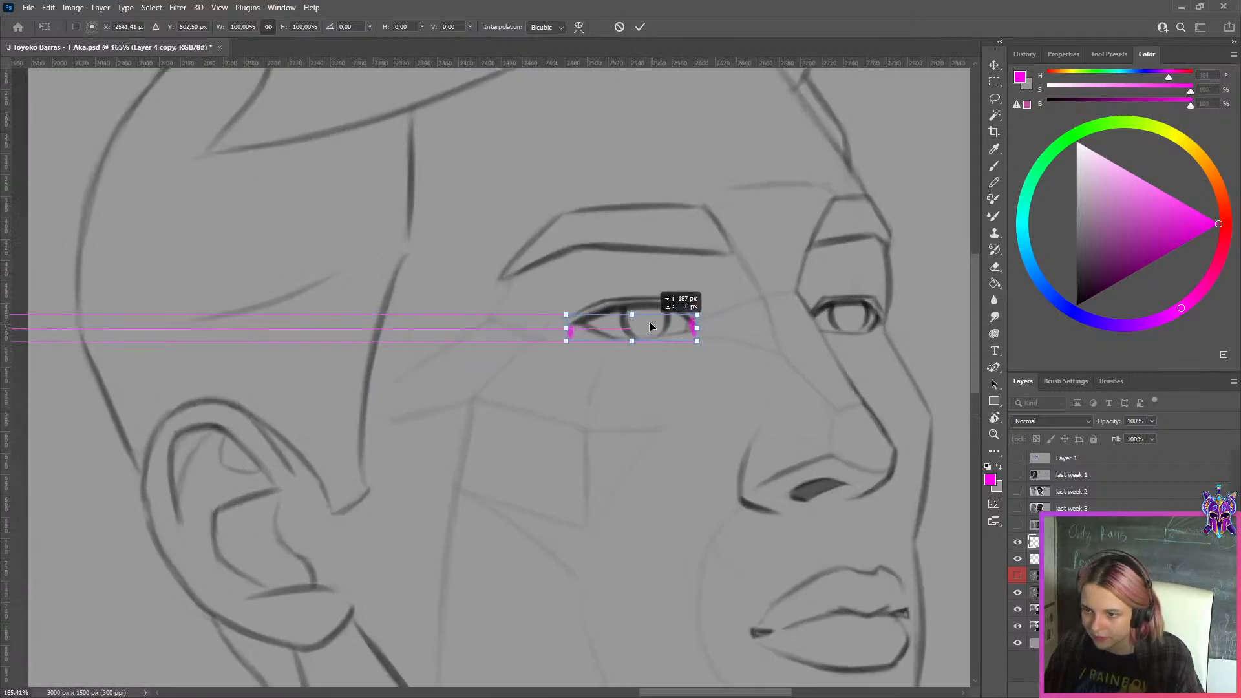
click(640, 27)
Fine-tune the position of the copied marks against the corners of the drawn eye
key(b)
scroll(580, 323, up, 2)
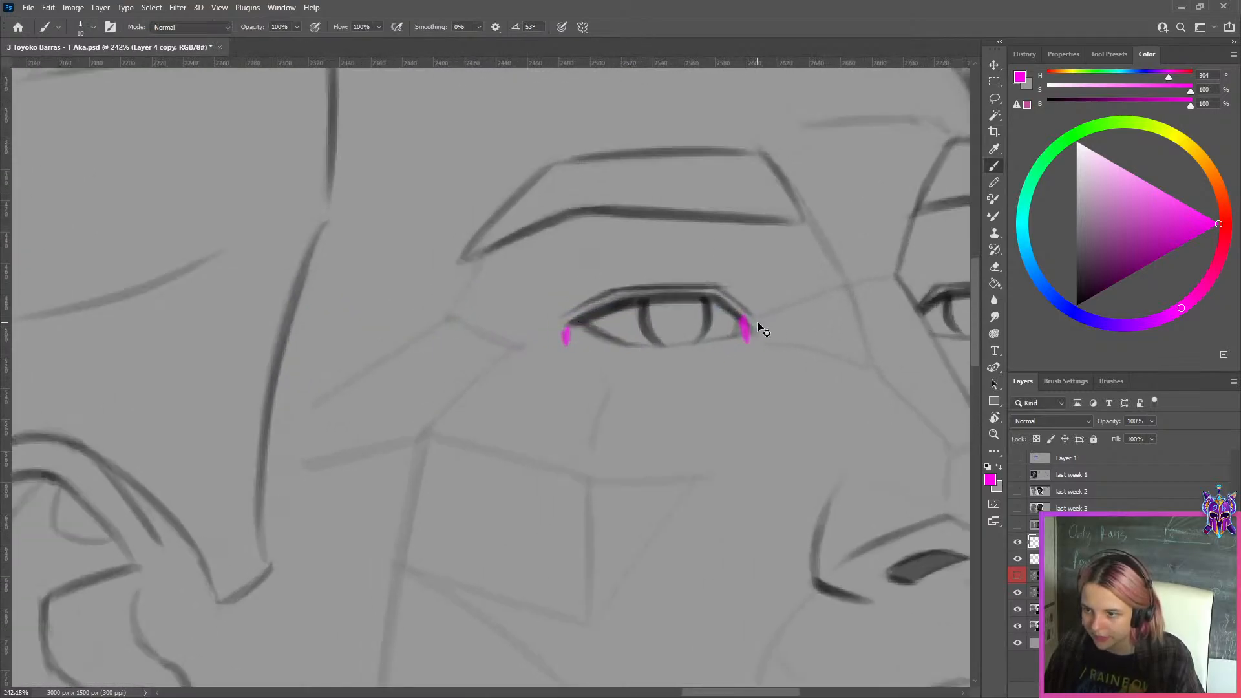
key(ctrl+t)
click(642, 27)
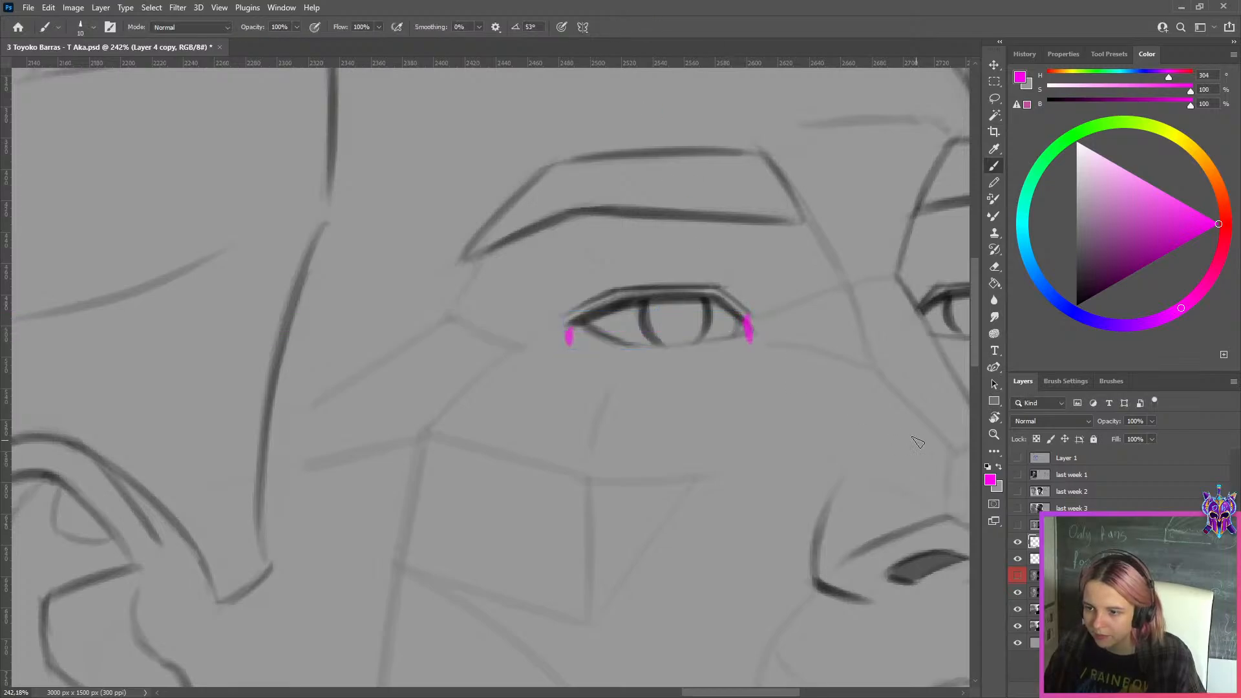
Hide both layers of magenta eye marks and show Layer 3 again
click(1019, 542)
click(1017, 560)
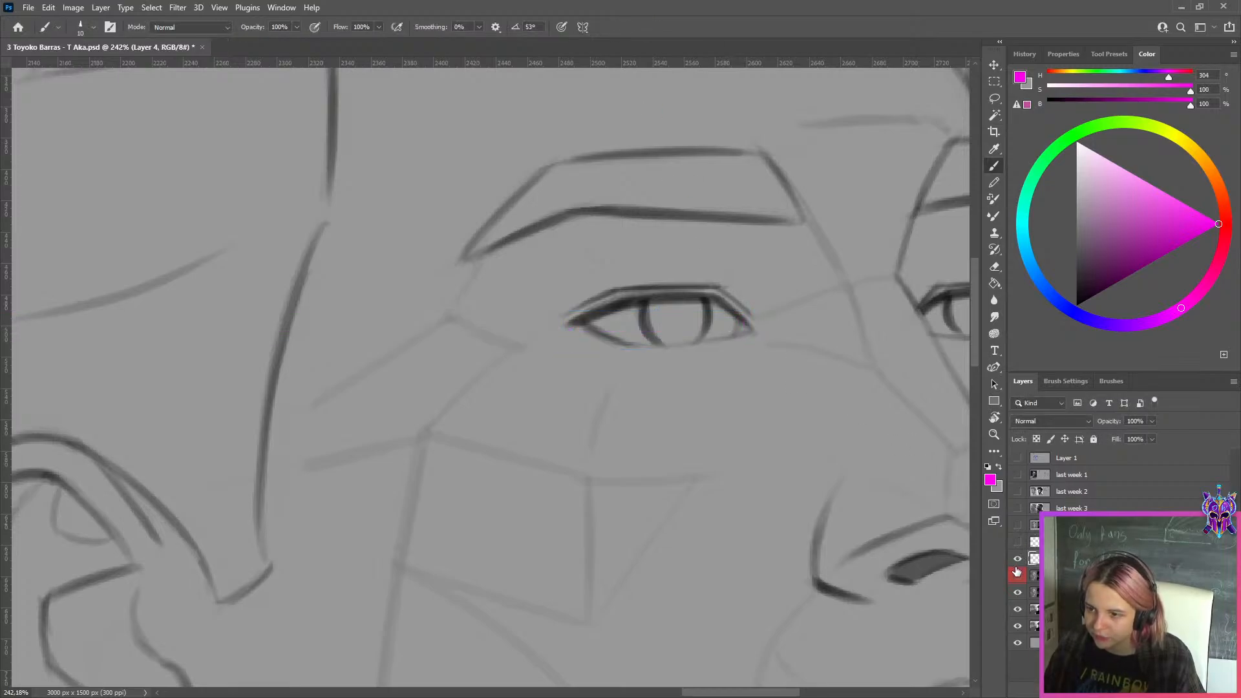
scroll(756, 425, down, 6)
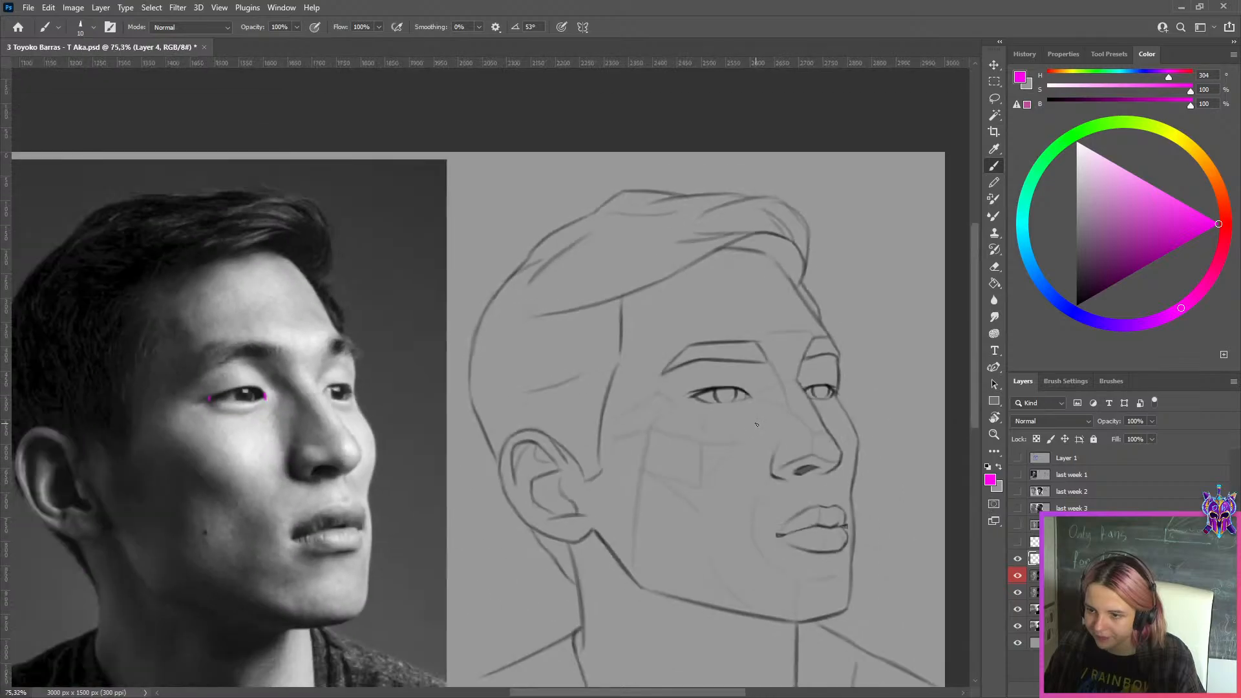
scroll(756, 425, down, 2)
scroll(828, 386, up, 2)
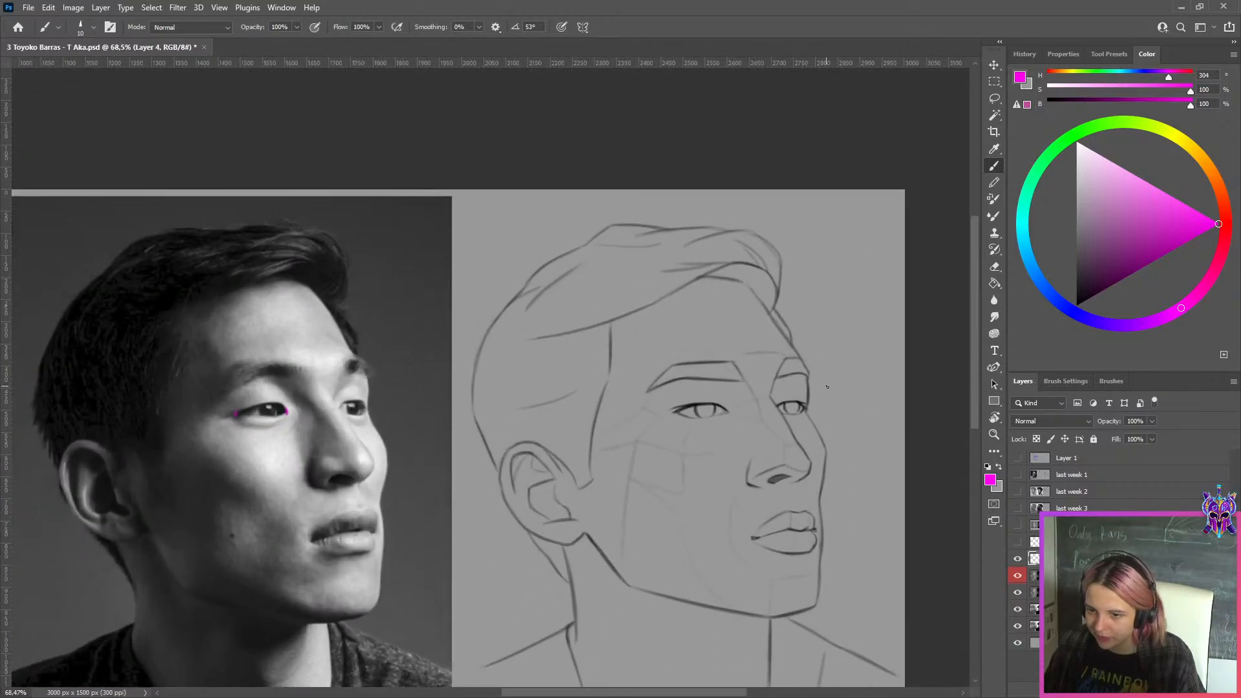
click(1018, 561)
Toggle Layer 3 repeatedly to compare the hair and eyes of both drawing versions with the photo, leaving it visible
click(1020, 577)
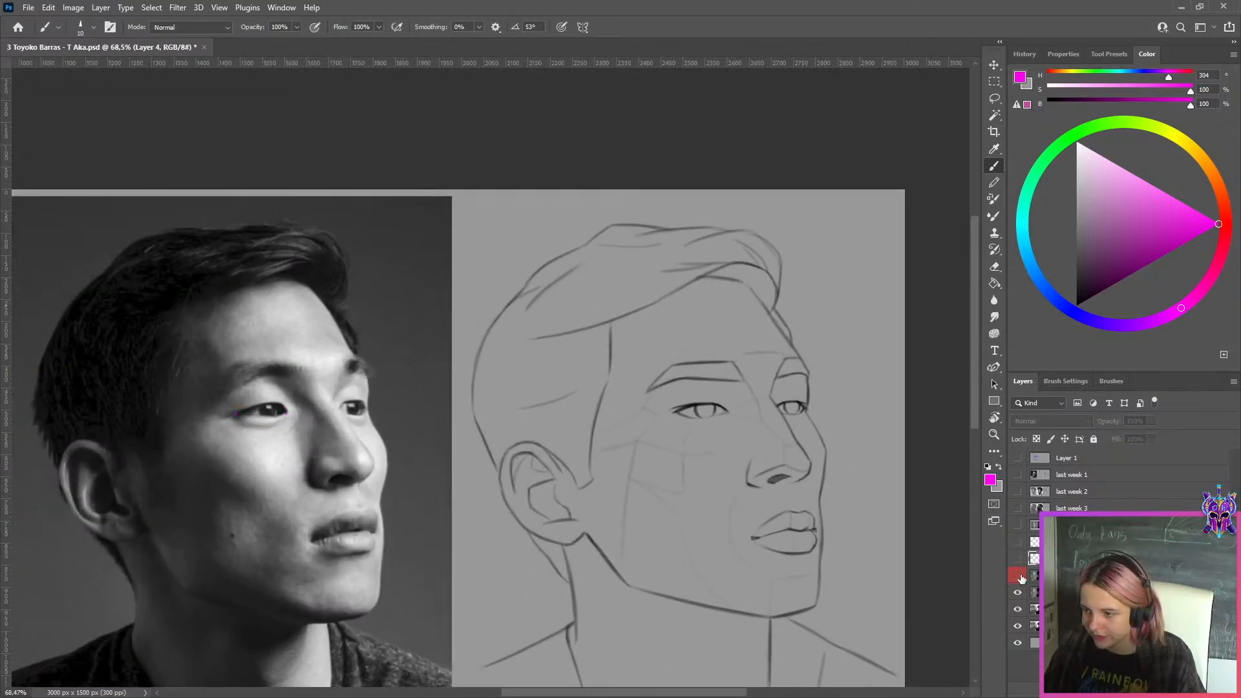
click(1020, 577)
click(1020, 576)
click(1020, 576)
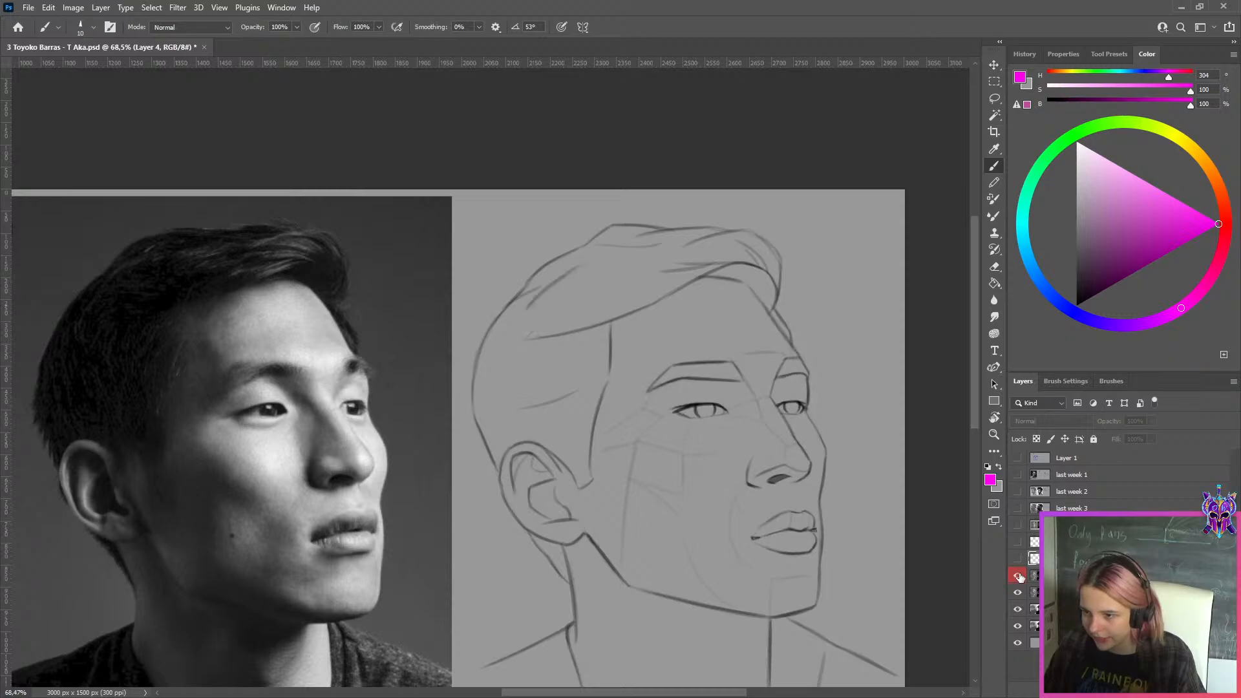
scroll(753, 388, down, 4)
scroll(755, 388, up, 3)
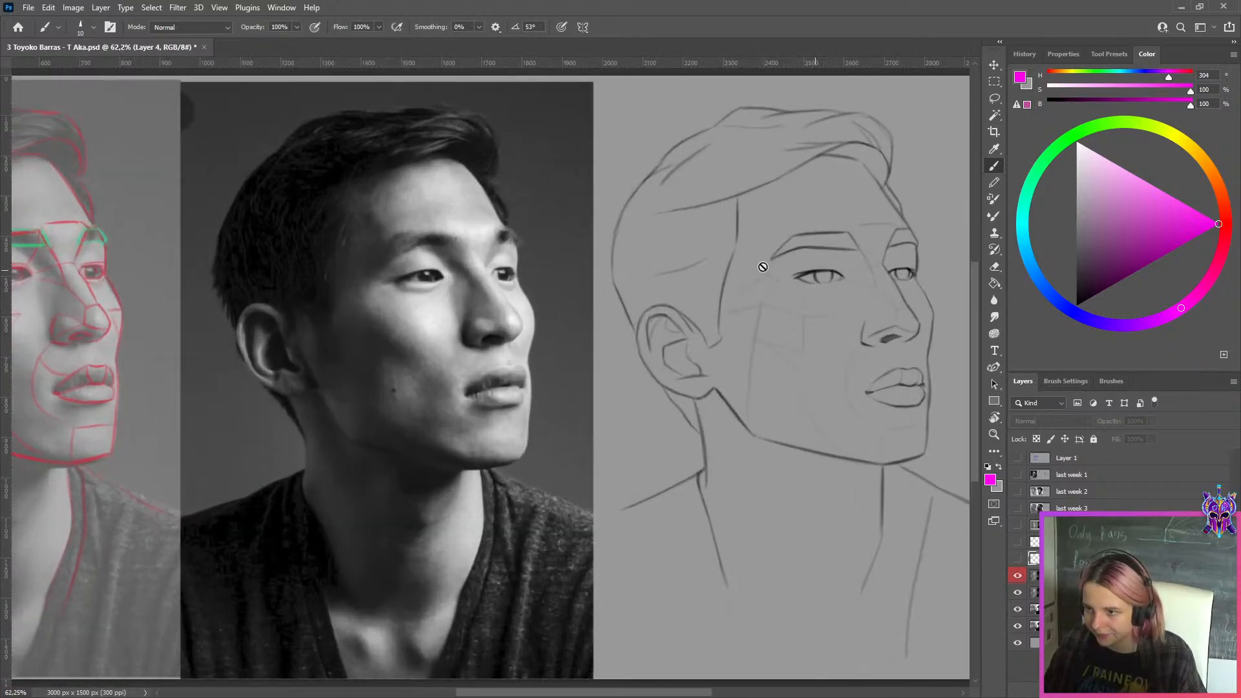
click(1020, 576)
click(1020, 577)
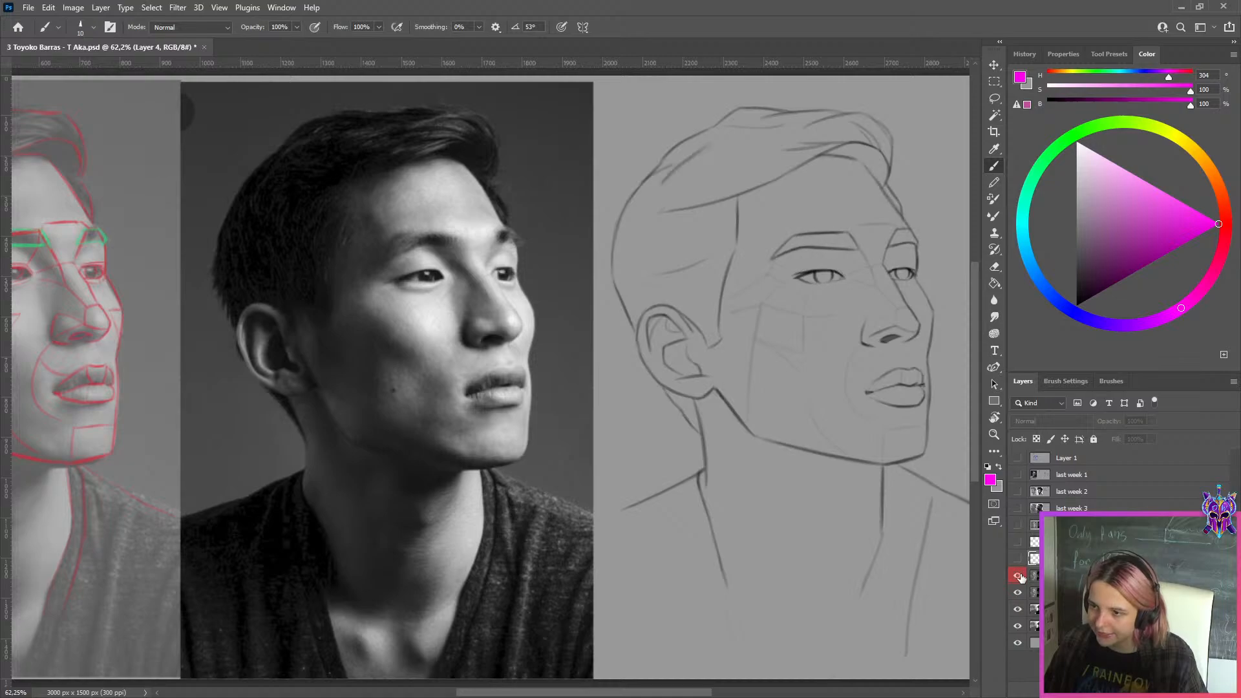
click(1019, 577)
click(1019, 576)
click(1019, 577)
click(1019, 577)
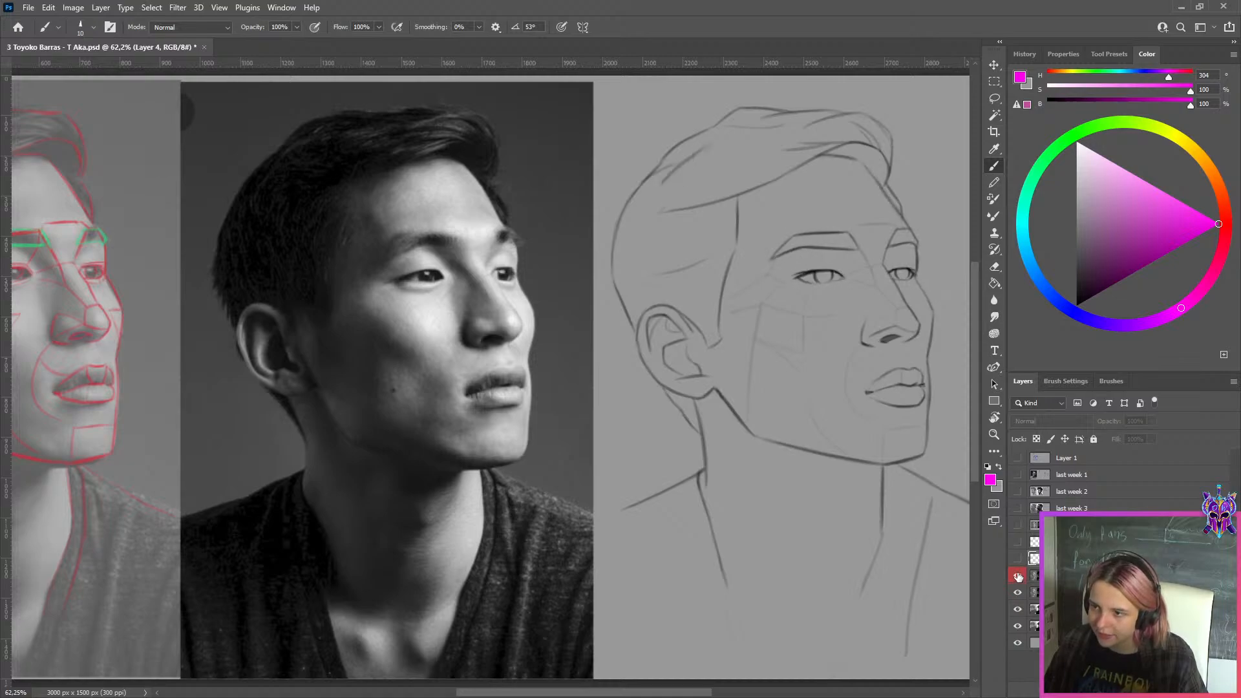
click(1018, 577)
click(1018, 577)
click(1018, 576)
click(1018, 577)
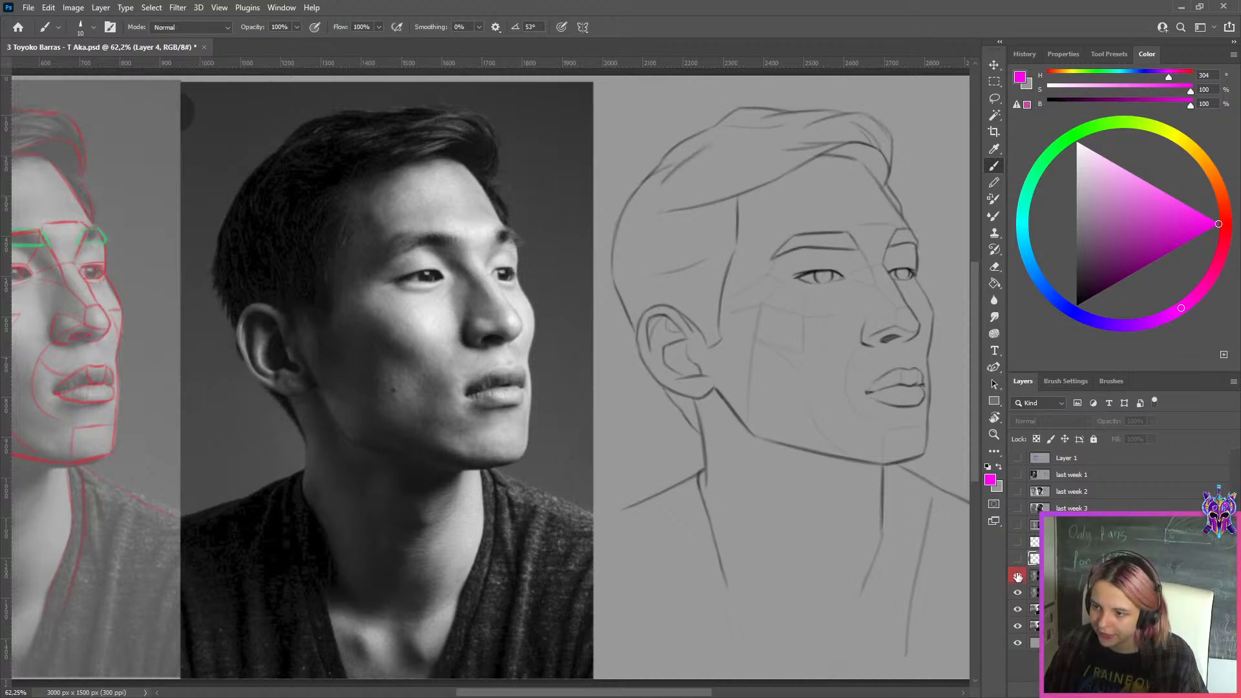
click(1018, 576)
click(1018, 576)
click(1019, 576)
click(1019, 576)
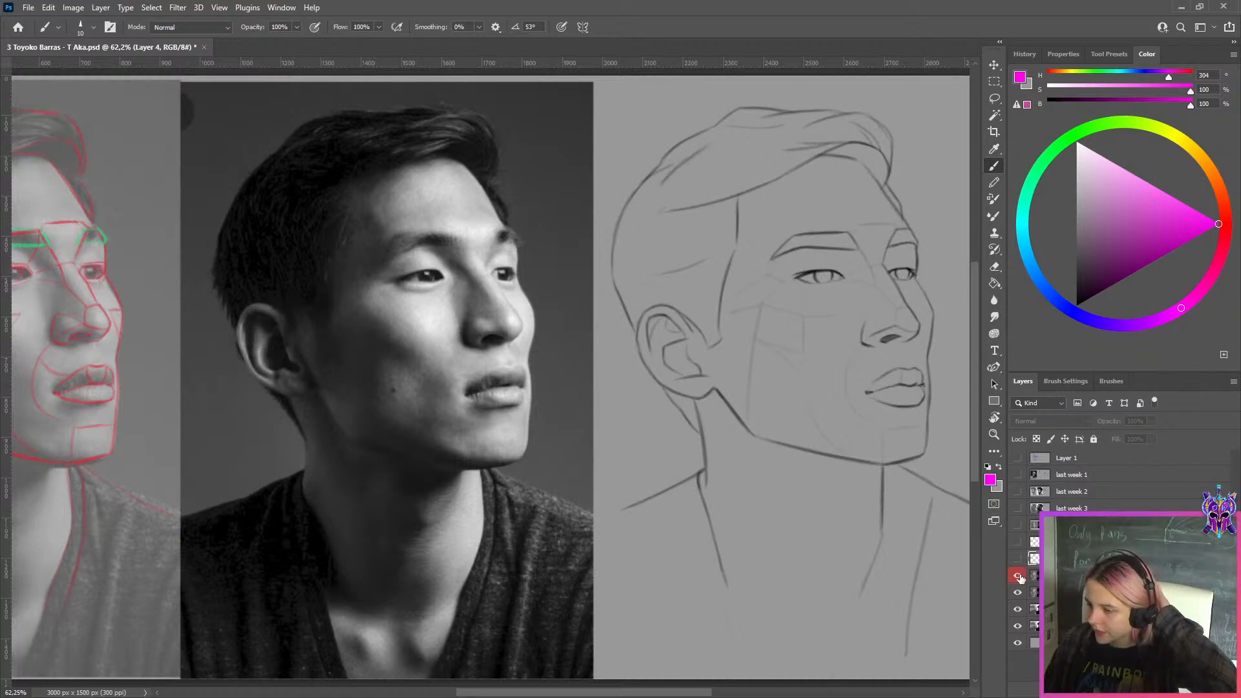
Hide Layer 3 and compare the far eye and cheek contour of the underlying drawing with the reference photo
scroll(951, 324, up, 3)
scroll(952, 323, up, 1)
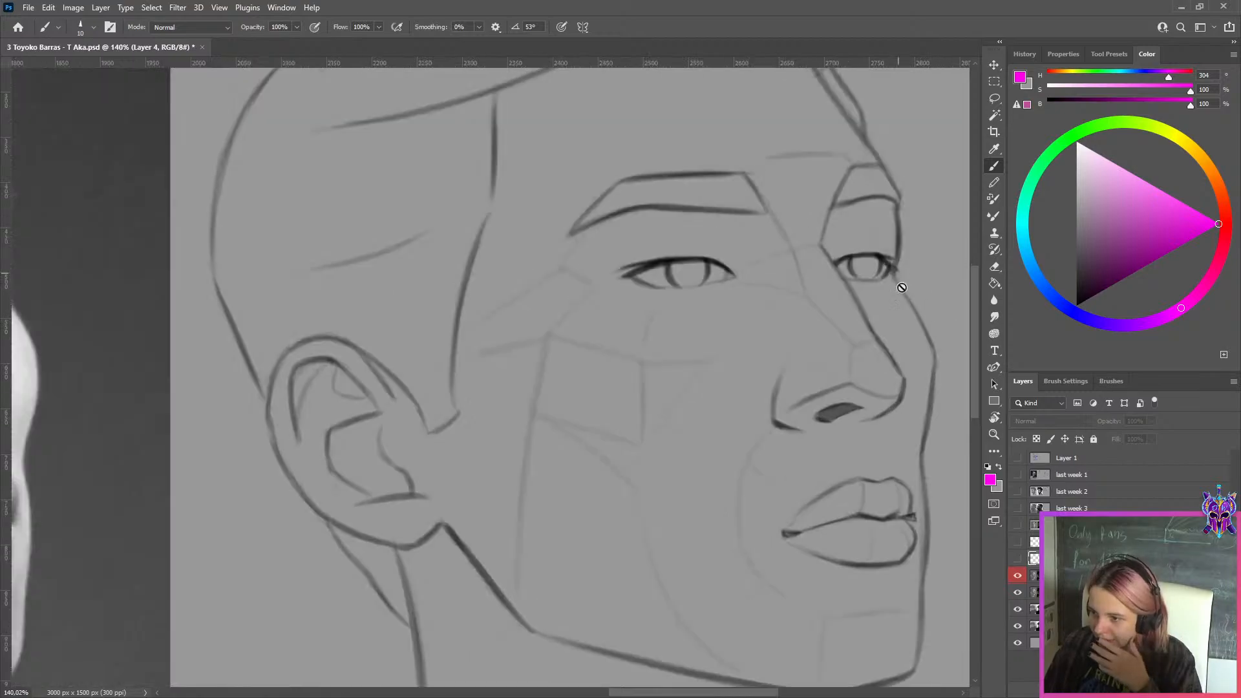
click(1017, 576)
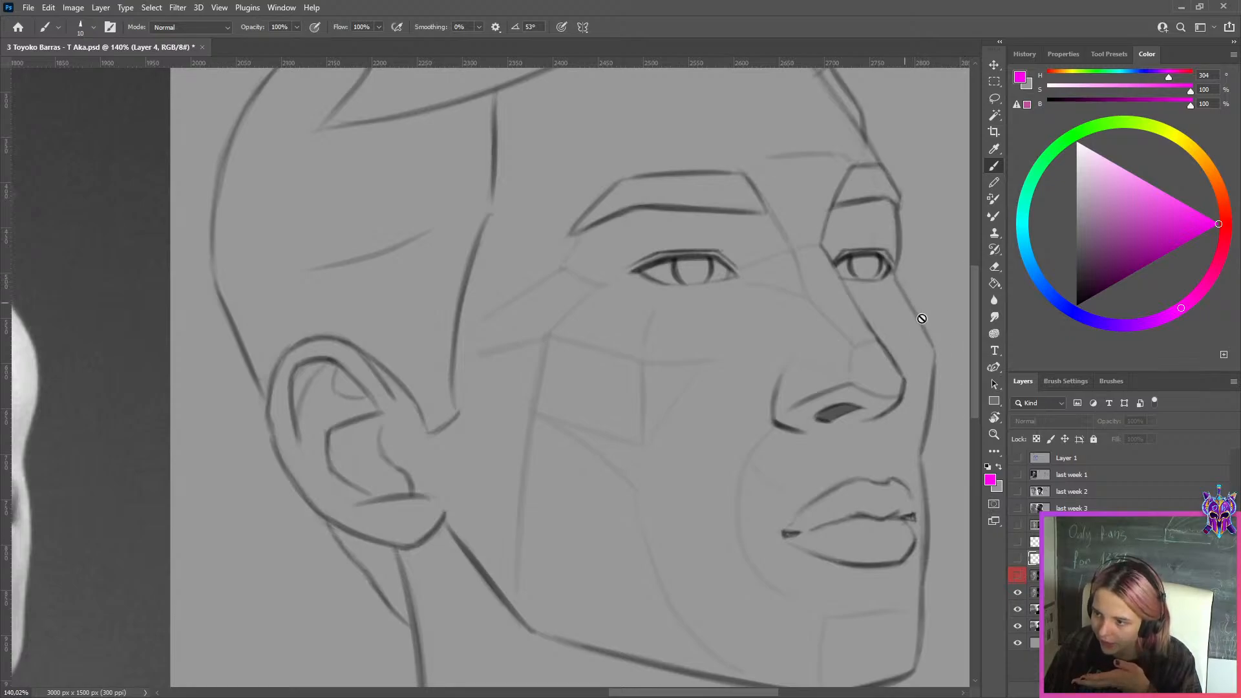
scroll(933, 350, down, 4)
scroll(334, 317, up, 3)
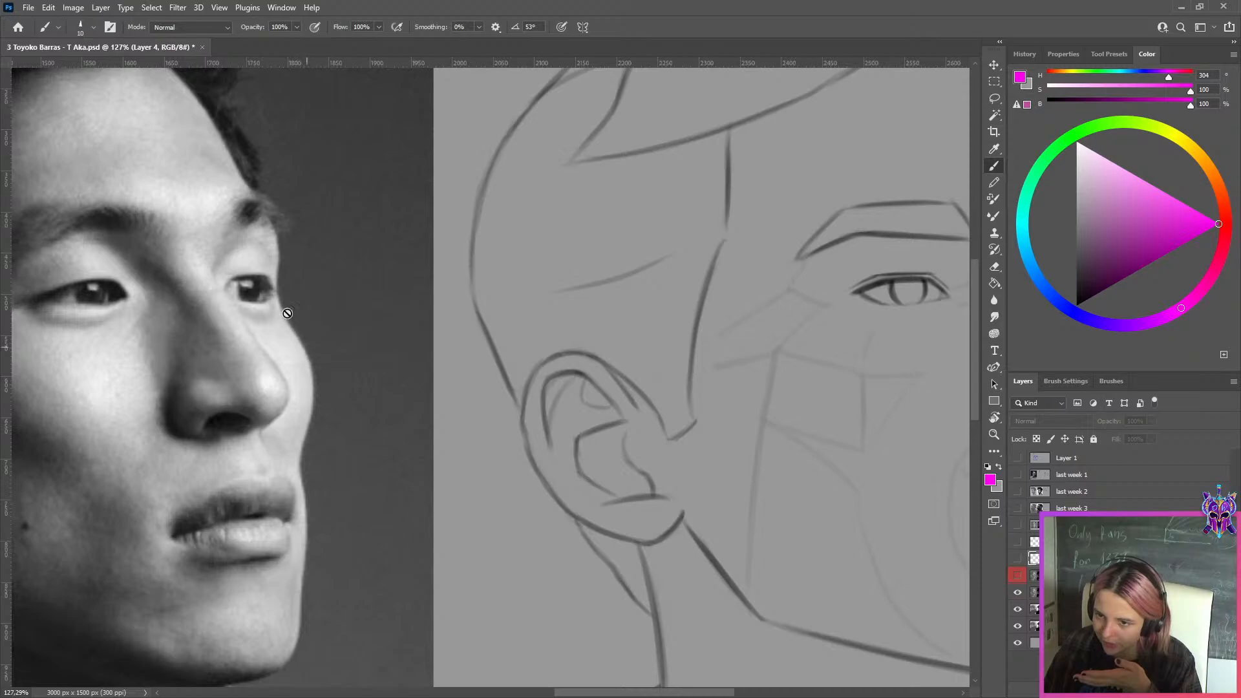
scroll(303, 339, down, 3)
scroll(870, 327, up, 4)
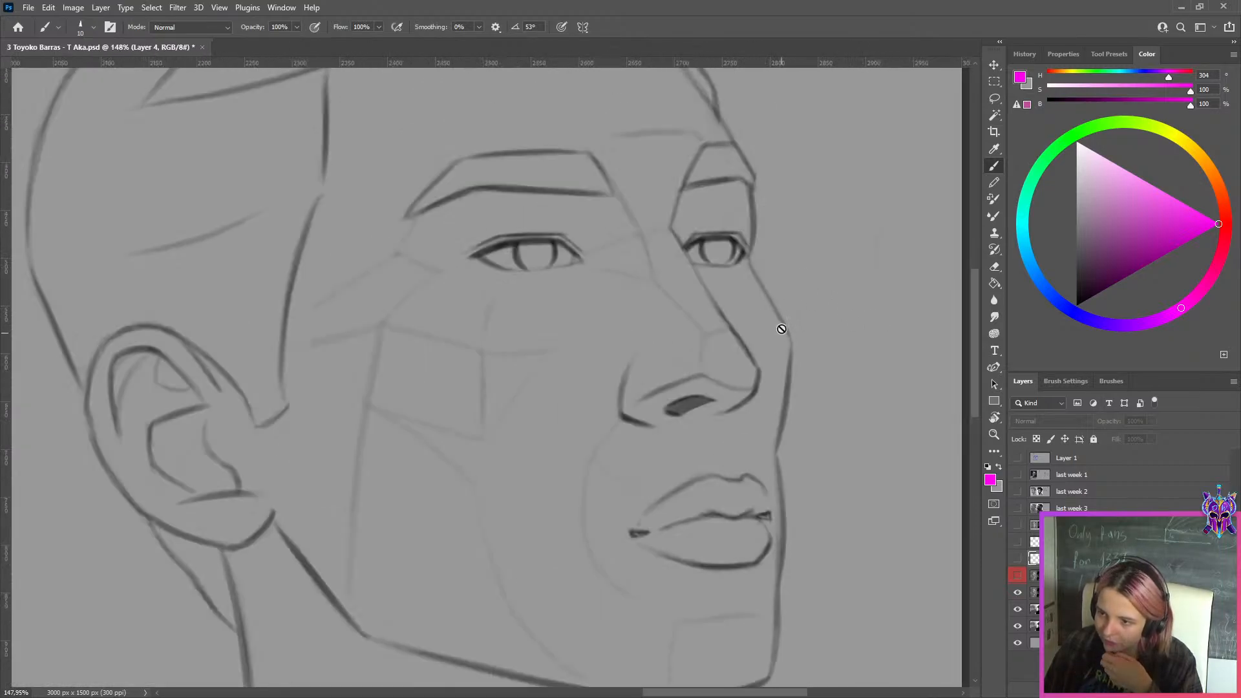
Toggle Layer 3 repeatedly at close range to compare the eyes, far cheek contour and lips of both versions
click(1018, 578)
click(1018, 577)
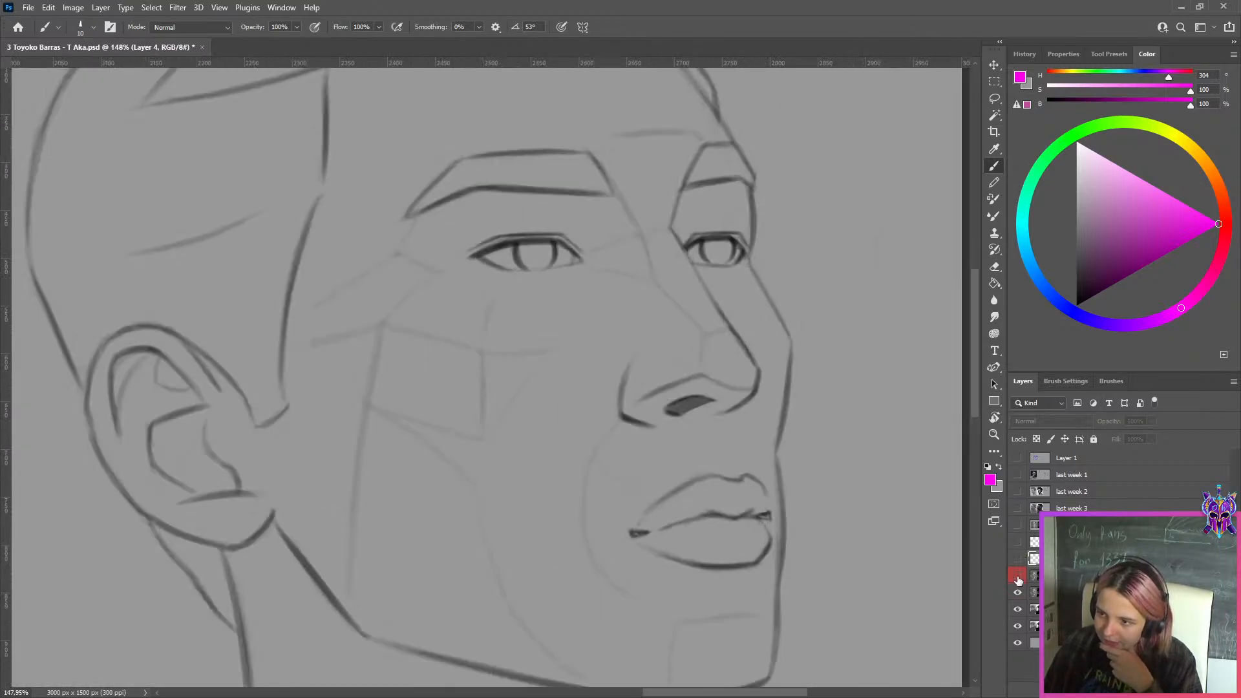
click(1018, 577)
click(1018, 578)
click(1018, 578)
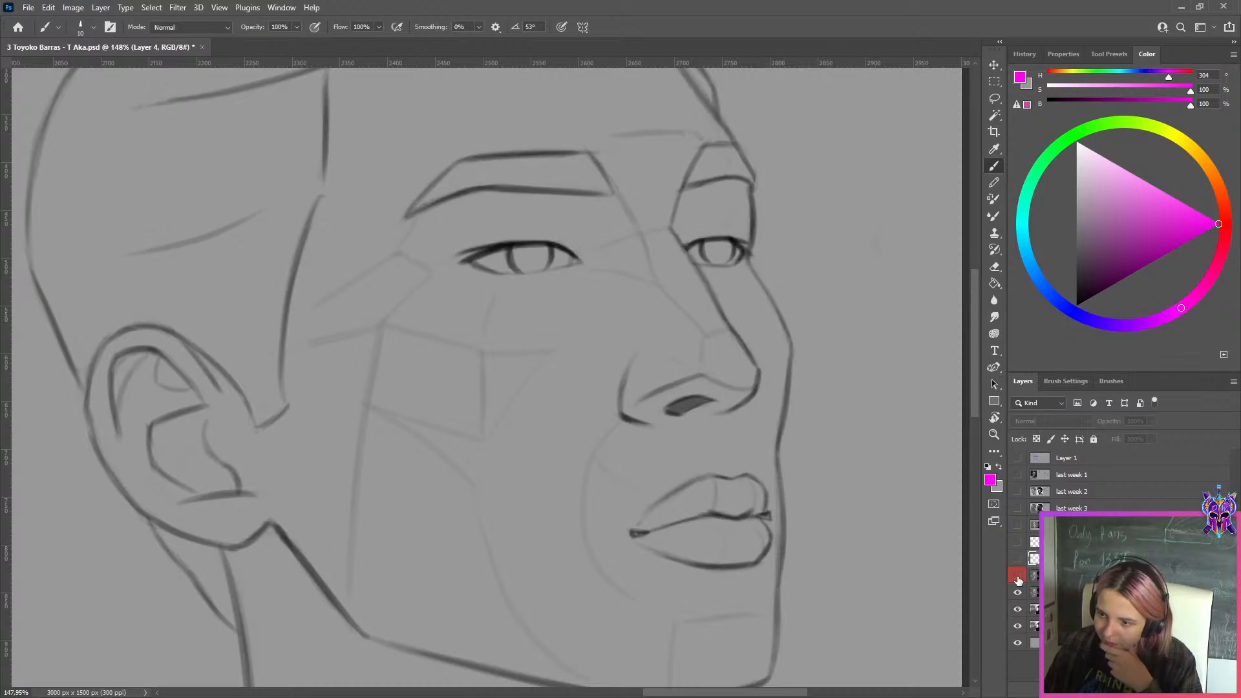
click(1018, 577)
click(1018, 578)
click(1019, 577)
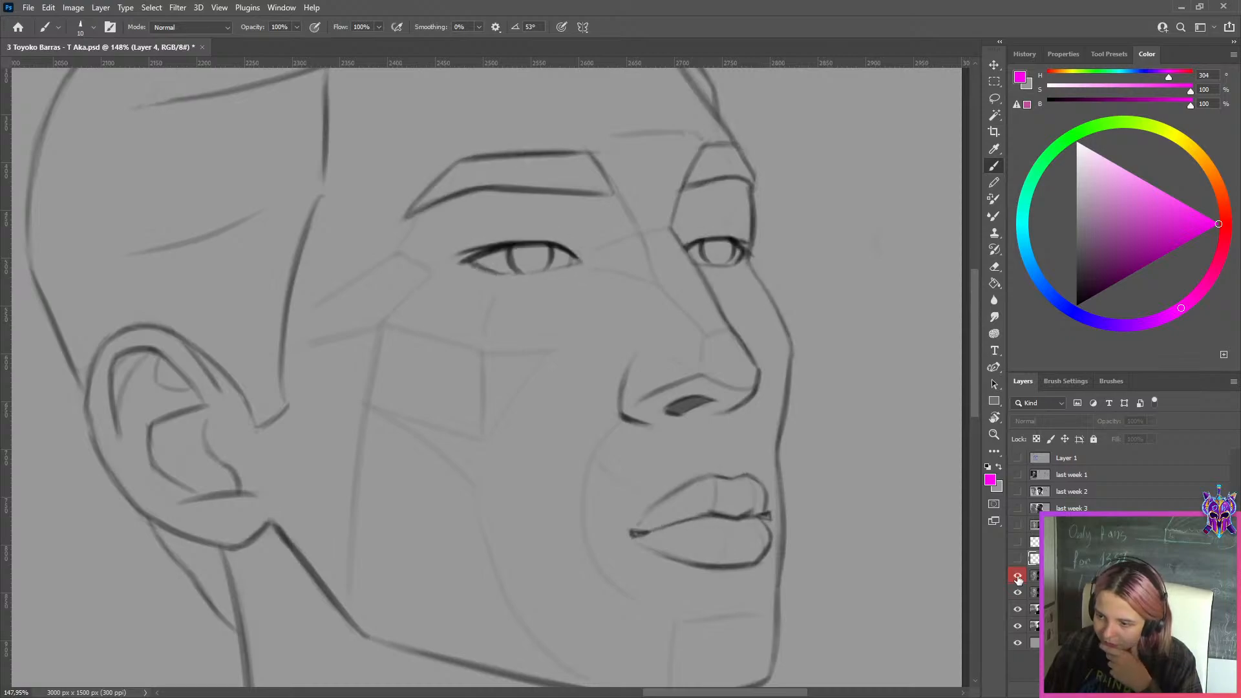
click(1018, 578)
click(1018, 578)
Examine the mouth, chin and jaw up close, toggling Layer 3 to compare the two versions
scroll(760, 430, down, 3)
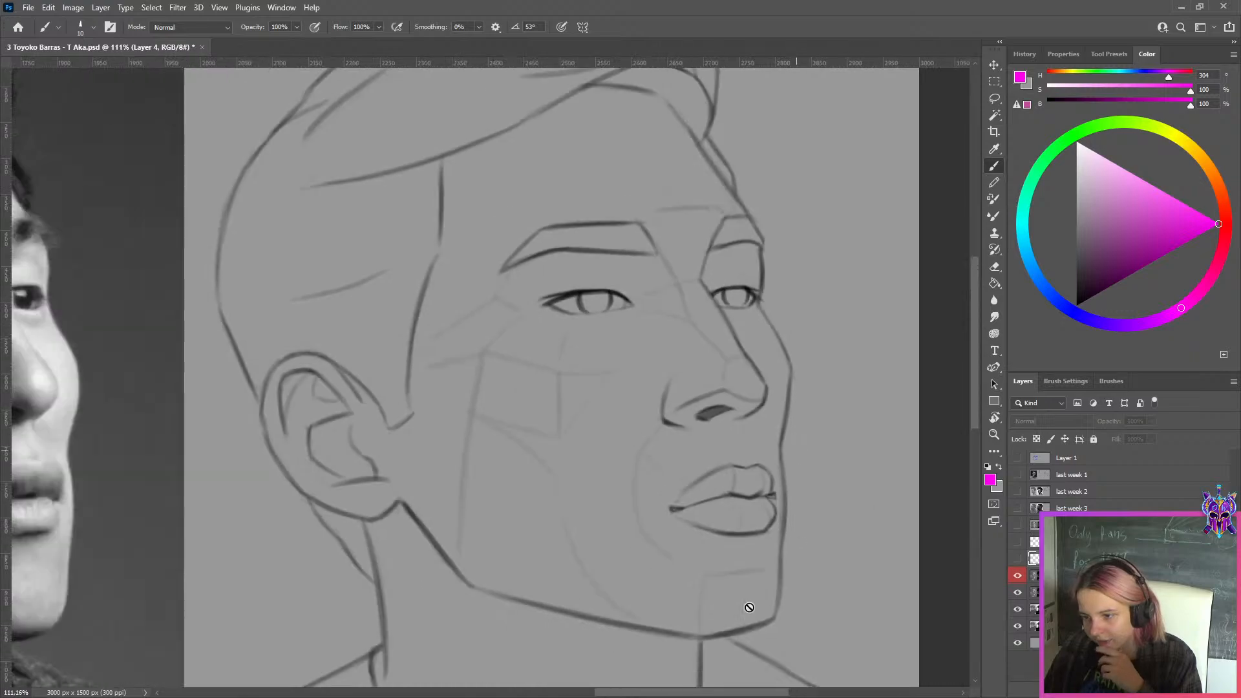
scroll(748, 606, up, 4)
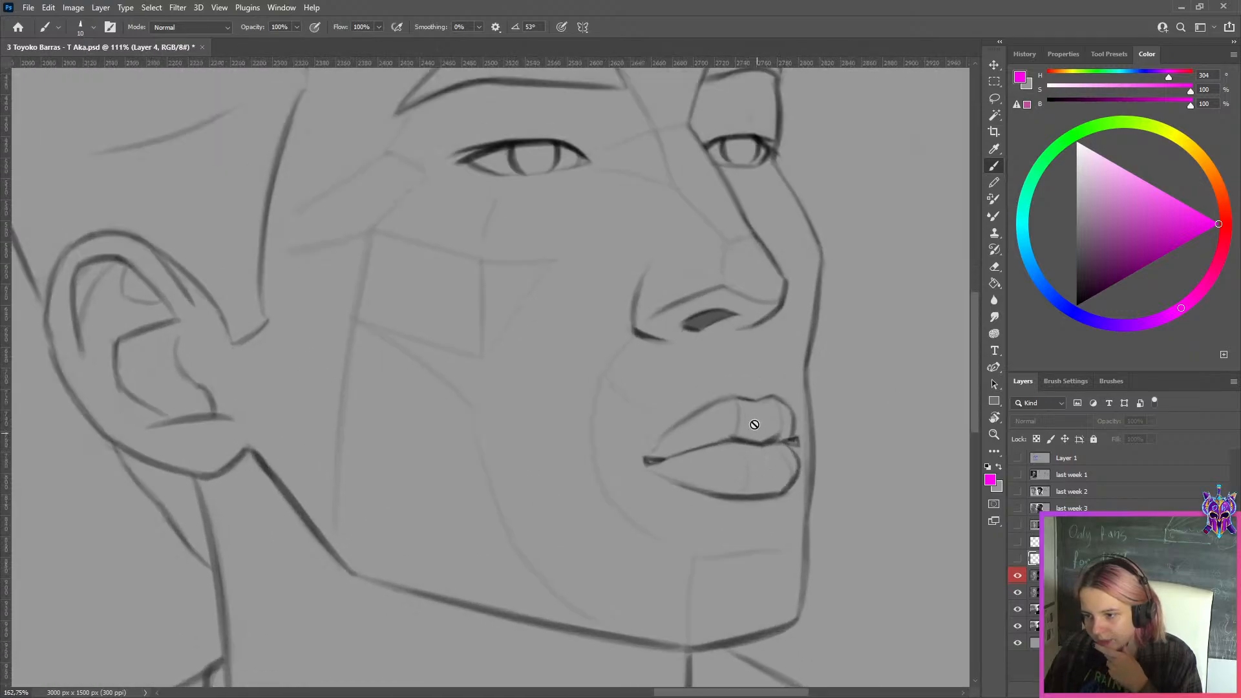
click(1018, 577)
click(1018, 577)
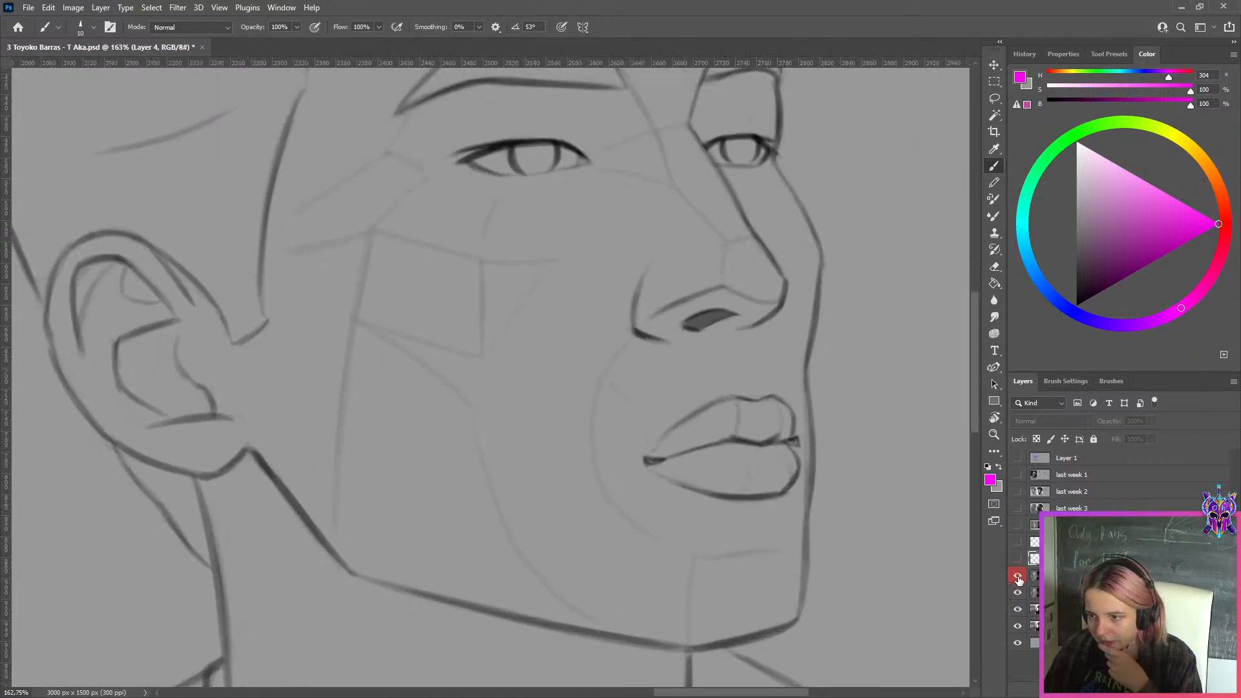
Toggle Layer 3 to compare the nose, mouth and jaw of both drawing versions, including against the reference photo
click(1018, 577)
click(1018, 577)
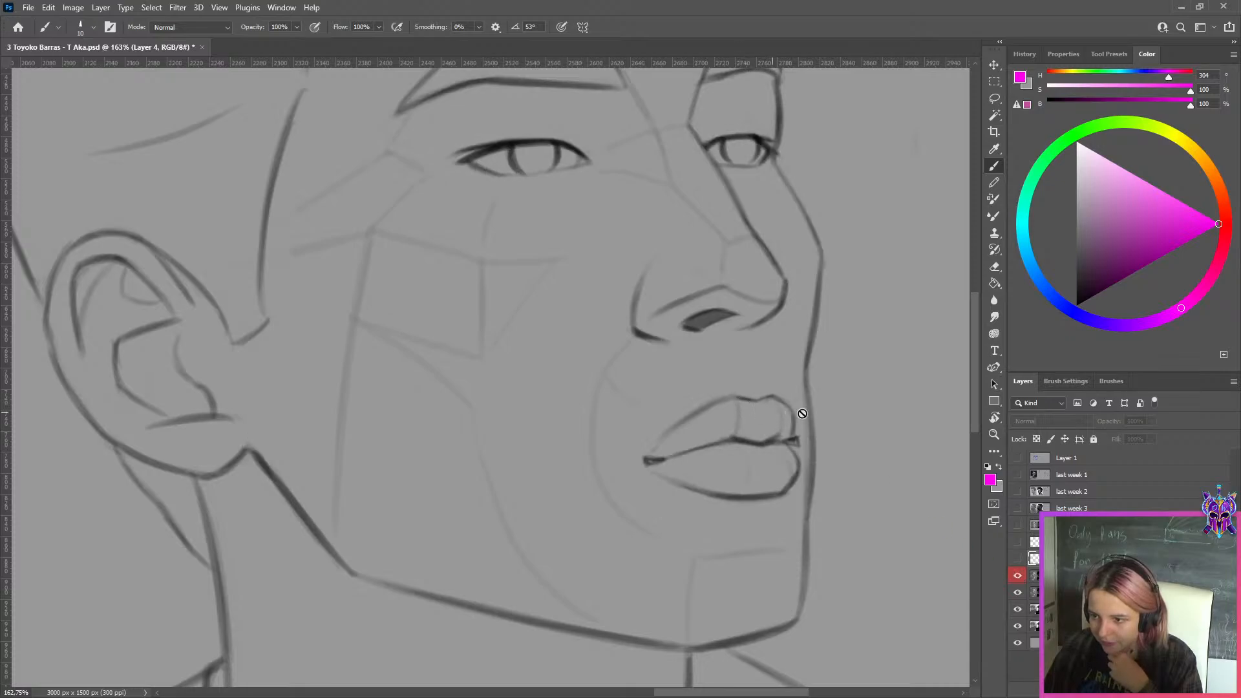
scroll(802, 414, down, 6)
click(1018, 577)
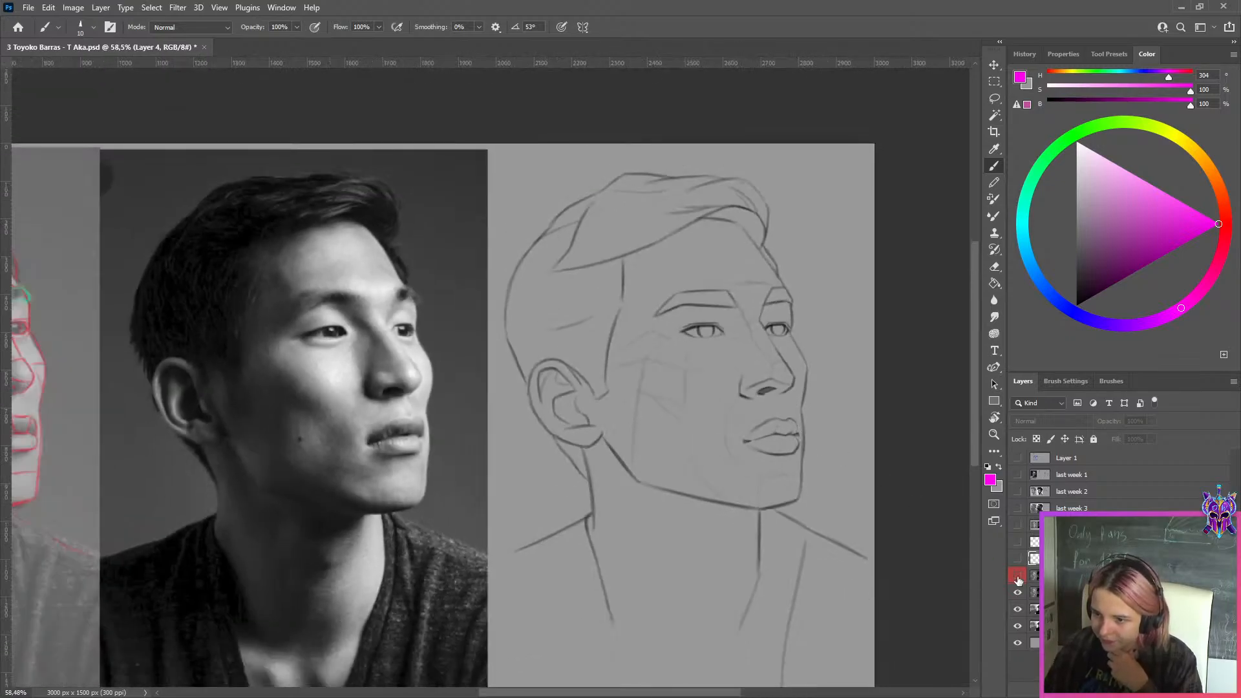
scroll(624, 409, up, 5)
scroll(624, 408, down, 3)
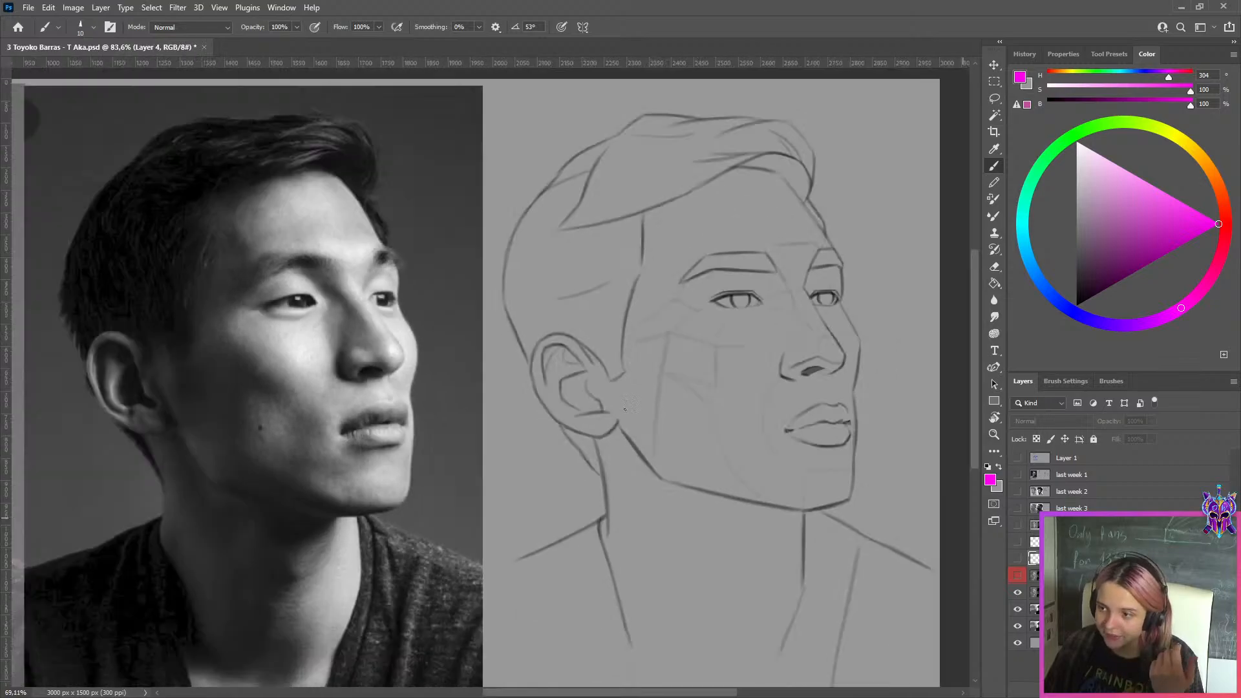
scroll(625, 408, up, 2)
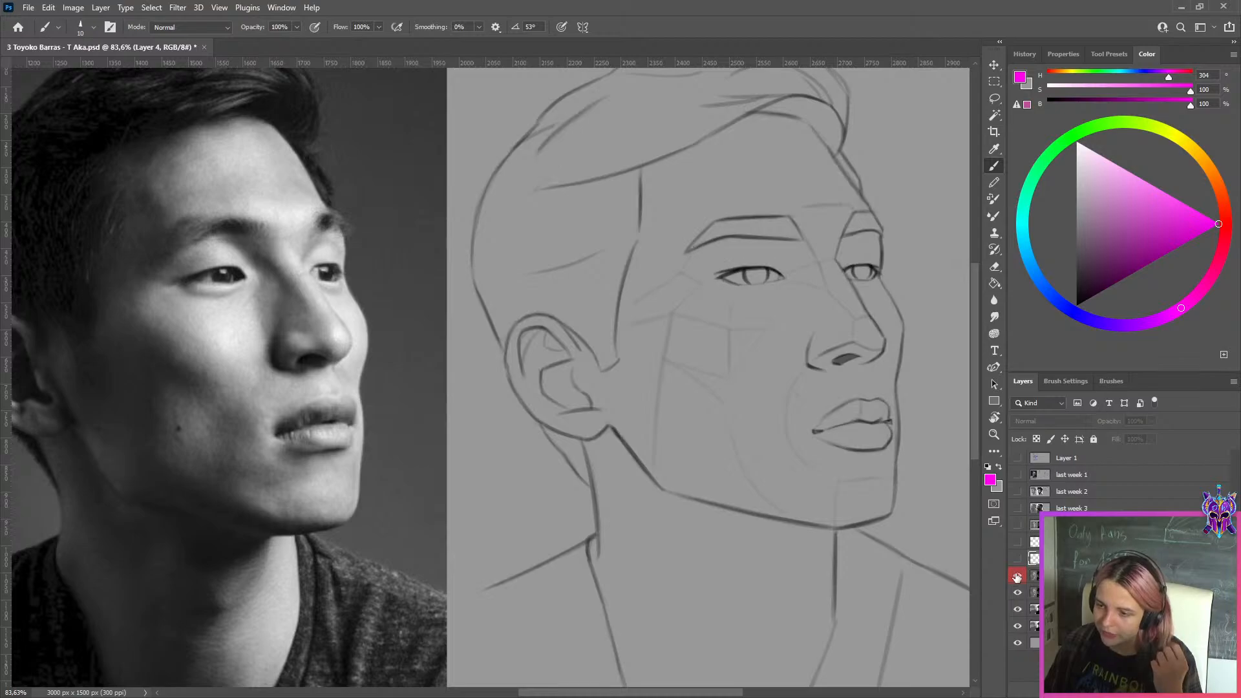
Examine the ear and its junction with the jawline up close, toggling Layer 3 to compare the two versions
scroll(595, 369, up, 3)
scroll(597, 514, up, 2)
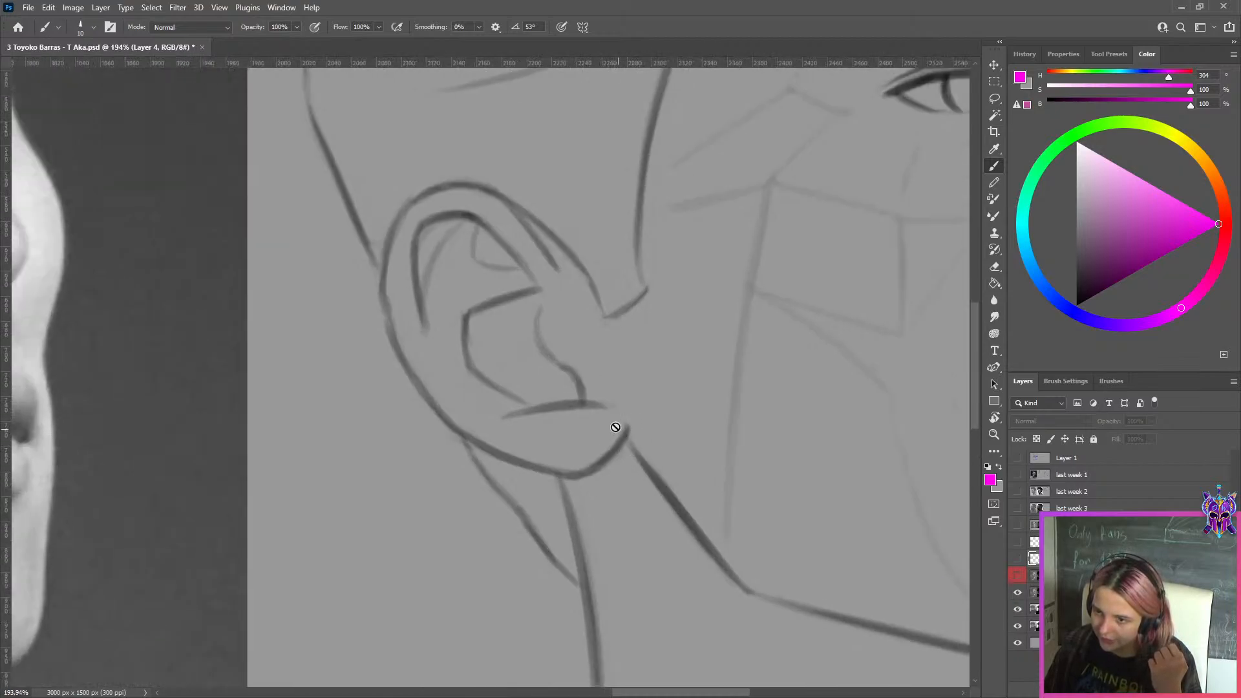
click(1018, 576)
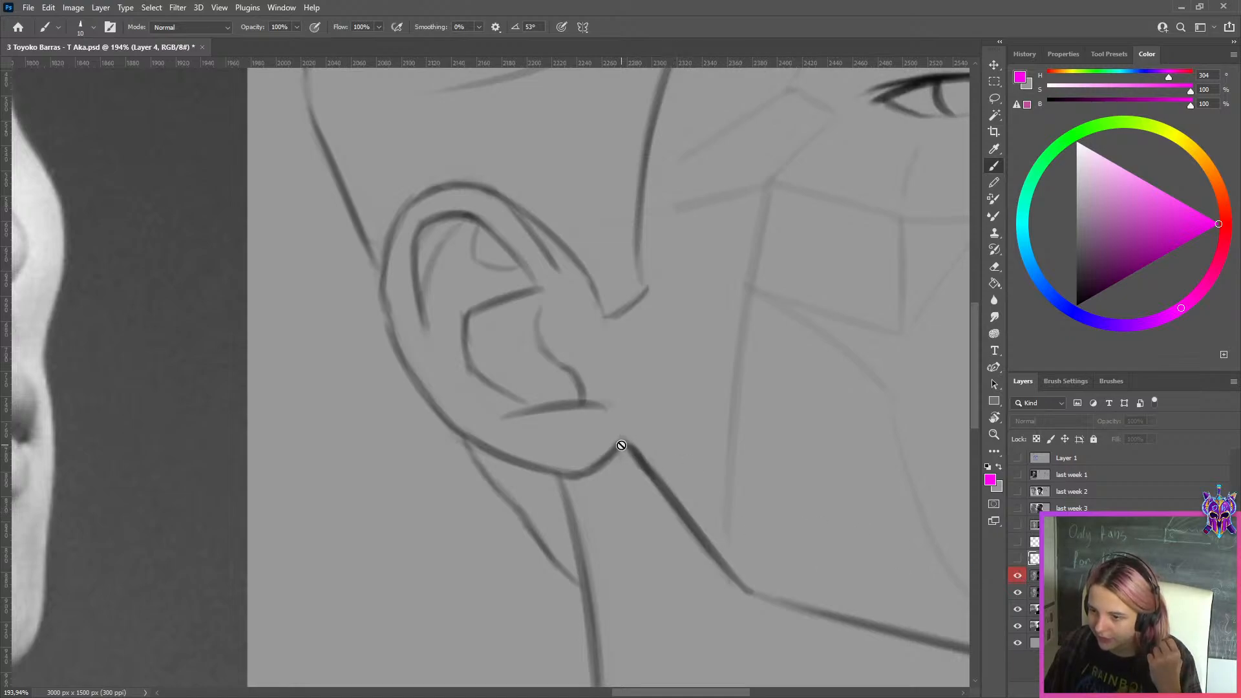
scroll(623, 435, down, 6)
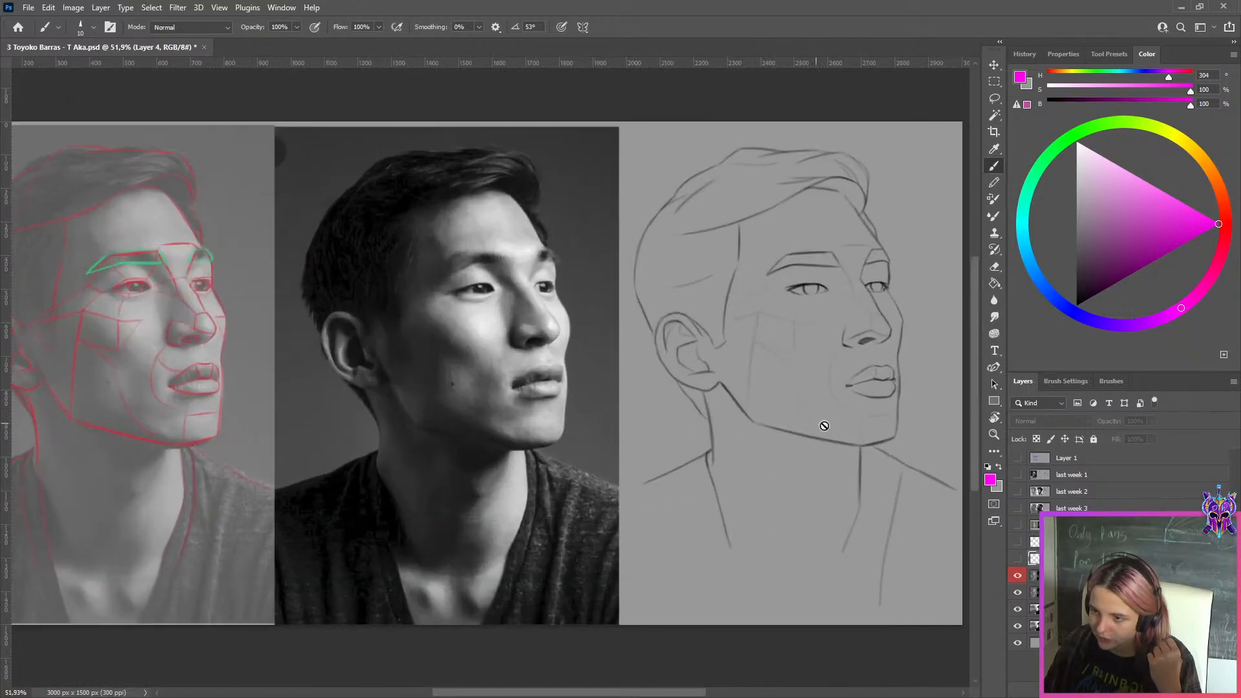
Toggle Layer 3 repeatedly with the whole portrait in view to compare both drawing versions beside the photo
click(1019, 578)
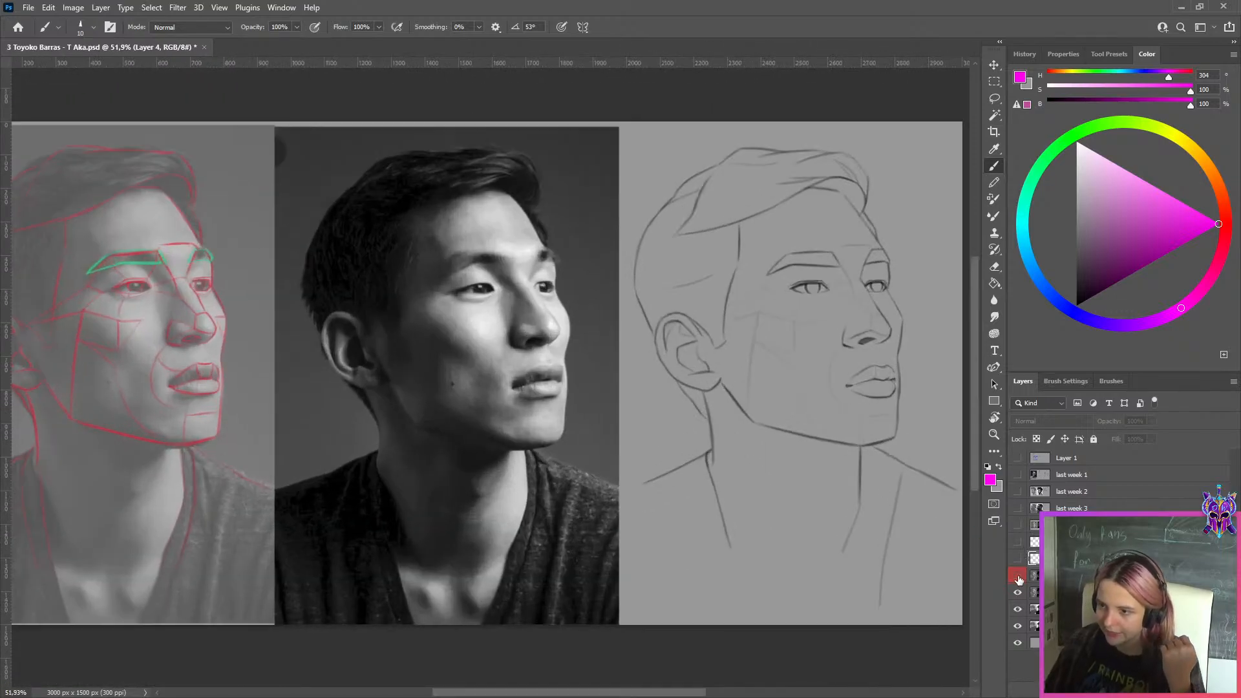
click(1018, 577)
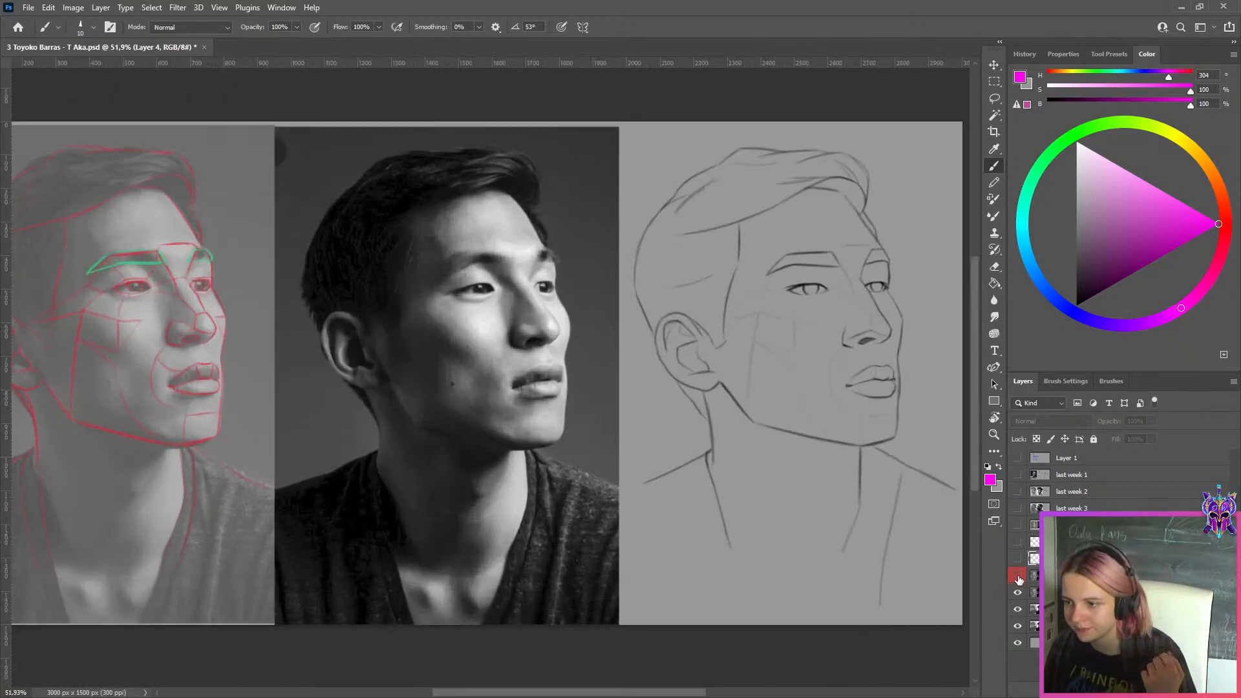
click(1018, 577)
click(1018, 577)
click(1019, 578)
click(1019, 577)
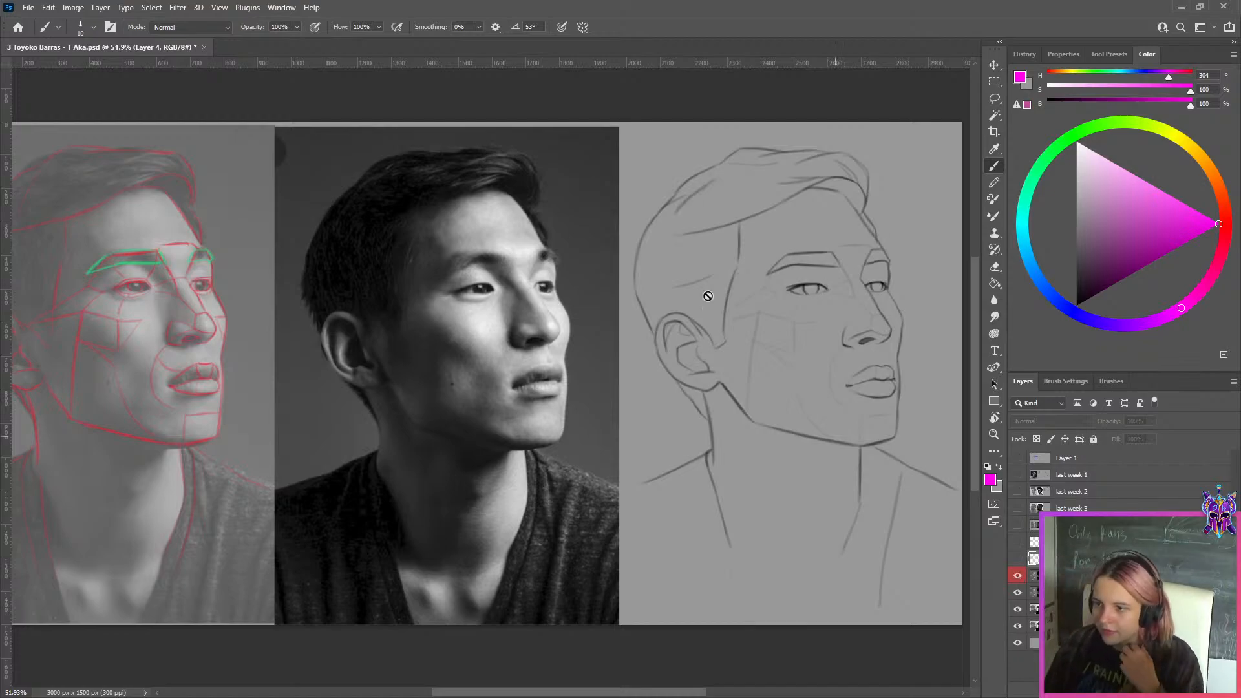
Hide Layer 3, add a new layer and try a magenta arc above the near eyebrow
scroll(791, 272, up, 4)
scroll(872, 652, right, 5)
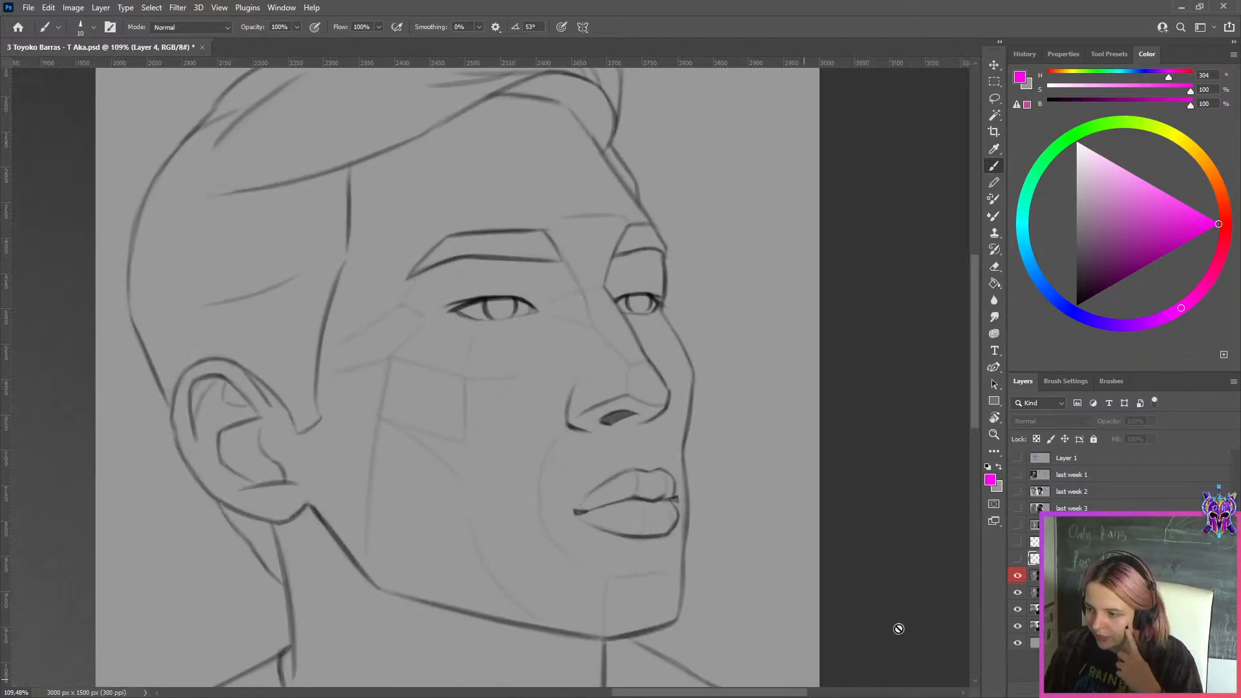
click(1018, 576)
scroll(548, 261, up, 2)
key(ctrl+shift+alt+n)
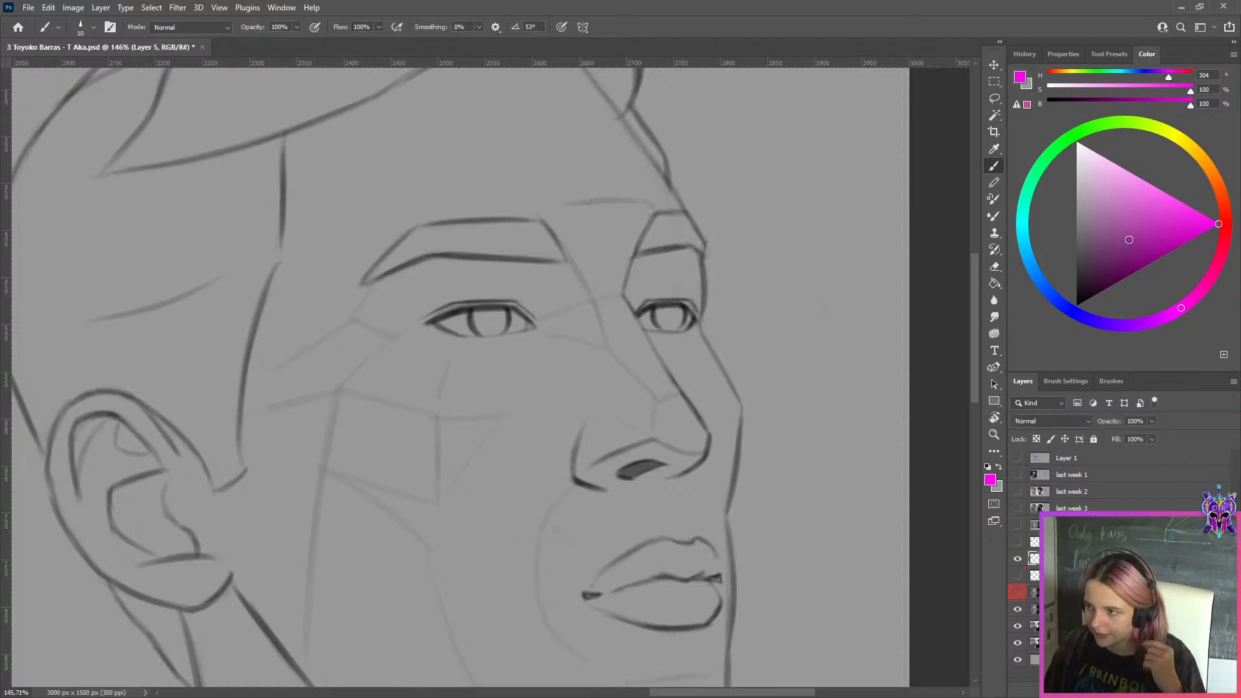
drag(415, 212, 561, 206)
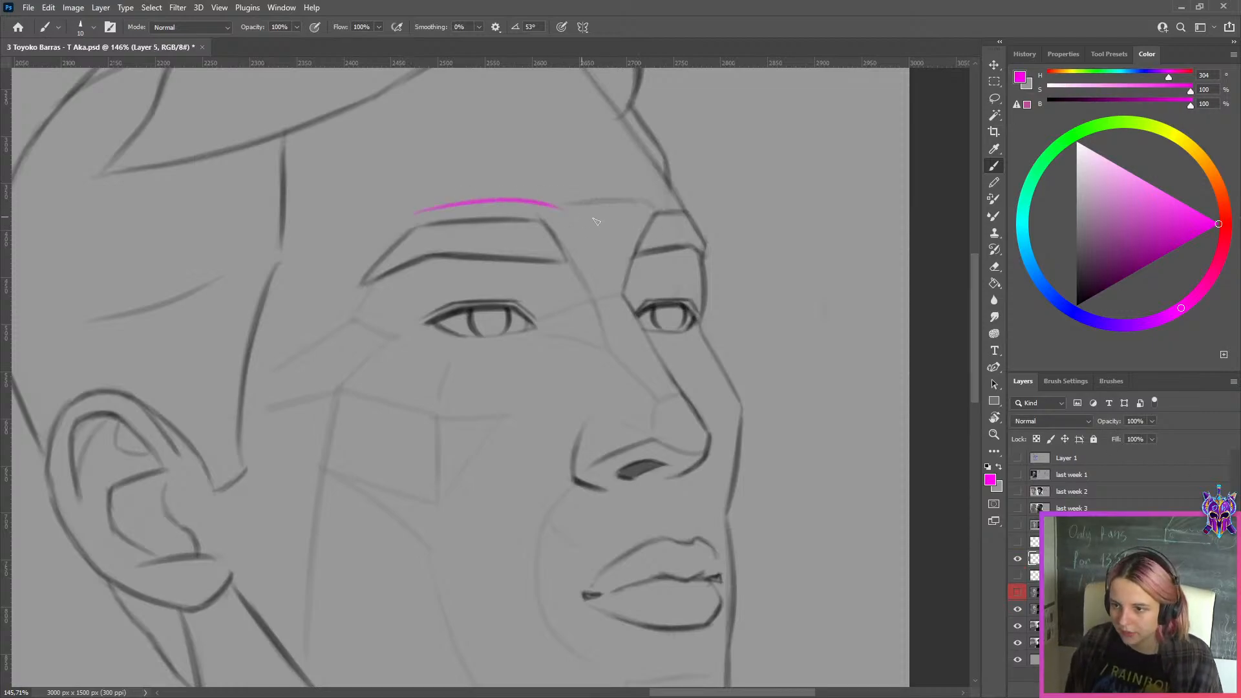
key(ctrl+z)
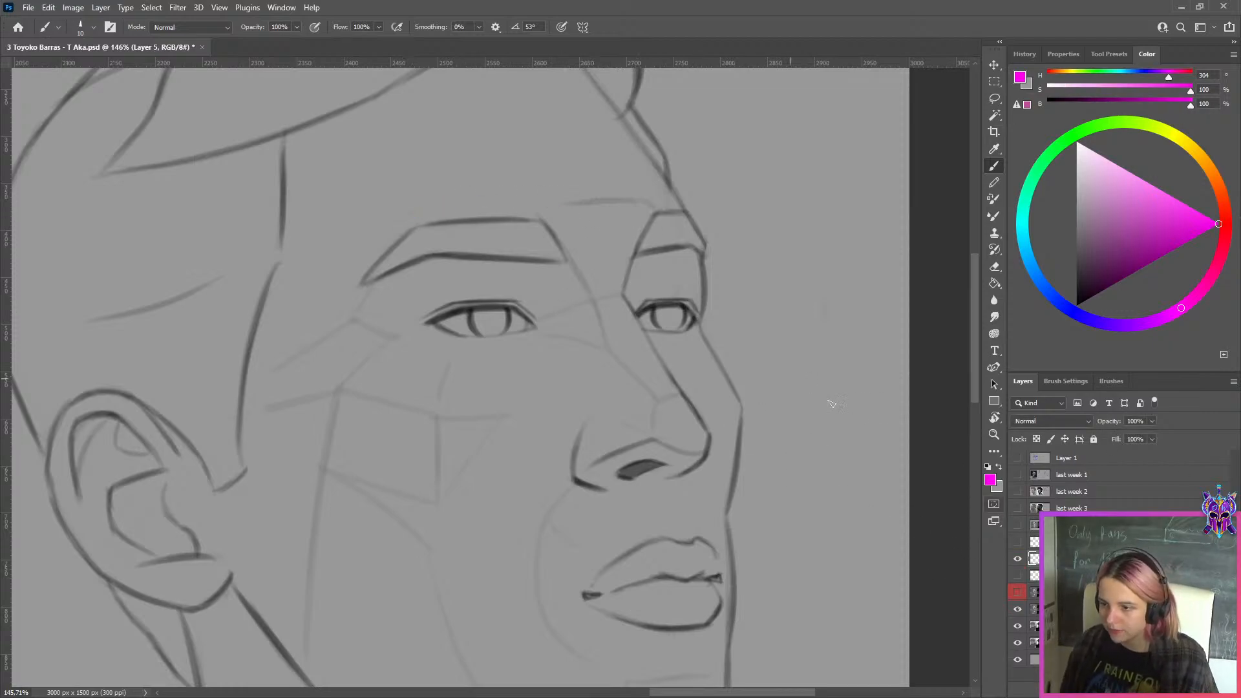
Show Layer 3 and examine the eyebrows and eyes of that drawing version
click(1017, 592)
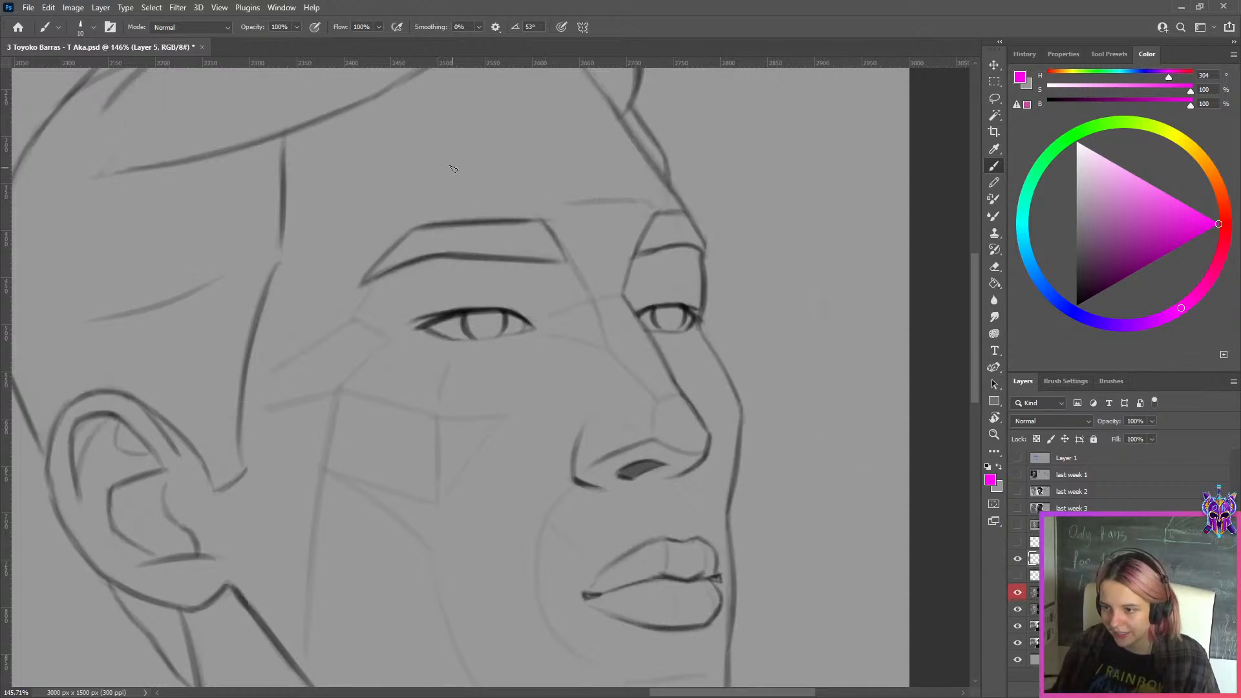
scroll(458, 179, down, 1)
scroll(601, 194, down, 5)
scroll(711, 231, up, 3)
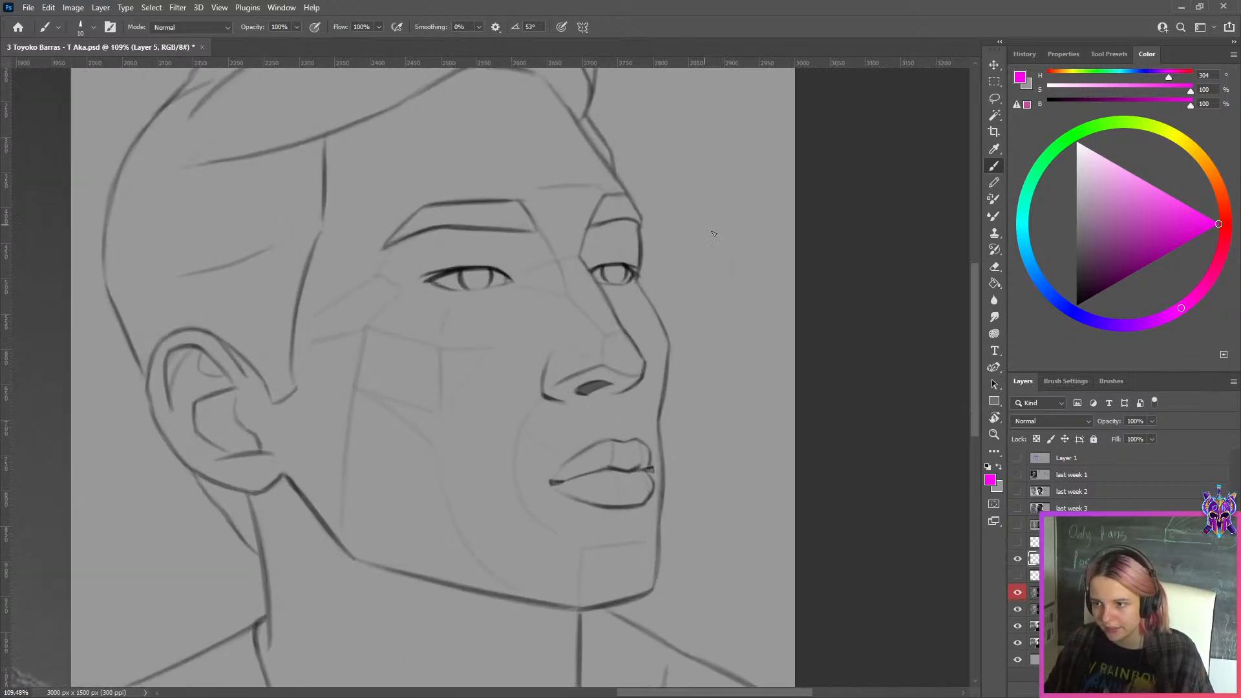
Hide Layer 3 and try a curved magenta stroke over the lower edge of the far eyebrow
click(1017, 592)
scroll(574, 258, up, 5)
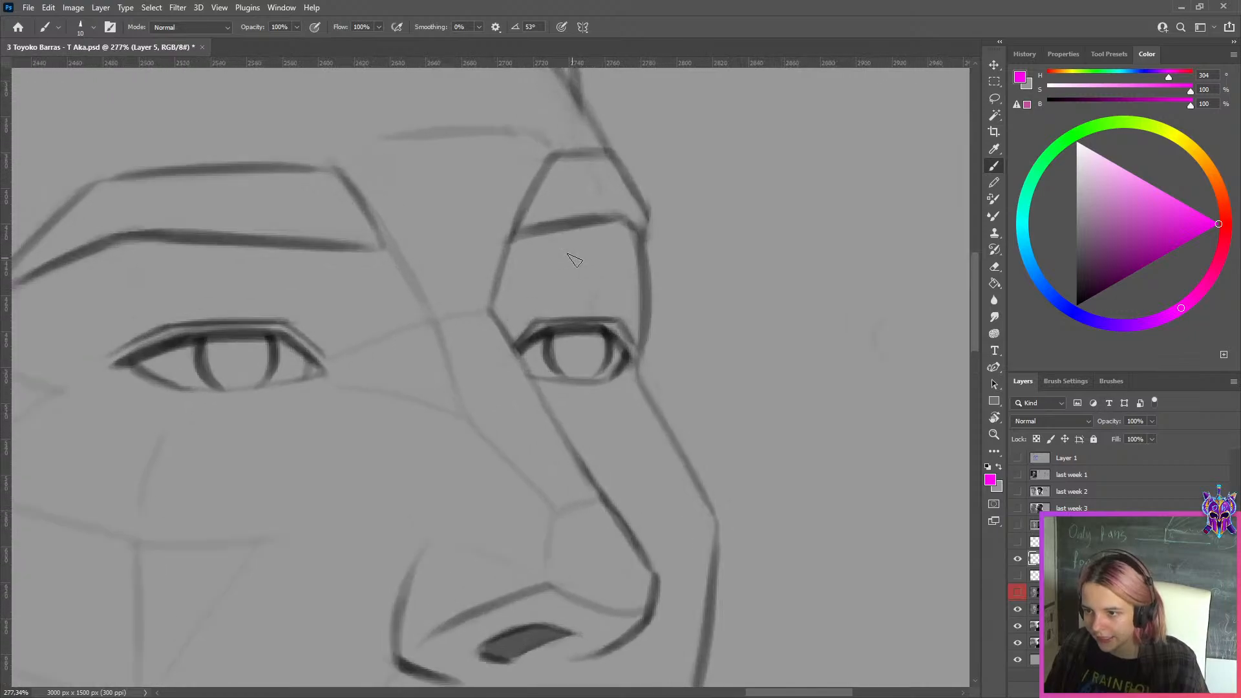
drag(507, 236, 649, 213)
key(ctrl+z)
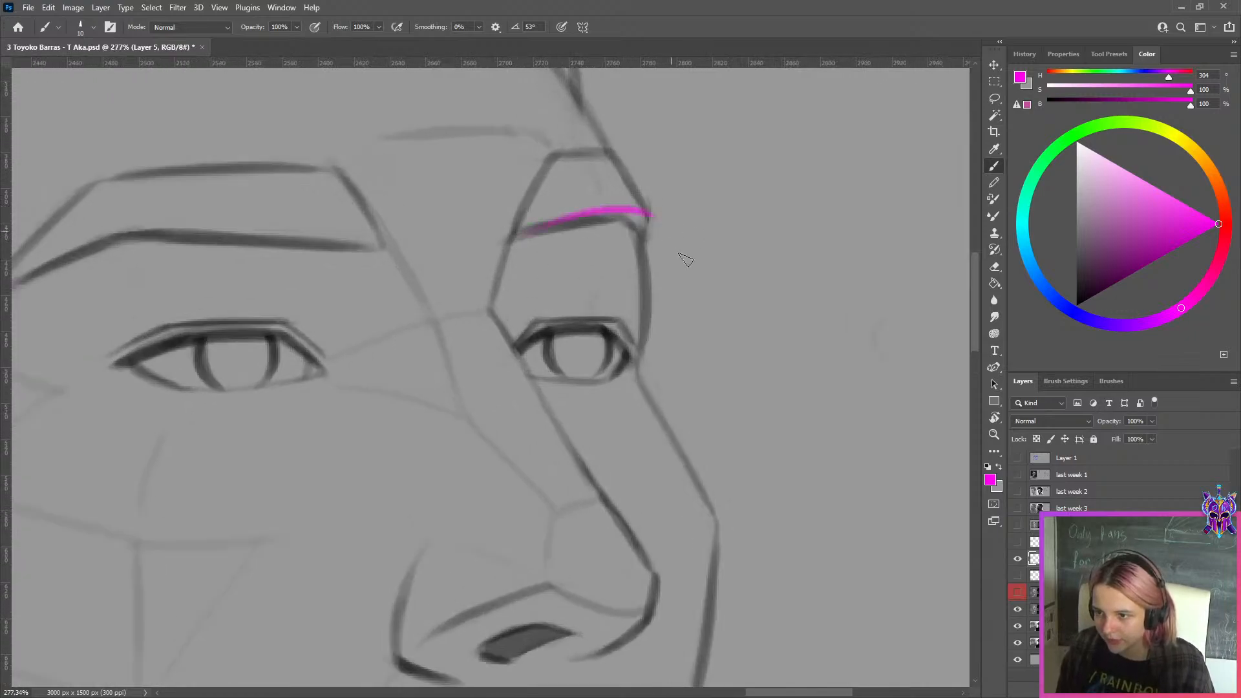
key(ctrl+z)
Show Layer 3, select only its line drawing with a rectangular marquee and copy it to a new layer
click(1018, 592)
scroll(840, 342, down, 6)
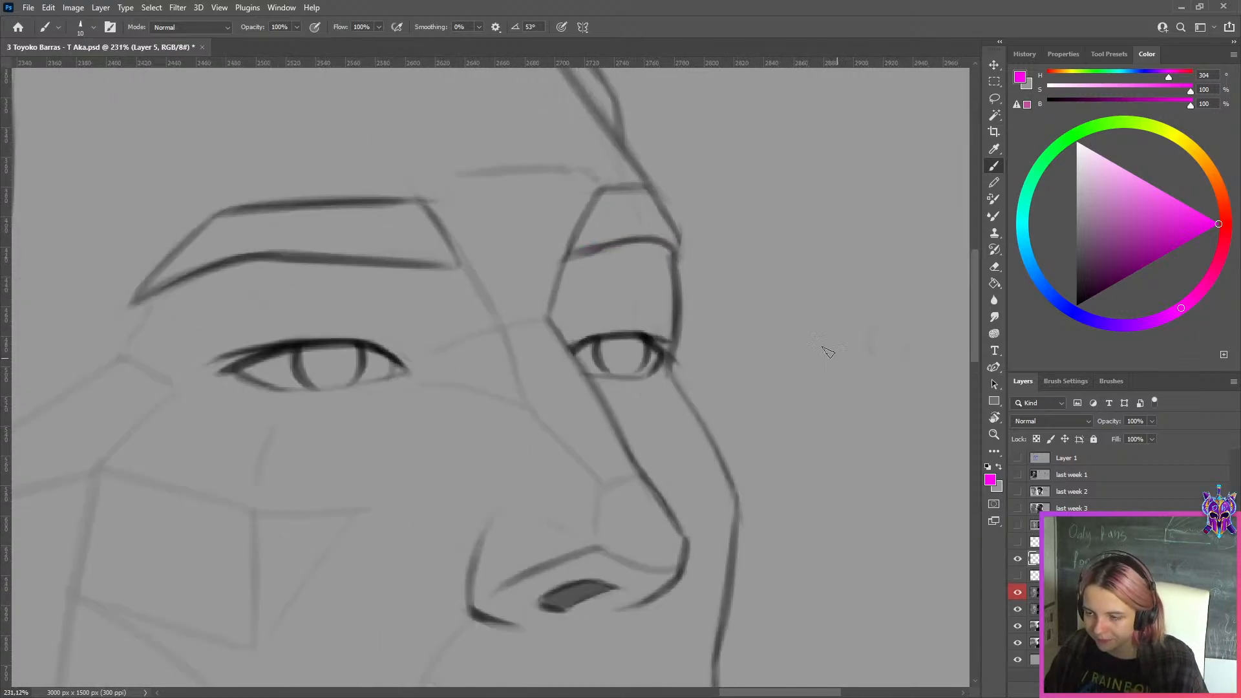
scroll(801, 302, down, 3)
key(m)
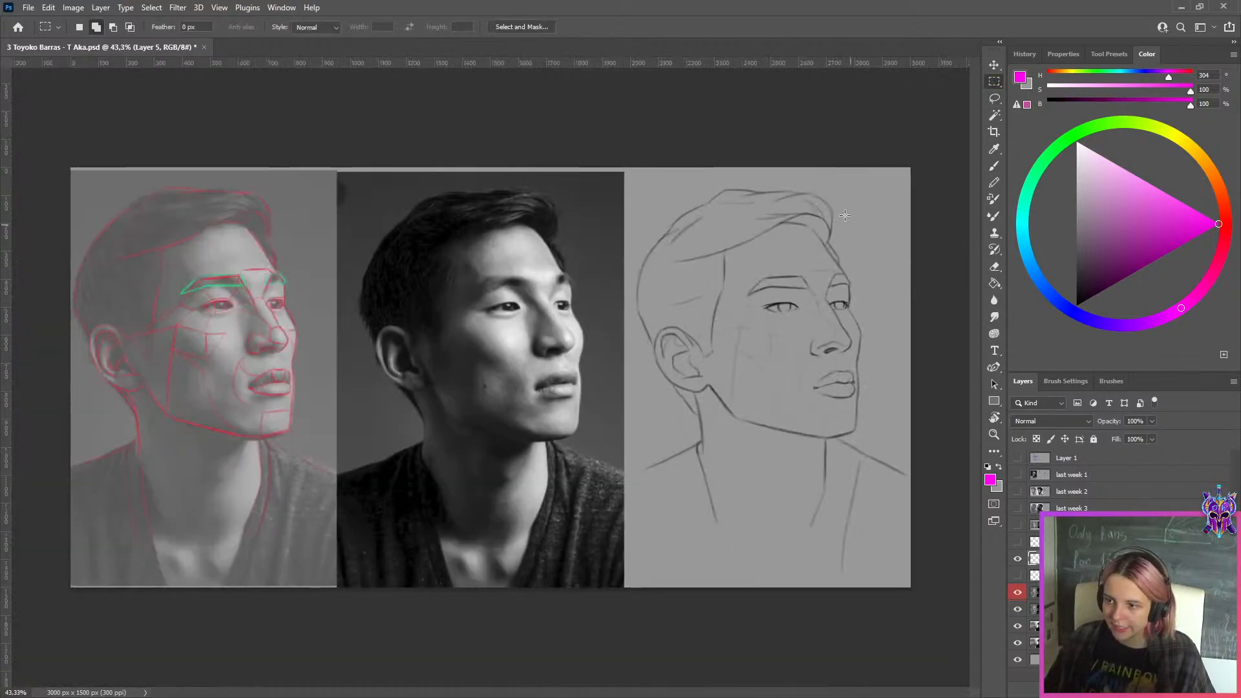
mouse_move(911, 163)
mouse_down()
mouse_move(632, 554)
mouse_move(626, 646)
mouse_up()
key(ctrl+j)
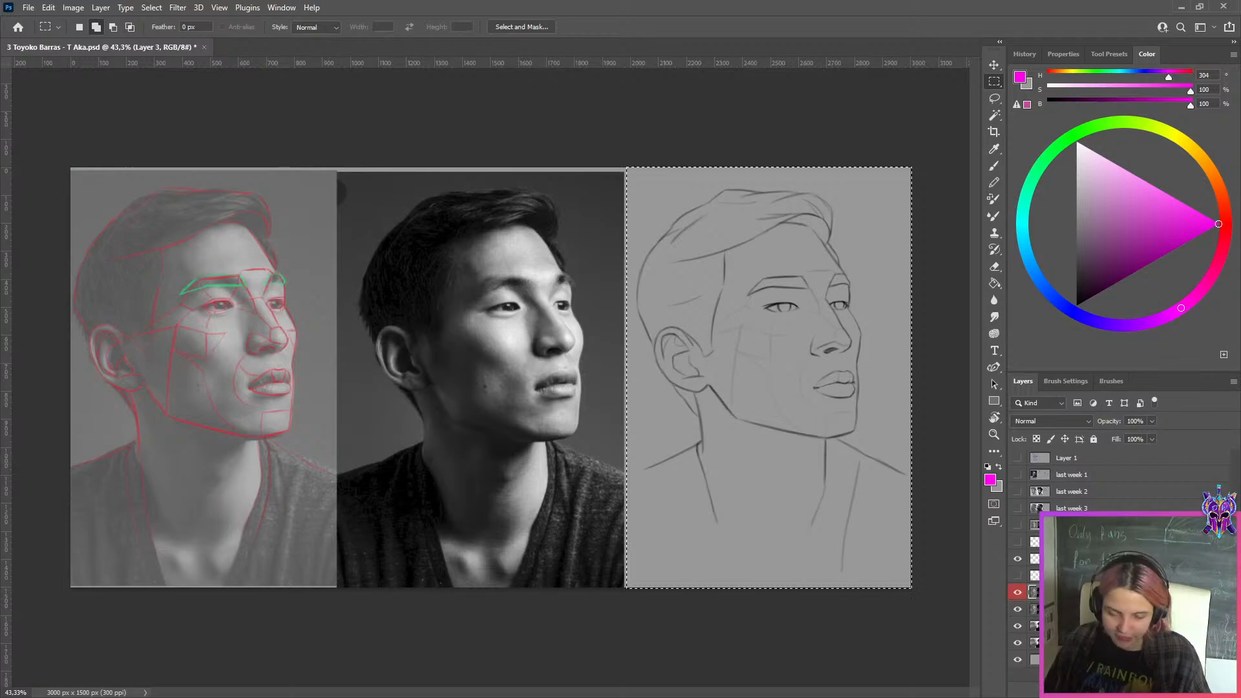
Hide Layer 3 and shift the "this week" layer left so its photo and drawing sit beside the copied drawing
click(1017, 609)
click(1034, 626)
key(ctrl+t)
drag(785, 408, 521, 392)
click(640, 27)
key(m)
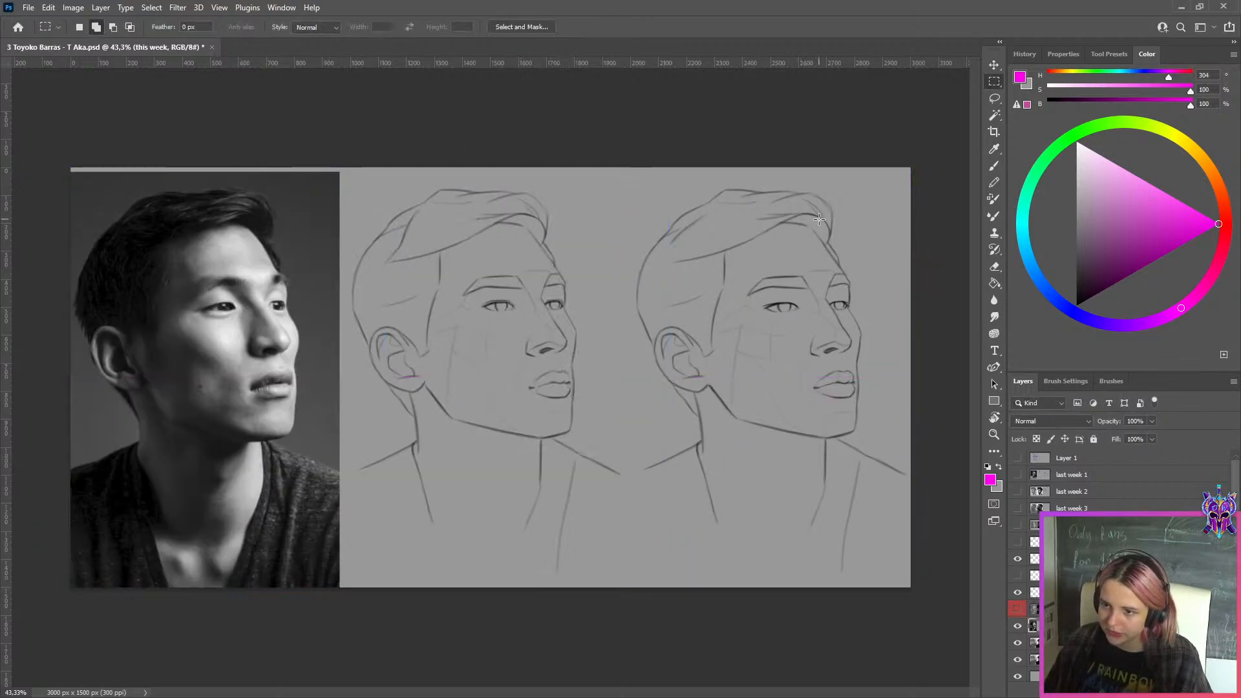
Export the side-by-side comparison for web as a JPG in the WEEK 149 folder
key(ctrl+0)
scroll(882, 205, down, 4)
scroll(891, 276, up, 3)
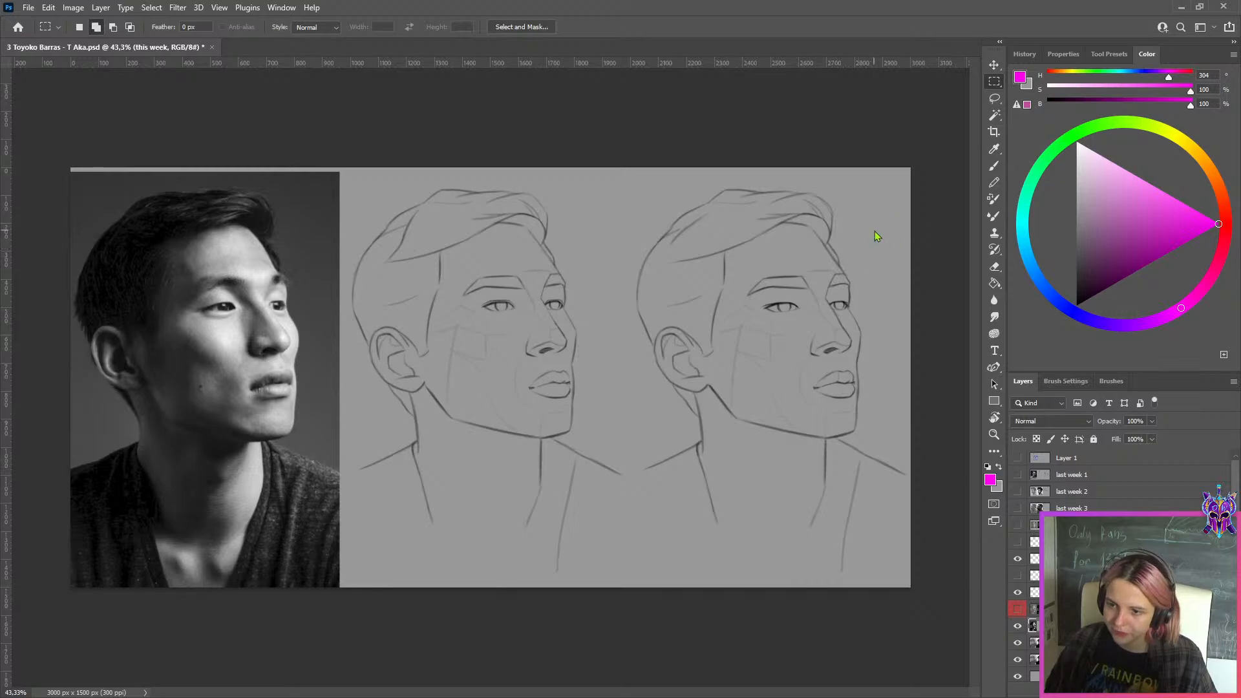
key(ctrl+alt+shift+s)
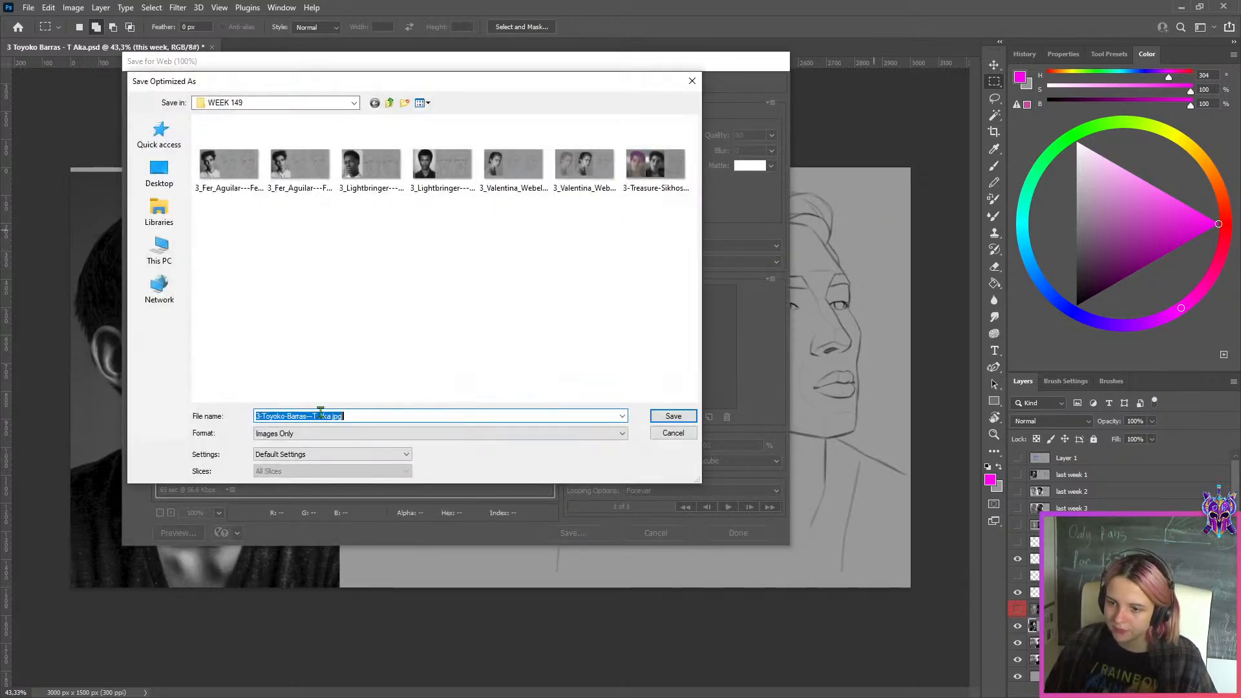
click(666, 414)
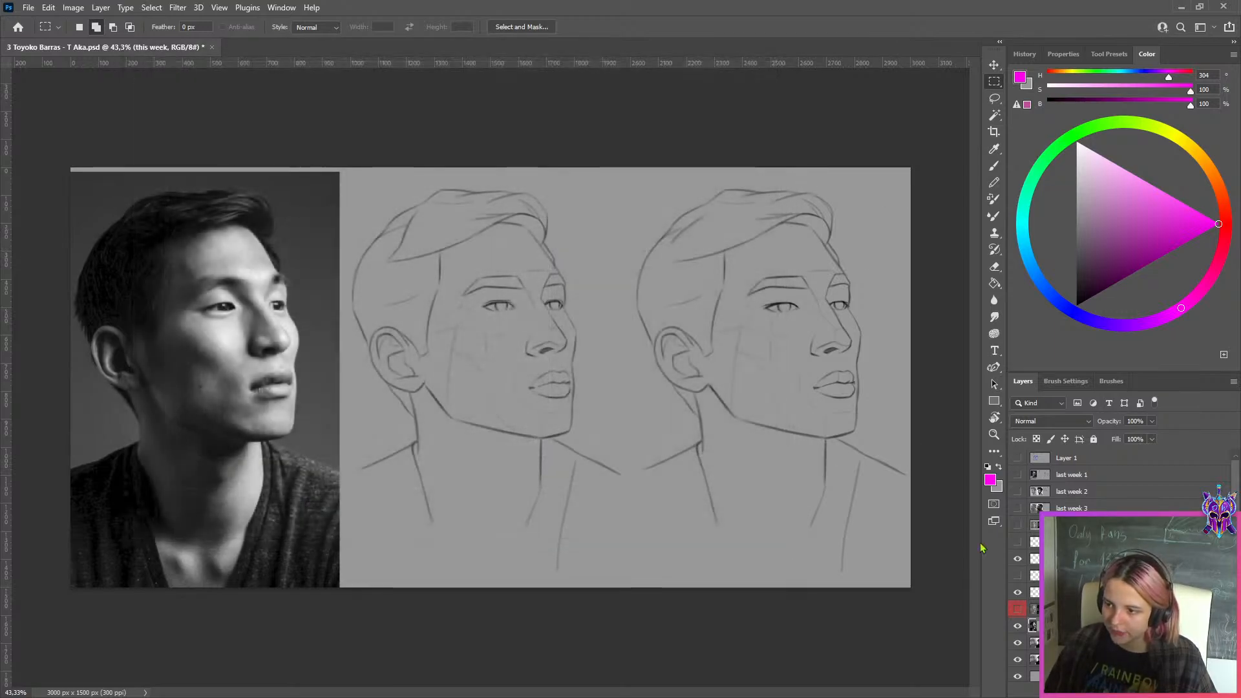
Show the hidden frontal portrait layer and examine its line drawing's face, eyes and hair against the reference photo
click(1018, 525)
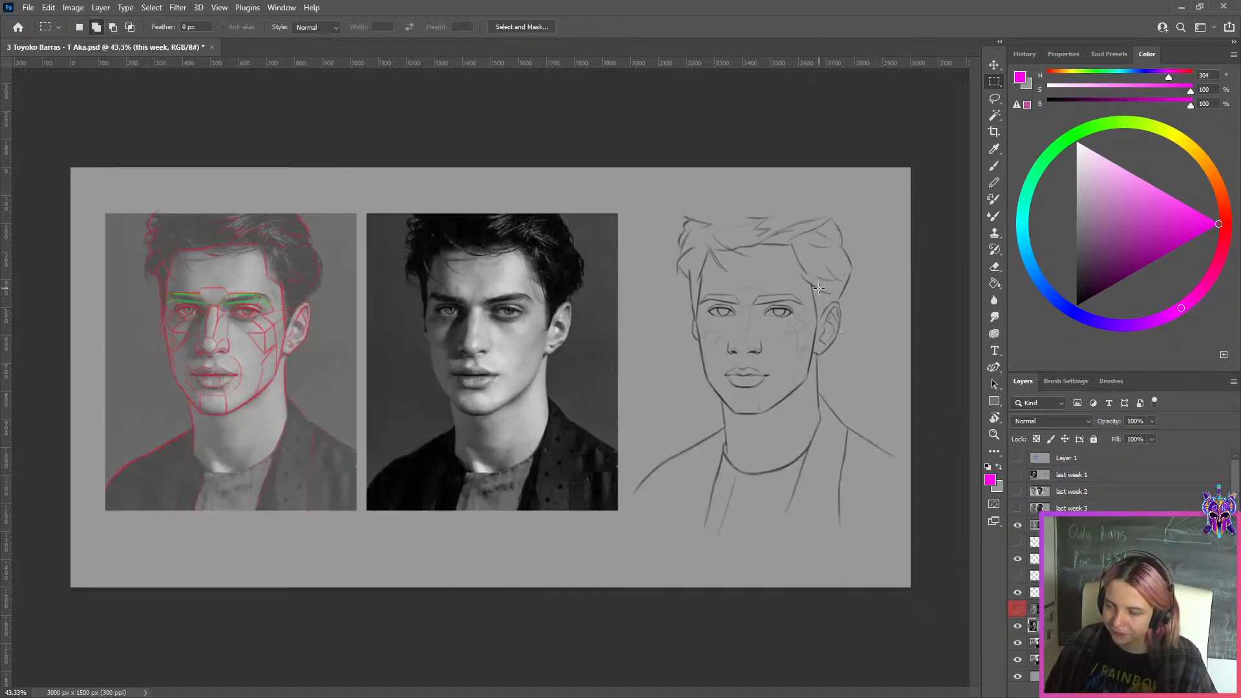
scroll(819, 288, up, 3)
scroll(847, 288, up, 3)
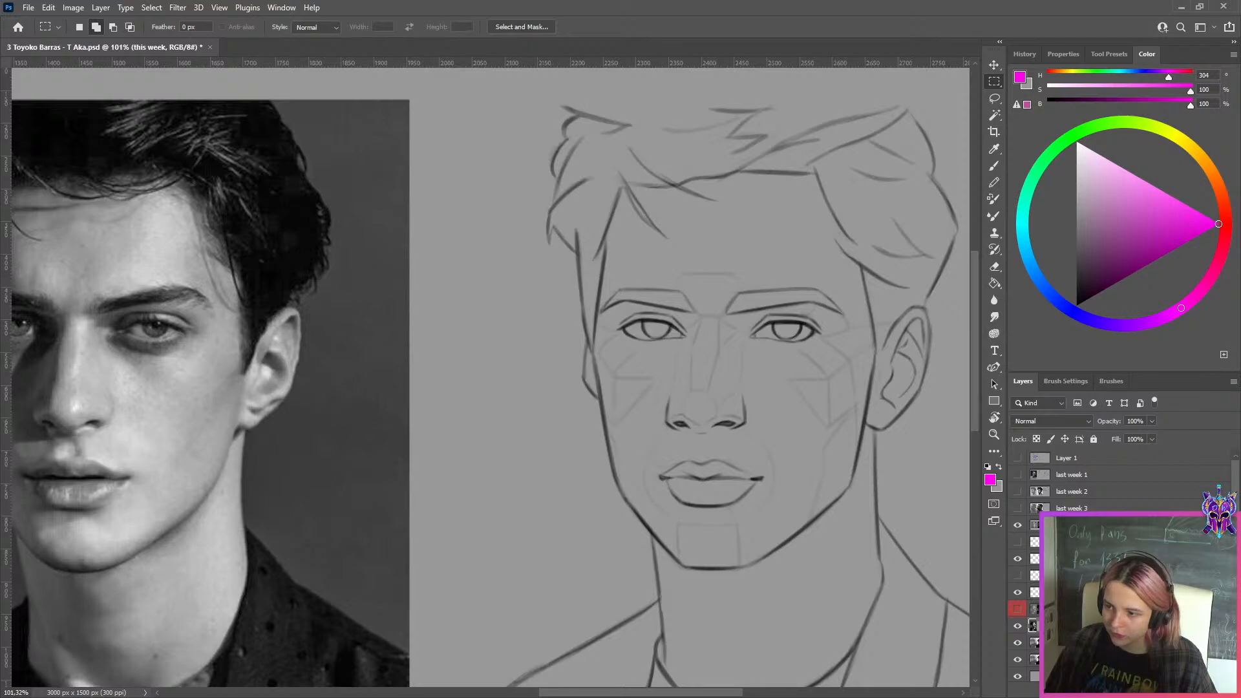
scroll(869, 408, down, 1)
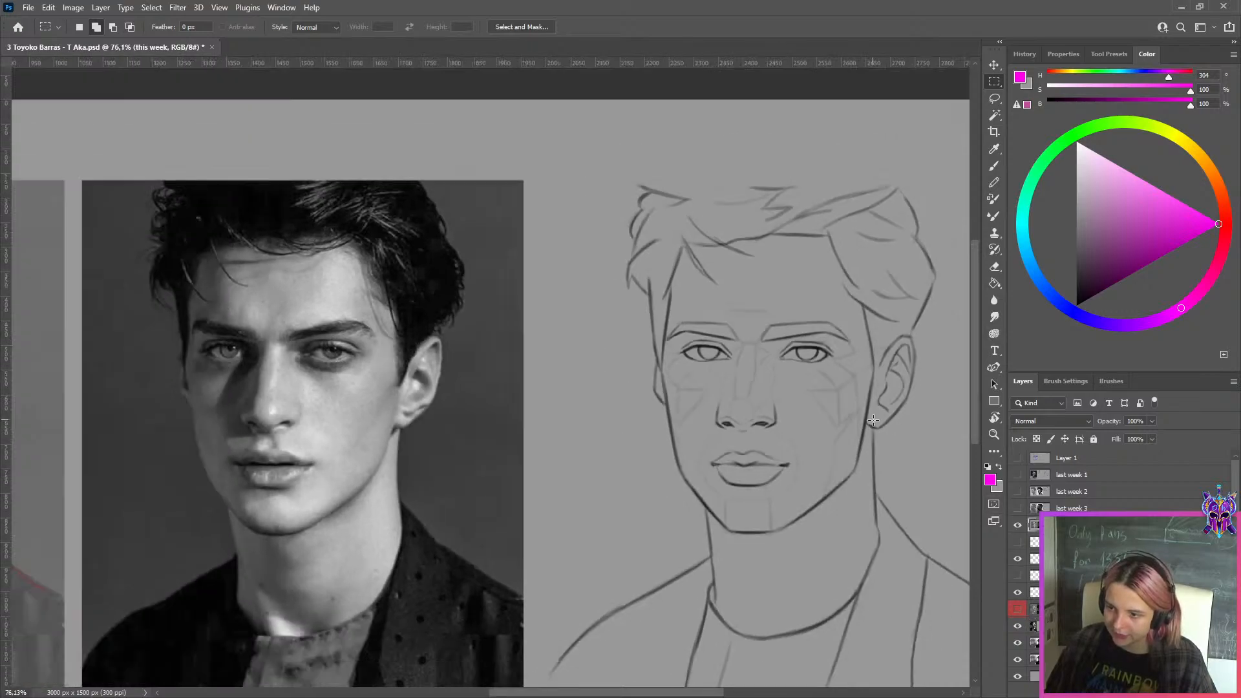
scroll(868, 408, up, 2)
scroll(784, 441, down, 1)
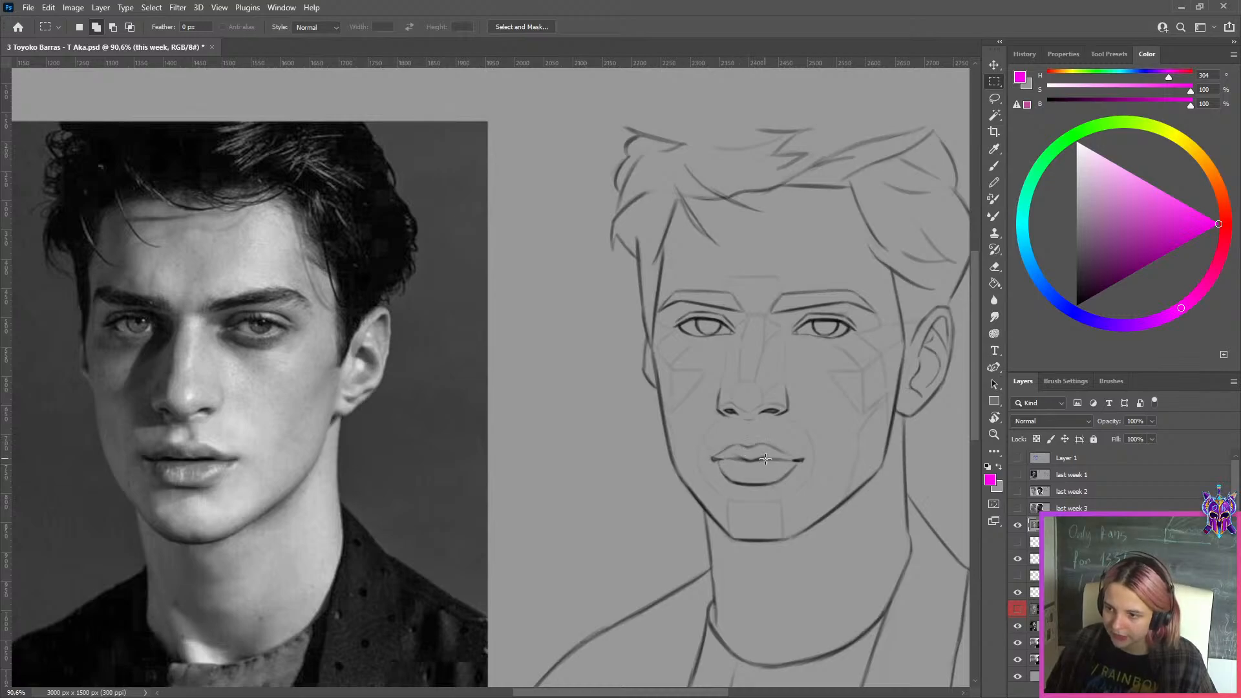
scroll(743, 296, up, 2)
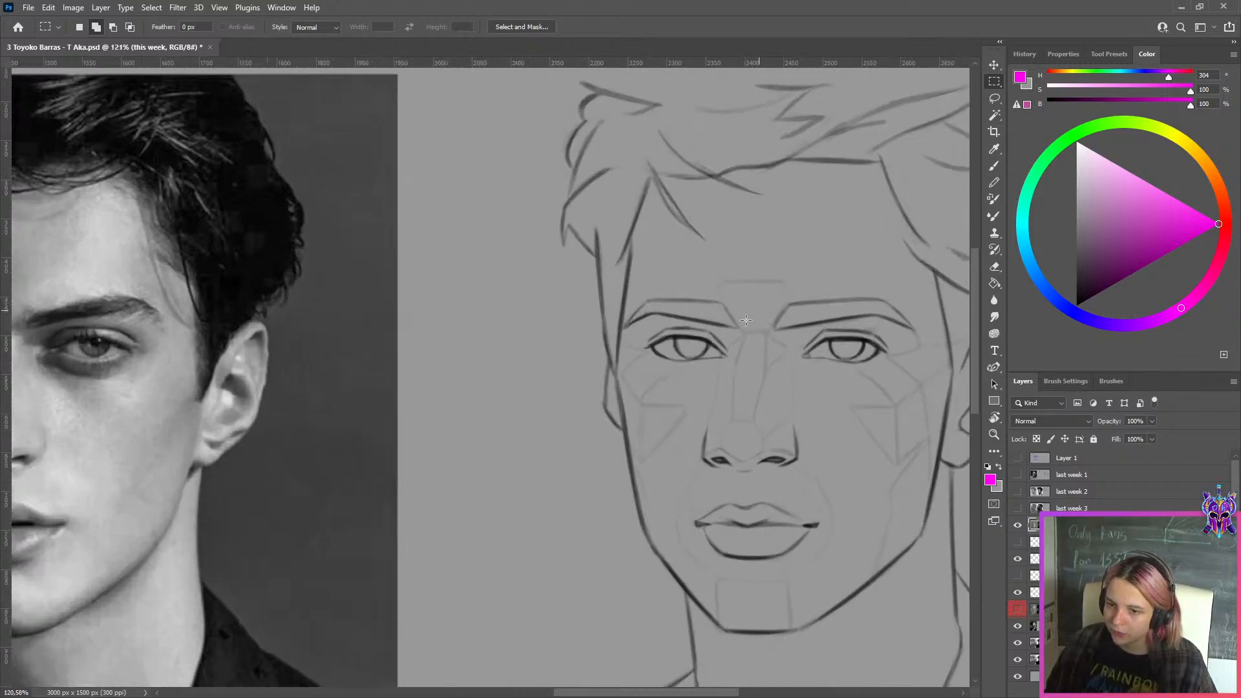
scroll(903, 344, down, 3)
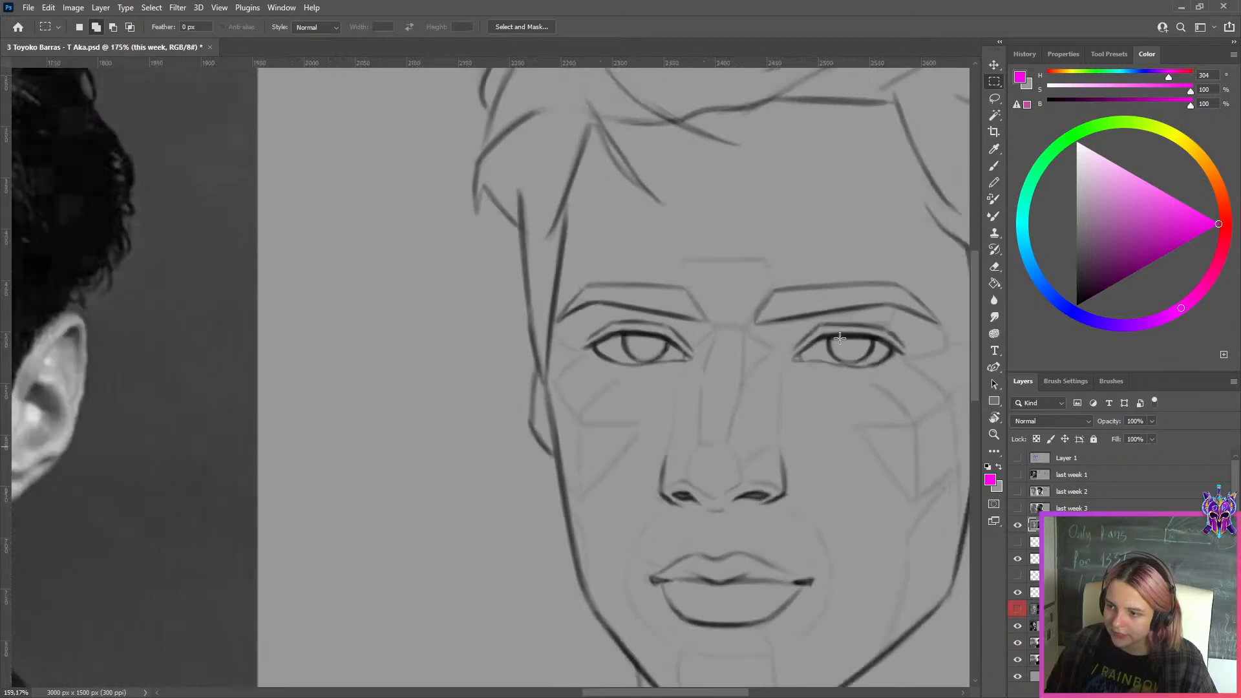
scroll(841, 333, up, 3)
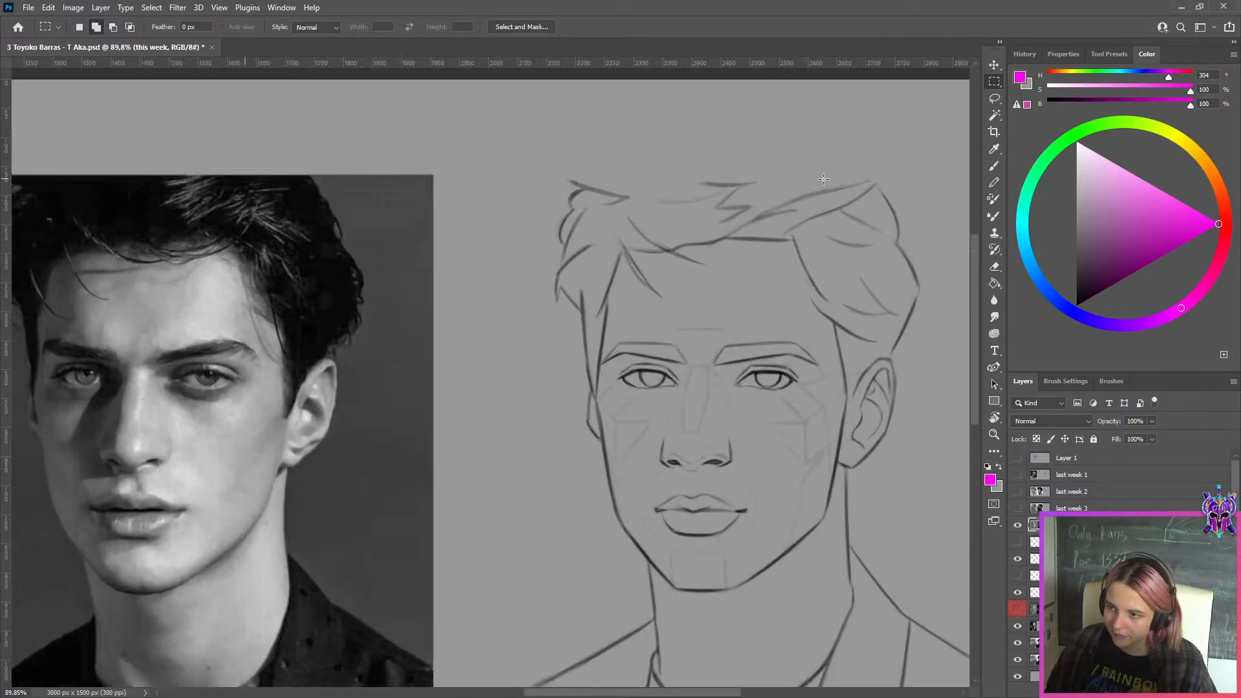
scroll(704, 243, down, 4)
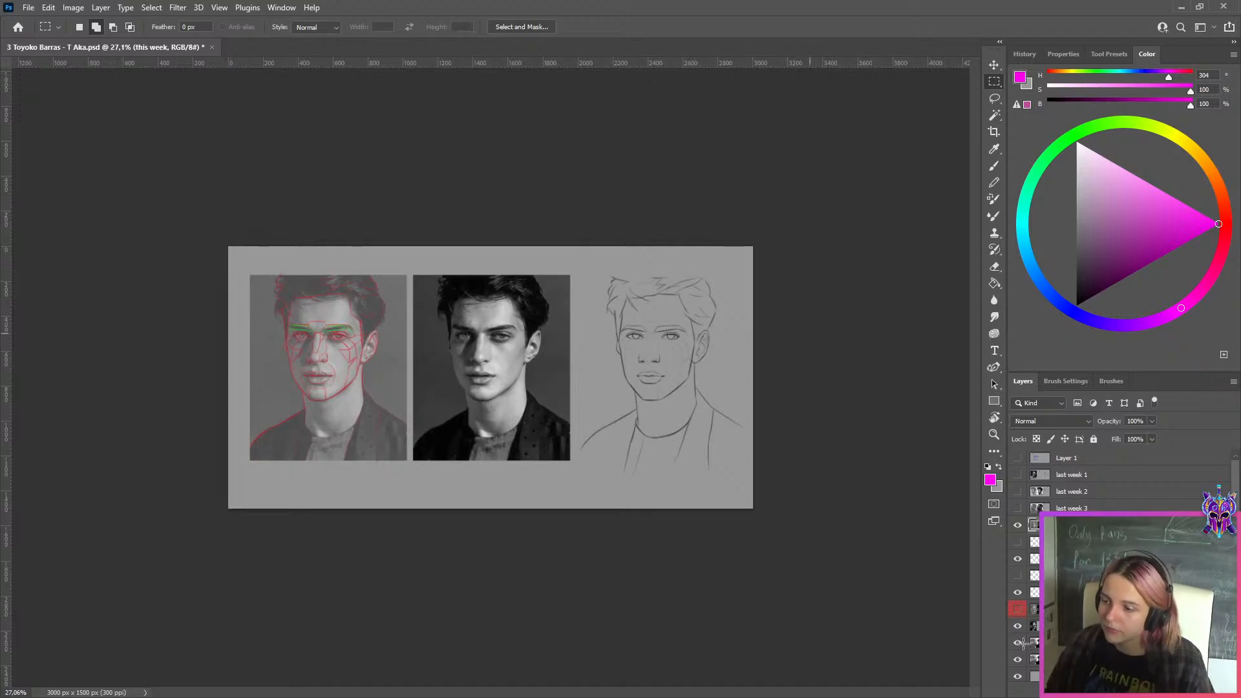
Hide the frontal portrait layer and Layer 5, and compare the two three-quarter drawing versions side by side
click(1019, 525)
click(1018, 559)
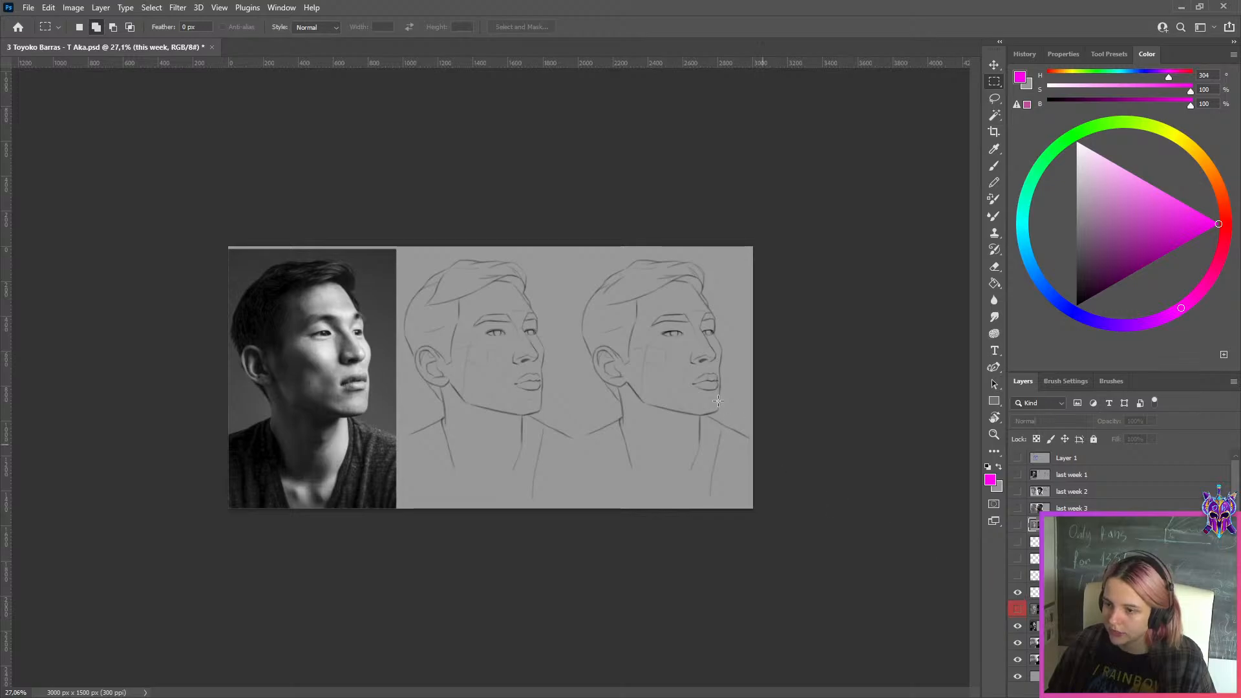
scroll(759, 374, up, 2)
scroll(845, 269, down, 1)
scroll(526, 309, up, 3)
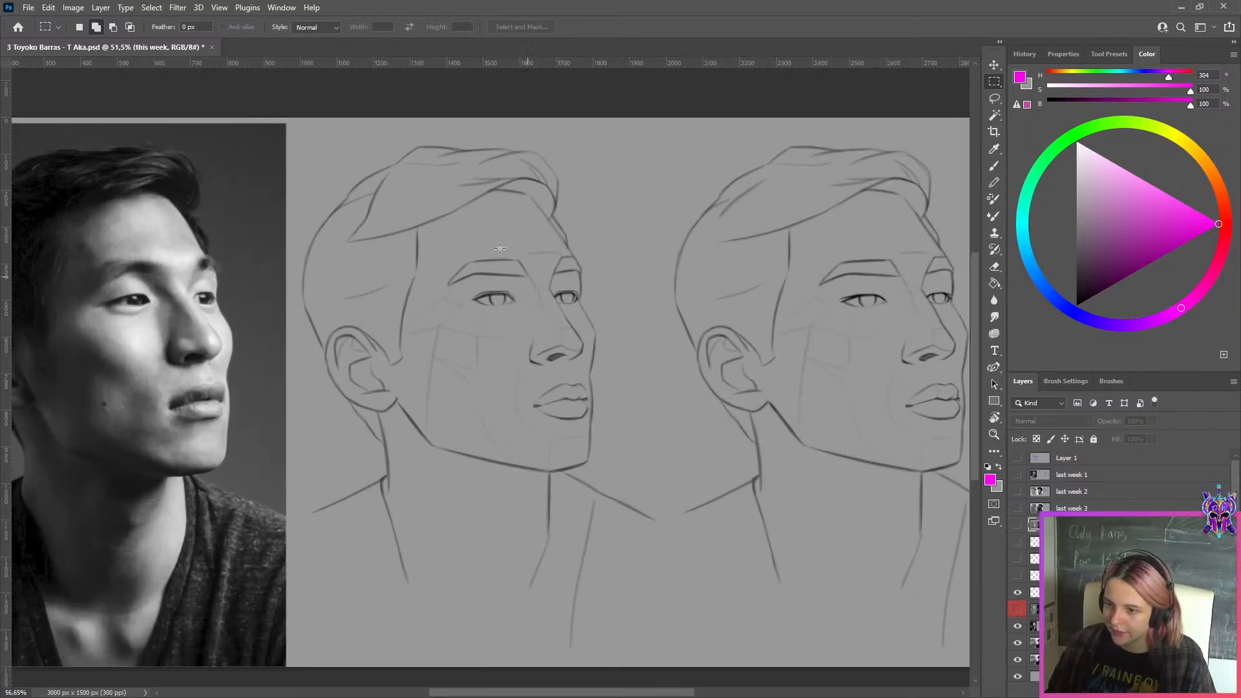
Take a last look at the full side-by-side comparison and close the document without saving its changes
drag(797, 343, 510, 340)
scroll(690, 317, down, 5)
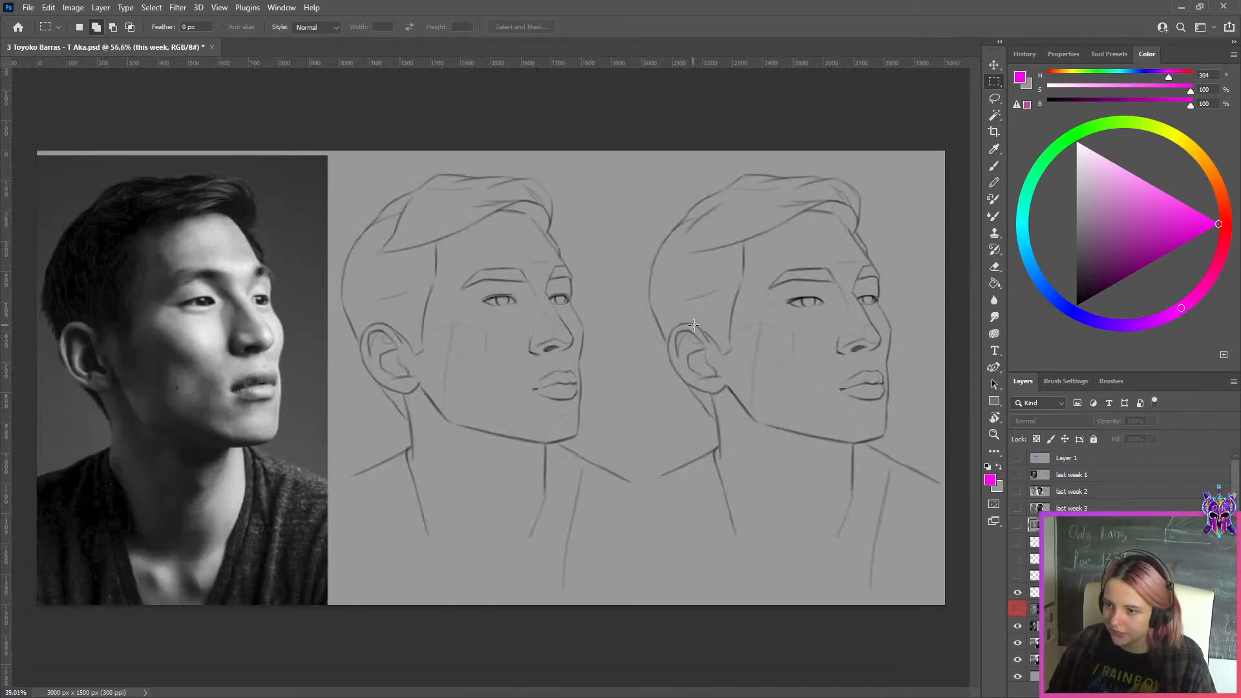
click(212, 48)
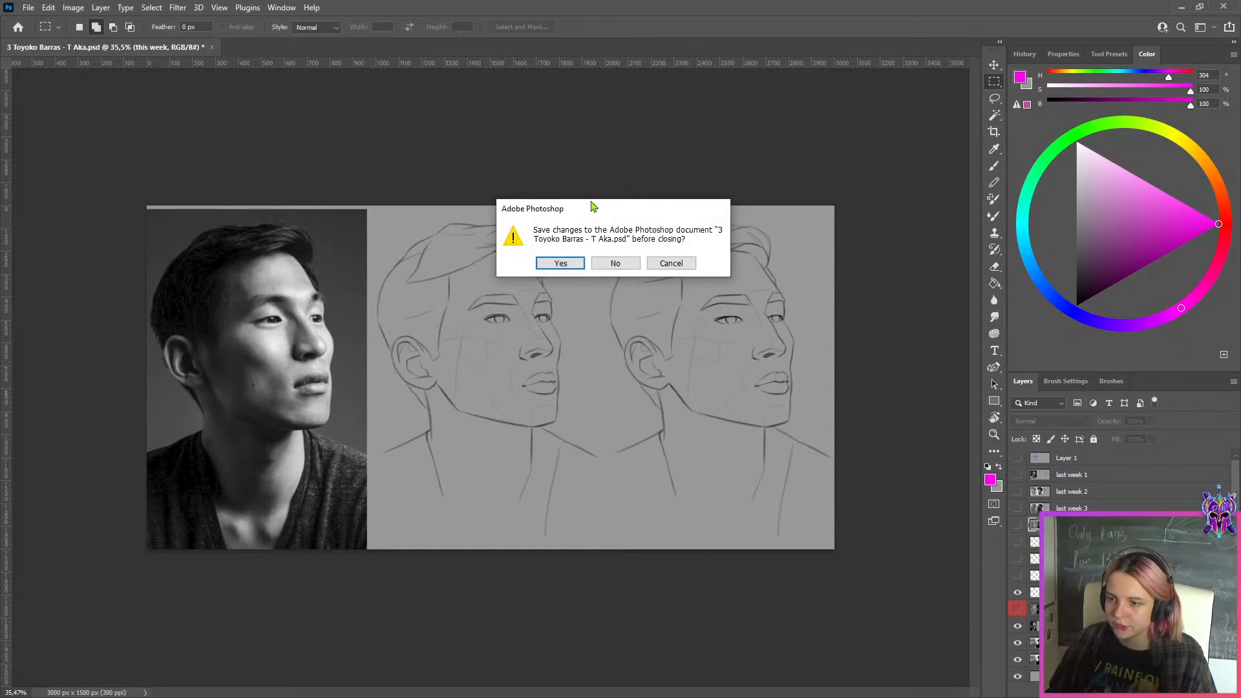
click(615, 271)
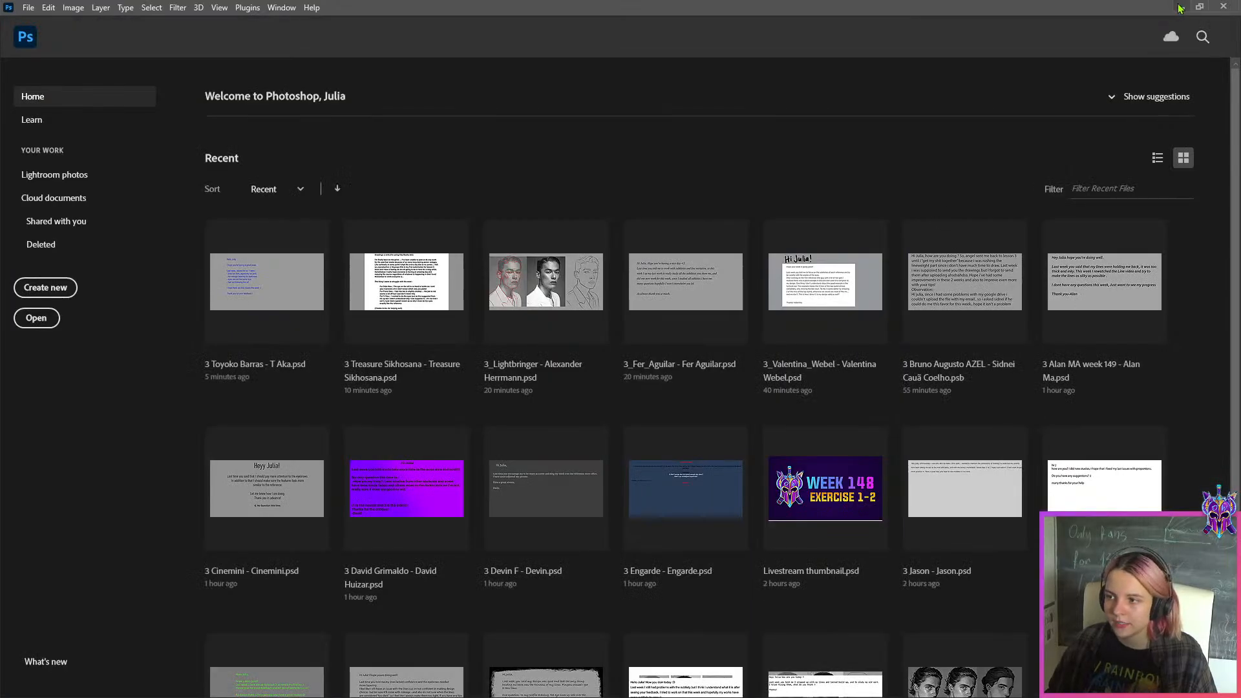
Open the next student's PSD, whose file name starts with "3 S", from the WEEK 149 folder and hide Layer 1 with the written note
click(1181, 7)
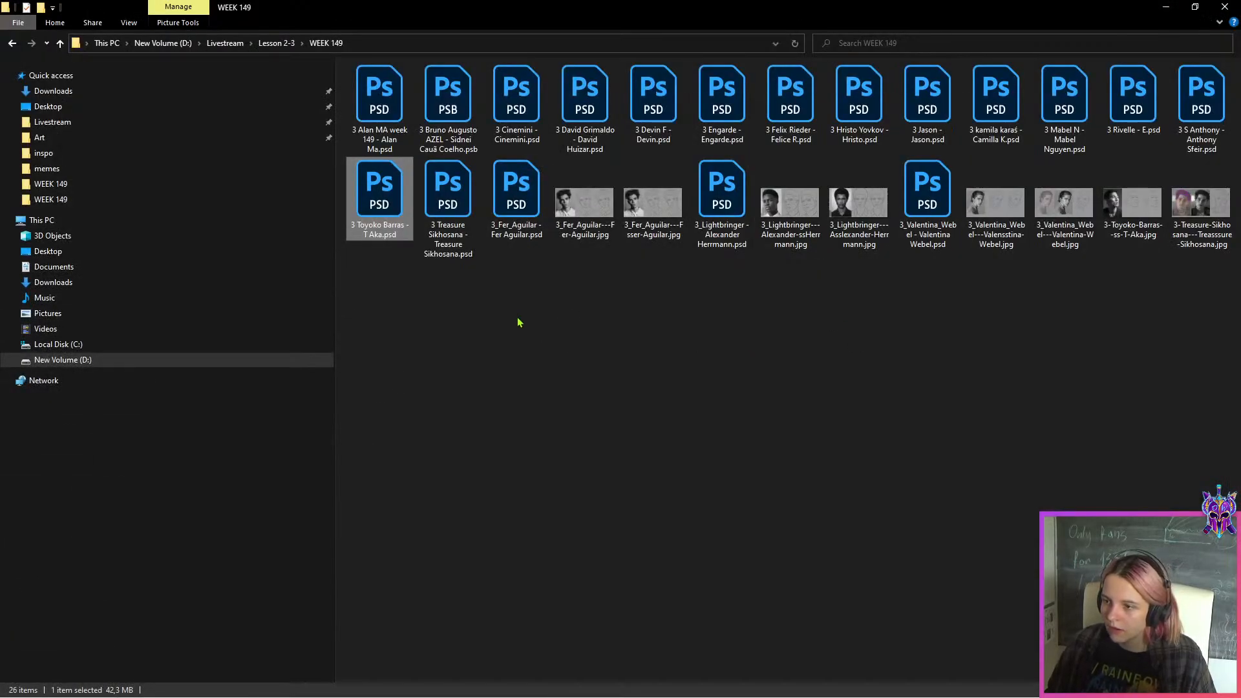
double_click(1201, 97)
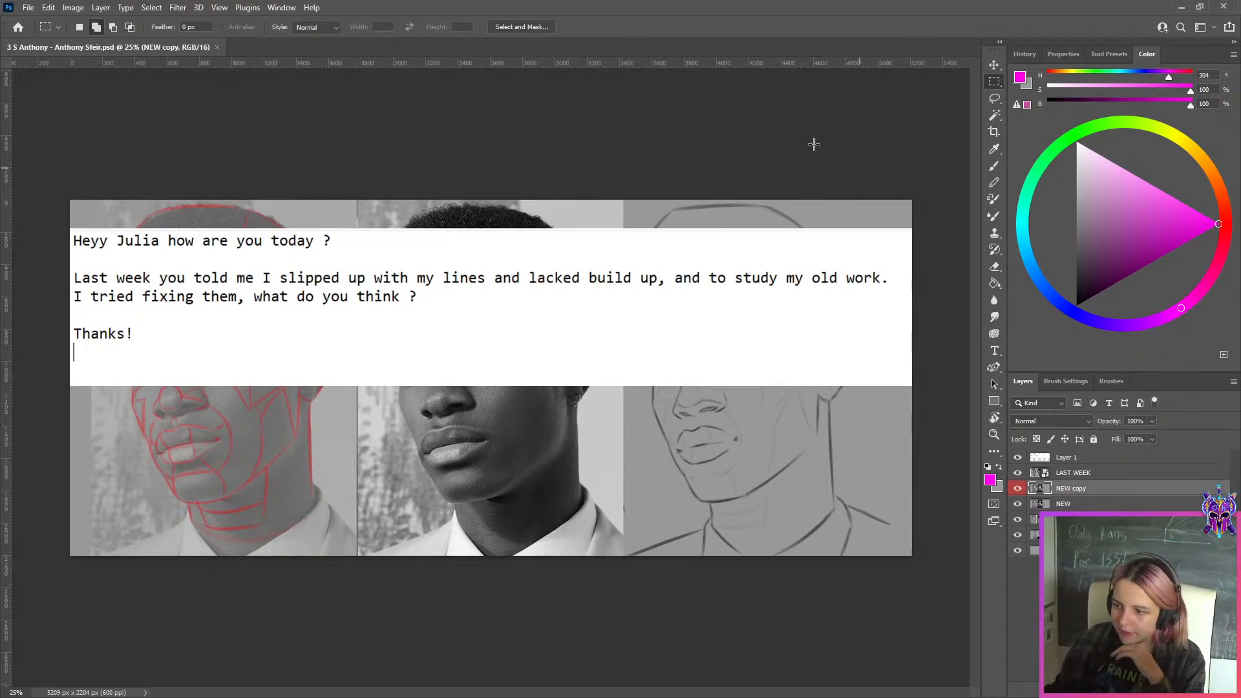
click(1083, 459)
click(1015, 459)
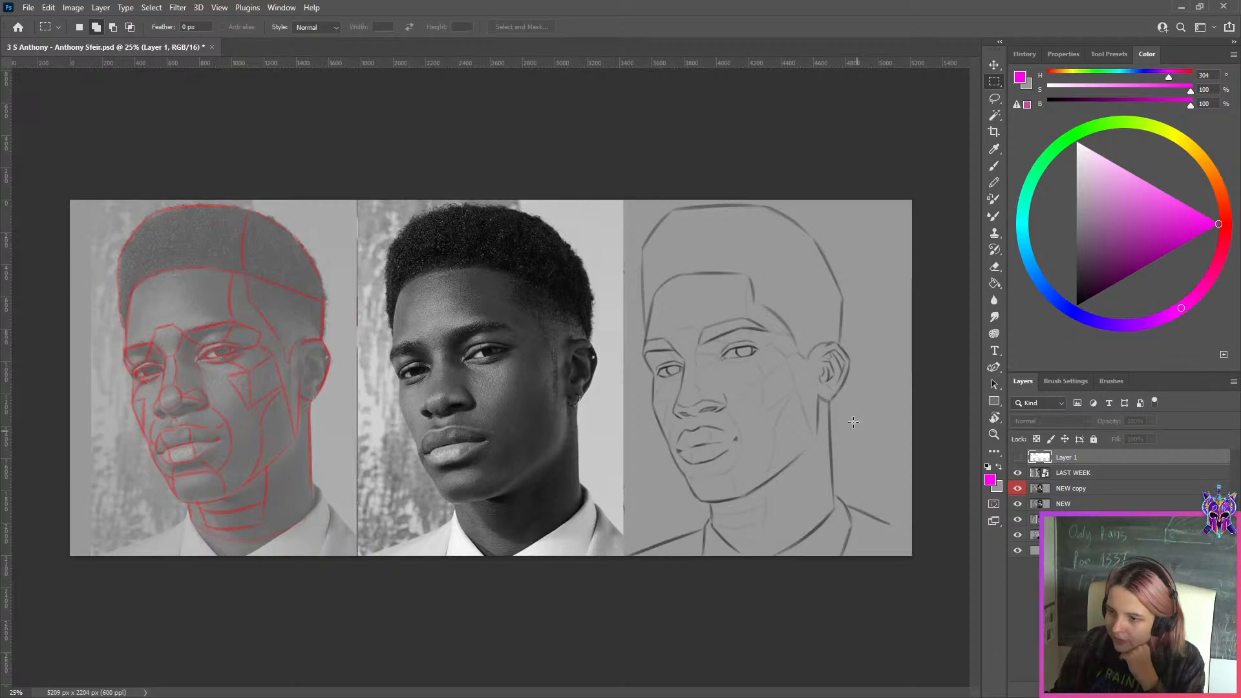
Select the LAST WEEK layer and examine its three-quarter line drawing's face, ear and jaw against the reference photo
click(1102, 475)
scroll(863, 441, up, 2)
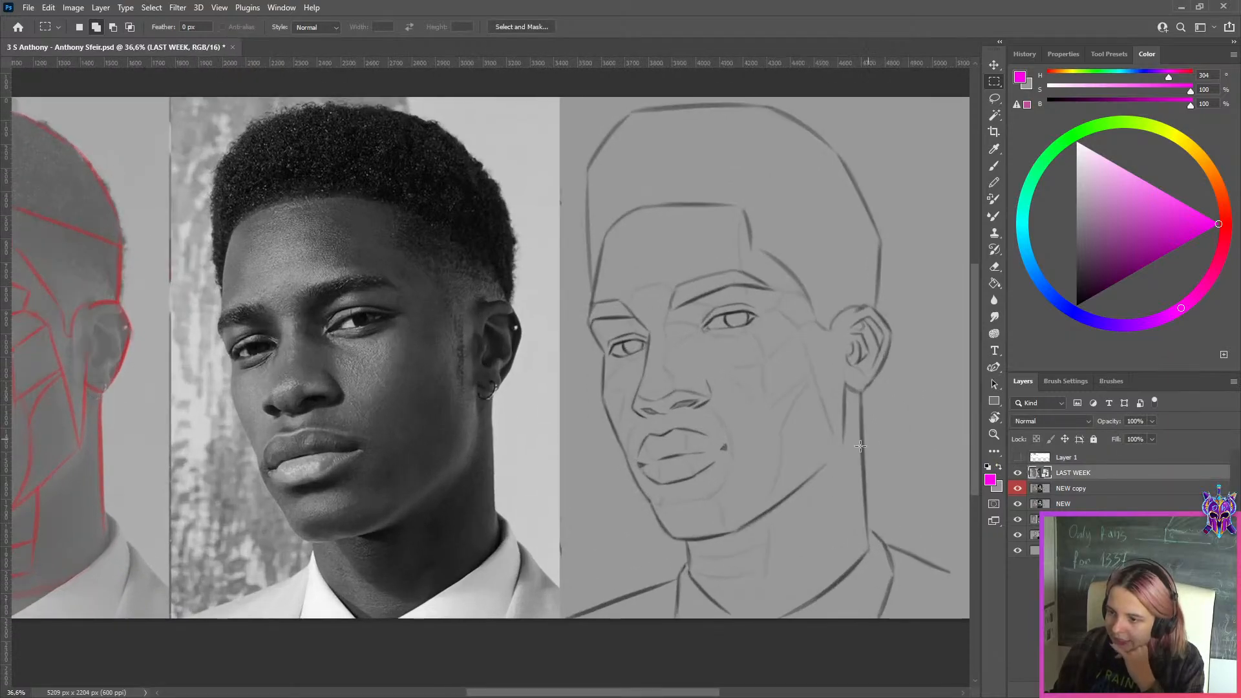
scroll(861, 446, up, 6)
scroll(850, 445, down, 4)
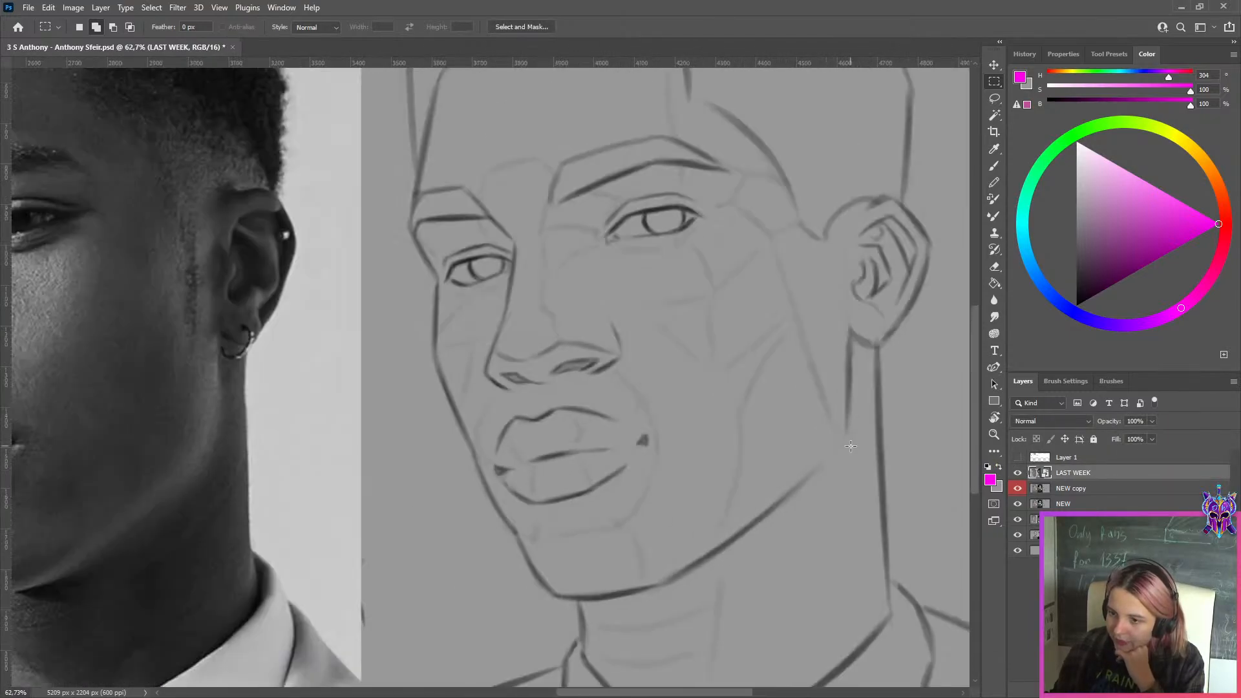
scroll(851, 446, down, 2)
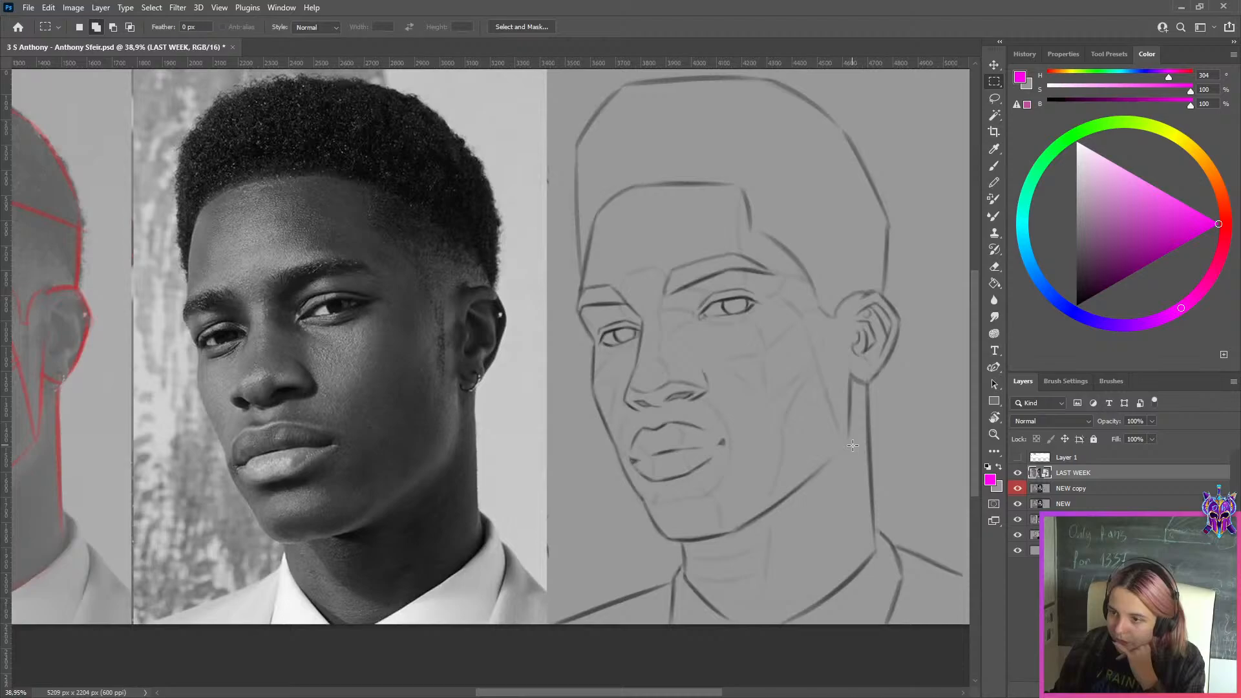
Hide the LAST WEEK, NEW copy, NEW and curly-haired portrait layers to view the frontal portrait with the dark sweater beneath
click(1018, 473)
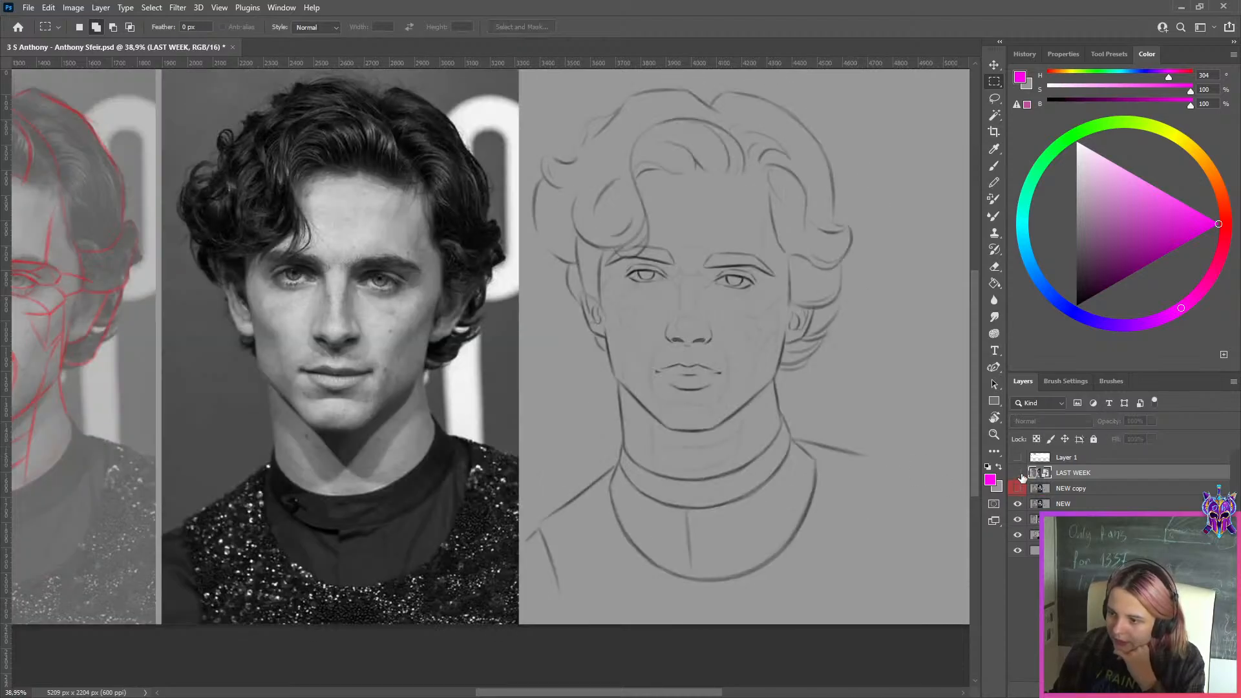
click(1018, 504)
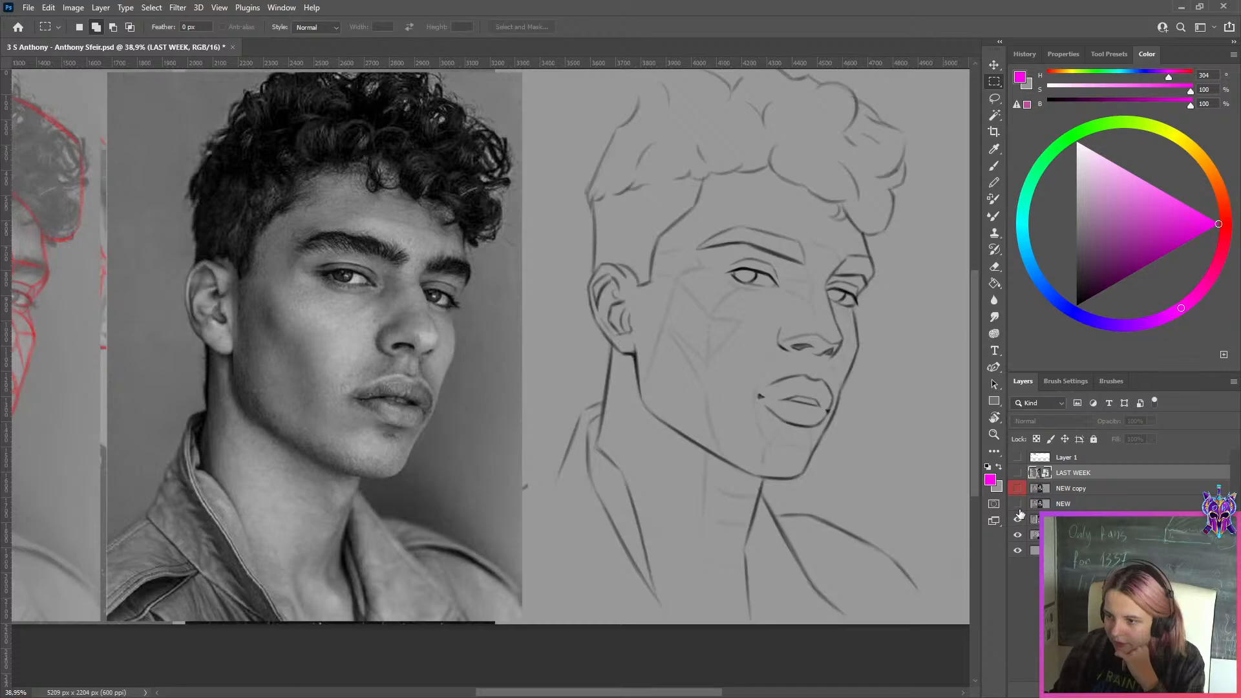
click(1019, 520)
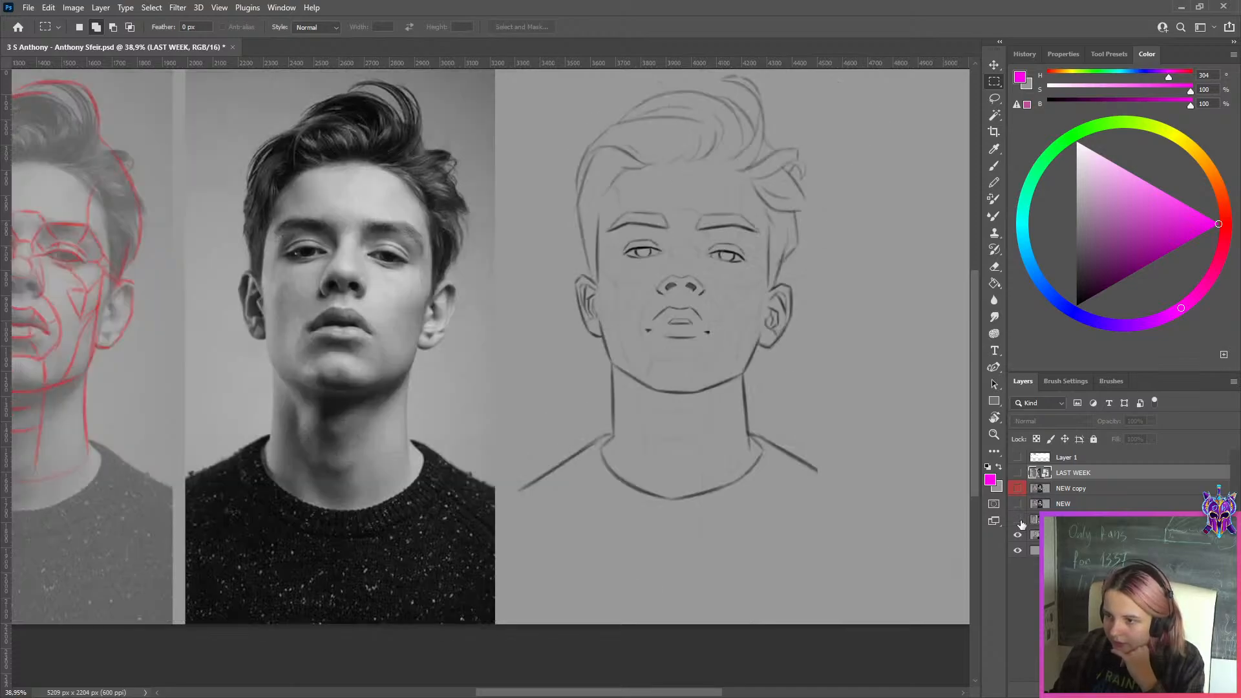
click(1019, 520)
click(1019, 520)
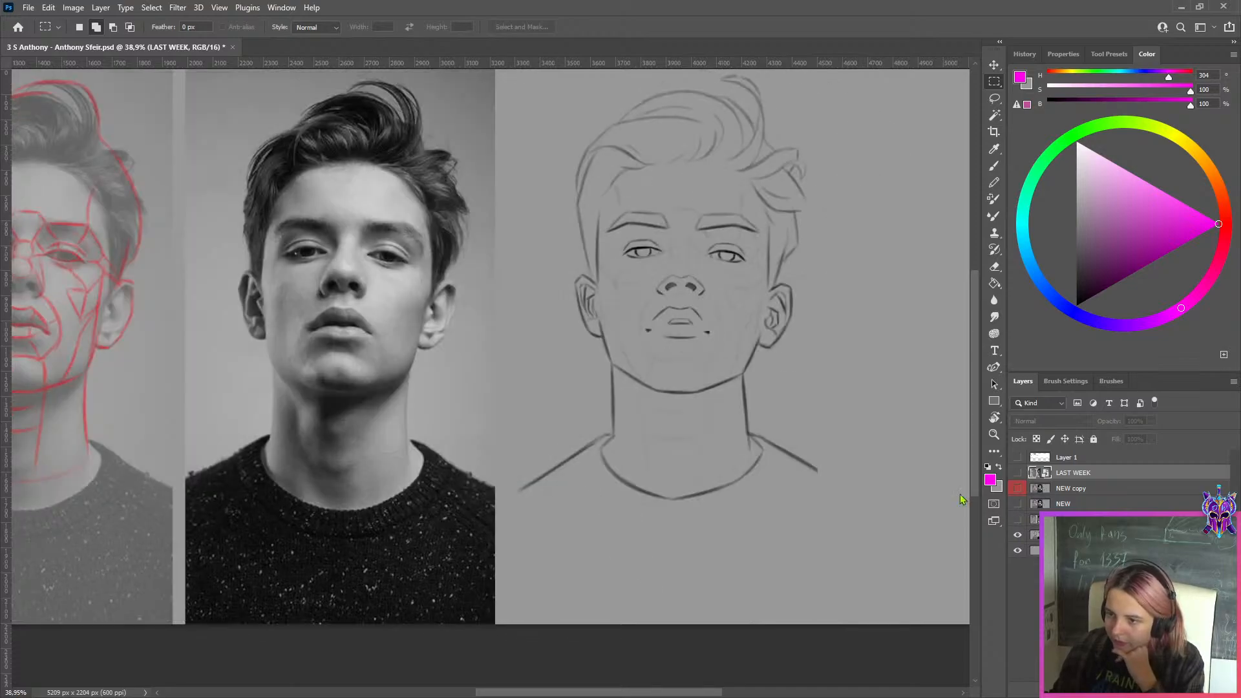
scroll(803, 386, down, 2)
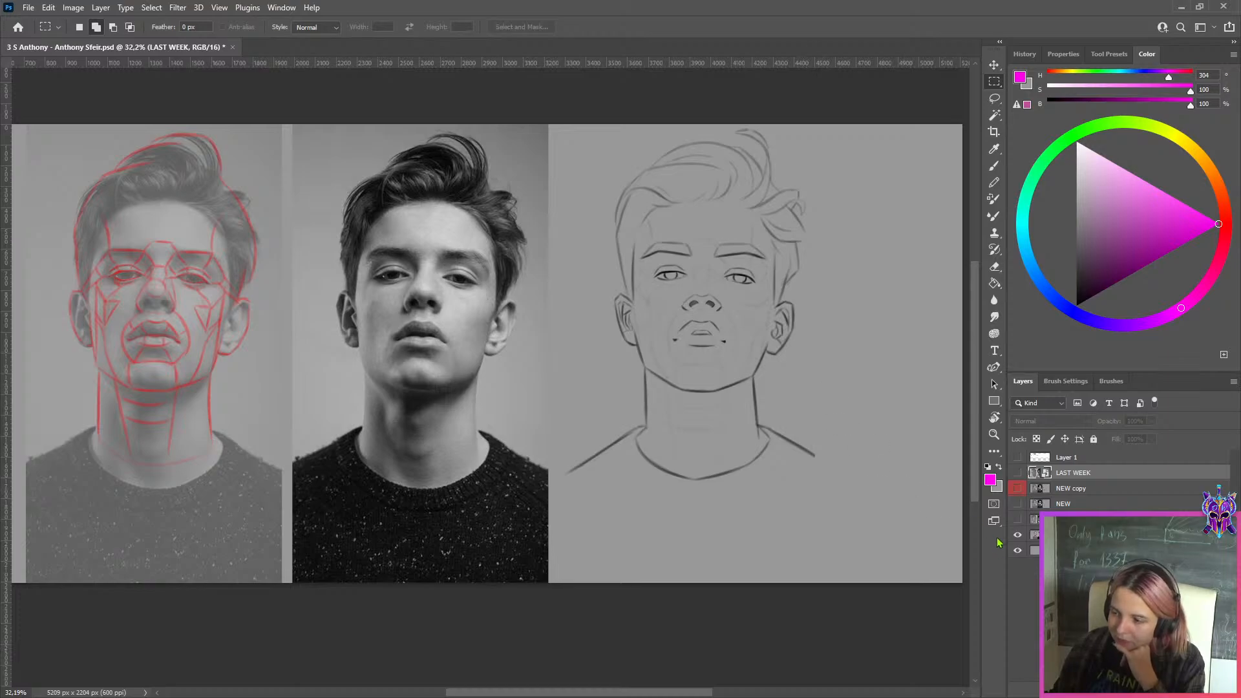
Toggle the curly-haired portrait layer to compare it with the frontal portrait beneath, and leave it and the NEW layer visible
click(1019, 521)
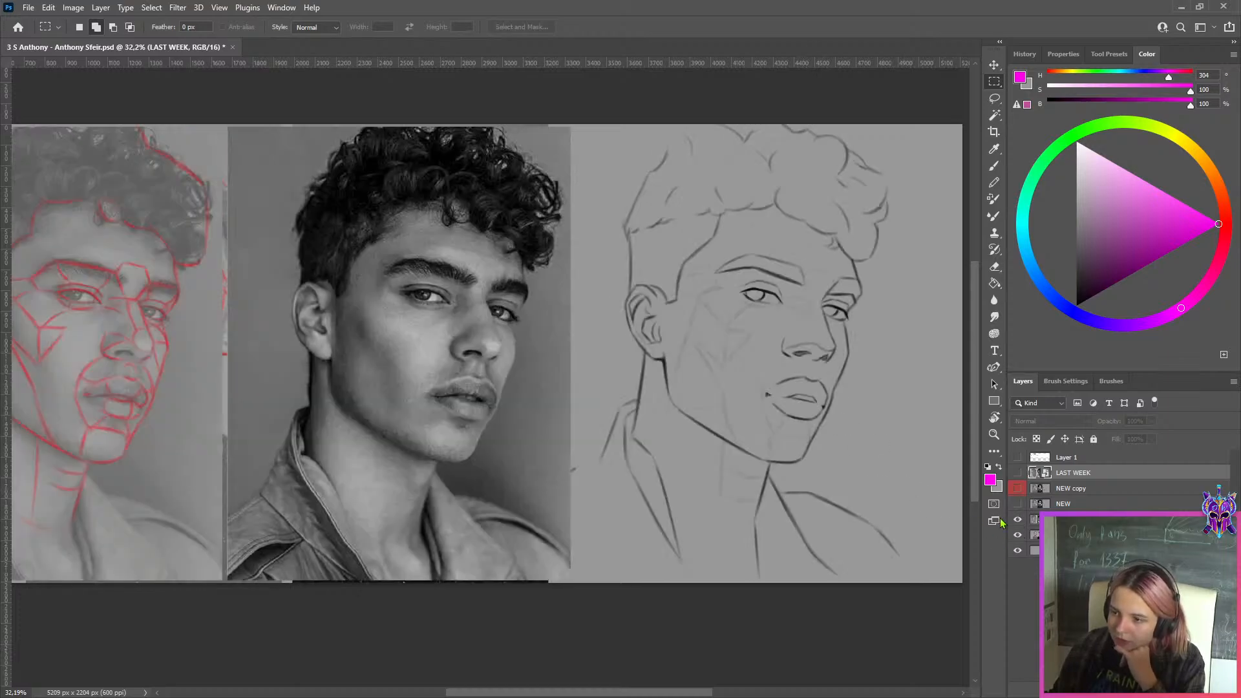
click(1068, 505)
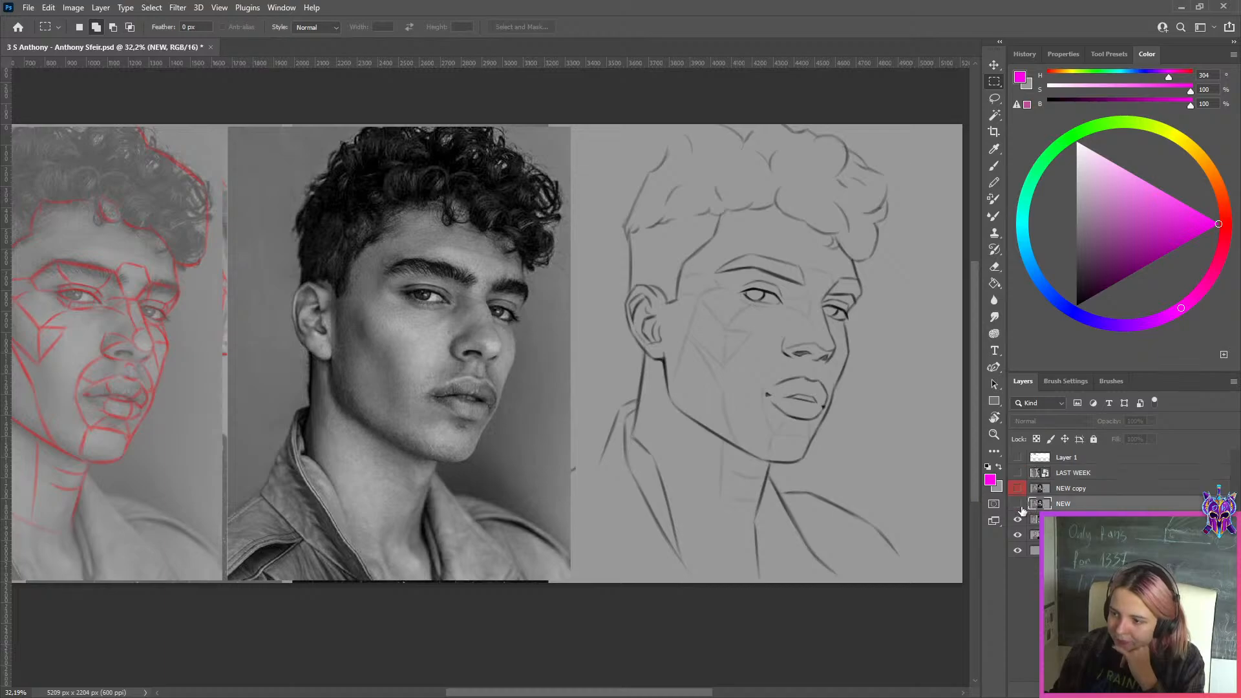
click(1019, 521)
click(1019, 521)
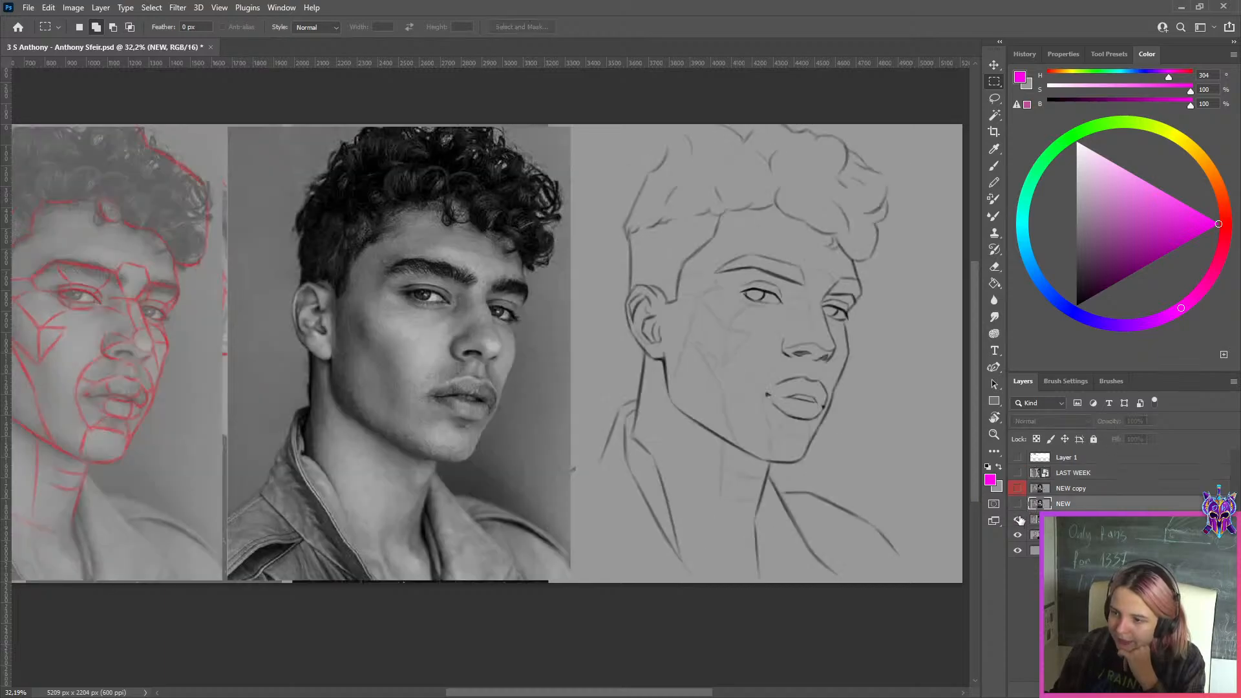
click(1019, 521)
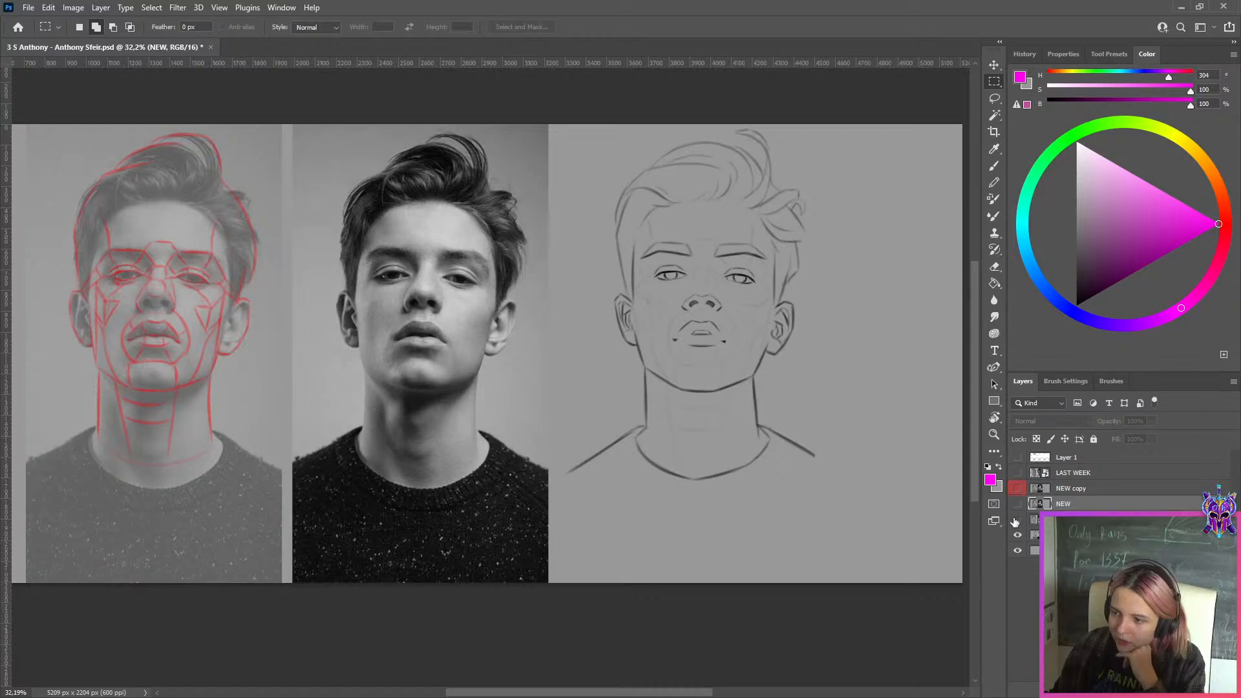
scroll(507, 364, down, 3)
scroll(795, 278, up, 3)
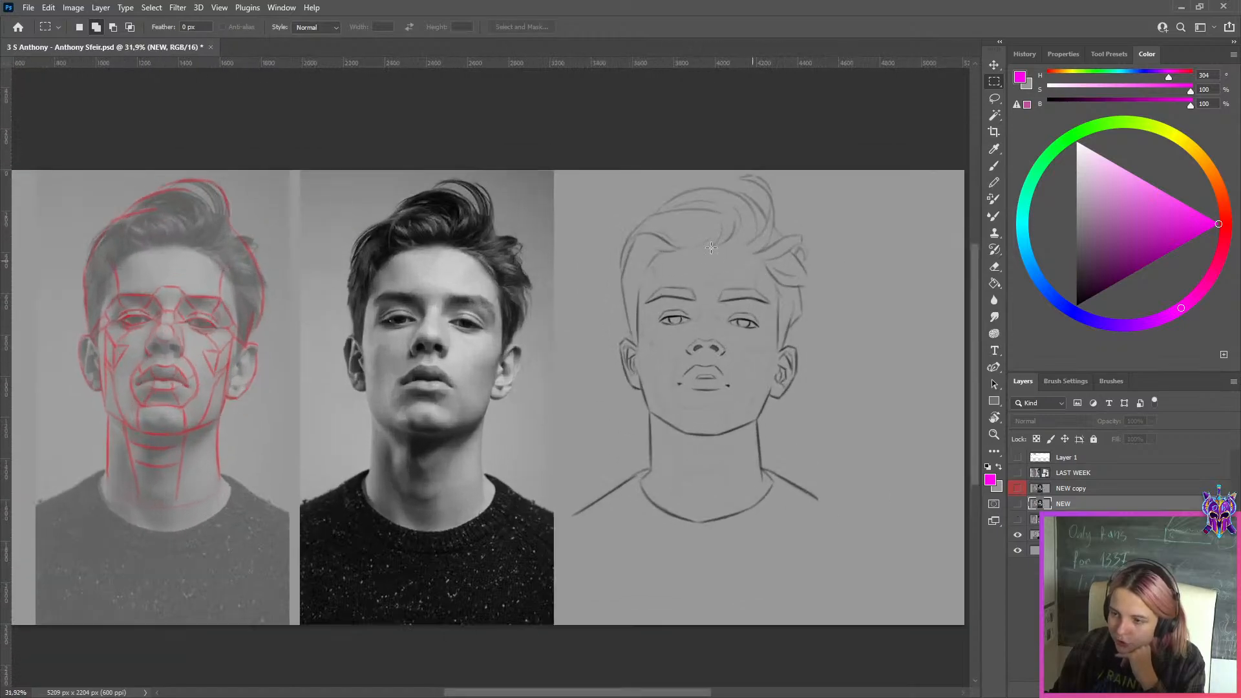
click(1018, 521)
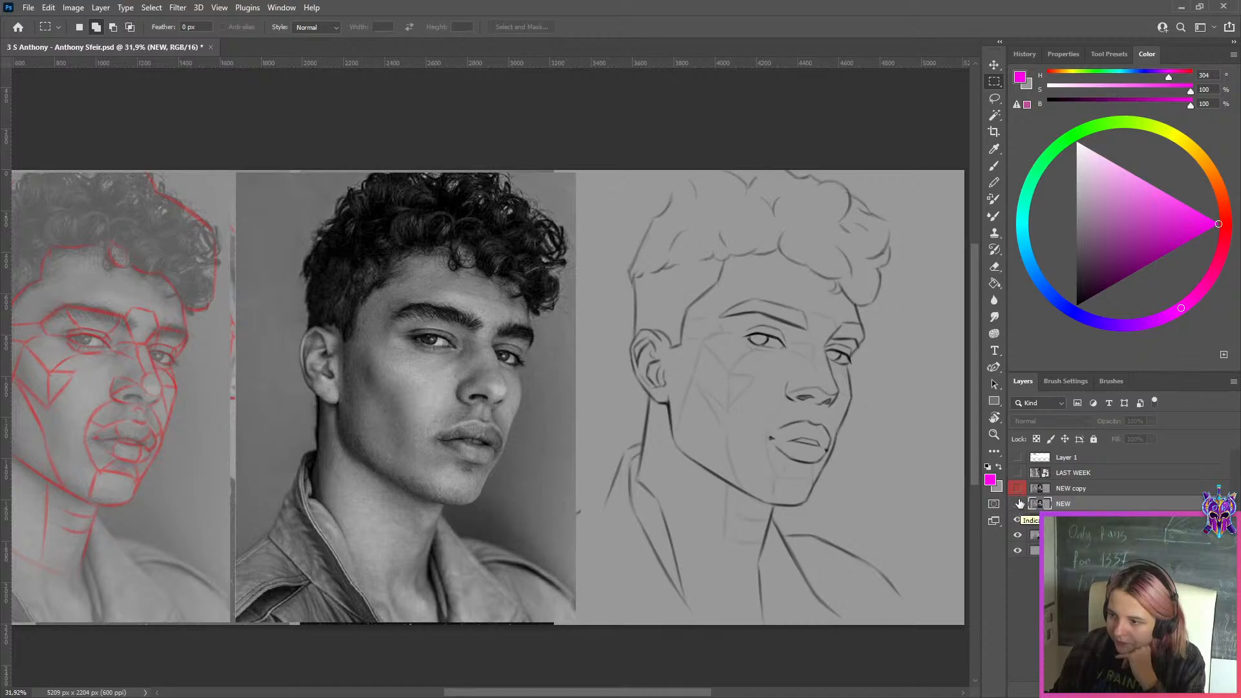
click(1018, 504)
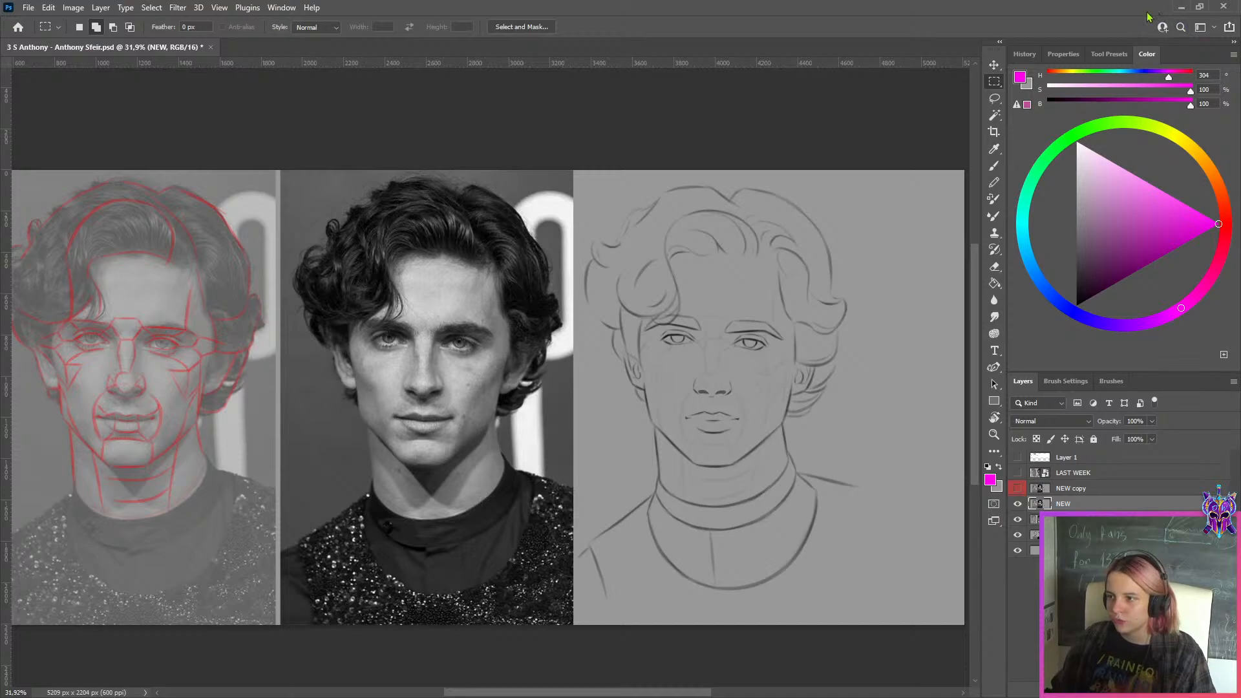
Open the first exported comparison JPG of the freckled, curly-haired portrait from the WEEK 149 folder and examine both line drawings against the photo
click(1181, 7)
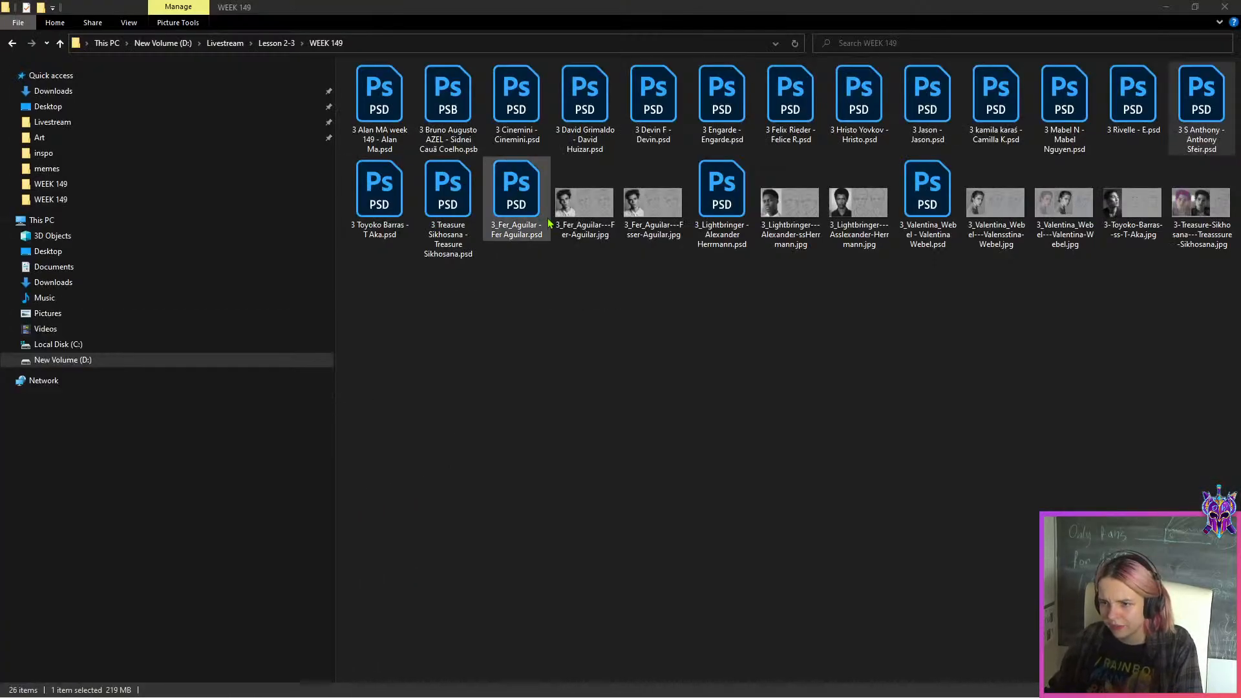
double_click(581, 211)
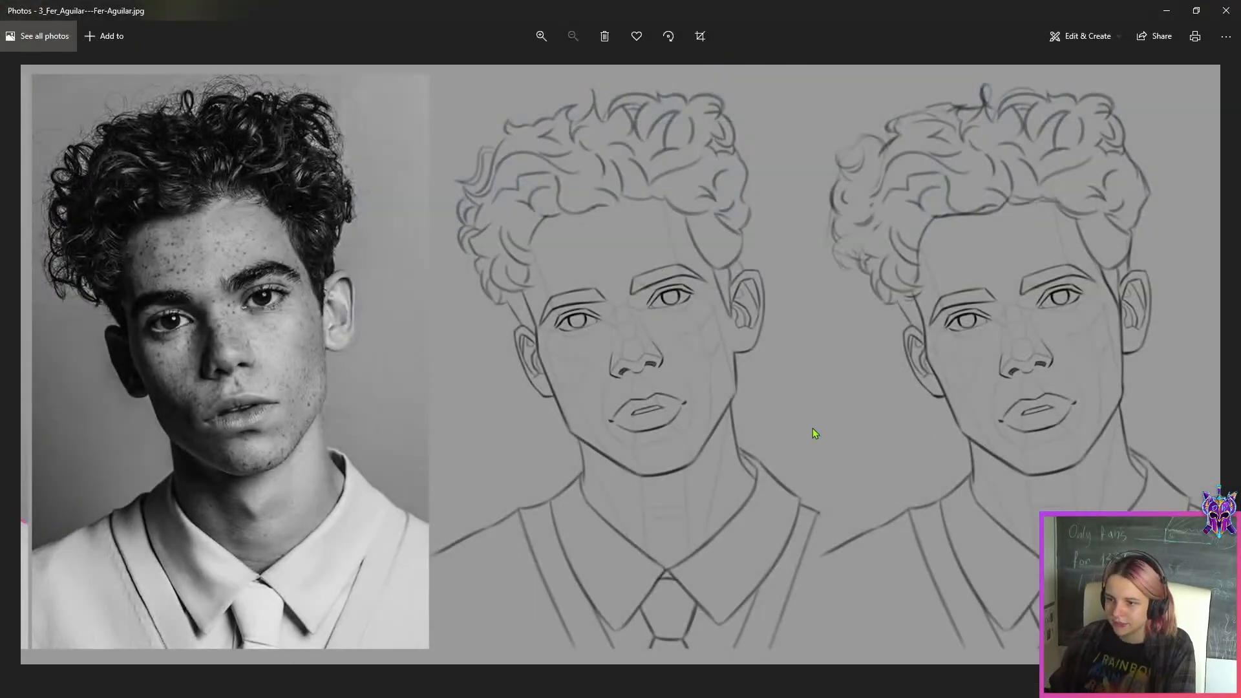
scroll(742, 331, up, 1)
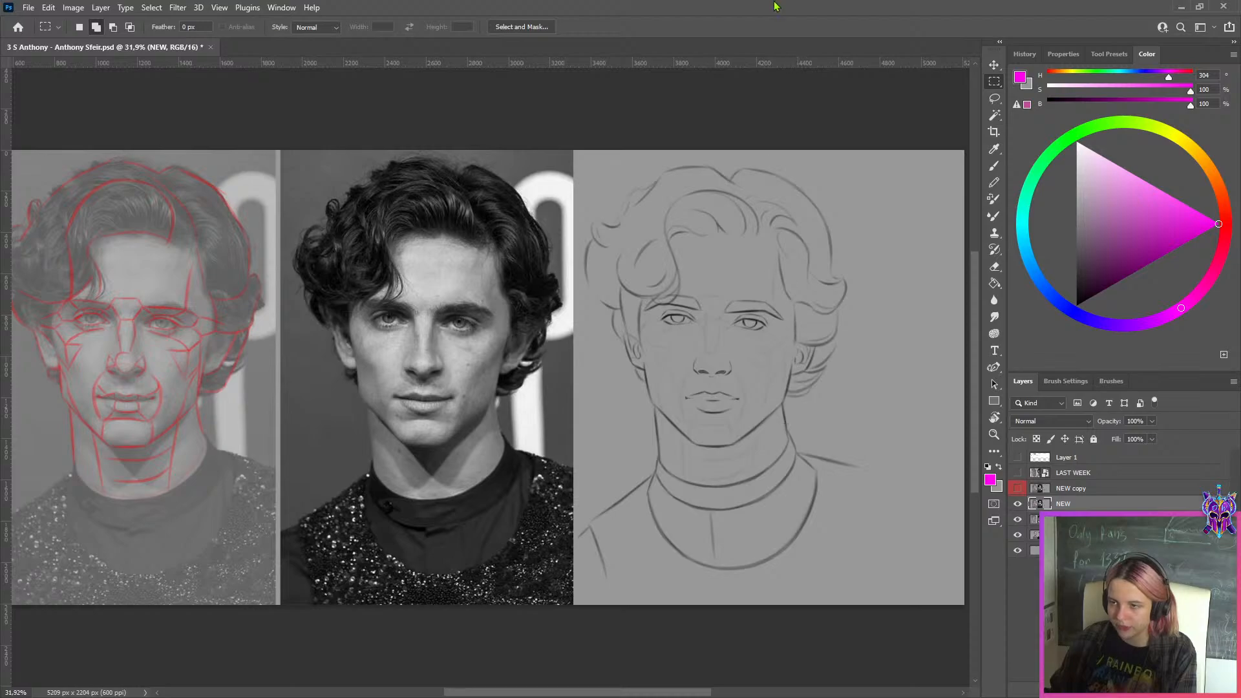
key(alt+Tab)
scroll(763, 450, down, 4)
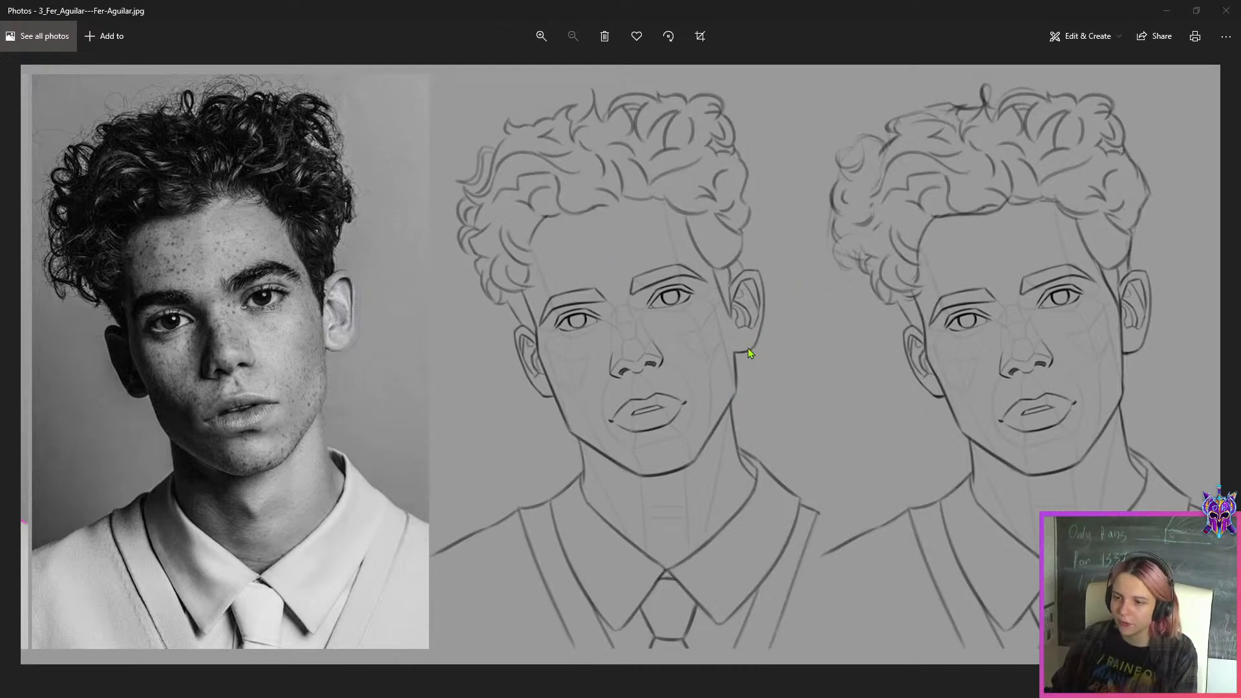
scroll(743, 315, up, 1)
scroll(744, 315, down, 1)
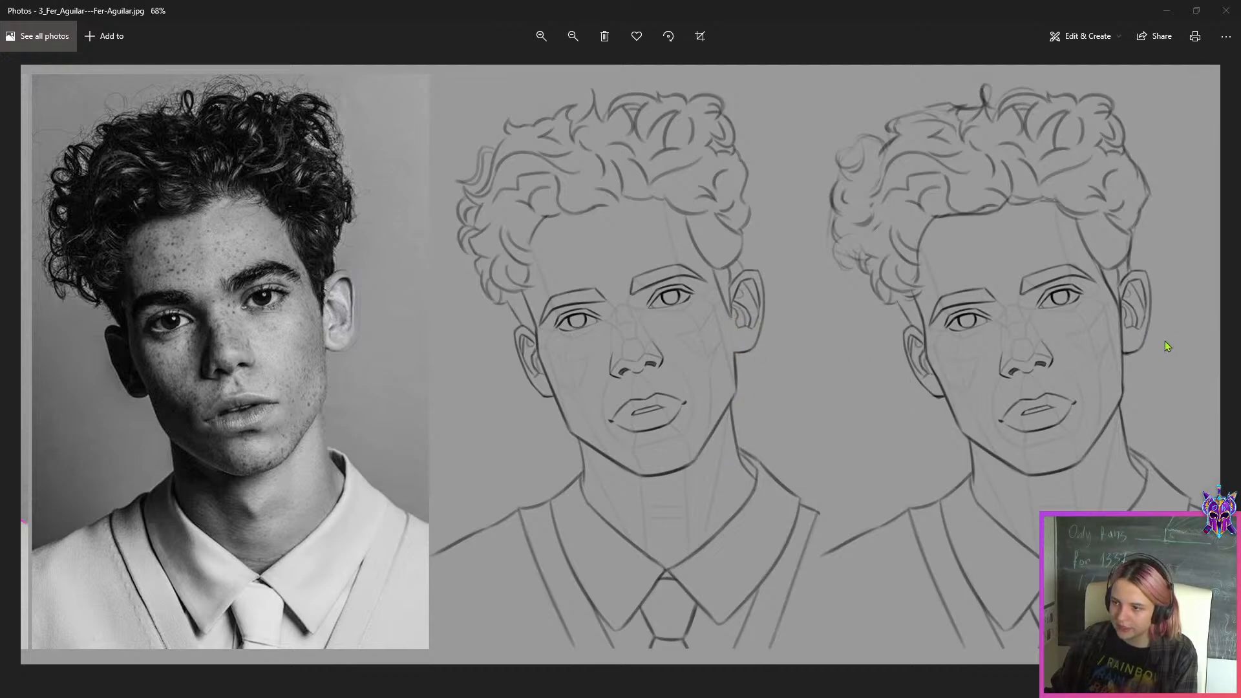
scroll(1165, 343, up, 2)
scroll(542, 388, down, 2)
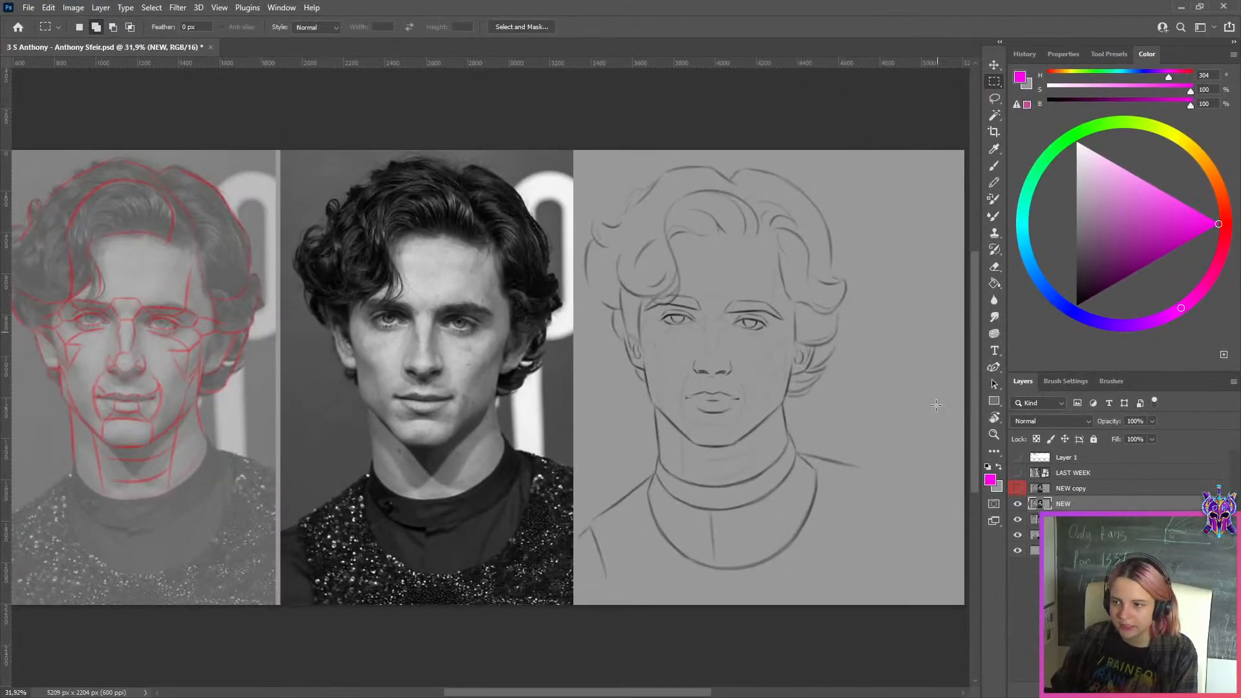
Back in Photoshop, examine the NEW layer's frontal line drawing against its reference photo and show the NEW copy layer
scroll(904, 341, down, 2)
scroll(830, 351, up, 3)
scroll(830, 351, down, 1)
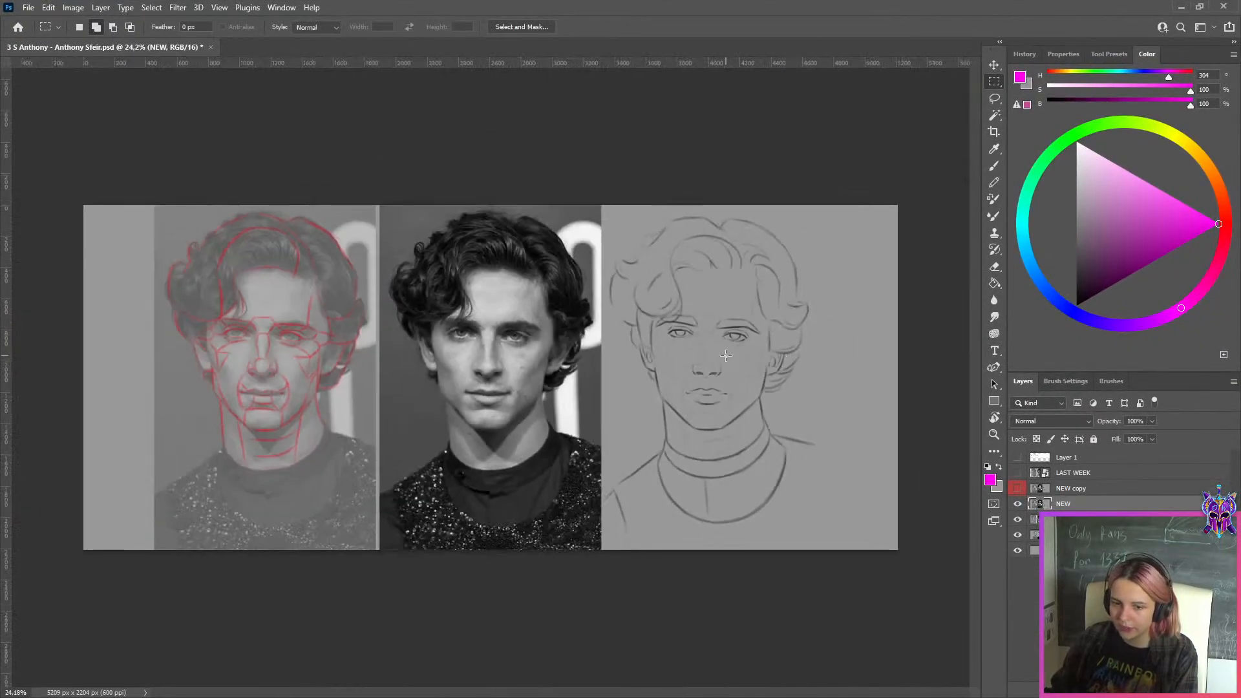
scroll(581, 330, up, 2)
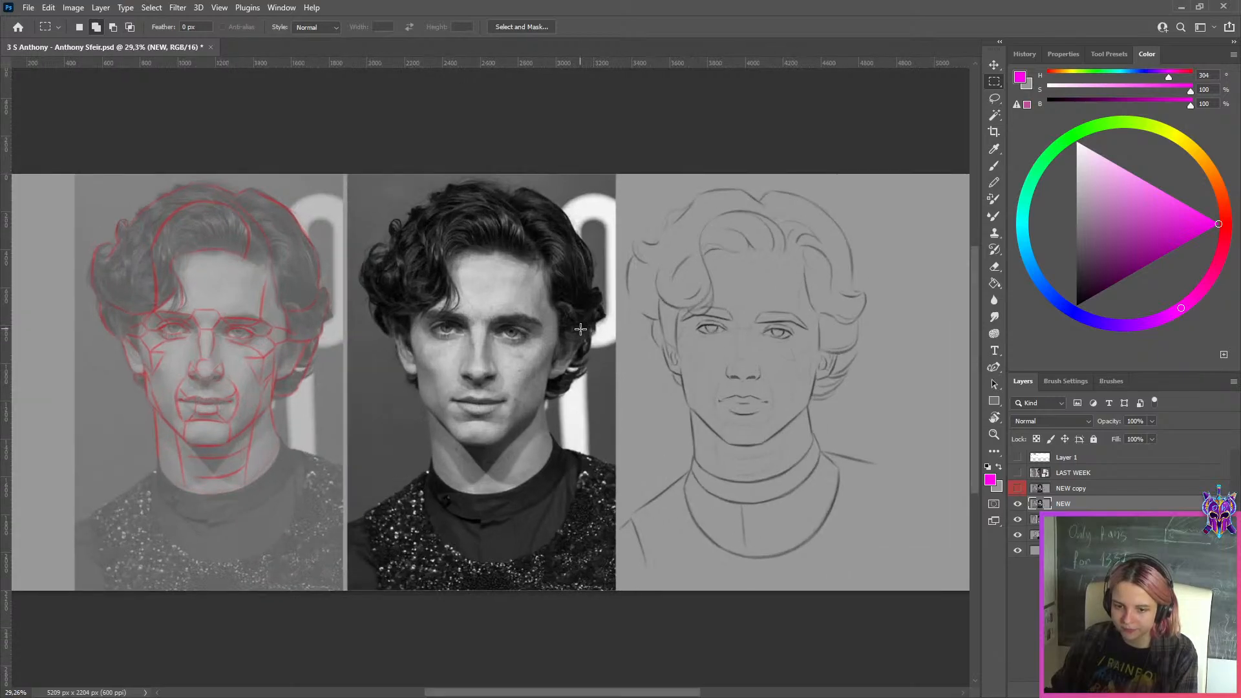
scroll(581, 329, down, 1)
click(1073, 489)
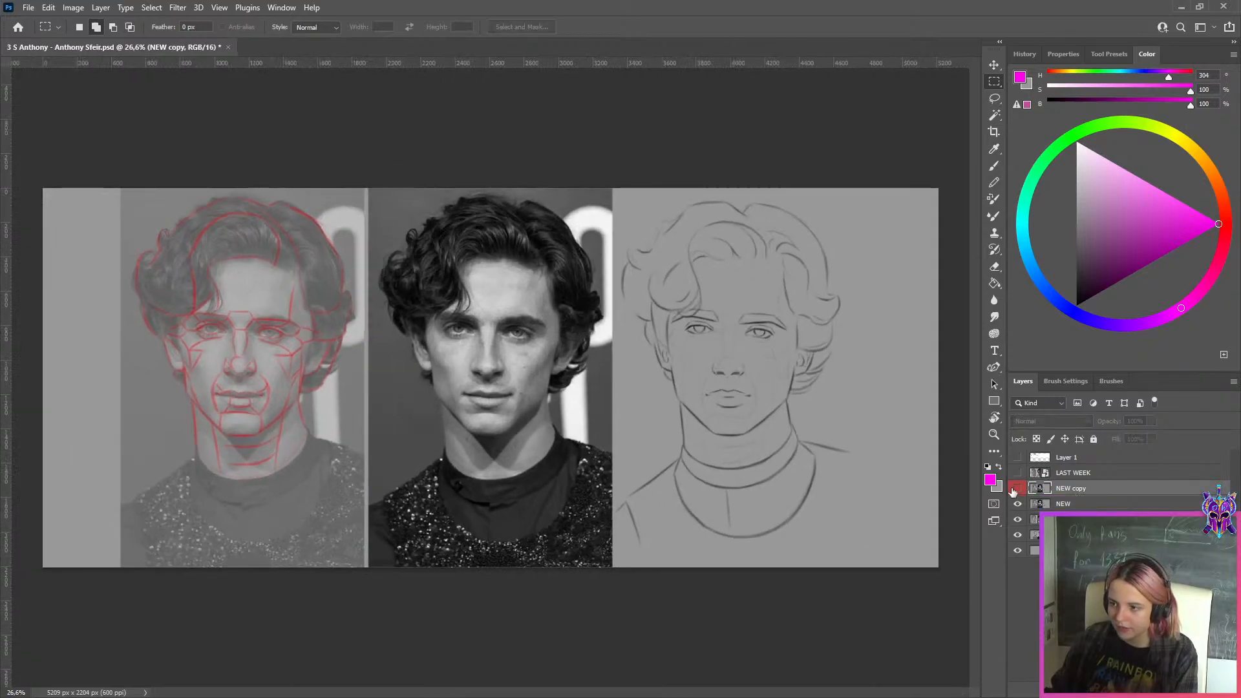
click(1016, 490)
Maximize the Photoshop window and examine the NEW copy drawing's face, hair and neck lines against the reference photo
scroll(887, 394, up, 3)
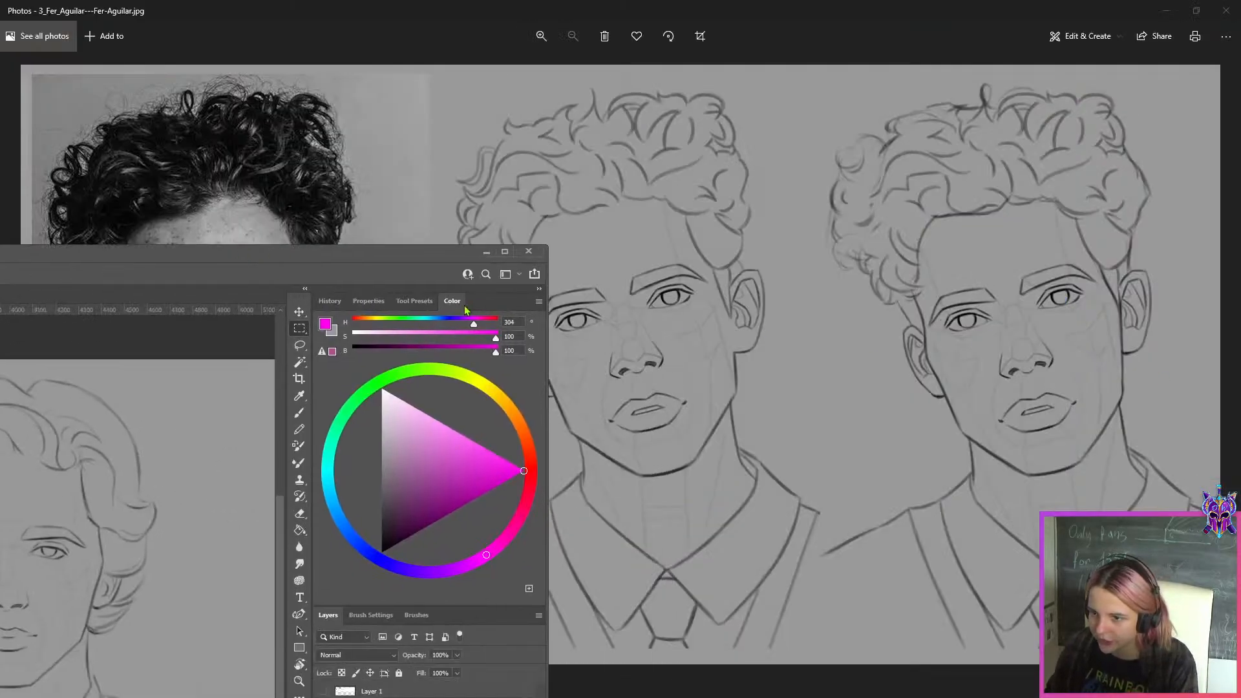
drag(418, 253, 530, 1)
scroll(891, 413, up, 2)
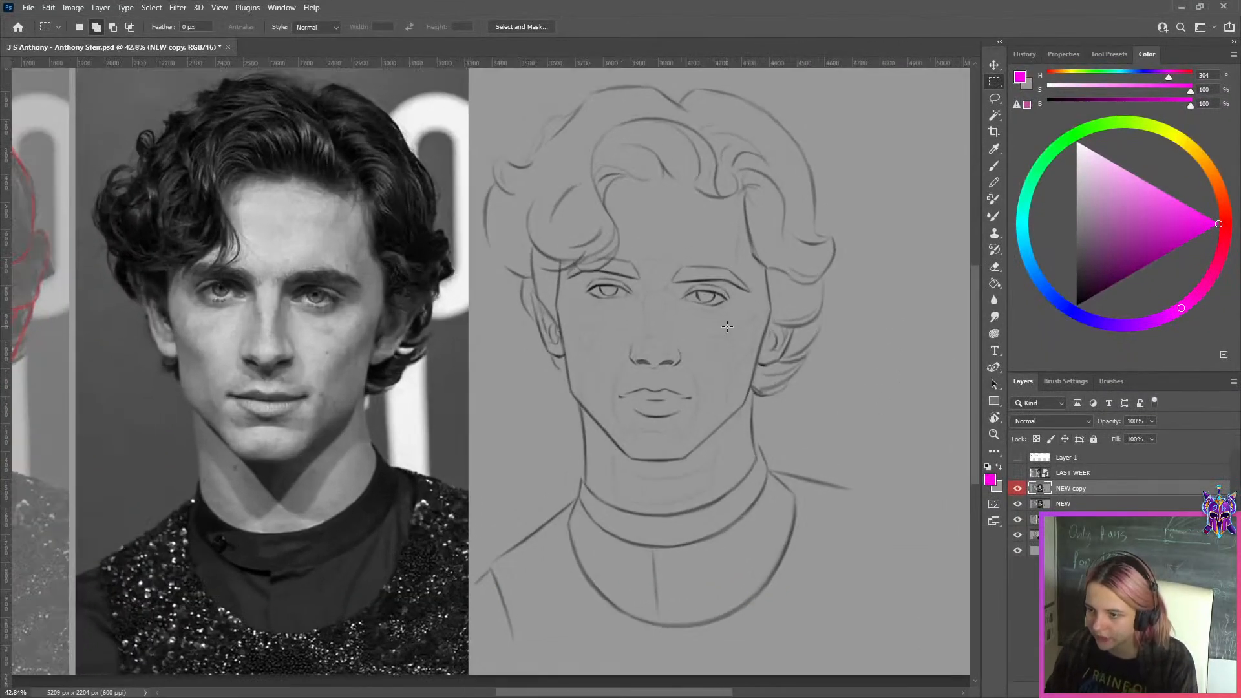
scroll(727, 326, down, 1)
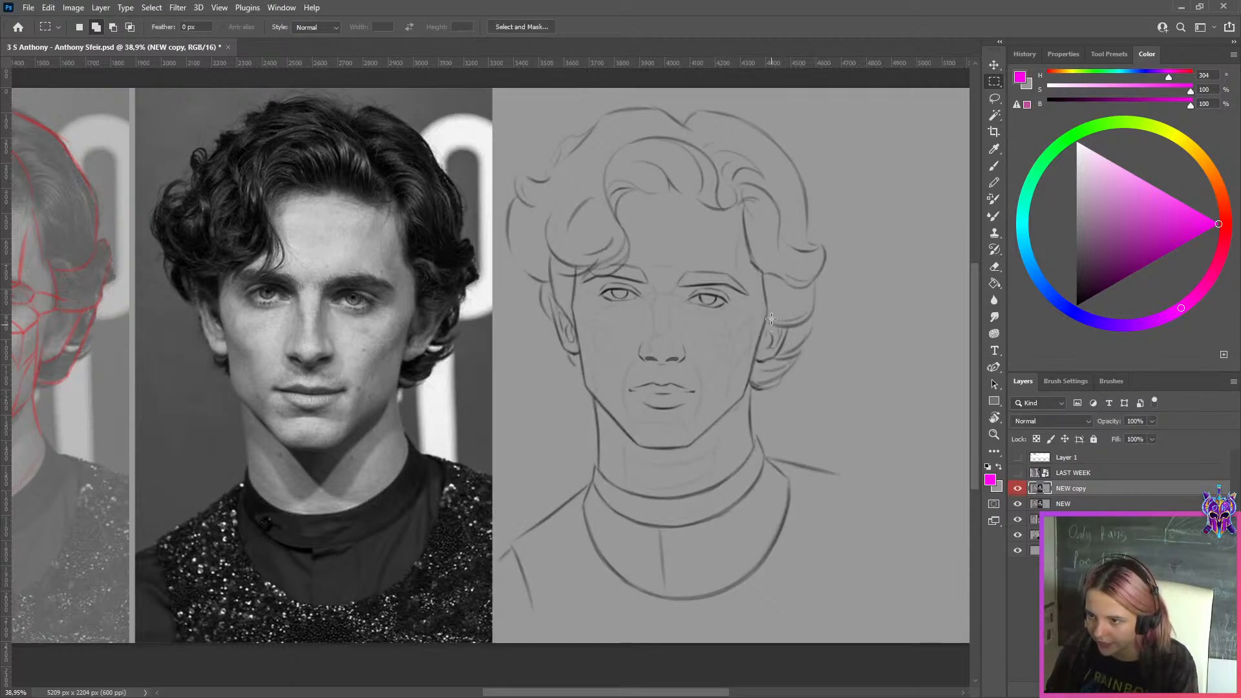
scroll(649, 303, down, 1)
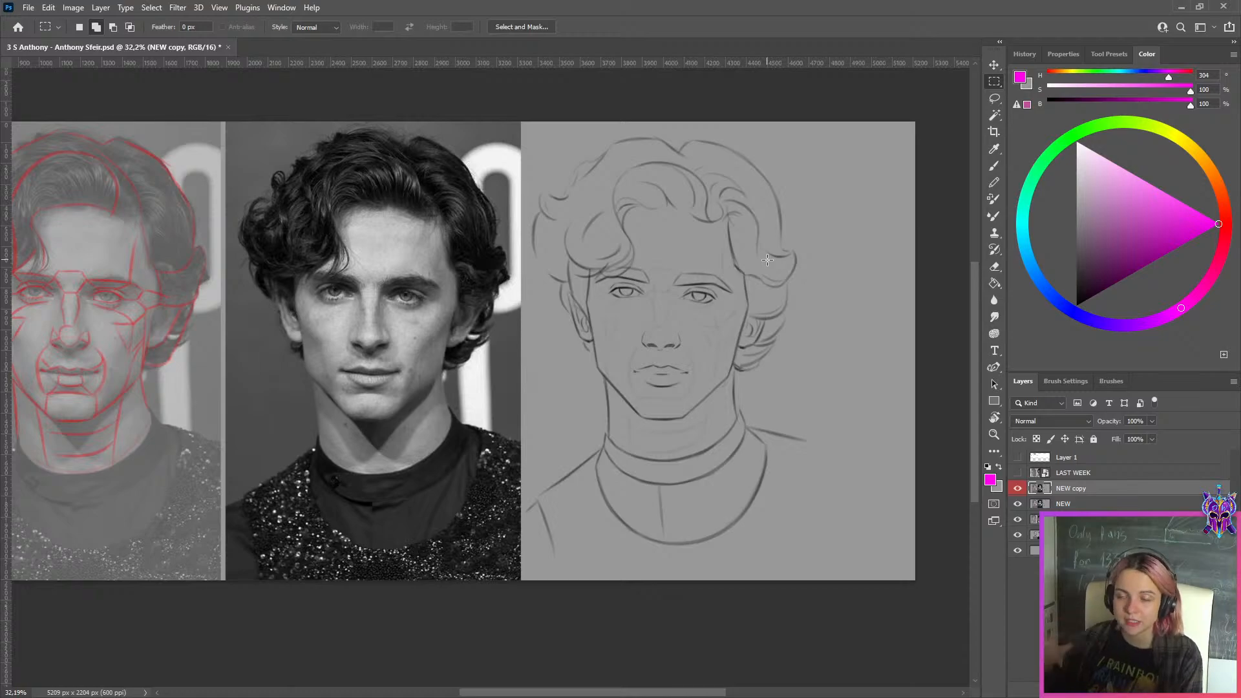
scroll(792, 315, up, 1)
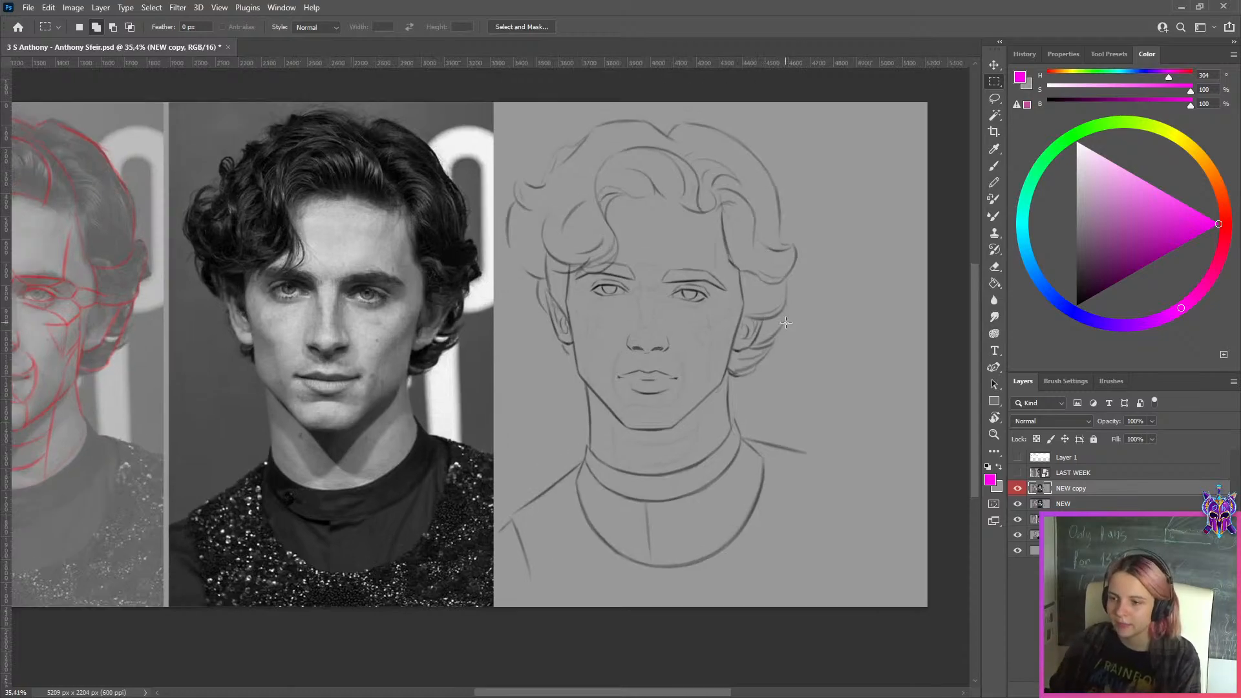
Toggle the NEW copy layer's visibility to compare its face drawing with the NEW layer beneath, leaving it shown
click(1016, 489)
click(1016, 489)
click(1016, 489)
click(1016, 490)
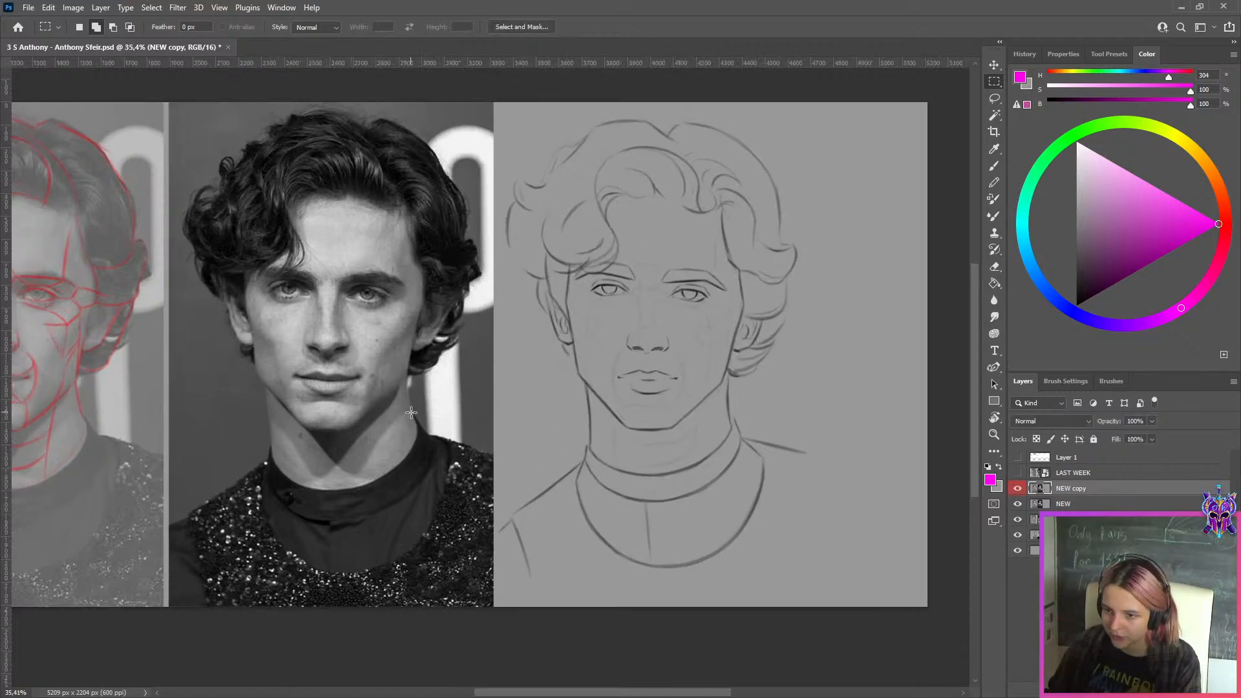
Add a new layer above NEW copy and activate the Brush with bright green as the painting color
key(ctrl+shift+alt+n)
scroll(903, 439, up, 1)
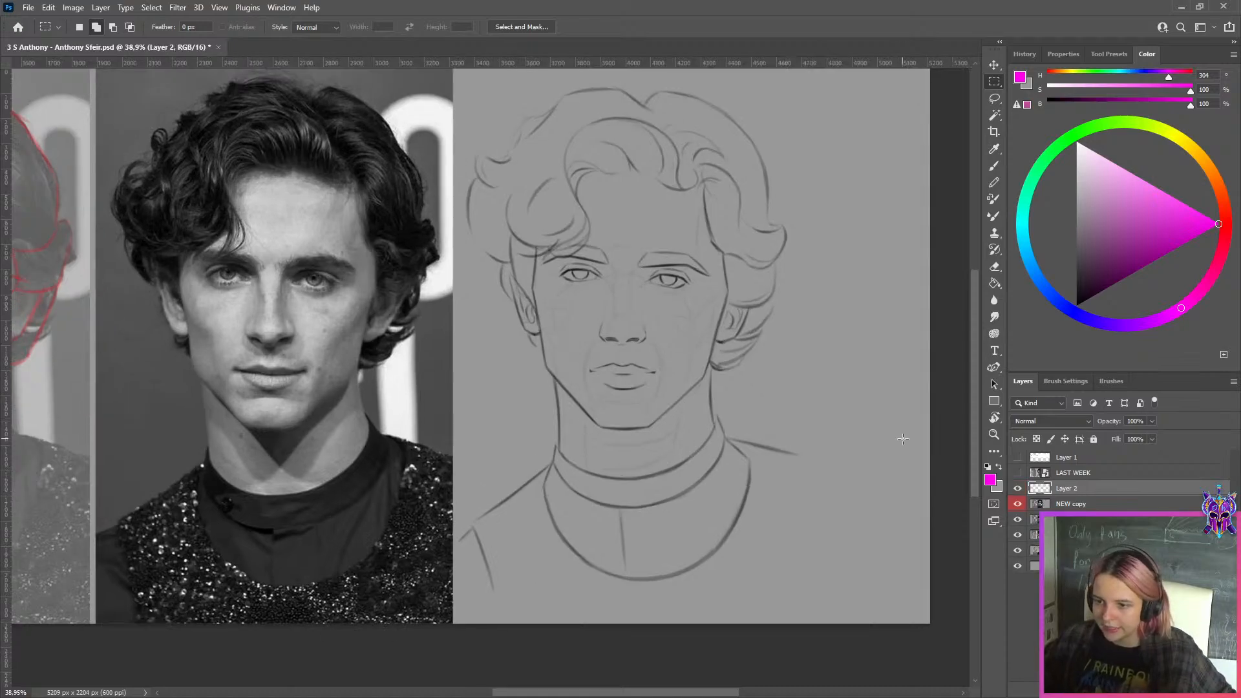
click(1082, 130)
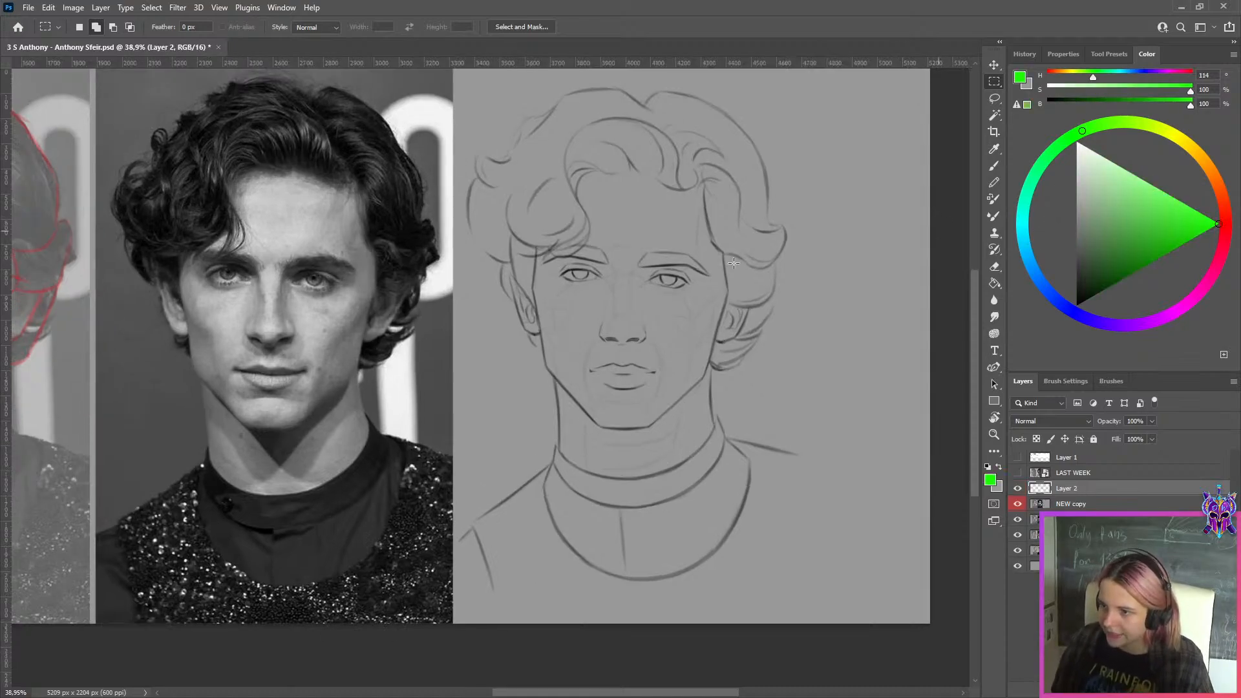
key(b)
Try tracing the face's edge on the photo with the 1.1 Tracer and 4. Dg pure solid brush presets
click(1109, 54)
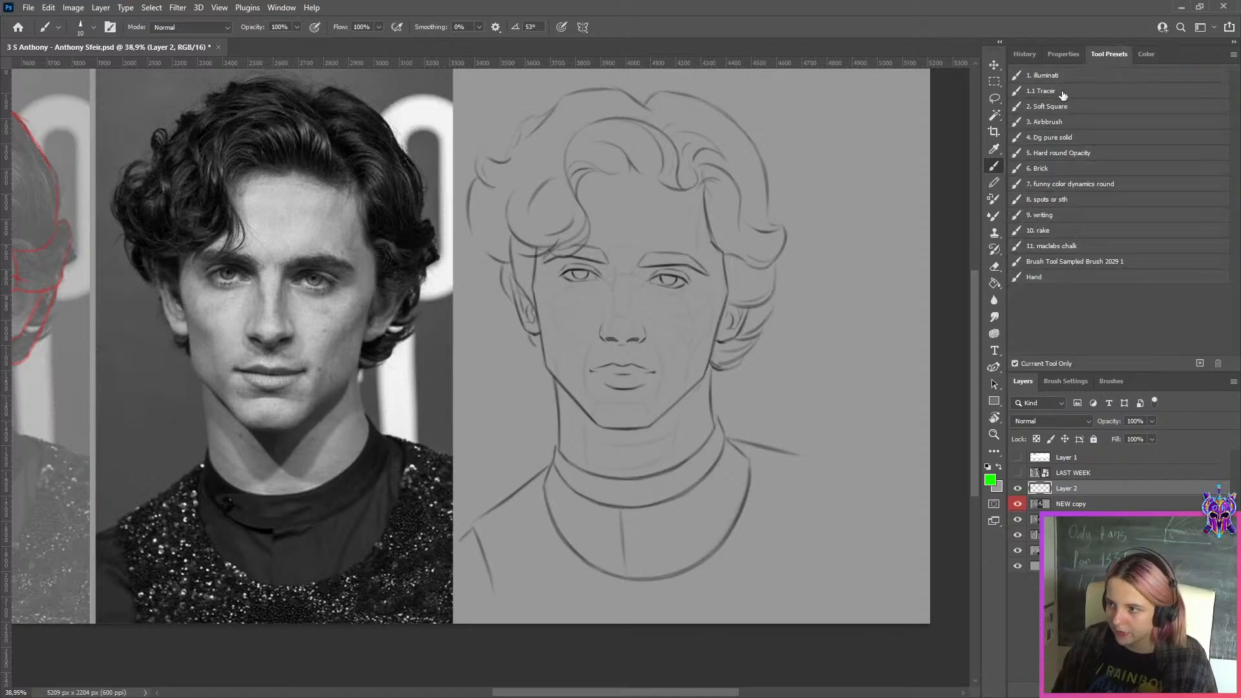
click(1042, 90)
mouse_move(233, 295)
mouse_down()
mouse_move(372, 297)
mouse_move(358, 356)
mouse_up()
key(bracketleft)
key(ctrl+z)
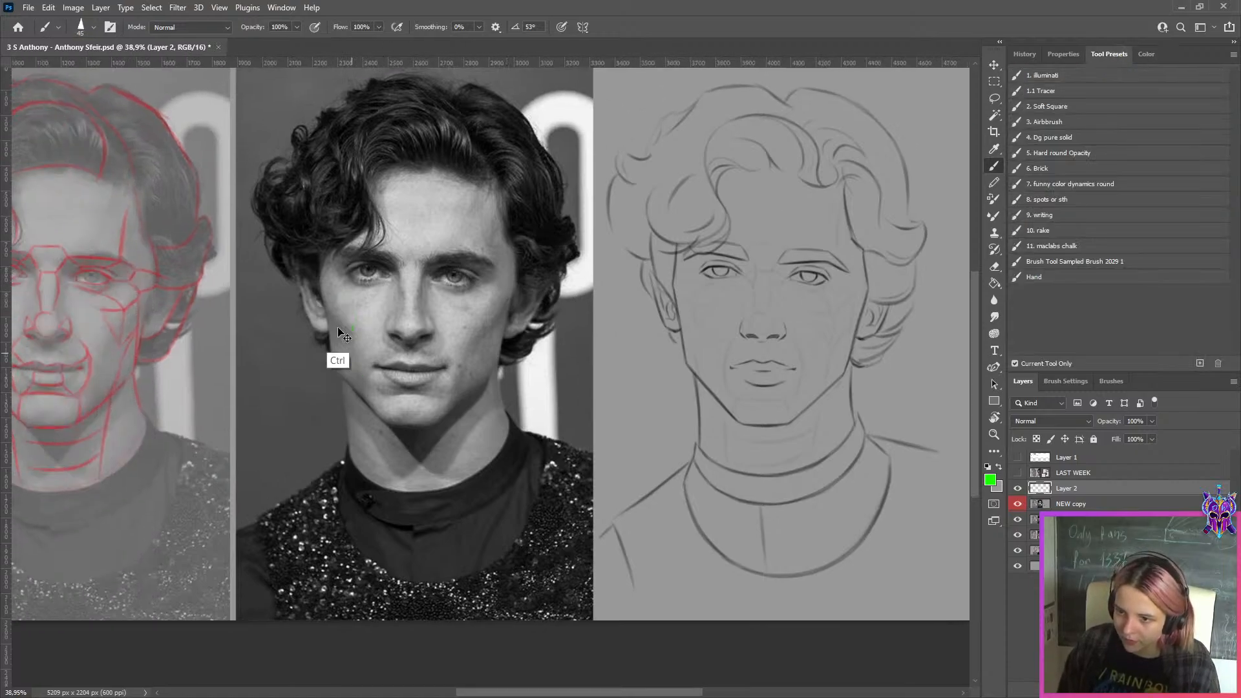
drag(320, 280, 327, 373)
key(ctrl+z)
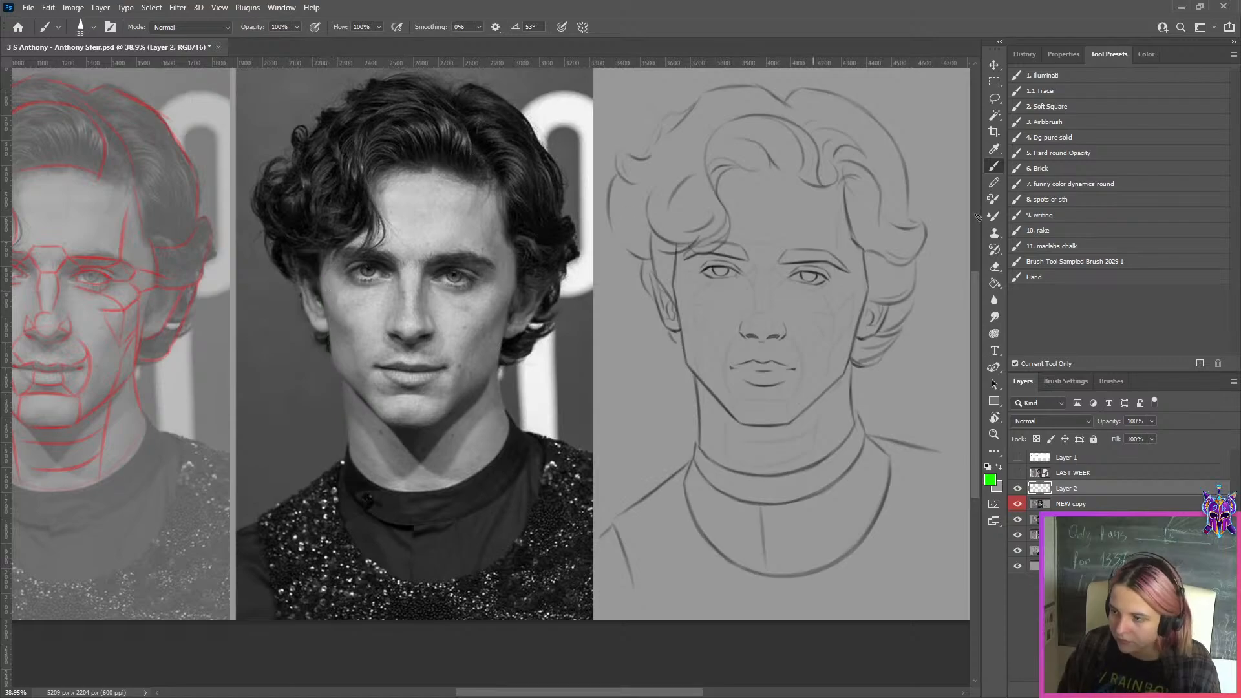
click(1101, 138)
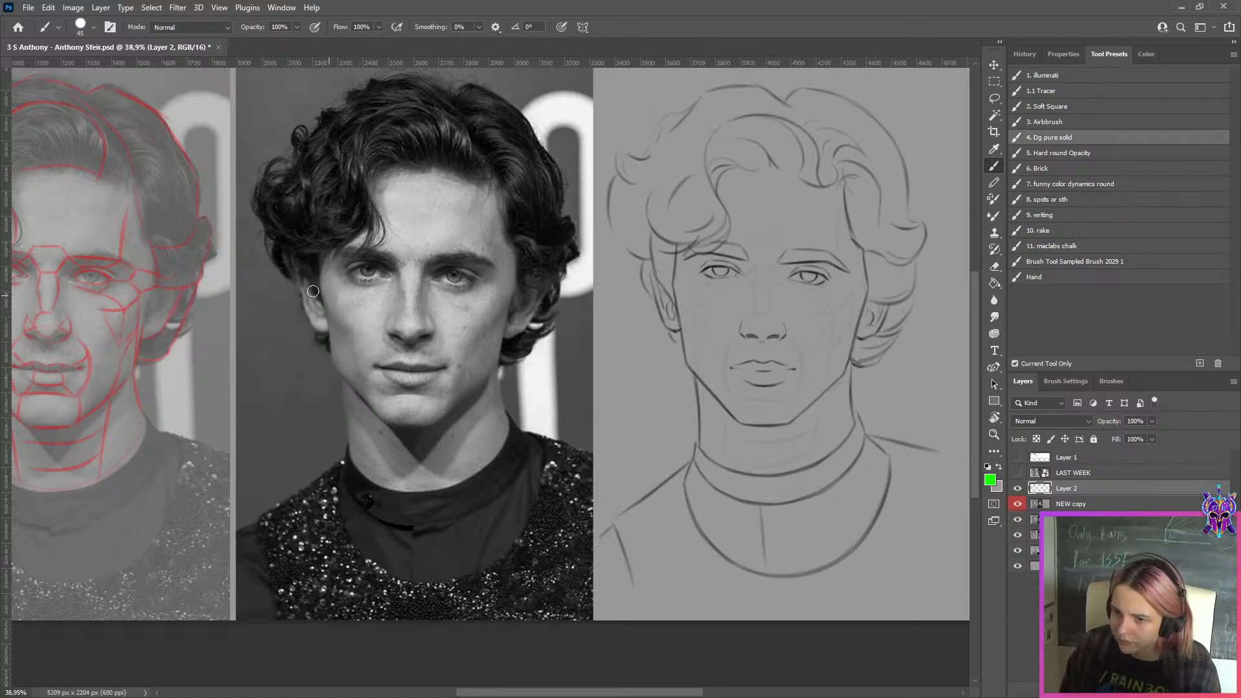
key(bracketleft)
key(bracketleft)
key(bracketleft)
key(bracketleft)
key(bracketleft)
key(bracketleft)
key(bracketleft)
key(bracketleft)
drag(318, 280, 336, 381)
key(ctrl+z)
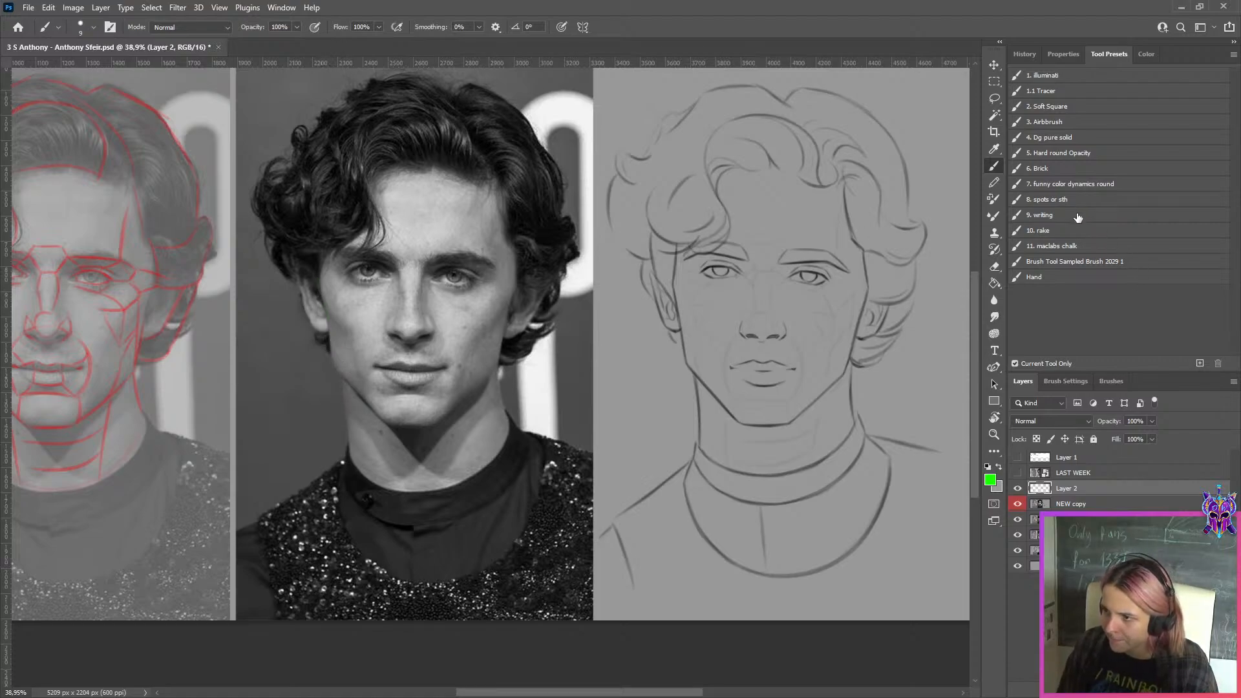
Switch to the 9. writing brush preset and shrink its tip for thin outline strokes
click(1093, 215)
shift+click(513, 254)
key(ctrl+z)
key(ctrl+z)
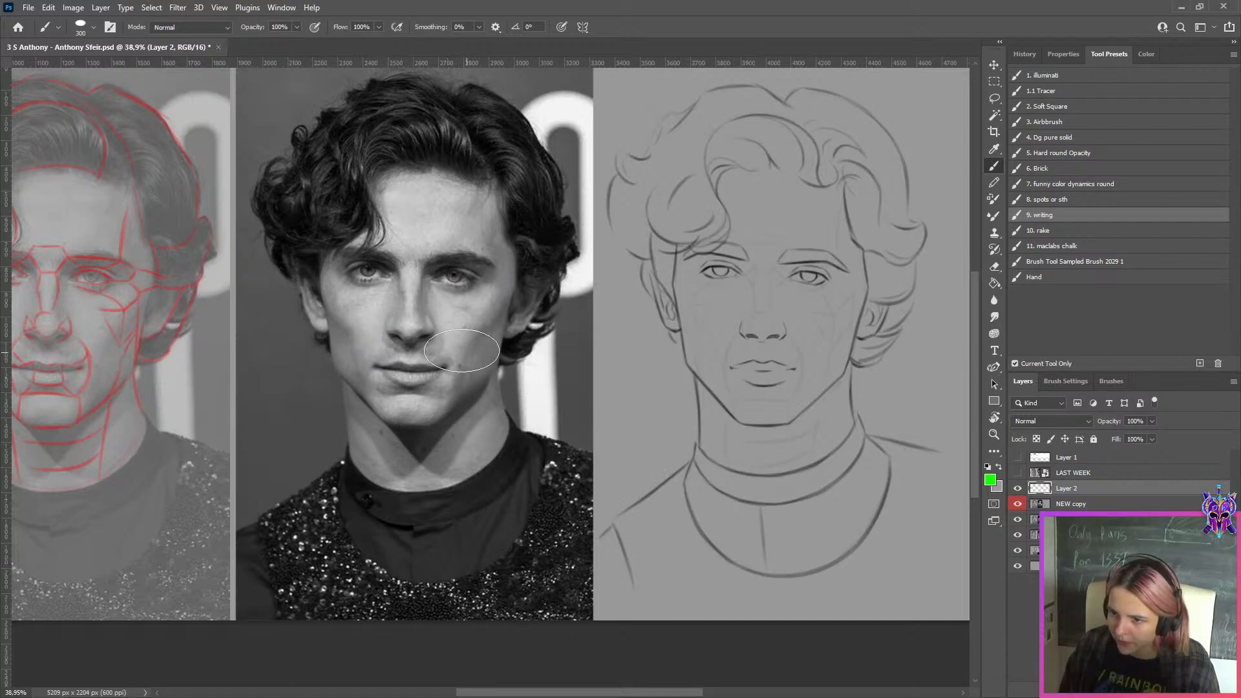
key(bracketleft)
key(bracketleft)
key(bracketleft)
key(bracketleft)
key(bracketleft)
key(bracketleft)
key(bracketleft)
key(bracketleft)
key(bracketleft)
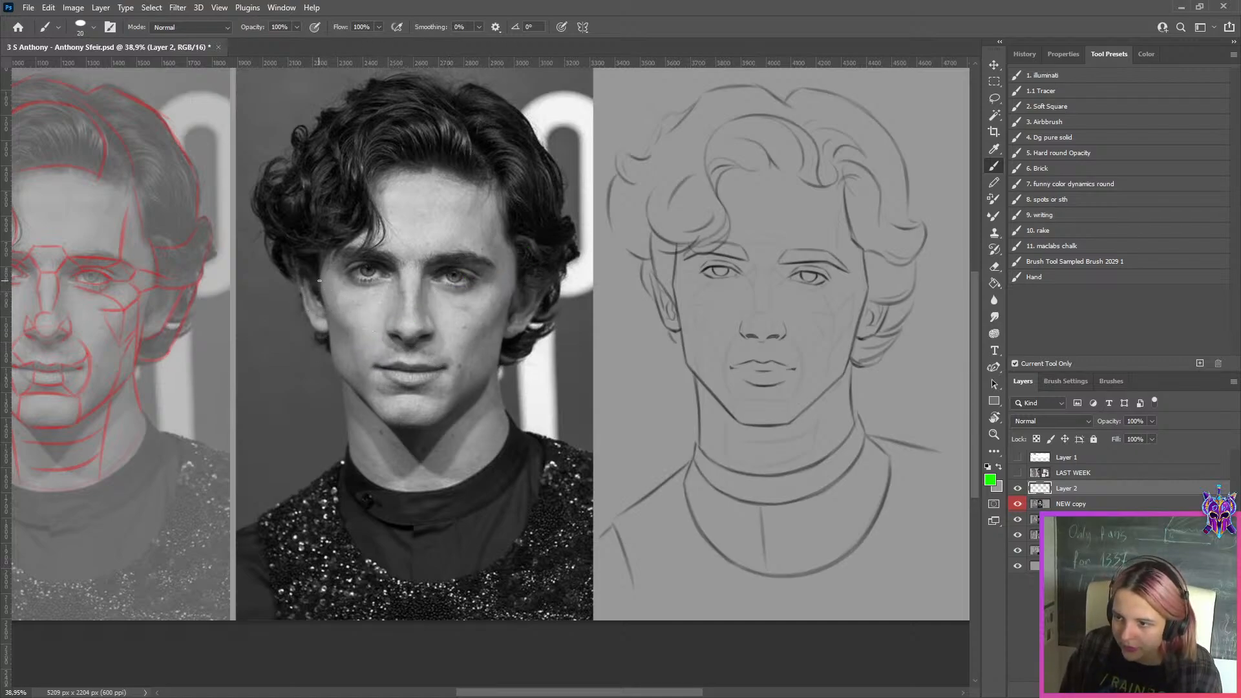
key(bracketleft)
key(bracketleft)
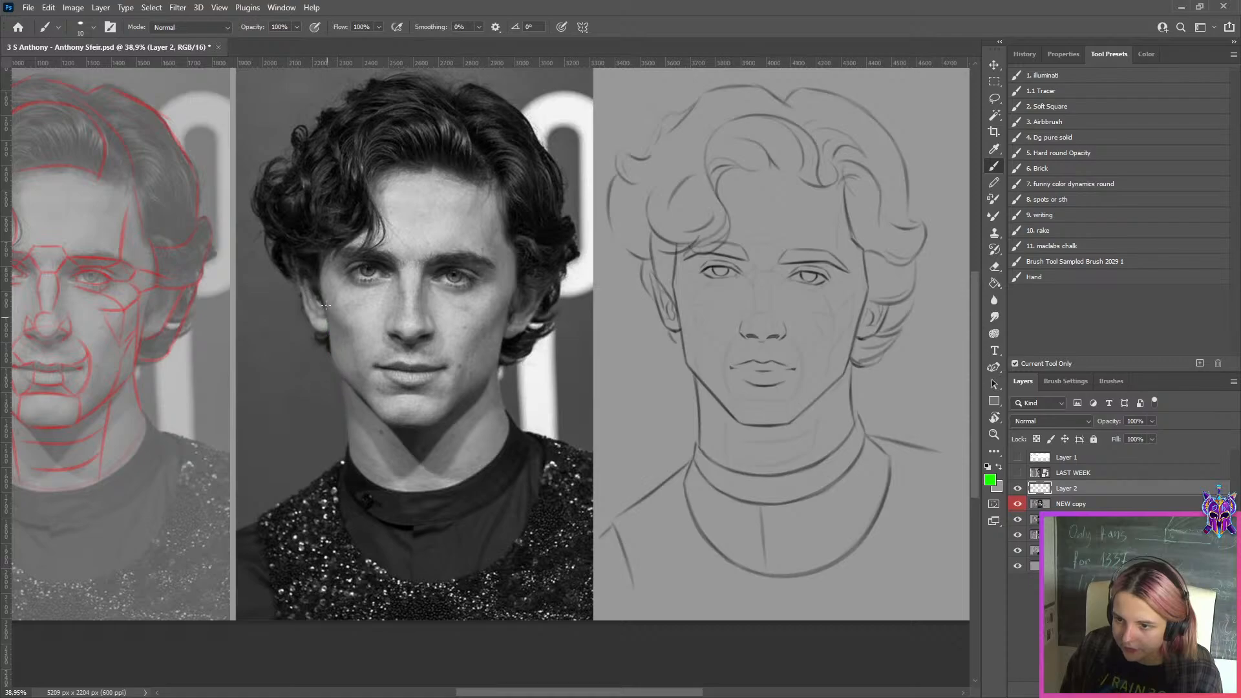
Trace the photo's lower face outline in straight green segments from one cheek around the jaw and chin to the other cheek
click(320, 285)
shift+click(331, 362)
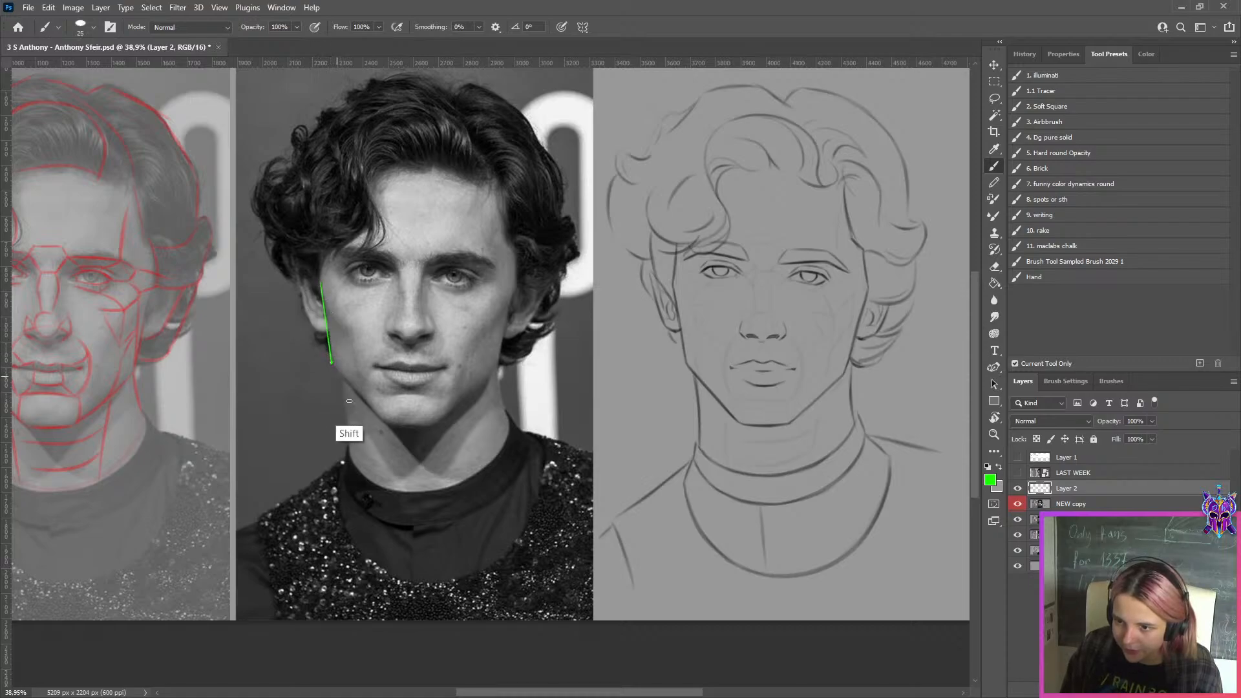
shift+click(387, 423)
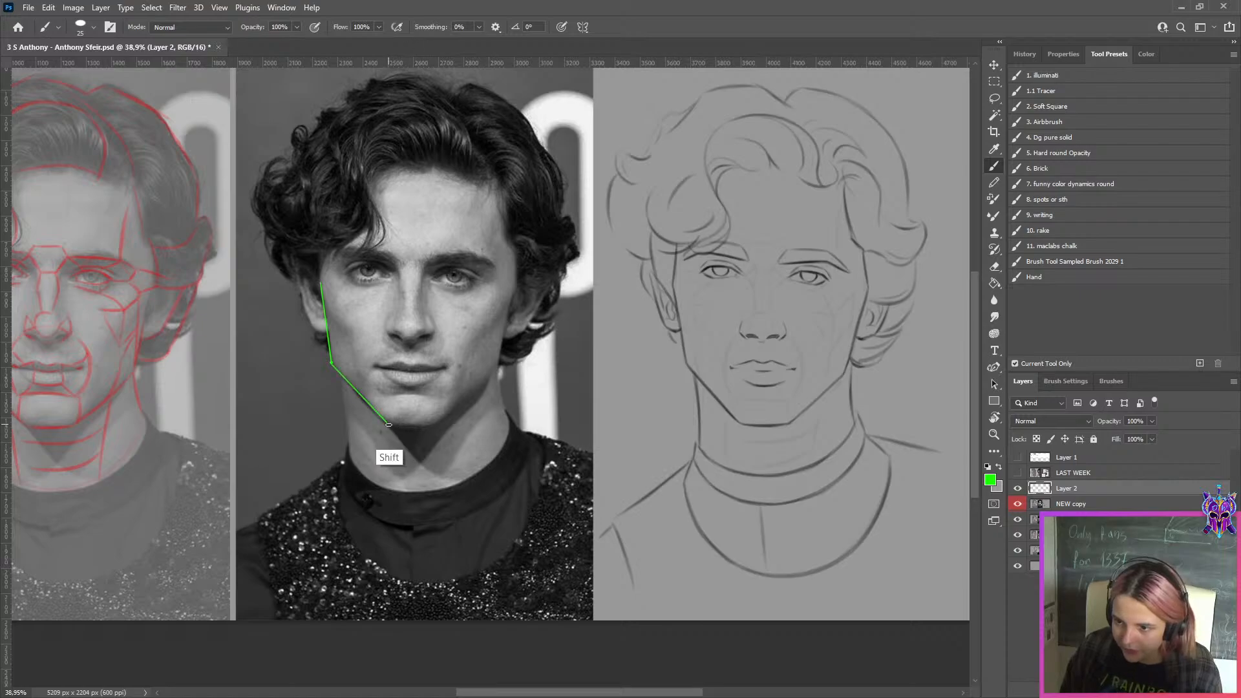
shift+click(429, 426)
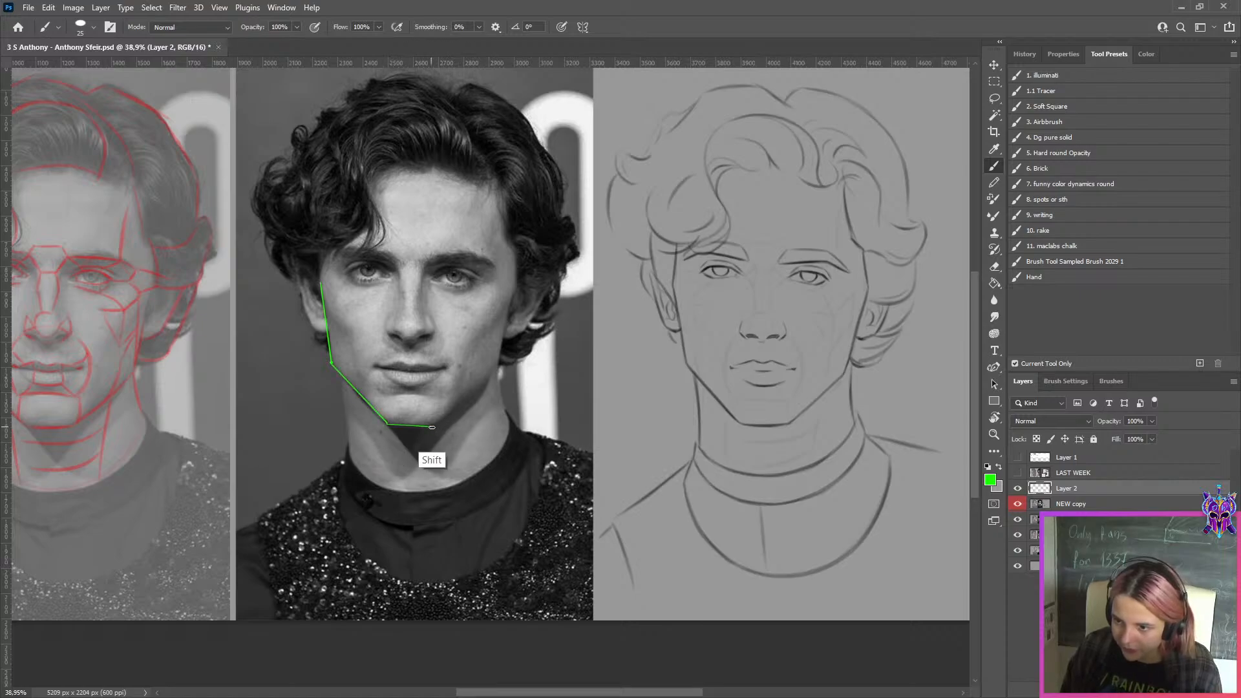
shift+click(493, 373)
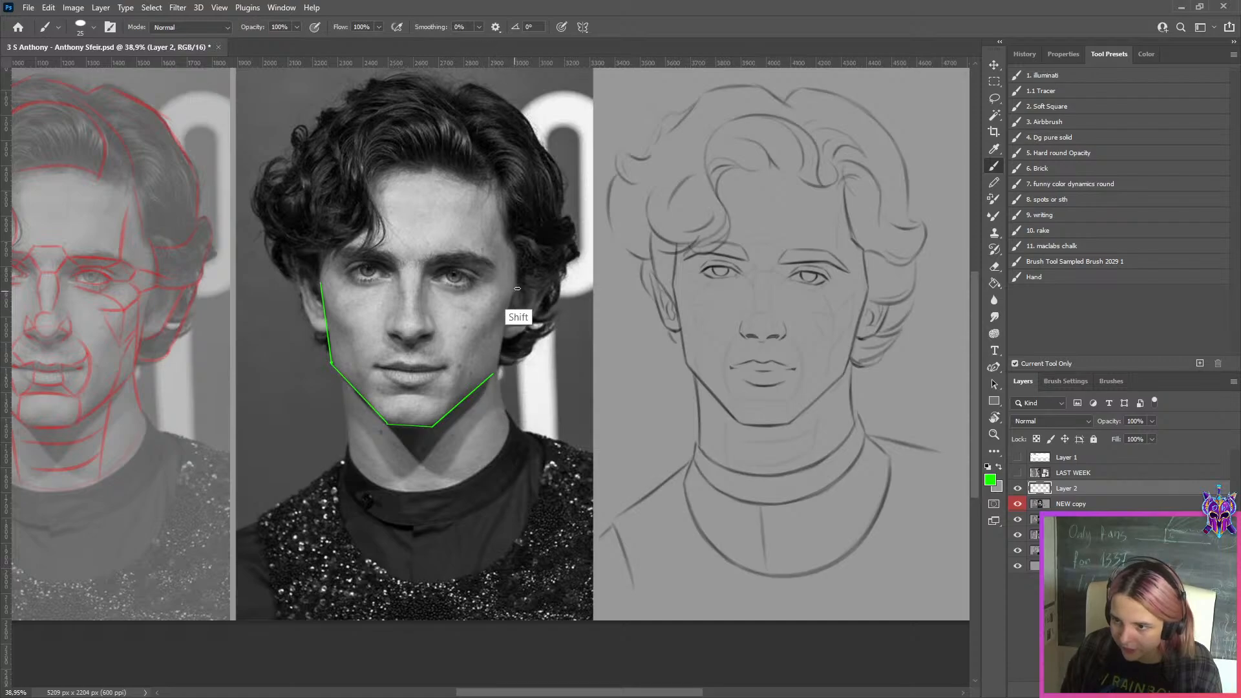
shift+click(515, 284)
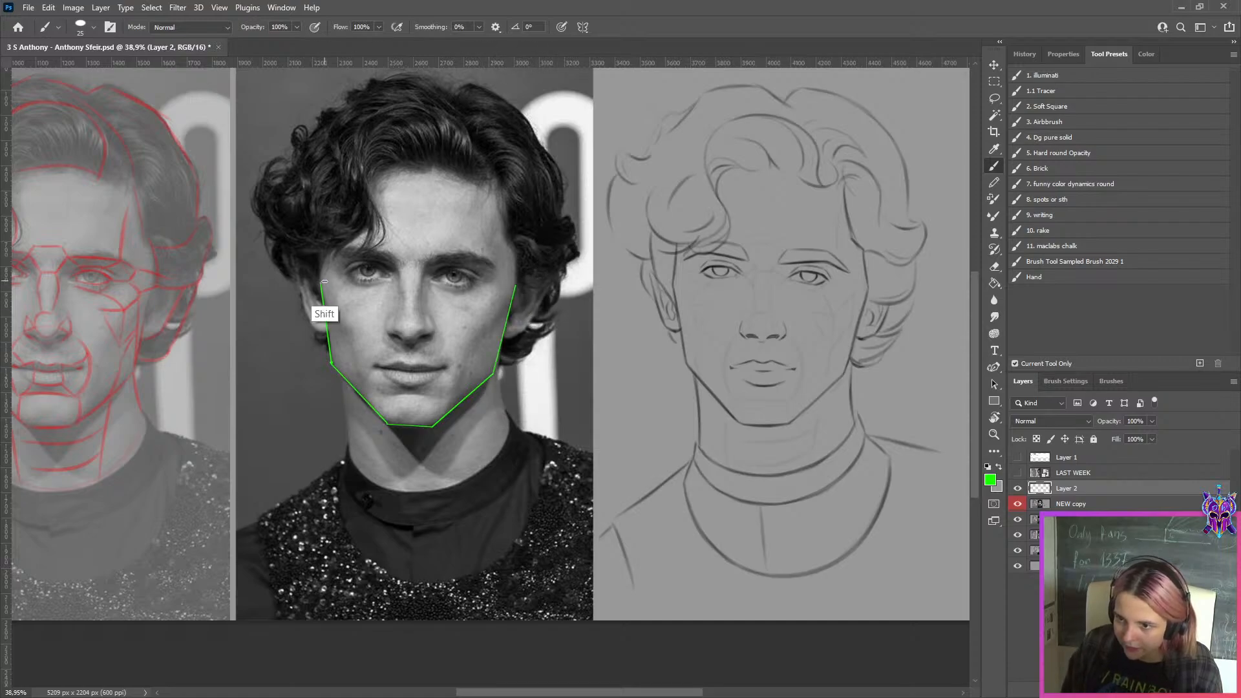
Extend the green face outline upward past both cheekbones to the temples
click(321, 280)
shift+click(327, 250)
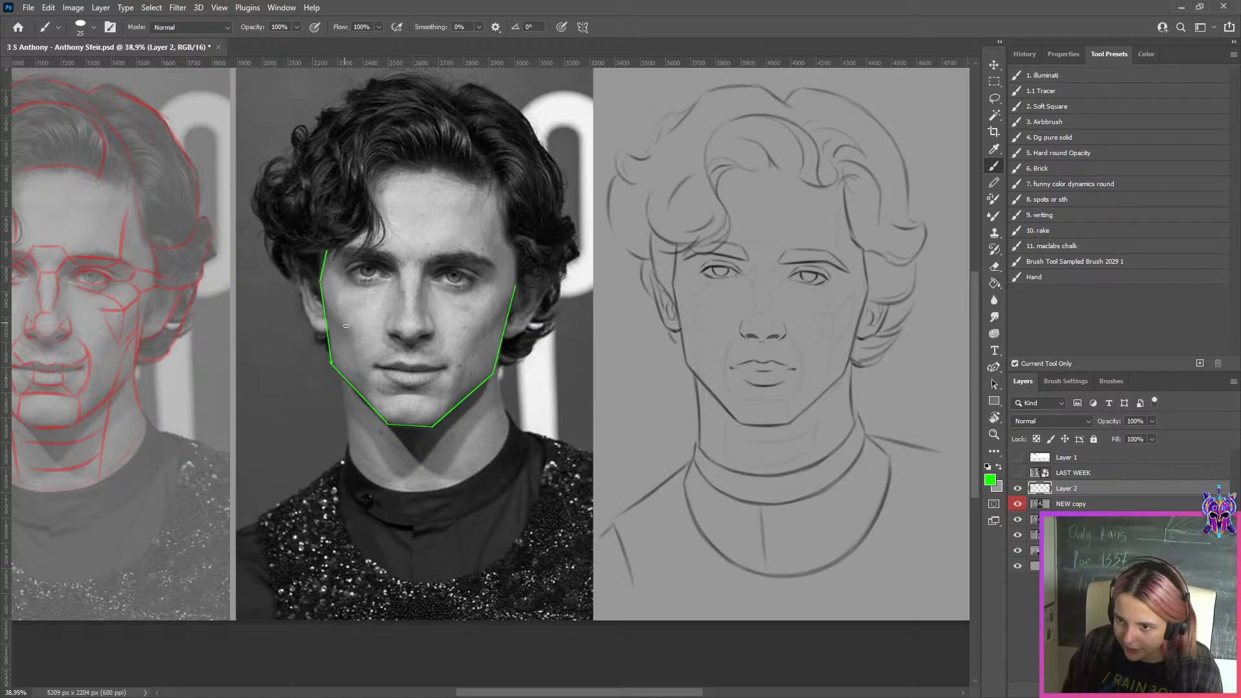
shift+click(516, 247)
shift+click(505, 232)
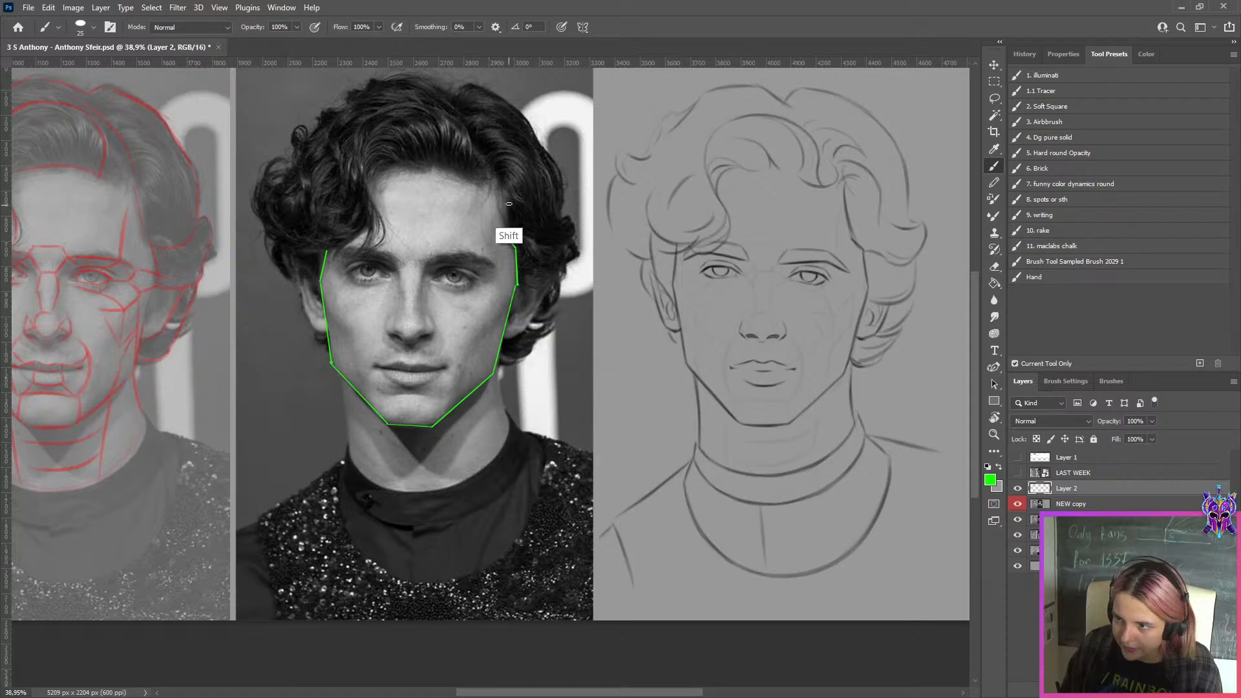
Trace the forehead's side edge in green from the temple up to the corner of the hairline, redoing stray strokes
drag(502, 182, 510, 240)
key(ctrl+z)
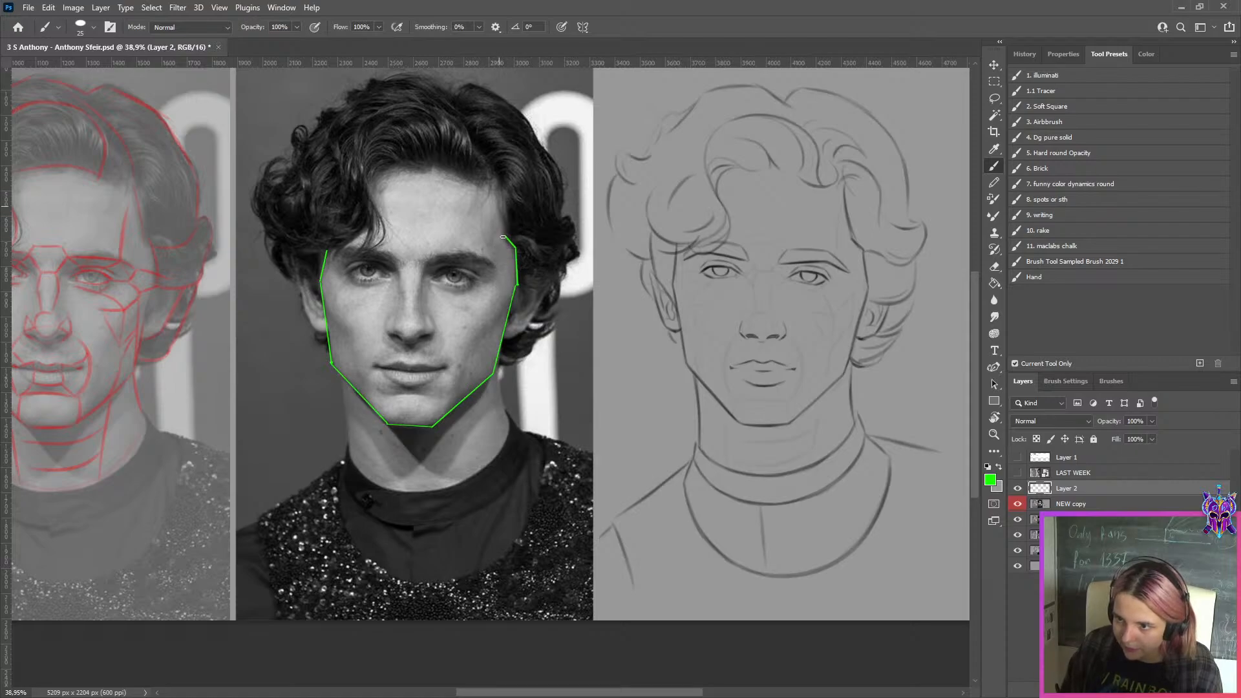
drag(500, 184, 505, 244)
shift+click(499, 179)
shift+click(487, 185)
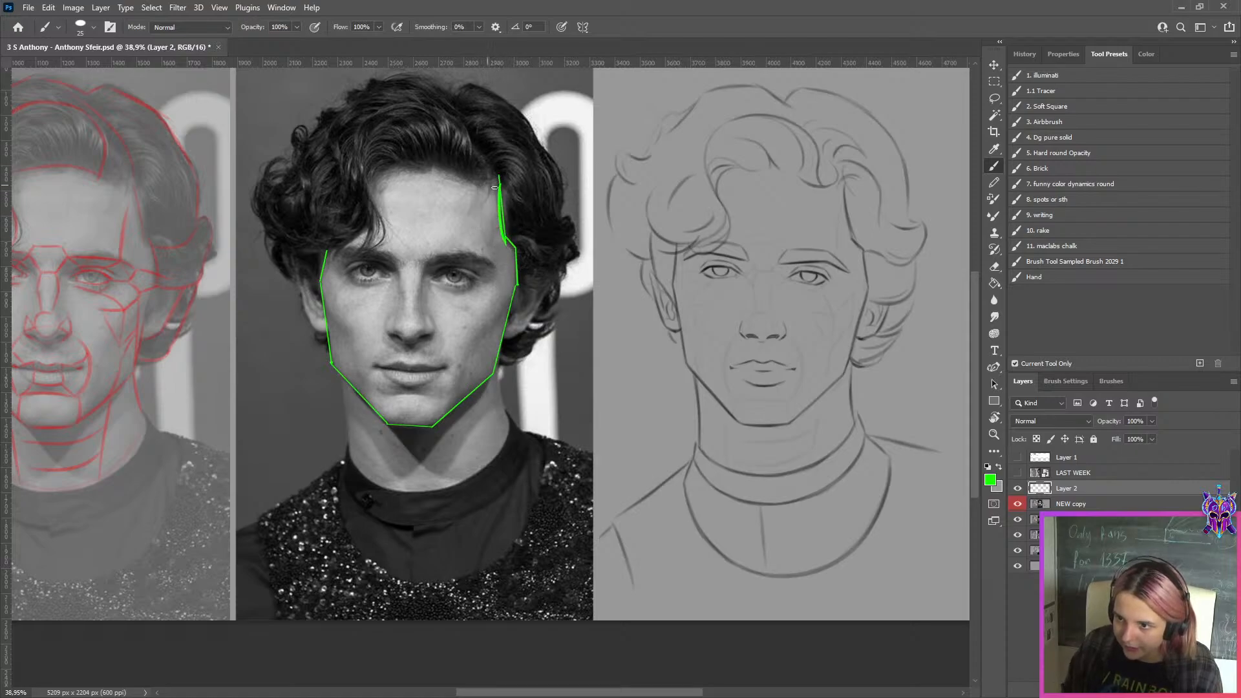
key(ctrl+z)
key(ctrl+z)
click(500, 184)
shift+click(485, 185)
key(ctrl+z)
Trace the hairline across the forehead and down around the falling curl to close the green face outline
drag(499, 179, 461, 177)
shift+click(430, 169)
shift+click(401, 173)
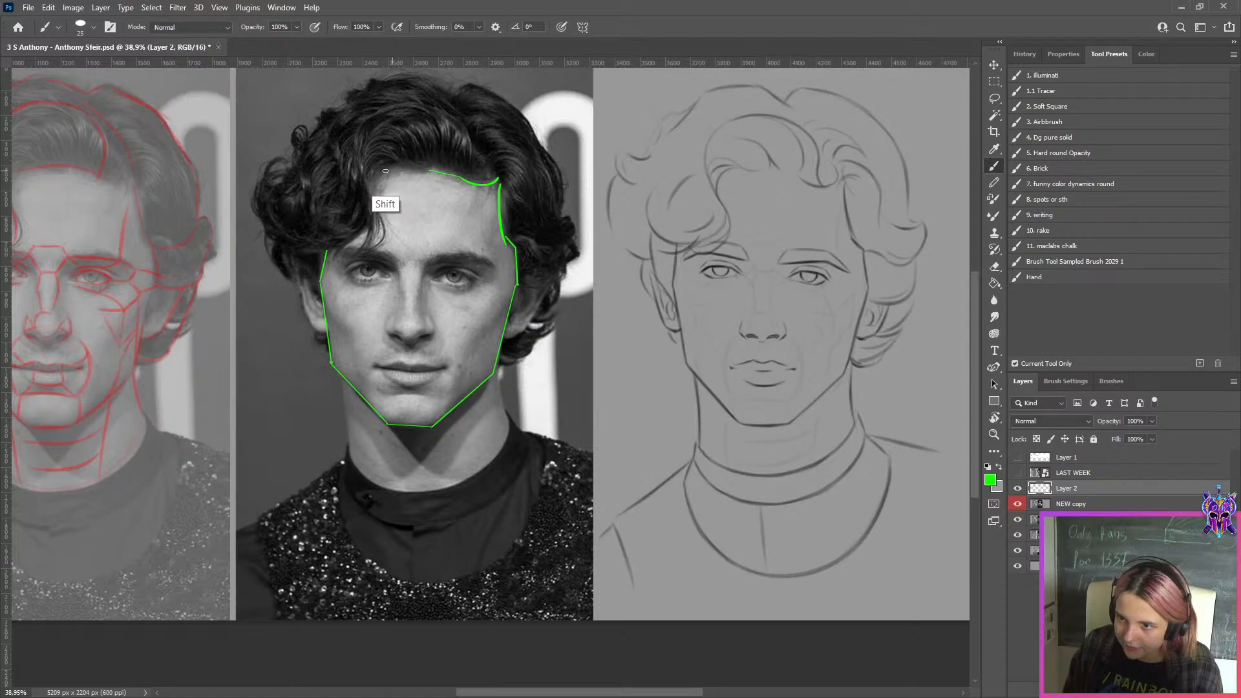
key(ctrl+z)
key(ctrl+z)
mouse_move(430, 169)
mouse_down()
mouse_move(393, 169)
mouse_move(395, 226)
mouse_move(371, 193)
mouse_move(357, 239)
mouse_move(330, 248)
mouse_up()
key(ctrl+z)
key(ctrl+z)
key(ctrl+z)
key(ctrl+z)
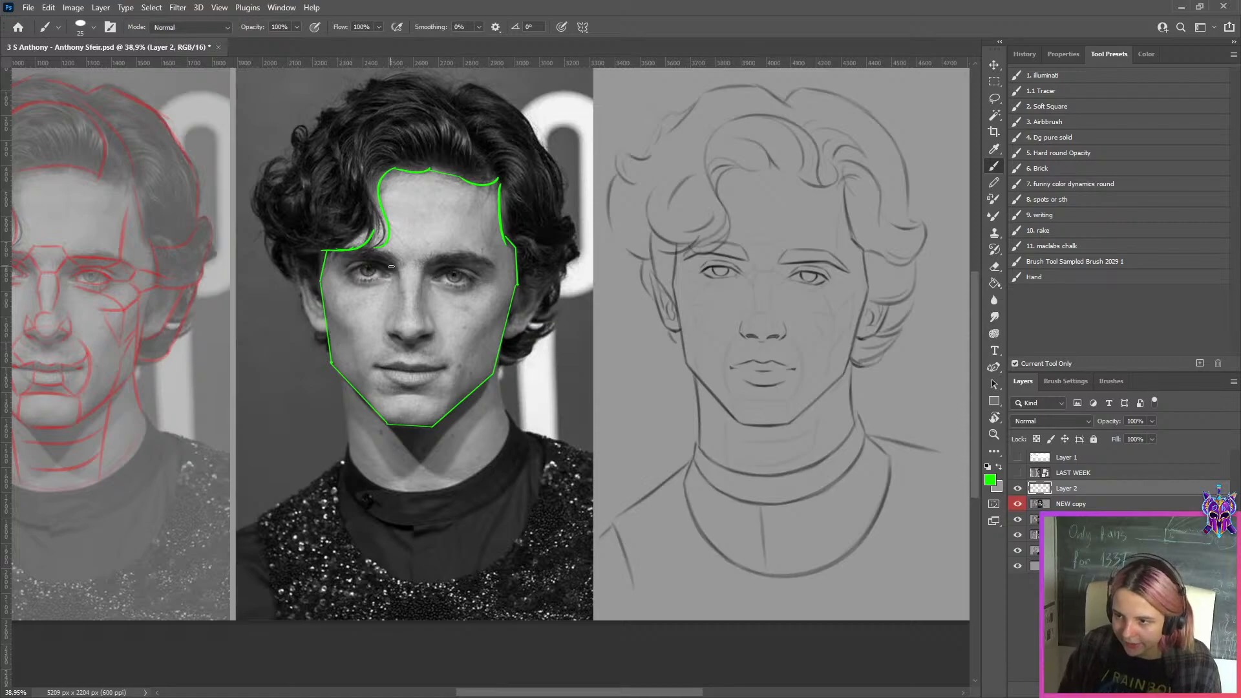
Trace both side edges of the neck in green on the photo, from below the jaw toward the collar
scroll(526, 298, up, 1)
scroll(462, 316, up, 3)
scroll(401, 338, down, 3)
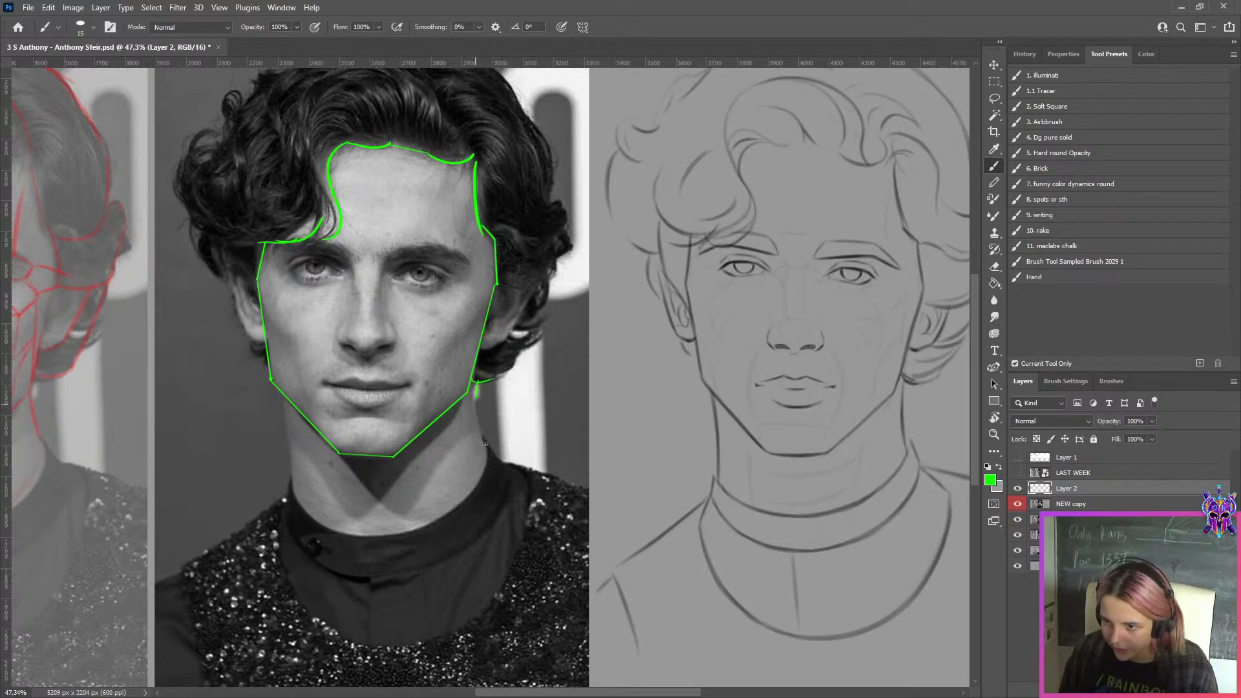
drag(476, 384, 483, 449)
key(ctrl+z)
drag(477, 383, 487, 446)
key(ctrl+z)
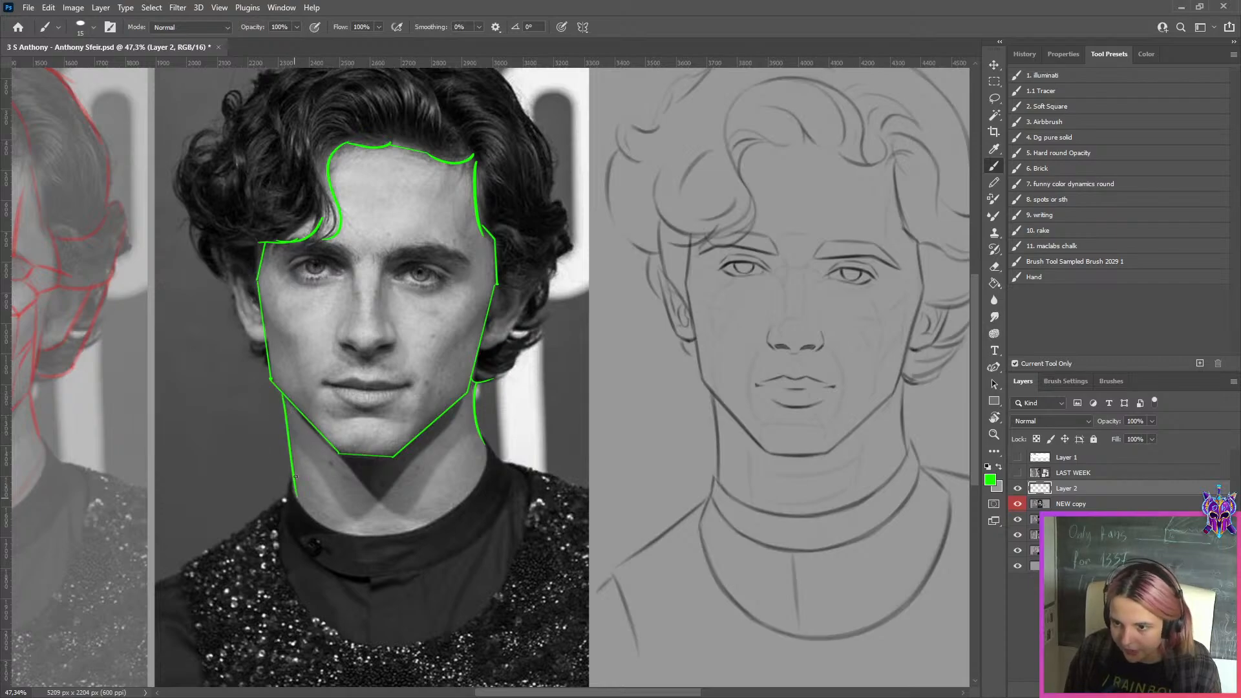
Toggle the NEW copy layer to compare both drawings' jaw and neck shapes with the green outline, leaving NEW copy hidden
scroll(595, 366, down, 3)
scroll(595, 366, up, 2)
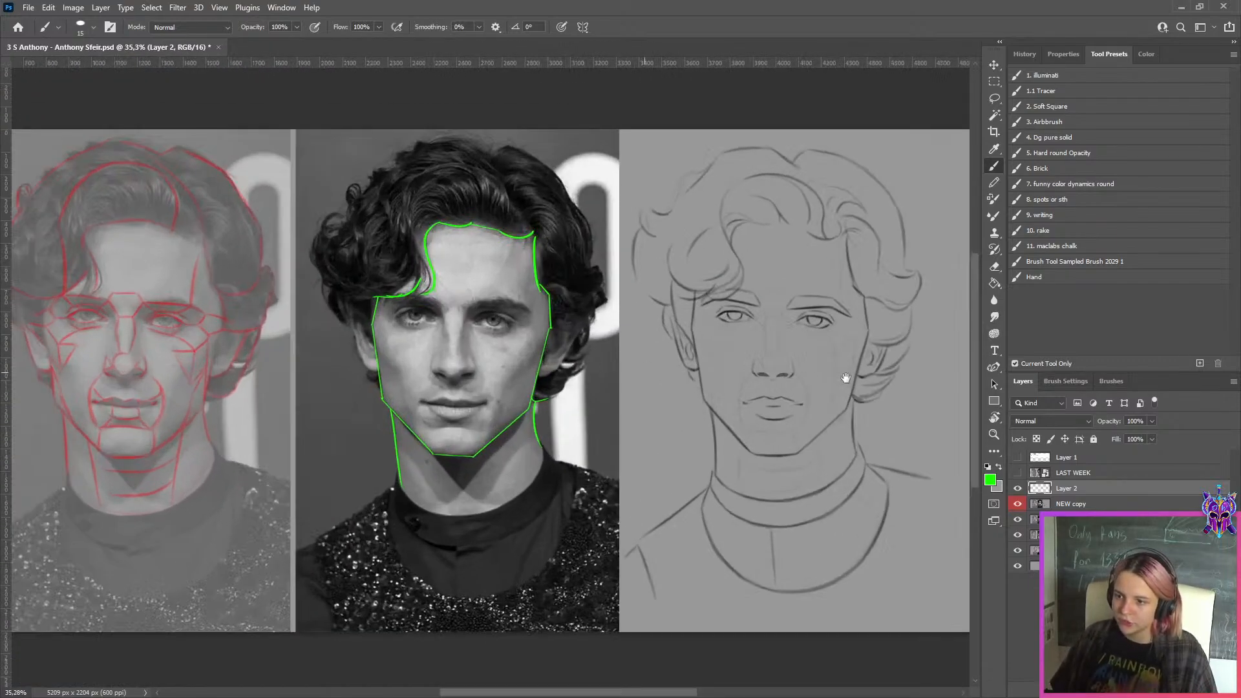
click(1017, 504)
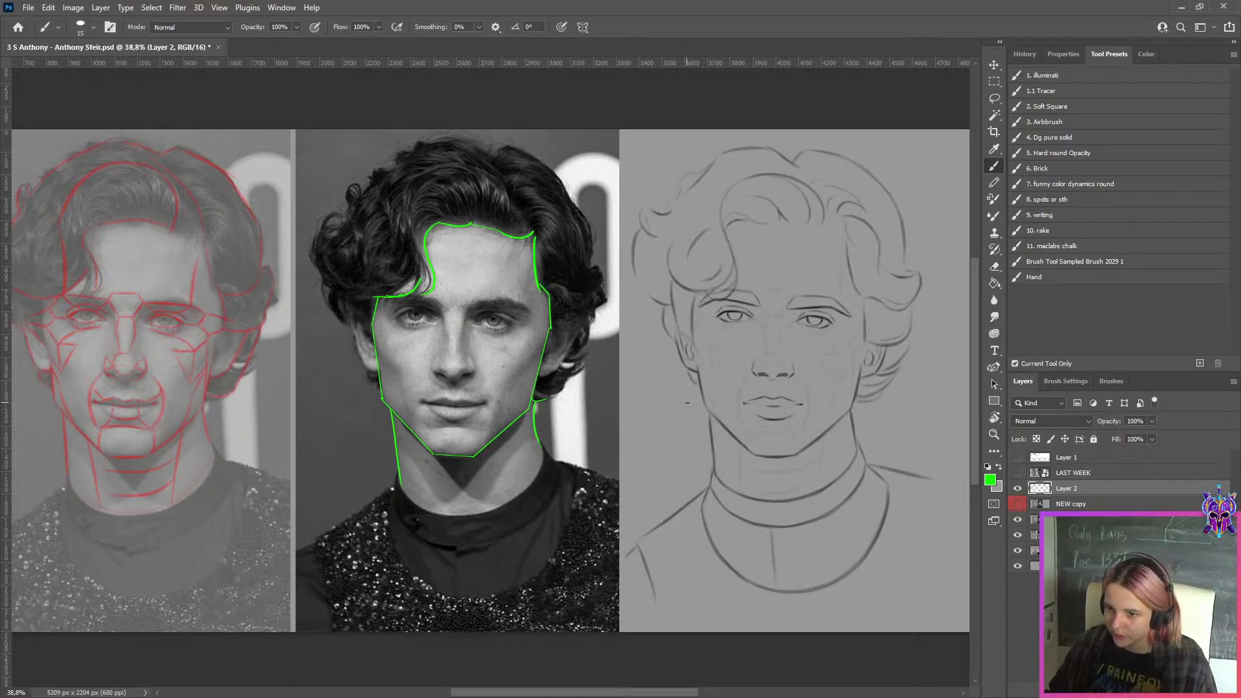
scroll(733, 402, up, 2)
scroll(456, 404, down, 2)
drag(741, 421, 605, 453)
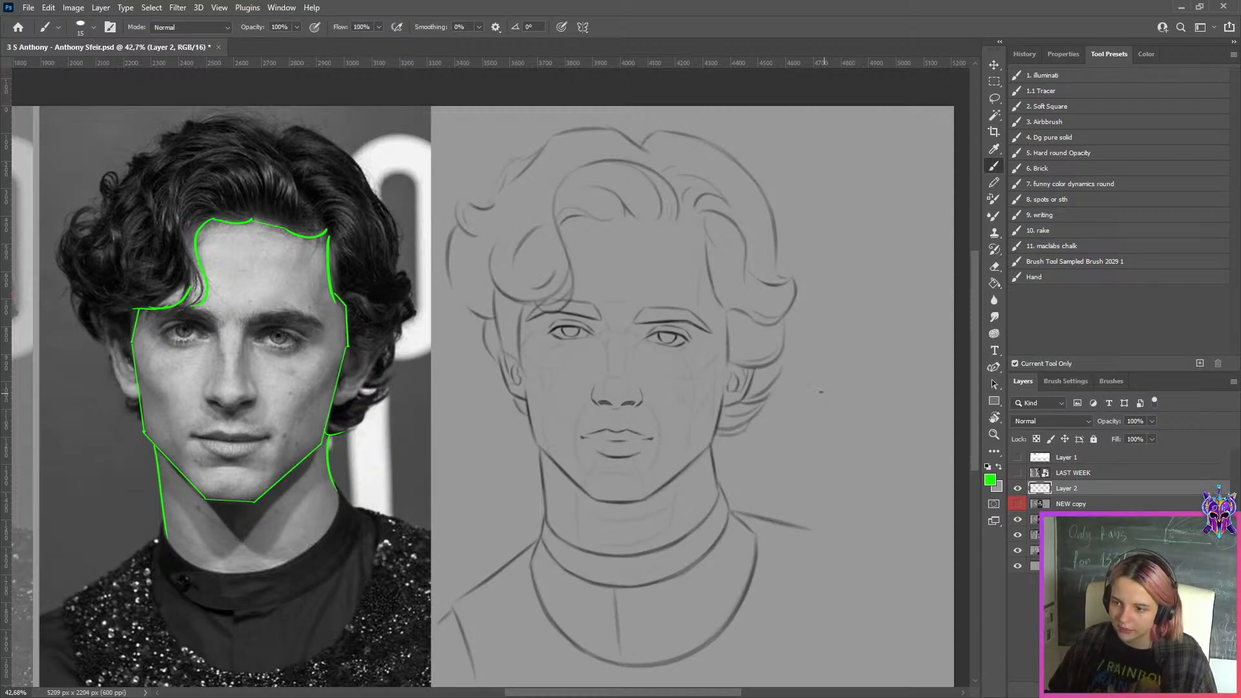
click(1017, 505)
click(1017, 504)
click(1017, 505)
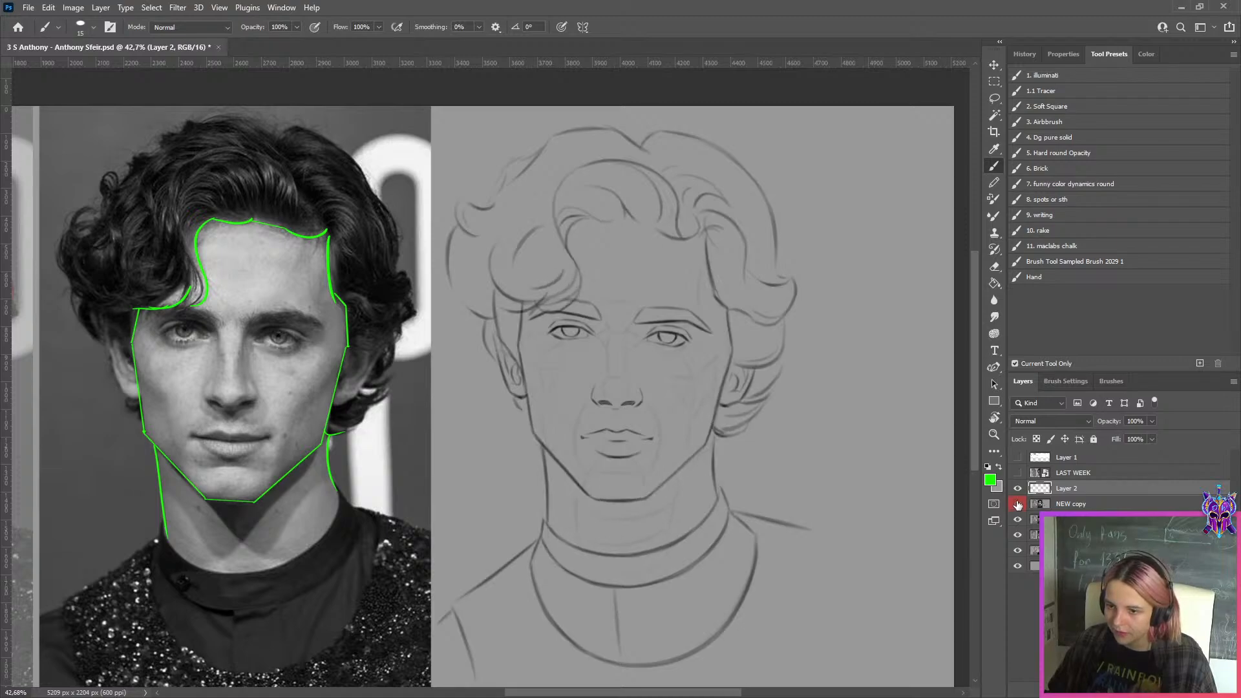
click(1018, 504)
Export the image for web as a maximum-quality JPEG at quality 100 into the WEEK 149 folder
key(ctrl+alt+shift+s)
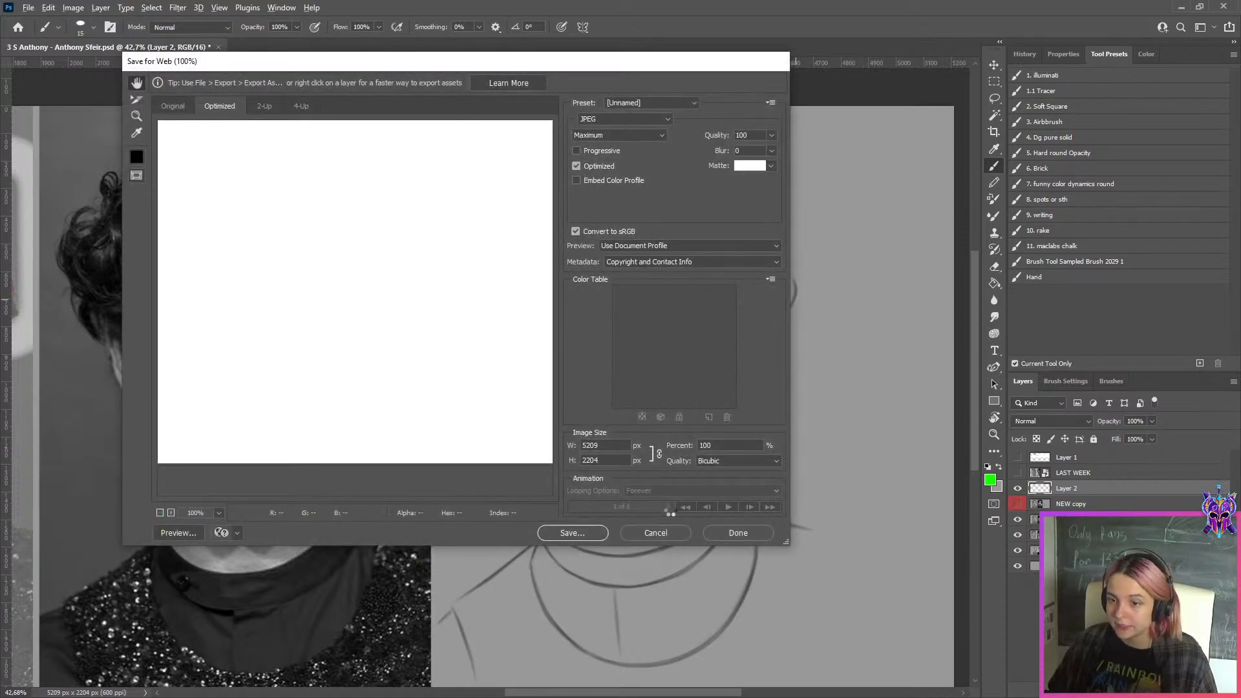
click(569, 532)
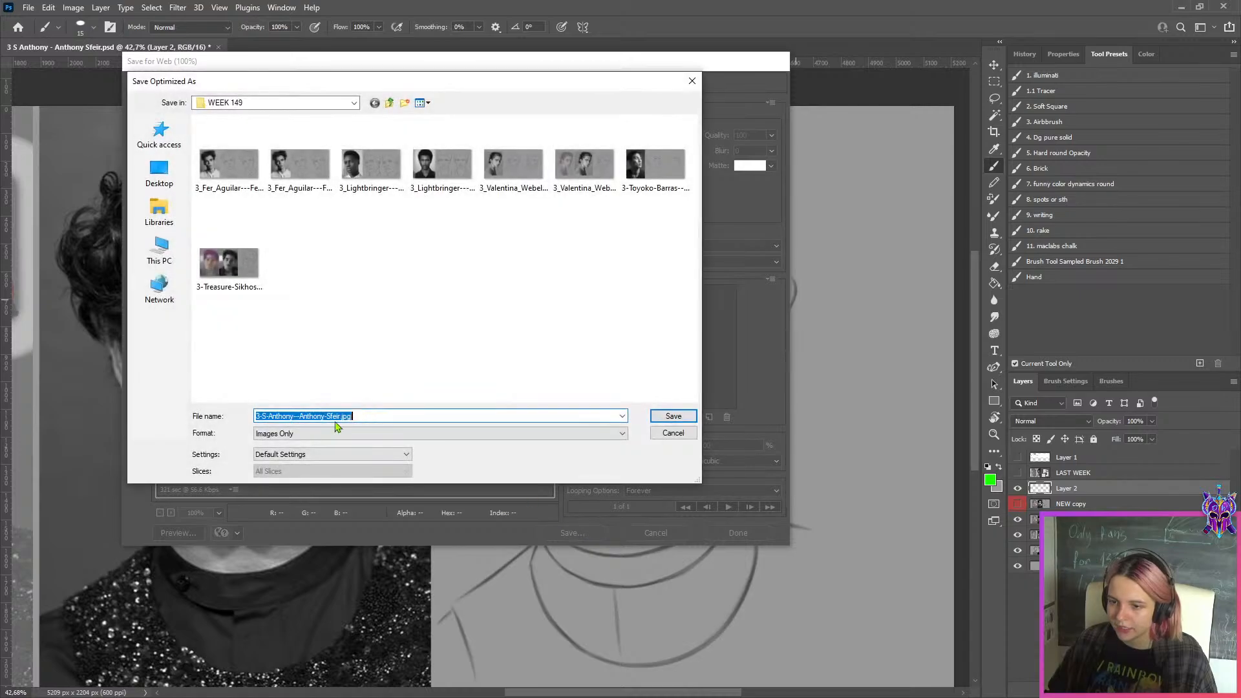
click(320, 419)
click(669, 414)
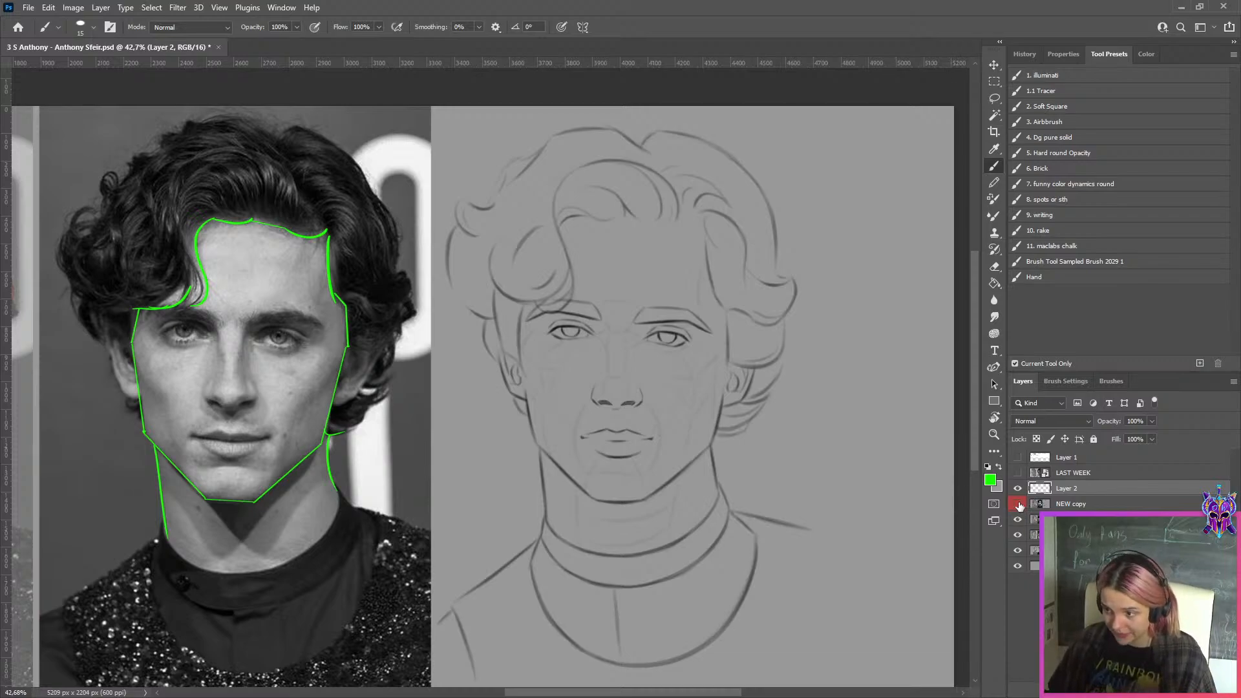
Show NEW copy, hide the green outline layer, and copy NEW copy's line drawing area to its own layer
click(1019, 505)
click(1018, 489)
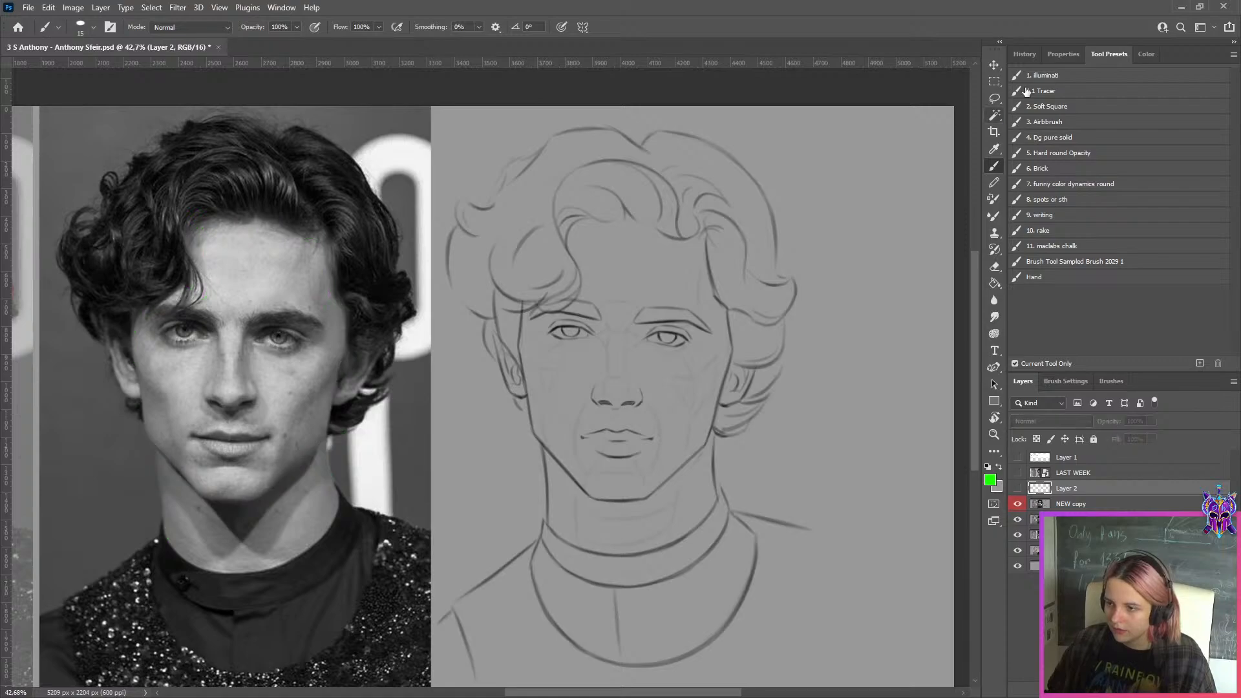
click(994, 82)
key(ctrl+0)
drag(965, 164, 623, 591)
click(1069, 505)
key(ctrl+j)
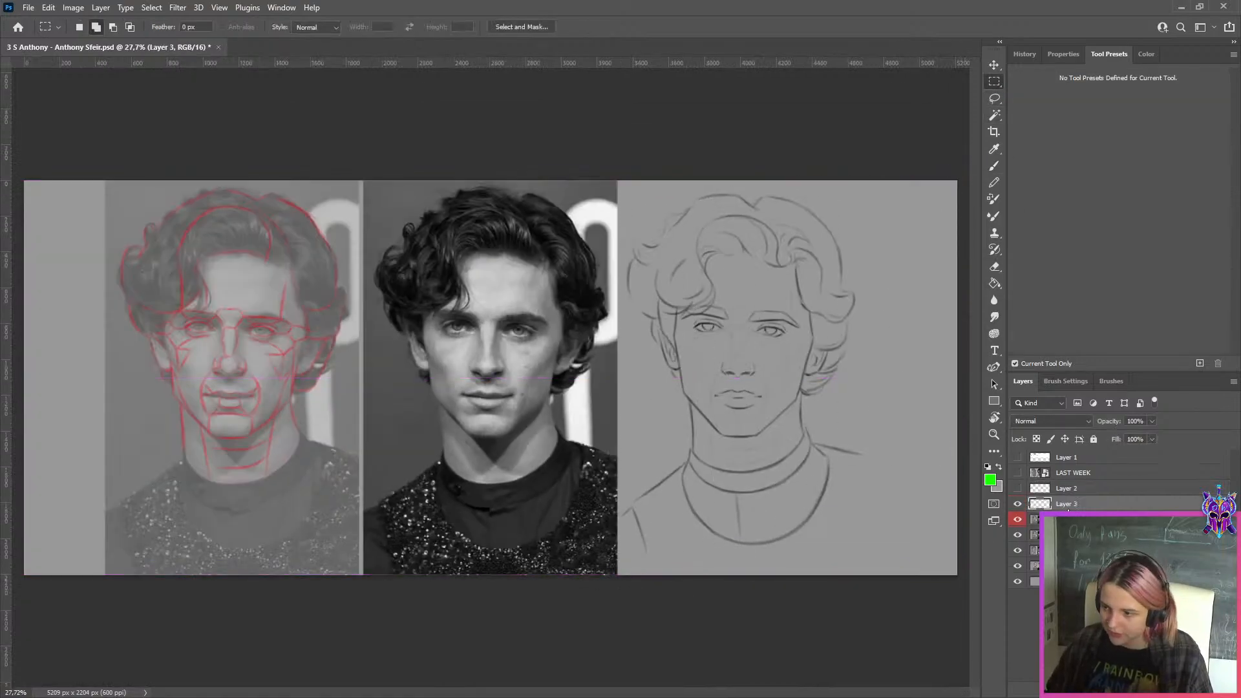
Hide NEW copy and move the NEW layer about 1631 px left so both line drawings sit side by side
click(1057, 520)
click(1018, 520)
click(1054, 535)
key(ctrl+t)
drag(852, 396, 562, 371)
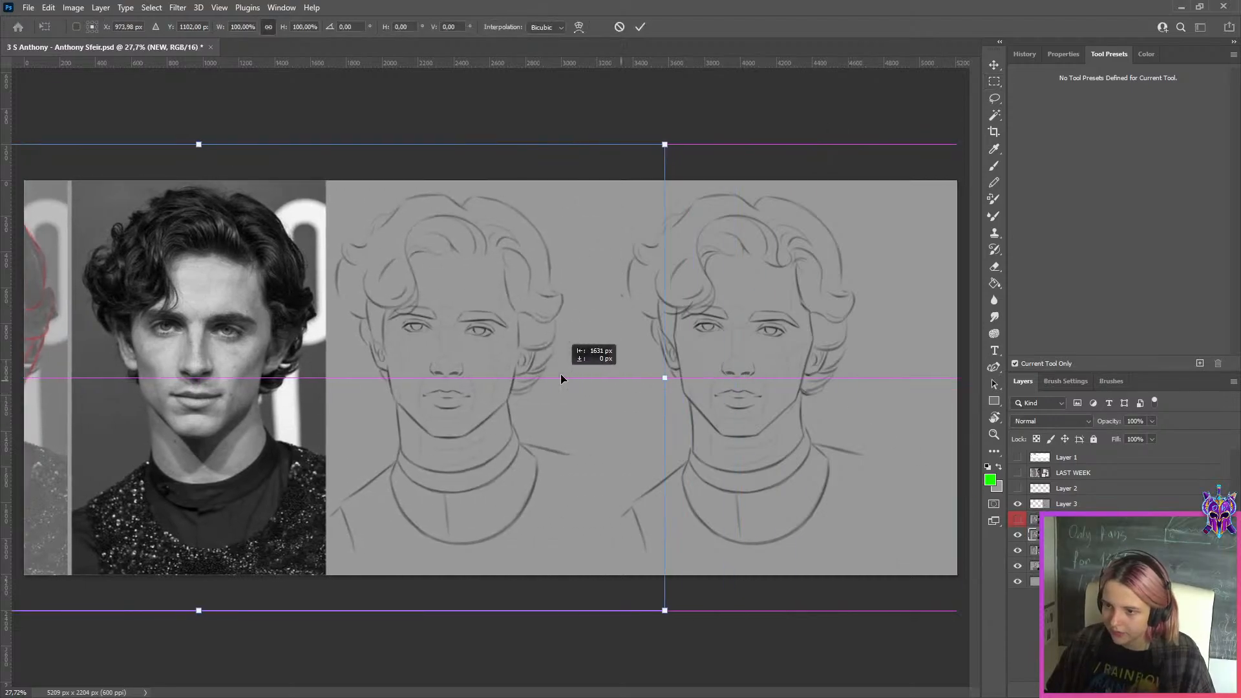
click(640, 27)
scroll(793, 207, down, 1)
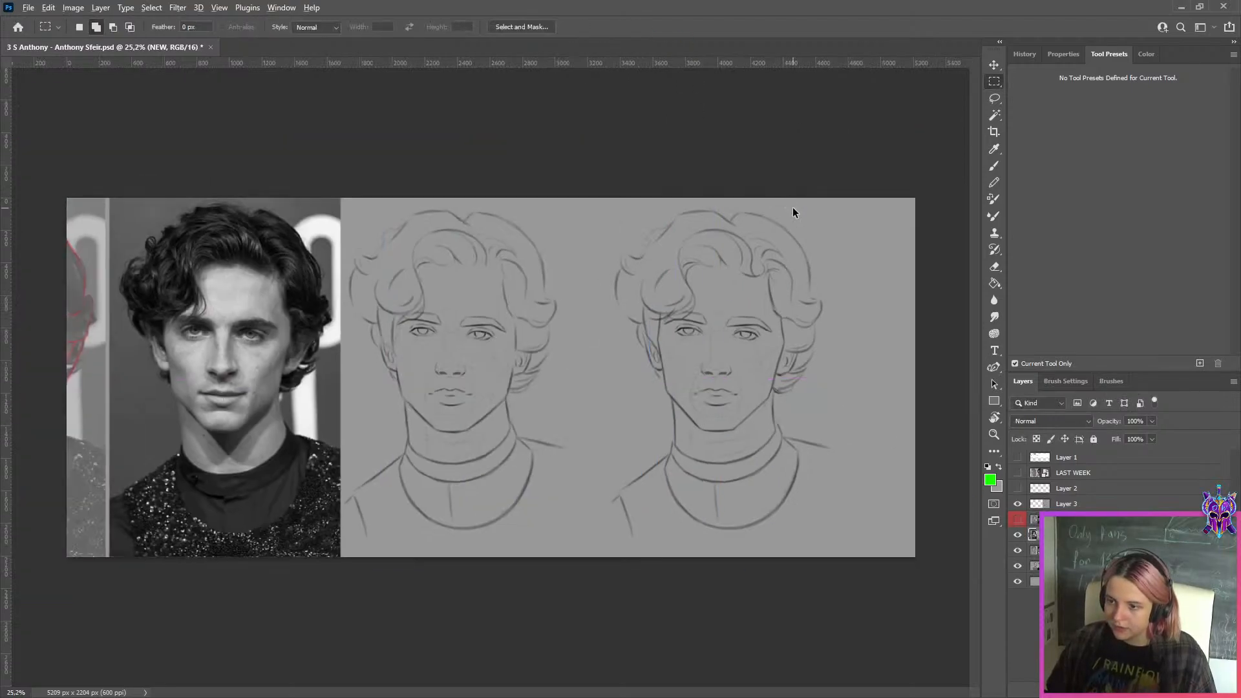
Export the side-by-side drawing comparison for web as a maximum-quality JPEG at quality 100 into the WEEK 149 folder under a new file name
key(ctrl+alt+shift+s)
click(568, 534)
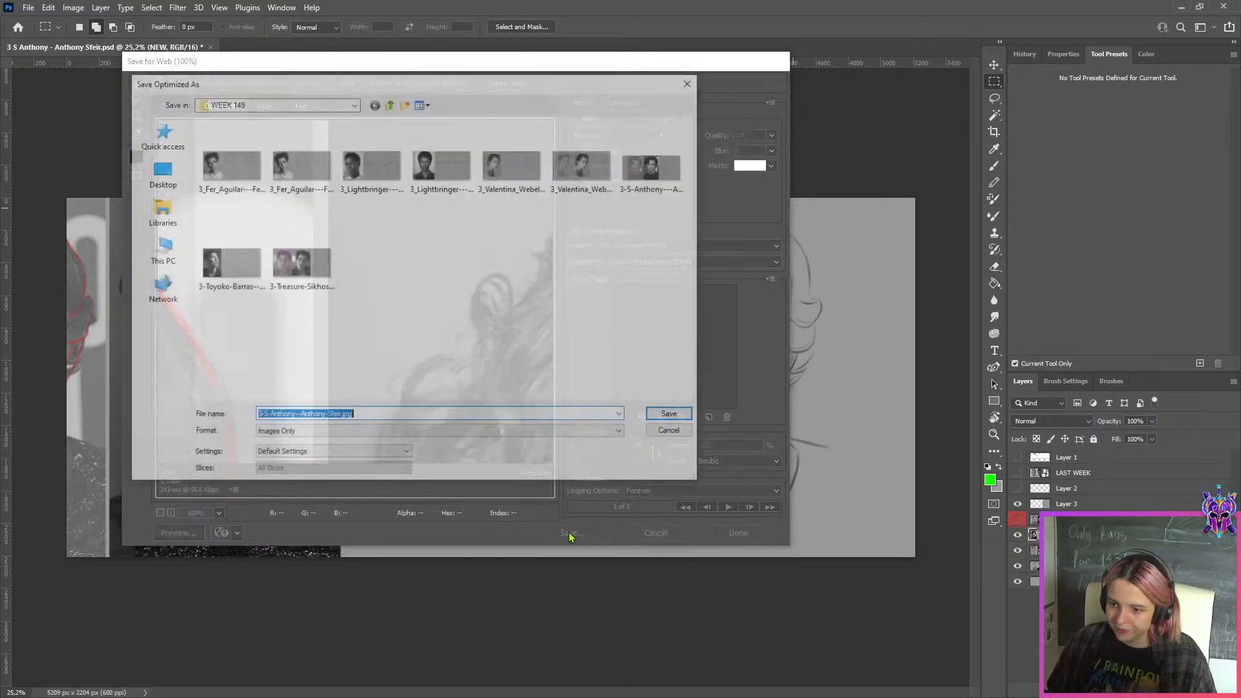
click(671, 414)
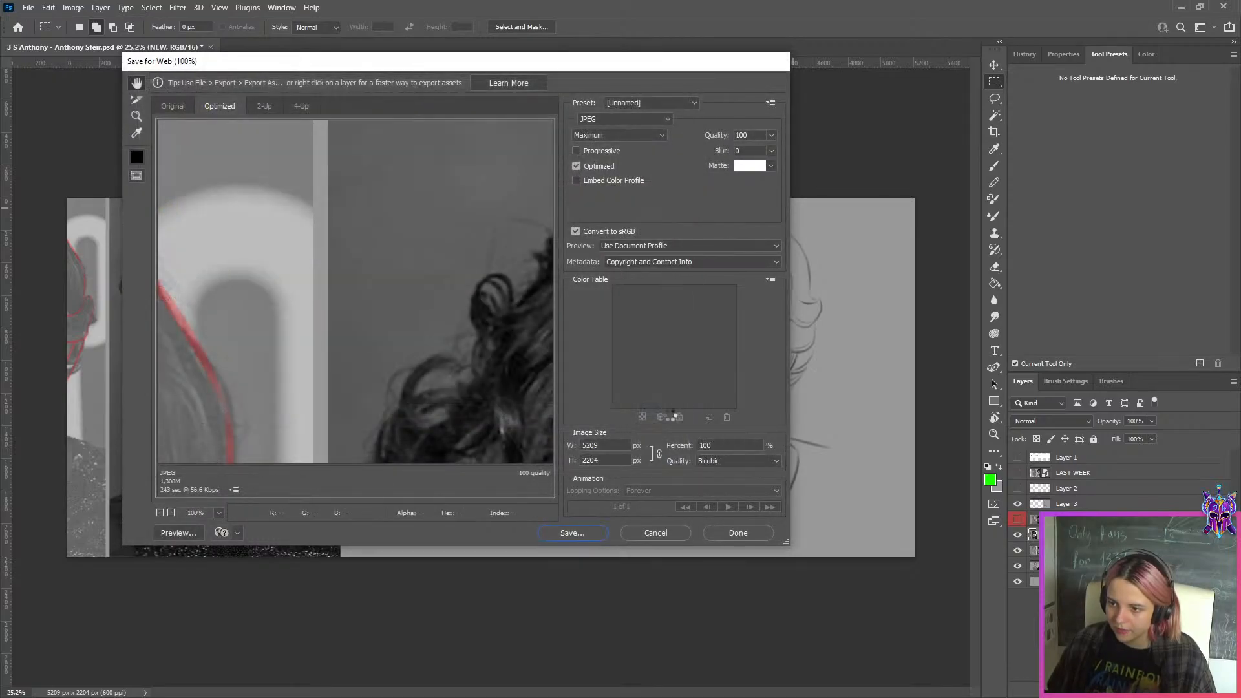
Compare the two side-by-side line drawings and close the student's document without saving its changes
scroll(669, 415, down, 3)
scroll(700, 316, up, 3)
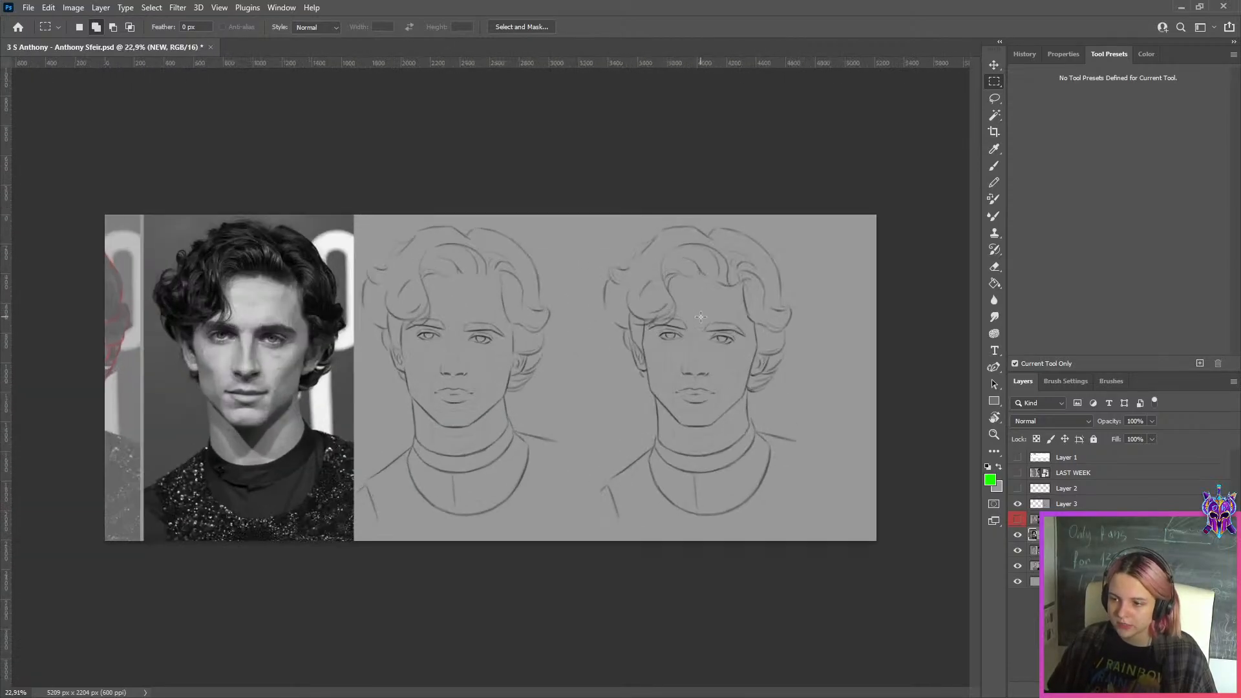
scroll(761, 358, up, 2)
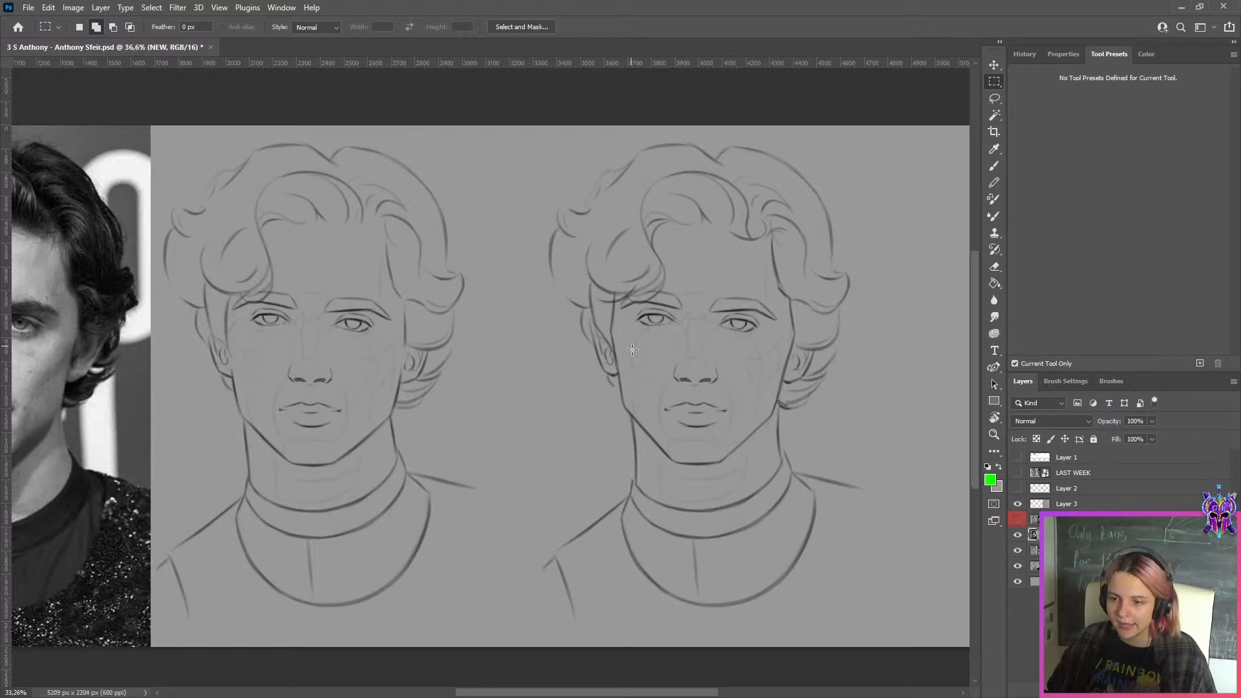
scroll(763, 323, down, 3)
scroll(462, 384, up, 1)
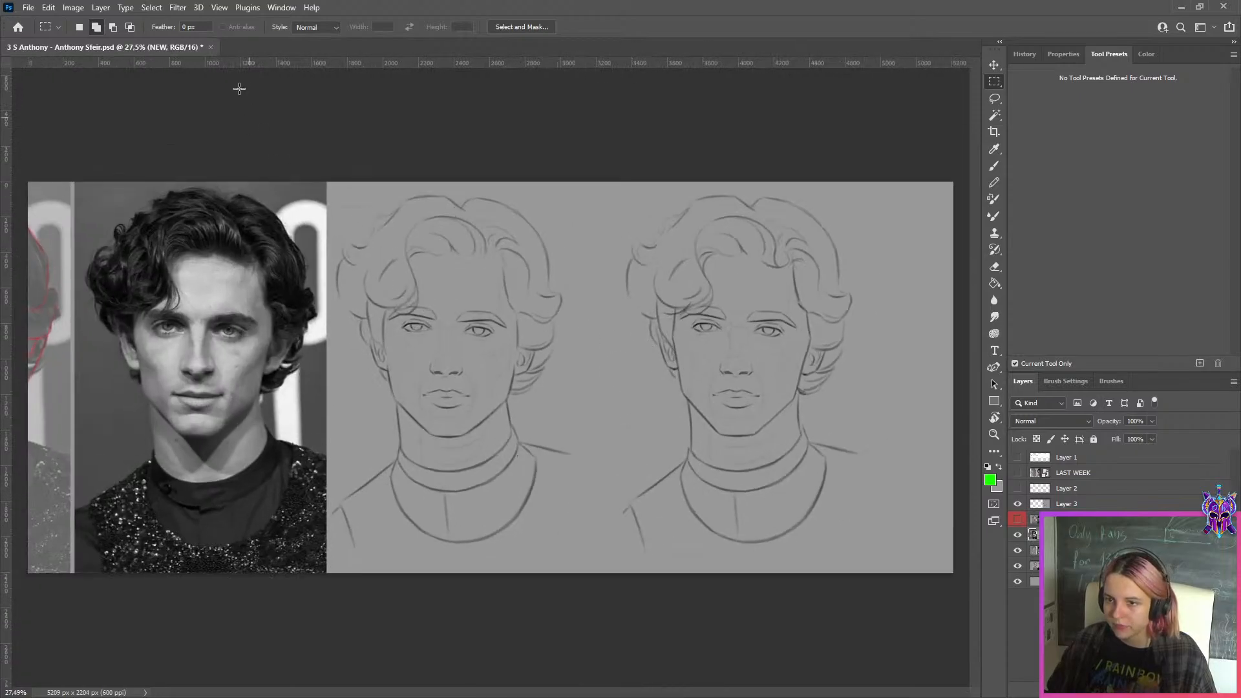
click(211, 48)
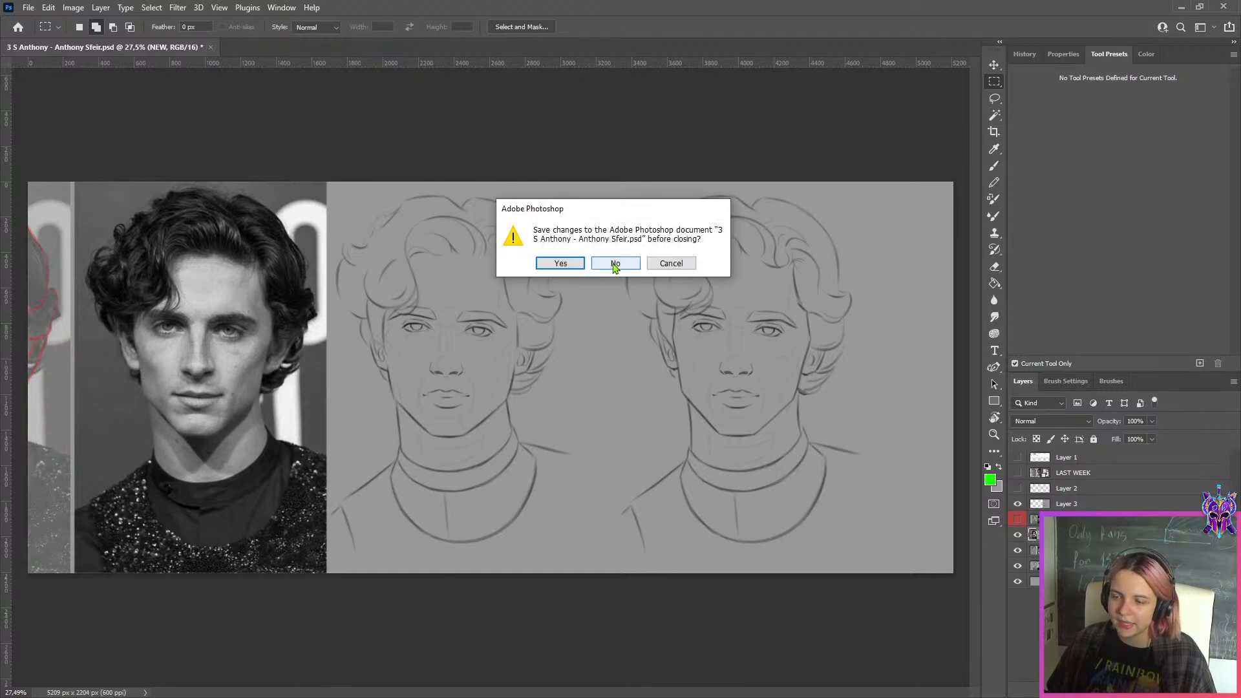
click(615, 264)
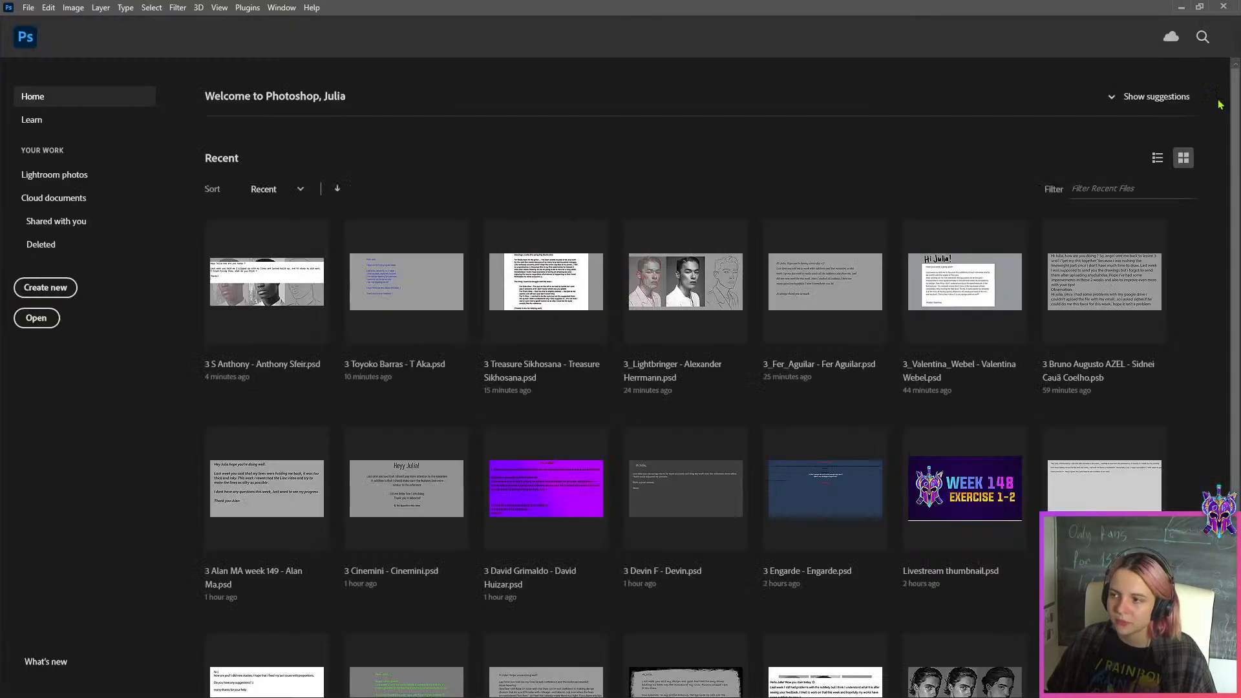
Switch to the WEEK 149 folder in File Explorer and open the student PSD listed just before the one just closed
click(1187, 9)
click(1177, 6)
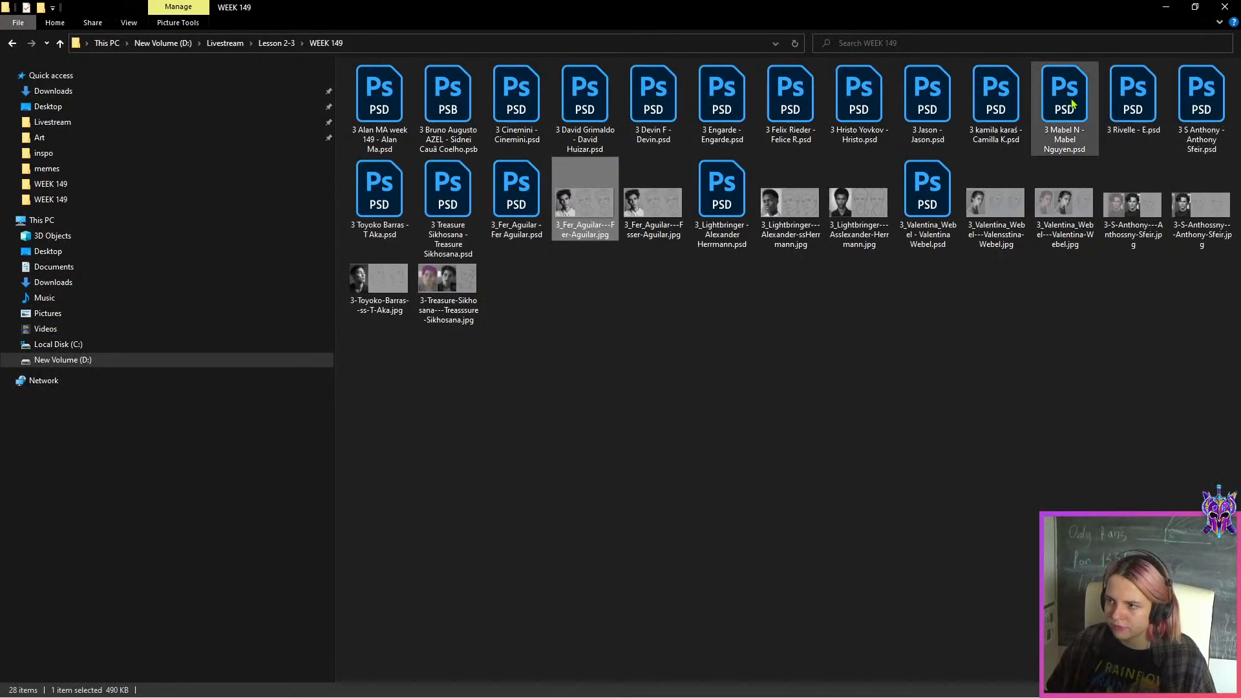
double_click(1133, 97)
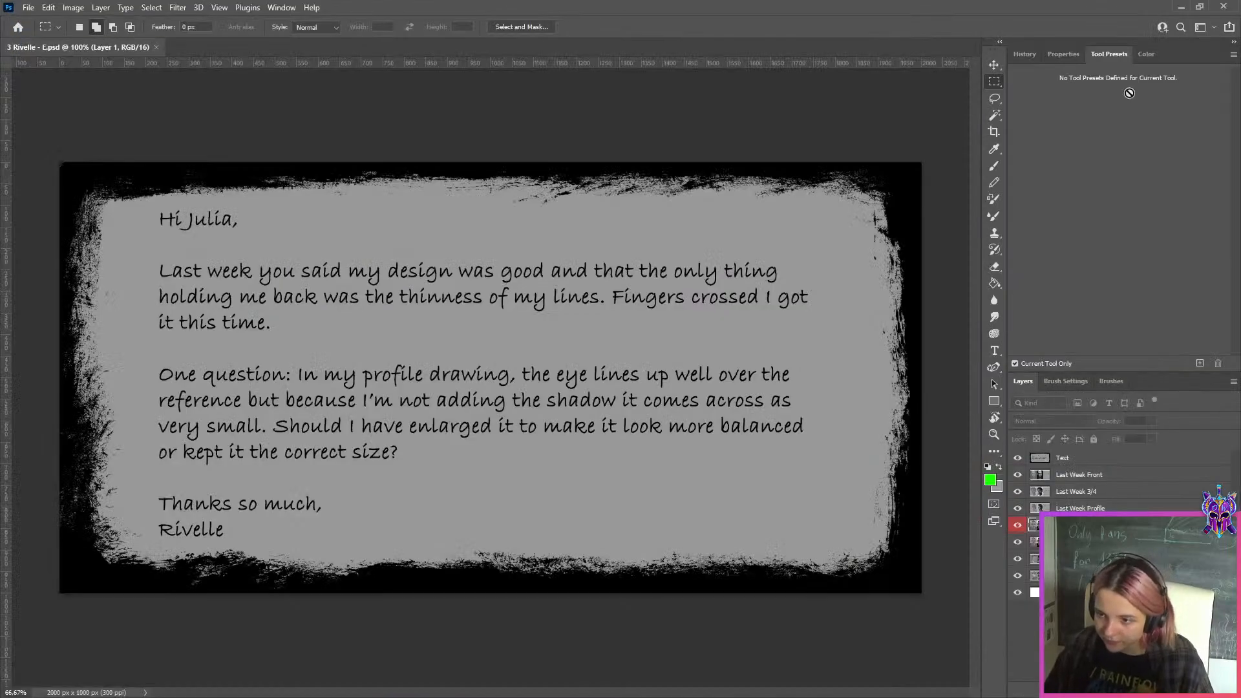
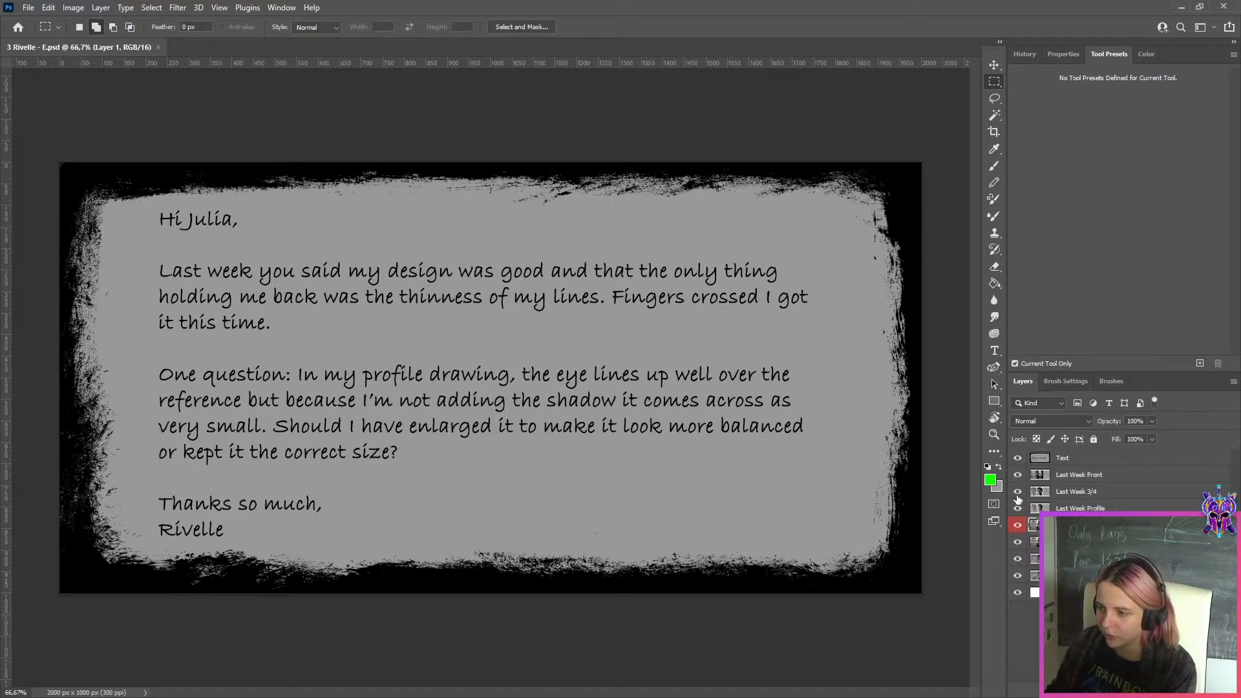
Hide Layer 1, the Text note and the three Last Week layers one by one, reviewing each drawing sheet
click(1018, 525)
click(1018, 457)
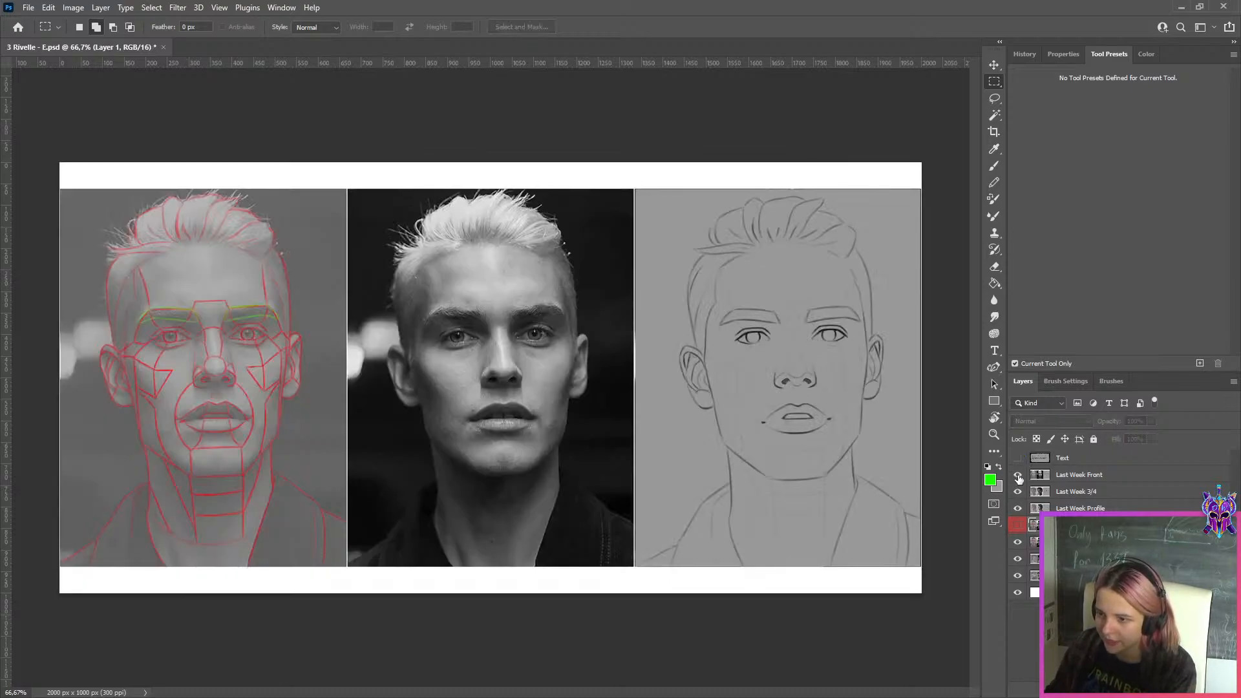
click(1018, 476)
click(1018, 476)
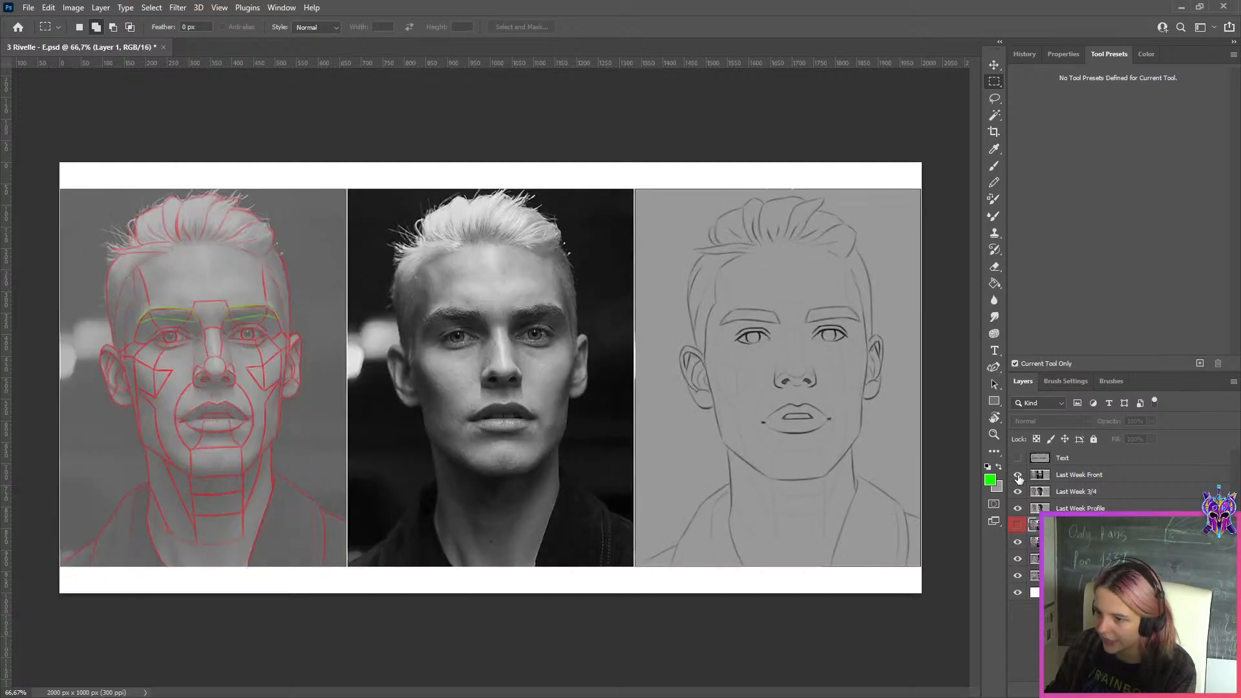
click(1018, 476)
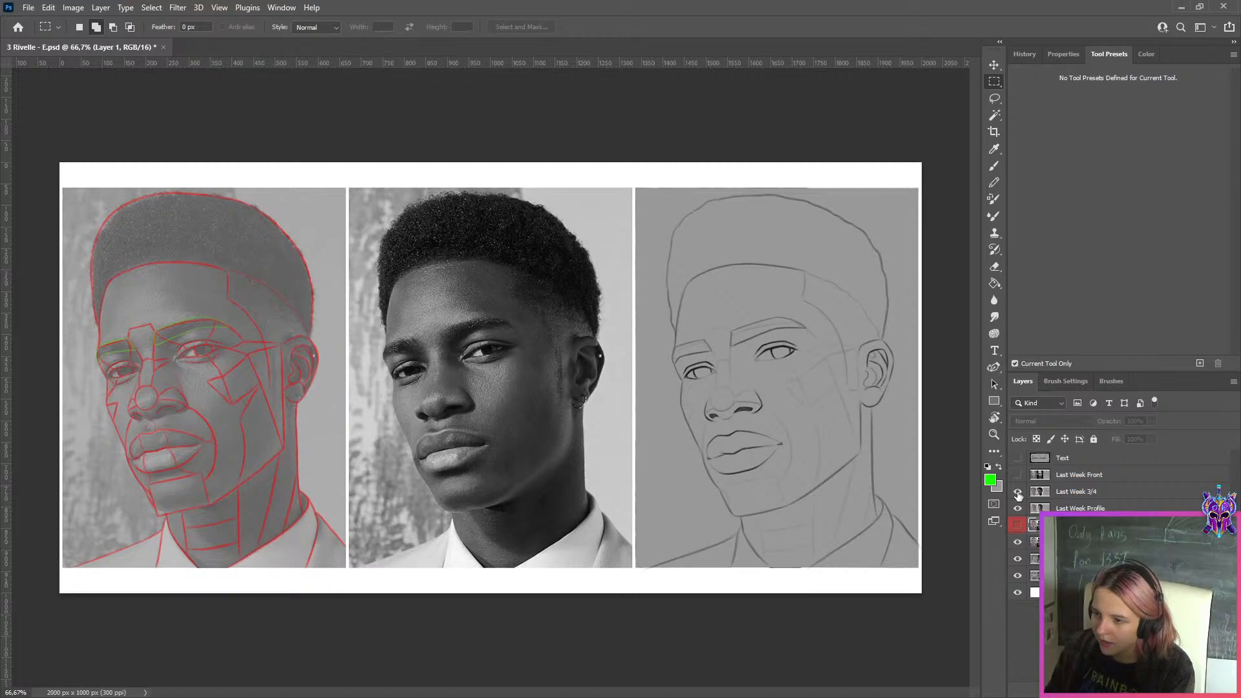
click(1018, 492)
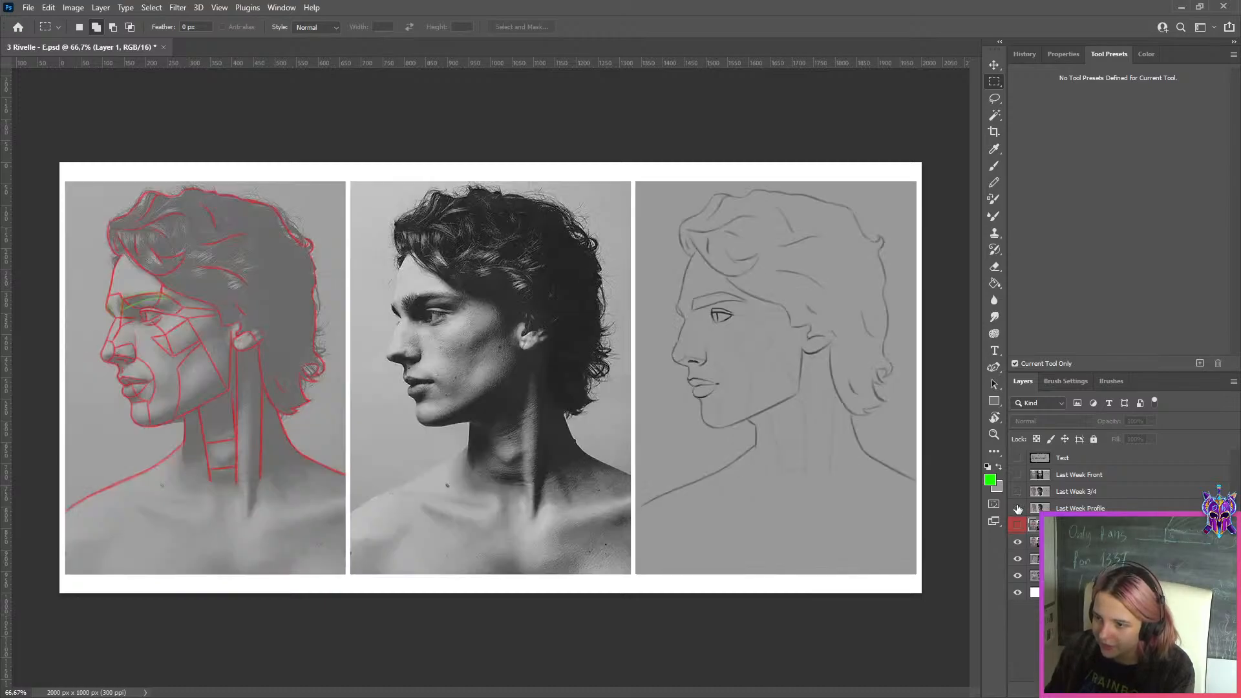
click(1018, 509)
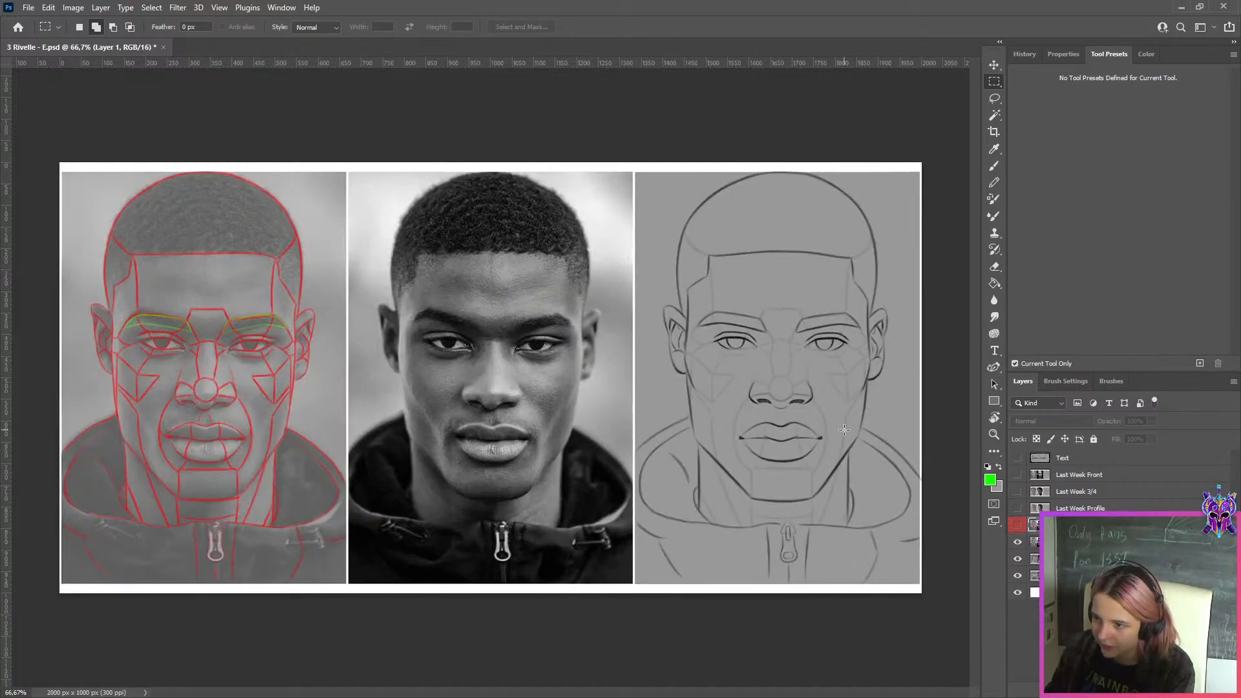
Hide this week's front and three-quarter drawing sheets and duplicate the Profile layer
click(1018, 543)
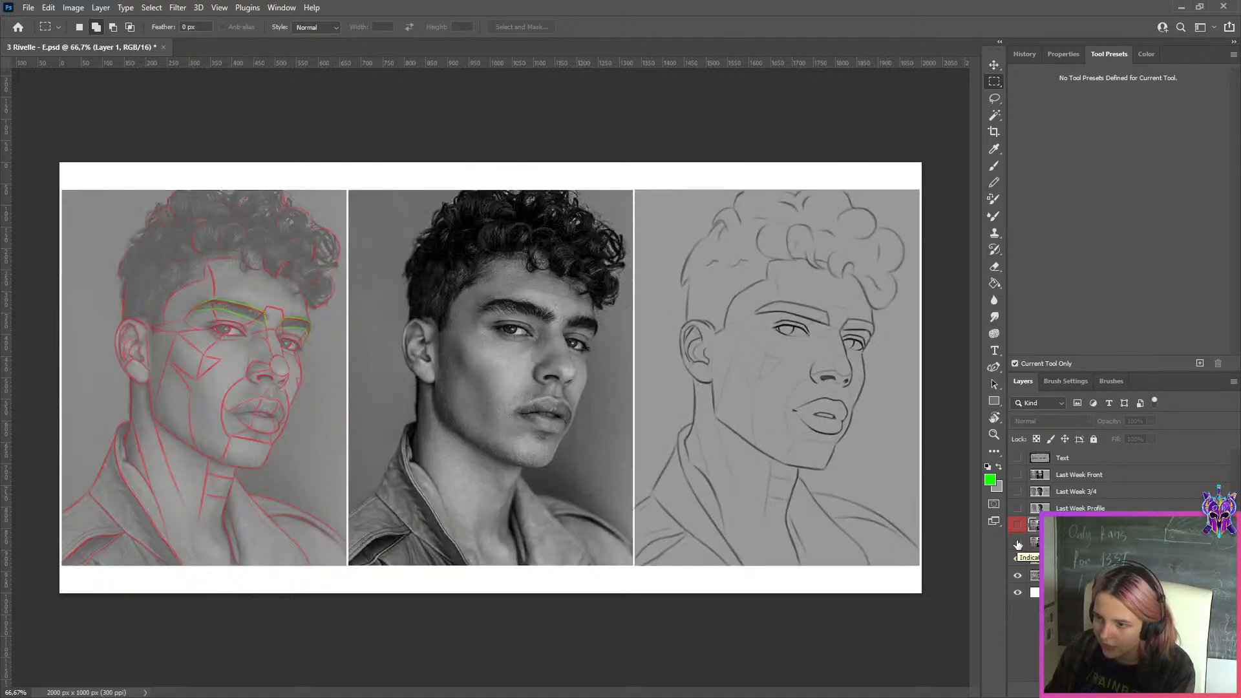
click(1018, 559)
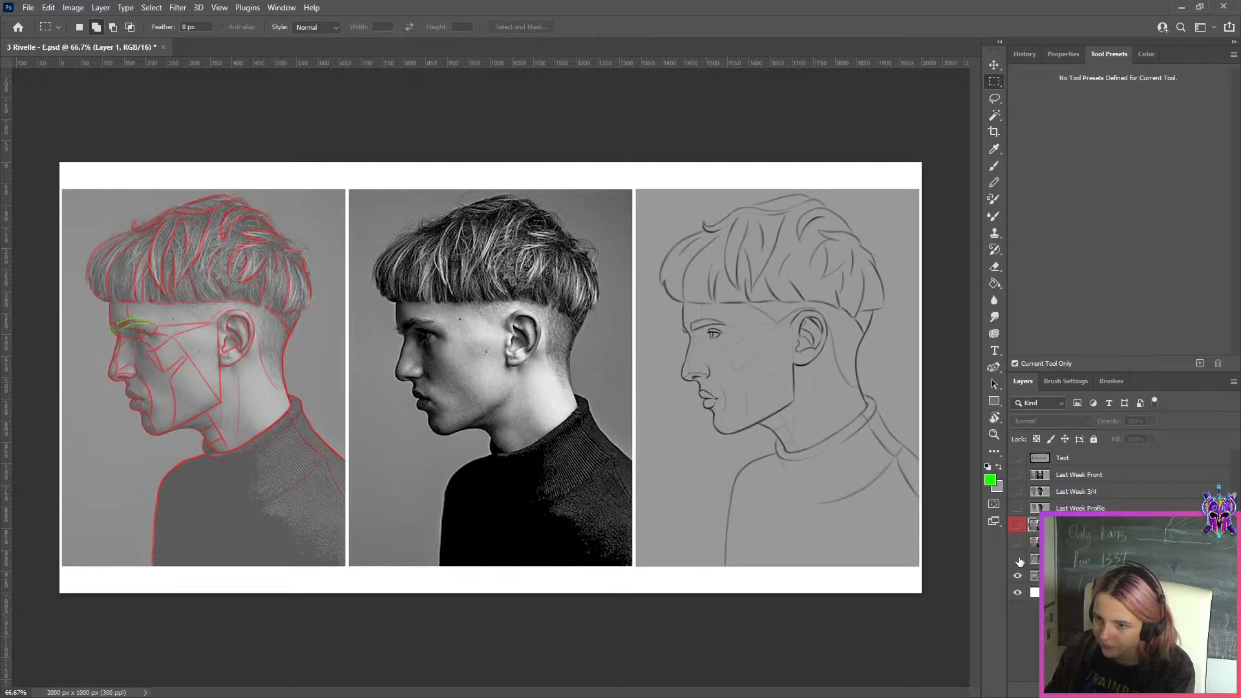
click(1034, 575)
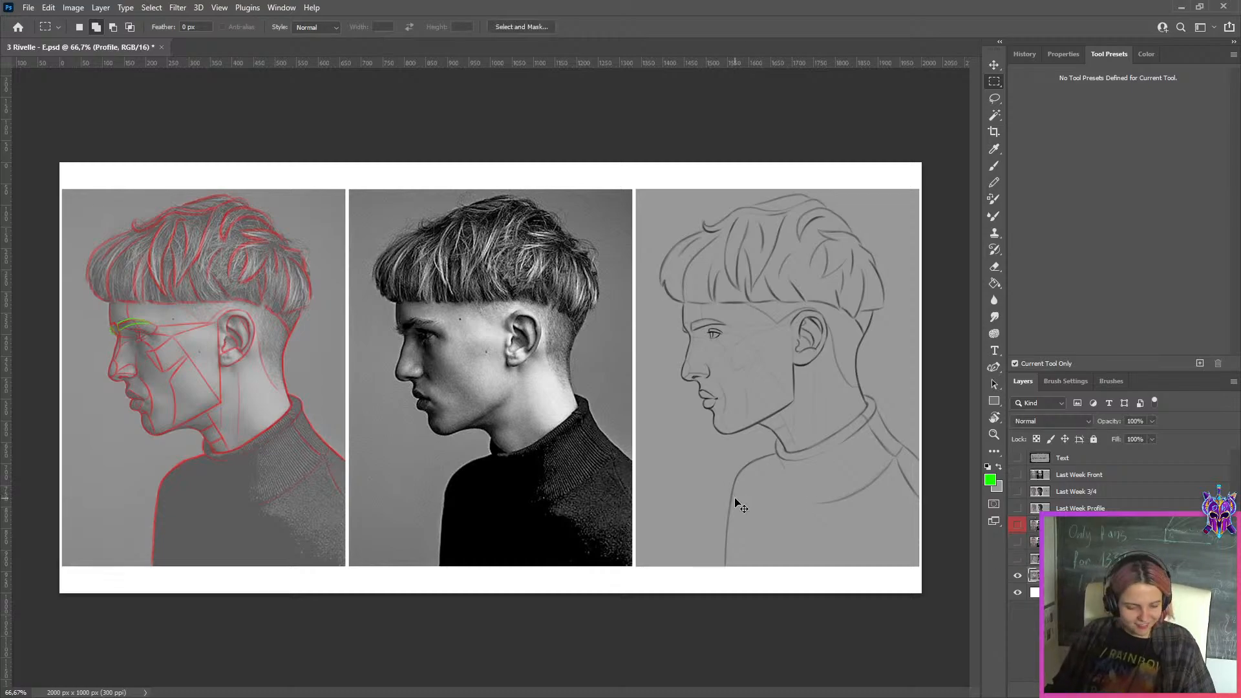
key(ctrl+j)
Lasso the eye in the profile line drawing and copy it to a new layer
click(995, 98)
scroll(710, 336, up, 10)
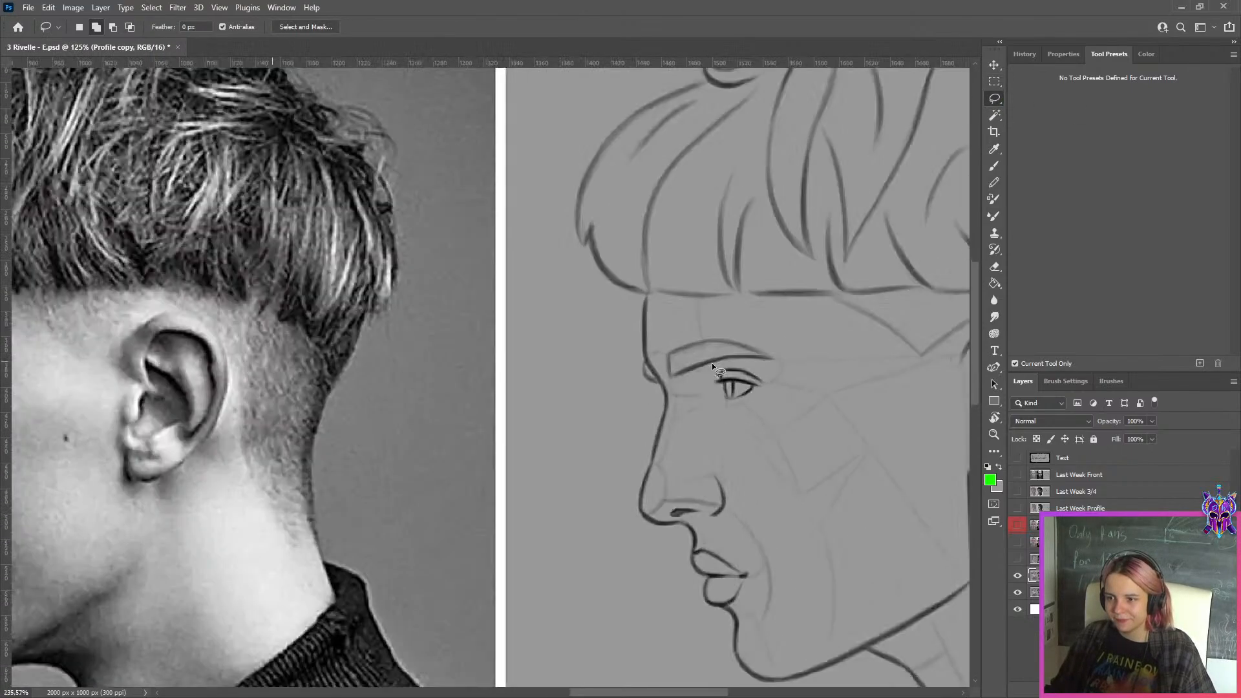
drag(769, 347, 898, 335)
scroll(897, 334, down, 3)
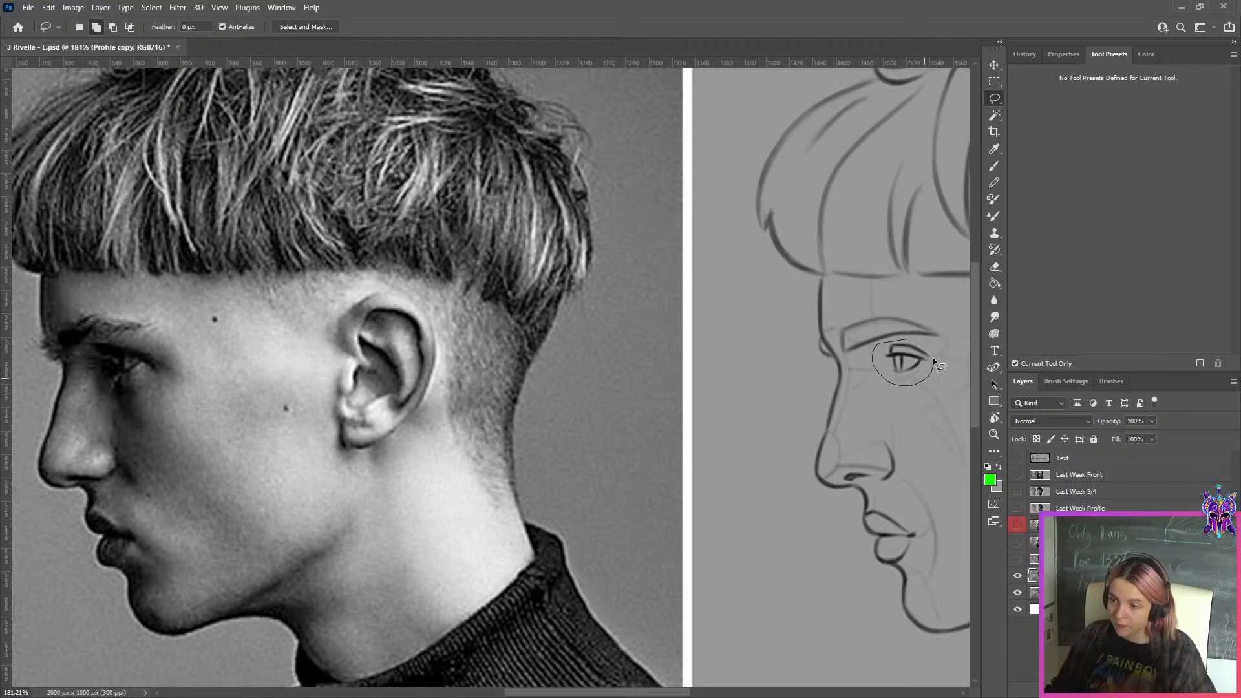
drag(933, 358, 924, 347)
key(ctrl+j)
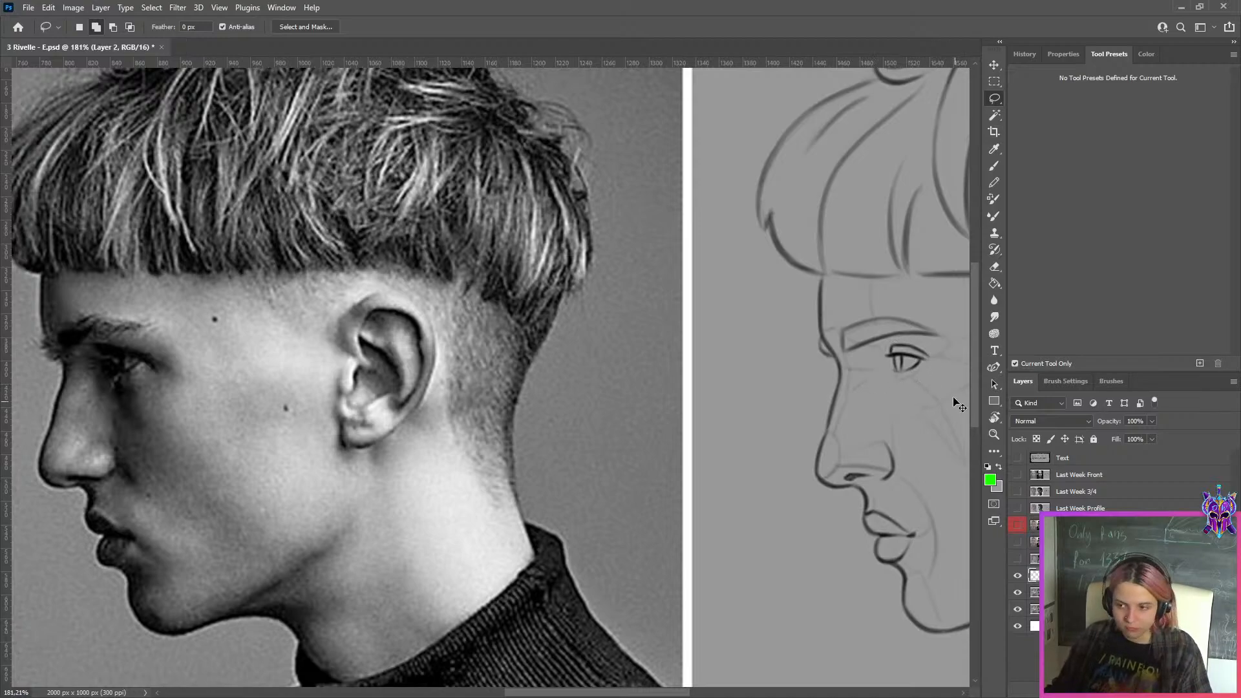
Enlarge the copied eye to about 122% and position it under the eyebrow of the profile drawing
key(ctrl+t)
drag(941, 361, 901, 358)
scroll(925, 358, up, 2)
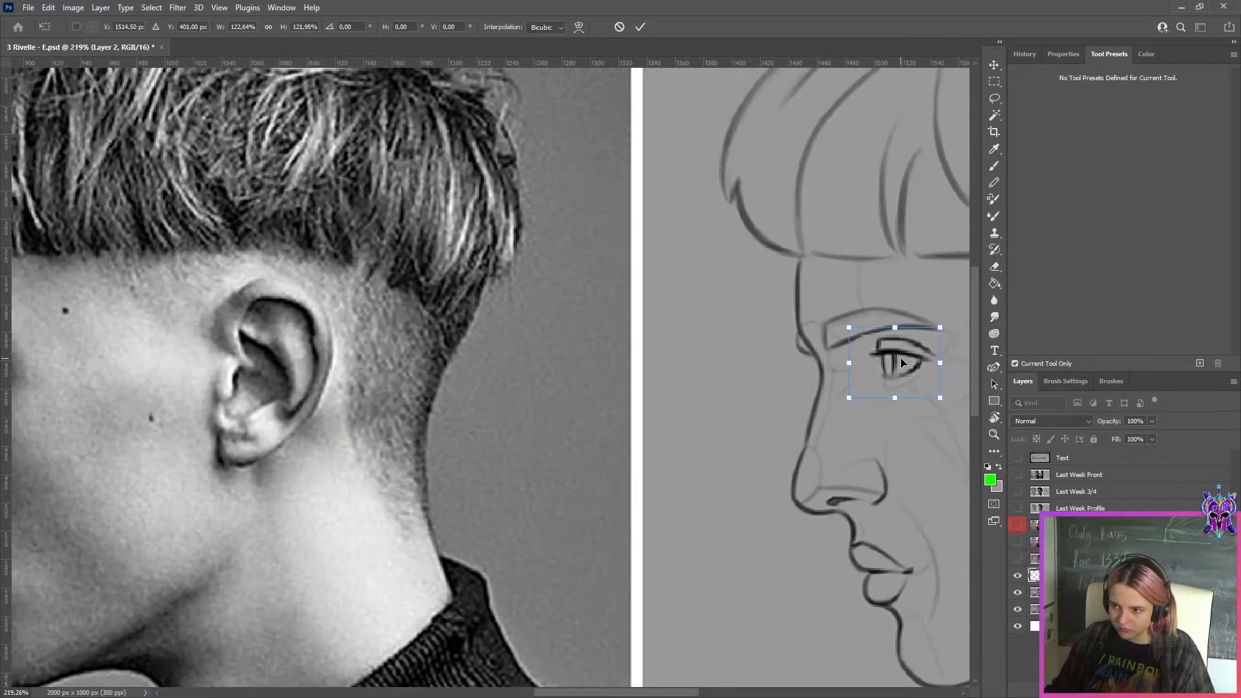
scroll(901, 358, down, 3)
click(640, 27)
scroll(635, 222, down, 2)
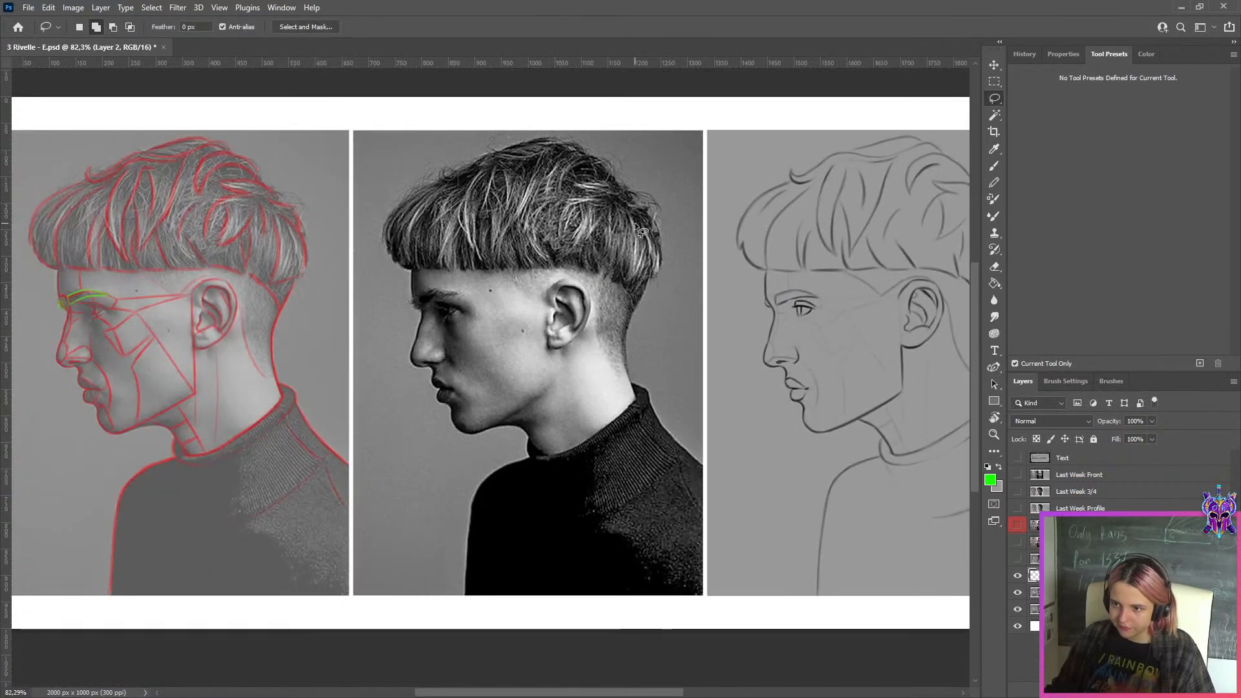
scroll(751, 255, up, 2)
key(ctrl+t)
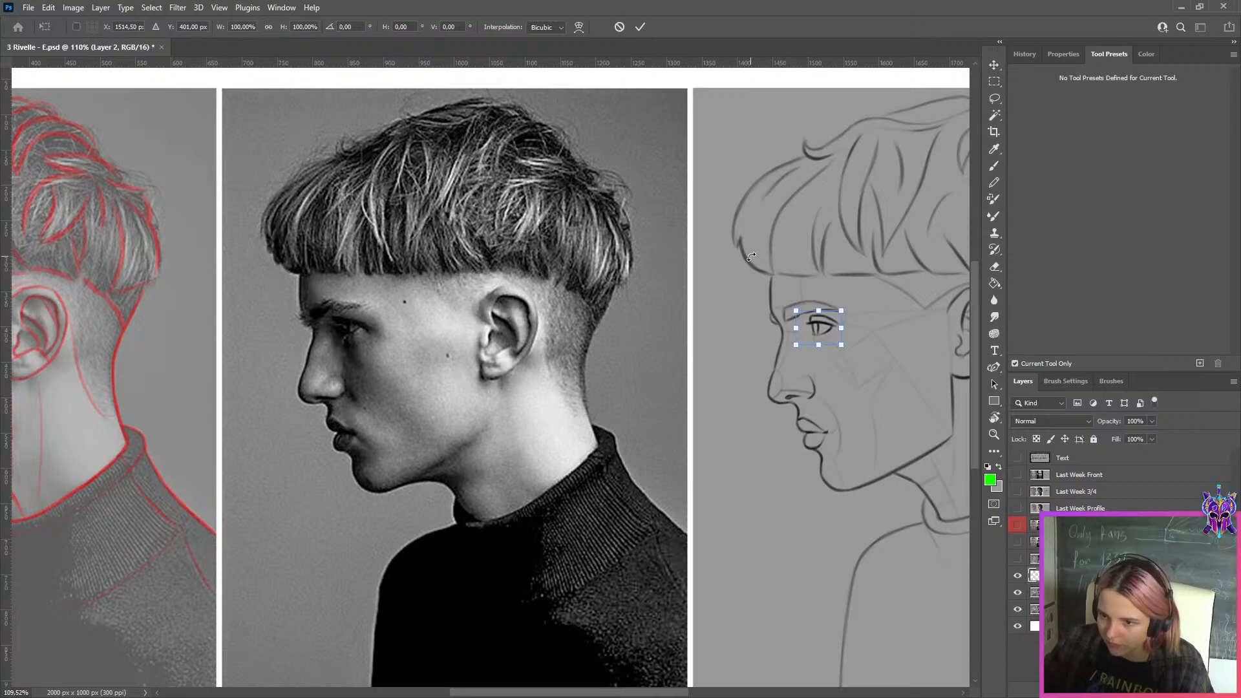
key(Return)
Erase the surplus line fragments around the enlarged eye with the Eraser at size 10
key(e)
scroll(779, 263, up, 3)
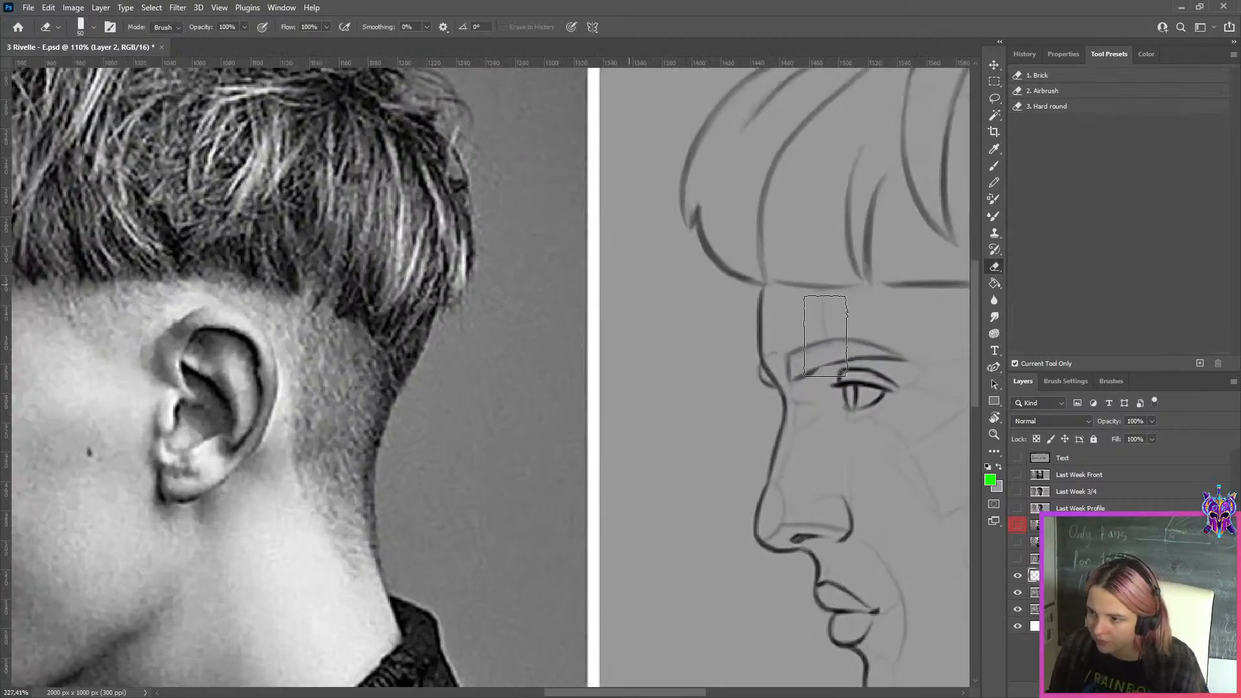
scroll(825, 336, up, 1)
key([)
key([)
key([)
key([)
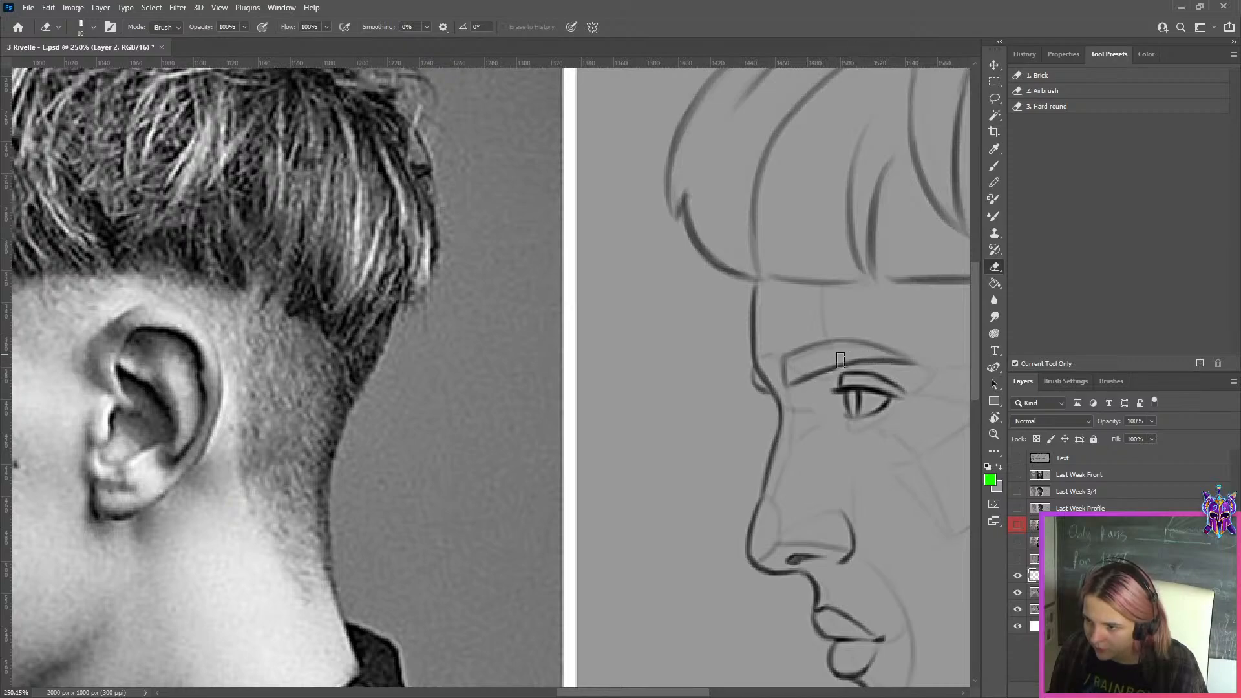
scroll(840, 360, down, 2)
scroll(818, 359, down, 3)
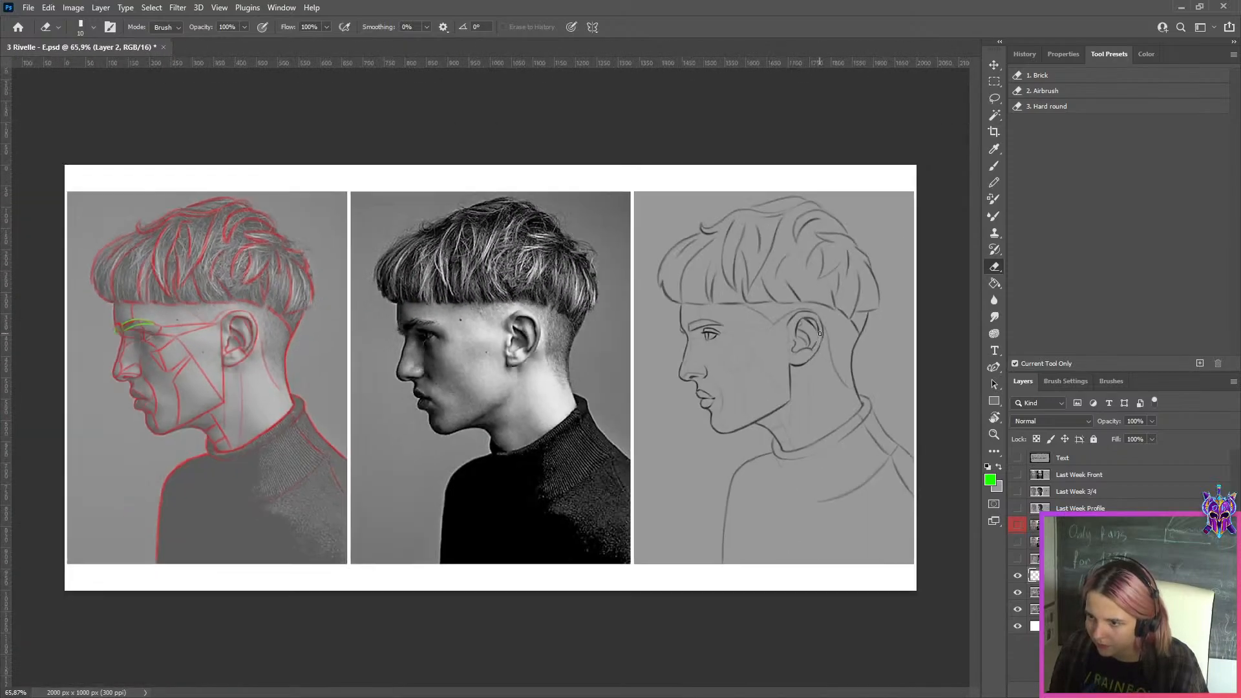
Merge the enlarged eye layer into the duplicated profile layer and compare the drawing with and without the correction
scroll(819, 333, up, 1)
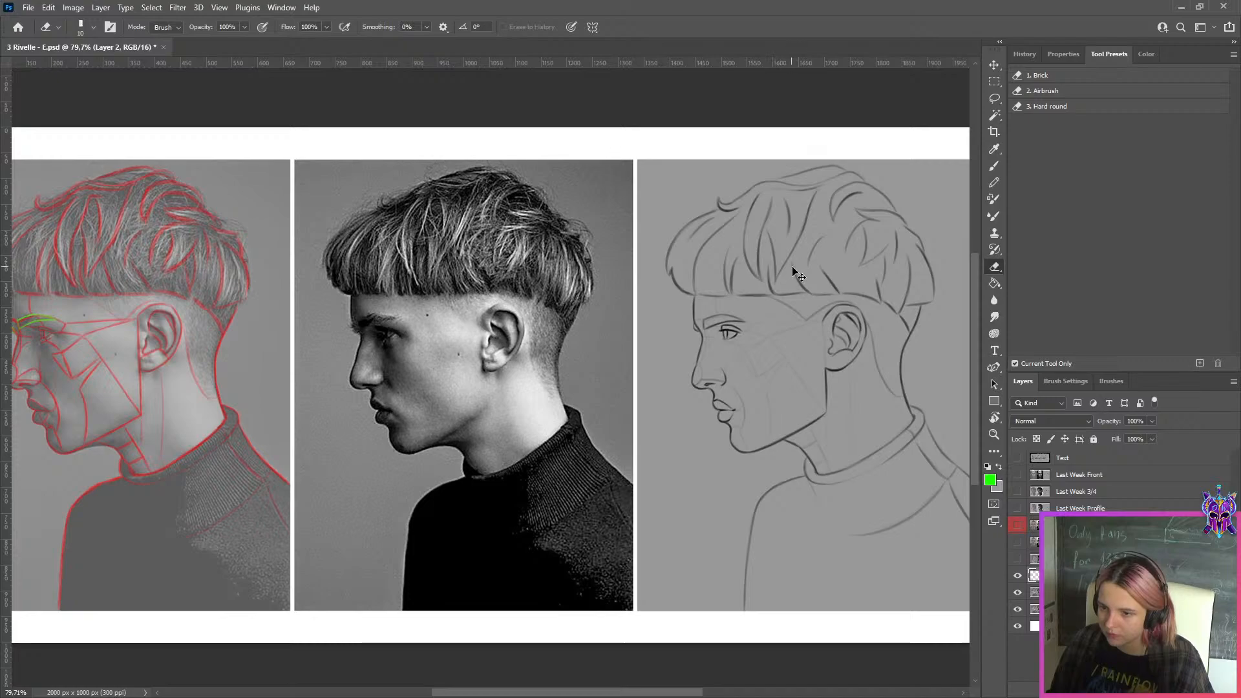
key(ctrl+t)
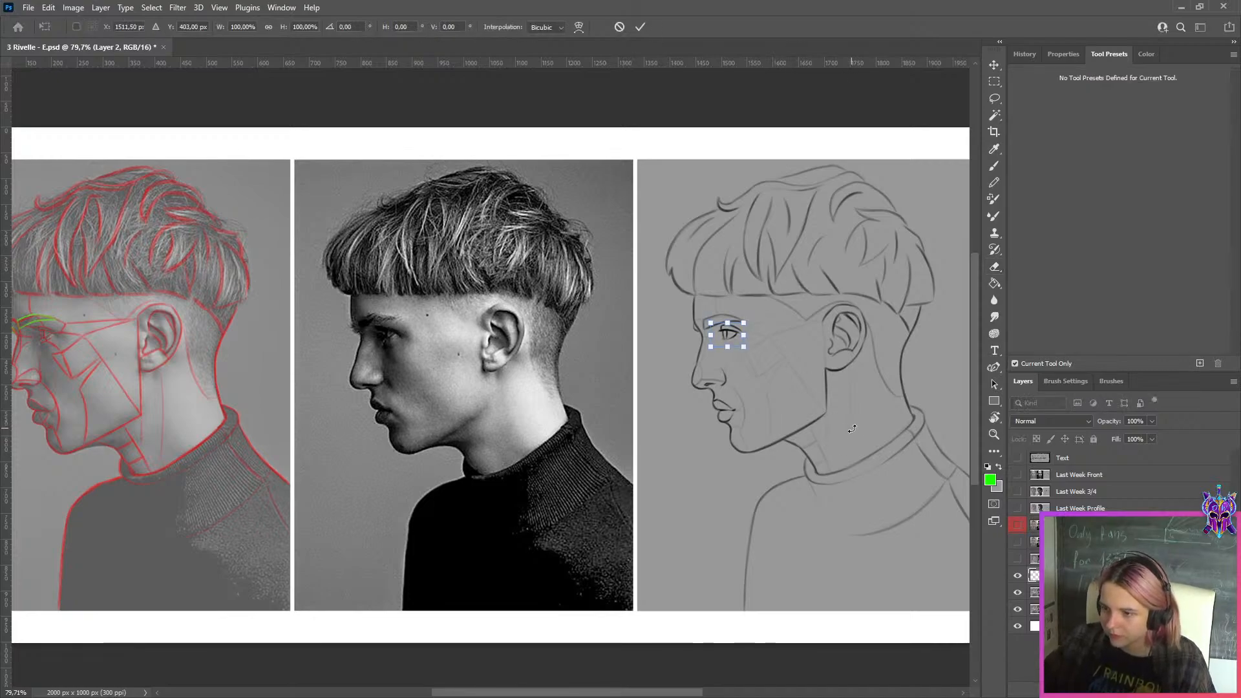
key(Return)
key(e)
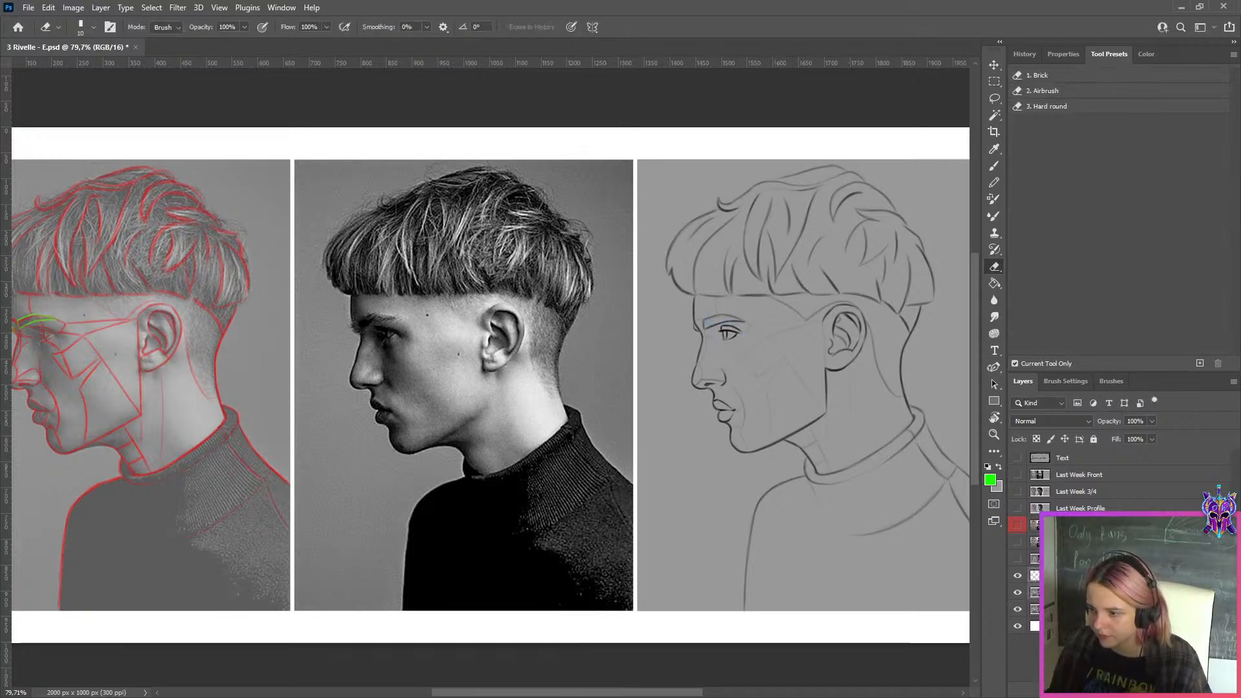
key(ctrl+e)
click(1018, 579)
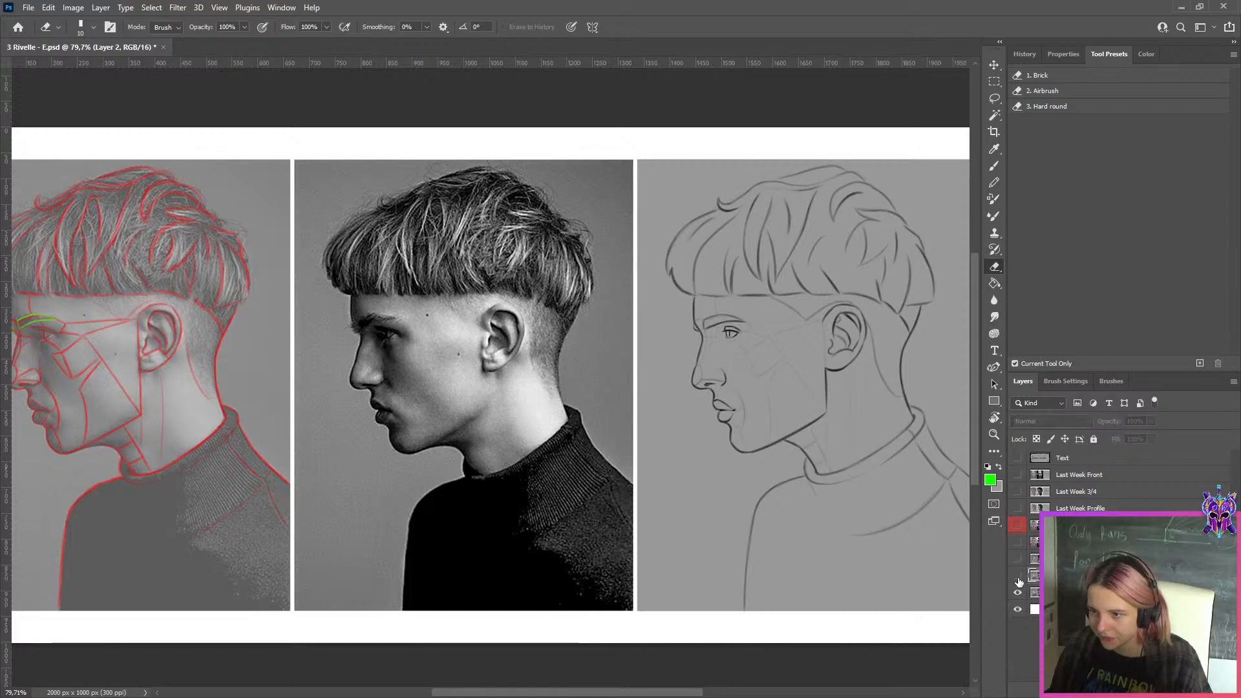
click(1018, 578)
scroll(762, 375, down, 3)
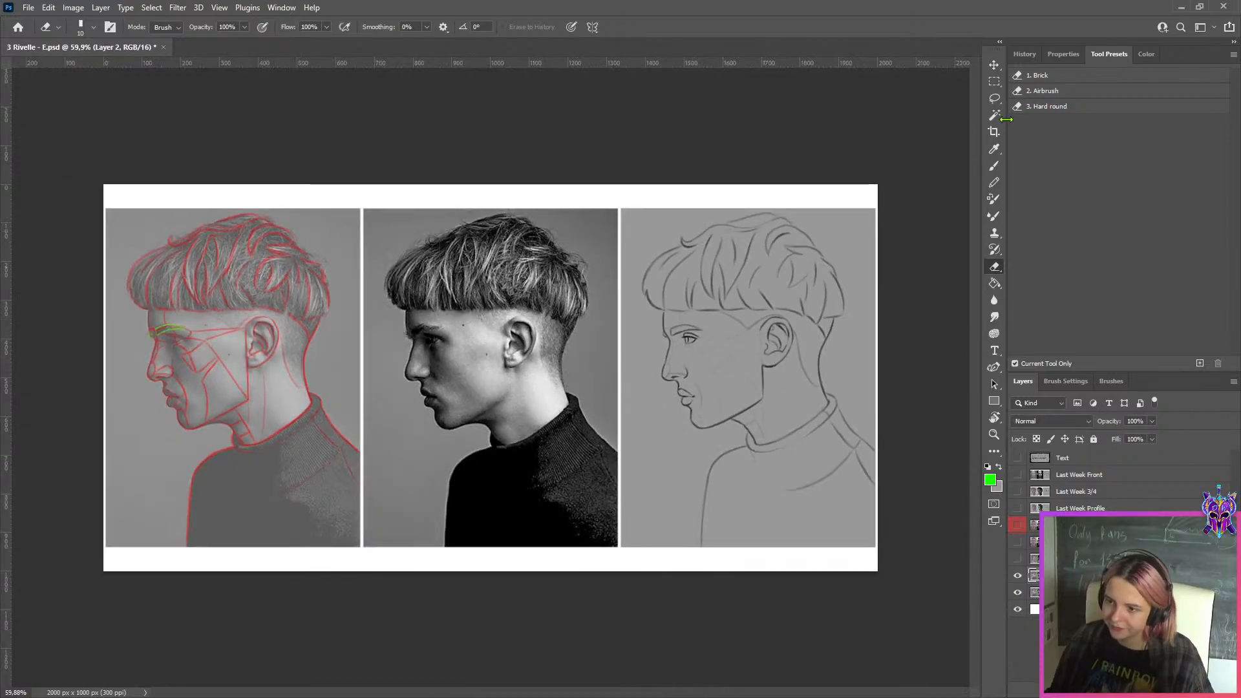
Copy the corrected line drawing panel to its own layer and hide the full-width Layer 2
click(994, 82)
drag(892, 187, 622, 571)
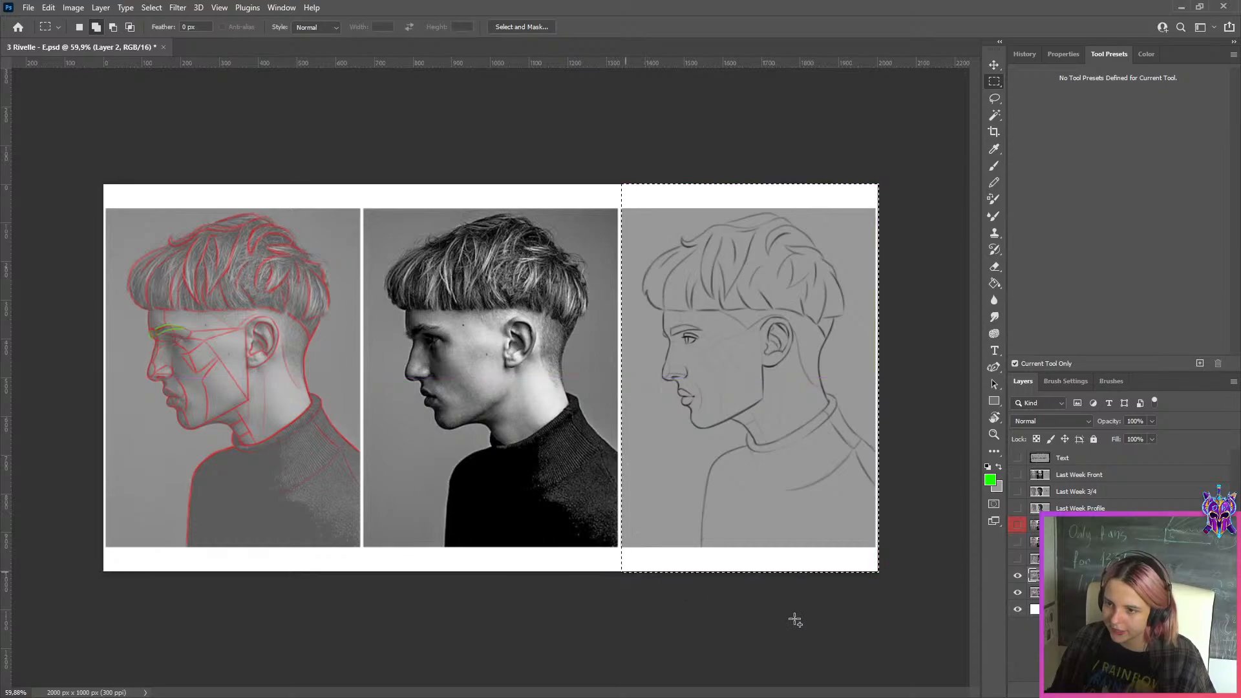
key(ctrl+j)
click(1018, 592)
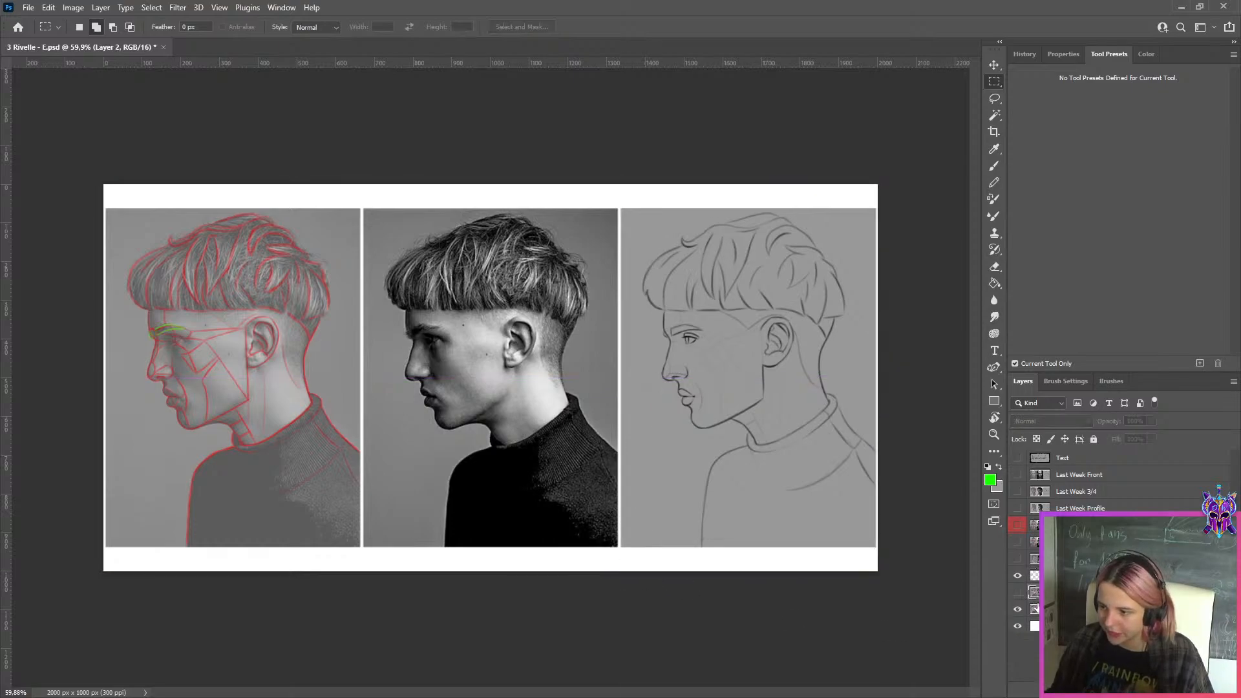
Move the Profile layer about 663 px left so the original drawing sits beside the corrected one
key(ctrl+t)
drag(771, 396, 514, 395)
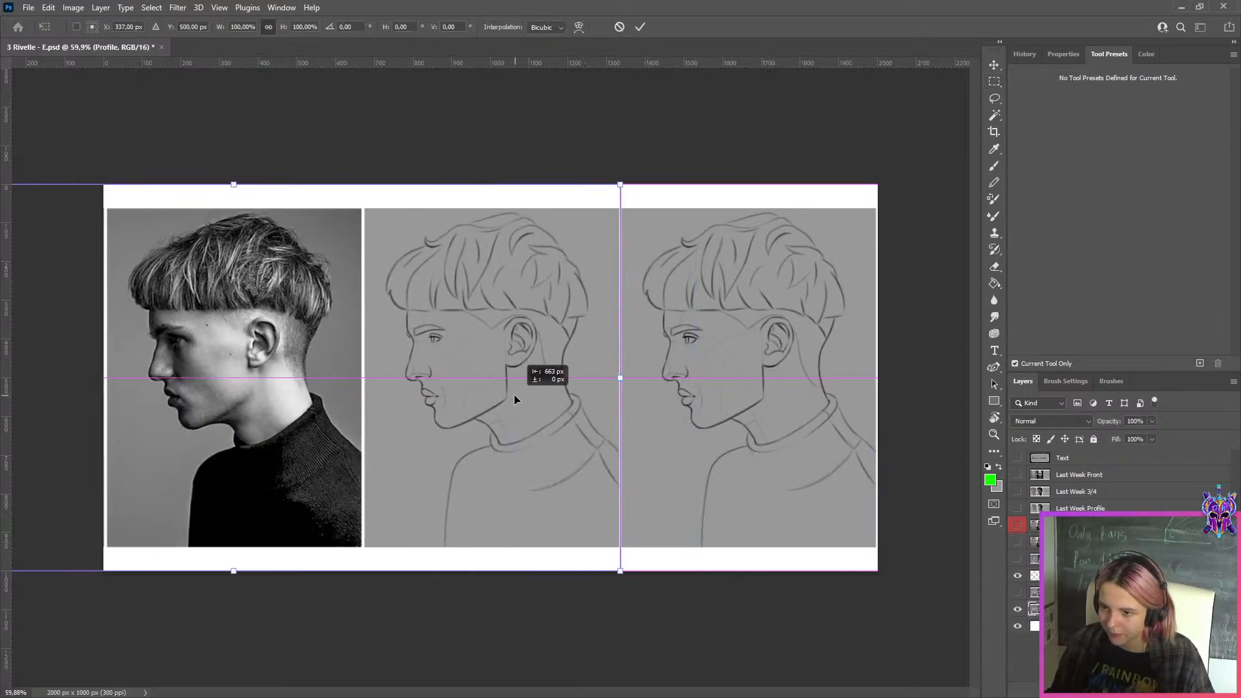
key(Return)
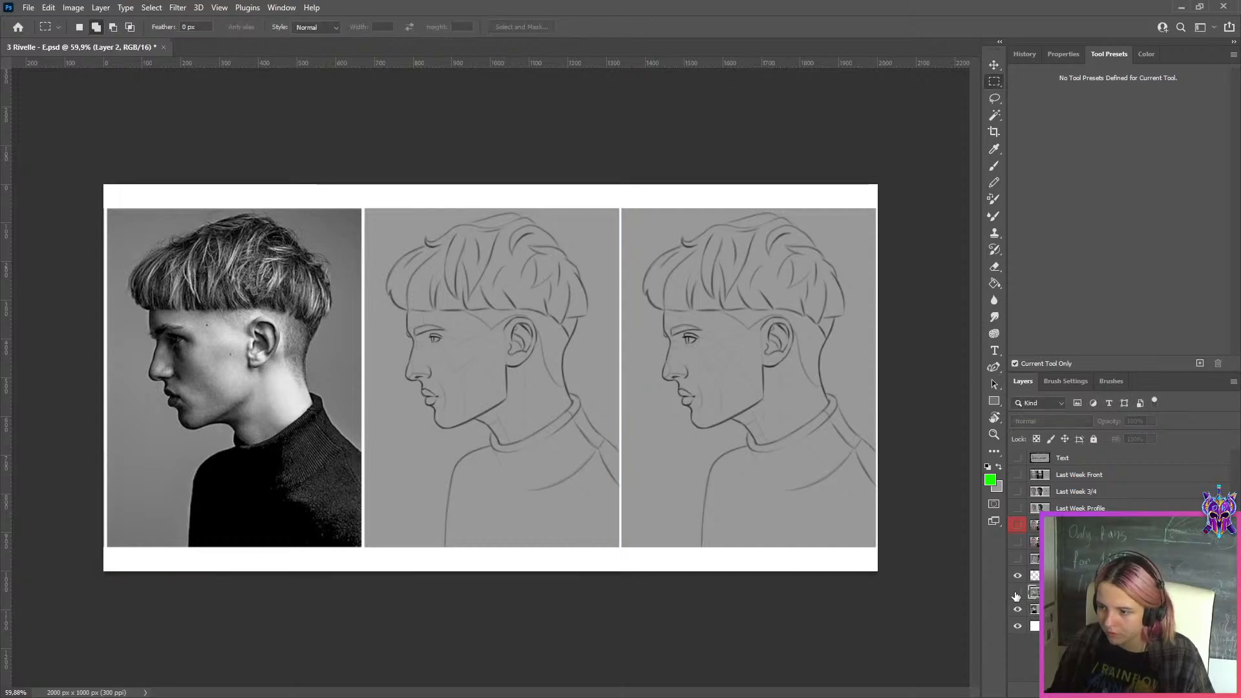
click(1018, 593)
click(1017, 593)
Export the profile comparison for web as a maximum-quality JPEG at quality 100 into the WEEK 149 folder under an altered file name
key(ctrl+alt+shift+s)
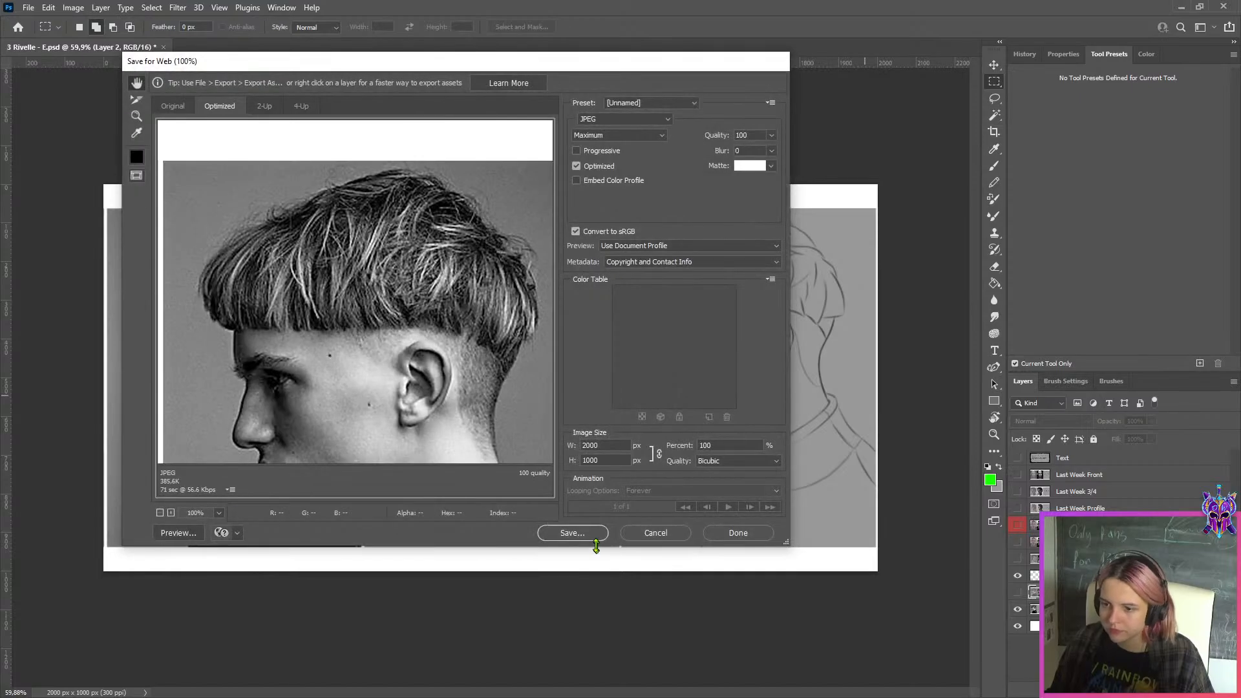
click(574, 533)
click(286, 416)
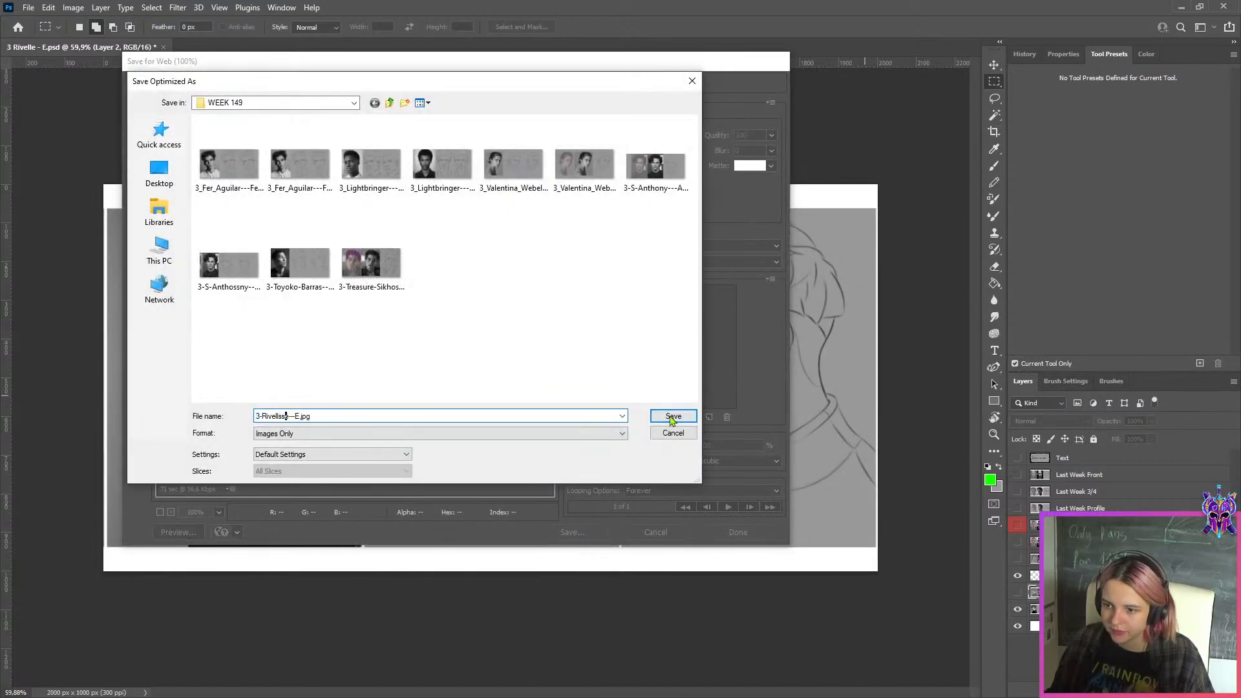
click(672, 416)
Set up the 1. illuminati brush preset at a smaller size for painting on Layer 3
scroll(839, 313, up, 2)
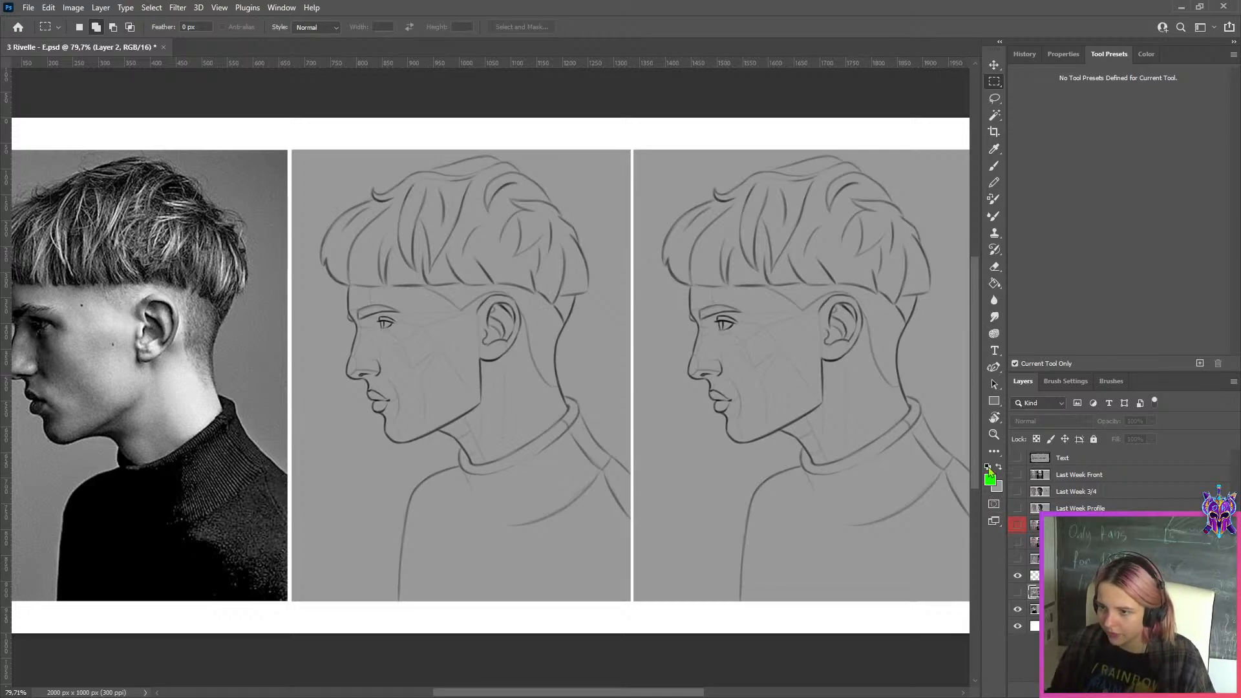
key(b)
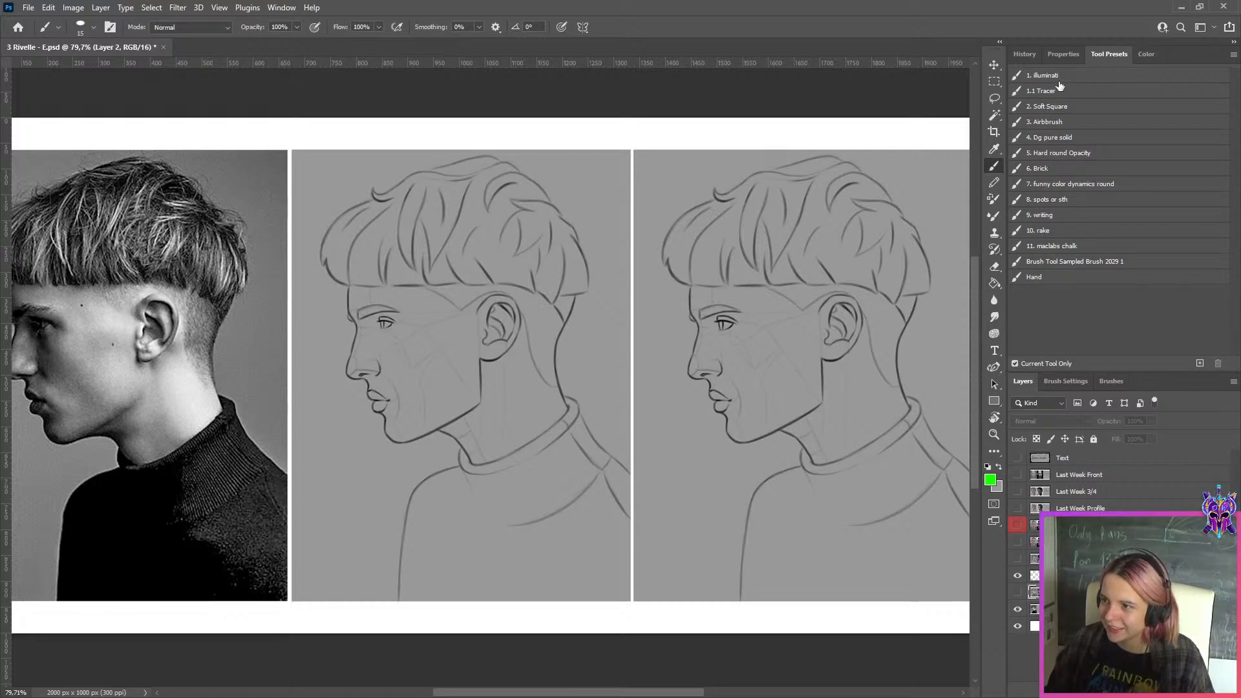
click(1051, 76)
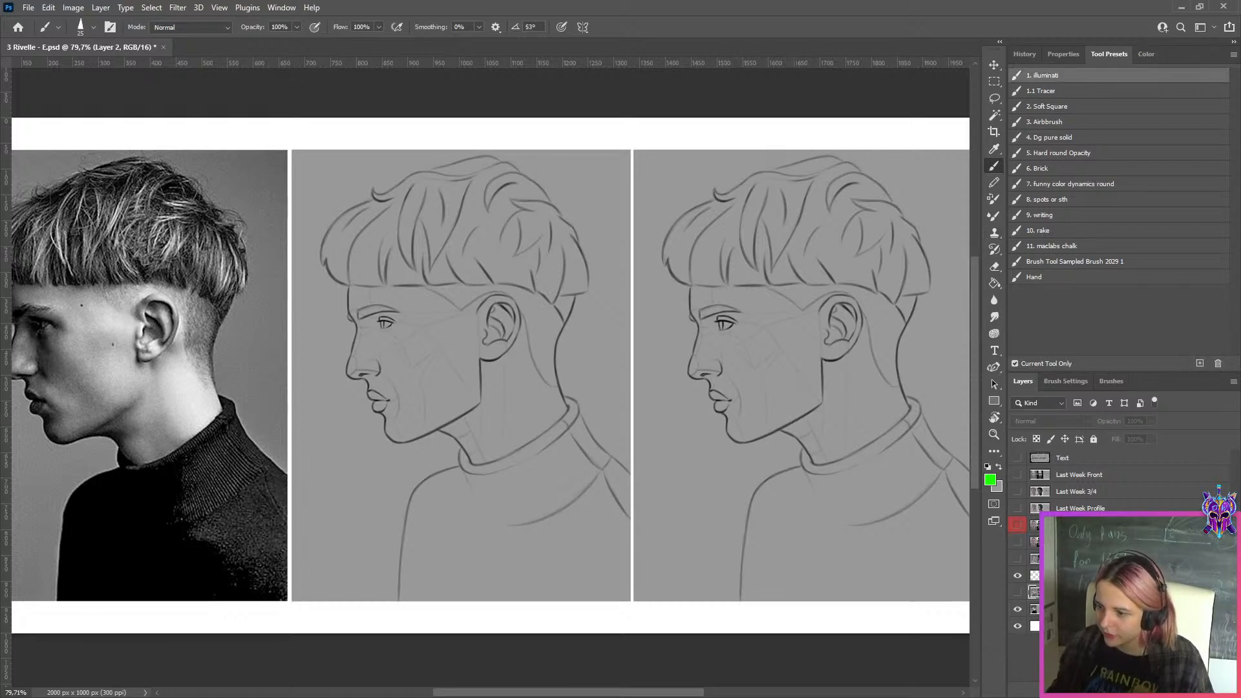
click(1078, 575)
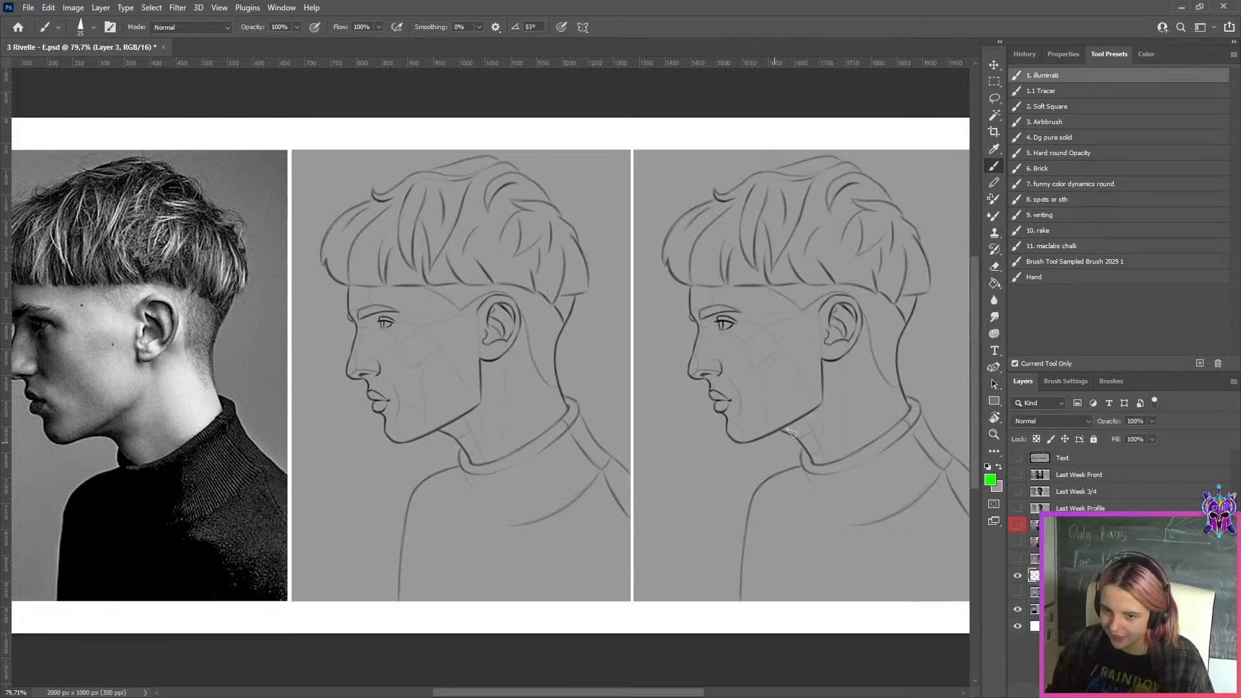
key(bracketleft)
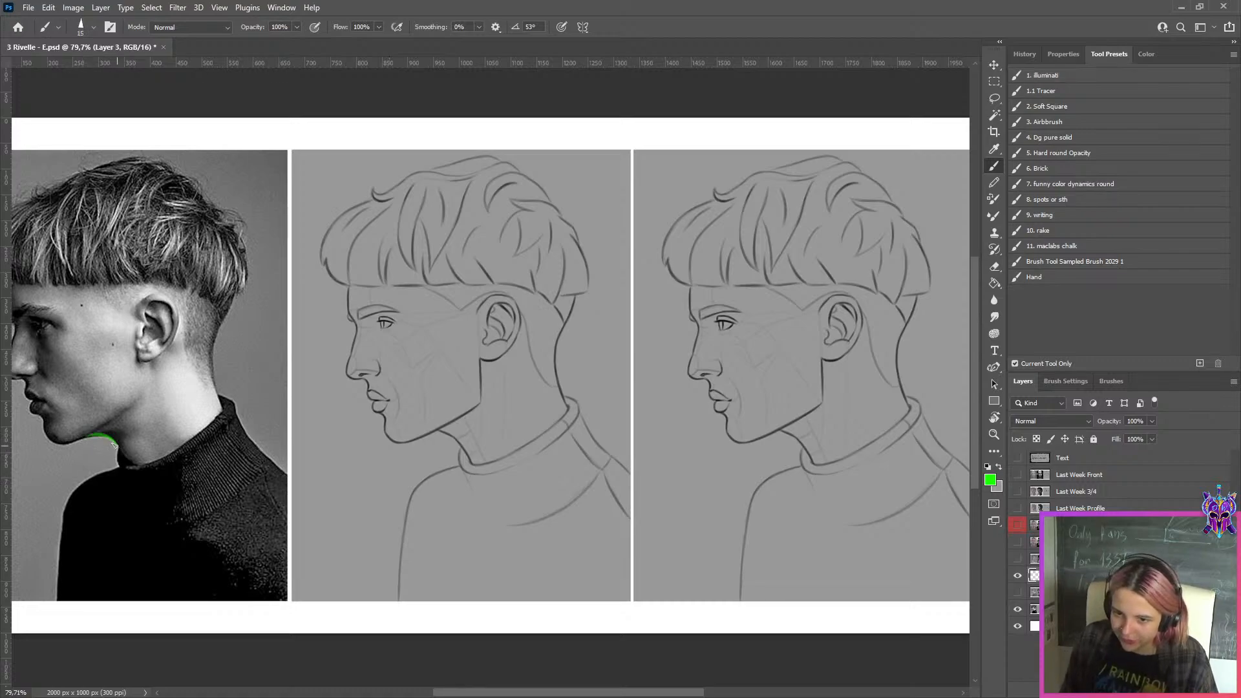
Try a green mark along the under-chin contour in the reference photo and undo it
mouse_move(89, 438)
mouse_down()
mouse_move(117, 449)
mouse_move(91, 438)
mouse_up()
key(ctrl+z)
key(ctrl+z)
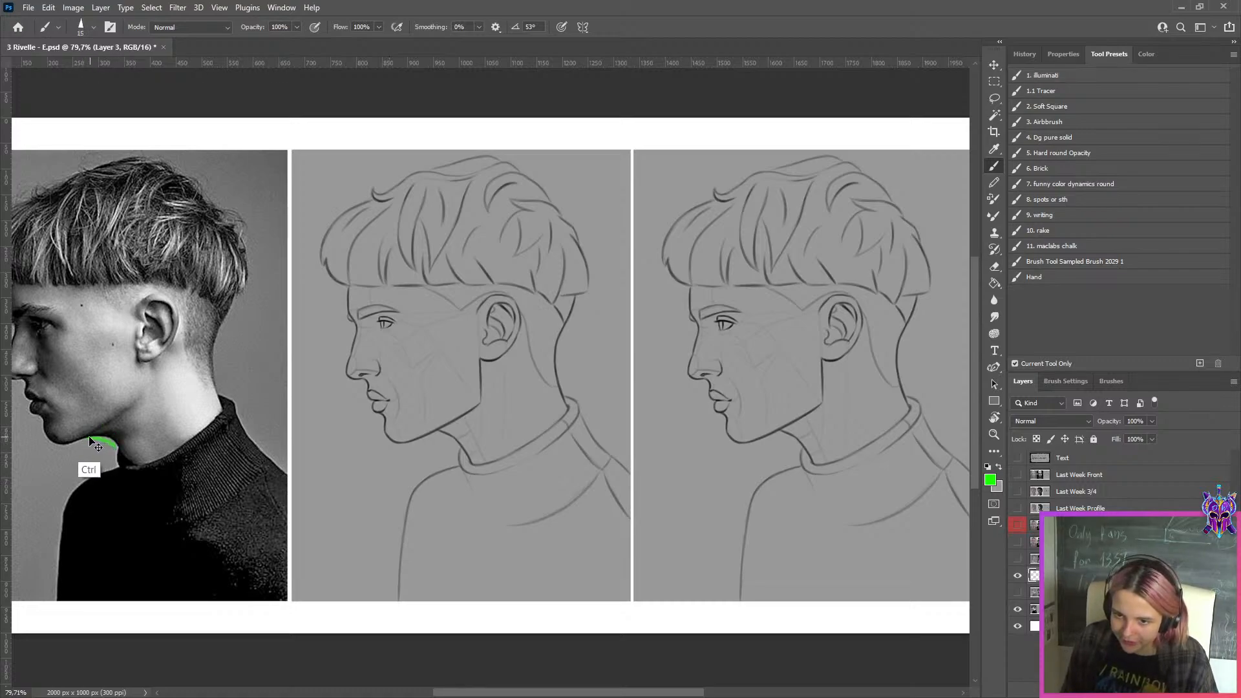
key(ctrl+z)
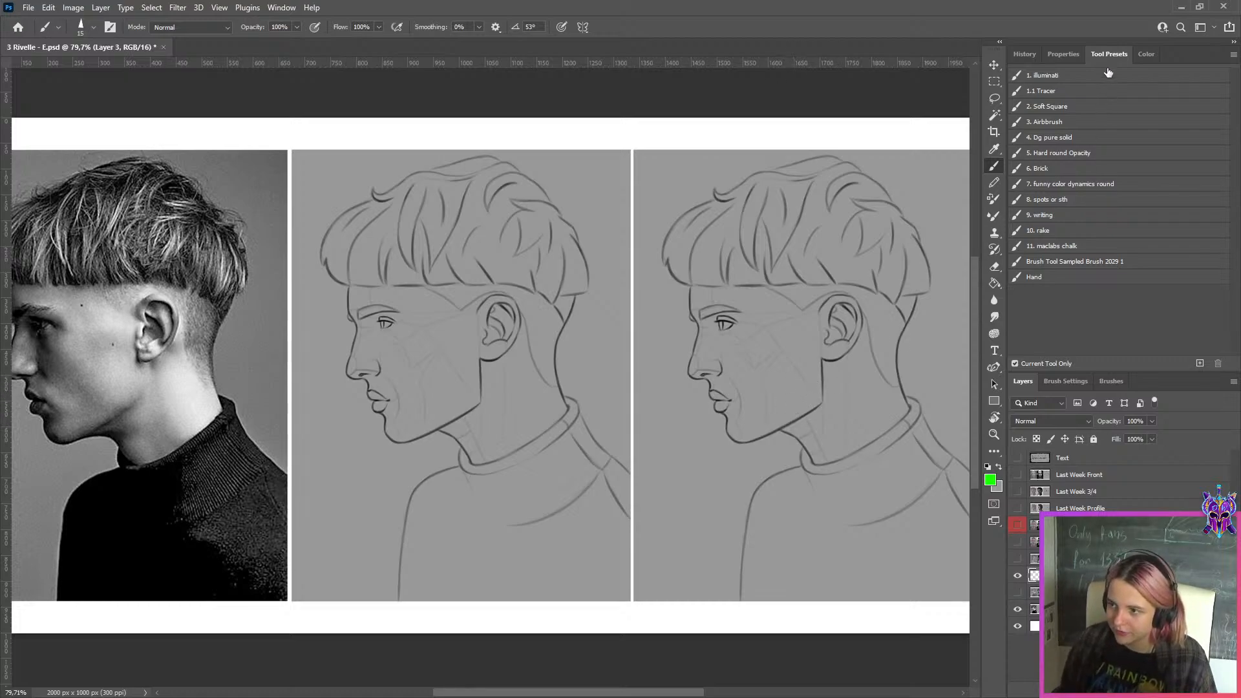
Set the brush's second colour to black and paint grey over the under-chin neck line in the rightmost profile drawing
key(x)
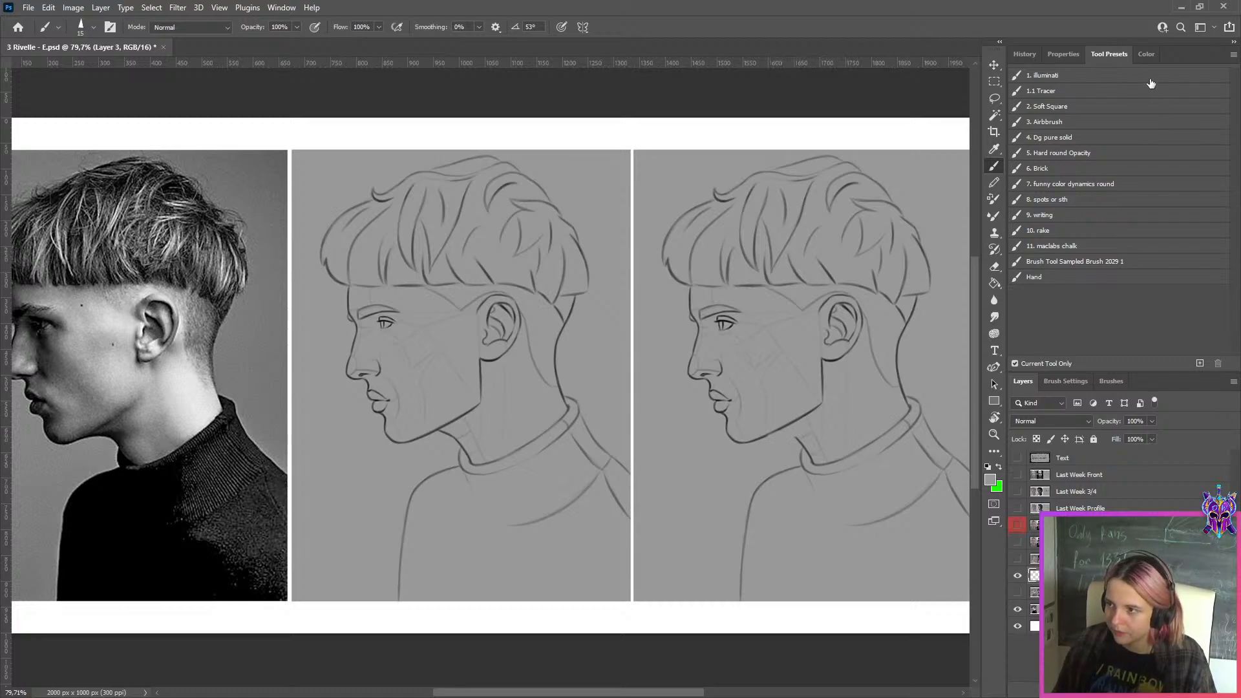
click(1147, 54)
click(1076, 305)
key(bracketright)
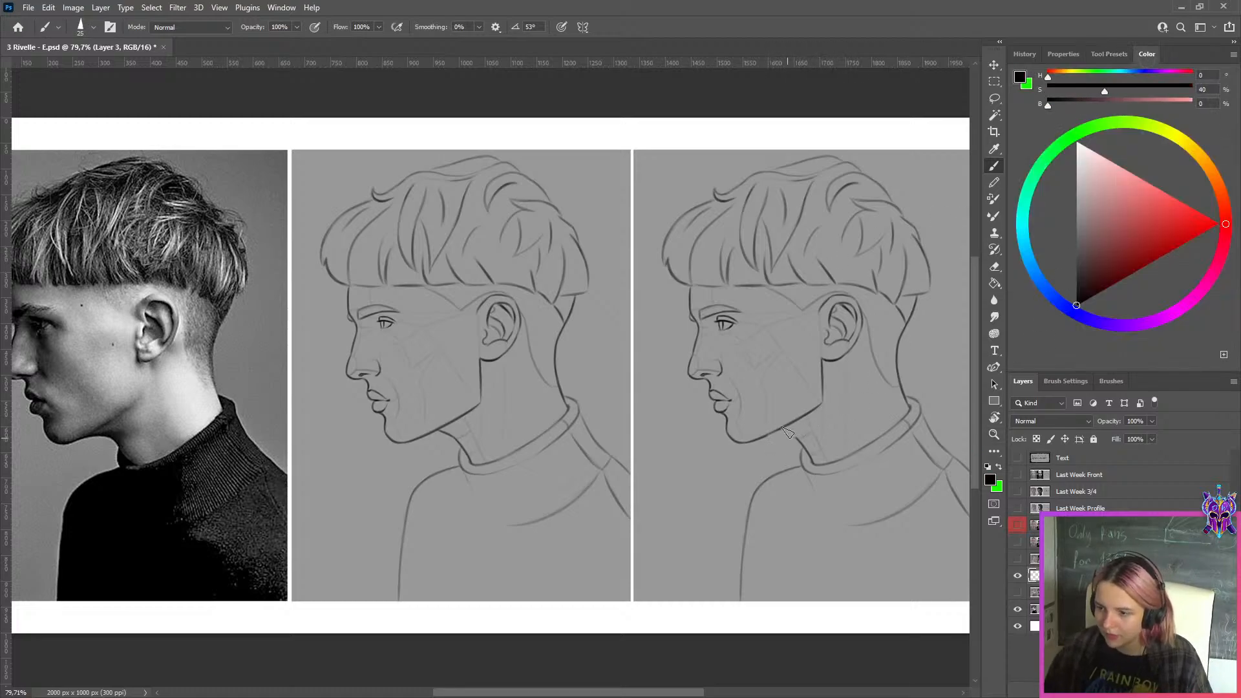
key(x)
alt+click(795, 441)
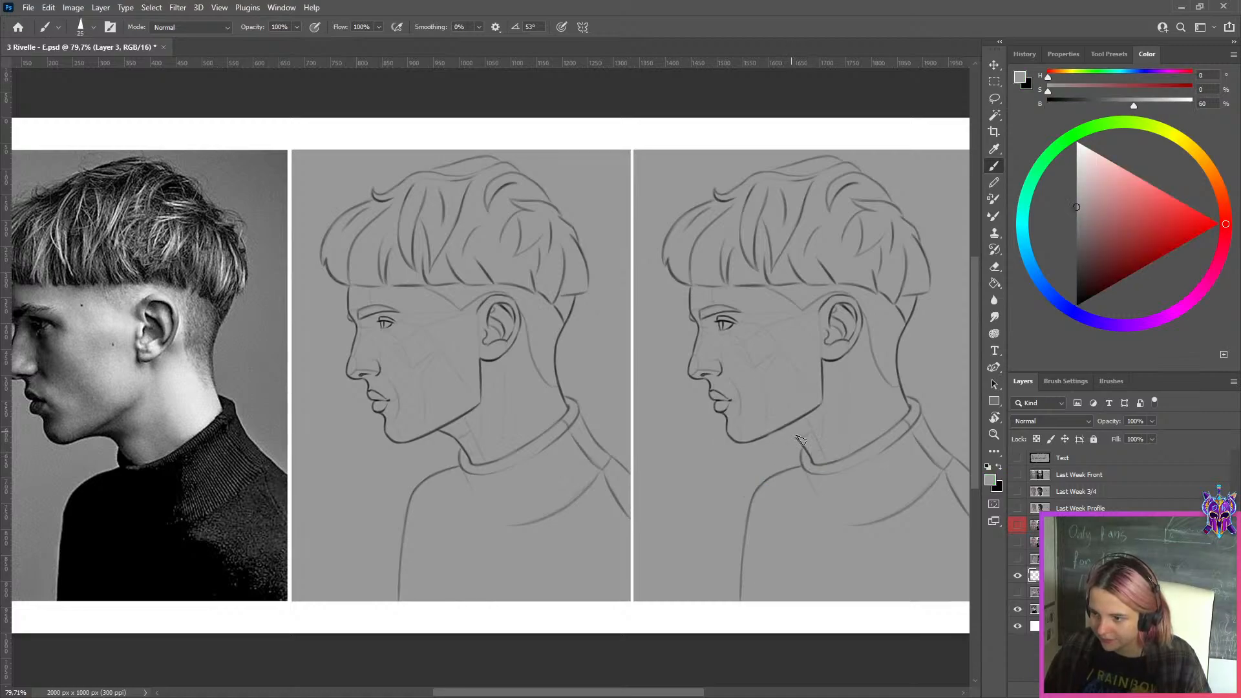
drag(797, 439, 814, 462)
Redraw the neck line under the jaw in black with a smaller brush and reinforce the lower jawline beside it
key(x)
key(bracketleft)
key(bracketleft)
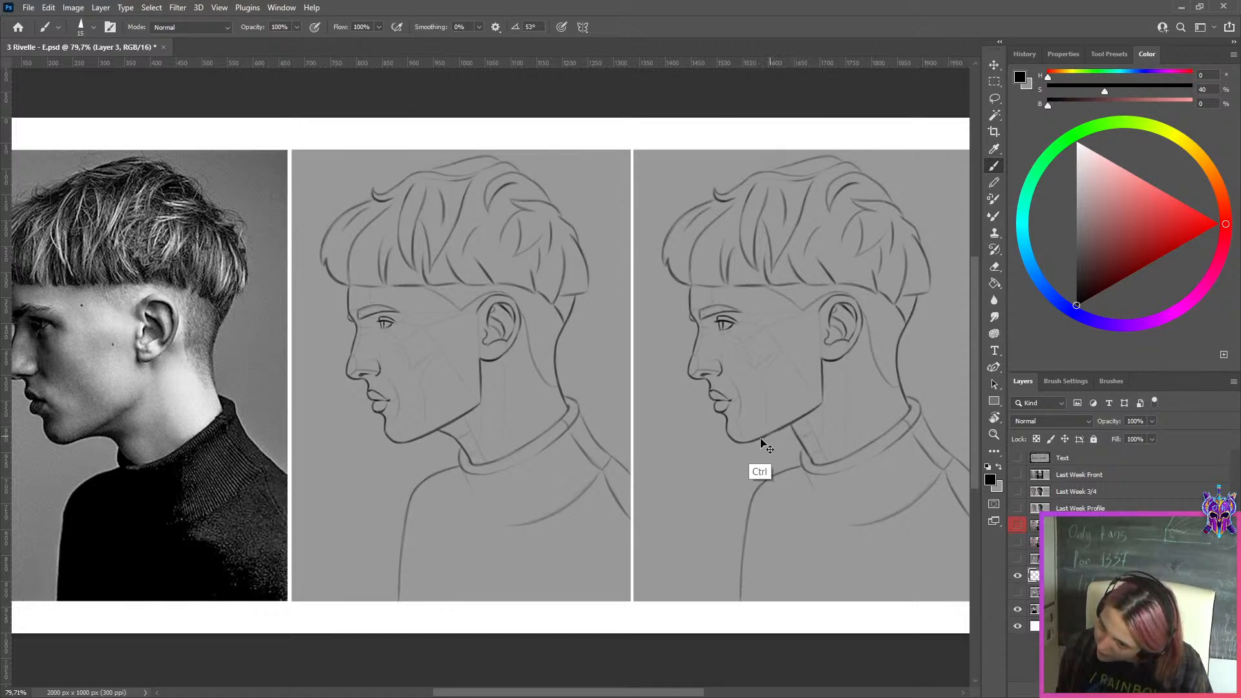
drag(766, 438, 799, 418)
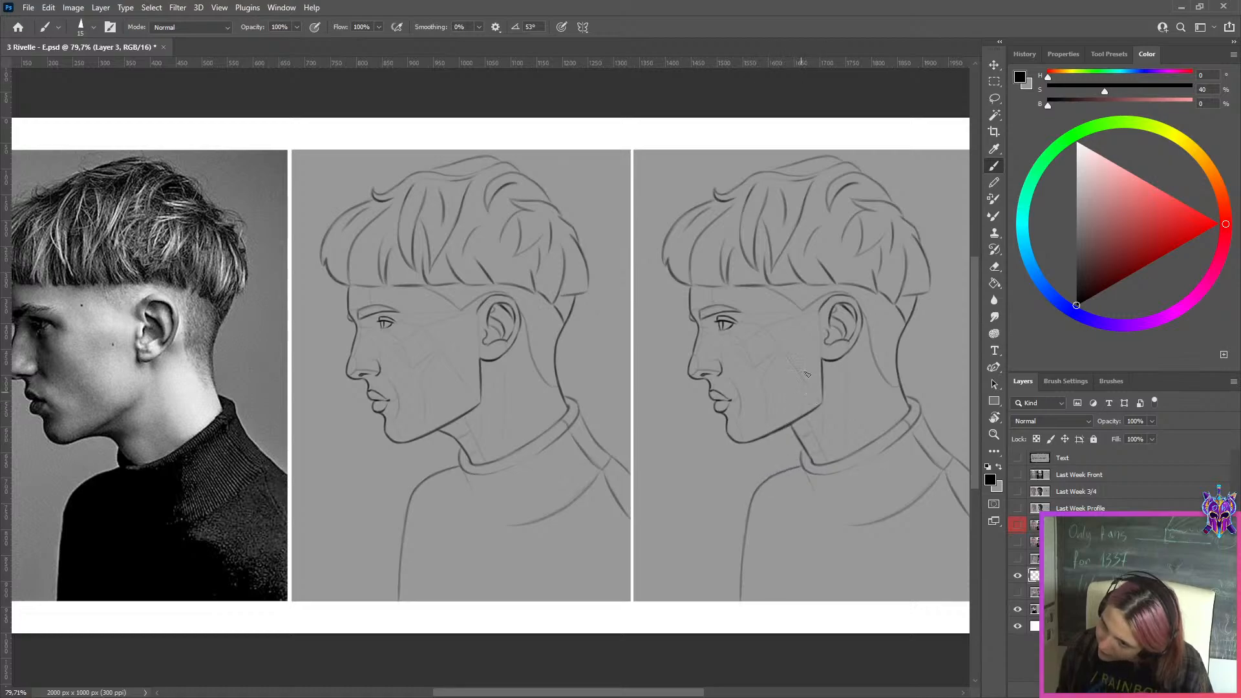
Export the corrected profile comparison for web into the WEEK 149 folder under the suggested file name
scroll(805, 372, down, 4)
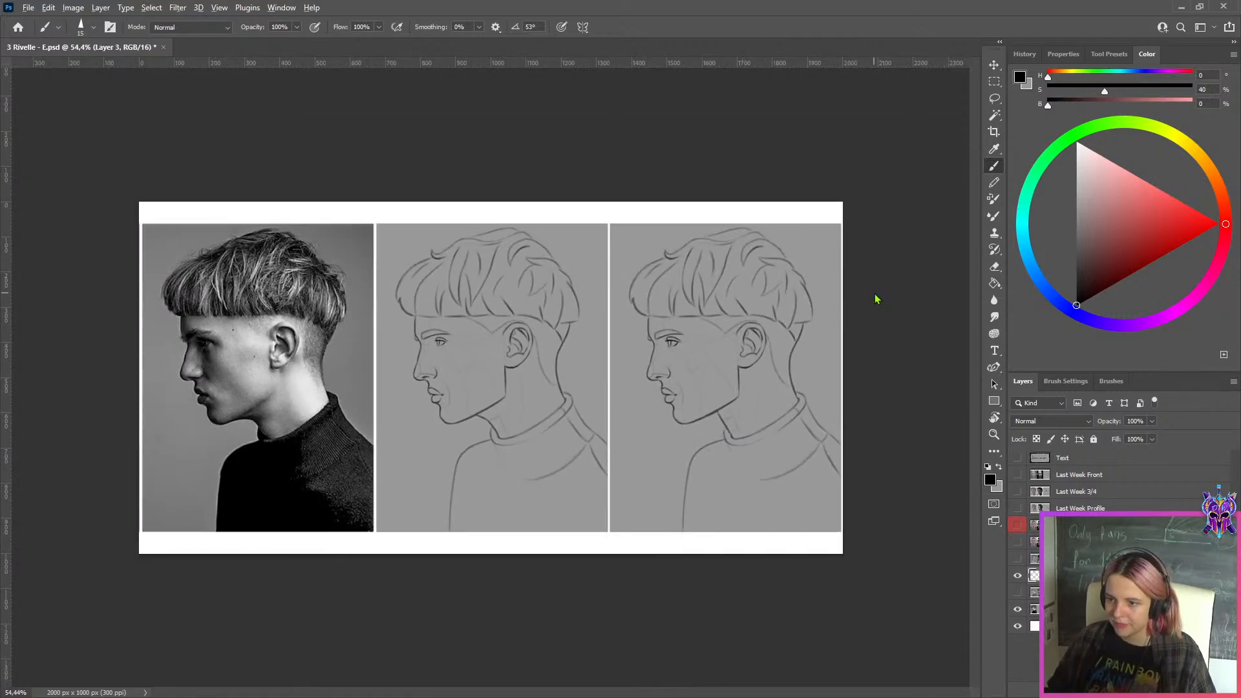
key(ctrl+alt+shift+s)
click(572, 532)
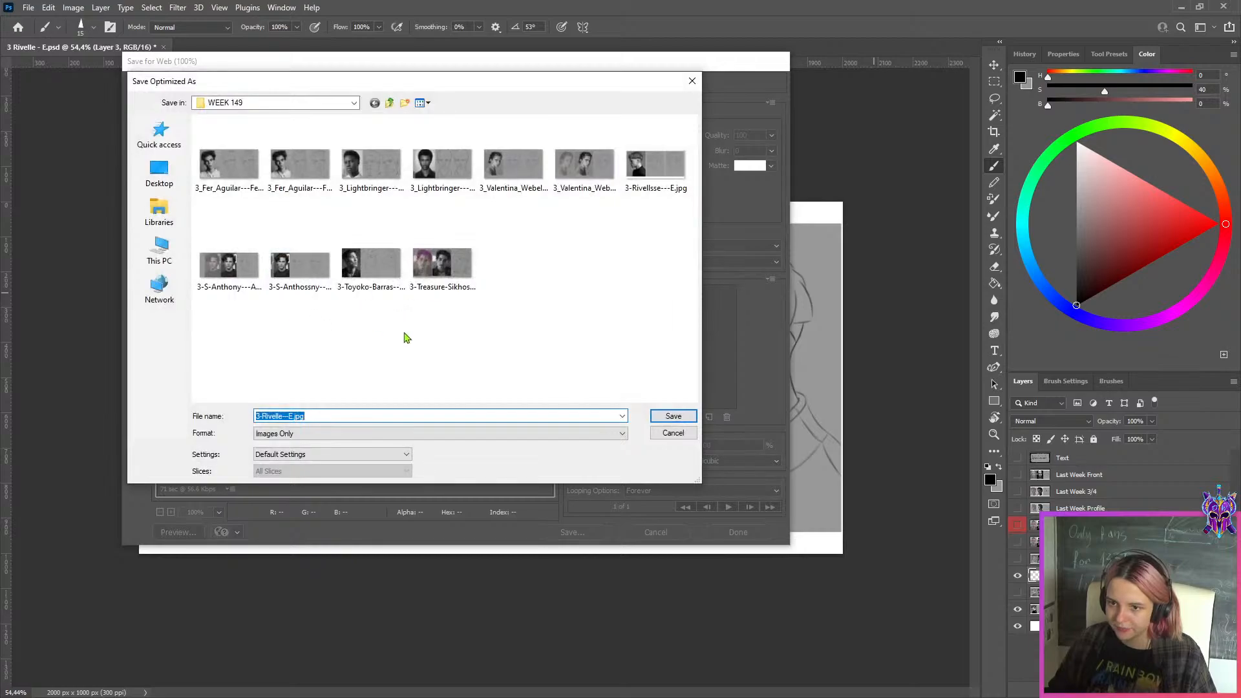
key(Return)
Hide Layer 3, show the two front-view portrait layers, and select the Front layer
scroll(989, 567, up, 2)
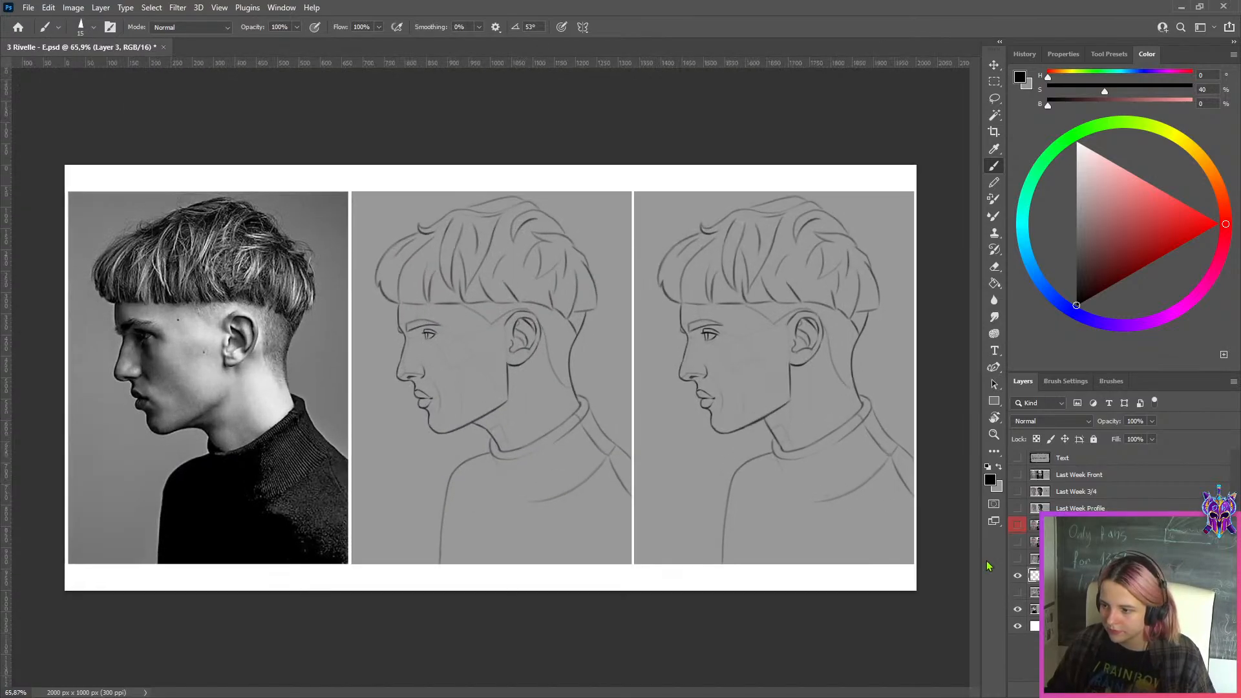
click(1017, 575)
click(1017, 558)
click(1017, 542)
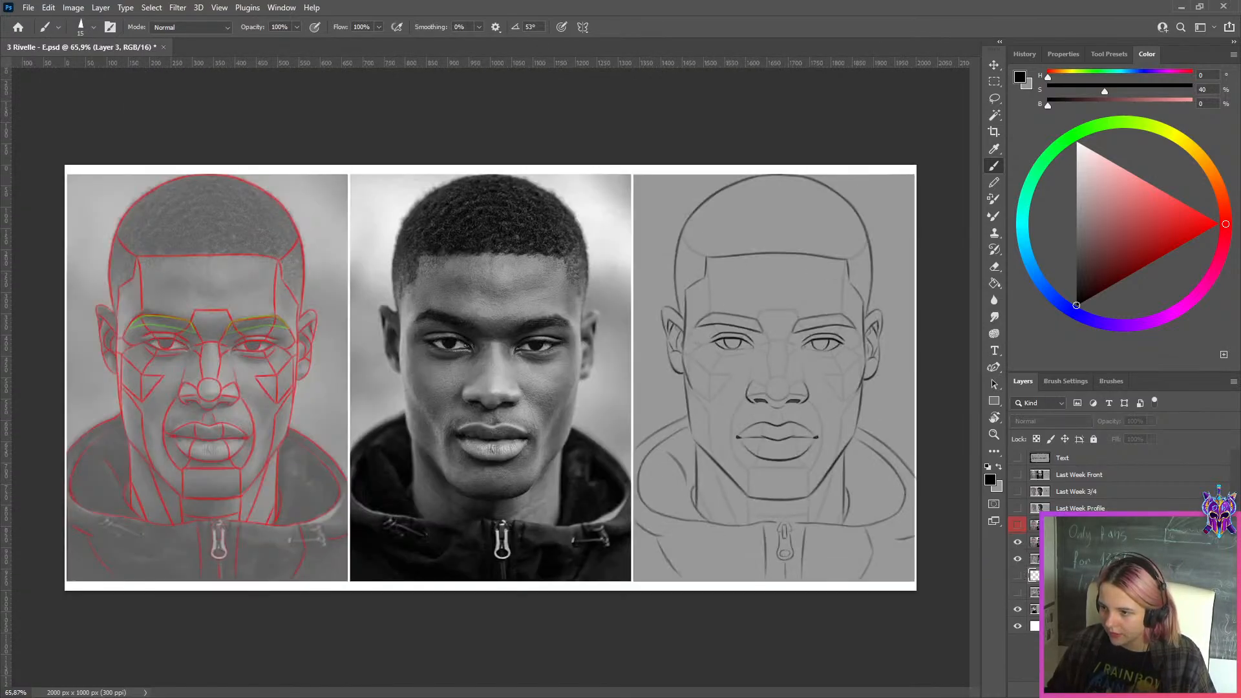
click(1034, 542)
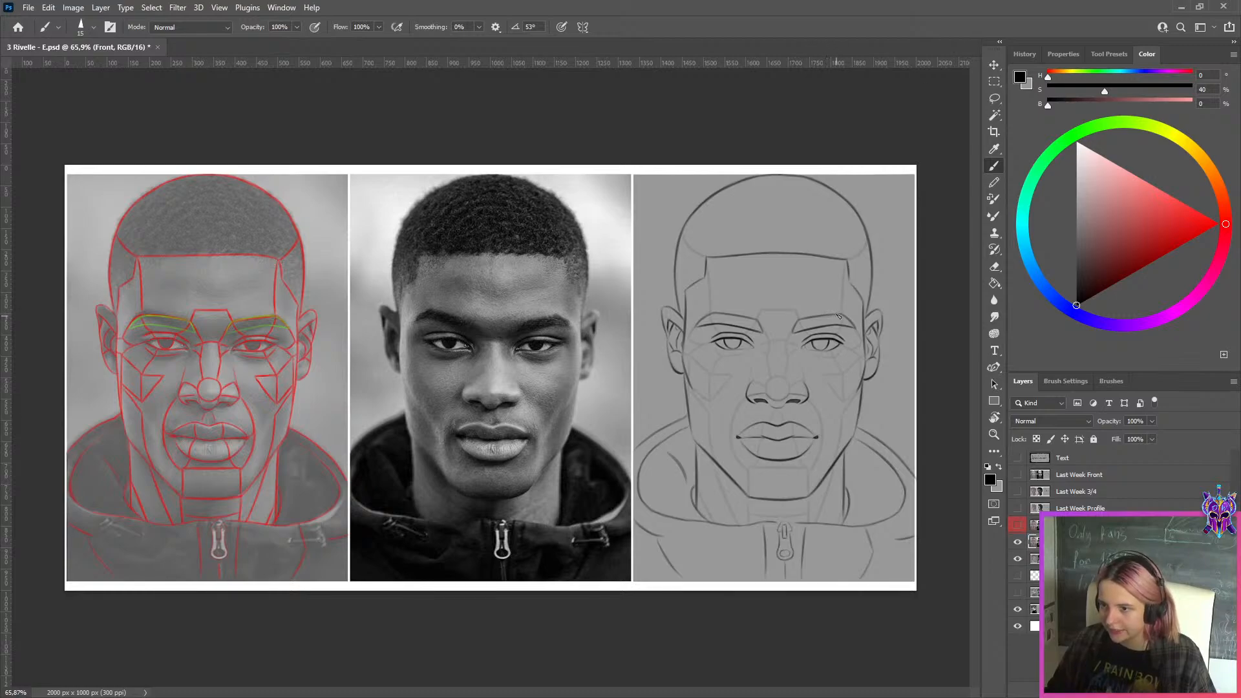
scroll(865, 375, down, 2)
scroll(891, 383, up, 2)
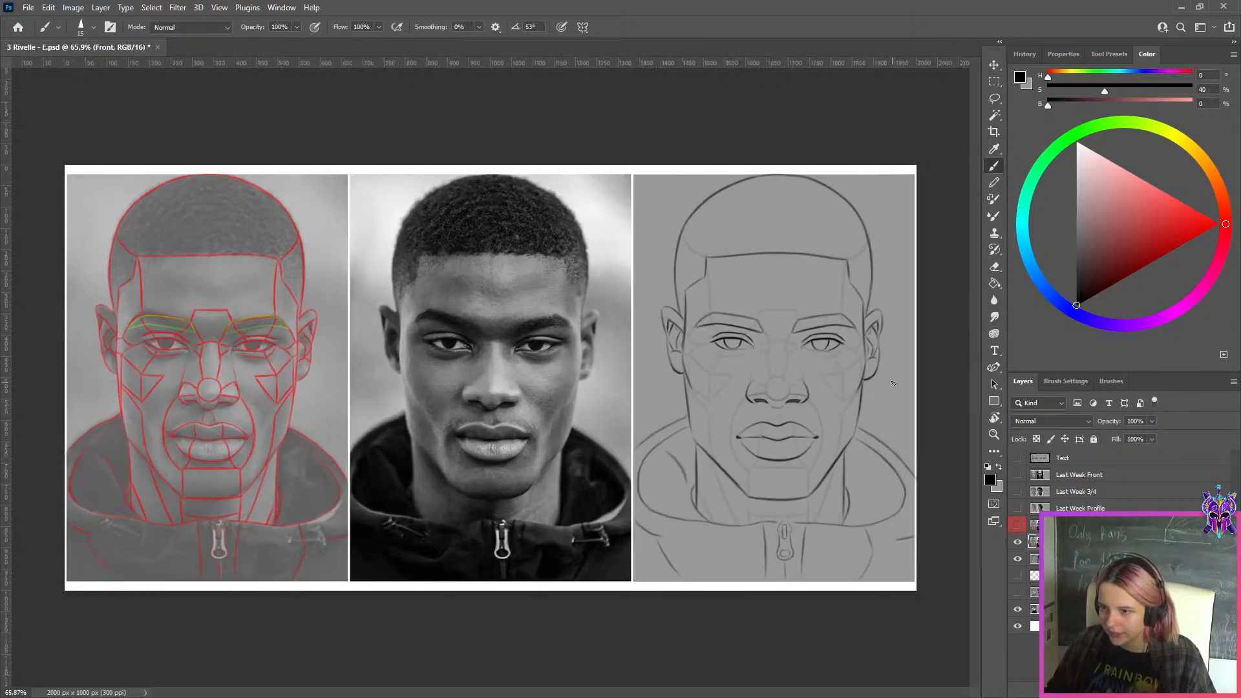
scroll(893, 383, up, 3)
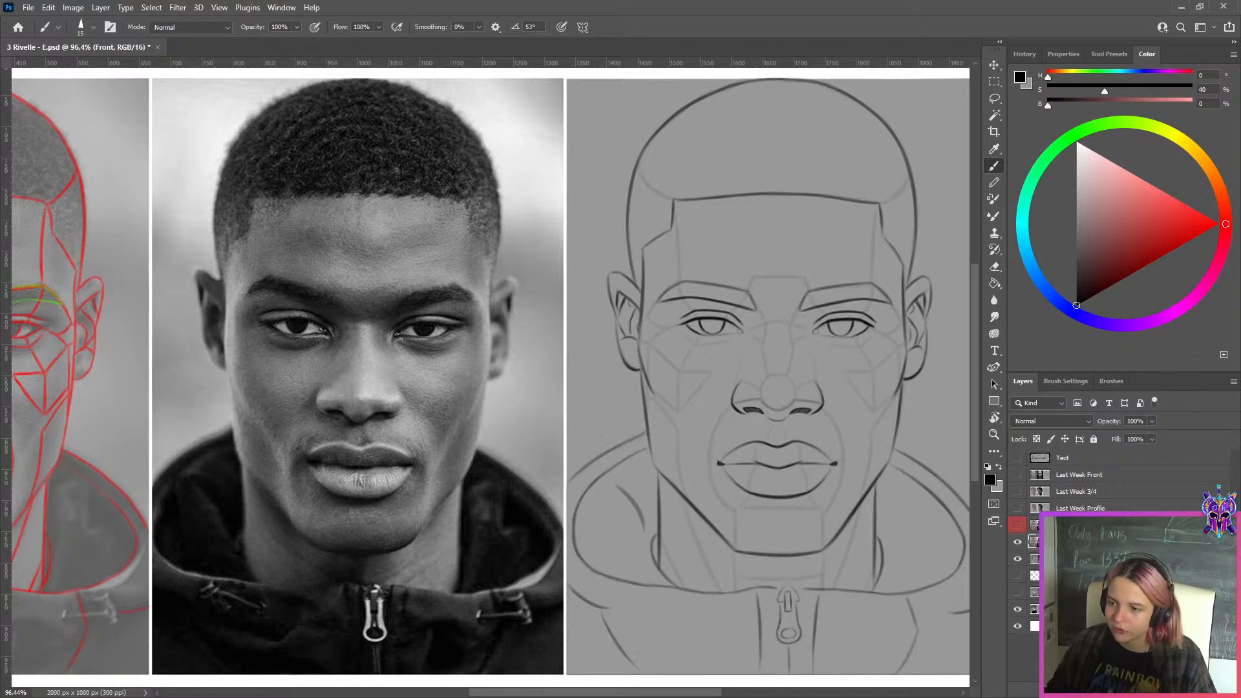
Select Layer 1 and switch its visibility on and off to compare its half-face redraw with the original front drawing
click(1034, 525)
click(1018, 525)
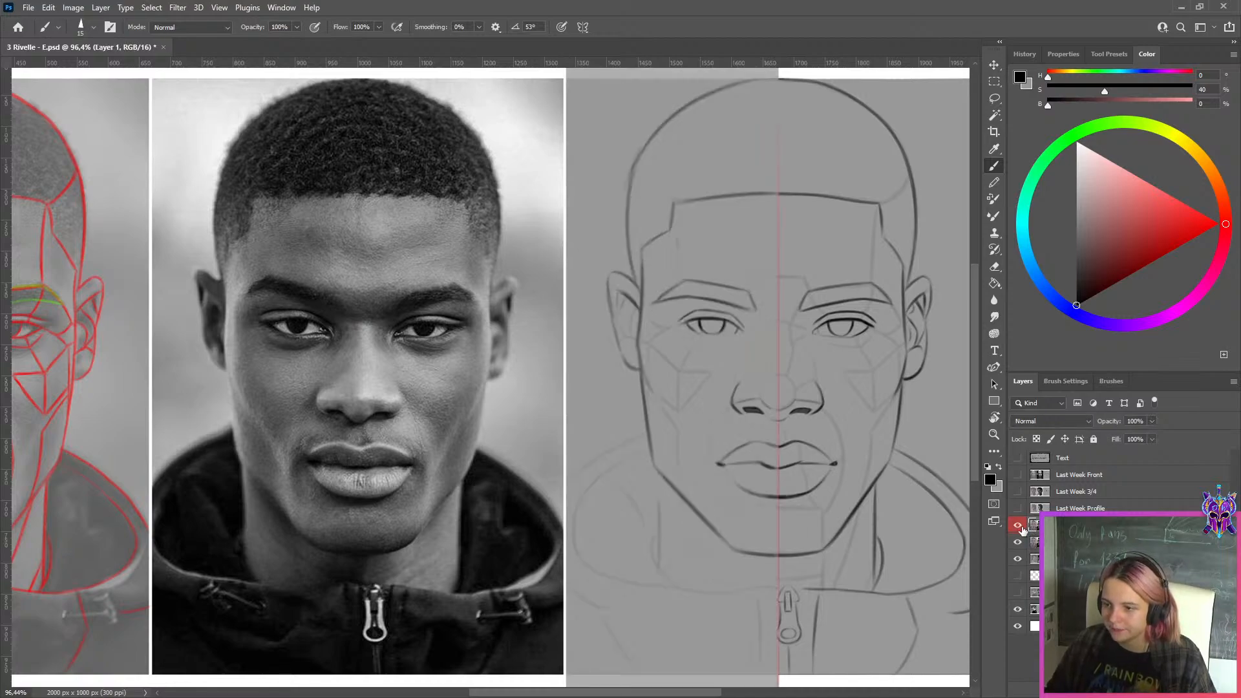
click(1020, 527)
click(1020, 526)
click(1020, 527)
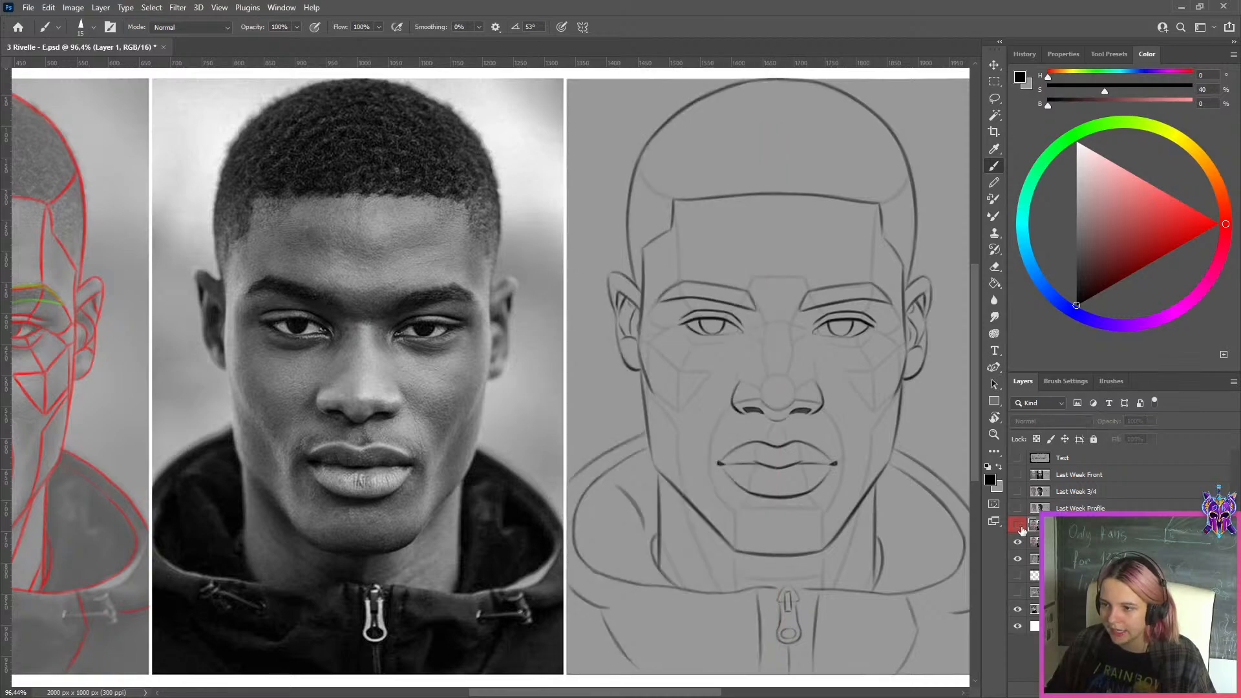
scroll(889, 394, up, 3)
drag(890, 393, 510, 479)
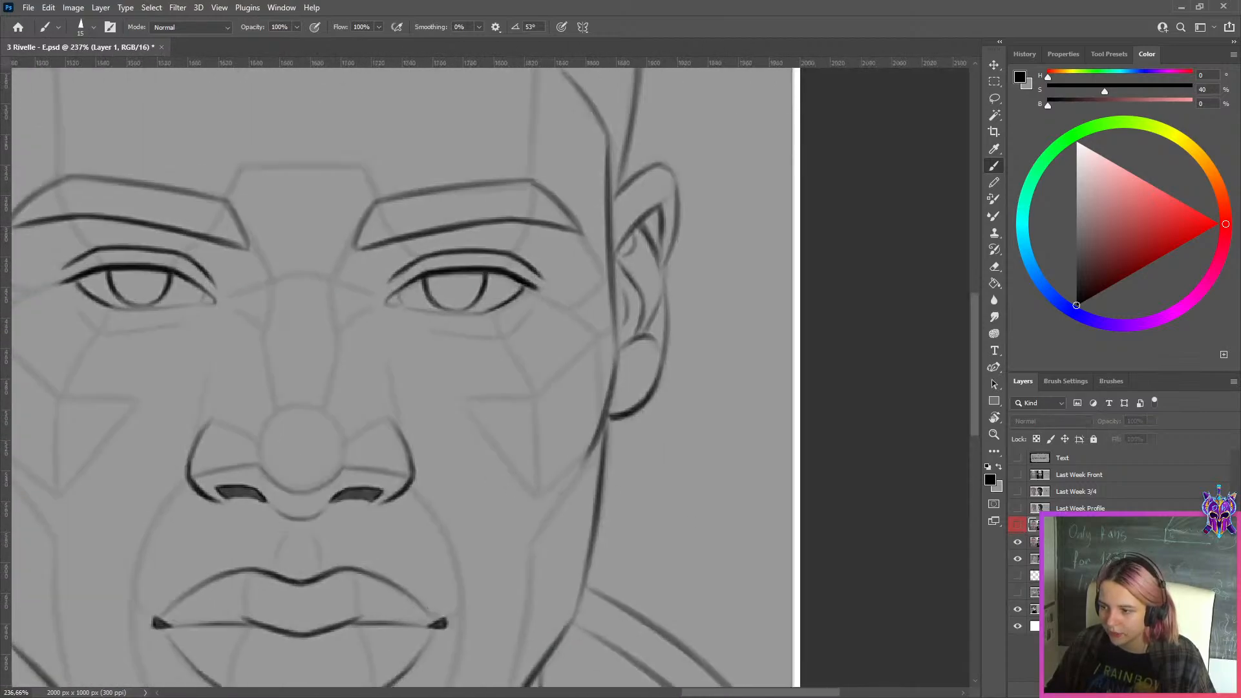
Add a new layer above Layer 1 and try long vertical strokes in the empty area beside the head, undoing each one
key(ctrl+shift+alt+n)
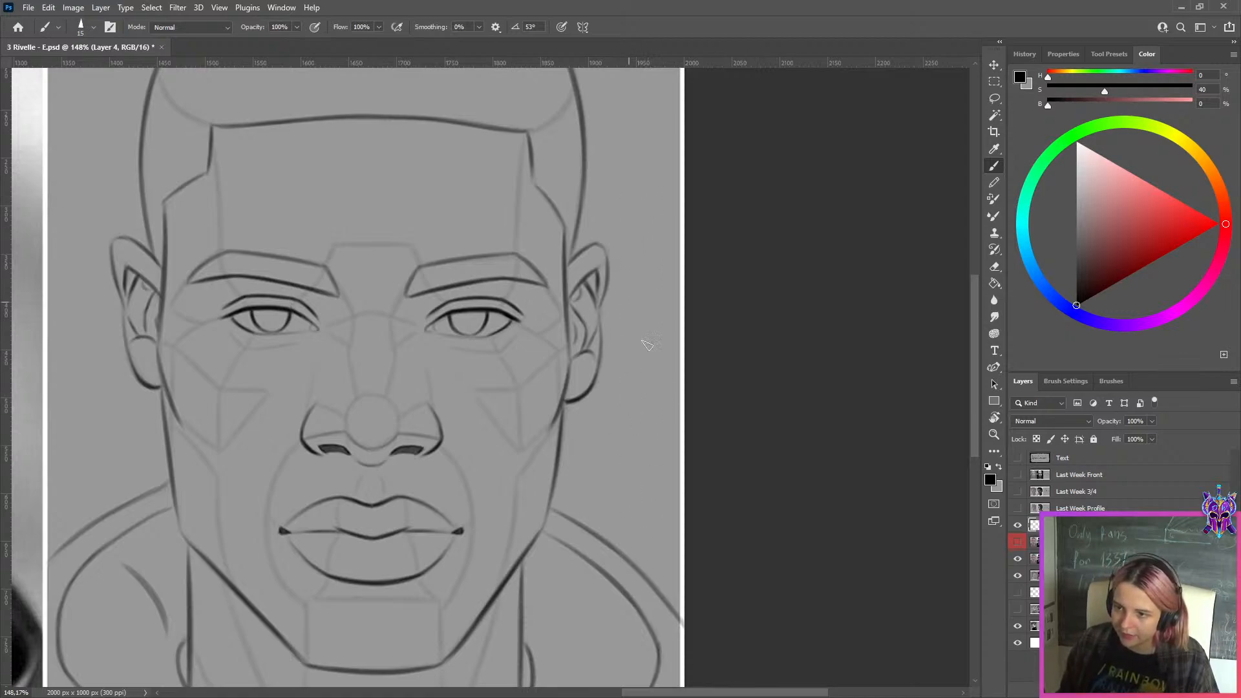
drag(631, 171, 643, 309)
drag(646, 157, 652, 385)
key(ctrl+z)
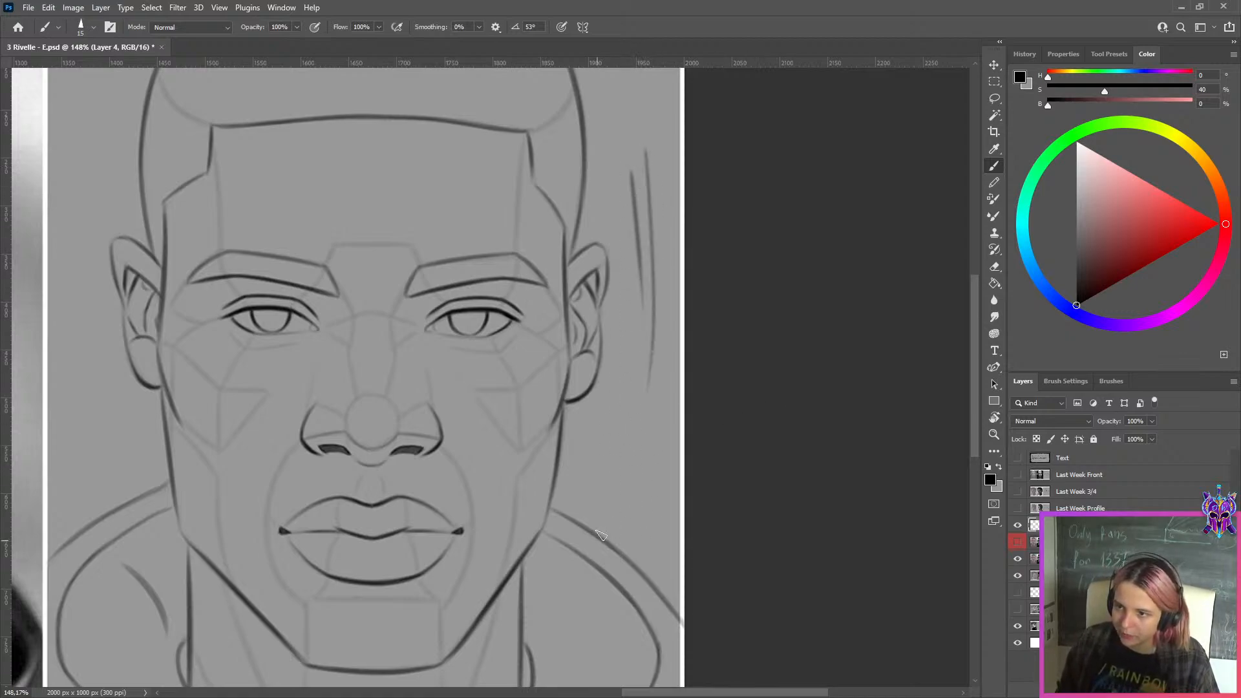
key(ctrl+z)
key(ctrl+z)
drag(638, 192, 641, 393)
key(ctrl+z)
mouse_move(637, 214)
mouse_down()
mouse_move(639, 363)
mouse_move(633, 338)
mouse_up()
key(ctrl+z)
drag(628, 208, 635, 348)
key(ctrl+z)
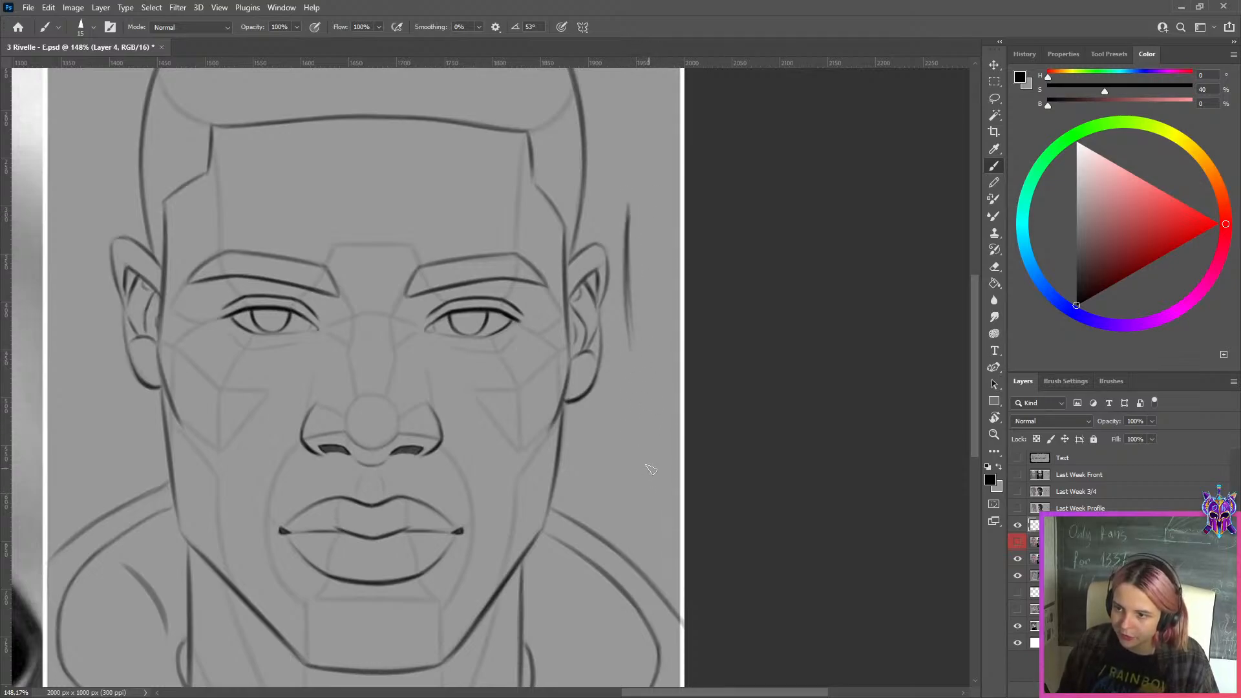
Try a diagonal stroke beside the ear with an enlarged brush, undo it, and reduce the brush size
key(ctrl+z)
key(ctrl+z)
key(])
key(])
key(])
key(])
drag(587, 227, 684, 187)
key(ctrl+z)
key(ctrl+z)
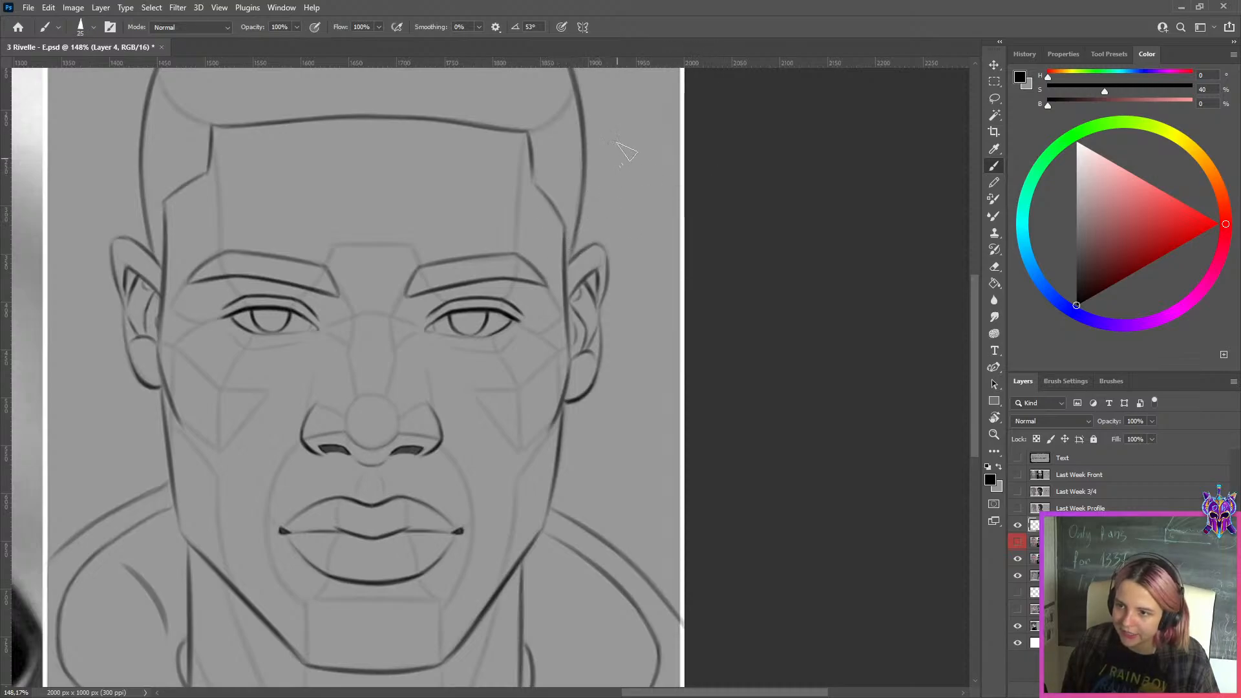
key(bracketleft)
key(bracketleft)
key(bracketleft)
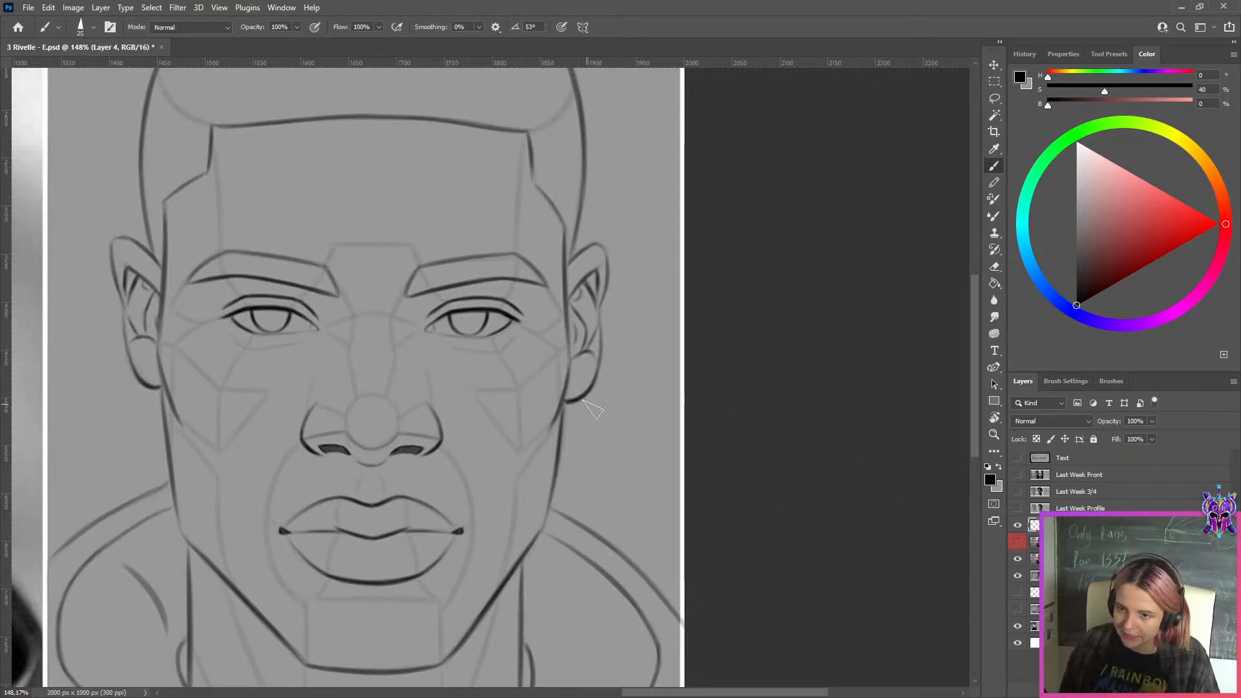
key(bracketleft)
key(bracketleft)
key(bracketleft)
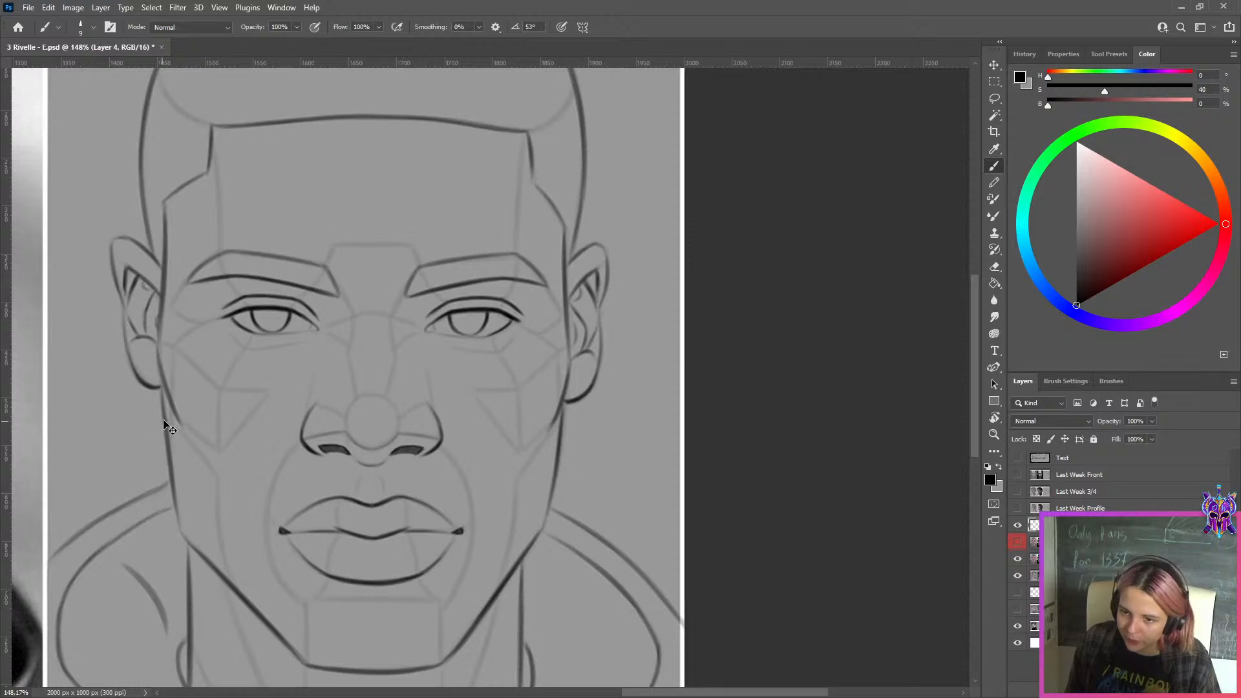
Try long strokes beside the head and a sweeping curve across the face with an enlarged brush, undoing each one
key(bracketright)
key(bracketright)
key(bracketright)
key(bracketright)
key(bracketright)
drag(655, 130, 624, 382)
key(ctrl+z)
drag(647, 155, 640, 495)
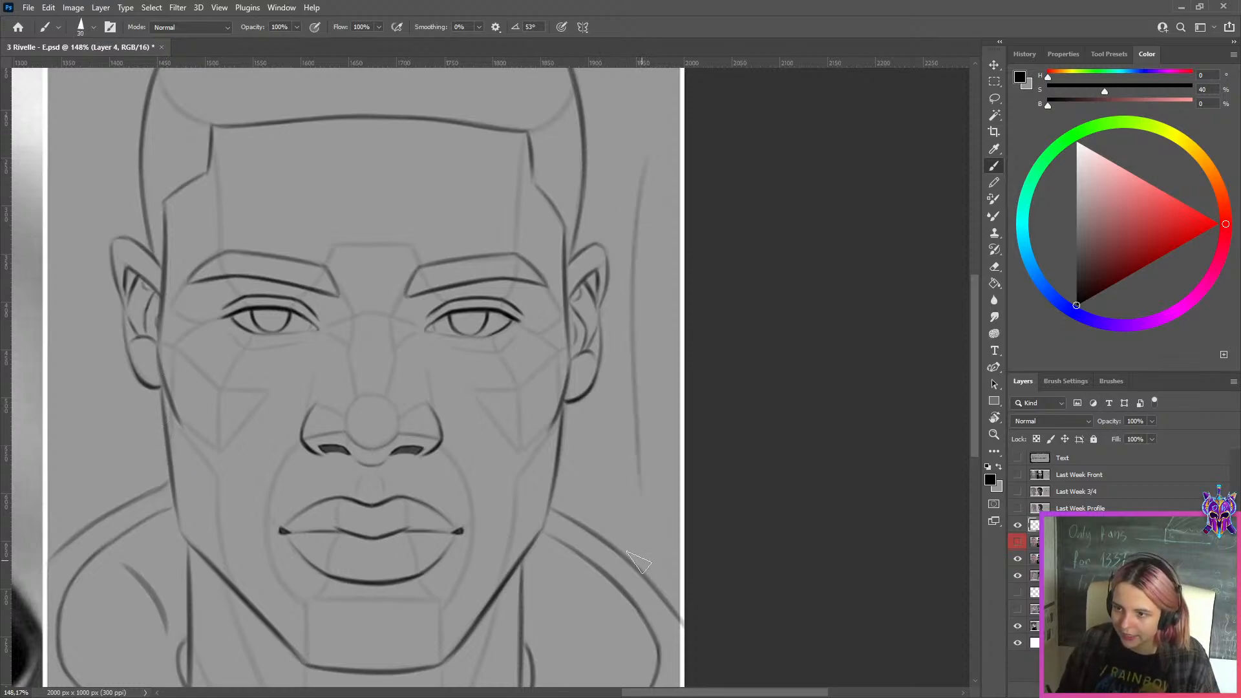
key(ctrl+z)
mouse_move(252, 191)
mouse_down()
mouse_move(463, 162)
mouse_move(388, 414)
mouse_up()
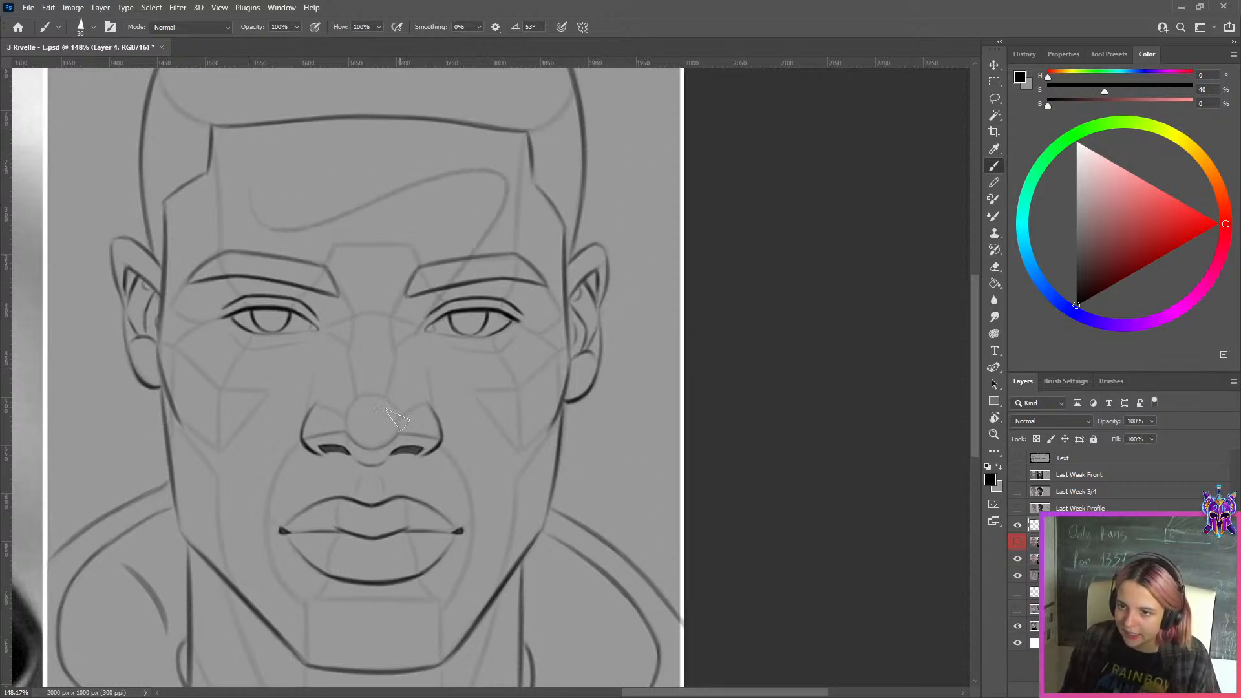
key(ctrl+z)
Toggle Layer 1 repeatedly to compare line quality between the redrawn and original front faces, leaving the layer shown
click(1018, 548)
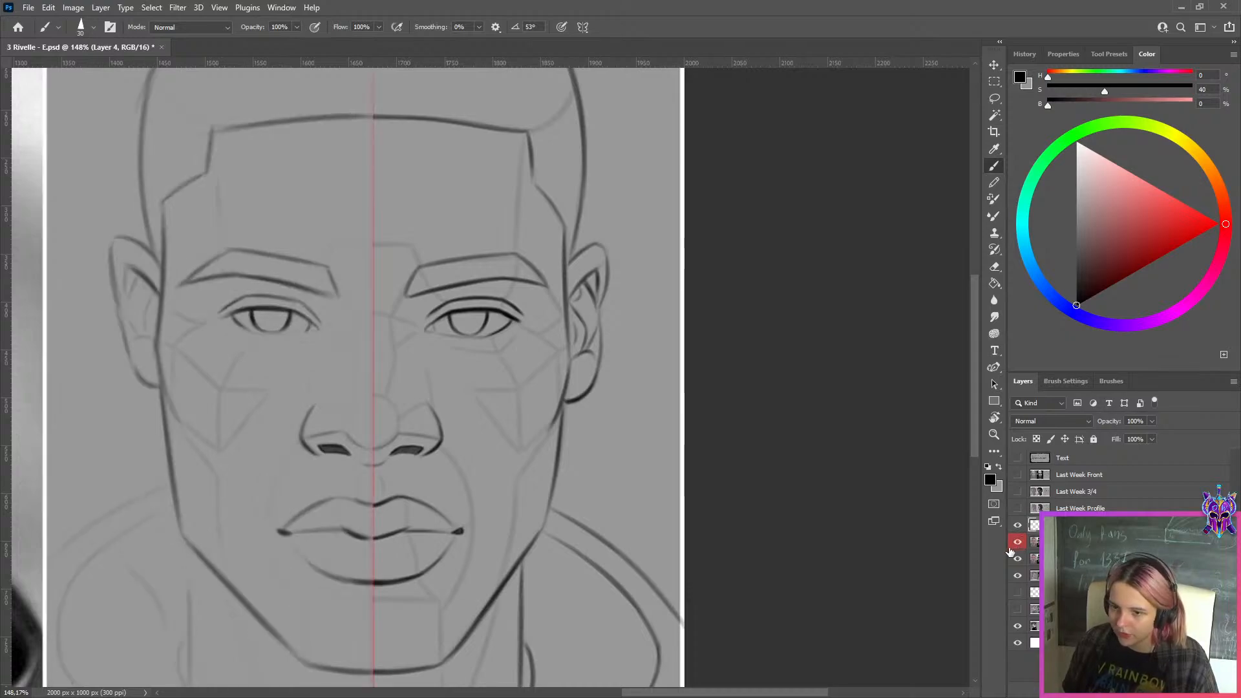
click(1015, 546)
click(1015, 546)
click(1015, 546)
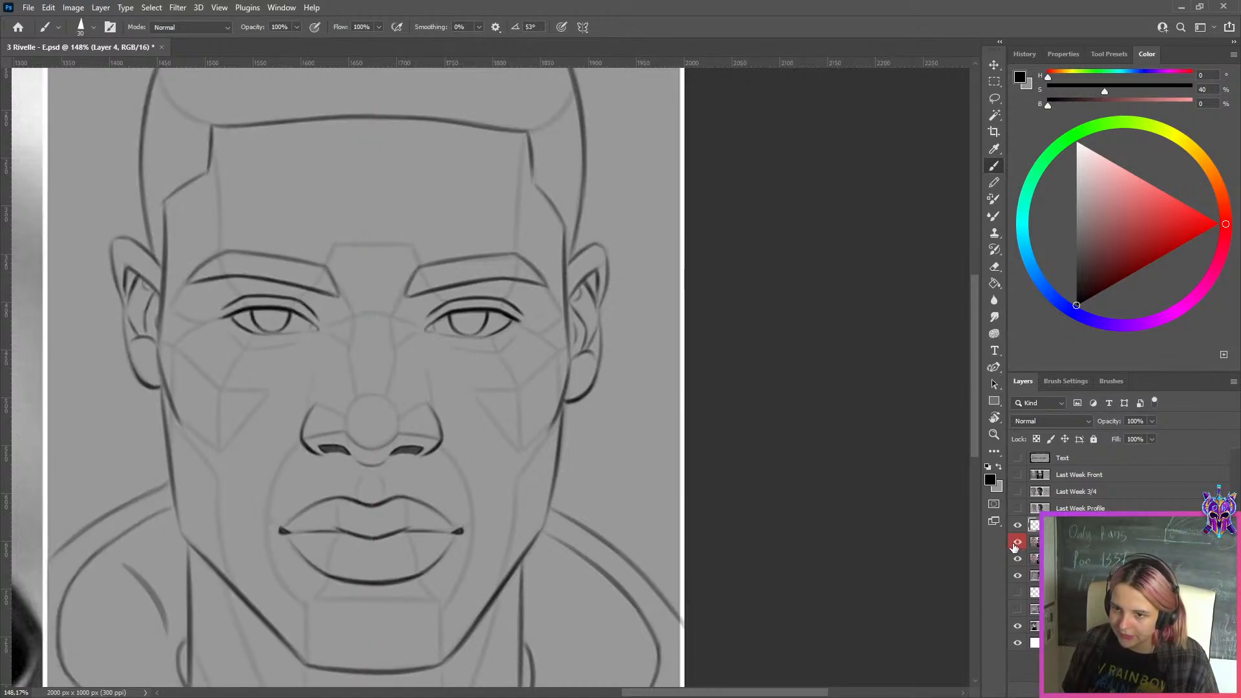
click(1016, 546)
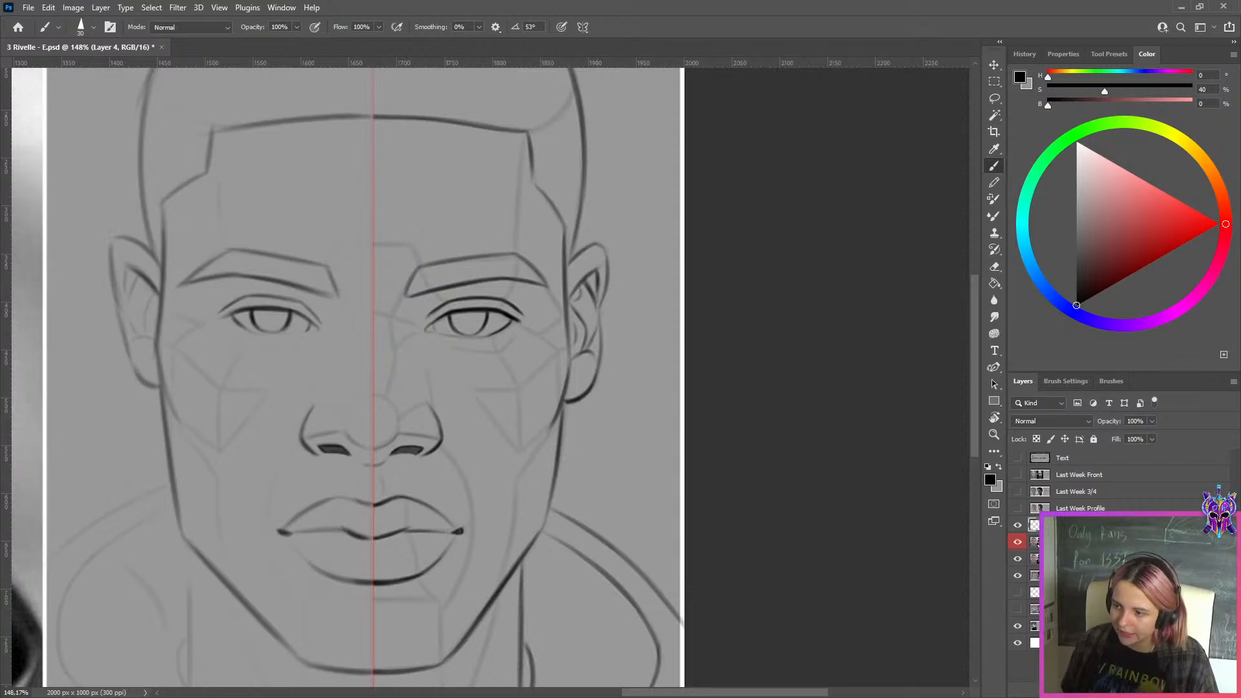
Select Layer 1 and try retracing the lower edge of the redrawn eyebrow with a smaller brush, undoing each stroke
click(1034, 542)
key(bracketleft)
key(ctrl)
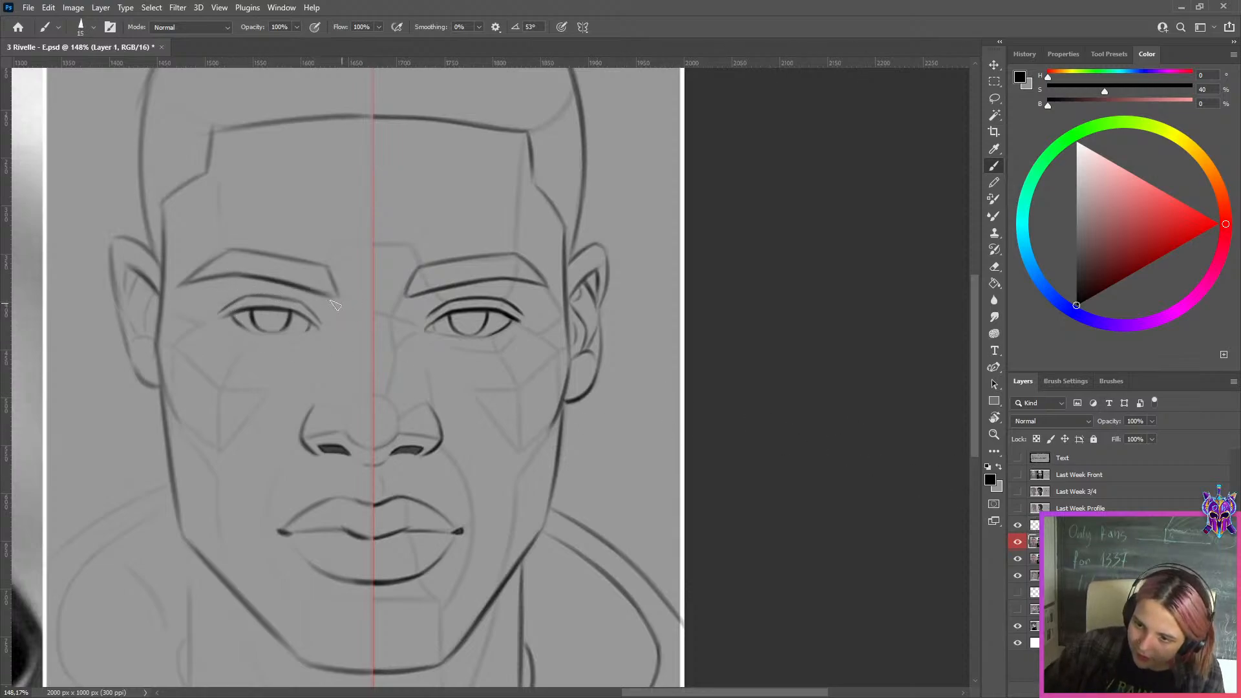
key(ctrl+z)
drag(233, 277, 333, 294)
key(ctrl+z)
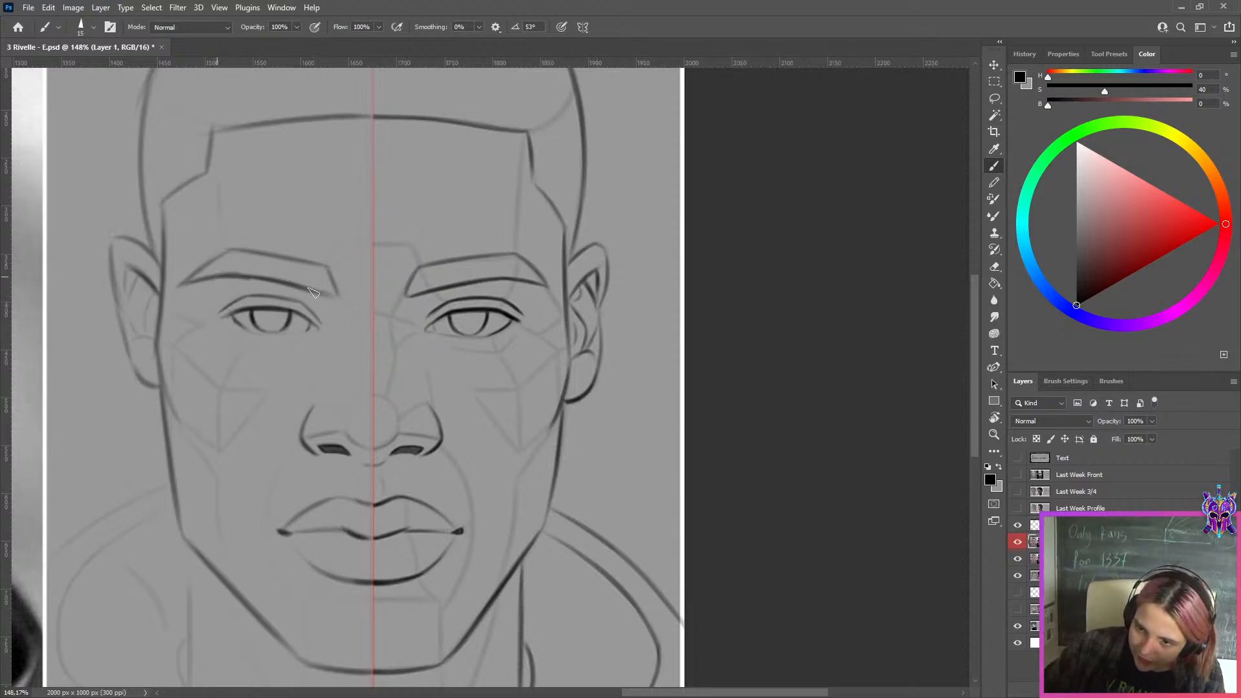
drag(236, 278, 320, 292)
key(ctrl+z)
key(bracketleft)
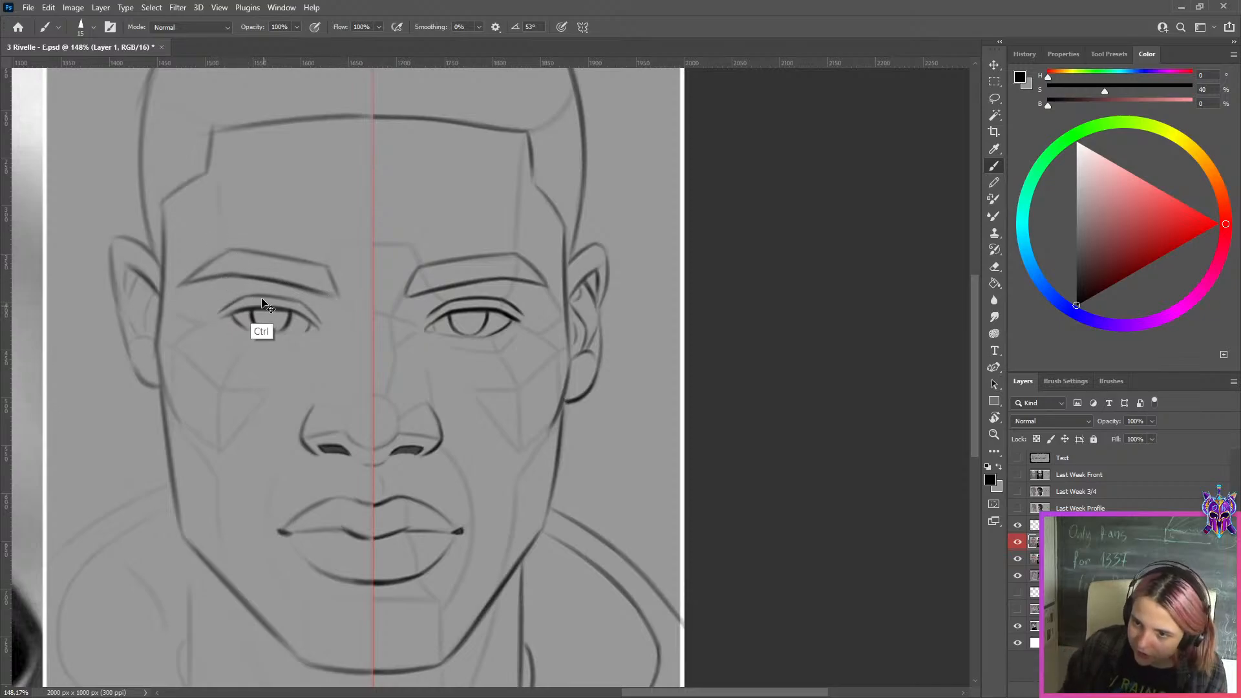
Hide and reshow Layer 1 to recheck the original, and try fresh strokes along the redrawn eyebrow's lower edge, undoing them
key(ctrl+comma)
click(437, 264)
click(621, 263)
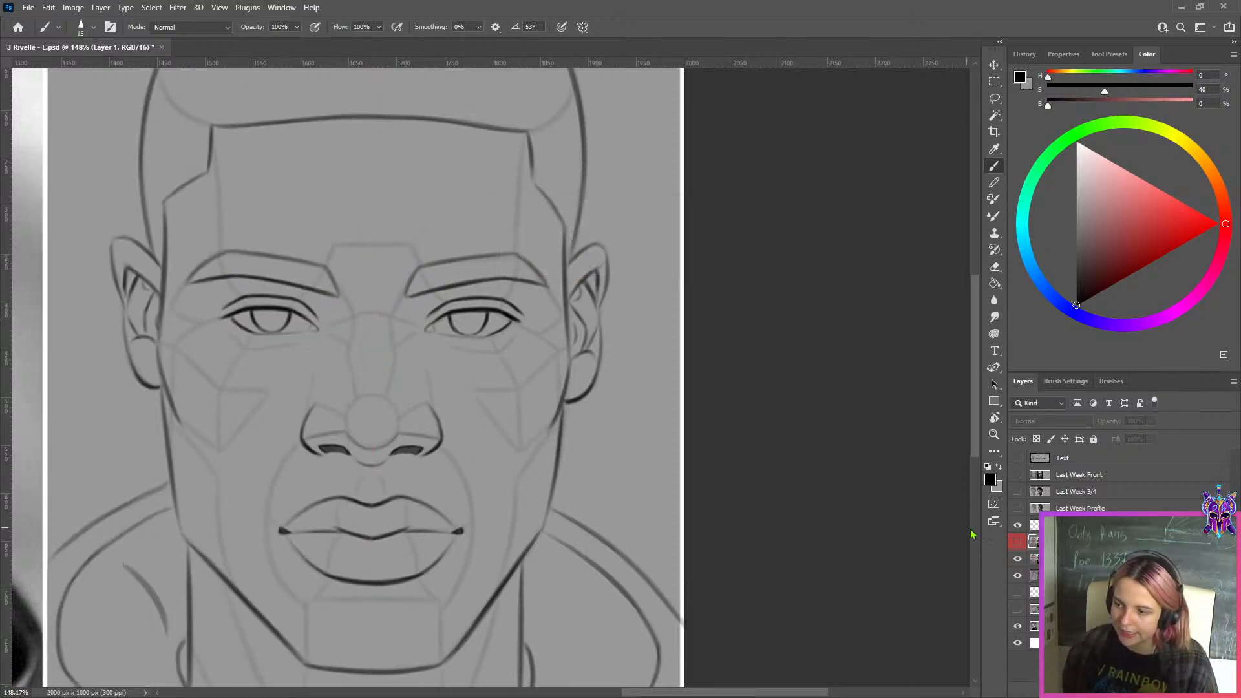
click(1017, 541)
drag(226, 276, 333, 297)
key(ctrl+z)
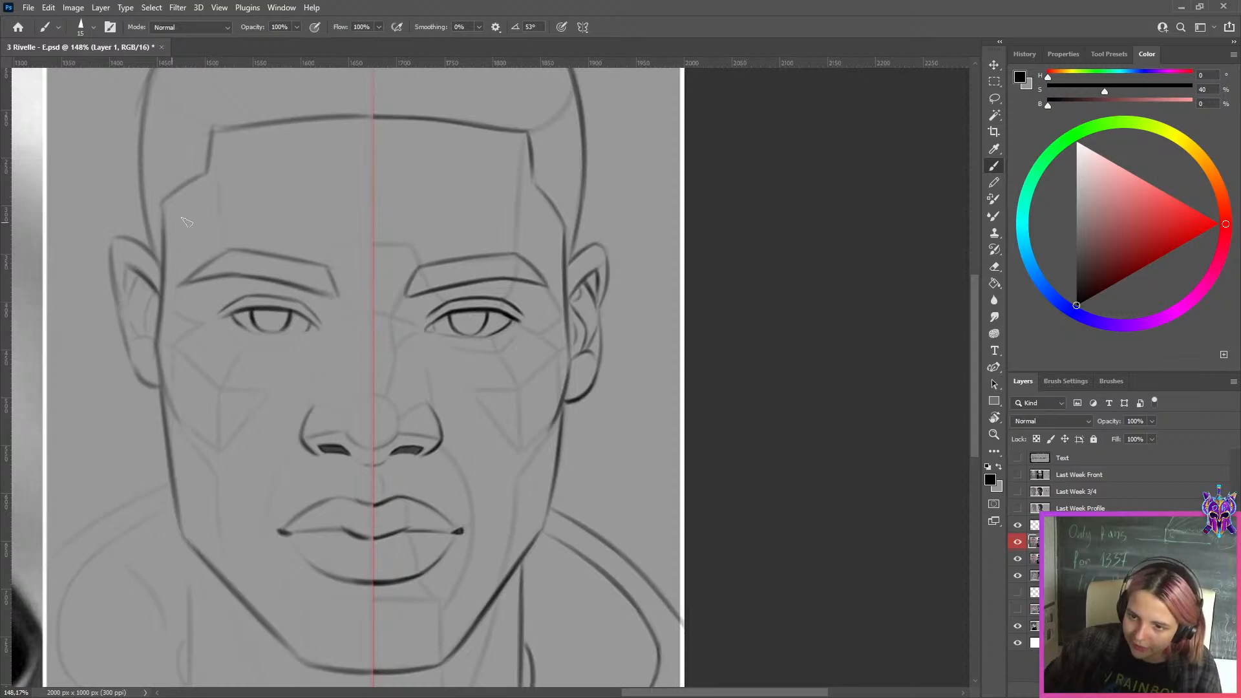
key(ctrl+z)
drag(180, 285, 256, 274)
key(ctrl+z)
key(ctrl+z)
key(ctrl+z)
key(ctrl+z)
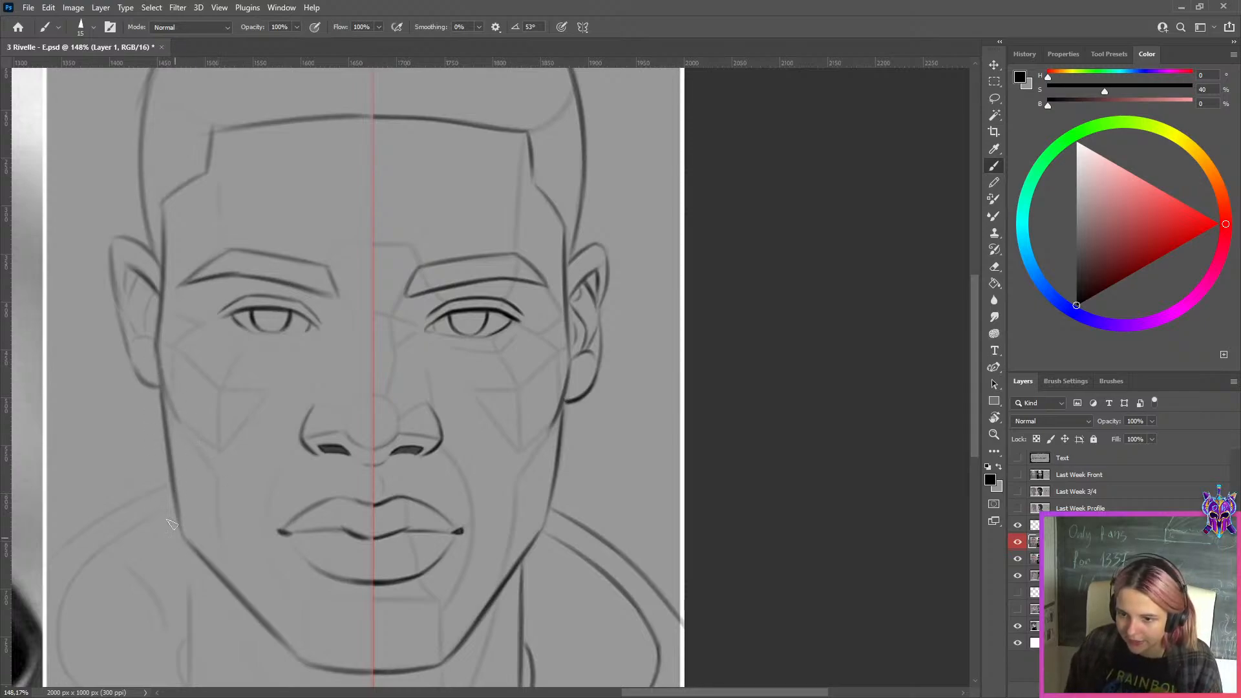
Try long diagonal strokes outside the redrawn half's lower jaw, enlarging the brush between attempts, and undo each one
drag(280, 637, 238, 578)
mouse_move(158, 498)
mouse_down()
mouse_move(188, 548)
mouse_move(268, 613)
mouse_up()
key(ctrl+z)
key(bracketright)
key(bracketright)
key(bracketright)
key(bracketright)
key(bracketright)
drag(127, 496, 218, 593)
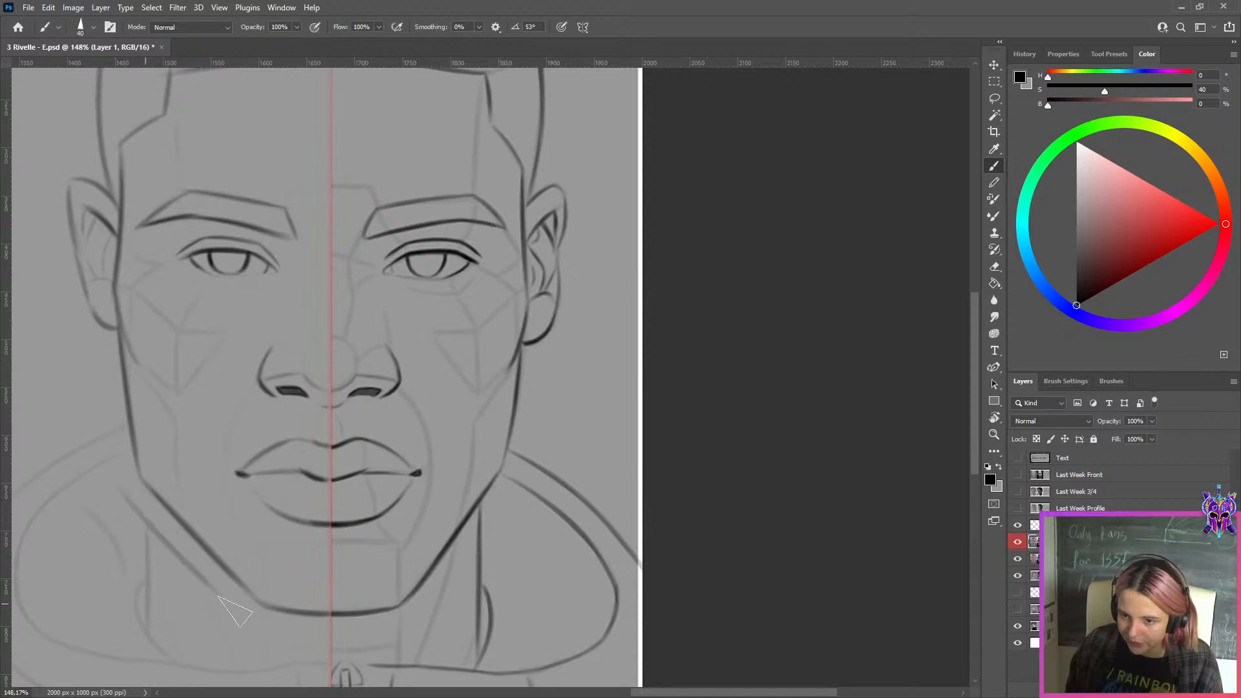
key(ctrl+z)
Repeat long diagonal practice strokes beside the redrawn half's lower jaw, varying the brush size between attempts and undoing unsatisfactory strokes
scroll(414, 382, left, 5)
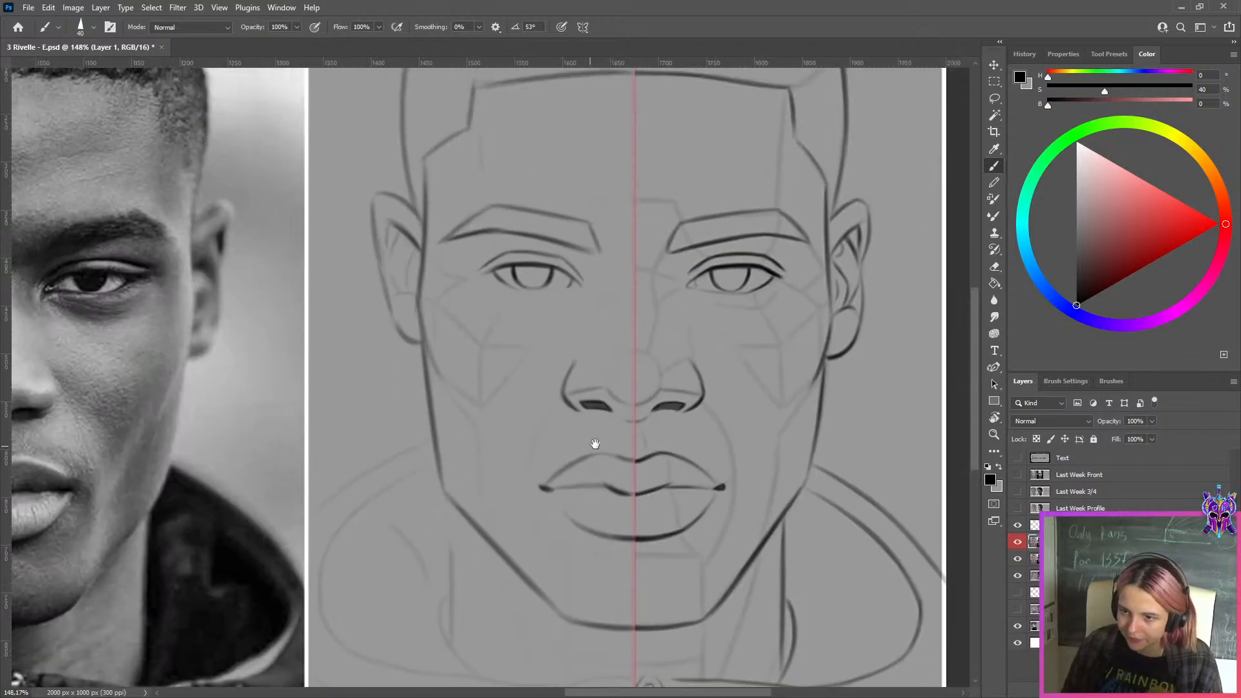
drag(383, 490, 536, 659)
key(ctrl+z)
drag(404, 510, 542, 637)
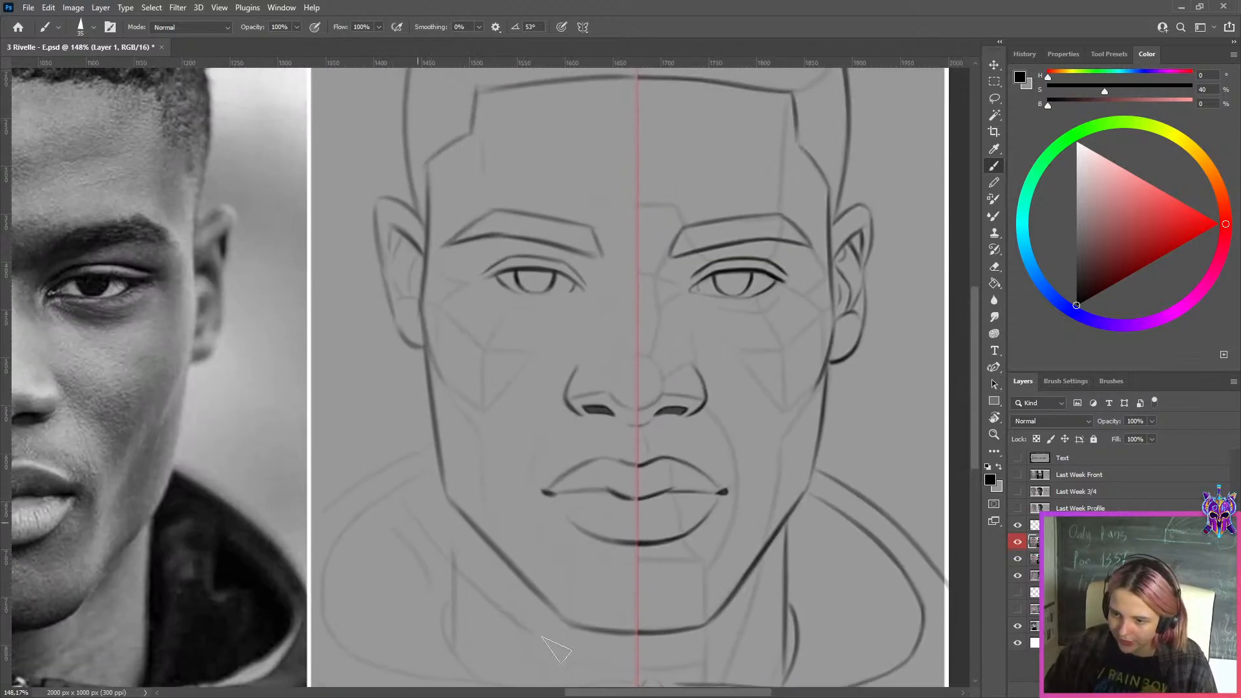
key(ctrl+z)
key(bracketright)
drag(395, 482, 541, 661)
key(ctrl+z)
key(bracketleft)
drag(437, 527, 548, 645)
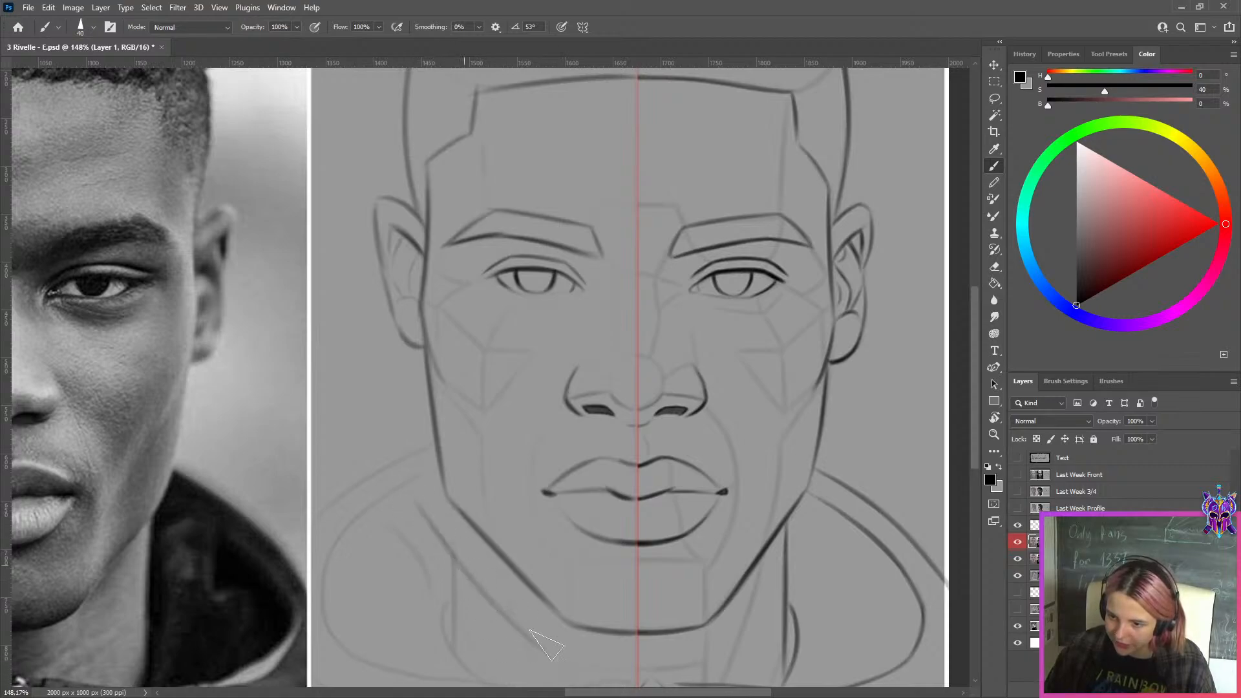
key(ctrl+z)
key(bracketleft)
drag(424, 514, 546, 654)
key(ctrl+z)
key(bracketleft)
key(bracketleft)
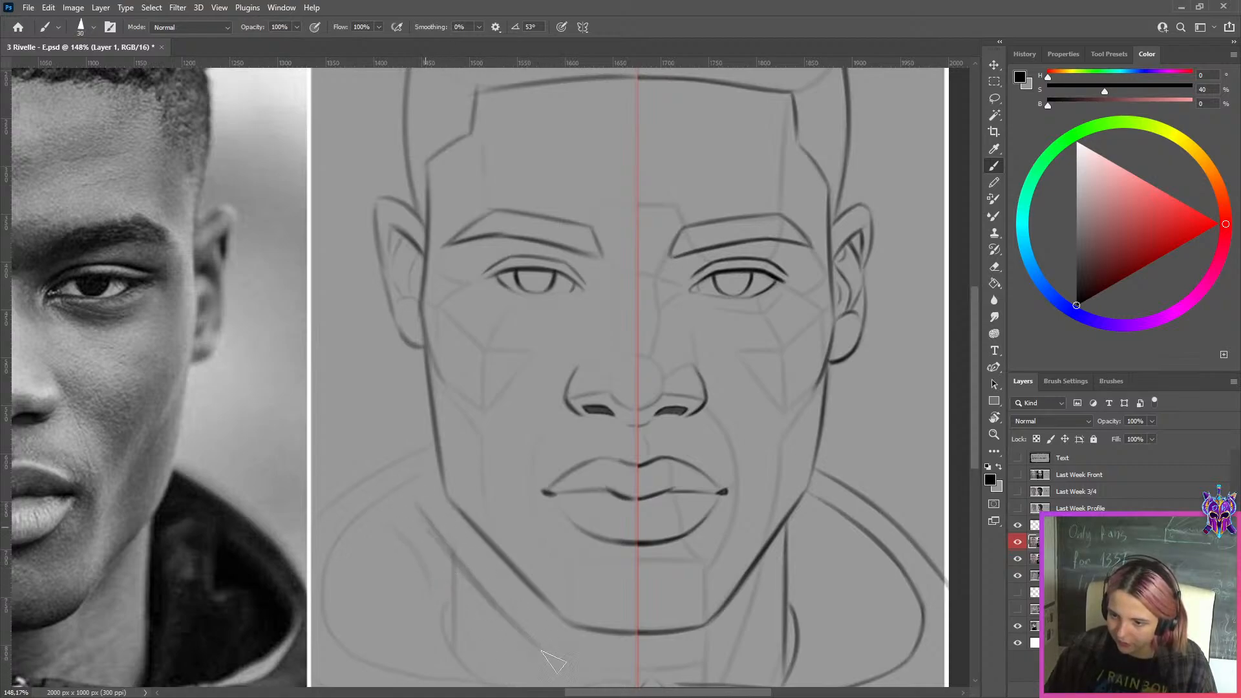
mouse_move(419, 507)
mouse_down()
mouse_move(540, 648)
mouse_move(471, 574)
mouse_move(528, 631)
mouse_up()
key(ctrl+z)
key(ctrl+z)
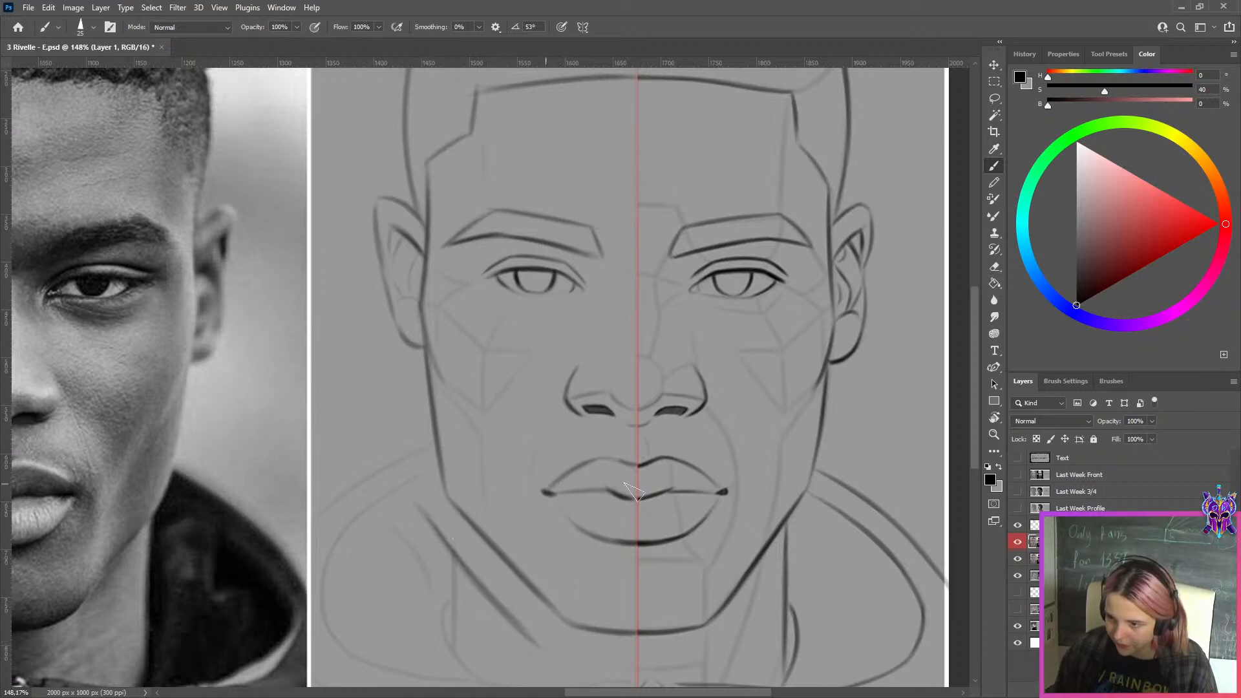
Try mirrored diagonal strokes outside the opposite side's lower jaw with a smaller brush, undoing weak attempts, and review the whole drawing
key(bracketleft)
drag(820, 526, 729, 626)
key(ctrl+z)
drag(839, 504, 742, 619)
key(ctrl+z)
drag(823, 527, 740, 624)
key(ctrl+z)
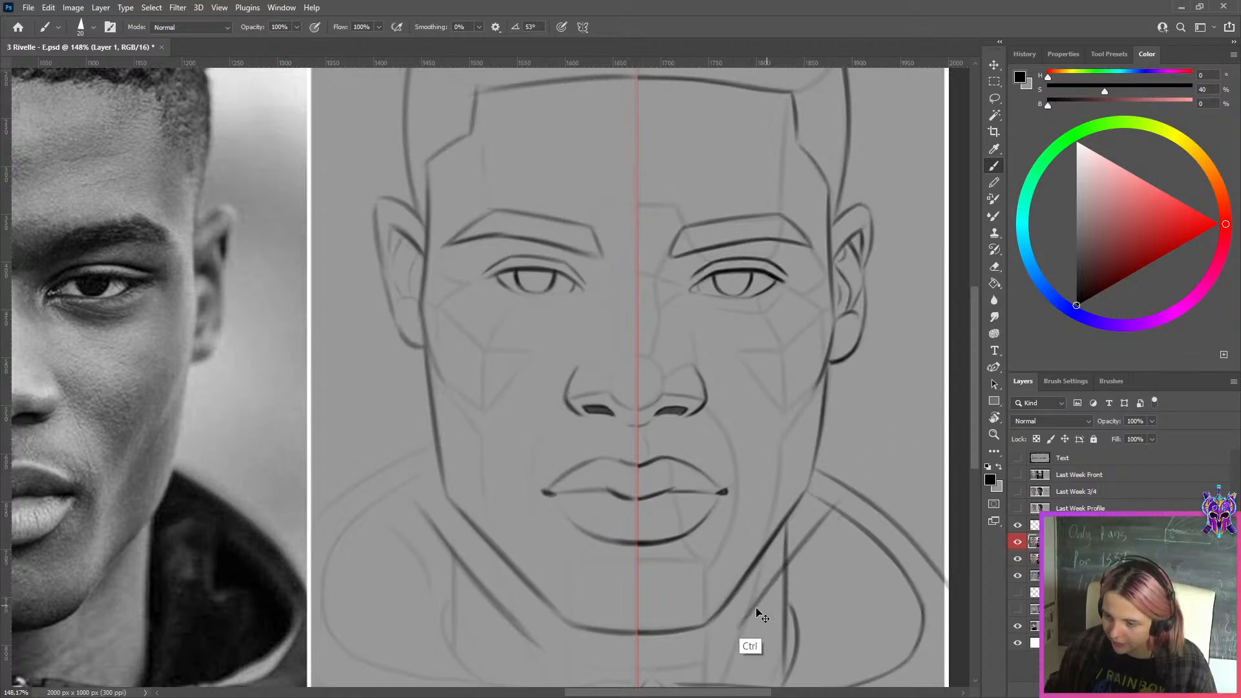
key(ctrl+z)
drag(844, 490, 743, 609)
key(ctrl+z)
drag(850, 488, 742, 622)
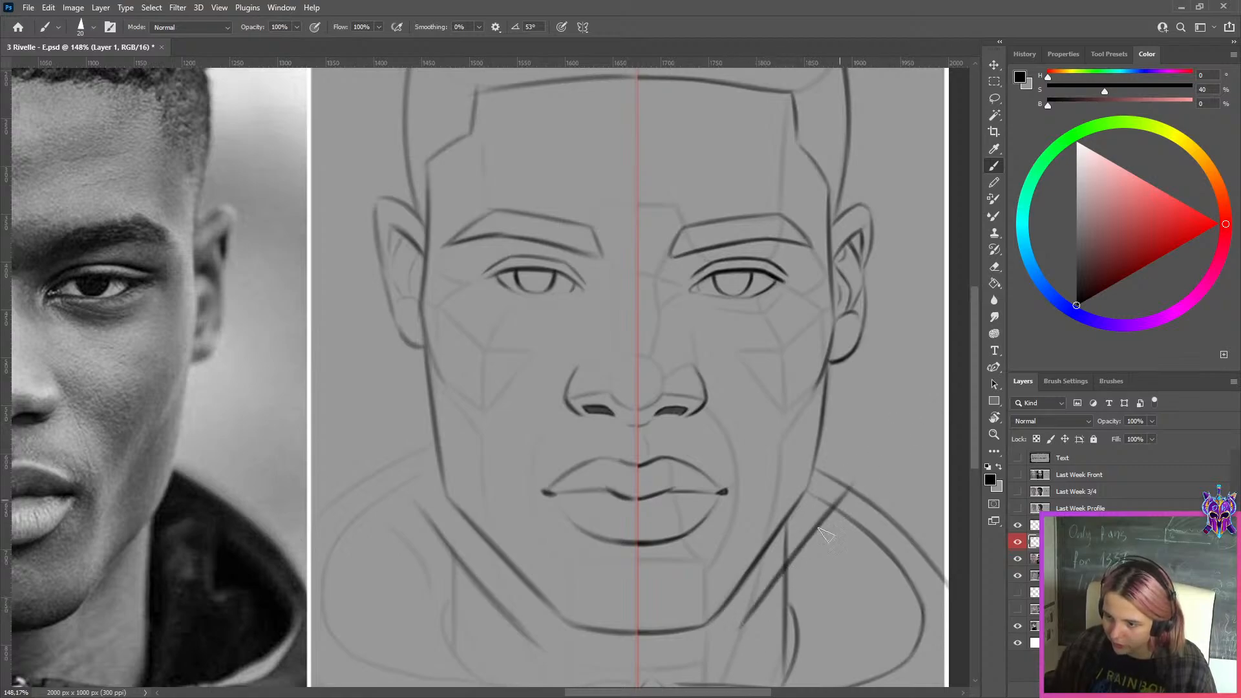
scroll(708, 338, down, 4)
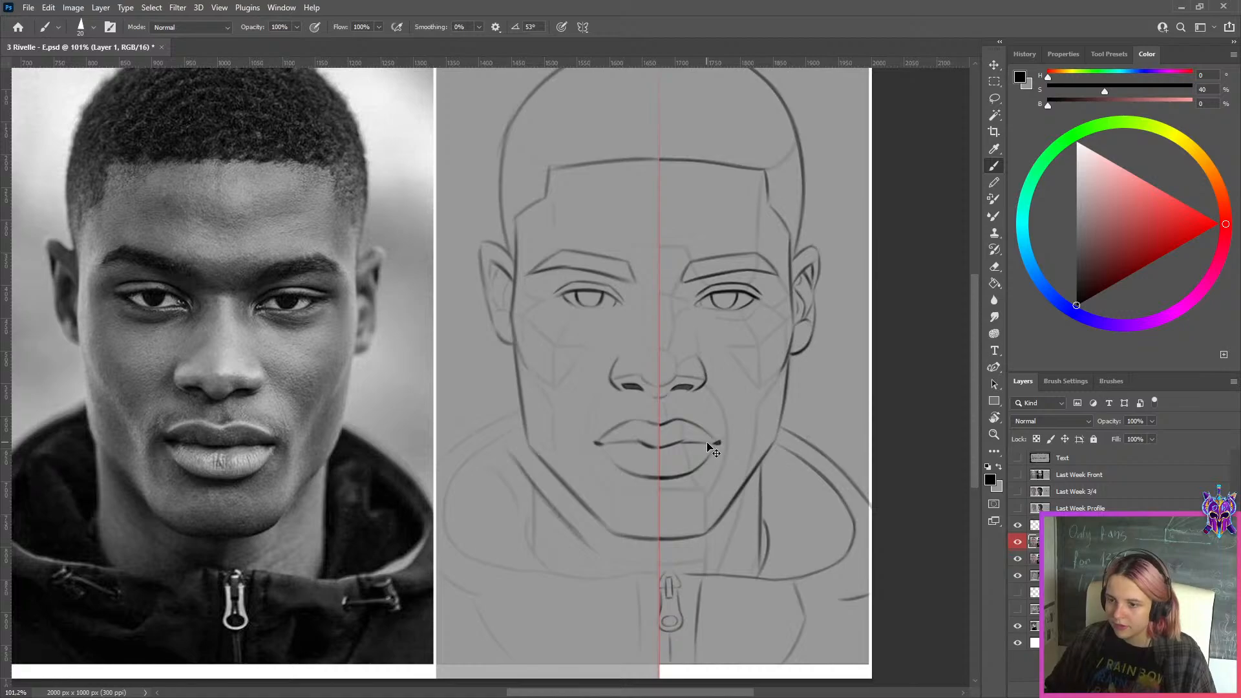
scroll(705, 450, down, 2)
scroll(705, 451, down, 4)
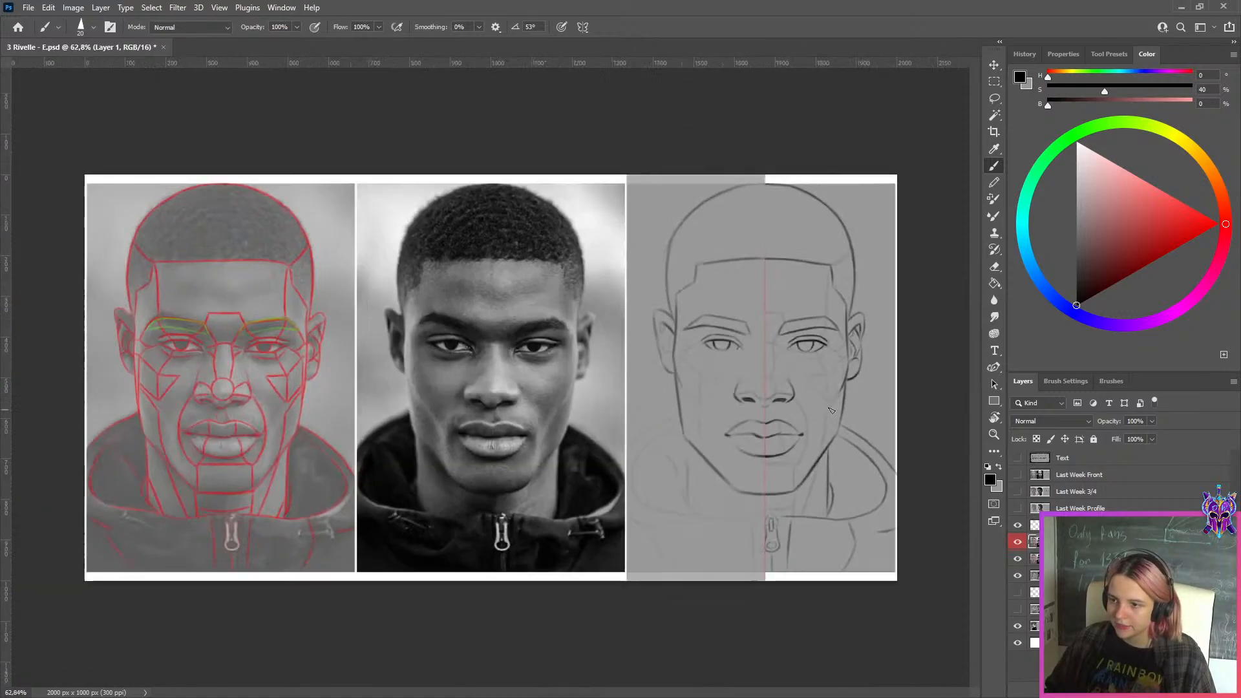
scroll(872, 410, up, 3)
drag(831, 405, 693, 403)
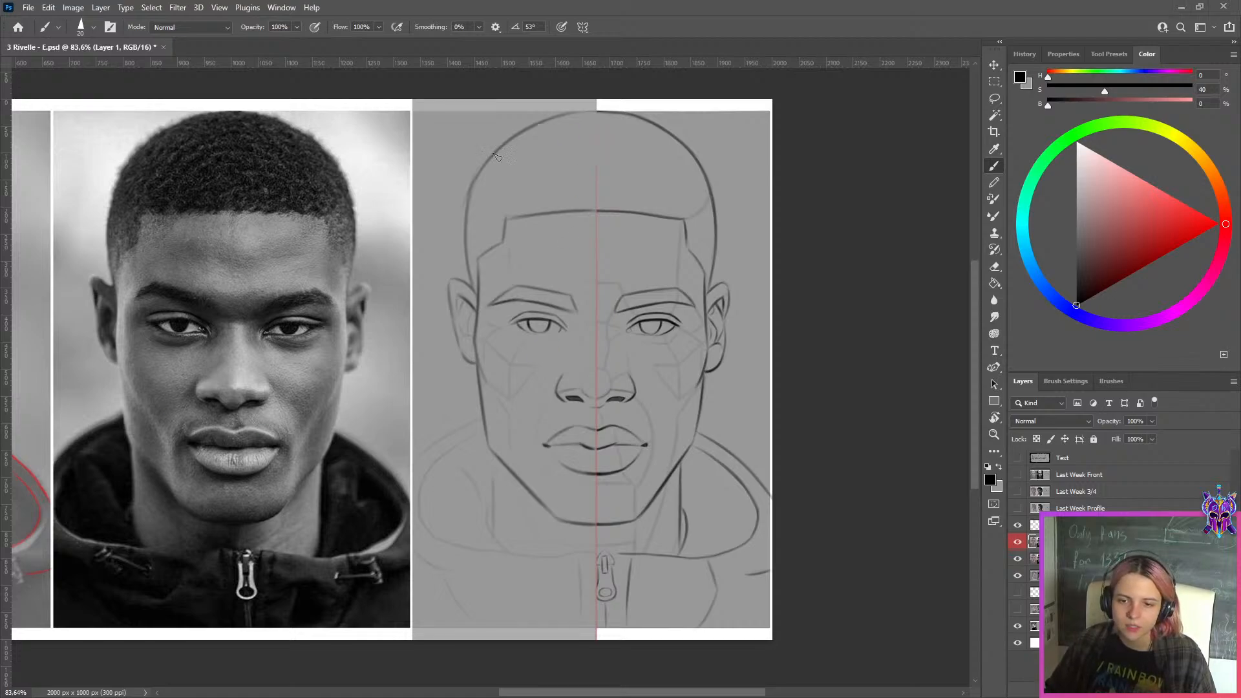
Switch to Discord, open the pinned messages of lesson-3, and examine the line work in the approved slicked-back three-quarter and curly-haired profile portraits
key(alt+Tab)
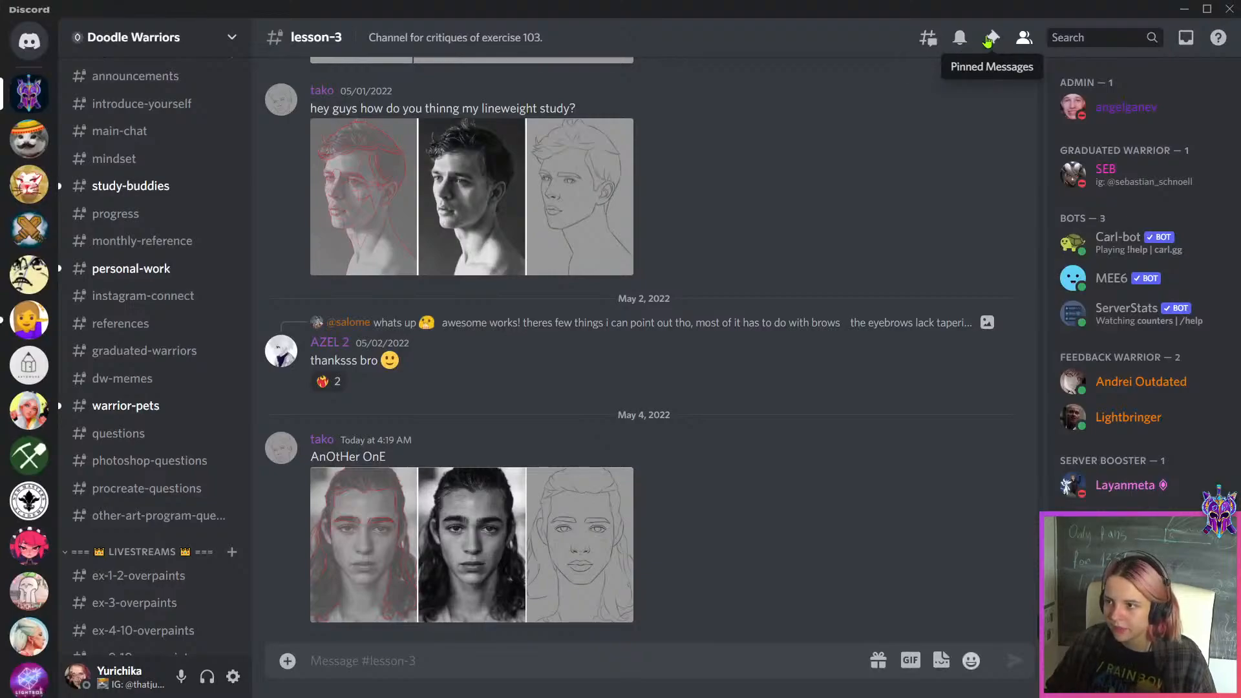
click(992, 36)
scroll(966, 431, down, 10)
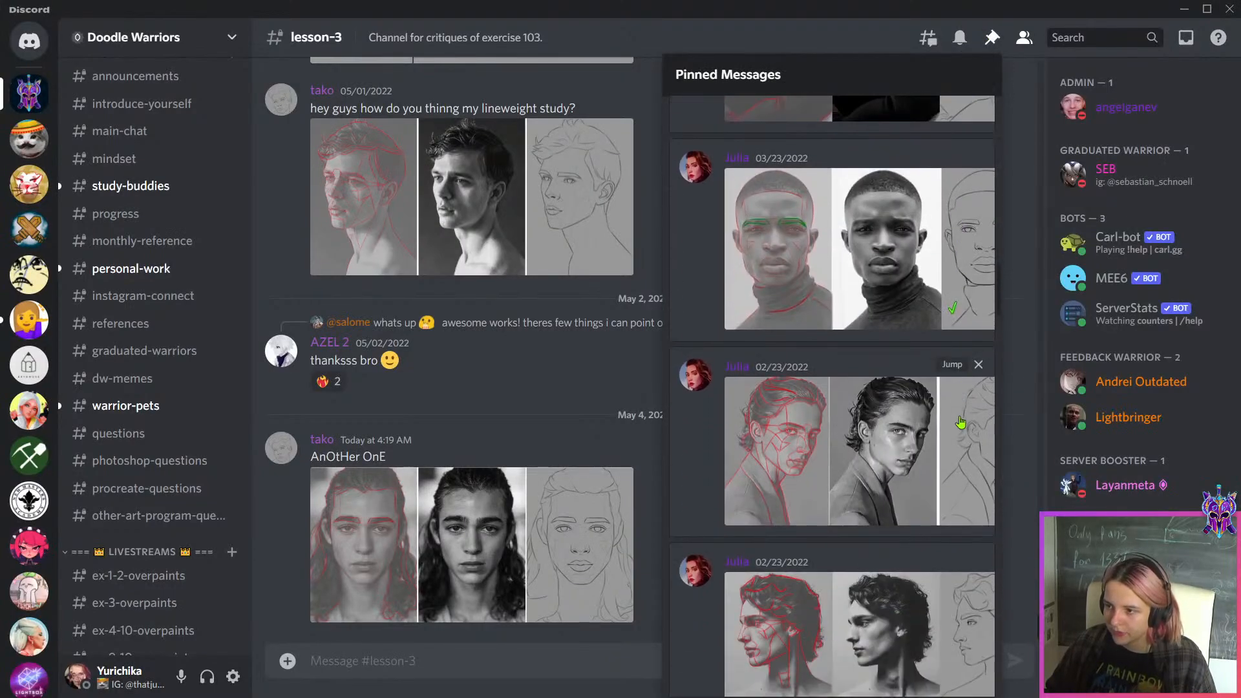
scroll(962, 423, up, 1)
scroll(976, 407, down, 3)
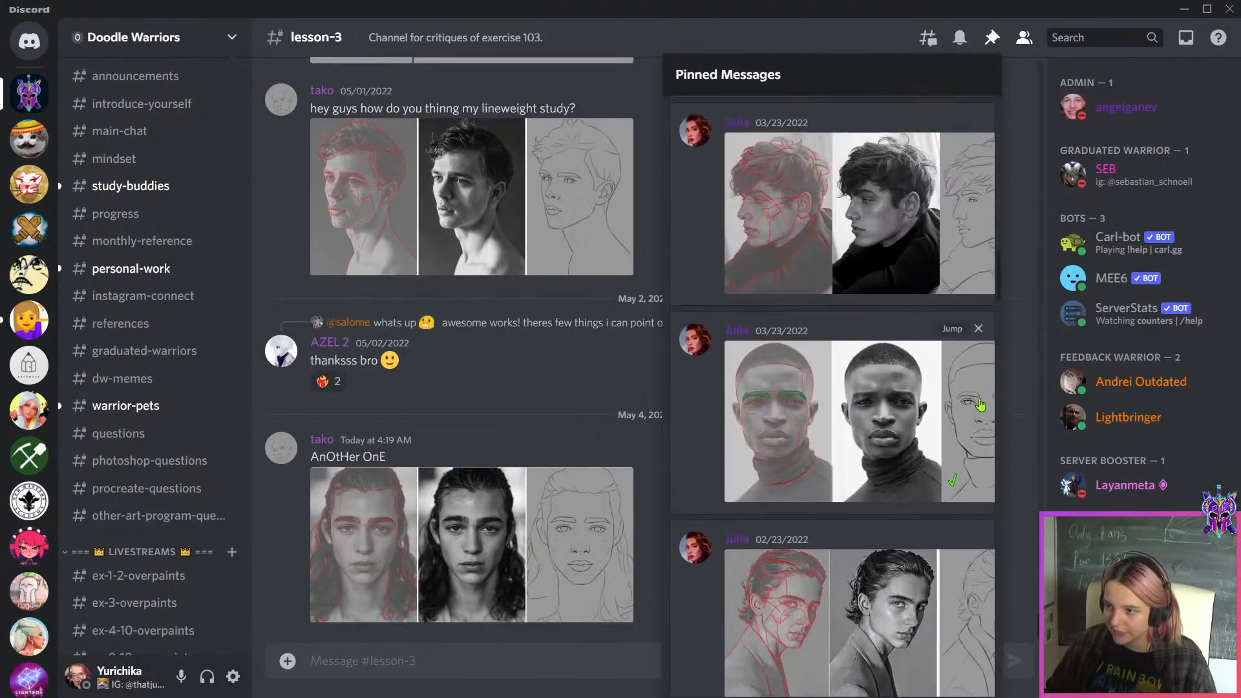
scroll(976, 404, up, 3)
click(955, 285)
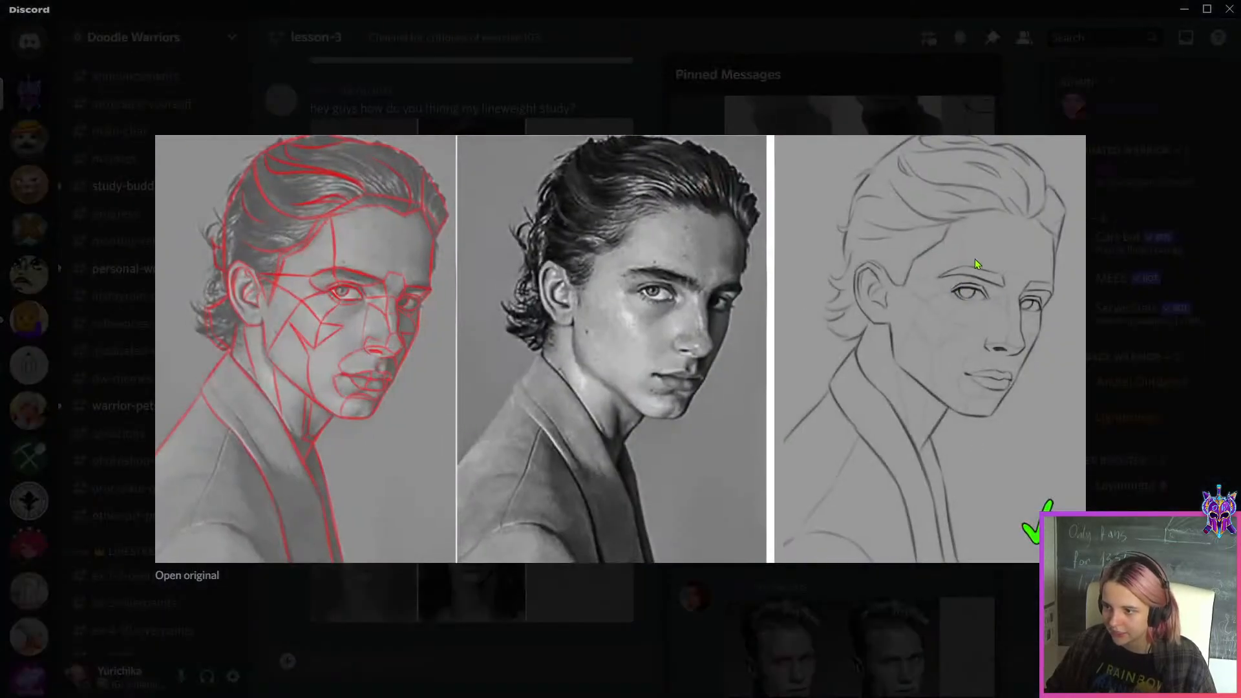
click(922, 570)
click(920, 506)
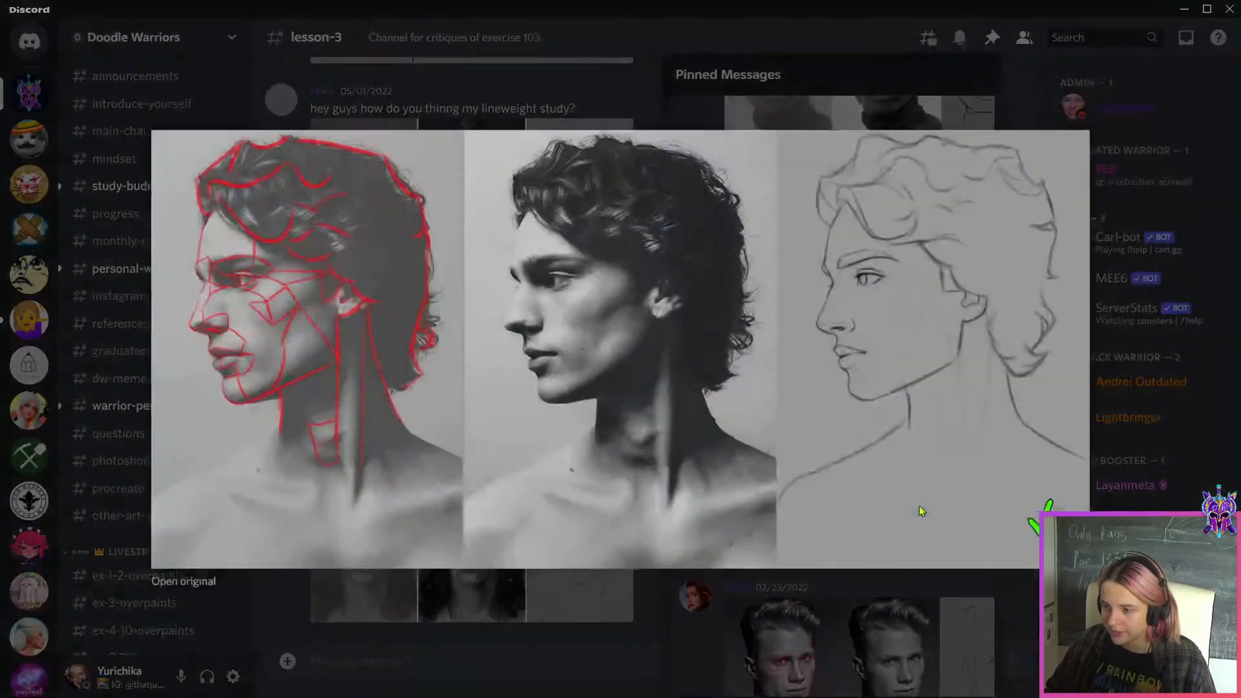
click(917, 650)
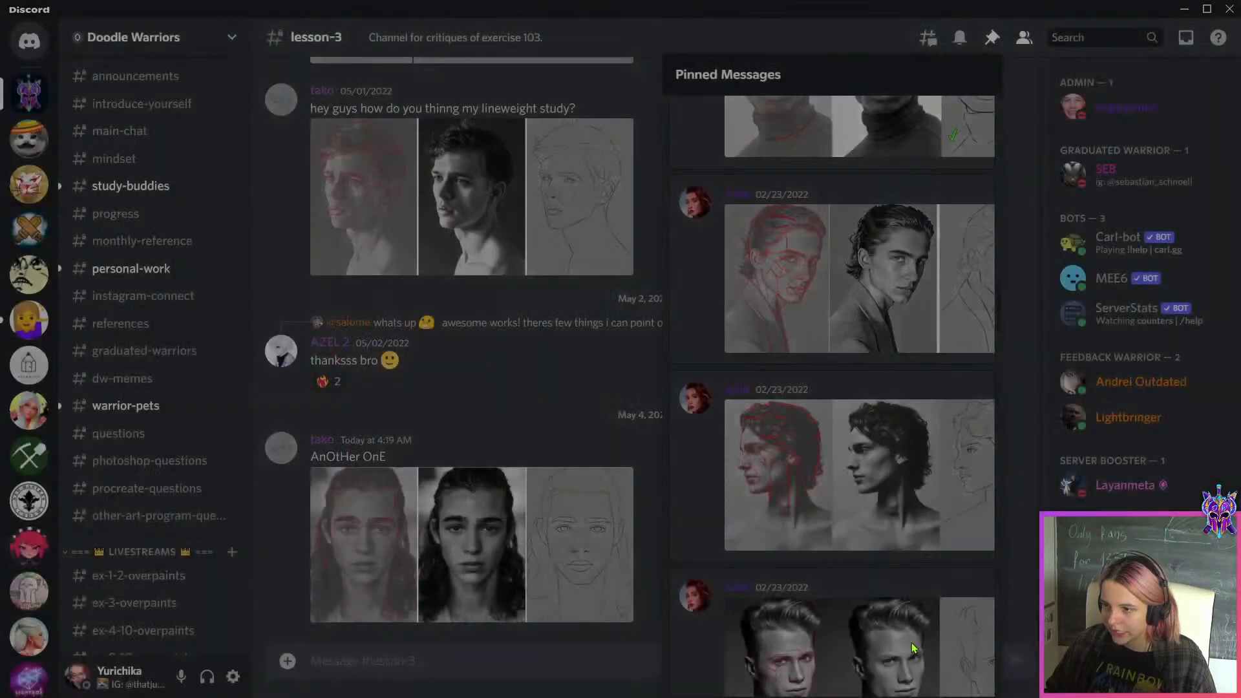
Examine further pinned examples, including the quiff, leather-jacket, necklace and curly-haired portraits, and return to Photoshop
scroll(925, 517, up, 1)
click(929, 487)
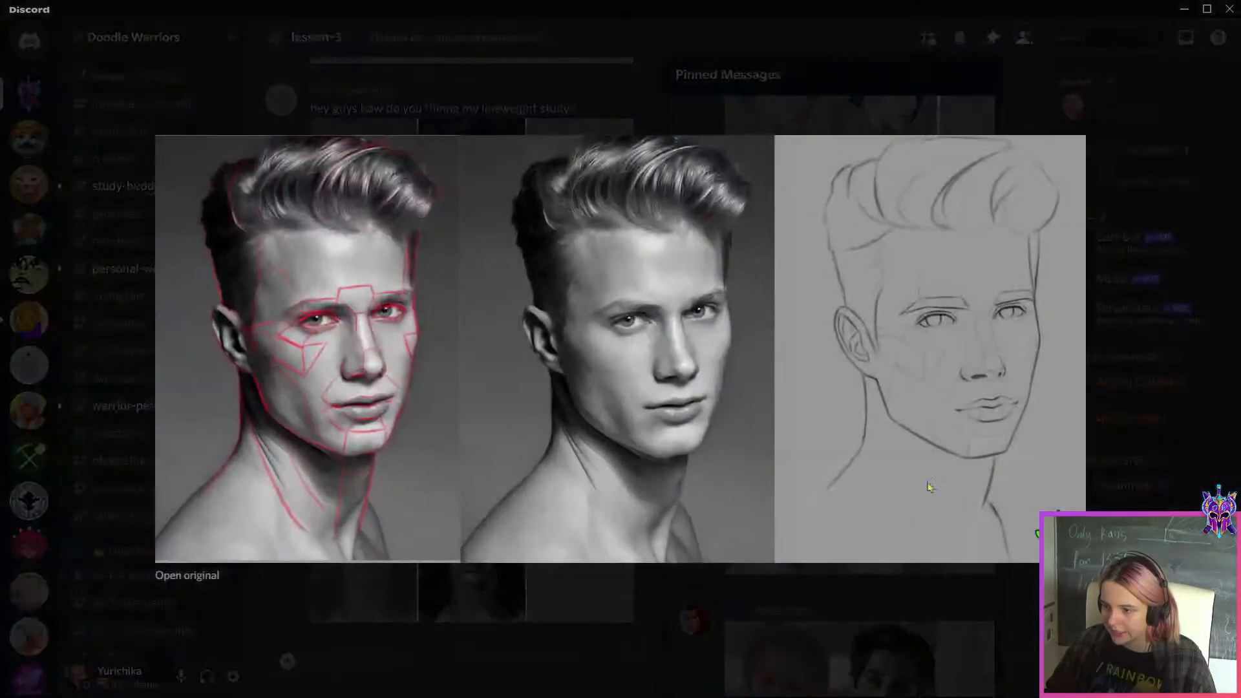
click(919, 609)
scroll(918, 453, down, 3)
click(916, 251)
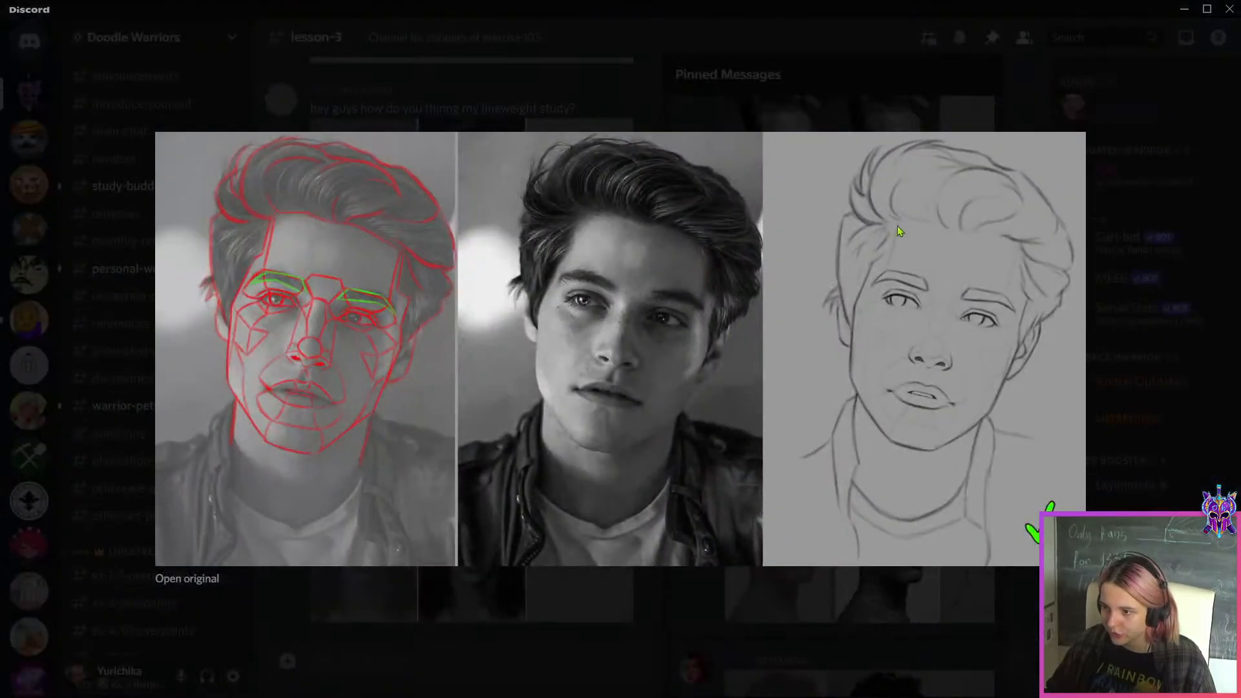
click(949, 583)
click(933, 558)
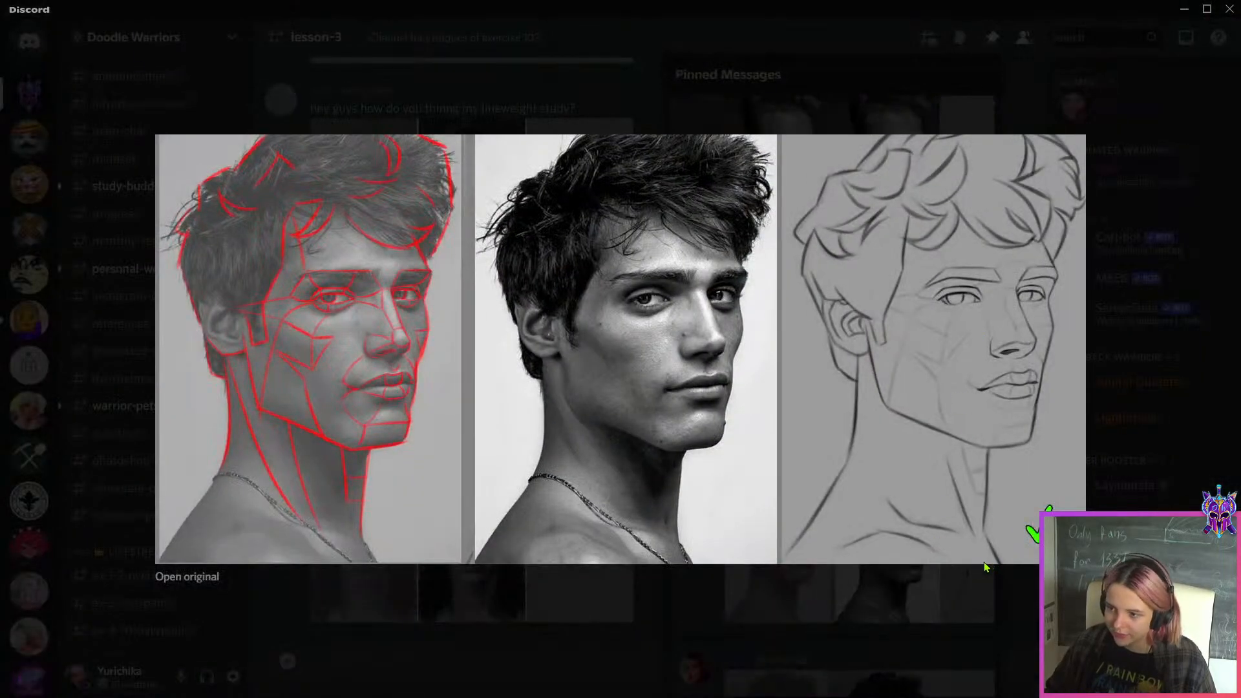
click(935, 578)
scroll(935, 569, down, 5)
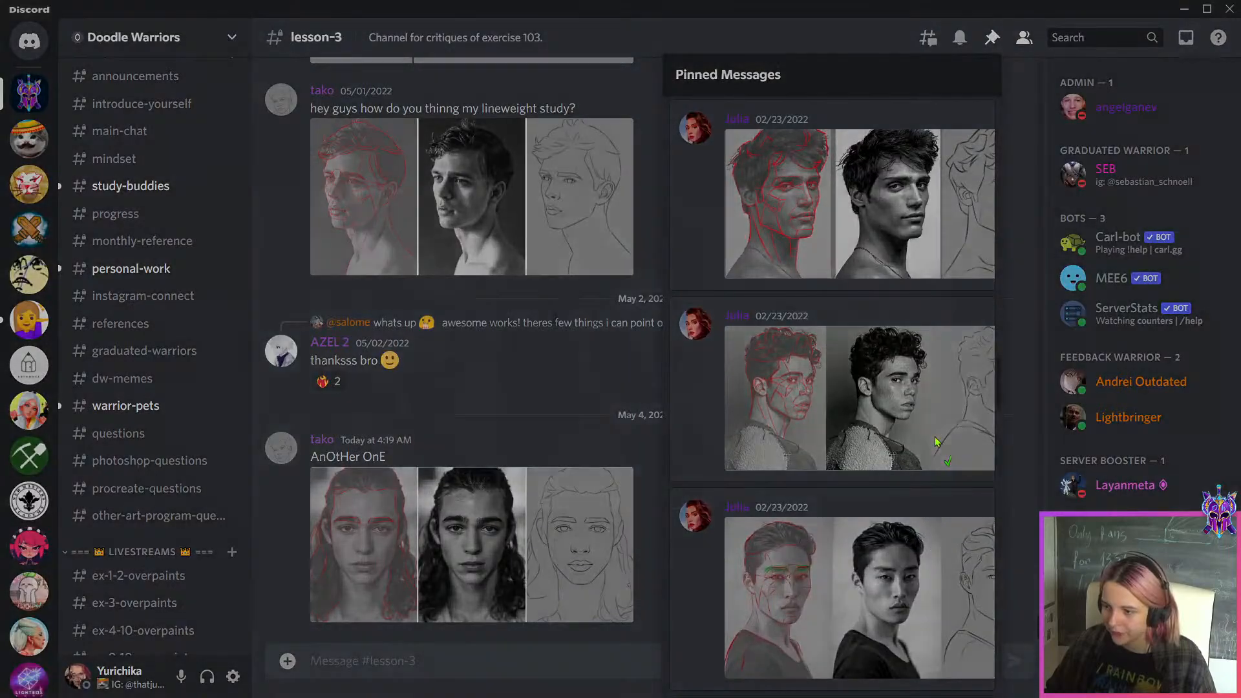
click(935, 436)
click(913, 601)
drag(1060, 9, 1009, 1)
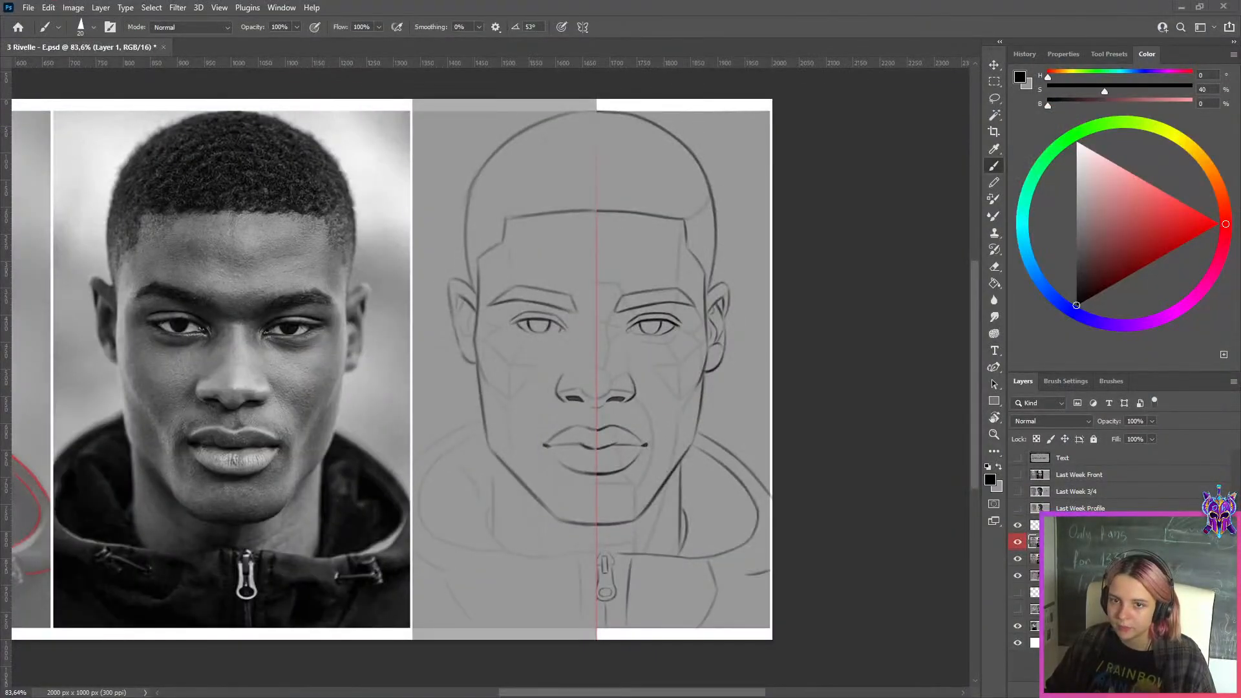
Export the front portrait comparison for web as a maximum-quality JPEG at quality 100 under a modified file name
scroll(583, 220, down, 5)
scroll(759, 137, up, 2)
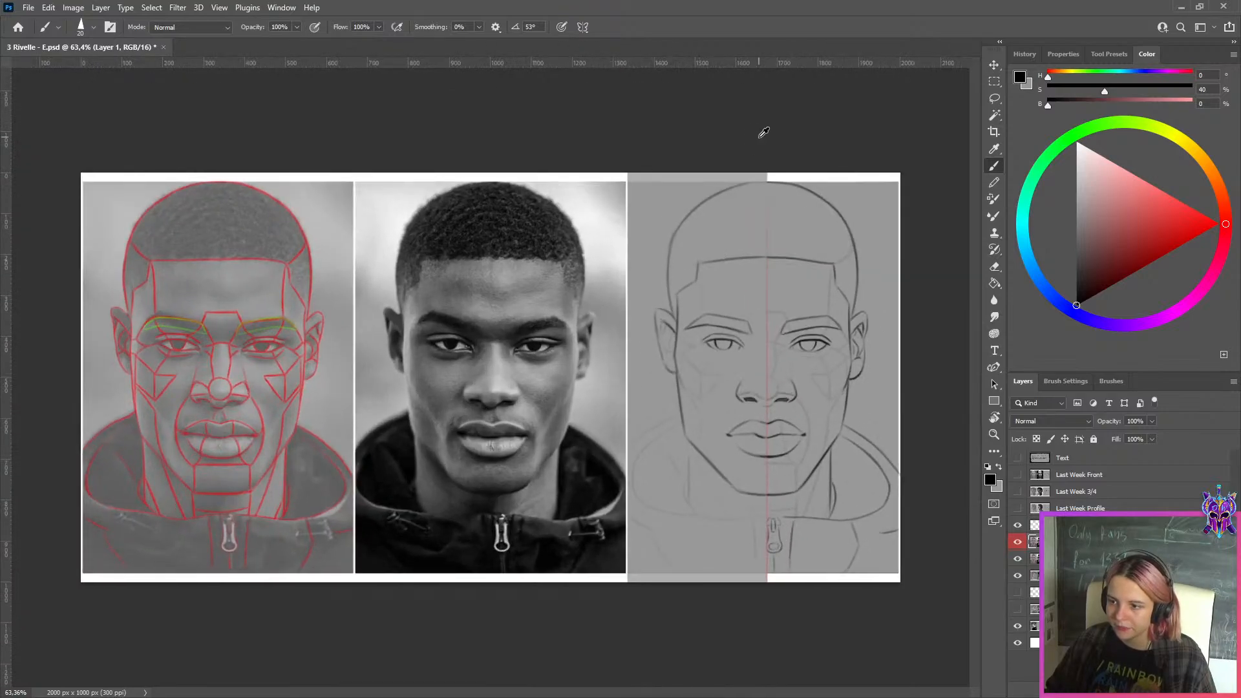
key(ctrl+alt+shift+s)
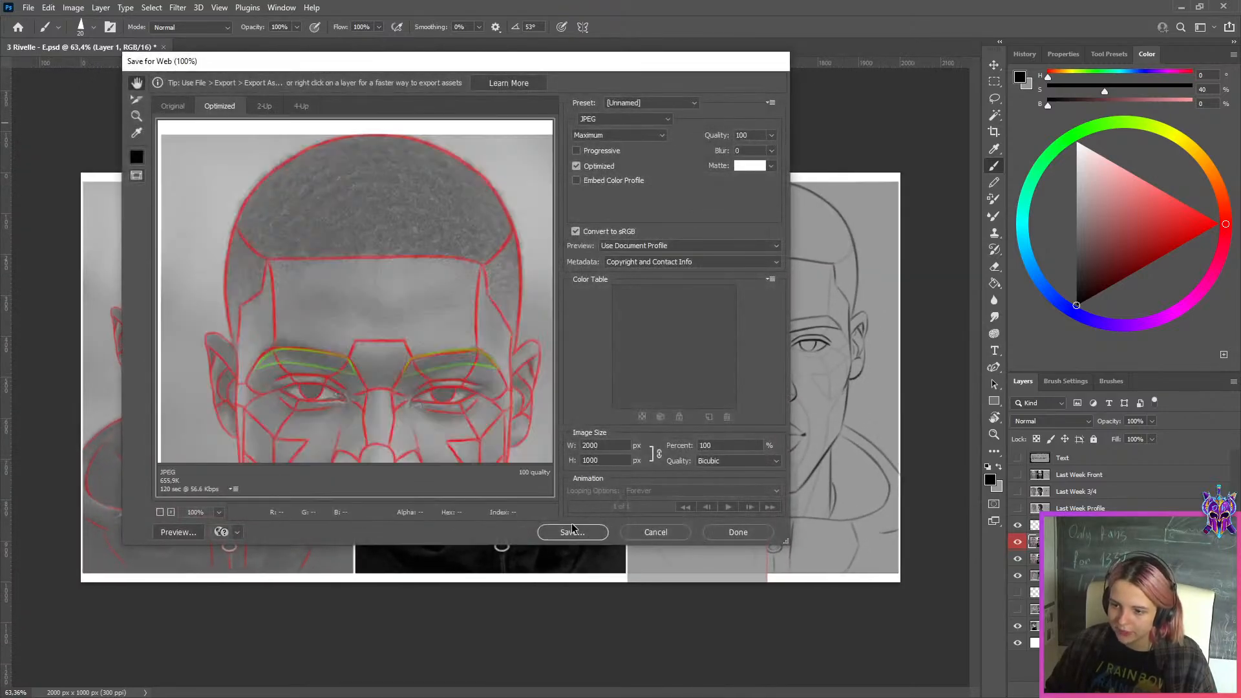
click(285, 418)
text(2)
click(670, 417)
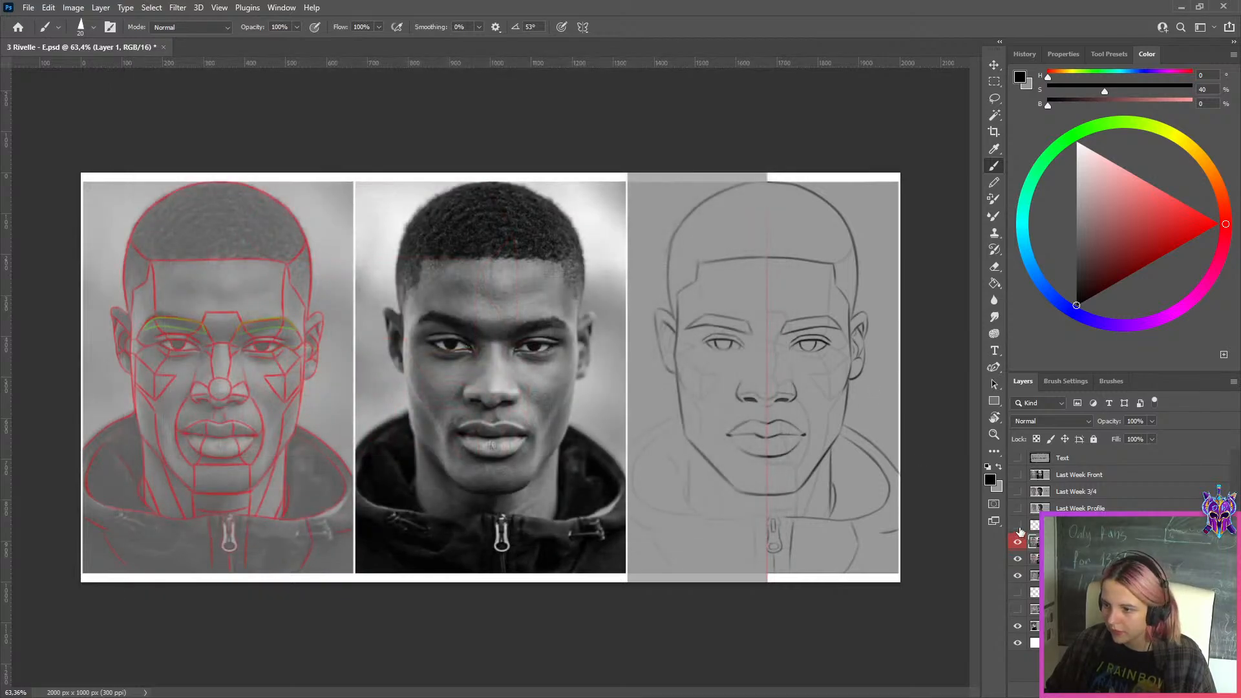
Hide the vertical guide and redrawn half, and toggle the front portrait layer to reveal the three-quarter portrait underneath
click(1019, 527)
click(1018, 540)
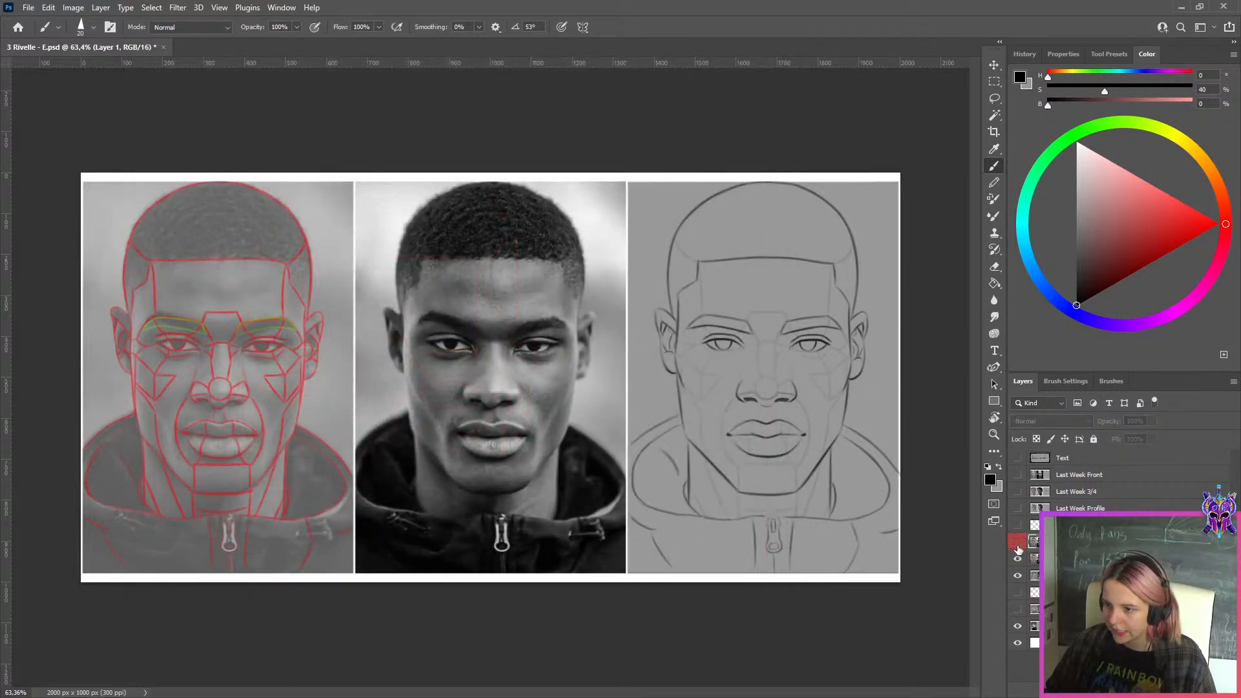
click(1018, 559)
click(1017, 559)
click(1018, 558)
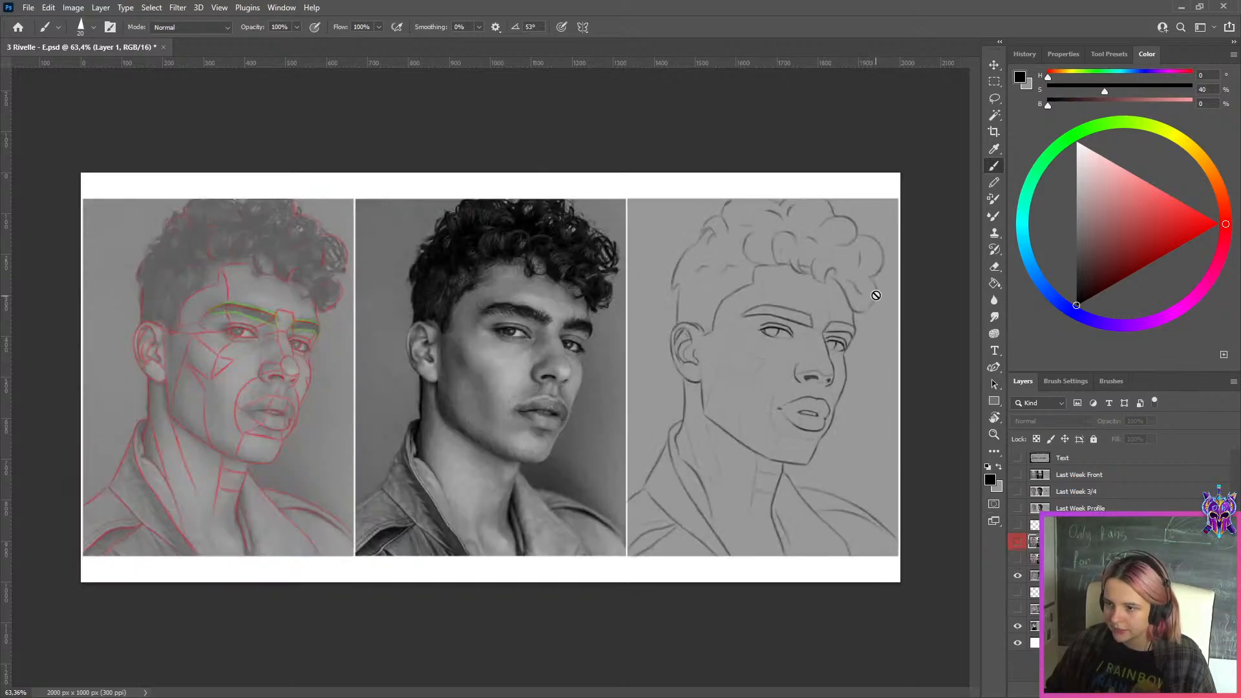
Compare the curly-haired three-quarter drawing with the front portrait by toggling the front layer, leaving the front portrait shown for inspection
scroll(876, 294, up, 2)
scroll(876, 294, down, 2)
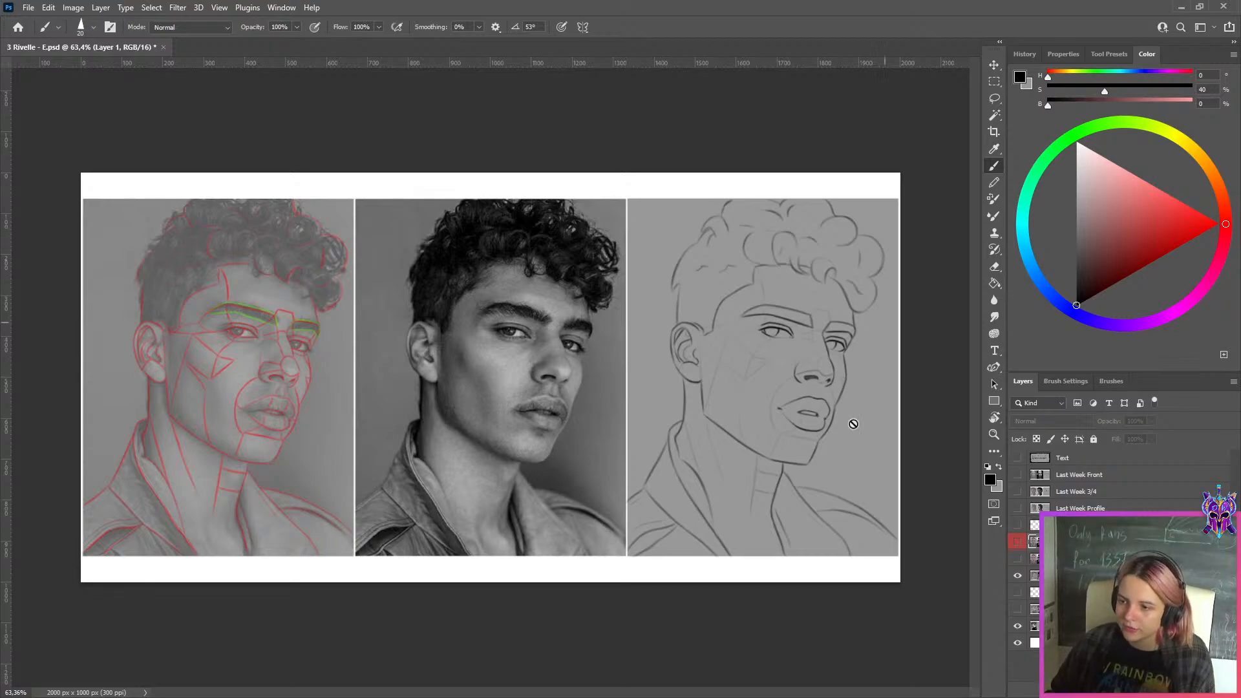
click(1018, 559)
click(1018, 559)
scroll(841, 413, down, 2)
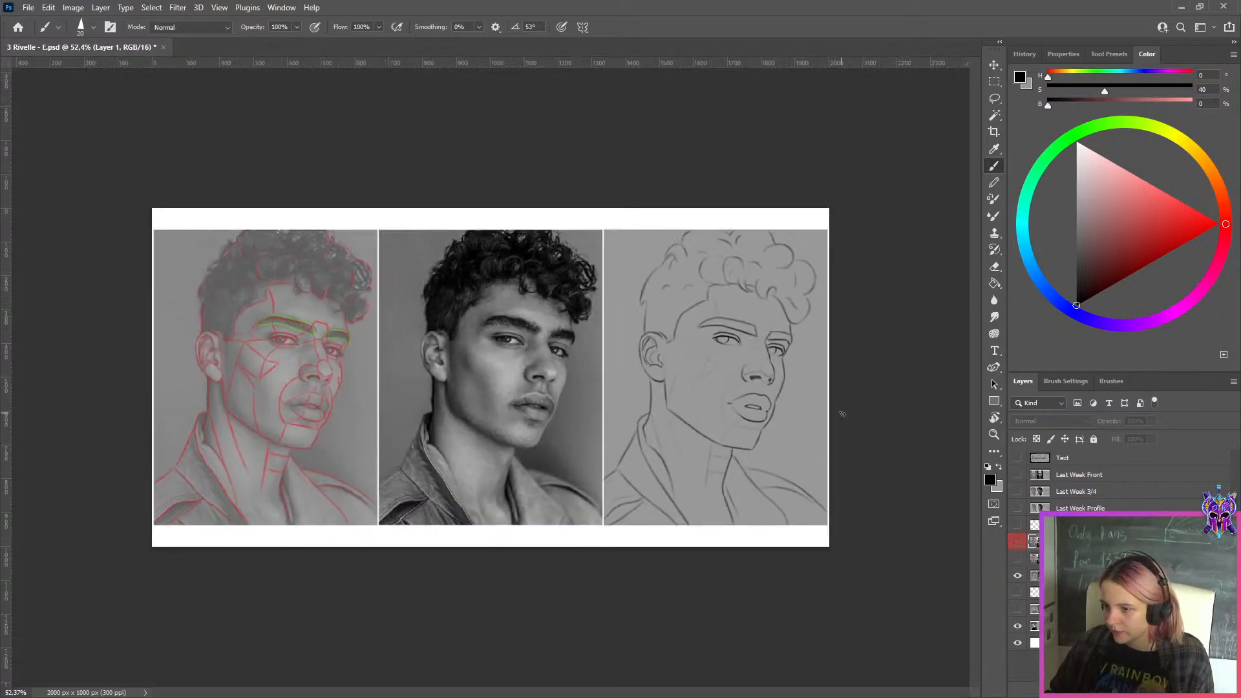
scroll(842, 414, up, 1)
click(1018, 560)
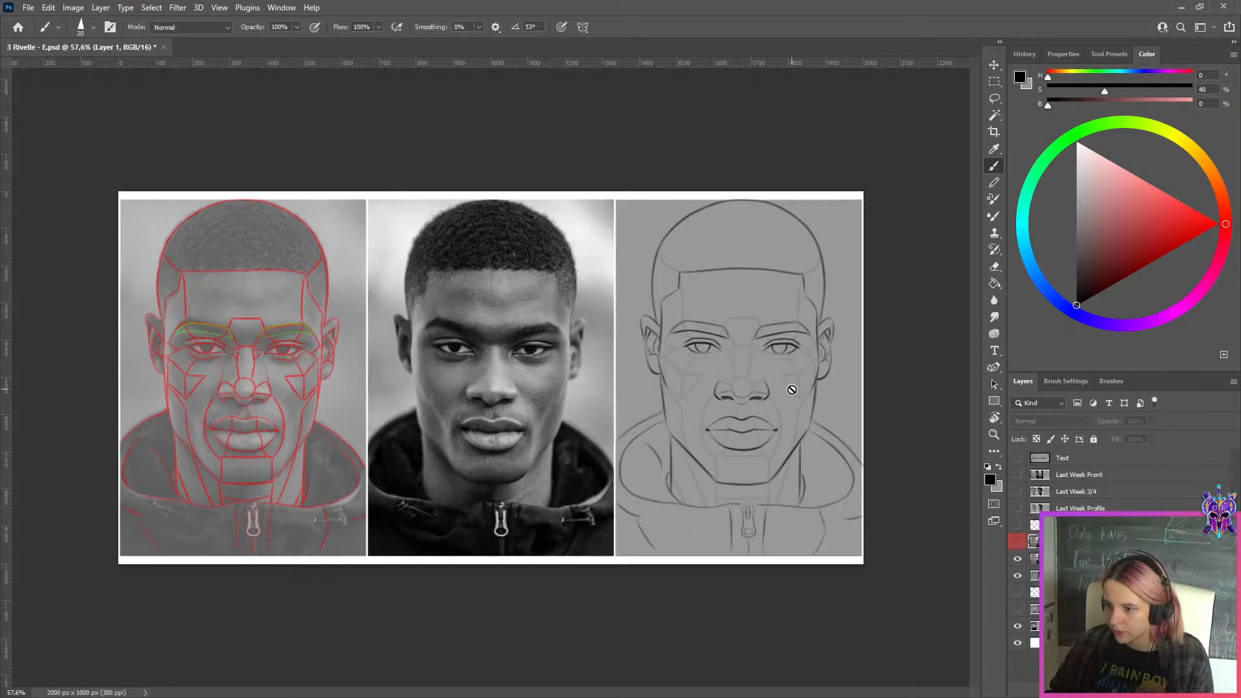
scroll(854, 386, up, 3)
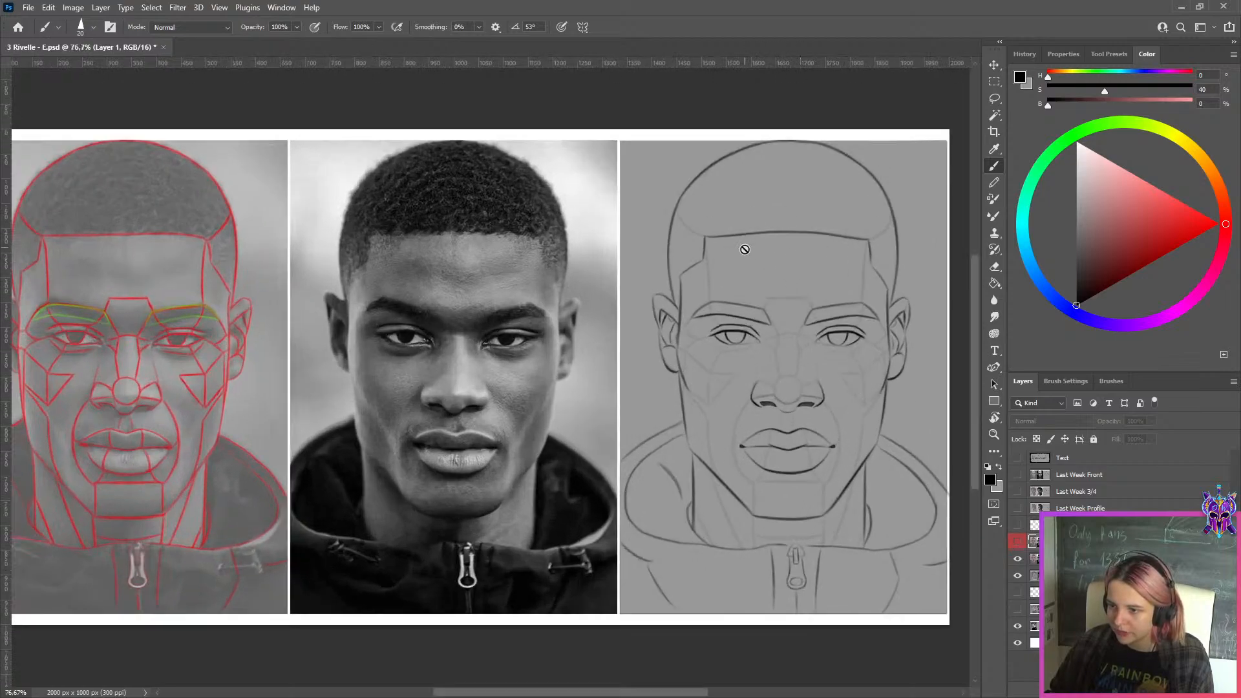
scroll(742, 248, down, 2)
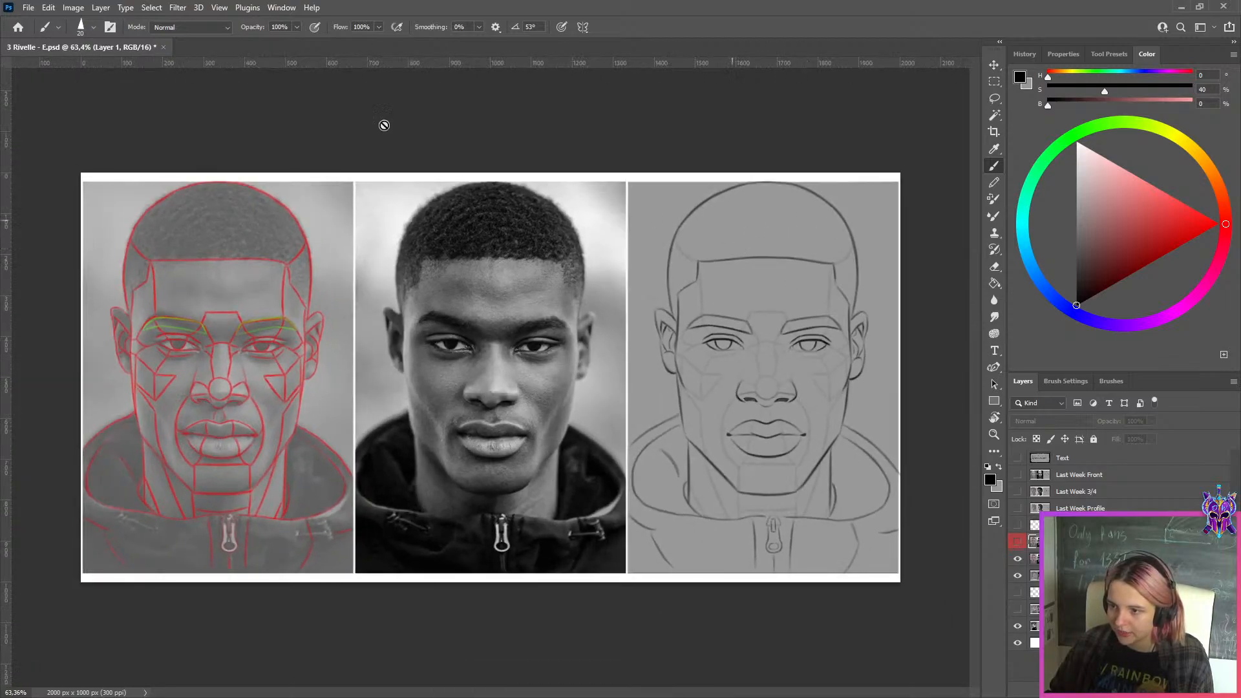
Close the reviewed portrait document without saving its changes and return to the WEEK 149 folder
click(164, 47)
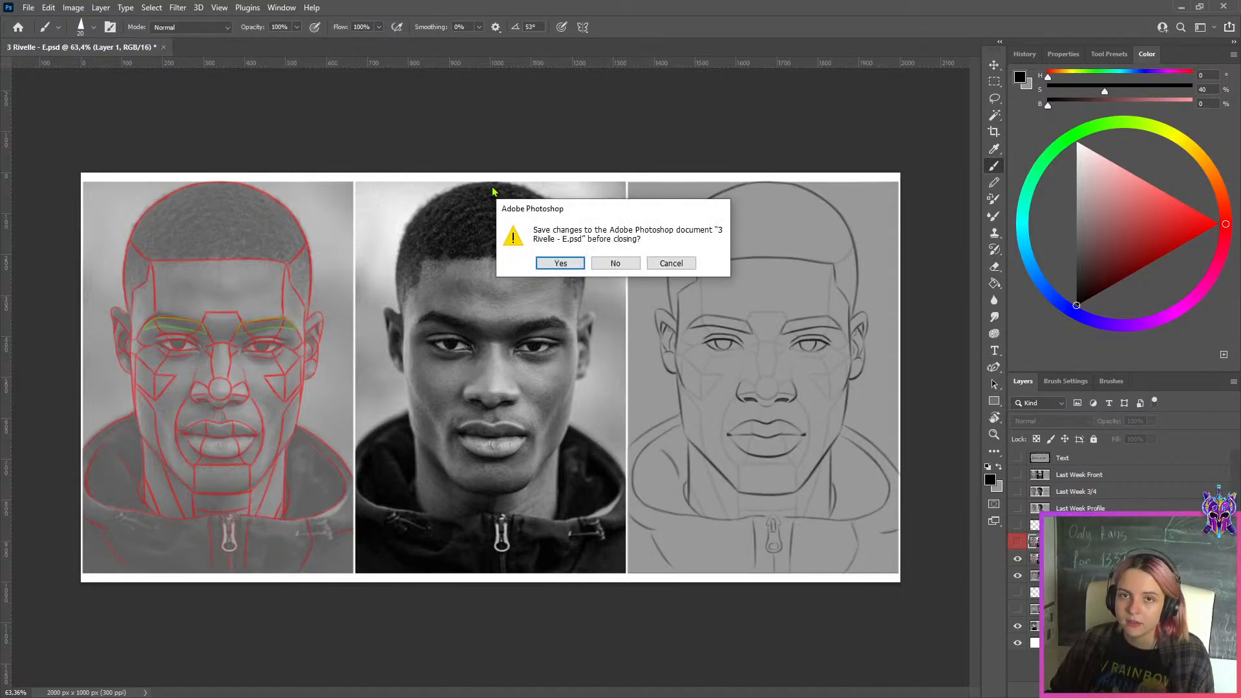
click(615, 263)
click(1182, 7)
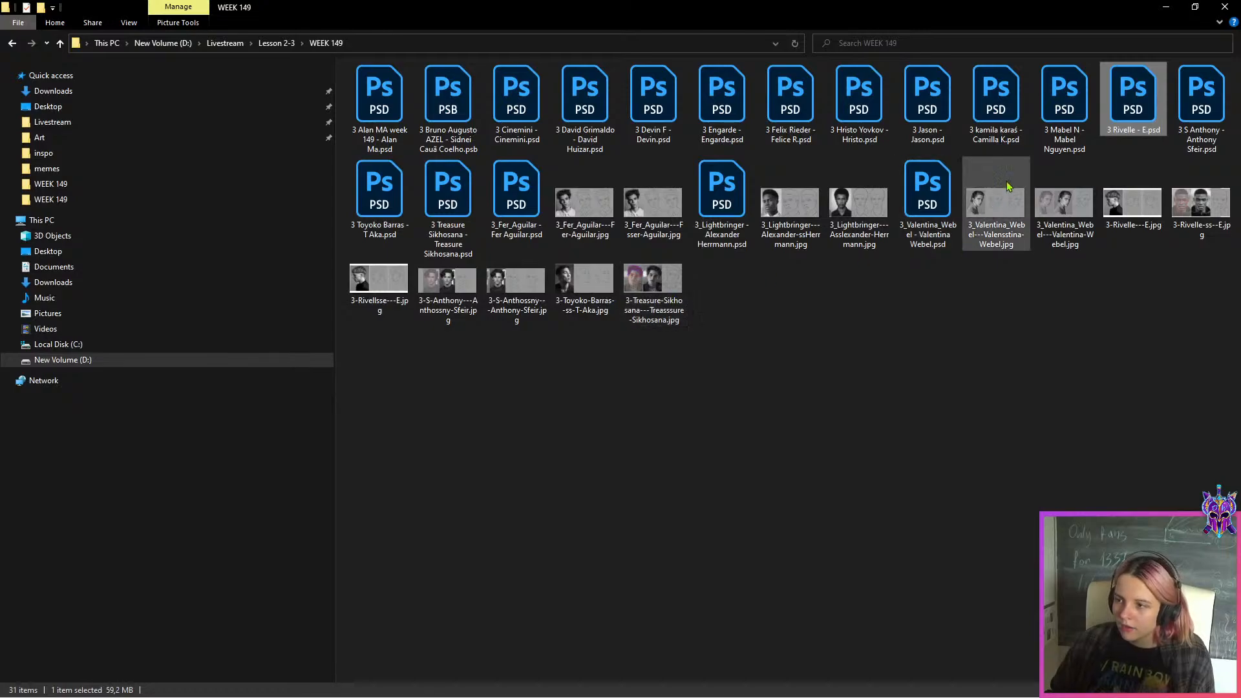
Open the next student's lesson 3 PSD from WEEK 149, hide the Intro message layer and select Last work 1
double_click(1069, 133)
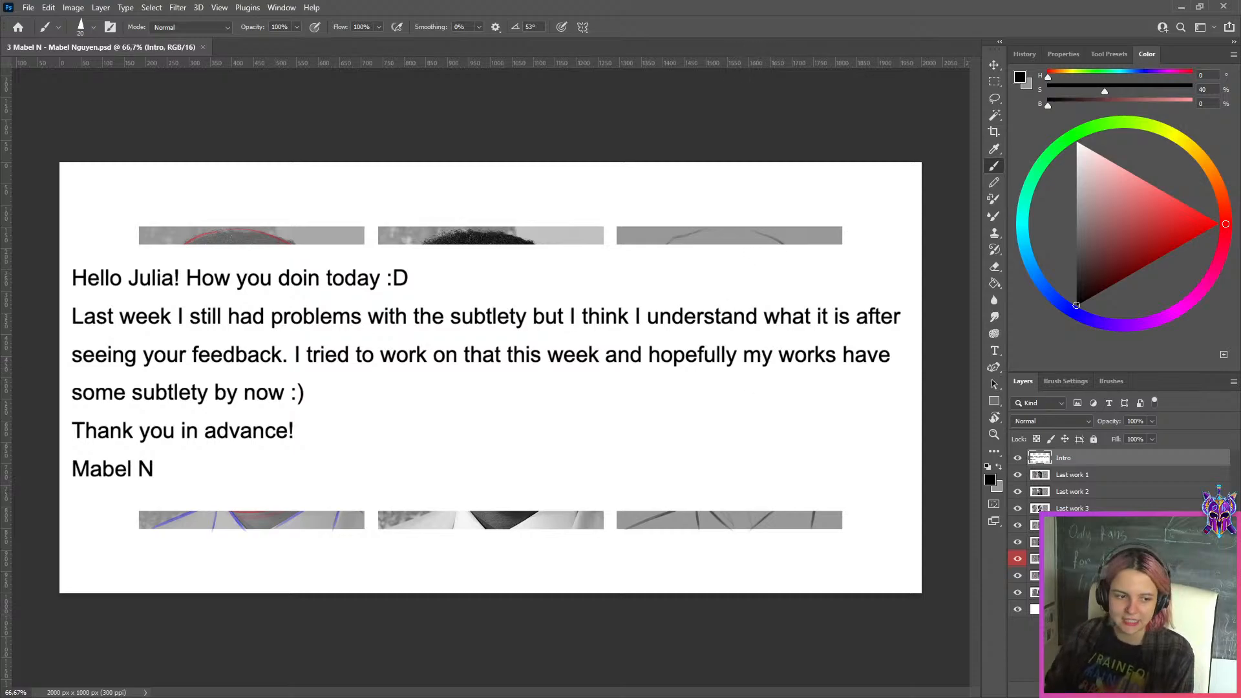
click(1017, 458)
click(1045, 478)
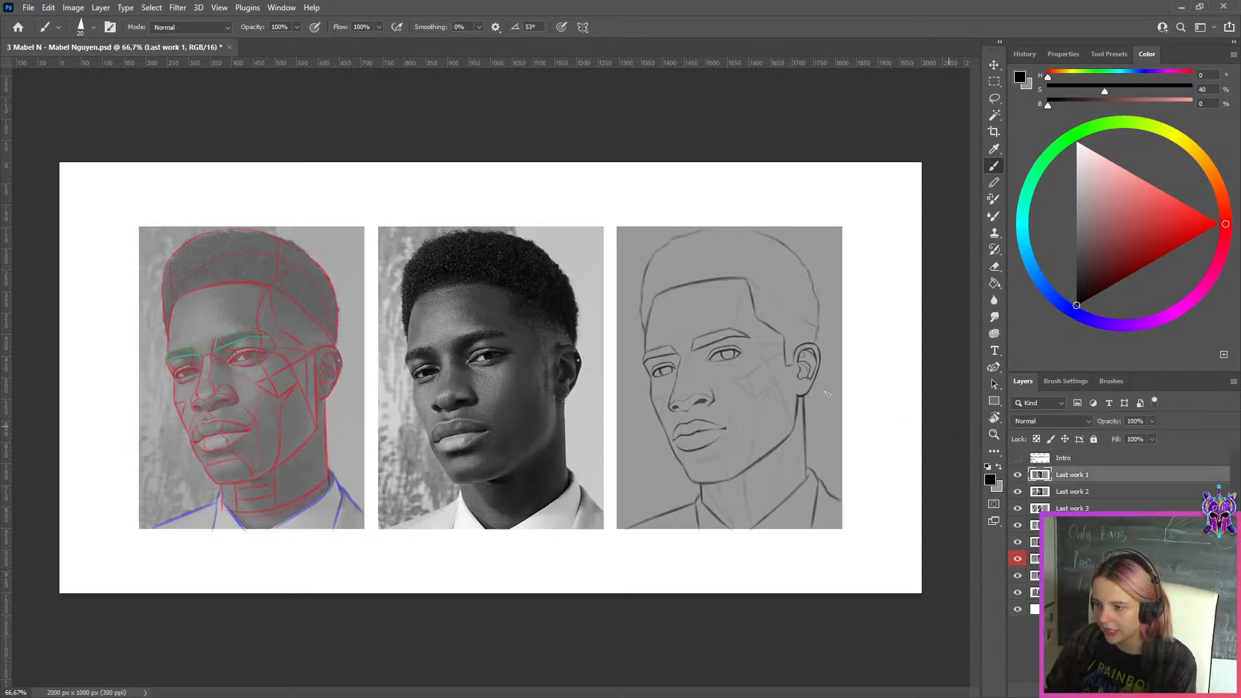
Hide the Last work 1 to 5 layers and the red-labelled layer to review each comparison, then select Work 6 and inspect its drawing
scroll(637, 383, up, 2)
click(1018, 479)
click(1018, 477)
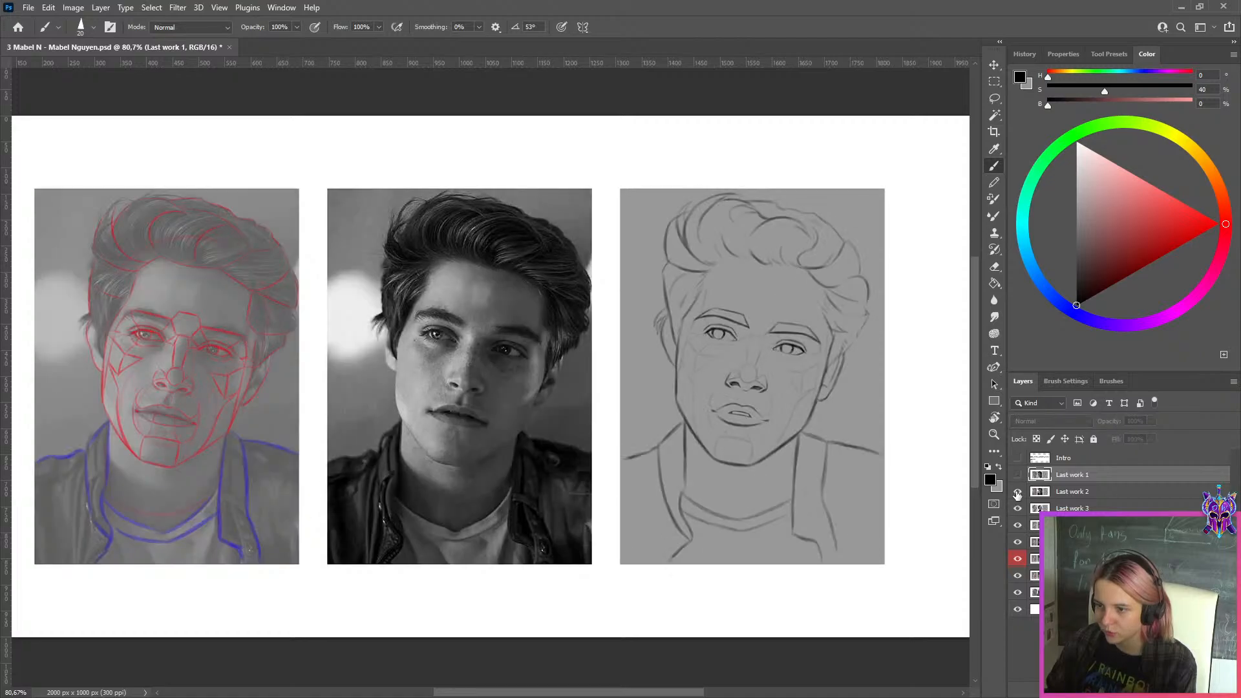
click(1018, 493)
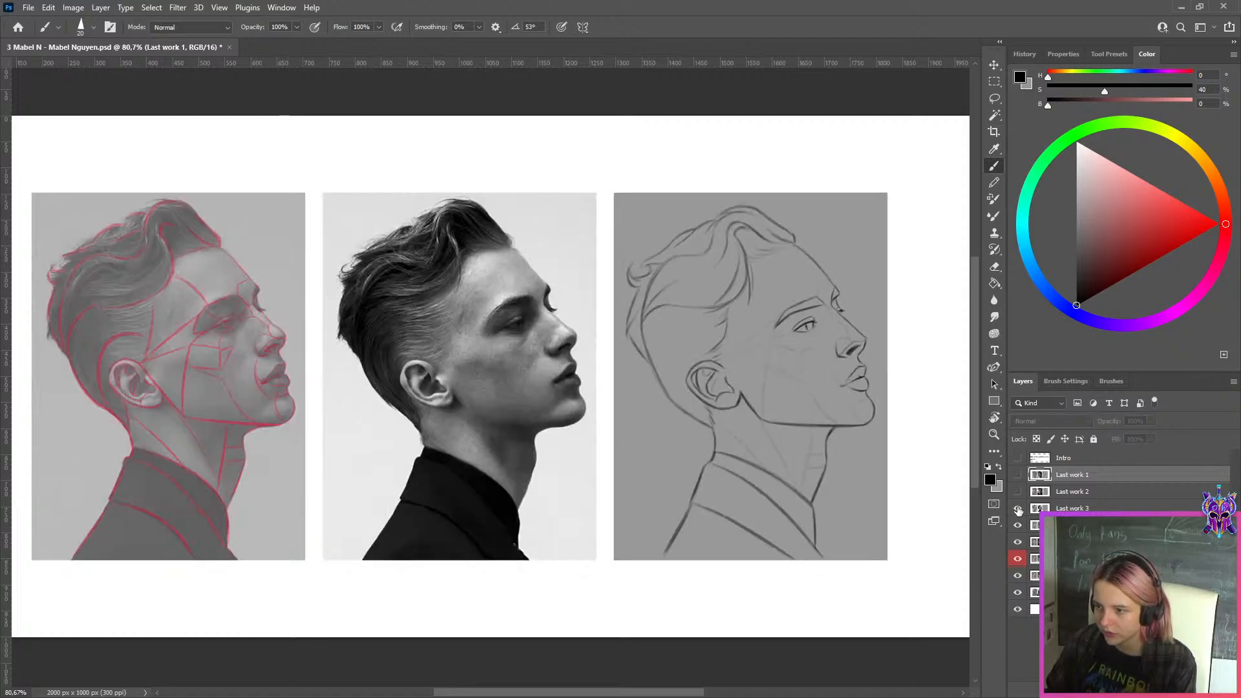
click(1018, 510)
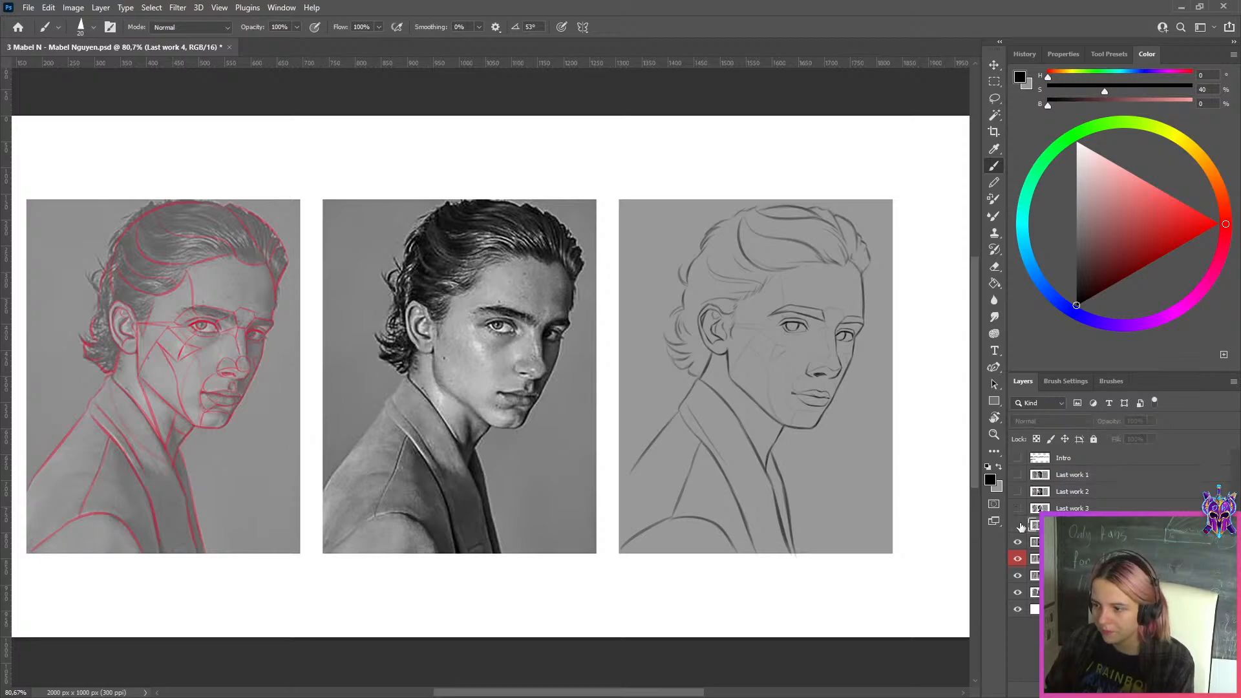
click(1018, 525)
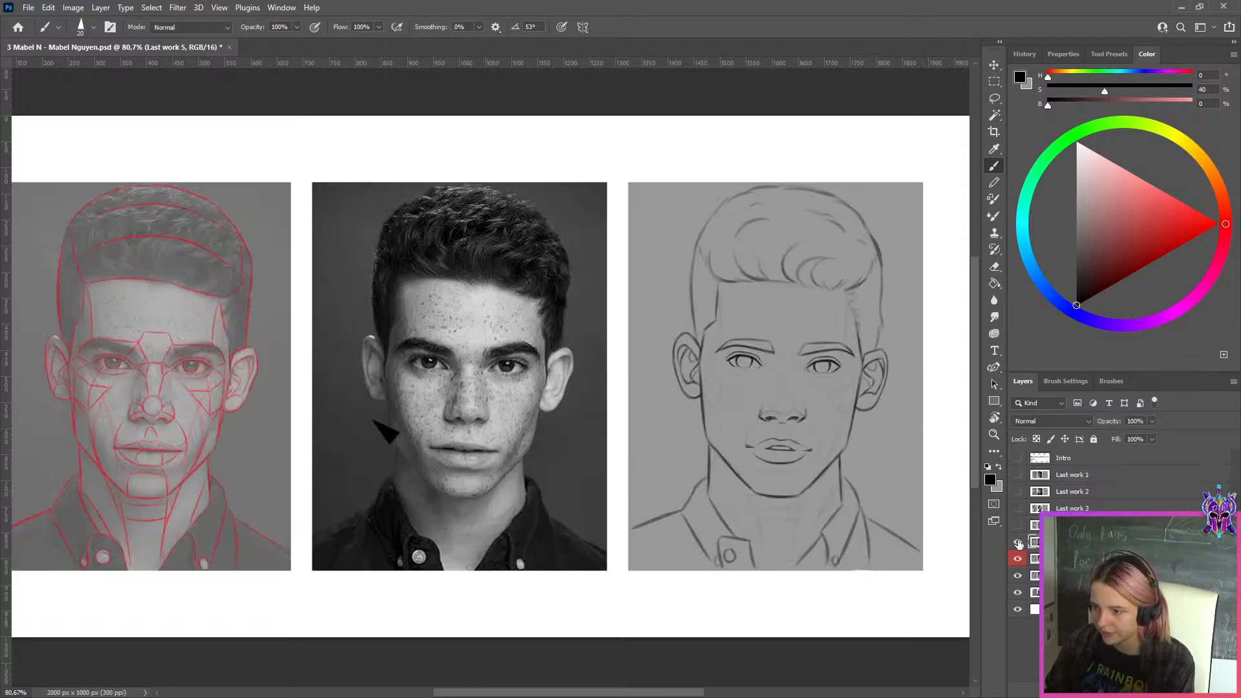
click(1019, 543)
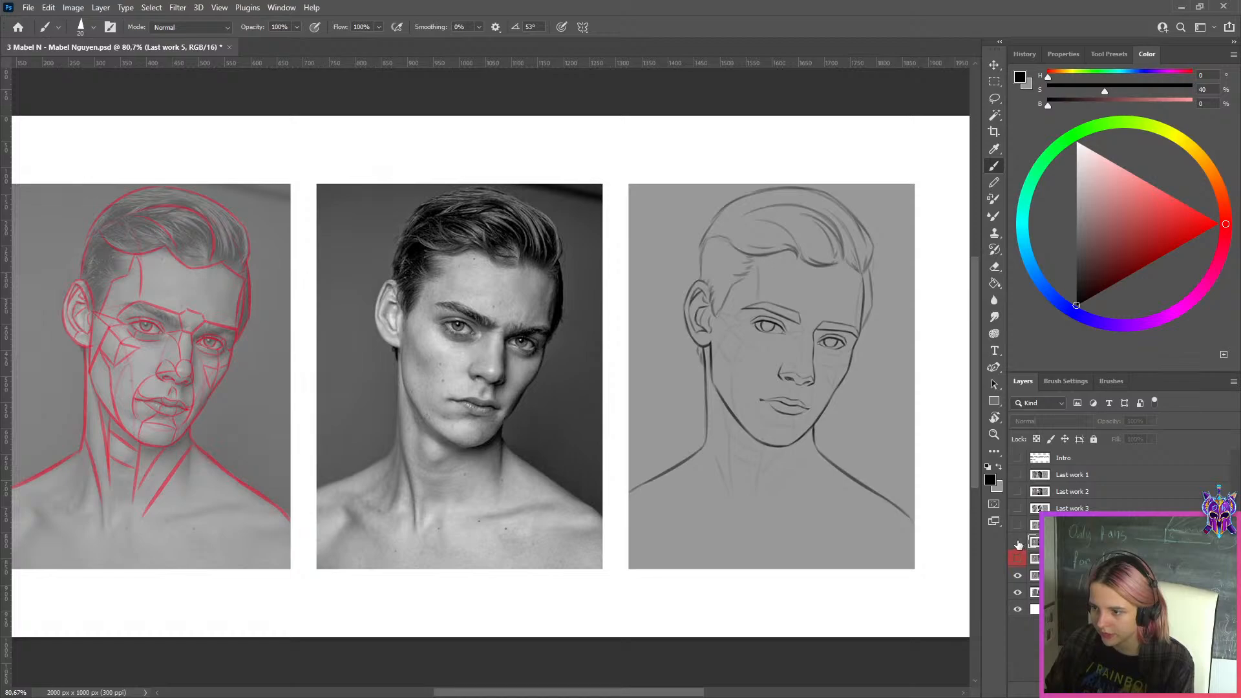
click(1060, 575)
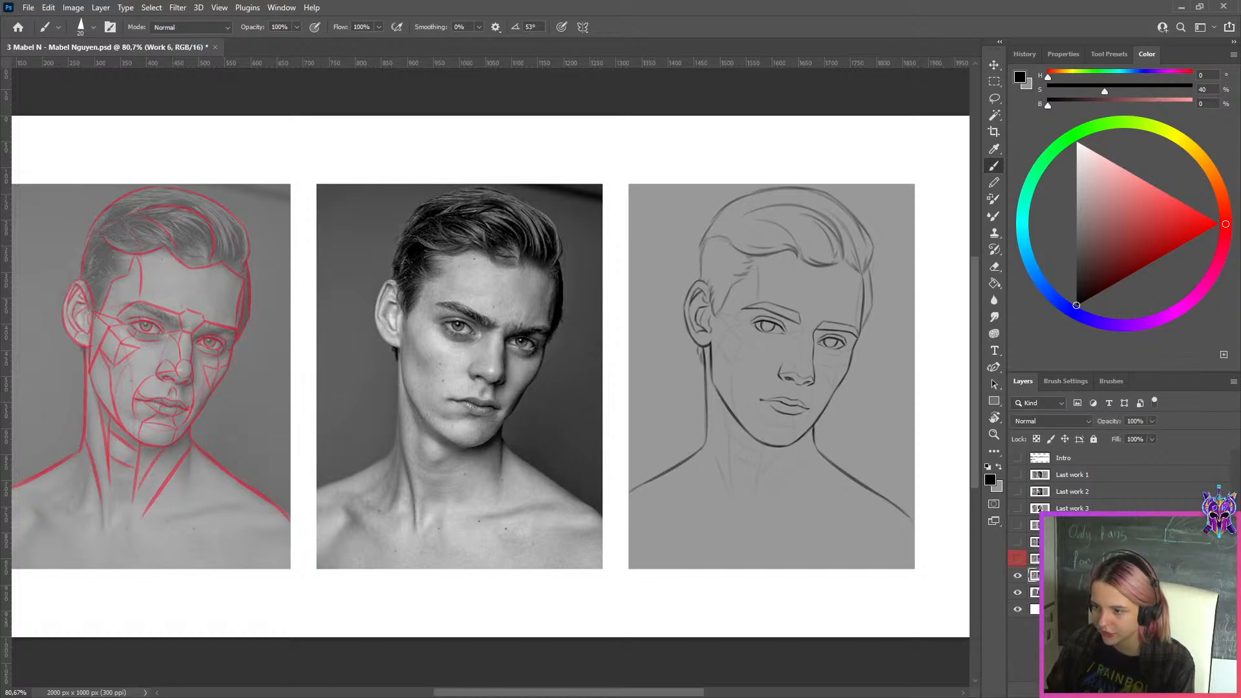
key(ctrl+0)
scroll(930, 352, up, 3)
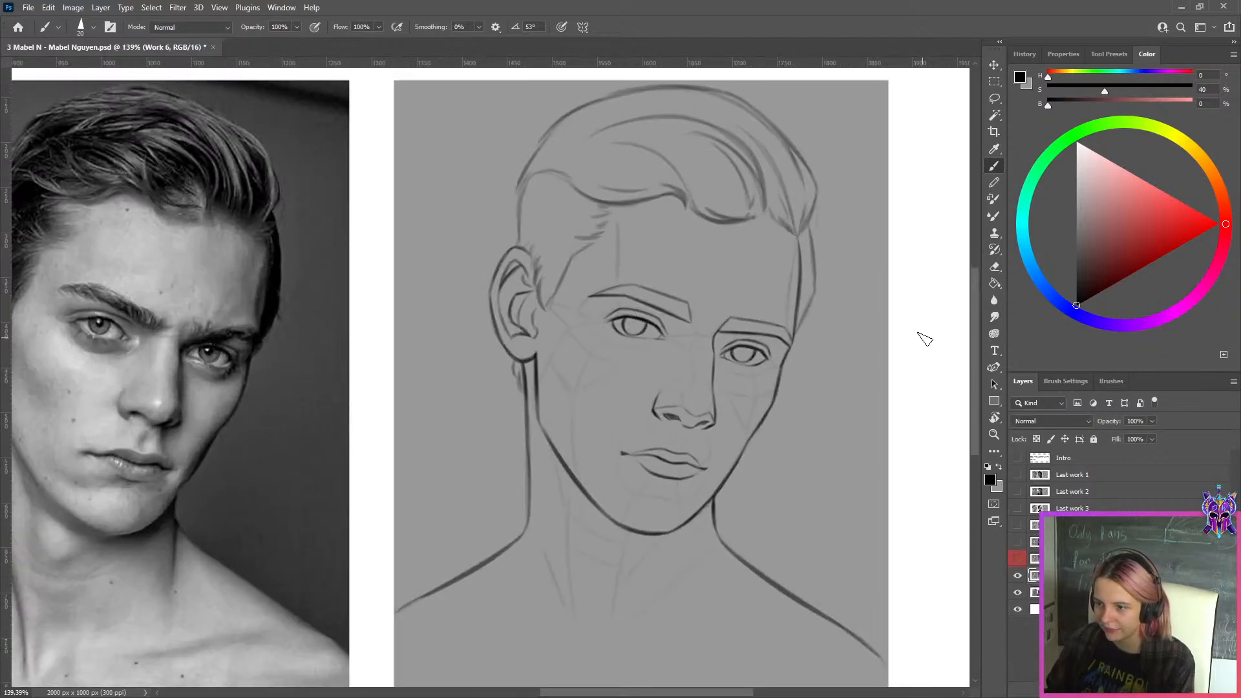
scroll(921, 332, down, 3)
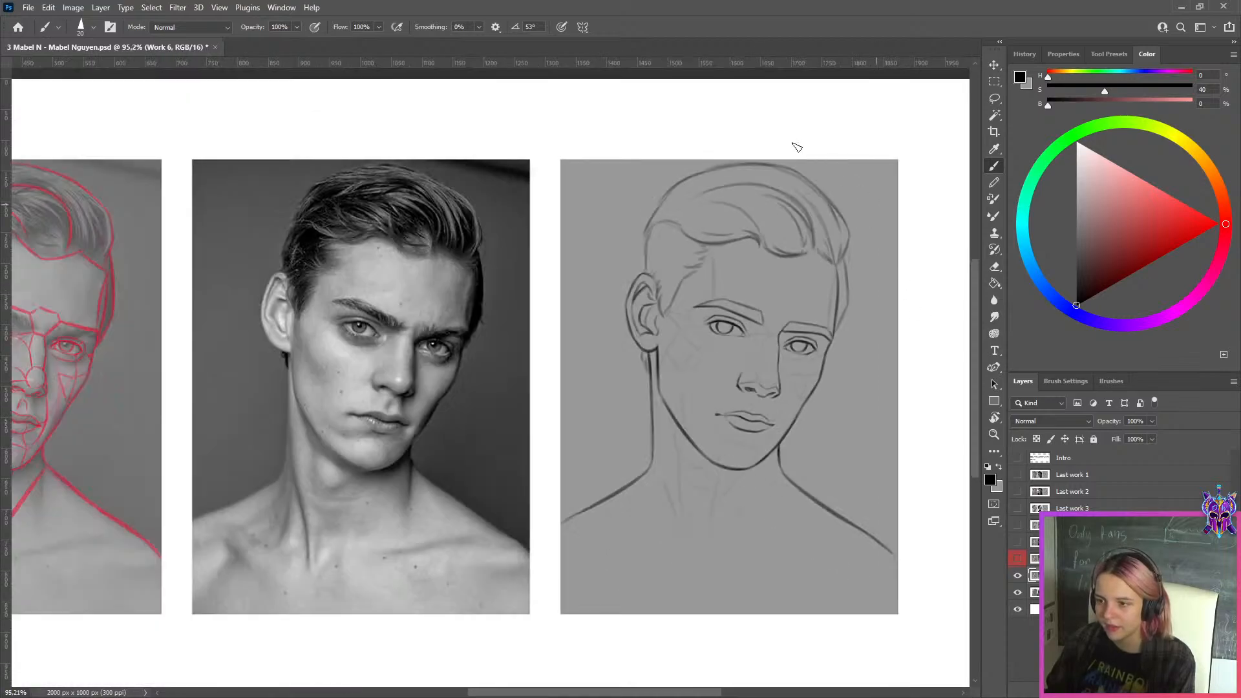
Hide Work 6 to compare the profile drawing beneath it with the approved profile example in the browser, and show Work 6 again
click(1018, 576)
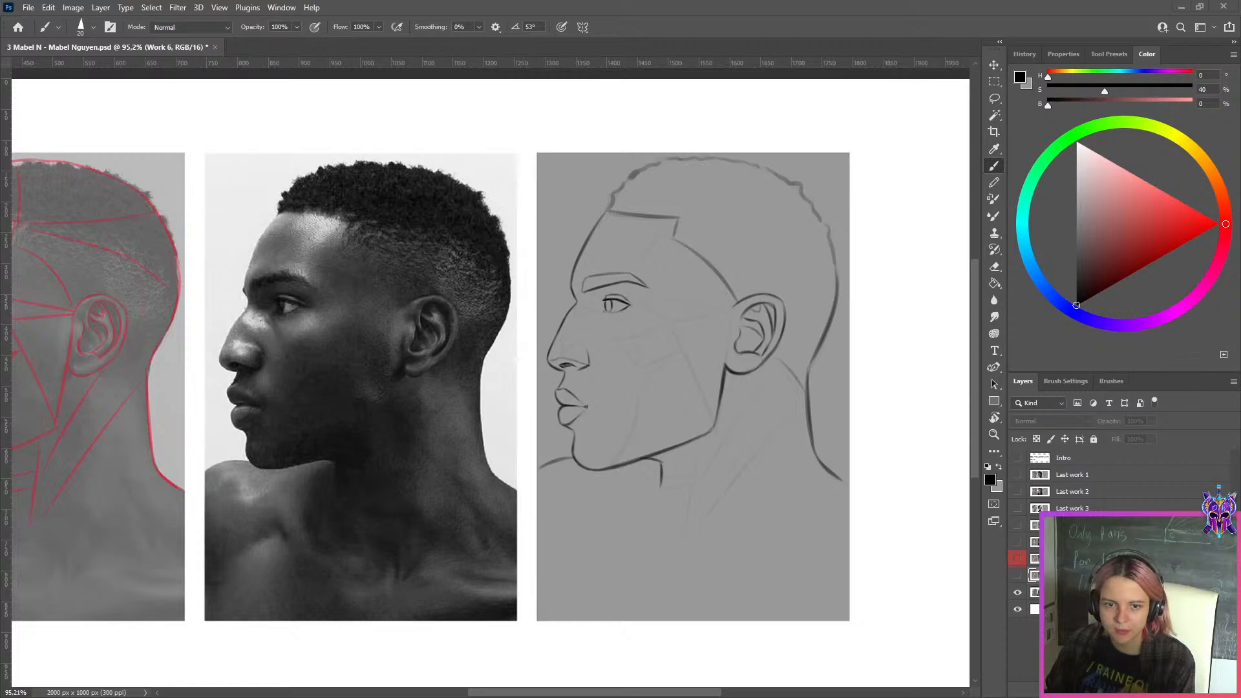
drag(0, 220, 250, 117)
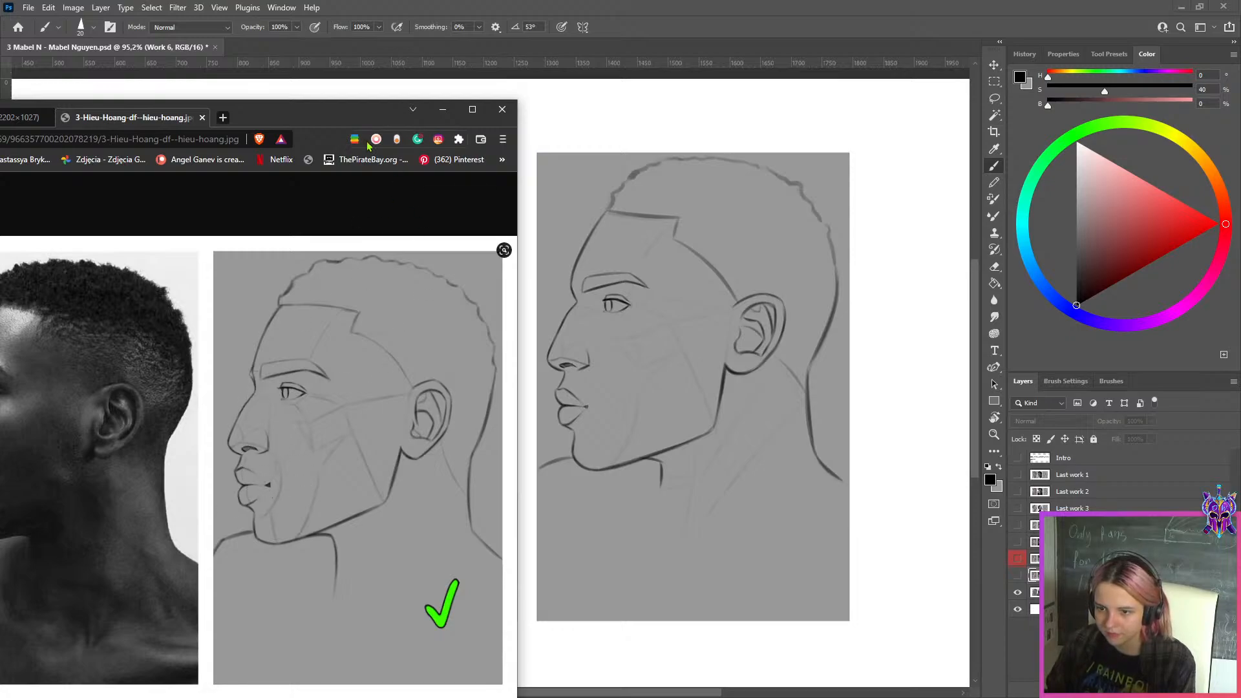
drag(355, 117, 0, 117)
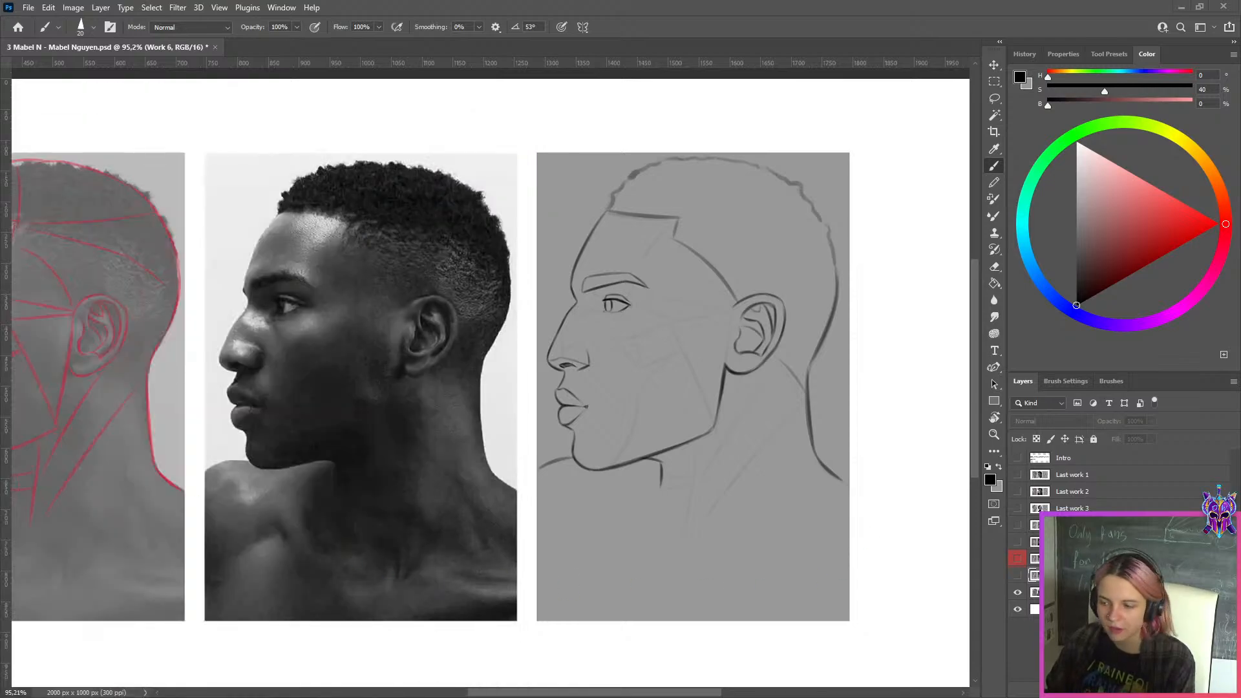
click(1019, 576)
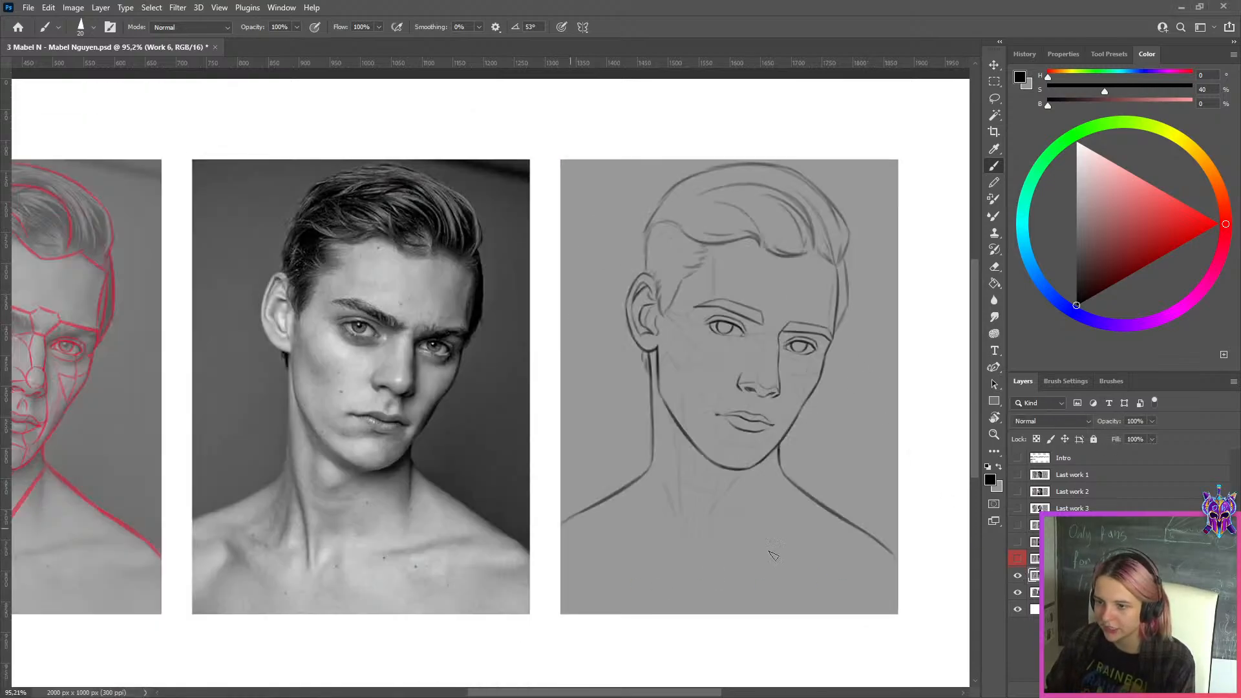
Select the red-labelled Layer 3 and toggle its visibility over the Work 6 drawing to examine its changes around the face
click(1070, 558)
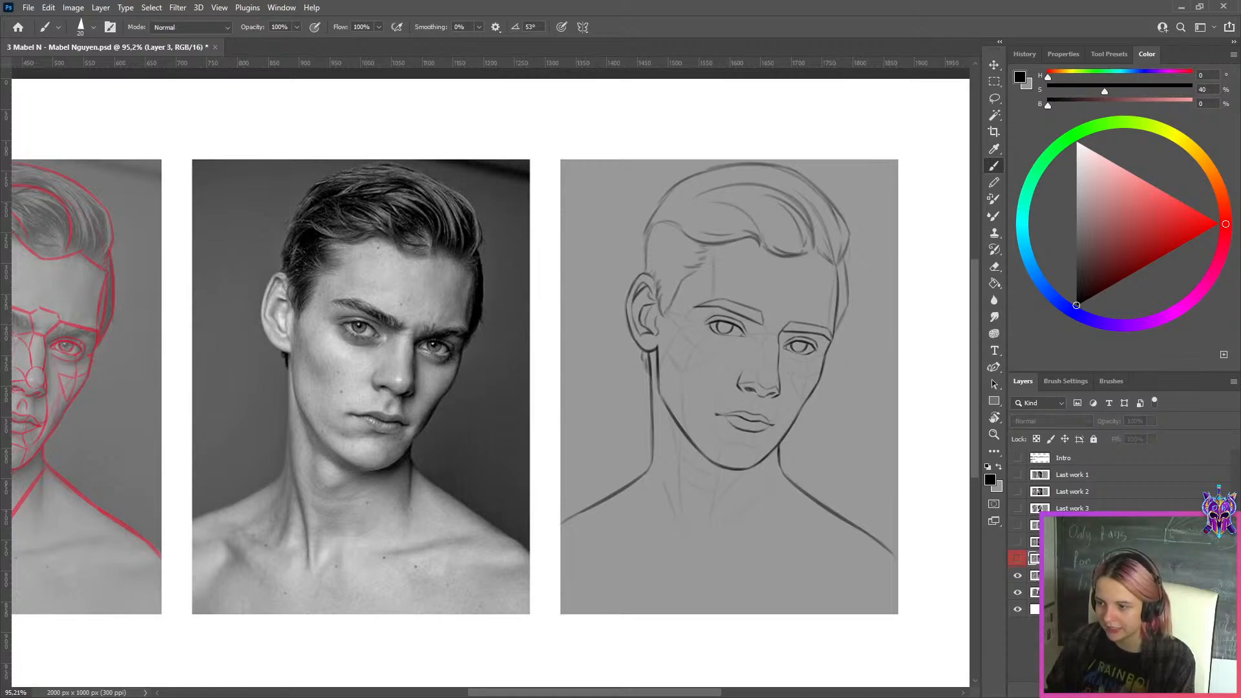
scroll(859, 324, up, 2)
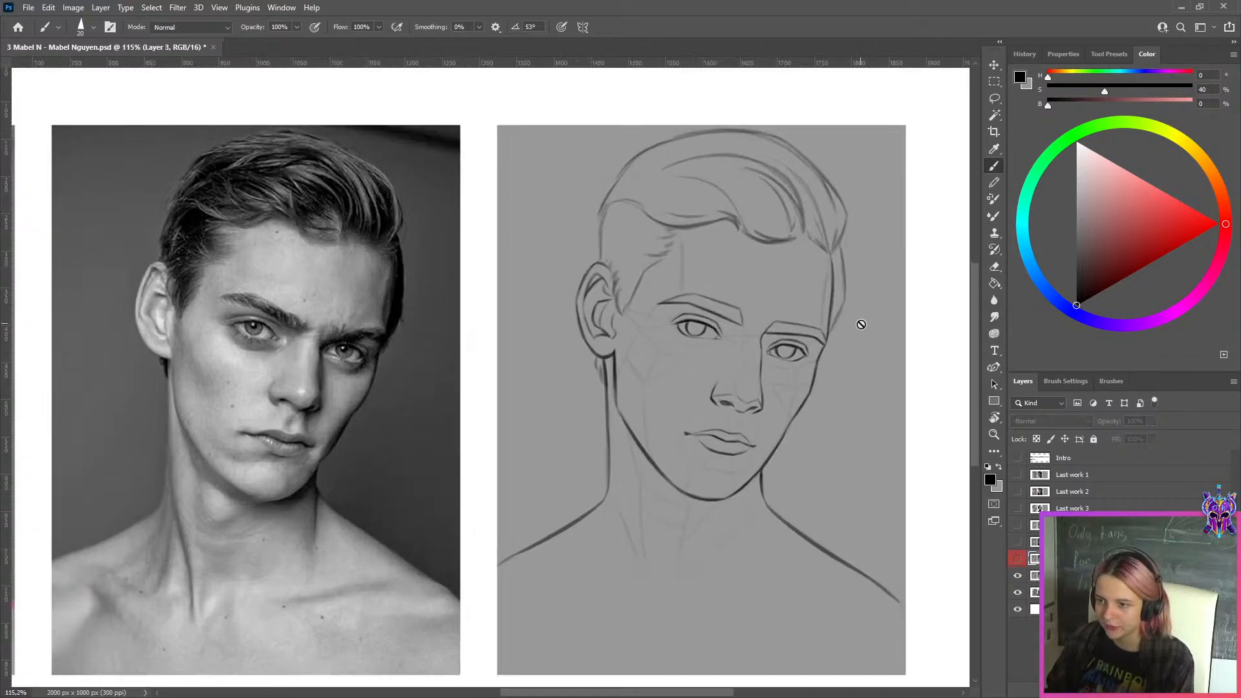
click(1018, 559)
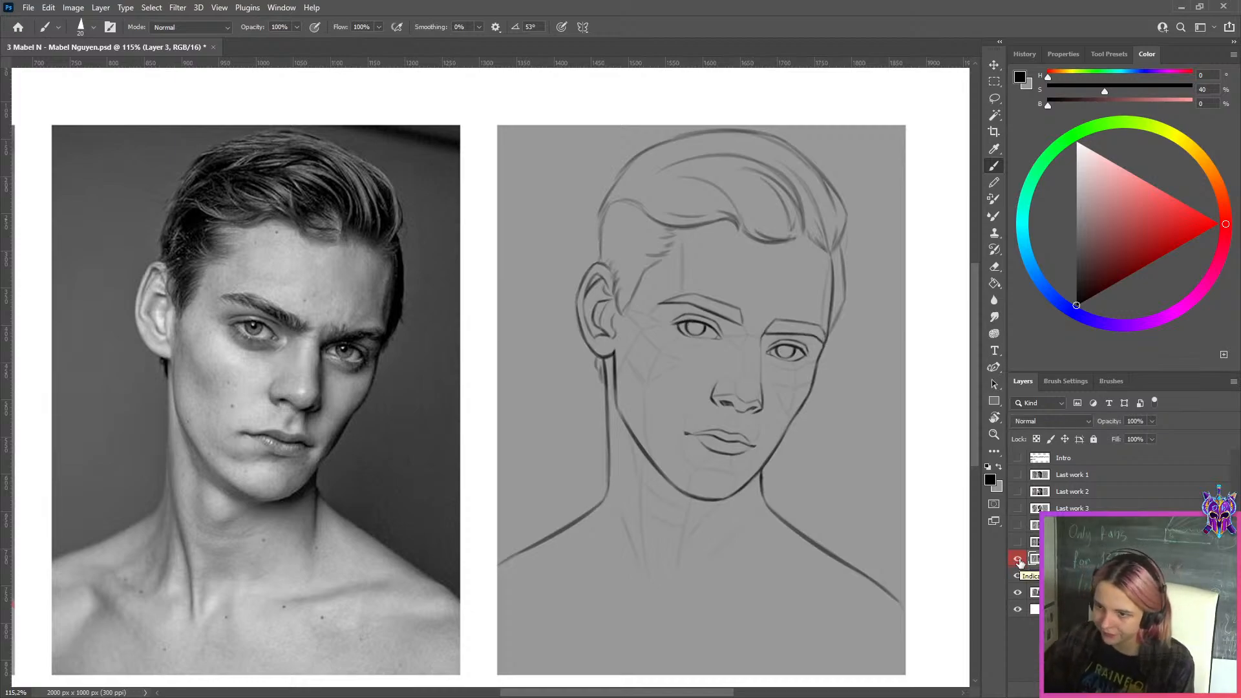
scroll(797, 286, up, 4)
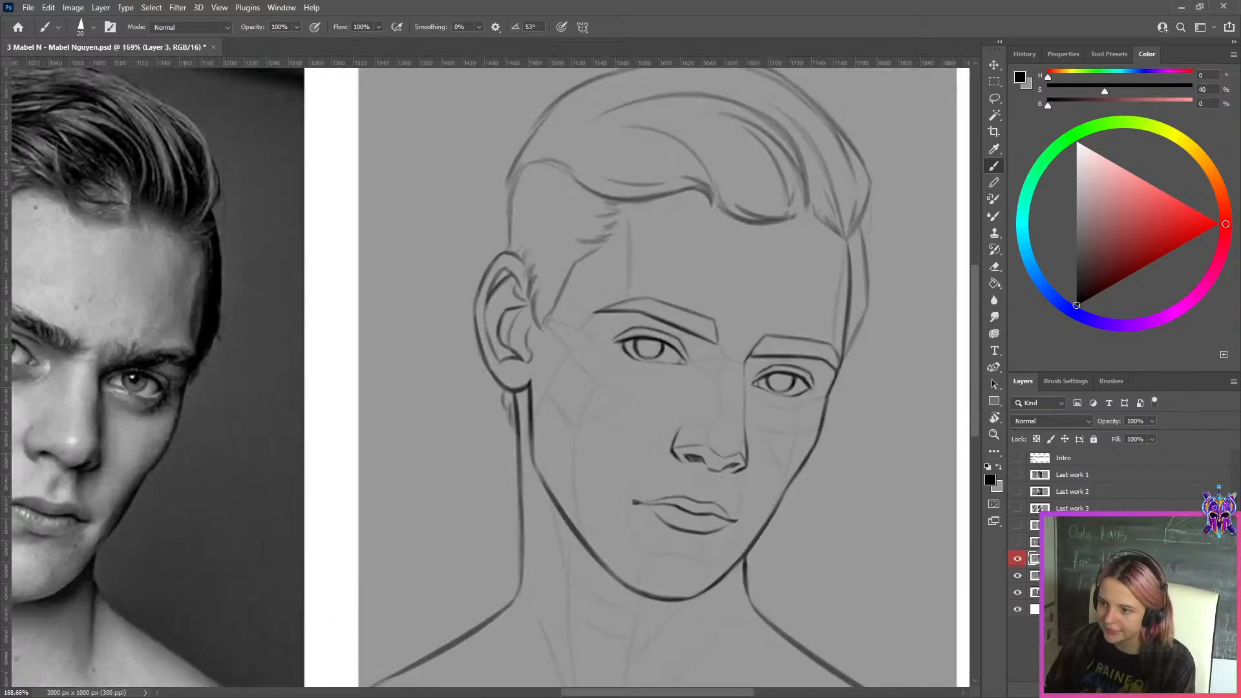
click(1018, 560)
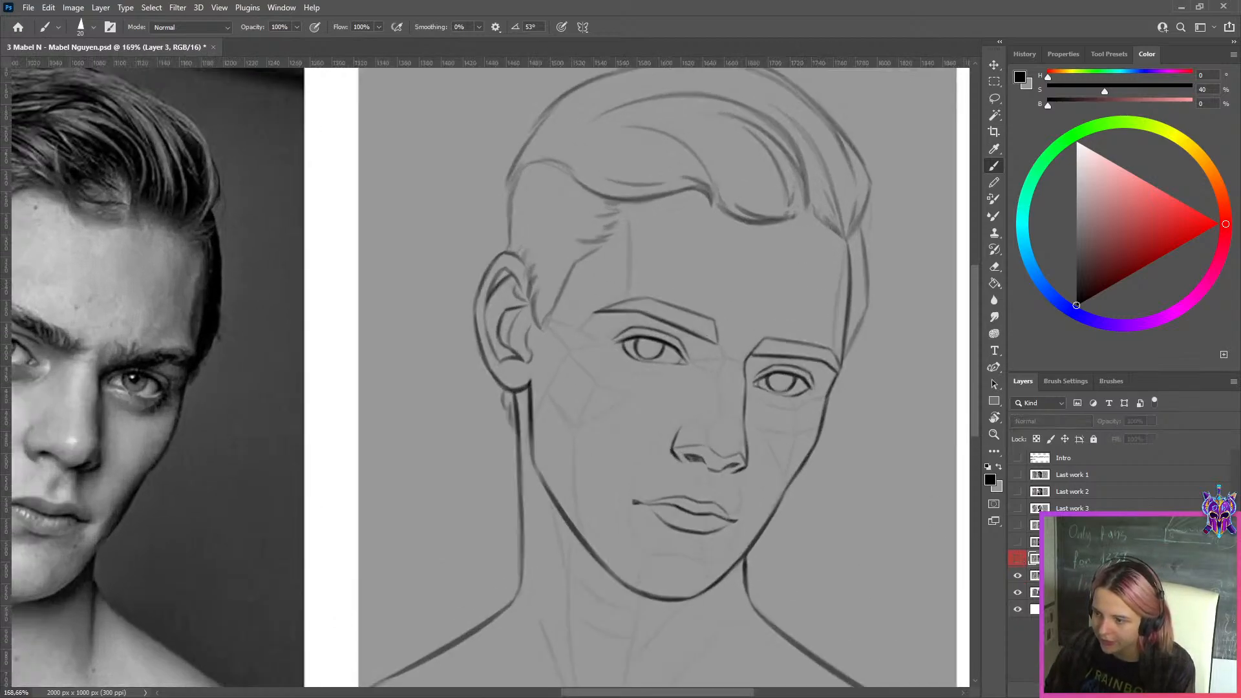
On a new layer, outline the irises of both eyes in the line drawing with a small pure red brush
click(1206, 689)
drag(1158, 255, 1221, 223)
scroll(672, 351, down, 2)
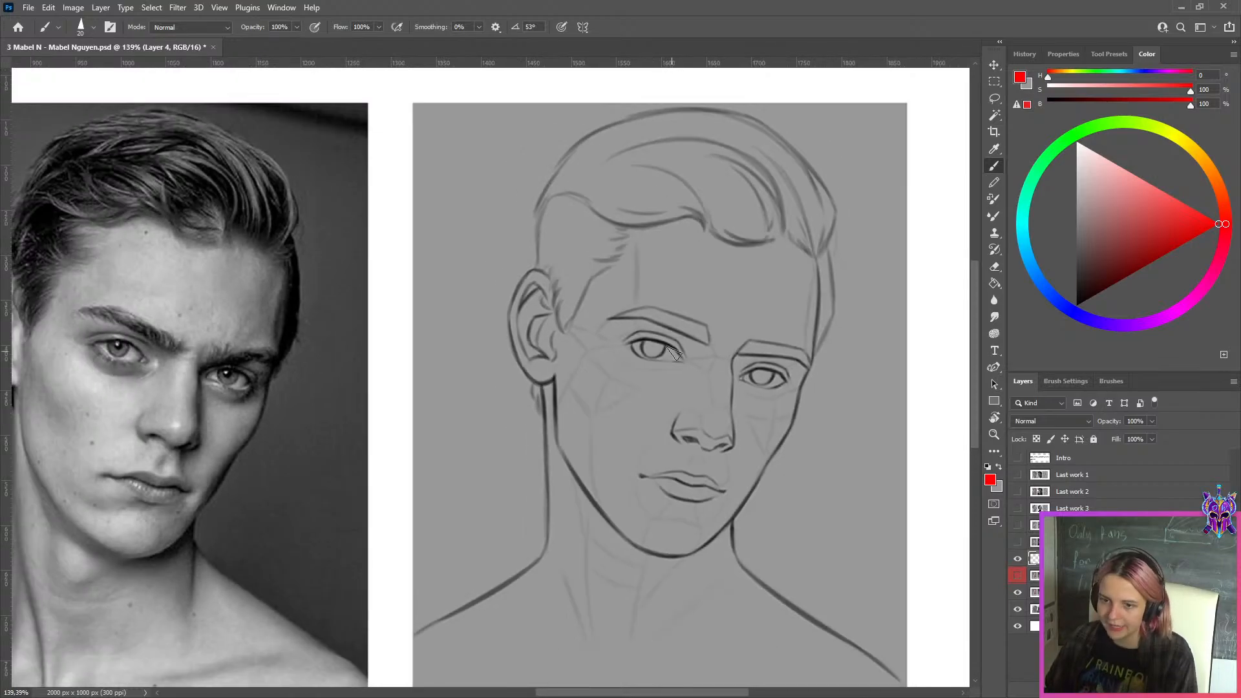
key(bracketleft)
key(bracketleft)
key(bracketleft)
key(bracketleft)
key(bracketleft)
key(bracketleft)
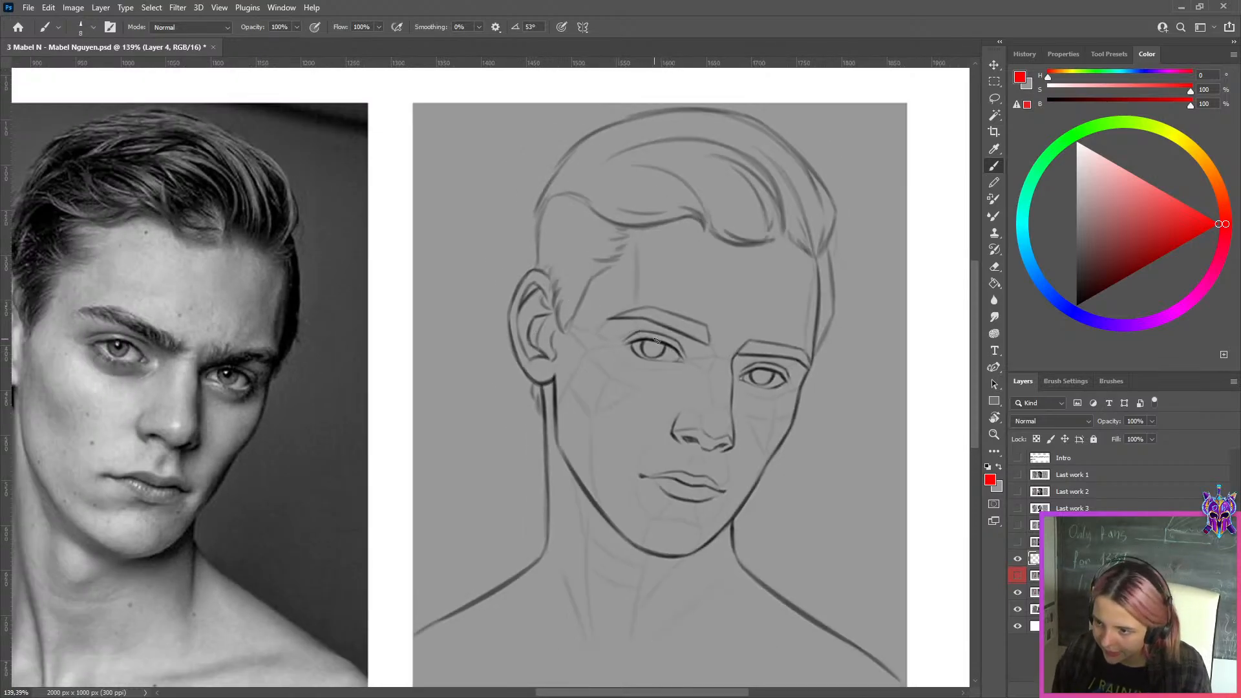
drag(645, 341, 665, 354)
key(ctrl+z)
key(bracketleft)
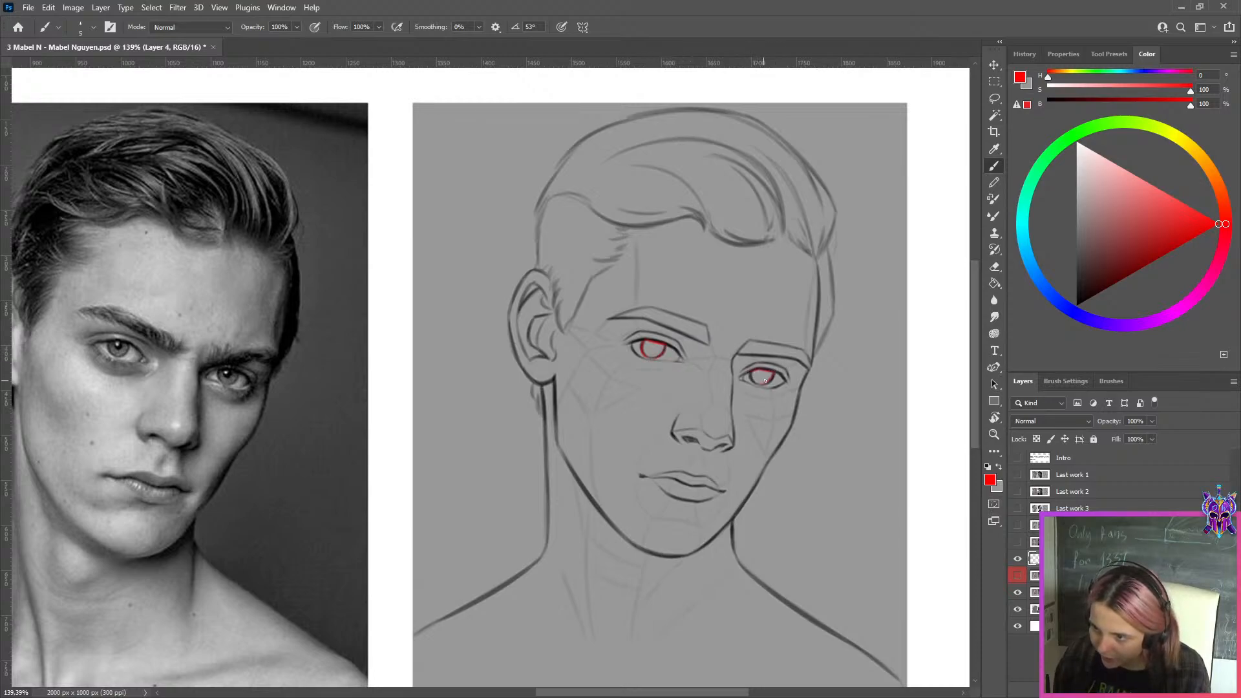
drag(765, 381, 760, 384)
key(ctrl+z)
key(ctrl+z)
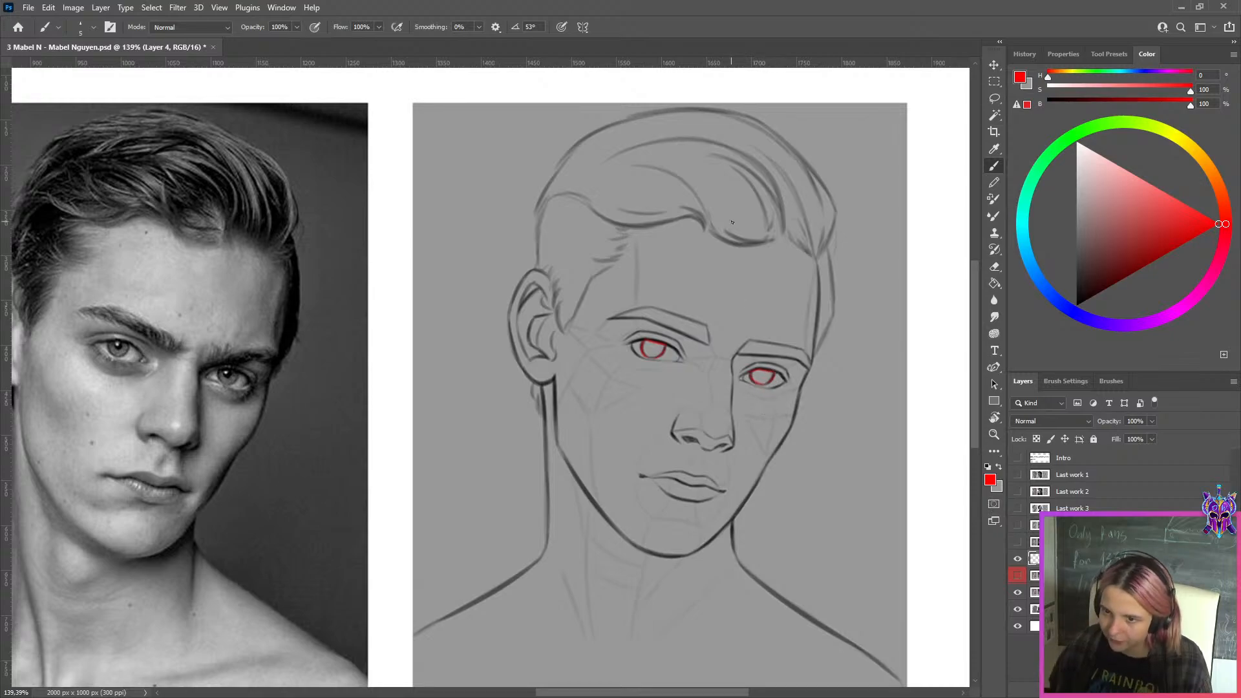
On another new layer, draw a thin bright green circle around the full iris of the reference photo's eye nearest the ear
click(1160, 690)
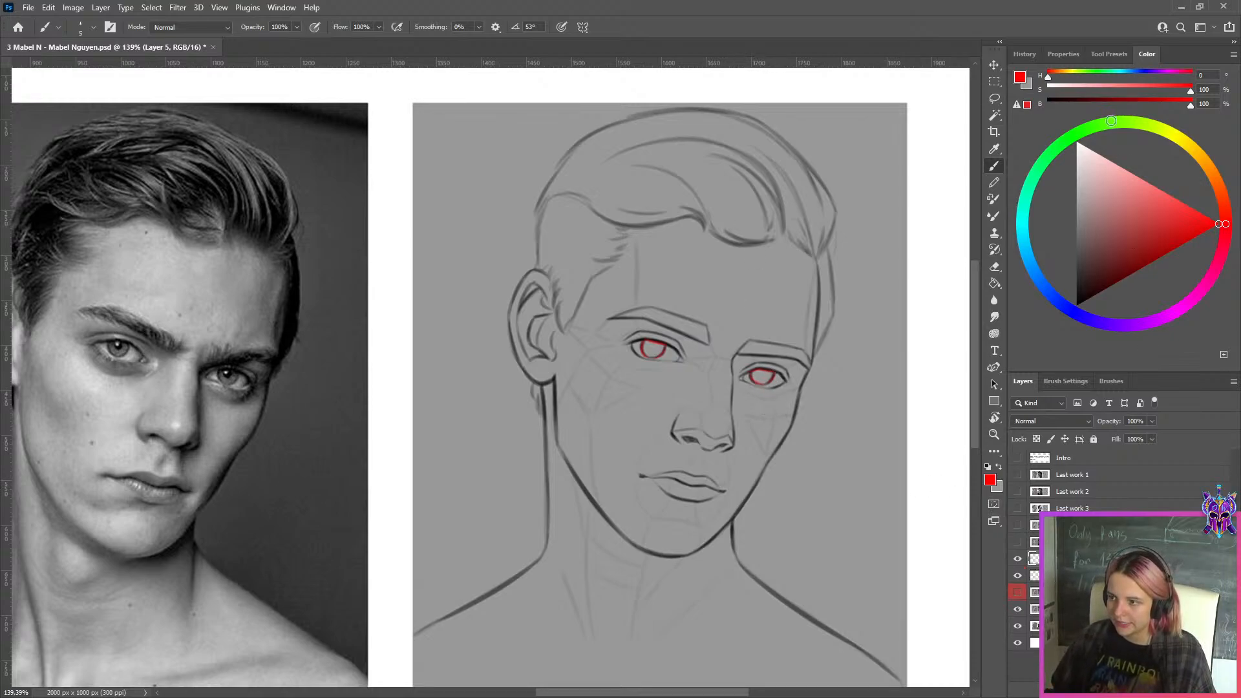
click(1100, 124)
drag(210, 377, 850, 351)
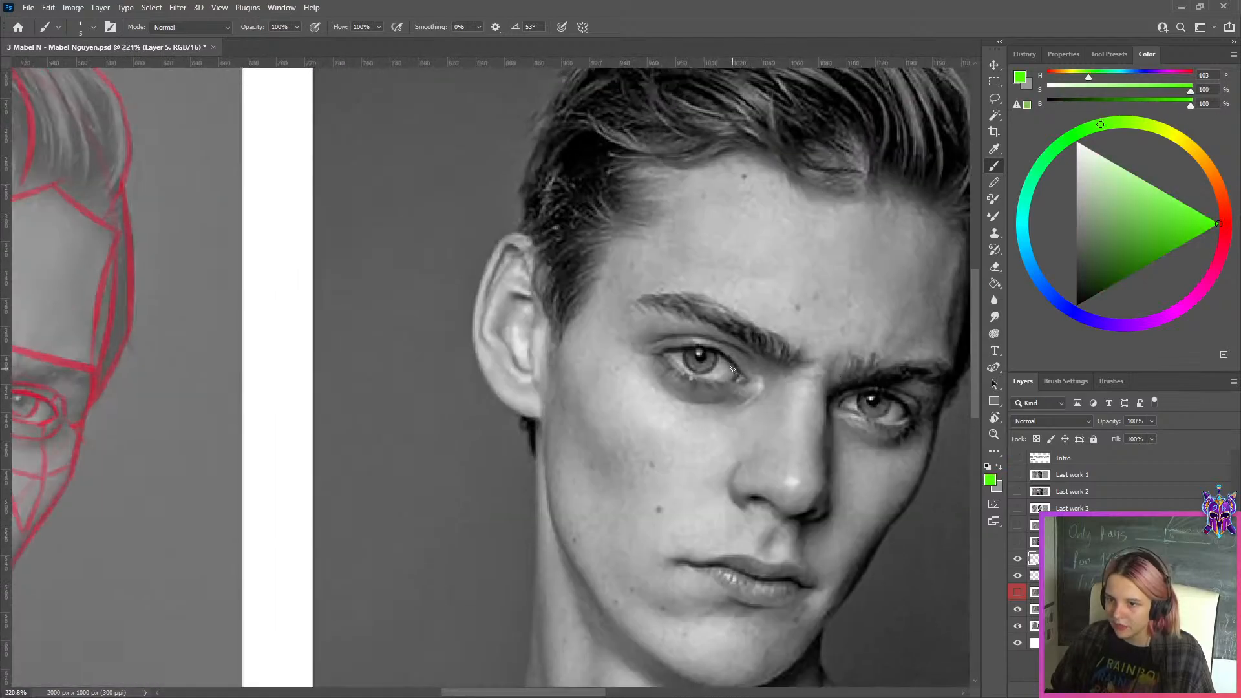
mouse_move(622, 326)
mouse_down()
mouse_move(647, 323)
mouse_move(649, 370)
mouse_up()
key(ctrl+z)
key(ctrl+z)
key(bracketleft)
key(ctrl+z)
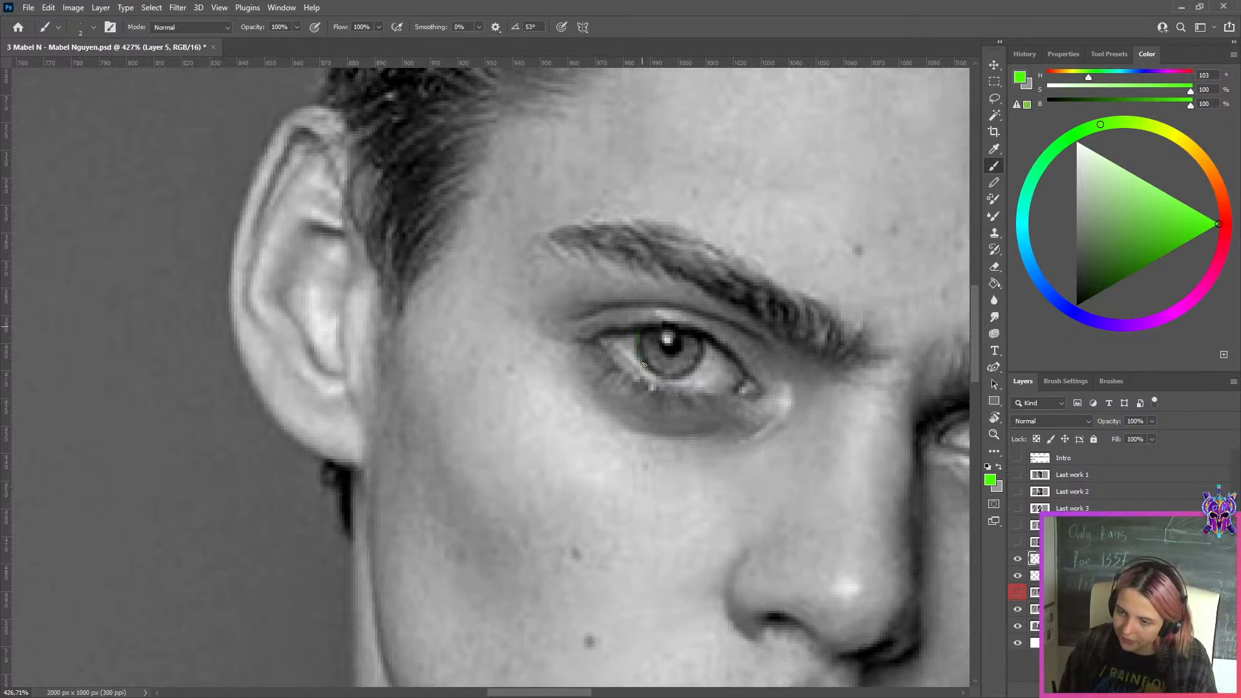
drag(644, 364, 651, 376)
key(ctrl+z)
key(bracketright)
mouse_move(636, 324)
mouse_down()
mouse_move(680, 367)
mouse_move(653, 309)
mouse_move(670, 313)
mouse_move(674, 380)
mouse_move(634, 333)
mouse_move(661, 377)
mouse_up()
key(ctrl+z)
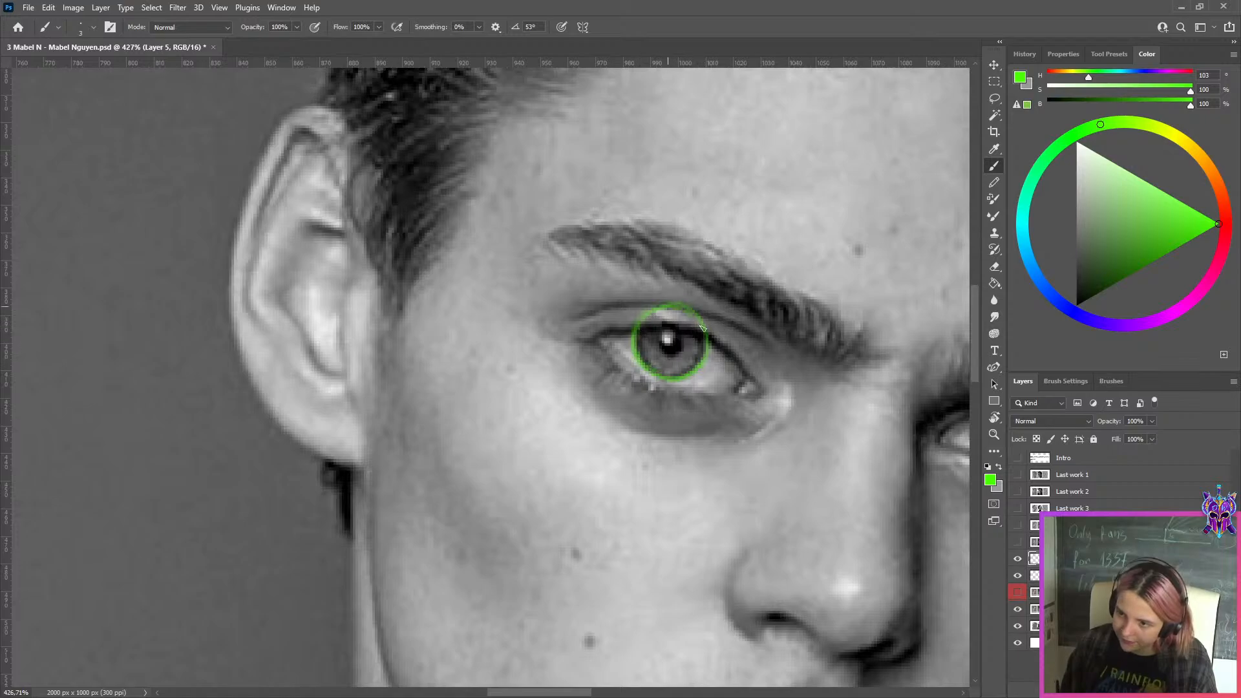
drag(665, 307, 700, 319)
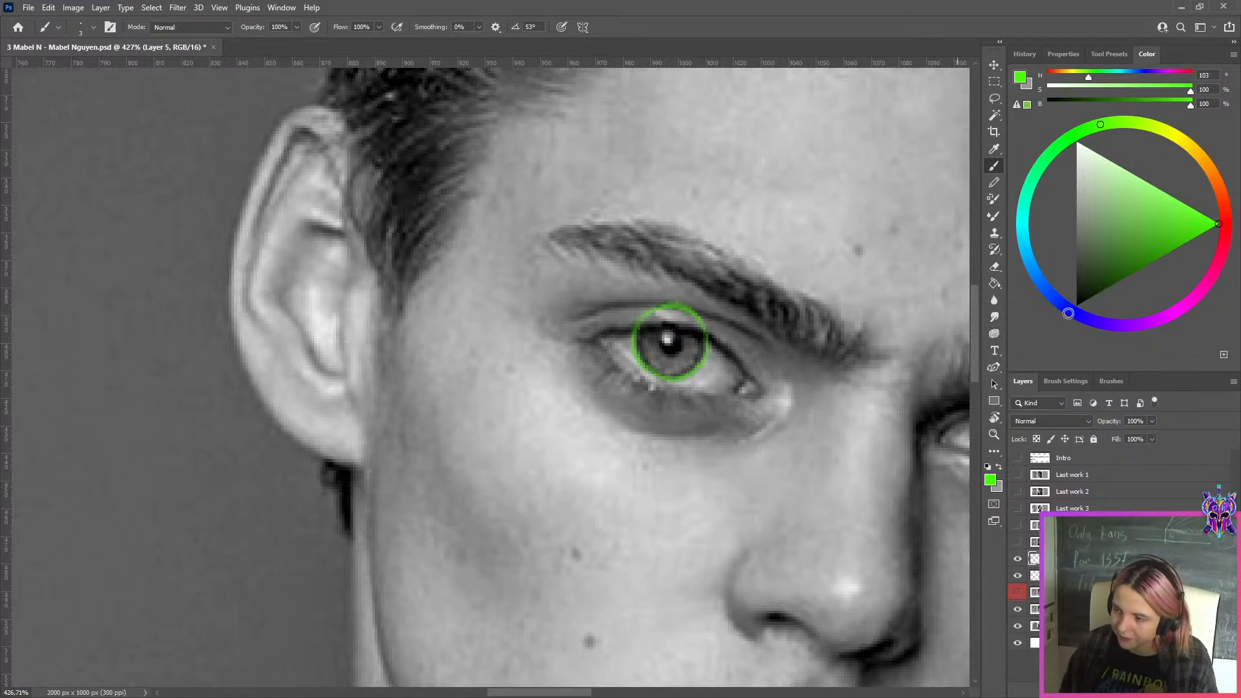
Trace the visible part of the iris and the upper eyelid edge in magenta inside the green circle
click(1107, 324)
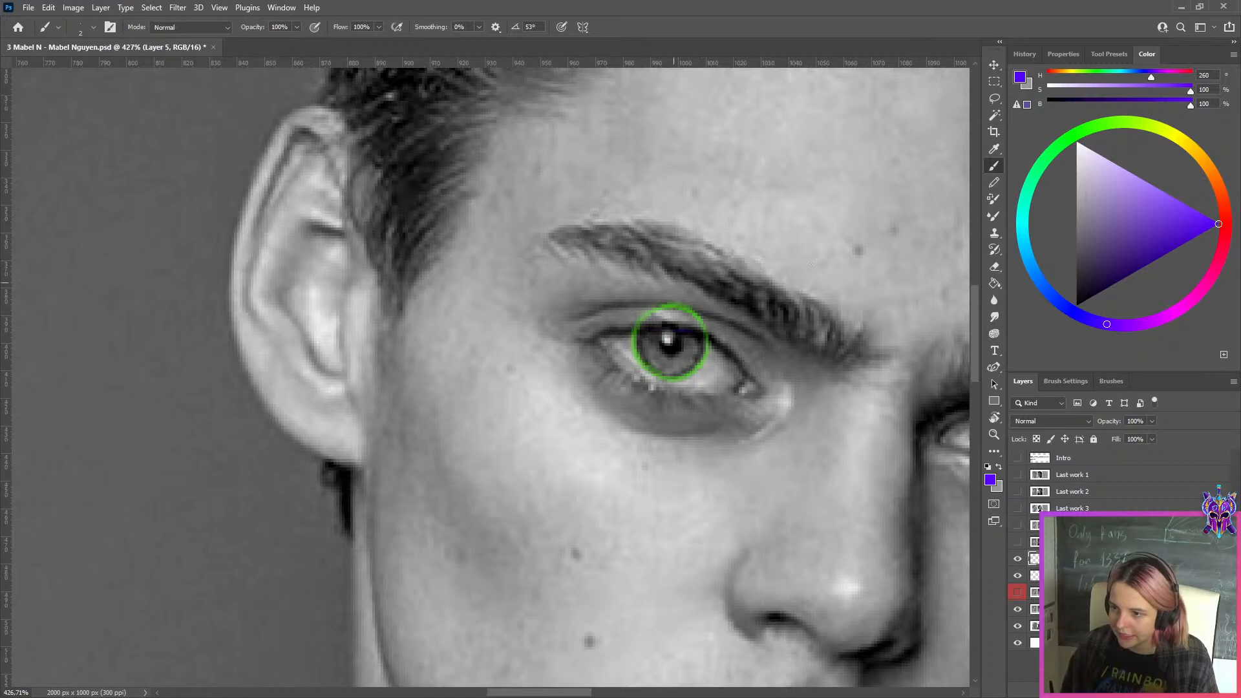
click(1163, 318)
mouse_move(643, 326)
mouse_down()
mouse_move(713, 342)
mouse_move(642, 324)
mouse_move(648, 365)
mouse_up()
key([)
key(ctrl+z)
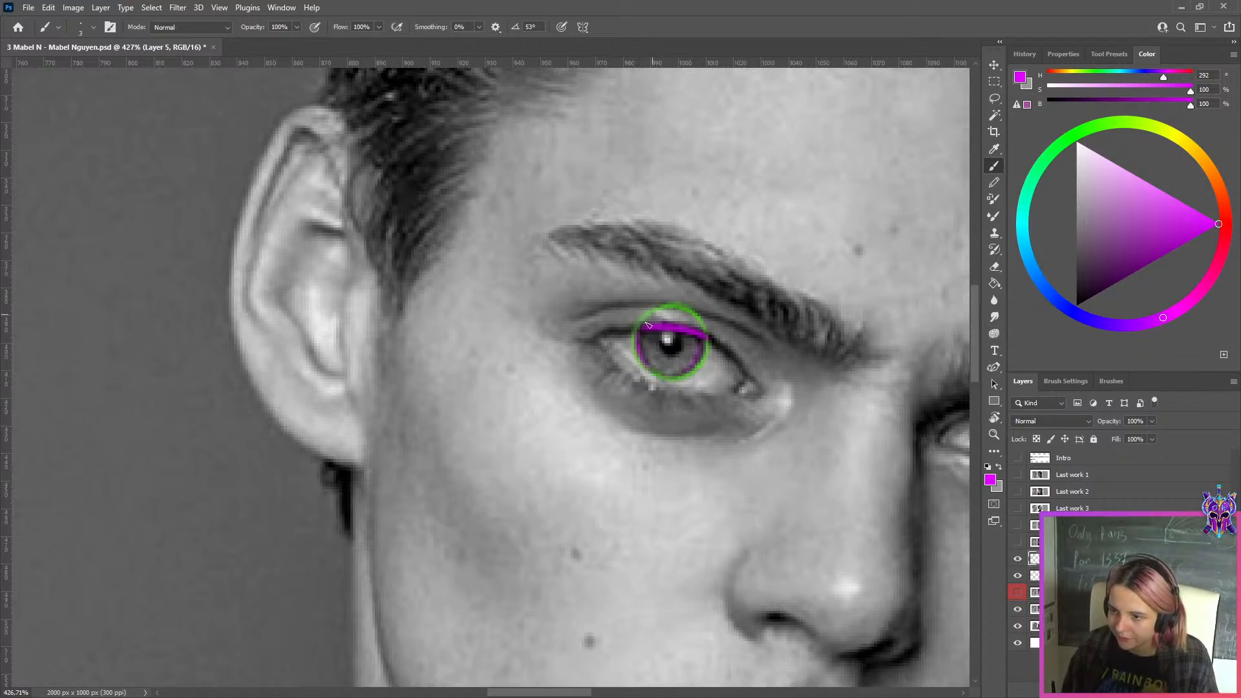
Try a cyan line across the middle of the circled iris
click(1022, 221)
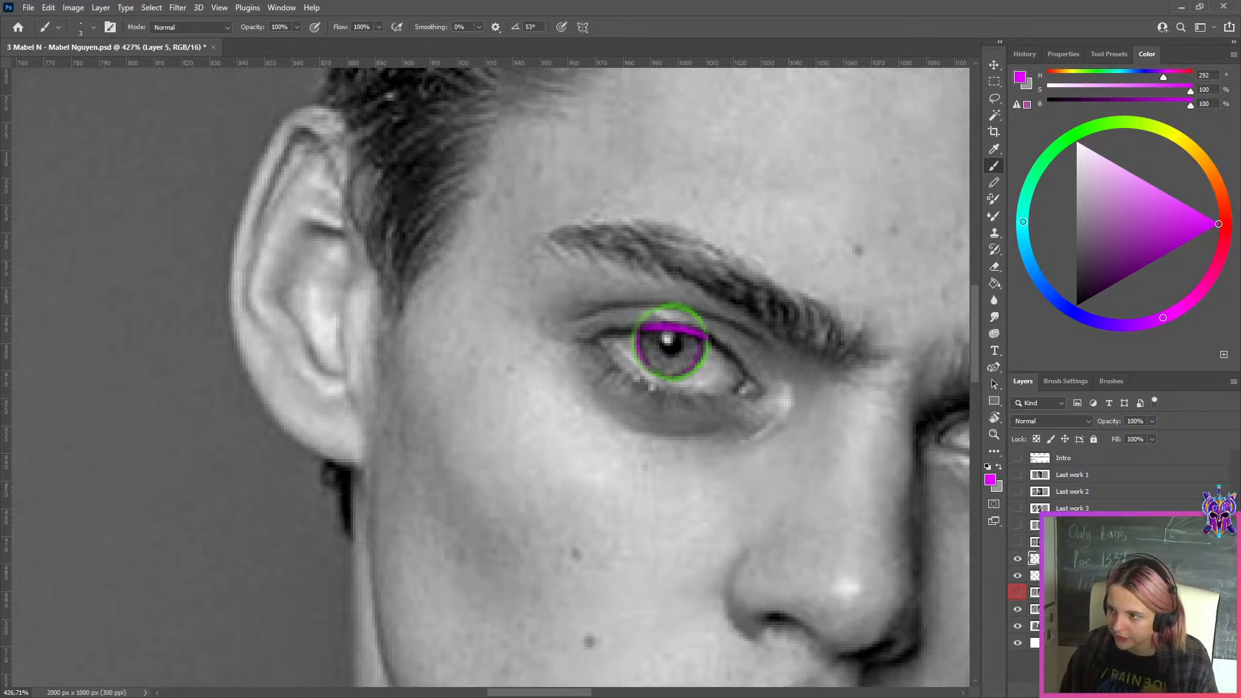
drag(640, 337, 707, 349)
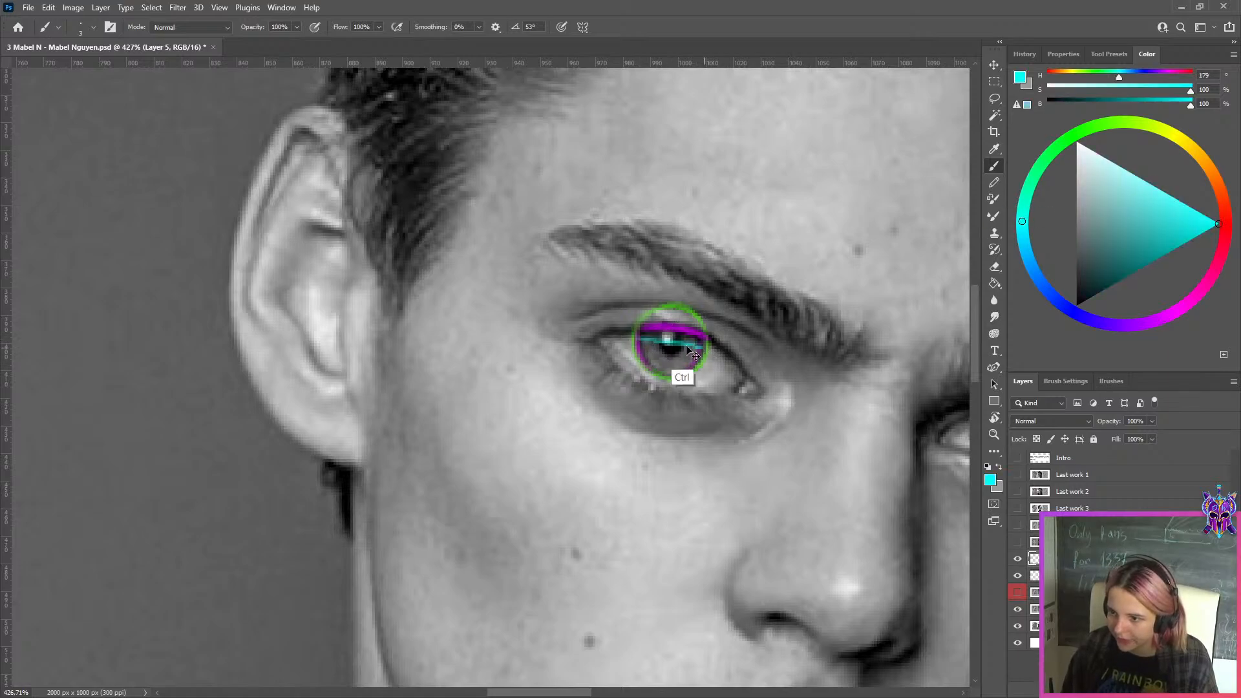
key(ctrl+z)
Compare the marked iris in the photo with the drawing's red irises, and hide both annotation layers
scroll(638, 330, down, 10)
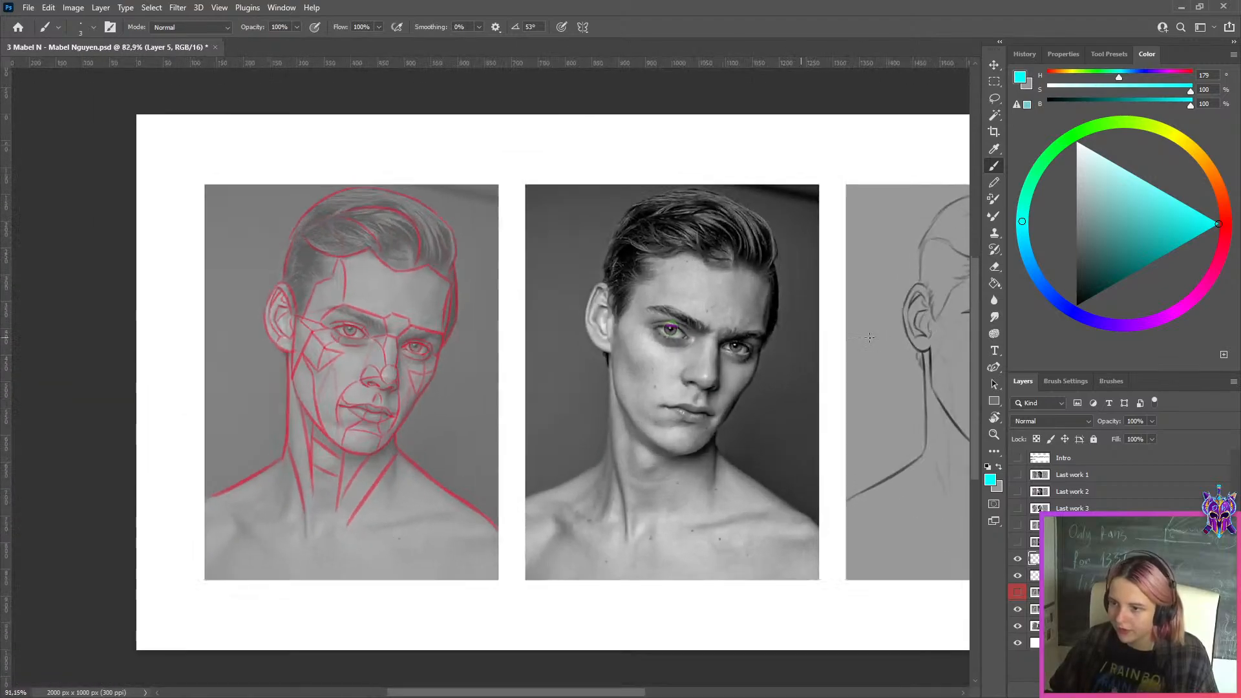
scroll(870, 338, up, 3)
drag(870, 338, 552, 340)
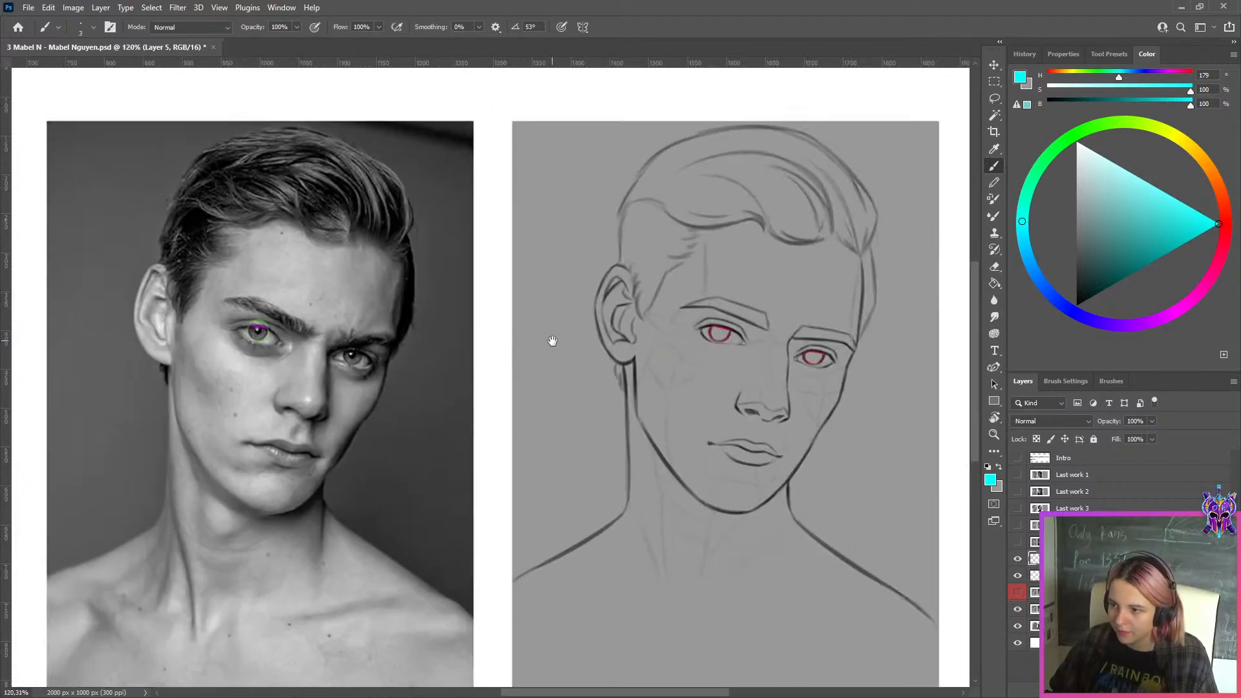
scroll(746, 323, up, 3)
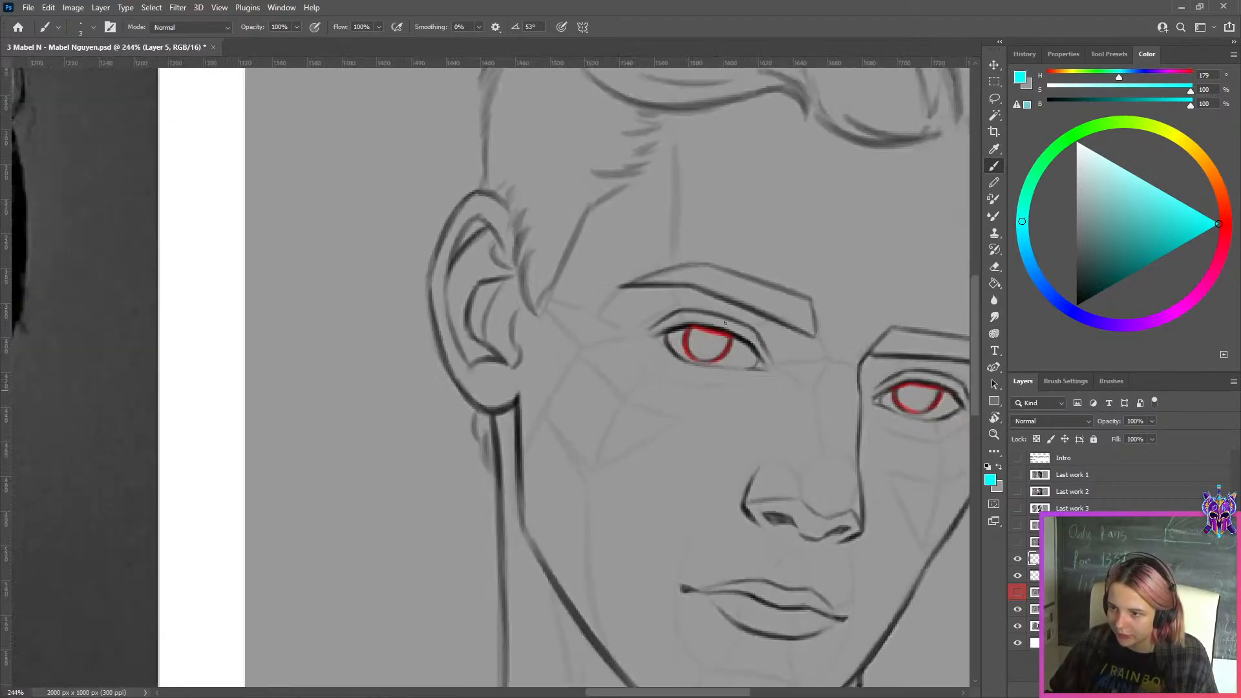
scroll(735, 321, down, 2)
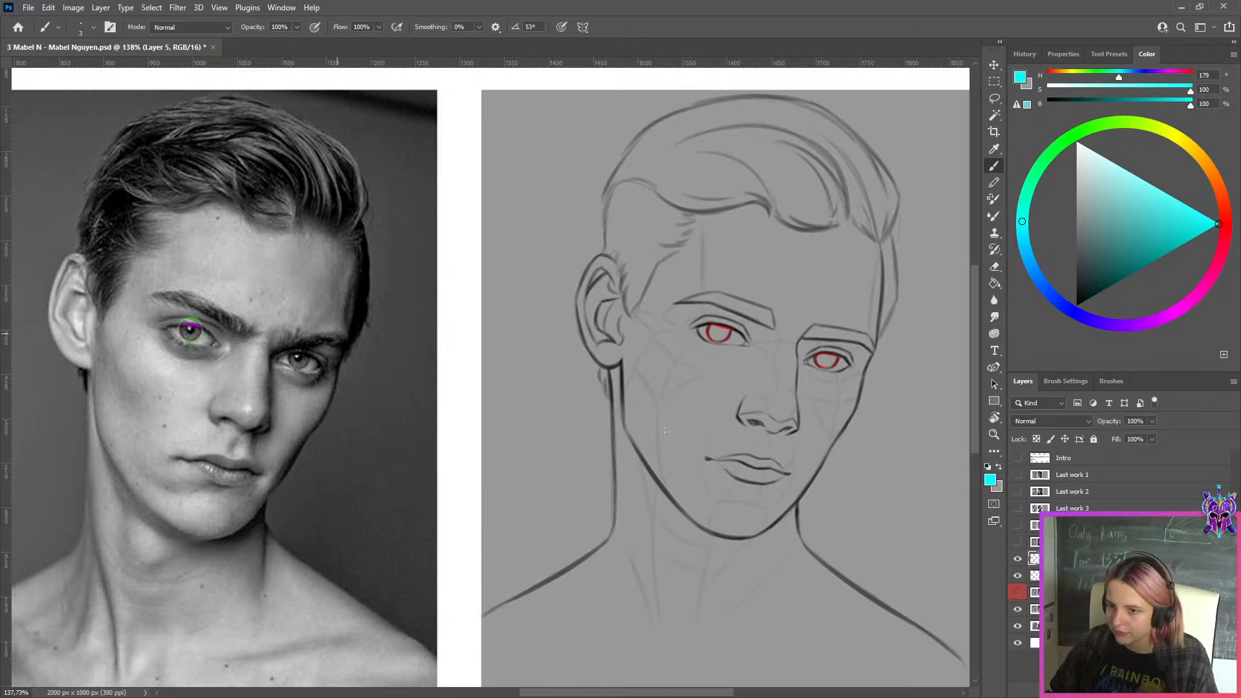
click(1017, 559)
click(1018, 575)
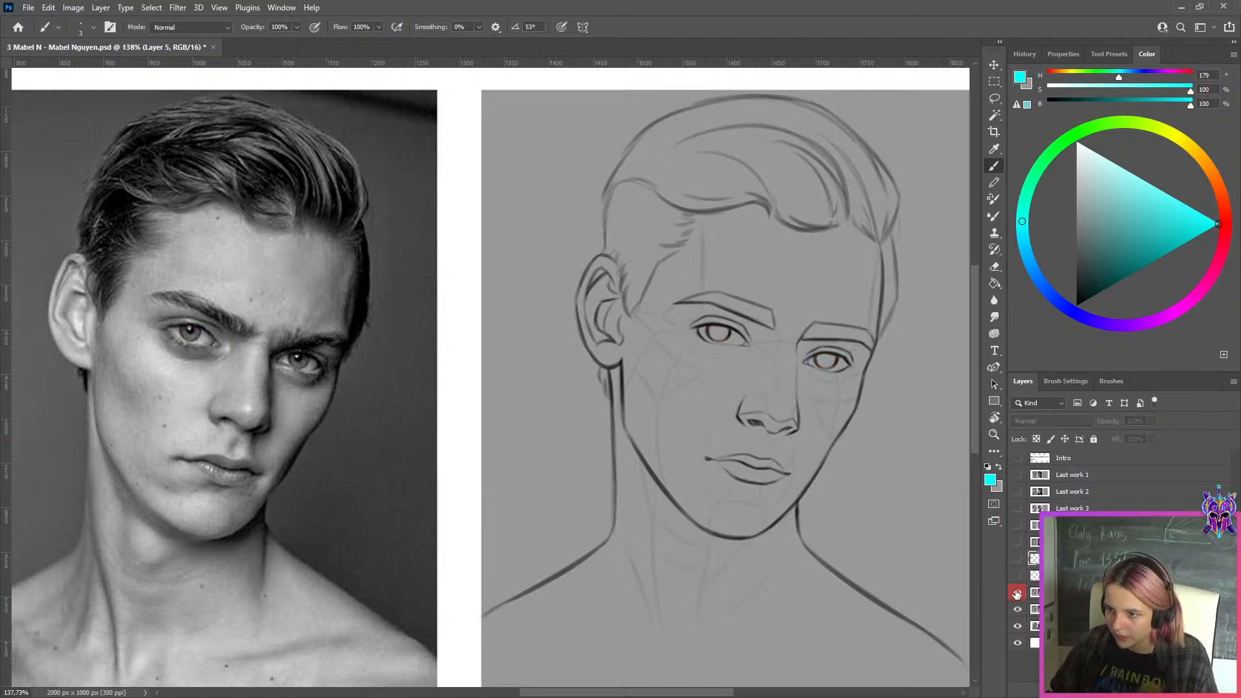
Compare the drawing's eyes with and without the correction layer against the reference photo, leaving the correction layer hidden
click(1017, 594)
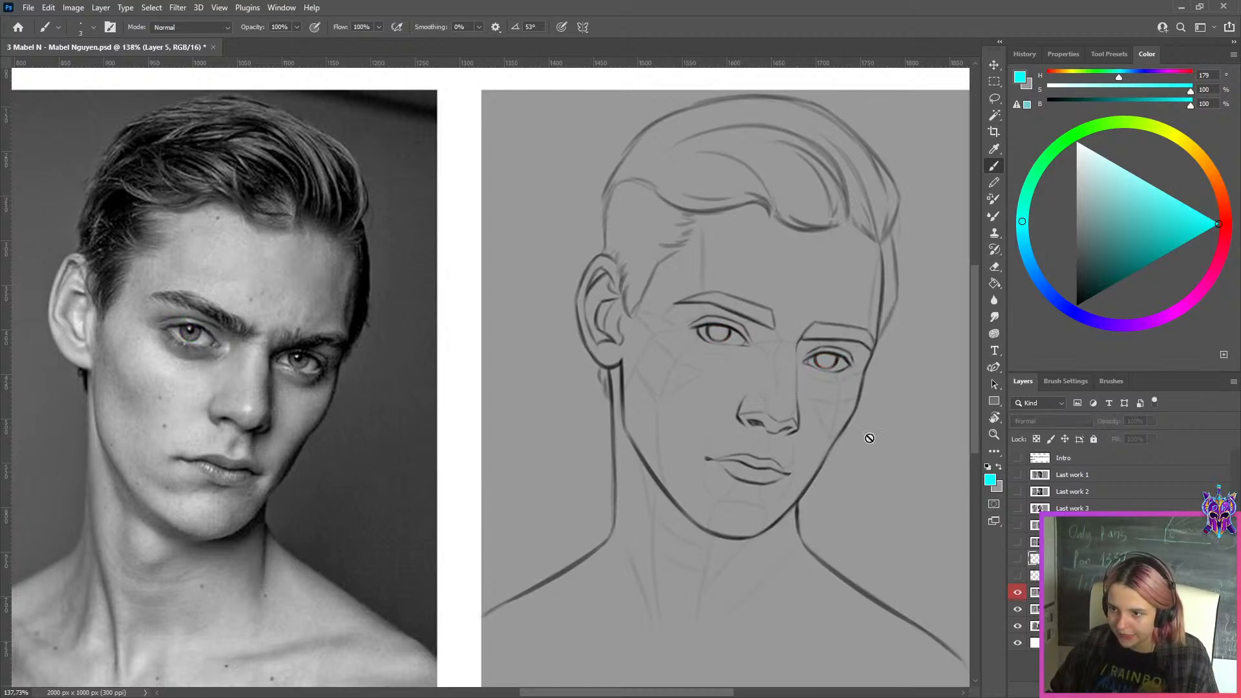
scroll(239, 324, up, 4)
scroll(193, 335, down, 6)
scroll(220, 332, up, 3)
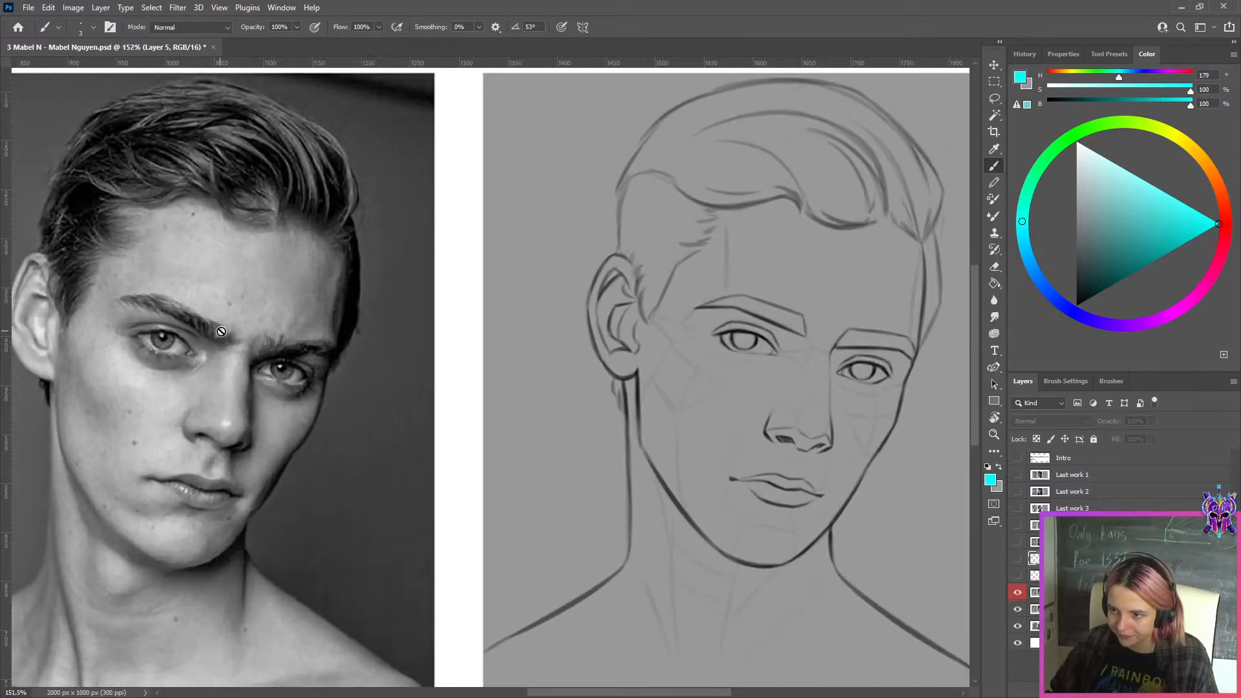
click(1017, 592)
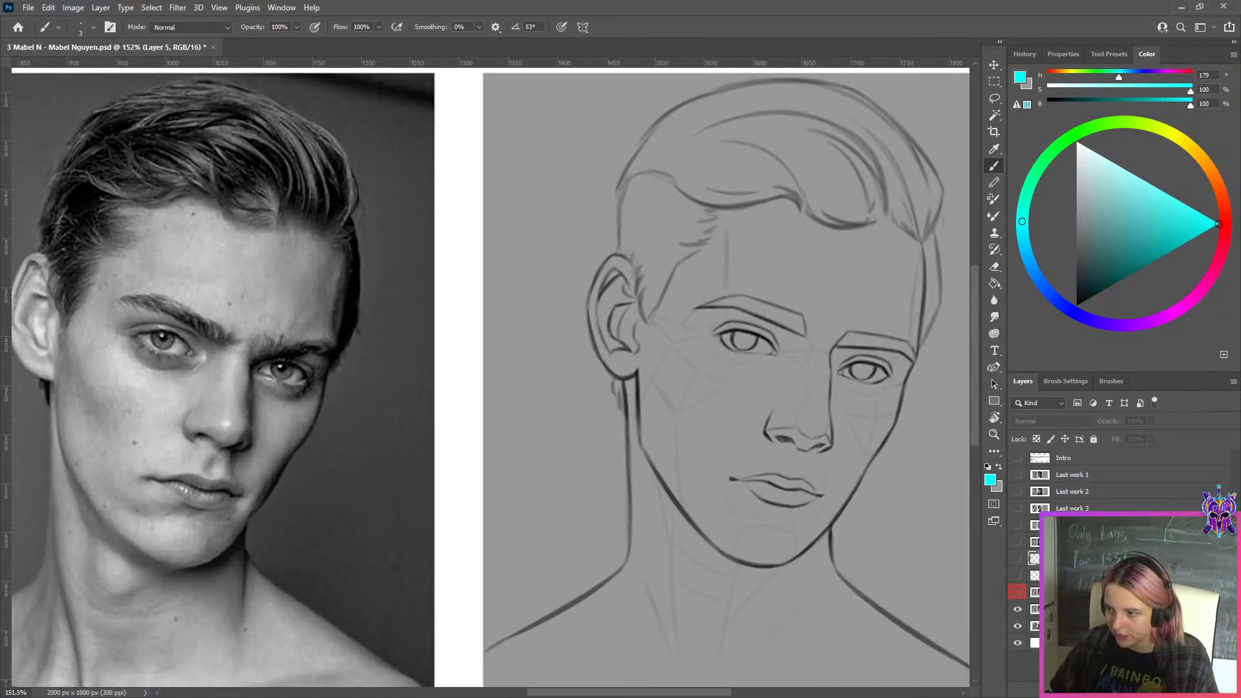
On a new layer, draw a blue slanted line through the tilted iris of the drawing's eye nearest the ear
key(ctrl+shift+alt+n)
click(1096, 325)
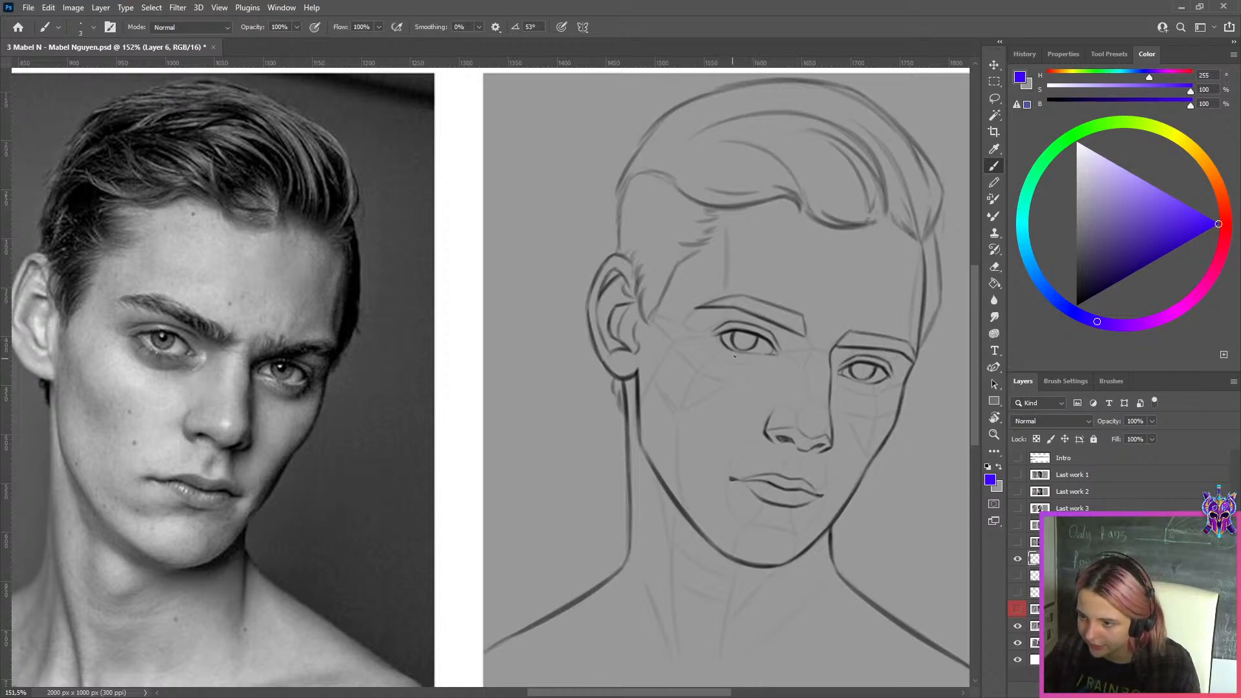
key(ctrl+z)
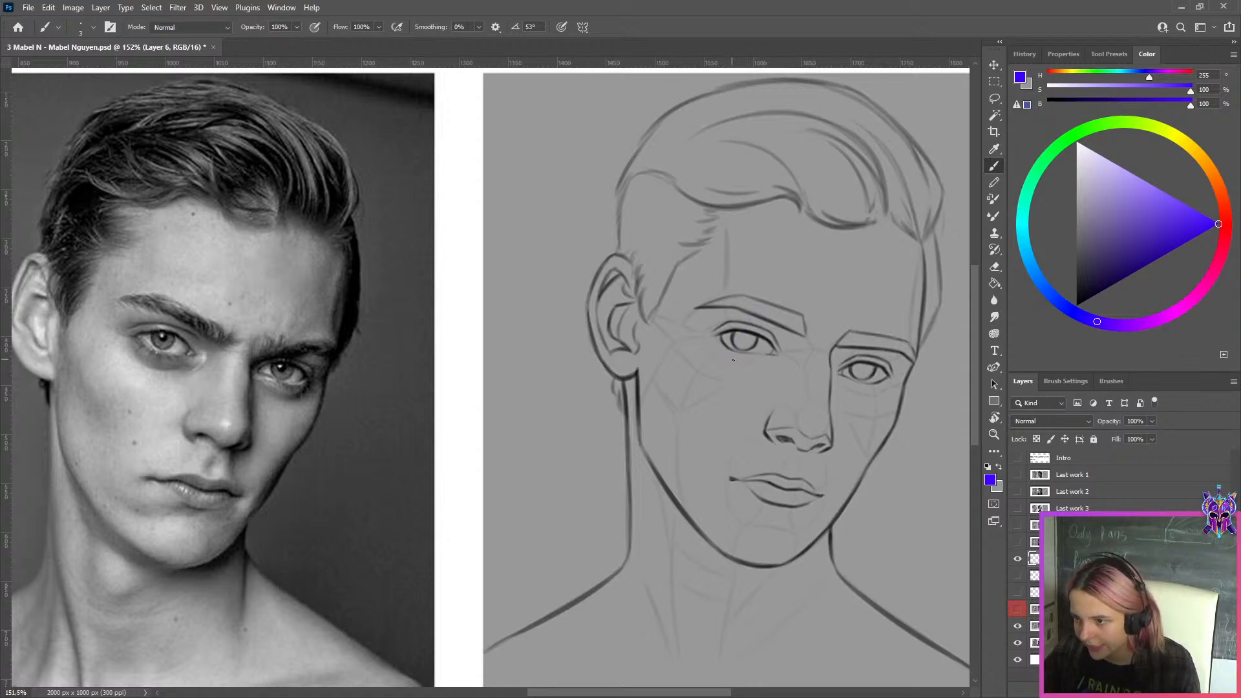
key(ctrl+z)
drag(757, 315, 732, 366)
key(ctrl+z)
key(ctrl+z)
key(ctrl+z)
drag(755, 315, 731, 371)
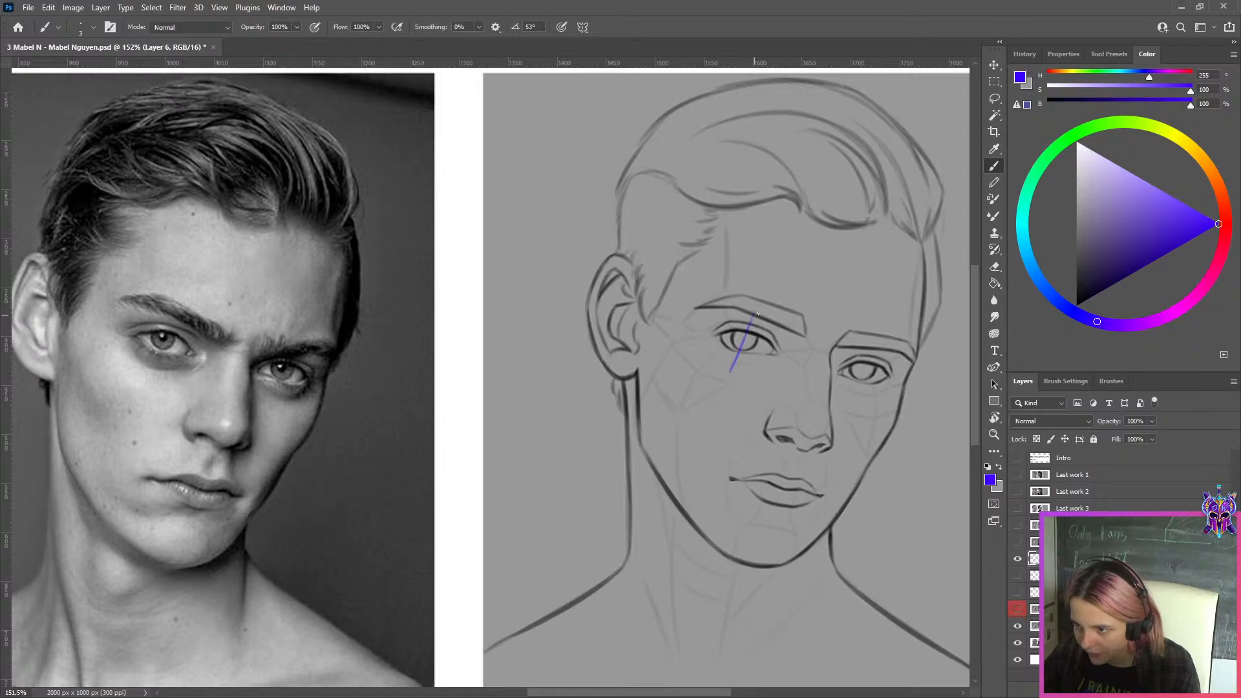
key(ctrl+z)
drag(755, 315, 731, 372)
Add a magenta arrowhead atop the blue line and draw a near-vertical magenta arrow through the drawing's other iris
click(1164, 318)
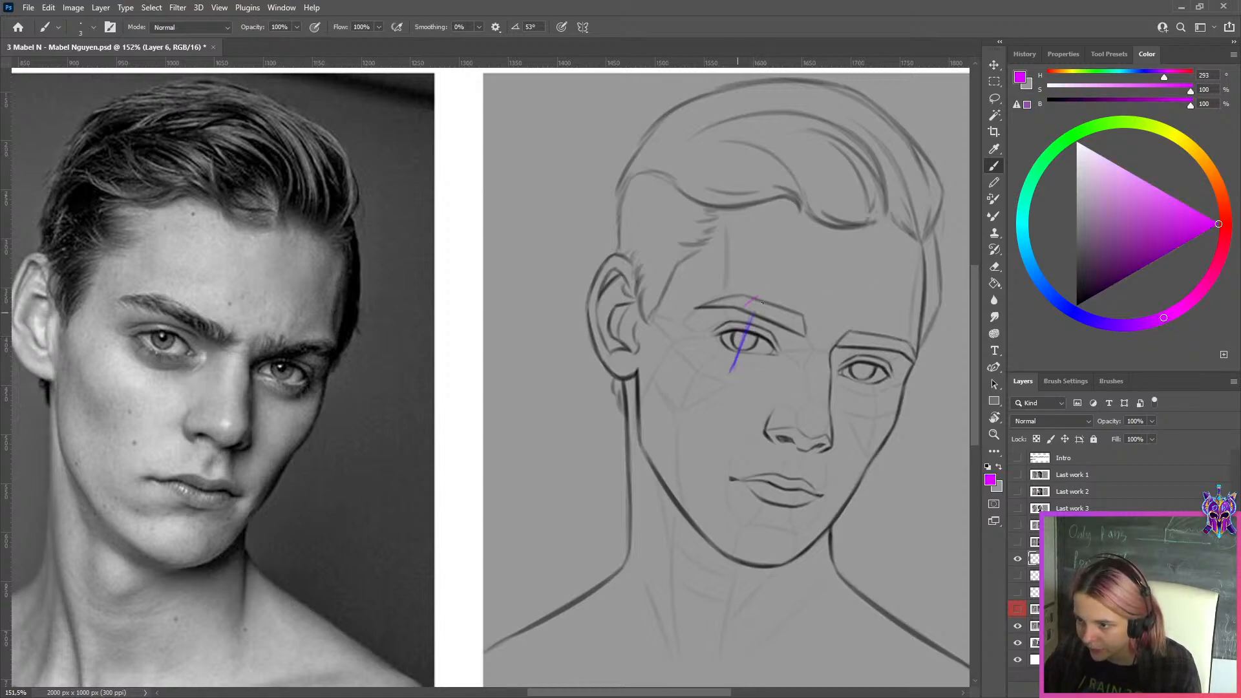
drag(762, 302, 764, 316)
drag(865, 326, 862, 400)
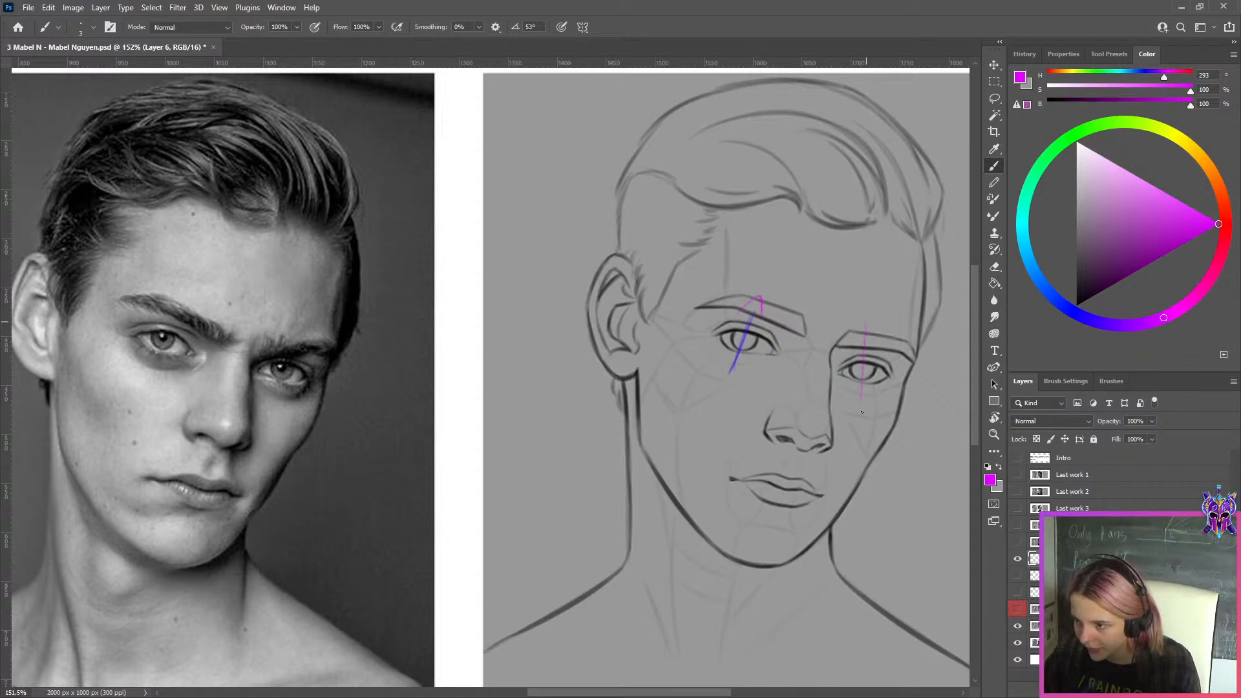
drag(873, 319, 874, 334)
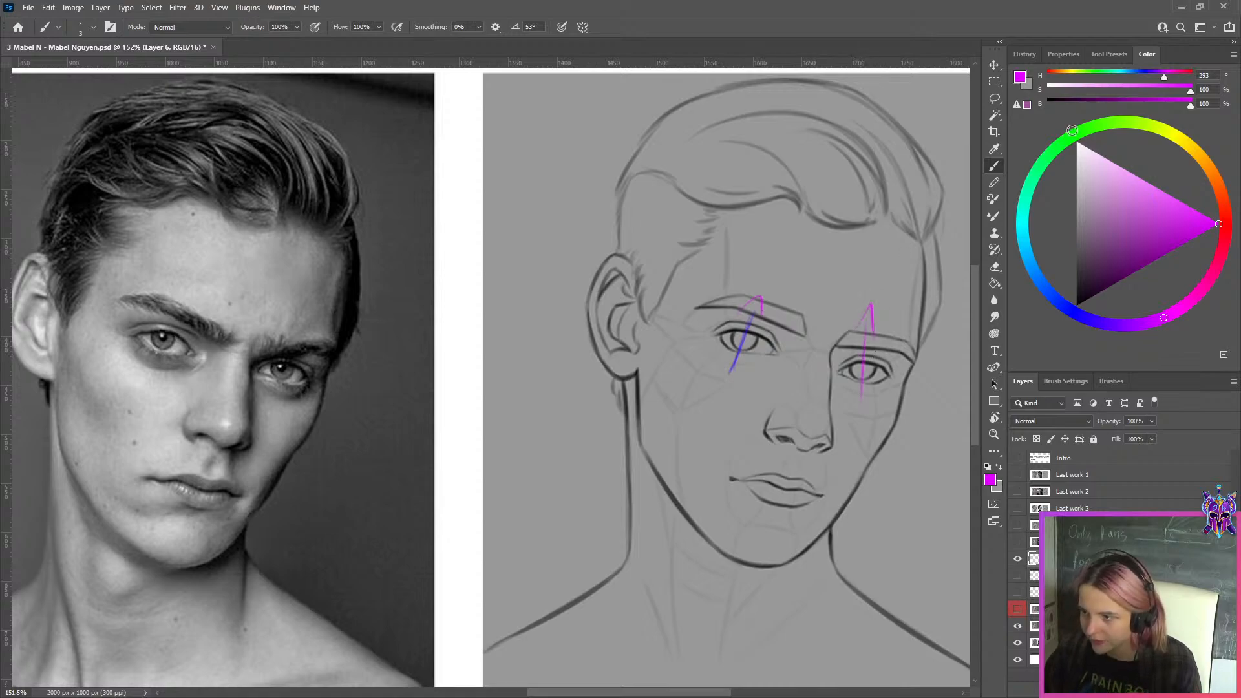
Draw bright green vertical arrows through both irises of the reference photo, removing the trial circle around the drawing's eye
click(1084, 130)
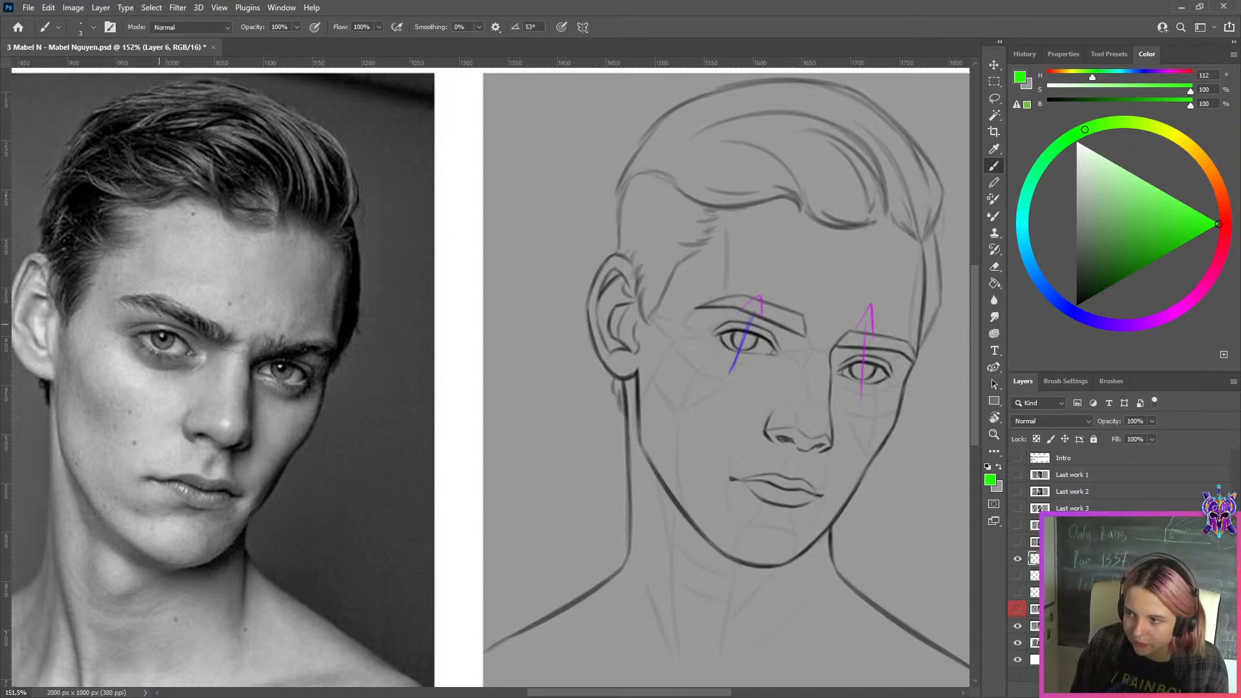
drag(162, 309, 163, 364)
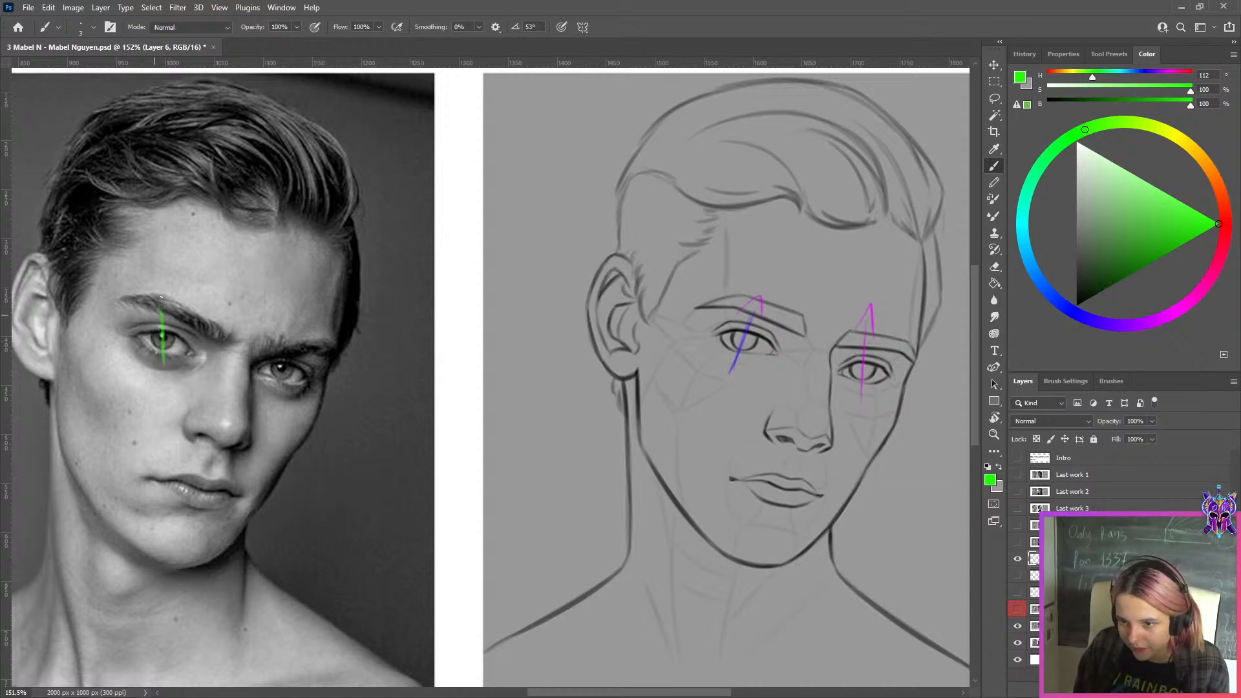
mouse_move(282, 343)
mouse_down()
mouse_move(284, 393)
mouse_move(286, 340)
mouse_up()
key(ctrl+z)
key(ctrl+z)
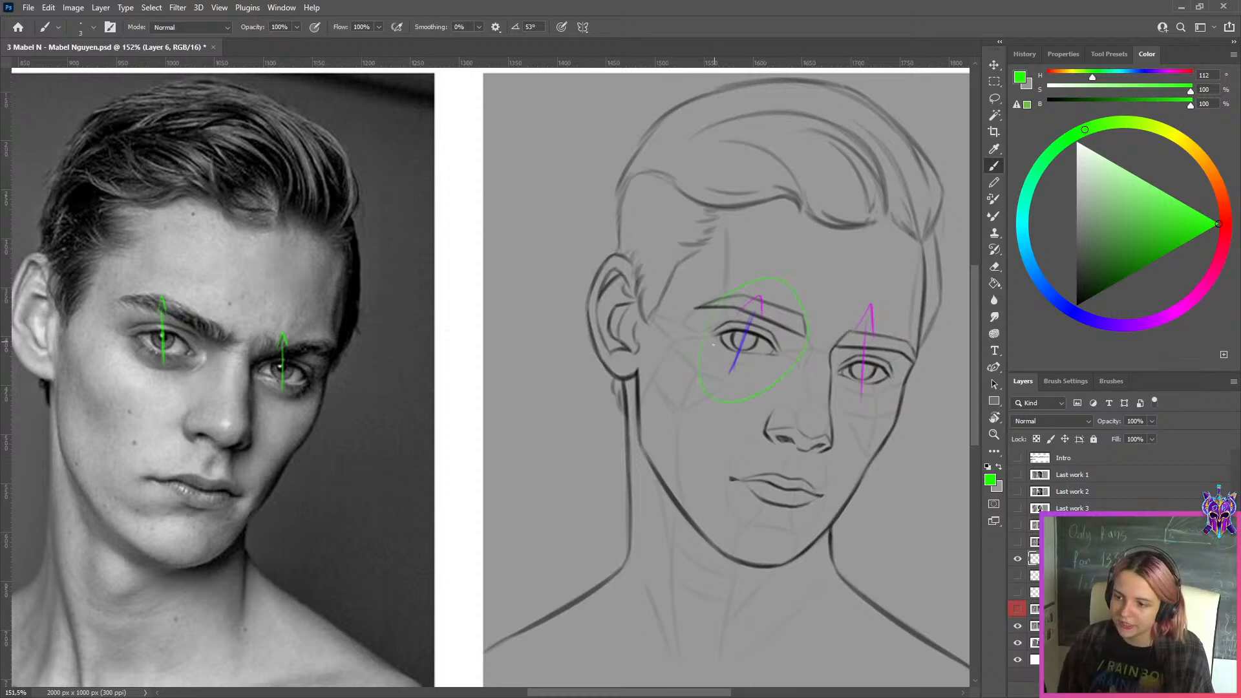
key(ctrl+z)
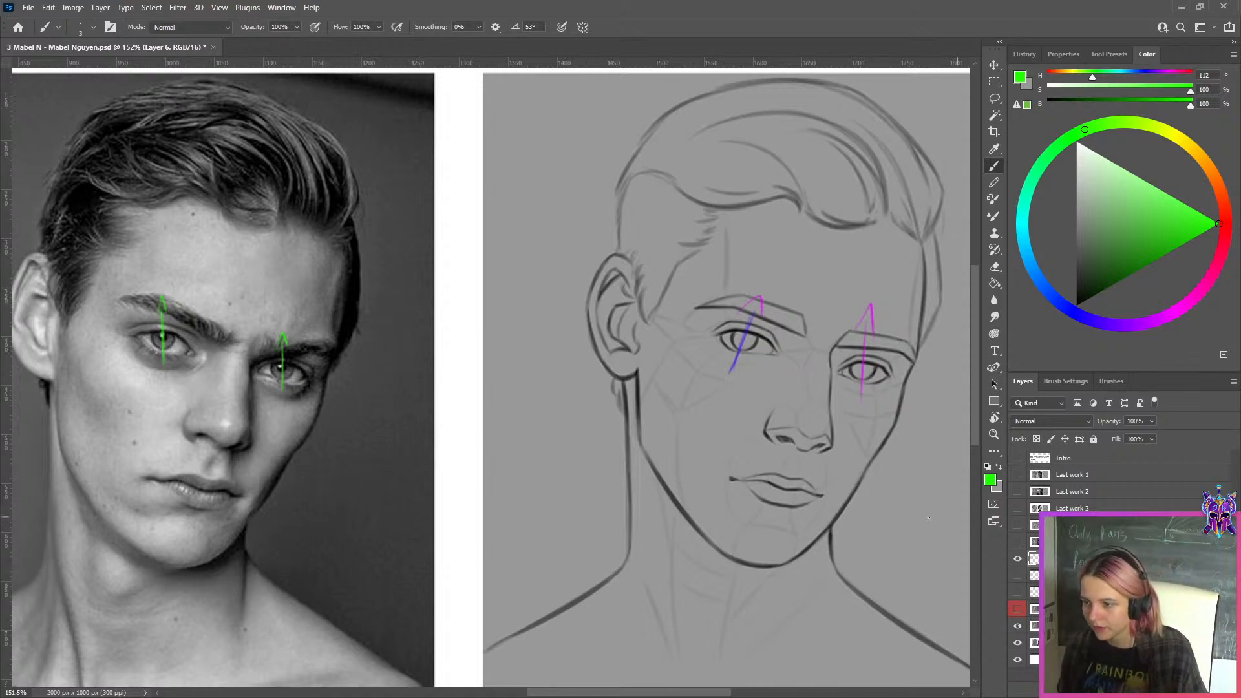
Check the drawing without the arrow annotations, and show them together with the eye correction layer
click(1018, 558)
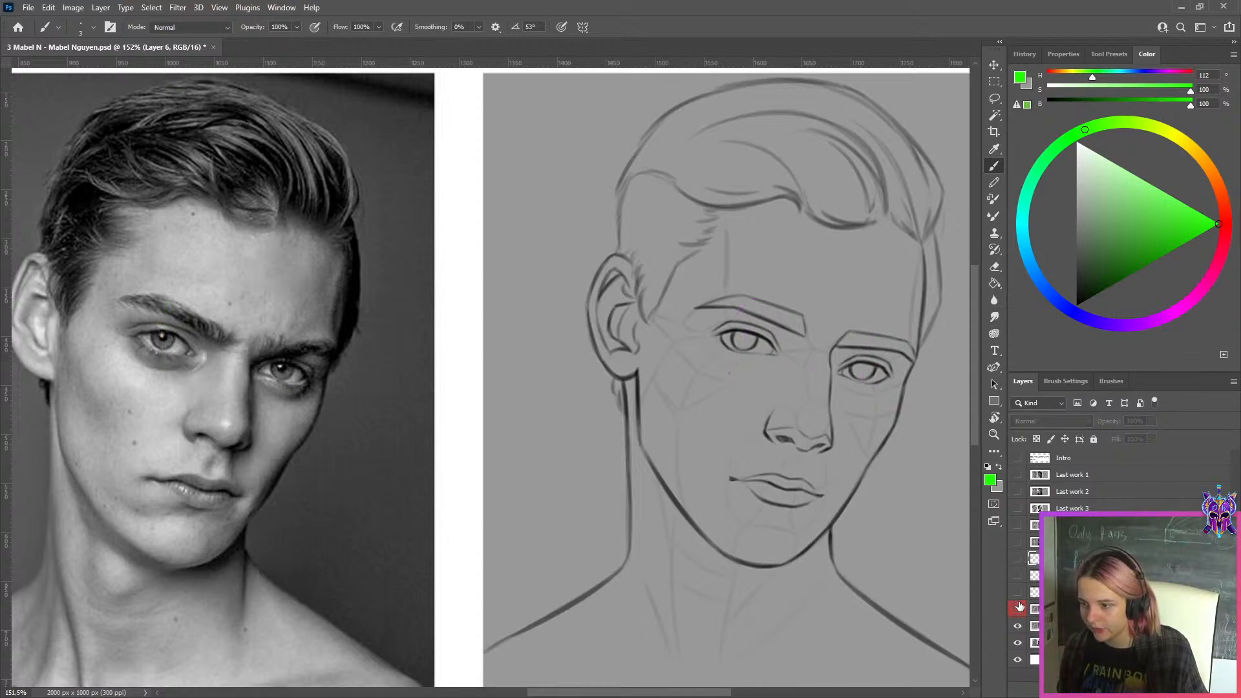
click(1017, 560)
click(1018, 560)
click(1018, 560)
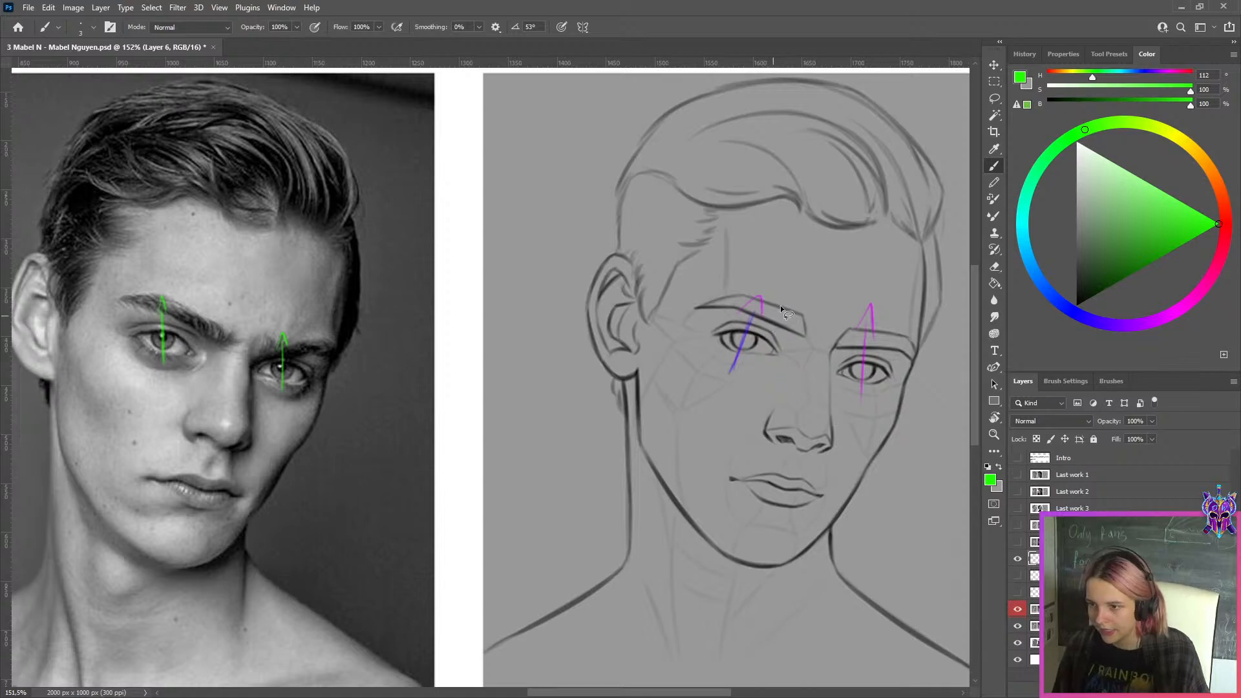
Lasso the slanted blue arrow, rotate it about 26° counterclockwise to vertical, and align it with the corrected iris
key(l)
drag(790, 290, 718, 269)
key(ctrl+t)
scroll(769, 236, up, 4)
drag(769, 237, 692, 218)
drag(825, 291, 825, 299)
drag(754, 352, 759, 350)
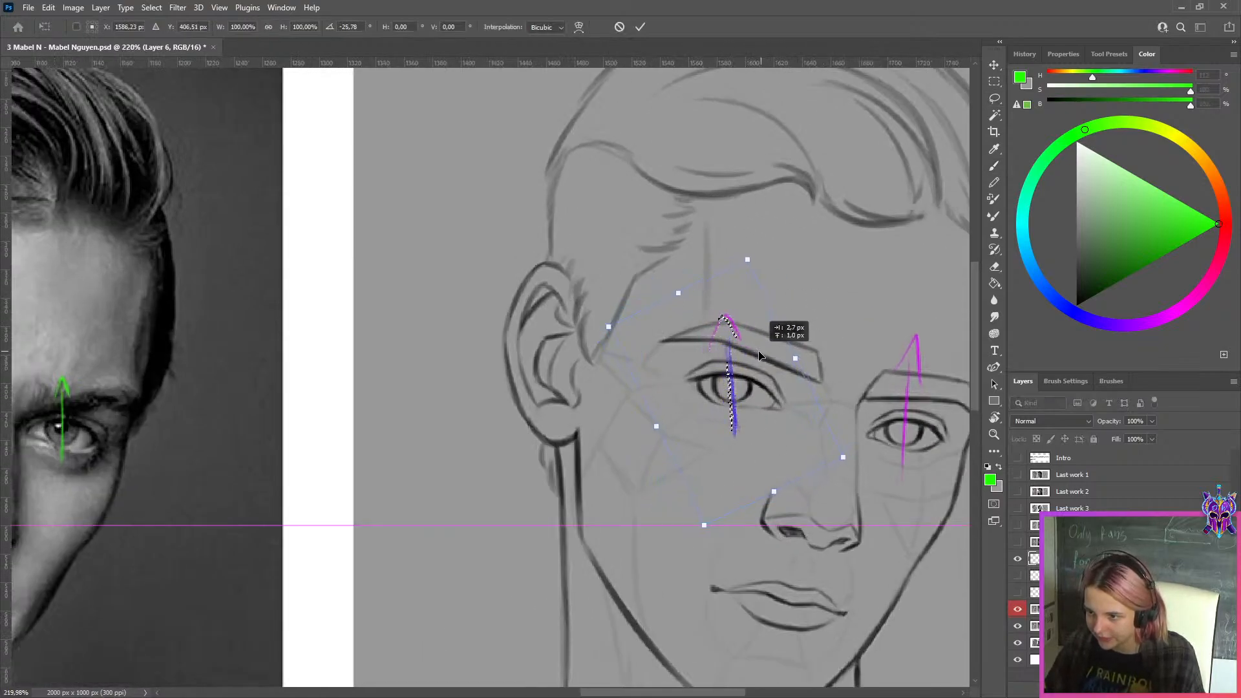
key(Return)
key(ctrl+d)
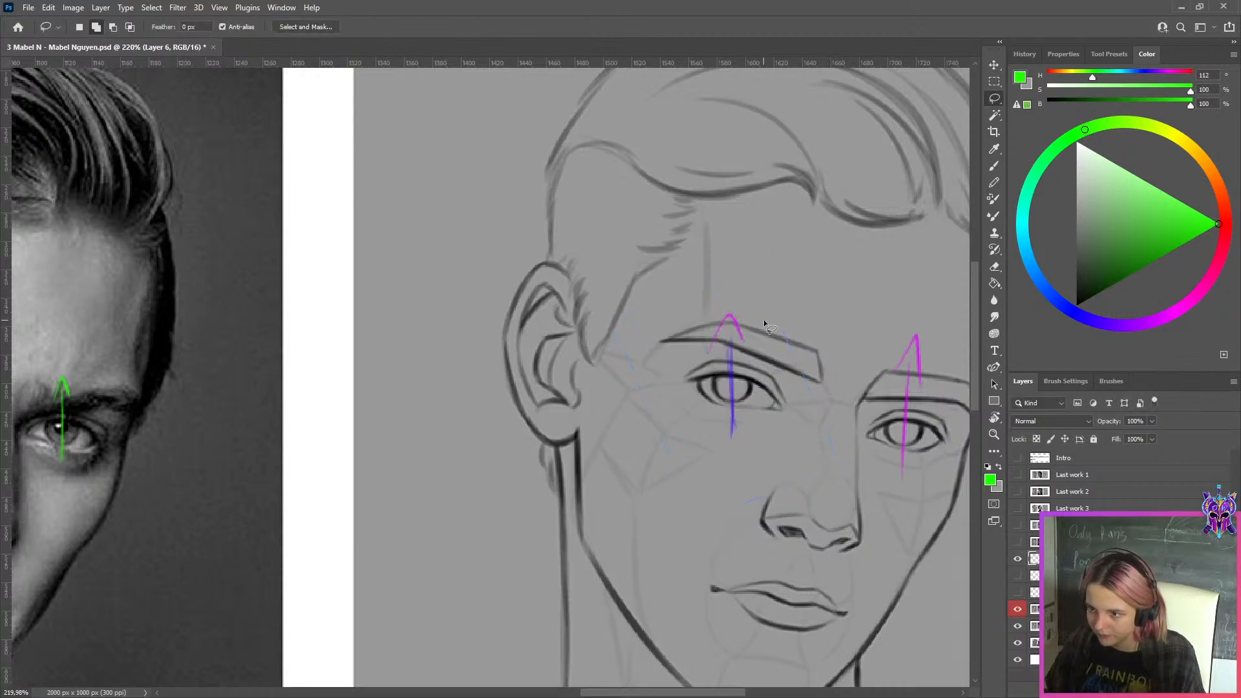
Hide the arrow annotation layer and view the corrected drawing beside the reference photo
scroll(765, 323, down, 5)
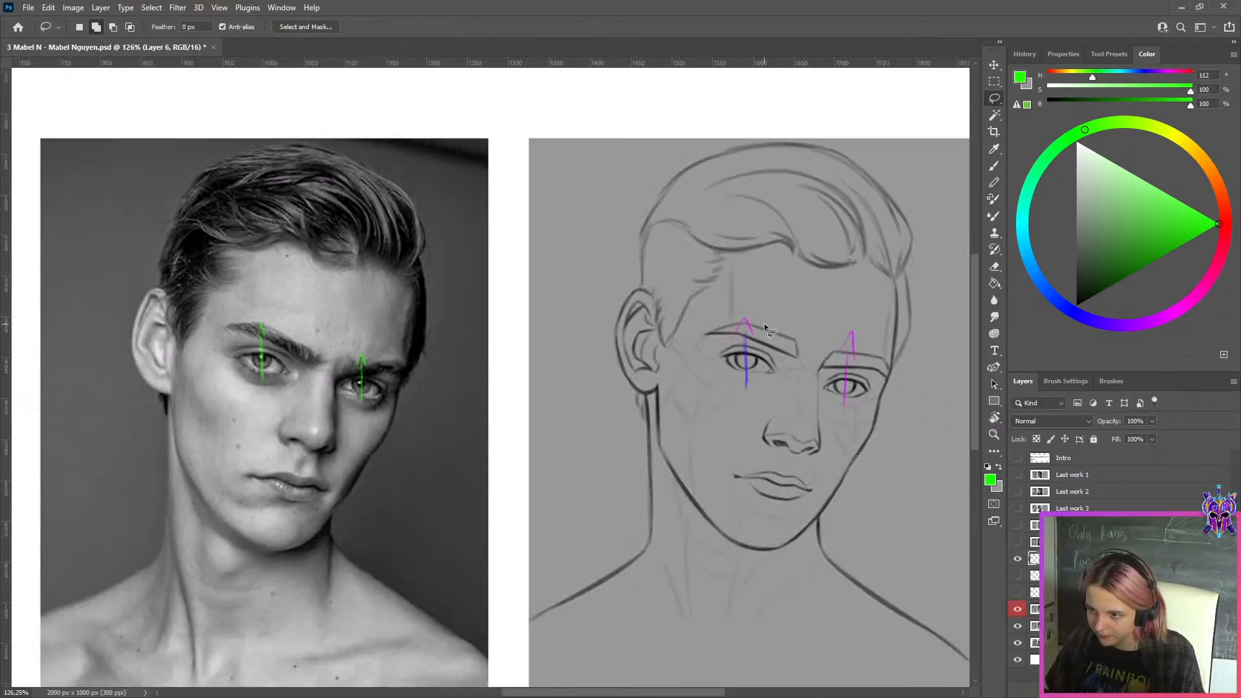
click(1018, 559)
scroll(841, 404, down, 3)
scroll(853, 402, up, 3)
scroll(854, 403, up, 1)
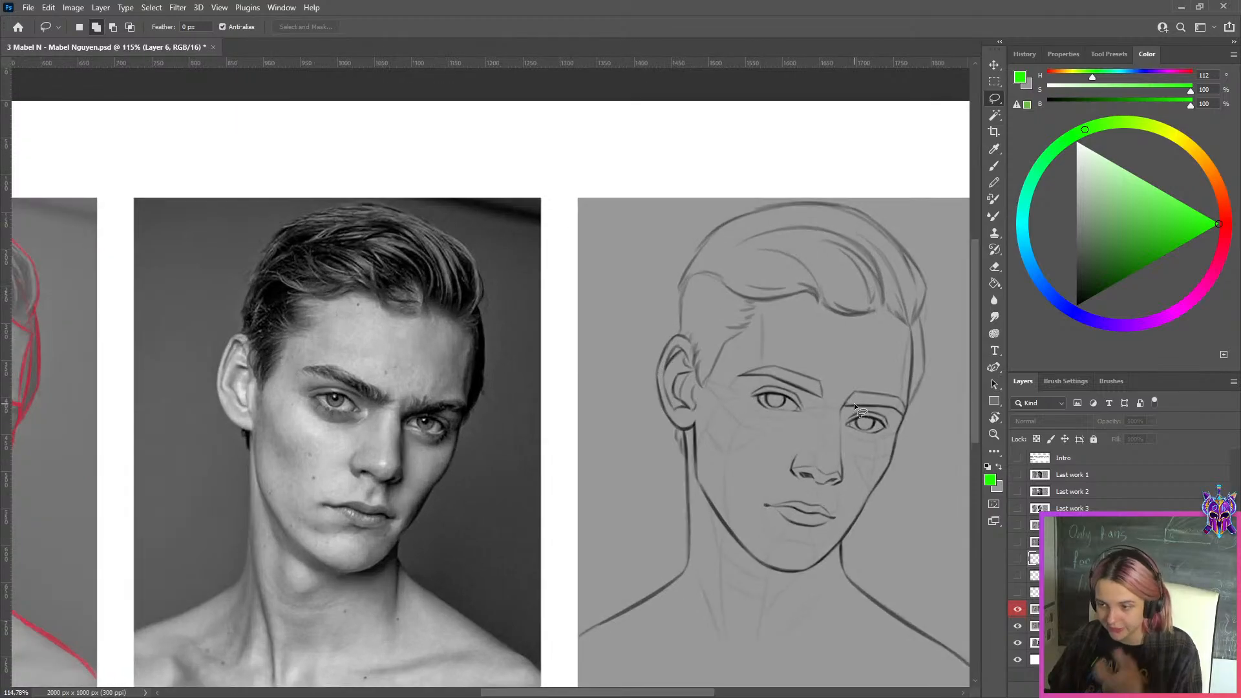
scroll(859, 405, down, 3)
scroll(856, 399, up, 2)
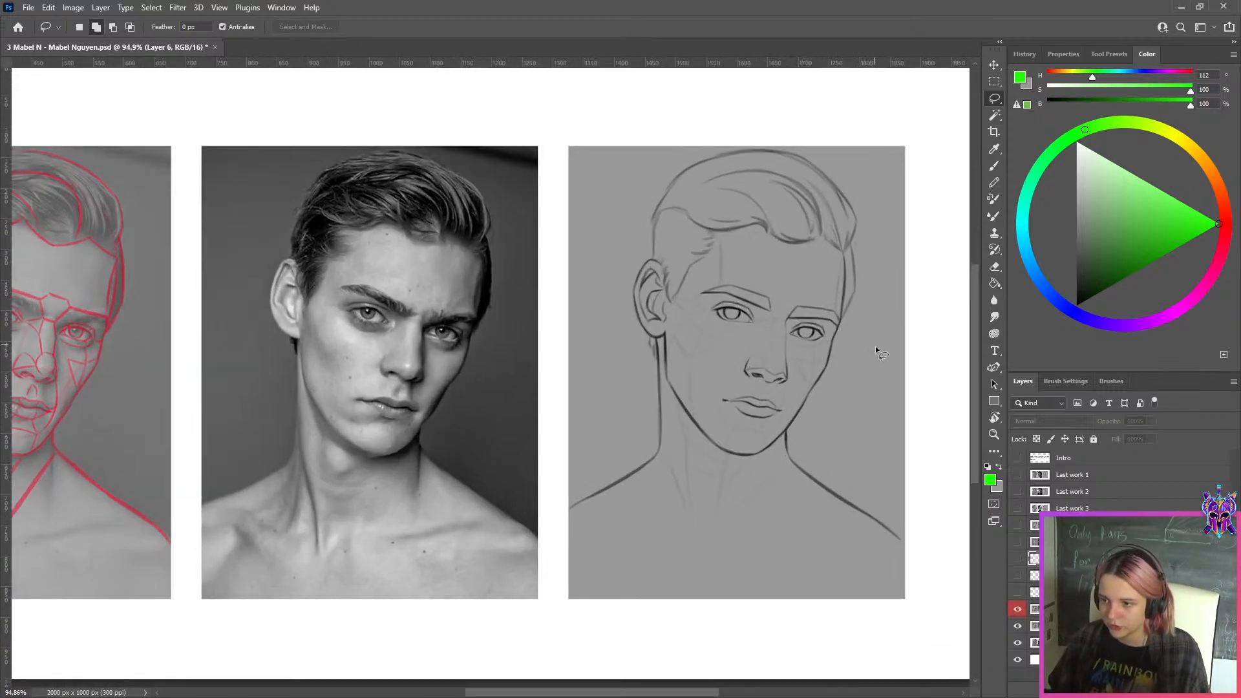
Compare the whole portrait drawing with the eye correction layer switched off and on
click(1018, 611)
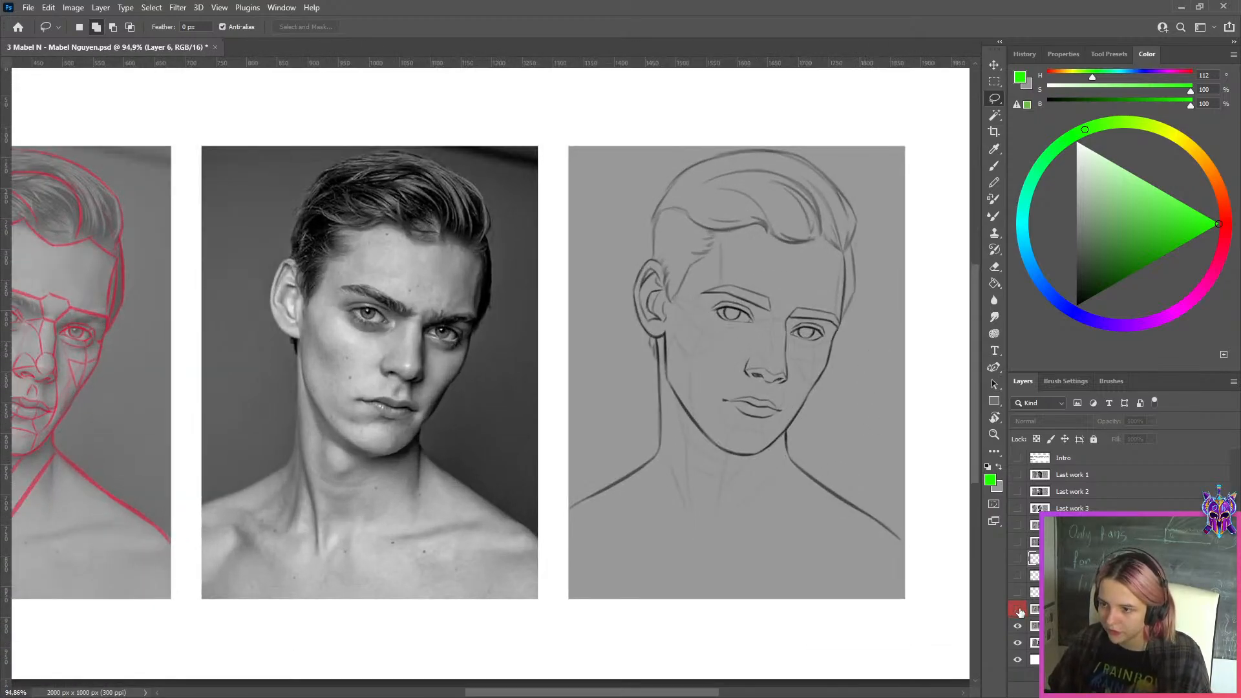
click(1019, 611)
click(1019, 611)
click(1018, 610)
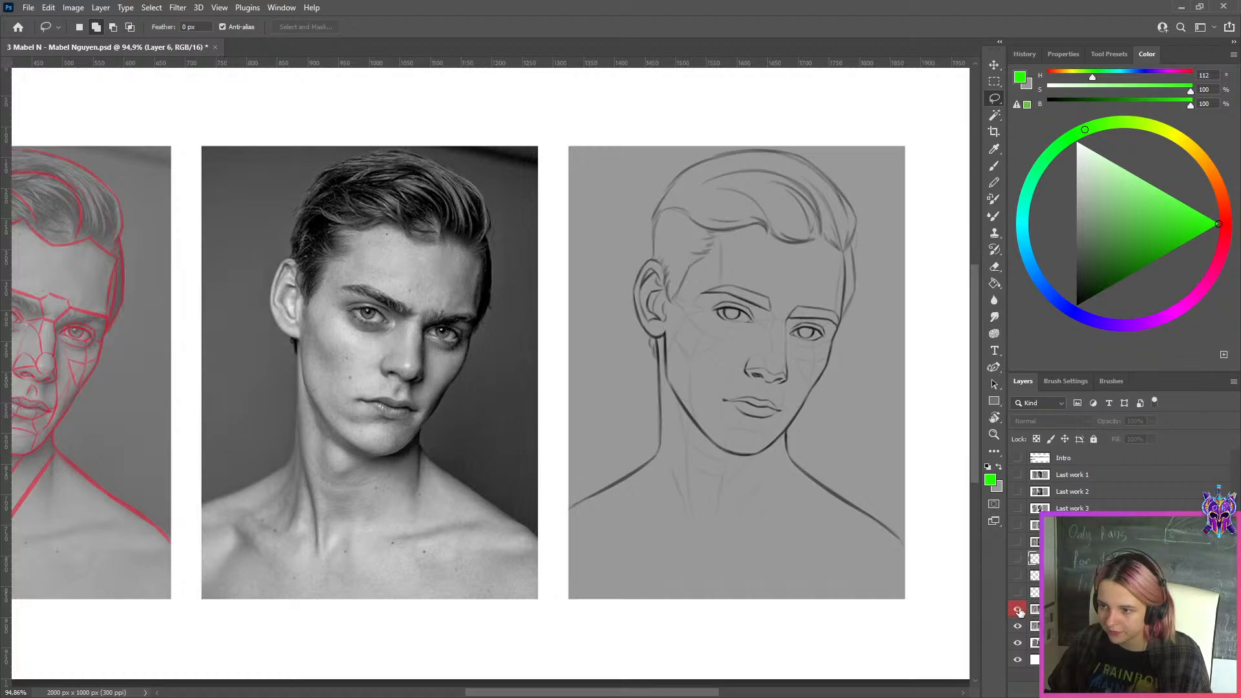
click(1019, 610)
click(1018, 611)
click(1018, 610)
click(1019, 611)
Compare the original and corrected iris shapes up close in both eyes of the drawing
key(ctrl+plus)
key(ctrl+plus)
key(ctrl+plus)
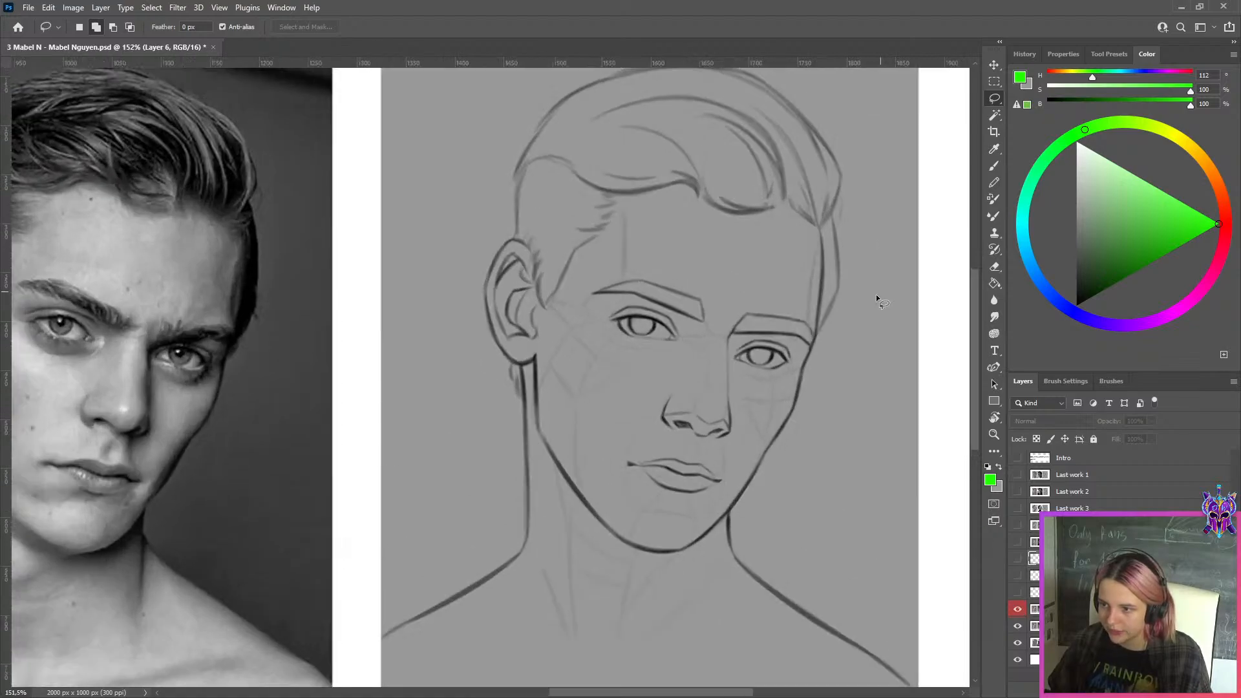
click(1017, 609)
click(1016, 609)
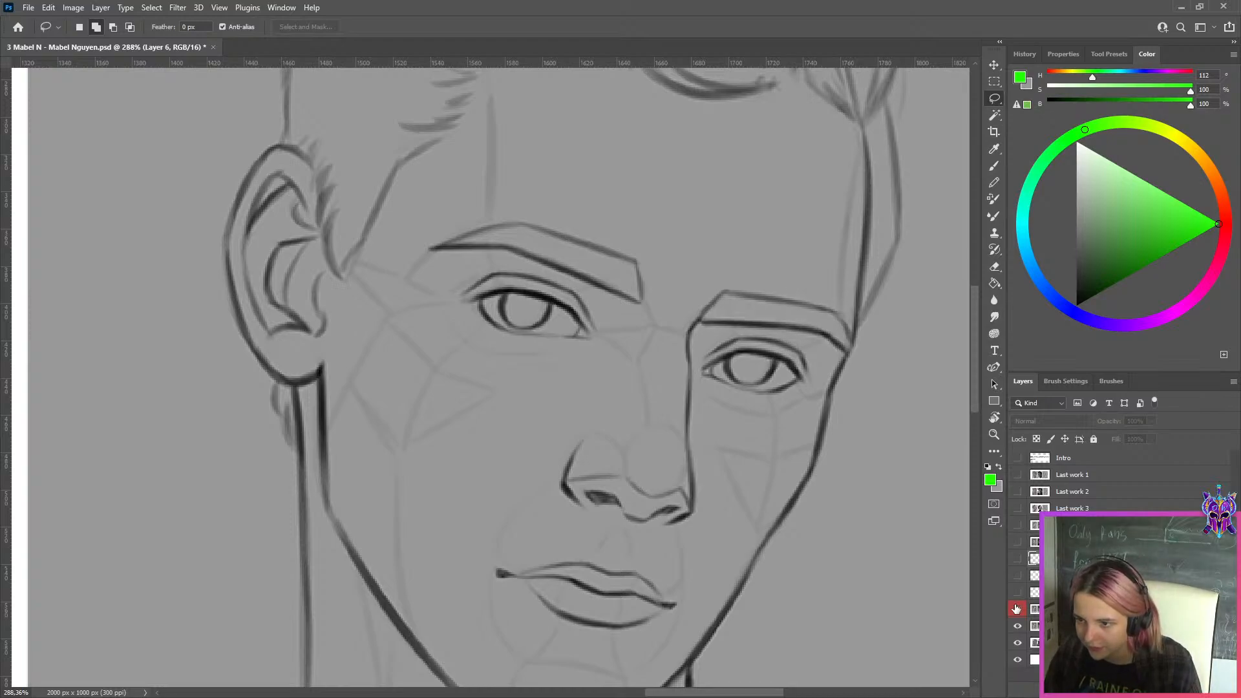
click(1016, 609)
click(1017, 609)
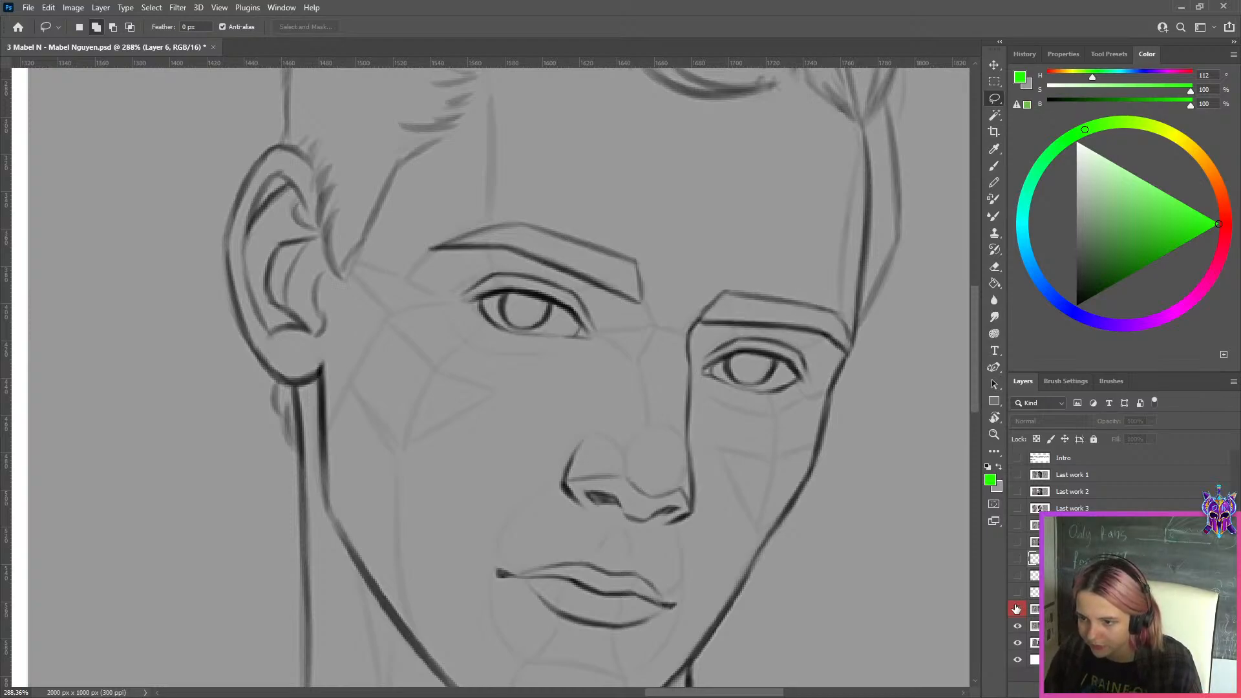
click(1016, 609)
Hide the correction layer and examine the original drawing's eyes and nose bridge at different magnifications
scroll(875, 464, down, 6)
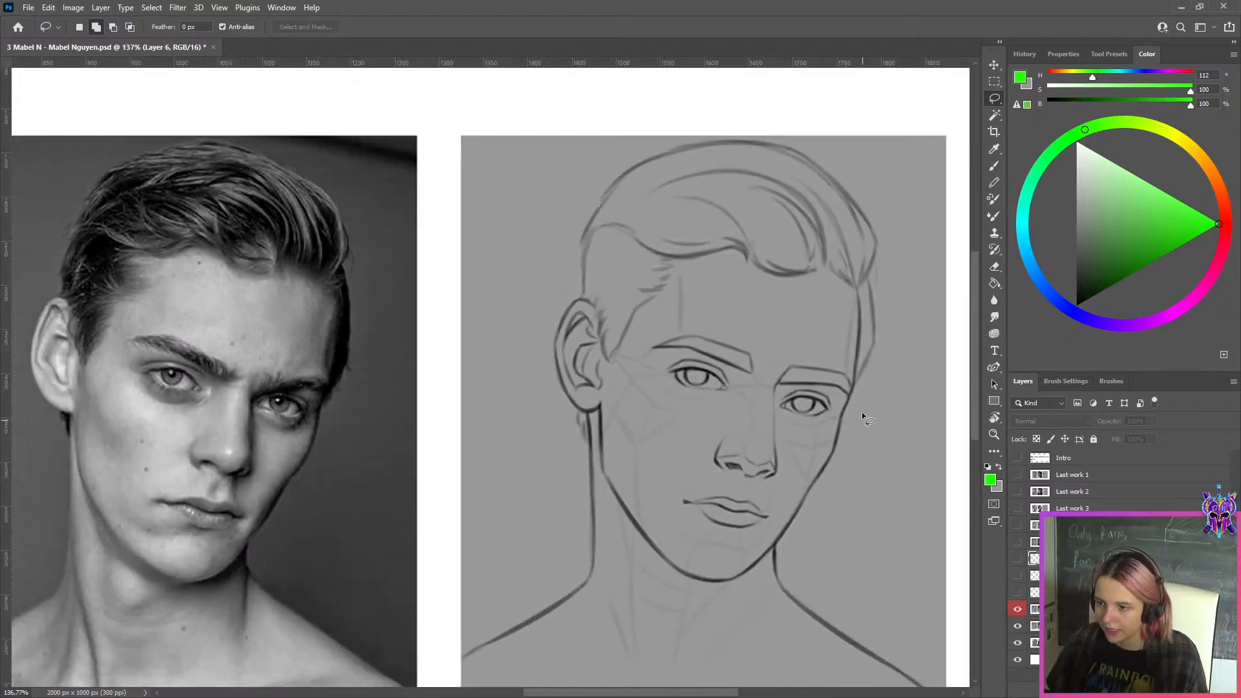
scroll(855, 386, up, 3)
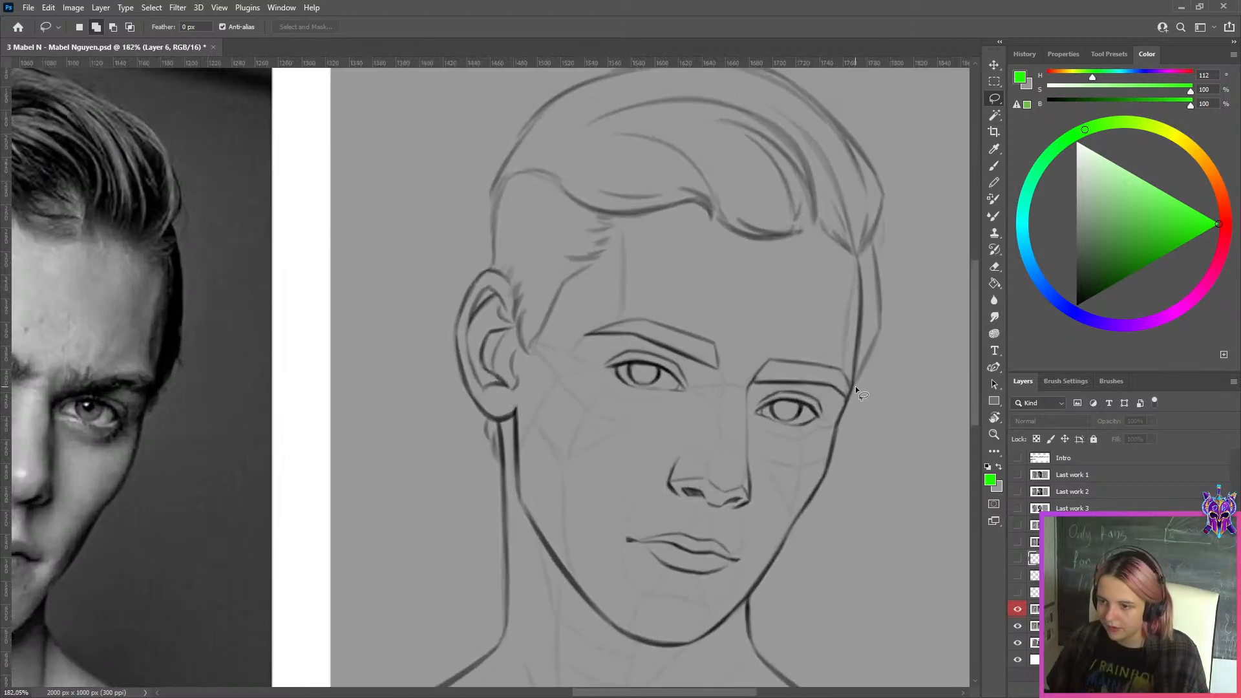
scroll(716, 407, down, 2)
scroll(741, 409, up, 3)
click(1018, 609)
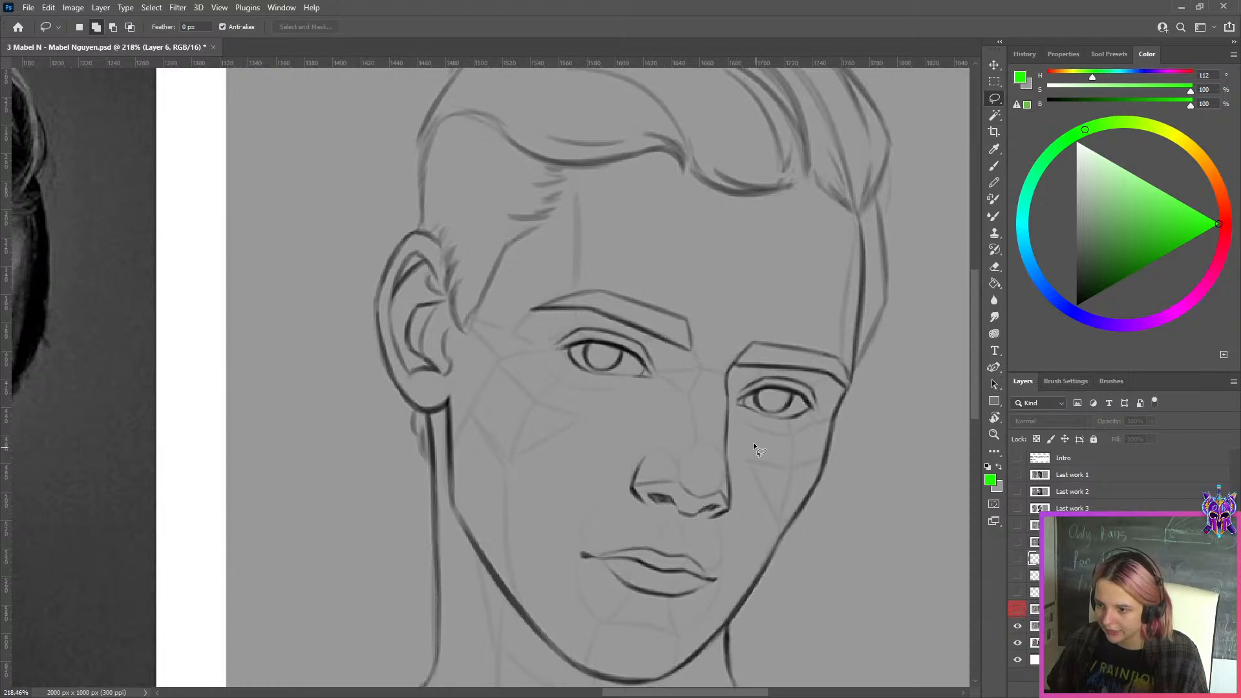
scroll(753, 441, up, 2)
scroll(717, 483, down, 4)
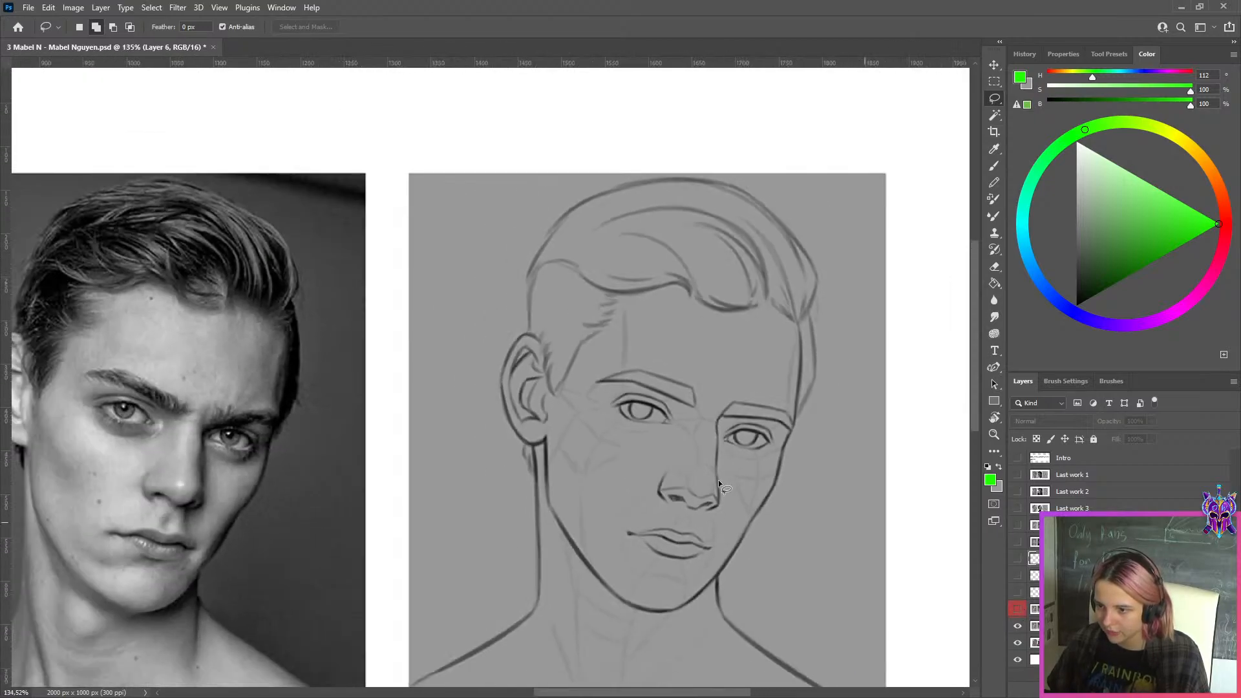
scroll(719, 482, up, 3)
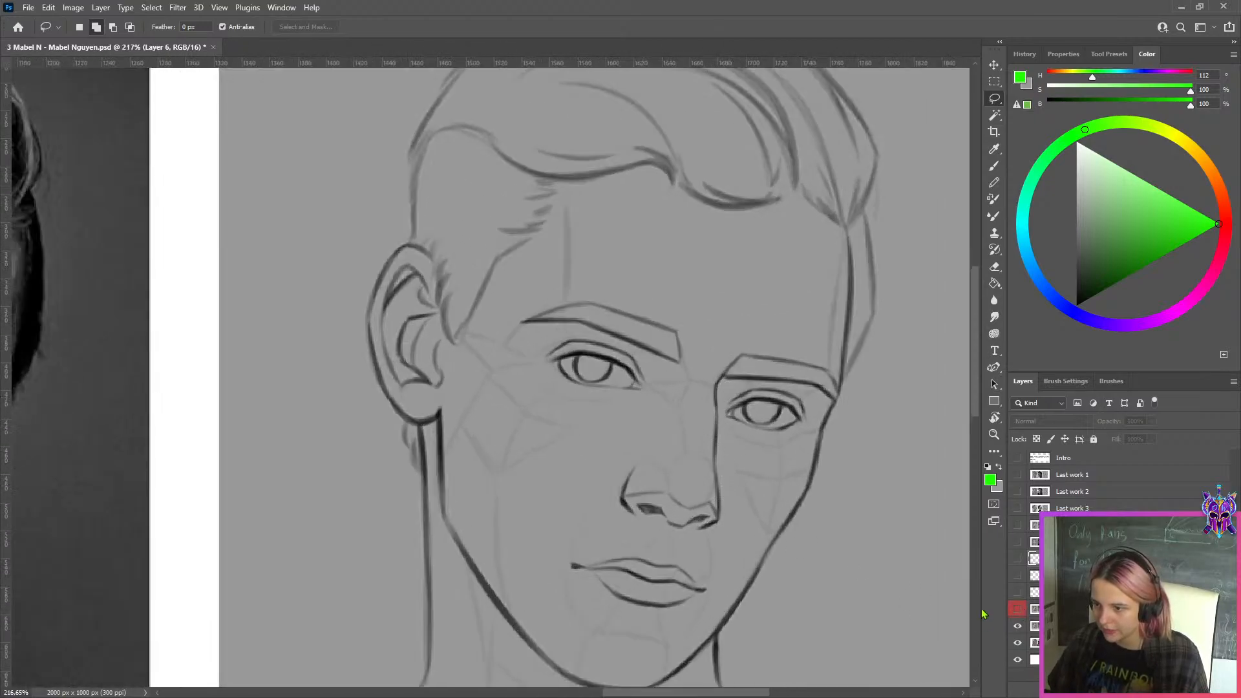
scroll(760, 505, down, 2)
scroll(730, 417, up, 3)
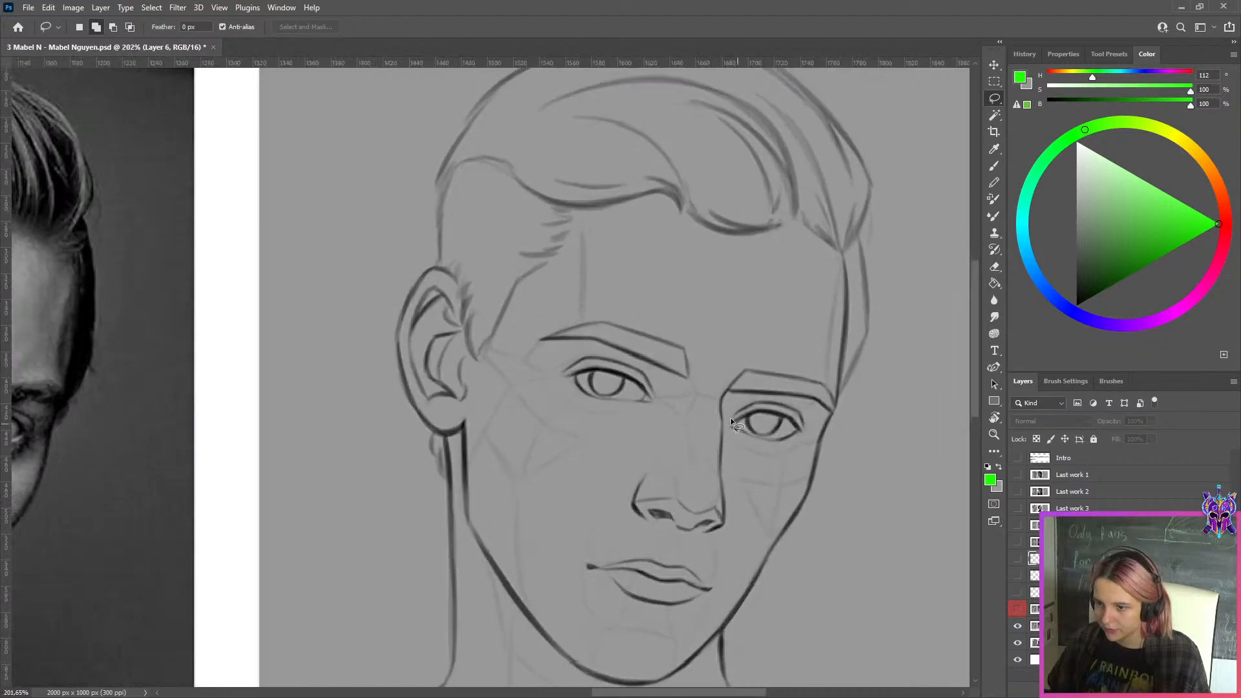
Examine the photo's far eye and nose bridge against the drawing, and show the correction layer again
scroll(414, 440, down, 4)
scroll(147, 411, up, 4)
scroll(129, 401, up, 2)
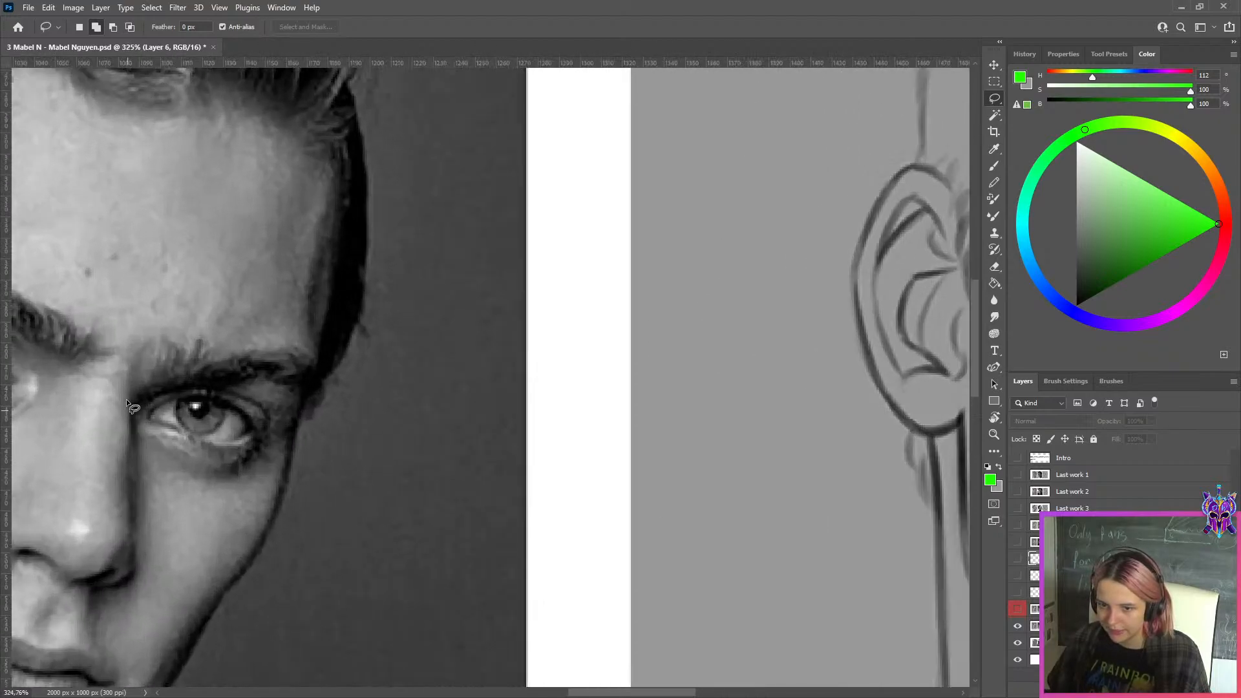
scroll(141, 523, down, 6)
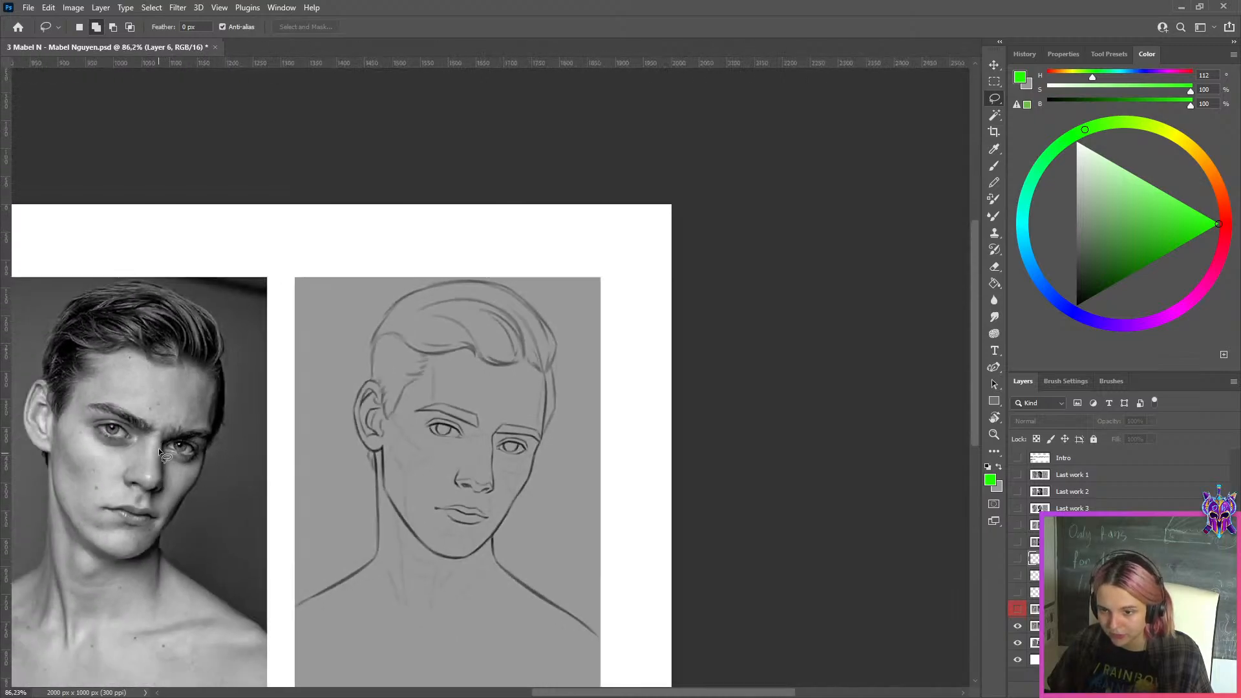
click(1018, 609)
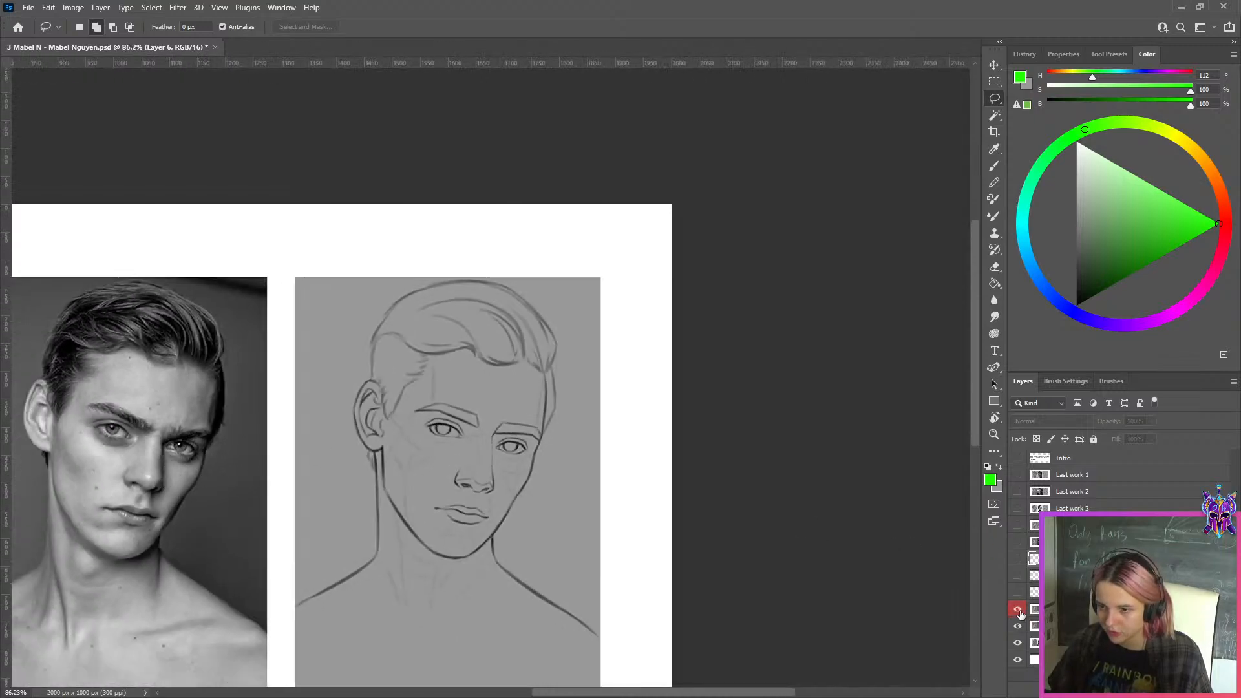
scroll(508, 456, up, 2)
scroll(503, 424, down, 2)
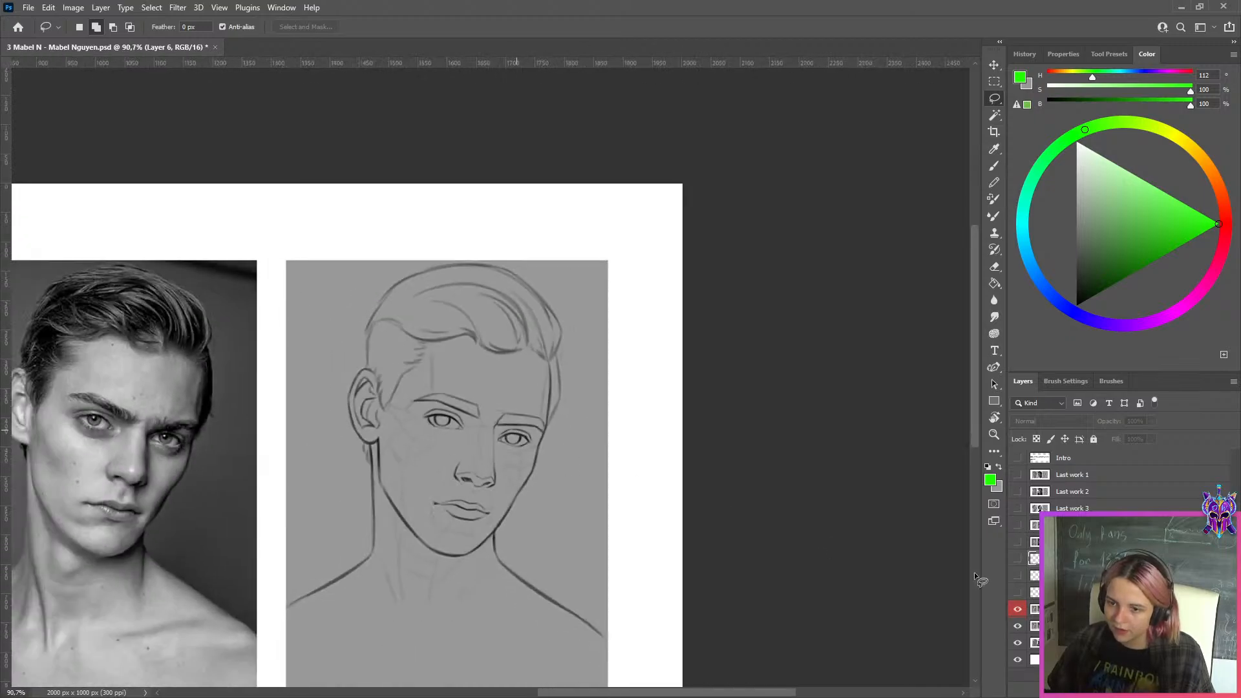
Compare the original and corrected eyebrows and eyes up close by switching the correction layer off and on
click(1018, 609)
scroll(510, 416, up, 2)
scroll(510, 417, up, 2)
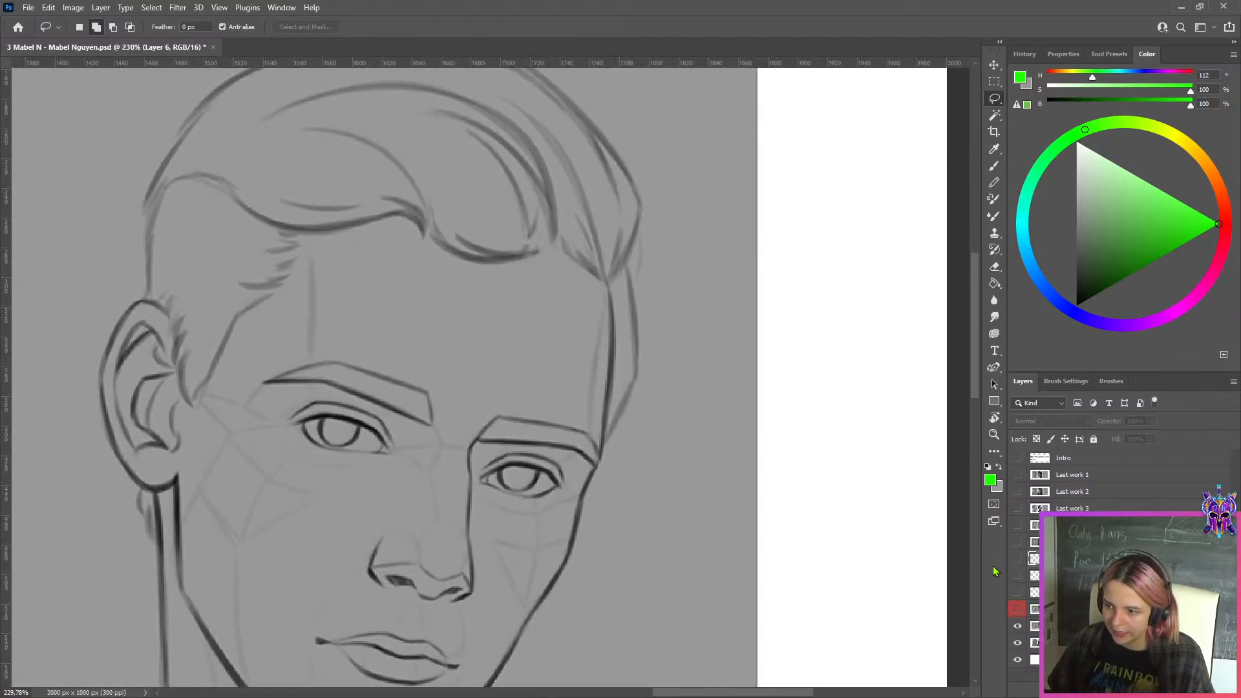
click(1018, 609)
click(1018, 609)
click(1018, 609)
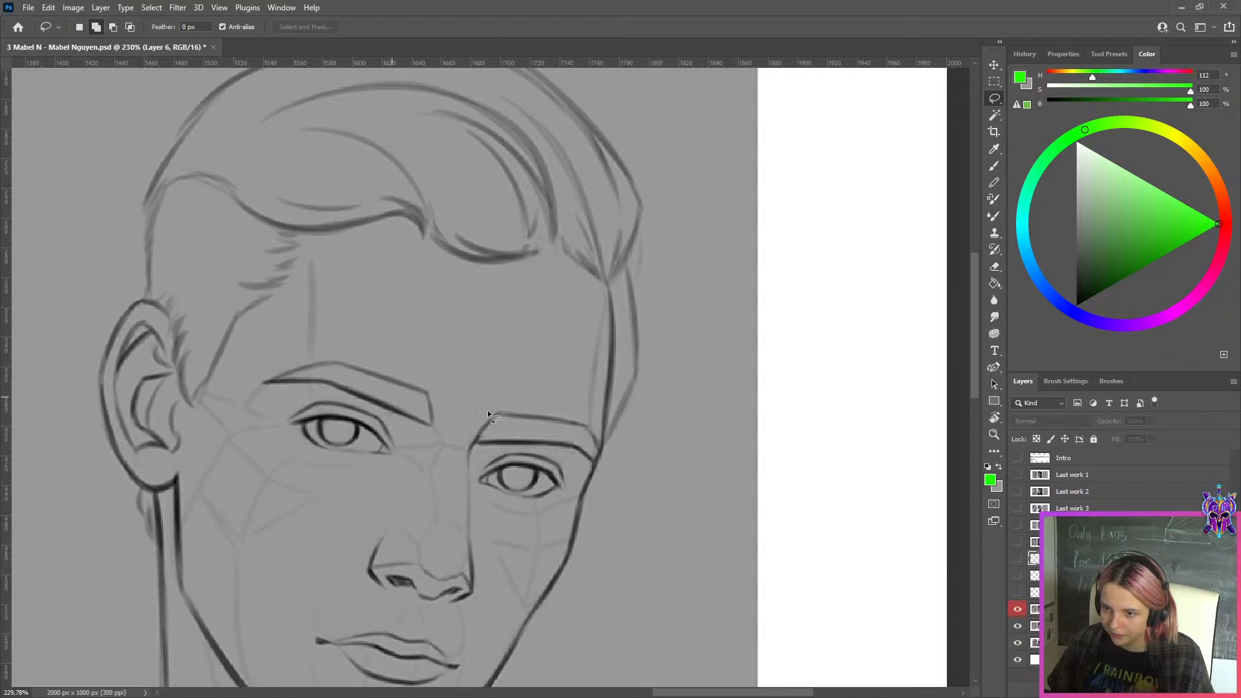
scroll(487, 410, up, 2)
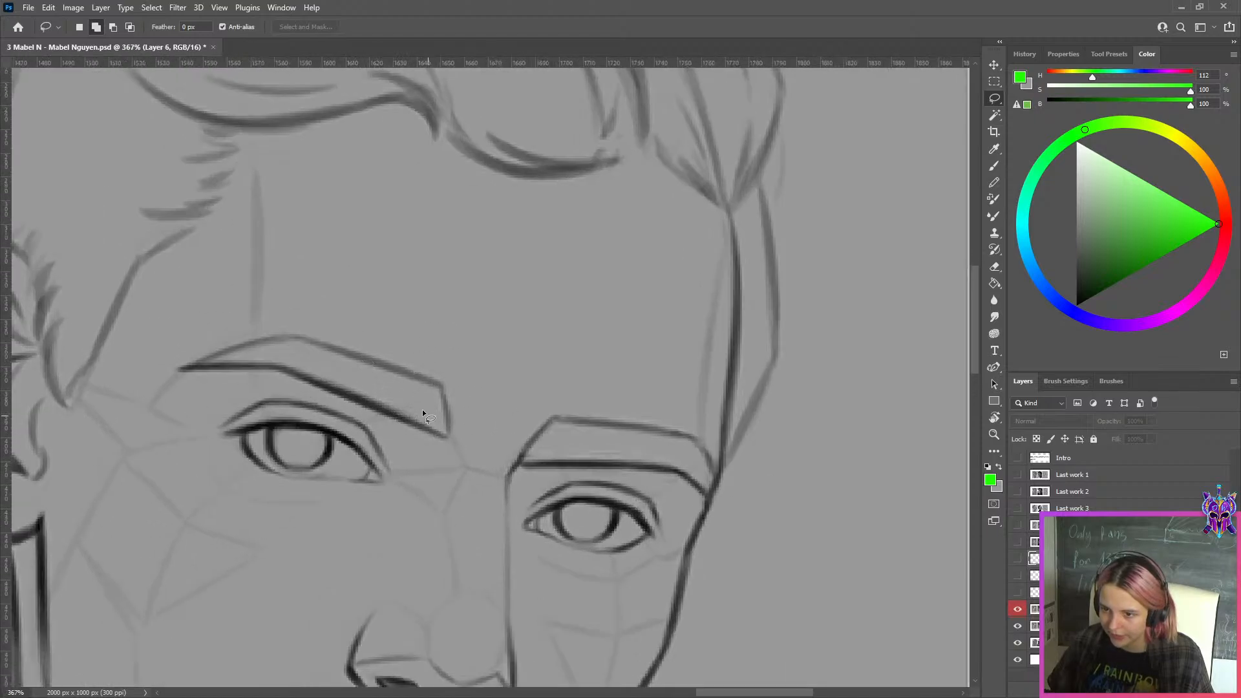
click(1018, 609)
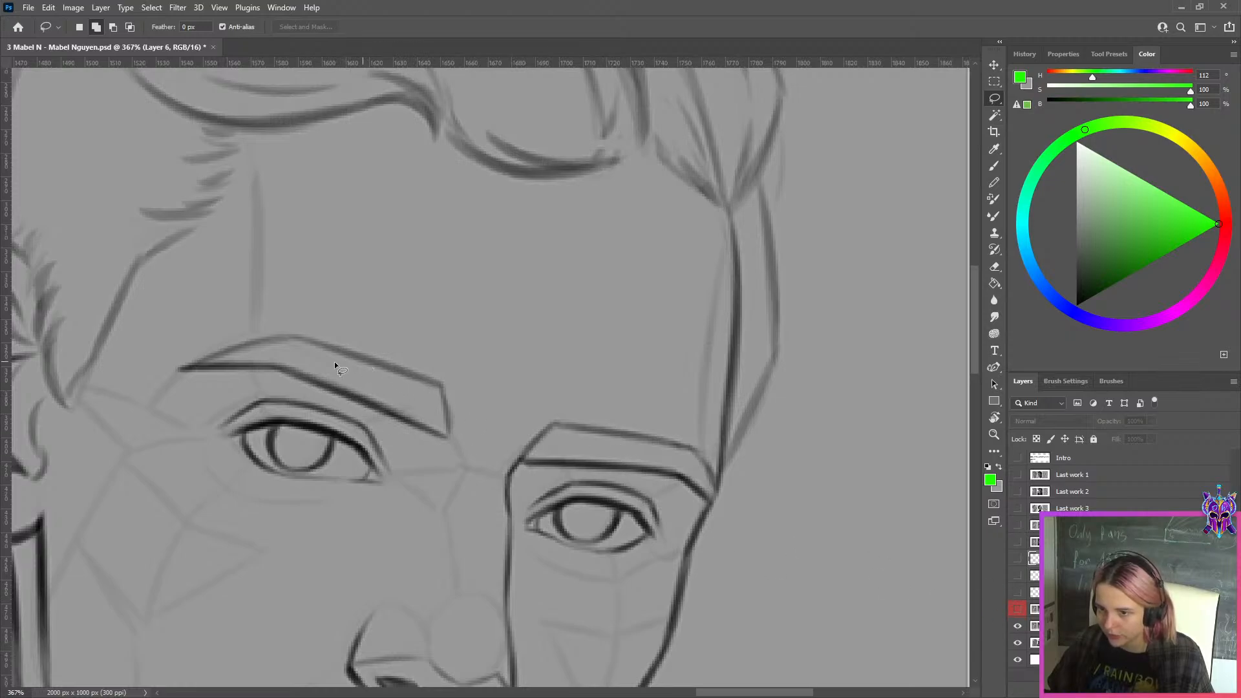
click(1018, 608)
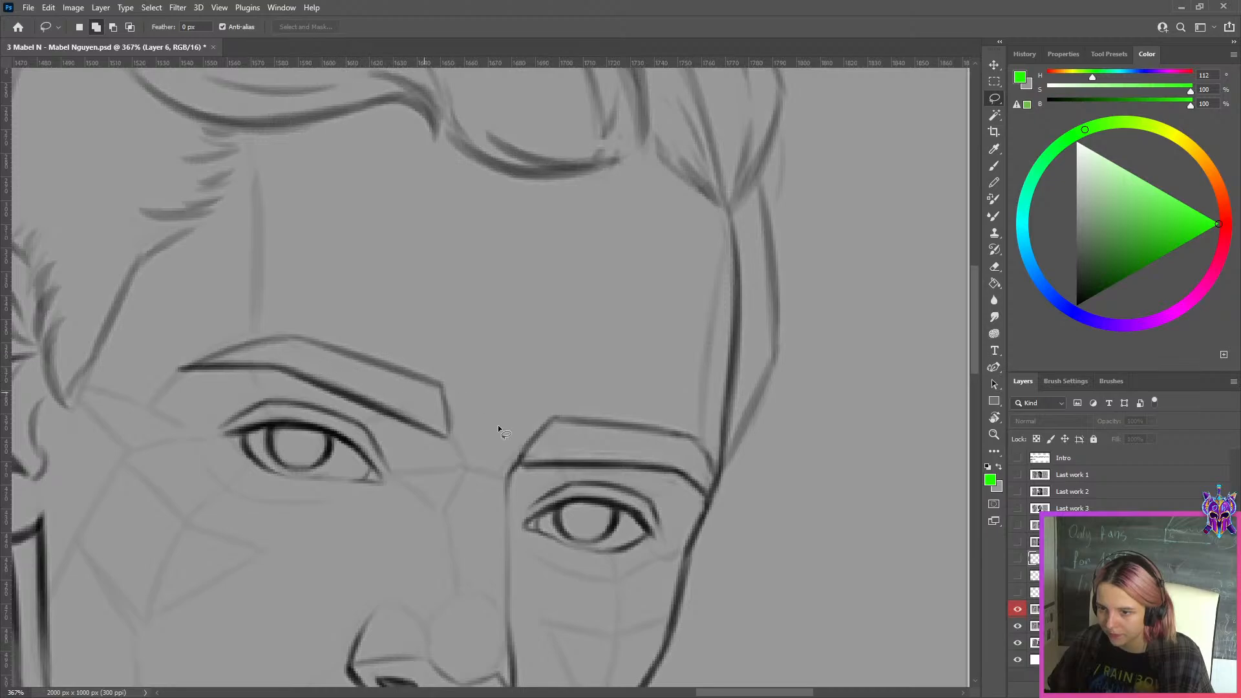
Examine the corrected drawing beside the photo in the whole composition, both mirrored and unmirrored
scroll(495, 422, down, 8)
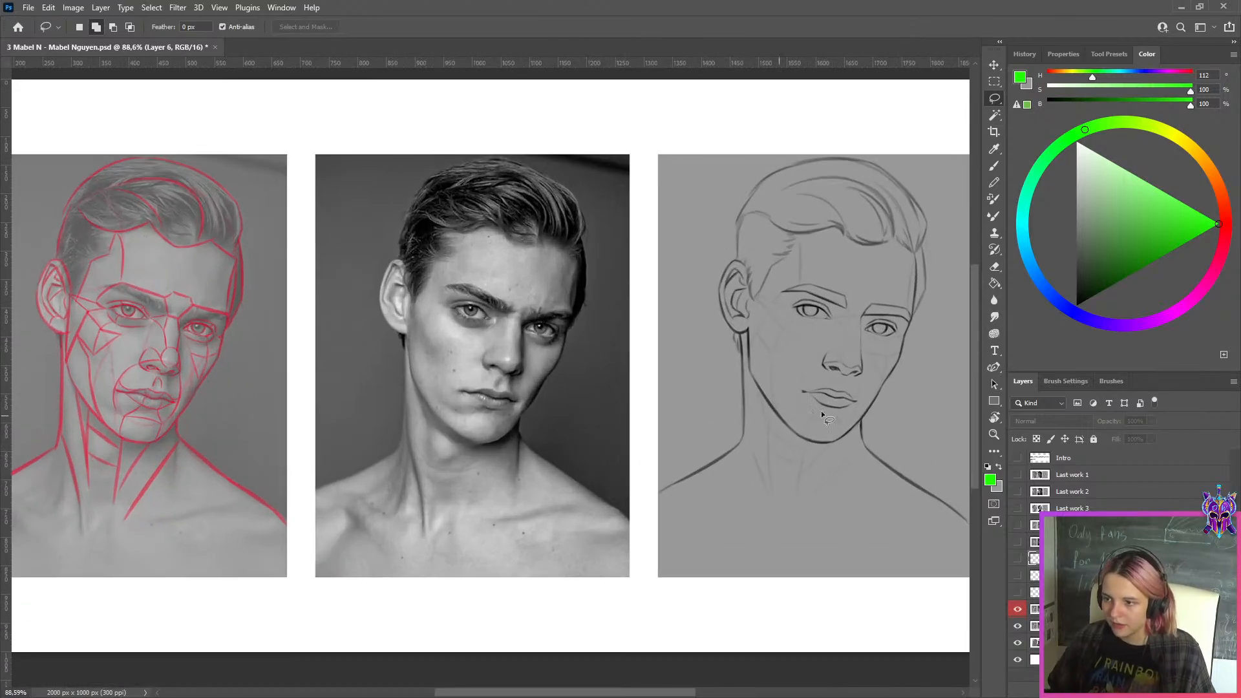
scroll(822, 426, down, 3)
key(ctrl+shift+h)
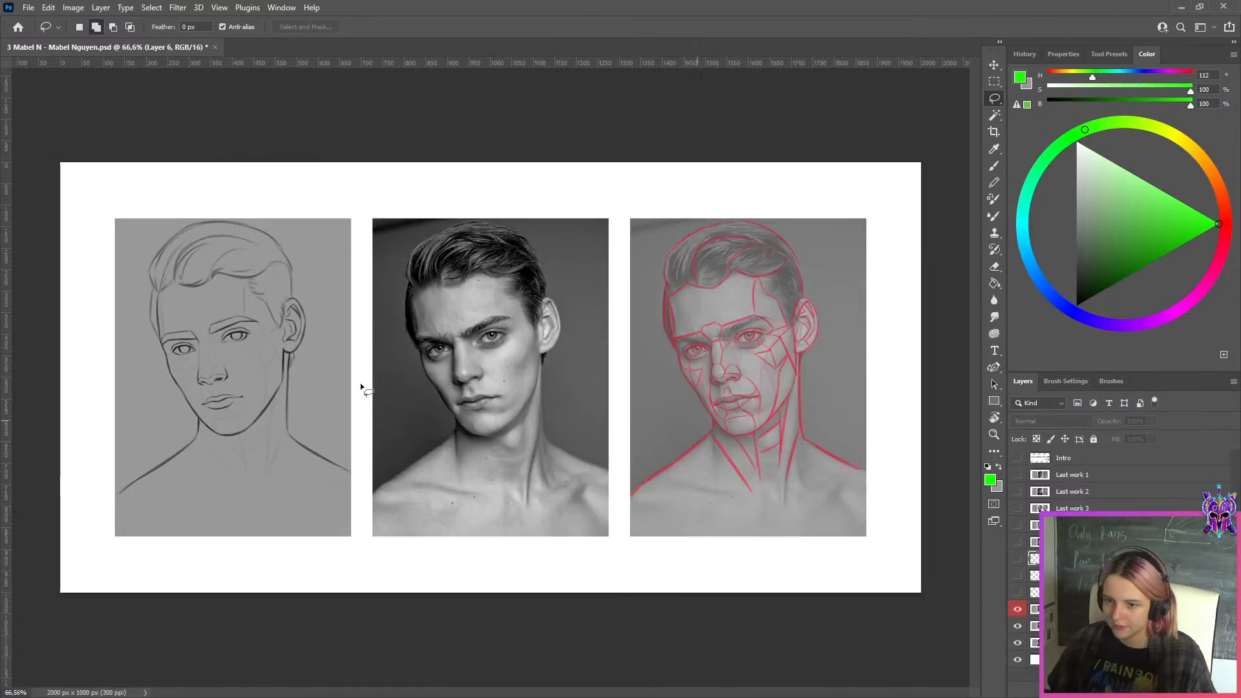
scroll(142, 318, up, 4)
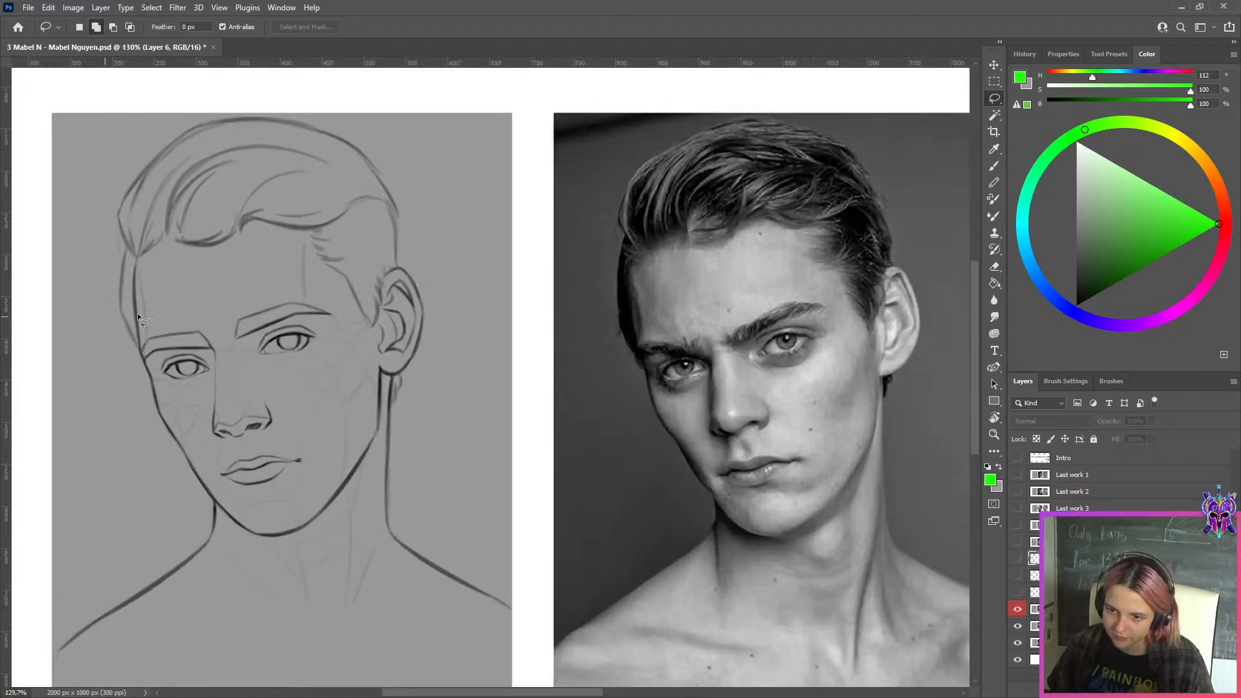
key(ctrl+0)
key(ctrl+shift+h)
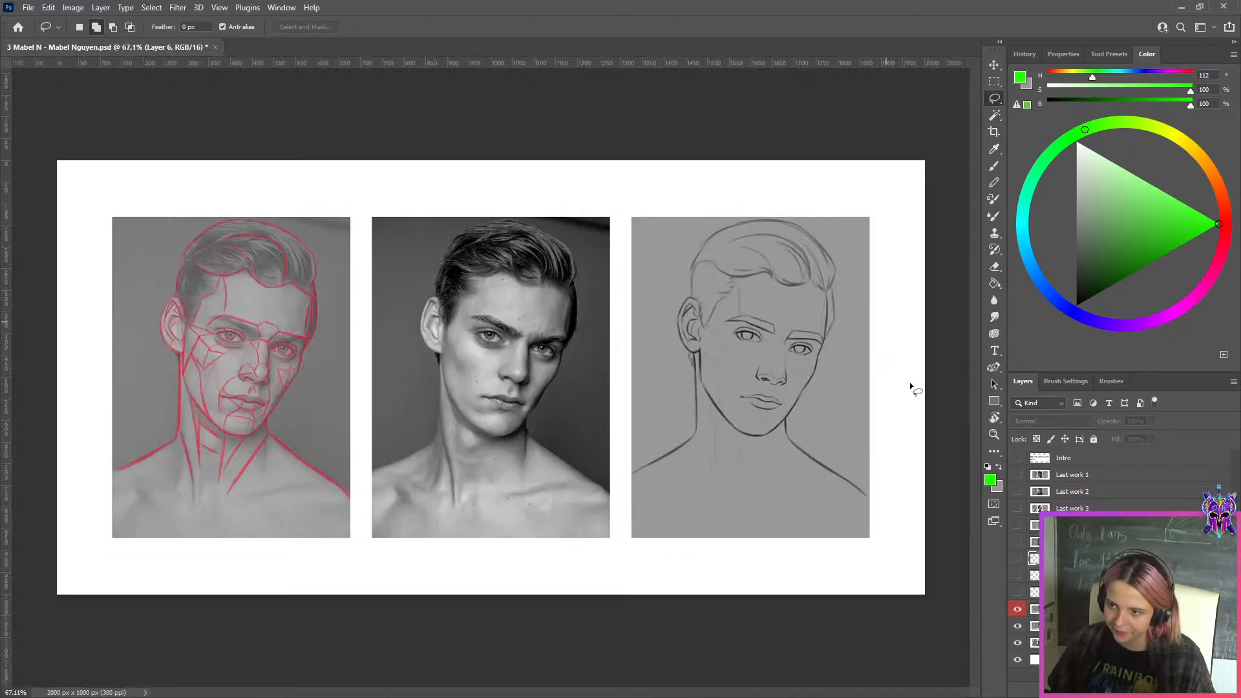
scroll(910, 382, up, 2)
Compare the full head drawing against the photo with the correction layer repeatedly hidden and shown
click(994, 82)
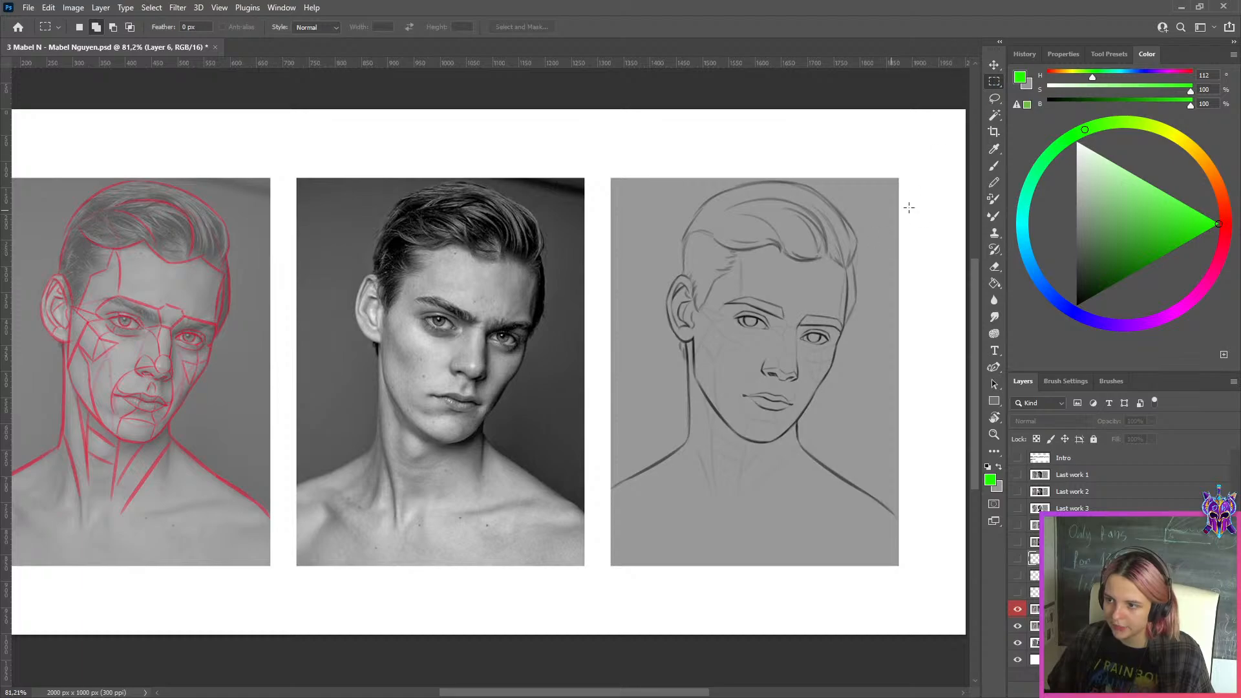
scroll(838, 433, up, 2)
click(1018, 610)
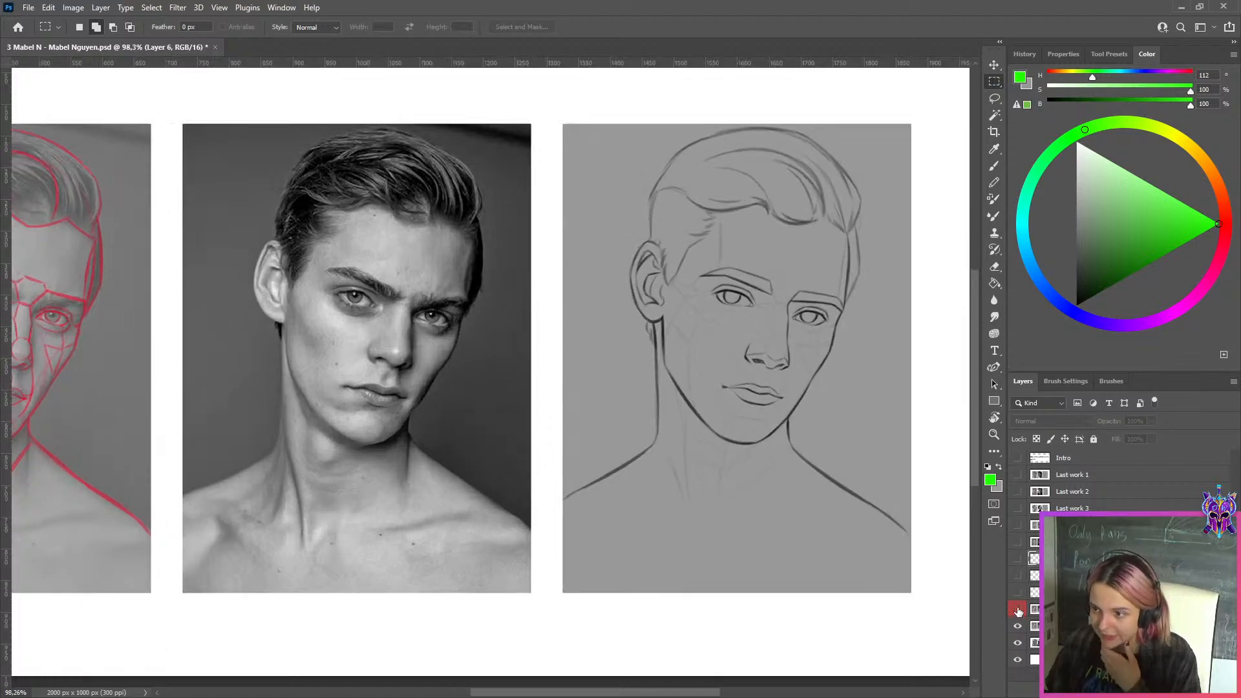
click(1018, 610)
click(1018, 610)
click(1018, 610)
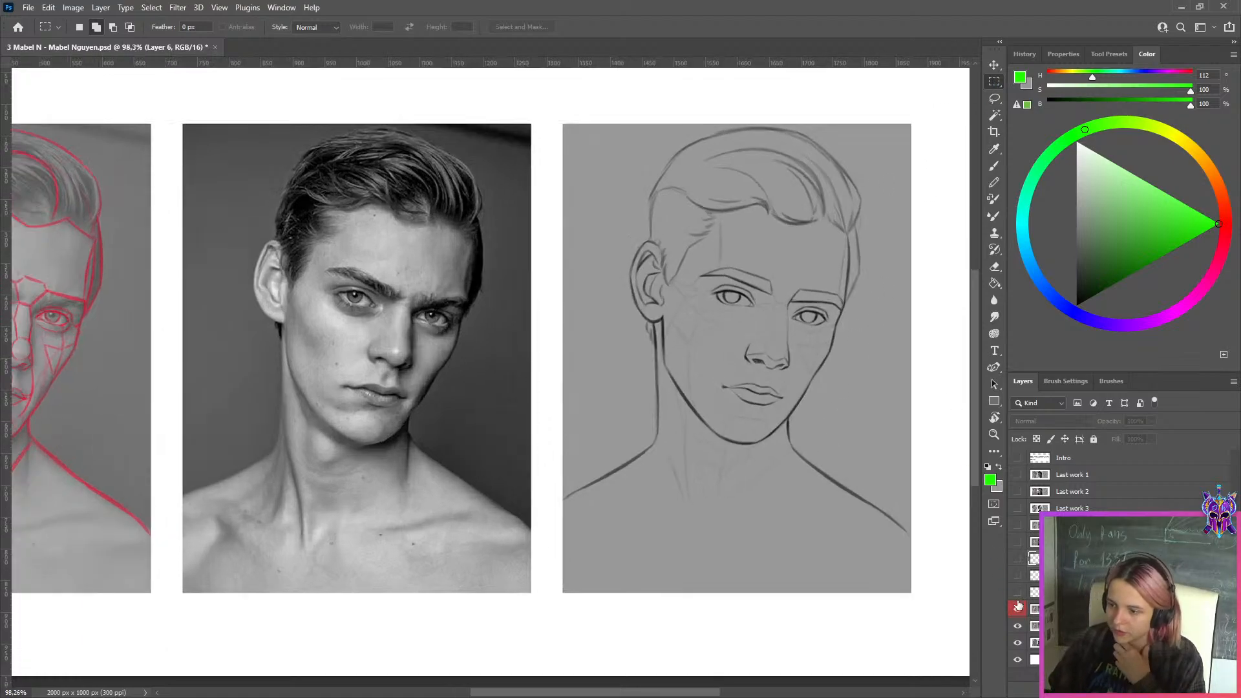
click(1018, 611)
click(1018, 611)
click(1018, 610)
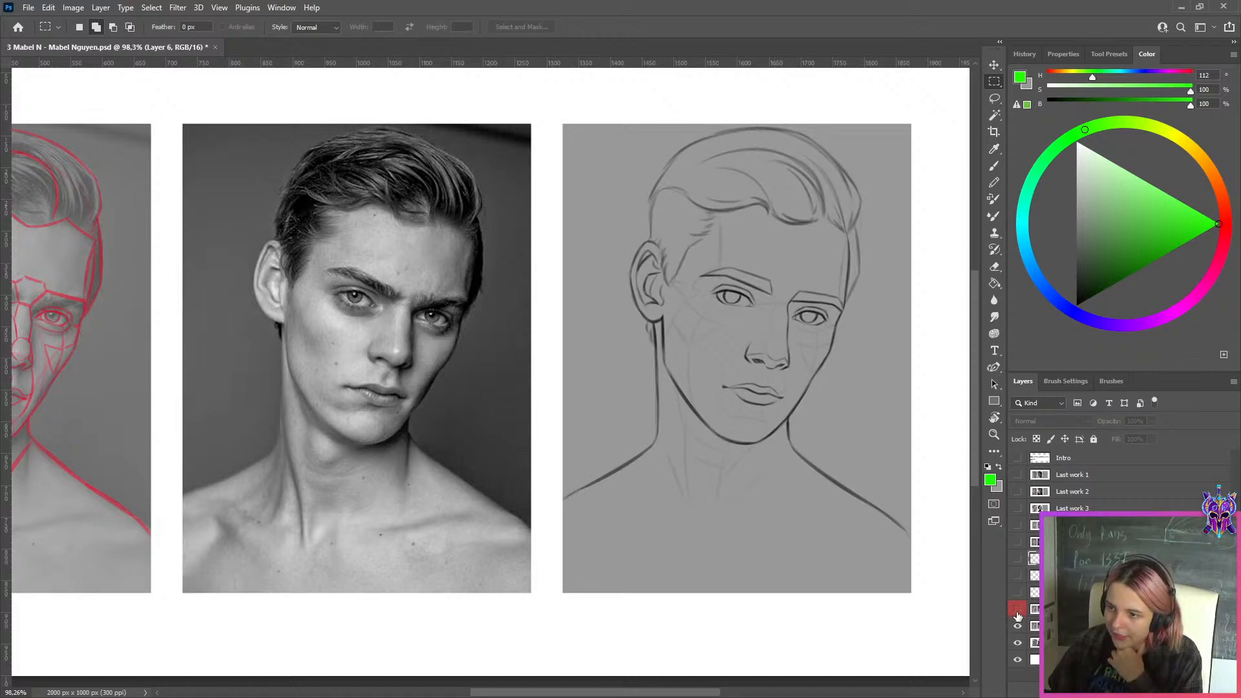
click(1018, 610)
click(1019, 610)
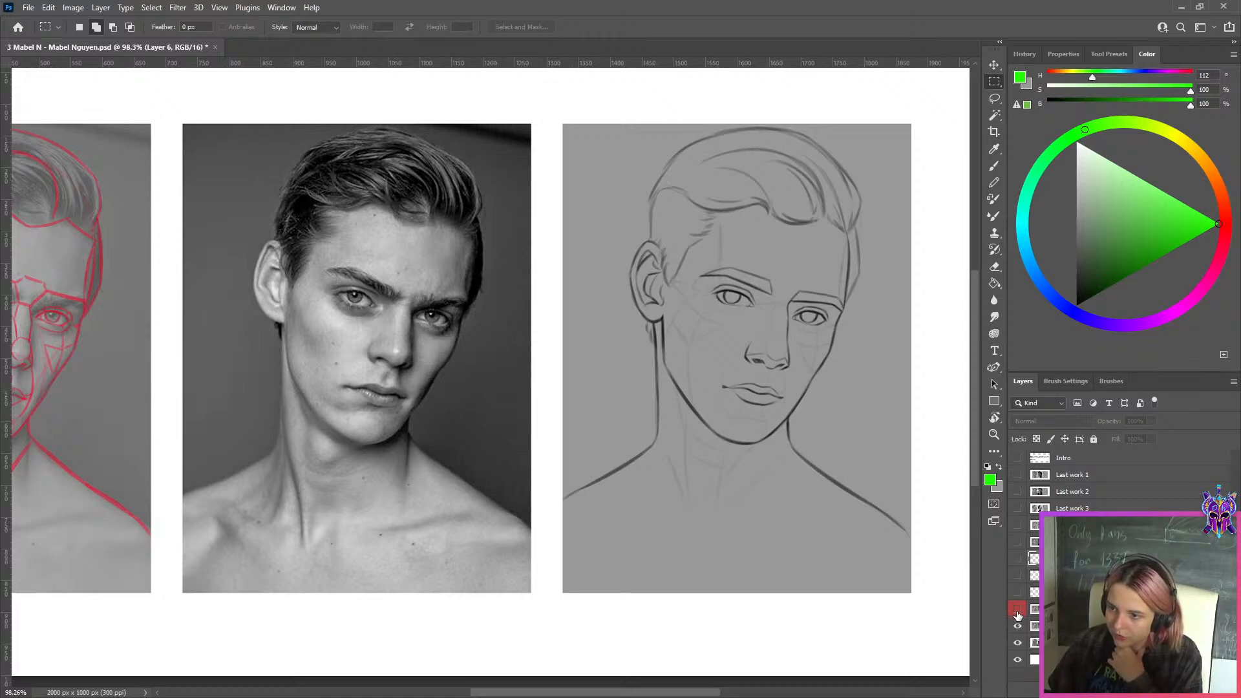
click(1018, 610)
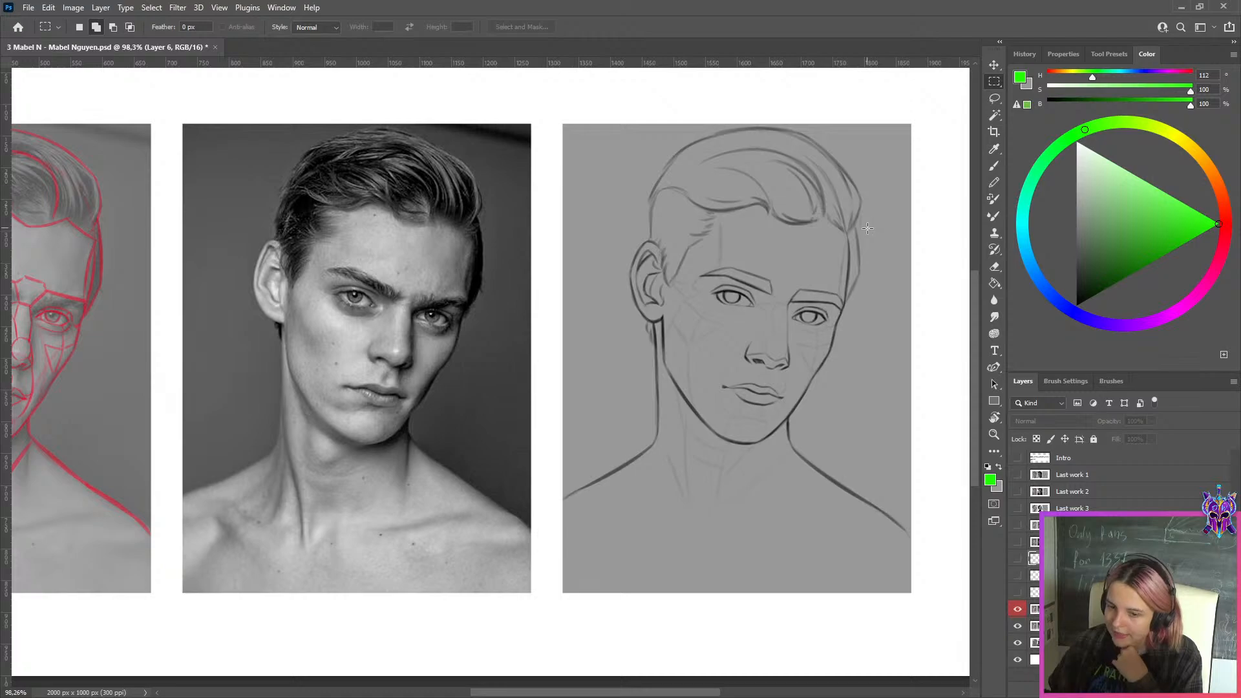
Copy the corrected drawing panel to its own layer, hide the full correction layer, and shift the original artwork to place both drawings side by side
key(ctrl+0)
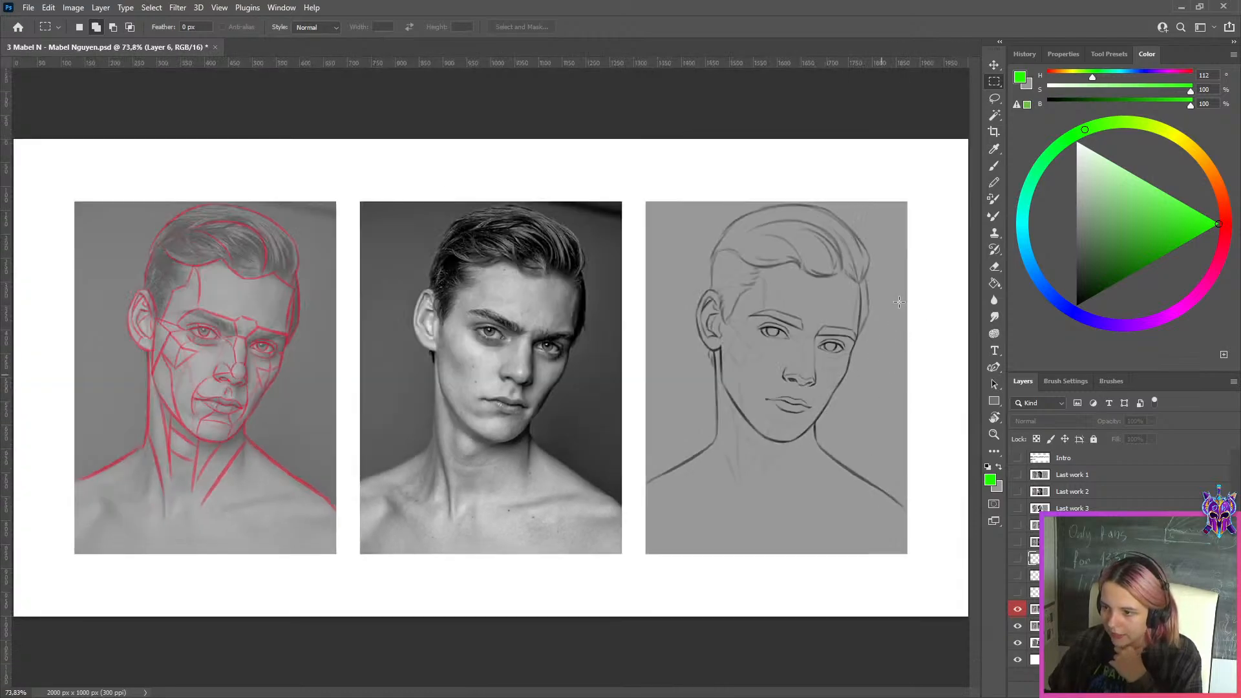
mouse_move(929, 188)
mouse_down()
mouse_move(646, 526)
mouse_move(640, 591)
mouse_up()
key(ctrl+j)
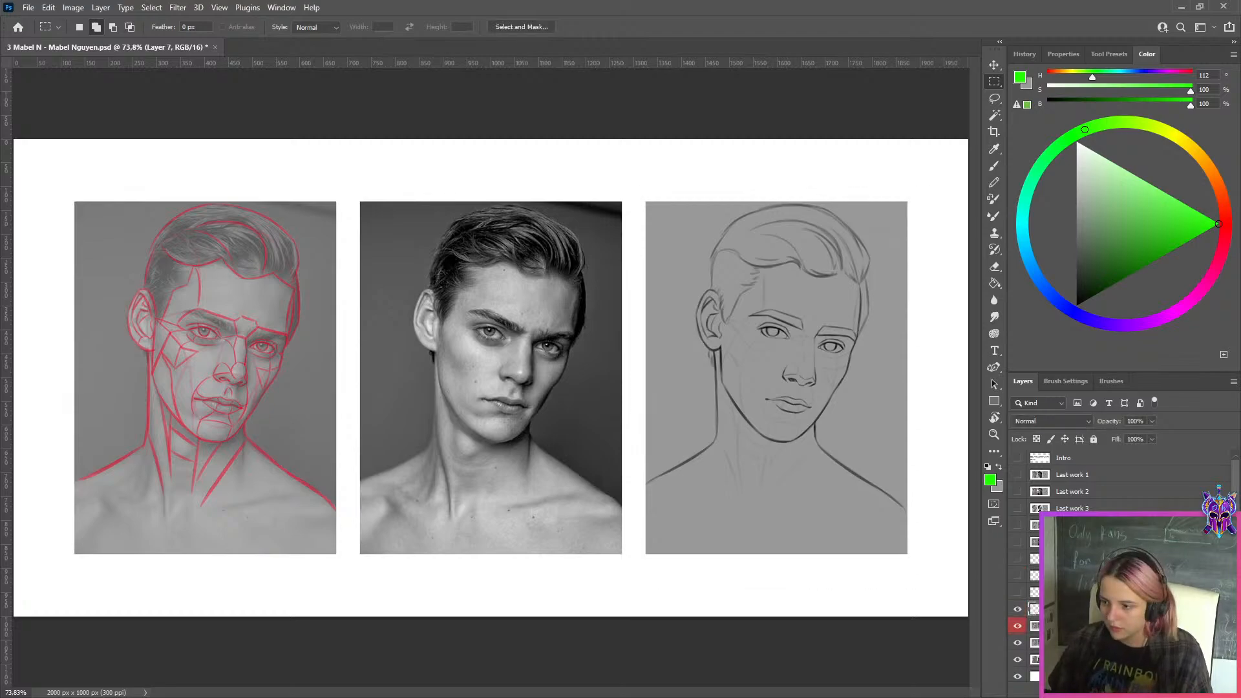
click(1035, 625)
click(1018, 626)
key(ctrl+t)
drag(794, 381, 499, 382)
click(640, 26)
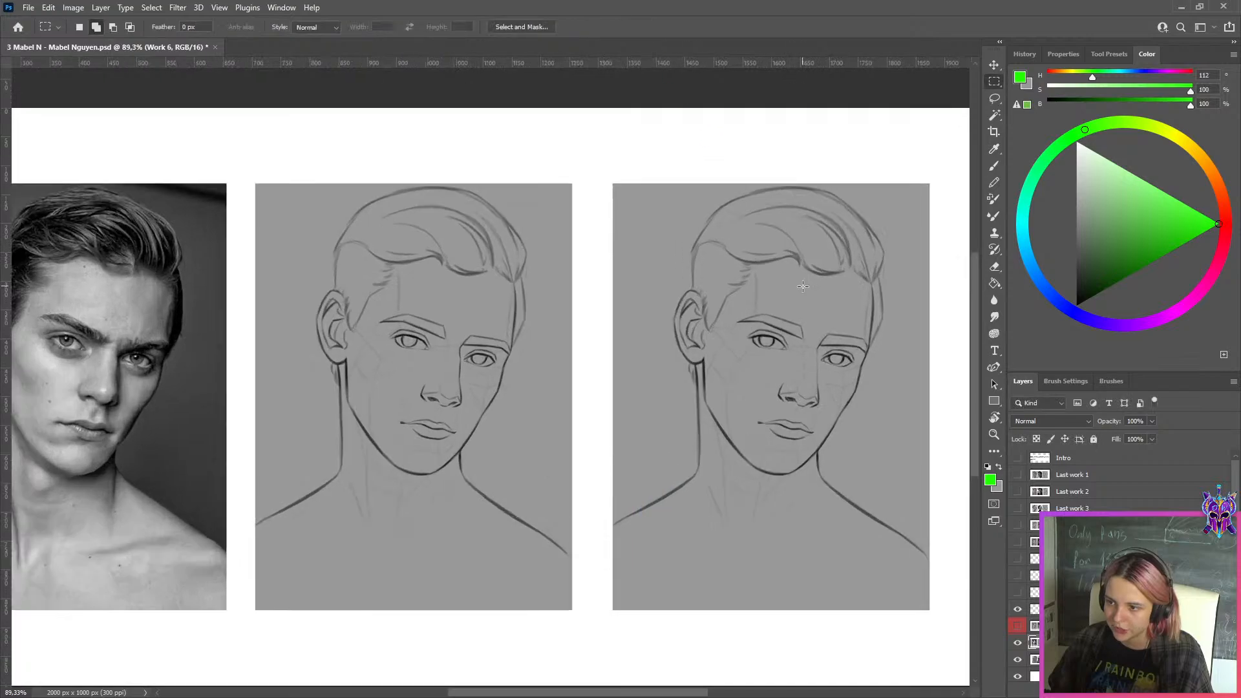
Compare the original and corrected drawings side by side at different magnifications
key(m)
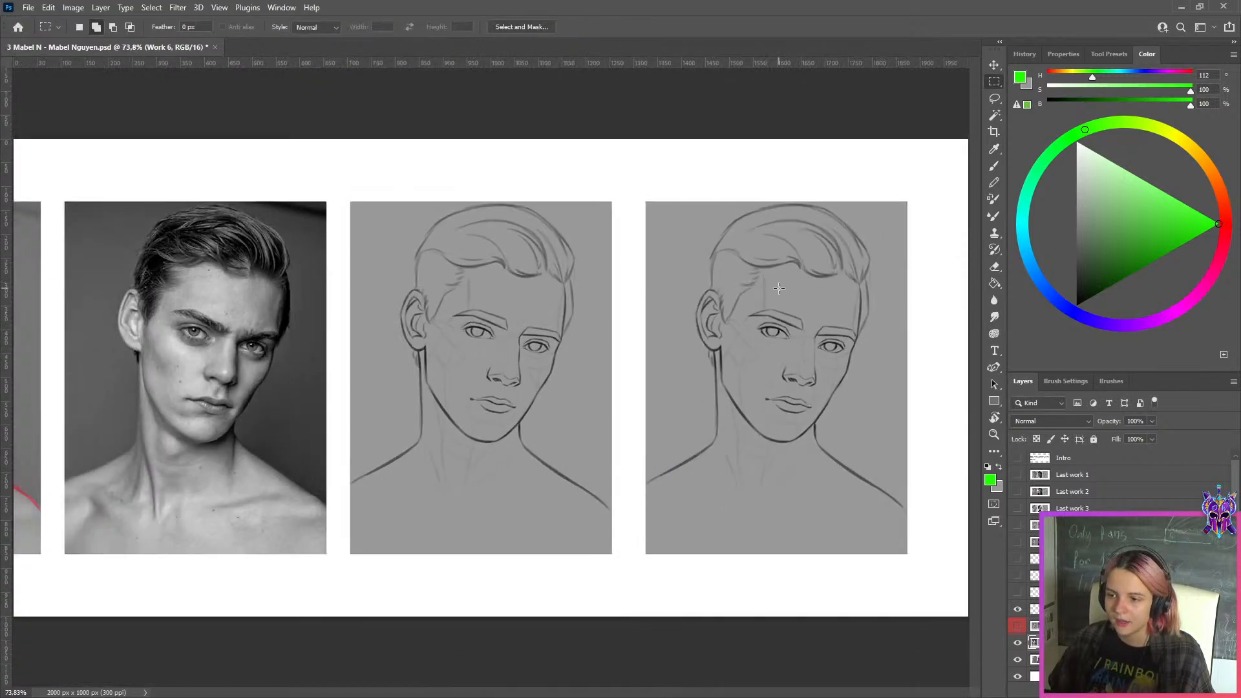
scroll(546, 275, up, 2)
scroll(593, 418, down, 2)
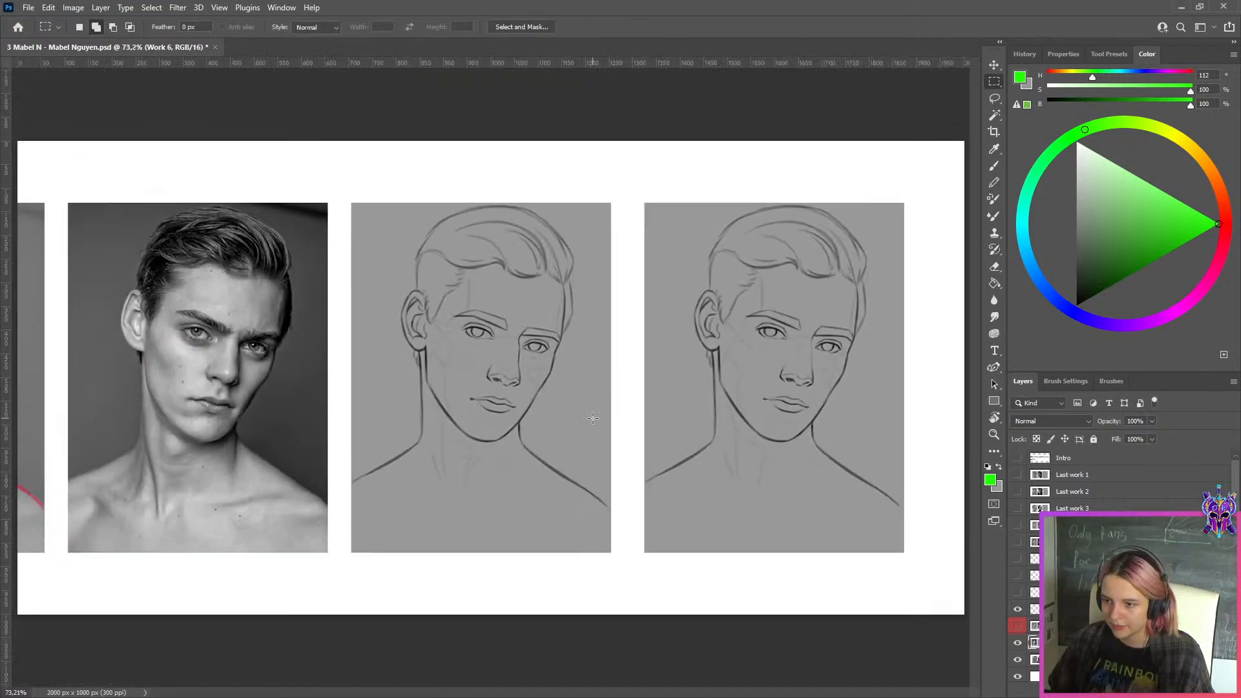
scroll(638, 349, up, 2)
drag(673, 369, 488, 367)
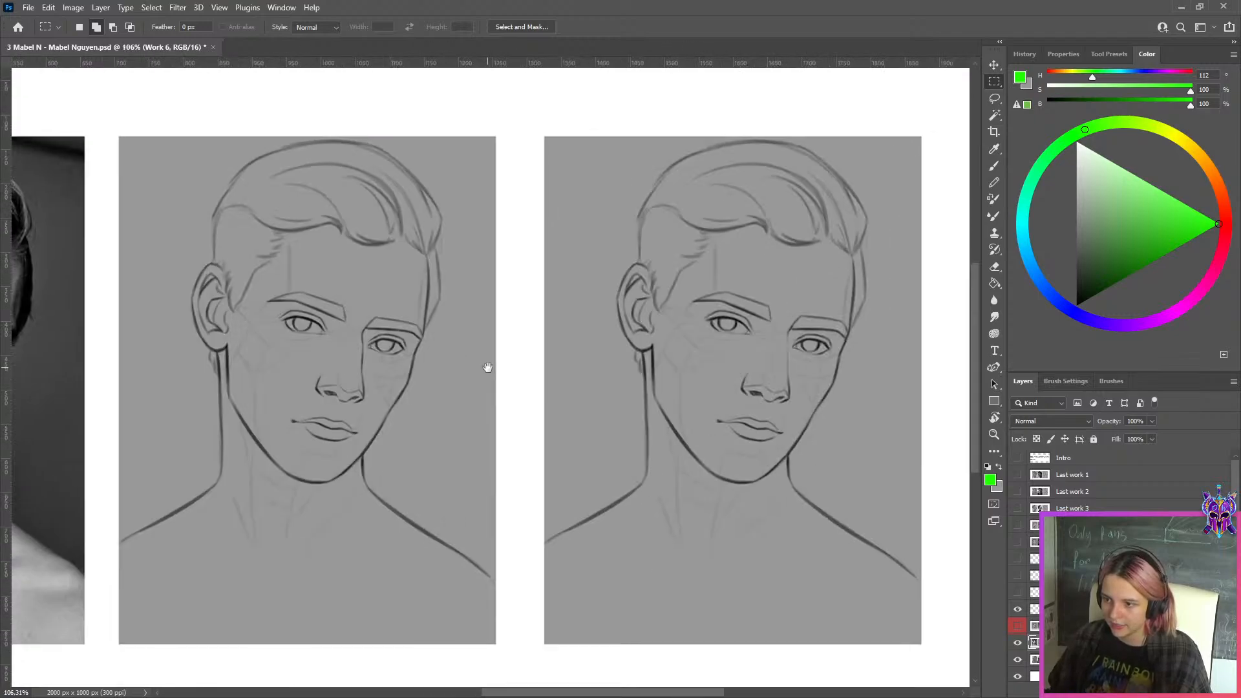
scroll(888, 378, down, 2)
Export the side-by-side comparison as a JPEG to the WEEK 149 folder, adding "sss" to the file name
key(ctrl+alt+shift+s)
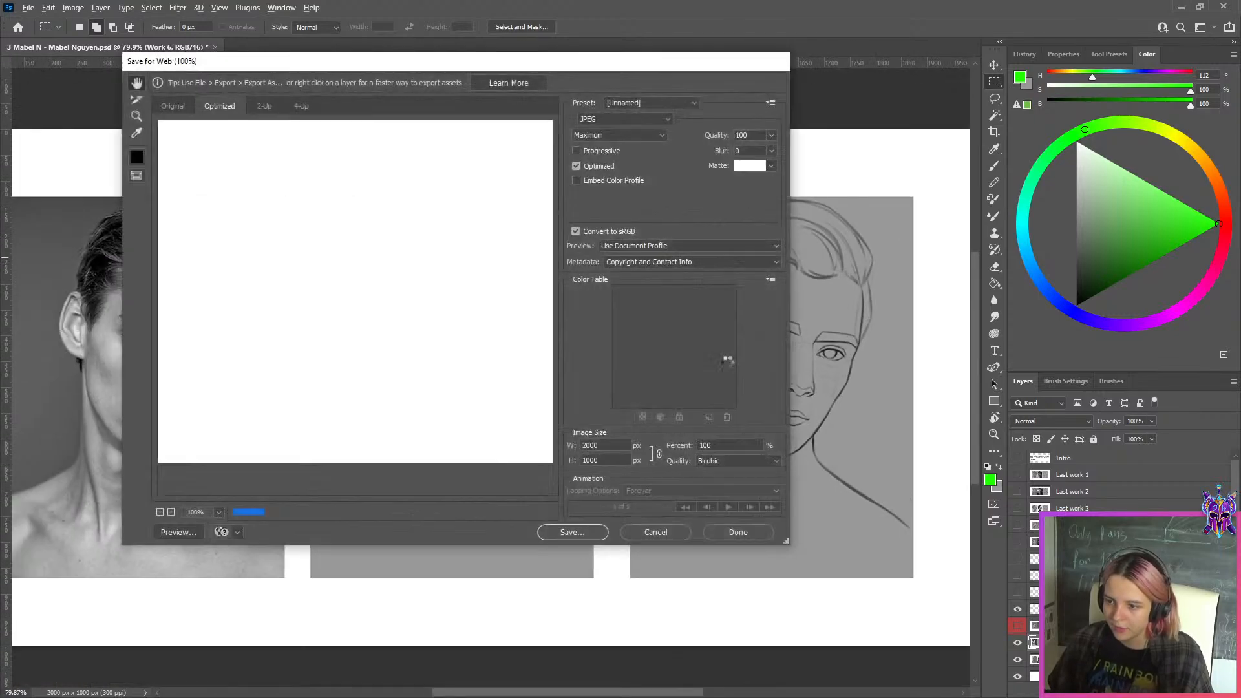
click(584, 532)
click(311, 416)
text(sss-Nguyen.jpg)
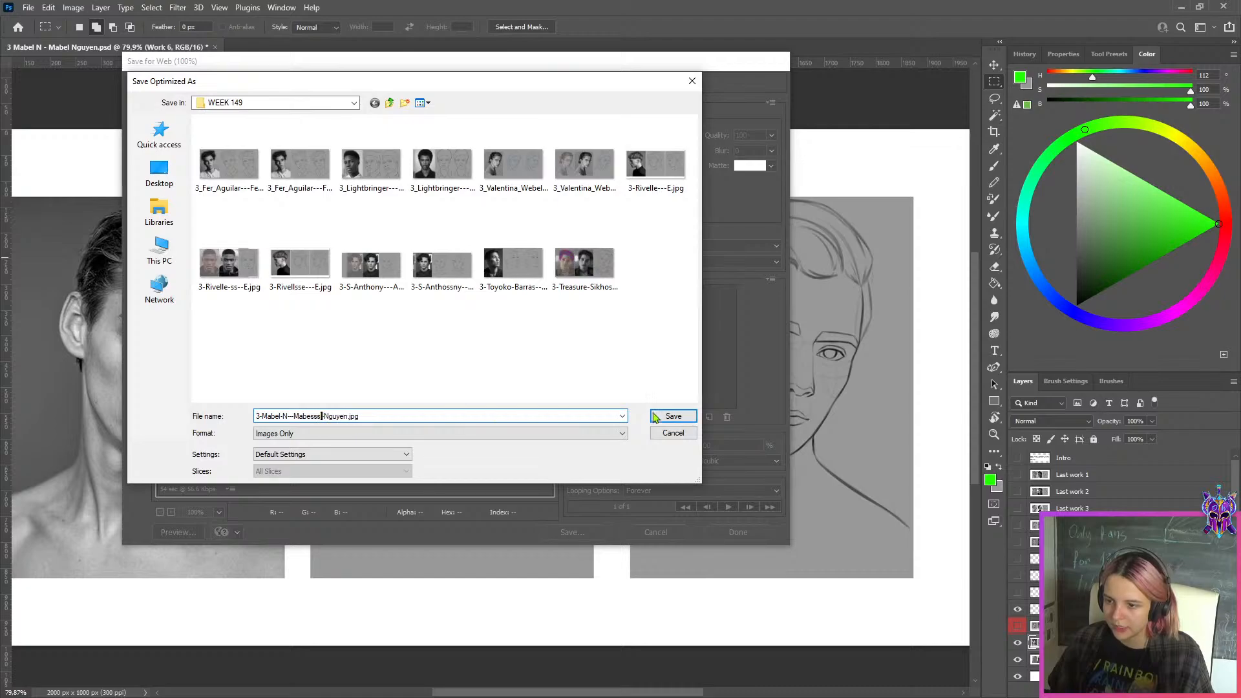
click(672, 416)
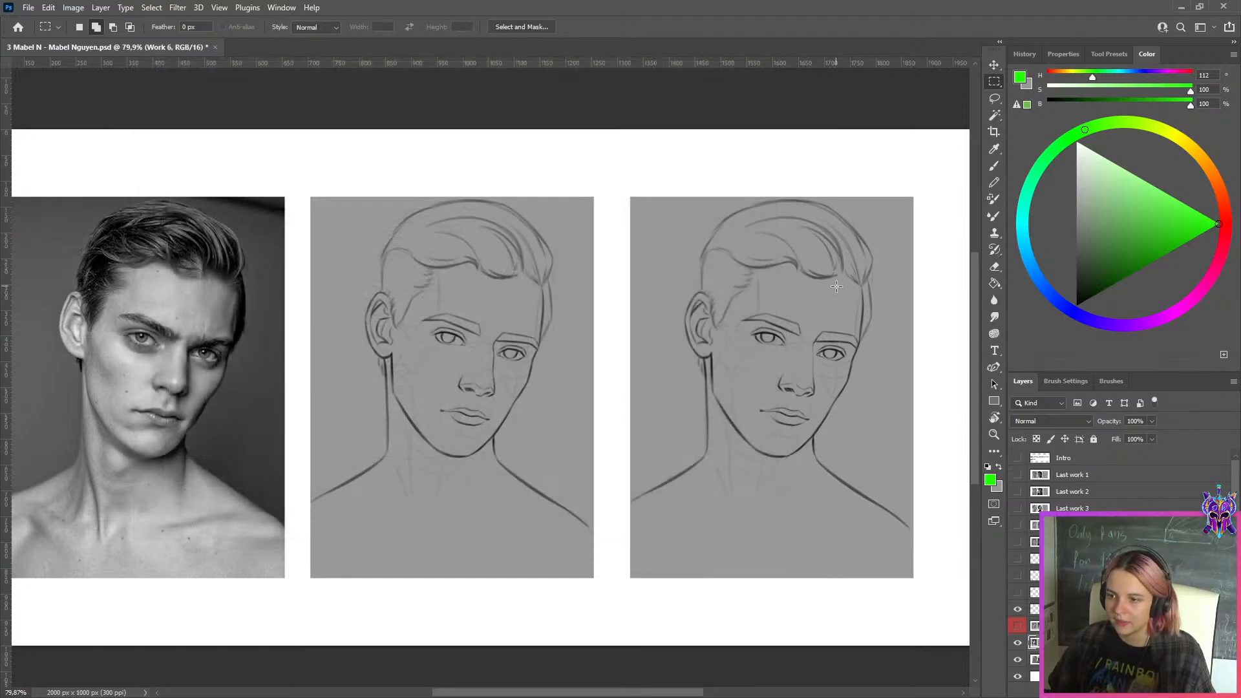
Examine the two drawings and the photo with the canvas mirrored, and return to the unmirrored view
key(F2)
scroll(542, 353, down, 4)
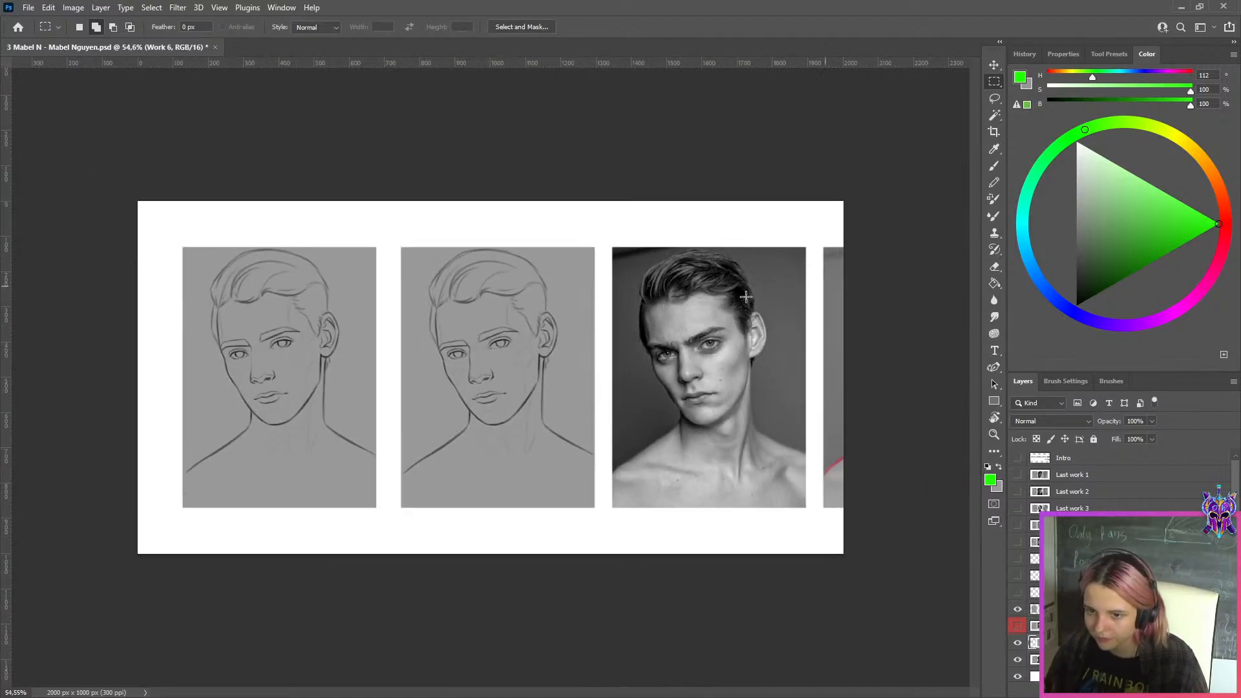
scroll(395, 347, up, 4)
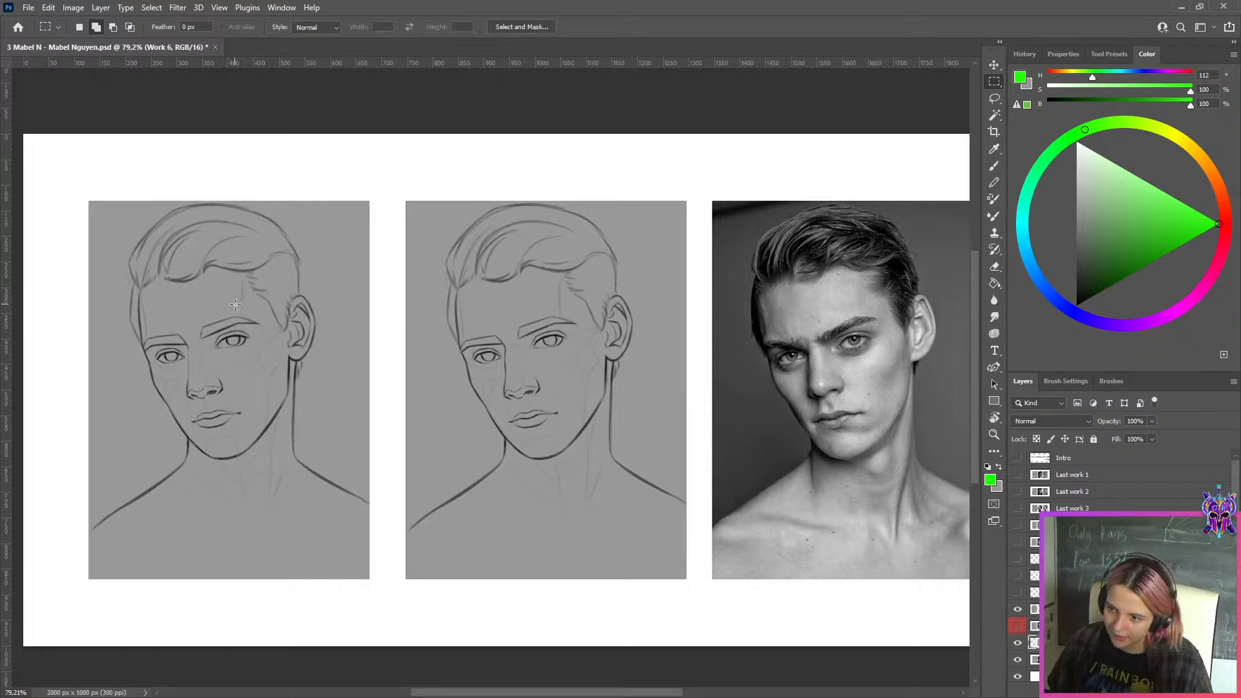
scroll(235, 305, down, 4)
key(F2)
scroll(734, 298, up, 4)
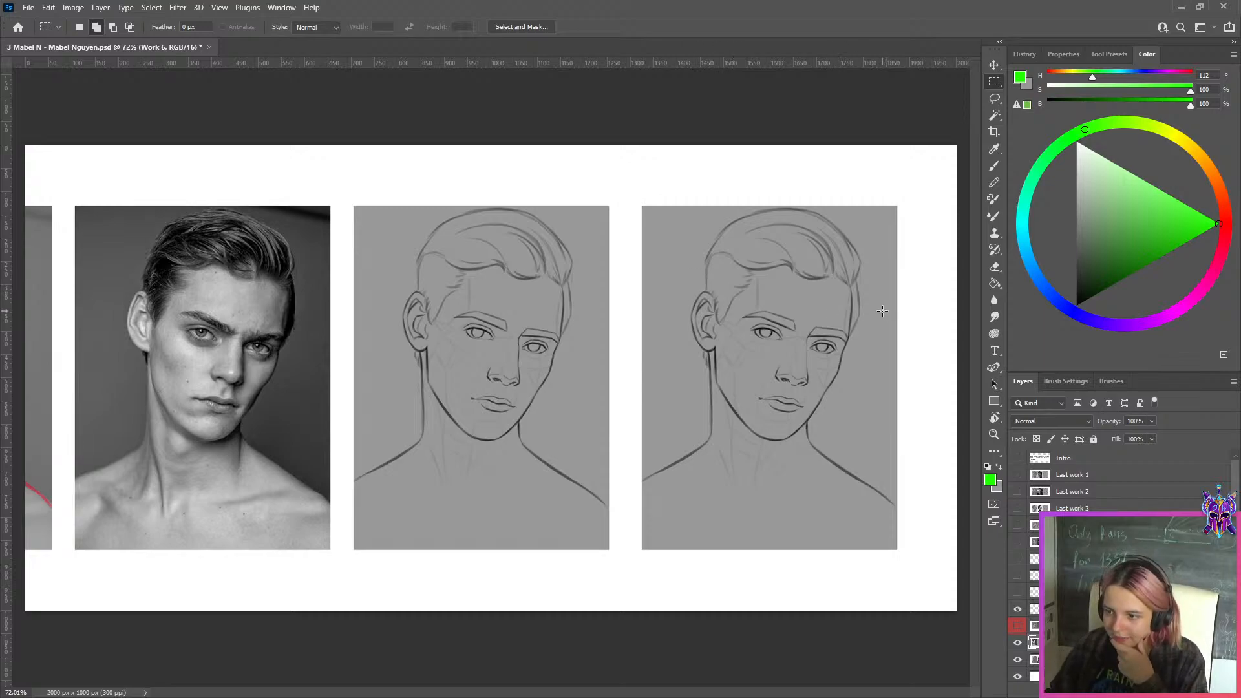
scroll(882, 311, up, 4)
scroll(882, 311, down, 3)
Hide the separate copy of the corrected drawing and show the full correction layer again
click(1017, 609)
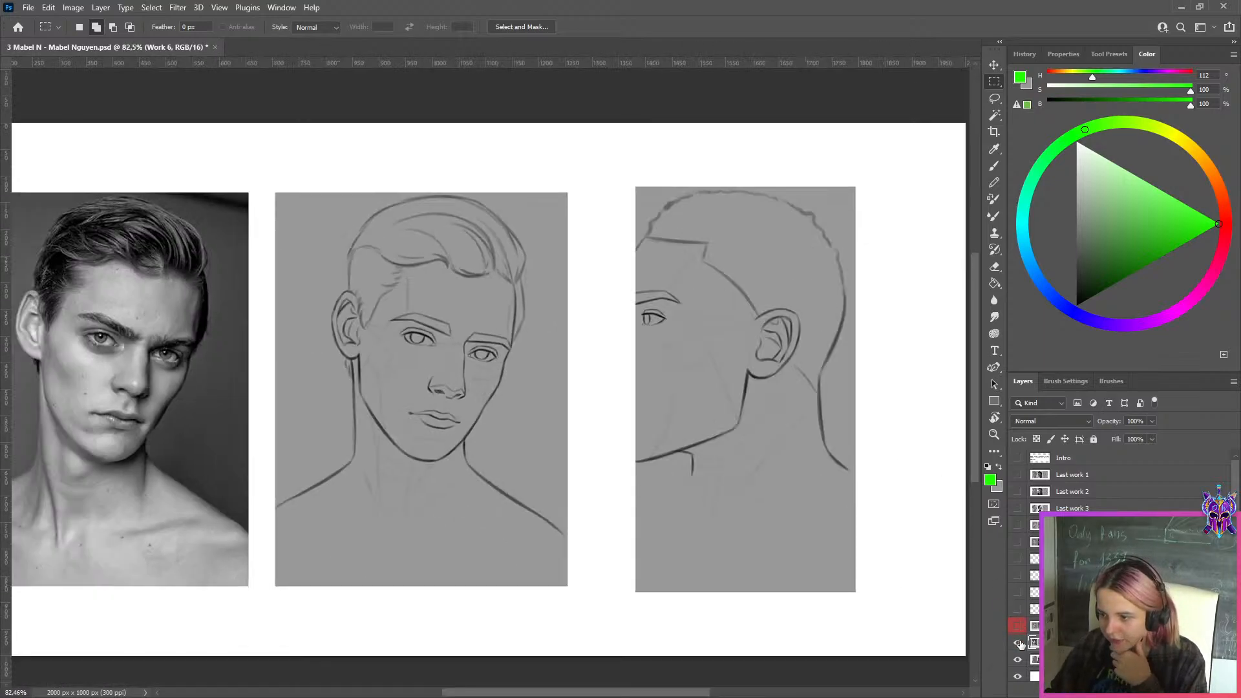
click(1018, 642)
click(1018, 642)
click(1018, 626)
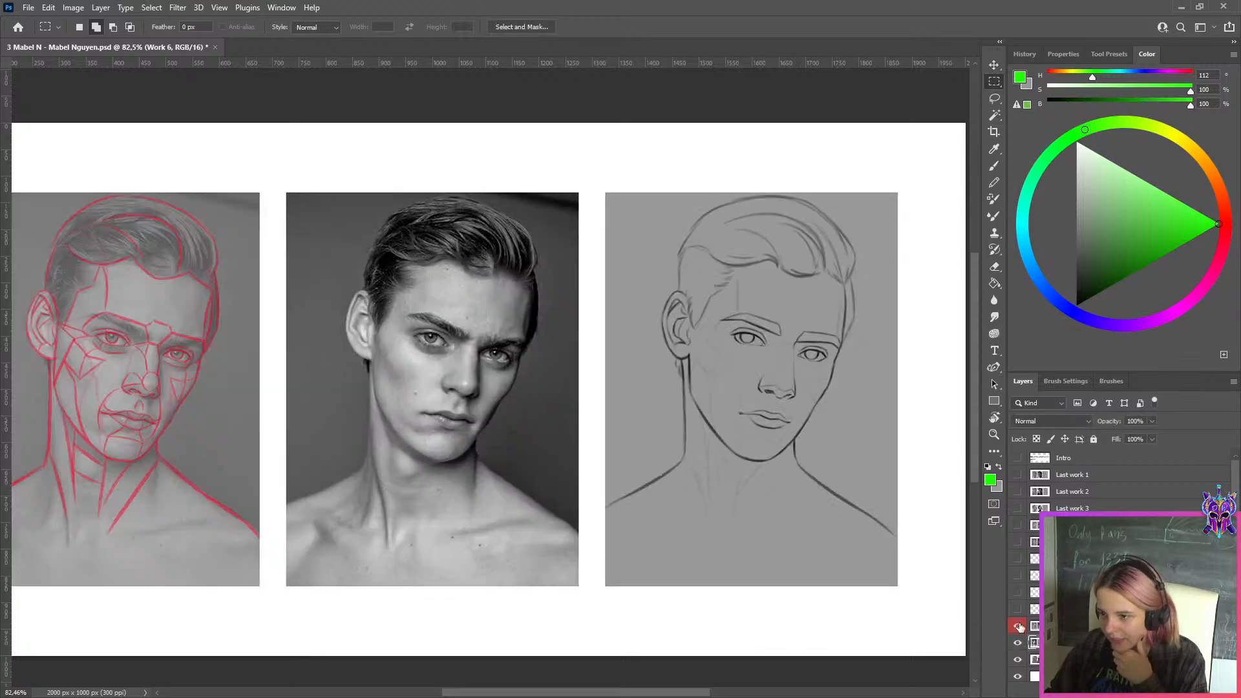
Duplicate the correction layer and mirror the canvas, centring the drawing beside the photo for brush work
click(1070, 626)
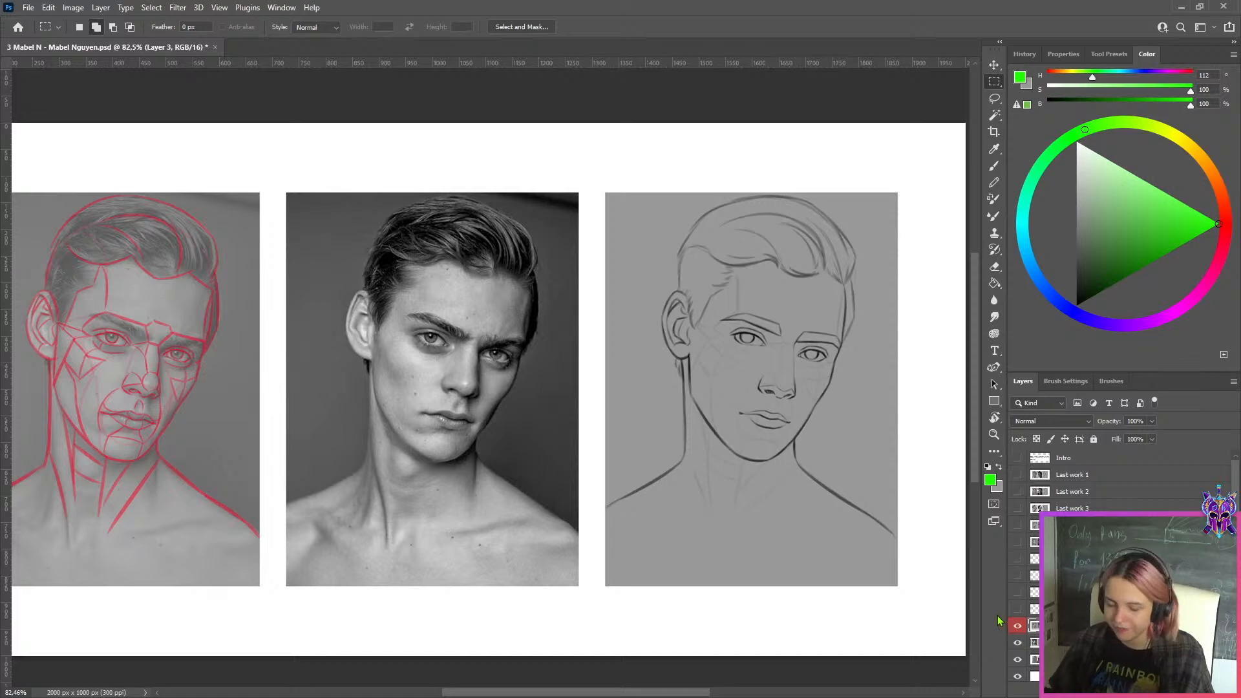
key(ctrl+j)
key(r)
key(ctrl+shift+h)
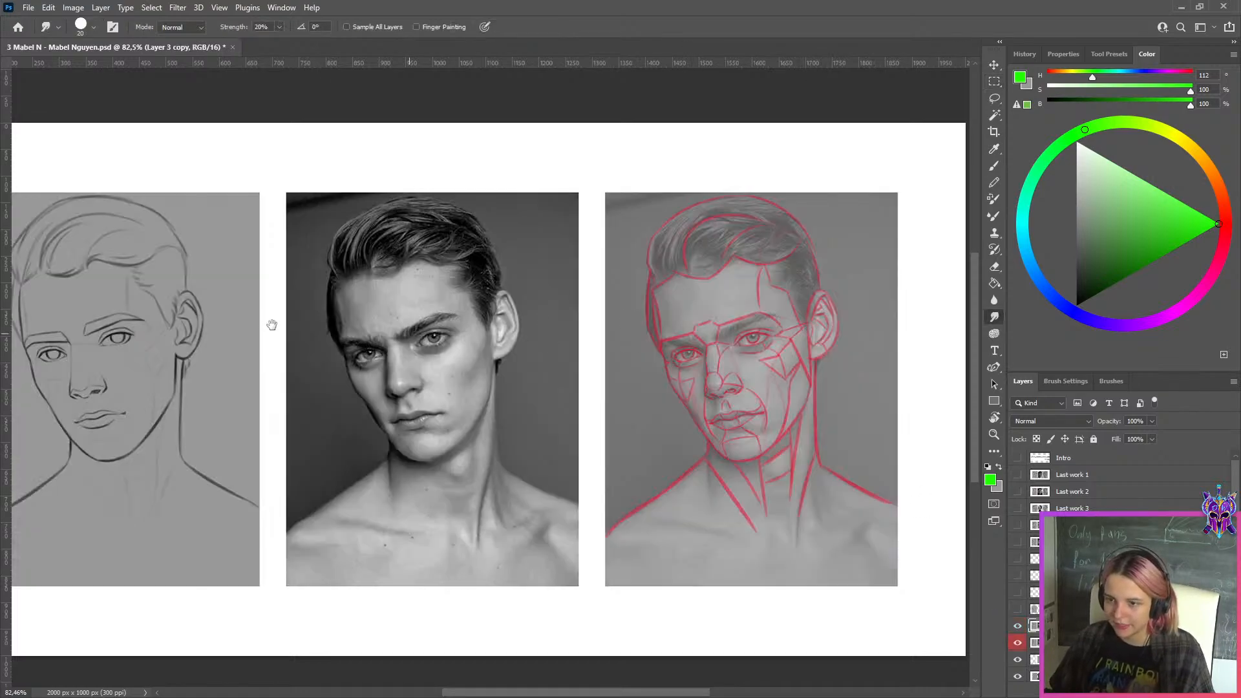
drag(169, 332, 526, 371)
scroll(457, 382, up, 2)
key(b)
drag(764, 362, 661, 323)
Retouch the contour beside the narrower eye with a slightly larger brush, alternating black and the drawing's background grey
click(1077, 306)
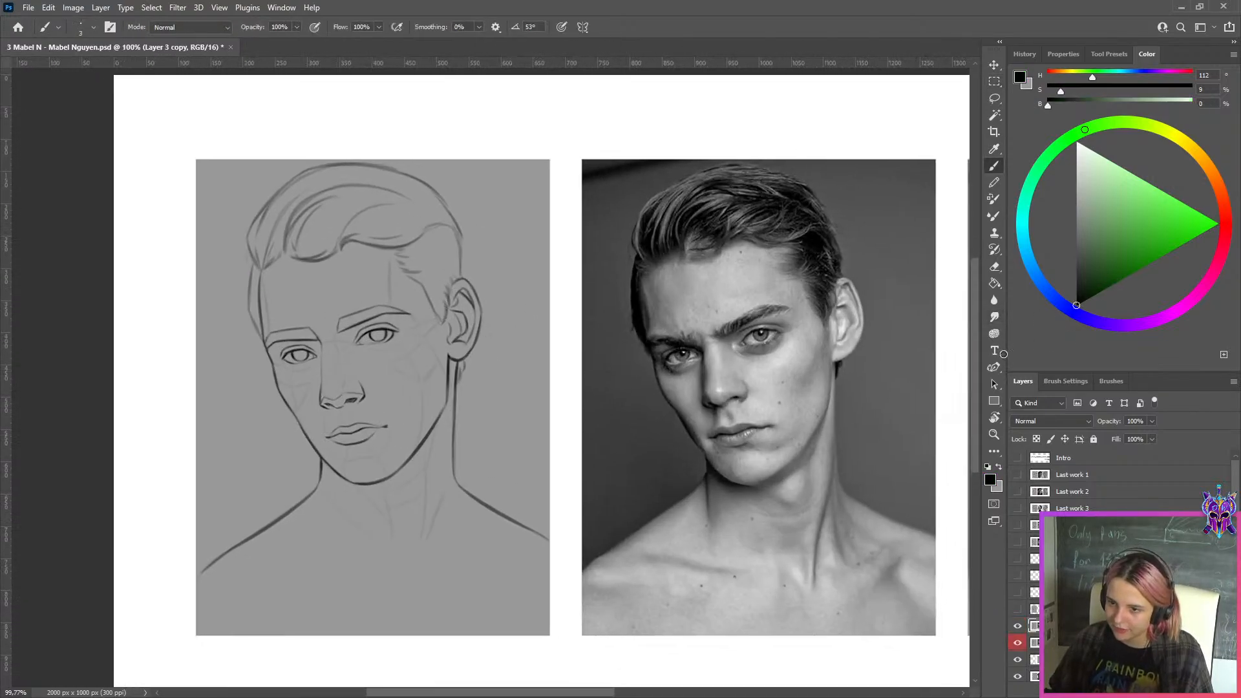
key(])
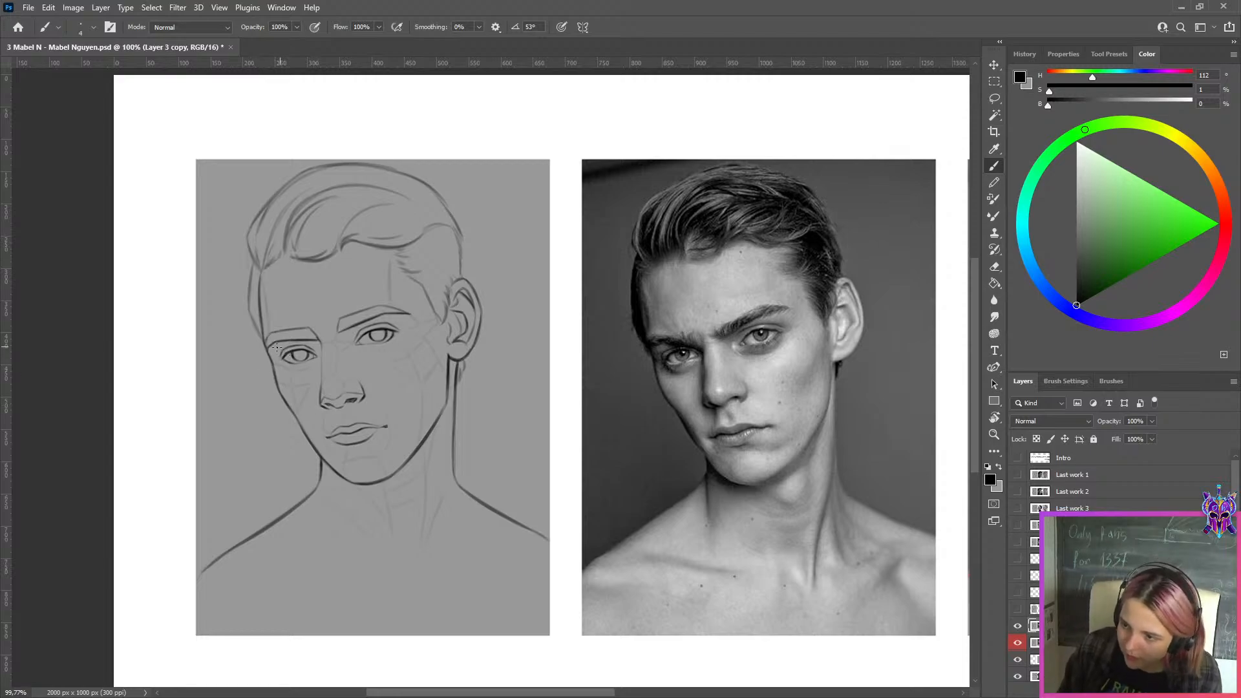
alt+click(283, 360)
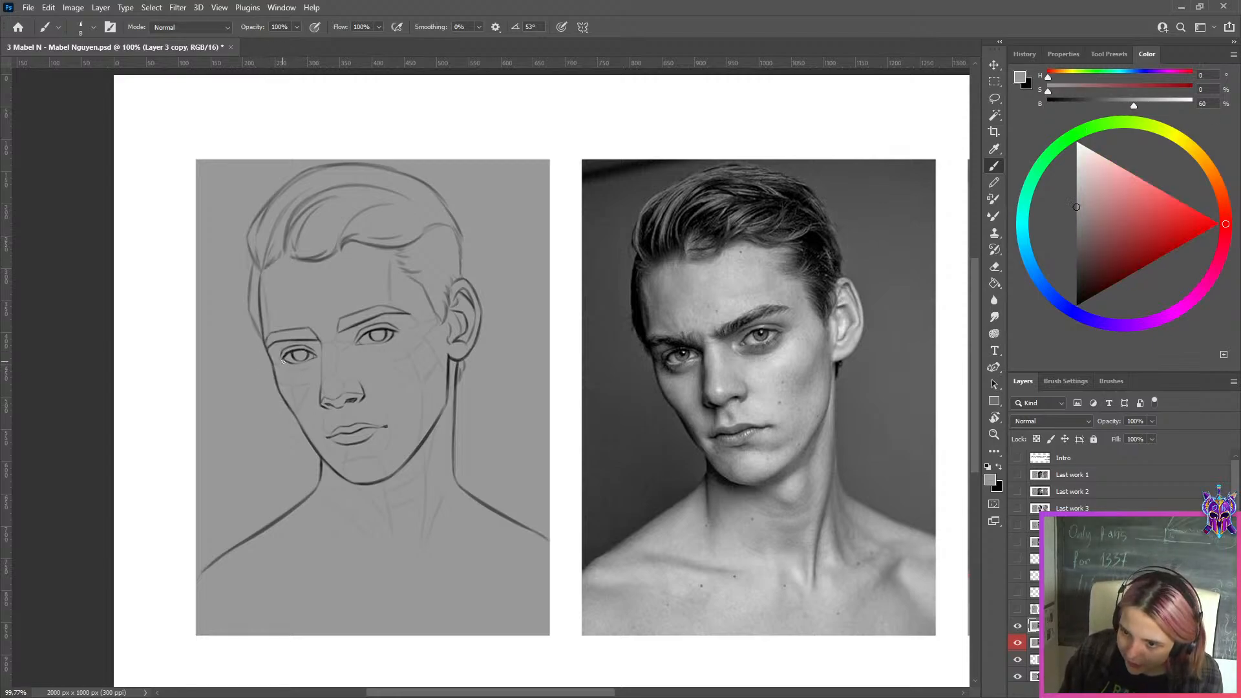
key(x)
key(x)
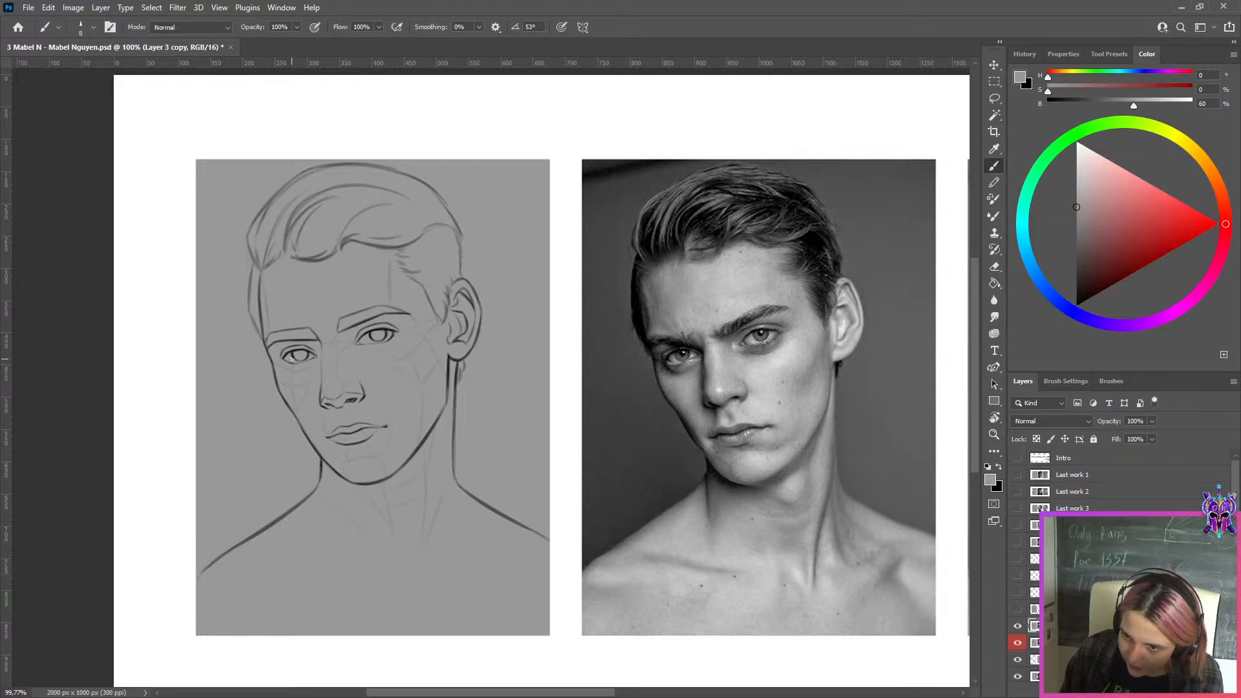
key(x)
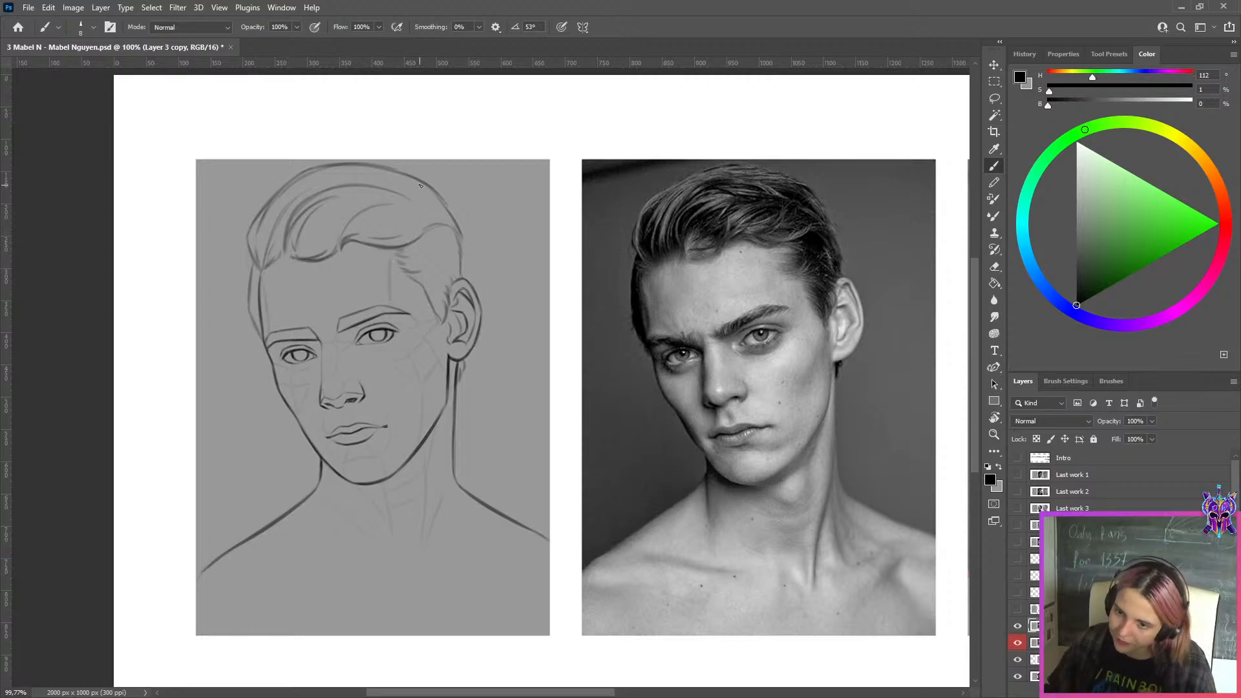
Return the canvas to its unmirrored orientation and examine the corrected drawing beside the photo
scroll(436, 234, down, 3)
key(F2)
drag(742, 295, 485, 298)
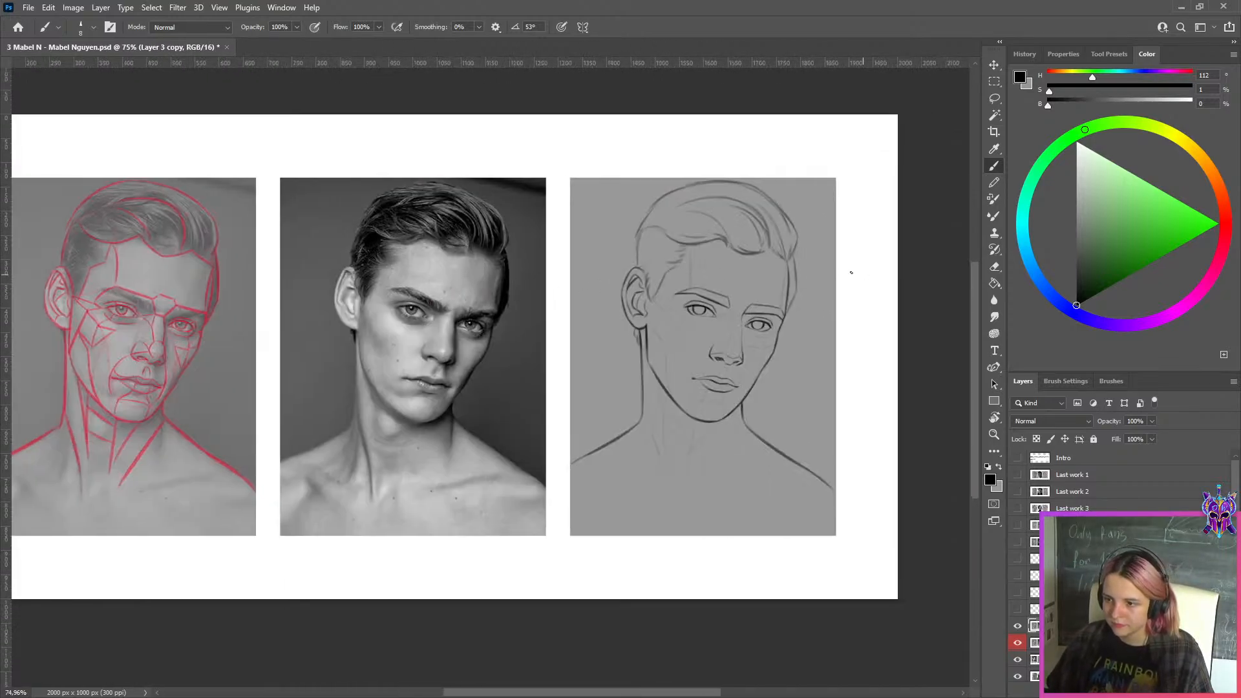
scroll(851, 272, up, 3)
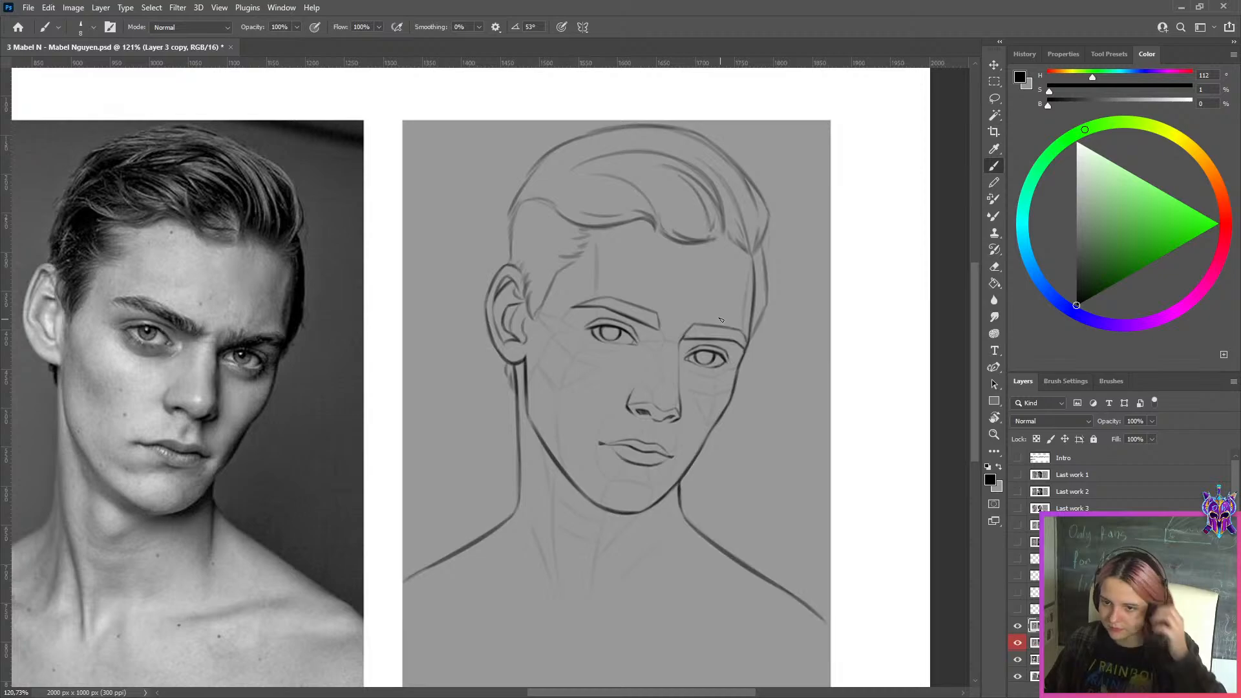
scroll(721, 319, down, 2)
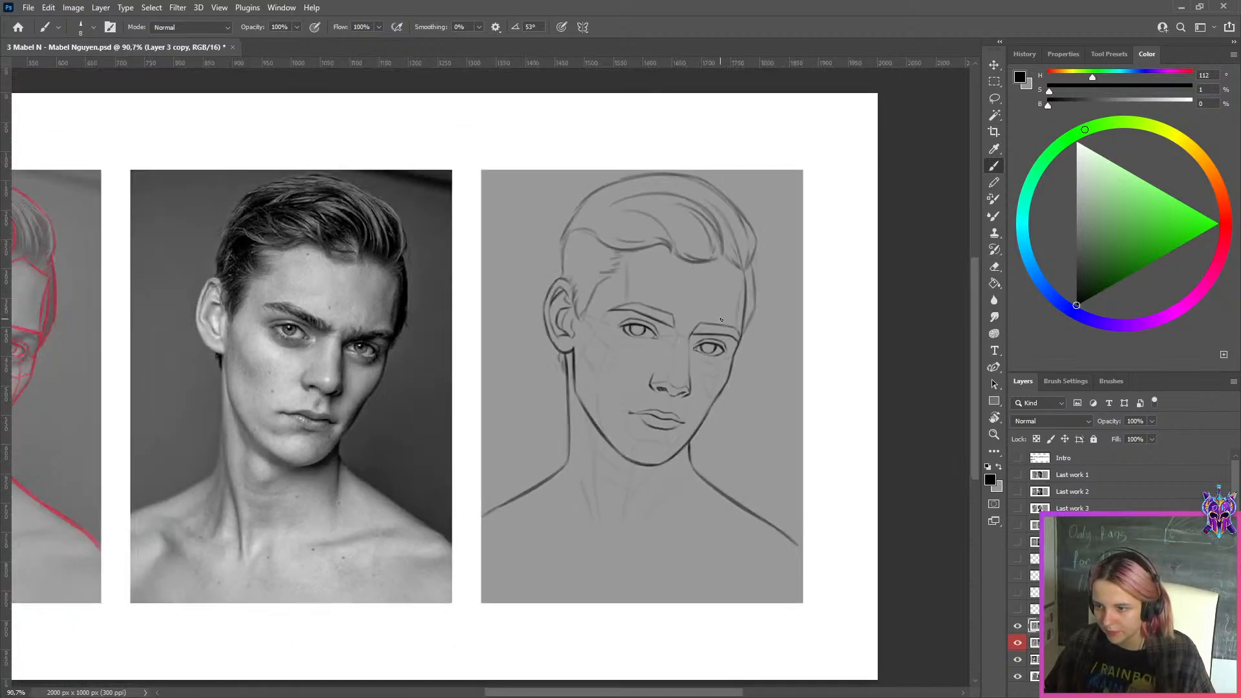
Place the green check mark image into the document, small, in the lower-left corner of the corrected drawing
double_click(619, 13)
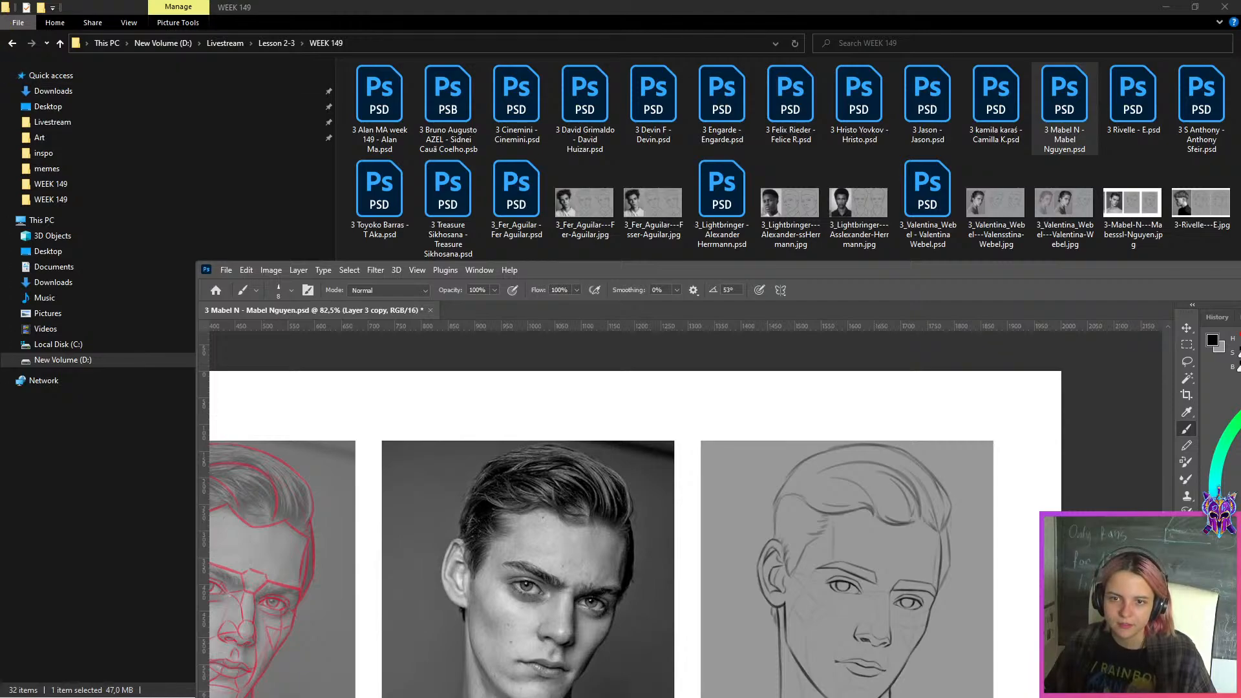
drag(676, 525, 732, 488)
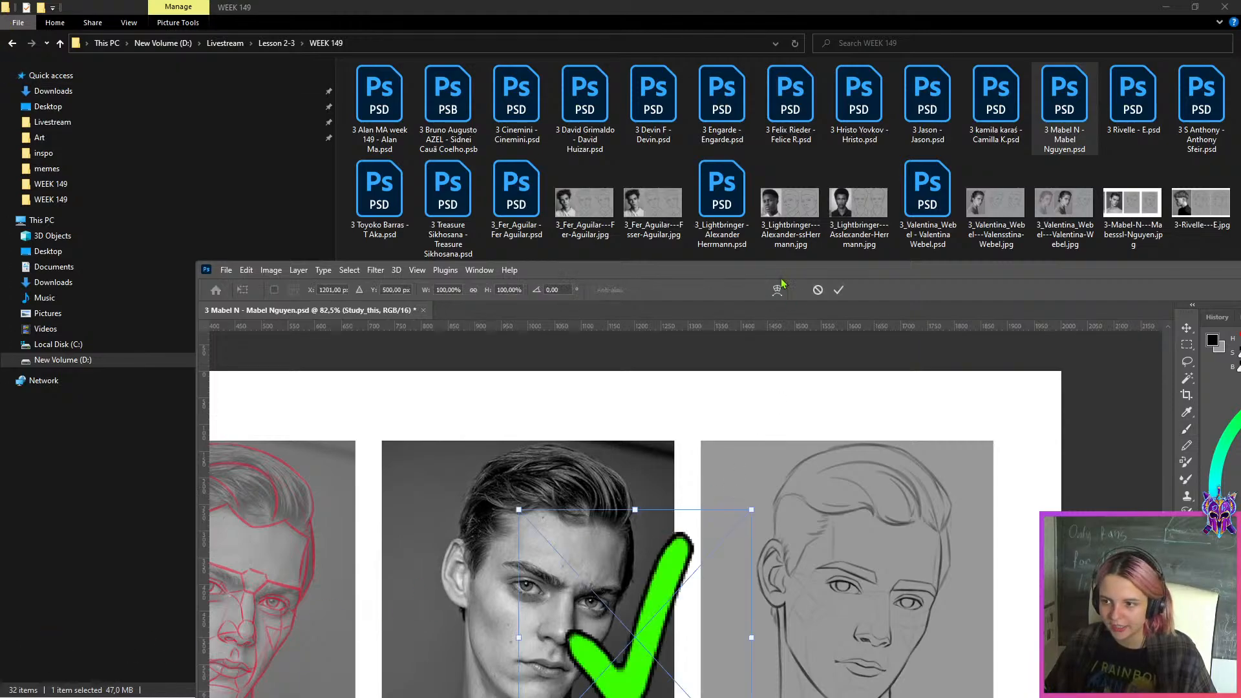
drag(778, 276, 564, 1)
mouse_move(554, 377)
mouse_down()
mouse_move(359, 357)
mouse_move(526, 517)
mouse_move(533, 543)
mouse_up()
click(638, 29)
scroll(688, 269, down, 4)
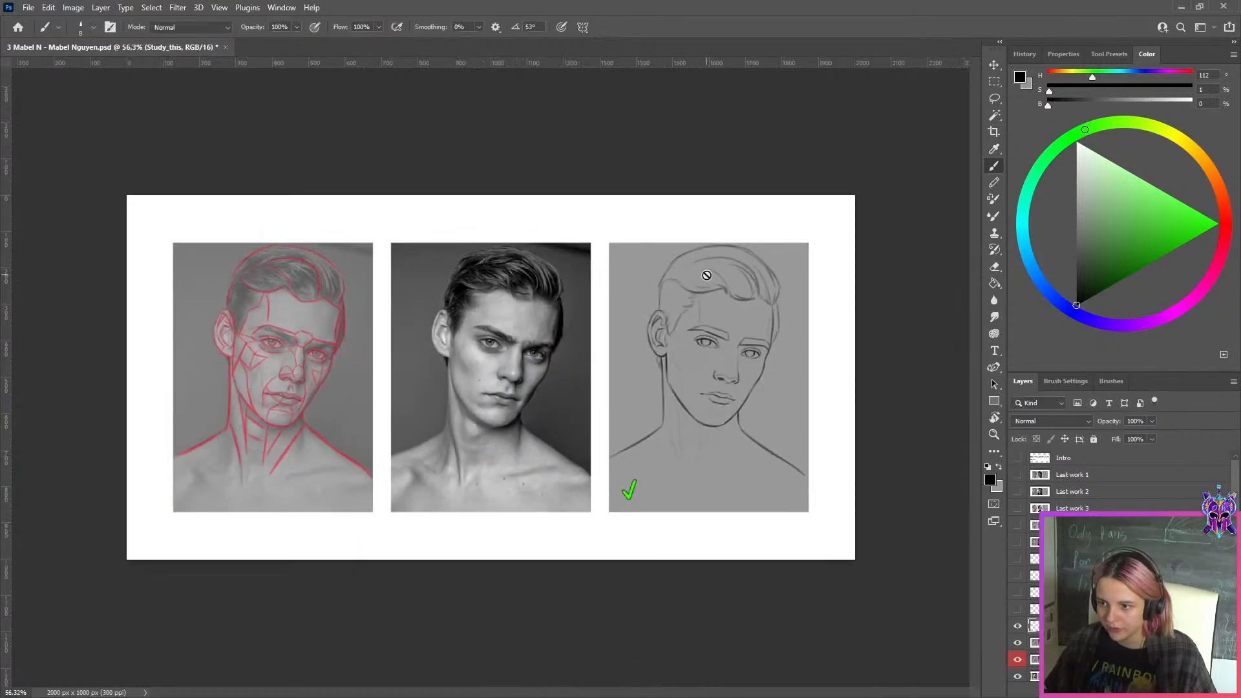
Export the comparison with the check mark as a JPEG to the WEEK 149 folder, adding "ss" to the file name
scroll(840, 335, up, 4)
key(ctrl+alt+shift+s)
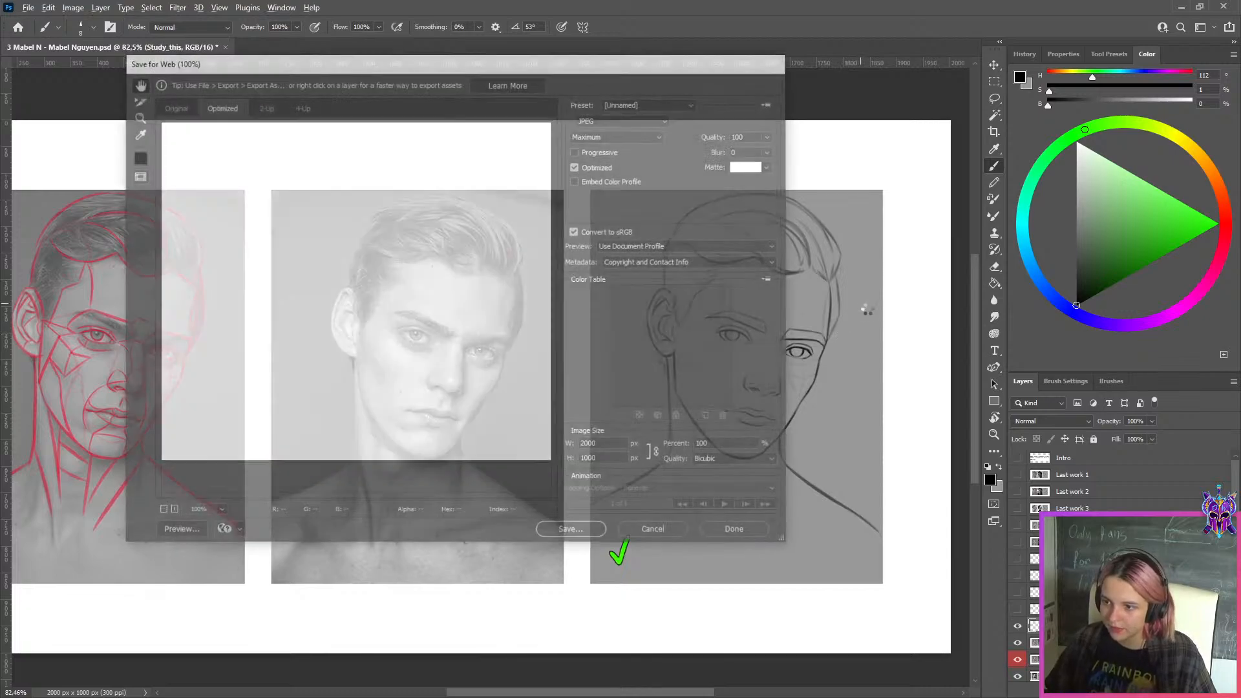
key(Return)
click(308, 416)
text(ssel-Nguyen.jpg)
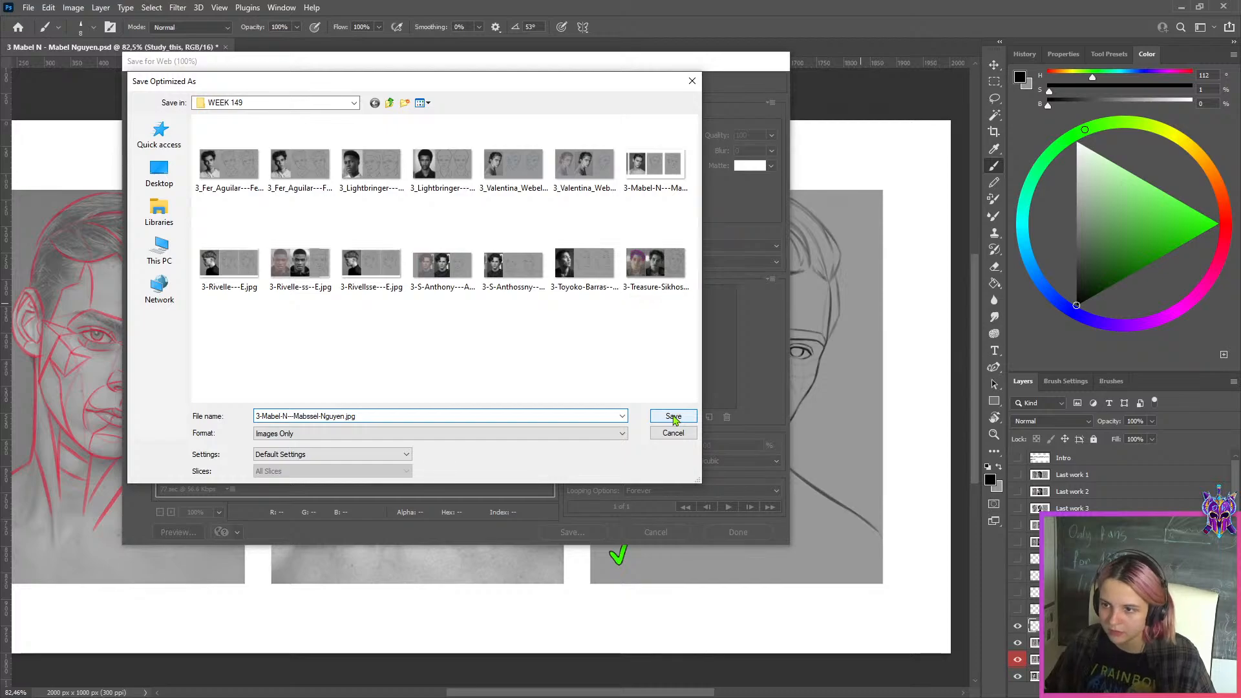
click(673, 417)
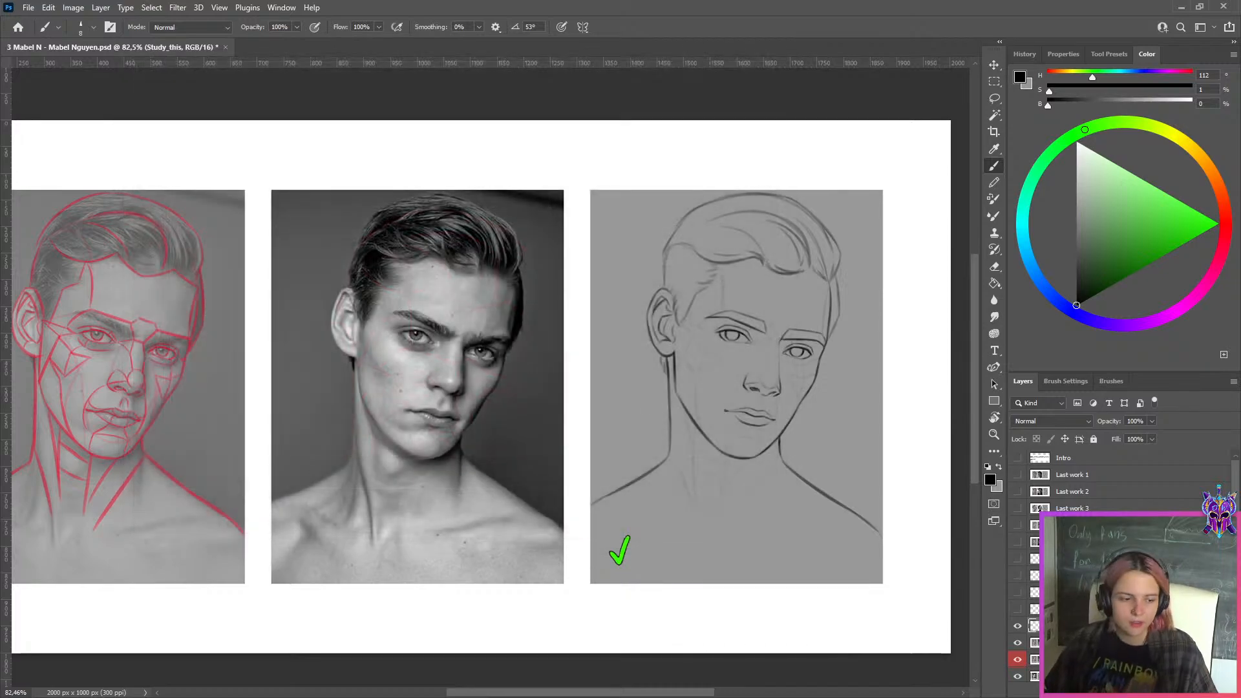
Look over the whole comparison and close the document without saving its changes
scroll(315, 273, down, 4)
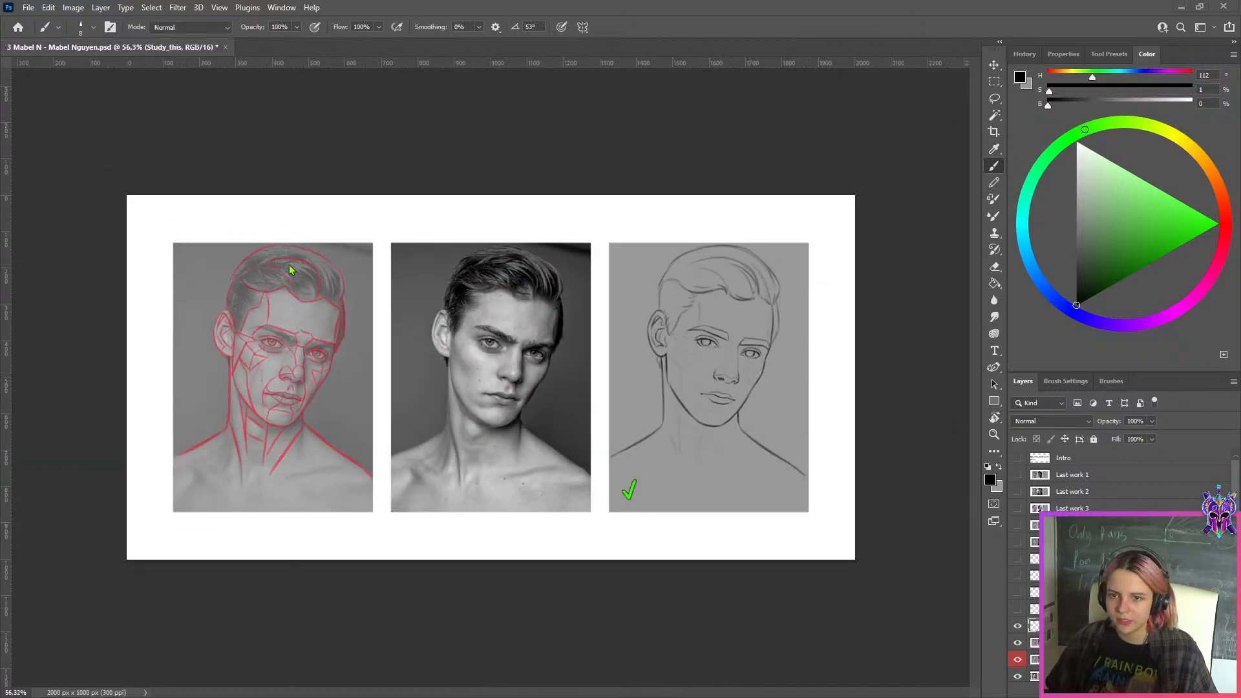
scroll(782, 309, up, 2)
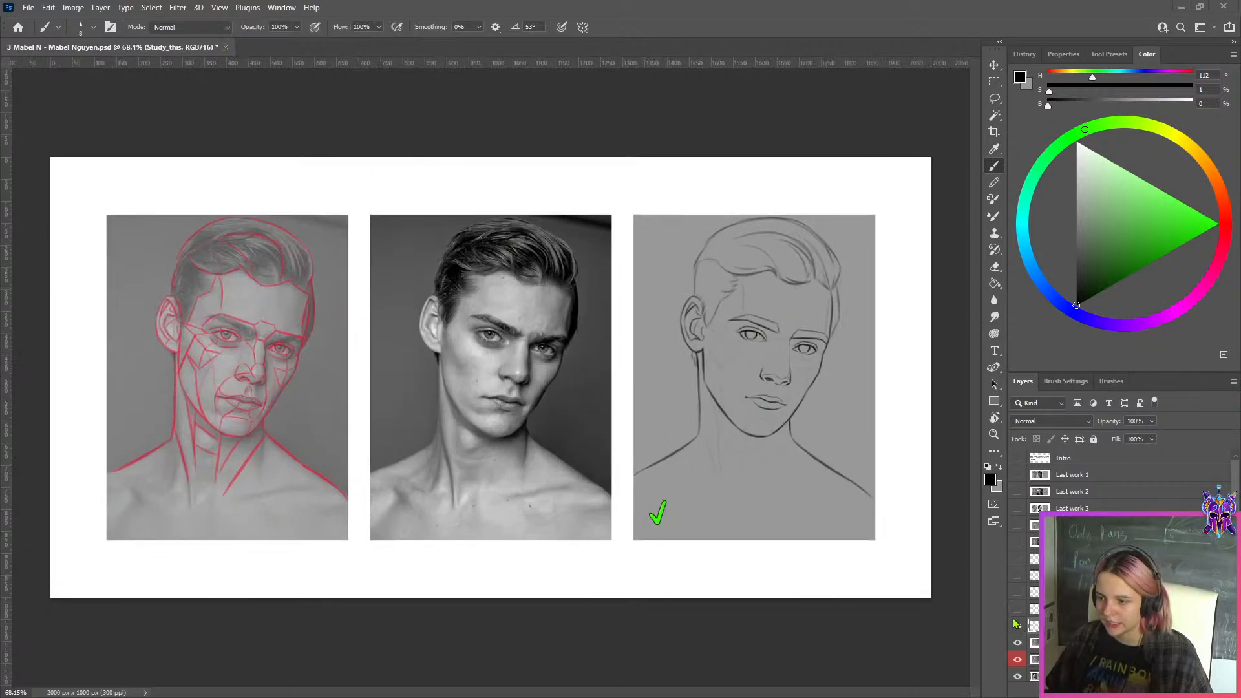
click(225, 47)
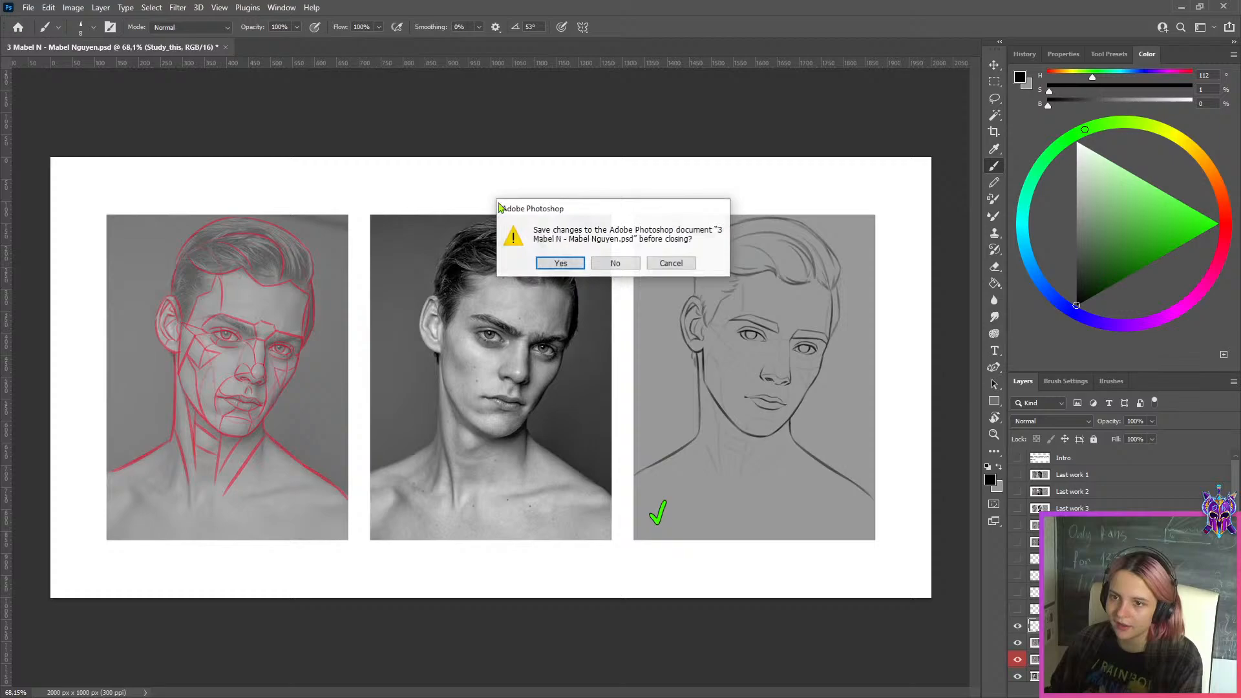
click(616, 263)
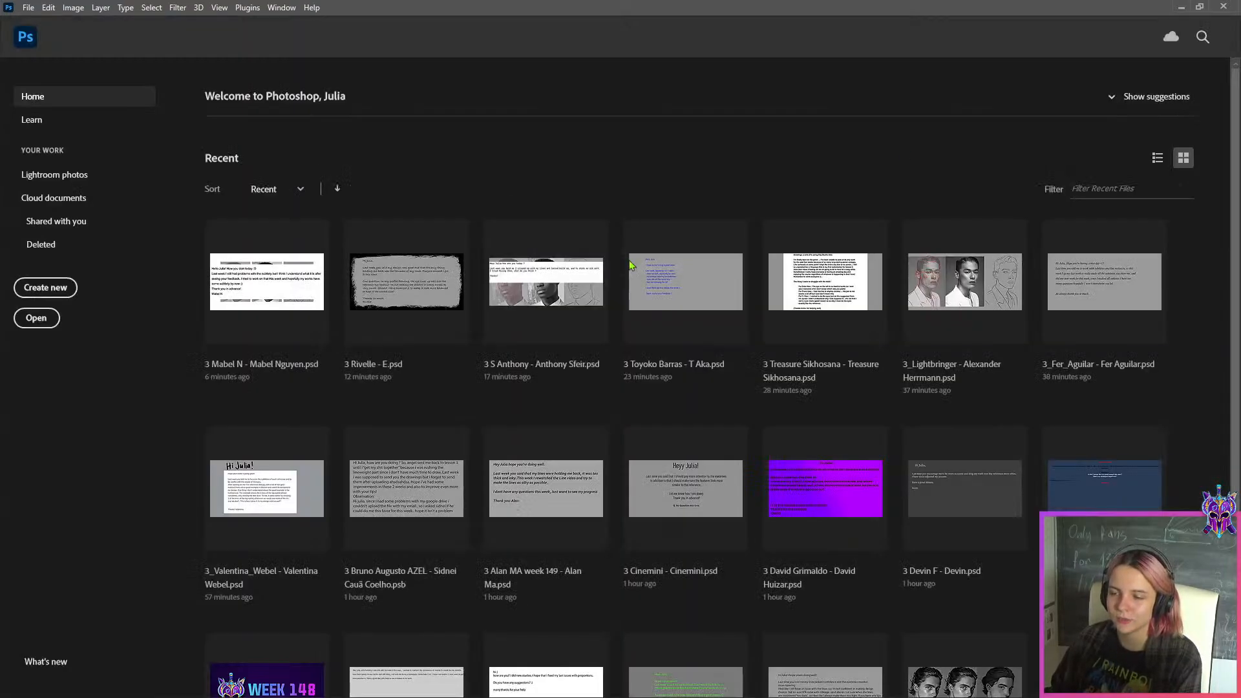
Switch to the WEEK 149 folder and open the student PSD listed just before the one that was closed
click(1181, 6)
double_click(999, 97)
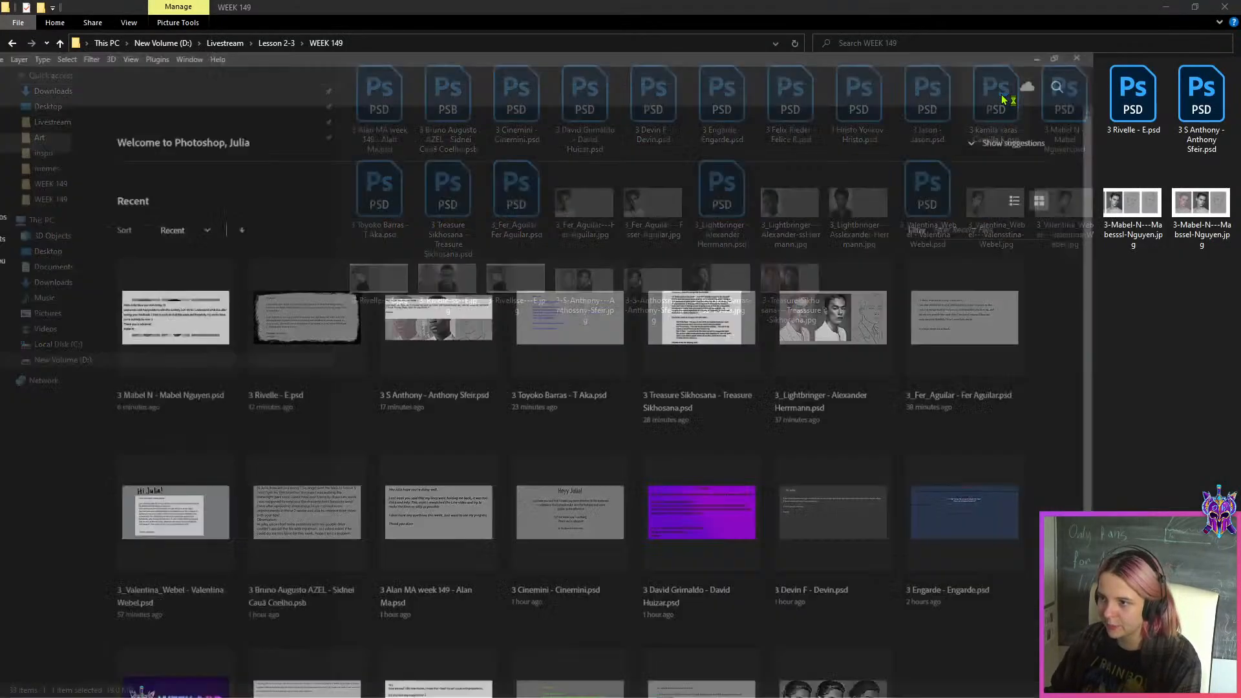
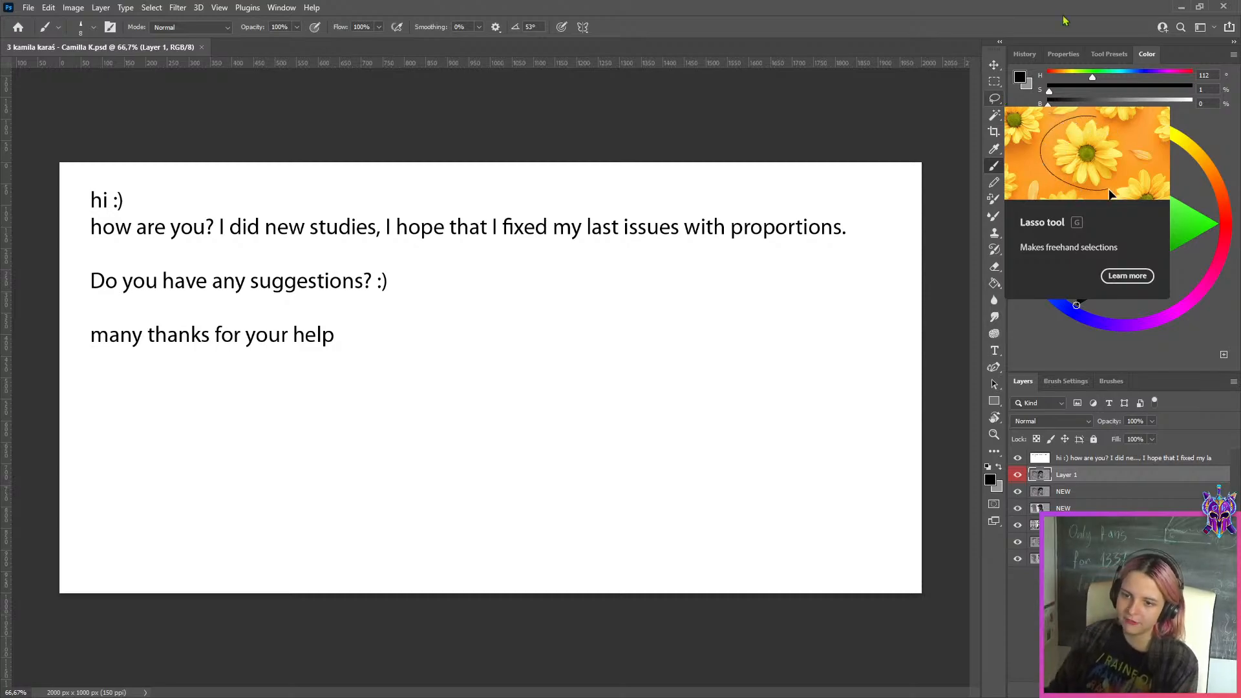
Hide the text note and every study layer above the bottom one to reveal the first profile portrait study
click(1069, 459)
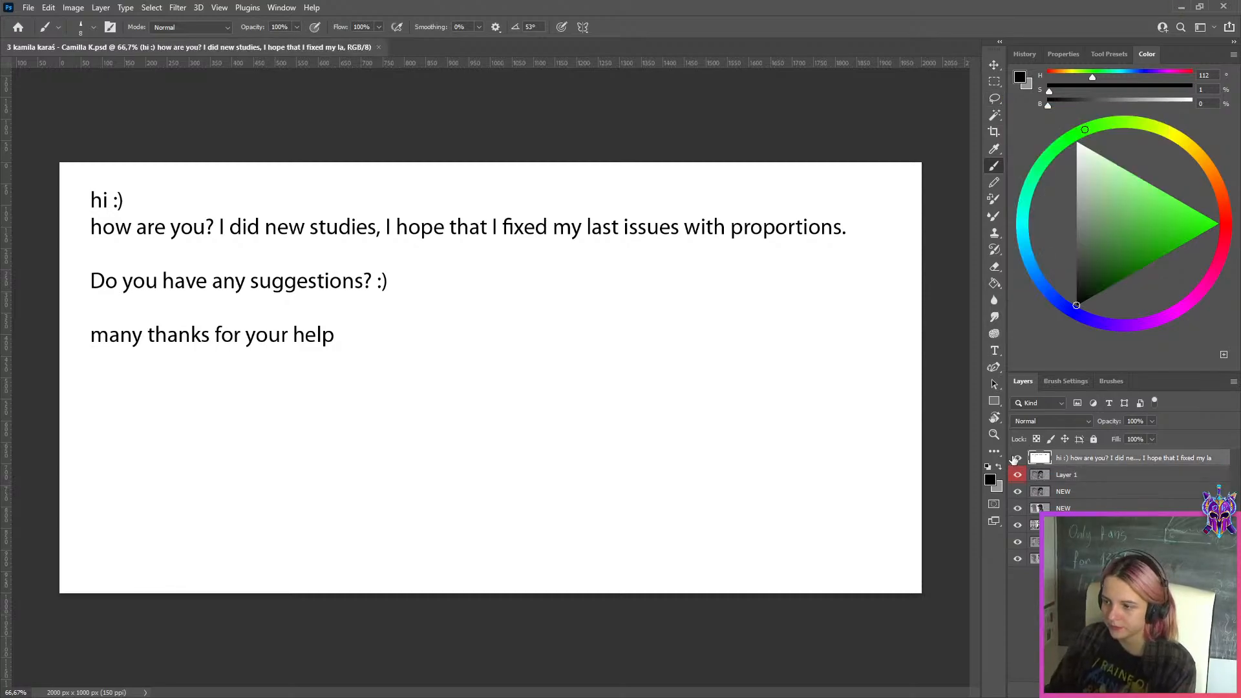
drag(1017, 458, 1017, 476)
click(1018, 493)
click(1018, 508)
click(1018, 526)
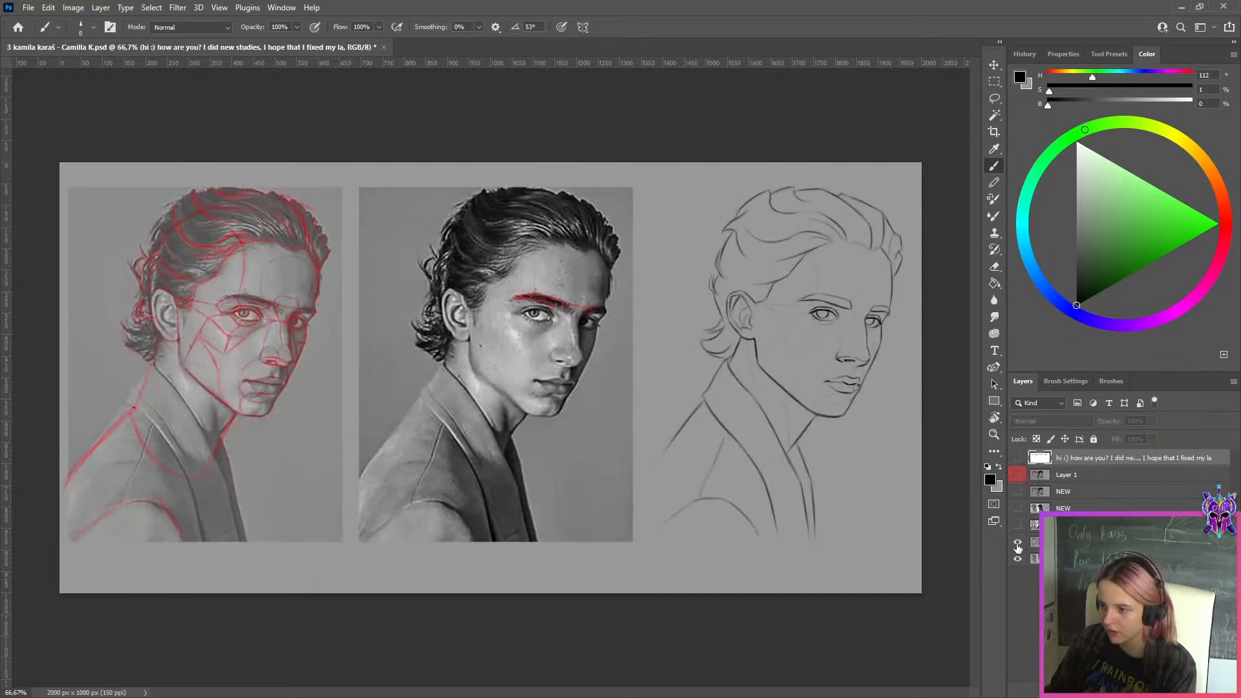
click(1018, 542)
click(1066, 559)
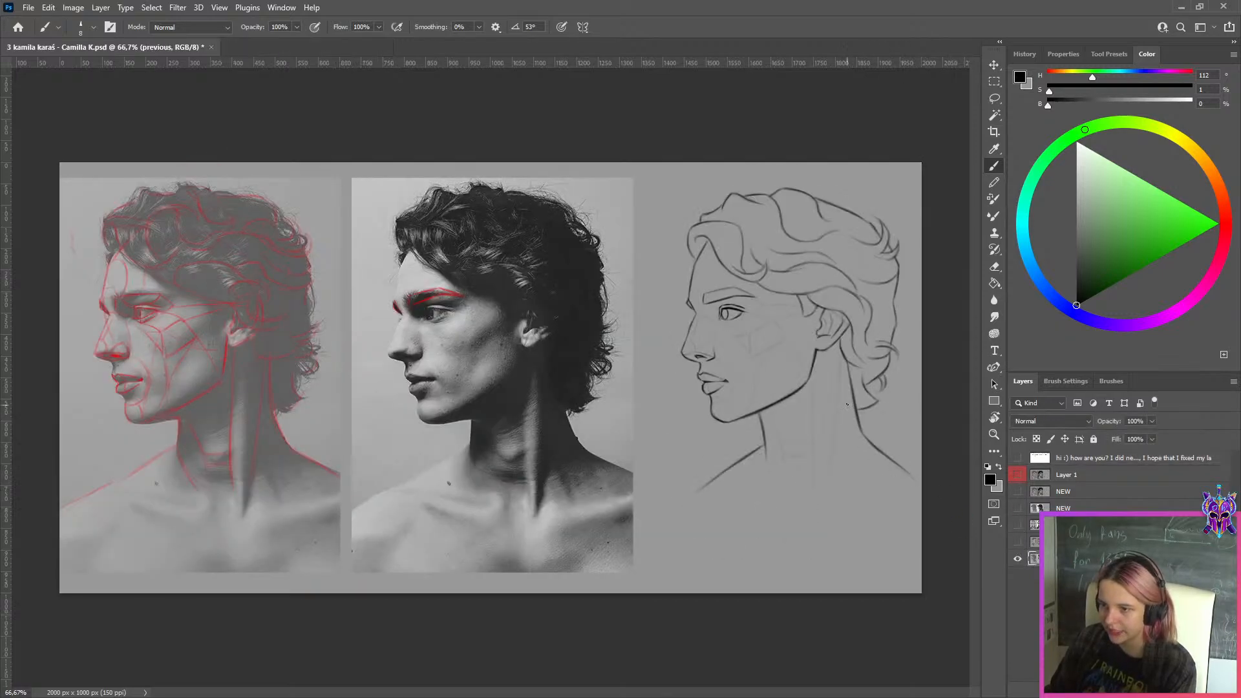
Show the slicked-back hair study and the front-facing portrait study above it, one after the other
click(1017, 544)
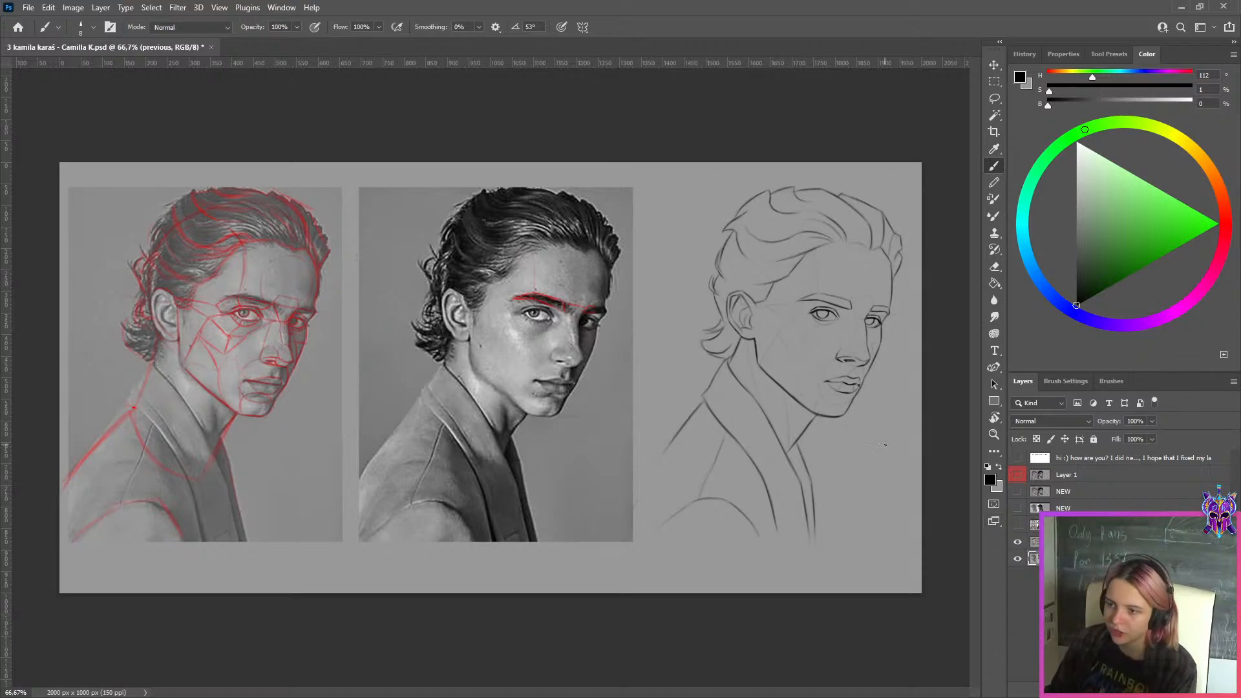
scroll(490, 377, down, 1)
scroll(490, 377, up, 1)
click(1018, 526)
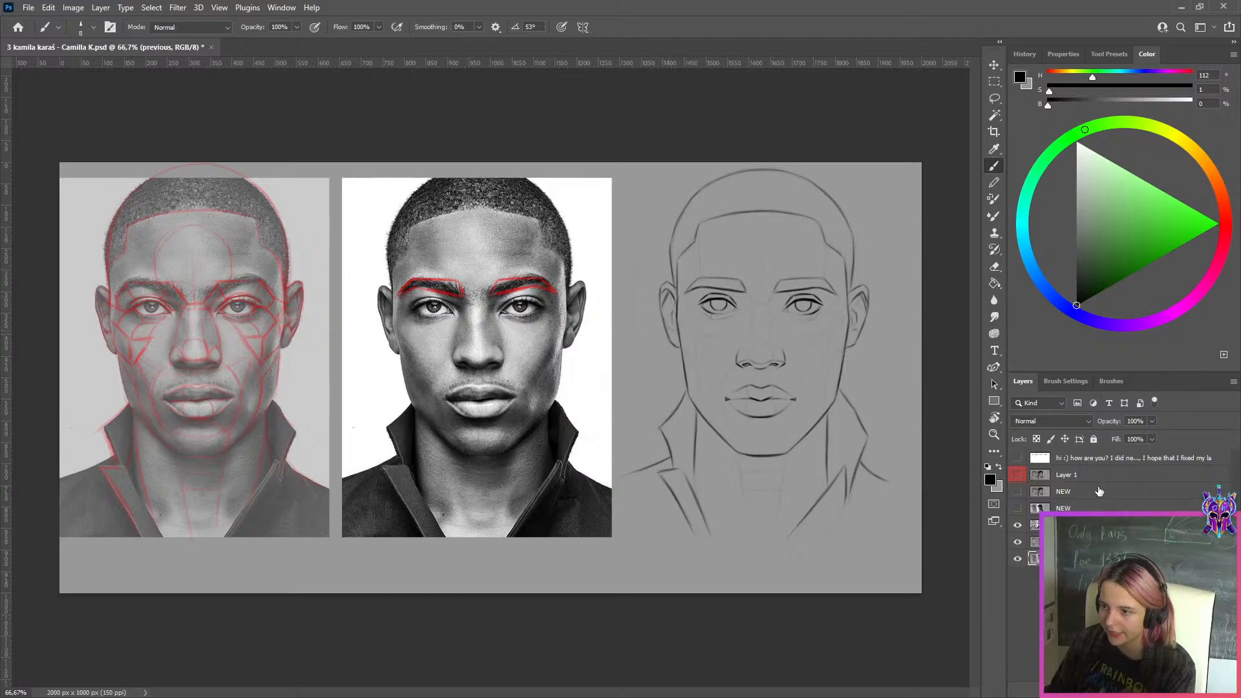
scroll(835, 357, up, 3)
scroll(835, 357, down, 3)
scroll(835, 358, up, 1)
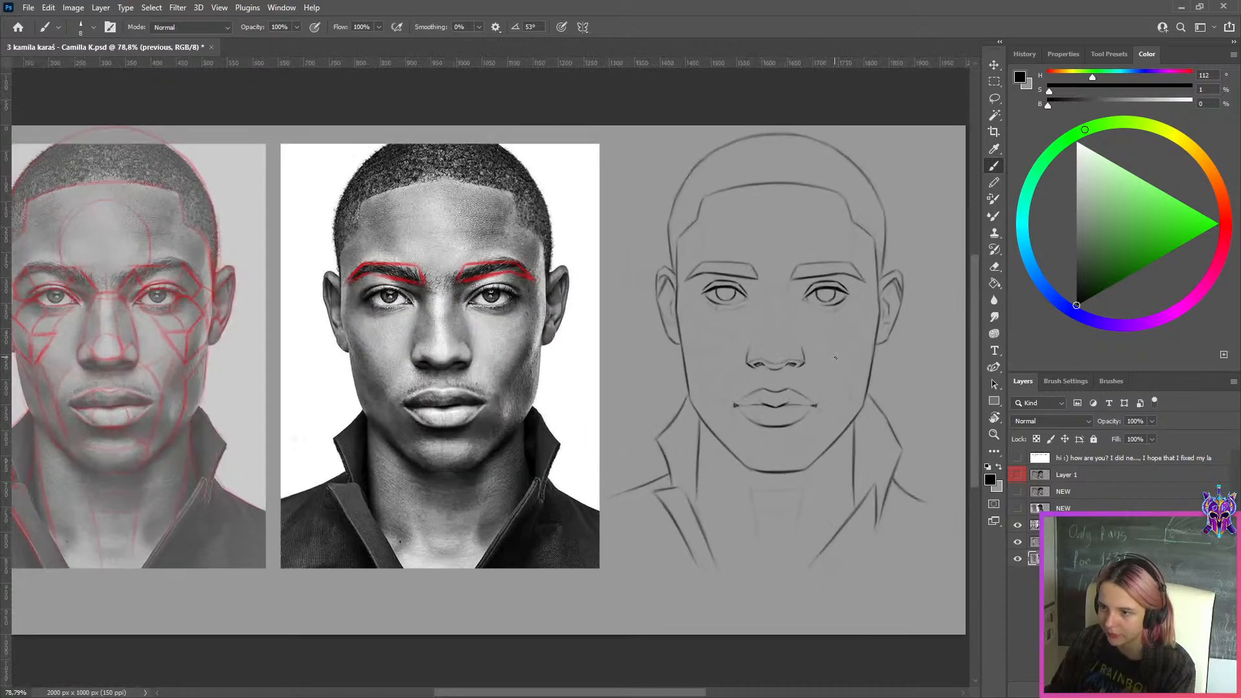
Show the two NEW study layers in turn, first the downward-looking profile and then the curly-haired three-quarter portrait
click(1021, 512)
click(1018, 510)
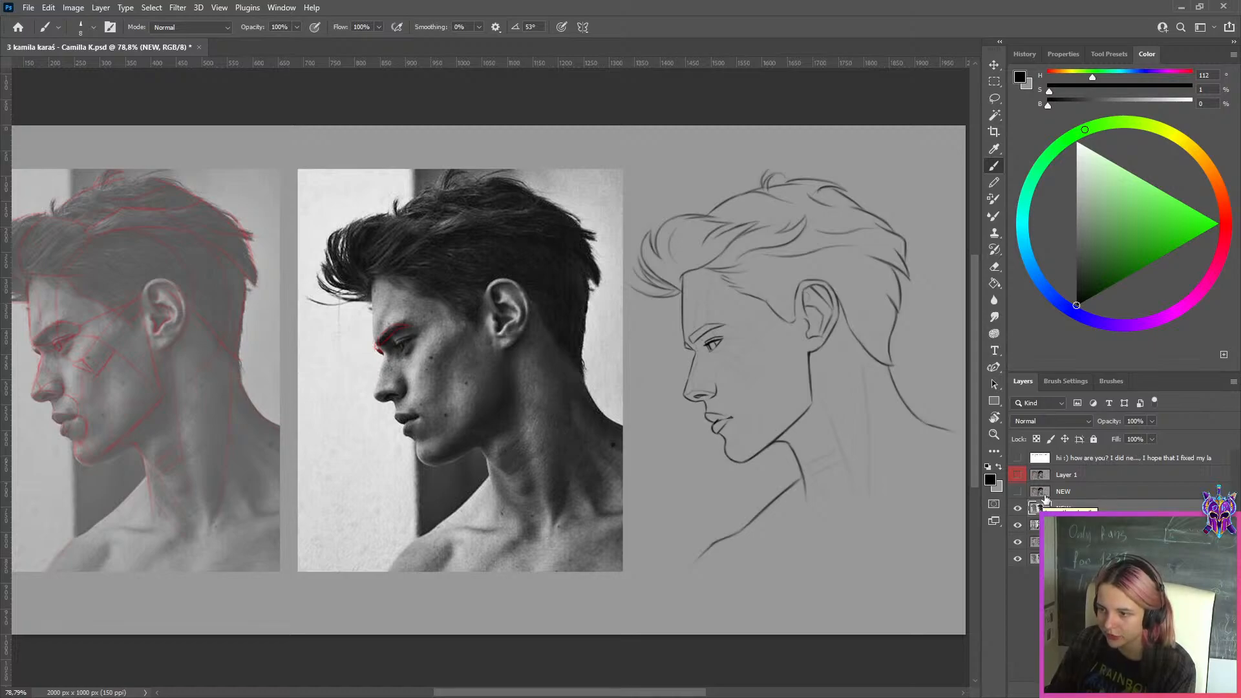
click(1023, 492)
click(1018, 492)
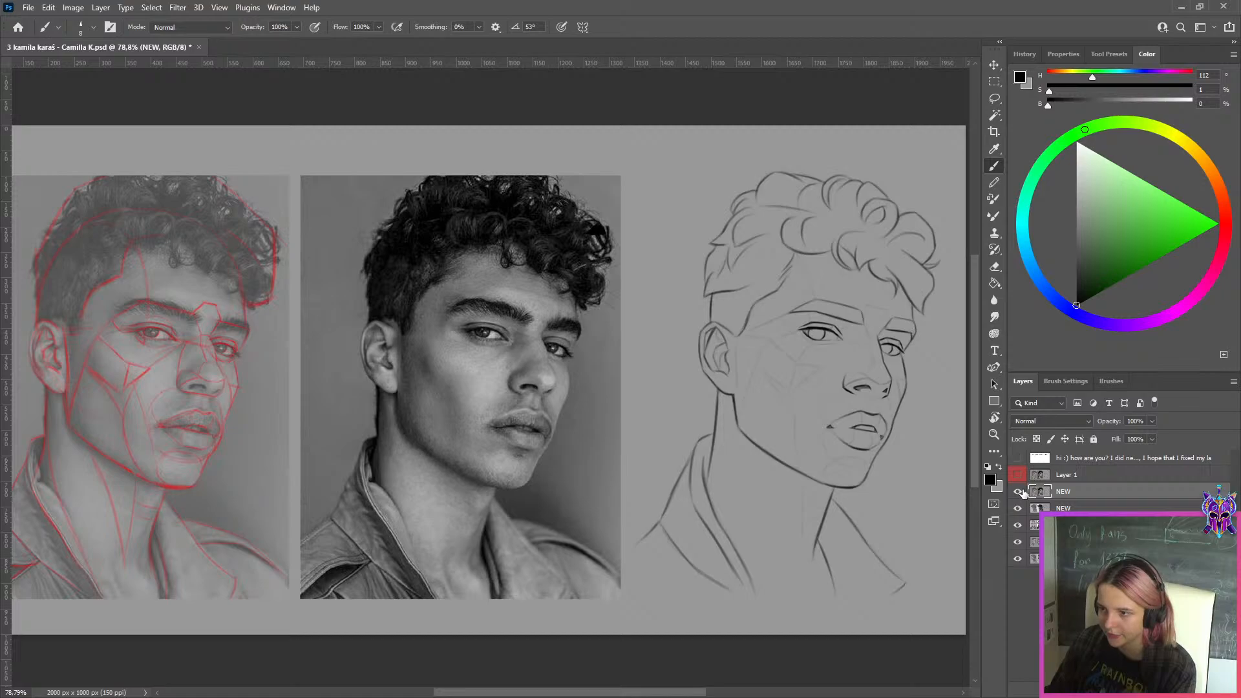
scroll(966, 302, down, 3)
scroll(963, 297, up, 2)
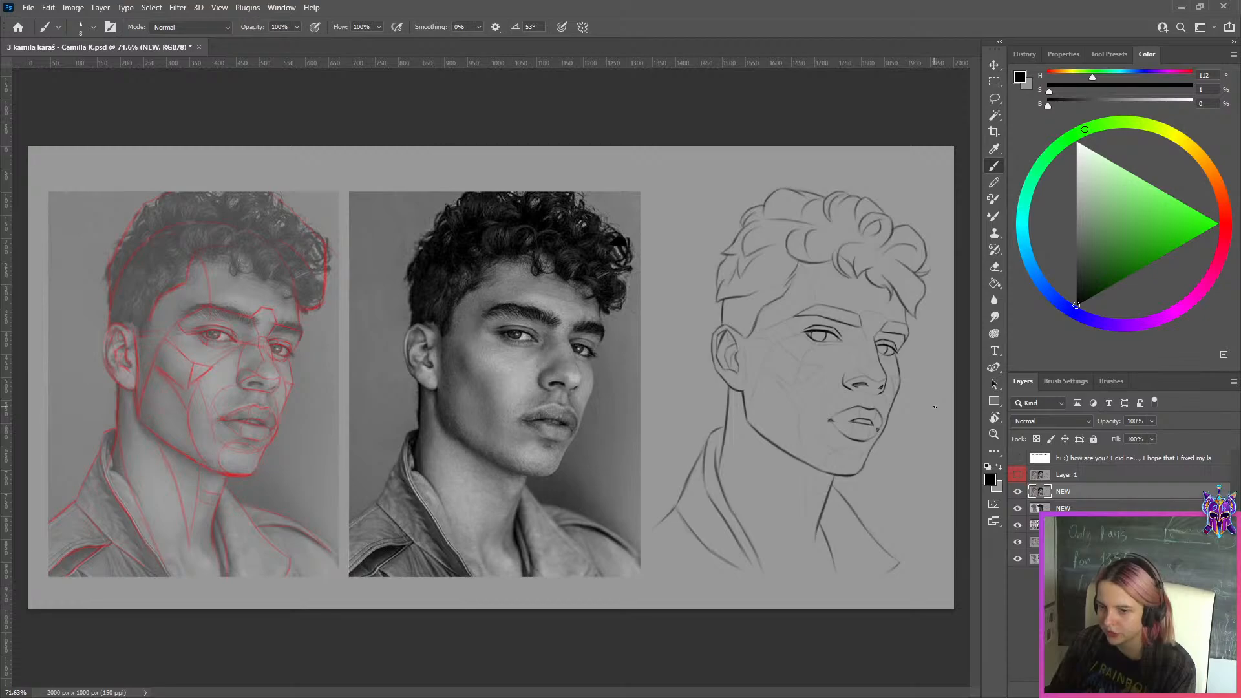
scroll(931, 414, down, 1)
scroll(938, 382, up, 3)
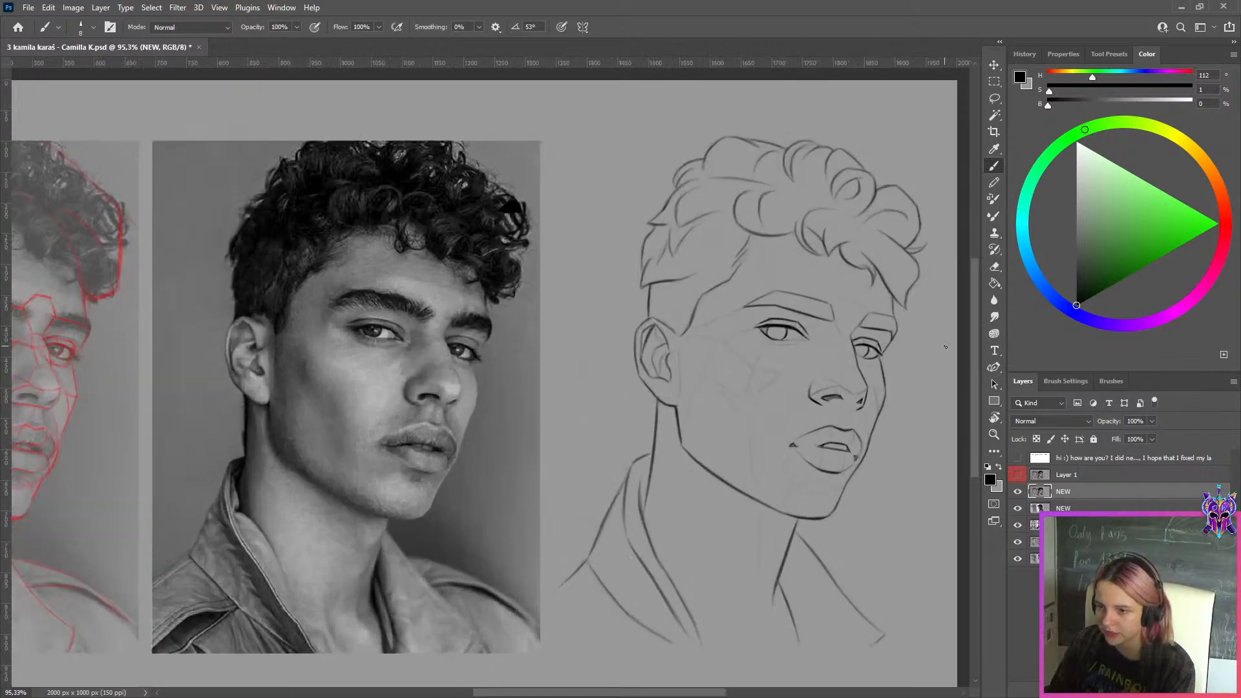
Toggle Layer 1 on and off repeatedly to compare its hair outline with the NEW sketch, leaving it hidden
click(1041, 476)
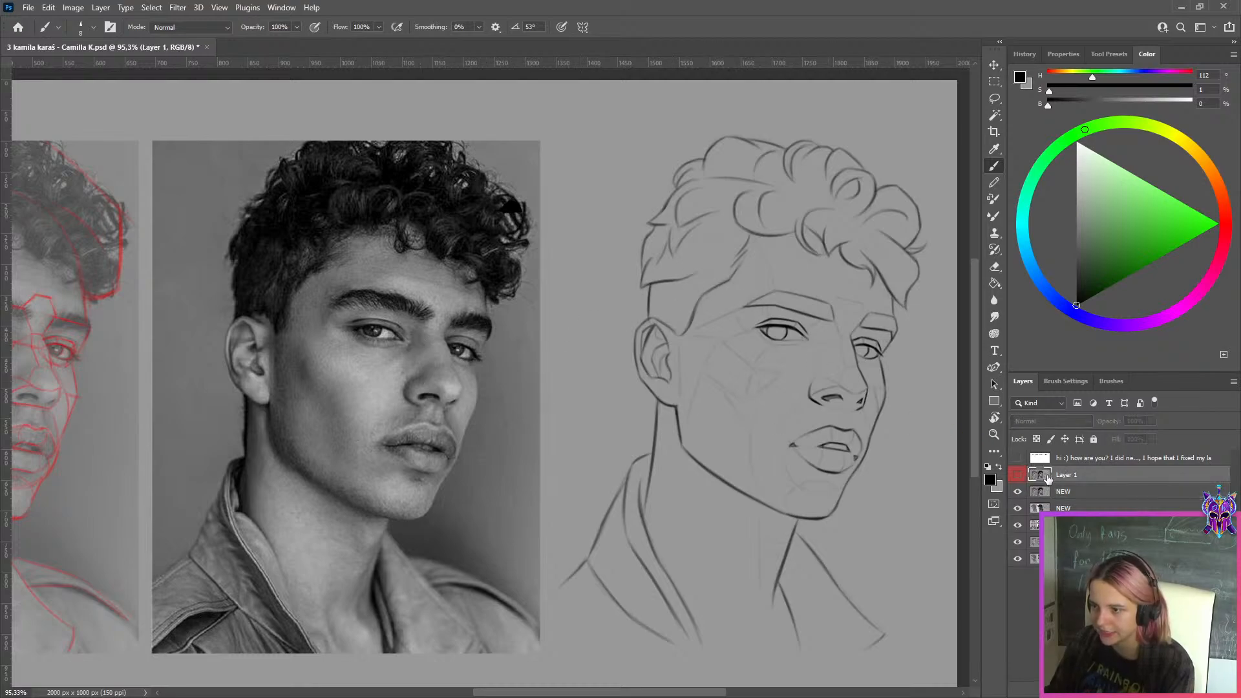
click(1019, 475)
click(1019, 475)
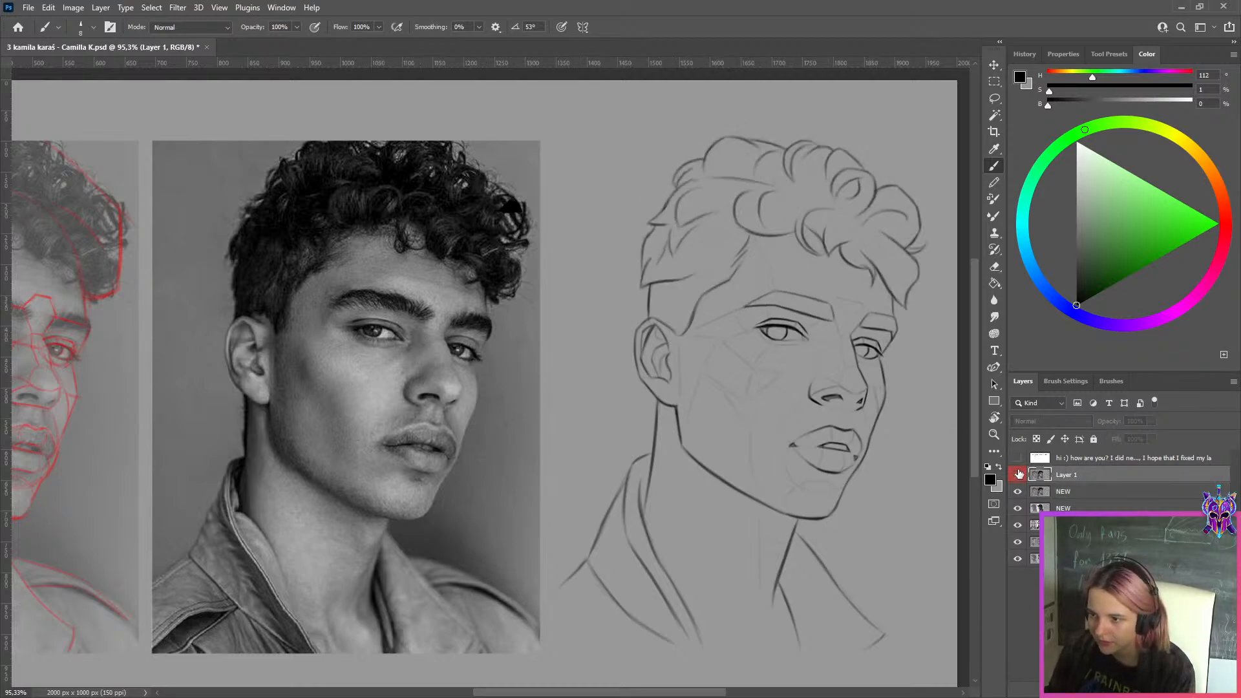
click(1019, 475)
click(1018, 474)
click(1019, 475)
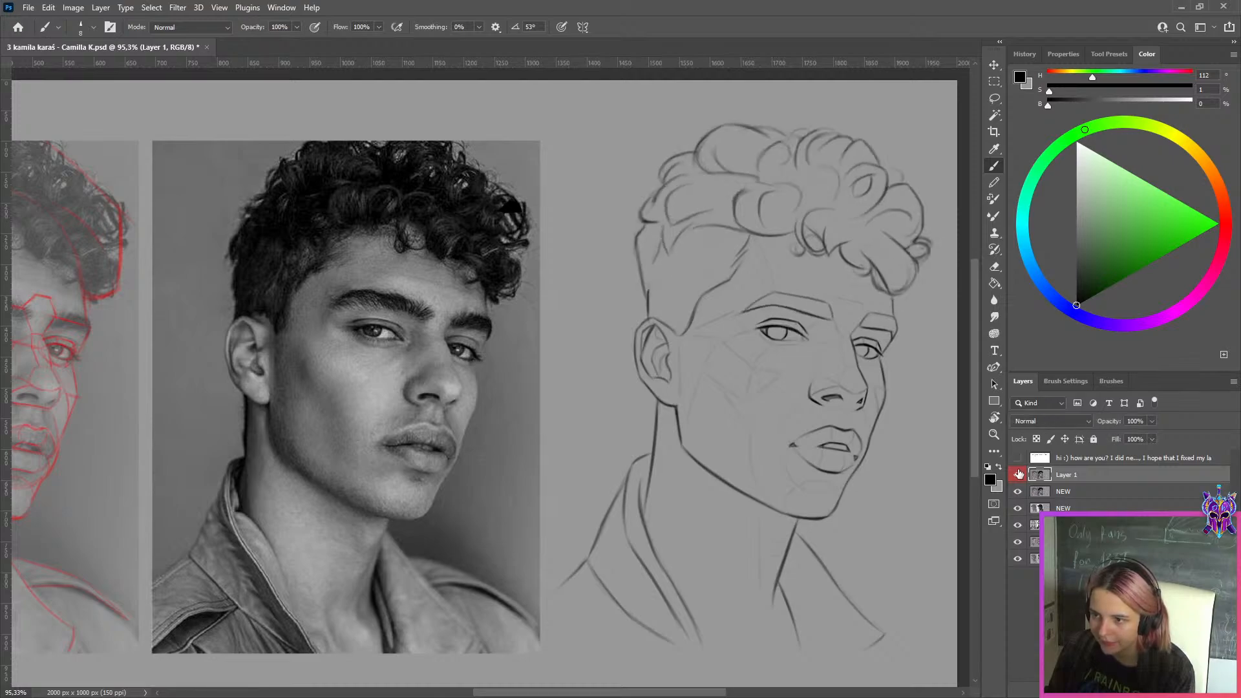
click(1019, 474)
click(1018, 474)
click(1018, 475)
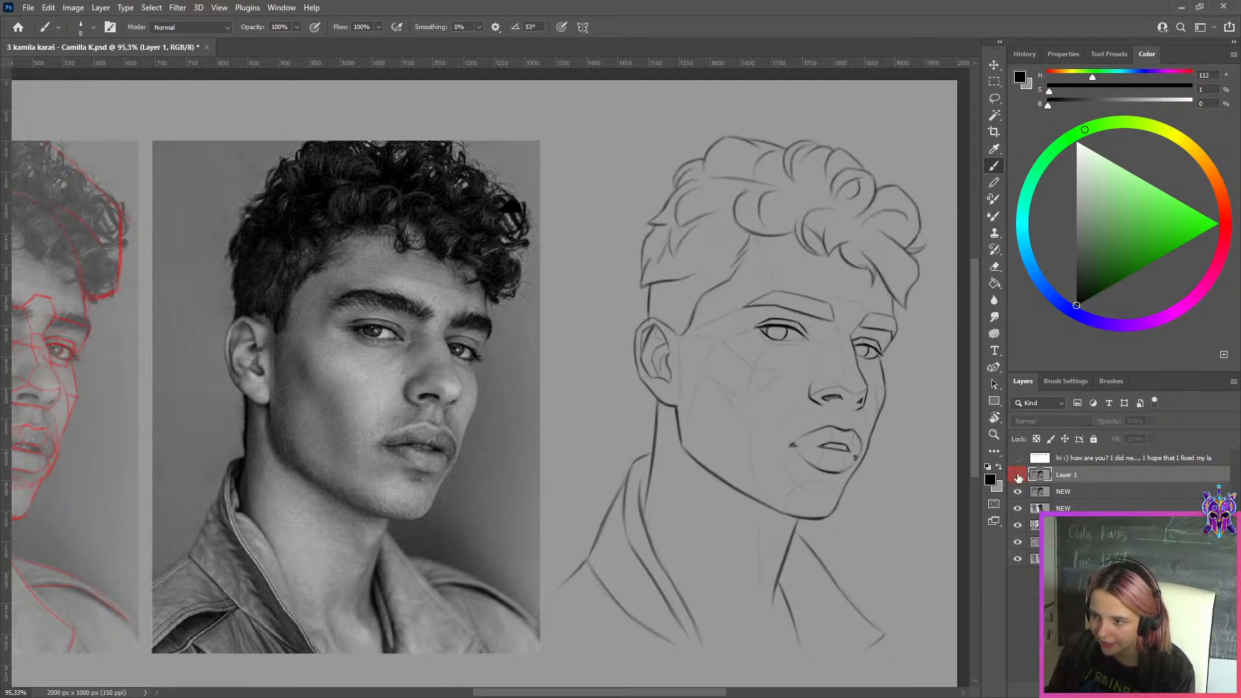
Add a layer above Layer 1 and trace the outer part of the photo eye's upper lid in magenta, hue 295
click(1160, 689)
scroll(881, 553, up, 4)
scroll(880, 554, down, 1)
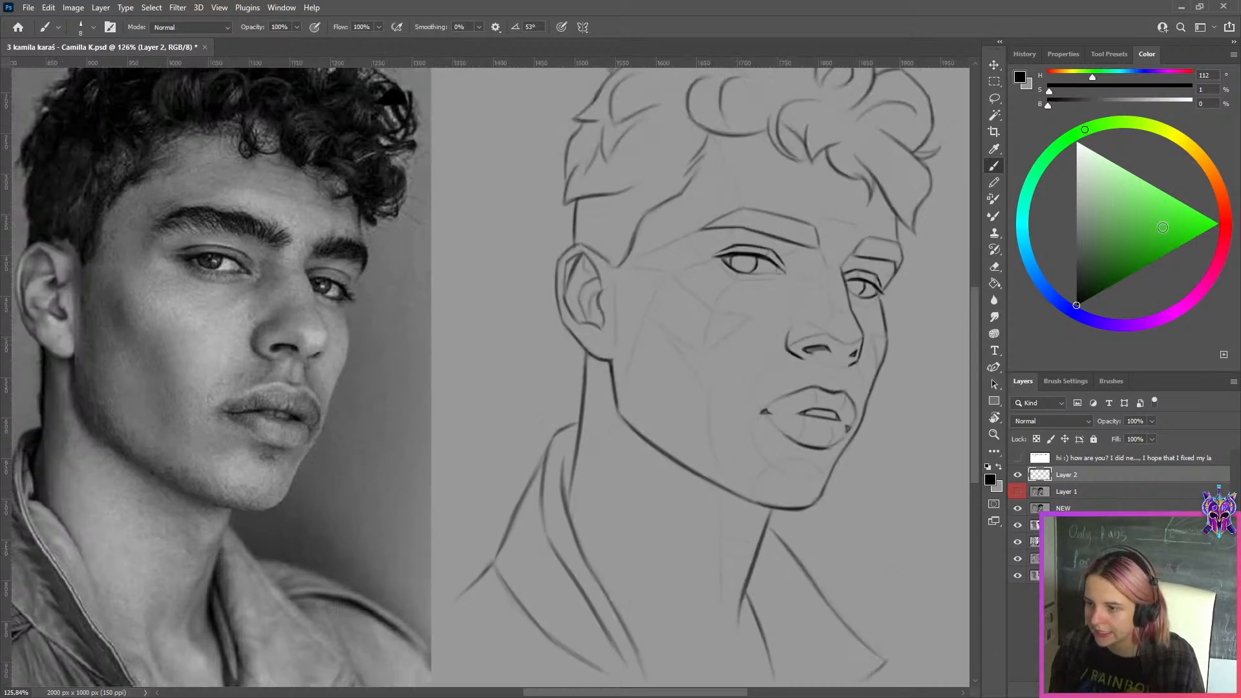
click(1166, 316)
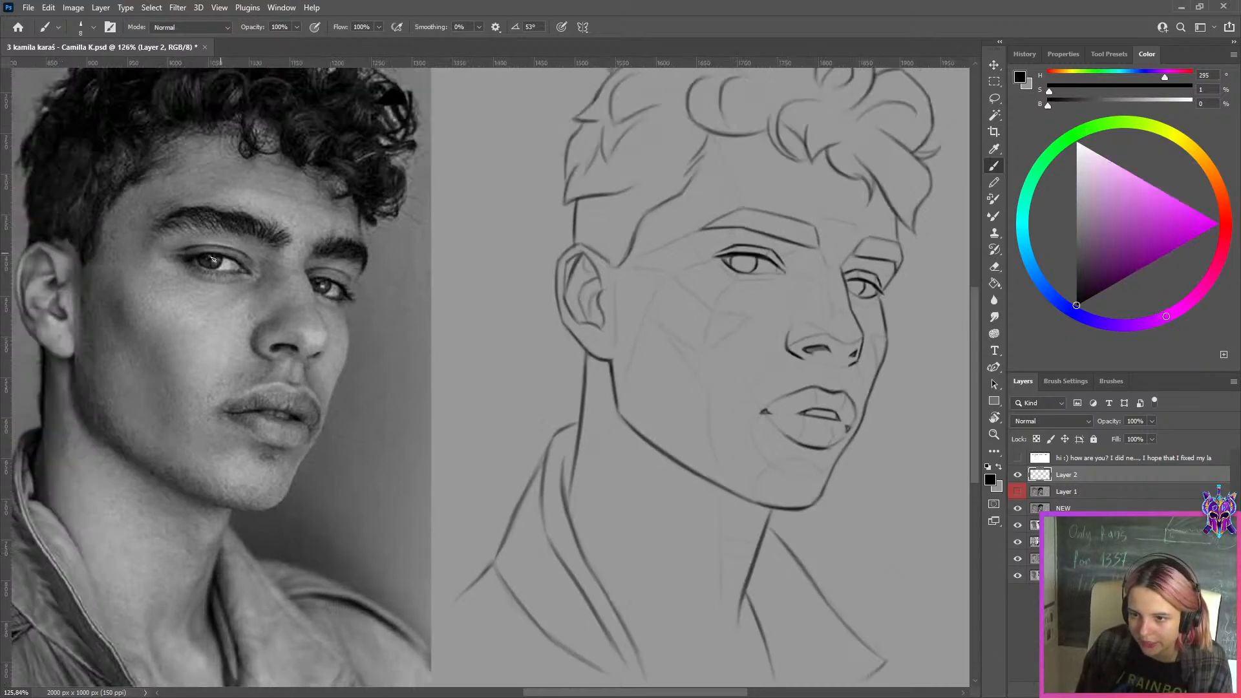
click(1206, 233)
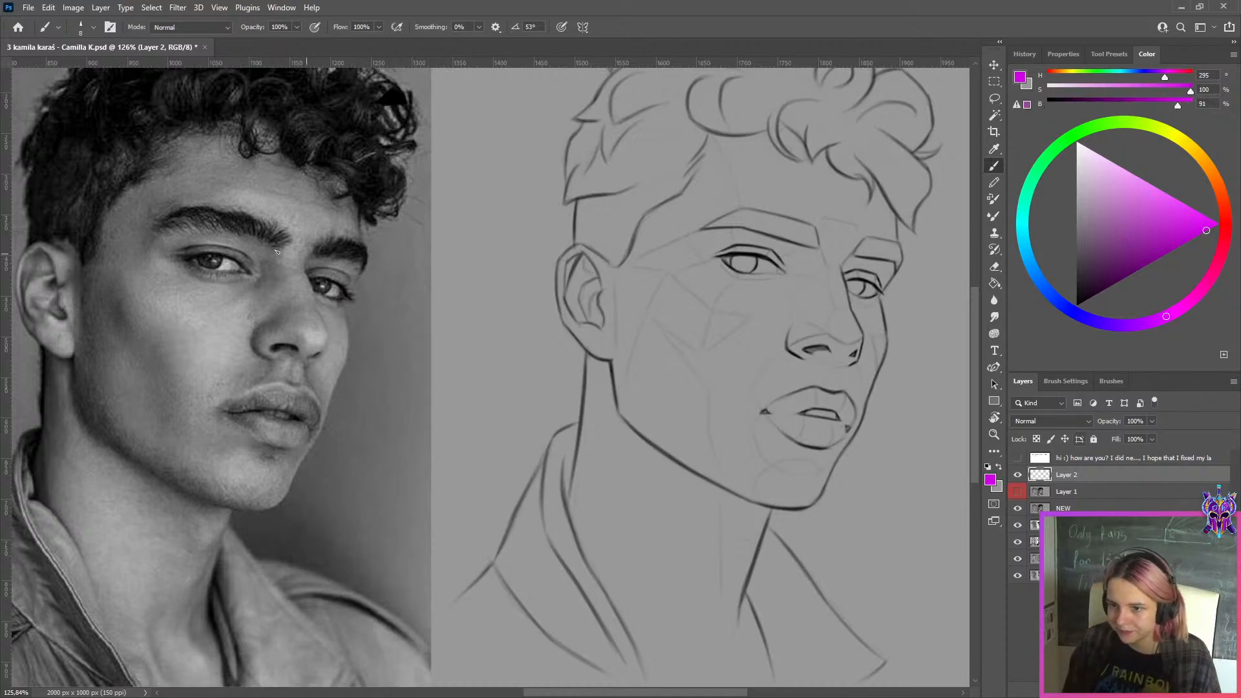
key([)
key(ctrl+z)
drag(184, 259, 210, 252)
key(ctrl+z)
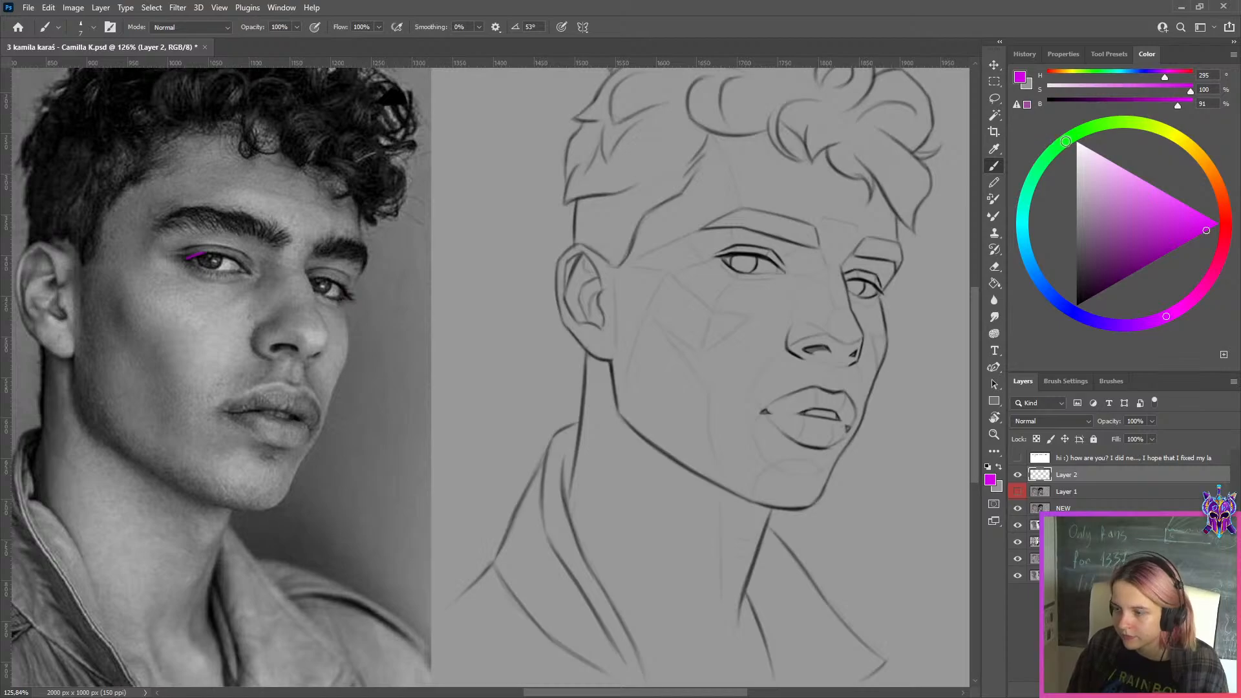
Trace the middle of the photo eye's upper lid in green, hue 123, and its inner part in blue, hue 212
click(1066, 141)
drag(205, 253, 251, 260)
key(ctrl+z)
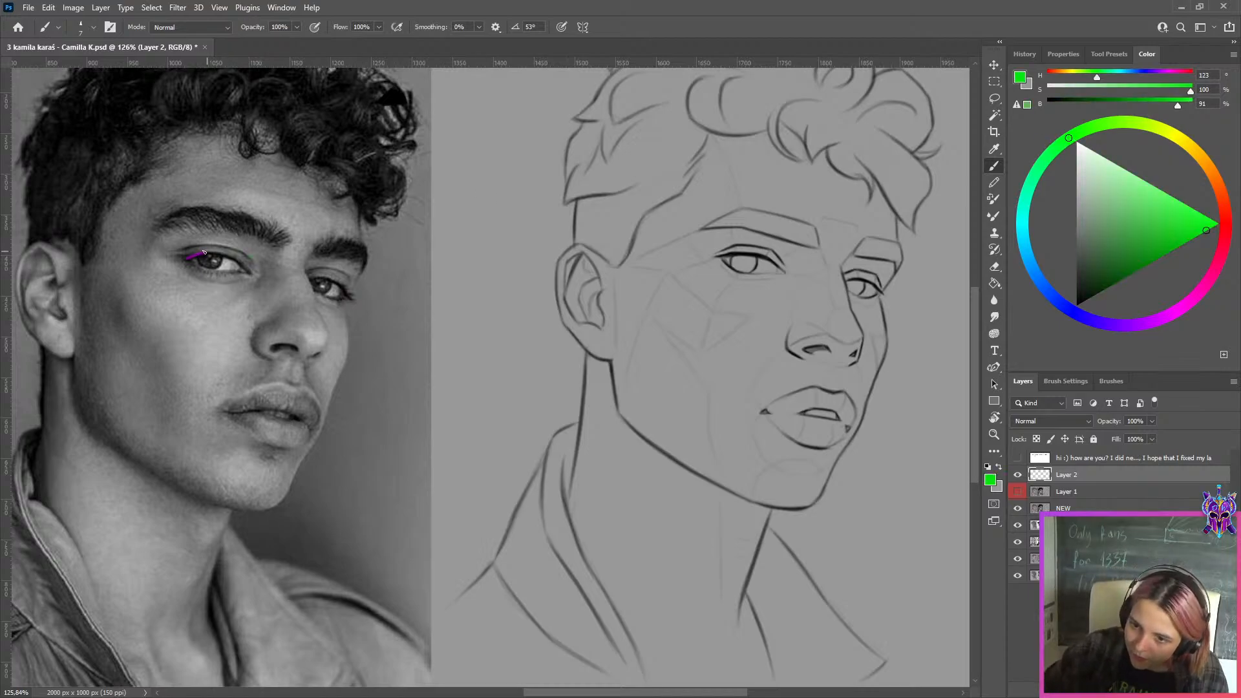
click(1040, 275)
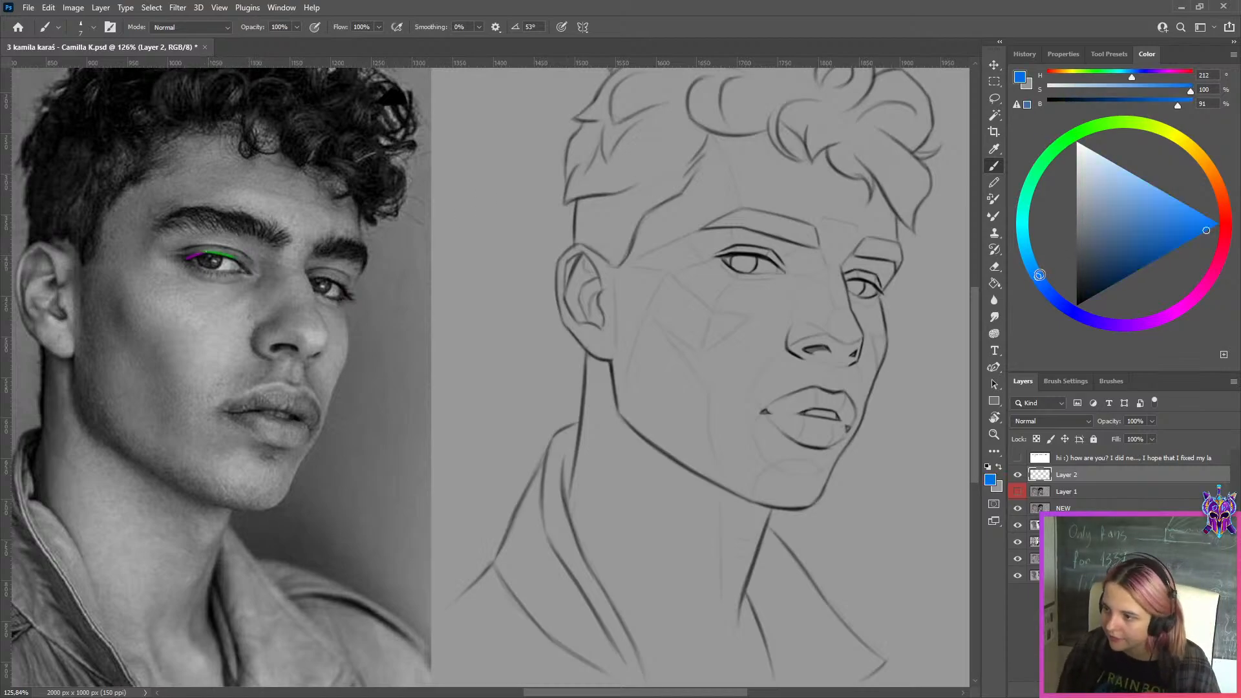
drag(240, 266, 245, 270)
key(ctrl+z)
key(ctrl+z)
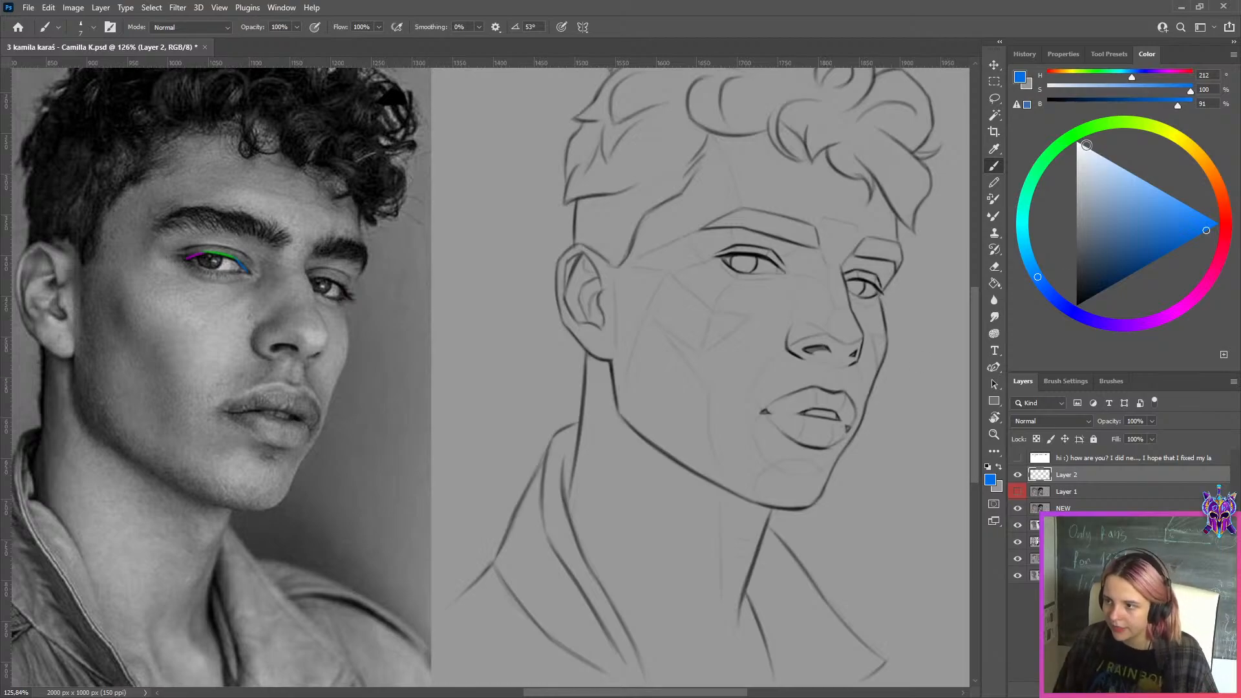
Add a layer and mark the outer part of the sketched eye's upper lid with a smaller magenta brush, hue 305
click(1080, 133)
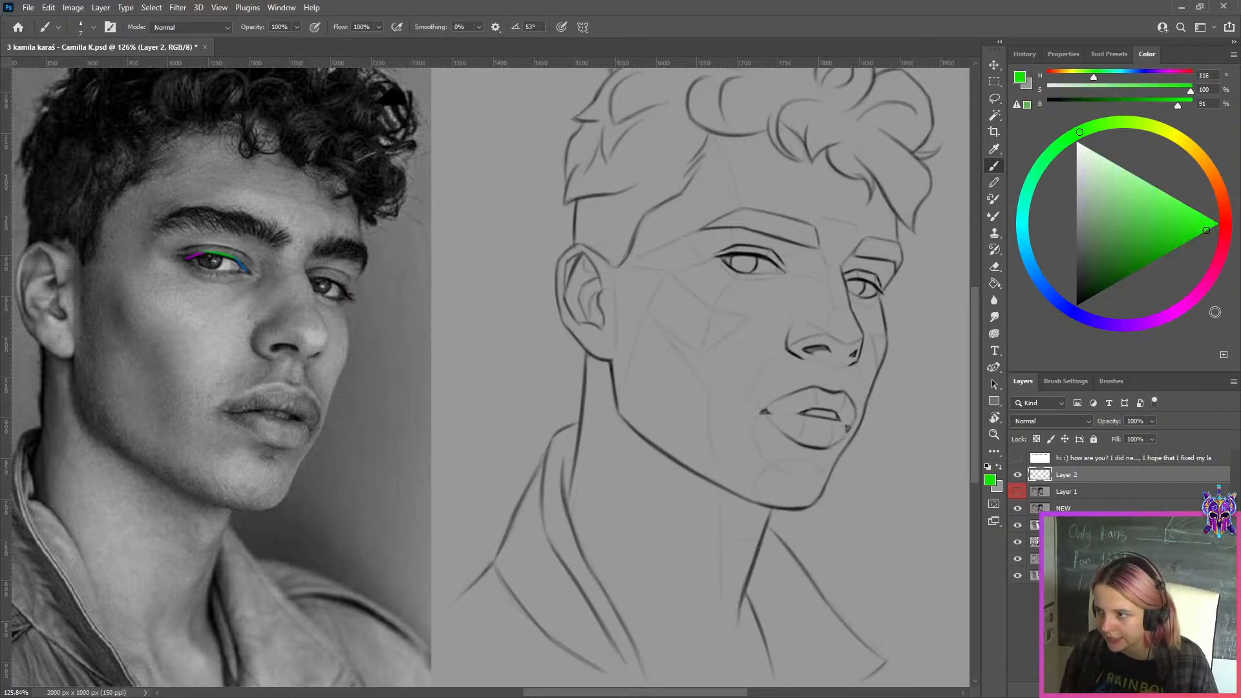
click(1183, 306)
key(ctrl+shift+alt+n)
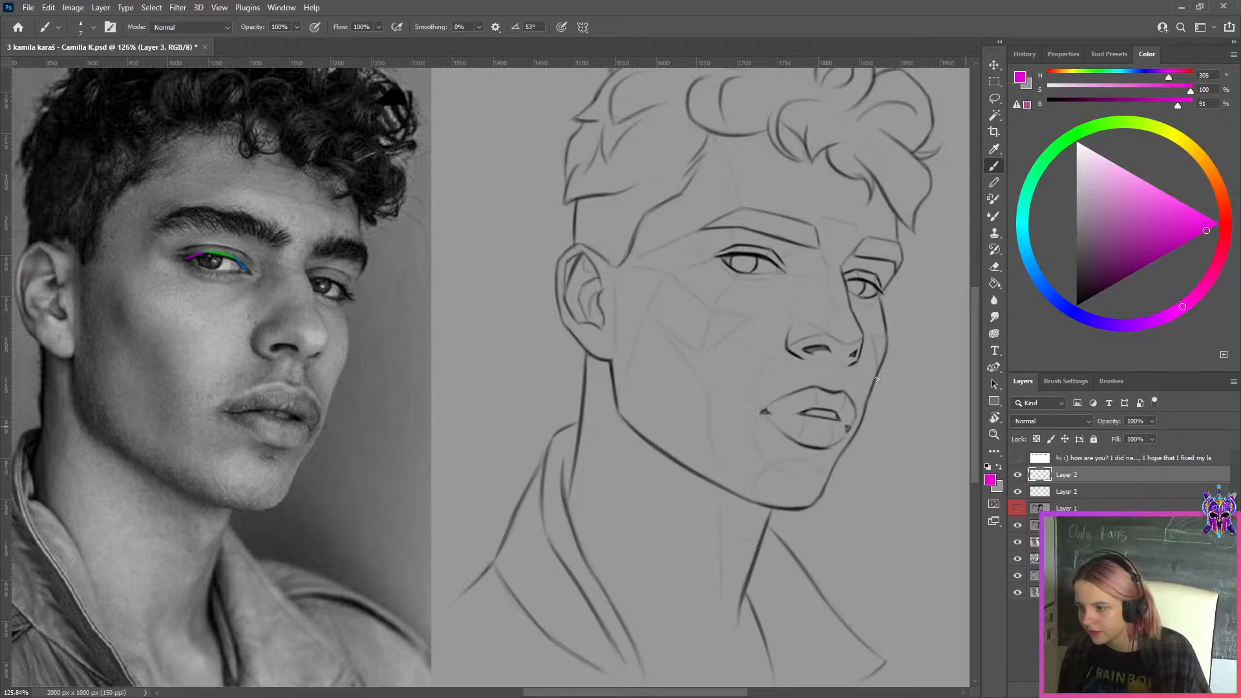
key(ctrl+z)
key(bracketleft)
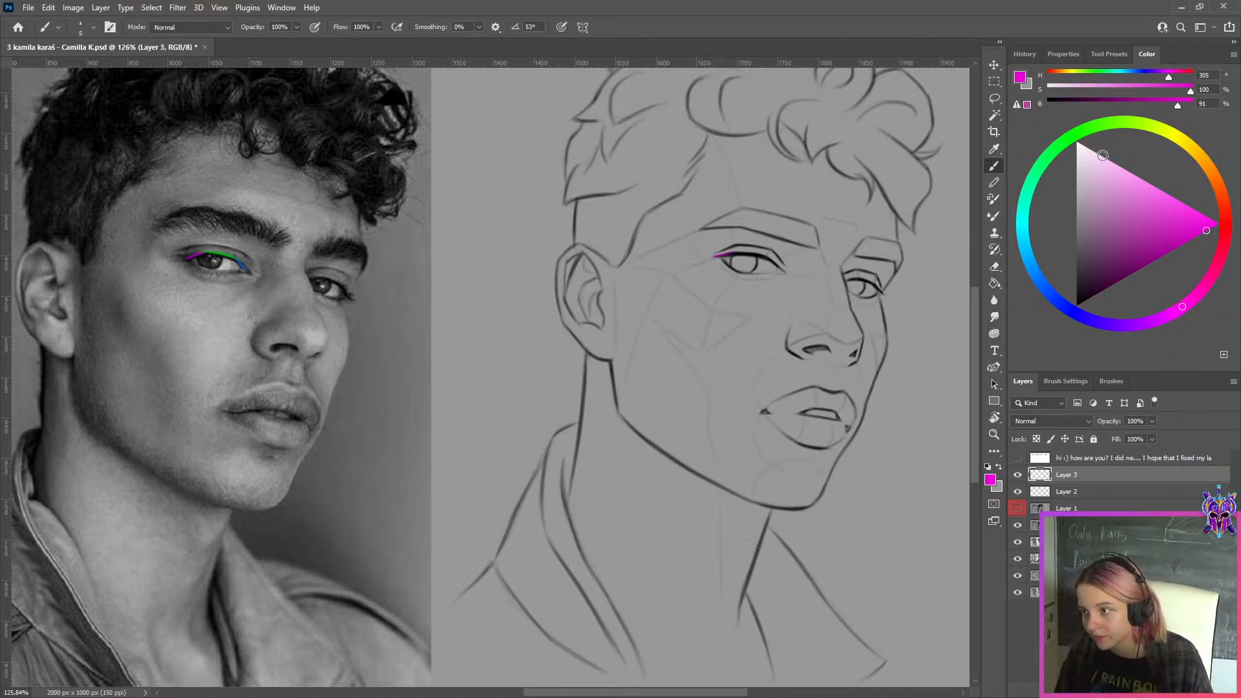
Mark the sketched eye's upper lid with green, hue 107, along the middle and blue, hue 219, along the inner part
click(1096, 134)
drag(732, 253, 768, 256)
key(ctrl+z)
key(ctrl+z)
key(ctrl+z)
key(ctrl+z)
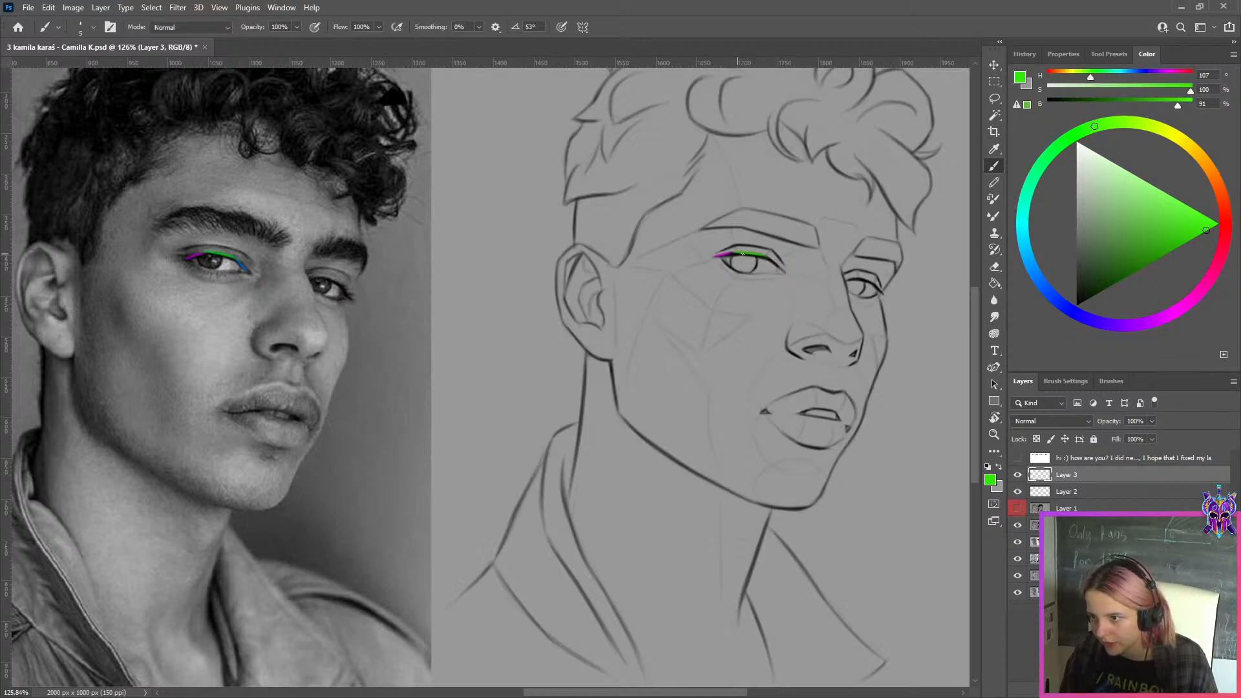
click(1044, 288)
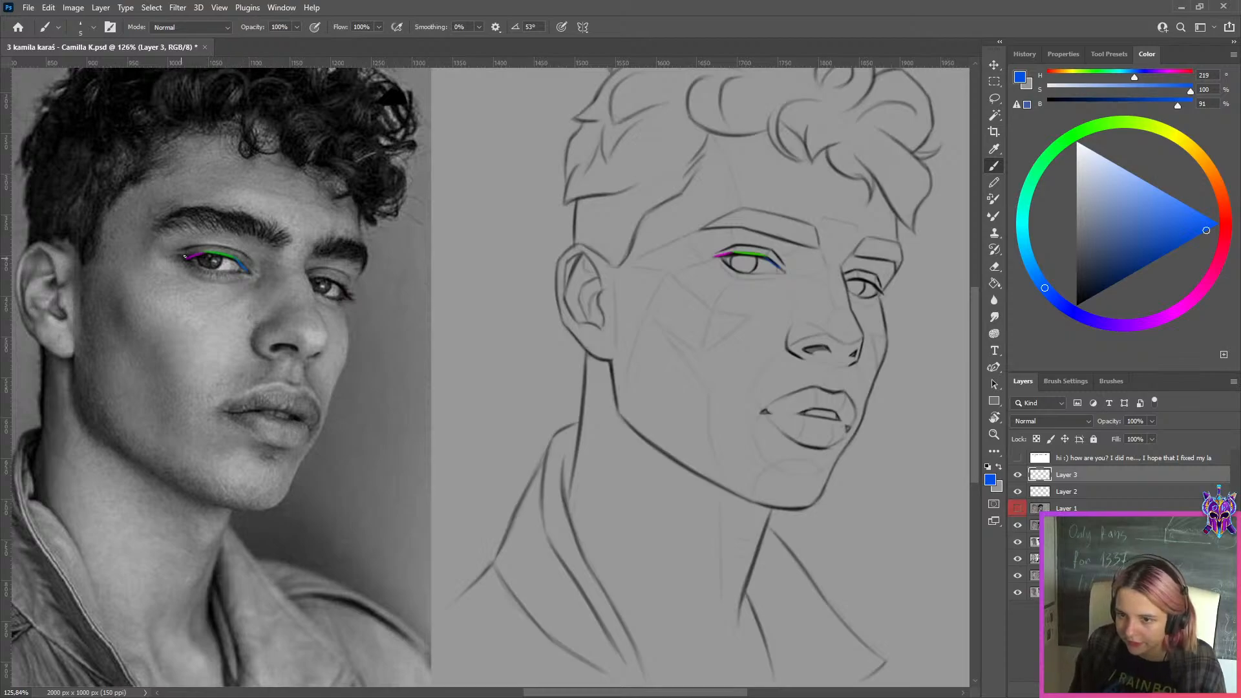
Add a layer, trace the photo eye's iris in orange, hue 34, and pick violet, hue 265, as brush colour
click(1207, 166)
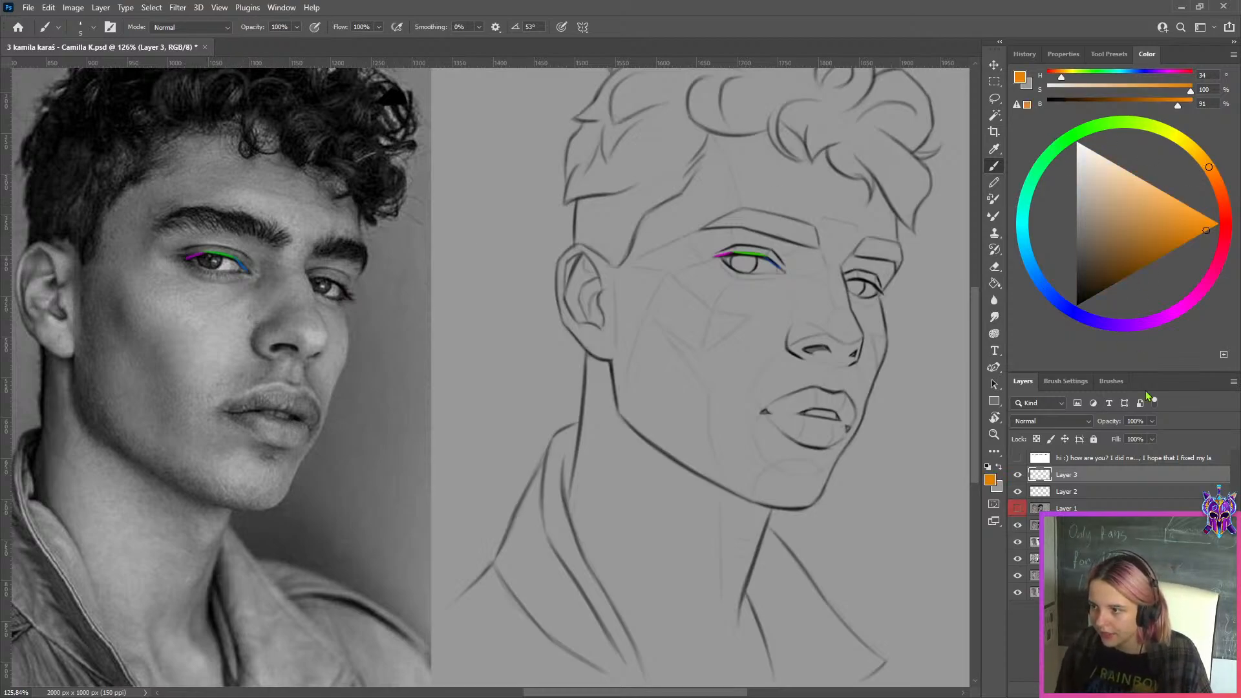
key(ctrl+shift+alt+n)
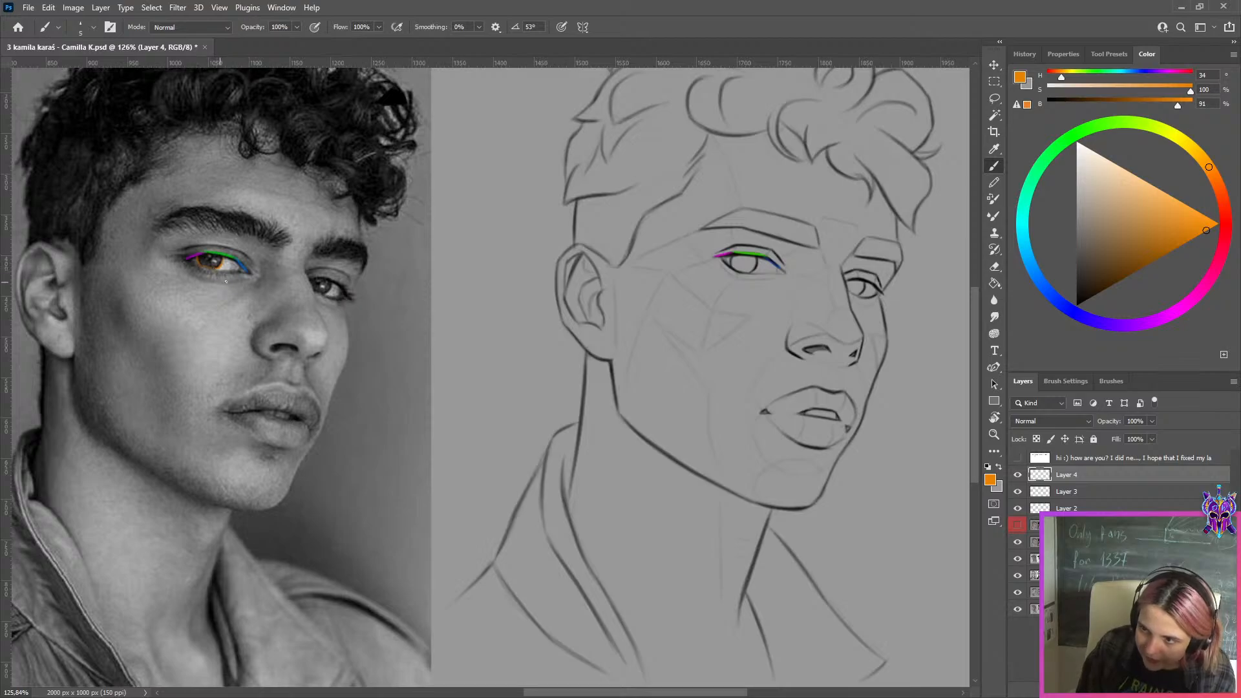
click(1115, 324)
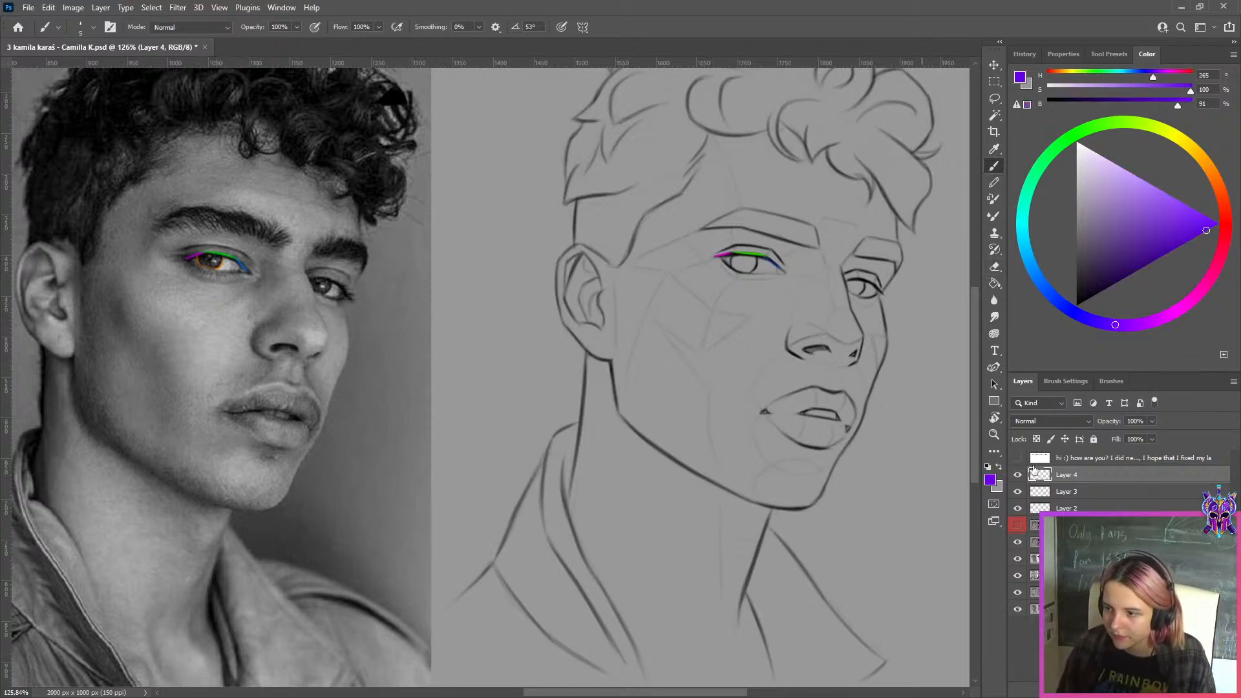
click(1066, 492)
key(ctrl+j)
key(ctrl+t)
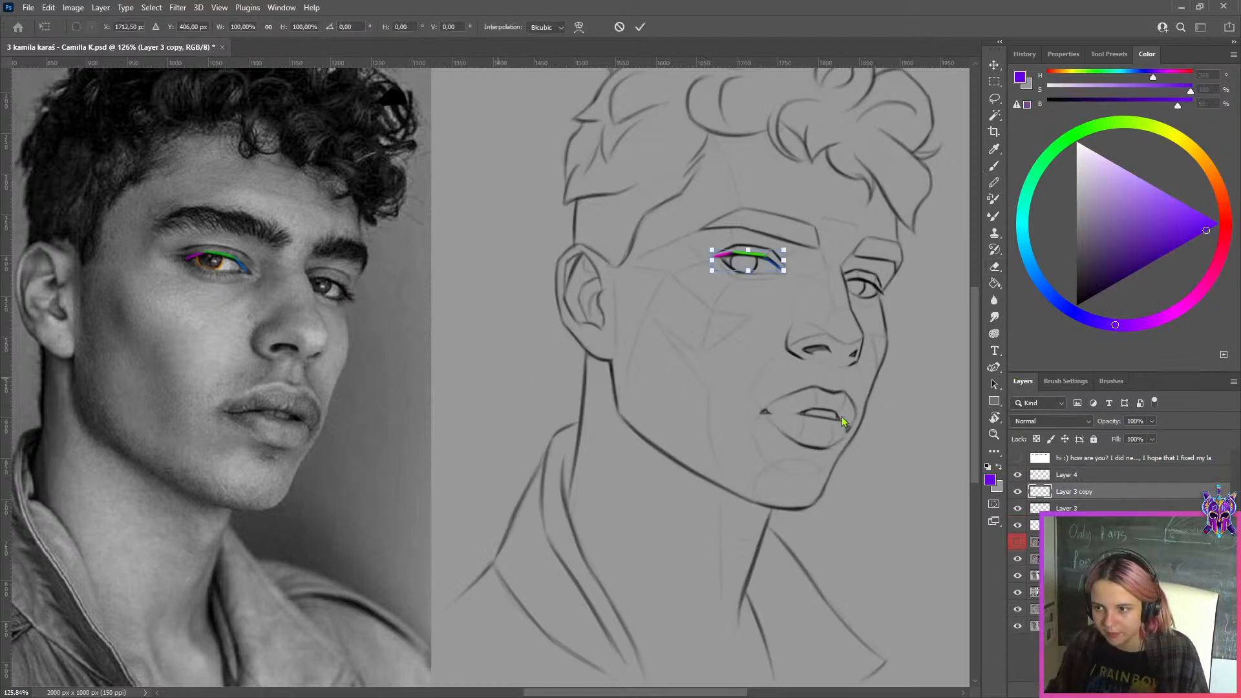
key(Return)
key(ctrl+e)
Place a copy of Layer 4's orange iris tracing over the iris of the sketched eye
click(1079, 478)
key(ctrl+t)
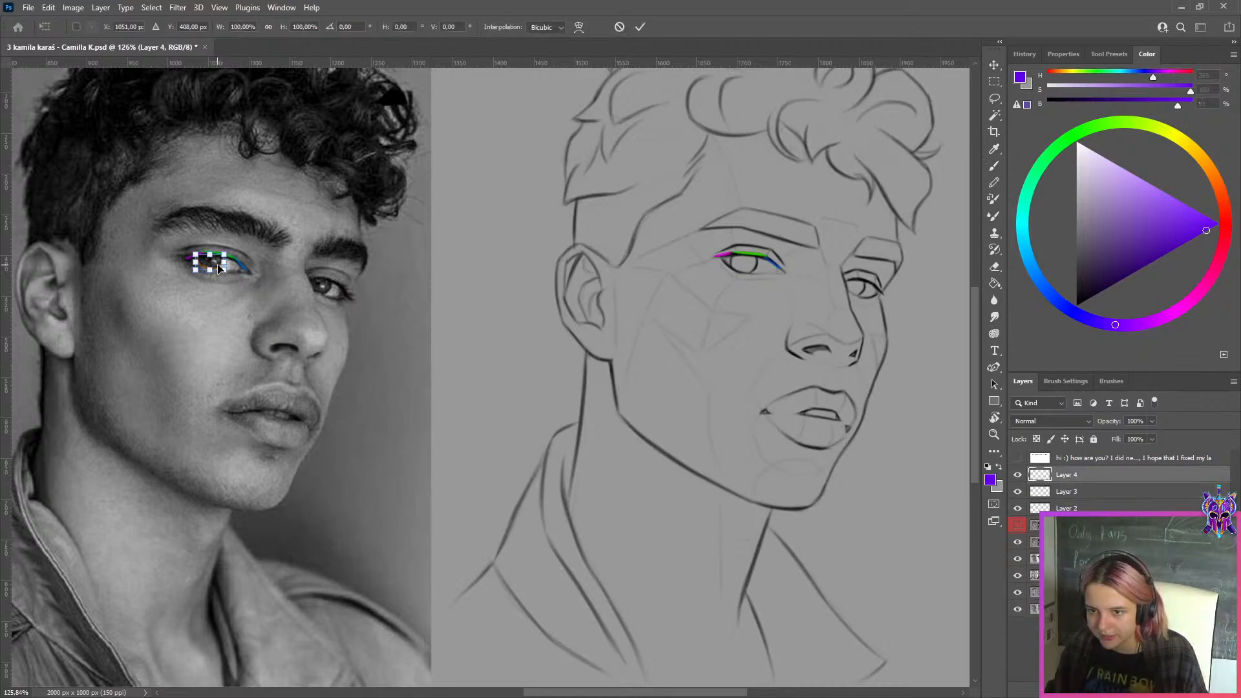
key(Return)
key(v)
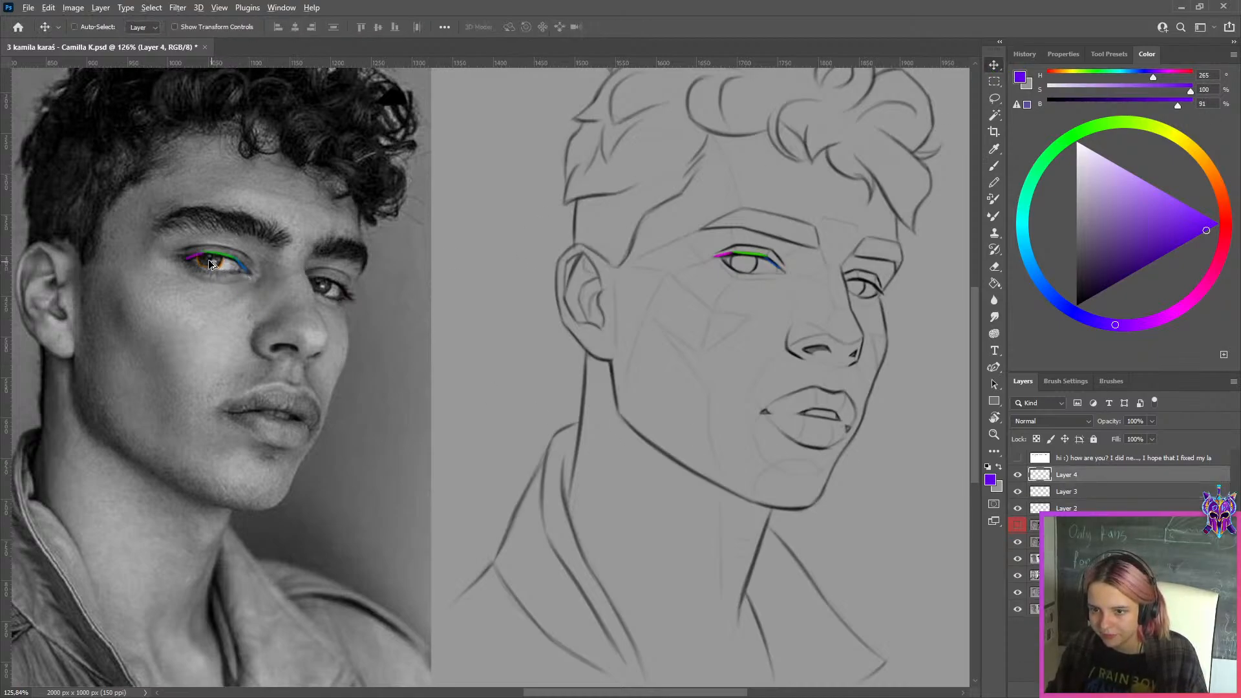
mouse_move(211, 263)
mouse_down()
mouse_move(753, 274)
mouse_move(769, 272)
mouse_move(757, 273)
mouse_move(759, 240)
mouse_up()
Brush a blue-violet arc, hue 249, under the orange iris tracing on the sketched eye, along the lower edge of the drawn iris
scroll(757, 275, up, 3)
scroll(751, 269, up, 2)
scroll(724, 264, up, 4)
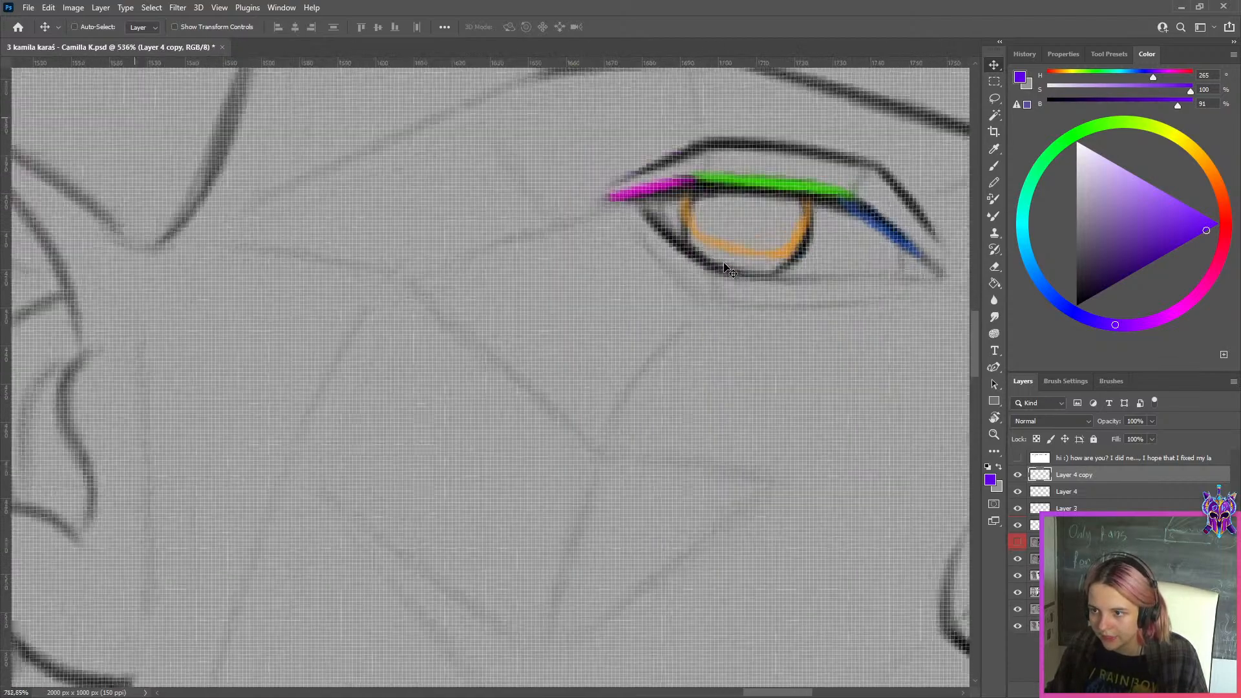
scroll(729, 270, down, 1)
key(r)
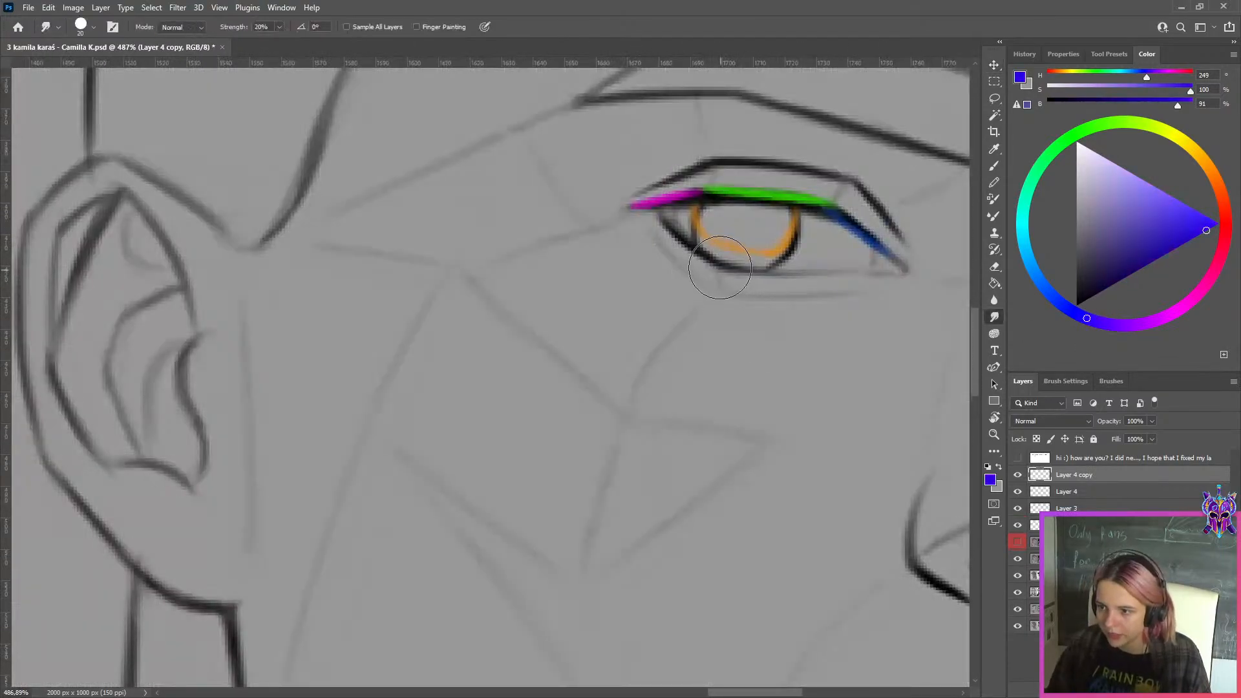
key(b)
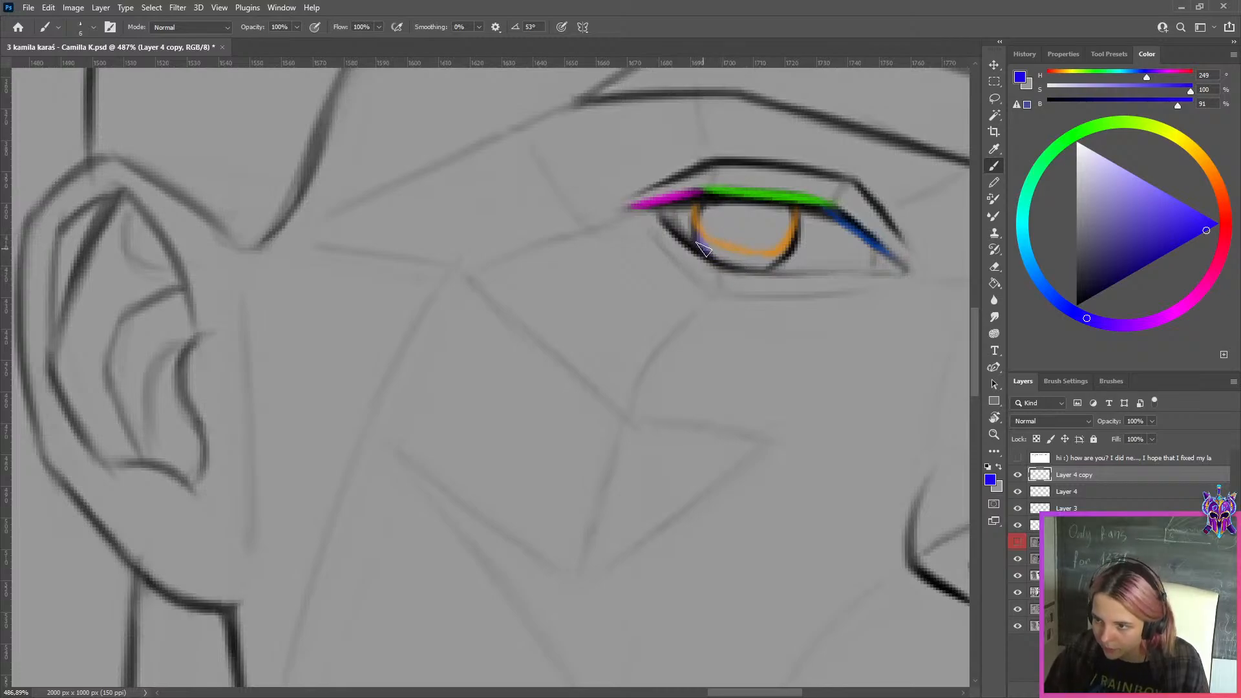
drag(701, 248, 766, 259)
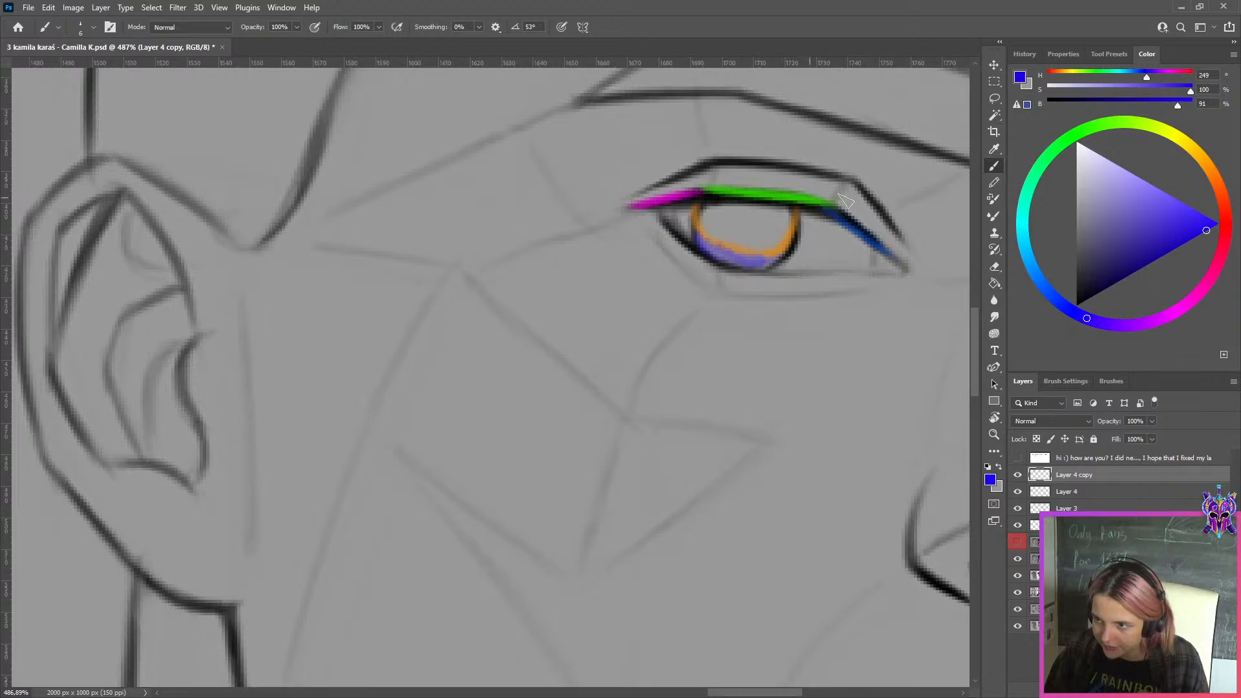
Export the marked-up image for web as a JPEG at maximum quality 100, with sd typed in the file name
scroll(844, 201, down, 10)
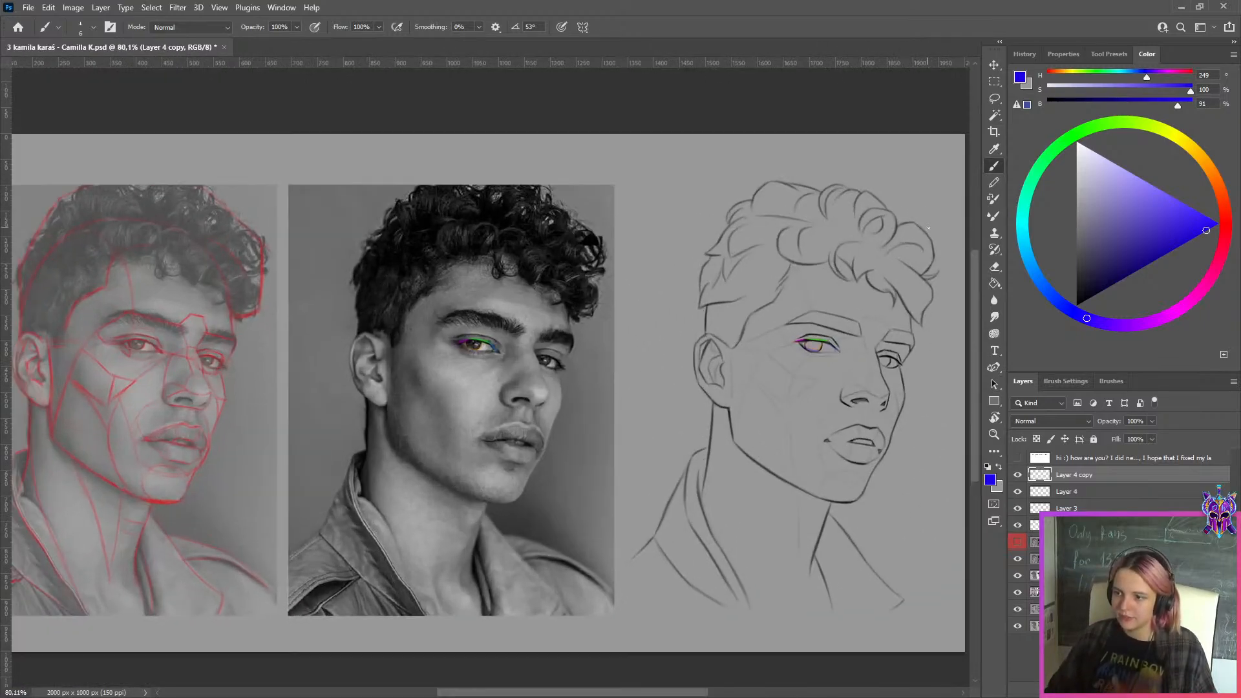
scroll(929, 227, up, 1)
key(ctrl+alt+shift+s)
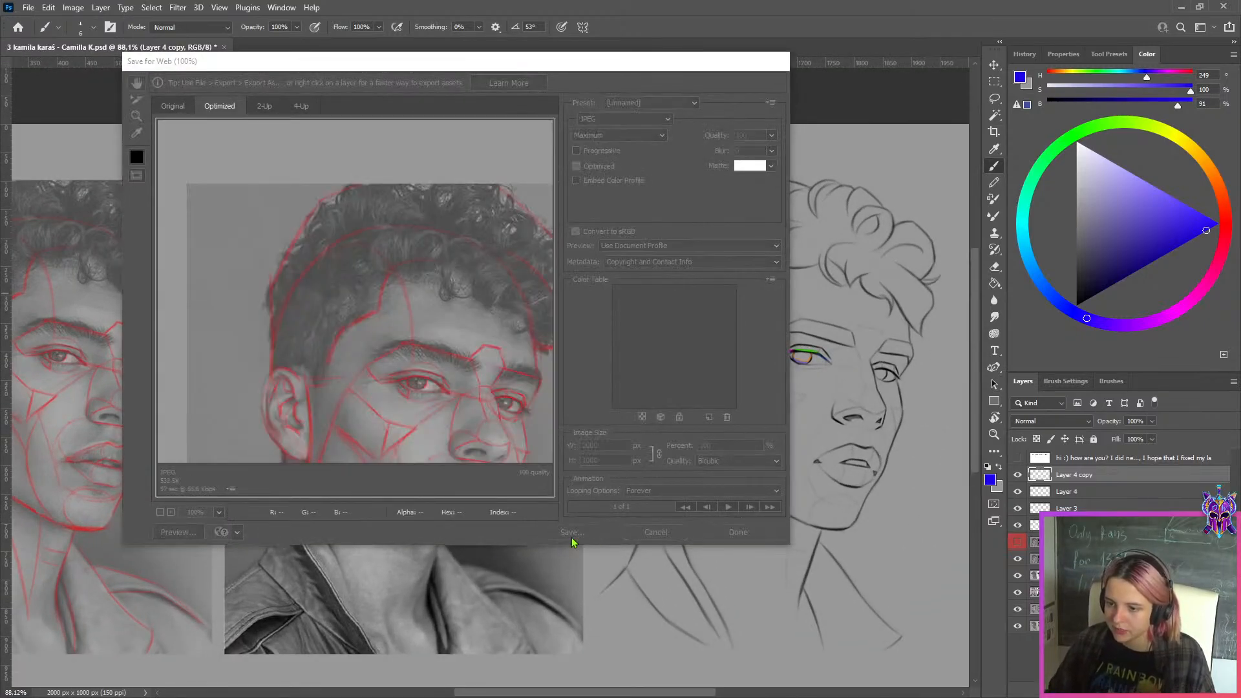
click(315, 419)
text(sd)
click(673, 416)
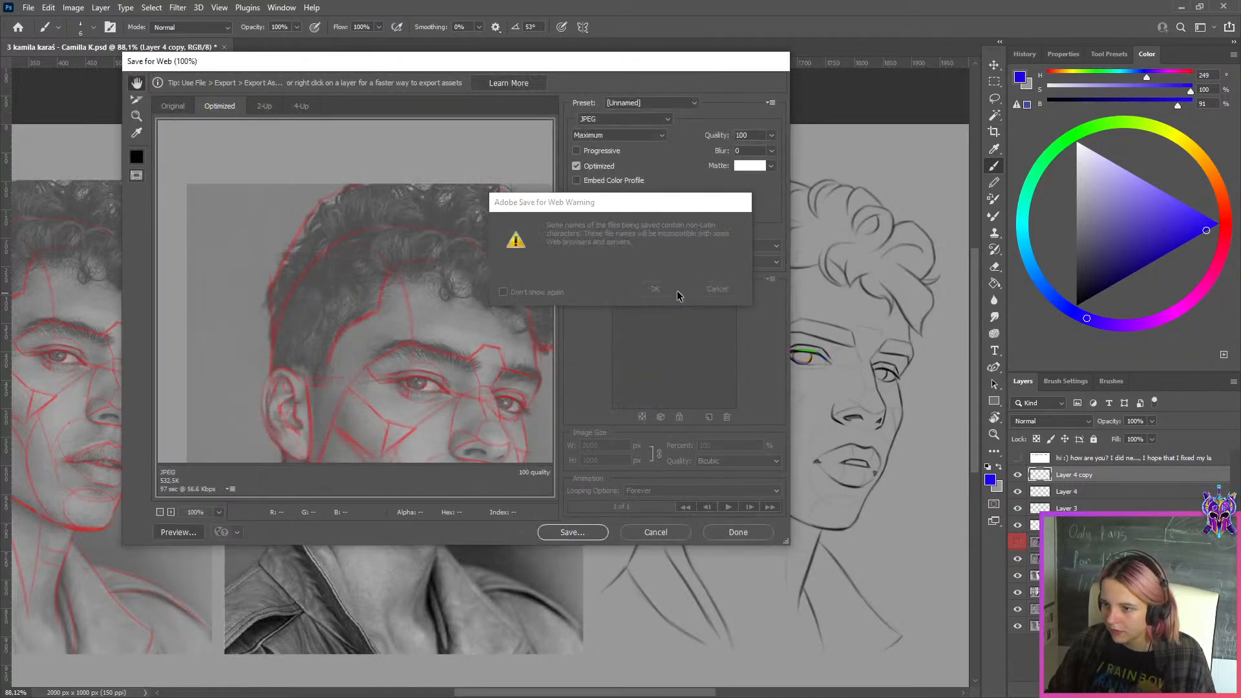
click(657, 289)
Hide the coloured eye tracing layers up to Layer 4 copy and show Layer 1 with the corrected sketch
drag(1017, 524, 1017, 476)
scroll(965, 494, up, 1)
click(1018, 543)
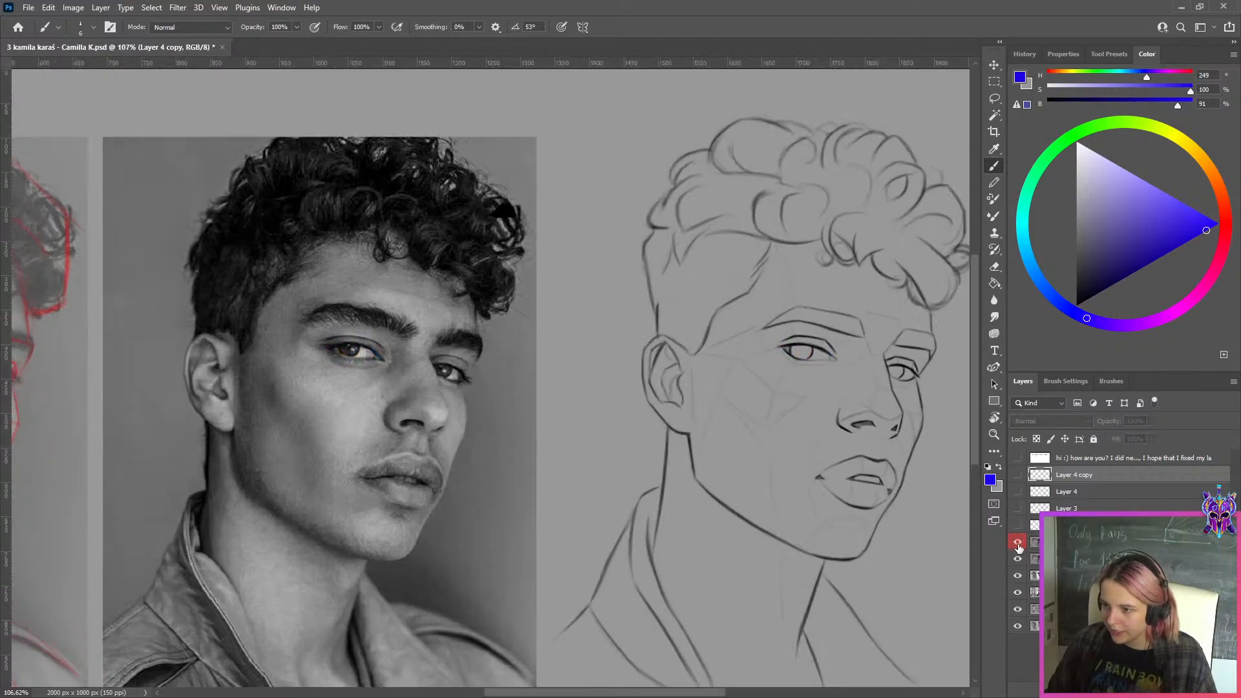
click(1018, 545)
click(1018, 544)
On Layer 1, lasso the nearer sketched eye and eyebrow, push the area below the eye slightly upward with Liquify, and deselect
click(1035, 543)
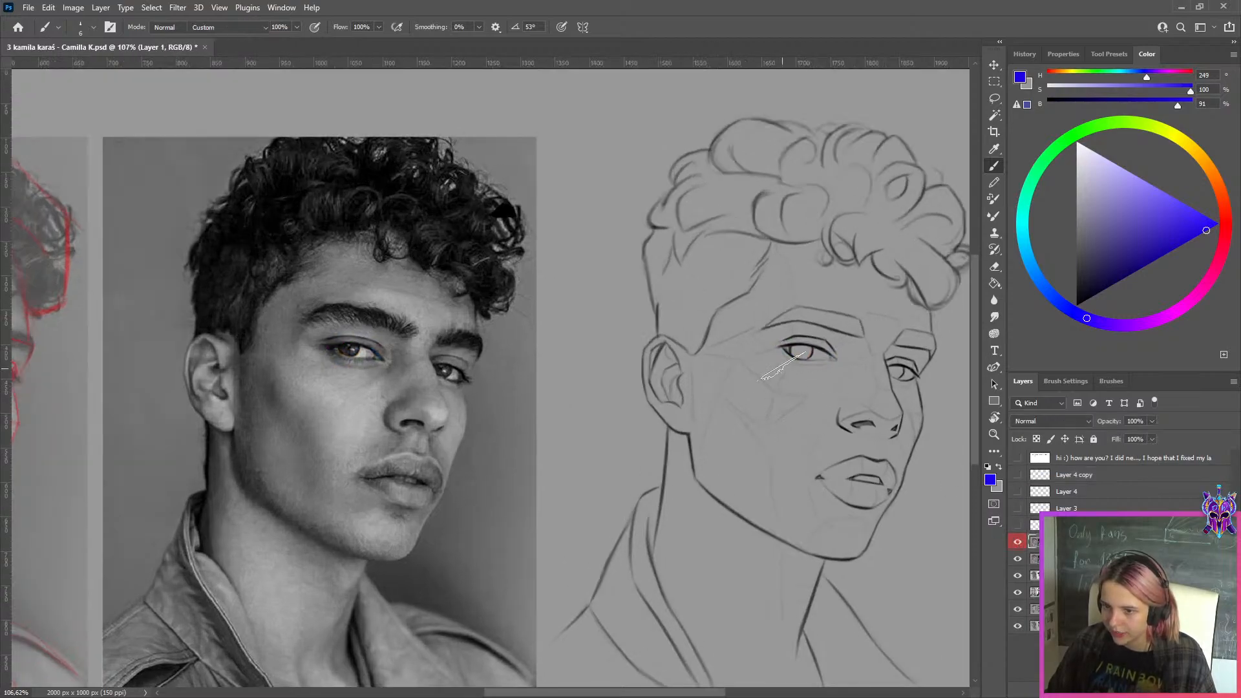
key(shift+b)
key(l)
mouse_move(835, 313)
mouse_down()
mouse_move(845, 364)
mouse_move(863, 321)
mouse_up()
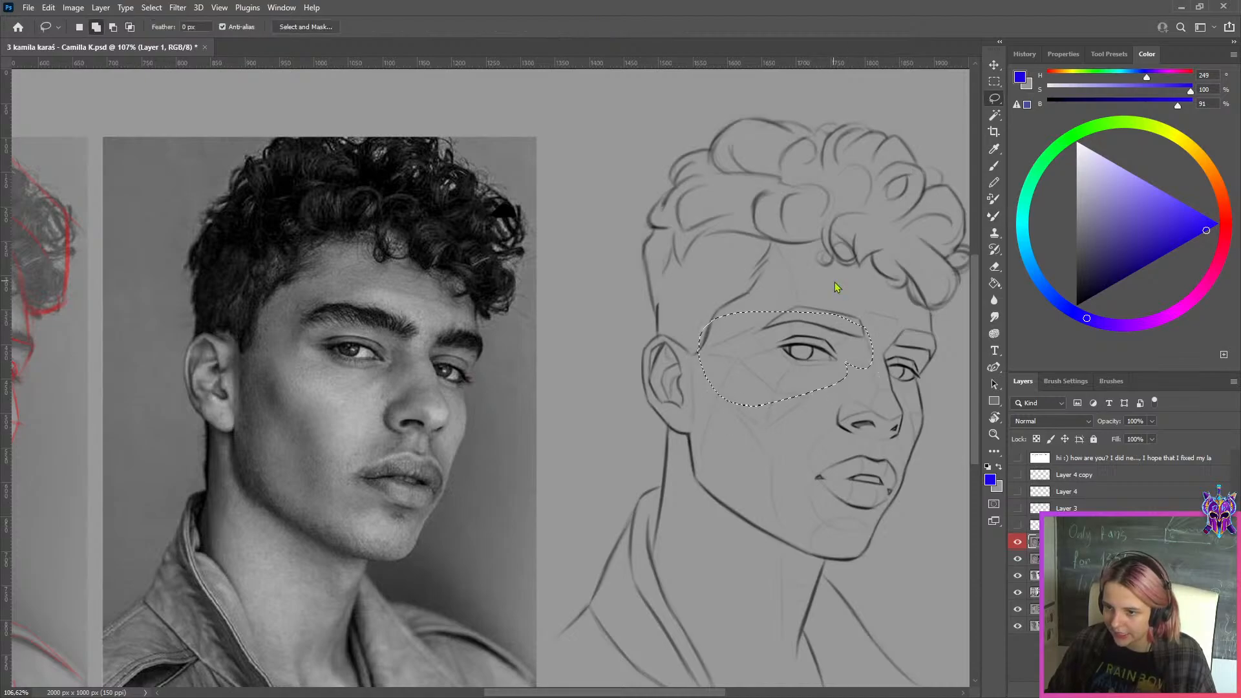
key(ctrl+shift+x)
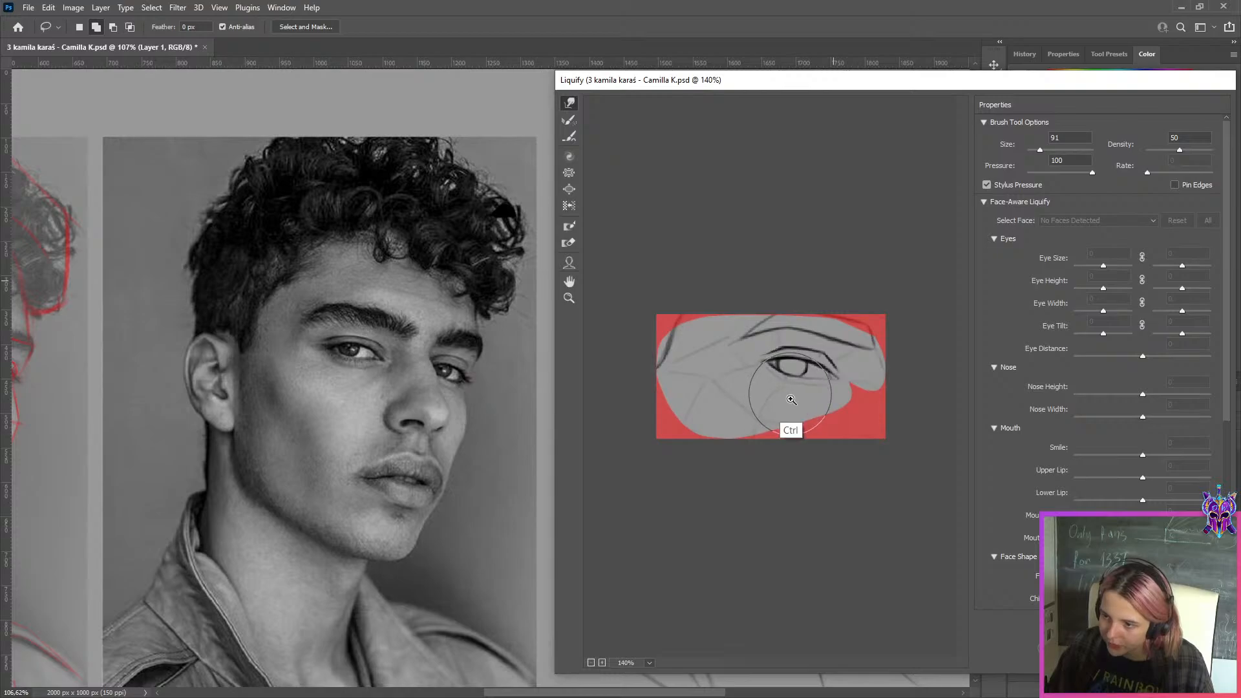
drag(799, 401, 798, 396)
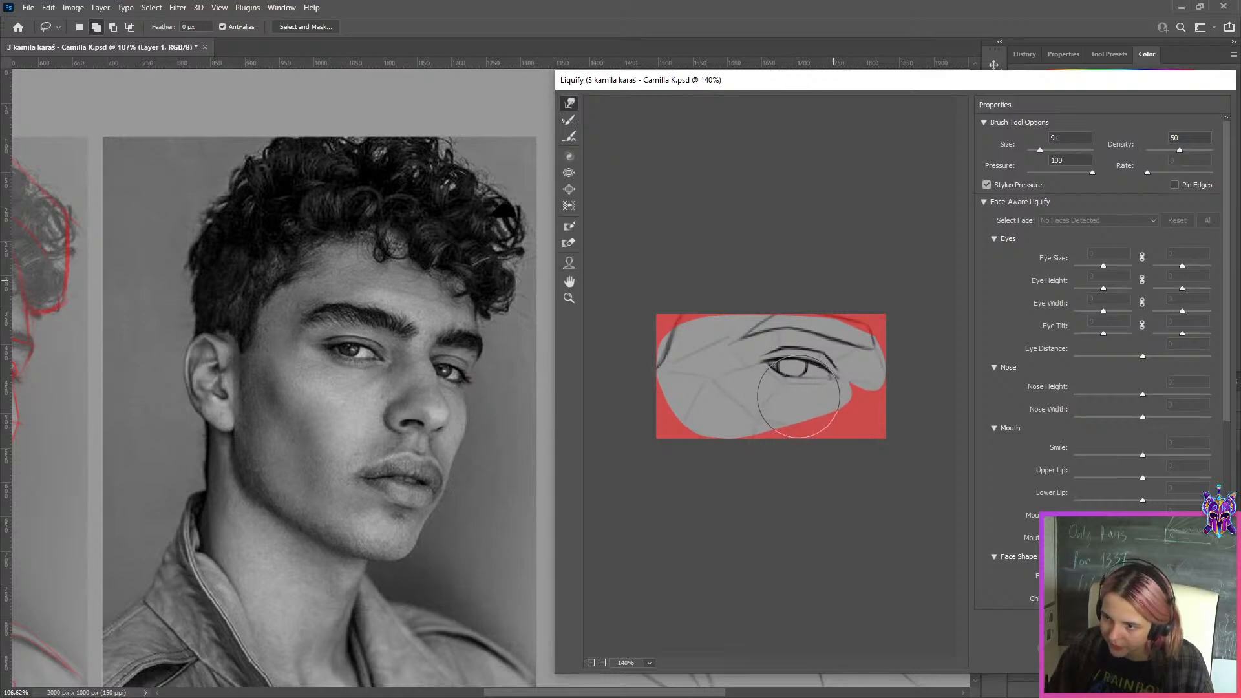
key(Return)
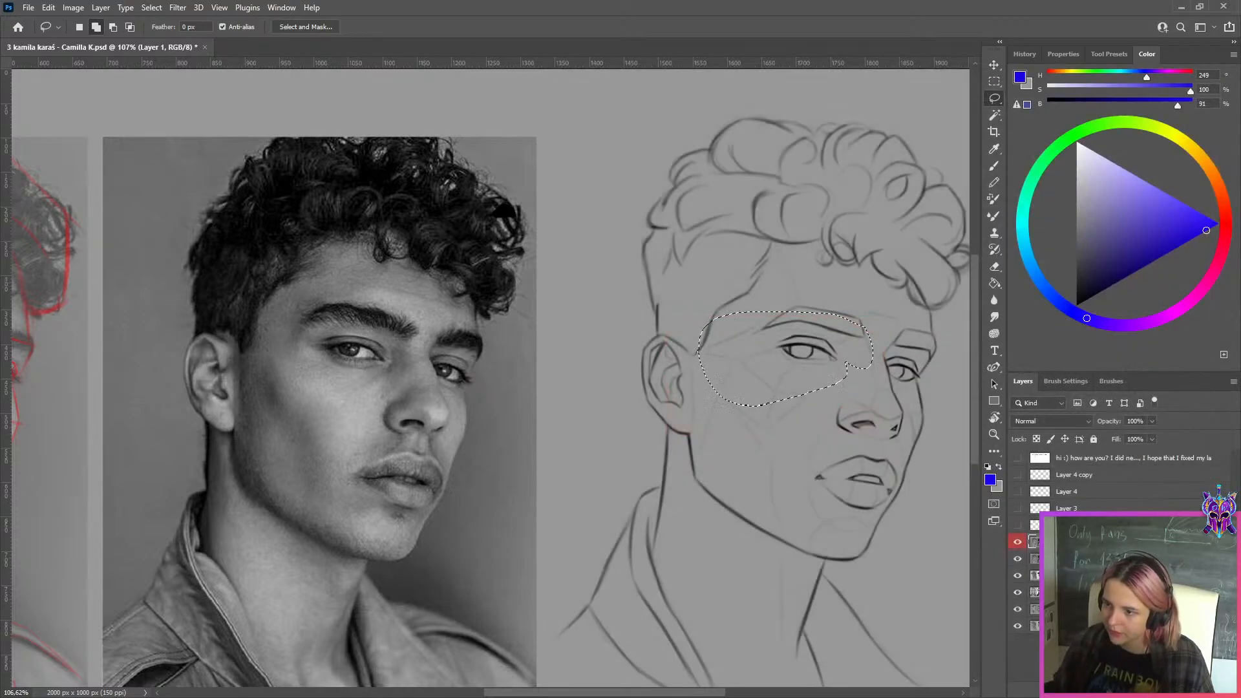
key(ctrl+0)
scroll(929, 410, up, 2)
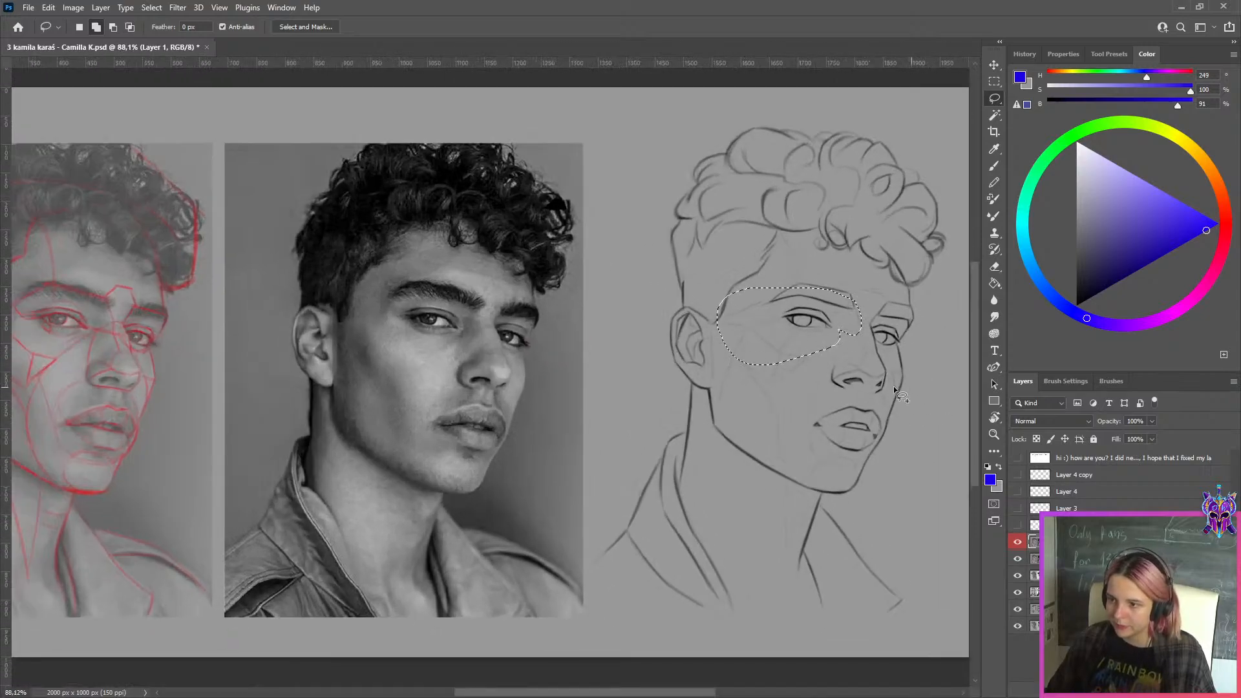
key(ctrl+d)
scroll(894, 390, down, 2)
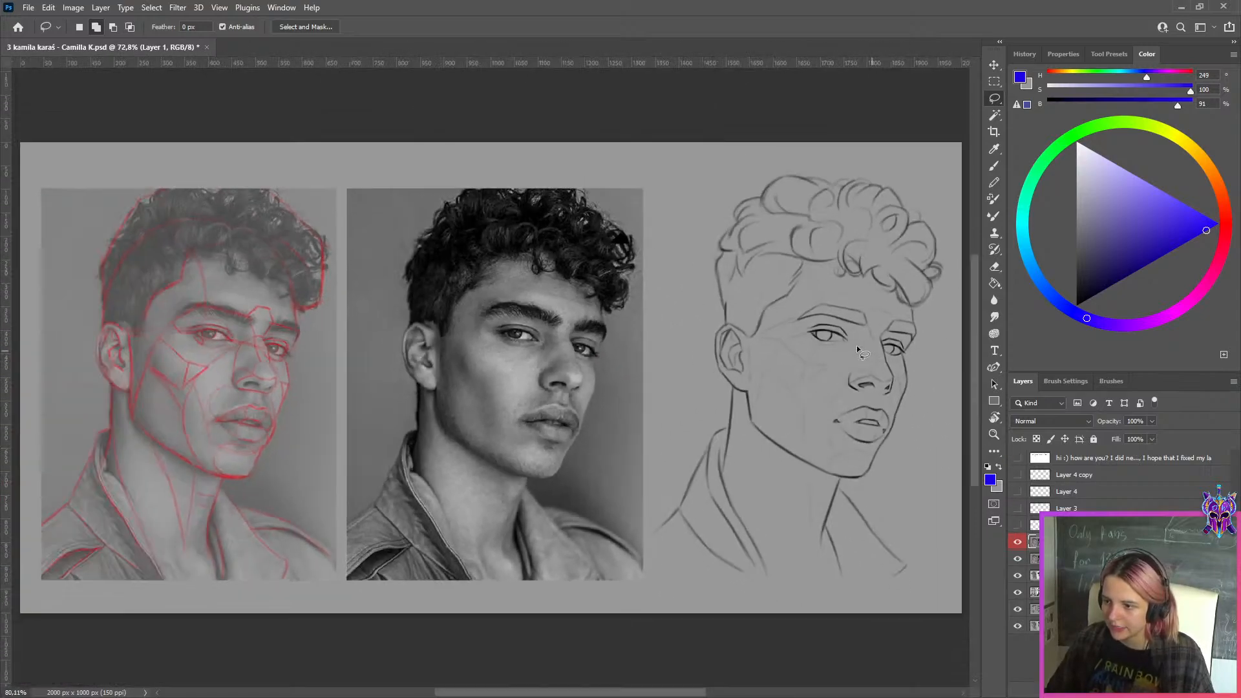
Compare the eyes and eyebrows of the original sketch, the corrected Layer 1 and the photo by toggling Layer 1, leaving it shown
scroll(789, 331, up, 5)
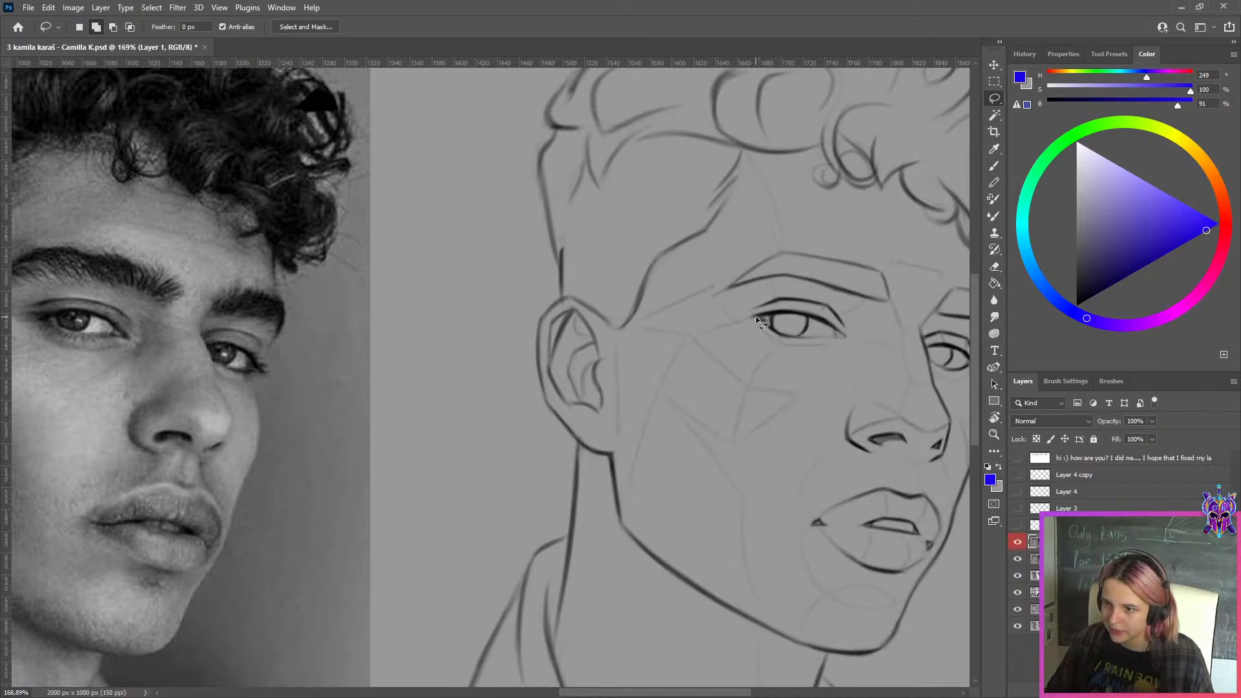
click(1017, 543)
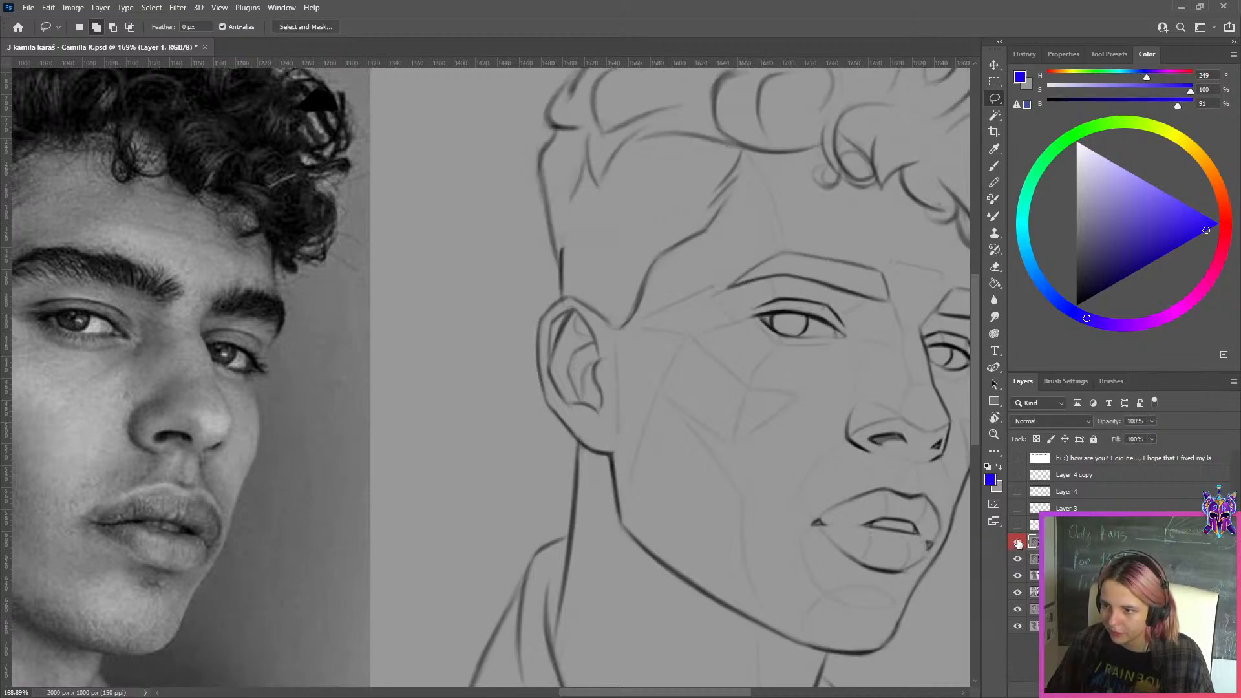
click(1018, 543)
click(1018, 543)
click(1018, 543)
scroll(807, 362, down, 4)
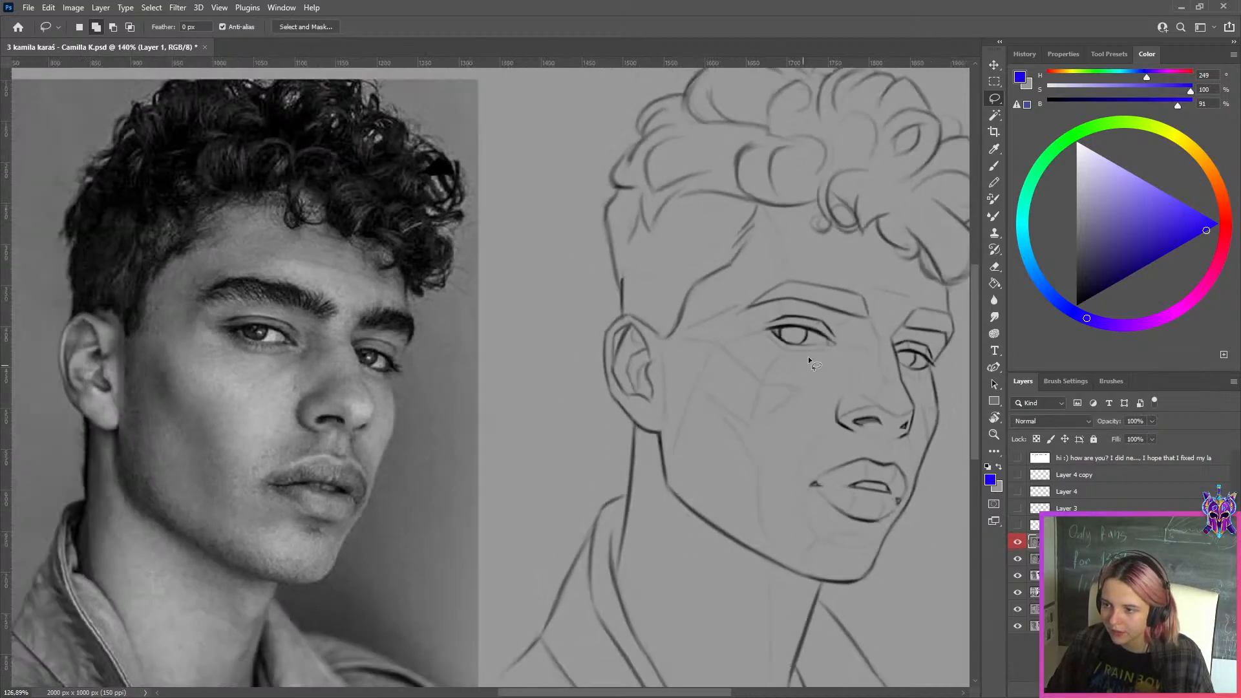
drag(929, 436, 908, 436)
click(1019, 543)
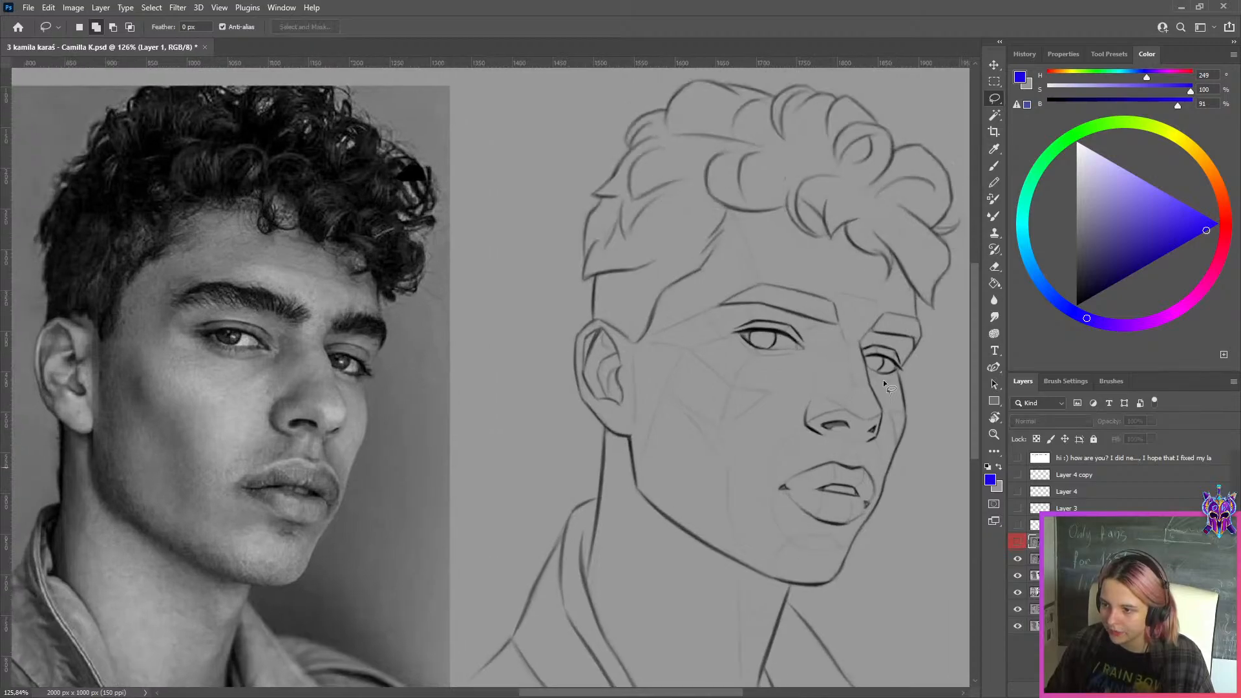
scroll(801, 283, up, 2)
scroll(801, 282, down, 2)
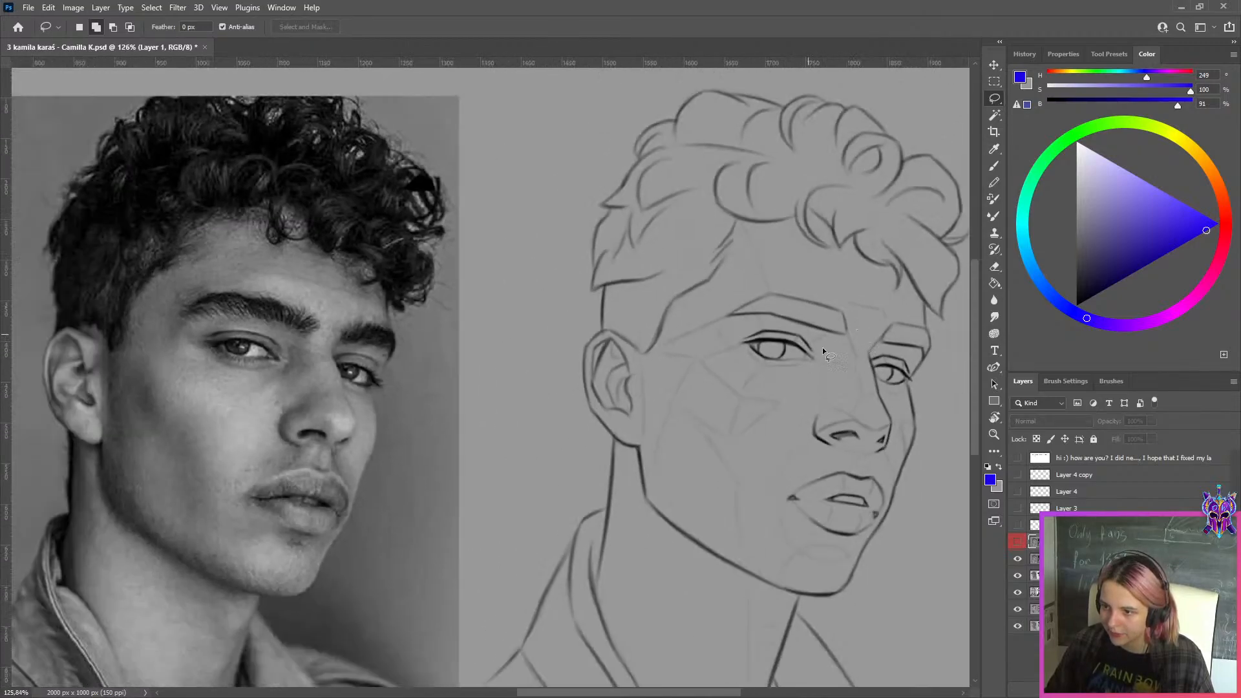
scroll(293, 317, up, 3)
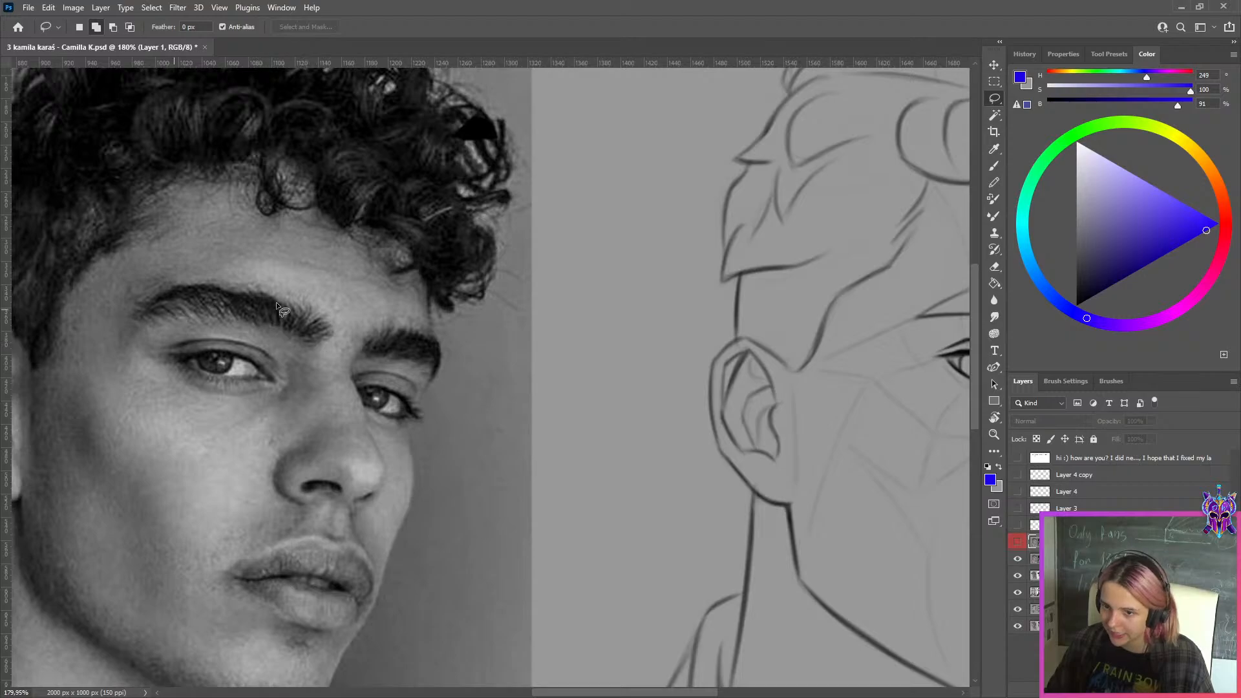
scroll(299, 301, down, 3)
scroll(761, 312, up, 1)
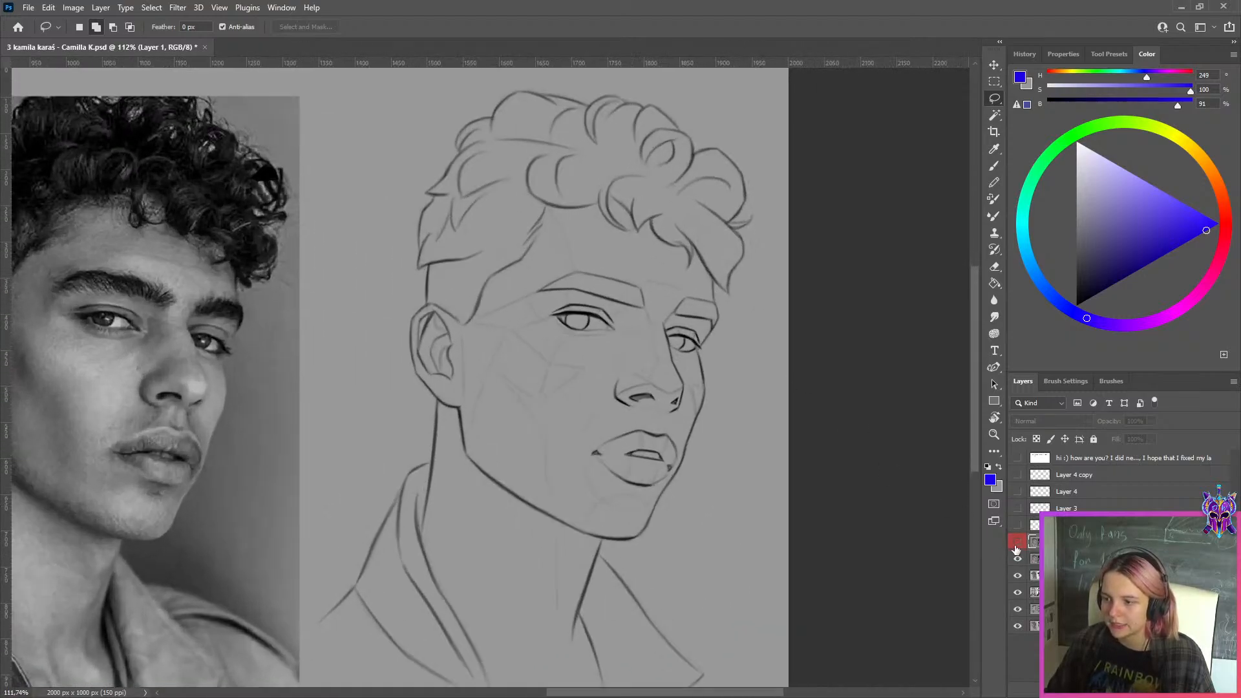
click(1018, 545)
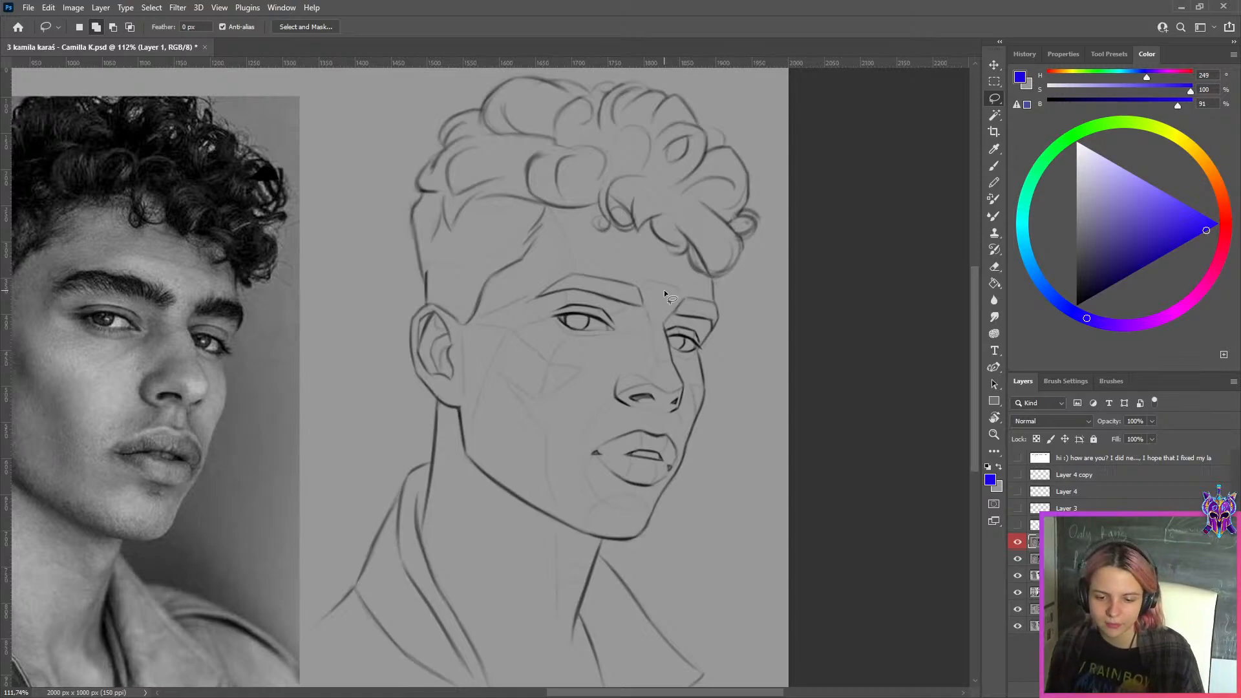
Add a layer above Layer 1 and mark the inner end of the sketched nearer eyebrow with a green line, hue 120
scroll(664, 289, down, 1)
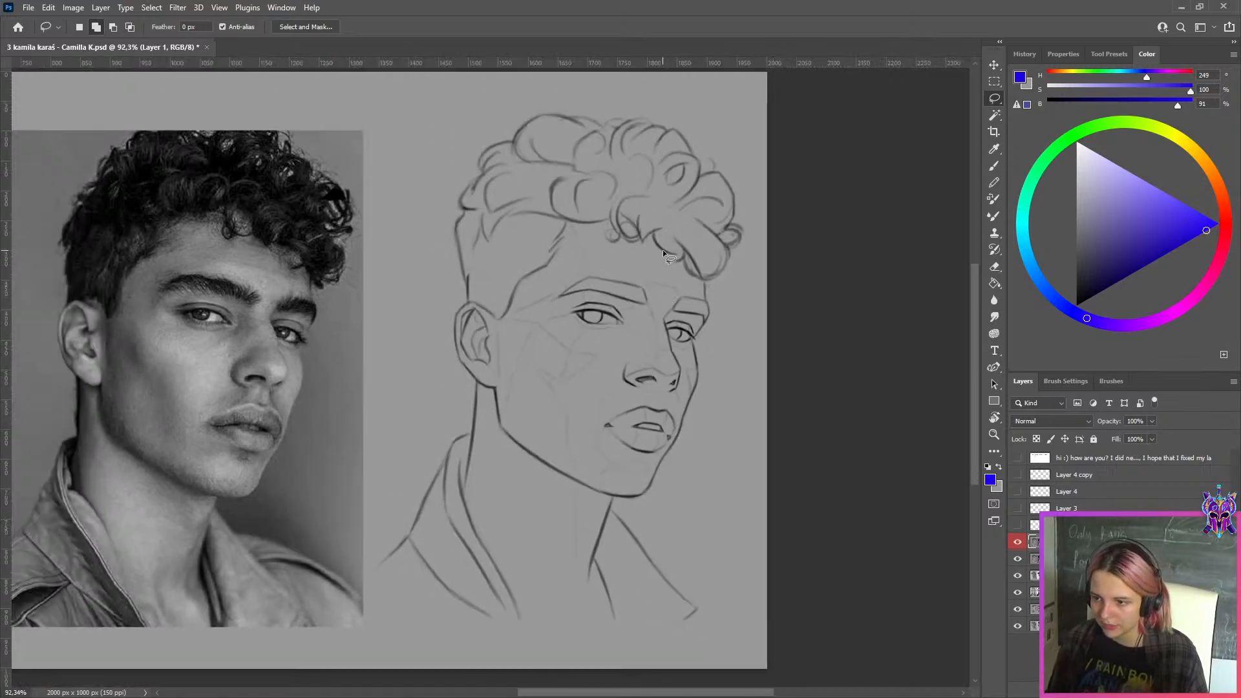
scroll(662, 250, up, 3)
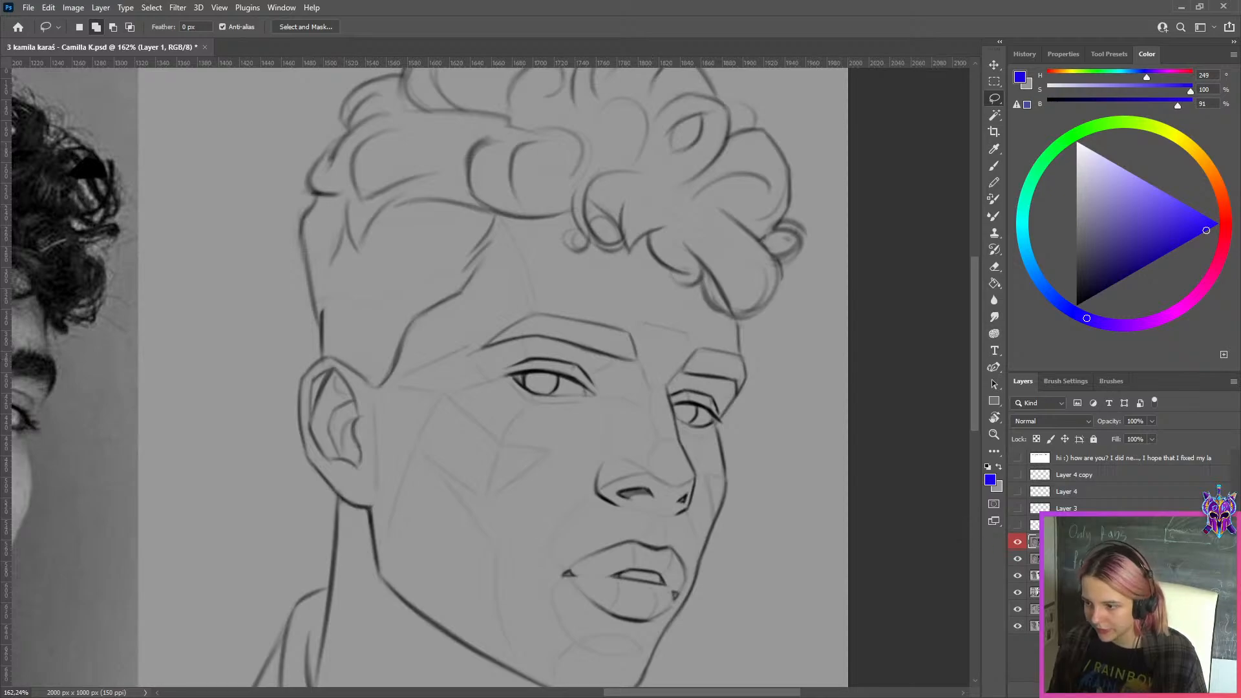
key(ctrl+alt+shift+n)
click(1074, 136)
click(1207, 216)
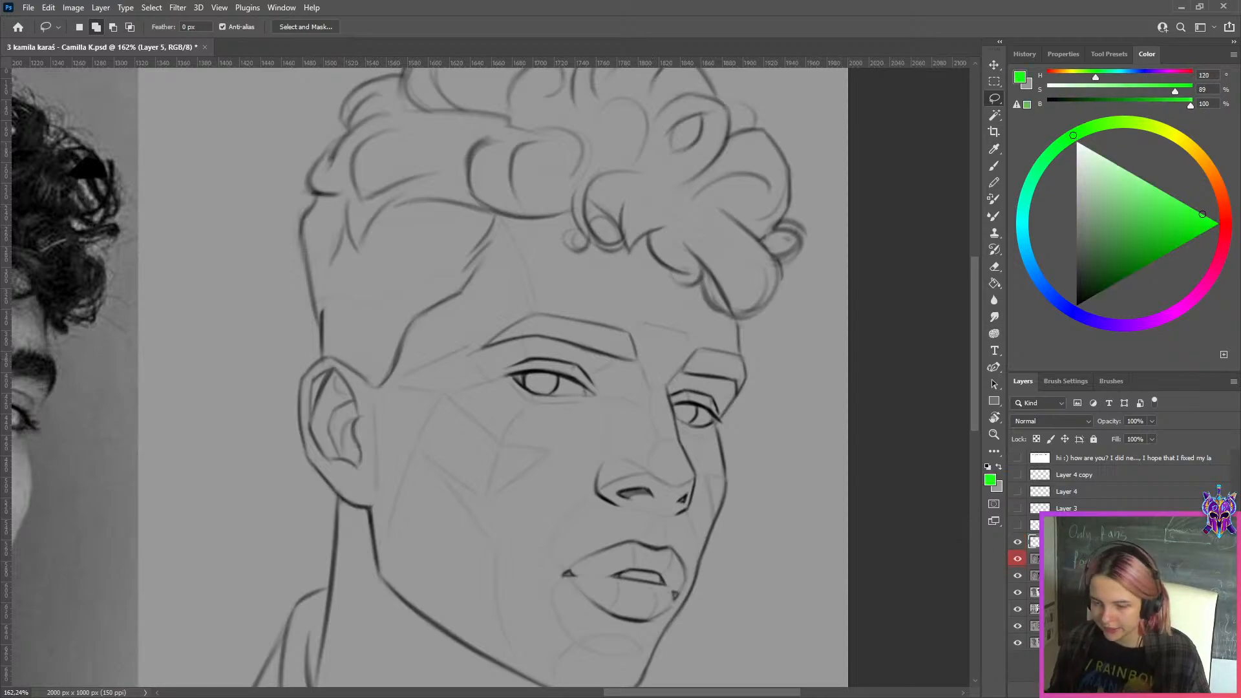
key(b)
drag(630, 333, 636, 354)
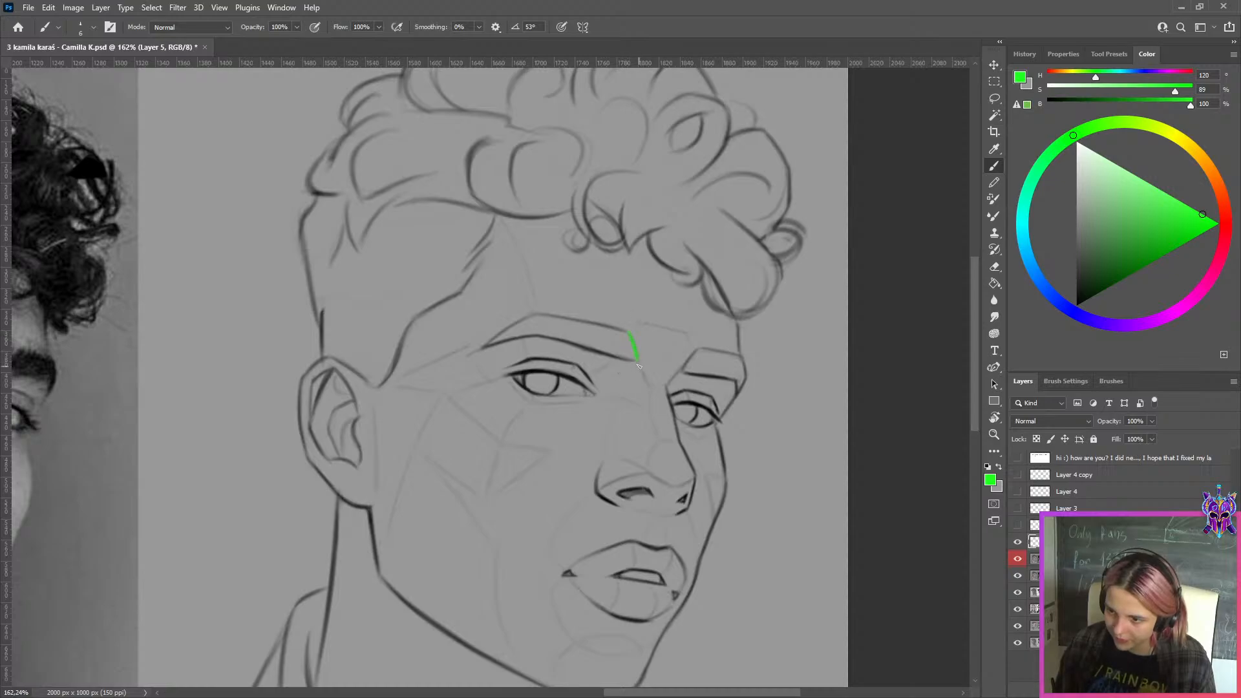
Mark the eyebrow's thickness at its arch in blue-violet, hue 255, and trace its upper and lower edges in pink, hue 324
click(1097, 321)
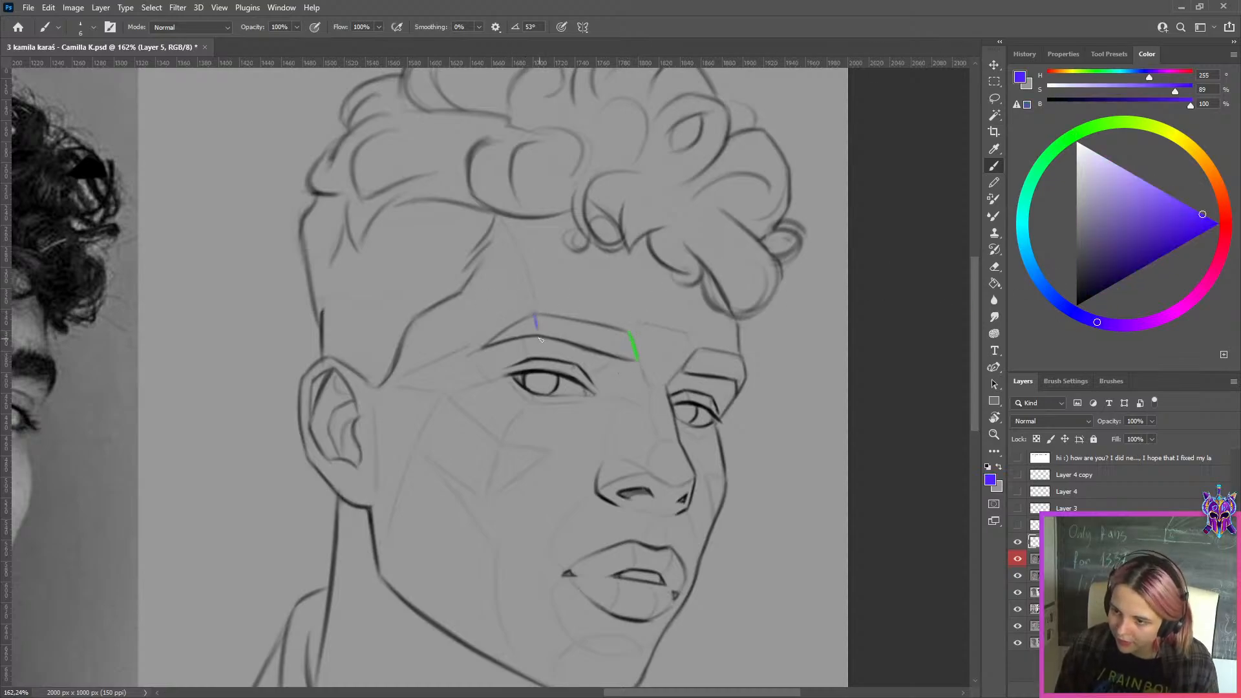
key(ctrl+z)
drag(536, 316, 542, 333)
key(ctrl+z)
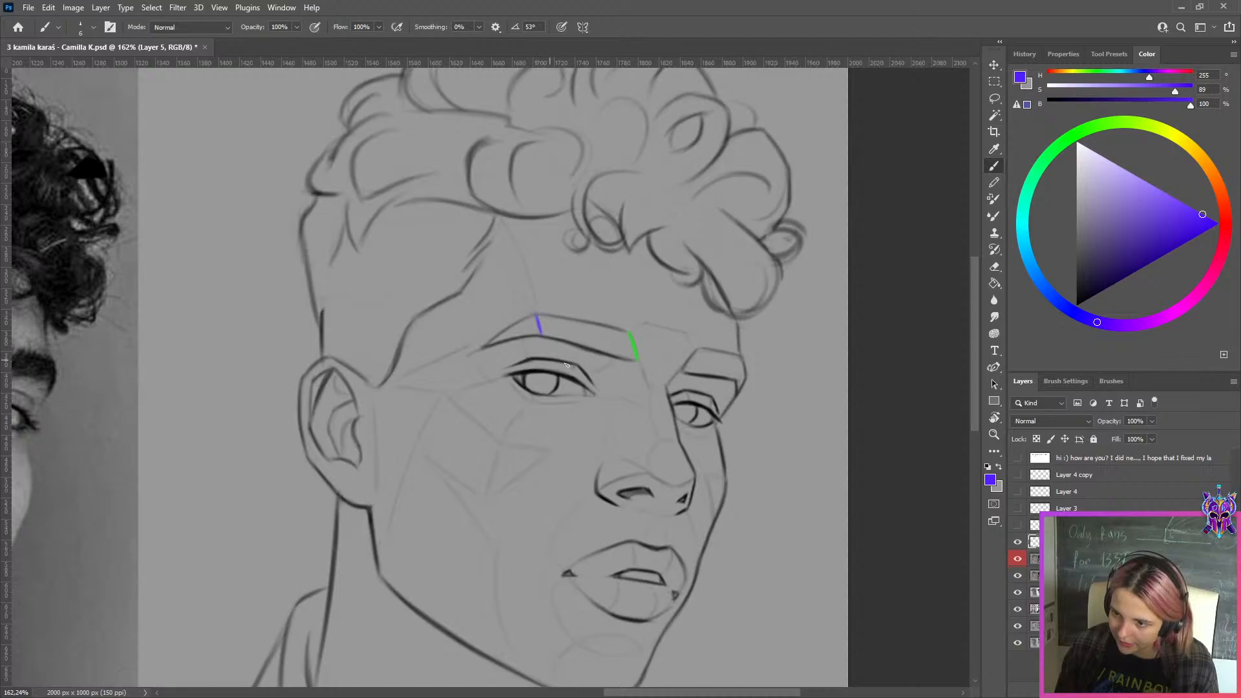
click(1206, 281)
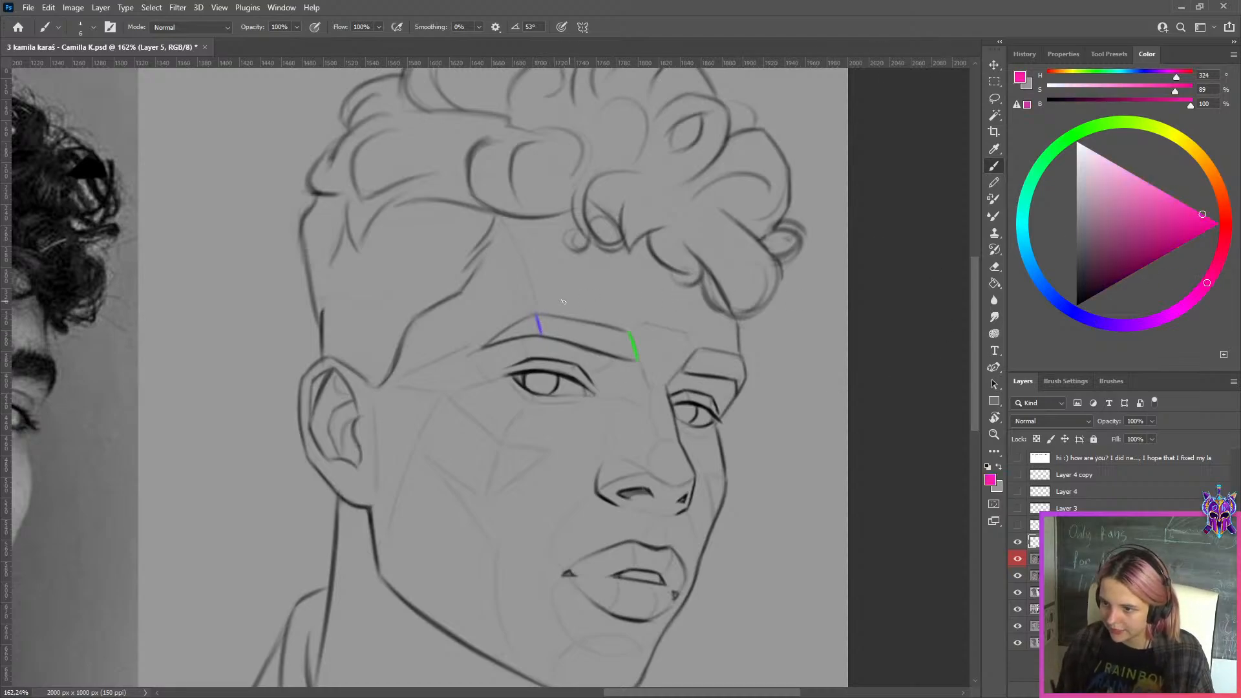
key(ctrl+z)
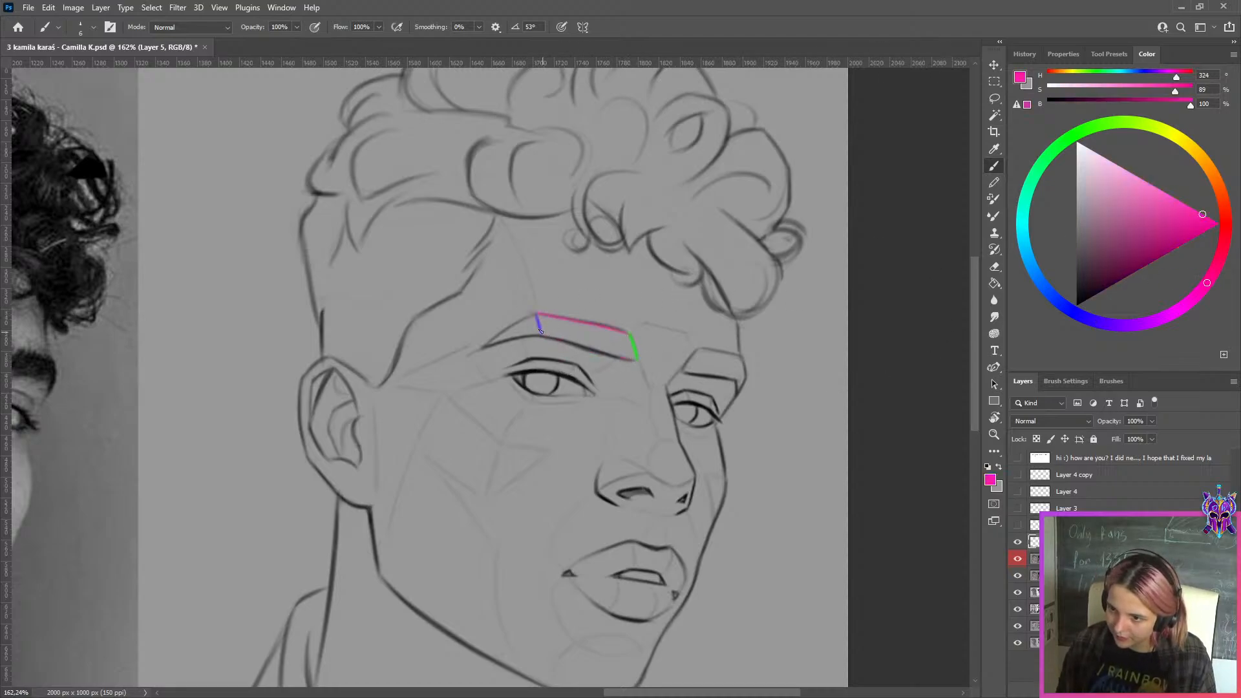
drag(543, 335, 635, 363)
key(ctrl+z)
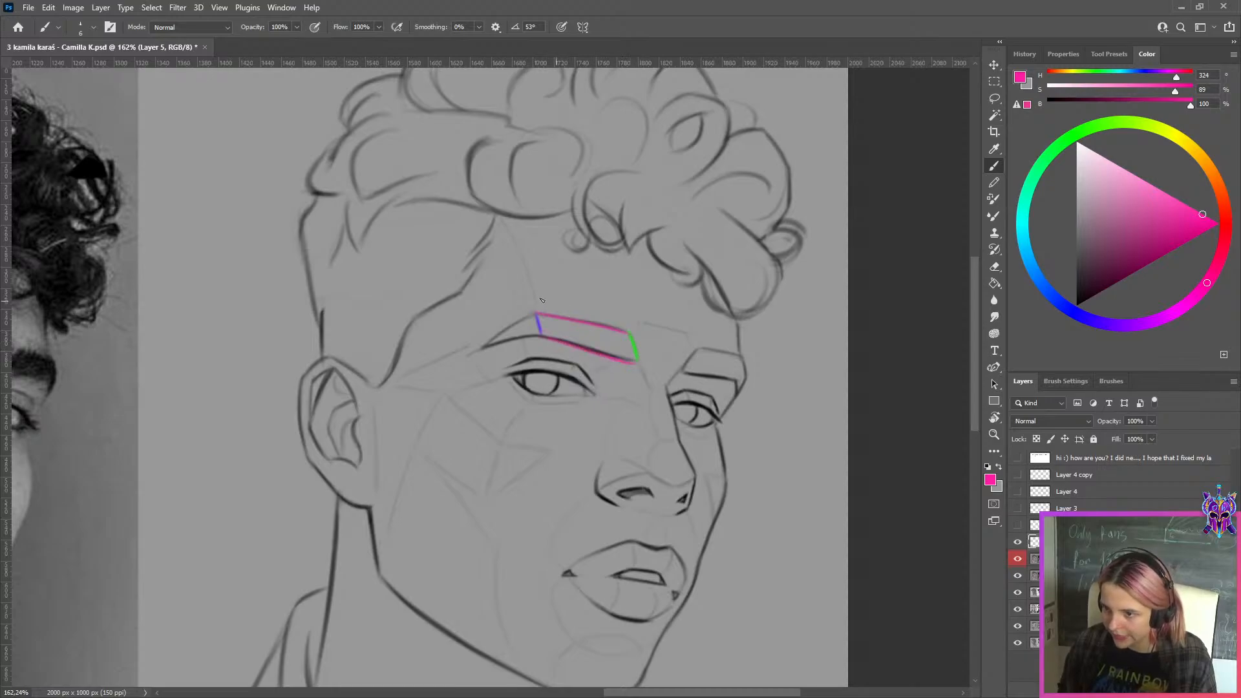
Sketch a pink four-sided comparison shape on the forehead above the eyebrow and undo it
mouse_move(544, 258)
mouse_down()
mouse_move(663, 266)
mouse_move(542, 254)
mouse_move(676, 243)
mouse_move(541, 254)
mouse_move(660, 243)
mouse_move(644, 292)
mouse_move(543, 271)
mouse_up()
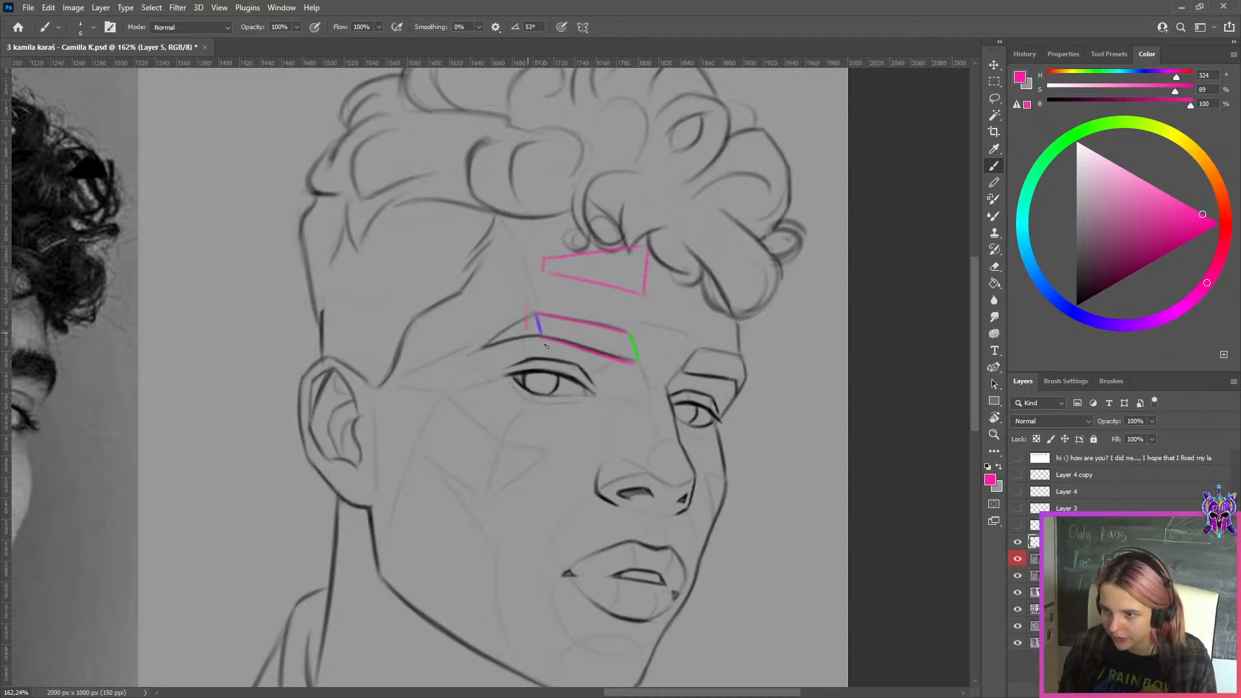
key(ctrl+z)
key(ctrl+z)
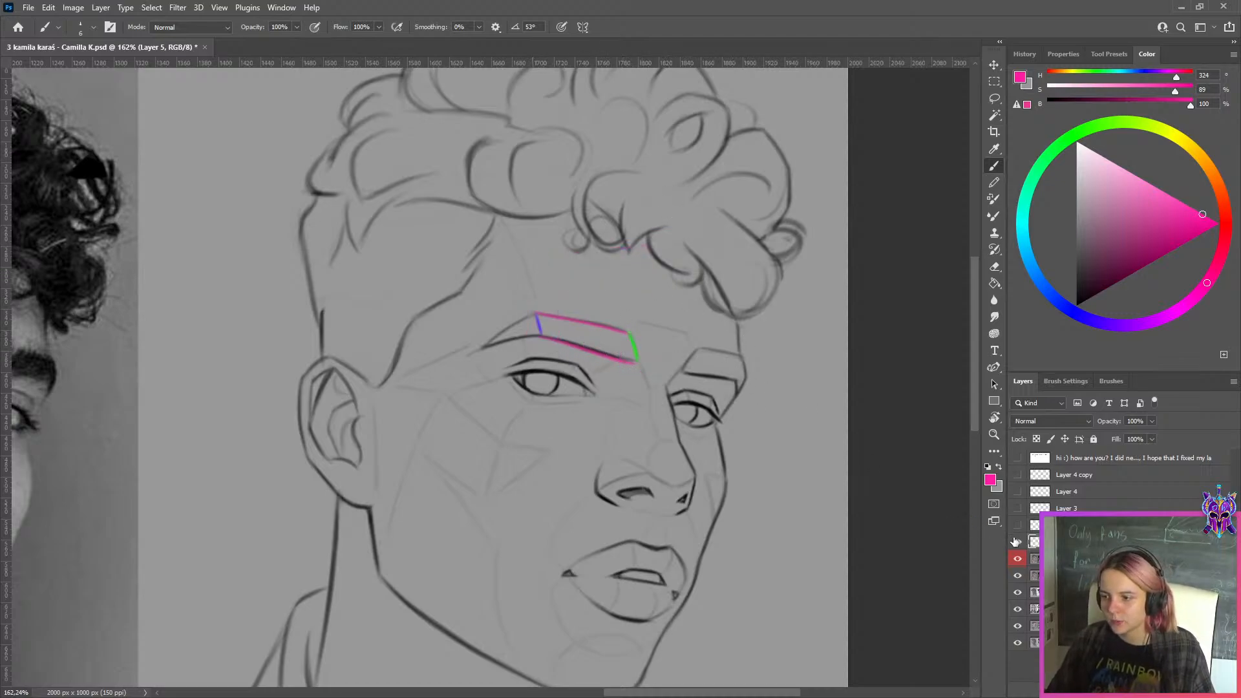
Hide the eyebrow markings layer and Layer 1, and select the NEW layer holding the student's sketch
click(1018, 542)
click(1018, 559)
click(1070, 575)
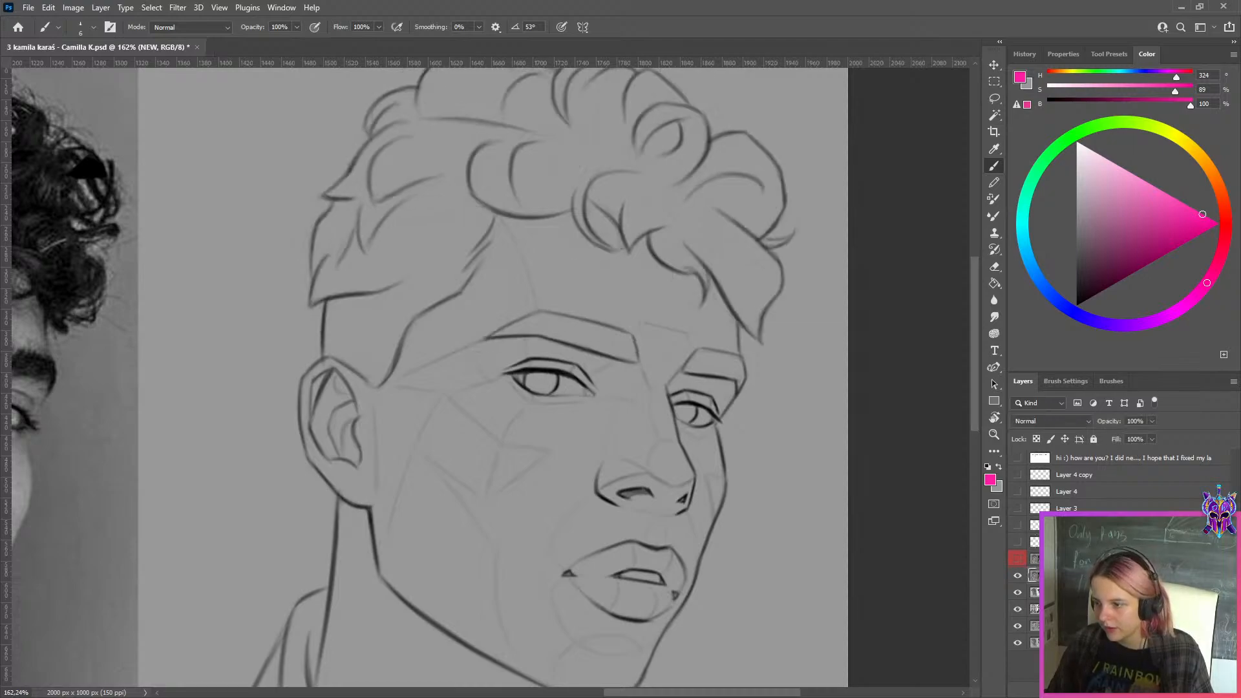
Add a layer above the NEW sketch and trace the nearer eyebrow in pink, undoing all strokes except its inner end
key(ctrl+shift+alt+n)
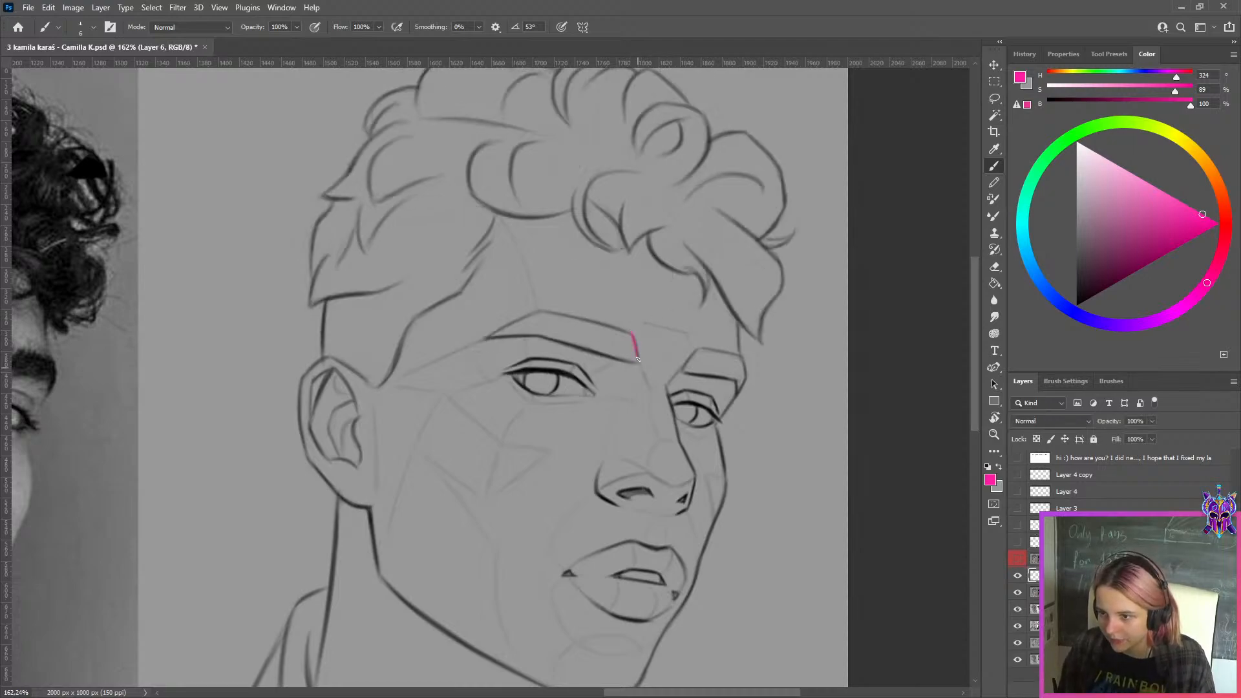
key(ctrl+z)
mouse_move(543, 312)
mouse_down()
mouse_move(544, 334)
mouse_move(632, 334)
mouse_up()
key(ctrl+z)
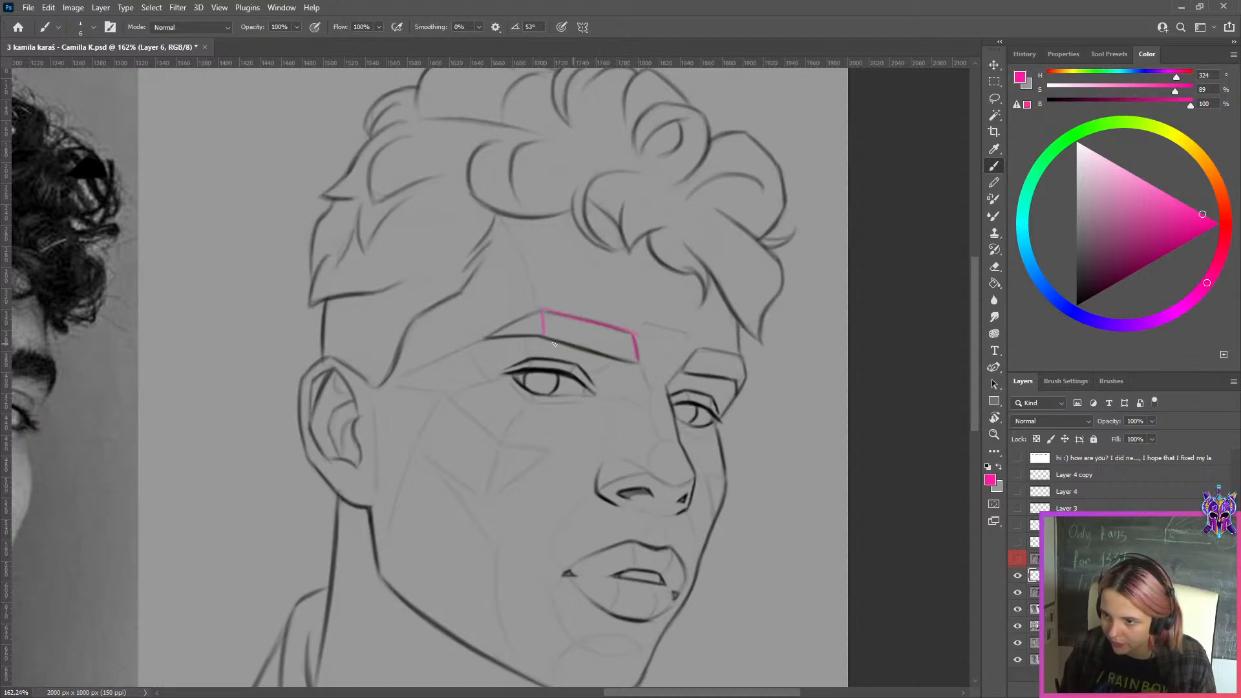
drag(553, 342, 637, 362)
key(ctrl+z)
key(ctrl+z)
key(ctrl+z)
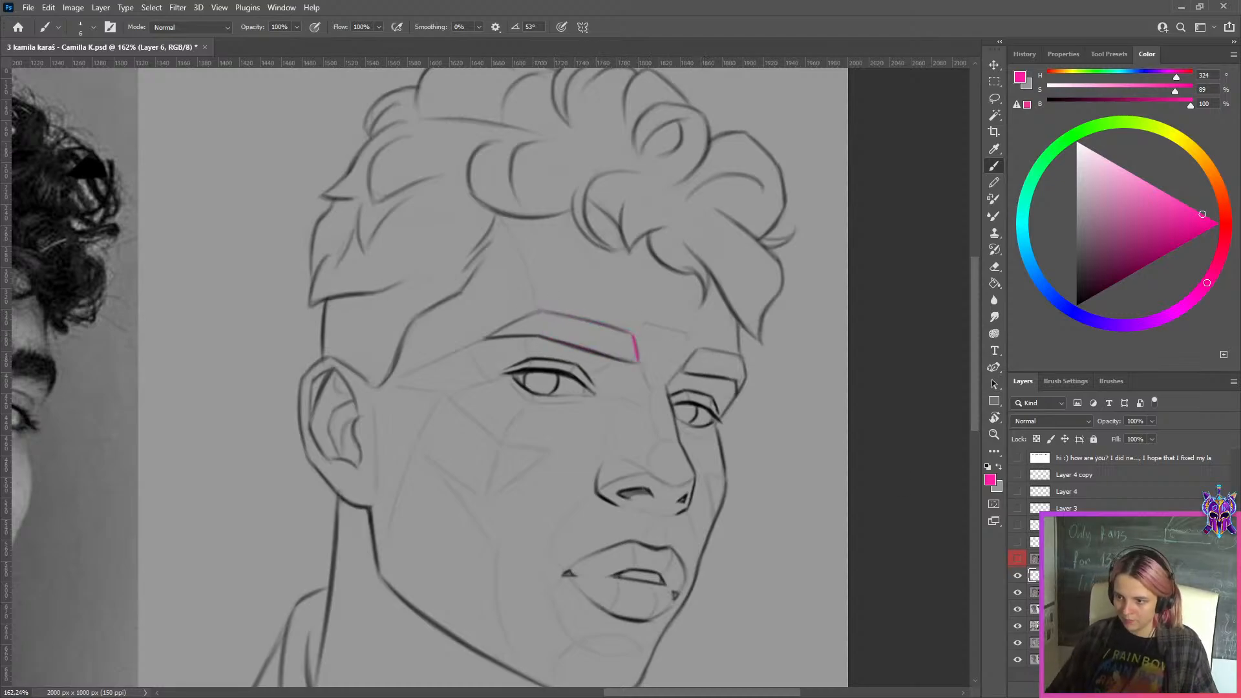
Toggle Layer 1's visibility repeatedly to compare the corrected hair with the student's original sketch beside the reference photo
click(1017, 558)
drag(711, 385, 651, 339)
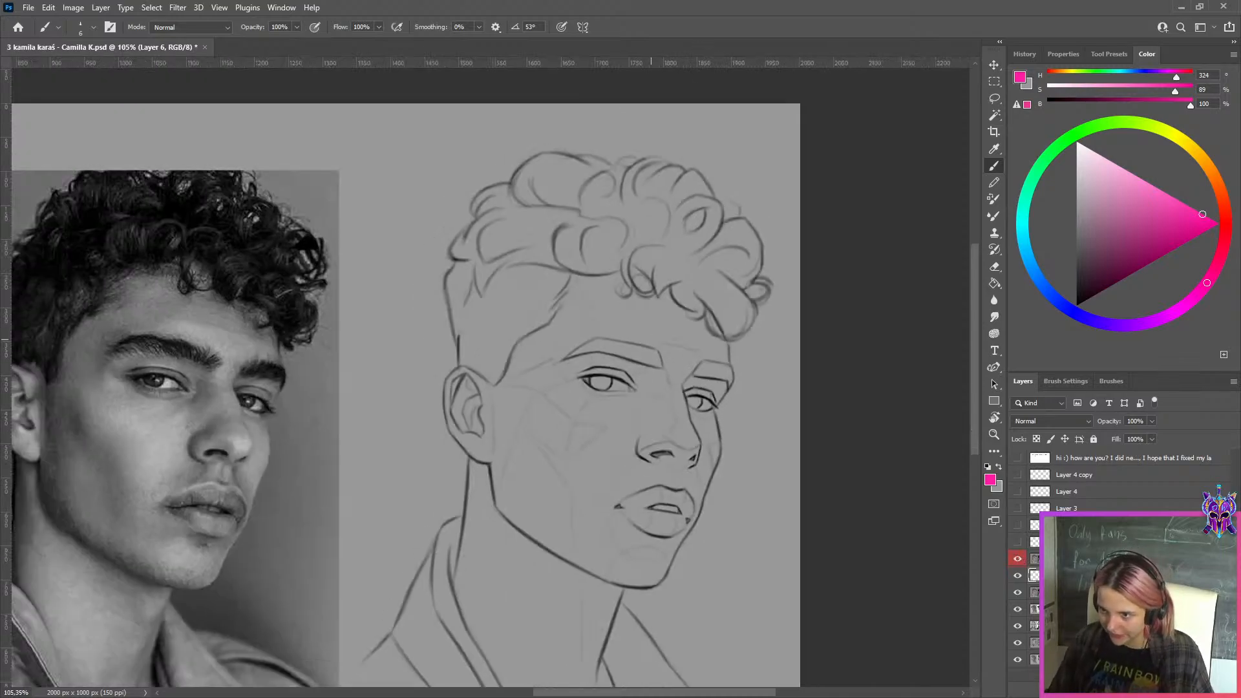
scroll(778, 321, down, 2)
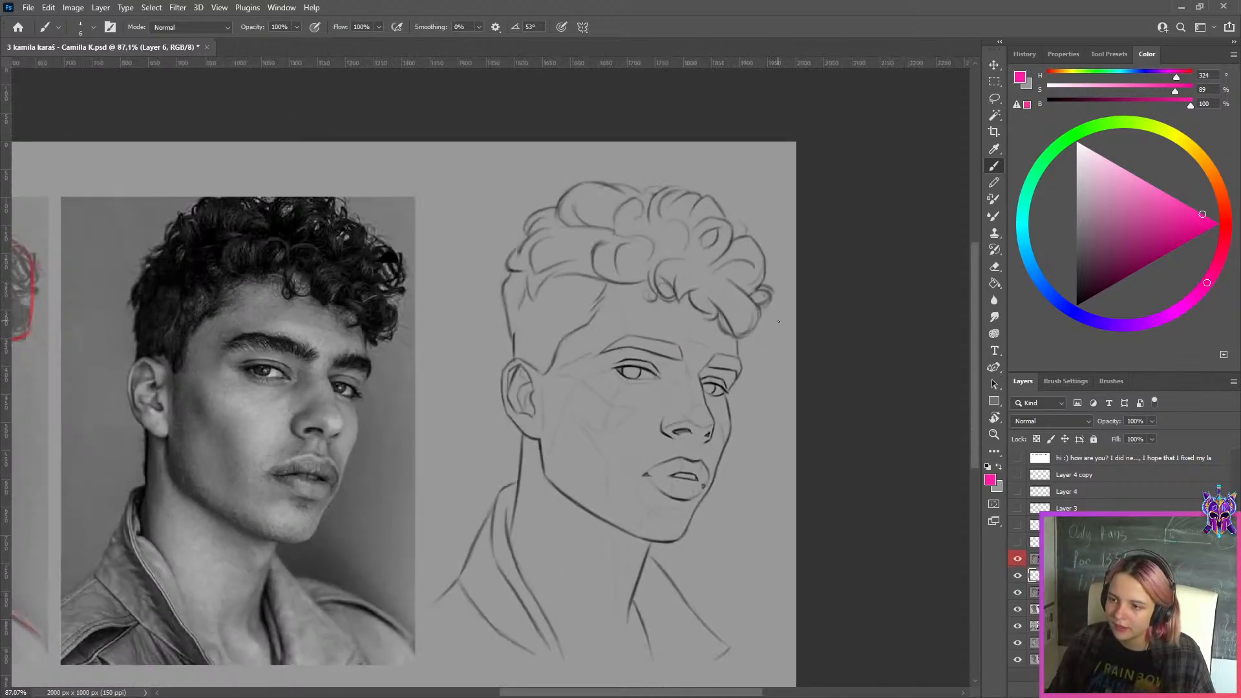
scroll(692, 181, up, 2)
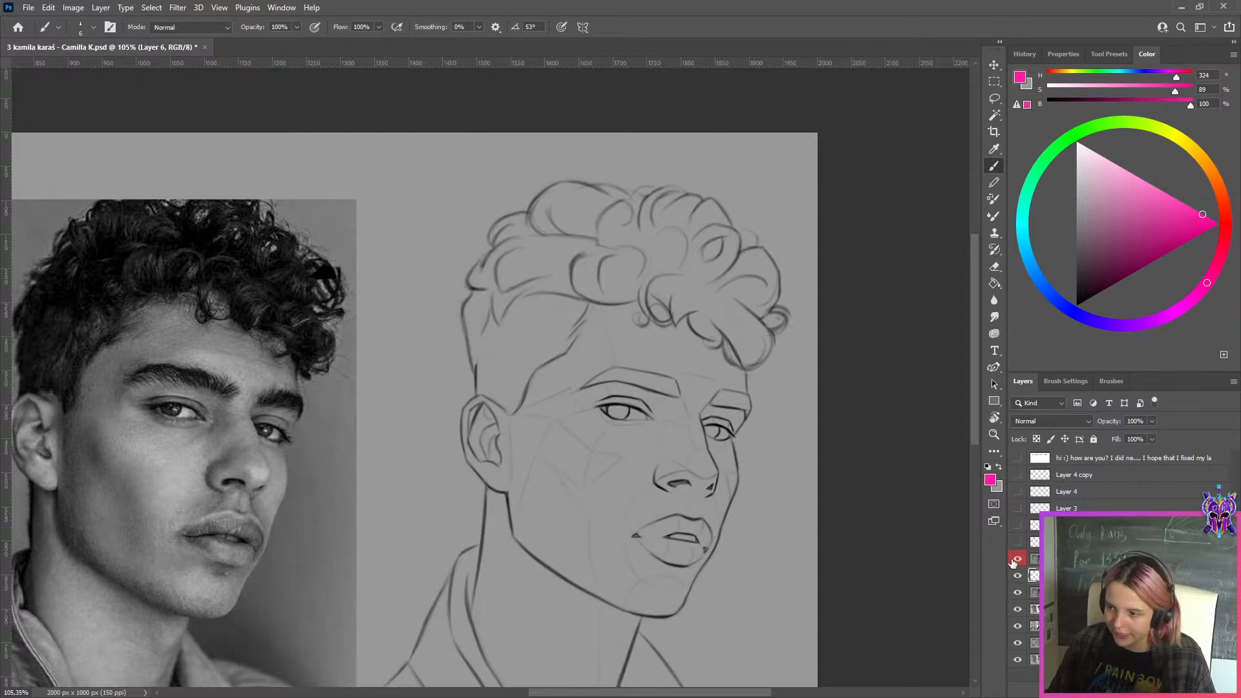
click(1014, 558)
click(1015, 558)
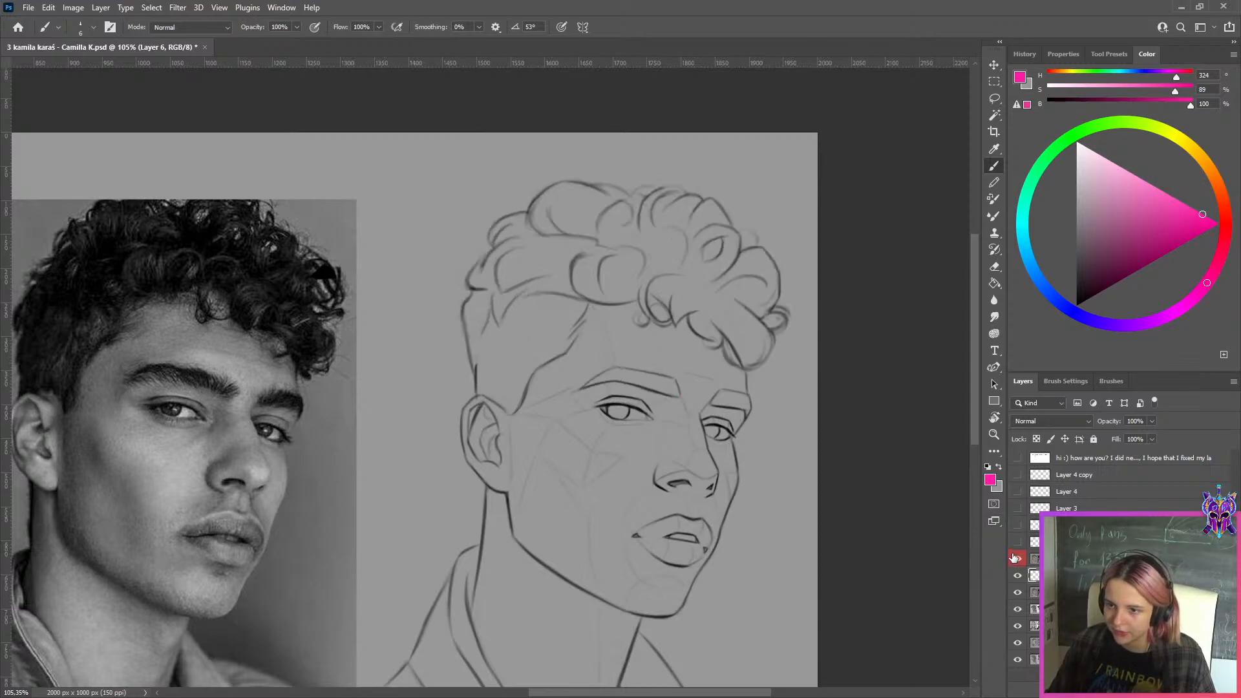
click(1015, 557)
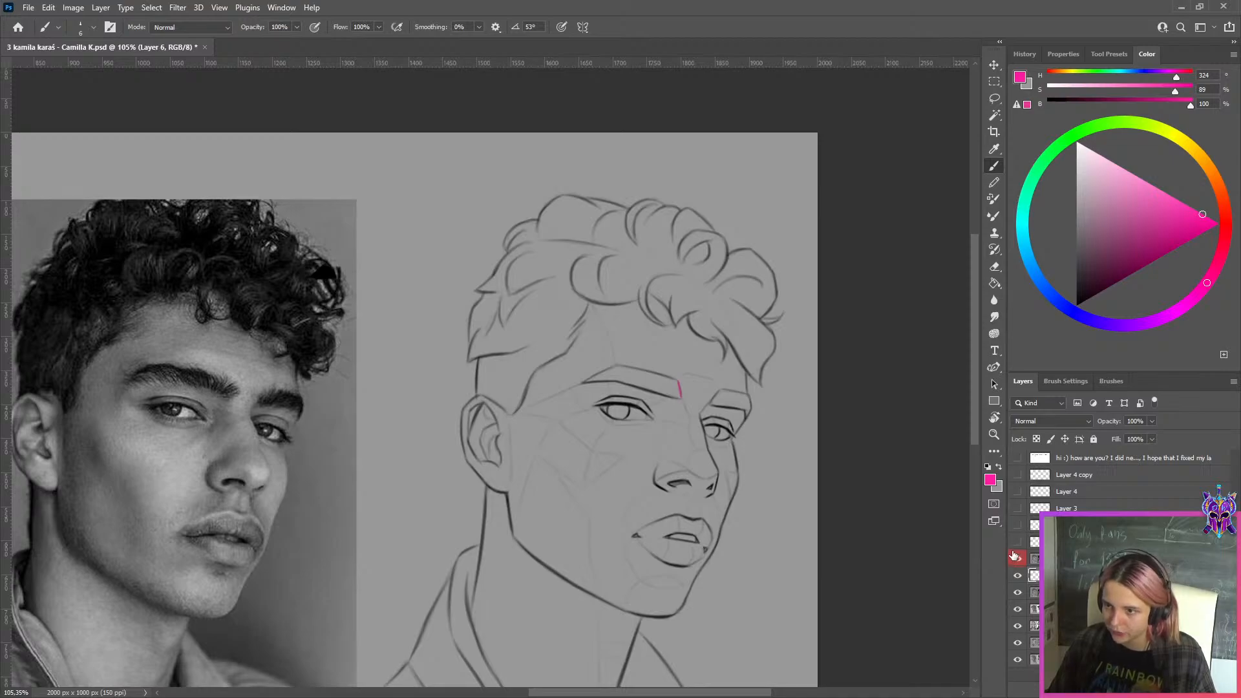
click(1015, 557)
click(1015, 557)
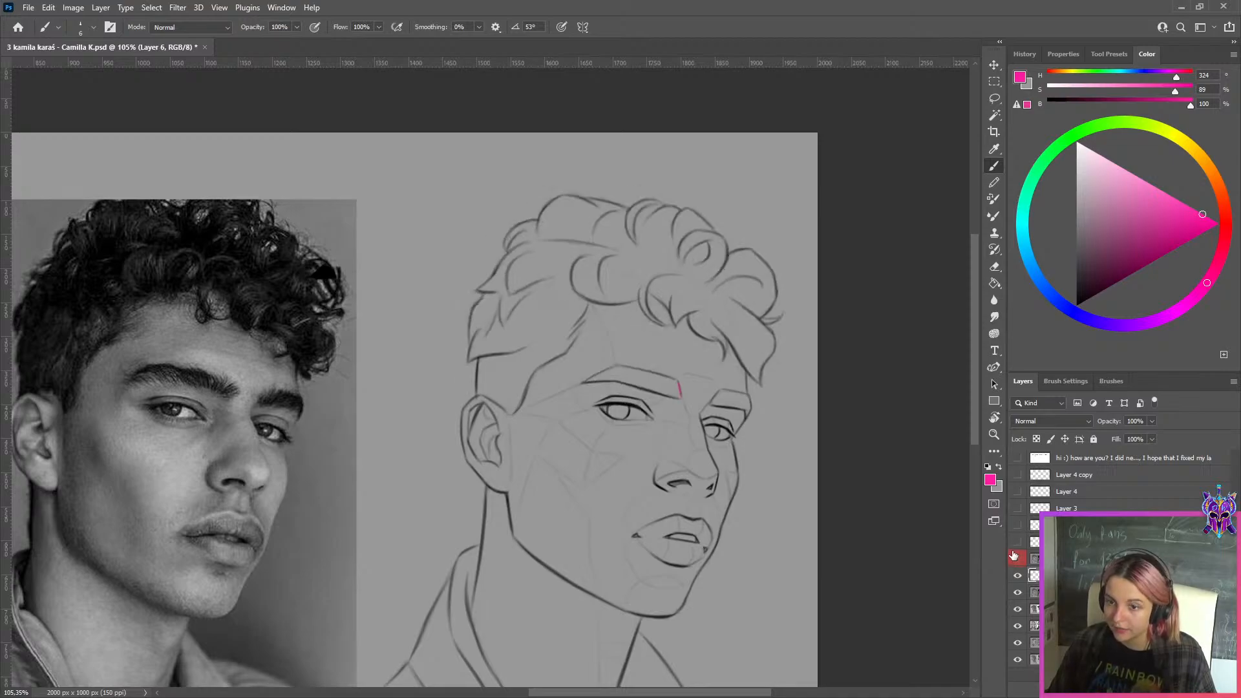
click(1015, 557)
click(1015, 557)
click(1014, 557)
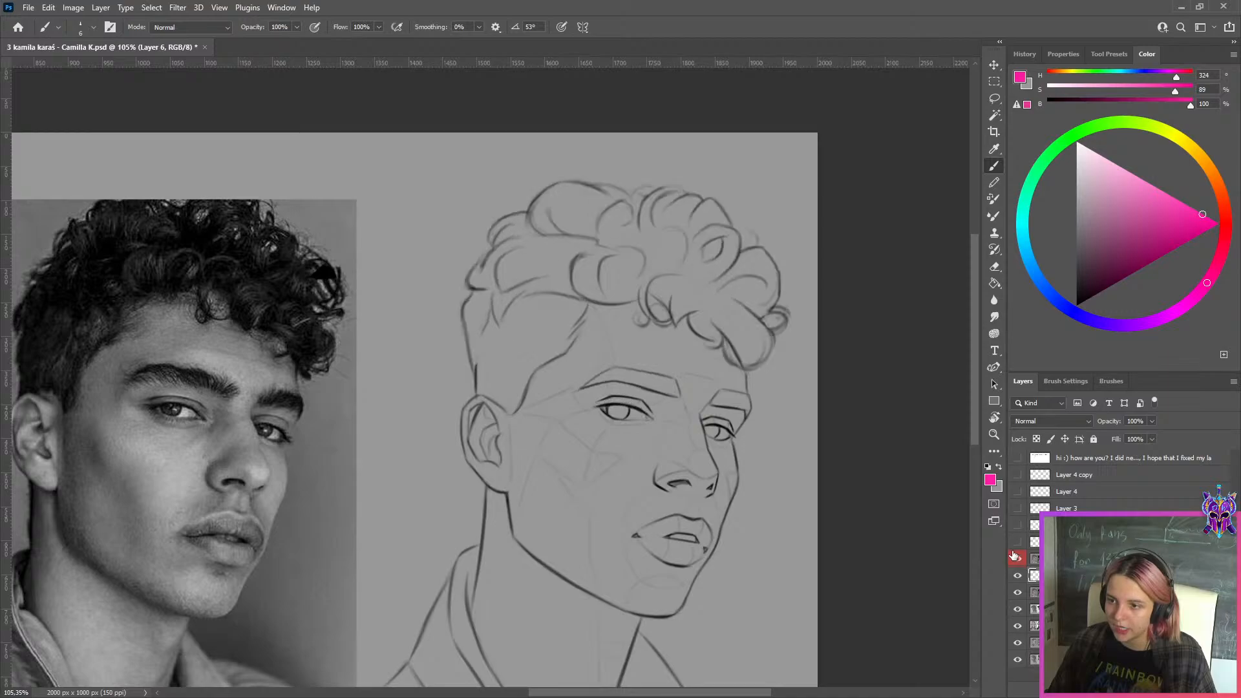
Hide Layer 1, add a layer above Layer 5 and mark the pointed curls at the crown and forehead in pink, hue 324, saturation 100
click(1045, 542)
drag(703, 188, 743, 289)
click(1016, 557)
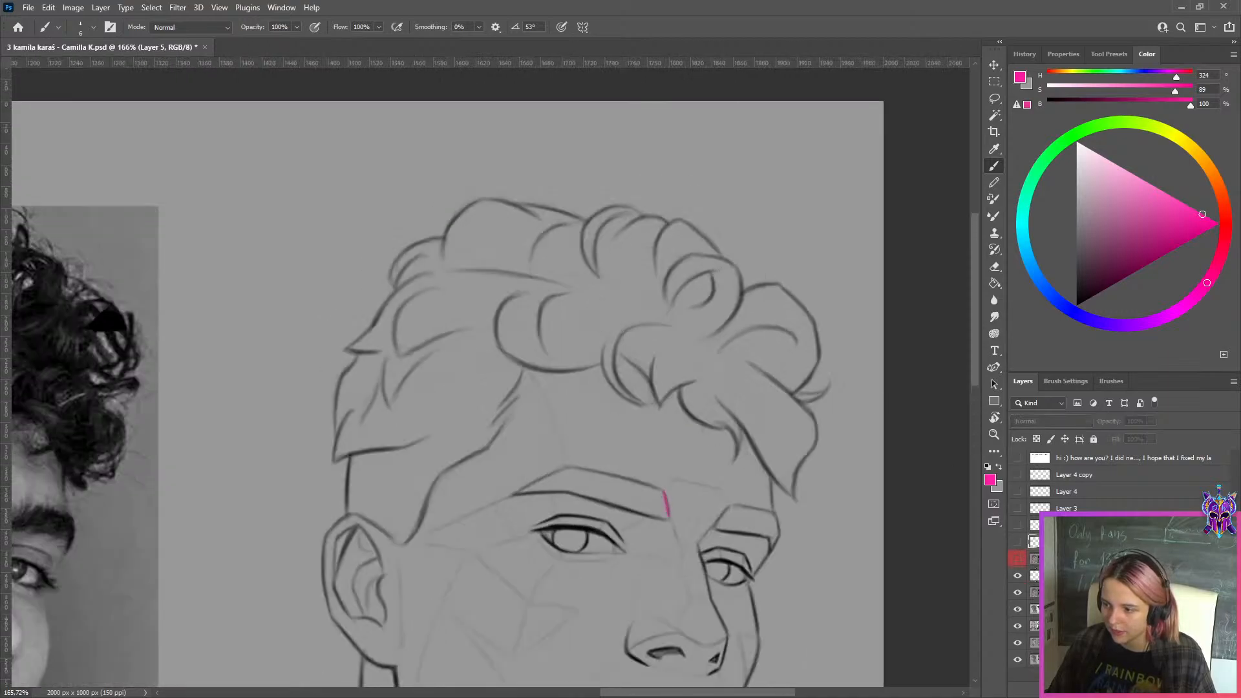
key(ctrl+alt+shift+n)
click(1219, 224)
key(n)
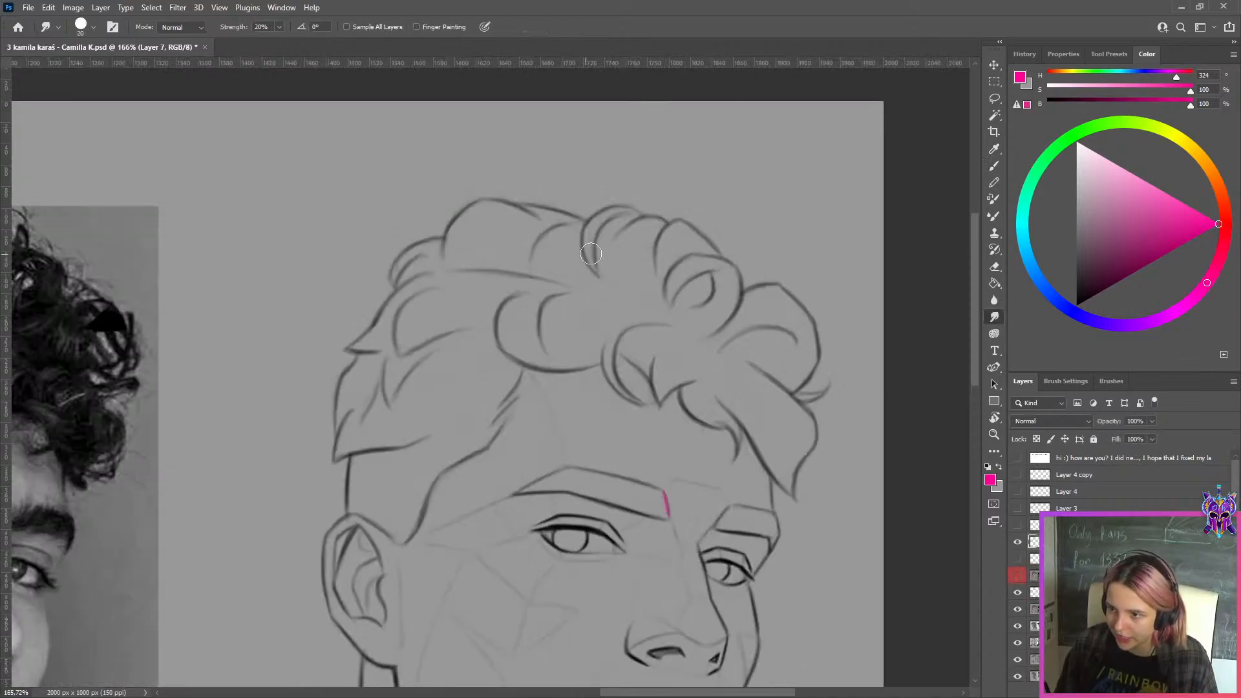
key(m)
key(b)
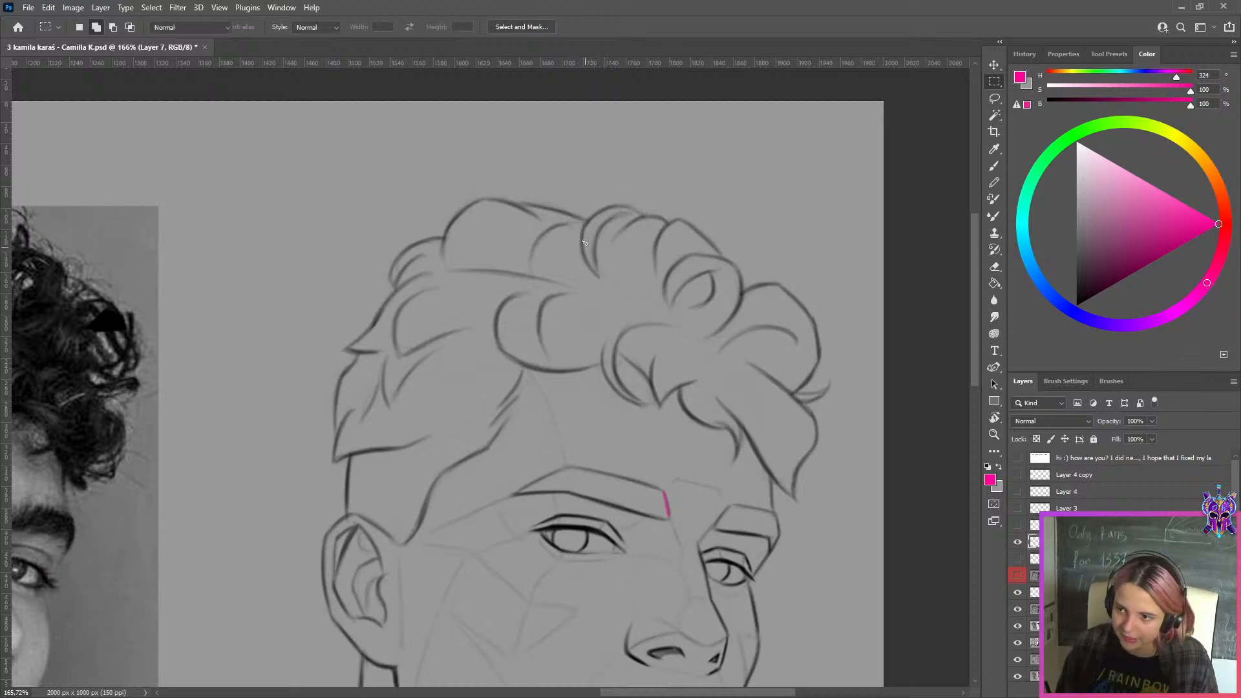
mouse_move(583, 238)
mouse_down()
mouse_move(600, 279)
mouse_move(667, 302)
mouse_move(702, 277)
mouse_up()
drag(617, 357, 654, 406)
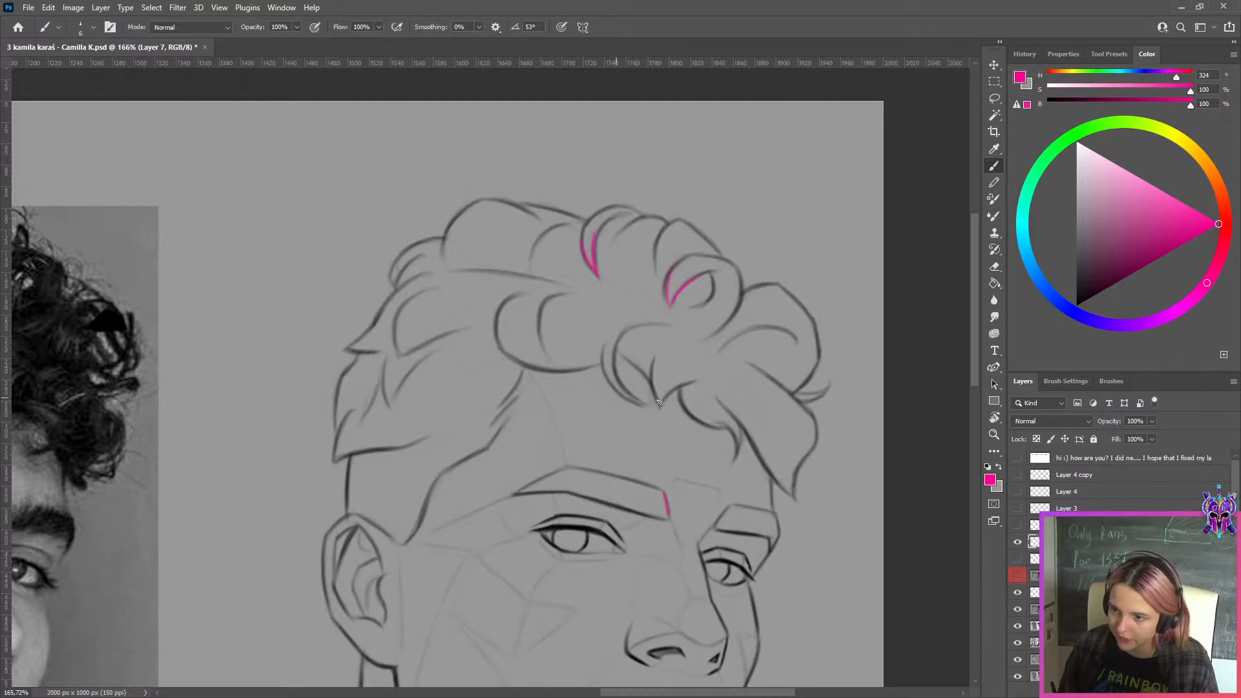
drag(614, 362, 659, 404)
key(ctrl+z)
Mark the sharp hair tips above the ear and the pointed ends of the fringe near the far eyebrow in the same pink
drag(377, 317, 334, 345)
mouse_move(342, 348)
mouse_down()
mouse_move(381, 352)
mouse_move(388, 405)
mouse_up()
key(ctrl+z)
drag(386, 356, 389, 406)
drag(389, 407, 414, 375)
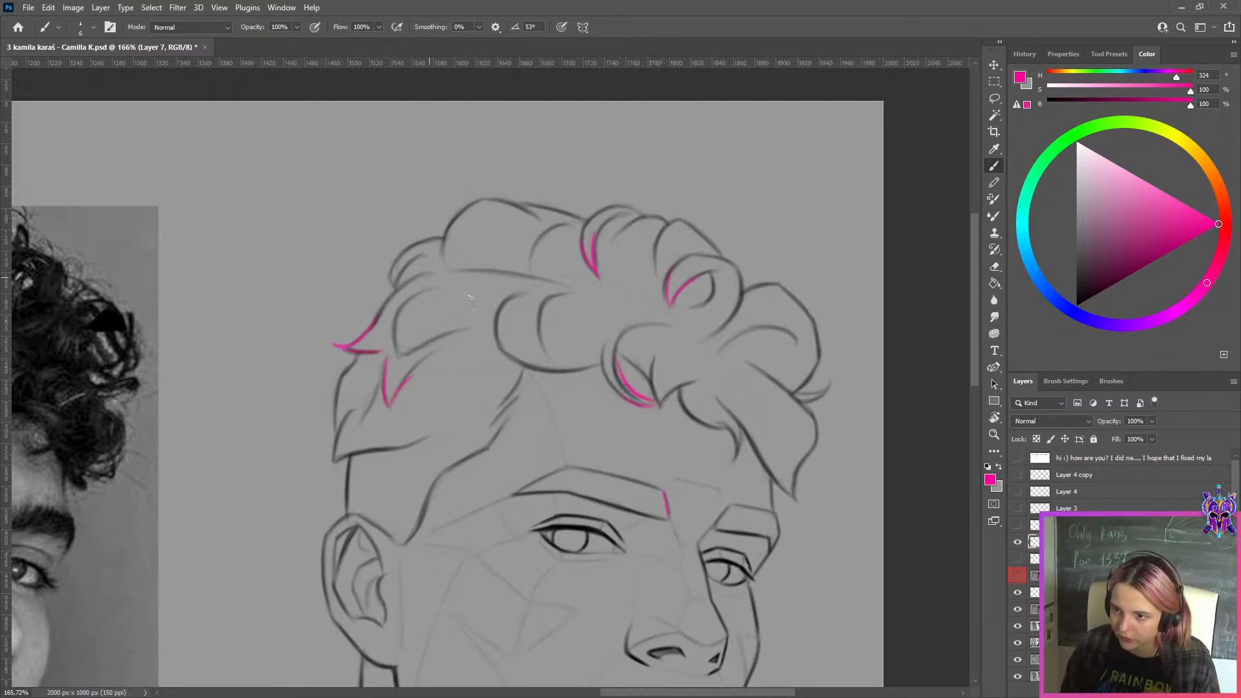
drag(726, 461, 735, 440)
drag(814, 420, 790, 495)
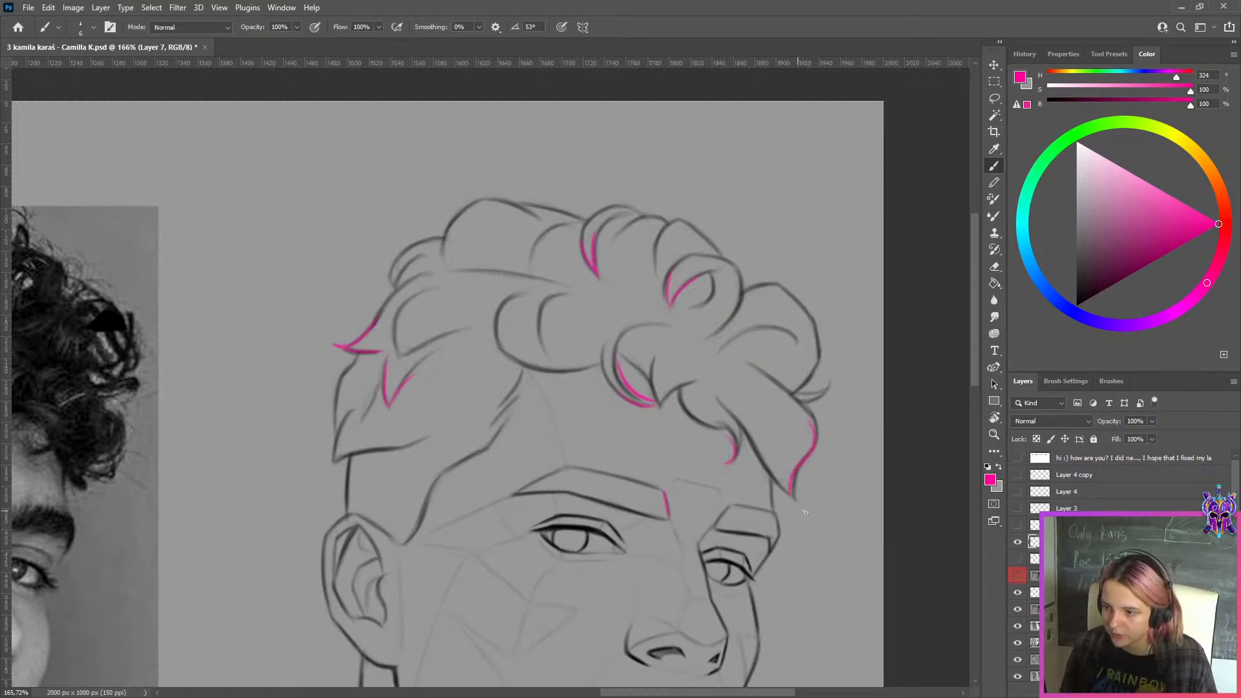
Hide the pink hair markings, show Layer 1 and add an empty layer directly above it
click(1019, 541)
click(1018, 575)
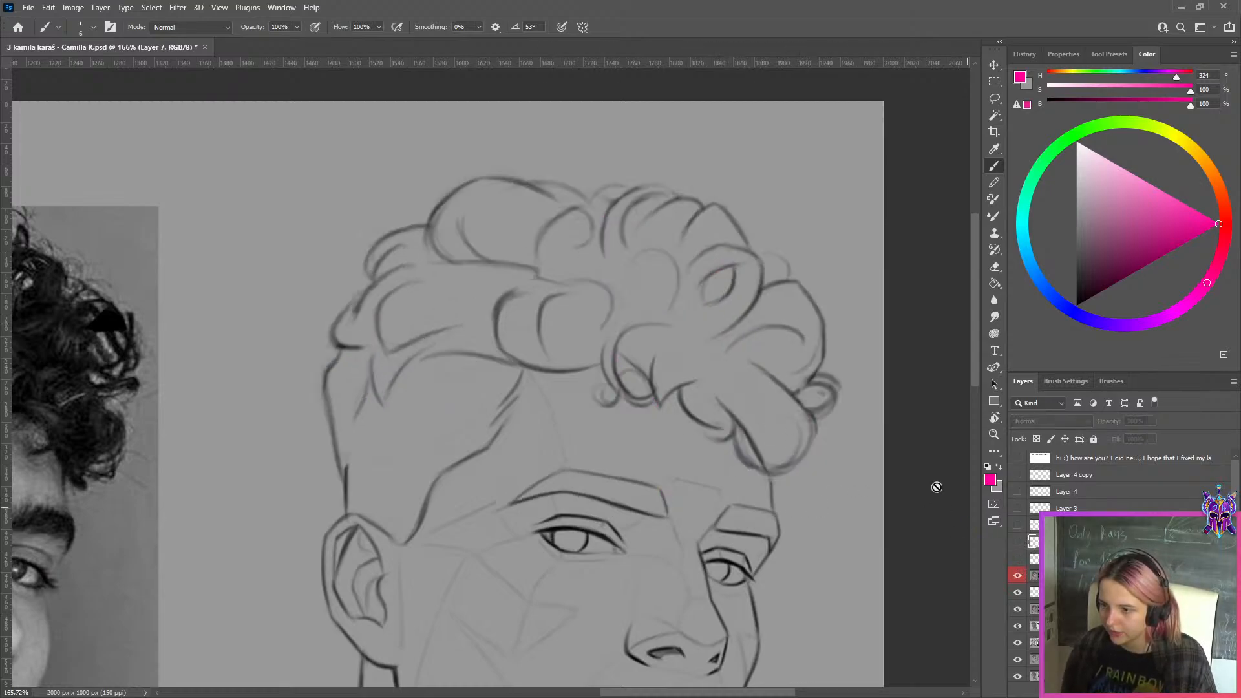
click(715, 258)
click(622, 264)
click(1047, 559)
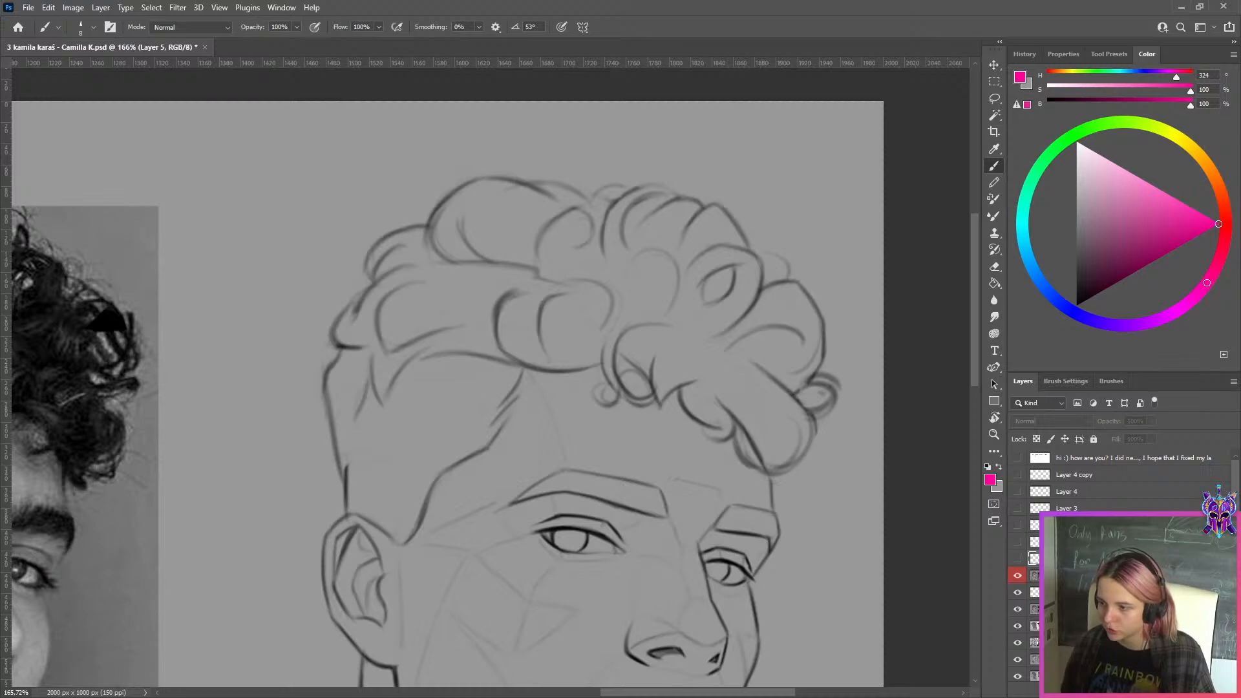
click(1047, 576)
key(ctrl+shift+alt+n)
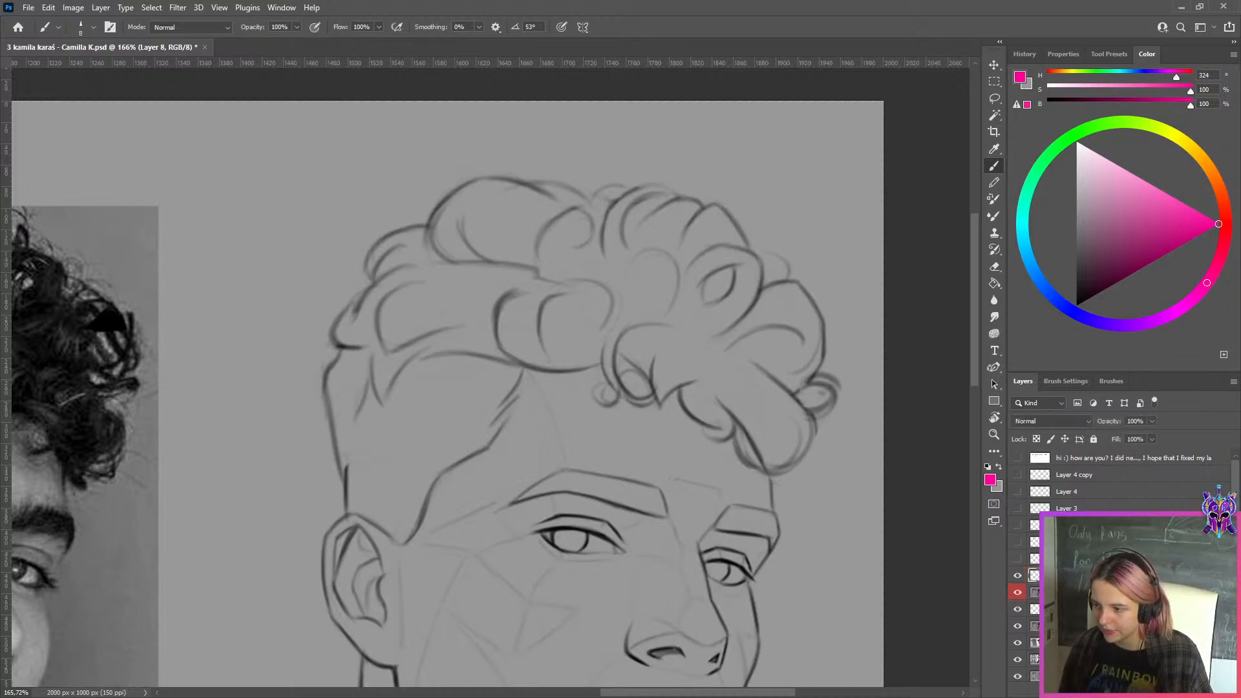
Sketch larger pink strokes following the curl masses over the corrected hair and undo them
key(ctrl+z)
key(bracketright)
mouse_move(481, 200)
mouse_down()
mouse_move(598, 212)
mouse_move(653, 237)
mouse_up()
key(ctrl+z)
drag(575, 193, 656, 257)
mouse_move(635, 195)
mouse_down()
mouse_move(694, 283)
mouse_move(666, 347)
mouse_up()
drag(549, 221, 499, 294)
key(ctrl+z)
key(ctrl+z)
scroll(737, 252, down, 6)
key(ctrl+z)
key(ctrl+z)
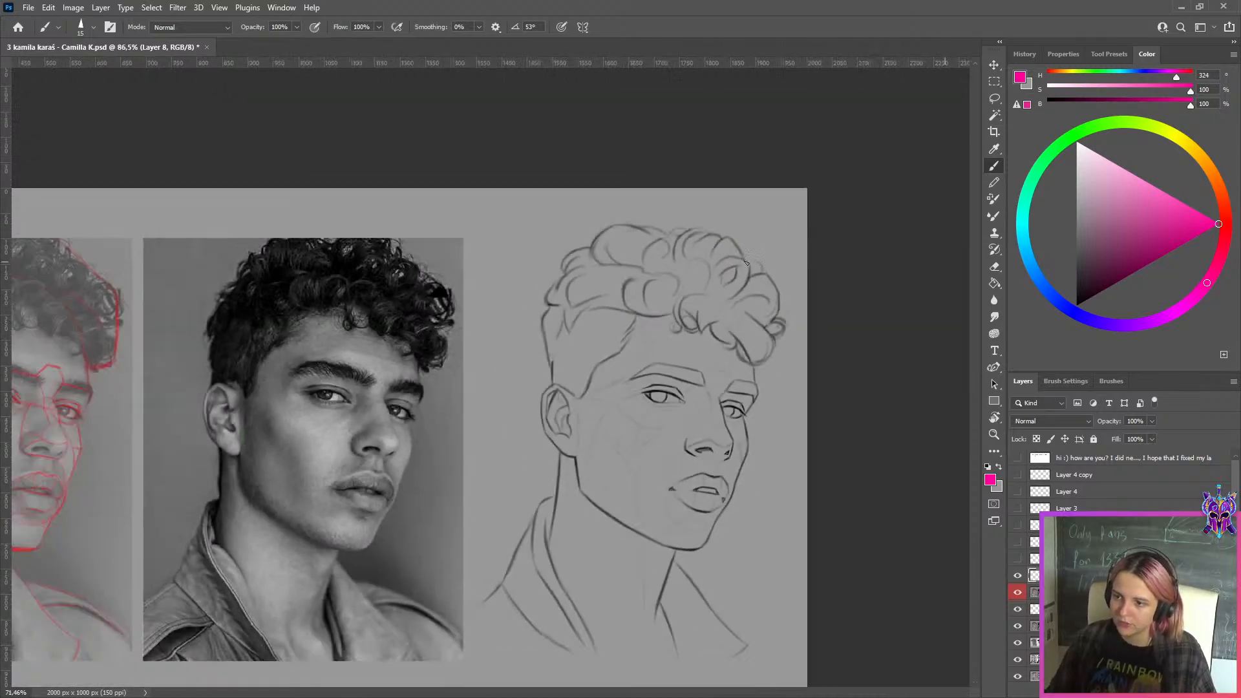
Select the whole area around the corrected sketch on Layer 1 with a rectangular marquee and copy it to a new layer
scroll(676, 336, up, 2)
scroll(677, 336, down, 3)
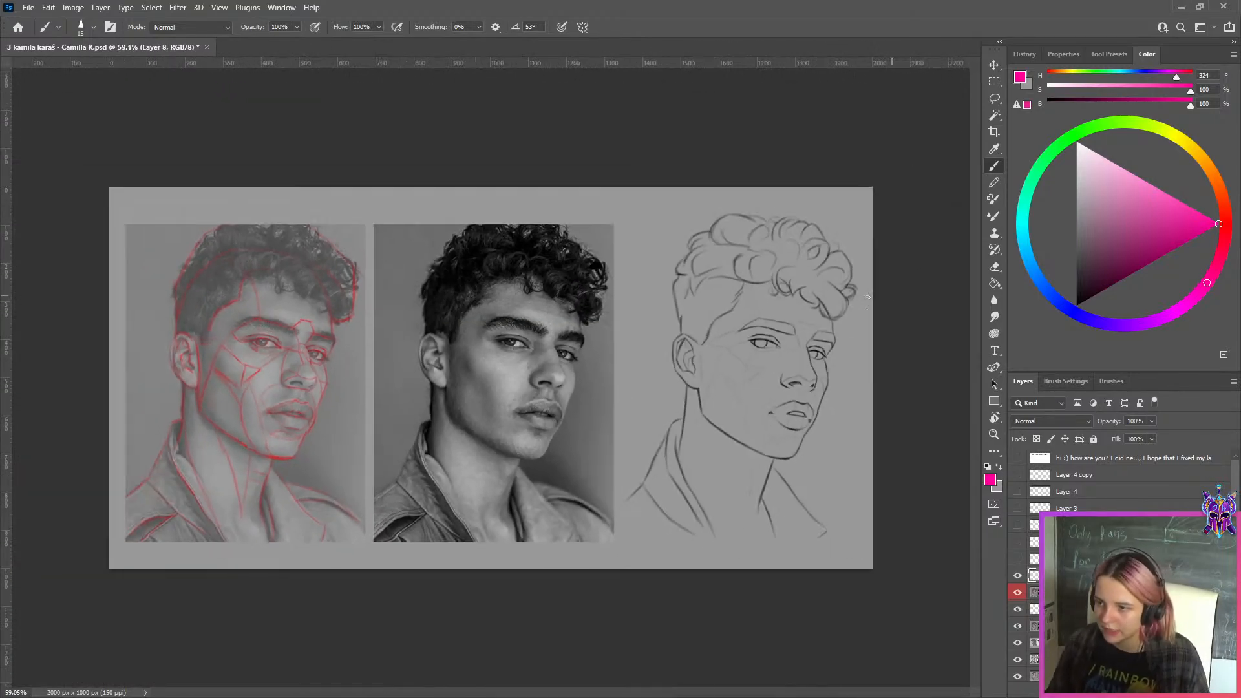
click(995, 83)
click(1033, 576)
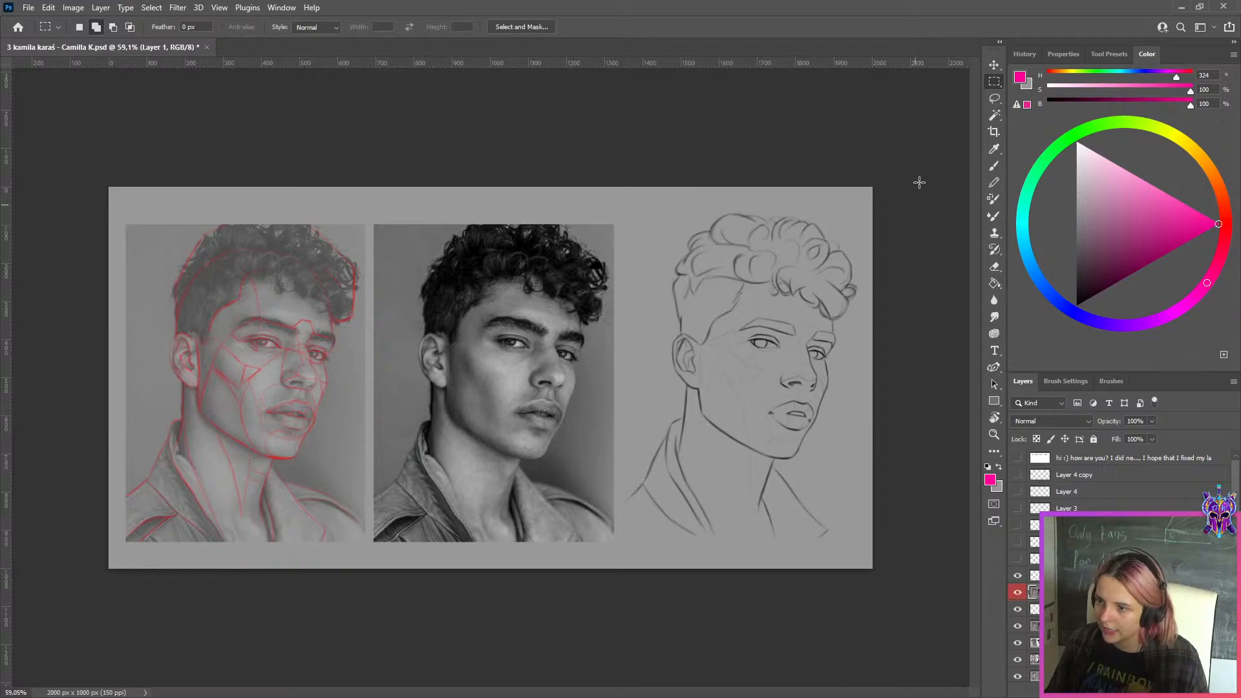
drag(872, 187, 618, 584)
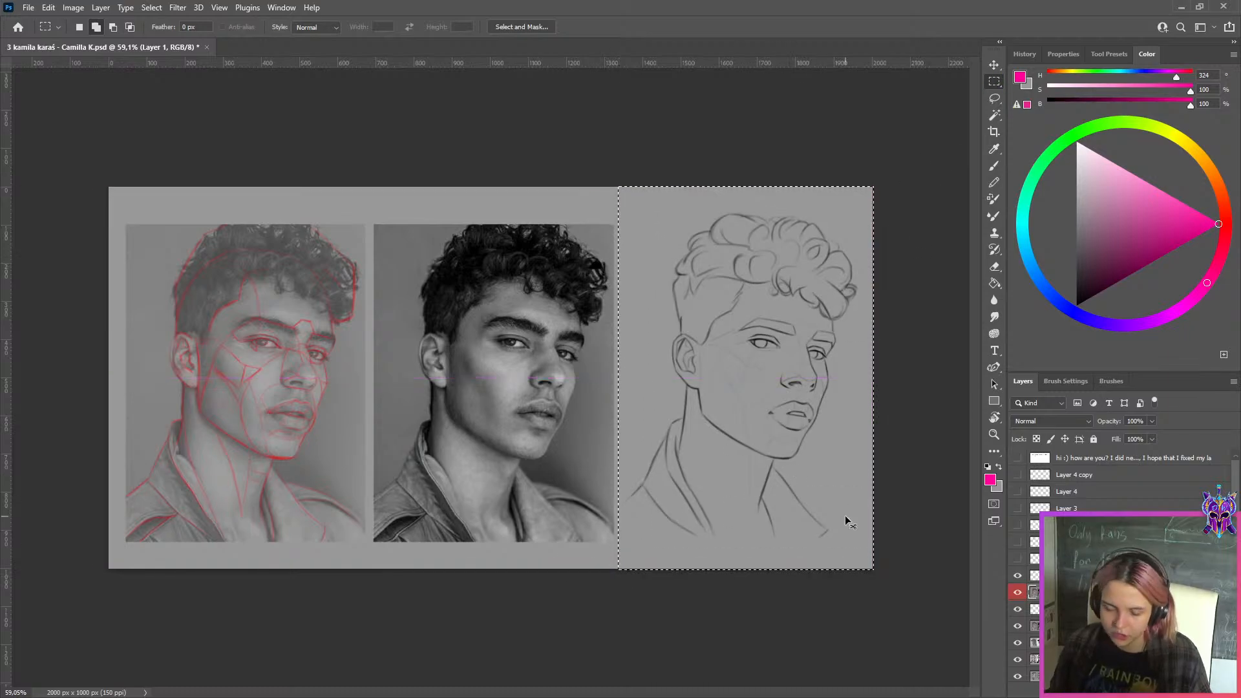
key(ctrl+j)
Hide Layer 1 and shift the NEW layer horizontally to about X 363 px, placing the original sketch beside the corrected one
click(1032, 609)
click(1017, 609)
click(1033, 642)
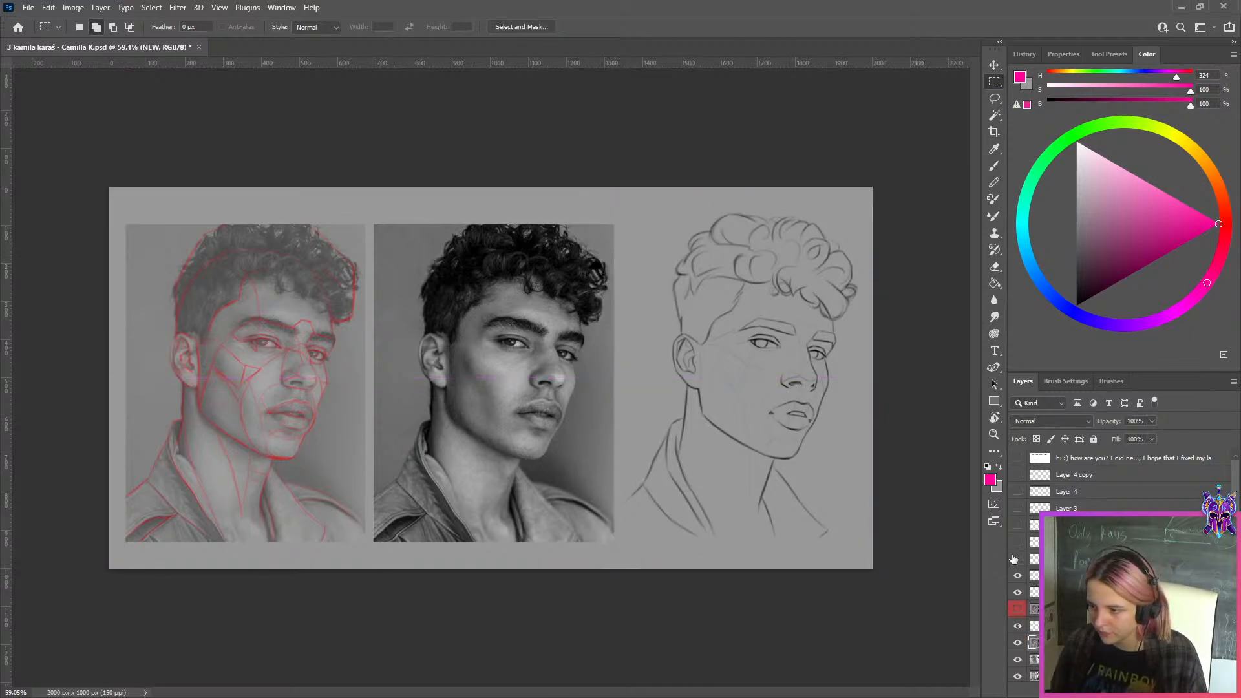
key(ctrl+t)
drag(775, 409, 530, 410)
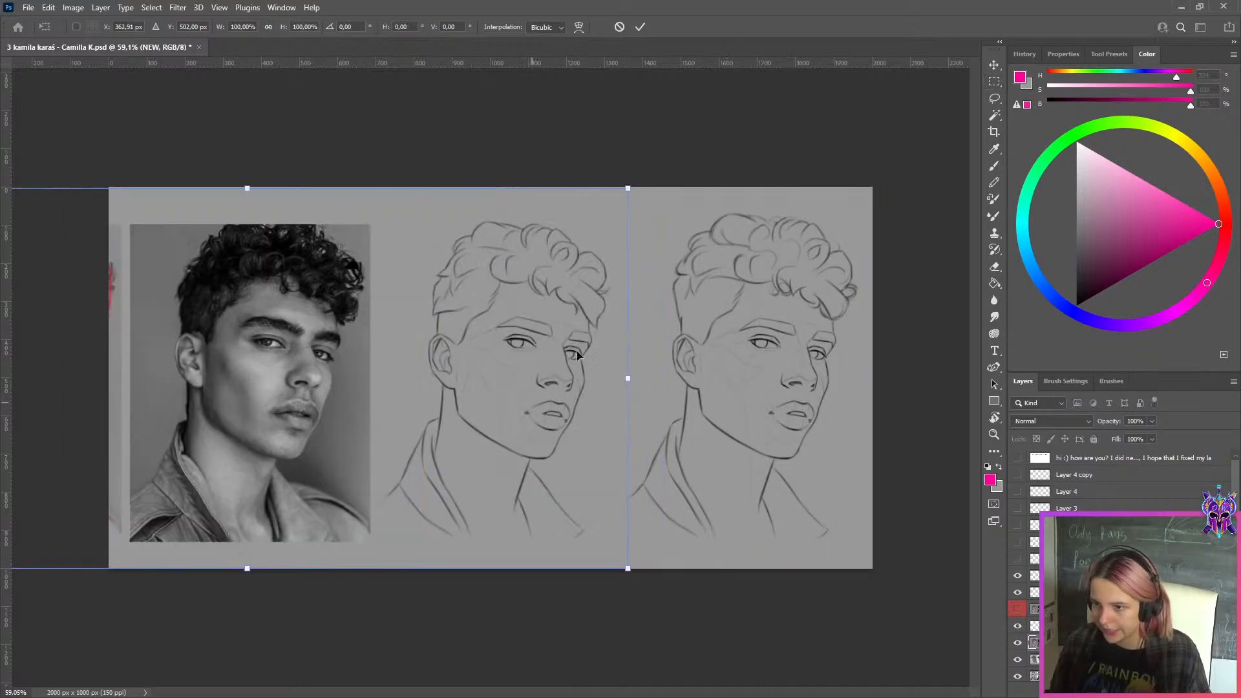
click(641, 28)
Export the side-by-side comparison for web as a maximum-quality JPEG, quality 100, in the WEEK 149 folder
scroll(765, 220, up, 1)
key(ctrl+alt+shift+s)
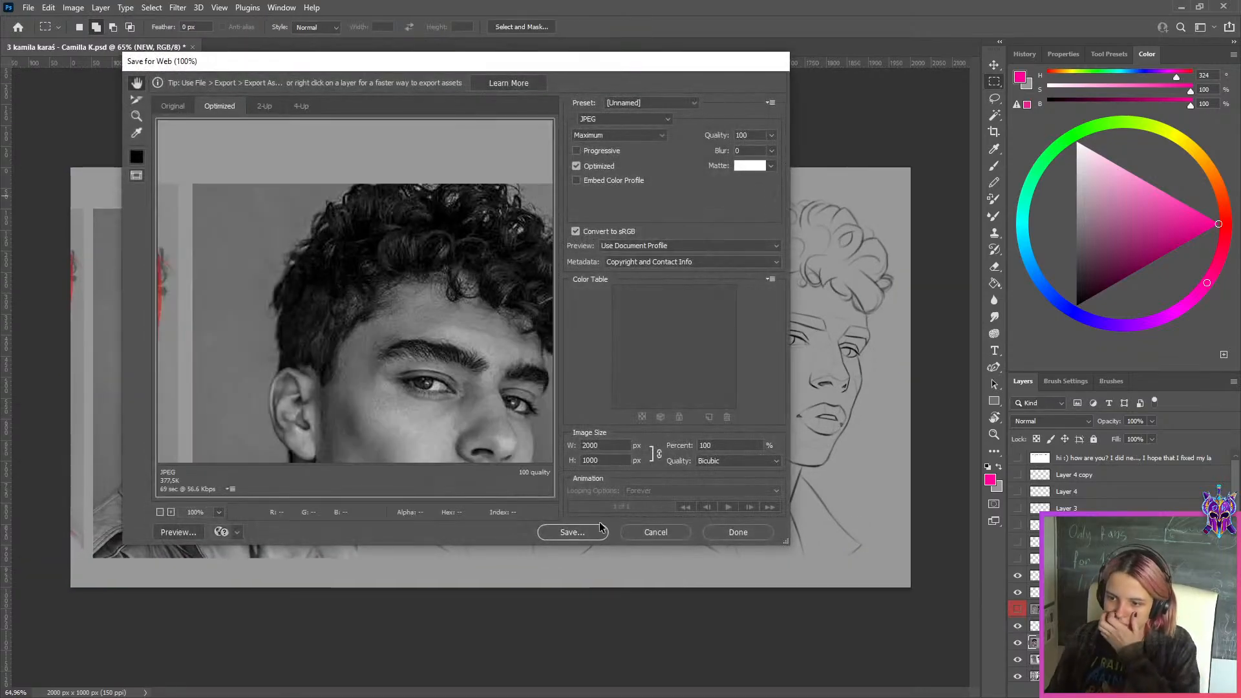
click(599, 534)
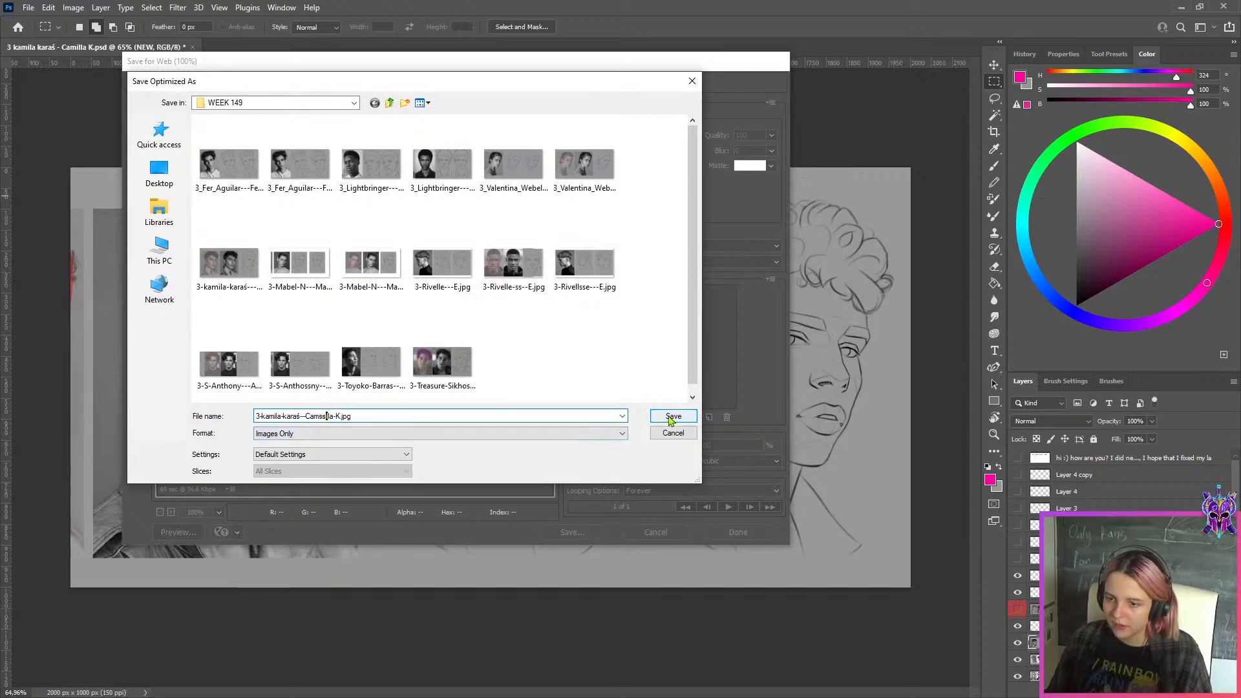
click(668, 414)
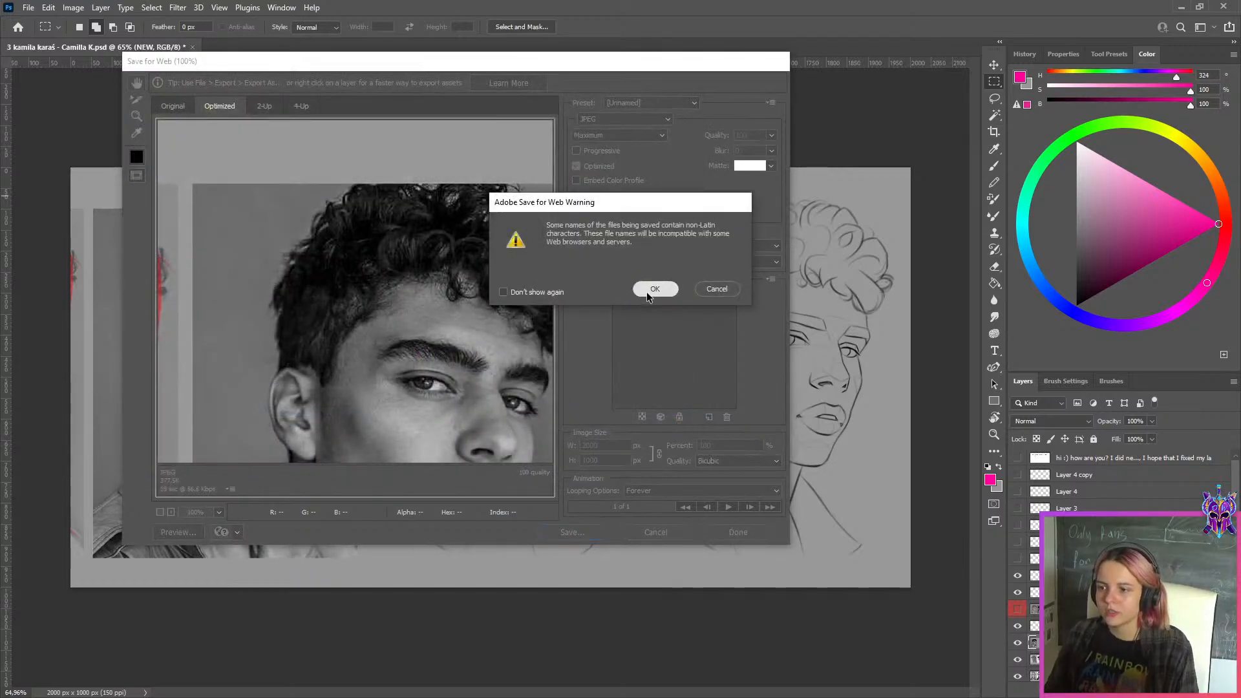
click(646, 292)
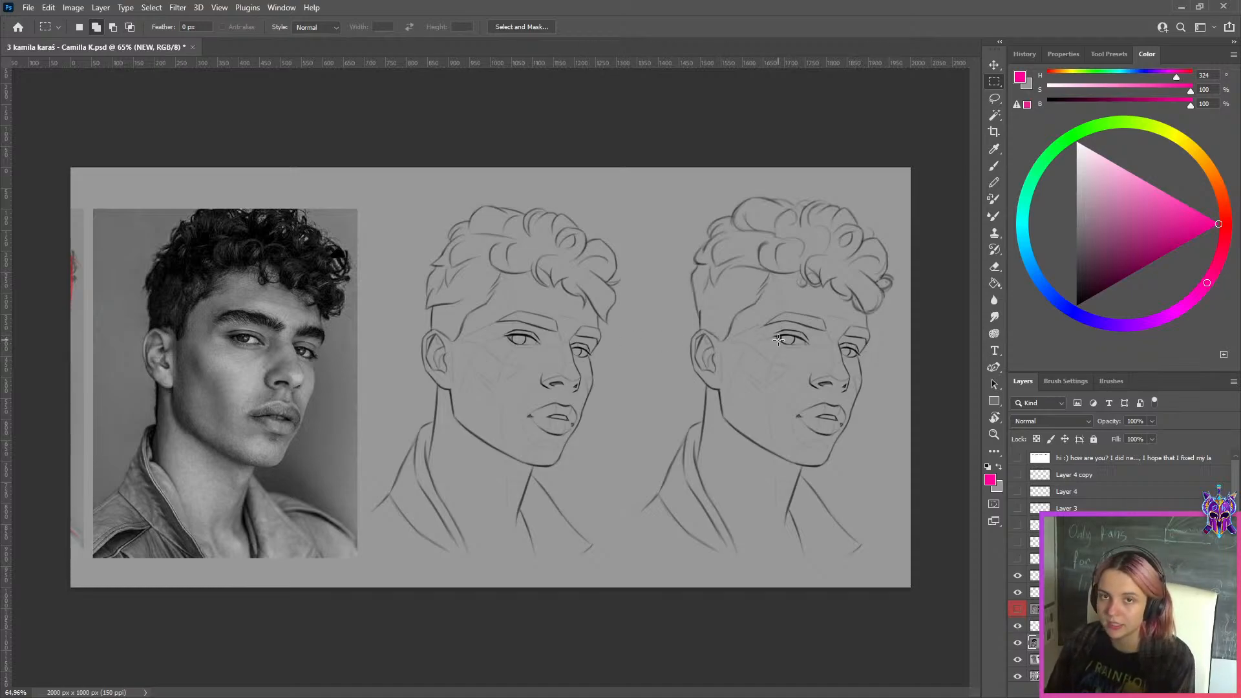
Switch to Discord and enlarge pinned portrait line studies in the lesson-3 channel, including the curly-haired man in profile
scroll(778, 340, up, 2)
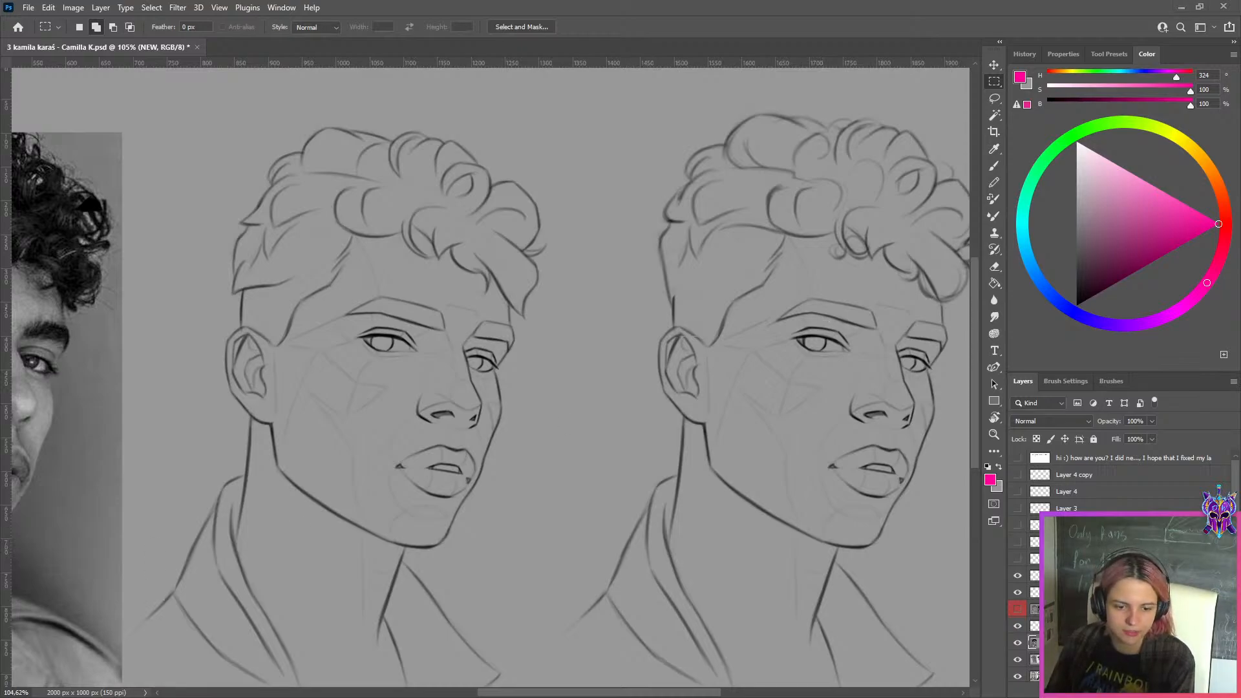
drag(75, 337, 347, 2)
scroll(812, 374, down, 15)
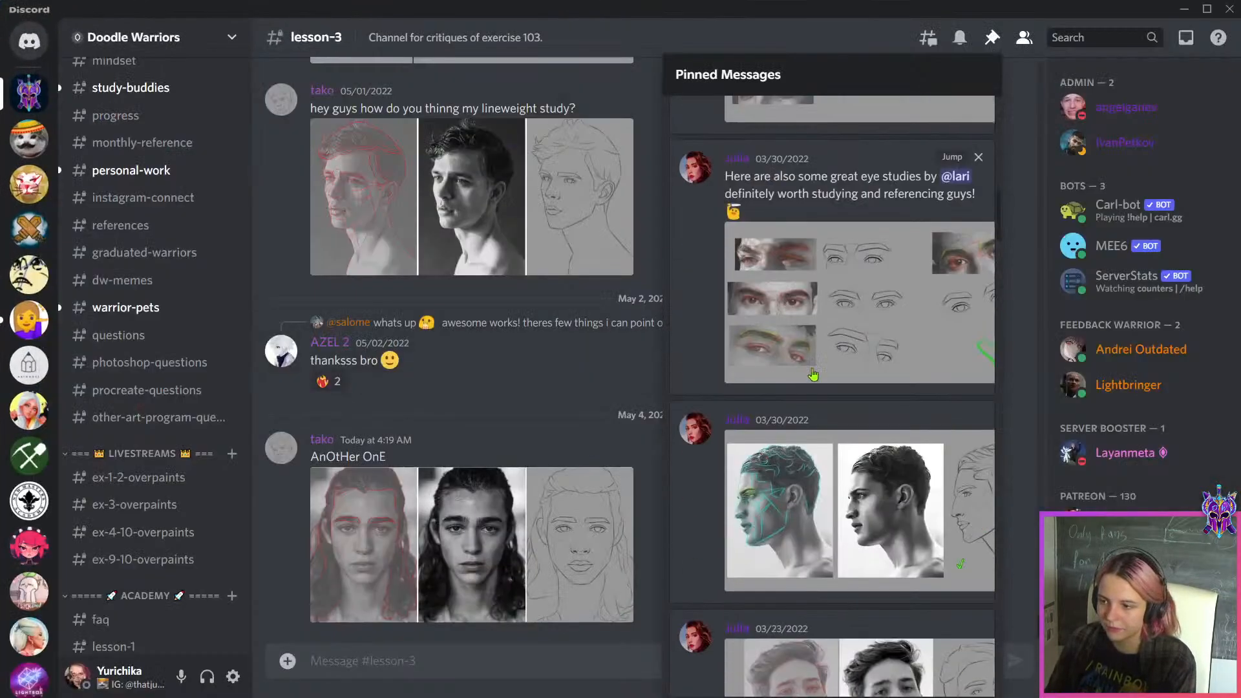
click(906, 421)
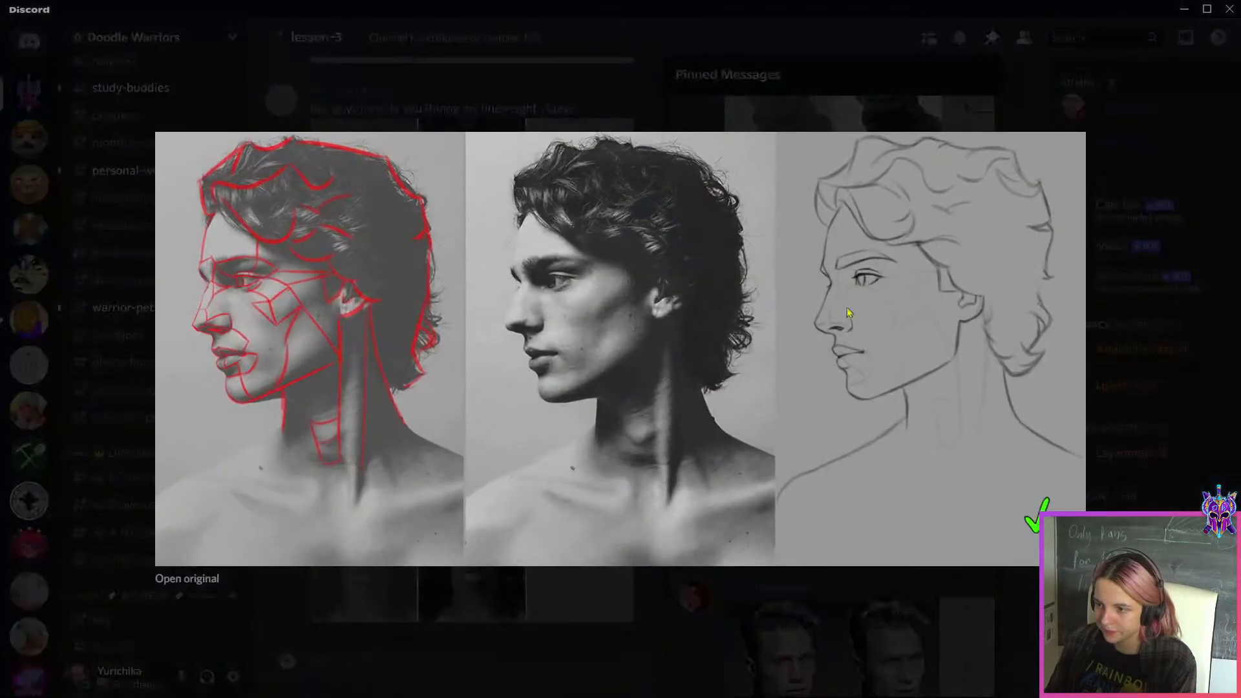
click(904, 653)
click(935, 282)
click(882, 624)
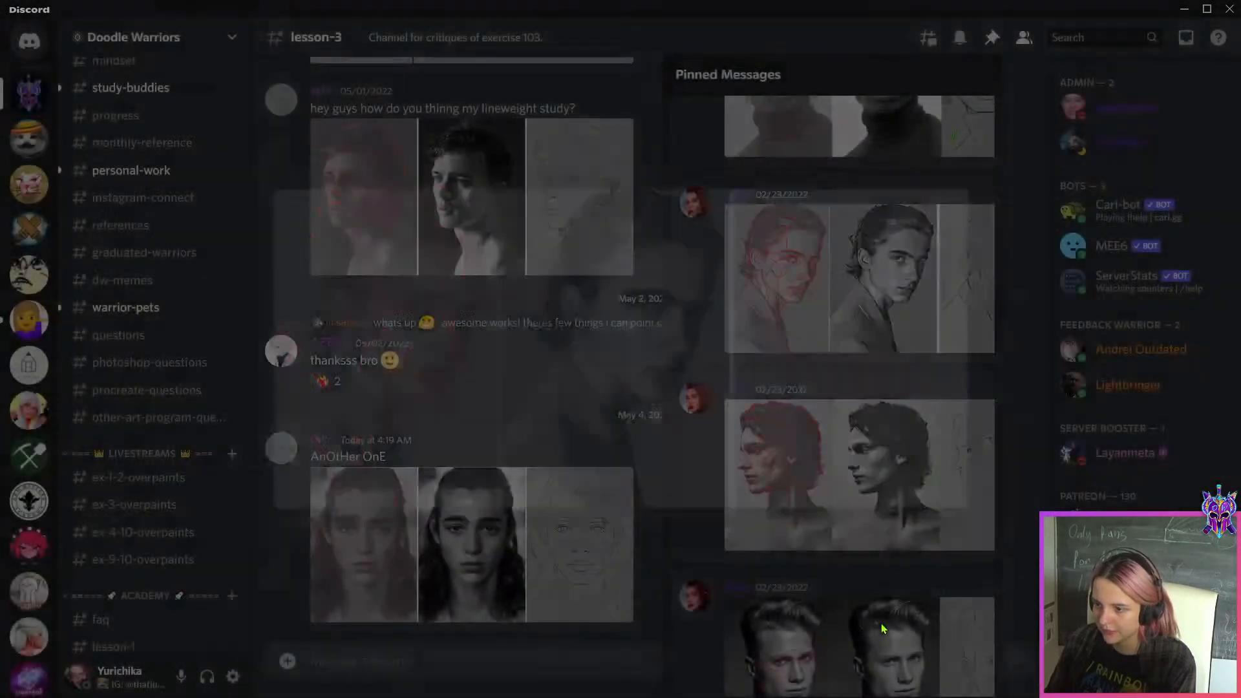
Examine the pinned study of the young man with green-marked eyebrows and switch back to Photoshop
scroll(890, 549, down, 8)
scroll(891, 540, down, 5)
scroll(882, 458, up, 4)
click(904, 341)
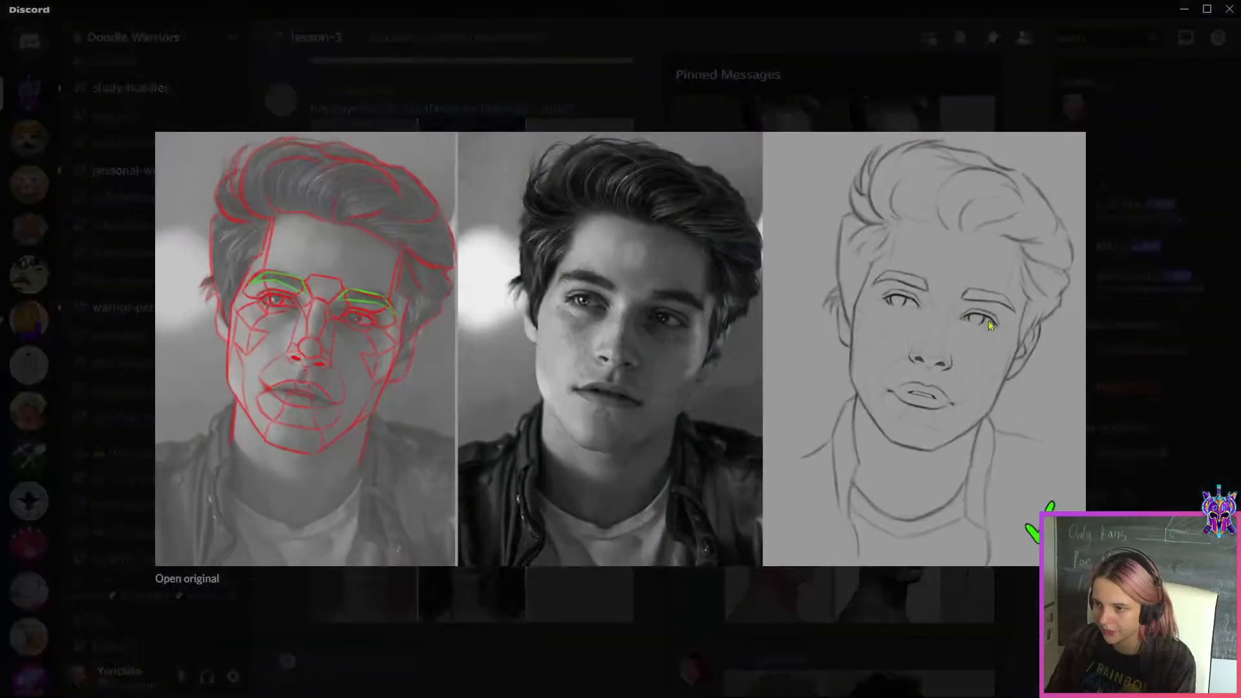
click(935, 604)
key(alt+Tab)
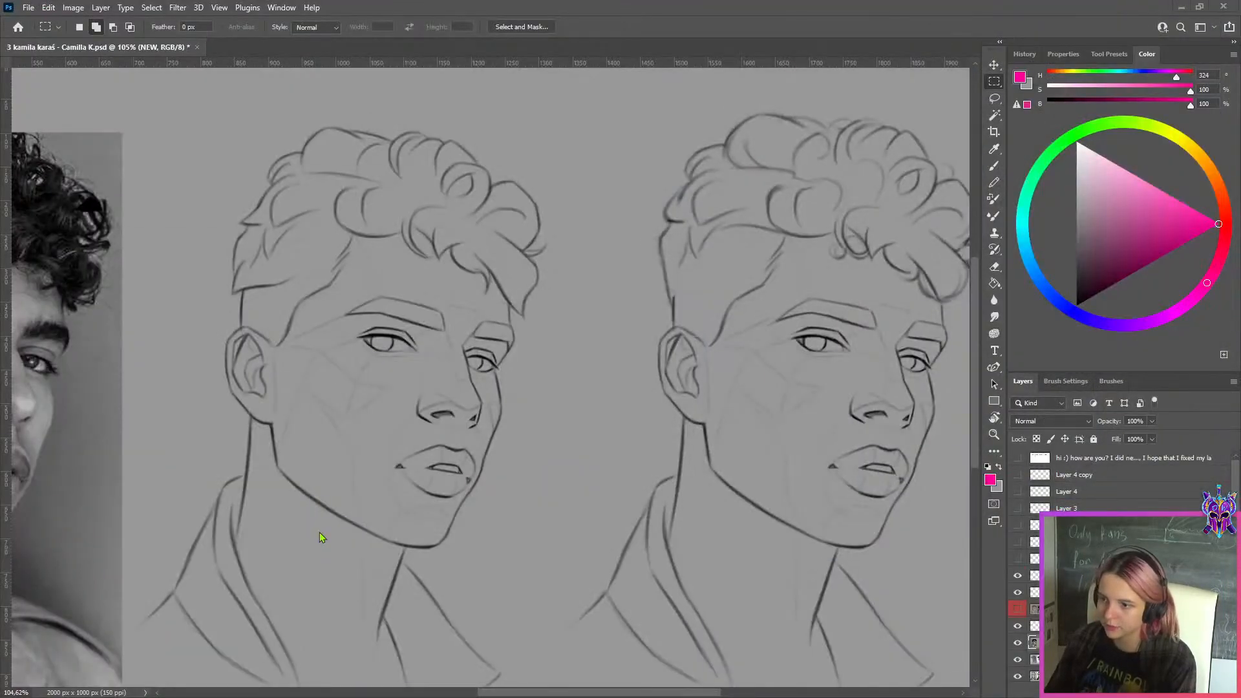
Compare the original and corrected sketches of the curly-haired man, examining the hair, brows and eyes up close and at full width
scroll(554, 443, down, 3)
scroll(554, 444, up, 1)
scroll(555, 443, down, 2)
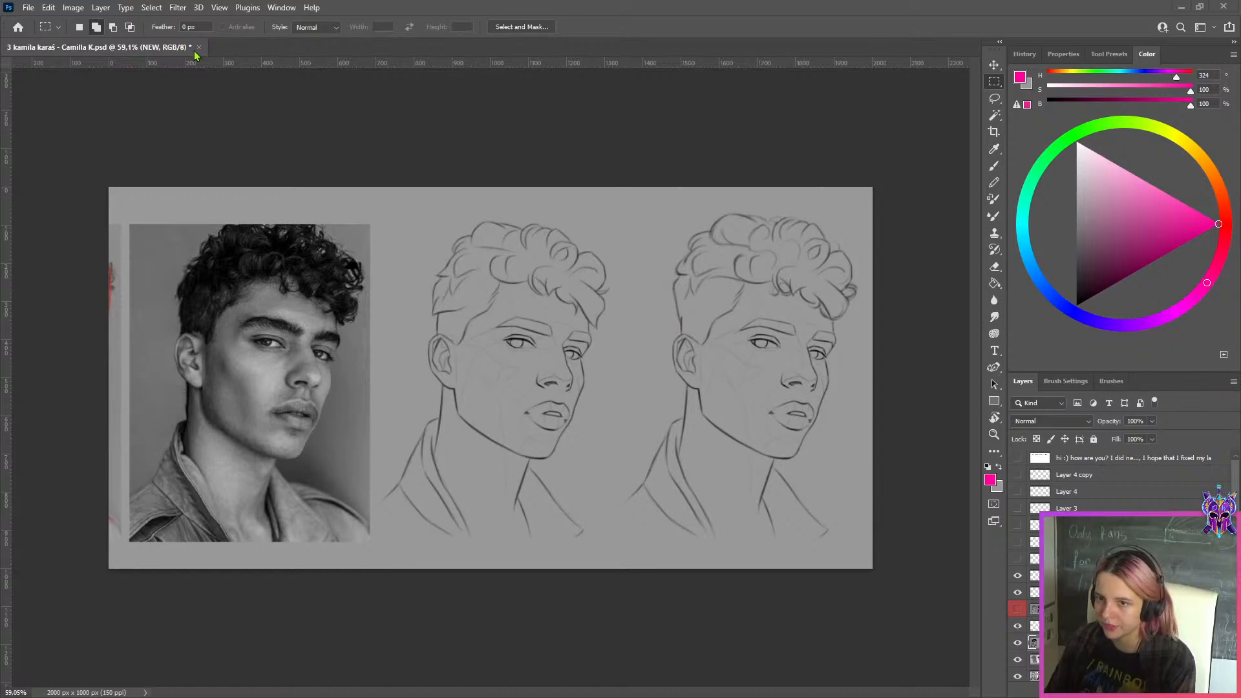
scroll(833, 253, up, 1)
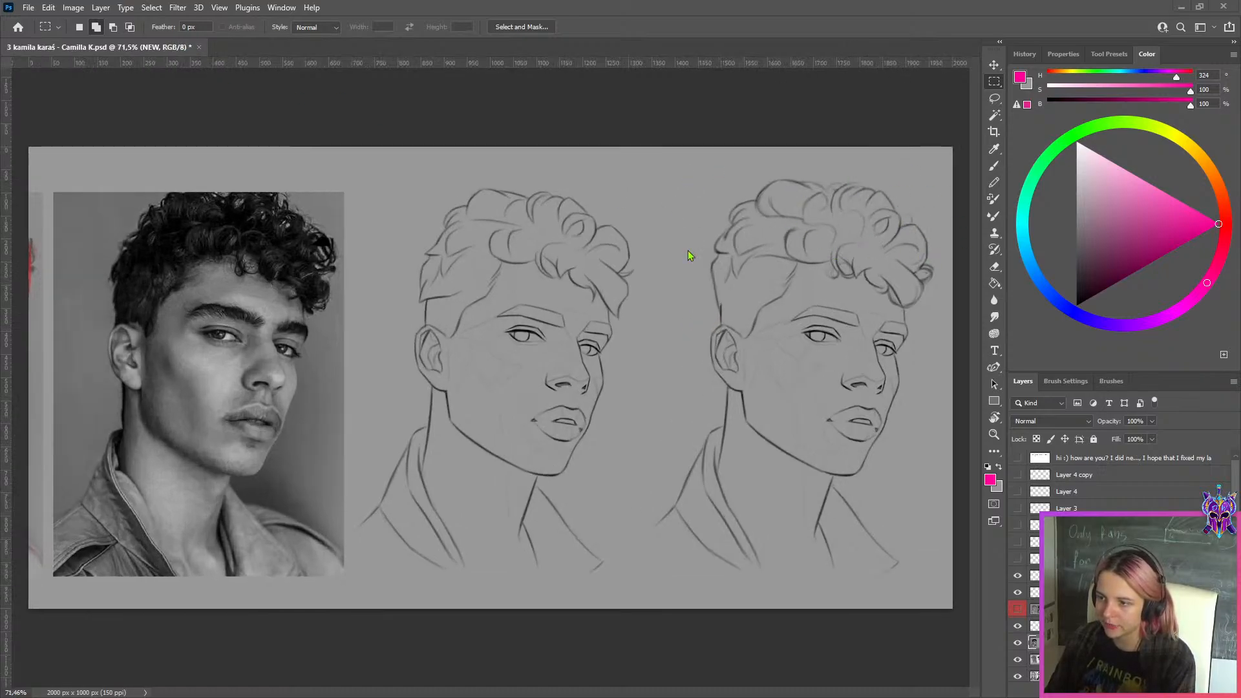
scroll(866, 200, up, 1)
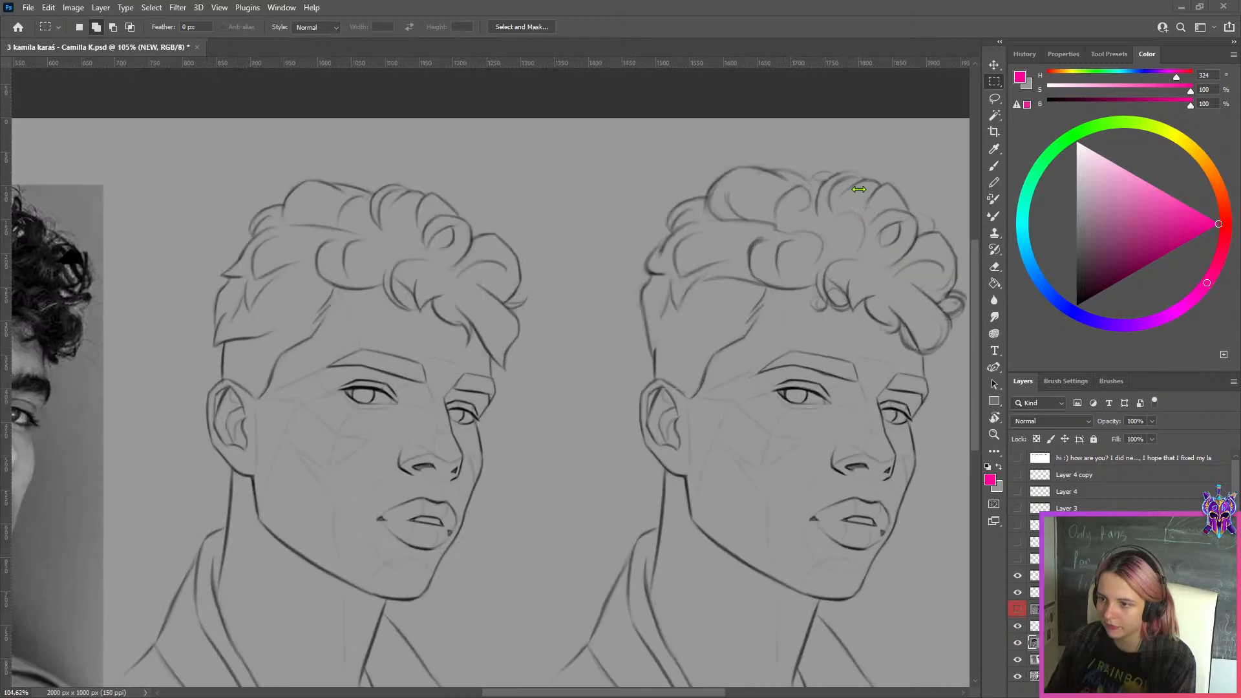
scroll(863, 190, down, 1)
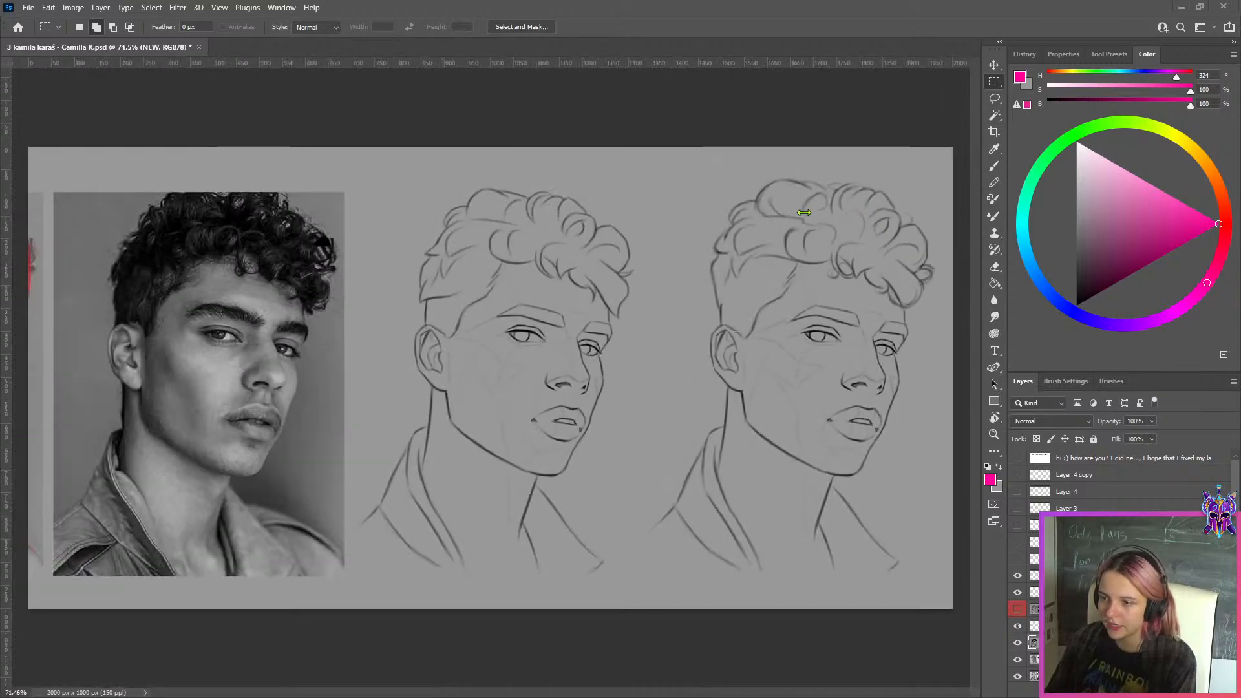
scroll(860, 320, up, 4)
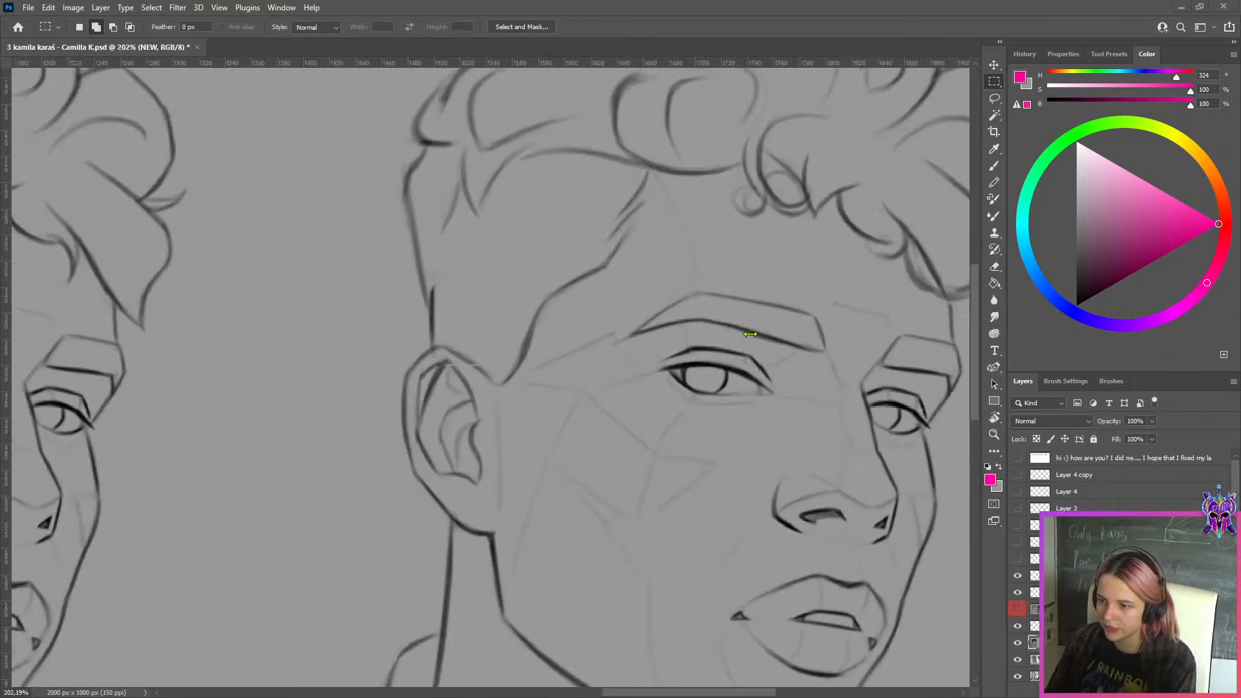
scroll(737, 252, down, 4)
scroll(754, 259, down, 1)
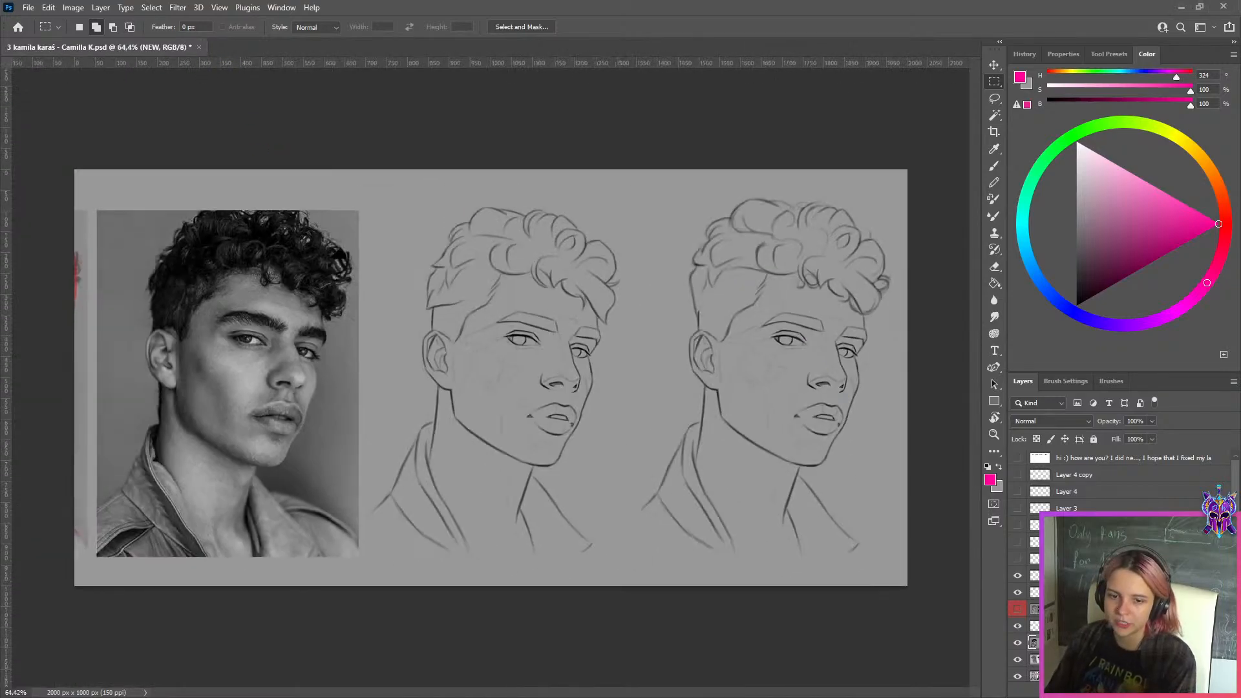
Close the current document without saving and open the PSD immediately before it in the WEEK 149 folder
click(200, 47)
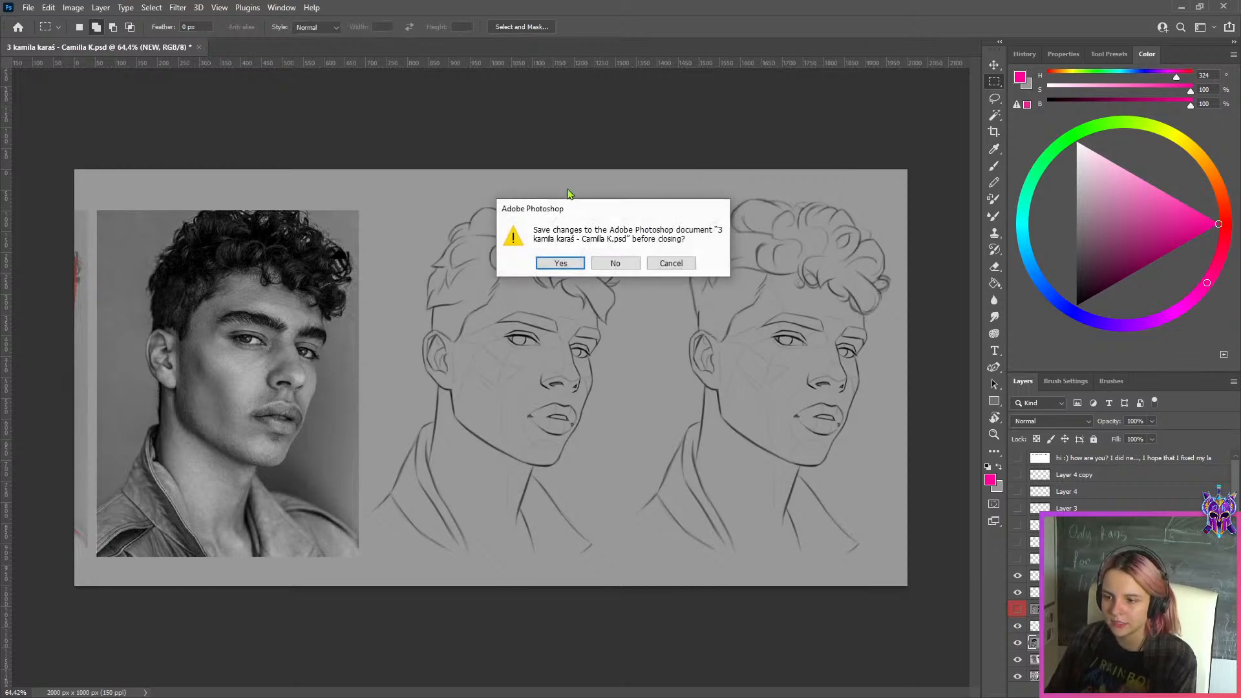
click(616, 263)
click(1181, 6)
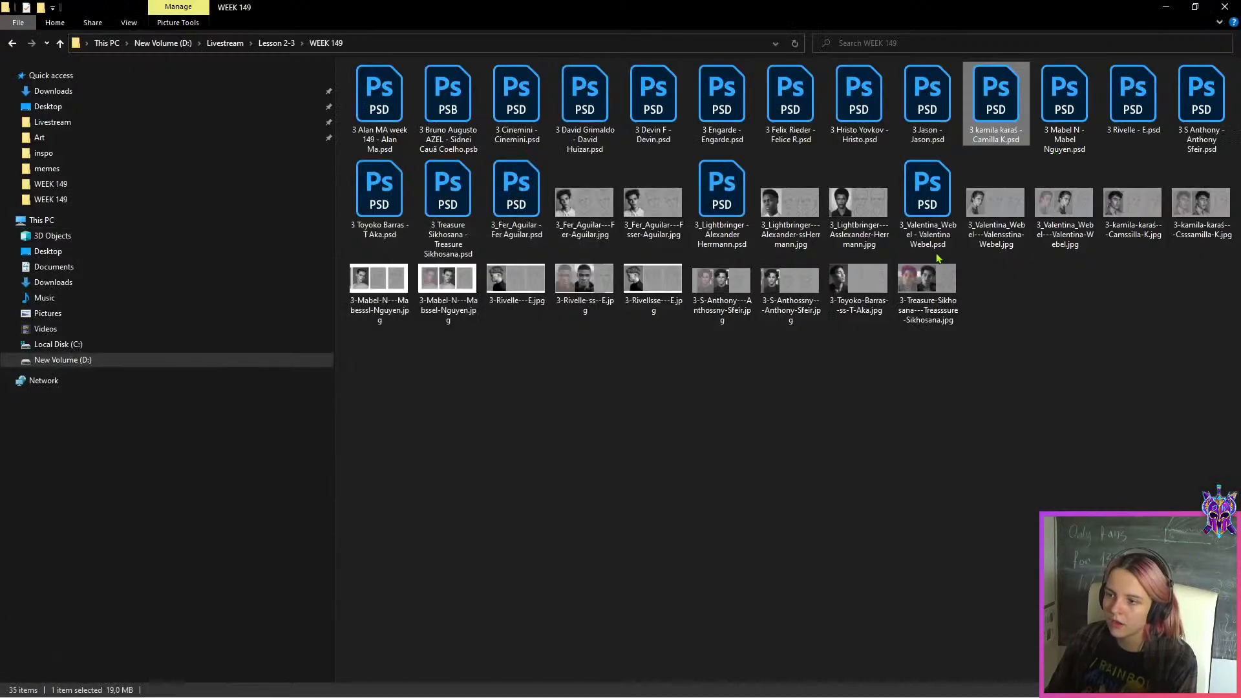
double_click(917, 149)
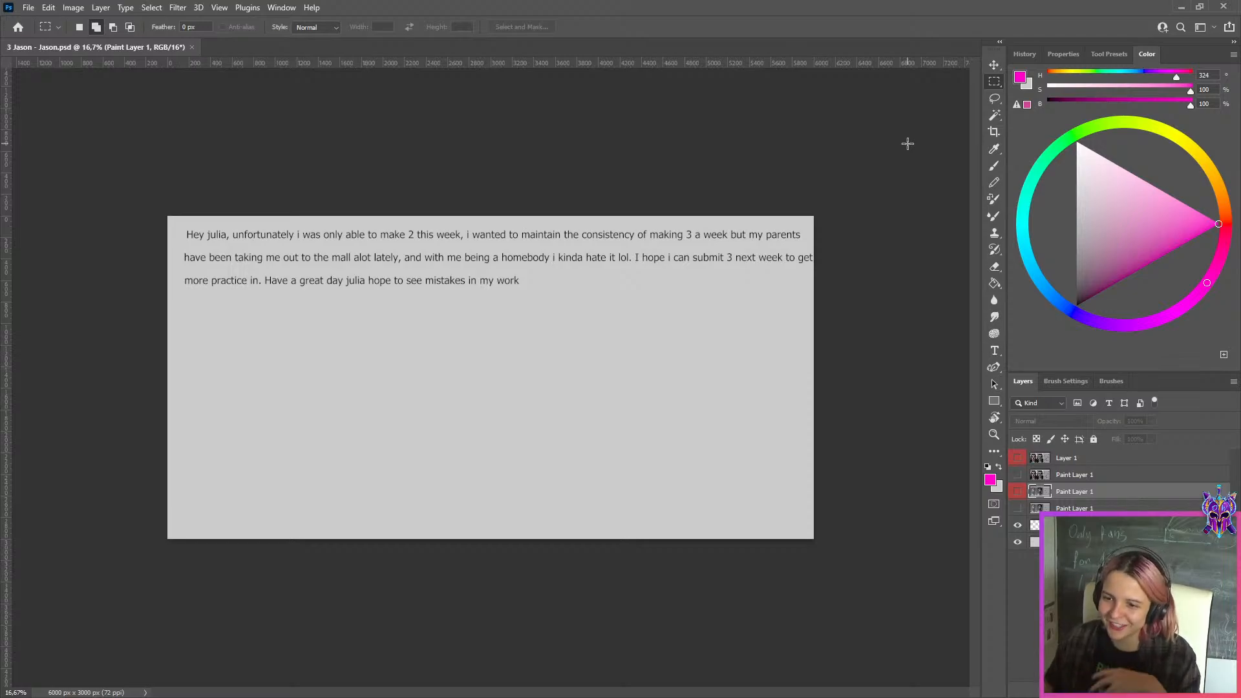
Read the student's written note and show the lowest Paint Layer 1, containing the study of the man in a knitted sweater
scroll(251, 243, up, 7)
scroll(250, 243, down, 4)
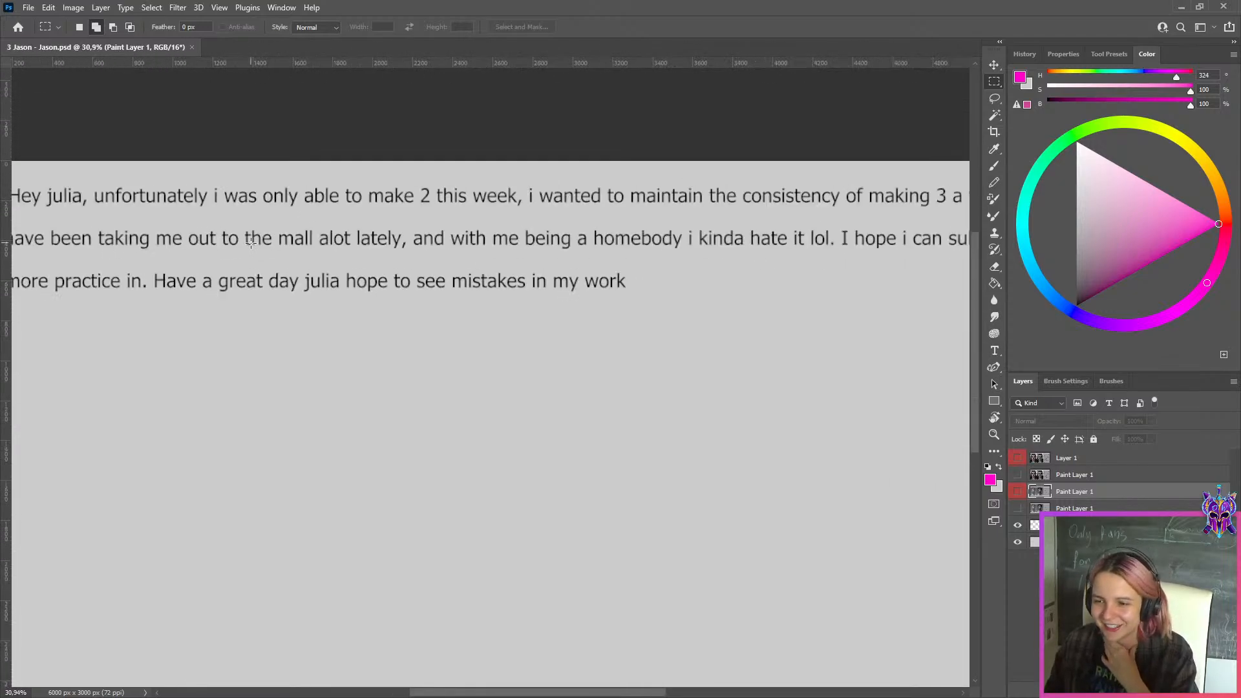
click(1053, 525)
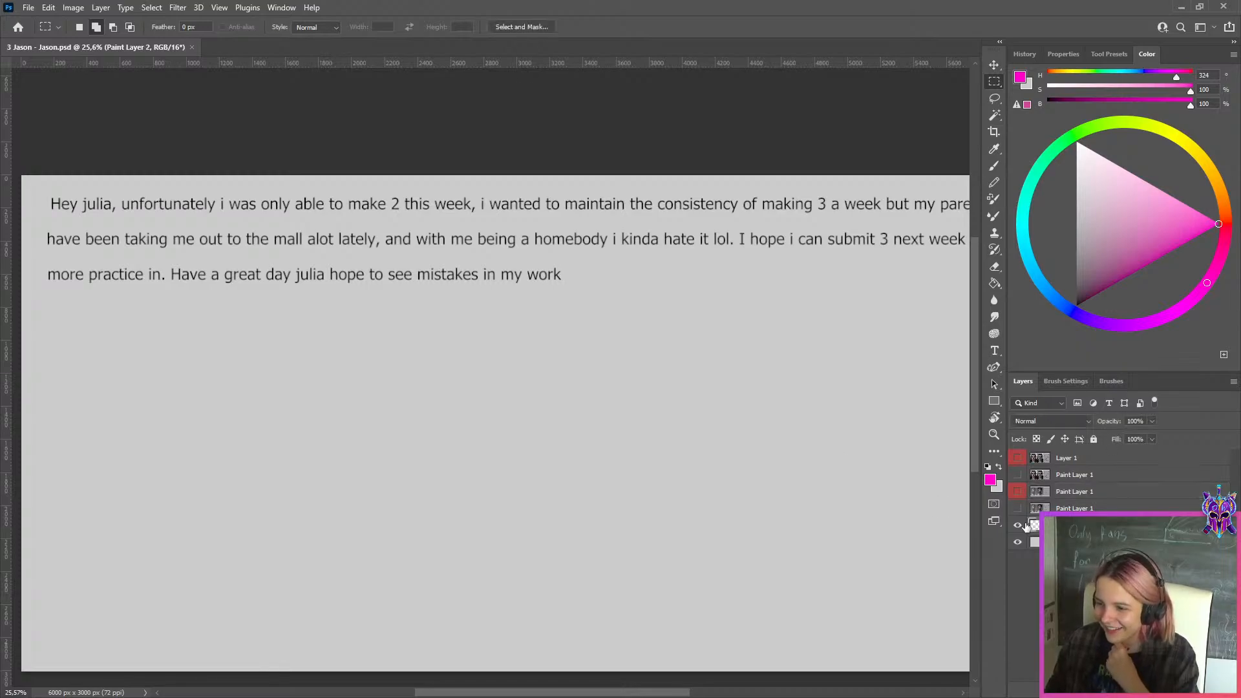
click(1017, 509)
scroll(958, 352, down, 2)
scroll(957, 352, up, 2)
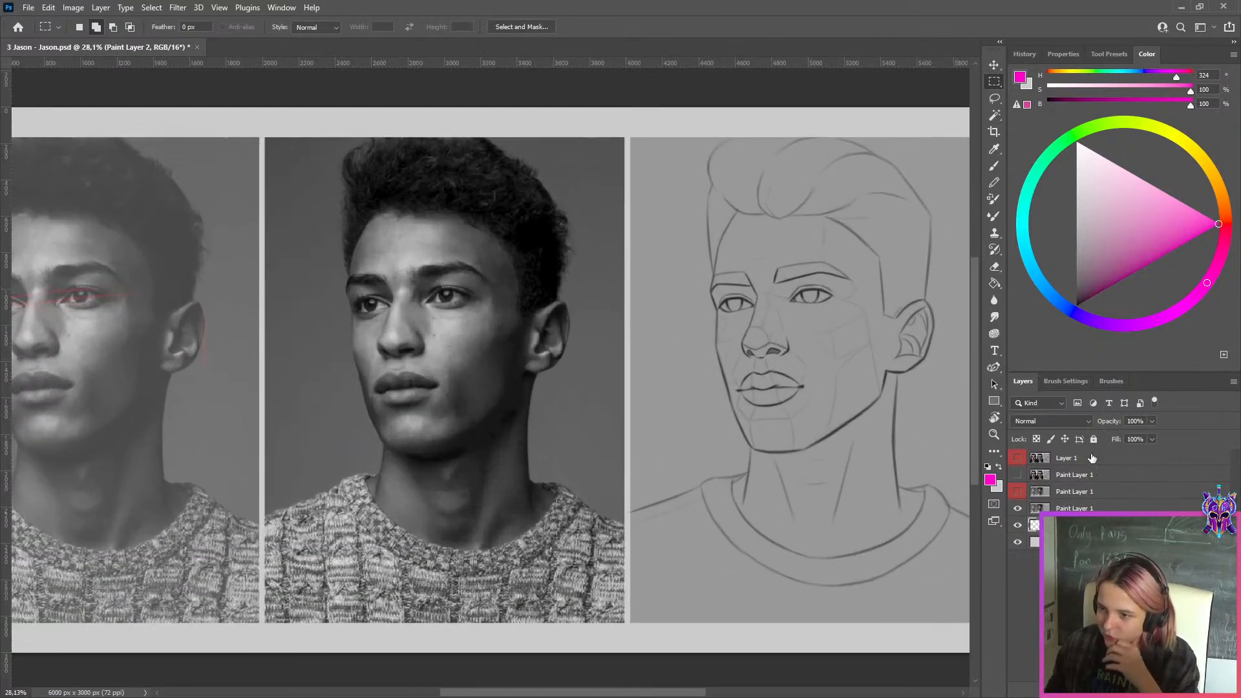
Show the uppermost Paint Layer 1 to view the frontal long-haired portrait study, and hide it again
click(1048, 479)
click(1016, 476)
scroll(925, 352, down, 2)
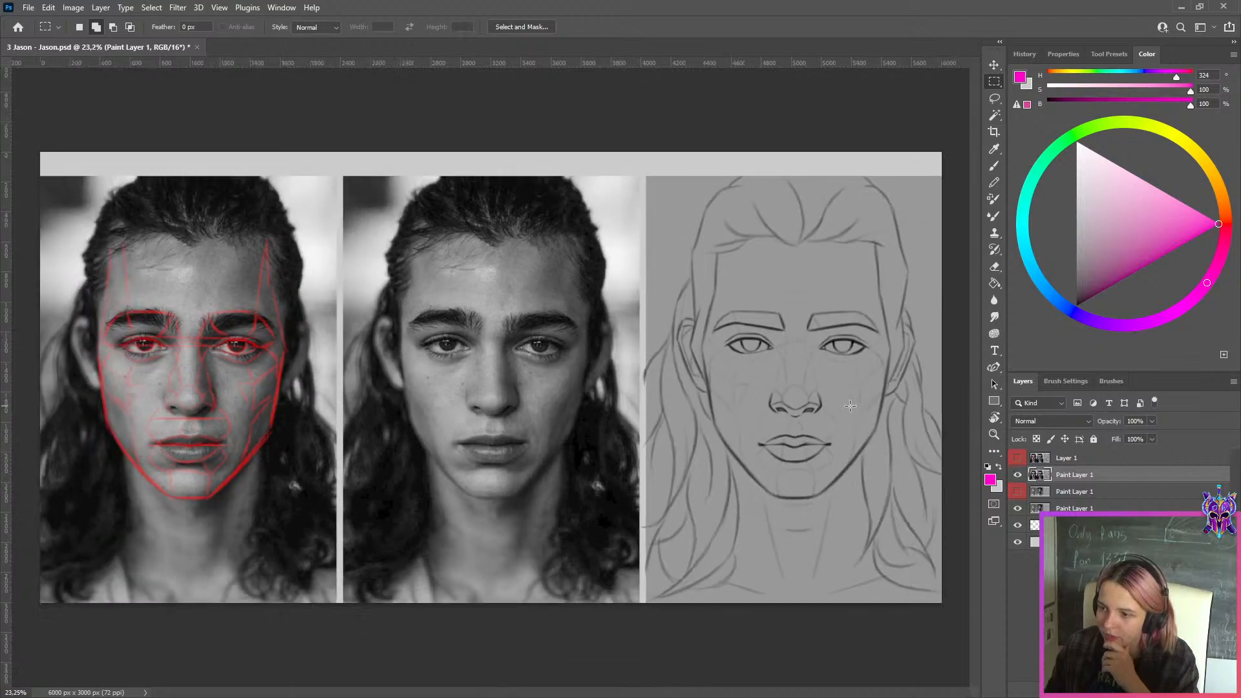
scroll(924, 352, up, 1)
click(1017, 475)
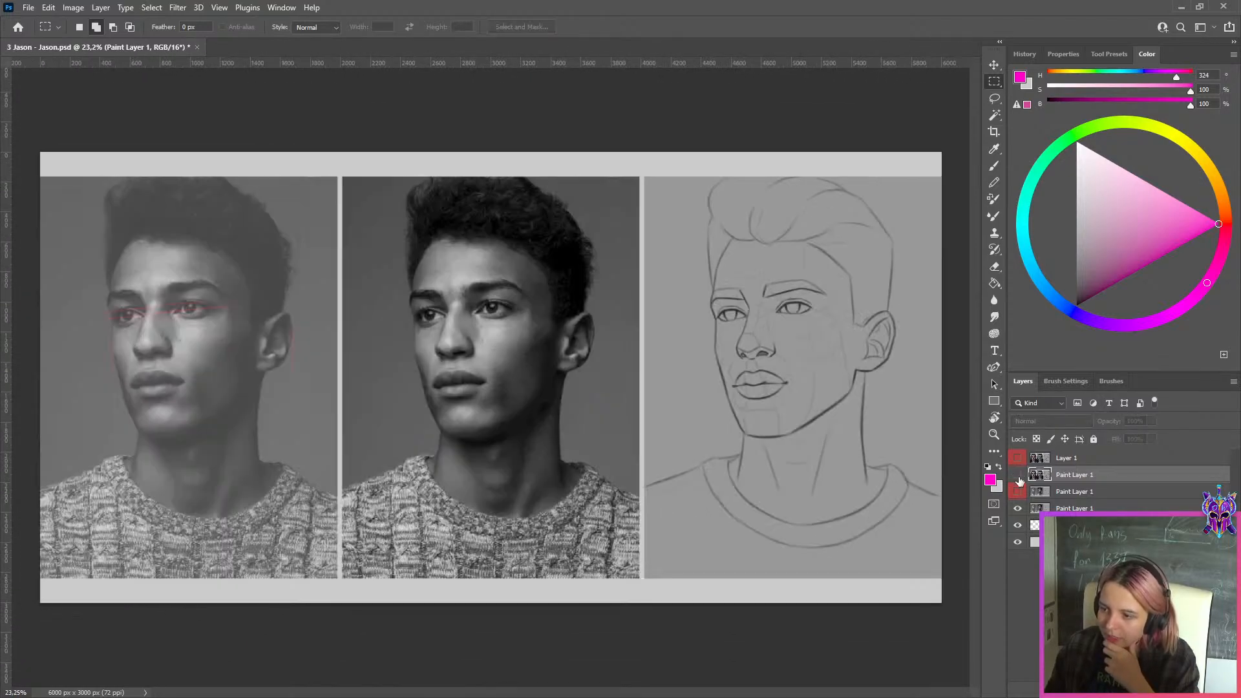
Toggle the lowest Paint Layer 1 and examine the sweater portrait's sketch against its reference photo
click(1018, 508)
click(1019, 509)
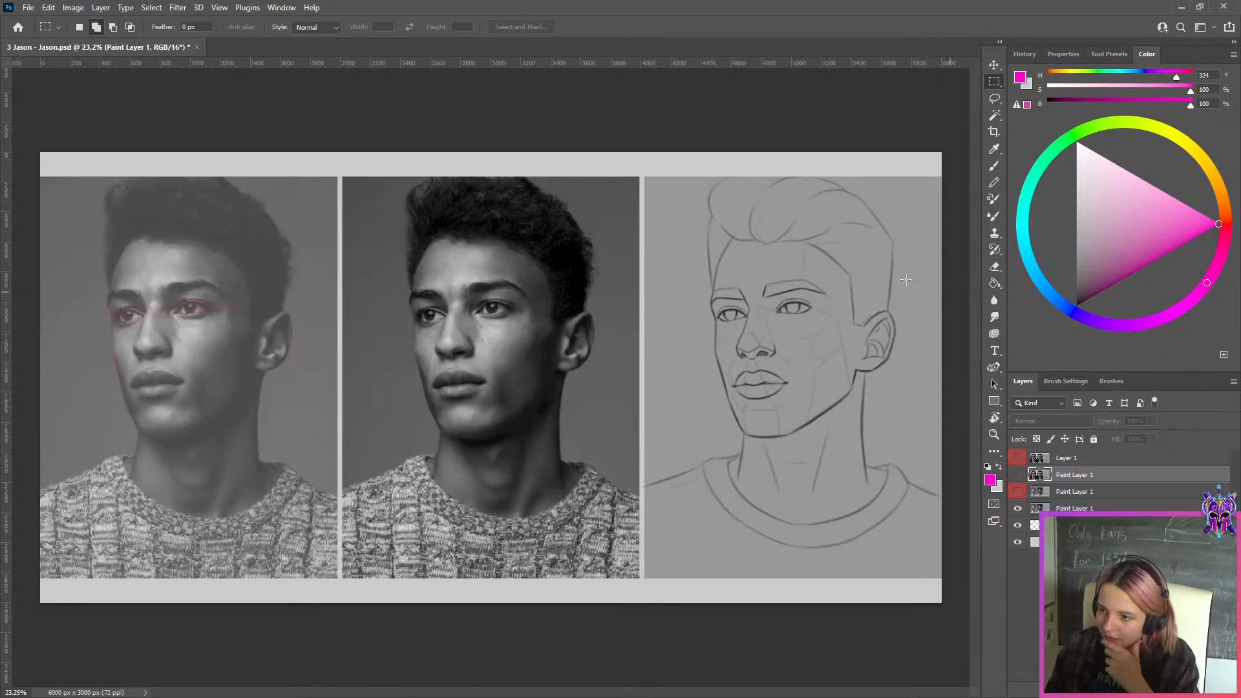
scroll(901, 281, up, 1)
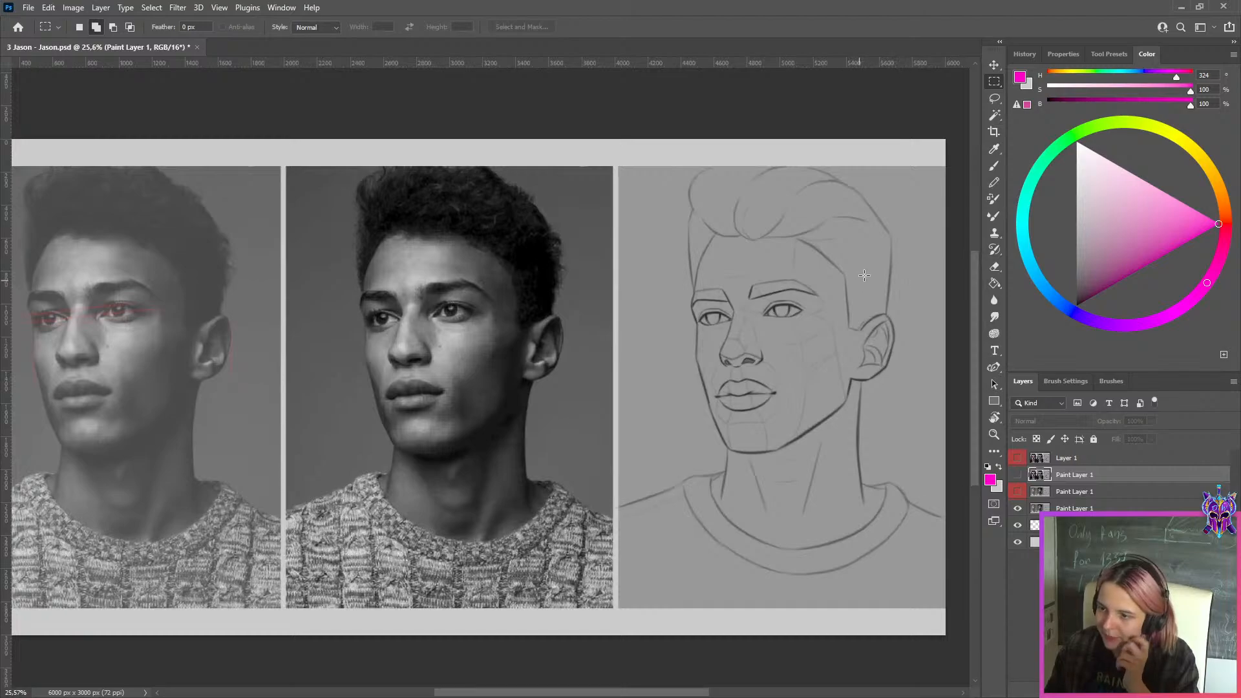
scroll(753, 457, up, 4)
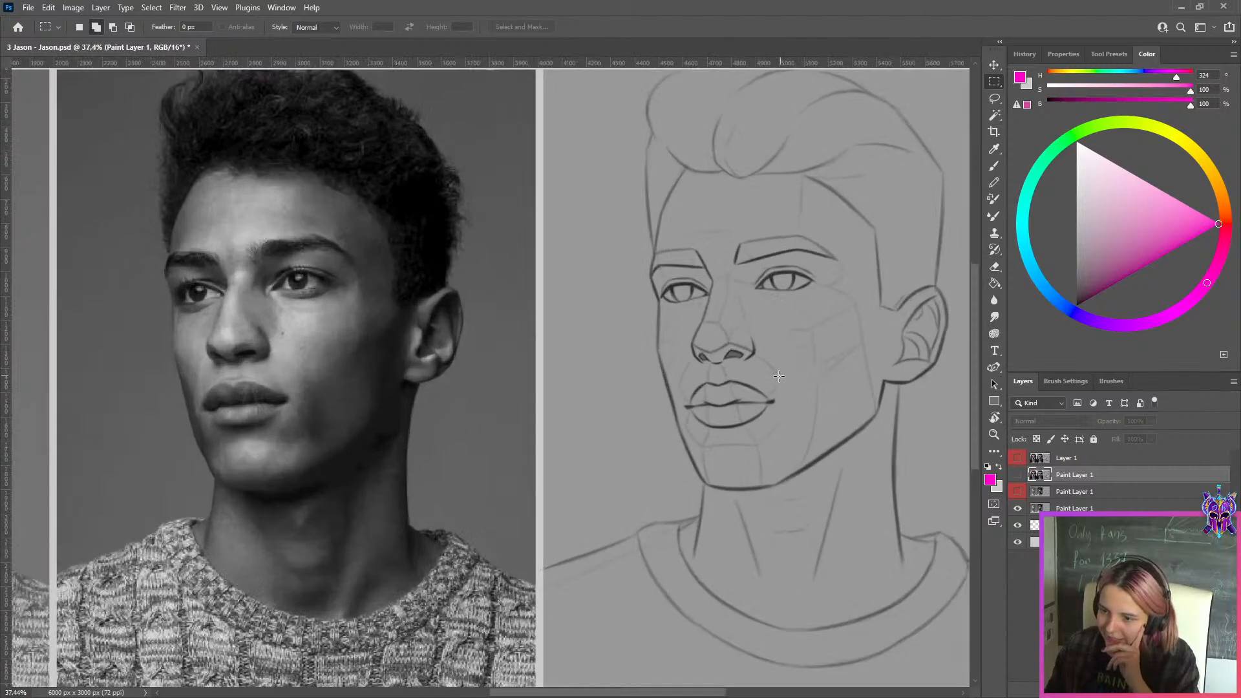
scroll(730, 374, down, 2)
Toggle the middle, red-labelled Paint Layer 1 to compare versions of the sketched face, leaving that layer hidden
click(1073, 492)
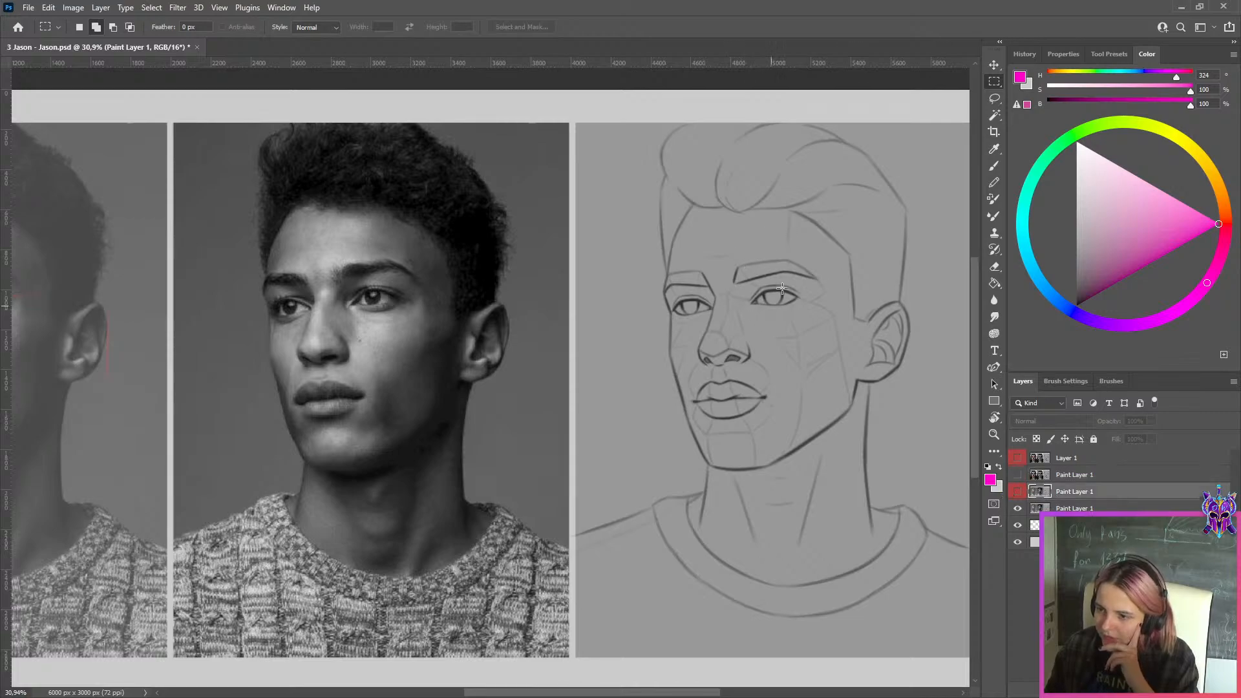
click(1018, 492)
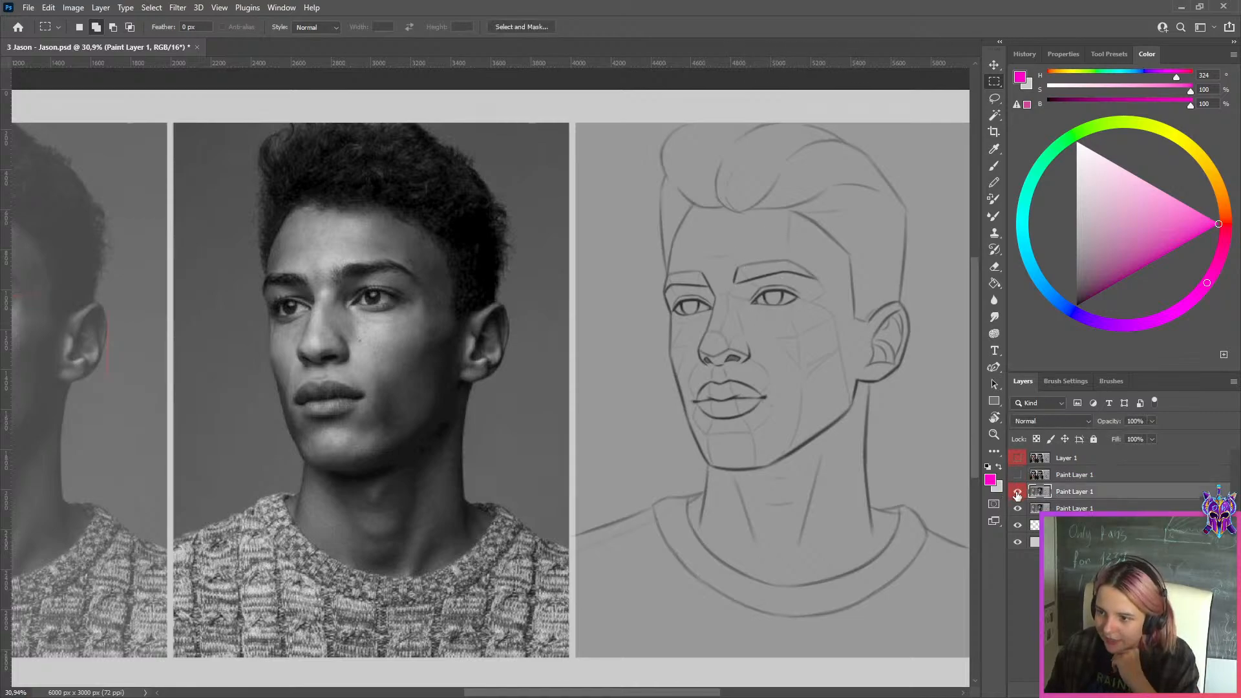
click(1018, 494)
click(1017, 494)
scroll(772, 324, up, 4)
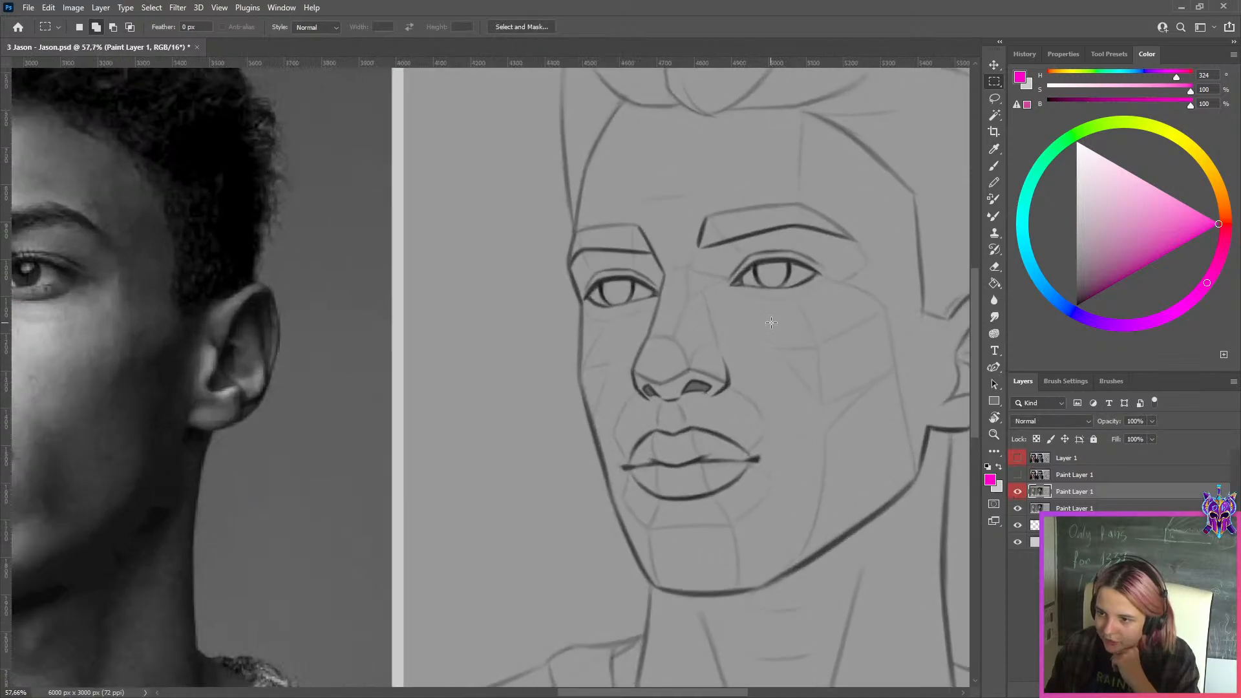
click(1017, 492)
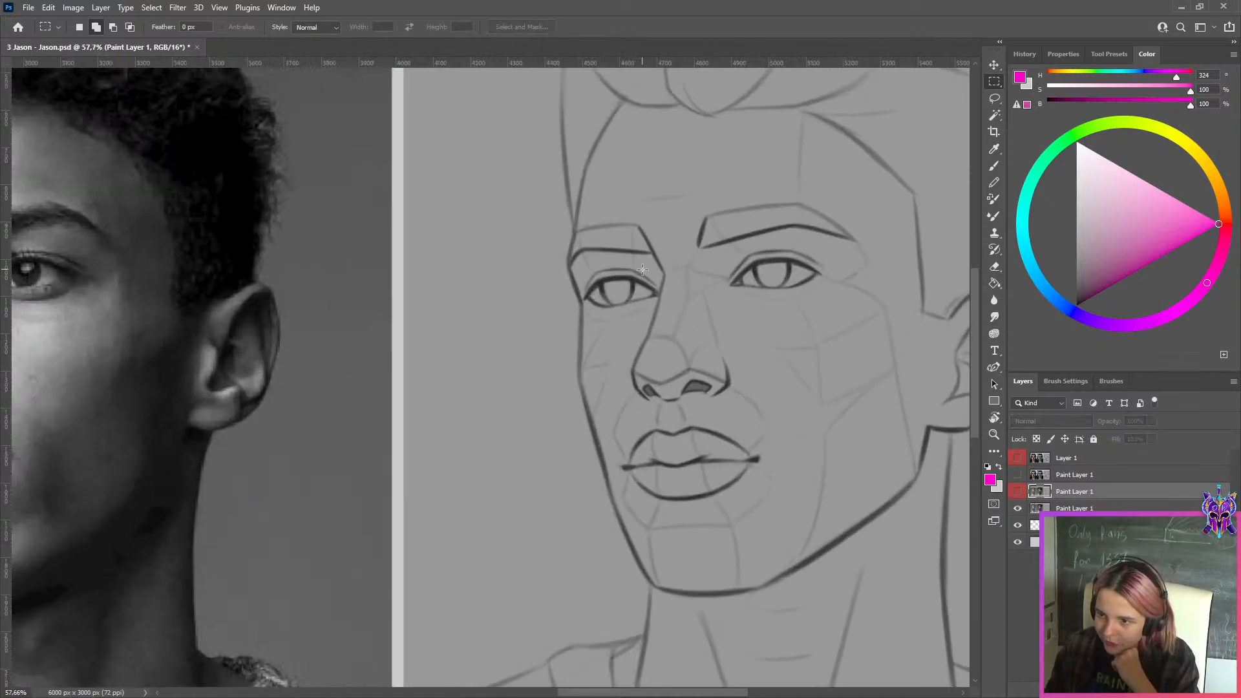
scroll(643, 271, down, 2)
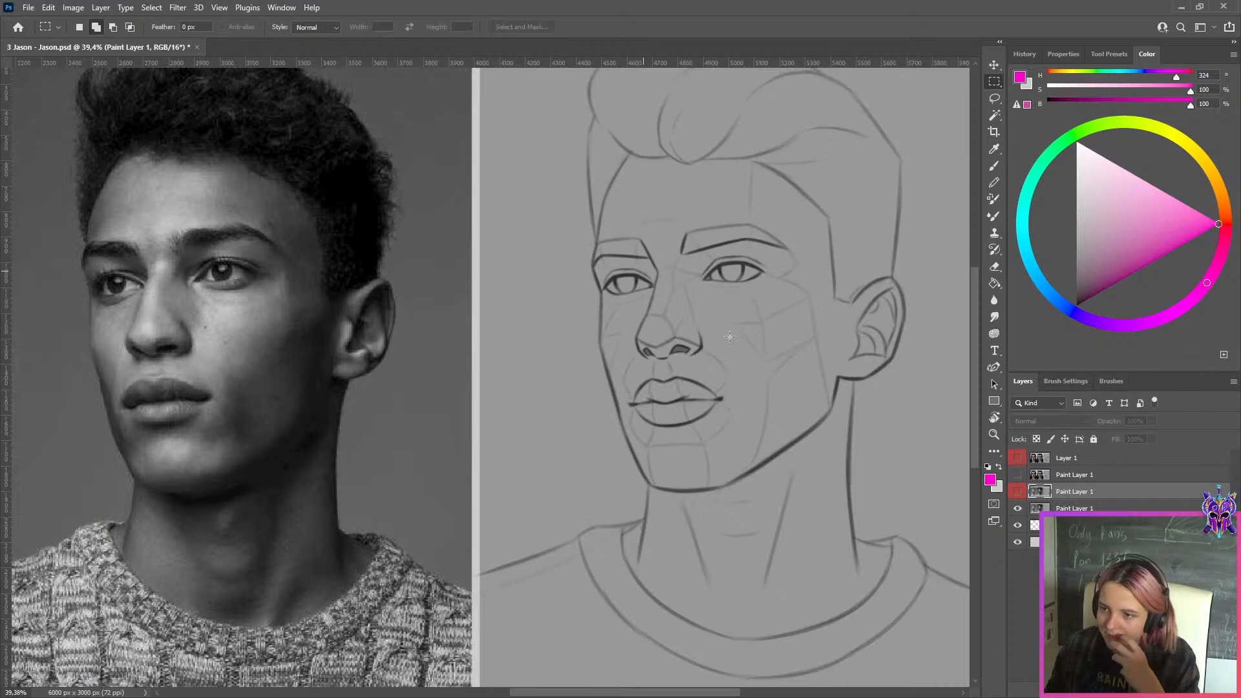
Add two new layers above the red-labelled Paint Layer 1 and set the Brush colour to orange, hue 13, saturation and brightness 100
key(ctrl+shift+alt+n)
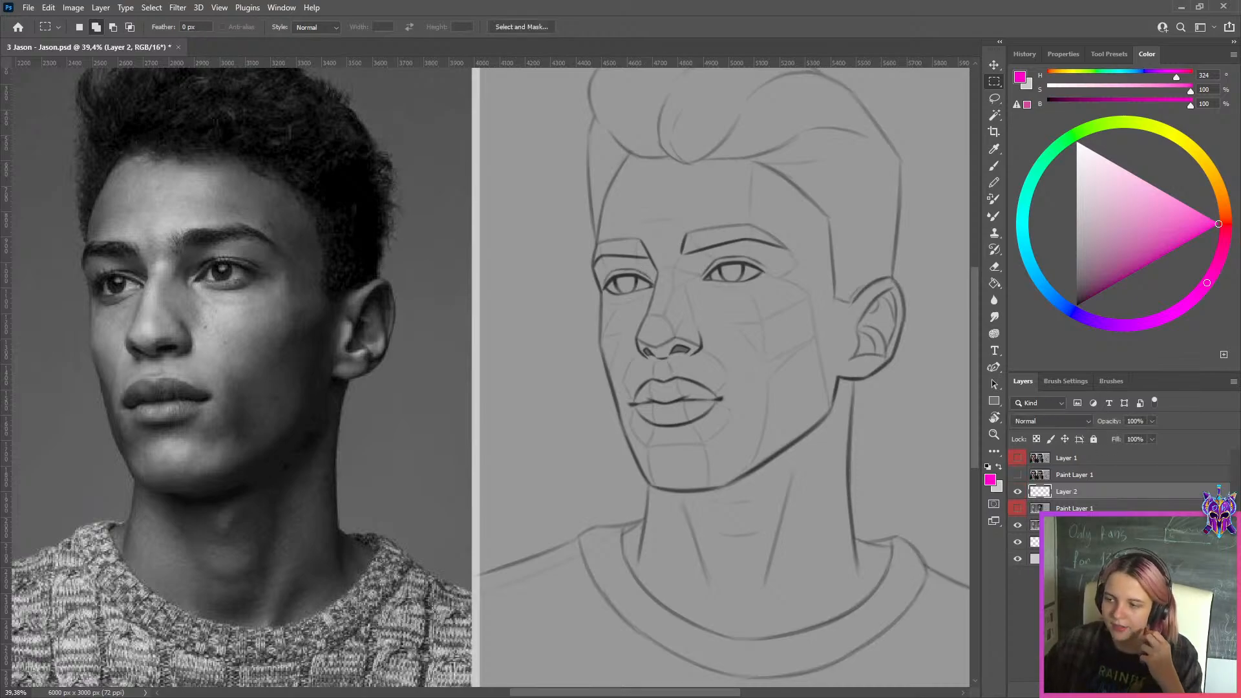
key(b)
key(d)
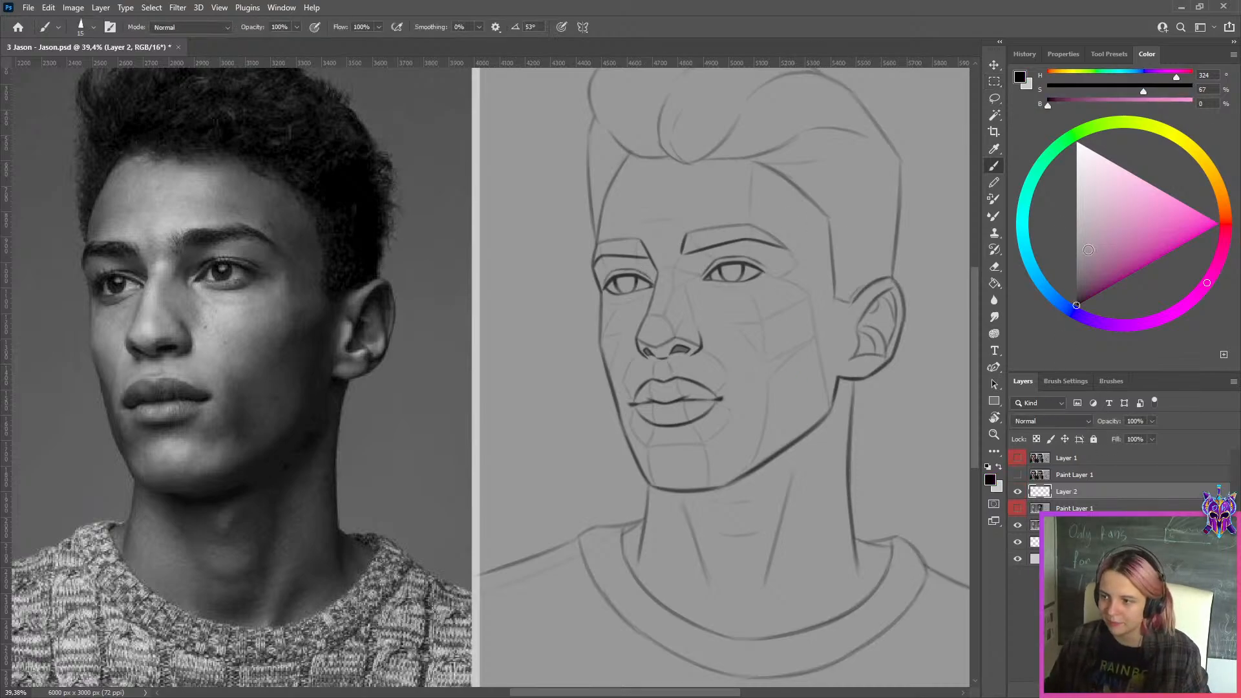
click(1219, 201)
drag(1169, 226, 1219, 225)
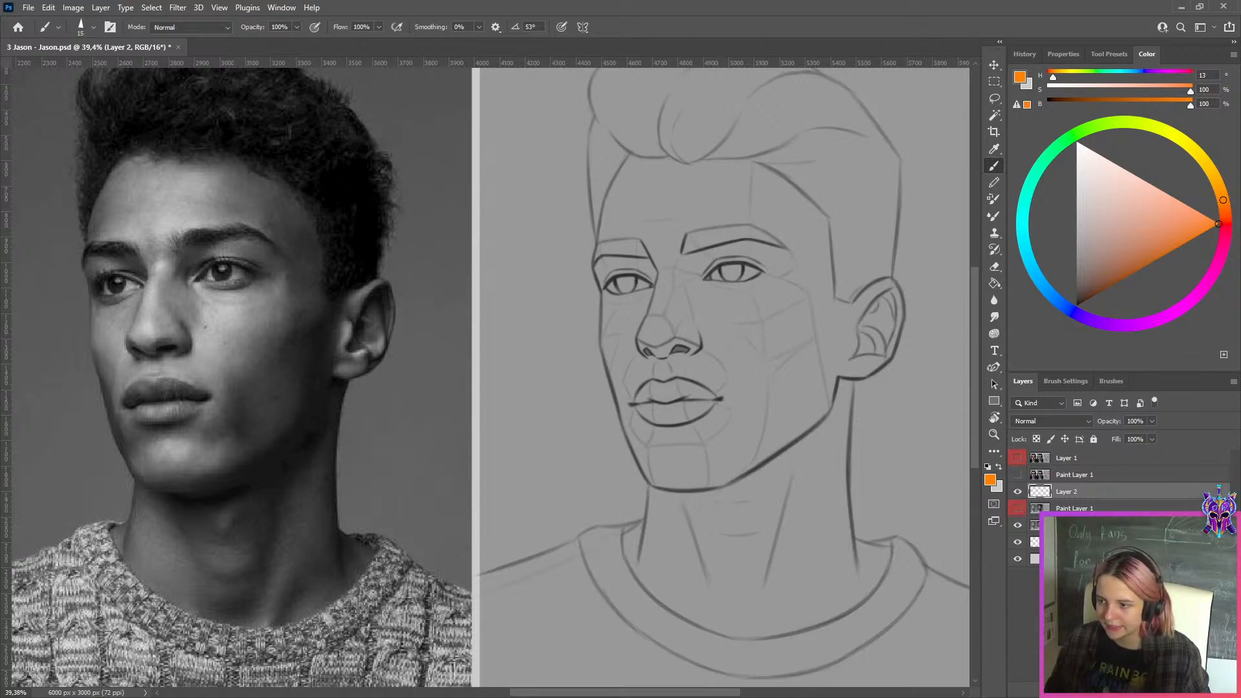
key(ctrl+shift+alt+n)
Try outlining the iris of the sketch's far eye with orange brush strokes, undoing the strokes between attempts
scroll(672, 272, up, 5)
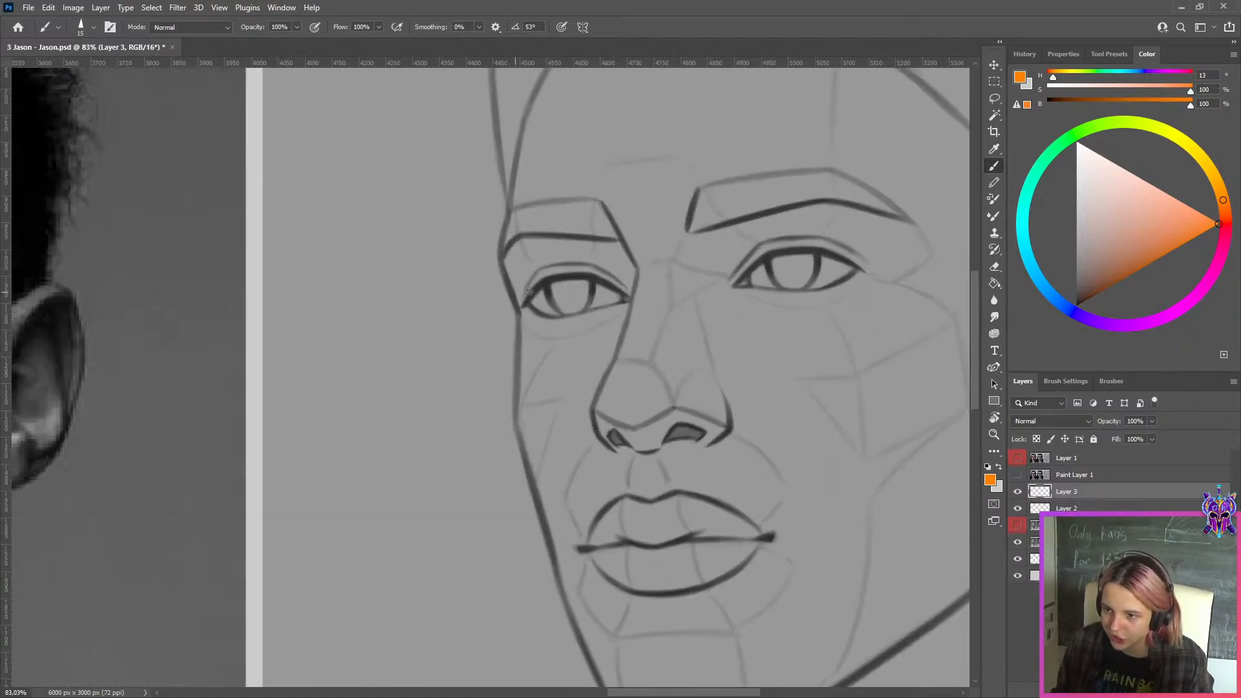
mouse_move(550, 283)
mouse_down()
mouse_move(569, 315)
mouse_move(594, 279)
mouse_move(574, 315)
mouse_move(560, 315)
mouse_up()
key(ctrl+z)
key(ctrl+z)
key(ctrl+z)
key(ctrl+z)
key(ctrl+z)
key(ctrl+z)
key(ctrl+z)
key(ctrl+z)
key(ctrl+z)
key(ctrl+z)
key(ctrl+z)
drag(546, 282, 592, 277)
key(ctrl+z)
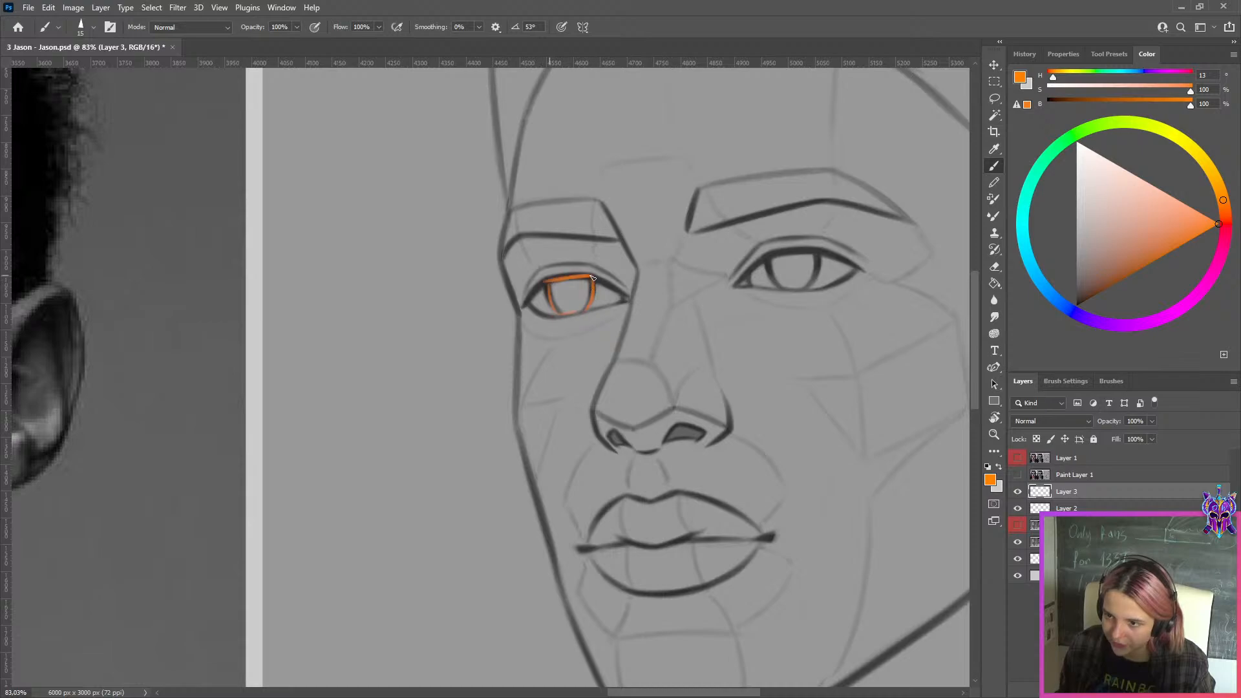
Try tracing the visible whites of the far eye on the reference photo with a smaller orange brush, and undo the marks
key(ctrl+z)
key(ctrl+z)
key(ctrl+z)
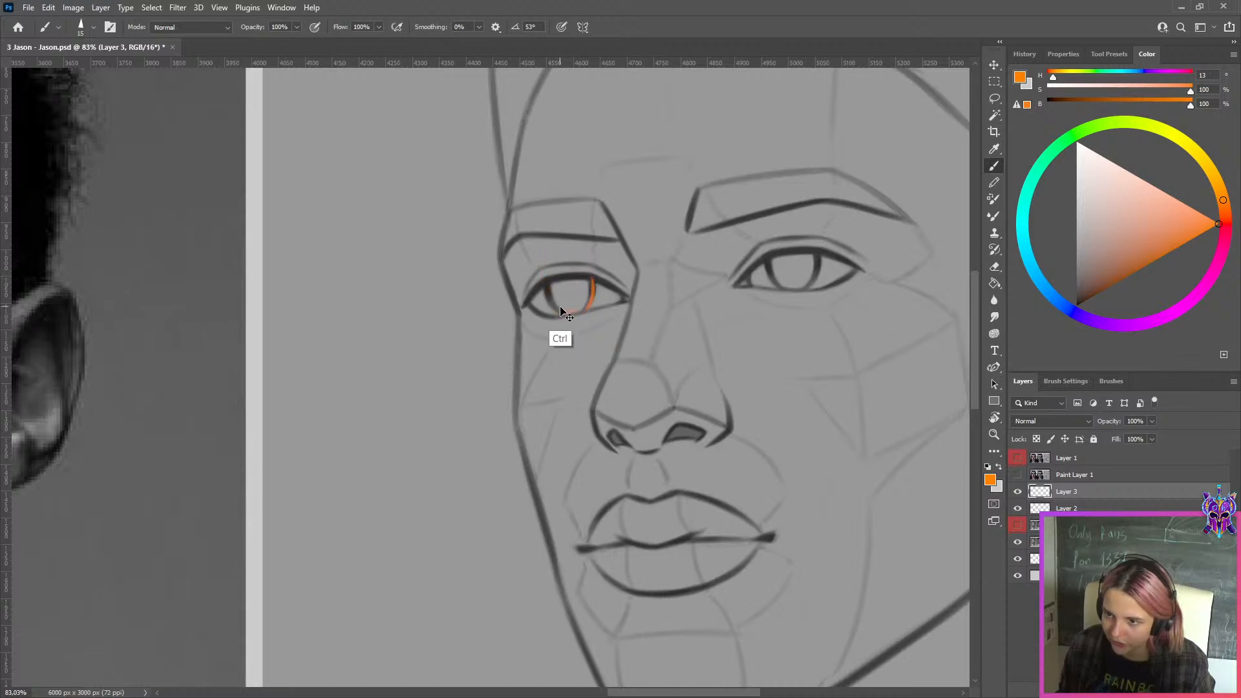
mouse_move(547, 285)
mouse_down()
mouse_move(537, 295)
mouse_move(925, 301)
mouse_up()
mouse_move(488, 318)
mouse_down()
mouse_move(934, 302)
mouse_move(668, 338)
mouse_up()
mouse_move(496, 270)
mouse_down()
mouse_move(521, 302)
mouse_move(497, 273)
mouse_move(484, 306)
mouse_move(496, 271)
mouse_move(486, 305)
mouse_up()
key(ctrl+z)
key([)
key(ctrl+z)
key(ctrl+z)
key(ctrl+z)
key(ctrl+z)
key(ctrl+z)
key(ctrl+z)
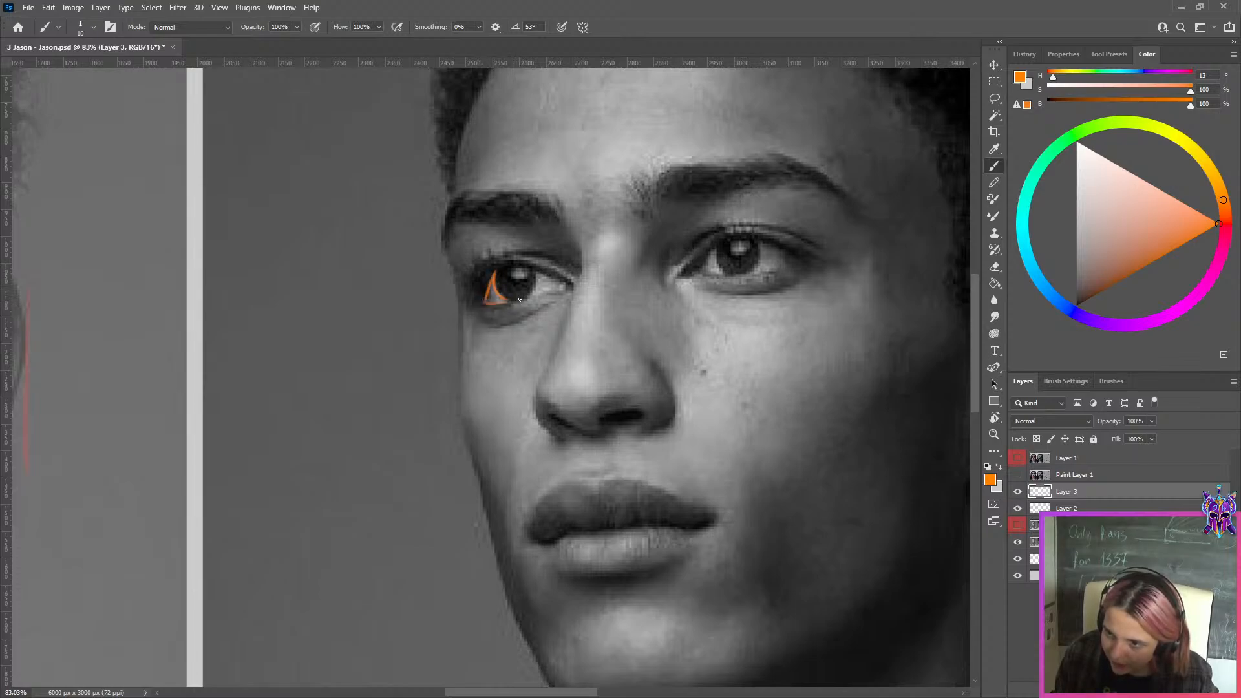
key(ctrl+z)
mouse_move(532, 266)
mouse_down()
mouse_move(526, 298)
mouse_move(567, 289)
mouse_up()
key(ctrl+z)
key(ctrl+z)
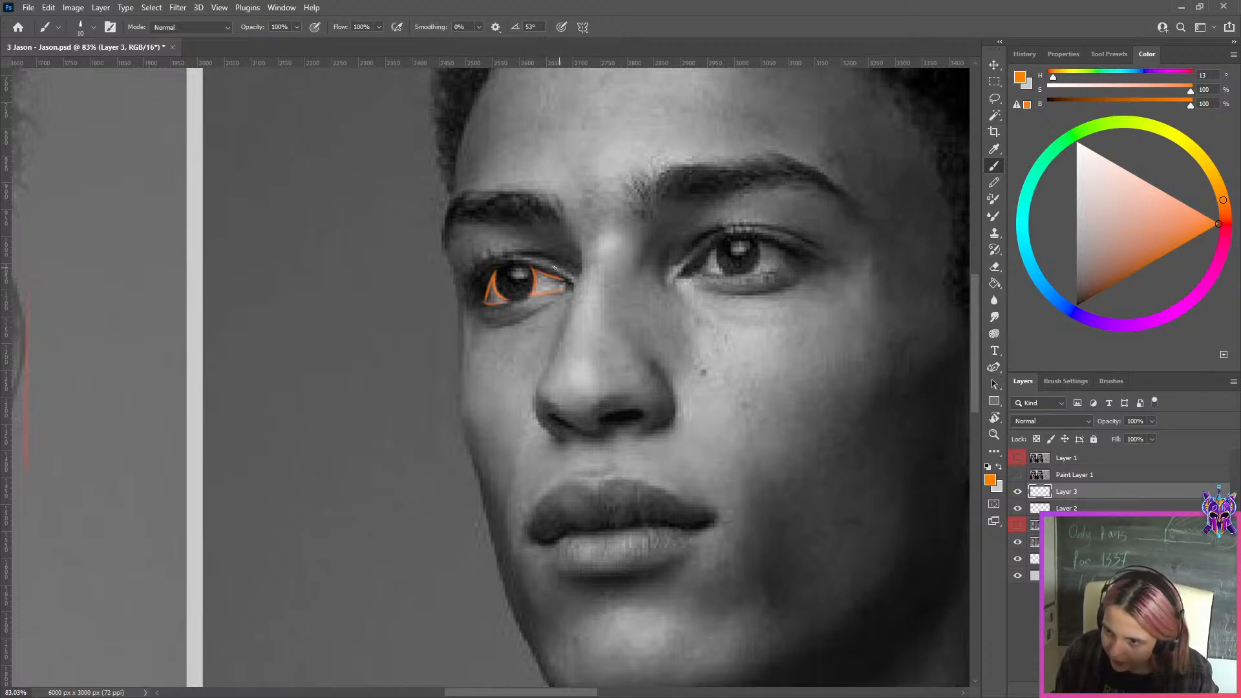
key(ctrl+0)
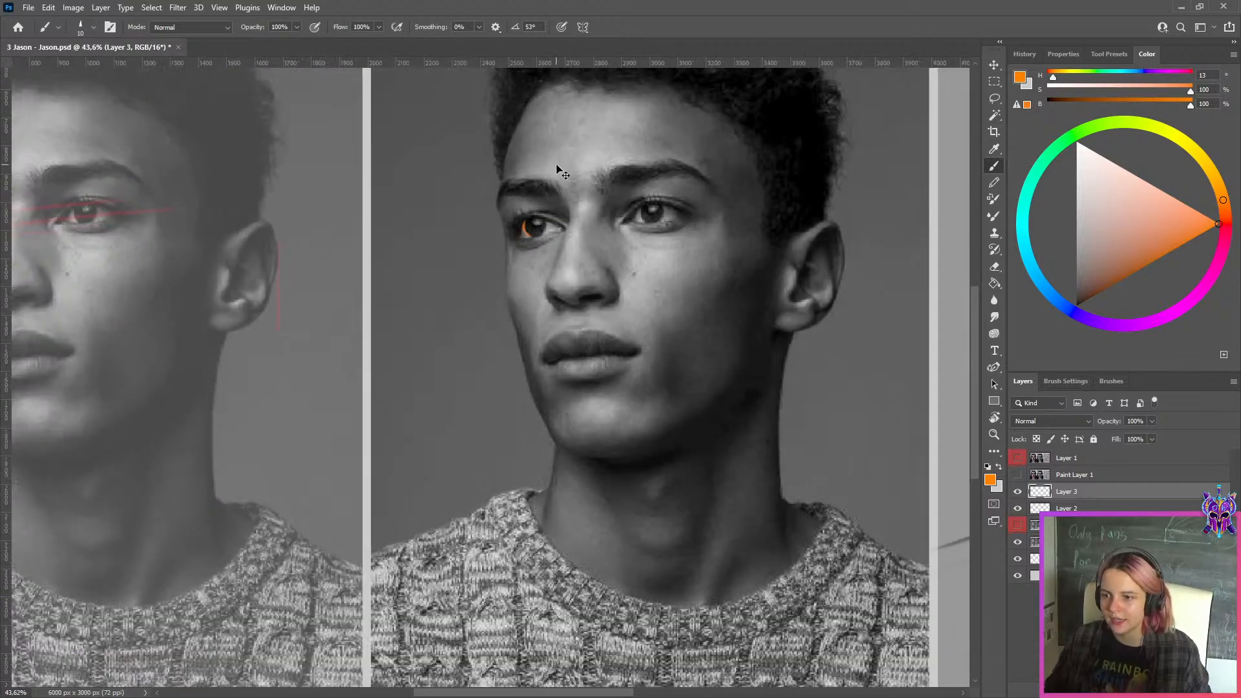
Show and hide the red-labelled Paint Layer 1 to compare the sketch versions, and examine the far eye up close
drag(732, 261, 481, 351)
scroll(560, 328, up, 3)
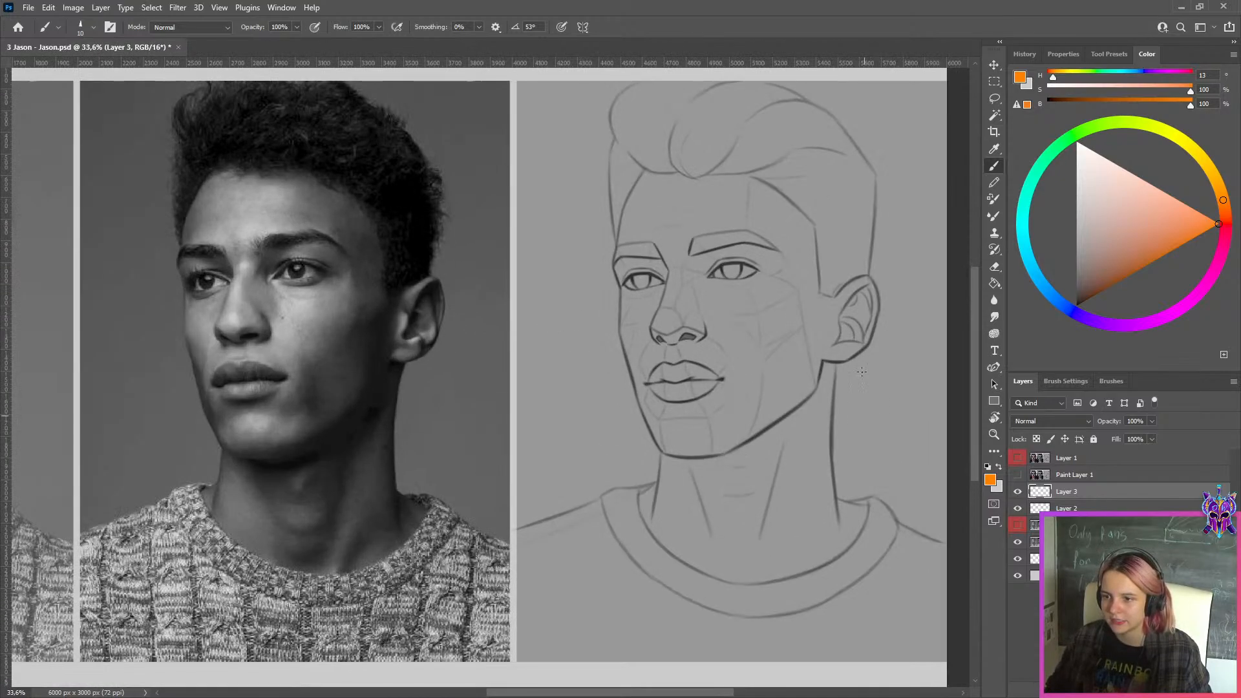
click(1060, 525)
click(1017, 525)
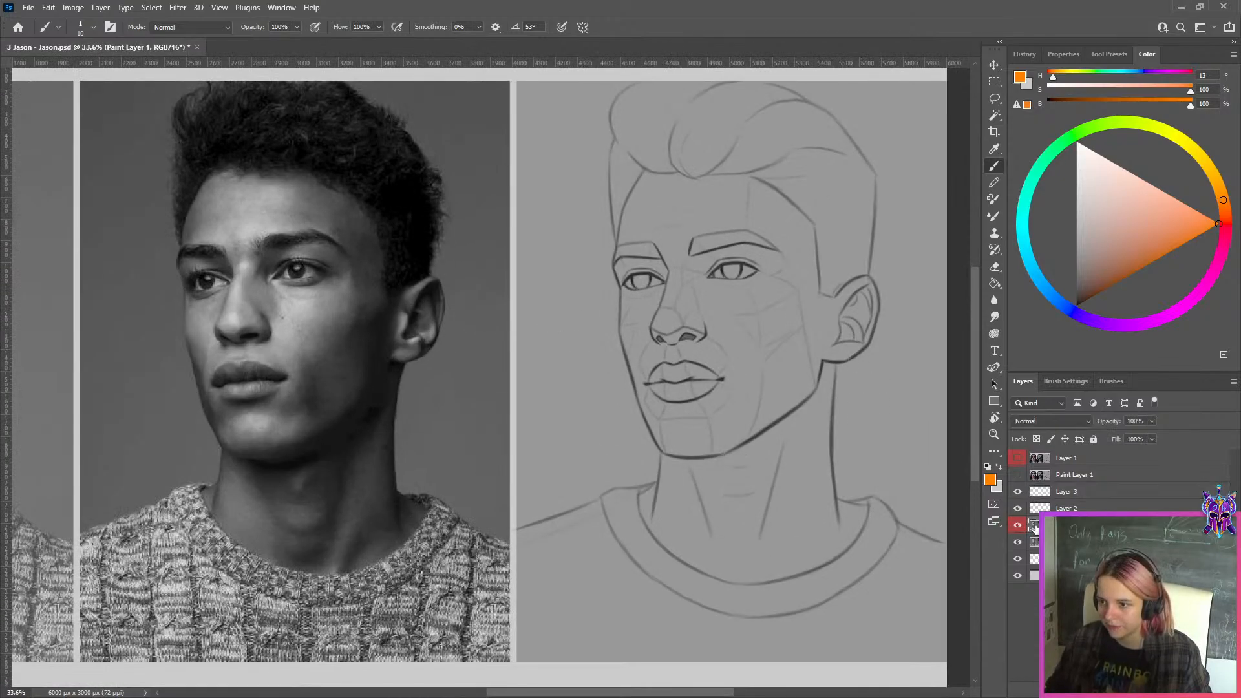
scroll(604, 262, up, 15)
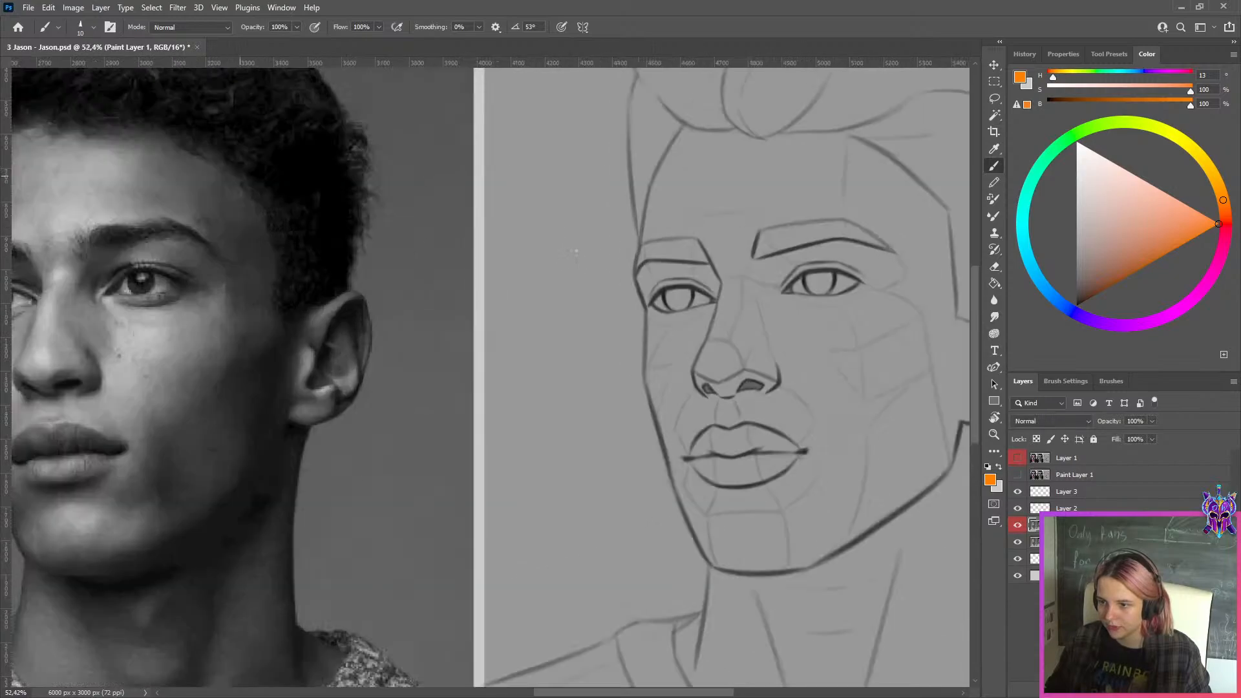
click(1011, 526)
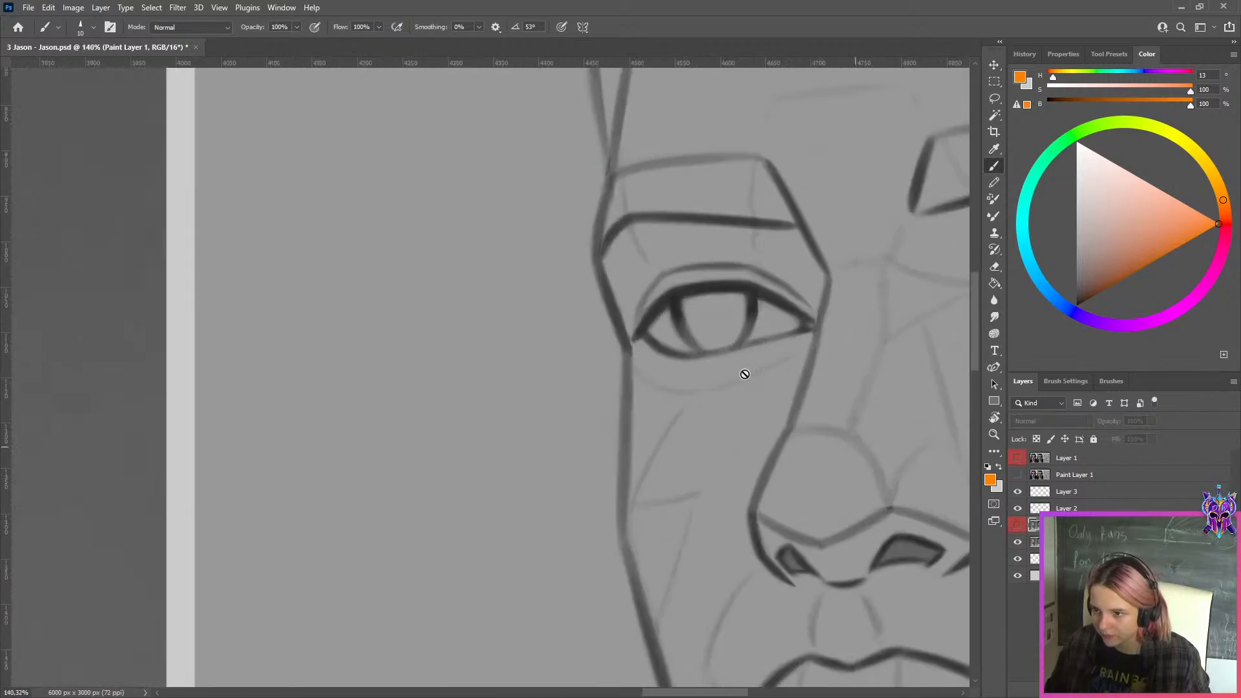
Add a layer above the red-labelled Paint Layer 1 and mark the upper tip of the sketch's far-eye white with thin orange strokes
click(1018, 526)
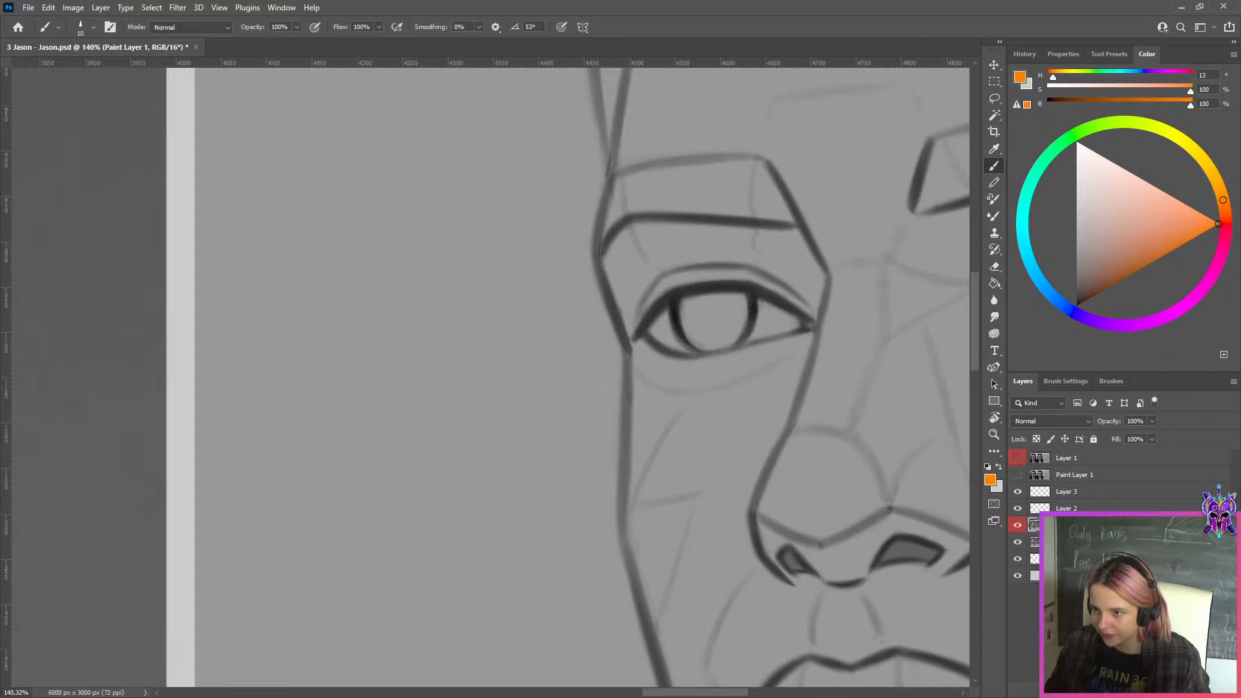
scroll(657, 312, up, 7)
click(1160, 689)
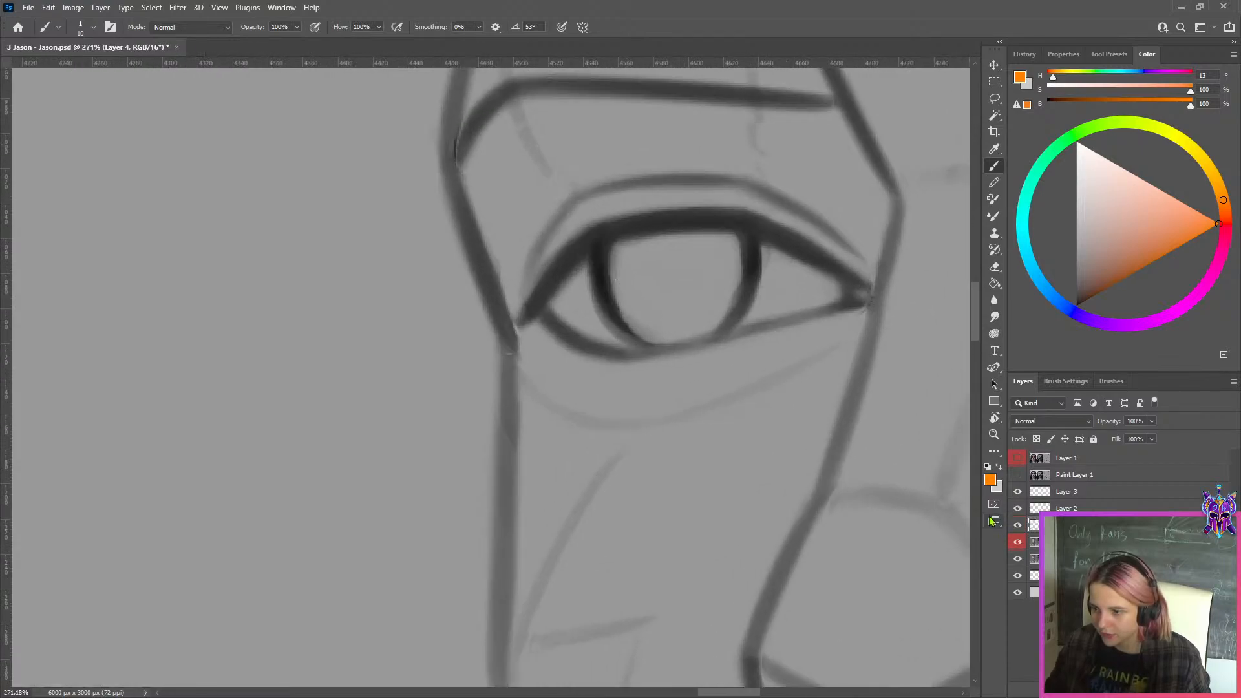
key(bracketleft)
key(bracketleft)
key(bracketleft)
mouse_move(561, 279)
mouse_down()
mouse_move(591, 243)
mouse_move(603, 324)
mouse_move(600, 309)
mouse_up()
key(ctrl+z)
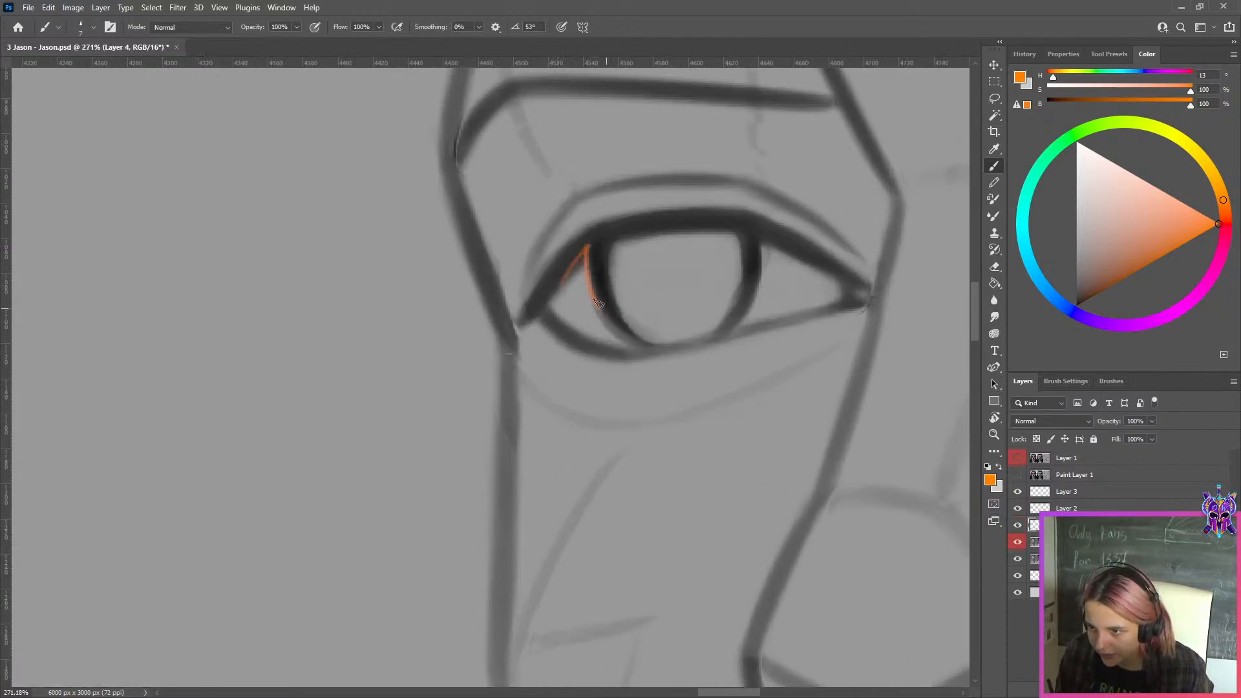
Show and hide the red-labelled Paint Layer 1 to compare the far eye's iris shapes, and hide the orange stroke layer
click(1017, 542)
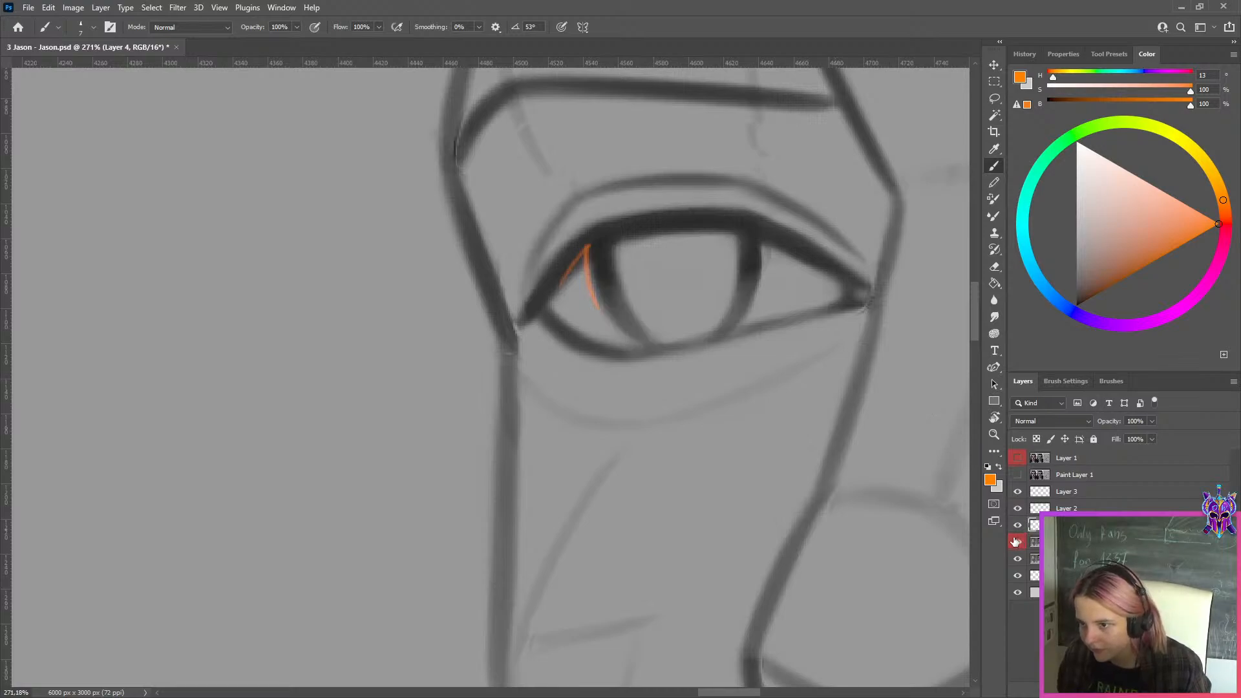
click(1017, 542)
click(1016, 542)
click(1015, 543)
click(1013, 544)
click(1010, 544)
click(1010, 543)
click(1009, 542)
click(1008, 541)
click(1007, 541)
click(1008, 541)
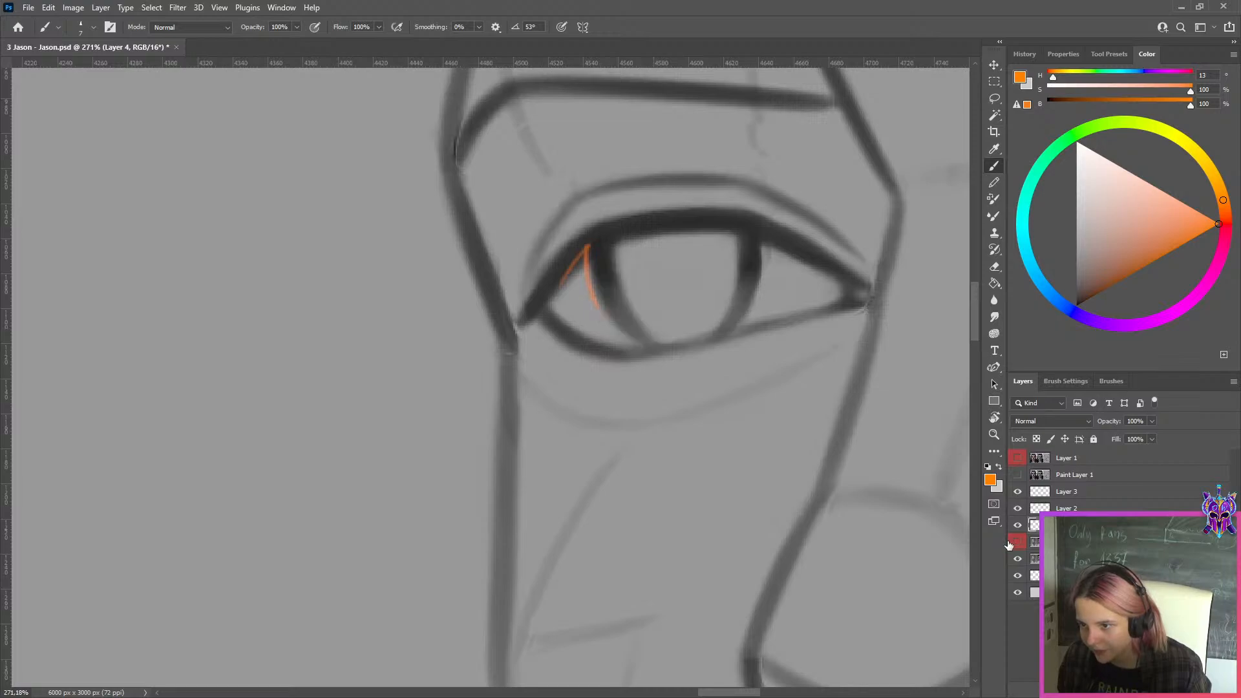
click(1008, 541)
click(1018, 525)
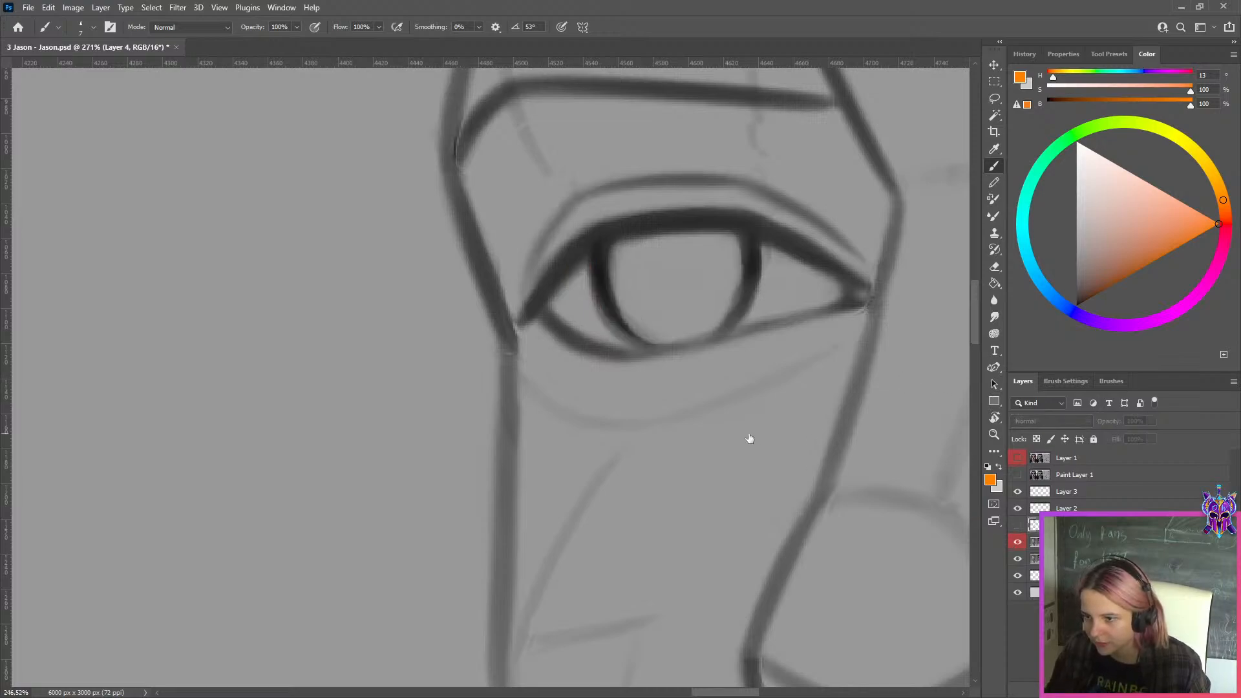
scroll(748, 438, down, 12)
scroll(876, 381, up, 2)
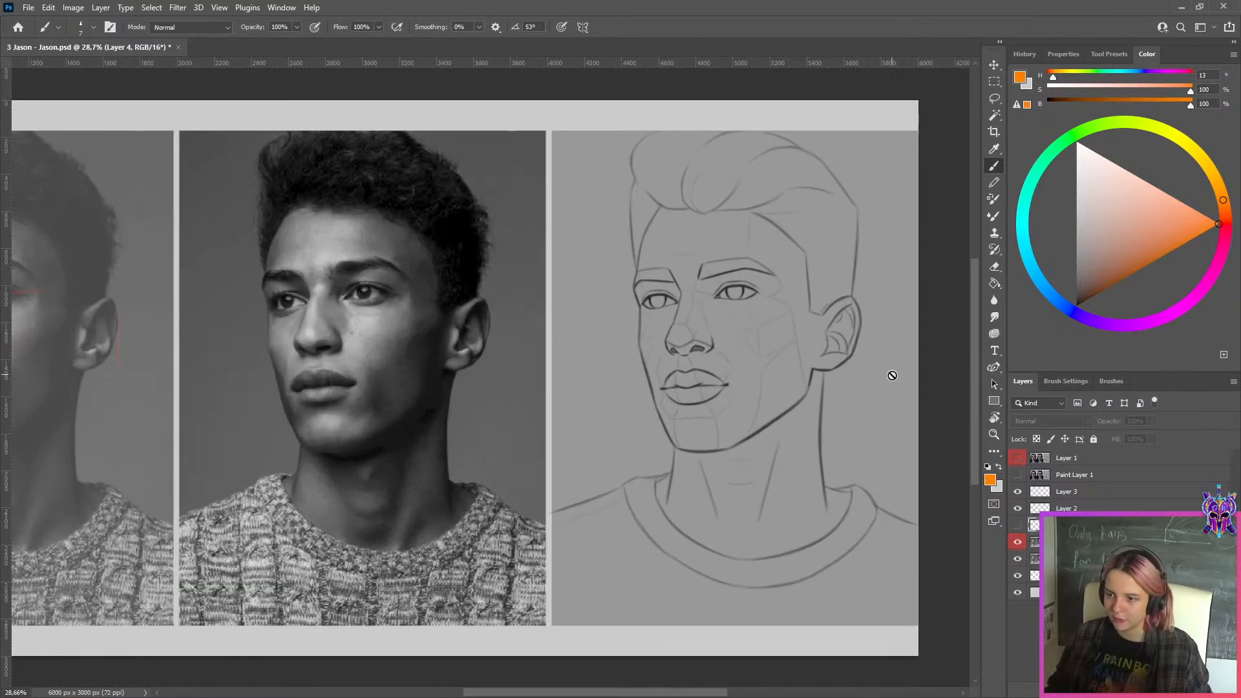
Select the right-hand sketch panel with the Rectangular Marquee and copy it from the red-labelled Paint Layer 1 to a new layer
click(995, 82)
key(ctrl+0)
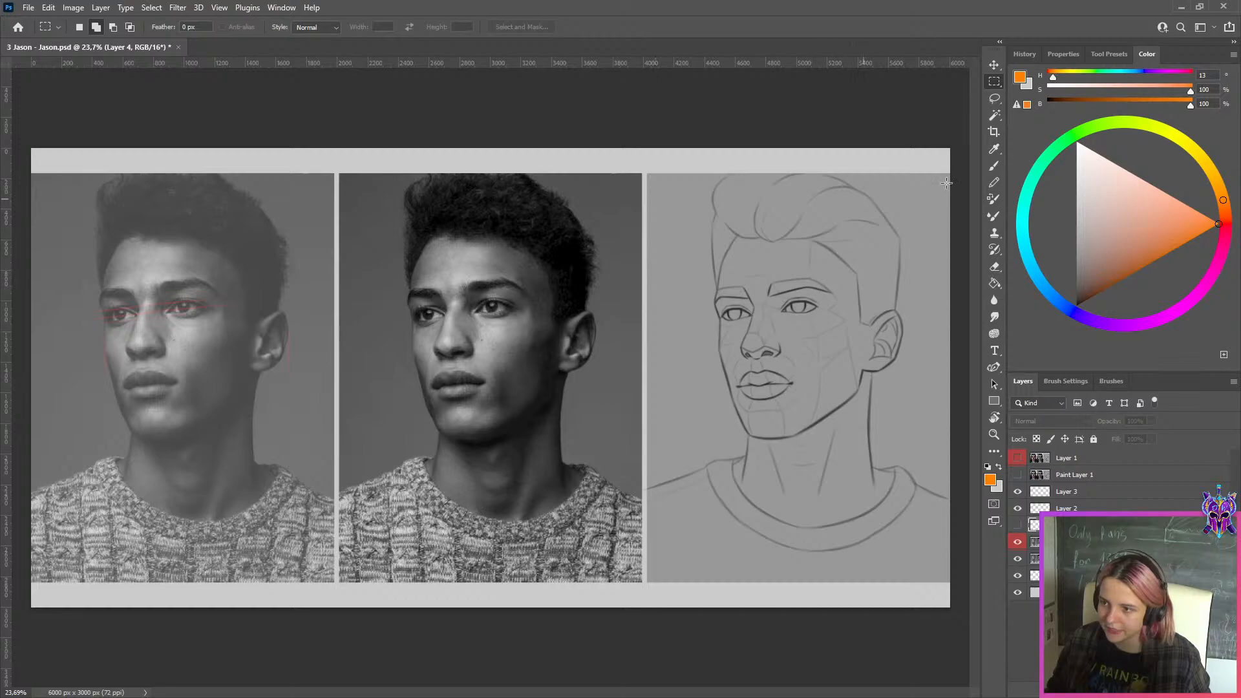
mouse_move(951, 148)
mouse_down()
mouse_move(917, 265)
mouse_move(643, 637)
mouse_up()
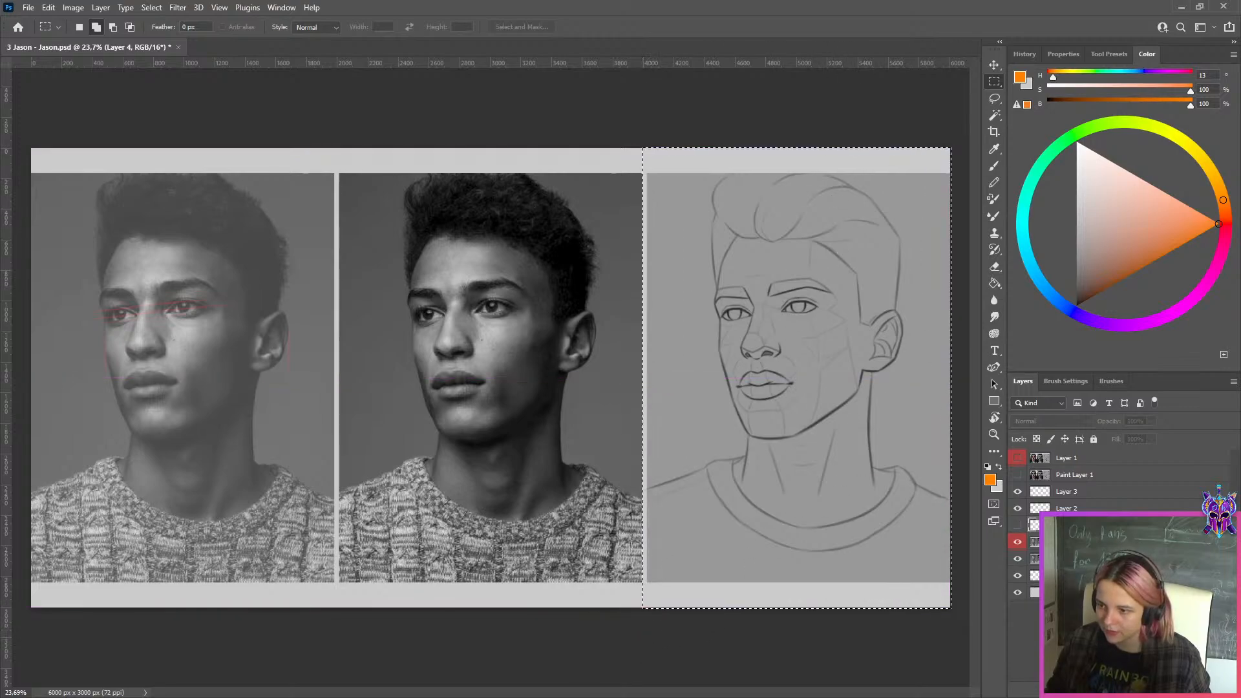
click(1035, 542)
key(ctrl+j)
Hide the red-labelled Paint Layer 1 and move the lower Paint Layer 1 left to X 1062.13 px, placing both sketches side by side
click(1034, 563)
key(ctrl+comma)
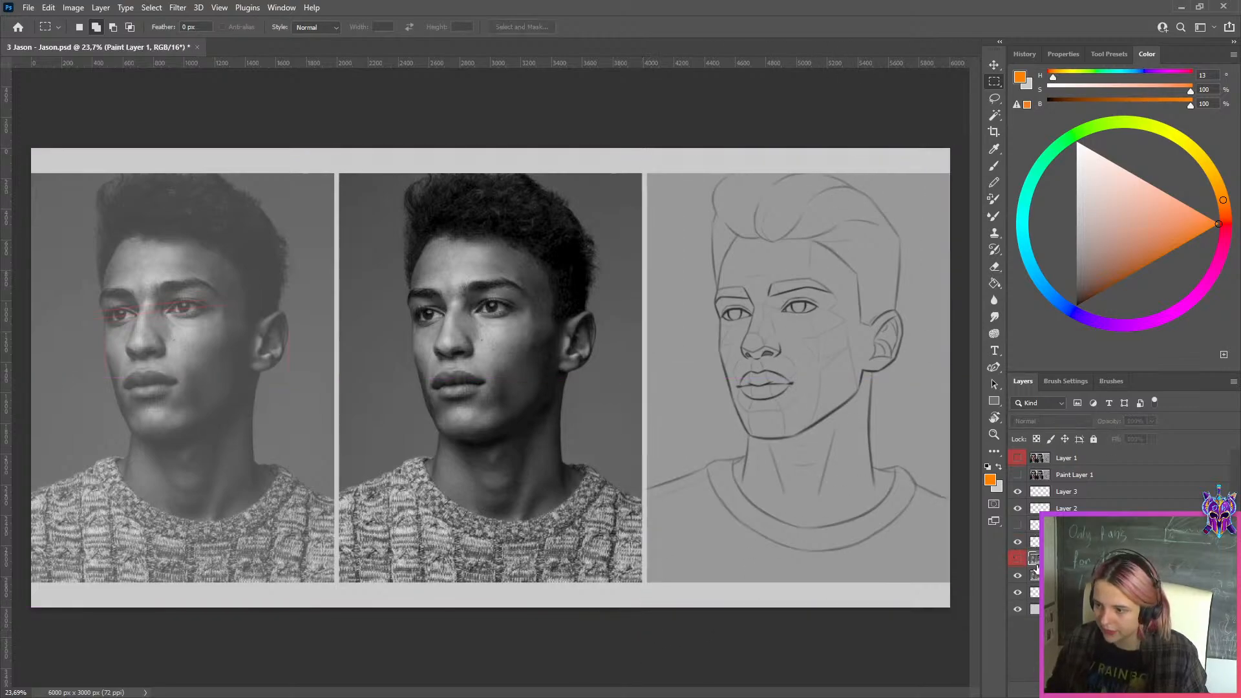
key(ctrl+t)
mouse_move(787, 429)
mouse_down()
mouse_move(483, 429)
mouse_move(499, 427)
mouse_up()
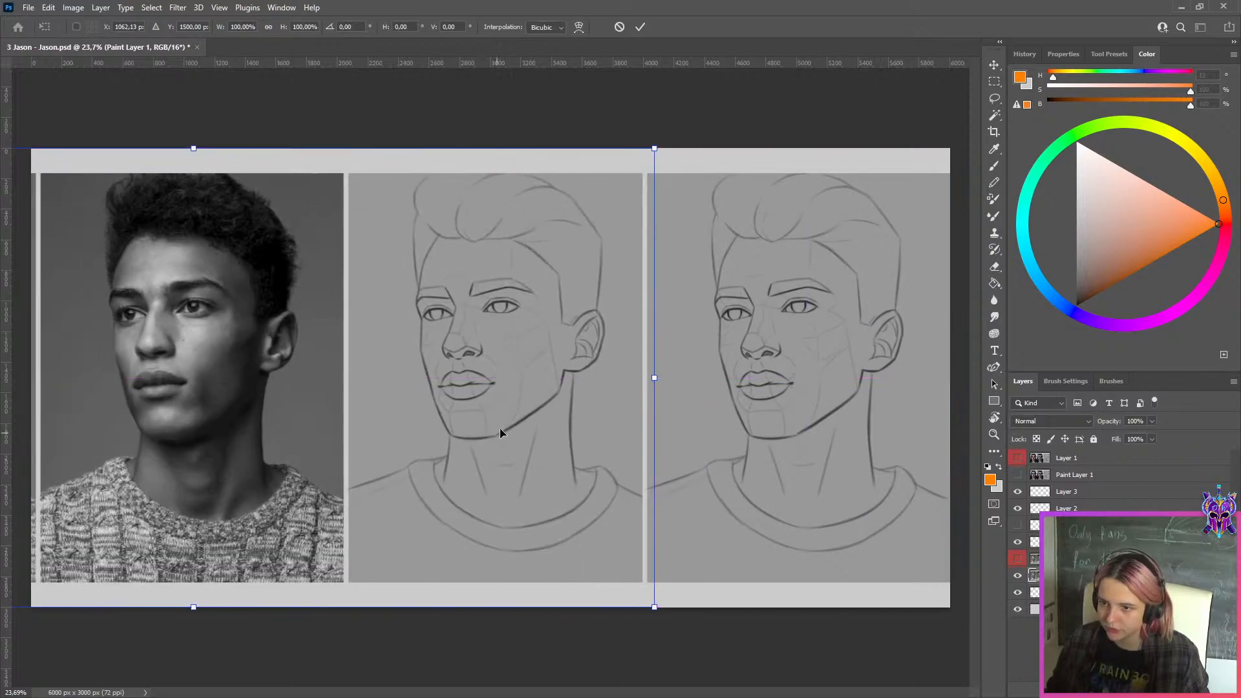
click(640, 27)
Export the comparison image for web as a maximum-quality JPEG, quality 100, at 6000 × 3000 px
key(ctrl+alt+shift+s)
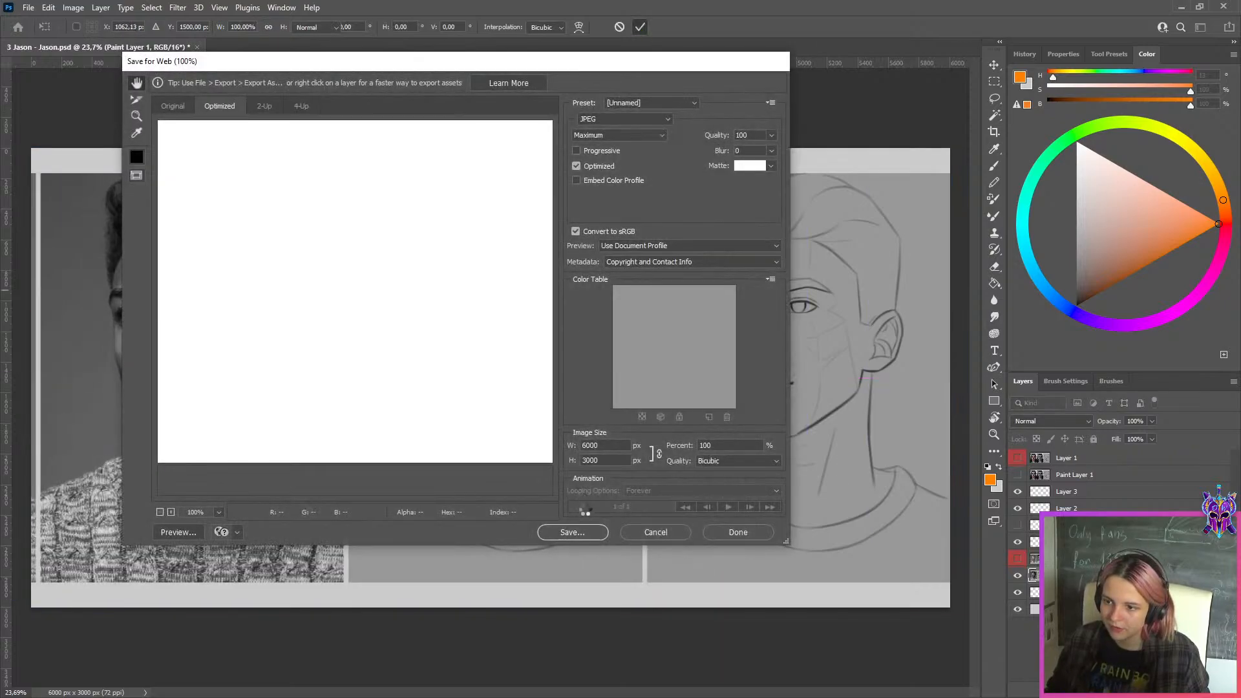
click(571, 531)
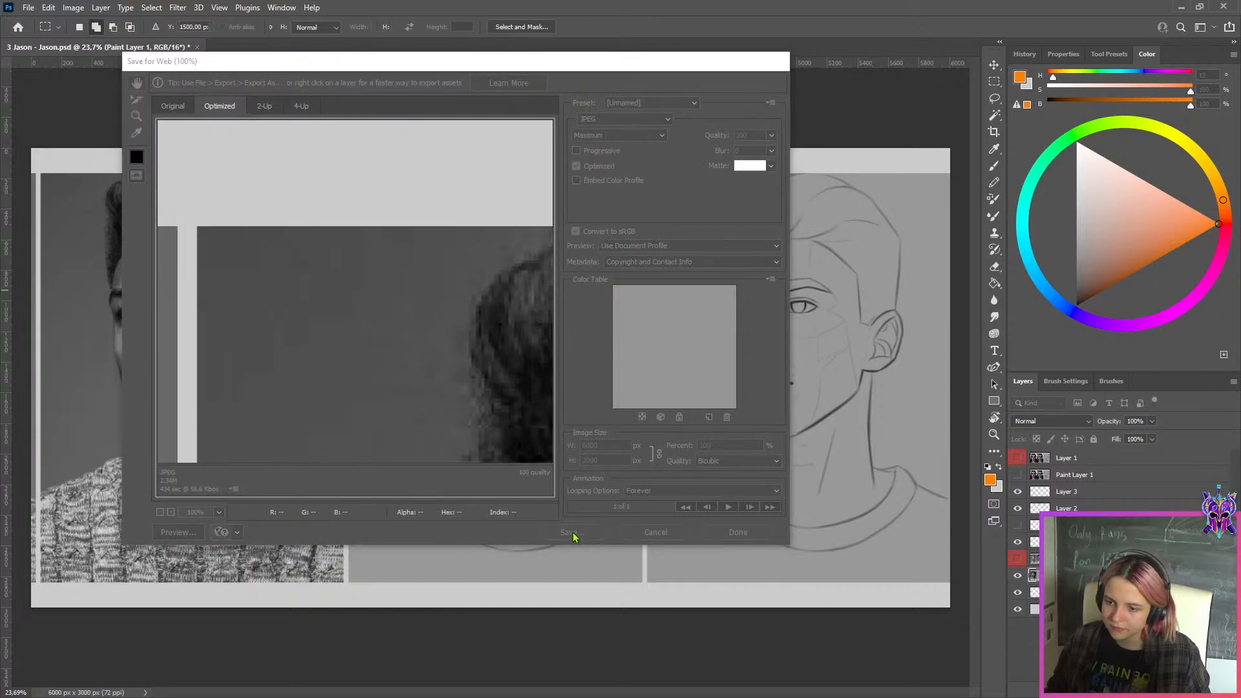
click(300, 413)
click(673, 415)
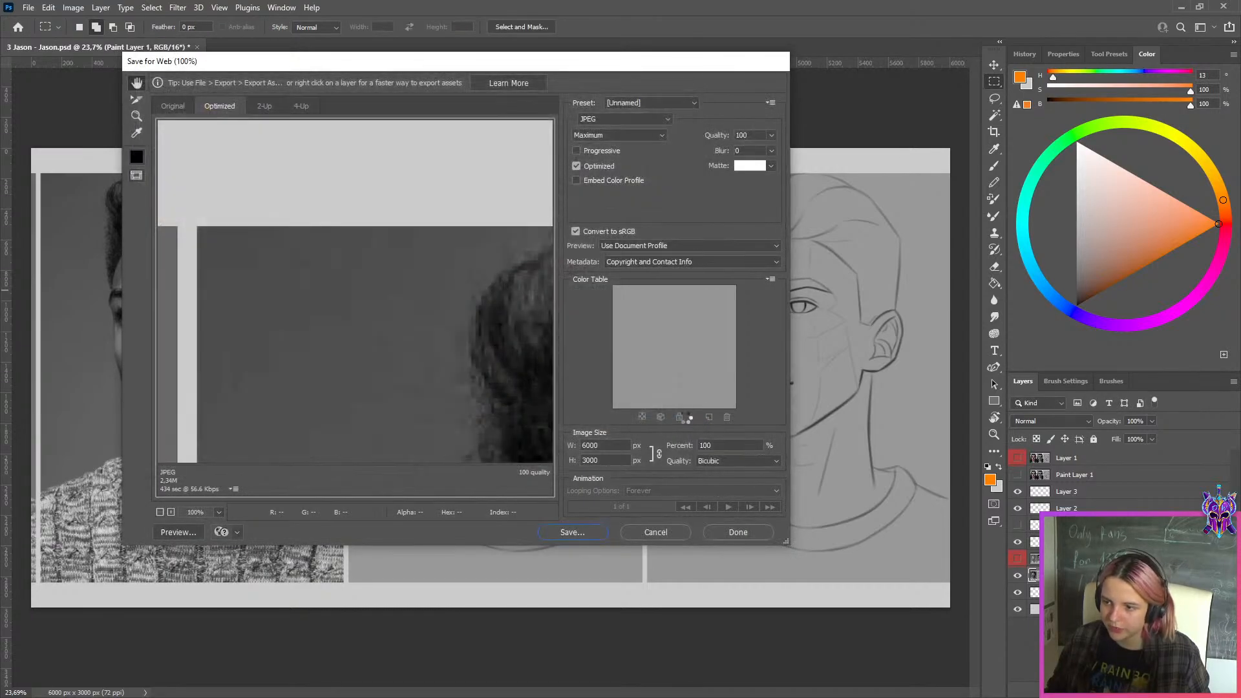
Add a new layer above the moved Paint Layer 1 and set the Brush colour to black, brightness 0
scroll(481, 288, up, 6)
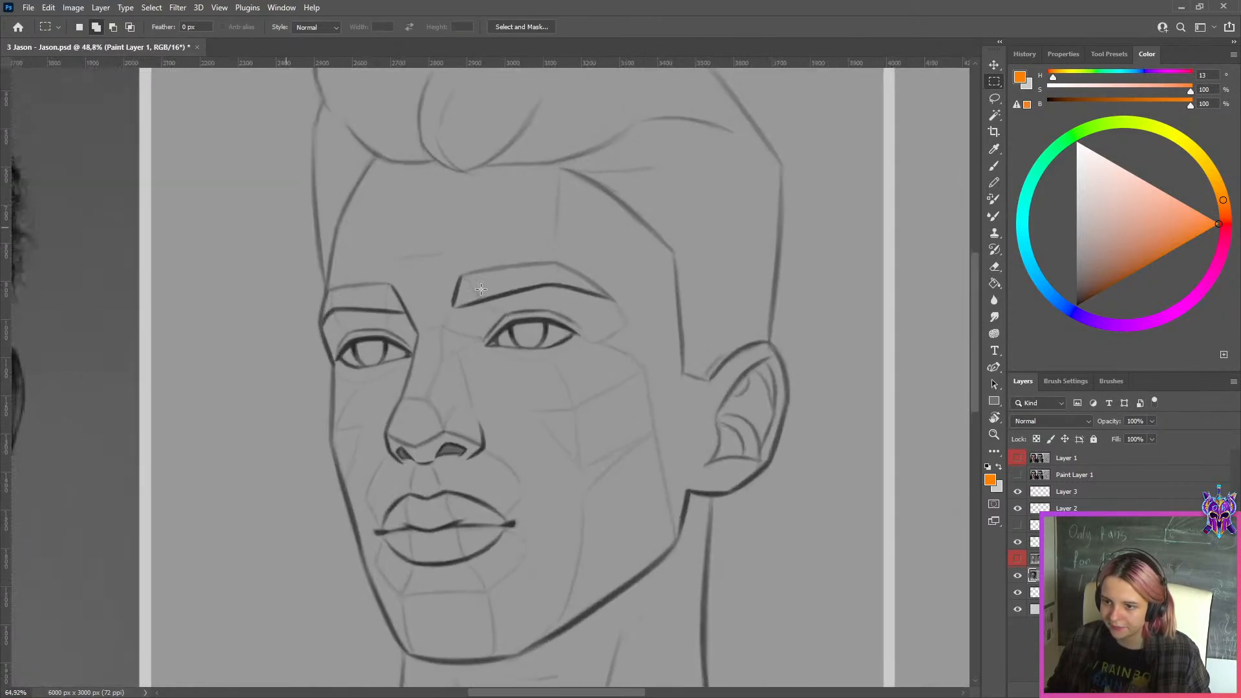
scroll(481, 288, up, 1)
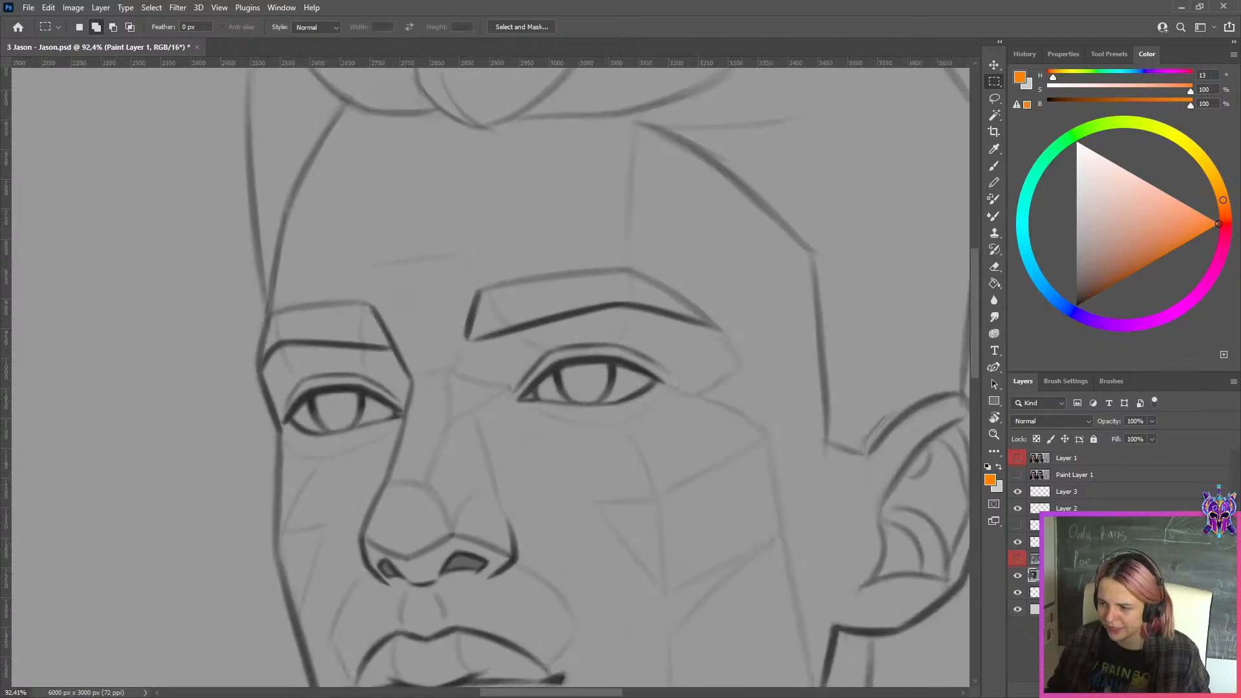
key(ctrl+alt+shift+n)
drag(1133, 206, 1076, 306)
key(r)
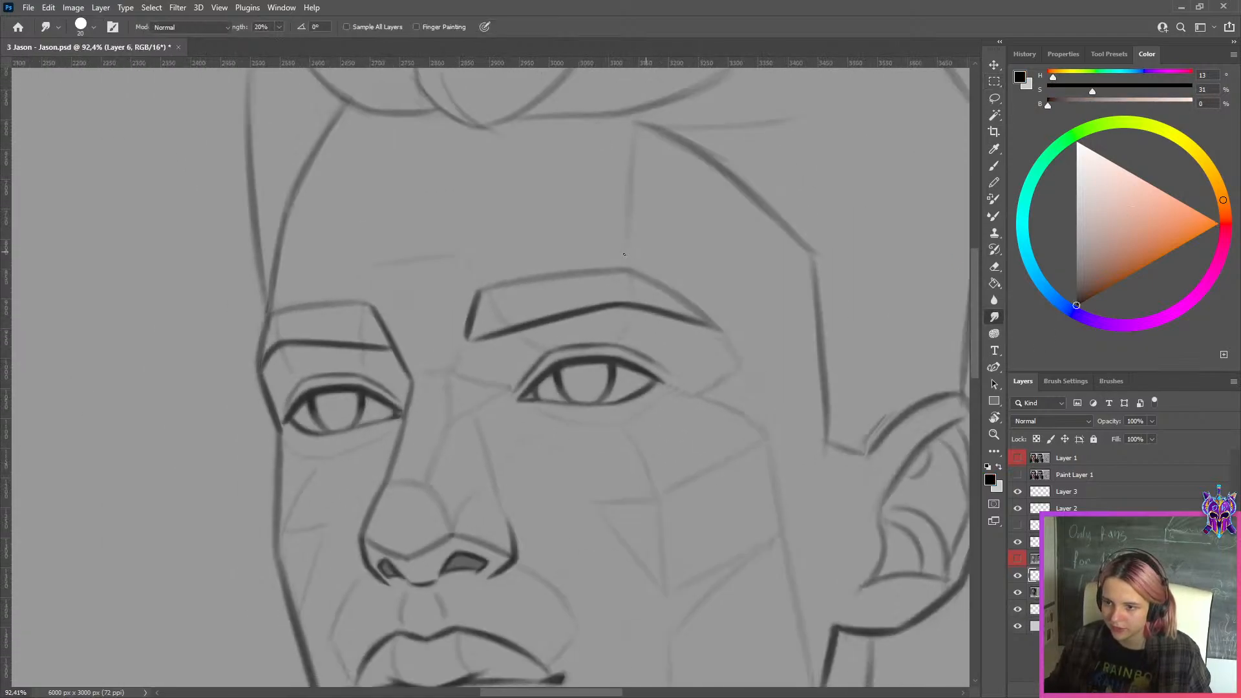
key(b)
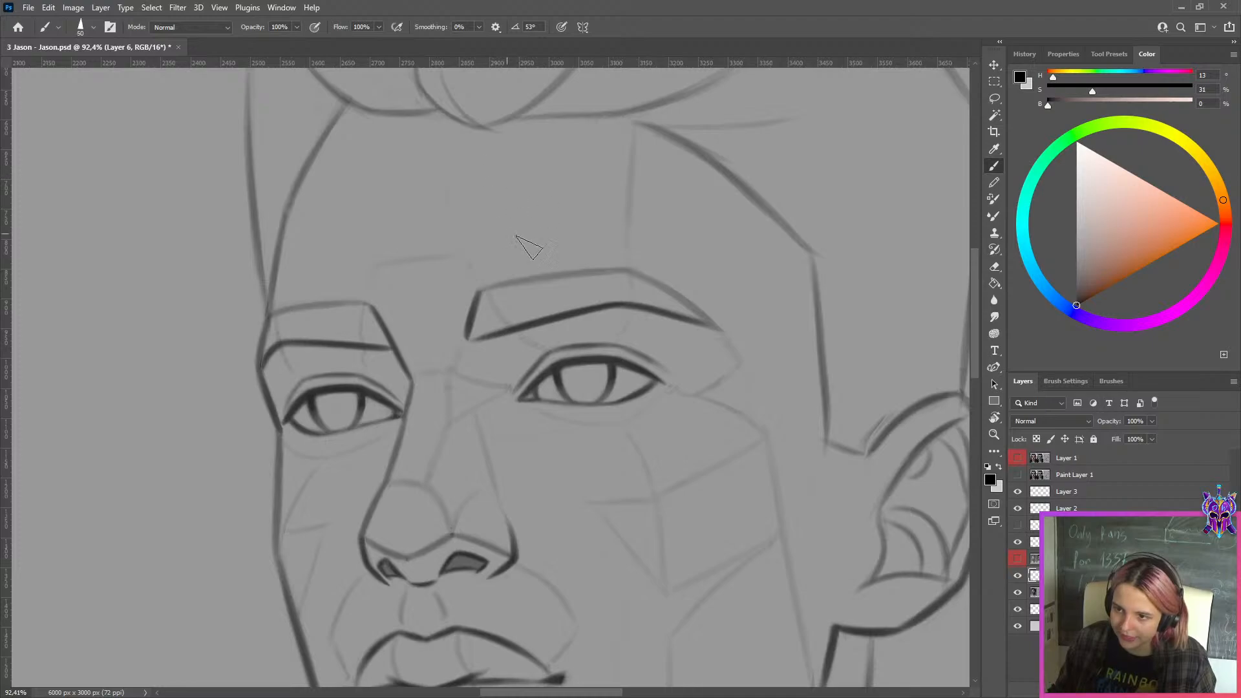
Draw a U-shaped iris example in black on the sketch's forehead at brush size 40, undoing the earlier attempts
key(ctrl+z)
key([)
mouse_move(496, 169)
mouse_down()
mouse_move(575, 235)
mouse_move(563, 244)
mouse_move(574, 234)
mouse_up()
drag(585, 179, 558, 245)
key(ctrl+z)
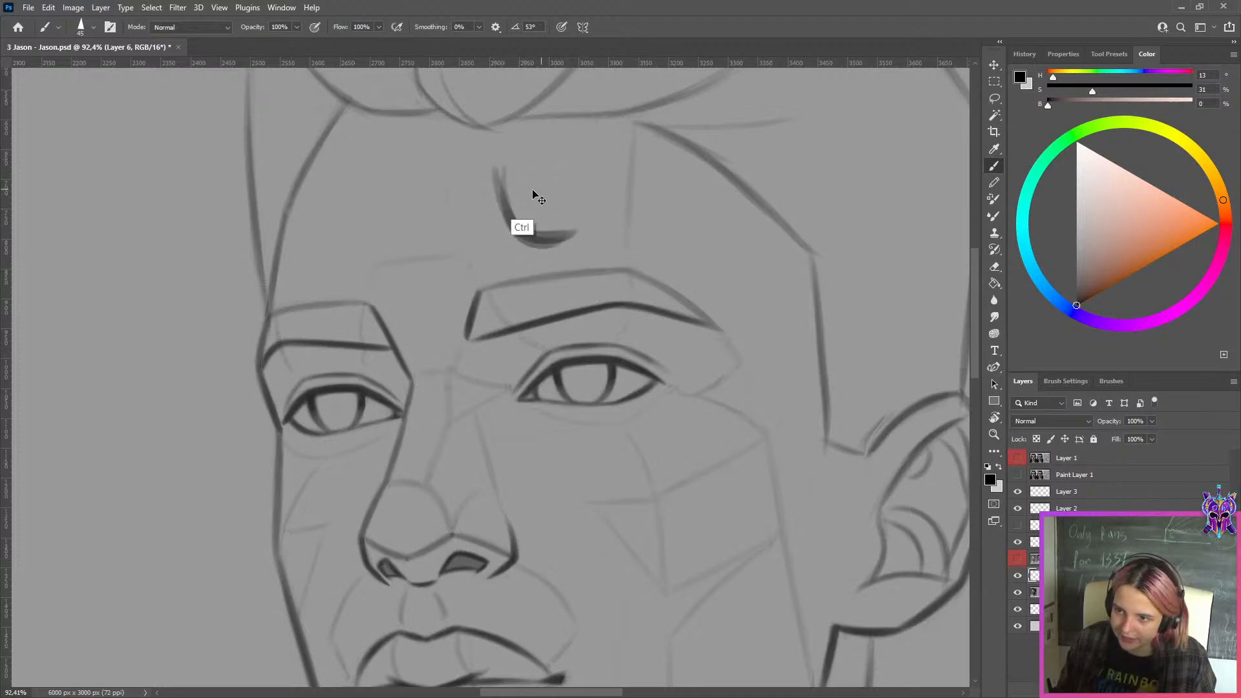
key(ctrl+z)
key(ctrl+z)
key([)
drag(498, 170, 561, 245)
drag(585, 173, 561, 248)
key(ctrl+z)
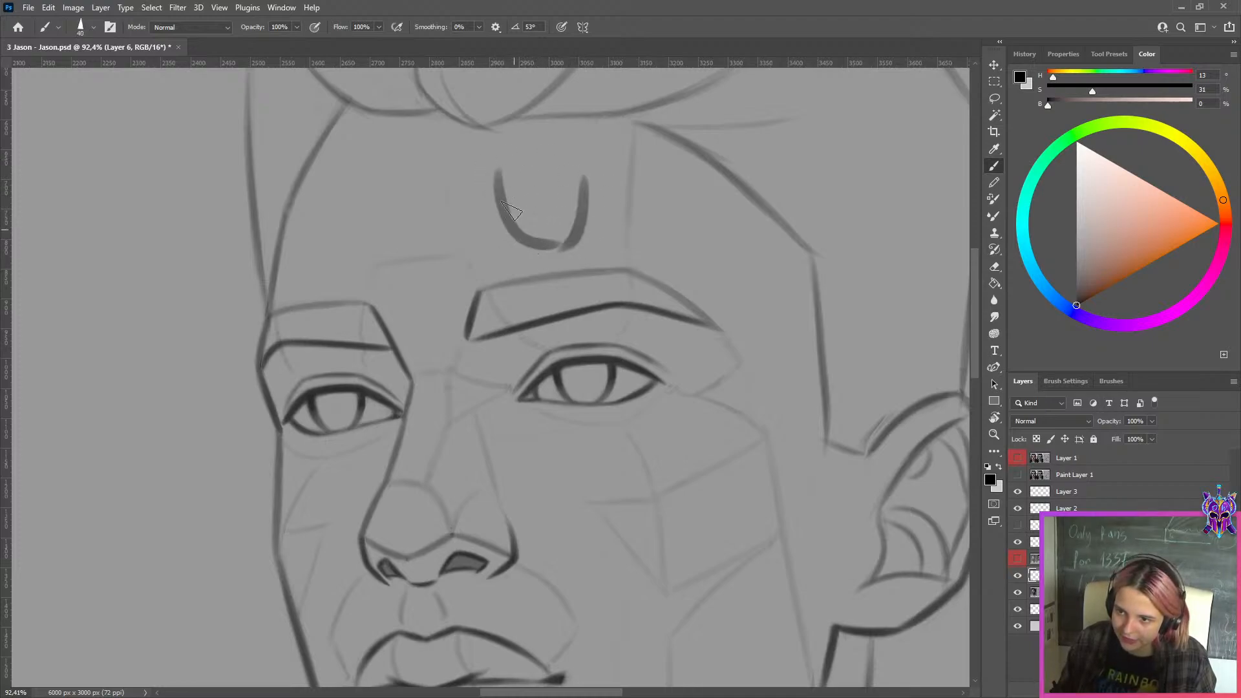
Darken the upper sides of the U-shaped iris example, undo the last changes, and hide its layer
mouse_move(499, 178)
mouse_down()
mouse_move(525, 244)
mouse_move(517, 235)
mouse_up()
mouse_move(576, 178)
mouse_down()
mouse_move(564, 244)
mouse_move(508, 224)
mouse_move(556, 241)
mouse_up()
key(e)
key(])
key(])
key(])
key(ctrl+z)
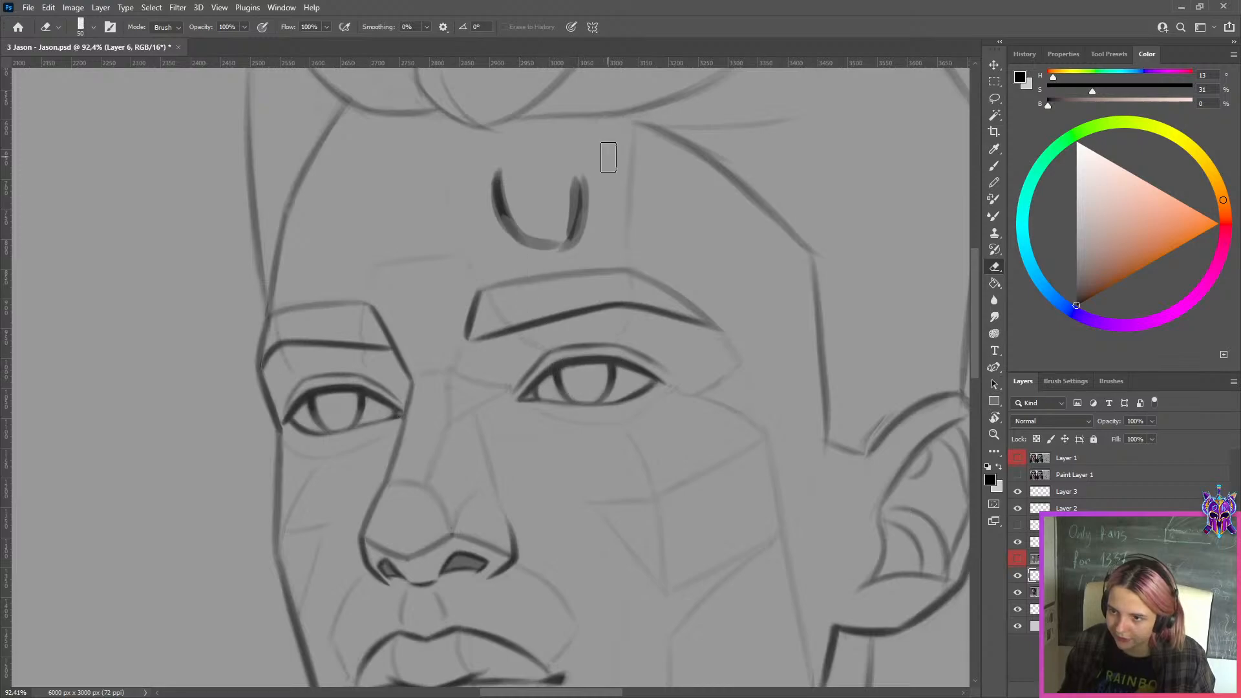
key(ctrl+z)
click(1018, 575)
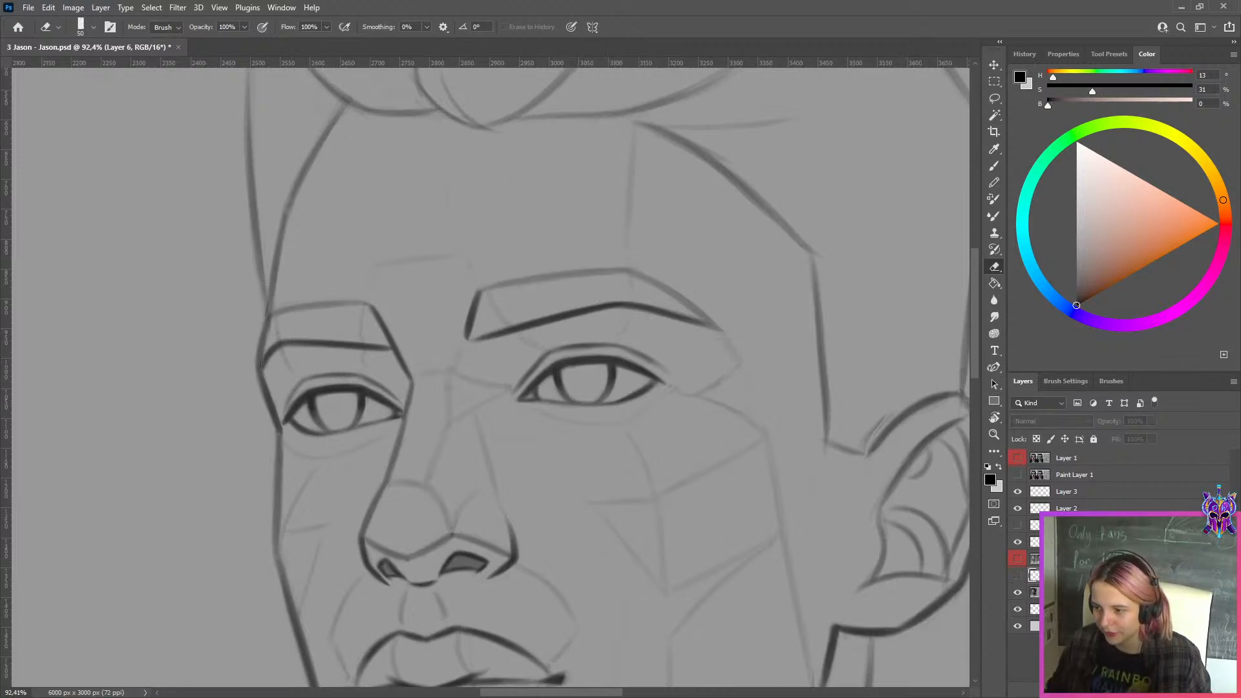
Add another new layer above the hidden example, reduce the black brush to size 20, and hide the new layer
key(ctrl+shift+alt+n)
key(b)
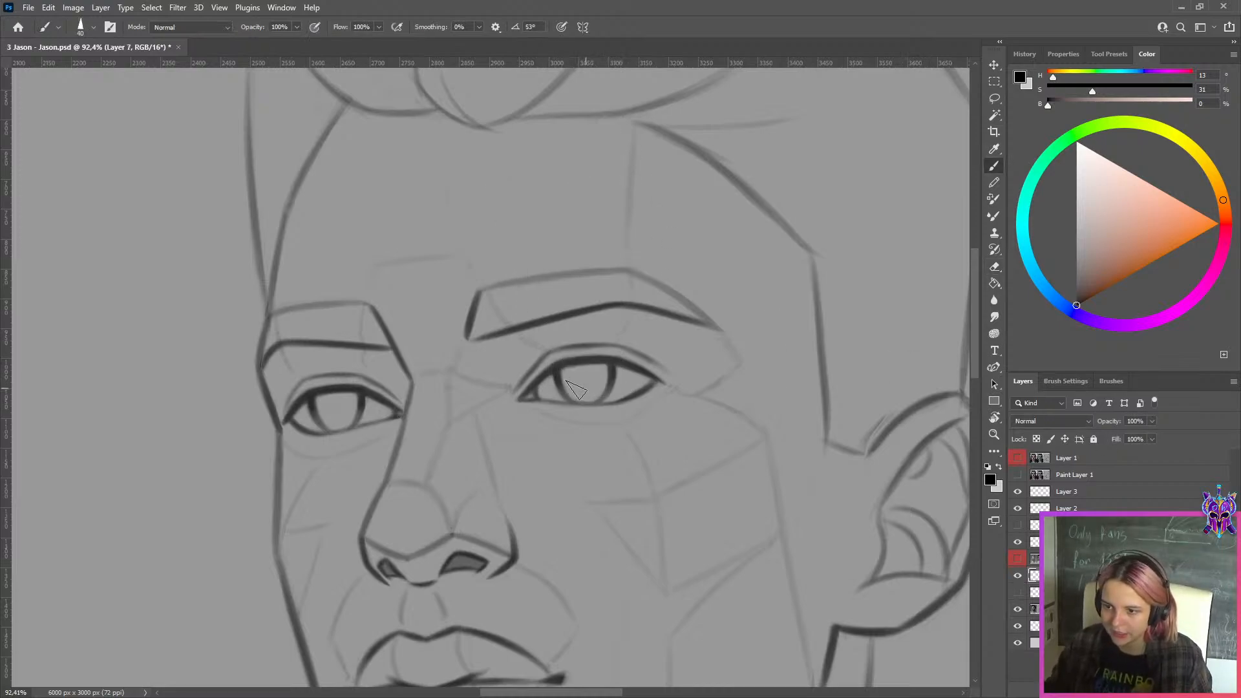
key(bracketleft)
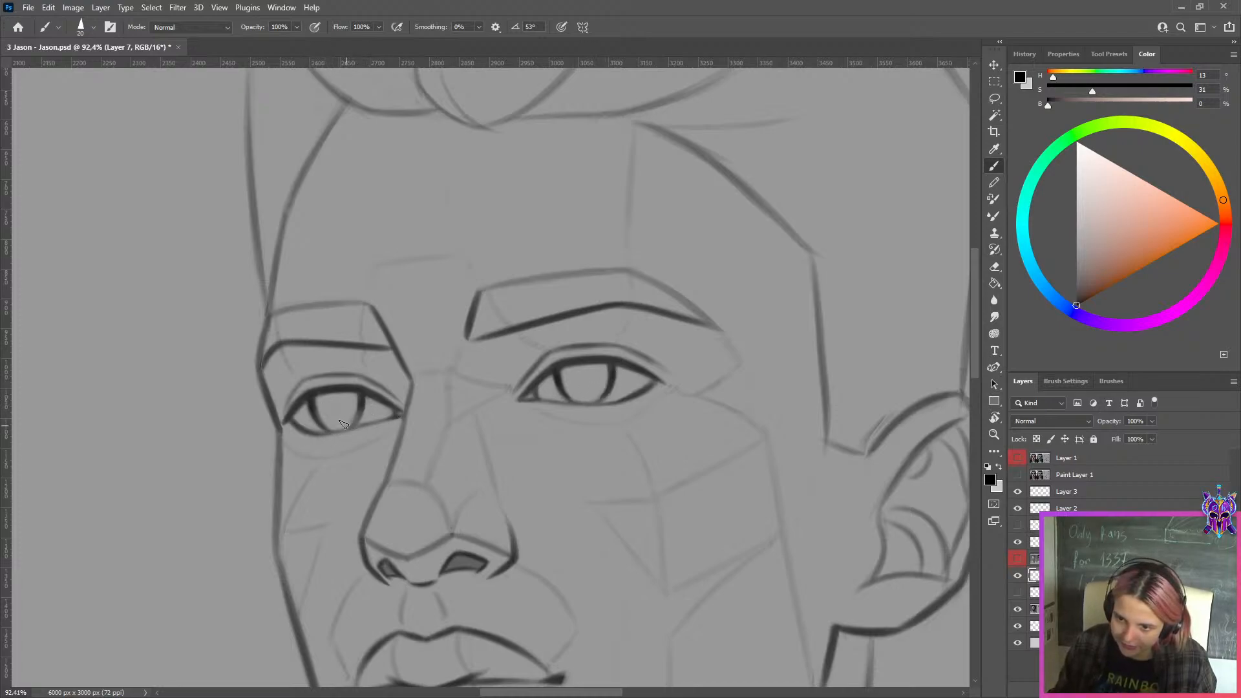
scroll(505, 249, down, 6)
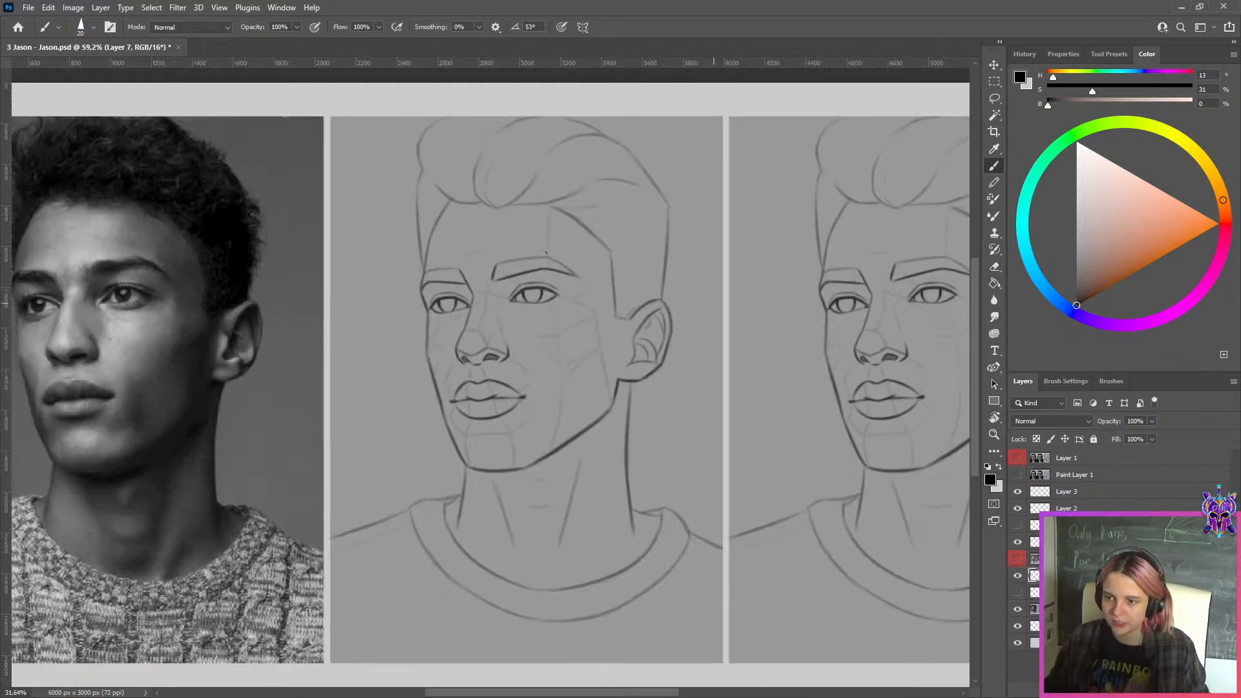
click(1019, 576)
scroll(726, 338, down, 1)
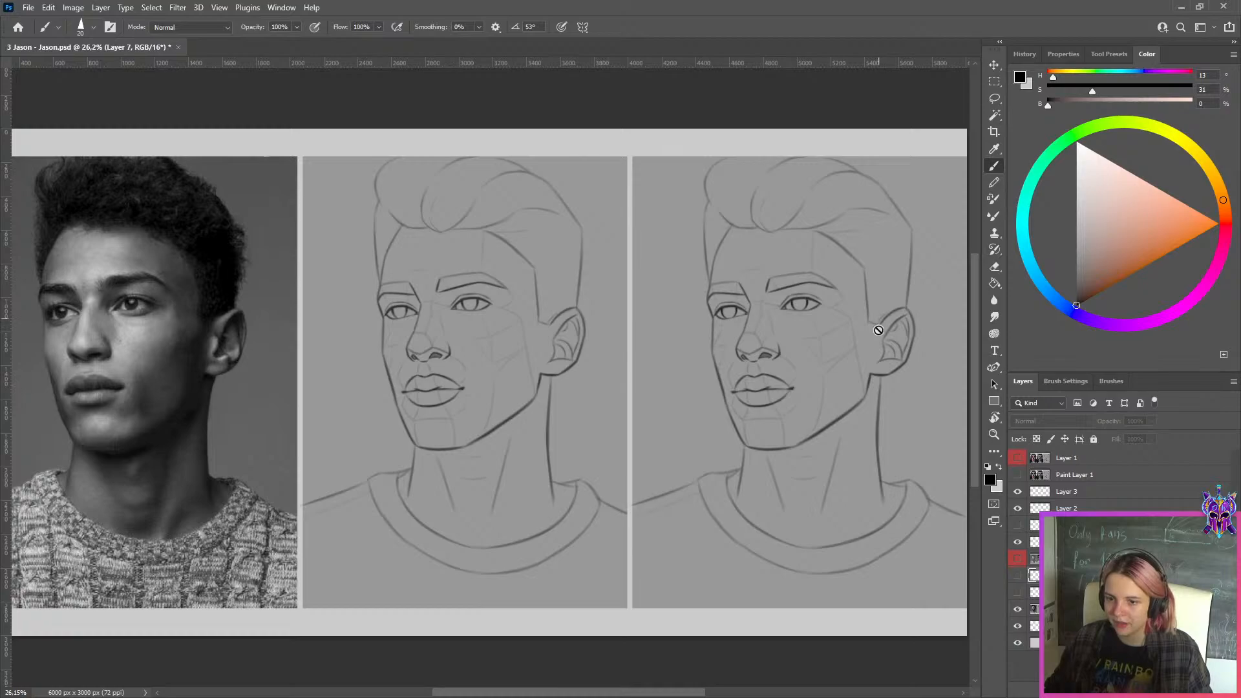
Show the upper Paint Layer 1 with the long-haired portrait study and select the red-labelled Layer 1 above it
click(1038, 476)
click(1019, 474)
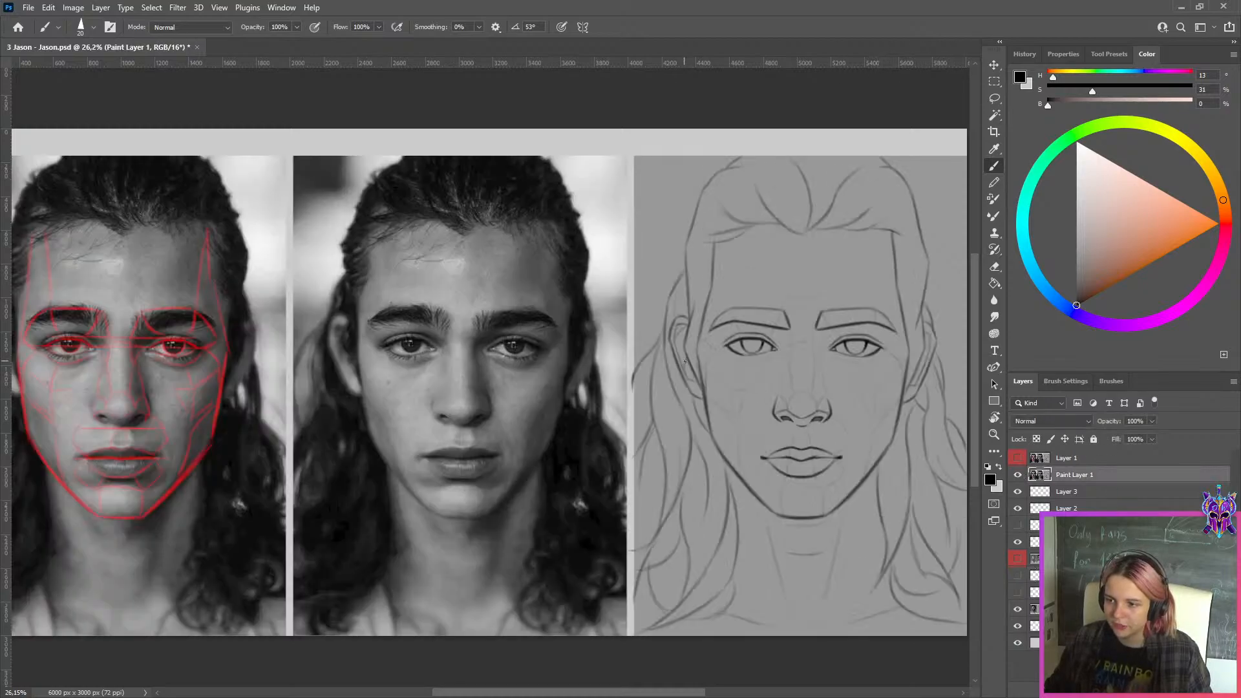
scroll(735, 326, down, 1)
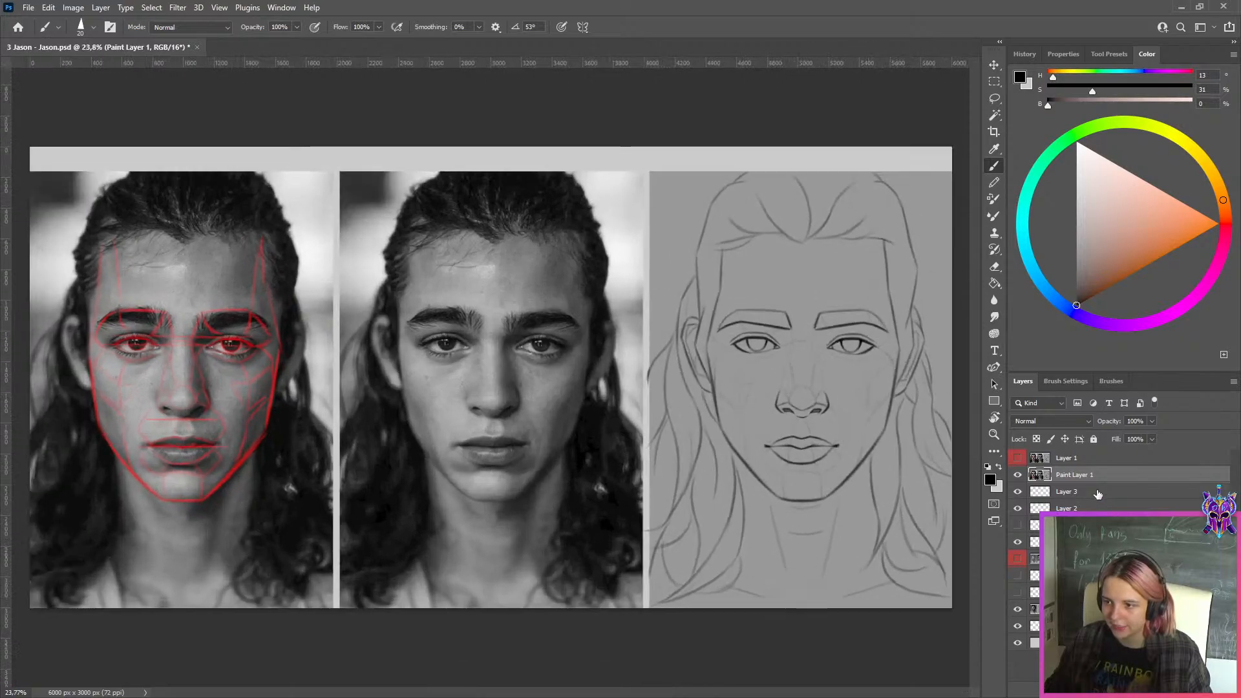
click(1054, 461)
Show and hide the red-labelled Layer 1 repeatedly to compare the long-haired portrait's sketch versions with the reference photo up close
scroll(863, 358, up, 2)
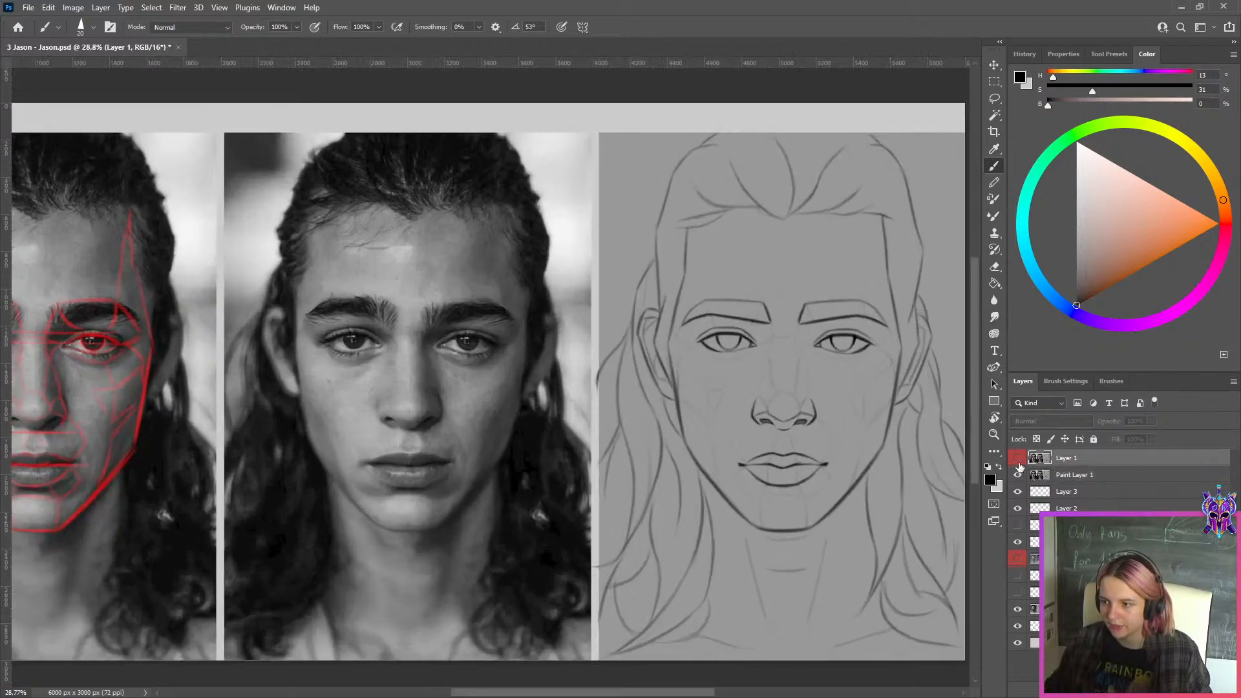
click(1017, 460)
click(1017, 460)
click(1017, 460)
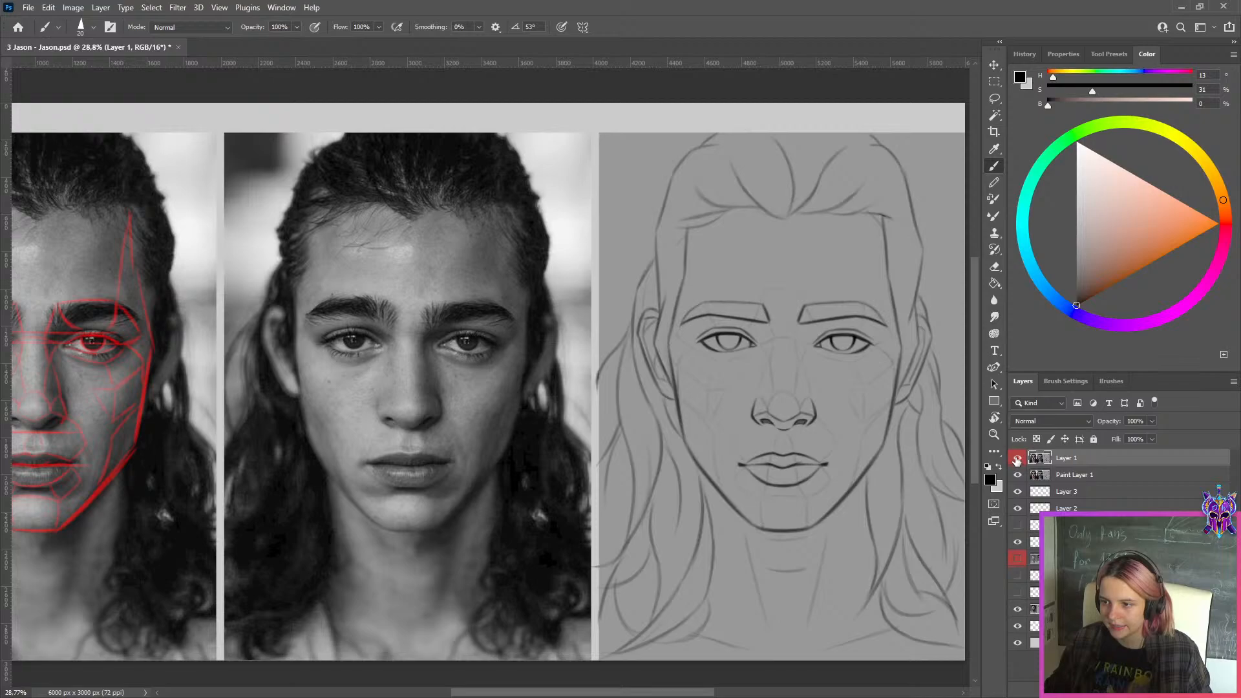
click(1017, 459)
click(1017, 460)
scroll(374, 274, up, 2)
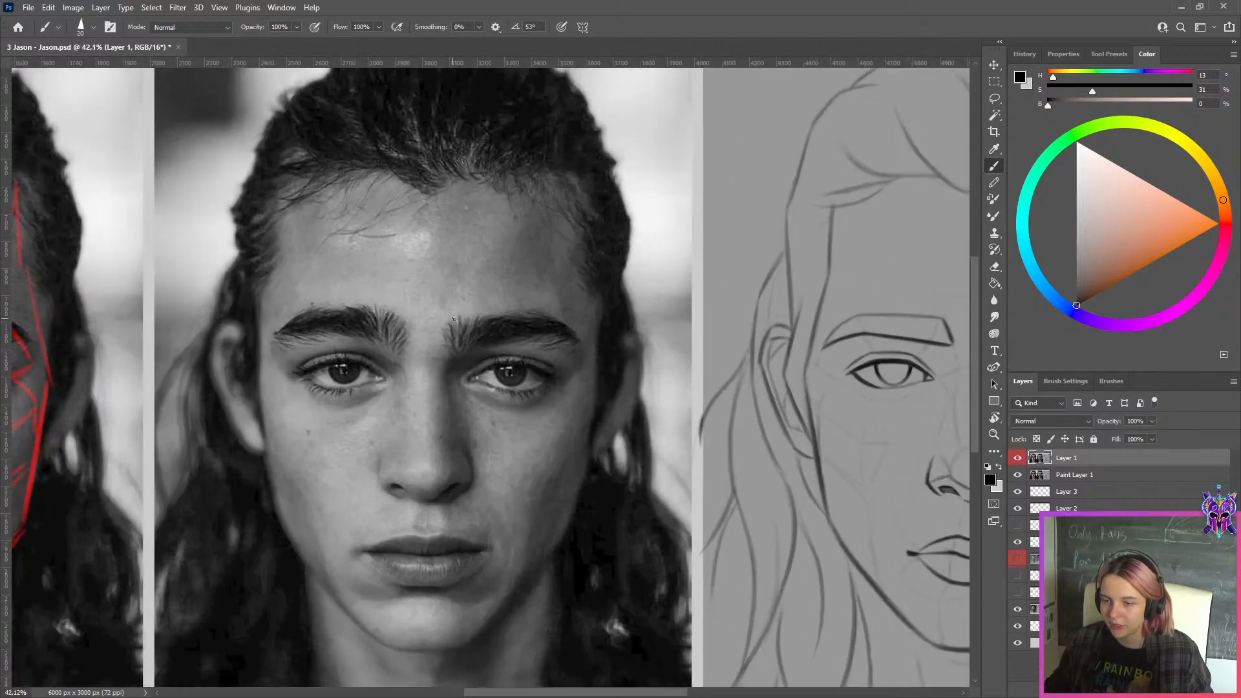
scroll(454, 335, down, 3)
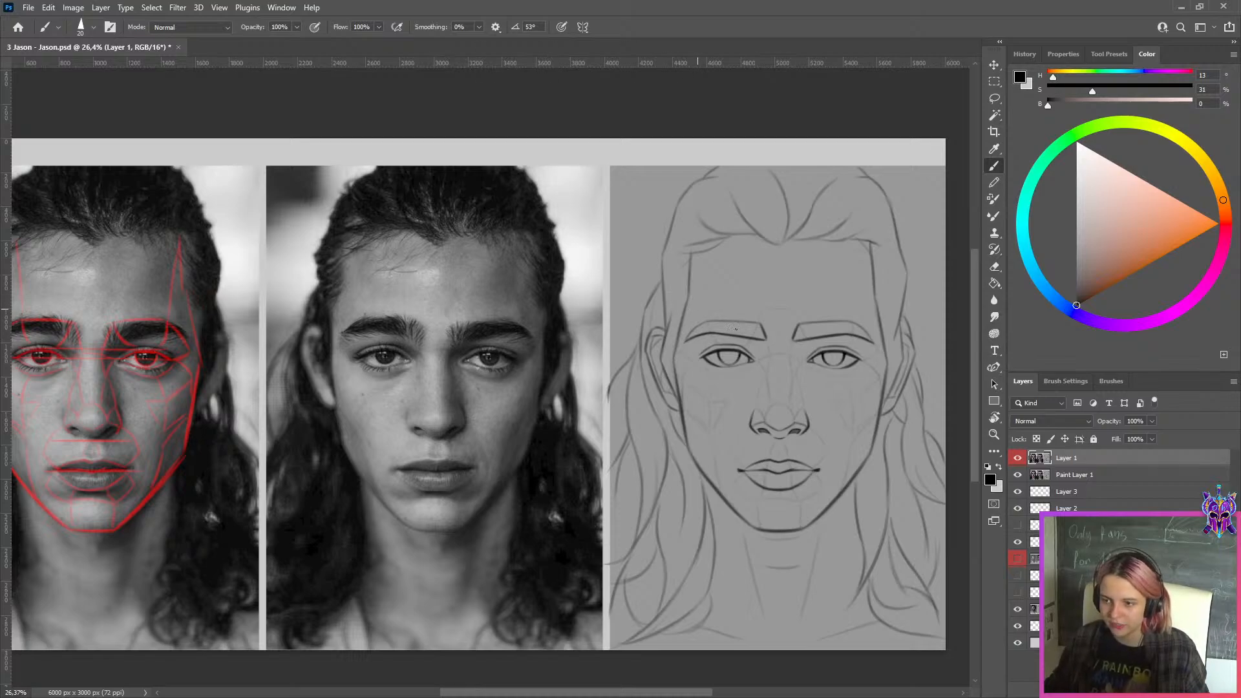
scroll(735, 329, up, 3)
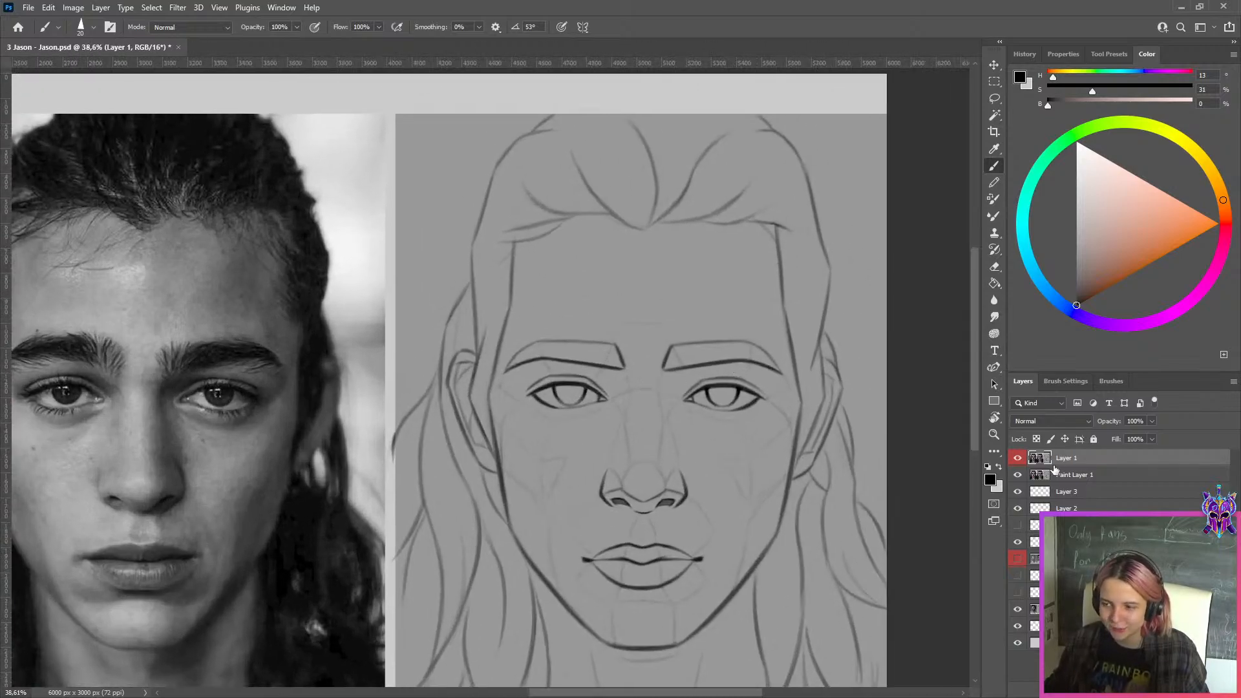
click(1021, 457)
click(1021, 458)
click(1020, 458)
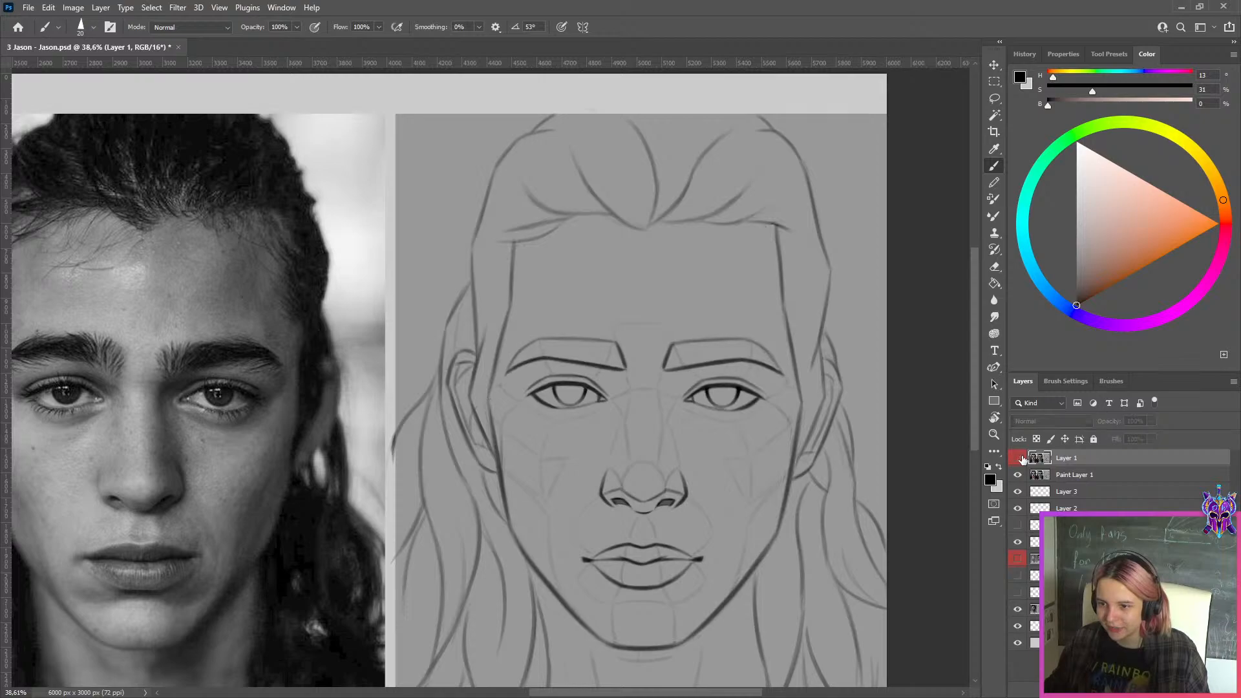
click(1021, 458)
click(1021, 457)
click(1020, 458)
click(1021, 458)
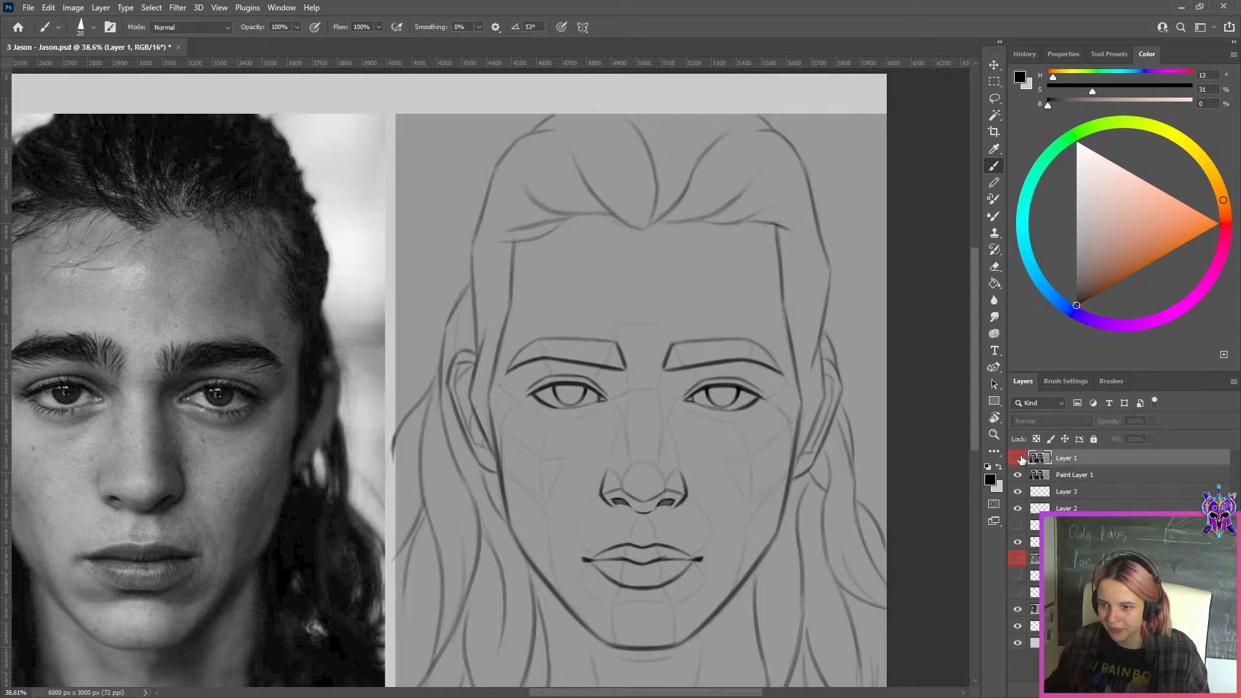
Toggle the red-labelled Layer 1 again to compare the eyes and eyebrows, leaving the layer shown
click(1021, 457)
click(1020, 458)
click(1021, 458)
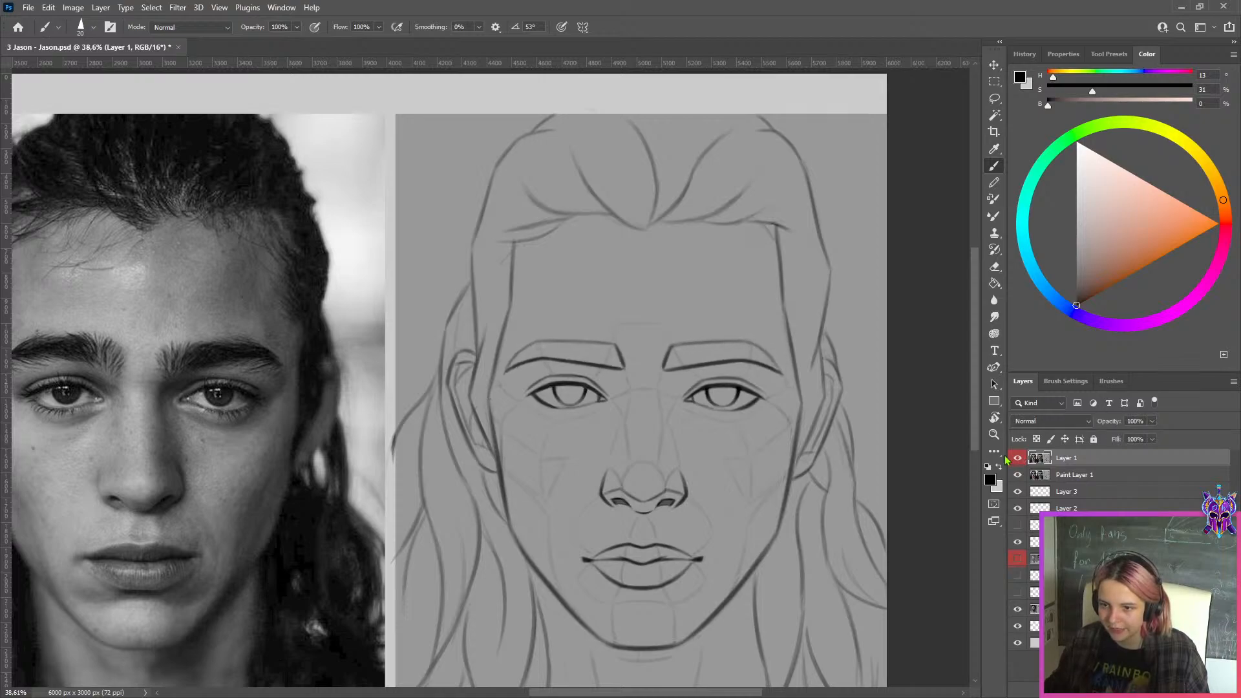
Add a new layer above Layer 1 and trace both lower eyelids on the reference photo with a saturated orange brush
key(ctrl+shift+alt+n)
click(1218, 224)
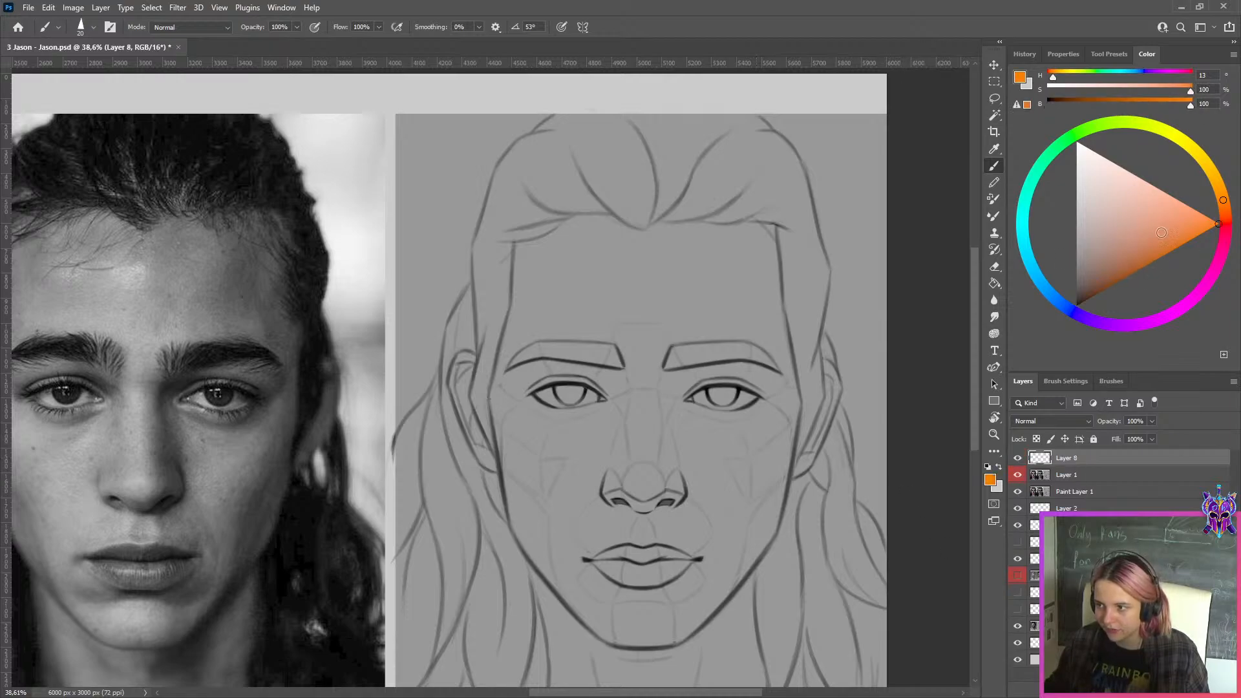
key(r)
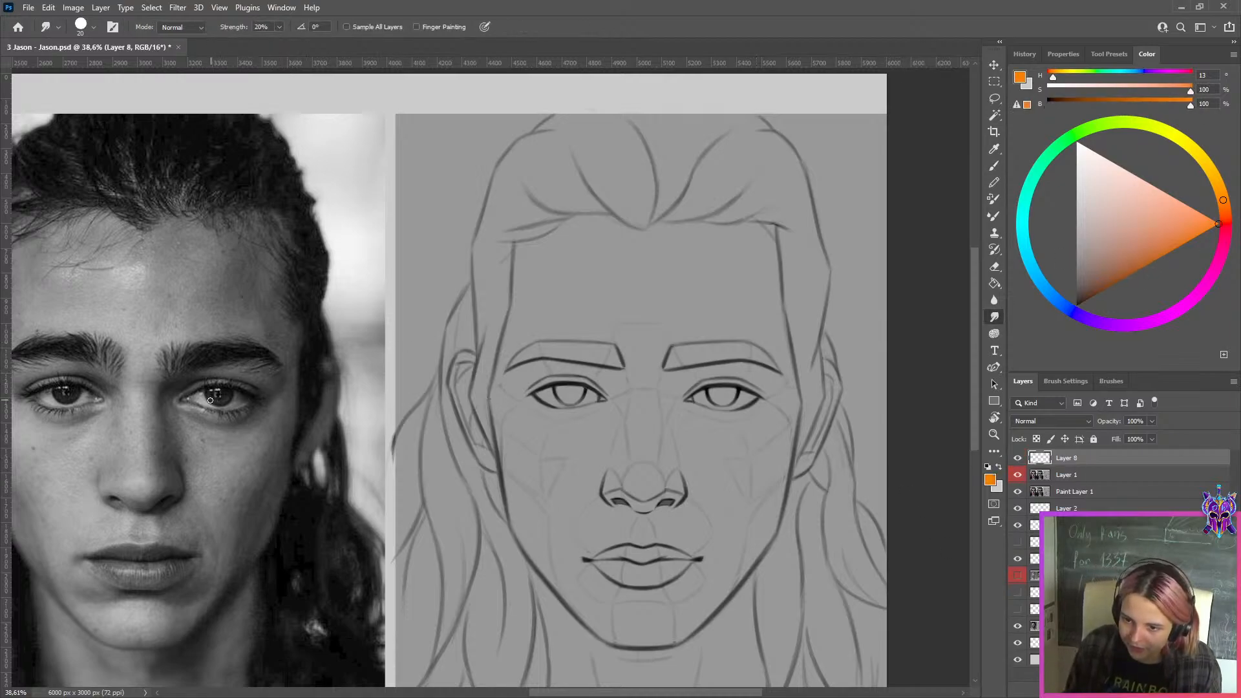
key(b)
drag(199, 400, 259, 403)
key(ctrl+z)
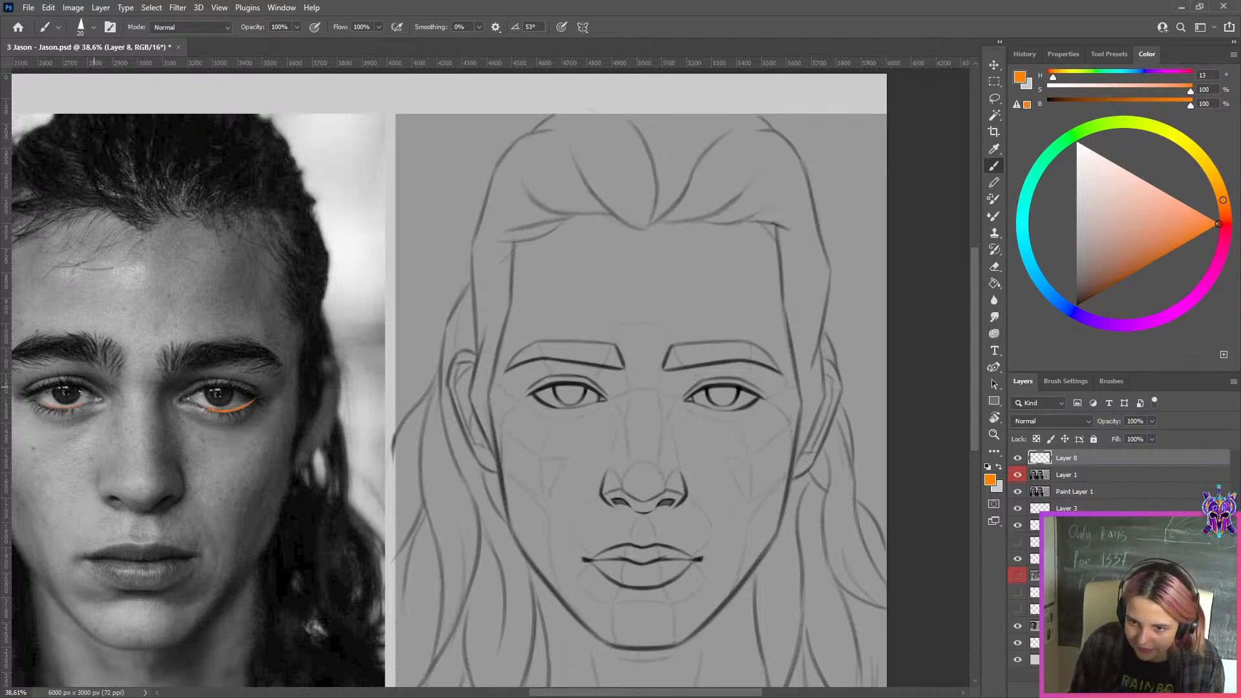
Show and hide Layer 1 repeatedly to compare the sketch's lower eyelids with the orange marks on the photo
click(1018, 476)
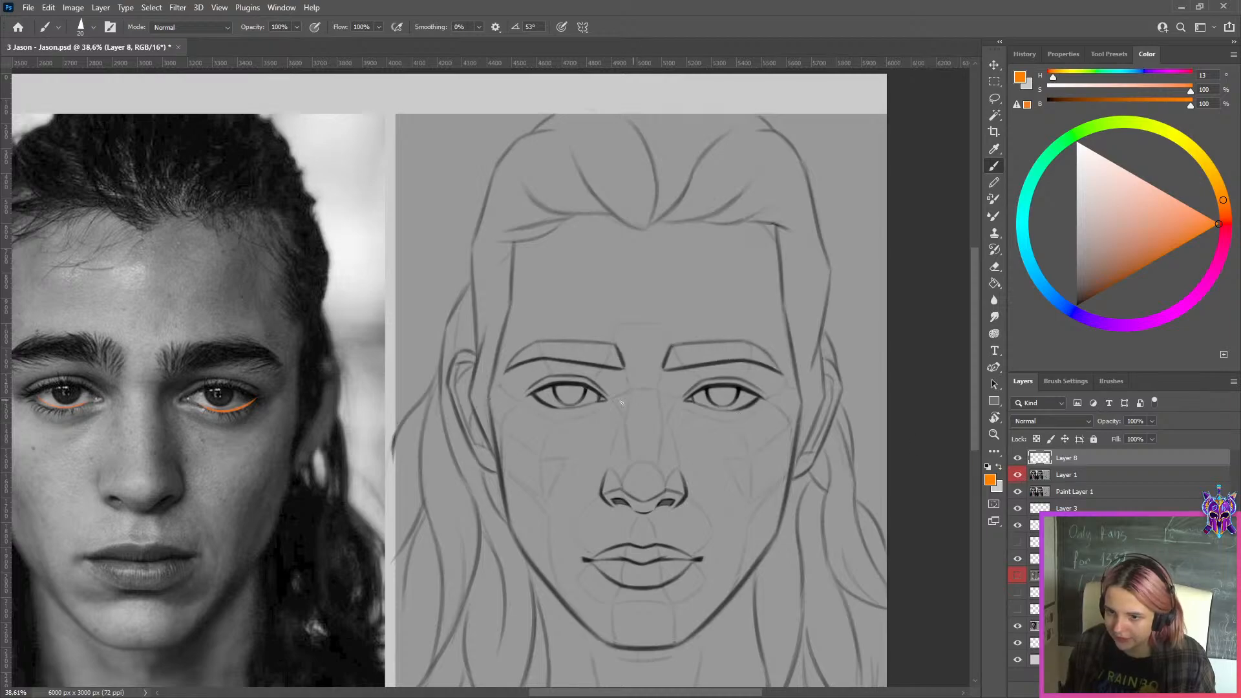
click(1019, 479)
click(1019, 492)
click(1017, 477)
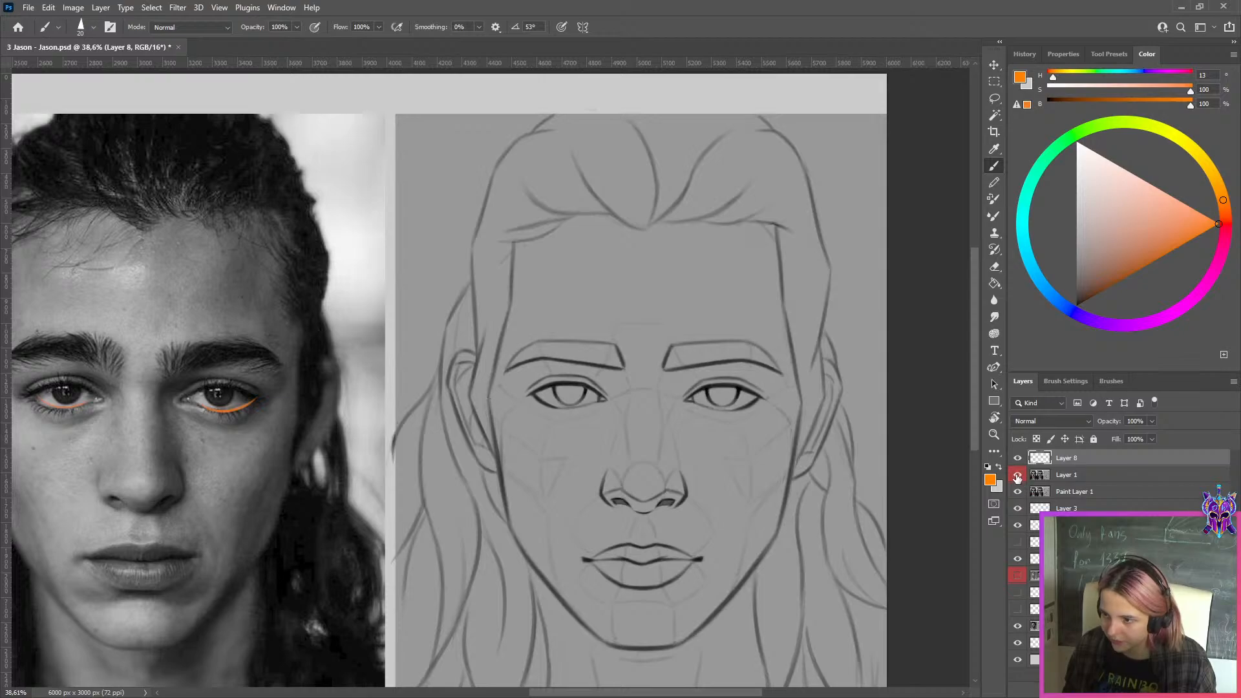
click(1017, 477)
click(1017, 477)
click(1018, 477)
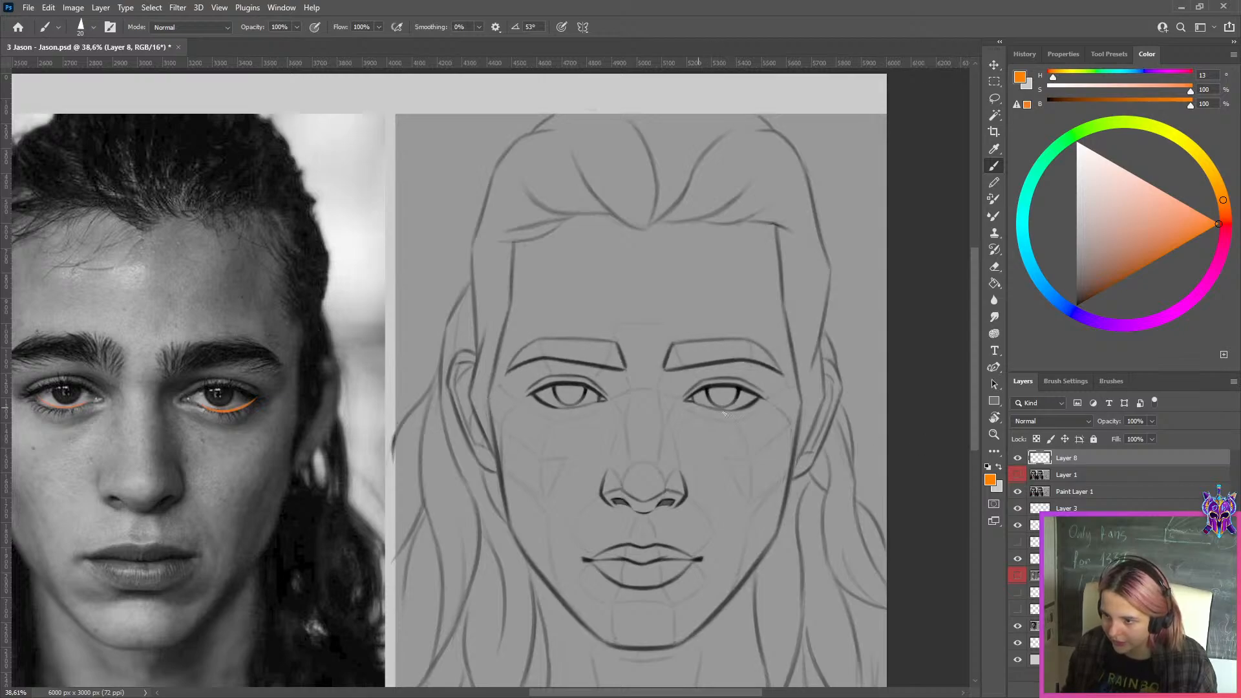
Paint orange over the lower part of the photo's right-hand eye and undo it
key(ctrl+z)
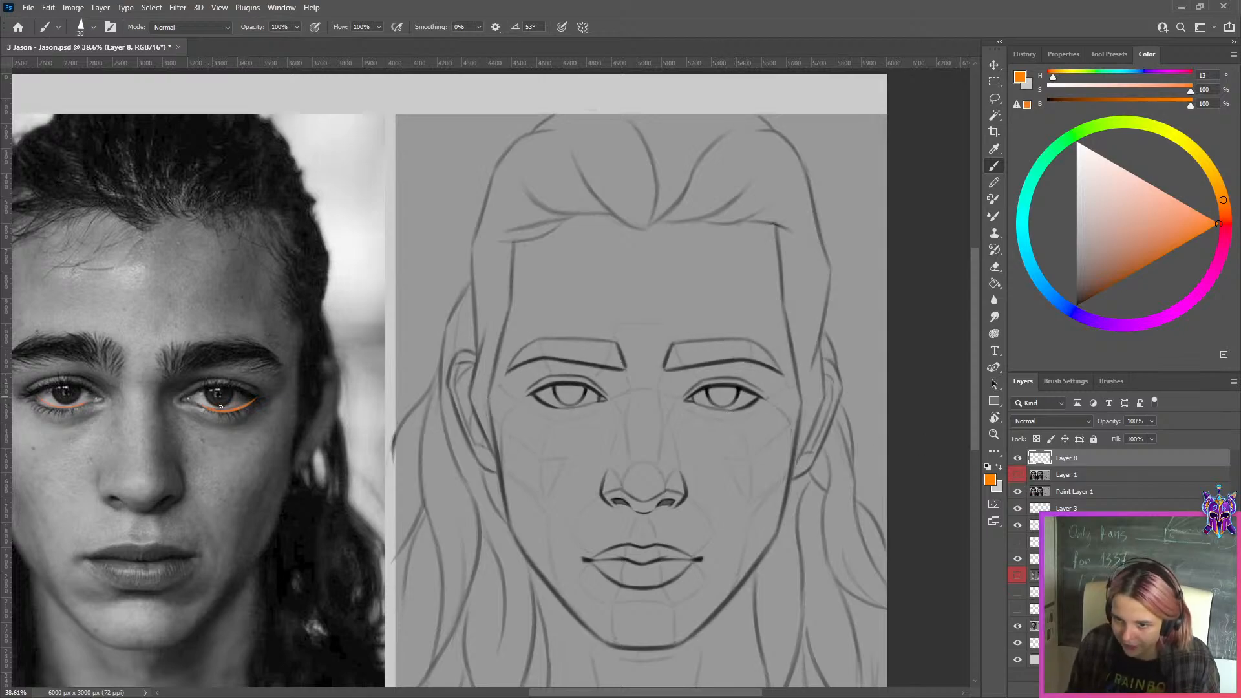
key(ctrl+z)
mouse_move(210, 401)
mouse_down()
mouse_move(234, 403)
mouse_move(214, 405)
mouse_up()
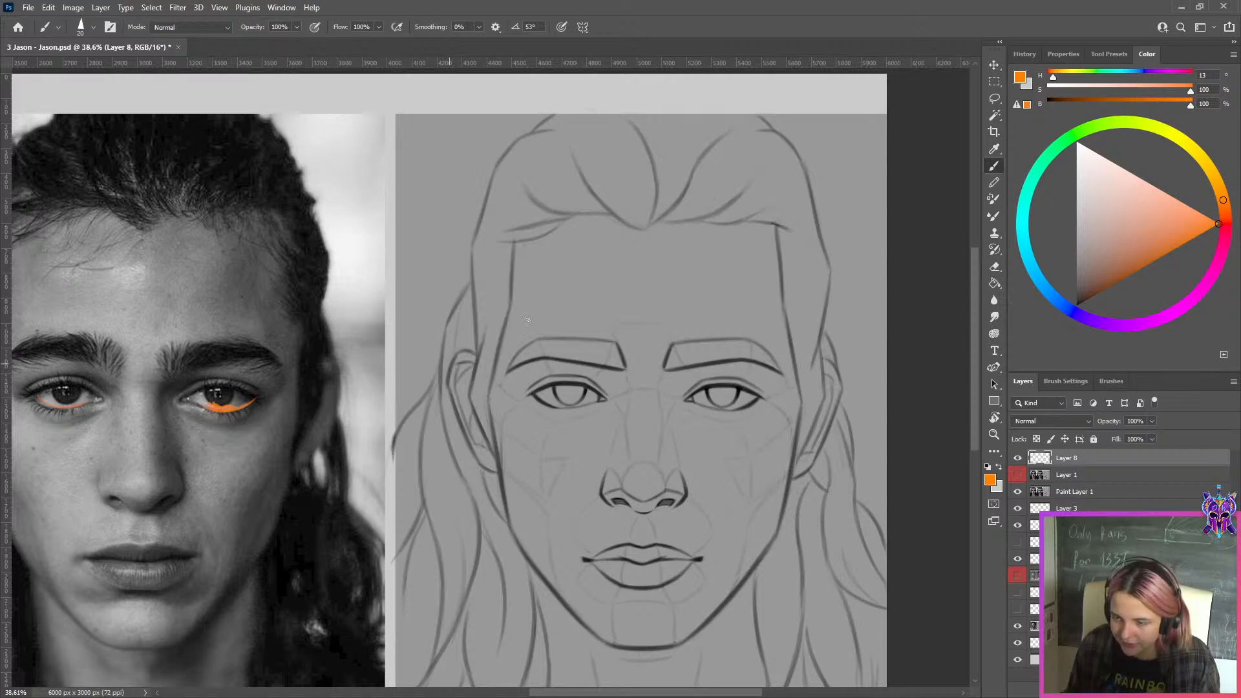
key(ctrl+z)
Show Layer 1, hide the orange-marked Layer 8, and copy Layer 1's rightmost sketch panel to a new layer
click(1017, 475)
scroll(802, 391, down, 4)
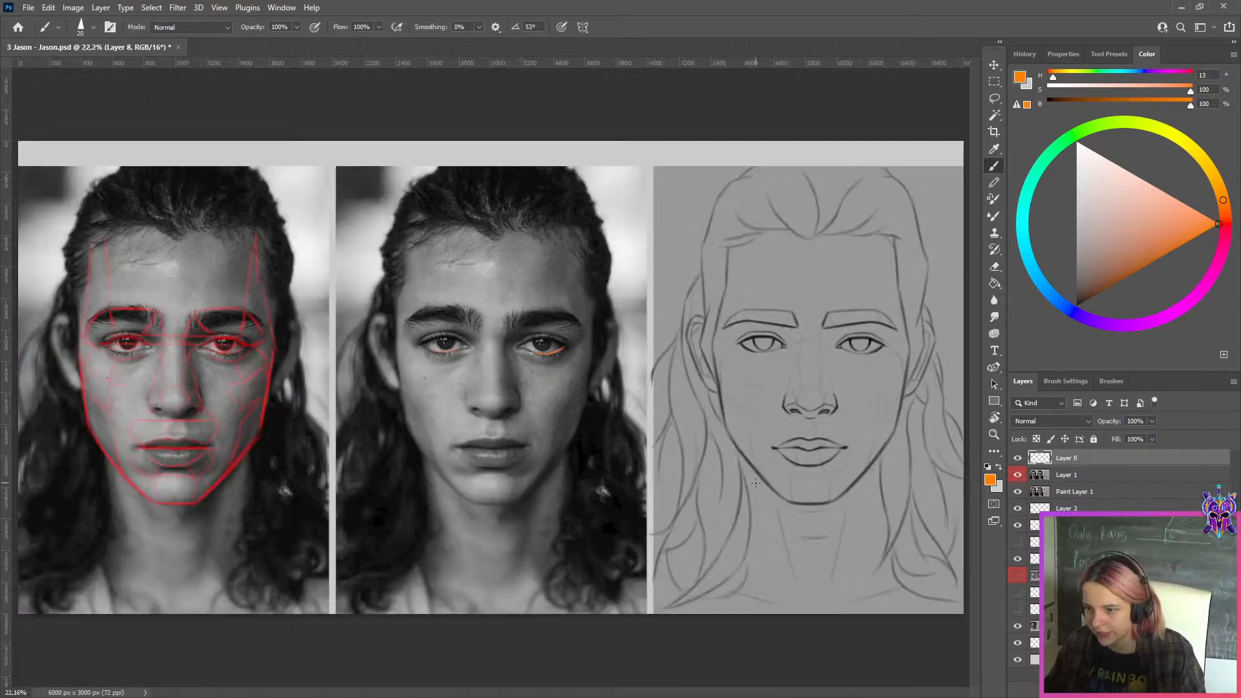
click(994, 82)
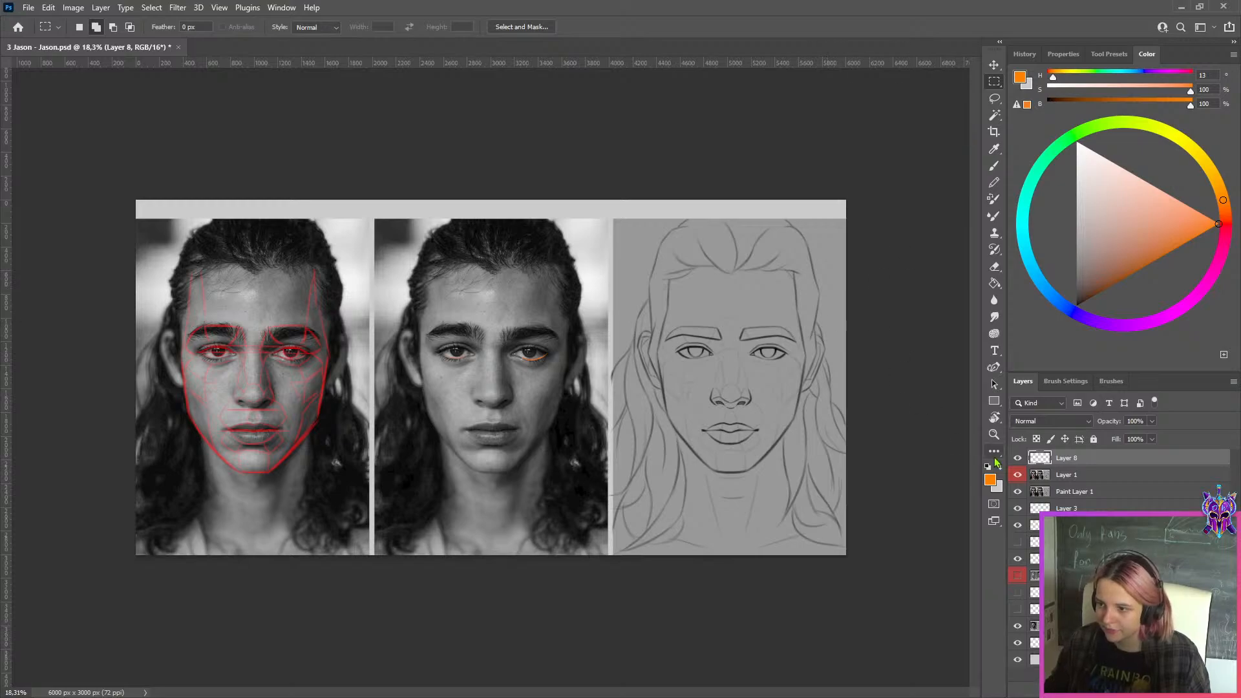
click(1018, 458)
mouse_move(889, 181)
mouse_down()
mouse_move(595, 579)
mouse_move(612, 585)
mouse_up()
click(1050, 481)
key(ctrl+j)
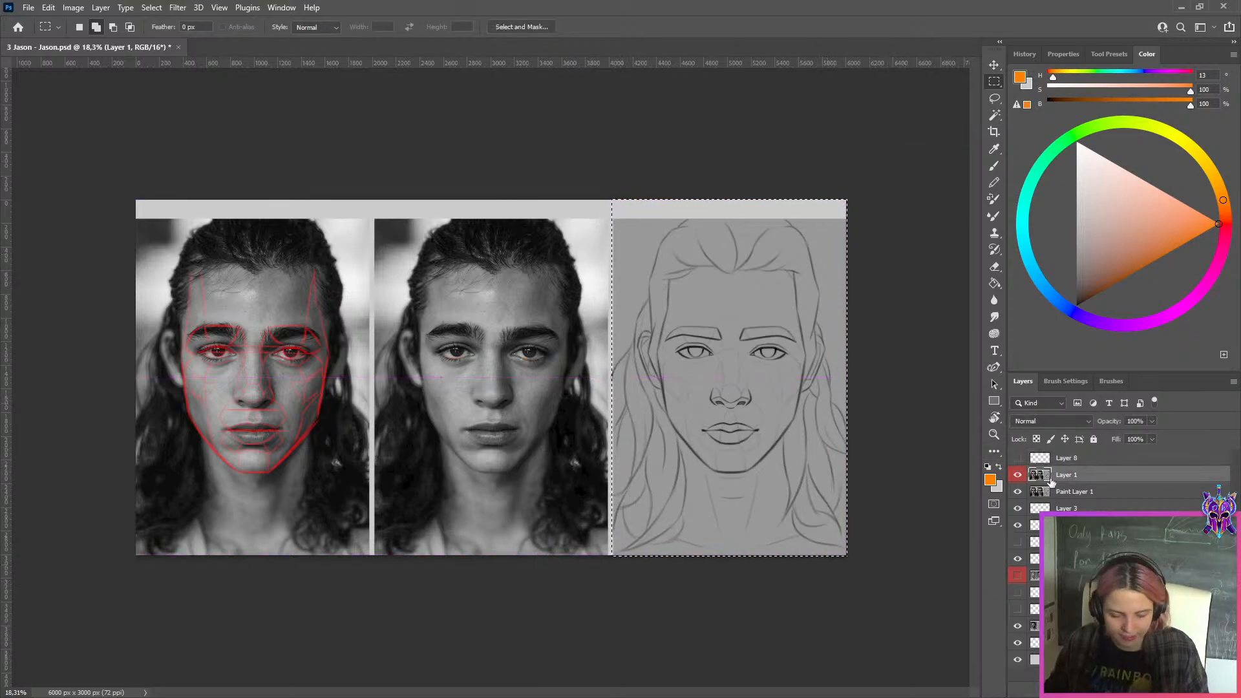
Hide Layer 1 and move Paint Layer 1 one panel to the left so its sketch sits beside the copied one
click(1046, 492)
click(1018, 492)
click(1037, 506)
key(ctrl+t)
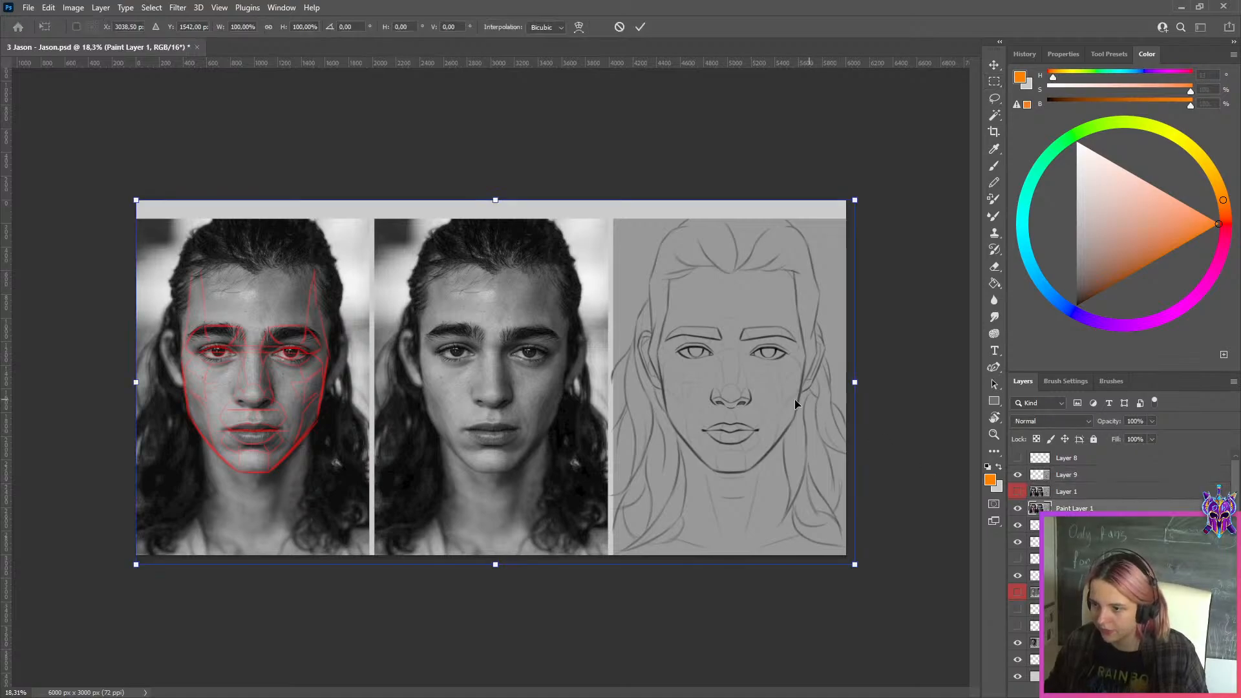
drag(794, 398, 566, 388)
click(640, 27)
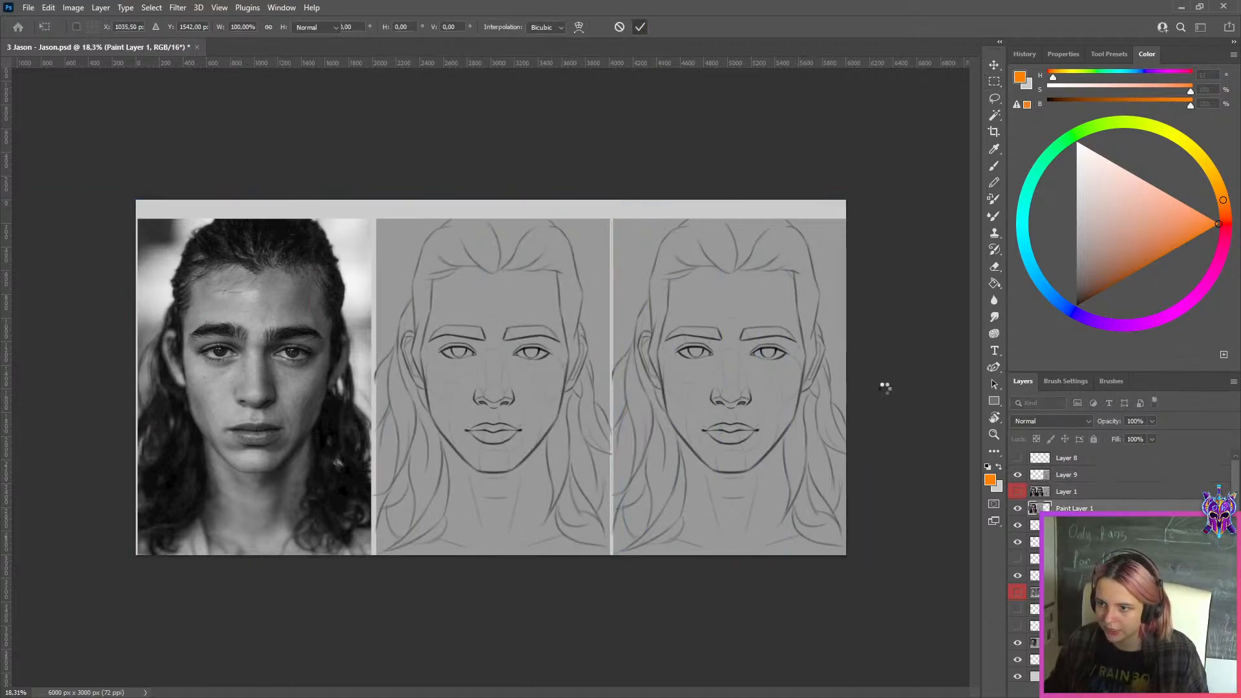
Export the side-by-side comparison as a maximum-quality JPEG to the WEEK 149 folder, adding "ss" to the file name
scroll(856, 427, up, 3)
scroll(414, 339, up, 3)
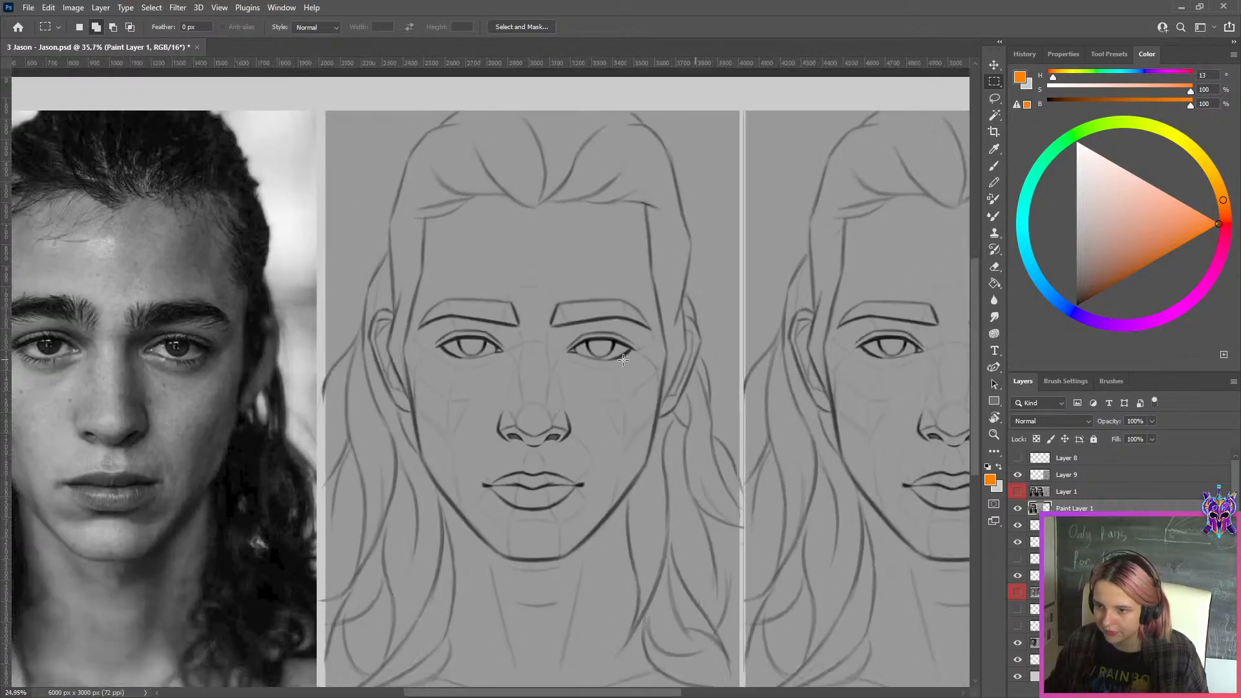
scroll(627, 365, down, 4)
scroll(680, 329, up, 3)
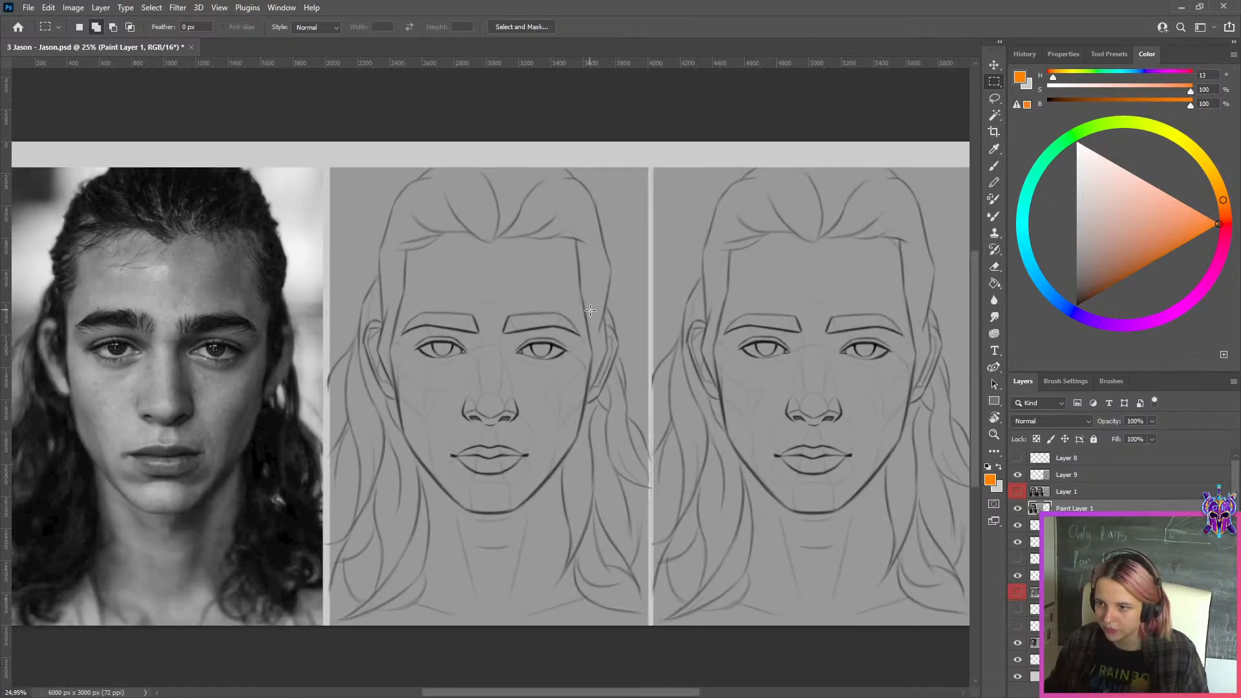
scroll(880, 278, down, 2)
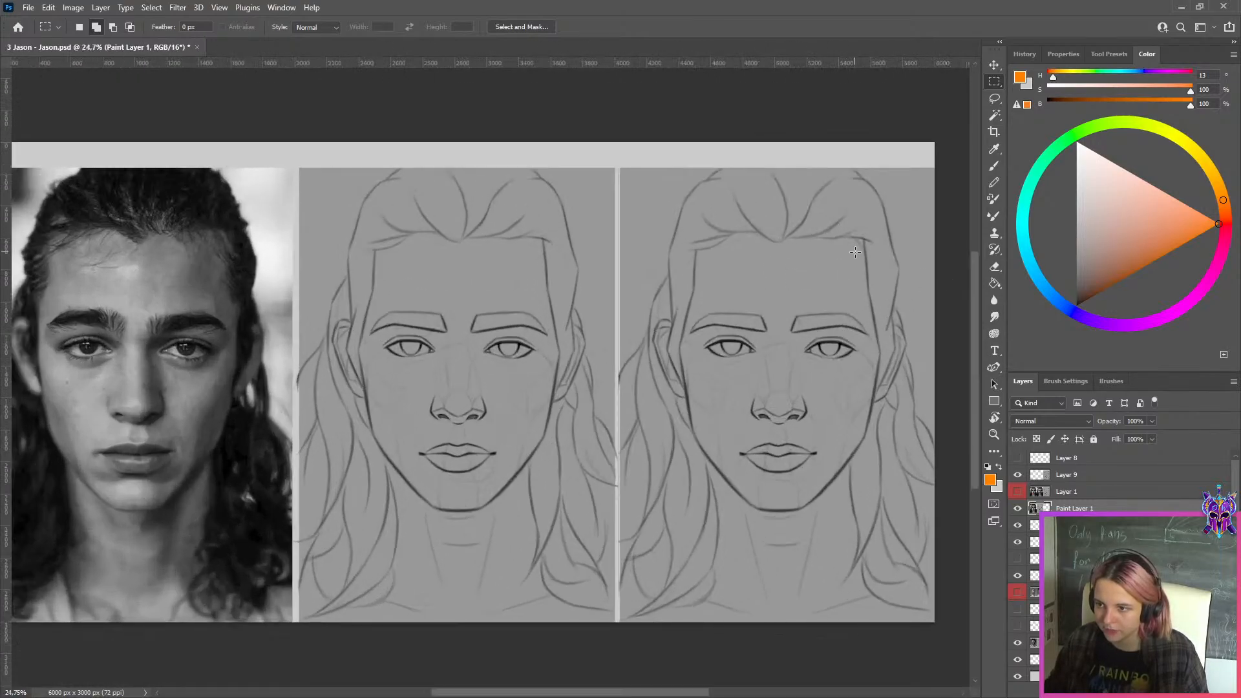
key(ctrl+alt+shift+s)
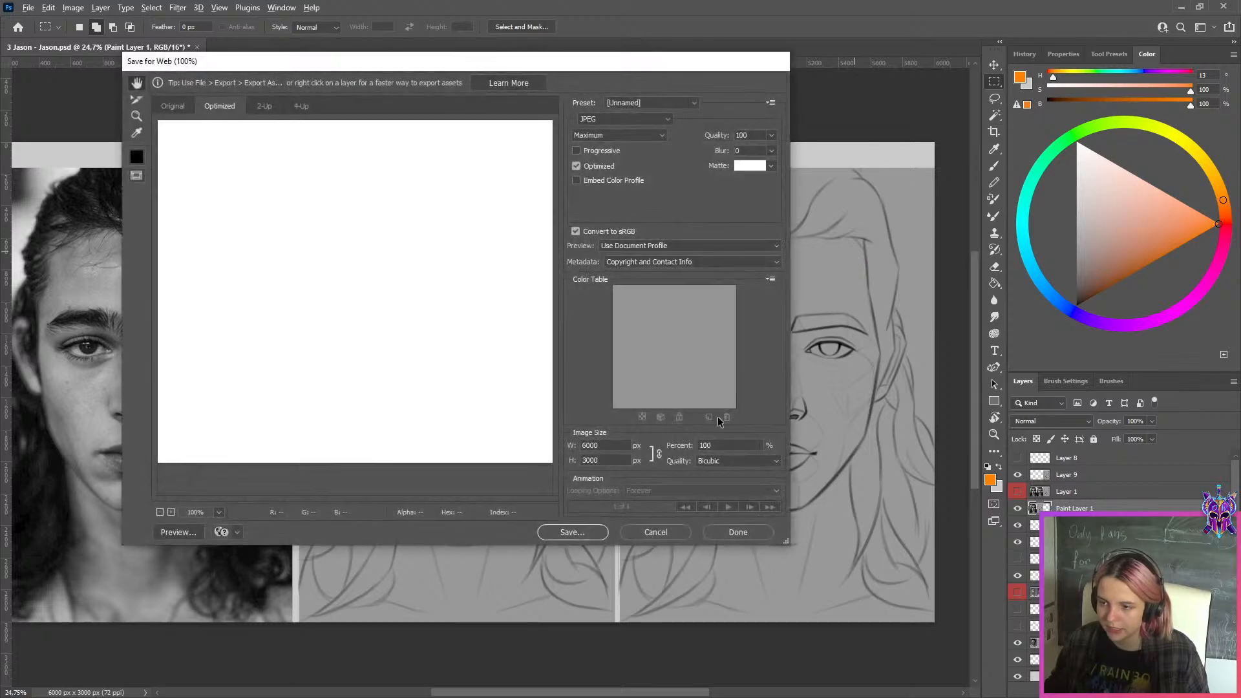
click(573, 533)
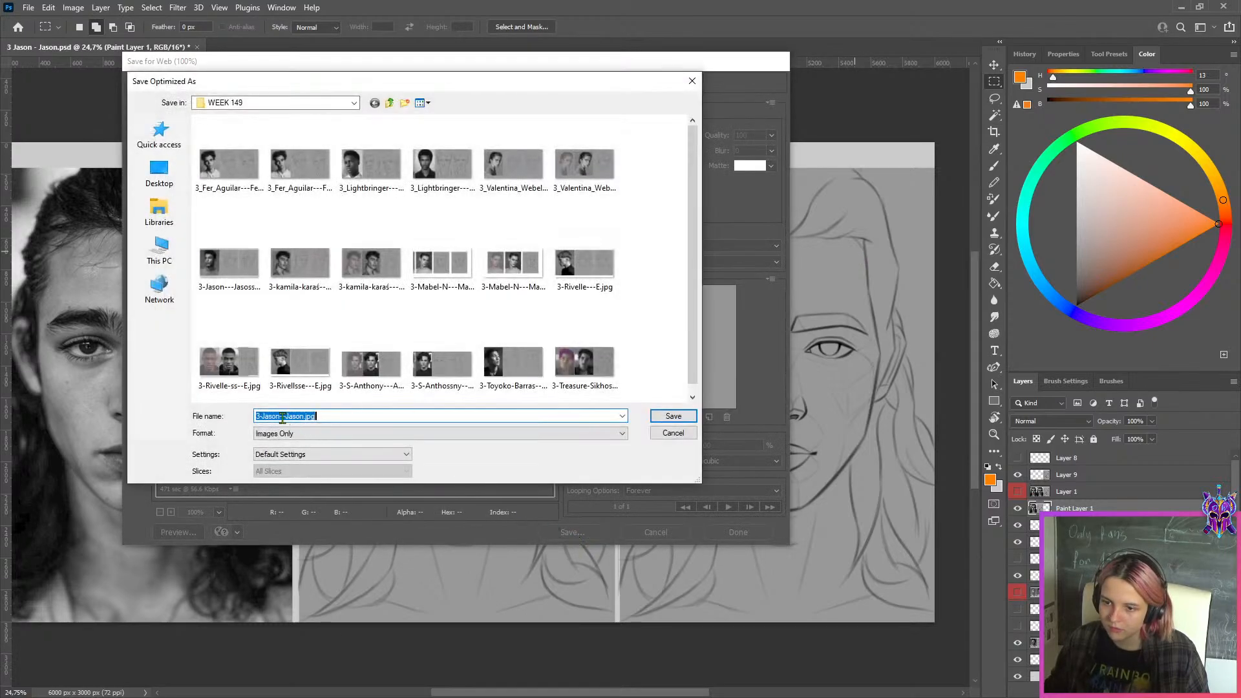
click(282, 418)
click(653, 421)
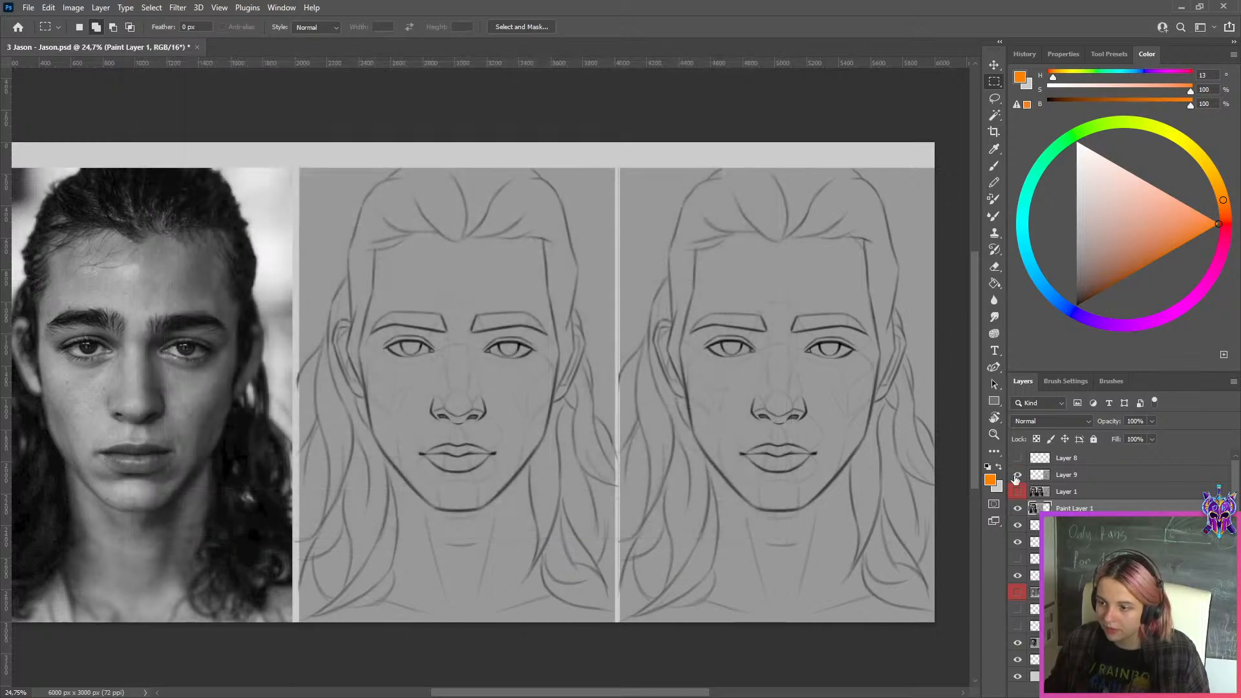
Hide Layer 9 and Paint Layer 1 and examine the short-haired portrait's two sketches against its reference photo
click(1018, 474)
click(1018, 509)
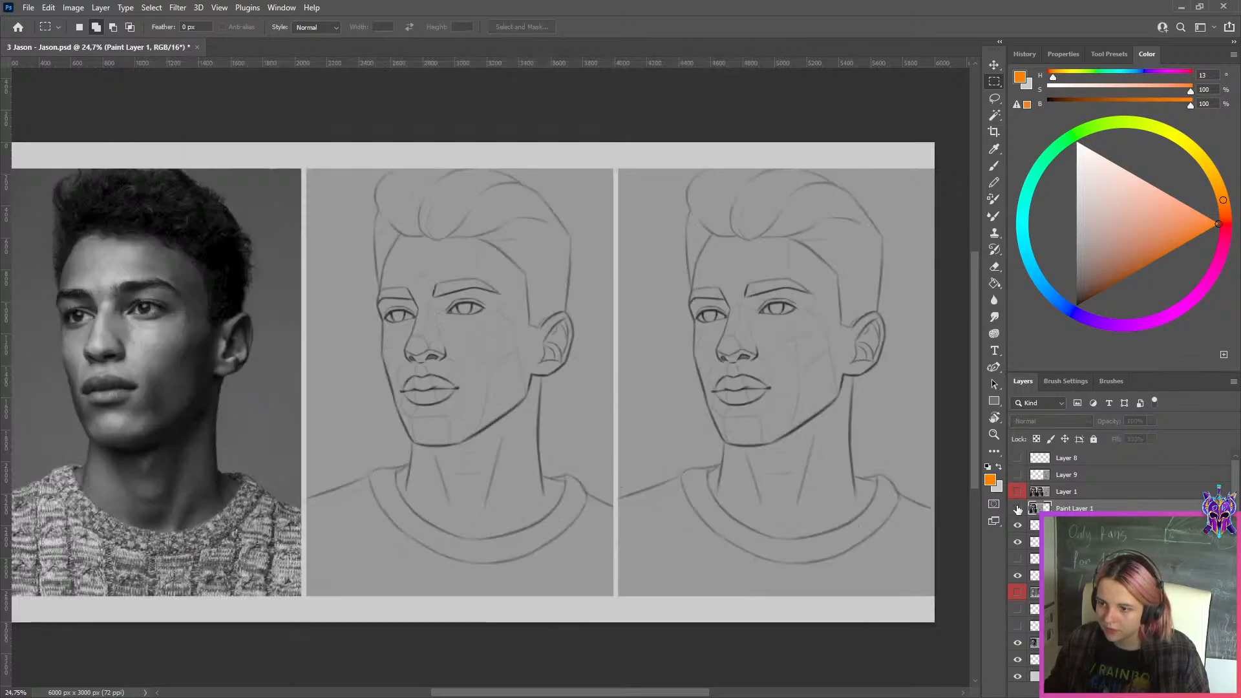
scroll(877, 382, down, 4)
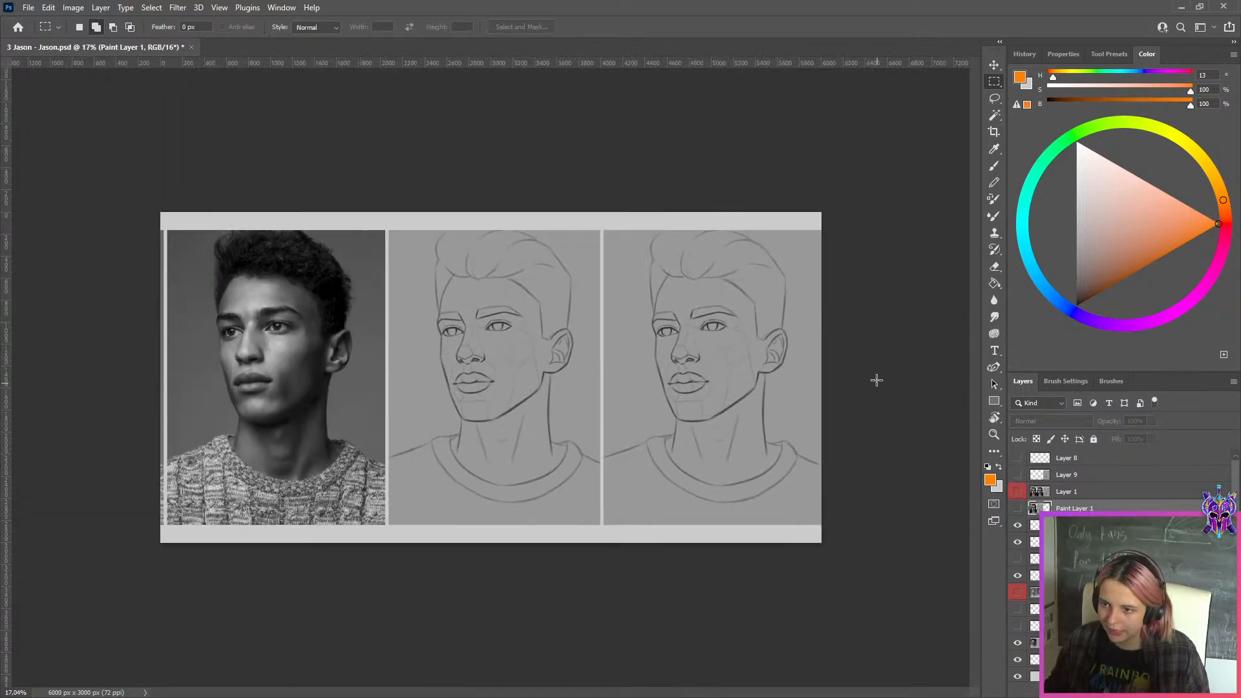
scroll(837, 315, up, 4)
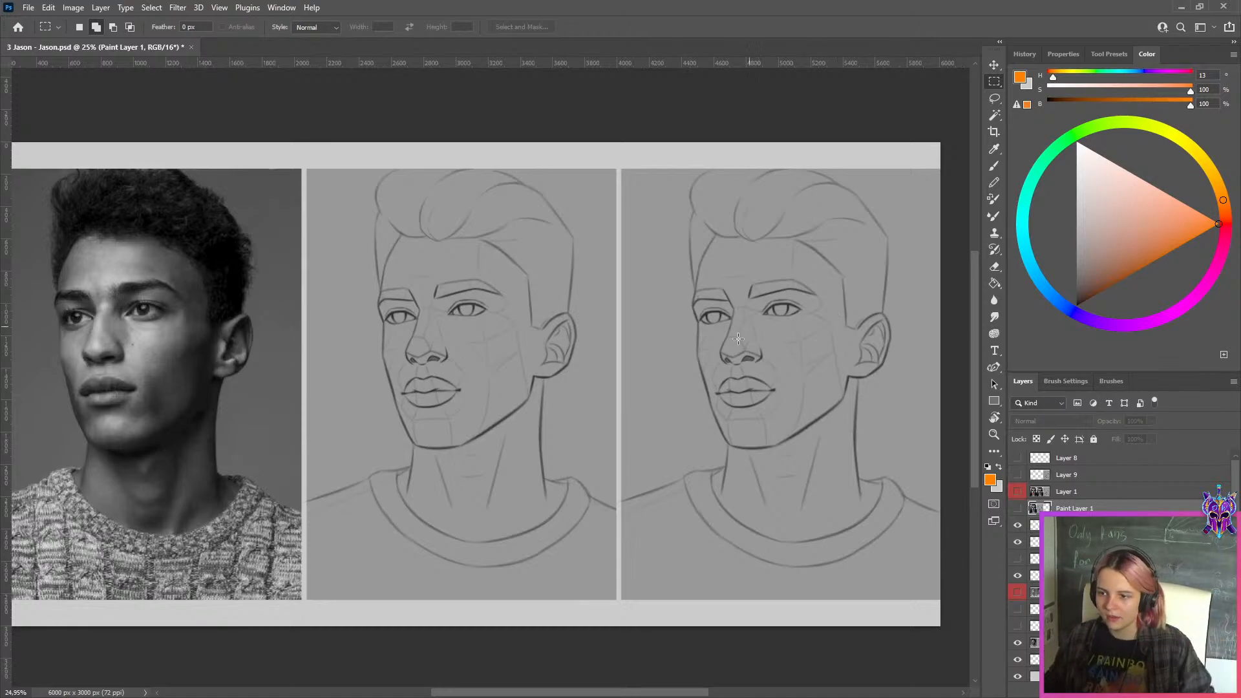
scroll(731, 347, down, 3)
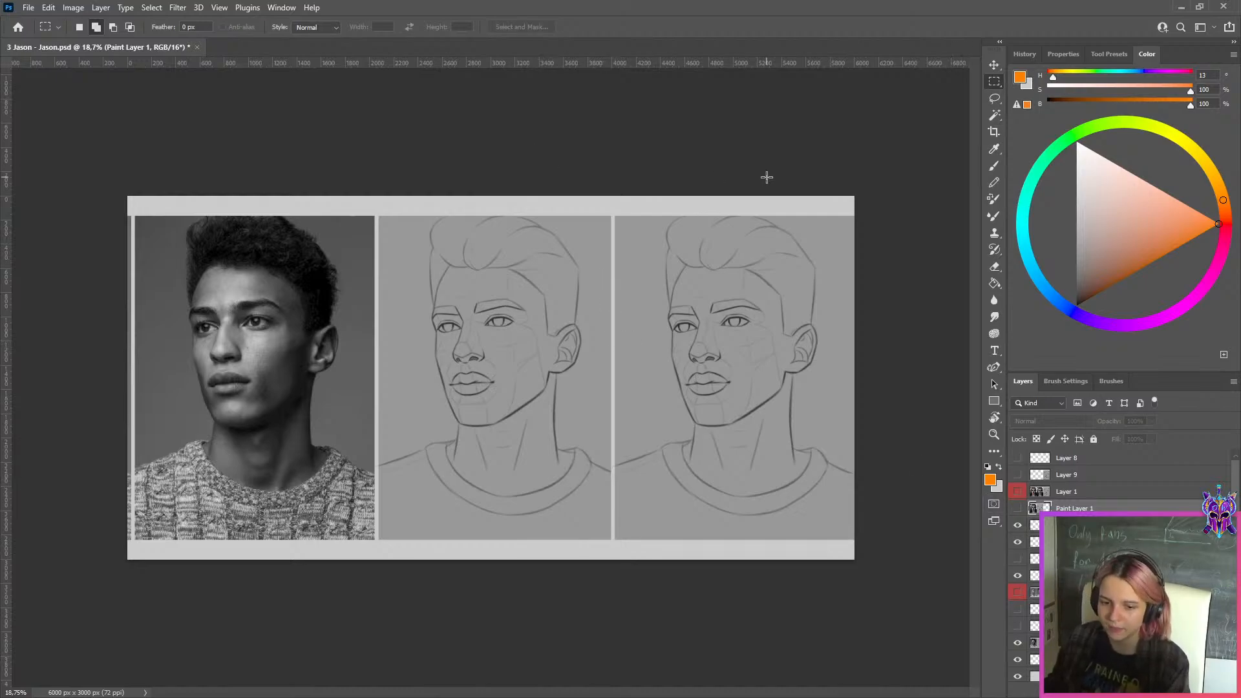
scroll(767, 178, up, 2)
scroll(768, 177, down, 3)
scroll(850, 190, up, 2)
scroll(848, 189, up, 1)
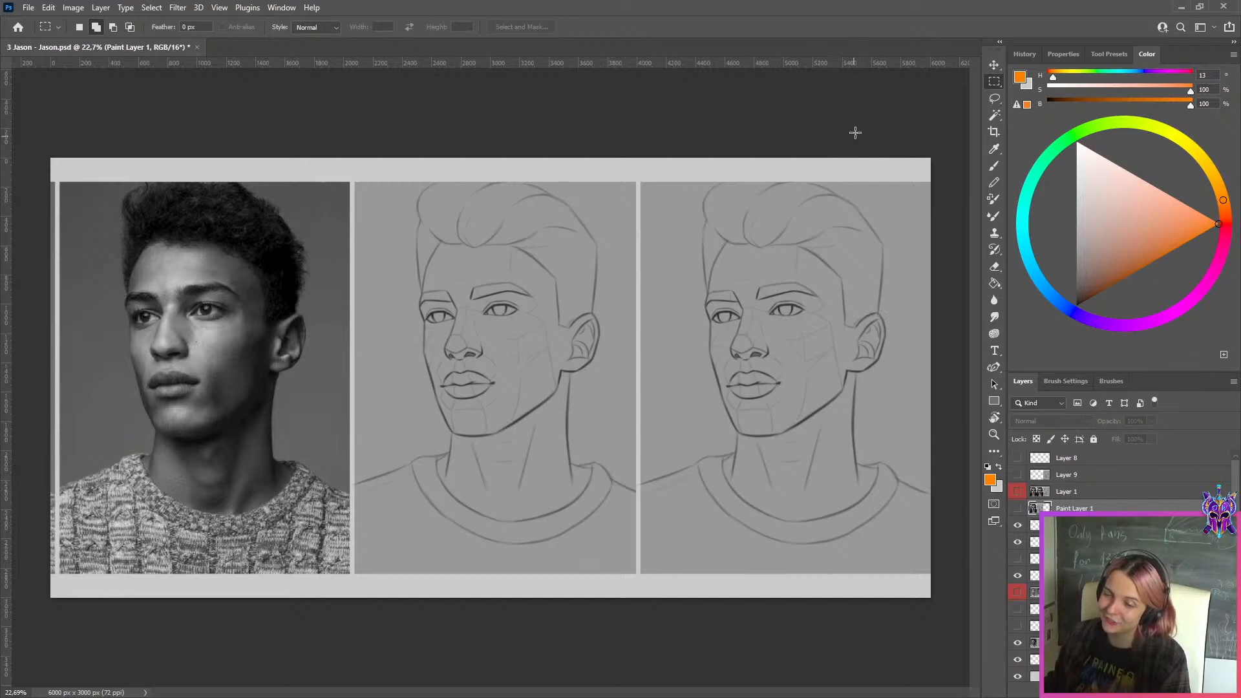
Show Paint Layer 1 and Layer 1 again and close the document without saving changes
click(1017, 508)
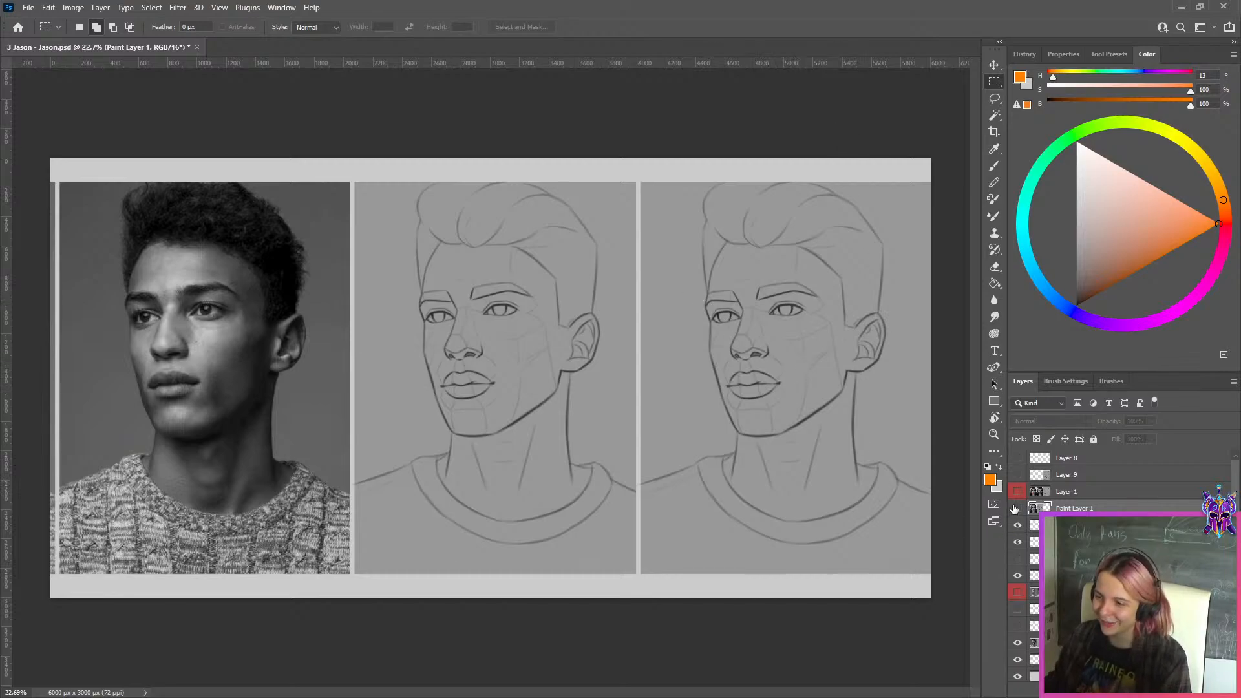
click(1018, 491)
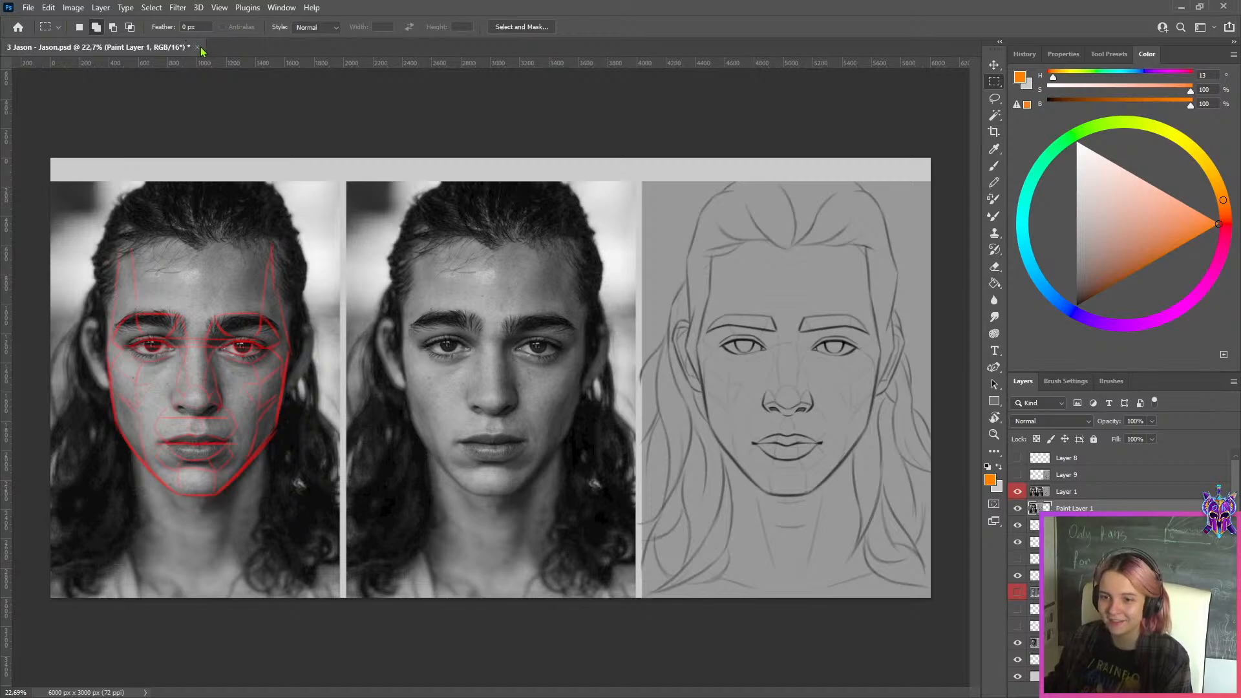
click(197, 47)
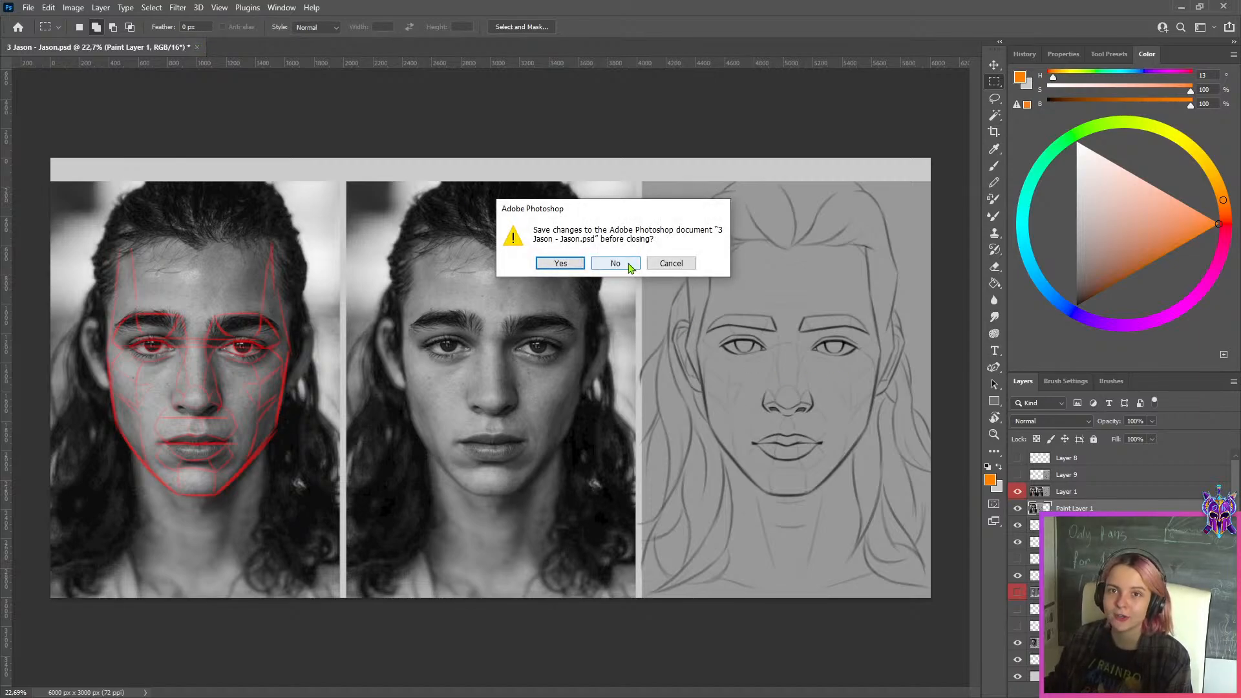
click(616, 263)
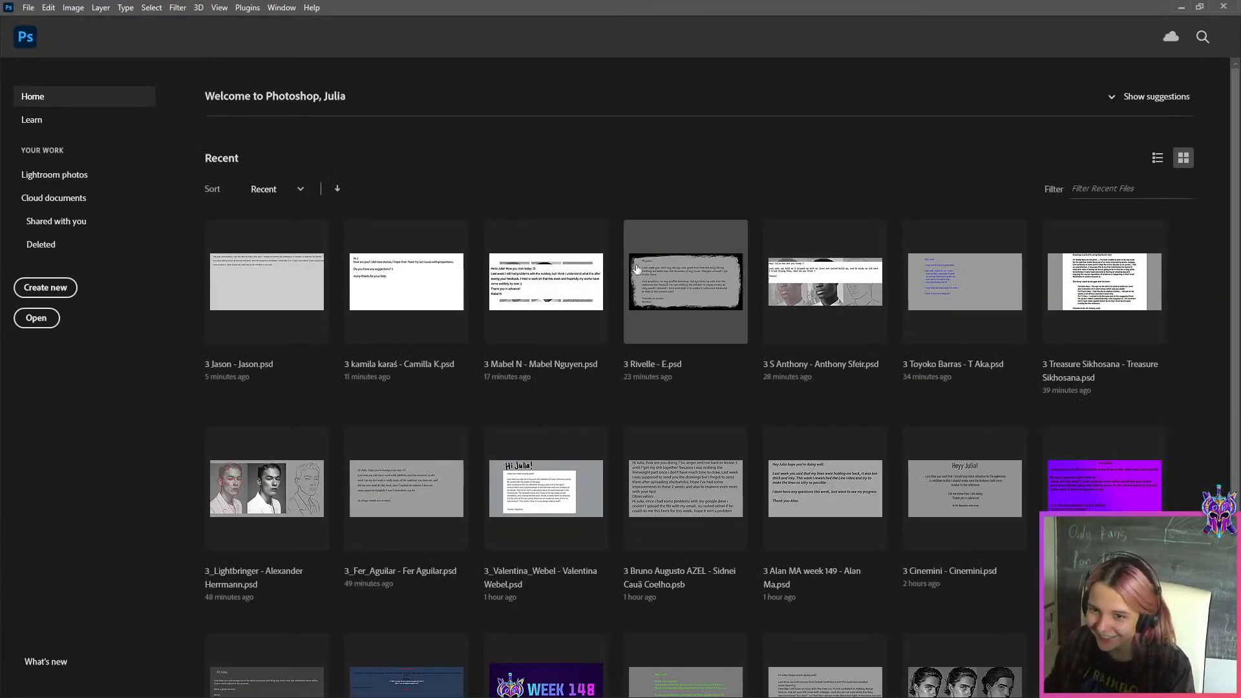
Switch to File Explorer, open the student PSD listed just before the selected one in WEEK 149, and hide its Hi! layer
click(1182, 6)
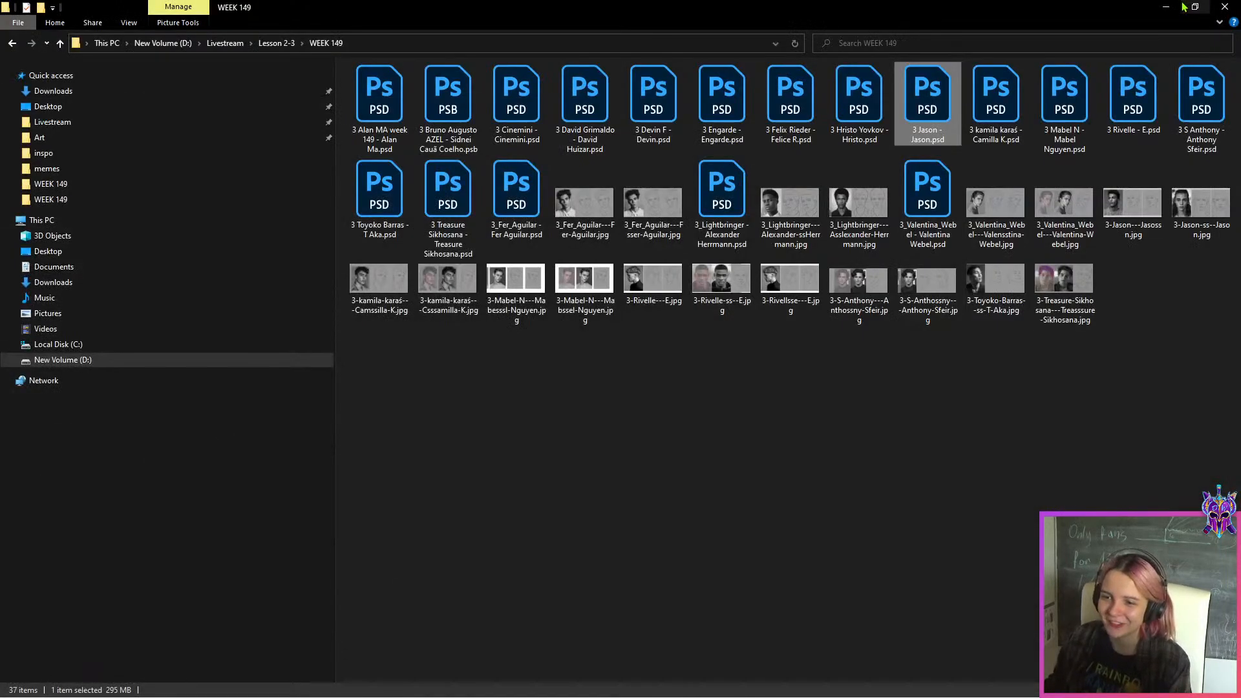
double_click(876, 103)
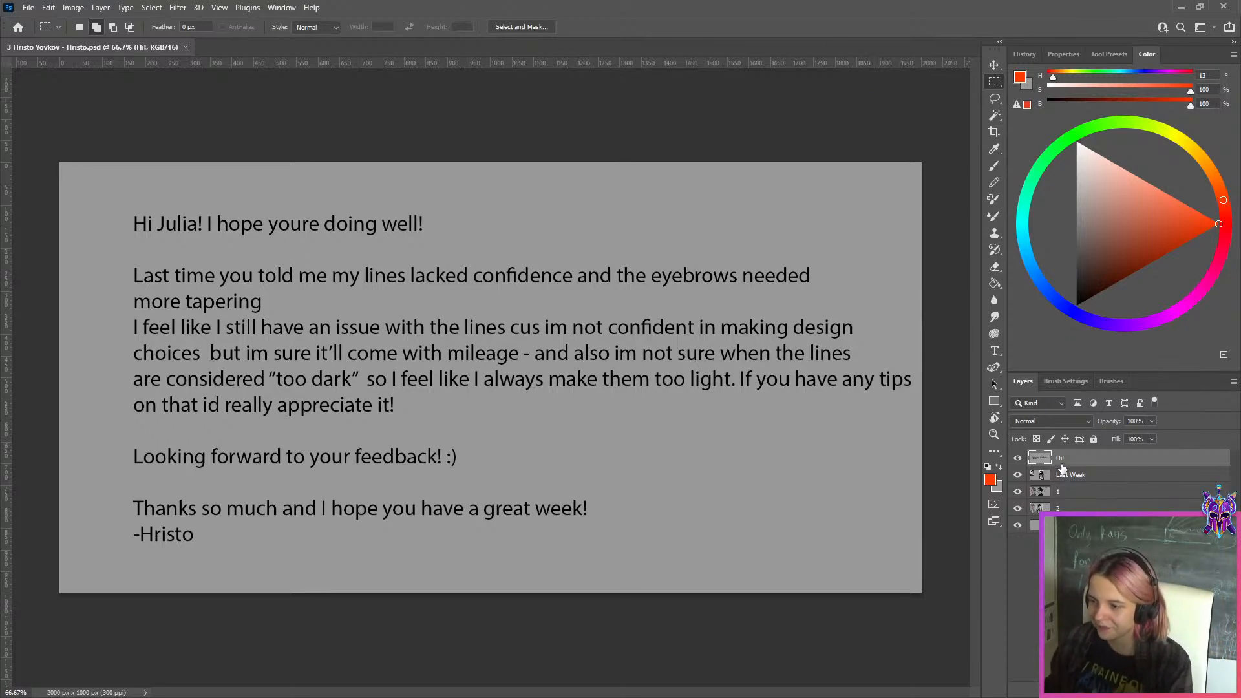
click(1018, 458)
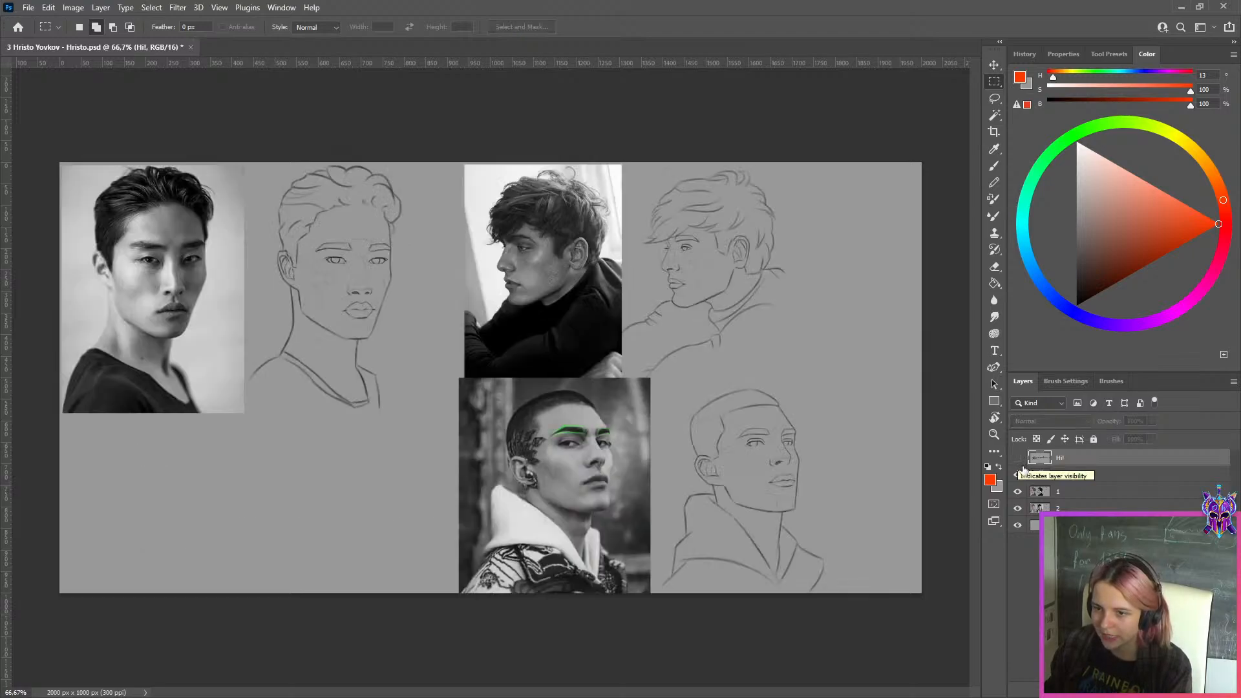
Look over last week's portrait studies up close, select the Last Week layer and hide it to reveal the profile portrait study
drag(750, 460, 824, 568)
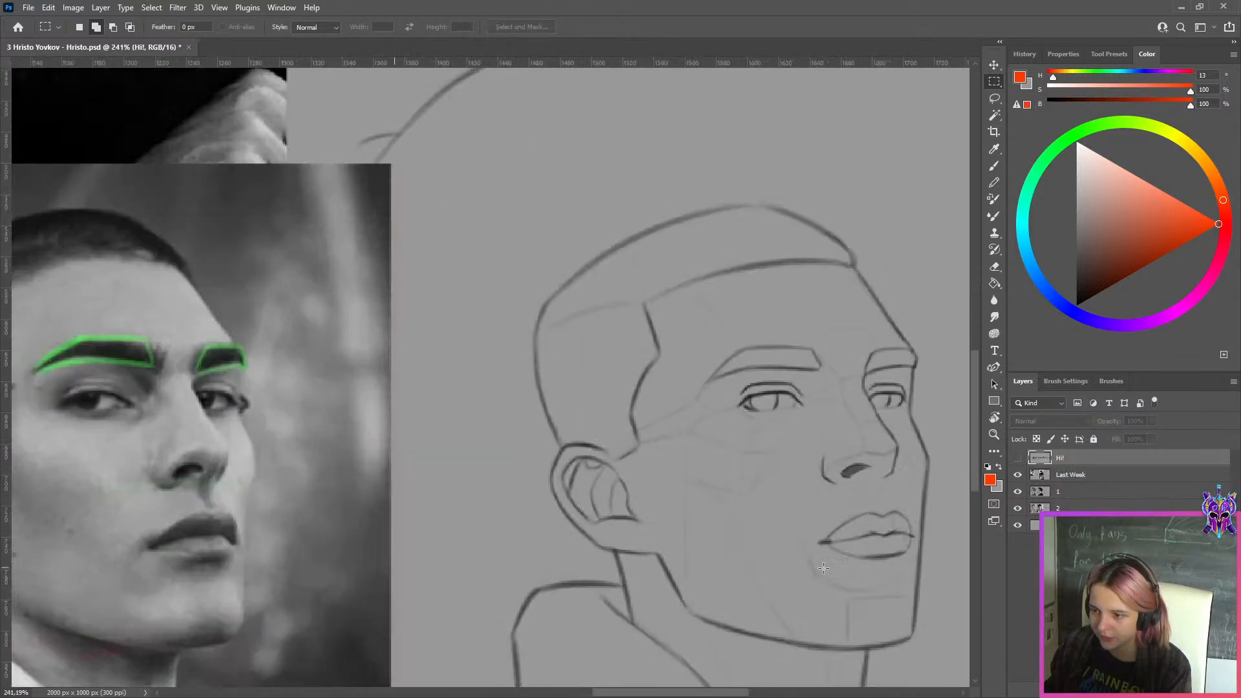
scroll(824, 566, down, 10)
scroll(823, 565, up, 2)
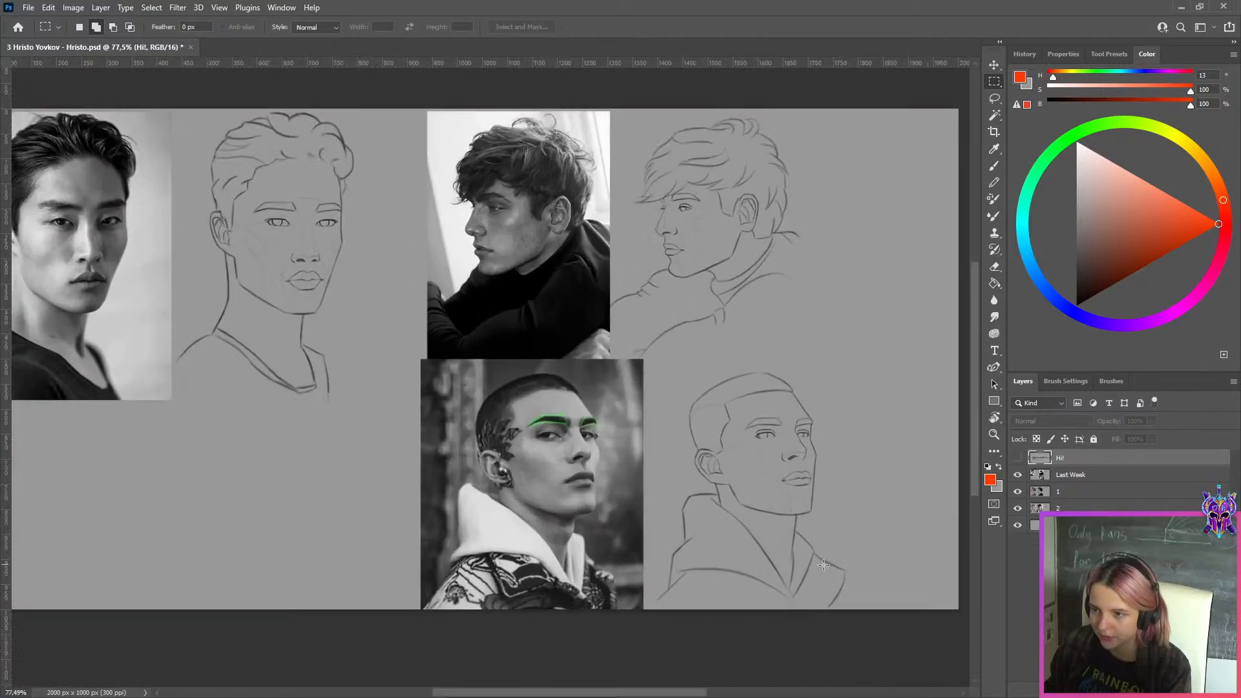
click(1057, 476)
click(1019, 475)
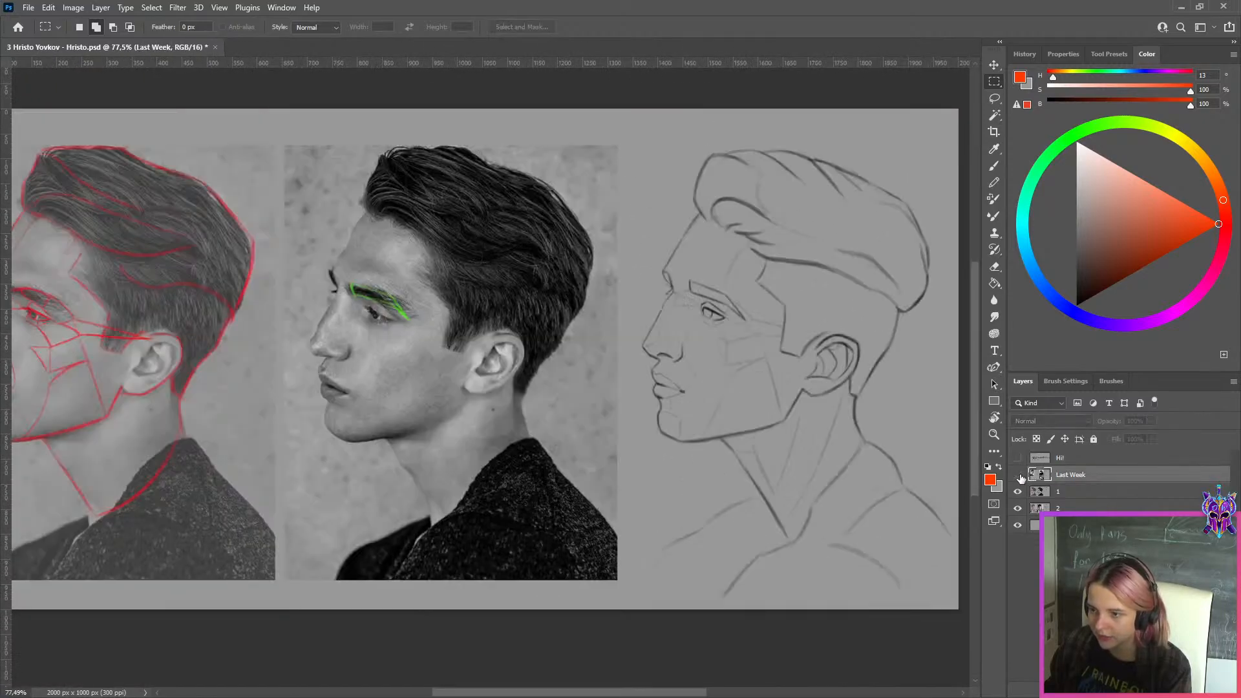
Select layer 1 and toggle its visibility to compare the profile and curly-haired portrait studies, leaving it hidden
click(1040, 492)
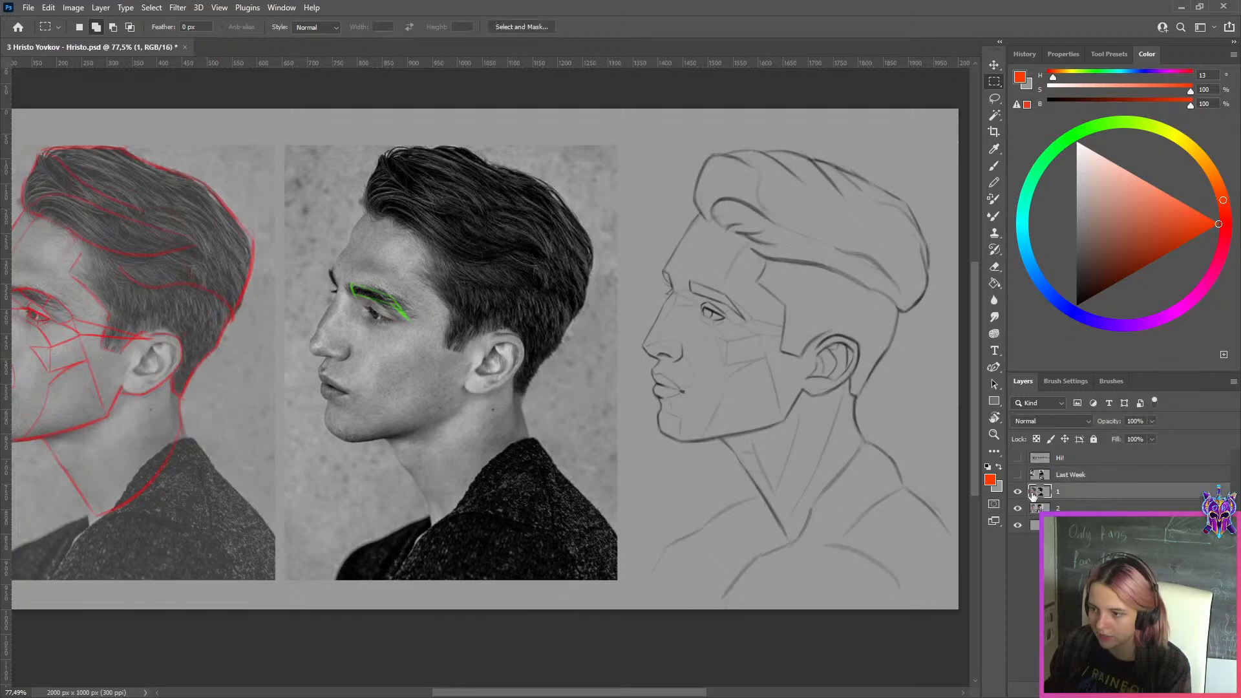
click(1019, 492)
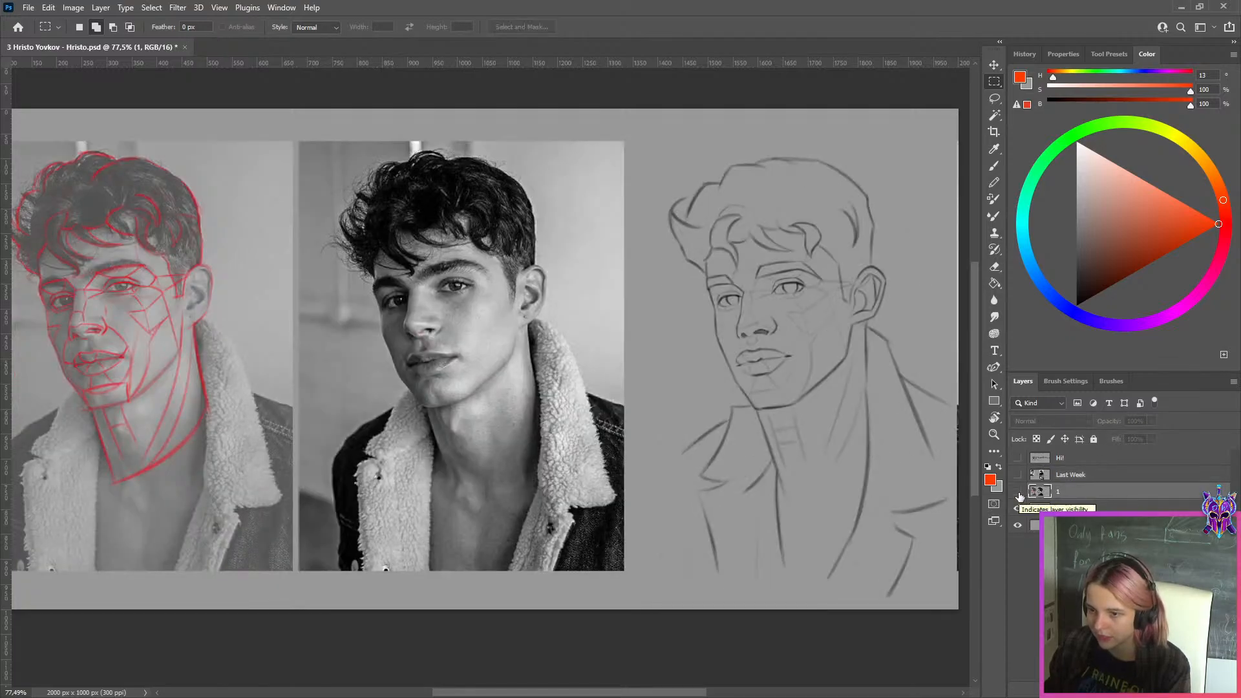
click(1019, 494)
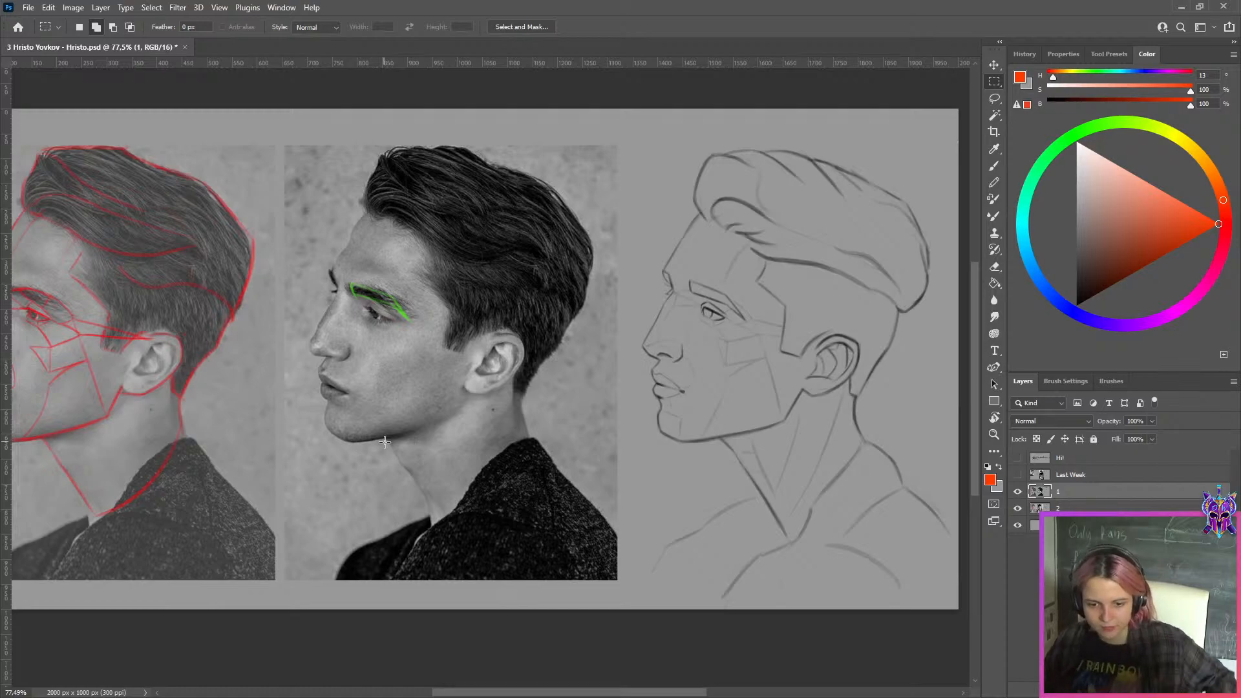
click(1024, 495)
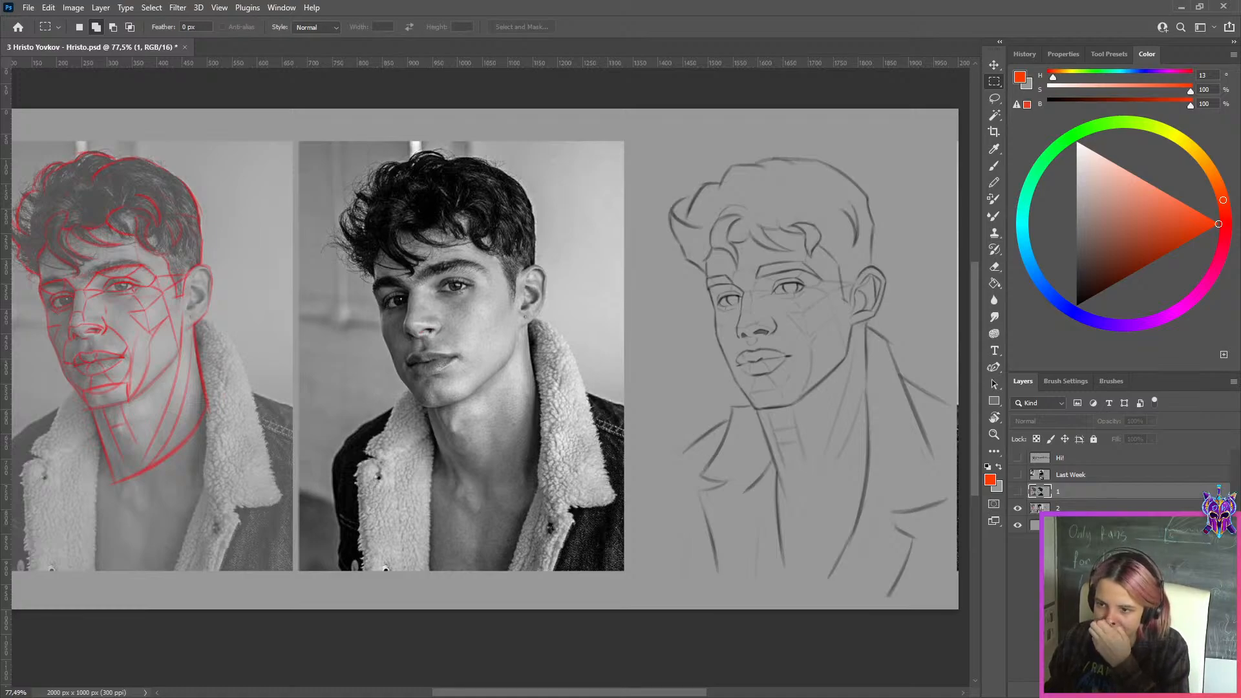
Select layer 2 with the curly-haired portrait study, check the sketch's face up close and duplicate the layer
click(1089, 510)
scroll(766, 316, up, 7)
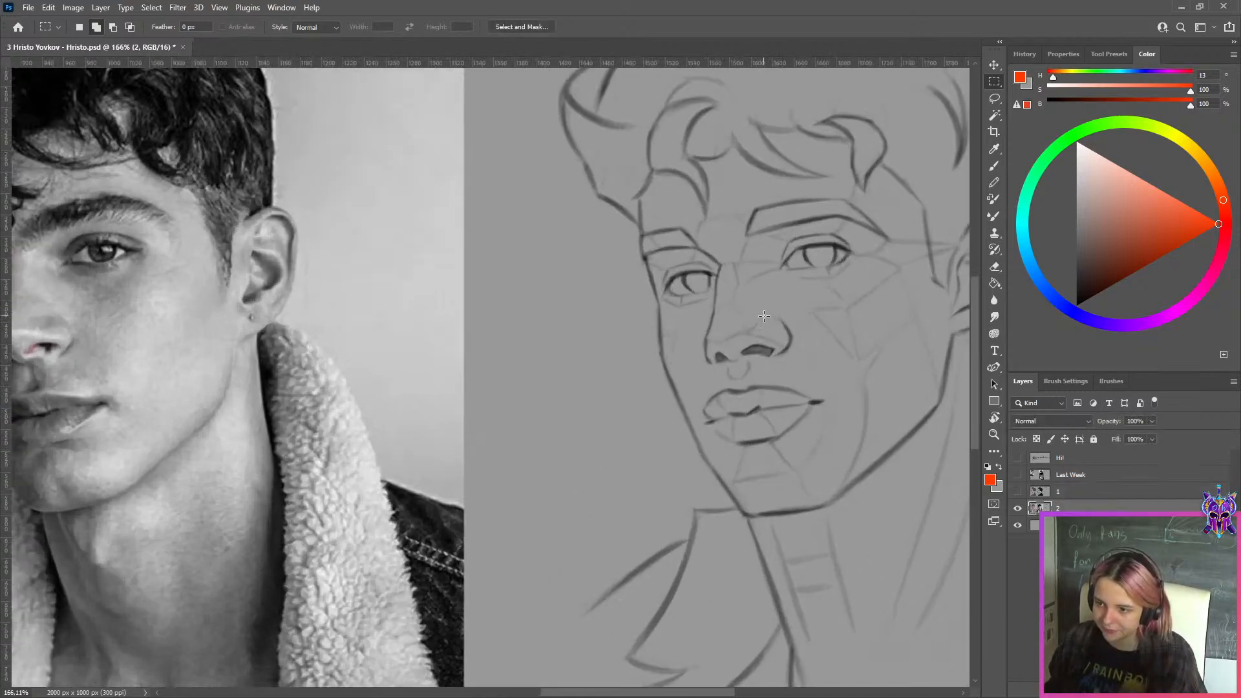
scroll(764, 318, down, 5)
key(ctrl+j)
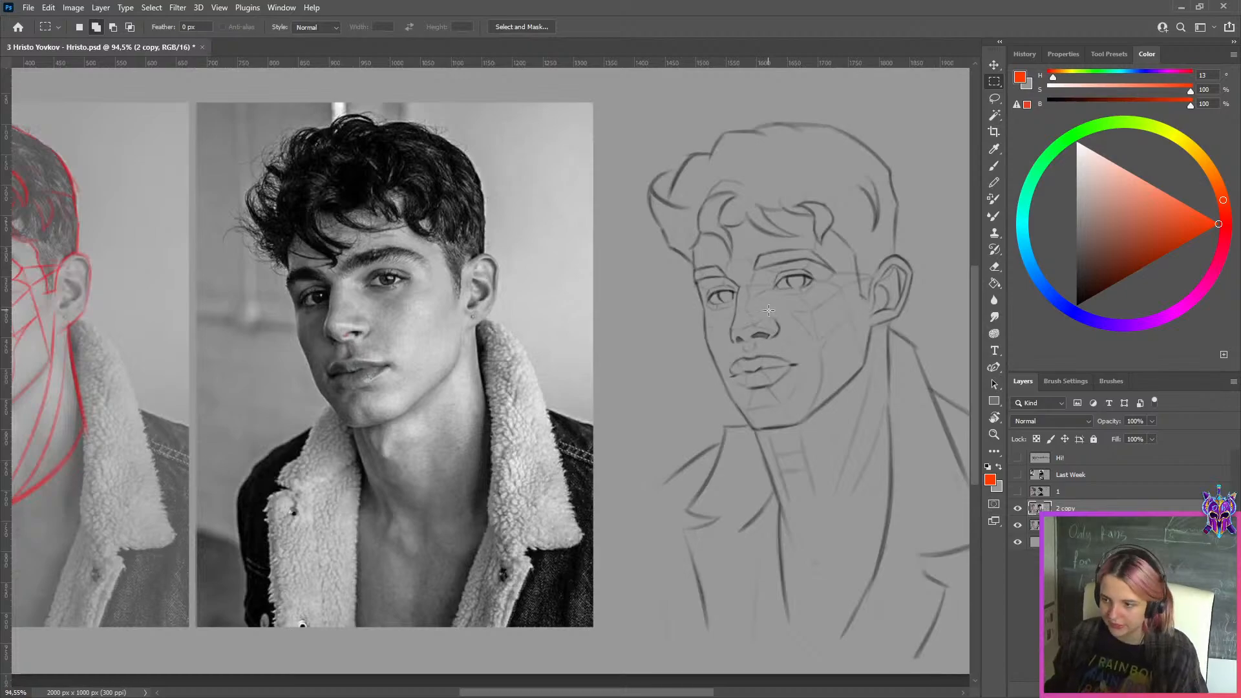
Clean up the curl lines over the forehead on the 2 copy layer with a small brush in the 60% background grey
key(b)
scroll(743, 264, up, 6)
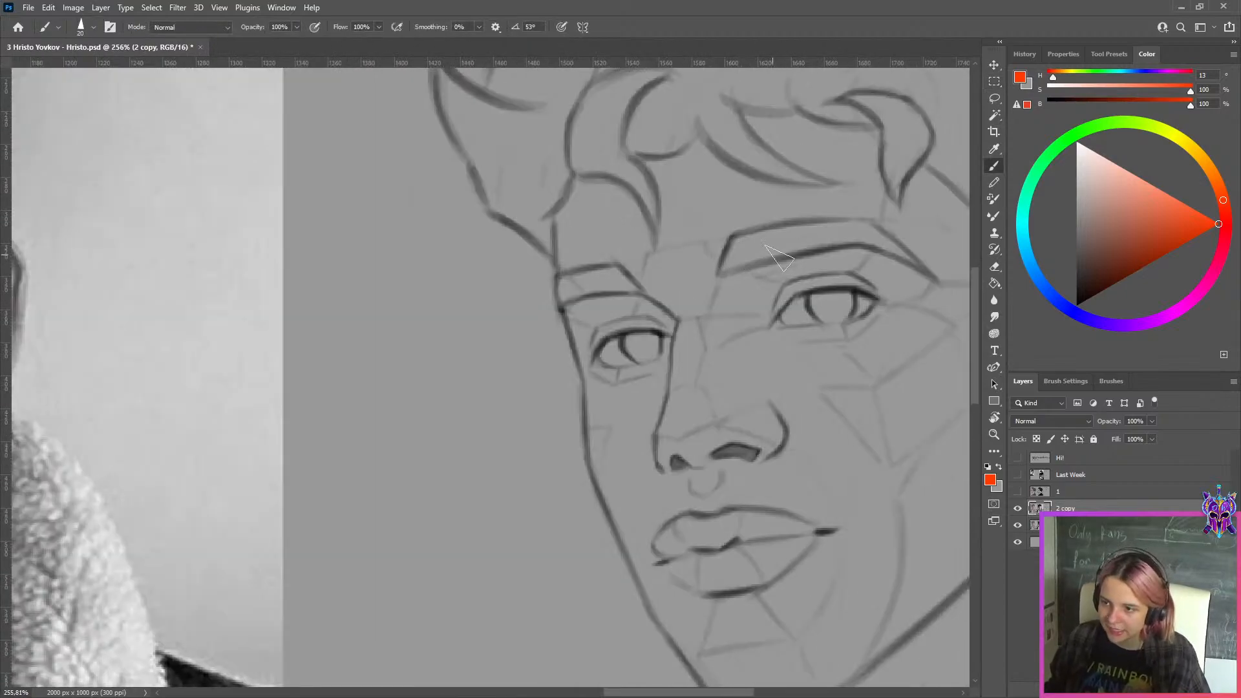
scroll(785, 264, down, 2)
drag(801, 195, 687, 258)
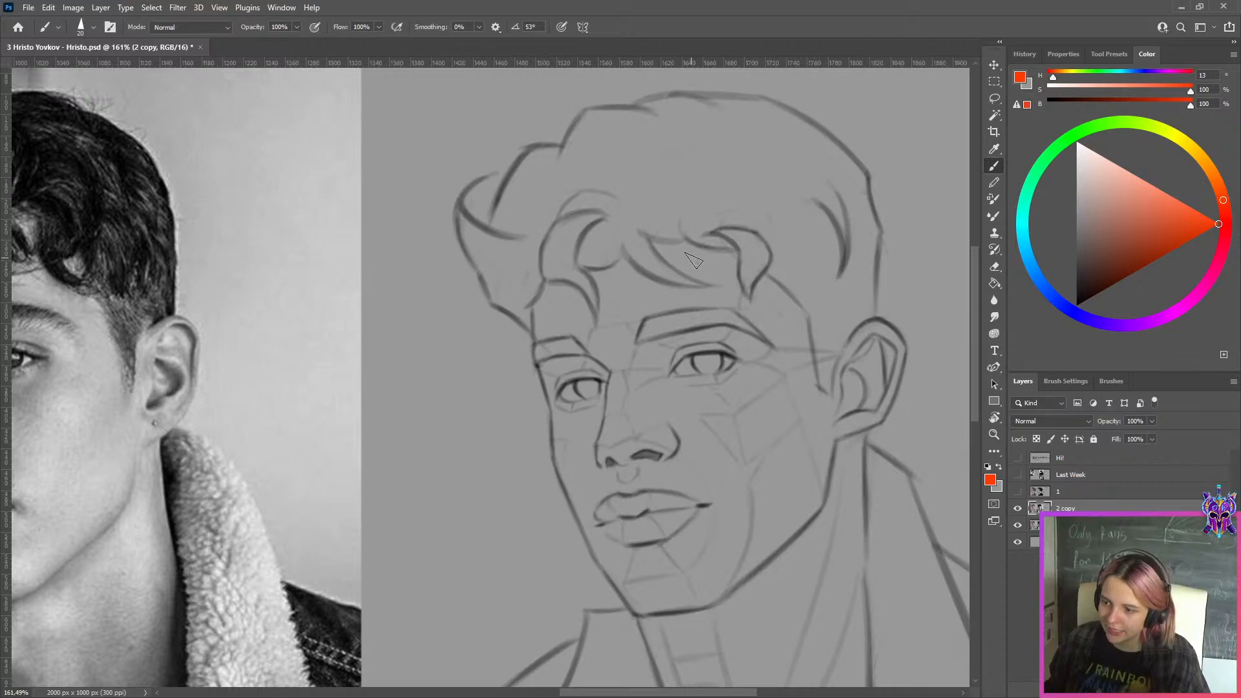
key(bracketright)
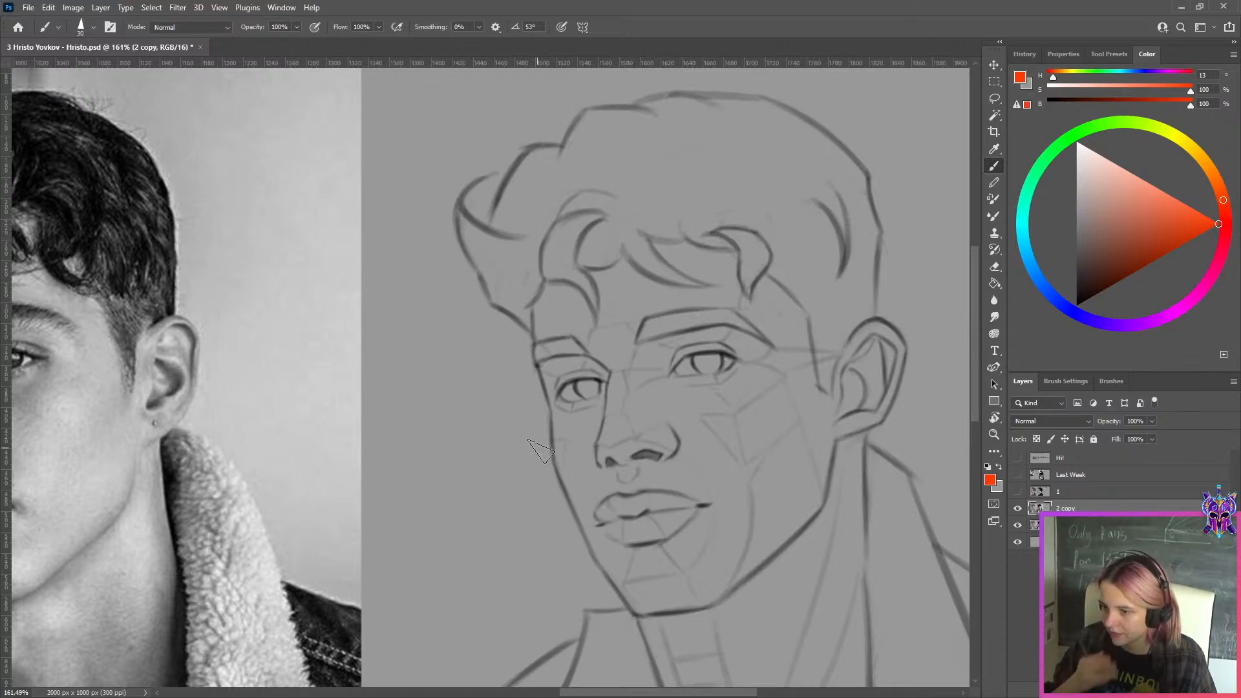
key(bracketleft)
key(bracketleft)
key(bracketleft)
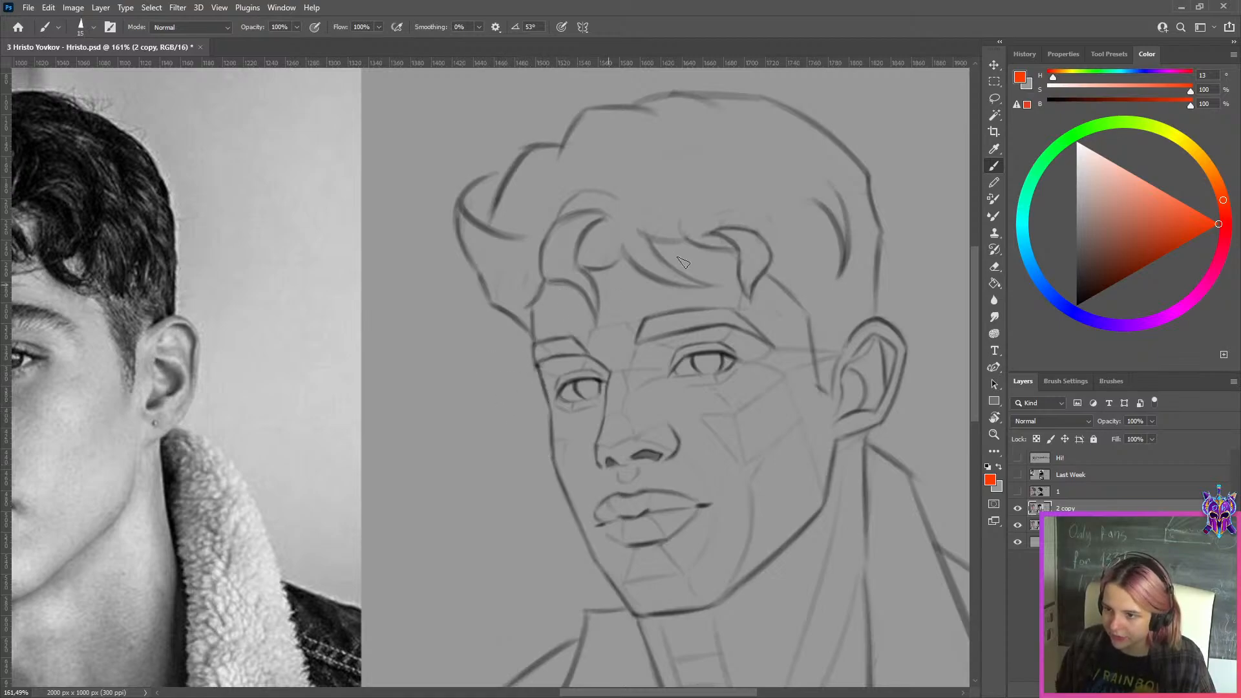
key(bracketright)
key(x)
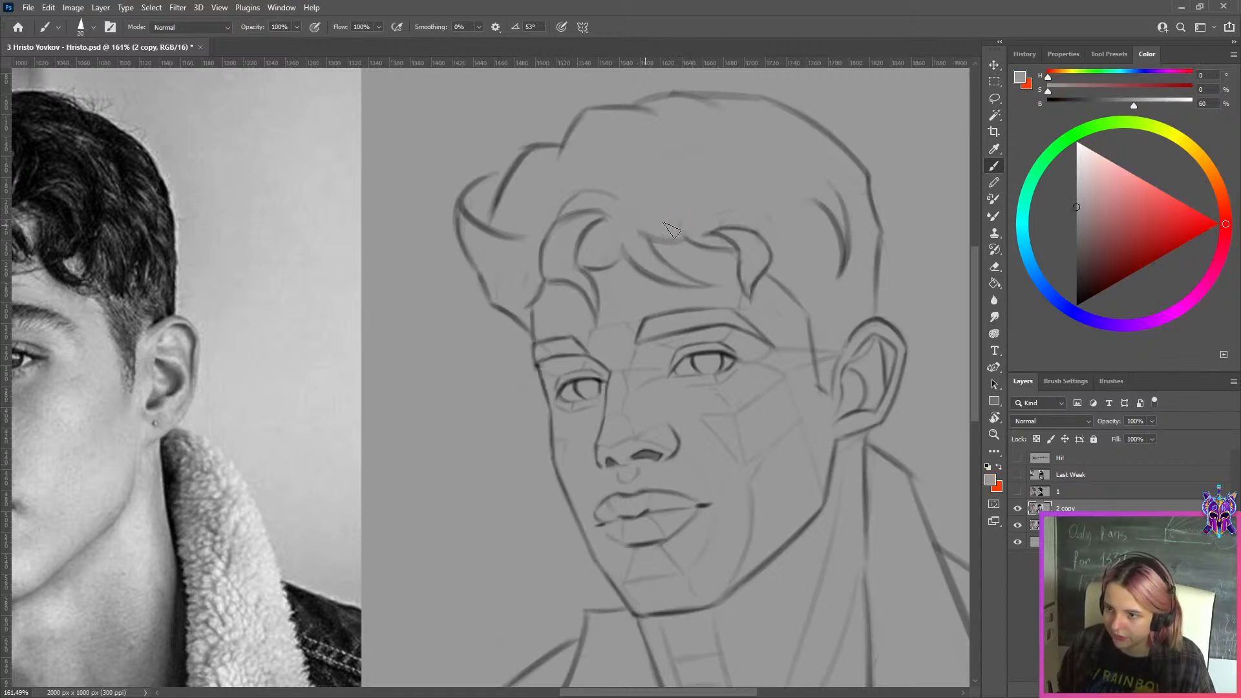
key(bracketleft)
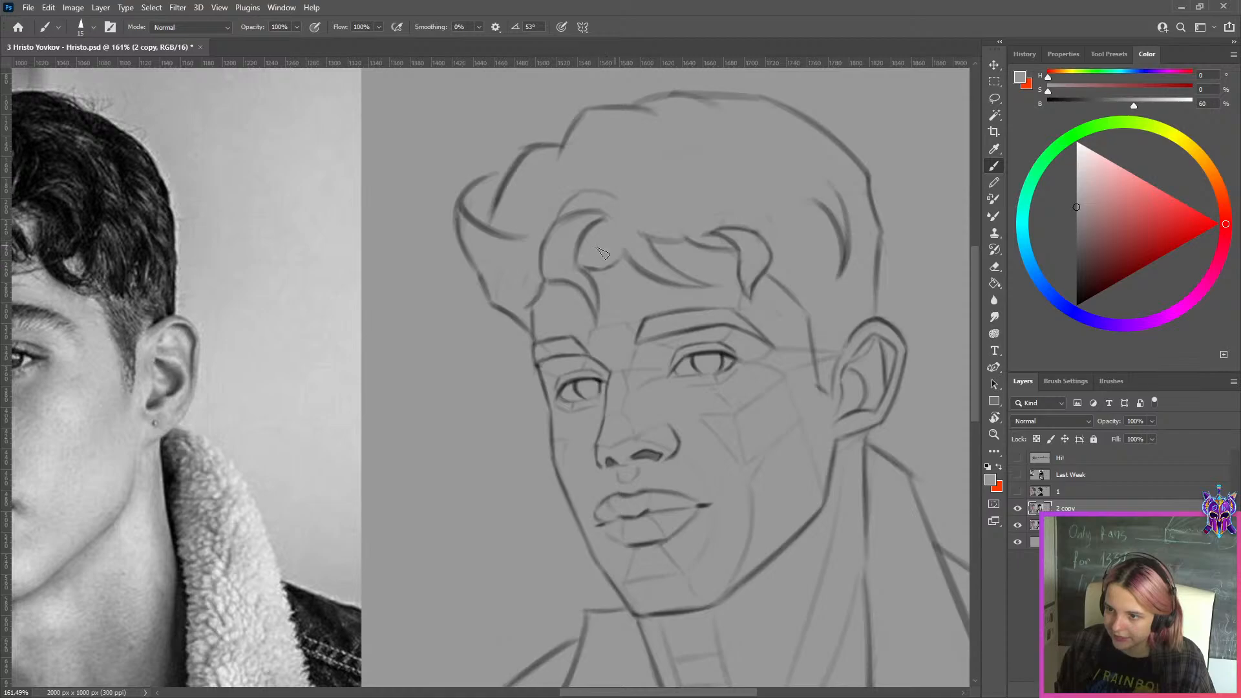
key(bracketleft)
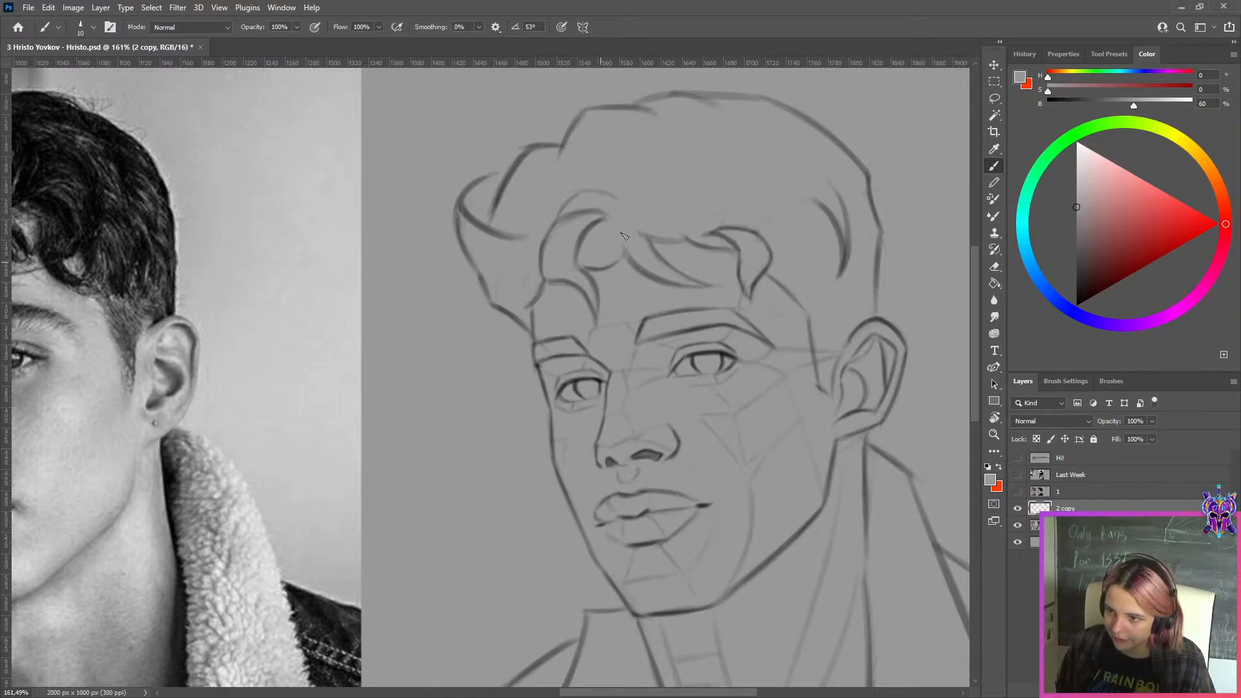
Paint out stray lines between the forelock and the temple with a slightly larger grey brush
key(bracketright)
key(bracketright)
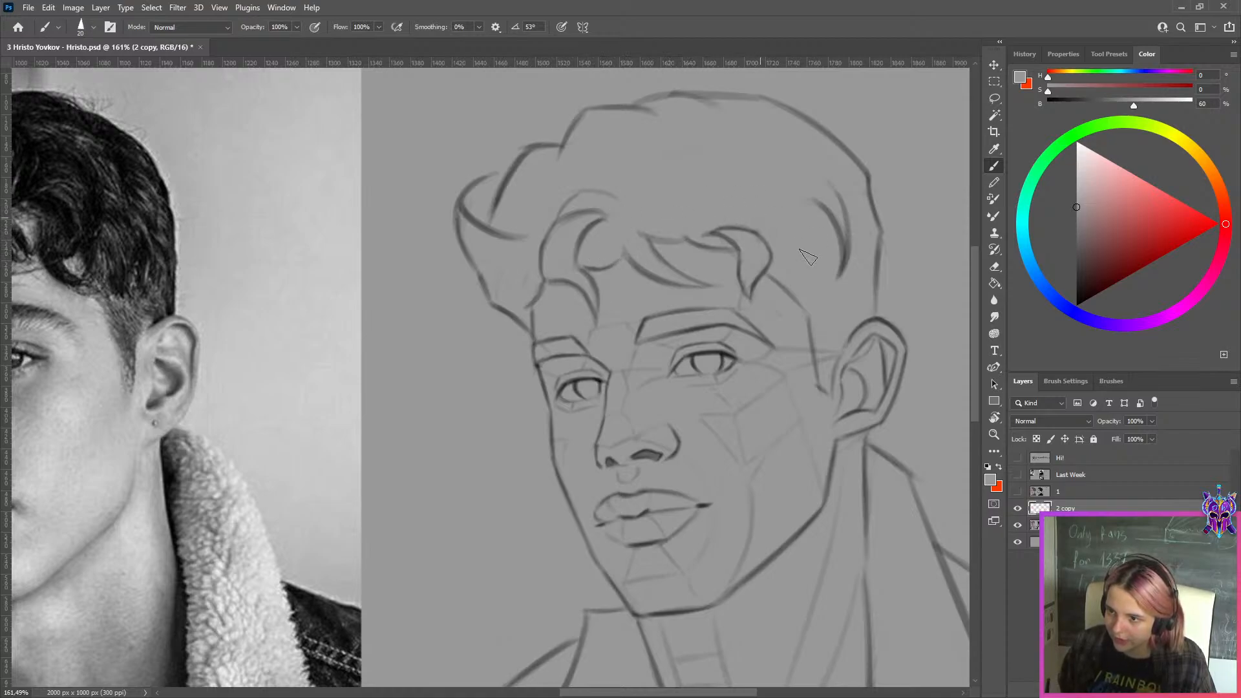
key(bracketright)
key(bracketleft)
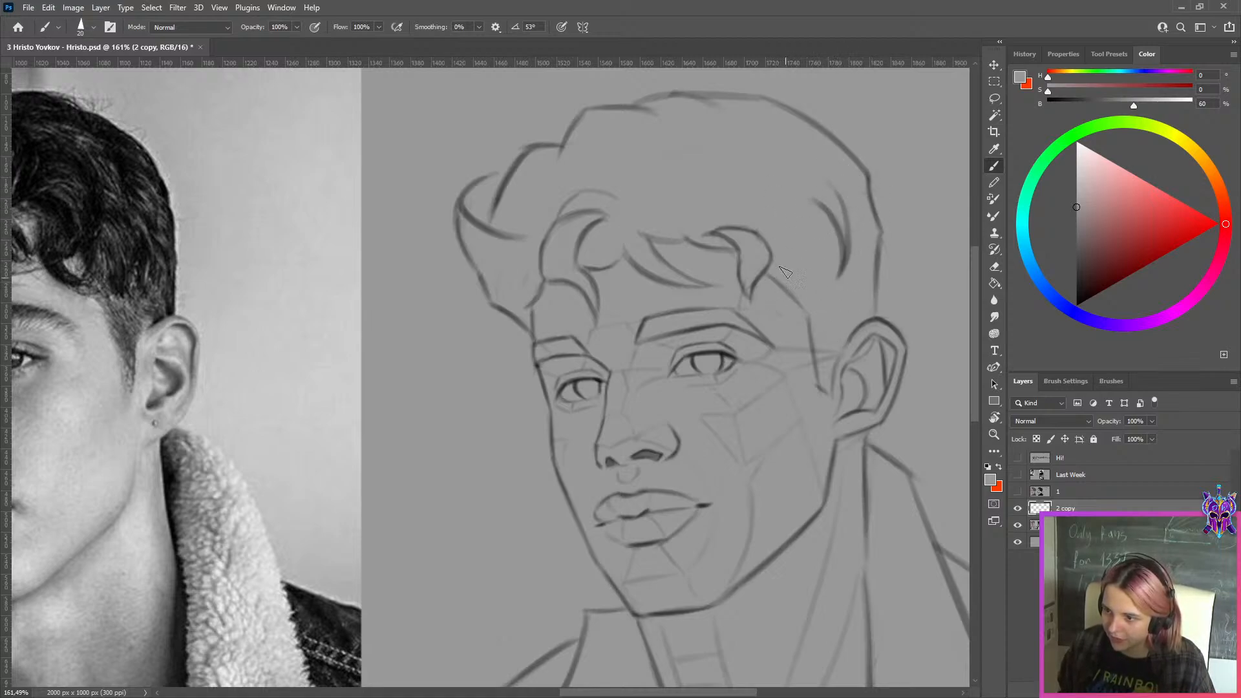
Shrink the grey brush and clean up the faint stray lines around the sketch's nearer eye and eyebrow
scroll(922, 359, up, 5)
key(bracketleft)
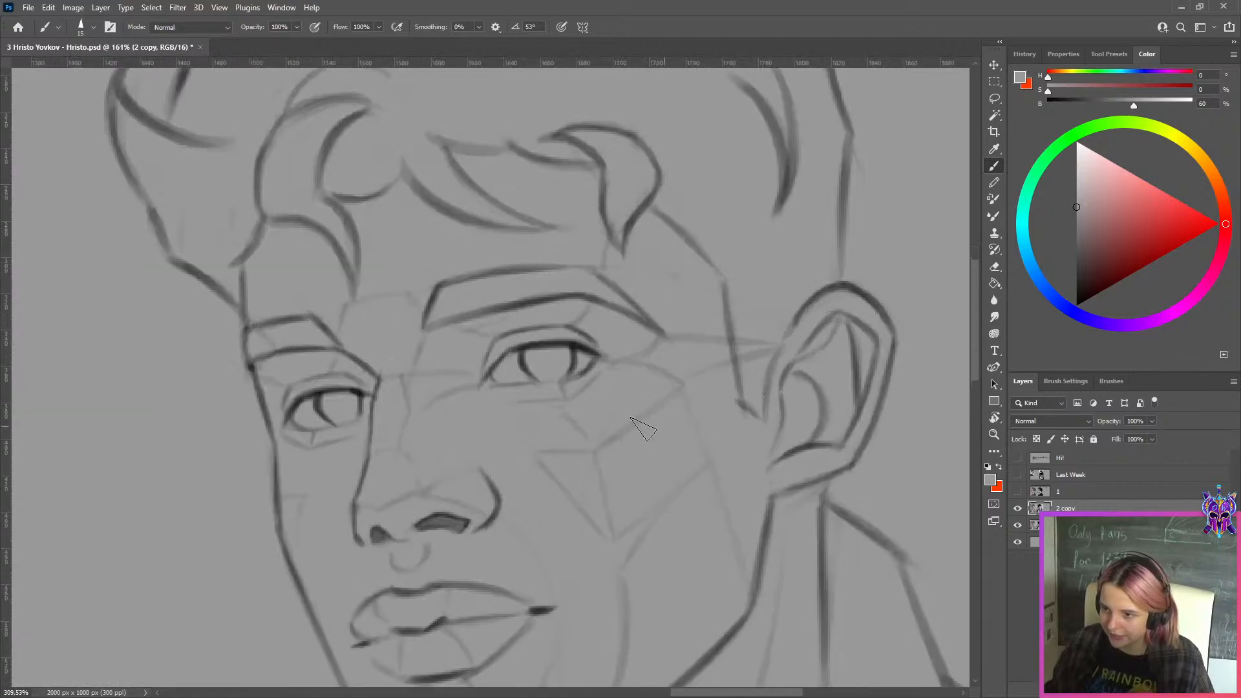
scroll(643, 429, up, 2)
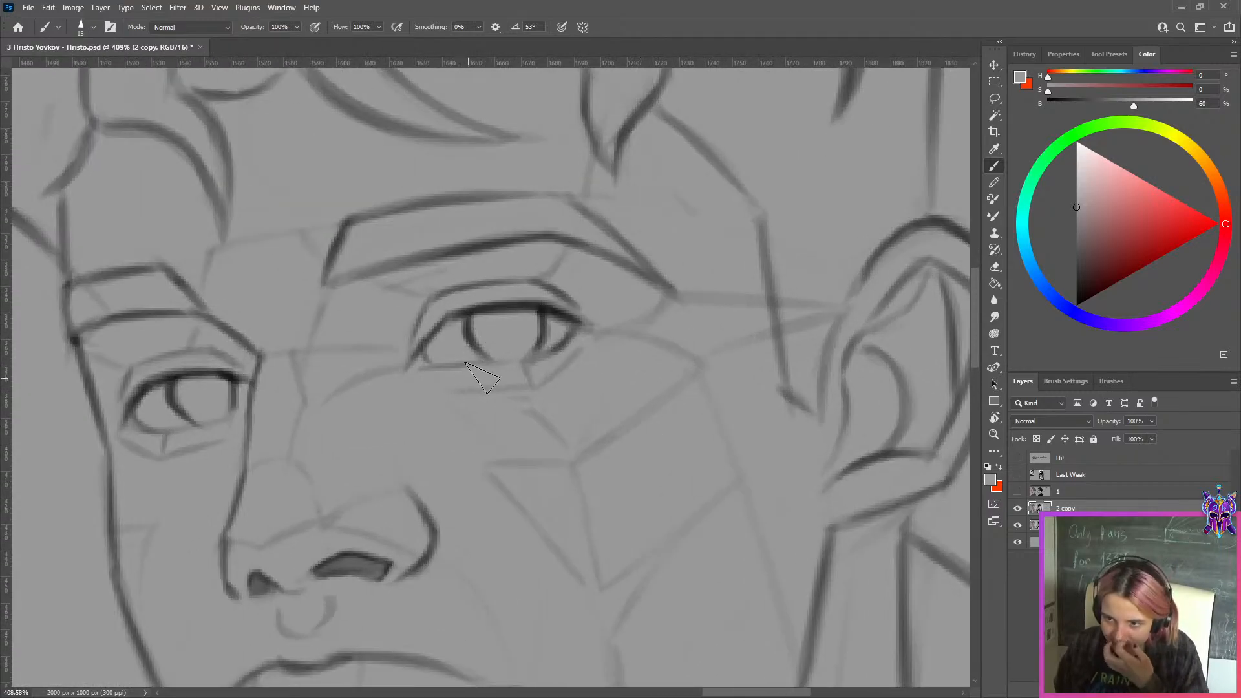
key(bracketleft)
key(bracketleft)
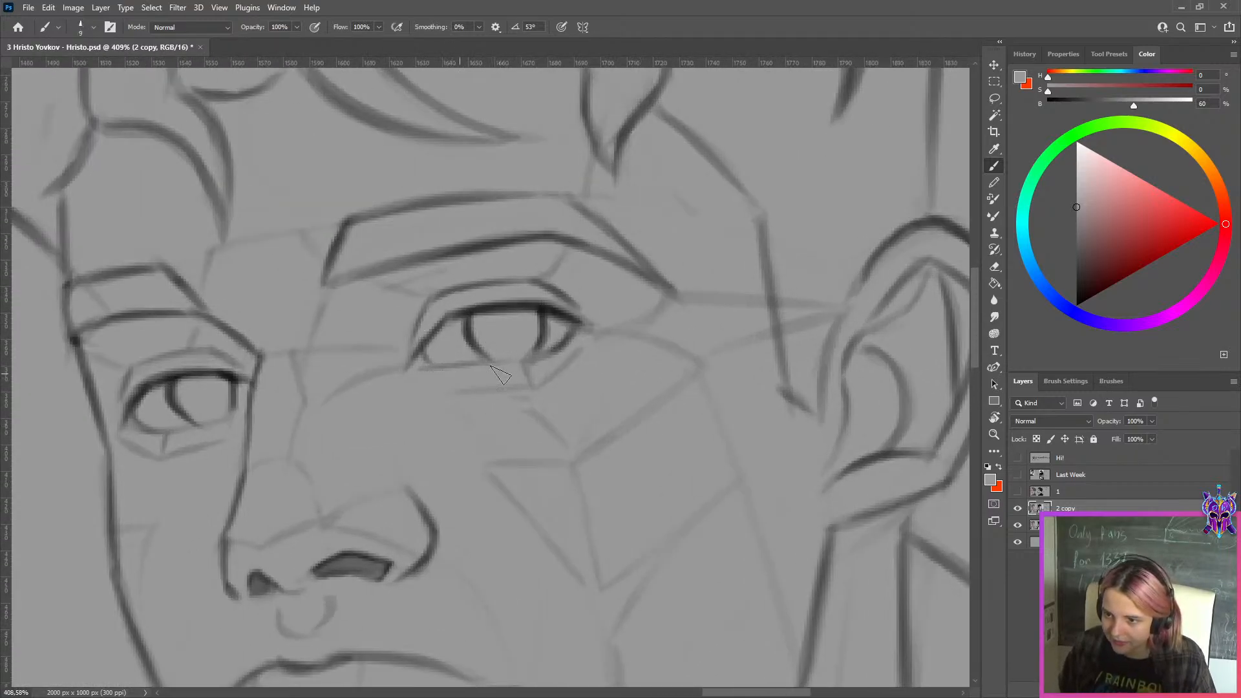
key(bracketleft)
alt+click(578, 314)
drag(447, 270, 399, 278)
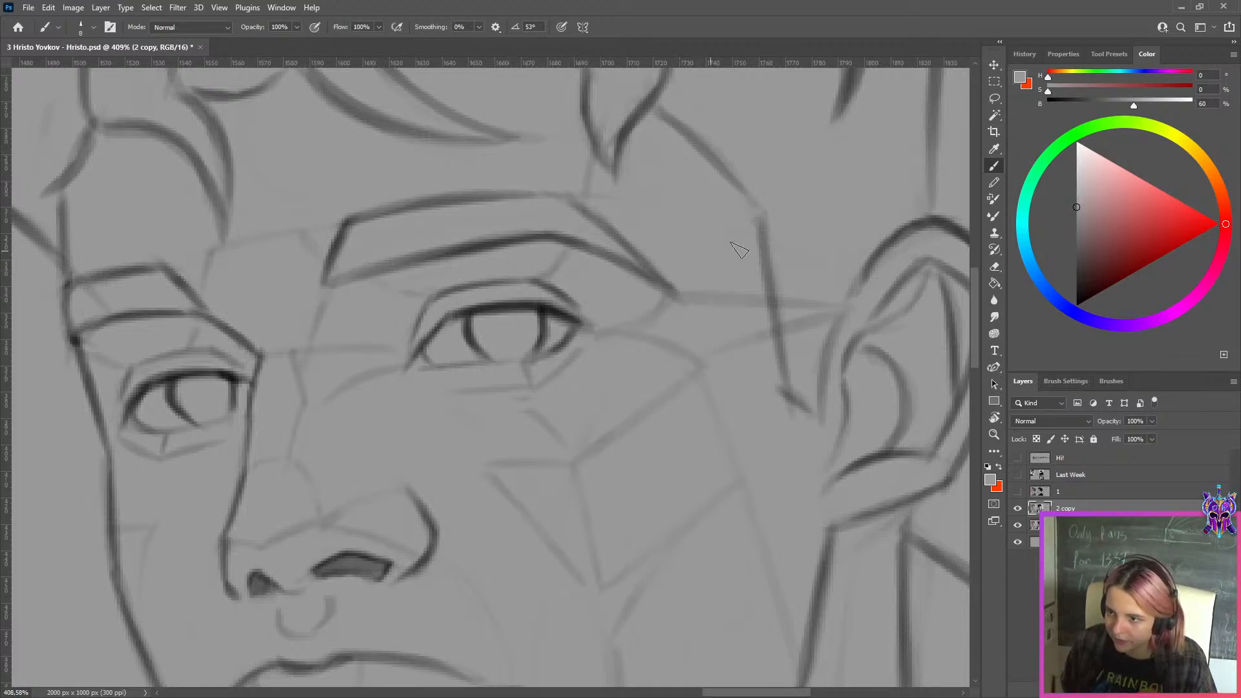
Set the brush colour to black, darken the hairline running from the forelock down to the temple and undo the last stroke
key(x)
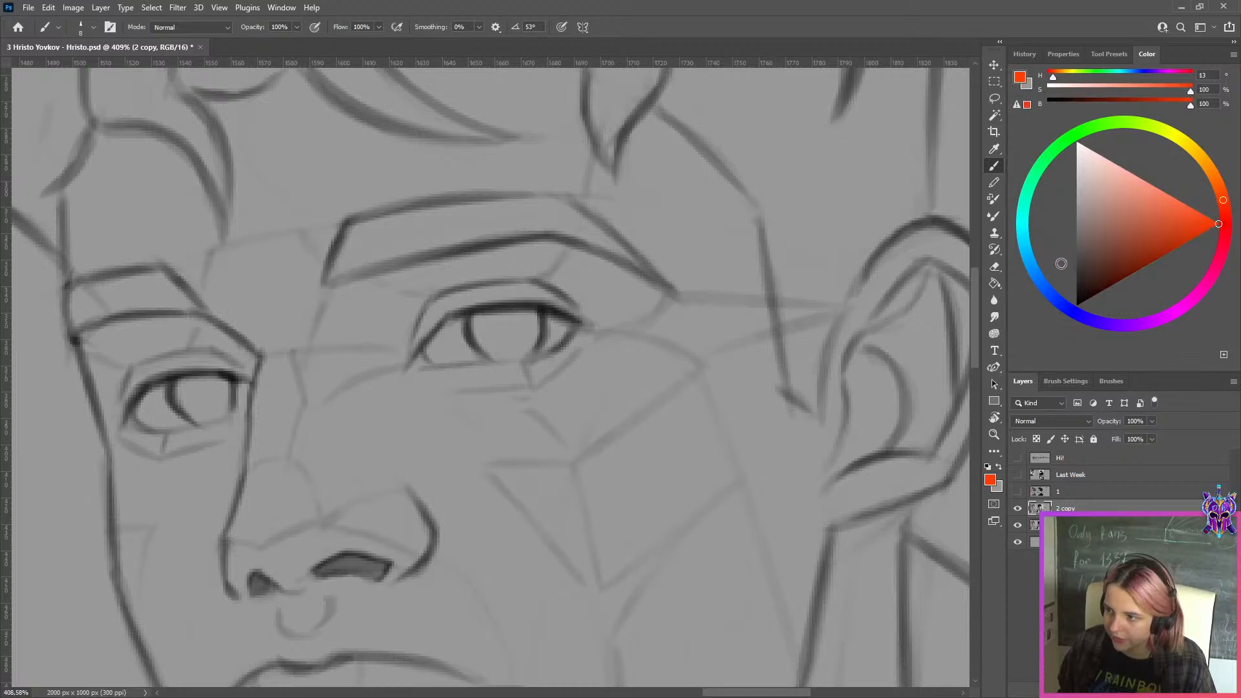
drag(1099, 260, 1065, 320)
key(bracketright)
mouse_move(666, 112)
mouse_down()
mouse_move(760, 216)
mouse_move(758, 205)
mouse_up()
key(ctrl+z)
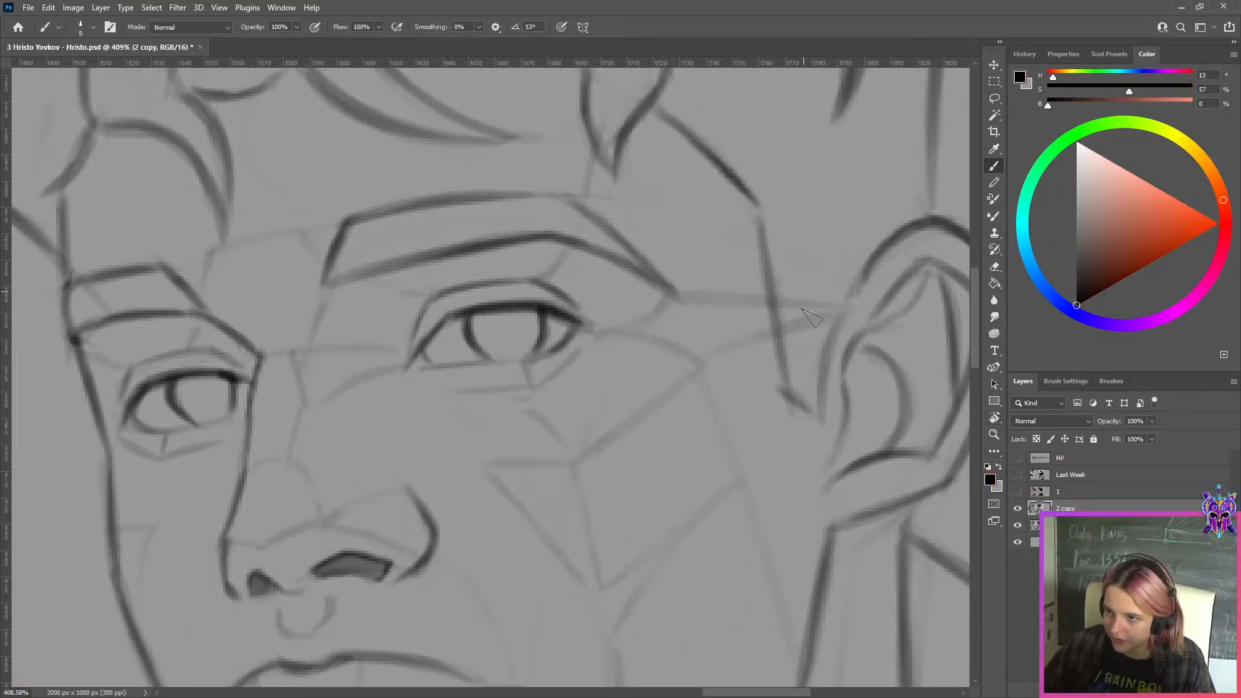
Open the second most recent student PSD from the home screen, hide Layer 1 and show the Paint Layer 1 with the knit-sweater portrait
click(18, 27)
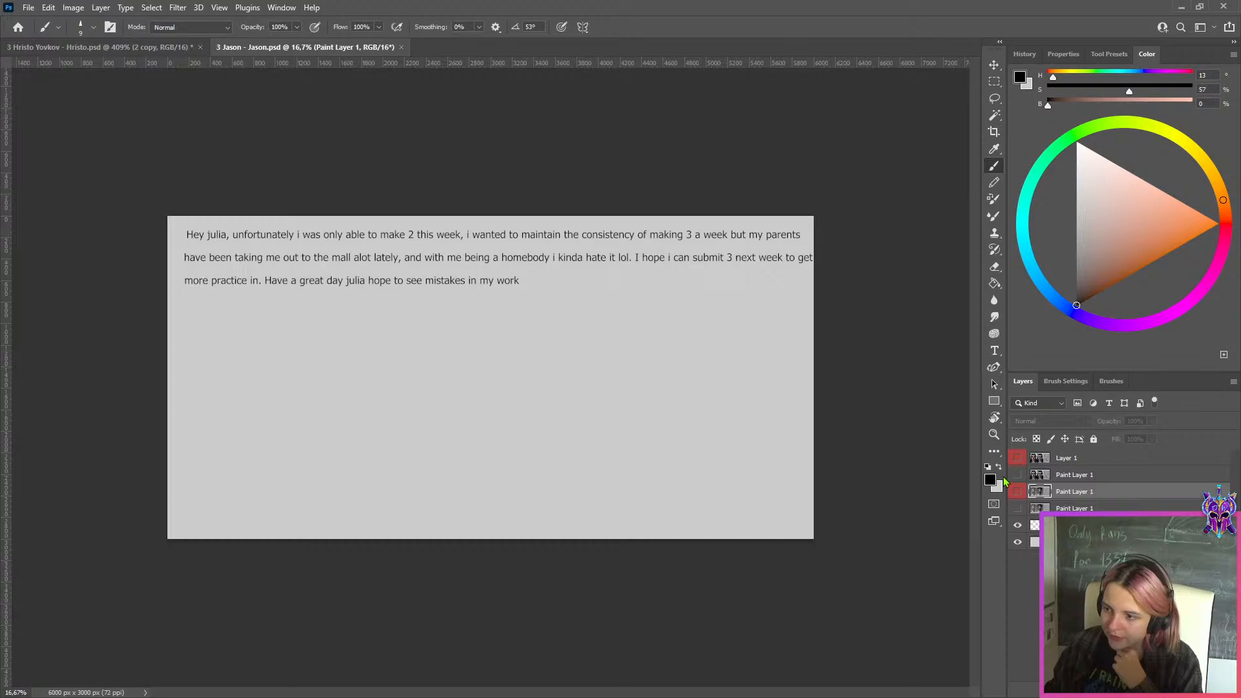
click(1013, 458)
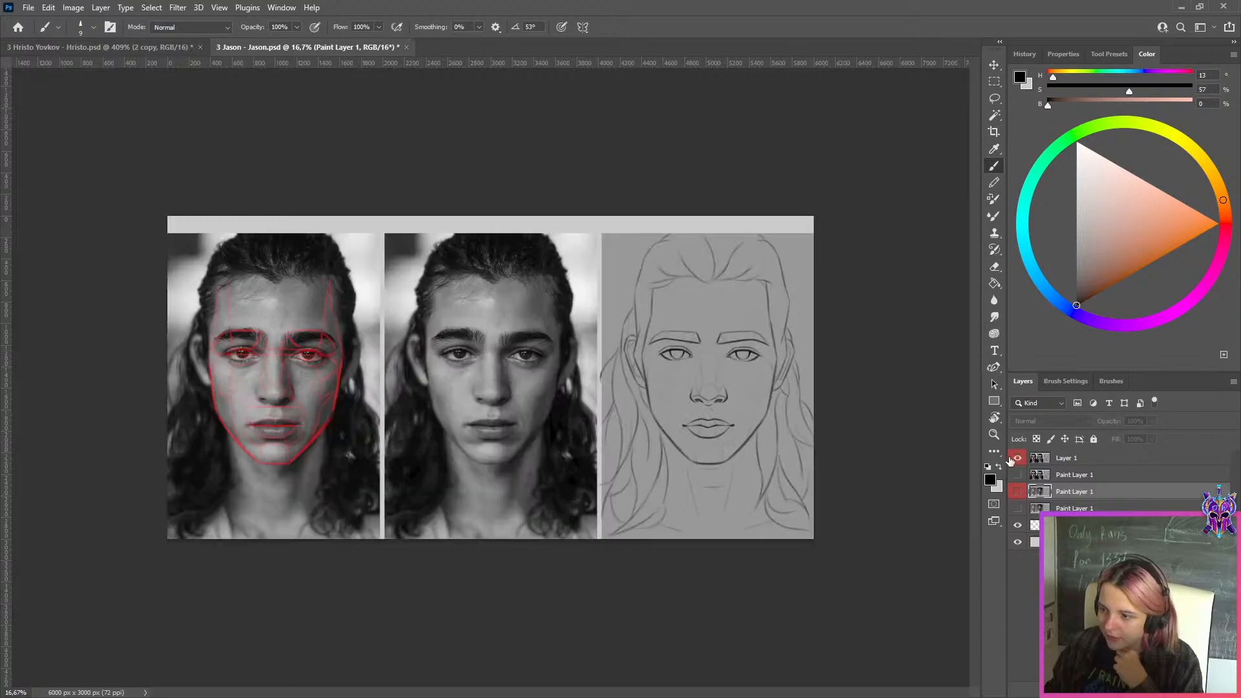
scroll(799, 414, up, 10)
scroll(801, 426, down, 5)
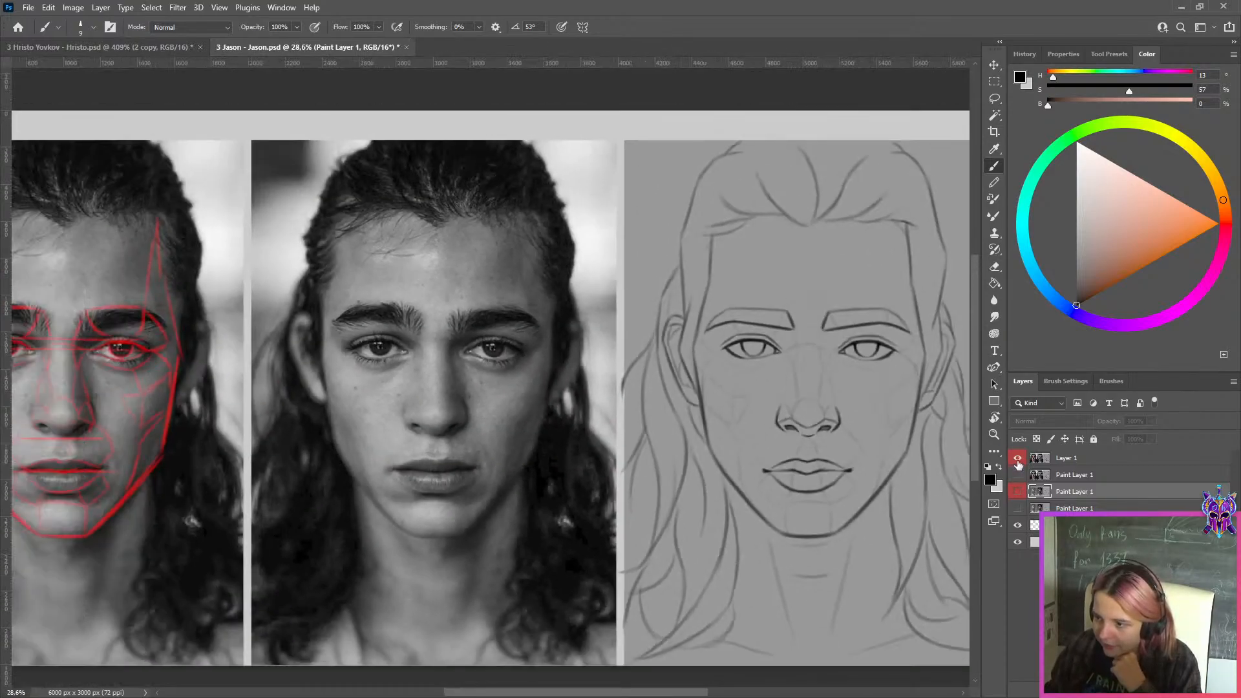
click(1018, 461)
click(1018, 476)
click(1017, 477)
click(1017, 509)
Examine the knit-sweater portrait sketch against its reference photo, checking the facial planes, jaw, eye, temple and ear lines up close
scroll(801, 373, up, 5)
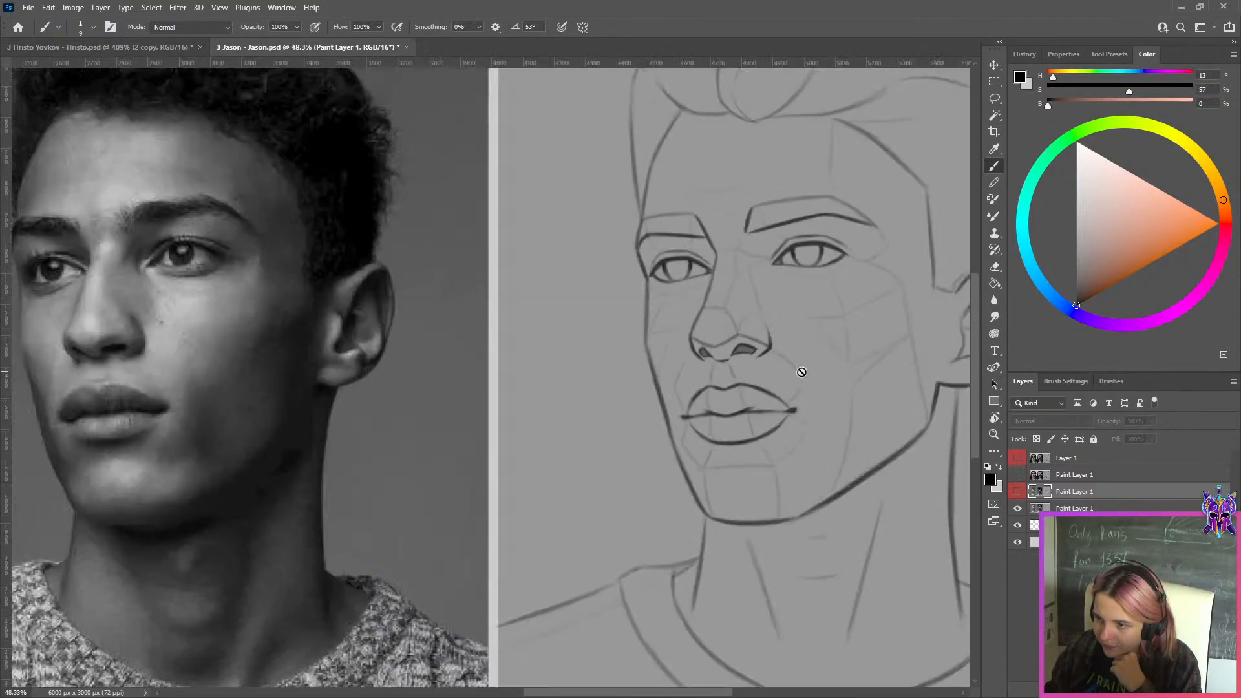
scroll(801, 373, up, 3)
scroll(840, 386, down, 5)
scroll(819, 352, up, 3)
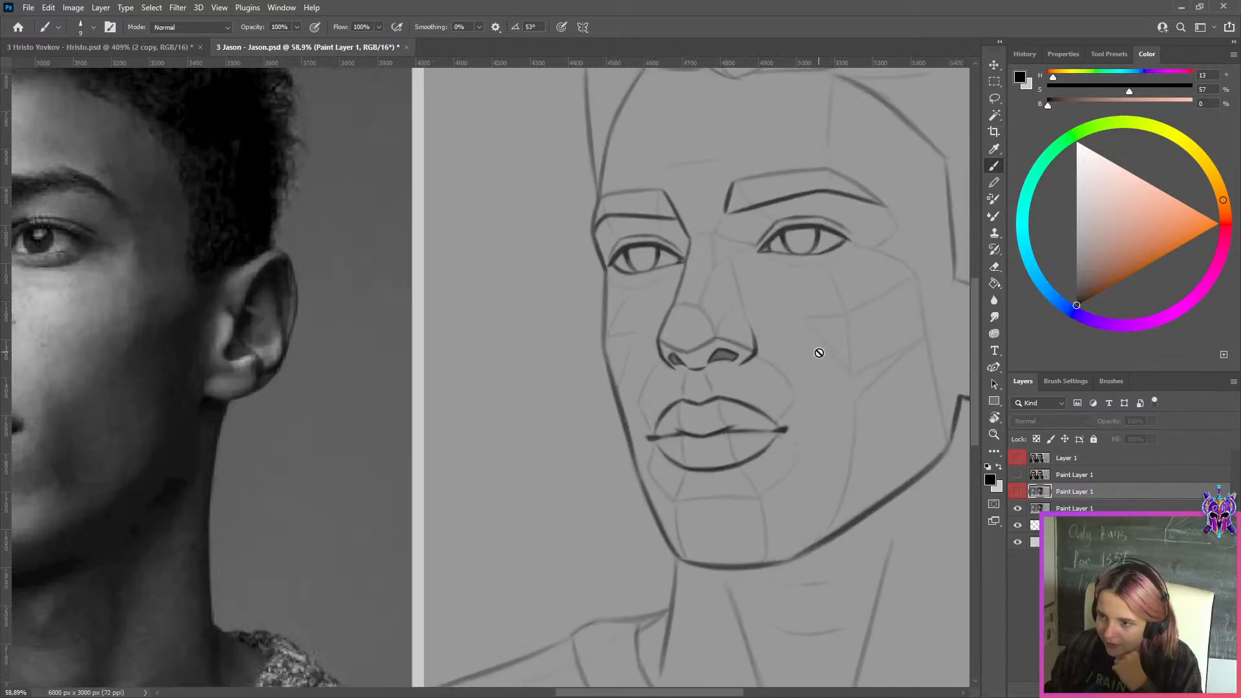
scroll(819, 352, down, 3)
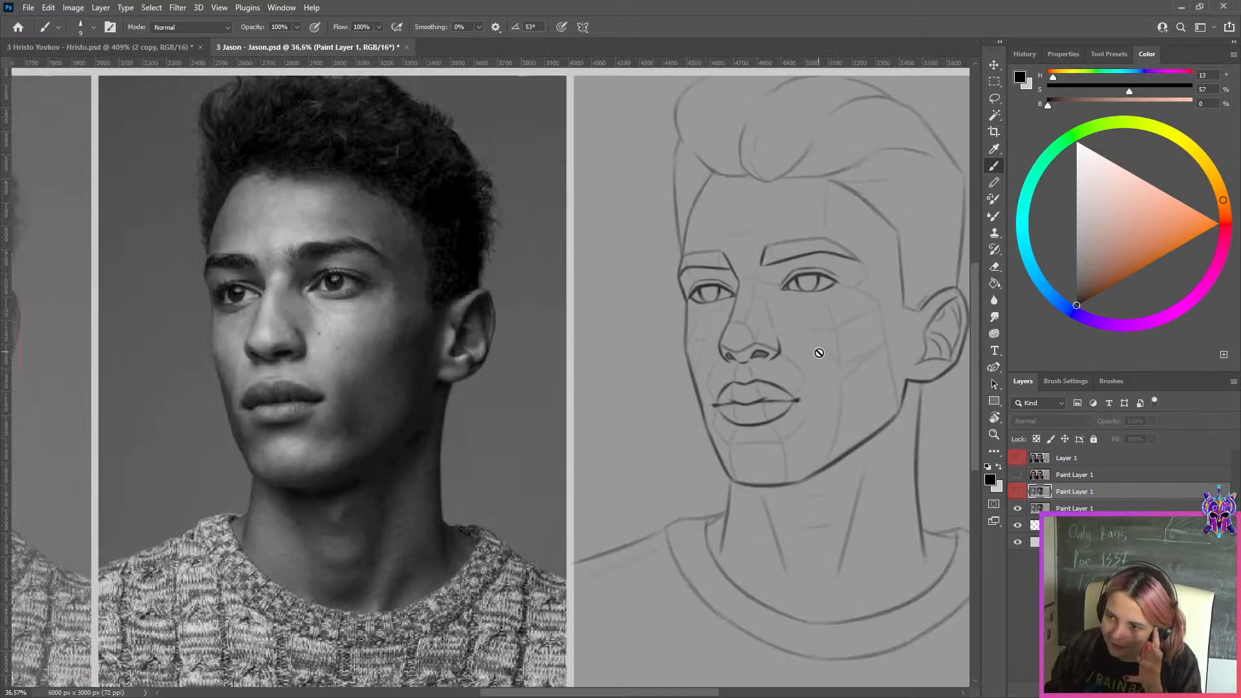
scroll(895, 363, up, 2)
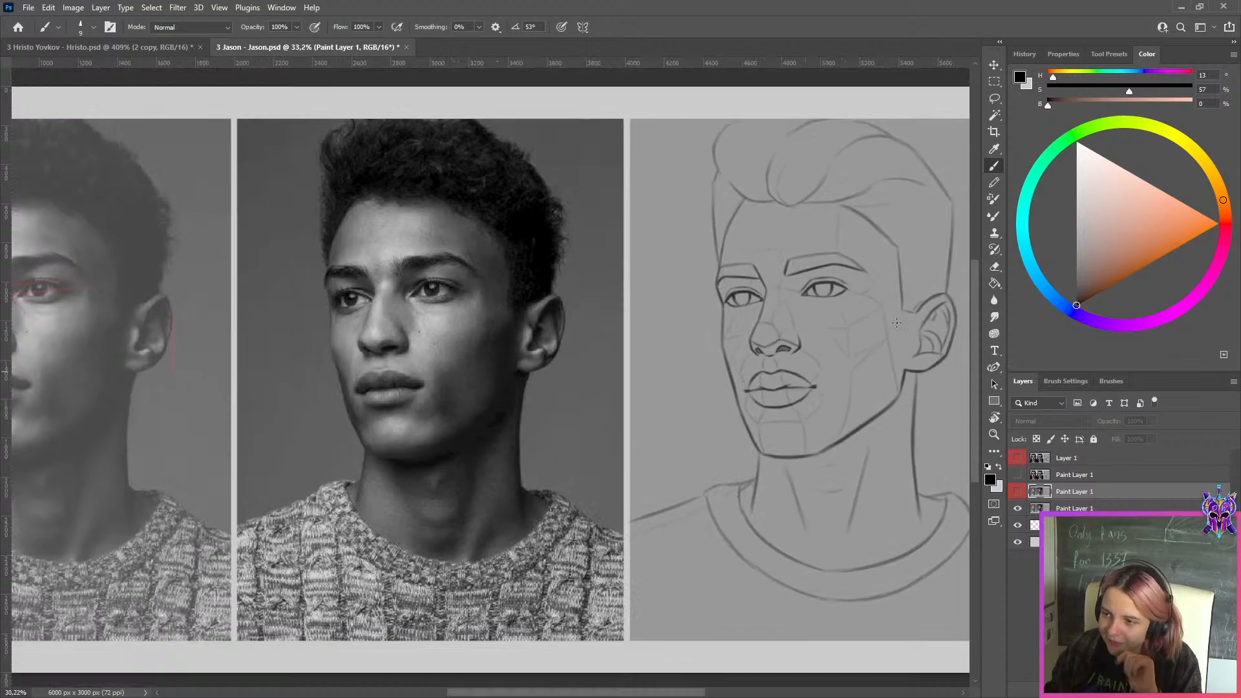
scroll(901, 384, up, 3)
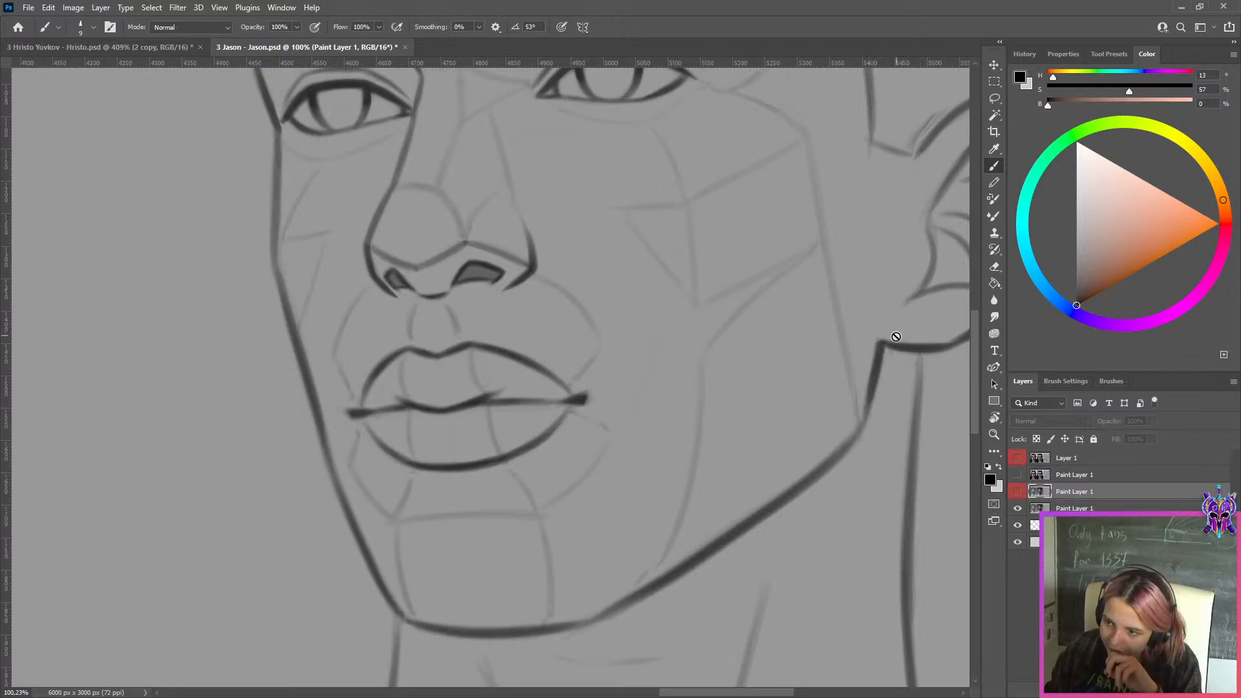
scroll(446, 472, down, 1)
scroll(546, 571, down, 4)
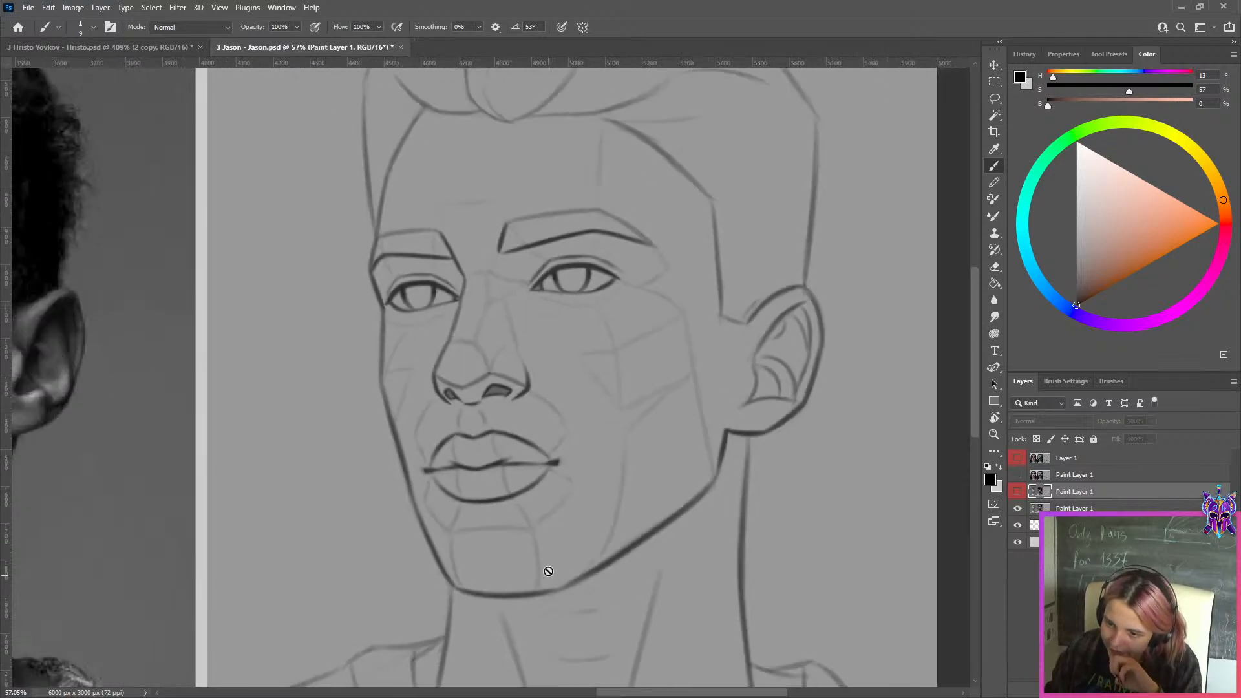
scroll(496, 605, up, 3)
scroll(464, 482, down, 3)
scroll(430, 304, down, 1)
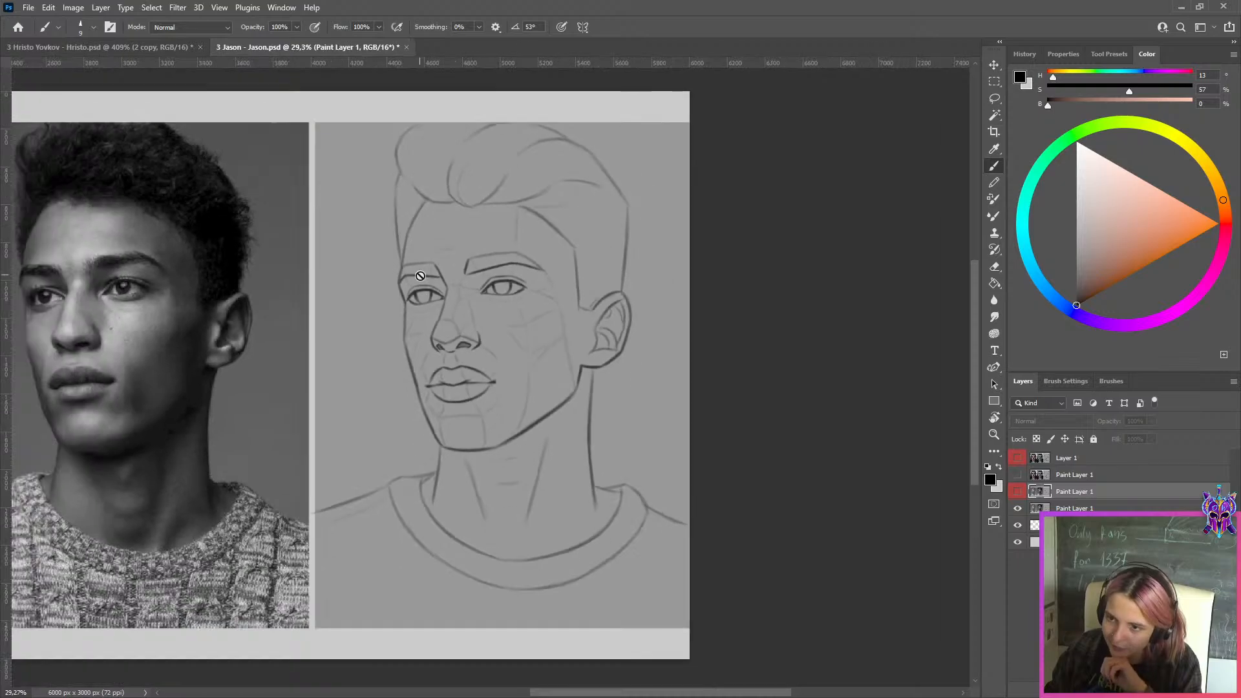
scroll(518, 203, up, 6)
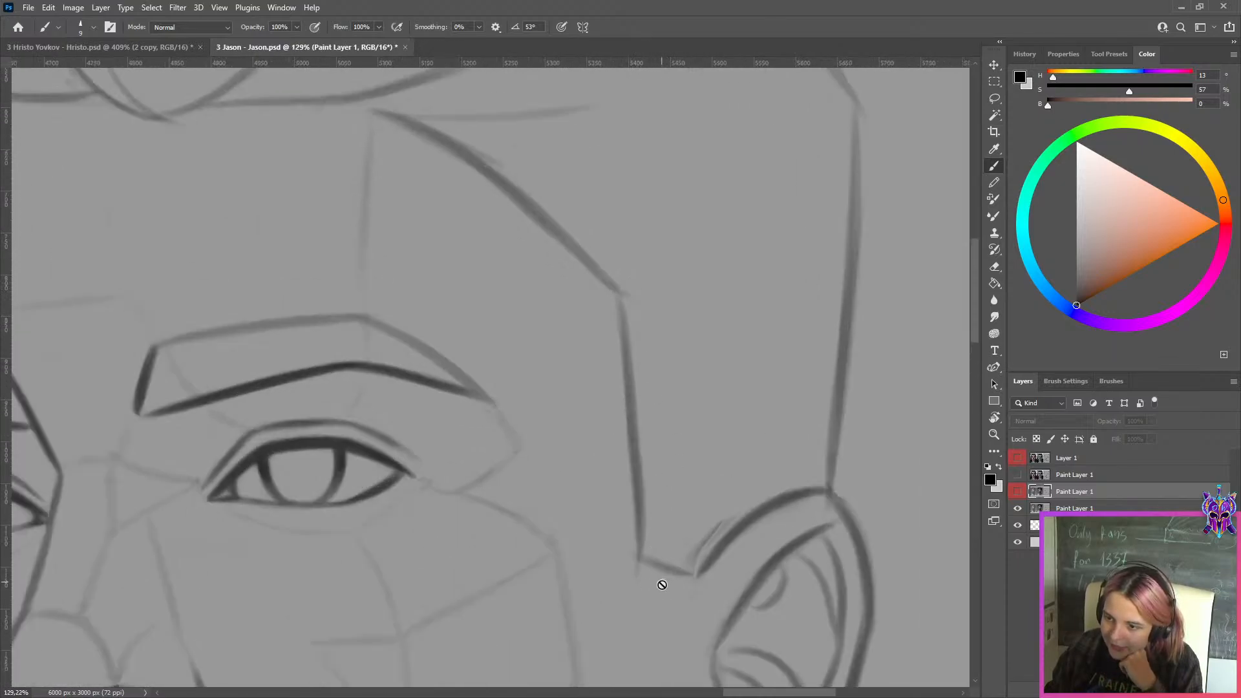
Return to the curly-haired portrait document and clean up the sideburn's lower corner in front of the ear with the background grey
click(165, 48)
scroll(608, 349, down, 3)
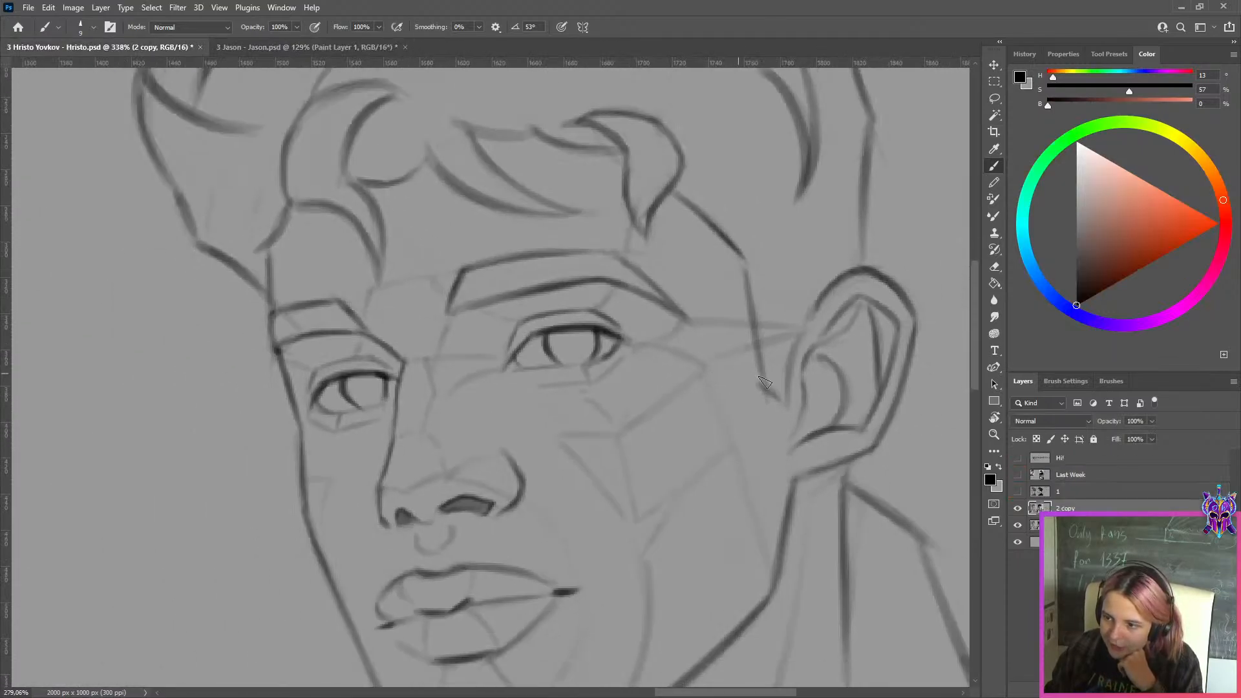
scroll(711, 388, up, 3)
alt+click(752, 400)
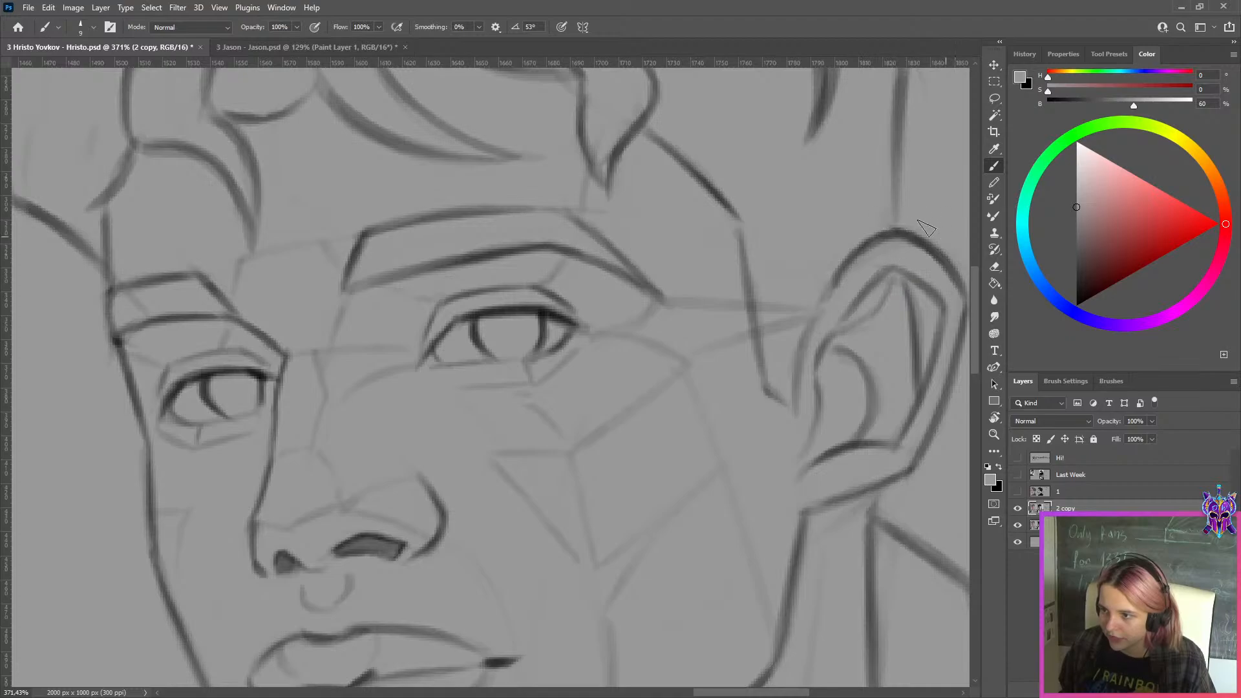
scroll(449, 327, down, 3)
scroll(449, 326, down, 5)
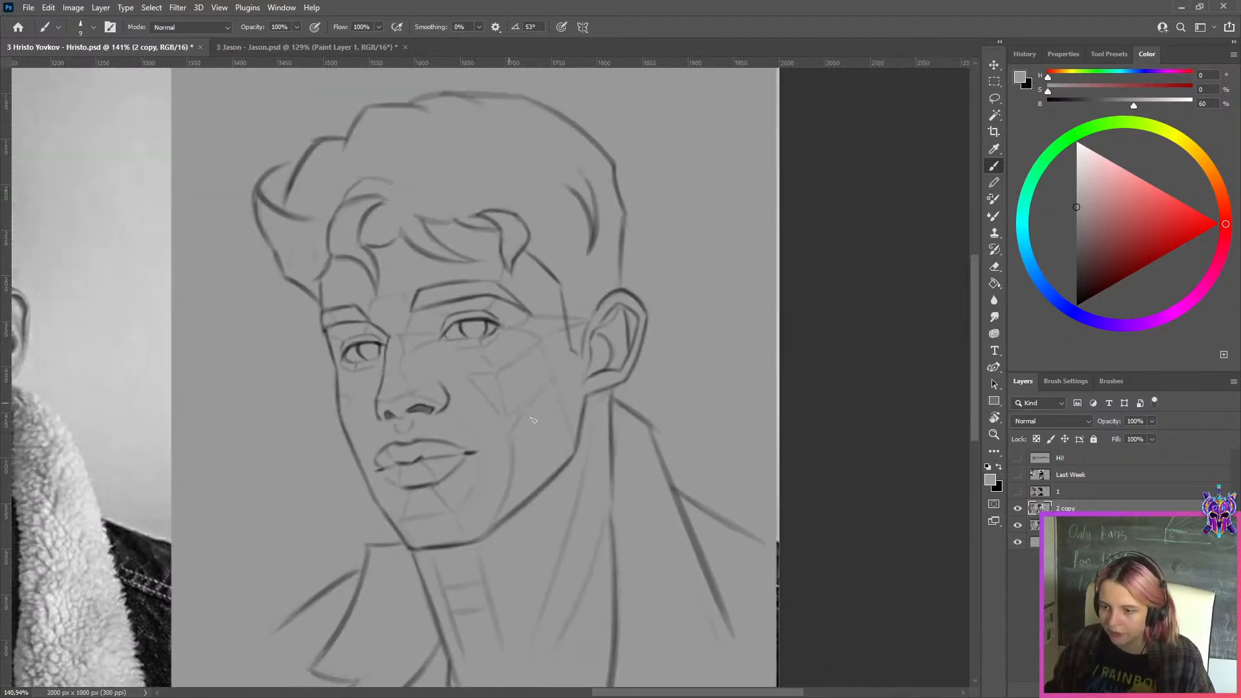
Reinforce the chin's lower contour in black, clean its edge with the background grey and undo the last stroke
scroll(554, 448, up, 8)
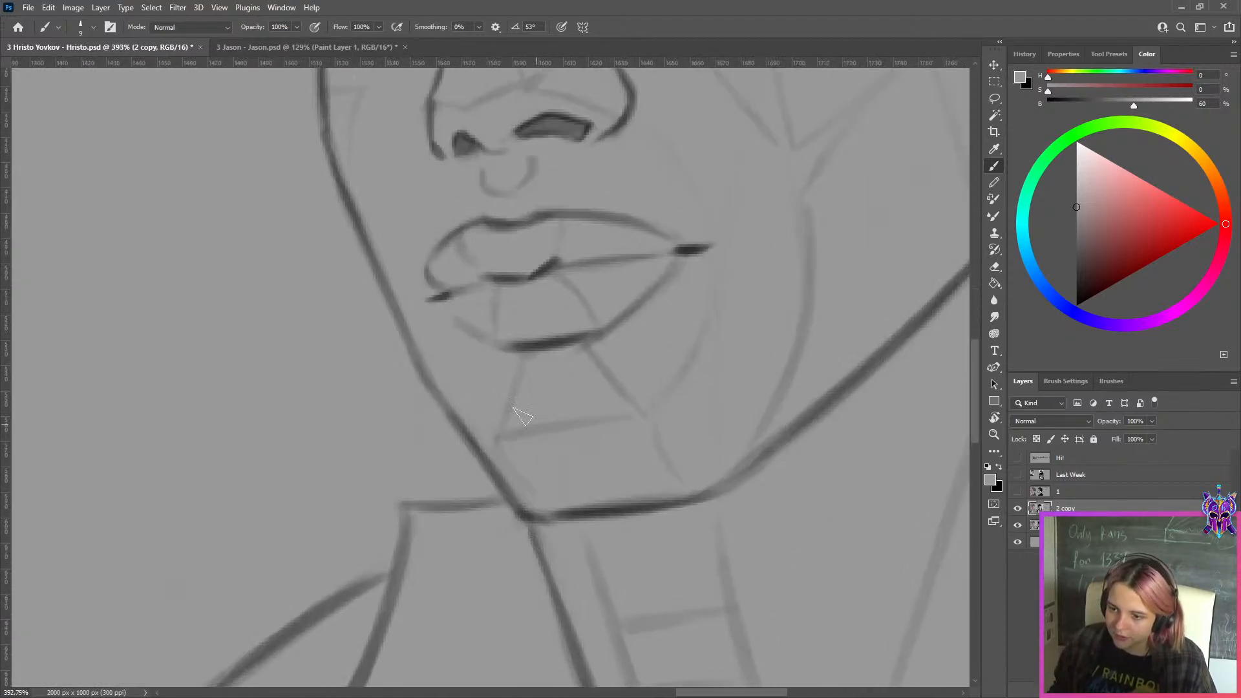
key(])
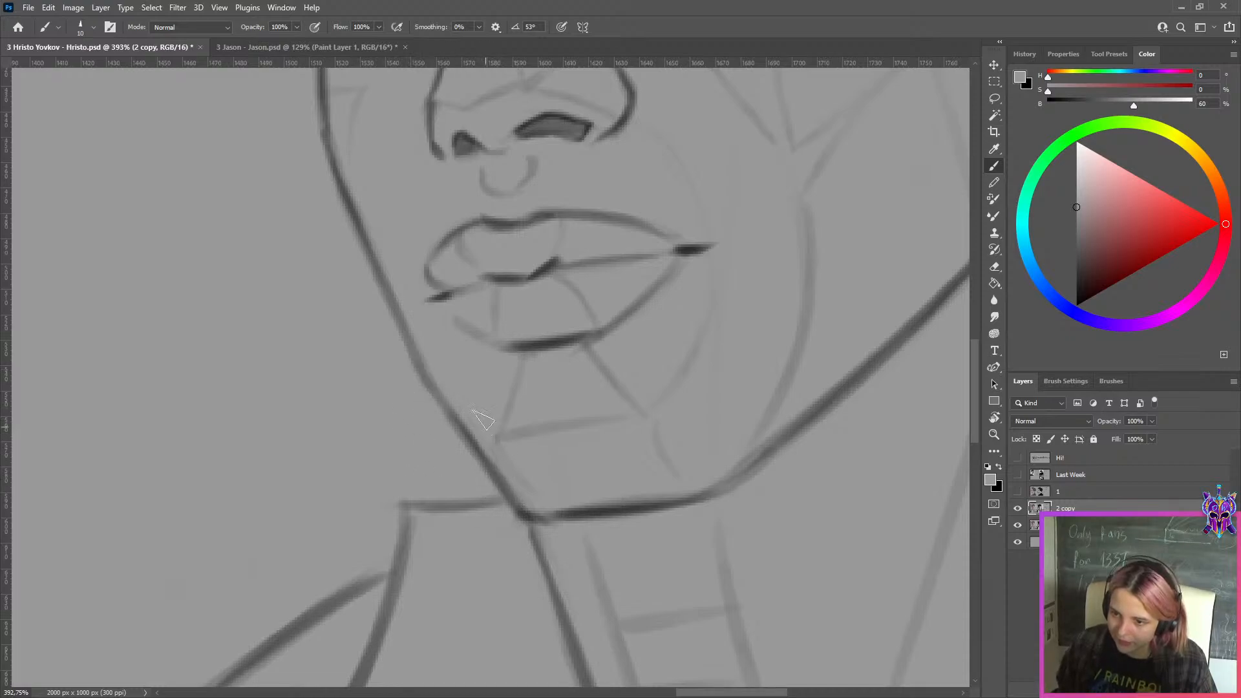
key(bracketleft)
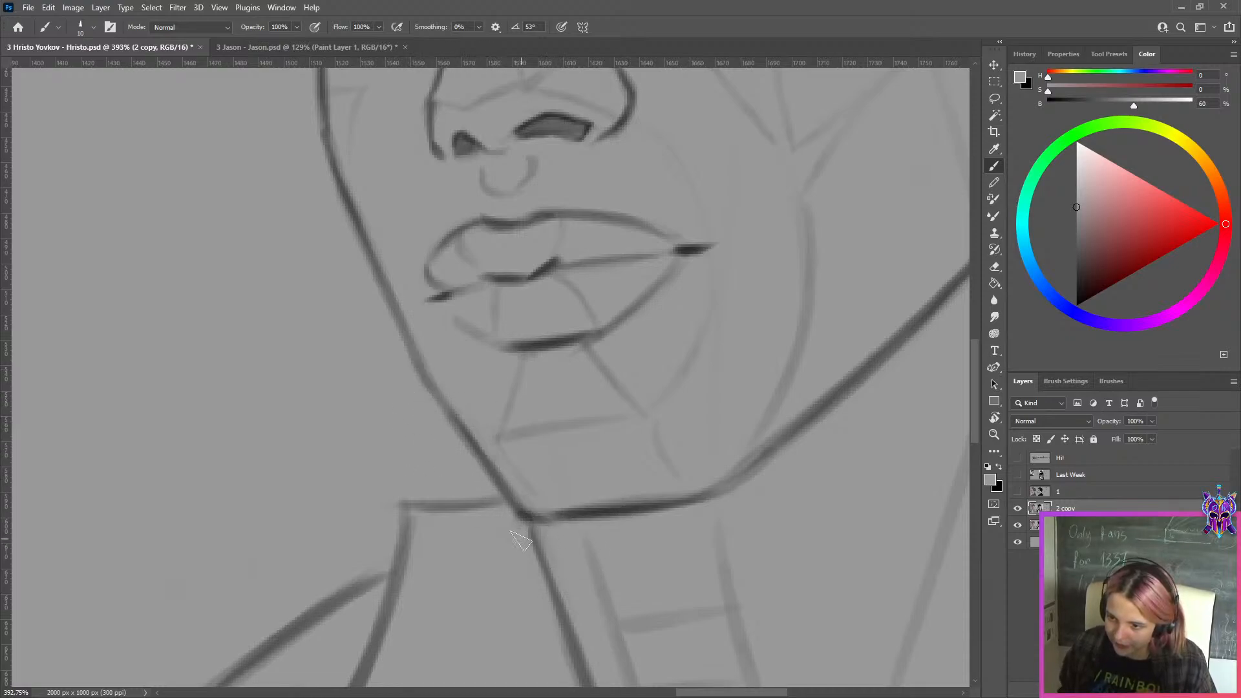
key(x)
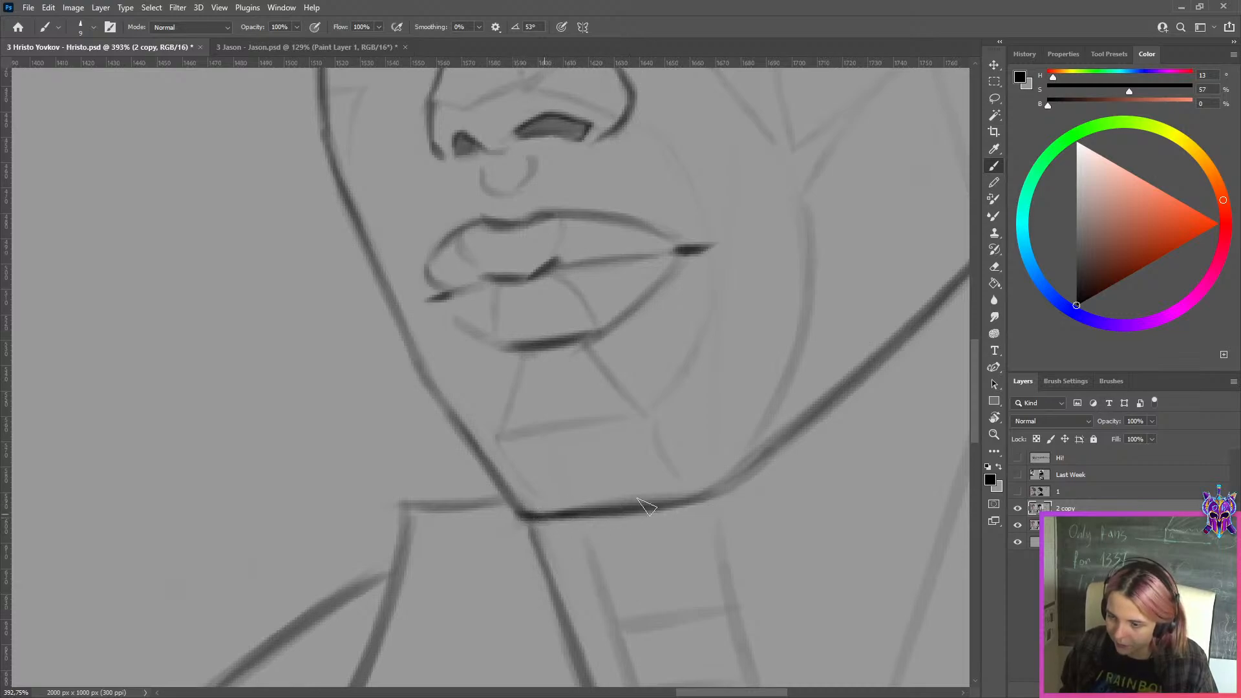
key(x)
mouse_move(694, 475)
mouse_down()
mouse_move(461, 530)
mouse_move(560, 490)
mouse_up()
key(x)
key(ctrl+z)
Try to thicken the jawline beside the chin with short black strokes, then undo them
key(])
mouse_move(501, 535)
mouse_down()
mouse_move(560, 498)
mouse_move(558, 477)
mouse_up()
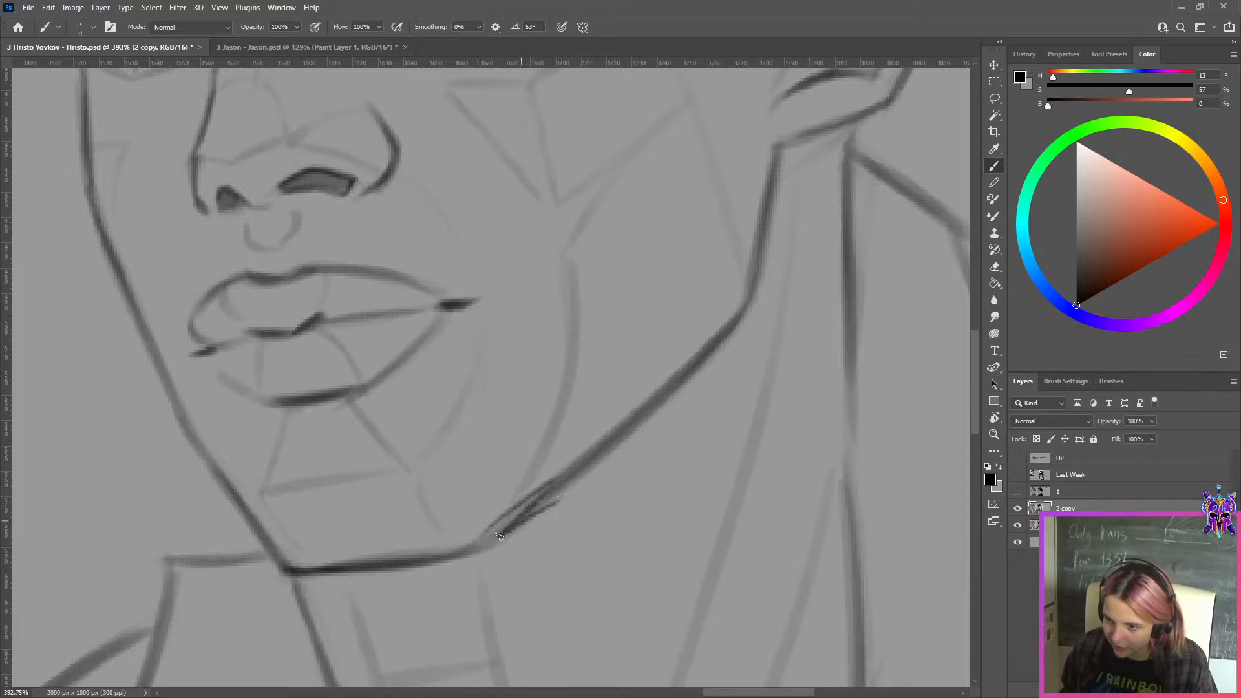
key(ctrl+z)
key(ctrl+z)
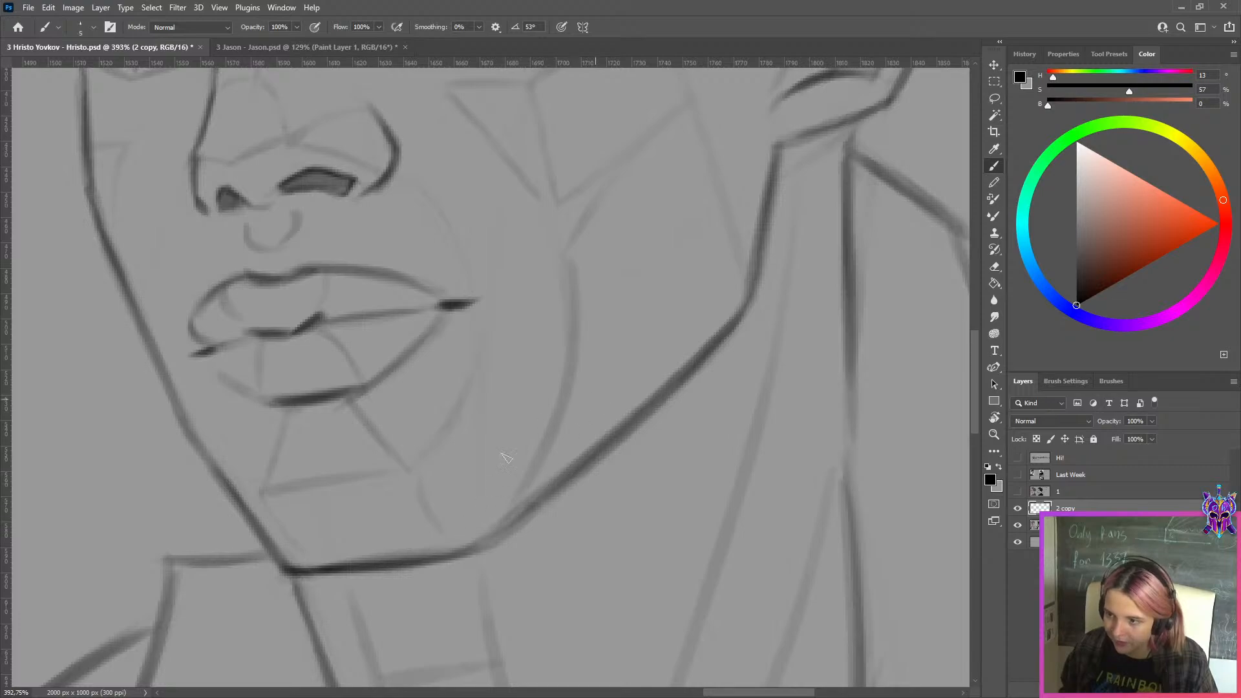
Sharpen the corner where the chin meets the jawline with a larger brush, alternating black and the background grey
key(])
key(])
key(])
key(])
key(])
key(])
mouse_move(459, 556)
mouse_down()
mouse_move(597, 444)
mouse_move(585, 471)
mouse_move(593, 455)
mouse_up()
key(ctrl+z)
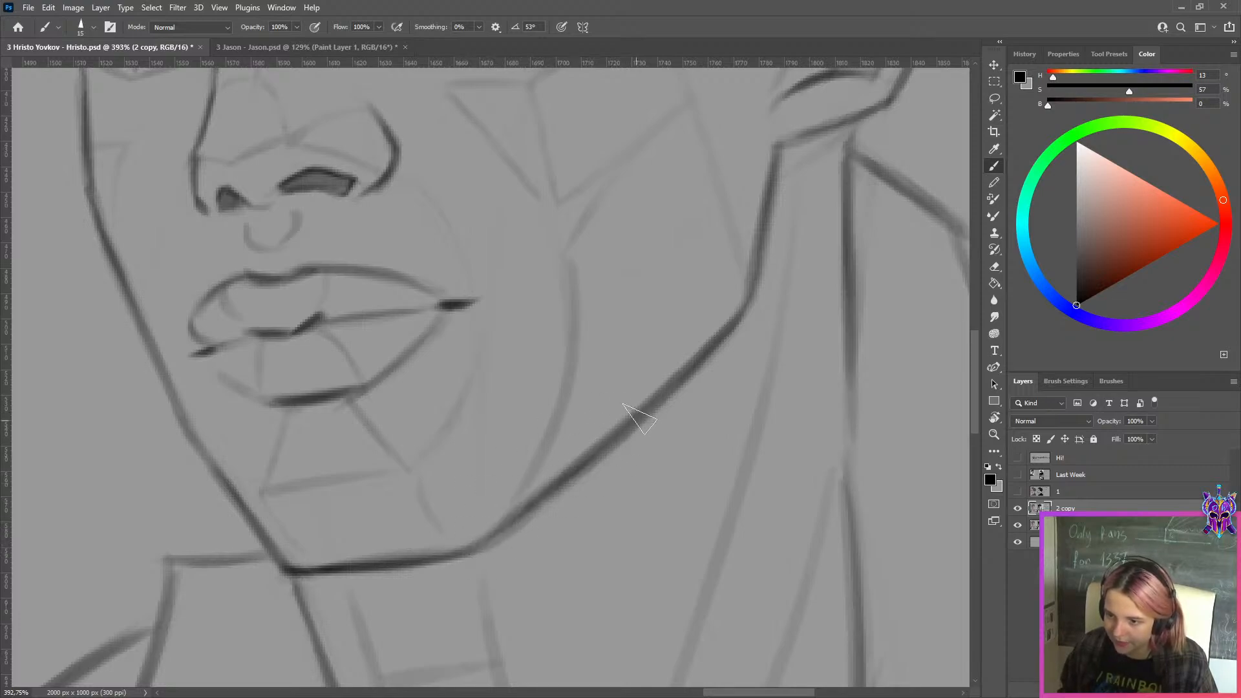
key(x)
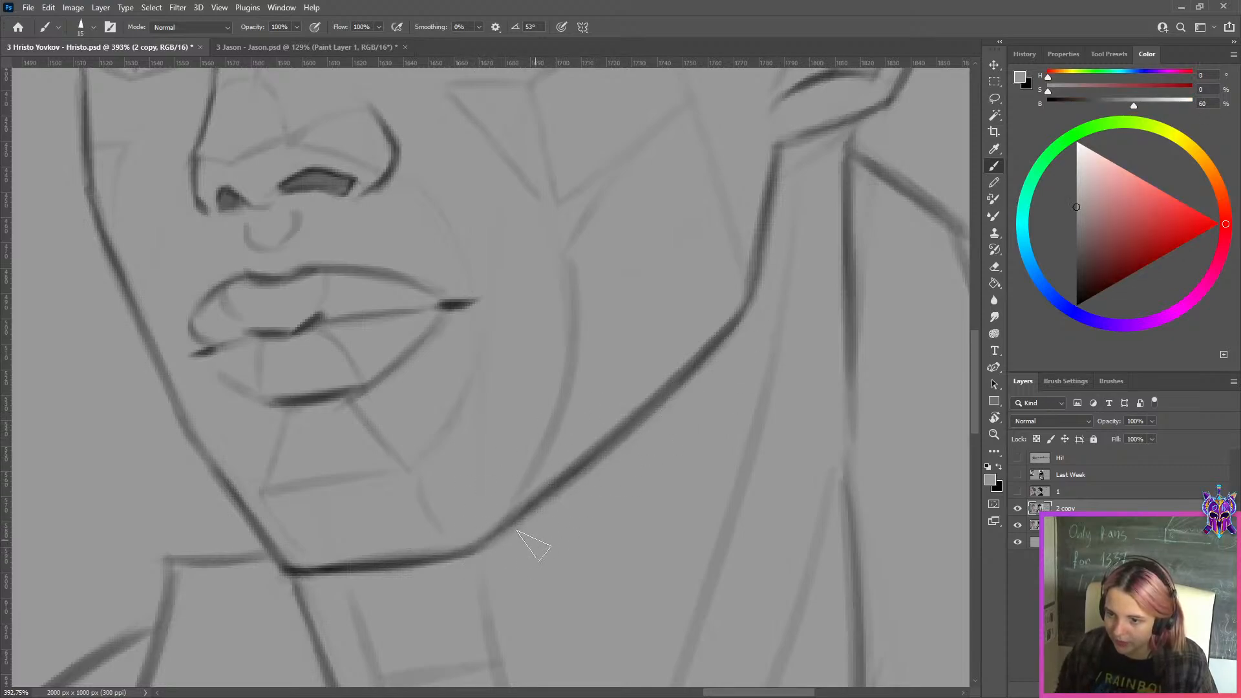
Redraw the lower lip's contour at the far mouth corner in black, trimming stray lines with the background grey
drag(222, 355, 471, 387)
key(x)
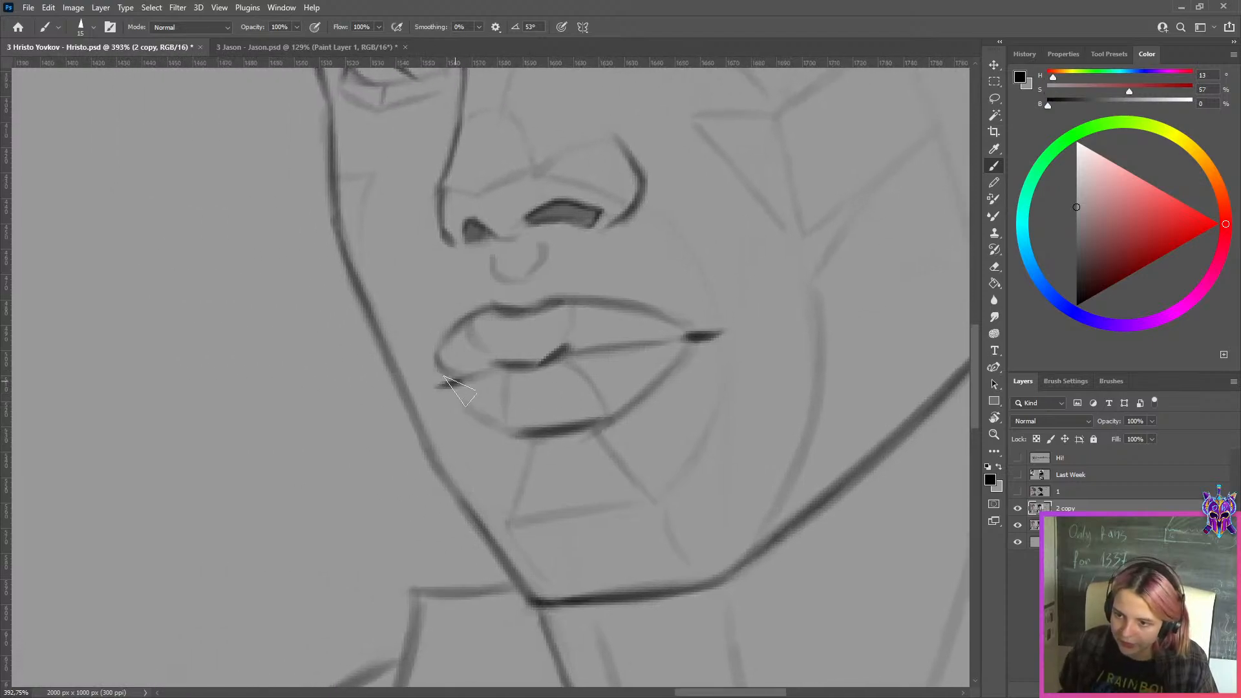
key(x)
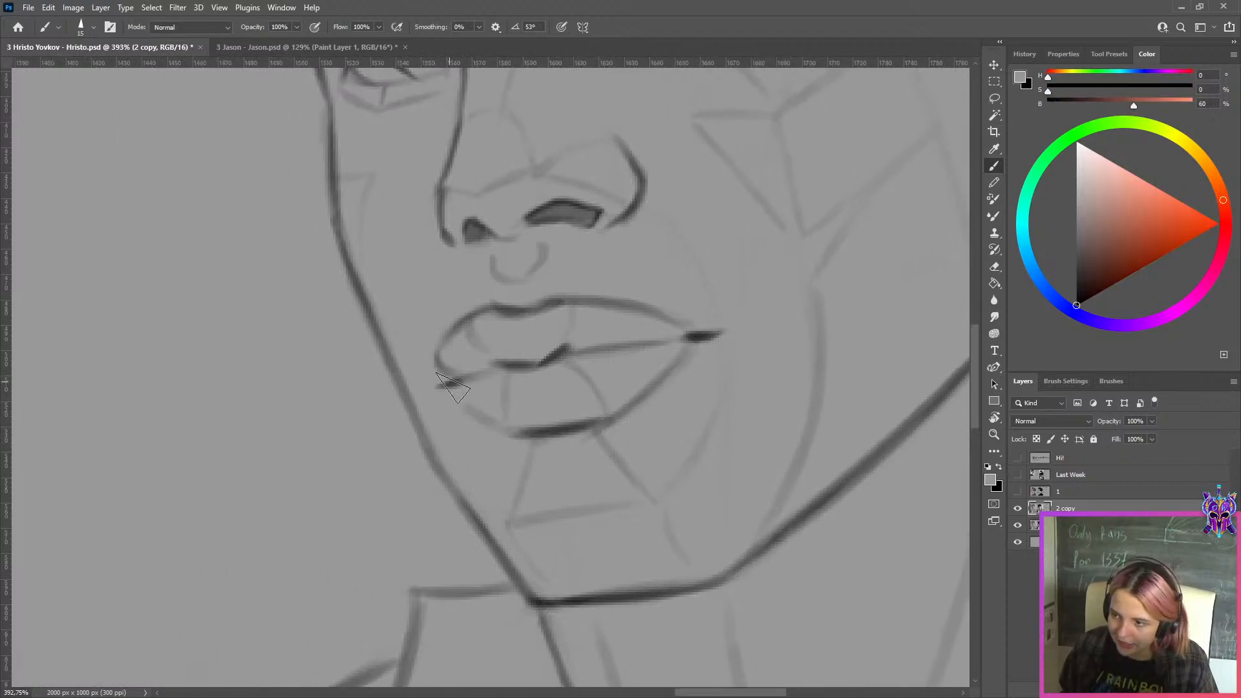
key(x)
key(bracketleft)
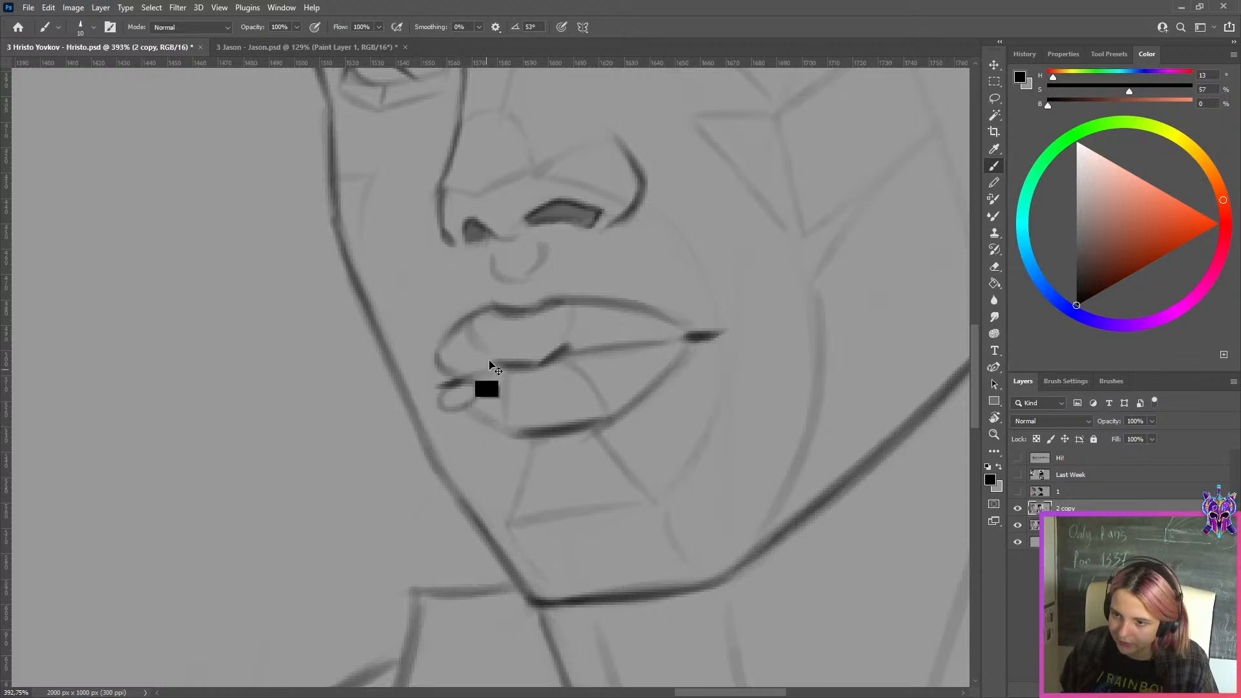
key(x)
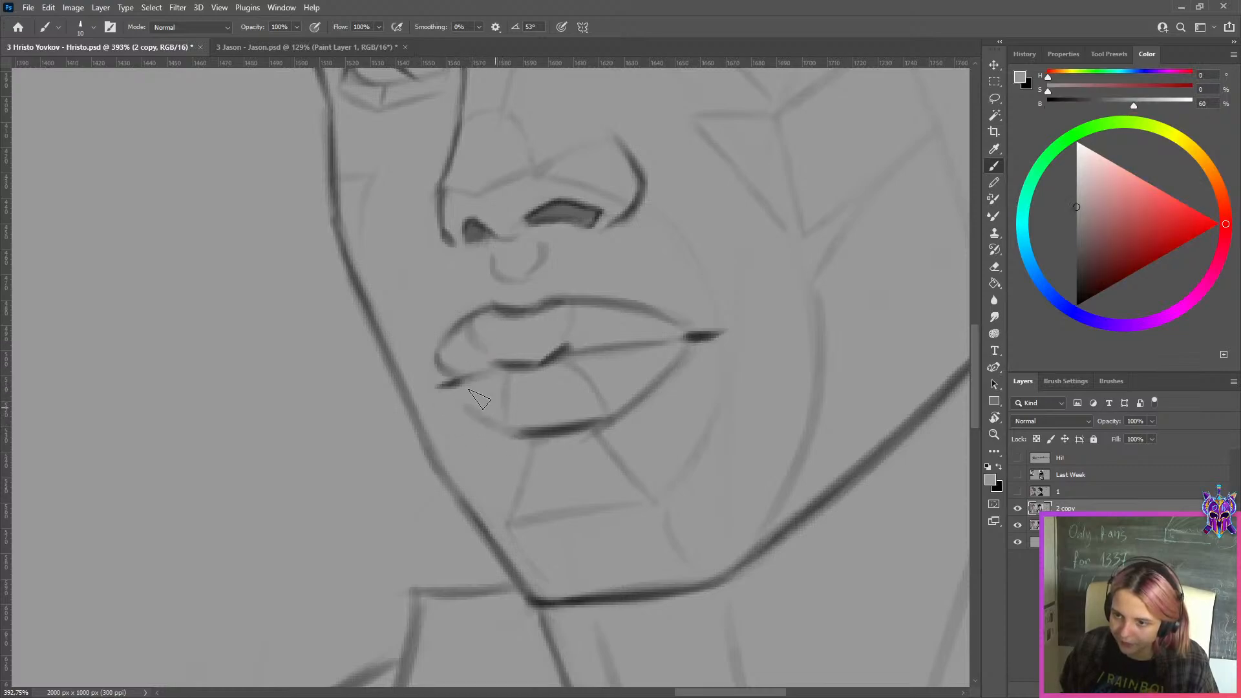
key(x)
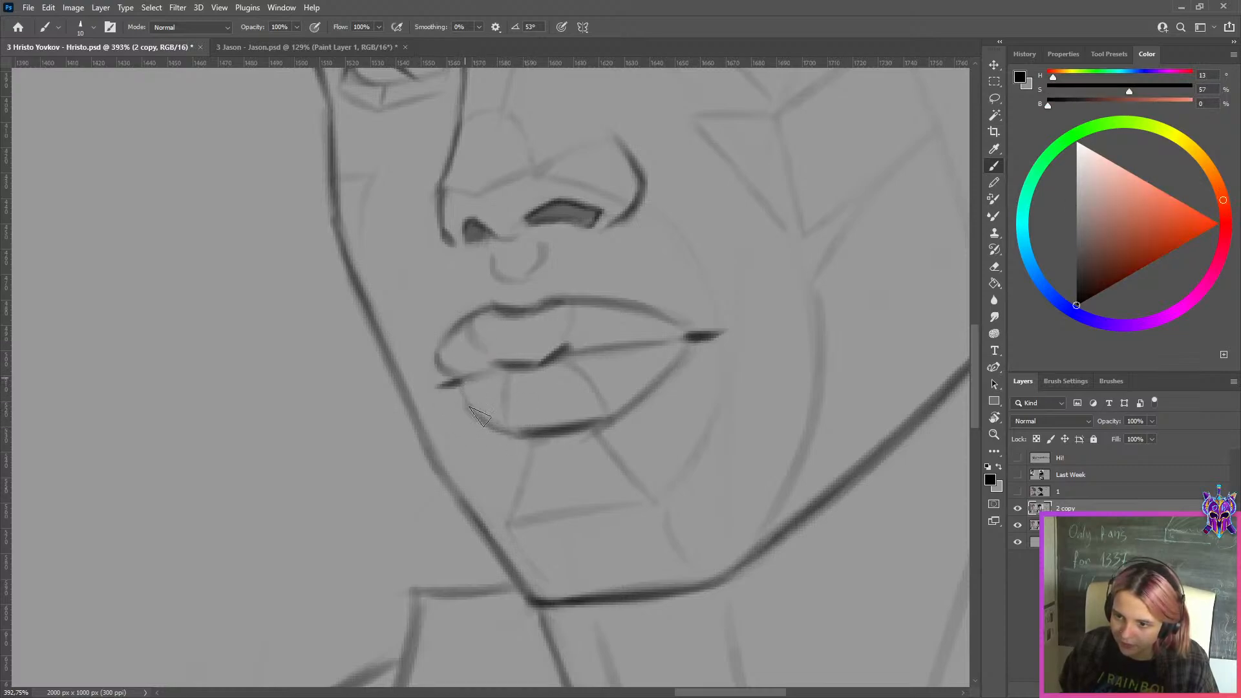
key(x)
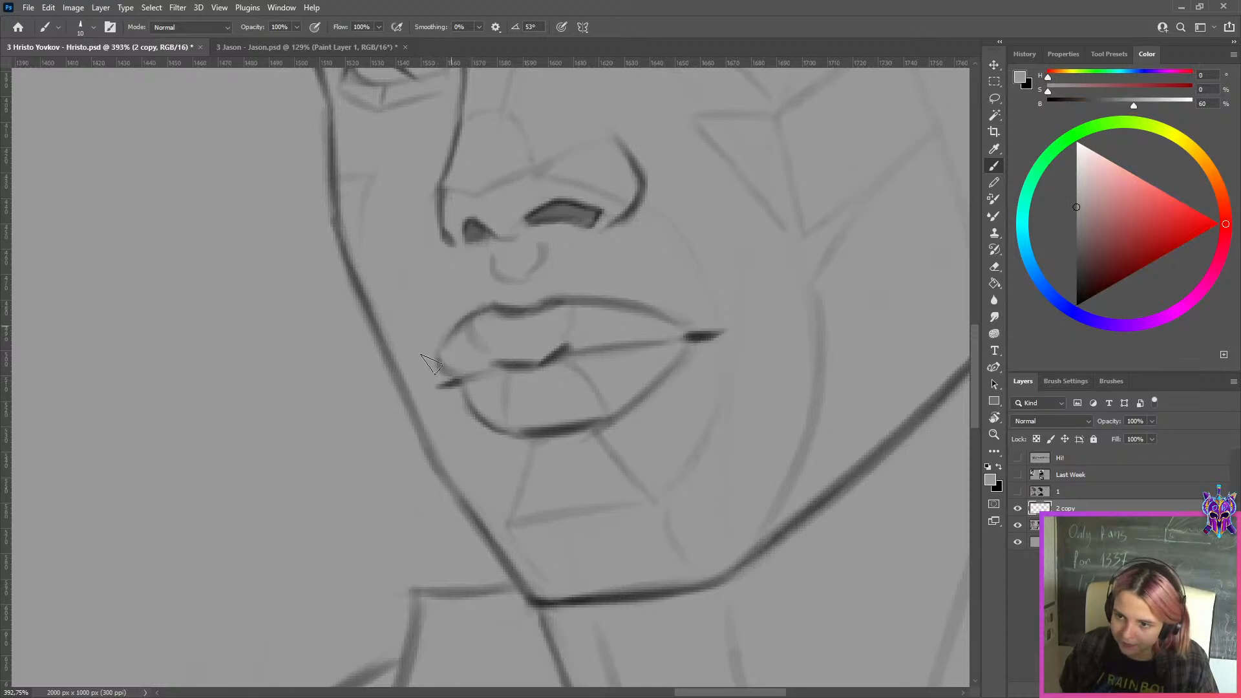
key(x)
Compare the nose with the whole portrait and draw a thick black stroke beside its far wing
scroll(499, 410, up, 3)
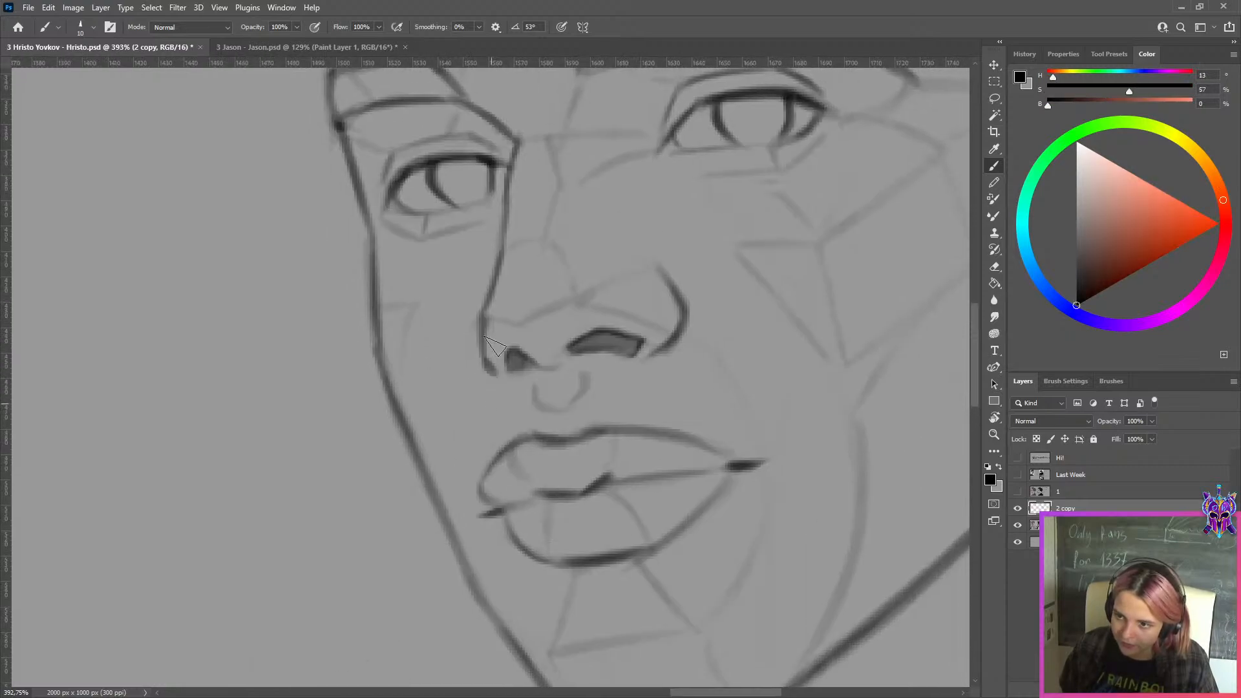
key(x)
scroll(537, 226, down, 1)
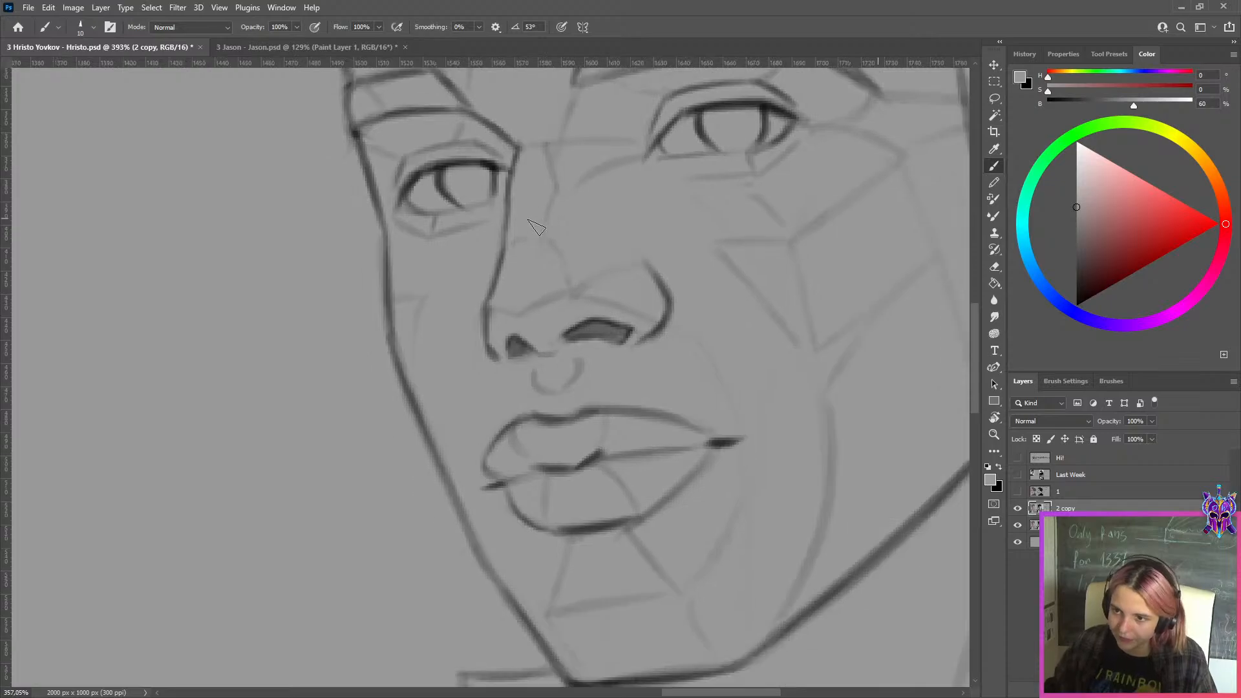
scroll(536, 226, down, 6)
scroll(609, 171, up, 3)
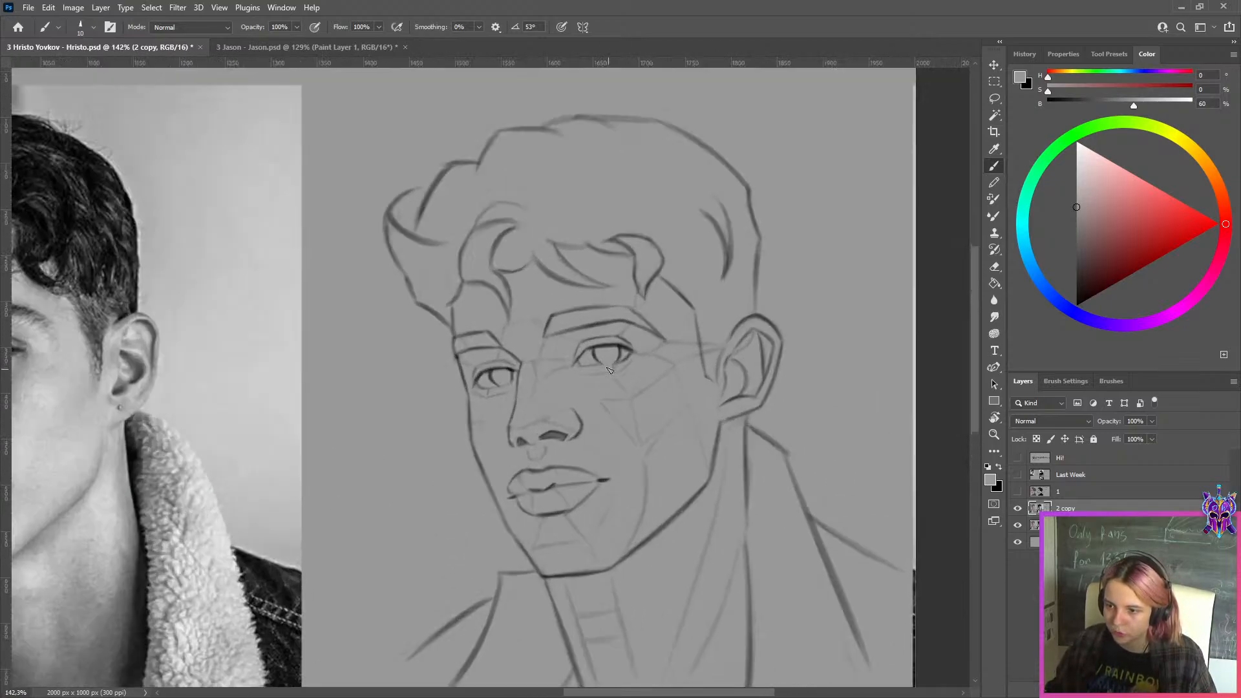
scroll(506, 411, up, 4)
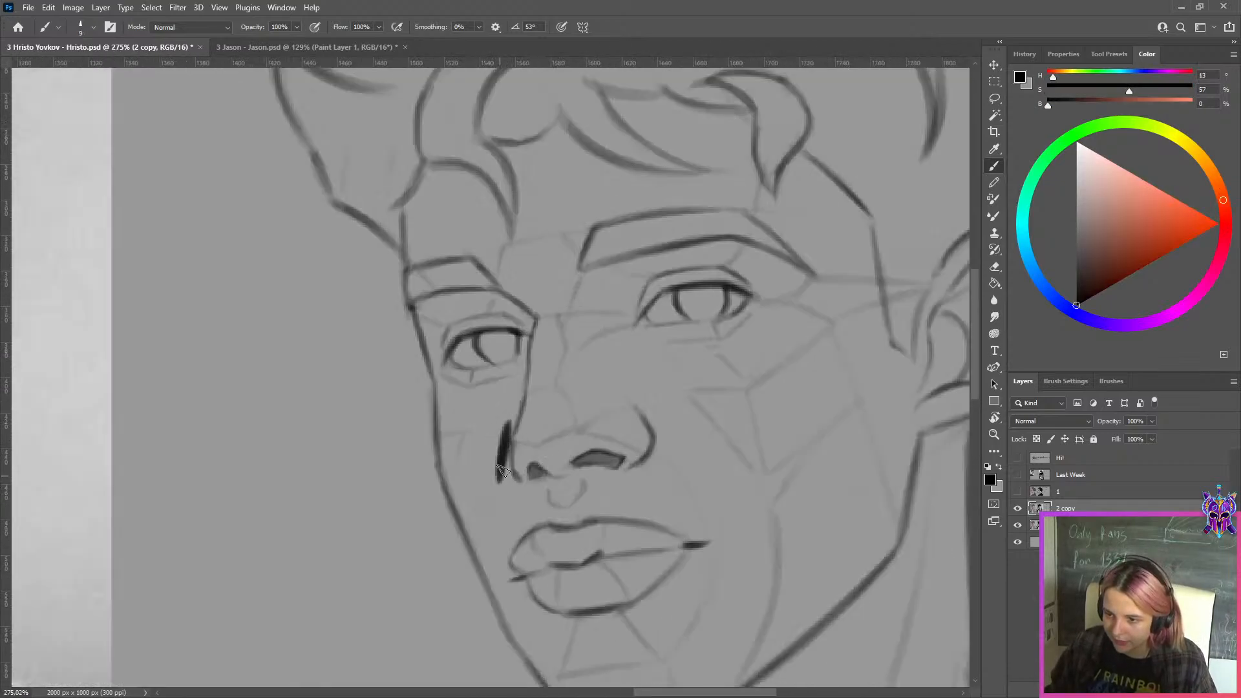
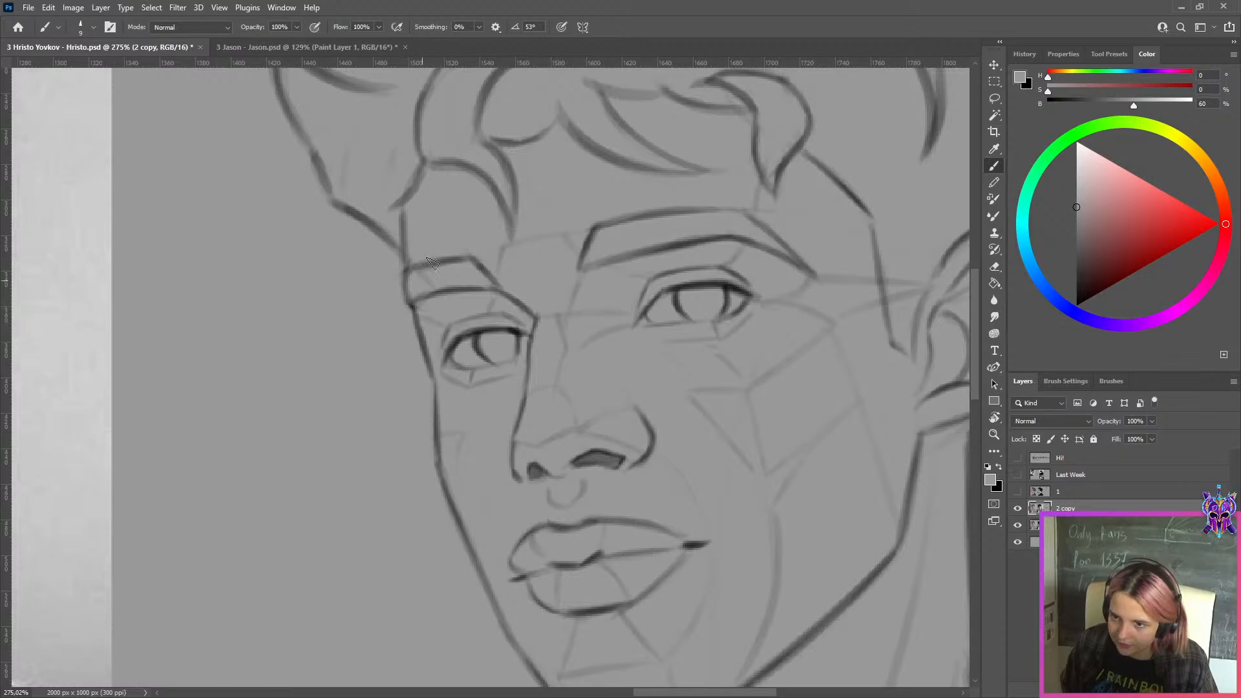
Compare the corrected three-quarter portrait sketch as a whole with its reference photo
scroll(575, 240, down, 8)
drag(574, 239, 744, 323)
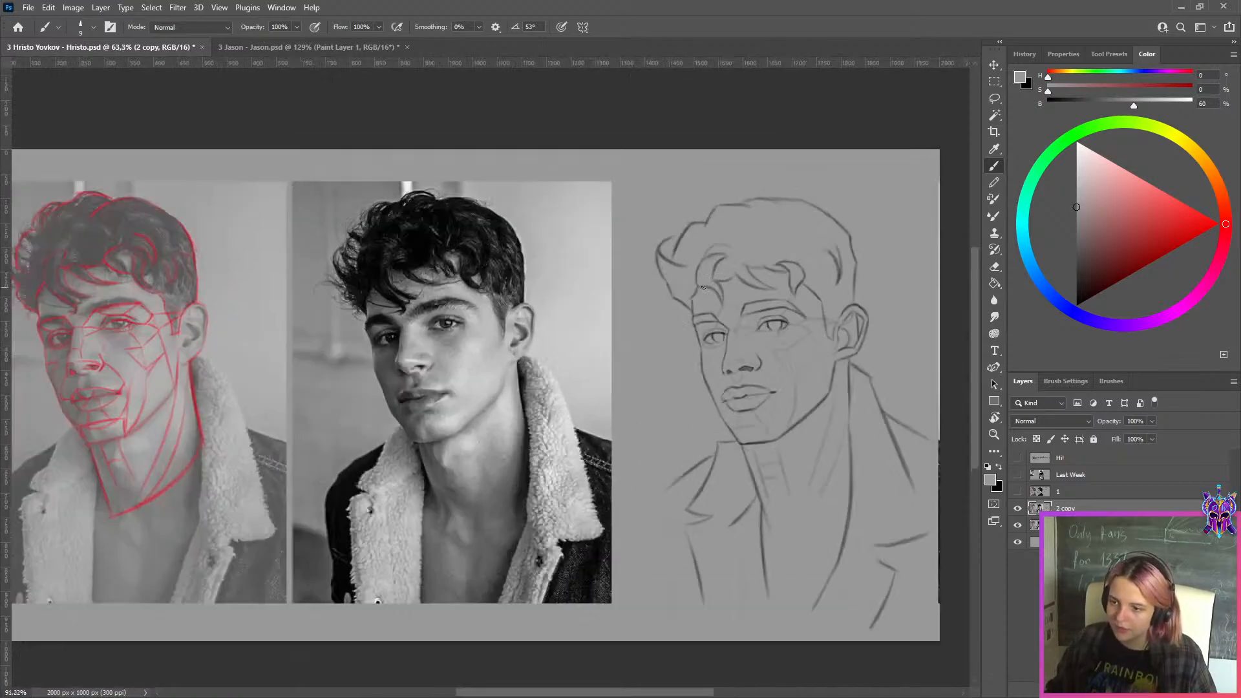
scroll(813, 371, up, 2)
drag(814, 371, 866, 394)
scroll(813, 412, down, 3)
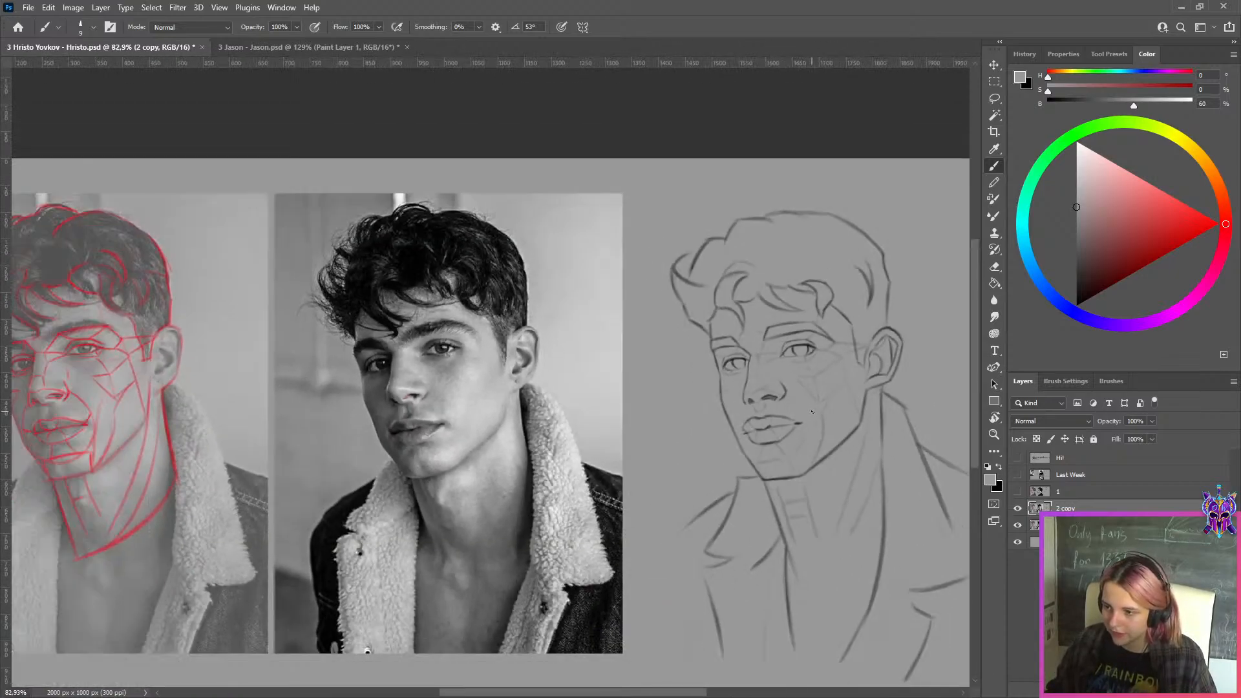
scroll(812, 412, up, 3)
scroll(813, 413, down, 4)
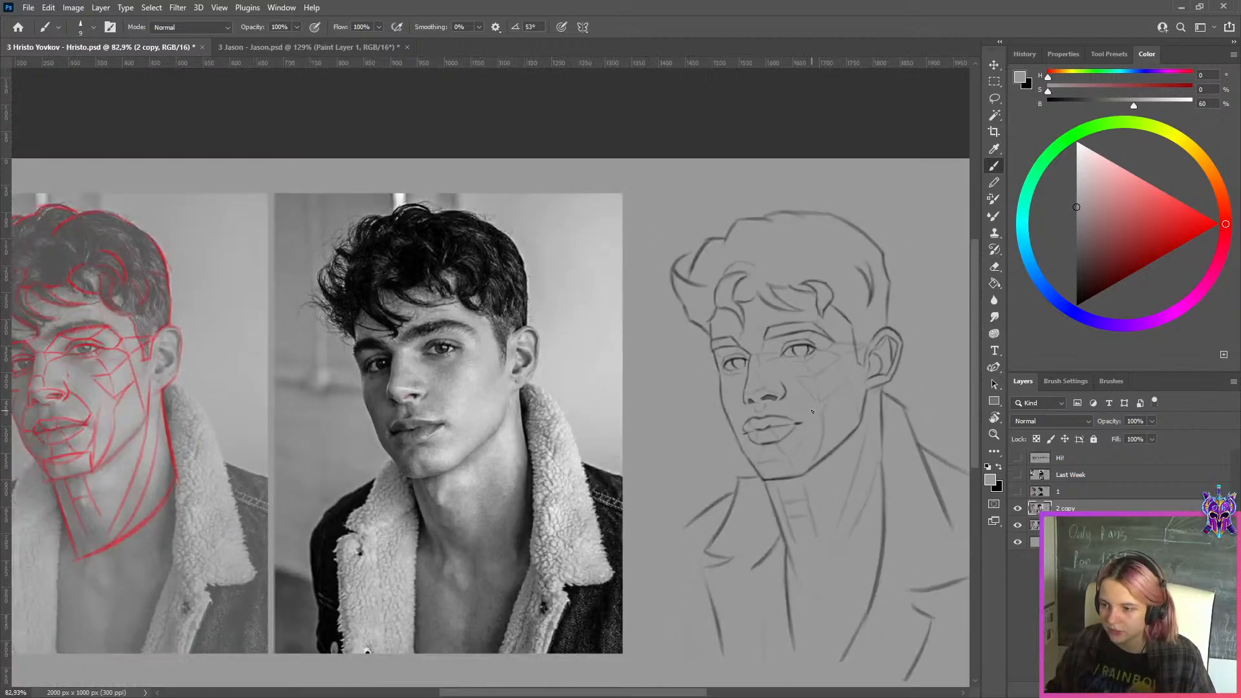
scroll(844, 267, up, 4)
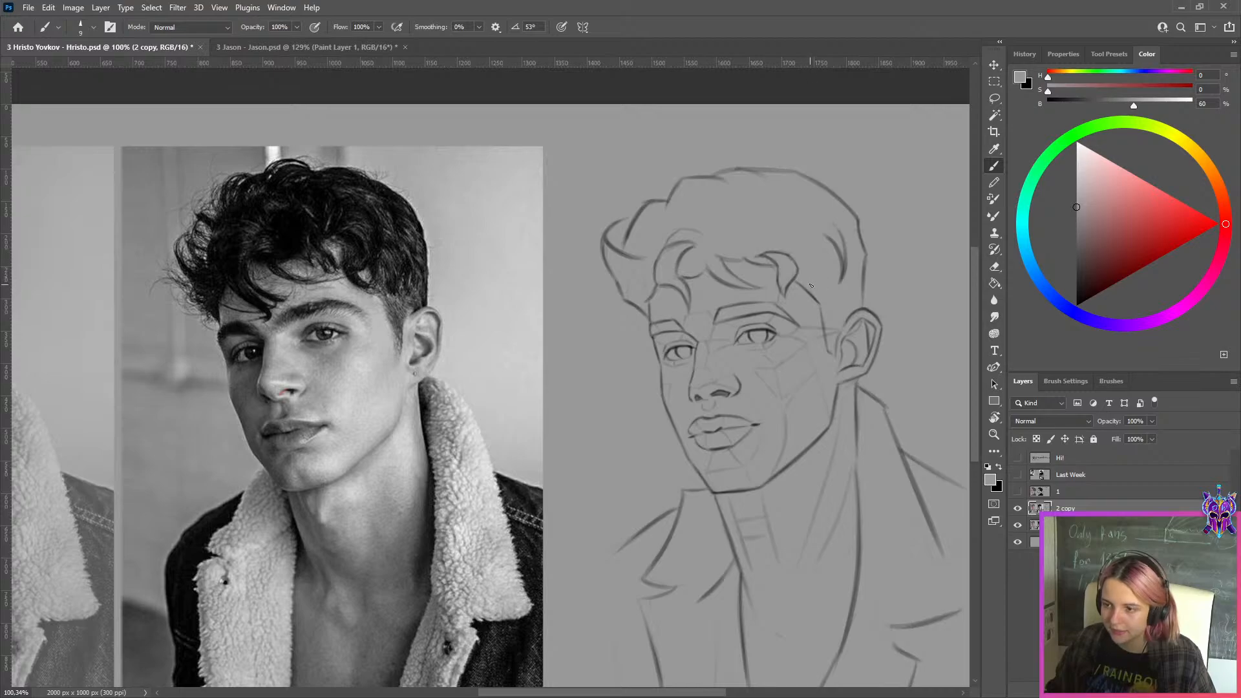
Select layer 1 with the profile study and make it visible
click(1073, 491)
click(1019, 493)
click(1019, 493)
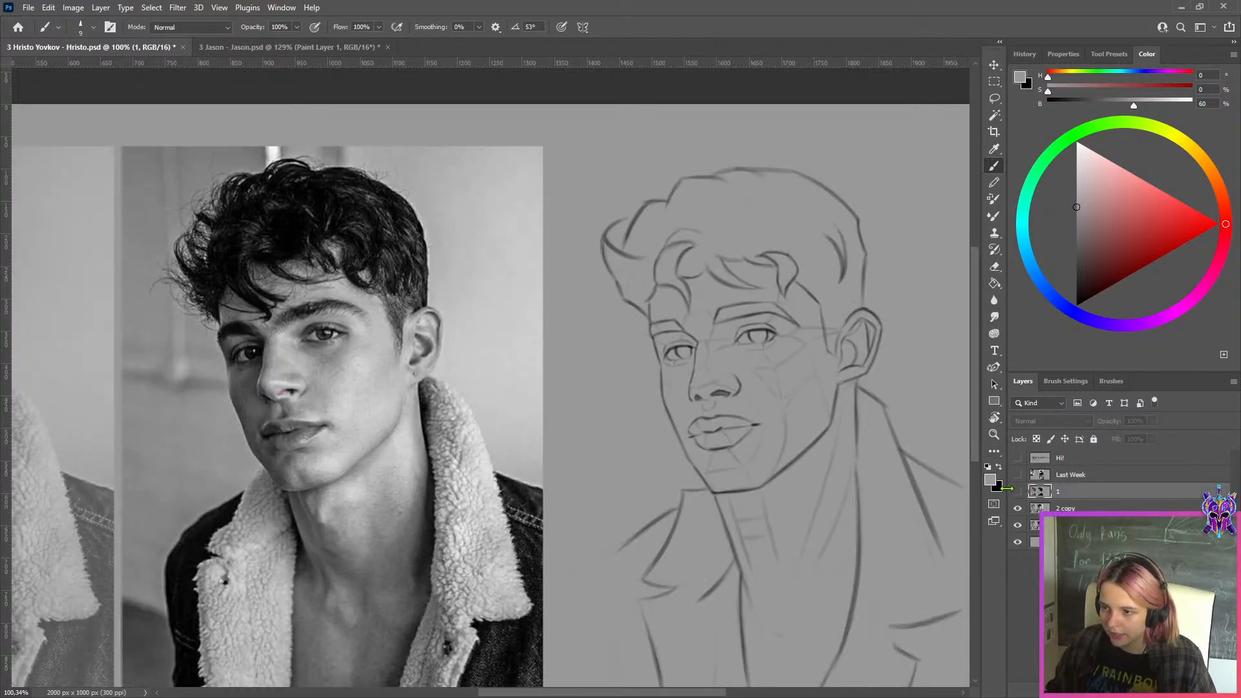
scroll(876, 375, down, 2)
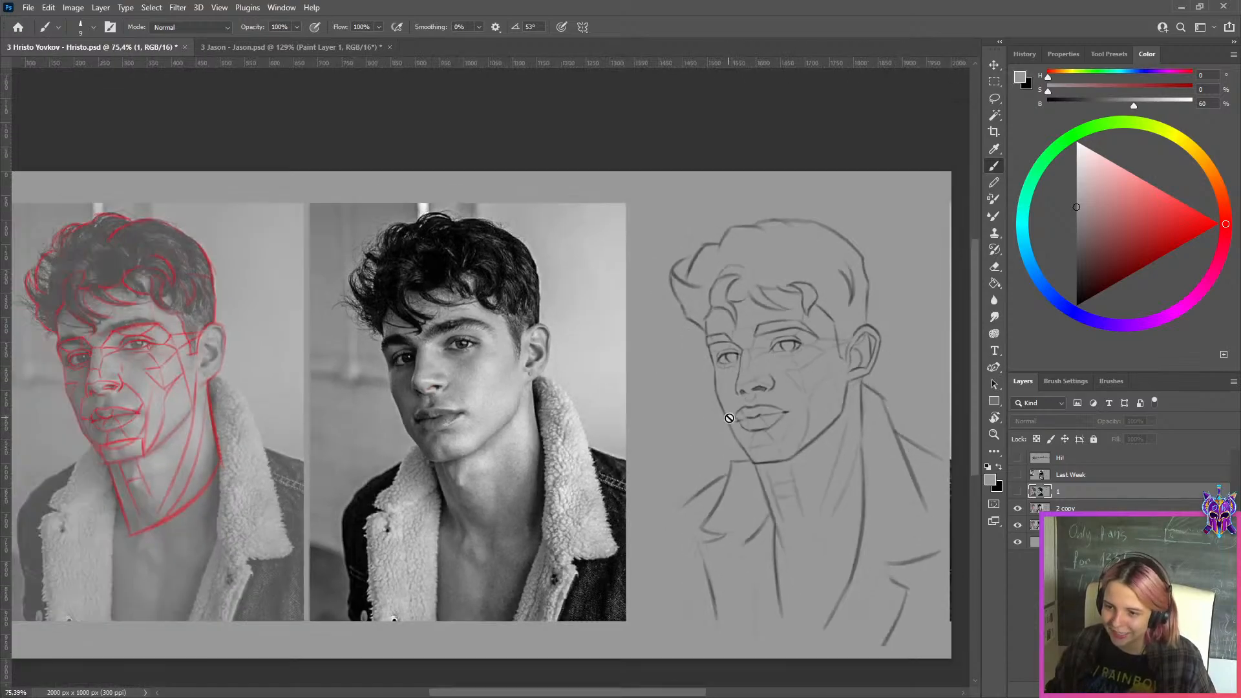
click(1017, 492)
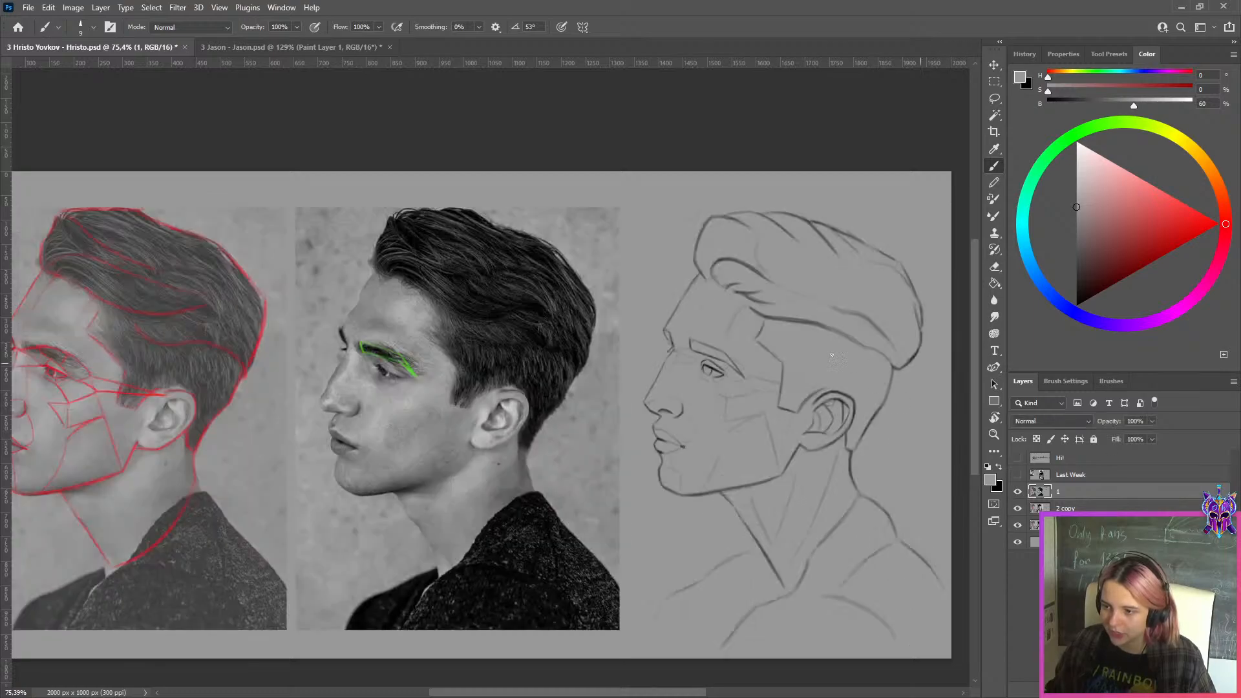
Duplicate layer 1, add an empty layer above the copy, and set the brush colour to pure red
scroll(813, 403, up, 3)
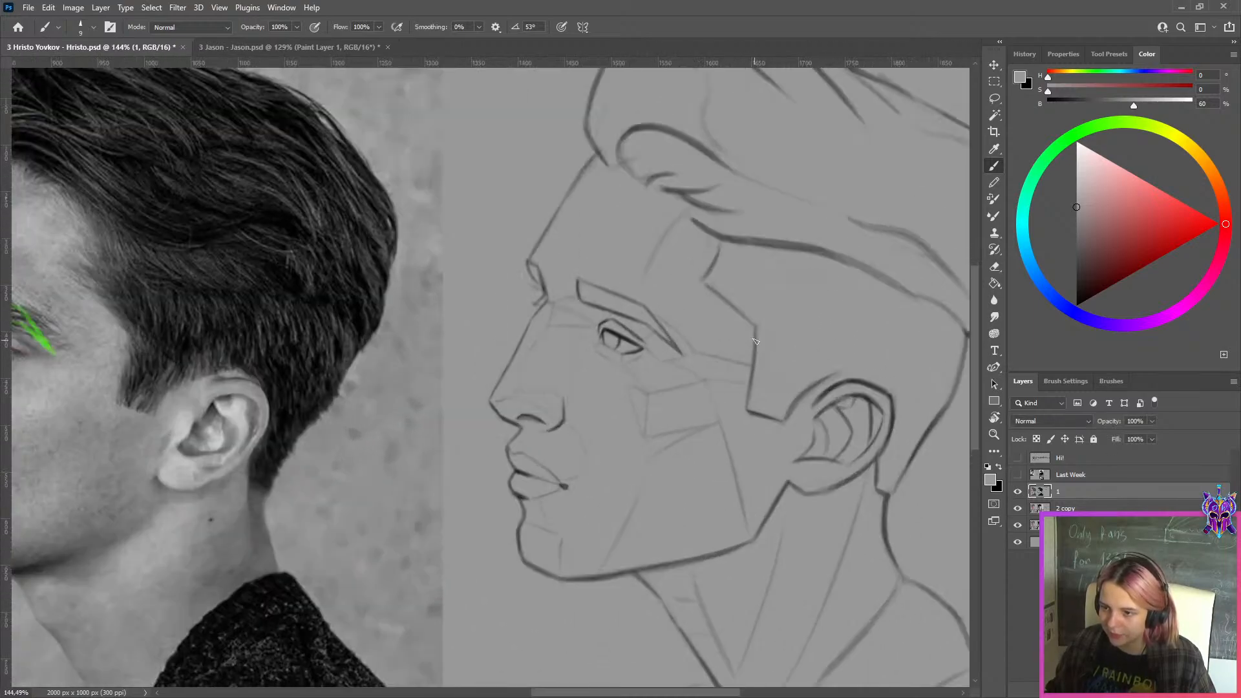
scroll(428, 363, up, 2)
scroll(509, 420, down, 5)
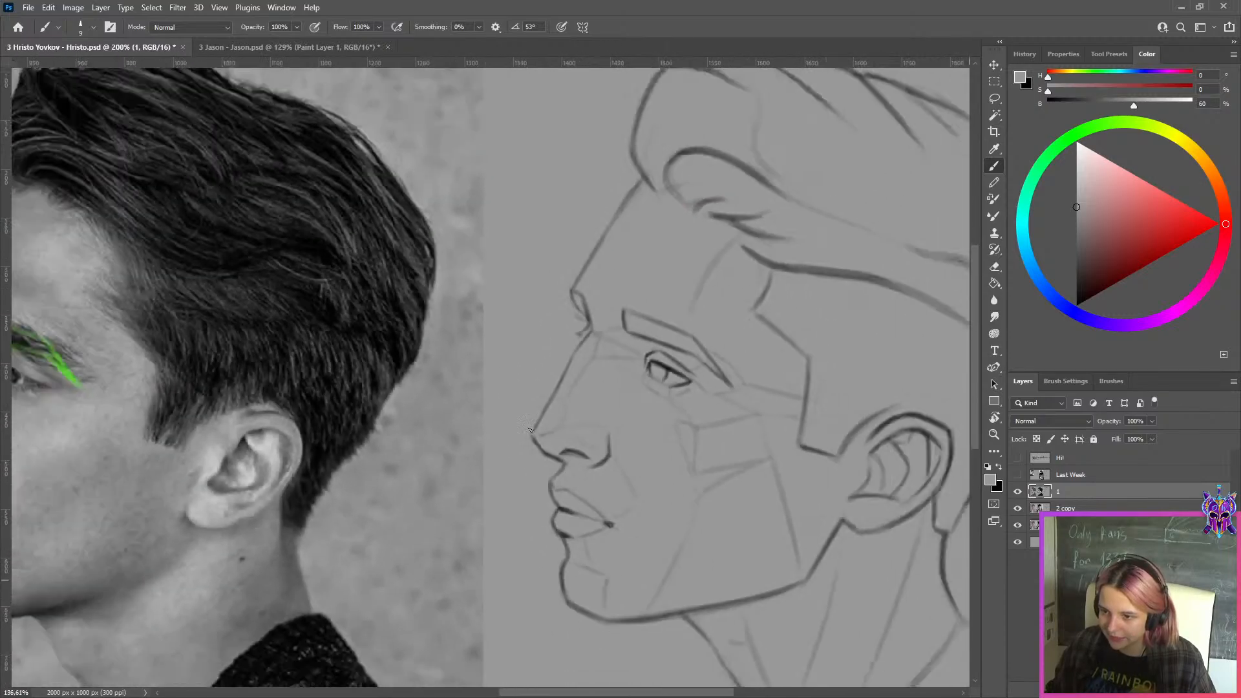
drag(578, 429, 674, 429)
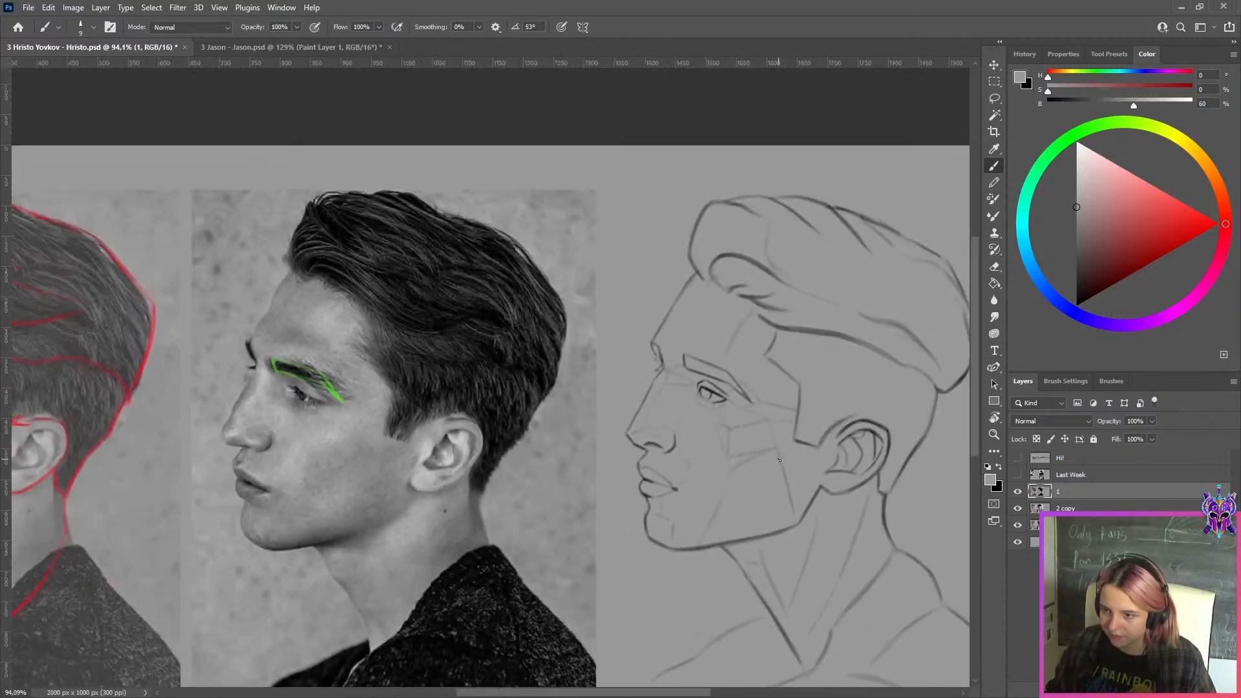
scroll(890, 574, up, 2)
scroll(748, 534, down, 4)
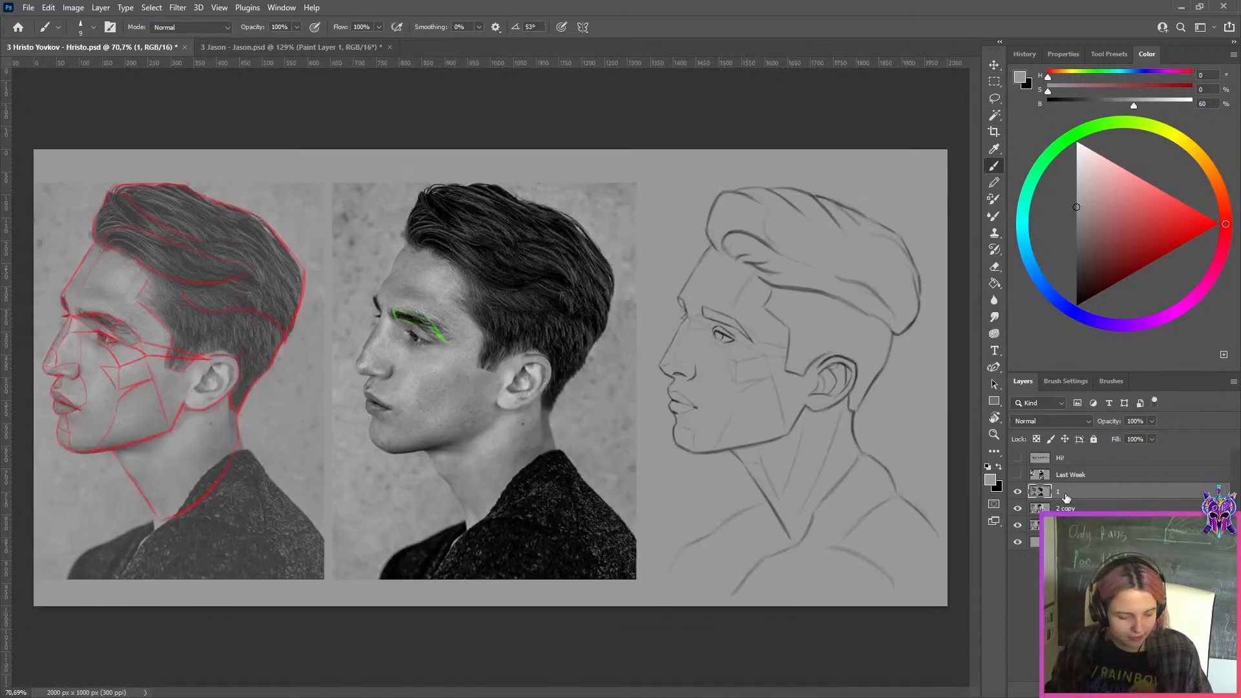
scroll(734, 433, up, 2)
key(ctrl+j)
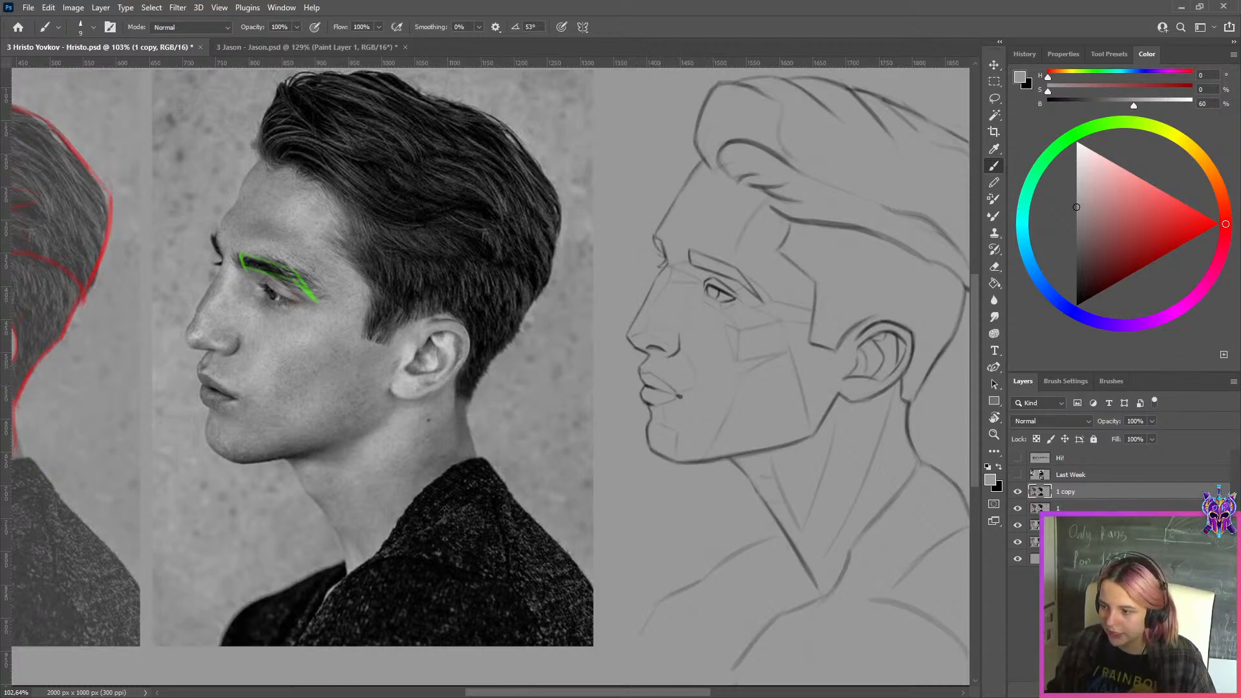
key(ctrl+alt+shift+n)
drag(1208, 218, 1240, 218)
Outline the tip and underside of the nose in red on the profile reference photo with a smaller brush
scroll(598, 279, up, 1)
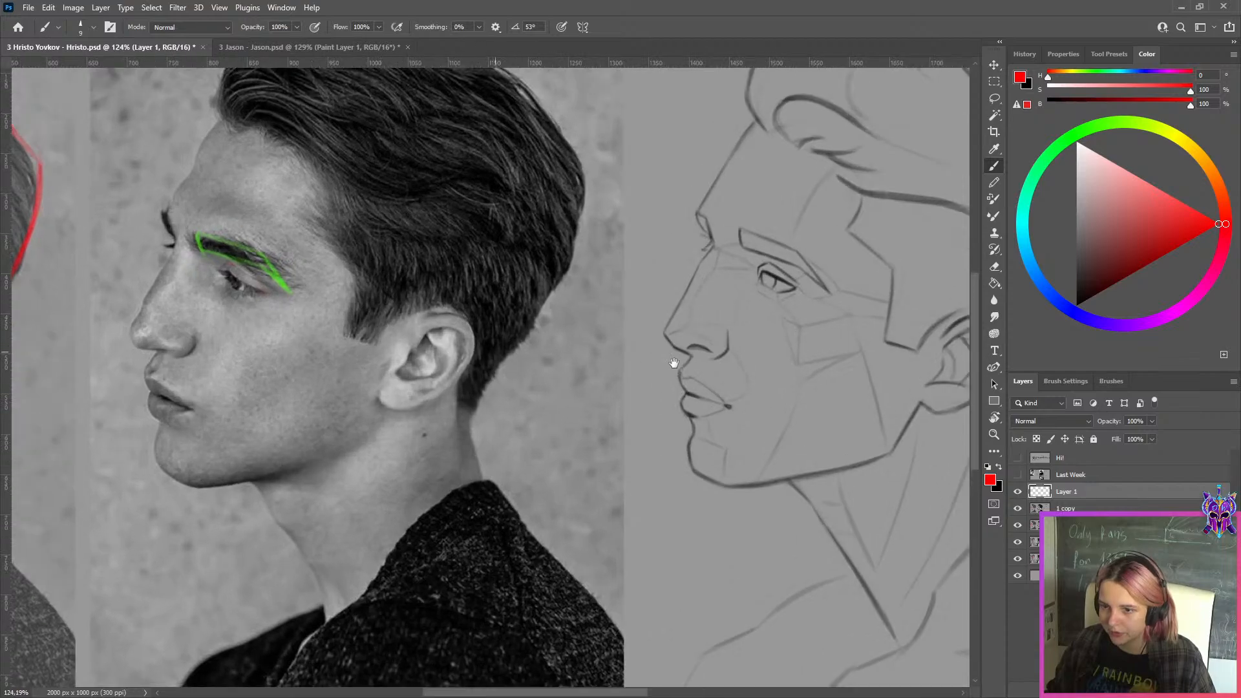
drag(671, 361, 968, 359)
key([)
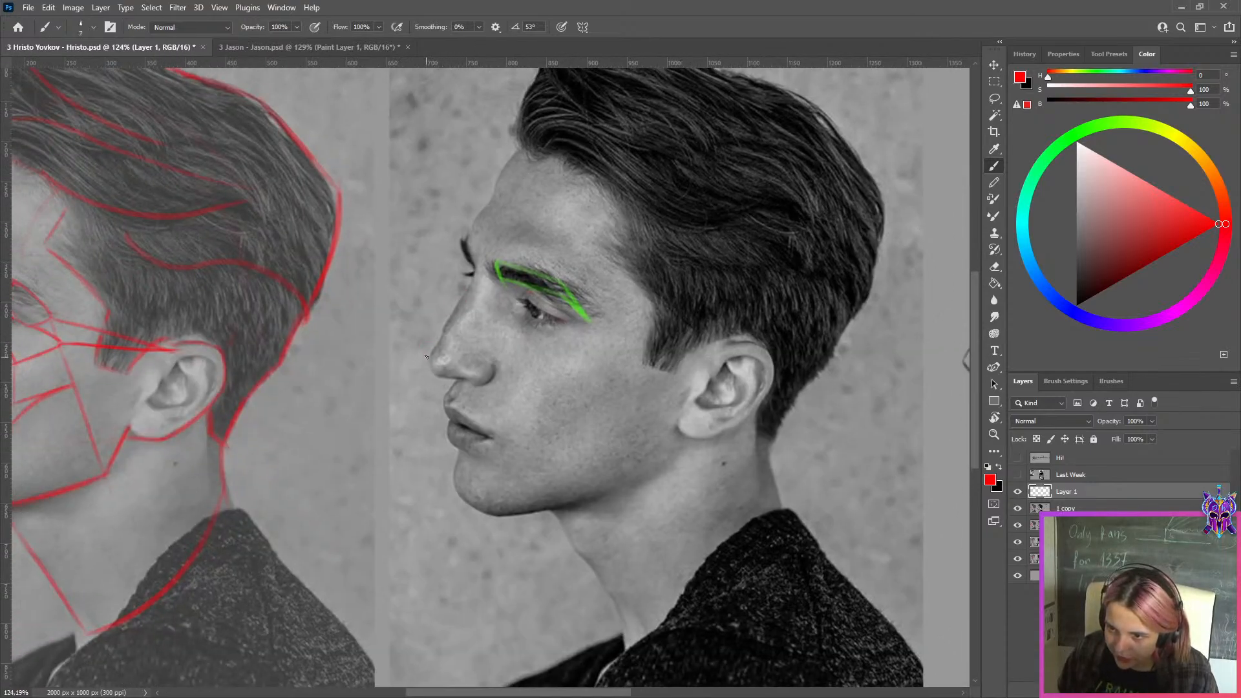
drag(432, 375, 483, 383)
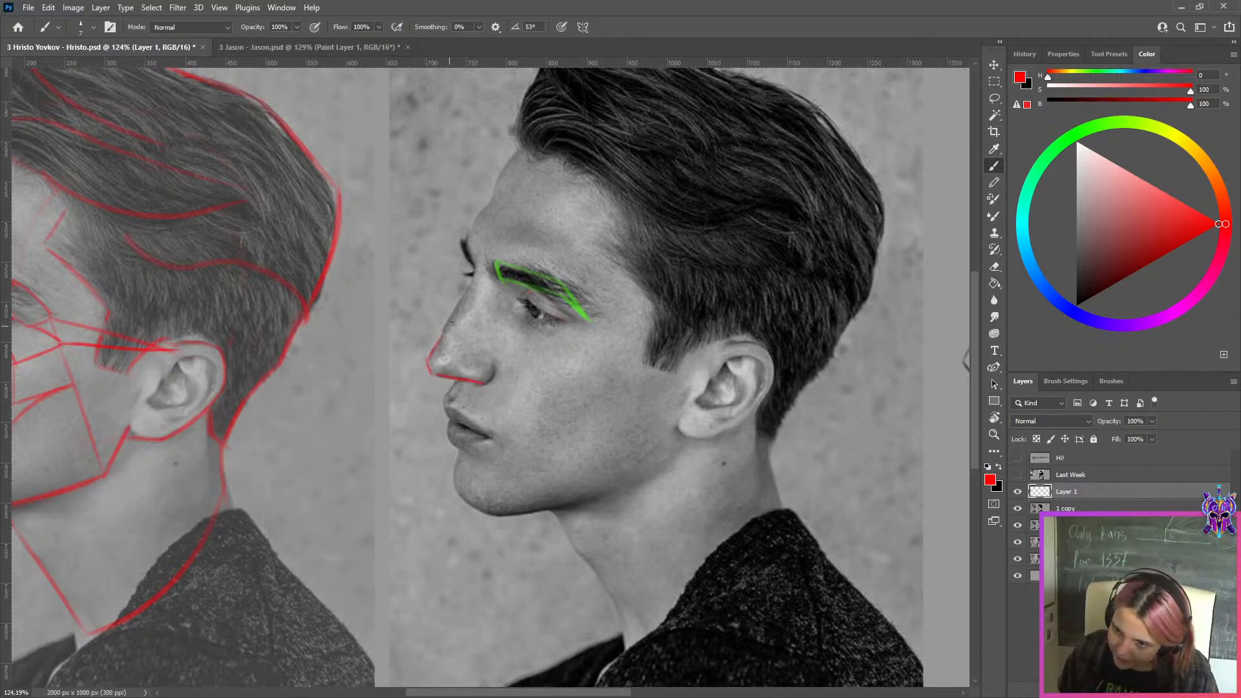
key(ctrl+z)
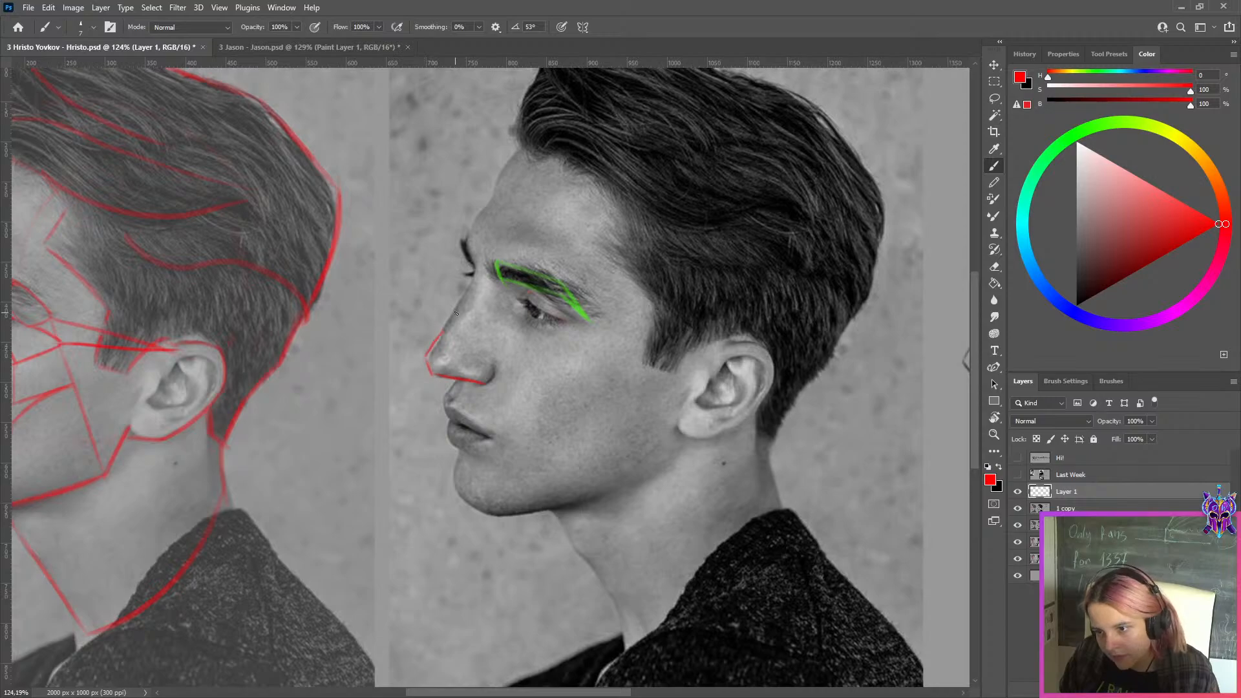
Trace the nose bridge down to the tip in red on the reference photo, undoing and redrawing inaccurate strokes
mouse_move(473, 284)
mouse_down()
mouse_move(430, 346)
mouse_move(446, 325)
mouse_up()
key(ctrl+z)
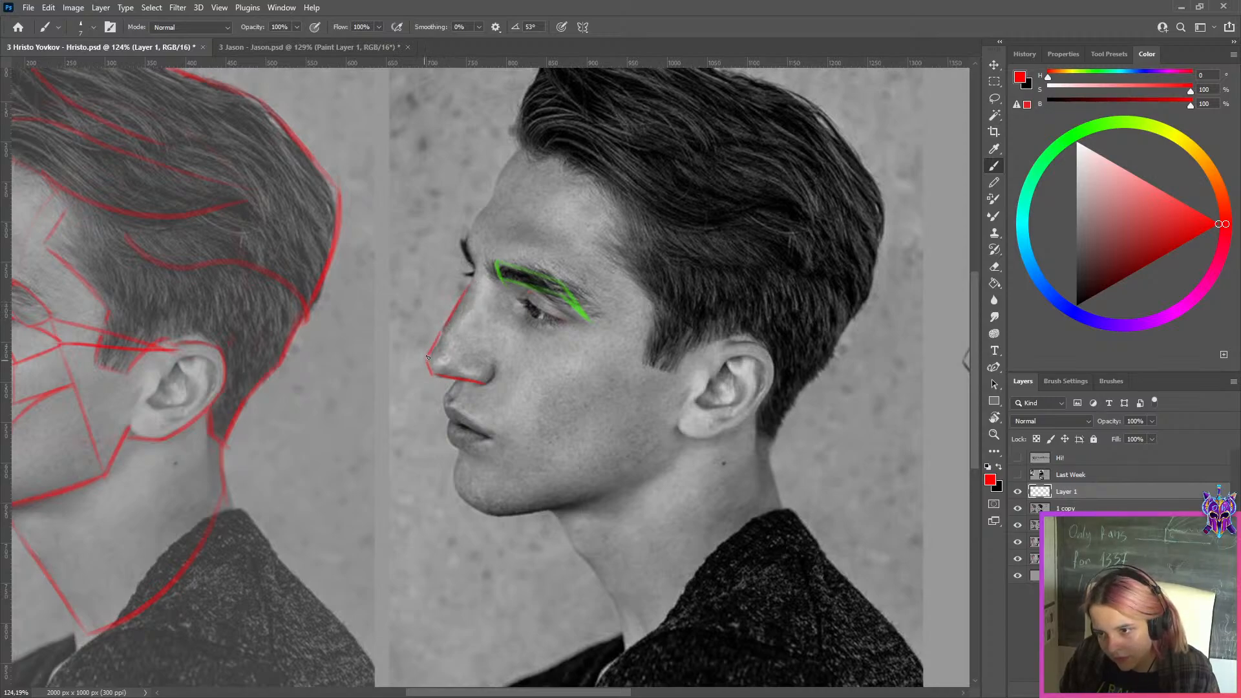
key(ctrl+z)
drag(470, 285, 426, 355)
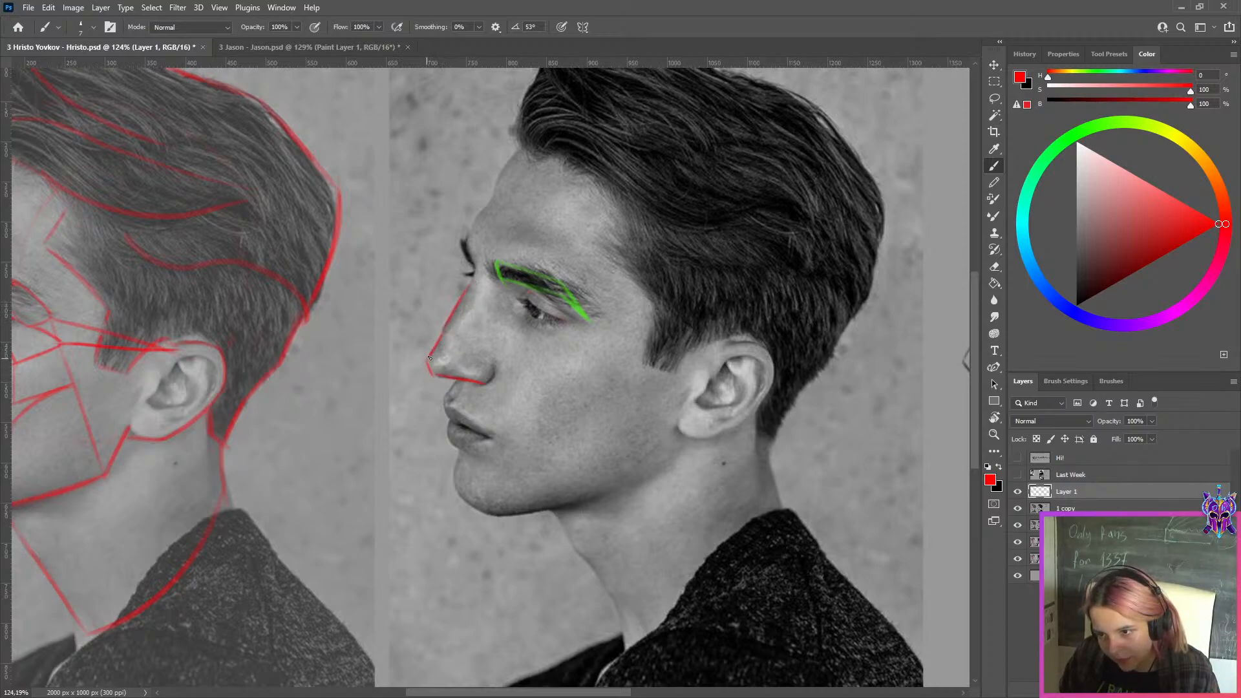
key(ctrl+z)
drag(469, 285, 427, 361)
key(ctrl+z)
key(ctrl+z)
drag(465, 299, 430, 353)
key(ctrl+z)
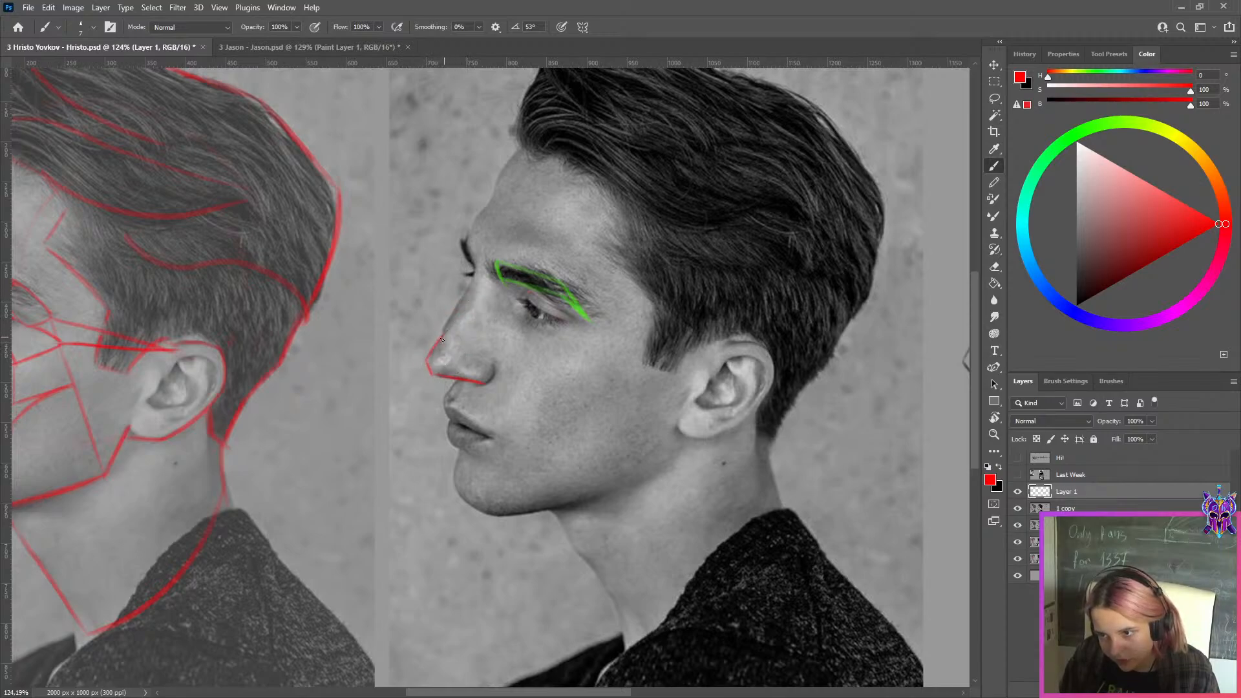
drag(466, 296, 429, 354)
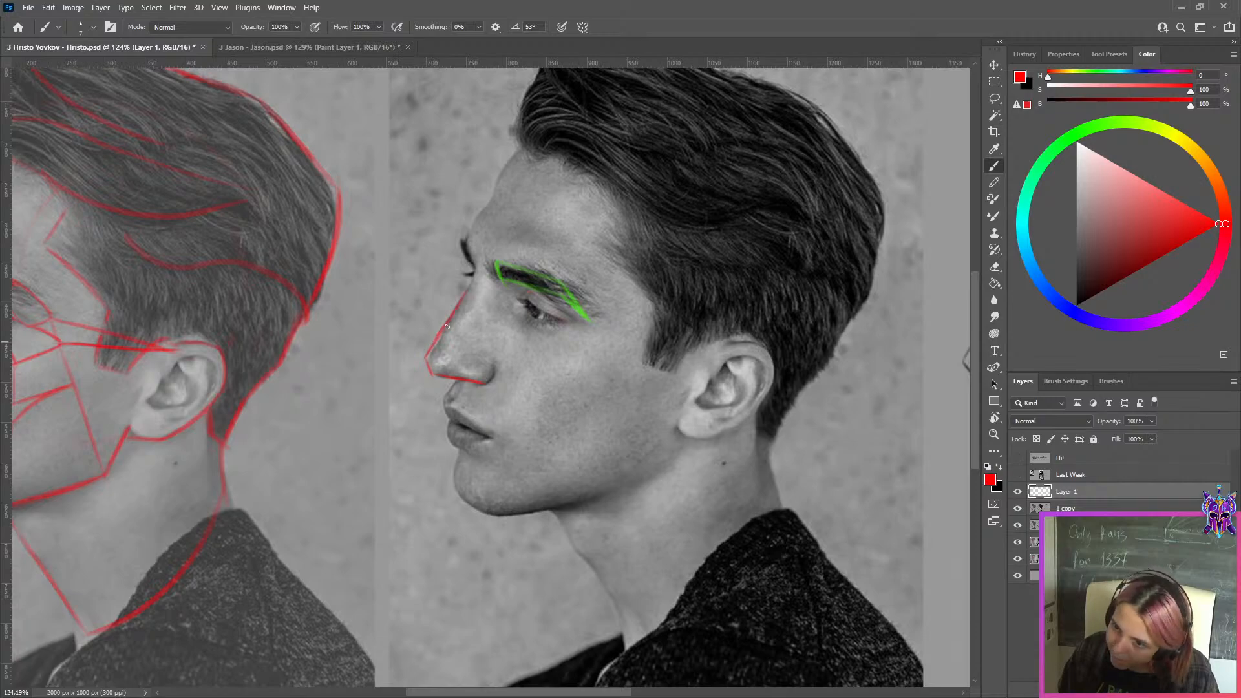
key(ctrl+z)
mouse_move(466, 295)
mouse_down()
mouse_move(428, 356)
mouse_move(411, 342)
mouse_up()
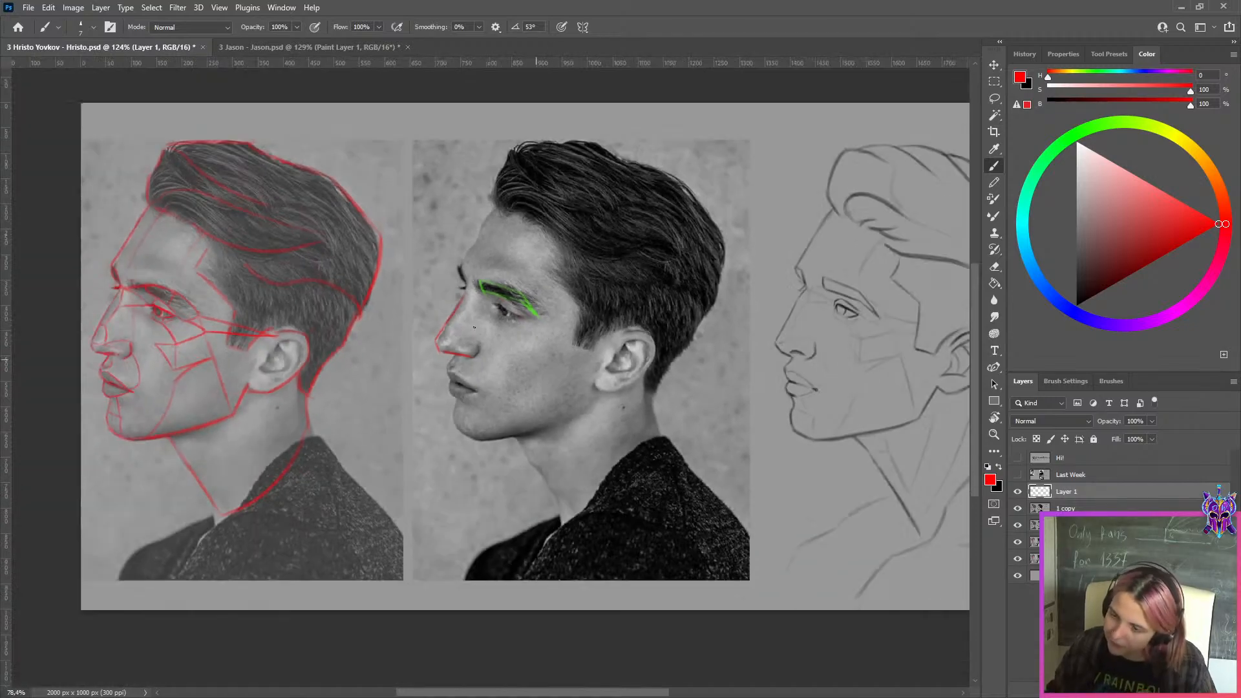
Compare the traced nose with the sketch, try another red stroke along the nose's underside, then undo it
drag(738, 355, 755, 354)
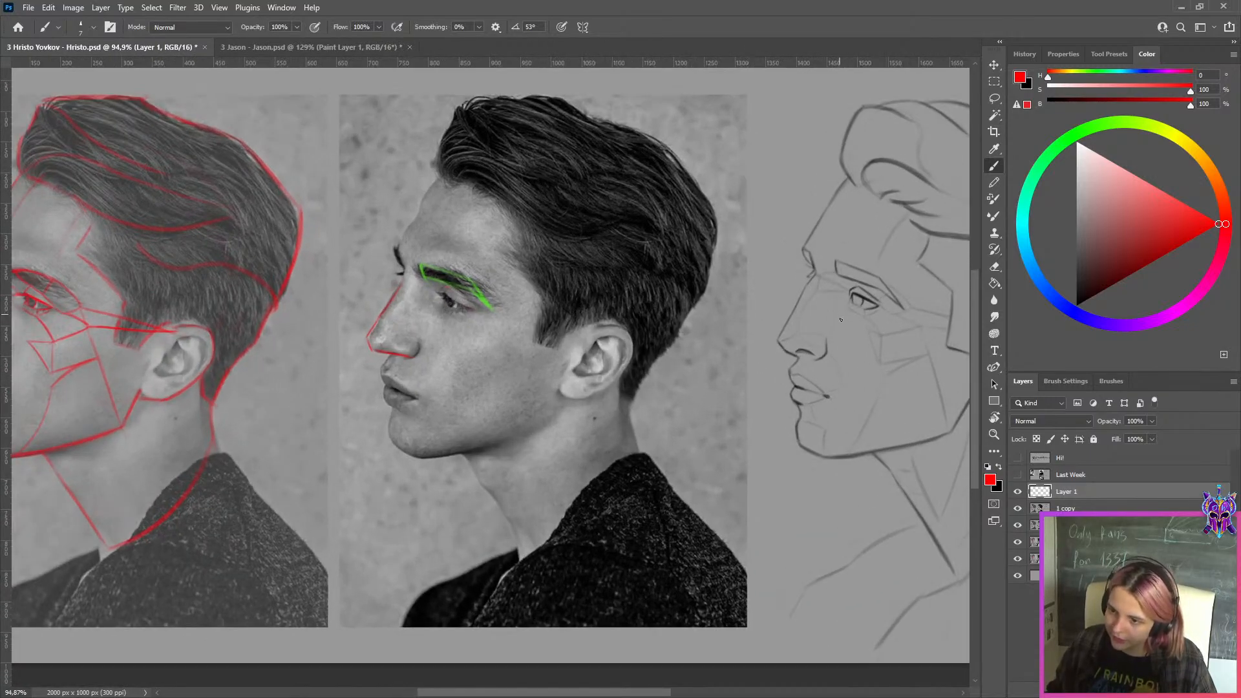
drag(840, 320, 837, 321)
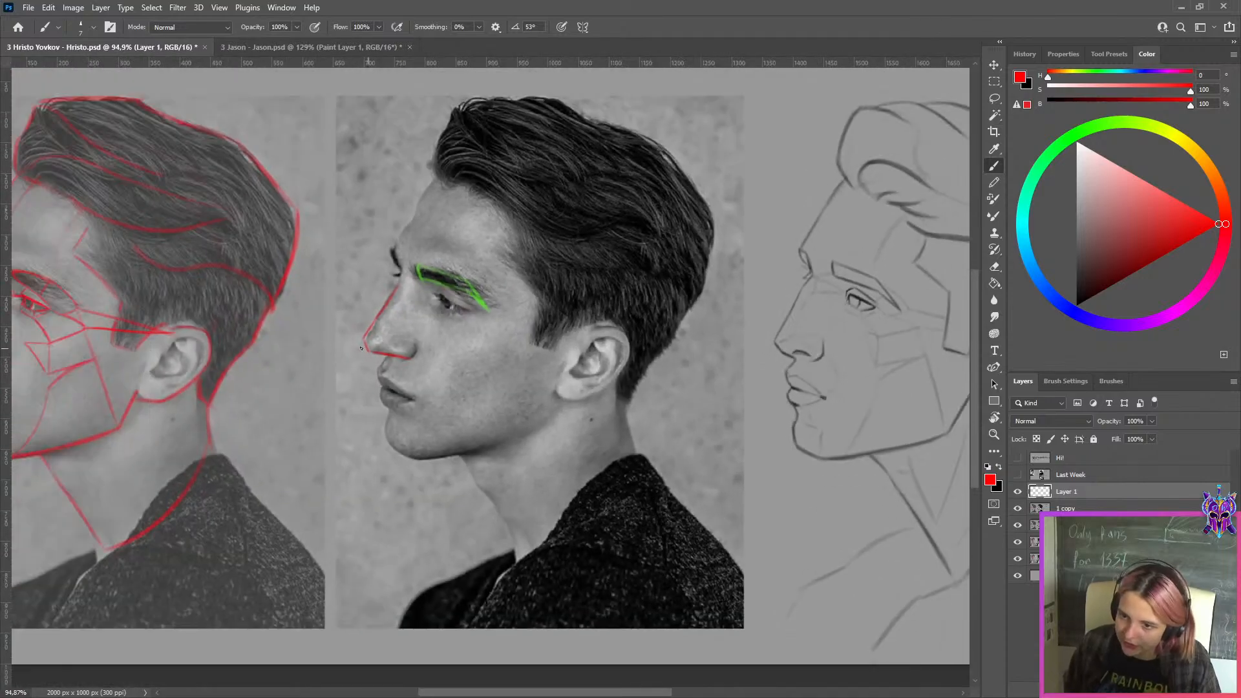
mouse_move(362, 348)
mouse_down()
mouse_move(434, 362)
mouse_move(407, 358)
mouse_up()
key(ctrl+z)
key(ctrl+z)
key(ctrl+z)
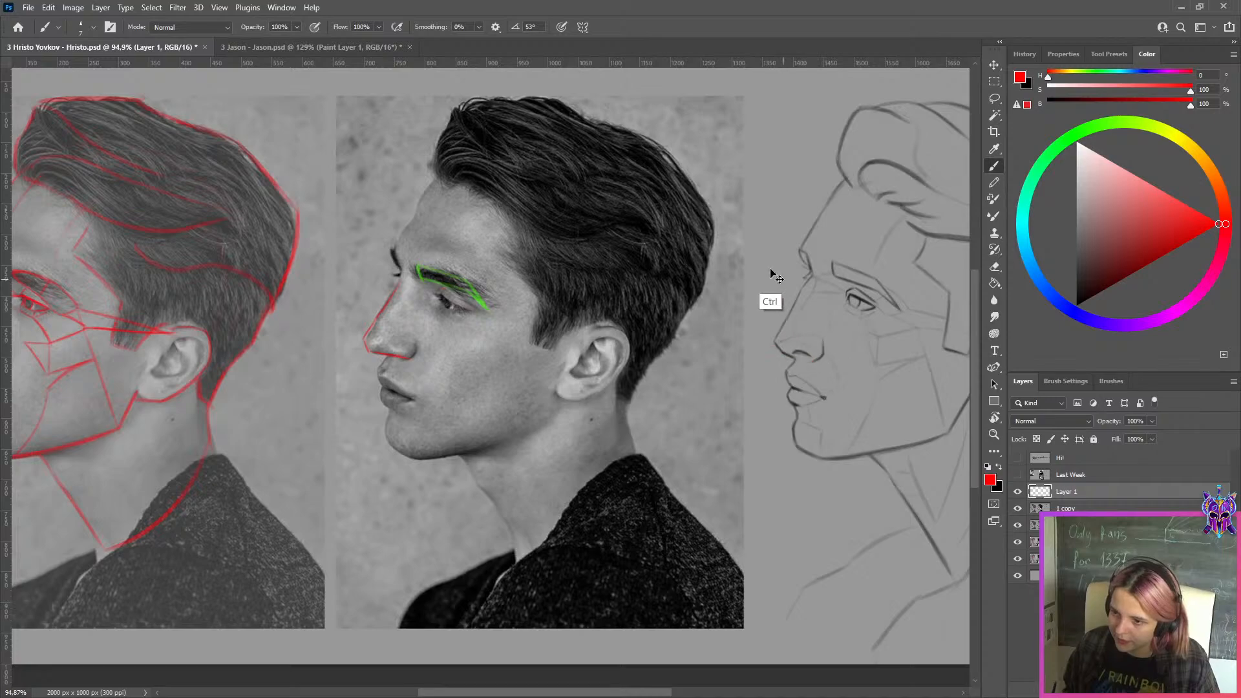
Hide the layer with the red nose tracing and add a new empty layer above it
click(1018, 491)
key(ctrl+0)
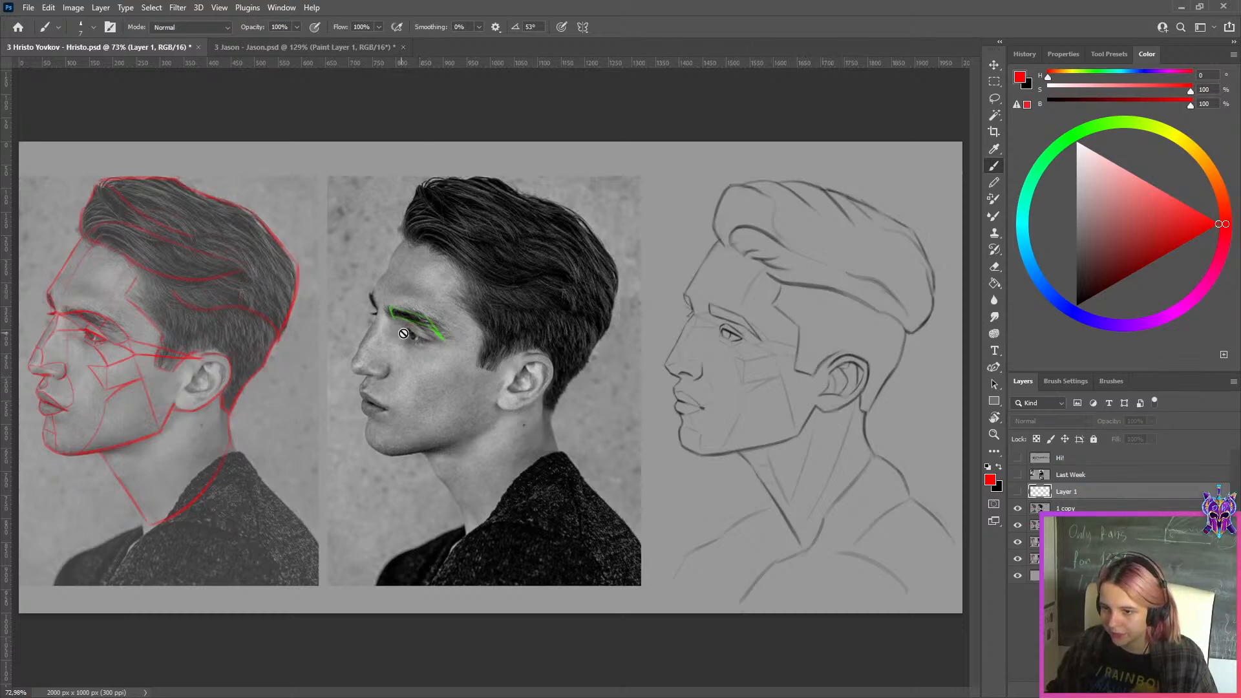
key(ctrl+shift+alt+n)
Trace the eye's lids, crease and iris in red on the reference photo with a smaller brush
scroll(416, 314, up, 3)
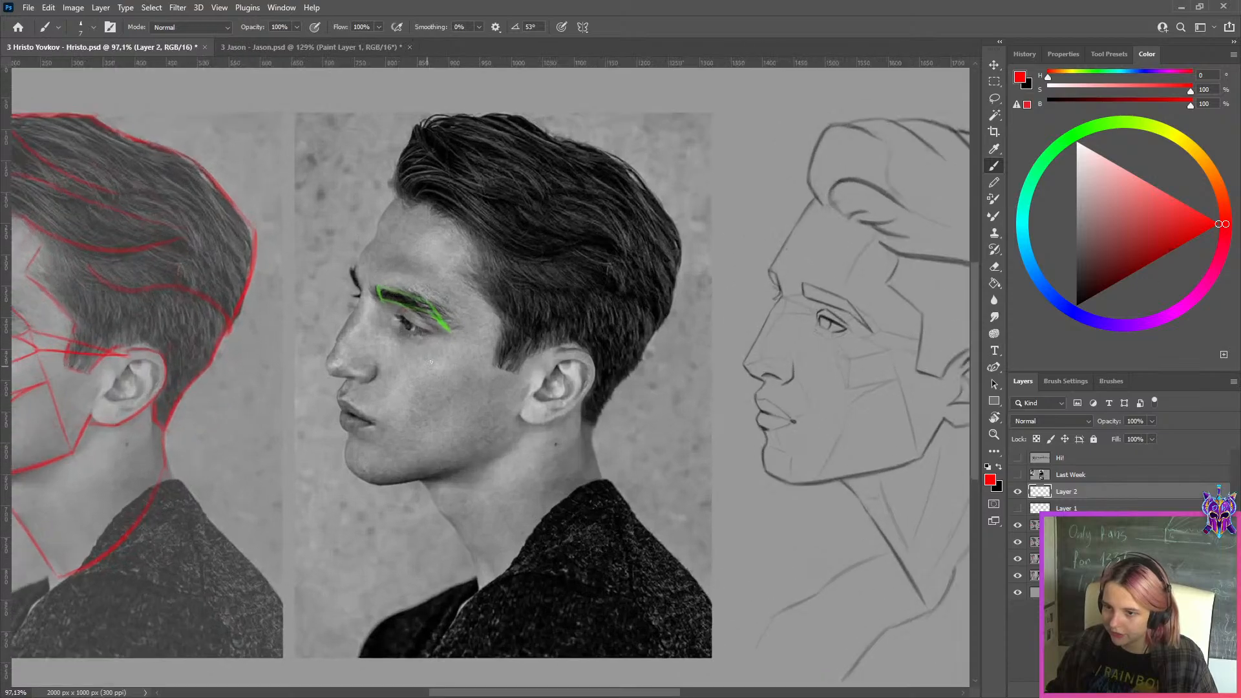
drag(391, 309, 435, 337)
key(ctrl+z)
key(bracketleft)
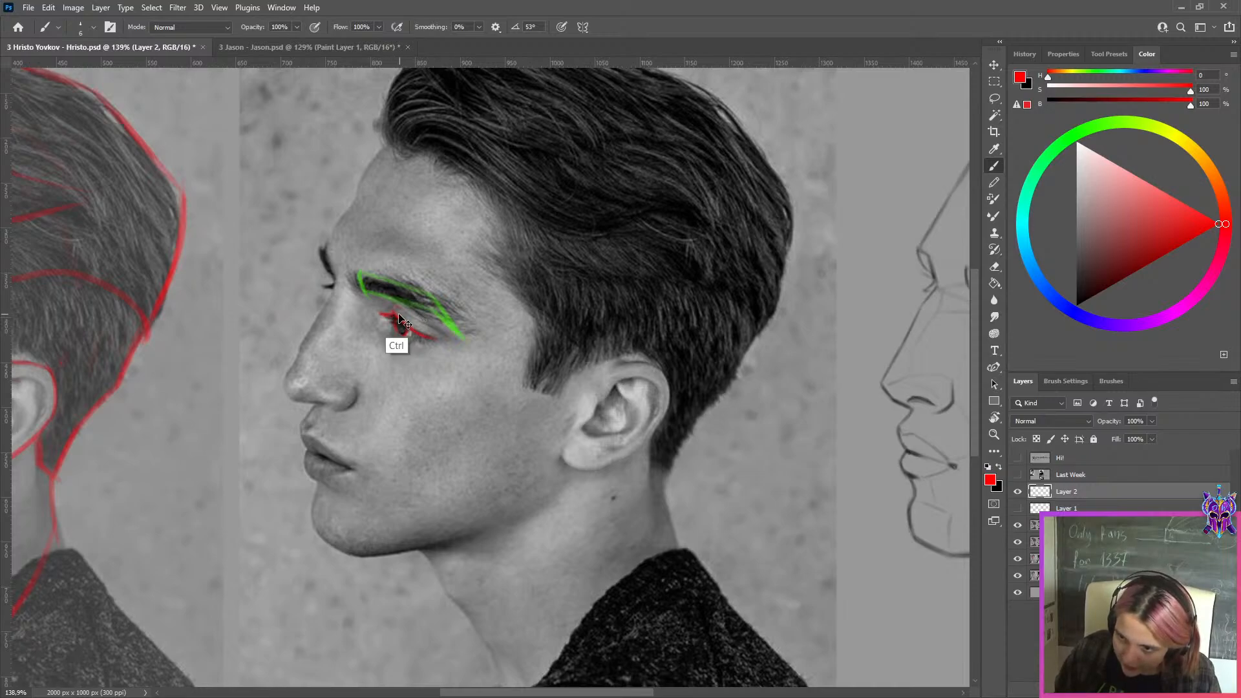
drag(383, 315, 406, 324)
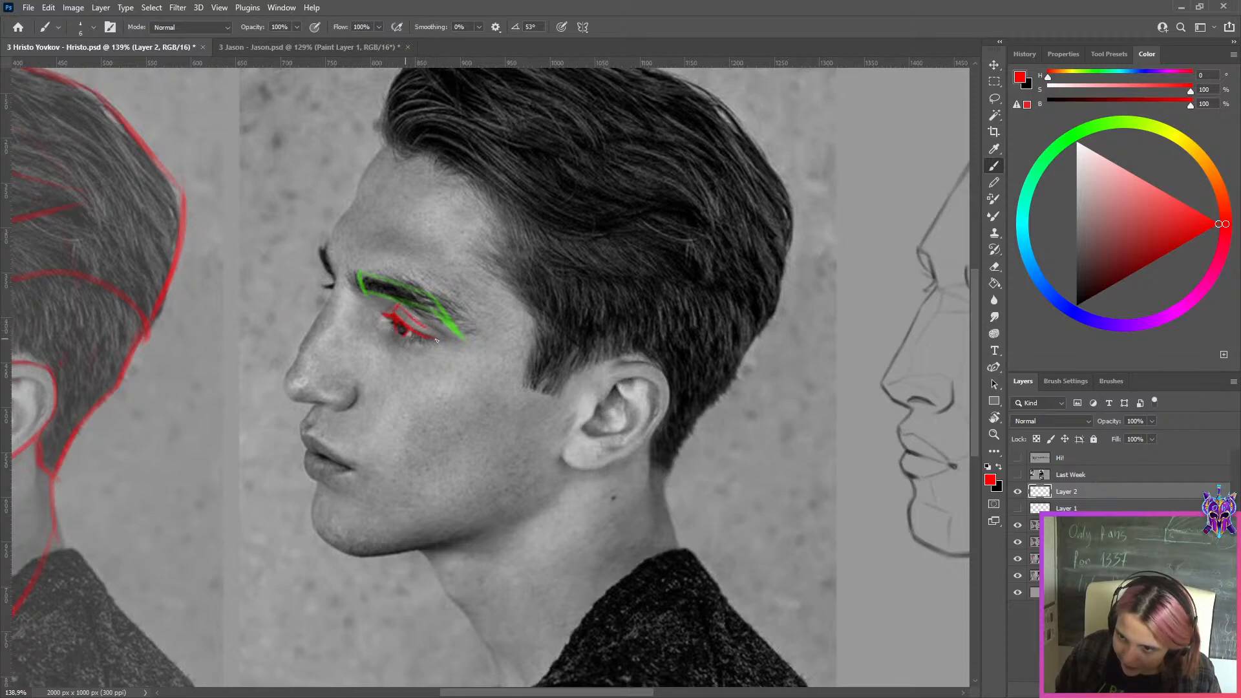
drag(410, 341, 434, 338)
Duplicate the red eye tracing and move the copy onto the profile sketch, beside the drawn eye
scroll(484, 331, down, 4)
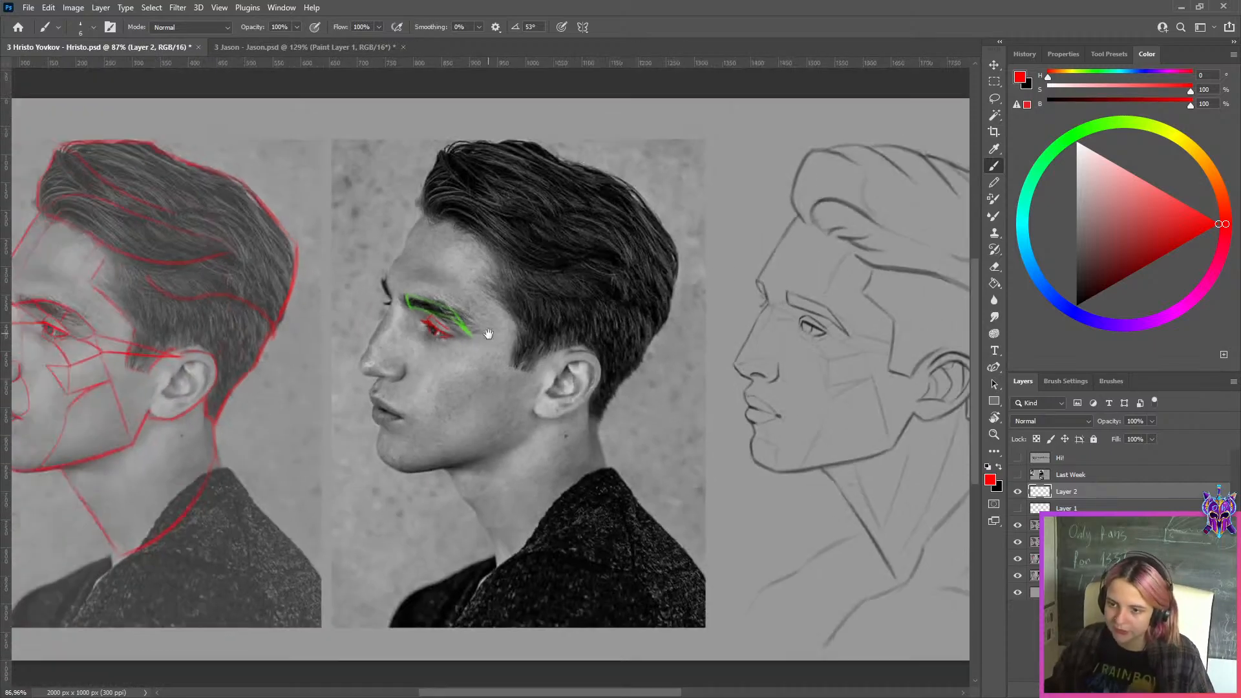
key(ctrl+j)
key(ctrl+t)
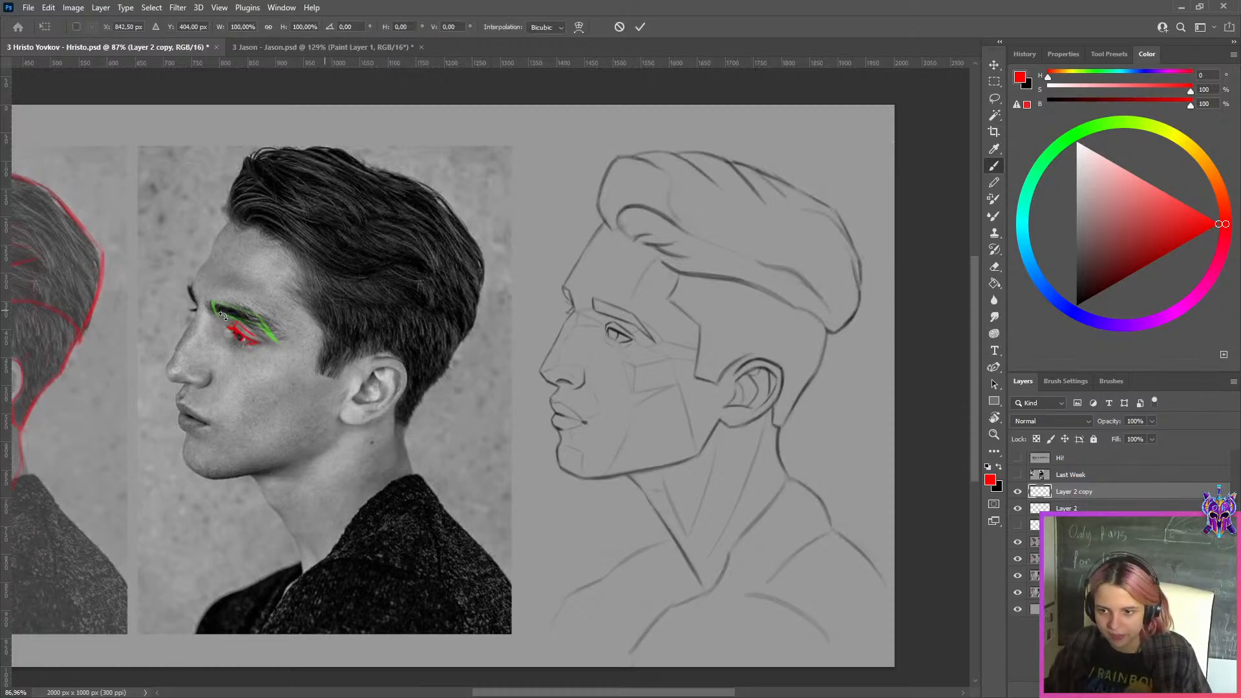
drag(243, 341, 673, 361)
scroll(662, 329, up, 5)
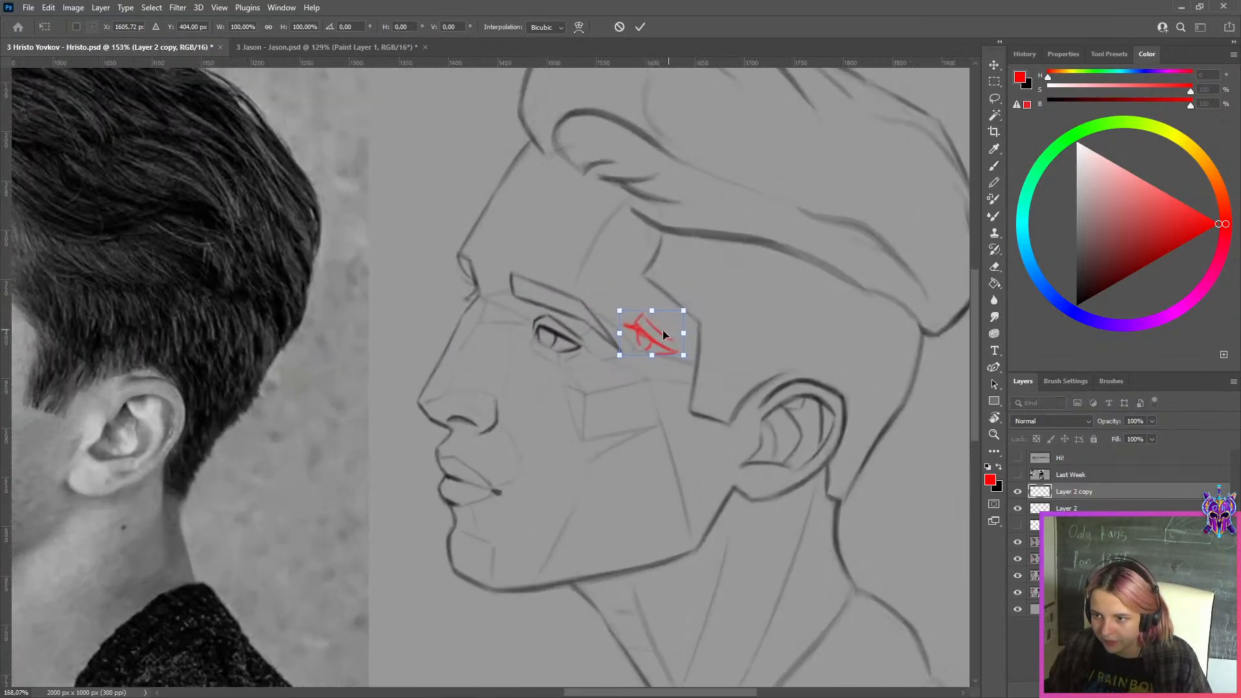
click(640, 27)
Add a new layer and trace the sketched eye's upper lid line in blue, undoing the surplus strokes
key(b)
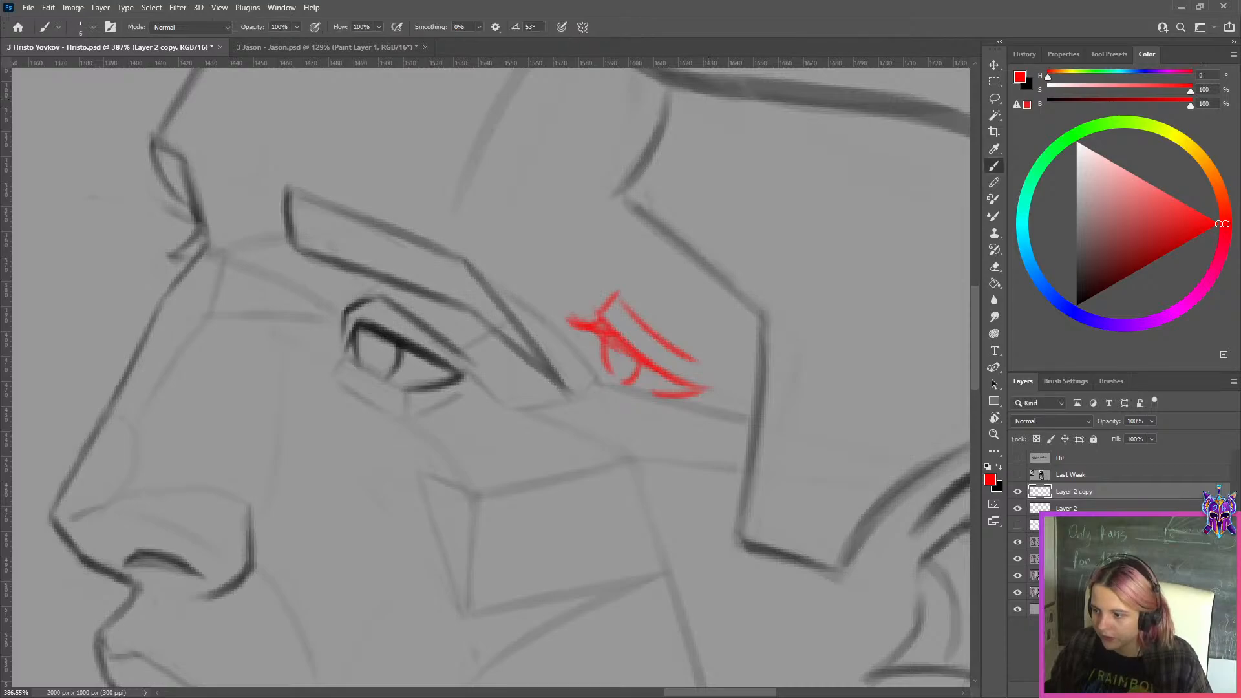
key(ctrl+shift+alt+n)
click(1053, 291)
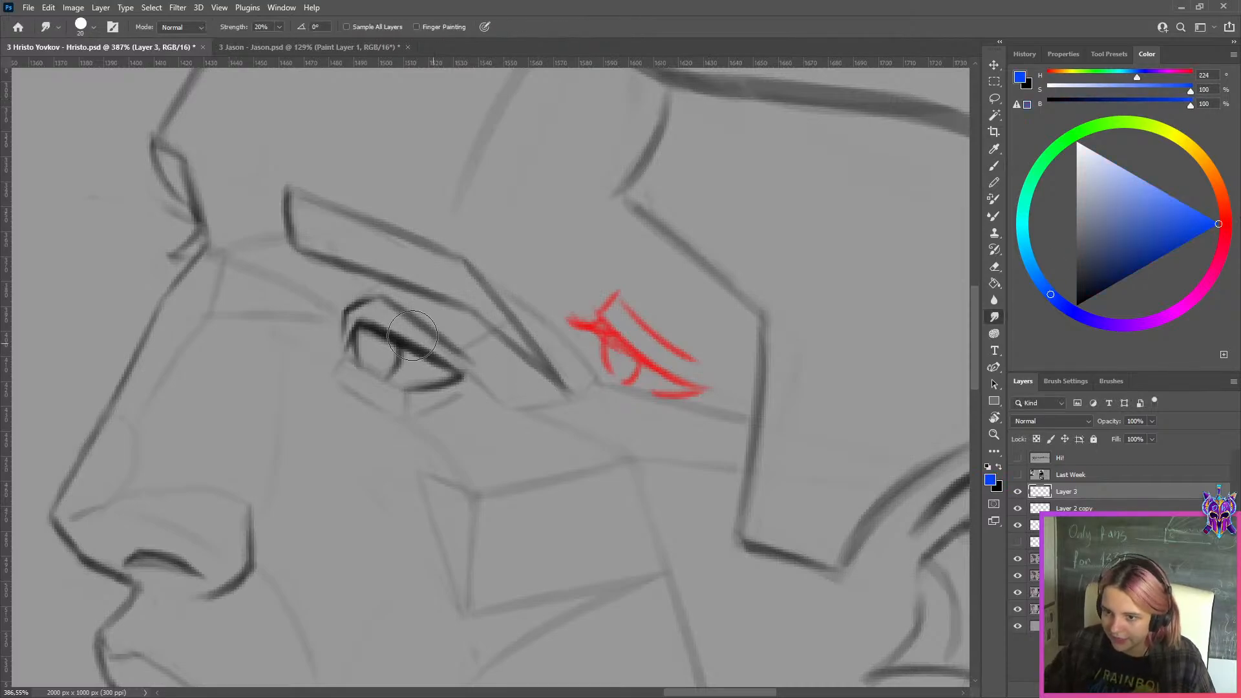
drag(384, 328, 462, 372)
key(ctrl+z)
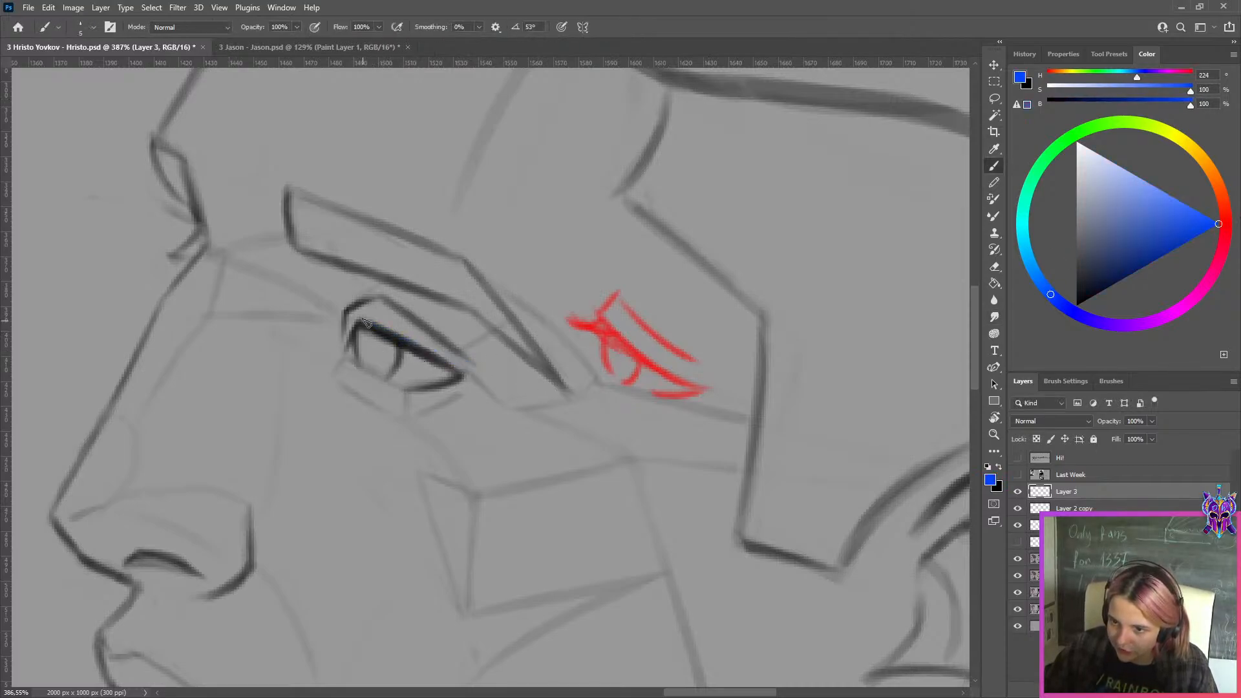
drag(362, 322, 462, 372)
drag(361, 321, 464, 370)
key(ctrl+z)
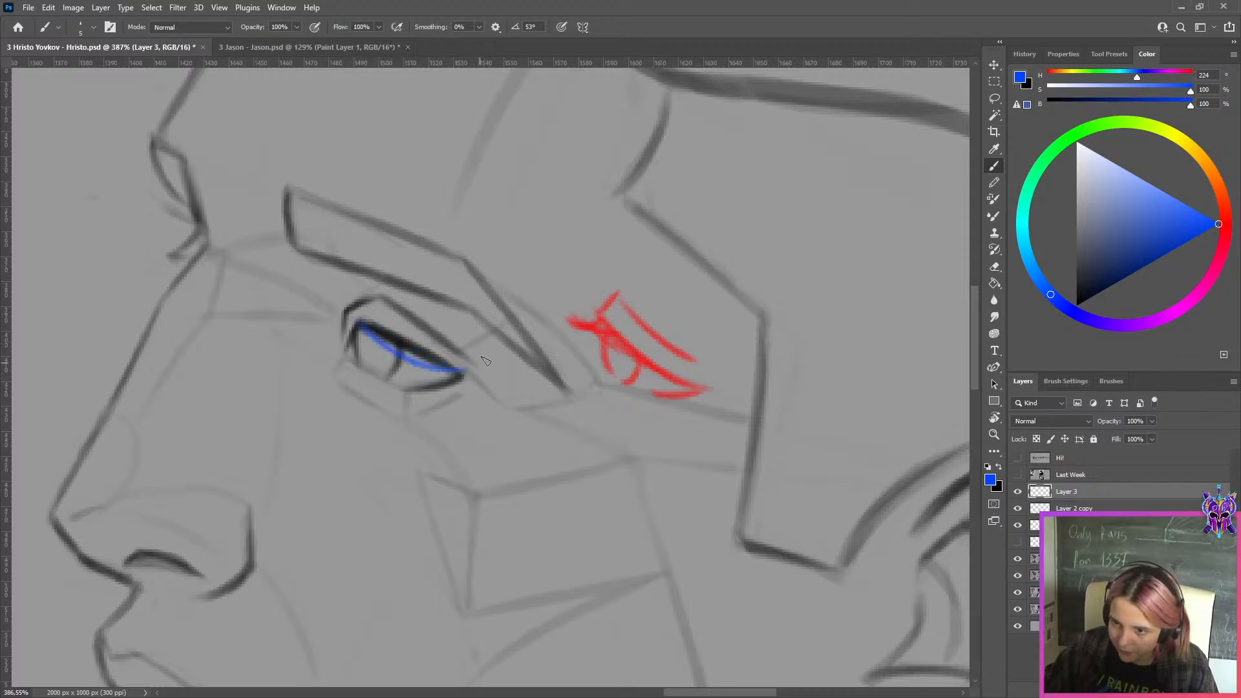
Extend the blue tracing with a stroke at the inner corner of the sketched eye
drag(325, 330, 354, 321)
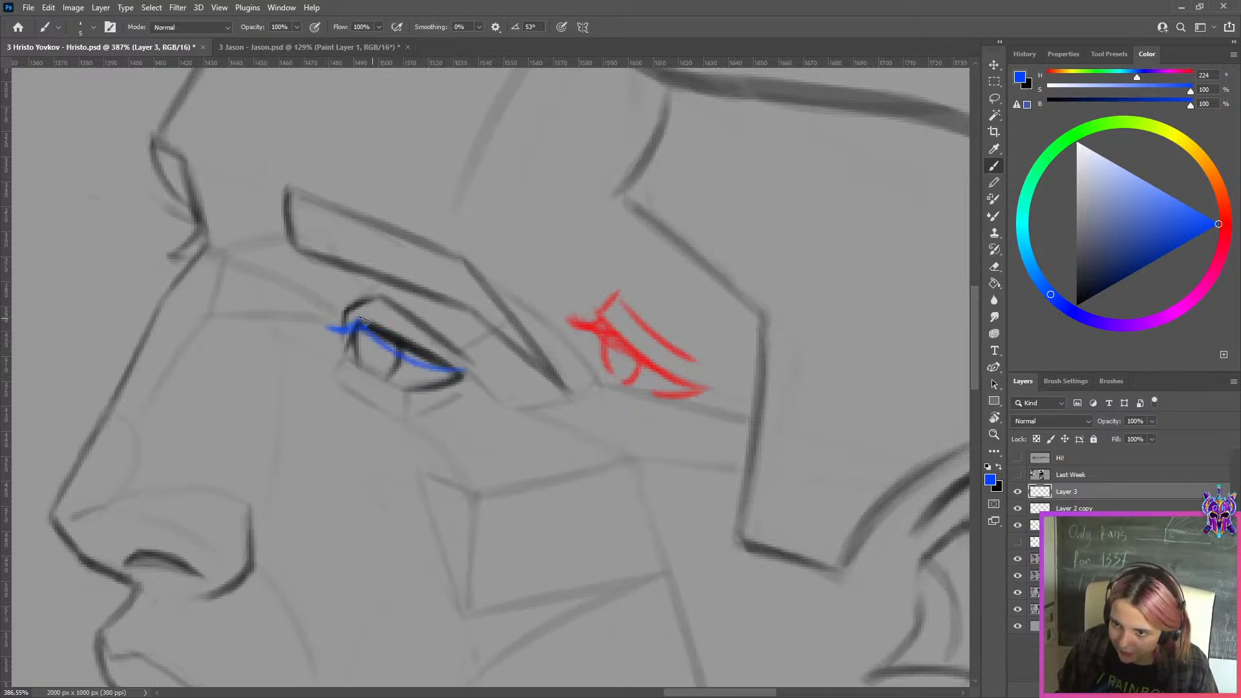
scroll(411, 234, down, 10)
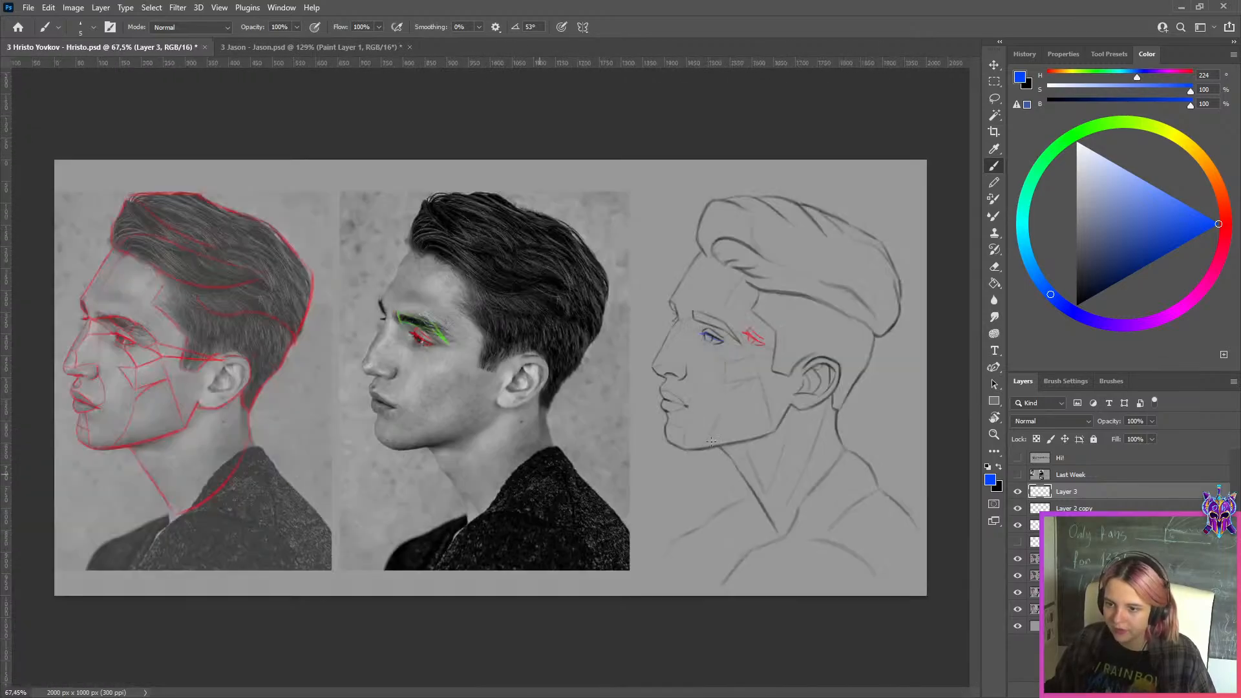
Export the profile portrait feedback for the web as a JPG in the WEEK 149 folder under an adjusted file name
key(ctrl+alt+shift+s)
click(571, 532)
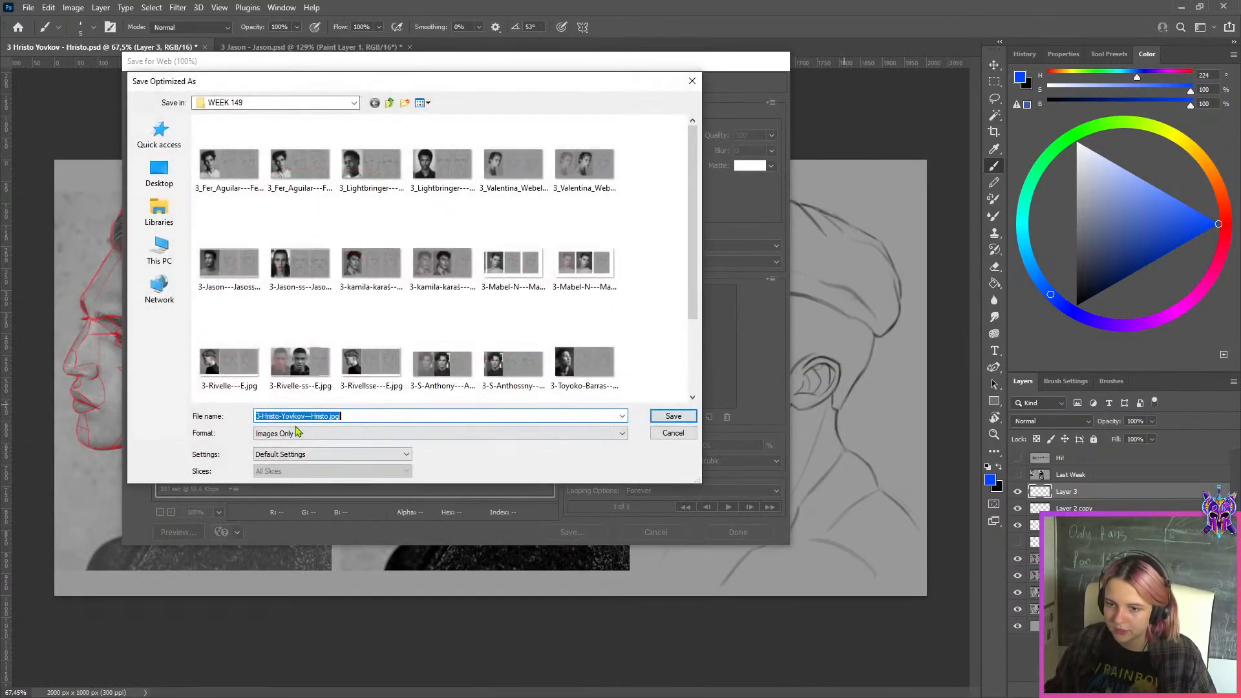
click(318, 417)
click(673, 416)
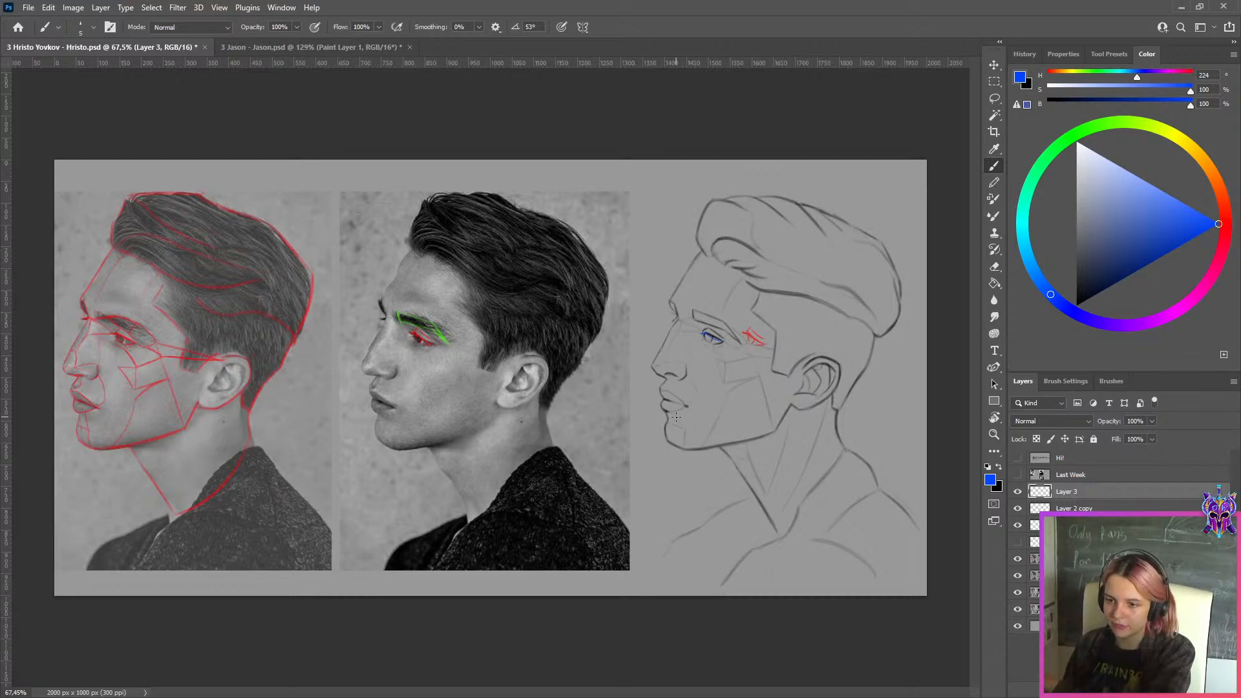
Close both open student PSD documents without saving their changes
click(205, 47)
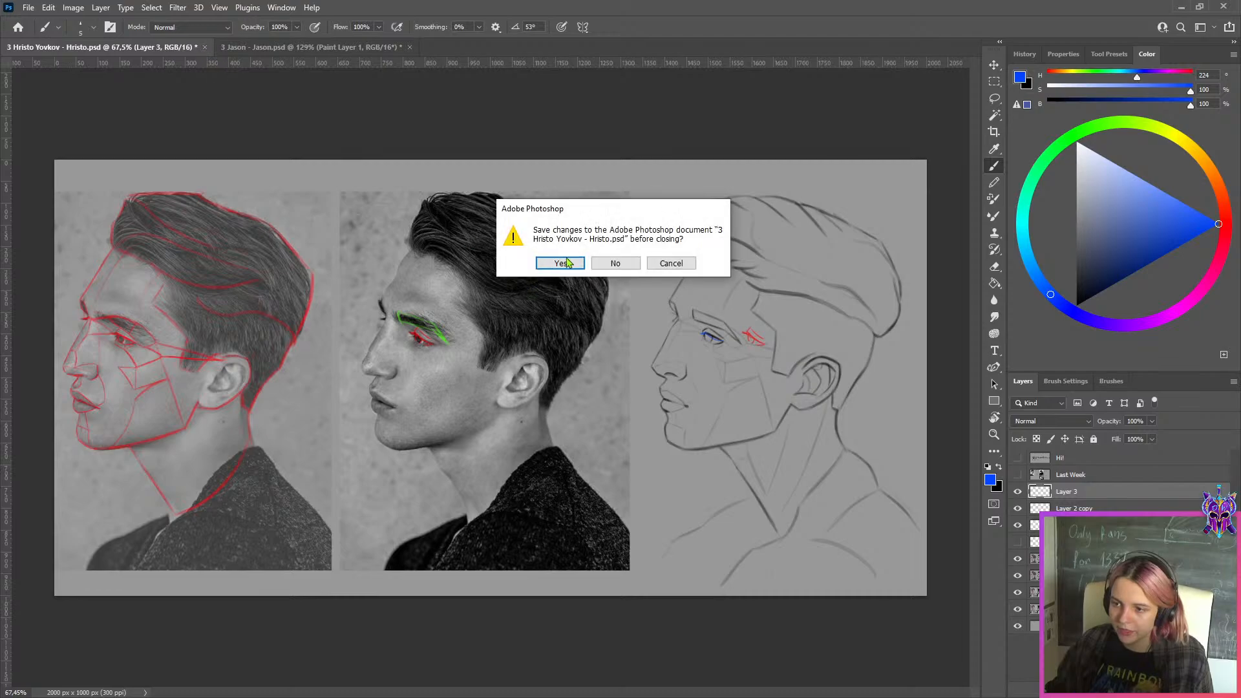
click(614, 265)
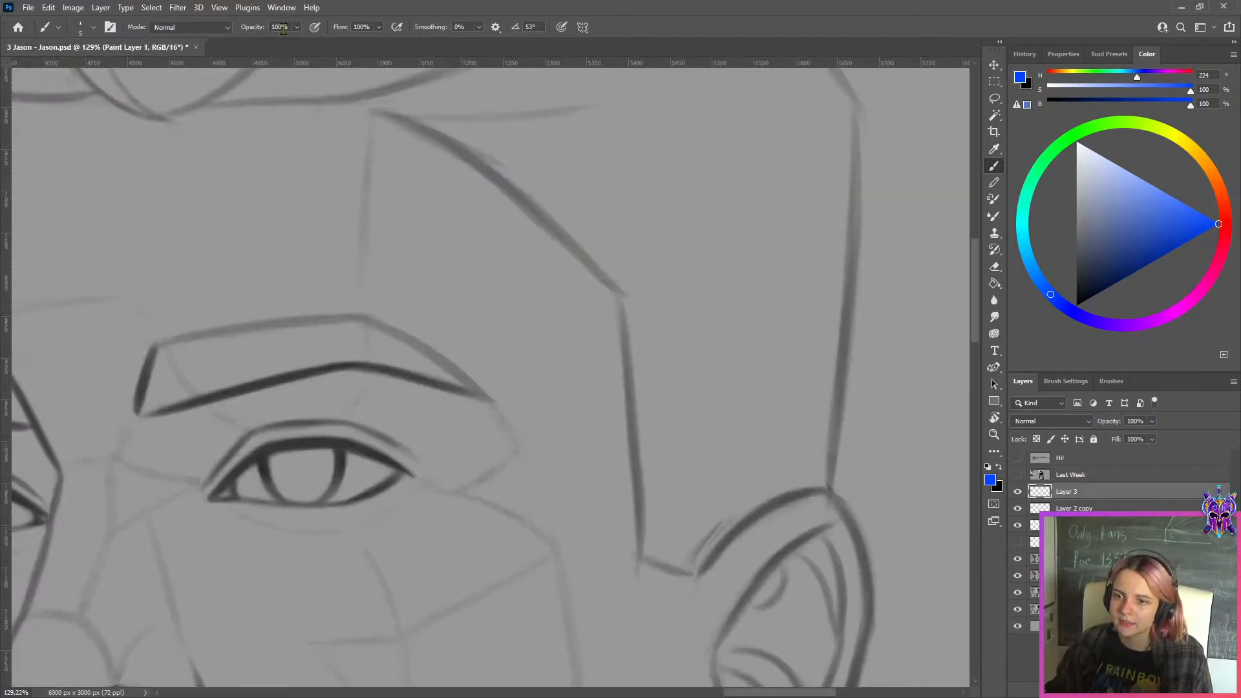
click(205, 47)
click(625, 266)
Switch to the WEEK 149 folder in File Explorer and open the next student's PSD, fitting it to the window
click(1223, 7)
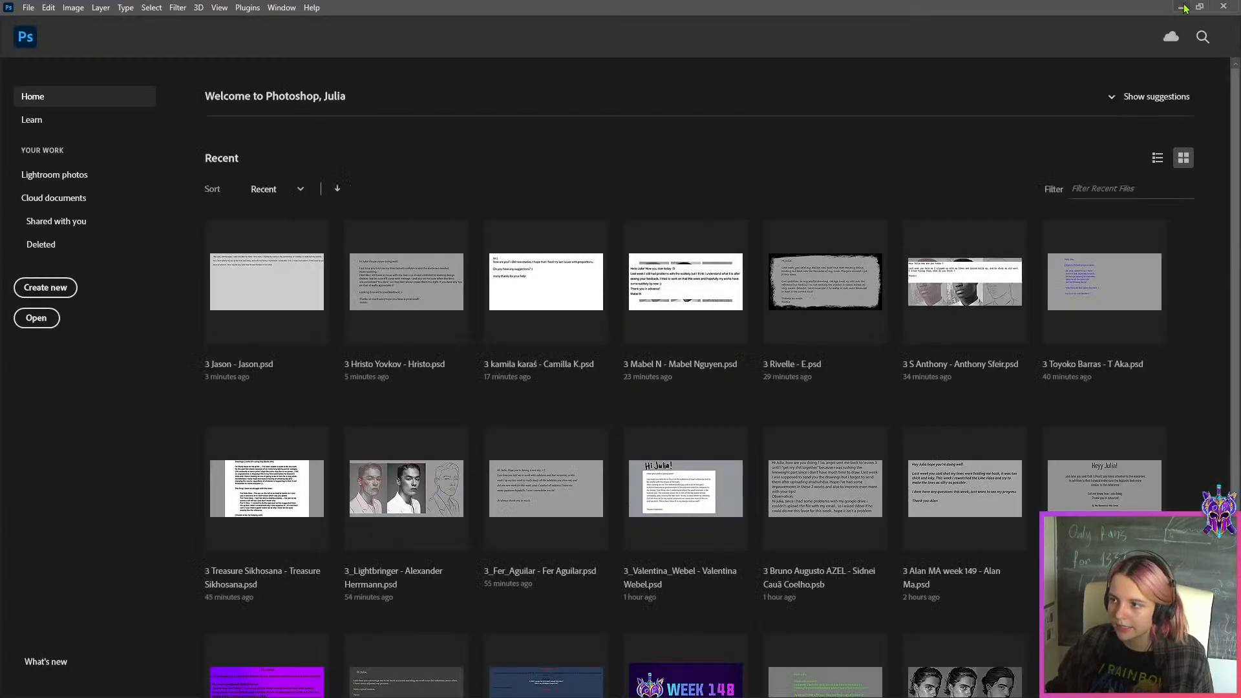
double_click(821, 111)
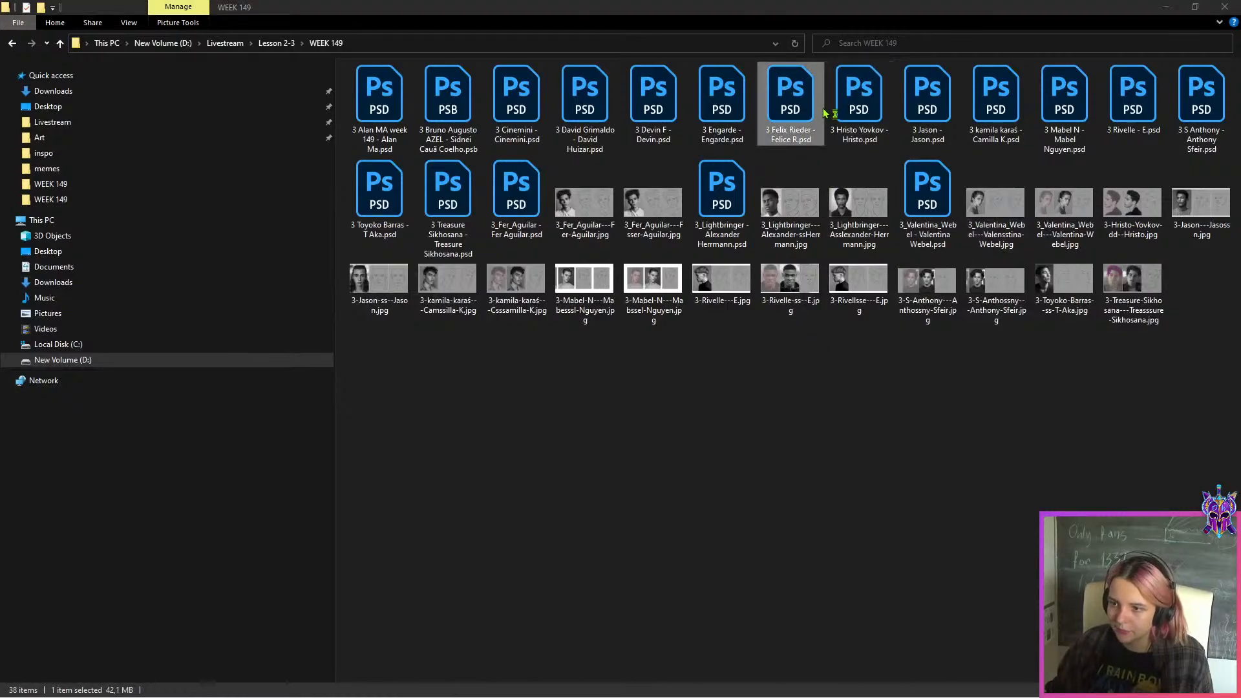
key(ctrl+0)
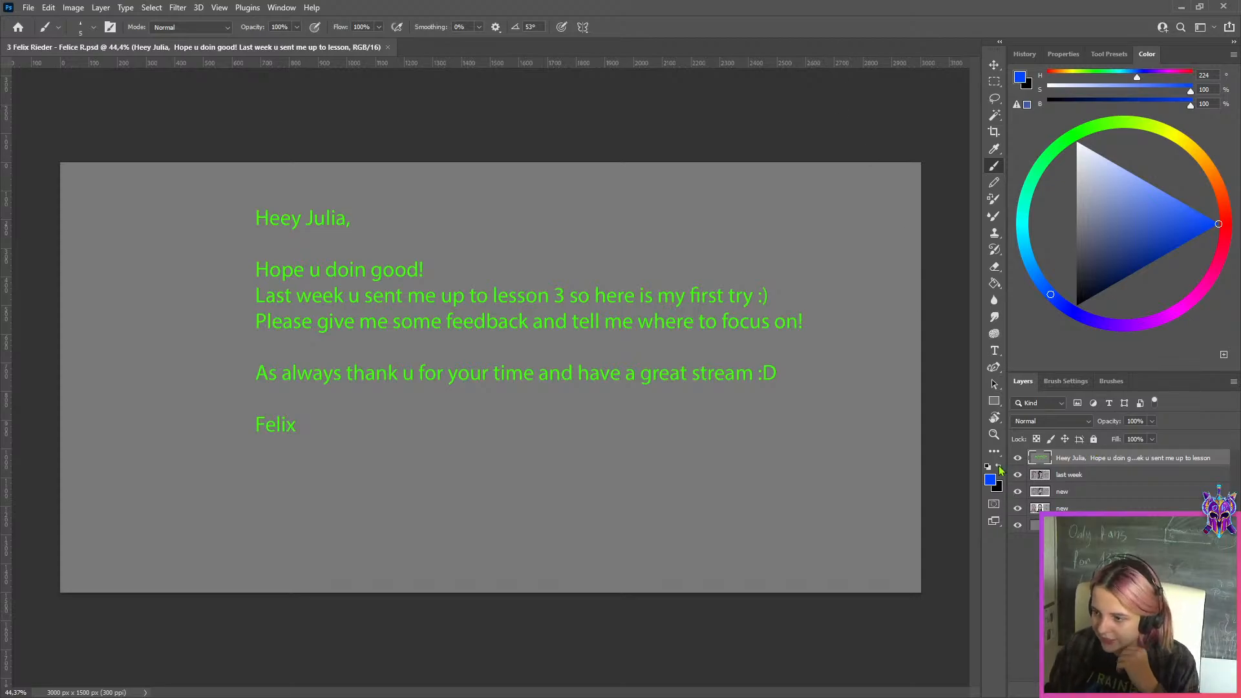
Hide the student's message layer and the "last week" layer to reveal the new portrait studies
click(1017, 458)
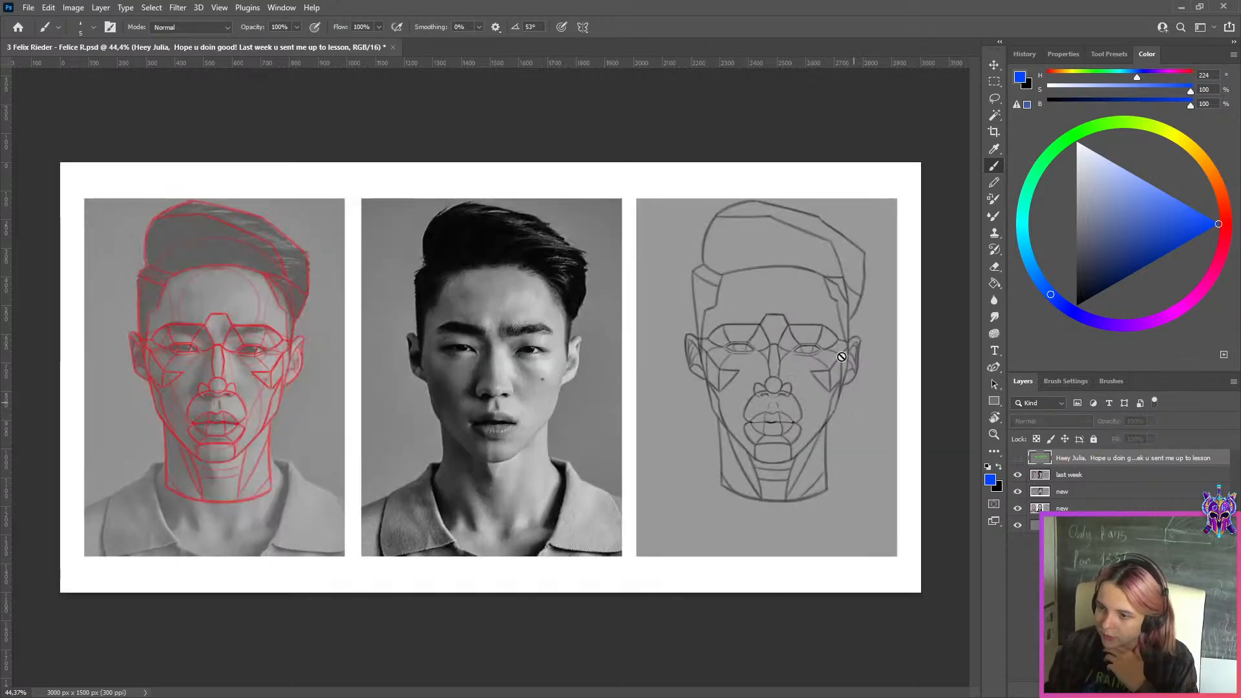
click(1038, 477)
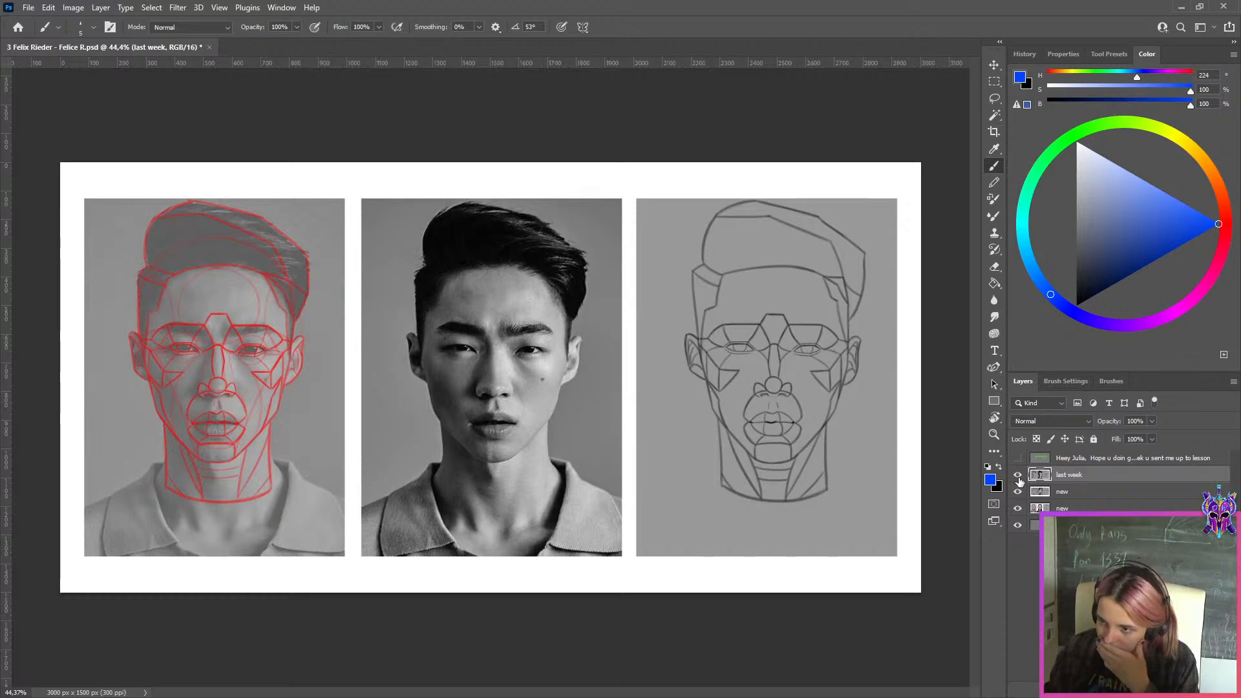
click(1018, 476)
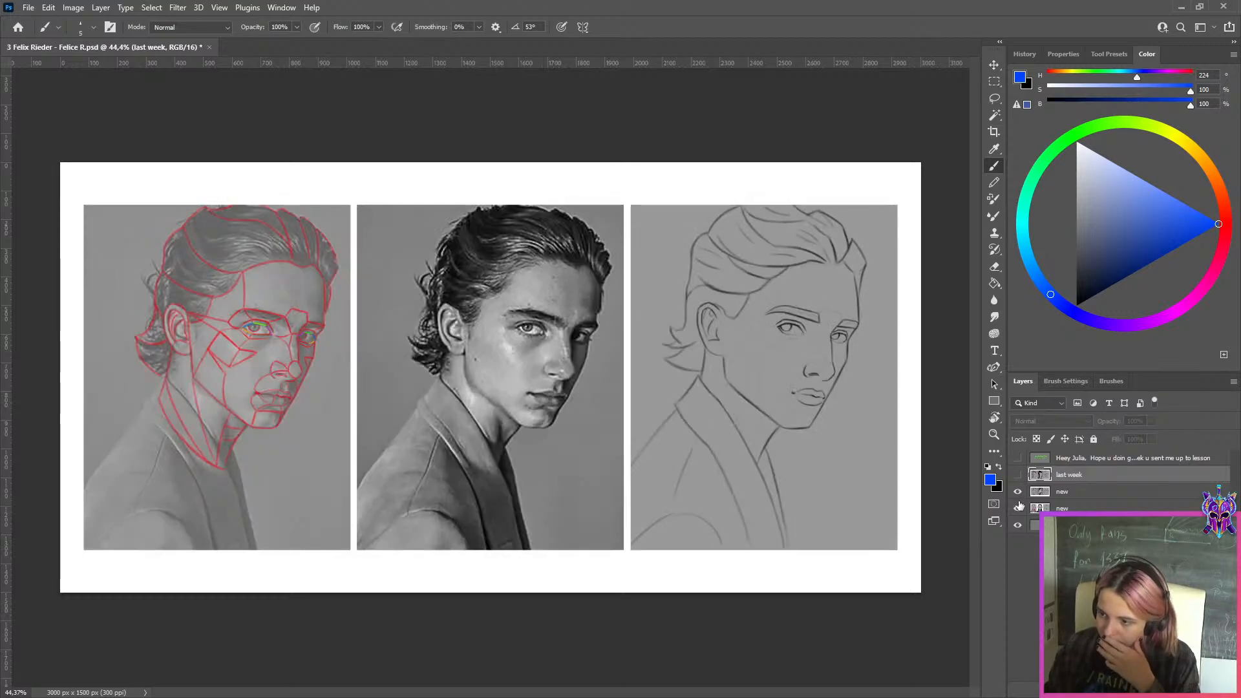
Examine the frontal study beneath the upper "new" layer, and compare the three-quarter sketch with its reference photo
click(1016, 493)
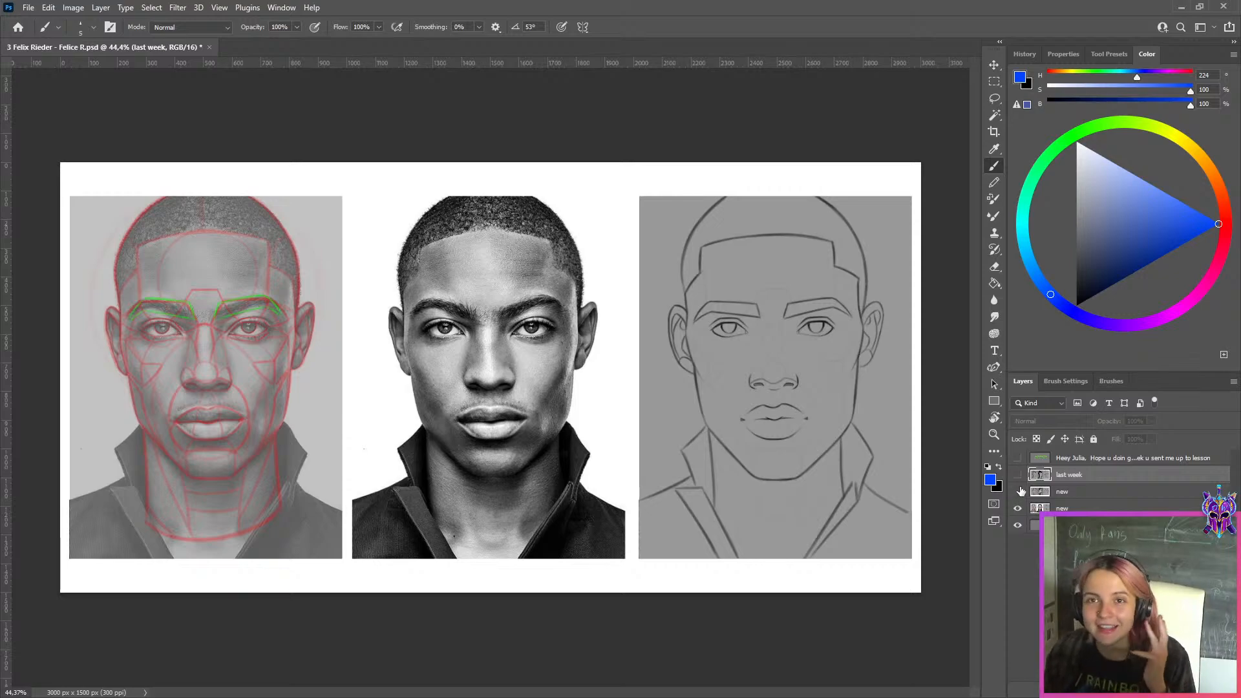
click(1018, 492)
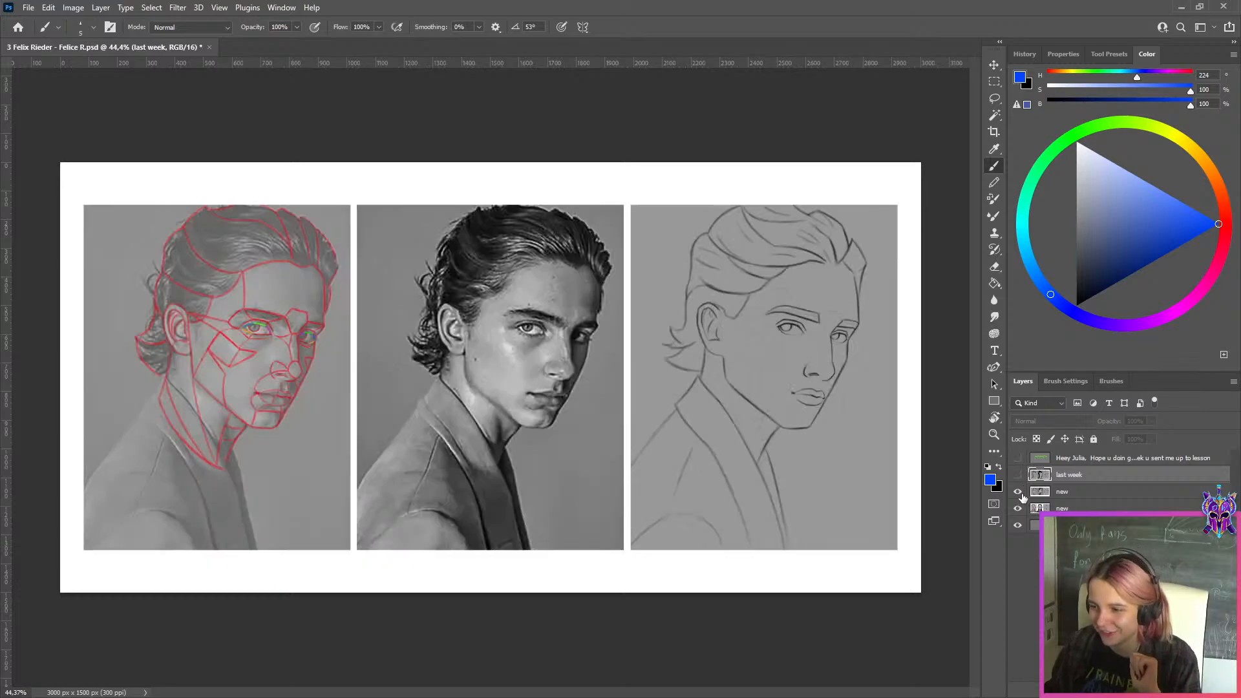
scroll(873, 393, up, 4)
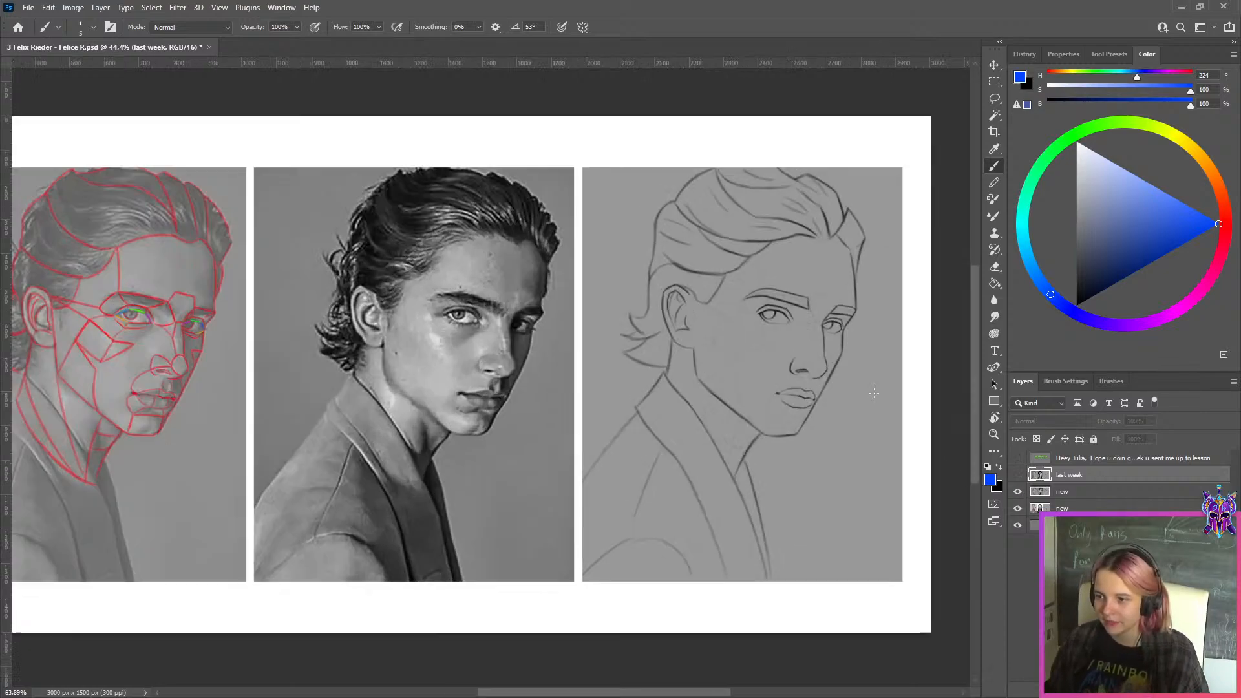
scroll(873, 393, down, 2)
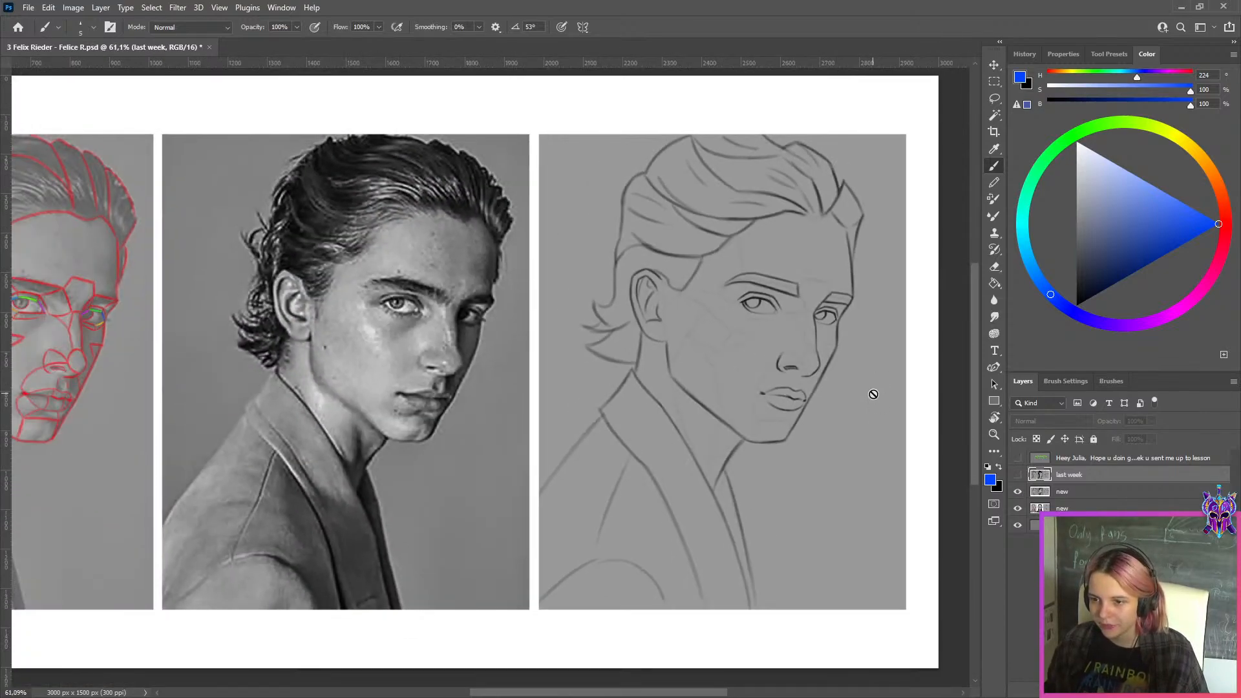
scroll(873, 393, down, 1)
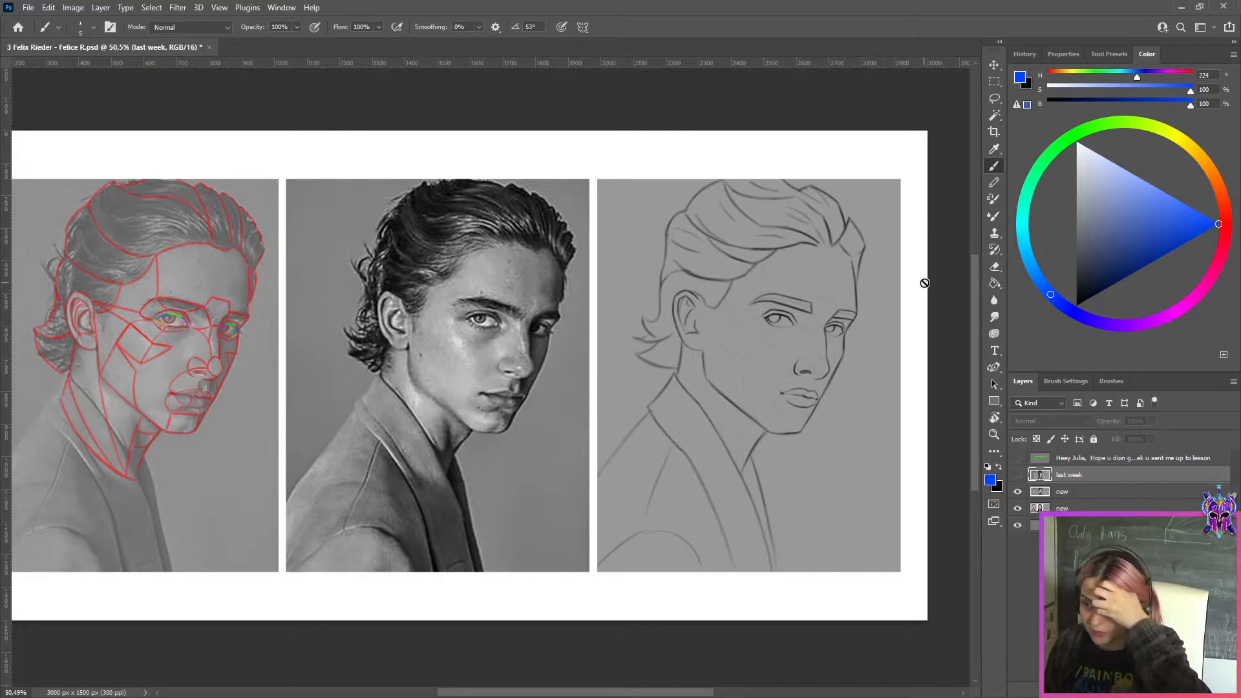
scroll(933, 338, up, 3)
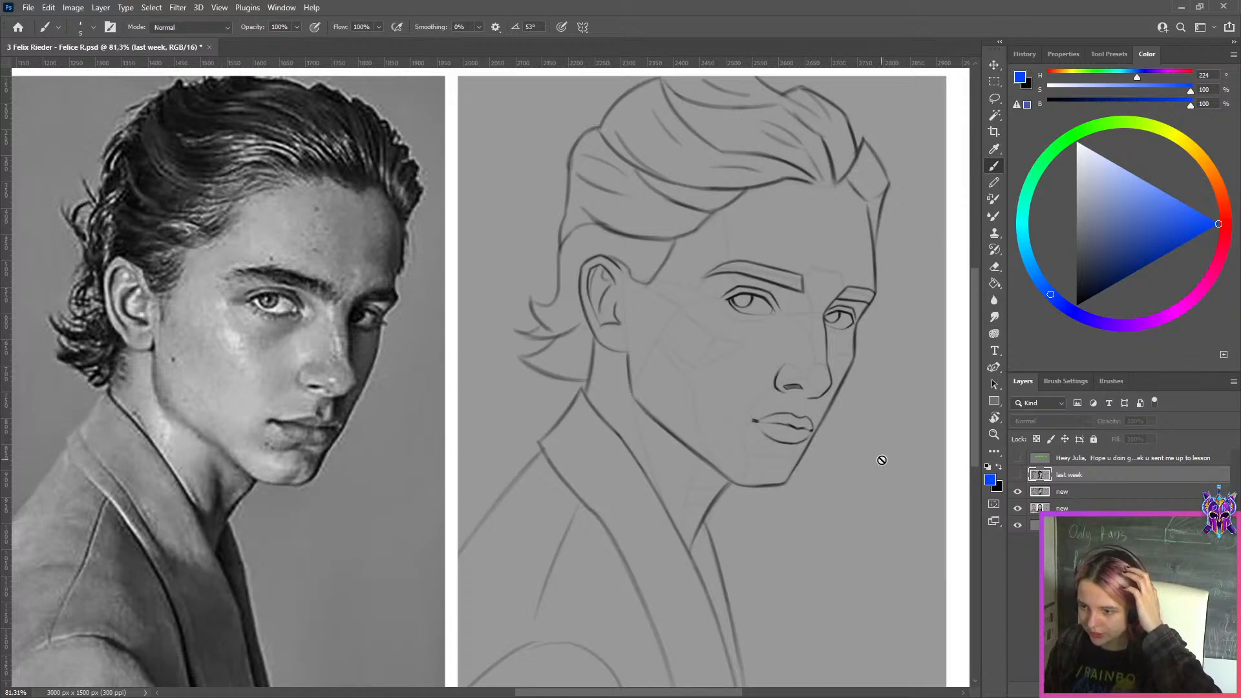
Add an empty layer above the upper "new" layer and set up a larger brush in yellow, hue 58
click(1053, 492)
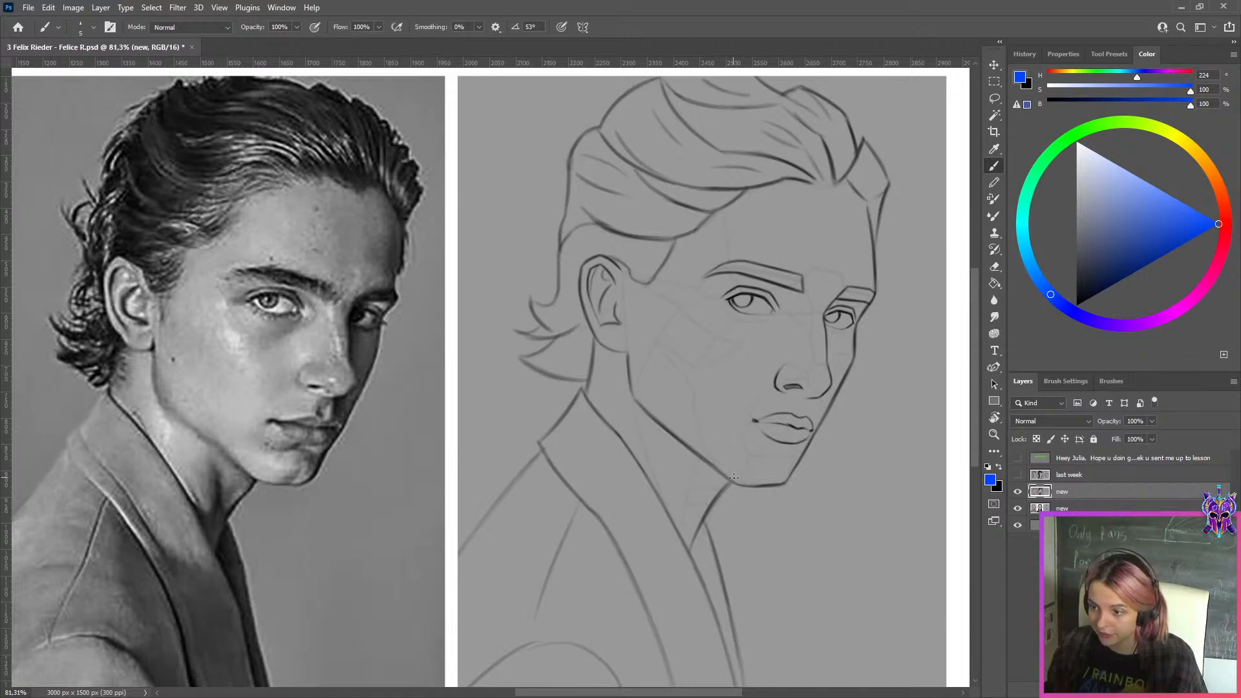
key(ctrl+shift+alt+n)
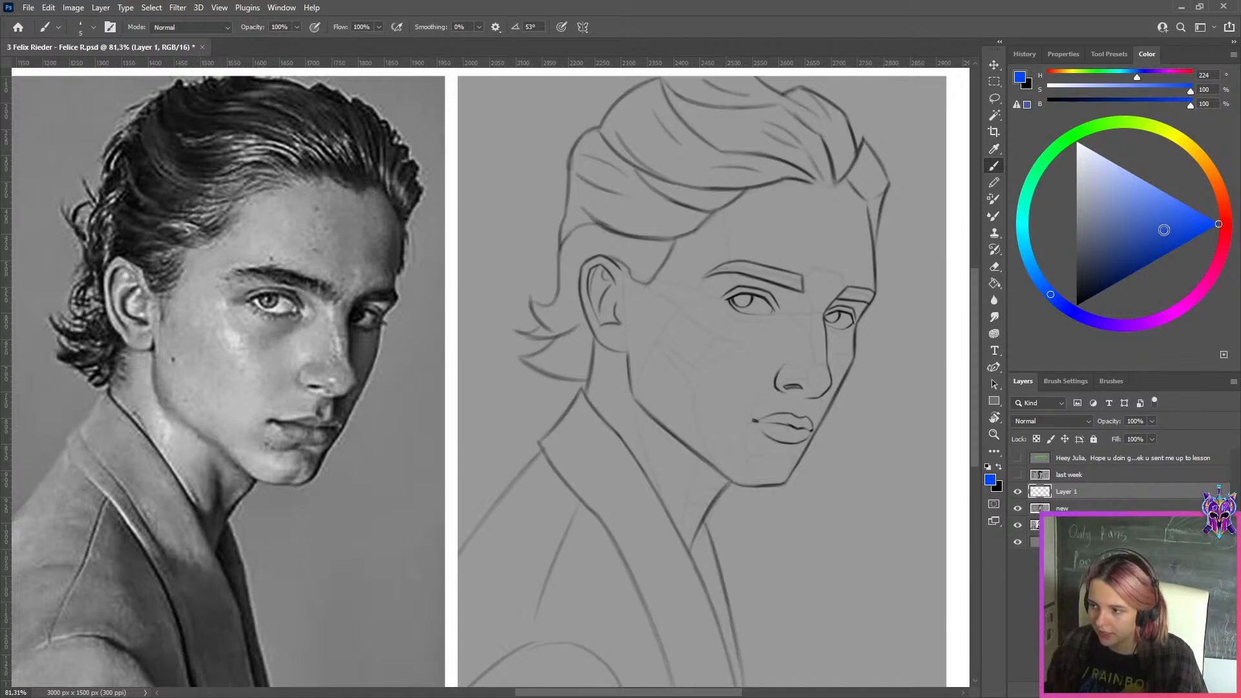
click(1177, 137)
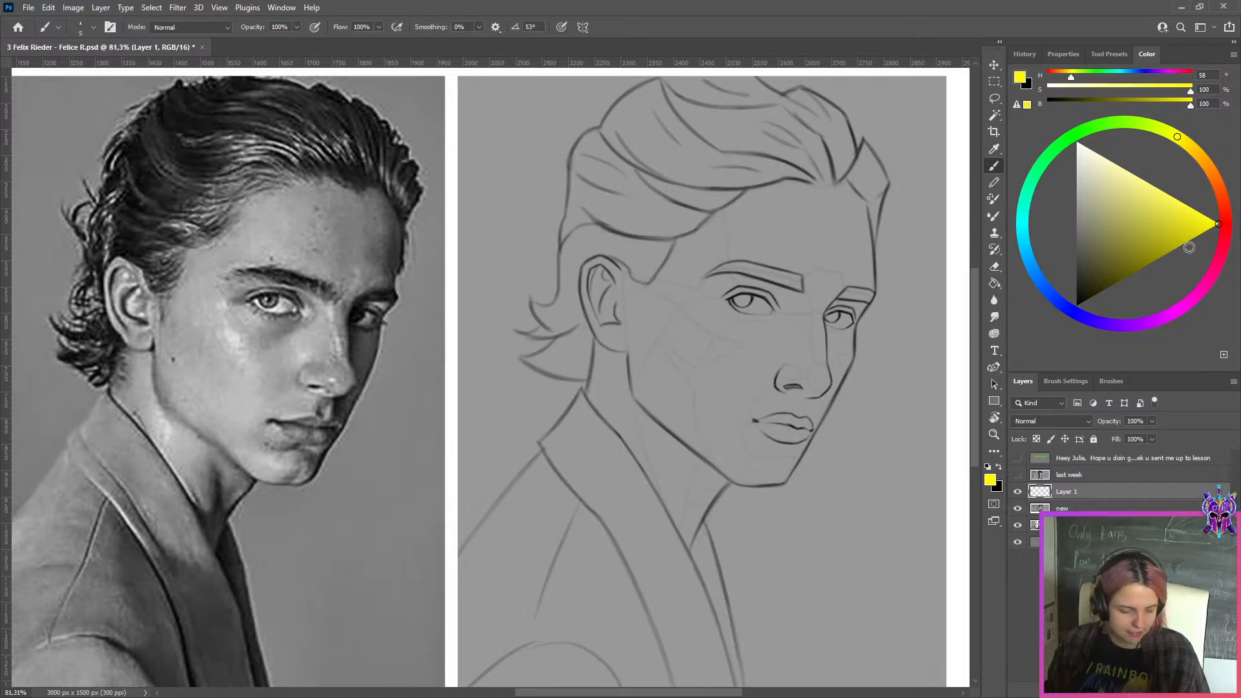
key(bracketright)
key(bracketright)
key(bracketright)
key(bracketright)
key(bracketright)
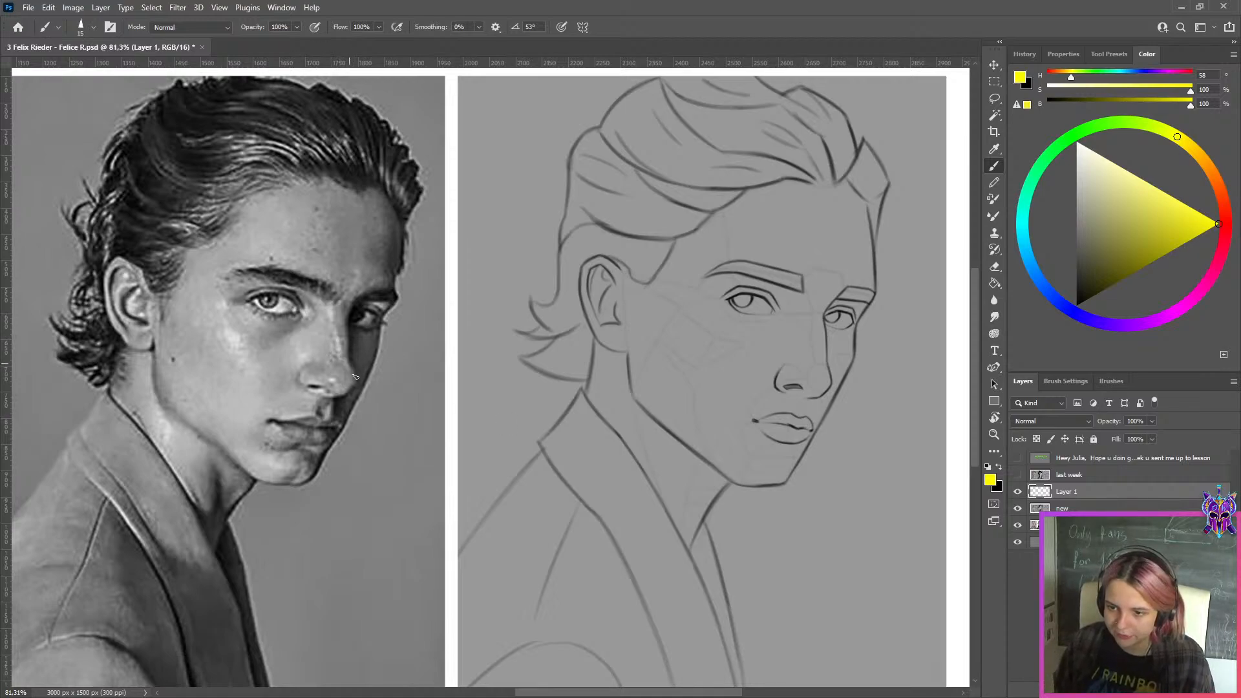
Try marking the nose tip's outer edge in yellow on both the reference photo and the three-quarter sketch
drag(350, 359, 360, 390)
key(ctrl+z)
mouse_move(333, 278)
mouse_down()
mouse_move(332, 423)
mouse_move(382, 421)
mouse_up()
key(ctrl+z)
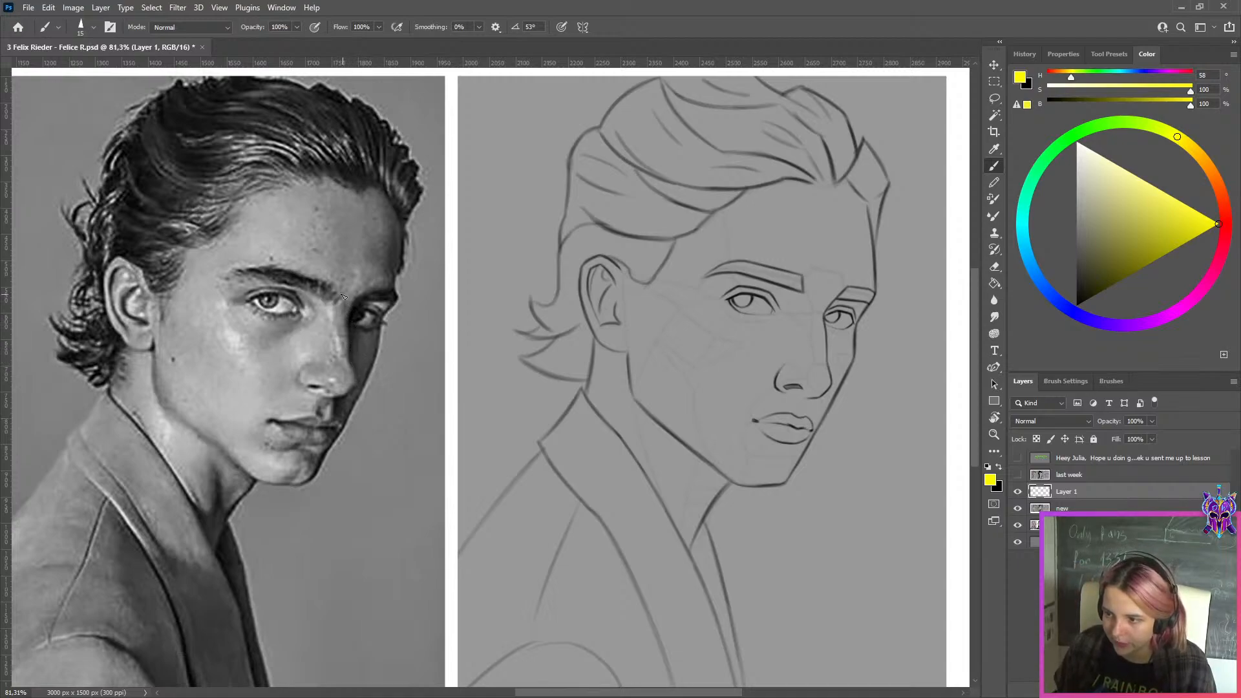
key(bracketleft)
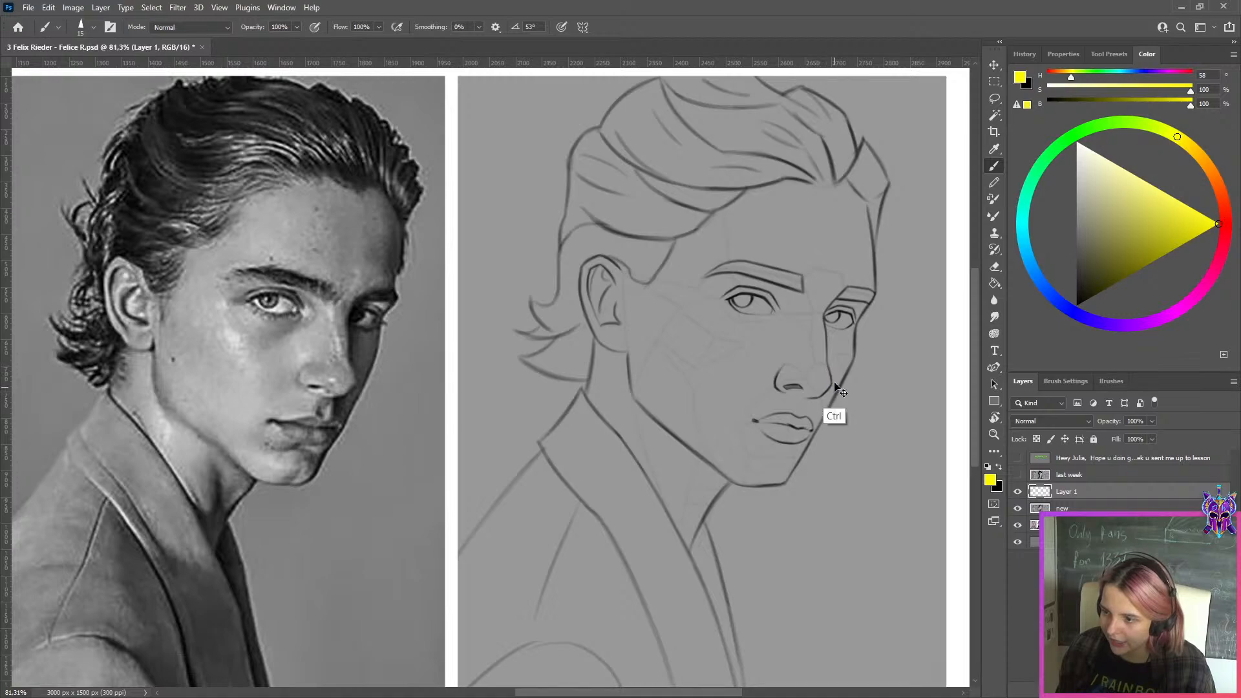
drag(827, 366, 833, 386)
key(ctrl+z)
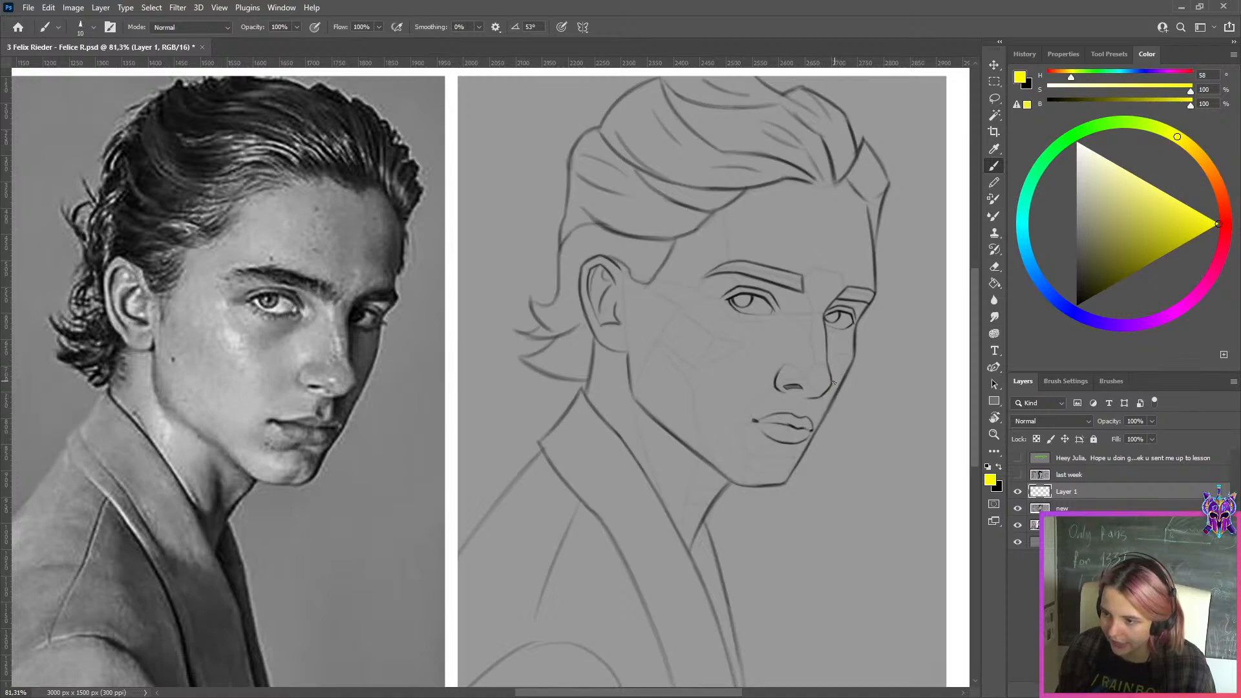
key(bracketright)
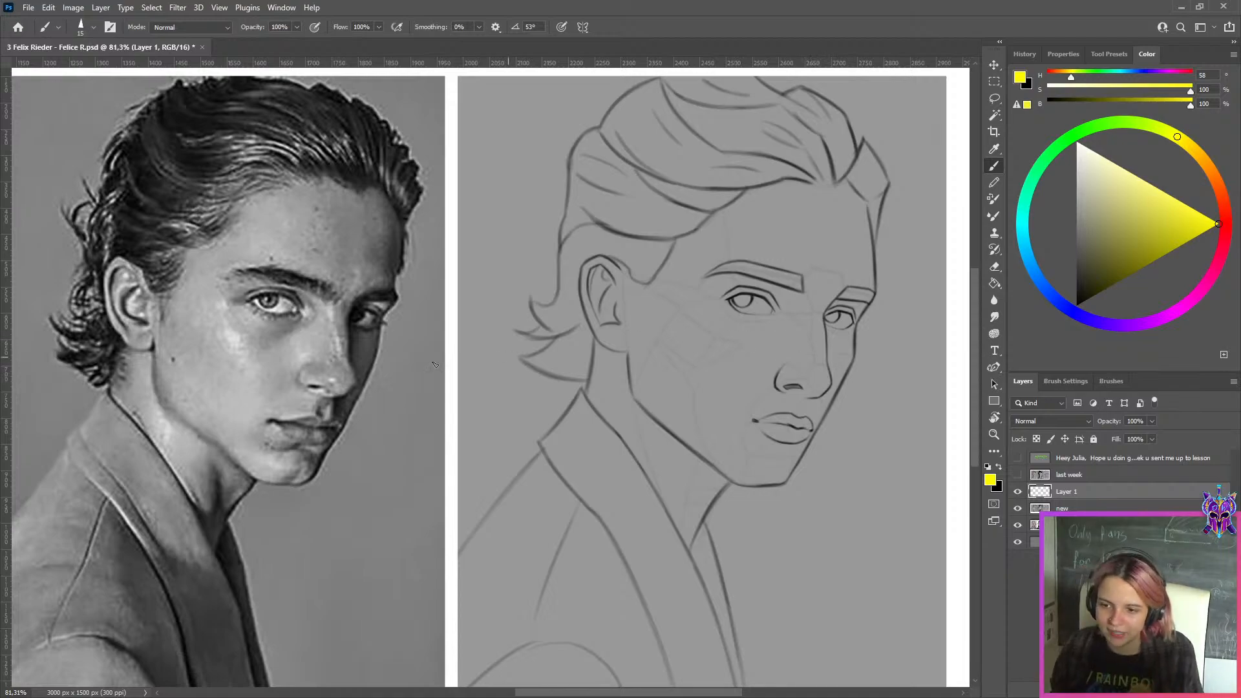
Trace the nose tip's angular outline in yellow on the reference photo with a smaller brush, undoing the comparison stroke on the sketch
key(bracketleft)
key(bracketleft)
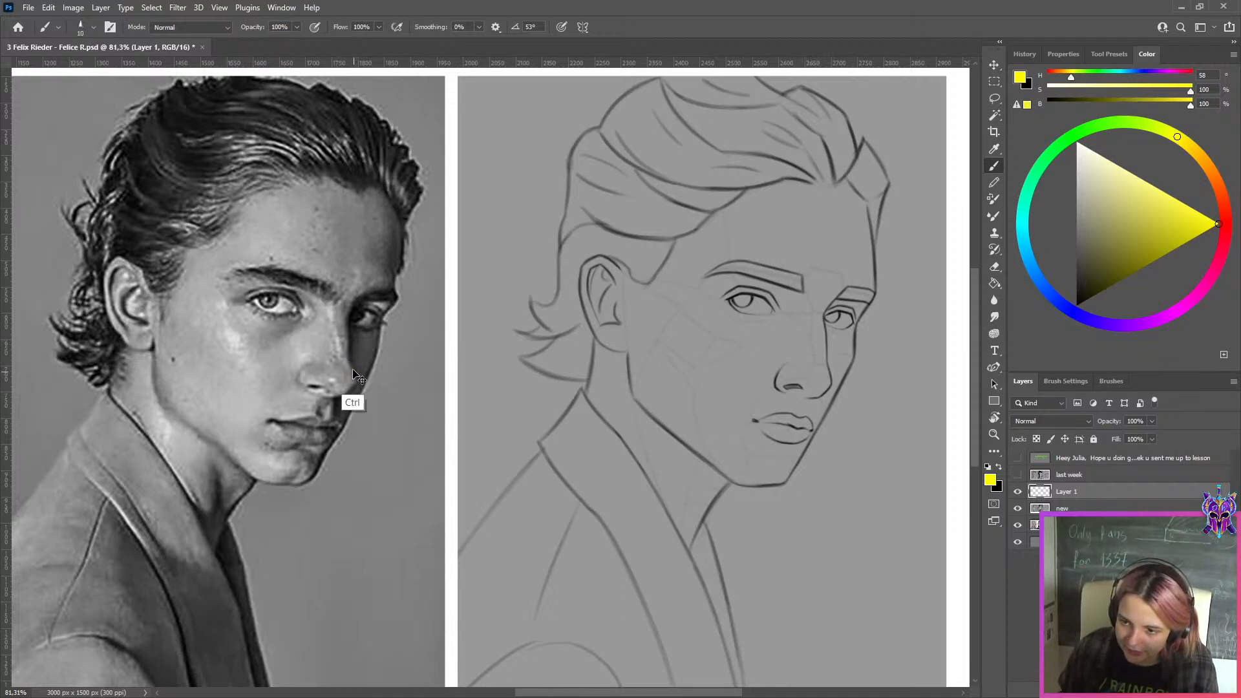
drag(350, 363, 356, 383)
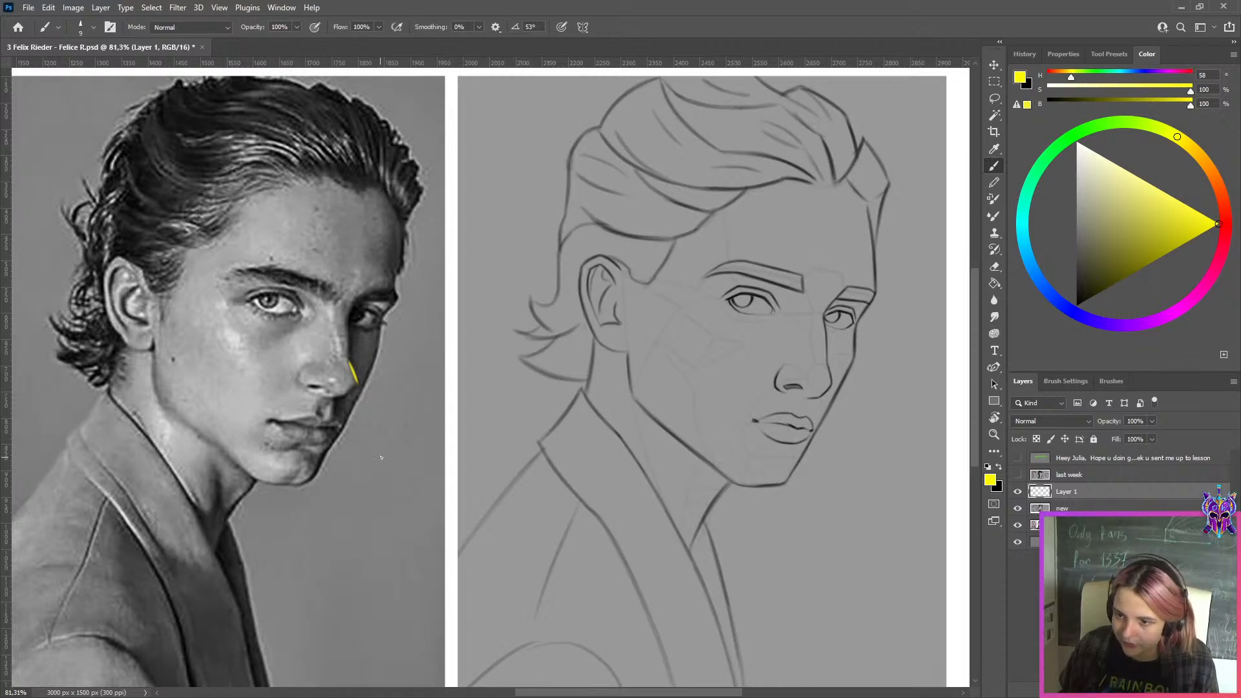
drag(827, 364, 834, 387)
key(ctrl+z)
key(ctrl+z)
key(ctrl+z)
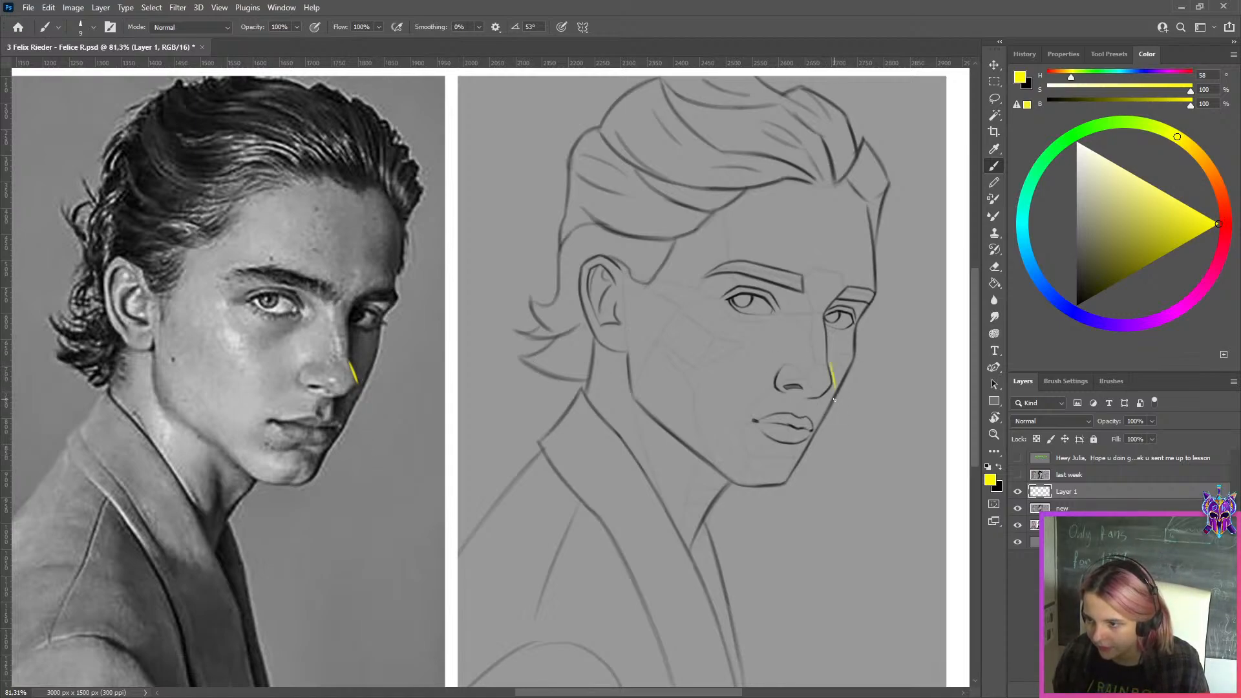
drag(357, 384, 342, 397)
key(ctrl+z)
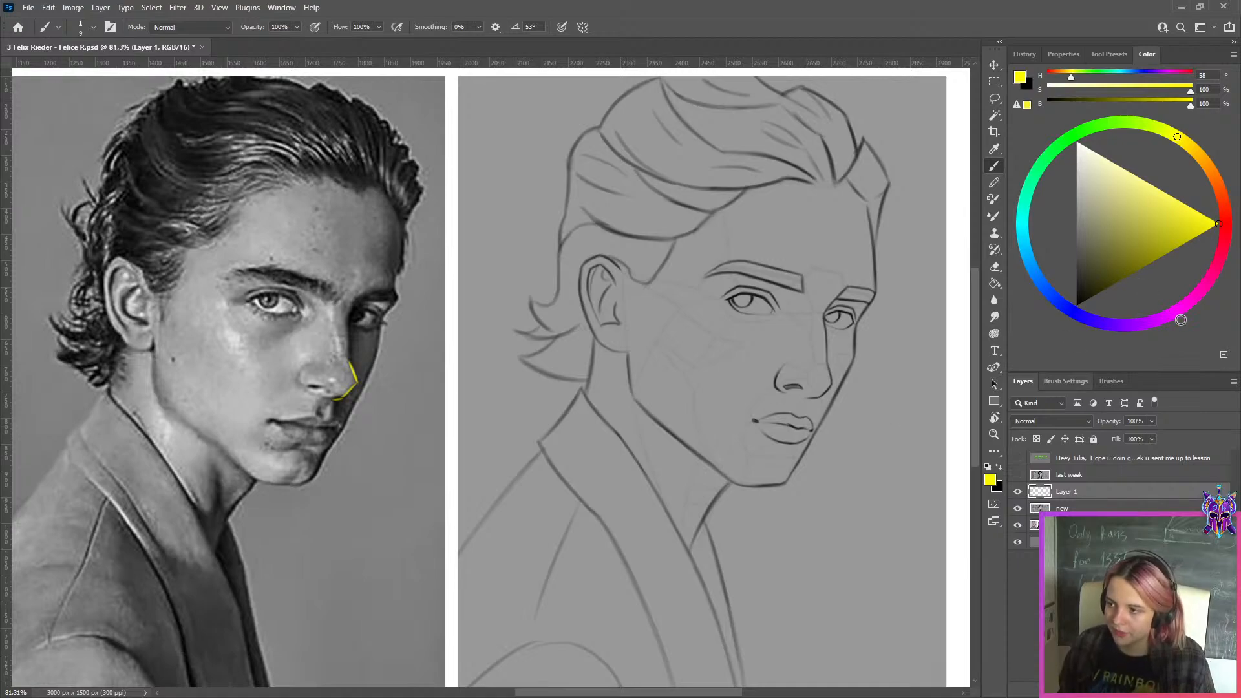
Mark both corners of the mouth with magenta dots, hue 299, on the reference photo
click(1173, 313)
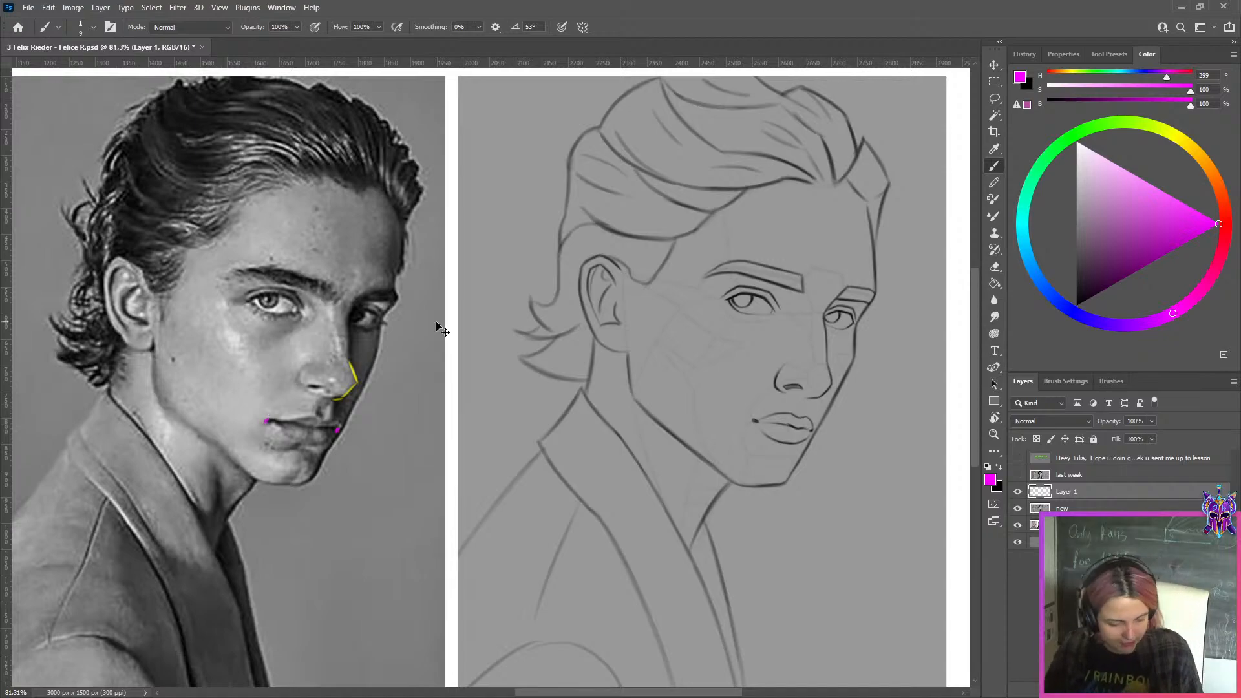
key(ctrl+j)
key(ctrl+z)
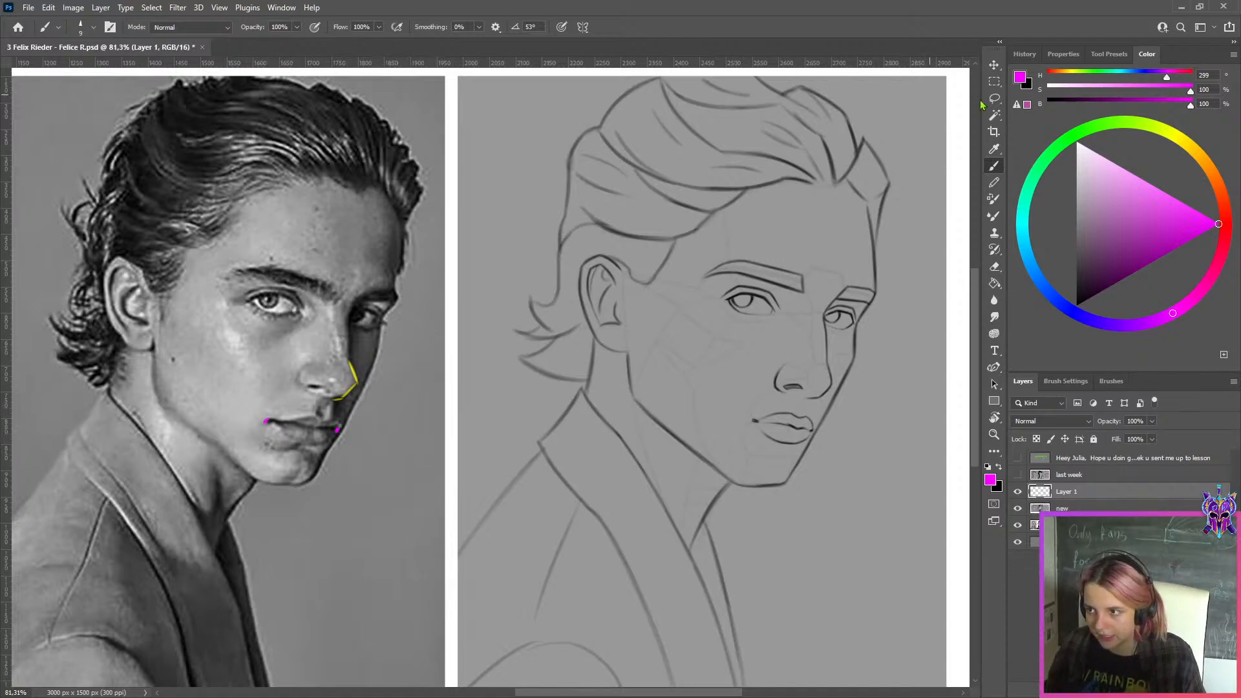
Lasso the two magenta mouth-corner dots, put them on a new layer and move them onto the sketched mouth
key(l)
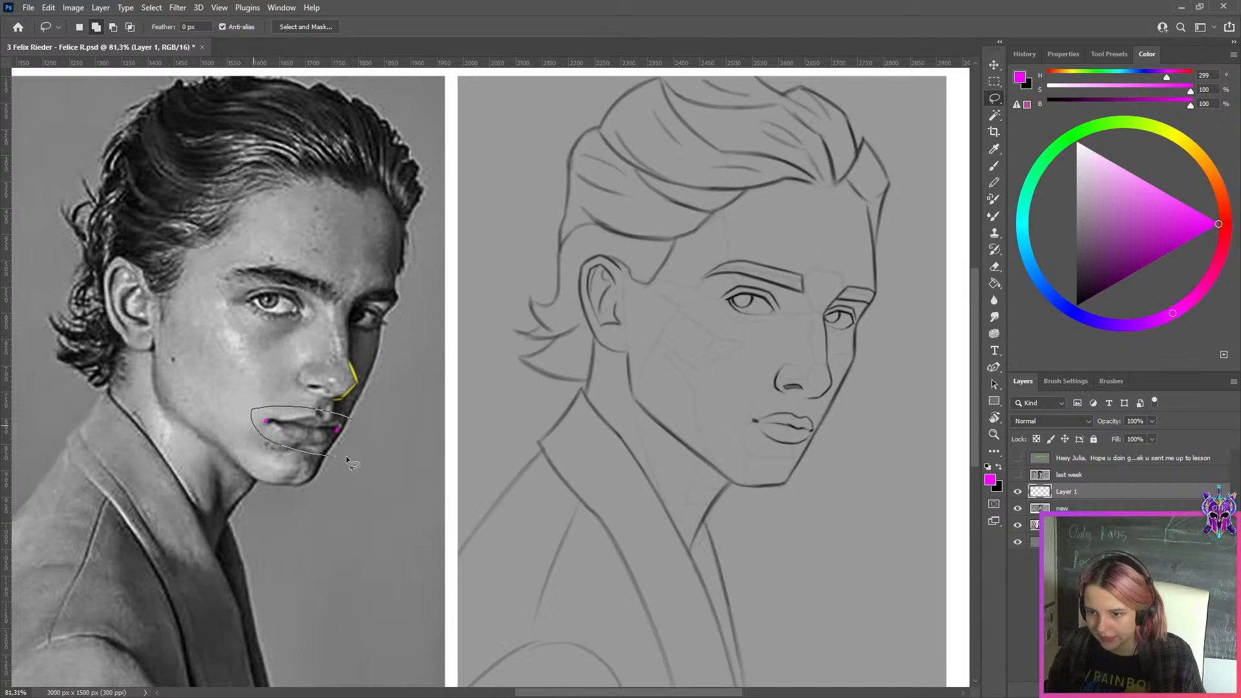
key(ctrl+shift+alt+n)
key(ctrl+t)
mouse_move(327, 434)
mouse_down()
mouse_move(774, 455)
mouse_move(772, 425)
mouse_up()
scroll(821, 432, up, 5)
key(Return)
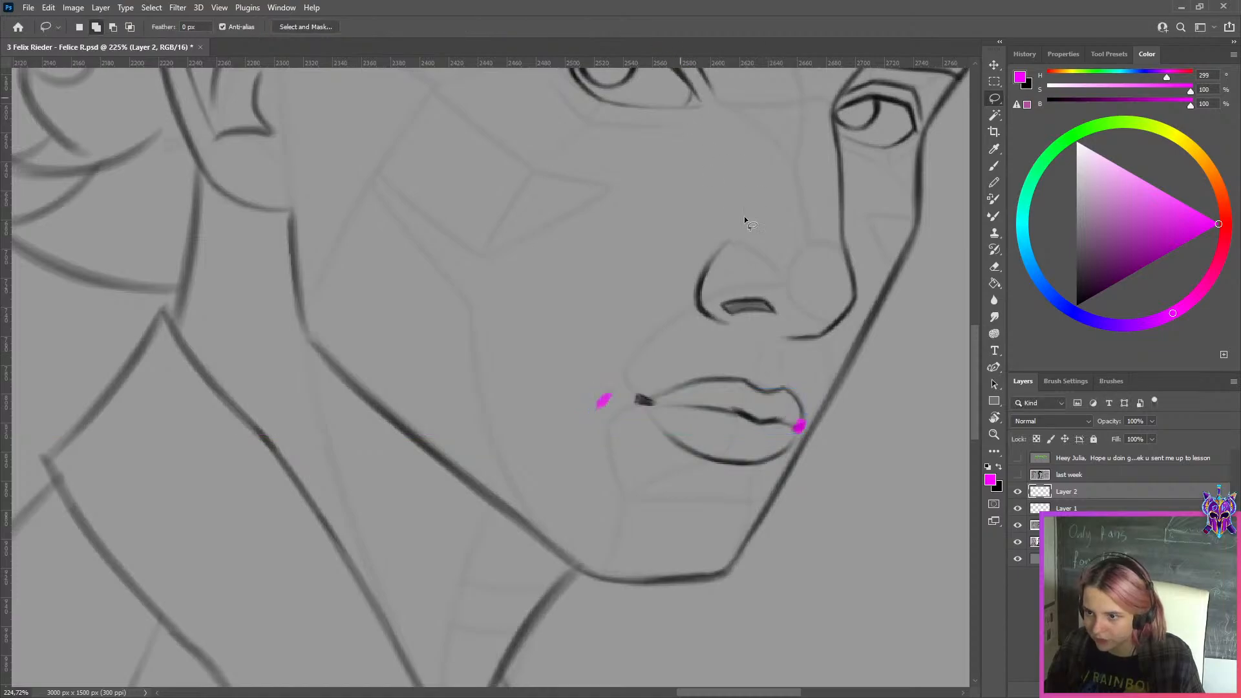
Mark the gap between the magenta dot and the sketched mouth corner with a blue stroke, hue 202, on Layer 2
scroll(712, 295, down, 3)
click(1031, 261)
key(m)
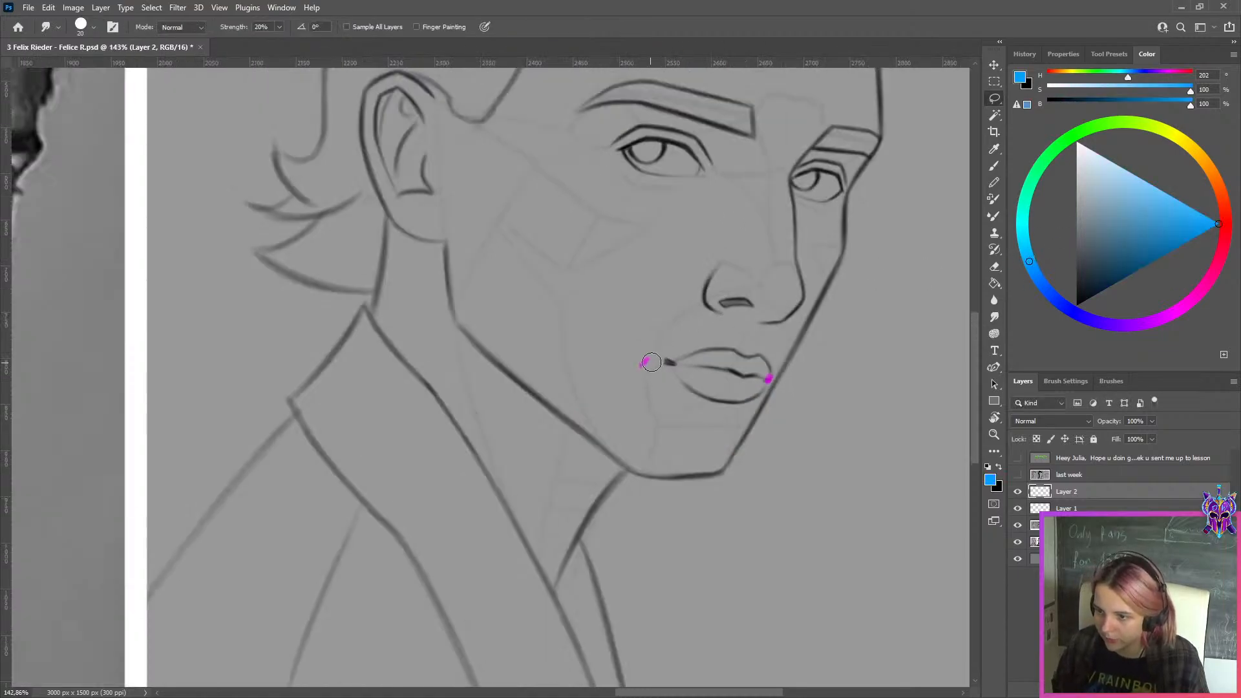
drag(649, 360, 665, 361)
key(b)
Compare the marked mouth width on the three-quarter sketch with the reference photo, close up and across the whole sheet
scroll(668, 363, down, 4)
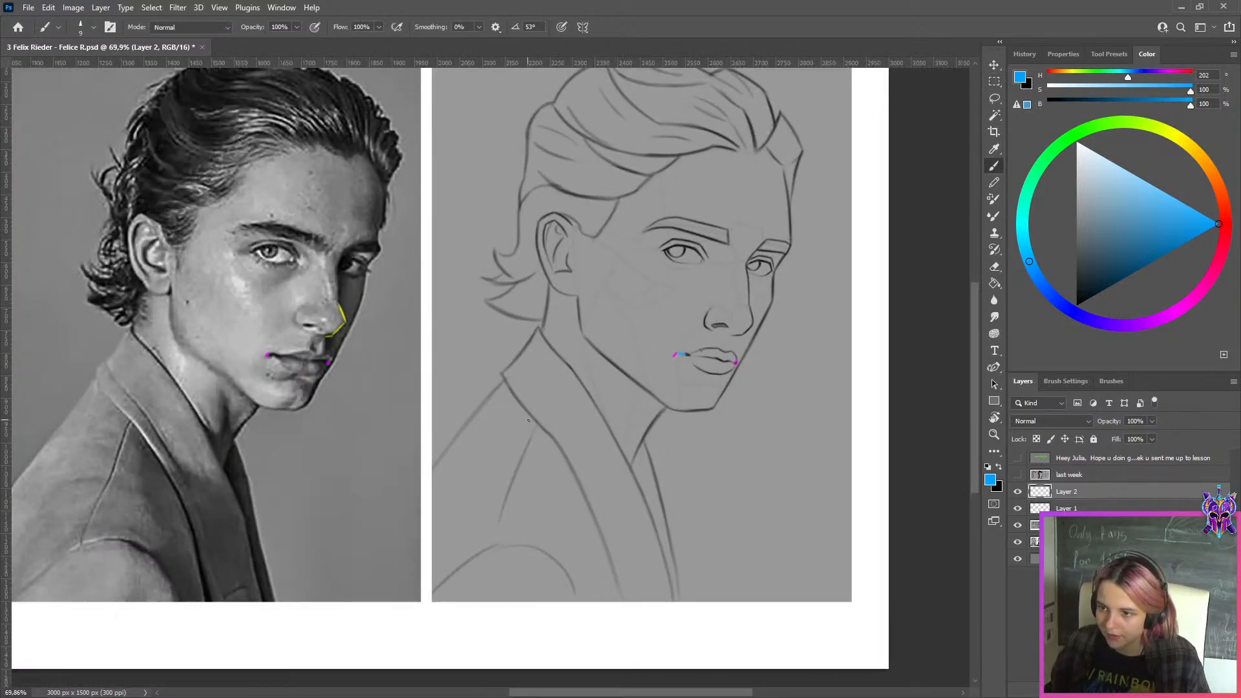
scroll(728, 340, down, 1)
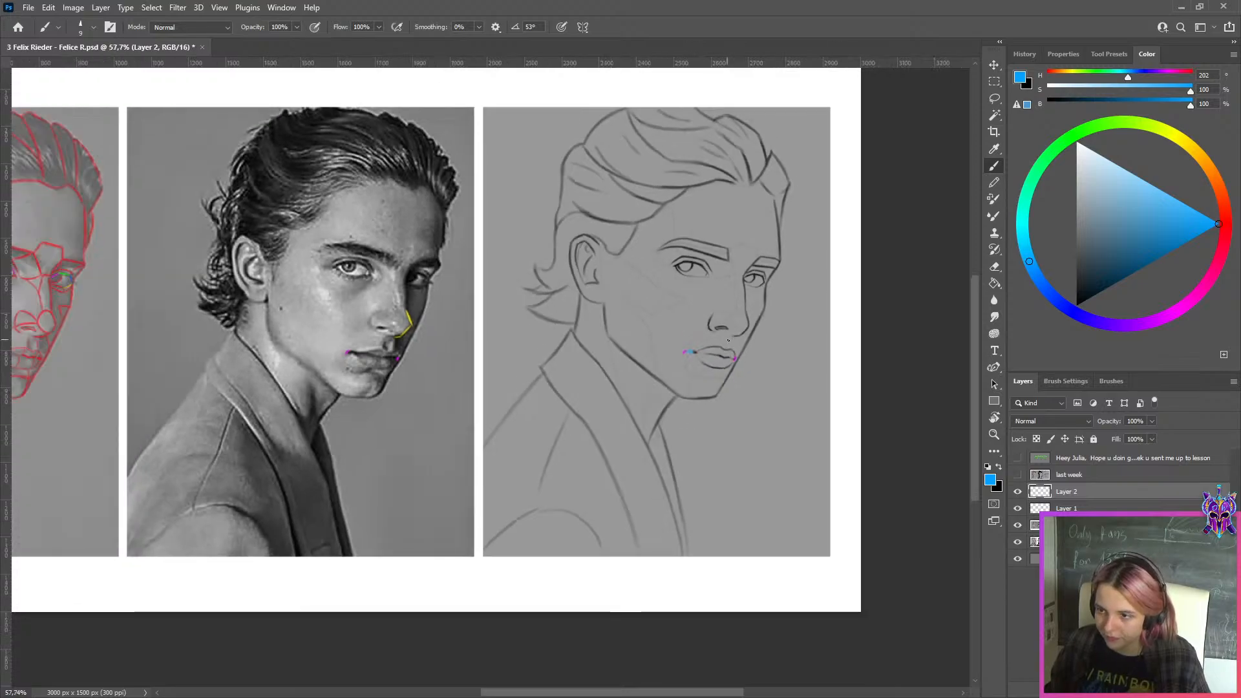
scroll(705, 239, down, 1)
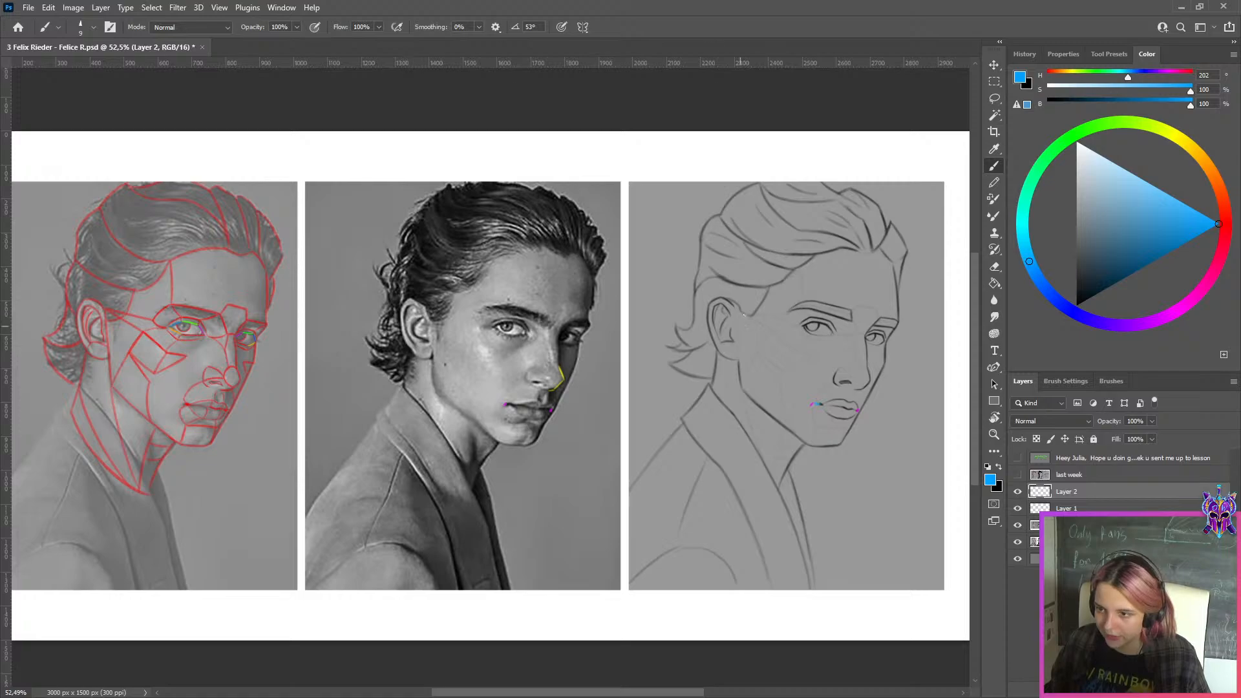
scroll(806, 303, up, 1)
scroll(718, 403, down, 2)
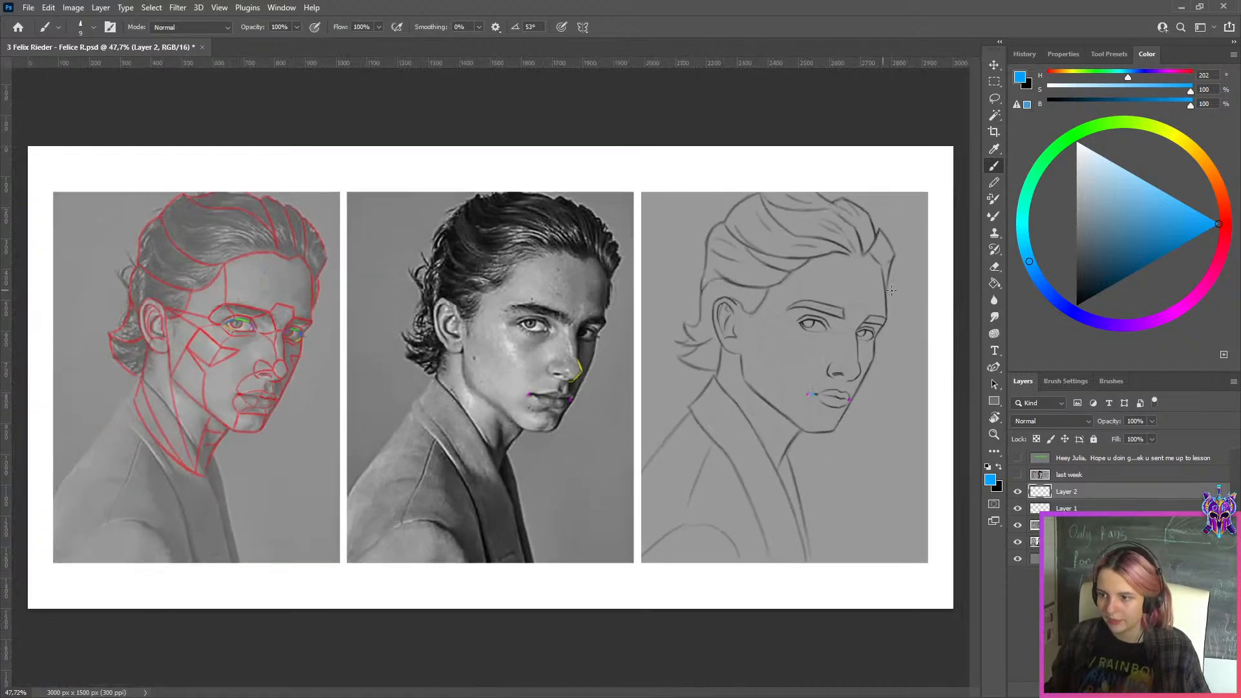
scroll(877, 307, down, 1)
scroll(873, 337, up, 1)
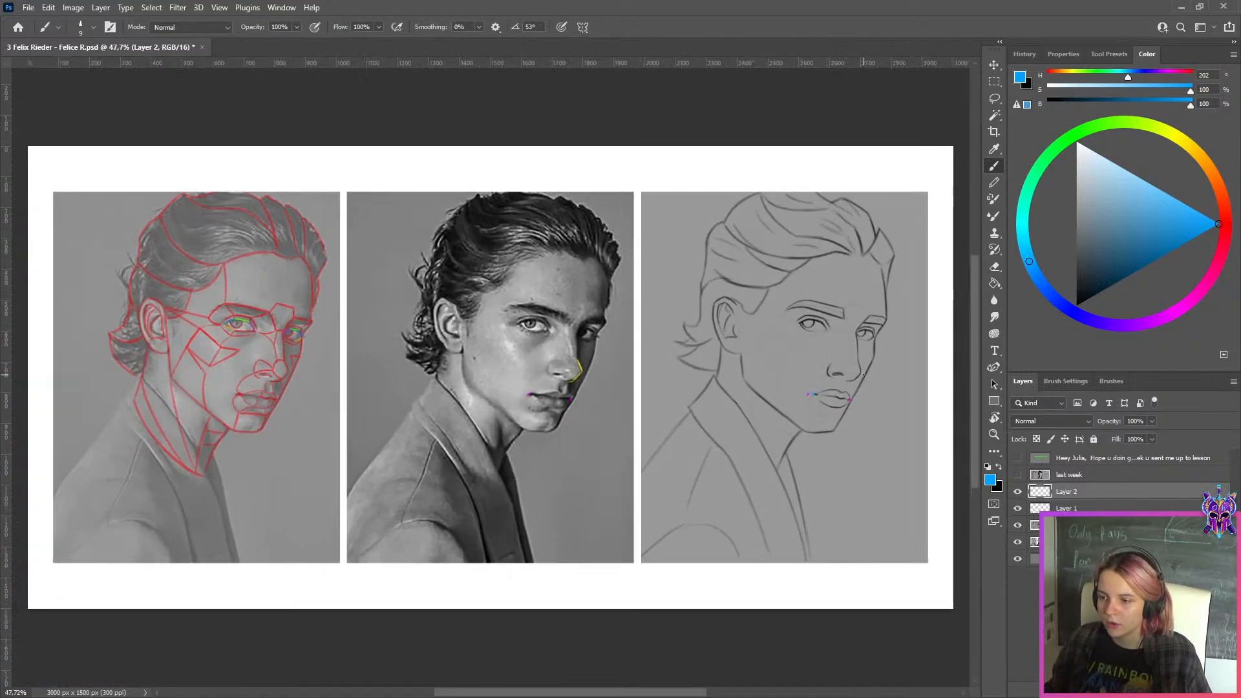
scroll(865, 376, up, 1)
scroll(537, 362, up, 1)
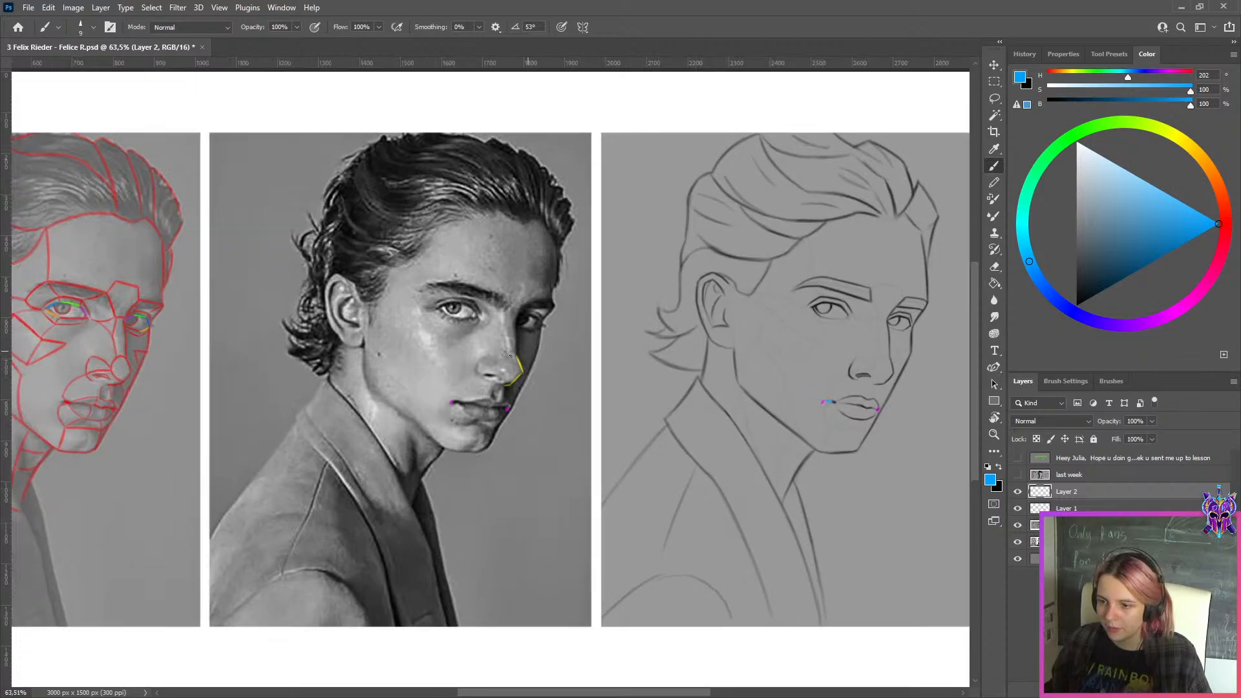
scroll(510, 355, up, 4)
scroll(543, 387, down, 3)
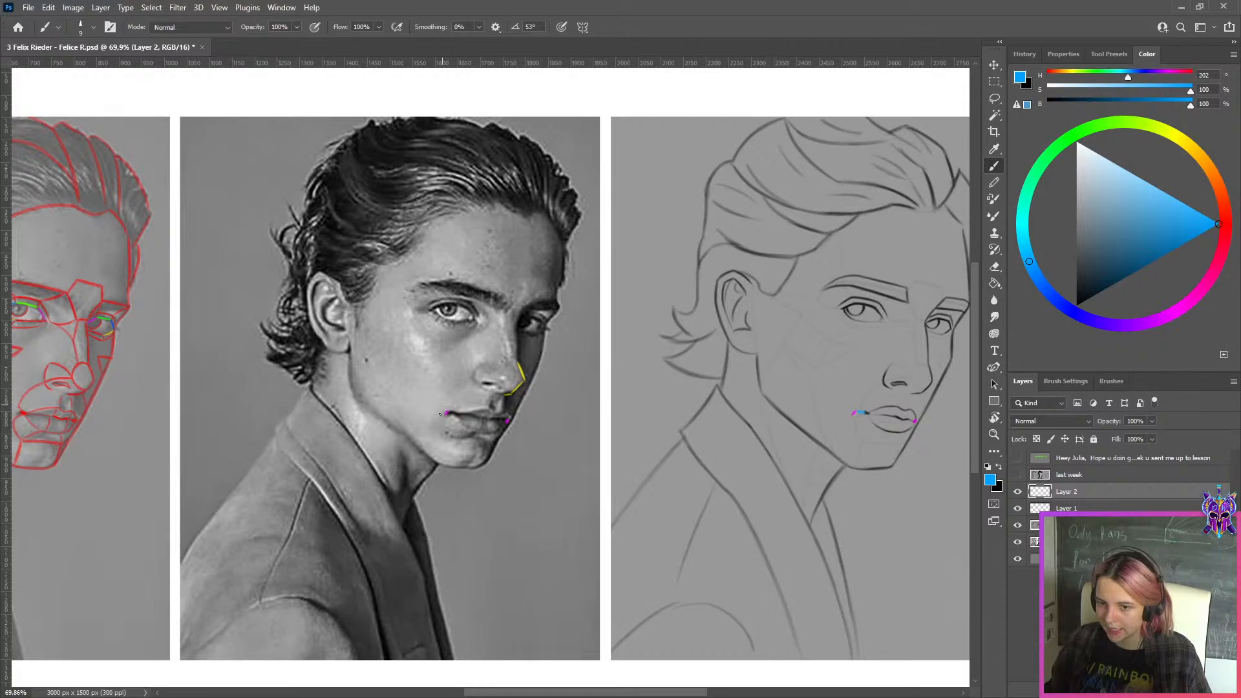
scroll(879, 410, up, 3)
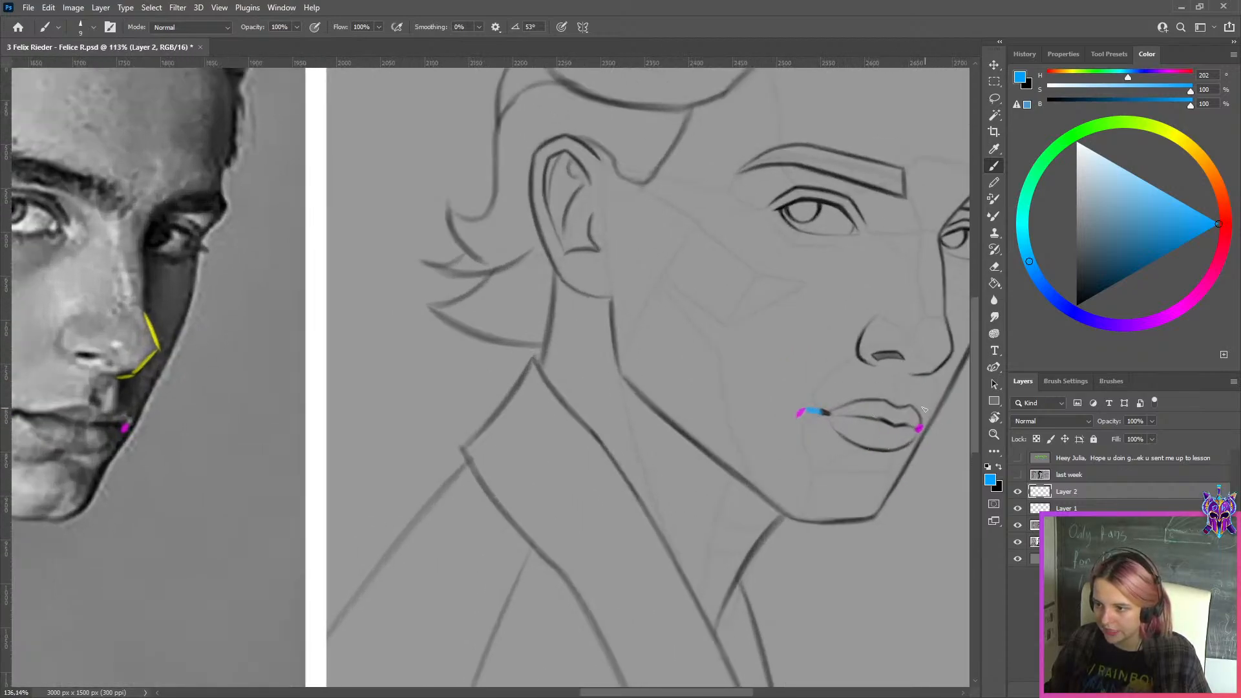
scroll(924, 409, down, 4)
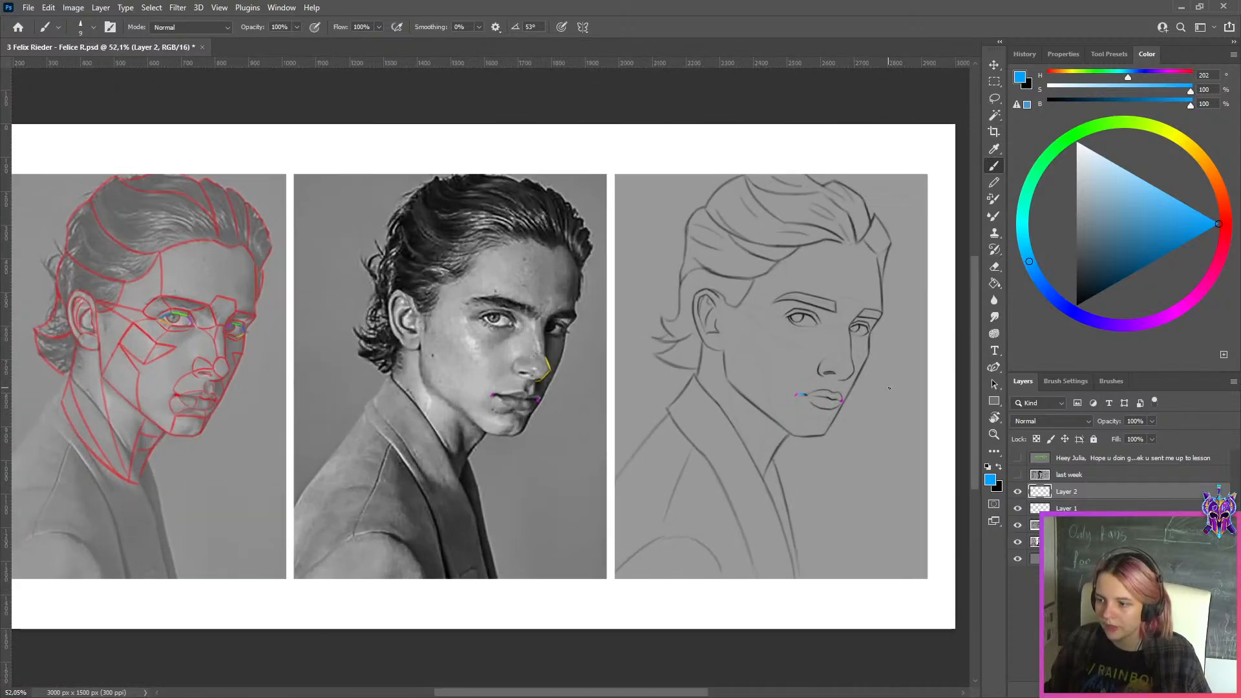
Export the marked three-quarter sheet for web as a quality 100 JPEG into the WEEK 149 folder
key(ctrl+alt+shift+s)
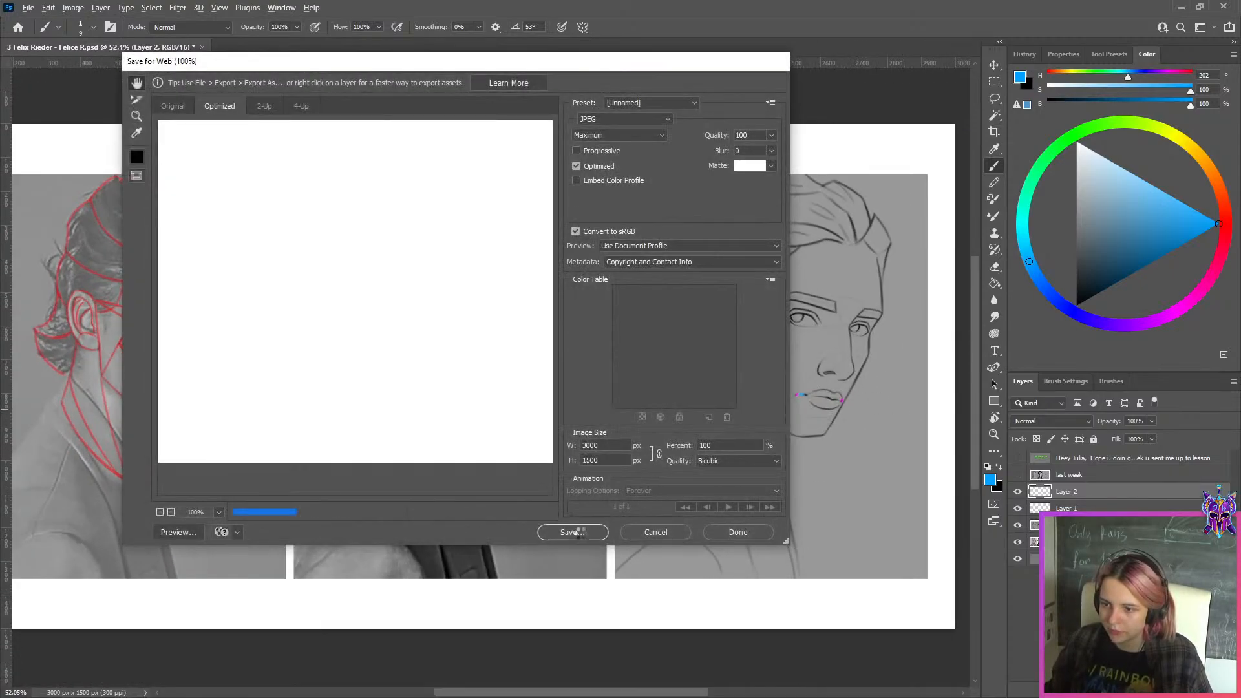
click(580, 535)
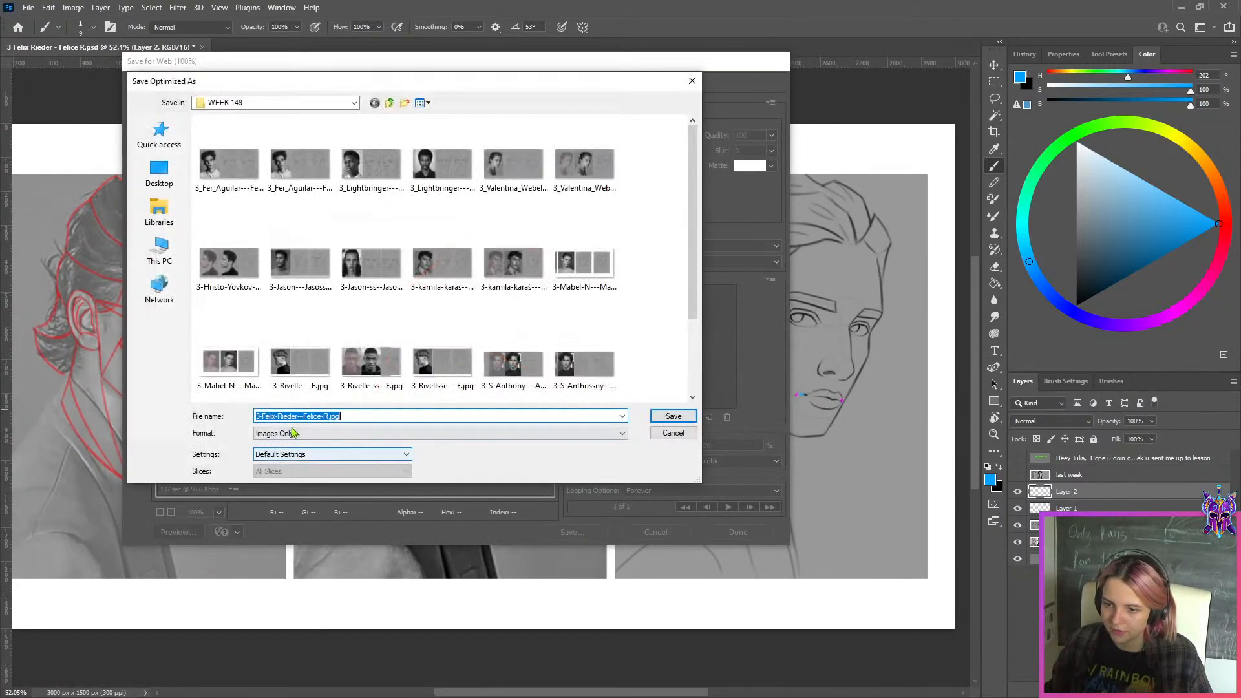
click(665, 415)
Hide Layer 2, Layer 1 and the three-quarter study layer, and select the layer holding the front-view study
click(1018, 491)
click(1018, 508)
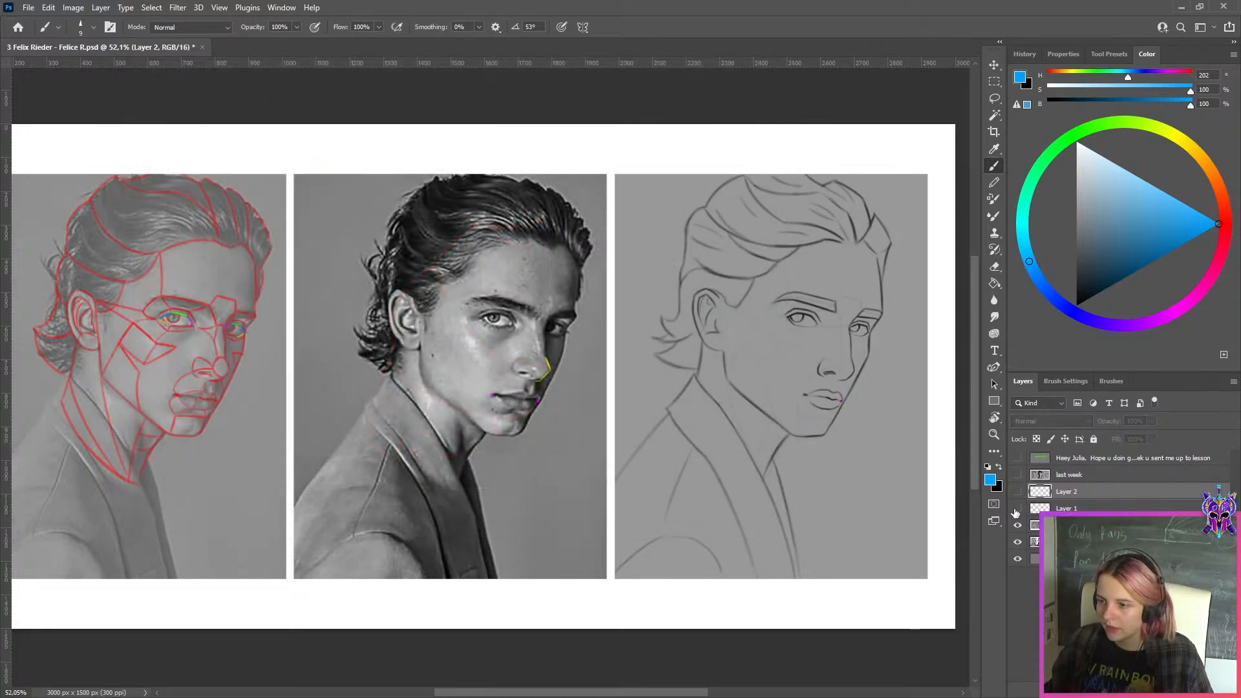
click(1017, 525)
click(1051, 541)
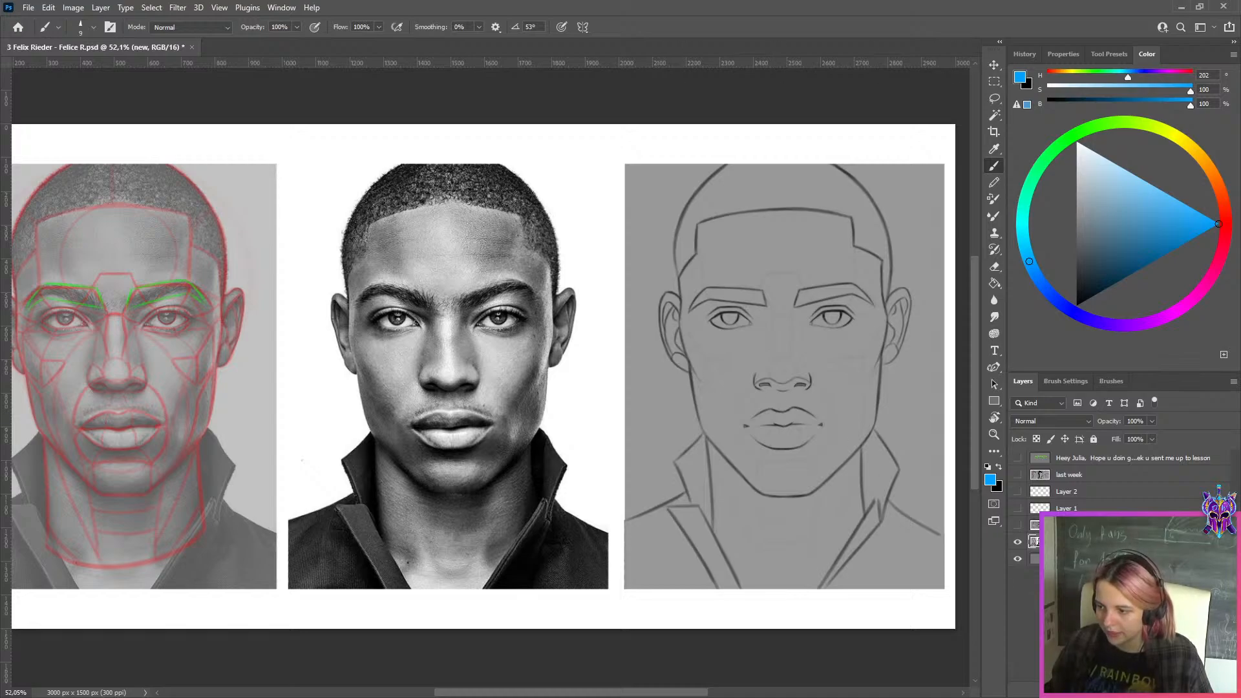
Add a layer and mark both corners of the subject's left eye in red, hue 357, on the front-view reference photo
key(ctrl+shift+alt+n)
click(1226, 227)
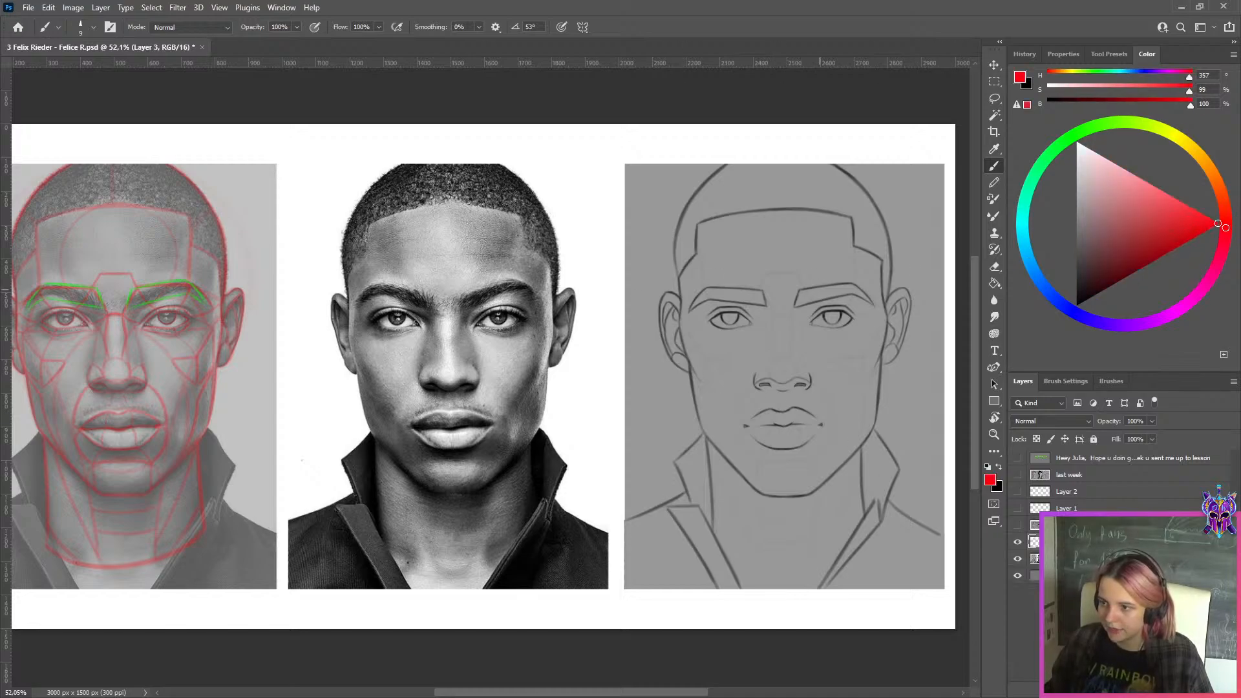
scroll(456, 332, up, 3)
drag(503, 353, 324, 348)
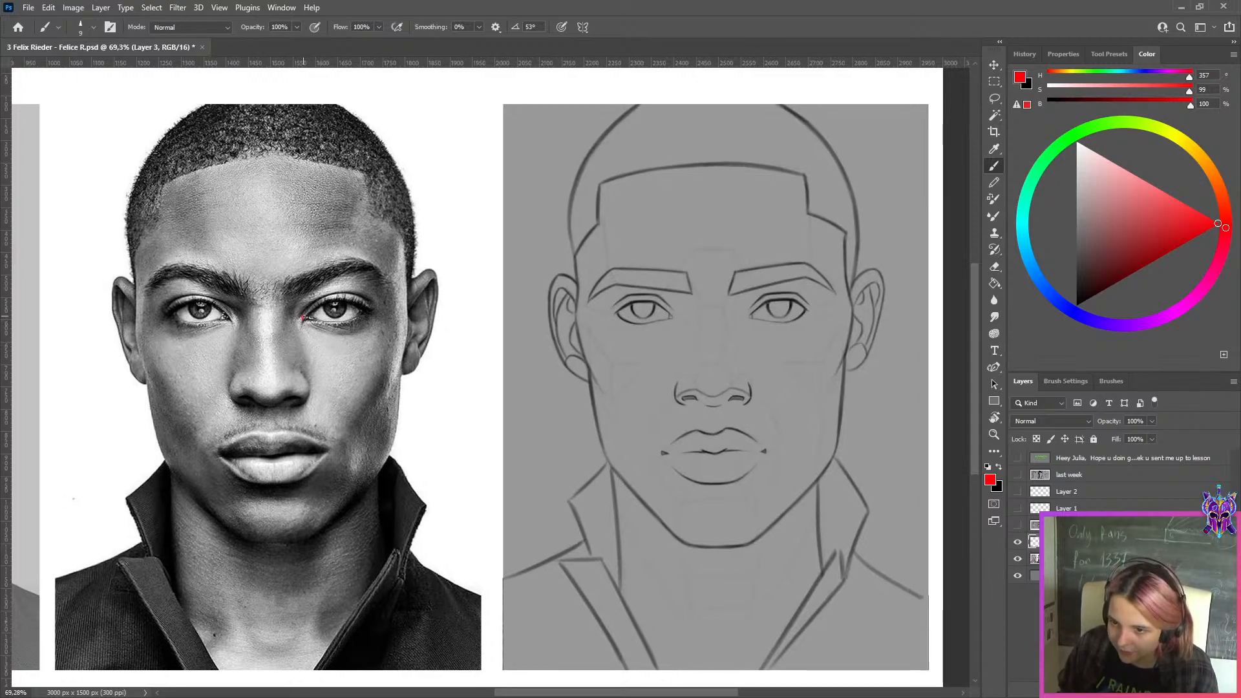
drag(304, 317, 369, 317)
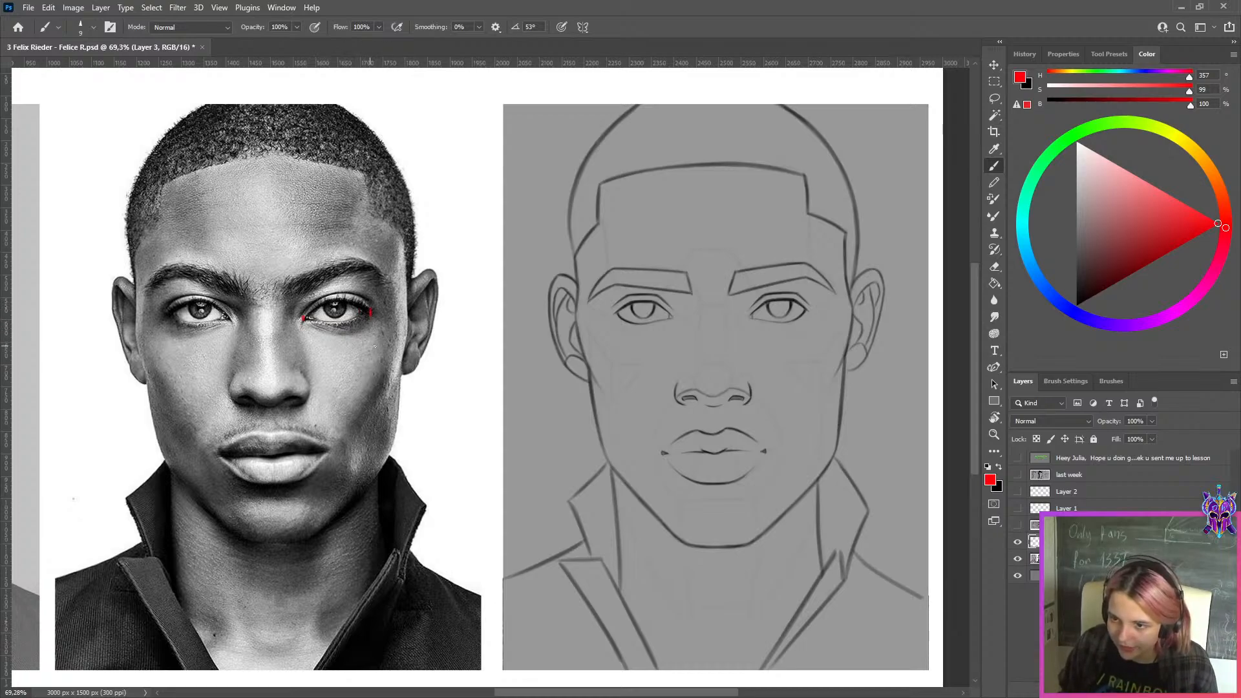
Duplicate the red eye-corner marks and move the copy onto the matching eye of the front-view sketch
key(ctrl+j)
key(ctrl+t)
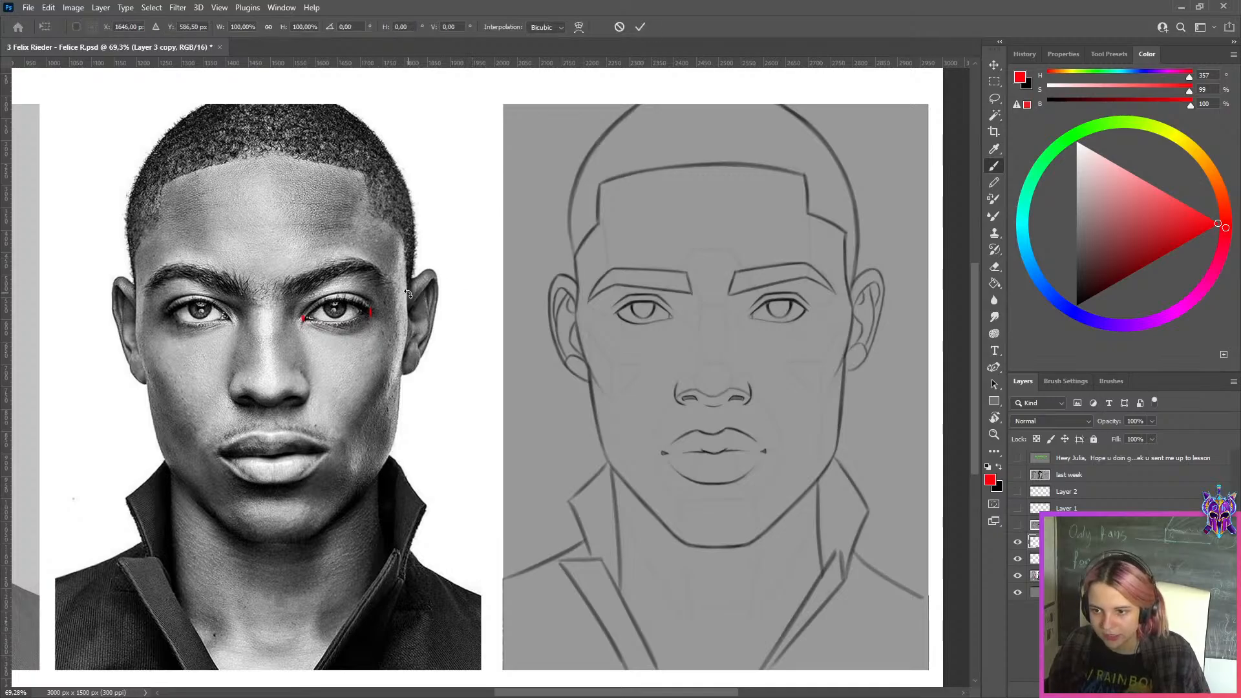
scroll(408, 294, up, 4)
mouse_move(330, 318)
mouse_down()
mouse_move(892, 318)
mouse_move(540, 353)
mouse_move(658, 338)
mouse_up()
scroll(535, 314, up, 4)
click(640, 27)
scroll(633, 281, down, 3)
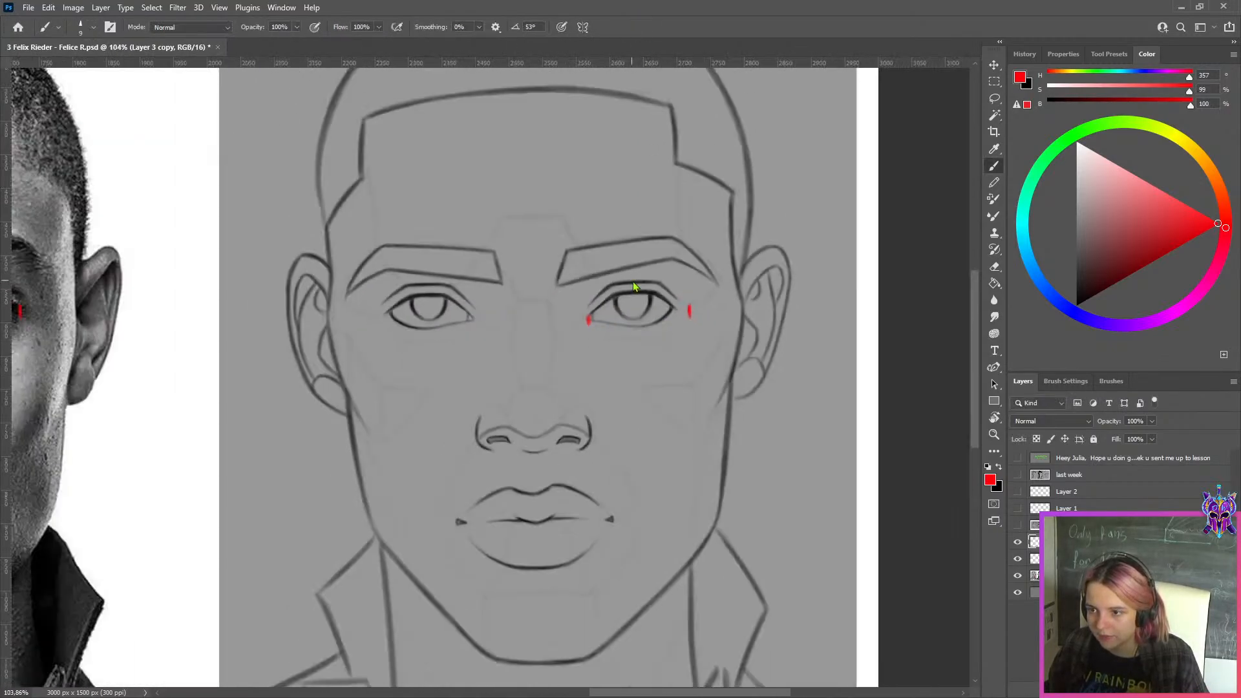
key(ctrl+0)
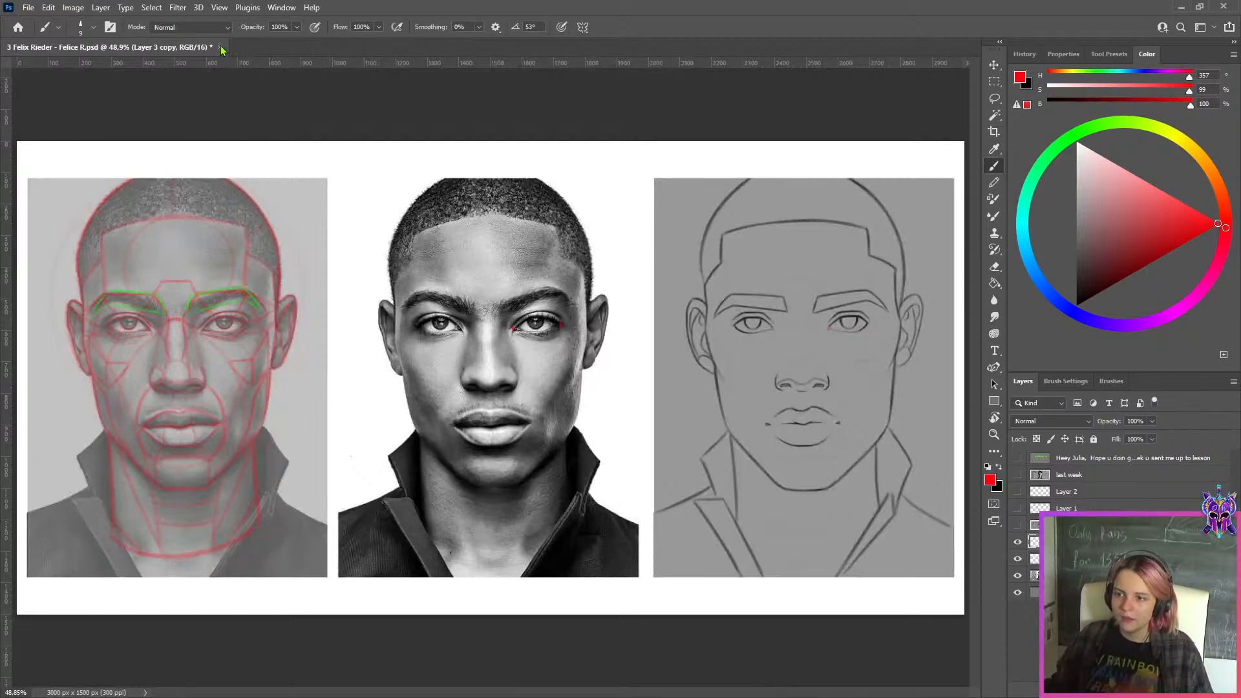
Close the current study without saving and open 3 Engarde - Engarde.psd from the WEEK 149 folder
click(220, 47)
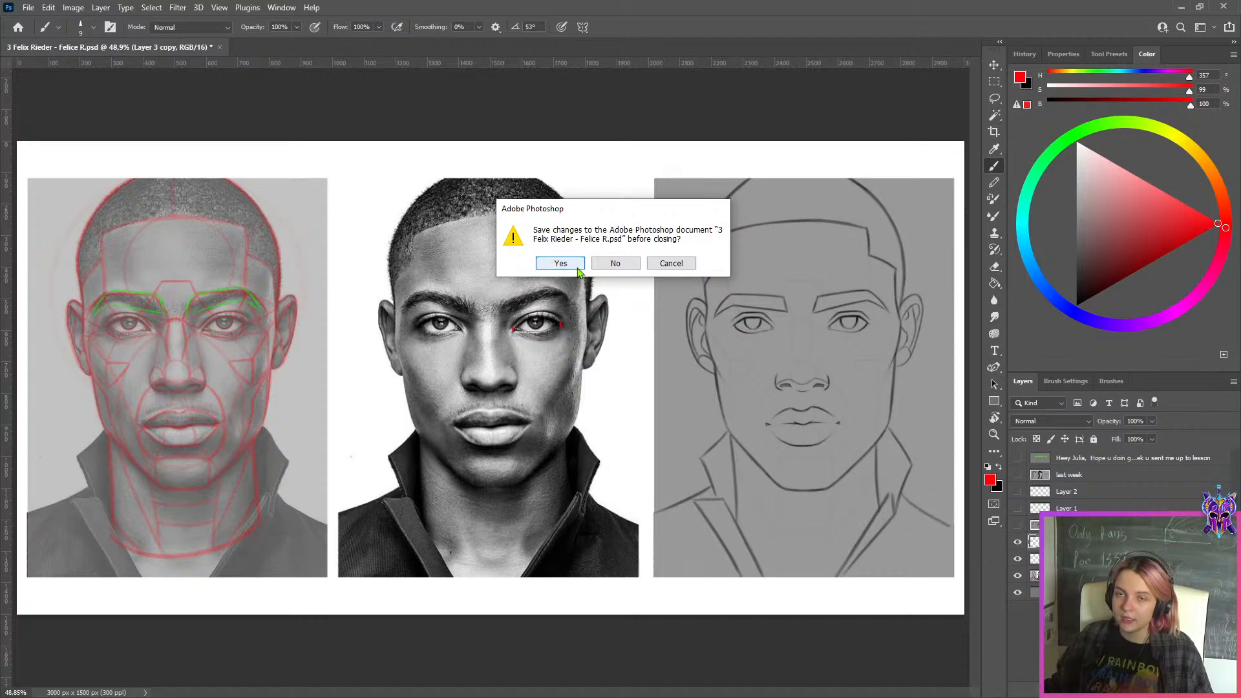
click(619, 267)
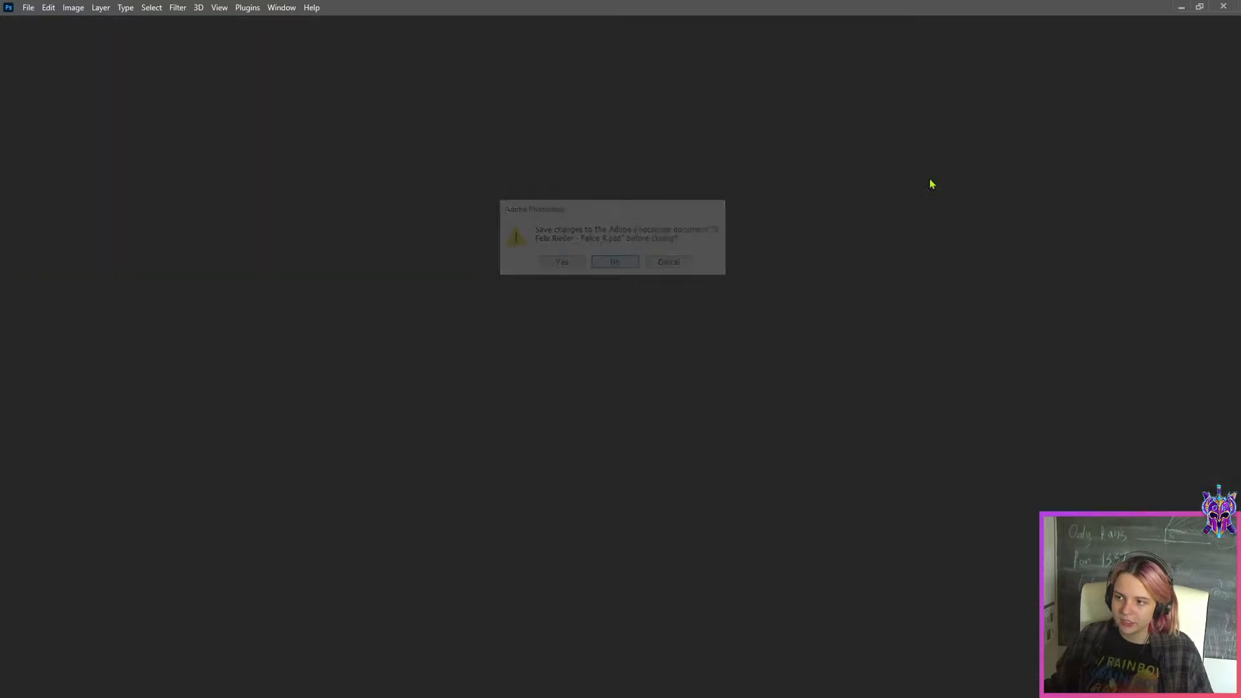
click(1181, 7)
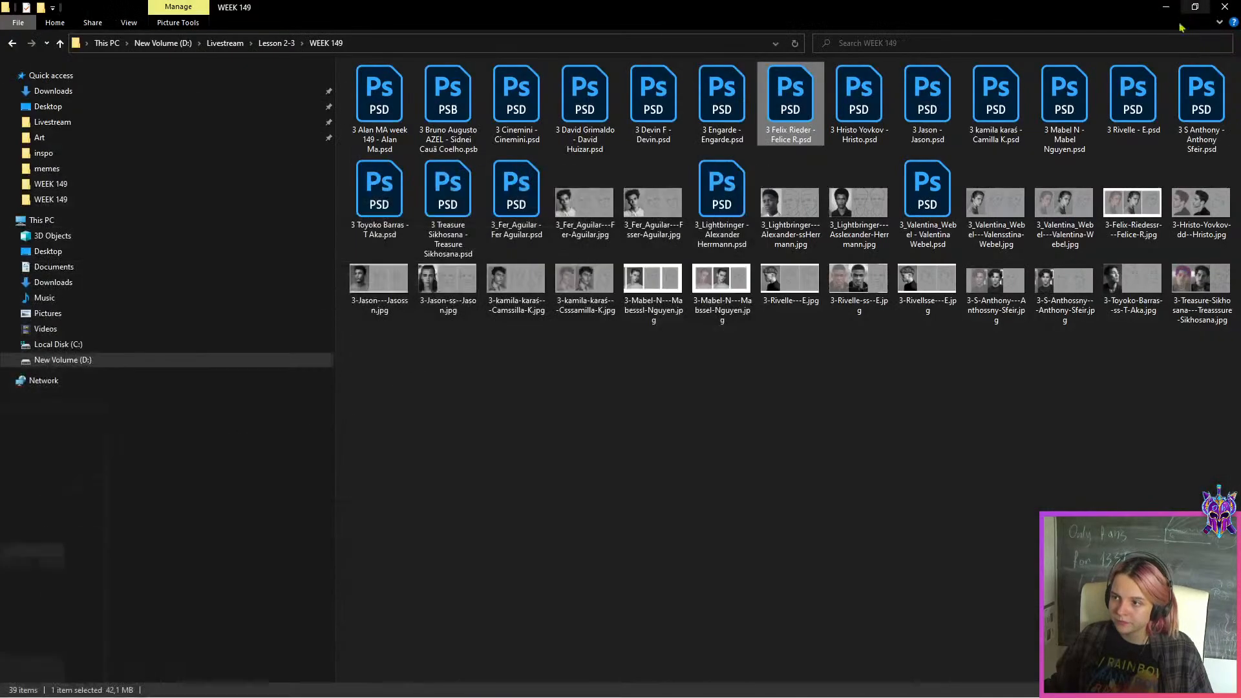
double_click(722, 109)
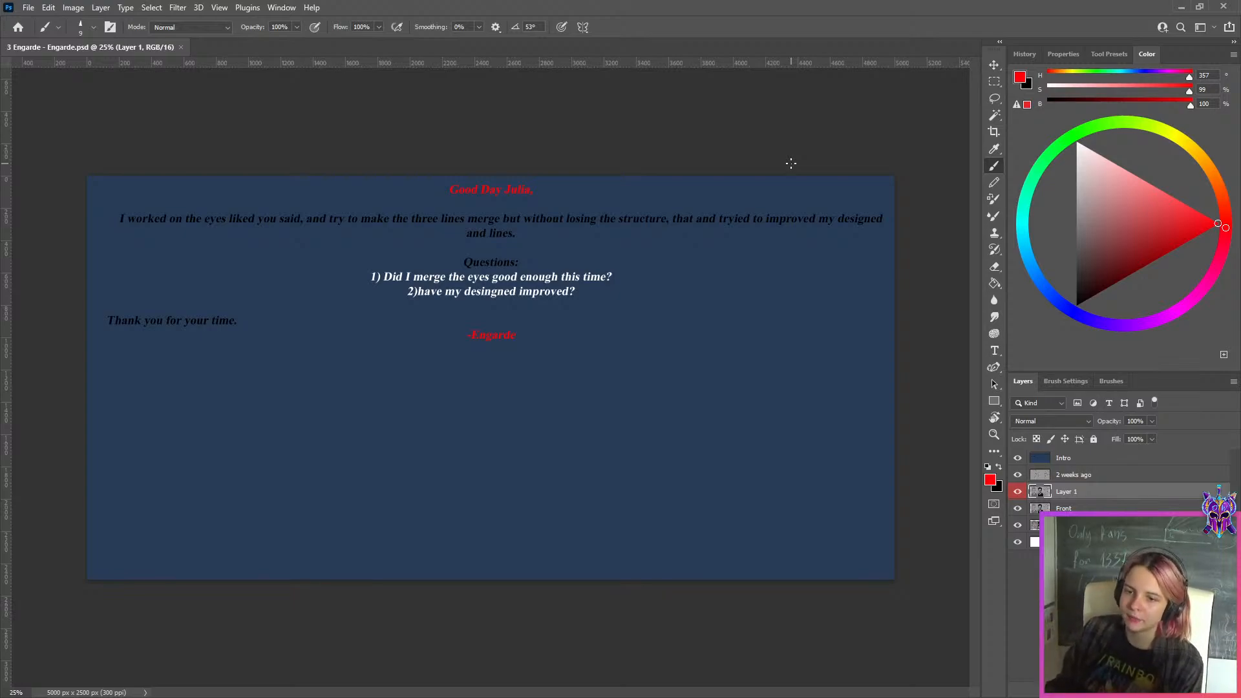
Hide the Intro layer and Layer 1, and examine the two portrait sketches on the 2 weeks ago layer
scroll(781, 401, up, 1)
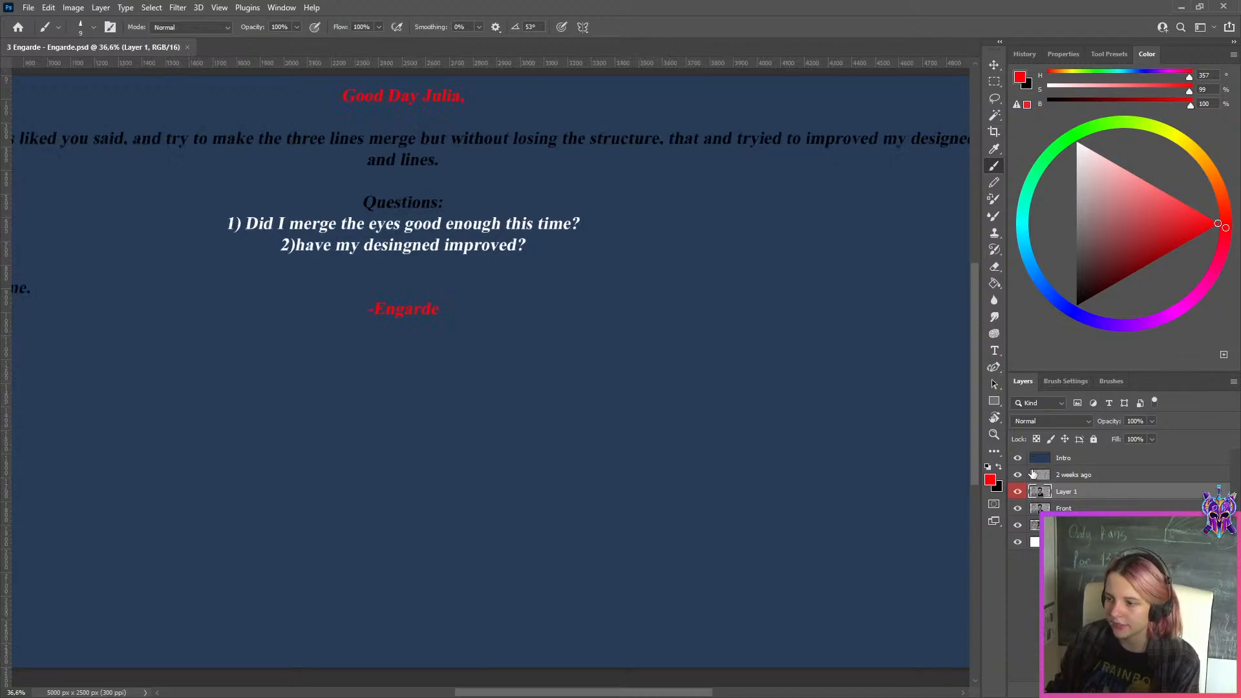
click(1018, 457)
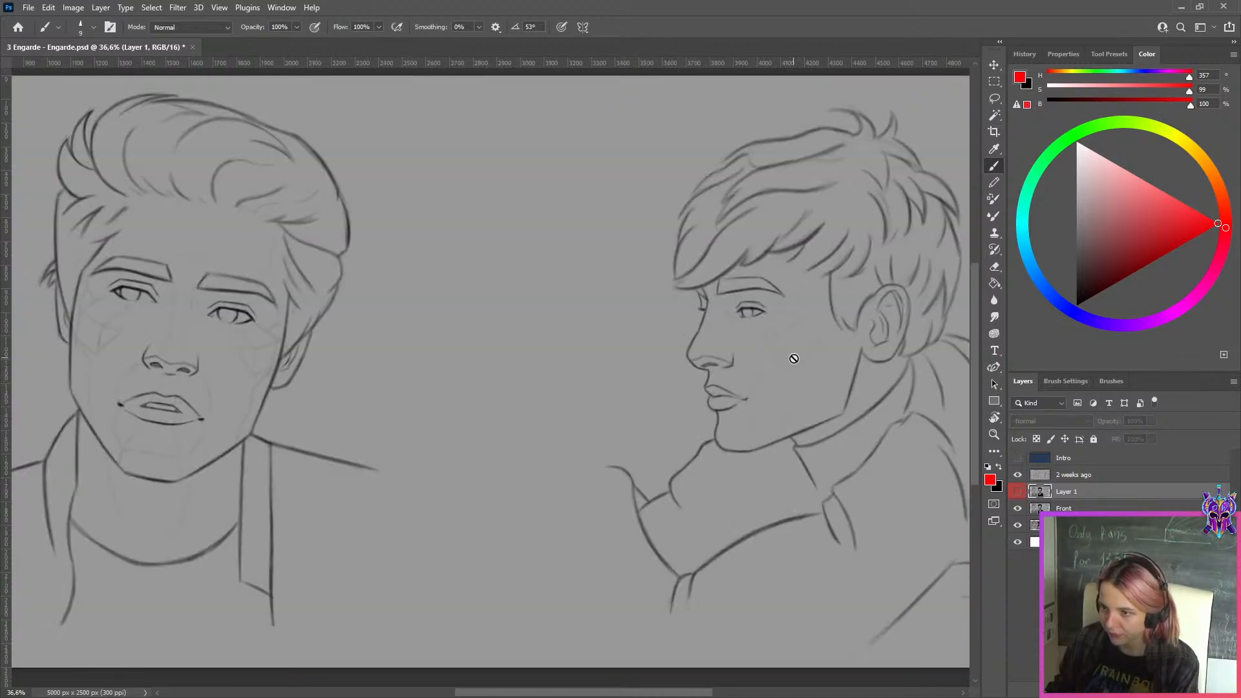
scroll(793, 358, down, 3)
scroll(381, 336, up, 5)
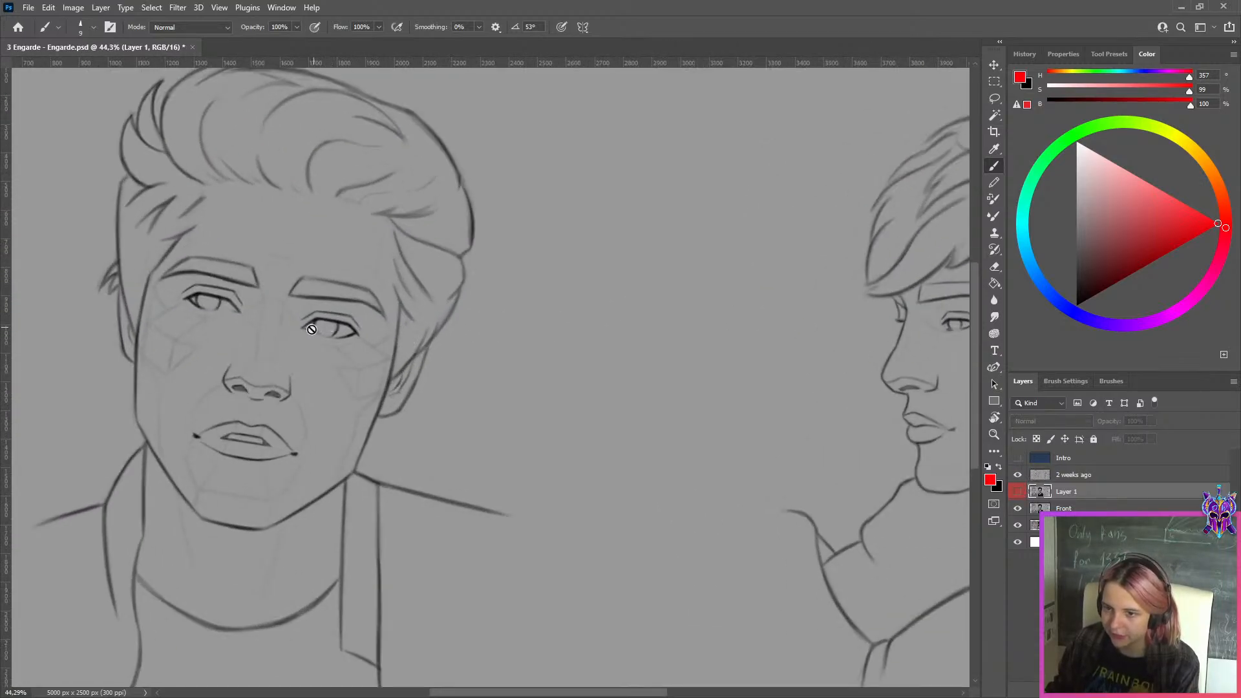
scroll(526, 338, down, 2)
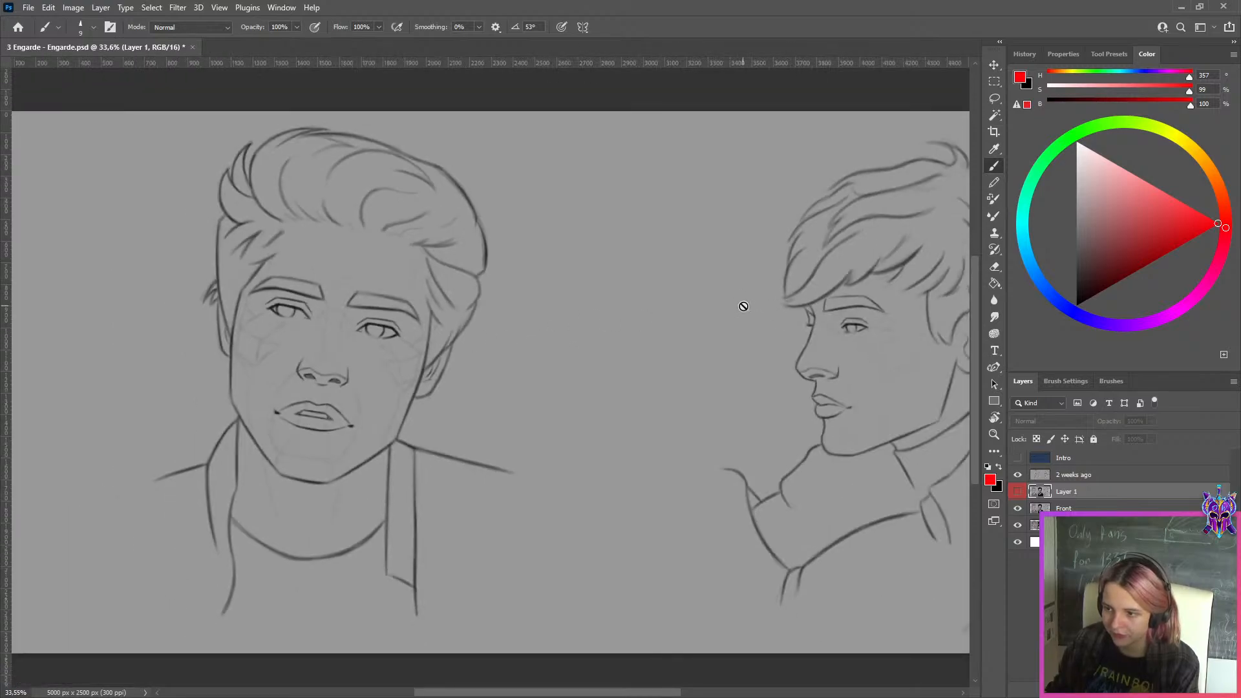
scroll(744, 306, down, 2)
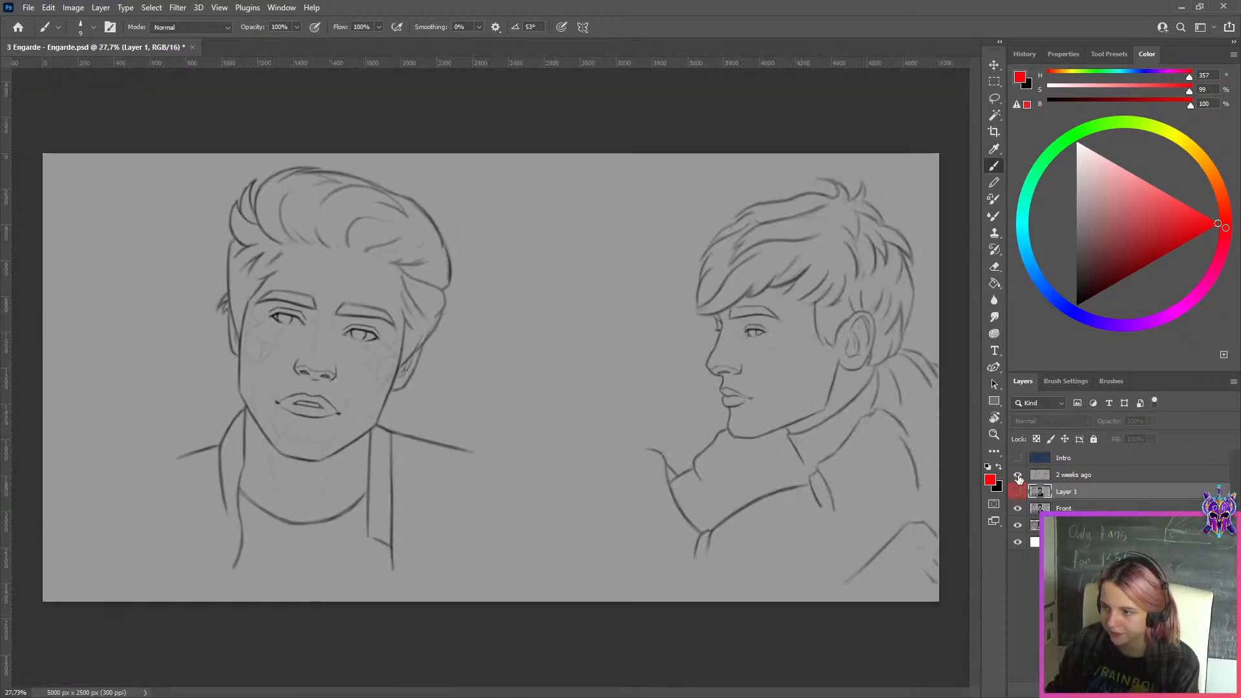
Hide the 2 weeks ago and Front layers, and compare the curly-haired three-quarter sketch with its reference photo
click(1018, 475)
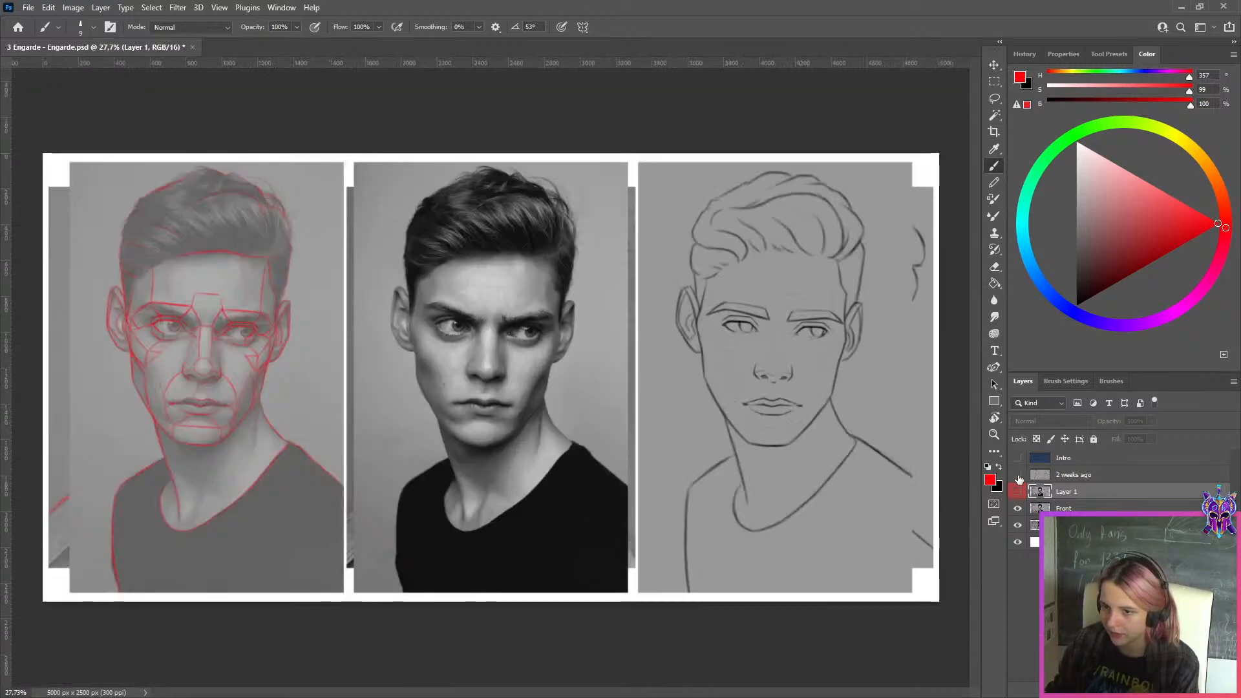
click(1018, 509)
scroll(858, 316, up, 3)
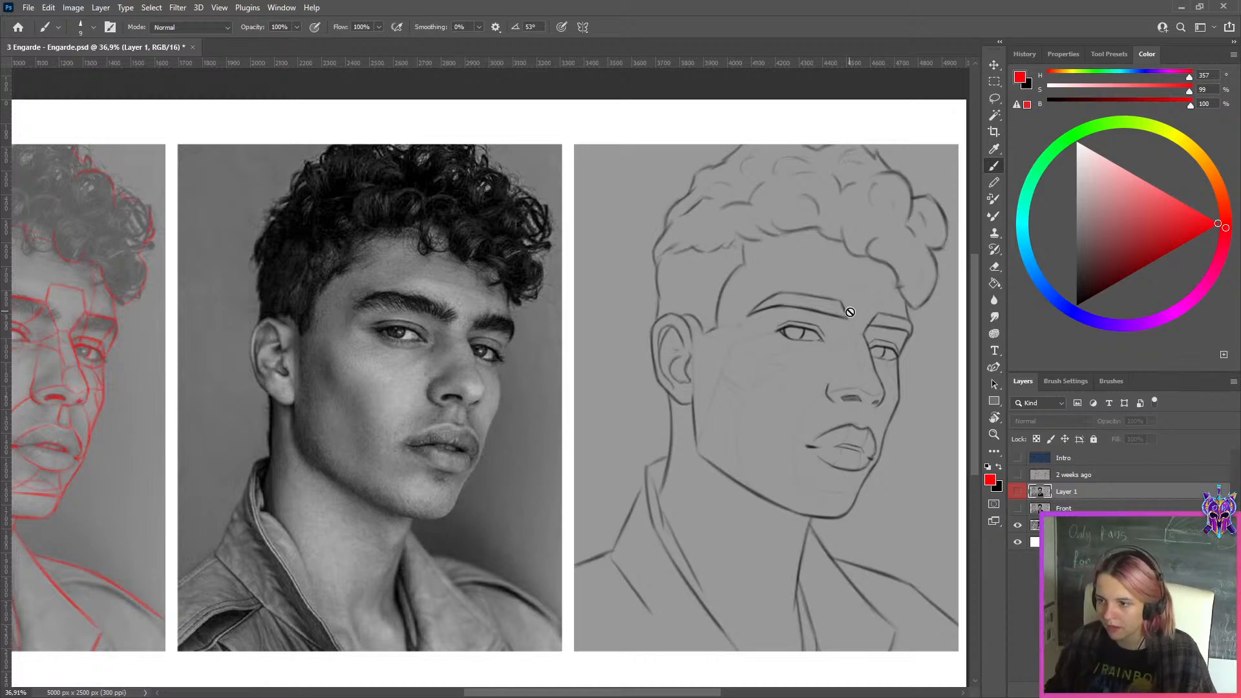
scroll(852, 313, down, 1)
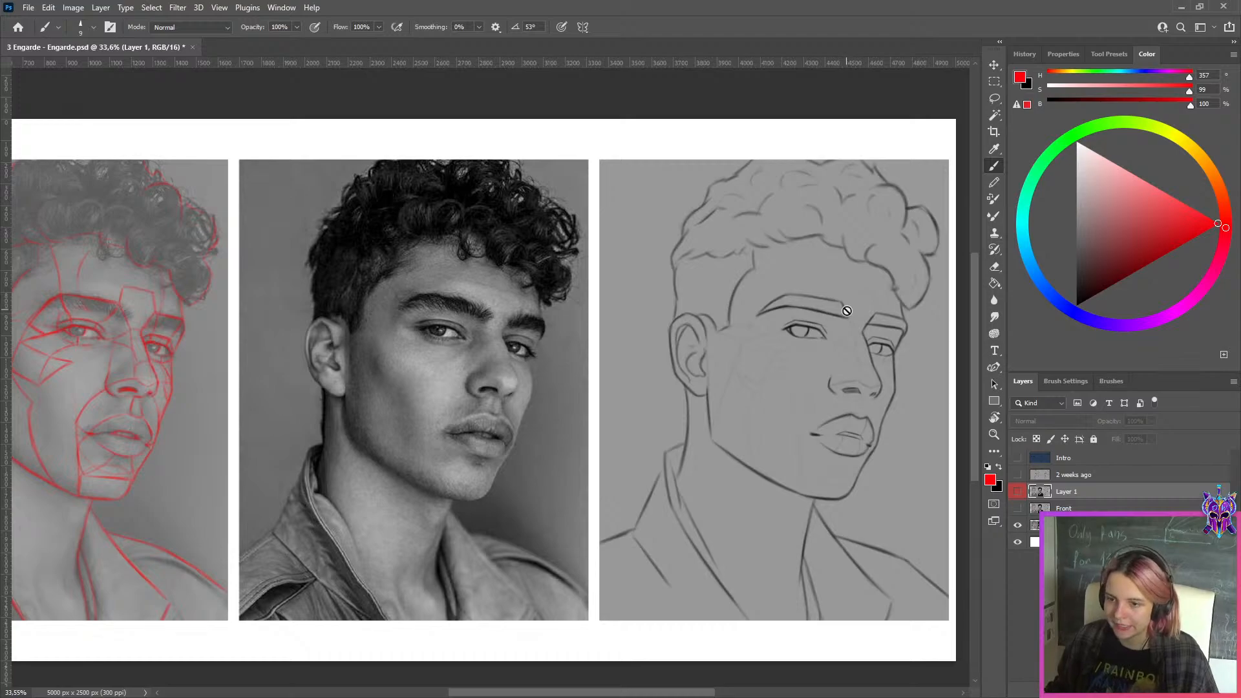
scroll(847, 311, up, 3)
scroll(773, 356, down, 1)
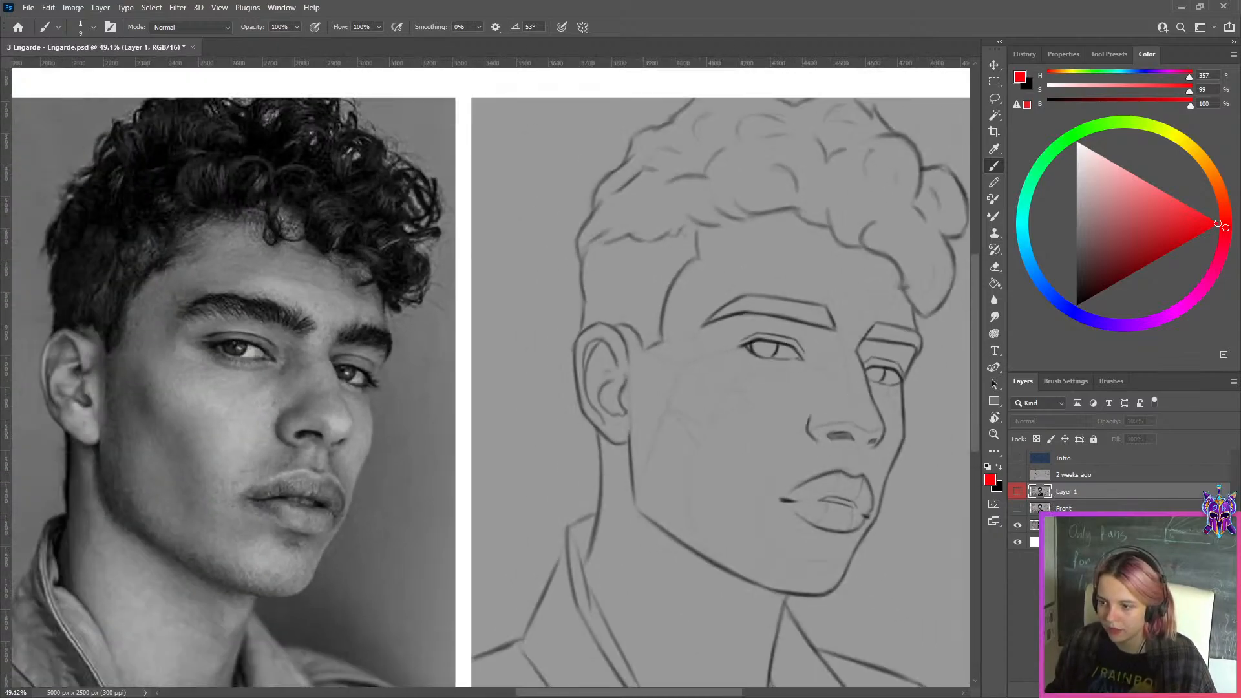
scroll(888, 435, down, 2)
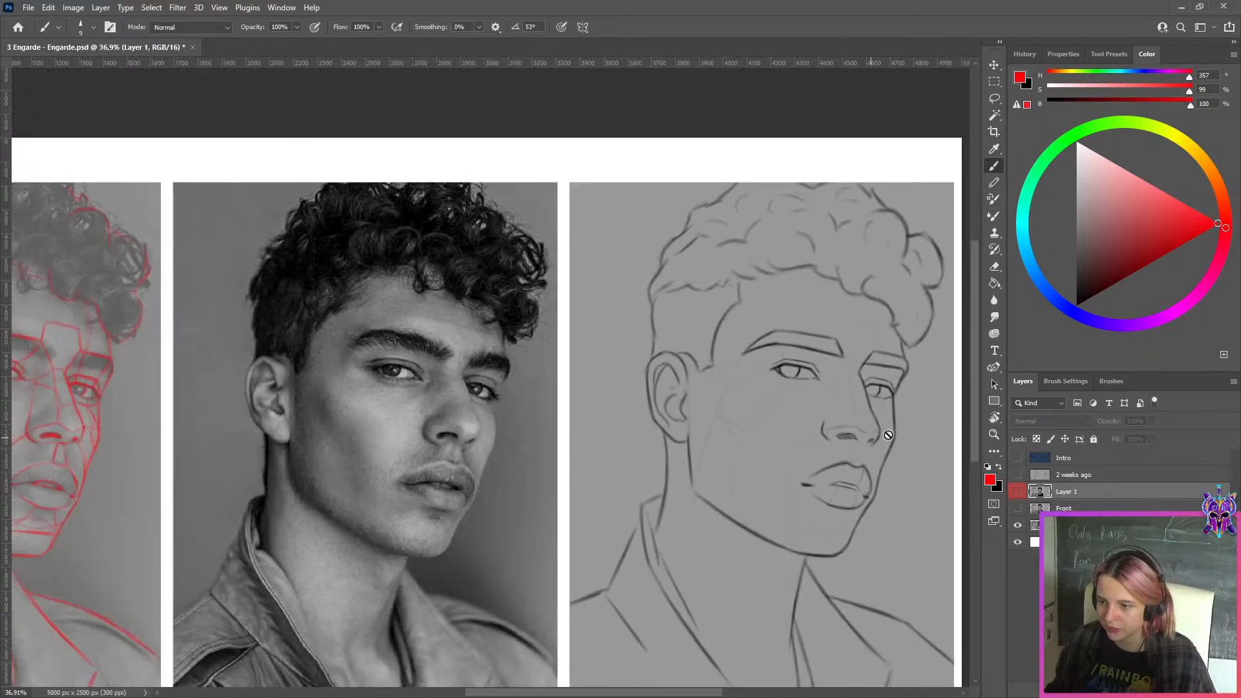
Select the Front layer and show it again with the whole sheet in view
click(1034, 508)
click(1018, 509)
scroll(811, 467, down, 3)
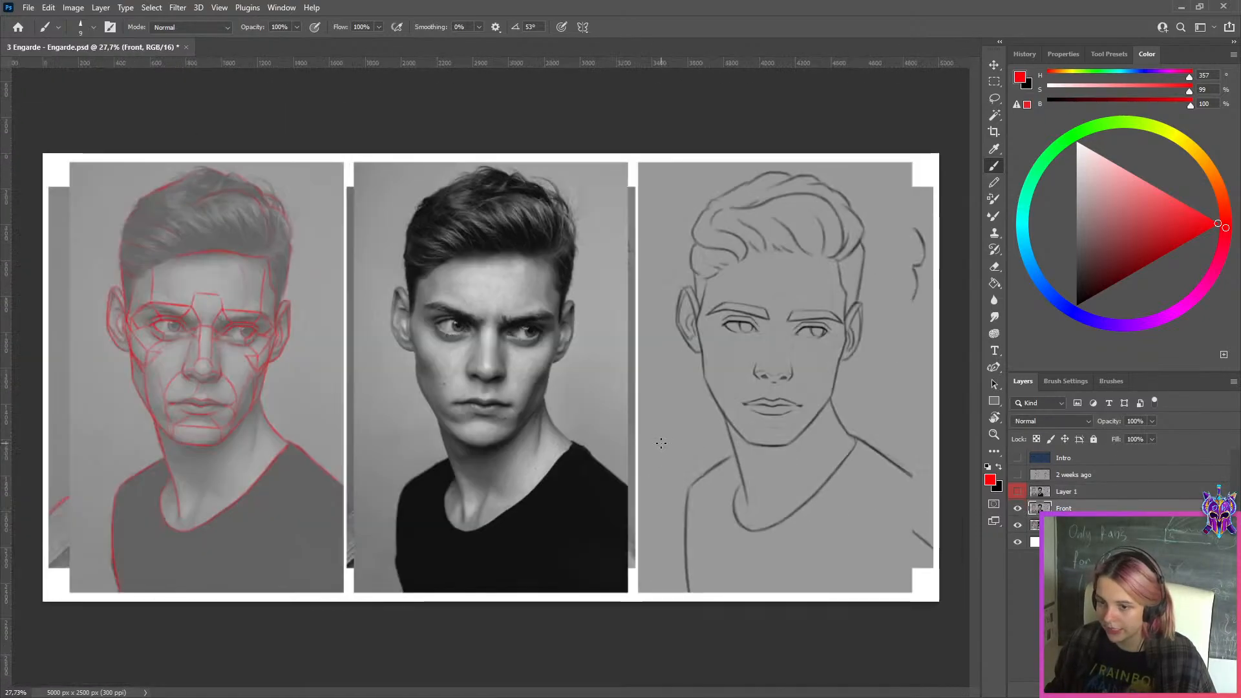
Select Layer 1 and switch it on and off to compare its corrected eyes with the original sketch, leaving it visible
scroll(729, 335, up, 3)
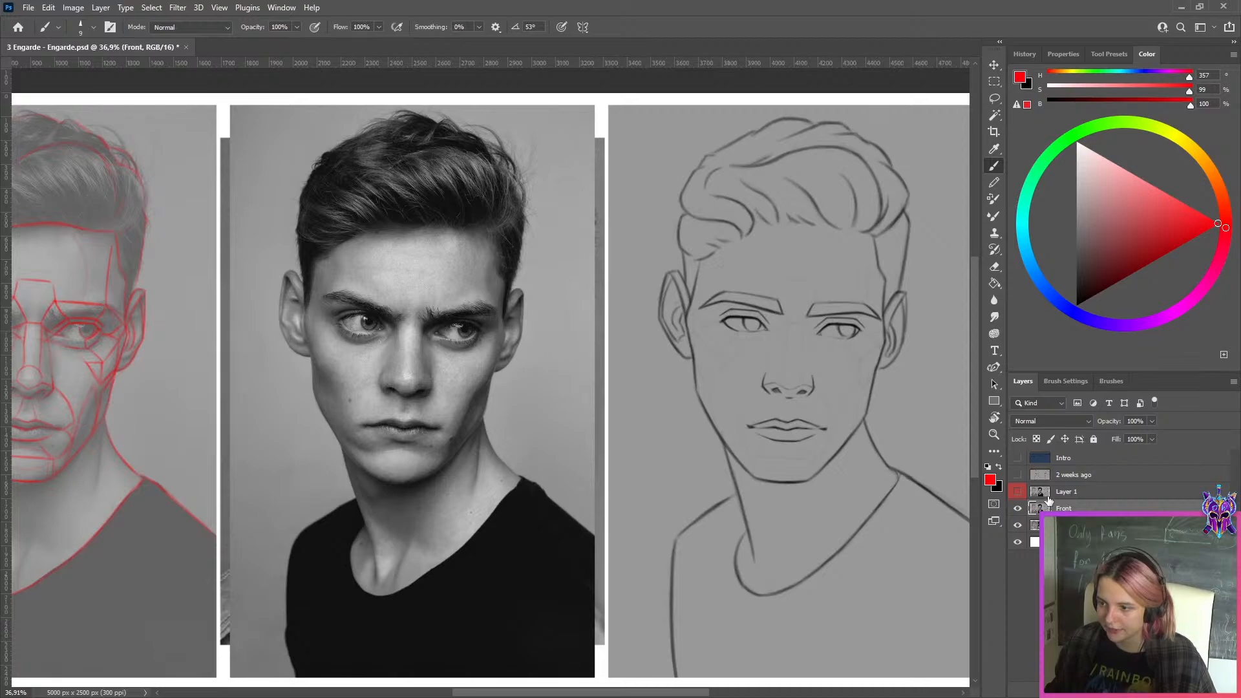
click(1047, 496)
click(1018, 492)
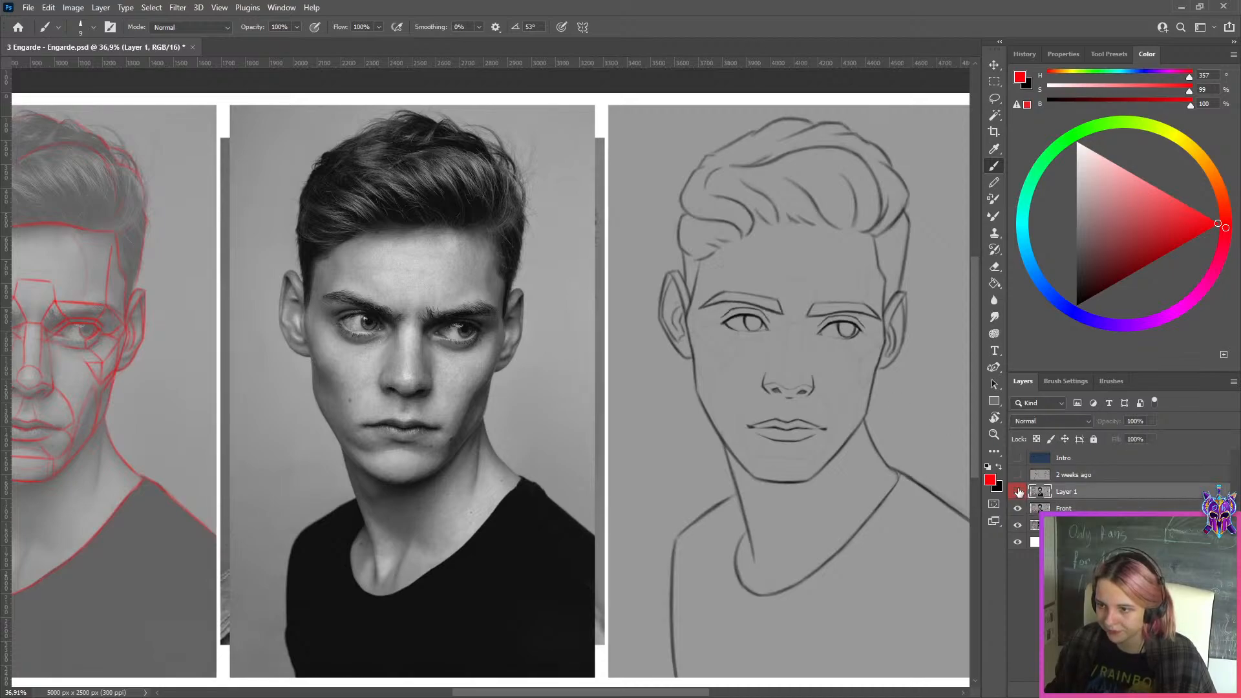
click(1018, 492)
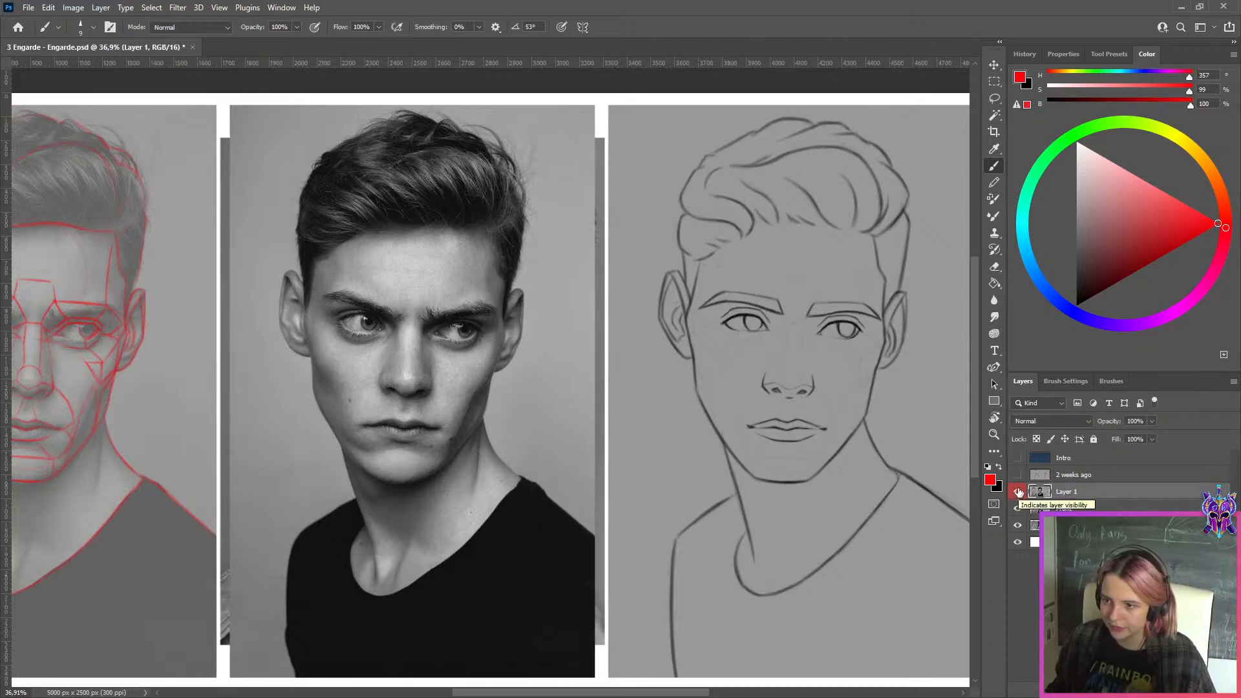
scroll(857, 379, down, 2)
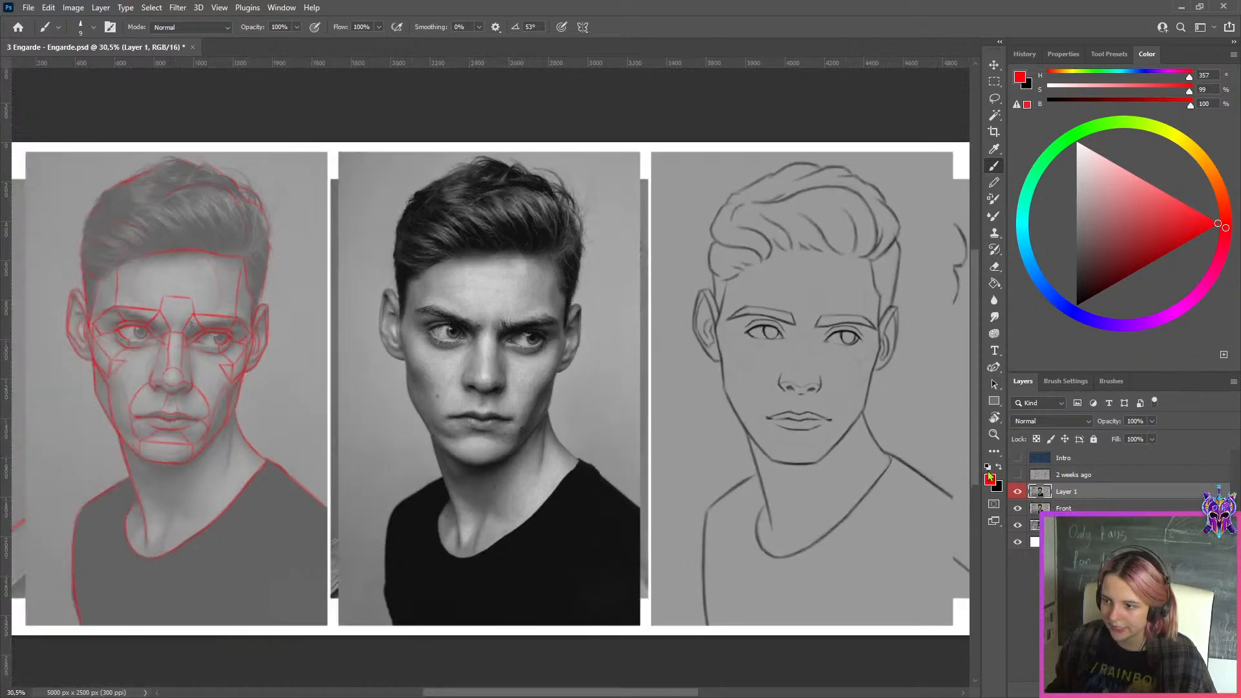
click(1018, 492)
scroll(771, 336, up, 2)
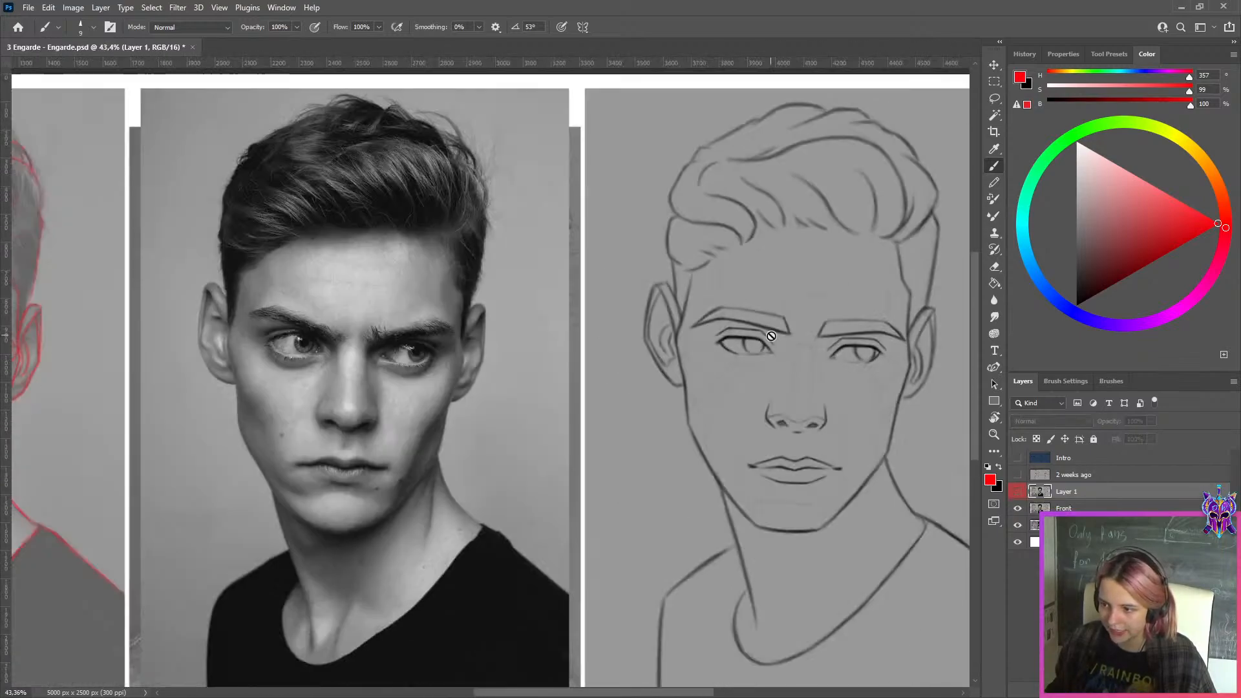
click(1017, 492)
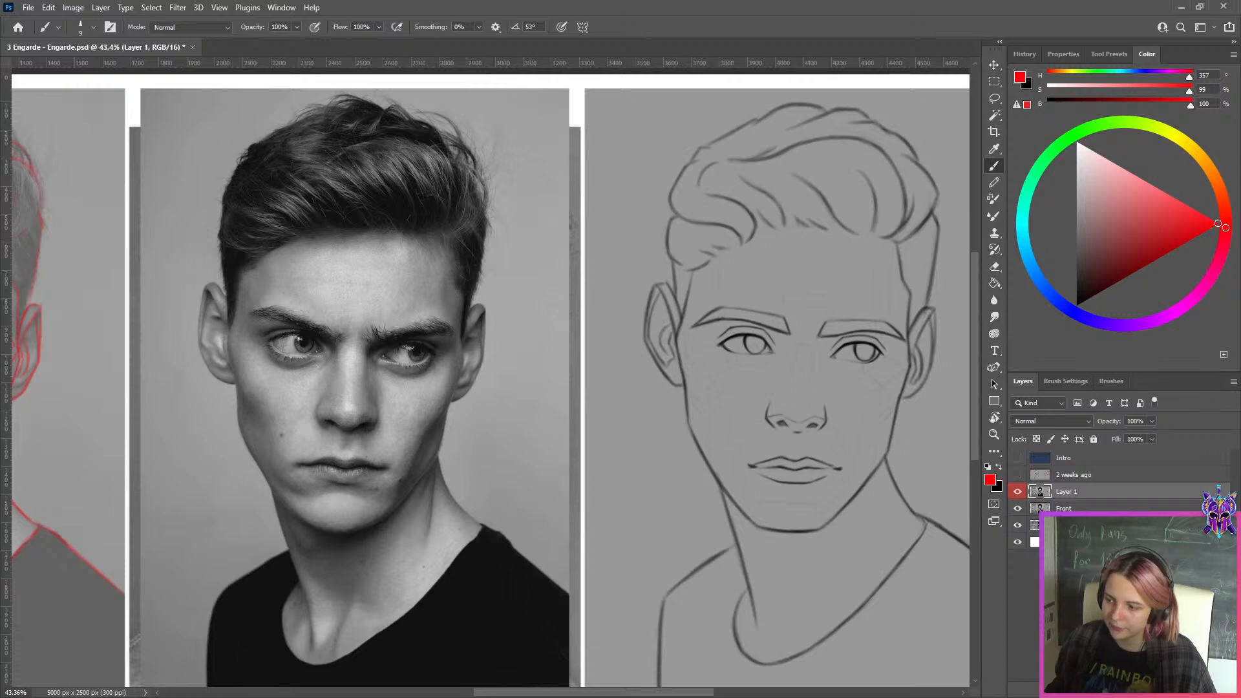
On a new layer above Layer 1, trace the outer section of the left-hand eye's upper lid on the reference photo in purple
click(1161, 689)
click(1132, 325)
drag(1196, 234, 1219, 224)
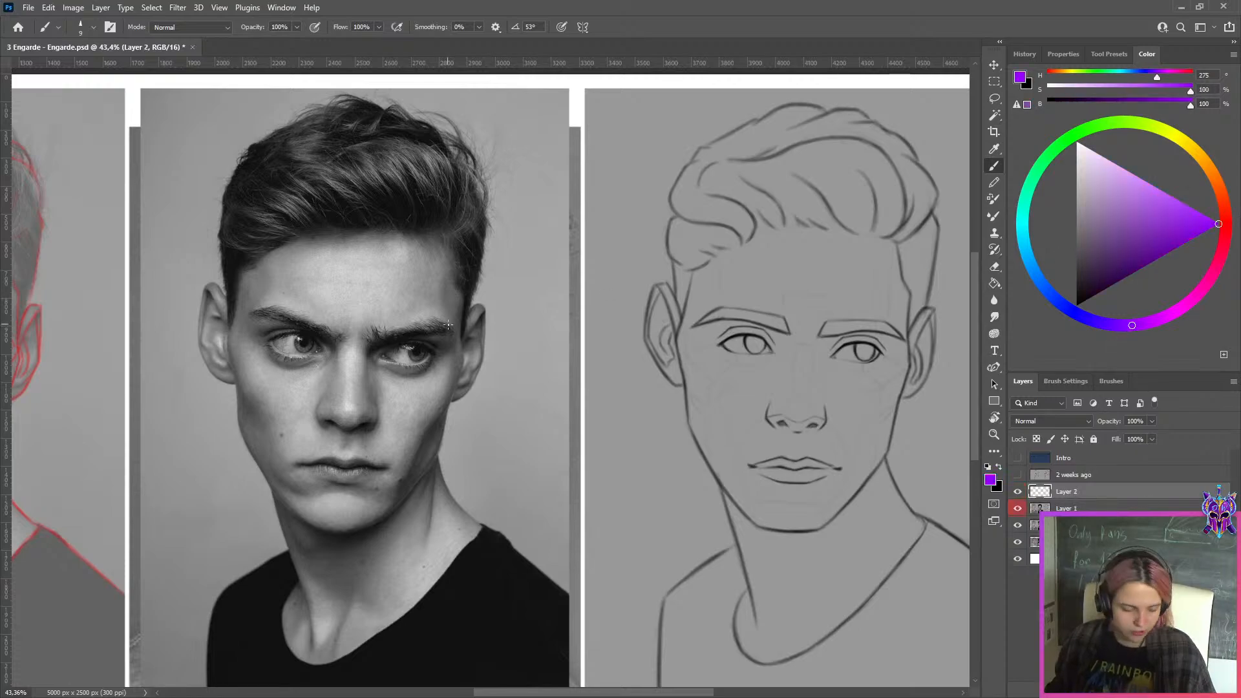
scroll(200, 357, up, 4)
drag(272, 353, 859, 402)
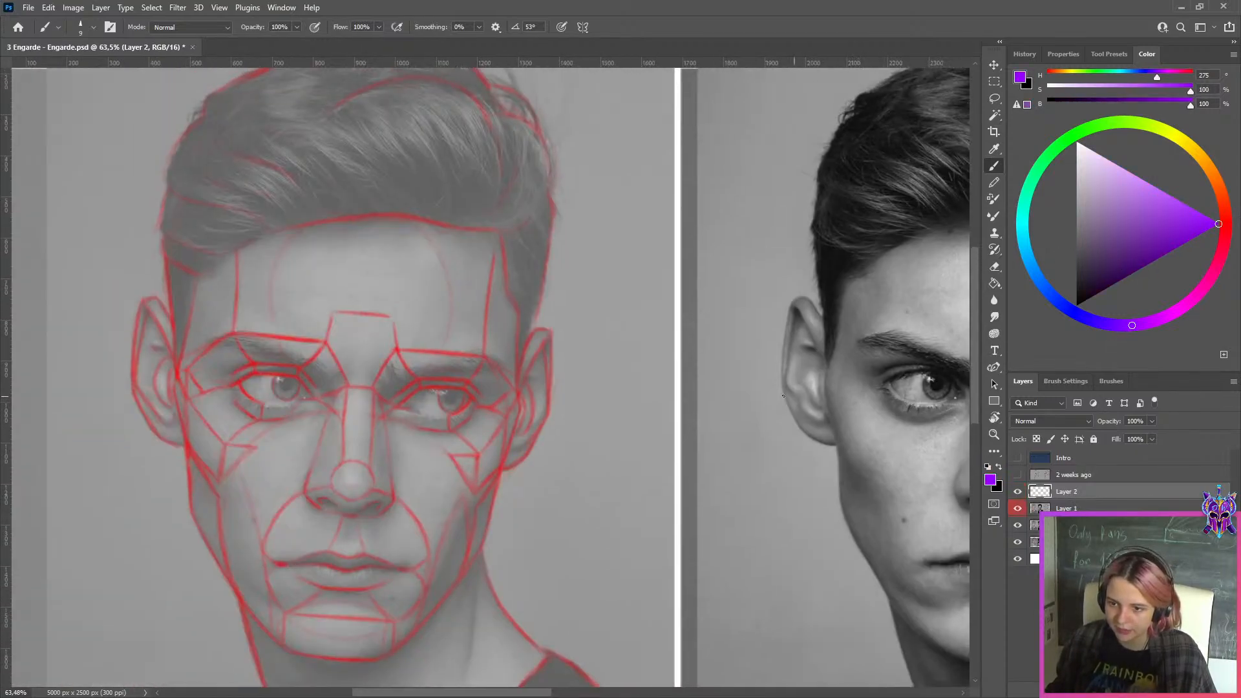
scroll(784, 396, down, 3)
mouse_move(784, 396)
mouse_down()
mouse_move(465, 391)
mouse_move(464, 331)
mouse_move(414, 361)
mouse_move(449, 345)
mouse_up()
scroll(519, 348, up, 7)
key(bracketleft)
key(ctrl+z)
key(ctrl+z)
key(ctrl+z)
key(ctrl+z)
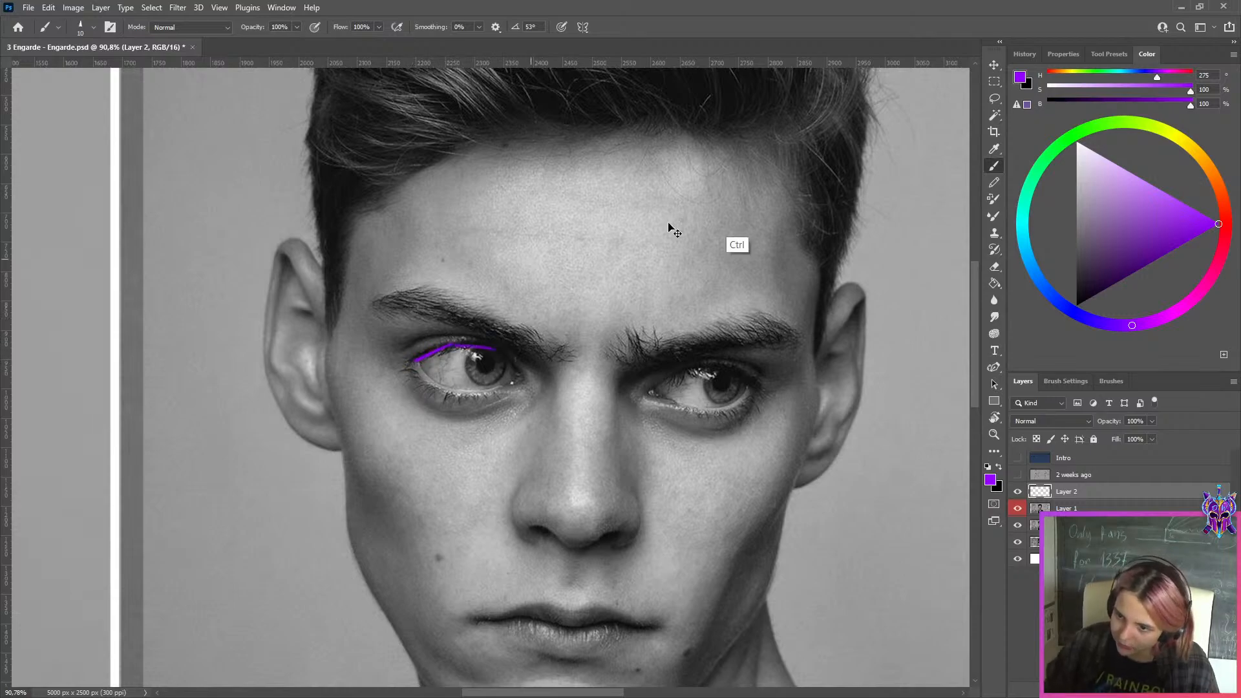
Trace the middle section of the same upper lid in yellow and its inner section down to the tear duct in light blue
click(1185, 148)
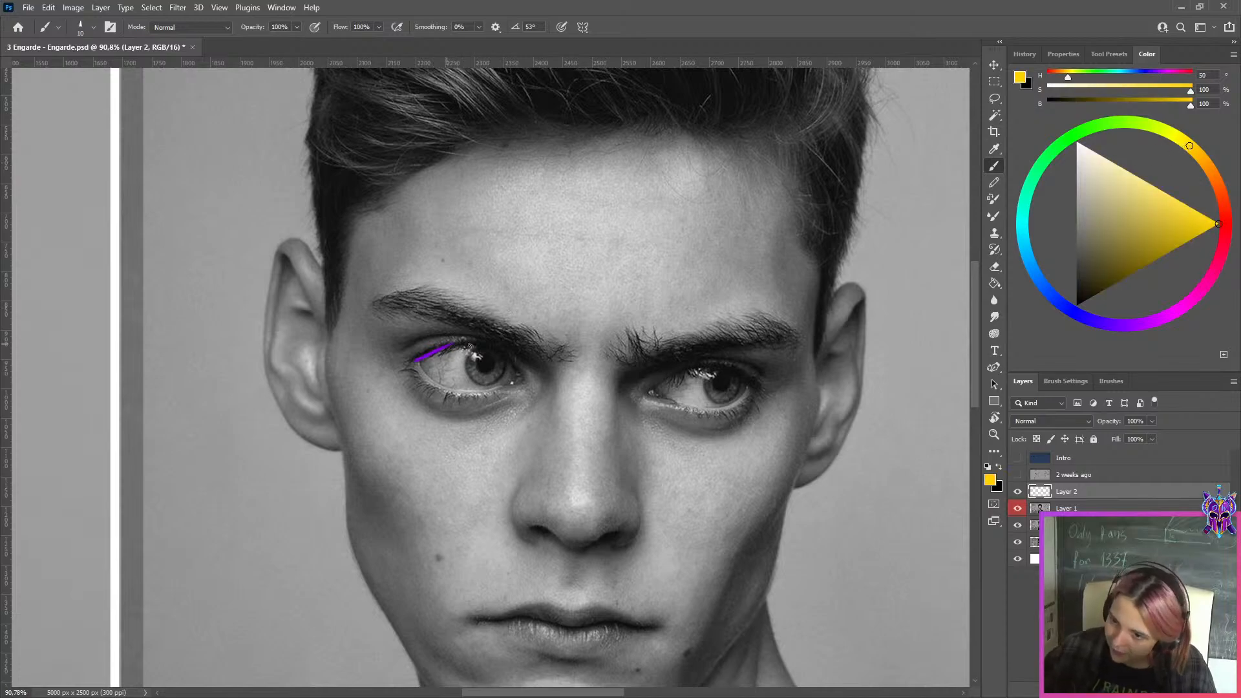
drag(451, 345, 501, 349)
key(ctrl+z)
key(ctrl+z)
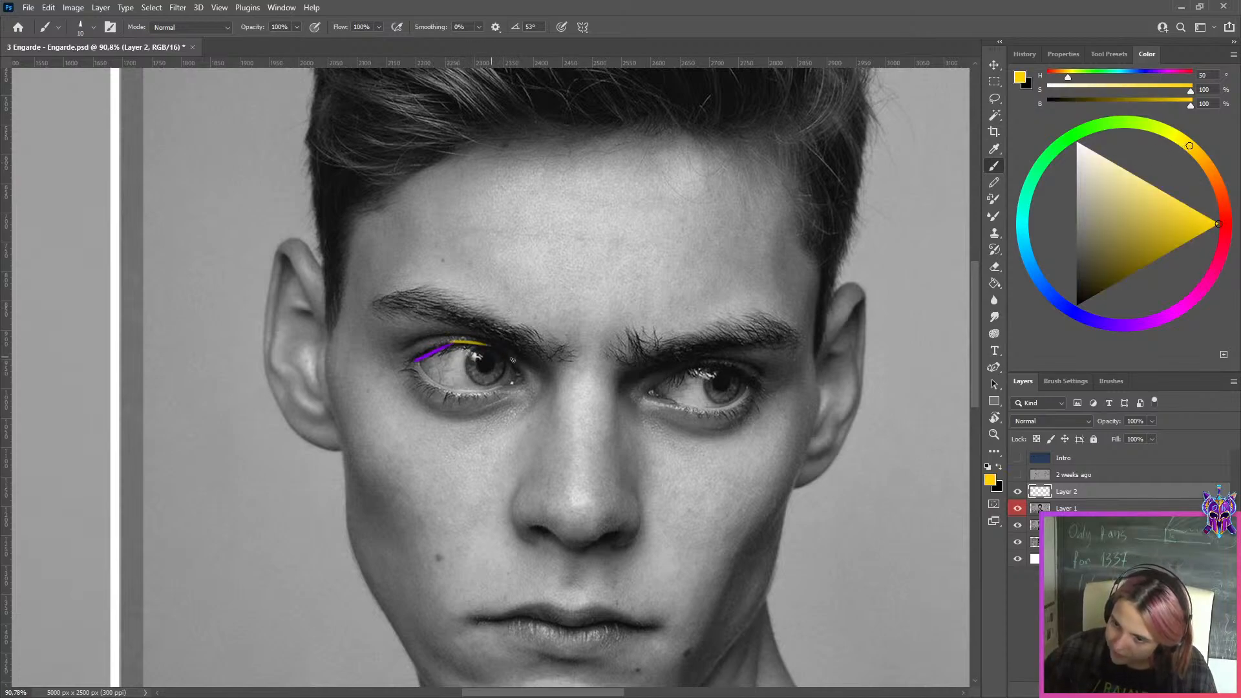
click(1027, 254)
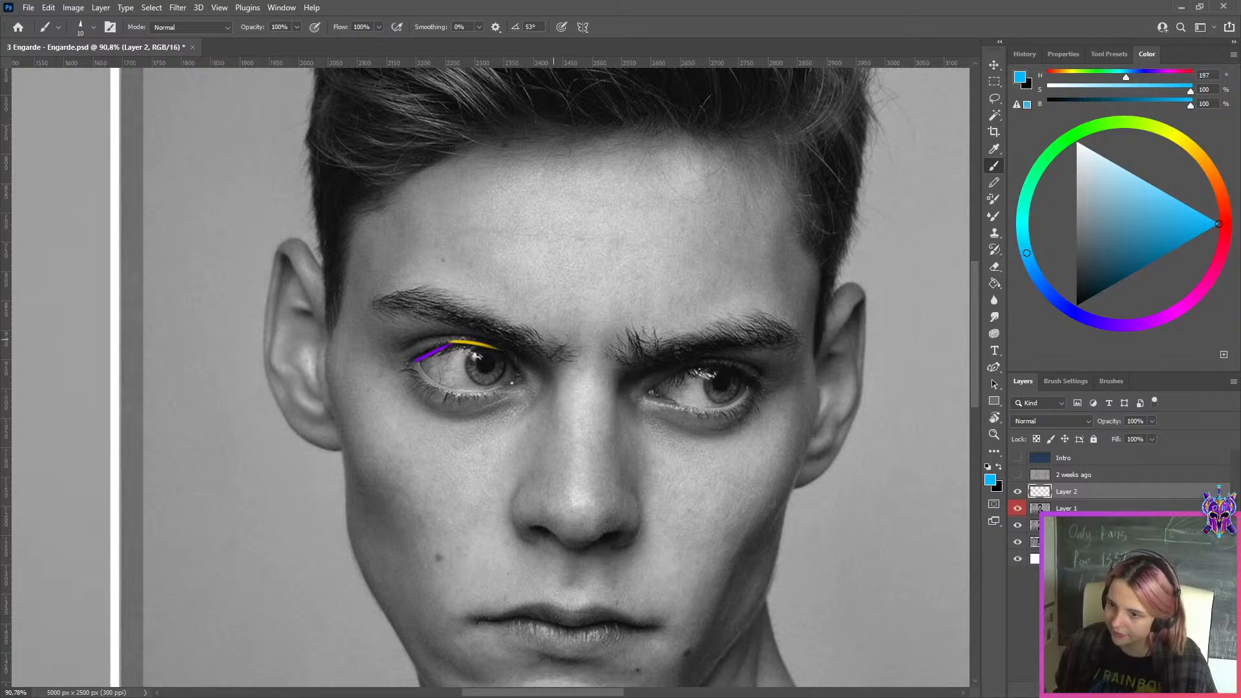
key(ctrl+z)
drag(496, 349, 524, 389)
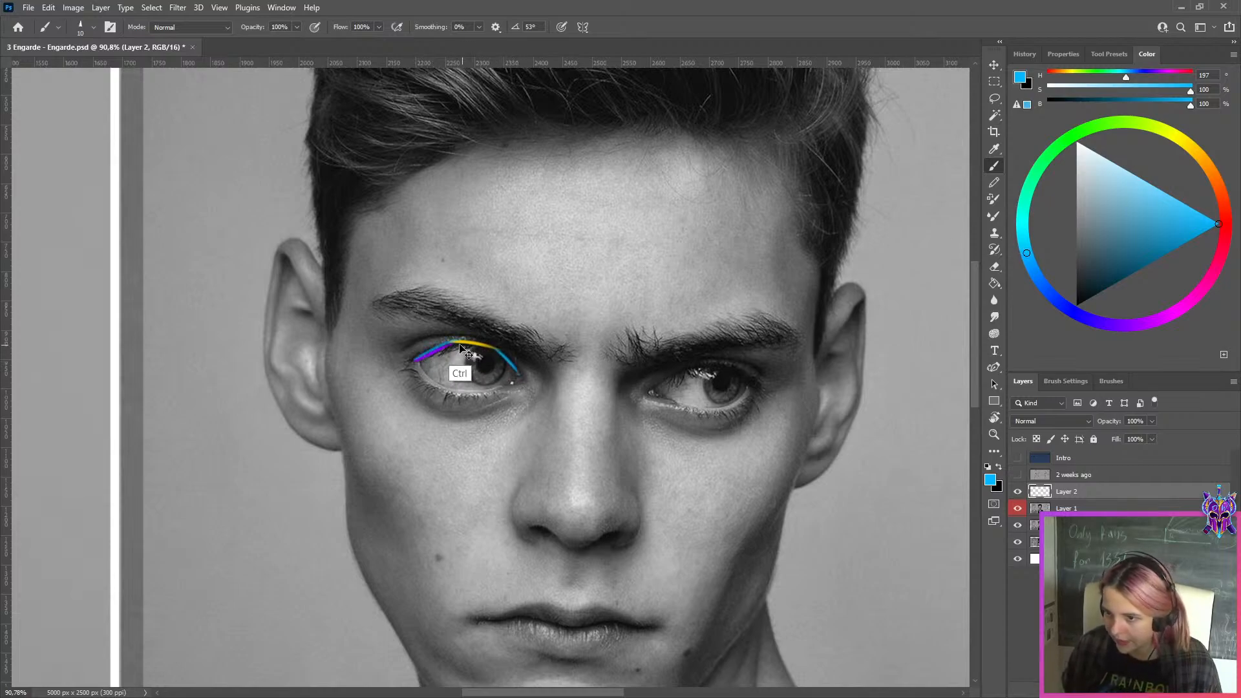
click(1052, 151)
mouse_move(411, 364)
mouse_down()
mouse_move(501, 353)
mouse_move(517, 372)
mouse_up()
key(ctrl+z)
key(ctrl+z)
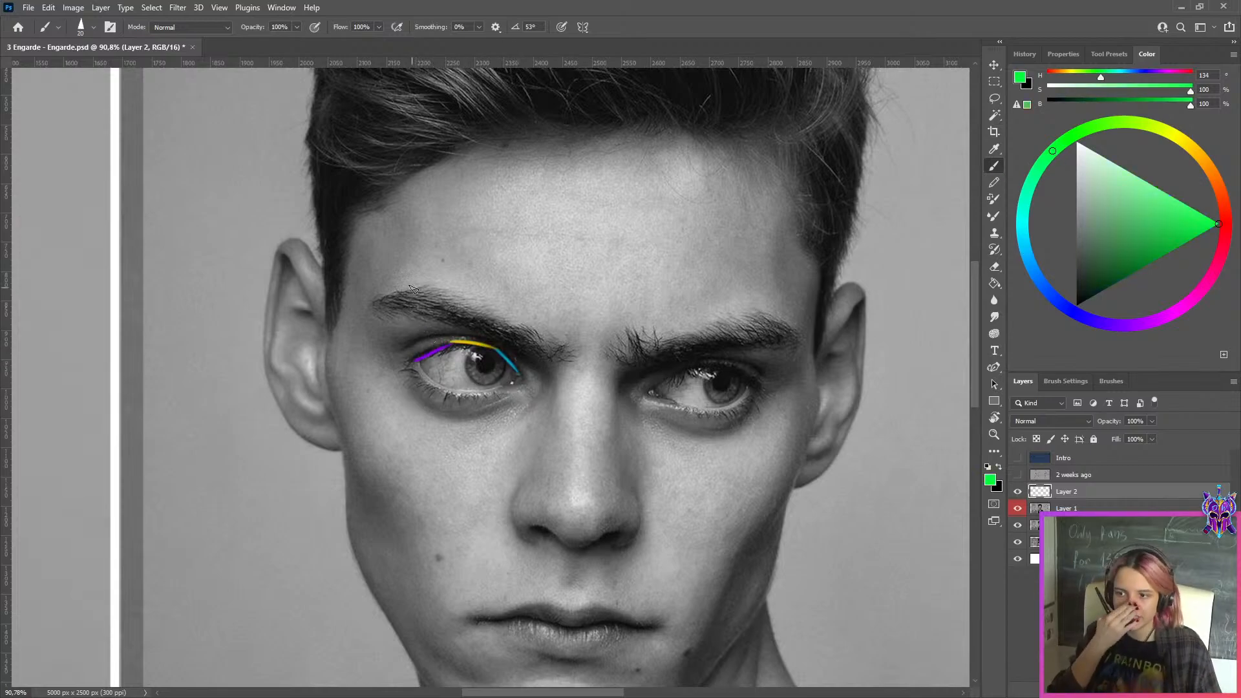
Compare the colour-marked upper lid on the photo with the red construction overlay and the line sketch
scroll(422, 306, down, 8)
scroll(152, 365, up, 8)
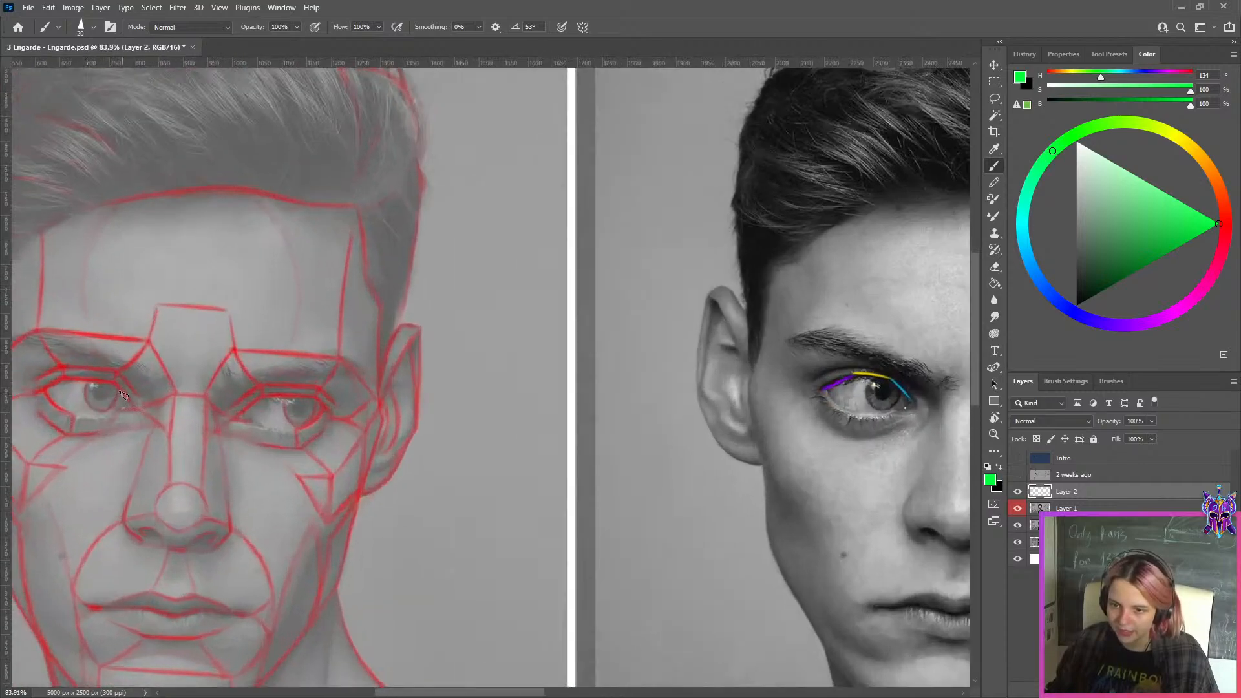
scroll(126, 391, up, 5)
scroll(136, 378, down, 6)
scroll(150, 373, down, 4)
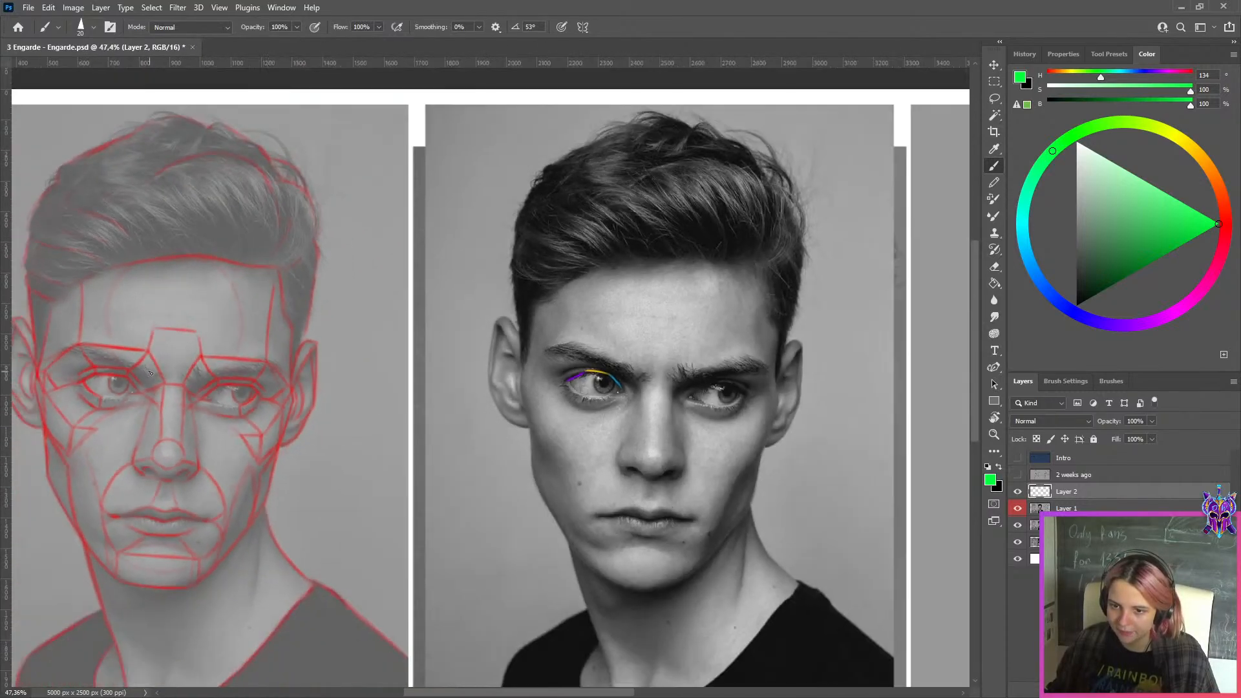
scroll(558, 368, right, 8)
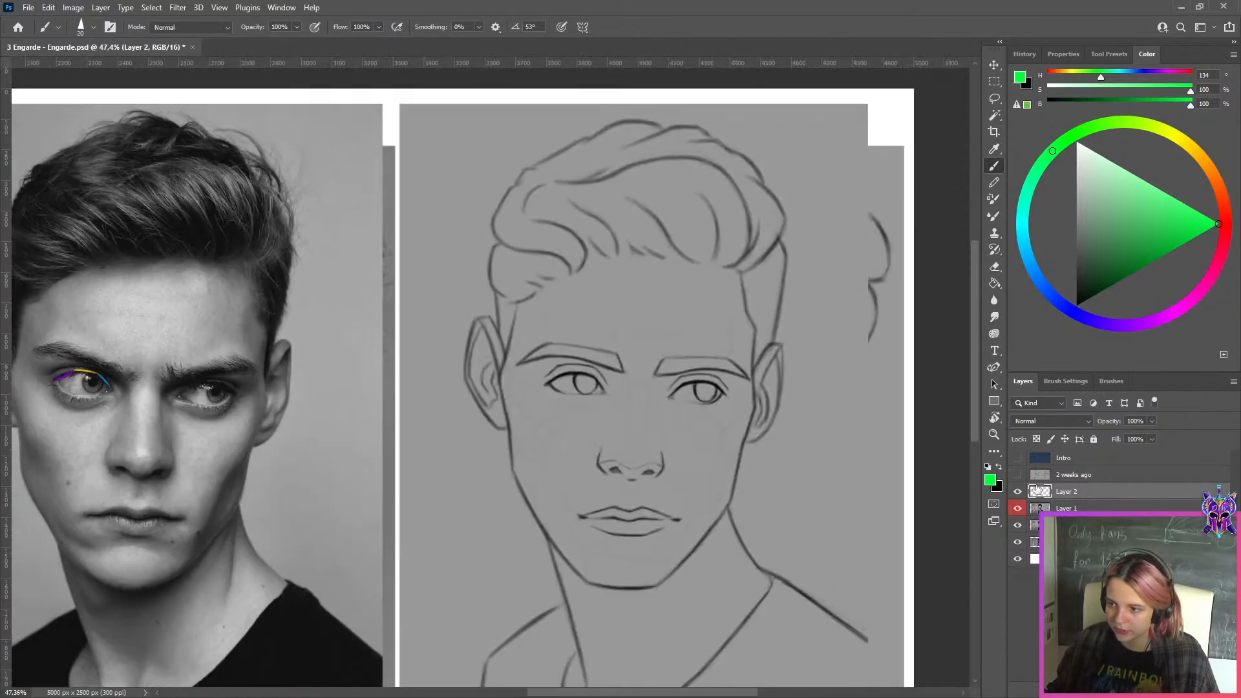
Hide Layer 2 and Layer 1, and compare the original sketch's eyes with the photo and the red construction overlay
click(1018, 509)
key(ctrl+0)
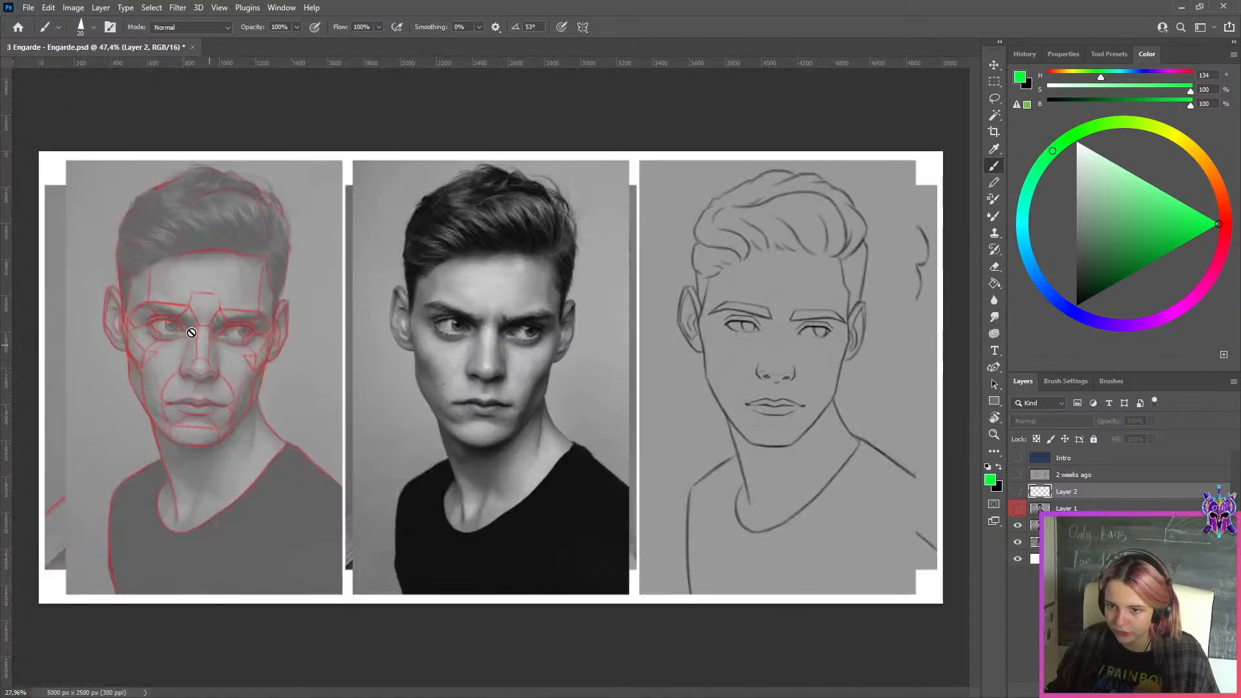
scroll(190, 331, up, 6)
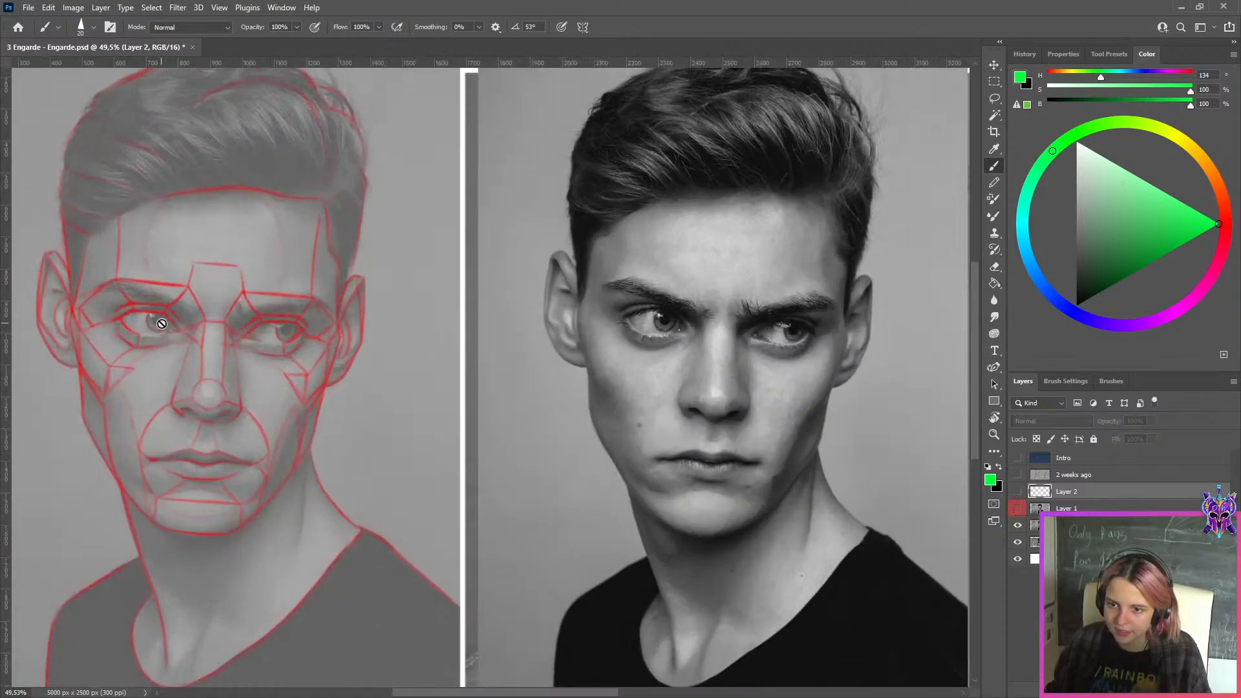
scroll(549, 348, down, 4)
drag(831, 385, 458, 378)
scroll(631, 325, up, 8)
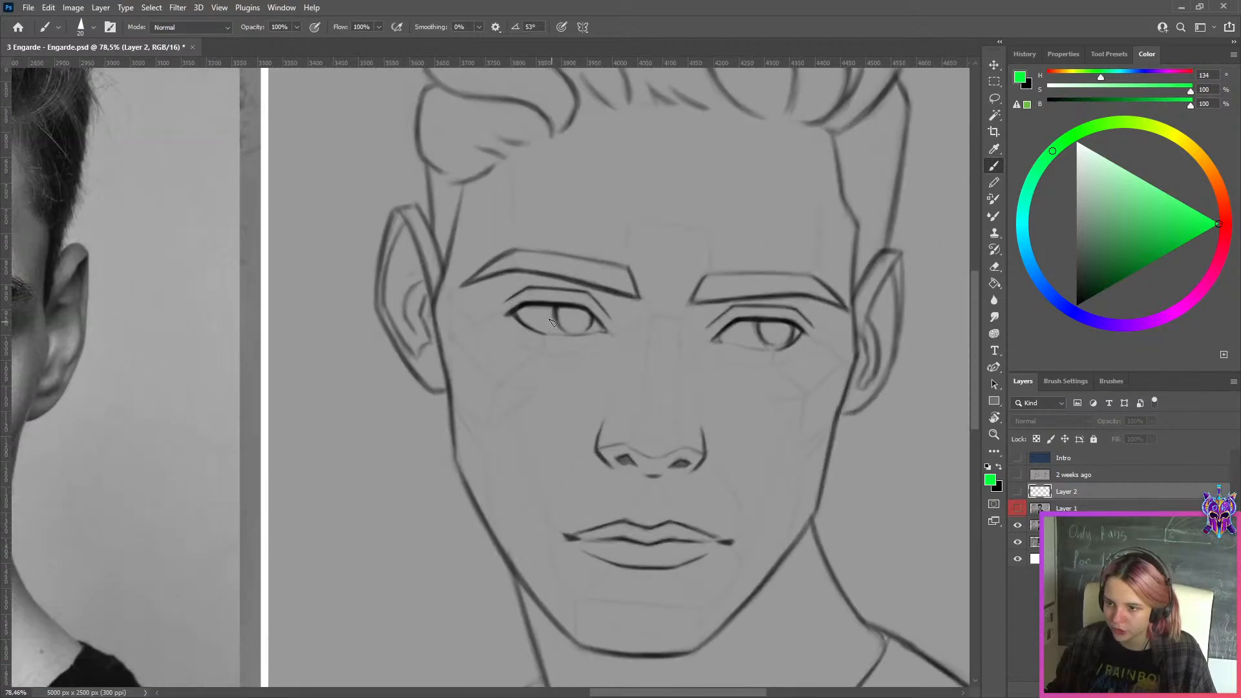
scroll(553, 321, down, 5)
scroll(815, 353, left, 4)
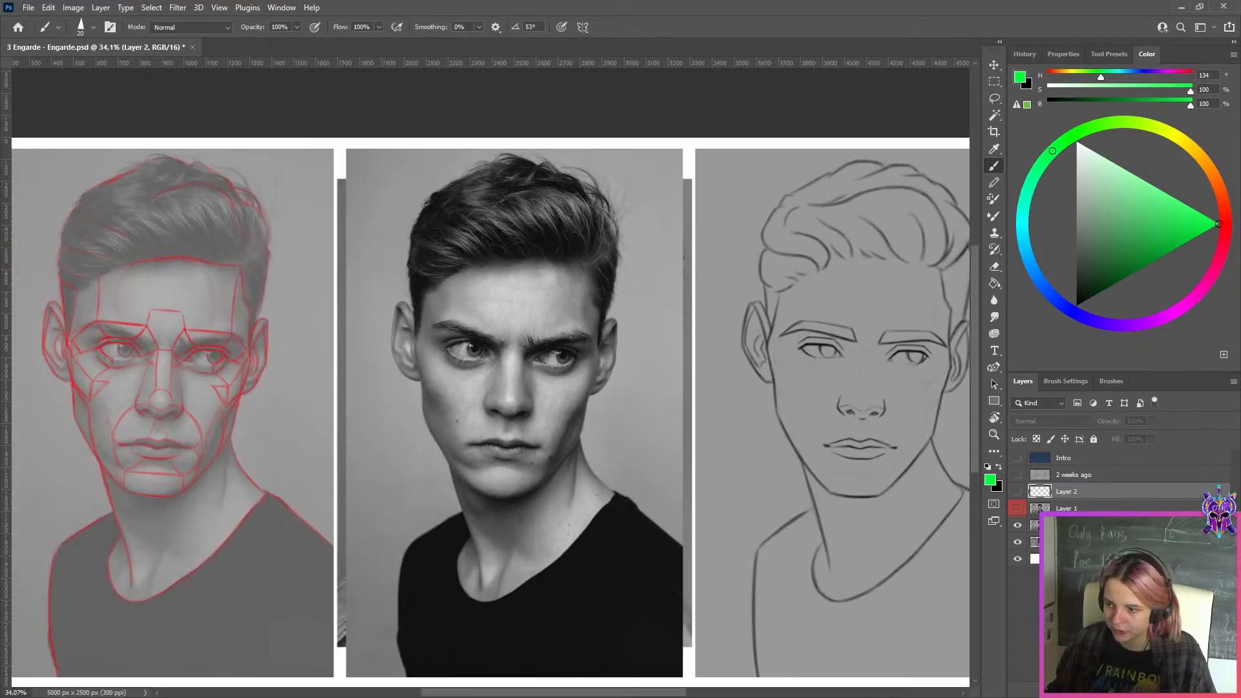
On a new layer, trace the left-hand eye's upper lid over the red construction overlay in three purple segments
key(ctrl+shift+alt+n)
click(1130, 325)
scroll(808, 336, up, 2)
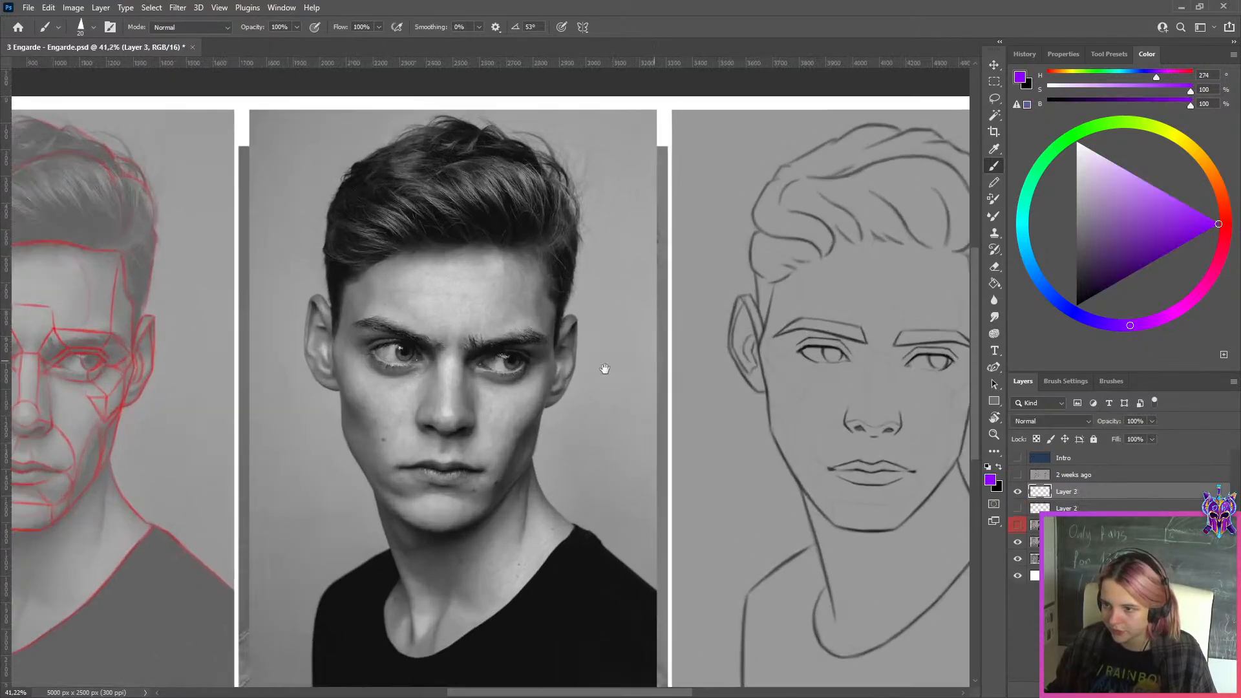
drag(233, 346, 616, 349)
scroll(451, 318, up, 5)
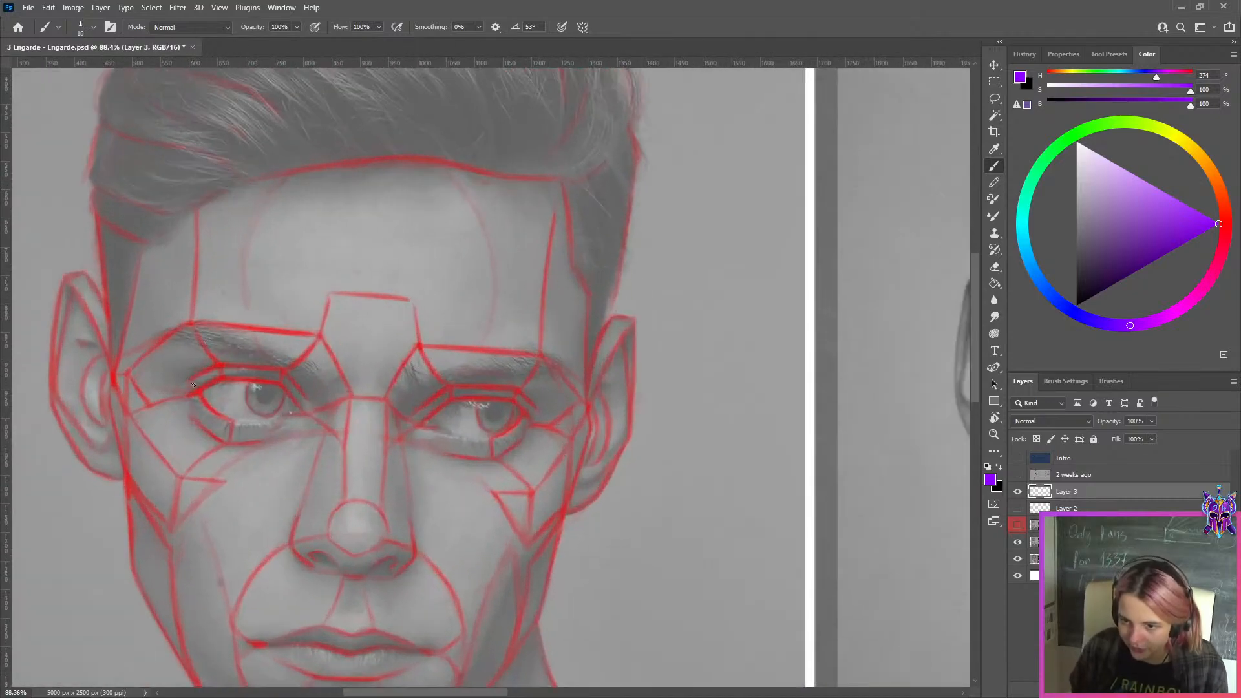
key(ctrl+z)
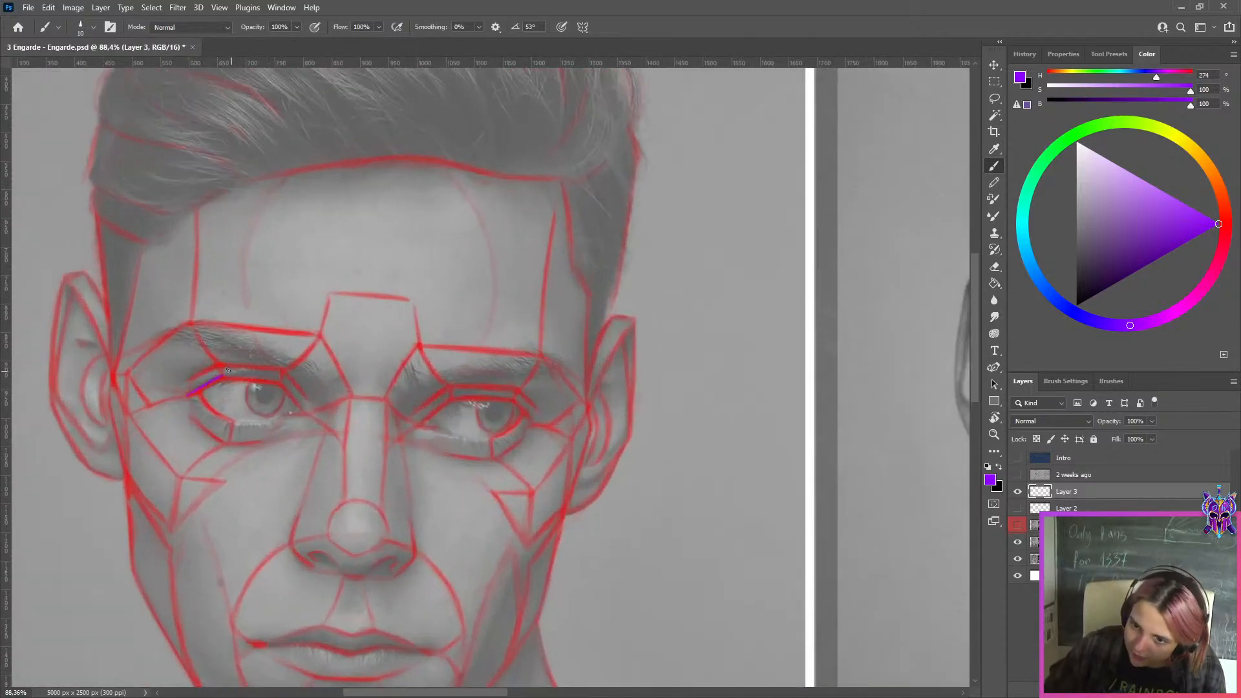
key(ctrl+z)
drag(223, 376, 285, 382)
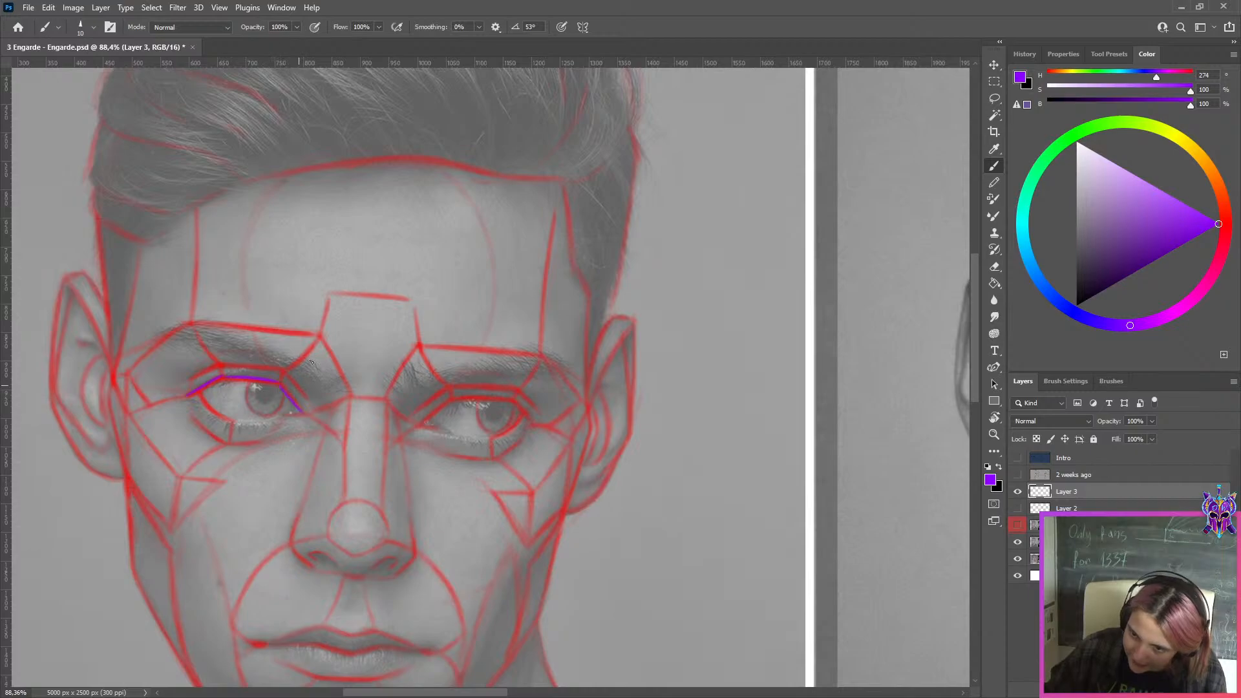
Duplicate the purple lid tracing and move the copy onto the left-hand eye of the line sketch, aligned at the outer corner
scroll(386, 265, down, 5)
drag(724, 400, 238, 388)
key(ctrl+j)
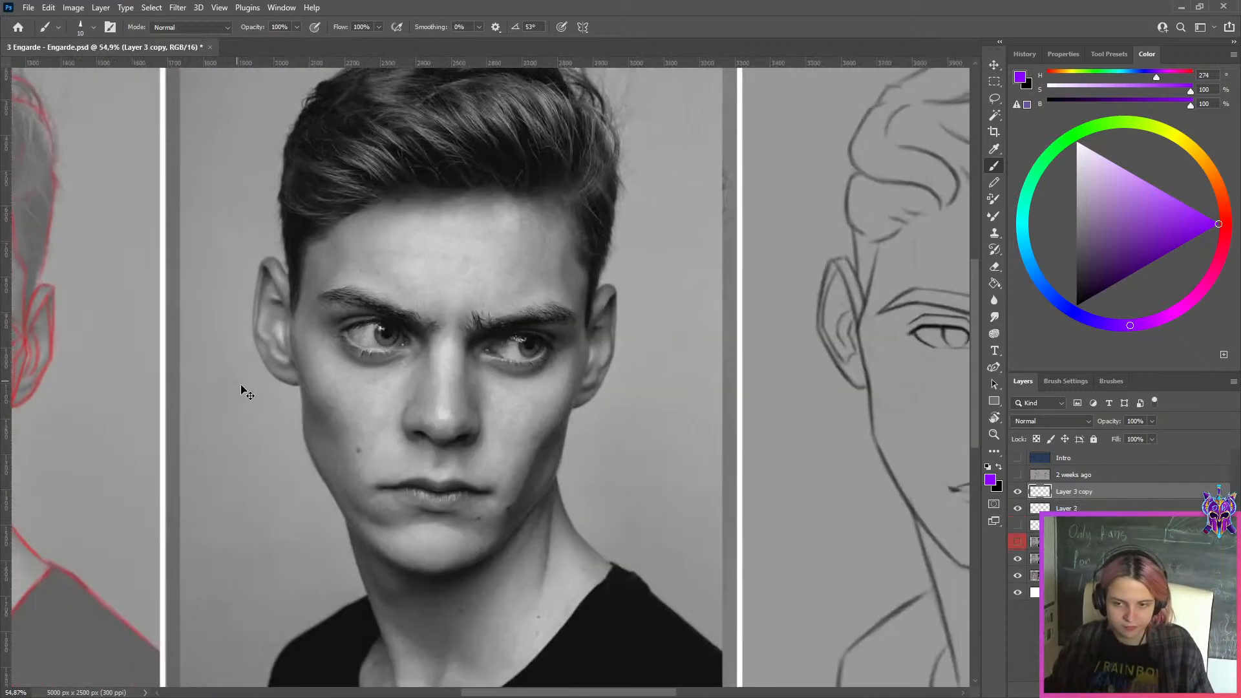
scroll(358, 393, down, 5)
key(ctrl+t)
drag(27, 359, 739, 398)
scroll(712, 339, up, 6)
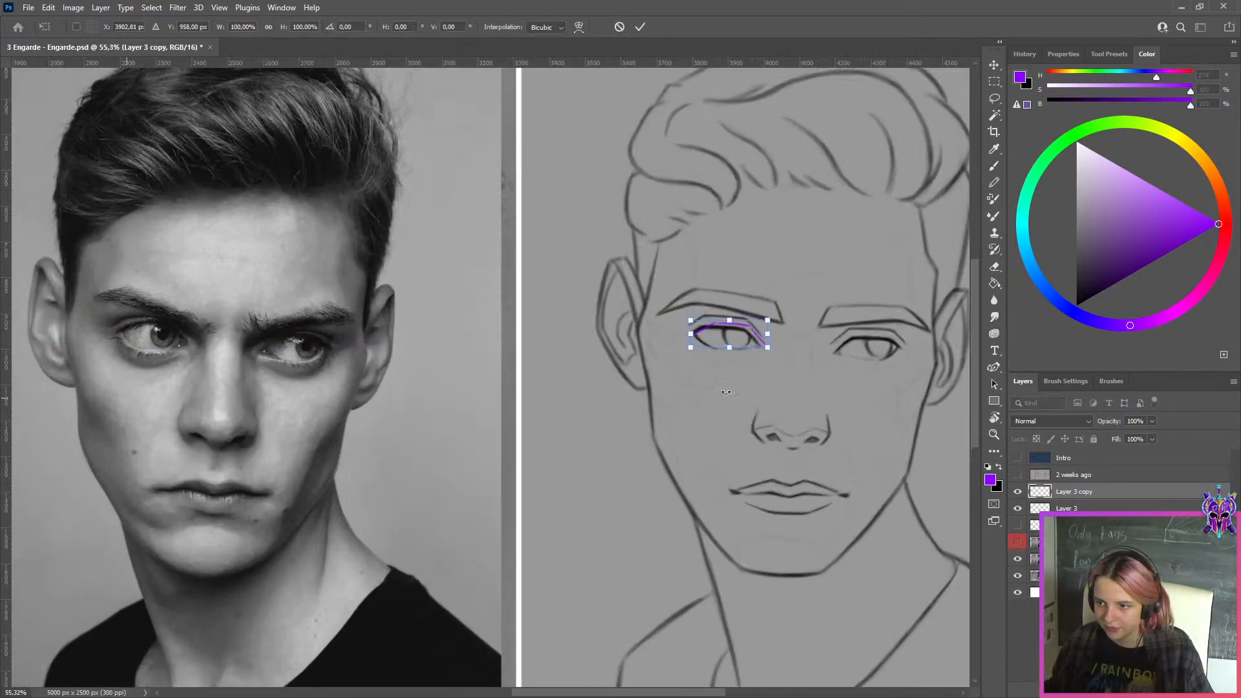
scroll(712, 339, up, 1)
drag(712, 338, 694, 338)
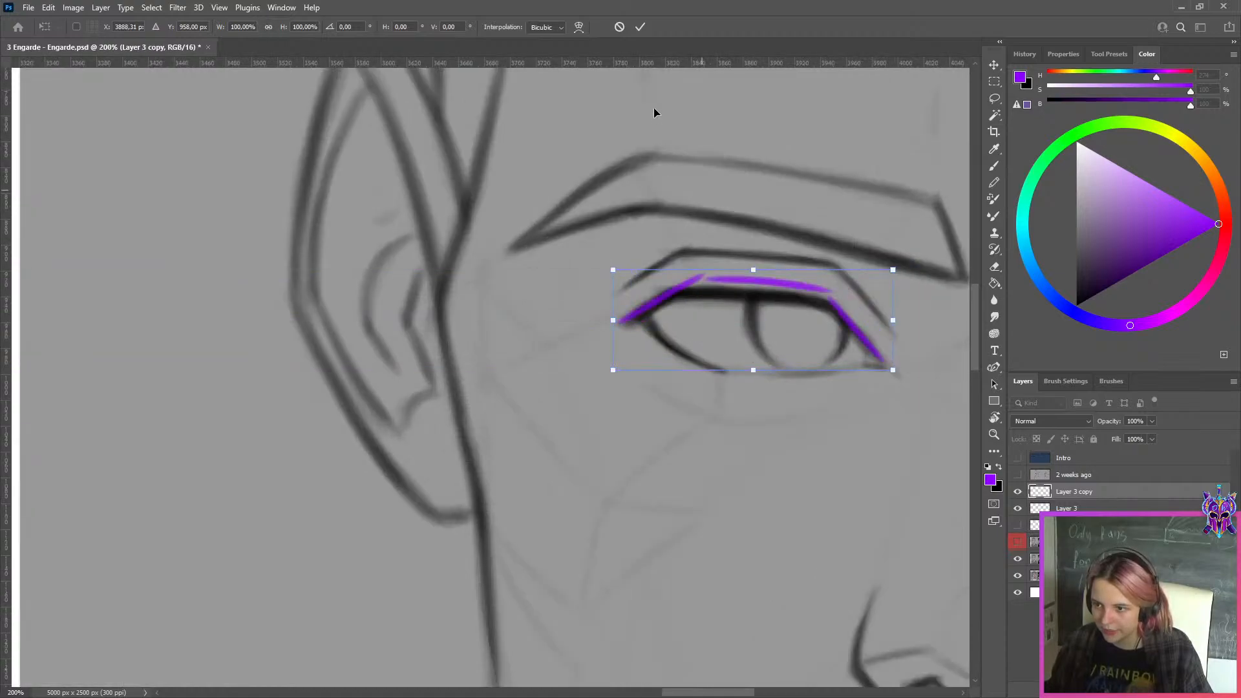
click(639, 28)
On a new layer, trace the upper lid of the sketch's left-hand eye in yellow-green segments beneath the purple tracing
key(ctrl+shift+alt+n)
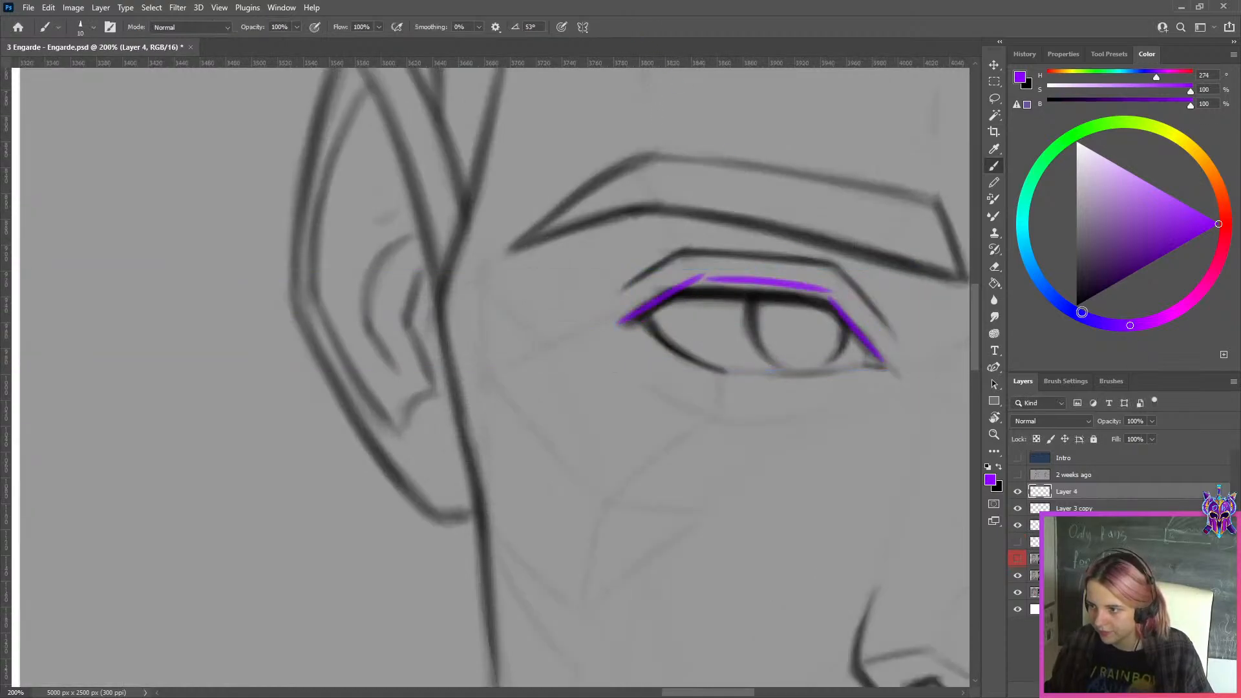
click(1154, 127)
click(1206, 230)
click(995, 316)
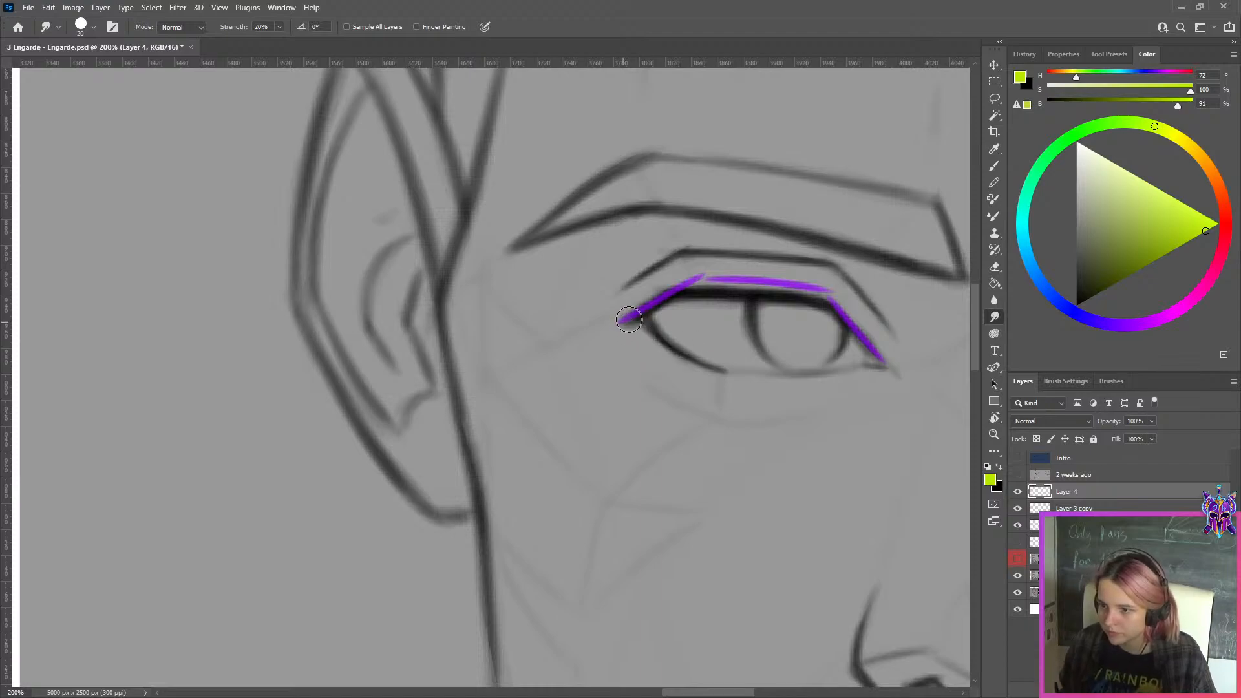
key(b)
mouse_move(642, 317)
mouse_down()
mouse_move(679, 288)
mouse_move(811, 303)
mouse_up()
key(ctrl+z)
drag(679, 292, 822, 300)
key(ctrl+z)
mouse_move(680, 293)
mouse_down()
mouse_move(838, 303)
mouse_move(877, 360)
mouse_up()
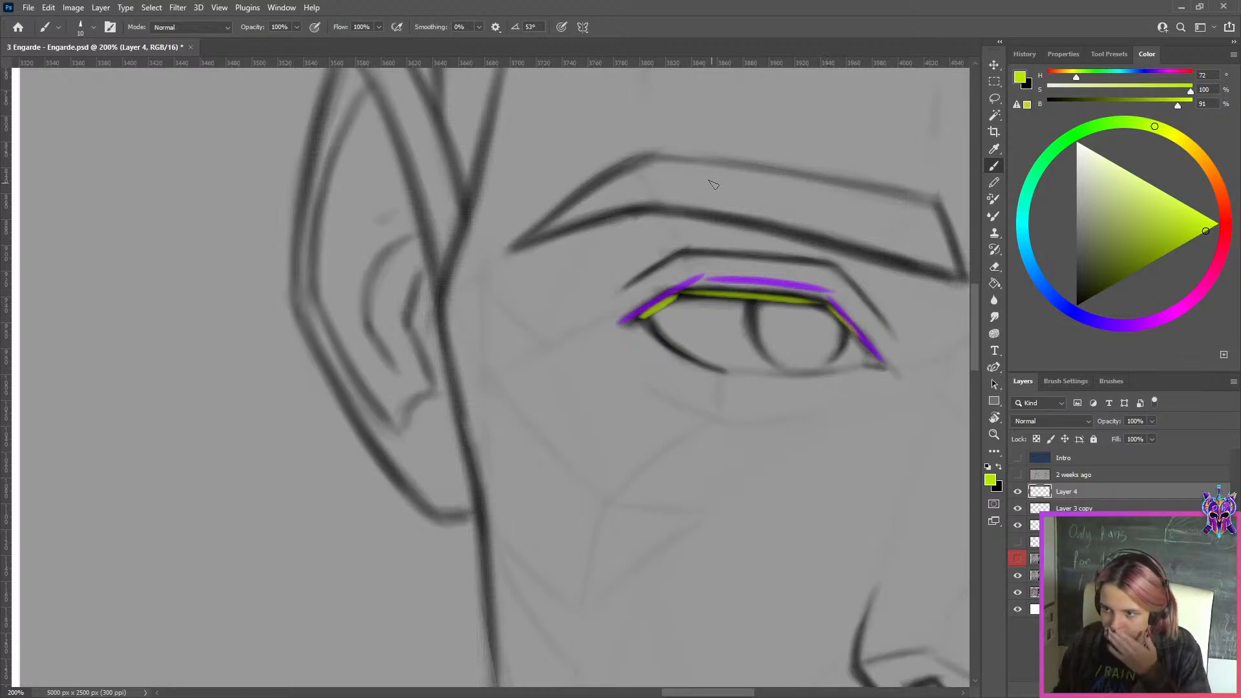
Hide Layer 4, Layer 3 copy and Layer 3, and show Layer 1 again
scroll(712, 184, down, 8)
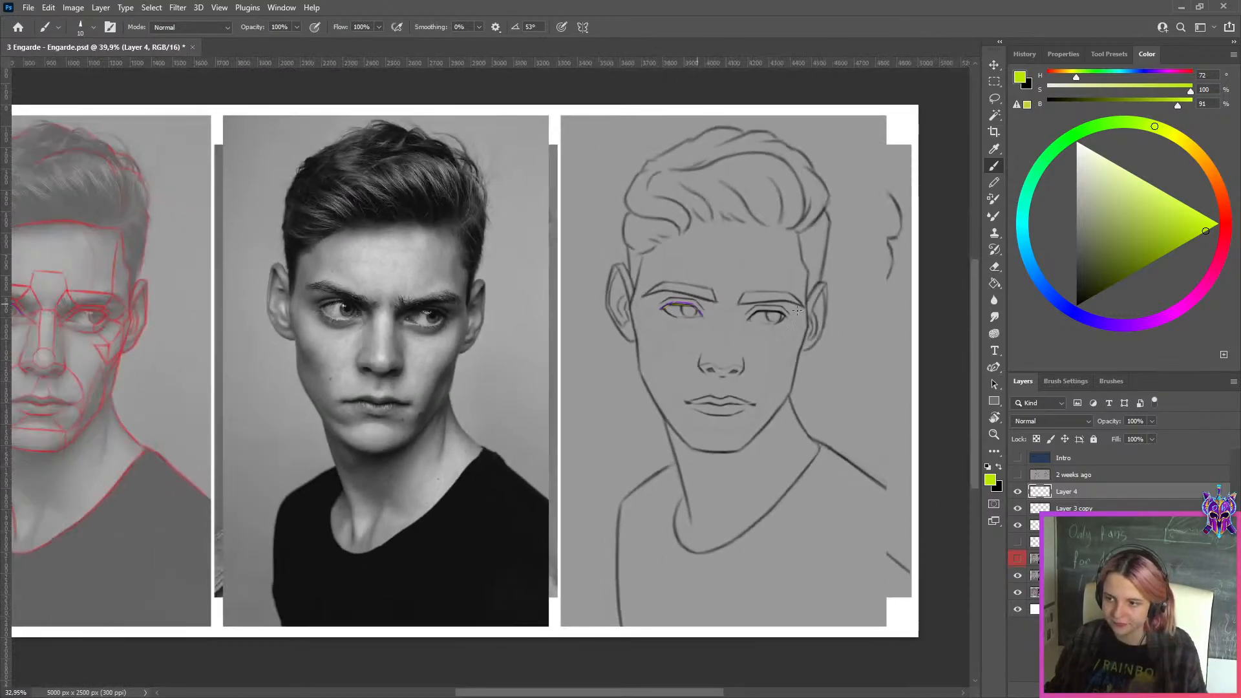
scroll(803, 306, up, 3)
click(1019, 493)
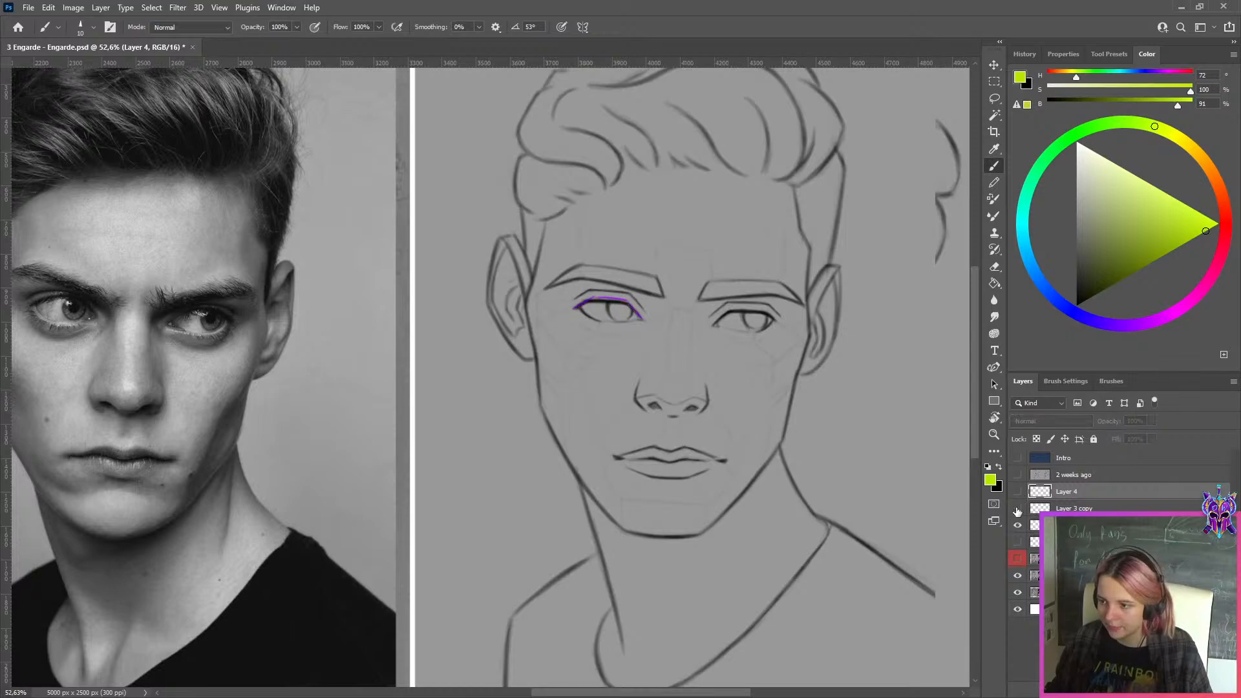
scroll(847, 408, down, 2)
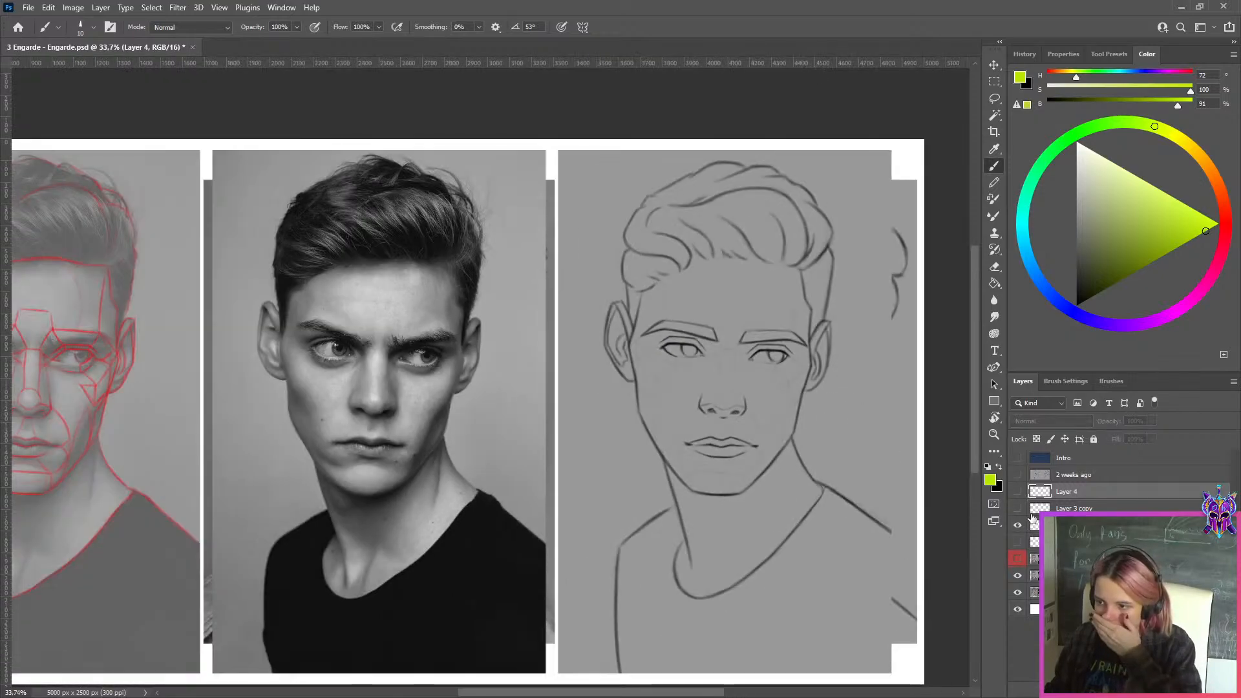
click(1018, 559)
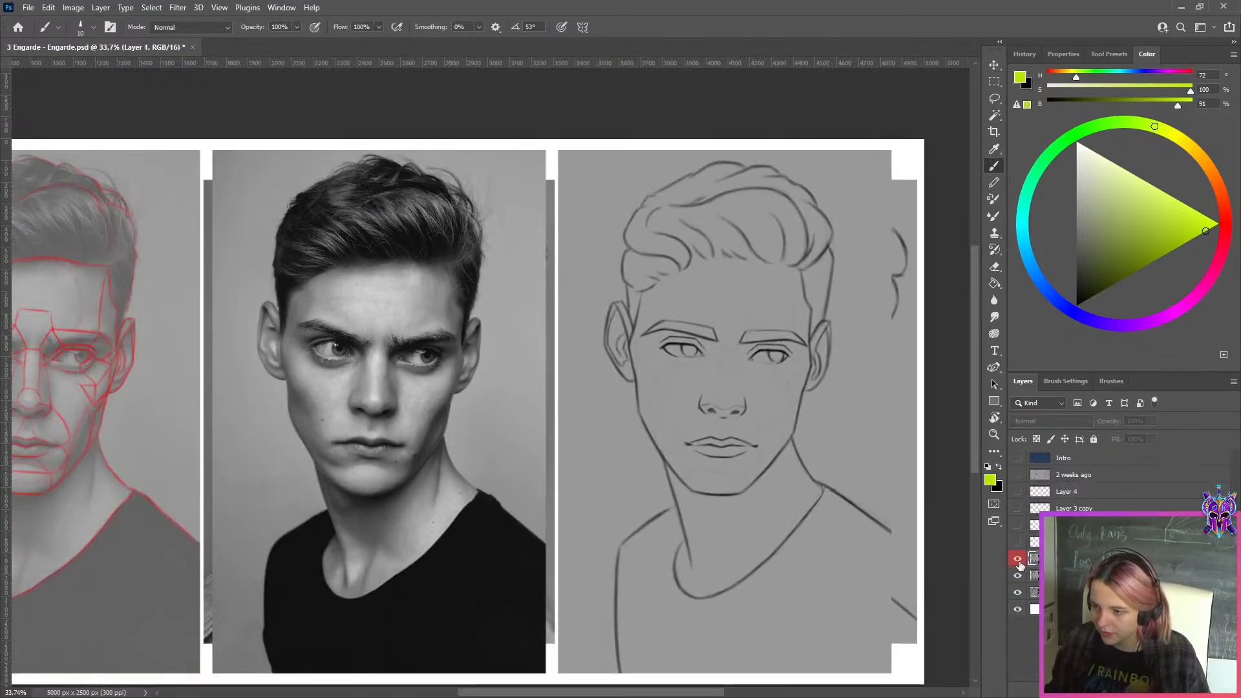
scroll(672, 348, up, 1)
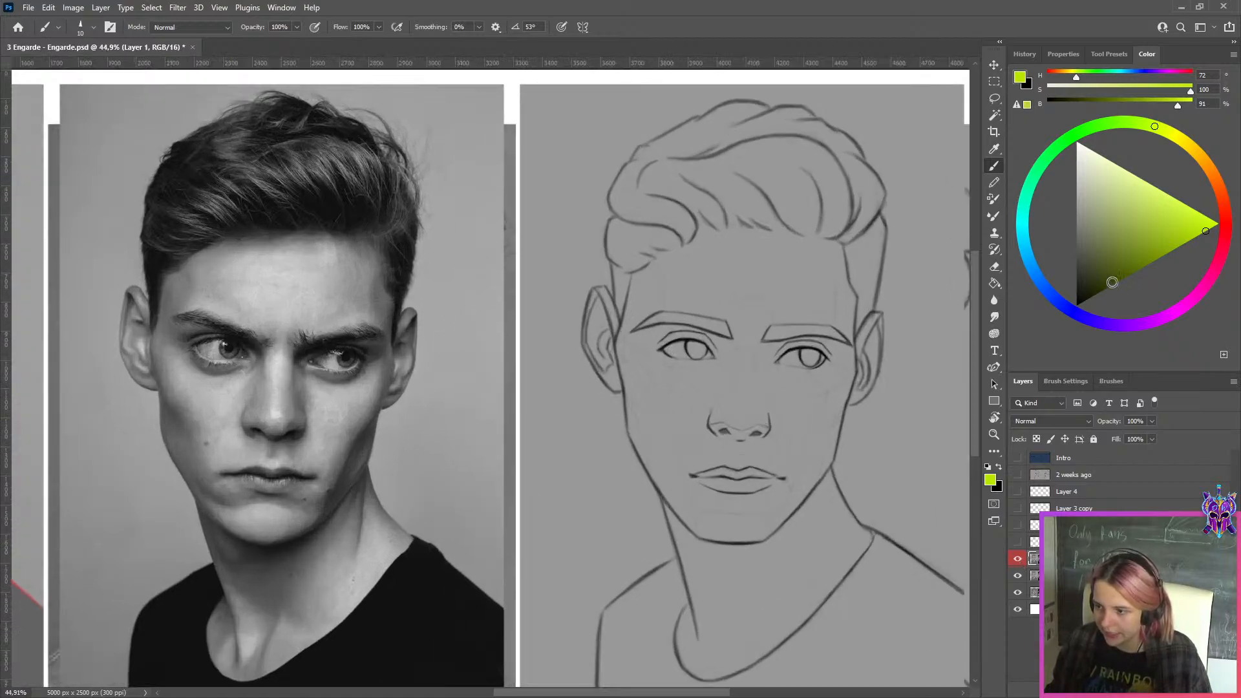
key(x)
key(v)
key(b)
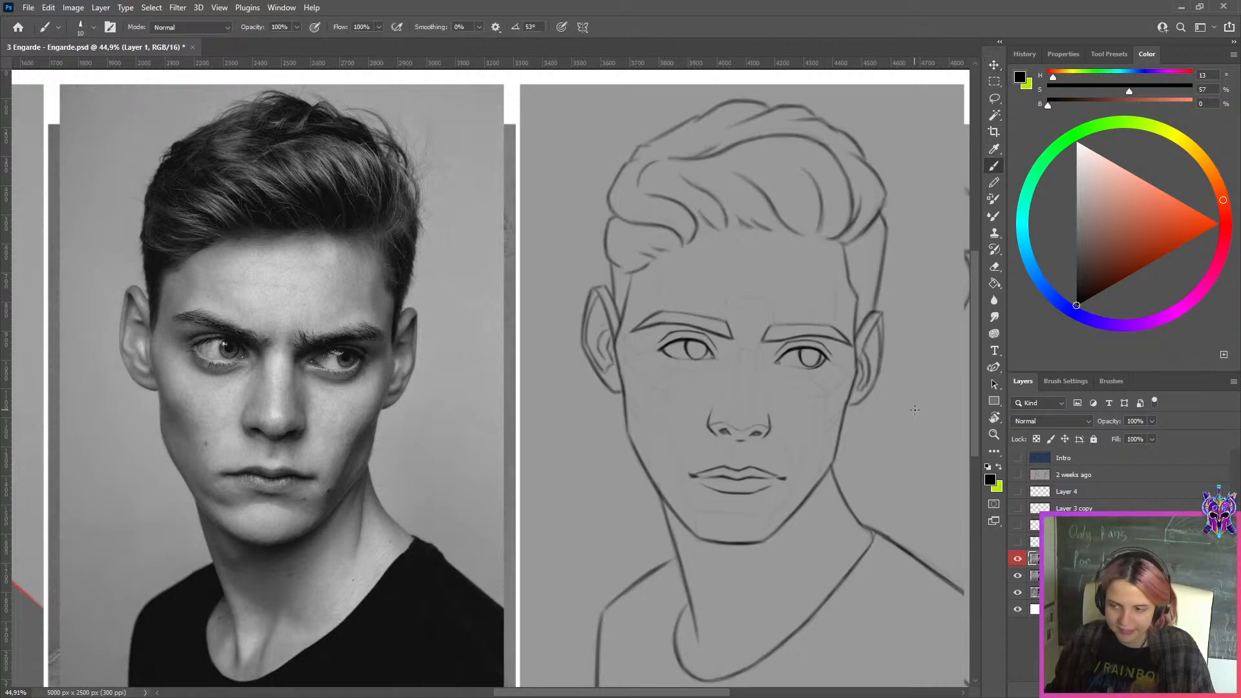
alt+click(914, 391)
key(d)
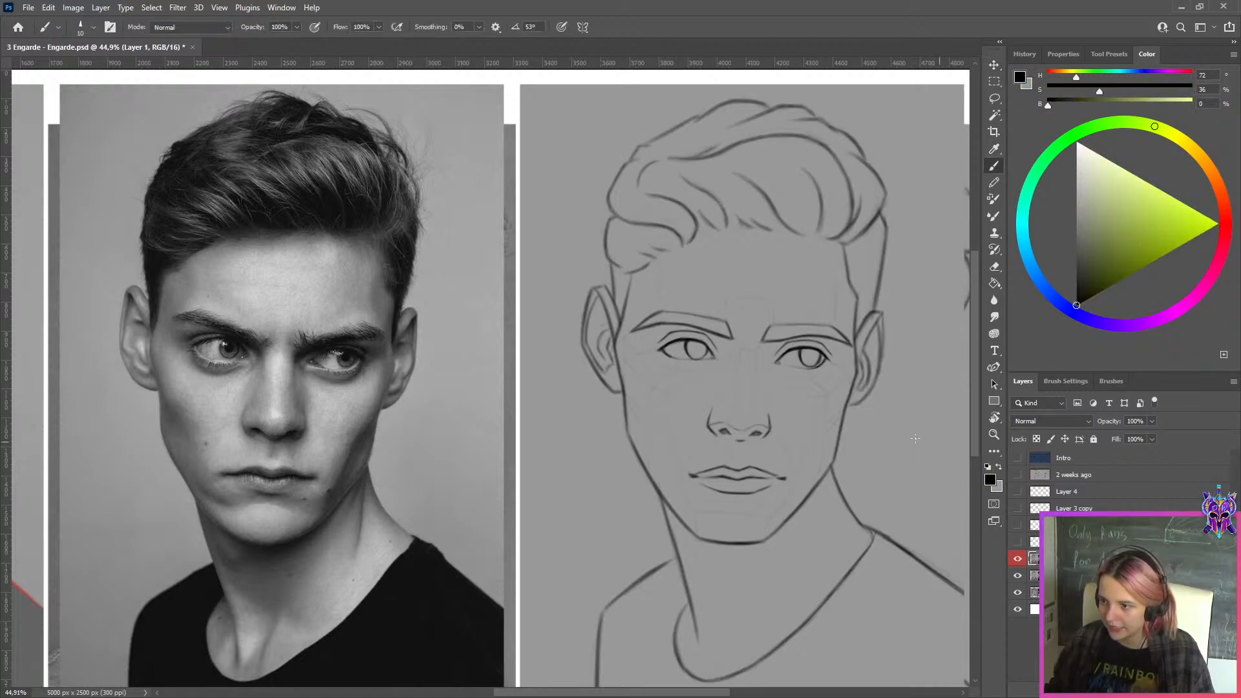
key(r)
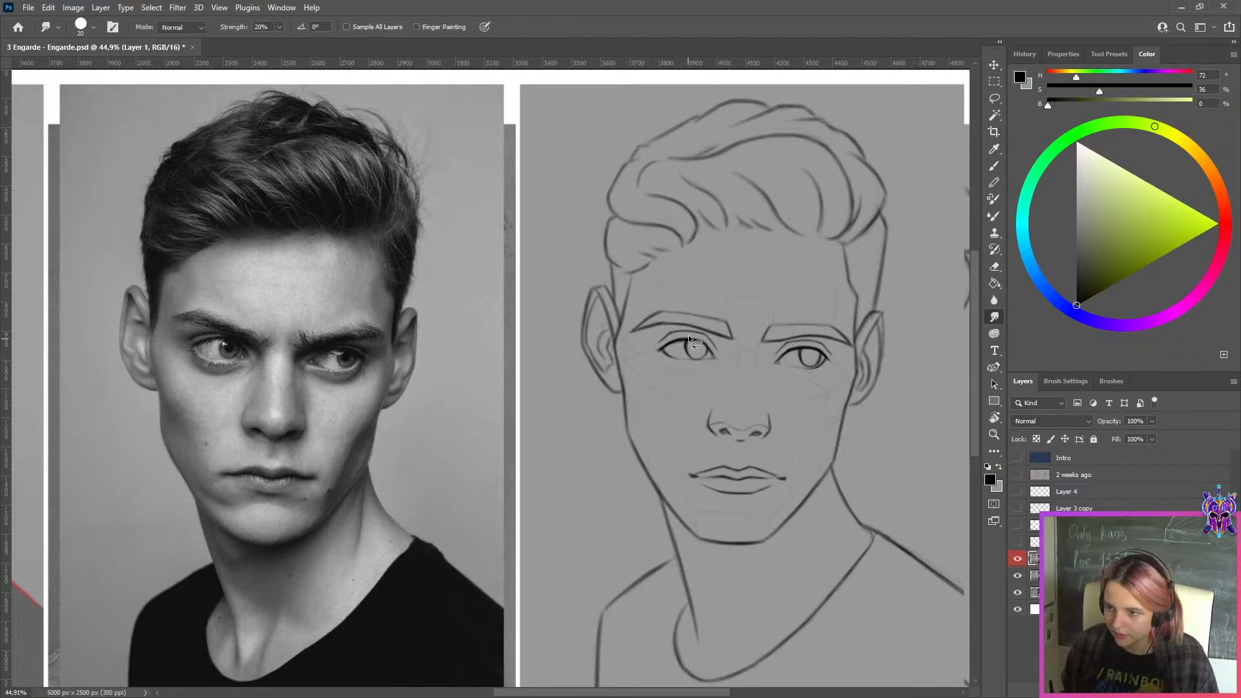
Lasso the line sketch's left-hand eye and push its outer corner inward with Liquify at brush size 215
key(l)
drag(700, 321, 702, 319)
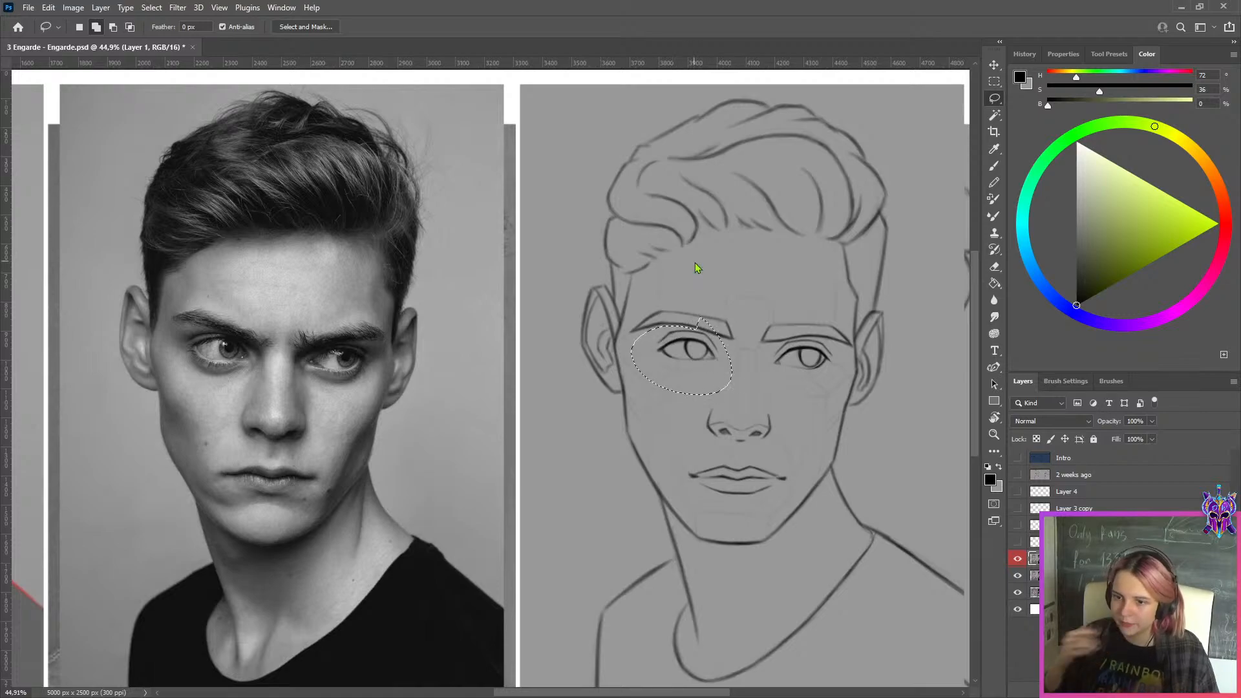
key(shift+ctrl+x)
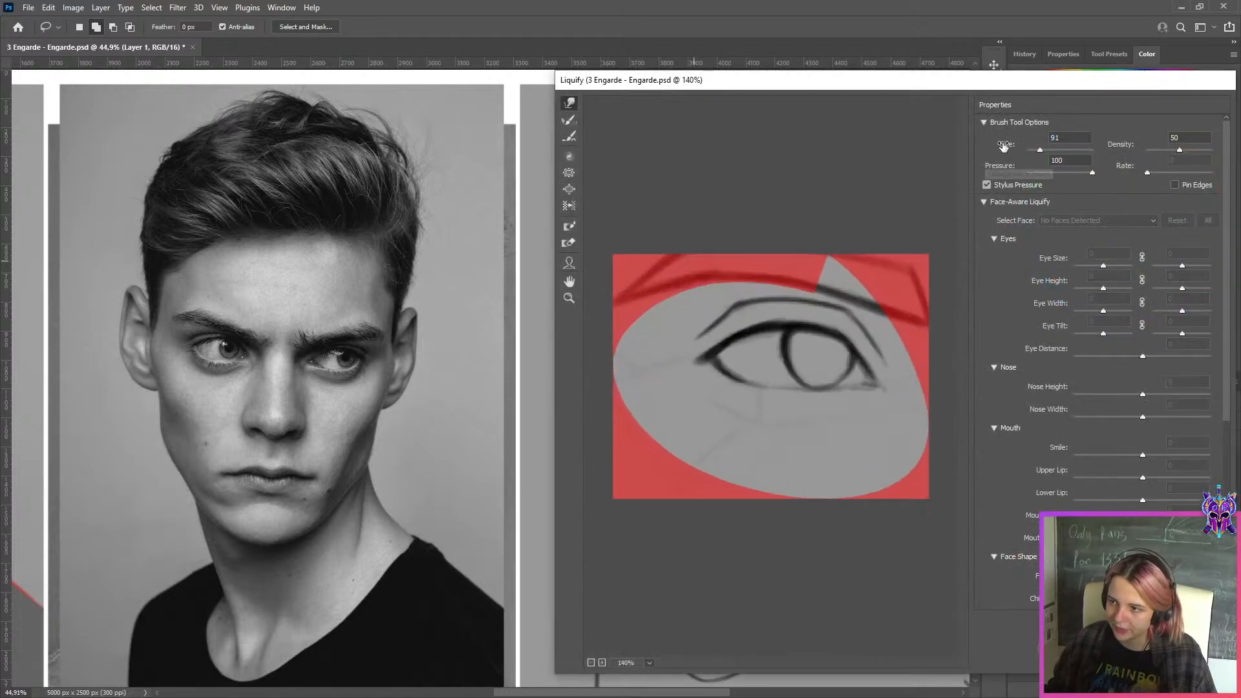
drag(1041, 150, 1042, 150)
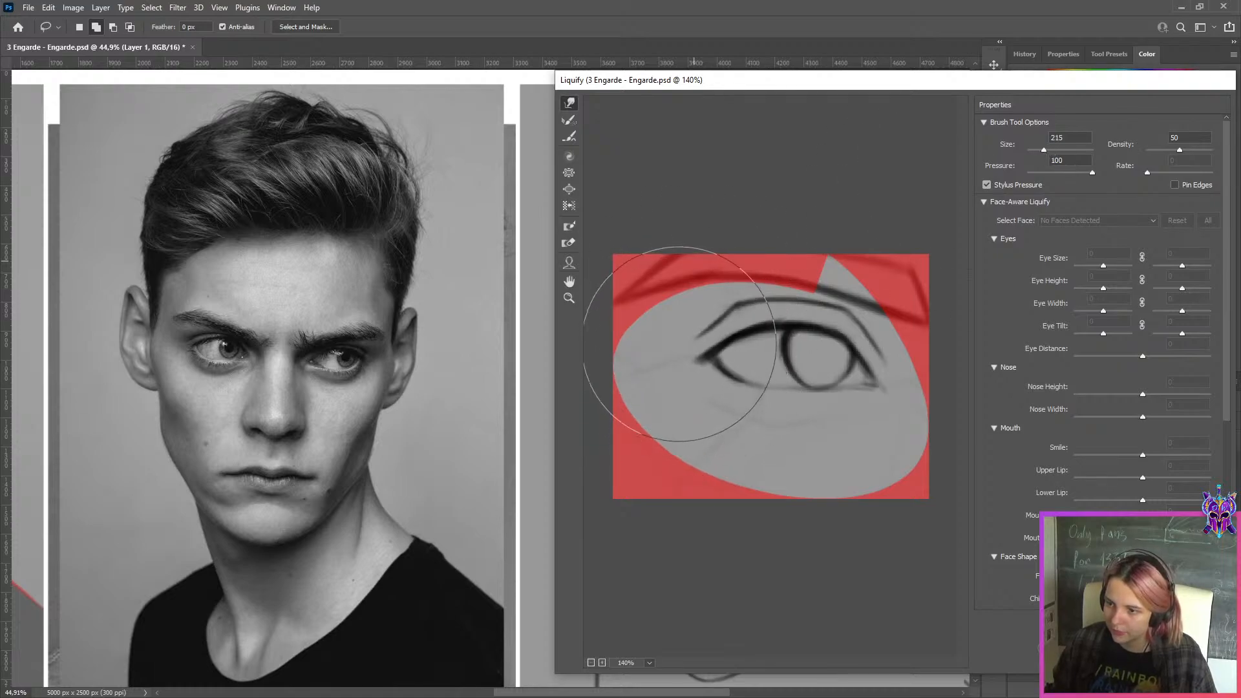
drag(688, 367, 686, 334)
key(ctrl+z)
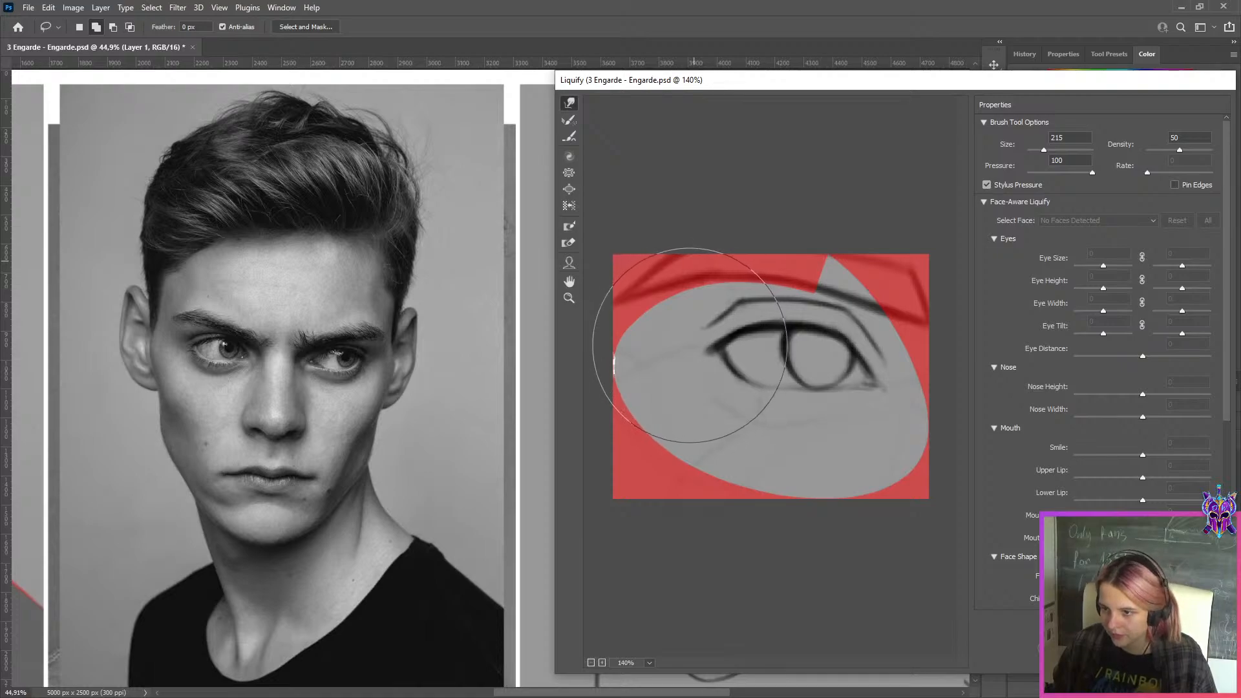
key(Return)
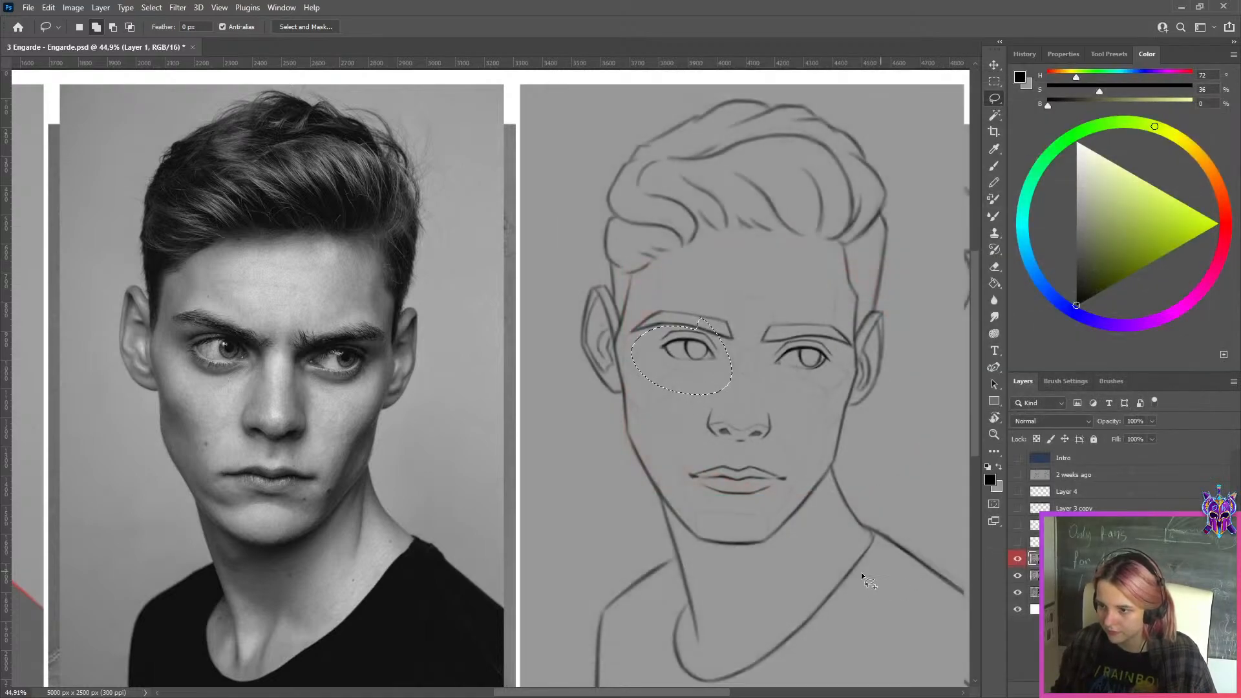
Clear the selection, lasso the sketch's right-hand eye and push its outer side inward with Liquify
key(ctrl+d)
drag(828, 343, 830, 341)
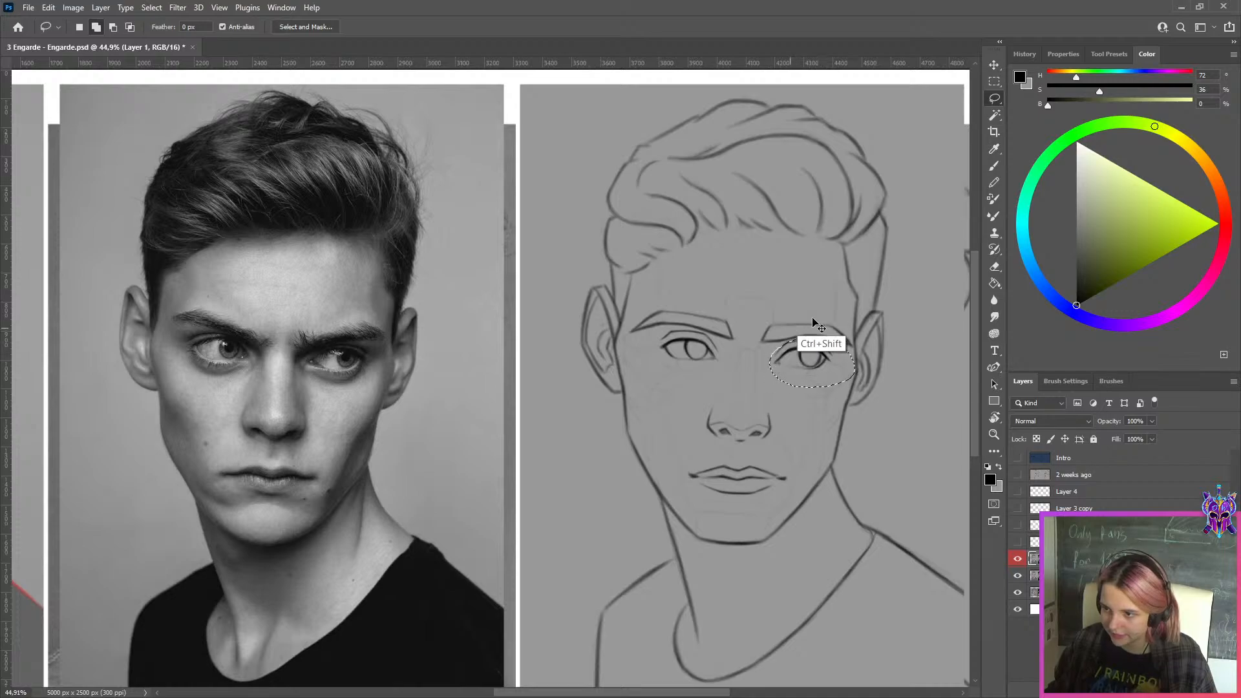
key(shift+ctrl+x)
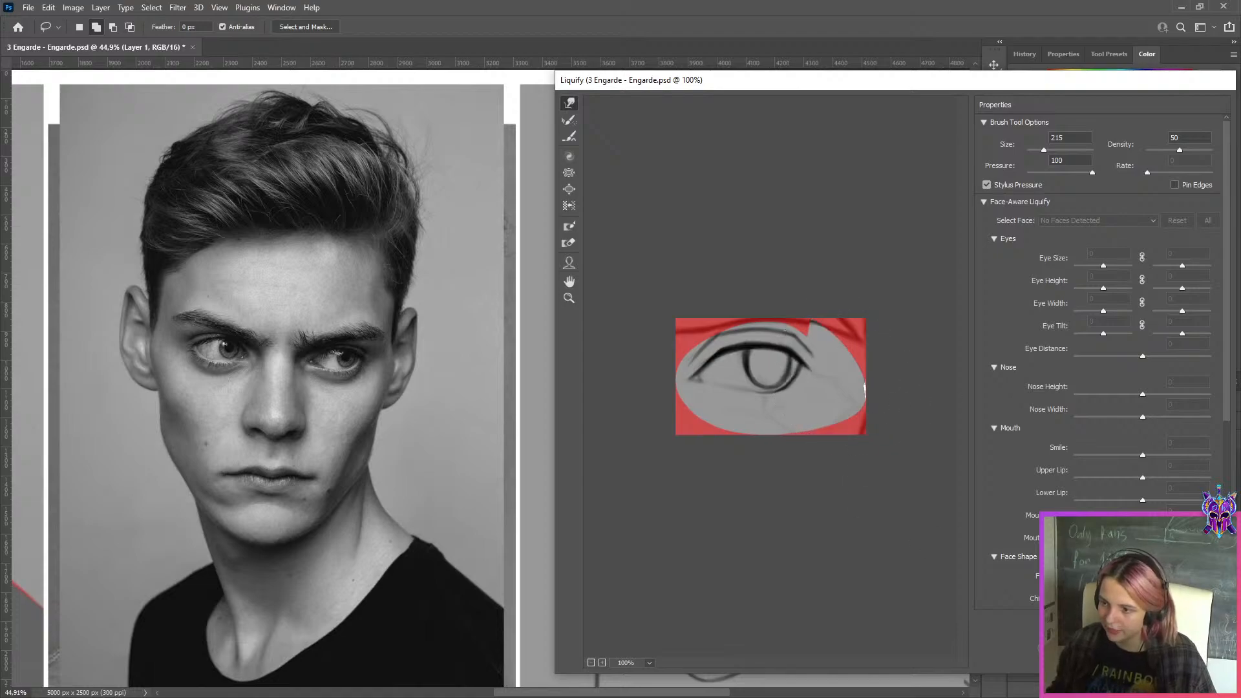
key(Return)
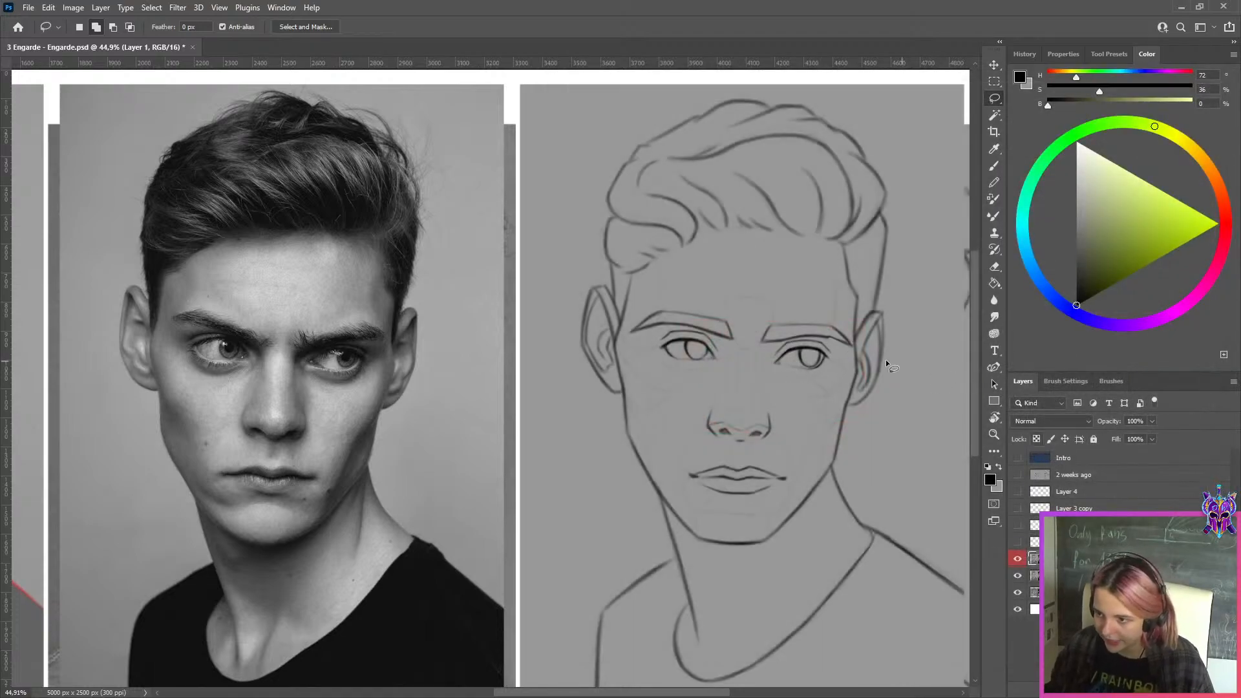
Create a new layer above Layer 1 and load the 1.1 Tracer brush preset
scroll(882, 362, down, 2)
scroll(878, 369, up, 2)
scroll(878, 376, down, 3)
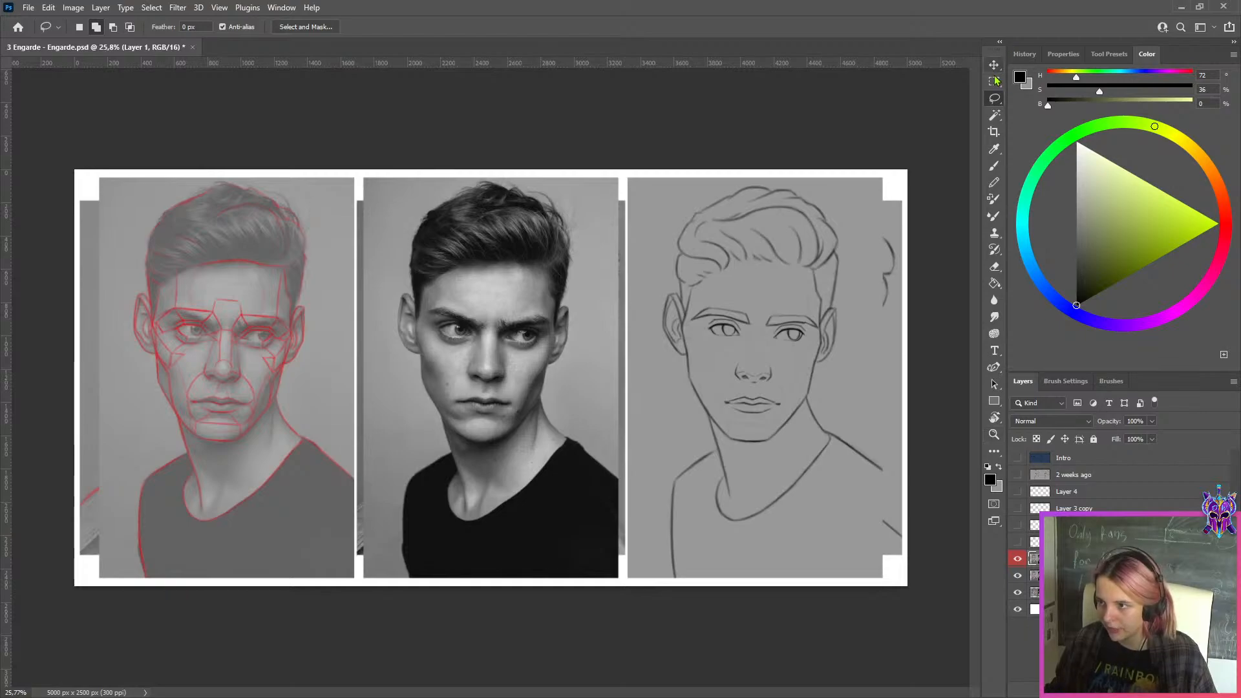
click(994, 81)
scroll(508, 339, up, 2)
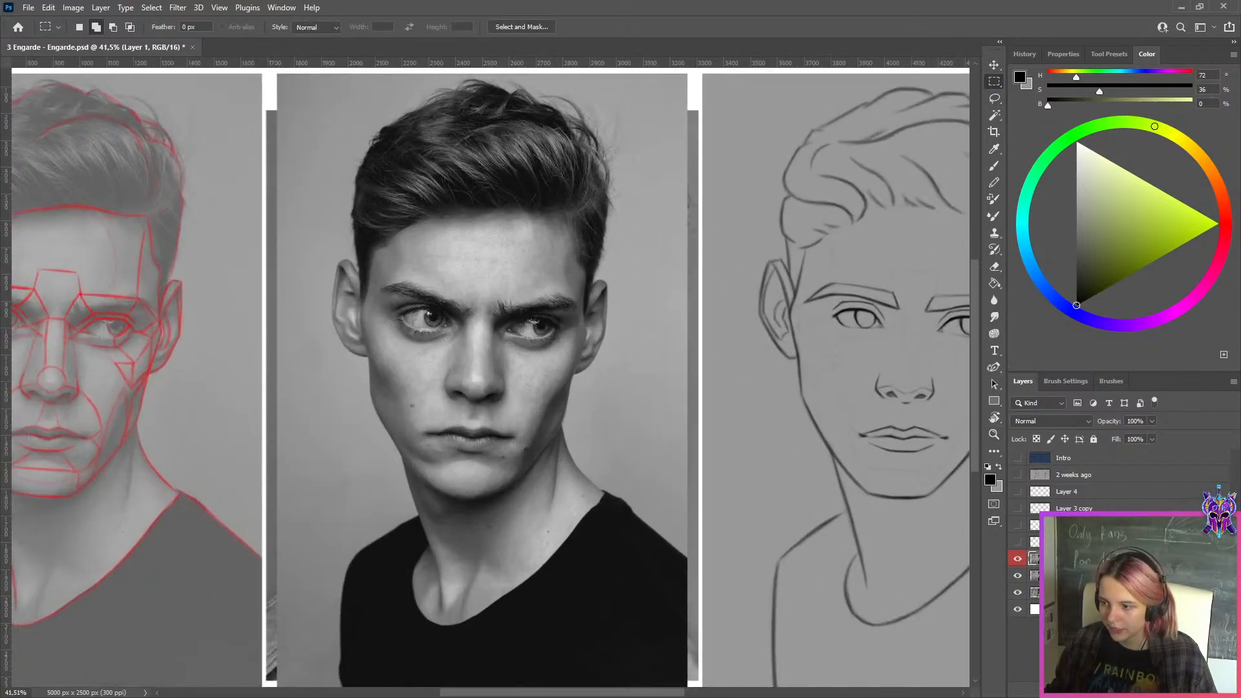
click(1159, 689)
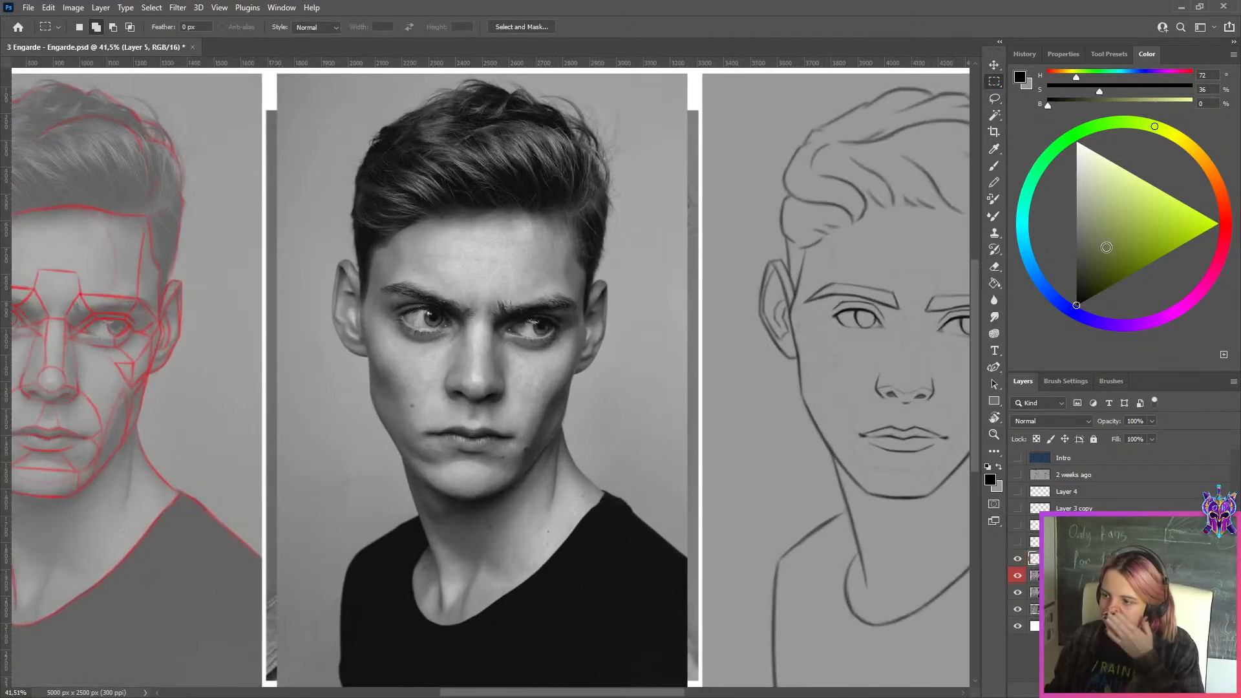
click(1109, 55)
click(994, 317)
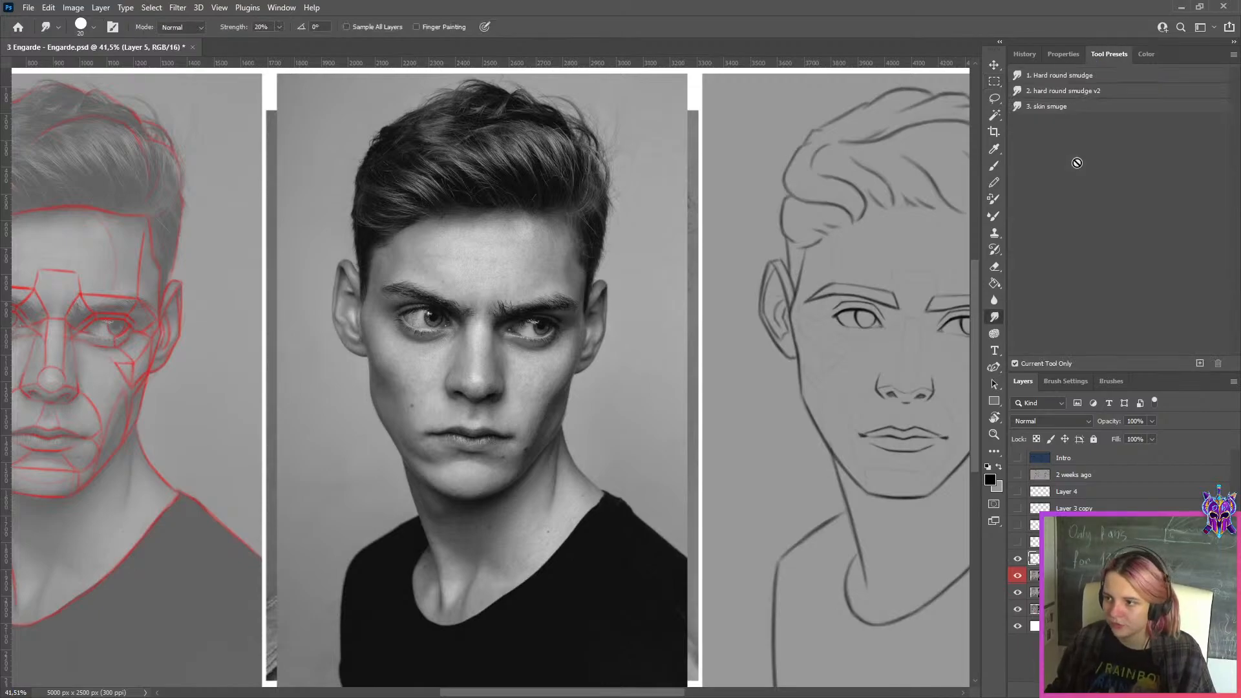
click(996, 169)
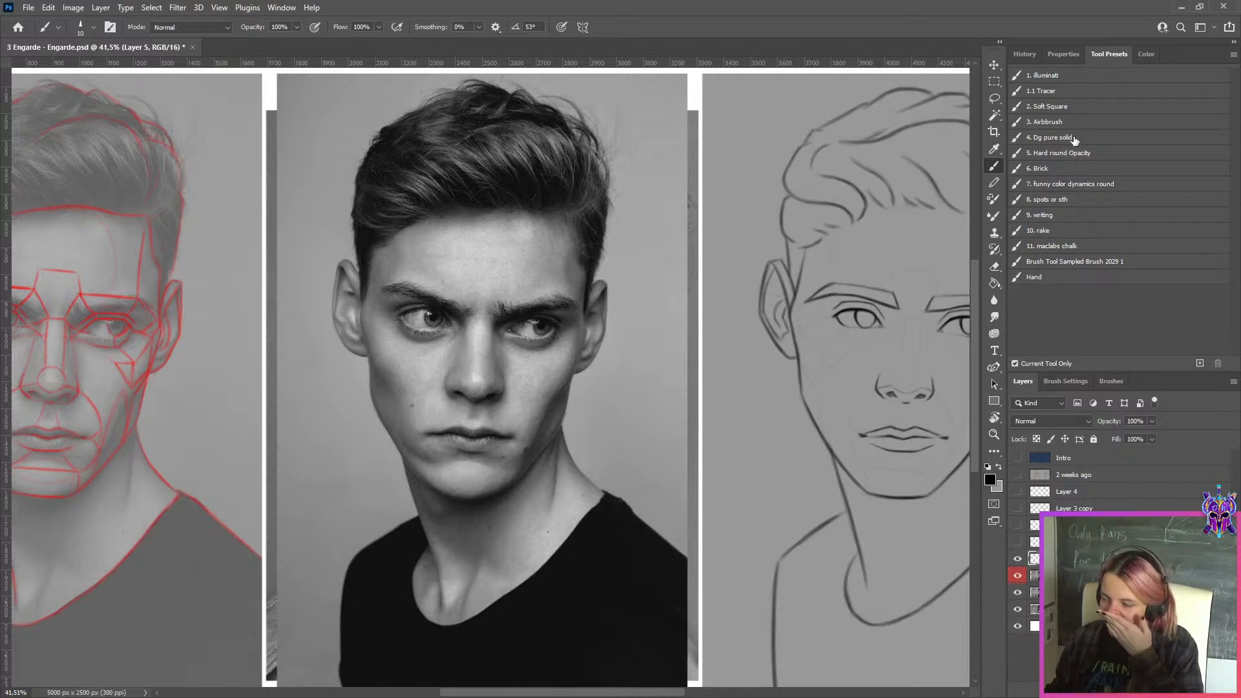
click(1055, 90)
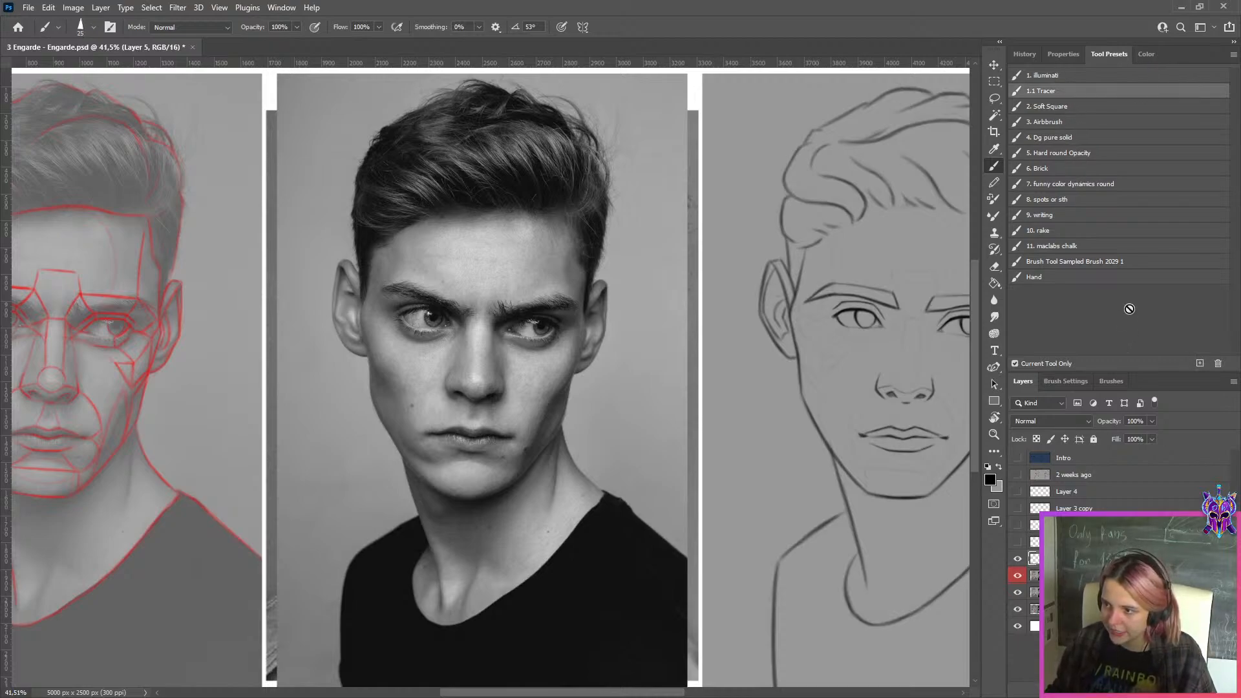
Set the new layer's opacity to 40% and the brush colour to a fully saturated pink with hue 329
click(1152, 421)
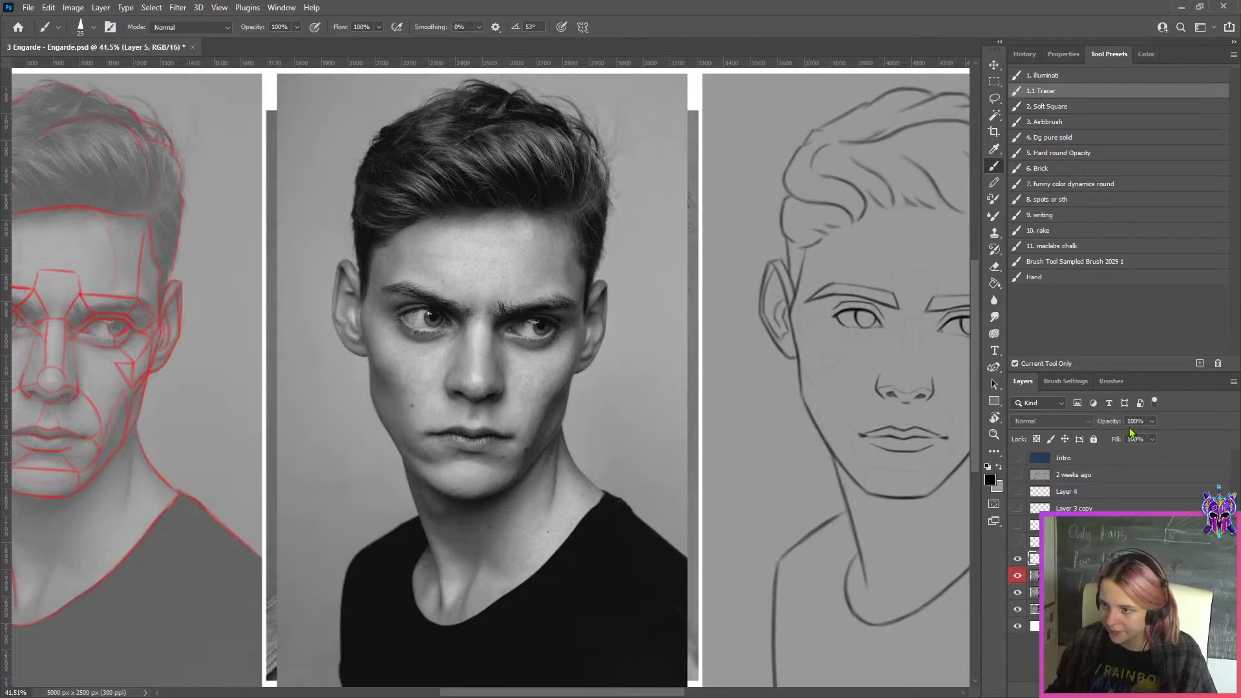
click(1145, 54)
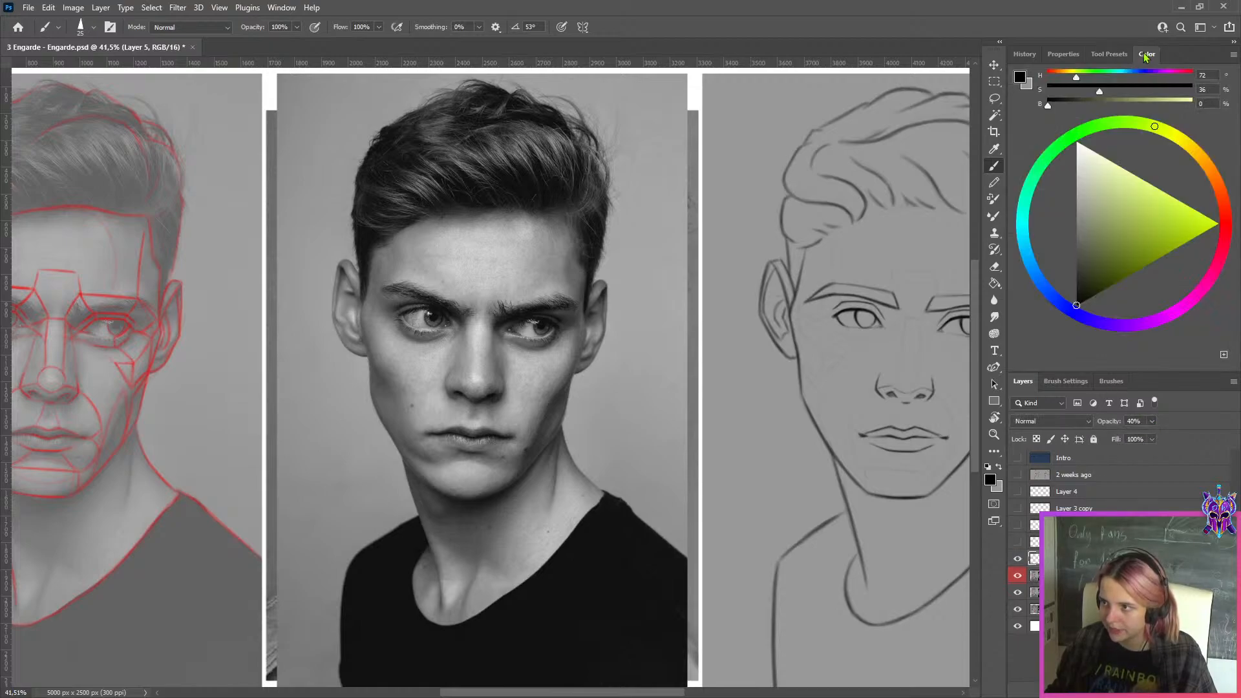
click(1214, 280)
drag(1208, 222, 1219, 223)
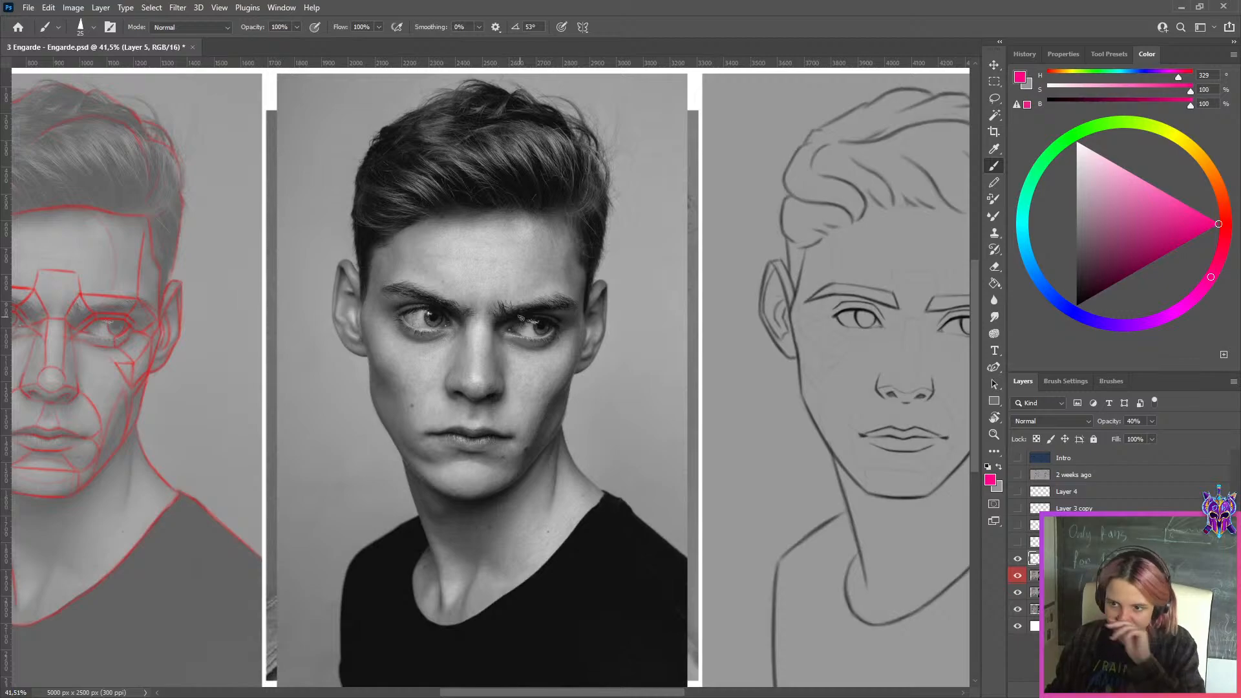
Fill the visible eyeball shape of the reference photo's left-hand eye in pink with an enlarged brush and clean up its edges
scroll(385, 326, up, 2)
scroll(384, 327, up, 5)
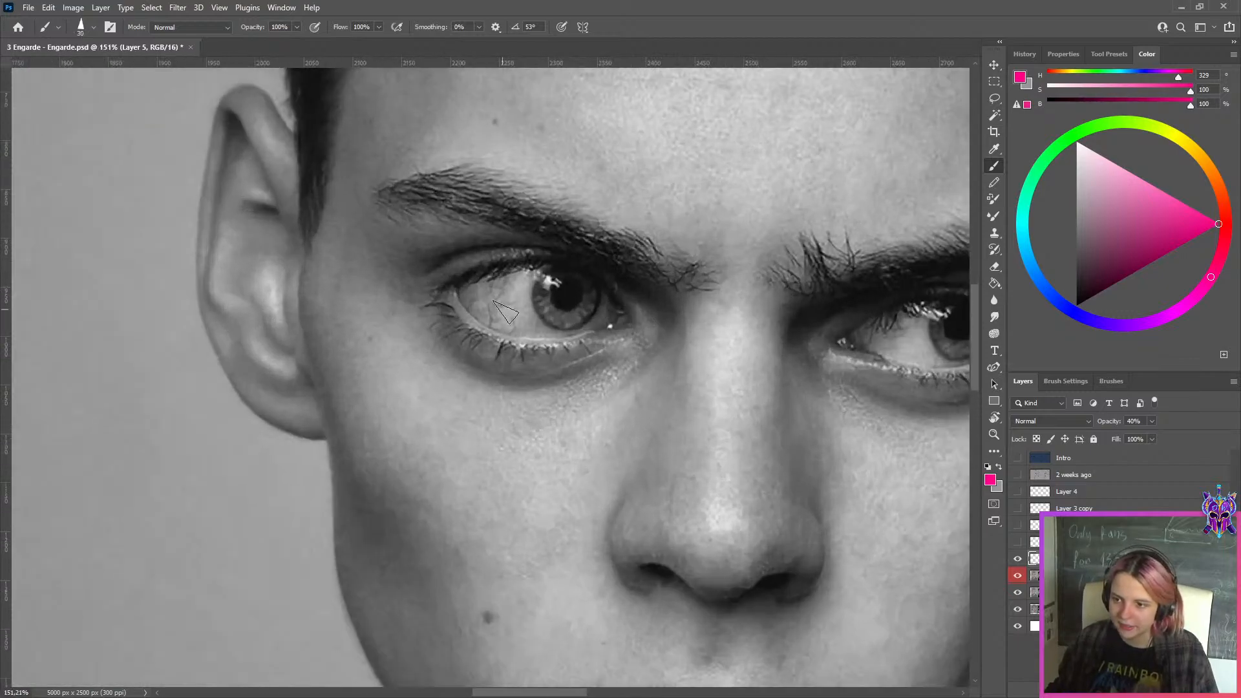
key(bracketright)
key(bracketright)
key(bracketright)
key(bracketright)
key(bracketright)
key(bracketright)
key(bracketright)
mouse_move(518, 296)
mouse_down()
mouse_move(507, 317)
mouse_move(475, 294)
mouse_move(479, 303)
mouse_move(540, 284)
mouse_move(556, 291)
mouse_move(523, 293)
mouse_move(528, 327)
mouse_move(564, 316)
mouse_move(582, 328)
mouse_move(592, 311)
mouse_move(562, 294)
mouse_move(614, 300)
mouse_move(556, 285)
mouse_move(580, 280)
mouse_up()
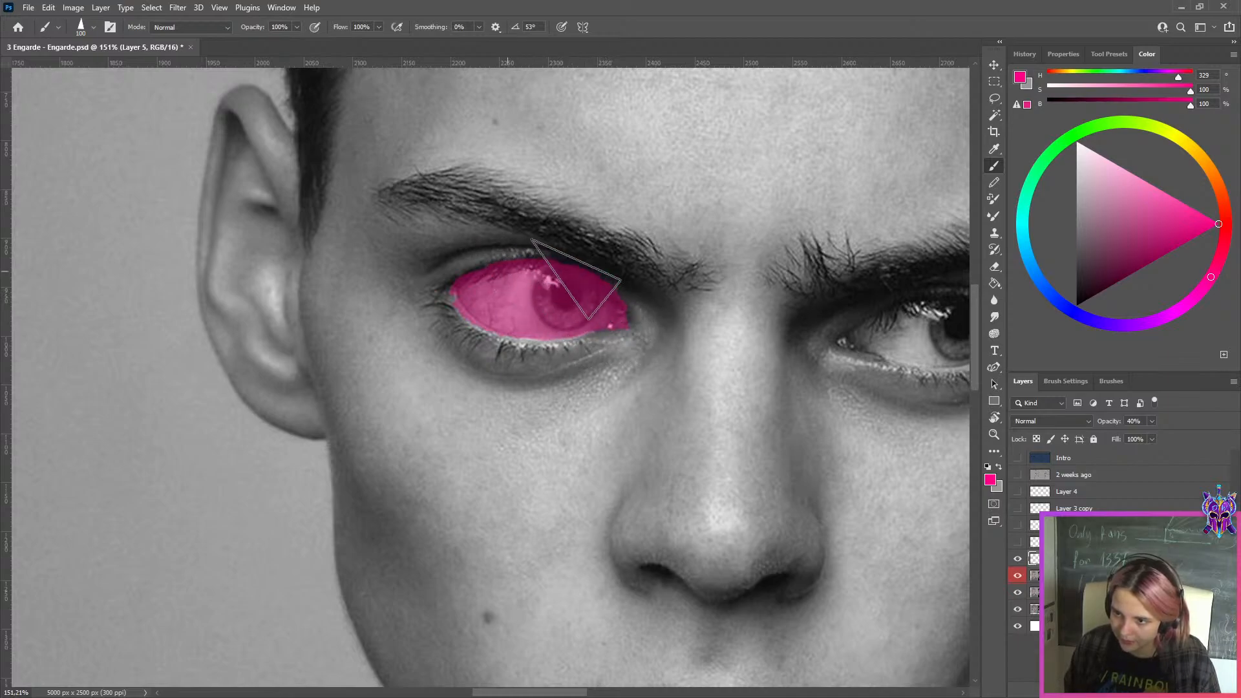
key(e)
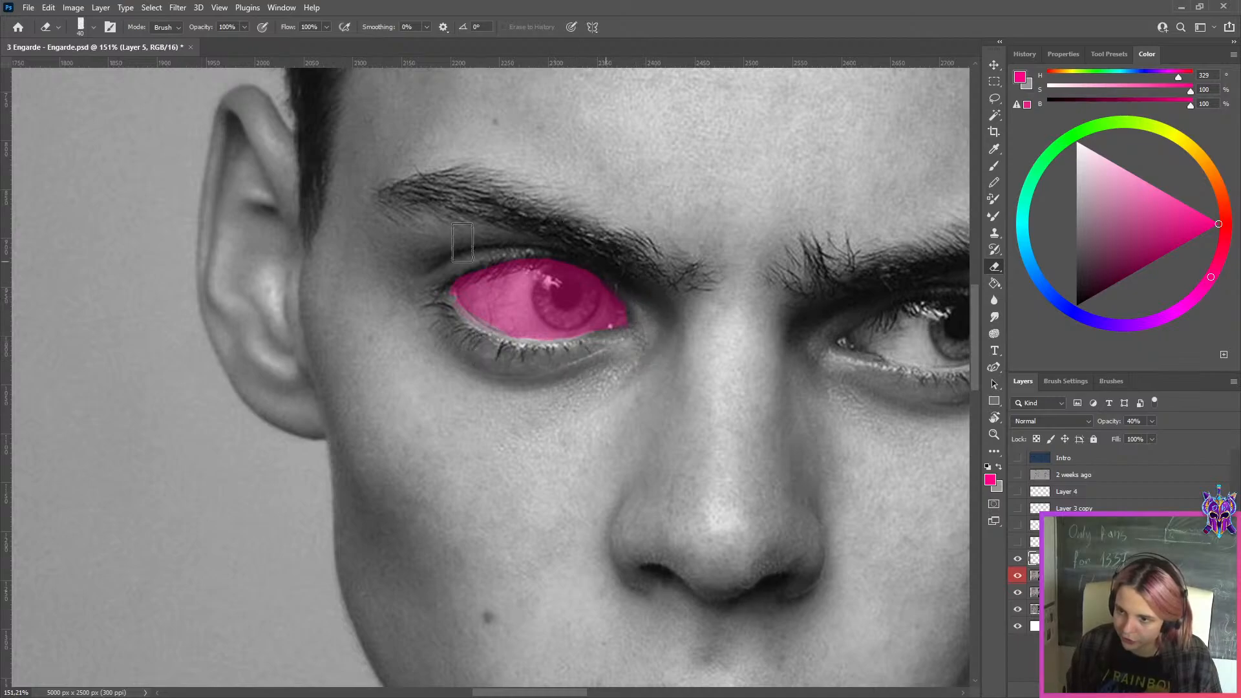
key(bracketleft)
key(bracketleft)
key(bracketleft)
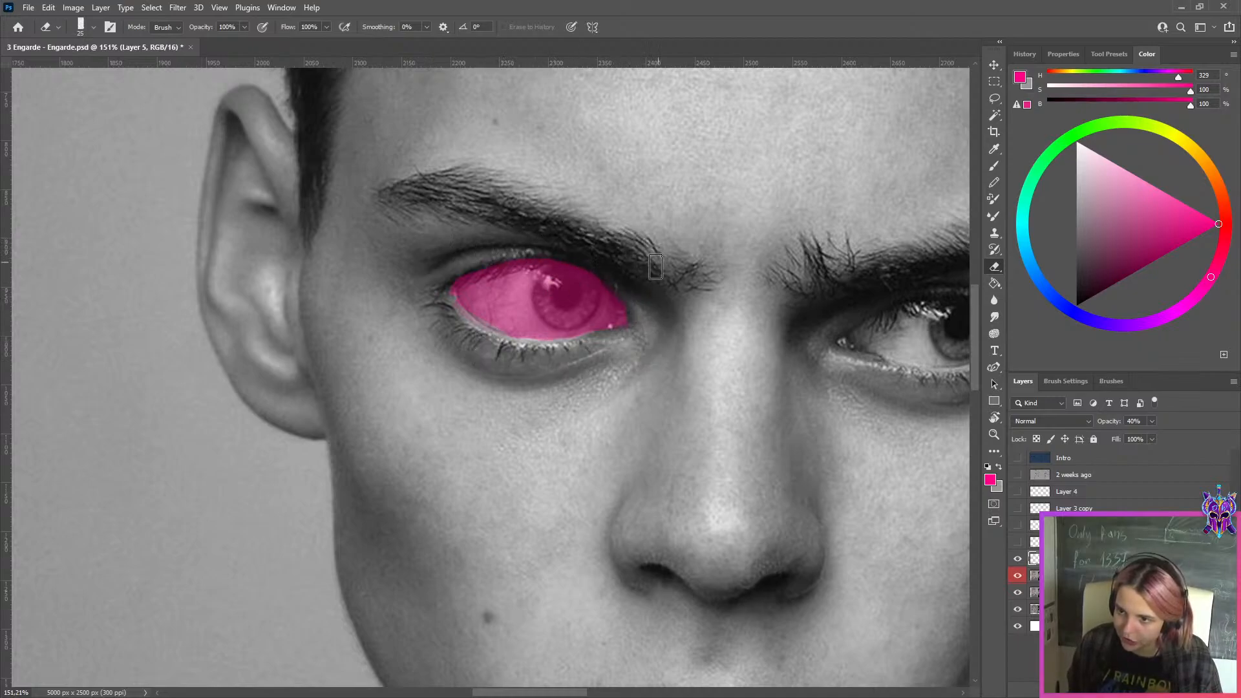
Fill the visible eyeball shape of the photo's right-hand eye in the same pink and refine its edges
drag(655, 266, 408, 298)
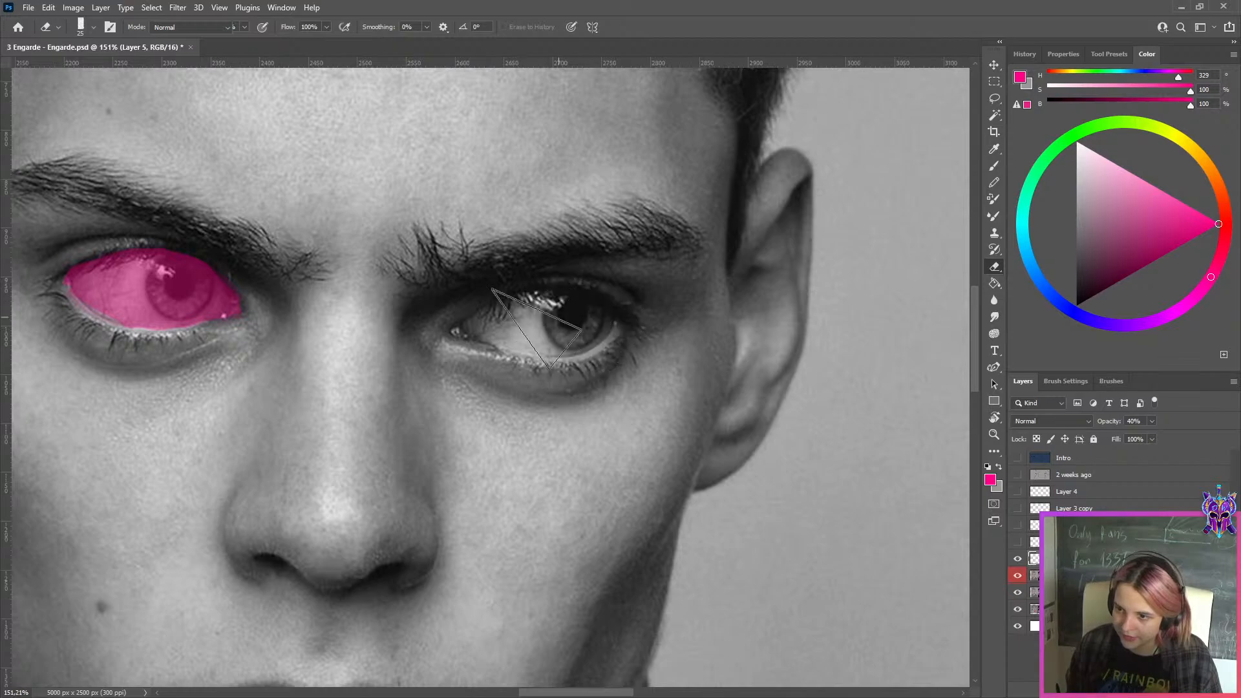
key(b)
mouse_move(517, 333)
mouse_down()
mouse_move(556, 320)
mouse_move(478, 320)
mouse_move(578, 352)
mouse_move(601, 323)
mouse_move(622, 327)
mouse_up()
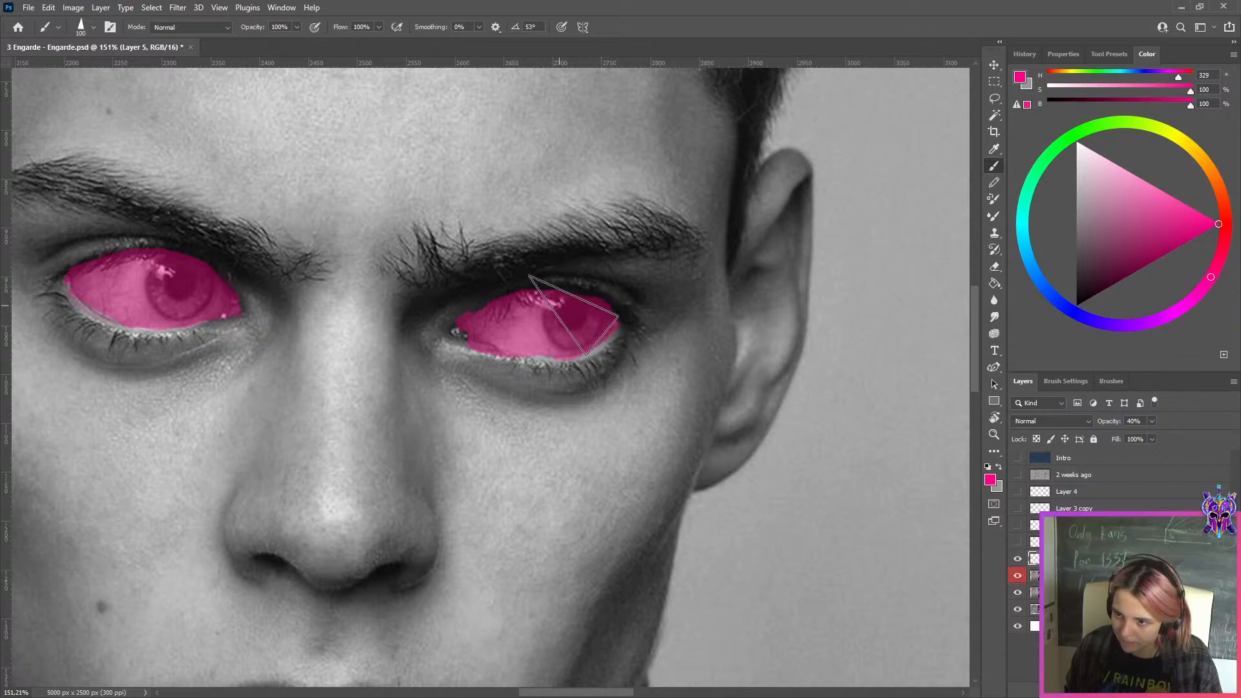
key(e)
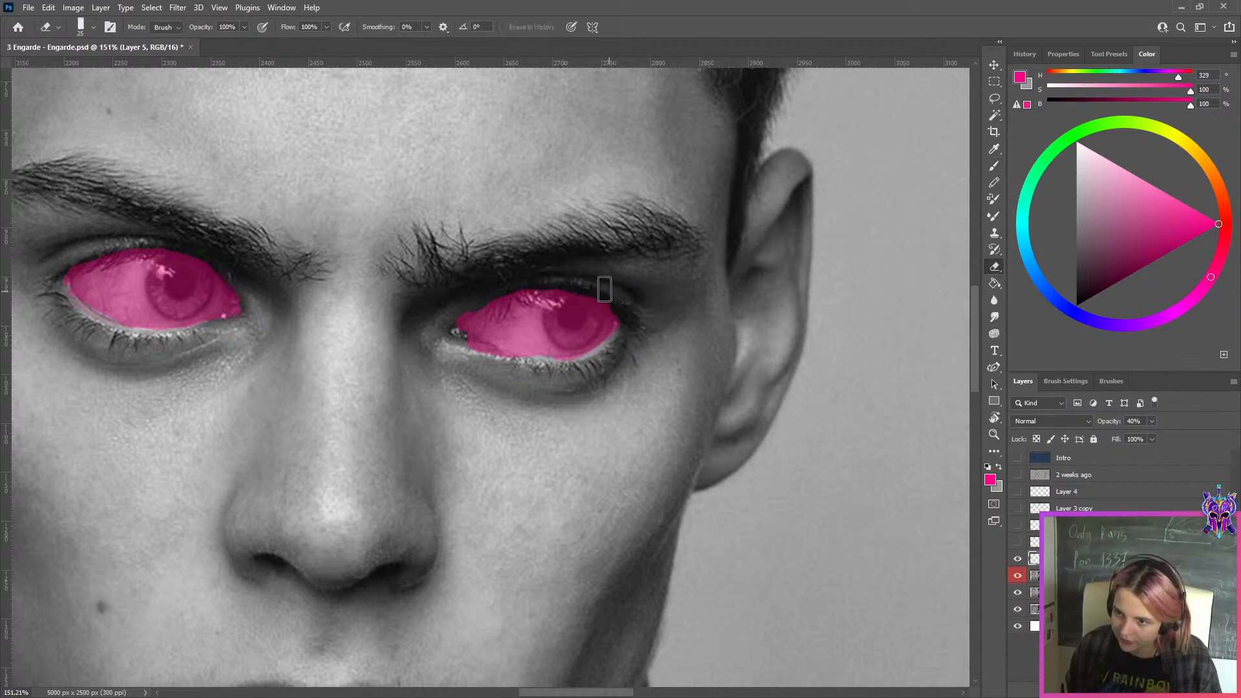
key(b)
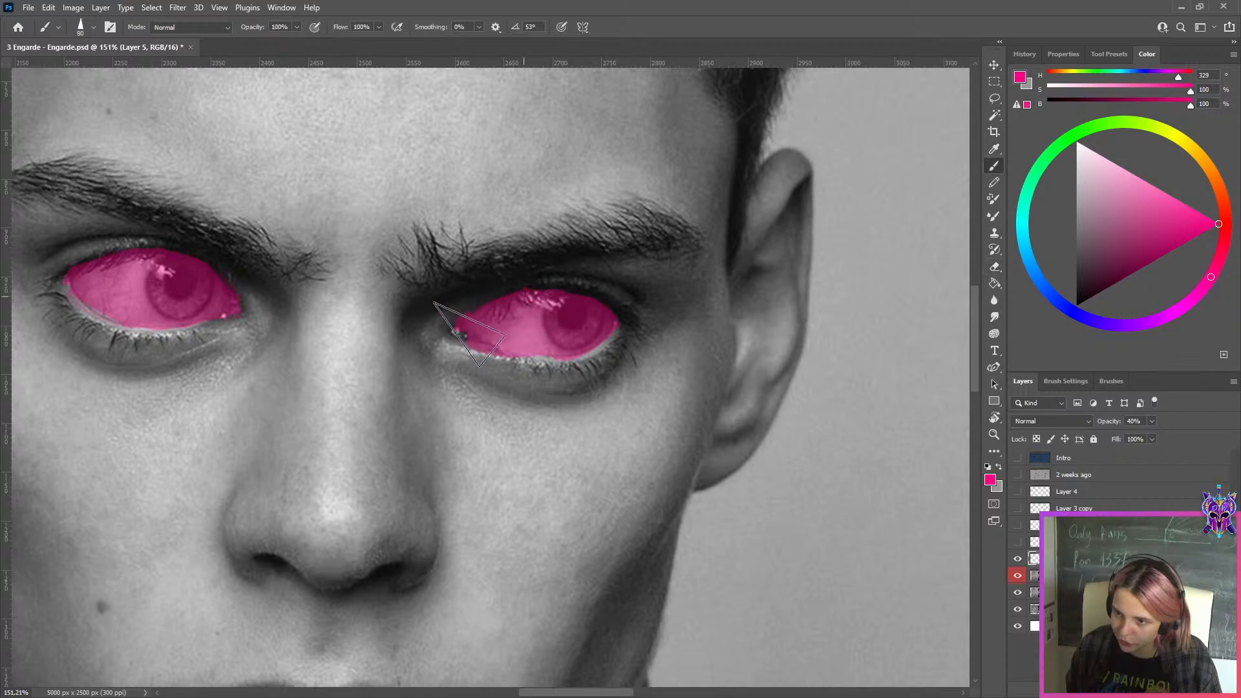
key(e)
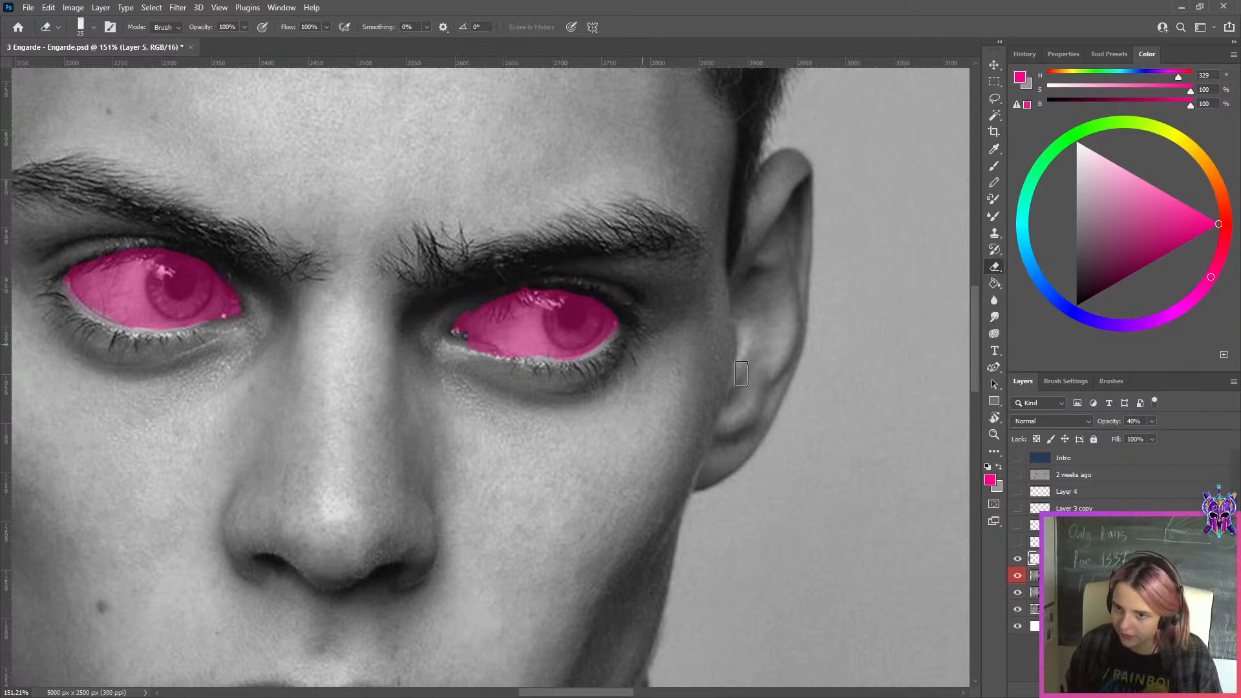
On another new layer, trace the upper lids of both photo eyes with a thin blue brush, hue 241, over the pink shapes
click(1159, 689)
click(1074, 312)
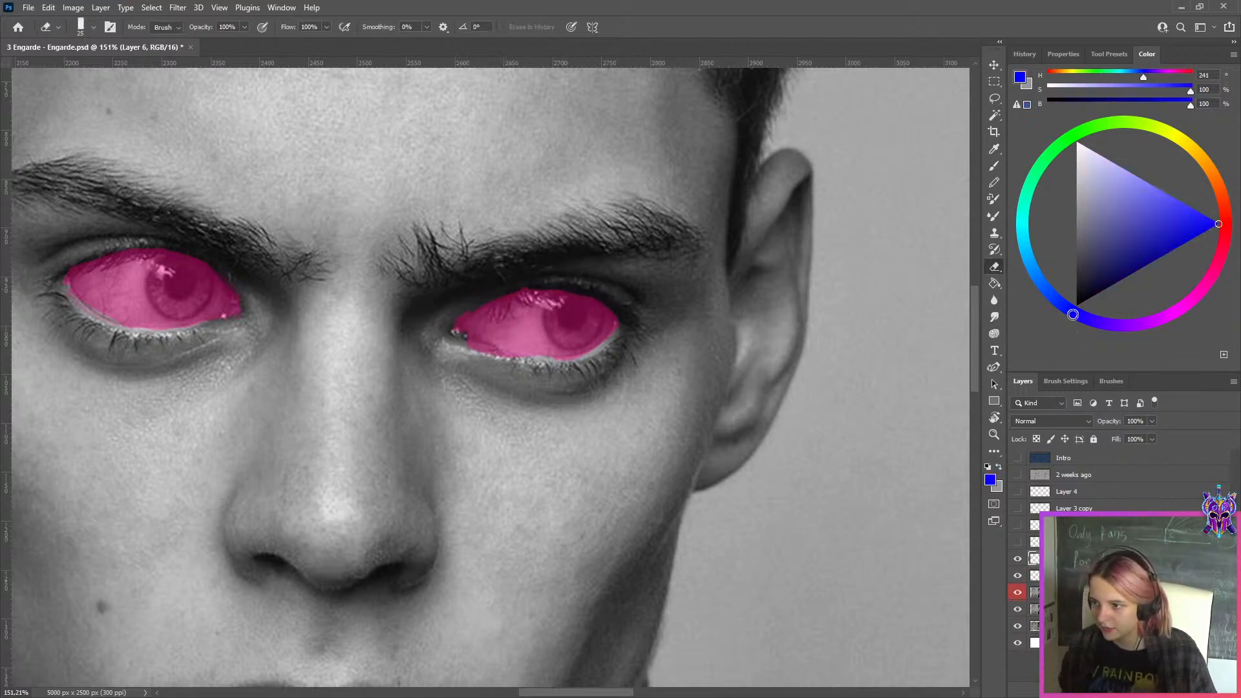
key(b)
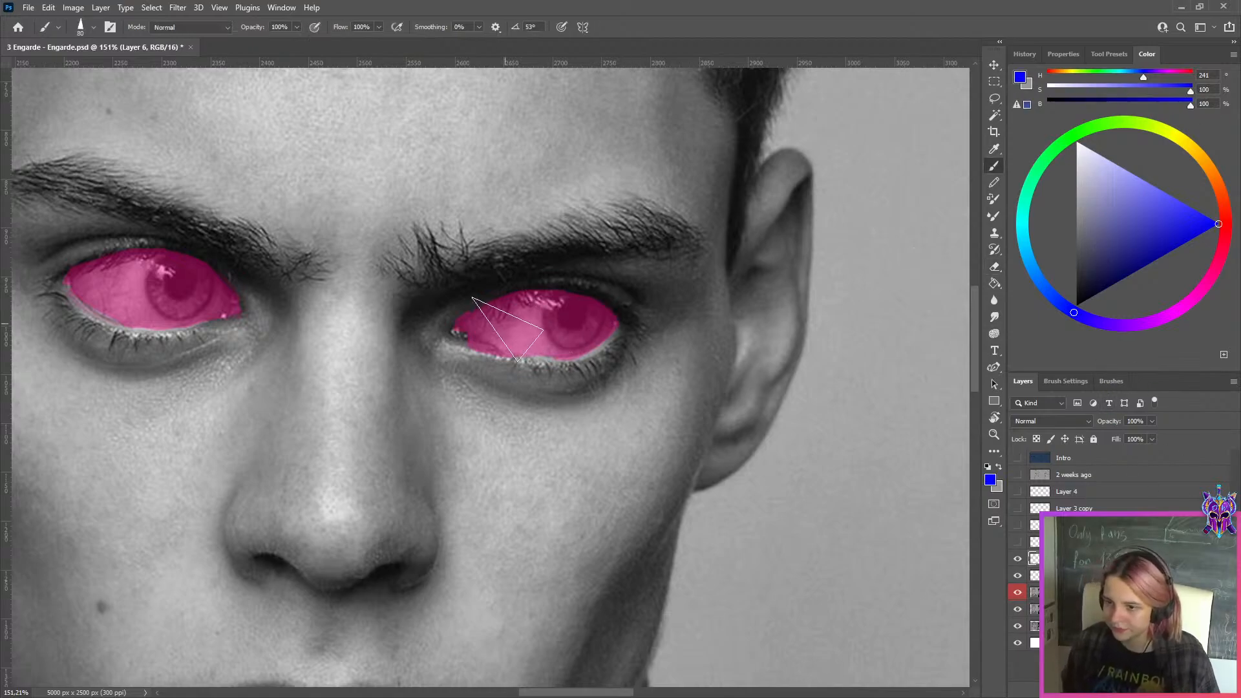
key(bracketleft)
key(bracketleft)
key(bracketleft)
key(bracketleft)
key(bracketleft)
key(bracketleft)
key(bracketleft)
key(bracketleft)
mouse_move(441, 332)
mouse_down()
mouse_move(519, 287)
mouse_move(462, 316)
mouse_move(499, 294)
mouse_move(596, 295)
mouse_move(505, 291)
mouse_move(607, 298)
mouse_move(592, 296)
mouse_move(631, 323)
mouse_up()
key(ctrl+z)
key(ctrl+z)
drag(336, 314, 563, 313)
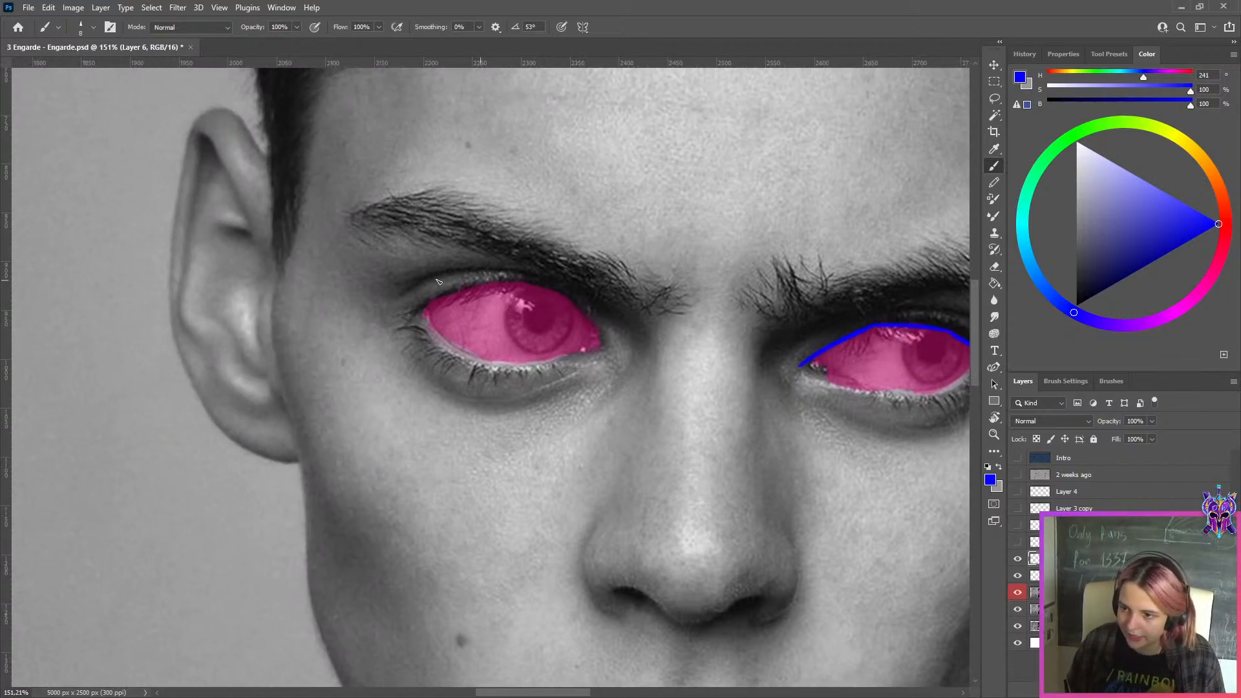
key(ctrl+z)
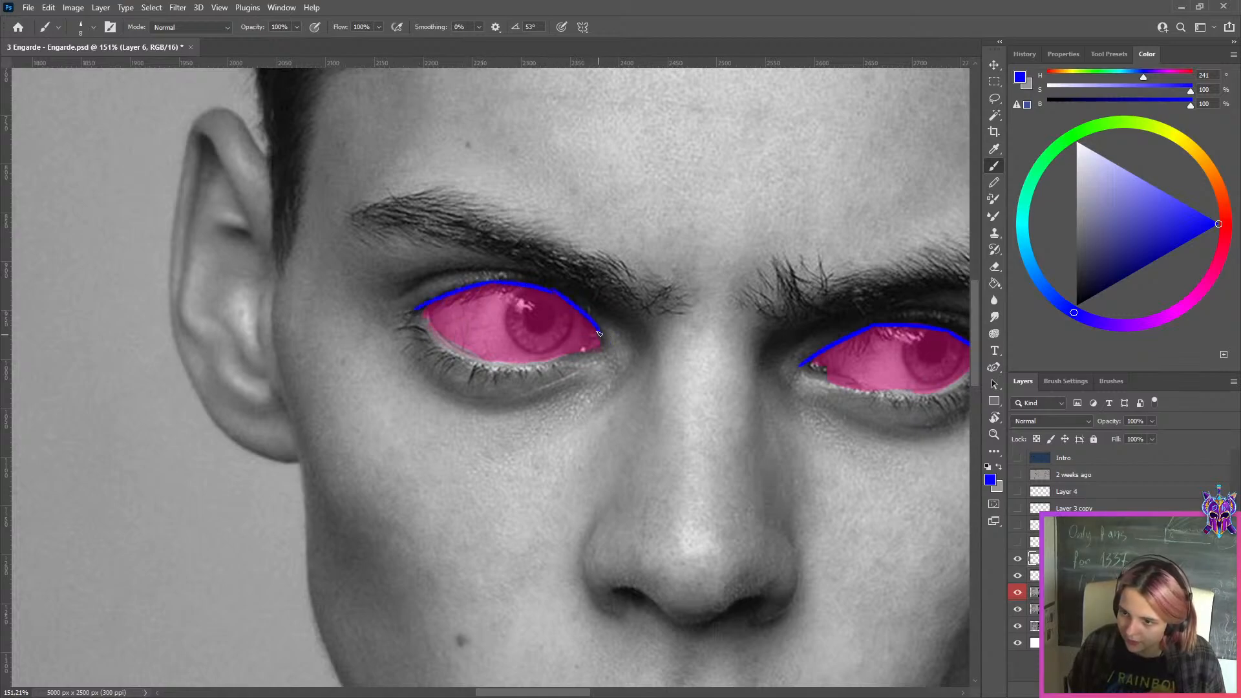
Switch the brush to light blue, hue 208, and outline both sides of the left-hand eye's iris with curved strokes
mouse_move(554, 292)
mouse_down()
mouse_move(566, 300)
mouse_move(523, 349)
mouse_up()
click(1034, 270)
key(ctrl+z)
drag(522, 289, 525, 353)
drag(571, 309, 555, 352)
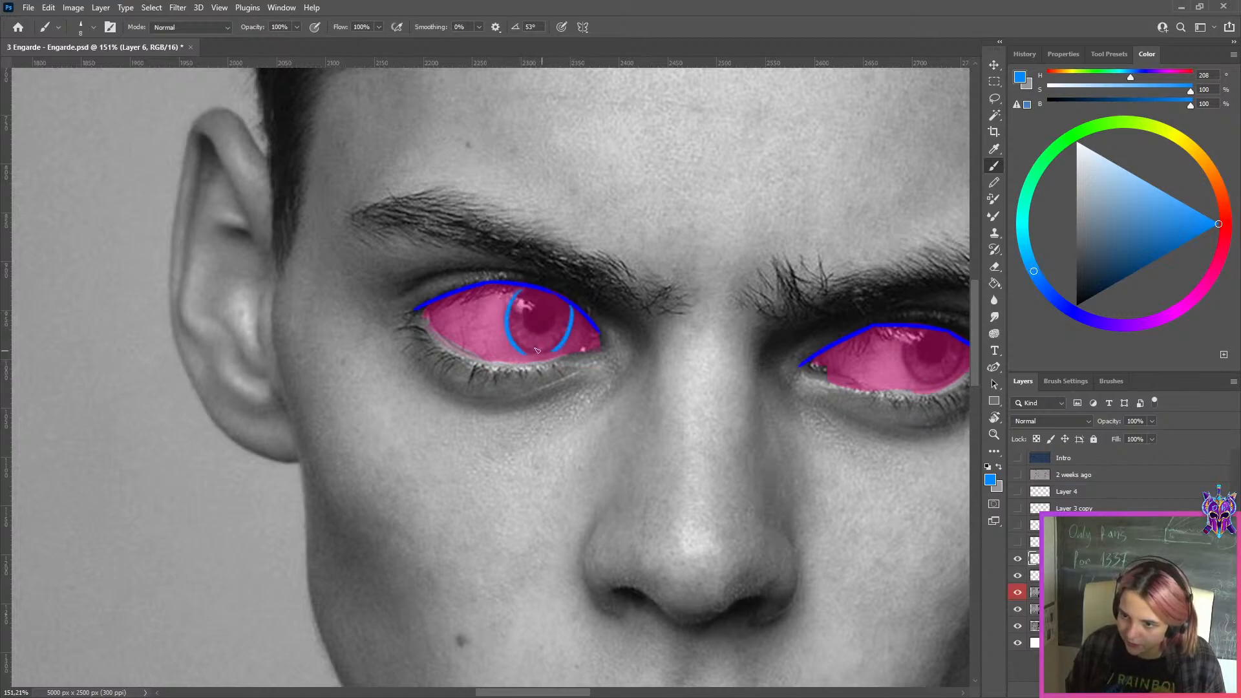
Undo the iris outline strokes on the photo's left-hand eye and redraw only the curve along the iris's outer side
key(ctrl+z)
key(ctrl+z)
mouse_move(525, 289)
mouse_down()
mouse_move(520, 348)
mouse_move(531, 353)
mouse_up()
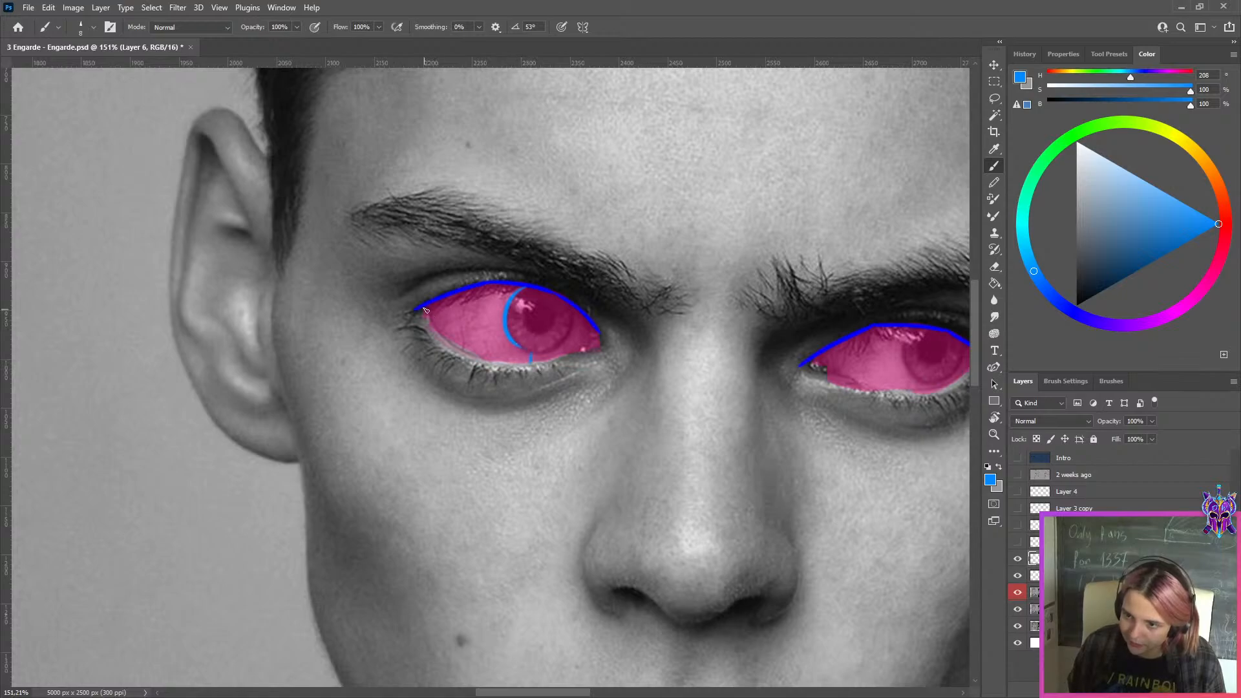
key(ctrl+z)
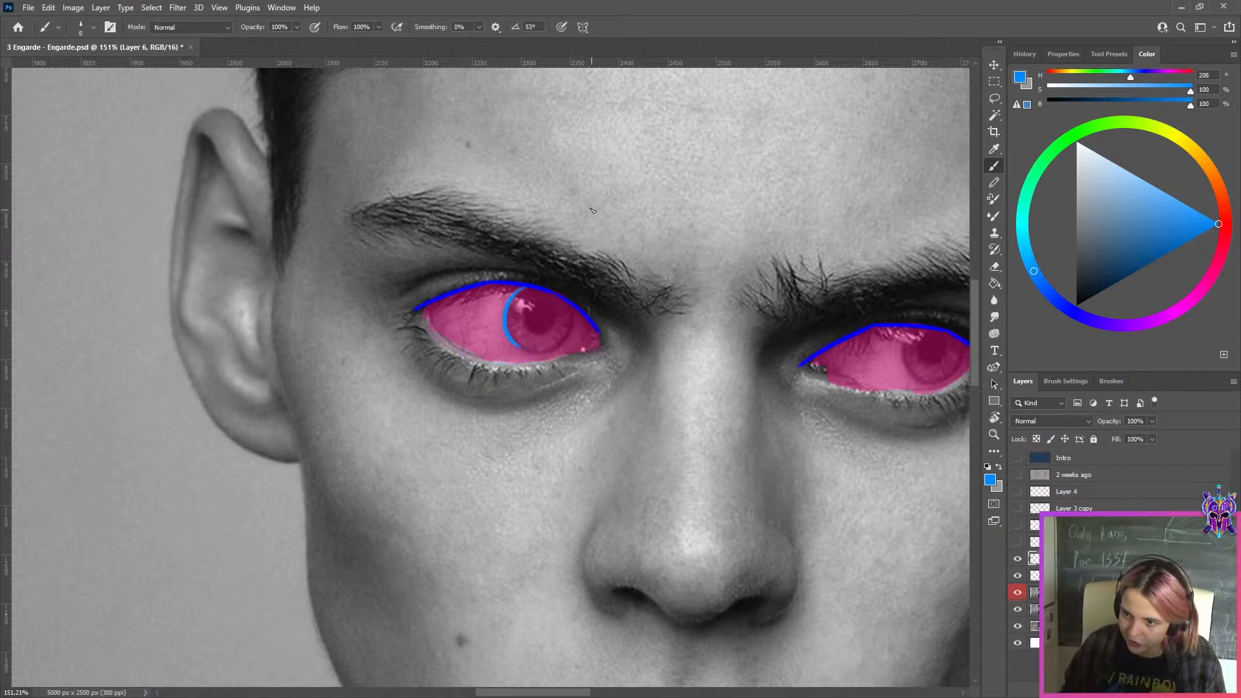
Export the whole canvas with the pink and blue eye markup as a JPEG feedback image
scroll(592, 211, down, 6)
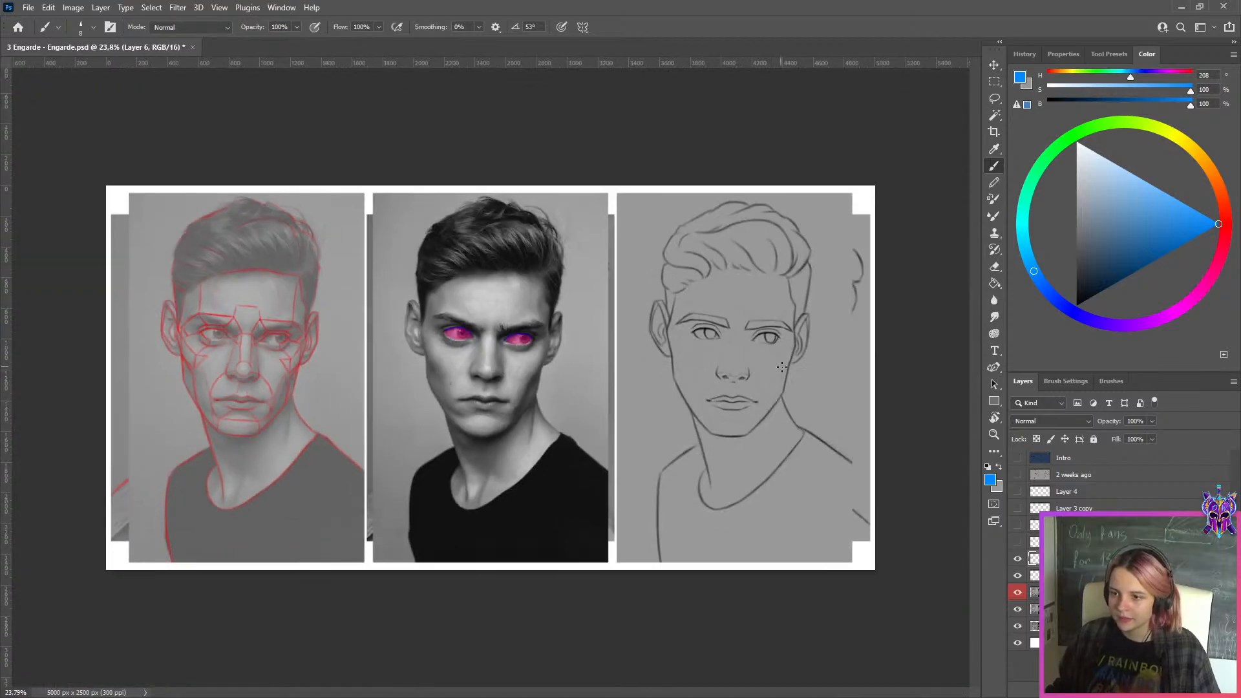
key(ctrl+alt+shift+s)
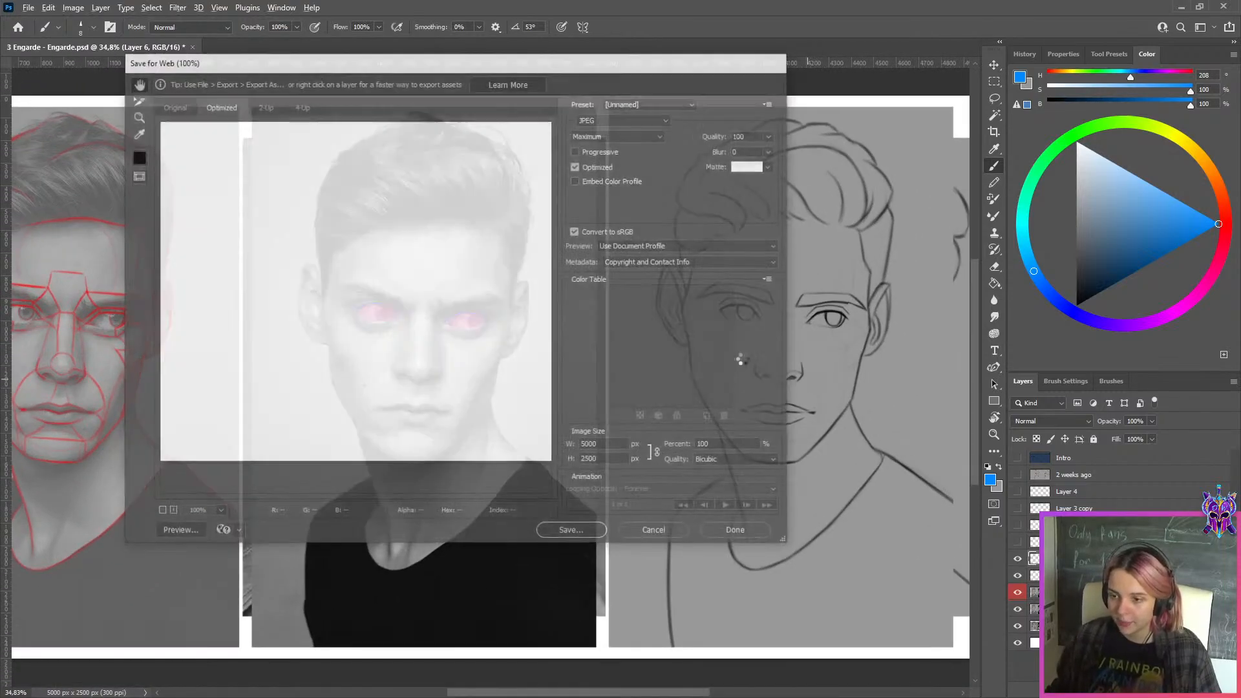
click(572, 533)
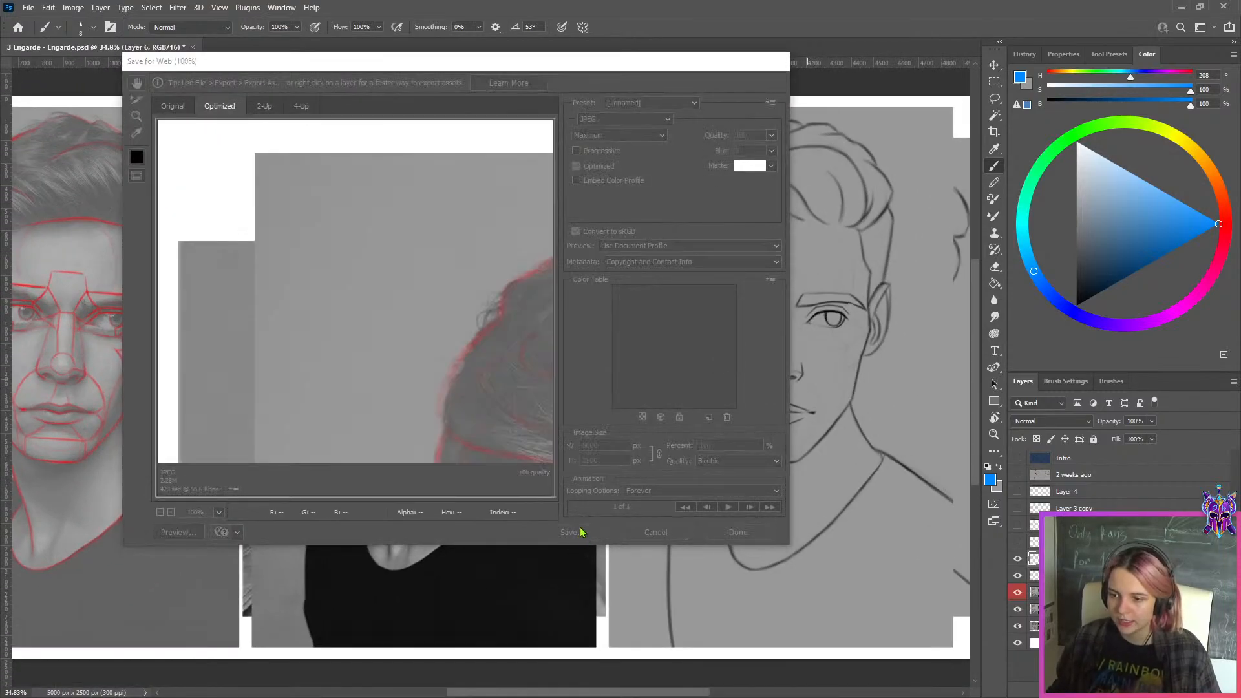
click(668, 413)
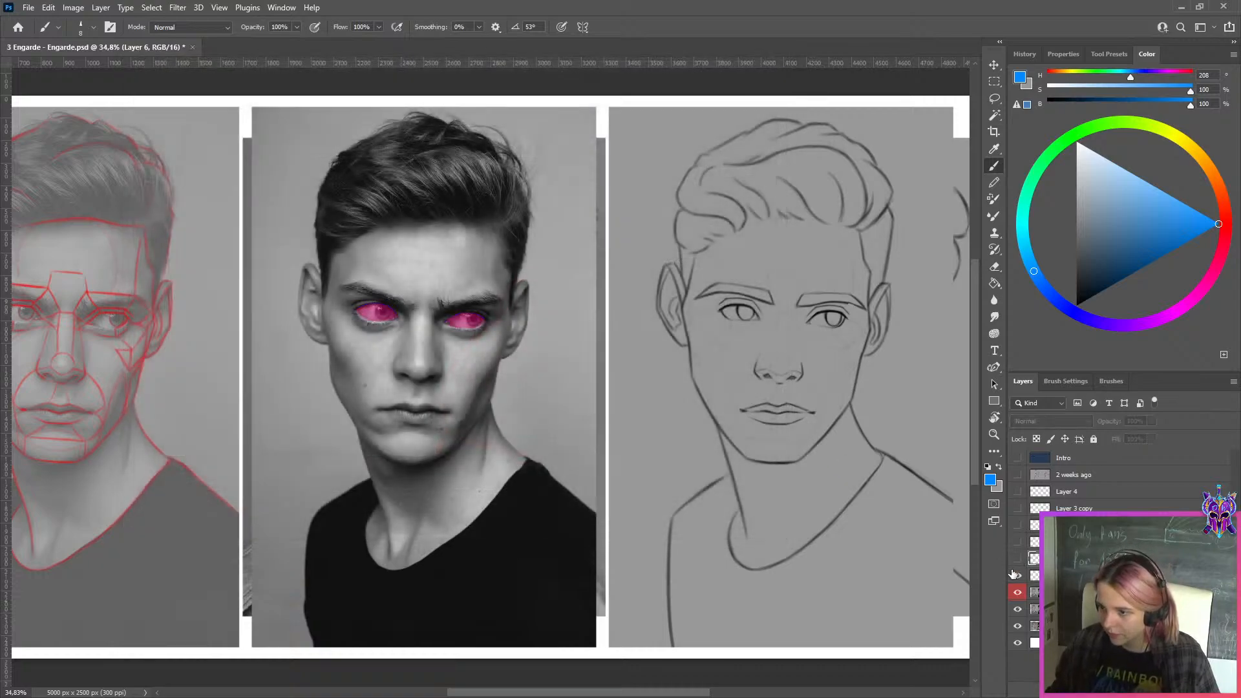
Hide the eye markup layers and copy the corrected front-view sketch panel, a 1667 × 2500 px area, onto its own layer
click(1016, 575)
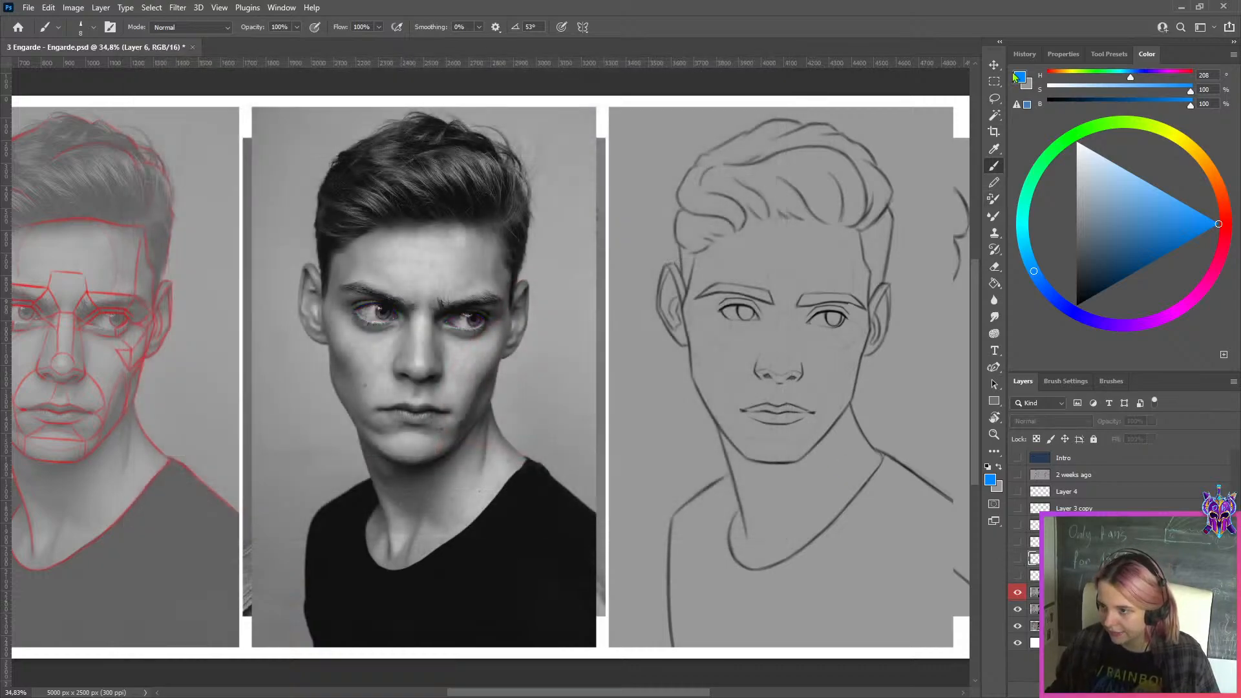
click(995, 81)
scroll(928, 150, down, 2)
drag(931, 147, 633, 622)
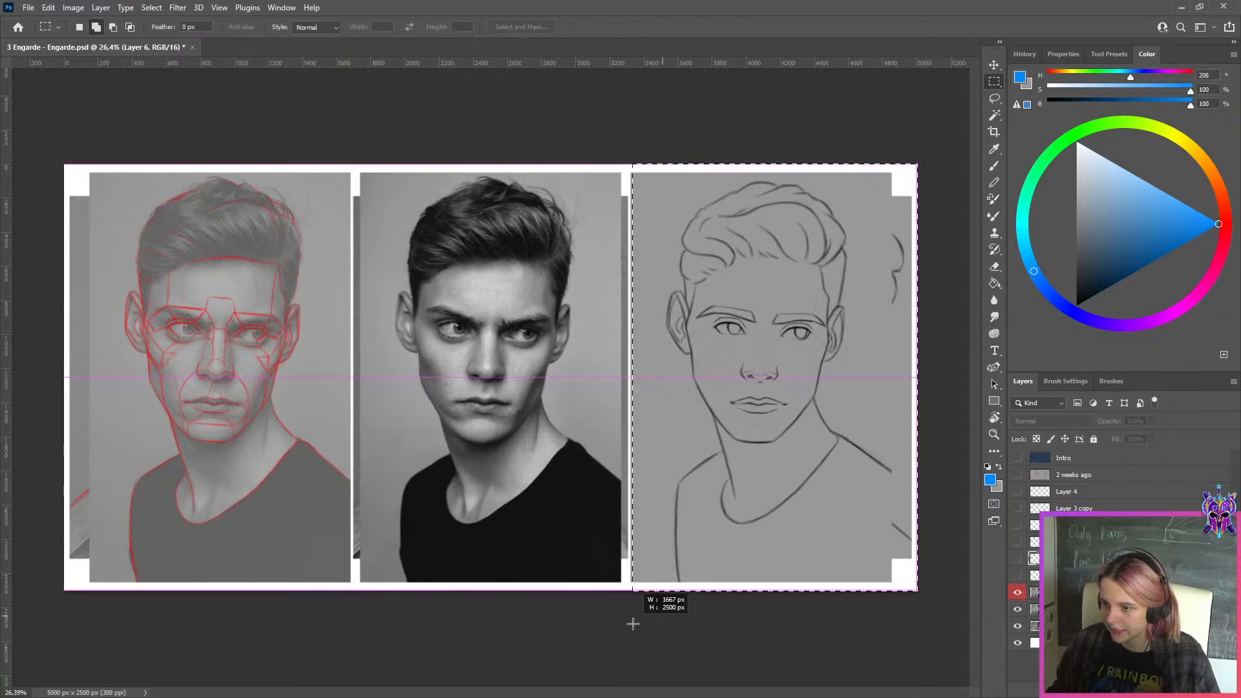
key(ctrl+j)
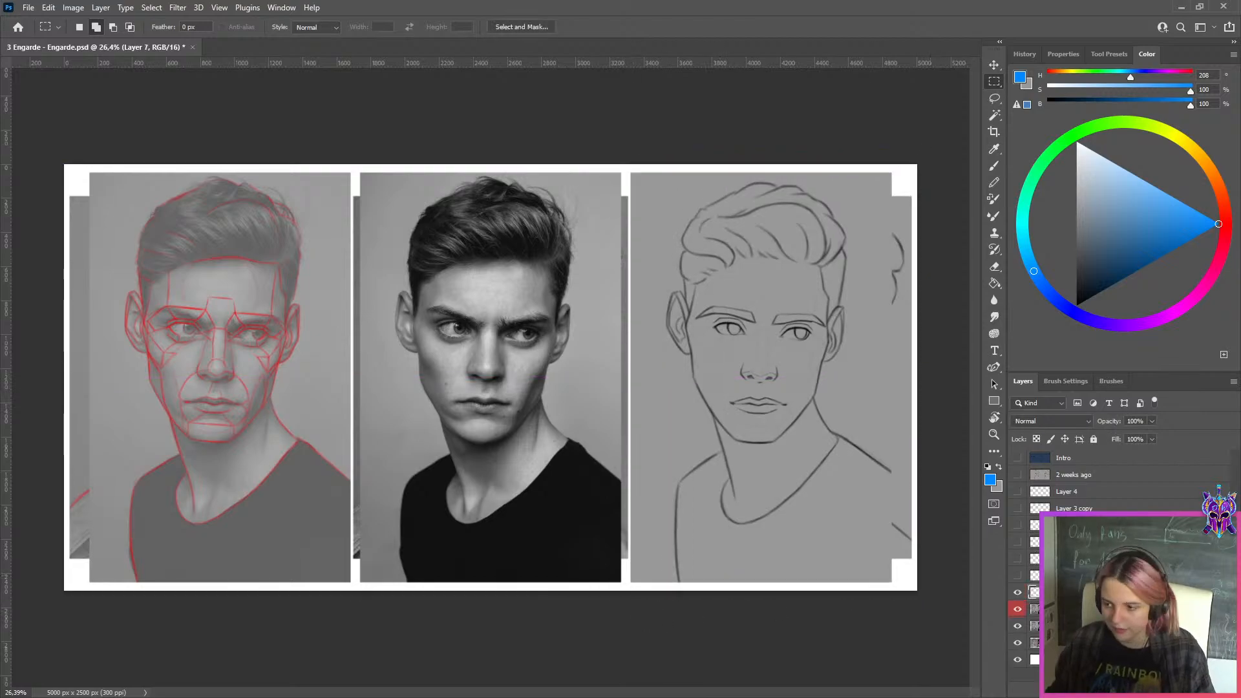
Hide the full corrected copy and shift the original Front layer left so its sketch sits beside the corrected one
click(1018, 609)
click(1035, 626)
key(ctrl+t)
drag(790, 417, 564, 305)
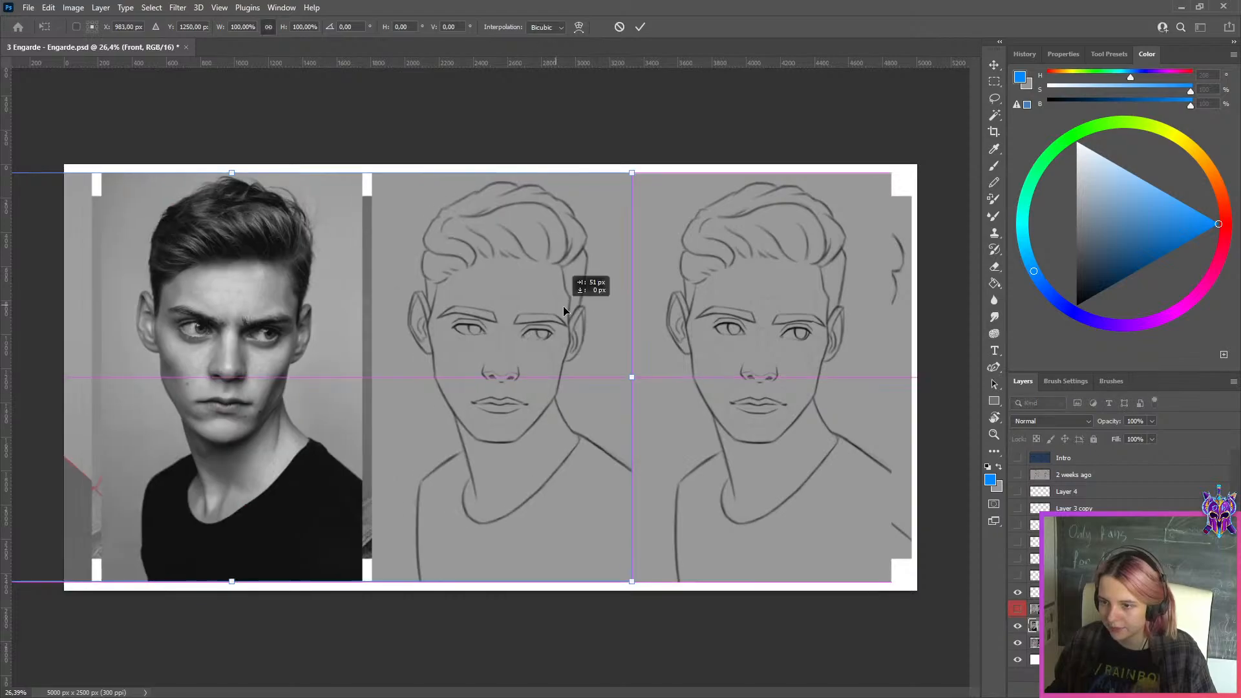
click(640, 27)
Export the front-view comparison as a JPEG into the WEEK 149 folder under an altered file name
key(ctrl+alt+shift+s)
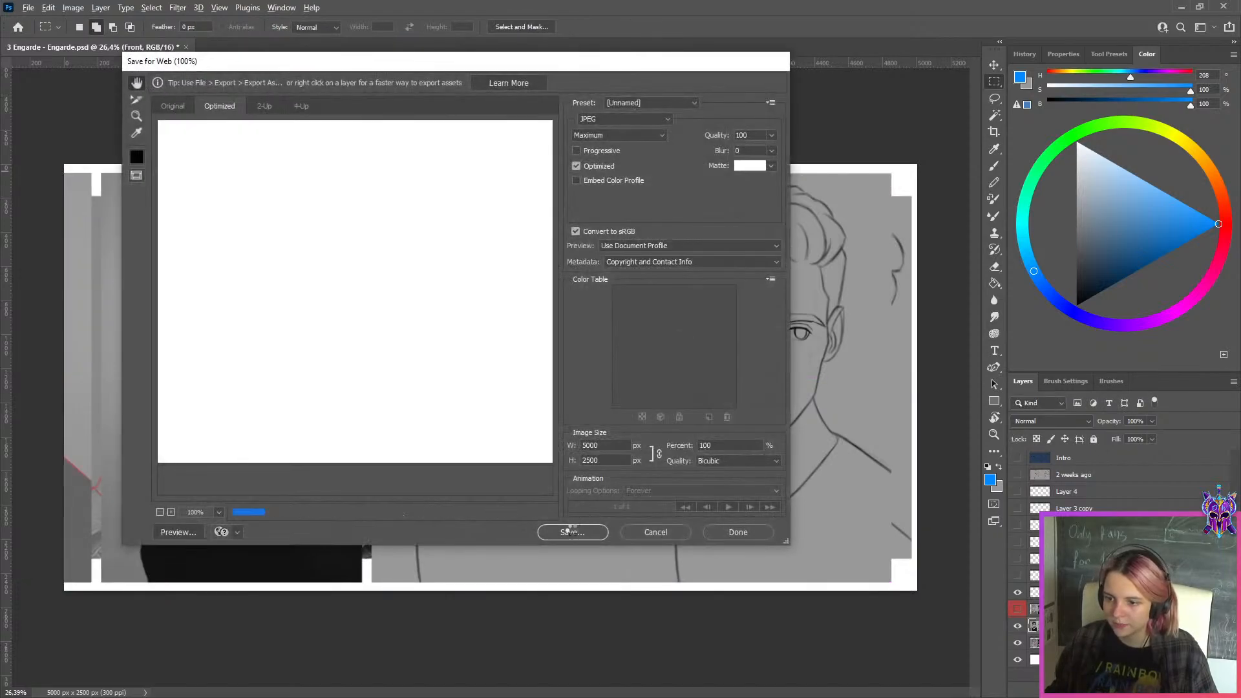
click(569, 531)
click(293, 421)
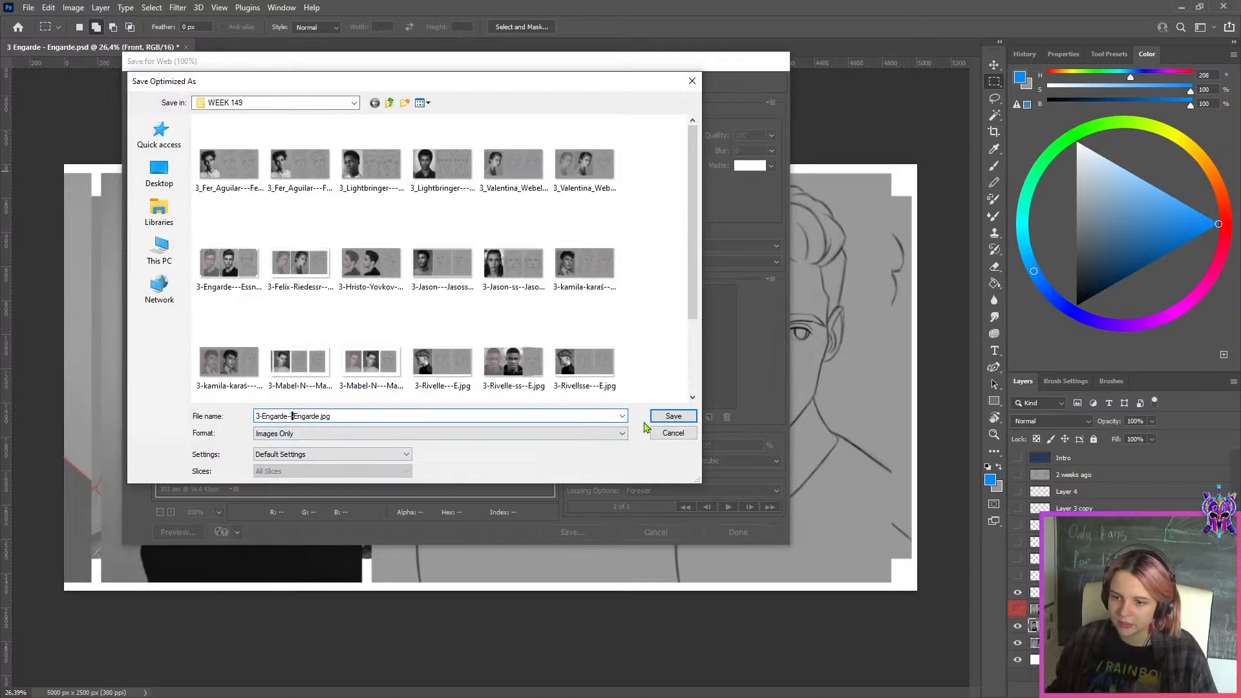
click(671, 417)
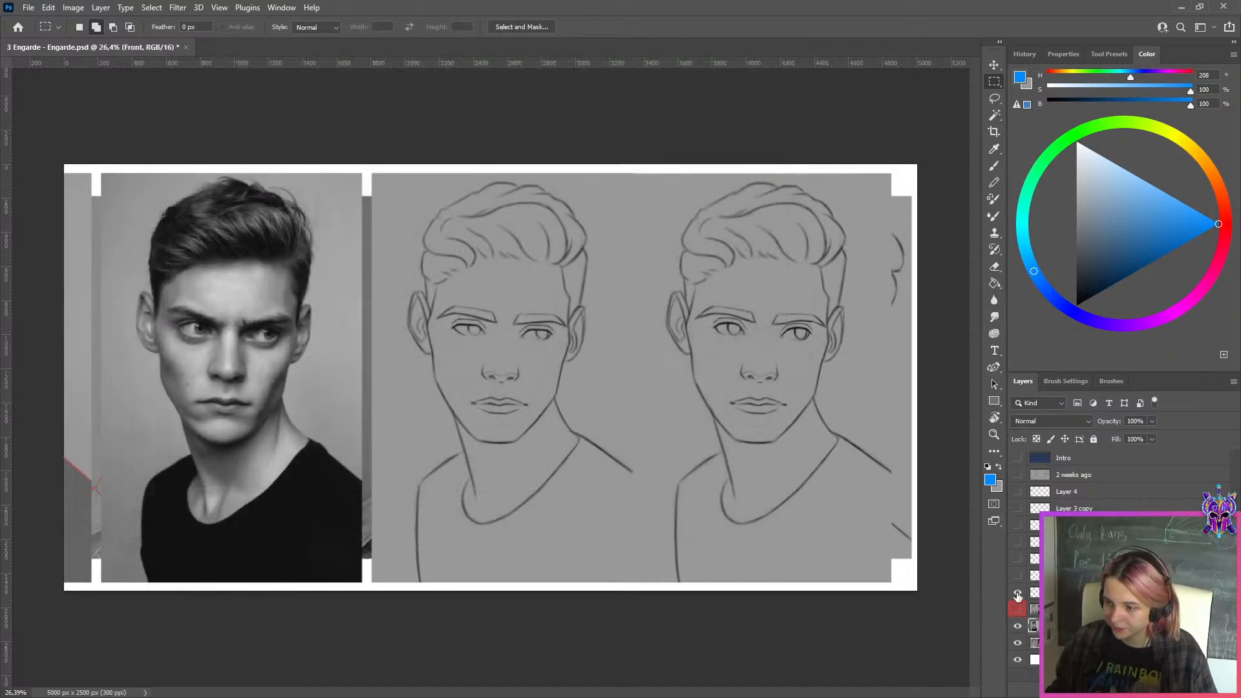
Hide the front-view comparison layers and duplicate the 3/4 layer for brush corrections
click(1017, 593)
click(1017, 626)
click(1060, 643)
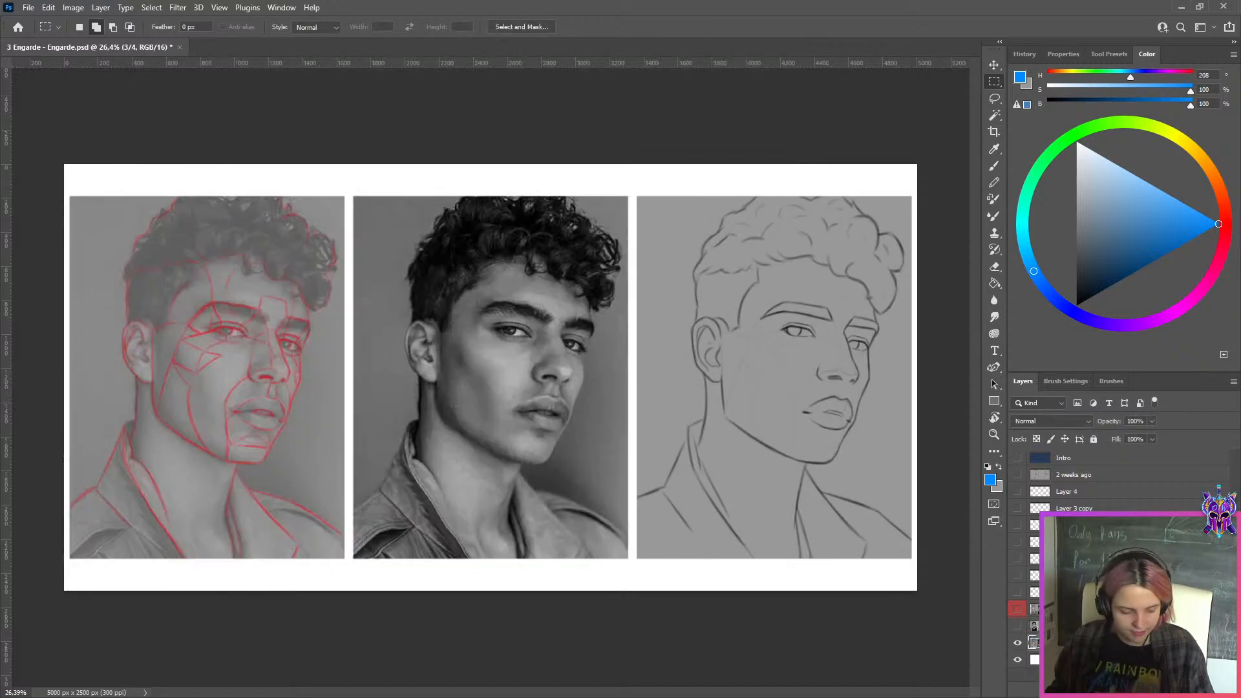
key(ctrl+j)
key(b)
scroll(845, 330, up, 3)
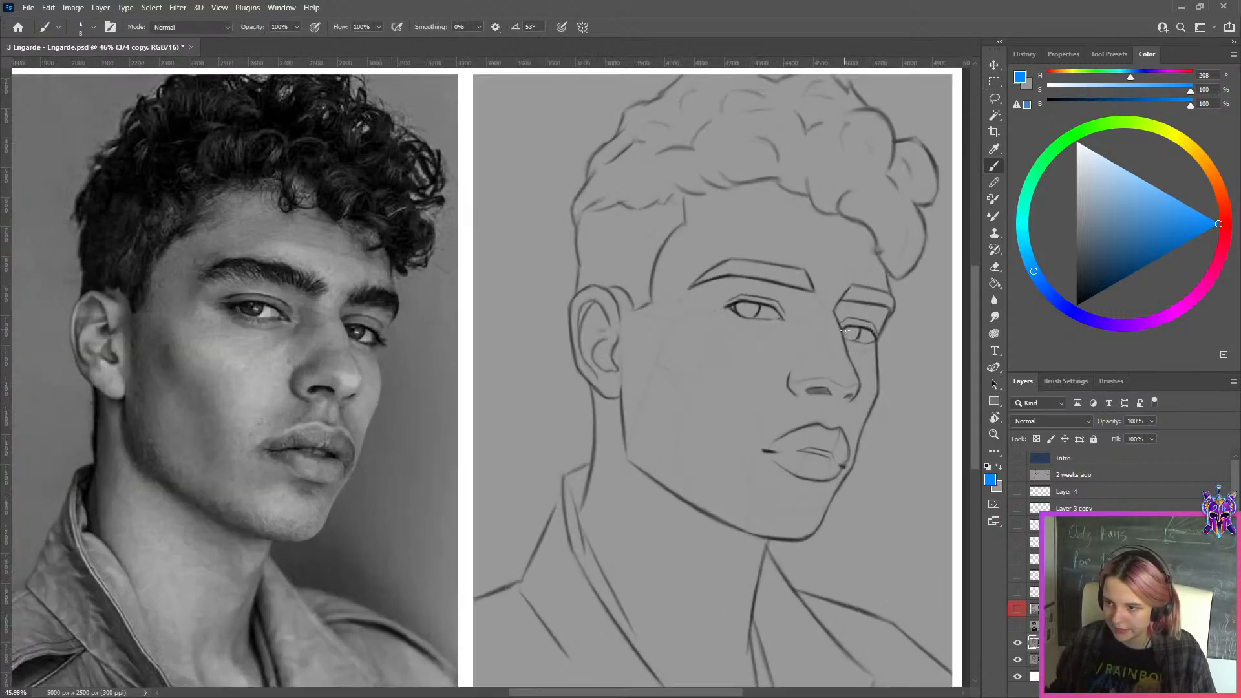
Touch up the eyes of the 3/4 sketch copy with the 1. illuminati brush, alternating between black and grey
key(d)
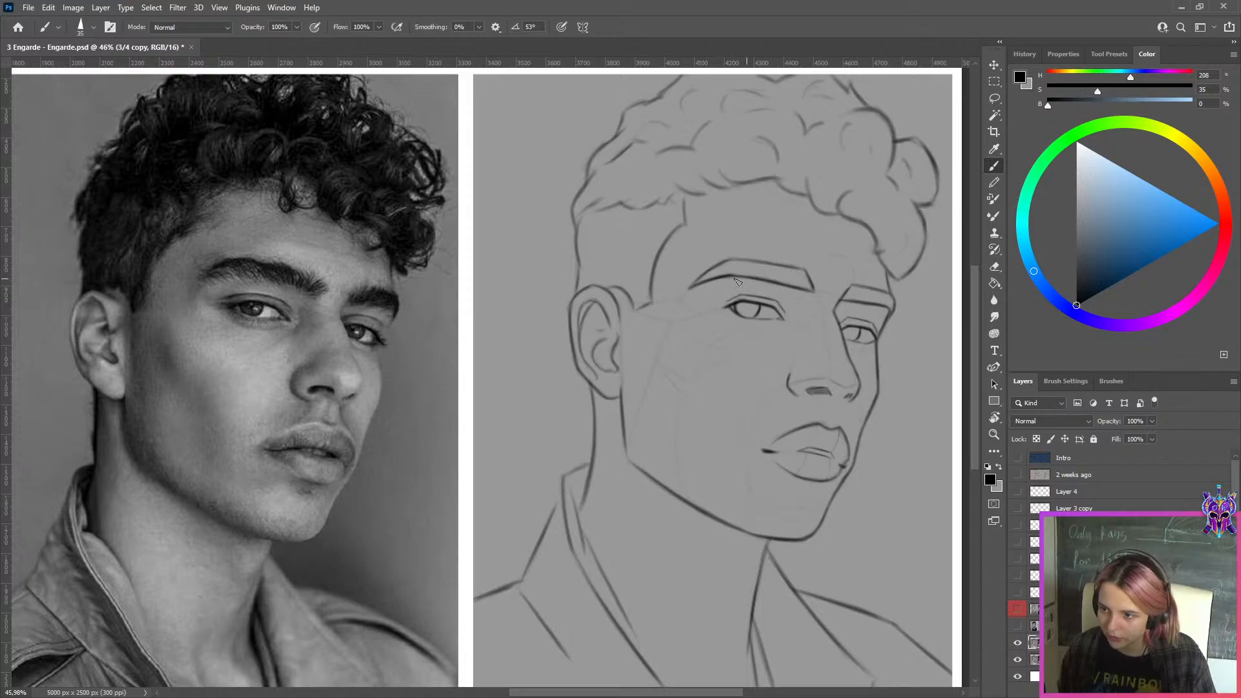
key(x)
key(bracketleft)
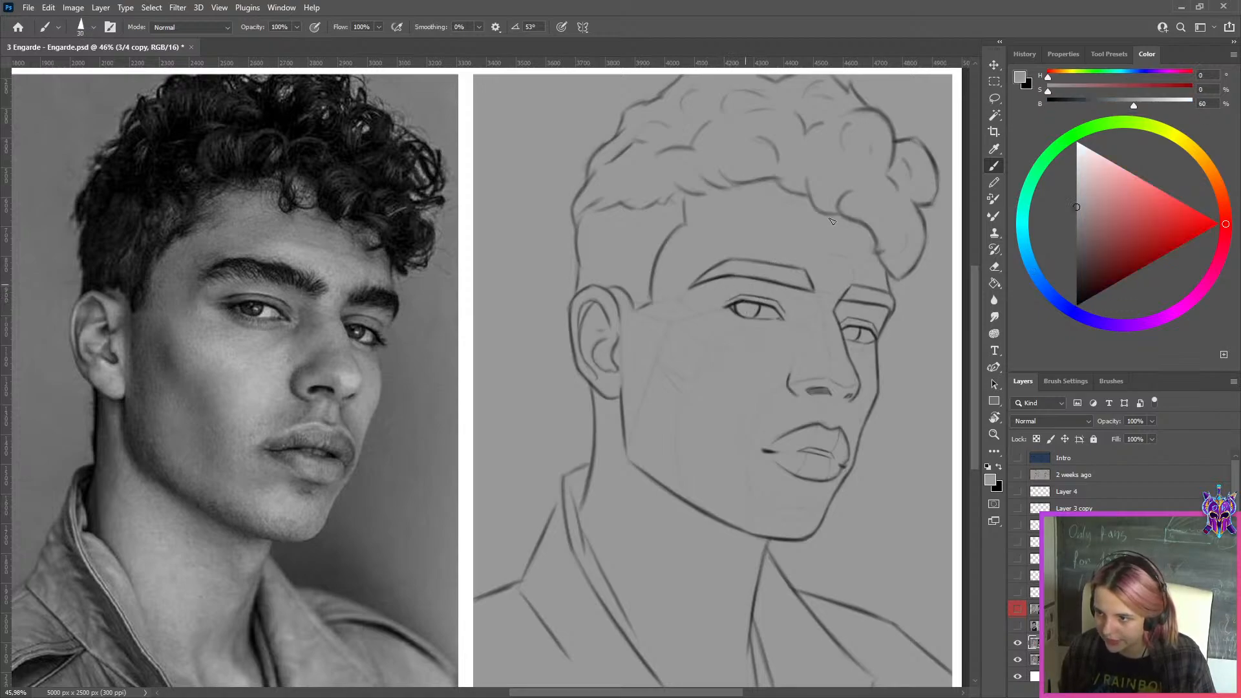
click(1109, 55)
click(1046, 75)
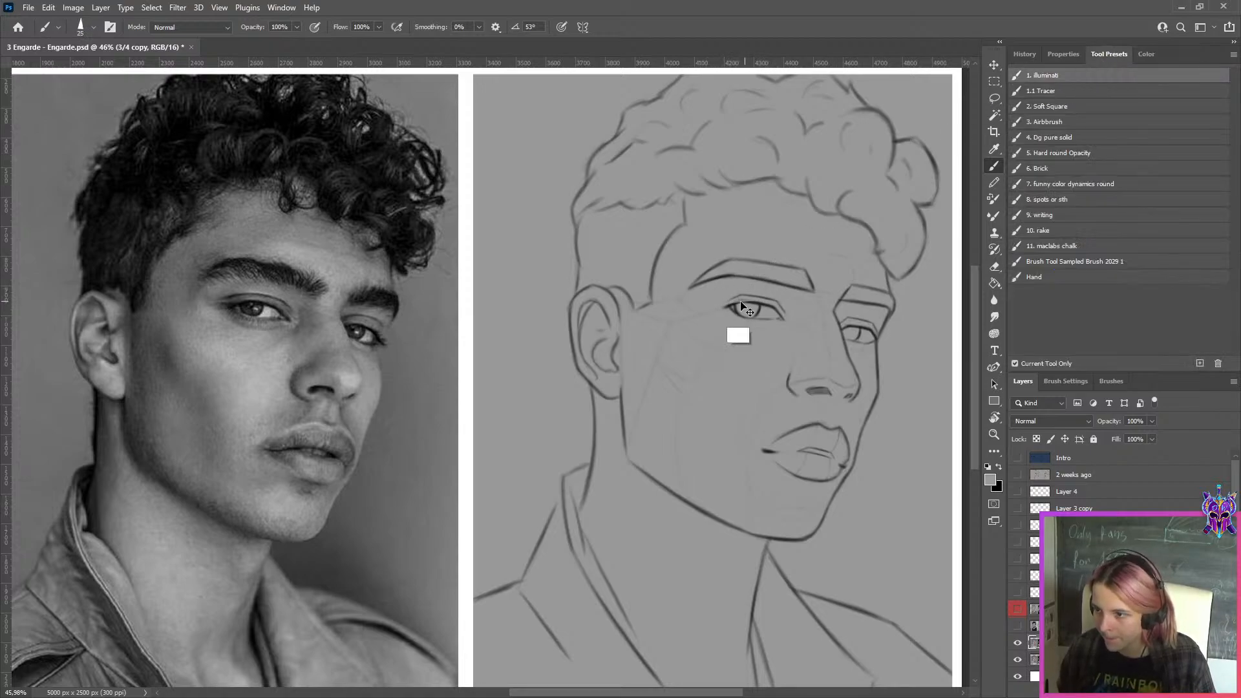
key(x)
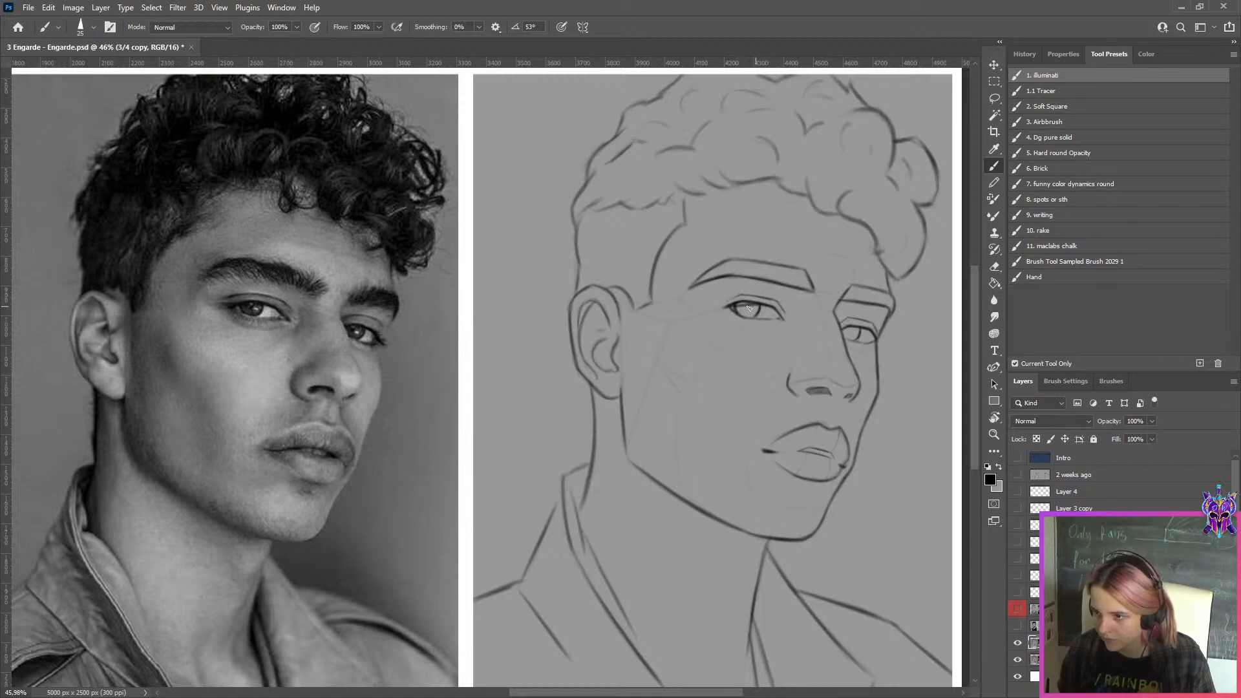
key(x)
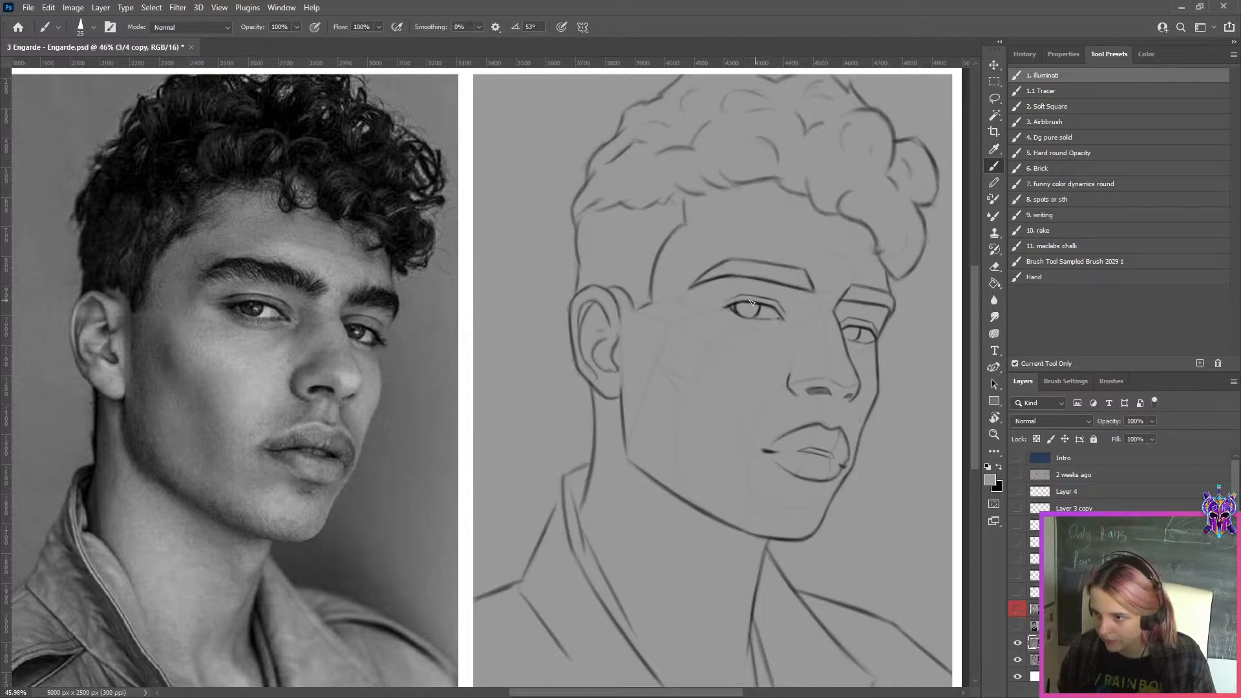
key(x)
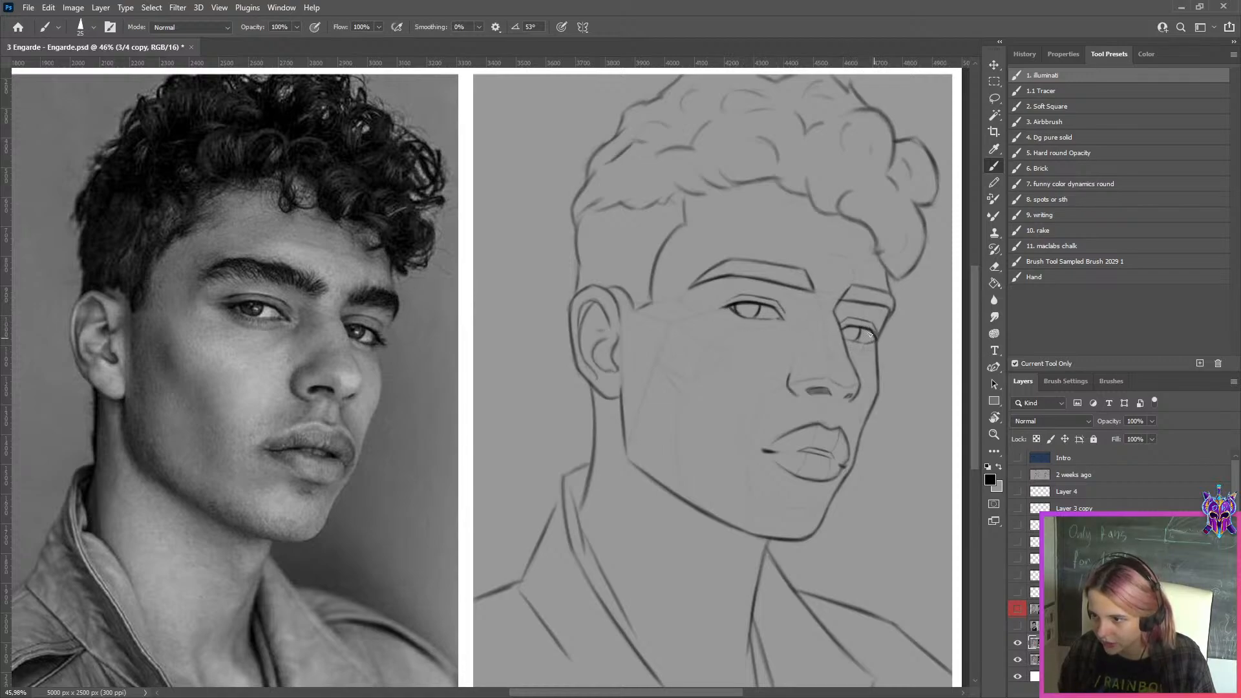
Select the corrected 3/4 sketch panel on the canvas's right-hand side and copy it onto its own layer
key(ctrl+0)
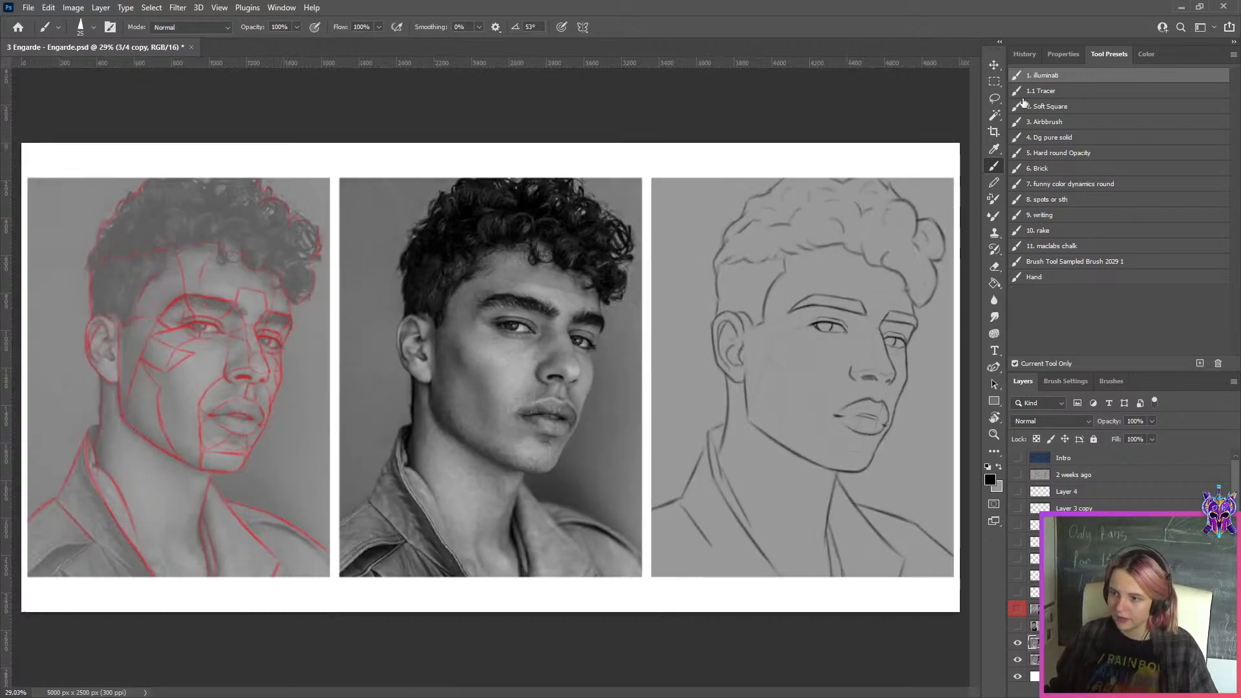
click(995, 82)
key(ctrl+minus)
drag(881, 181, 625, 585)
key(ctrl+j)
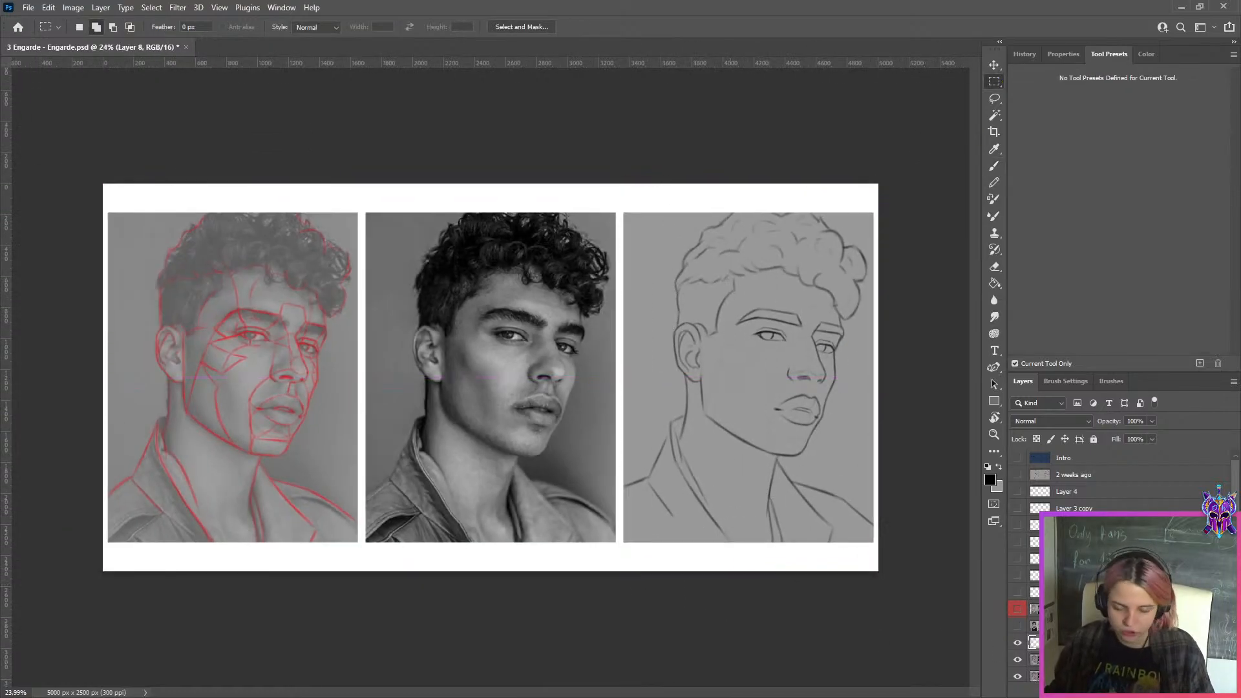
Hide the full 3/4 copy and shift the original 3/4 layer left so both sketches stand side by side
click(1019, 660)
click(1035, 677)
key(ctrl+t)
drag(804, 392, 563, 374)
click(640, 26)
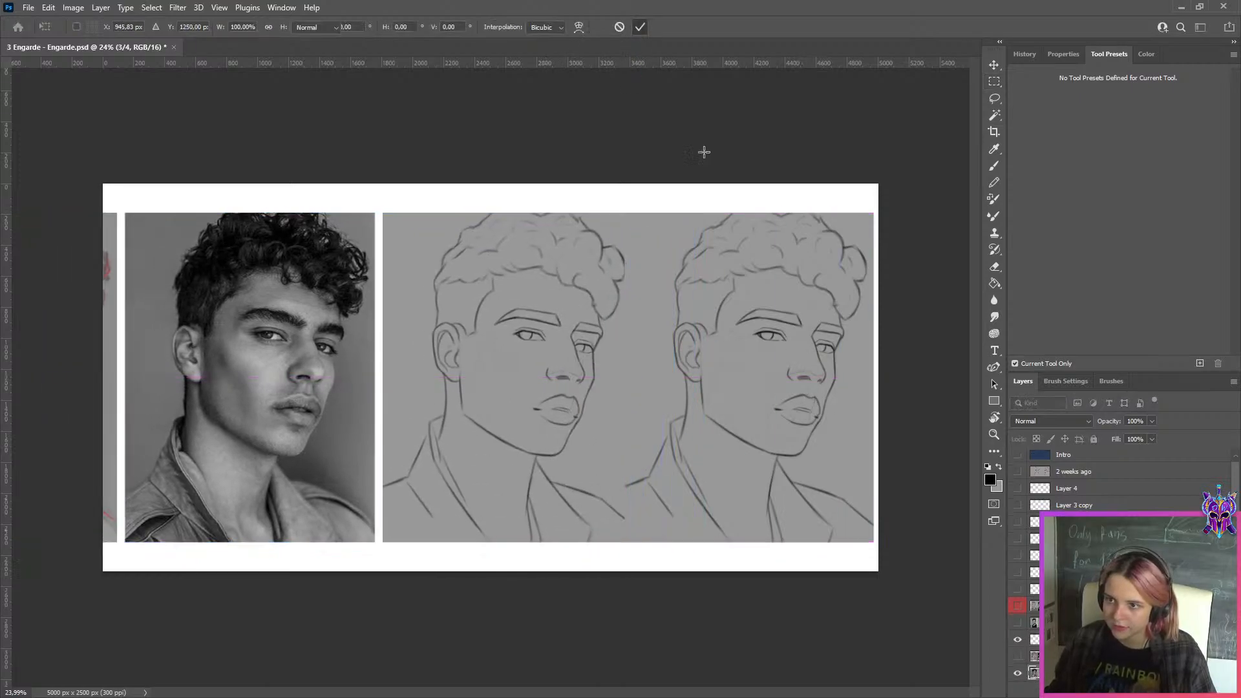
Export the 3/4-view comparison of original and corrected sketches as a JPEG under an altered file name
key(ctrl+alt+shift+s)
click(569, 534)
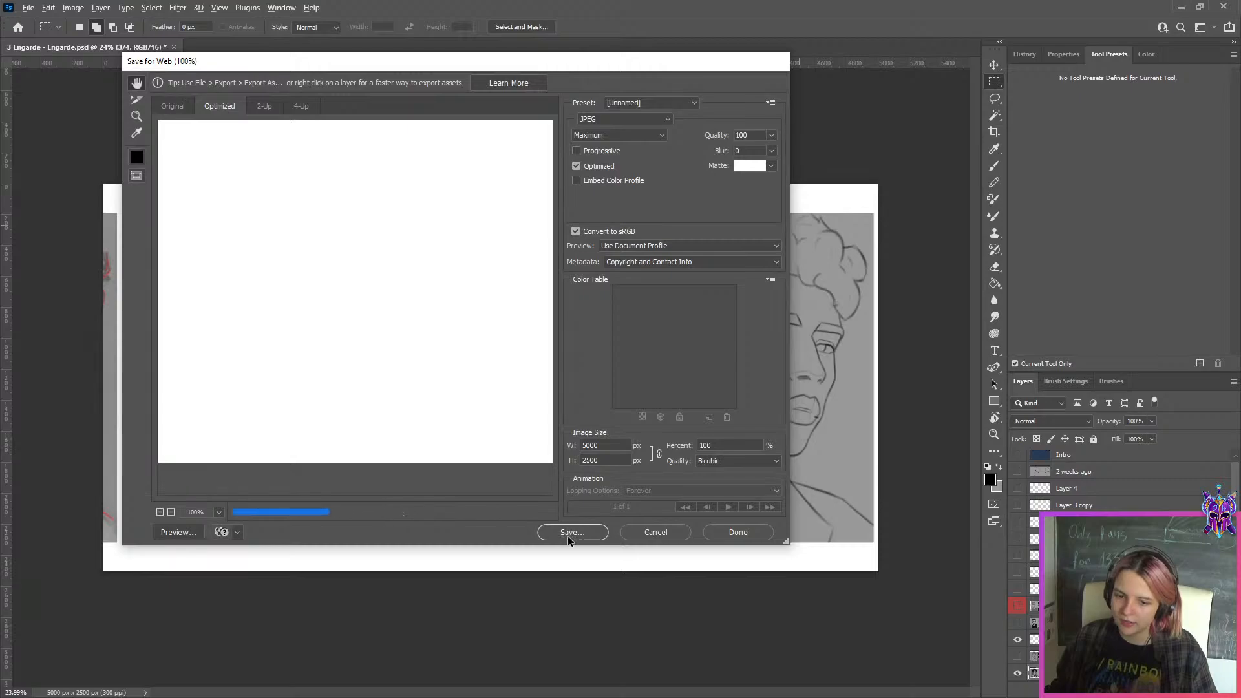
click(290, 414)
click(654, 414)
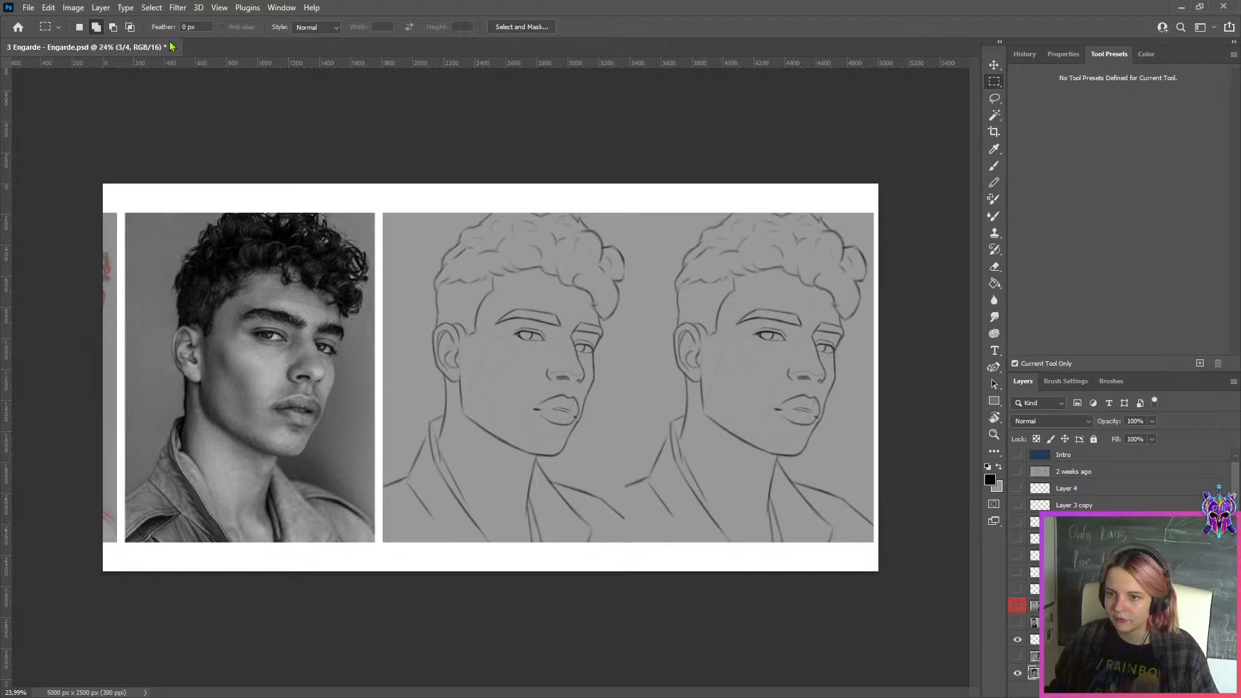
Close the finished student's document without saving changes and open the next student's PSD from the file folder
scroll(534, 348, up, 5)
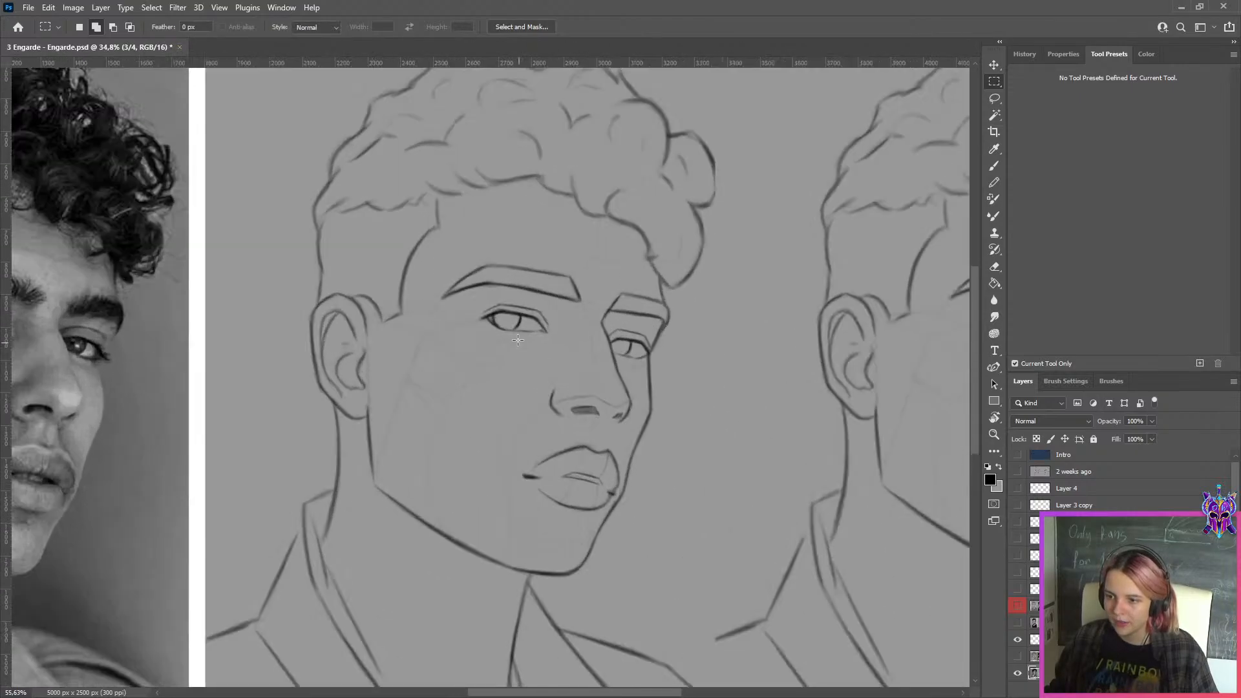
scroll(474, 307, down, 4)
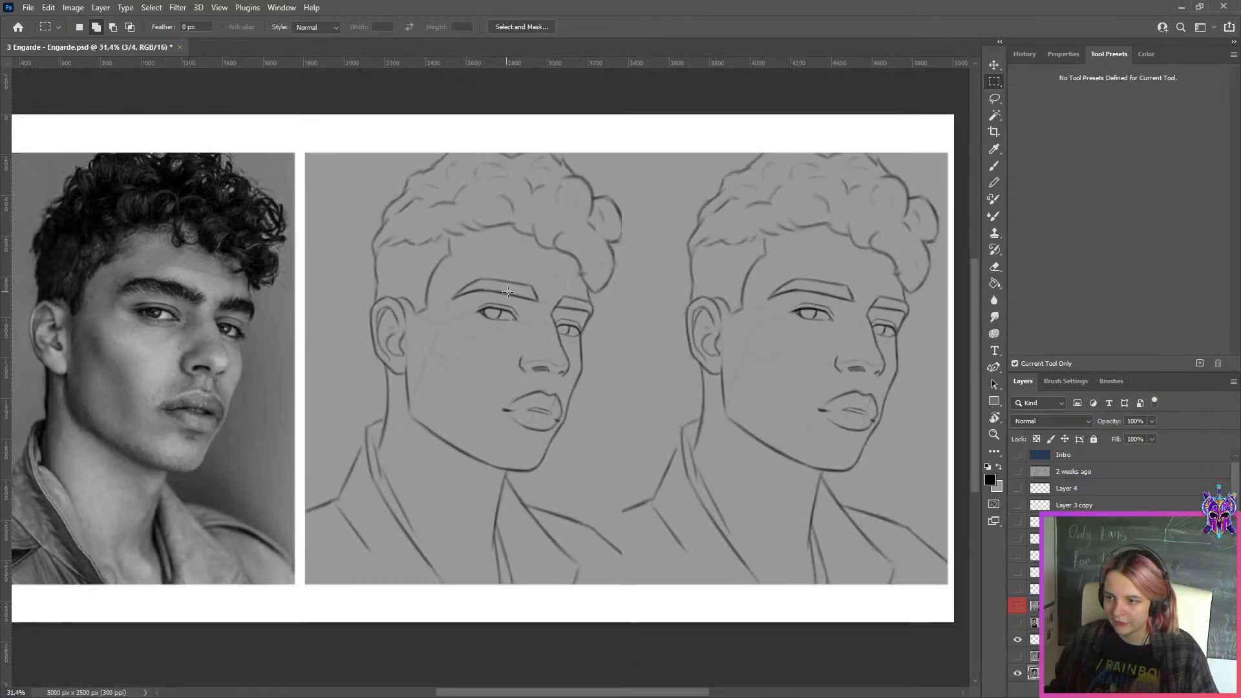
click(180, 47)
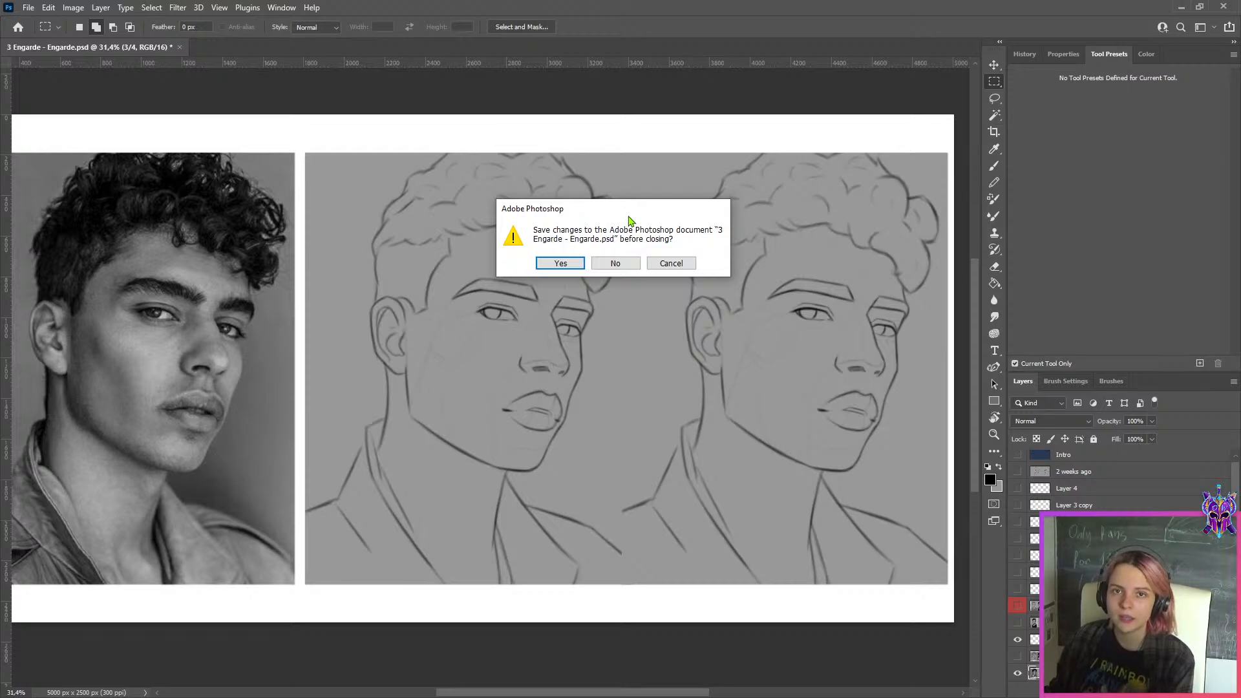
click(625, 265)
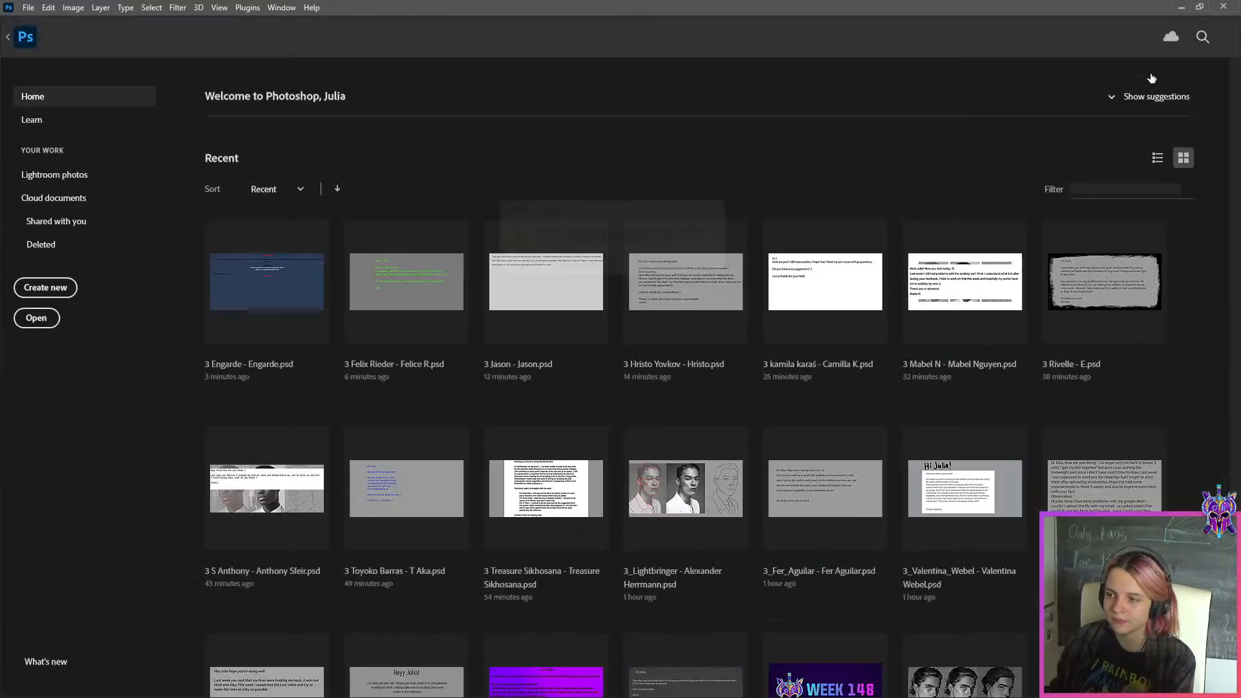
click(1183, 7)
double_click(682, 147)
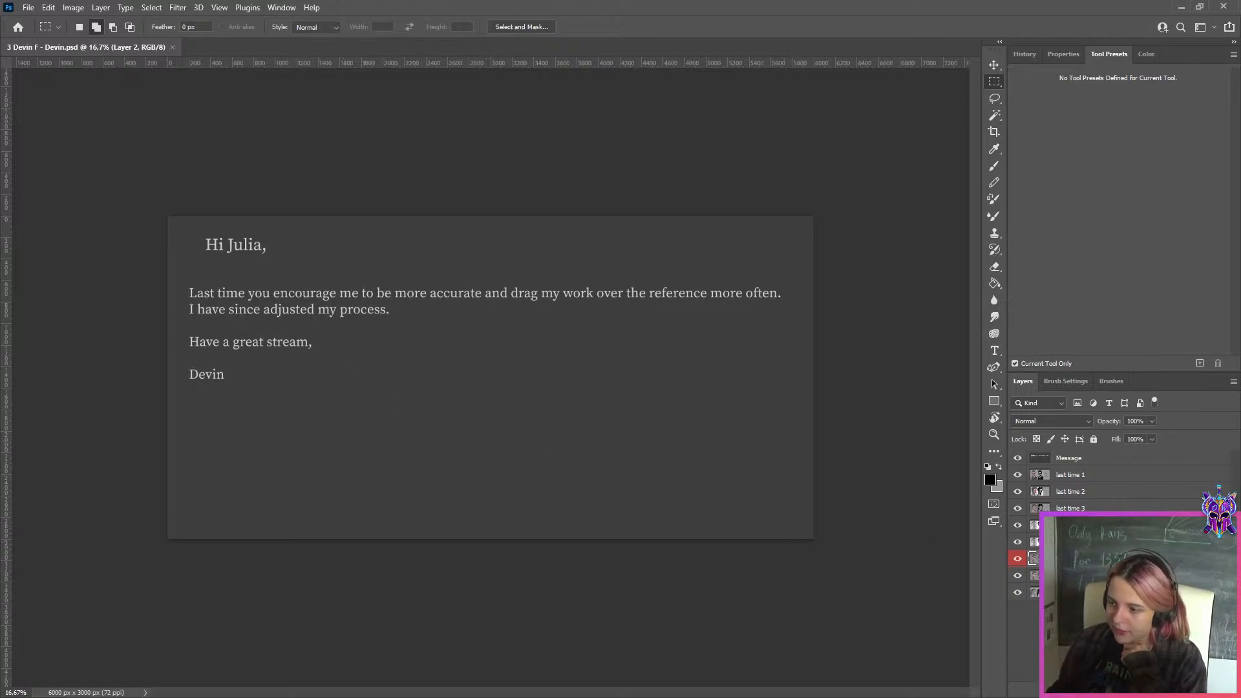
Hide the Message, last time 1 and last time 2 layers one after another to review the student's earlier portrait studies
click(1109, 461)
click(1017, 459)
scroll(924, 429, up, 3)
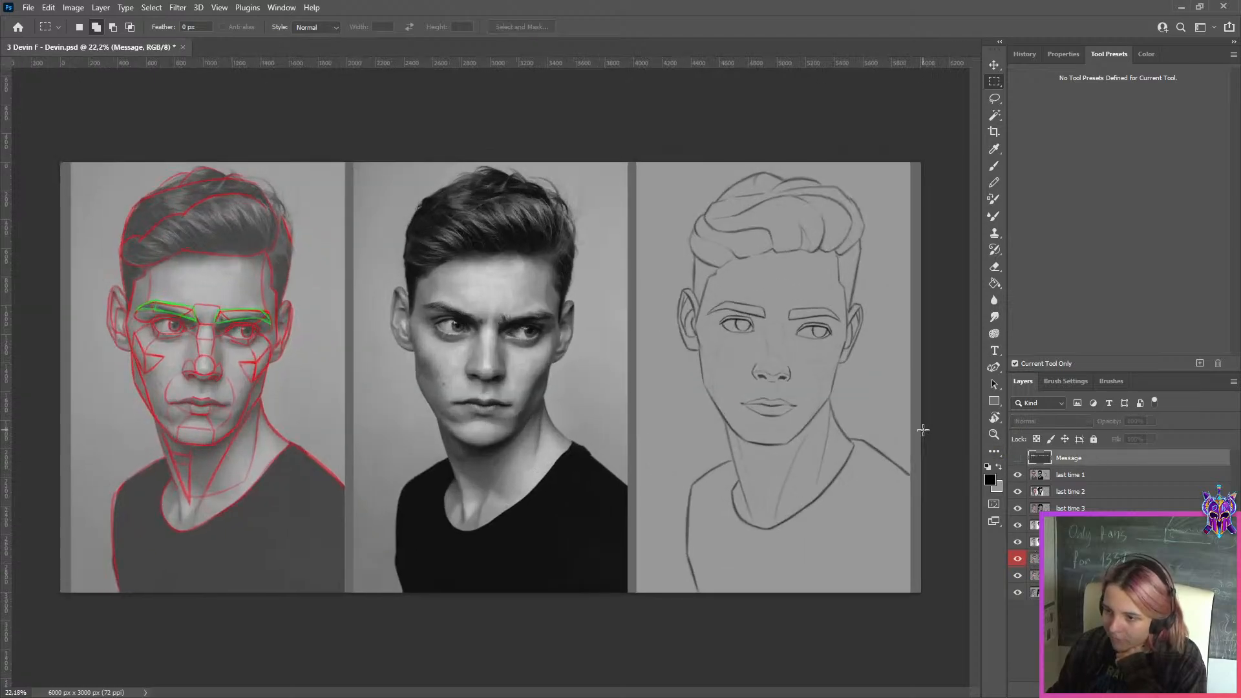
click(1091, 480)
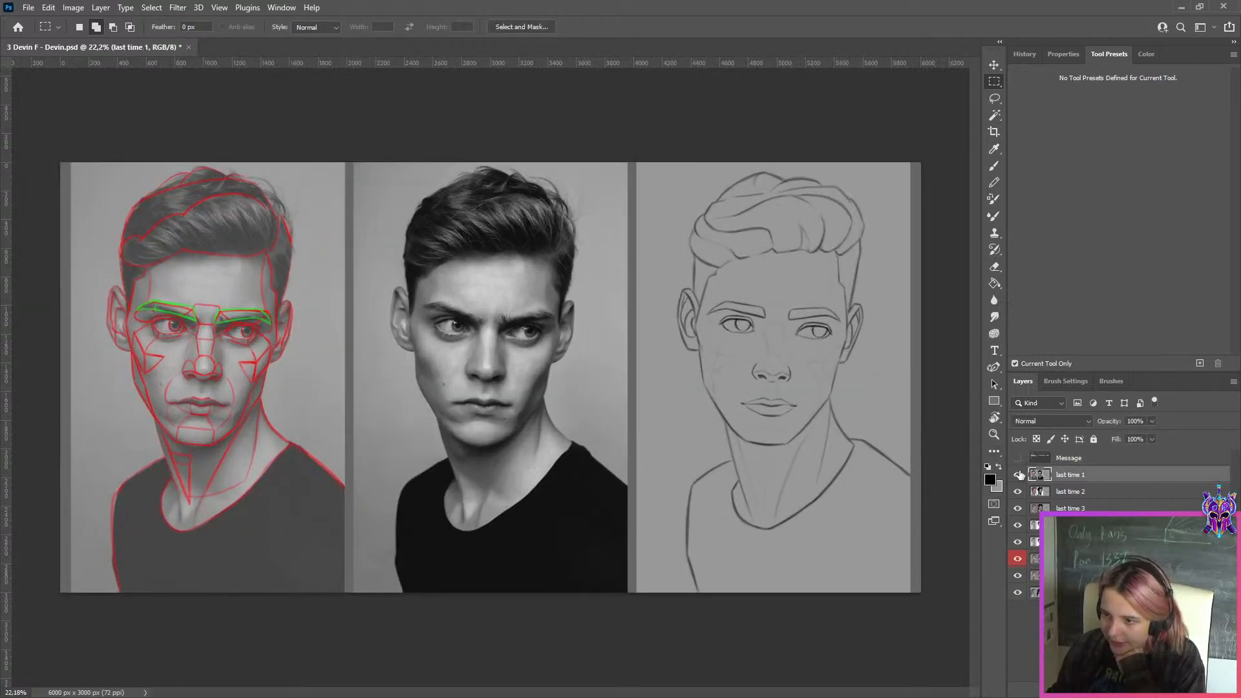
click(1018, 474)
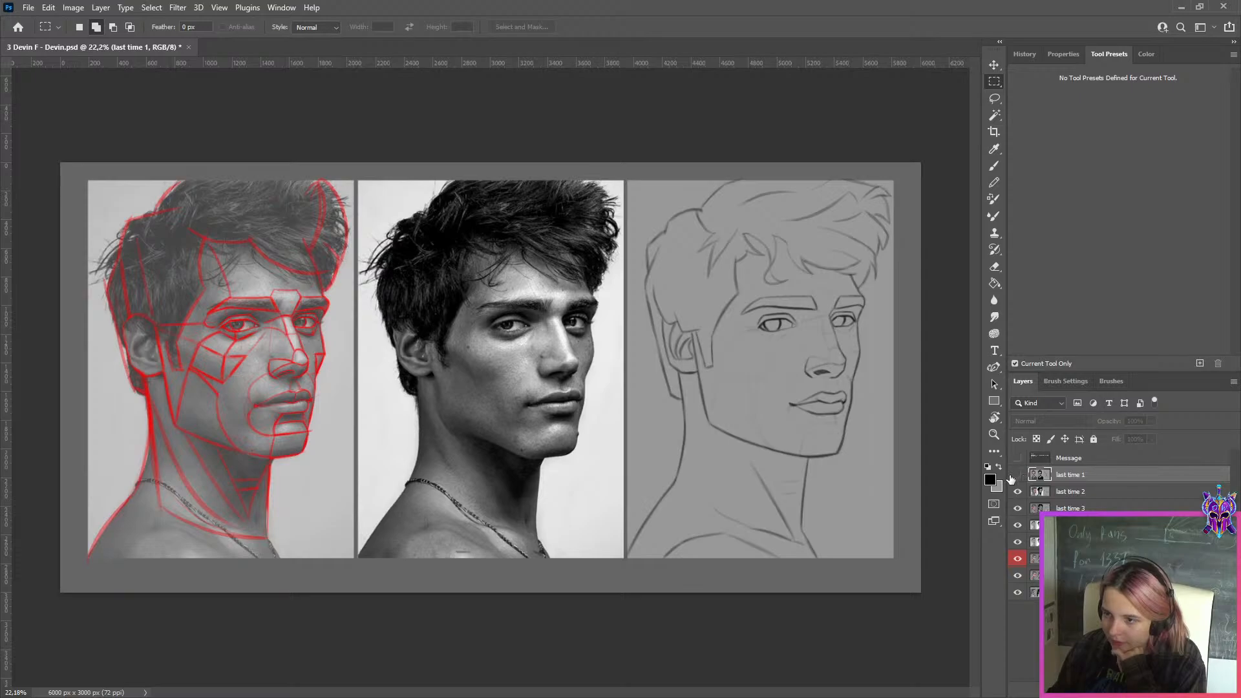
click(1070, 492)
click(1019, 492)
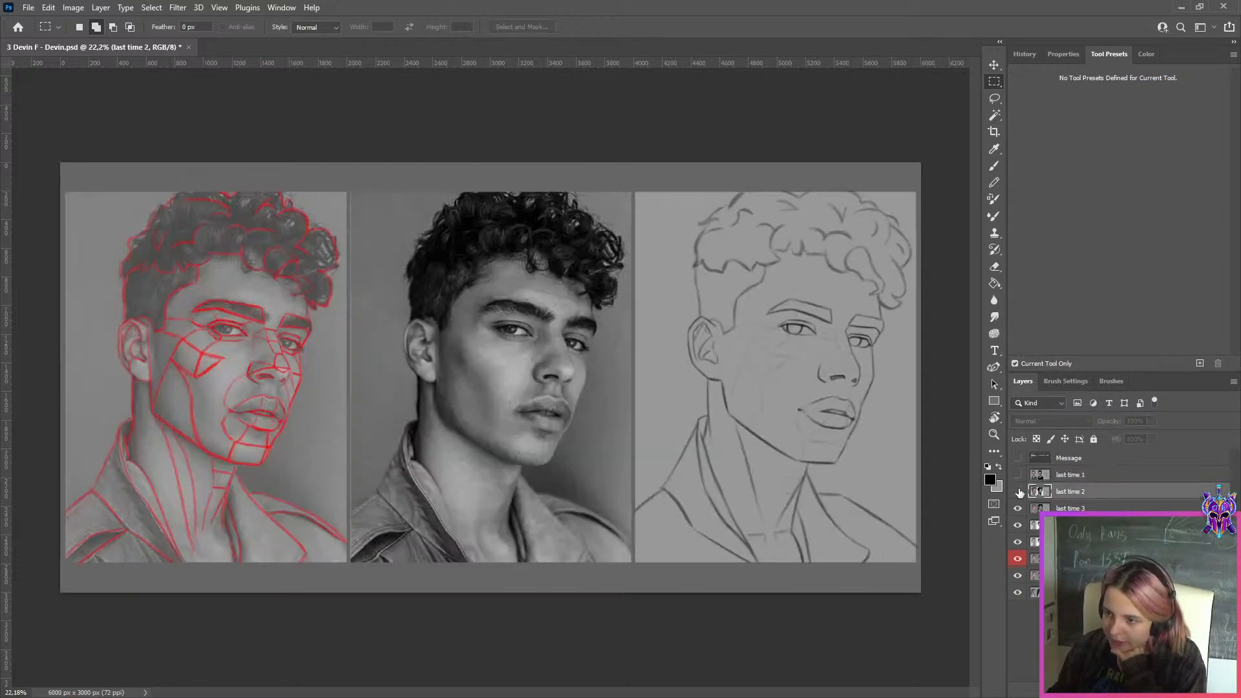
Hide the last time 3 layer and select the this time 1 copy layer
click(1037, 511)
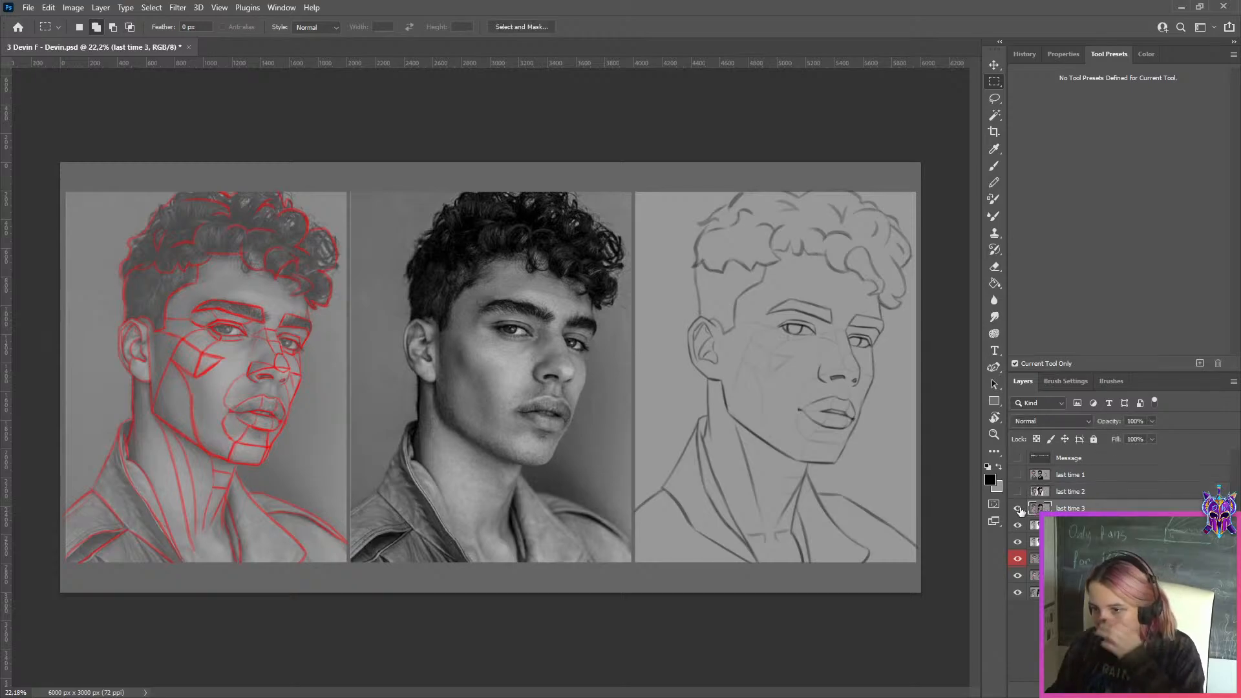
click(1019, 508)
click(1063, 525)
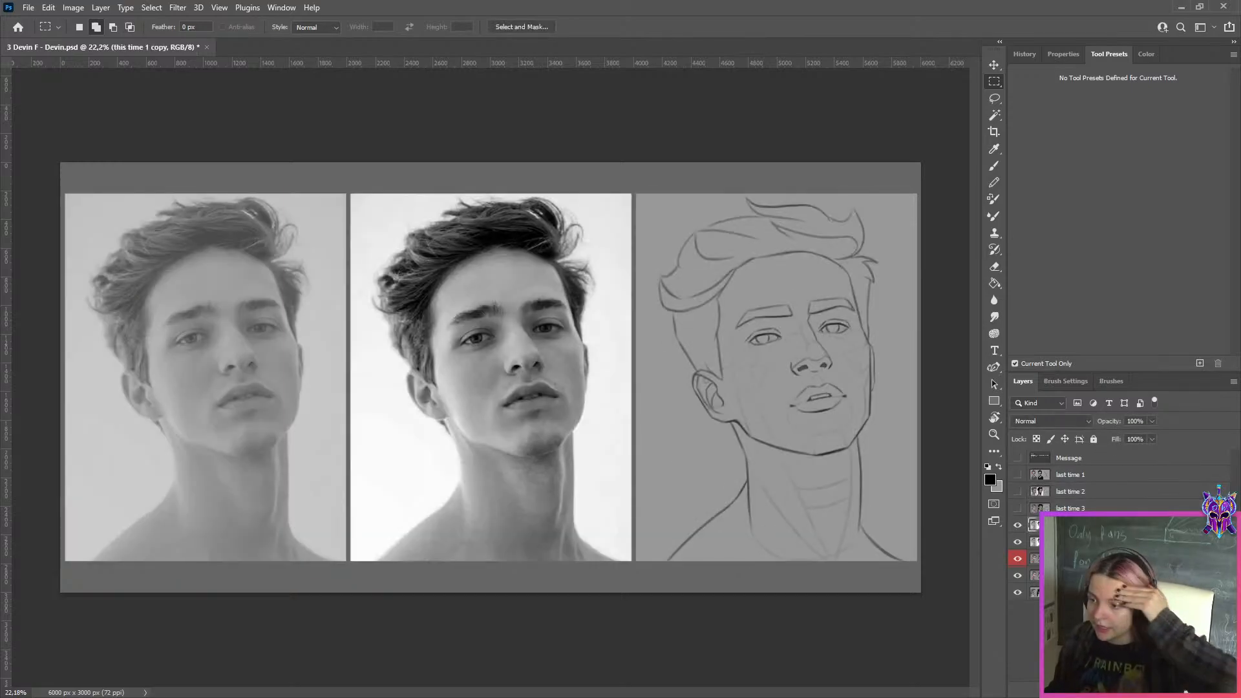
Check the this time 1 copy layer against the layer beneath it and delete this duplicate
click(1018, 528)
click(1019, 527)
click(1018, 527)
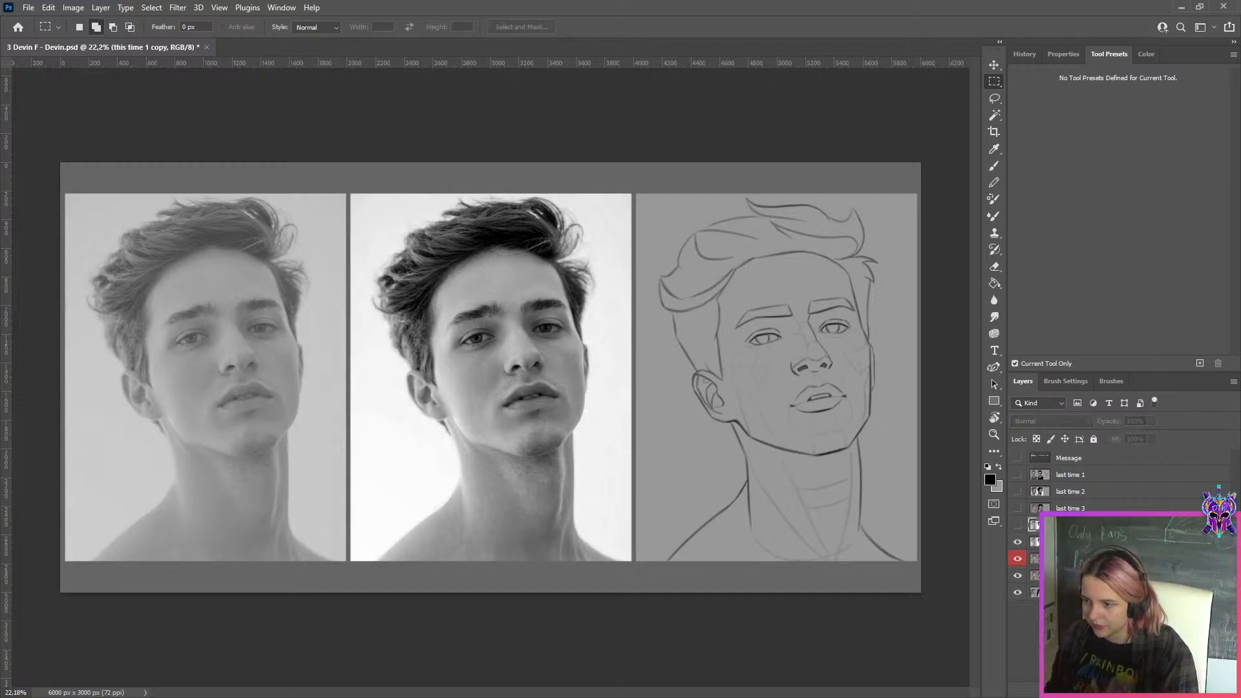
key(Delete)
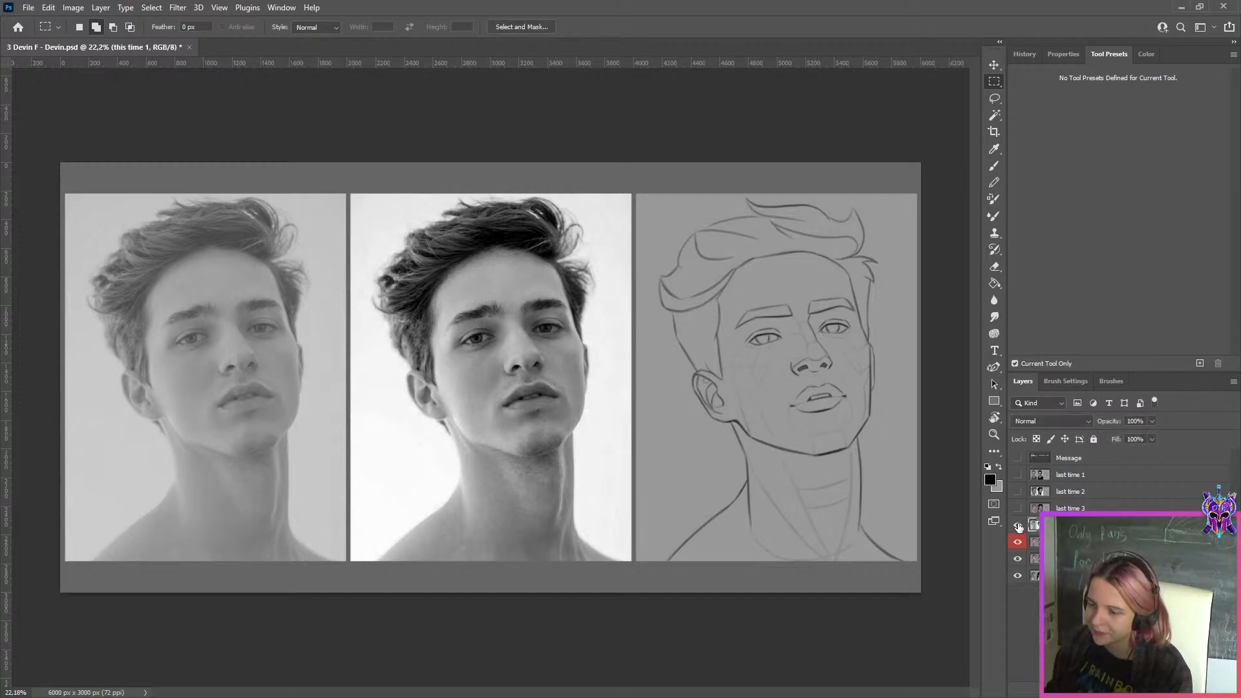
Hide the red-labelled layer, then toggle the current study layers to examine the three new portrait sketches beside their reference photos
click(1017, 544)
scroll(902, 503, up, 2)
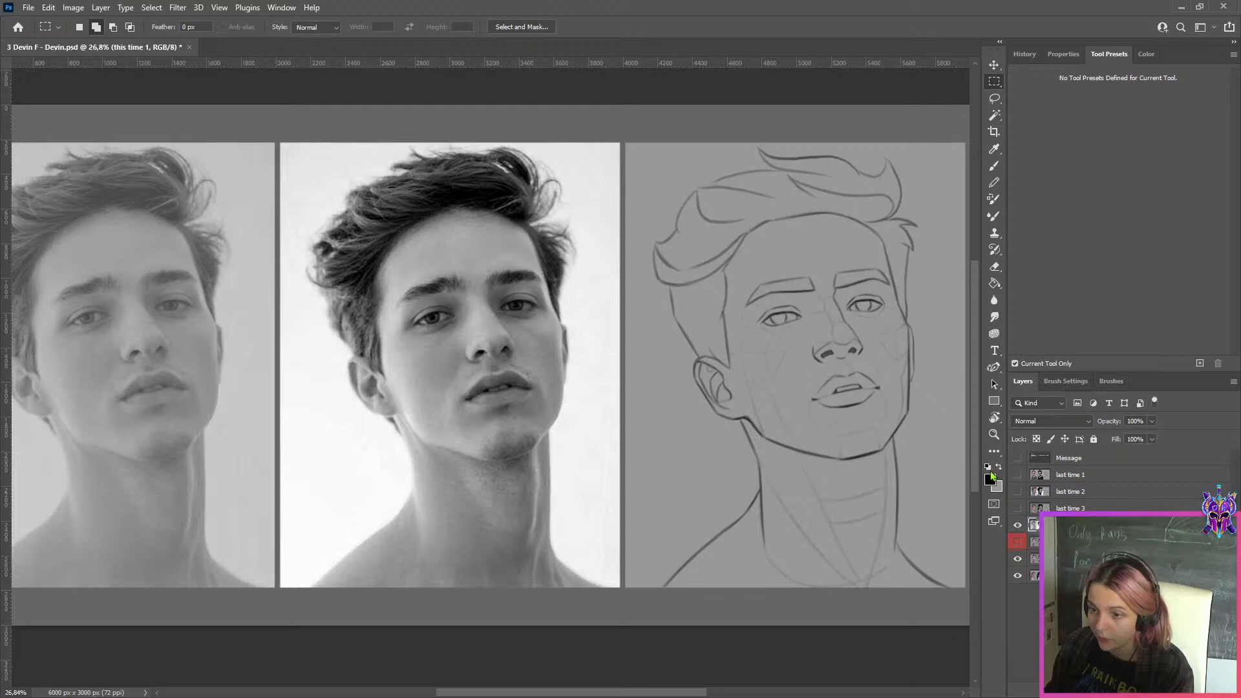
click(1017, 525)
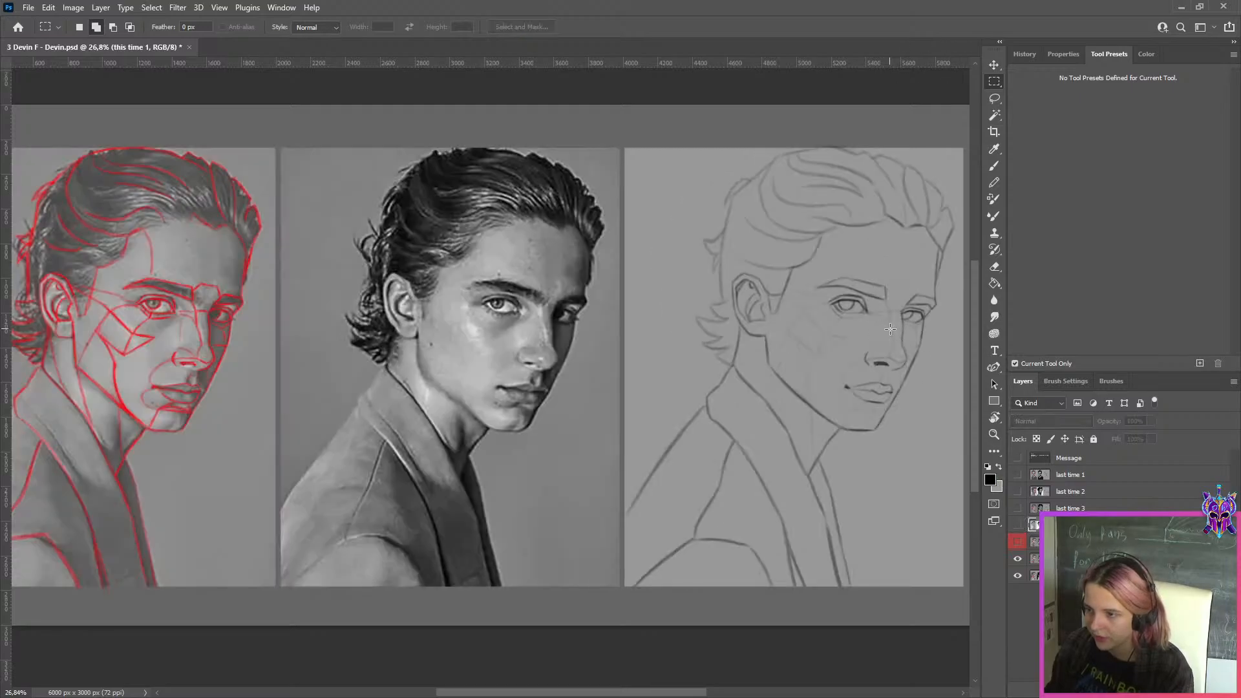
click(1018, 559)
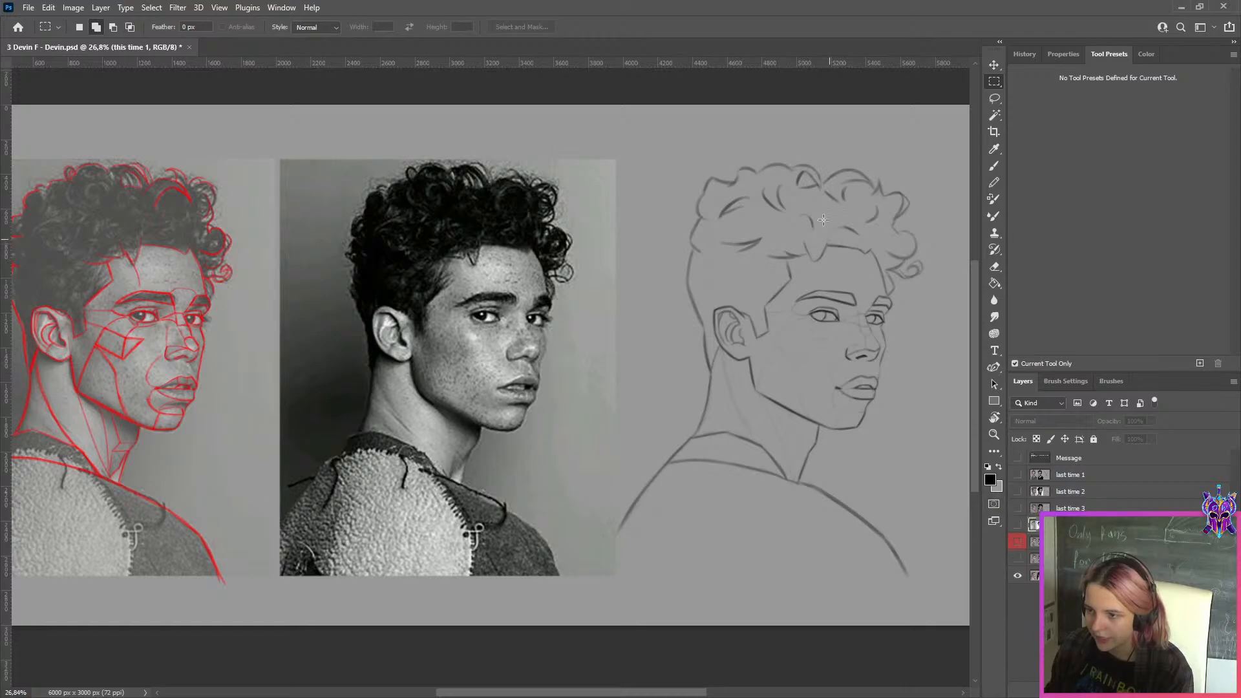
click(1017, 558)
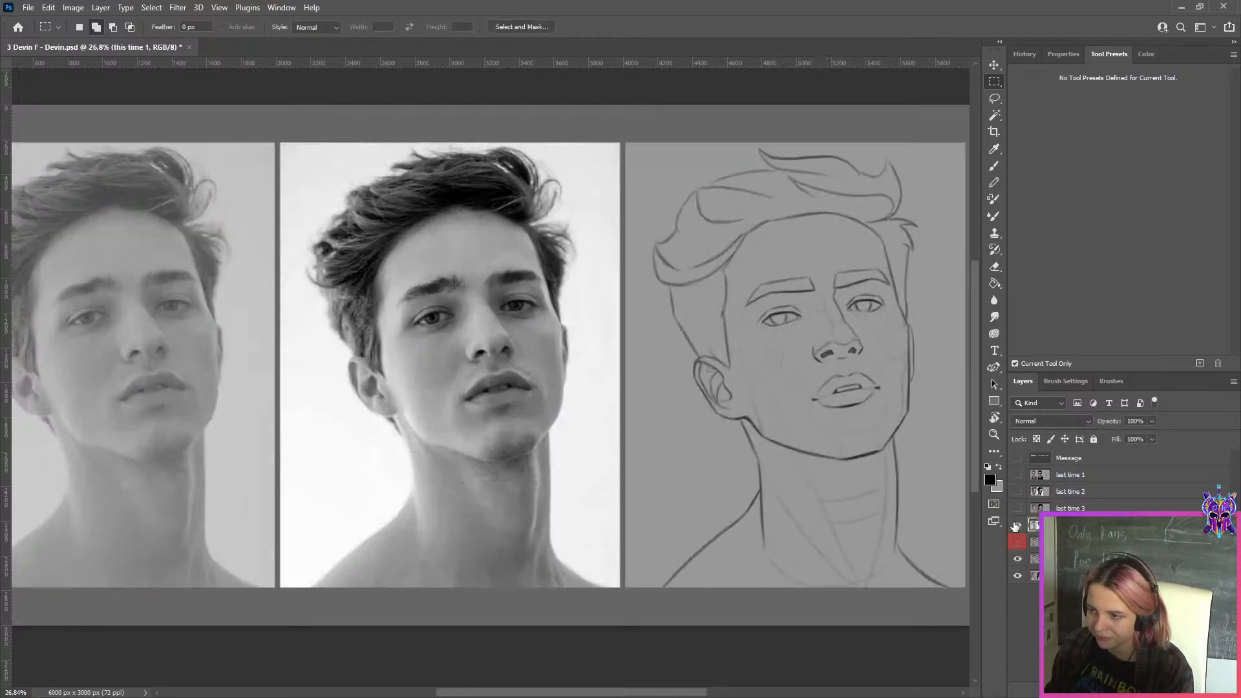
click(1016, 525)
click(1015, 527)
click(1015, 527)
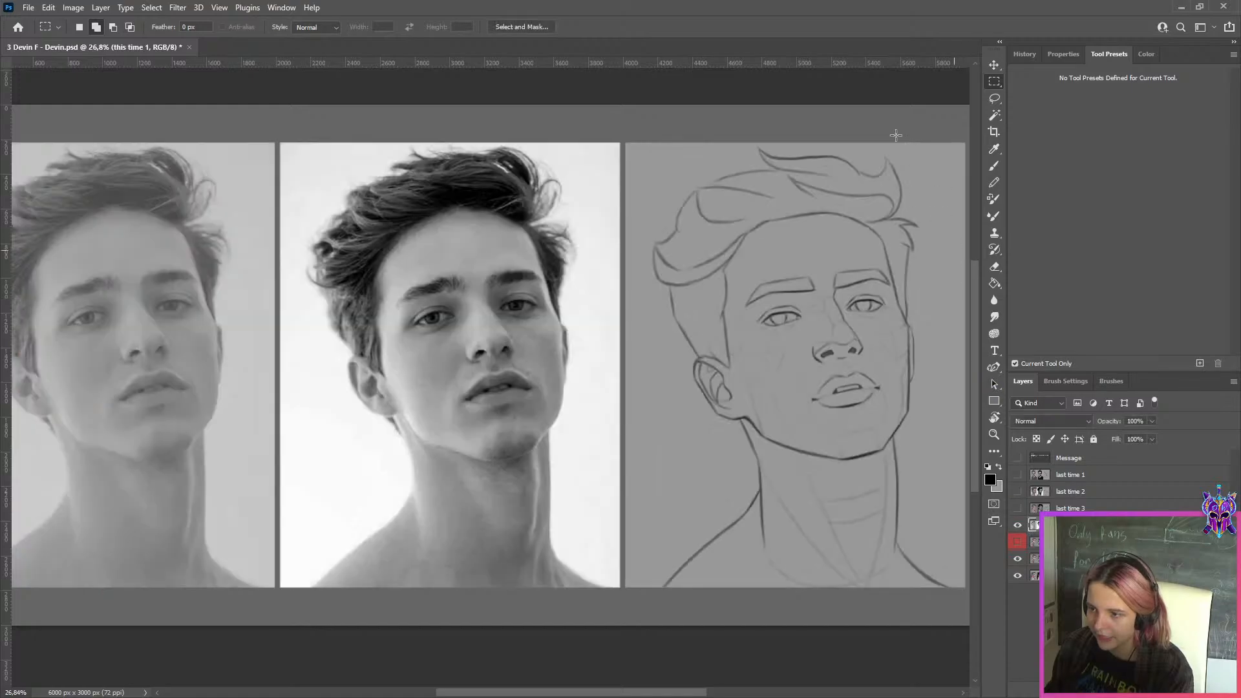
click(1016, 527)
click(1018, 559)
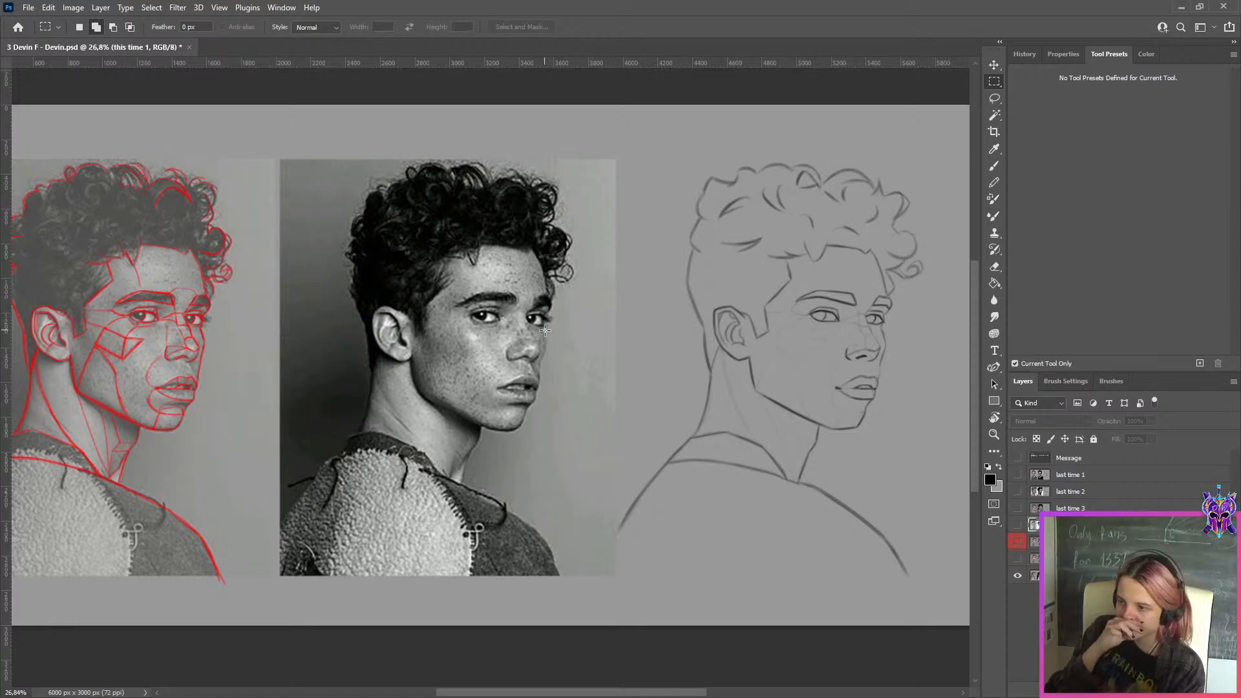
click(1018, 559)
Select the red-labelled Layer 2 and toggle its visibility to compare the slicked-back-hair sketch with and without its overlay
click(1034, 542)
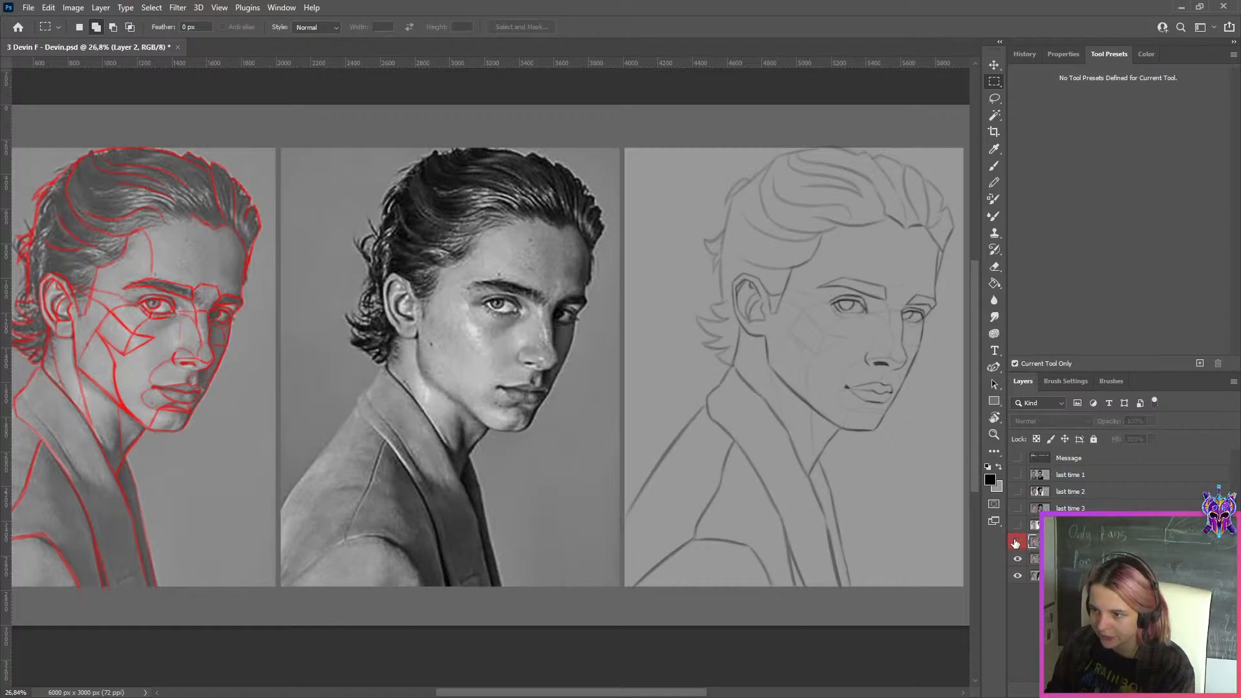
scroll(873, 329, up, 1)
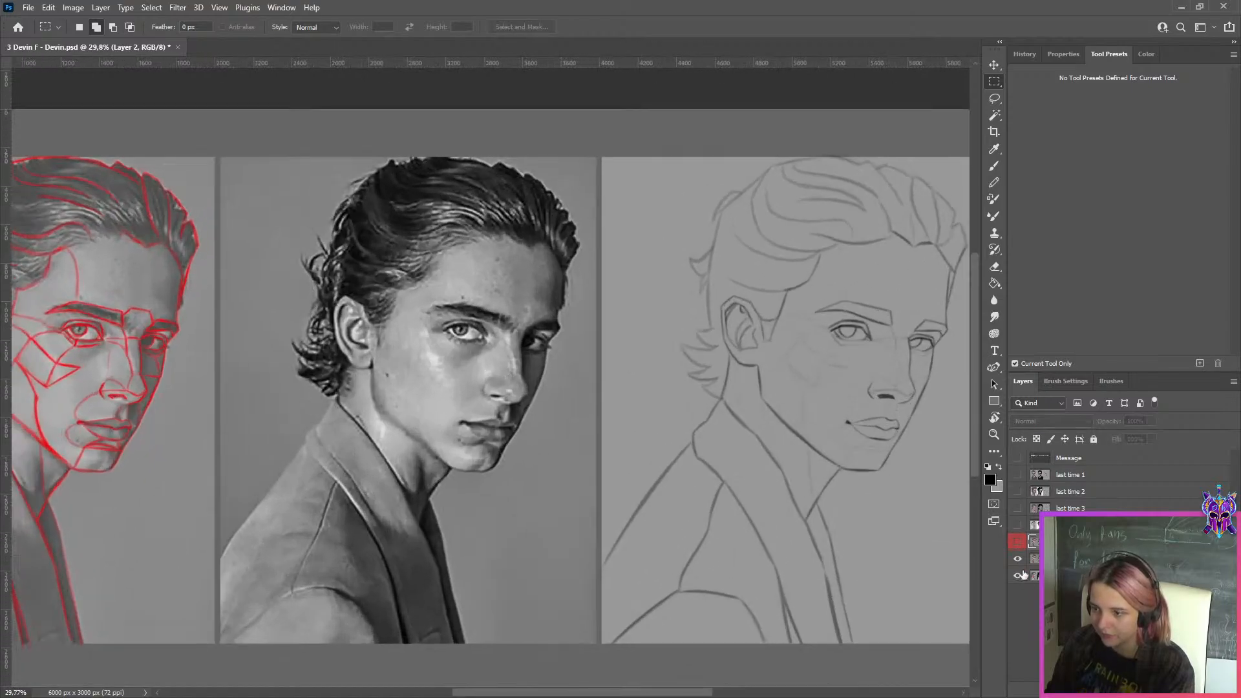
click(1017, 542)
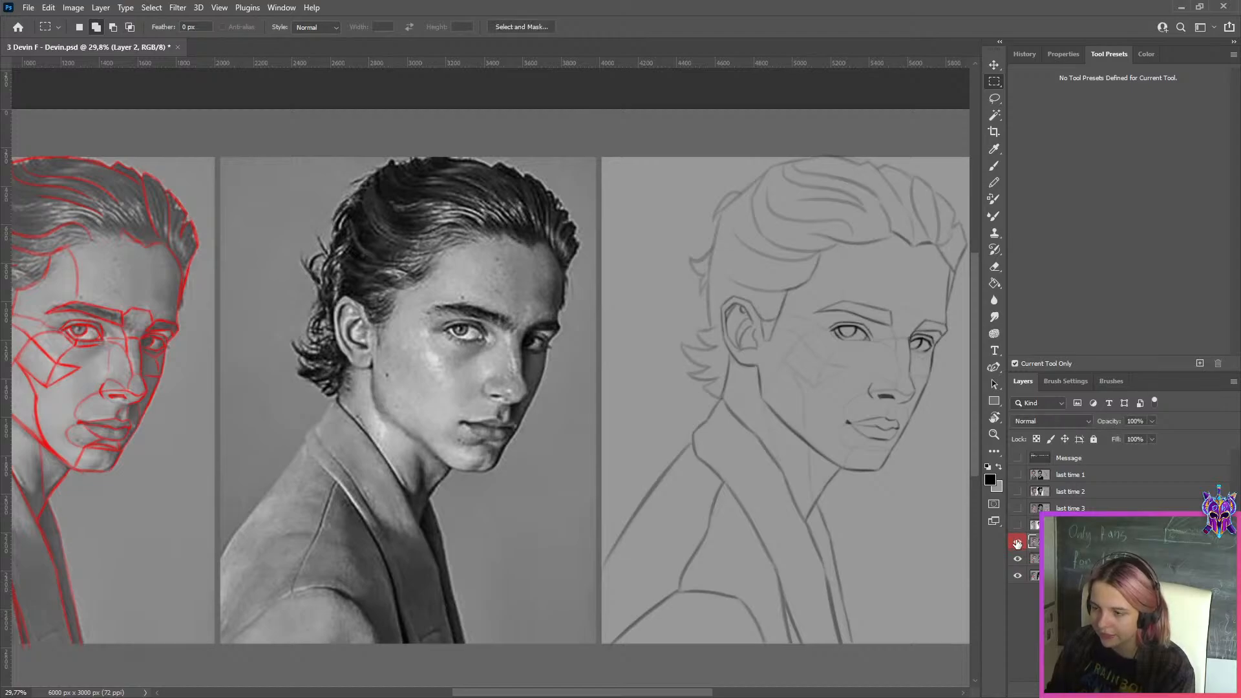
scroll(881, 435, down, 2)
scroll(913, 357, up, 2)
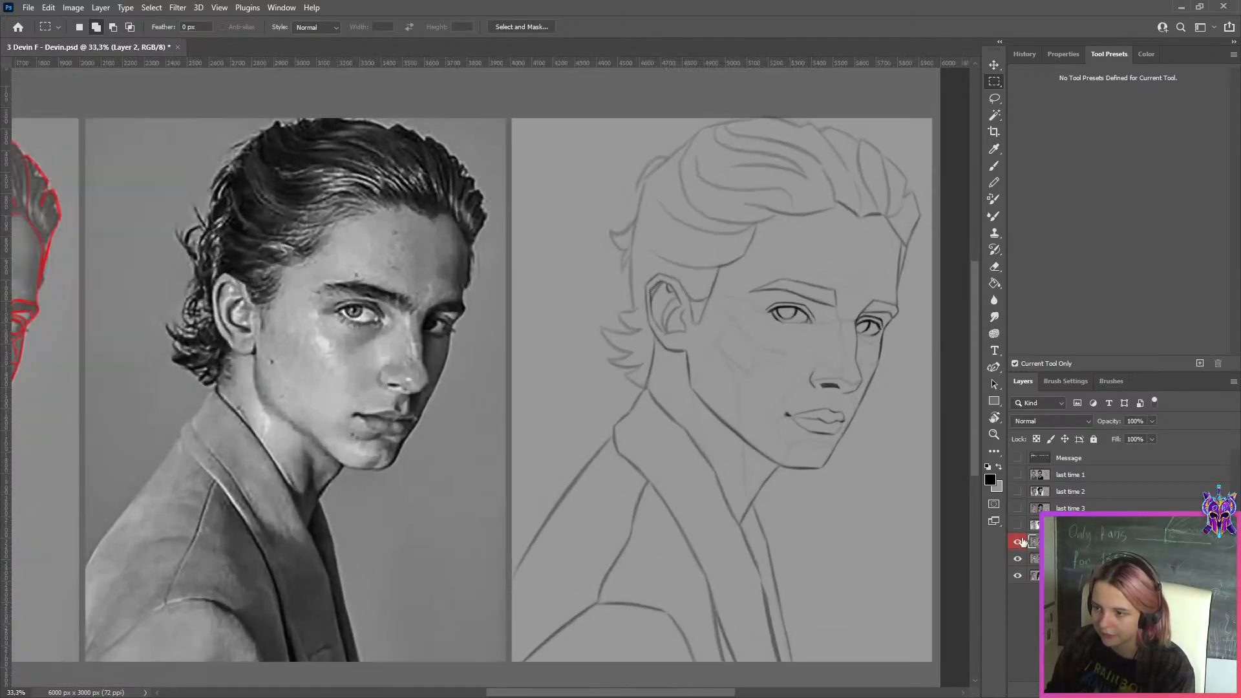
click(1014, 542)
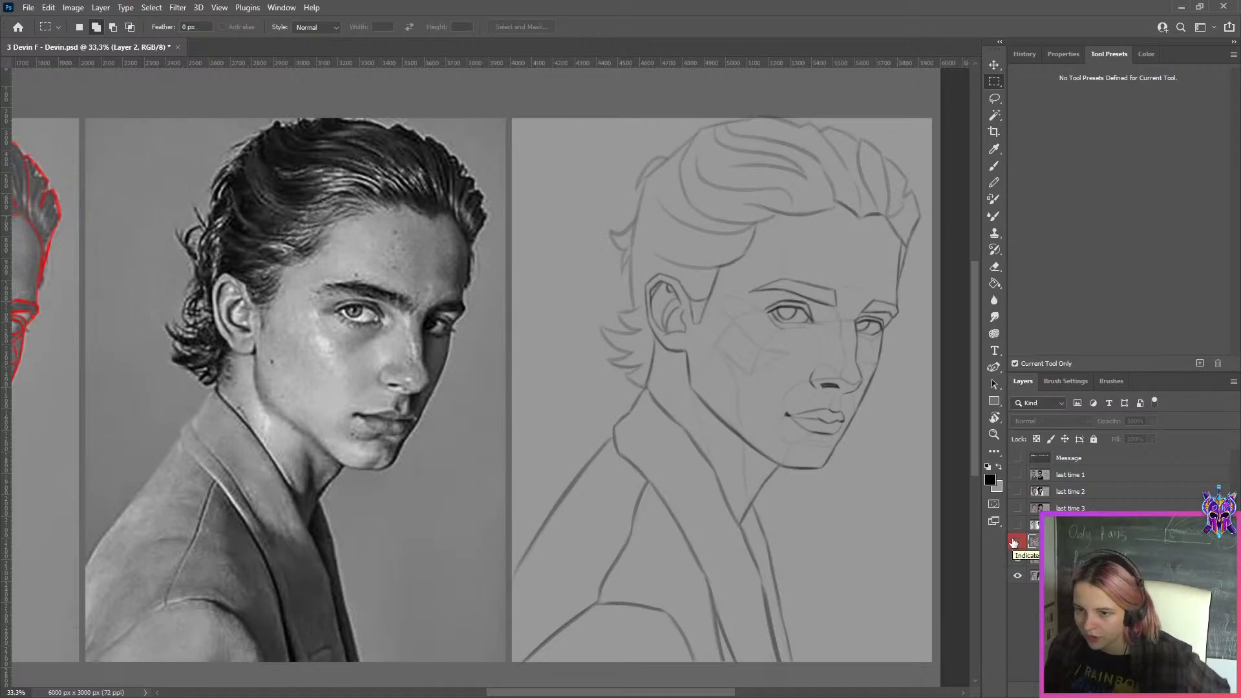
click(1015, 542)
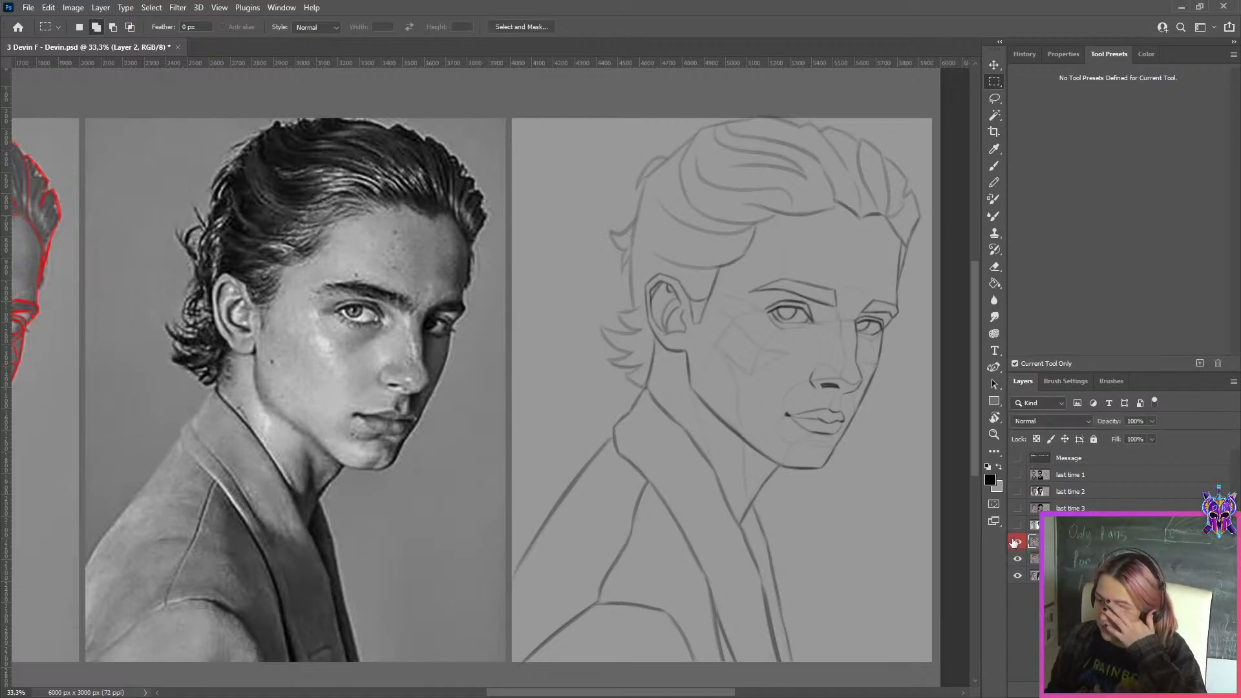
scroll(833, 369, up, 1)
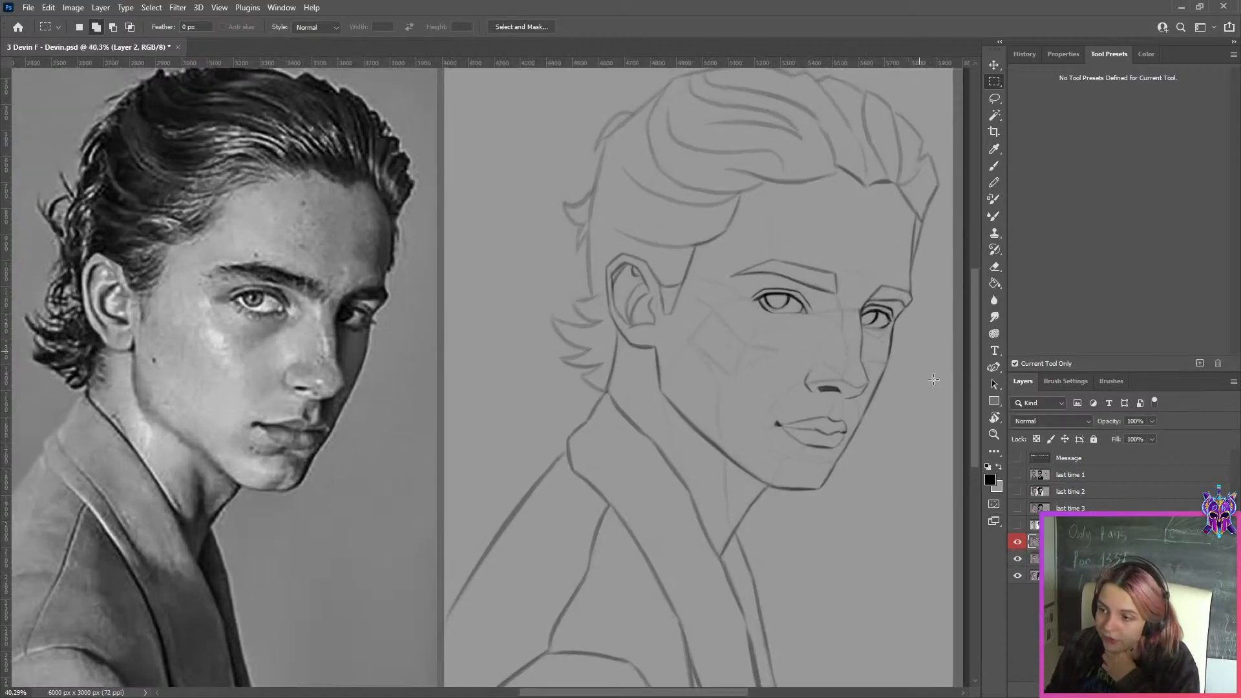
click(1017, 542)
click(1017, 542)
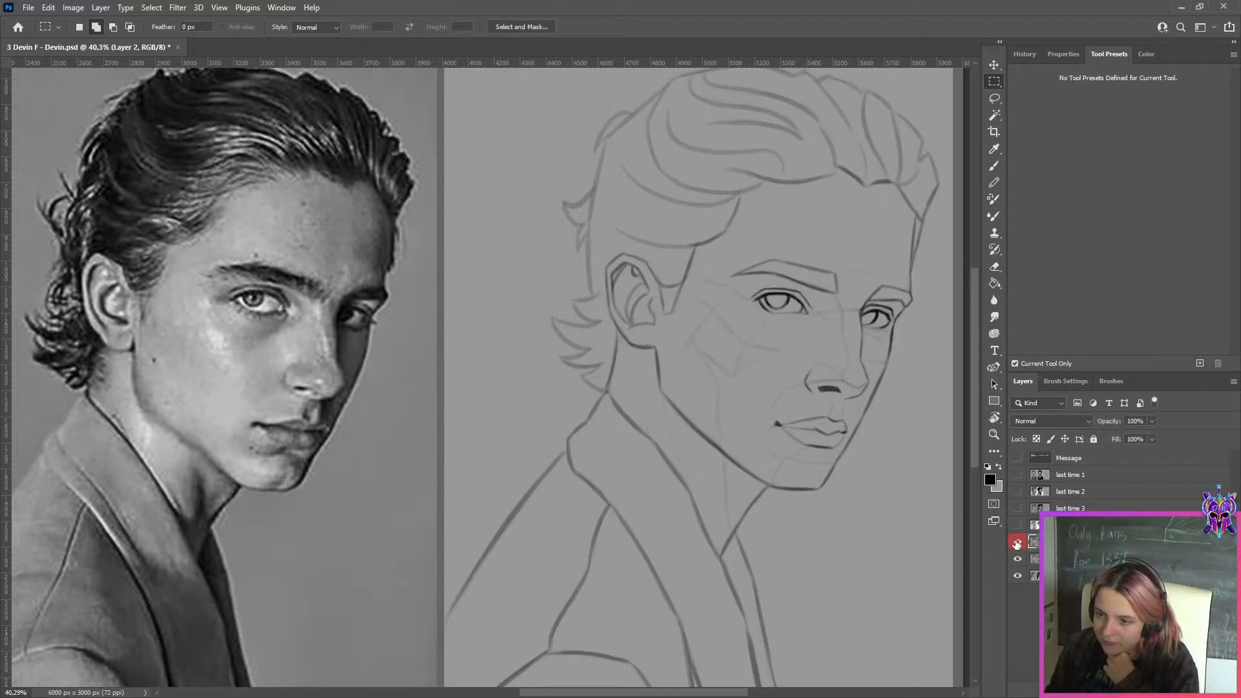
click(1017, 543)
click(1017, 543)
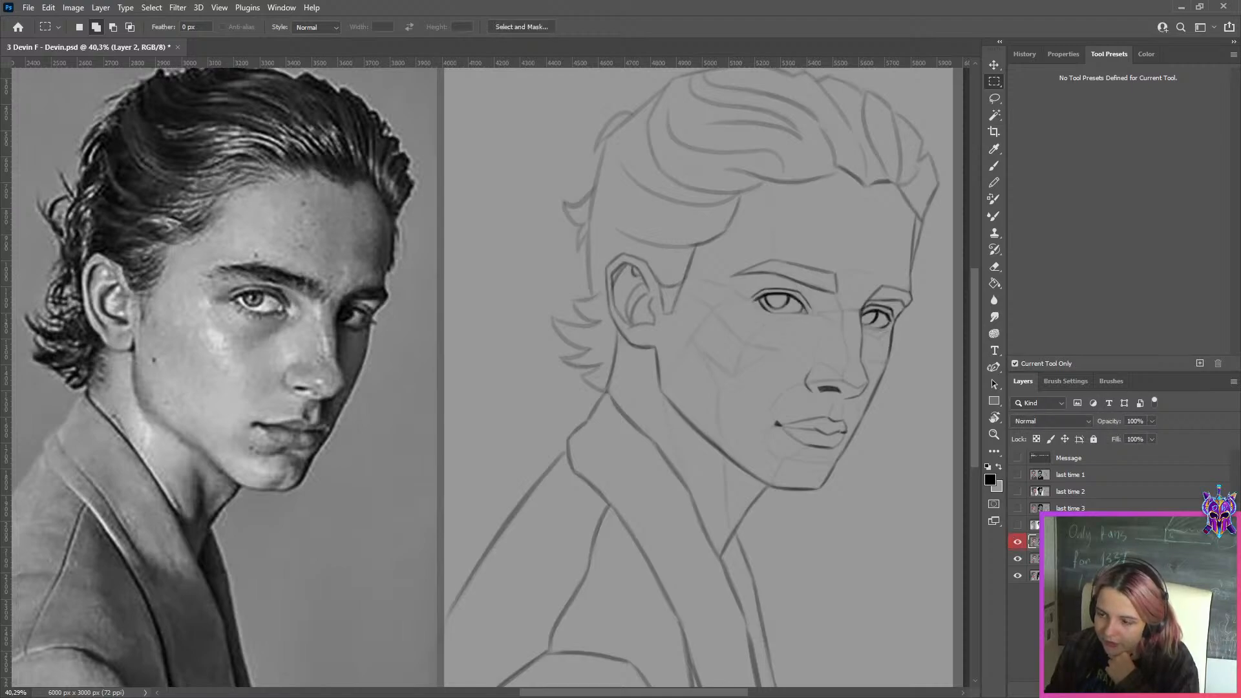
Add a new layer, switch to the Lasso tool and set the foreground colour to bright orange (H 26, S 99, B 100)
key(ctrl+shift+alt+n)
click(994, 98)
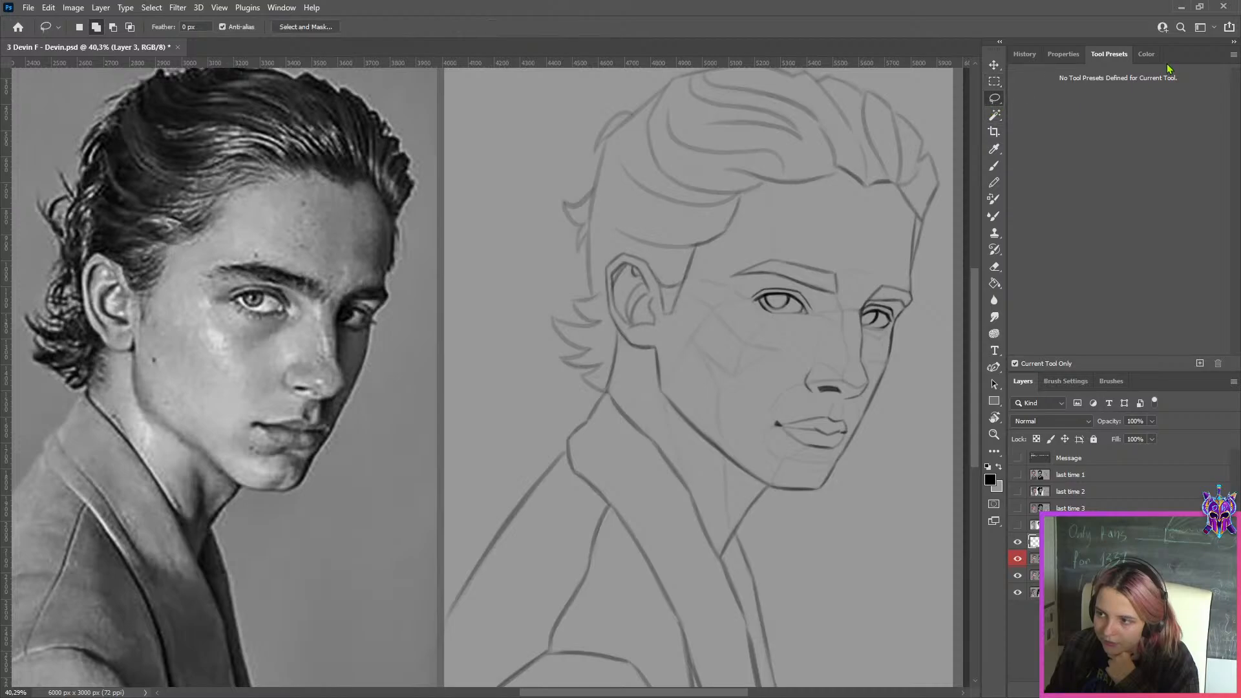
click(1146, 53)
click(1215, 181)
click(1215, 222)
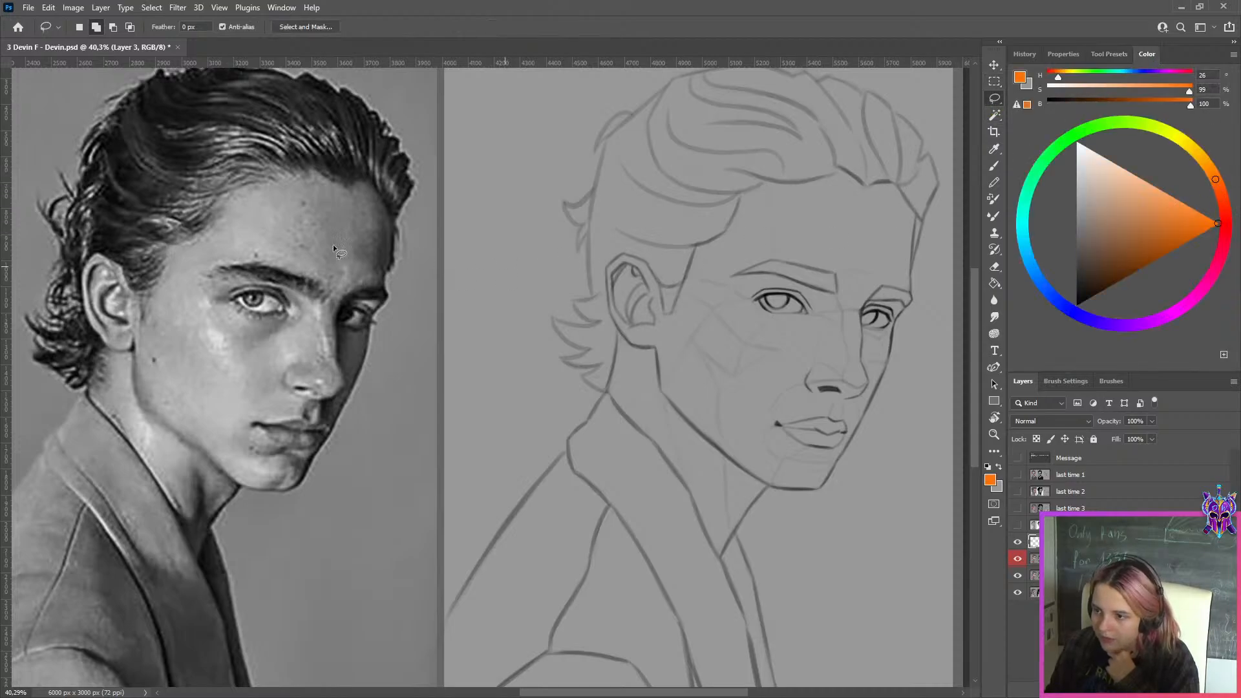
Outline both eyes of the slicked-back-hair reference photo with Lasso selections
scroll(210, 307, up, 3)
scroll(208, 301, up, 1)
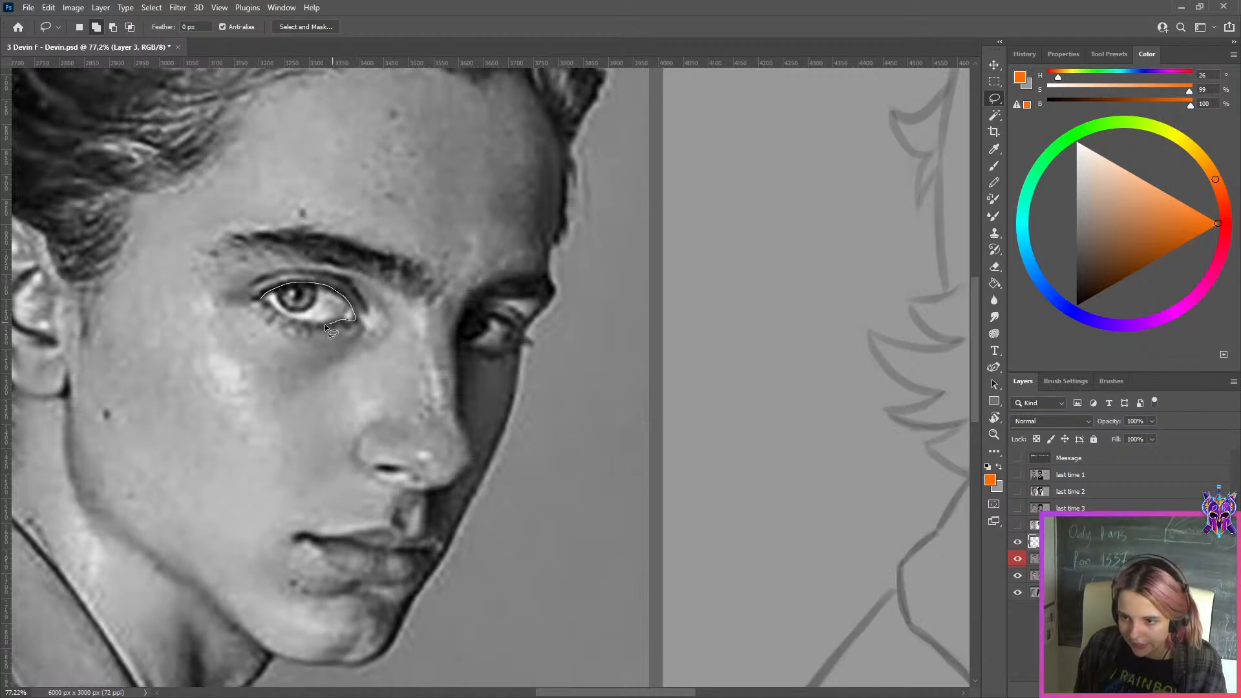
drag(270, 305, 271, 308)
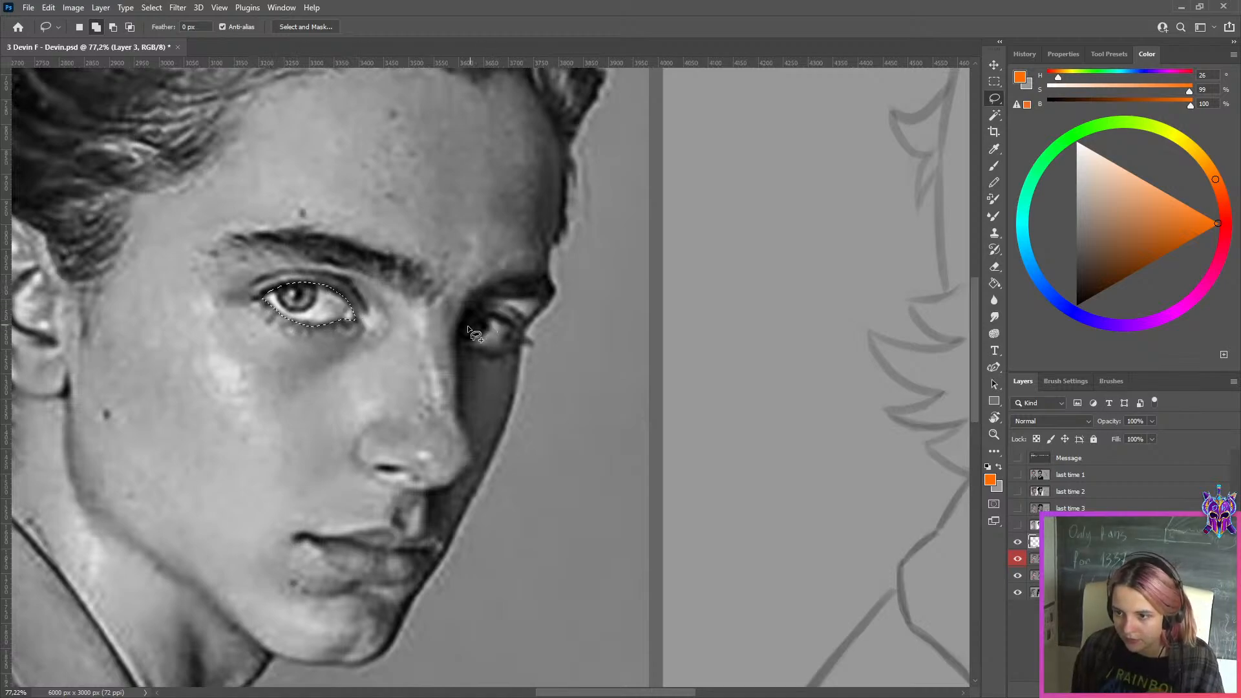
mouse_move(462, 320)
mouse_down()
mouse_move(515, 328)
mouse_move(481, 315)
mouse_move(516, 331)
mouse_move(509, 345)
mouse_move(460, 319)
mouse_up()
key(ctrl+z)
key(ctrl+z)
Paint both selected eye shapes orange with the Brush tool and clear the selection
key(b)
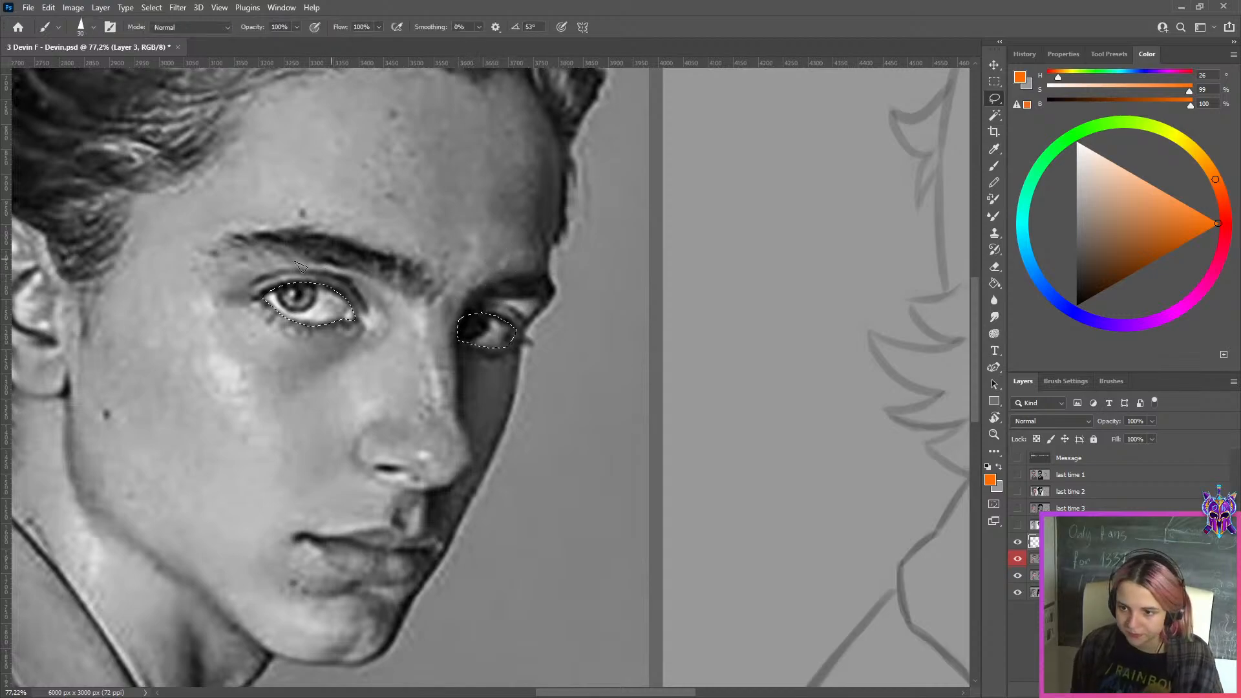
drag(278, 299, 340, 307)
mouse_move(479, 333)
mouse_down()
mouse_move(561, 291)
mouse_move(527, 333)
mouse_up()
key(ctrl+d)
Add another new layer for marking the sketch's eyes and reduce the brush size to 200
scroll(608, 328, down, 3)
scroll(618, 330, down, 3)
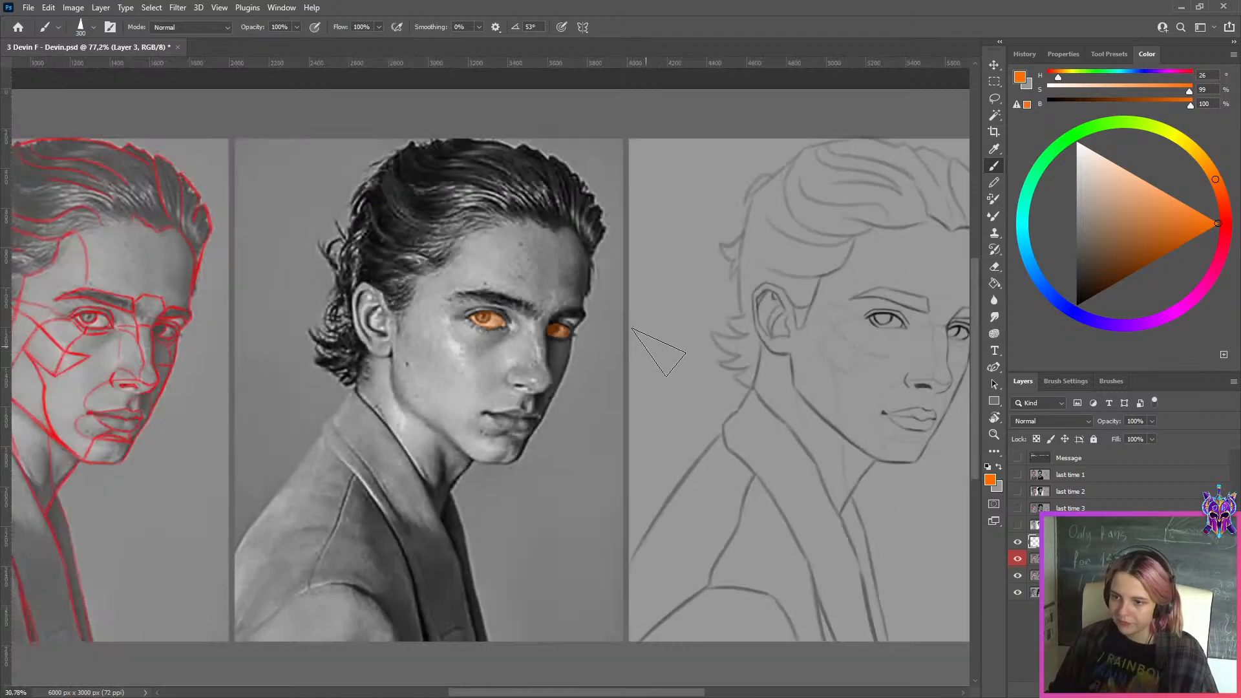
scroll(653, 352, right, 4)
scroll(679, 362, up, 2)
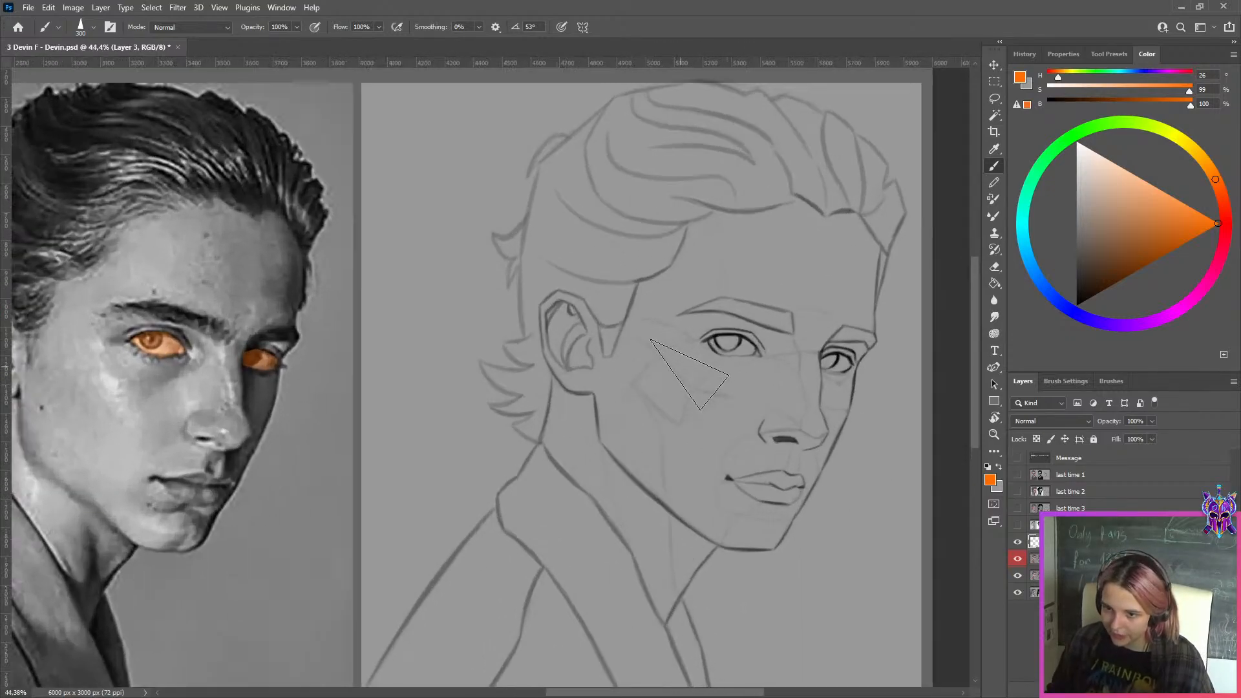
click(1033, 581)
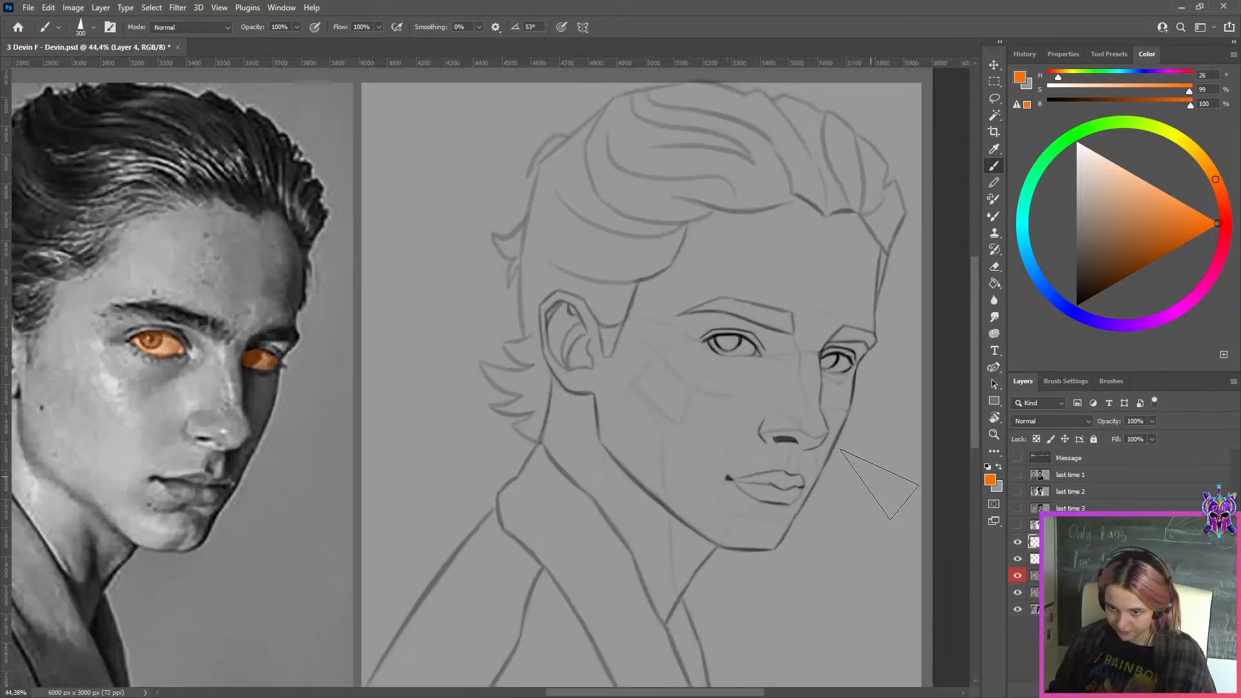
key(bracketleft)
key(bracketleft)
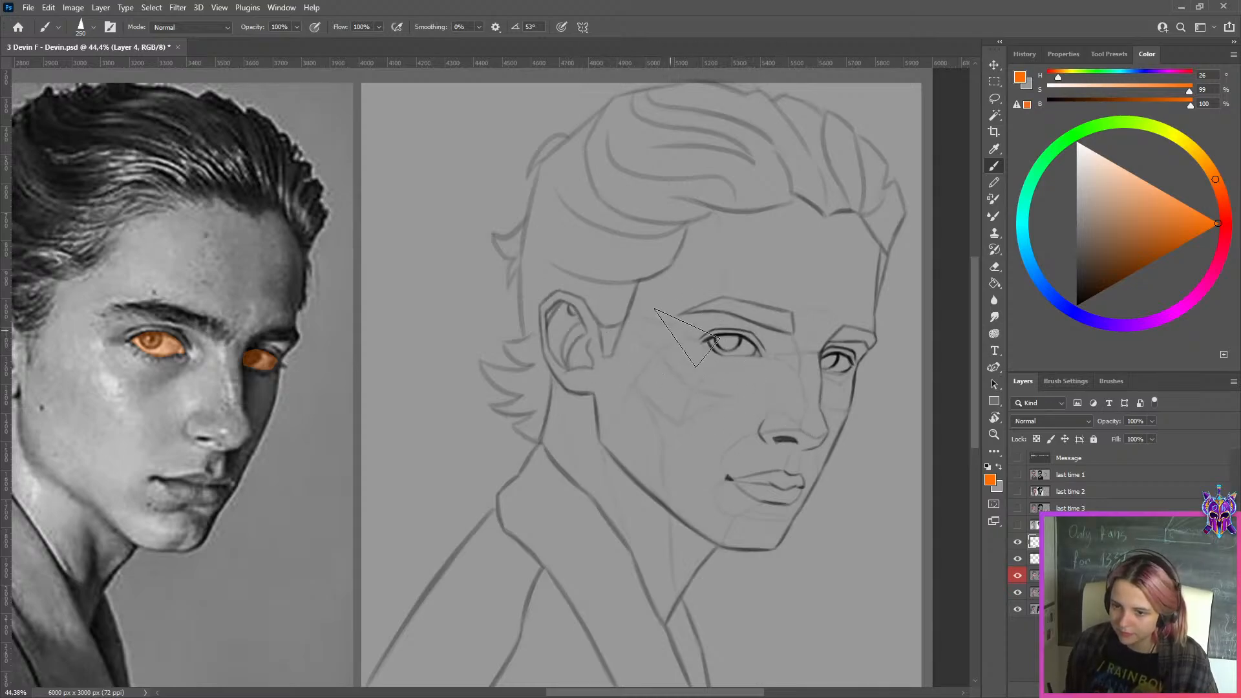
Toggle Layer 2 to compare the sketch's eyes with and without the overlay, and leave it hidden
click(1018, 576)
click(1018, 578)
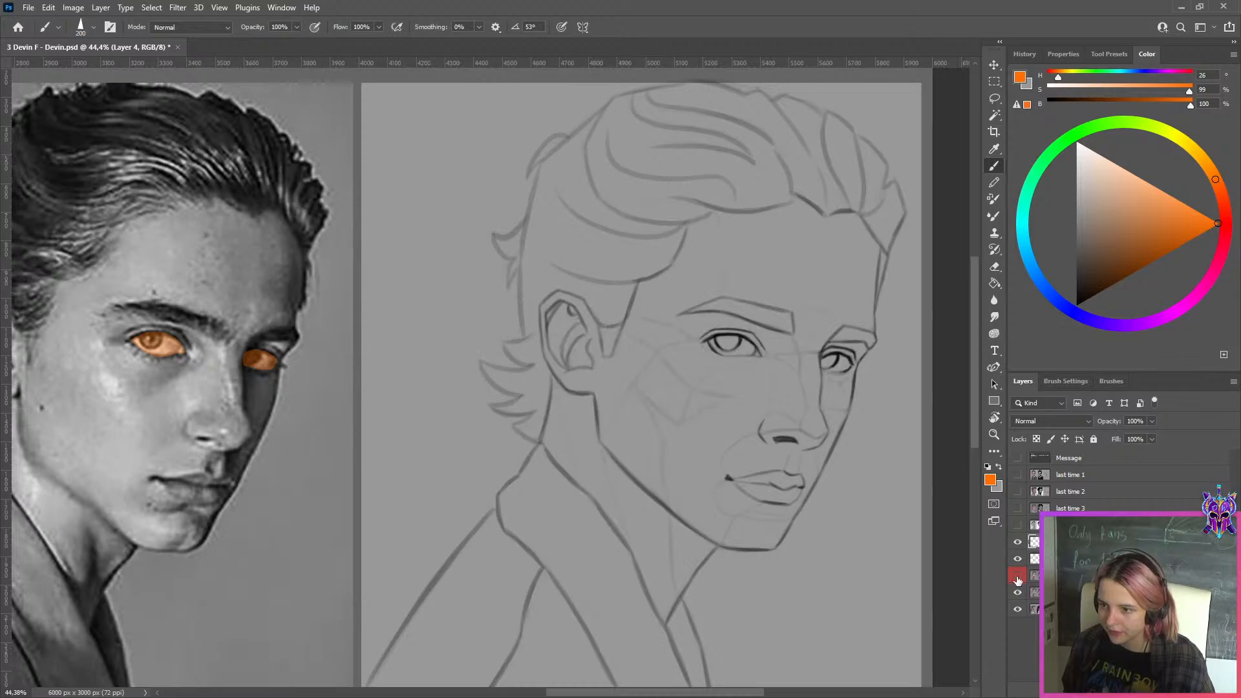
click(1019, 577)
click(1018, 577)
click(1018, 577)
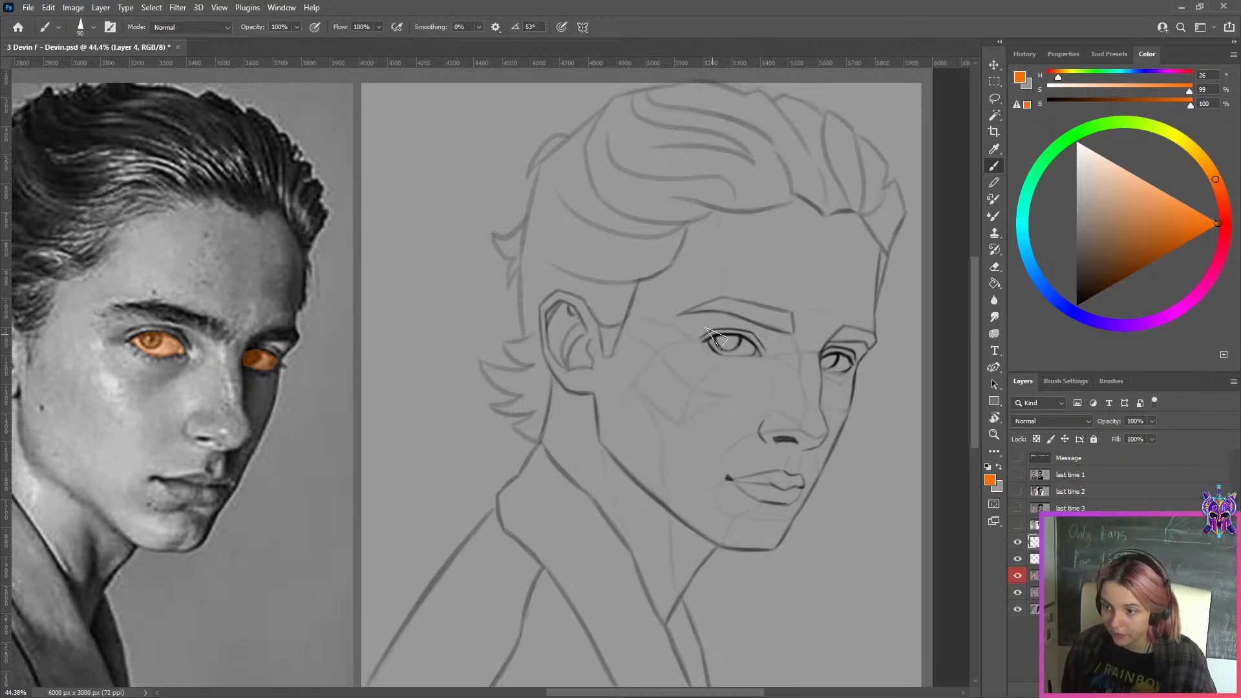
click(1017, 575)
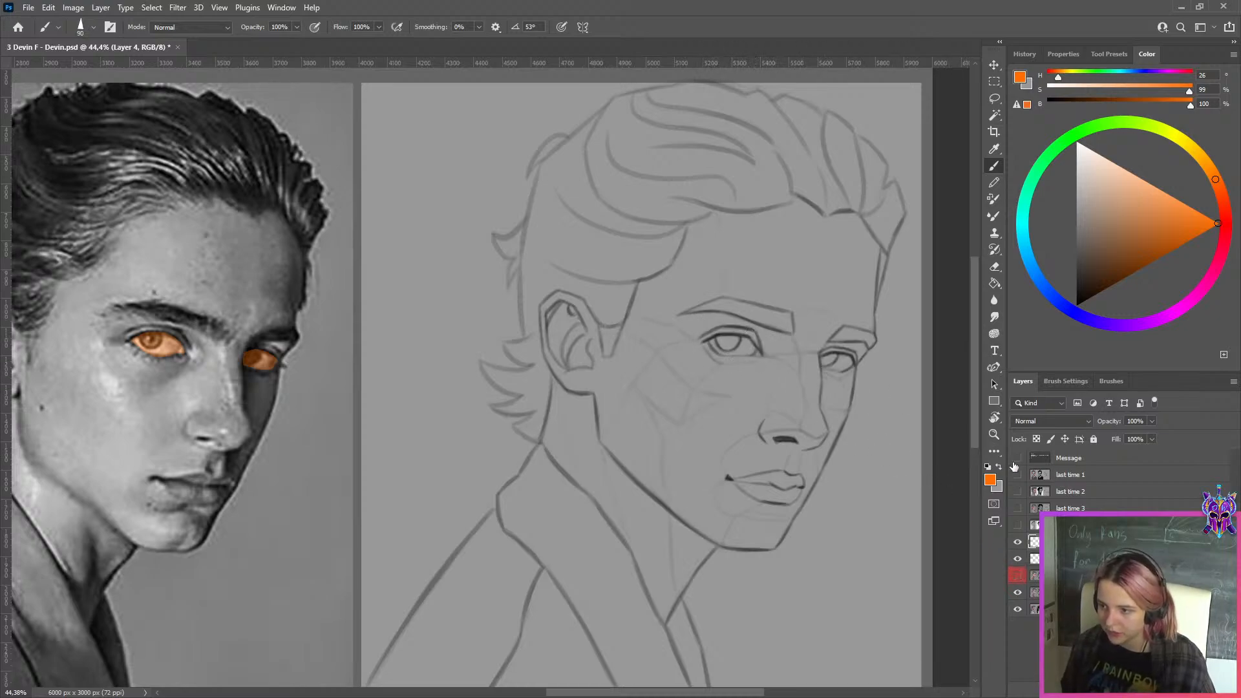
Try to outline the sketch's nearer eye in orange on Layer 4 with the brush reduced to 25
key(bracketleft)
key(bracketleft)
key(bracketleft)
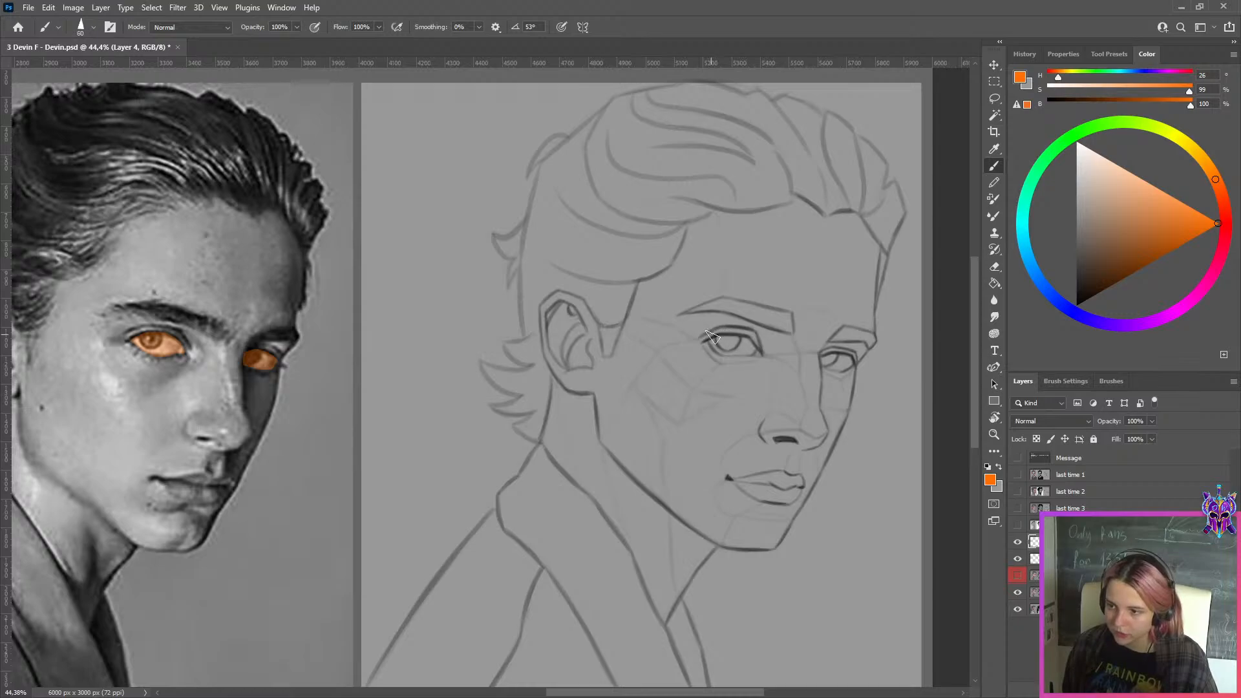
key(ctrl+z)
drag(703, 343, 763, 346)
key(ctrl+z)
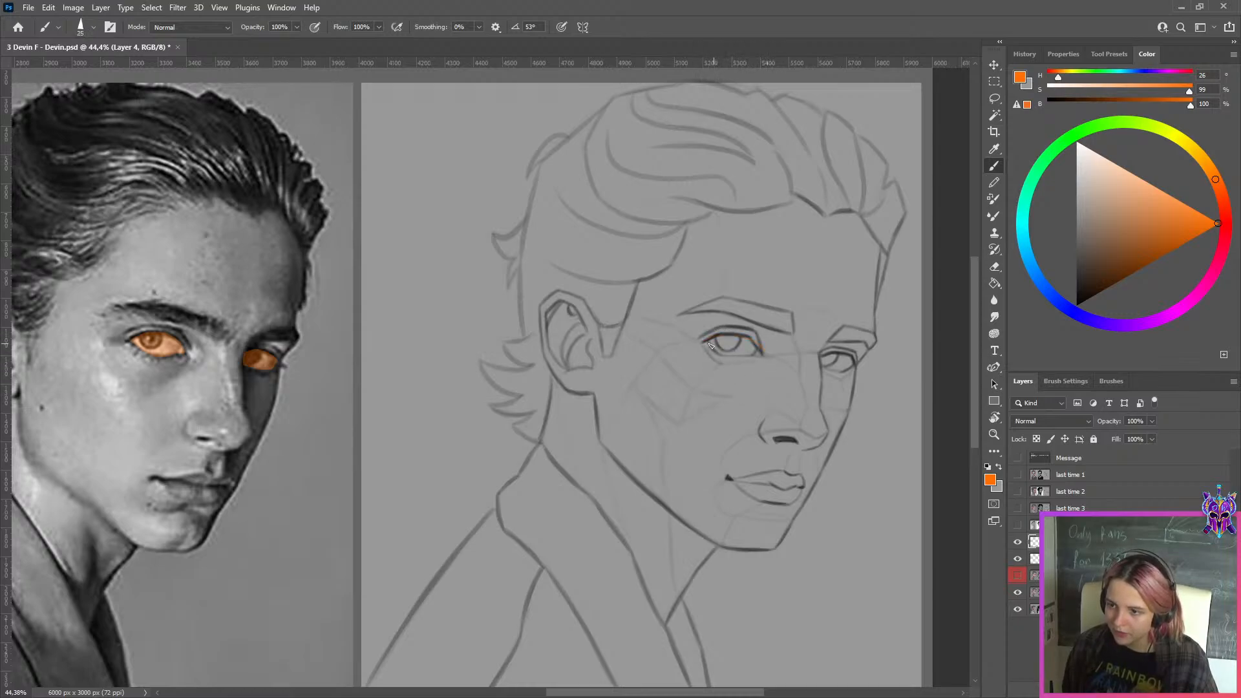
key(ctrl+z)
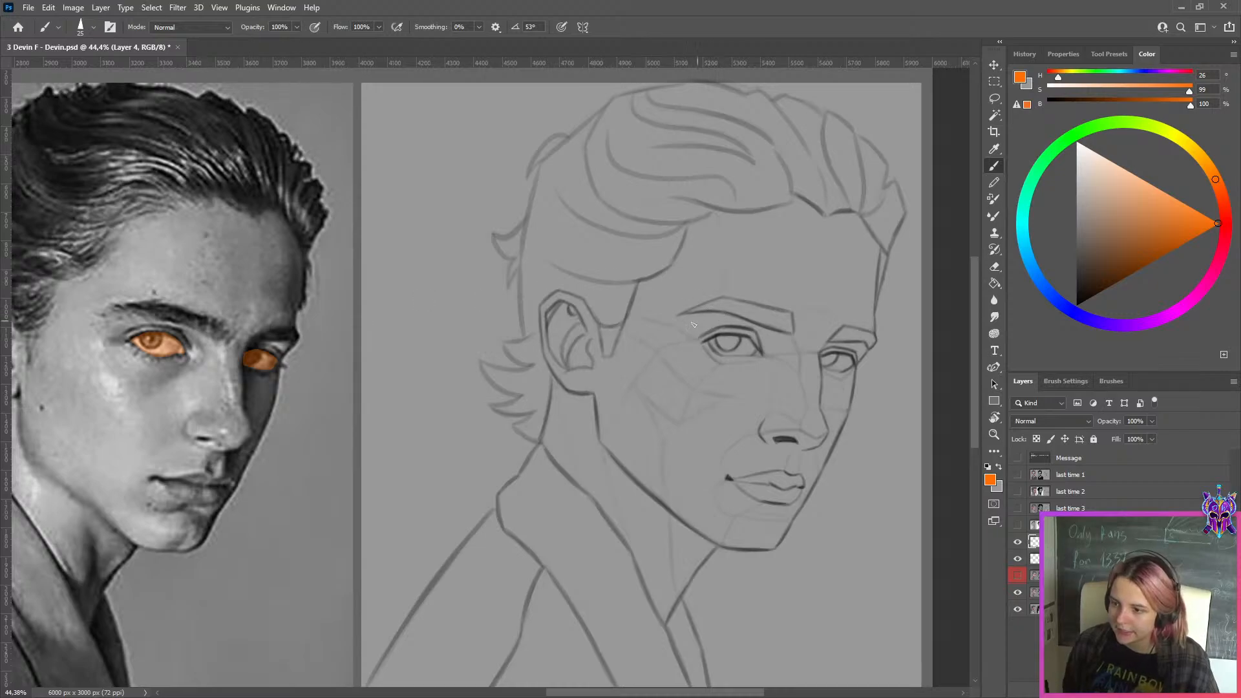
key(ctrl+z)
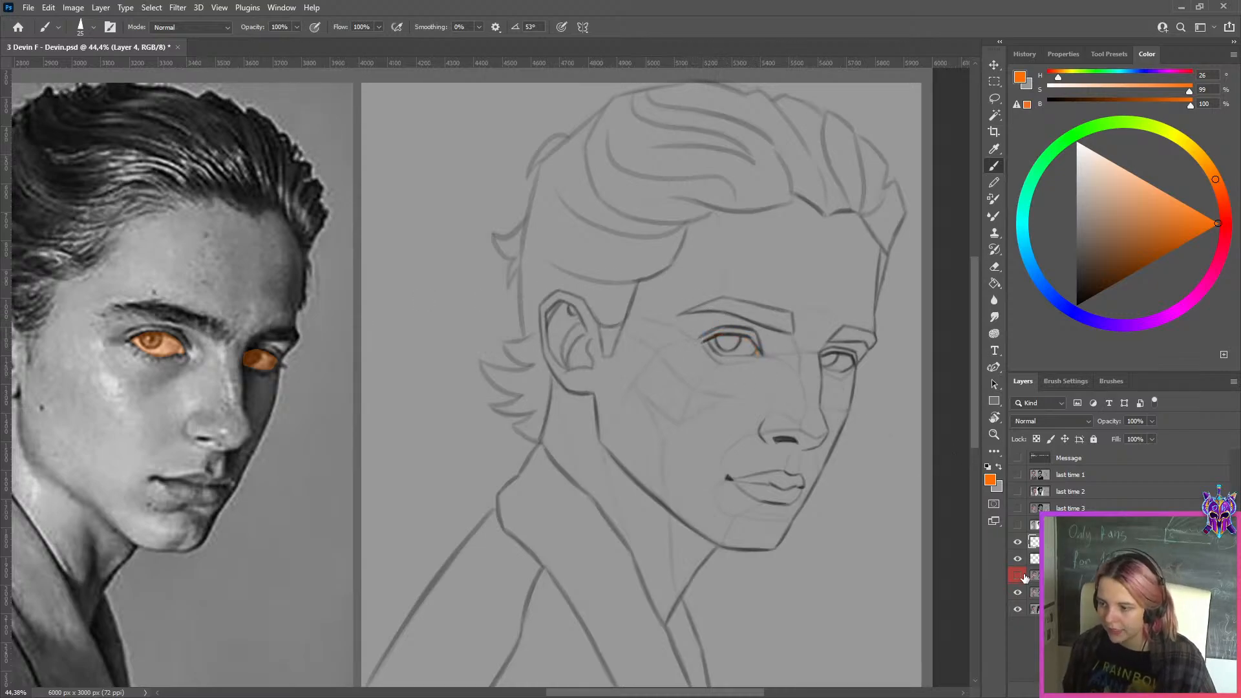
Toggle Layer 2's visibility repeatedly to compare the sketch's eyes with and without the darker linework
click(1057, 575)
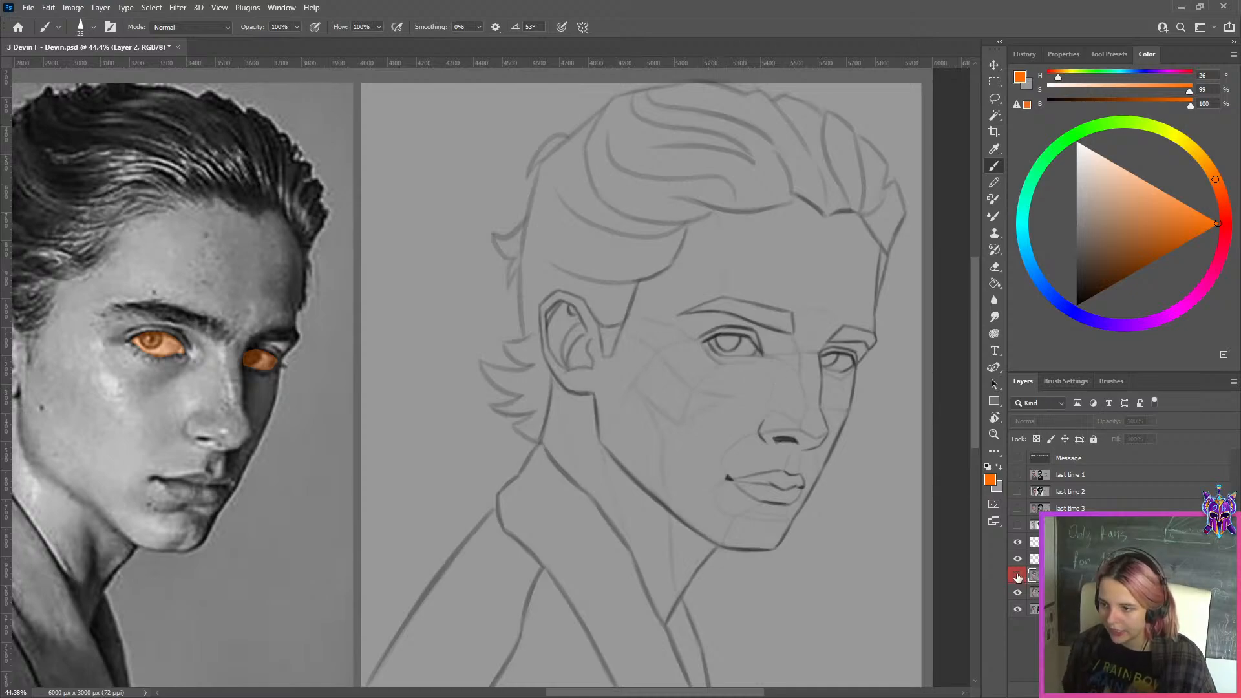
click(1018, 576)
click(1025, 581)
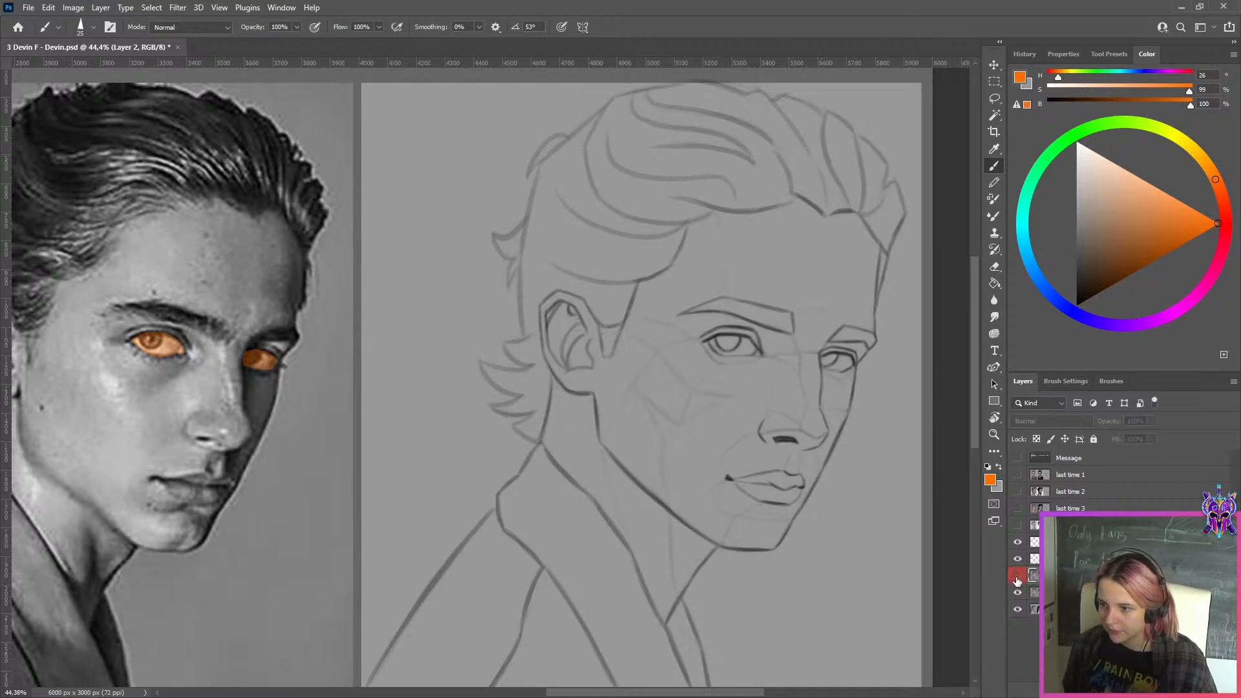
click(1018, 580)
click(1016, 581)
click(1017, 580)
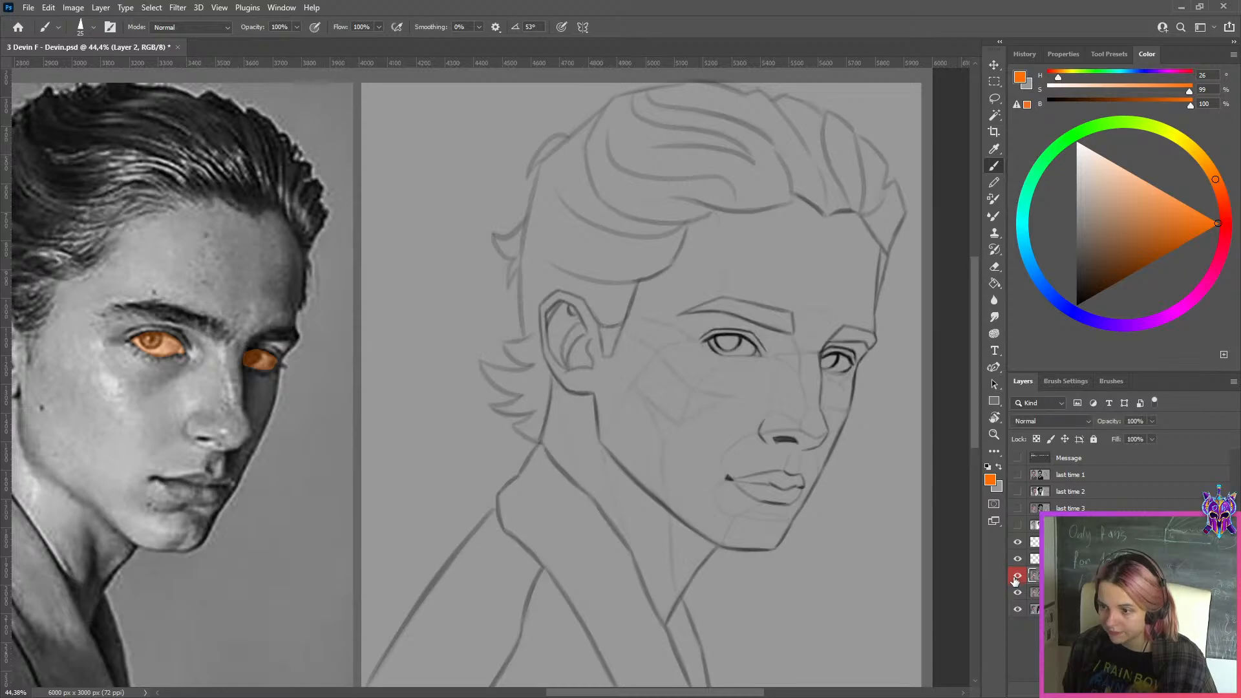
click(1017, 581)
click(1017, 584)
click(1016, 582)
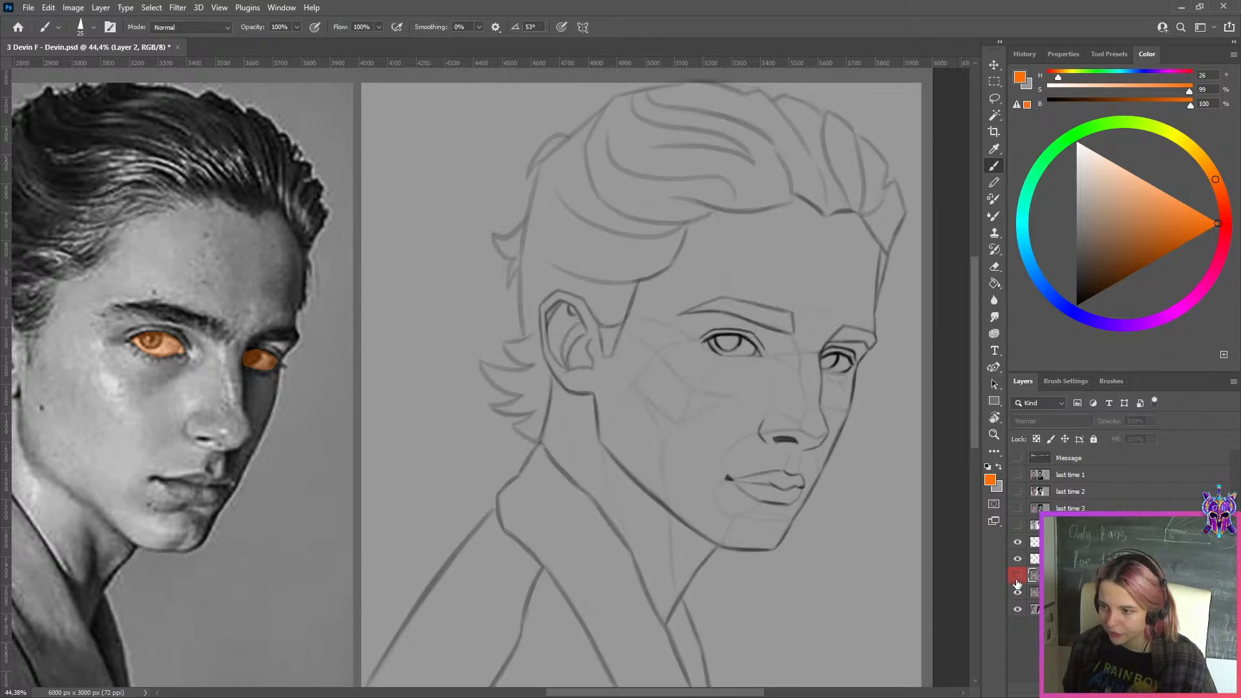
click(1016, 581)
click(1016, 579)
click(1017, 577)
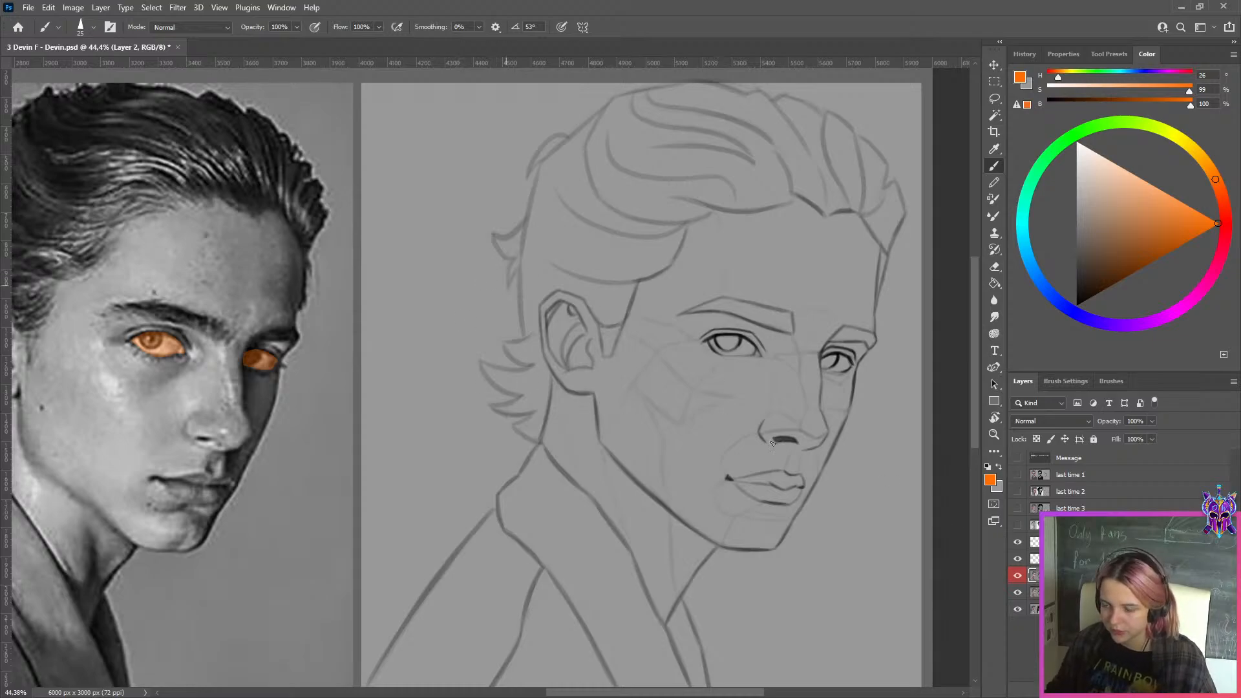
click(1017, 576)
click(1015, 578)
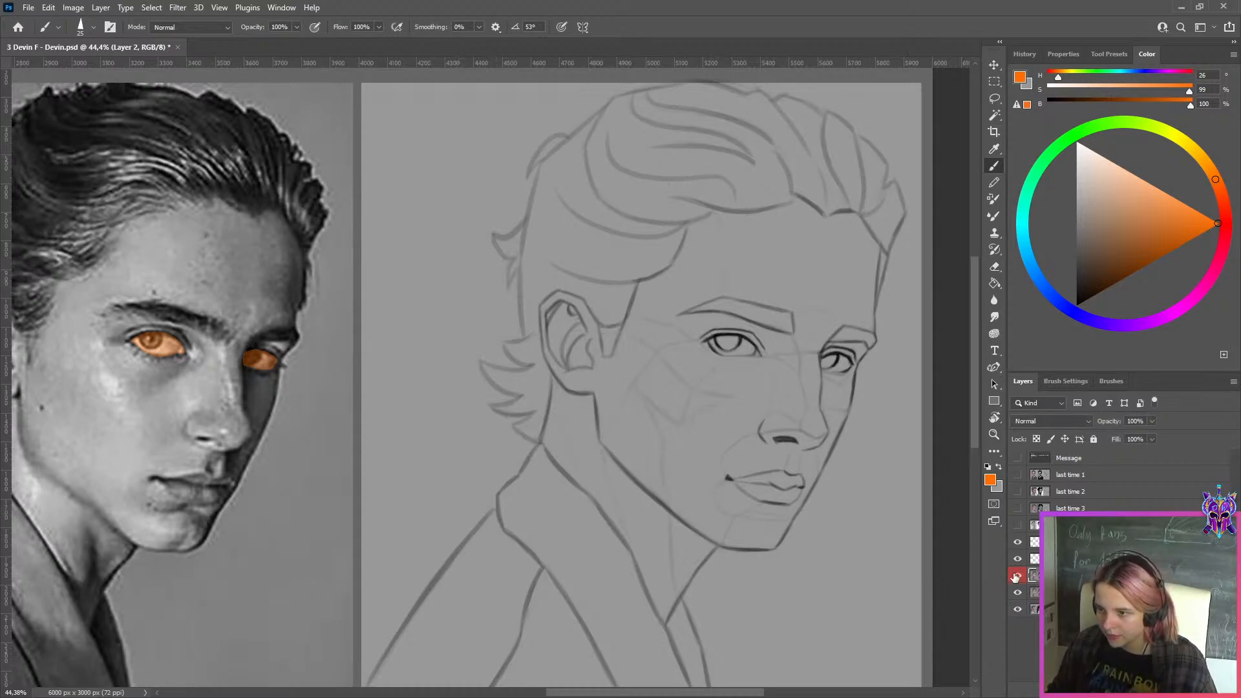
click(1016, 577)
click(1016, 576)
click(1016, 577)
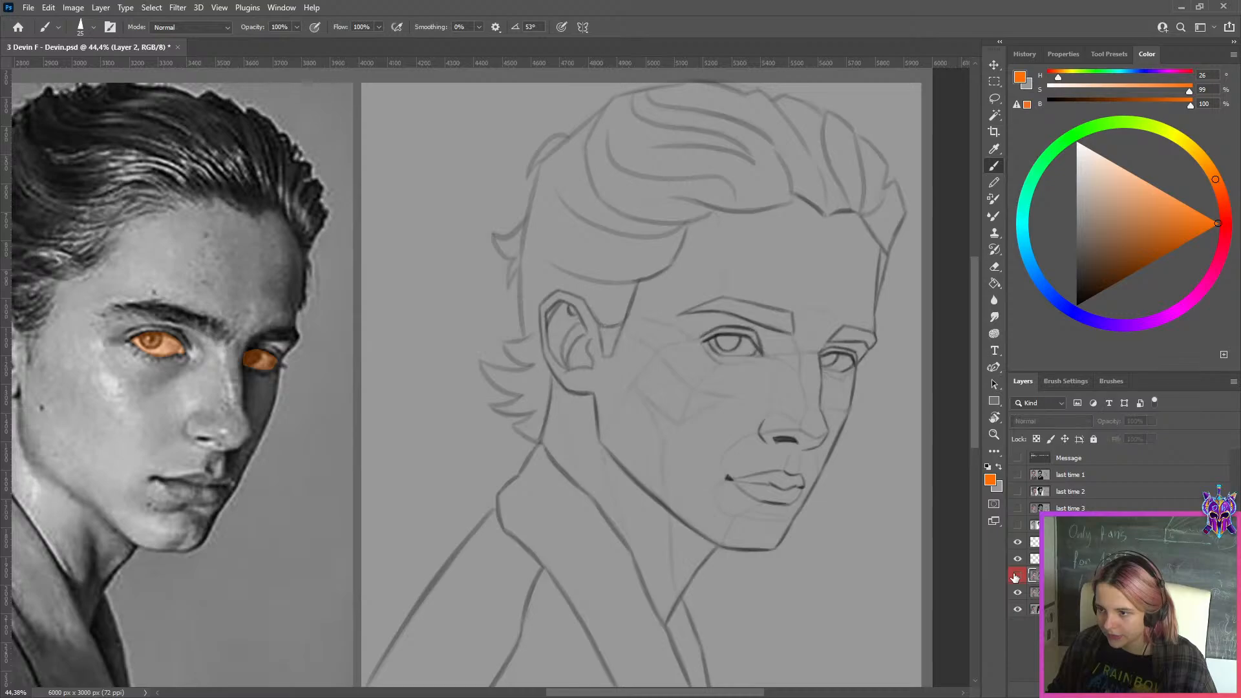
click(1016, 577)
click(1017, 576)
Hide the two orange eye-marking layers and toggle Layer 2 to compare the eyes again, leaving it visible
click(1018, 543)
click(1018, 559)
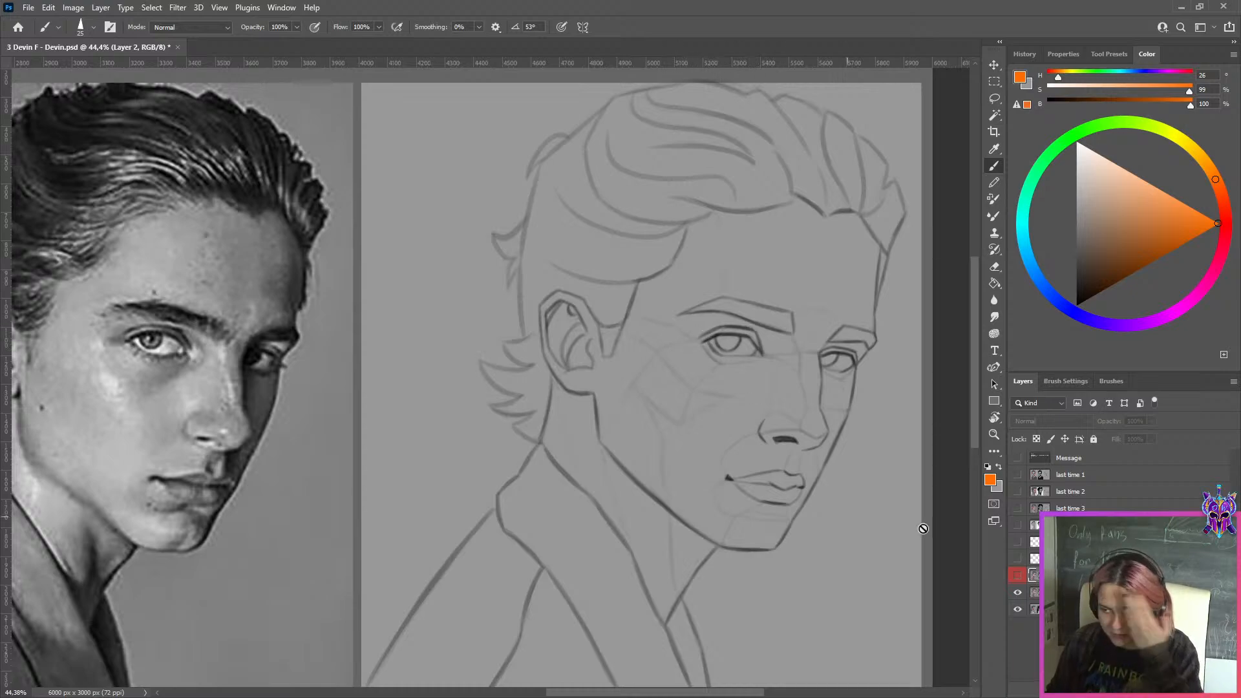
click(1020, 577)
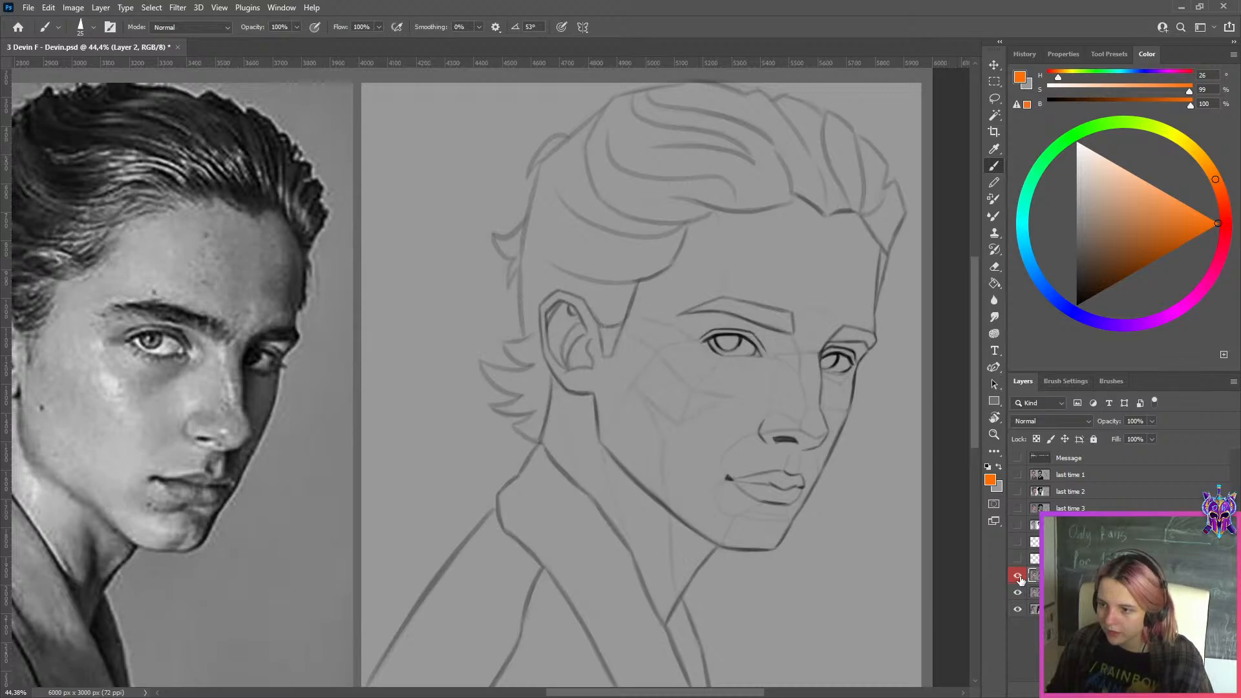
click(1019, 578)
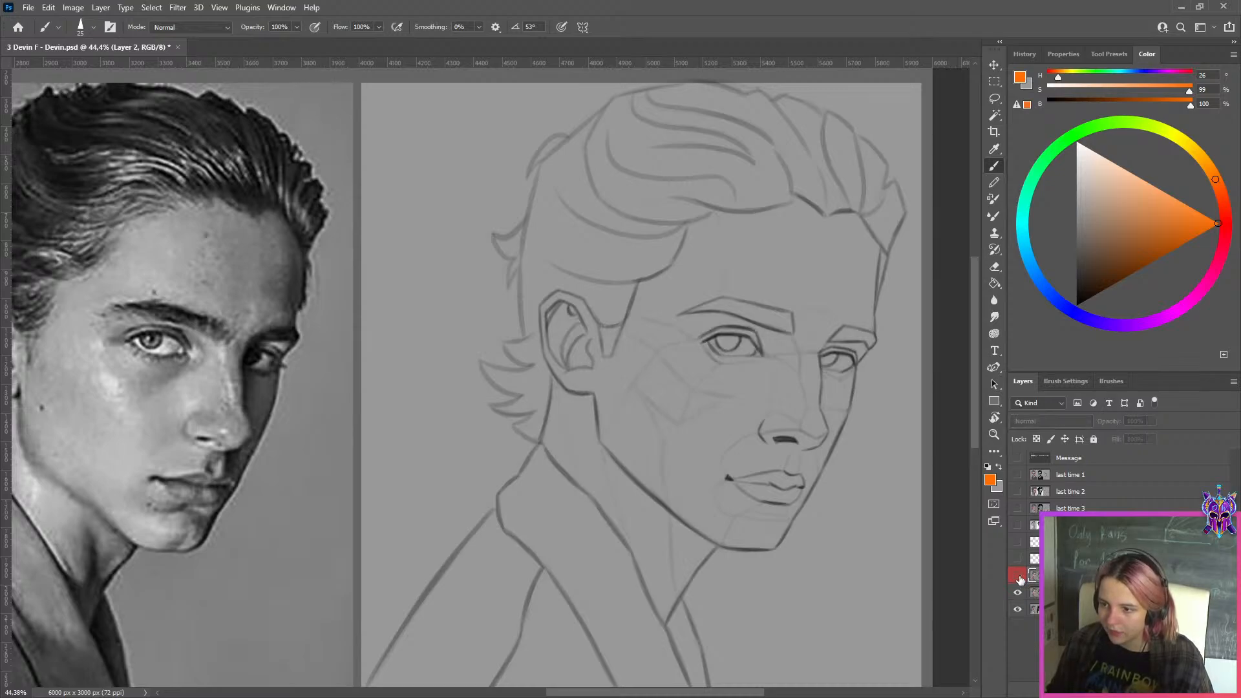
click(1020, 577)
click(1019, 577)
click(1020, 577)
Examine the corrected slicked-back-hair sketch beside its reference photo, both close up and as a whole
scroll(820, 452, down, 8)
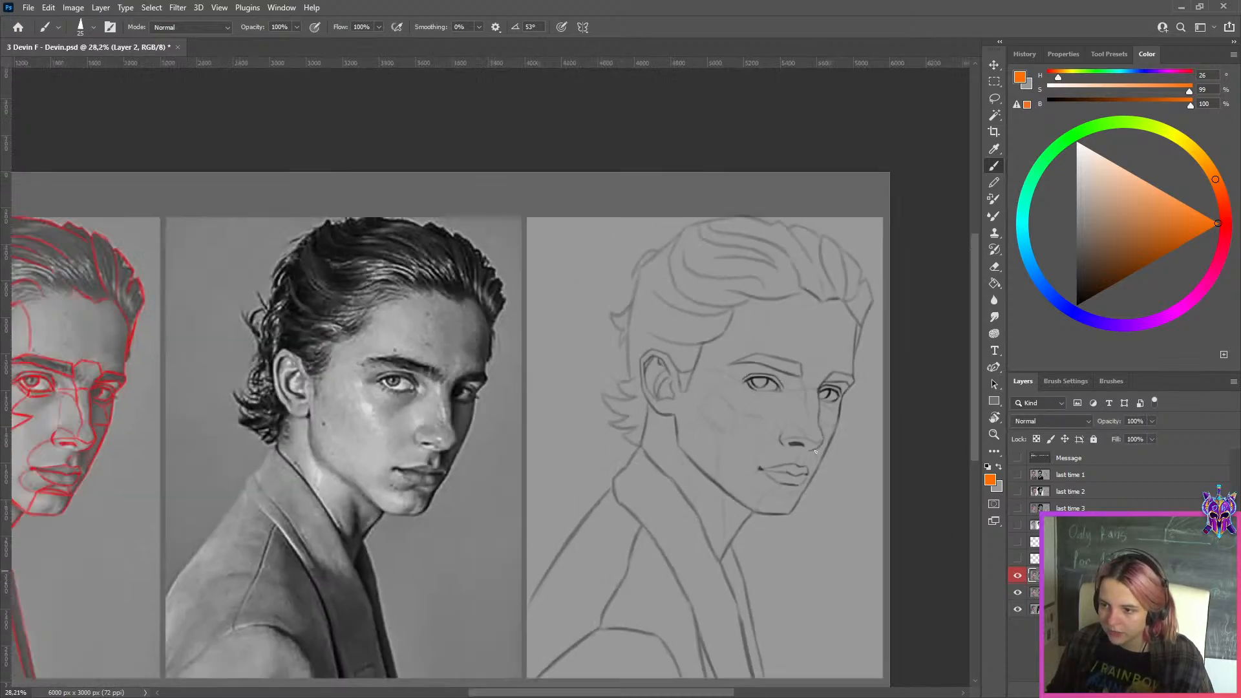
scroll(847, 414, up, 3)
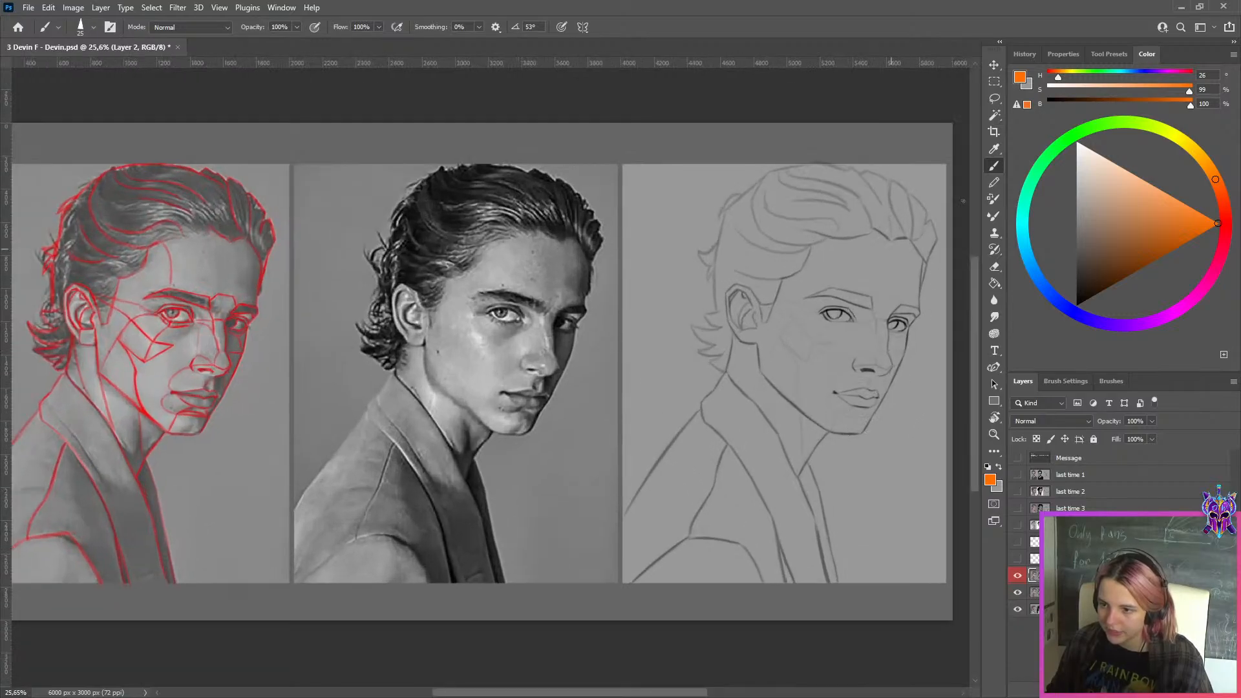
scroll(895, 401, up, 4)
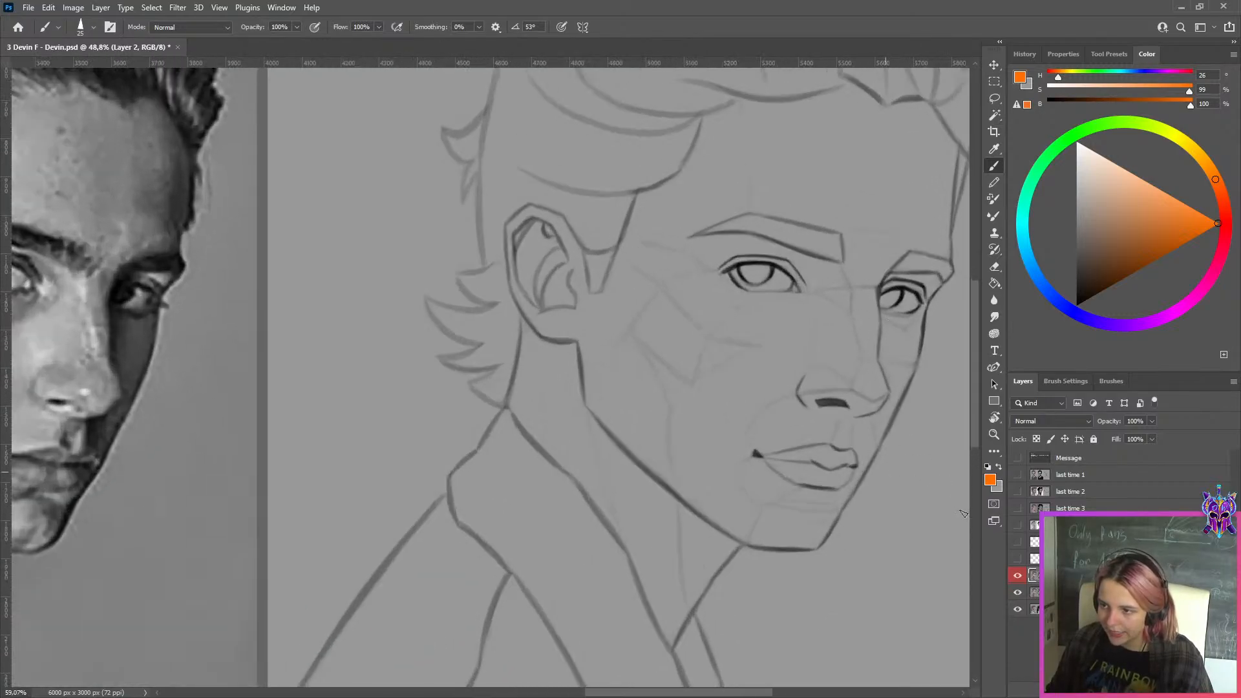
scroll(963, 514, down, 5)
scroll(881, 337, up, 4)
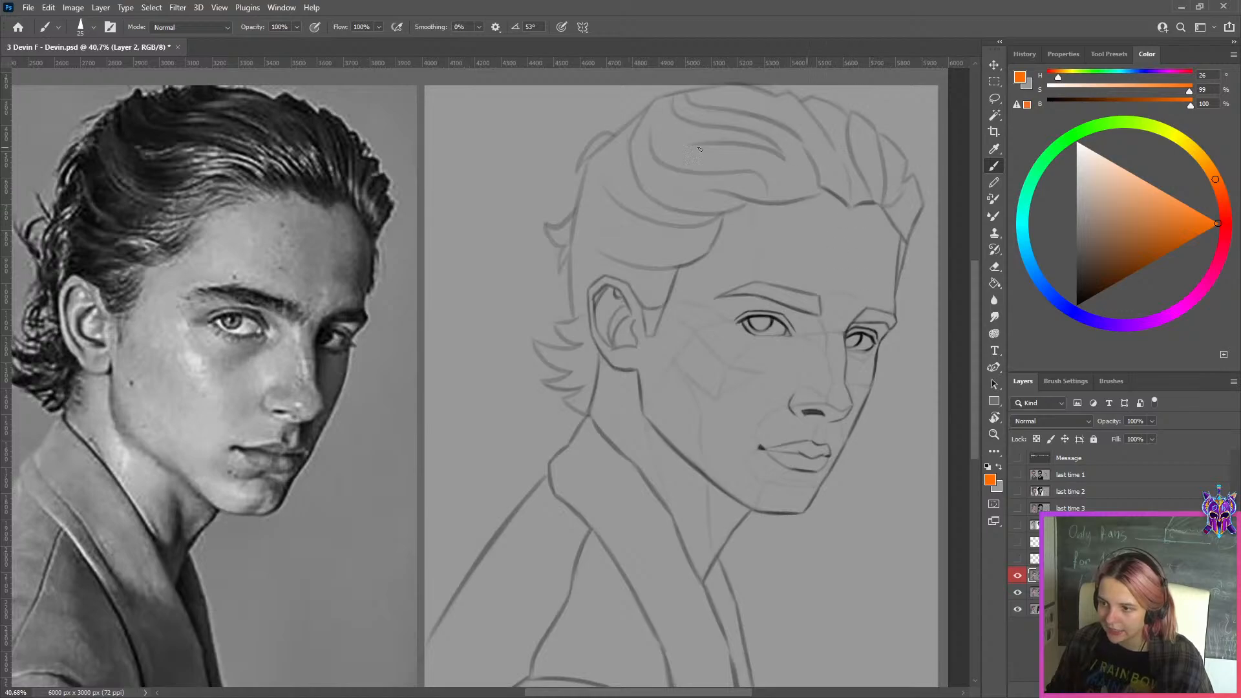
scroll(803, 369, up, 2)
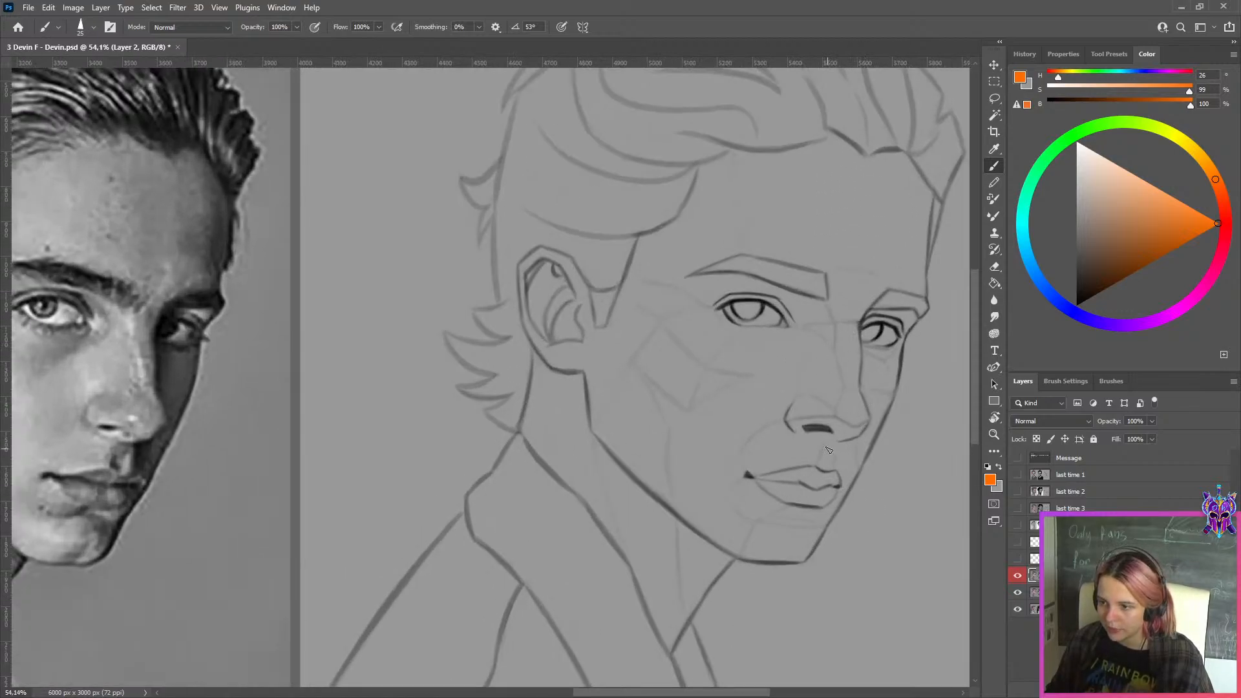
scroll(829, 450, down, 2)
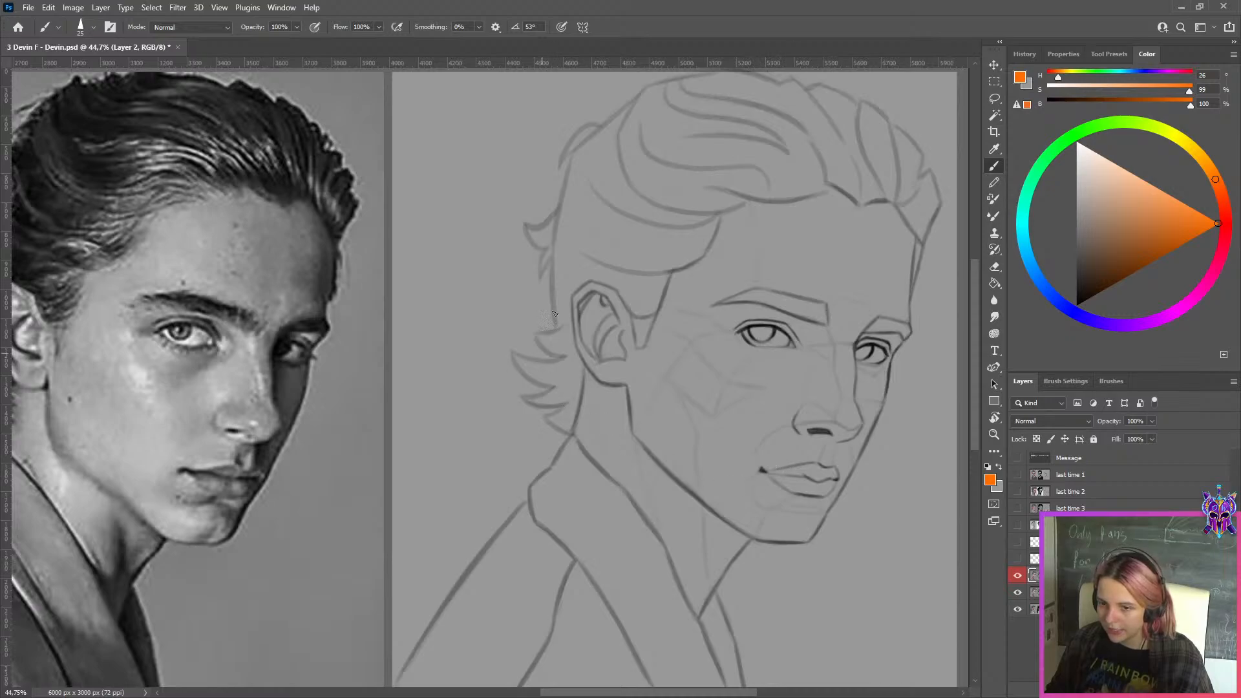
scroll(550, 323, down, 4)
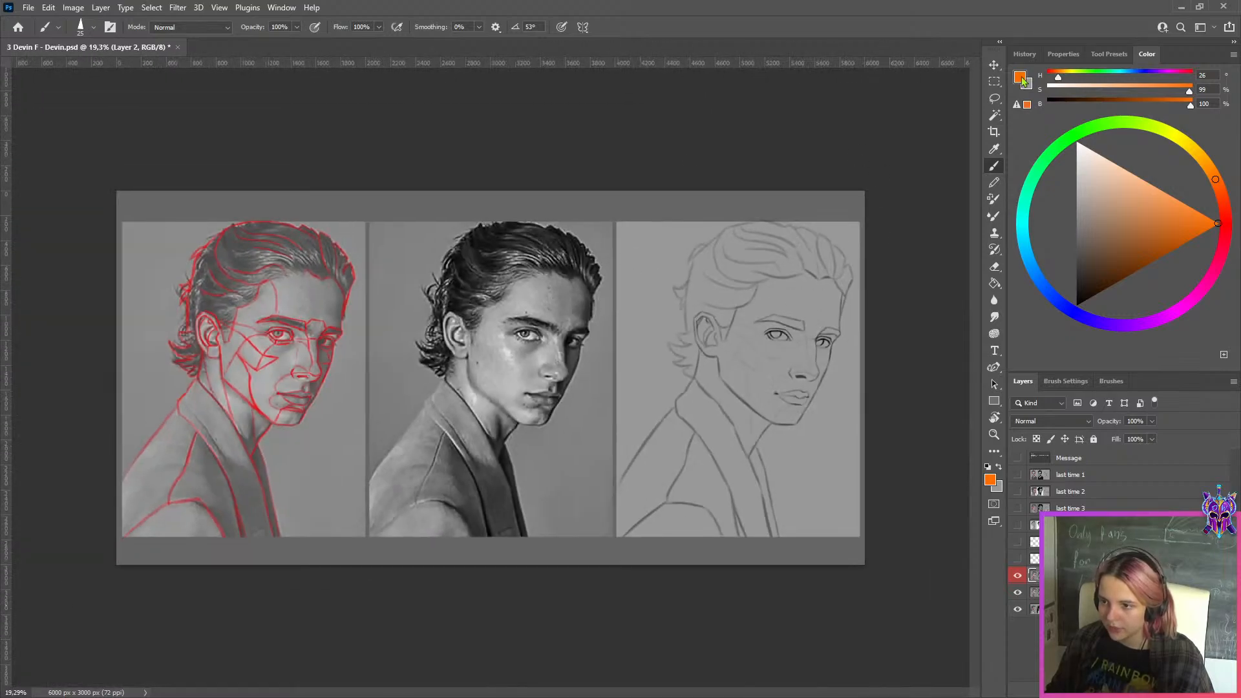
Select the corrected sketch panel with a rectangular marquee and copy it to a new layer
click(995, 80)
scroll(902, 221, up, 4)
drag(906, 265, 748, 247)
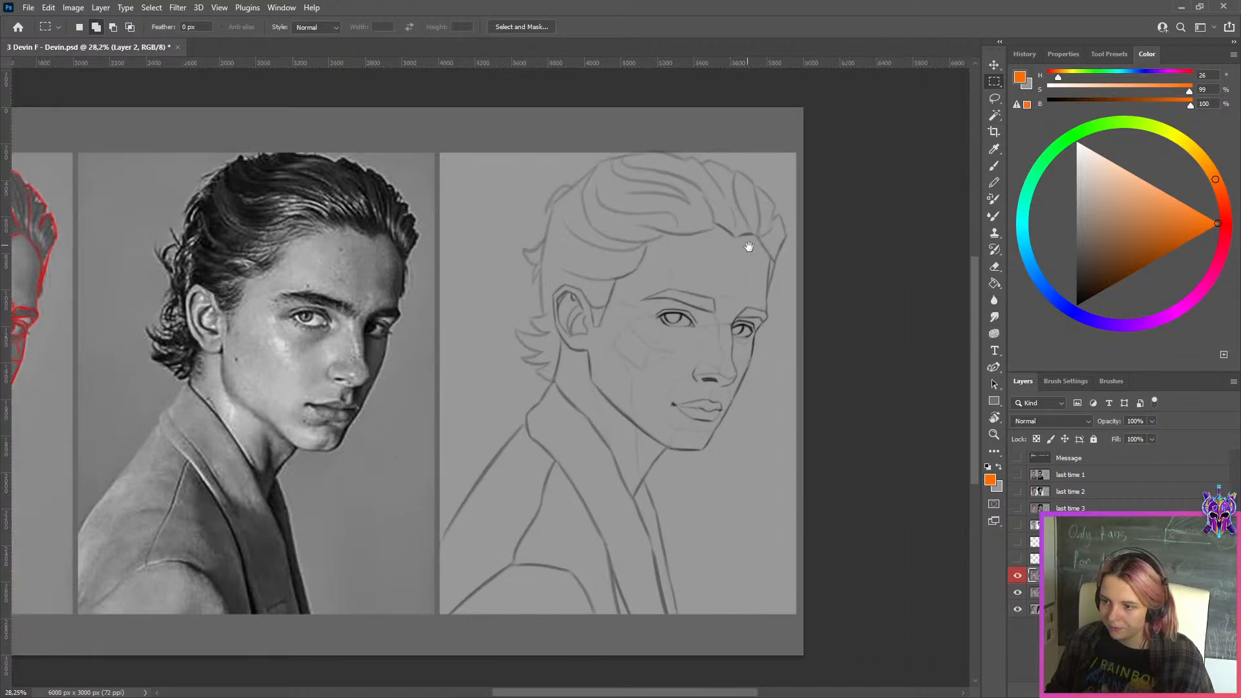
scroll(748, 247, down, 2)
drag(943, 156, 644, 598)
key(ctrl+j)
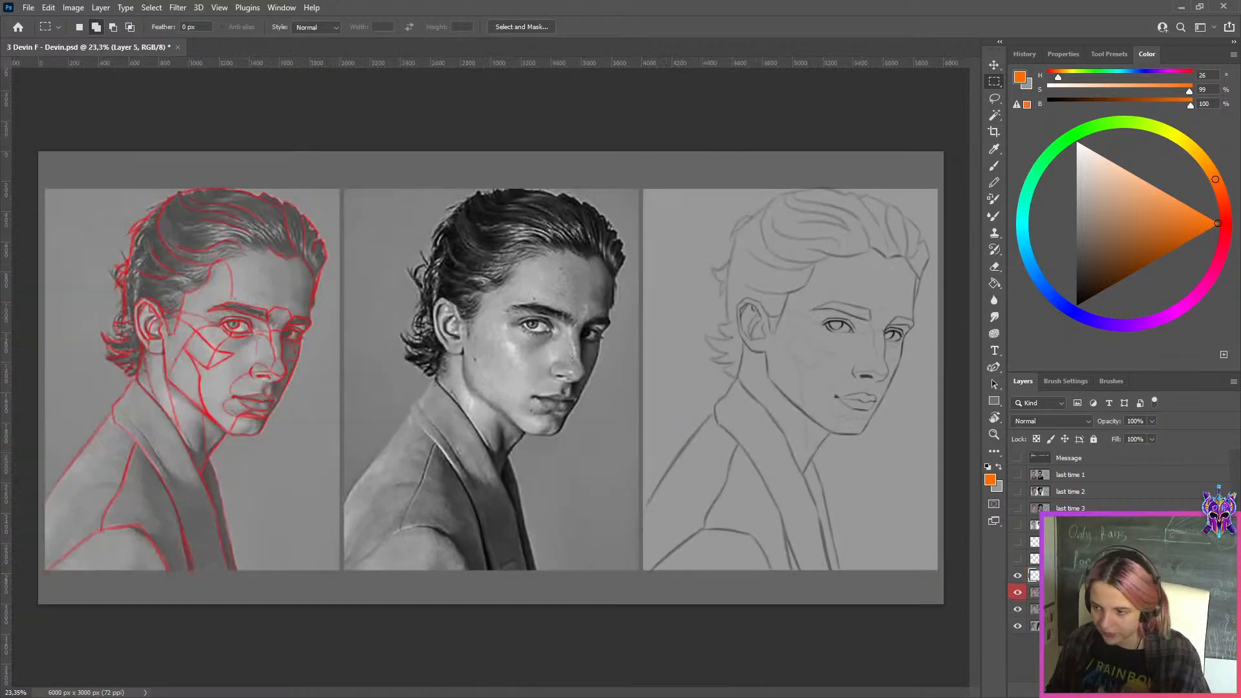
Hide Layer 2 and shift the "this time 2" layer one panel left so the original sketch sits beside the corrected copy
click(1017, 593)
click(1035, 609)
key(ctrl+t)
drag(865, 408, 564, 418)
key(Return)
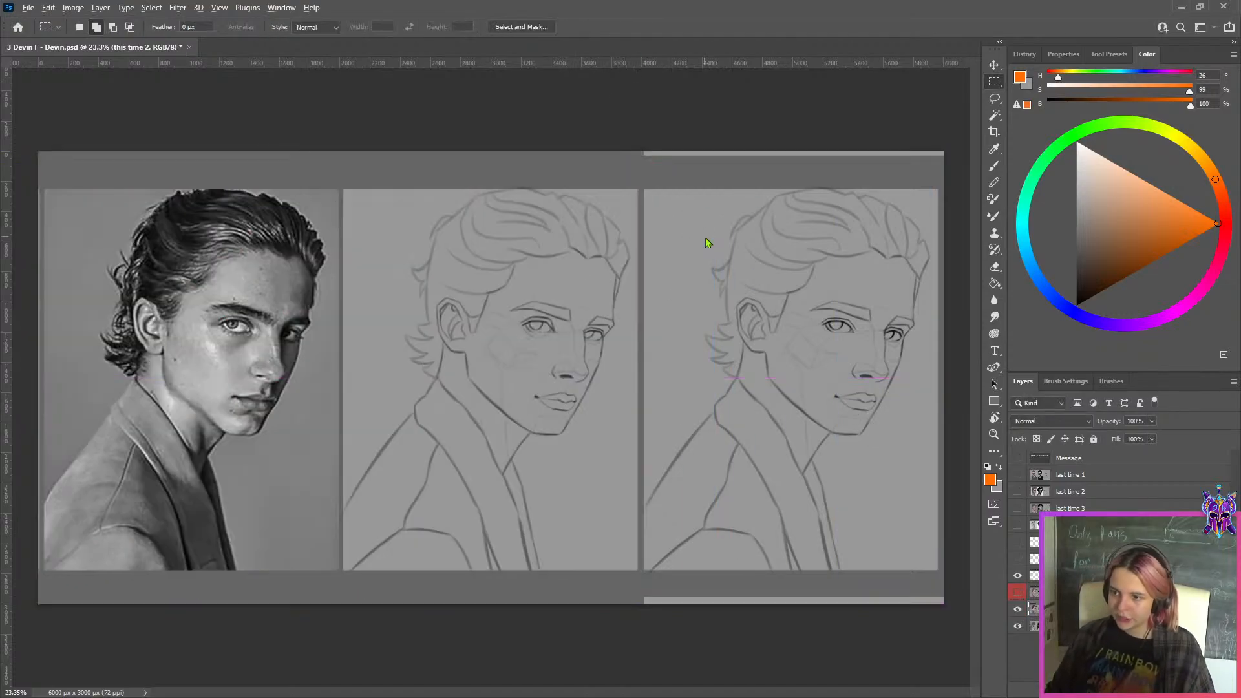
Export the before-and-after comparison with Save for Web as a JPEG in the WEEK 149 folder, adding "ss" to the file name
key(ctrl+alt+shift+s)
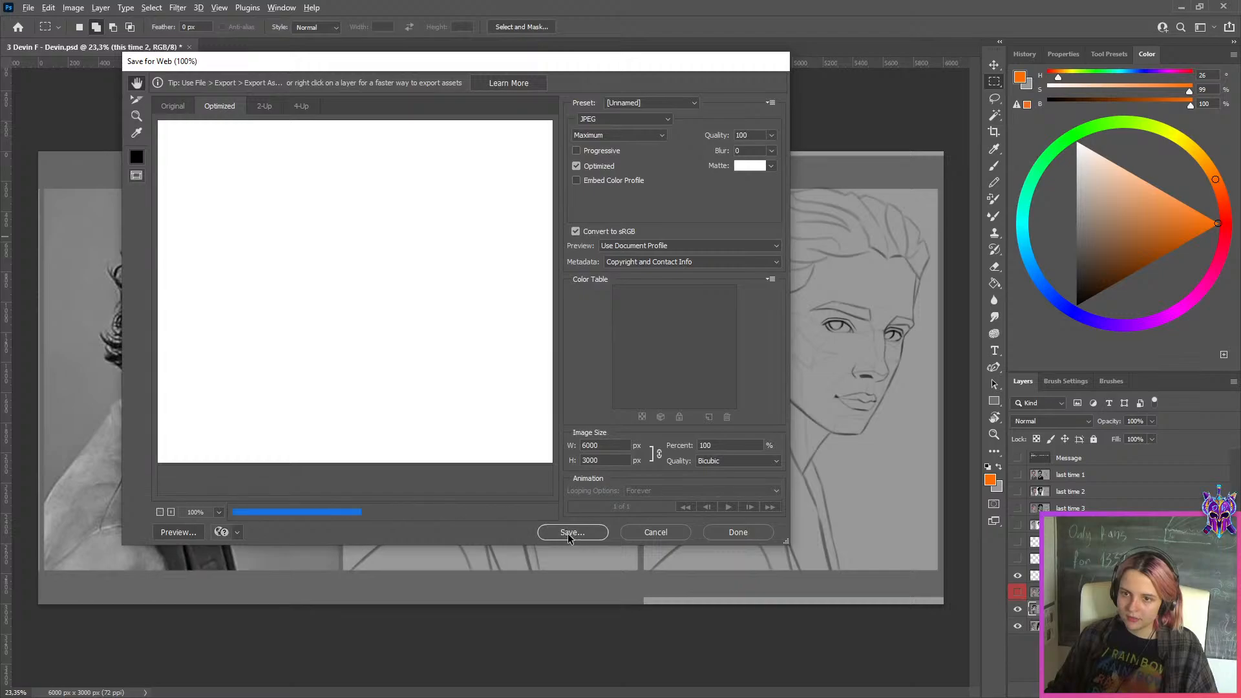
click(567, 533)
click(283, 417)
text(ss-Devin.jpg)
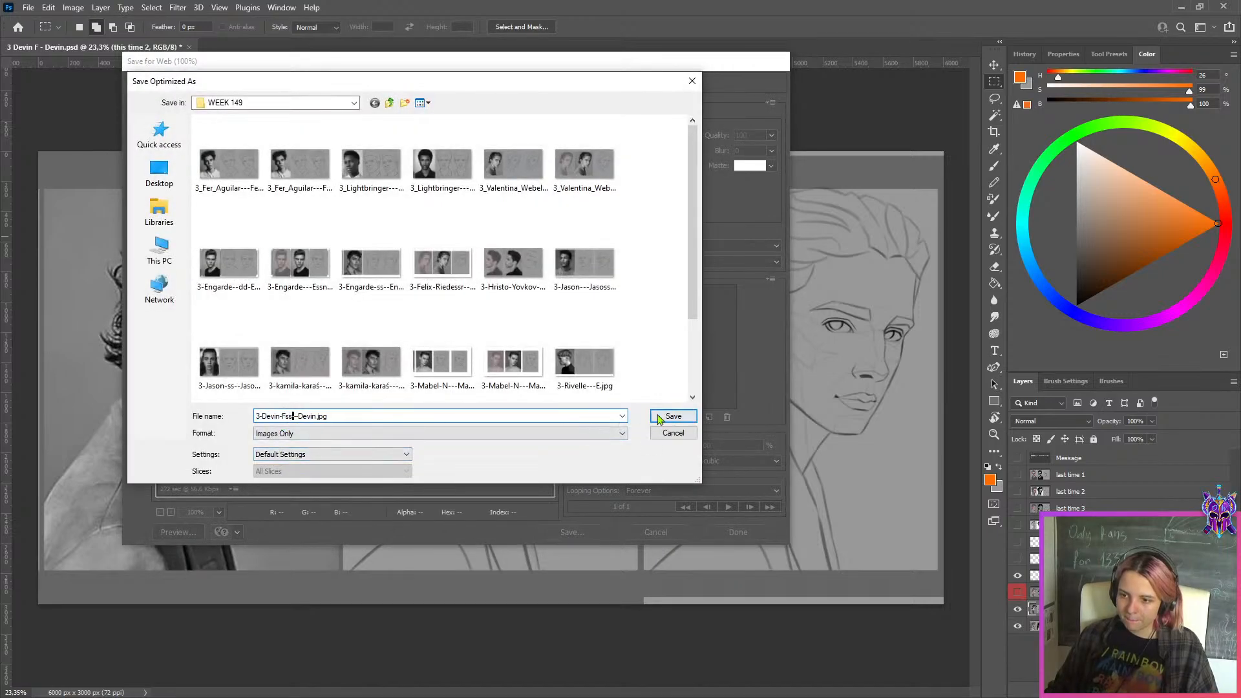
click(672, 416)
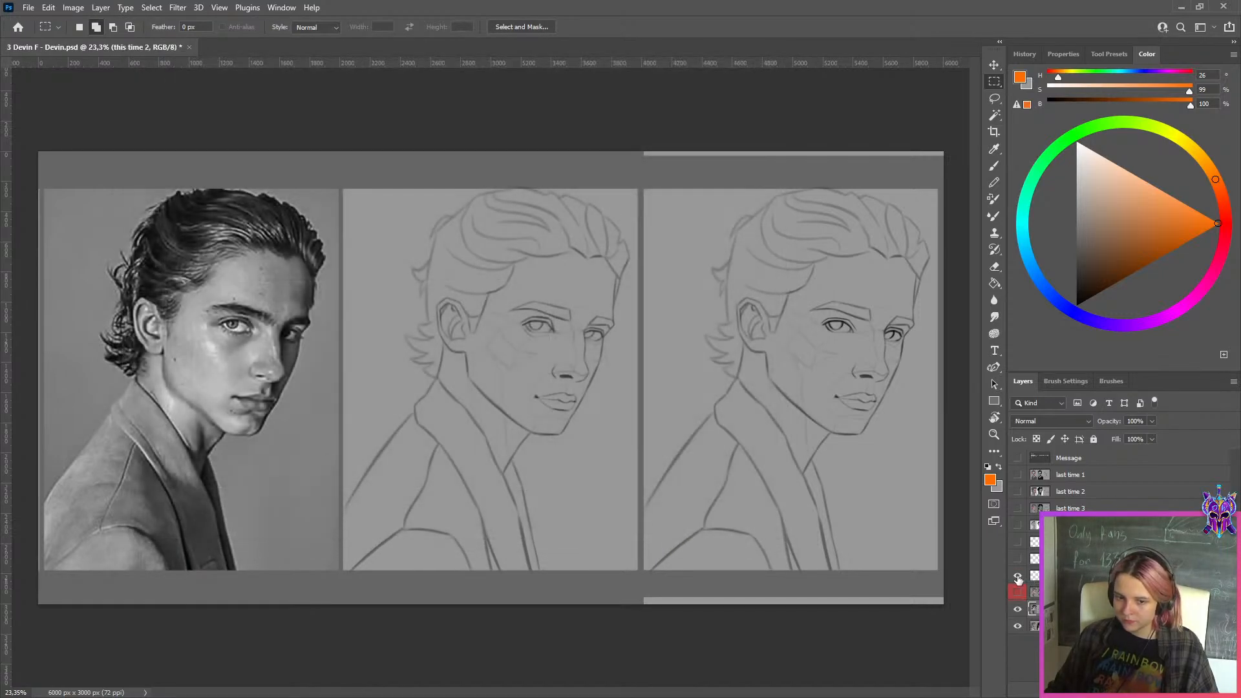
Hide the copied sketch layer and the "this time 2" layer, and examine the curly-haired study underneath
click(1018, 578)
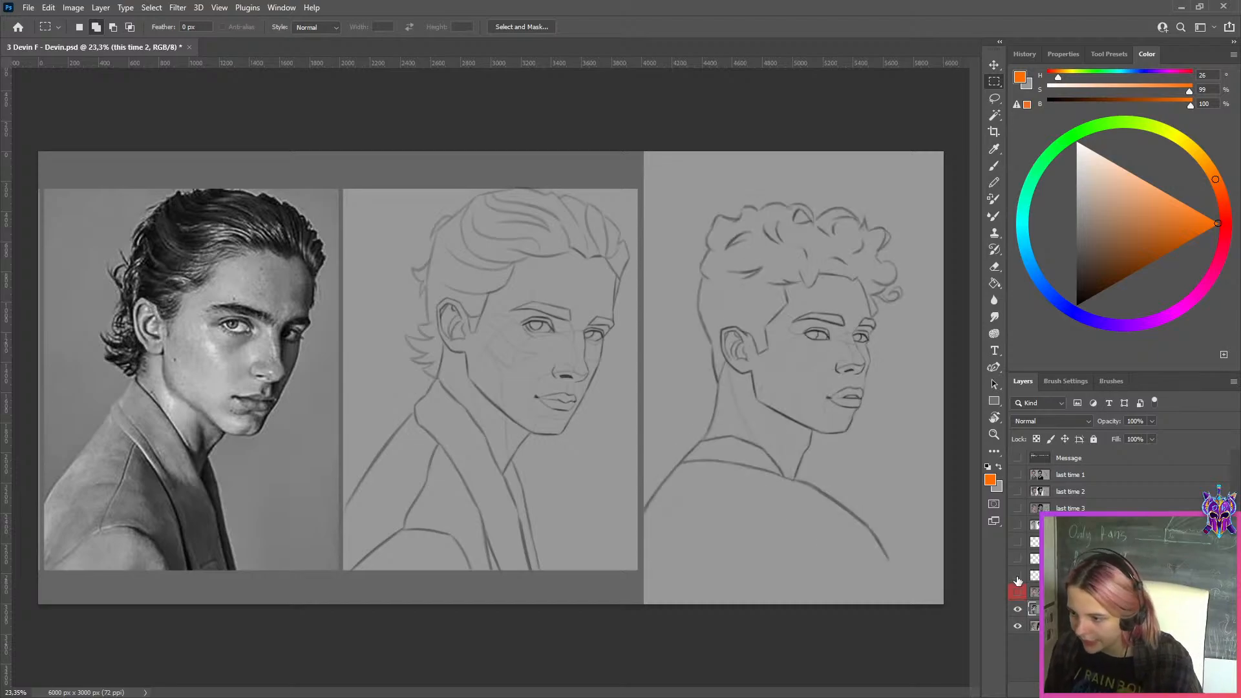
click(1018, 577)
click(1018, 577)
click(1018, 608)
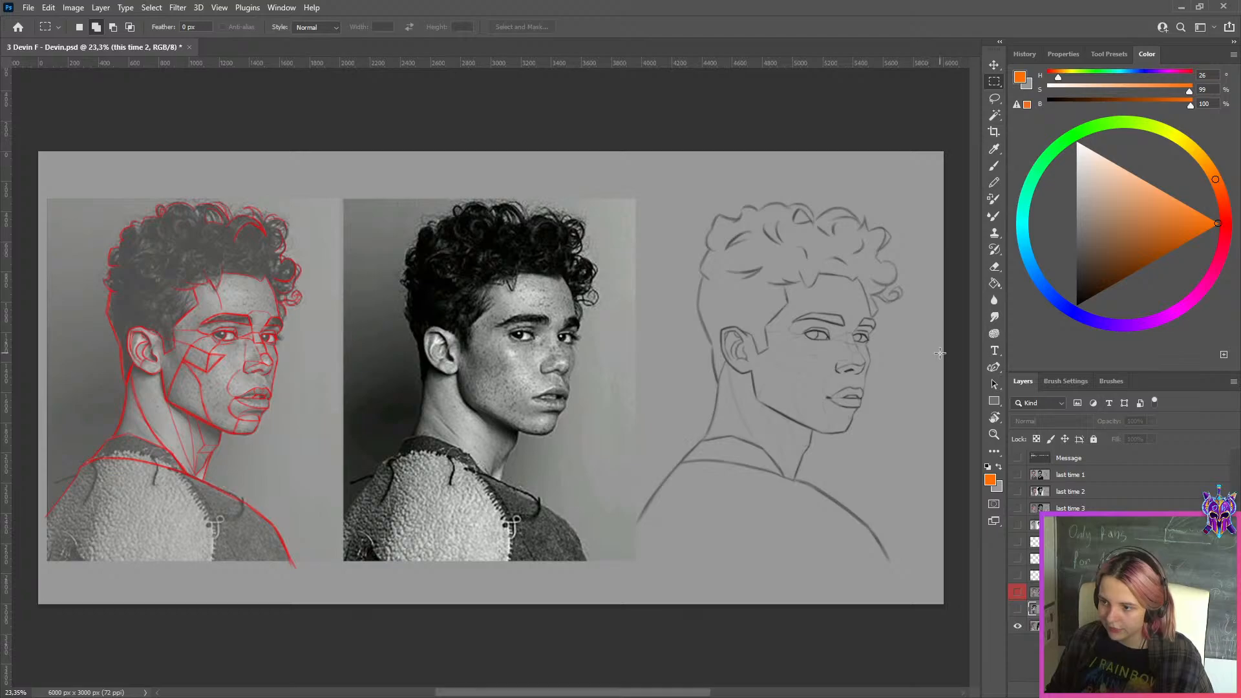
scroll(940, 353, up, 3)
scroll(716, 289, up, 1)
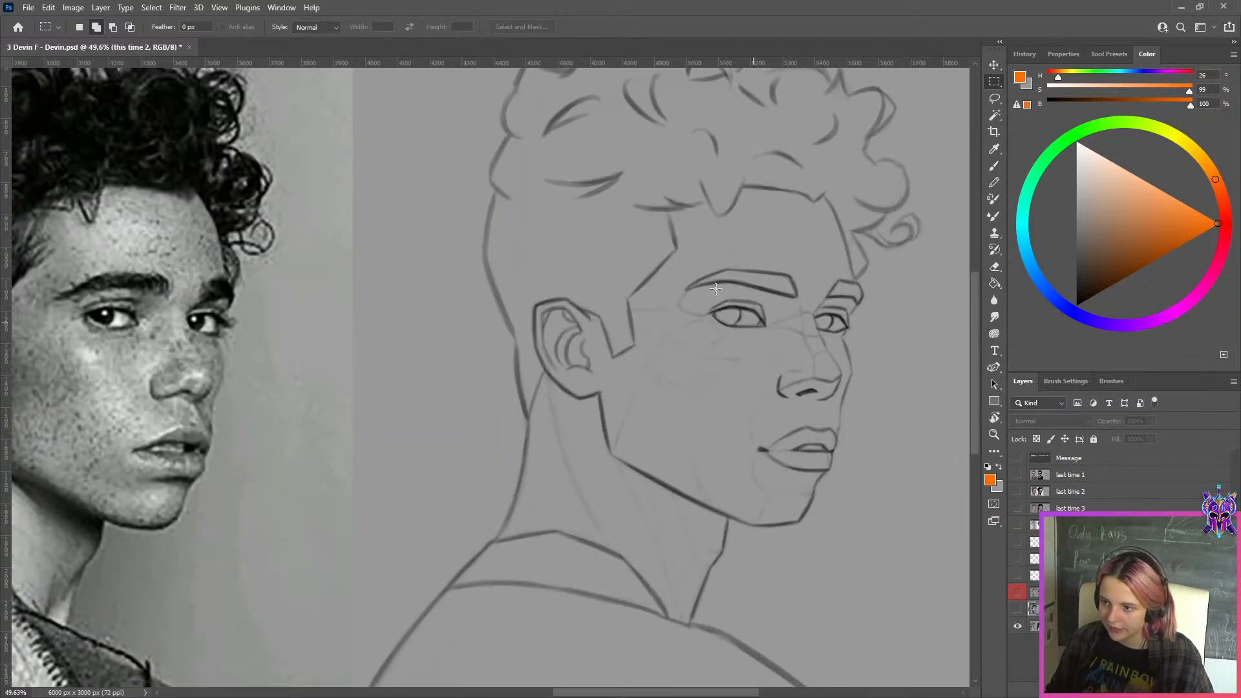
scroll(715, 288, down, 4)
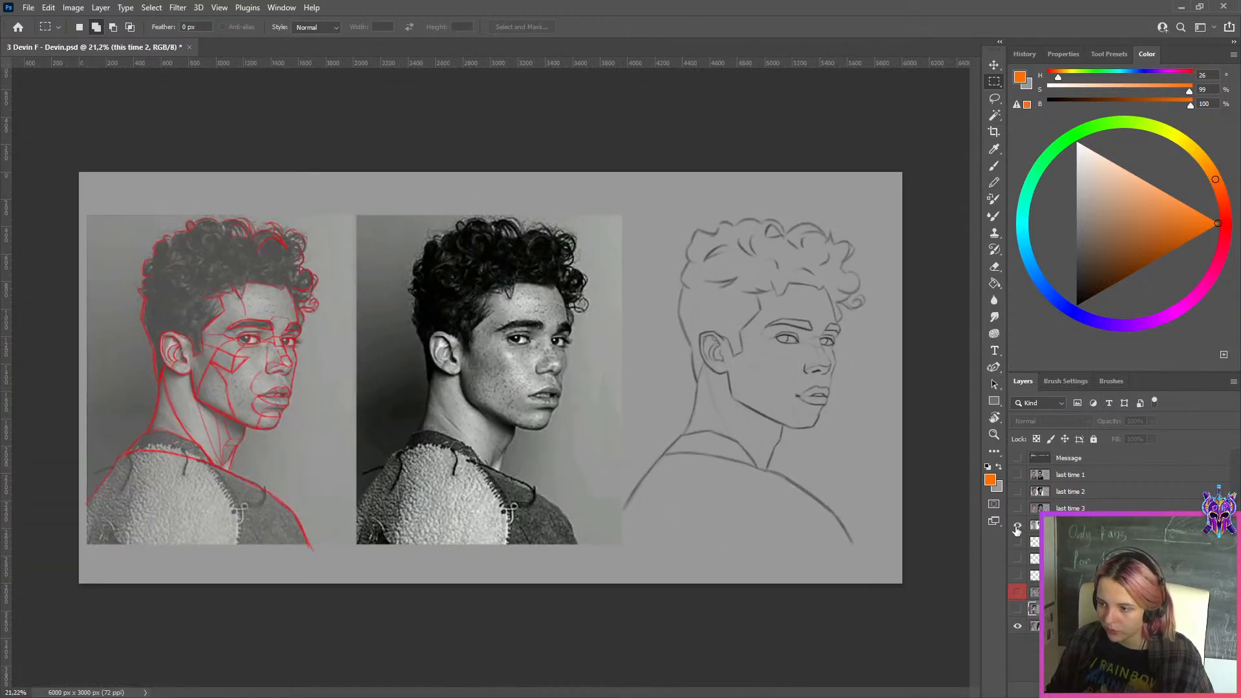
Show the "this time 1" layer with the upturned-face study and duplicate it
click(1017, 525)
scroll(750, 349, up, 3)
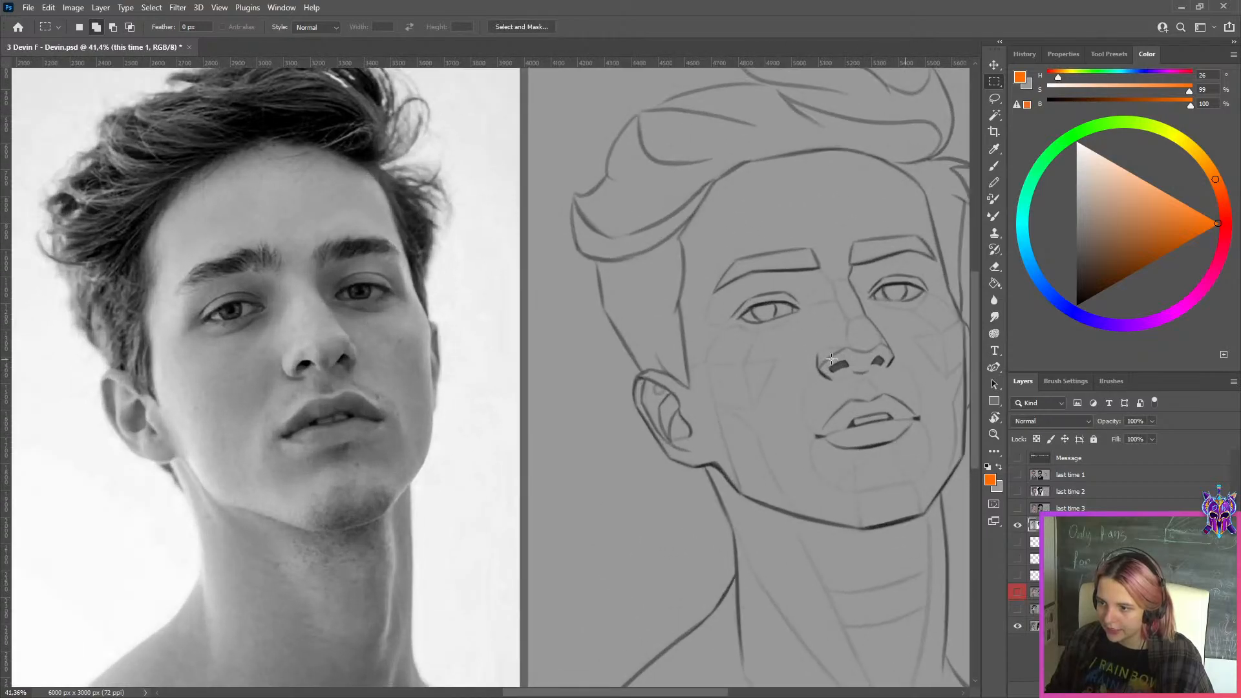
scroll(831, 360, down, 2)
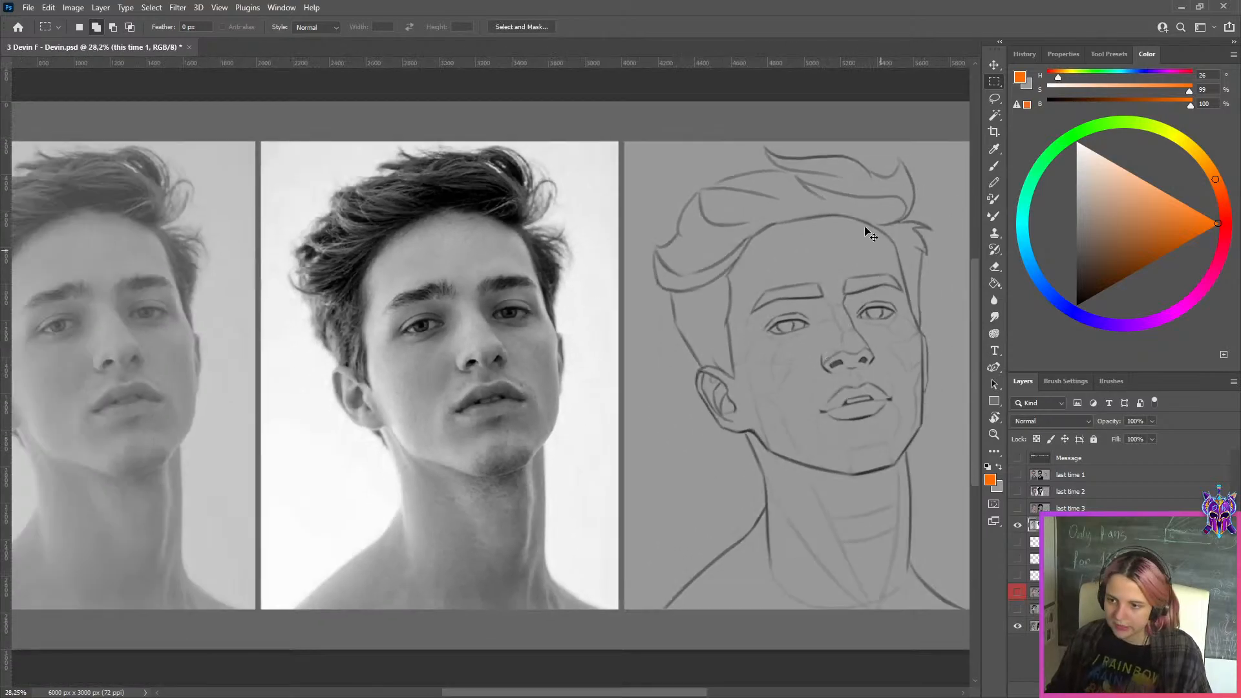
key(ctrl+j)
Redraw the lid lines of the upturned face's eyes in black on the duplicated layer, cleaning them with the sampled background grey
scroll(886, 255, up, 2)
key(r)
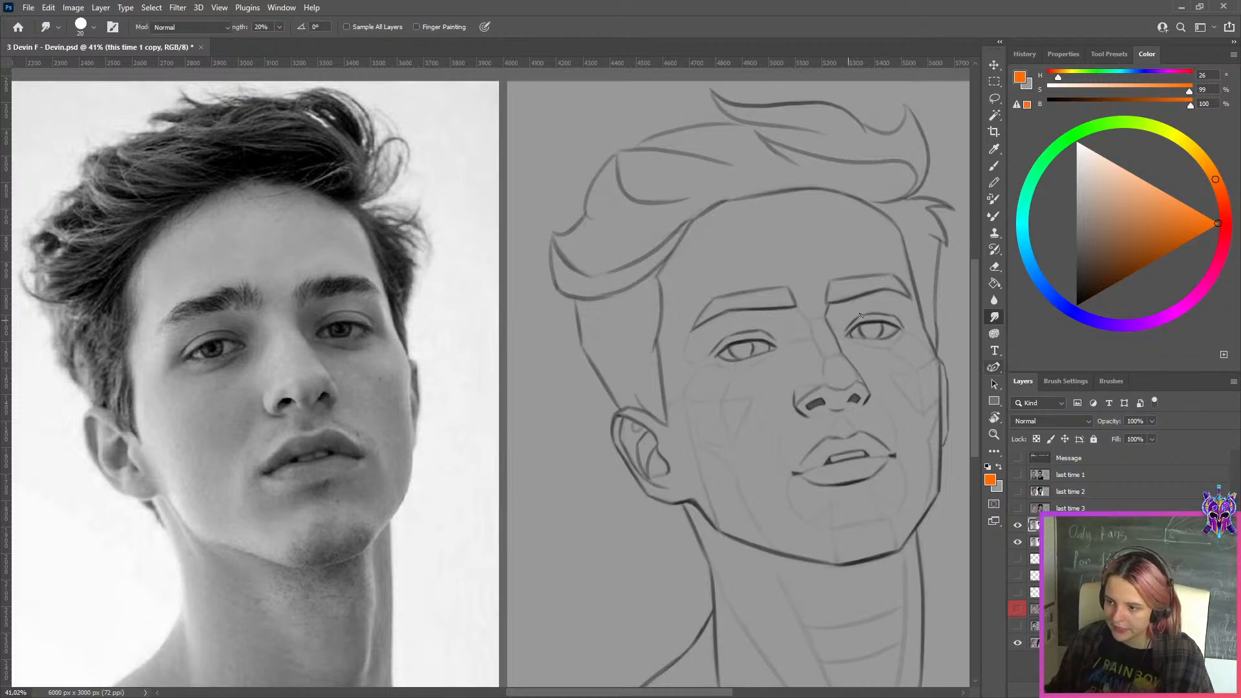
key(b)
key(d)
key(bracketright)
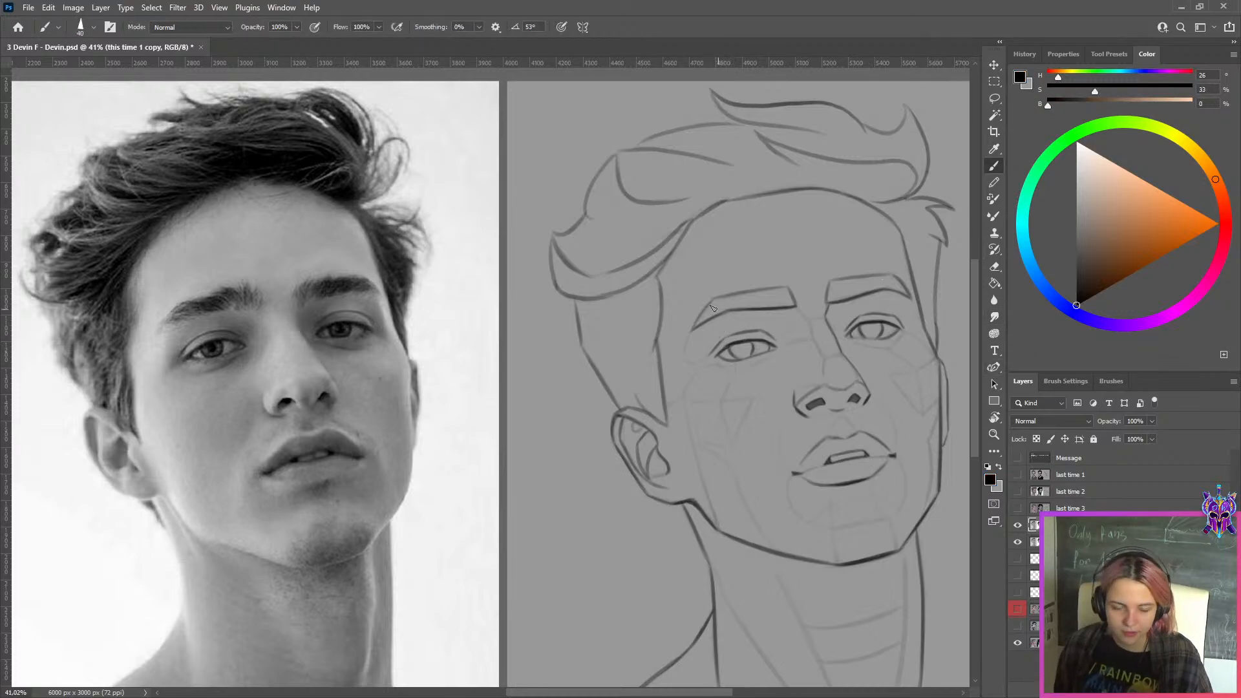
drag(722, 352, 755, 348)
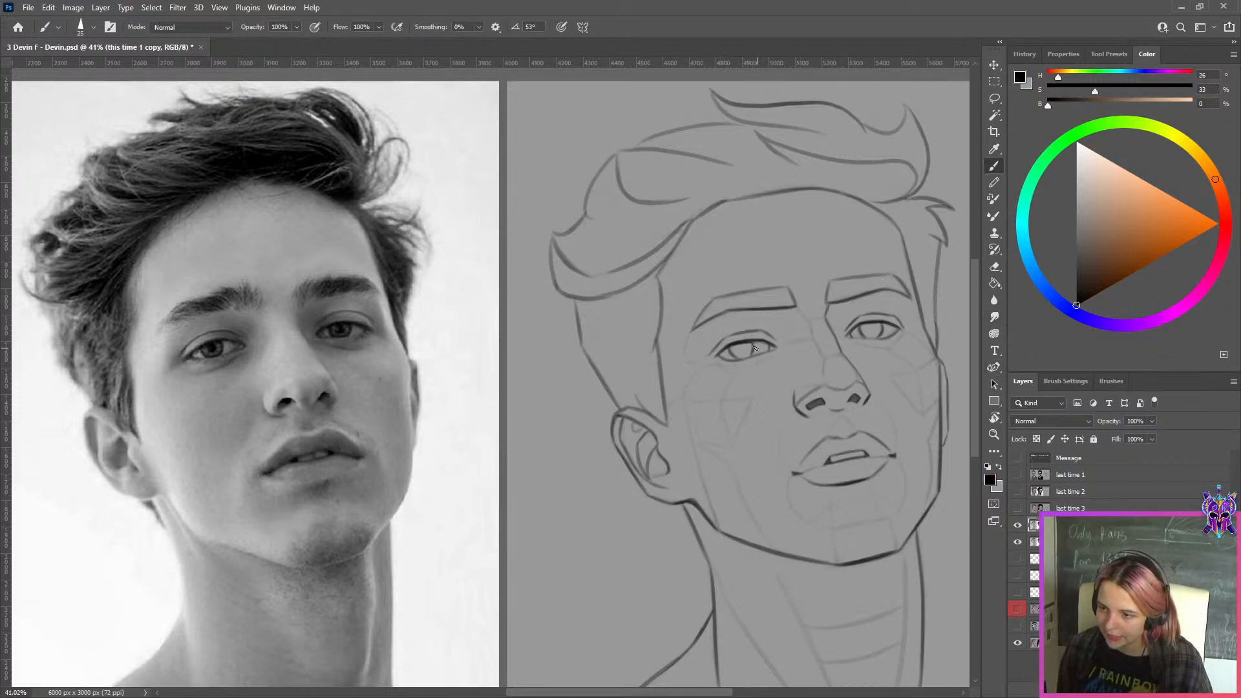
alt+click(721, 356)
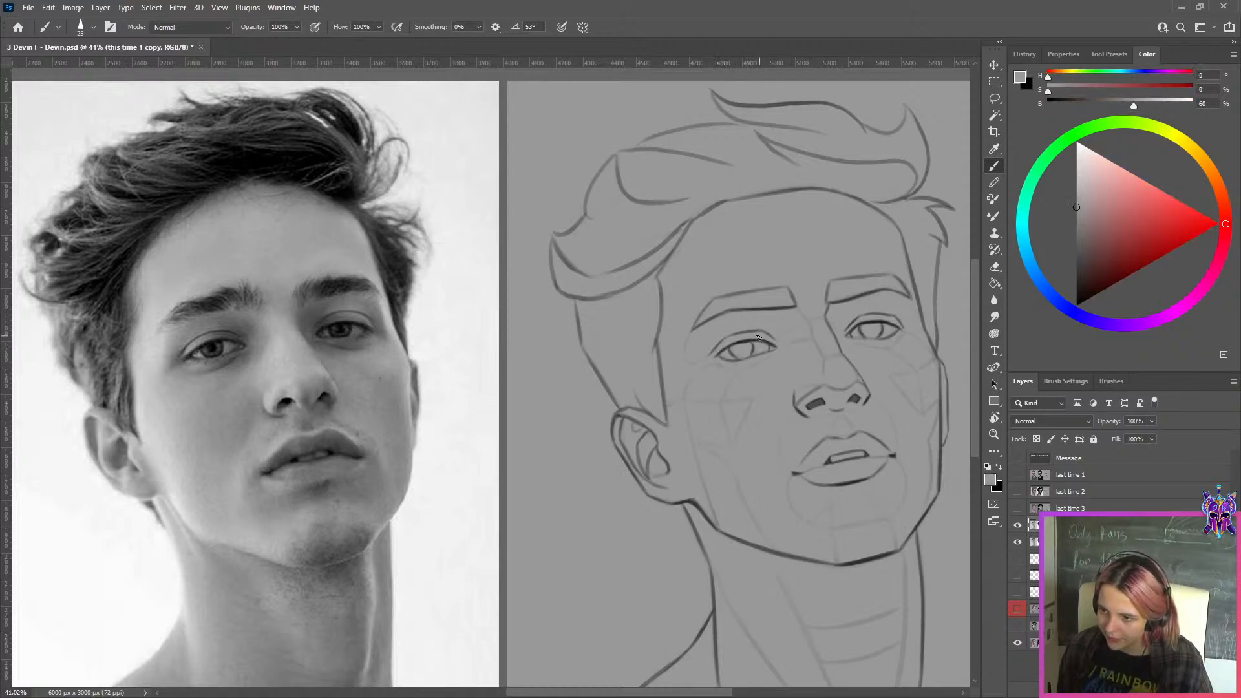
key(x)
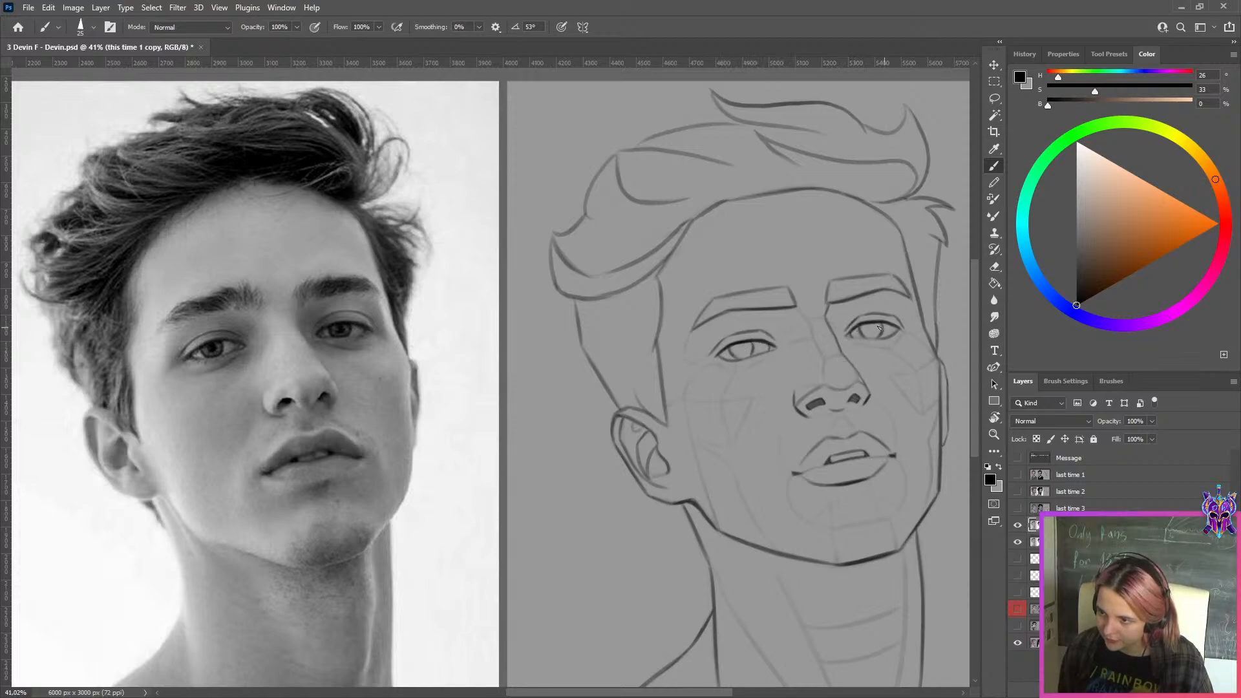
key(x)
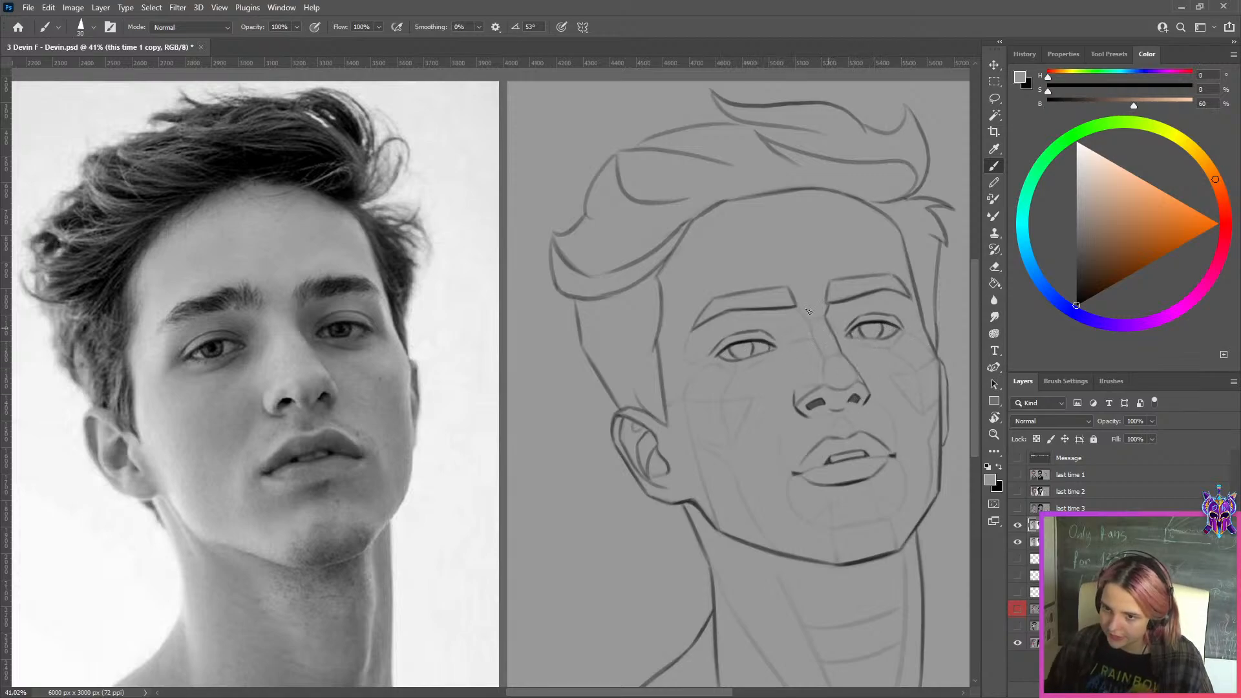
Paint out the dark nose bridge line with a larger background-grey brush
key(bracketright)
key(bracketright)
key(bracketright)
key(bracketright)
key(bracketright)
drag(849, 359, 832, 329)
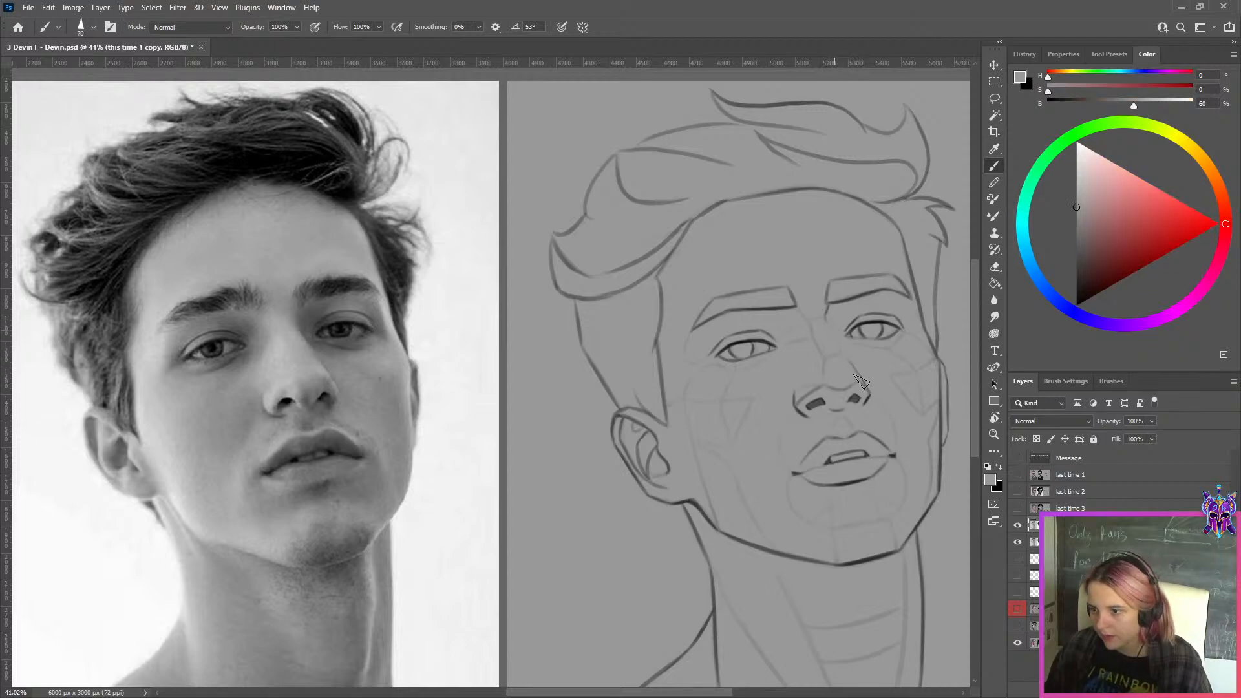
Export the corrected upturned-face study with Save for Web as a maximum-quality JPEG in the WEEK 149 folder
scroll(816, 286, down, 5)
key(ctrl+alt+shift+s)
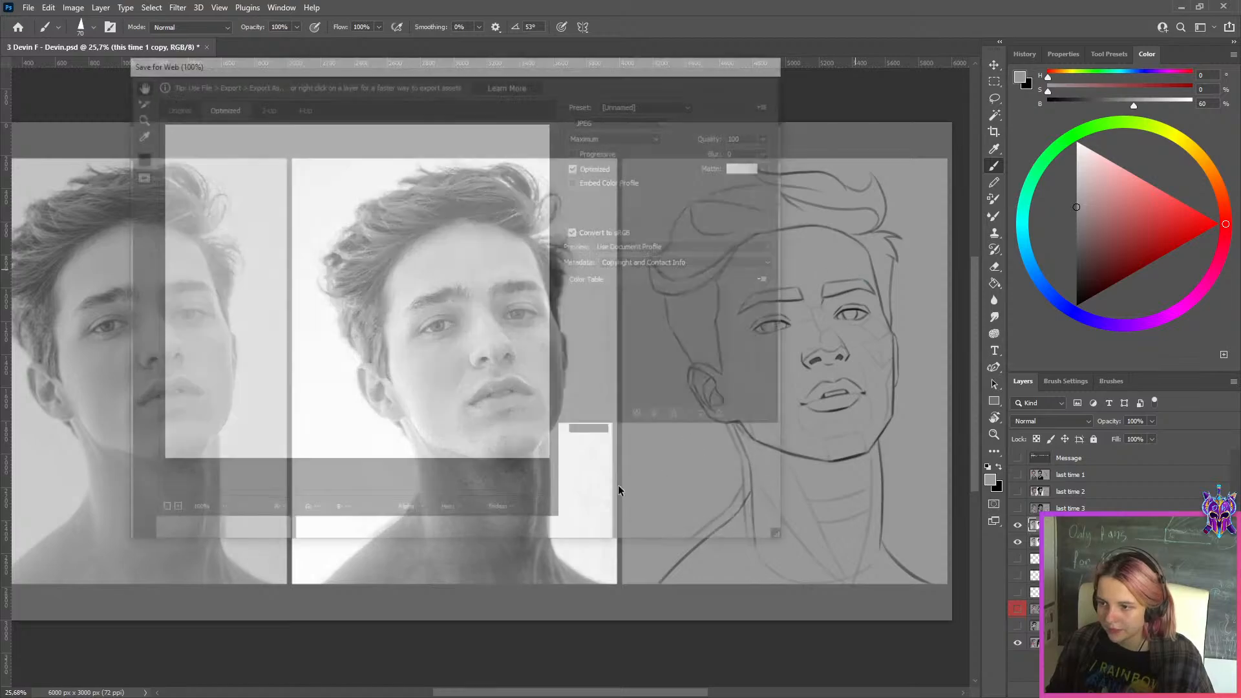
click(572, 532)
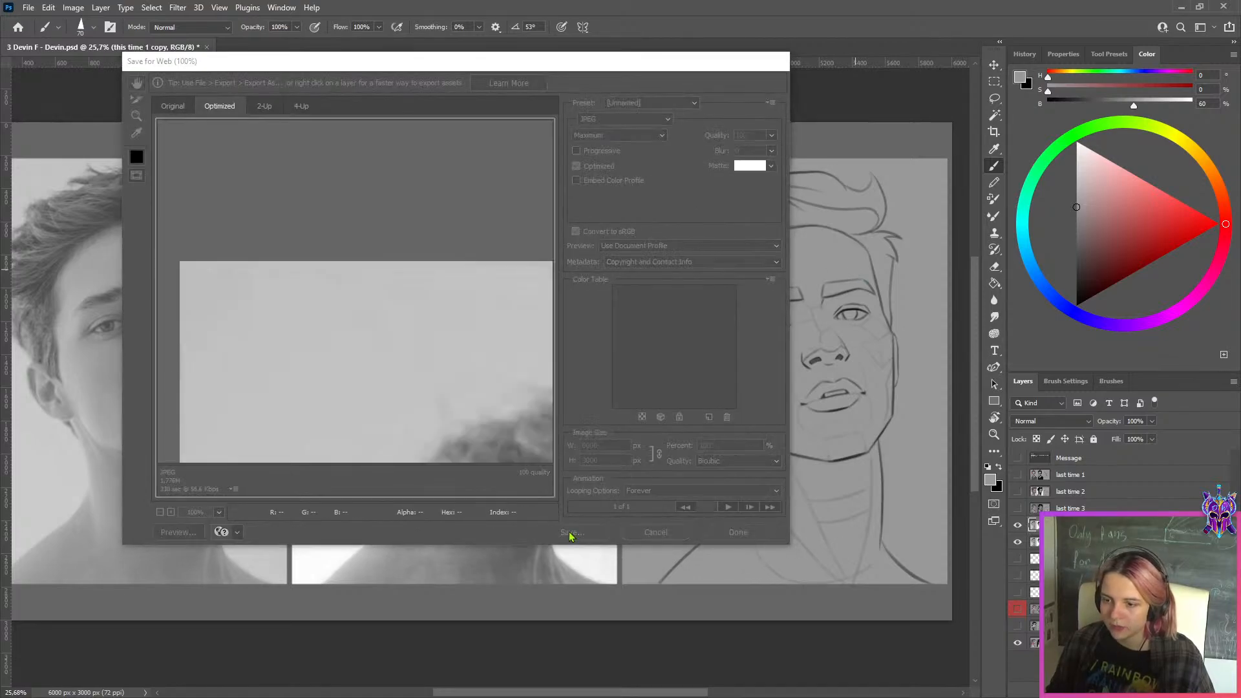
click(448, 418)
click(673, 417)
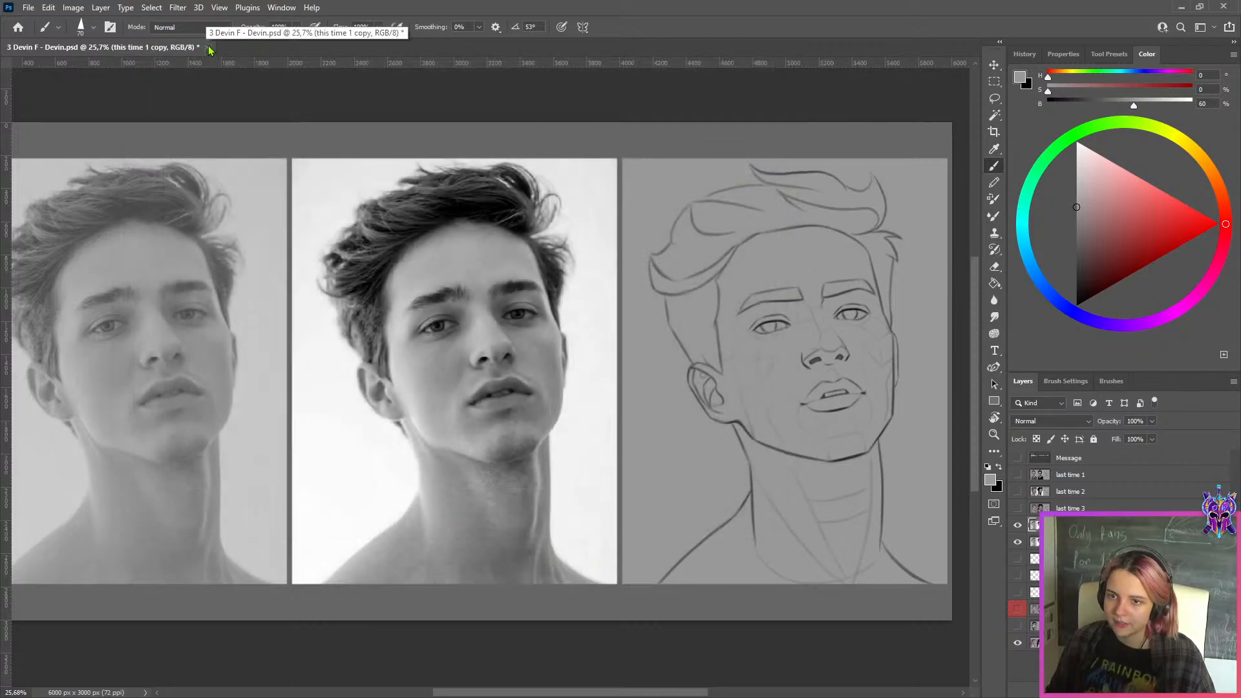
Close the current document without saving and open the eighth PSD in the WEEK 149 folder
click(207, 48)
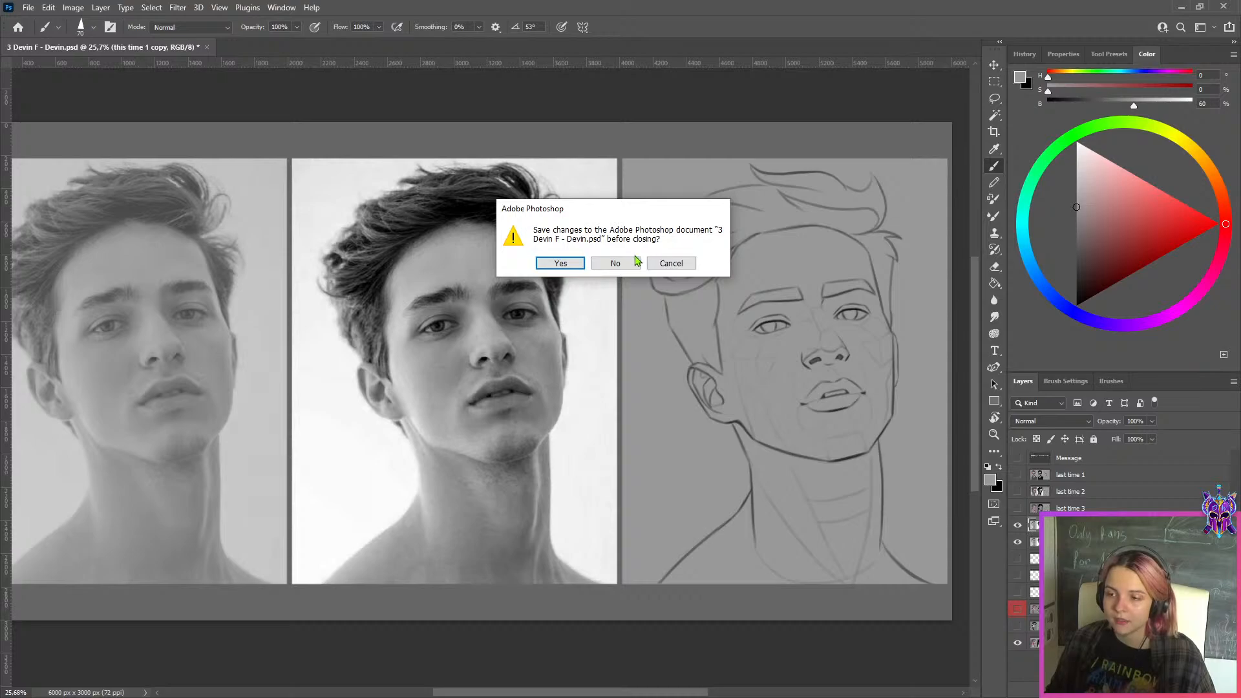
click(633, 263)
click(1180, 8)
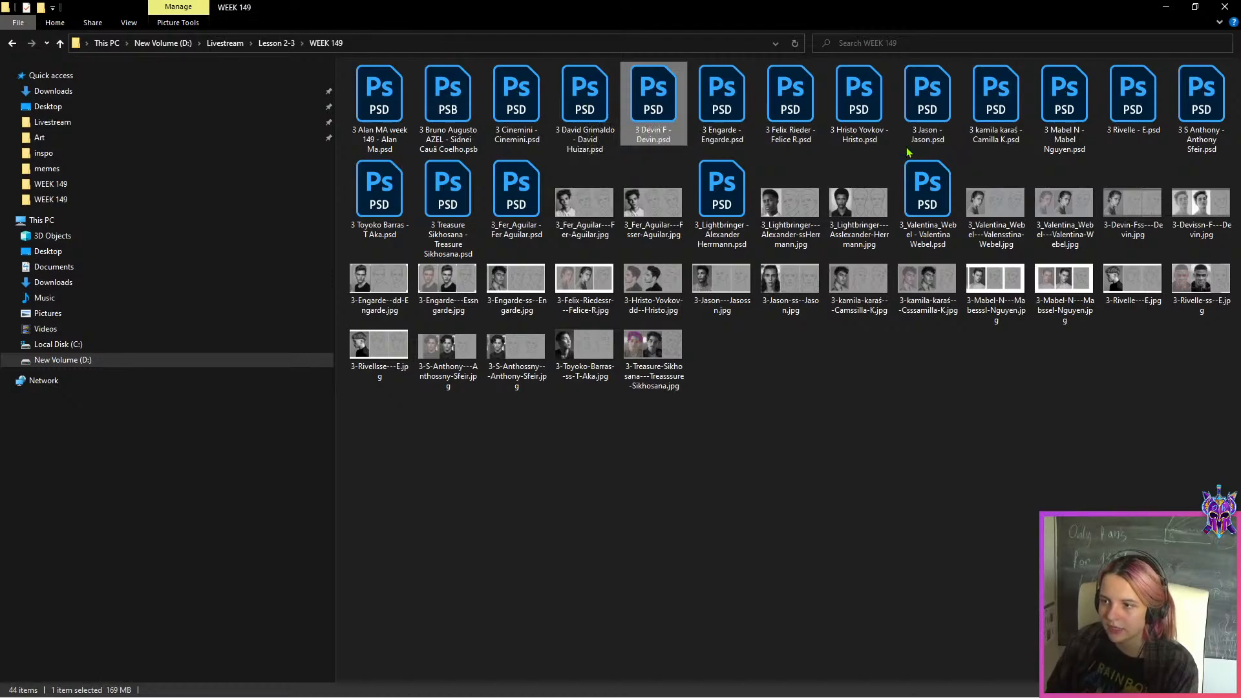
double_click(860, 116)
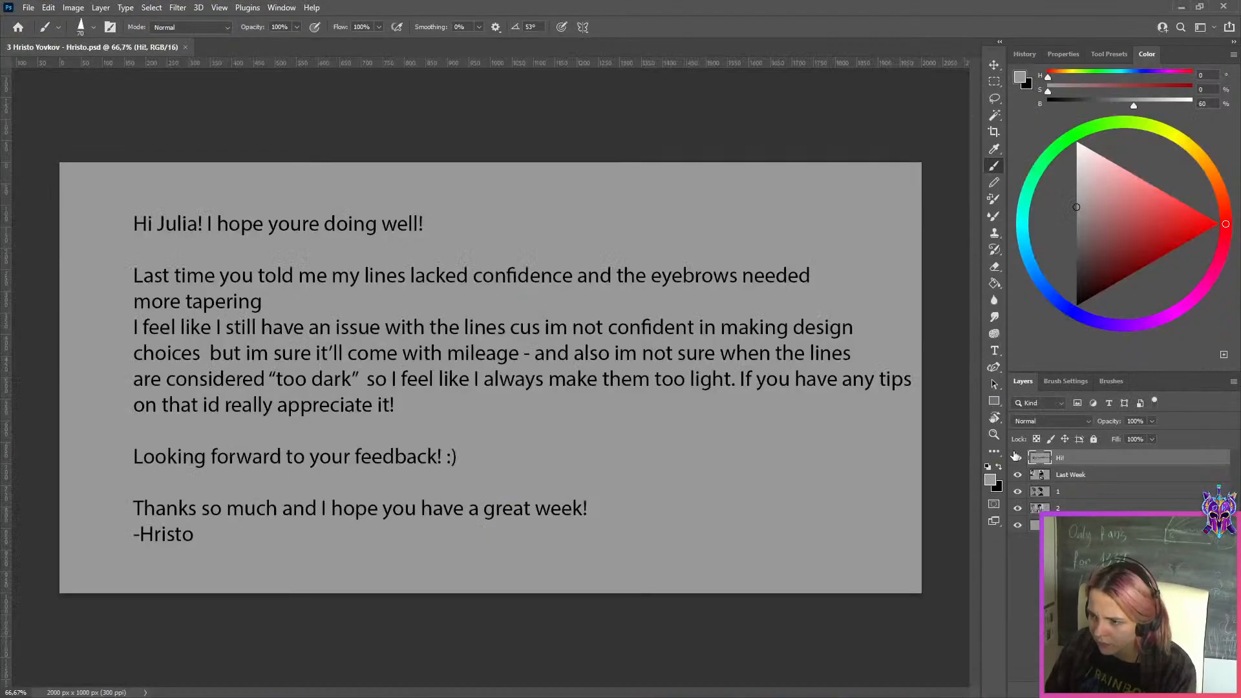
Hide the message, "Last Week" and "1" layers to inspect both new studies, and select layer "2"
click(1018, 458)
click(1018, 474)
click(1018, 491)
scroll(839, 400, up, 3)
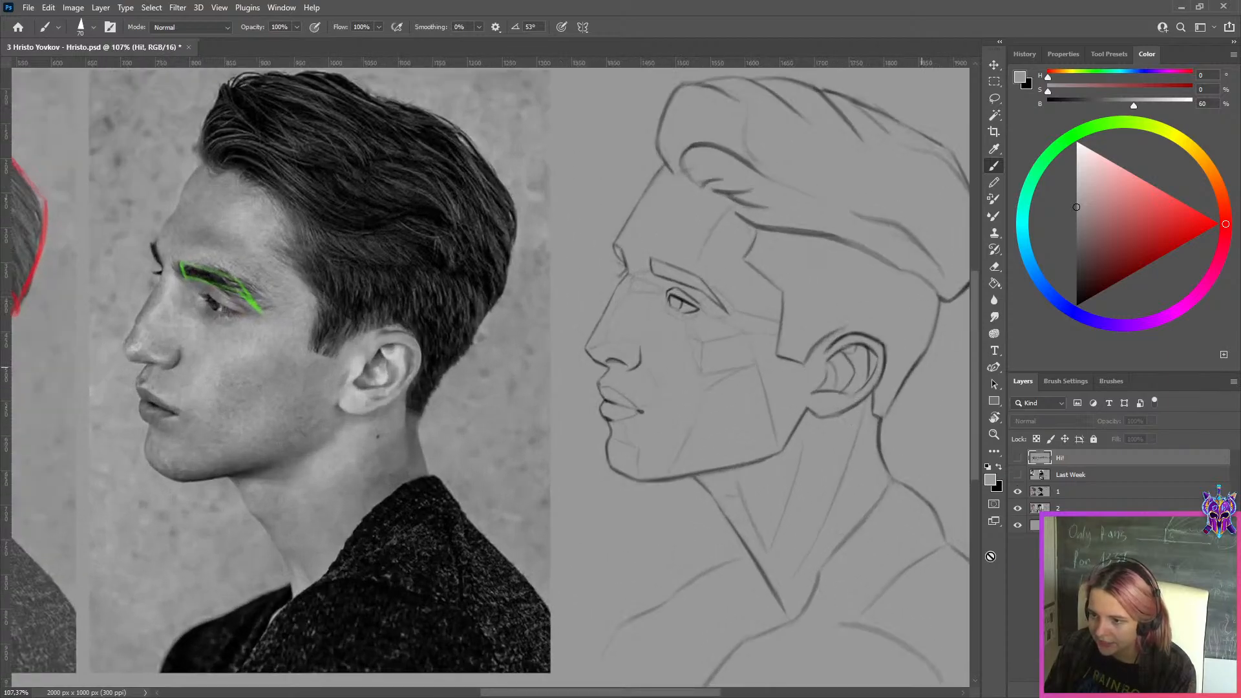
click(1019, 492)
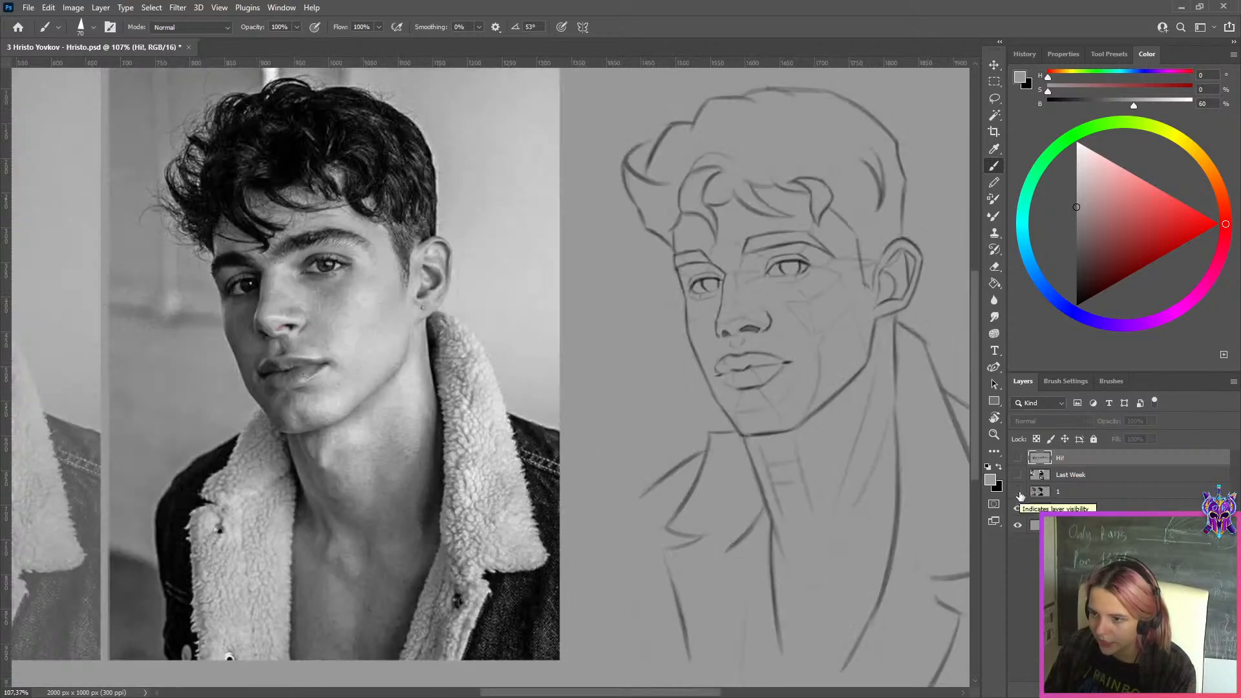
click(1060, 508)
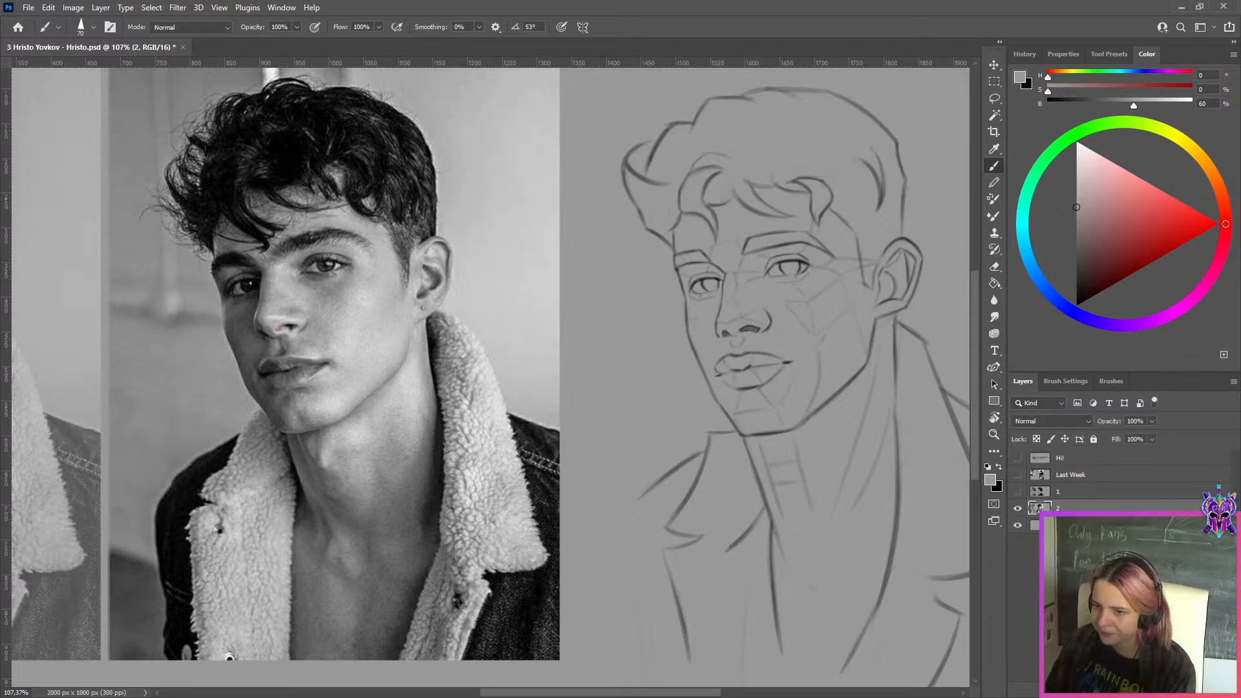
Add a new layer above layer "2" and reinforce the nostril line of the curly-haired sketch with a small black brush
key(ctrl+alt+shift+n)
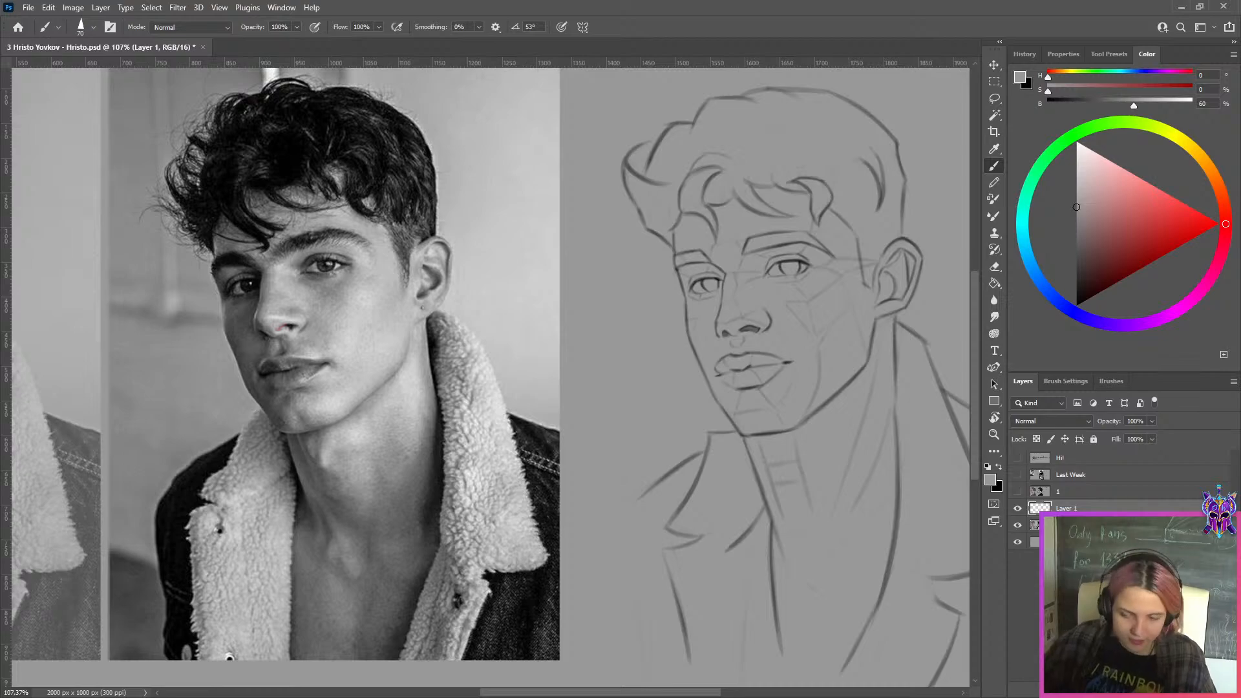
key(d)
key(bracketleft)
key(bracketleft)
key(bracketleft)
key(bracketleft)
key(bracketleft)
key(bracketleft)
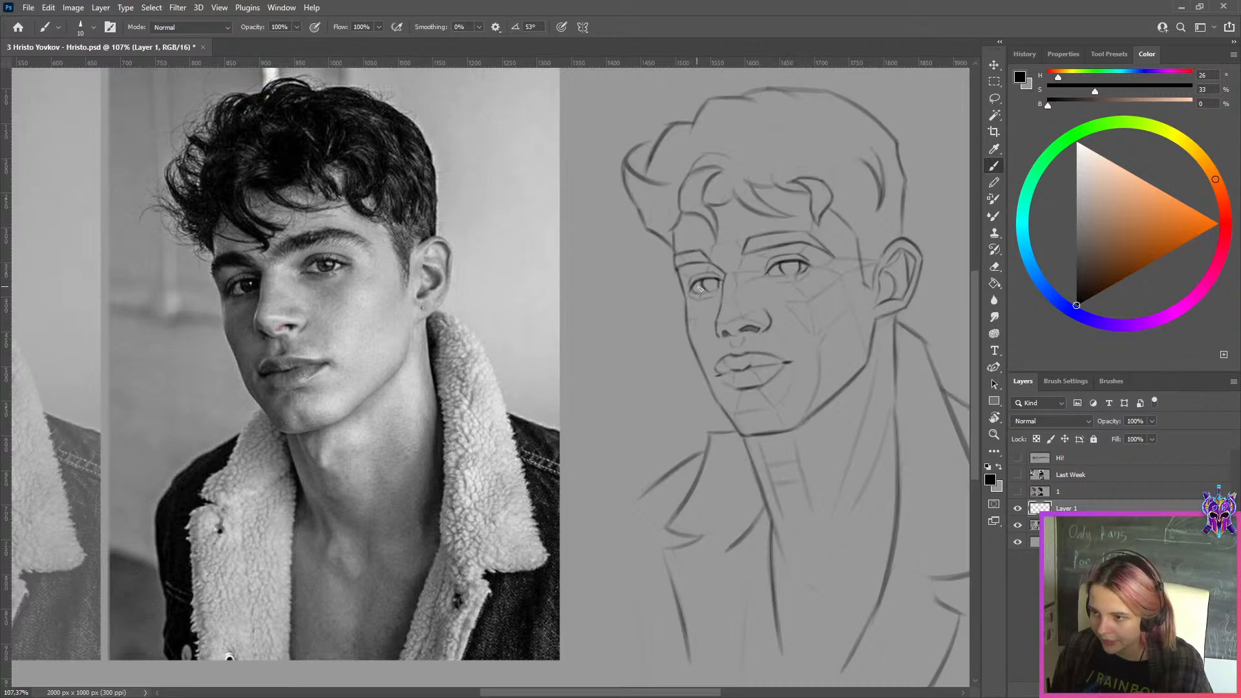
key(ctrl)
mouse_move(753, 327)
mouse_down()
mouse_move(742, 331)
mouse_move(756, 331)
mouse_up()
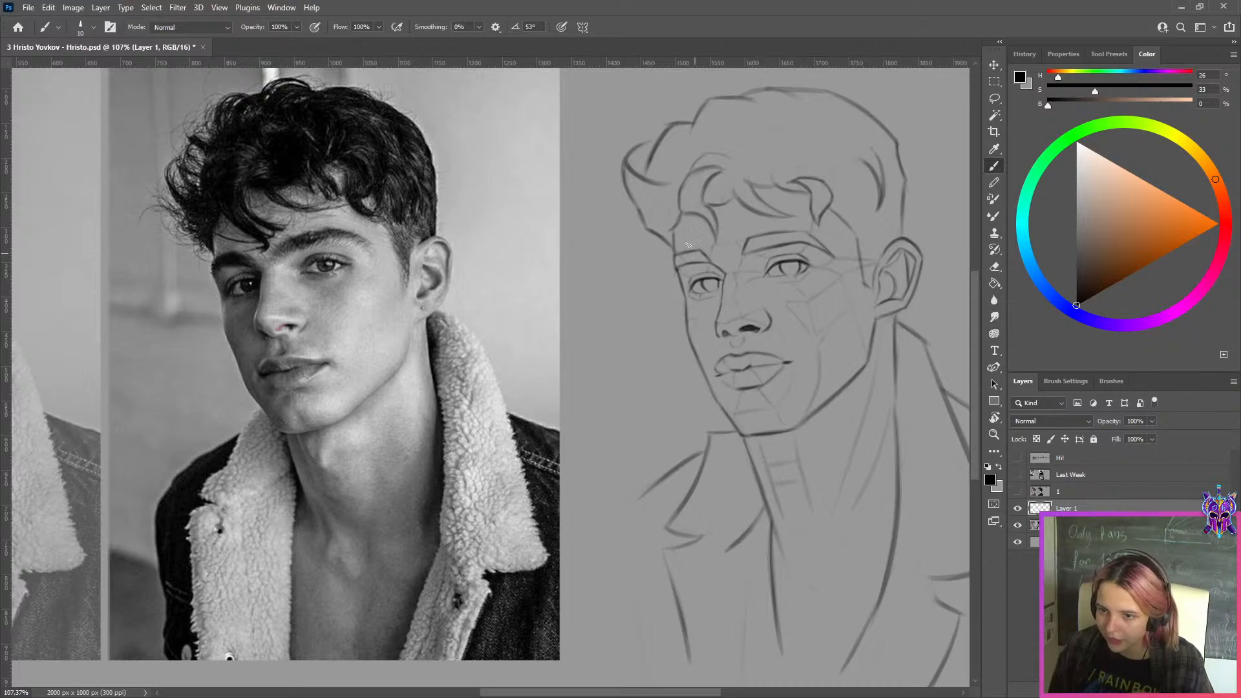
key(ctrl)
key(ctrl)
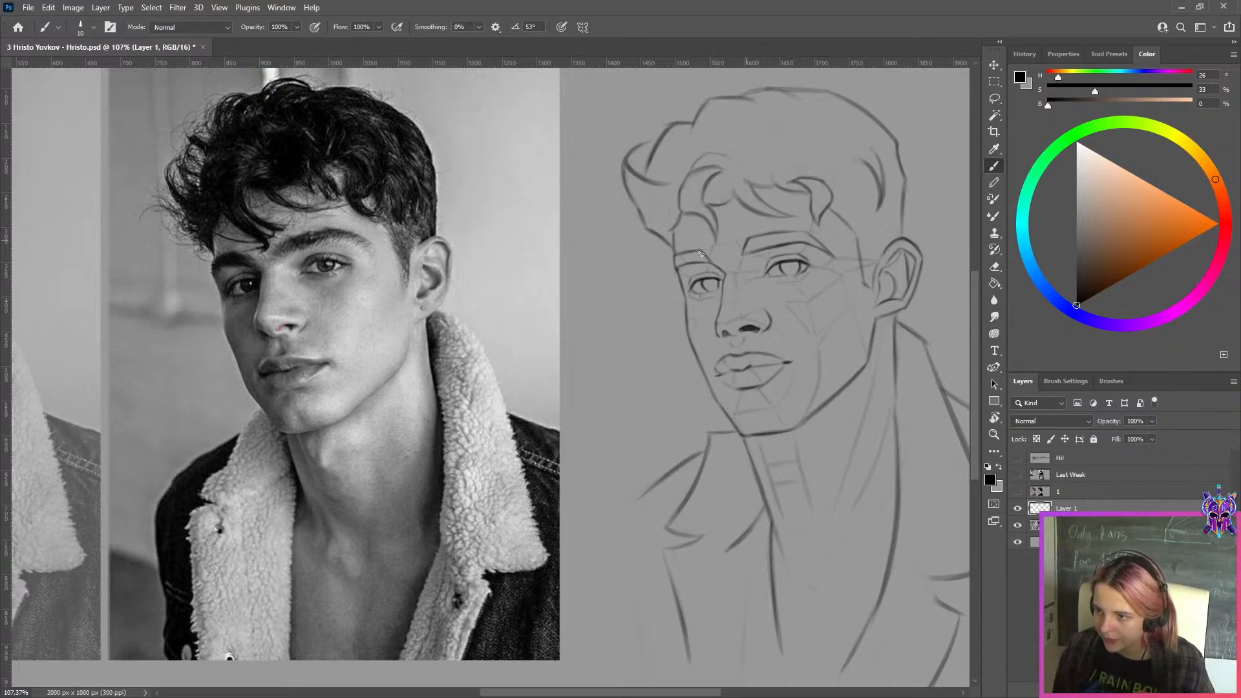
Close the curly-haired study's document without saving and open the fourth PSD in the WEEK 149 folder in a maximized window
click(203, 47)
click(615, 263)
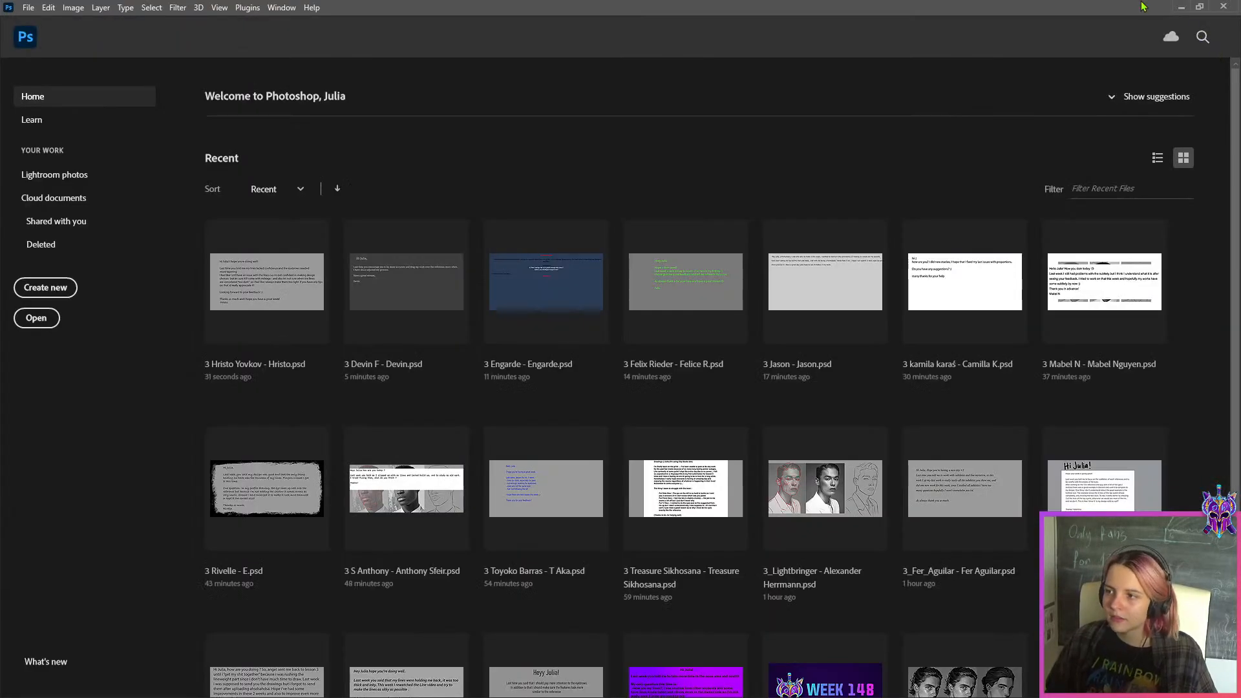
drag(853, 16, 836, 291)
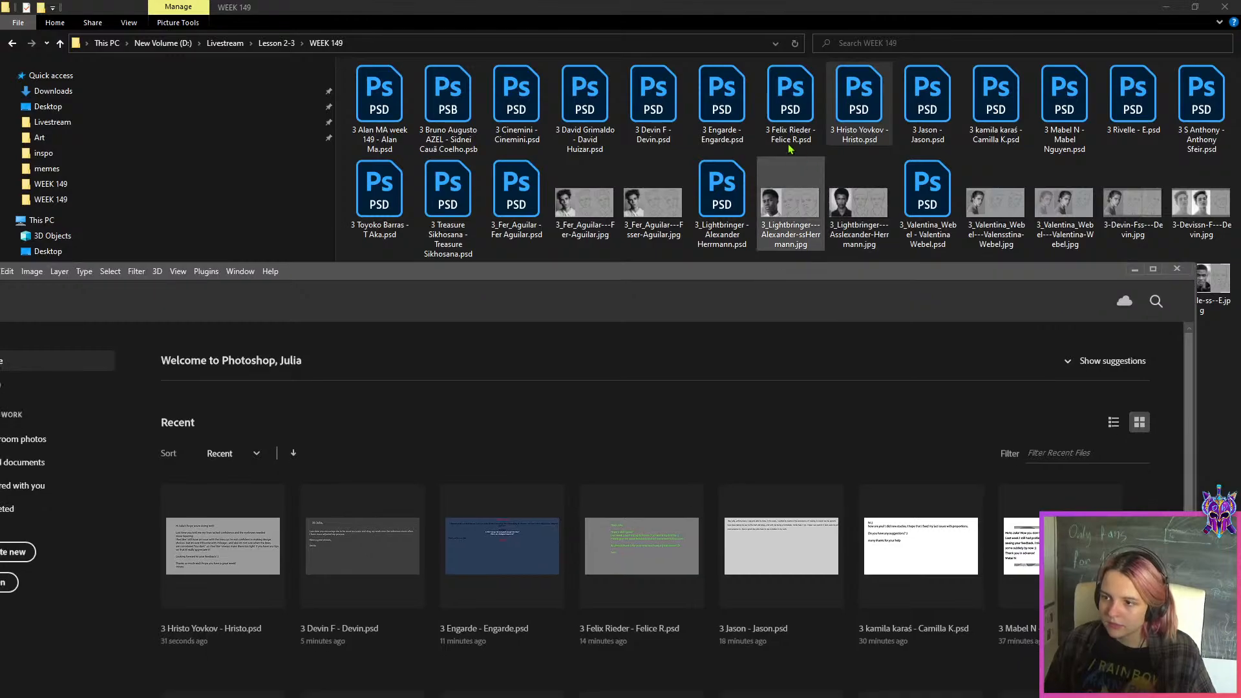
double_click(594, 111)
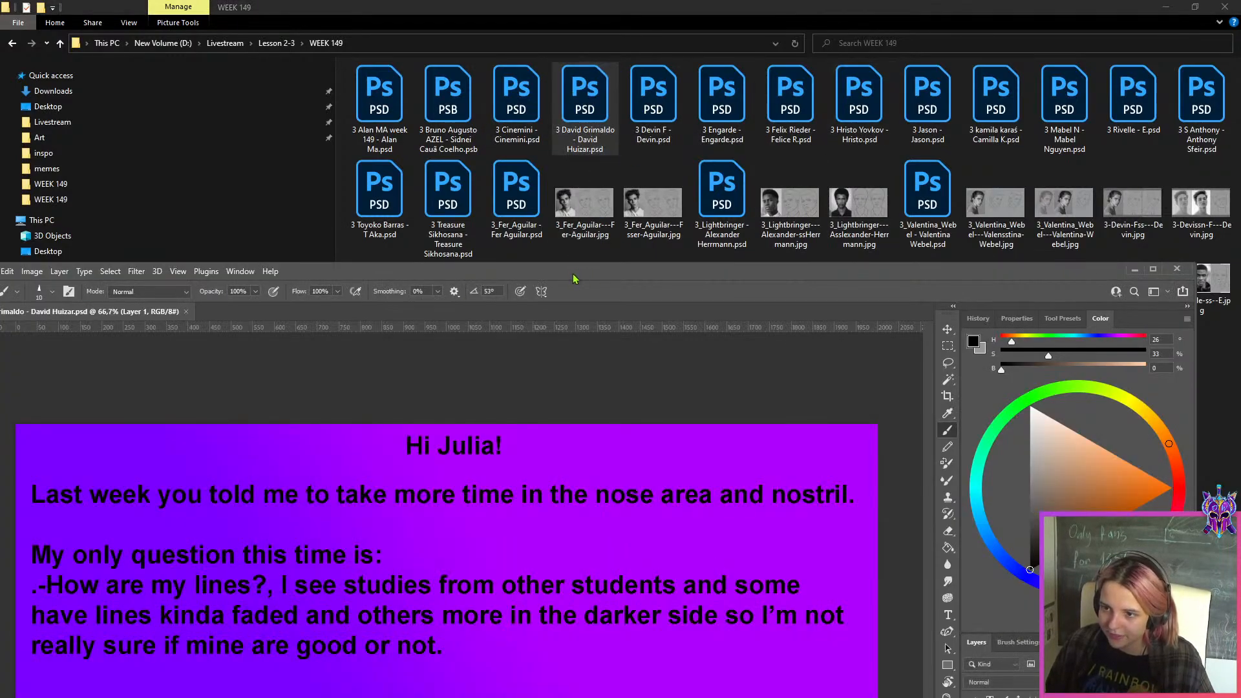
double_click(573, 278)
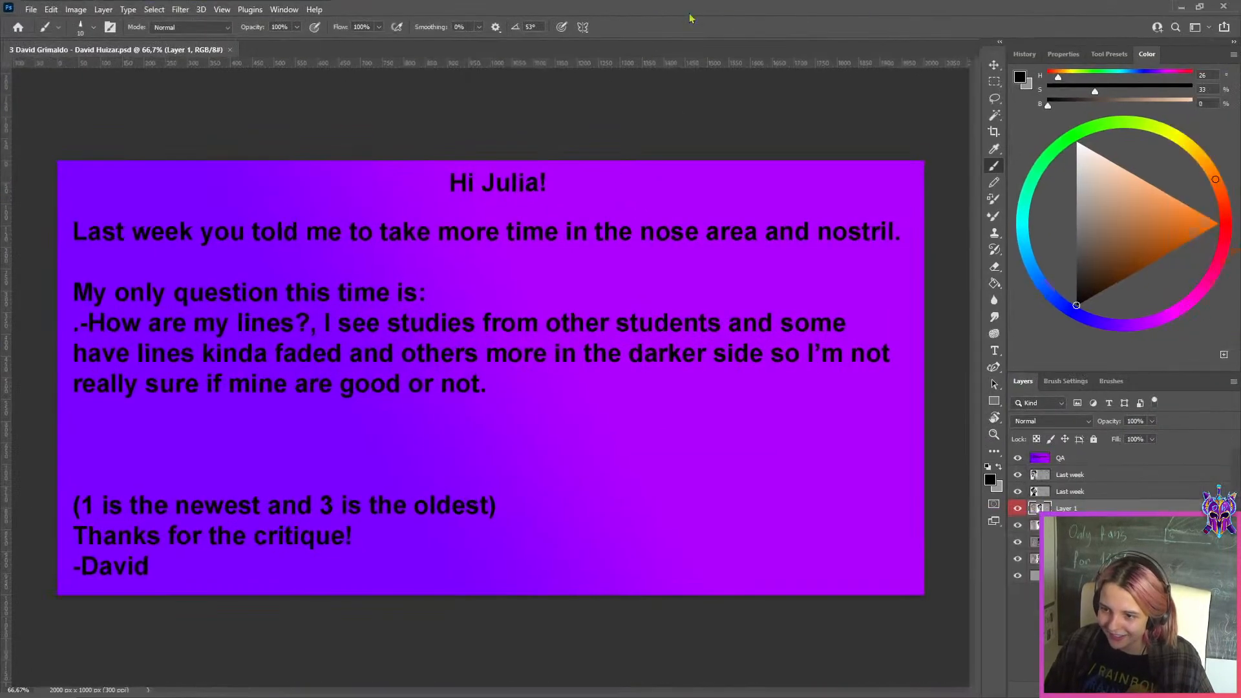
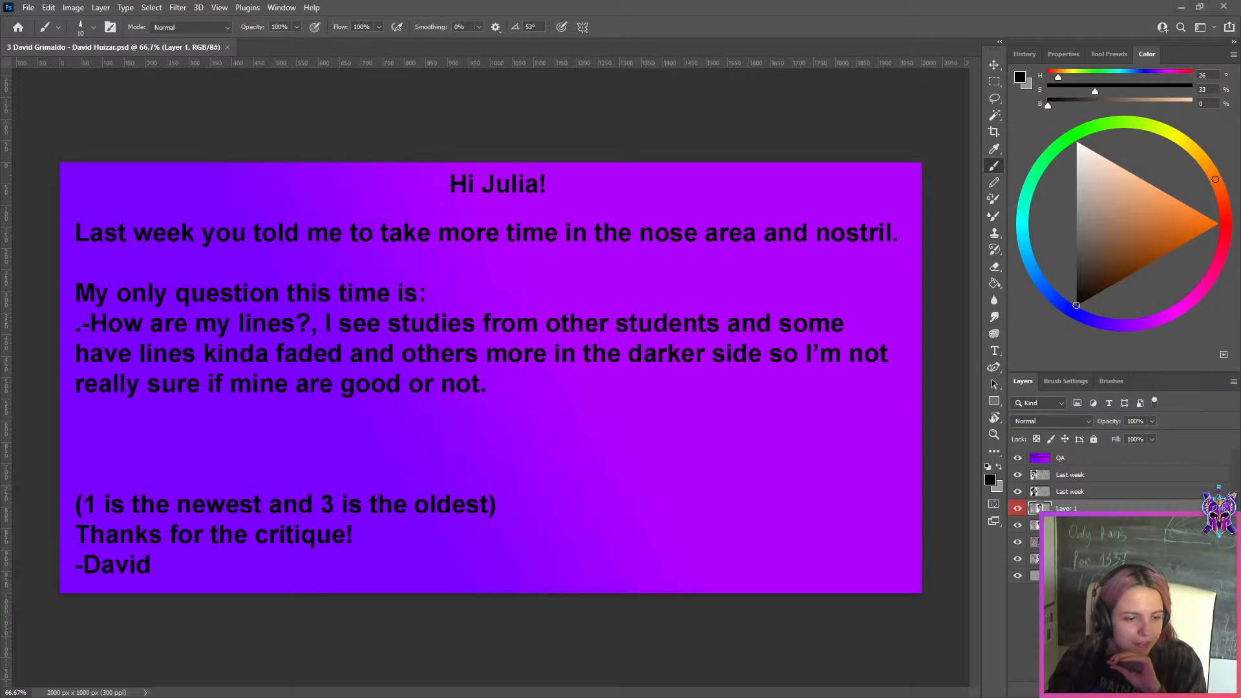
Switch to Discord, browse the pinned messages of the lesson-3 channel, and enlarge the swept-hair and curly-haired portrait studies dated 02/23/2022
drag(462, 0, 478, 4)
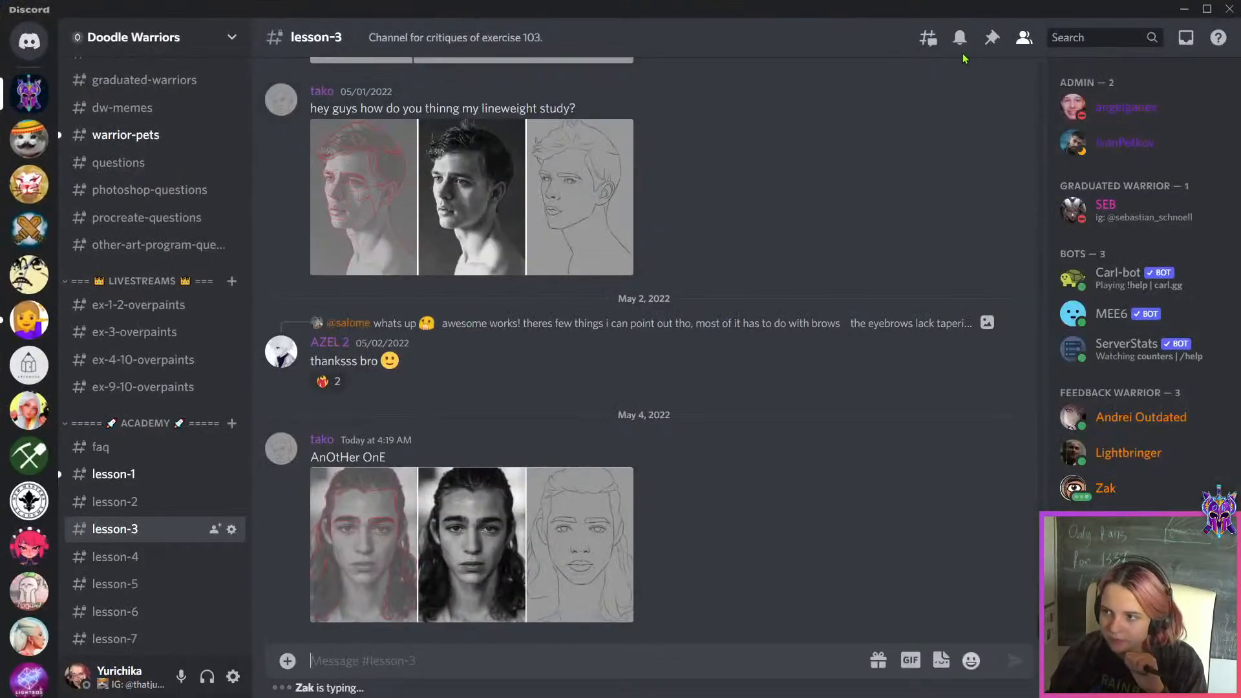
click(988, 47)
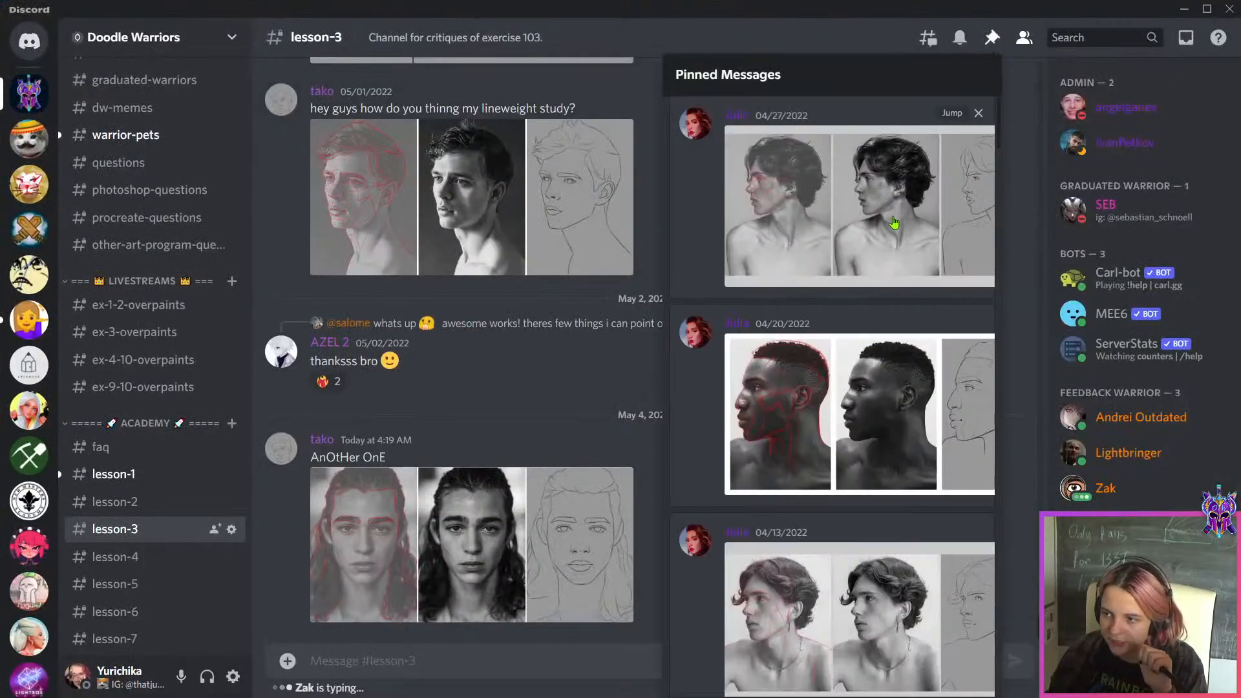
scroll(898, 211, down, 2)
scroll(898, 211, down, 15)
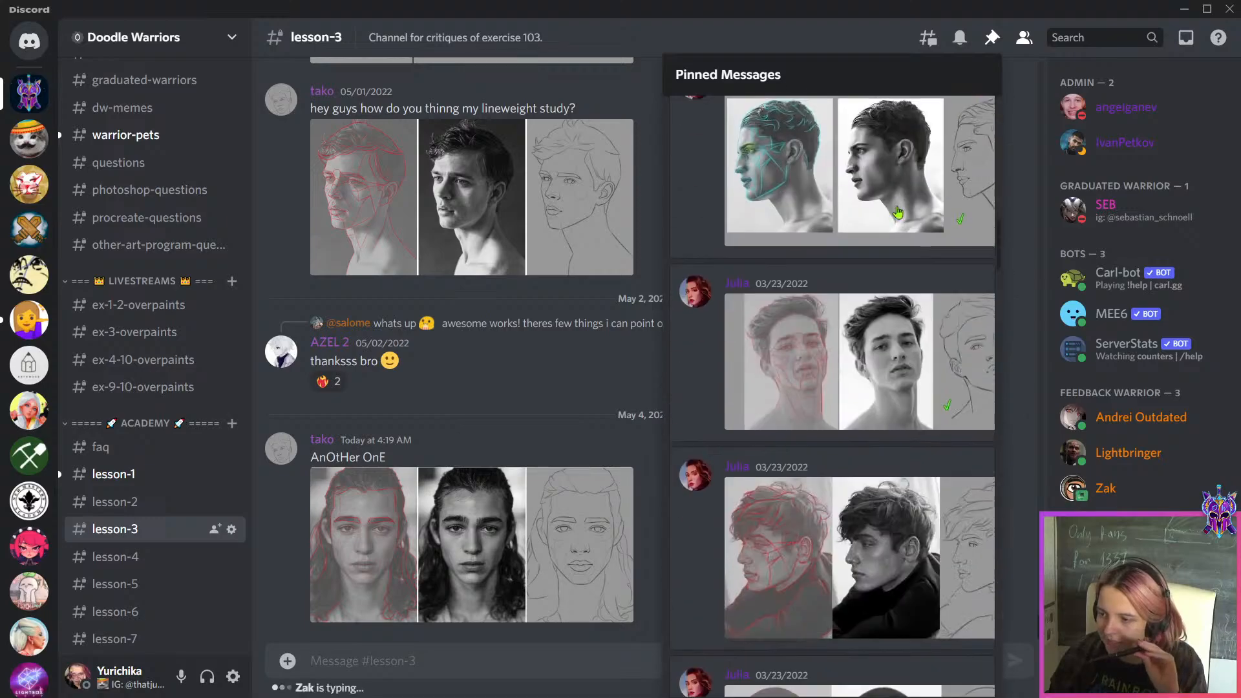
scroll(899, 211, down, 5)
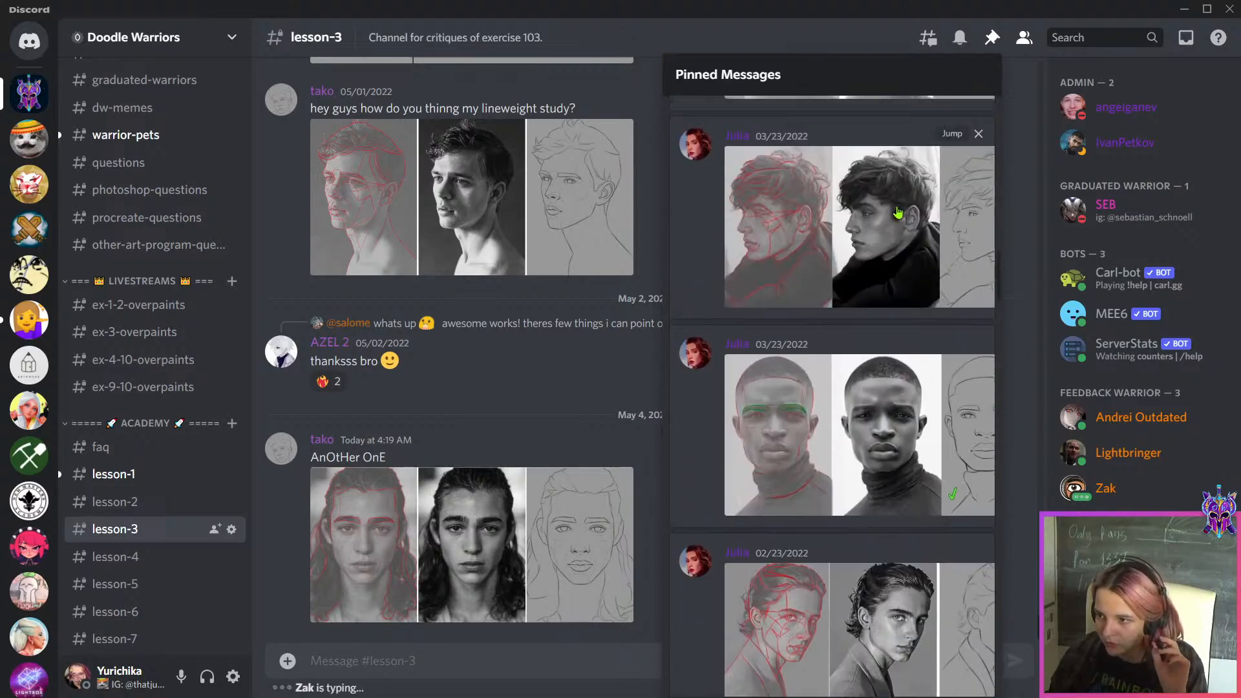
scroll(899, 211, down, 4)
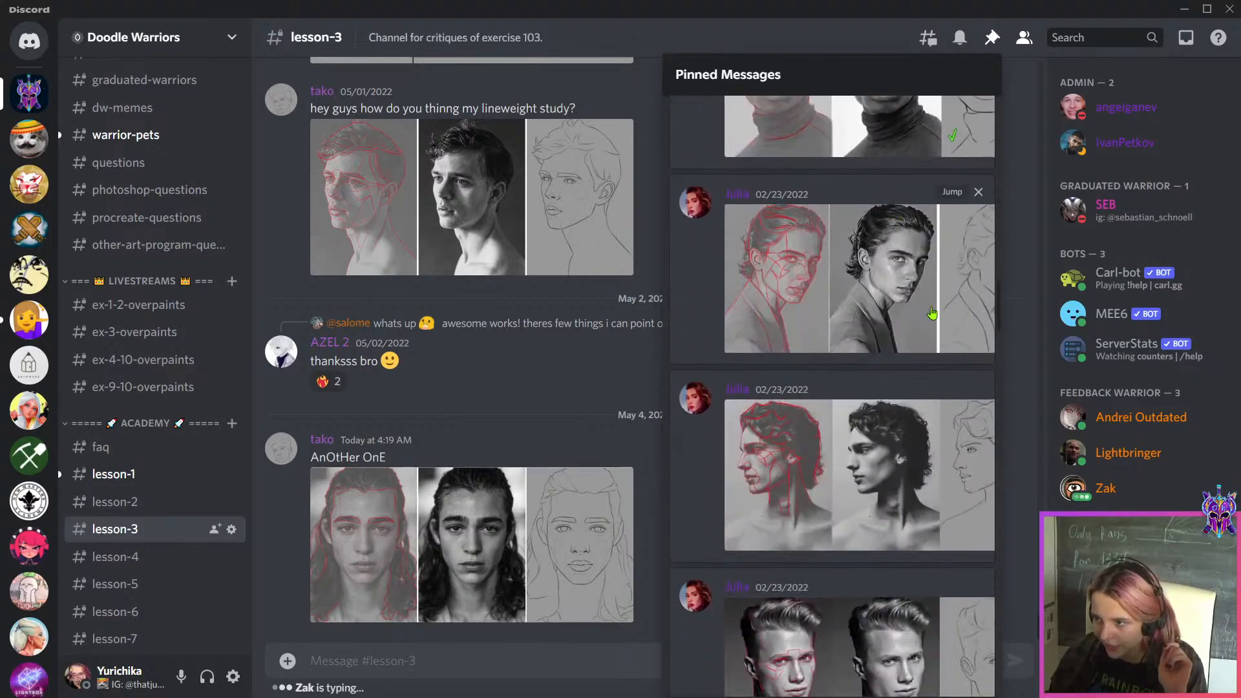
click(933, 313)
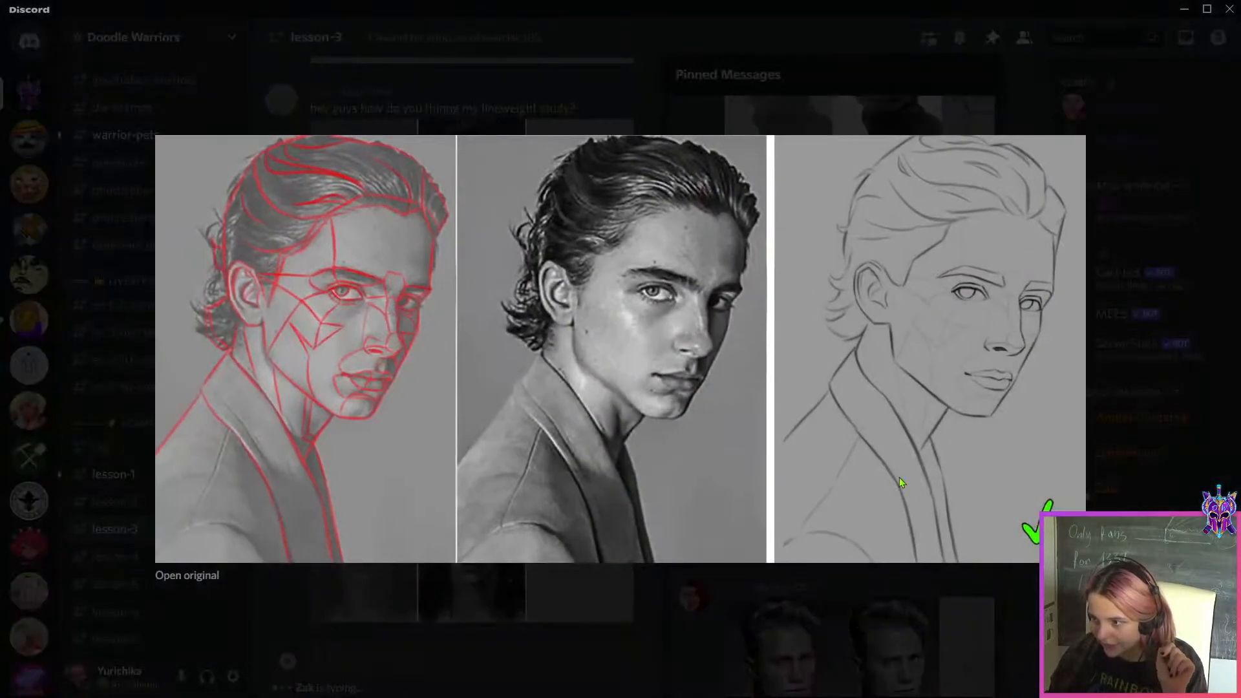
click(892, 626)
click(892, 478)
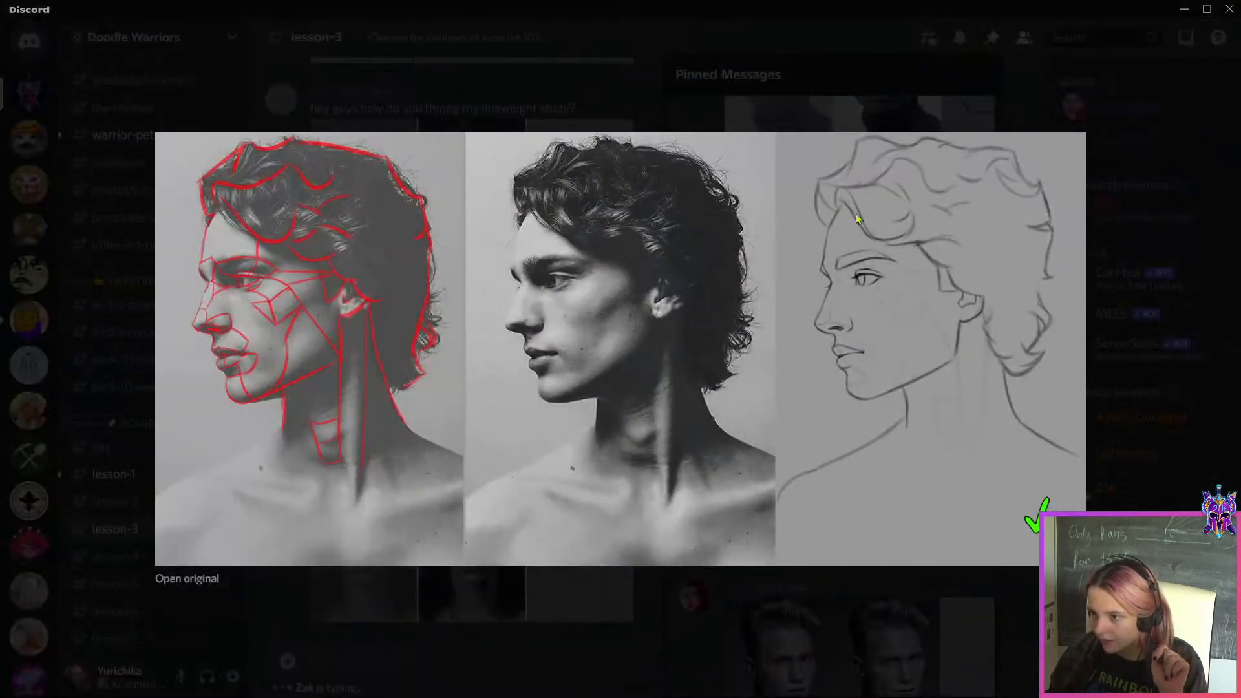
click(867, 692)
Look through the other pinned portrait studies from February and March 2022 for line-quality examples
scroll(892, 563, down, 8)
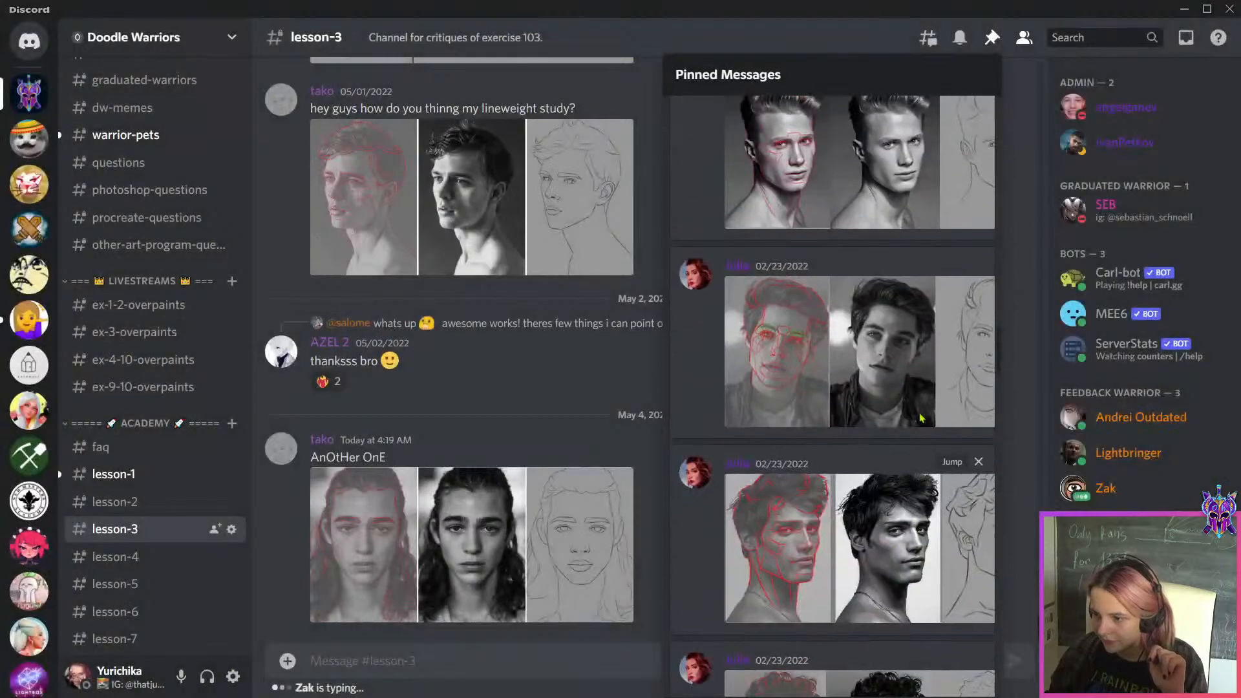
click(923, 408)
click(903, 643)
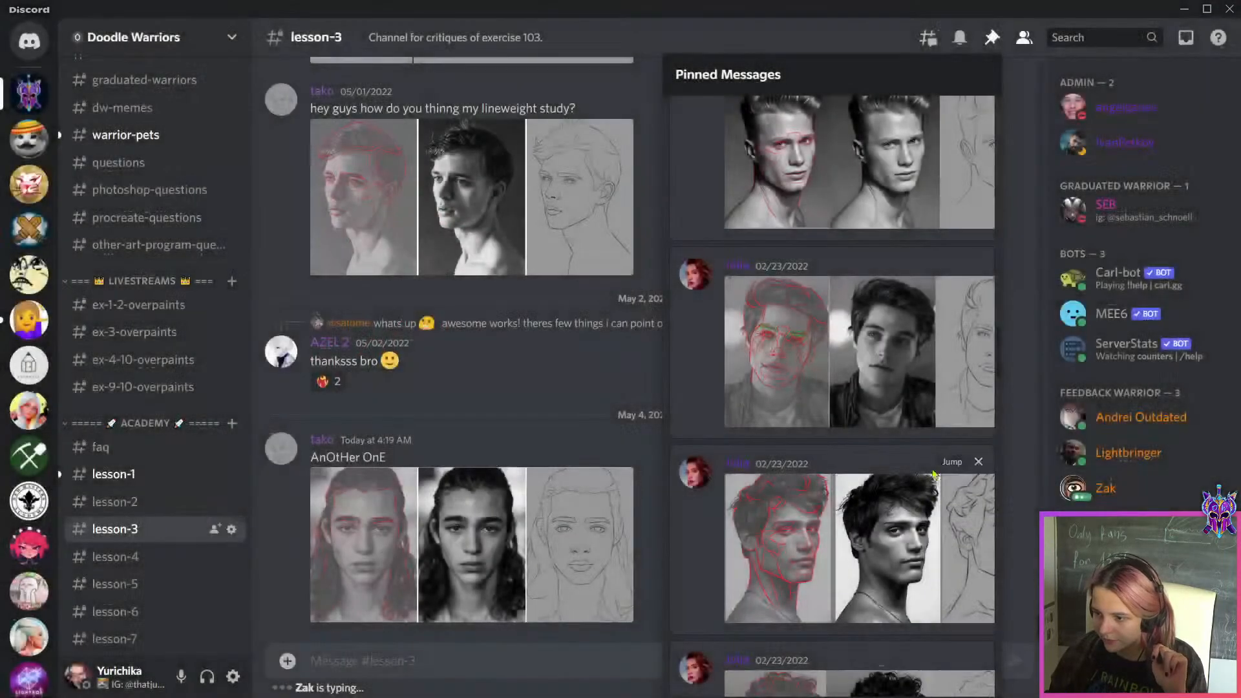
scroll(933, 475, up, 5)
scroll(933, 475, down, 5)
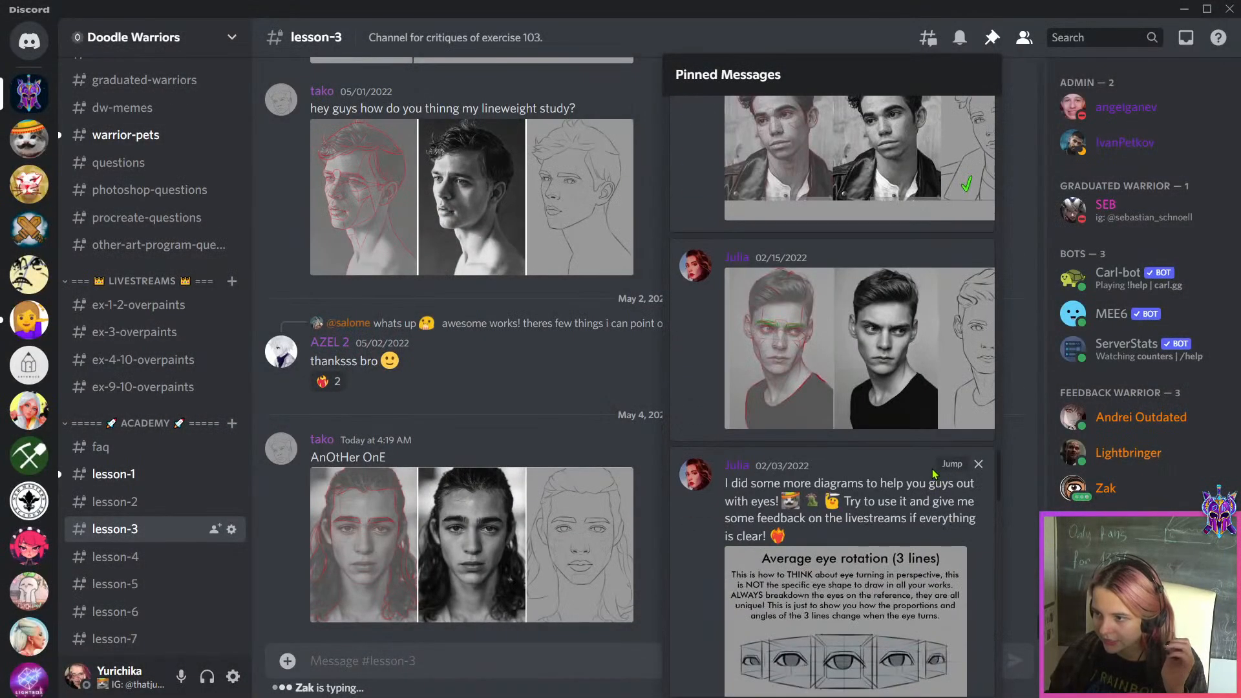
scroll(933, 475, up, 5)
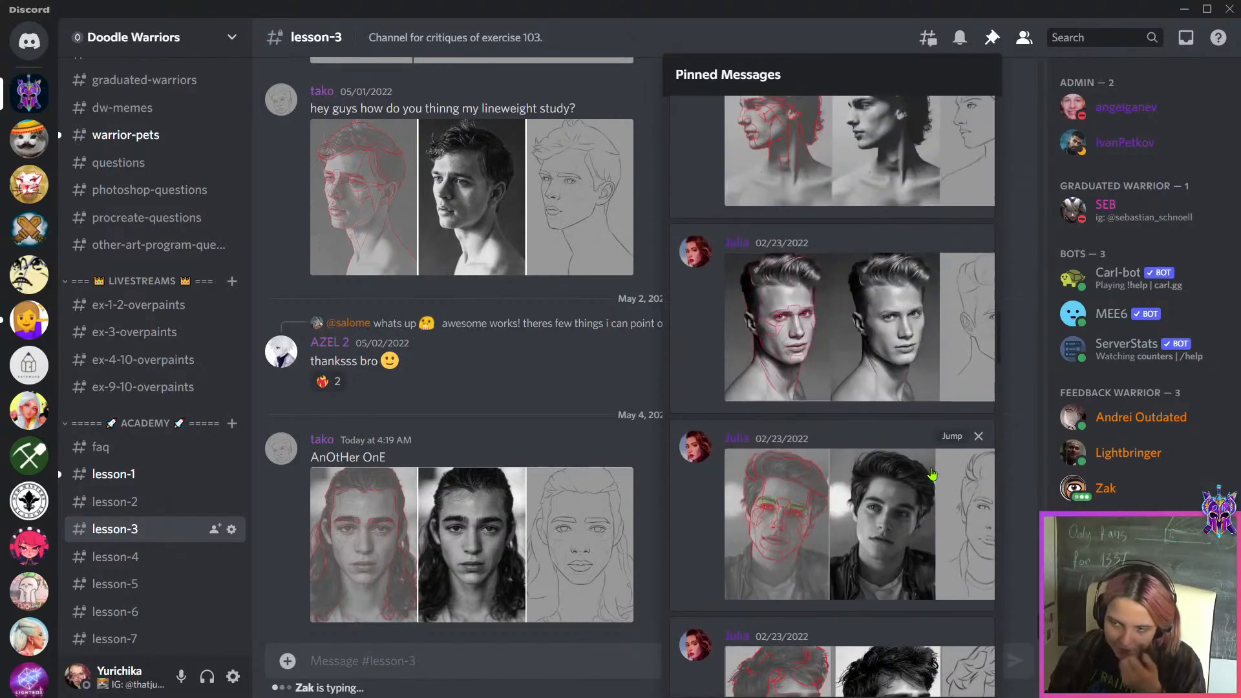
scroll(932, 475, up, 5)
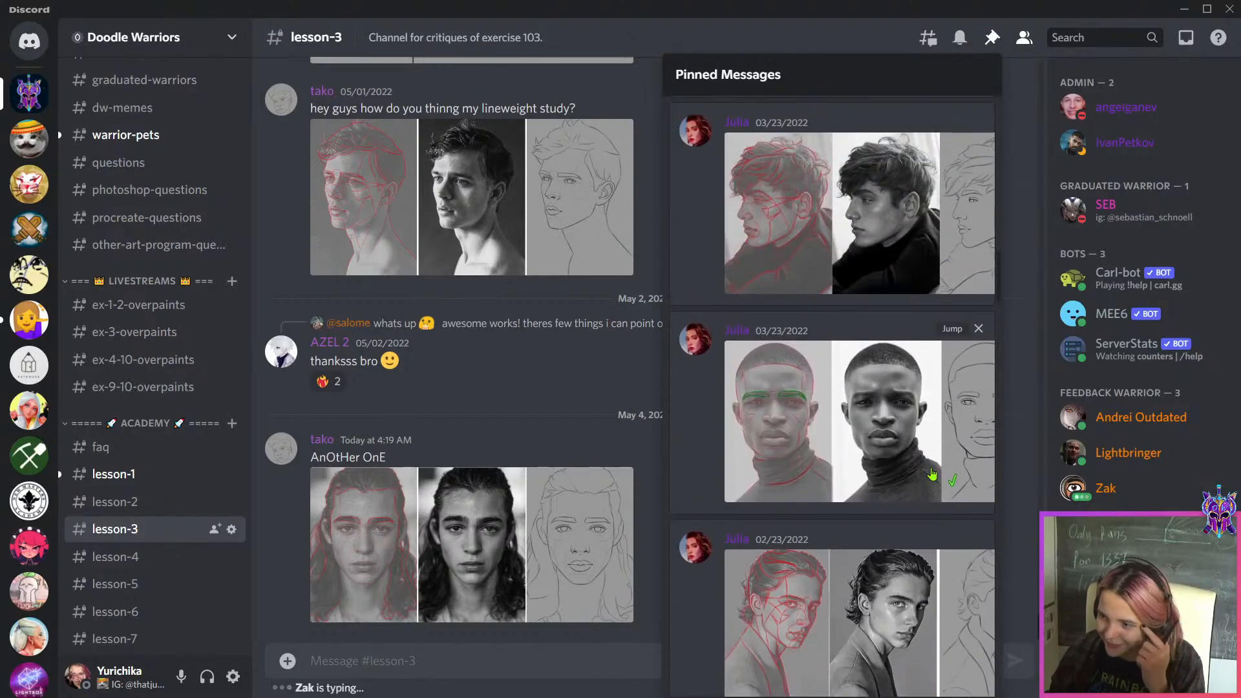
Examine the line weight in the enlarged curly-haired profile, swept-hair and leather-jacket studies among the pinned messages
click(933, 475)
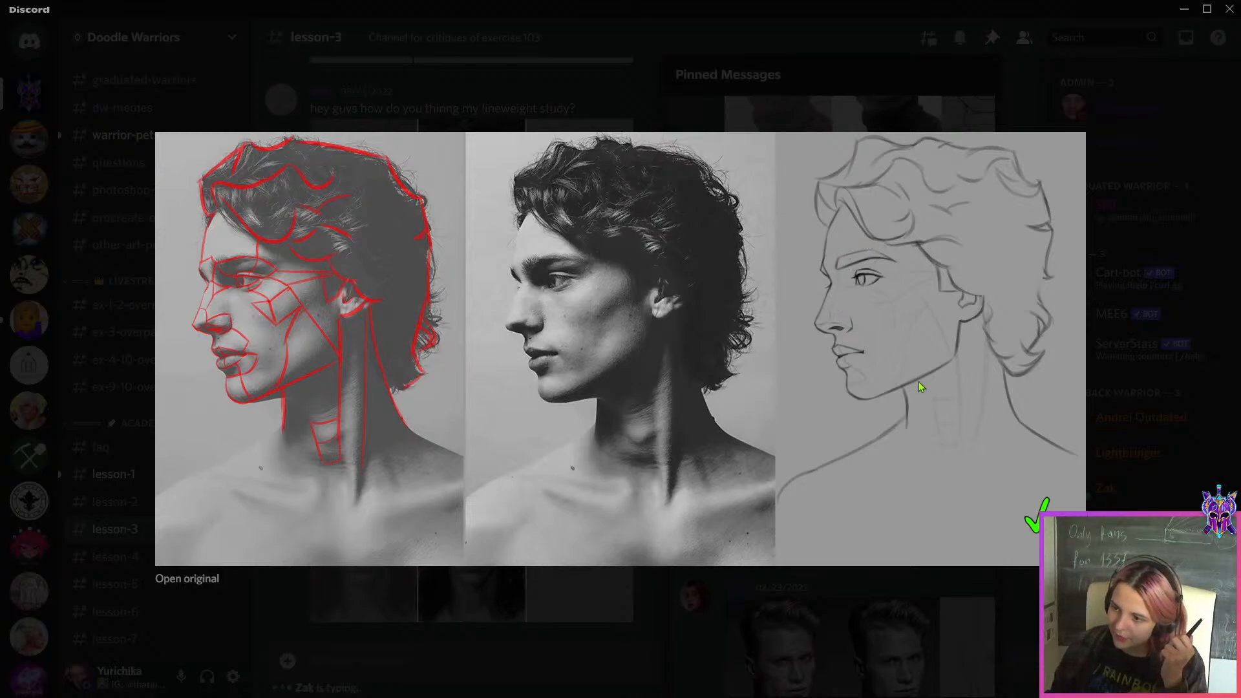
click(942, 572)
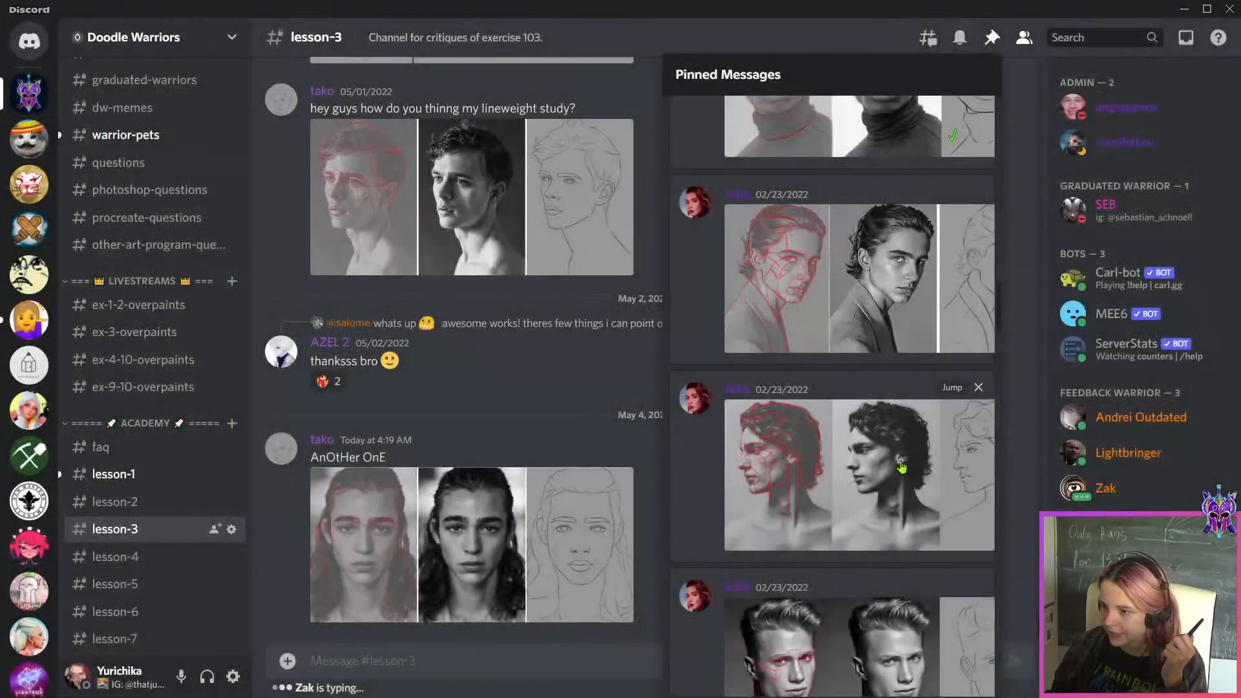
click(901, 463)
click(933, 592)
scroll(919, 468, up, 5)
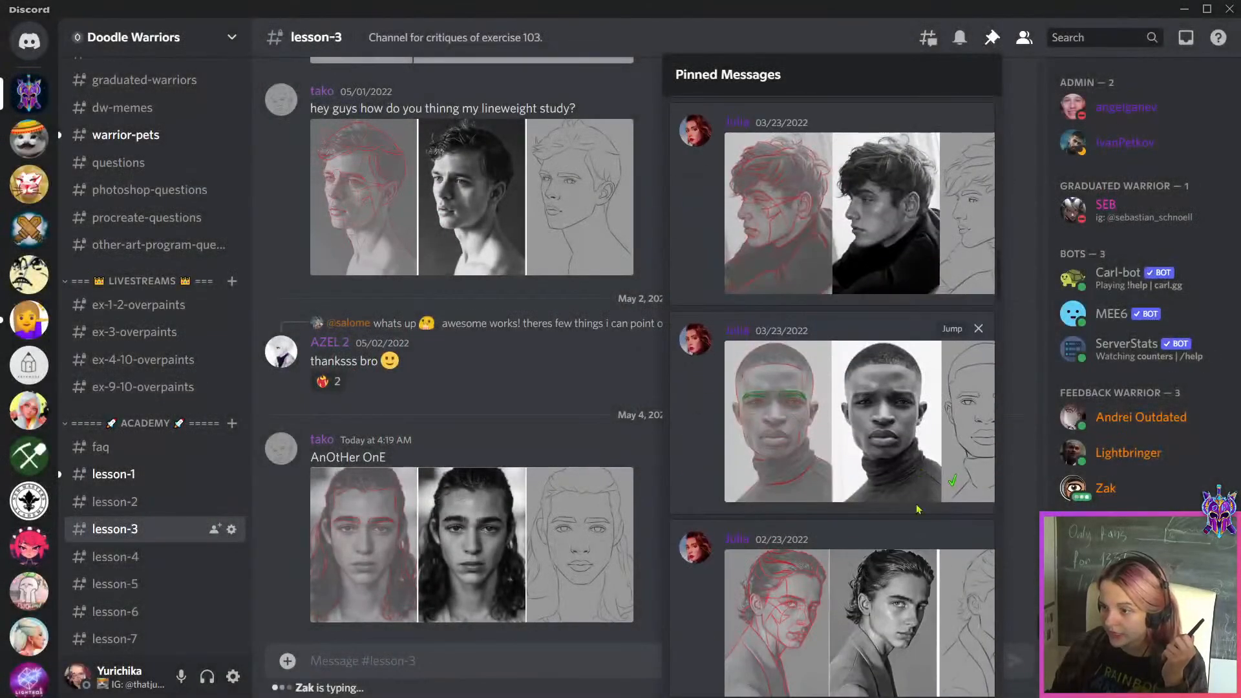
click(917, 590)
click(896, 602)
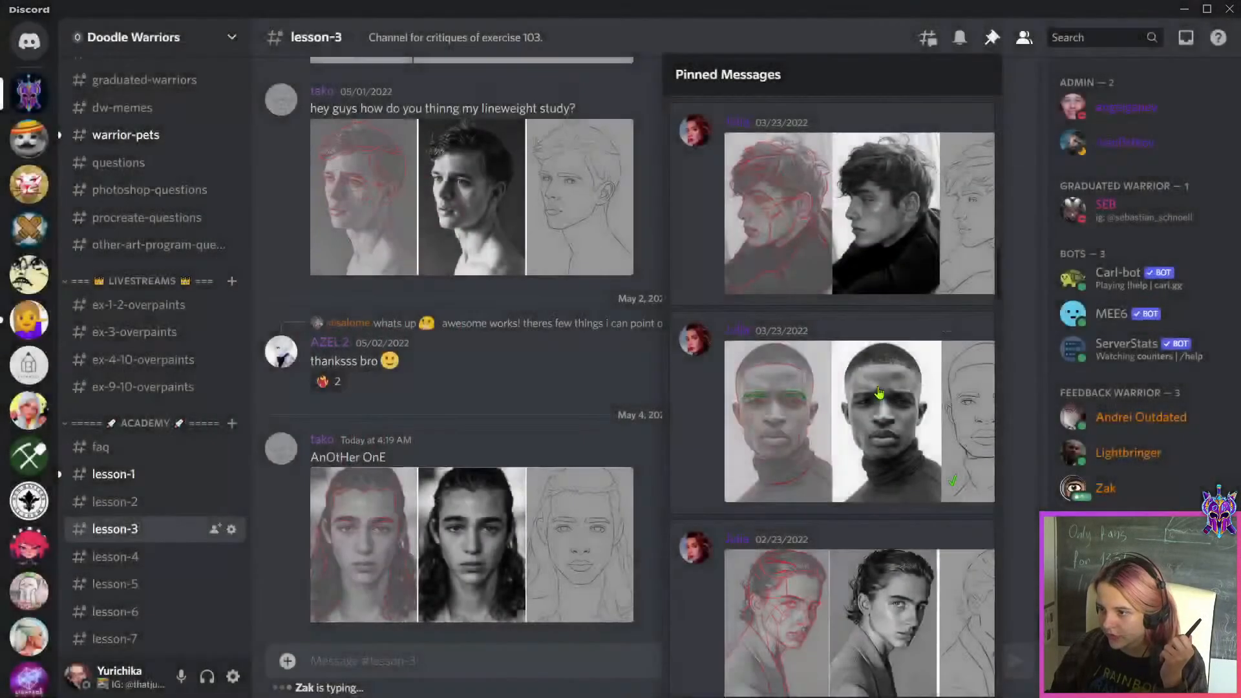
scroll(879, 393, up, 5)
scroll(879, 393, down, 15)
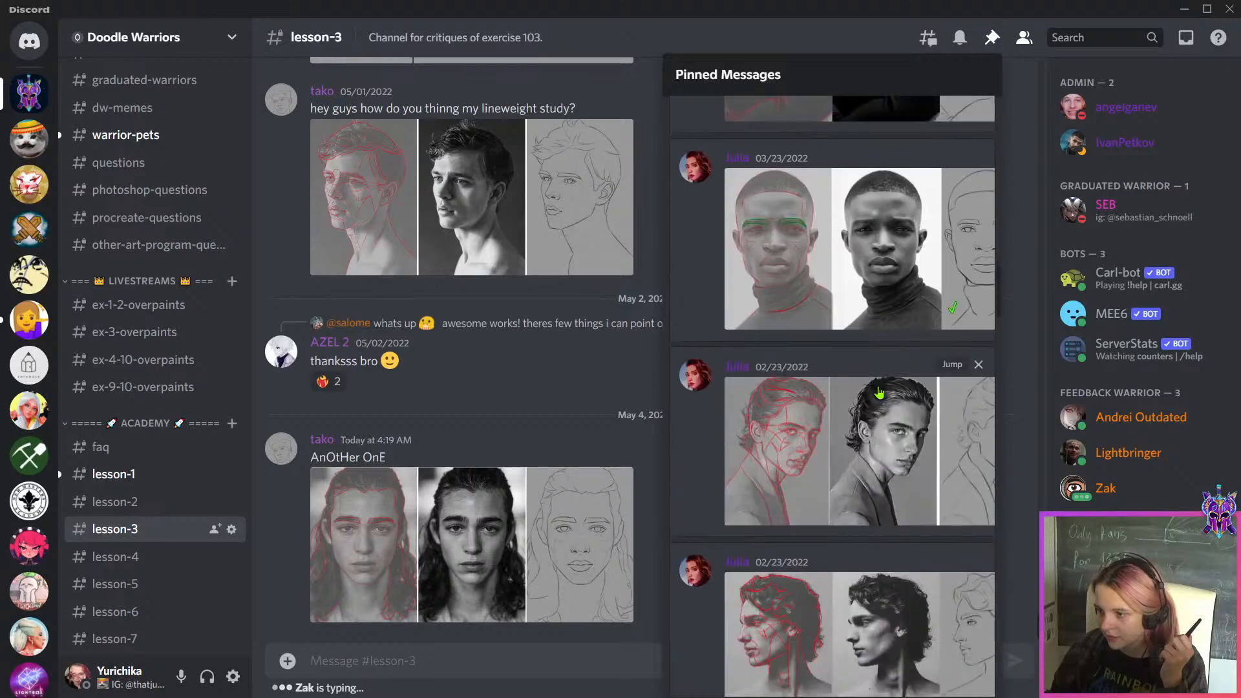
click(875, 430)
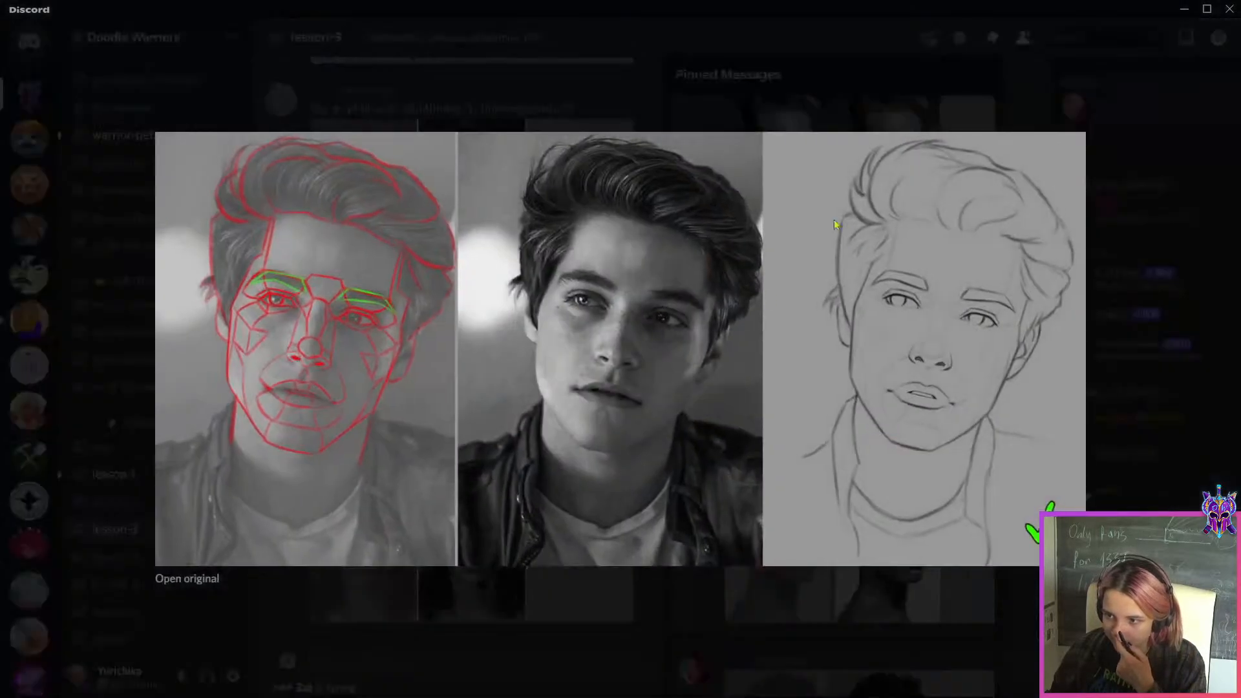
click(893, 603)
Switch back to Photoshop, read the student's line question, and hide the "QA" and "Layer 1" layers
key(alt+Tab)
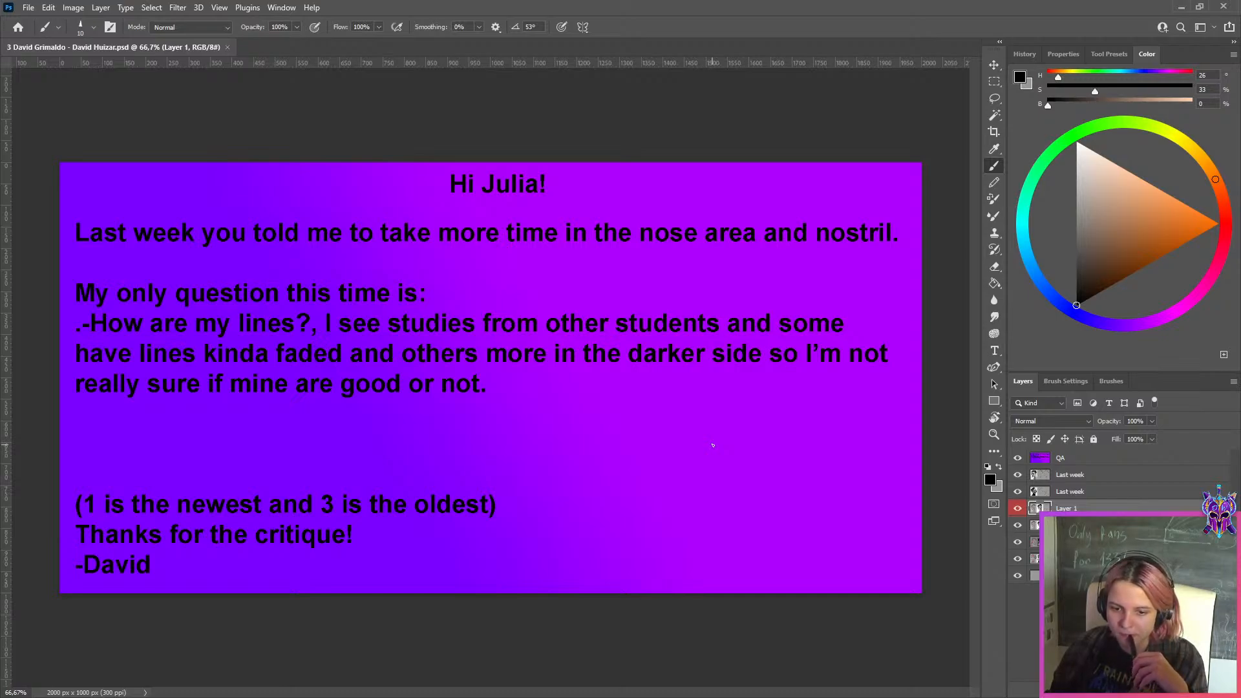
scroll(713, 446, down, 1)
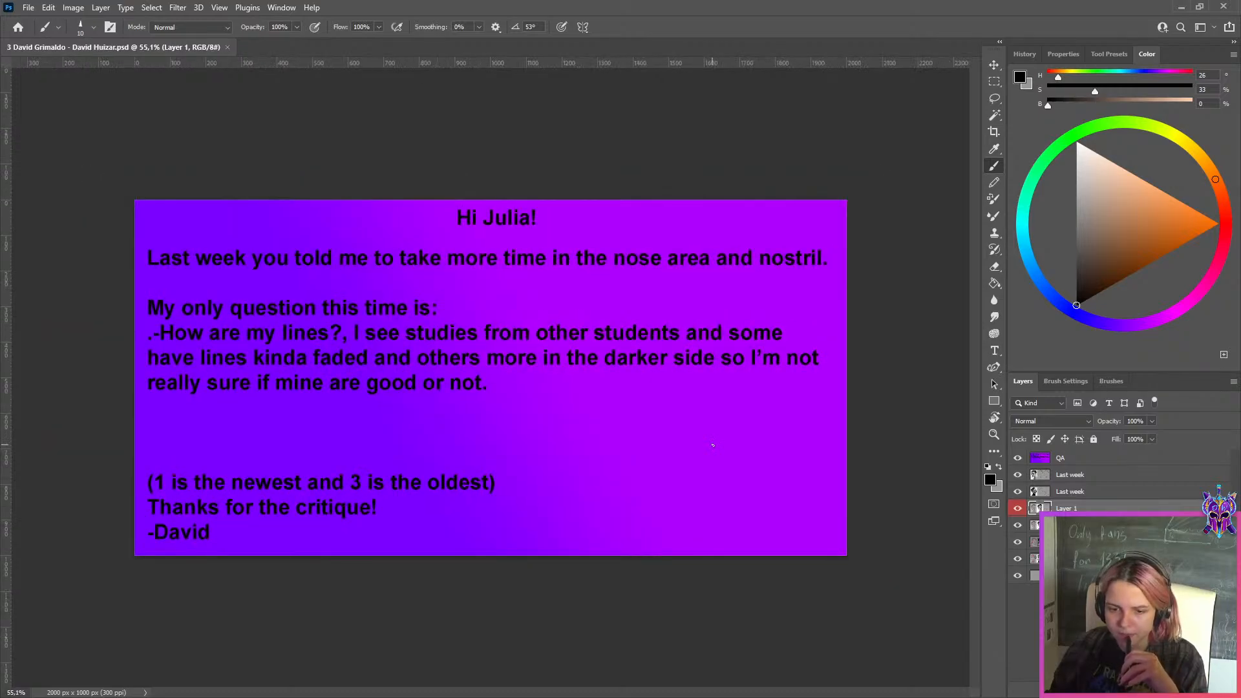
scroll(713, 445, up, 1)
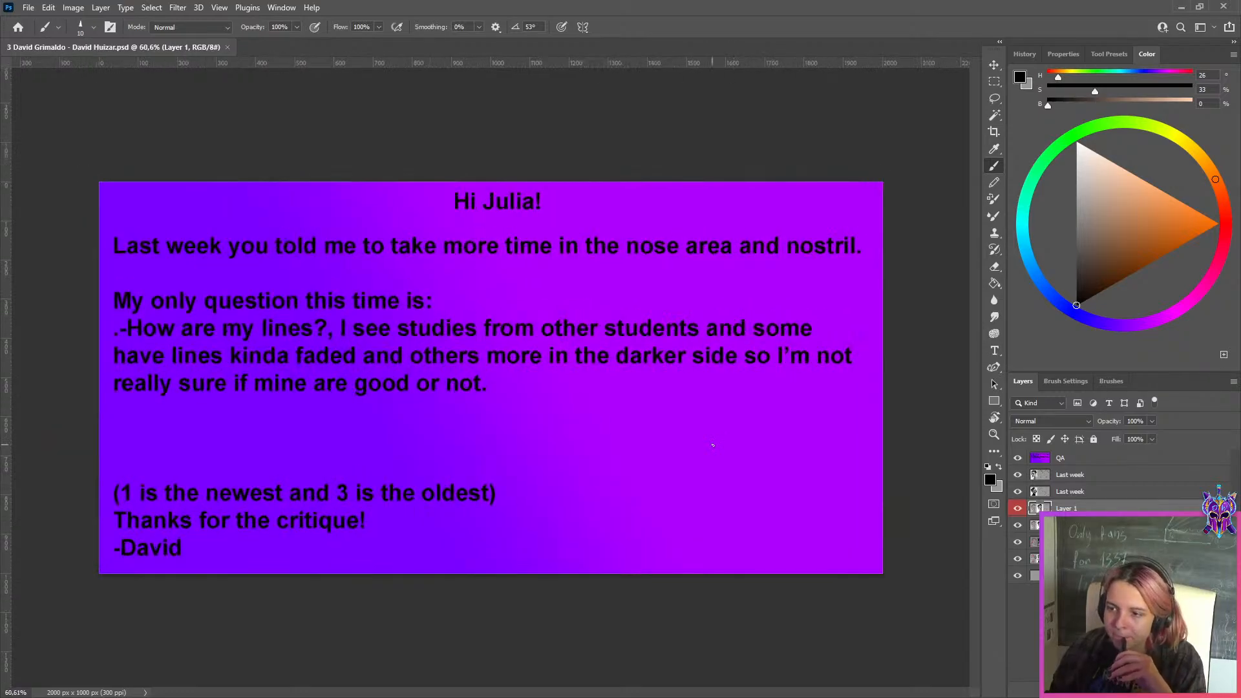
scroll(282, 542, up, 1)
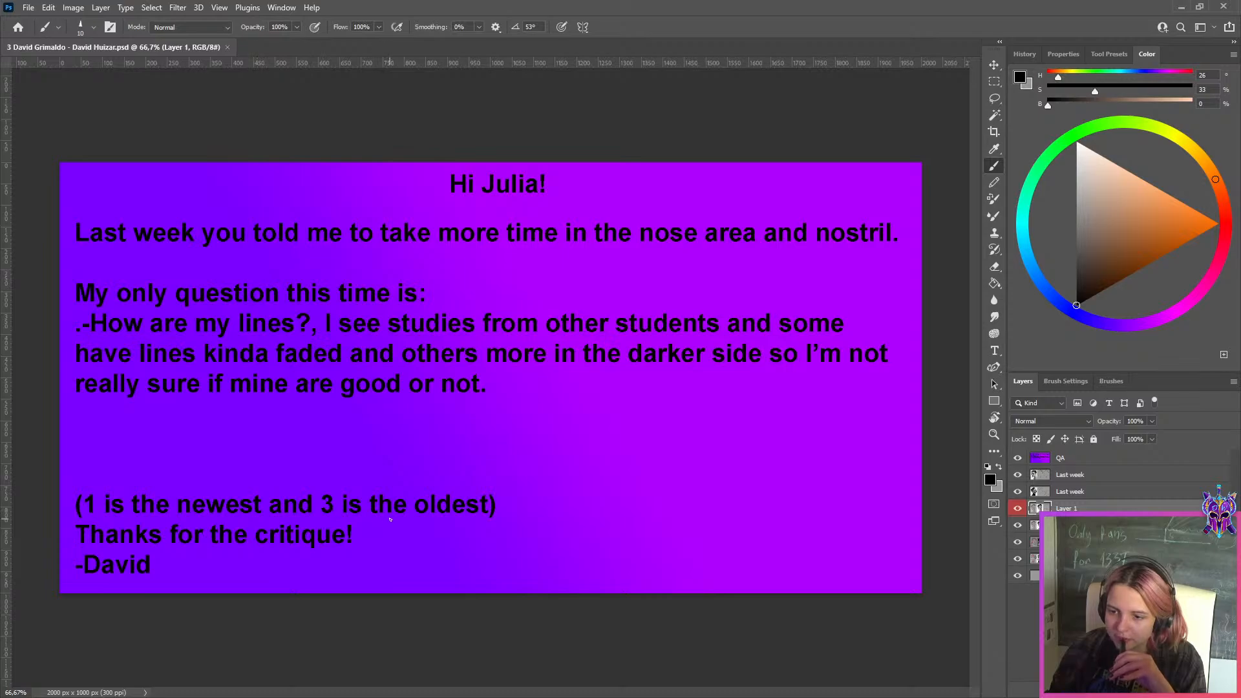
click(1047, 457)
click(1017, 458)
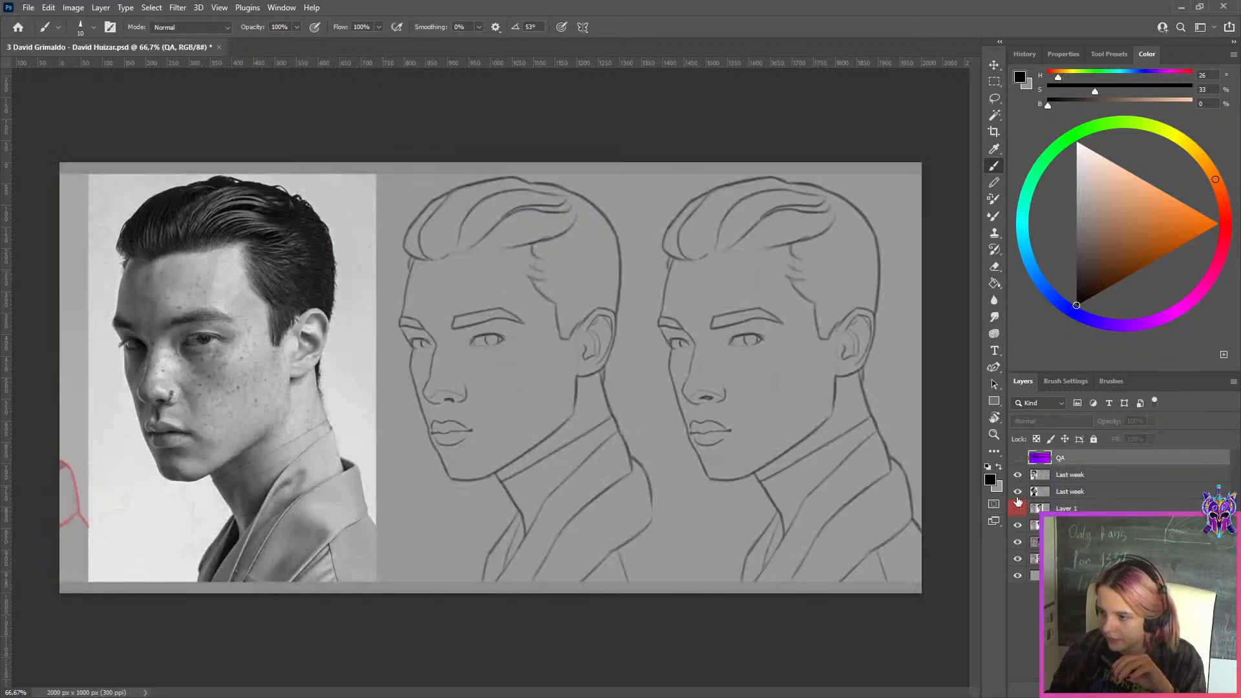
click(1017, 508)
Compare the two previous studies by toggling the upper "Last week" layer, and hide both "Last week" layers
click(1102, 479)
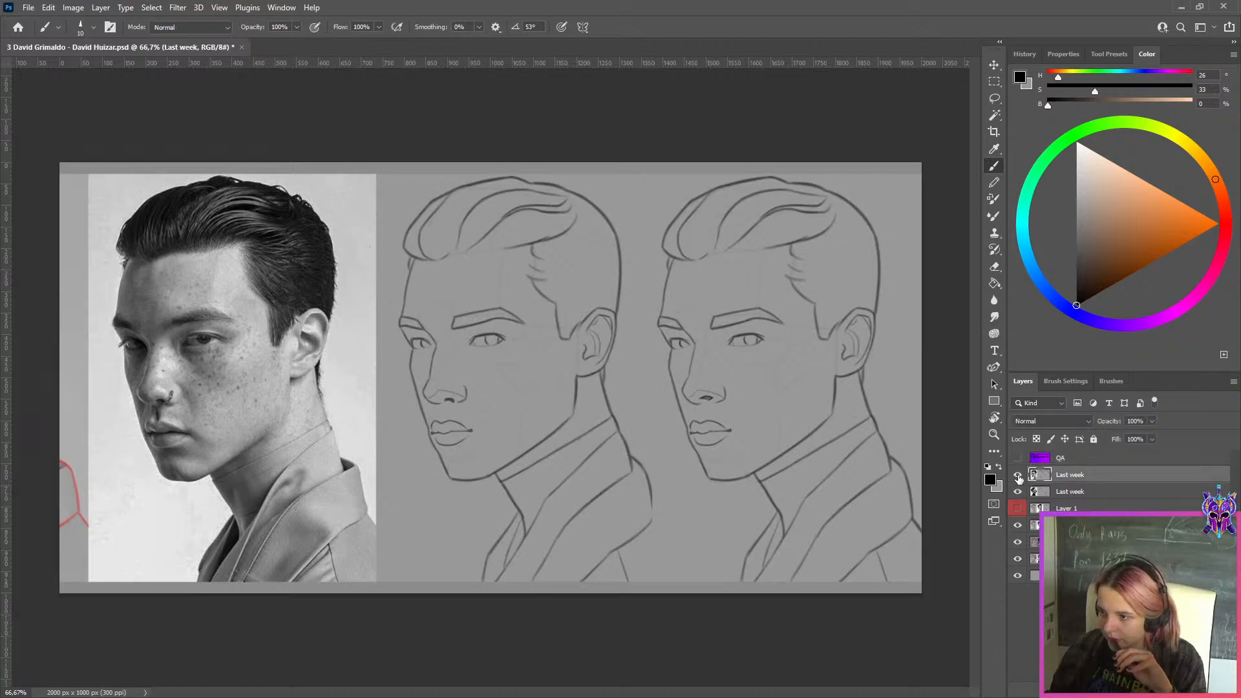
click(1017, 475)
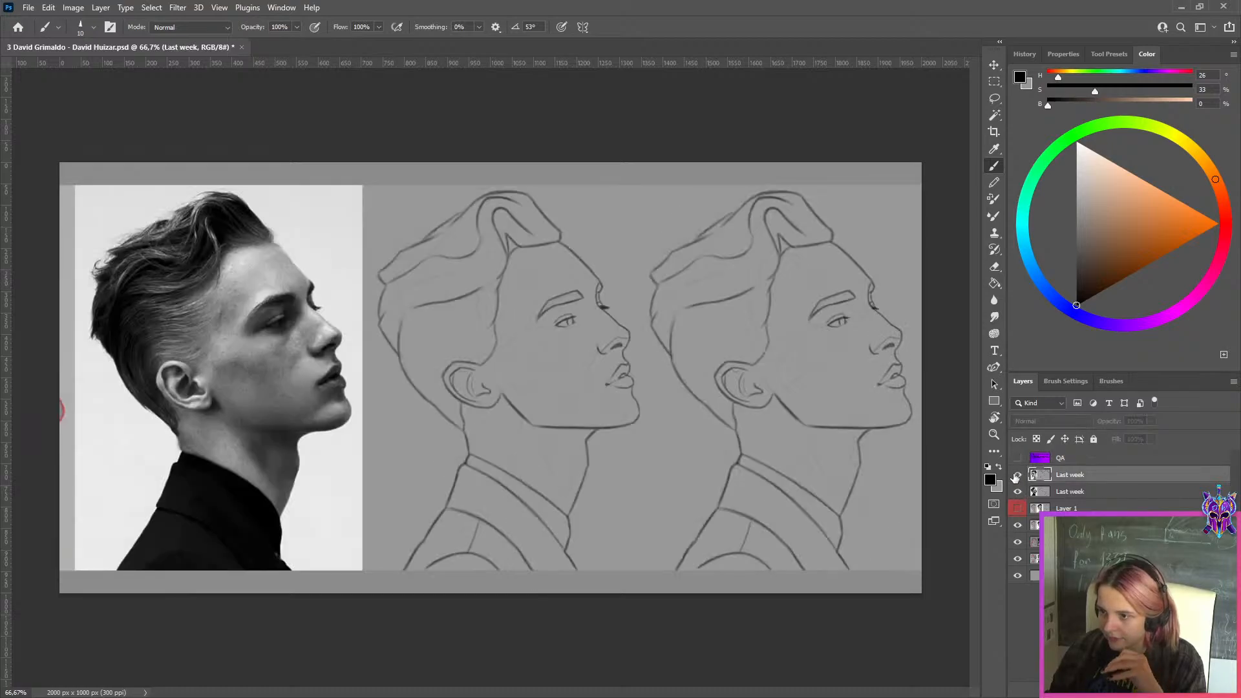
click(1017, 476)
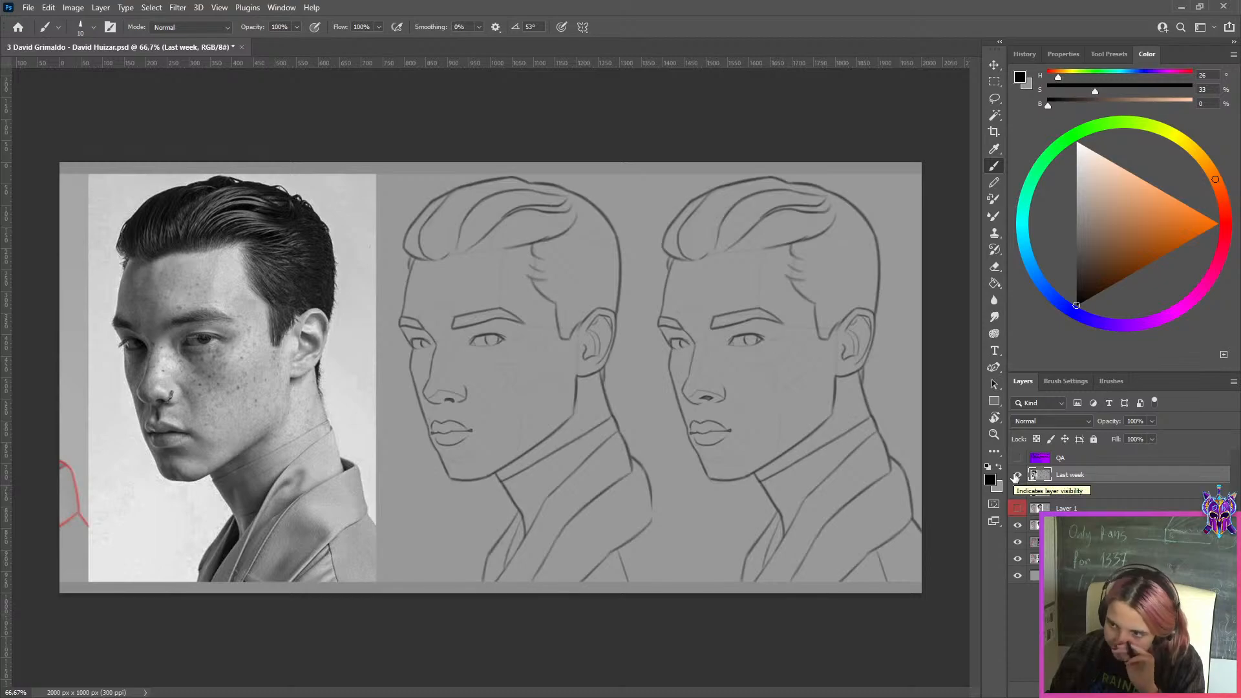
click(1016, 476)
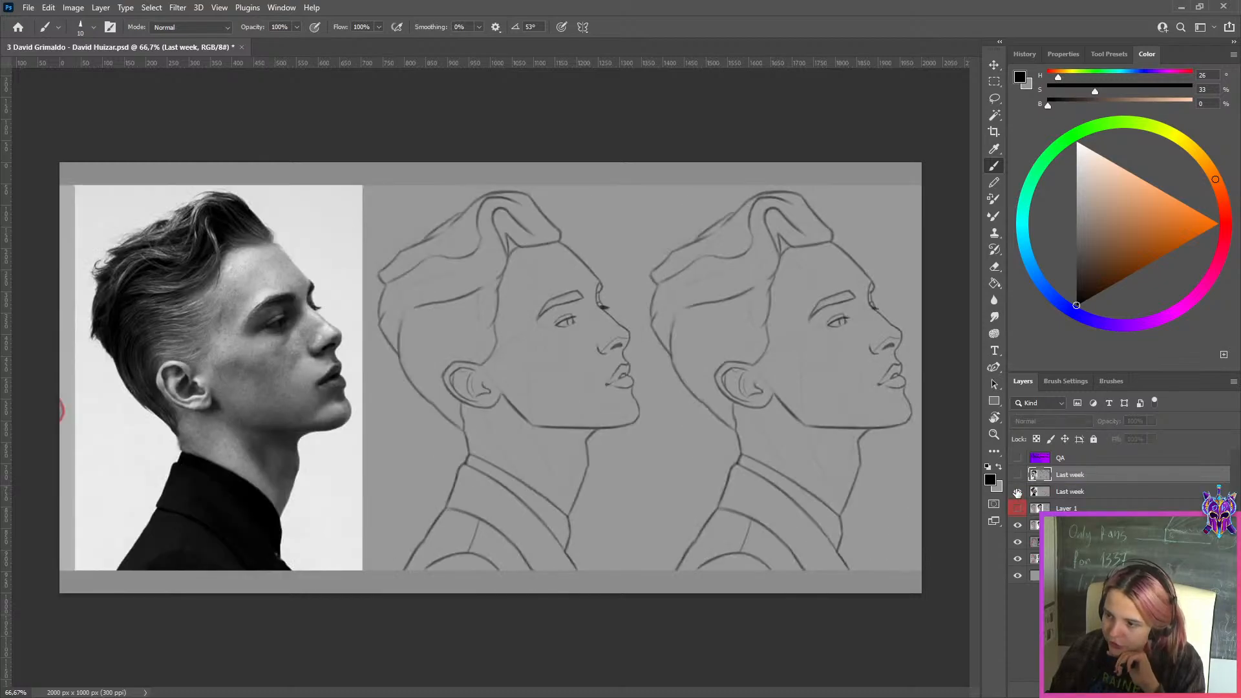
click(1018, 492)
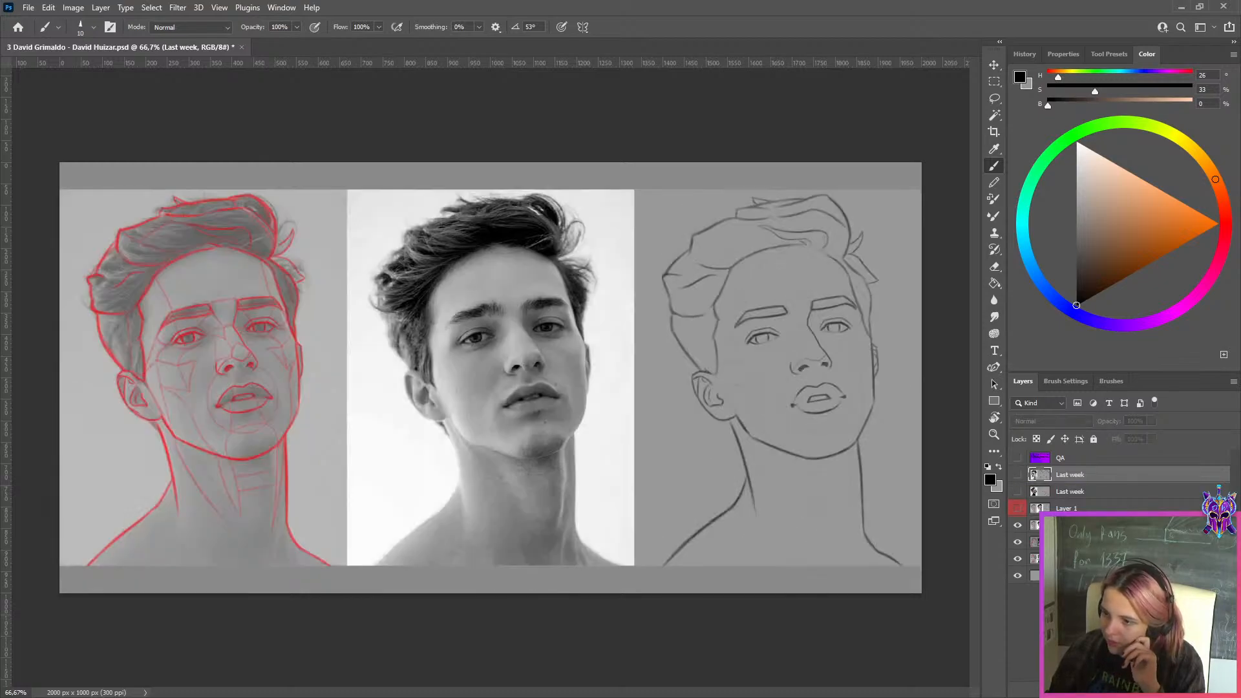
Inspect the newest study up close and hide layers "1" and "2" to view the older studies
scroll(931, 382, up, 2)
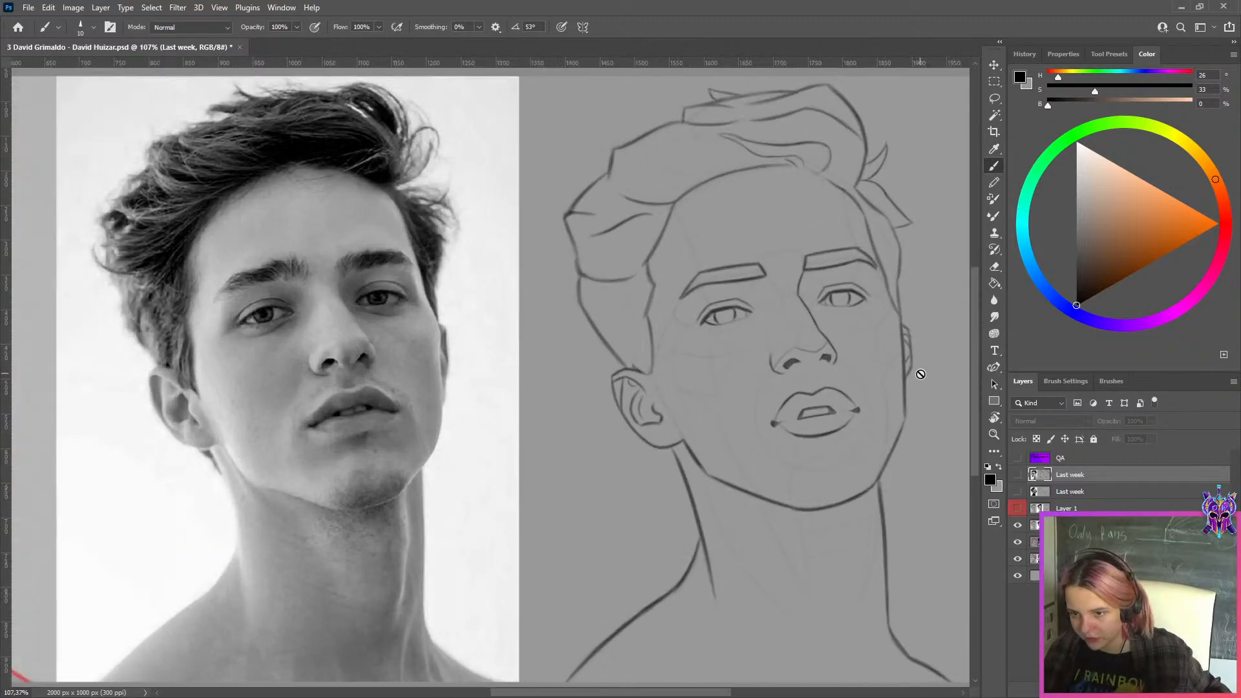
click(1021, 524)
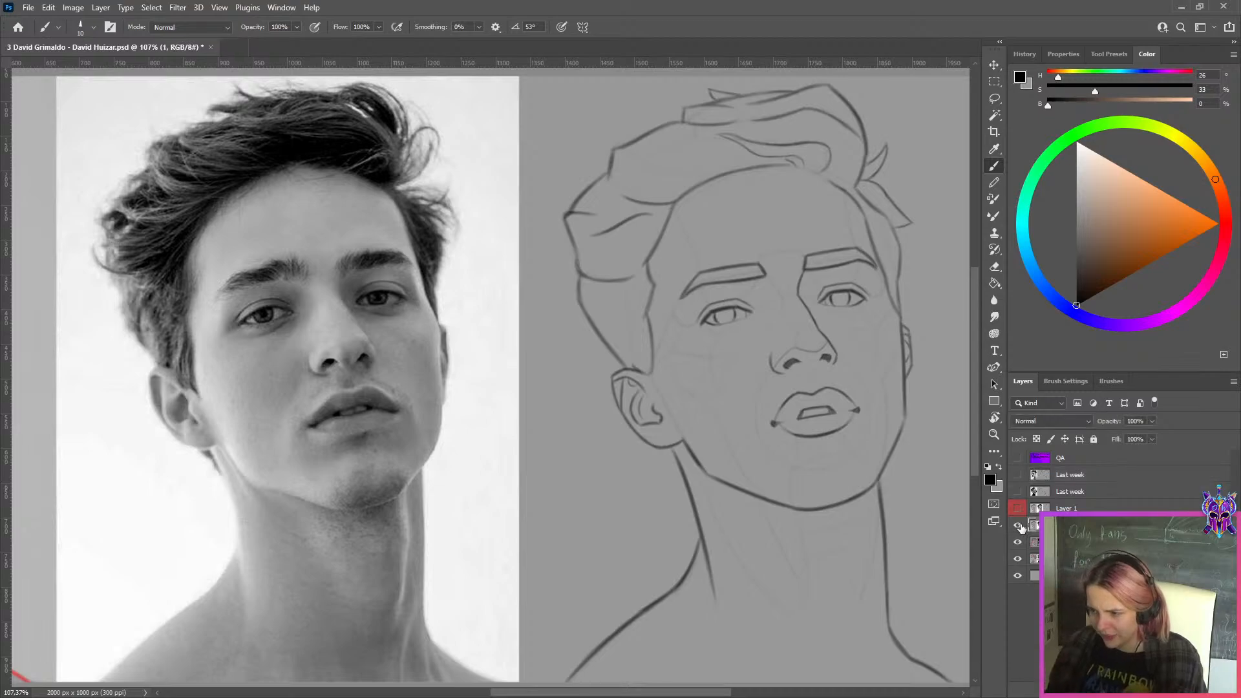
click(1019, 526)
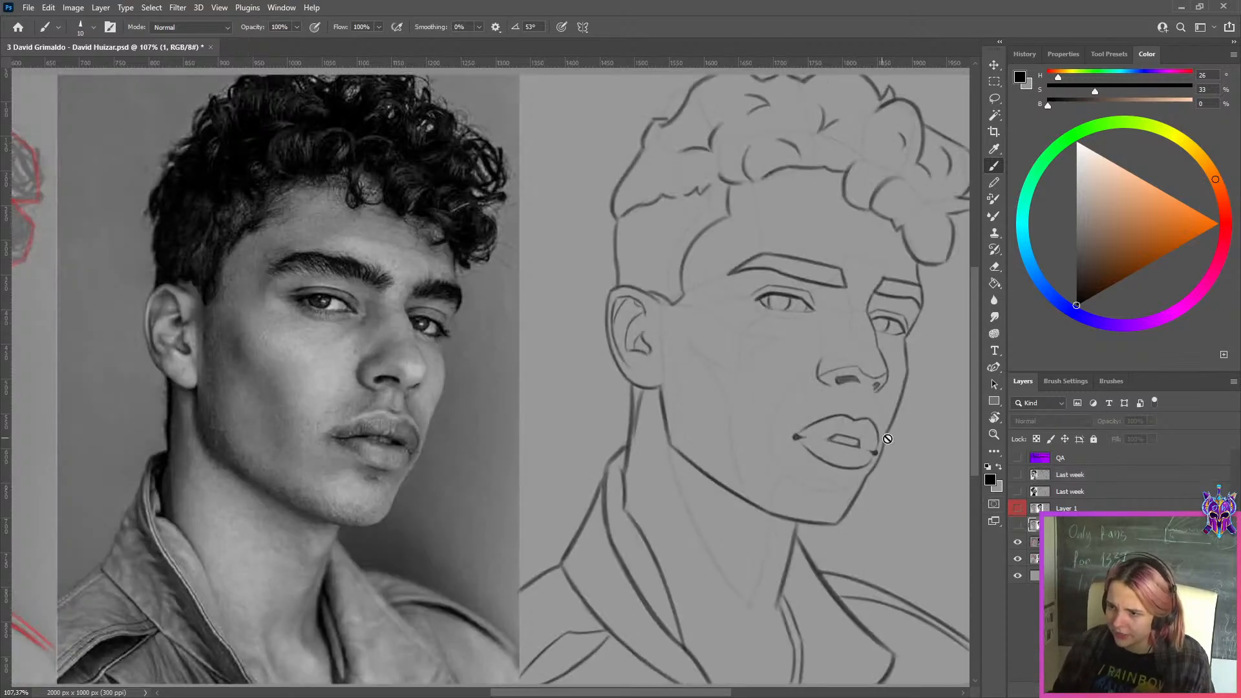
click(1018, 543)
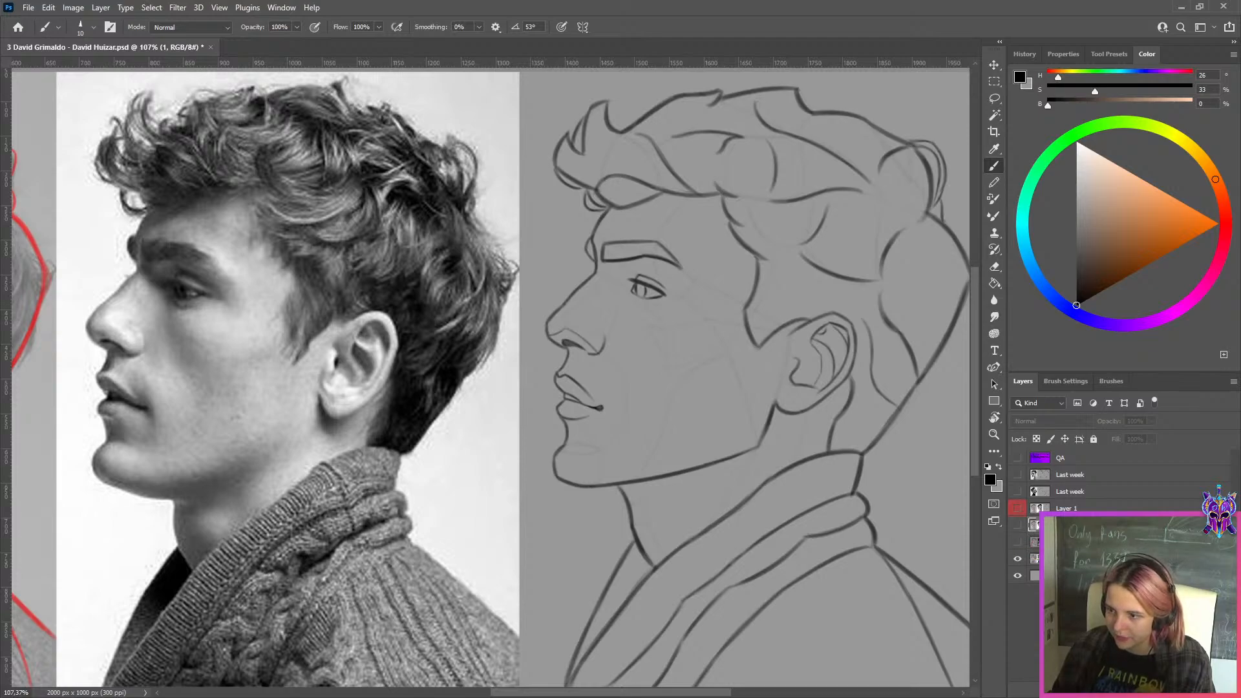
Duplicate layer "3" and free-transform a lassoed copy of the profile sketch's nostril area on its own layer
click(1070, 559)
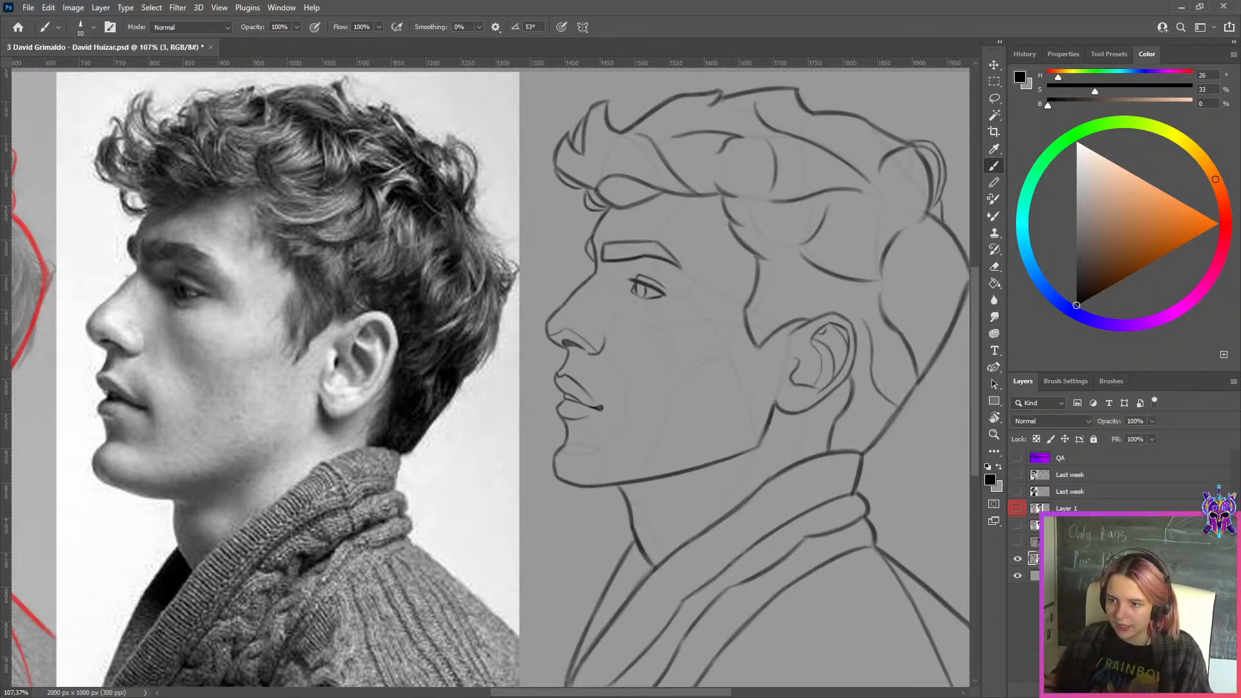
scroll(595, 366, up, 5)
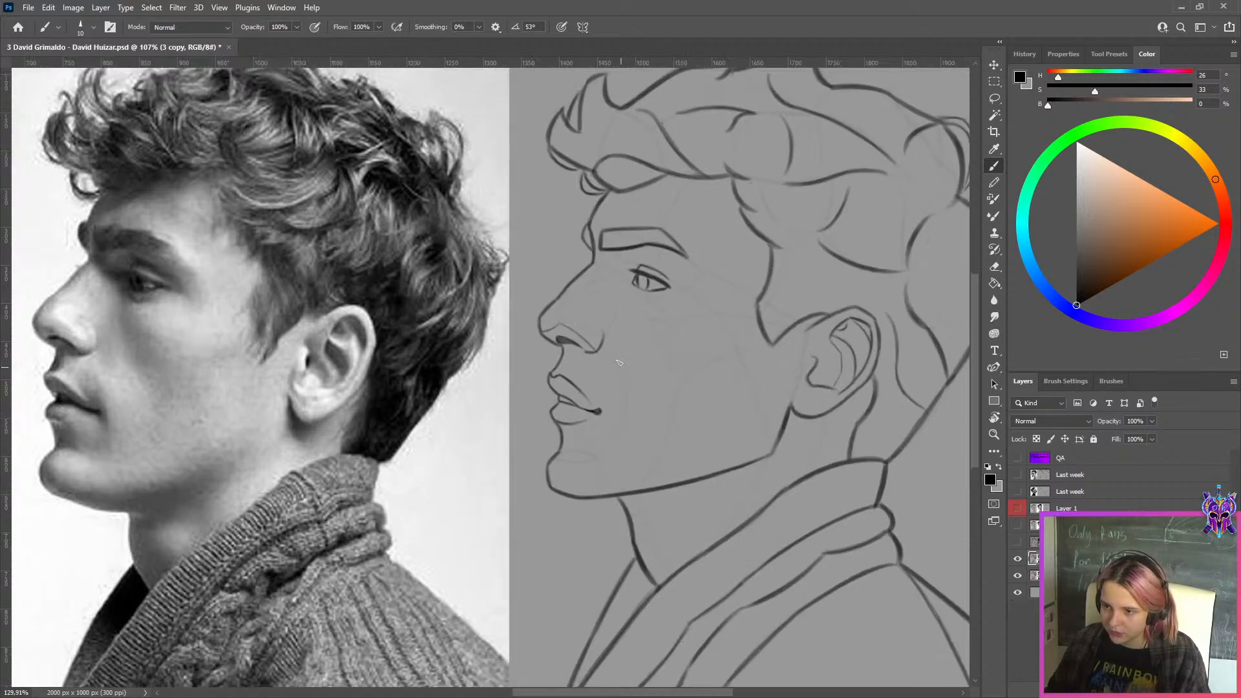
key(l)
mouse_move(525, 304)
mouse_down()
mouse_move(581, 336)
mouse_move(553, 352)
mouse_move(521, 344)
mouse_move(510, 318)
mouse_move(527, 305)
mouse_move(516, 329)
mouse_move(502, 327)
mouse_up()
key(ctrl+j)
key(ctrl+t)
click(640, 28)
Paint grey over the leftover lines around the corrected nostril on the profile sketch
key(x)
key(r)
key(b)
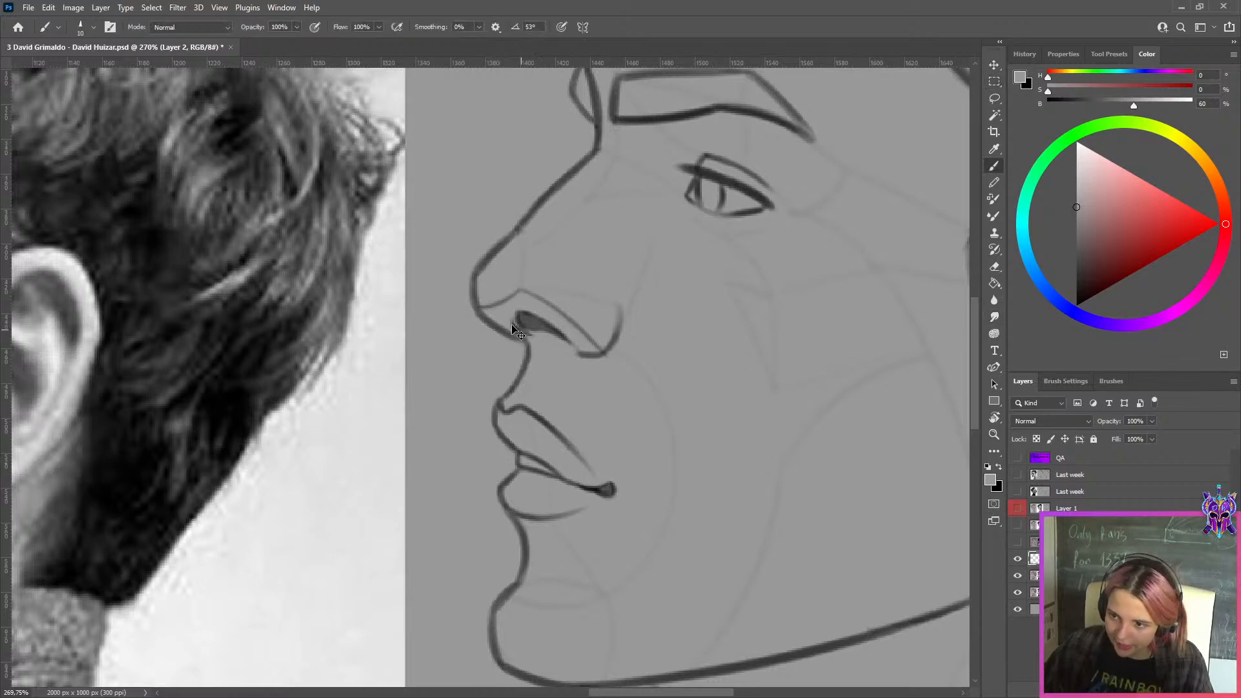
key([)
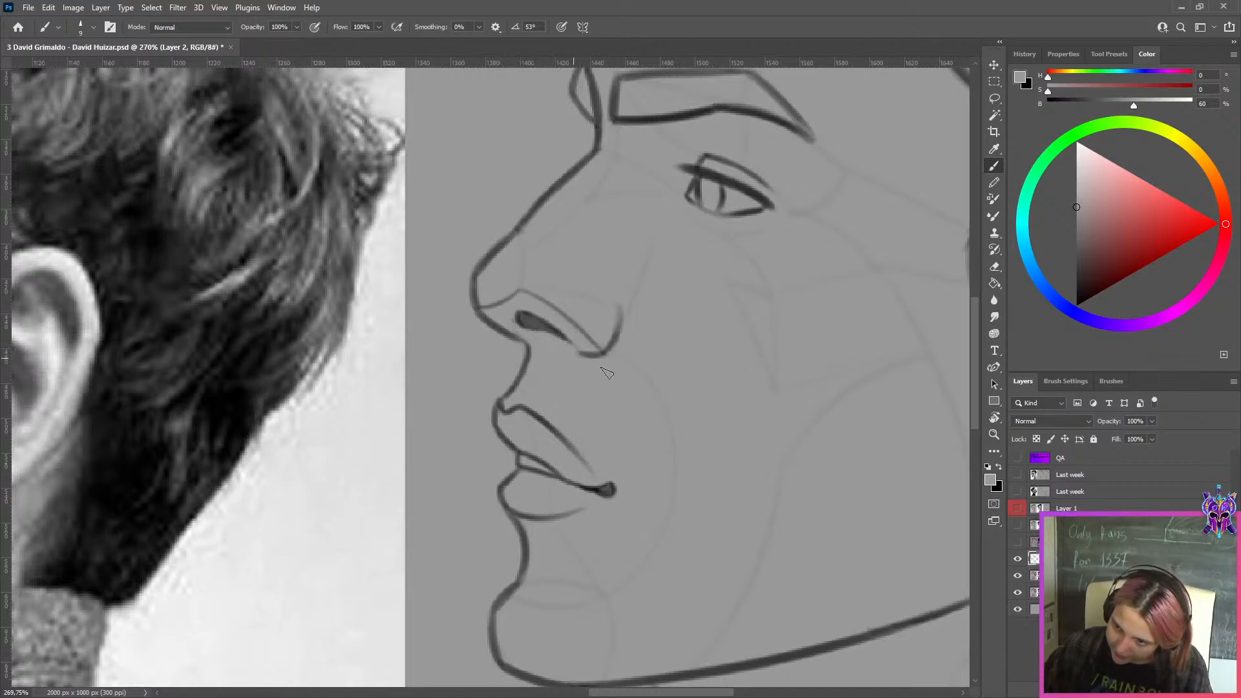
drag(618, 391, 507, 391)
Merge the nostril correction into the duplicated profile study and toggle its visibility to compare it with the original
shift+click(1033, 574)
key(ctrl+e)
click(1019, 560)
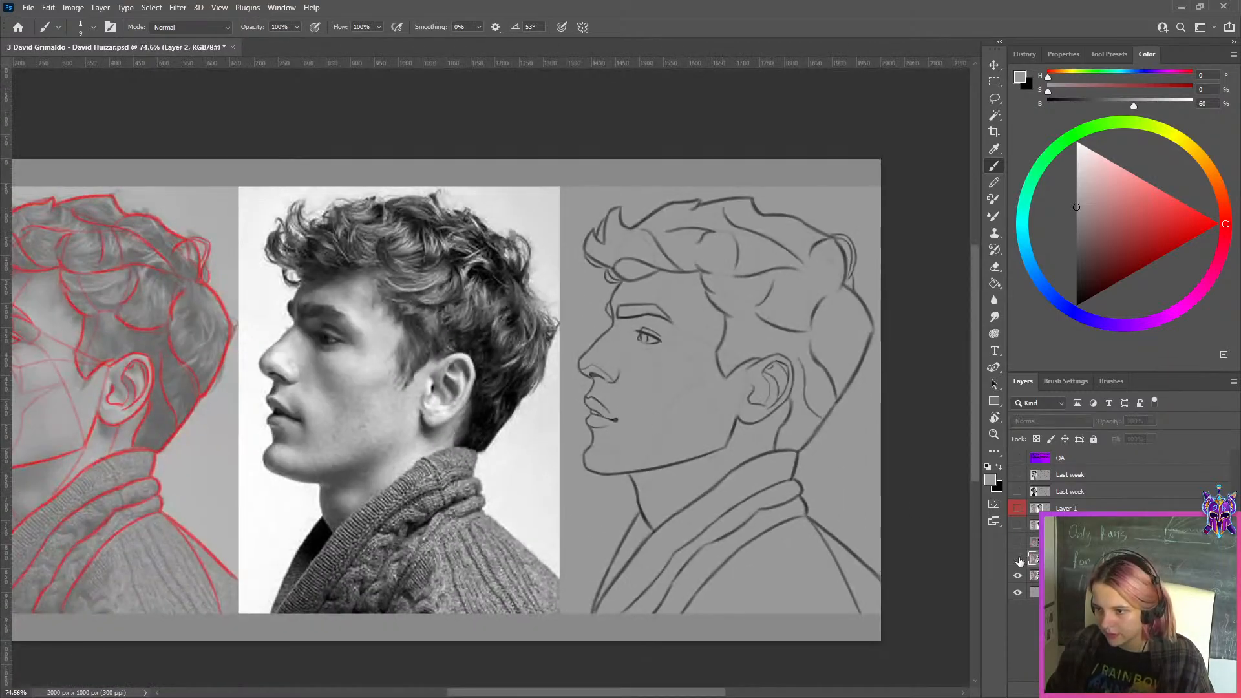
click(1019, 561)
Copy the corrected profile sketch panel to its own layer and shift layer "3" left to place the original sketch beside it
click(994, 81)
drag(881, 159, 560, 648)
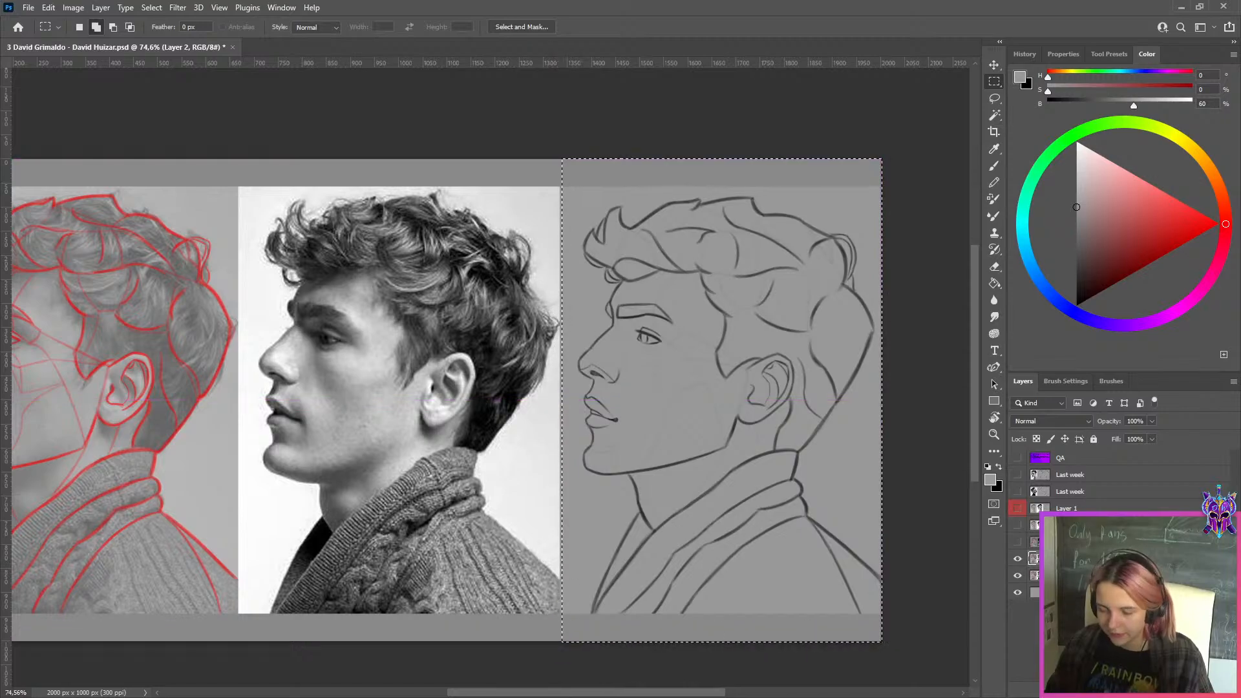
key(ctrl+j)
click(1018, 575)
click(1034, 592)
key(ctrl+t)
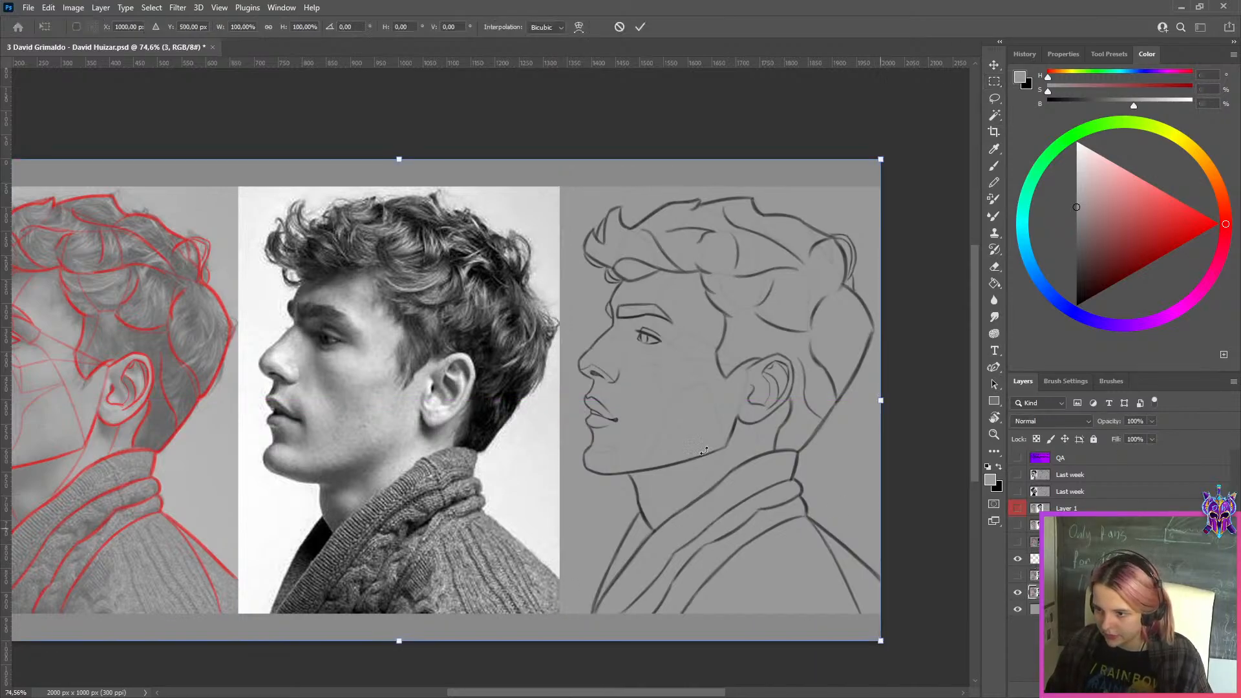
drag(697, 421, 399, 420)
click(640, 27)
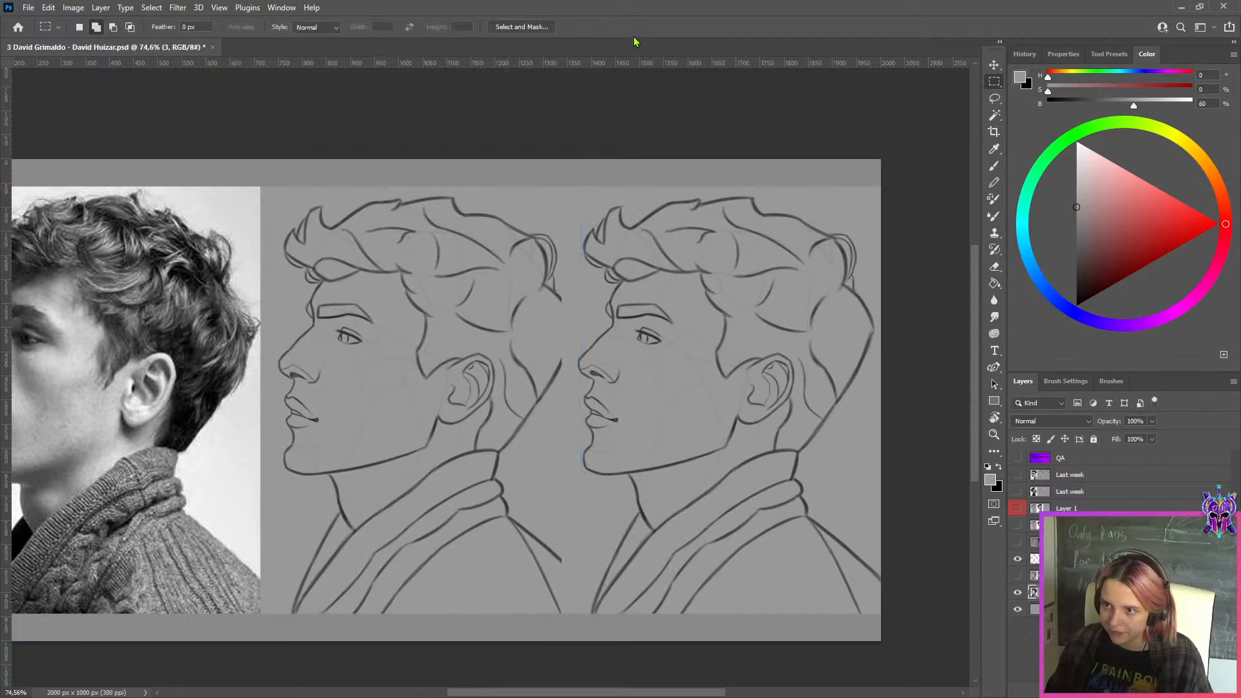
Export the side-by-side comparison for the web as a JPG in the WEEK 149 folder
key(ctrl+alt+shift+s)
click(572, 532)
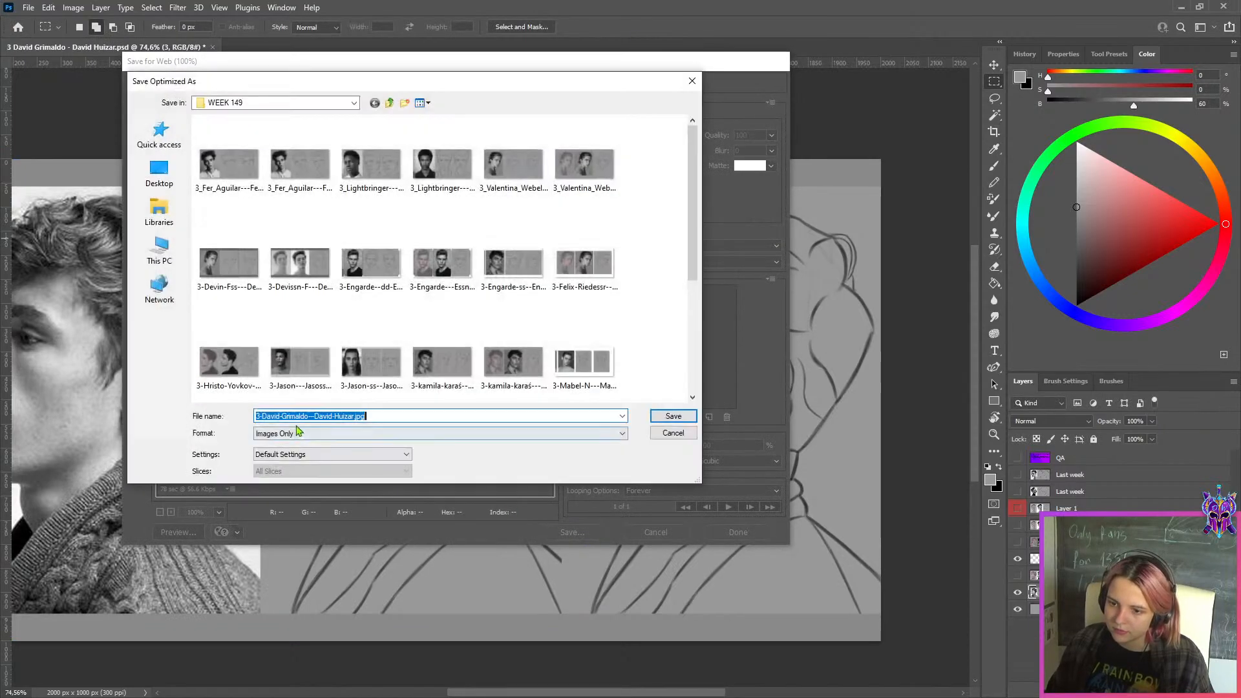
key(Return)
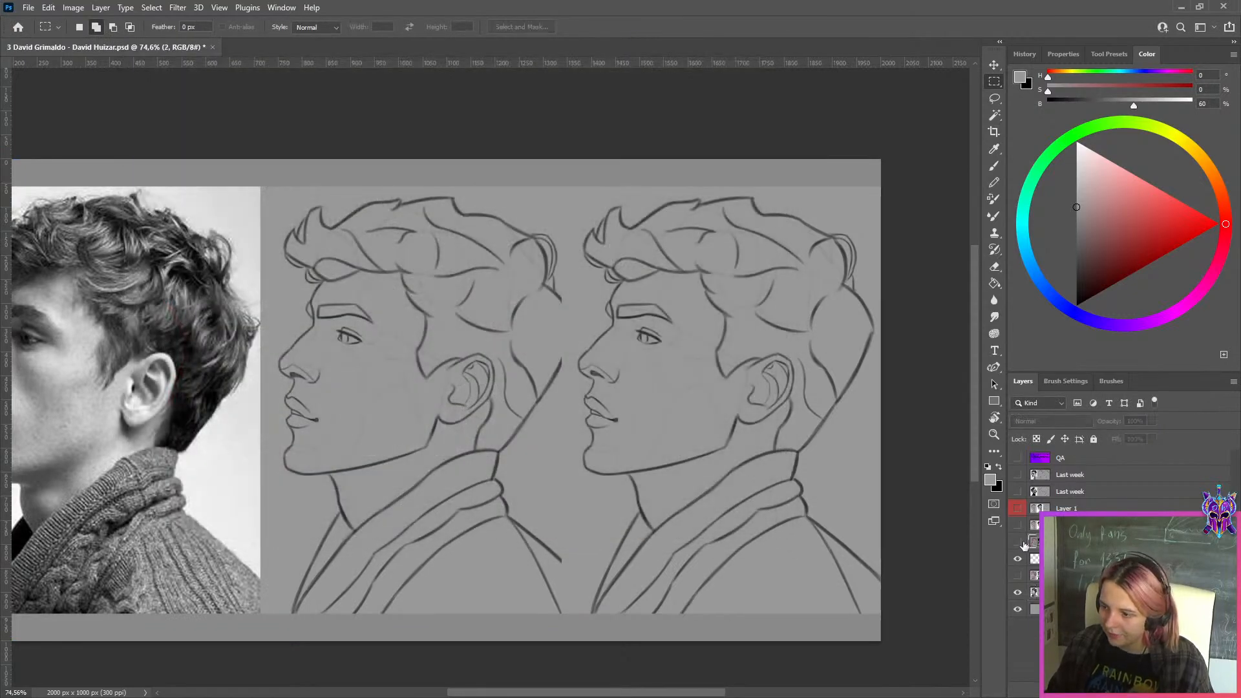
Show layer "2" to view its curly-haired study, and show layer "1" above it
click(1018, 541)
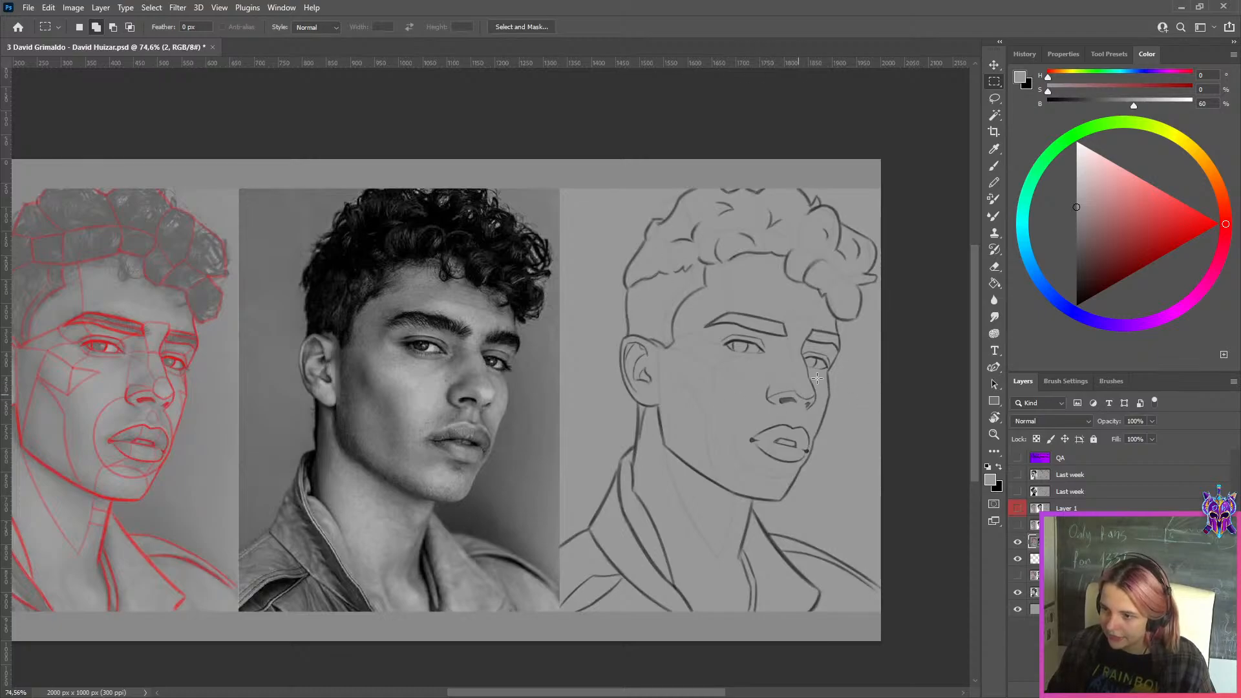
click(1070, 525)
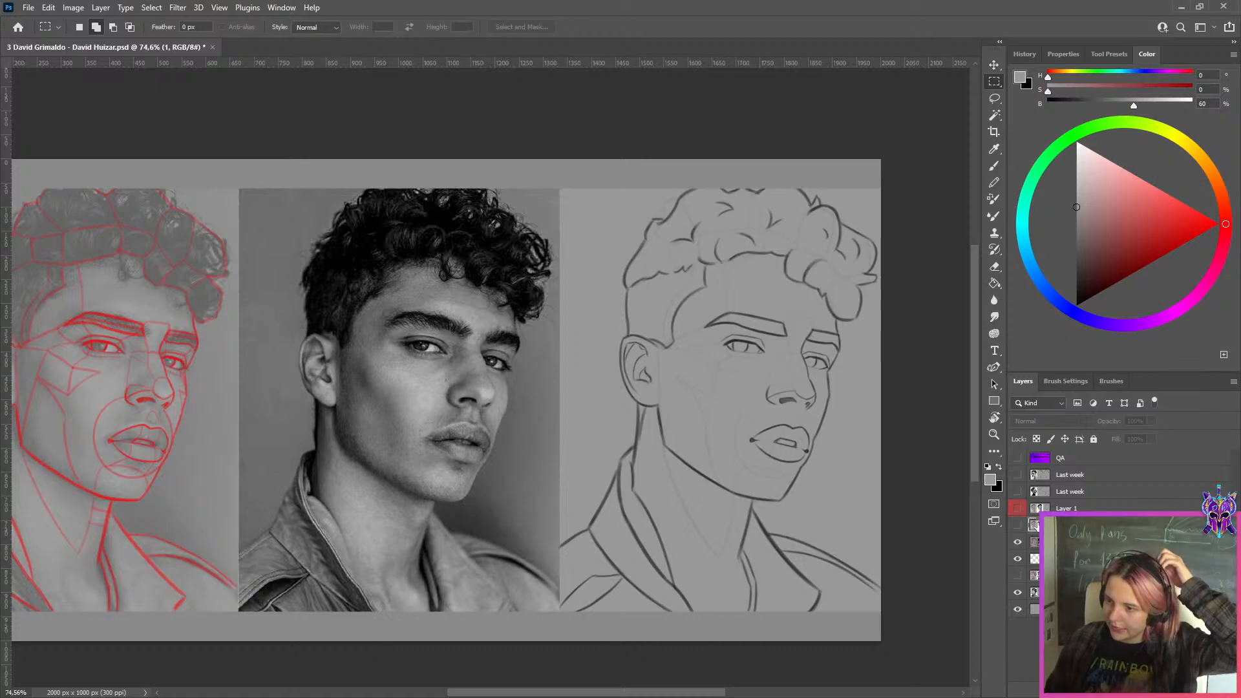
click(1018, 543)
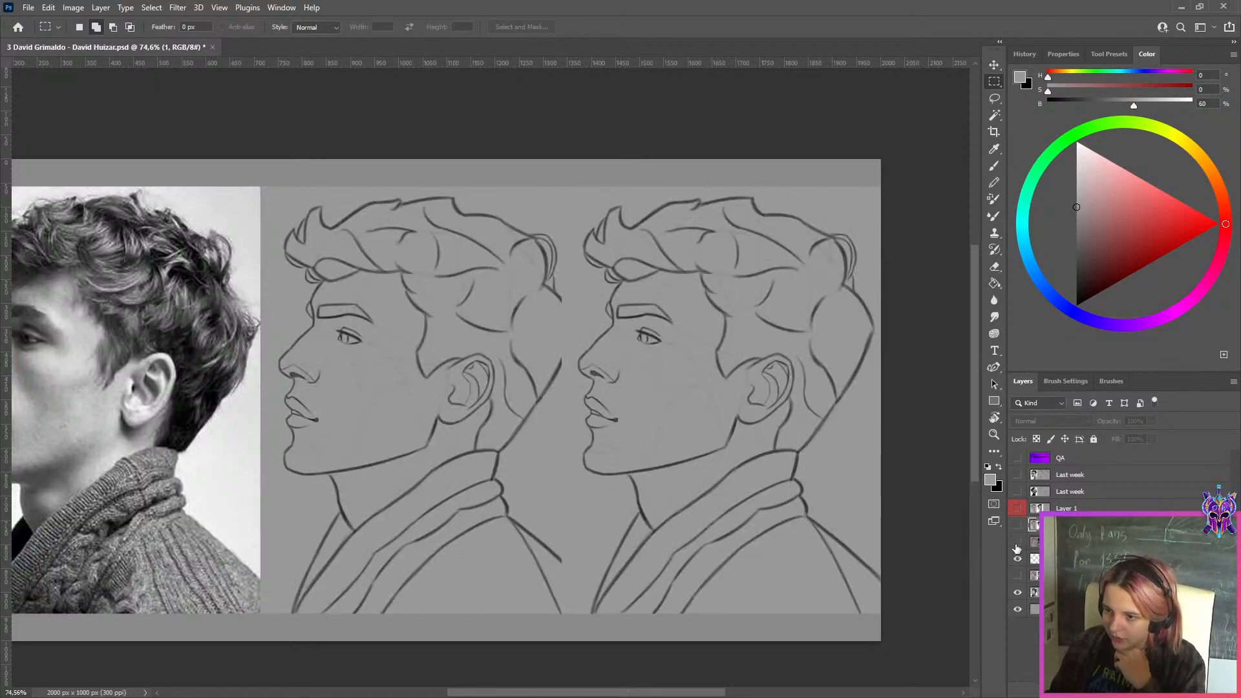
click(1018, 542)
click(1017, 525)
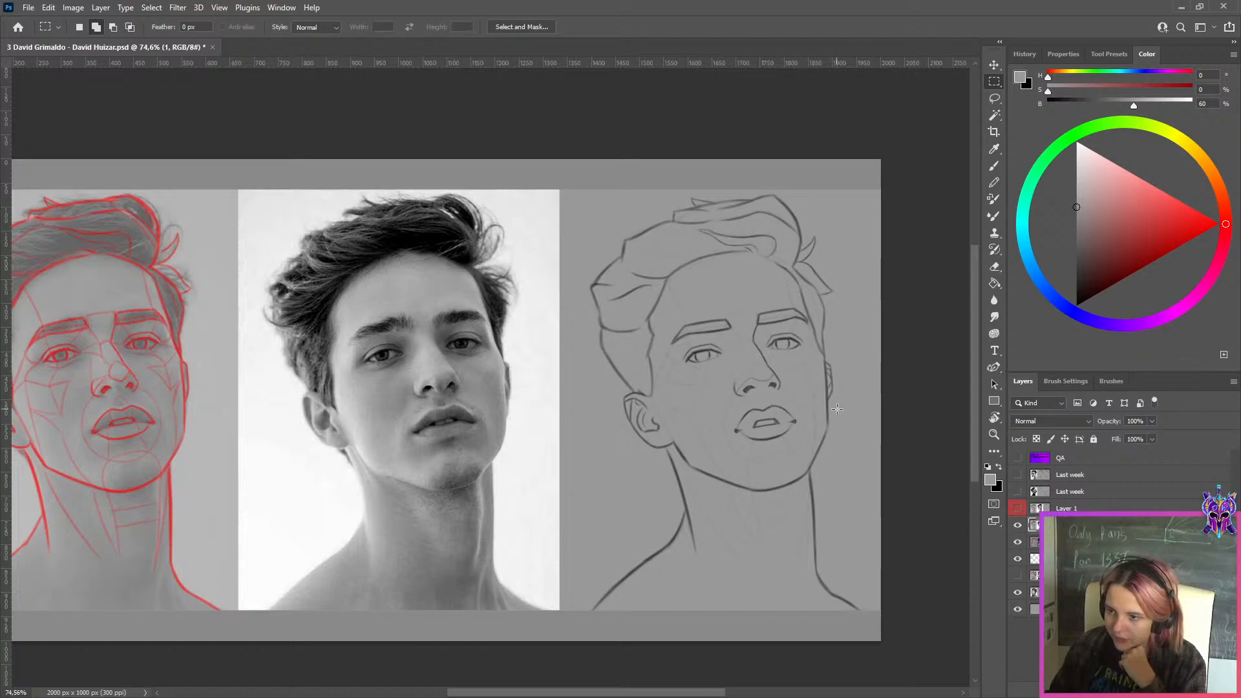
Add a new layer above layer "1" and set up the Brush with a bright red colour
click(1160, 691)
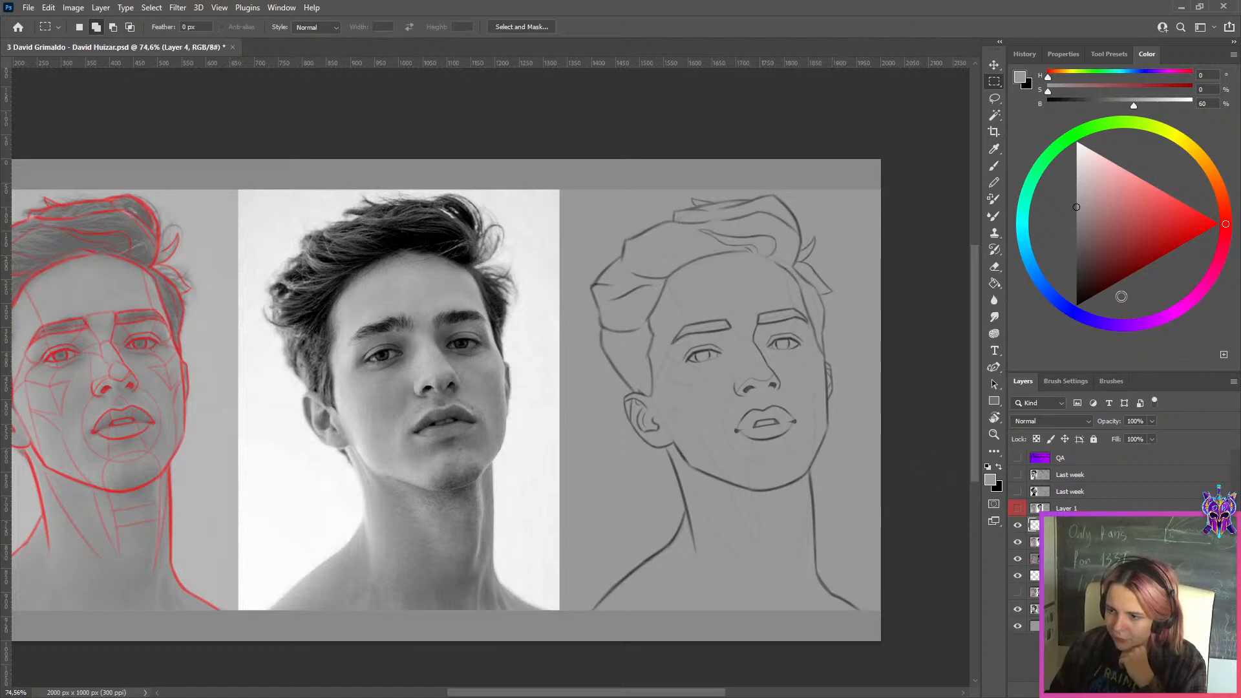
drag(1137, 265, 1240, 226)
scroll(703, 369, up, 2)
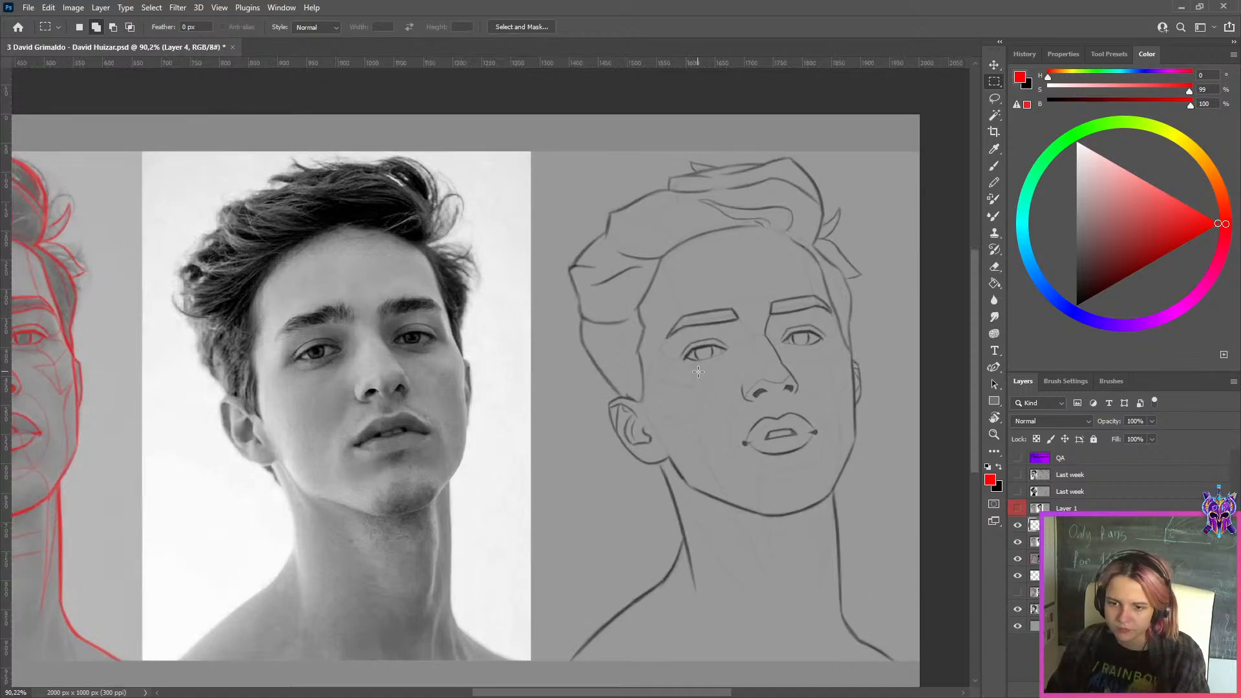
key(ctrl+0)
key(b)
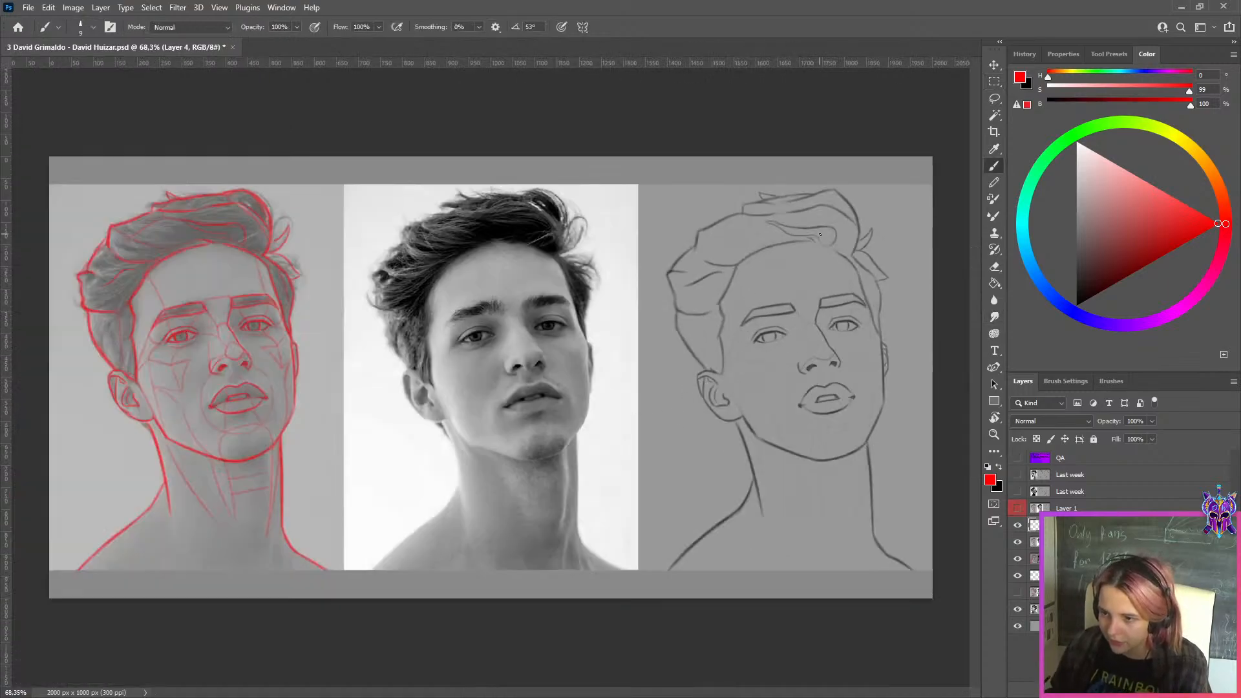
Mark the outer edges of both nostrils in red on the reference photo
scroll(861, 279, up, 1)
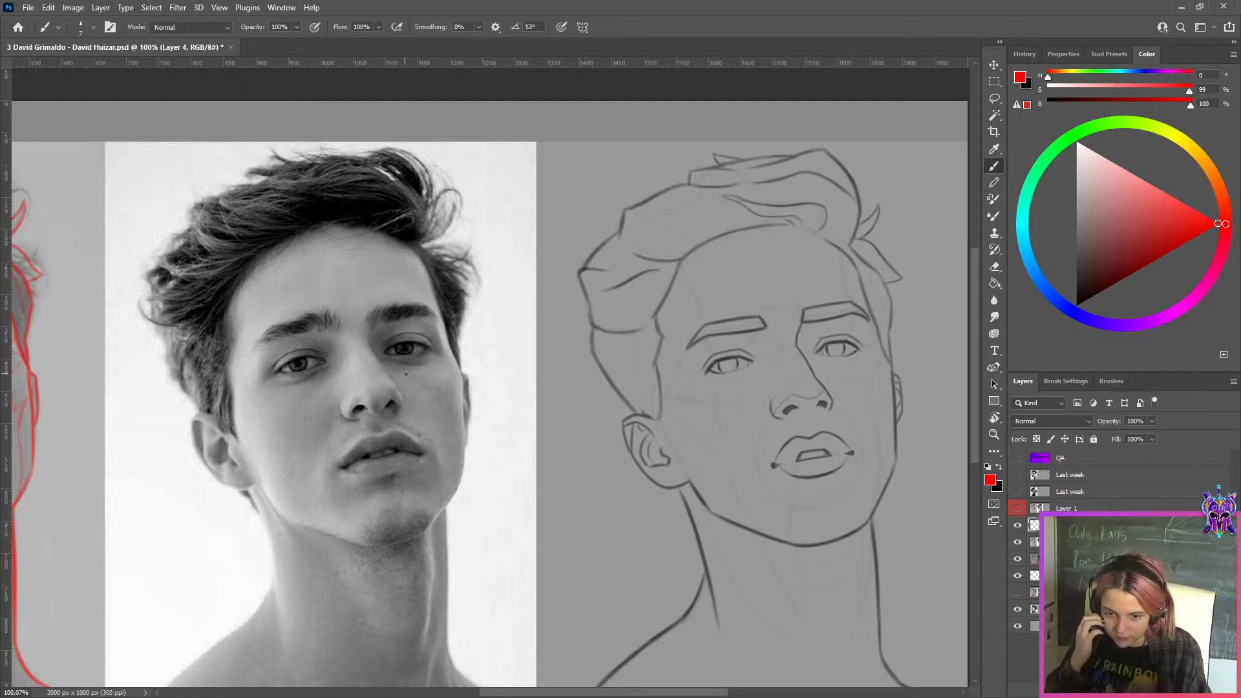
key(ctrl+z)
drag(398, 393, 402, 402)
key(ctrl+z)
key(ctrl+z)
key(ctrl+z)
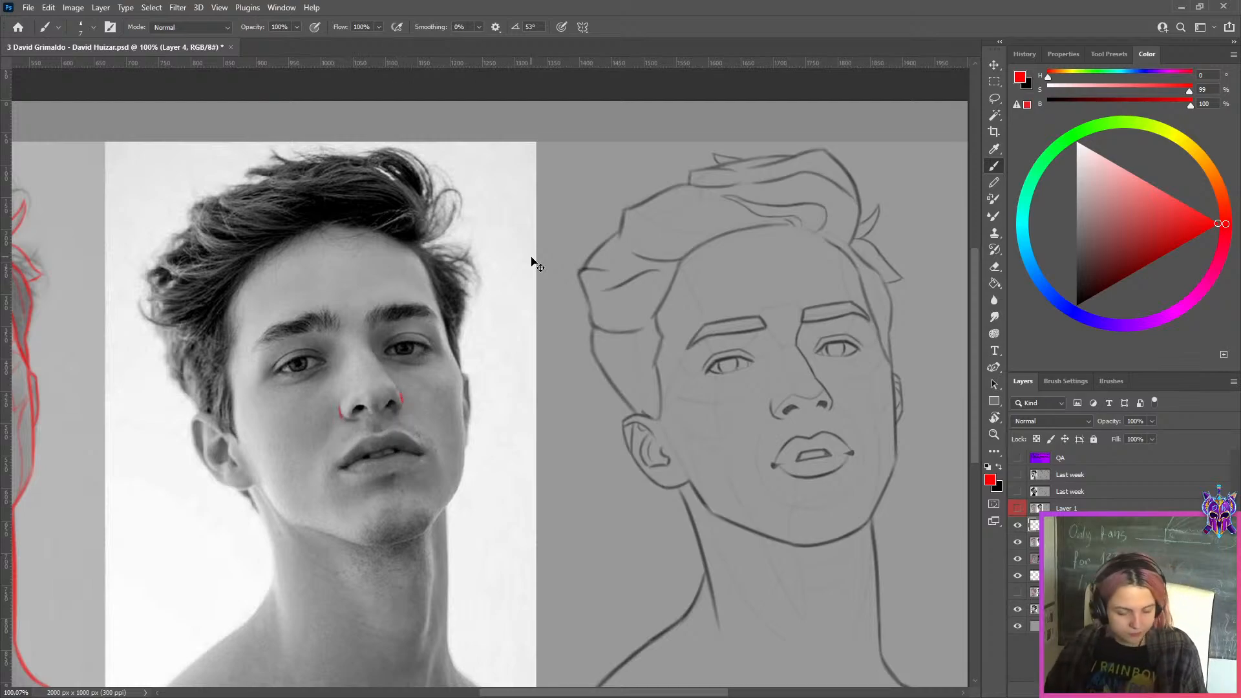
Try placing a duplicate of the red nostril marks over the sketched nose
key(ctrl+j)
key(ctrl+t)
drag(425, 393, 475, 393)
drag(363, 417, 765, 427)
drag(678, 446, 110, 461)
mouse_move(173, 426)
mouse_down()
mouse_move(421, 428)
mouse_move(402, 425)
mouse_up()
scroll(466, 420, down, 3)
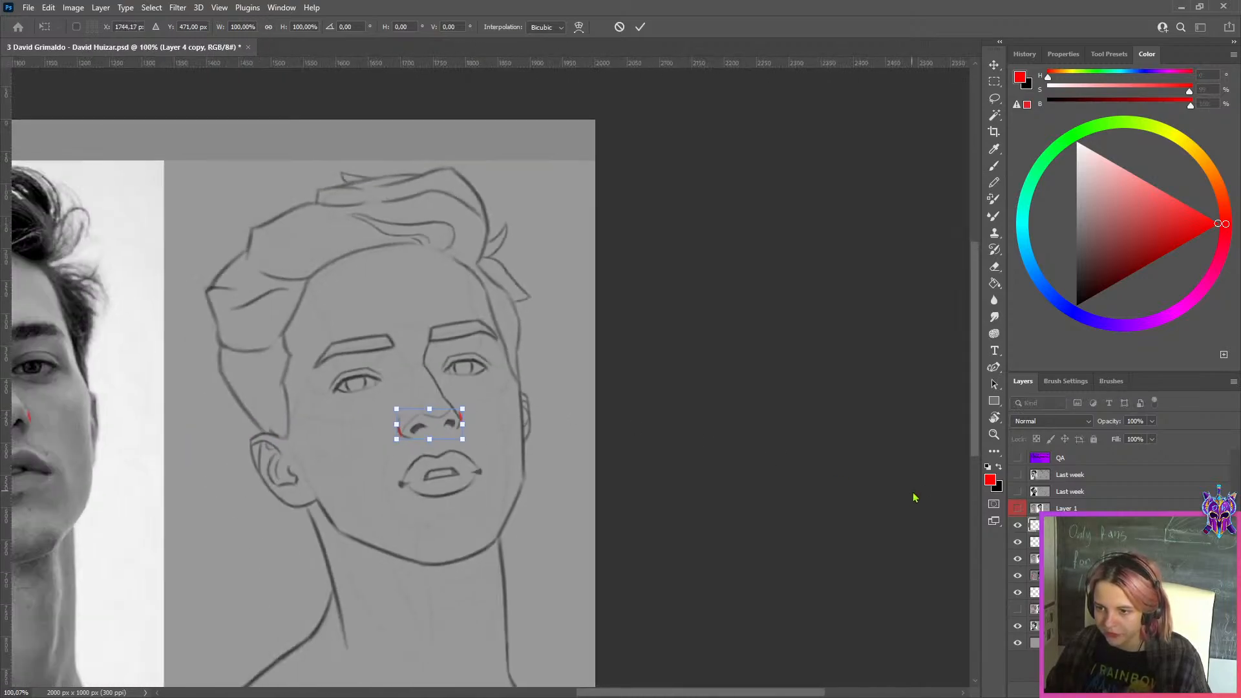
Discard the duplicated nostril marks and replace the marked layer with an empty one
key(Escape)
key(b)
key(ctrl+z)
key(ctrl+minus)
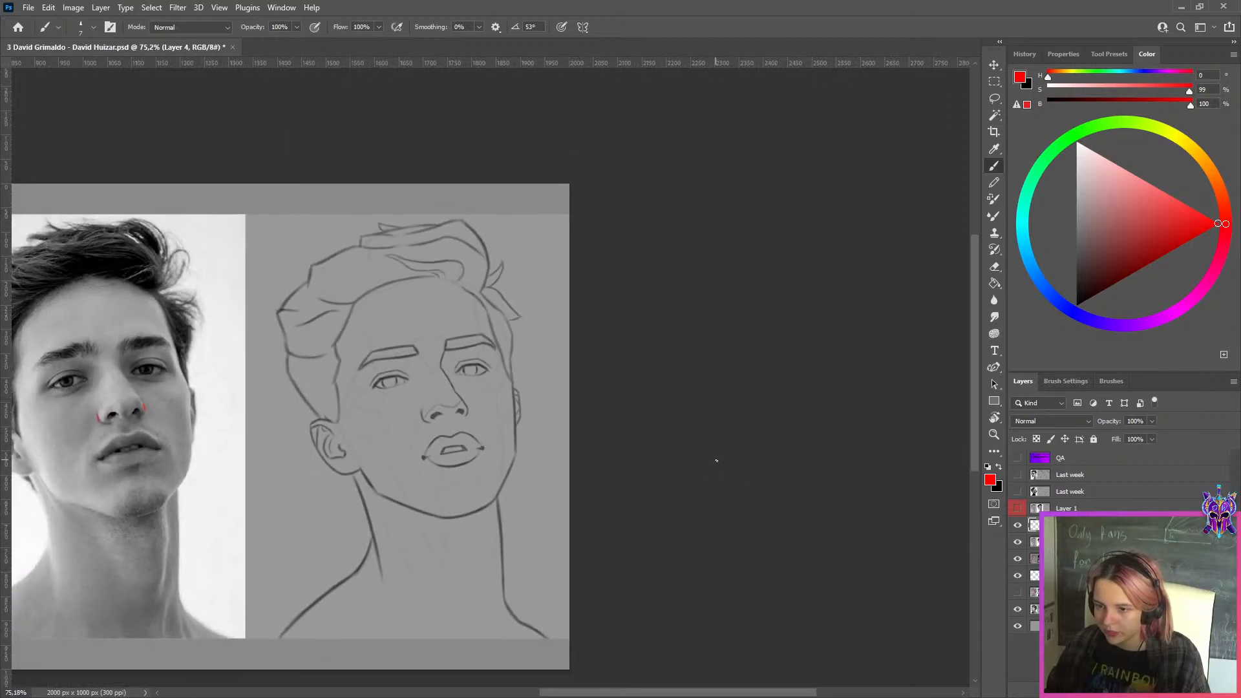
key(Delete)
key(ctrl+alt+shift+n)
Try red brush strokes around the nose tip on the reference photo and undo them
scroll(491, 375, down, 2)
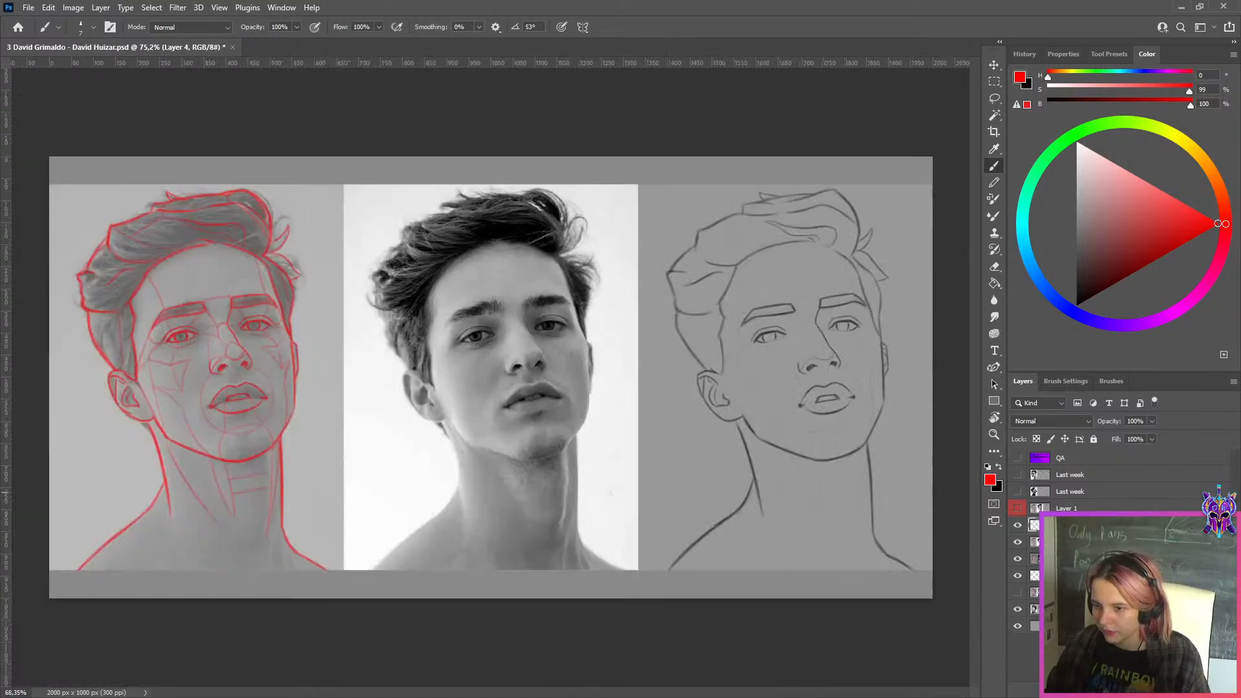
scroll(577, 362, up, 4)
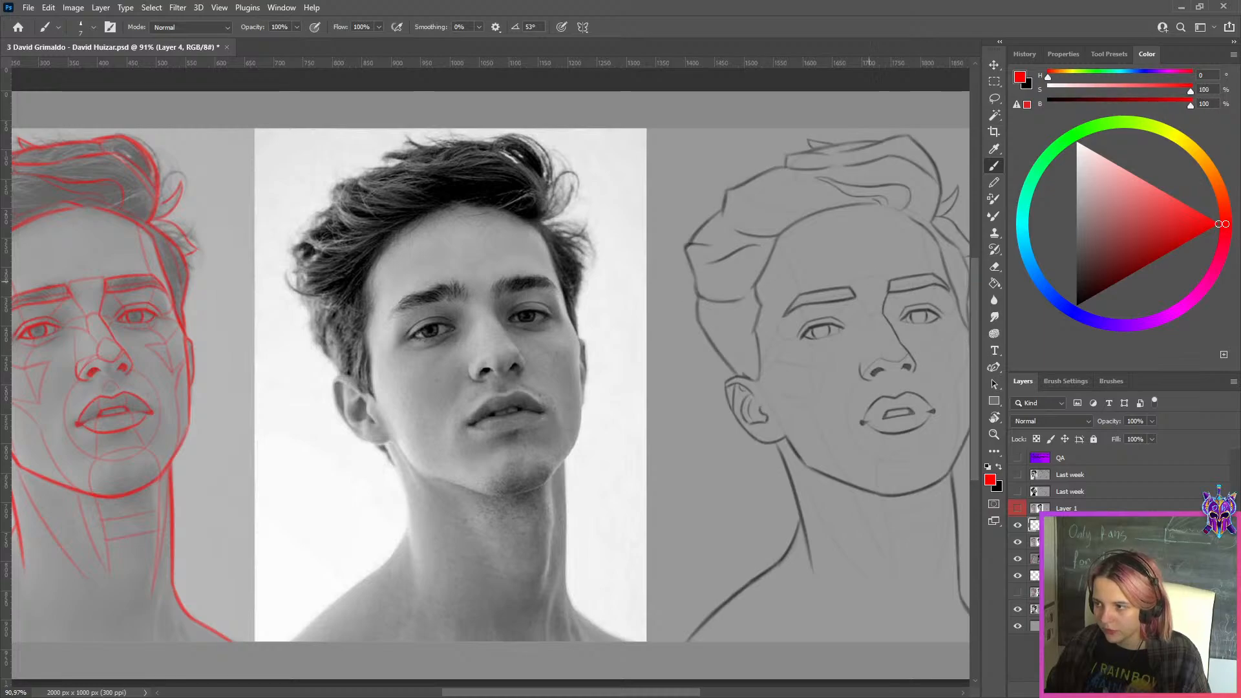
scroll(532, 364, up, 6)
scroll(531, 364, down, 6)
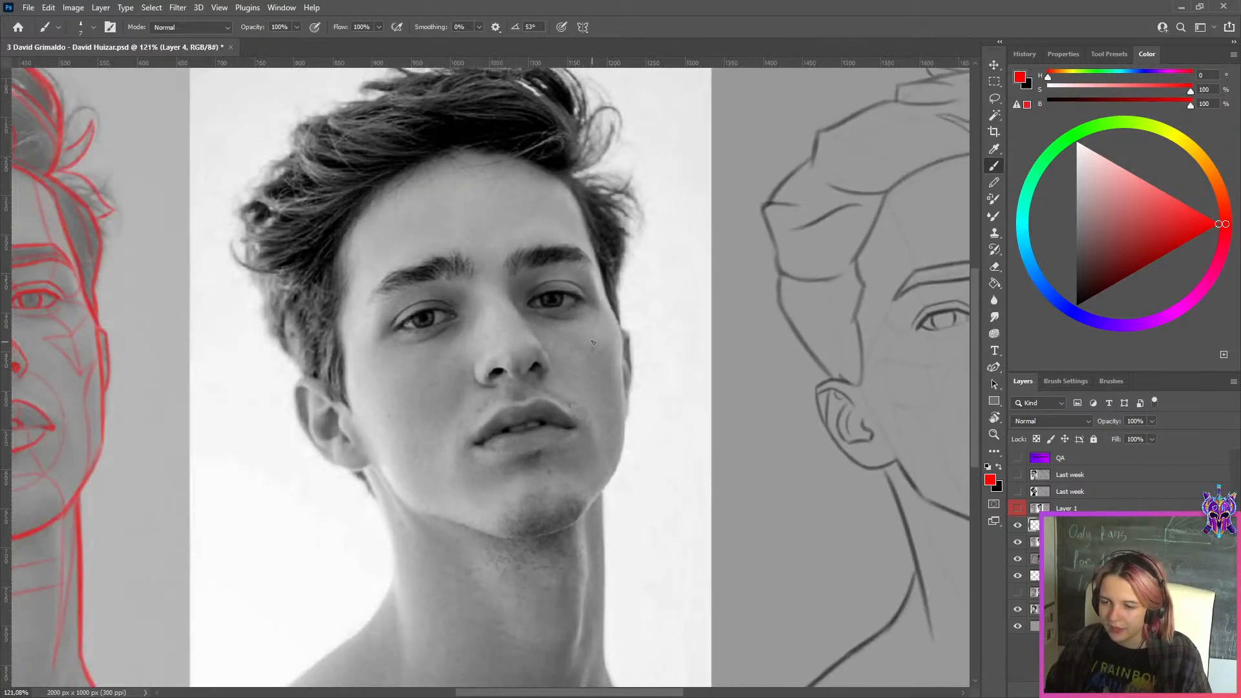
scroll(566, 340, up, 2)
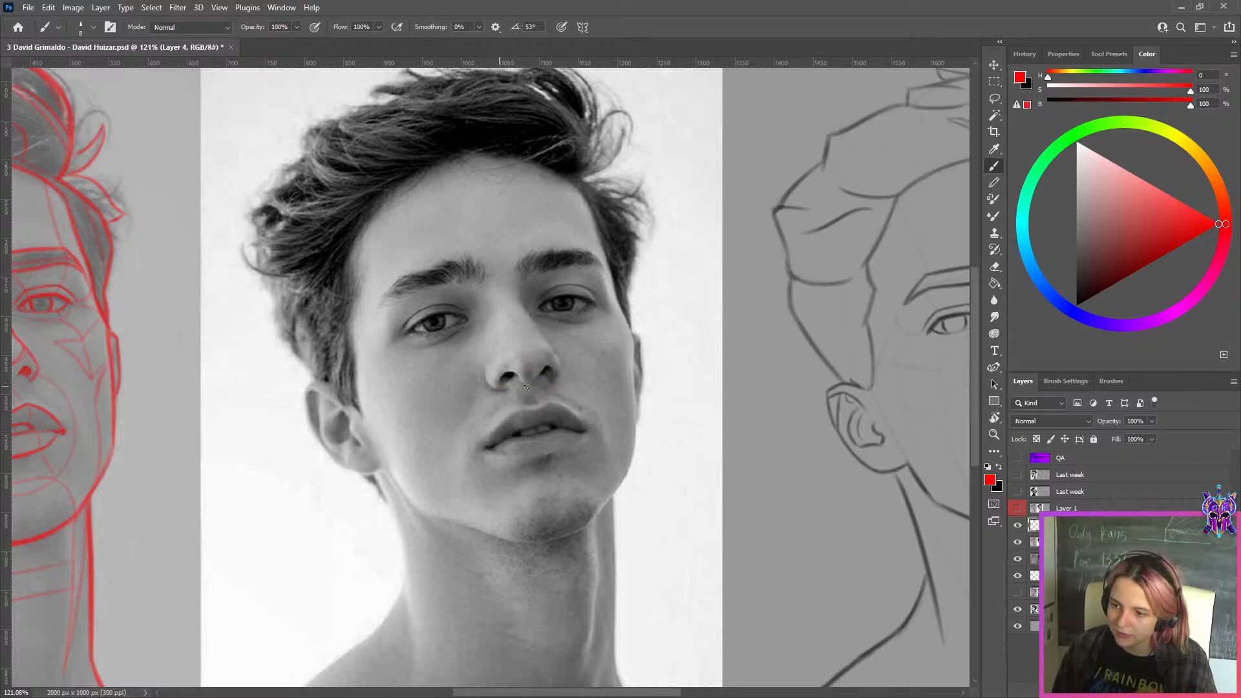
drag(525, 386, 610, 379)
key(ctrl+z)
key(ctrl+z)
key(ctrl+z)
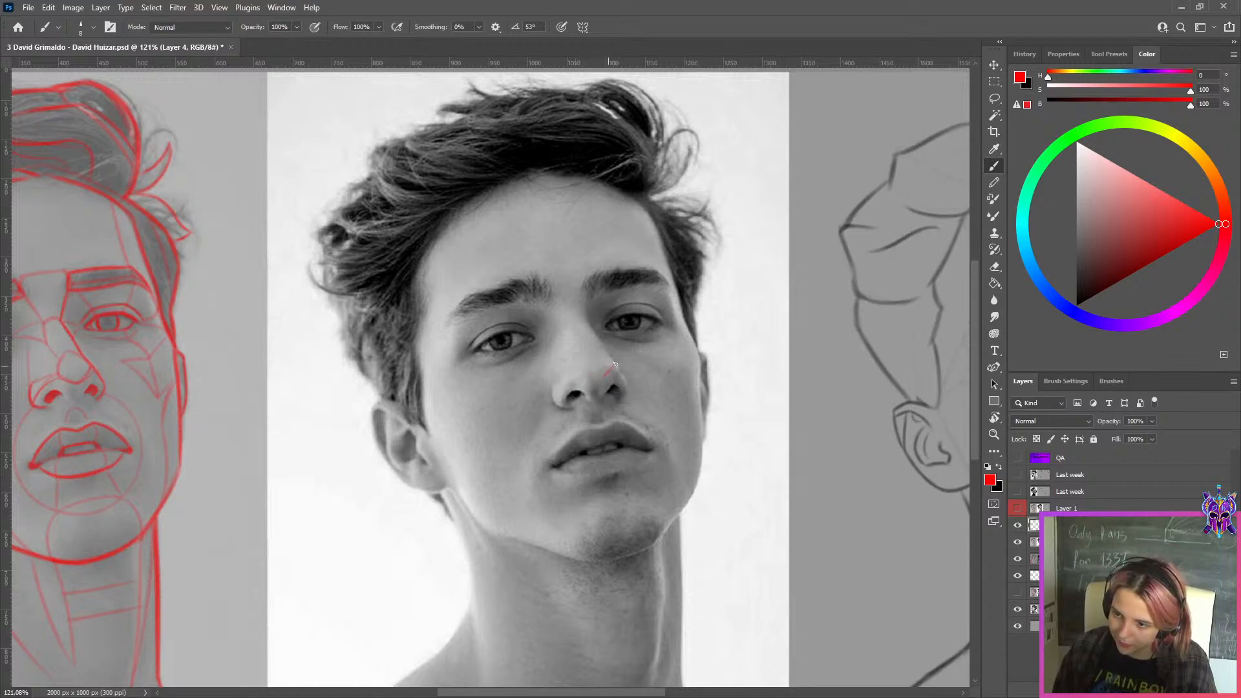
Draw a red line along the upper edge of the nose's underside on the reference photo
key(ctrl+z)
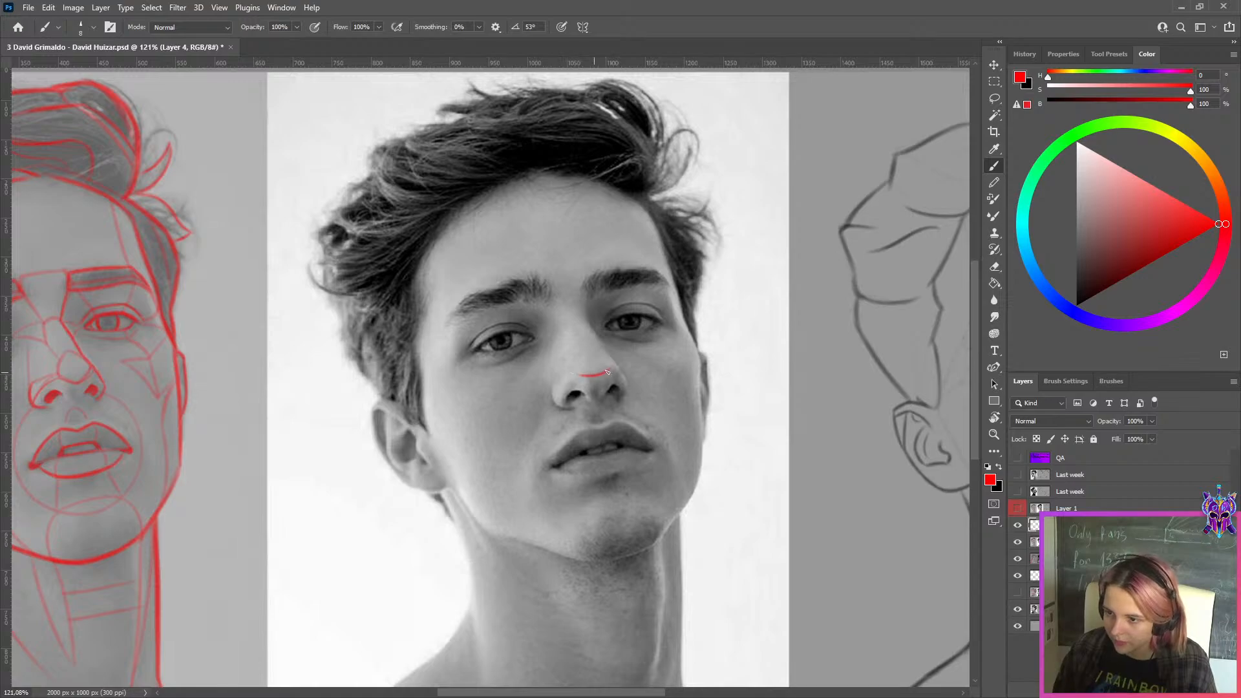
key(ctrl+z)
mouse_move(585, 374)
mouse_down()
mouse_move(619, 363)
mouse_move(605, 375)
mouse_move(590, 370)
mouse_move(619, 362)
mouse_move(627, 389)
mouse_up()
key(ctrl+z)
key(ctrl+z)
key(ctrl+z)
key(ctrl+z)
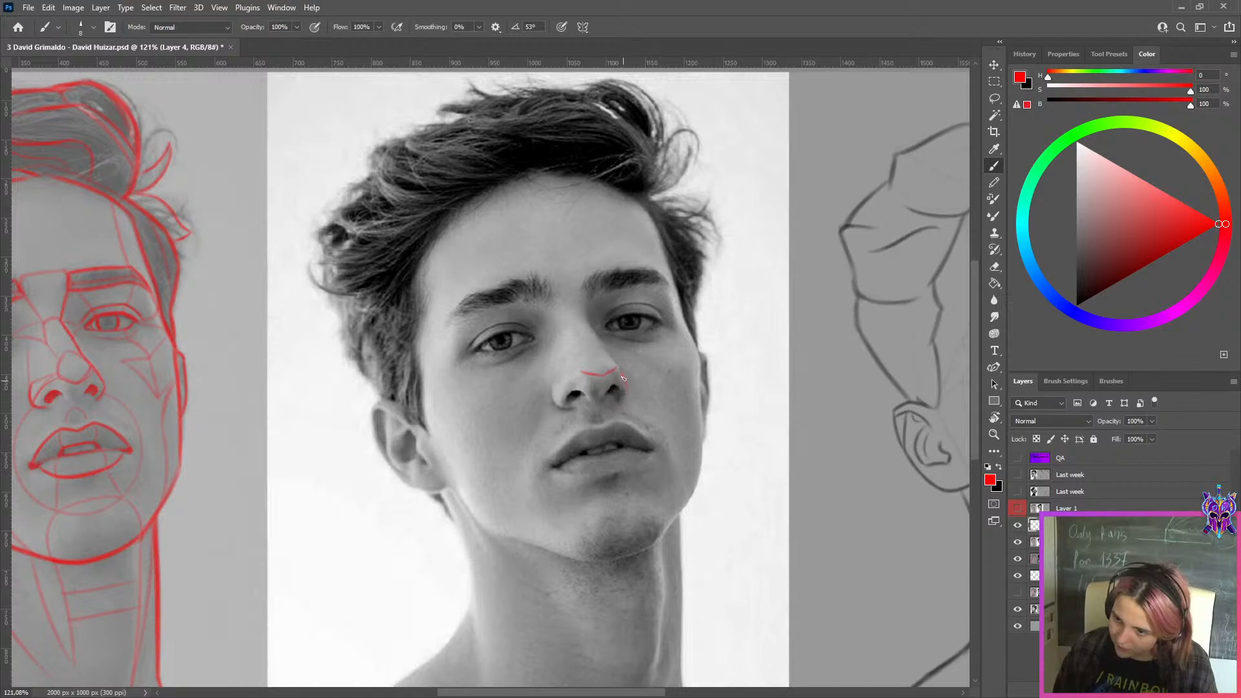
key(ctrl+z)
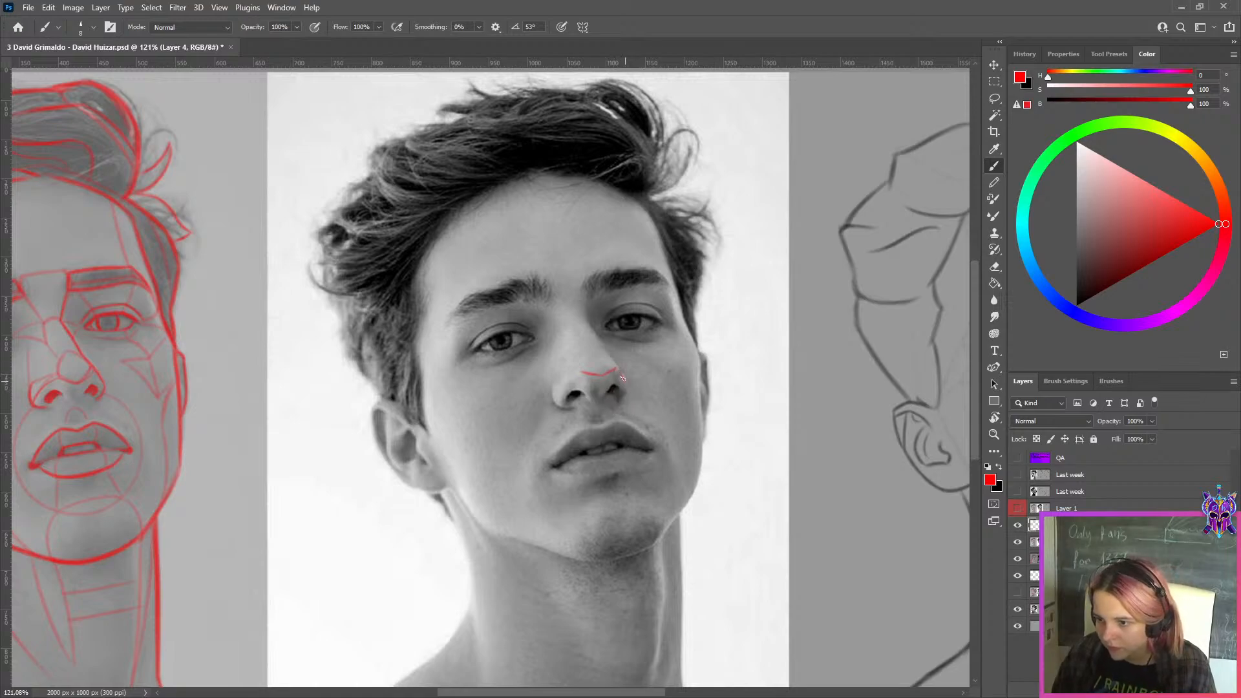
Outline both nostril wings in red on the reference photo, joining them to the line across the nose tip
mouse_move(625, 387)
mouse_down()
mouse_move(573, 383)
mouse_move(559, 400)
mouse_move(583, 372)
mouse_up()
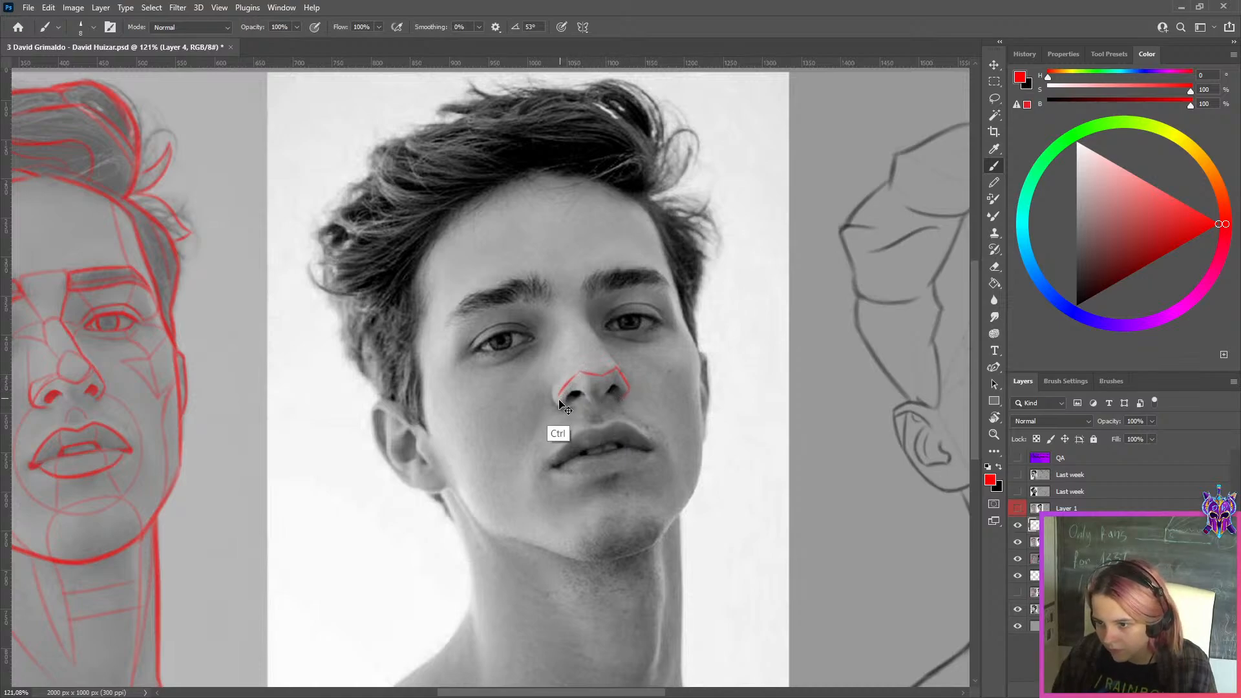
key(ctrl+z)
mouse_move(558, 399)
mouse_down()
mouse_move(583, 371)
mouse_move(569, 409)
mouse_move(559, 404)
mouse_up()
key(ctrl+z)
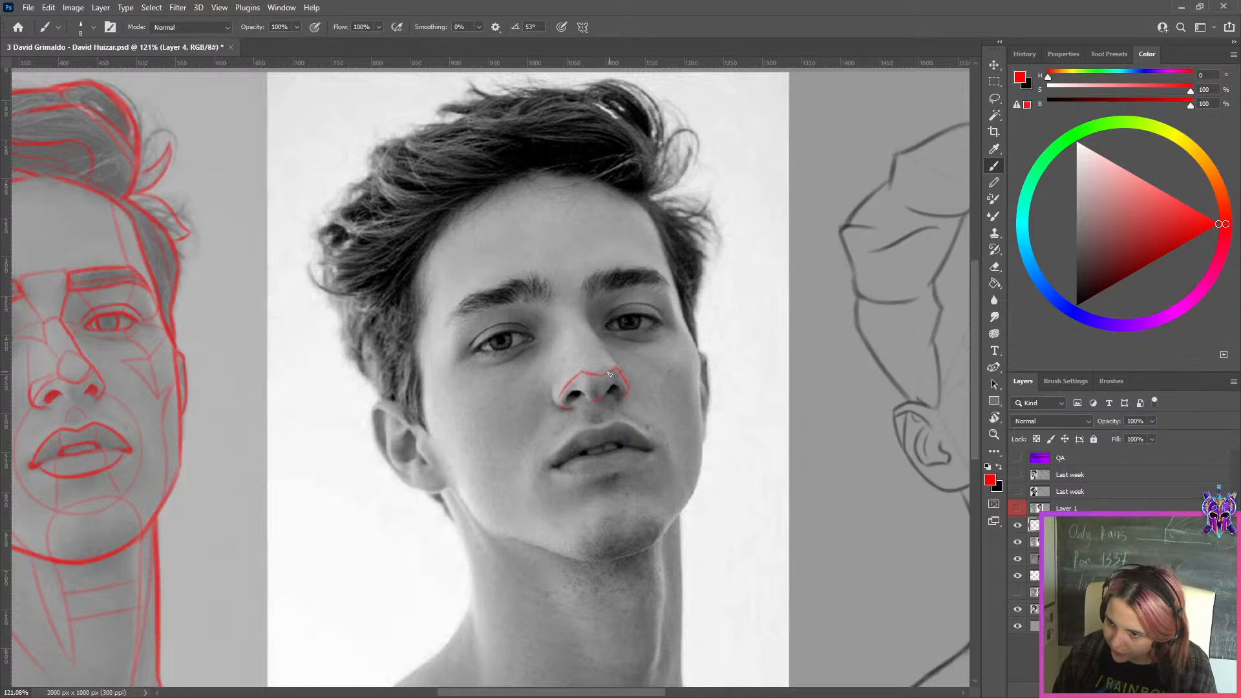
Duplicate the red nose outline and move the copy over the nose in the sketch
scroll(610, 373, right, 5)
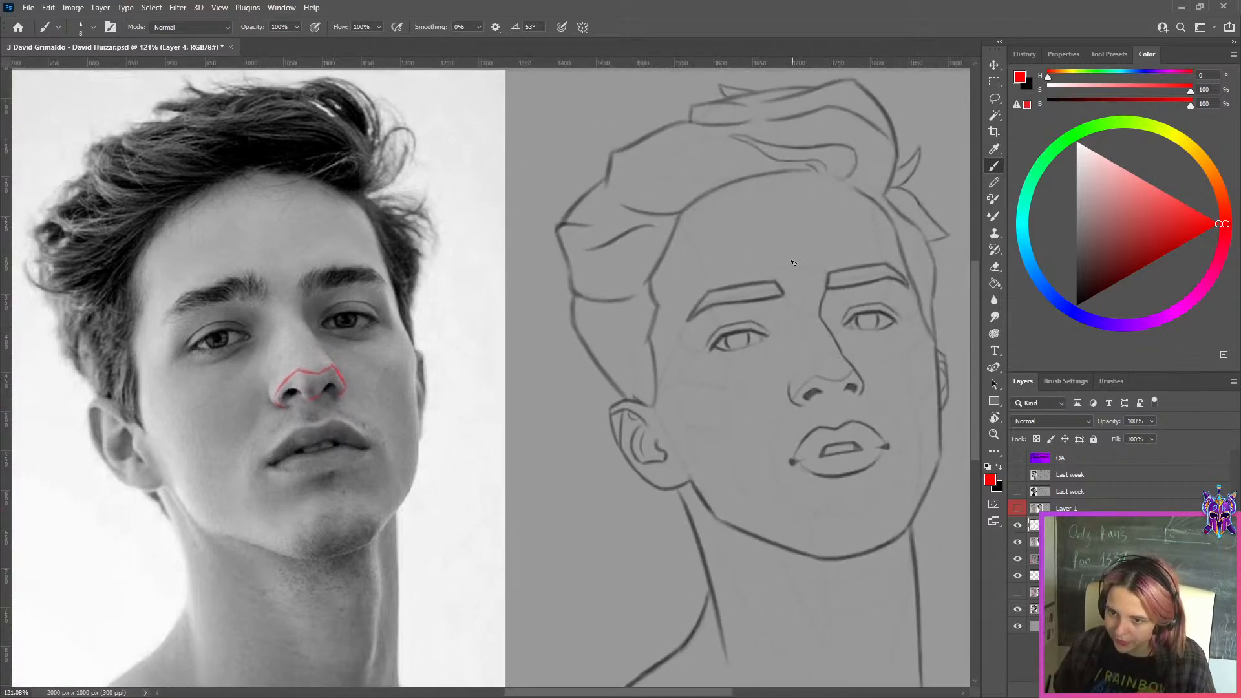
key(ctrl+j)
key(ctrl+t)
mouse_move(318, 391)
mouse_down()
mouse_move(836, 386)
mouse_move(482, 417)
mouse_up()
click(640, 27)
Copy the lassoed line along the nose's underside in the sketch to its own layer and reshape it upward to match the red outline
scroll(829, 393, up, 5)
key(l)
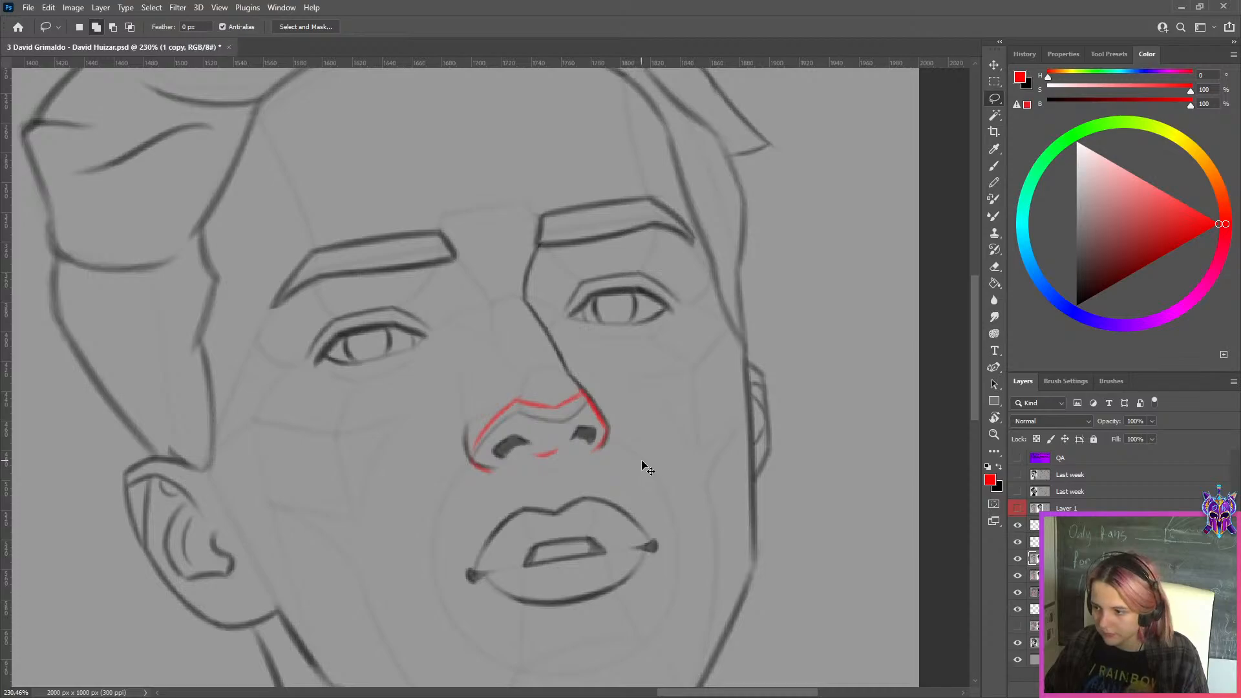
scroll(646, 467, up, 3)
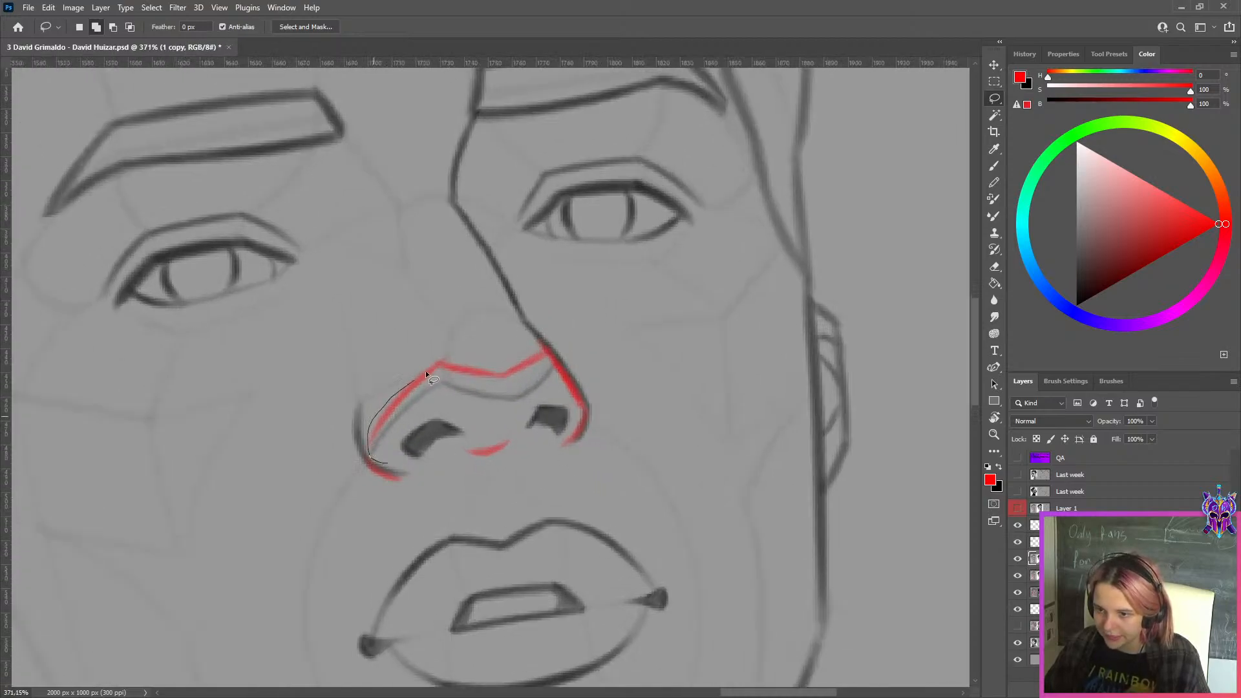
drag(561, 376, 563, 388)
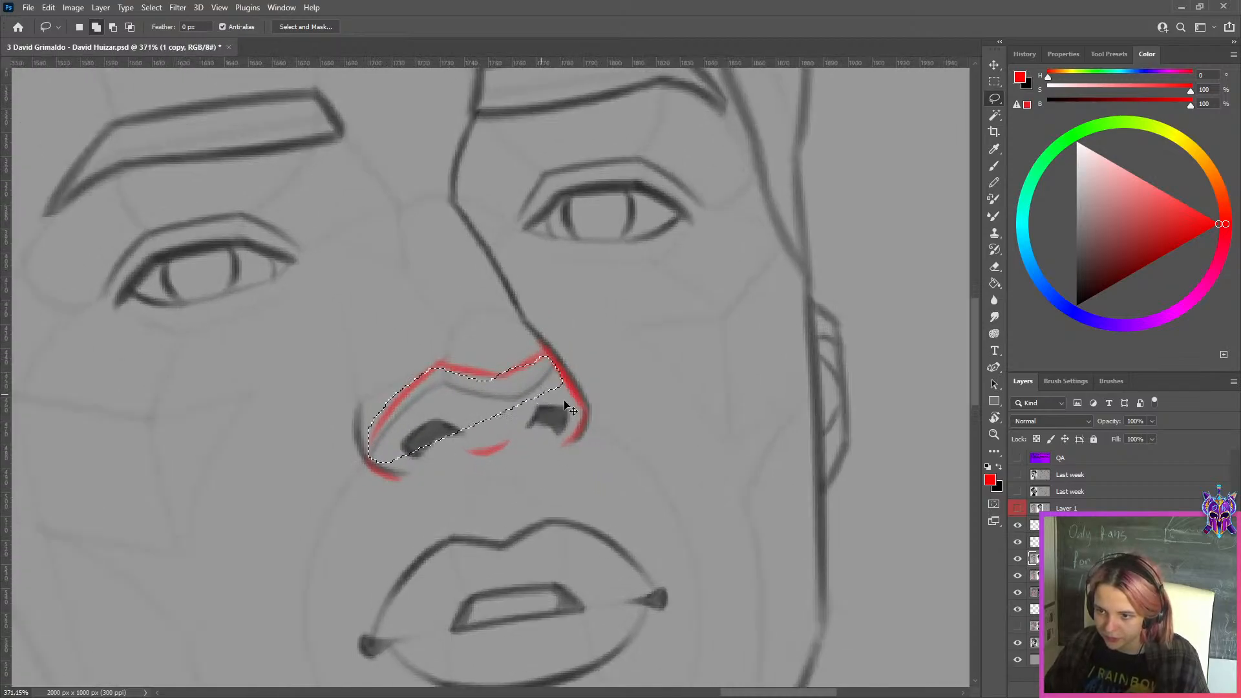
drag(427, 472, 385, 446)
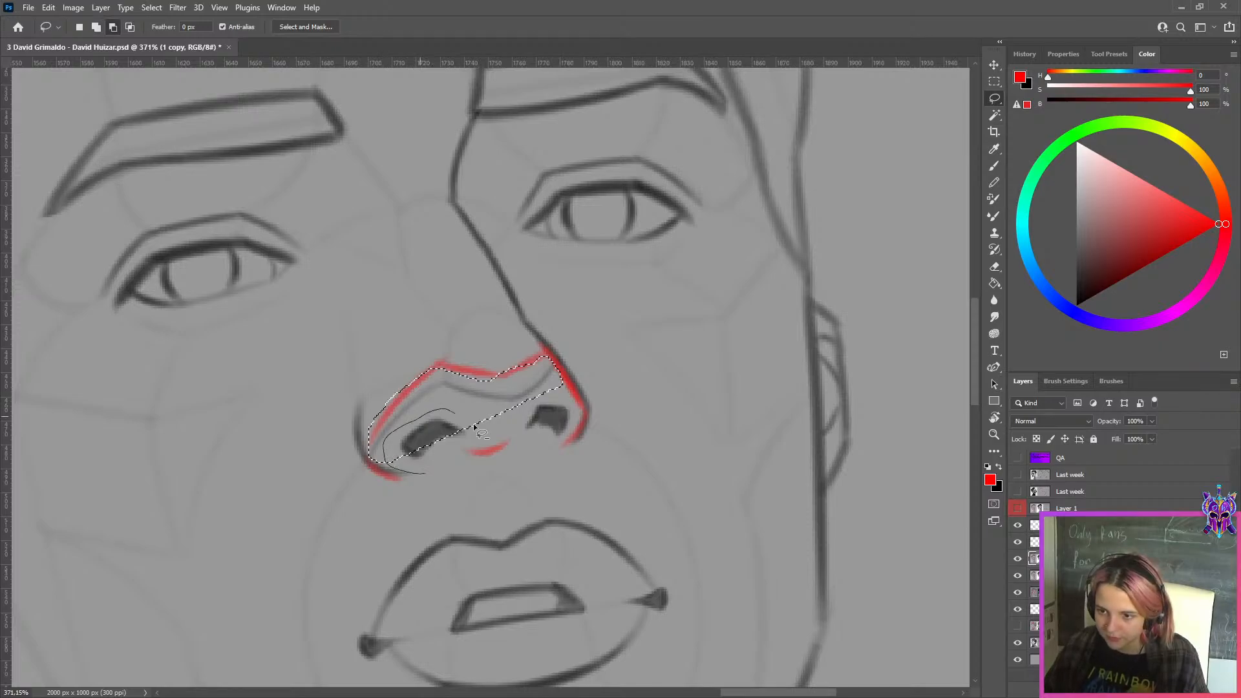
drag(481, 432, 513, 425)
key(ctrl+j)
key(ctrl+t)
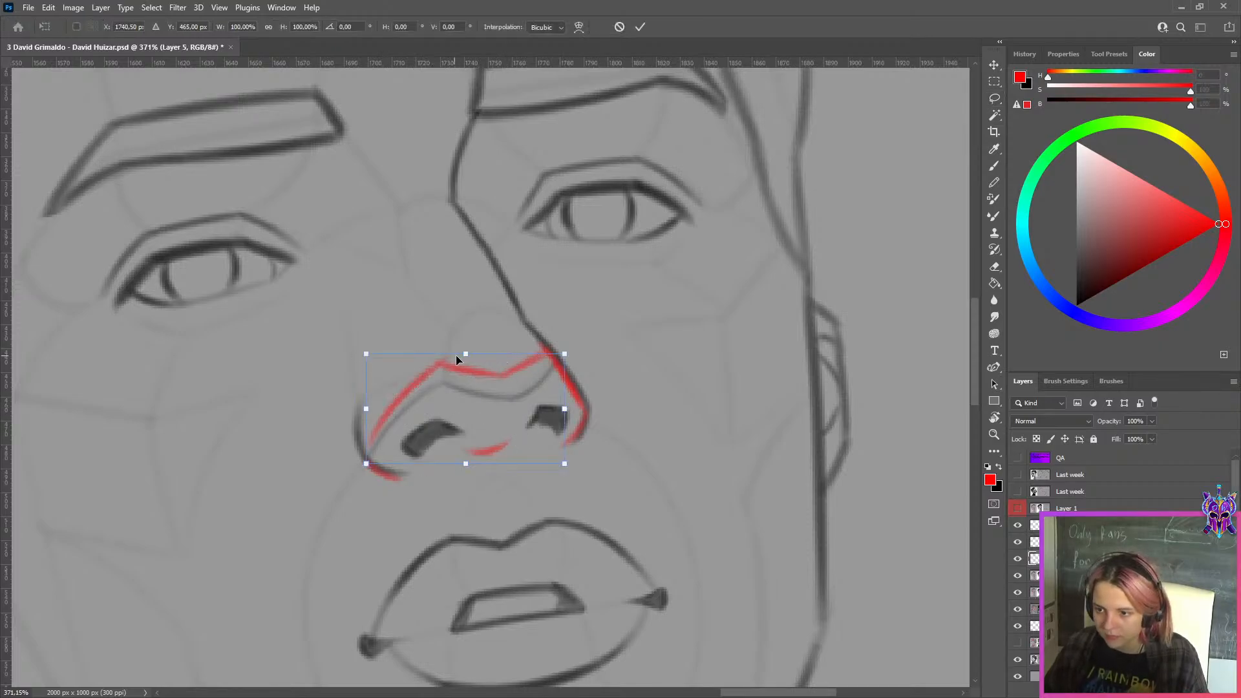
drag(457, 355, 461, 322)
click(639, 29)
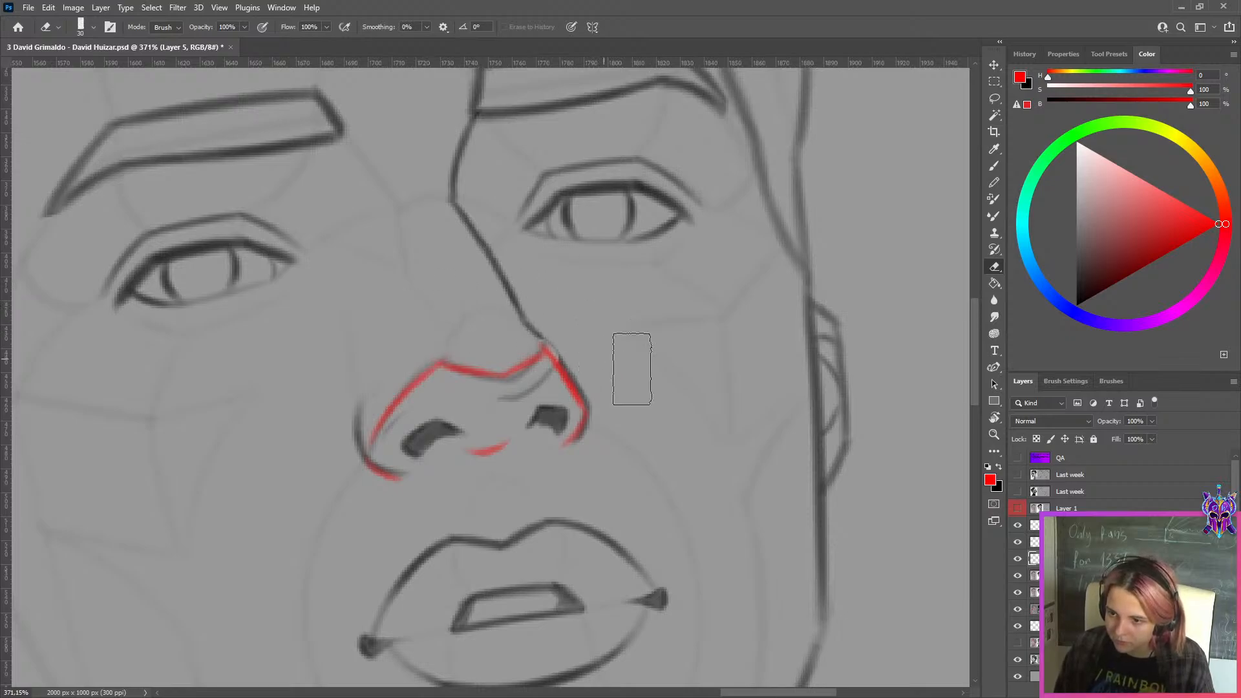
Paint out the remains of the old nose underside line in background gray and hide the red outline copy over the sketch
key(x)
key(b)
alt+click(487, 402)
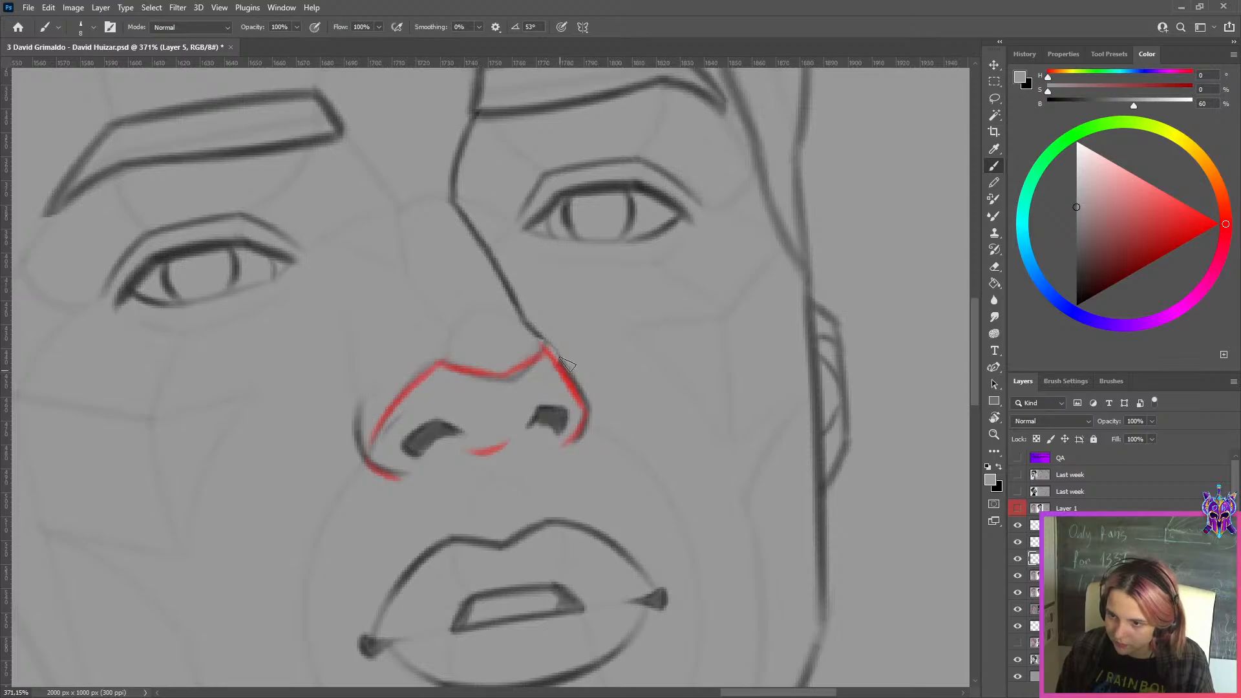
scroll(558, 391, down, 10)
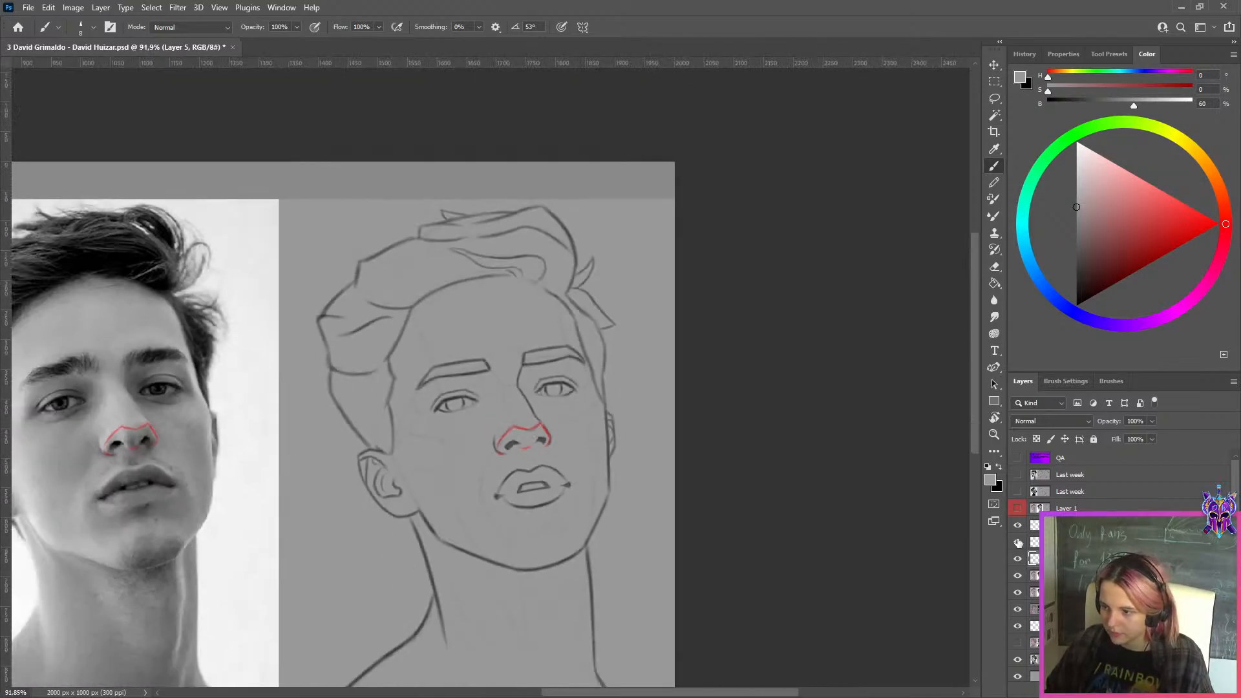
click(1018, 527)
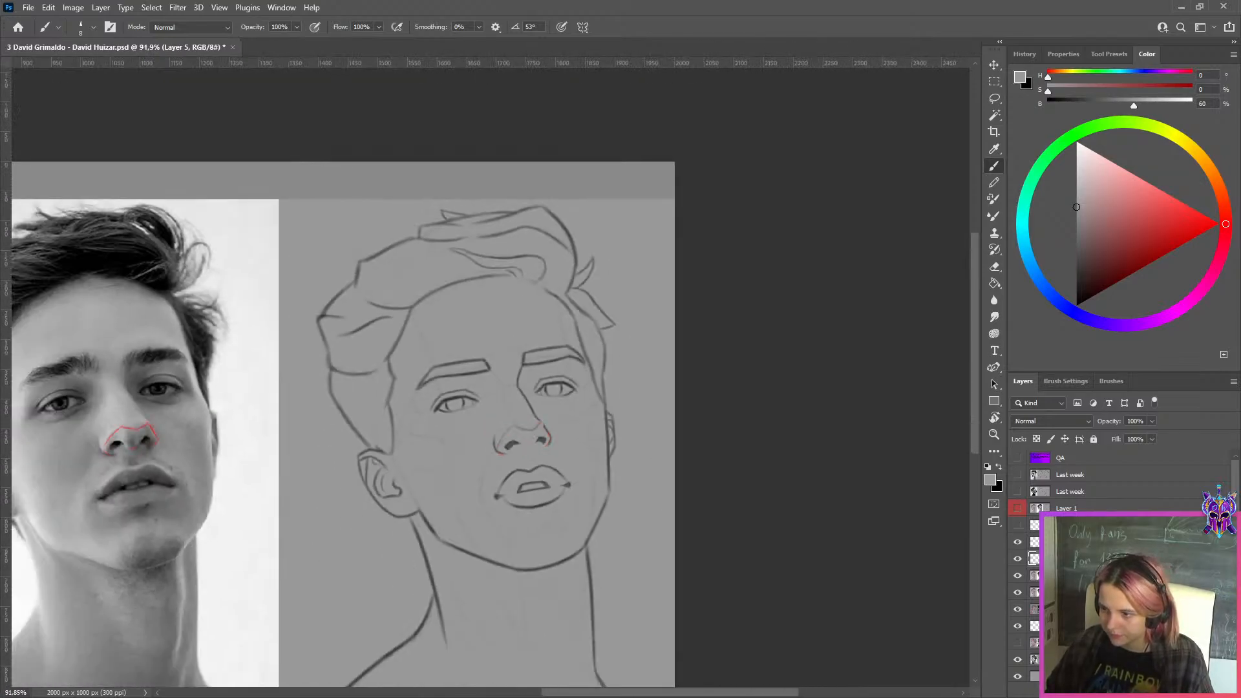
ctrl+click(543, 435)
ctrl+click(684, 459)
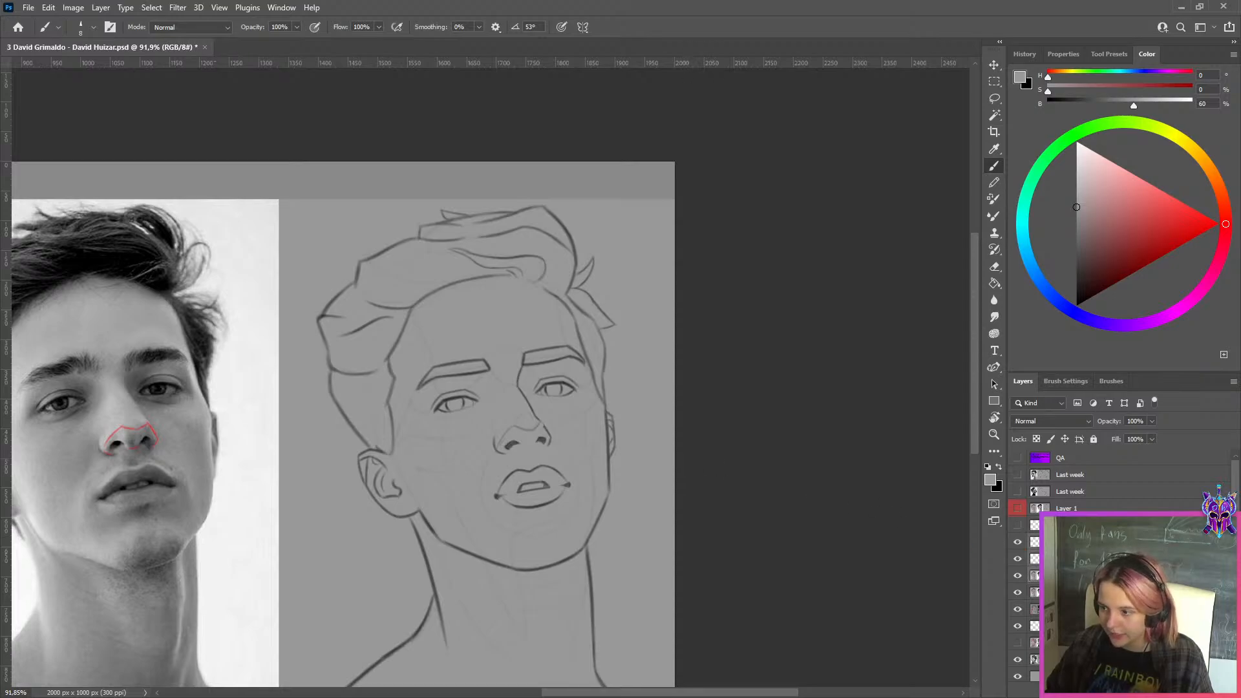
Merge the reshaped nose layer with the correction layer beneath it and toggle the result off and on to compare
click(1034, 575)
shift+click(1033, 561)
key(ctrl+e)
click(1018, 560)
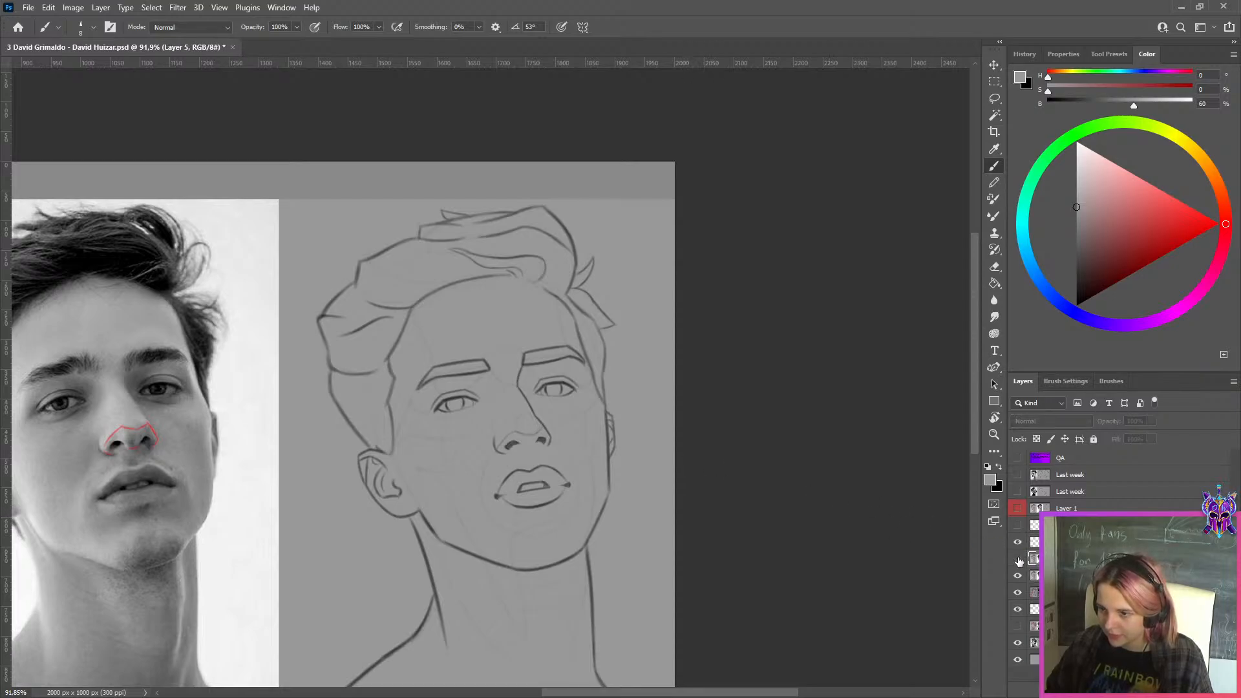
click(1018, 560)
Refine the sketch's far nose contour from the bridge to the nostril wing with black strokes and gray cover-up
scroll(608, 445, up, 3)
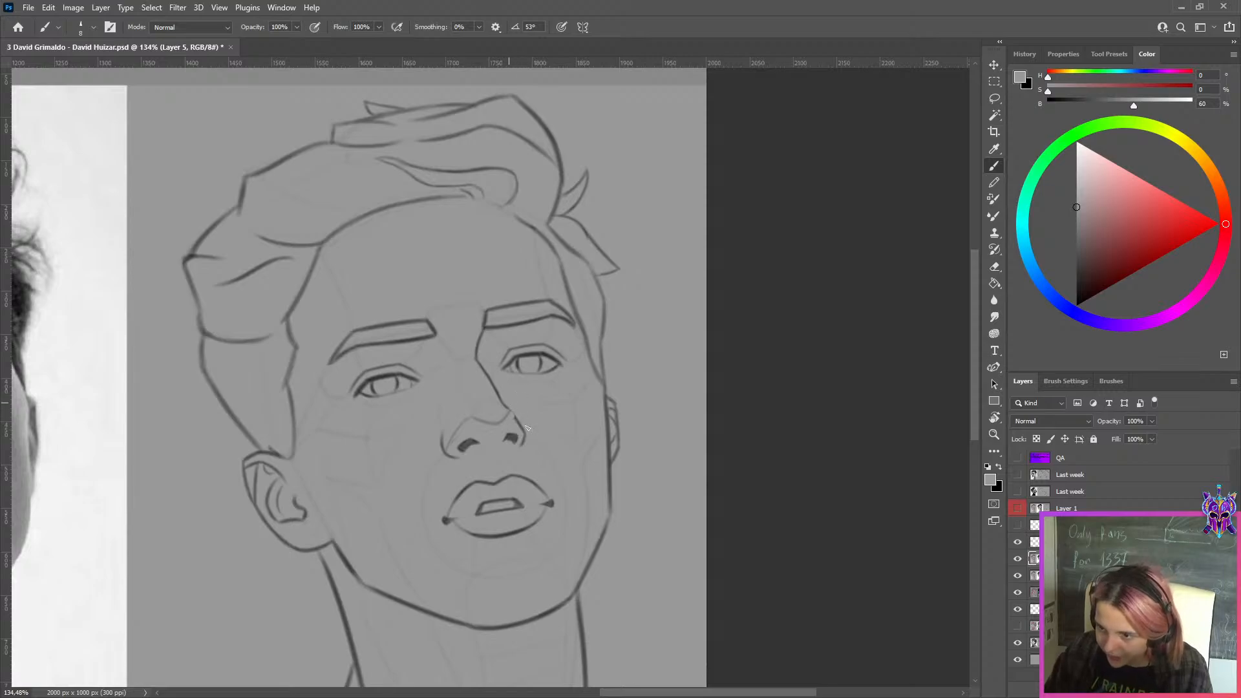
key(x)
drag(508, 410, 524, 432)
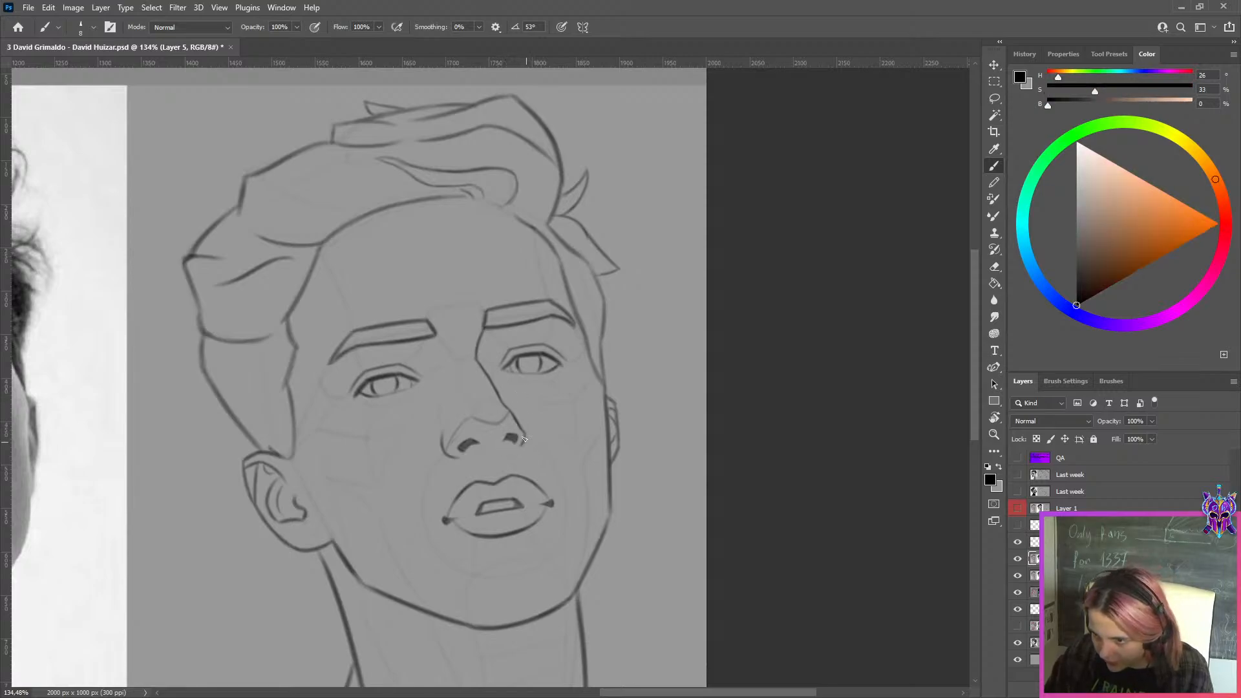
key(x)
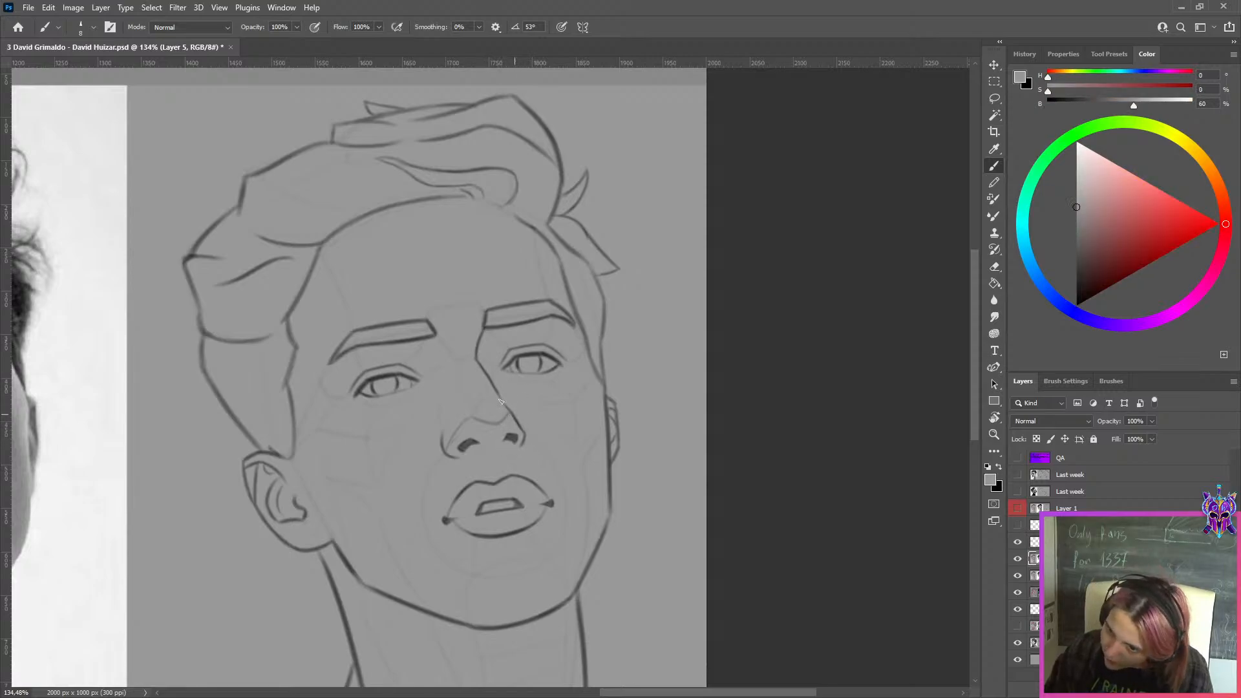
key(x)
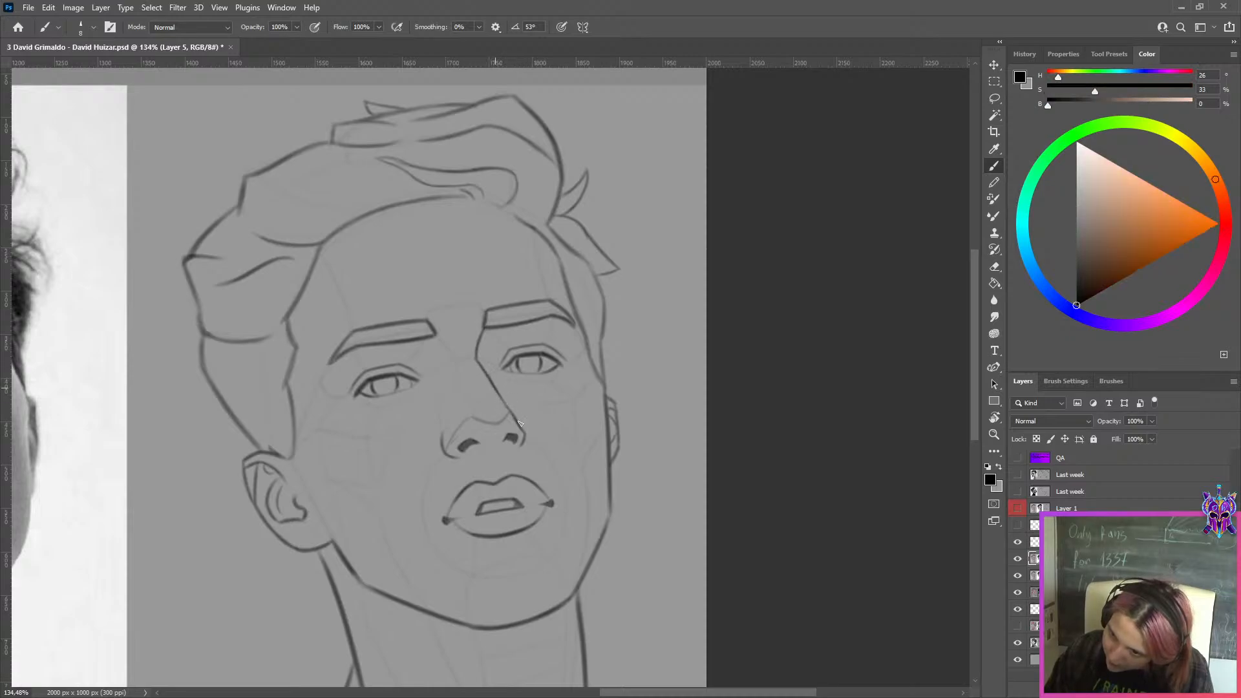
drag(492, 388, 520, 444)
key(x)
Lasso both nostrils in the sketch, copy them to a new layer, and shift them slightly upward
key(l)
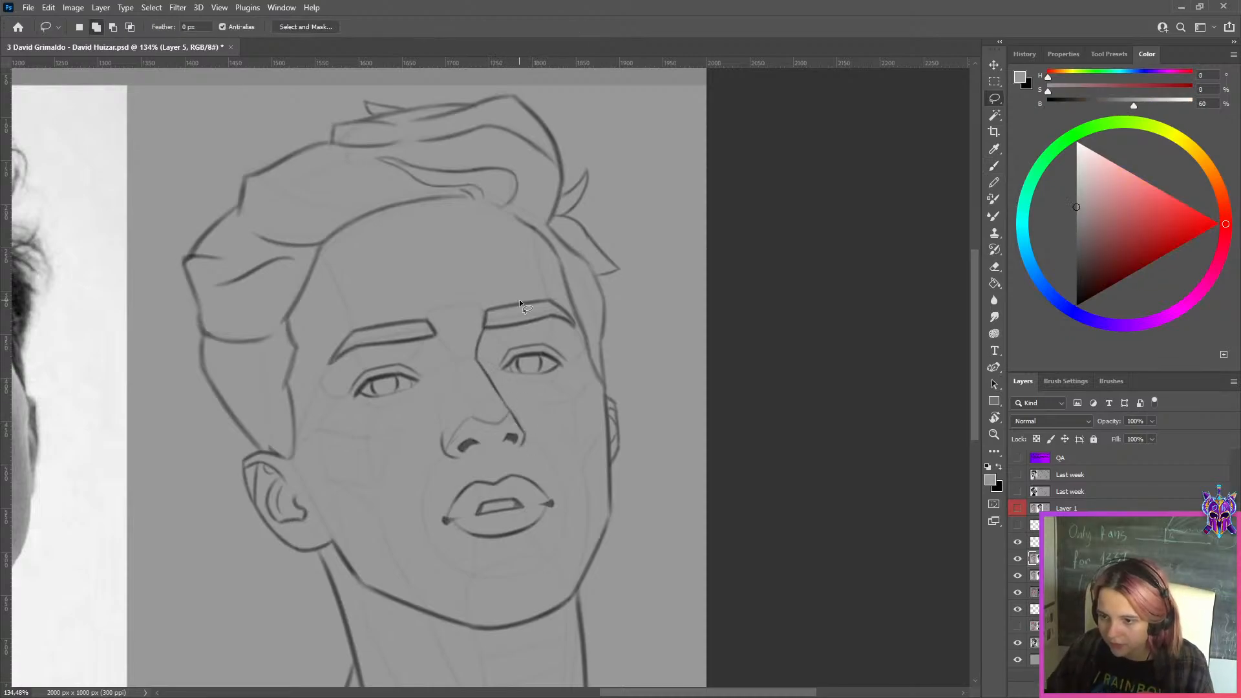
scroll(524, 407, down, 3)
scroll(526, 412, up, 5)
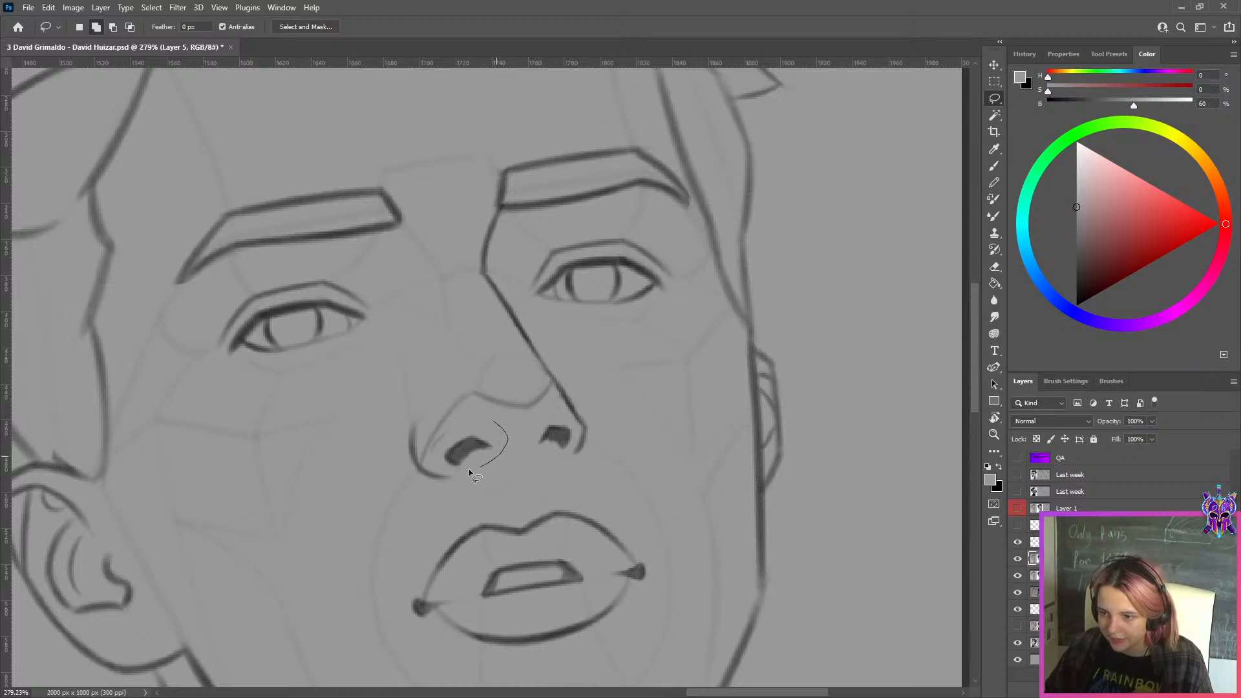
drag(444, 436, 449, 430)
key(Delete)
key(ctrl+d)
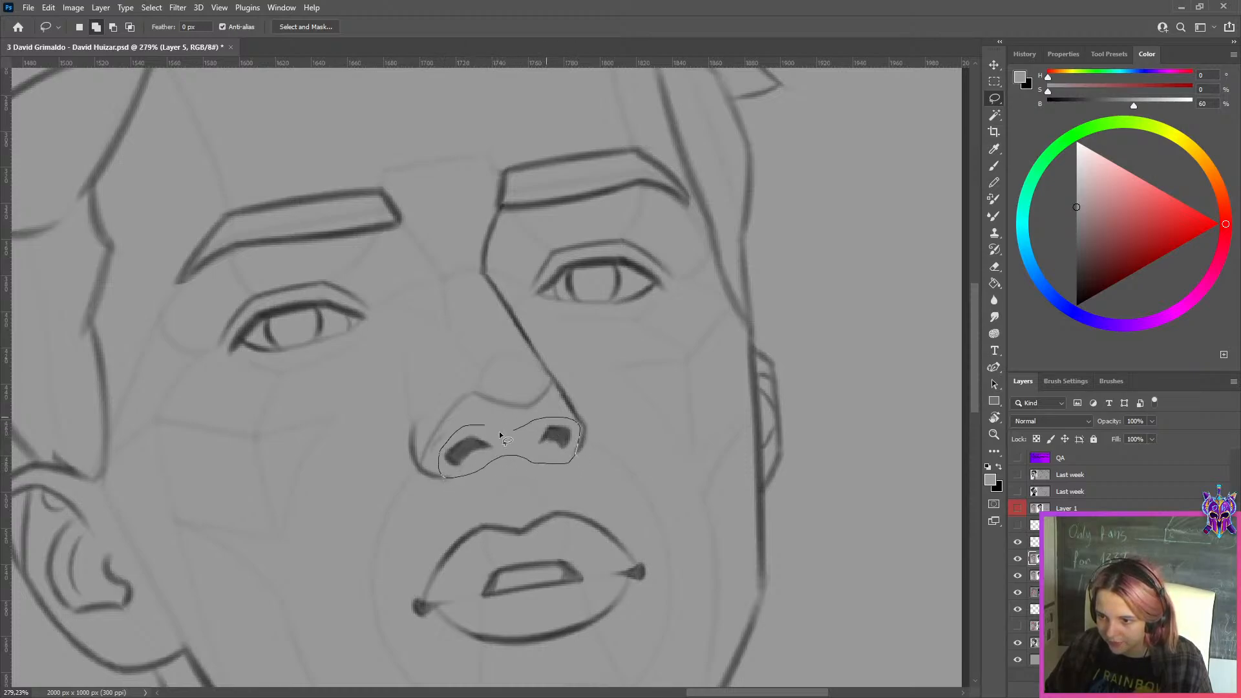
drag(499, 432, 499, 433)
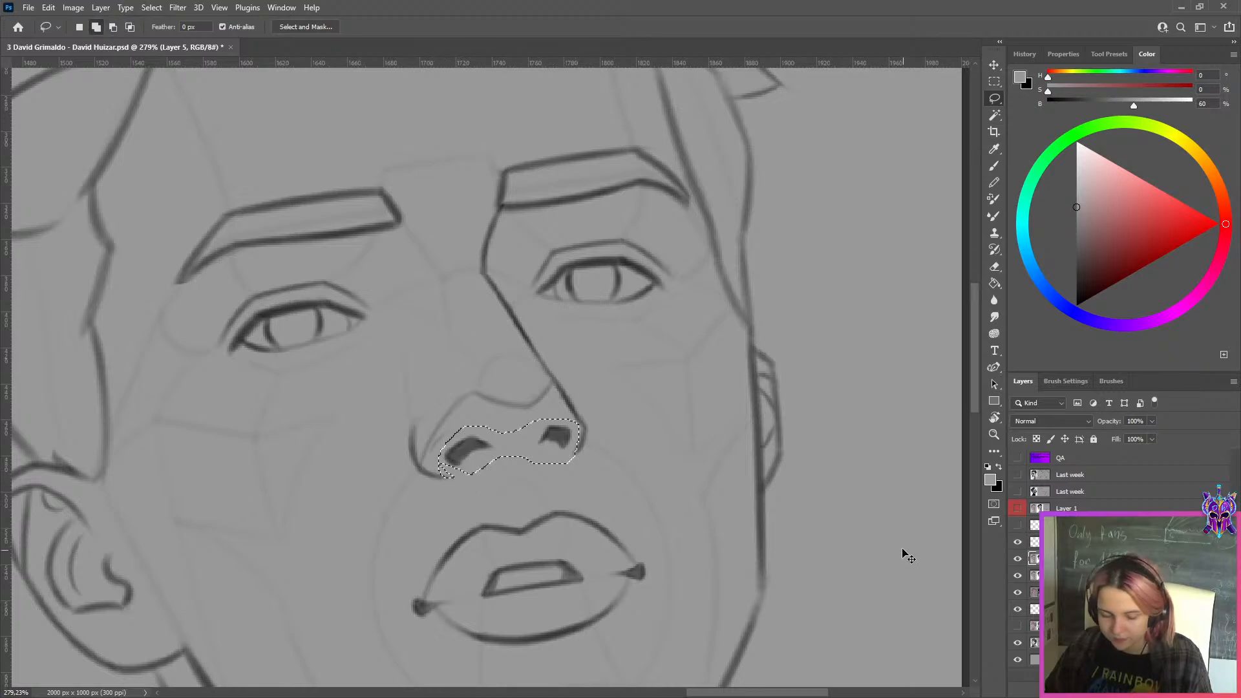
key(ctrl+j)
key(ctrl+t)
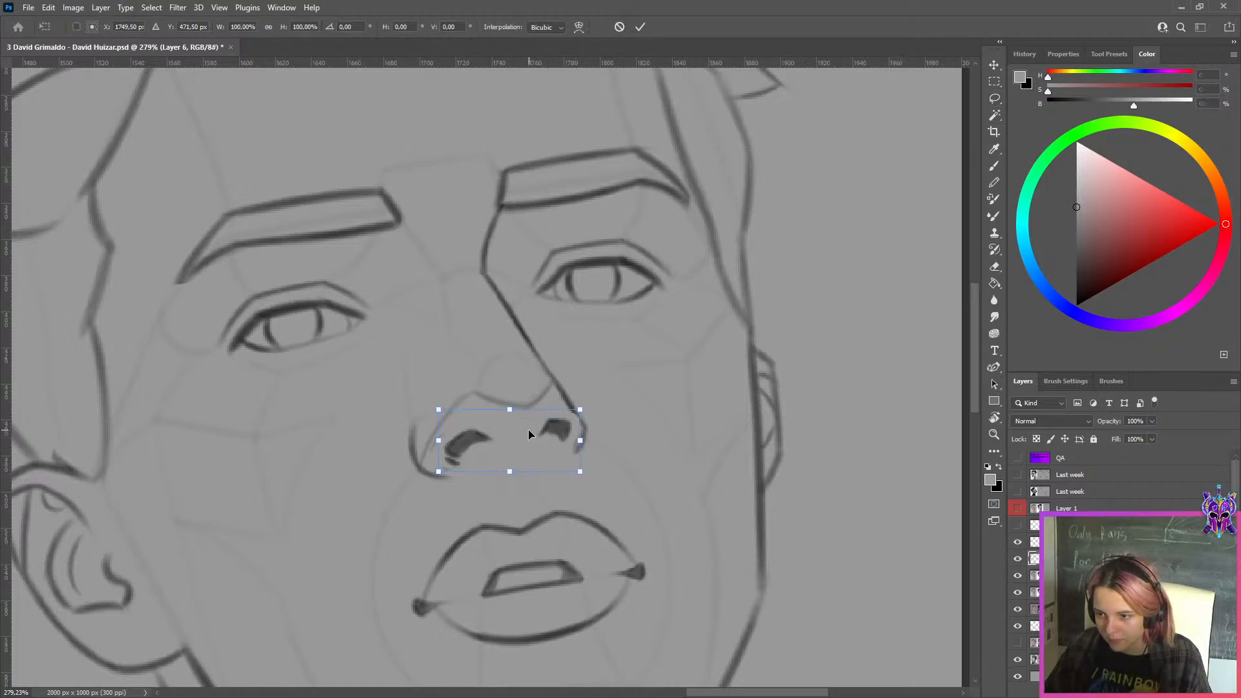
click(640, 28)
Paint out the leftover nostril marks in gray and draw a short dark line beneath the nose tip
key(x)
key(r)
key(x)
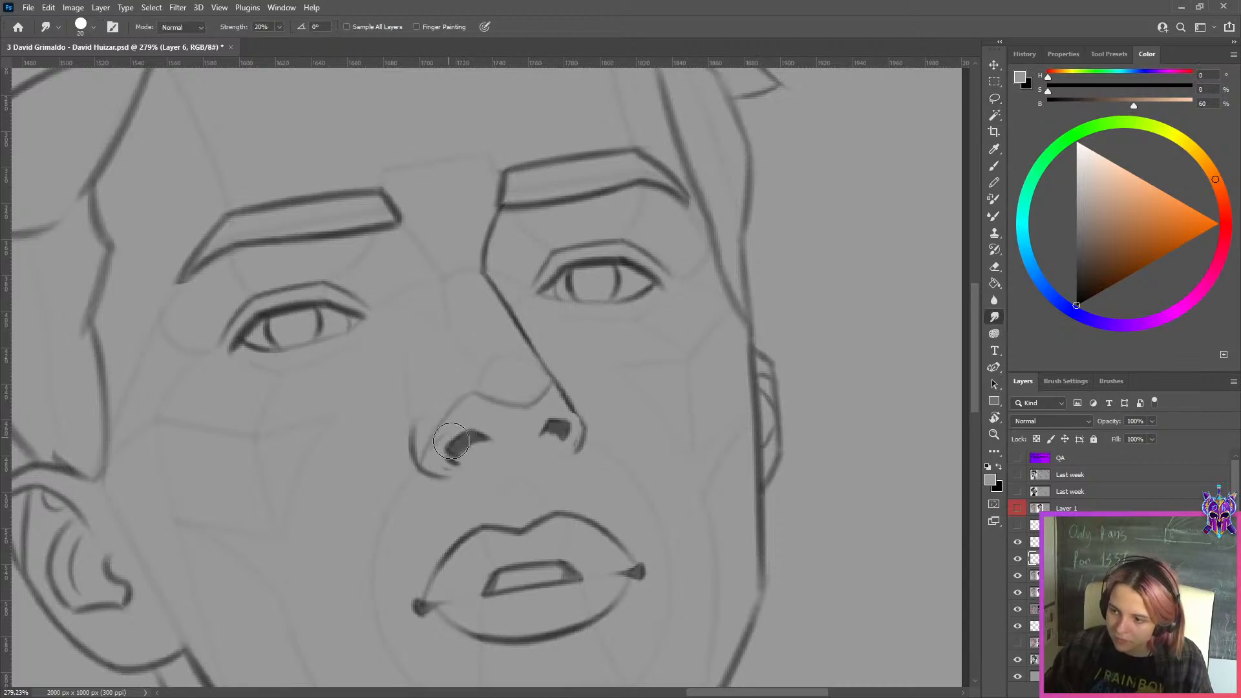
key(b)
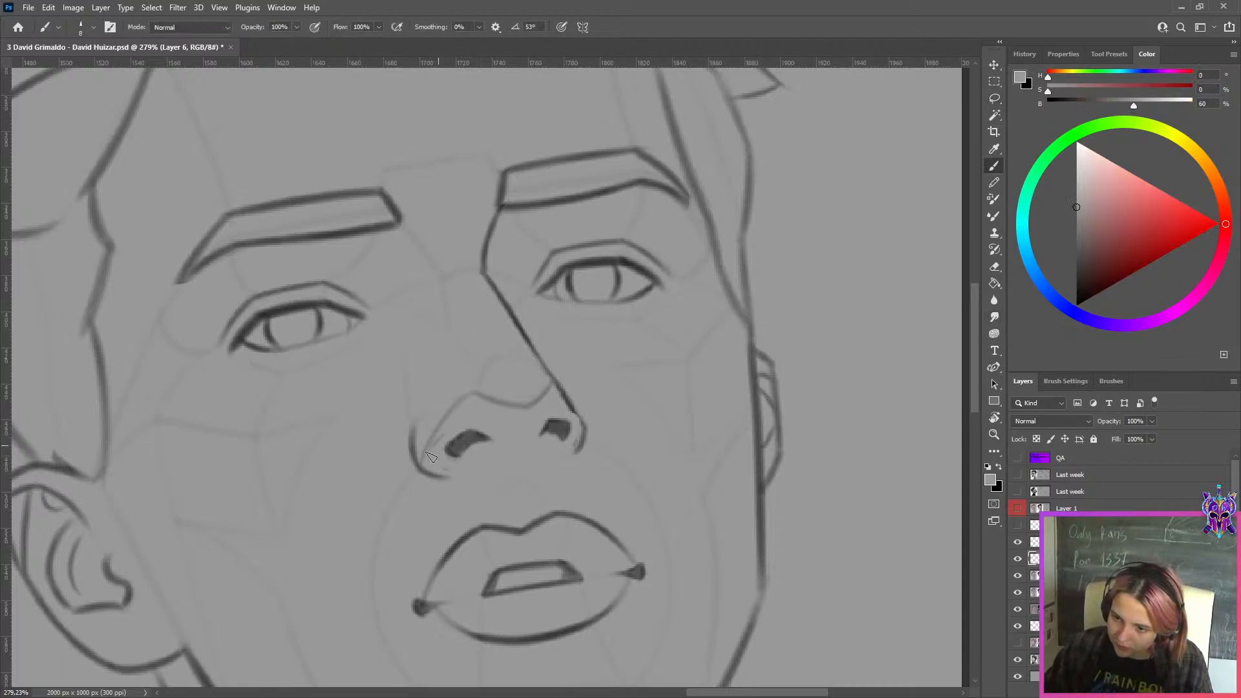
key(x)
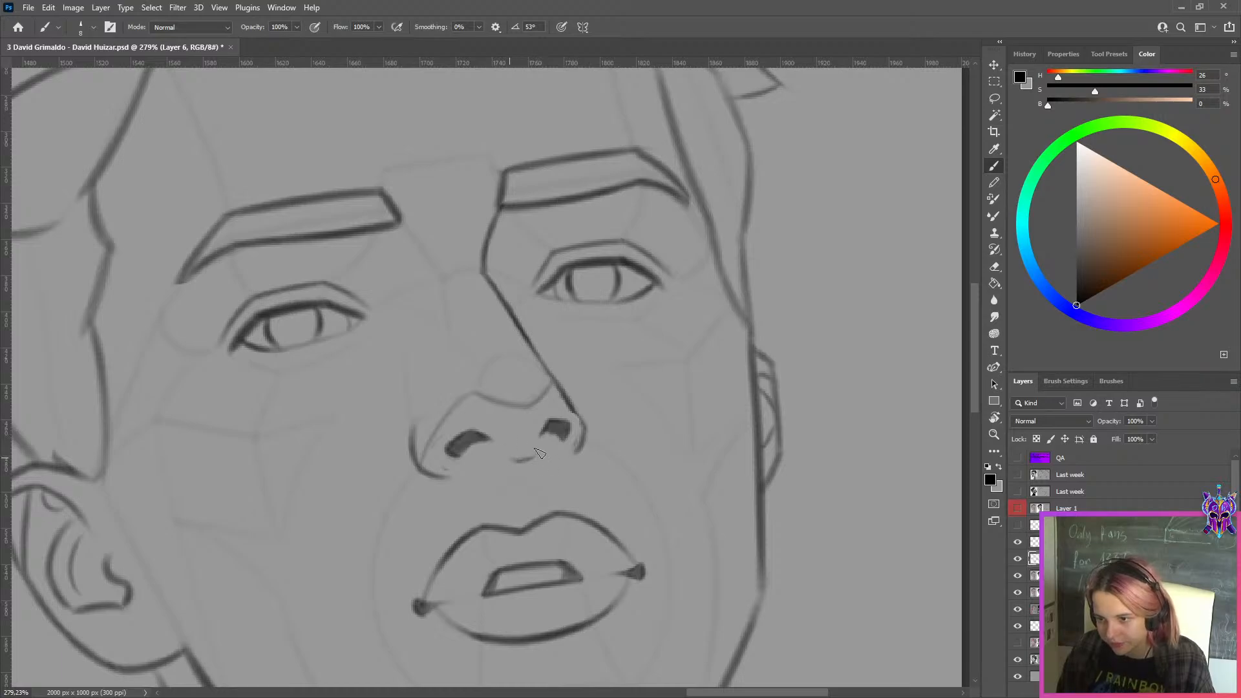
scroll(570, 375, down, 3)
scroll(571, 375, down, 3)
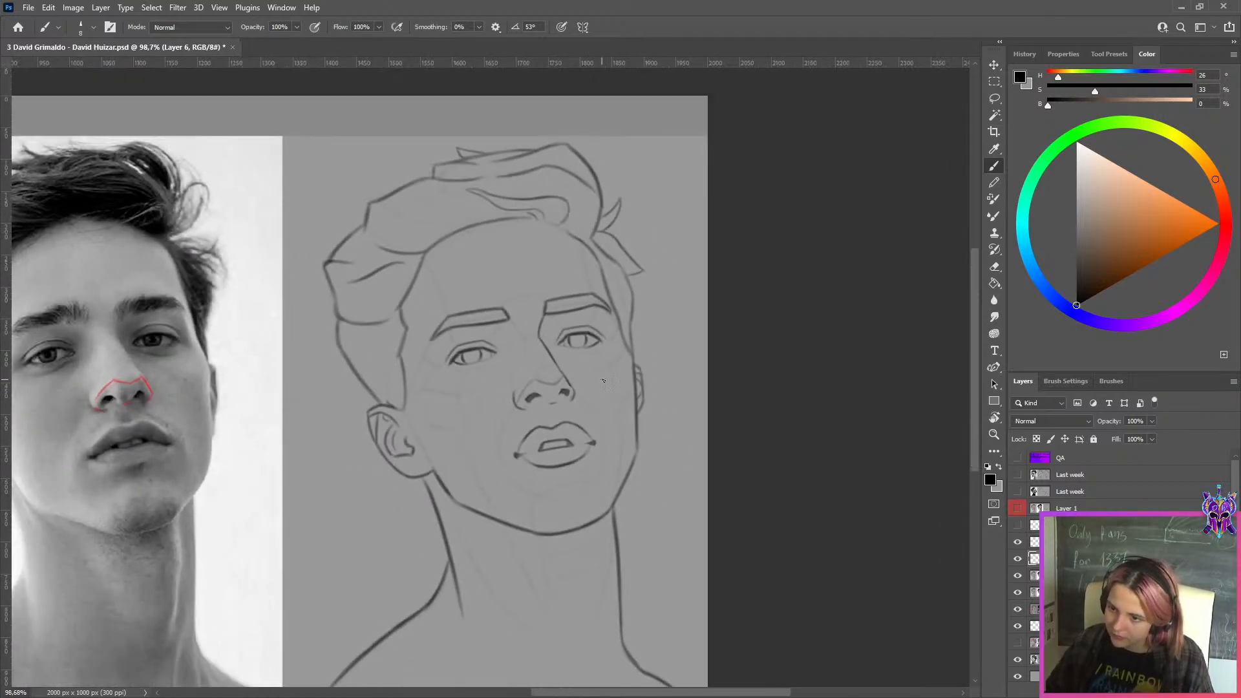
Delete the red nose outline layer from the reference photo and merge the nostril layer into the nose corrections
scroll(604, 380, up, 3)
click(1078, 541)
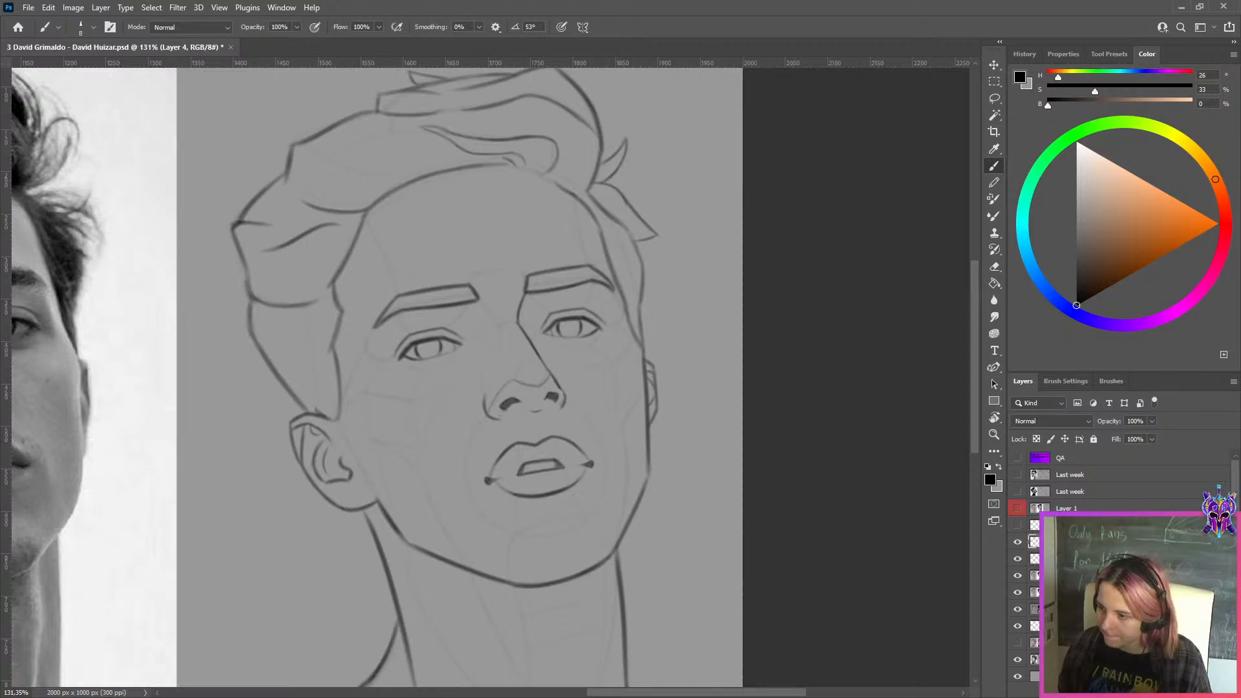
key(Delete)
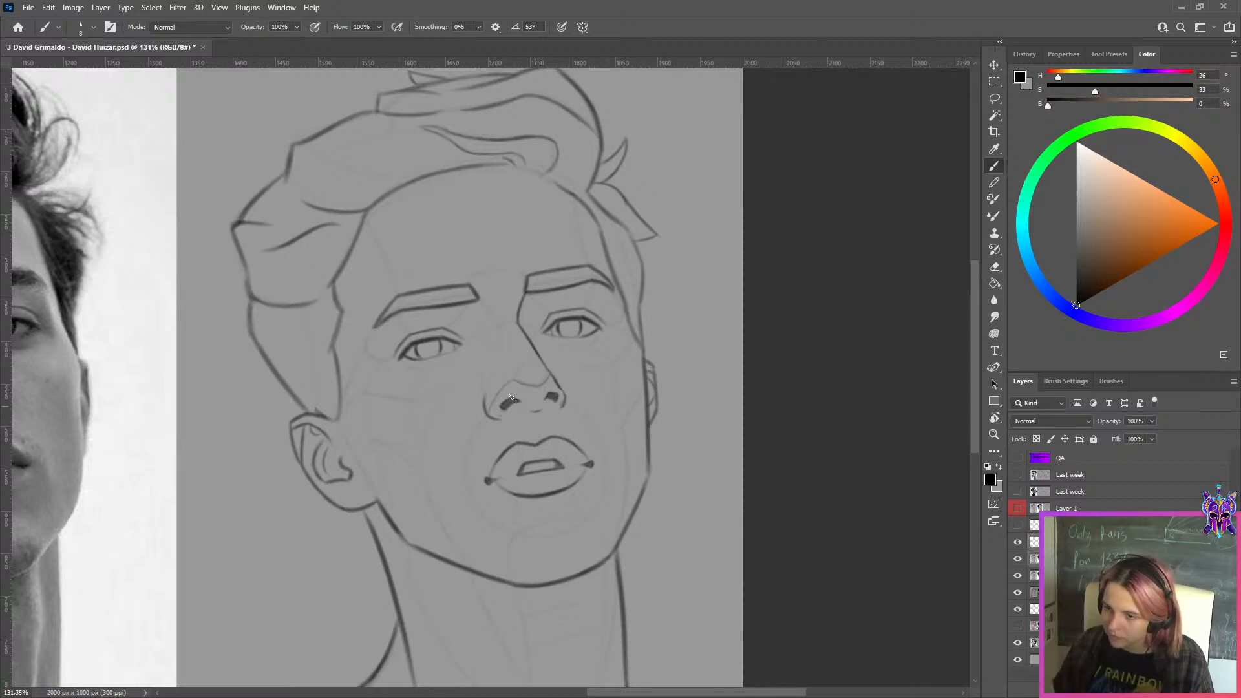
alt+click(572, 377)
drag(572, 377, 692, 378)
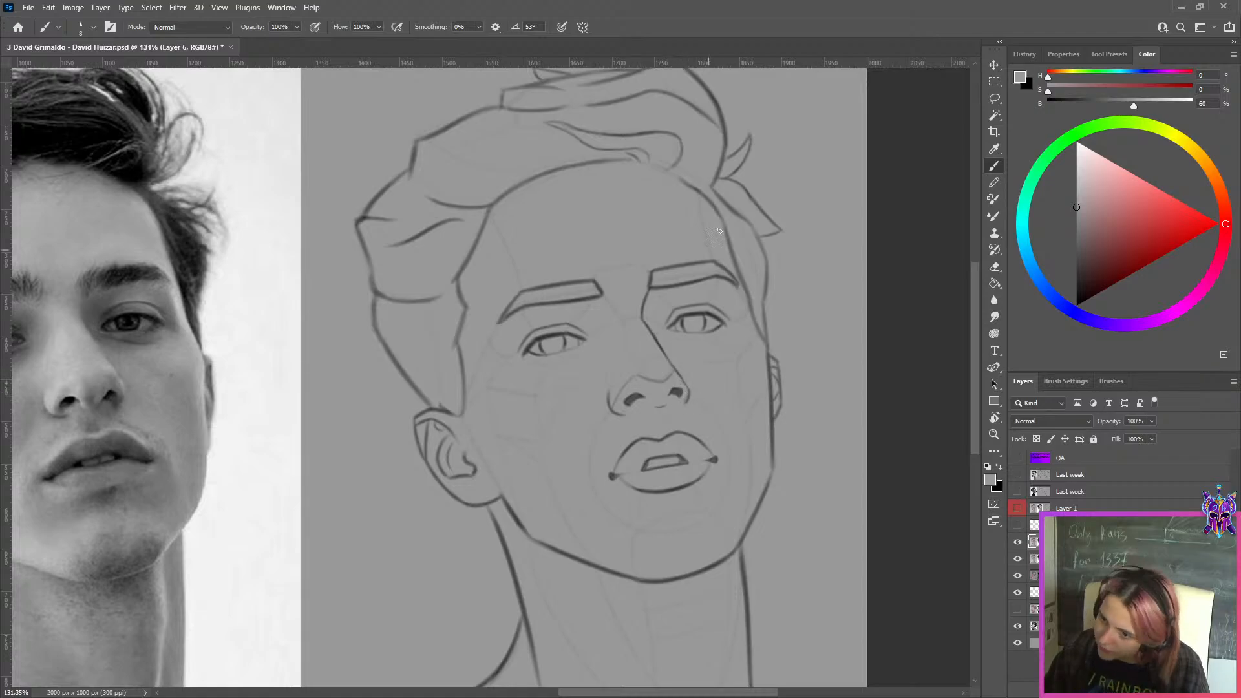
Toggle the nose corrections off and on to compare, and place their layer above the hidden red outline copy
scroll(728, 197, down, 3)
click(1020, 543)
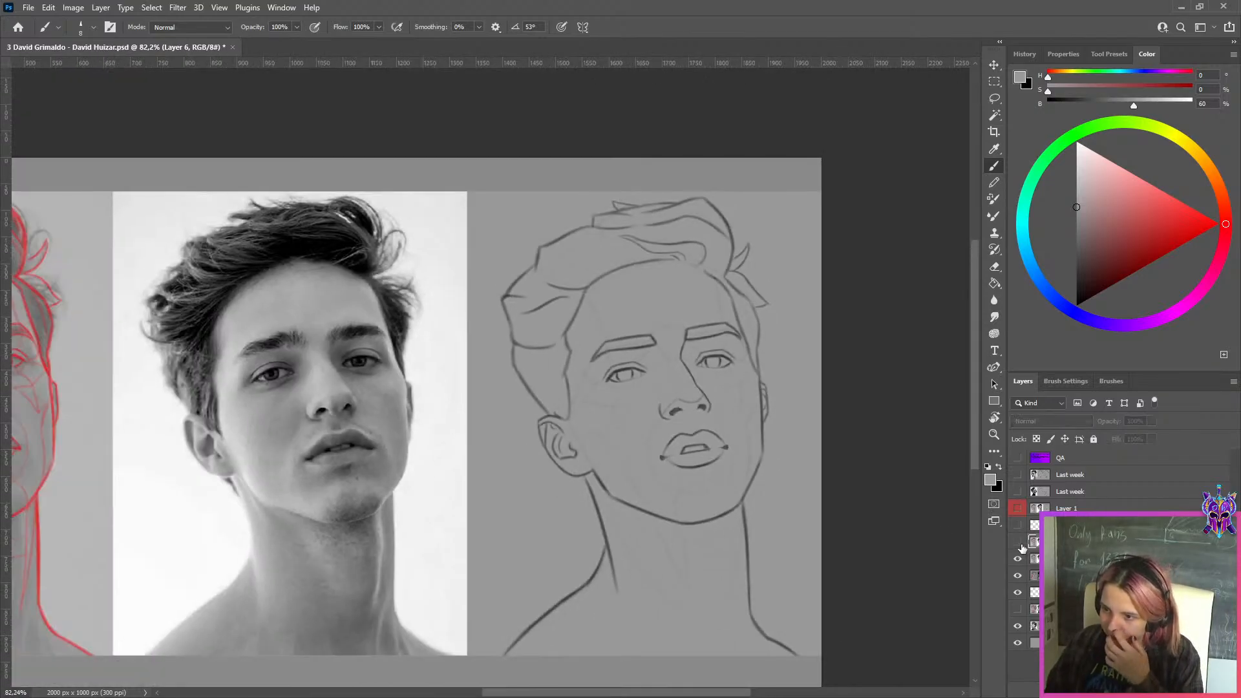
click(1019, 543)
scroll(661, 399, down, 1)
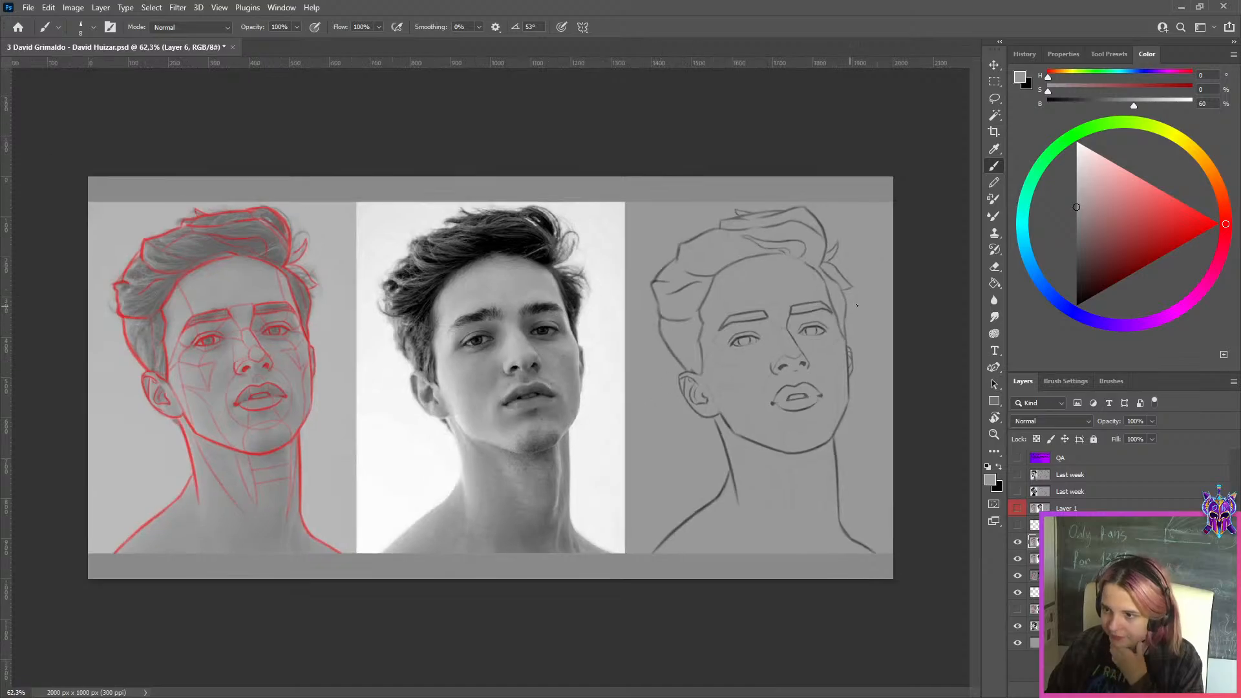
scroll(865, 293, up, 2)
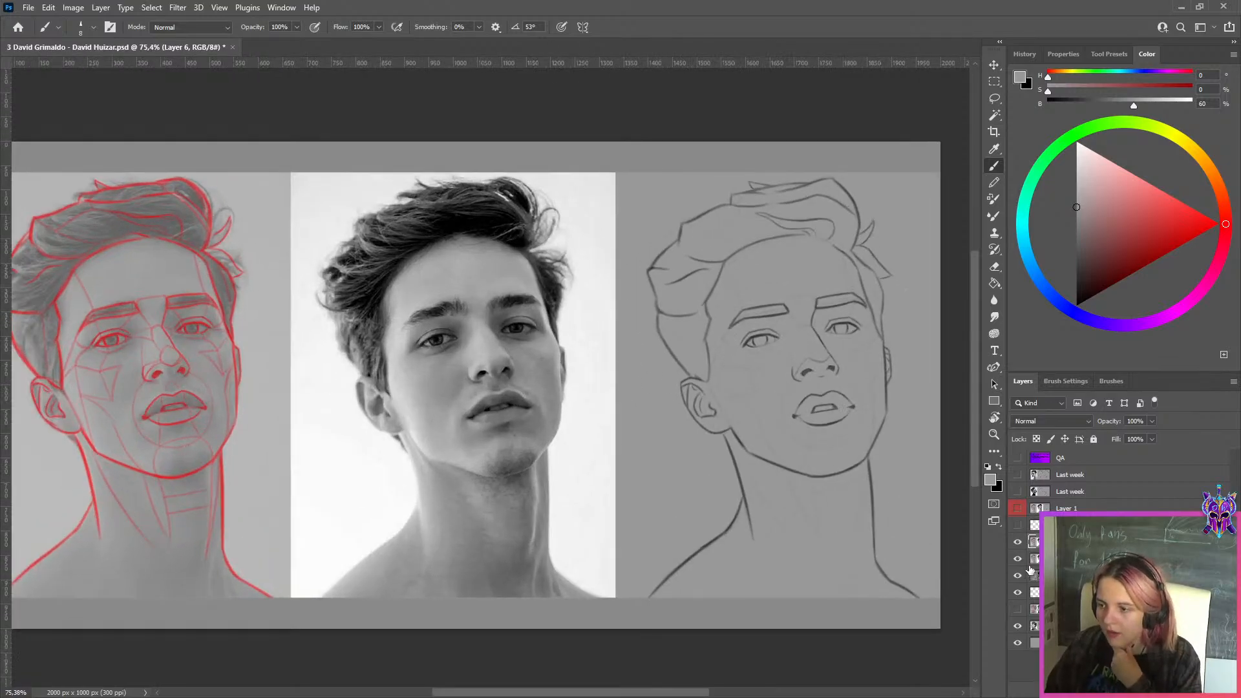
click(1018, 525)
click(1018, 542)
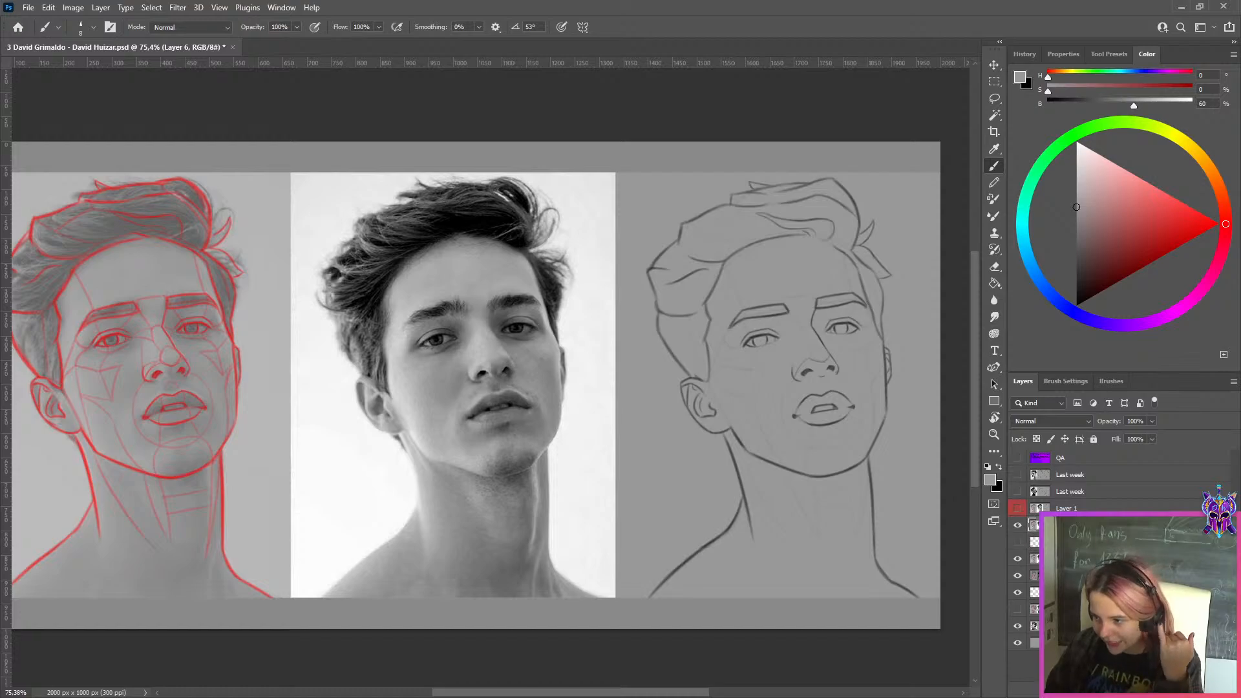
Select Layer 1 and toggle its visibility repeatedly to compare the sketch with and without the corrections
scroll(834, 363, up, 2)
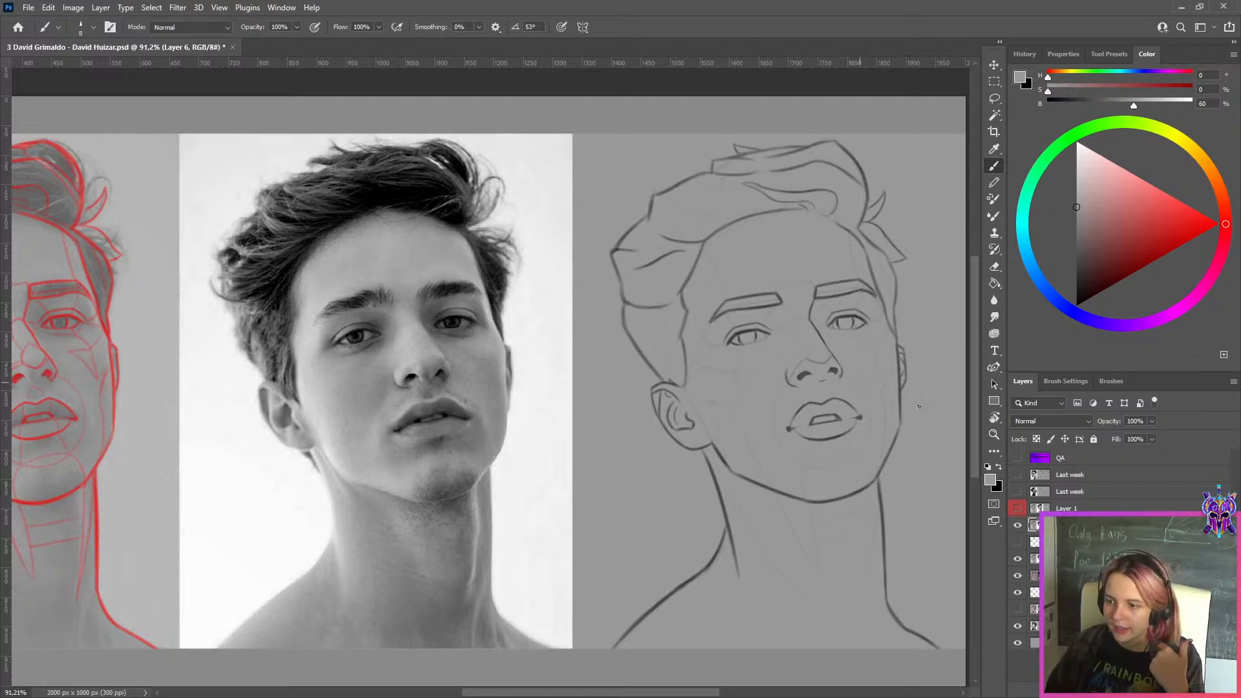
click(1034, 510)
click(1018, 509)
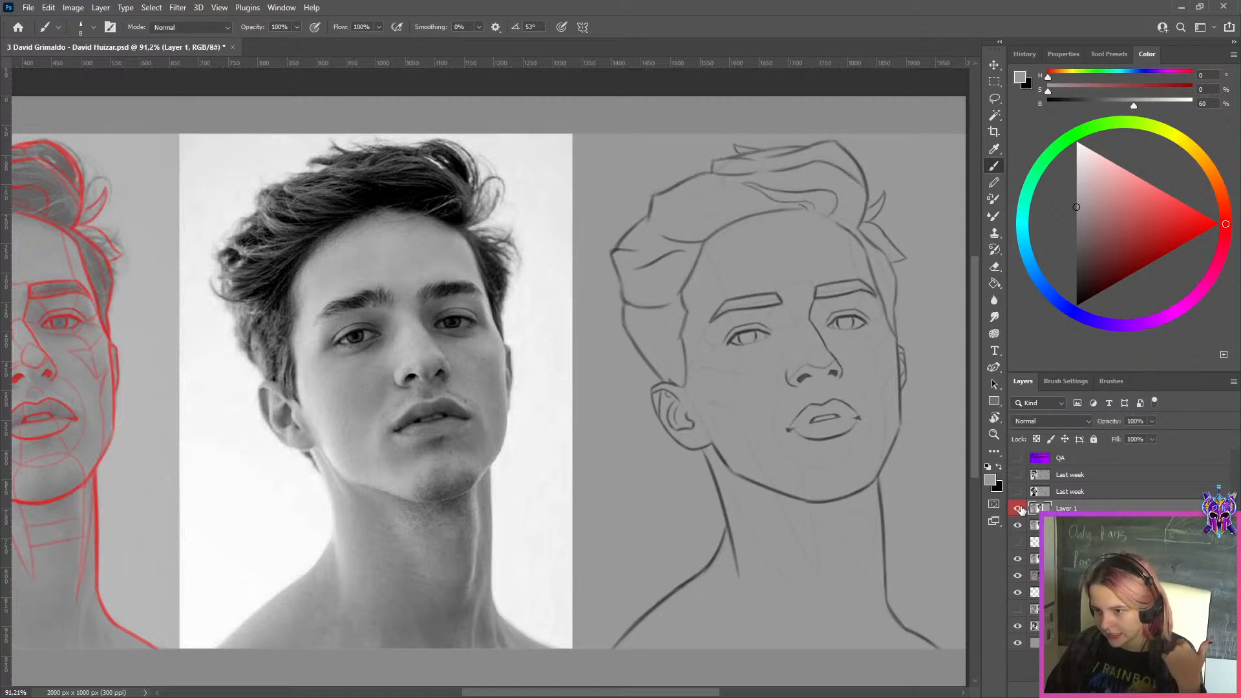
click(1020, 509)
click(1020, 508)
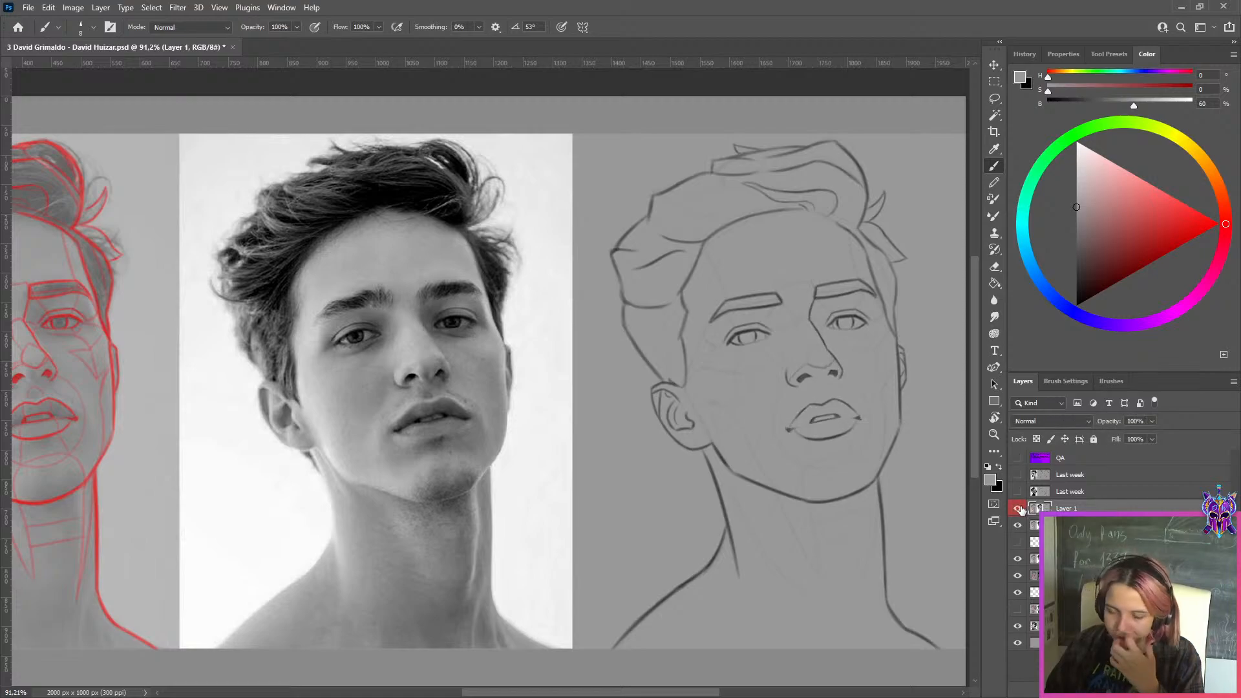
click(1013, 510)
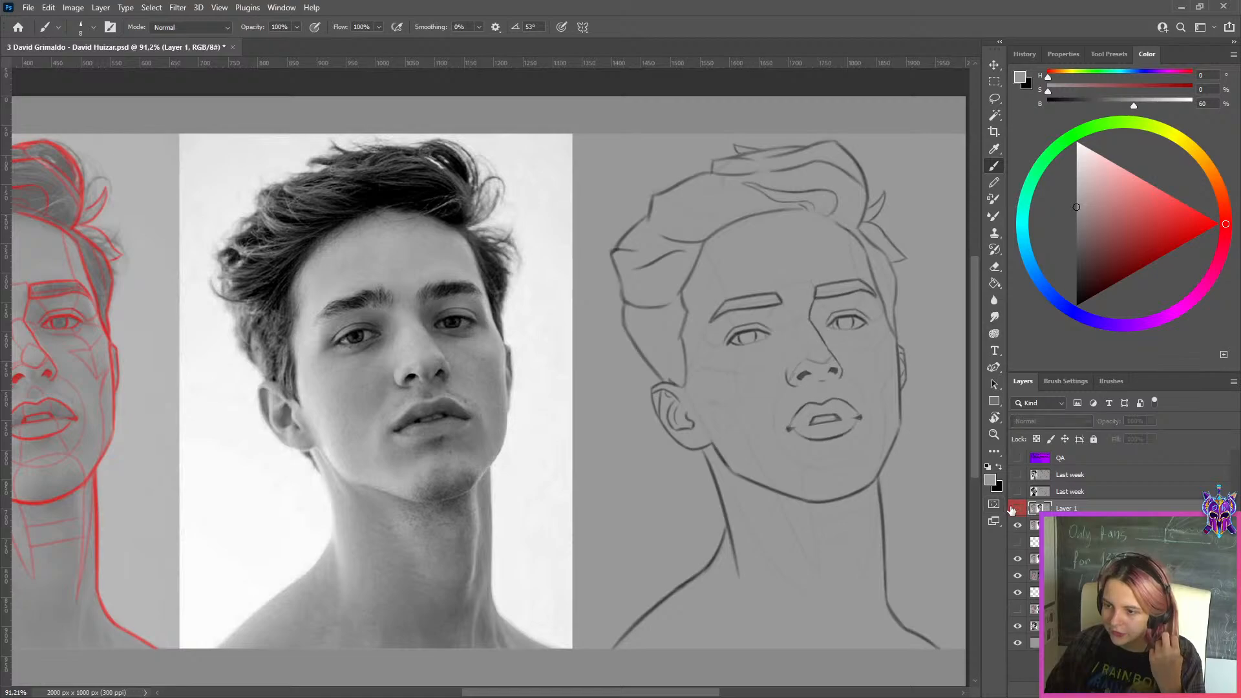
Add a new layer above Layer 1 and trace the sketch's mouth opening in bright yellow
click(1012, 510)
click(1012, 510)
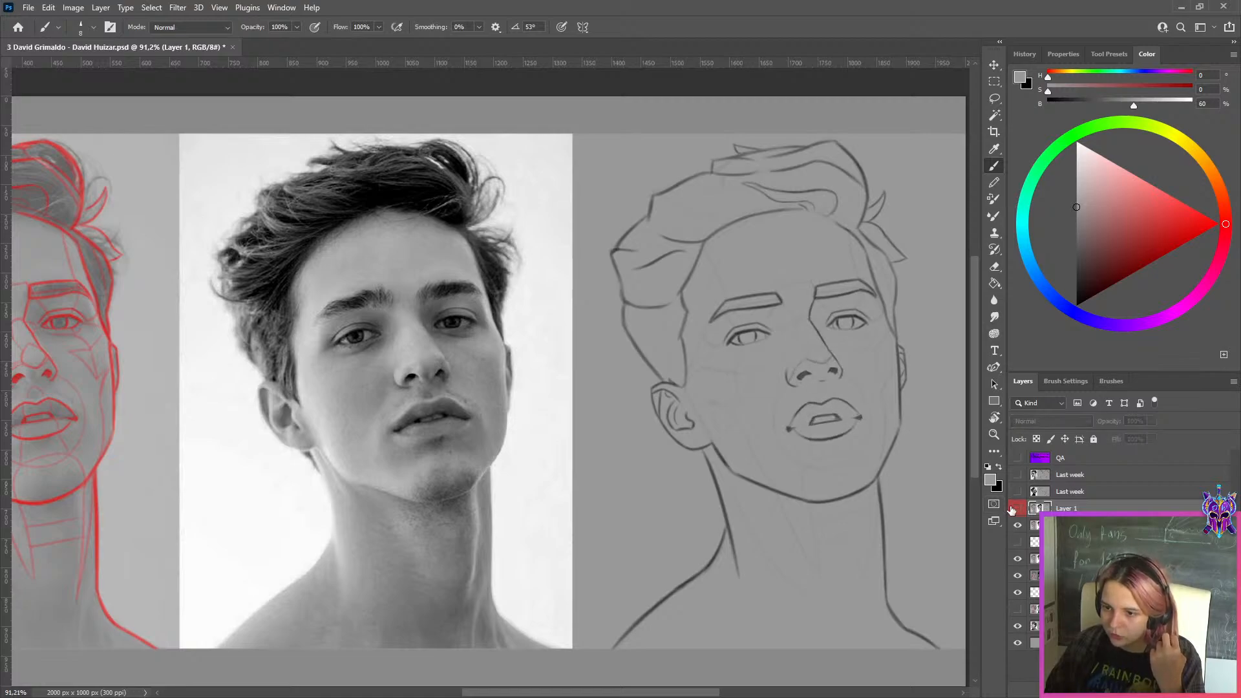
key(ctrl+shift+alt+n)
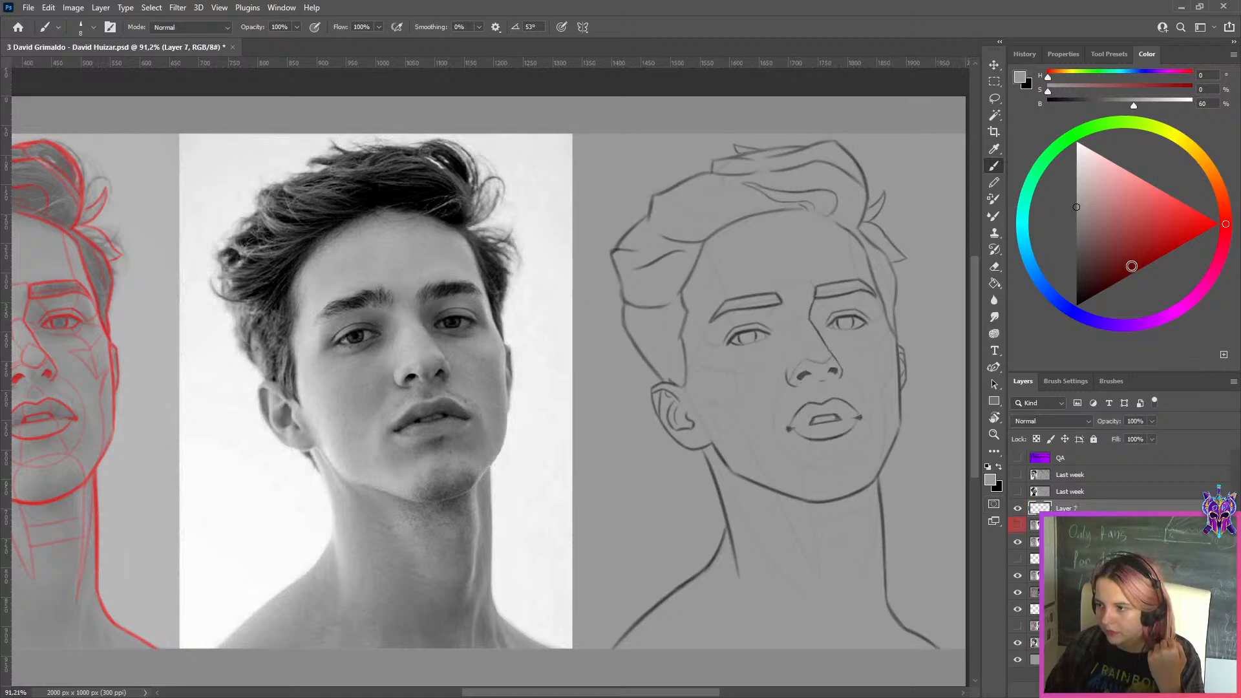
click(1165, 130)
click(1214, 222)
scroll(936, 346, up, 1)
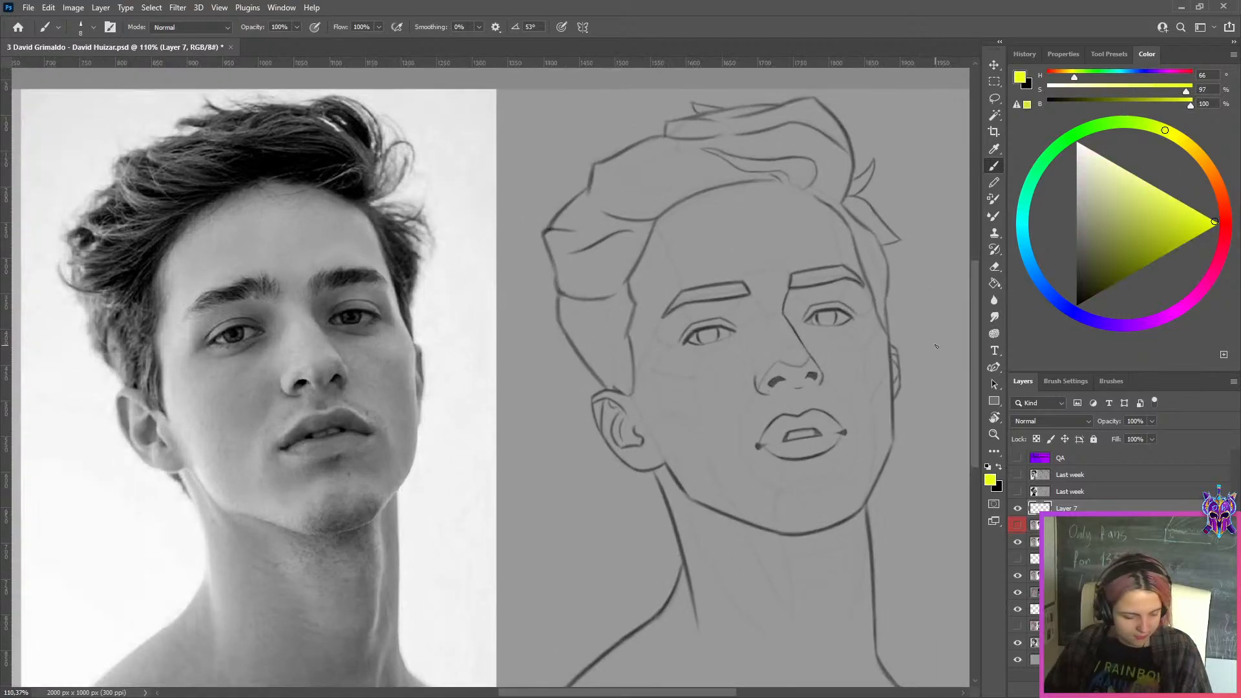
drag(786, 428, 816, 427)
key(ctrl+z)
key(ctrl+z)
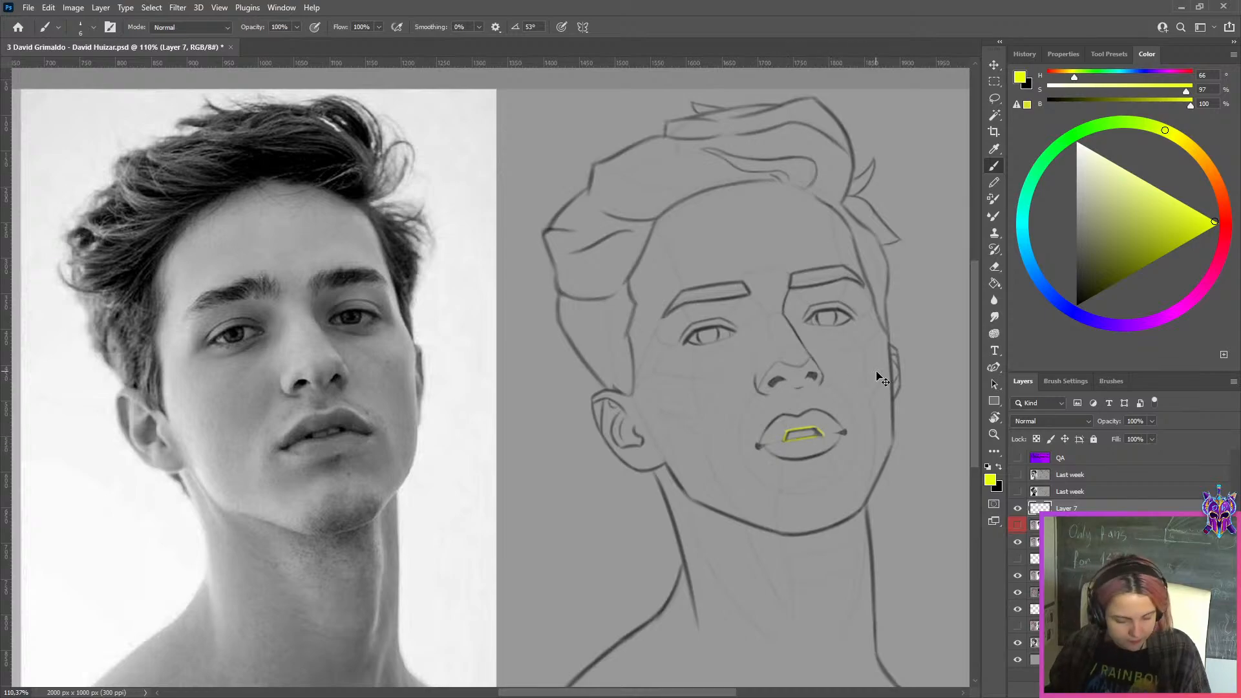
Duplicate the yellow mouth outline and align the copy with the mouth opening in the reference photo
key(ctrl+j)
scroll(813, 413, up, 2)
key(ctrl+t)
drag(779, 461, 142, 461)
click(641, 27)
key(b)
scroll(327, 388, up, 6)
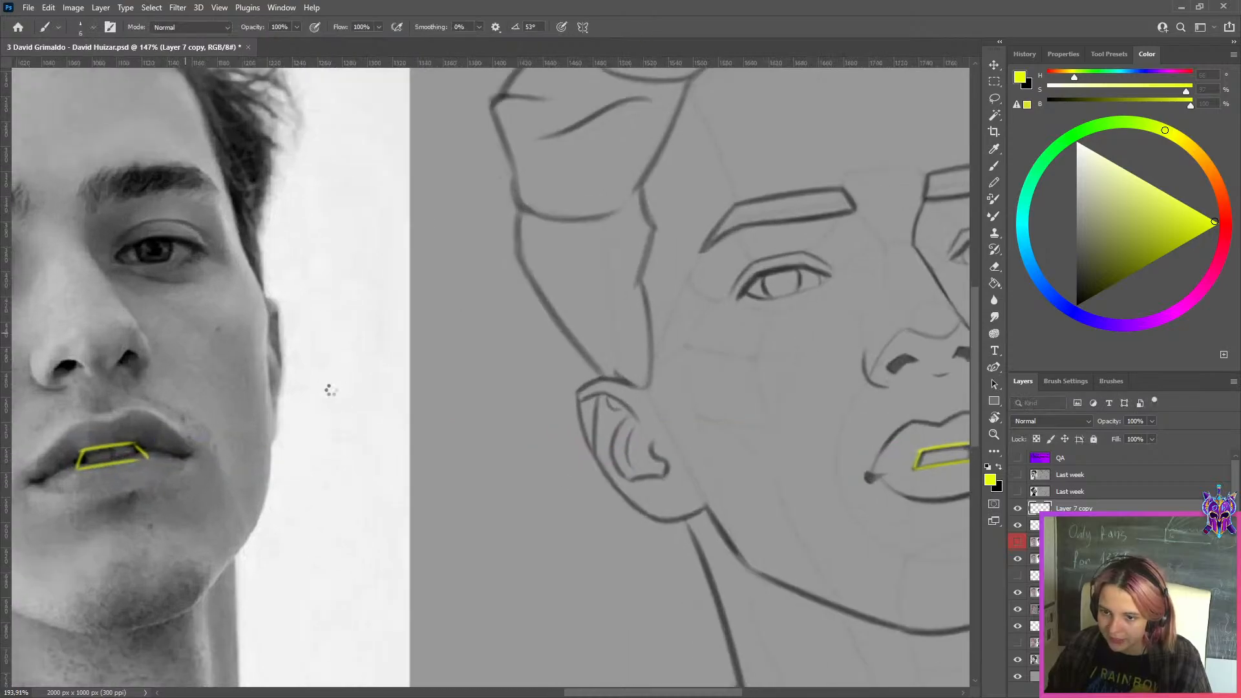
key(ctrl+t)
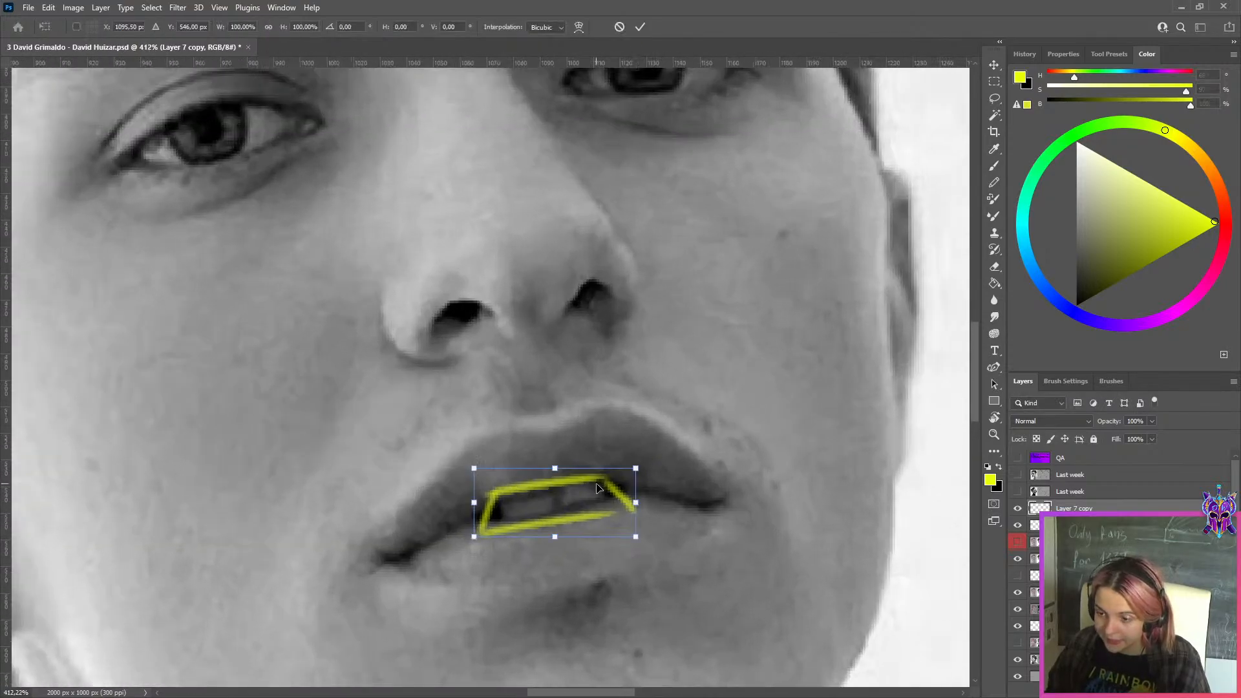
drag(598, 486, 601, 486)
click(640, 27)
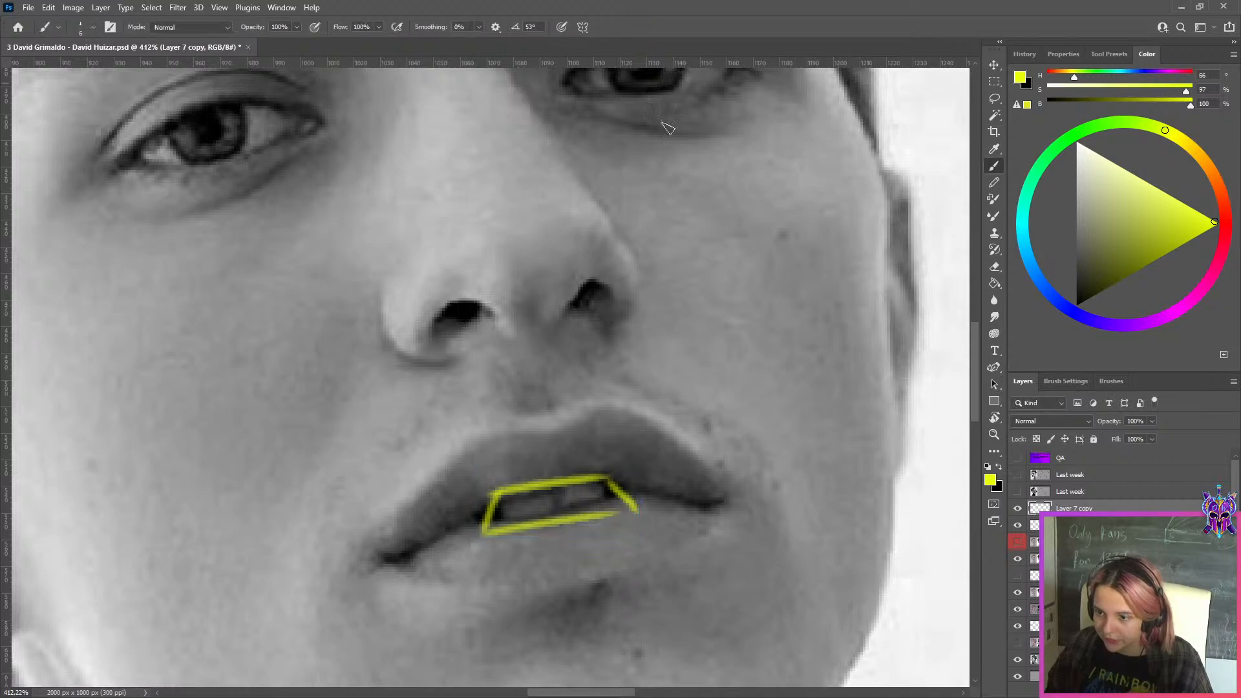
scroll(767, 321, down, 3)
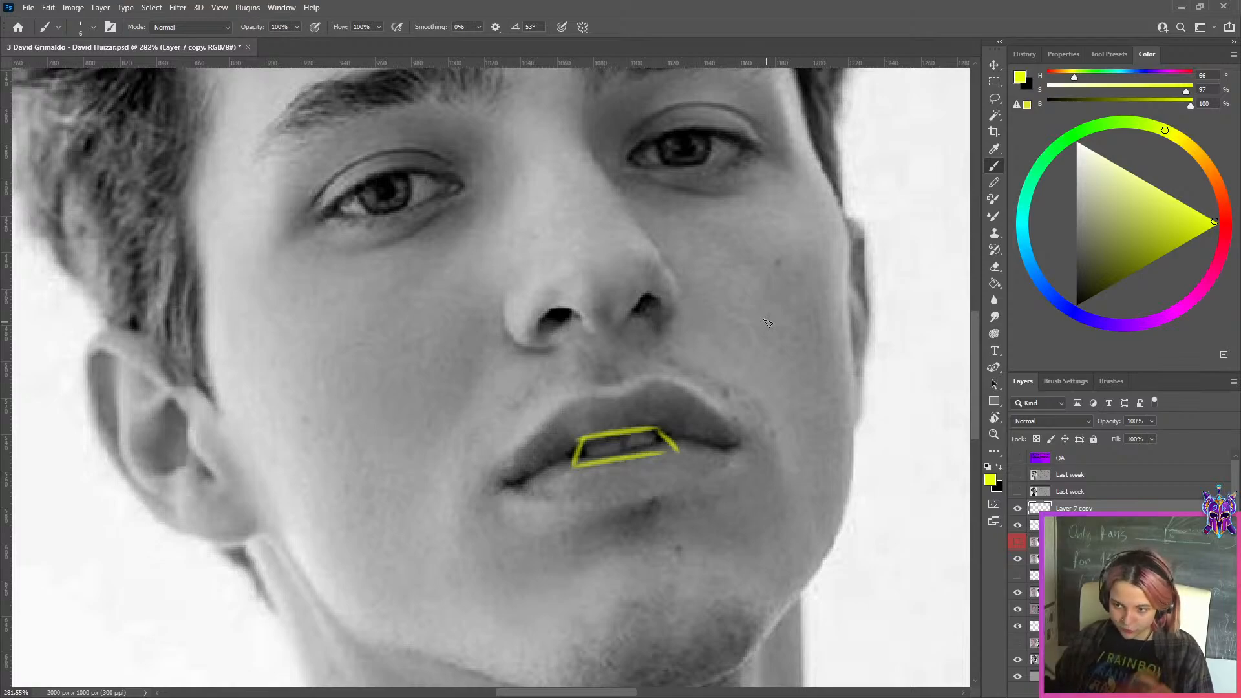
Hide both yellow mouth outline layers, then select Layer 1 and make it visible
scroll(766, 322, down, 8)
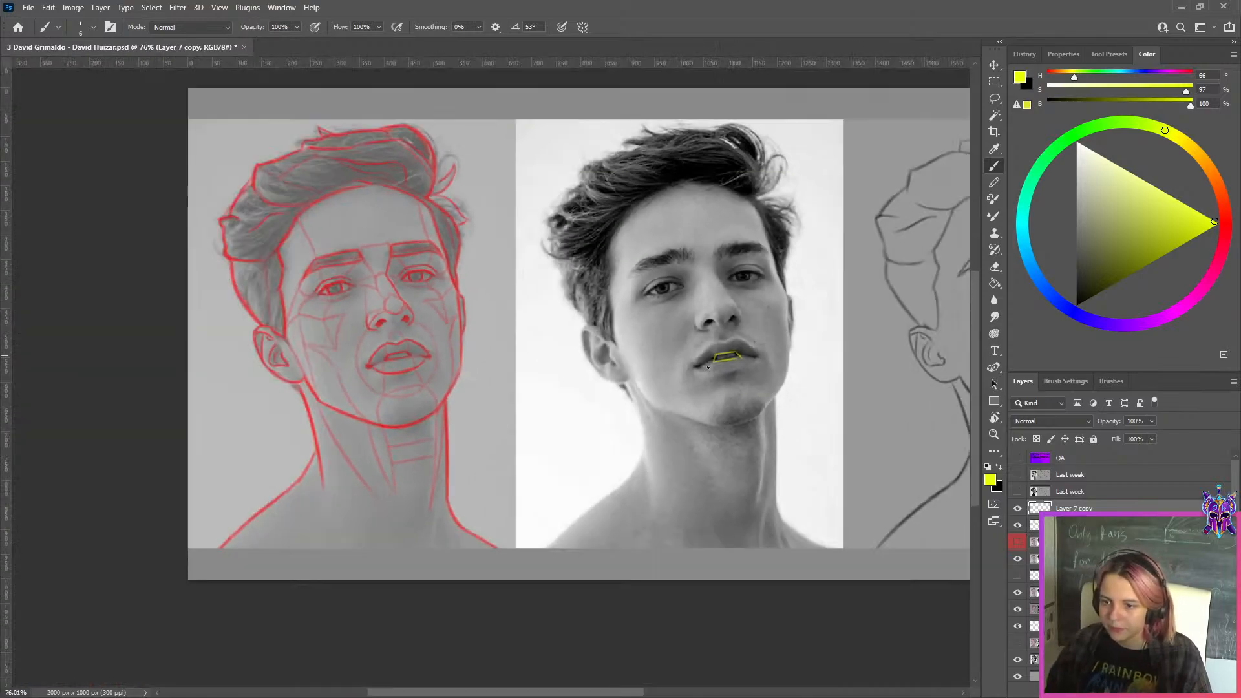
scroll(712, 362, up, 5)
click(1017, 509)
drag(809, 373, 351, 414)
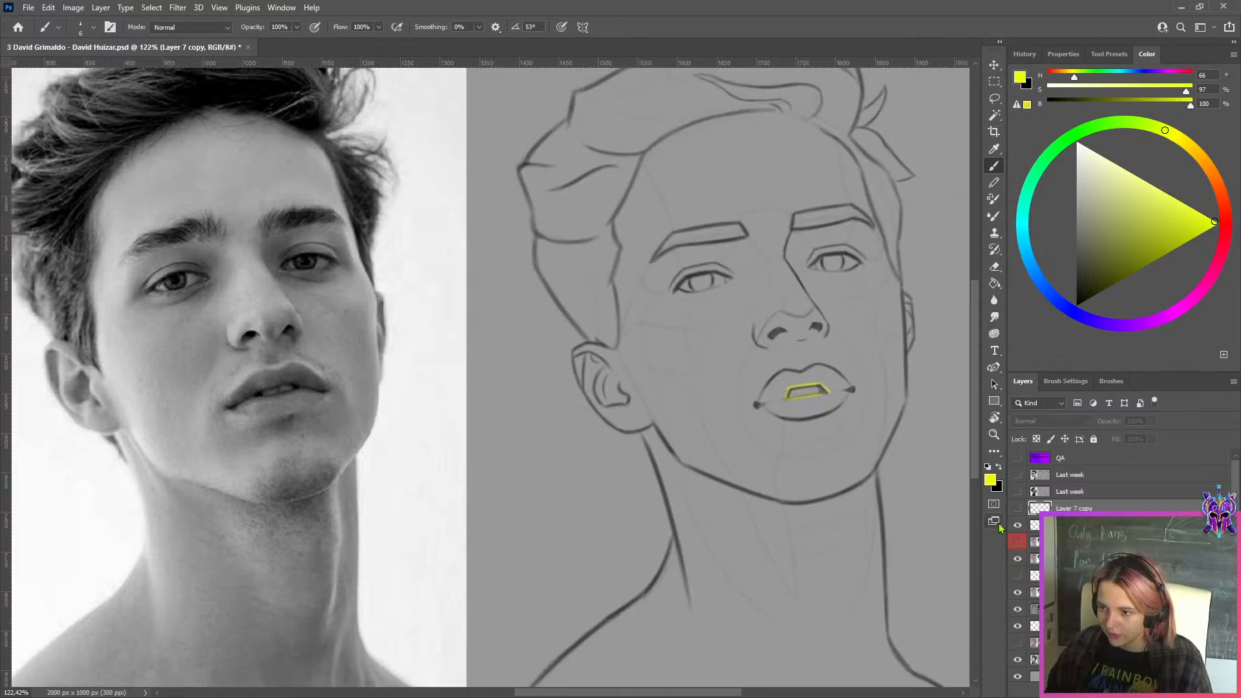
click(1031, 525)
click(1018, 526)
click(1033, 543)
click(1015, 544)
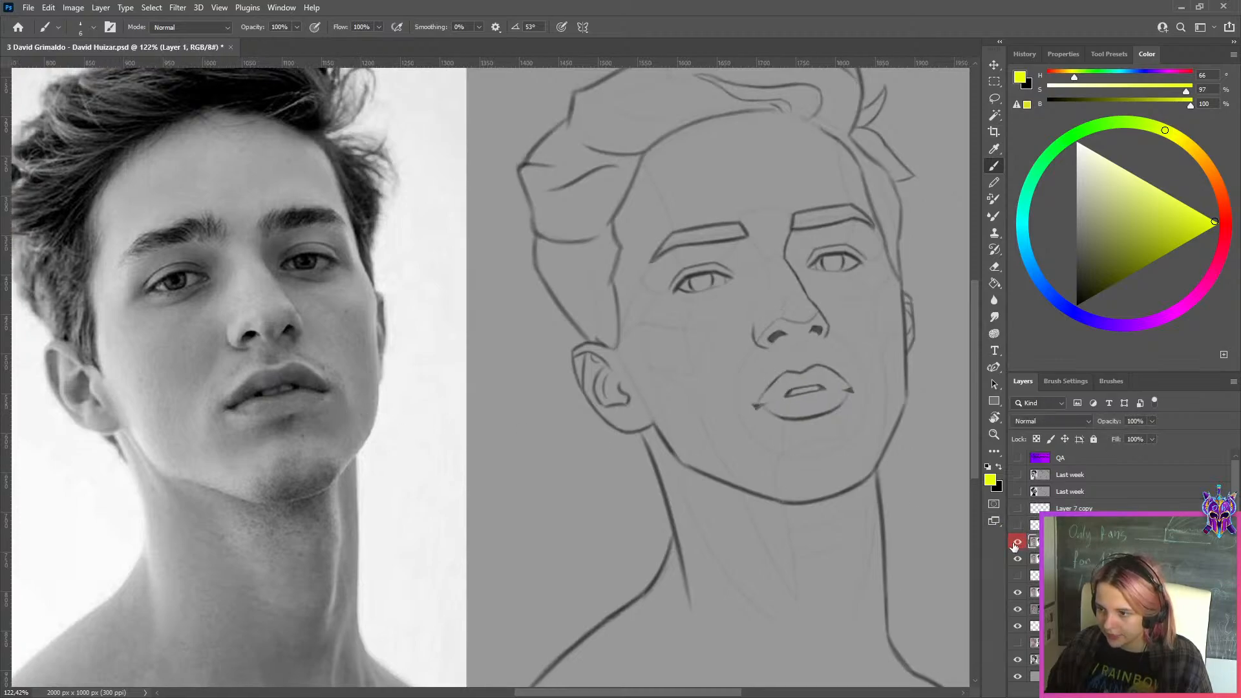
Toggle Layer 1 off and on repeatedly to compare the original and corrected mouth and nose up close
click(1015, 543)
click(1015, 544)
click(1015, 544)
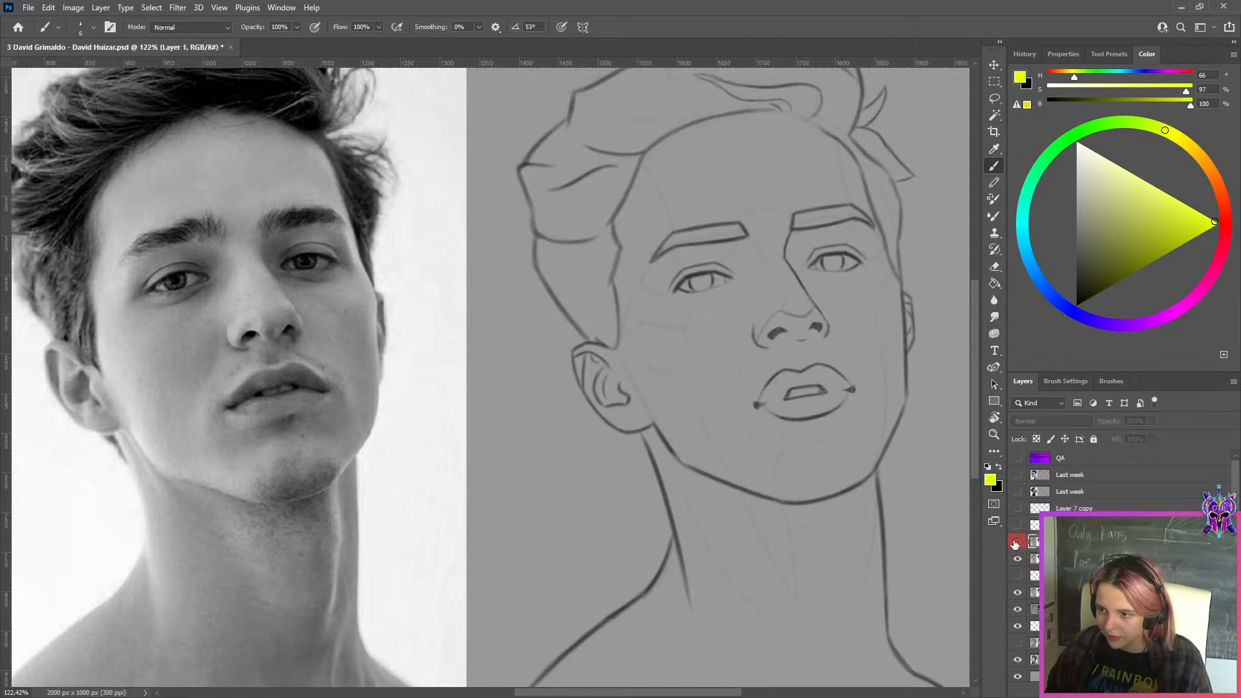
click(1015, 543)
drag(761, 383, 866, 452)
drag(905, 484, 759, 502)
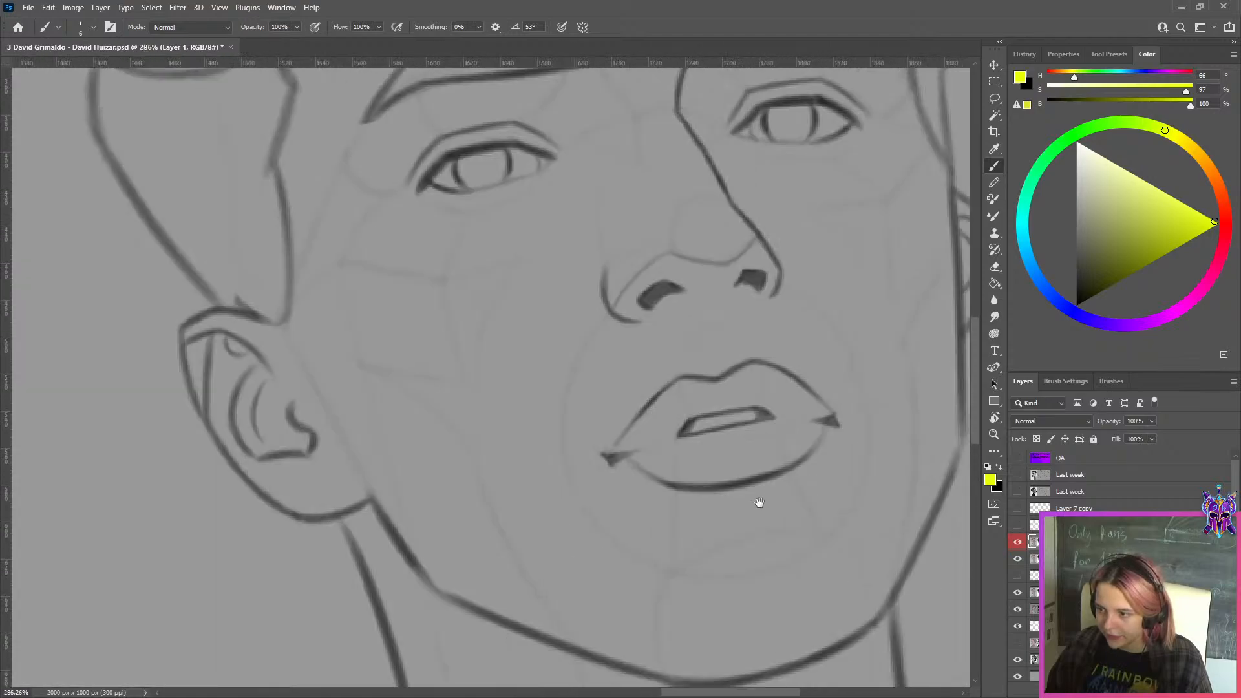
click(1020, 543)
click(1020, 544)
click(1019, 544)
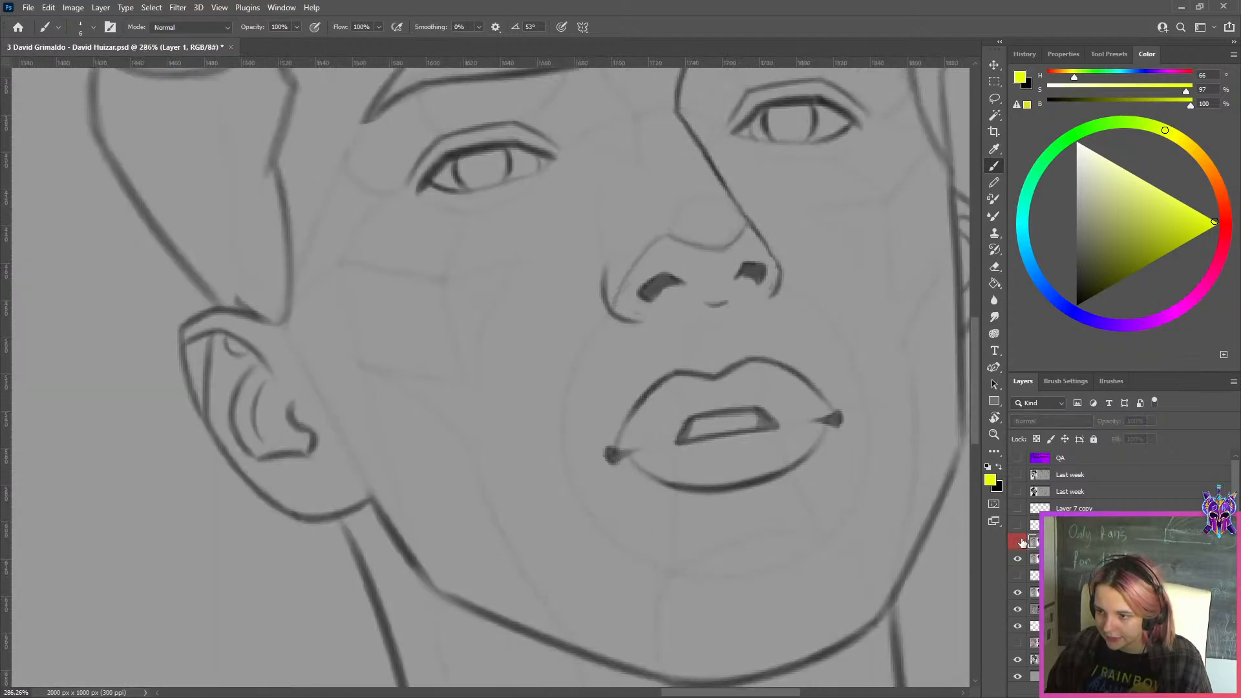
click(1019, 544)
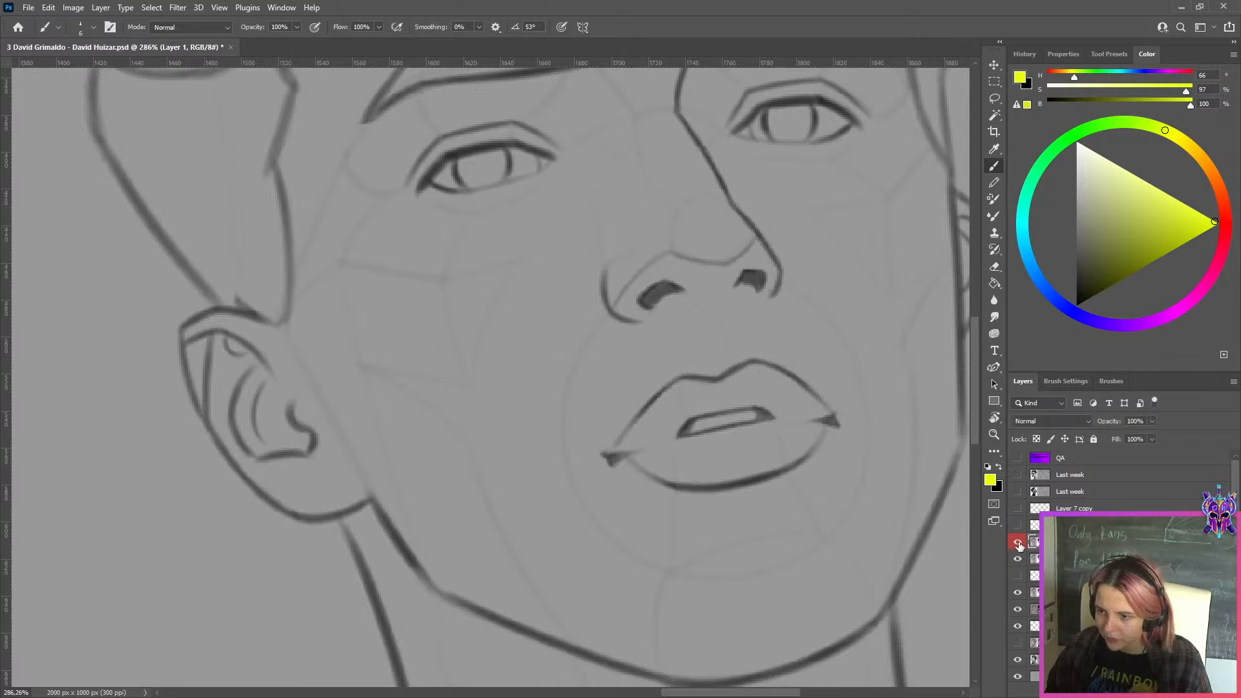
click(1019, 544)
click(1020, 544)
click(1019, 544)
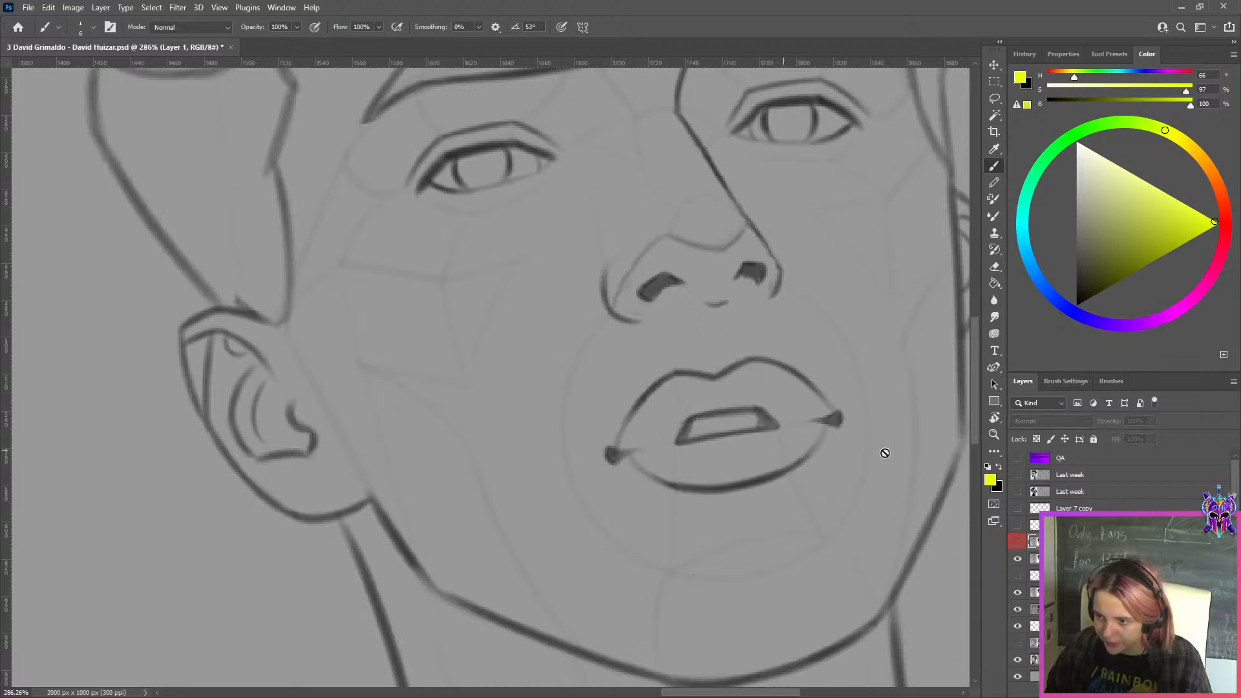
Add a new layer and trace the upper lip's edge on the reference photo in bright red
drag(815, 424, 746, 433)
mouse_move(274, 418)
mouse_down()
mouse_move(315, 413)
mouse_move(269, 432)
mouse_move(284, 428)
mouse_up()
key(ctrl+shift+alt+n)
click(1219, 224)
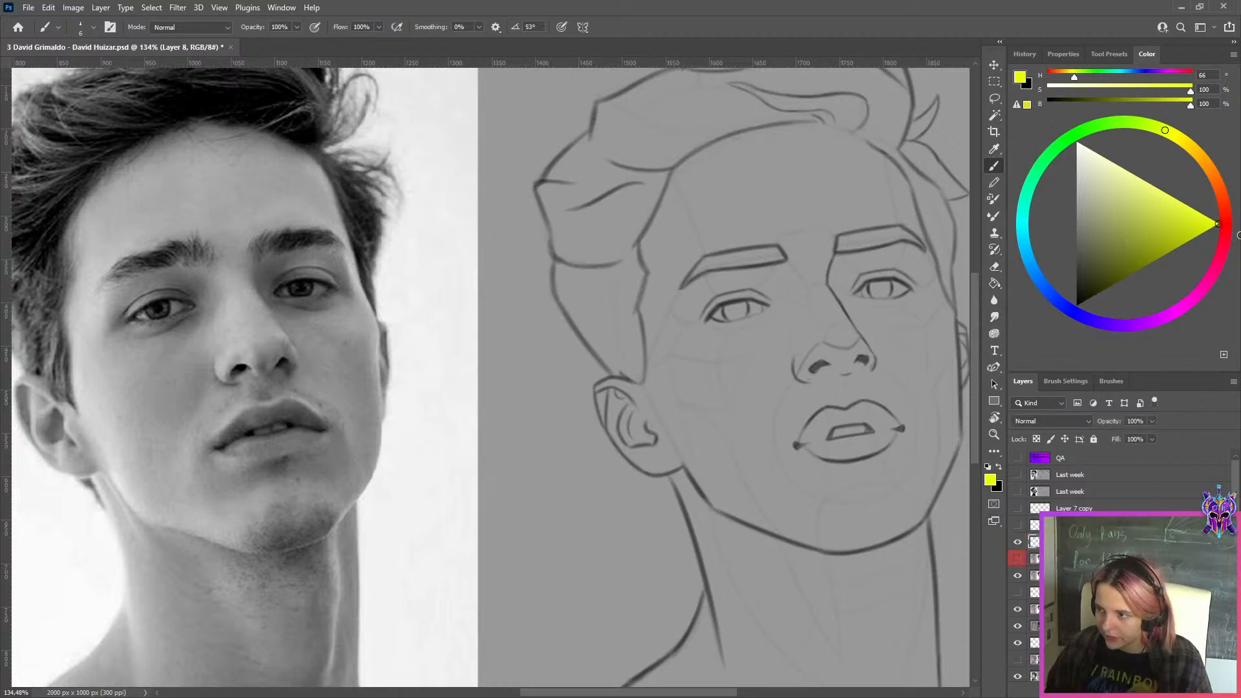
click(1225, 243)
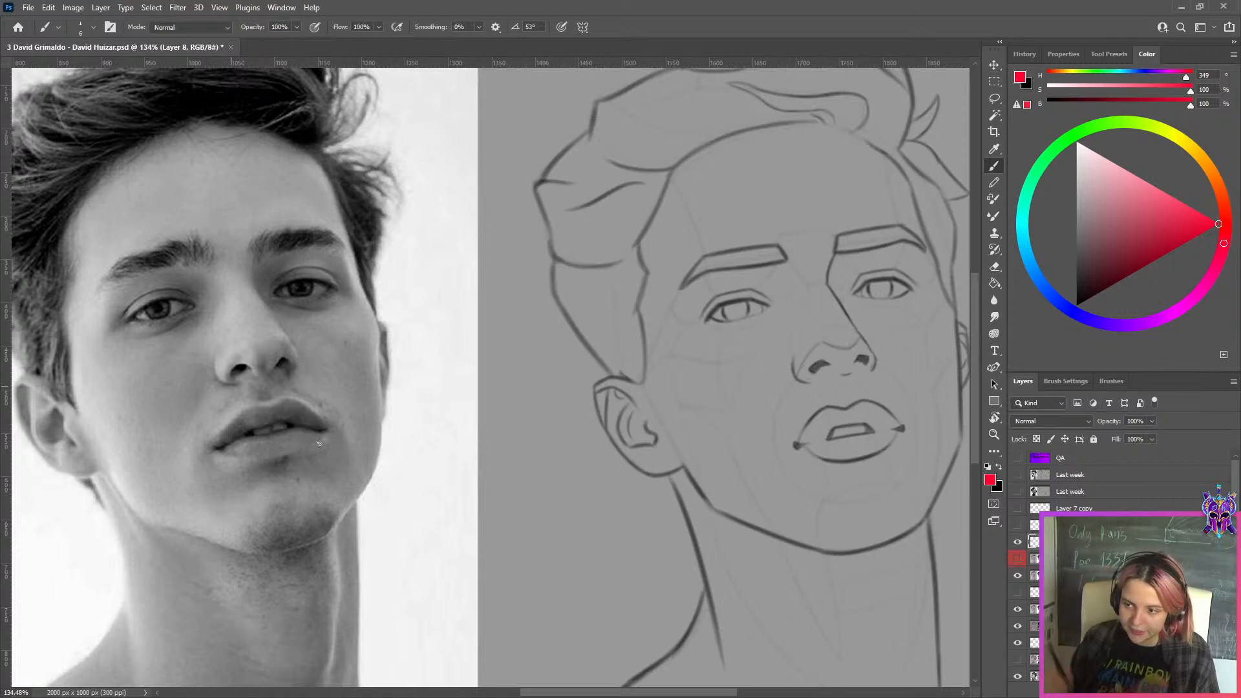
mouse_move(217, 448)
mouse_down()
mouse_move(256, 403)
mouse_move(229, 433)
mouse_move(245, 408)
mouse_move(288, 395)
mouse_move(247, 418)
mouse_move(262, 401)
mouse_move(248, 416)
mouse_move(249, 404)
mouse_move(286, 396)
mouse_up()
key(ctrl+z)
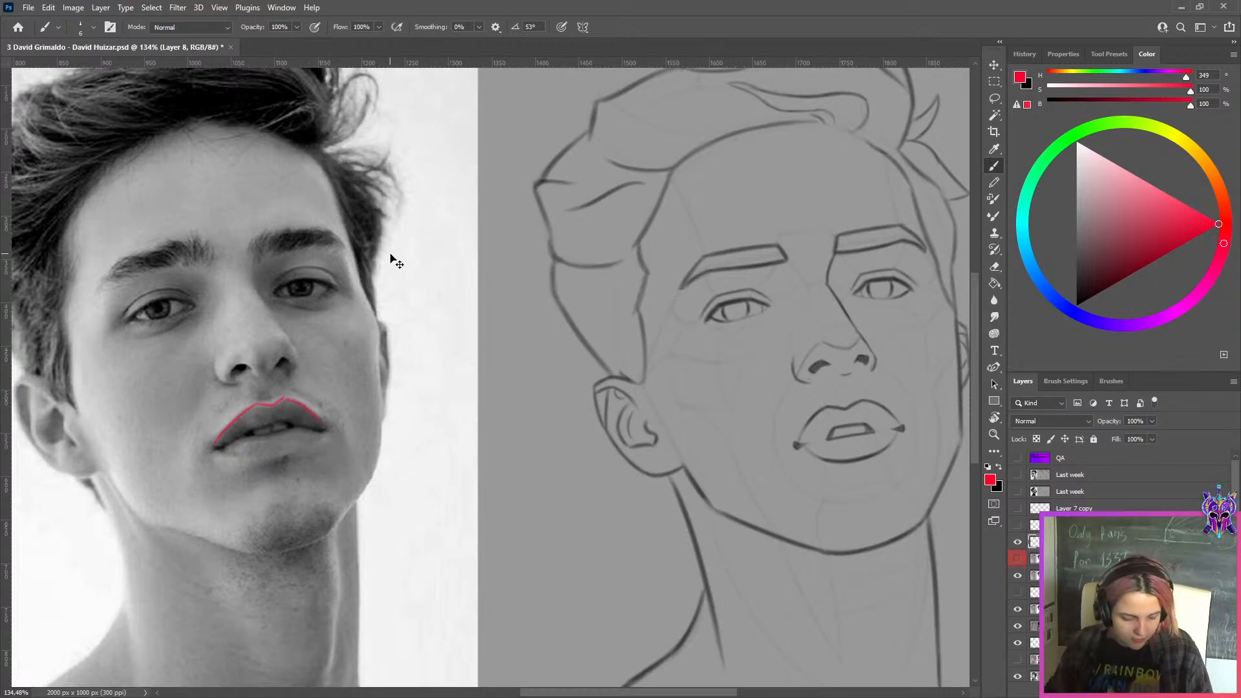
Duplicate the red upper-lip outline and move one copy onto the sketch's mouth
key(ctrl+j)
key(ctrl+t)
mouse_move(268, 421)
mouse_down()
mouse_move(858, 421)
mouse_move(840, 420)
mouse_up()
scroll(843, 411, up, 5)
click(640, 27)
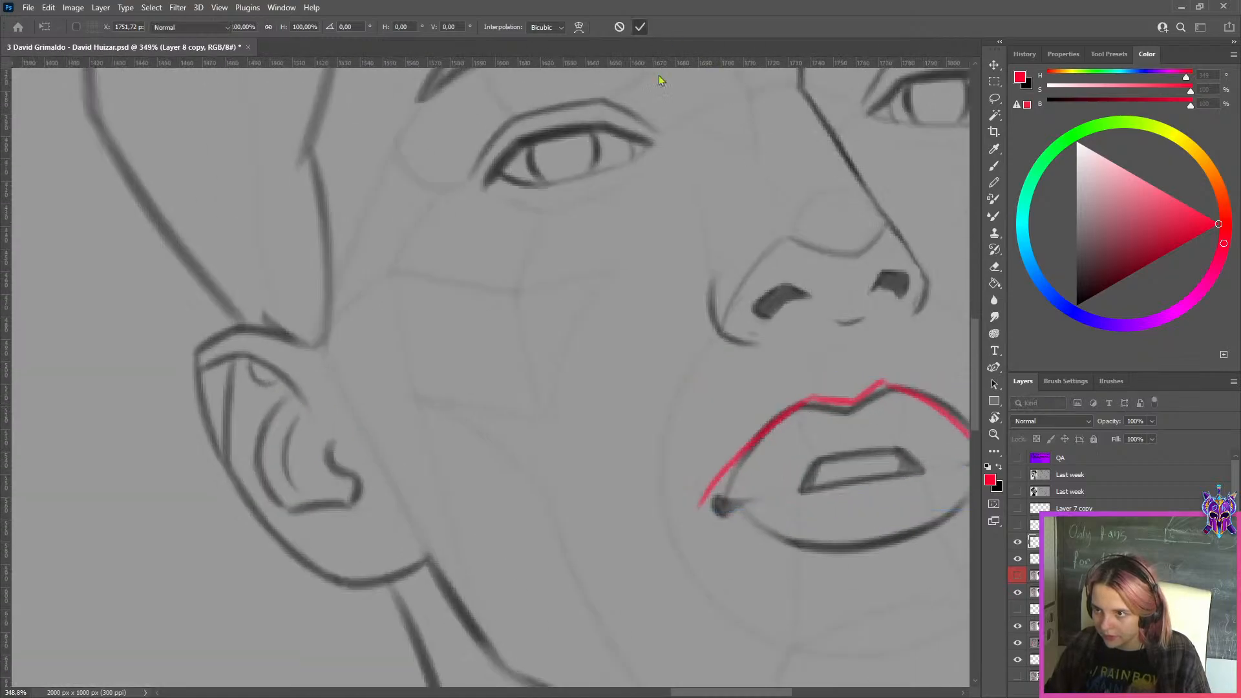
Nudge the red lip outline on the sketch so its ends meet the corners of the drawn mouth
scroll(724, 320, down, 3)
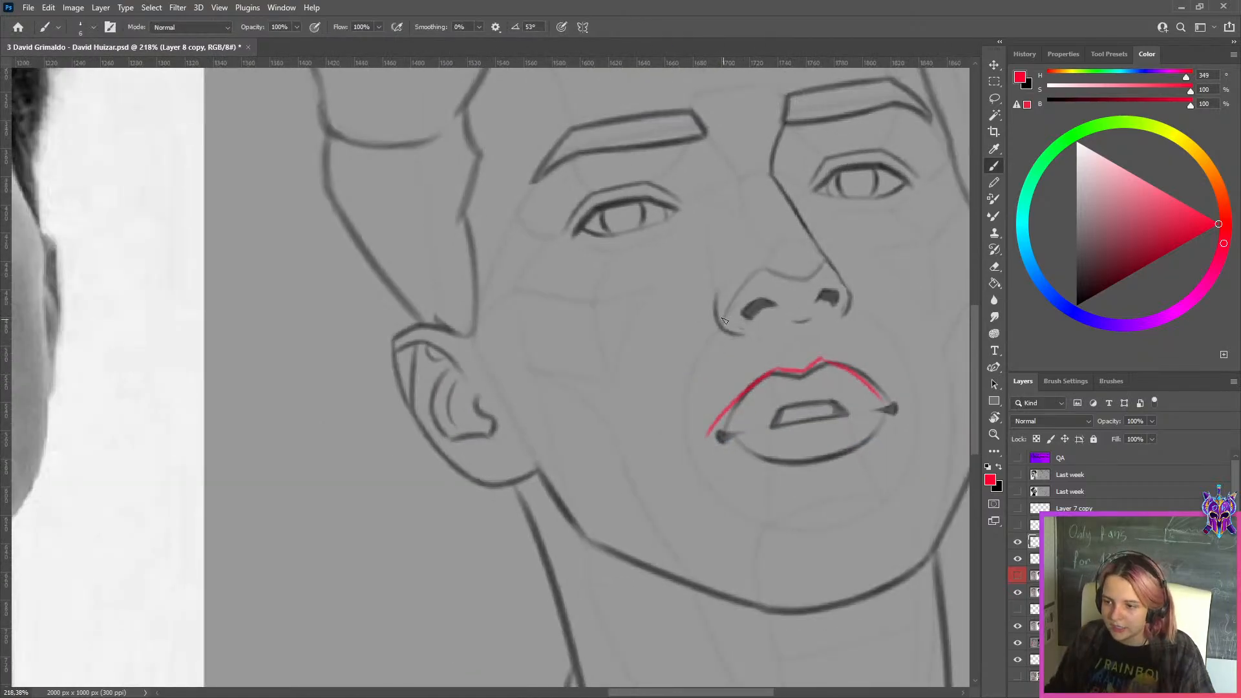
scroll(794, 400, down, 2)
scroll(858, 380, up, 5)
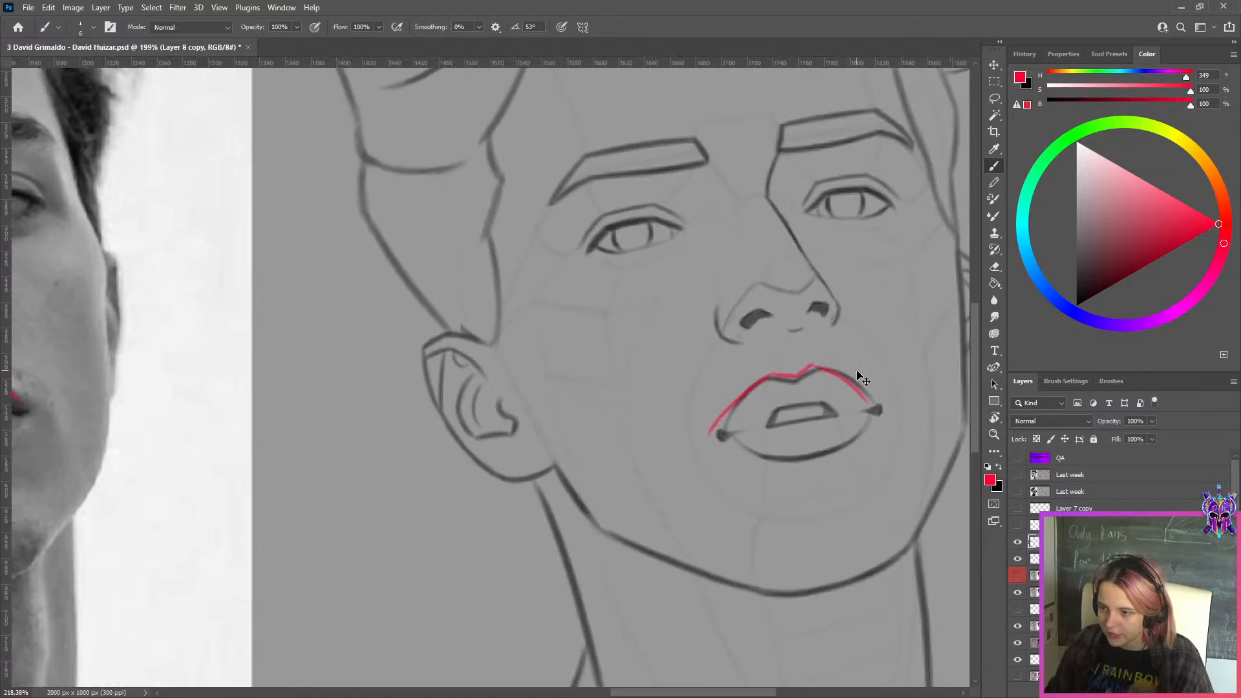
key(ctrl+t)
drag(791, 386, 800, 388)
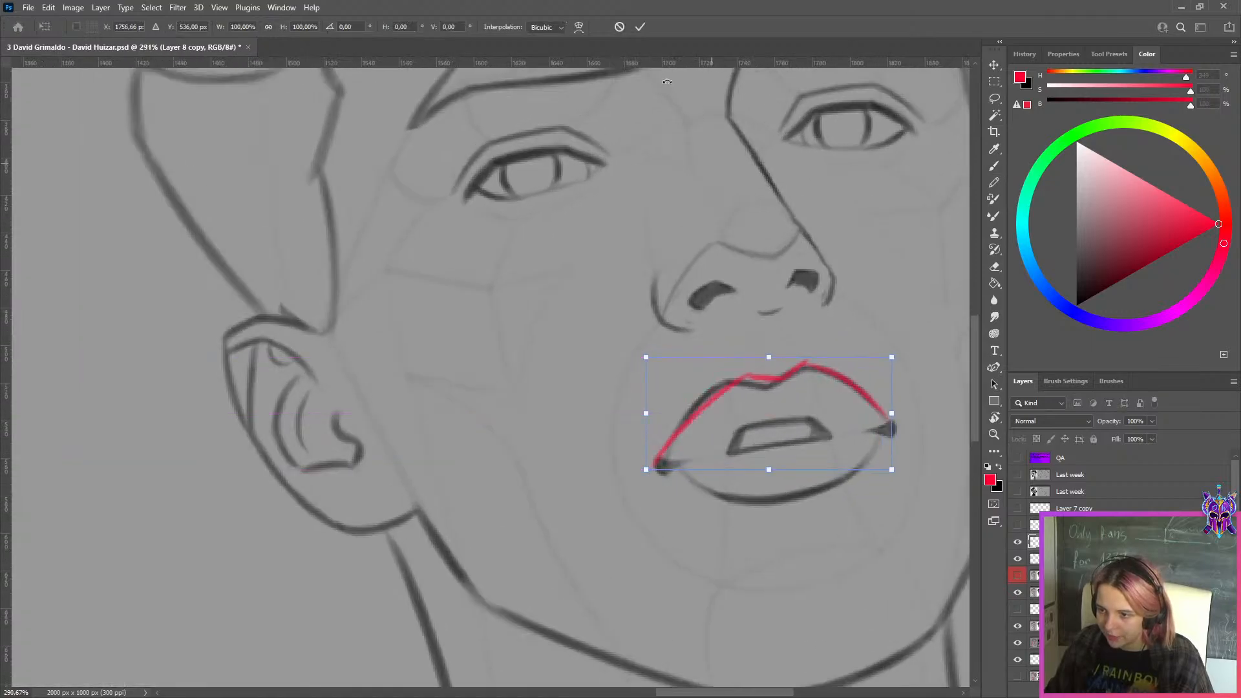
click(640, 26)
Examine the upper-lip shape across the red overlay study, the reference photo and the sketch
scroll(331, 358, down, 10)
scroll(330, 358, up, 4)
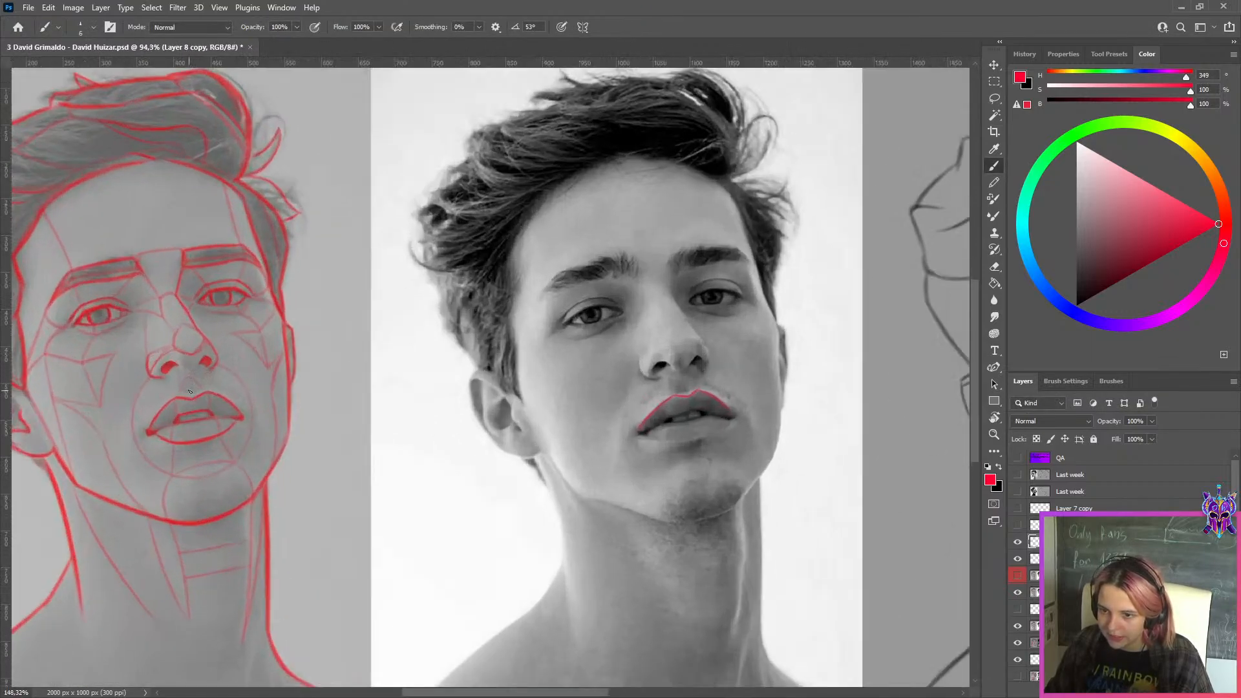
scroll(388, 382, down, 2)
scroll(429, 399, up, 4)
scroll(430, 398, down, 2)
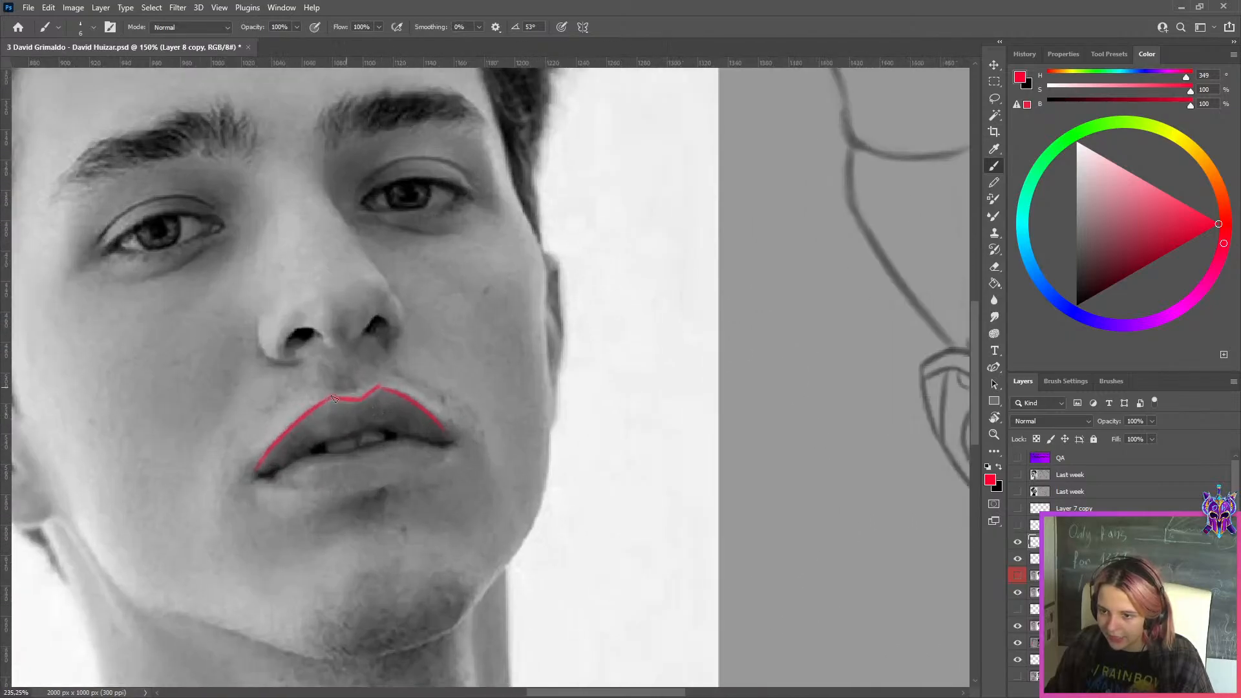
scroll(430, 399, down, 1)
scroll(439, 395, up, 1)
scroll(458, 393, down, 3)
scroll(459, 392, up, 2)
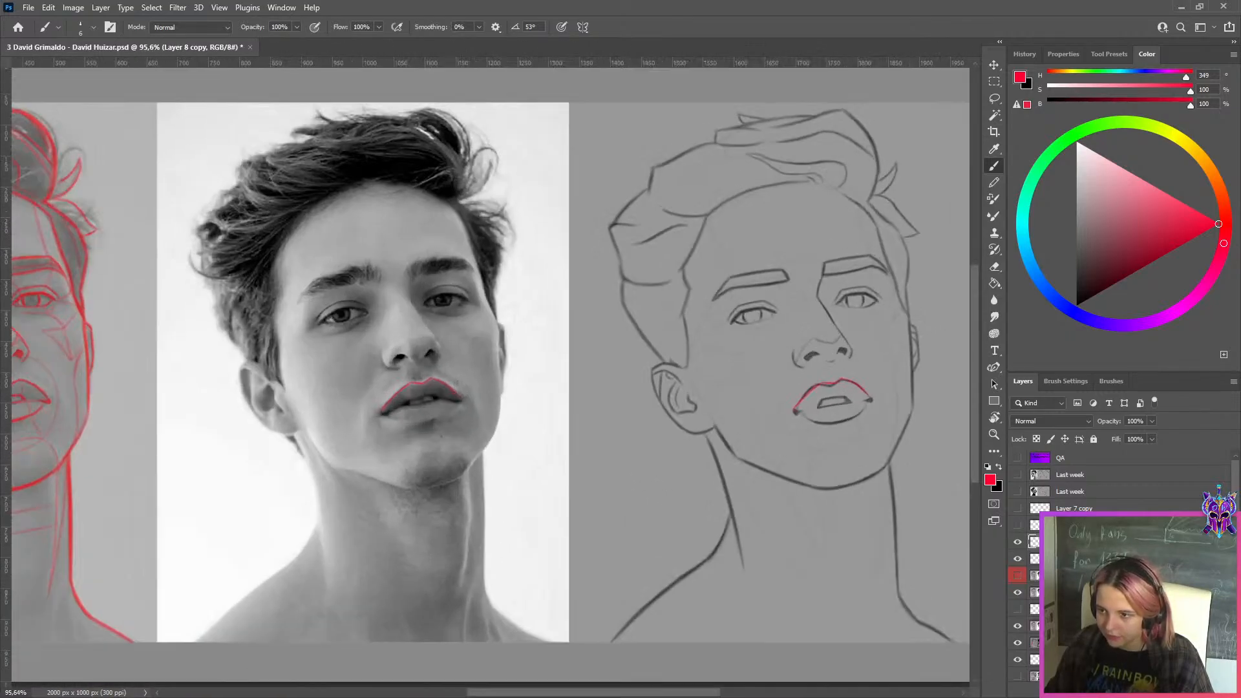
Hide the sketch's red lip outline, toggle Layer 1 to compare the mouth corrections, and leave it visible and selected
click(1018, 541)
click(1017, 575)
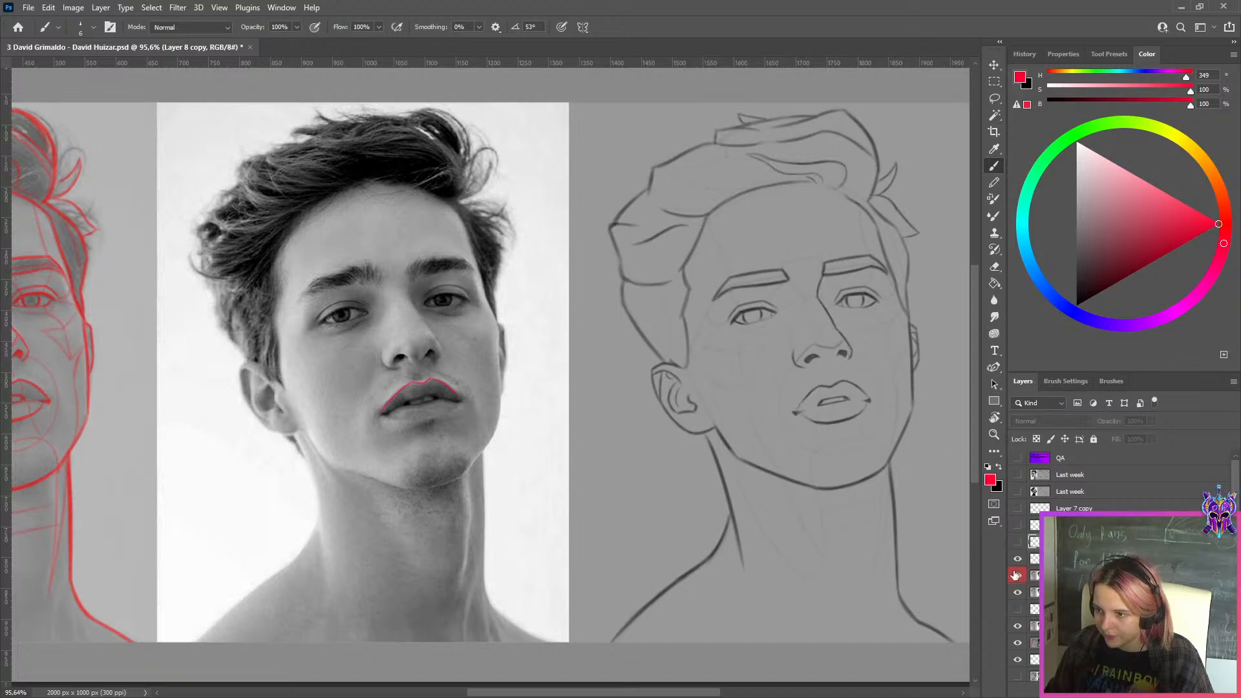
click(1015, 574)
click(1015, 574)
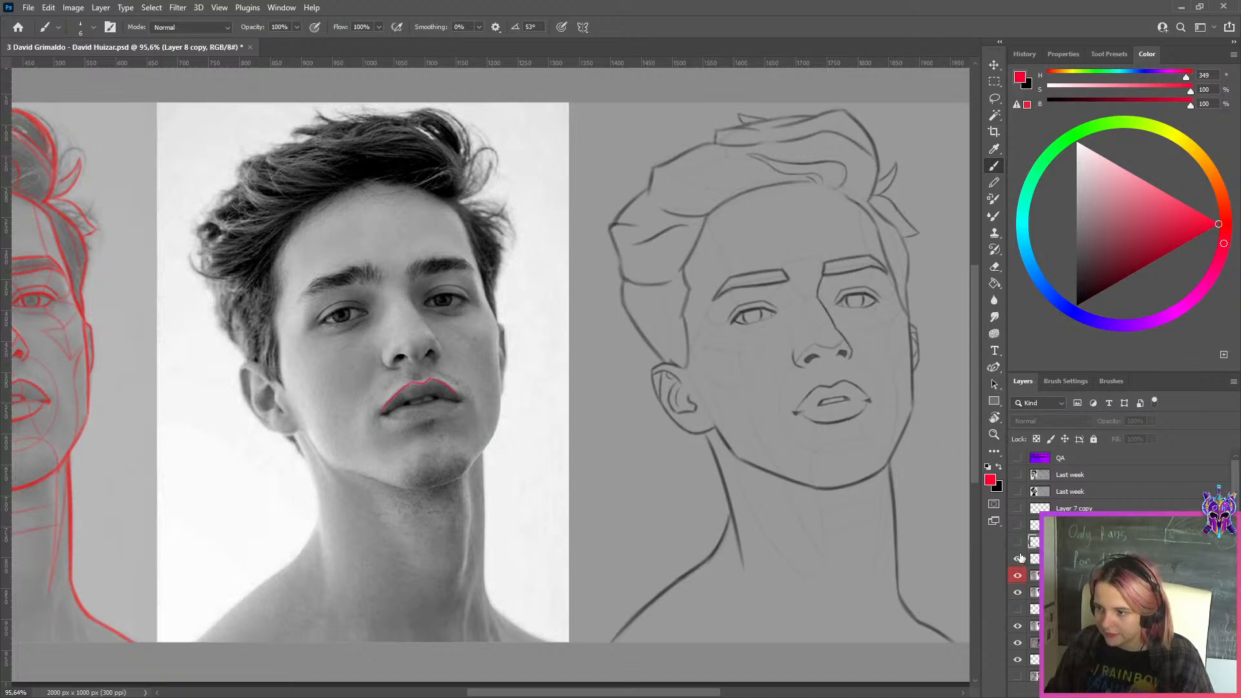
scroll(494, 378, down, 1)
click(1073, 575)
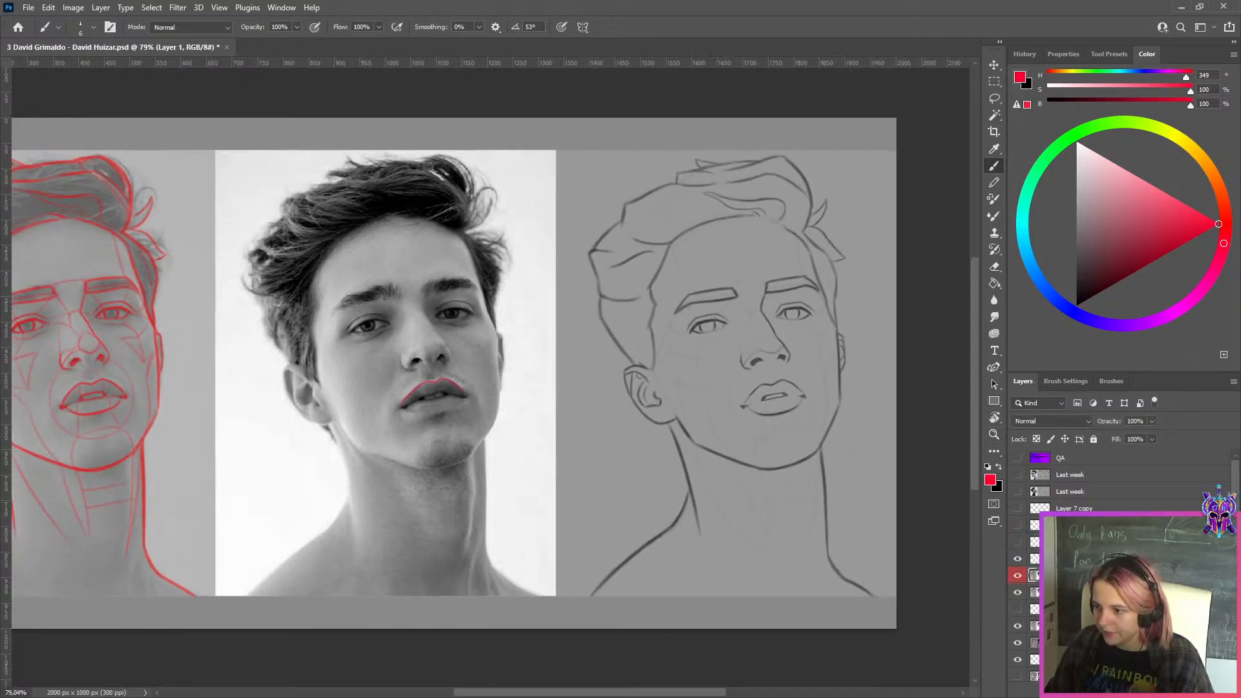
With the photo's red lip outline and Layer 1 hidden, lasso the nose on Layer 6 and copy it to a new layer
click(994, 99)
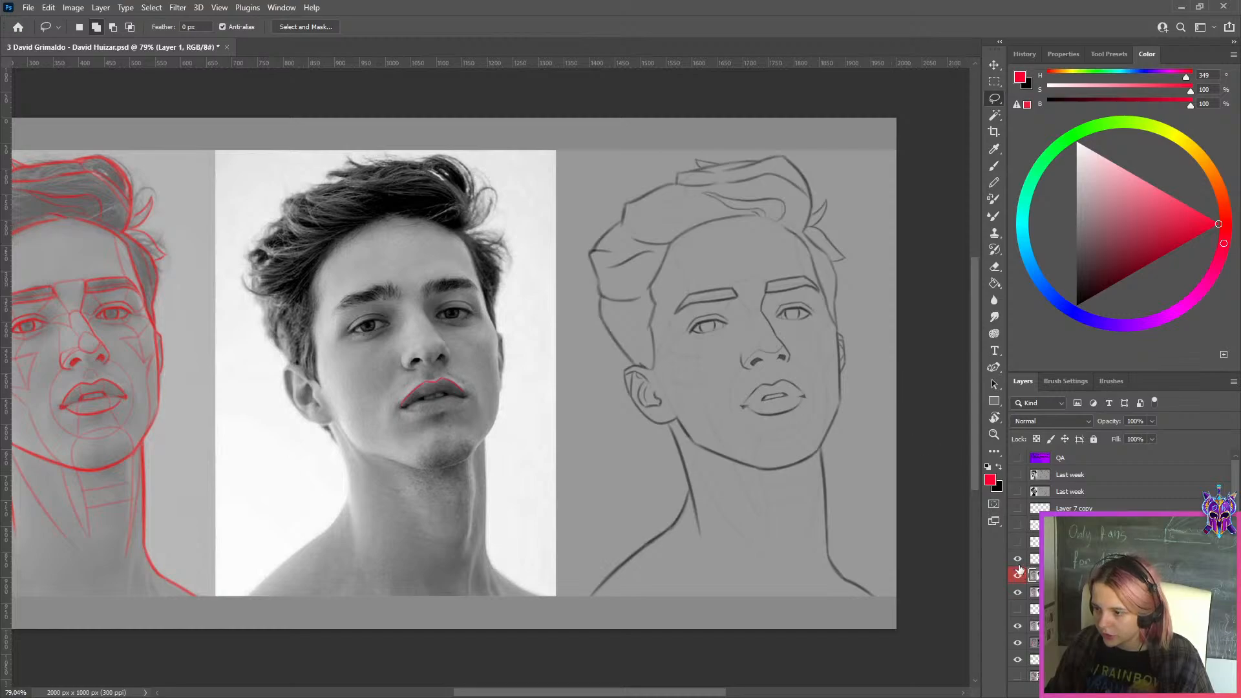
drag(1018, 560, 1018, 575)
click(1067, 592)
scroll(858, 319, up, 2)
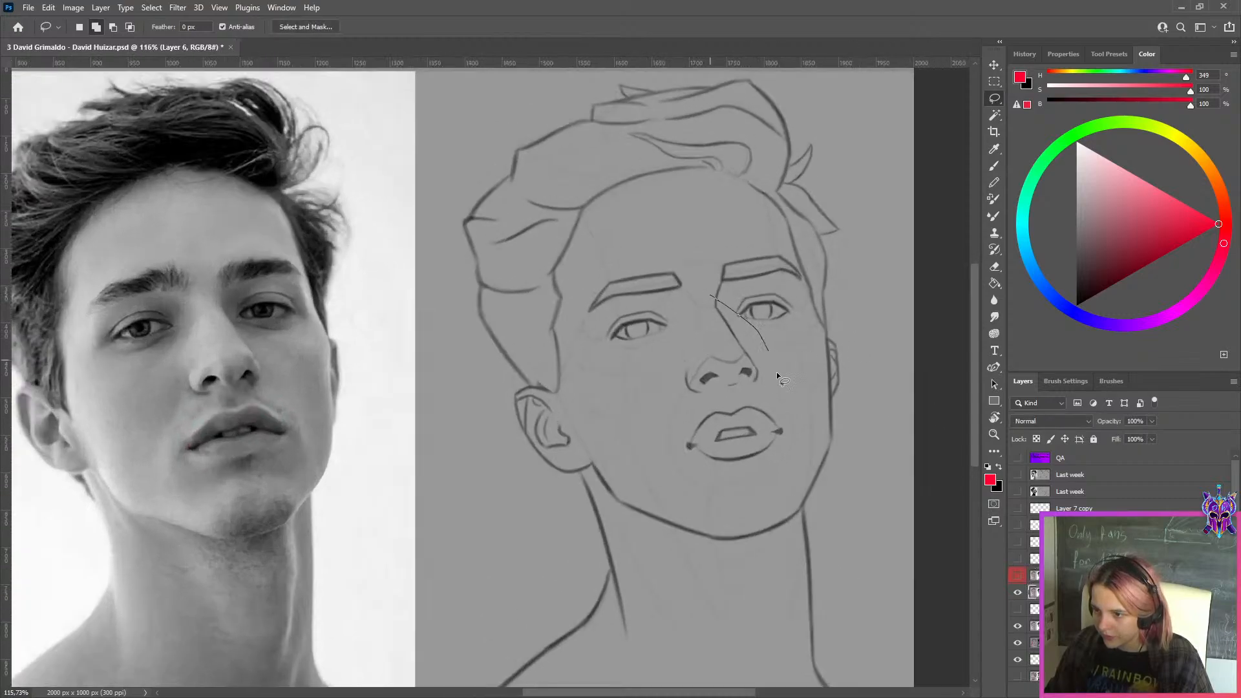
drag(697, 317, 710, 298)
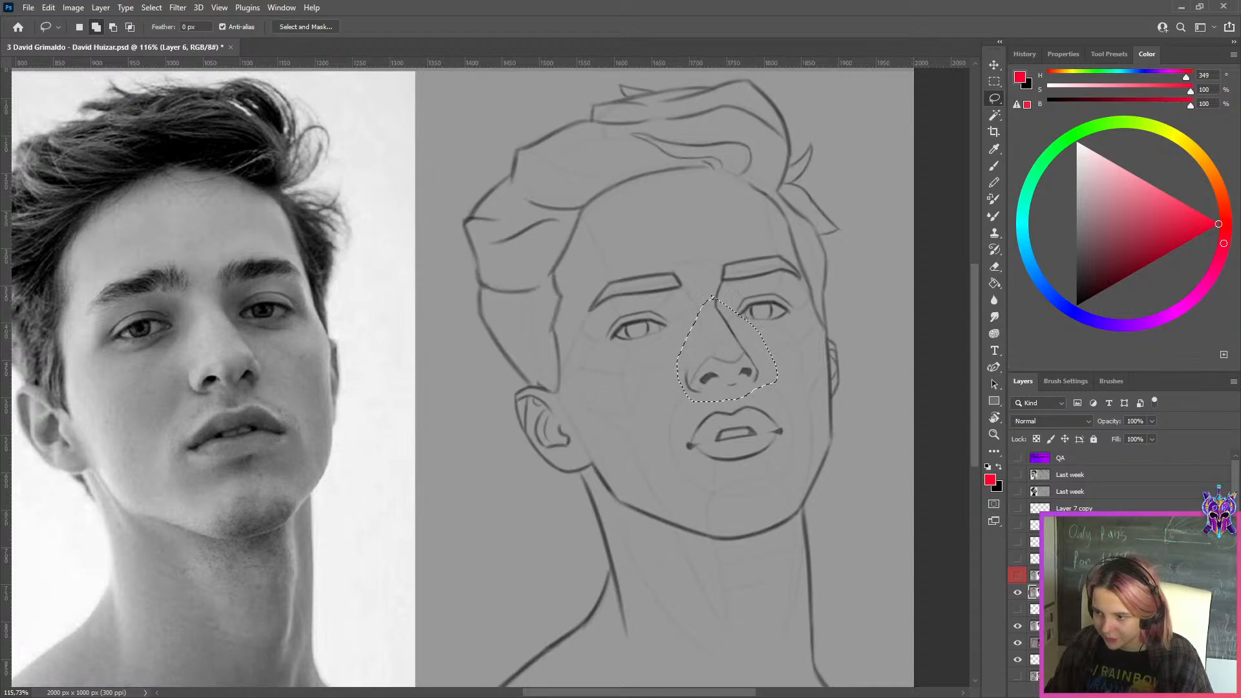
key(ctrl+j)
Place the copied nose directly above Layer 1, show Layer 1 and merge the two layers
drag(1060, 592, 1059, 567)
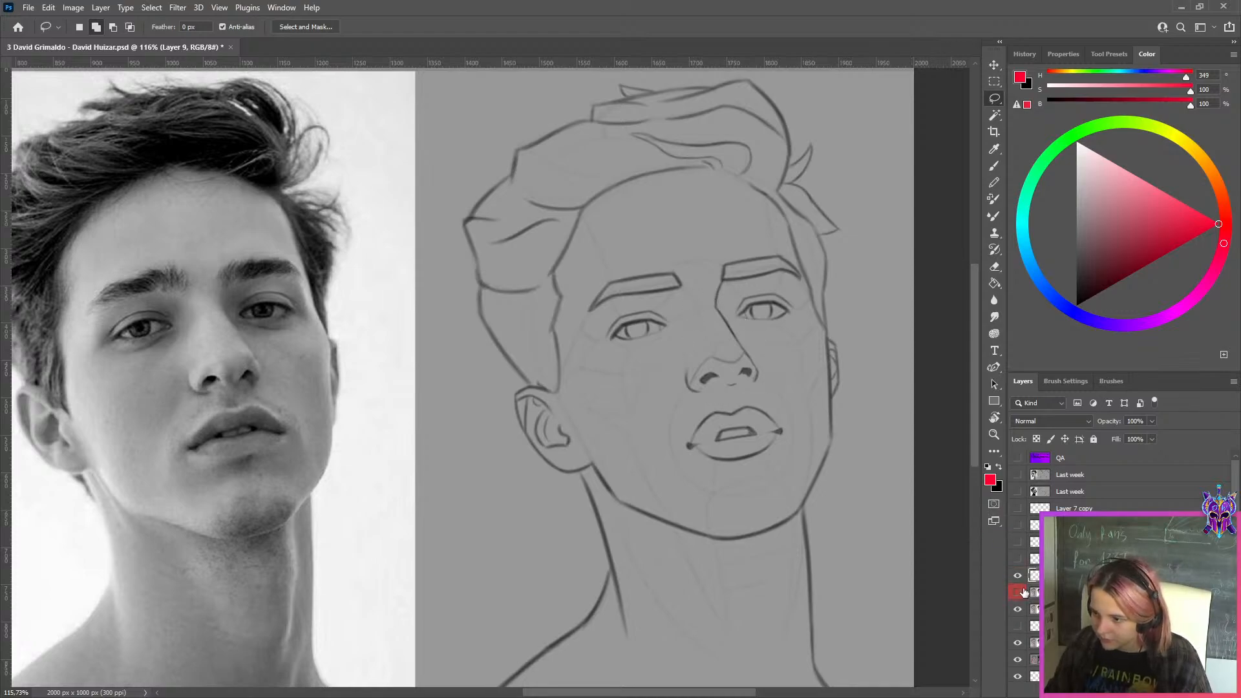
click(1018, 593)
shift+click(1060, 592)
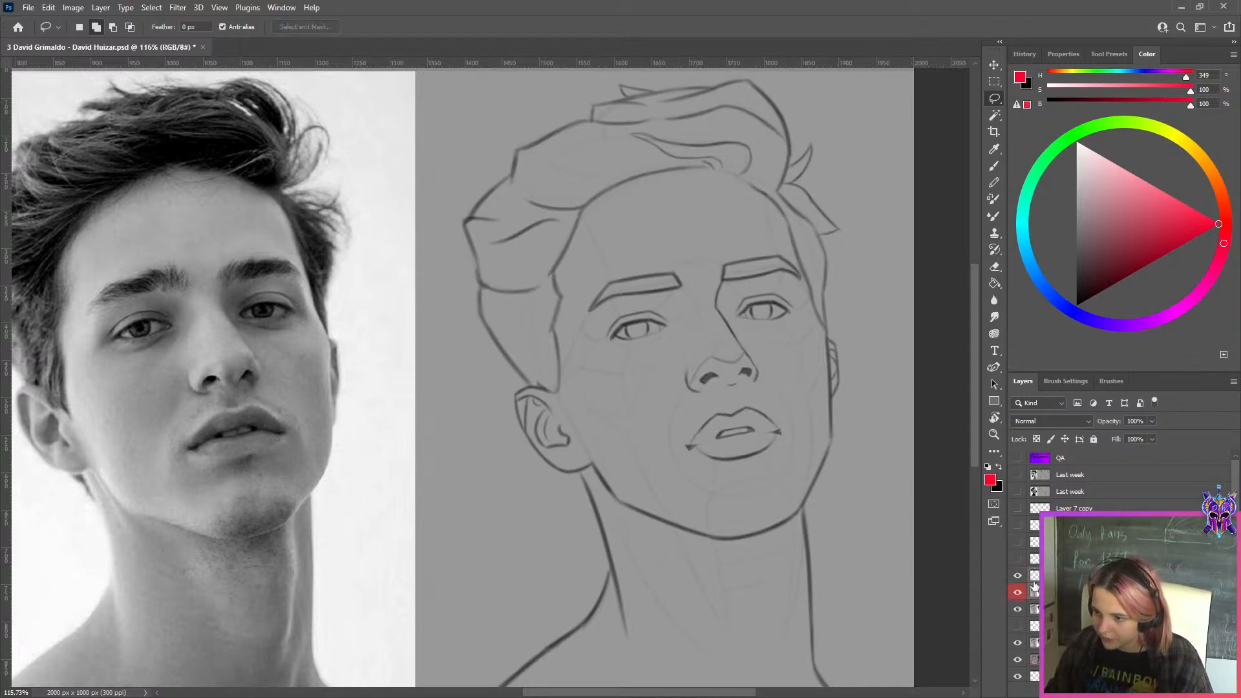
key(ctrl+e)
click(1060, 592)
click(1025, 54)
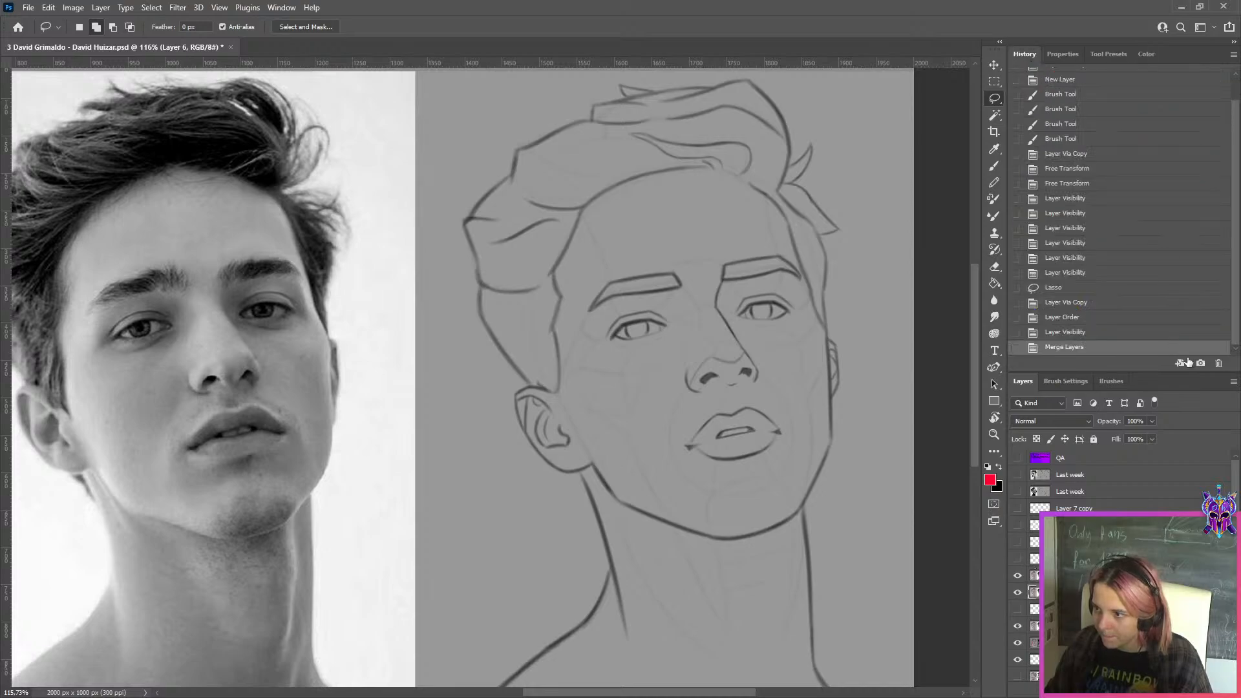
Duplicate the original study layer "1" from the document's opening history state into the corrected version stored as Snapshot 1
scroll(1143, 241, up, 3)
click(1068, 90)
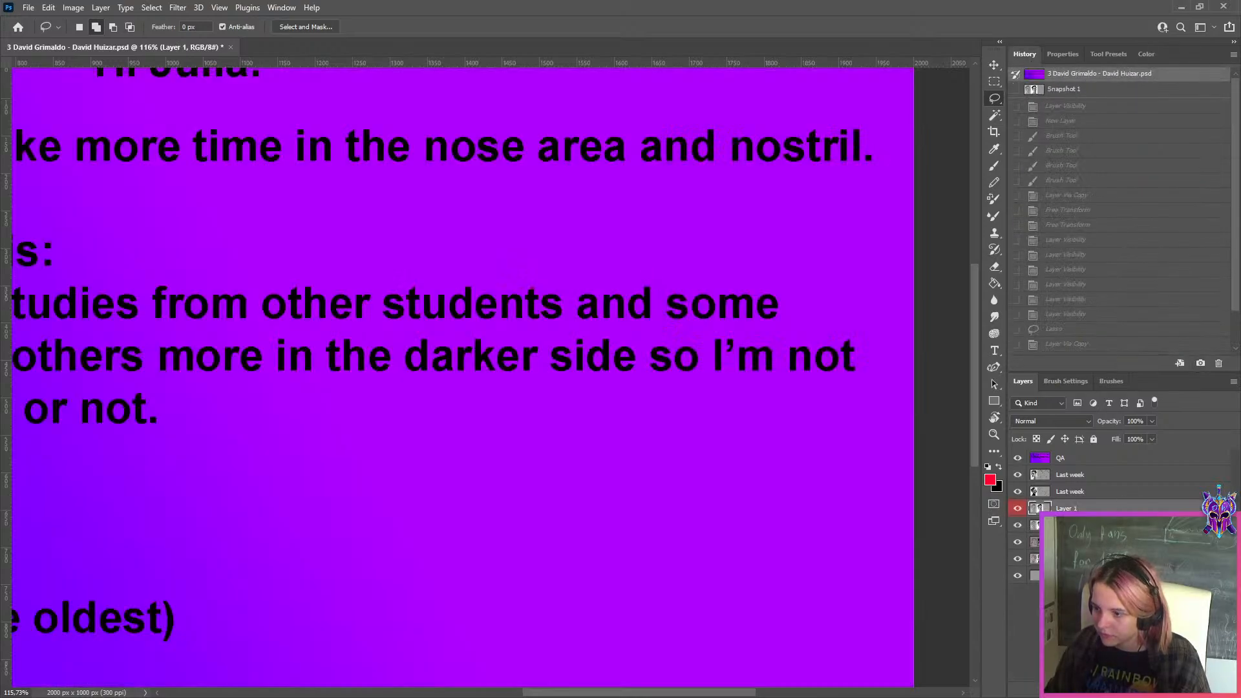
click(1073, 525)
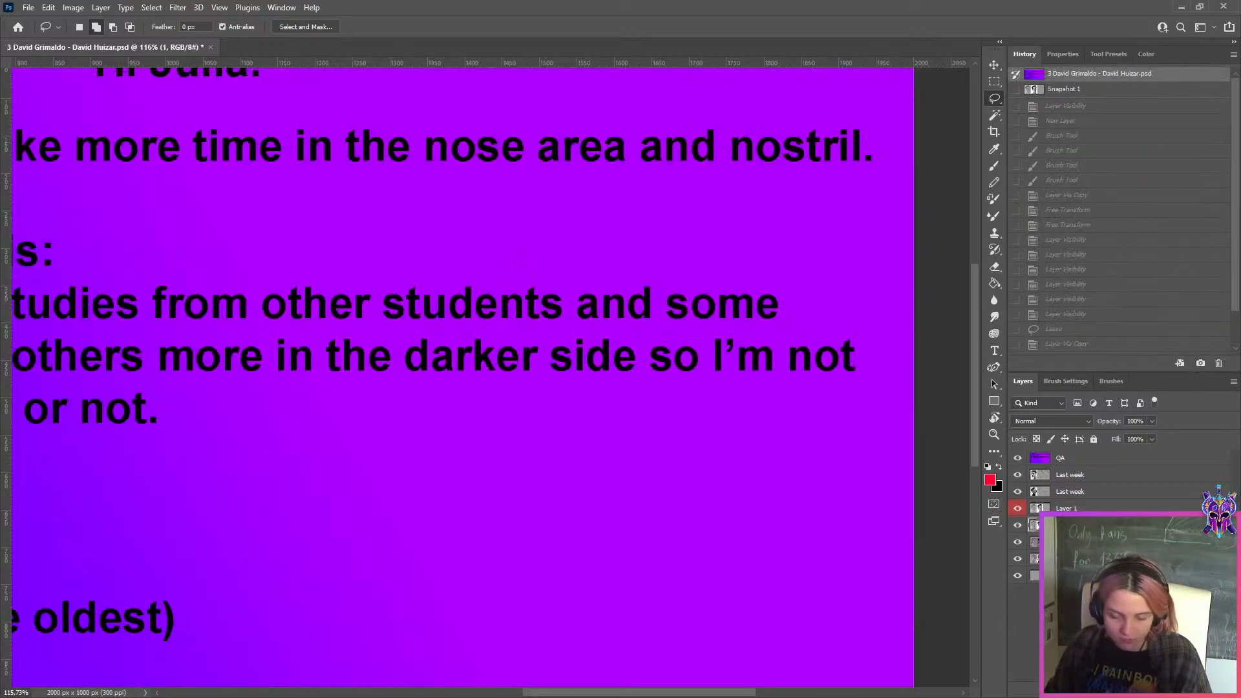
click(1093, 74)
key(ctrl+j)
Toggle Layer 9 repeatedly to compare the corrected sketch with the original underneath, leaving Layer 9 visible
click(1036, 580)
click(1019, 577)
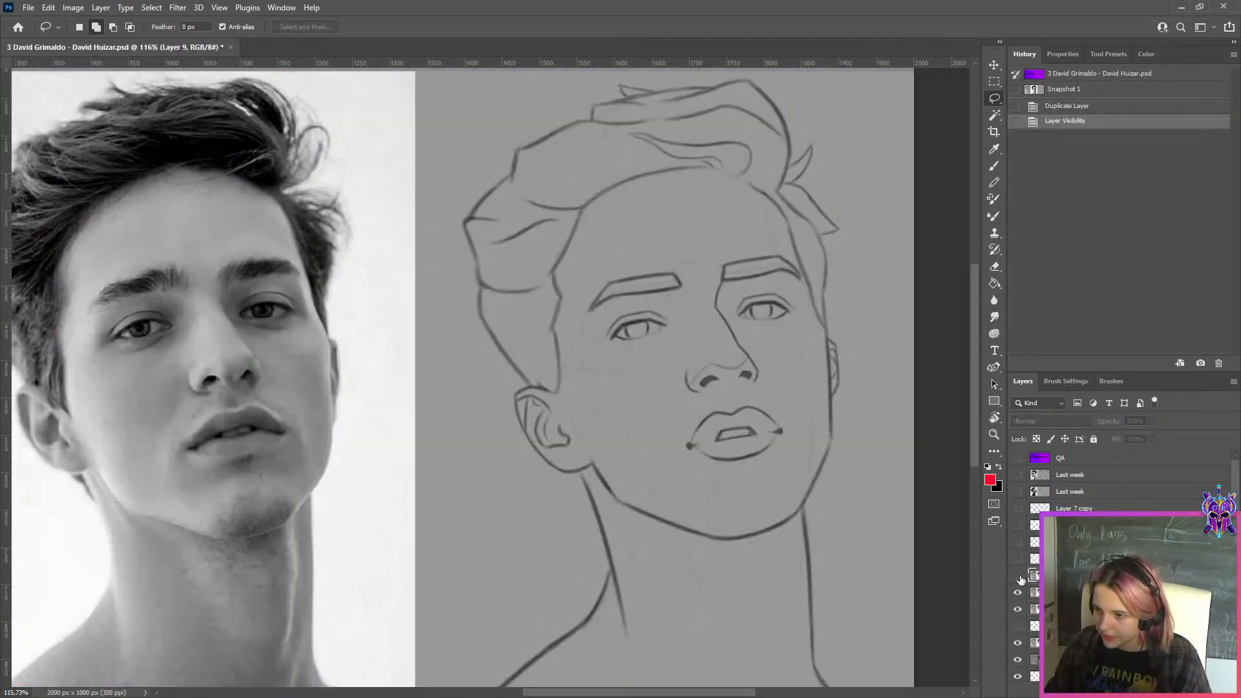
click(1019, 576)
scroll(760, 444, down, 3)
click(1019, 576)
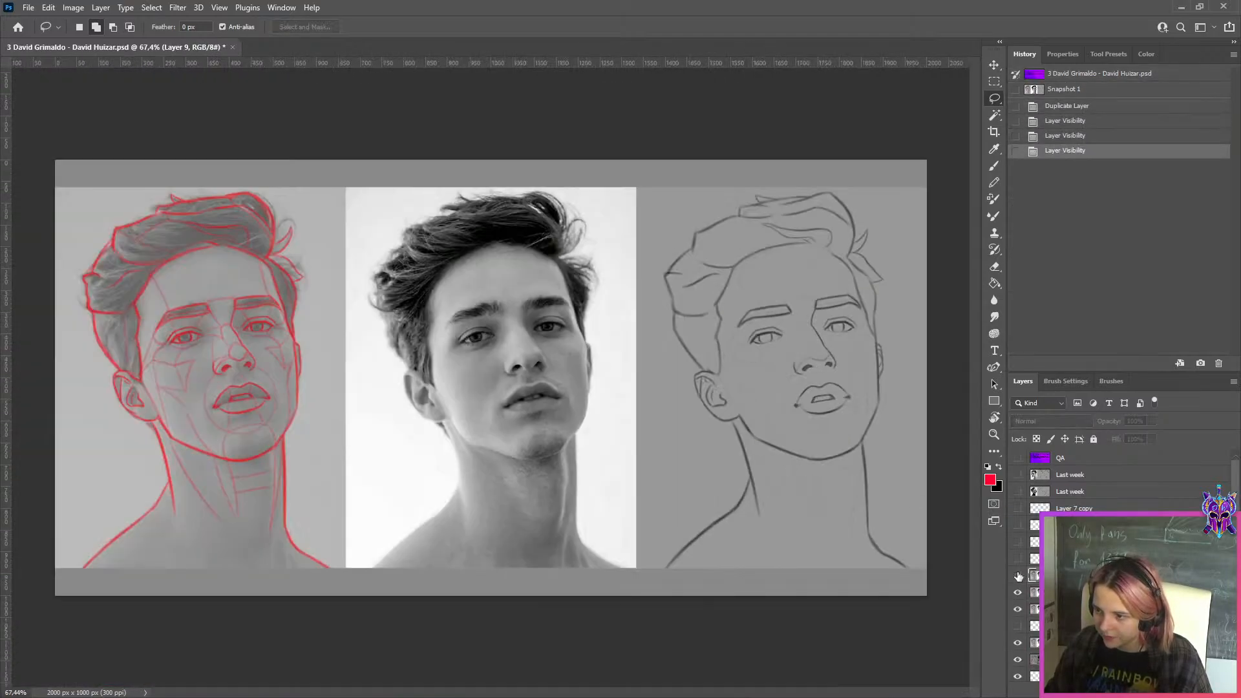
click(1019, 577)
click(1019, 577)
click(1018, 576)
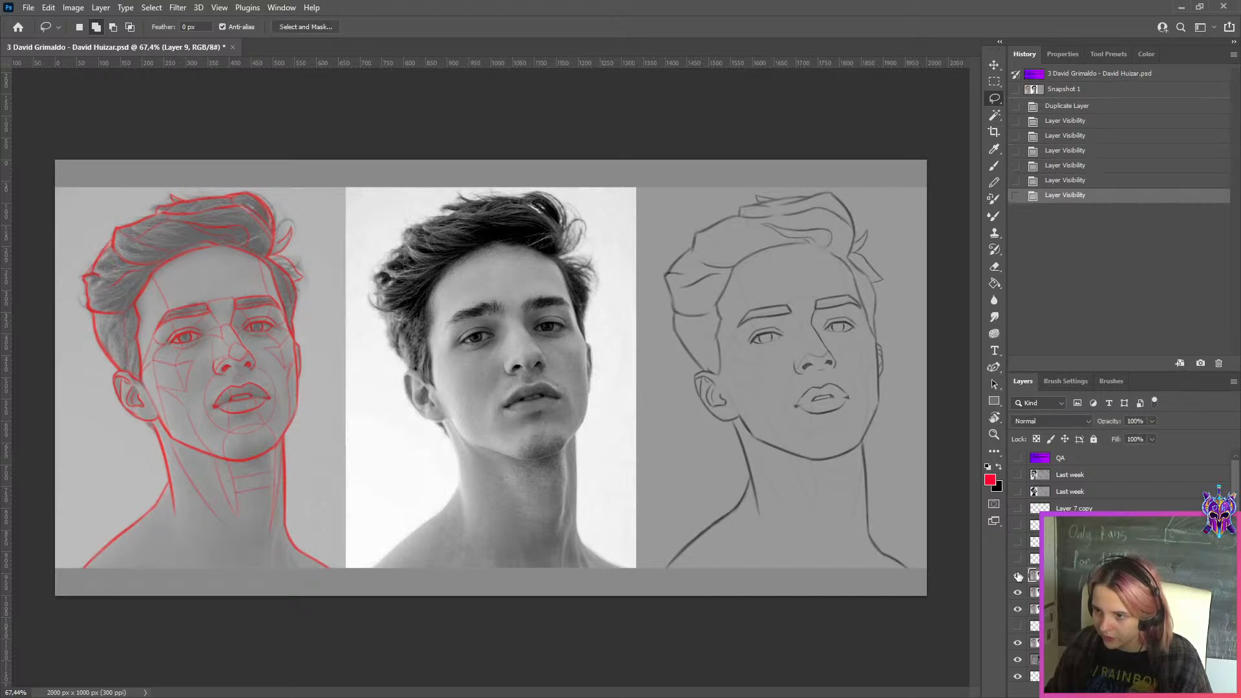
click(1019, 576)
click(1019, 577)
scroll(887, 382, down, 2)
scroll(887, 382, up, 2)
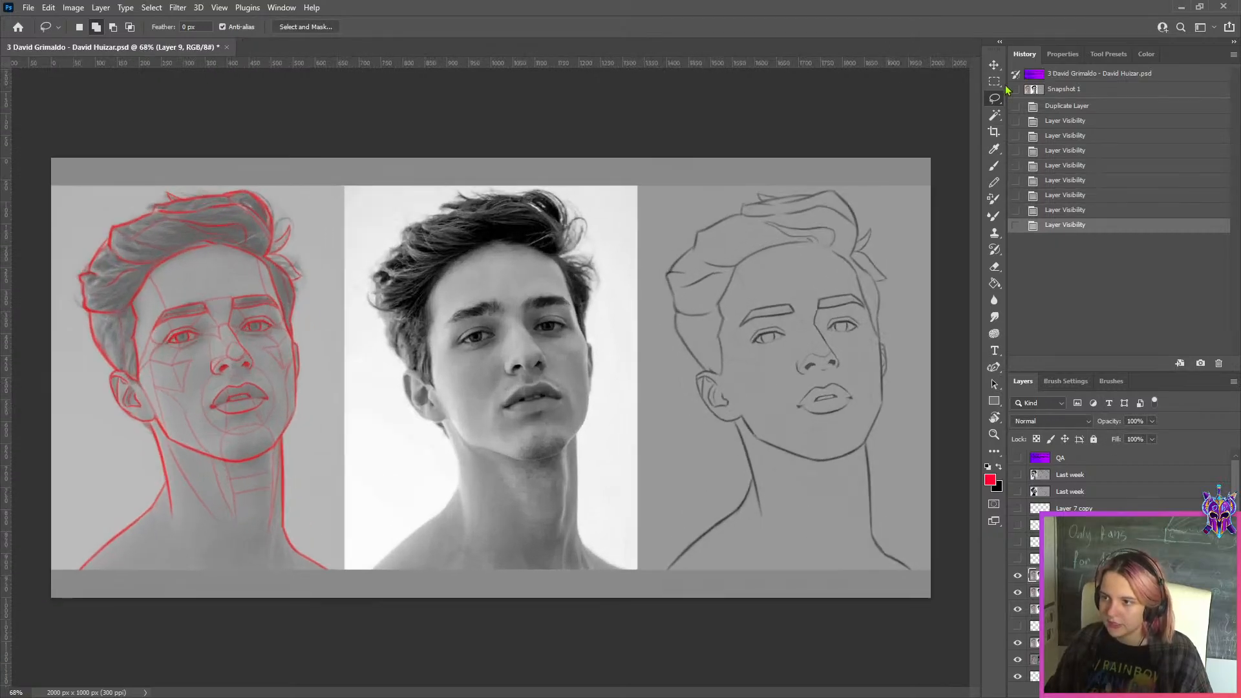
Marquee-select the corrected sketch panel on Layer 9, copy it to a new layer and hide Layer 9
key(m)
drag(939, 145, 638, 601)
key(ctrl+j)
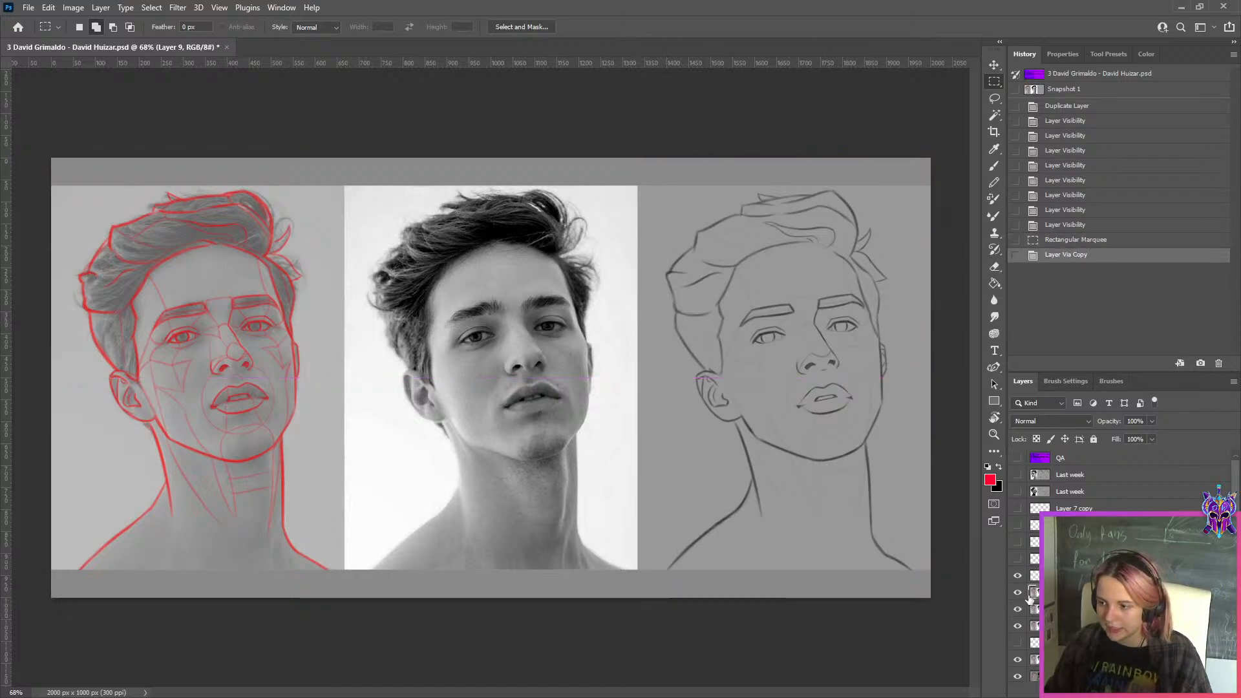
click(1018, 594)
Shift layer "1" sideways with Free Transform so the original sketch sits between the reference photo and the corrected sketch
click(1037, 609)
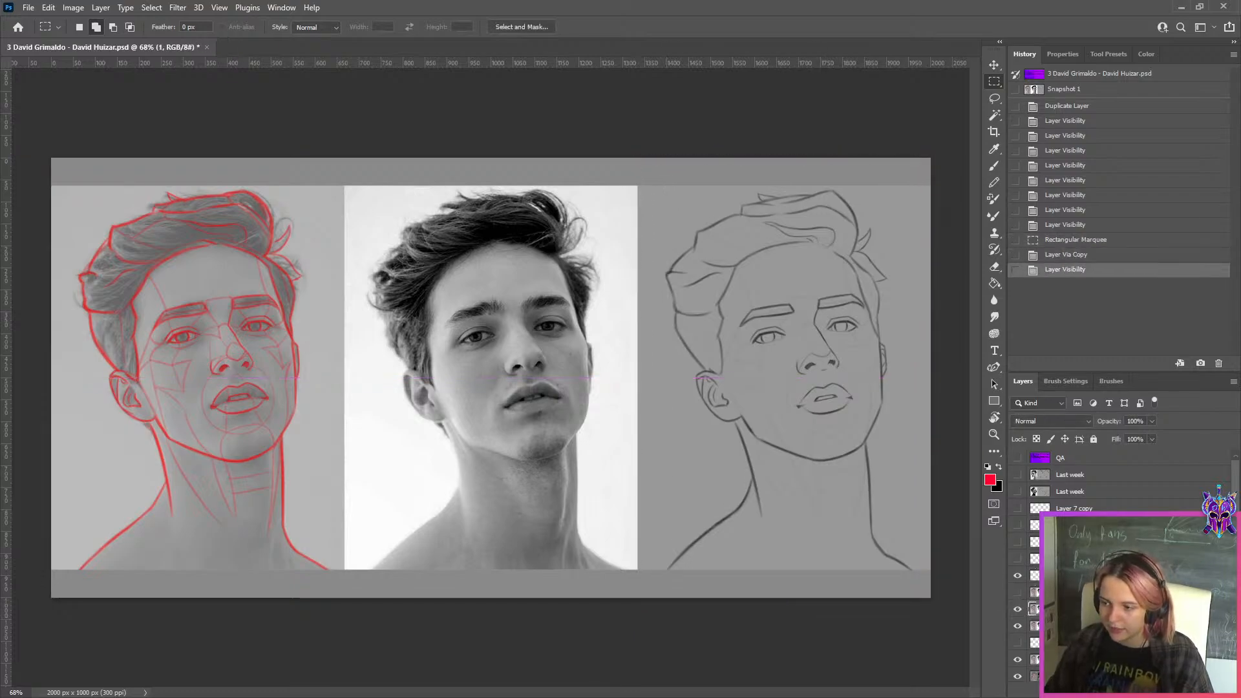
key(ctrl+t)
drag(779, 352, 519, 336)
click(640, 26)
Compare the nose and mouth across the reference photo, the original sketch and the corrected sketch
scroll(711, 226, down, 2)
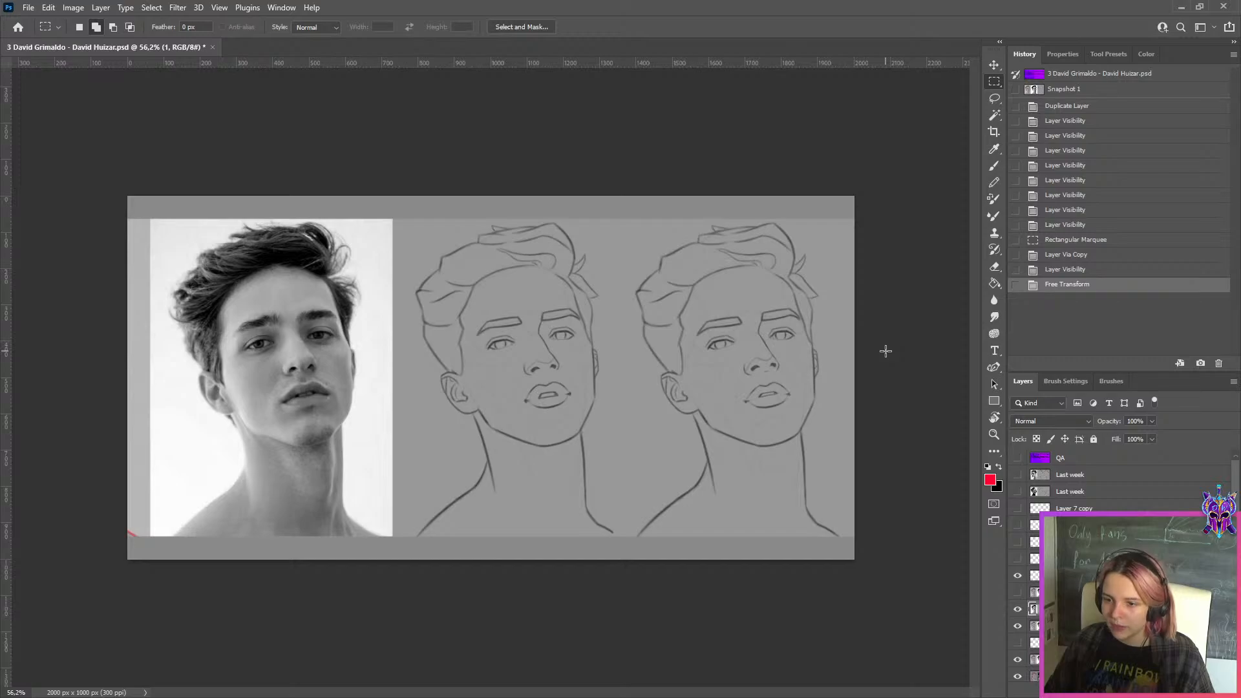
scroll(522, 391, up, 3)
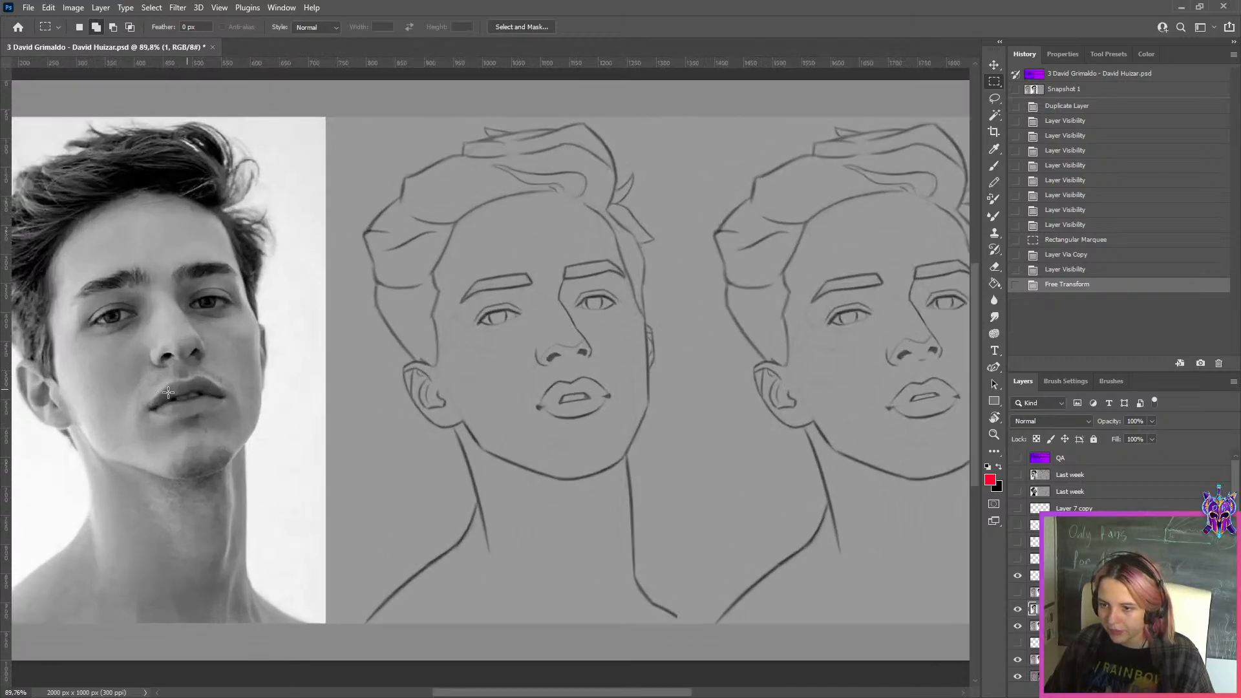
scroll(228, 377, down, 2)
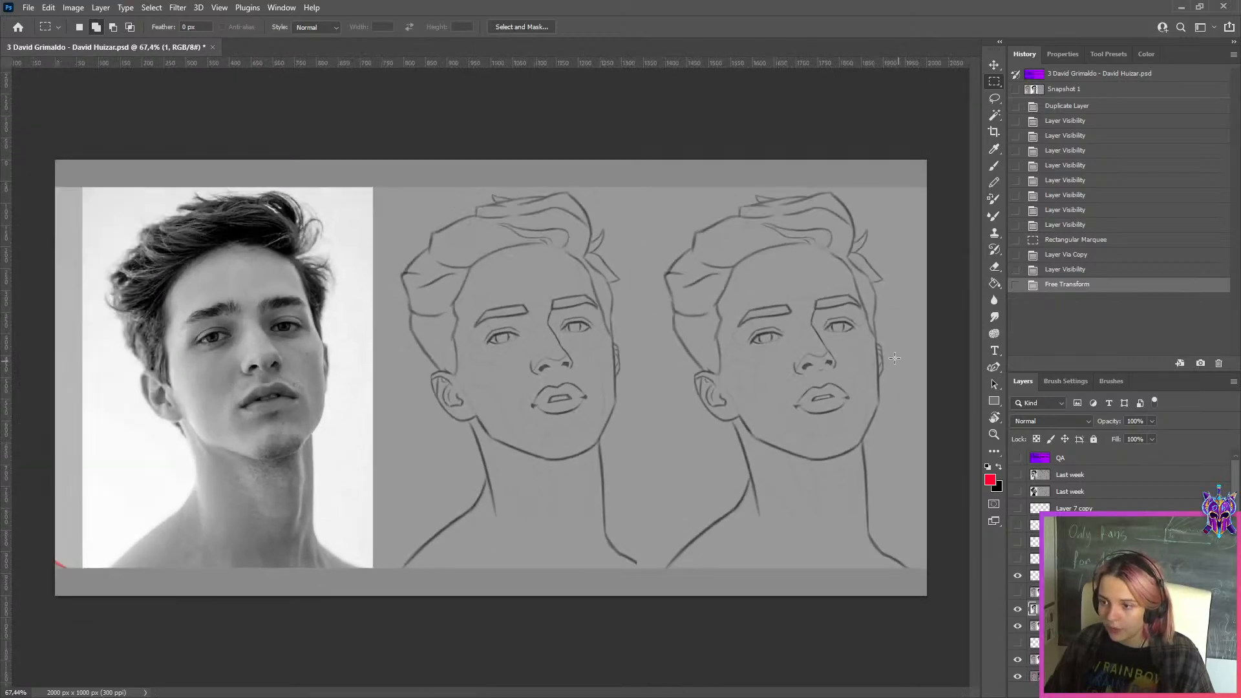
scroll(887, 357, up, 3)
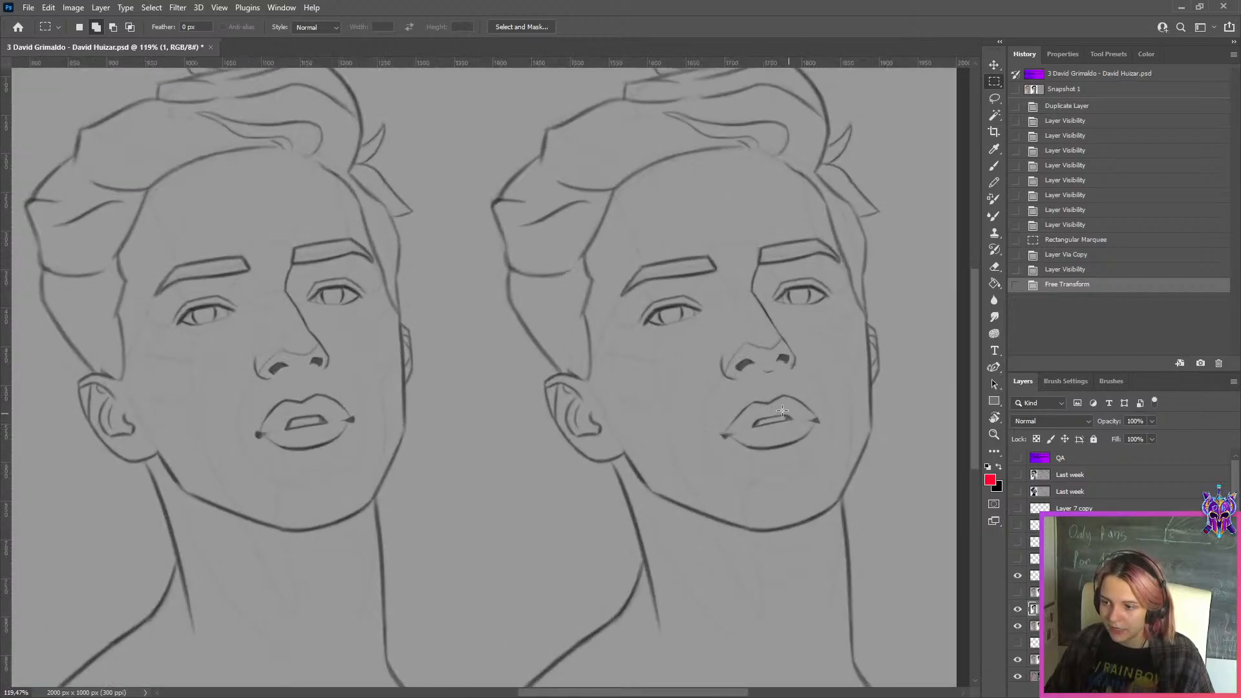
scroll(810, 386, down, 2)
scroll(113, 397, up, 2)
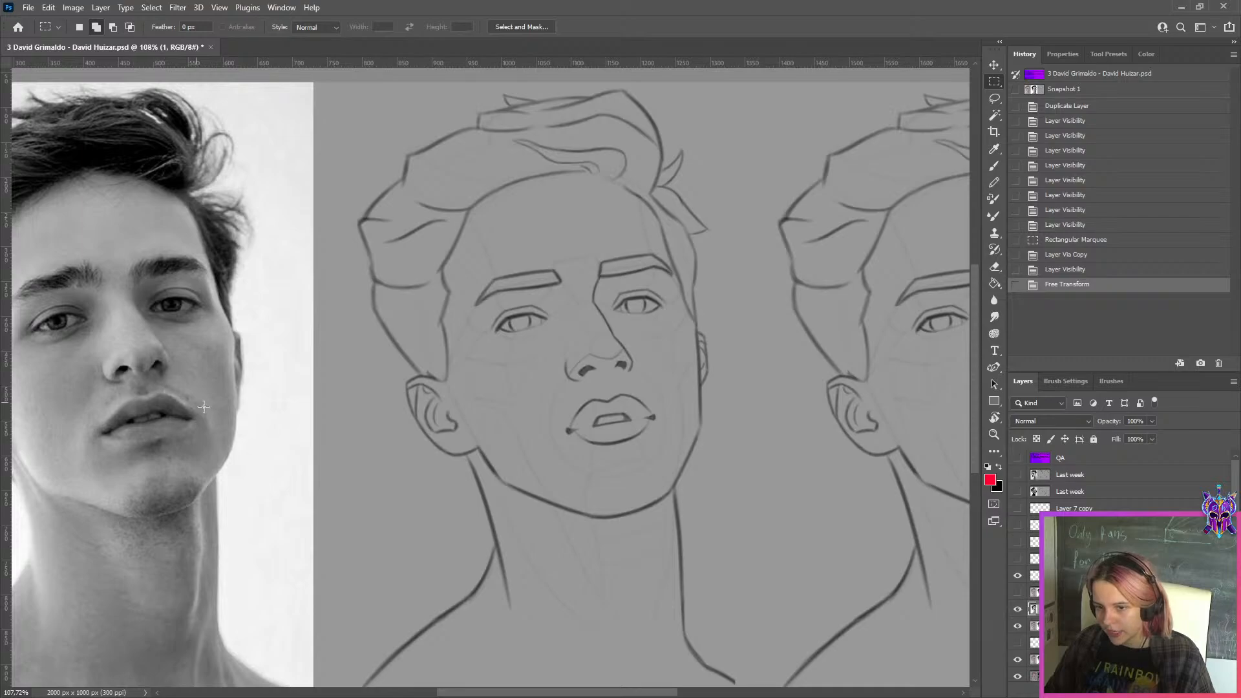
scroll(475, 395, down, 2)
scroll(557, 333, up, 2)
scroll(853, 254, down, 2)
scroll(892, 255, up, 1)
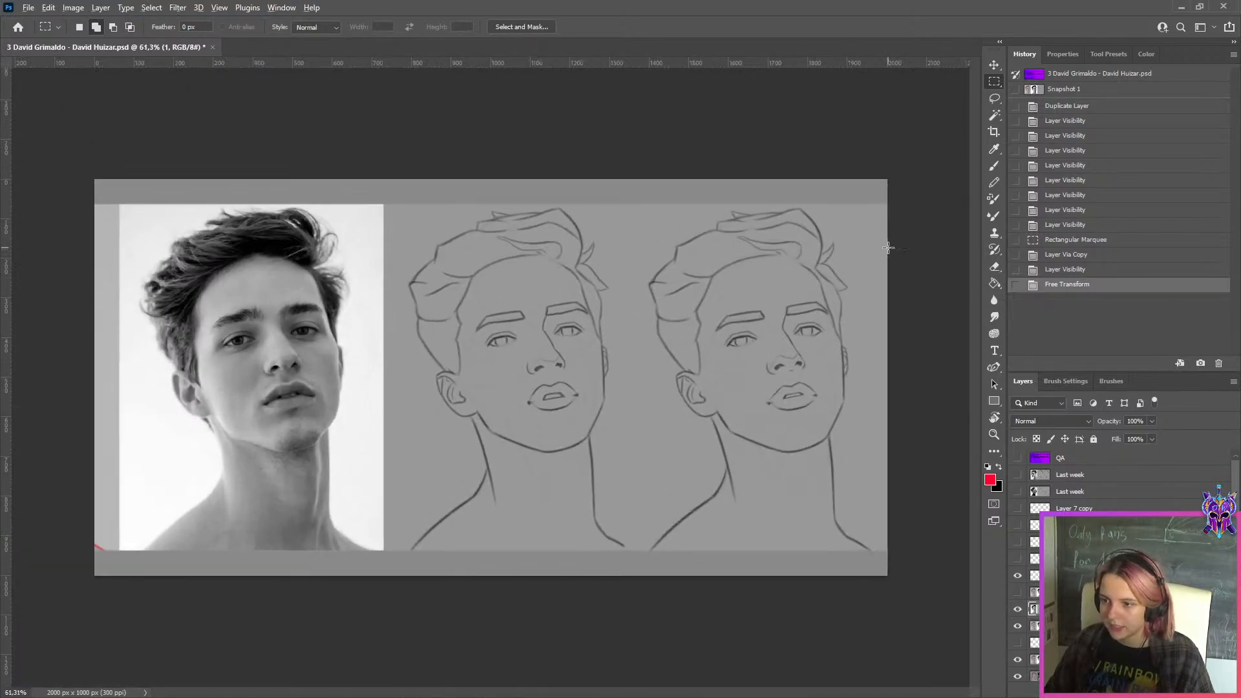
Export the side-by-side comparison for web as a JPG in the WEEK 149 folder, inserting "ss" into the file name
key(ctrl+alt+shift+s)
click(569, 537)
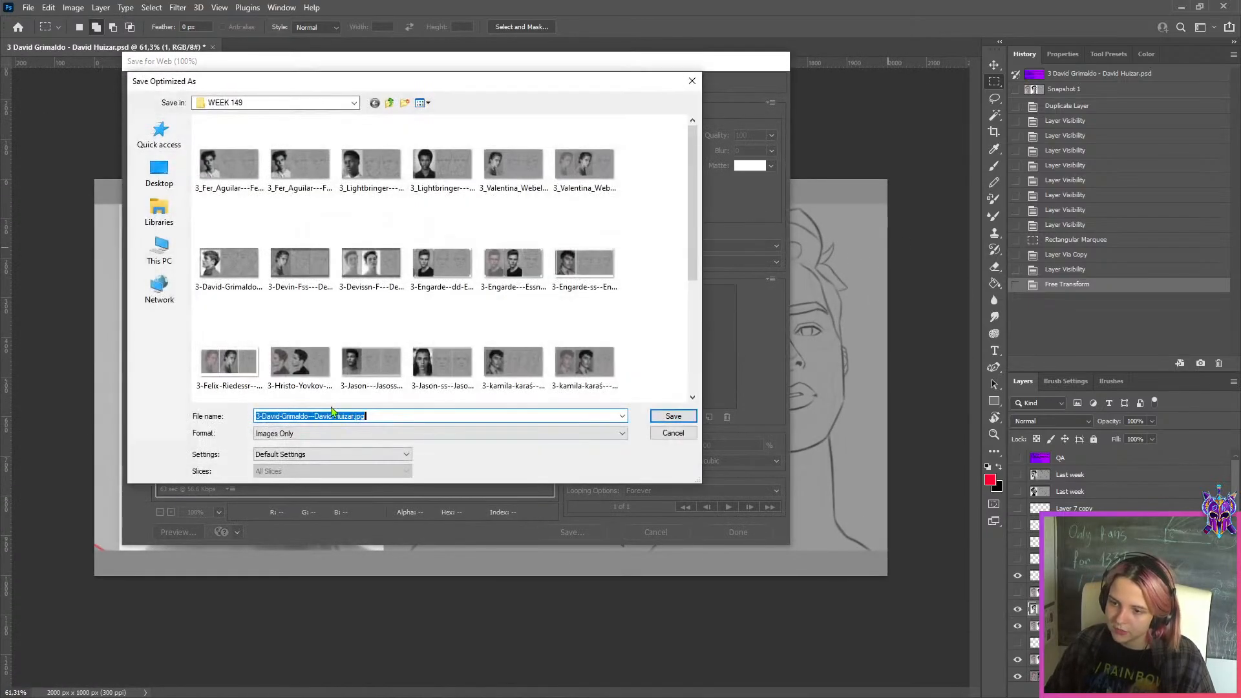
click(307, 416)
text(ss)
click(653, 416)
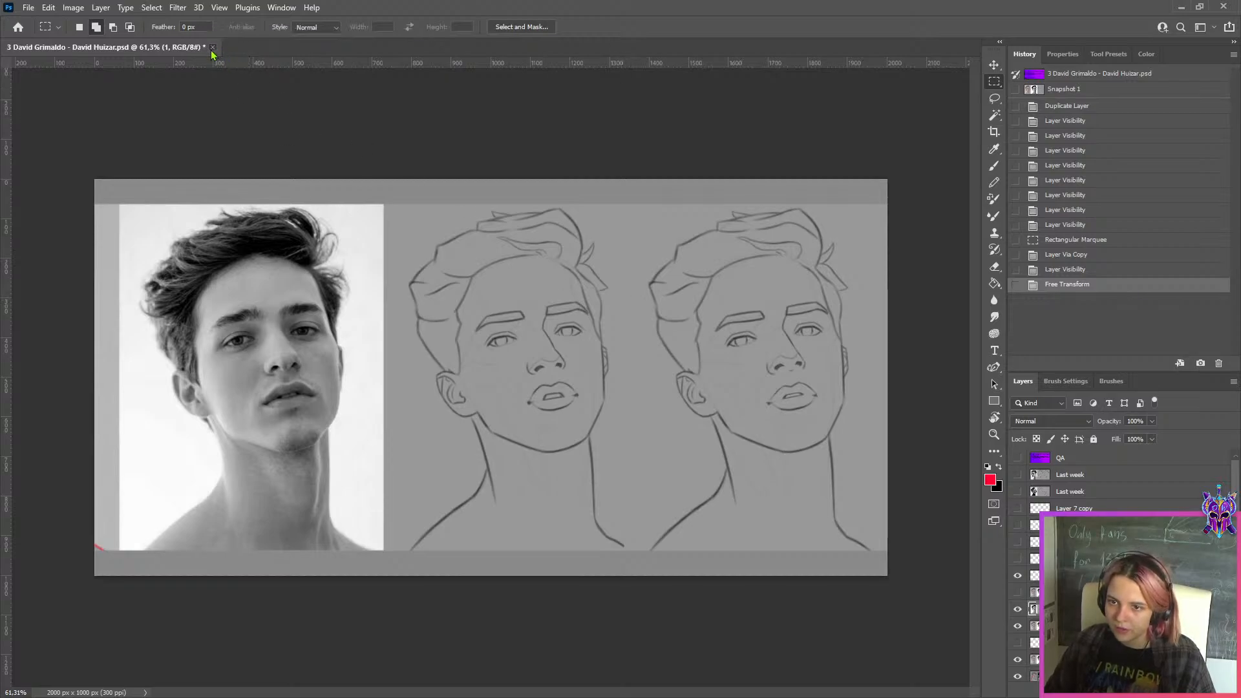
Show the QA layer to reread the student's question about line darkness, leaving the layer hidden
click(212, 48)
key(Escape)
click(1018, 458)
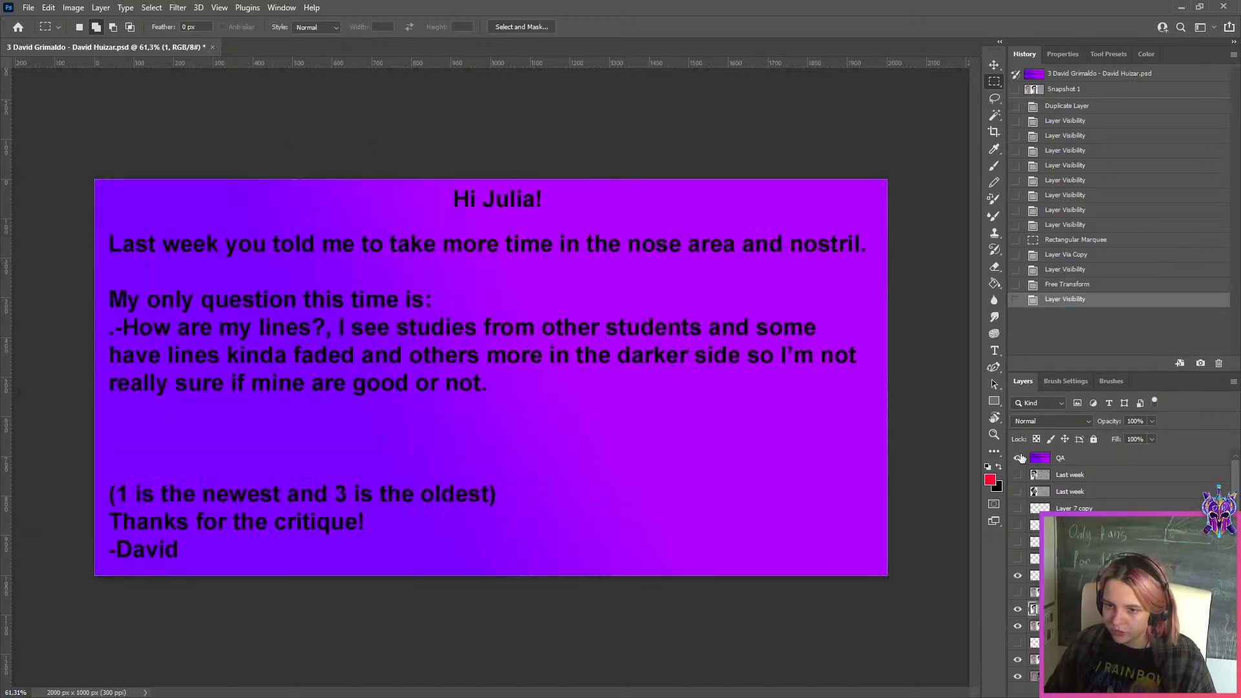
click(1018, 457)
click(1019, 457)
click(1019, 458)
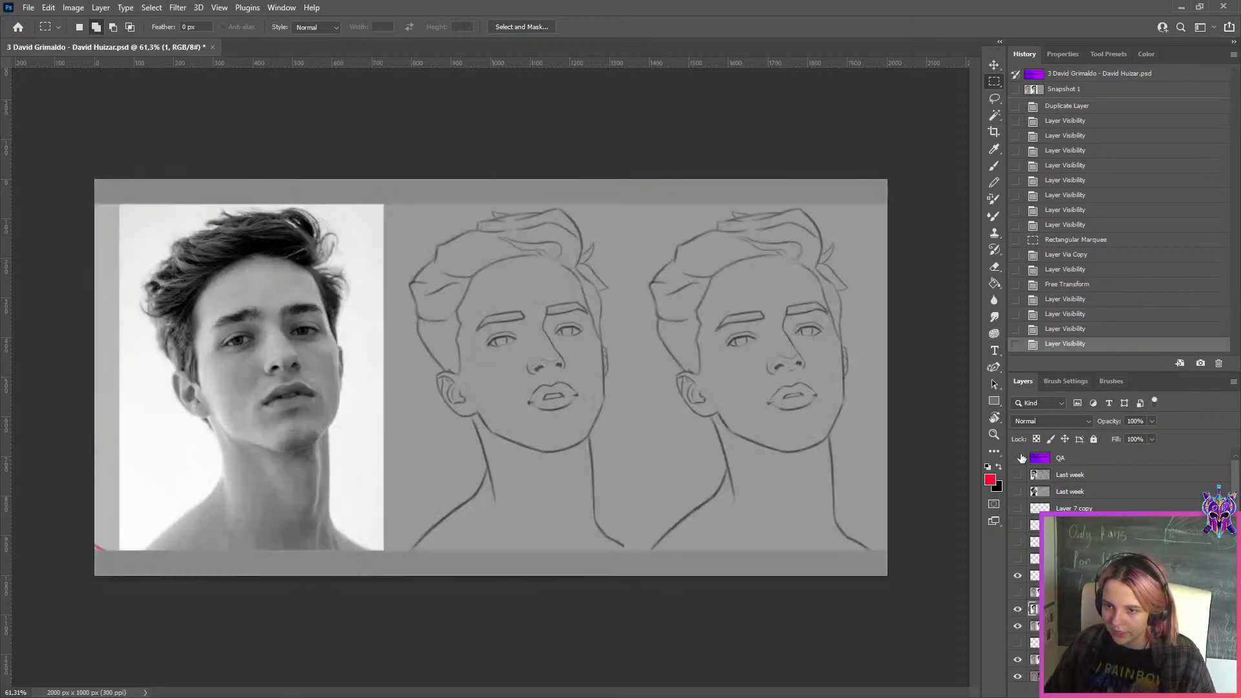
Close the reviewed student PSD without saving its changes and minimize Photoshop
click(212, 48)
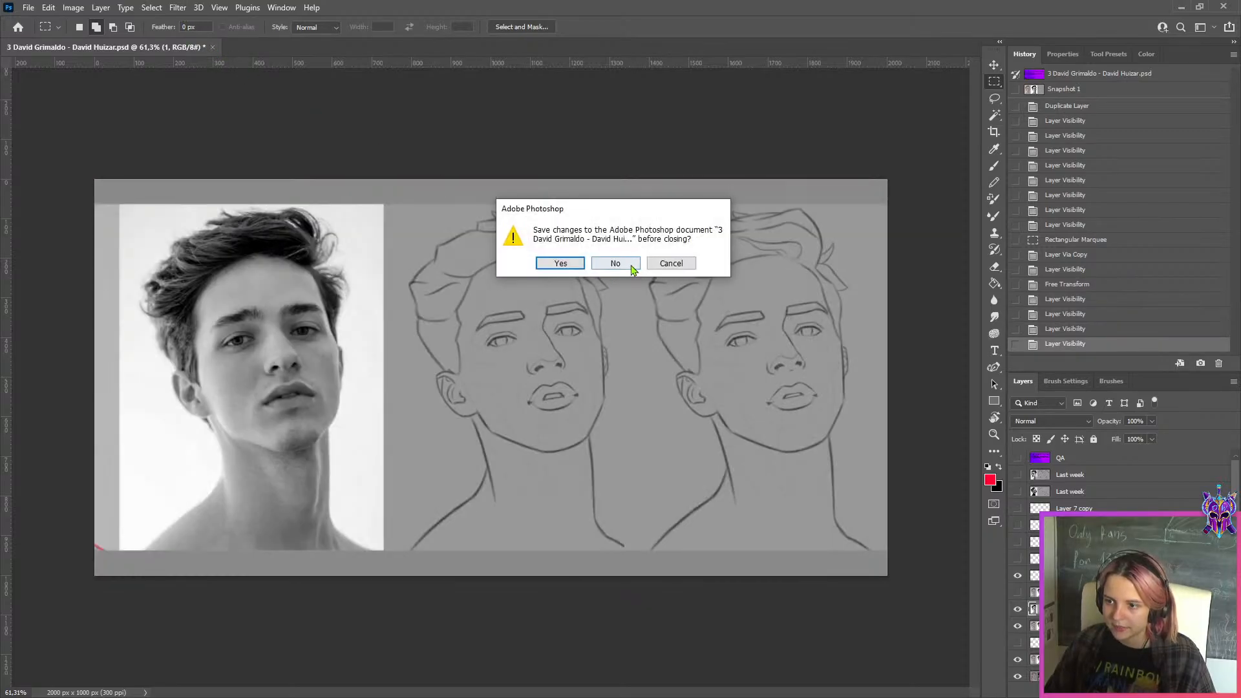
click(632, 267)
click(1181, 7)
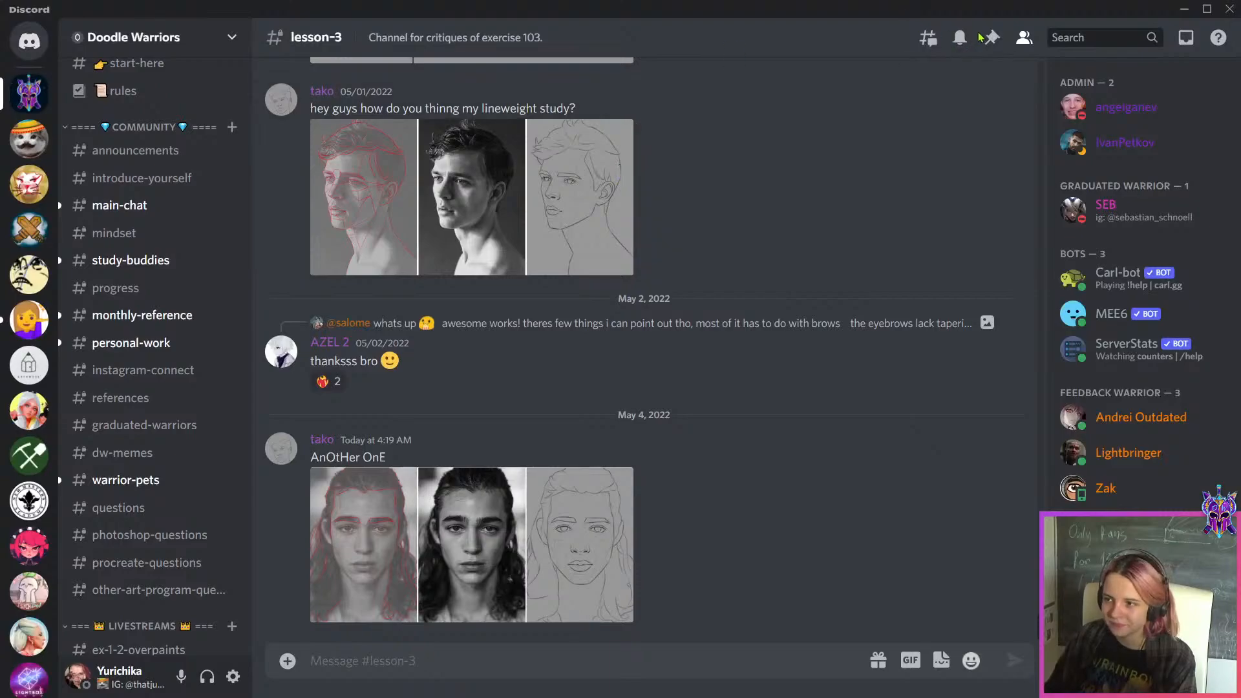
In Discord's lesson-3 channel, browse the pinned messages and examine the enlarged study of the curly-haired man in profile
click(988, 42)
scroll(914, 443, down, 10)
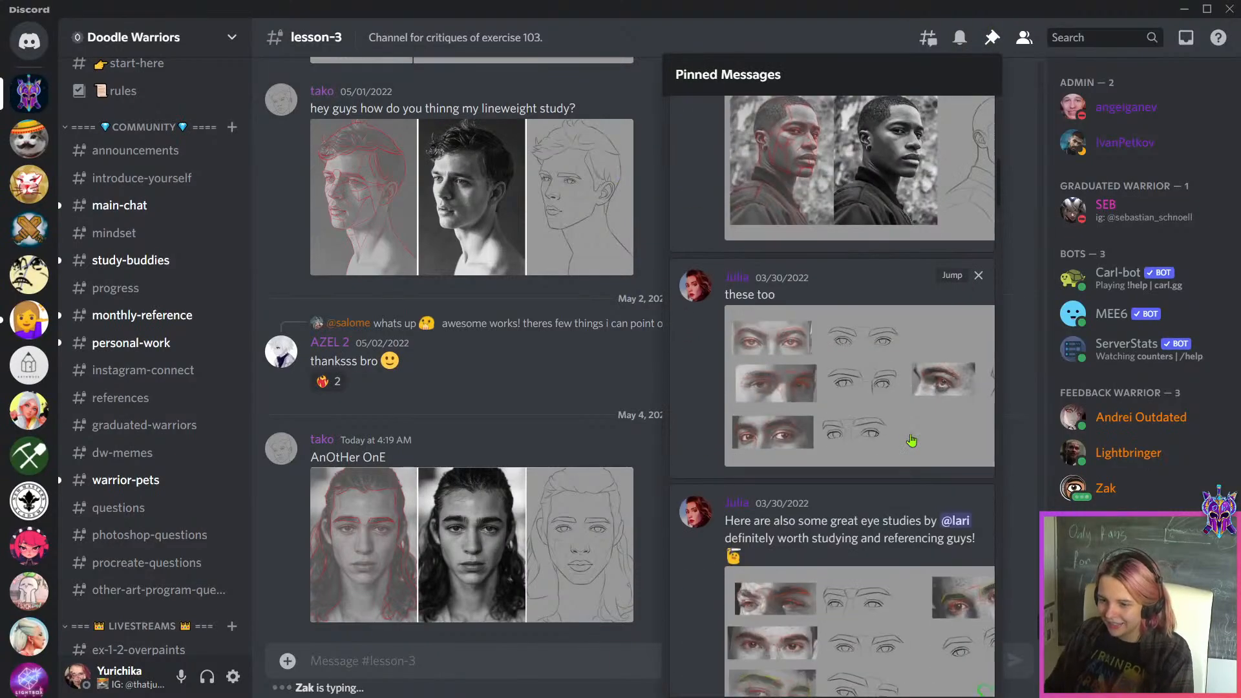
scroll(914, 444, down, 5)
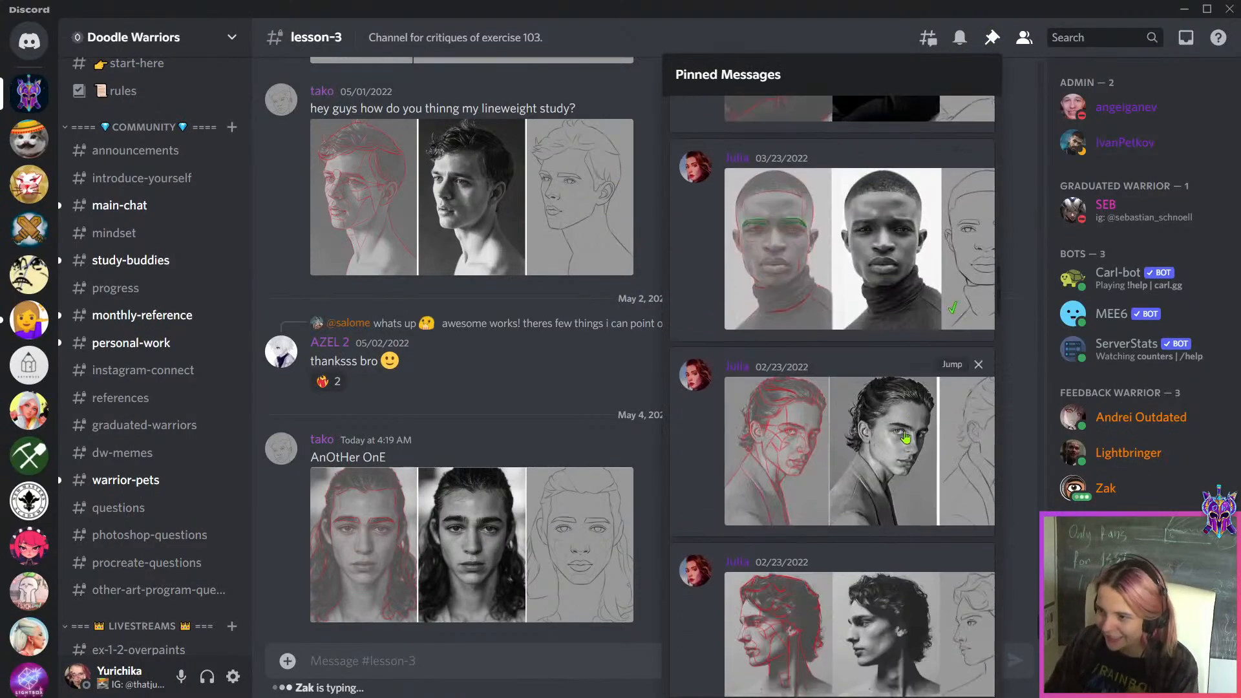
scroll(889, 361, down, 5)
scroll(890, 361, down, 2)
click(890, 362)
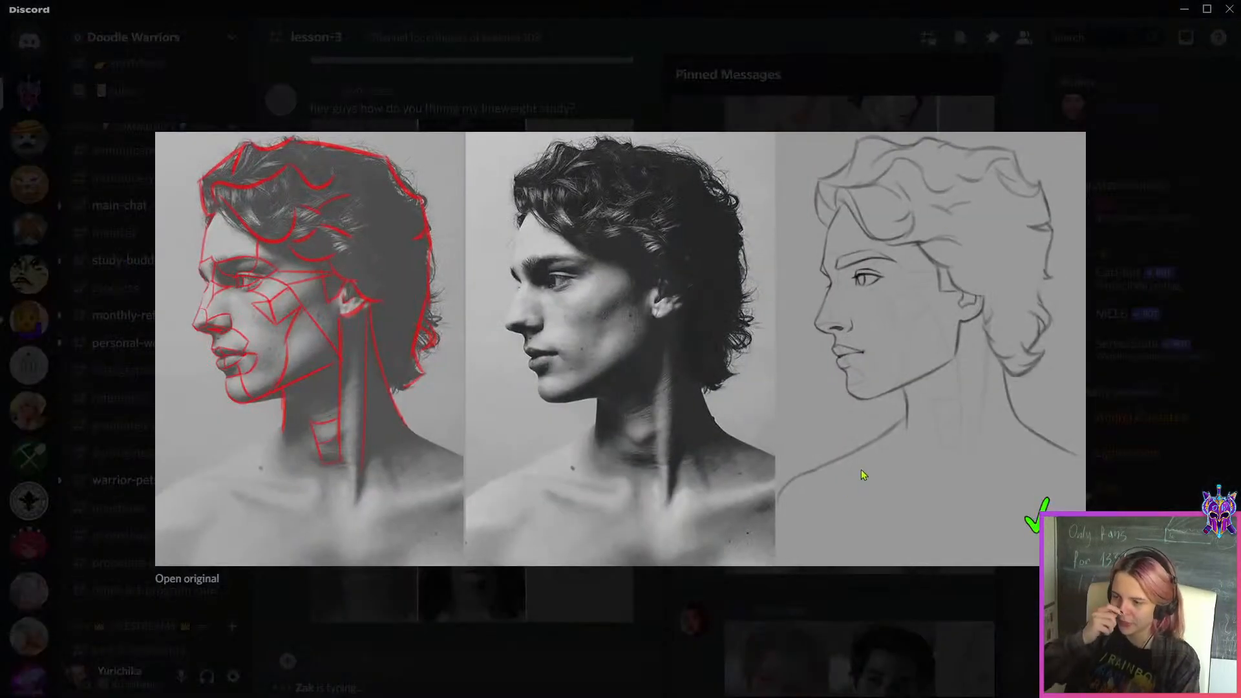
click(963, 588)
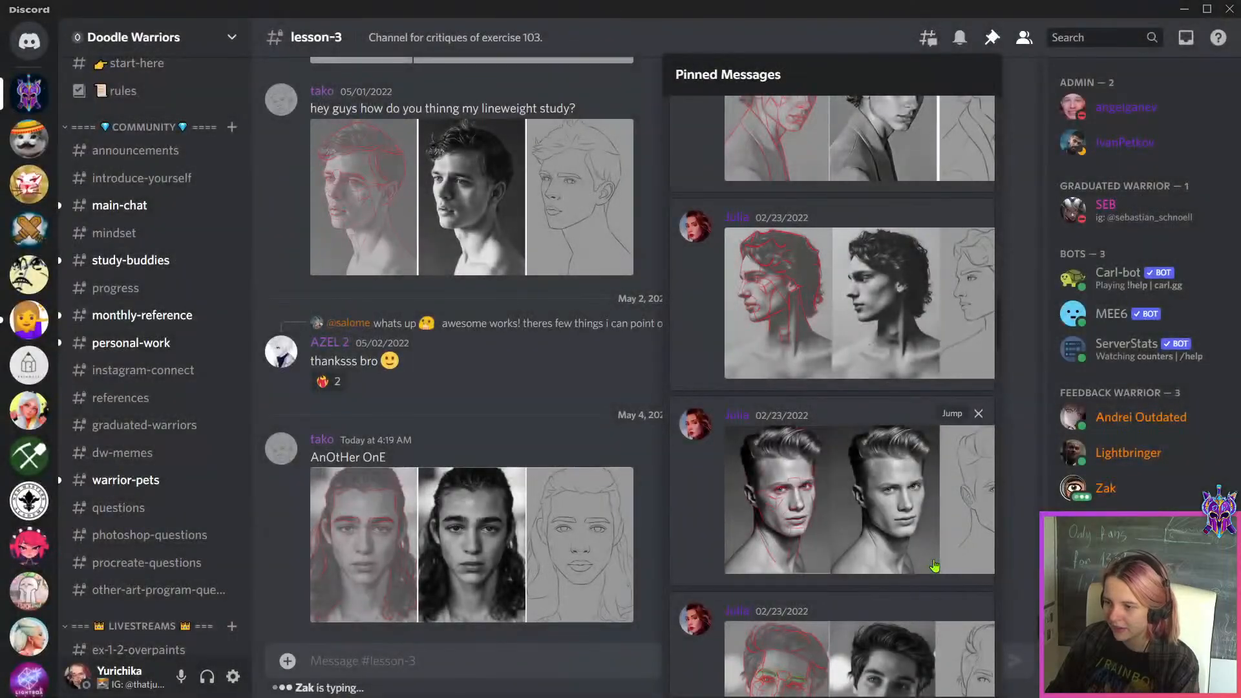
Examine further pinned studies at full size, including the man in the leather jacket and the man wearing a necklace
click(925, 332)
click(938, 560)
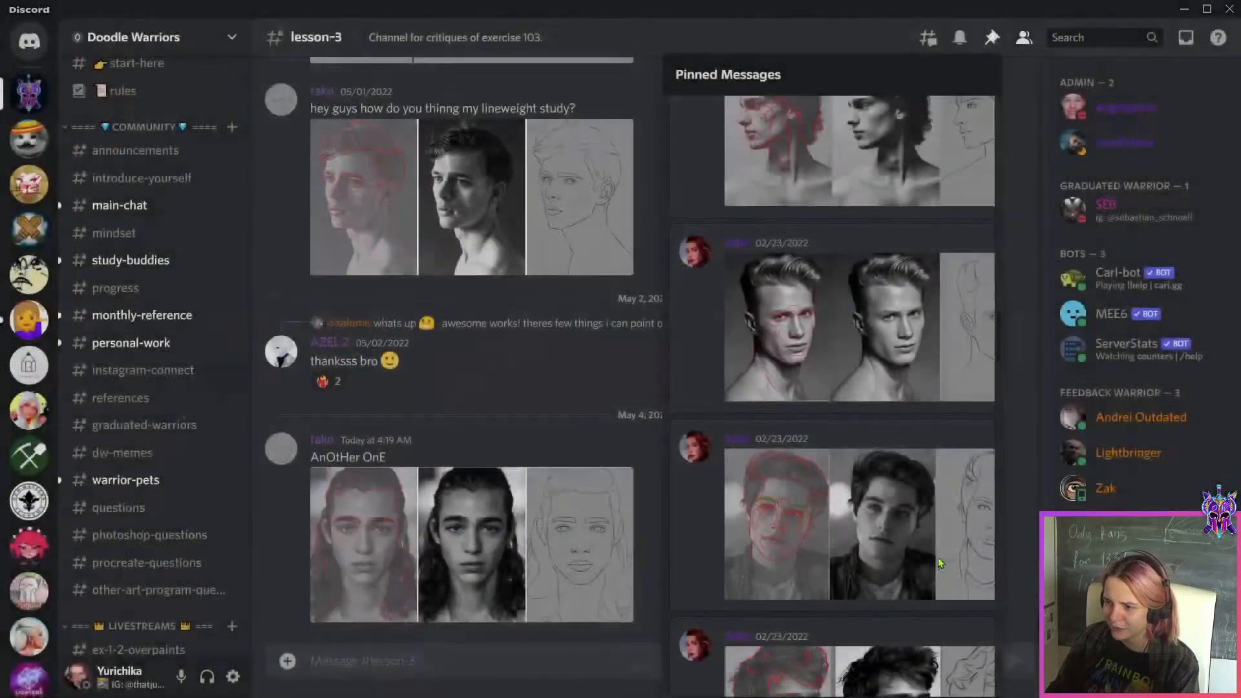
click(938, 560)
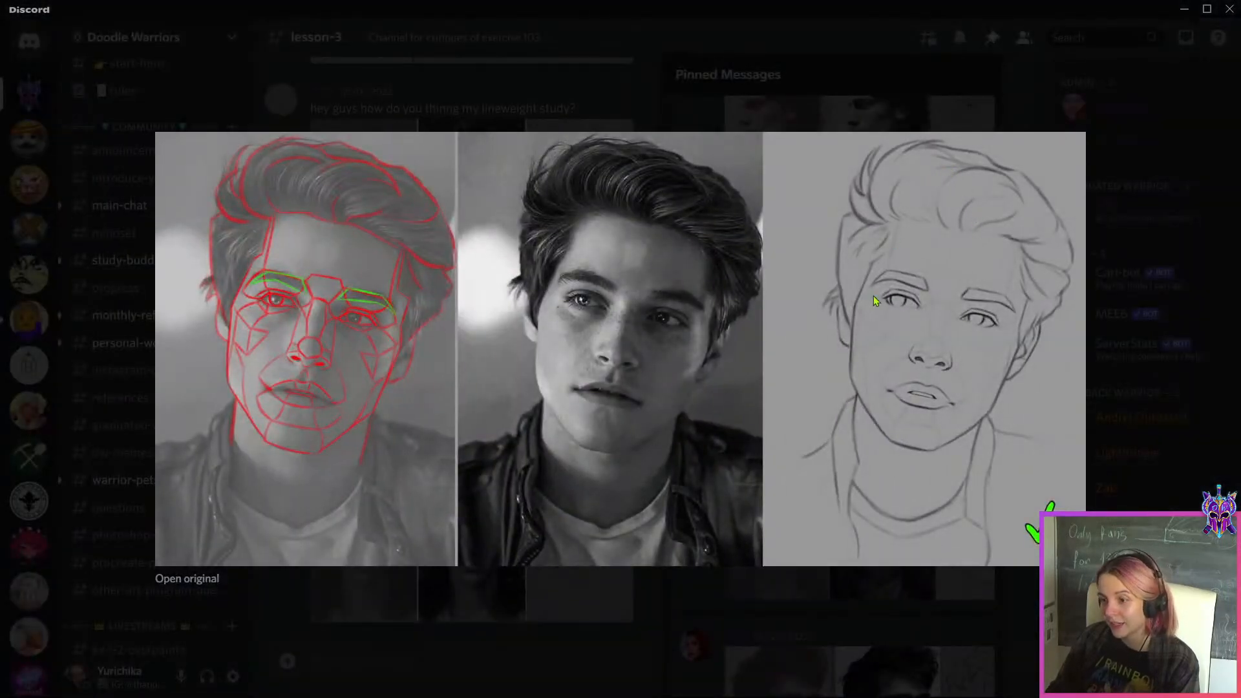
click(942, 593)
scroll(924, 562, up, 2)
click(907, 533)
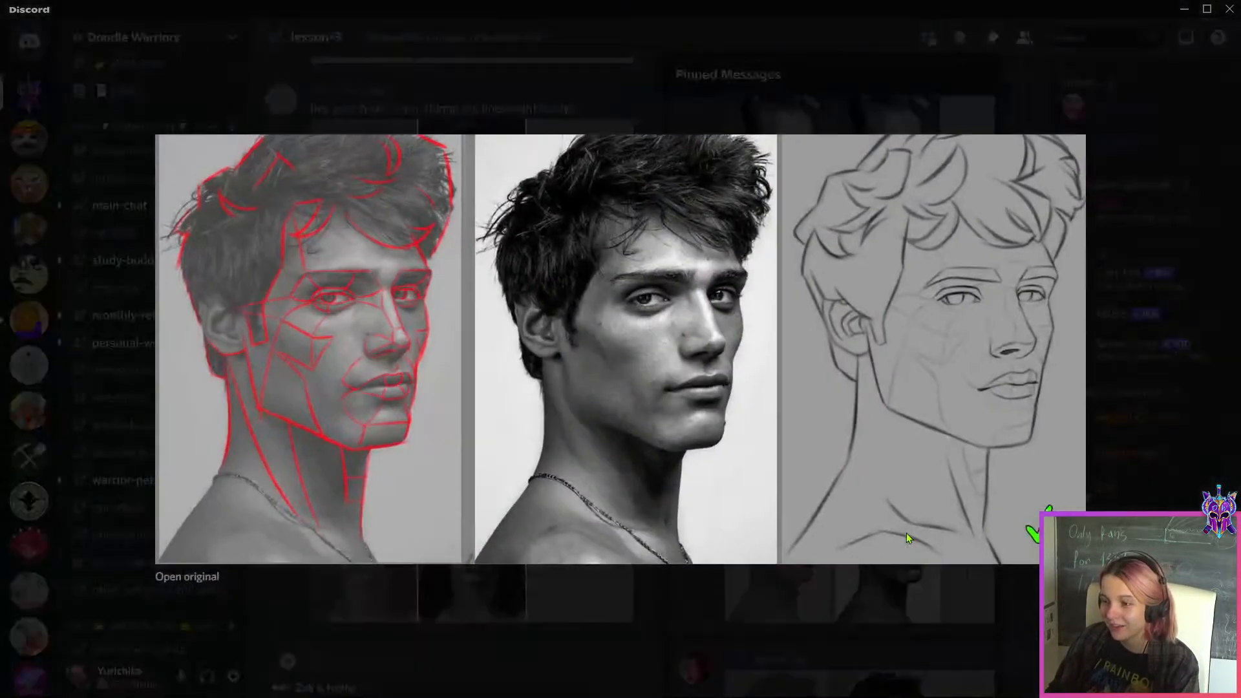
click(944, 584)
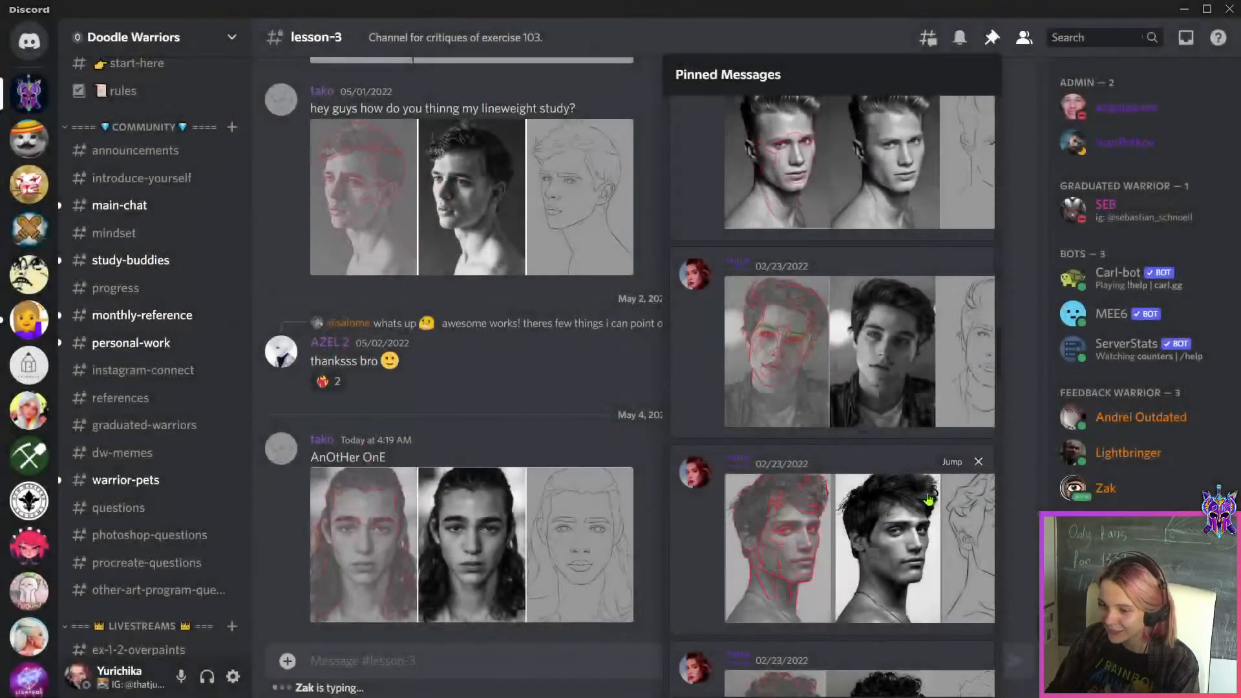
Examine the pinned studies of the curly-haired man in the fleece jacket and the short-haired man in the dark top
scroll(928, 499, down, 4)
click(923, 434)
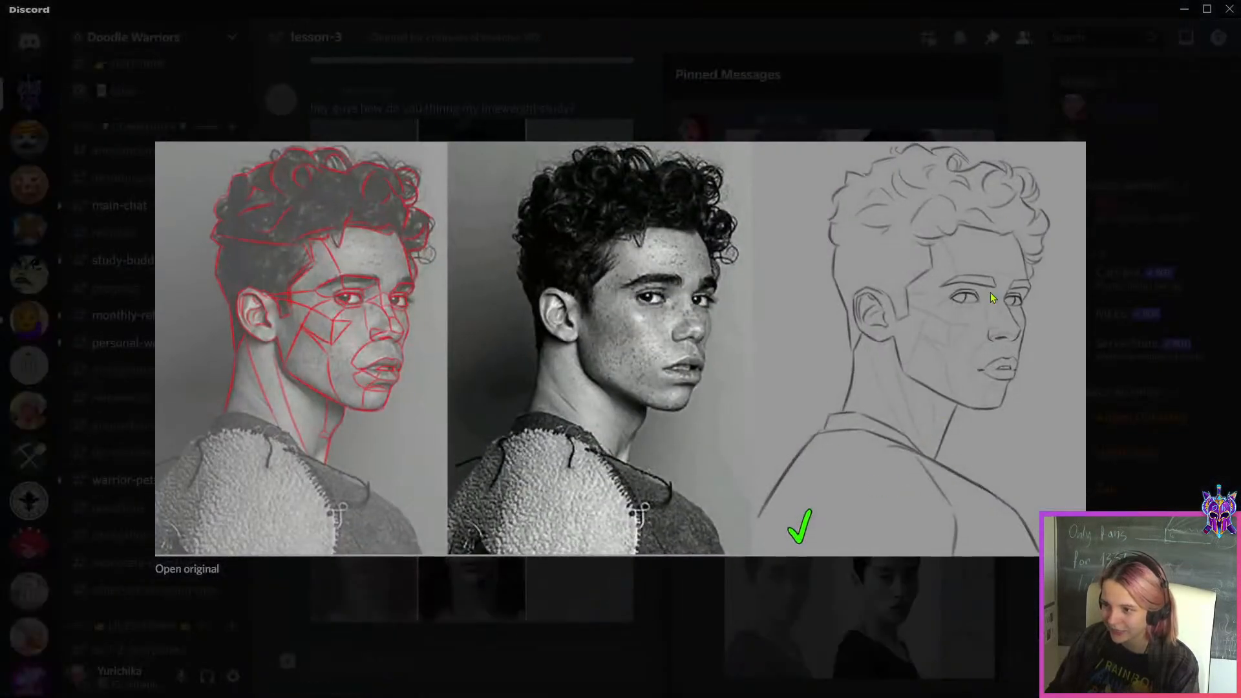
click(912, 632)
click(907, 418)
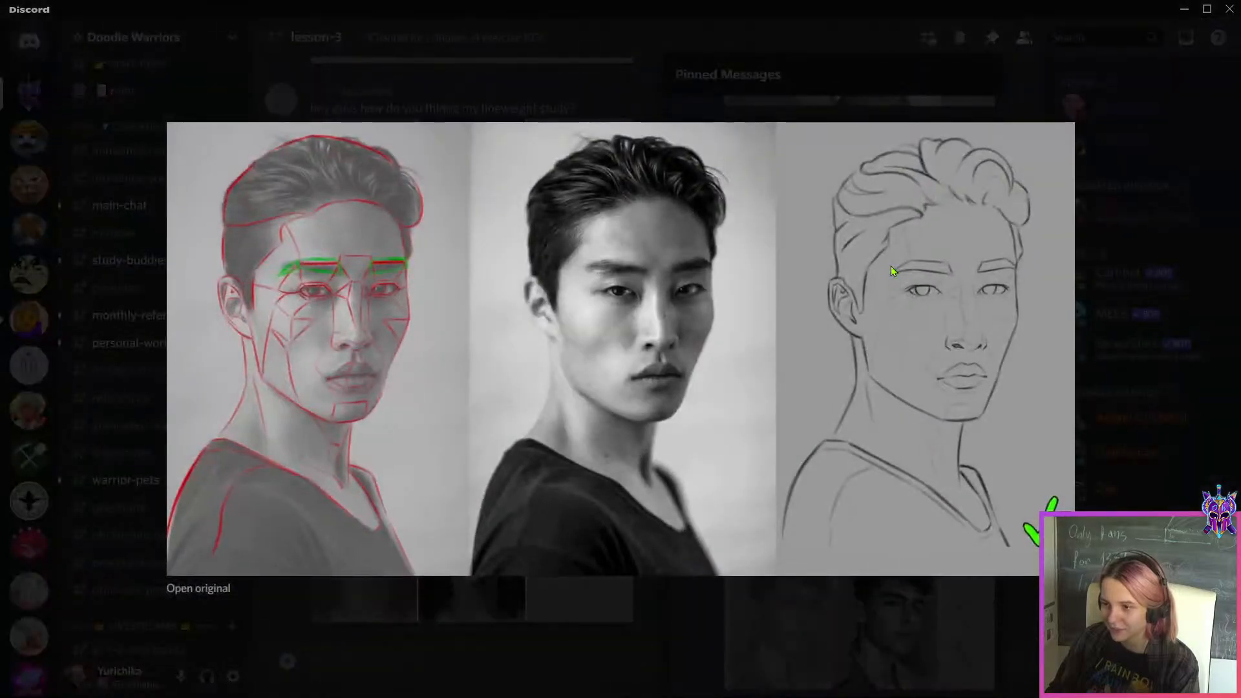
key(Escape)
Examine the enlarged pinned study of the man with swept-back hair, and return to the WEEK 149 folder
scroll(931, 483, down, 3)
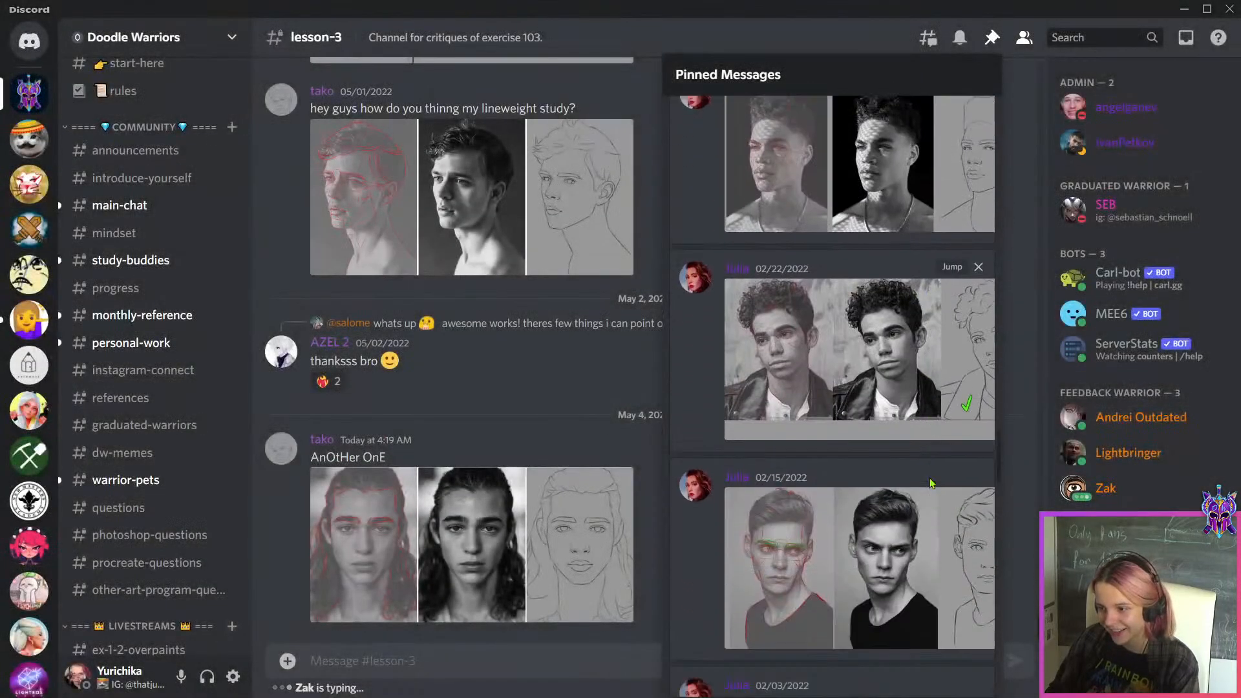
scroll(931, 483, down, 10)
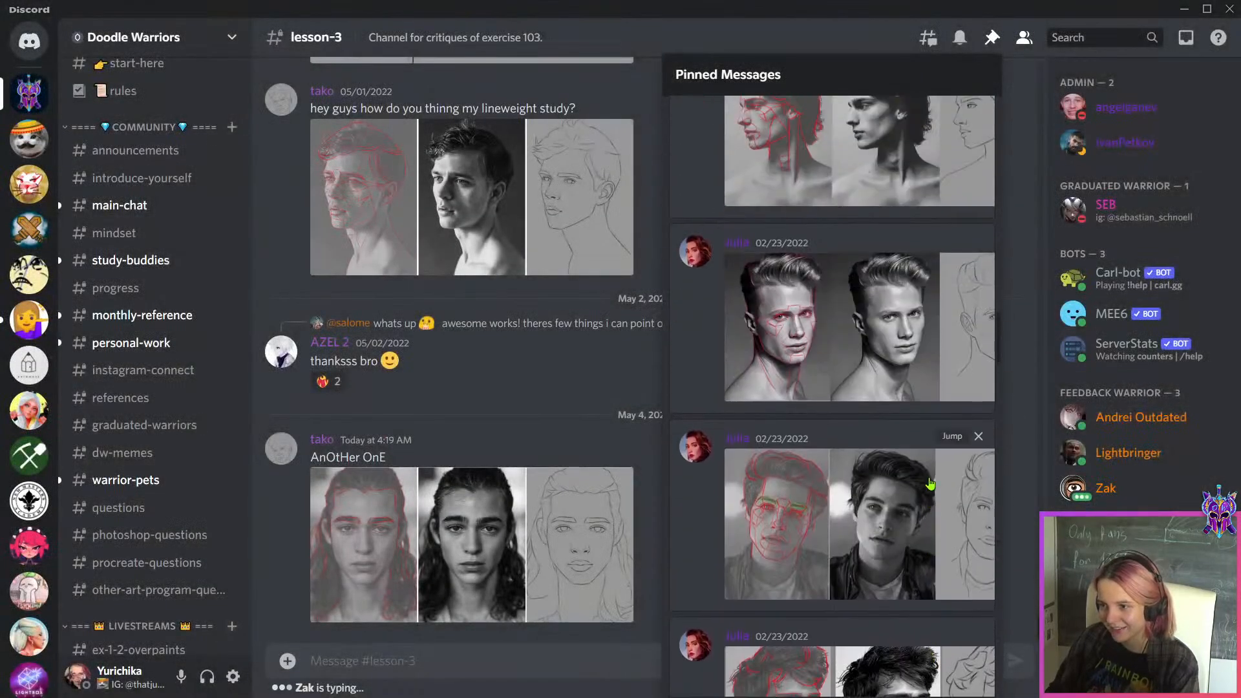
scroll(930, 484, up, 5)
click(931, 482)
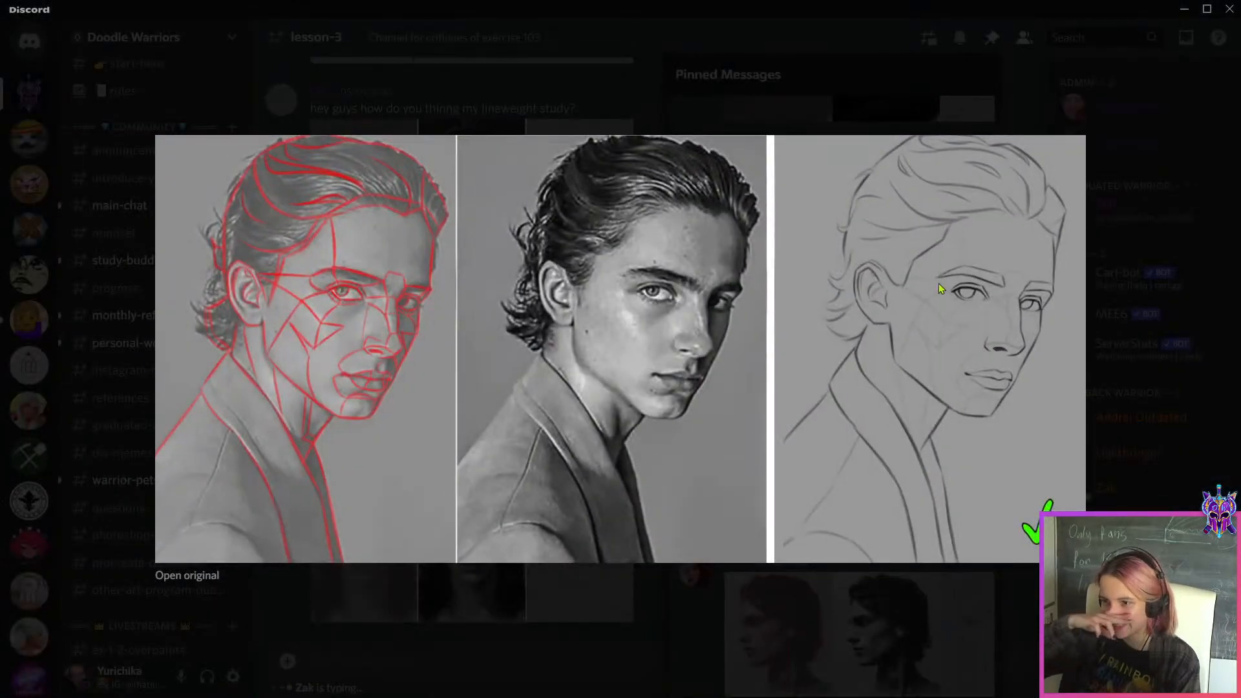
click(924, 579)
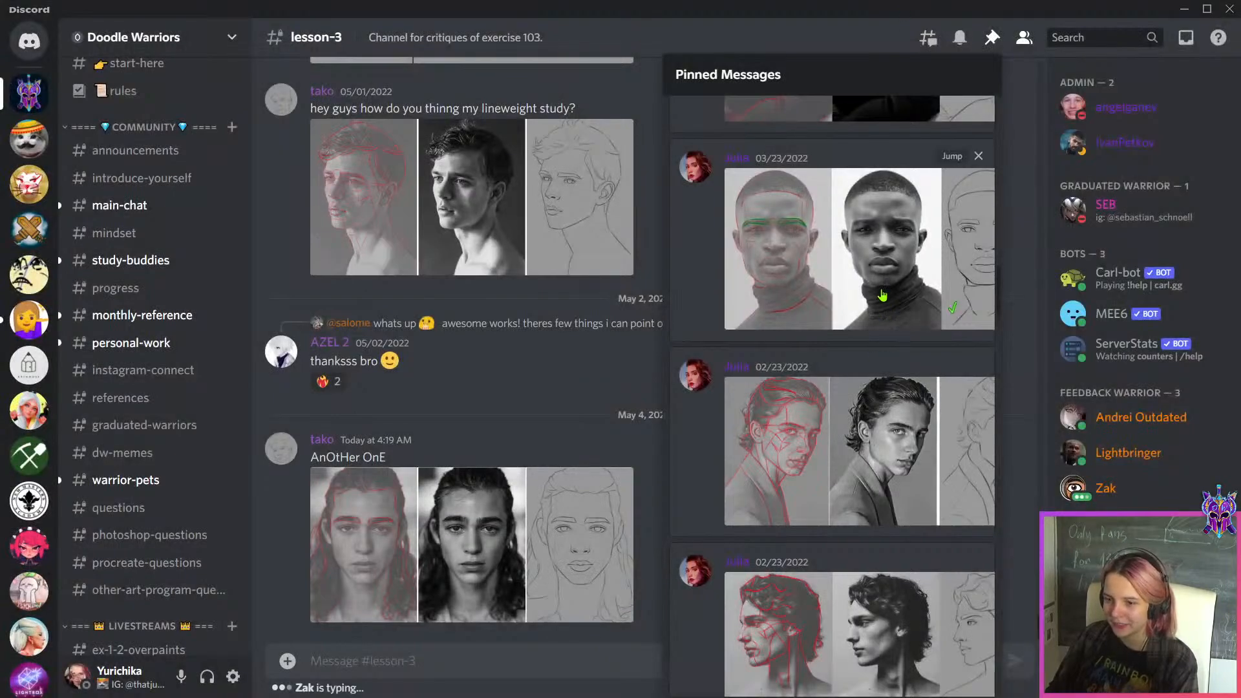
double_click(1018, 8)
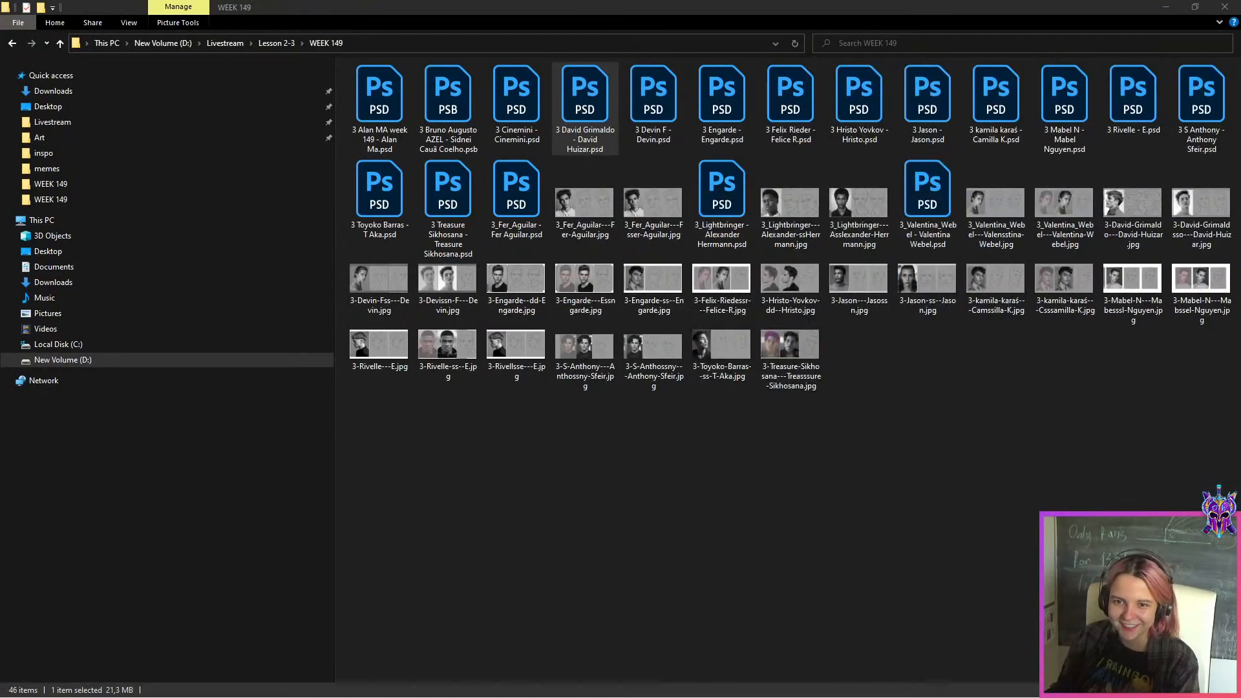
Open 3 Cinemini - Cinemini.psd from the WEEK 149 folder and read the student's note
click(650, 465)
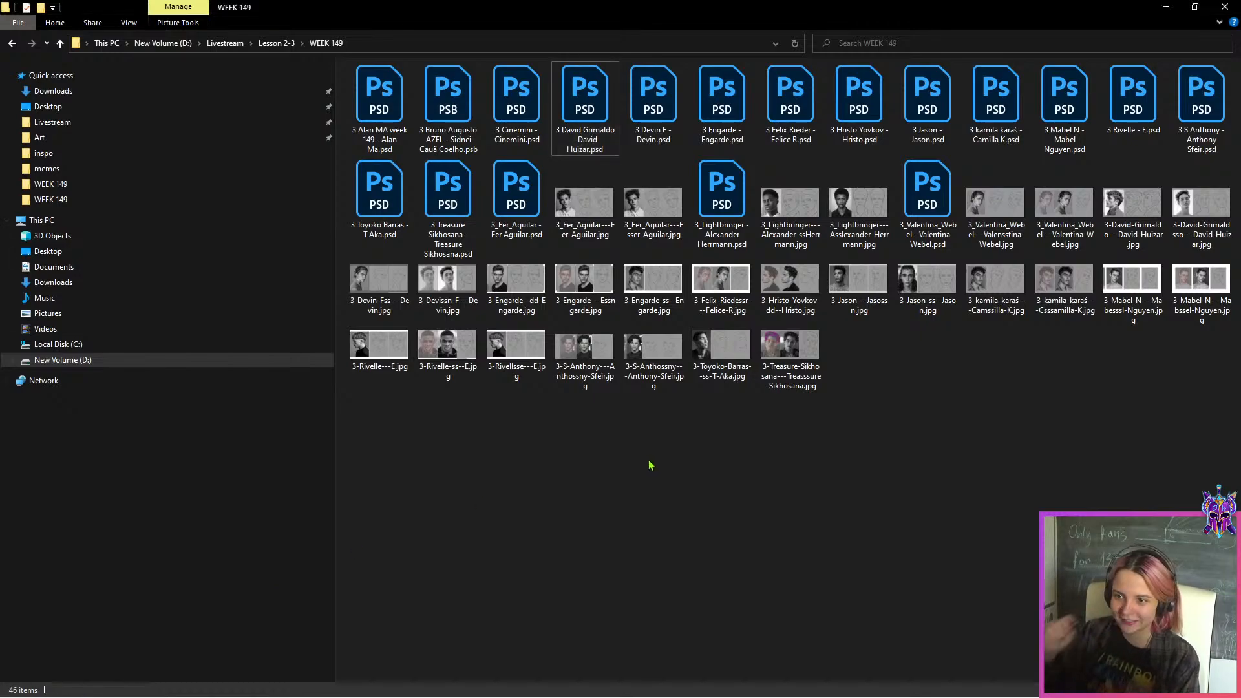
double_click(508, 133)
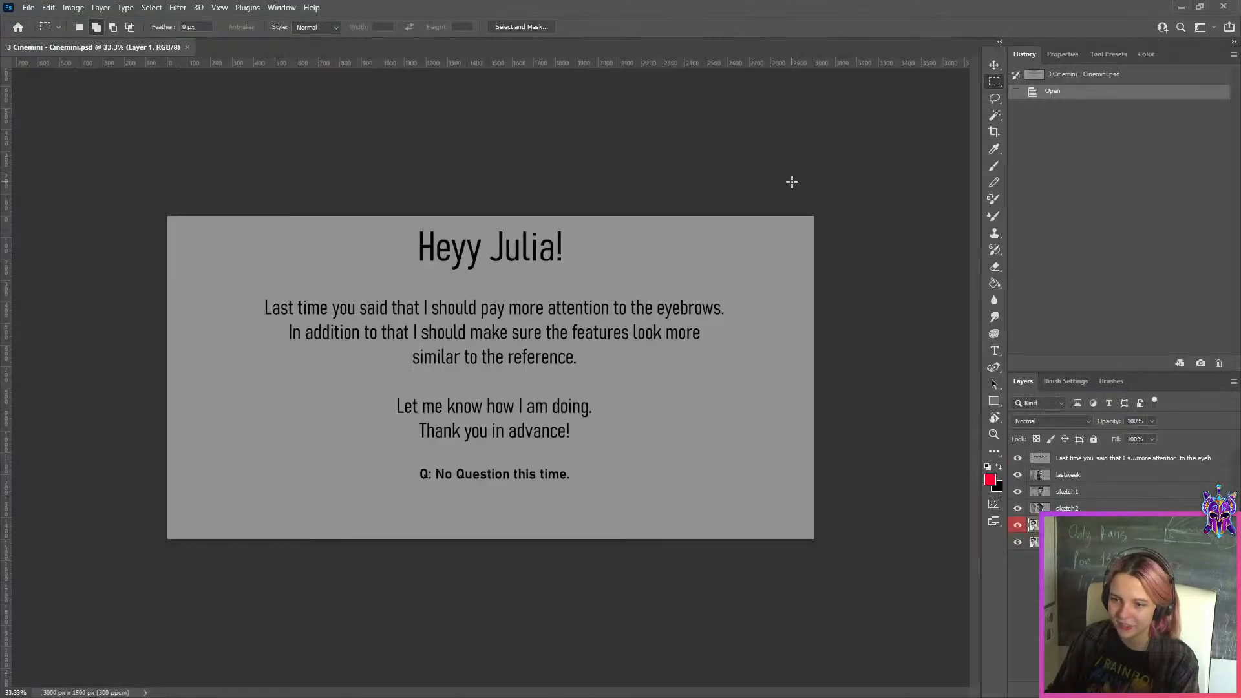
scroll(792, 181, down, 2)
scroll(327, 201, up, 2)
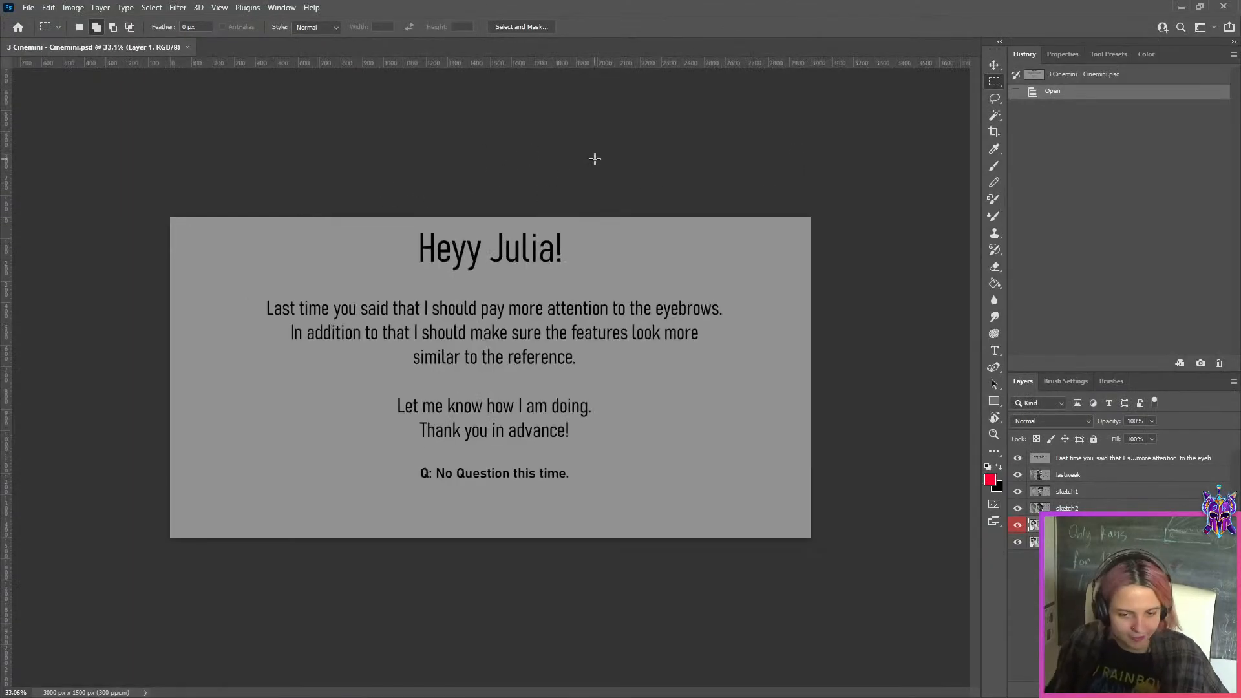
drag(522, 8, 472, 170)
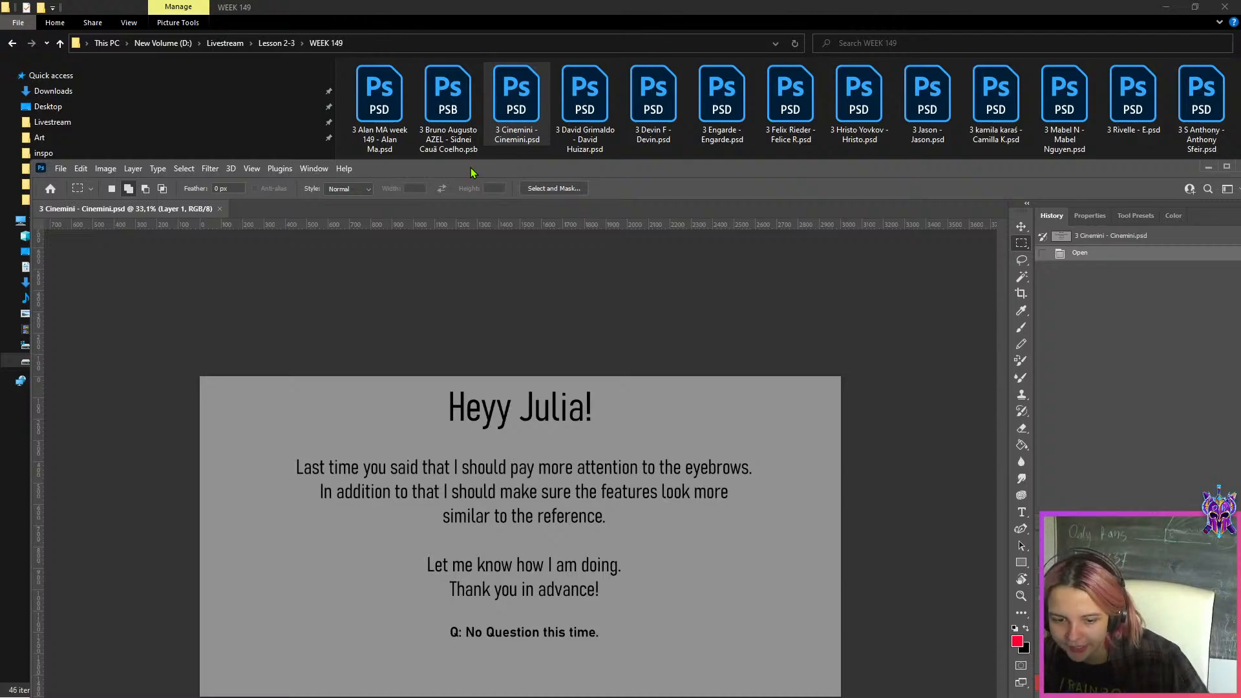
drag(472, 173, 478, 6)
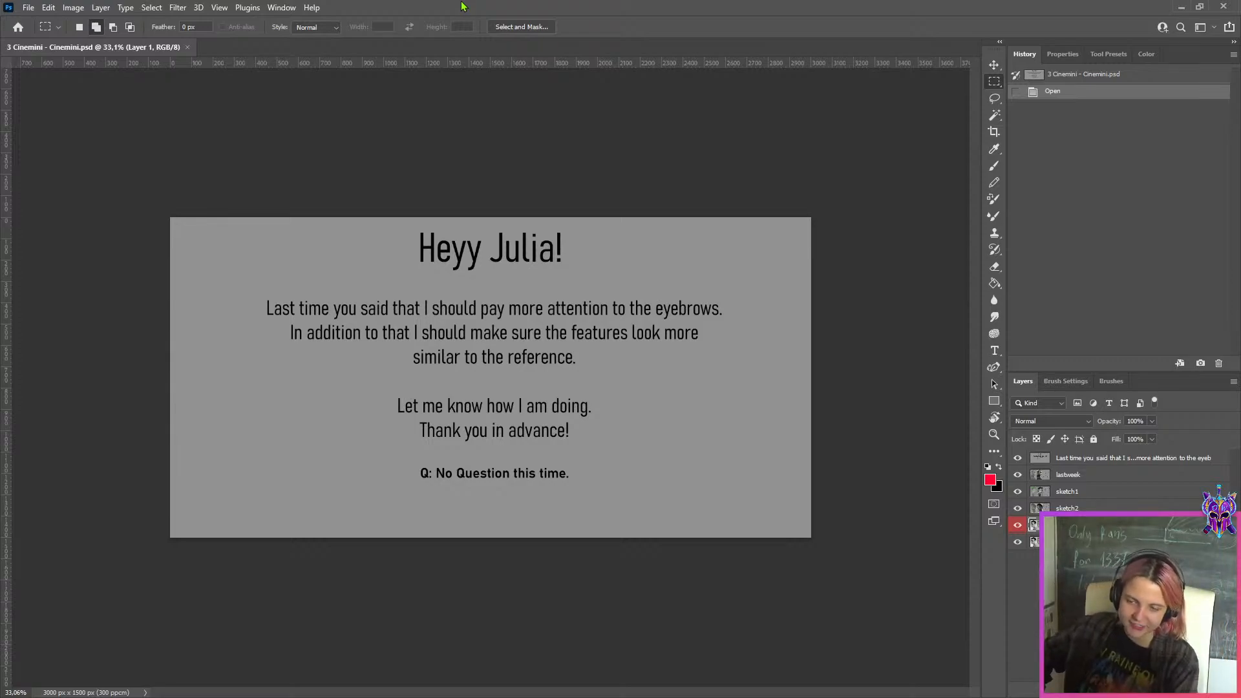
click(1175, 6)
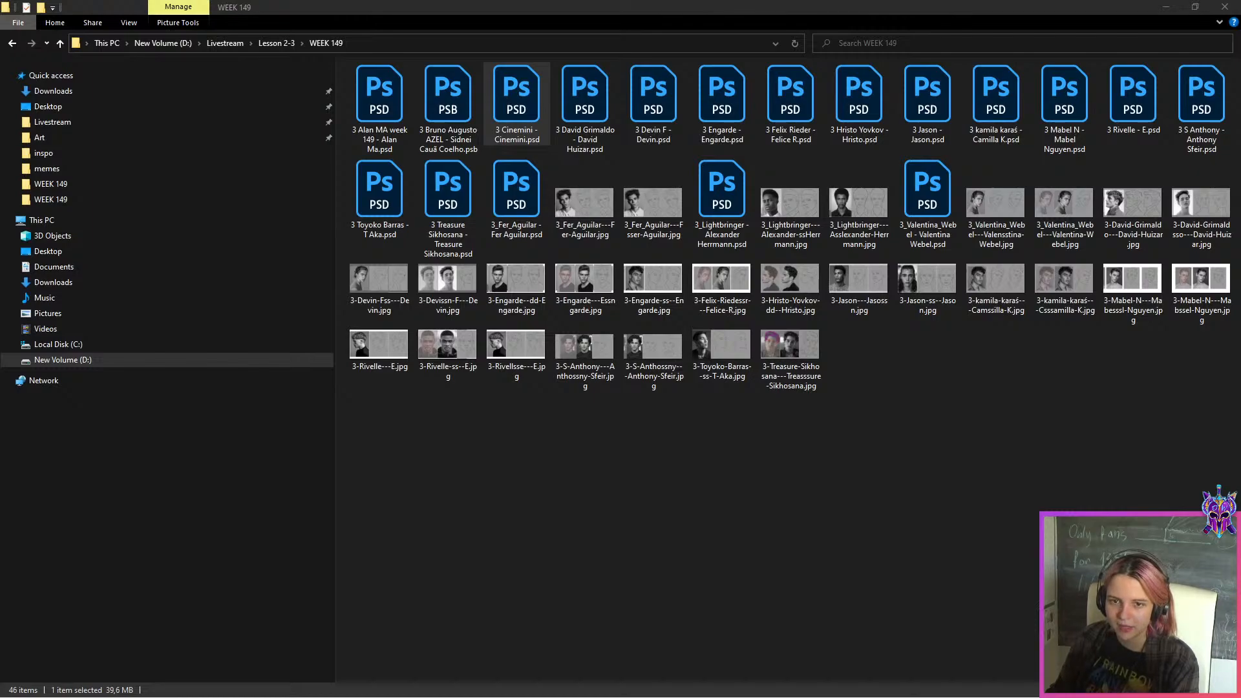
key(alt+Tab)
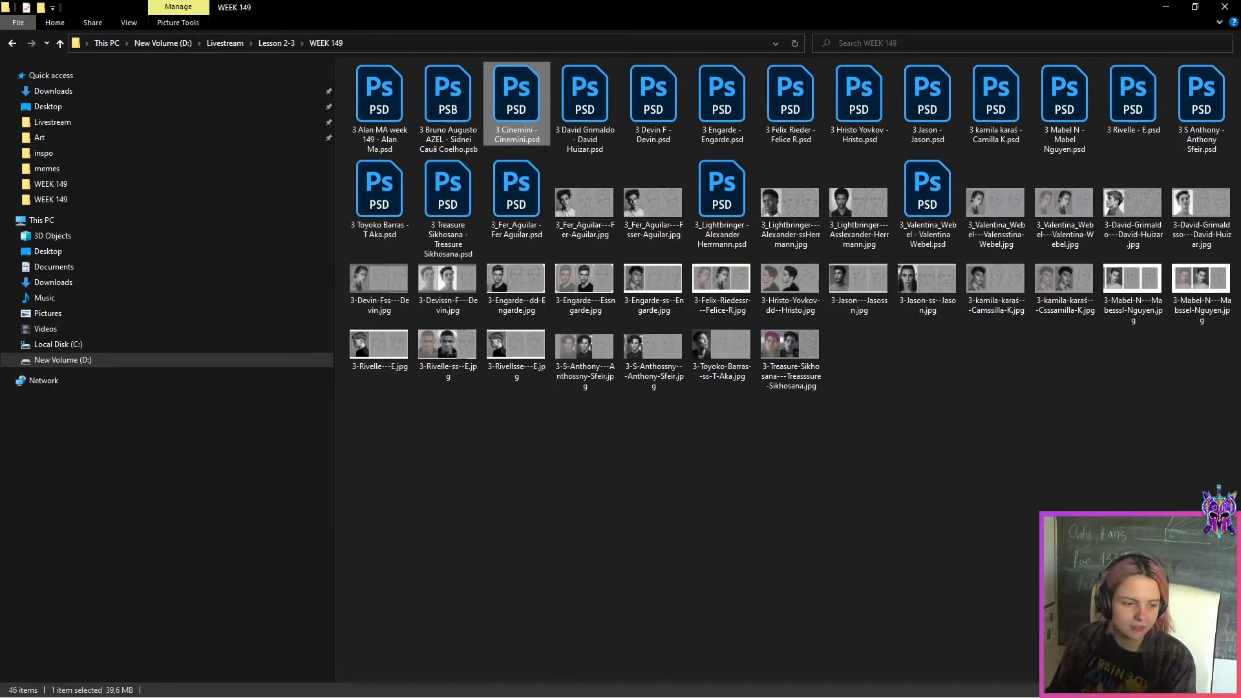
key(Return)
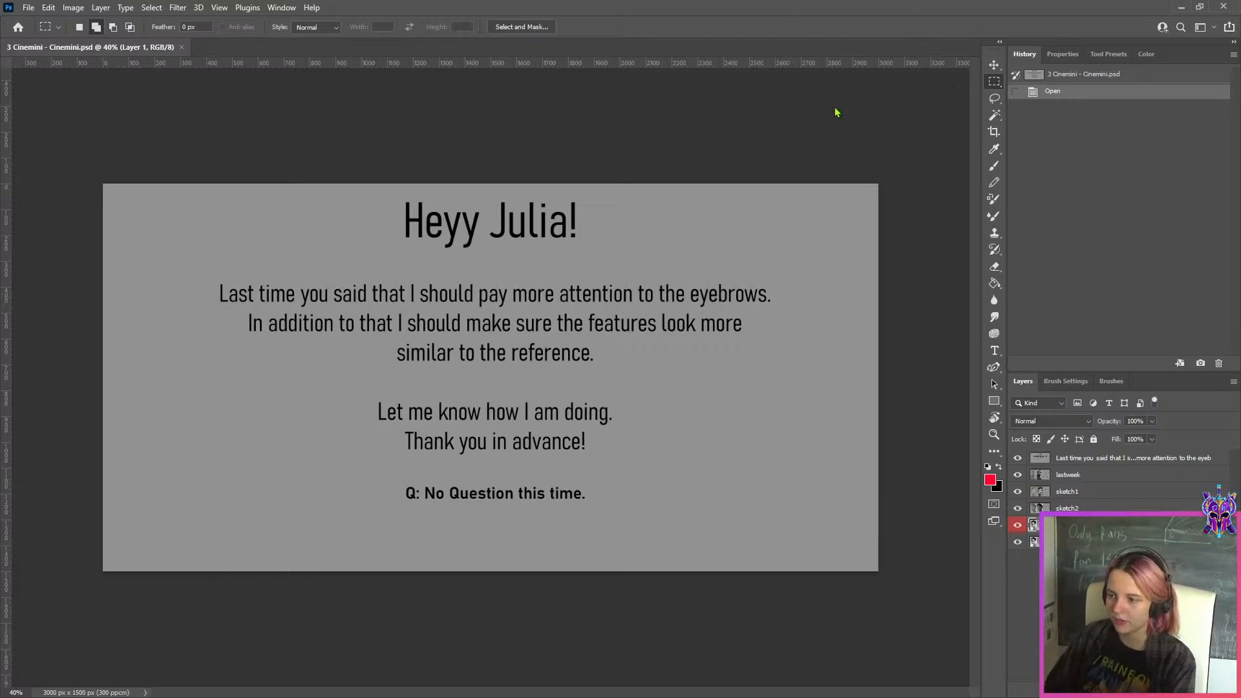
Hide the student's text note layer and examine last week's study of the short-haired man
click(1099, 459)
click(1019, 459)
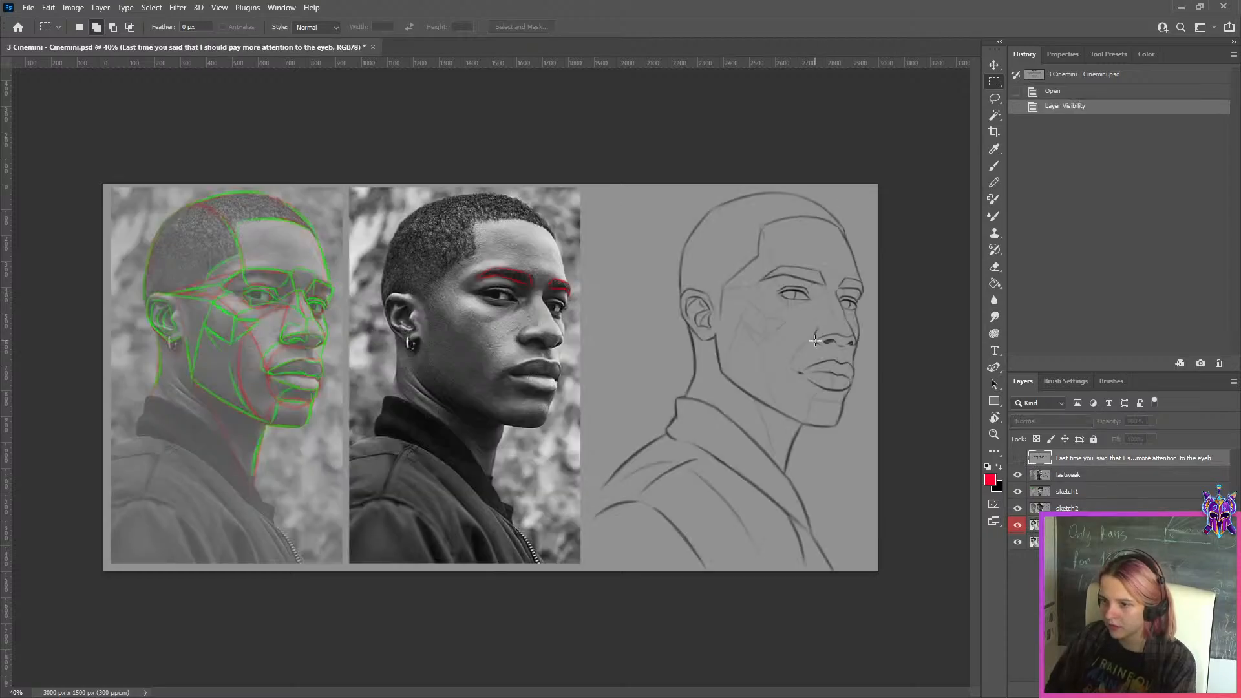
key(ctrl+0)
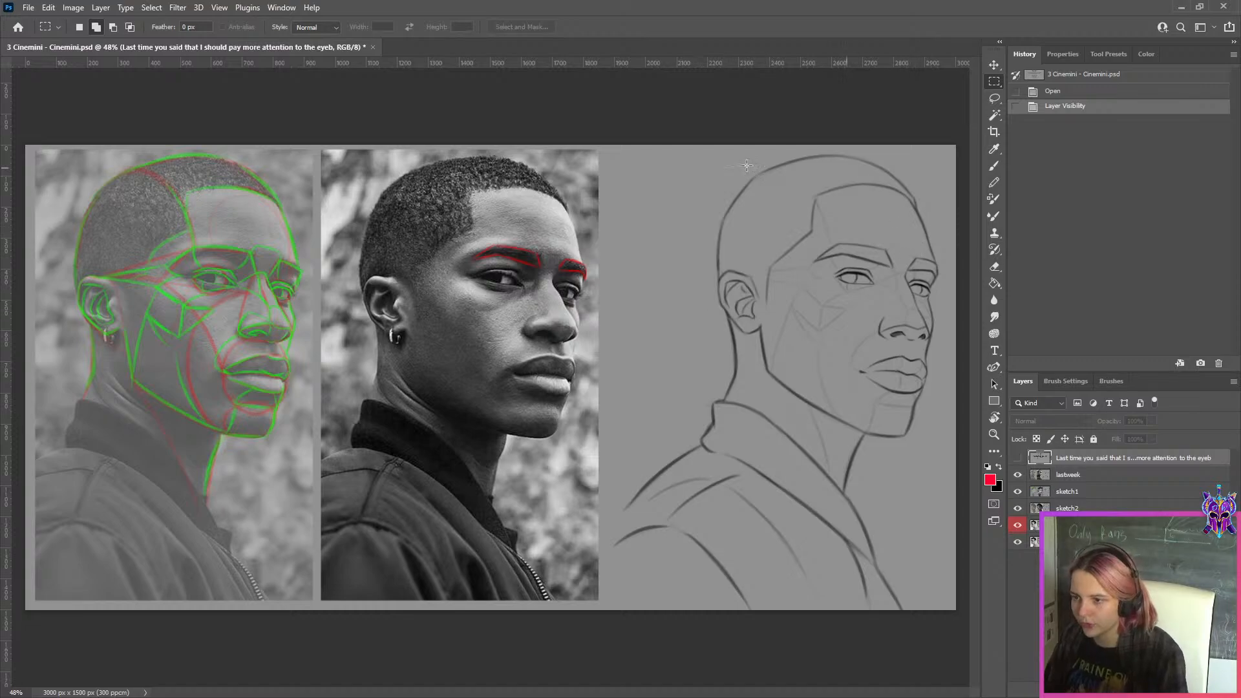
scroll(862, 346, down, 1)
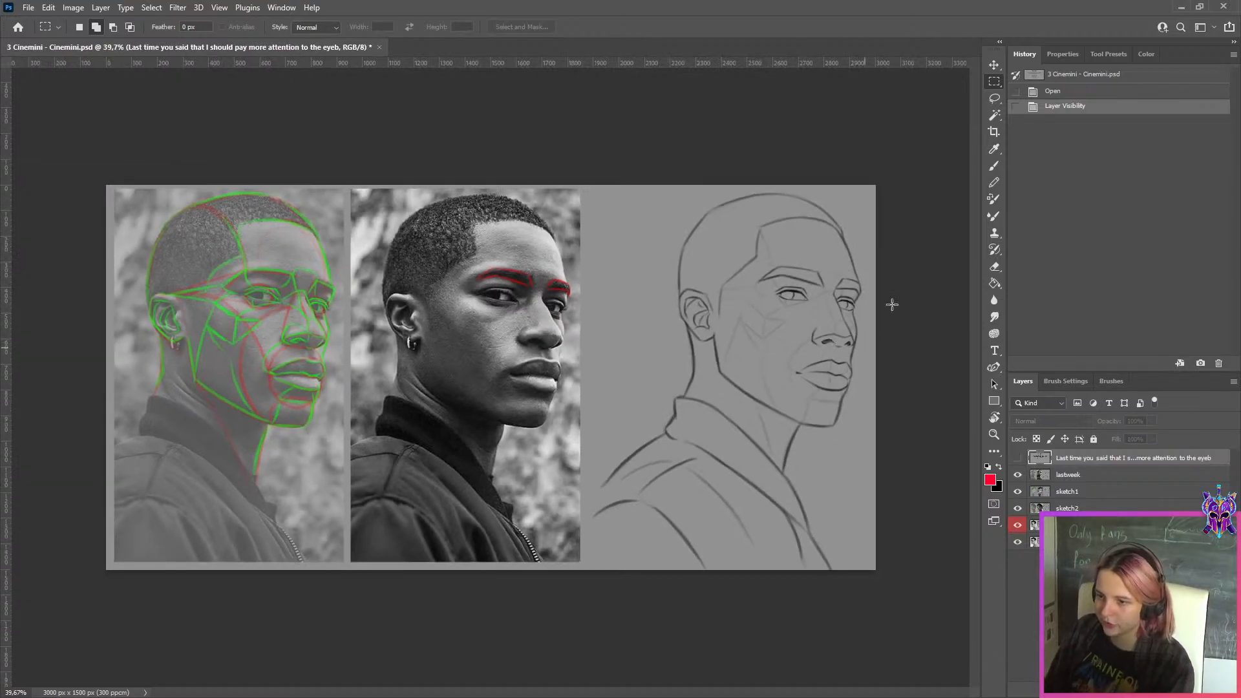
scroll(517, 370, up, 1)
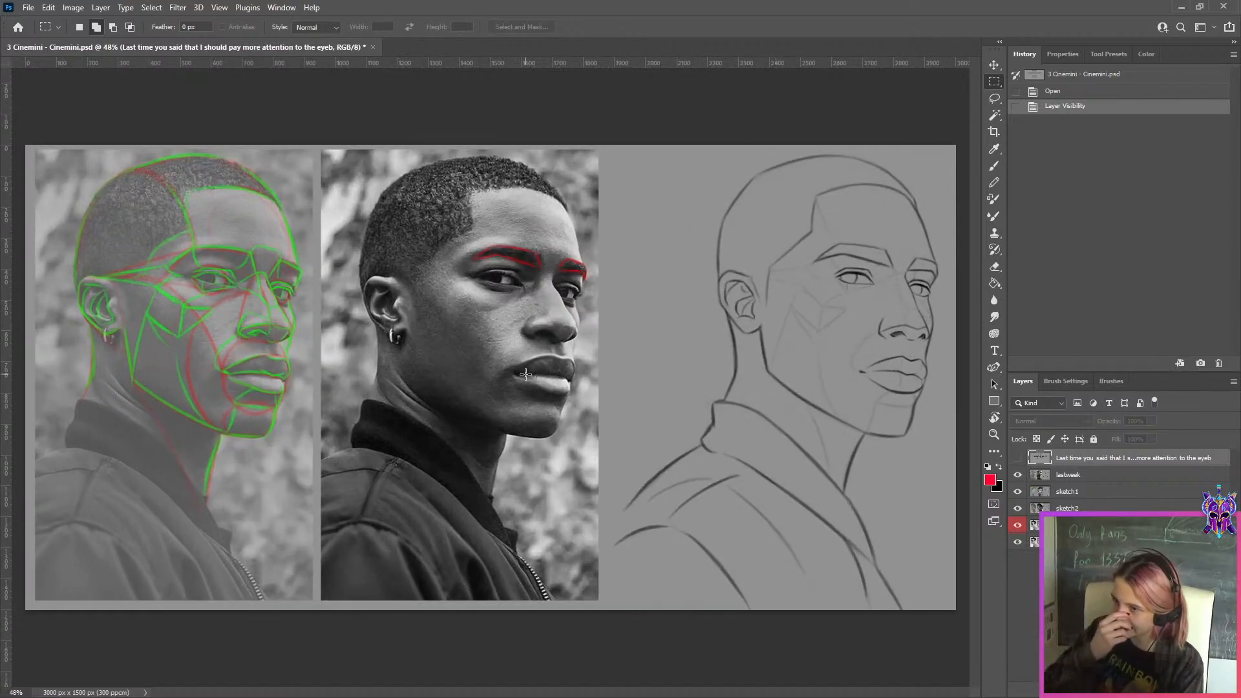
Hide the lastweek, sketch1, sketch2 and red-labelled layers one after another to review each portrait study
click(1060, 477)
click(1020, 477)
click(1068, 500)
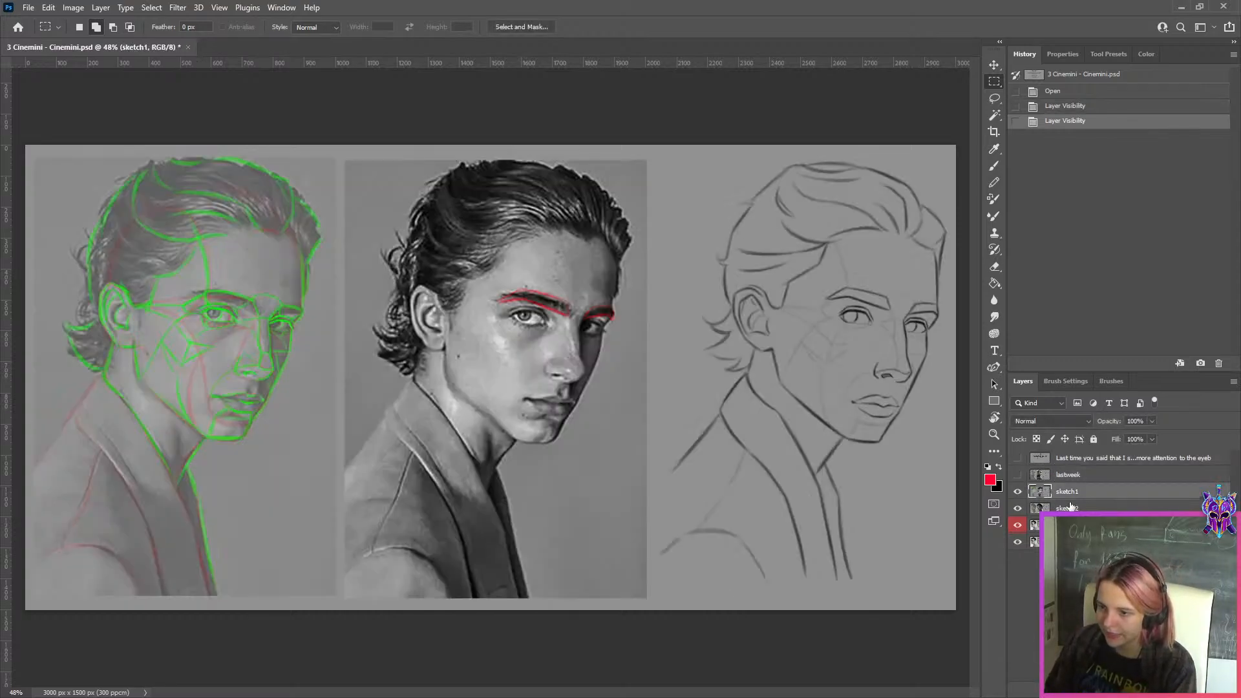
click(1018, 492)
click(1018, 508)
click(1018, 525)
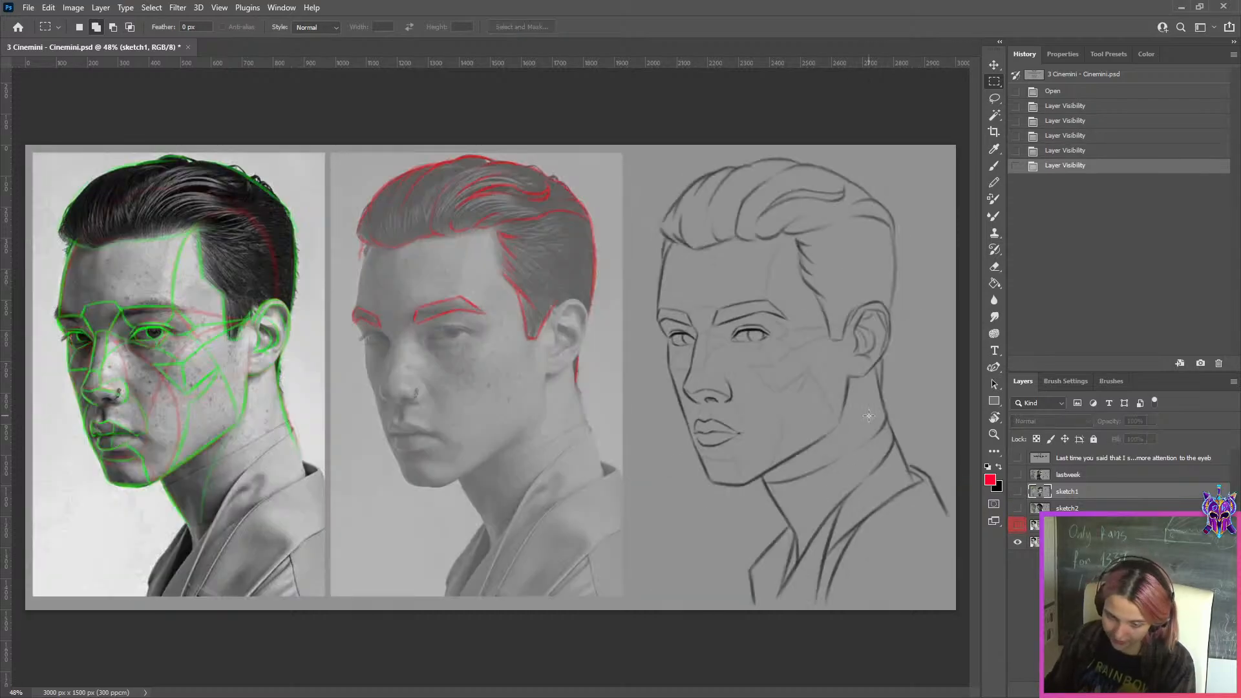
scroll(855, 411, down, 2)
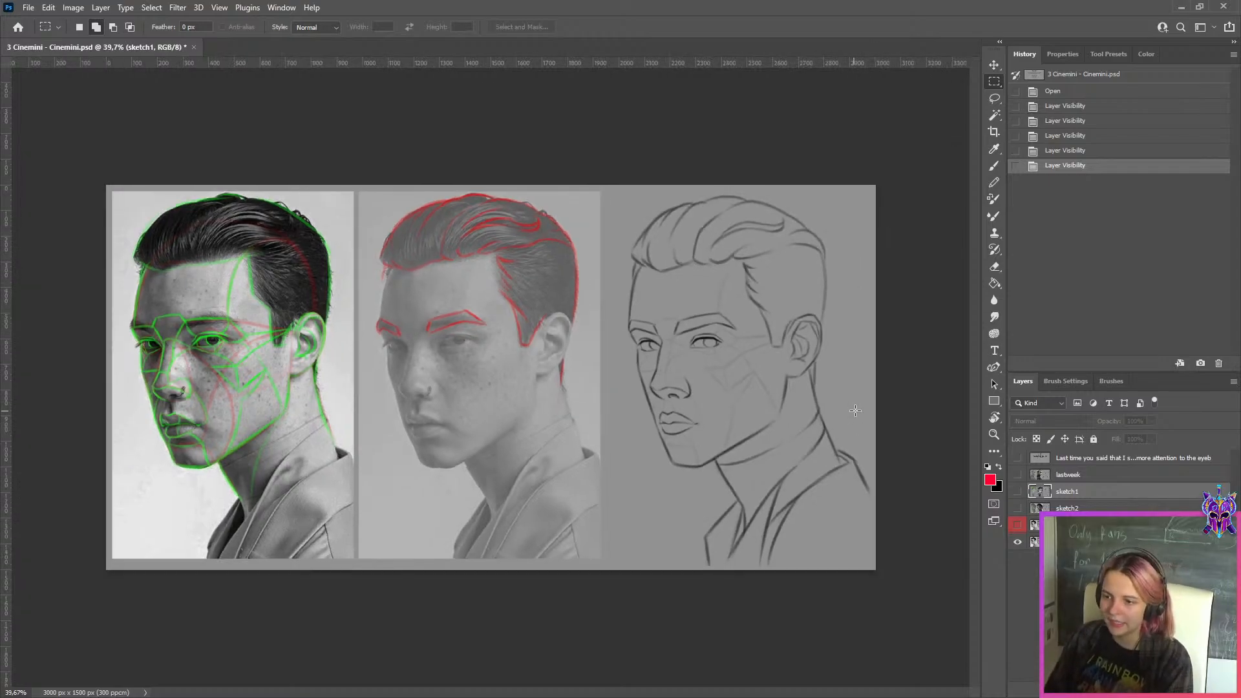
Show the sketch1 study again and copy its line drawing to a new layer at 50% opacity
drag(1043, 488, 1050, 503)
click(1019, 492)
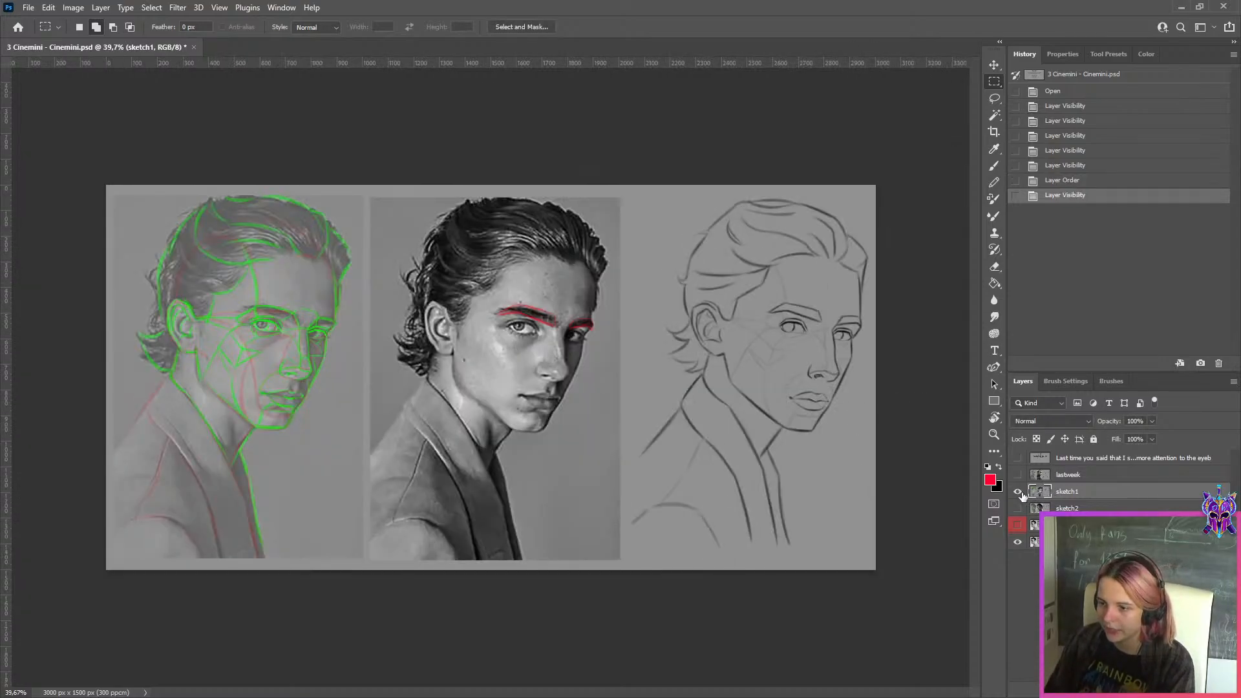
scroll(904, 269, up, 2)
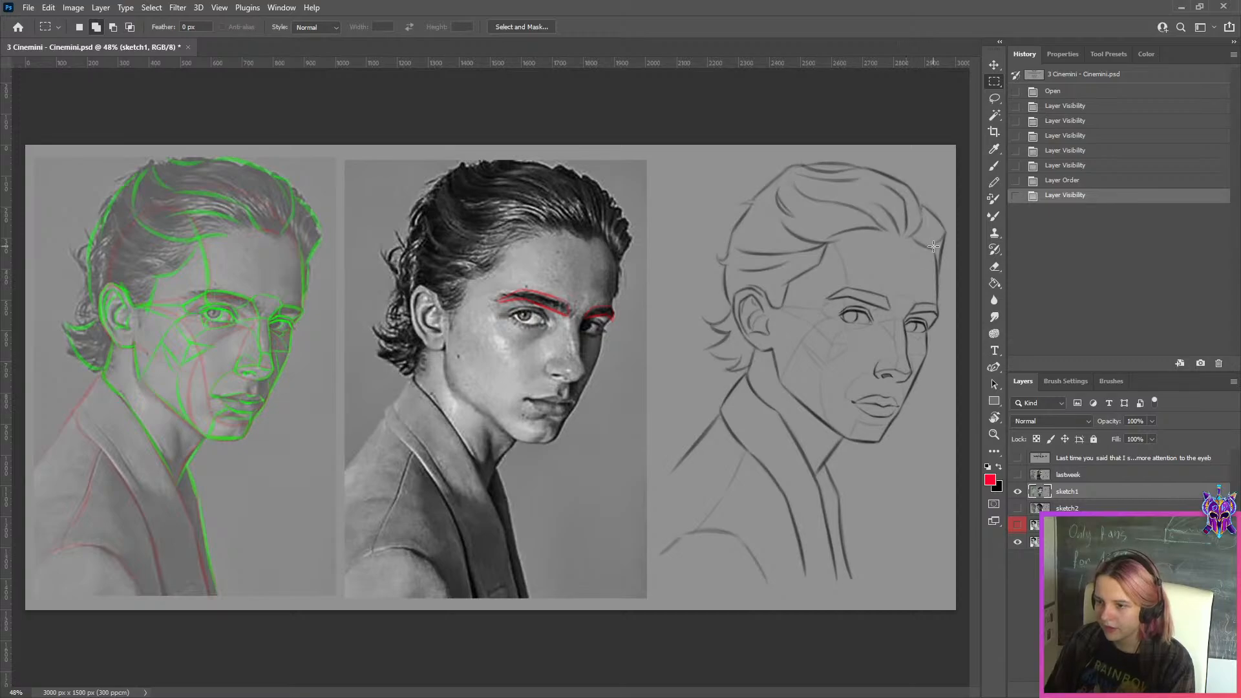
mouse_move(963, 138)
mouse_down()
mouse_move(747, 540)
mouse_move(657, 646)
mouse_up()
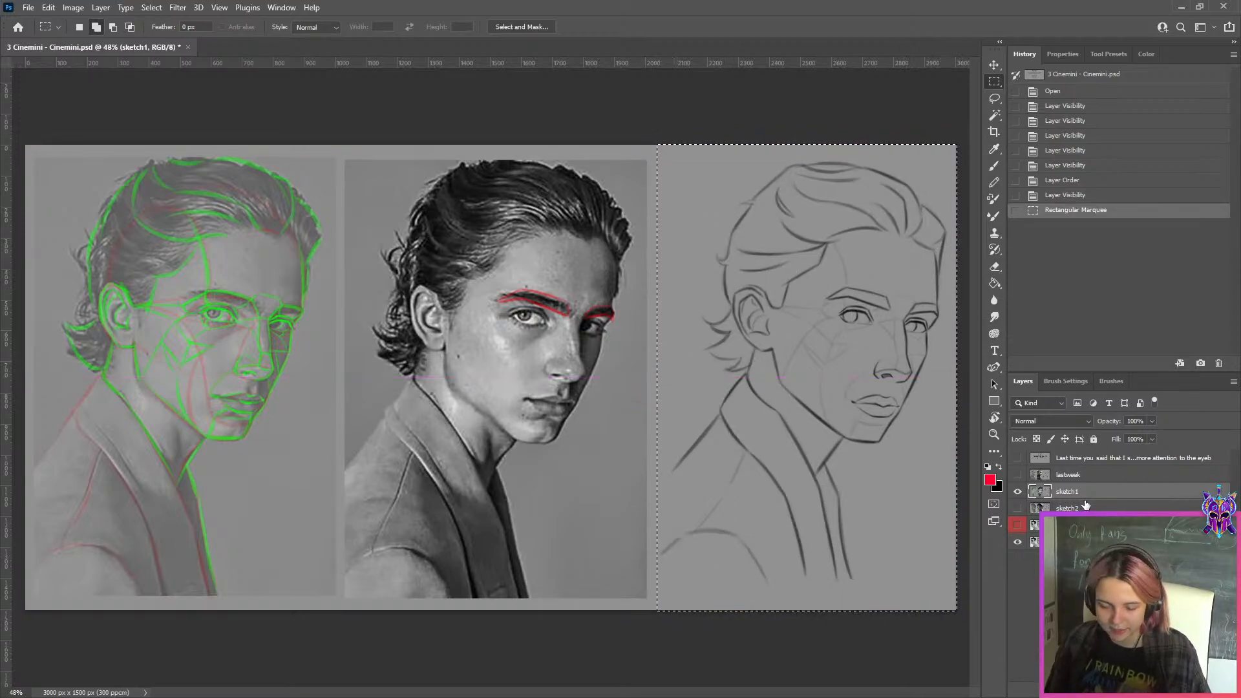
key(ctrl+j)
drag(1152, 421, 1112, 441)
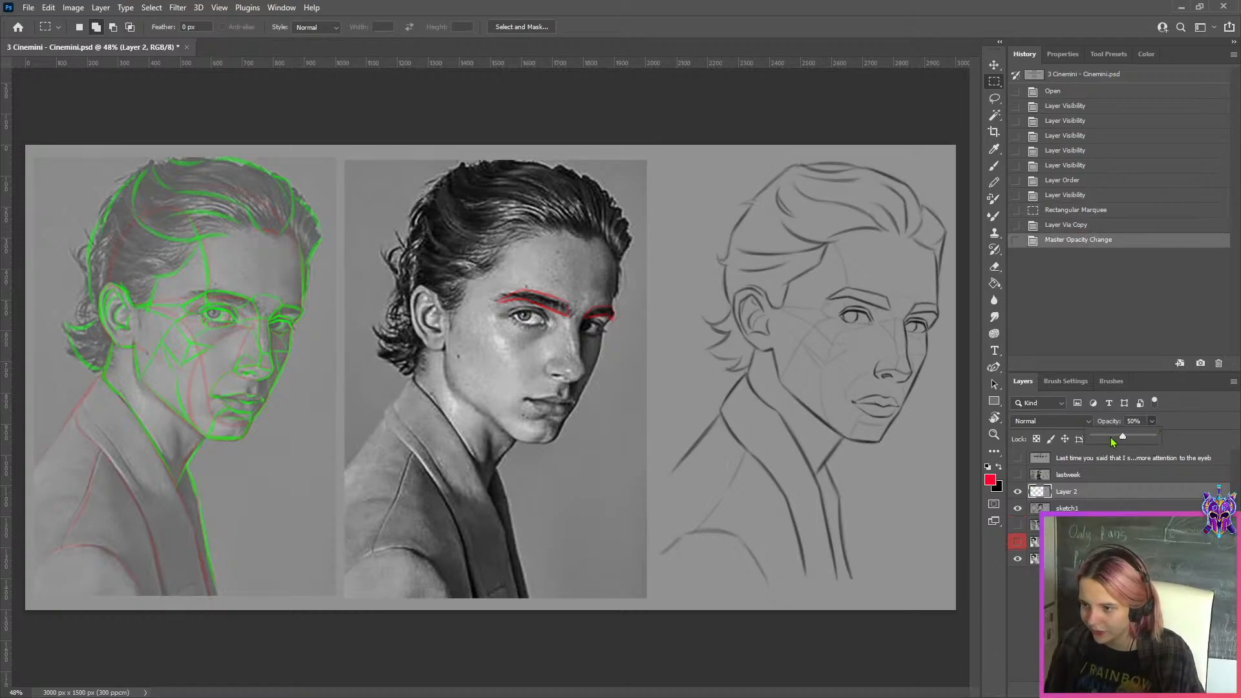
Move the copied line drawing over the middle reference photo so that the facial features align
key(ctrl+t)
drag(820, 380, 507, 366)
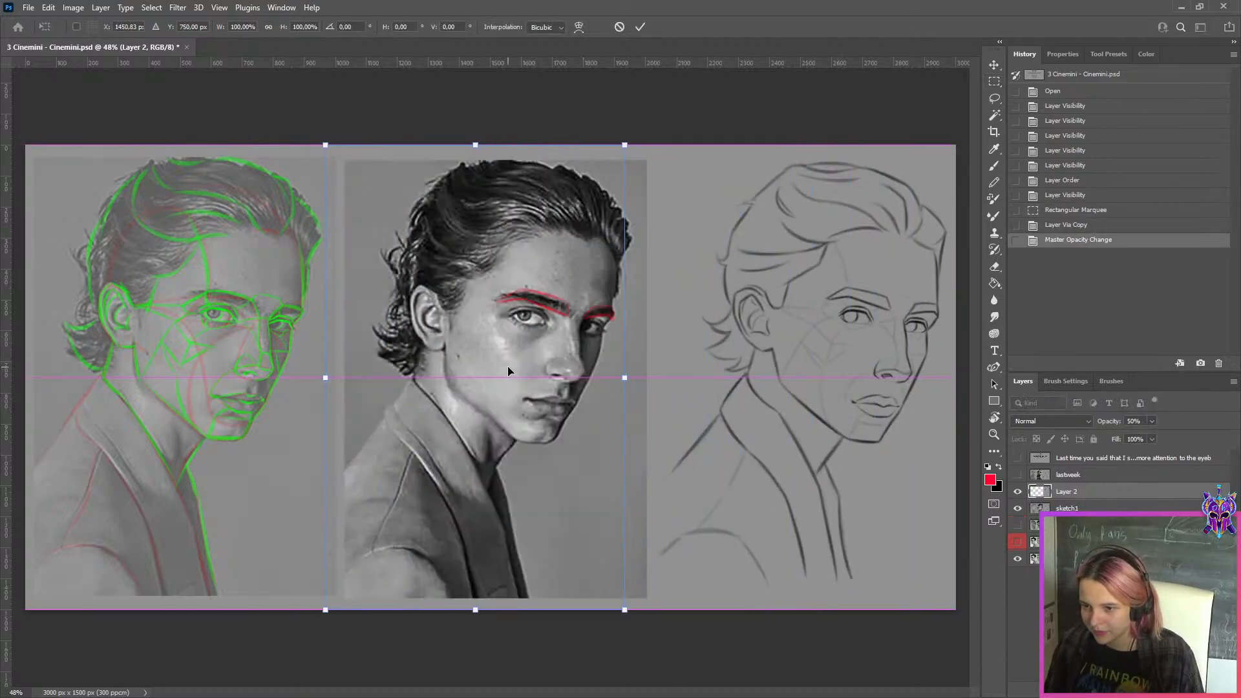
scroll(507, 366, up, 3)
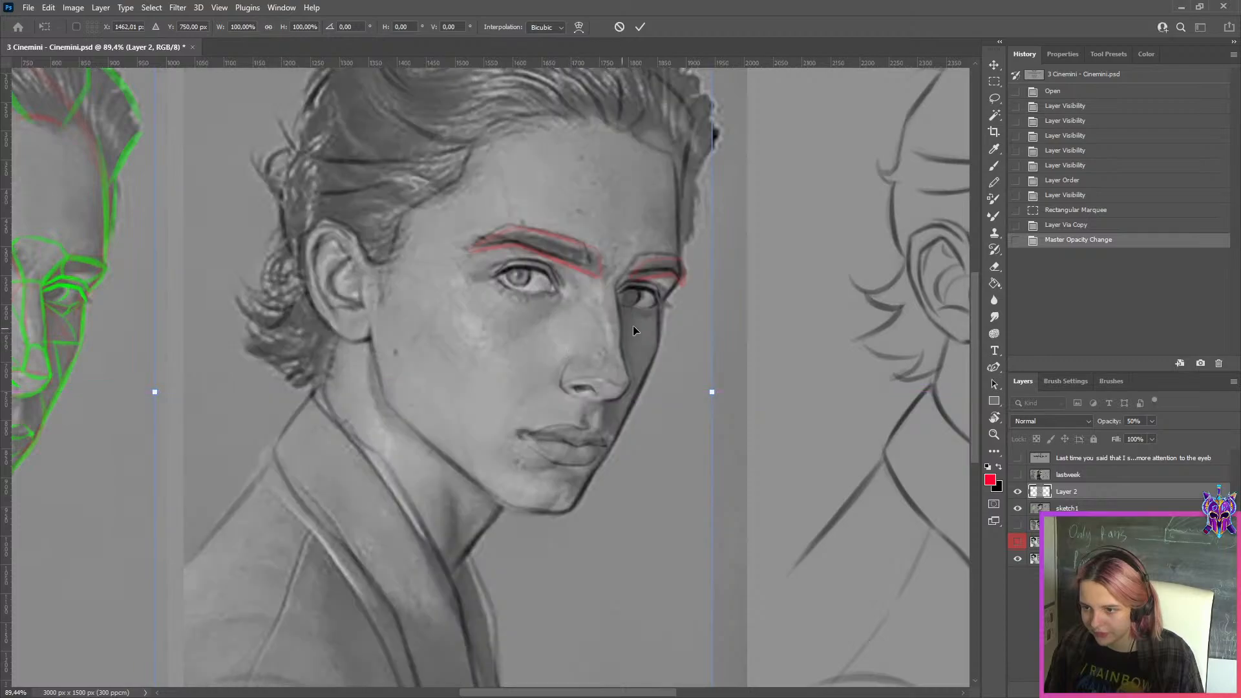
scroll(634, 330, up, 3)
click(640, 27)
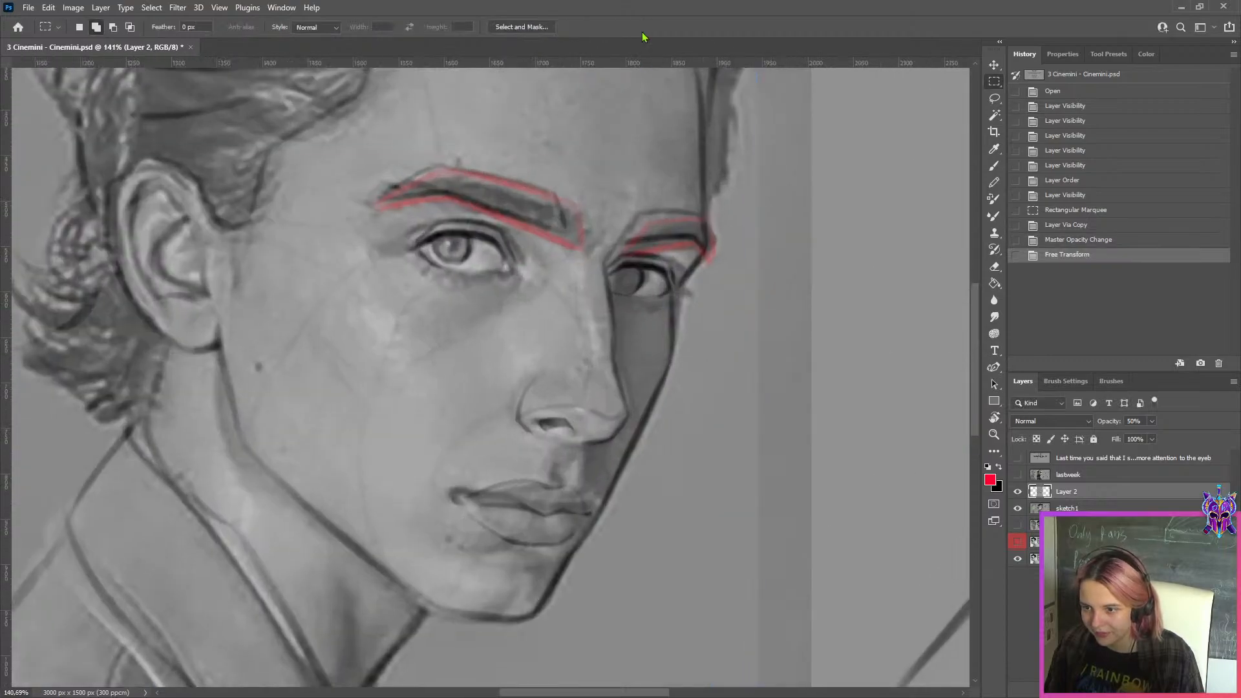
Compare the overlay with the photo, add a blank layer above it for corrections, and hide the overlaid drawing
click(1019, 507)
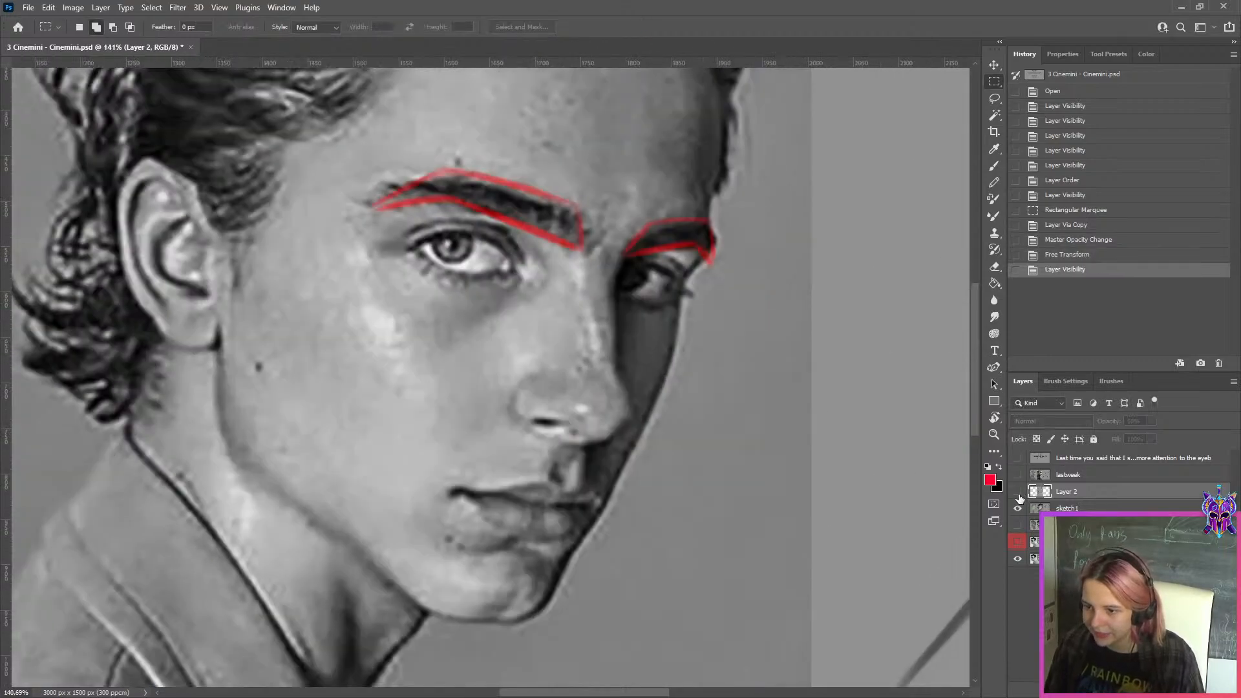
click(1020, 506)
key(ctrl+shift+alt+n)
click(1020, 492)
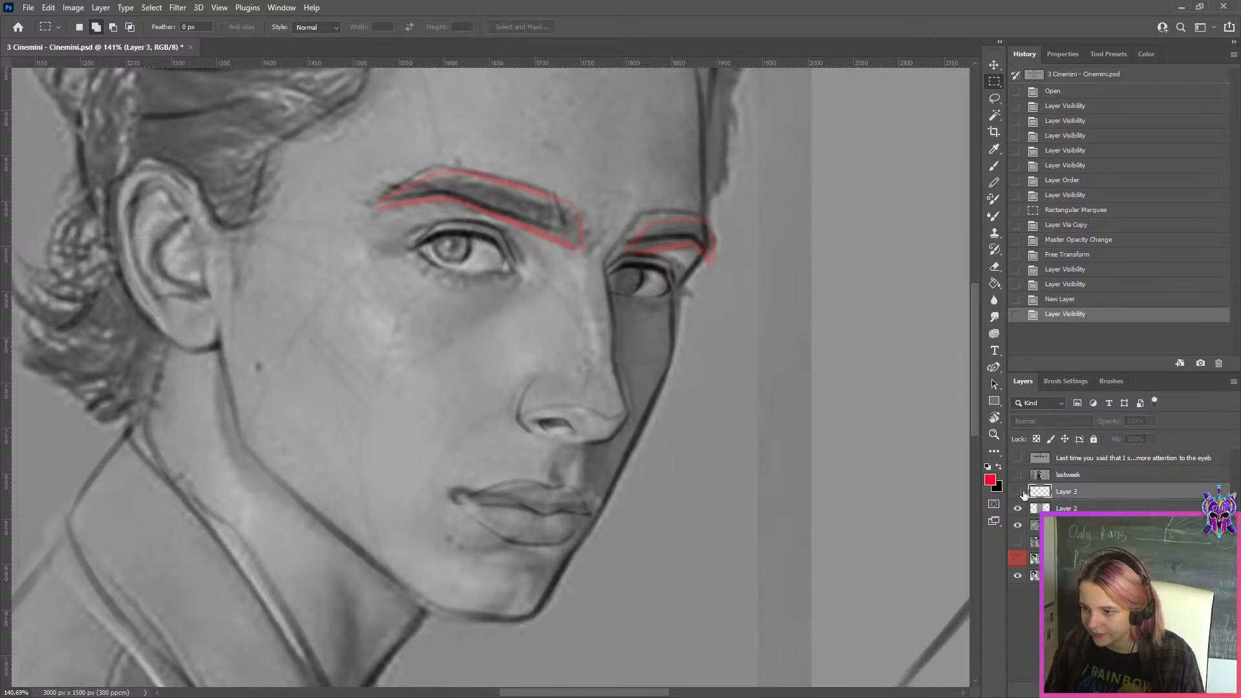
click(1019, 509)
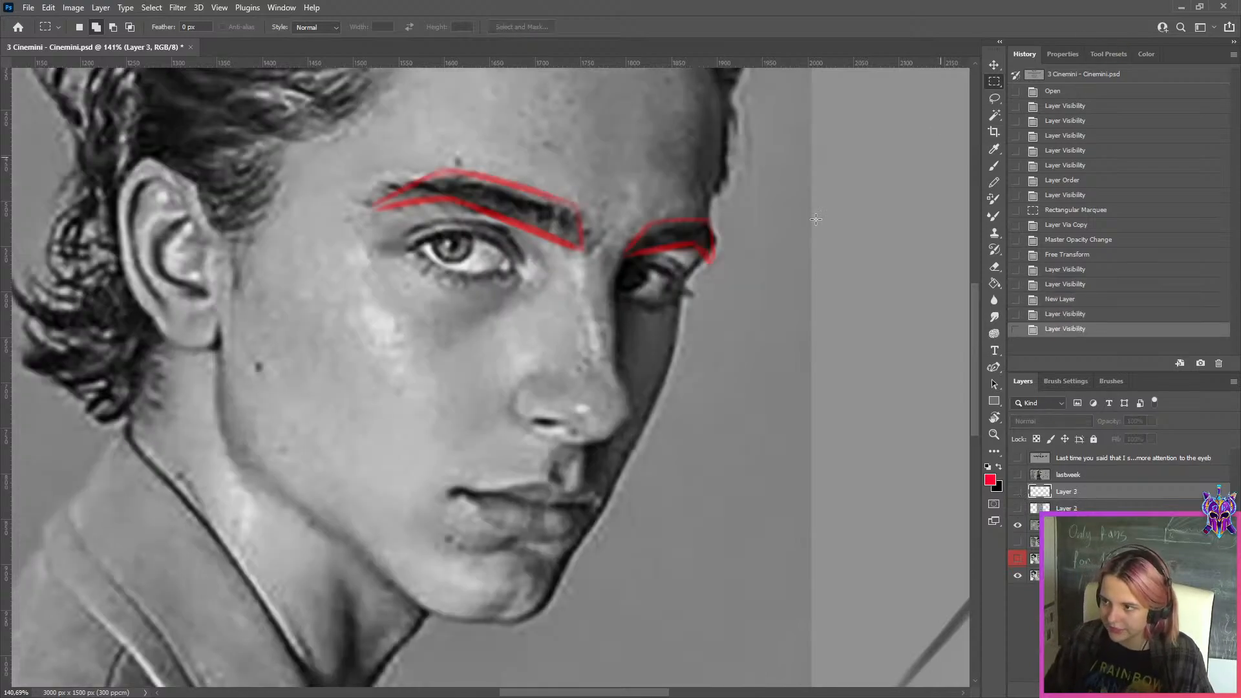
key(b)
click(1017, 491)
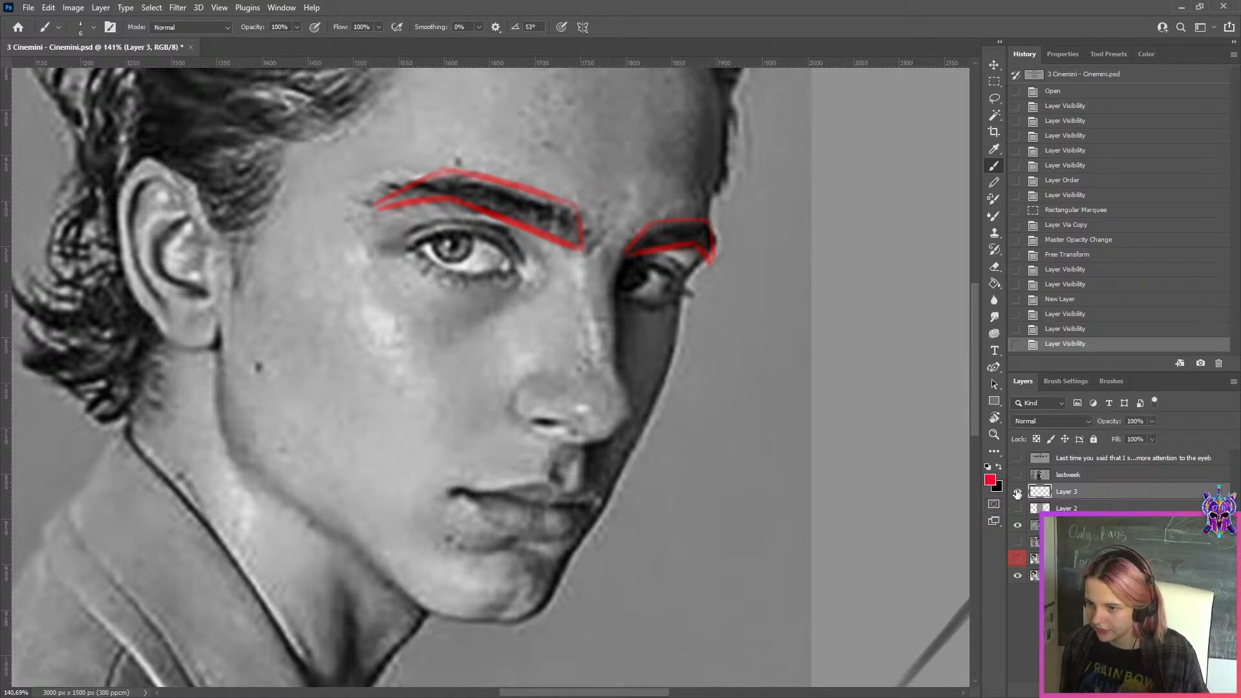
Trace the far contour of the nose in red with the Brush, from the inner eyebrow down the bridge and around the tip
key(r)
key(b)
drag(615, 278, 614, 343)
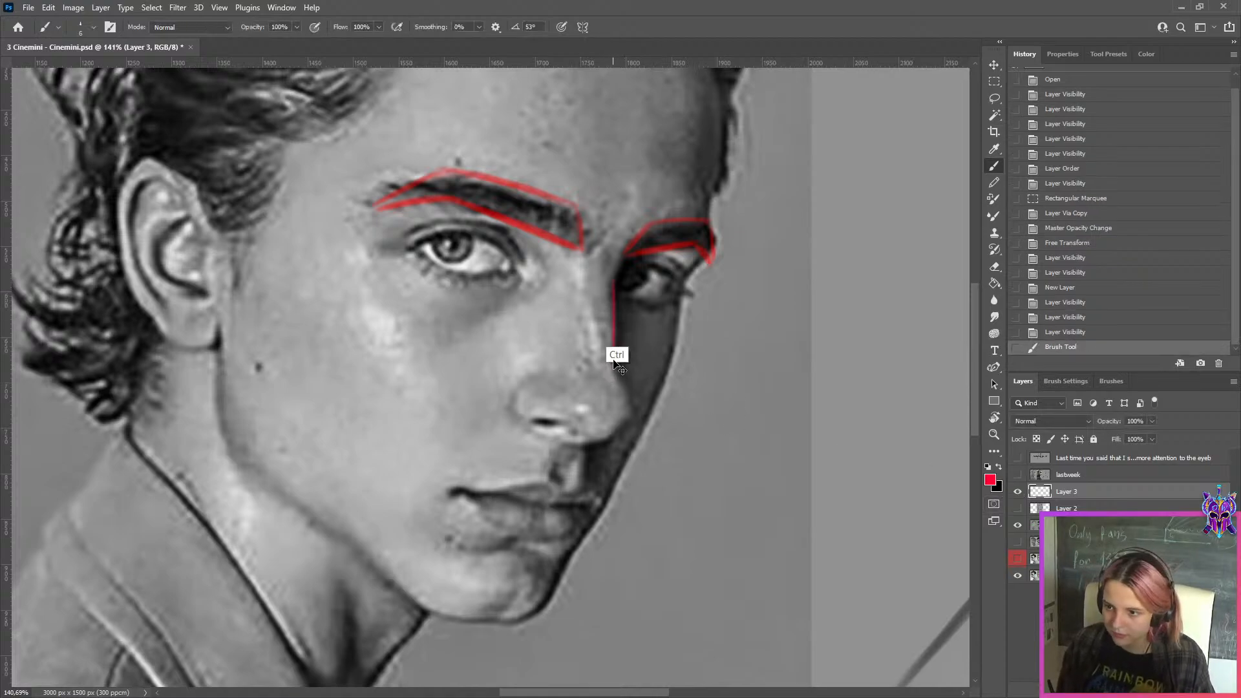
key(ctrl+z)
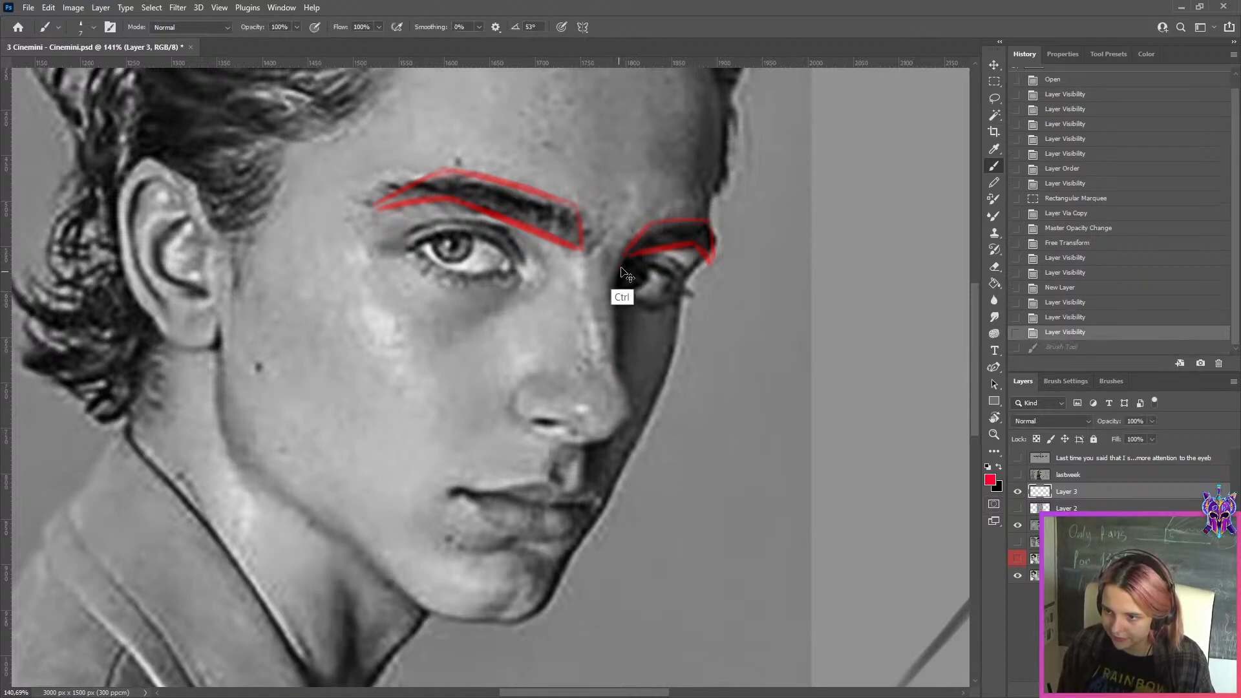
click(620, 275)
key(ctrl+z)
drag(624, 262, 618, 372)
key(ctrl+z)
mouse_move(618, 369)
mouse_down()
mouse_move(638, 424)
mouse_move(637, 404)
mouse_move(623, 421)
mouse_move(642, 404)
mouse_move(610, 439)
mouse_move(588, 441)
mouse_move(615, 436)
mouse_move(579, 447)
mouse_move(615, 440)
mouse_move(569, 444)
mouse_up()
key(ctrl+z)
key(ctrl+z)
drag(569, 446, 578, 479)
key(ctrl+z)
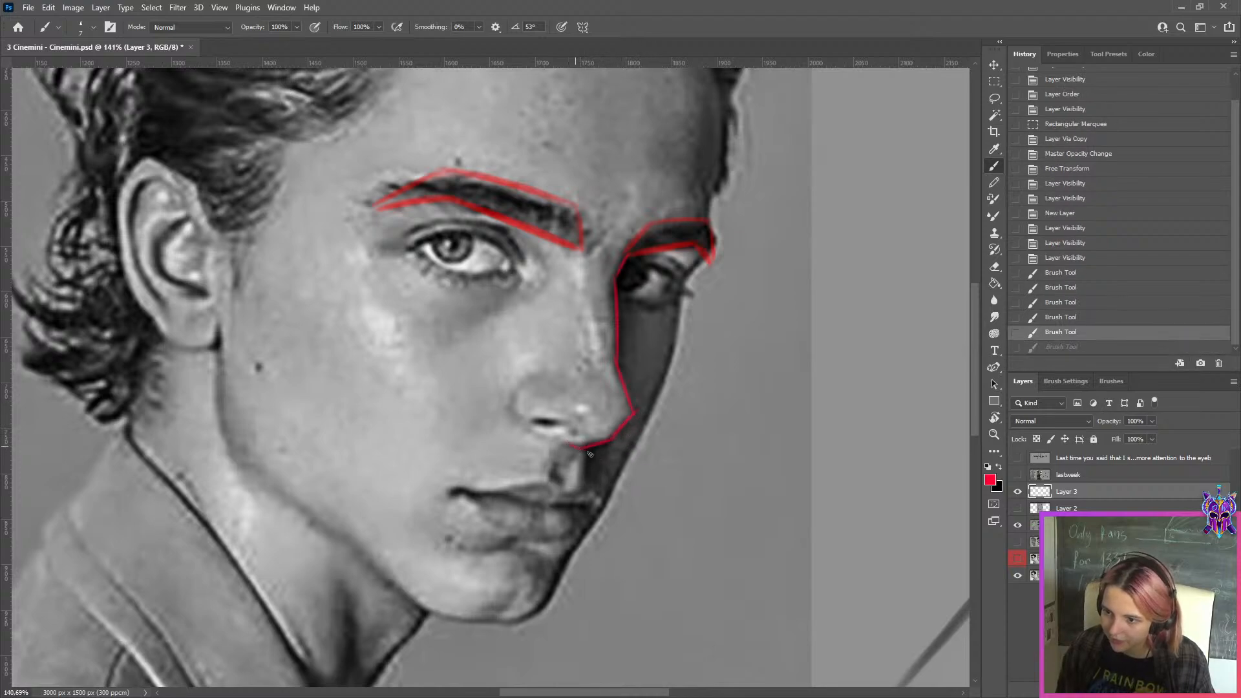
key(ctrl+shift+z)
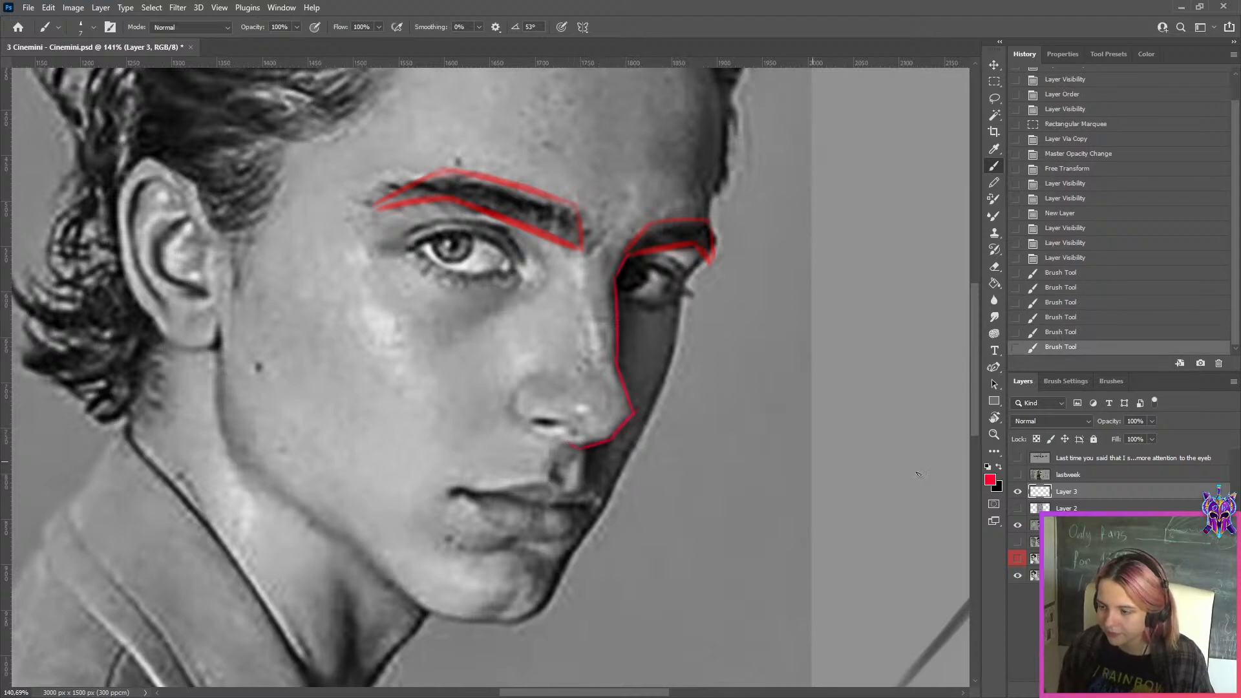
Show the overlaid line drawing again at 100% opacity and compare its nose contour with the red correction
click(1019, 508)
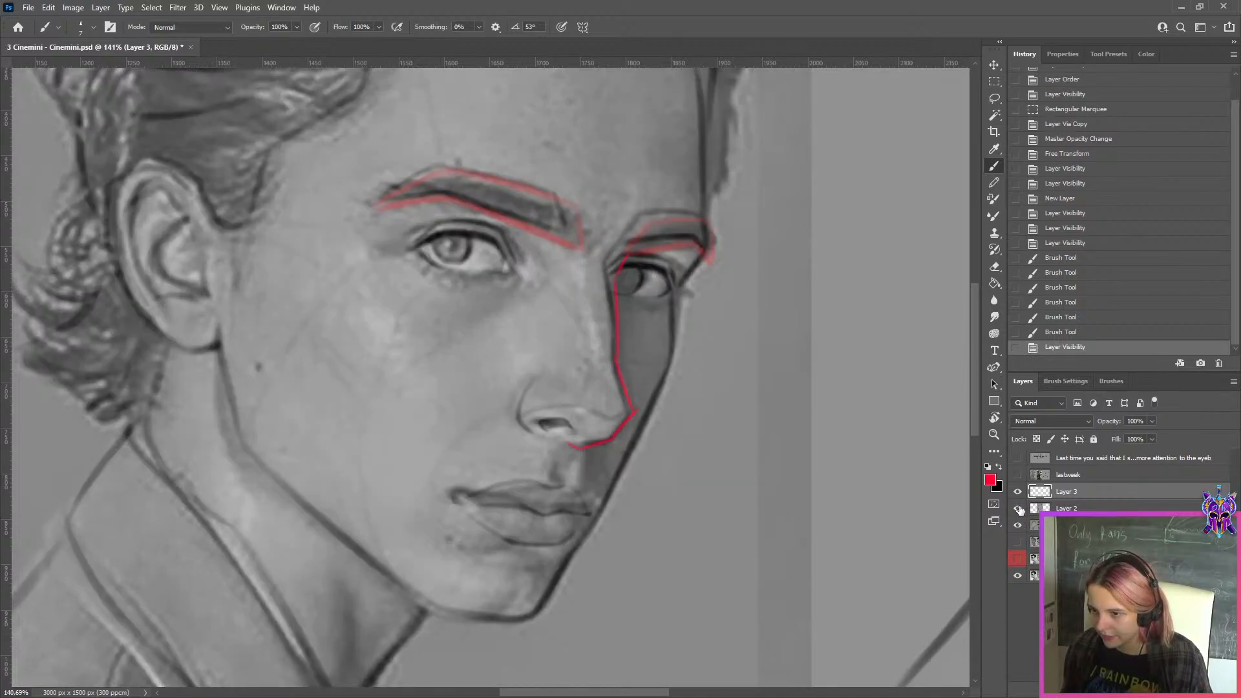
click(1038, 509)
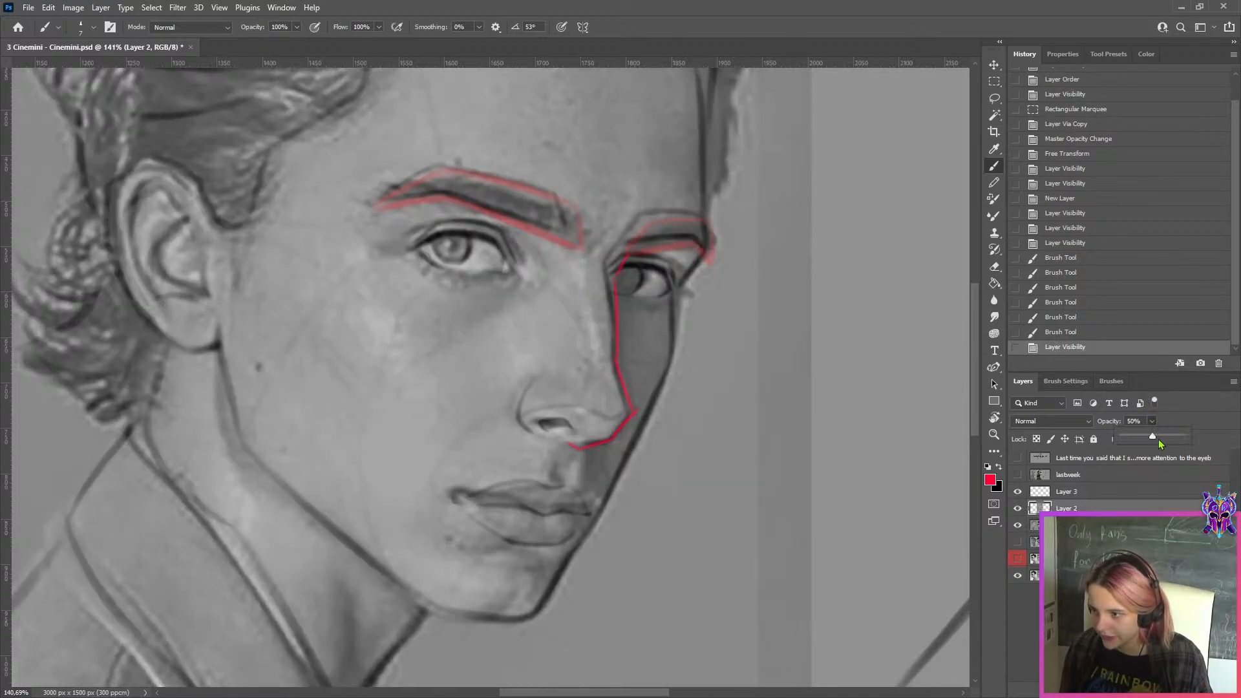
drag(1158, 439, 1180, 446)
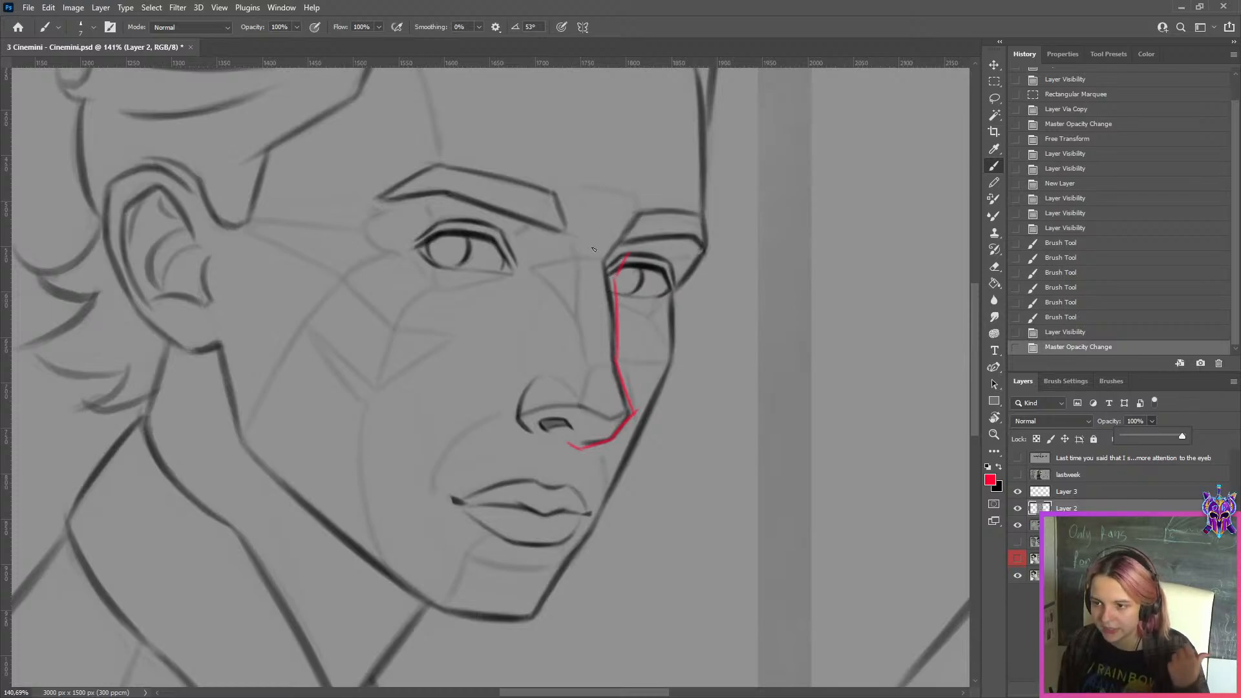
click(619, 349)
click(618, 383)
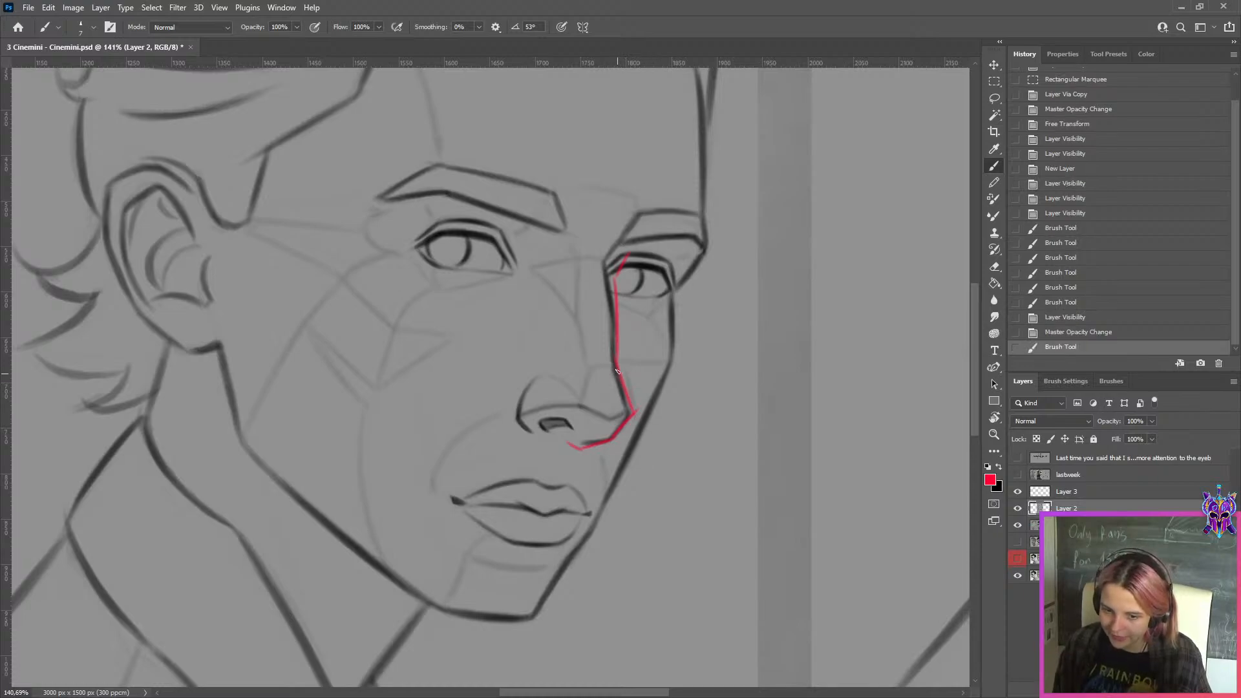
click(1018, 491)
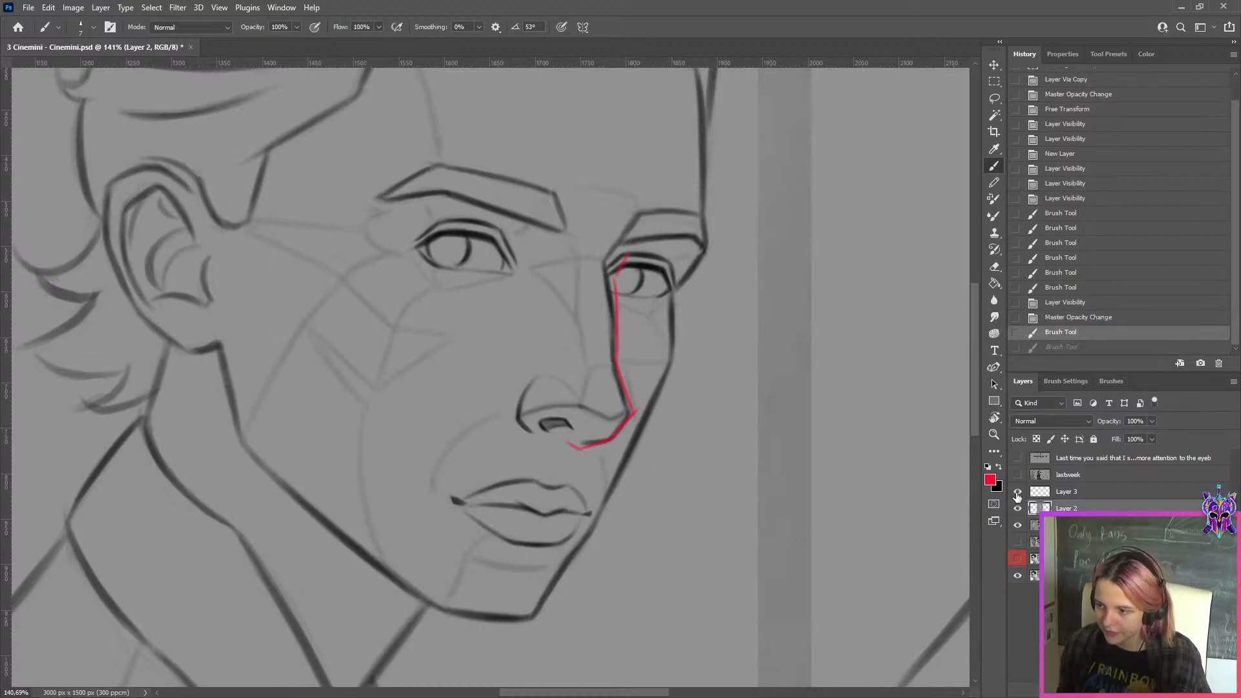
Hide the red nose correction on Layer 3 and compare the overlaid line drawing with the reference layer beneath it
click(1017, 508)
click(1018, 508)
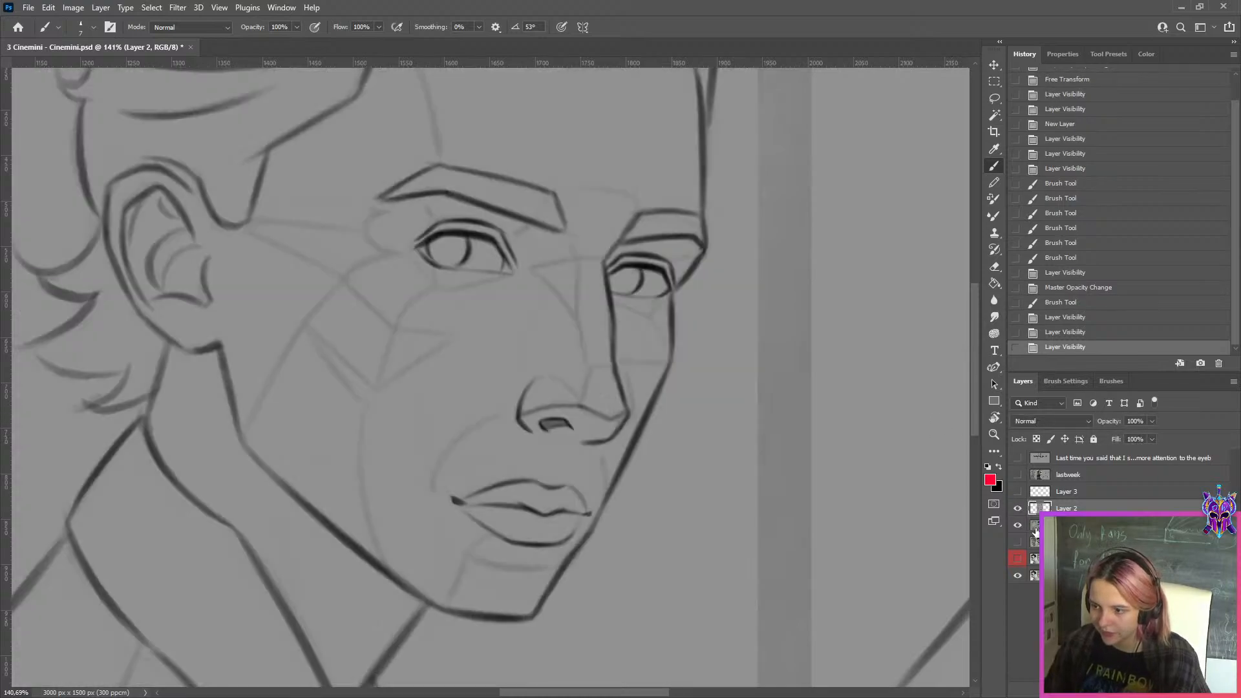
click(1017, 509)
click(1018, 508)
click(1018, 525)
click(1048, 525)
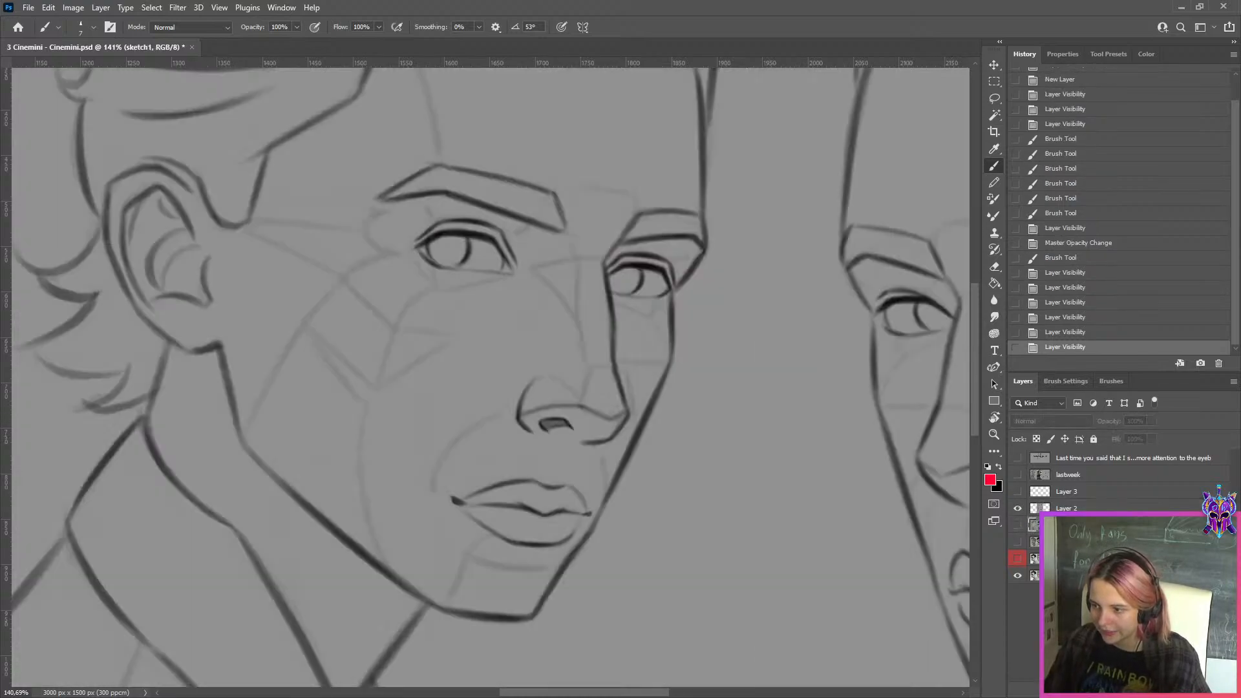
Hide the overlaid drawing and set the sketch1 layer's opacity to 100%, keeping sketch1 visible
click(1017, 508)
click(1017, 525)
click(1152, 422)
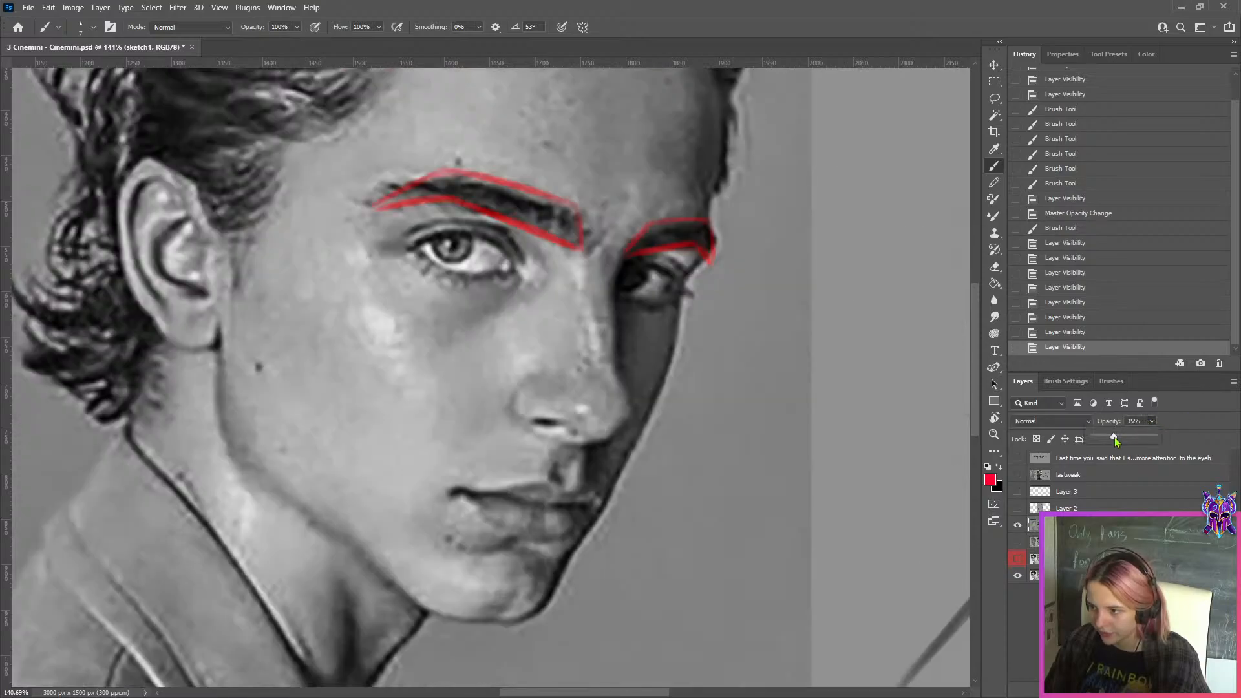
click(1114, 437)
drag(1114, 437, 1152, 437)
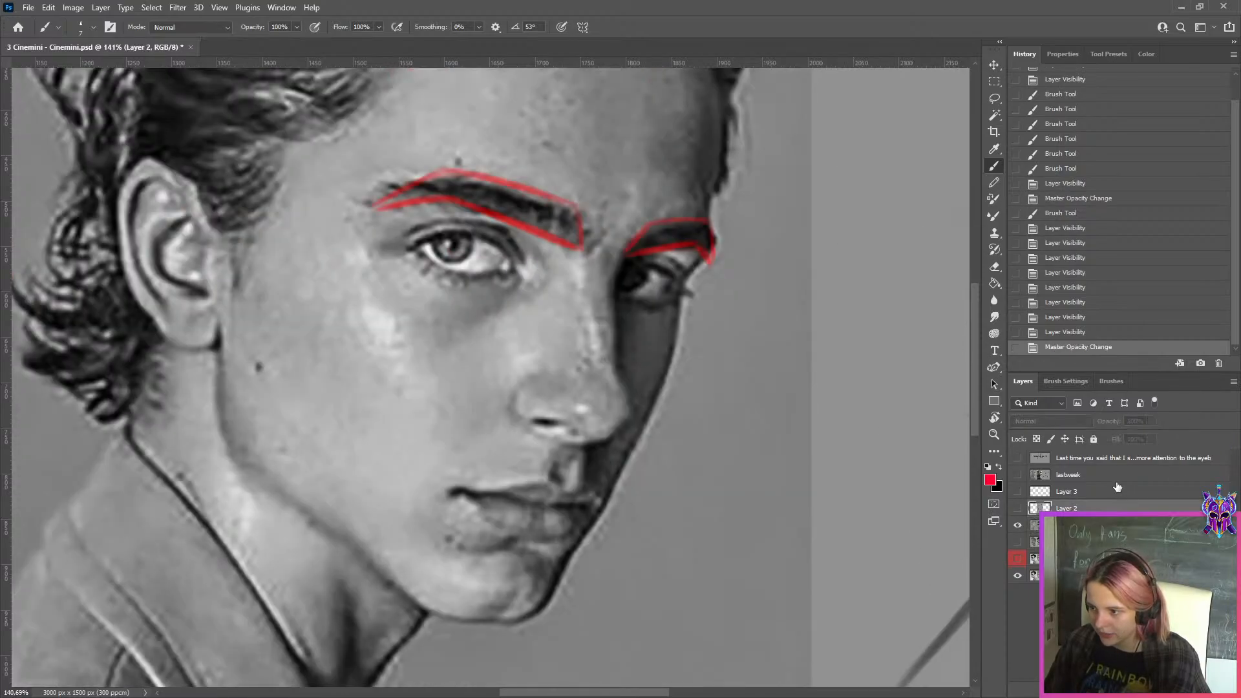
Show the overlaid line drawing on Layer 2 again and set its opacity to 46%
click(1108, 508)
click(1017, 509)
click(1152, 421)
click(1120, 436)
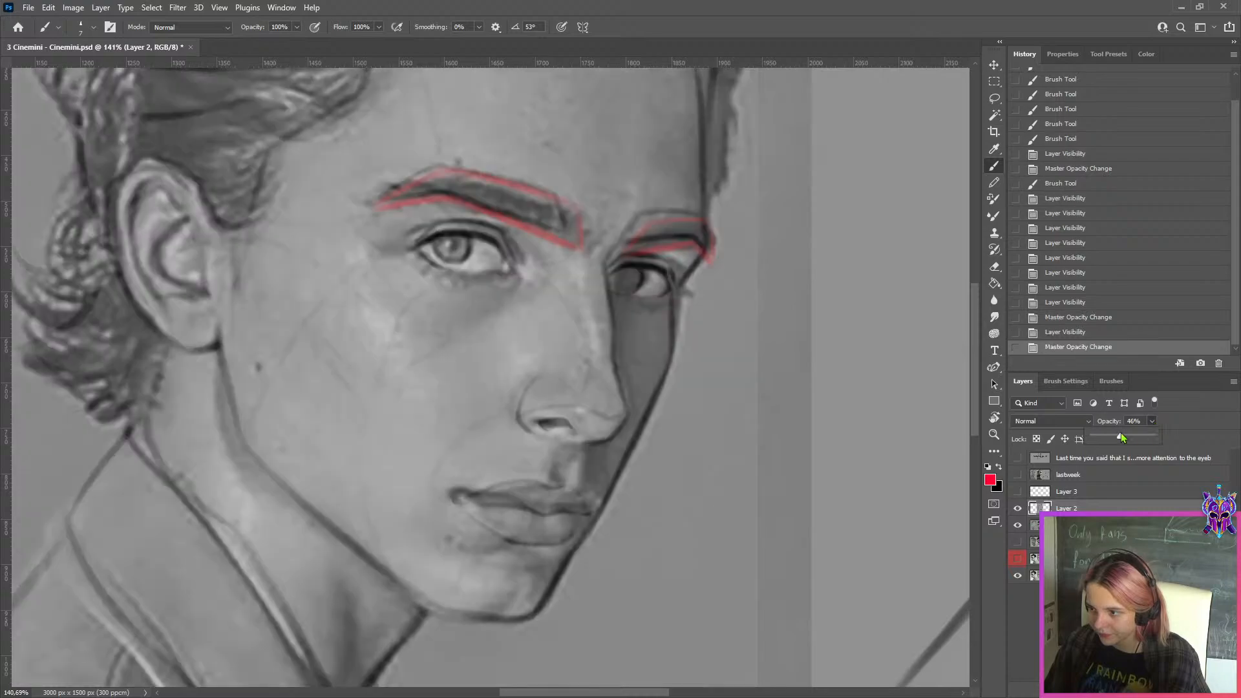
Compare the semi-transparent line drawing with the photo around the nose, mouth and chin
click(1016, 512)
click(1016, 513)
click(1016, 511)
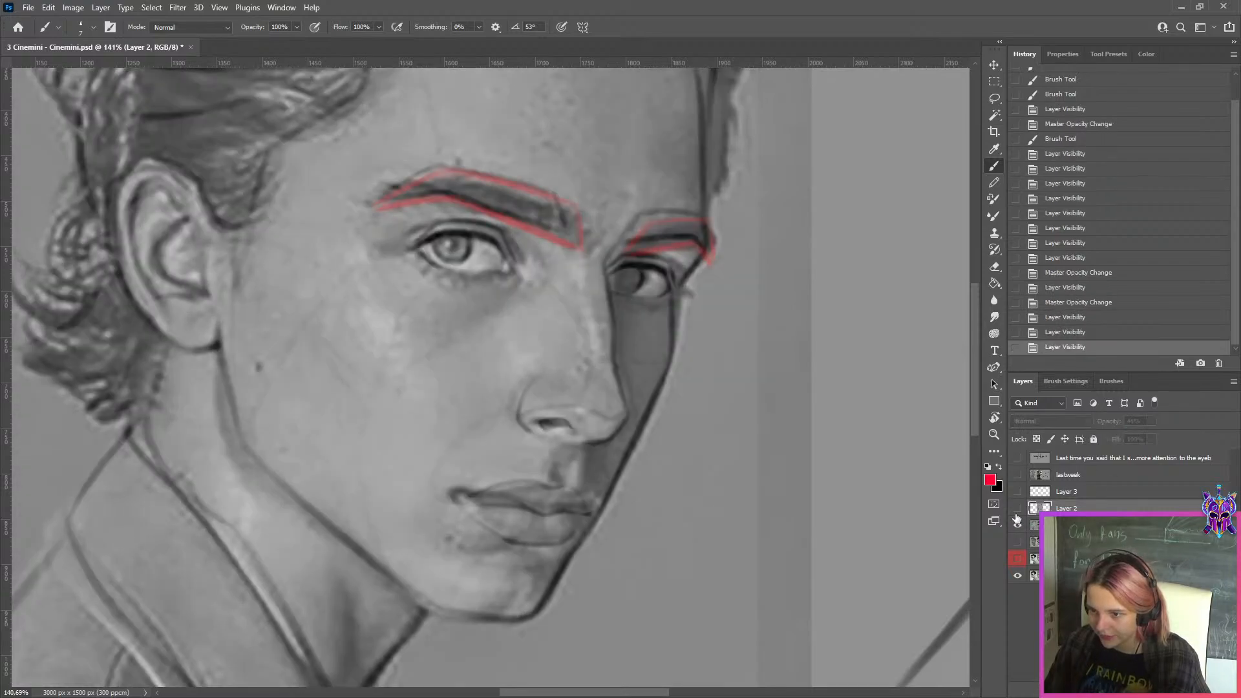
scroll(553, 439, up, 4)
click(1018, 509)
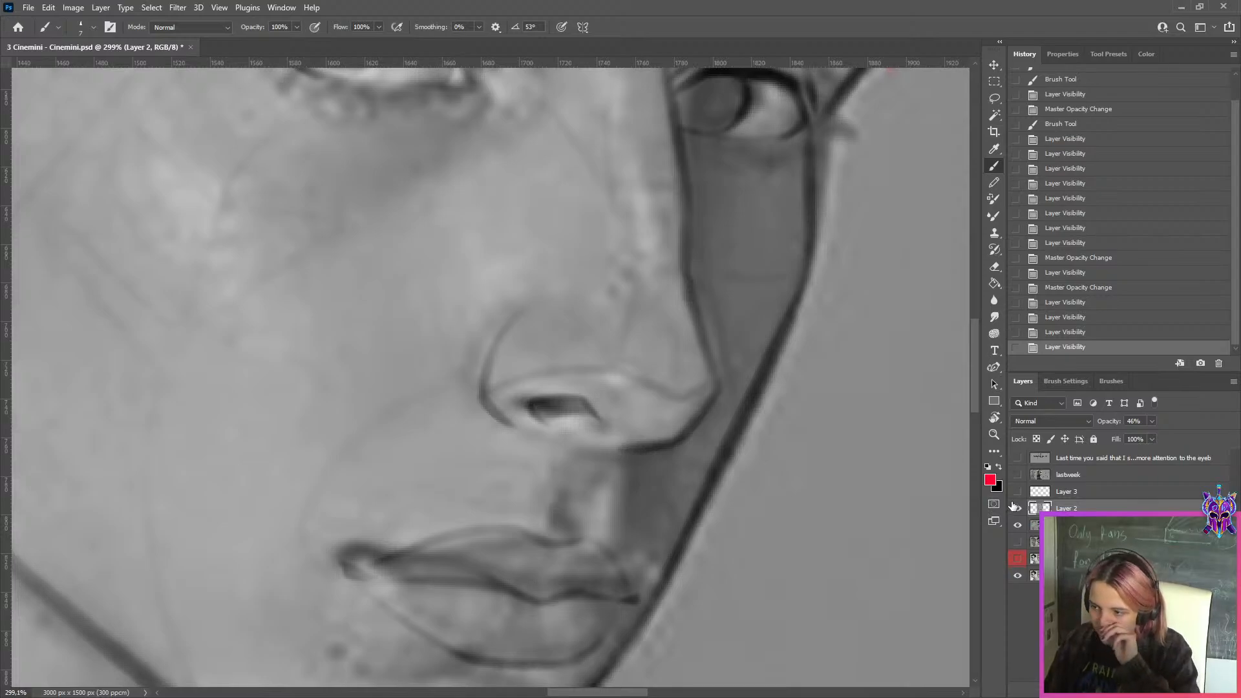
click(1016, 509)
click(1016, 508)
click(1015, 508)
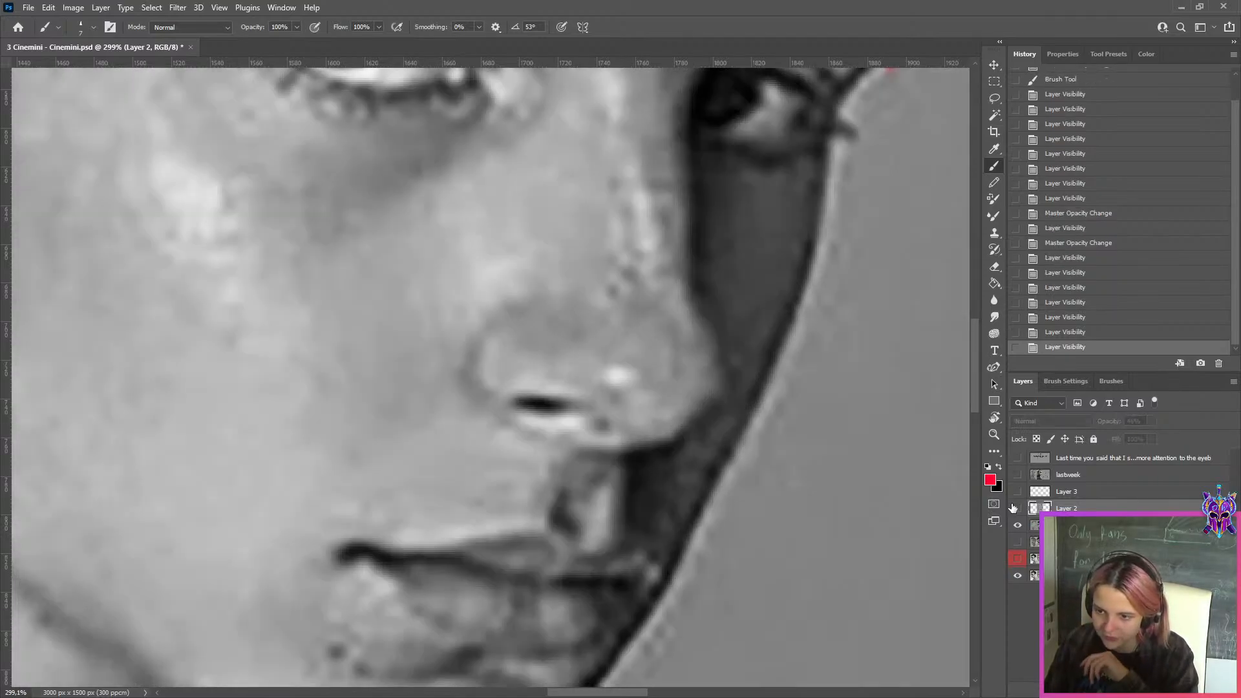
scroll(865, 514, down, 3)
scroll(627, 574, up, 3)
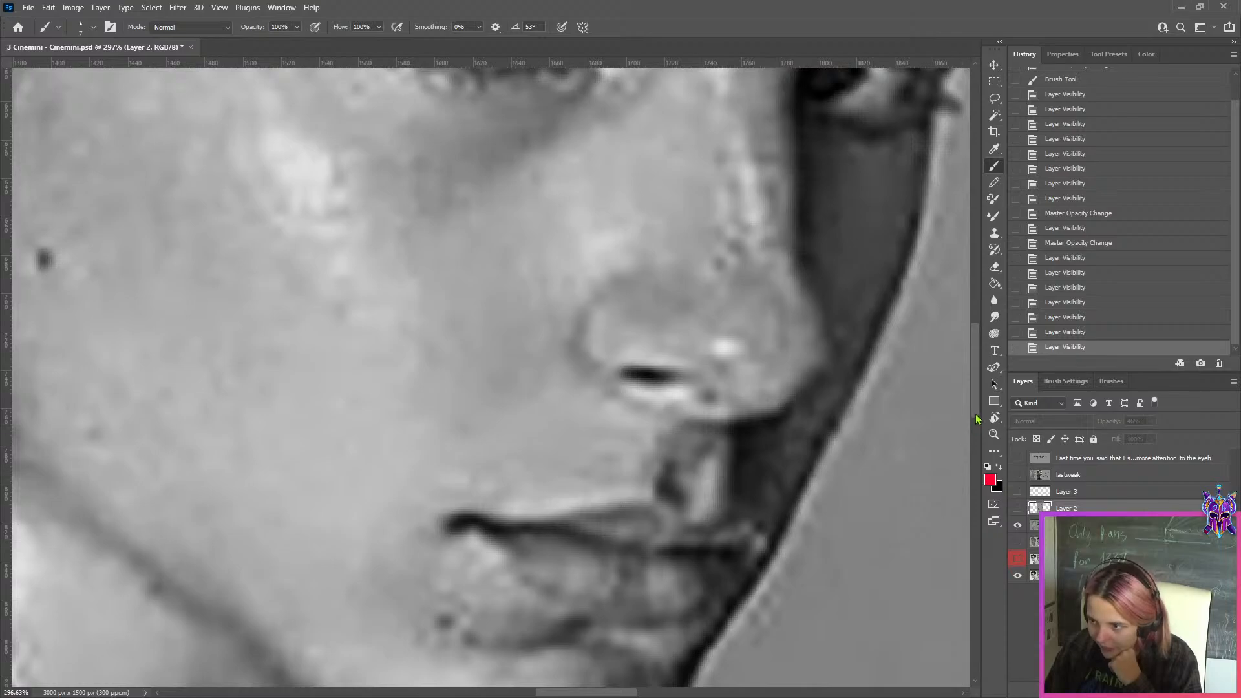
scroll(977, 419, down, 2)
click(1014, 509)
click(1015, 509)
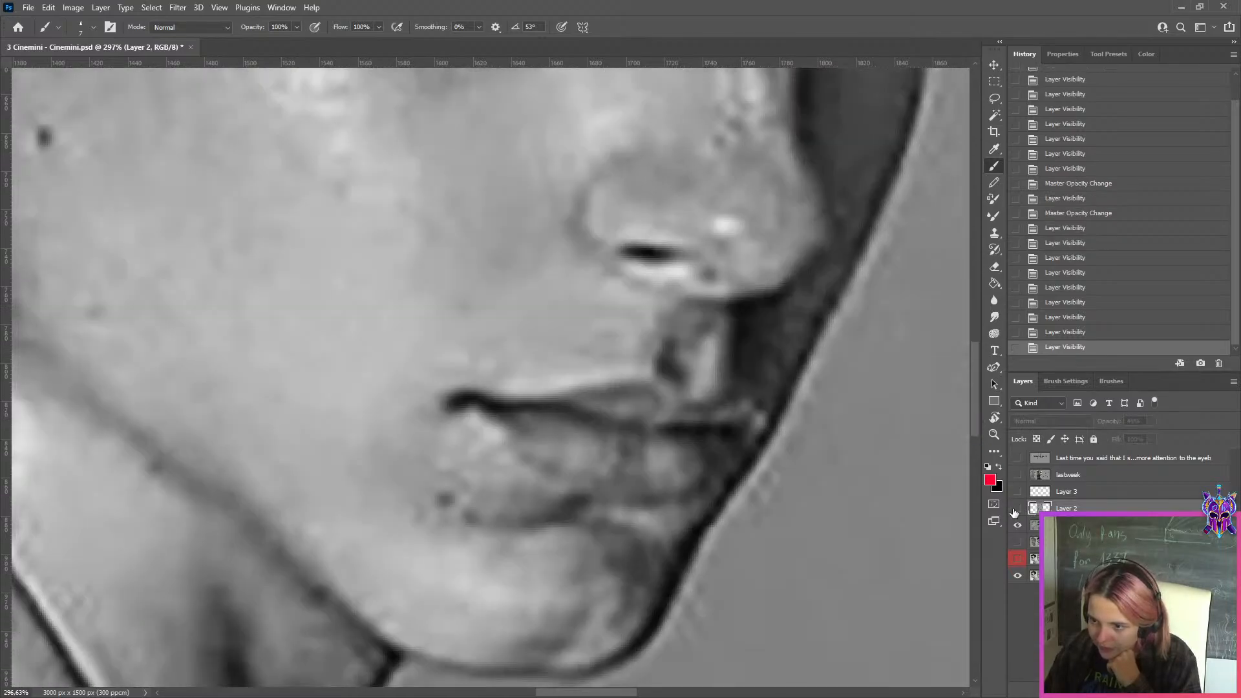
click(1015, 509)
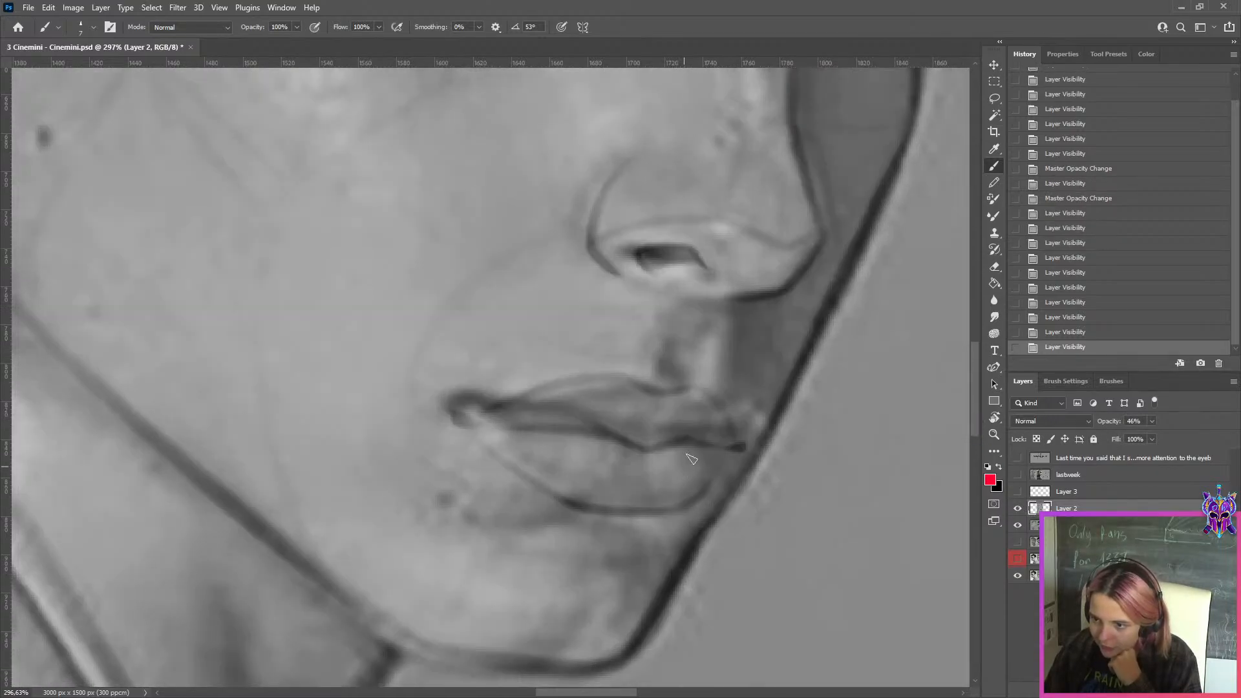
click(1017, 510)
click(1016, 510)
Add a blank layer above the overlaid drawing and try red Brush strokes along the line between the lips
key(ctrl+shift+alt+n)
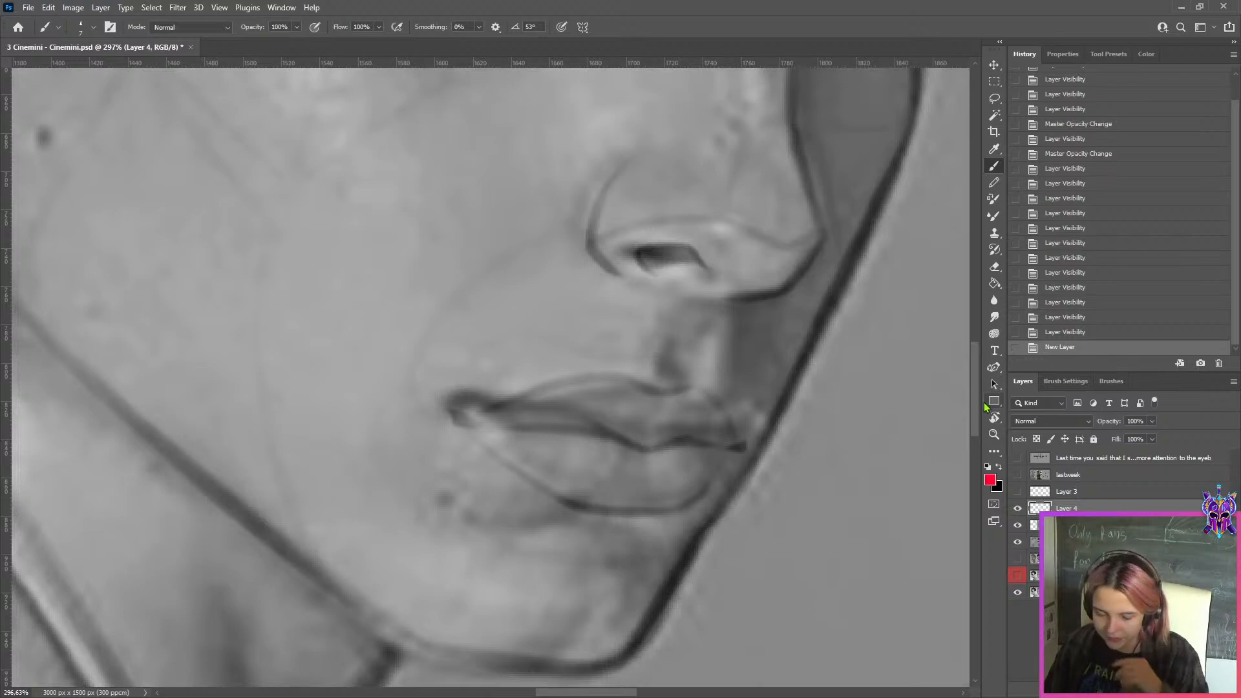
drag(521, 418, 677, 434)
key(ctrl+z)
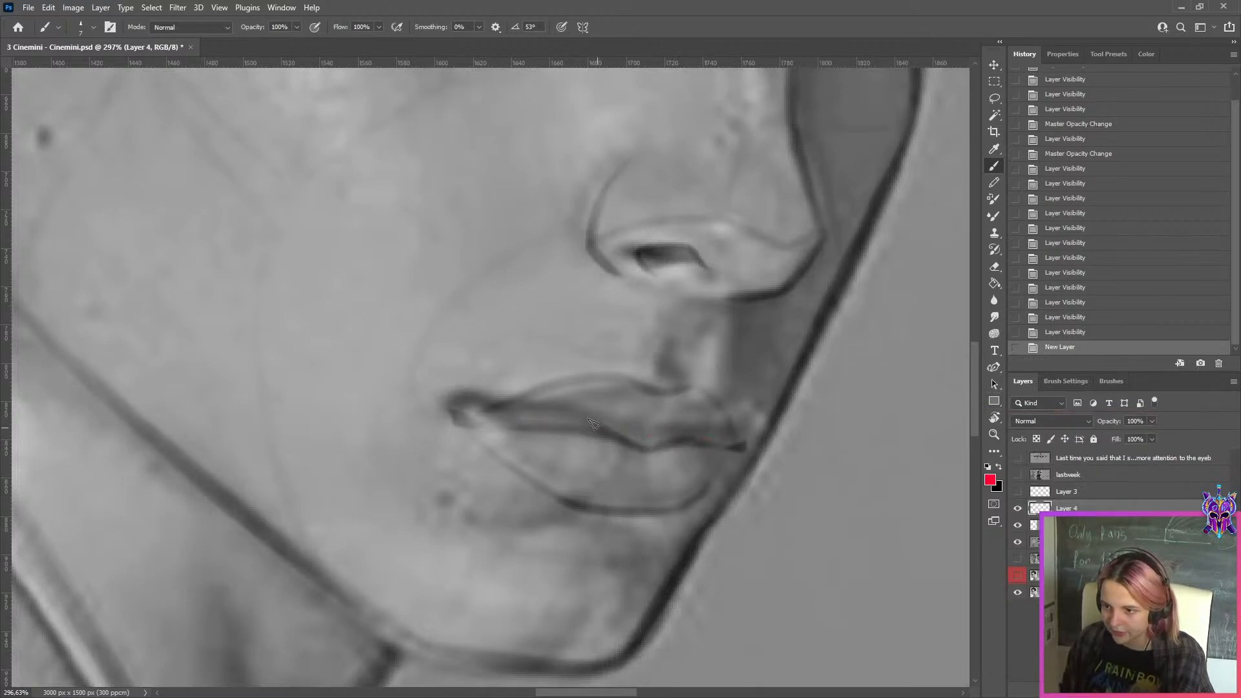
drag(602, 417, 683, 438)
key(ctrl+z)
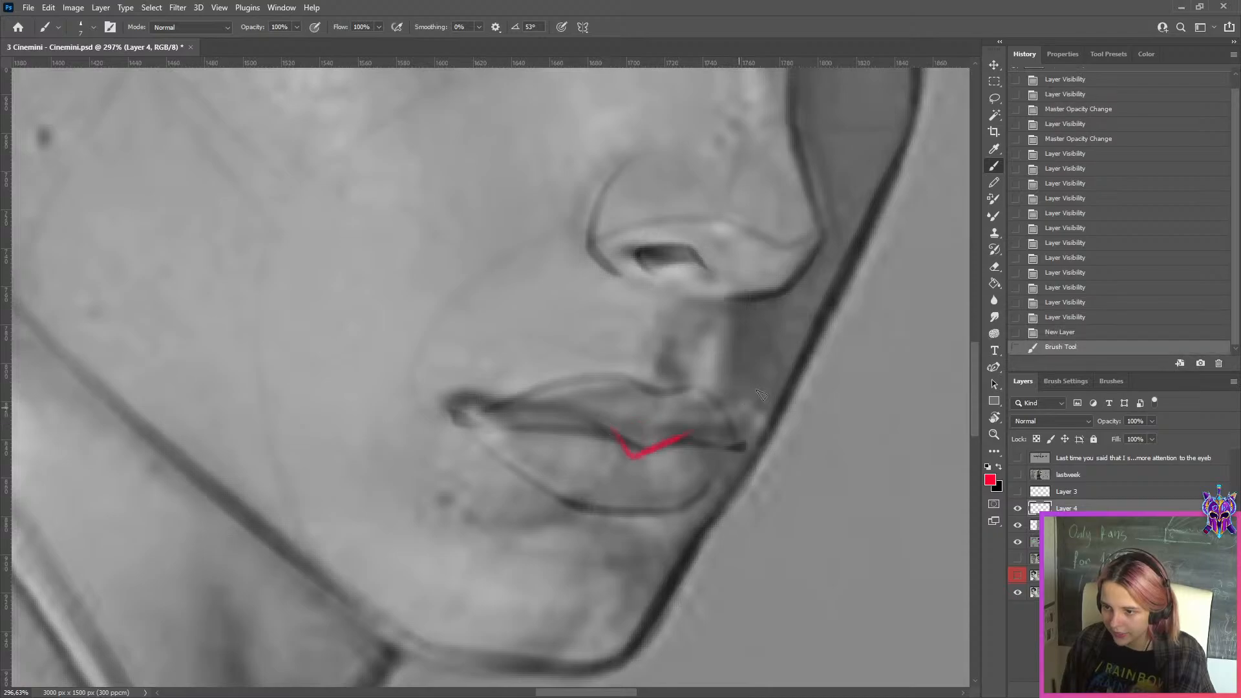
key(ctrl+z)
Hide the overlaid drawing and trace the near eye's upper eyelid in red on the photo, from outer to inner corner
scroll(667, 270, down, 3)
scroll(667, 270, down, 3)
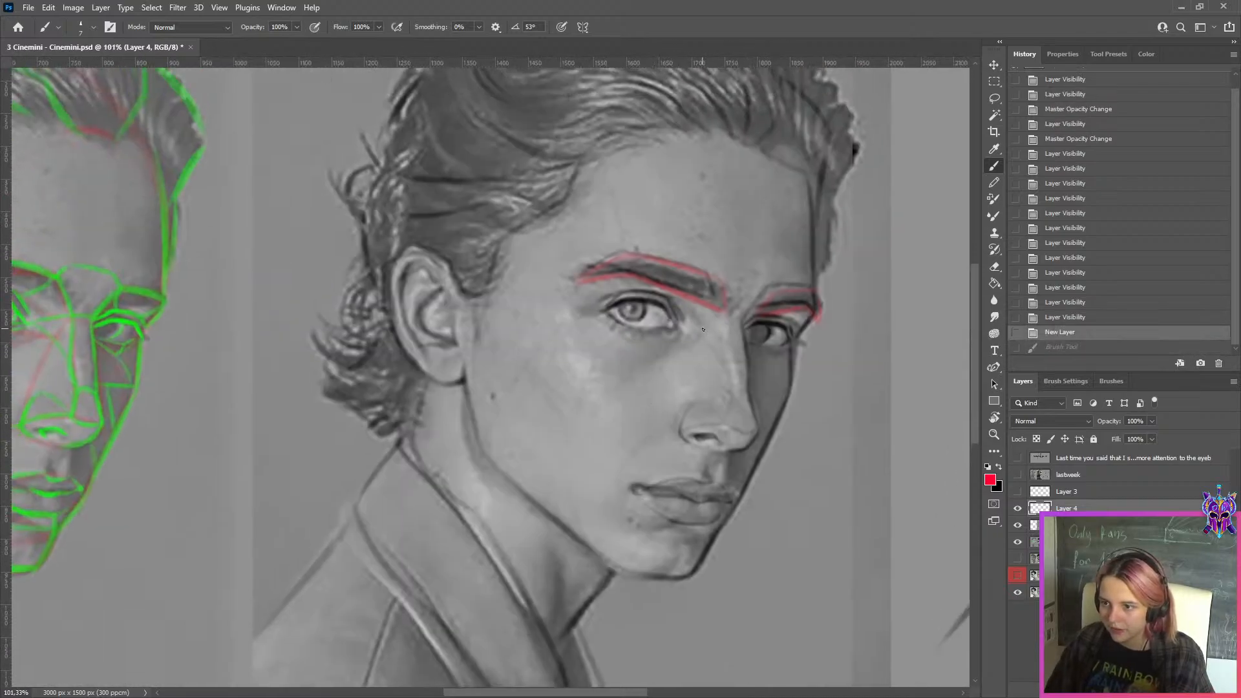
scroll(757, 491, up, 5)
click(1018, 526)
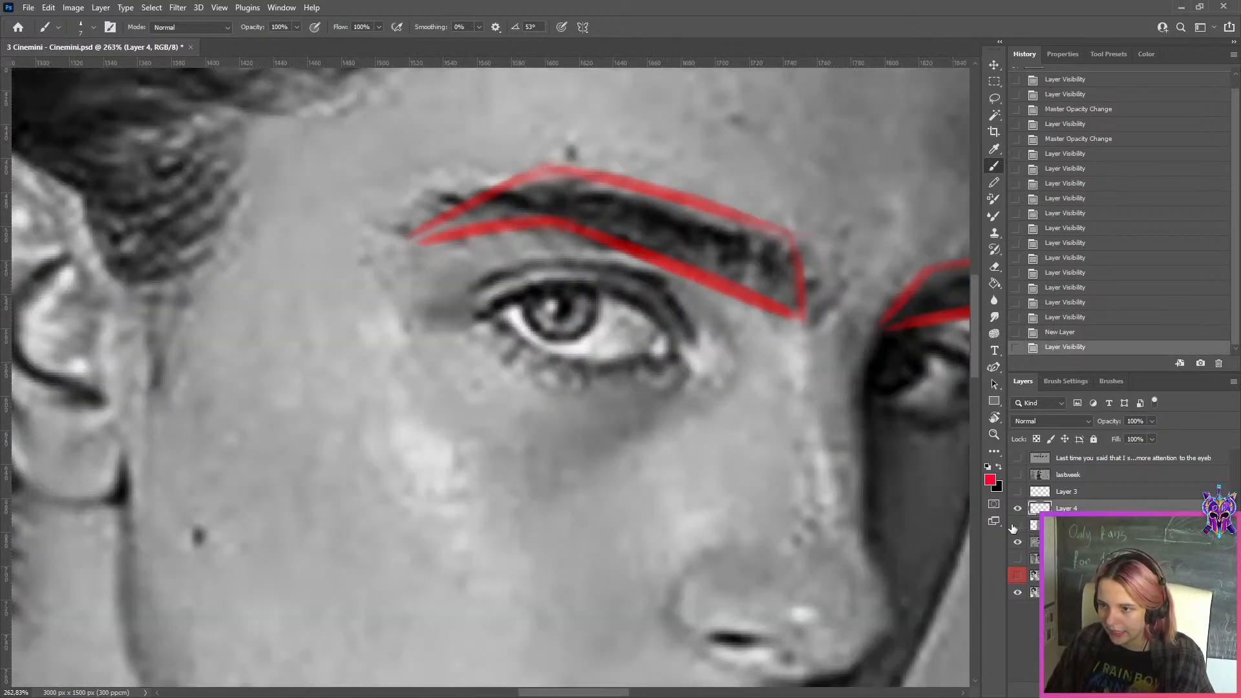
click(1017, 526)
click(1017, 526)
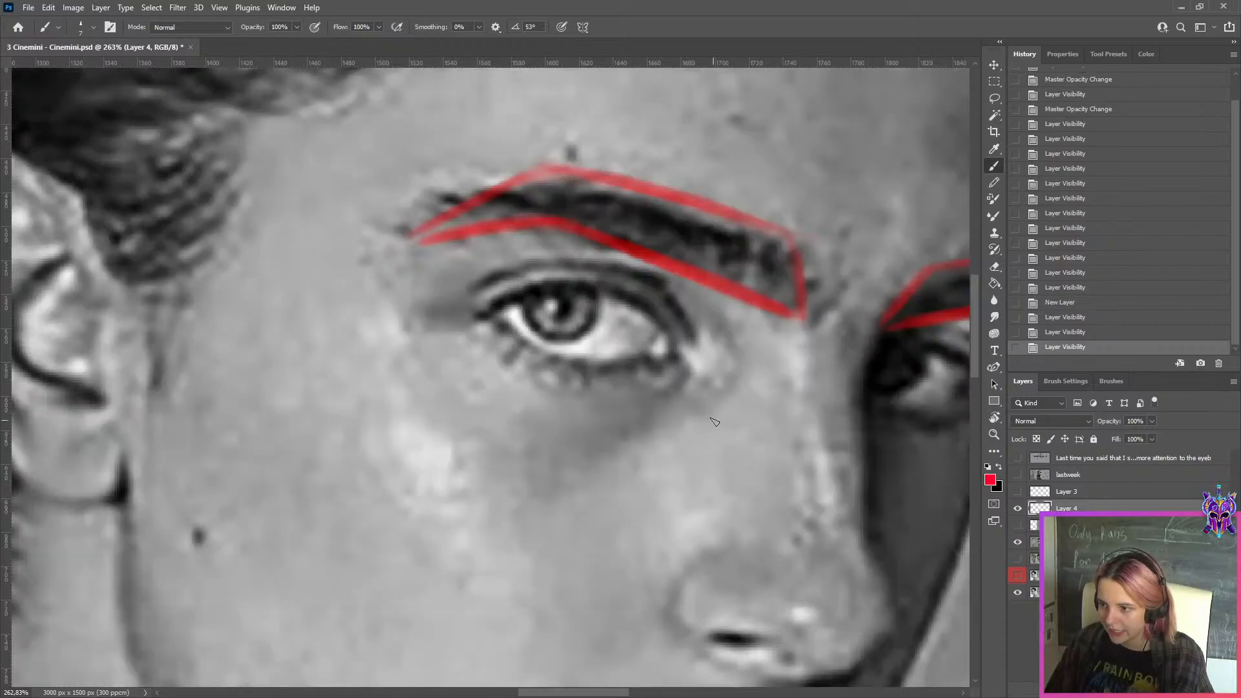
mouse_move(493, 307)
mouse_down()
mouse_move(642, 324)
mouse_move(560, 284)
mouse_up()
key(ctrl+z)
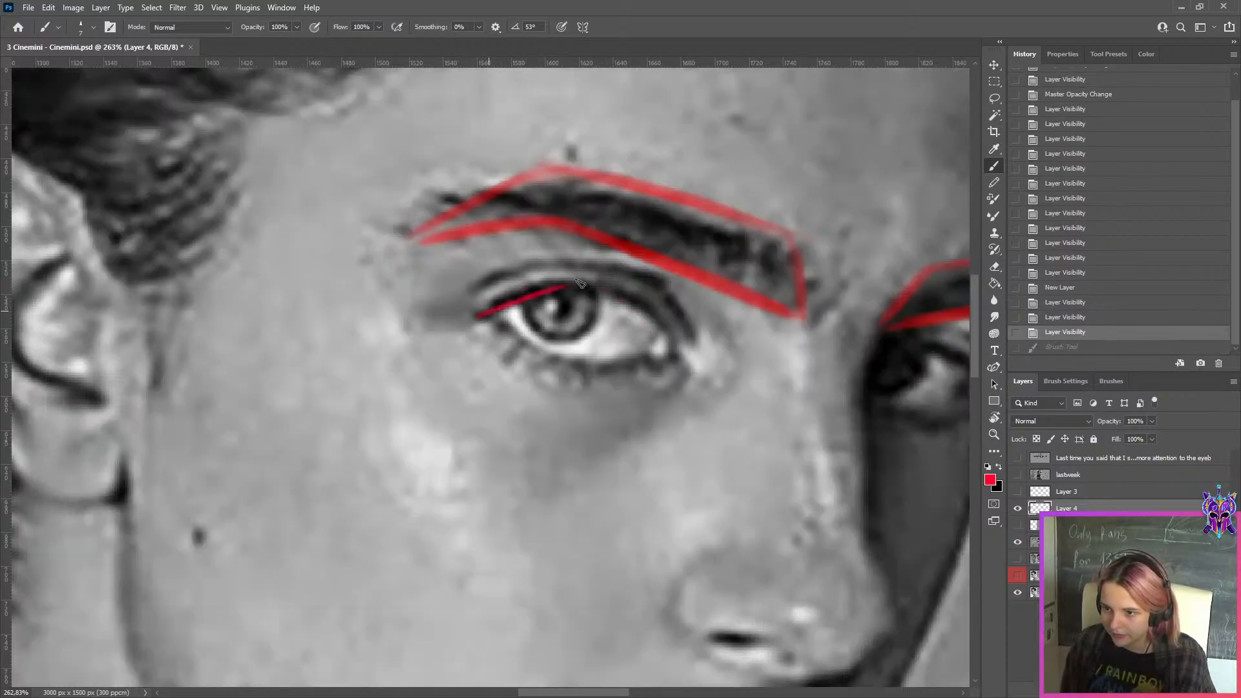
key(ctrl+z)
mouse_move(479, 317)
mouse_down()
mouse_move(545, 278)
mouse_move(634, 299)
mouse_move(670, 343)
mouse_up()
key(ctrl+z)
Compare the red eyelid line with the overlaid drawing, both up close and across the whole face
click(1017, 526)
click(1018, 526)
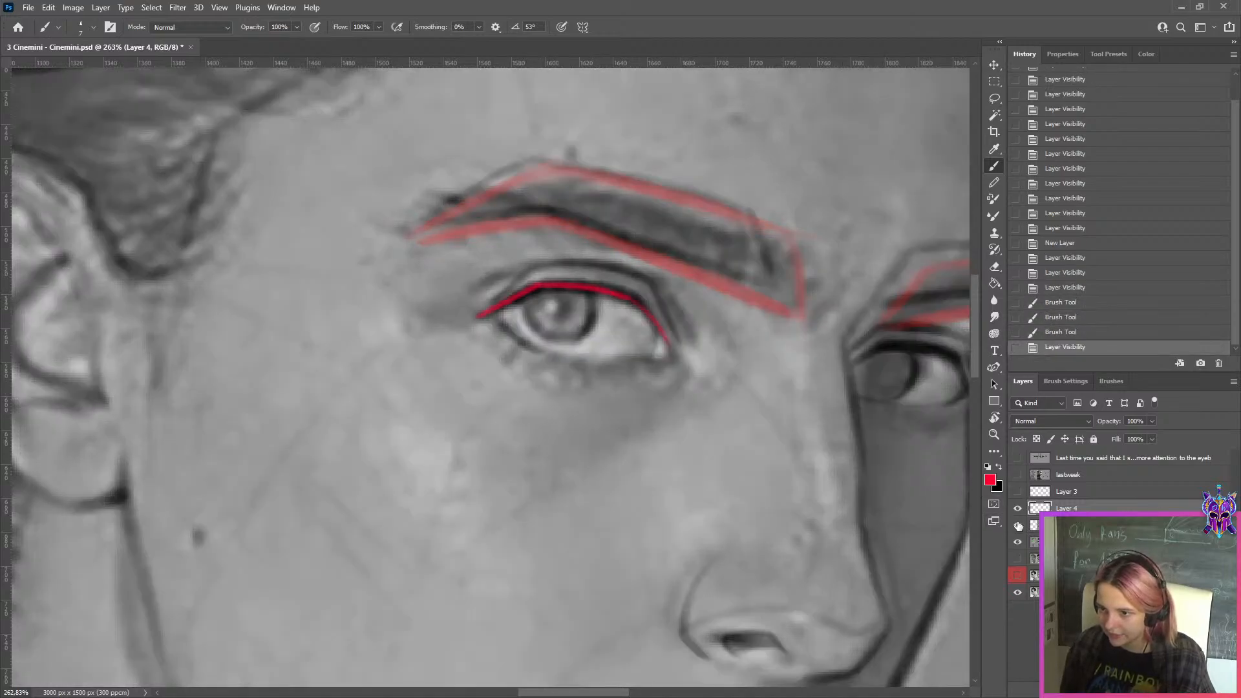
click(1017, 525)
click(1017, 525)
click(1018, 526)
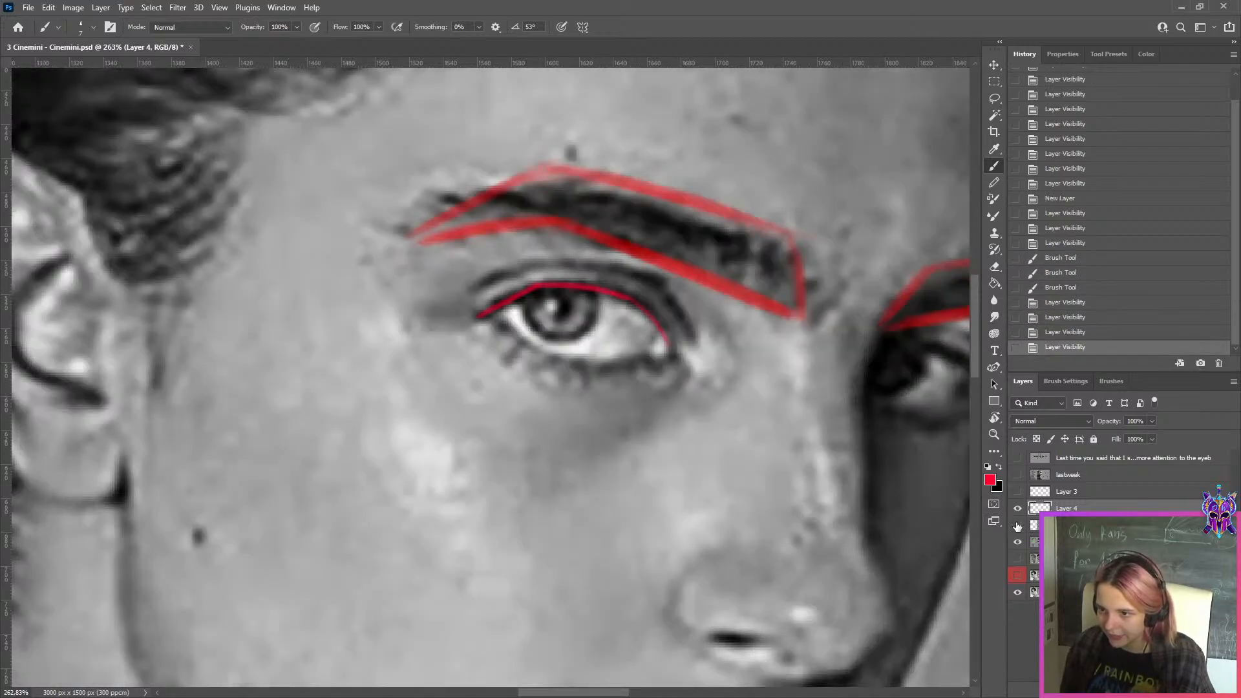
click(1017, 525)
scroll(829, 367, down, 8)
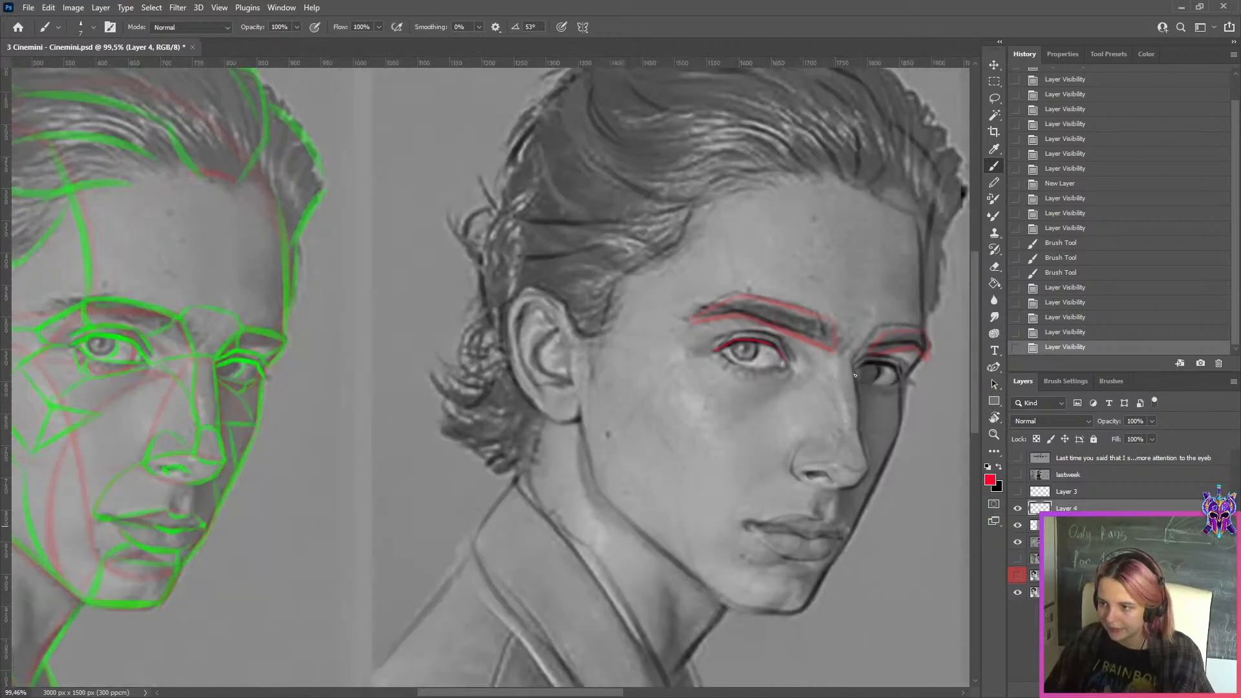
scroll(830, 367, up, 8)
scroll(847, 409, down, 5)
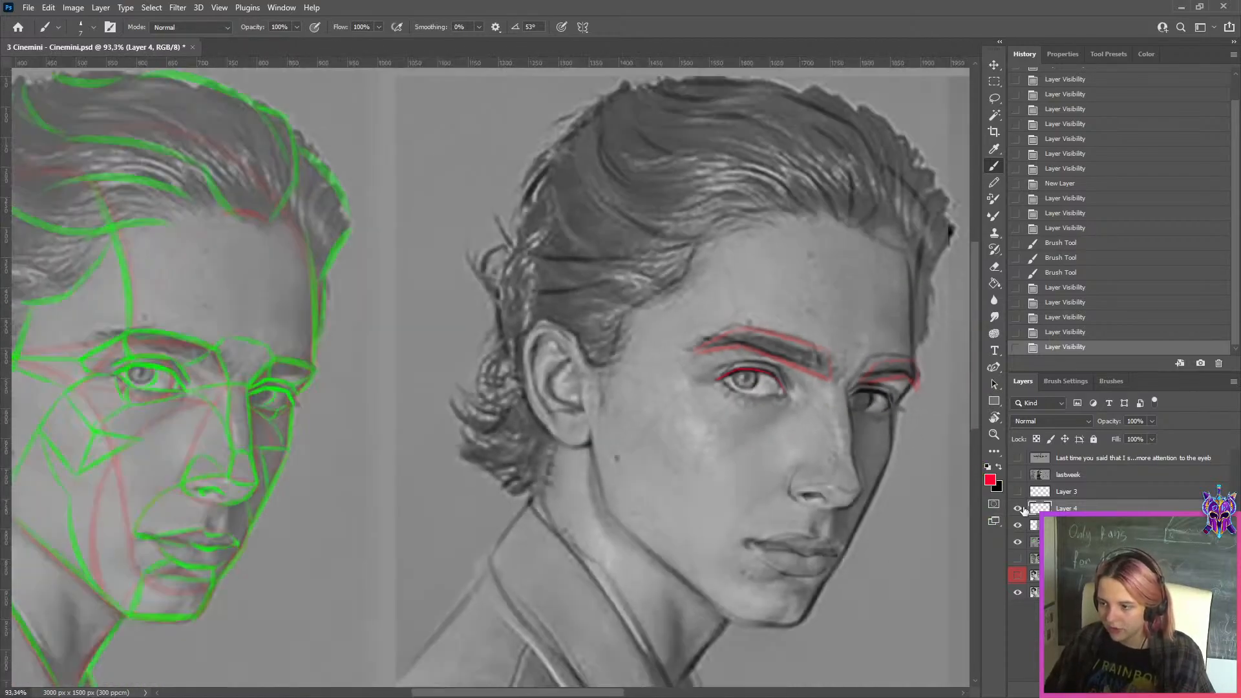
Hide the red eyelid correction on Layer 4 and the overlaid drawing on Layer 2
click(1018, 508)
click(1017, 525)
scroll(804, 373, down, 5)
scroll(804, 373, up, 2)
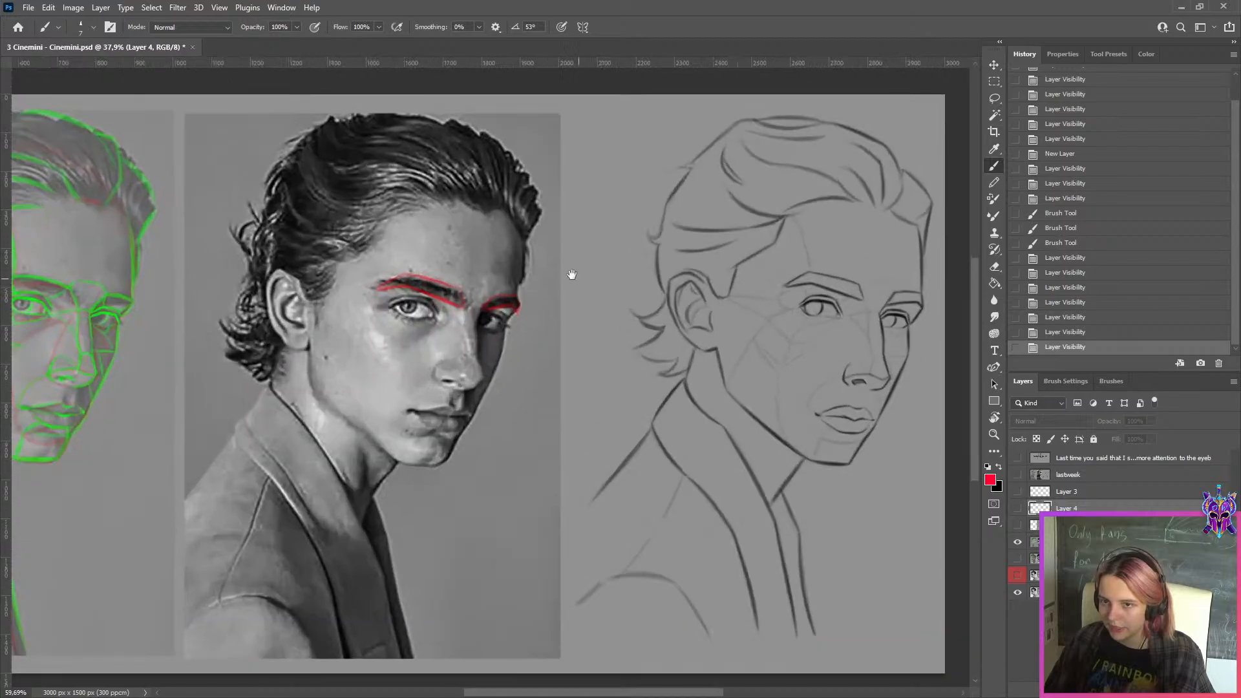
click(1017, 541)
click(1035, 543)
click(1060, 524)
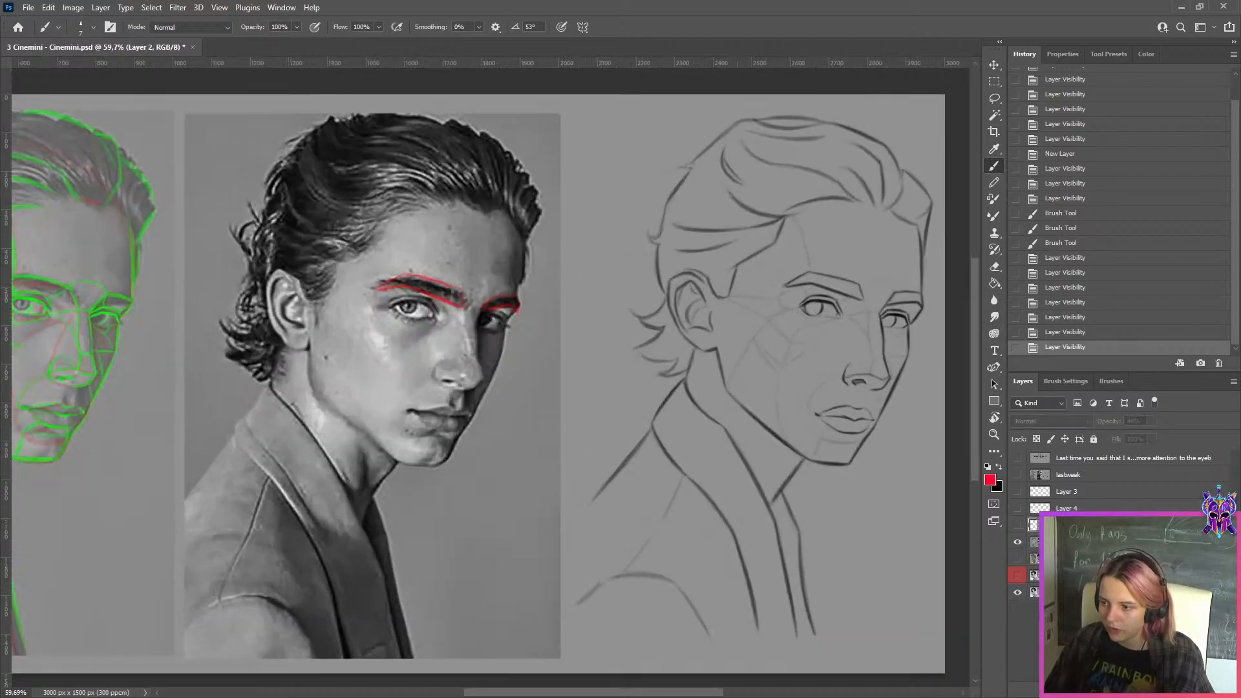
Show the hidden study layer beneath sketch1 and briefly hide sketch1 to view that second portrait study
click(1018, 558)
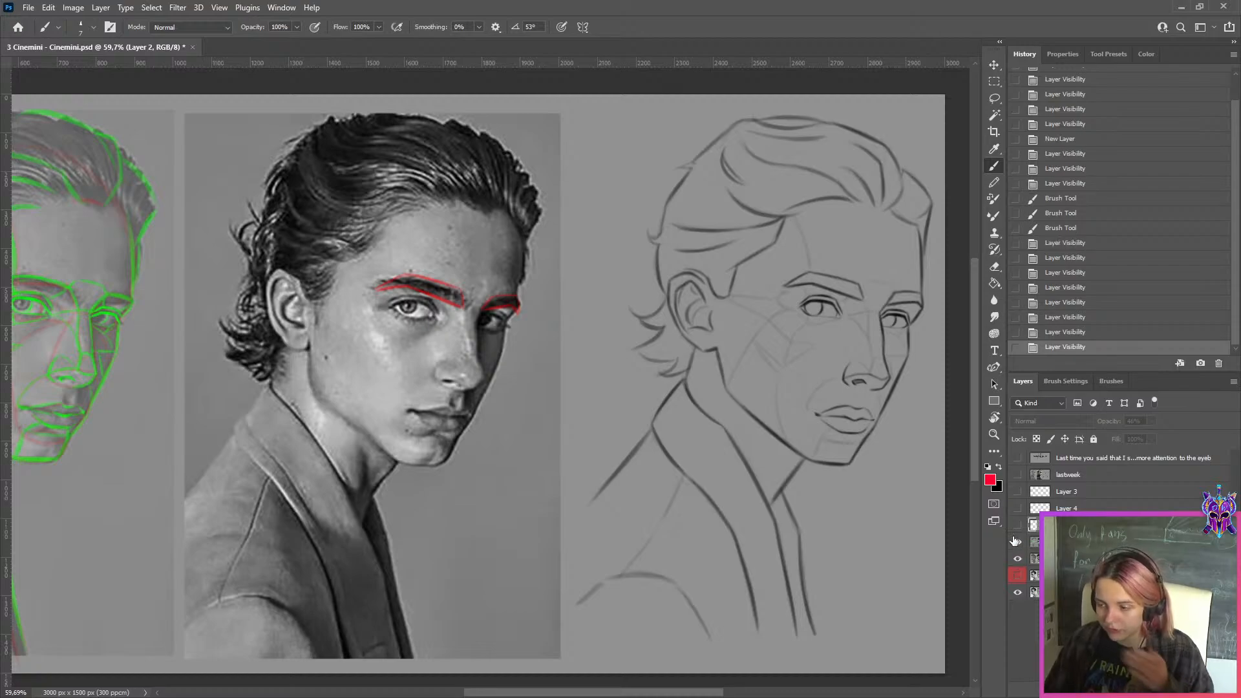
click(1035, 541)
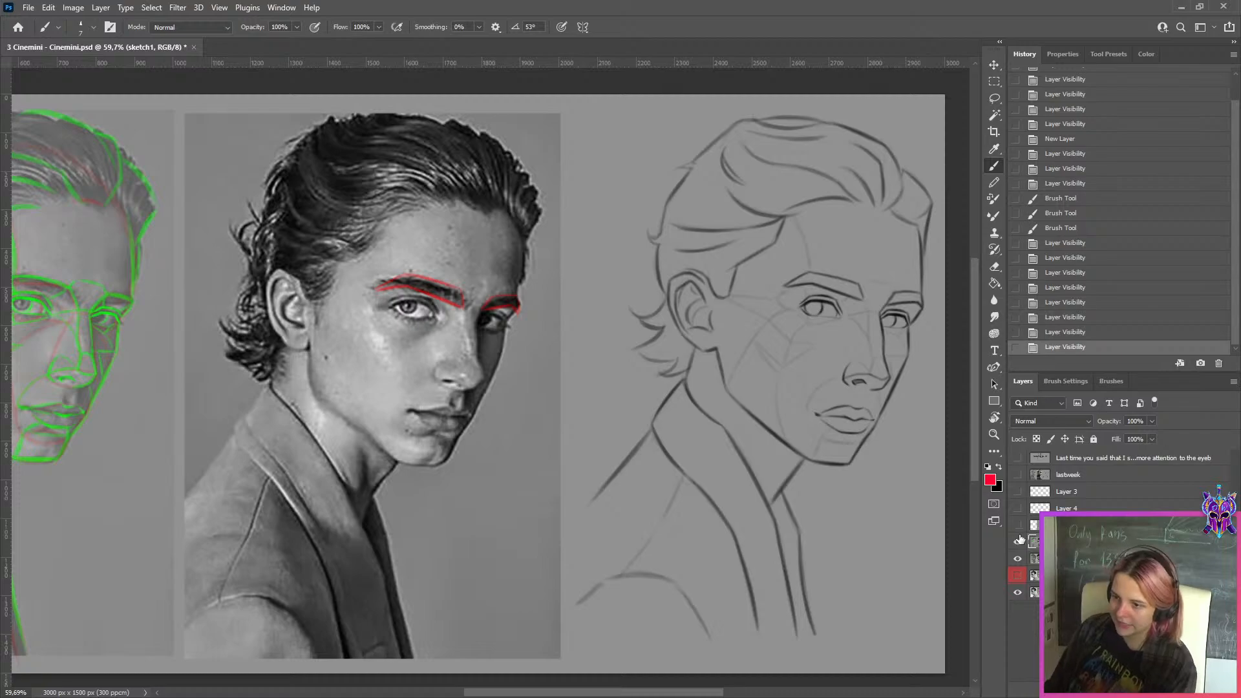
scroll(830, 370, down, 3)
scroll(830, 370, up, 1)
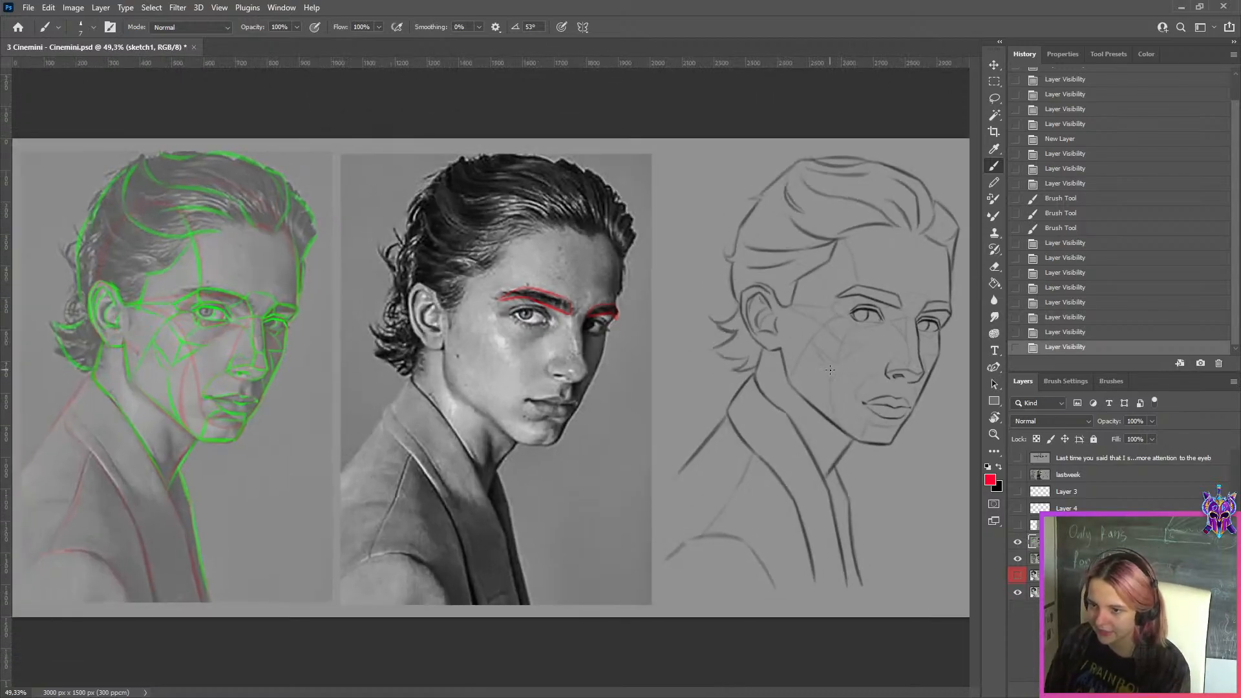
click(1017, 542)
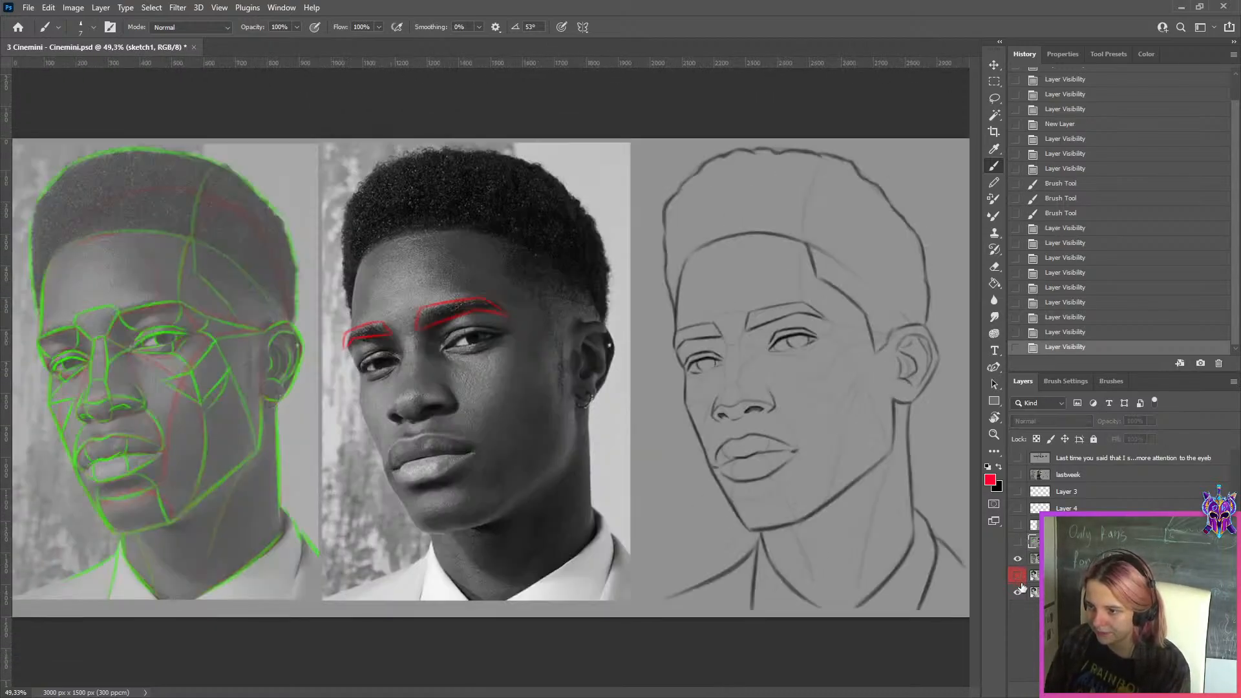
click(1019, 545)
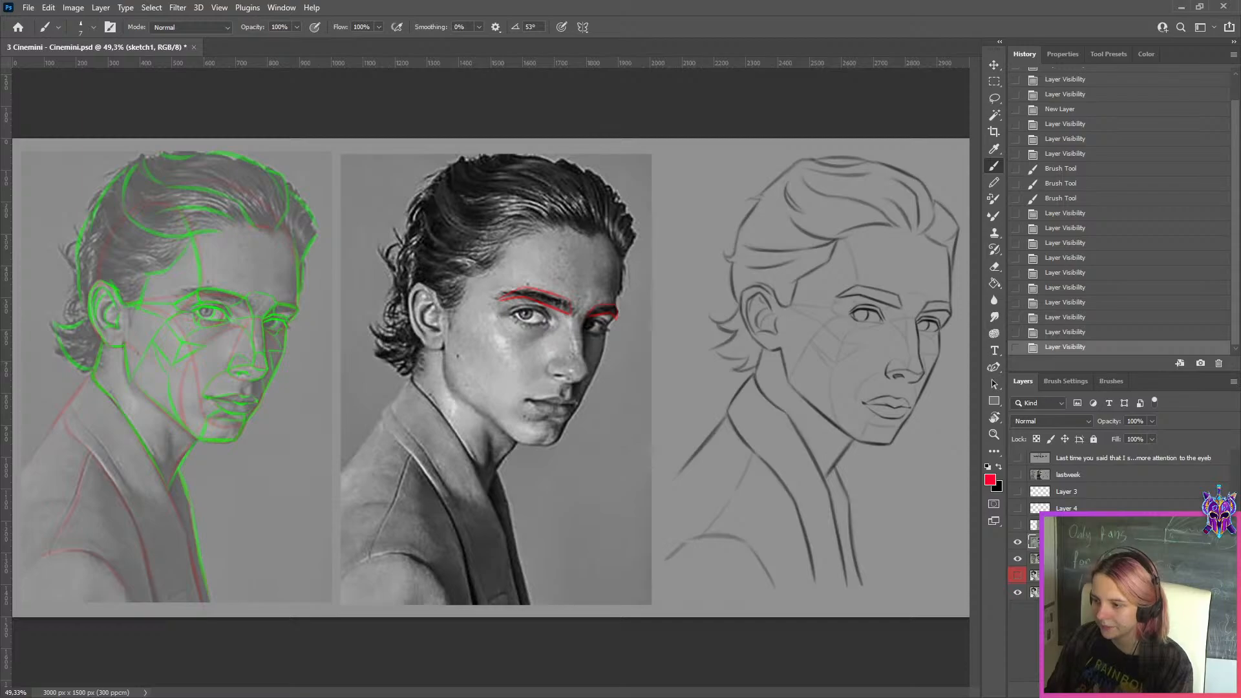
Add a blank layer above sketch1 and try red Brush strokes with a smaller tip along the line drawing's jaw below the ear
click(1200, 689)
click(1147, 56)
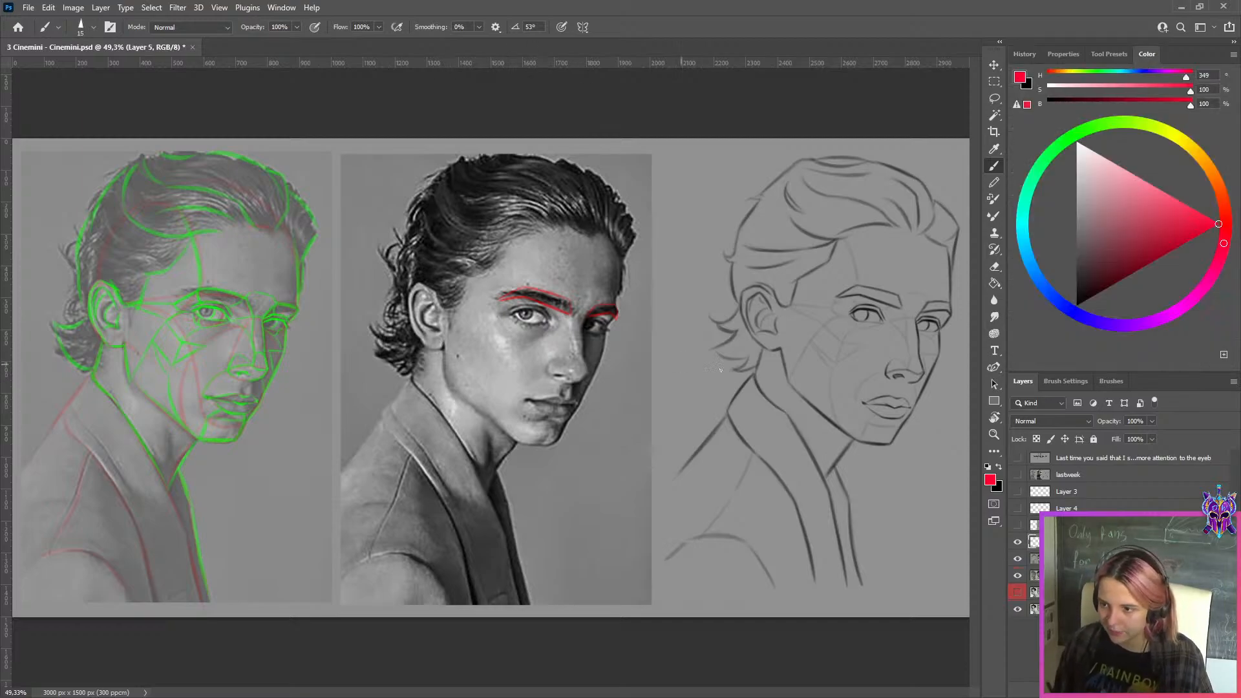
drag(779, 346, 787, 392)
key(ctrl+z)
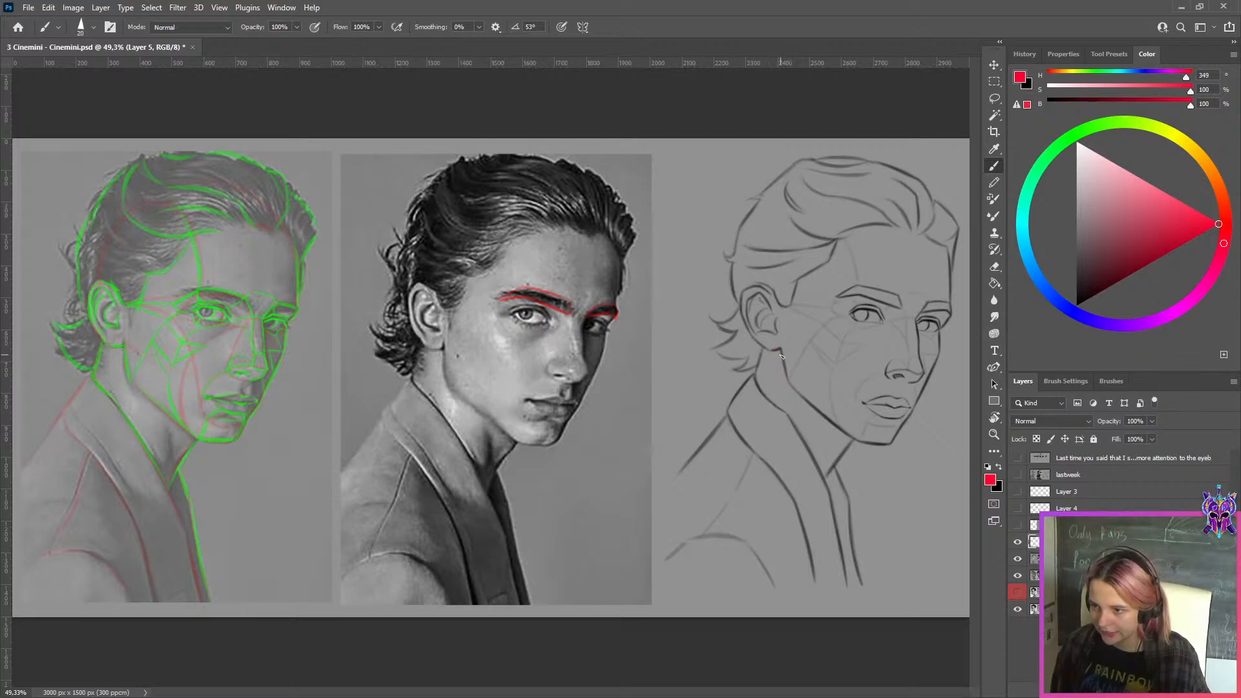
key(bracketleft)
key(bracketleft)
key(bracketleft)
drag(780, 346, 789, 393)
key(ctrl+z)
drag(781, 348, 794, 407)
key(ctrl+z)
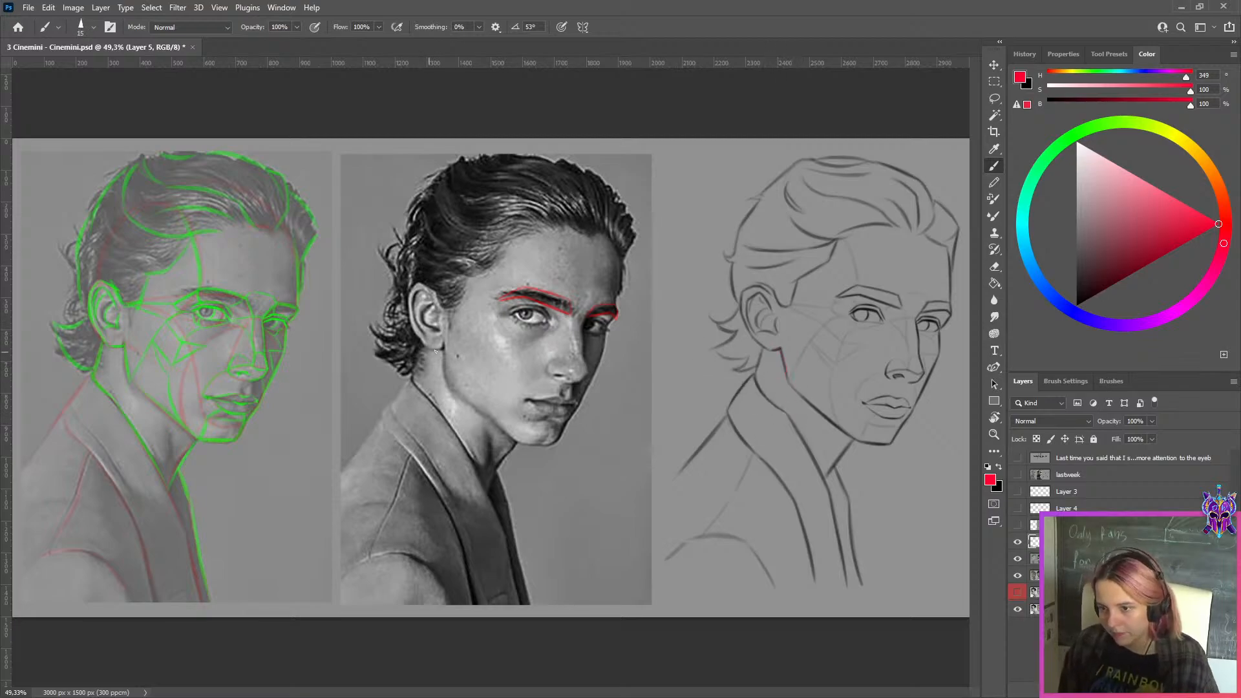
Try tracing the jaw below the ear in red on the middle photo and the line drawing, and undo the strokes
drag(442, 342, 451, 398)
key(ctrl+z)
mouse_move(443, 344)
mouse_down()
mouse_move(449, 386)
mouse_move(510, 444)
mouse_up()
key(ctrl+z)
key(ctrl+z)
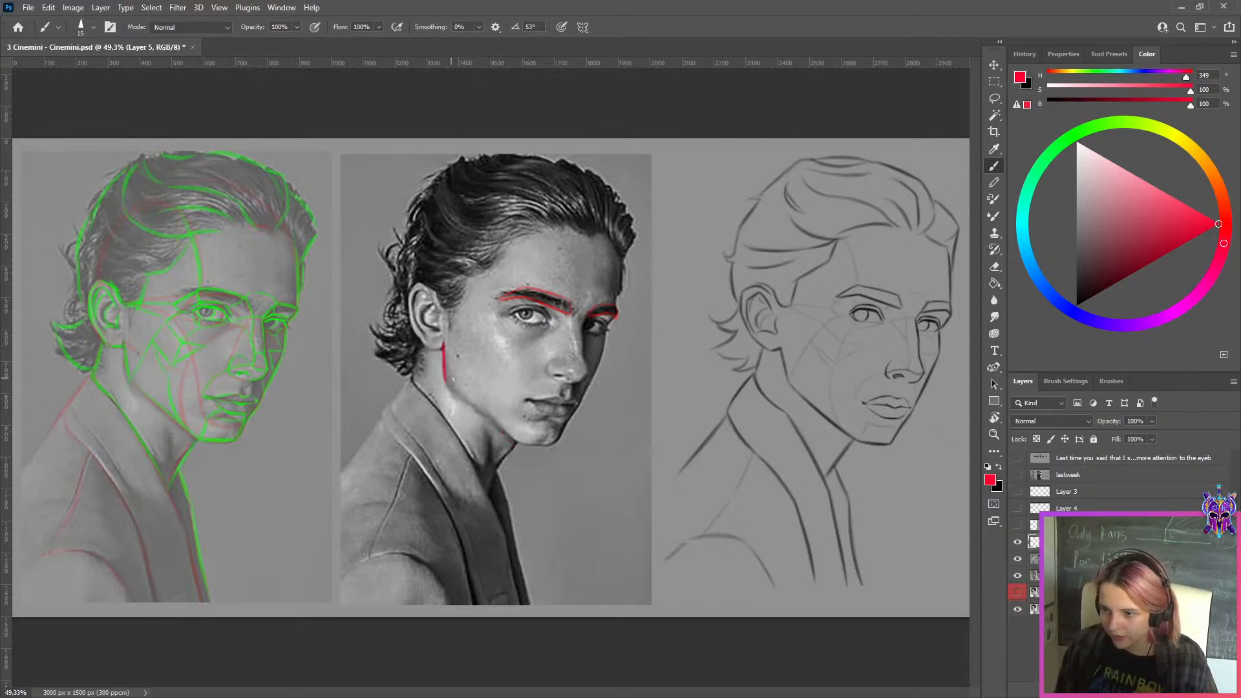
drag(788, 354, 797, 402)
key(ctrl+z)
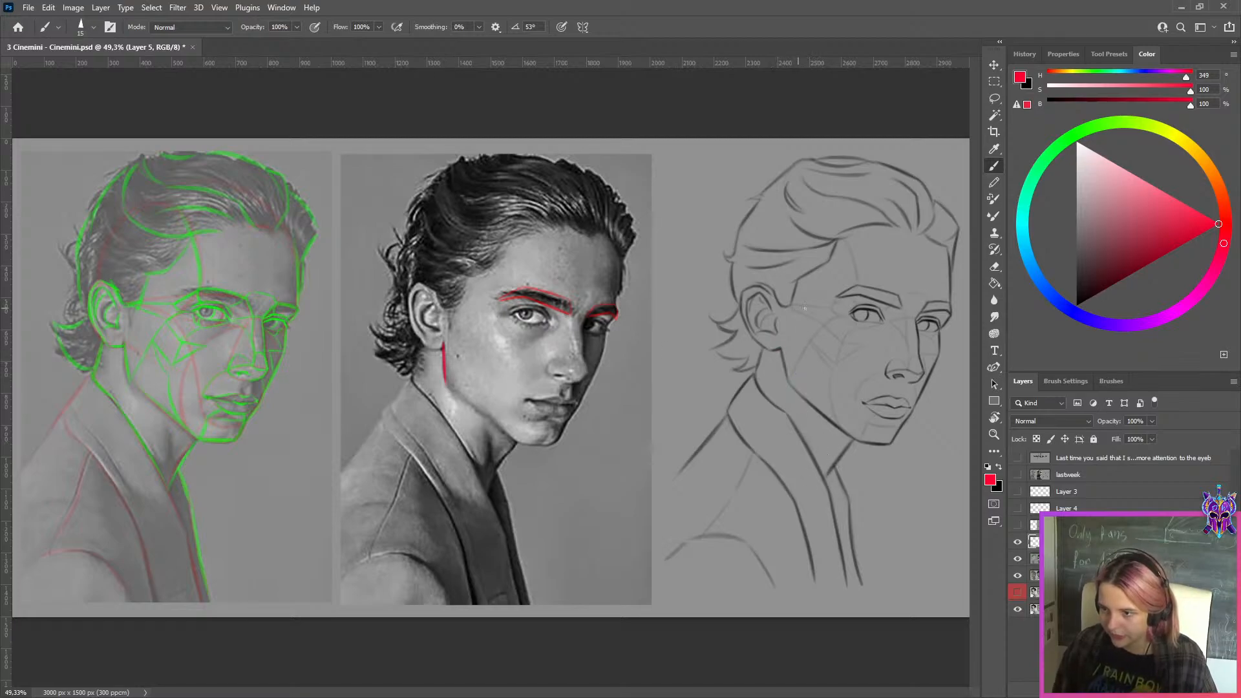
key(Delete)
key(ctrl+z)
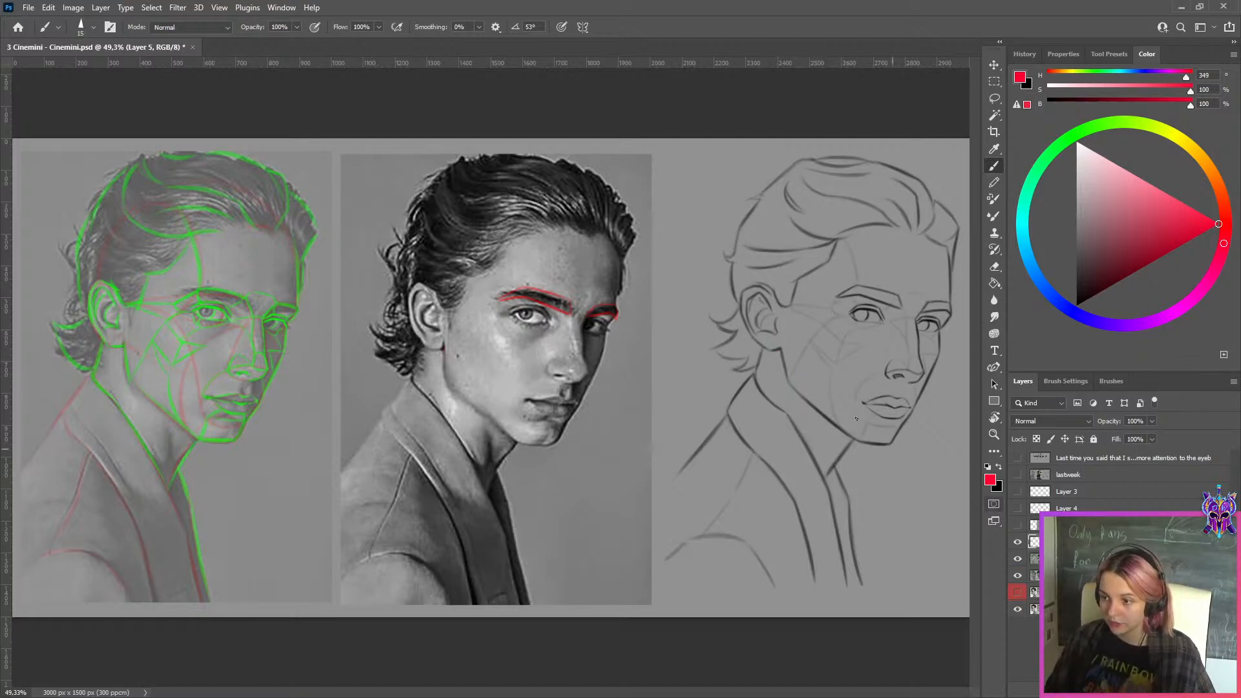
Add a blank layer above Layer 5 and try red Brush strokes with a smaller tip along the mouth line of the middle photo
scroll(856, 418, up, 1)
scroll(856, 418, up, 1)
drag(859, 429, 773, 445)
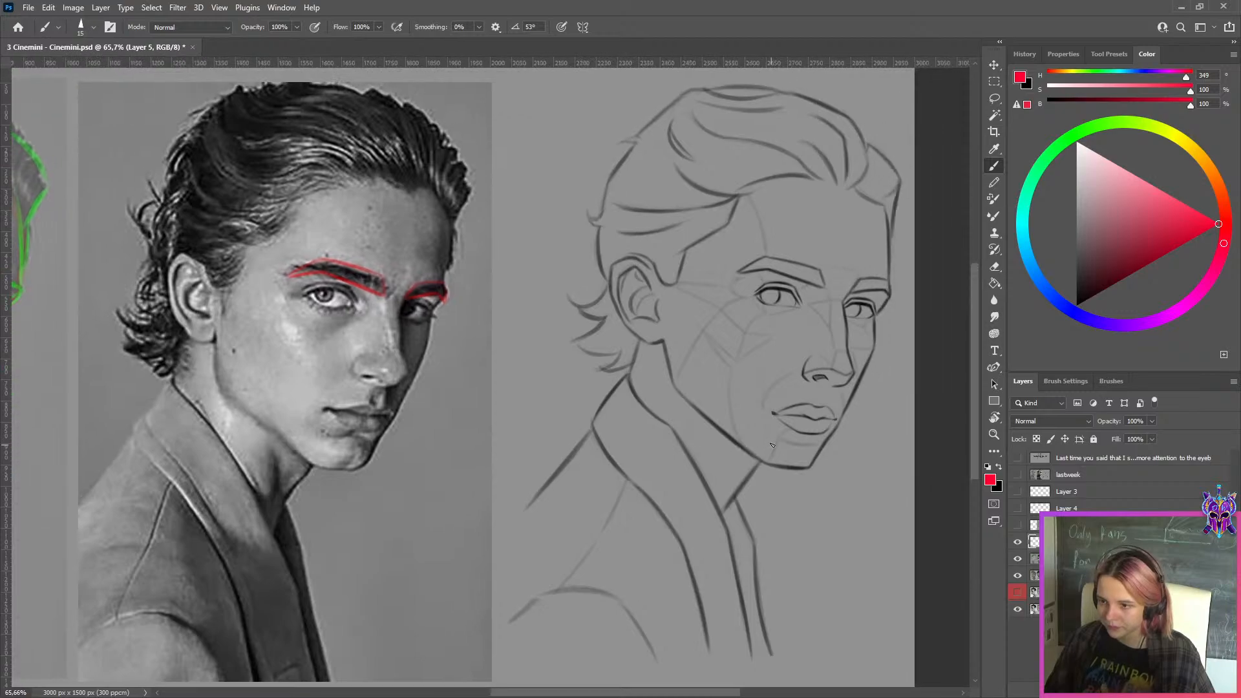
key(ctrl+shift+alt+n)
scroll(323, 408, up, 1)
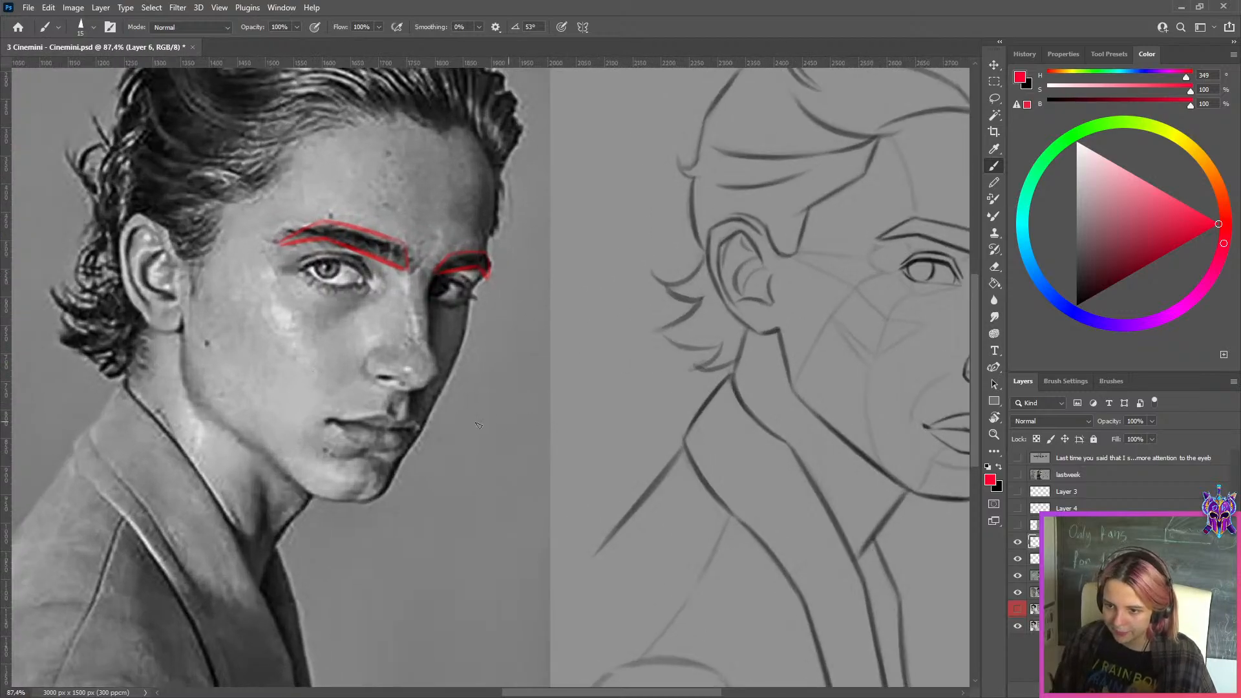
key(bracketleft)
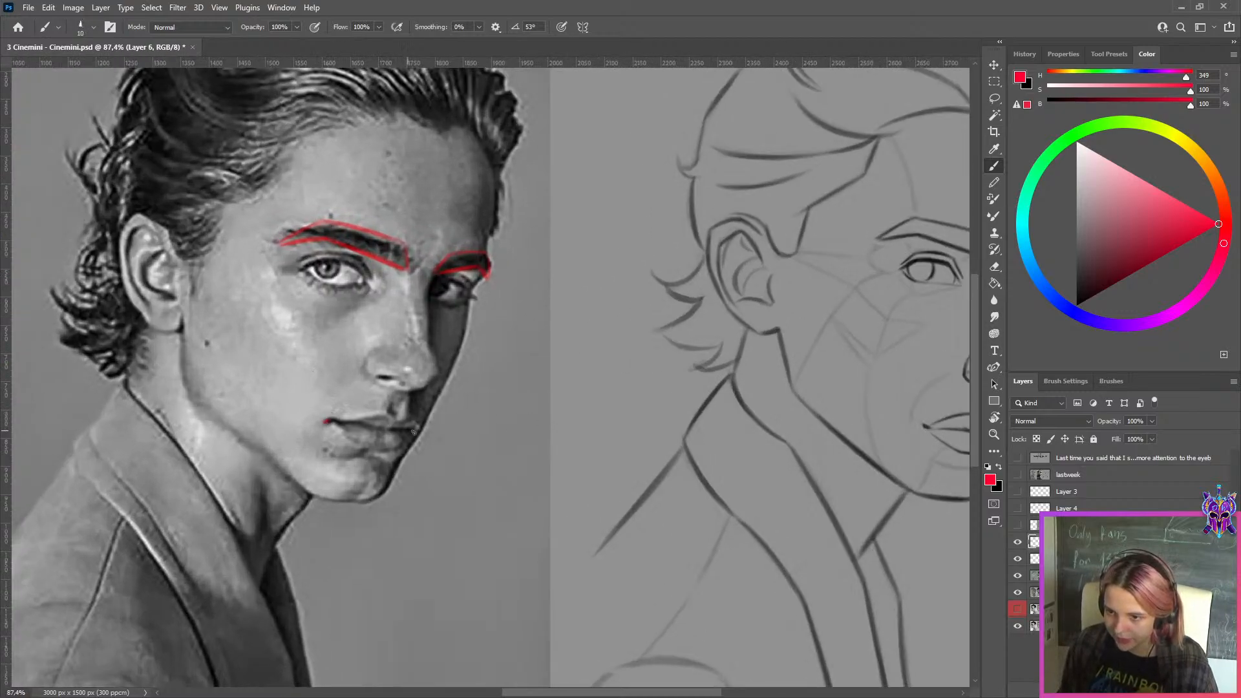
mouse_move(401, 417)
mouse_down()
mouse_move(300, 411)
mouse_move(337, 428)
mouse_up()
key(ctrl+z)
Try tracing the upper edge of the lips in red from the mouth corner on the middle photo, and undo the strokes
key(ctrl+z)
key(ctrl+z)
key(ctrl+z)
drag(258, 418, 304, 411)
key(ctrl+z)
key(ctrl+z)
key(ctrl+z)
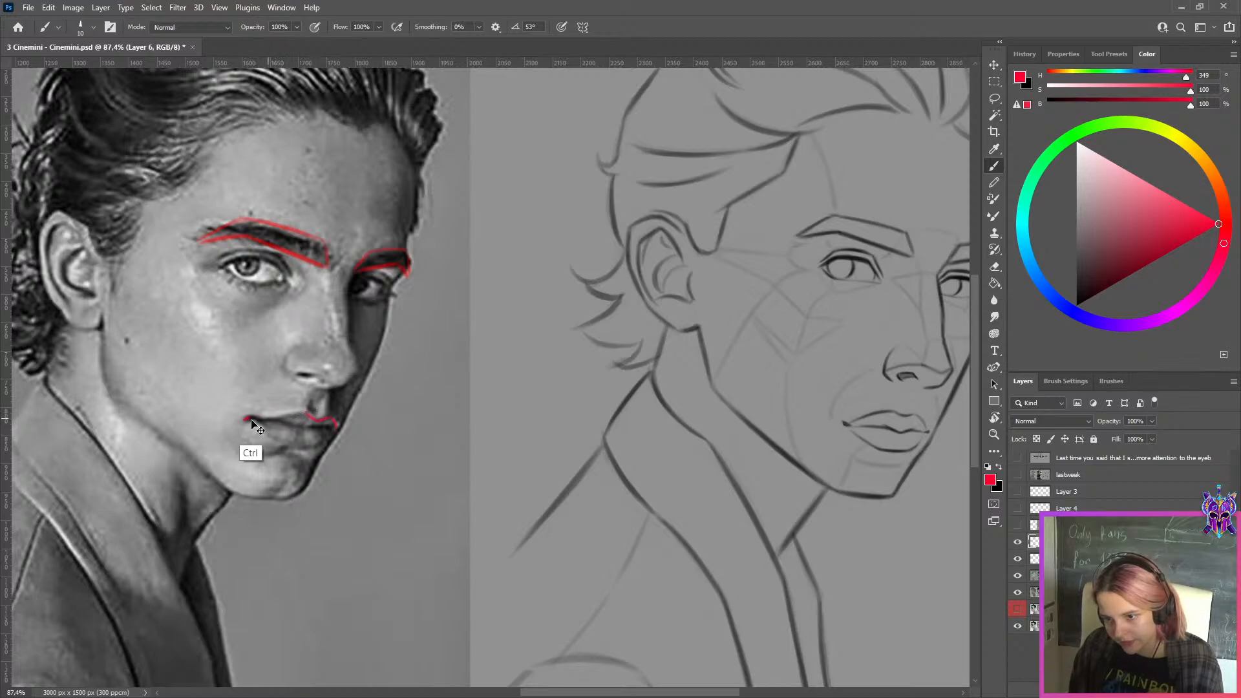
drag(244, 418, 305, 409)
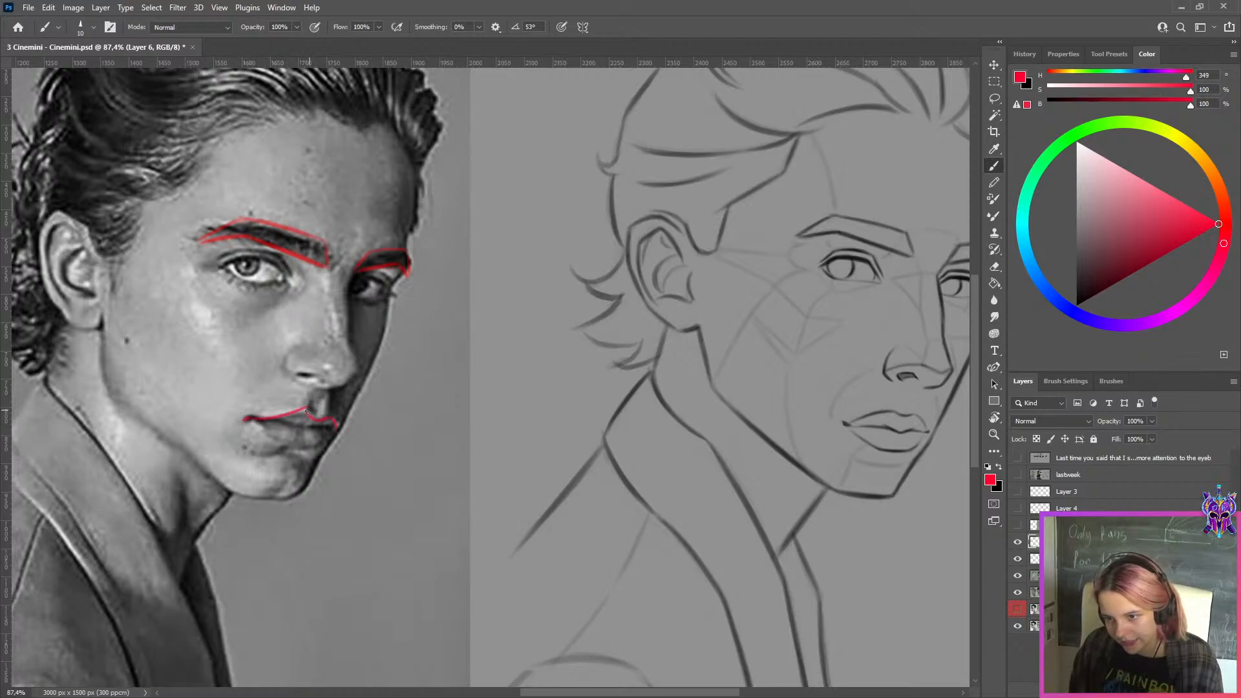
key(ctrl+z)
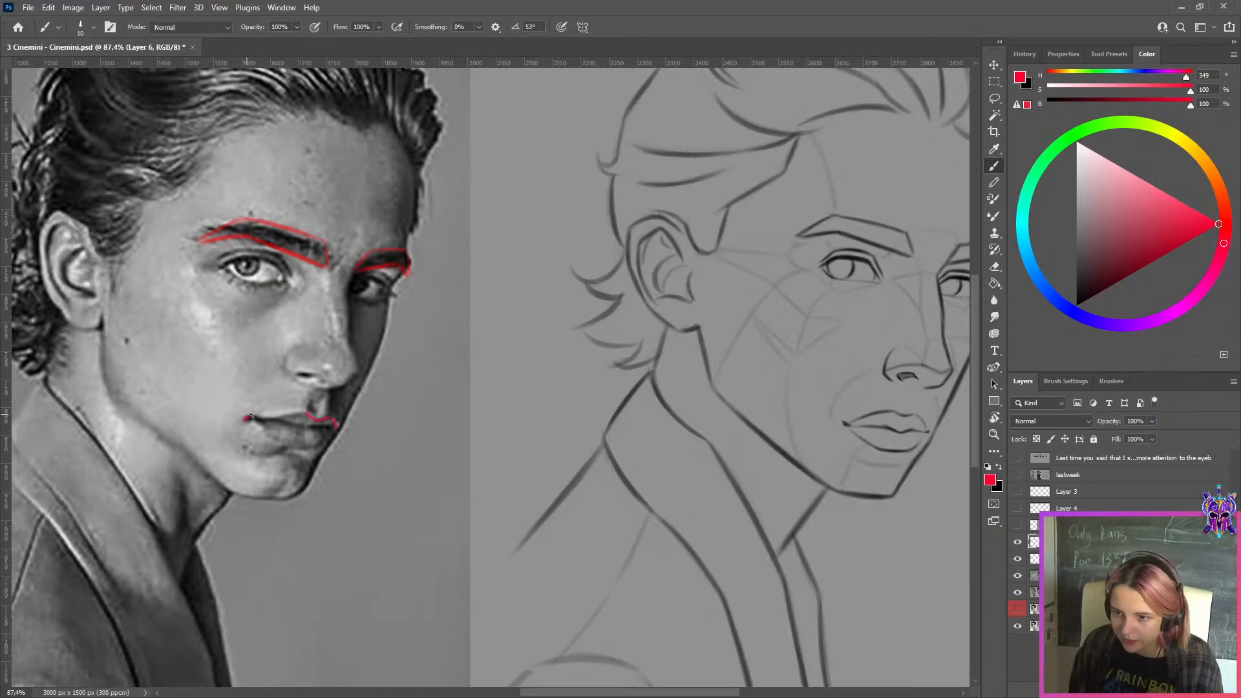
drag(252, 416, 305, 411)
key(ctrl+z)
key(ctrl+z)
key(ctrl+z)
key(ctrl+z)
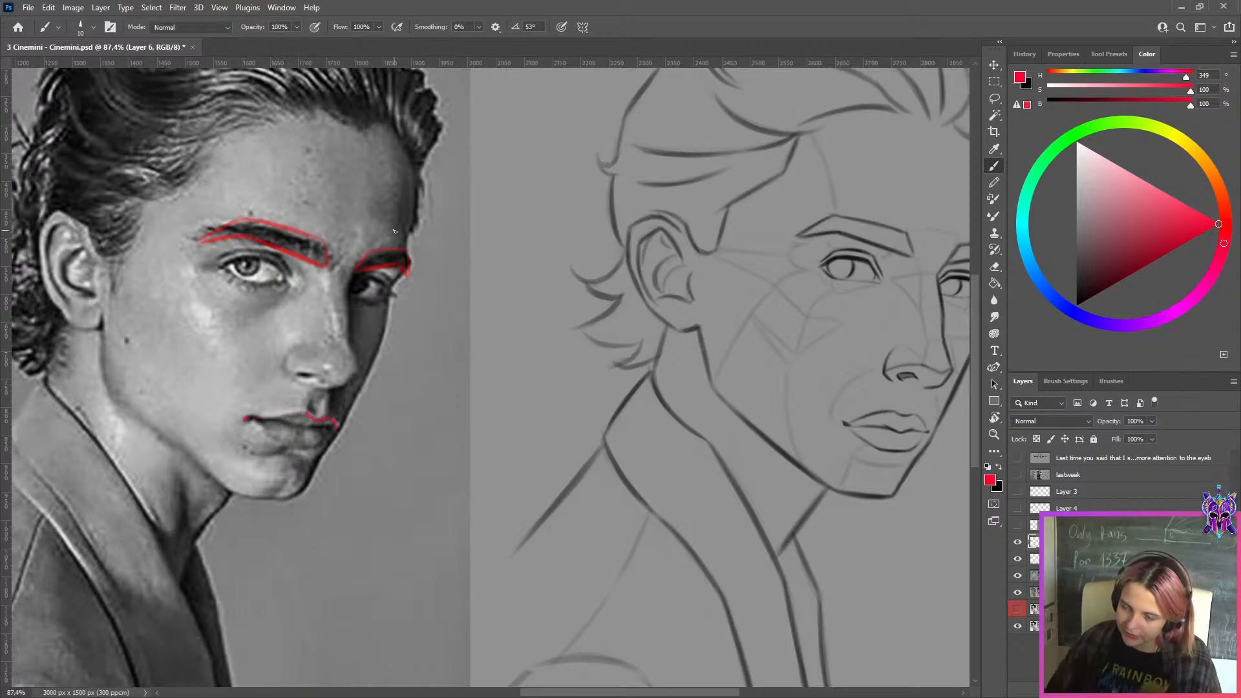
Hide the red strokes on Layer 6 and Layer 5, and briefly hide the visible portrait study below them
drag(425, 271, 379, 272)
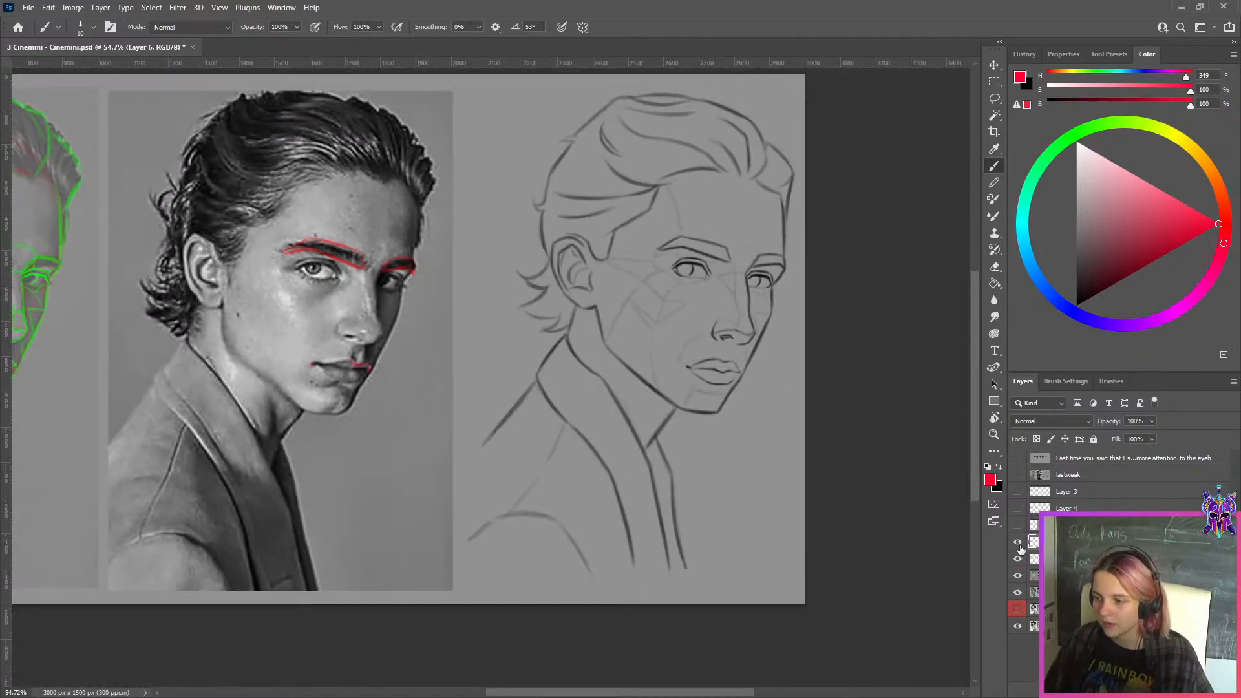
drag(1018, 541, 1018, 559)
click(1018, 575)
click(1018, 575)
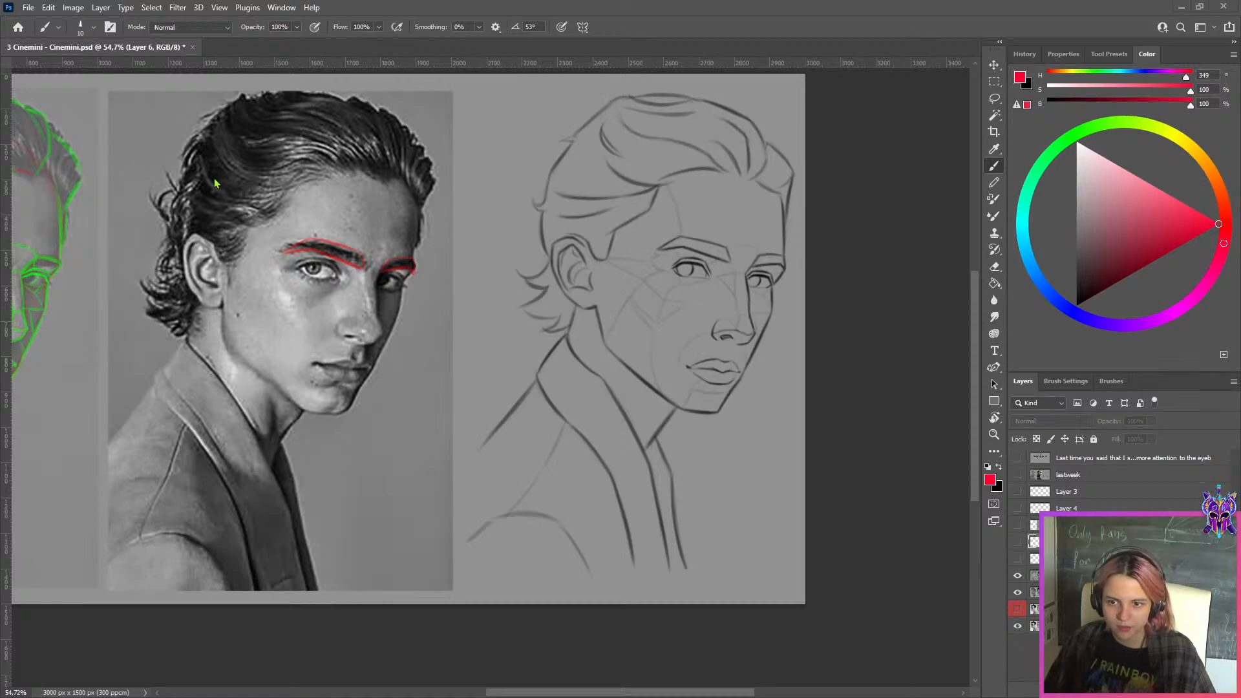
Switch to Discord, view the lesson-3 pinned example study of the same portrait at full size, and return to Photoshop
key(alt+Tab)
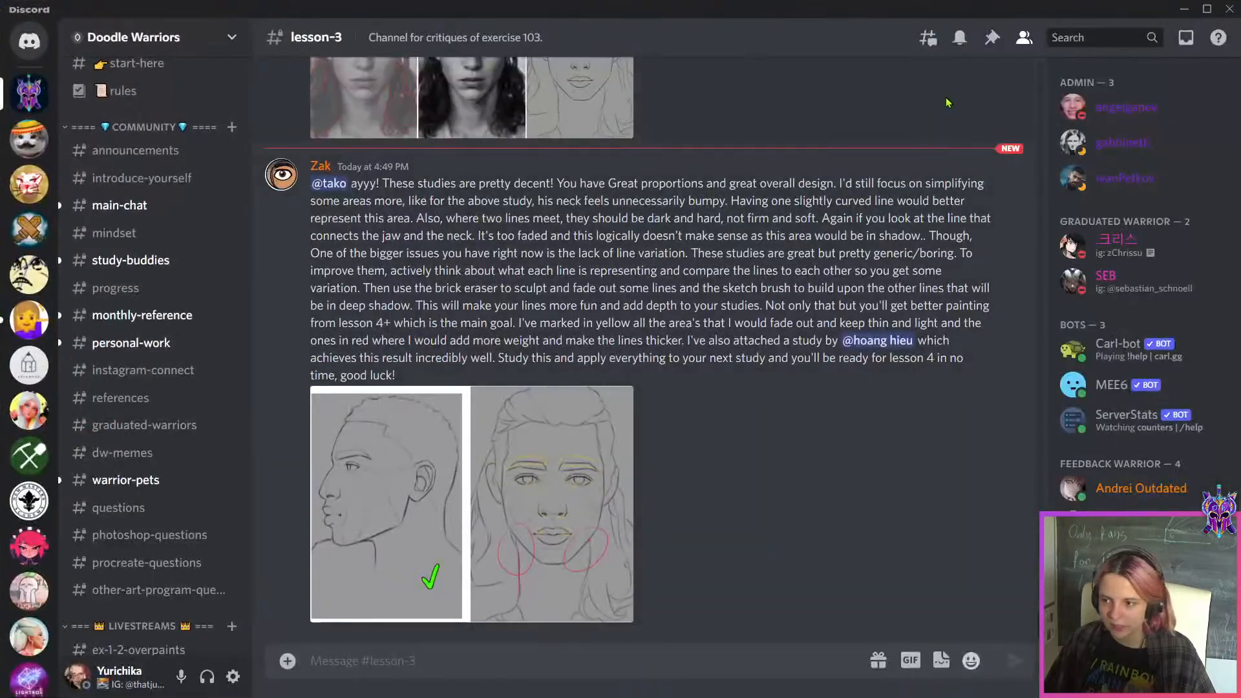
click(992, 37)
scroll(879, 383, down, 15)
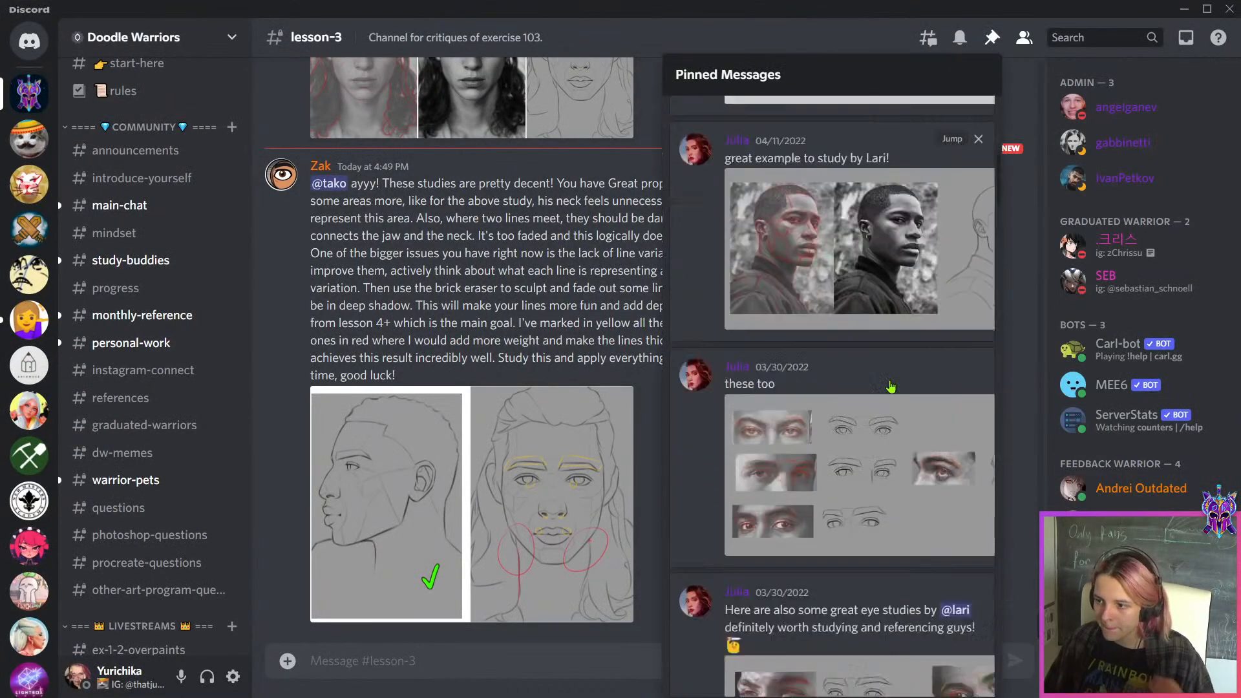
scroll(891, 386, down, 5)
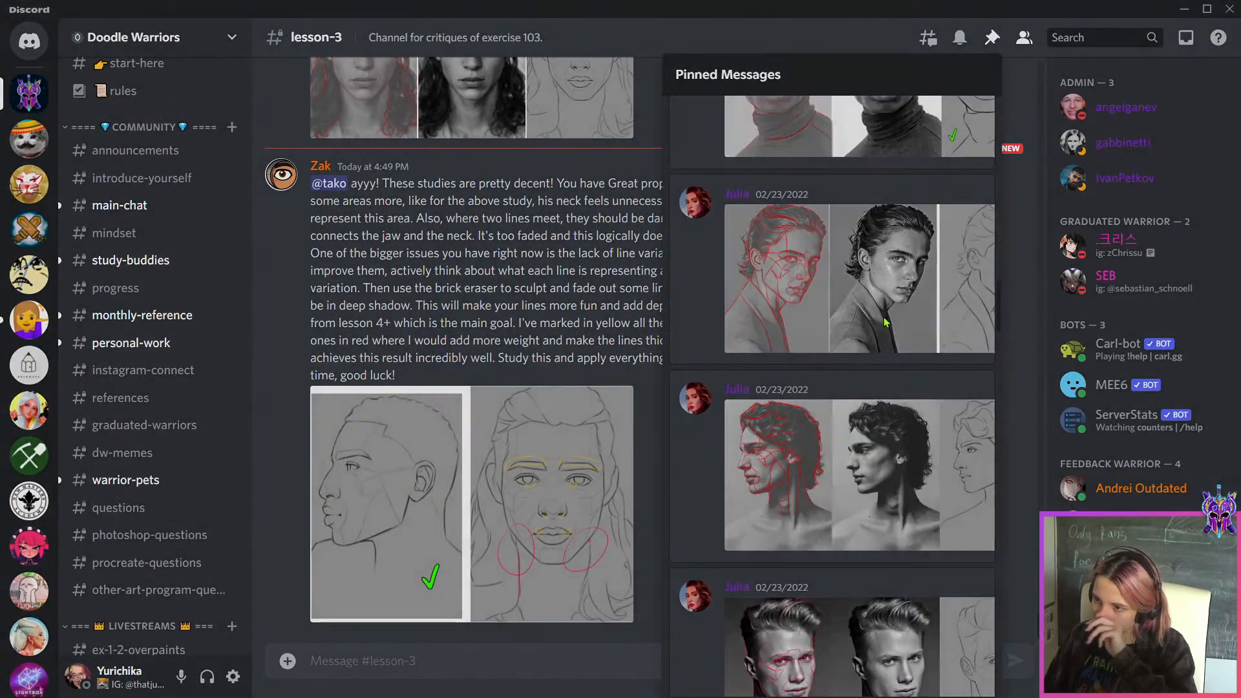
click(808, 356)
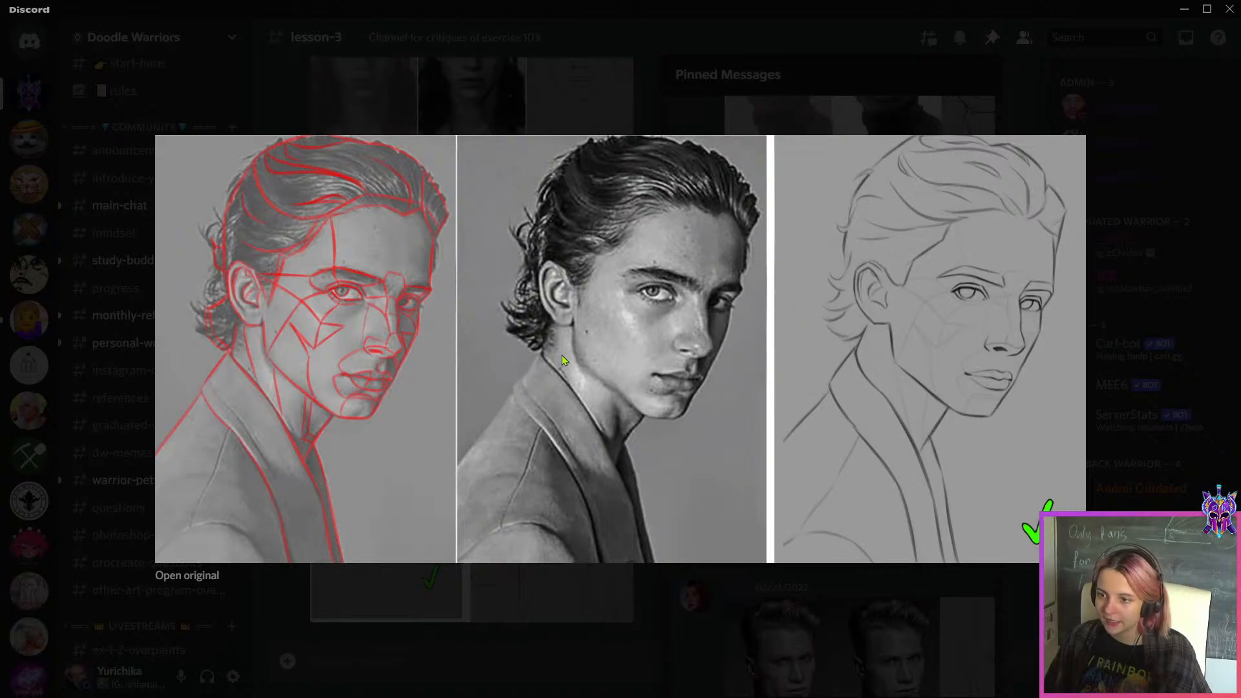
click(986, 8)
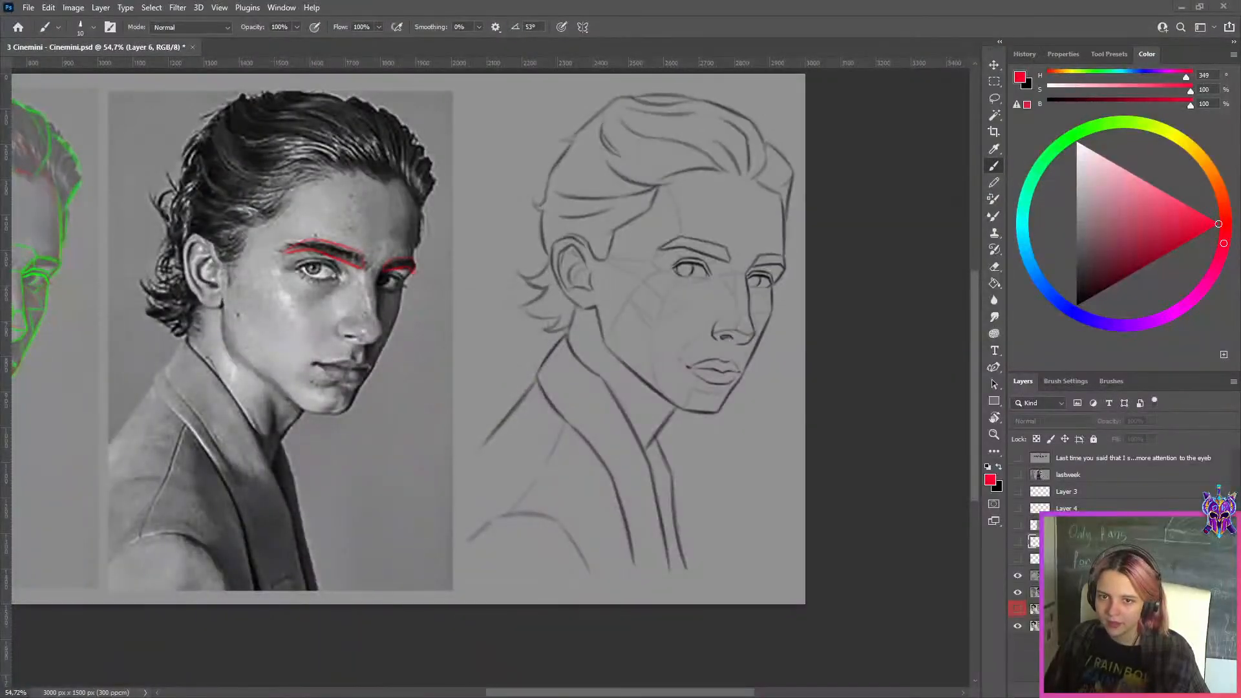
Hide the two upper portrait studies, then select Layer 1 and make it visible over the study of the man with slicked-back hair
click(1018, 575)
click(1018, 592)
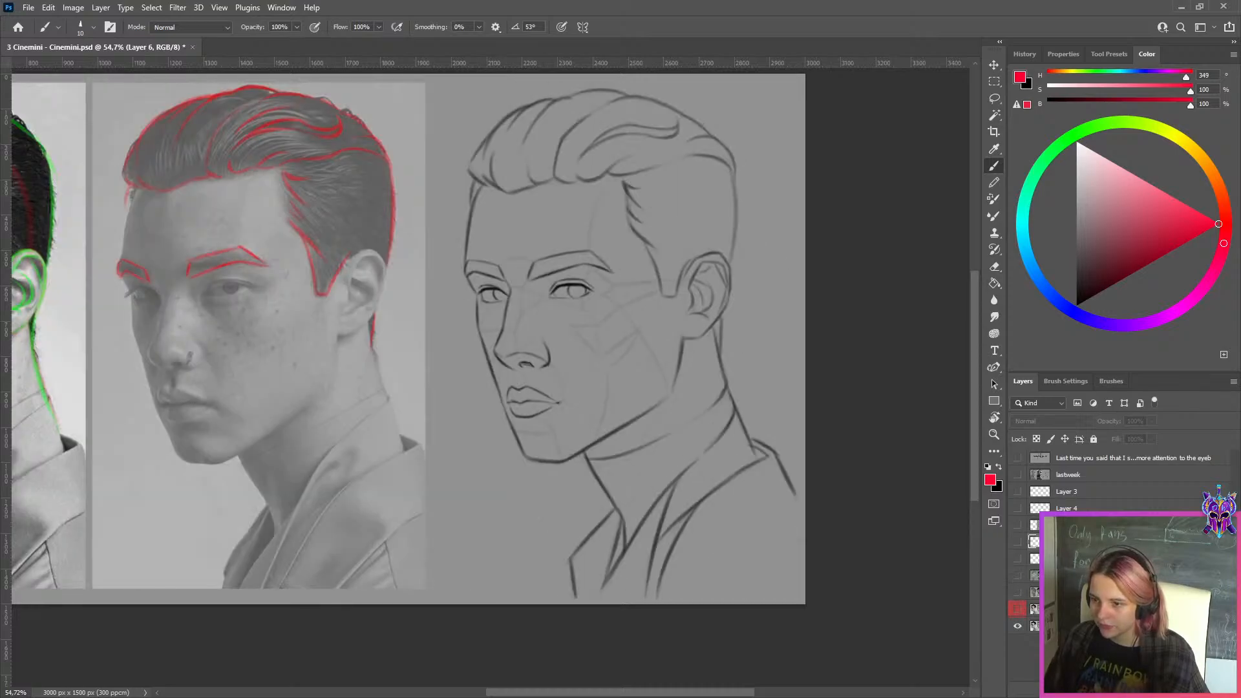
click(1035, 609)
click(1018, 610)
click(1018, 610)
click(1018, 609)
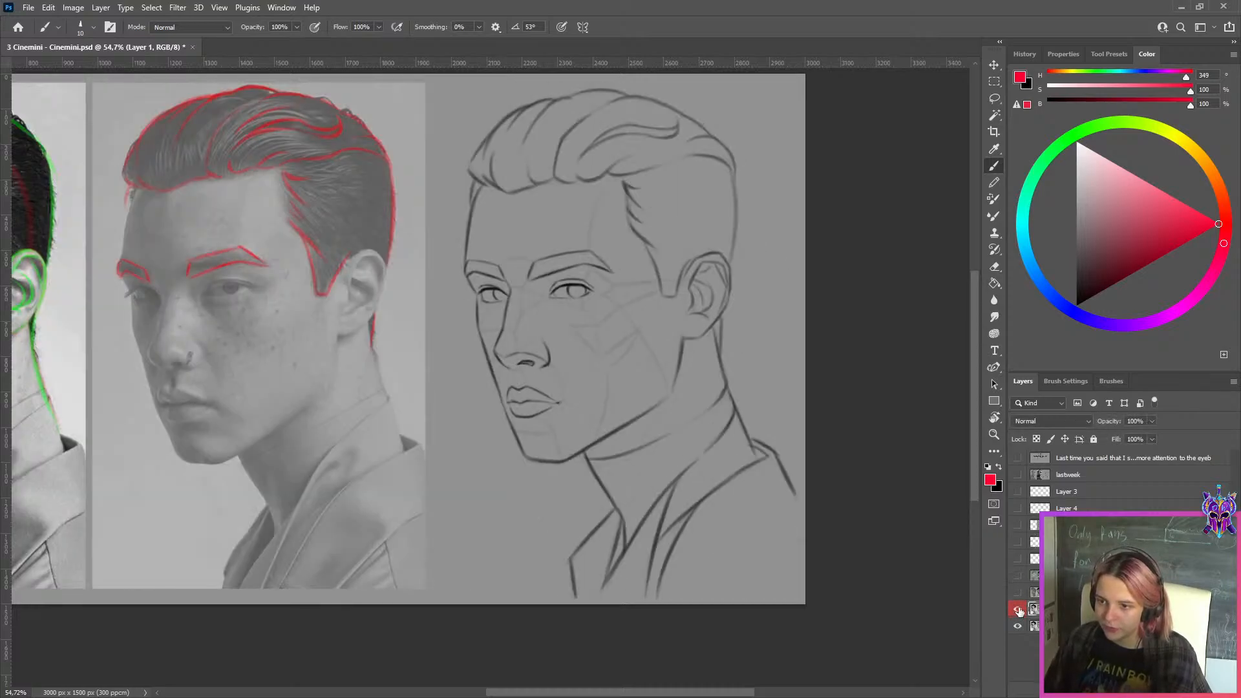
Briefly show the study of the man with short curly hair above Layer 1, and hide it again
scroll(1002, 604, down, 3)
scroll(1001, 598, up, 4)
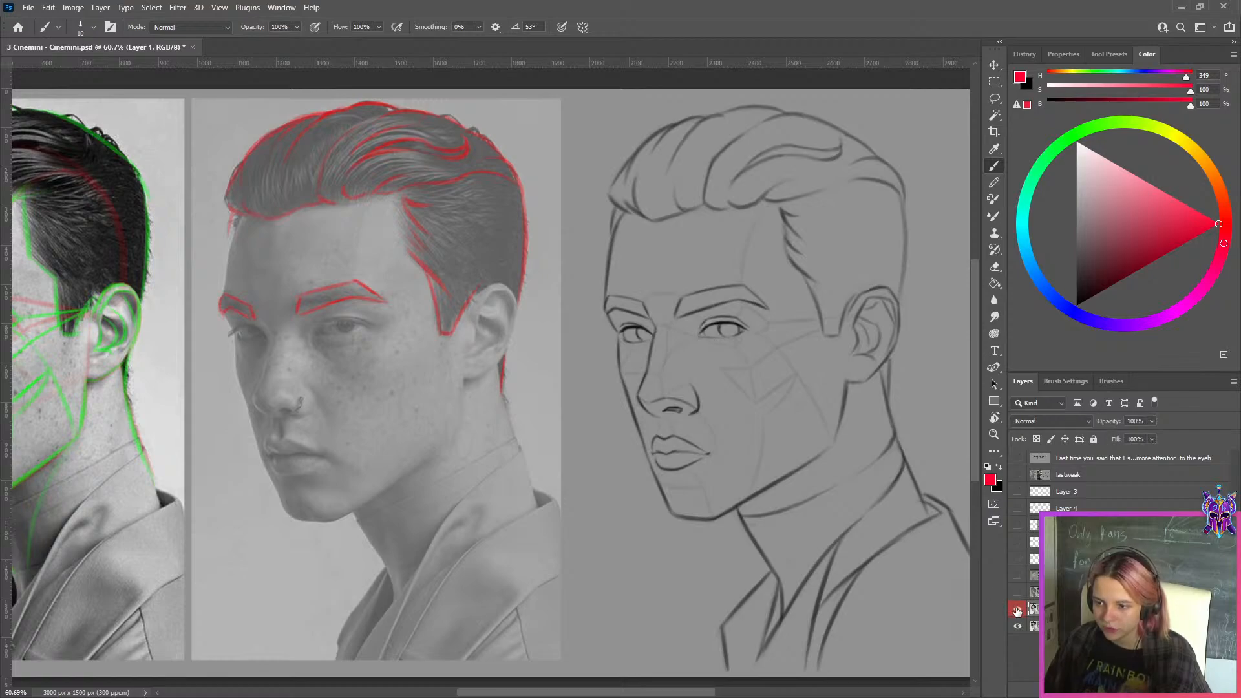
click(1018, 594)
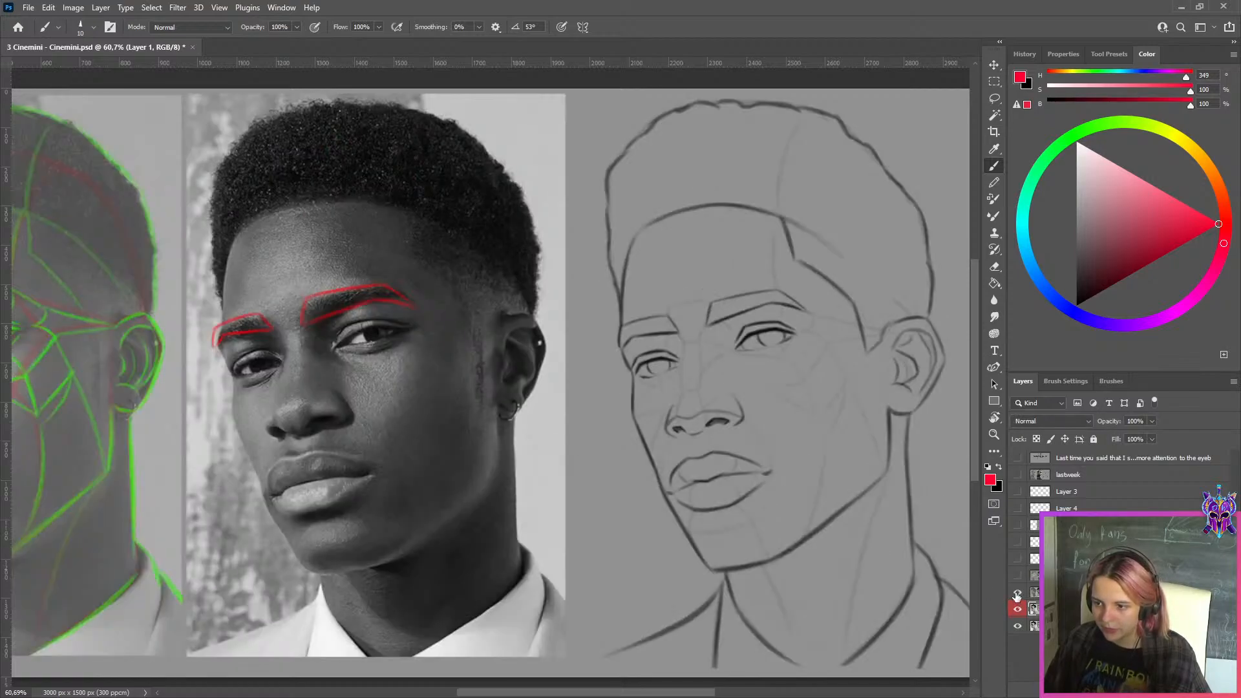
click(1018, 594)
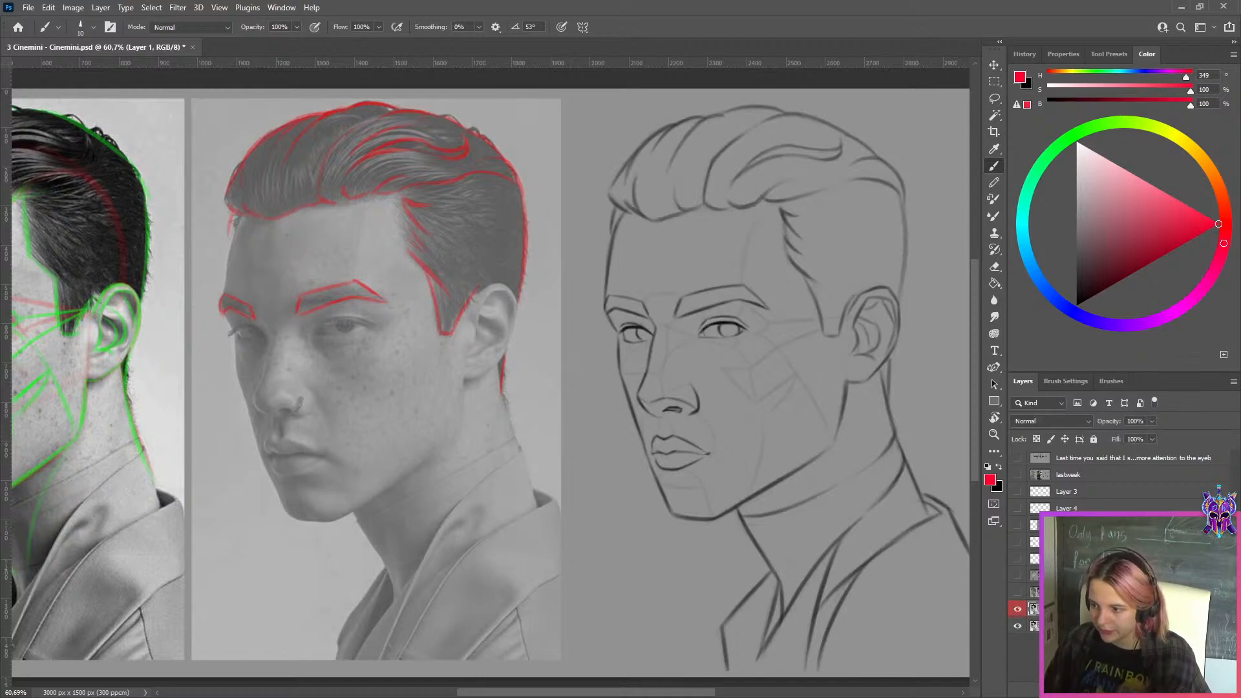
Add a blank layer above Layer 1 and outline the nostril on the middle photo in orange with a smaller brush tip
key(ctrl+shift+alt+n)
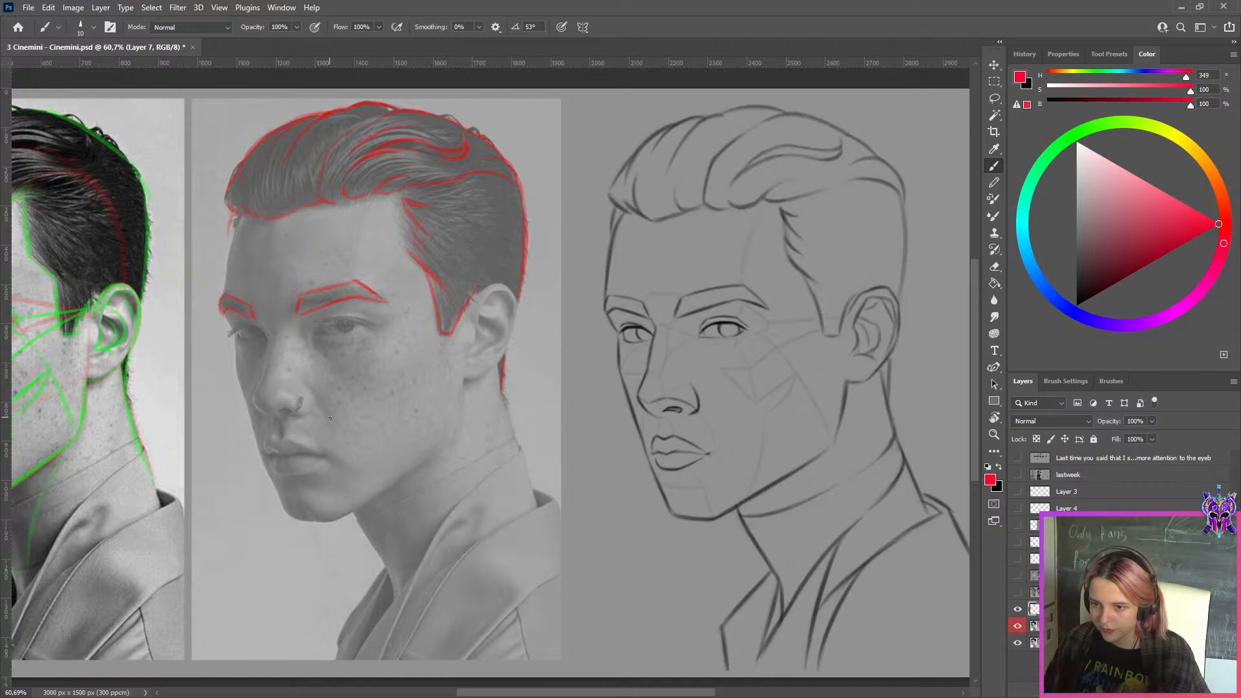
click(1205, 163)
scroll(692, 370, up, 5)
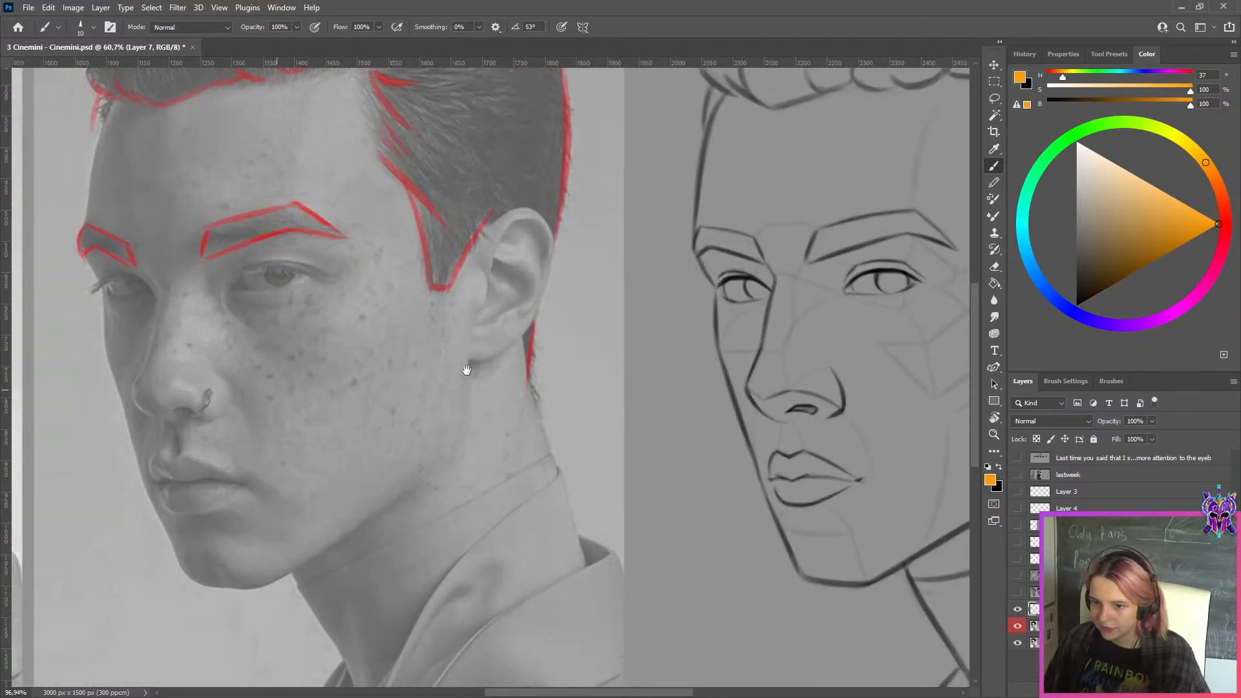
key(bracketleft)
key(bracketleft)
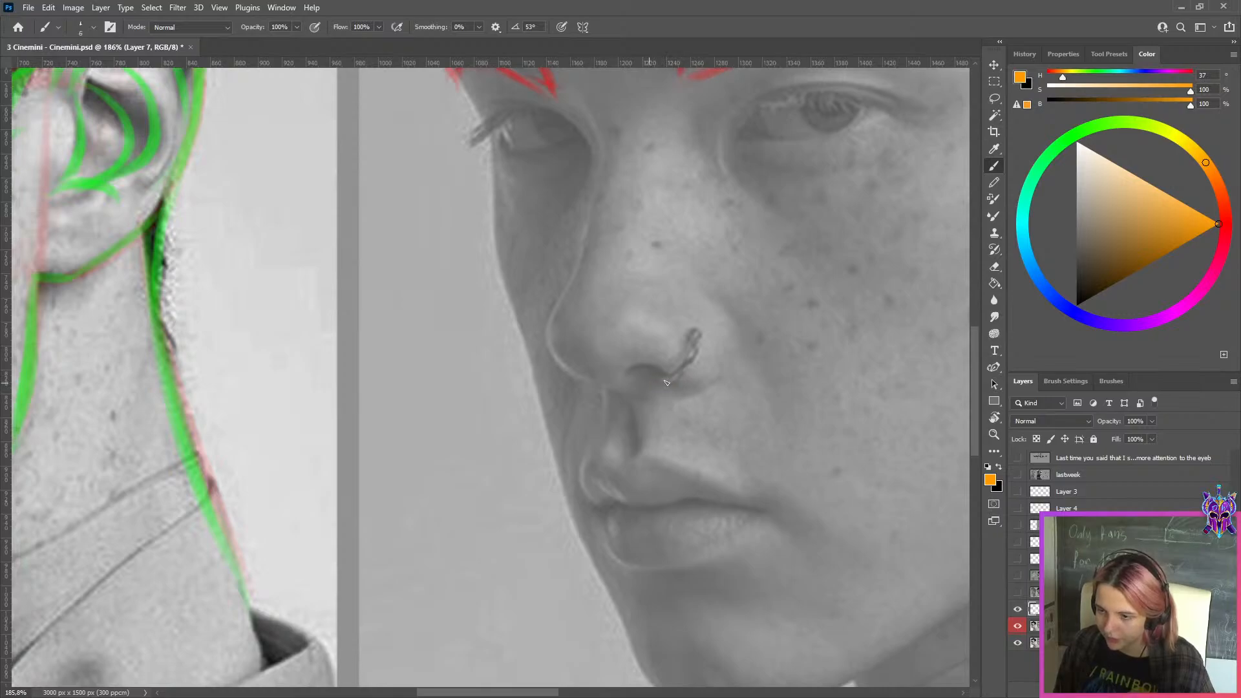
drag(652, 368, 673, 384)
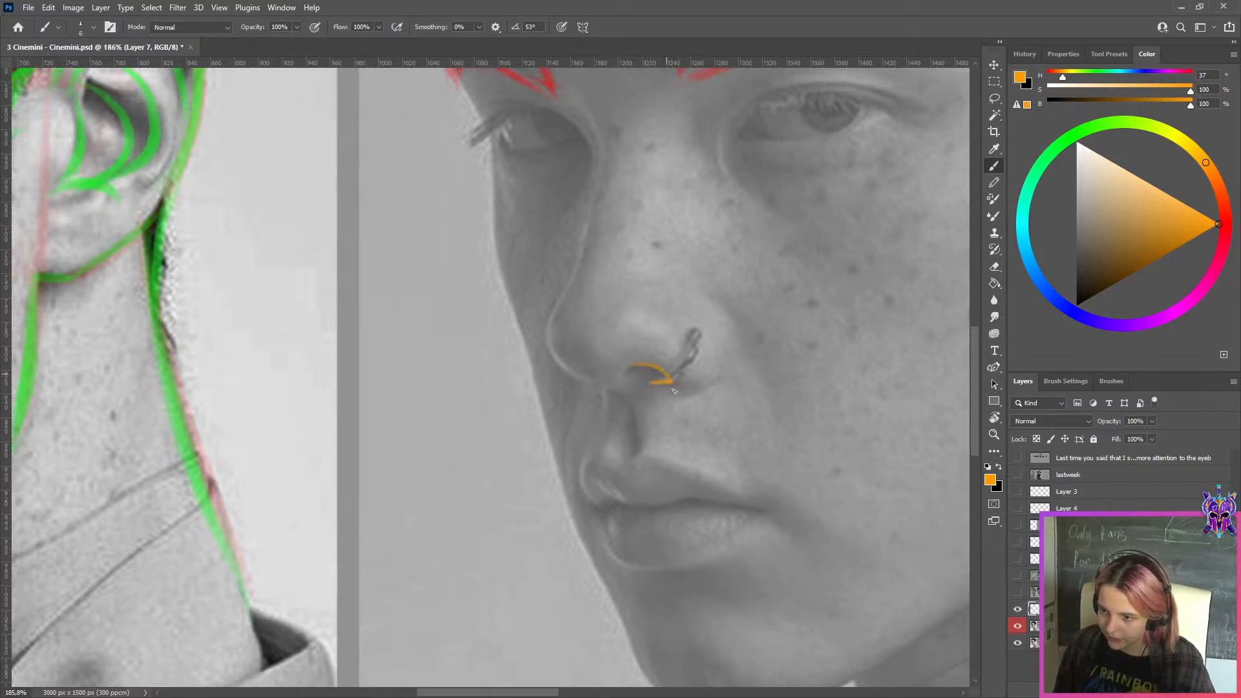
key(ctrl+z)
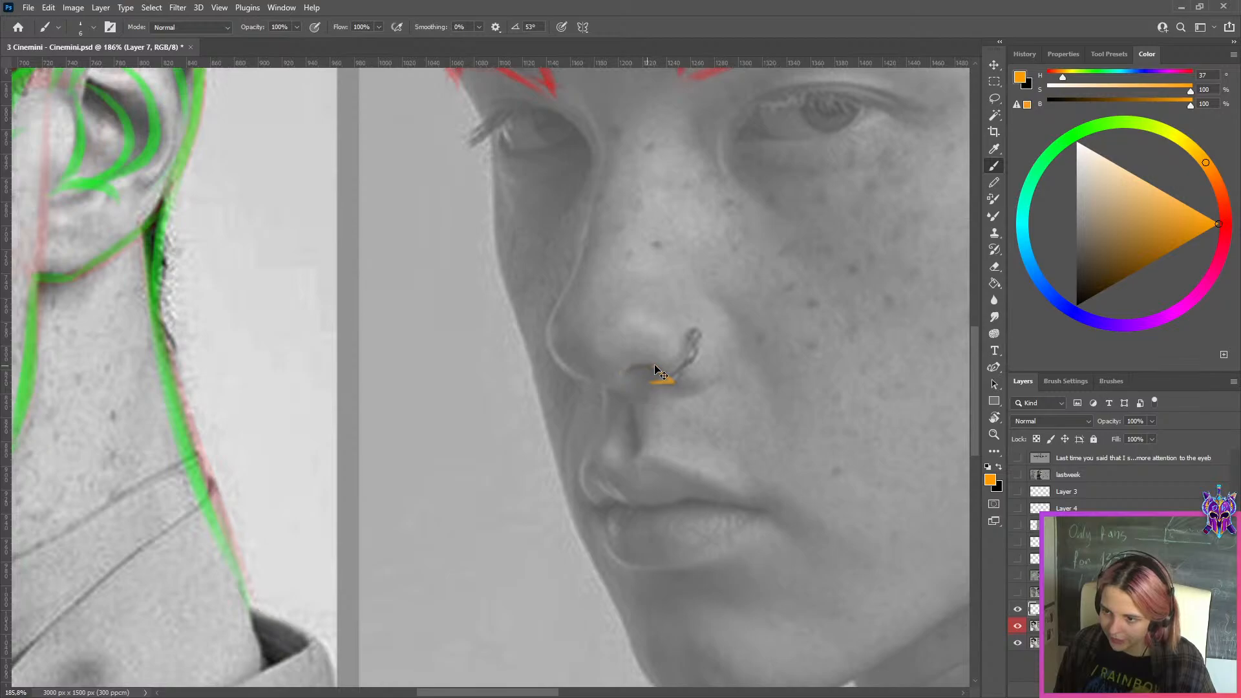
mouse_move(650, 367)
mouse_down()
mouse_move(612, 376)
mouse_move(656, 382)
mouse_move(620, 375)
mouse_move(672, 383)
mouse_up()
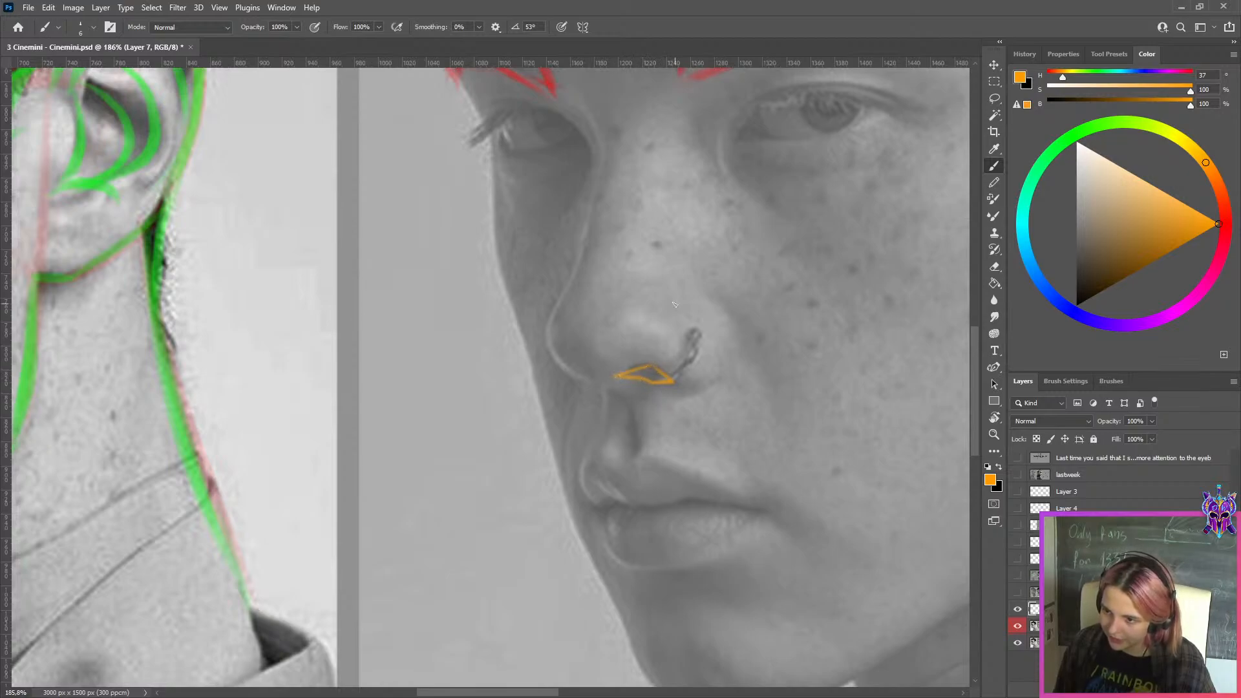
Examine the nose on the green-traced photo and the overall study, then delete the layer with the orange nostril outline
scroll(674, 304, down, 5)
drag(682, 306, 421, 330)
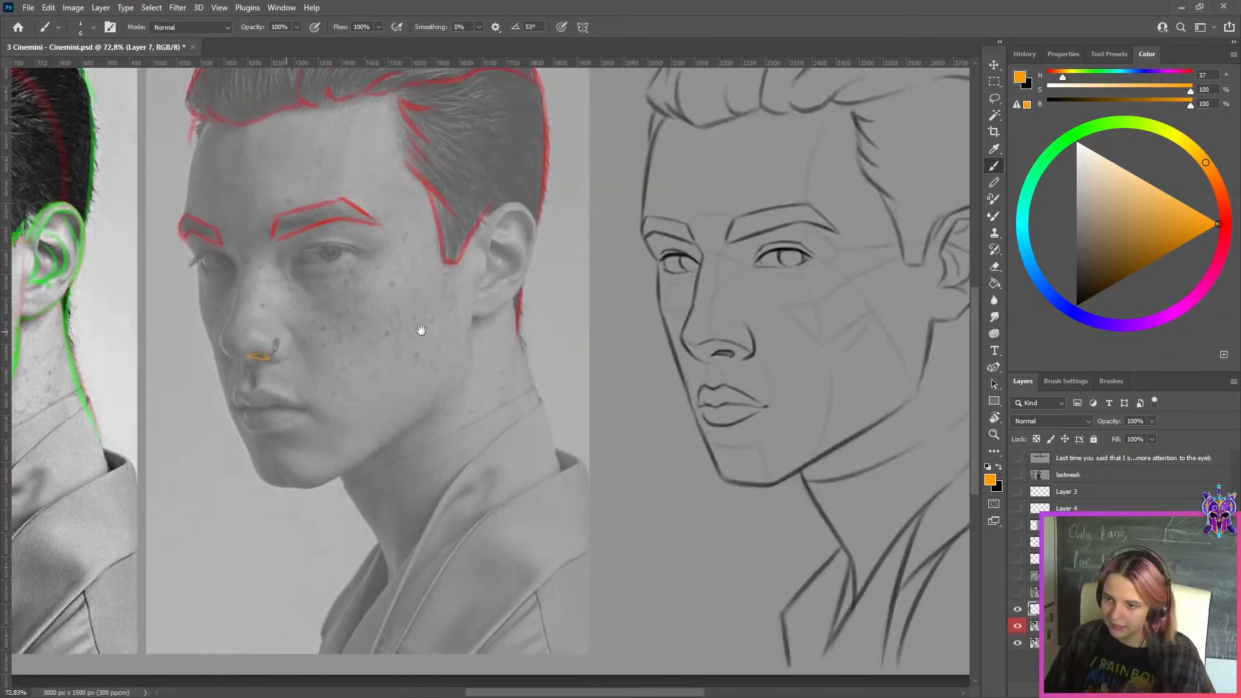
drag(134, 290, 768, 344)
scroll(388, 424, up, 6)
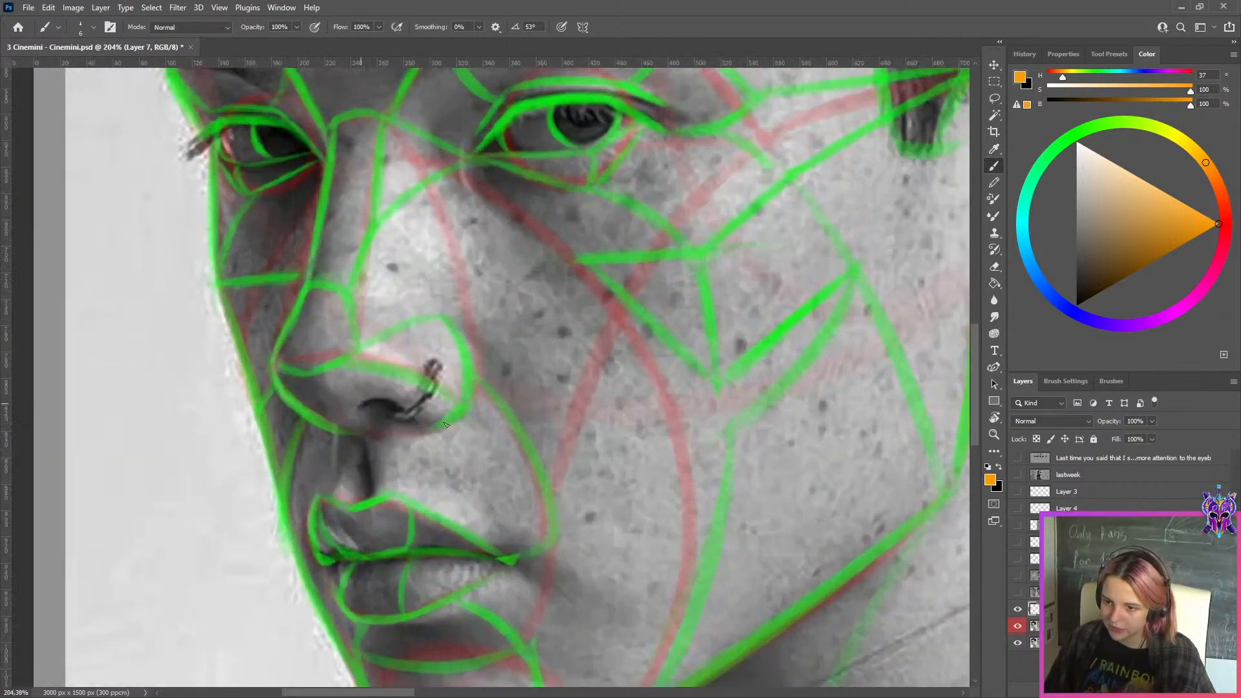
scroll(444, 424, down, 8)
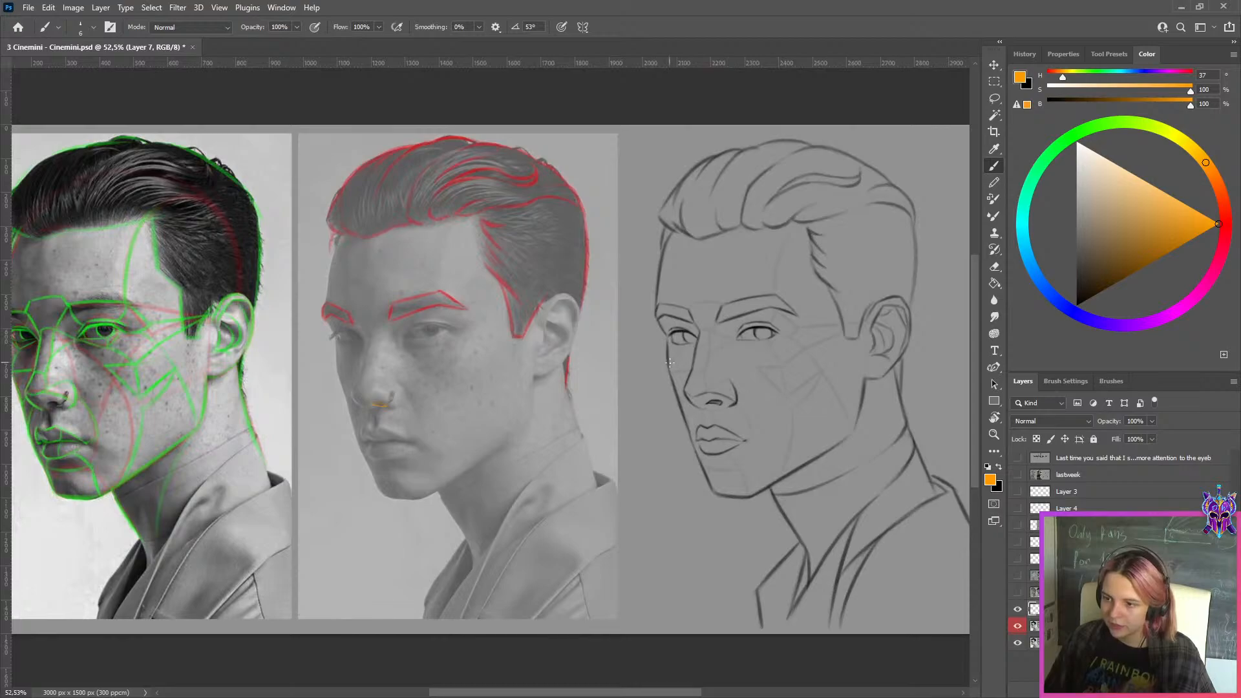
key(Delete)
Hide Layer 1 temporarily to examine the line drawing's nose and nostril up close, and show the layer again
click(1018, 609)
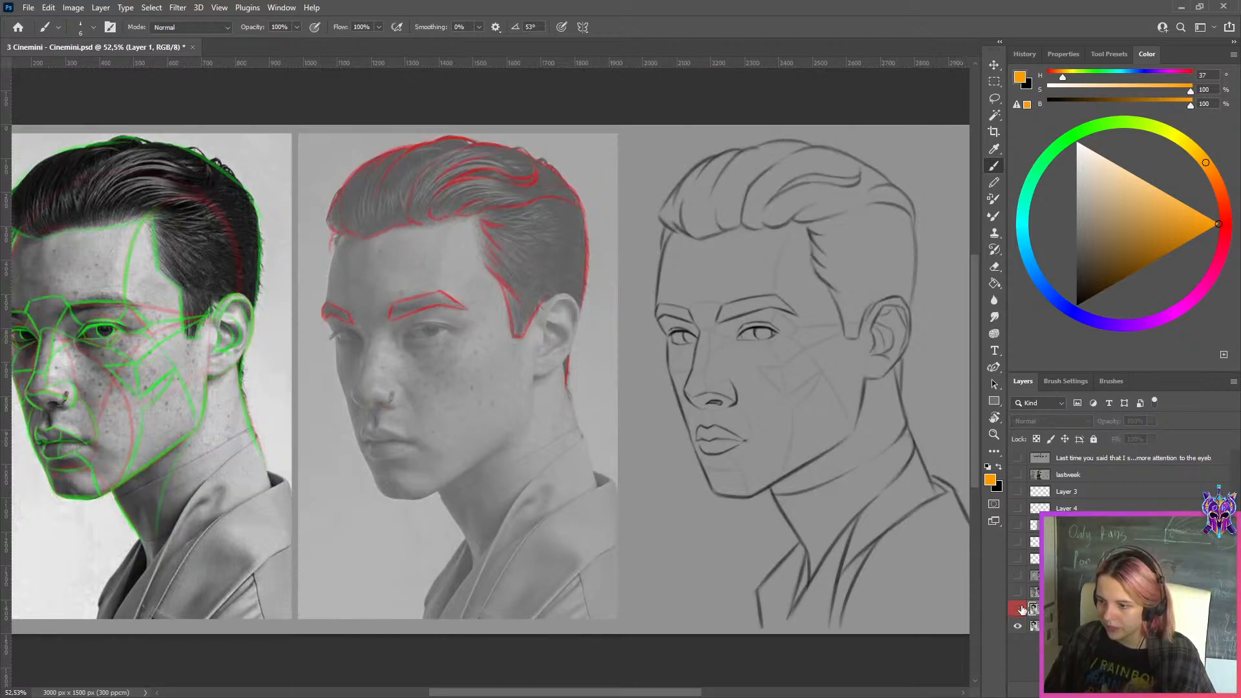
scroll(752, 417, up, 5)
scroll(752, 417, up, 5)
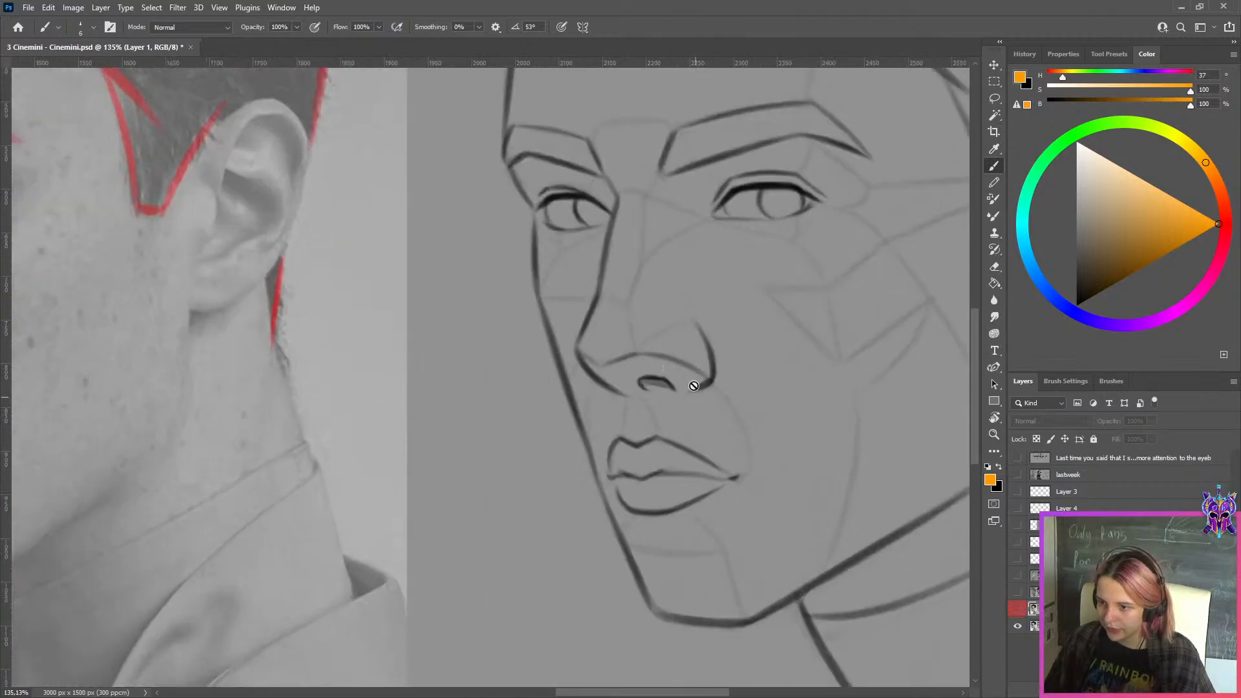
scroll(689, 369, down, 6)
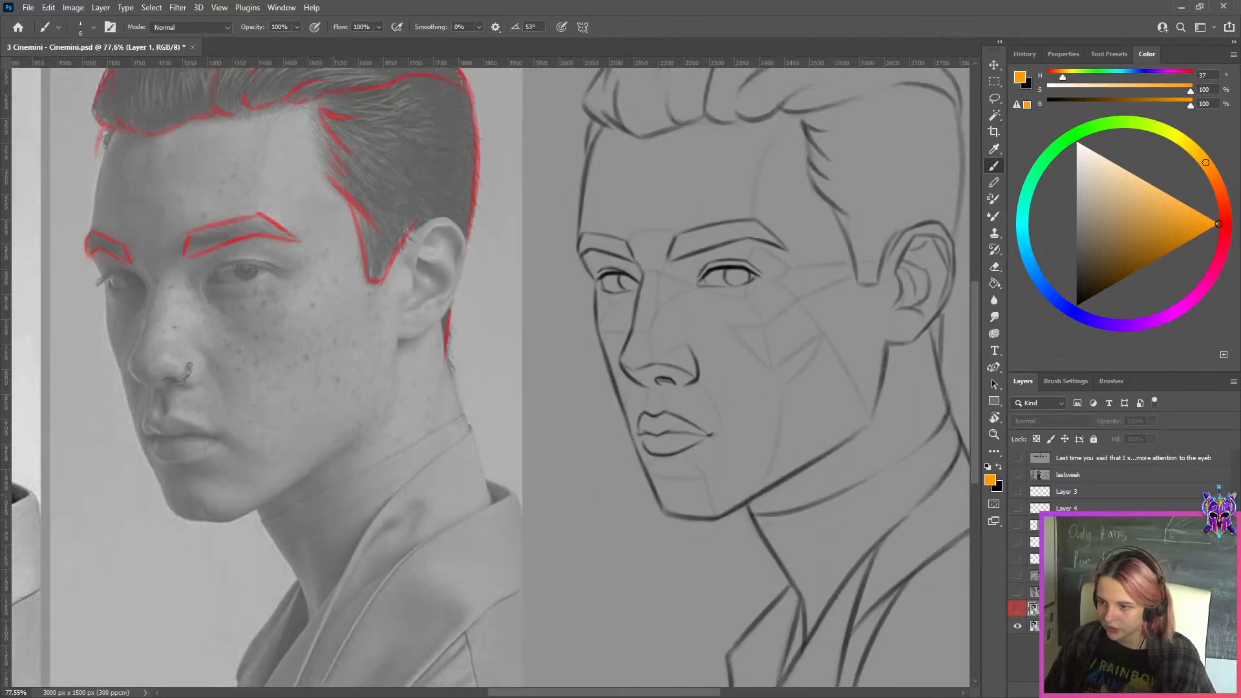
click(1018, 609)
Show the study of the man with short curly hair above Layer 1 for a closer look at its photo and line drawing
key(ctrl+0)
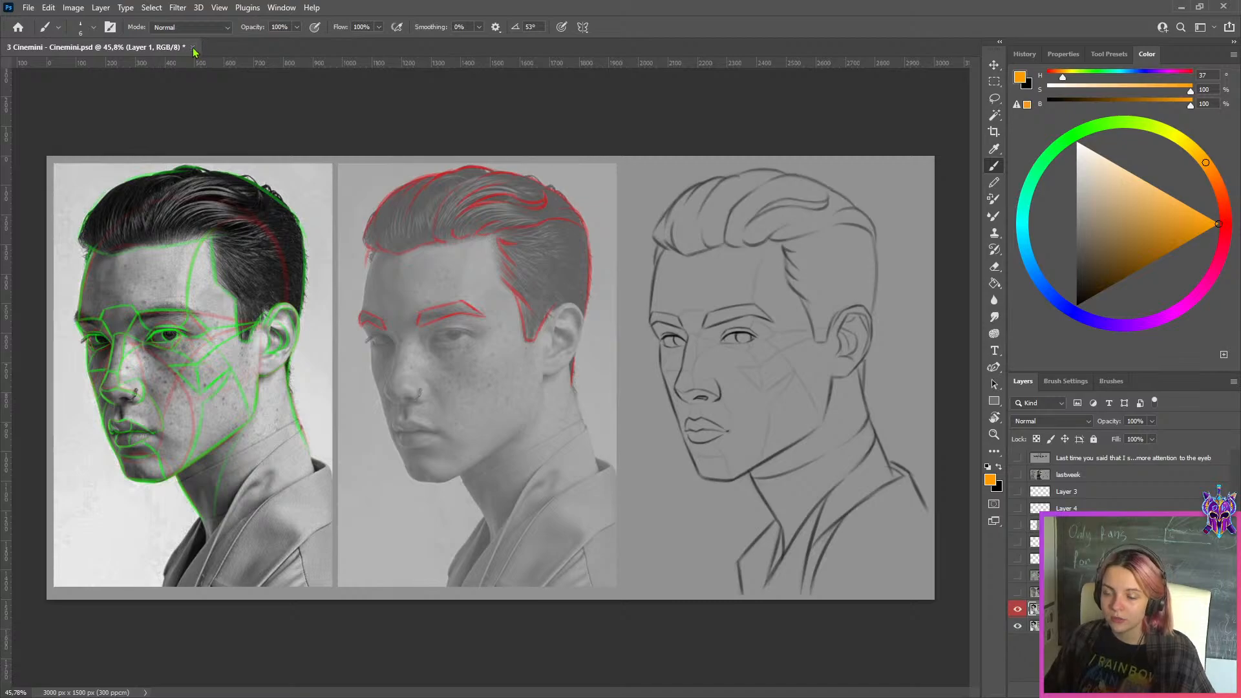
click(1018, 594)
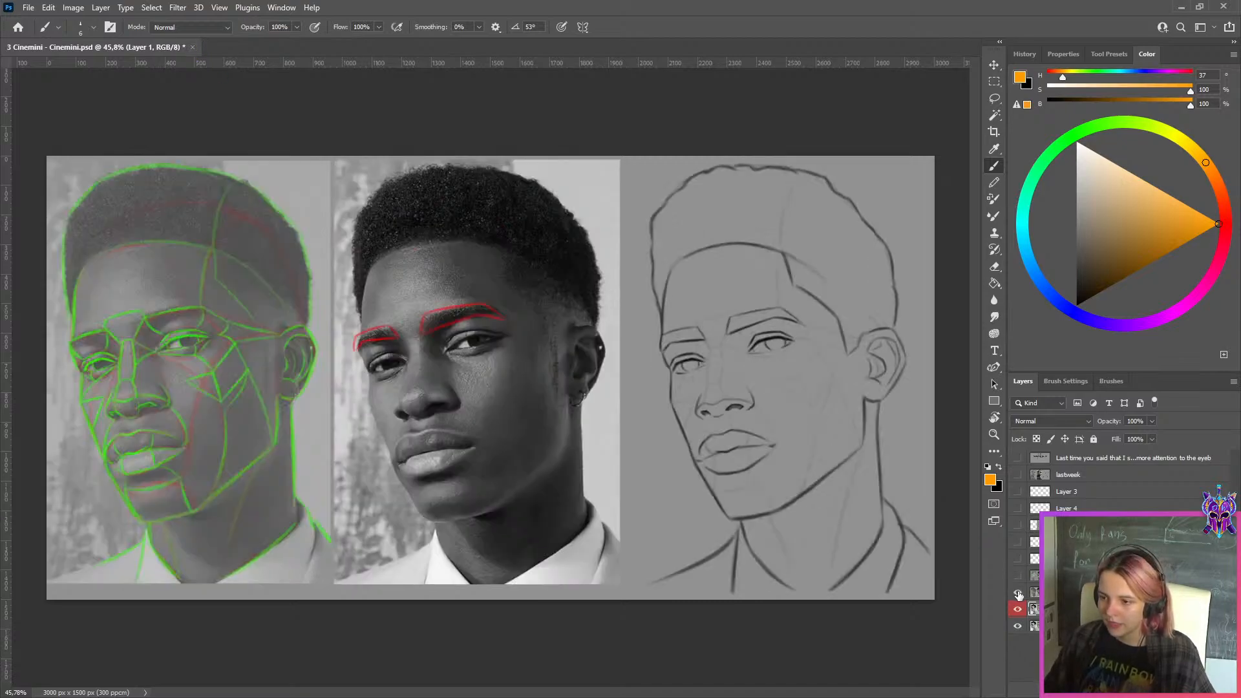
click(1018, 609)
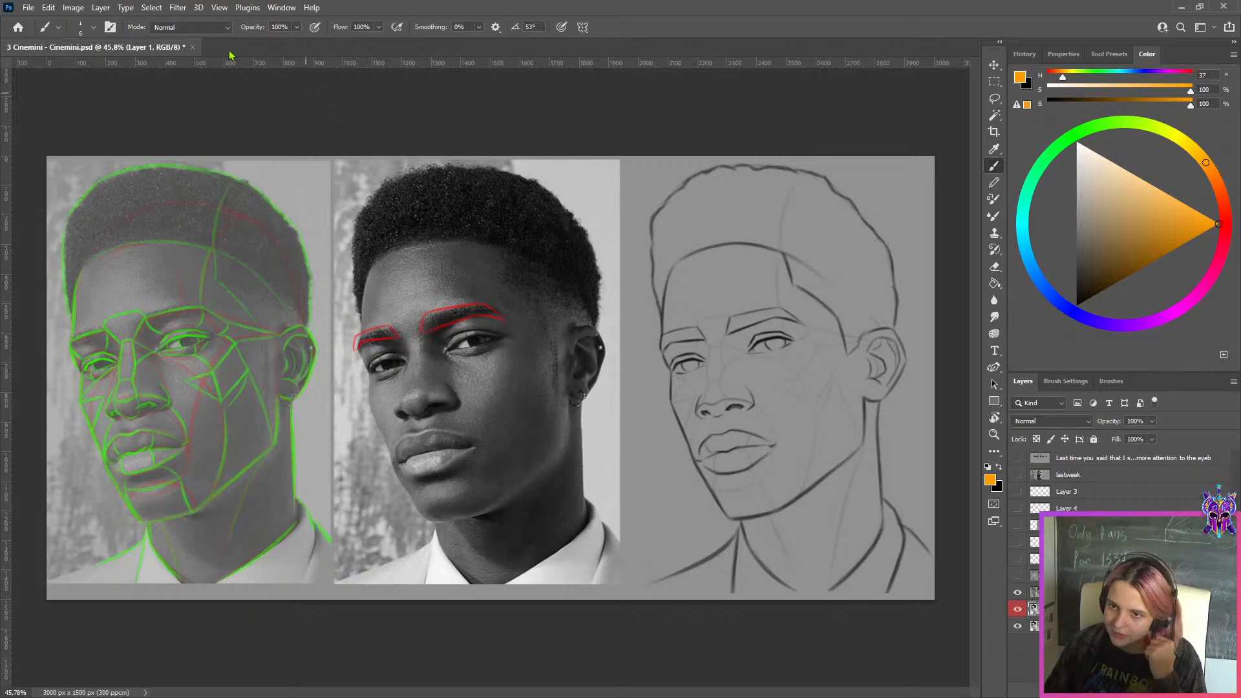
scroll(777, 409, up, 3)
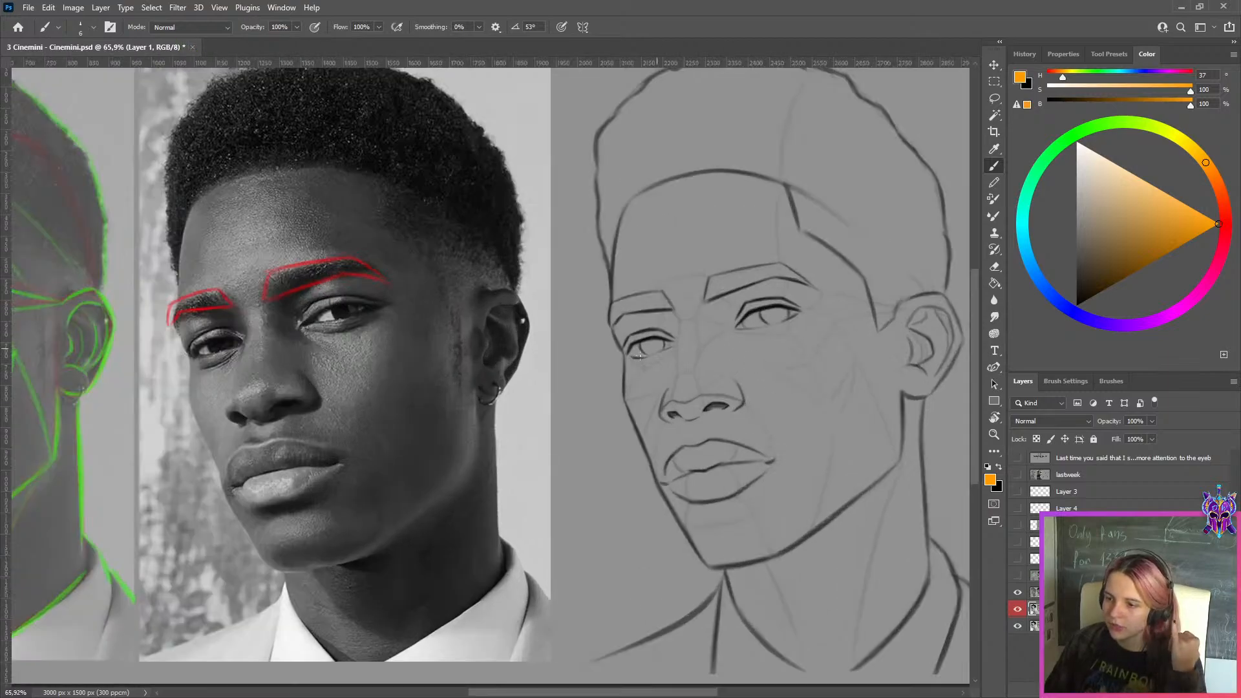
Add a blank layer above the study and mark the outer edges of both nostrils in orange on the middle photo
scroll(850, 421, down, 4)
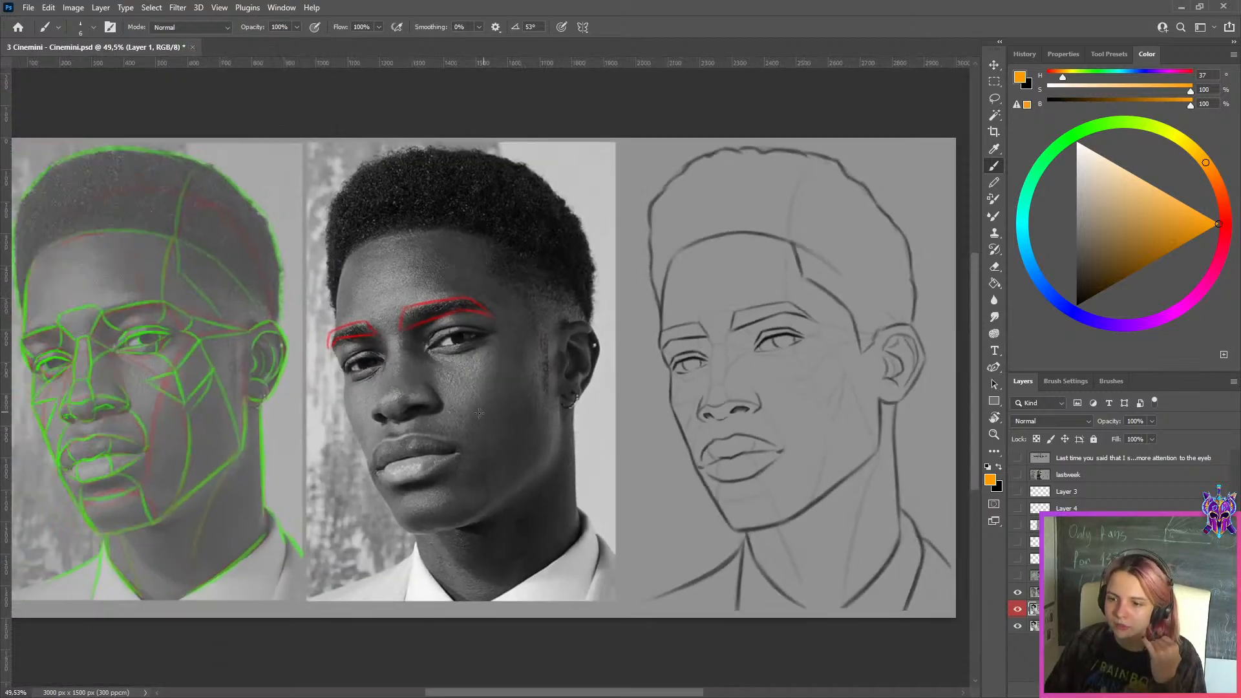
scroll(283, 341, up, 5)
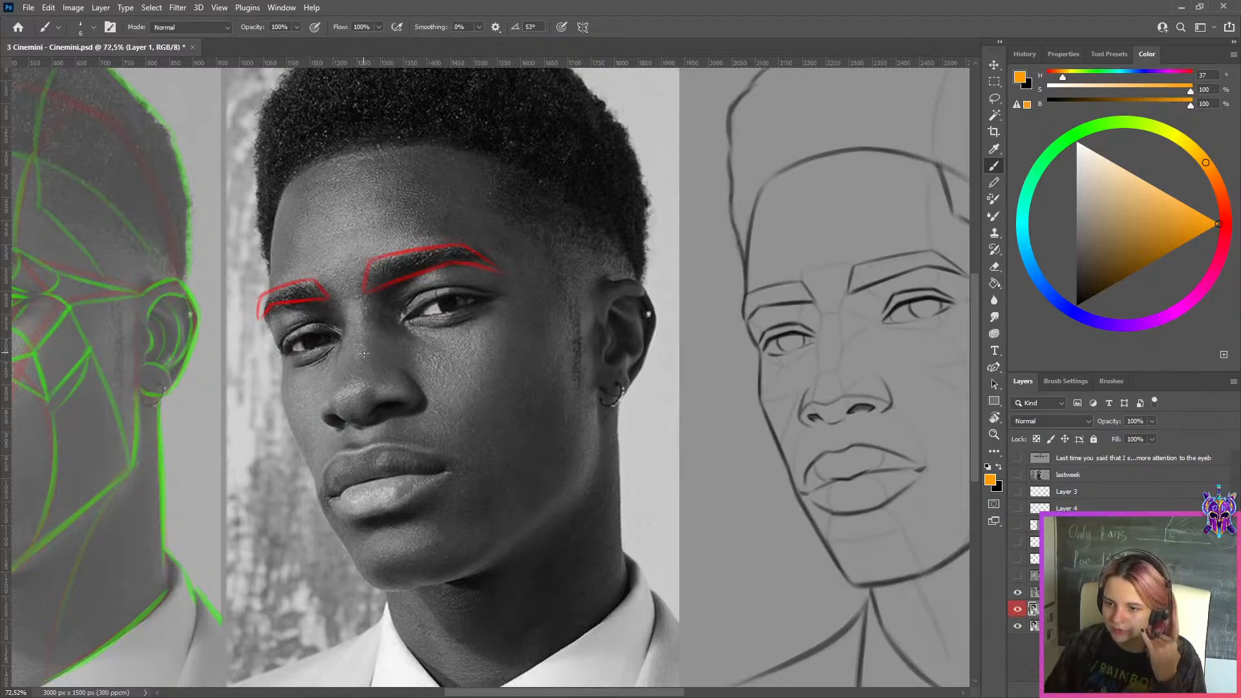
key(ctrl+shift+alt+n)
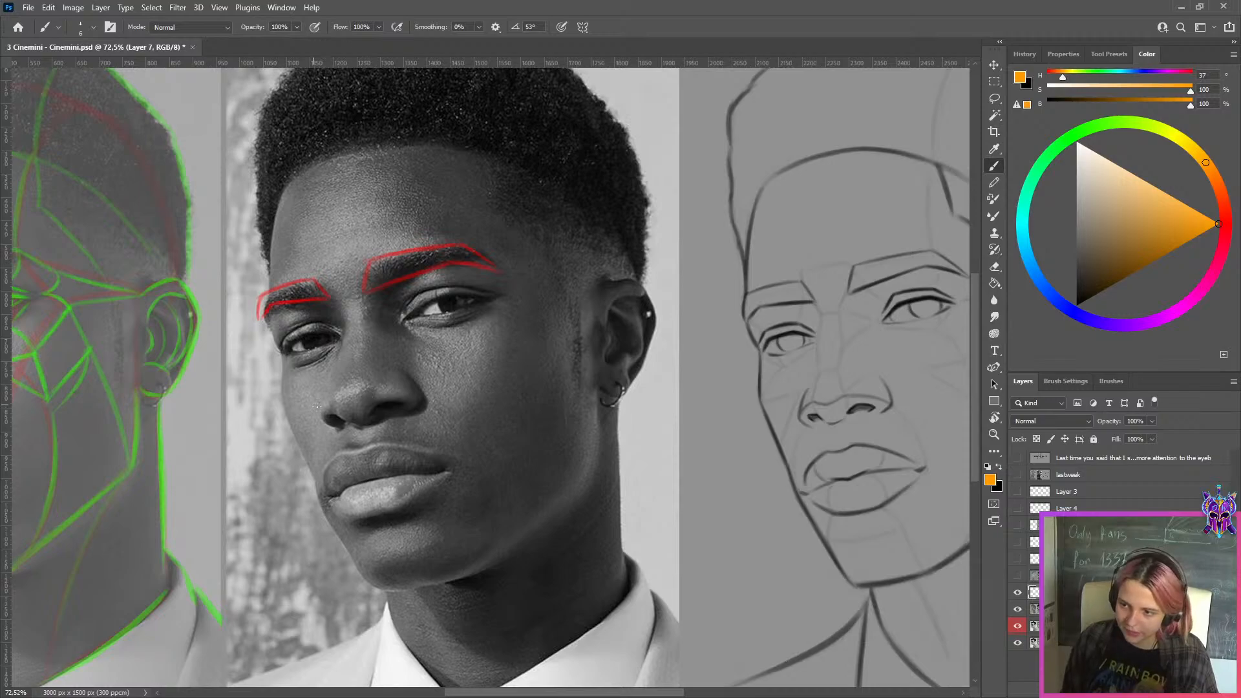
drag(318, 422, 315, 411)
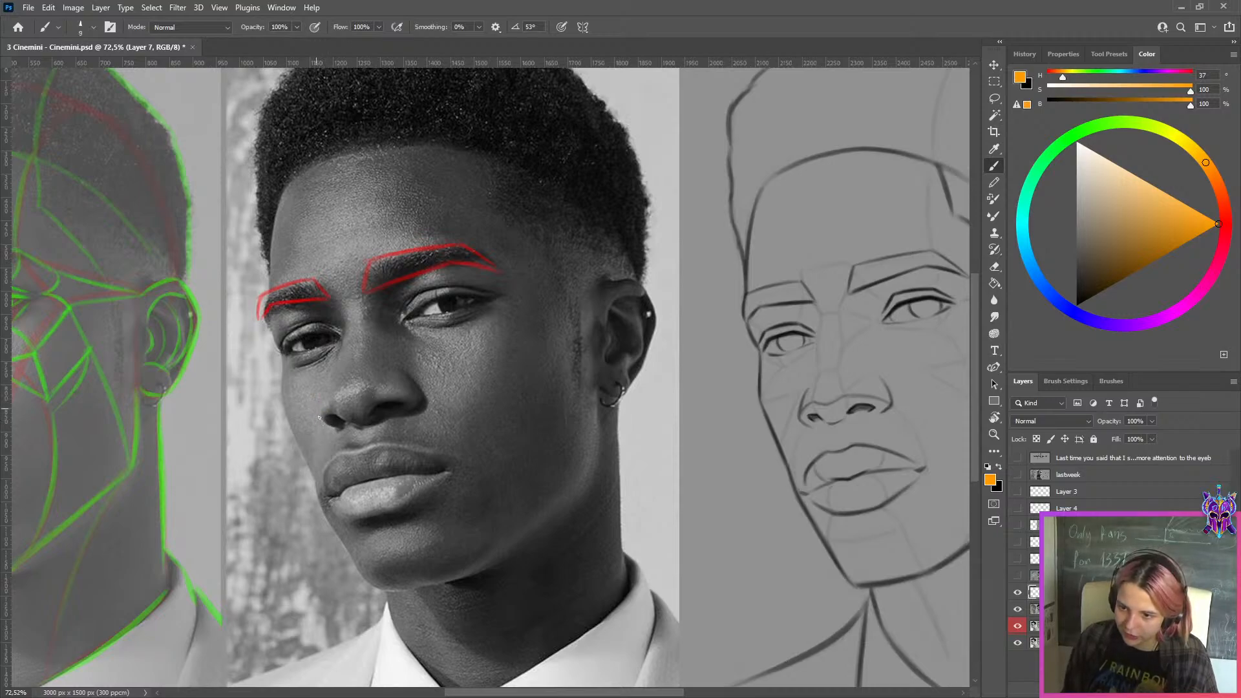
mouse_move(424, 404)
mouse_down()
mouse_move(419, 387)
mouse_move(858, 388)
mouse_up()
Duplicate the orange nostril marks and position the copy over the line drawing's nose
key(ctrl+j)
key(ctrl+t)
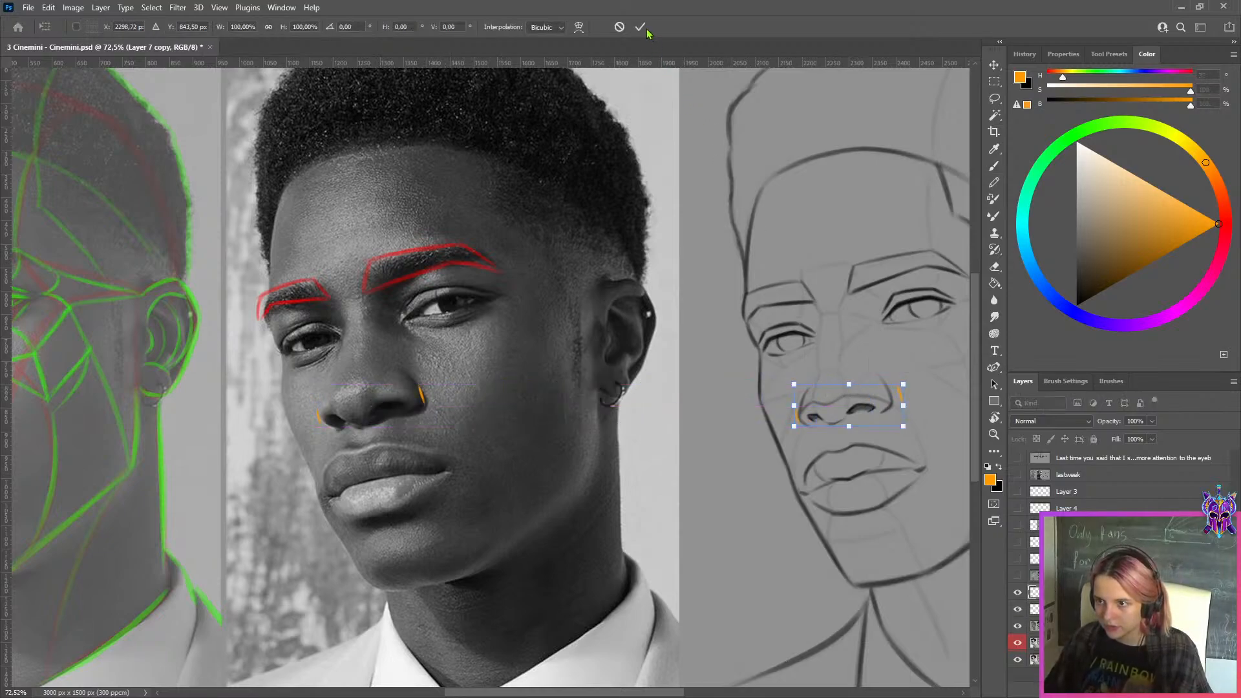
click(640, 27)
Mark the gap between the line drawing's outer nostril and the orange mark in pinkish red, hue 344, with a size 40 brush
click(1060, 303)
drag(1060, 303, 1222, 252)
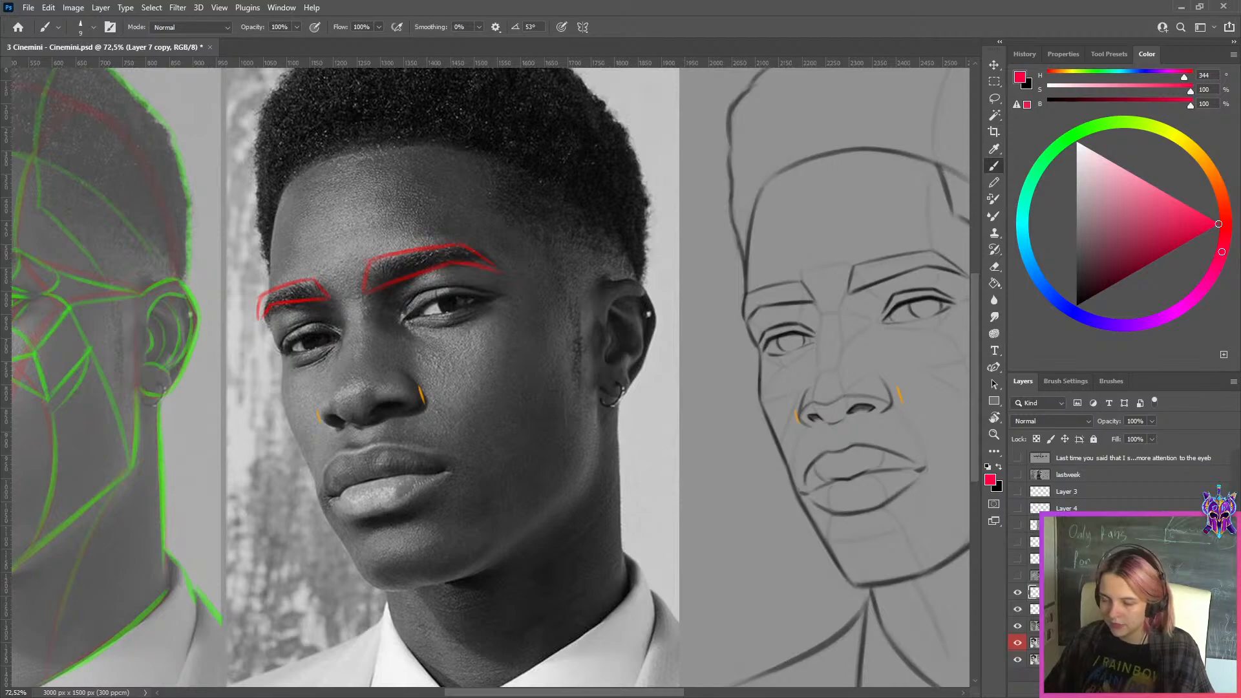
key(])
key(])
key(])
key(])
key(])
key(])
key(])
drag(891, 385, 897, 402)
key(ctrl+z)
key(ctrl+z)
key(ctrl+z)
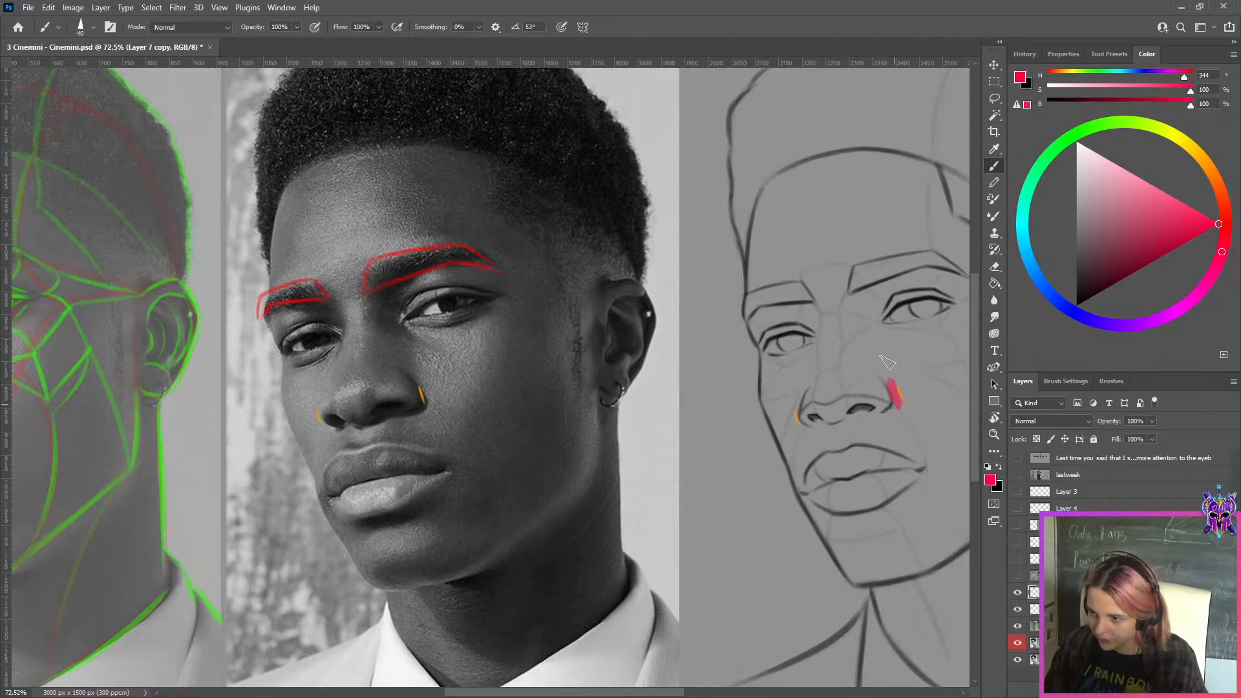
Compare the marked nose on the line drawing with the middle photo across the whole study, briefly checking the lastweek layer
scroll(893, 227, down, 9)
scroll(889, 252, up, 2)
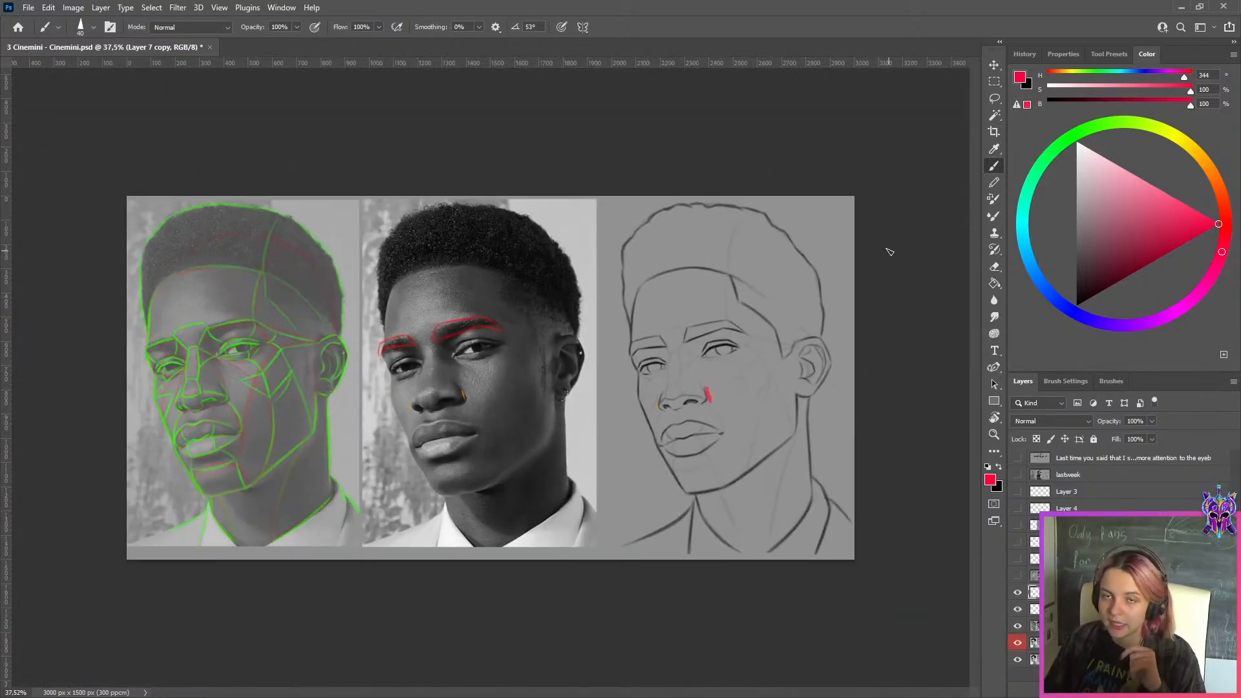
scroll(468, 376, up, 2)
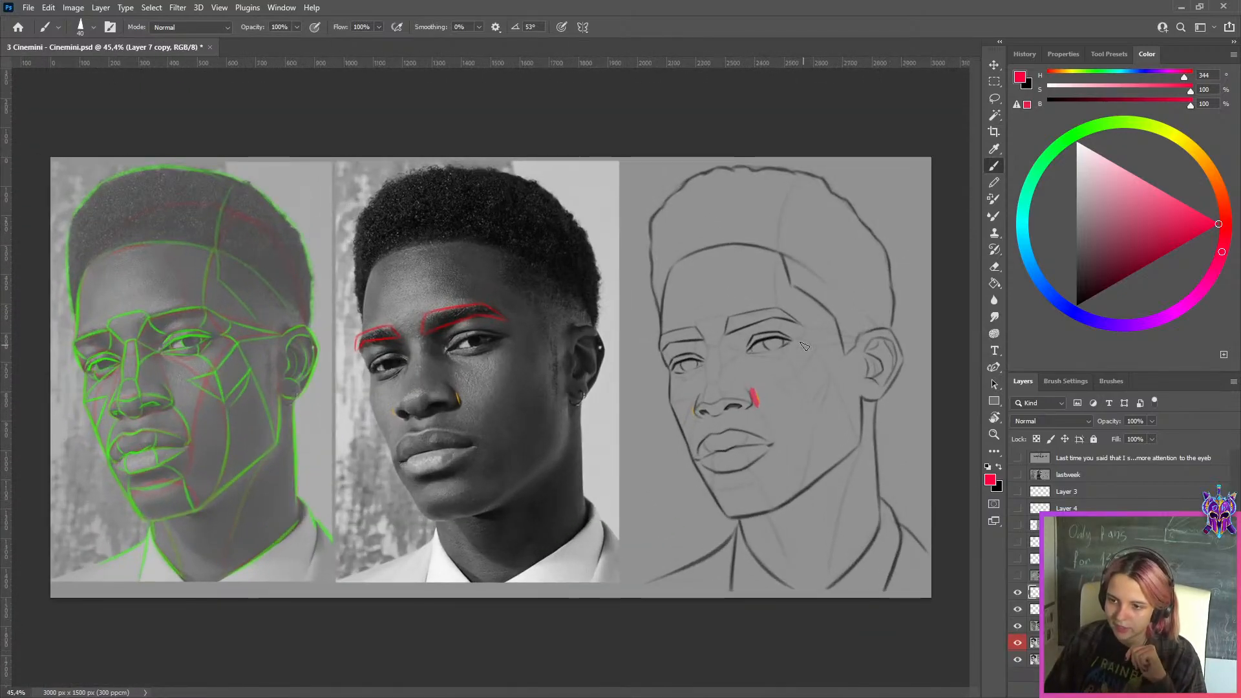
scroll(511, 437, up, 2)
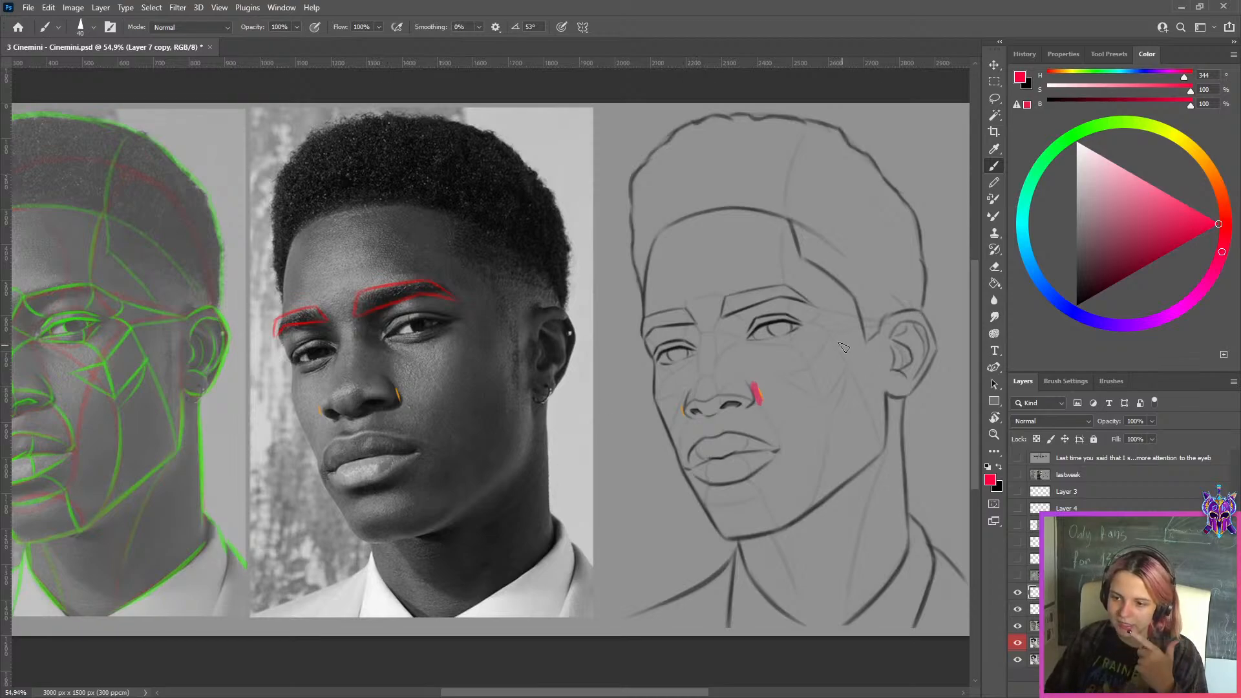
scroll(843, 347, down, 1)
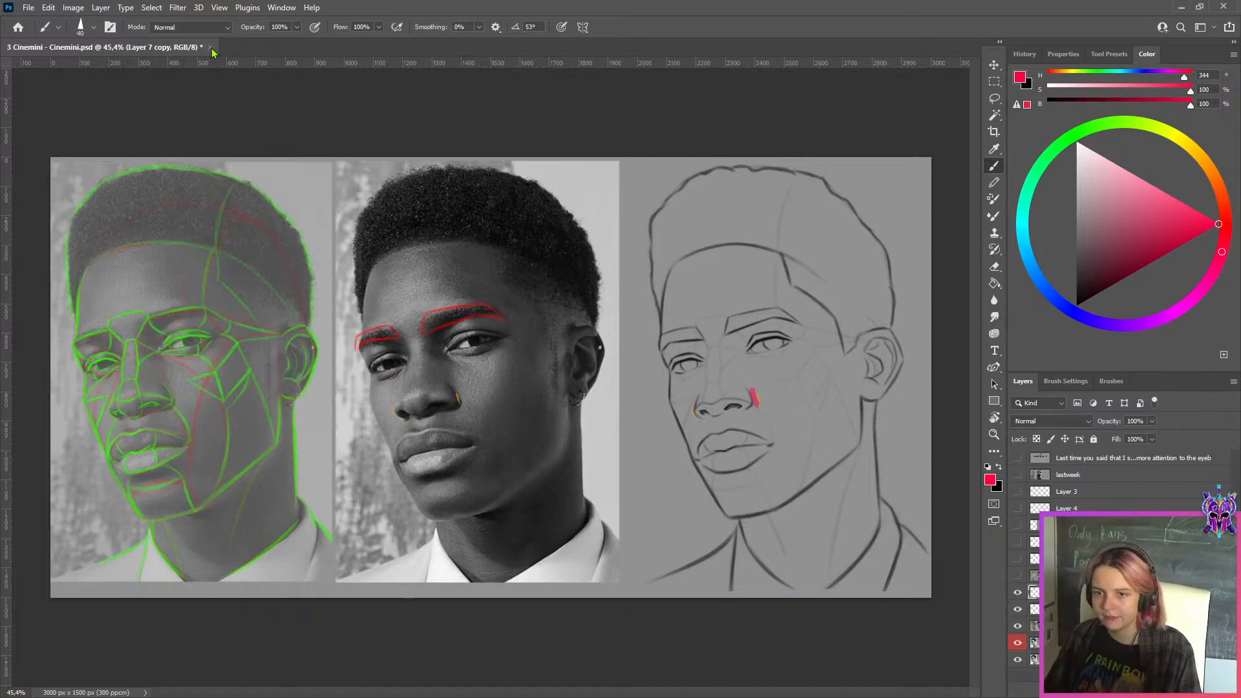
click(1018, 475)
click(1017, 475)
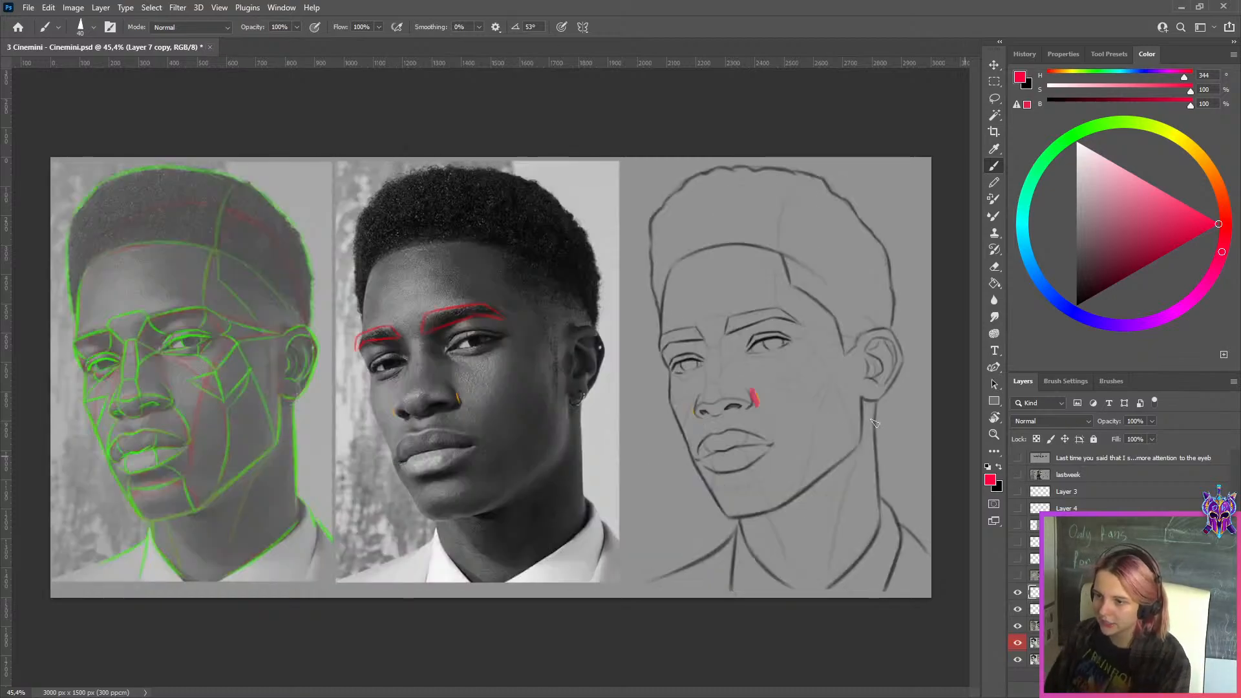
Close the Cinemini study without saving and open the next student's PSB file from the WEEK 149 folder
click(209, 47)
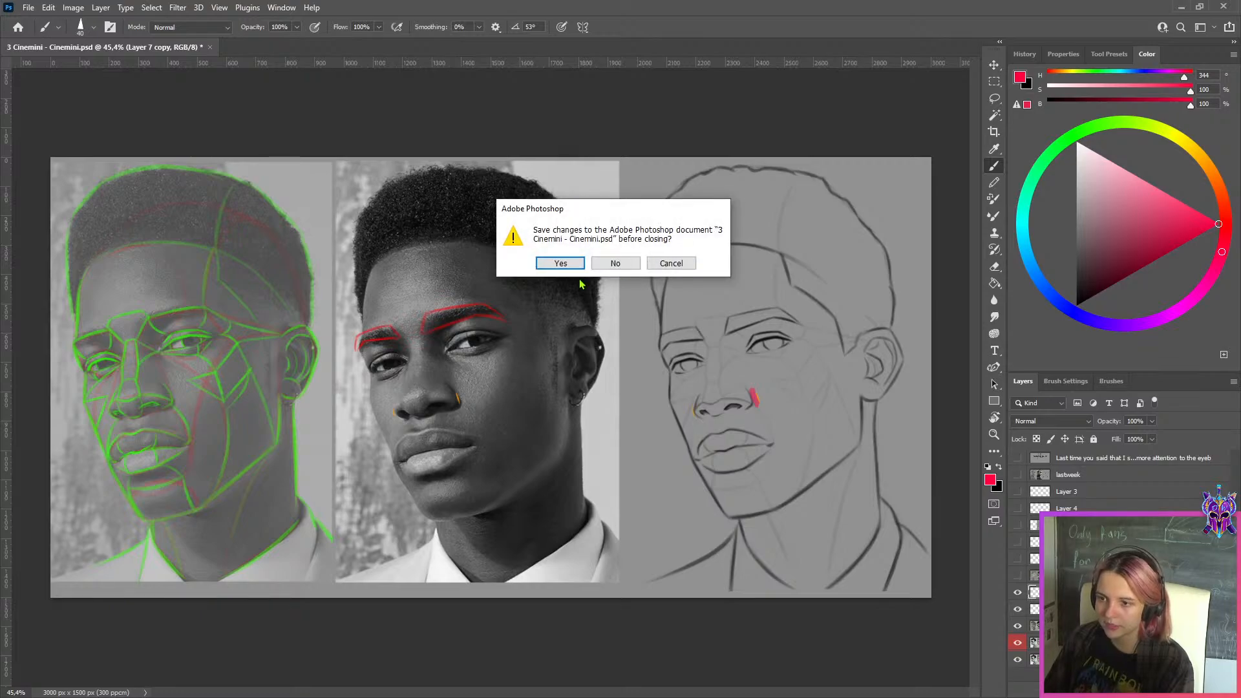
click(616, 266)
click(1182, 7)
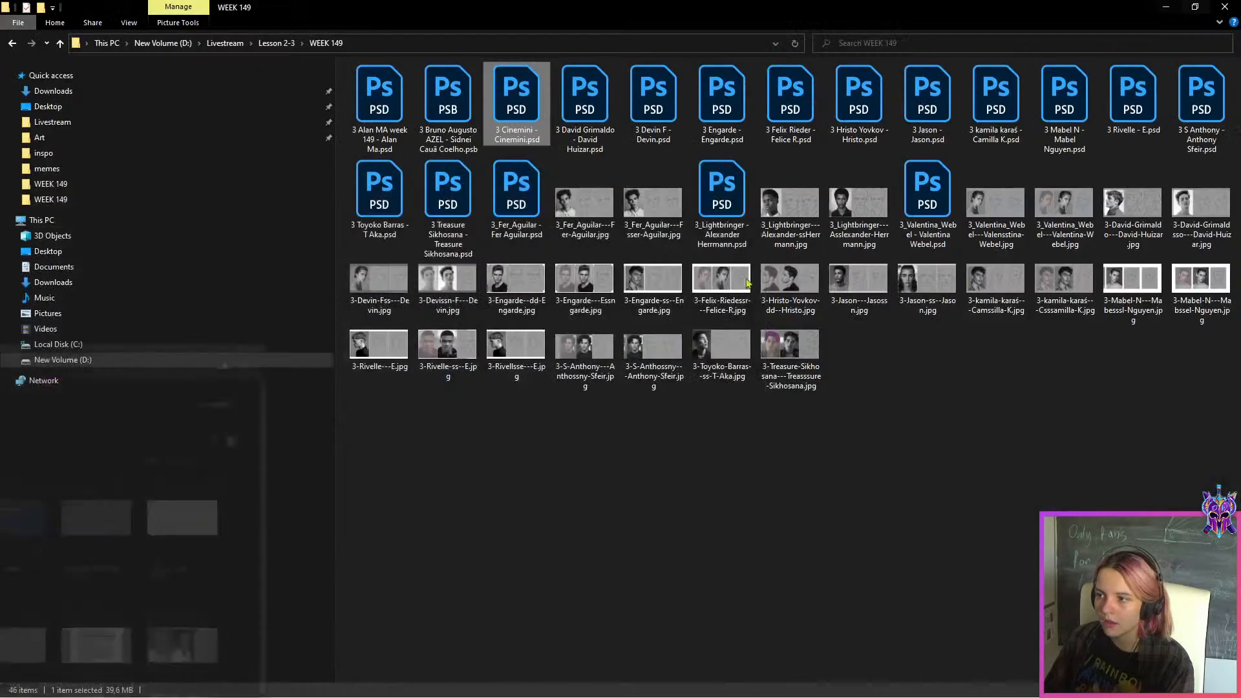
double_click(448, 97)
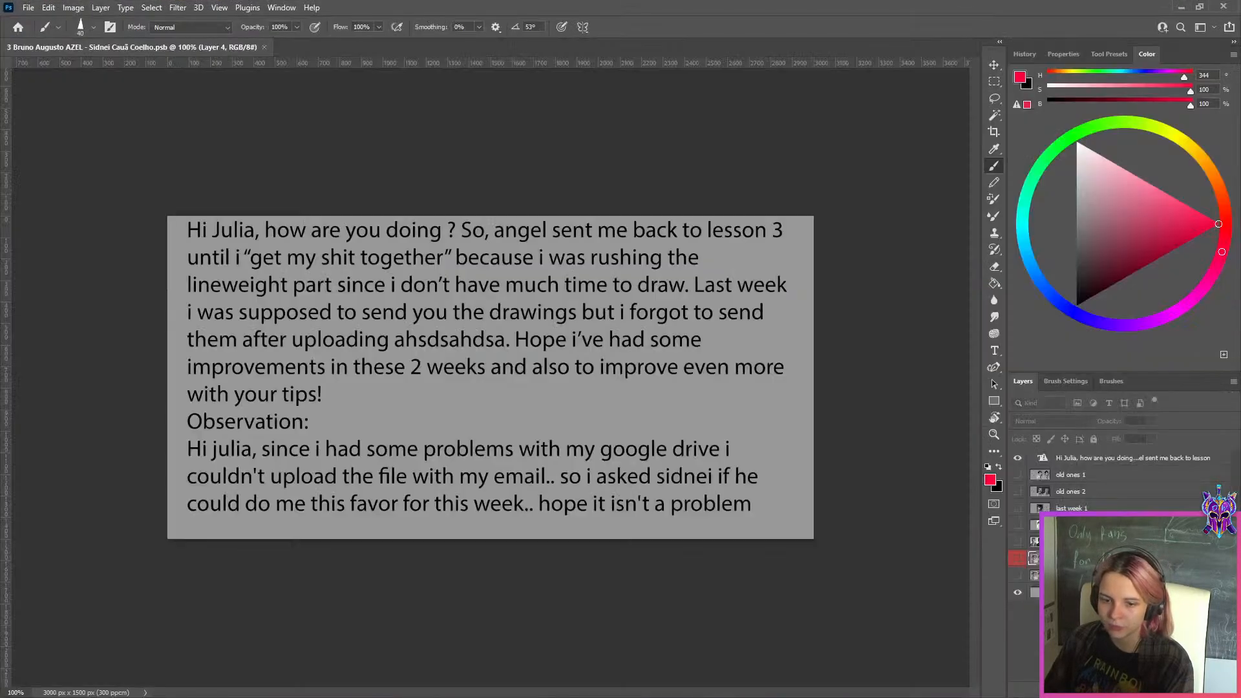
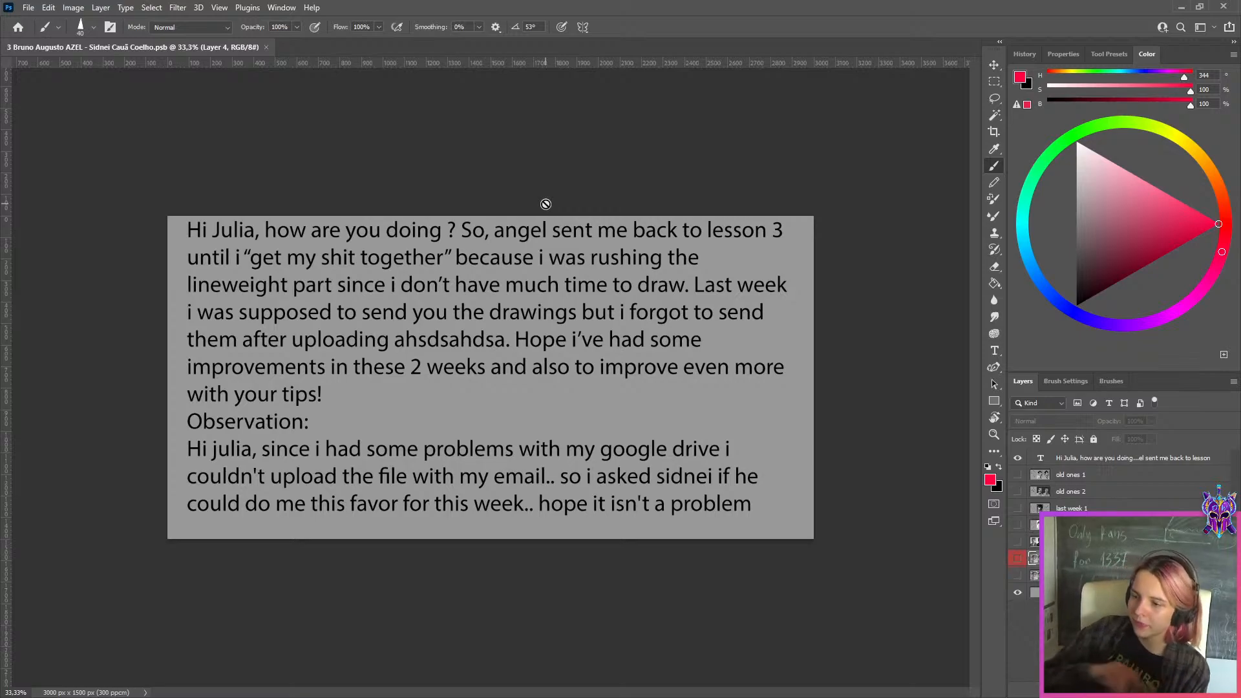
Hide the text note layer and show the "old ones 1" portrait study
click(995, 64)
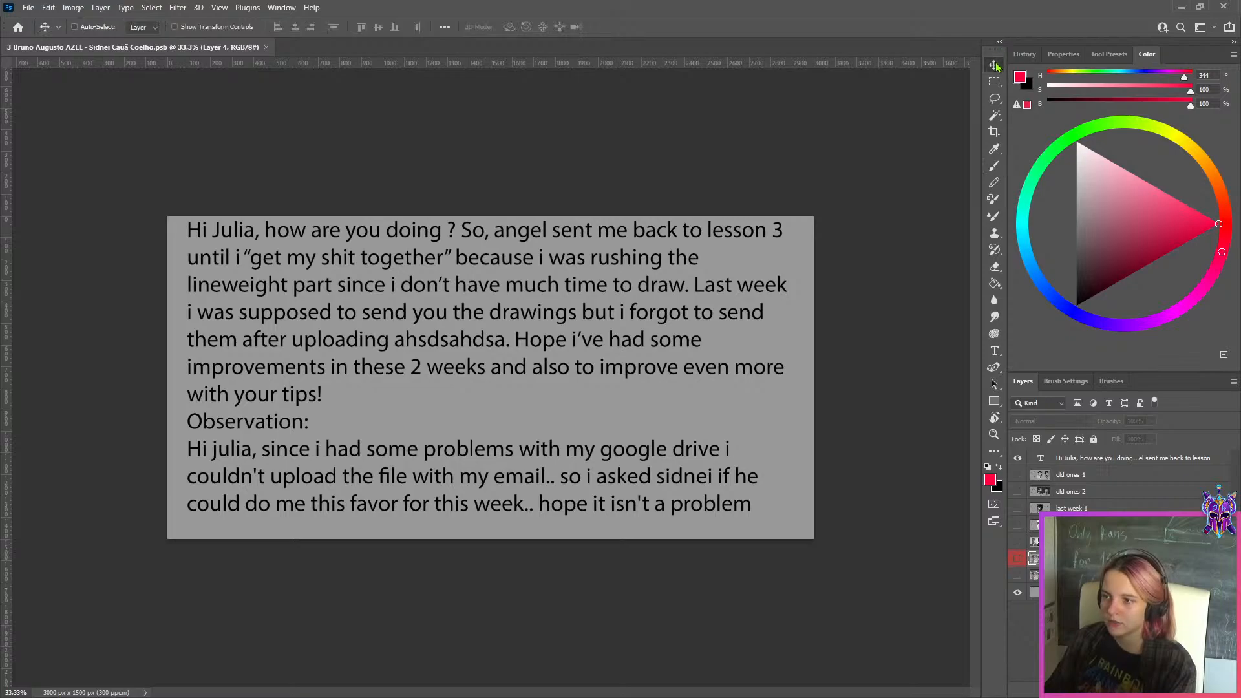
click(1020, 463)
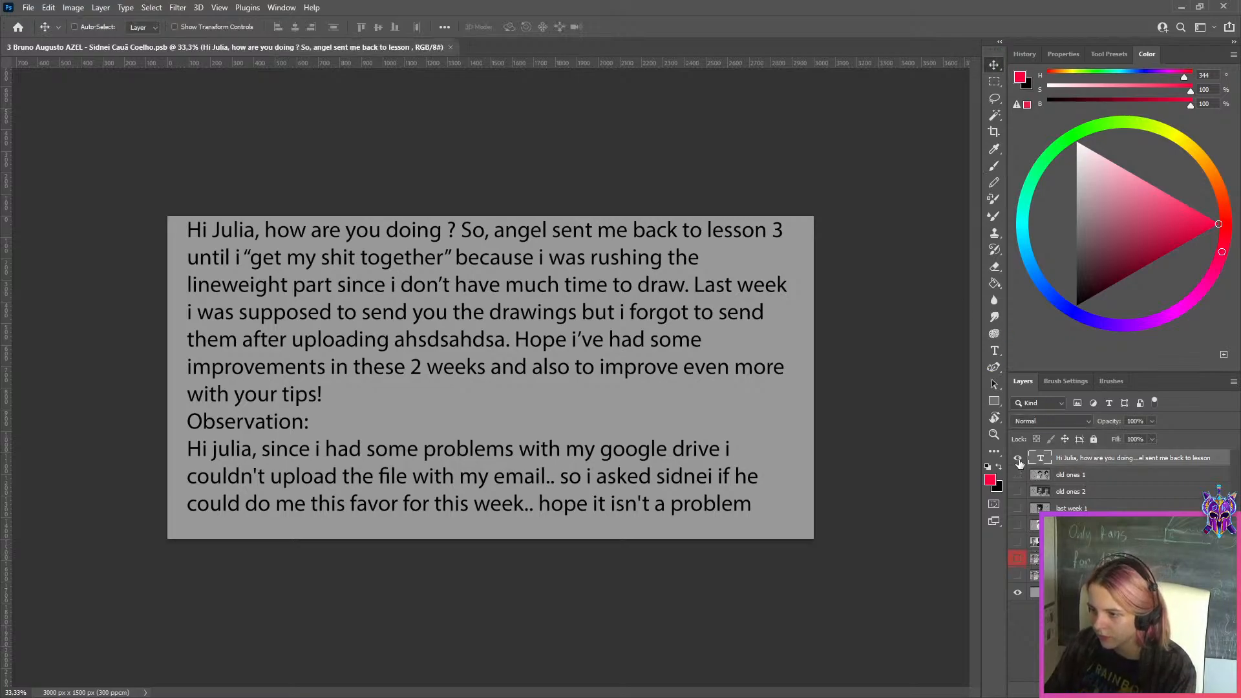
click(1018, 457)
click(1018, 474)
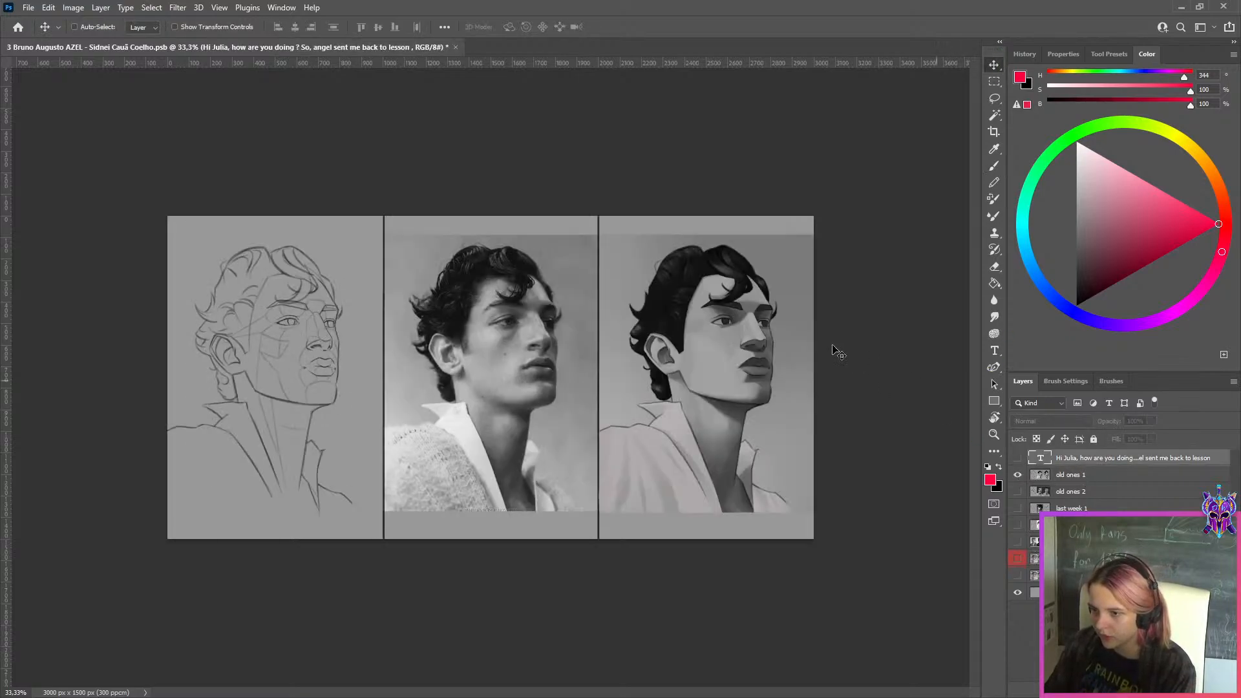
scroll(834, 352, up, 1)
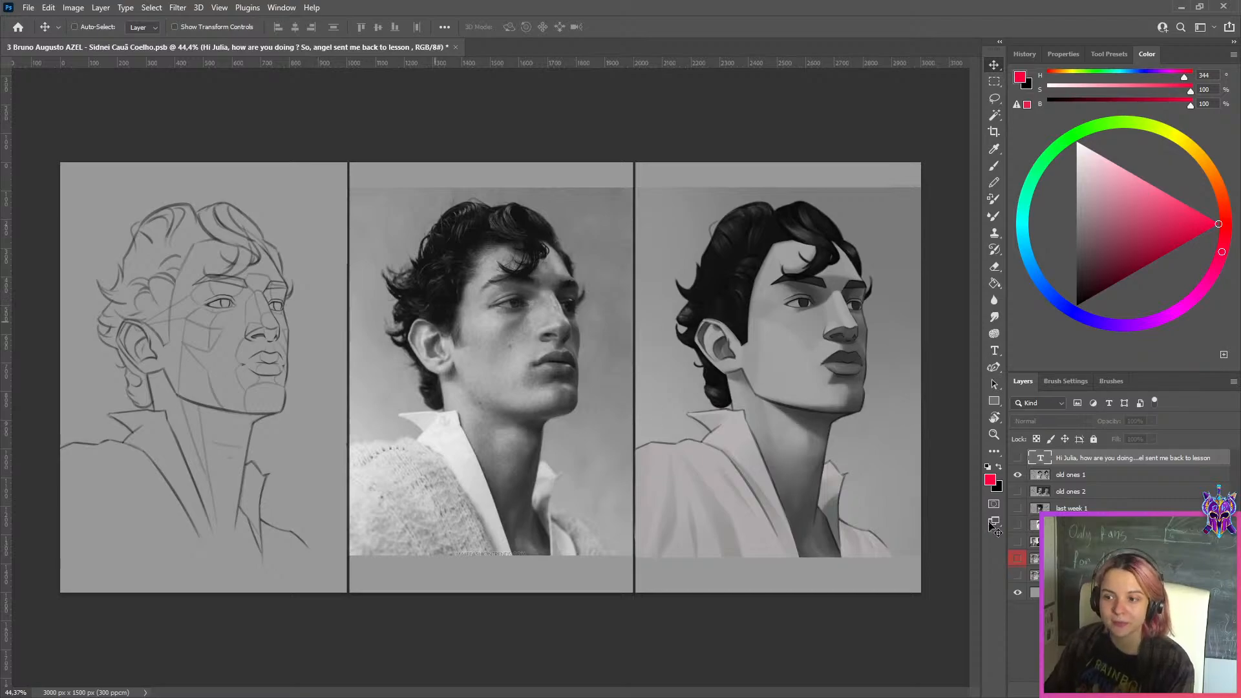
Hide "old ones 1" and show "old ones 2" along with the last week and this week layers beneath it
click(1019, 475)
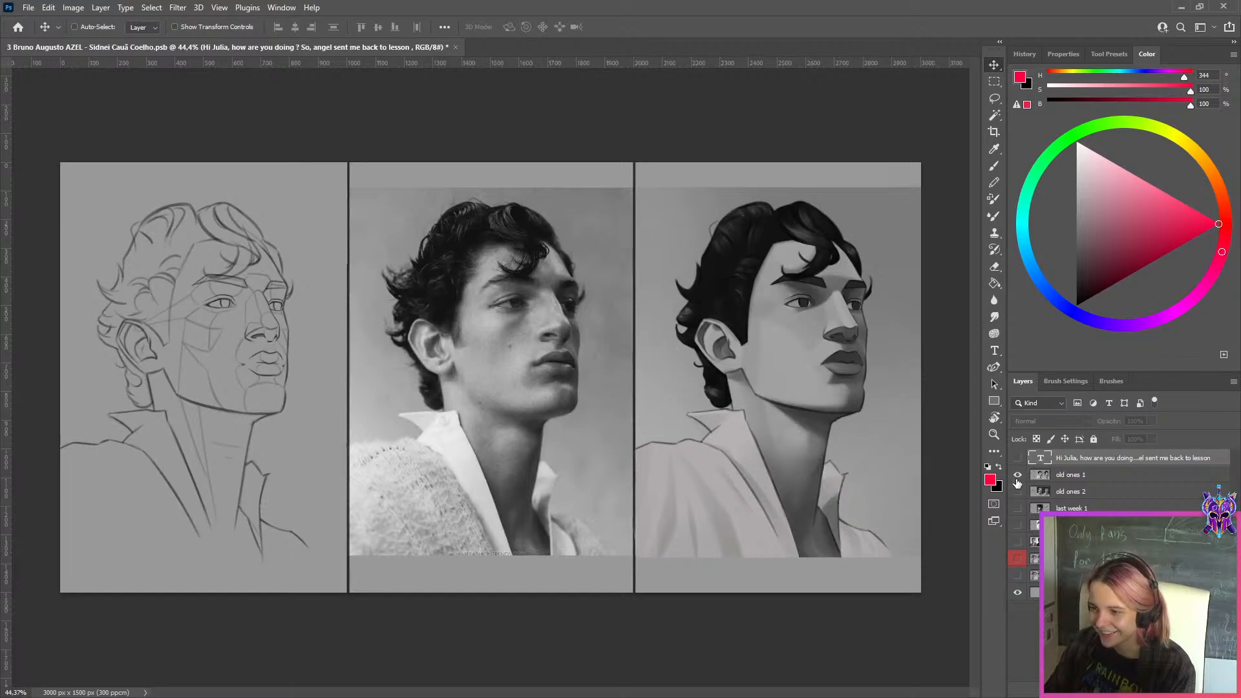
click(1017, 474)
click(1018, 492)
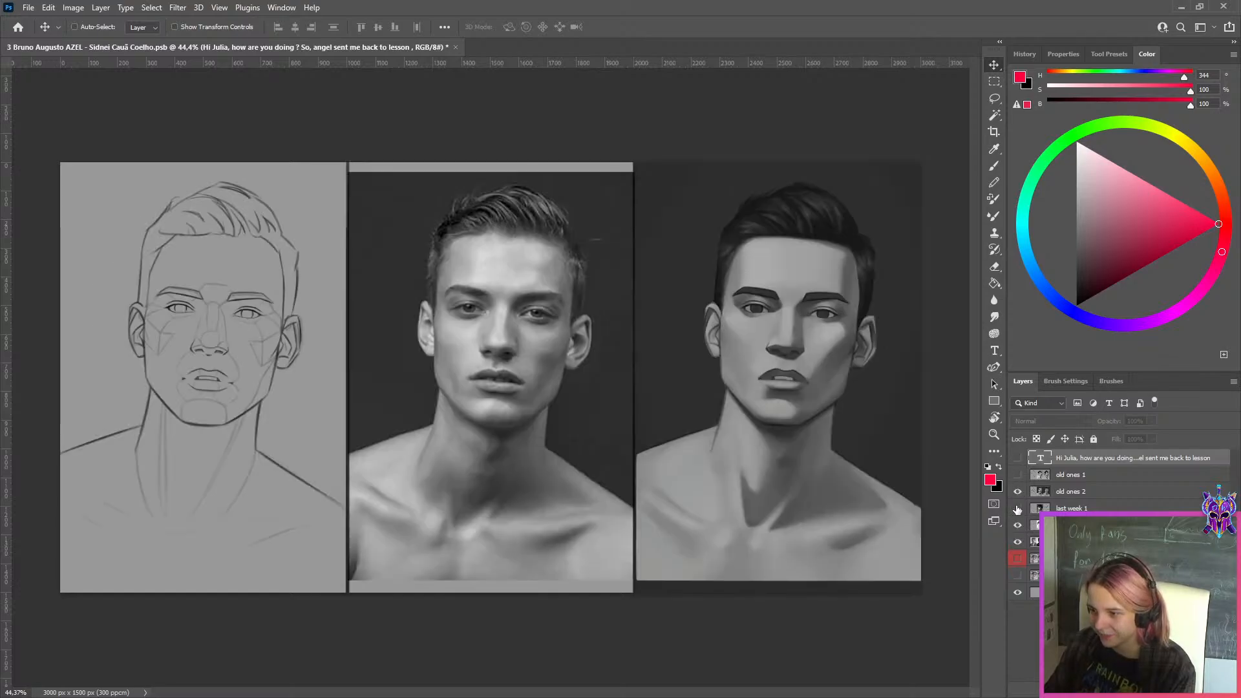
click(1074, 492)
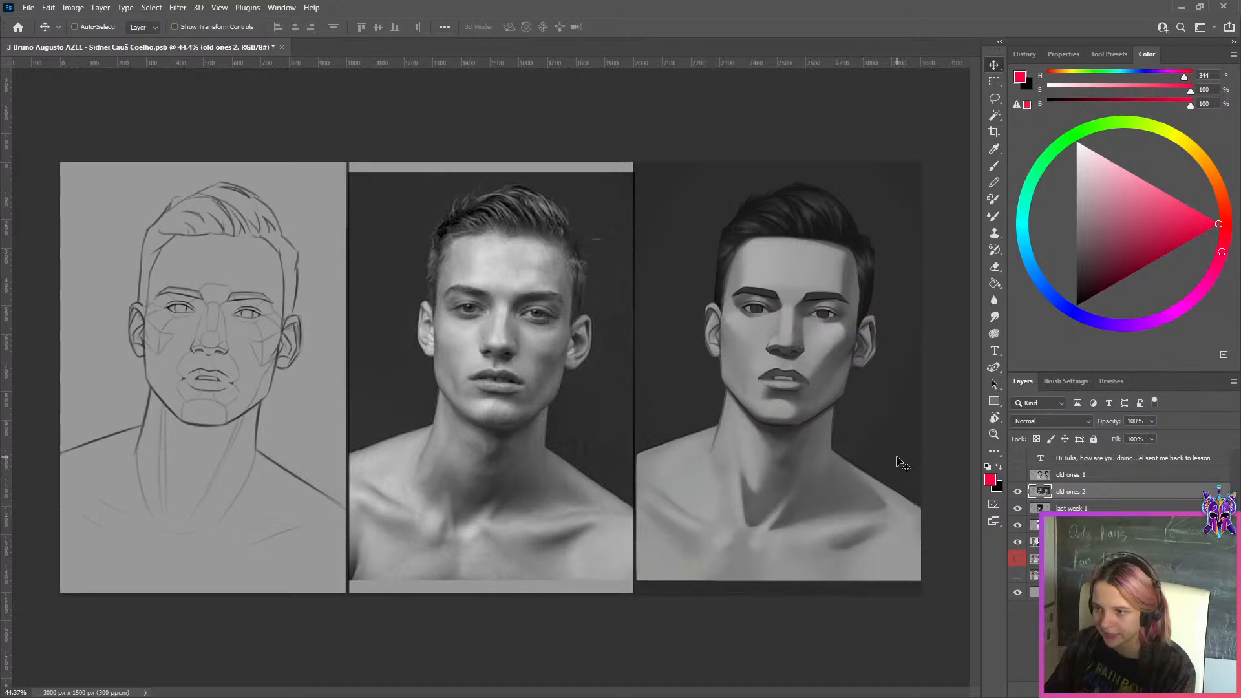
Hide "old ones 2" and examine the "last week 1" portrait study underneath
click(1018, 491)
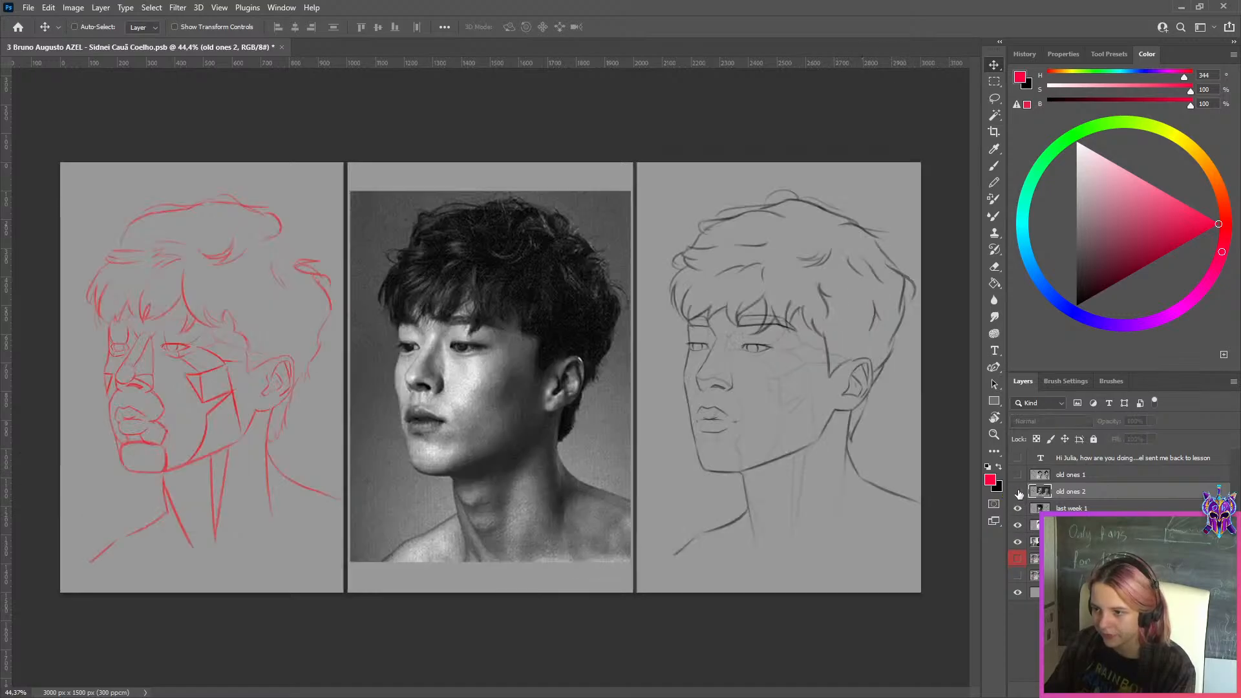
click(1047, 509)
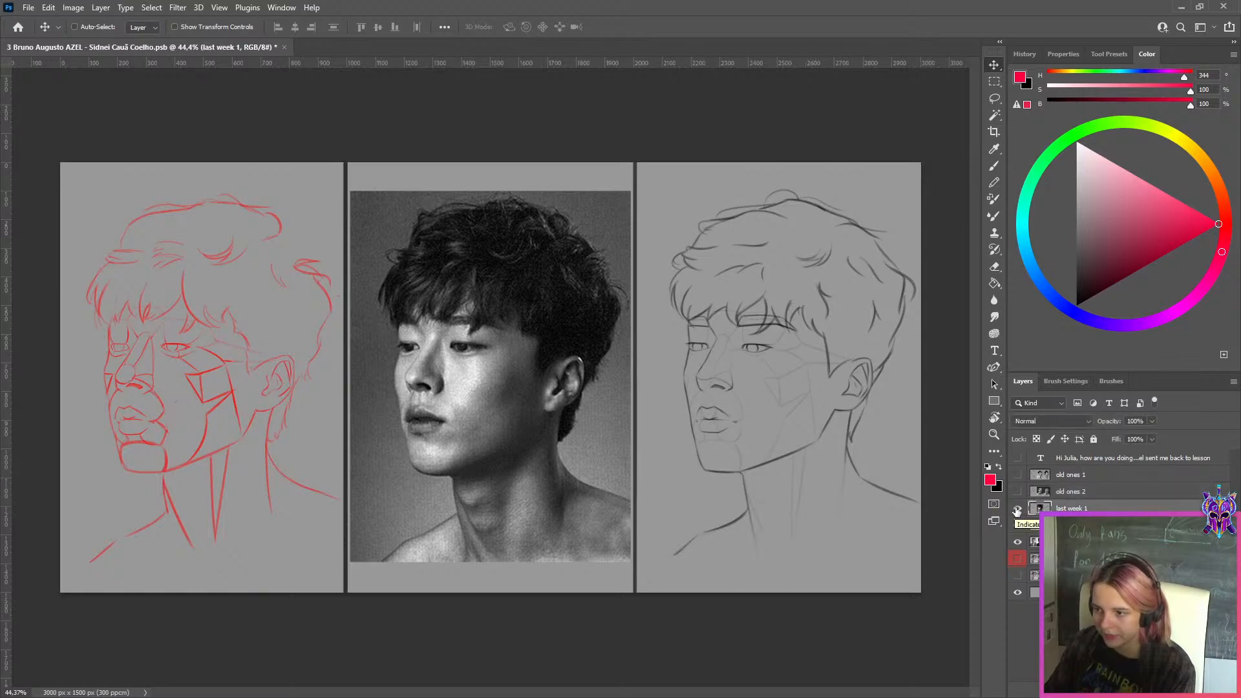
scroll(836, 448, up, 6)
scroll(836, 446, down, 7)
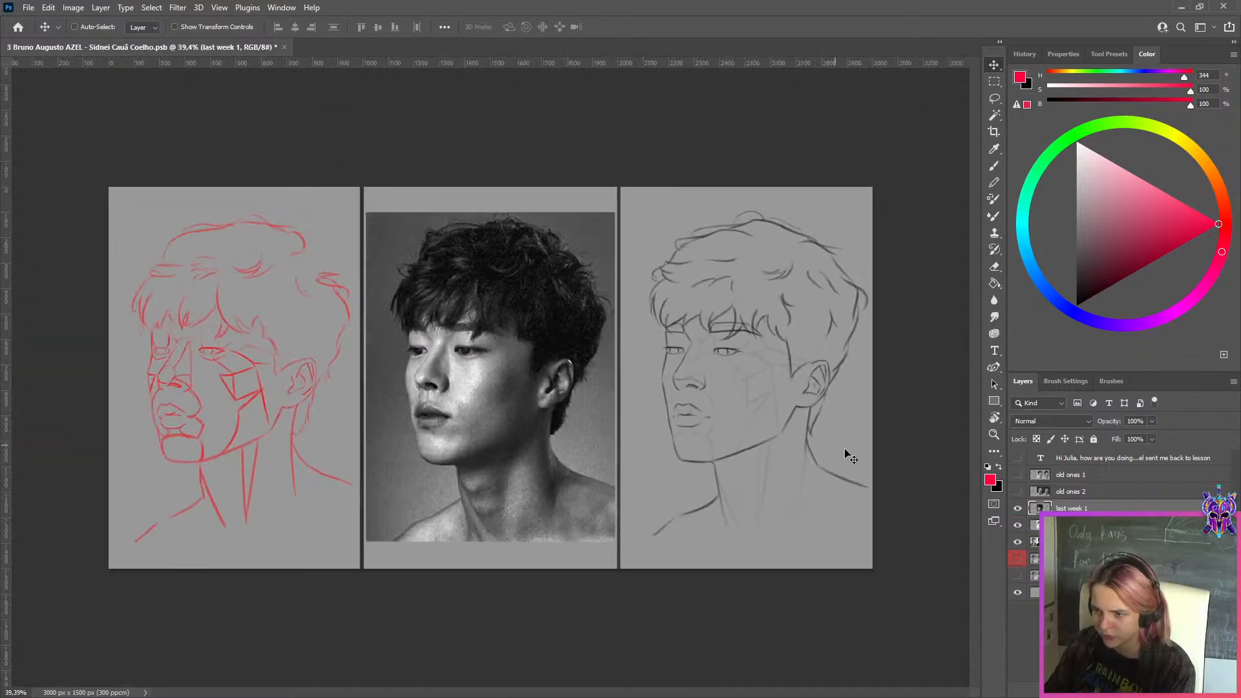
Hide "last week 1" and, after viewing the profile study beneath it, hide "last week 2" as well
click(1017, 508)
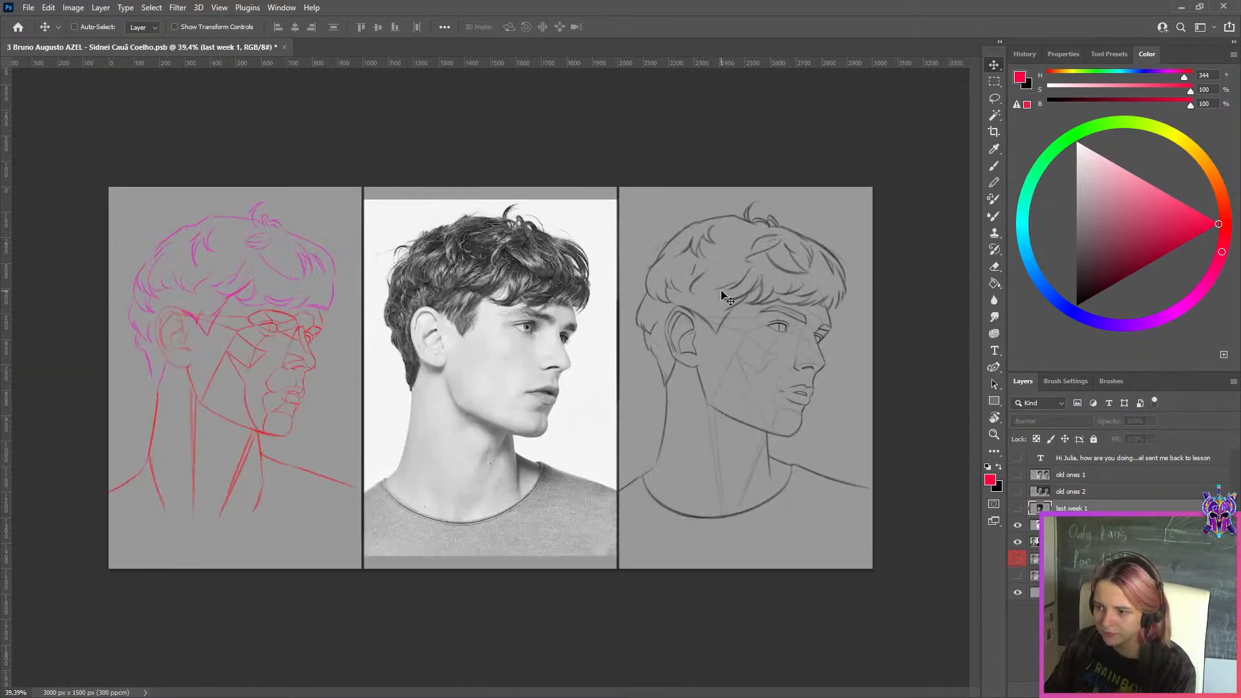
scroll(727, 297, up, 3)
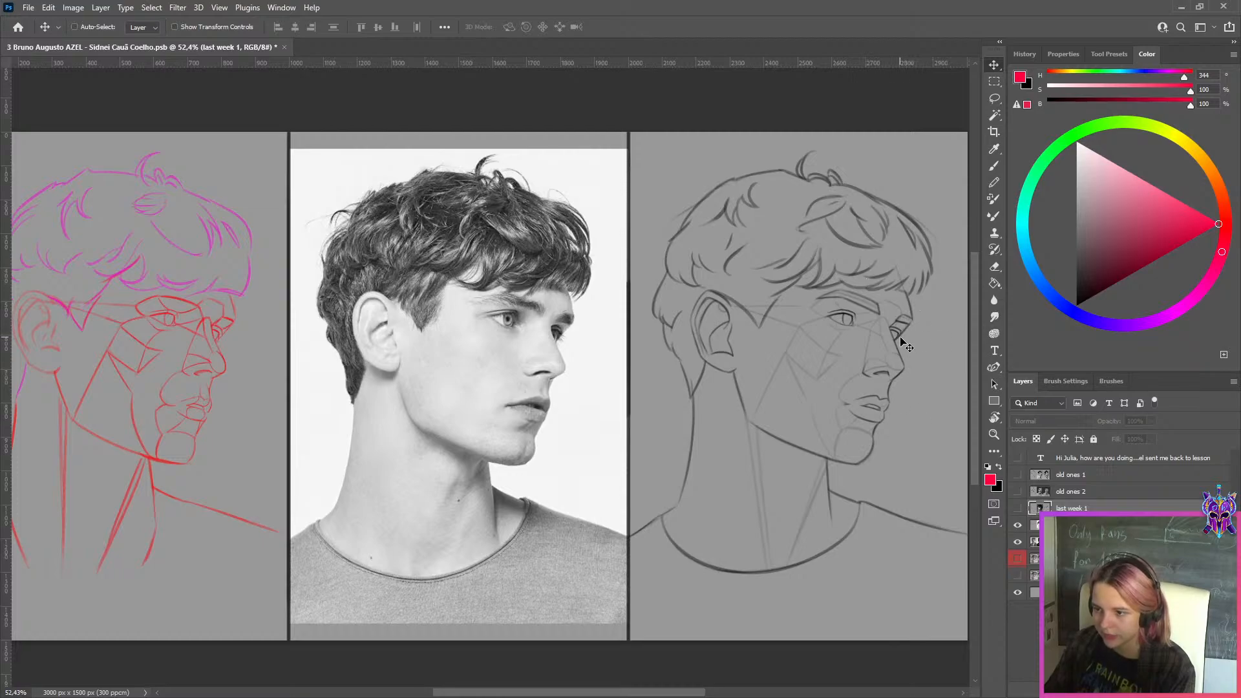
click(1035, 525)
click(1018, 525)
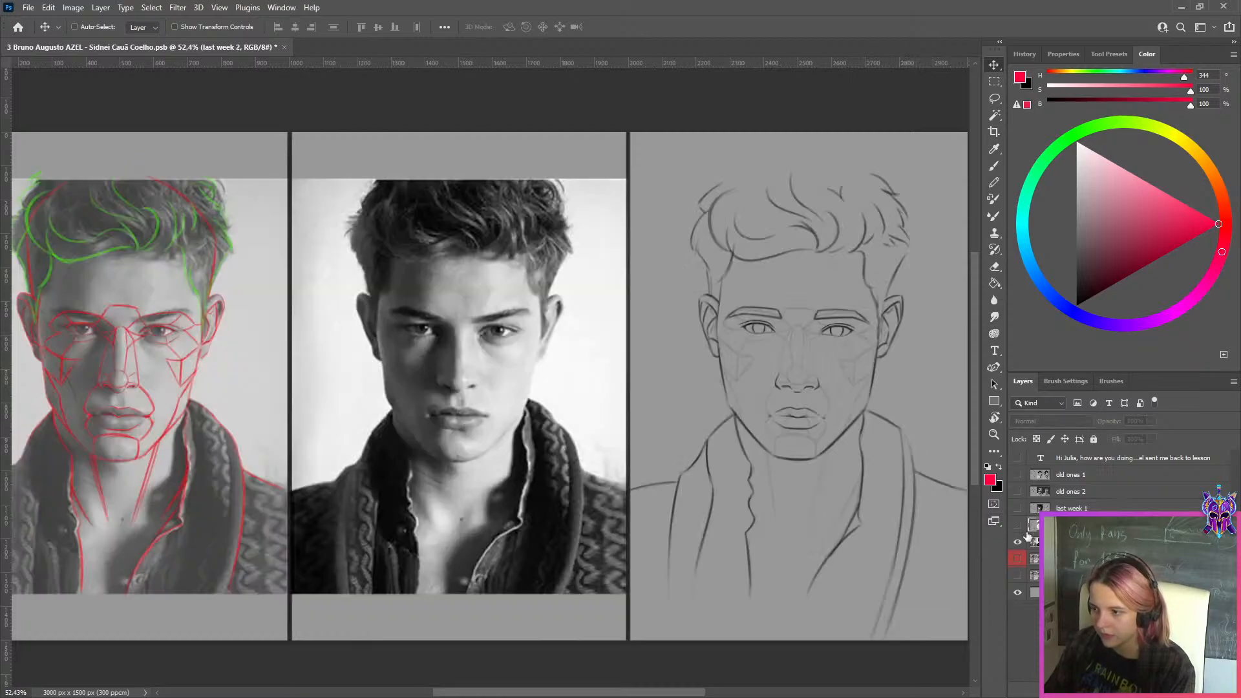
Show the study layer with the tilted male head and hide "this week 1" above it
click(1035, 541)
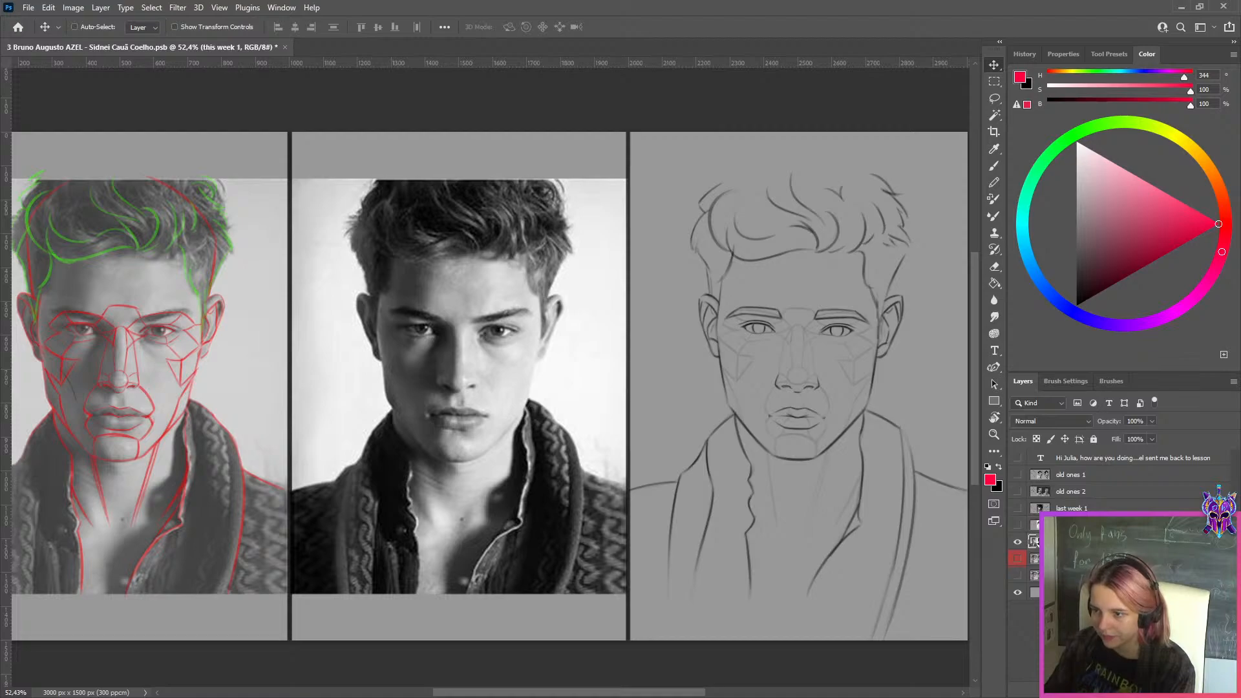
click(1017, 575)
click(1019, 543)
click(1019, 558)
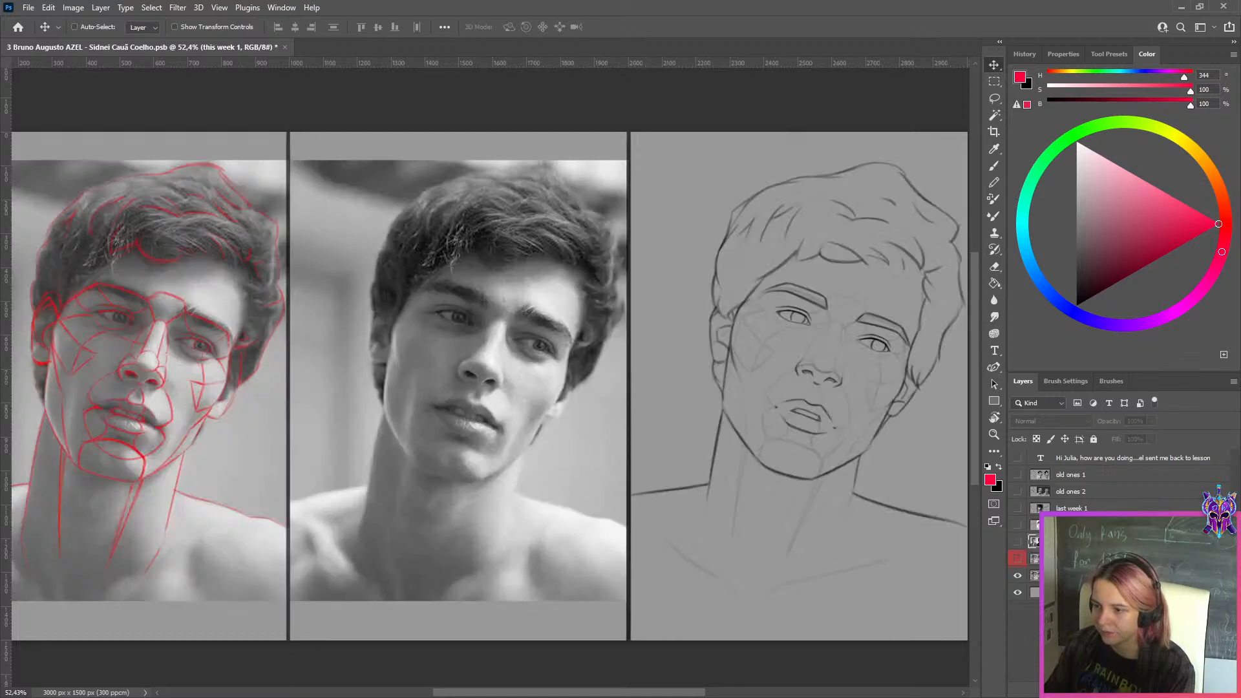
scroll(701, 444, down, 1)
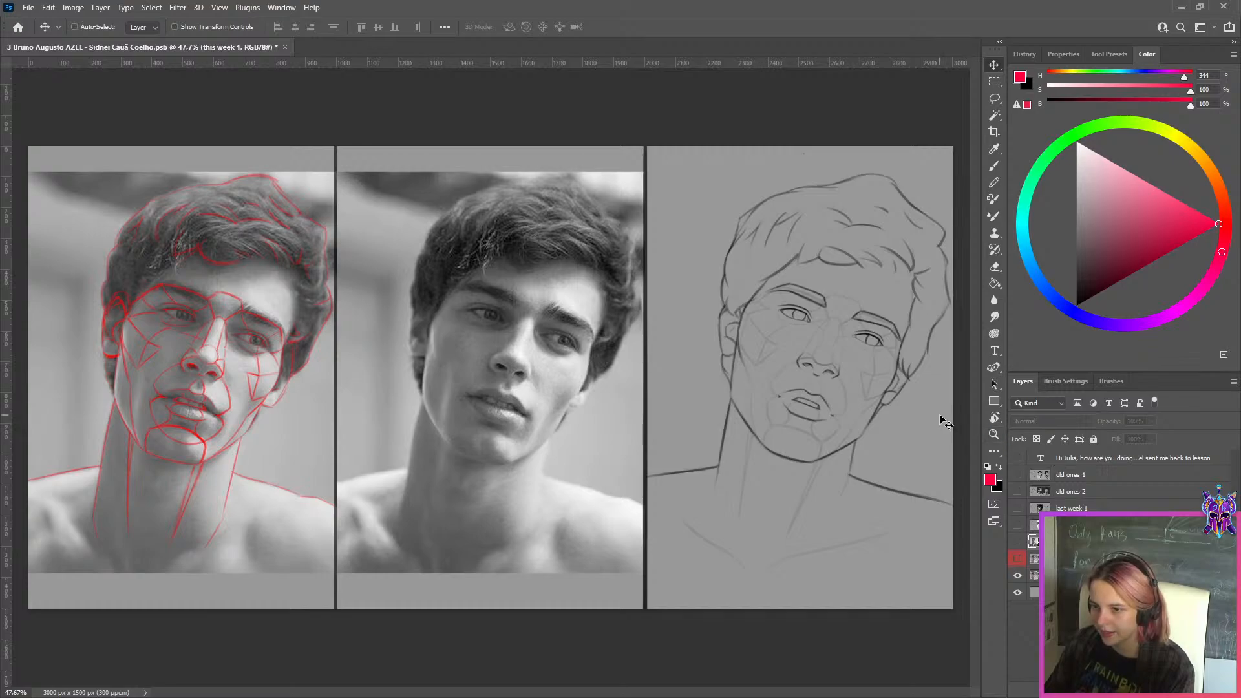
Turn the red-labelled layer on and off repeatedly to compare its effect on the tilted-head line drawing
click(1018, 561)
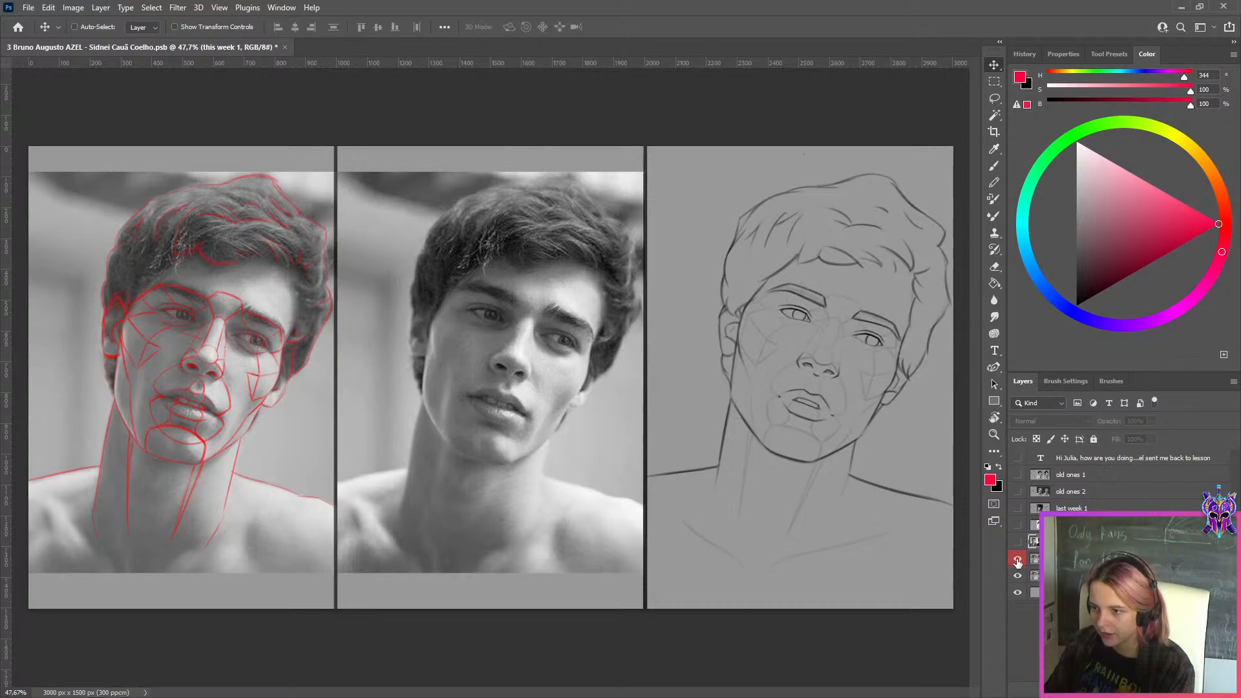
click(1019, 560)
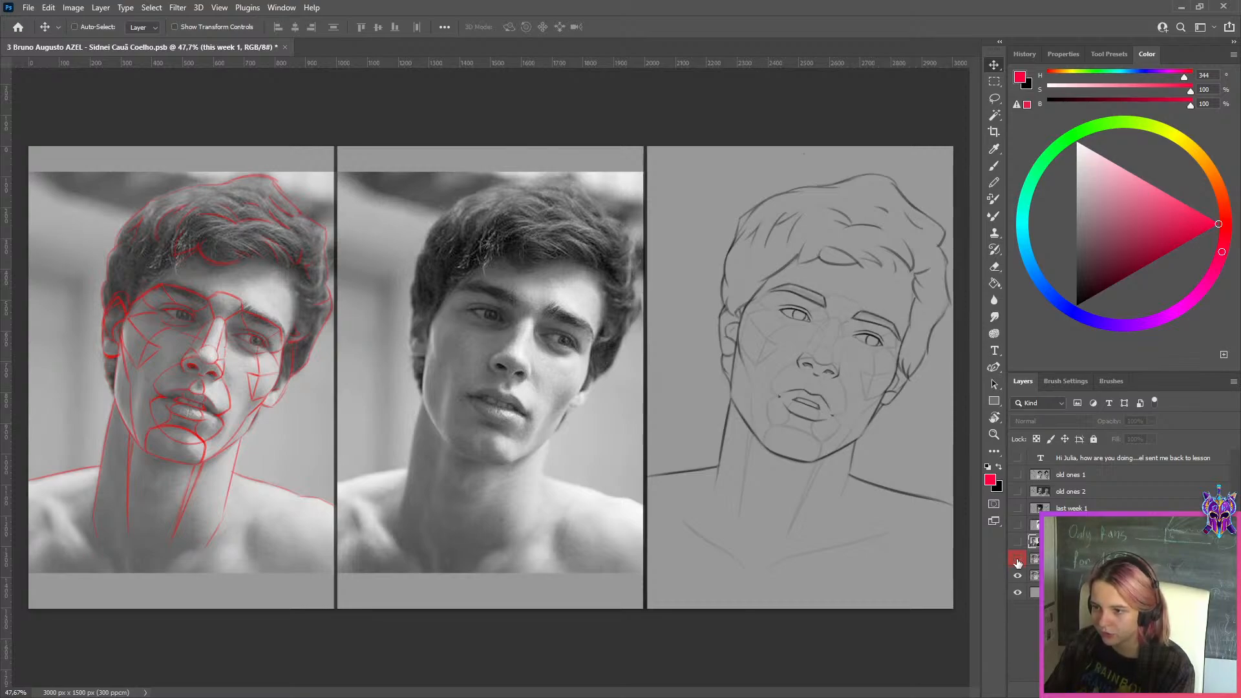
click(1018, 560)
click(1018, 561)
click(1018, 560)
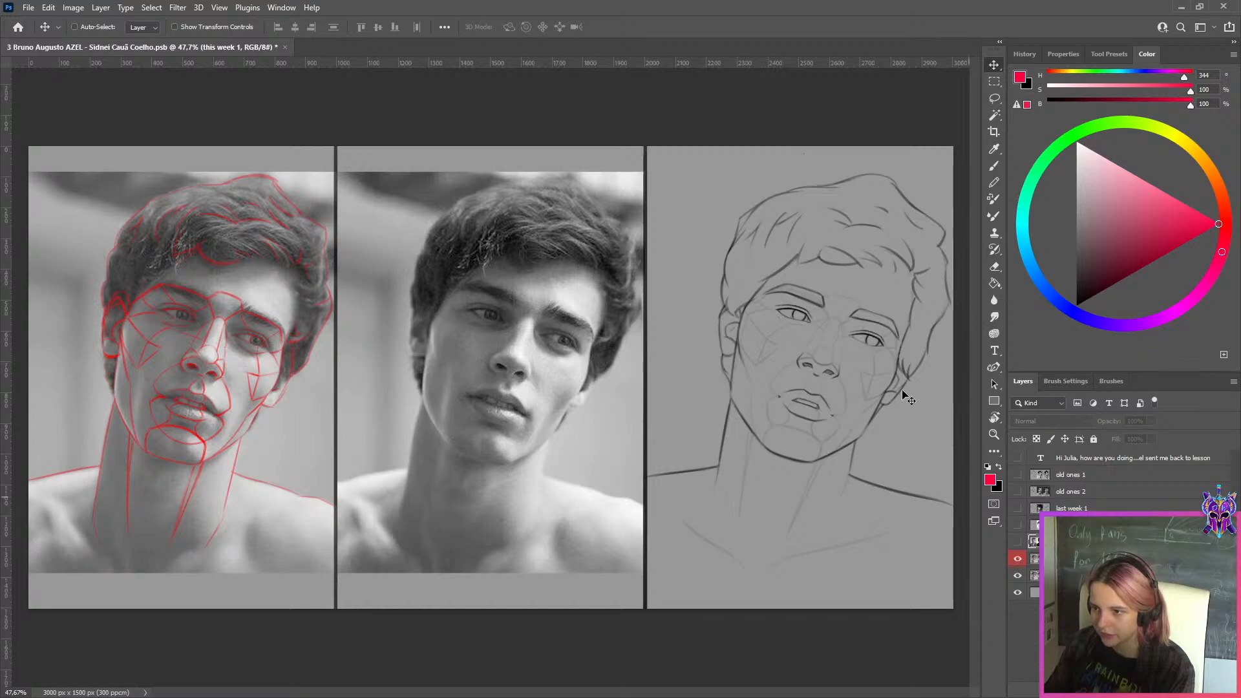
scroll(848, 323, up, 4)
scroll(849, 322, down, 2)
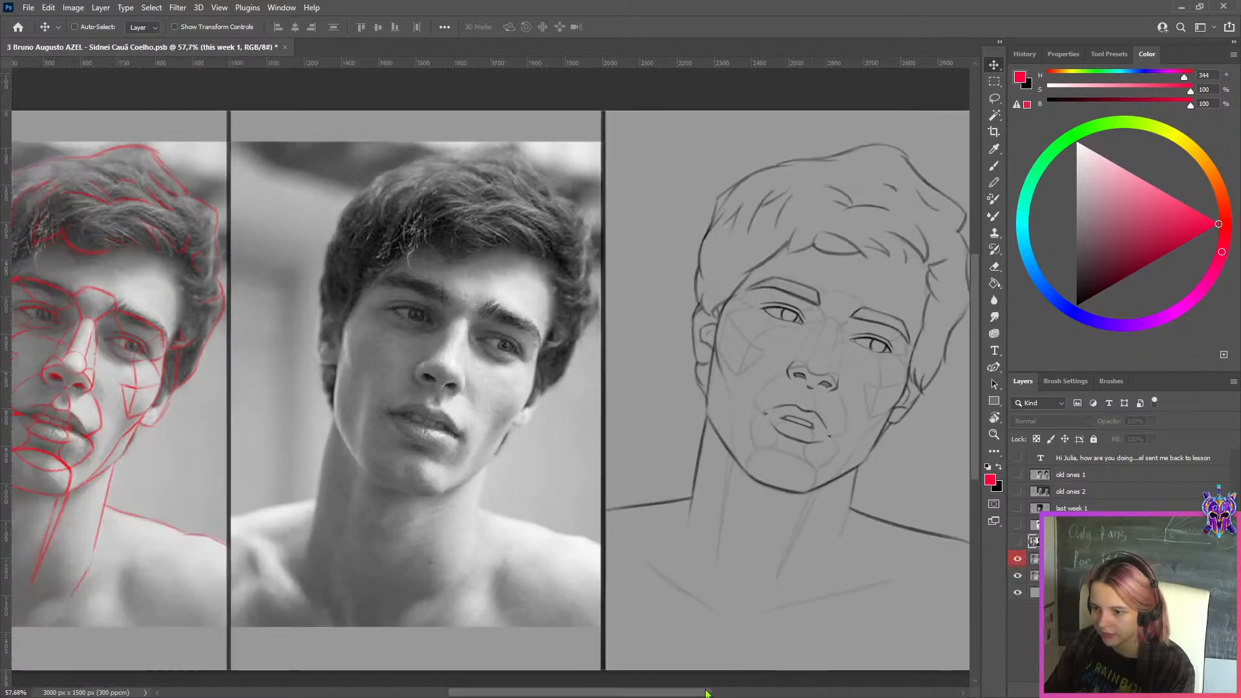
drag(707, 691, 733, 692)
click(1016, 559)
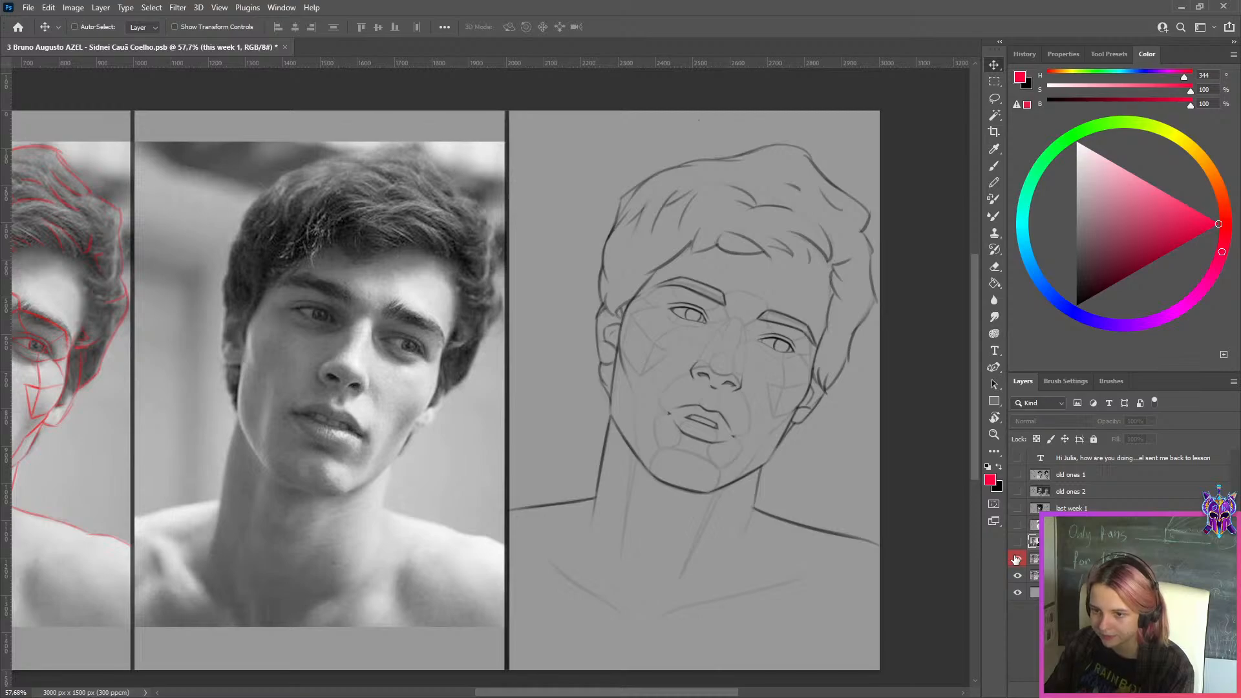
click(1017, 560)
click(1017, 560)
click(1017, 560)
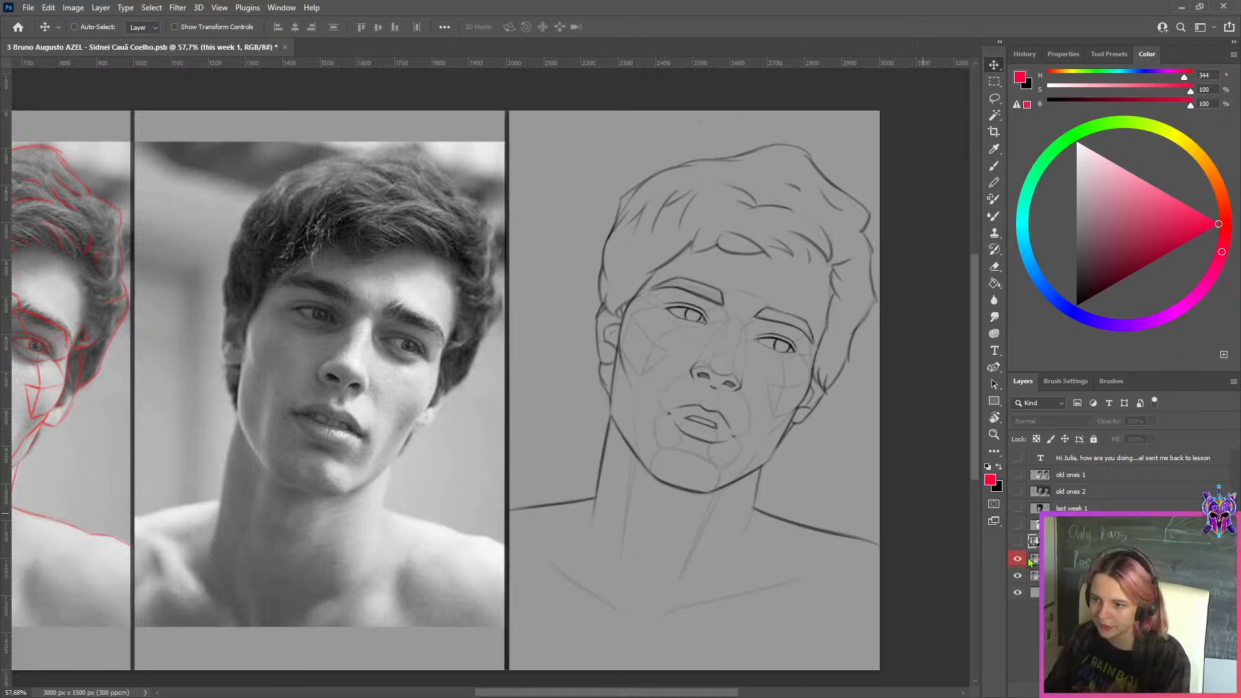
click(1024, 566)
click(1024, 566)
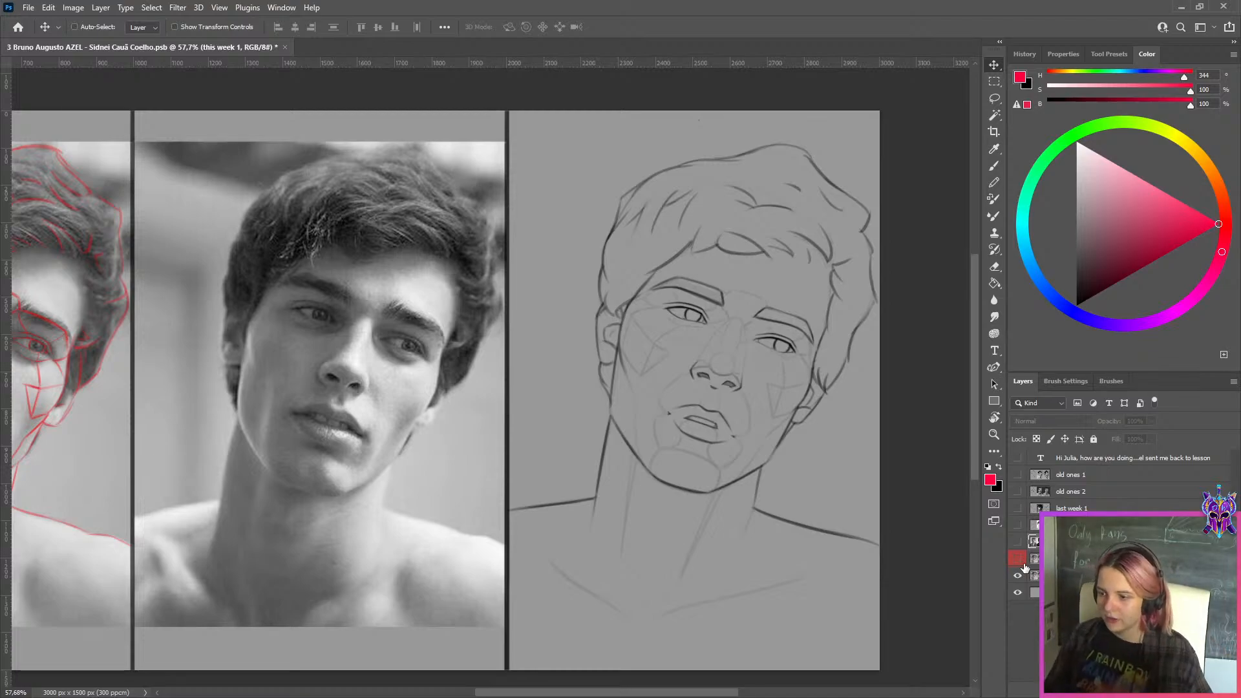
Add a new layer above the tilted-head study and ready the Brush with a pink-red colour of hue 339
click(1069, 575)
click(1159, 689)
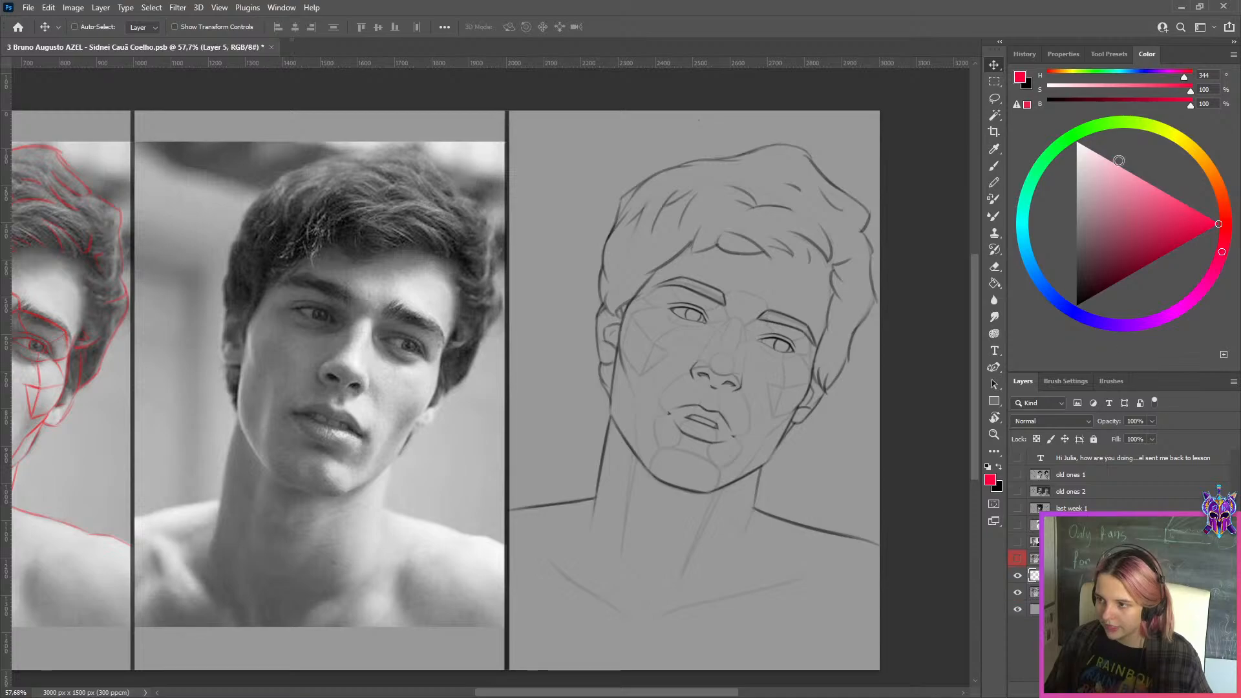
click(1112, 123)
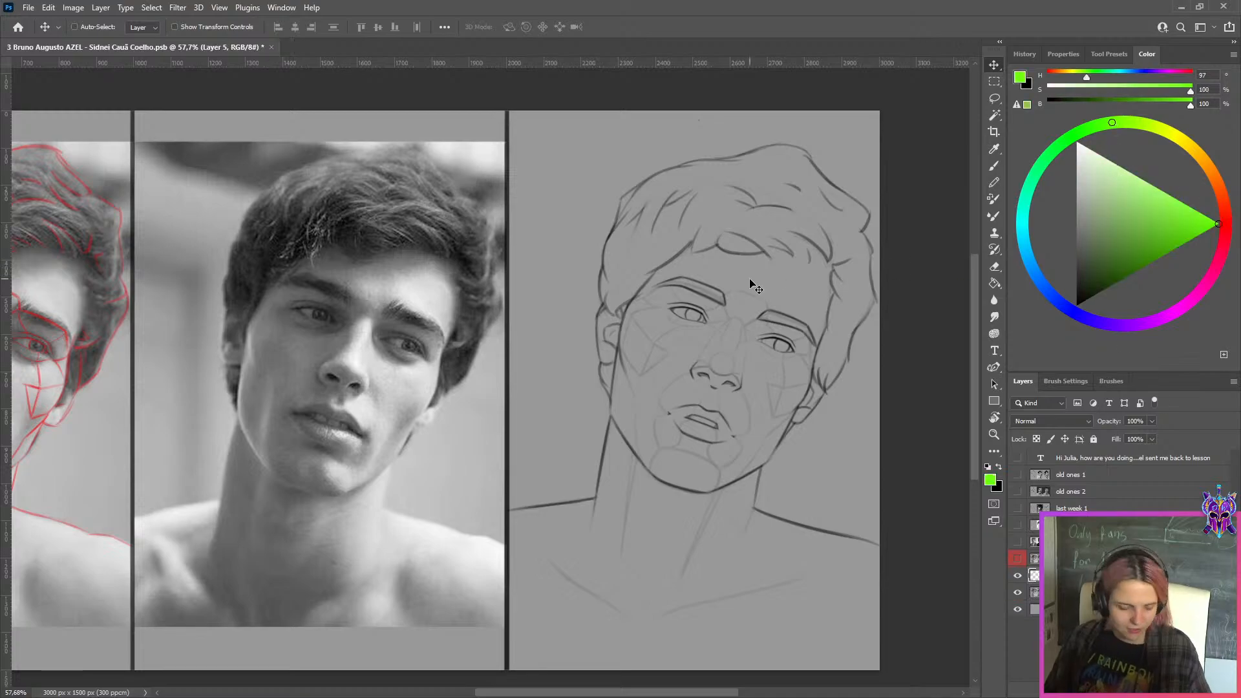
key(b)
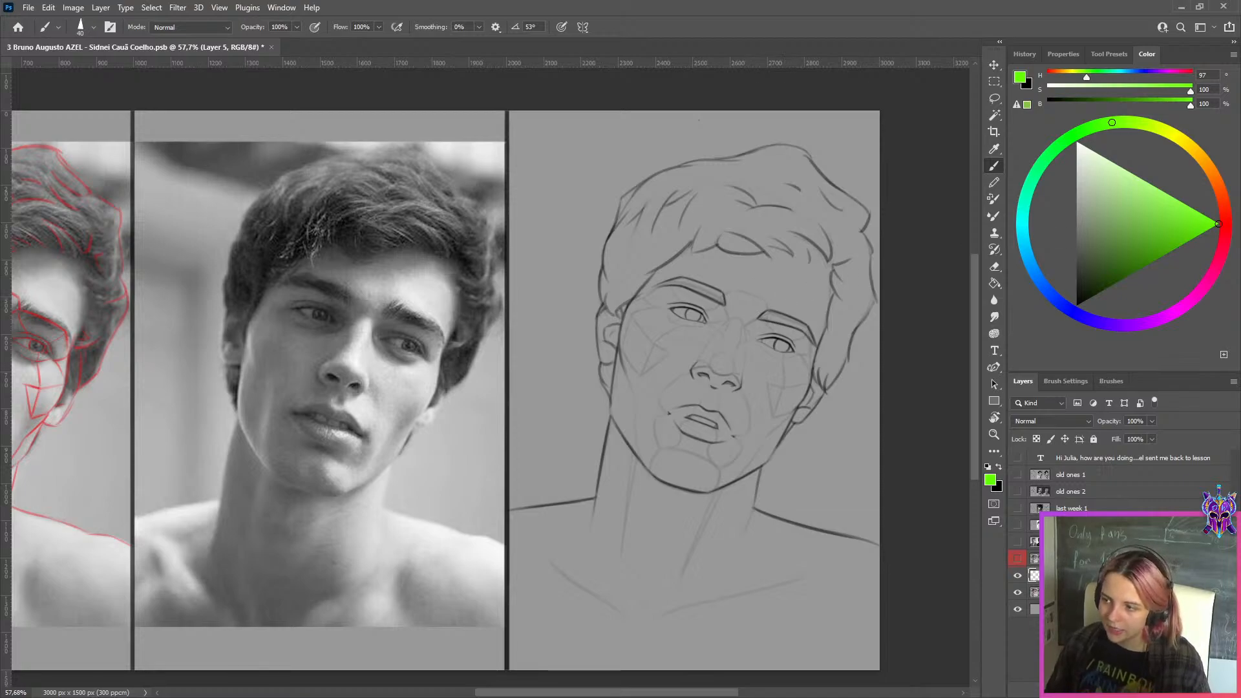
click(1219, 259)
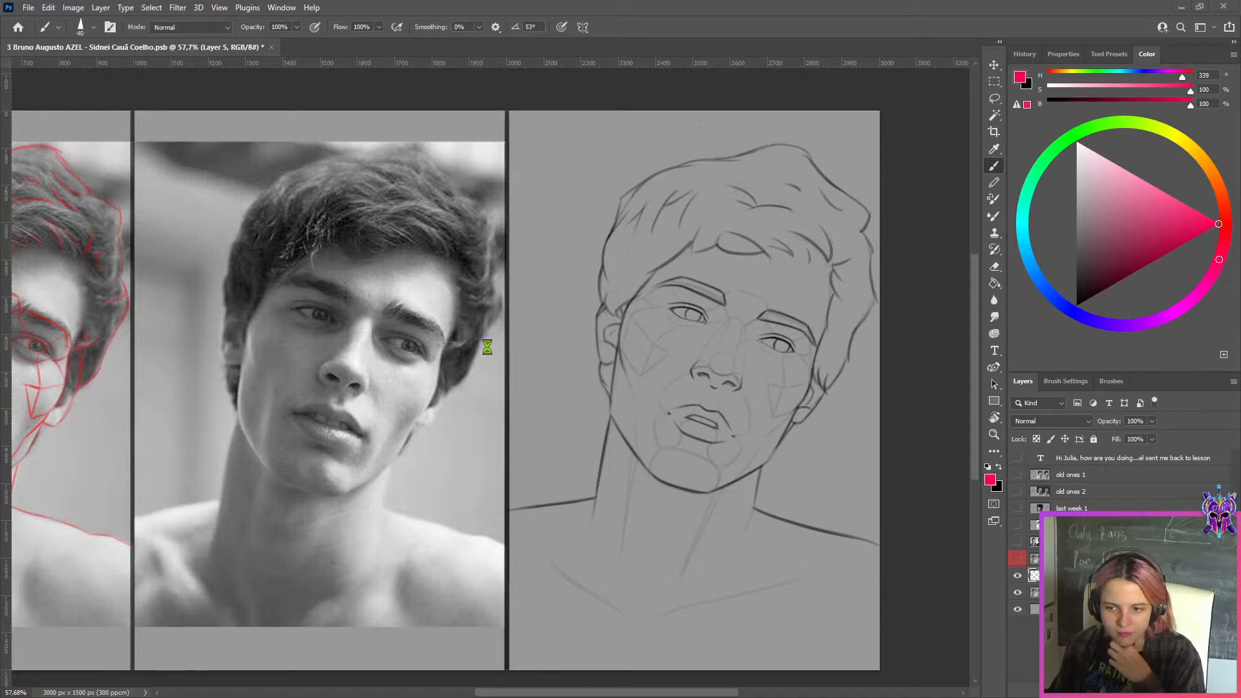
Paste the colour photo of the dark-haired woman over the face in the middle reference
scroll(481, 378, up, 10)
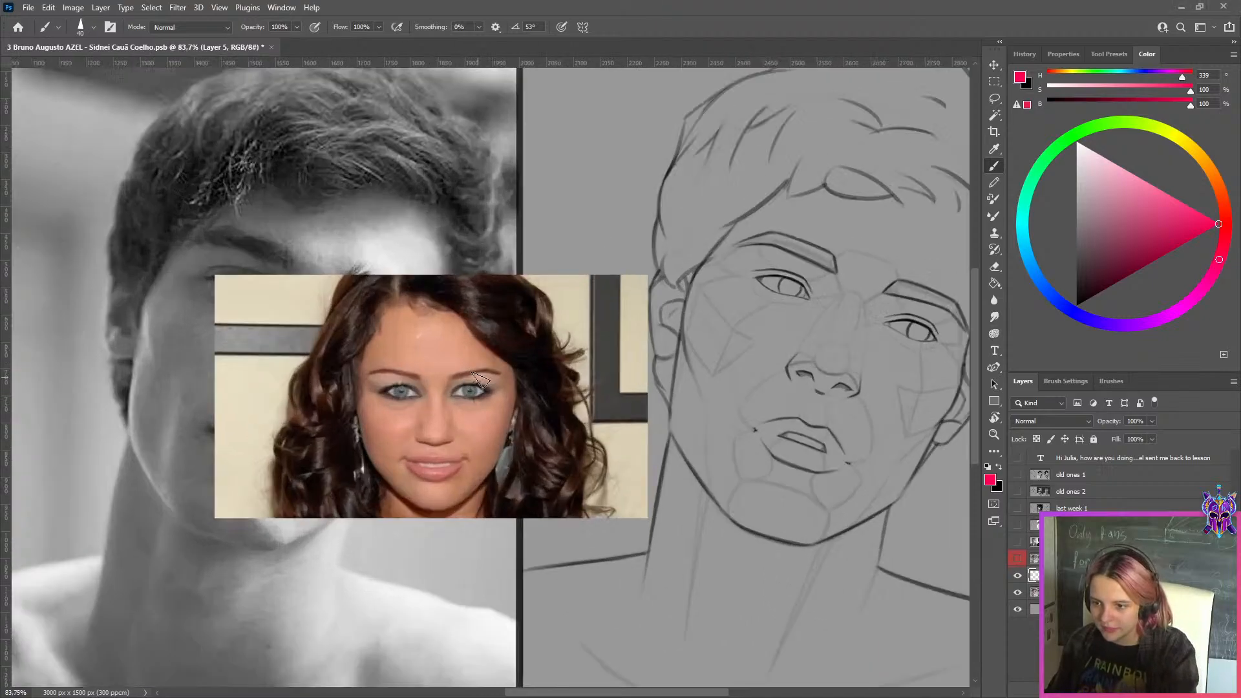
scroll(485, 381, down, 9)
scroll(484, 382, down, 2)
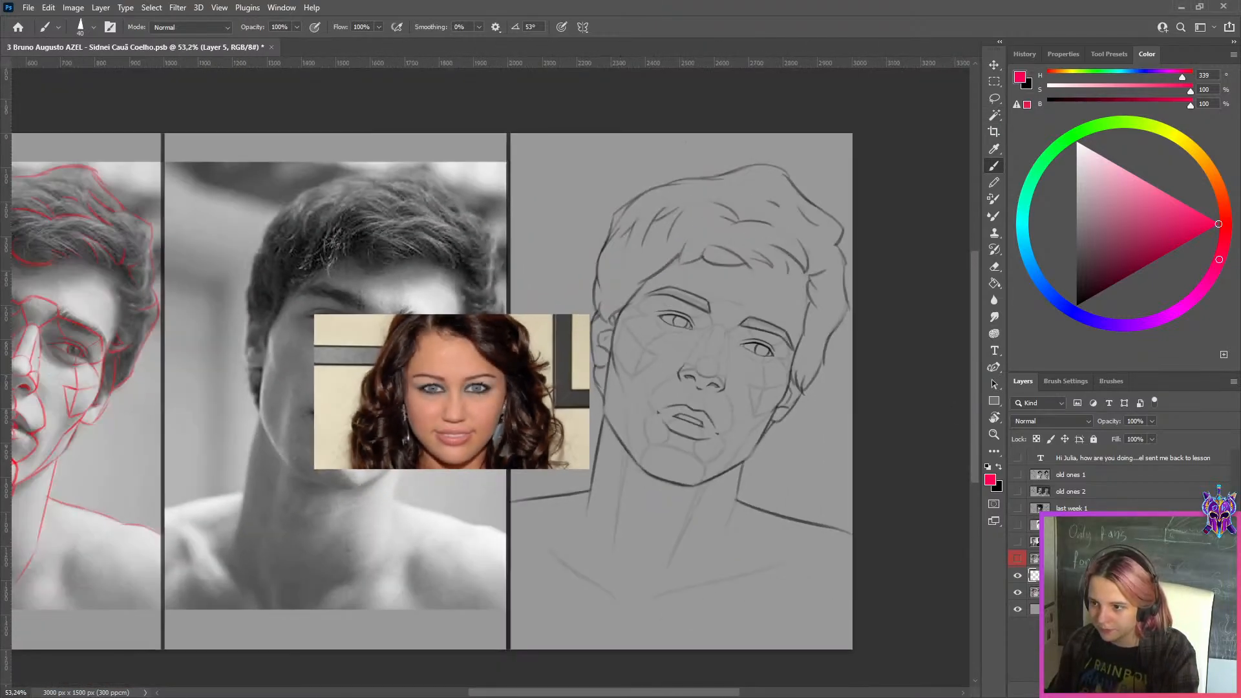
Add a new layer above the pasted photo and set the paint colour to yellow-green with hue 71
key(ctrl+shift+alt+n)
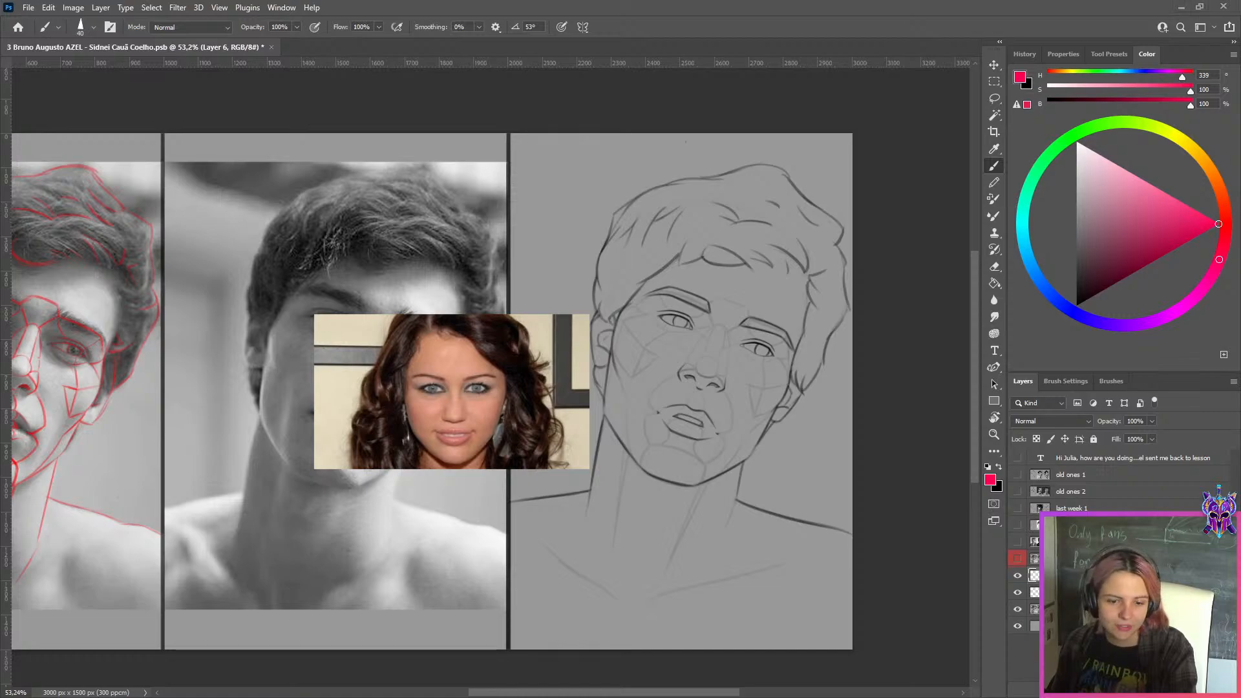
drag(1105, 119, 1156, 126)
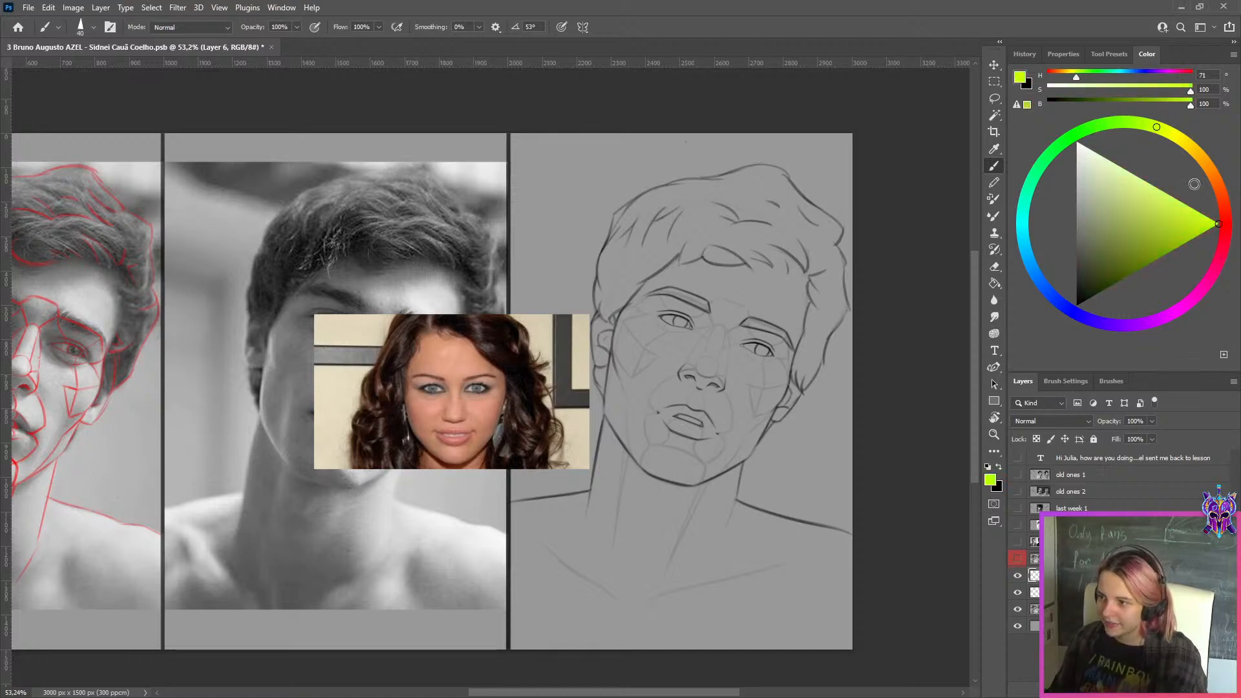
scroll(679, 315, up, 2)
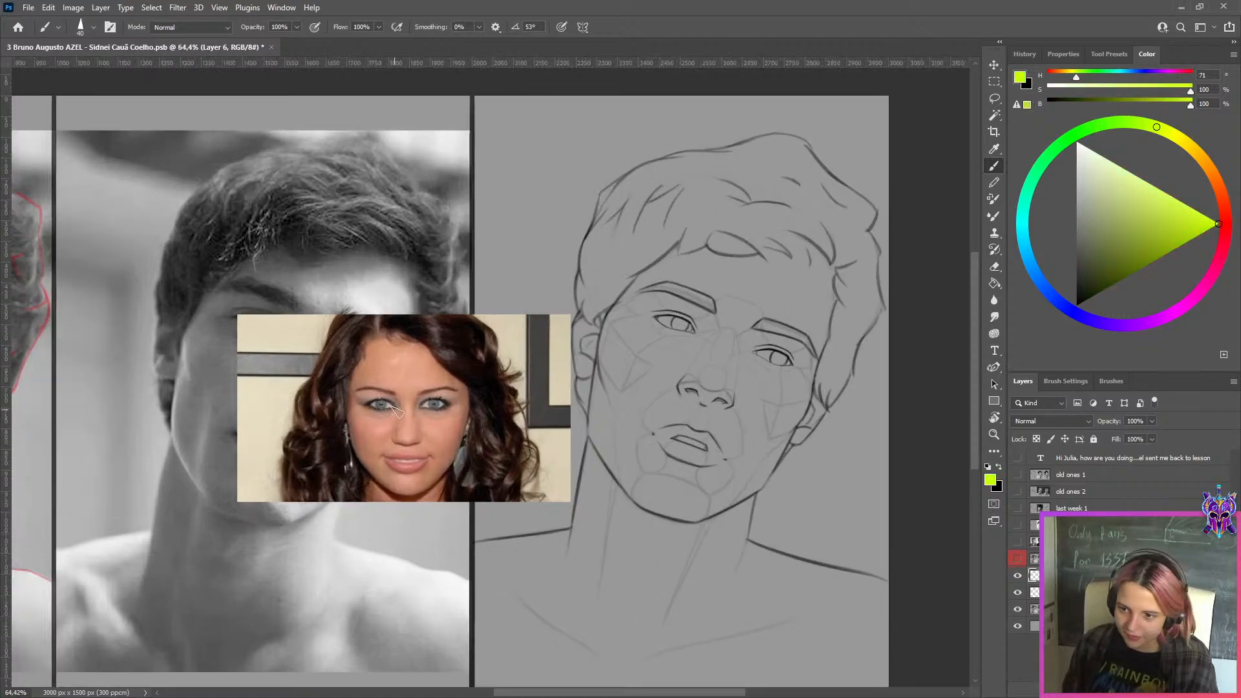
key(a)
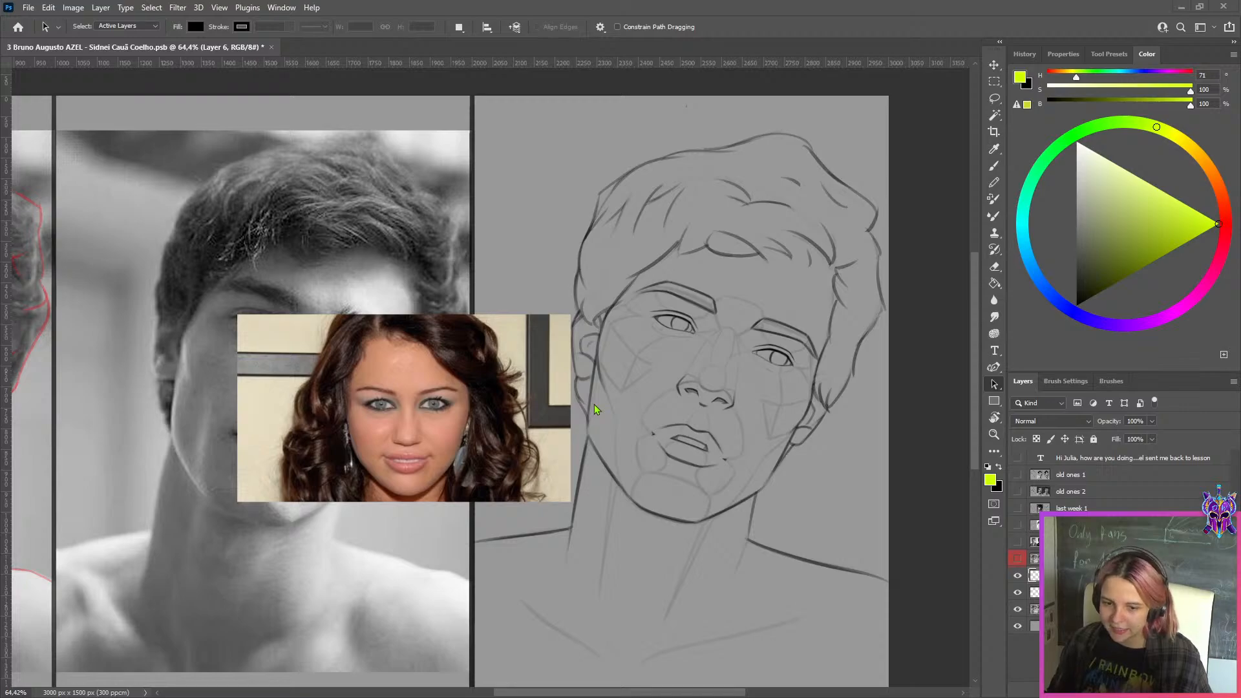
scroll(592, 405, down, 4)
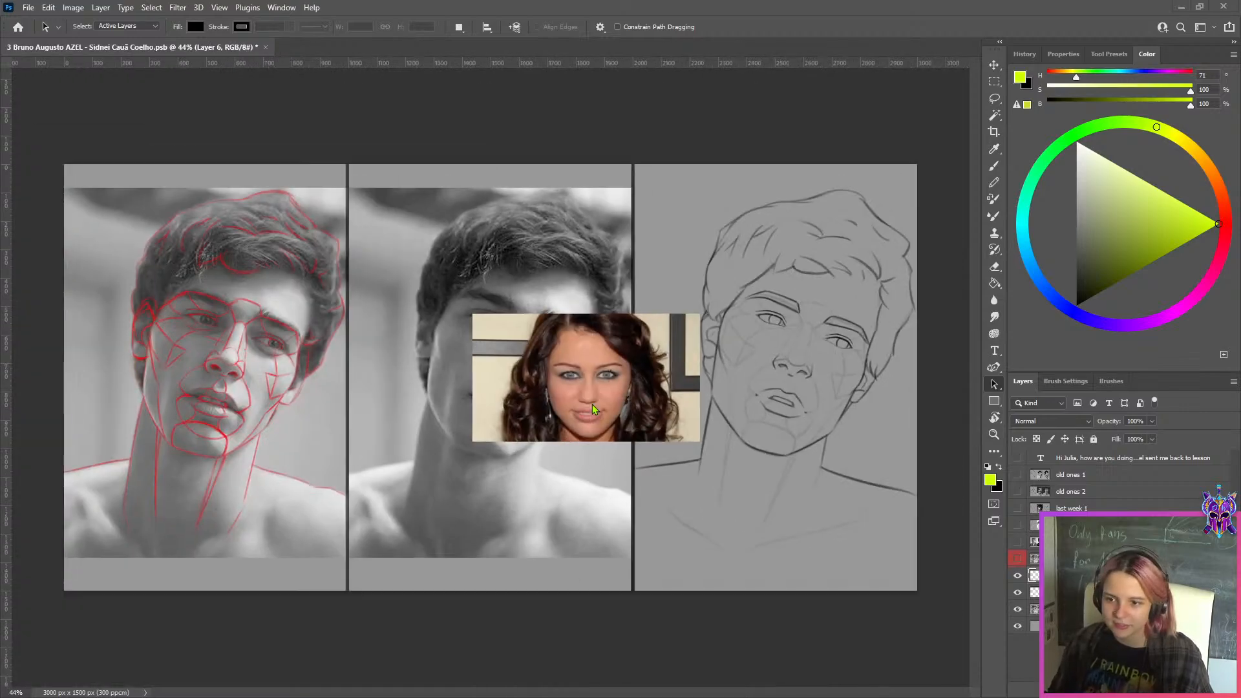
scroll(592, 404, up, 4)
scroll(592, 404, up, 3)
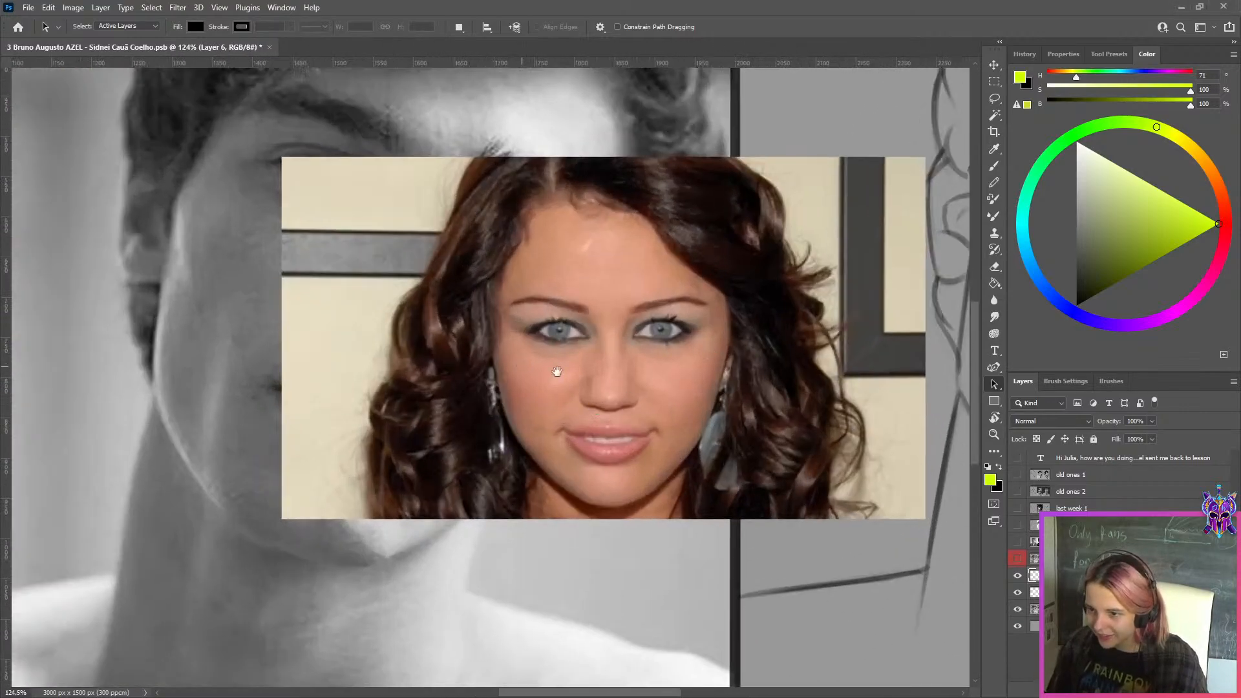
Examine the eyebrows in the woman's photo against the tilted-head drawing and toggle the red-labelled layer to compare
scroll(645, 379, up, 4)
scroll(371, 381, down, 5)
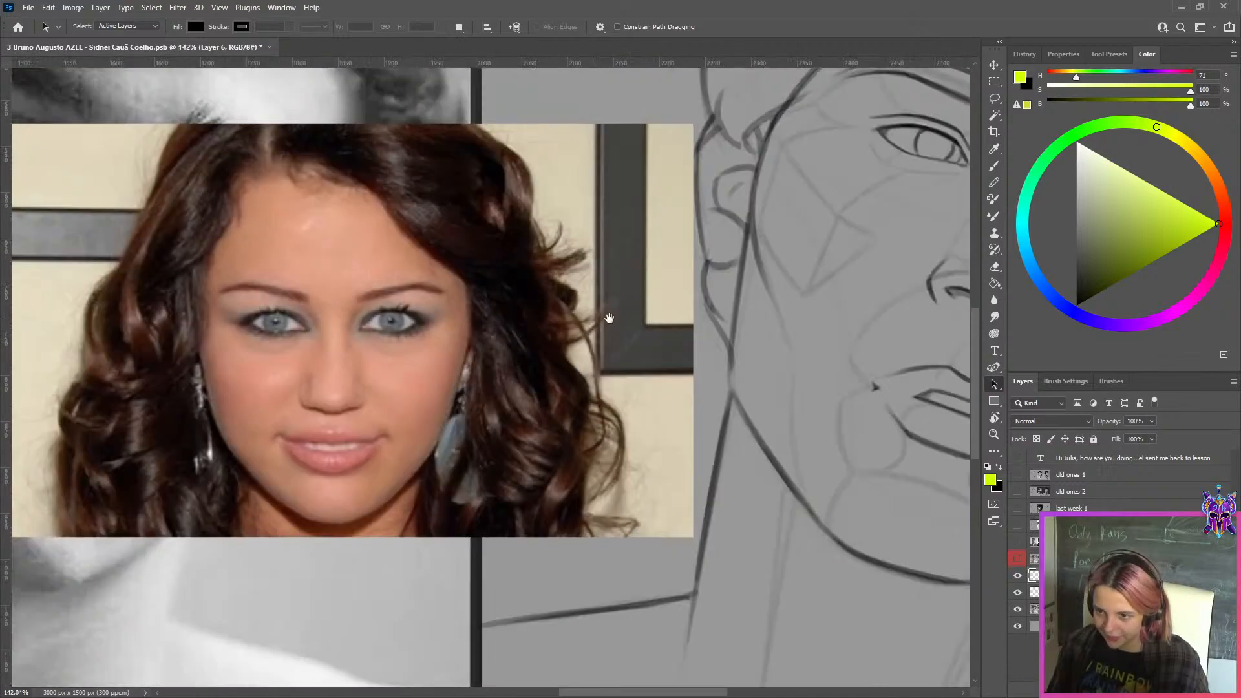
scroll(669, 306, down, 1)
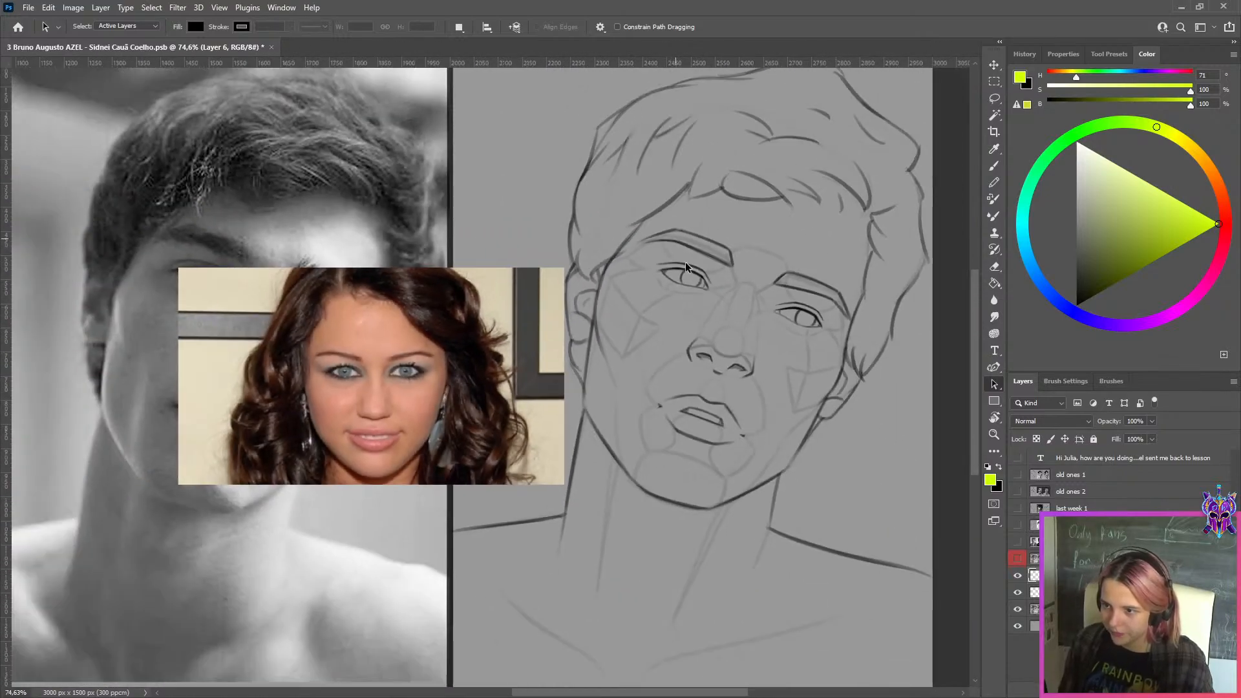
click(1018, 568)
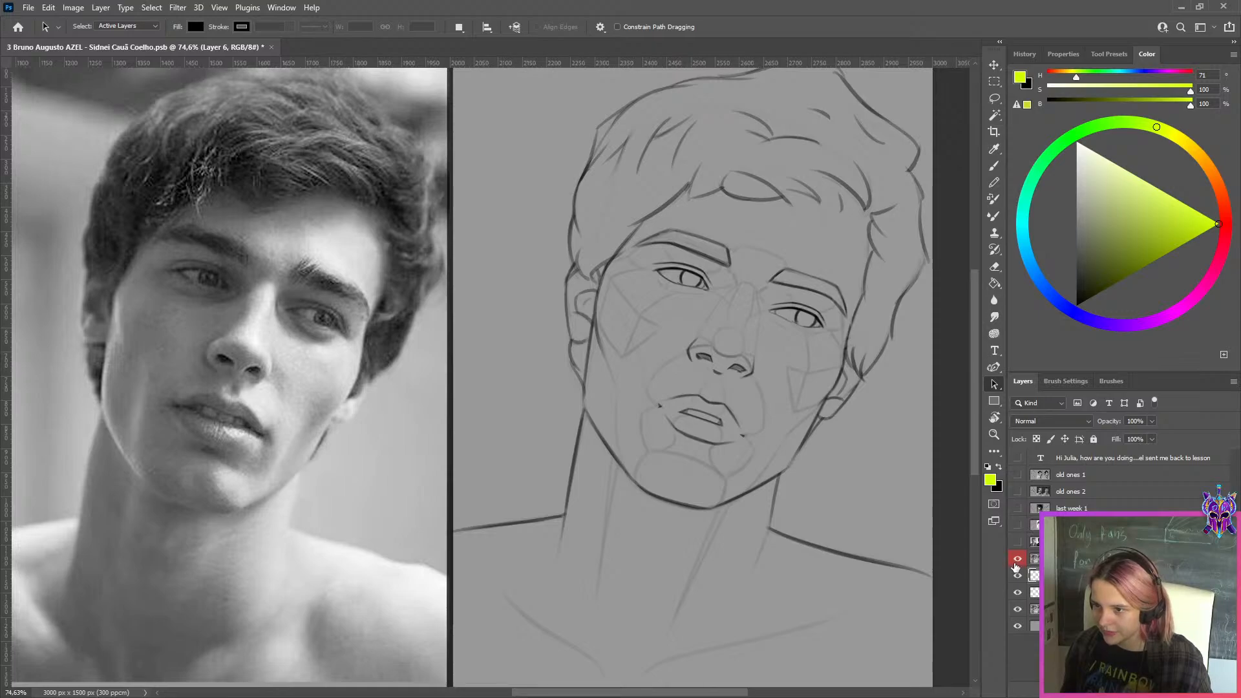
click(1016, 563)
click(1015, 564)
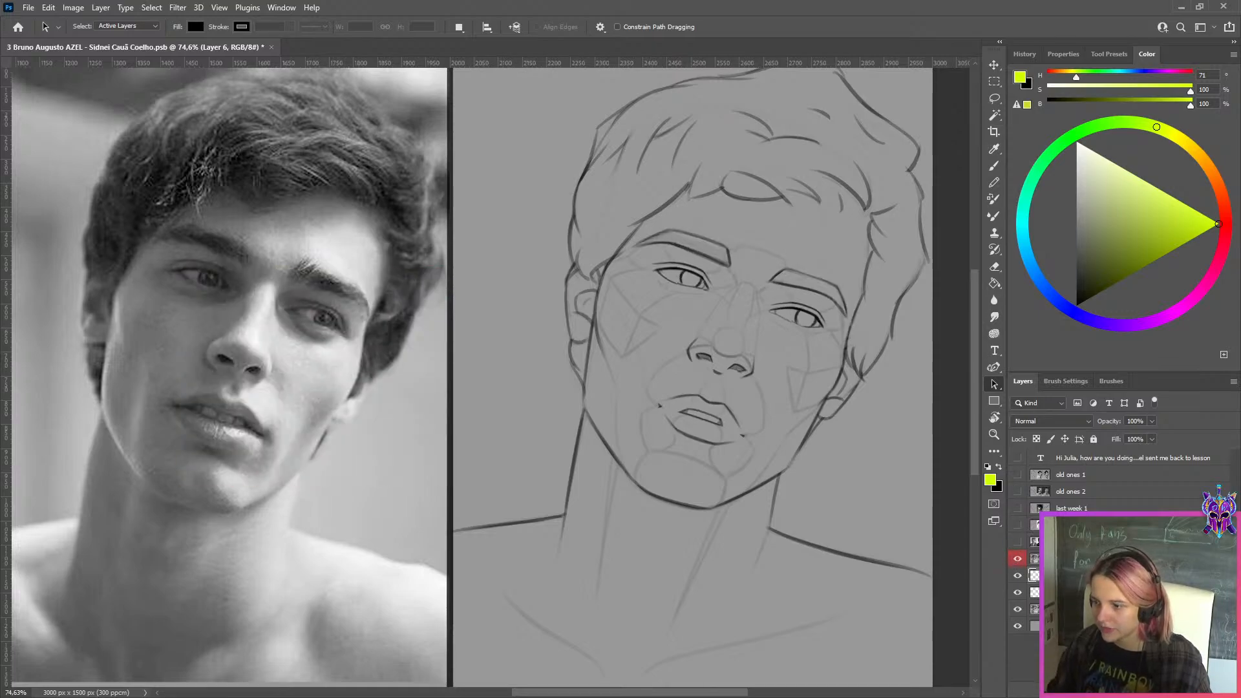
click(1017, 560)
Hide the pasted photo of the woman to uncover the man's face in the middle reference
click(994, 65)
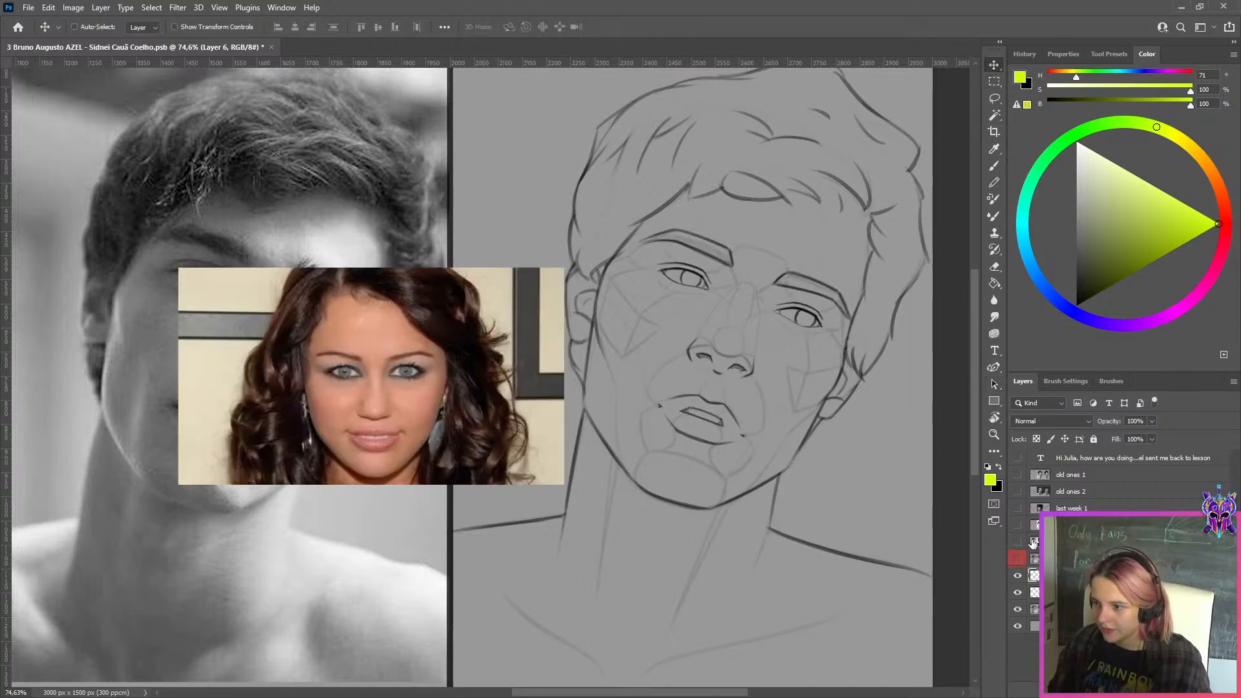
click(1018, 593)
scroll(705, 407, down, 2)
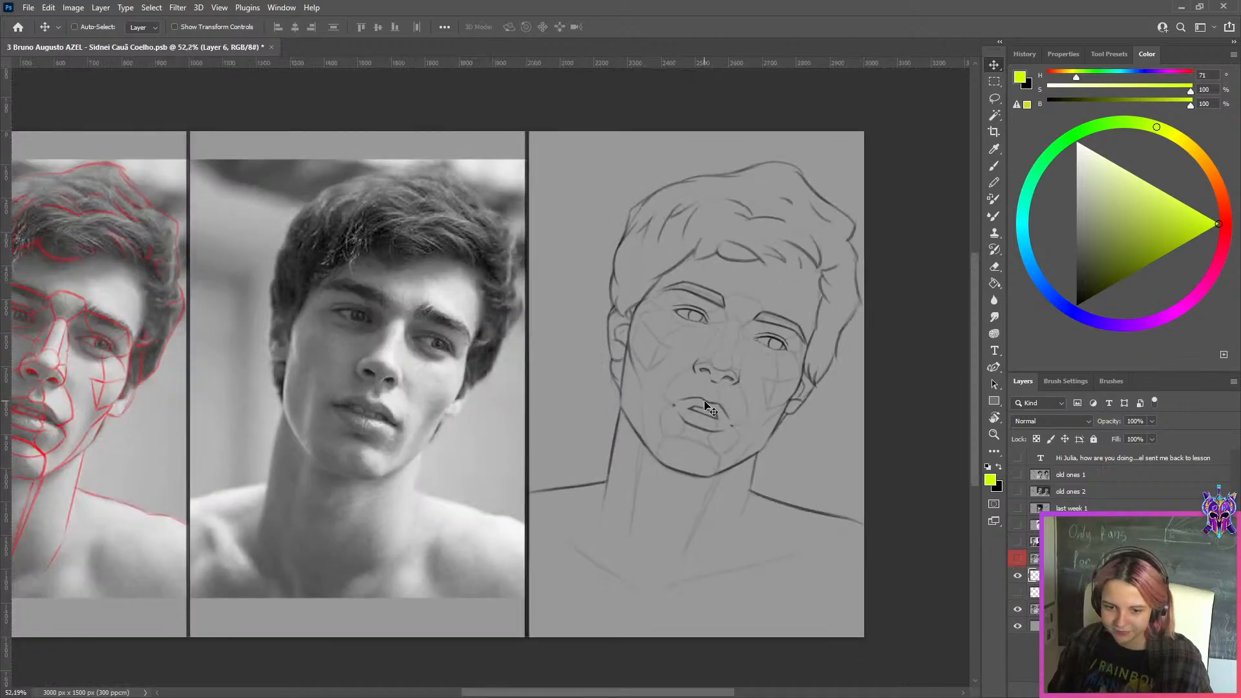
scroll(782, 439, up, 1)
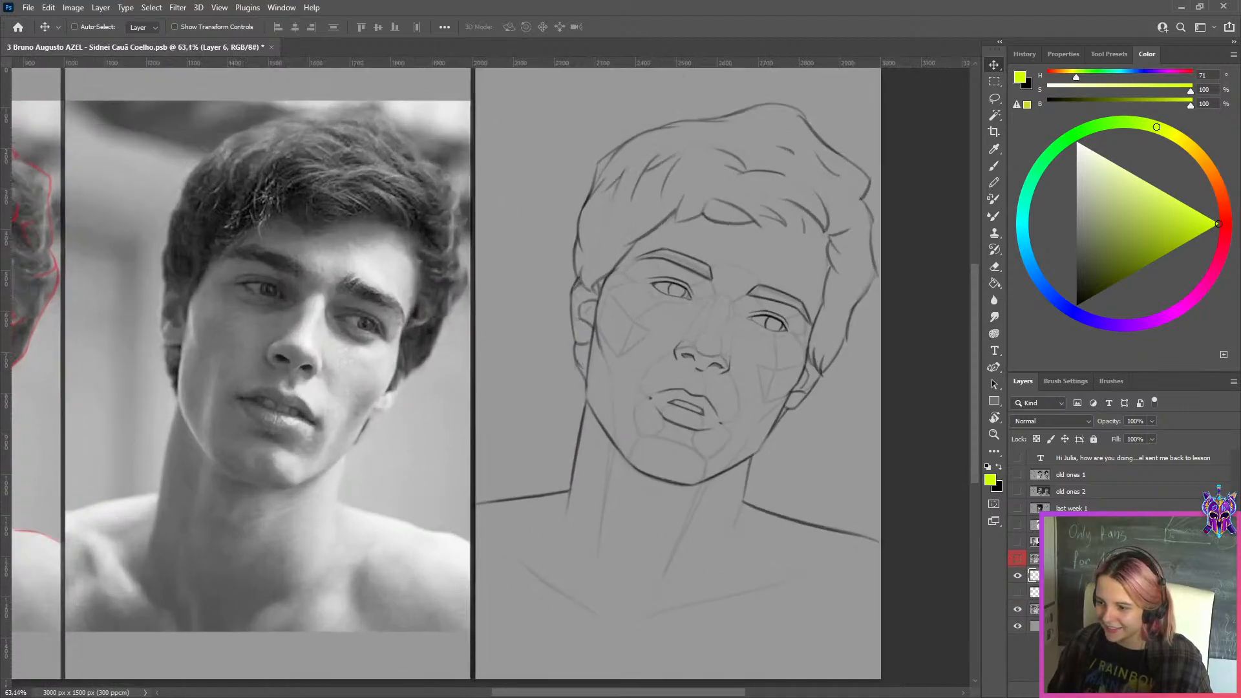
Add a new layer above the red-labelled one and ready a smaller Brush in bright green with hue 115
key(ctrl+shift+alt+n)
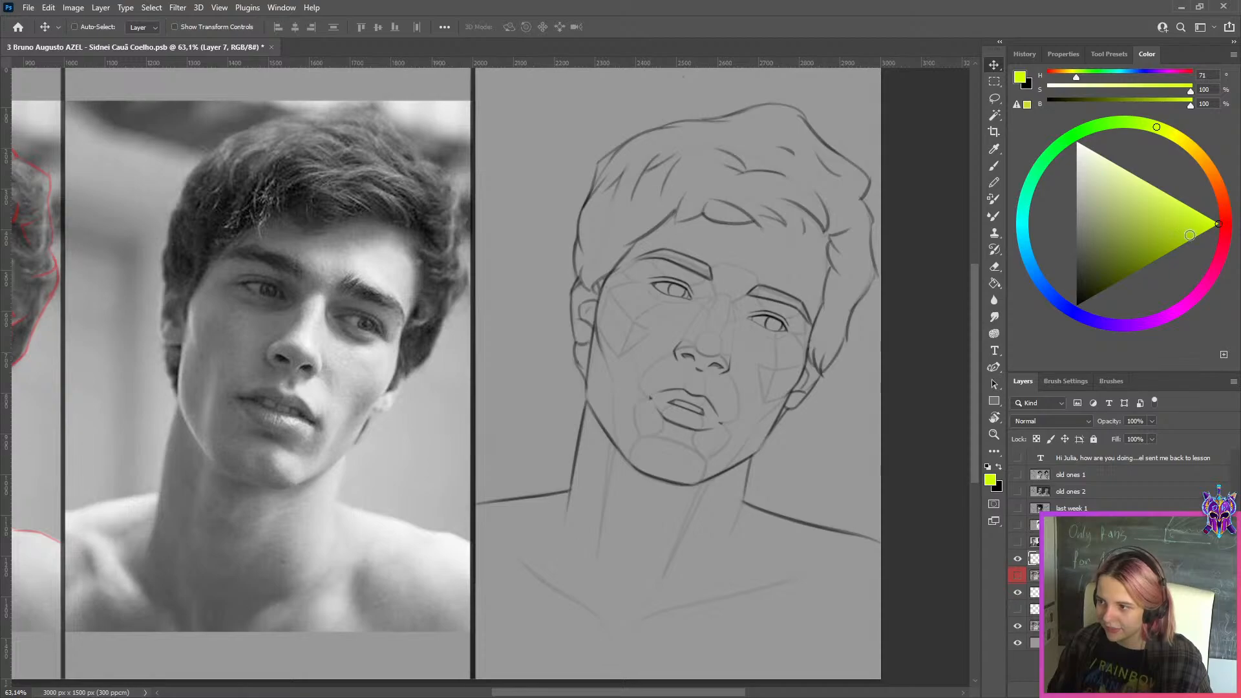
click(1080, 130)
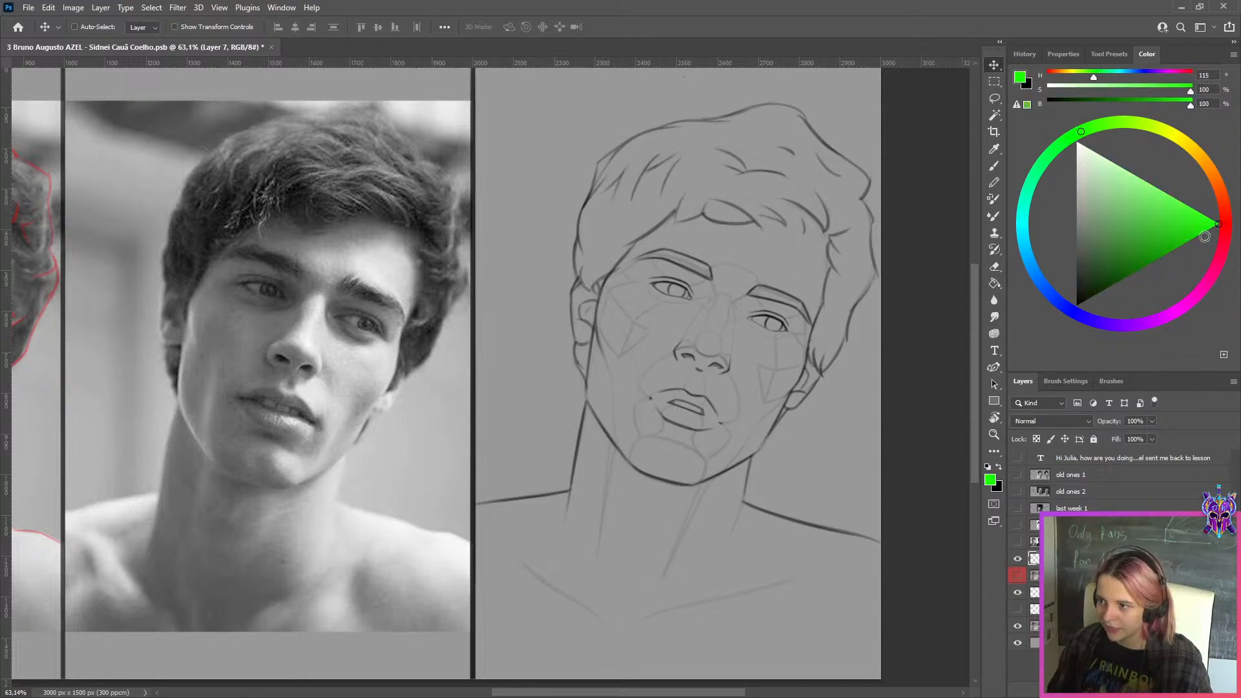
mouse_move(396, 270)
mouse_down()
mouse_move(781, 296)
mouse_move(813, 313)
mouse_move(528, 292)
mouse_up()
key(b)
scroll(815, 318, up, 3)
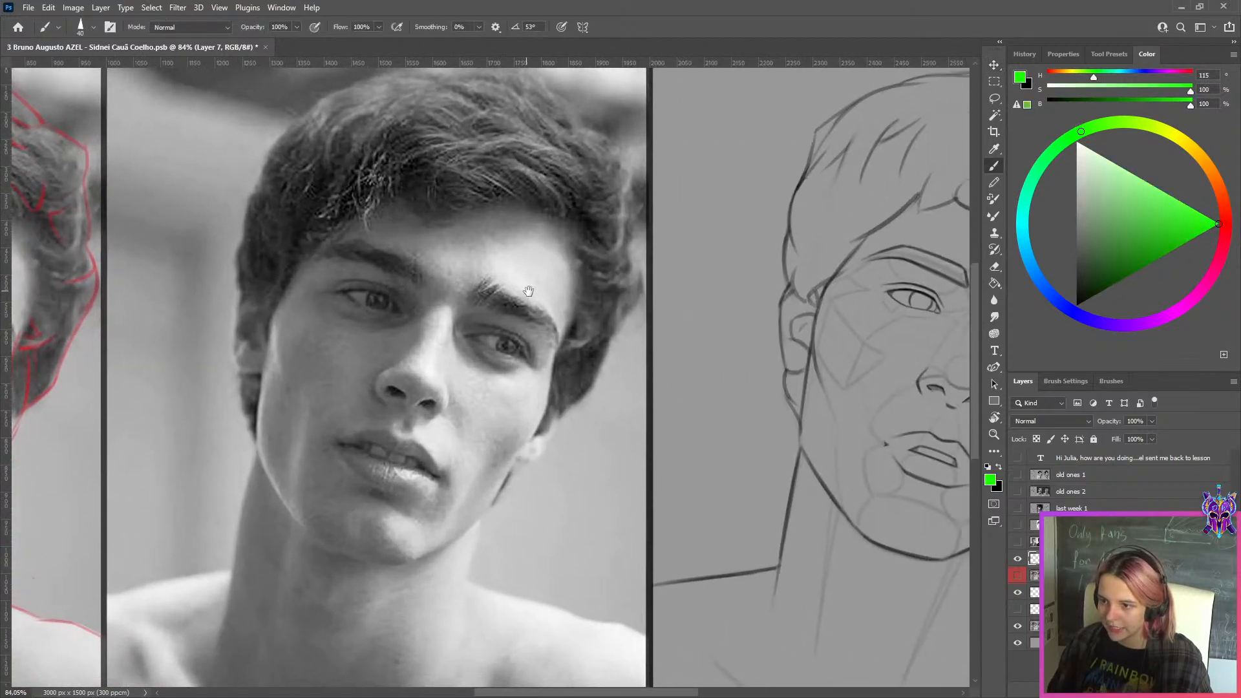
scroll(529, 292, down, 3)
key(bracketleft)
key(bracketleft)
key(bracketleft)
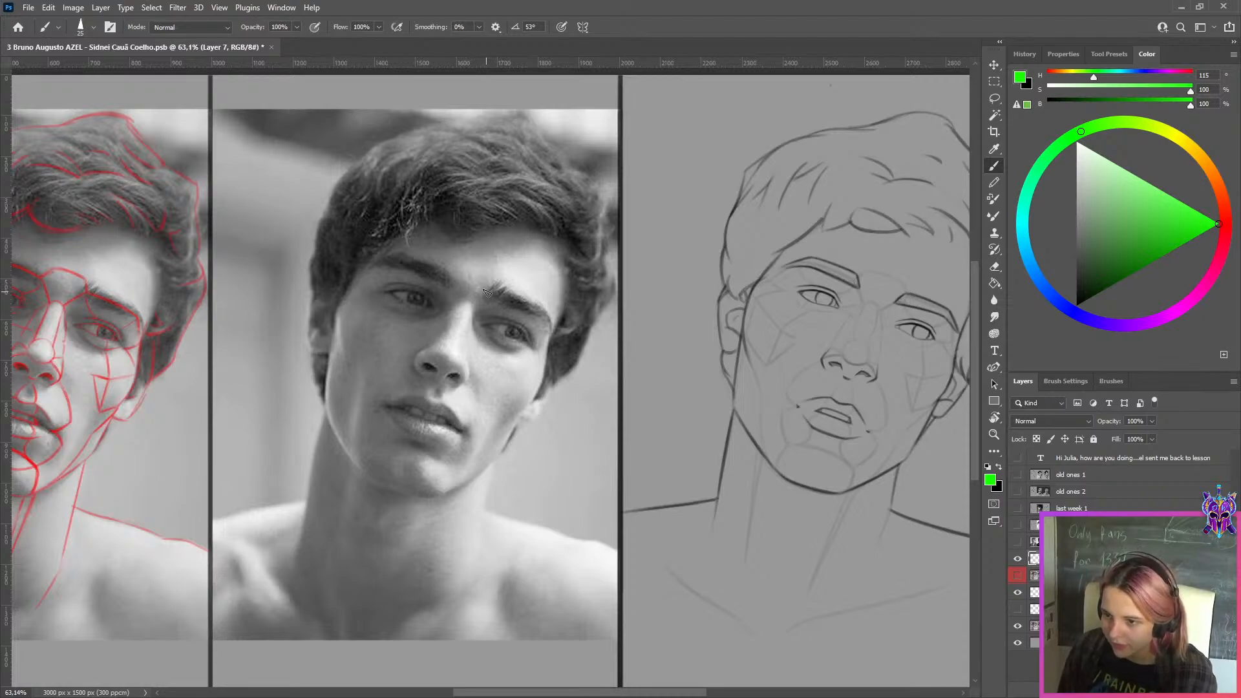
Trace the inner end, upper edge and outer tip of the eyebrow on the right in the middle reference photo in green
click(497, 285)
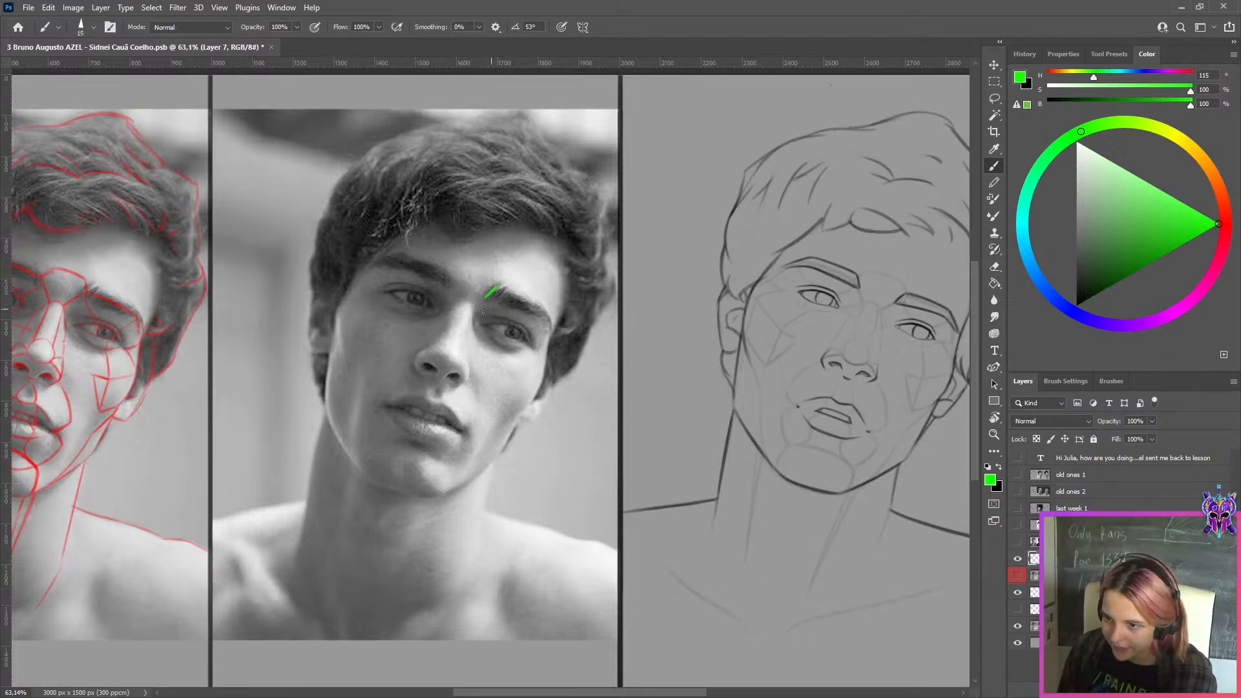
drag(486, 299, 548, 318)
key(ctrl+z)
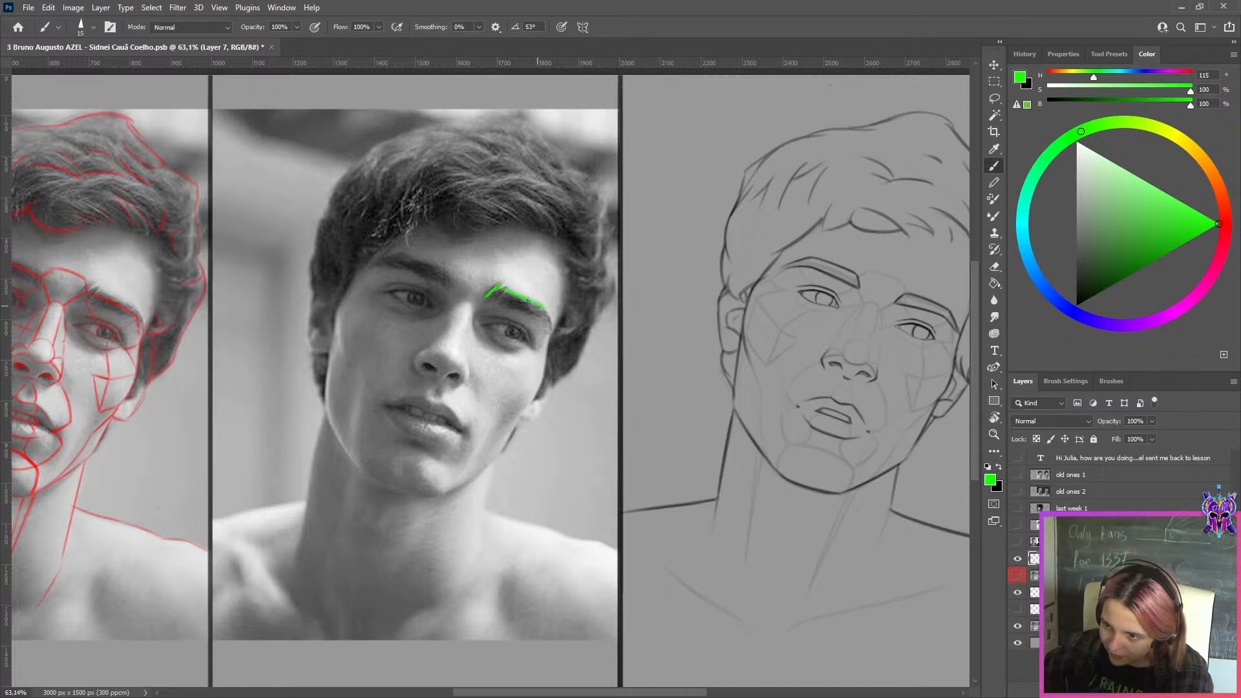
key(ctrl+z)
drag(544, 310, 552, 333)
key(ctrl+z)
Close that eyebrow's green outline along its lower edge, undoing and redrawing the stroke until it follows the brow
key(ctrl+z)
drag(487, 299, 528, 313)
key(ctrl+z)
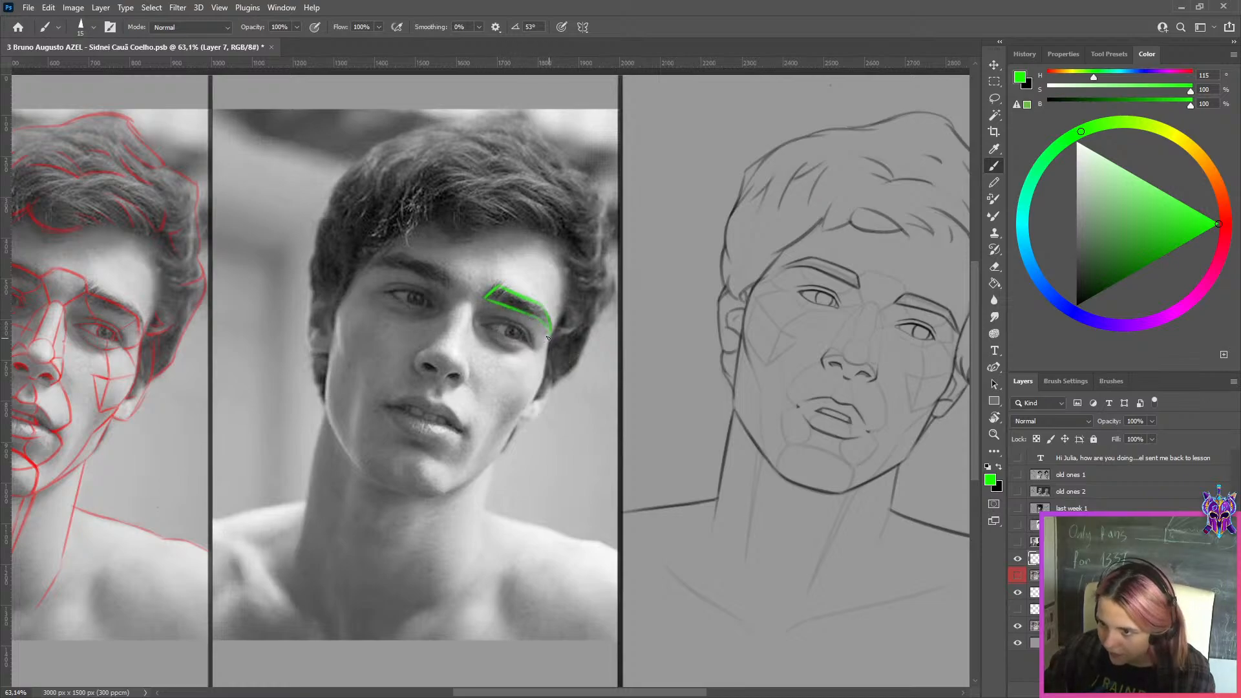
key(ctrl+z)
key(ctrl+z)
drag(486, 299, 549, 329)
key(ctrl+z)
key(ctrl+z)
key(ctrl+z)
key(ctrl+z)
key(ctrl+z)
key(ctrl+z)
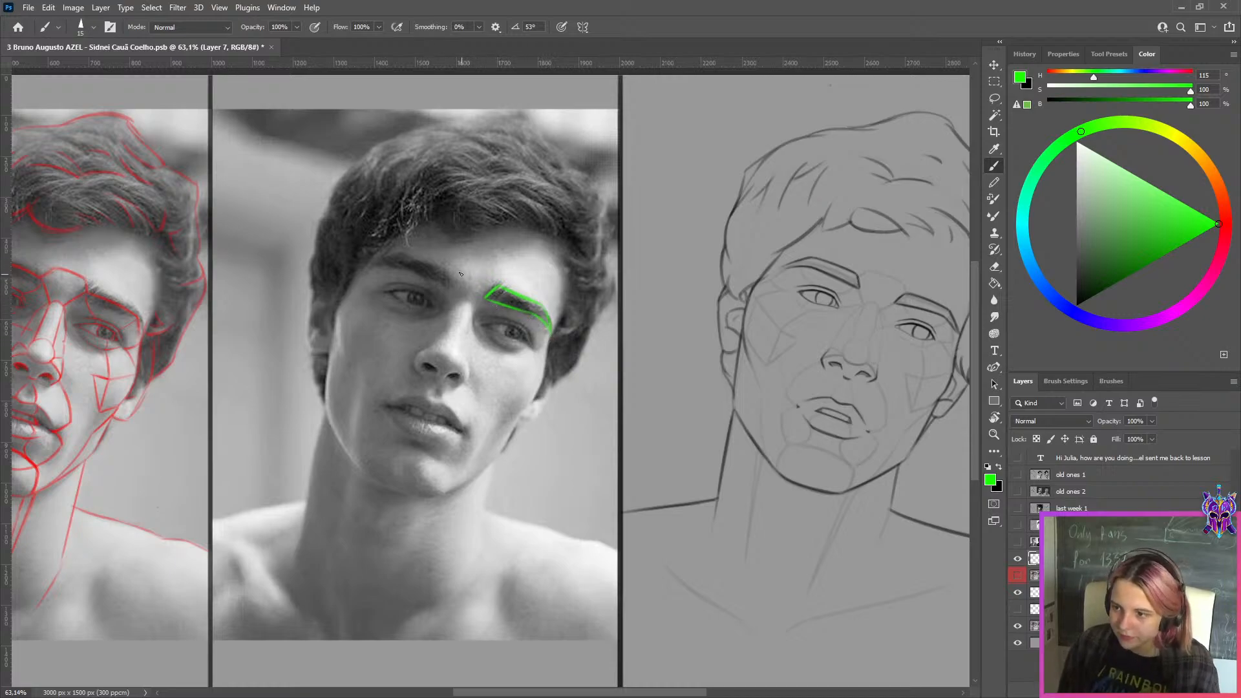
Trace the inner end and upper edge of the other eyebrow in the middle reference, undoing and redrawing strokes as needed
drag(450, 272, 453, 290)
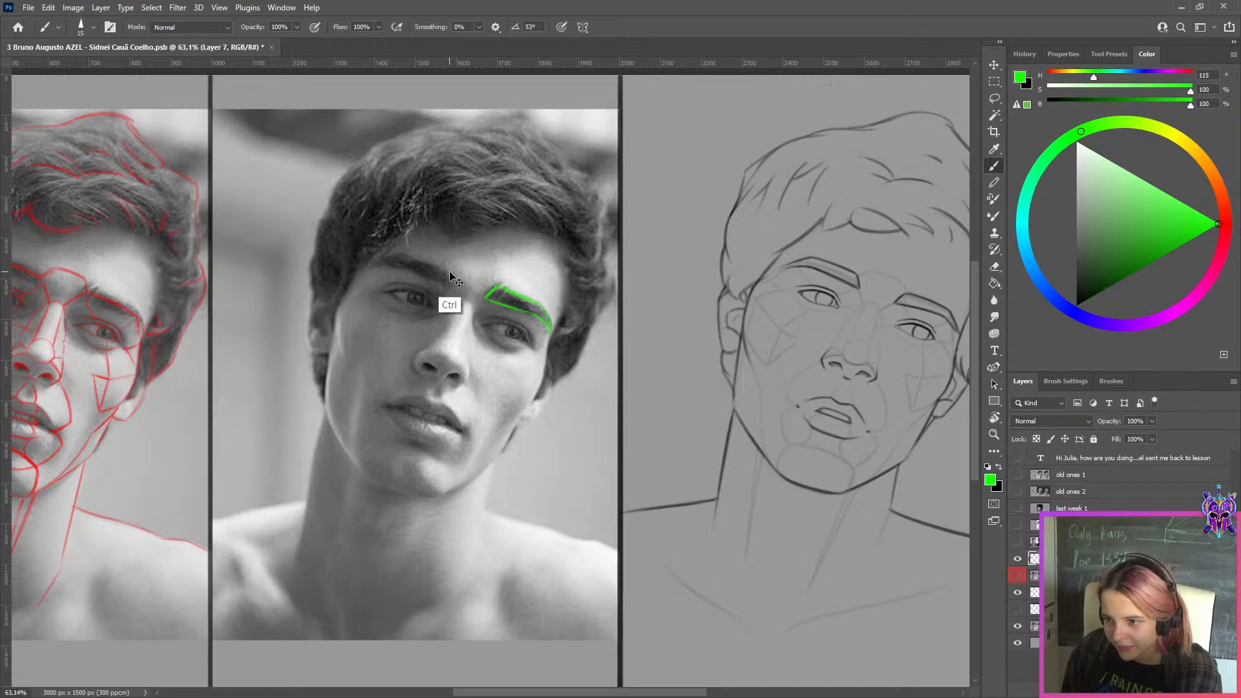
drag(400, 254, 449, 271)
key(ctrl+z)
key(ctrl+z)
mouse_move(371, 264)
mouse_down()
mouse_move(403, 254)
mouse_move(407, 268)
mouse_up()
key(ctrl+z)
key(ctrl+z)
Draw the green lower edge of the eyebrow on the left, undoing and repeating the stroke until it fits
key(ctrl+z)
key(ctrl)
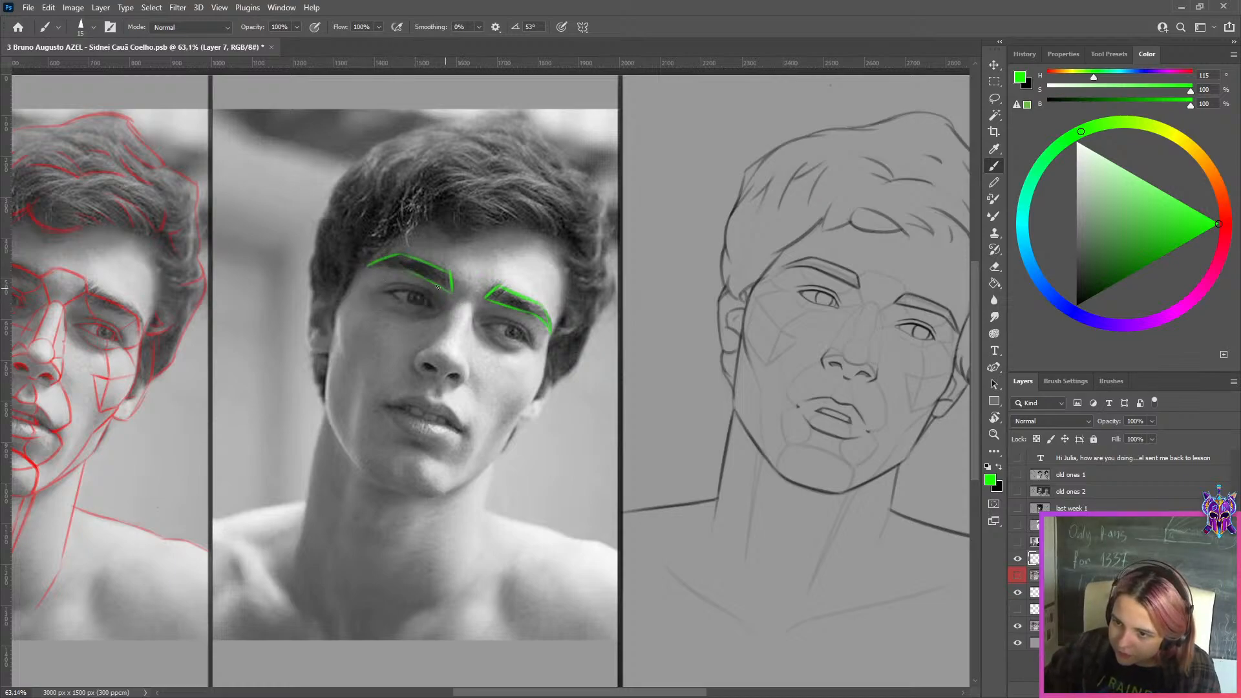
mouse_move(367, 266)
mouse_down()
mouse_move(407, 265)
mouse_move(385, 266)
mouse_move(415, 271)
mouse_move(366, 265)
mouse_move(448, 290)
mouse_up()
key(ctrl+z)
key(ctrl+z)
key(ctrl+z)
key(ctrl+z)
key(ctrl+z)
key(ctrl+z)
key(ctrl+z)
key(ctrl+z)
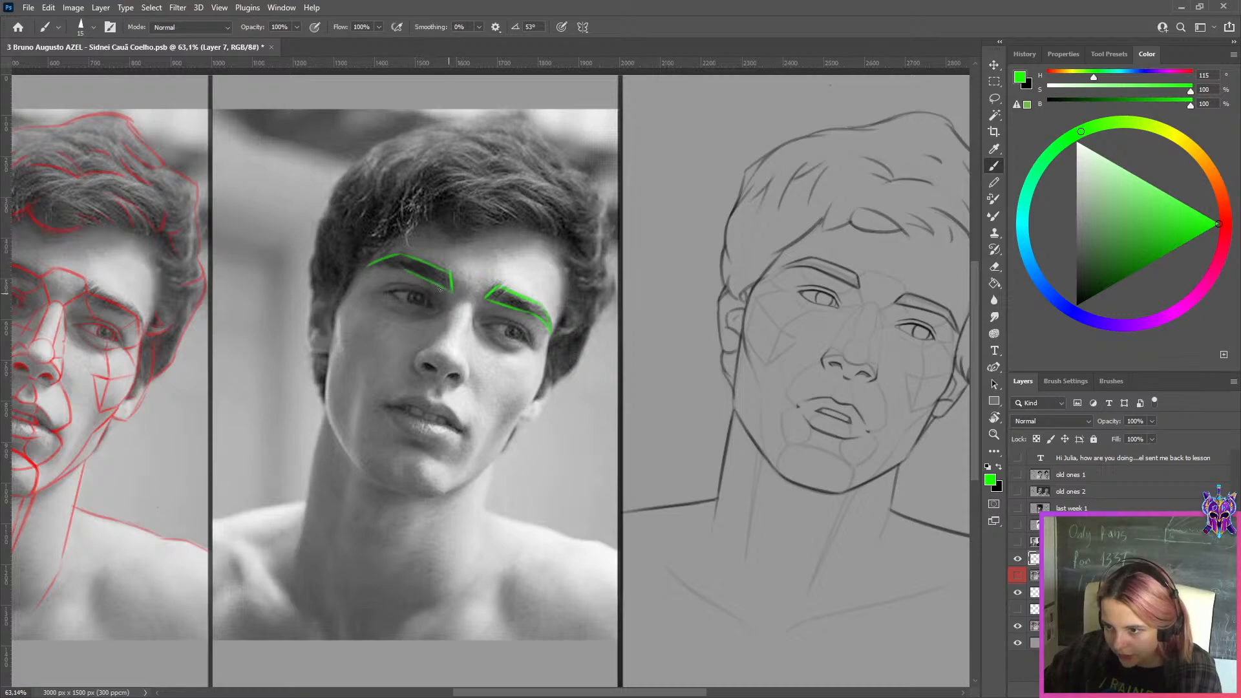
mouse_move(369, 265)
mouse_down()
mouse_move(400, 265)
mouse_move(448, 313)
mouse_up()
key(ctrl+z)
key(ctrl+z)
key(ctrl+z)
Lasso the left green eyebrow outline, scale it to 94.10%, rotate it -2.50 degrees and apply the transform
key(l)
key(ctrl+t)
mouse_move(371, 240)
mouse_down()
mouse_move(506, 374)
mouse_move(577, 380)
mouse_up()
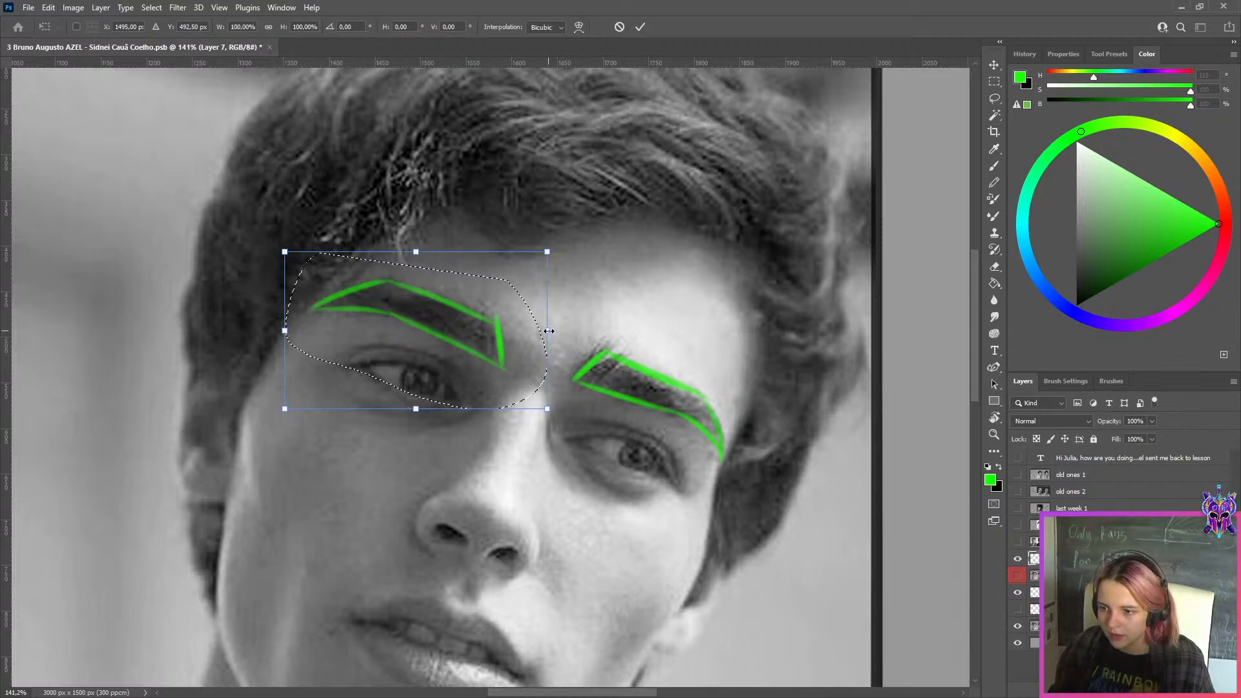
drag(549, 330, 519, 313)
click(640, 27)
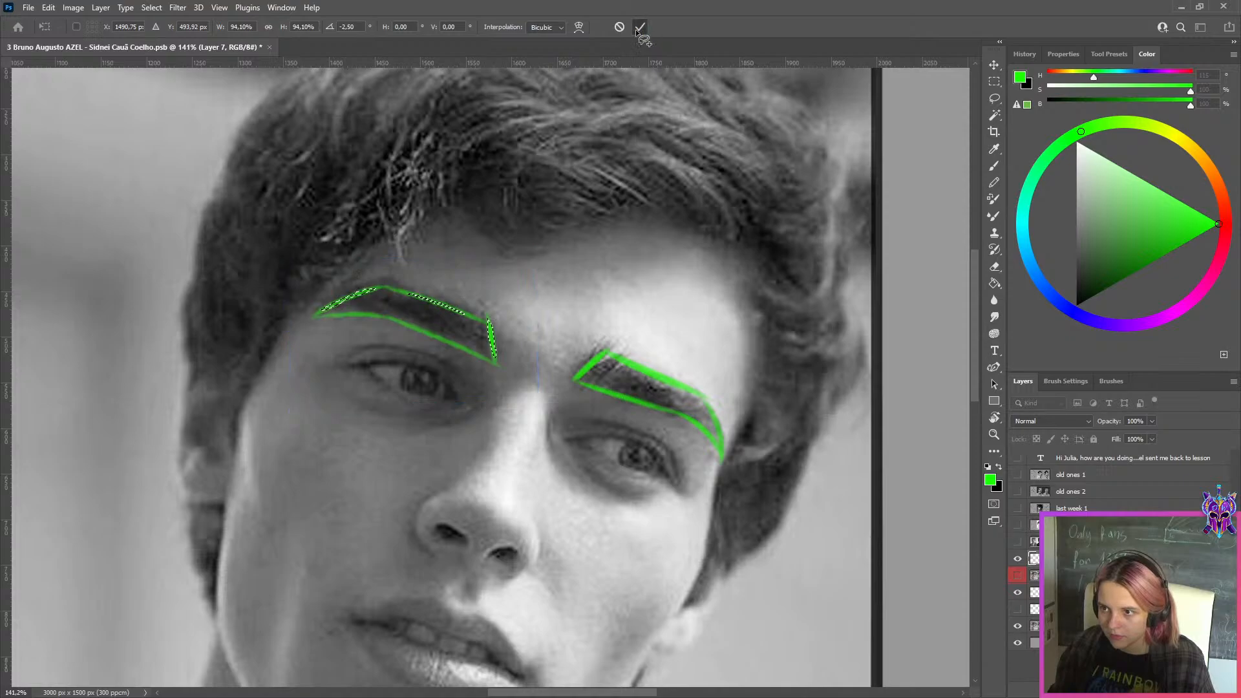
key(l)
scroll(580, 336, down, 7)
scroll(674, 338, up, 2)
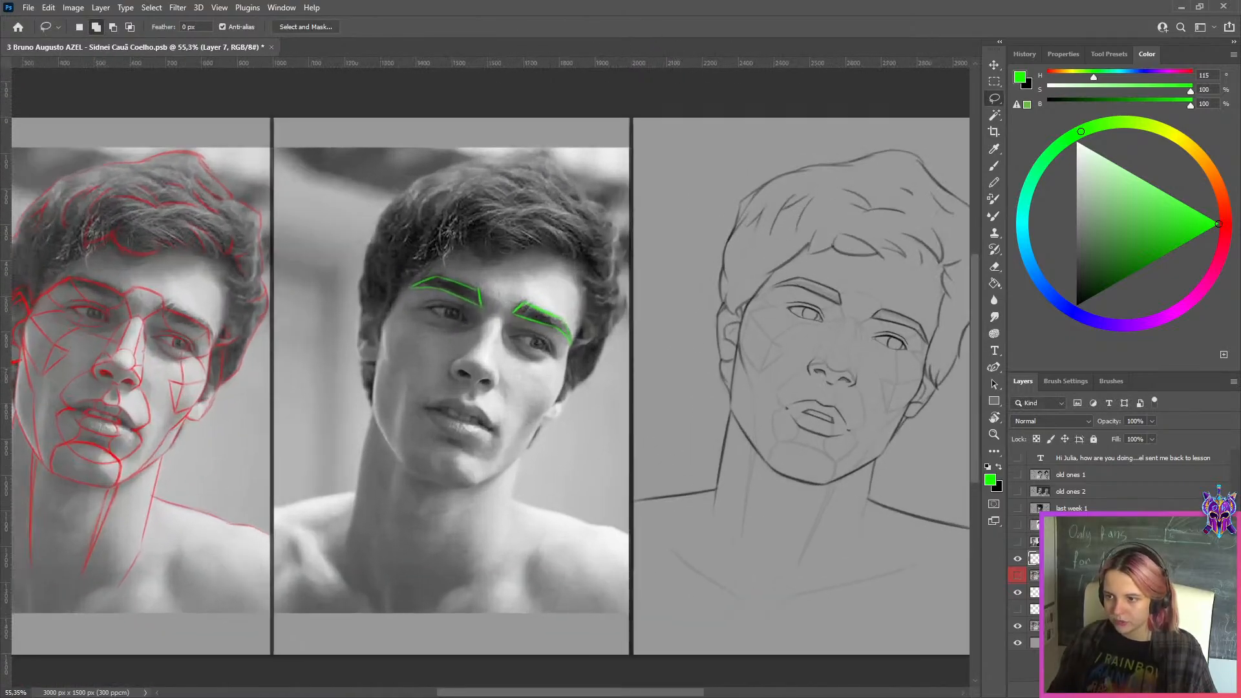
Select the red-labelled layer and turn it on and off to compare the eyebrows and eyes in the tilted-head drawing
click(1069, 609)
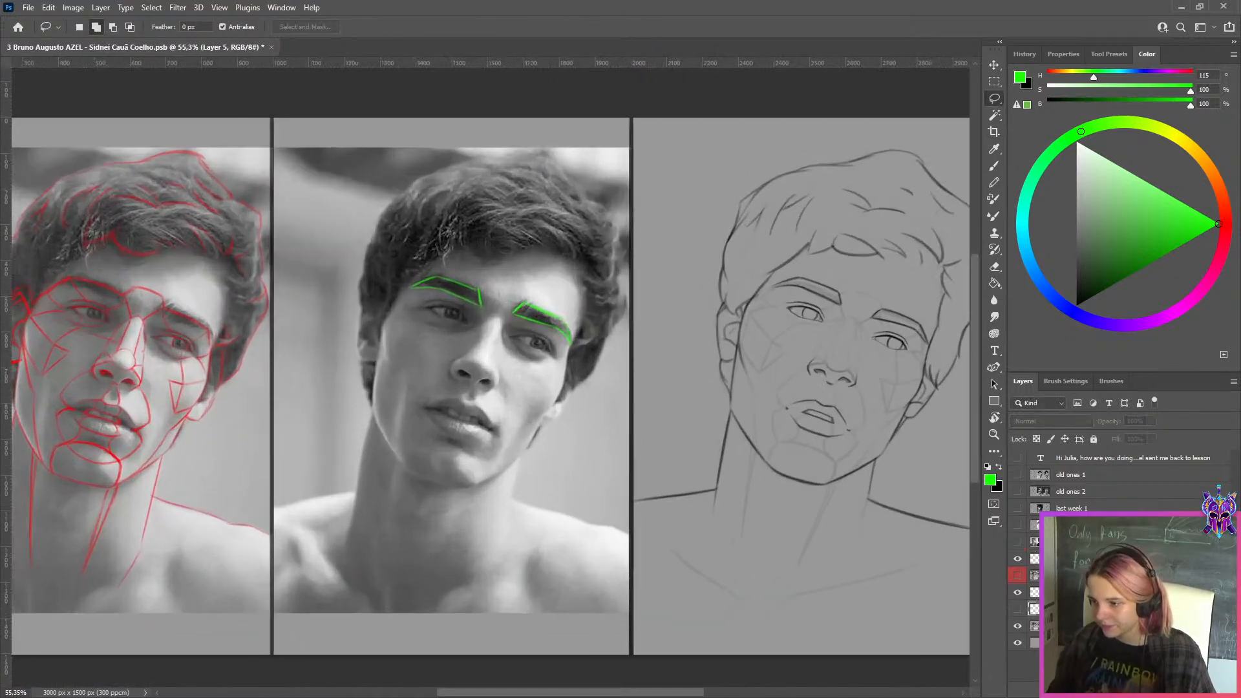
click(1020, 575)
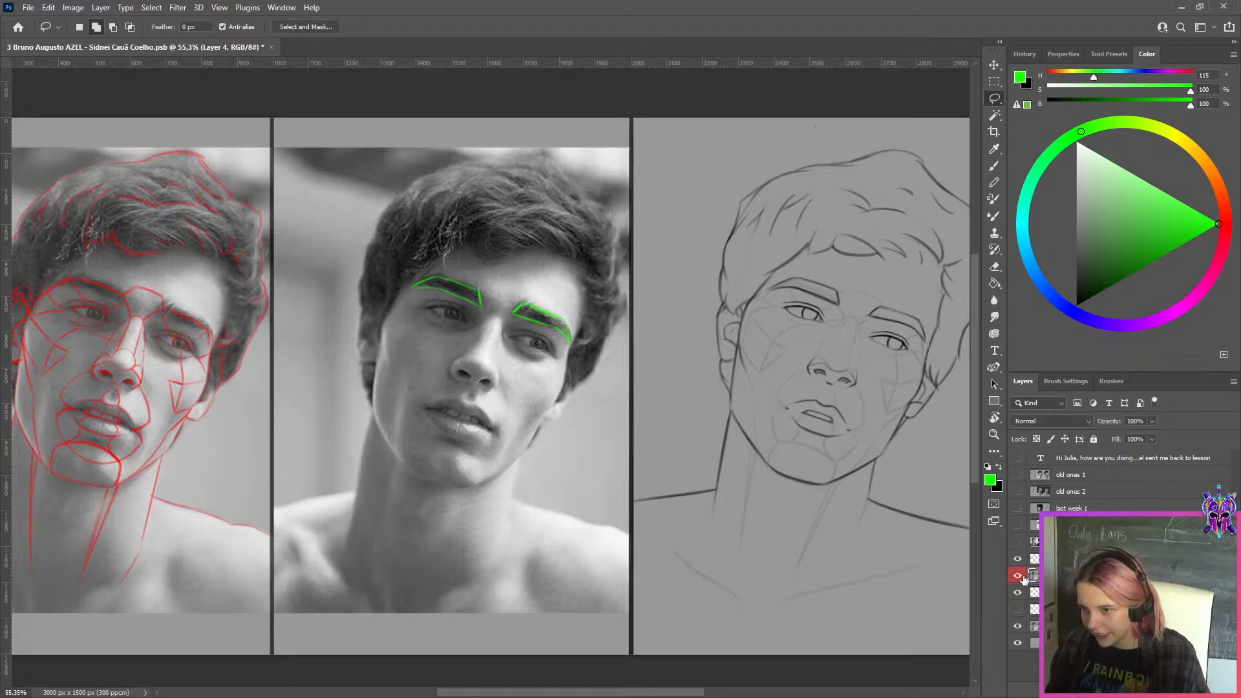
click(1024, 579)
scroll(936, 386, up, 3)
drag(885, 386, 749, 453)
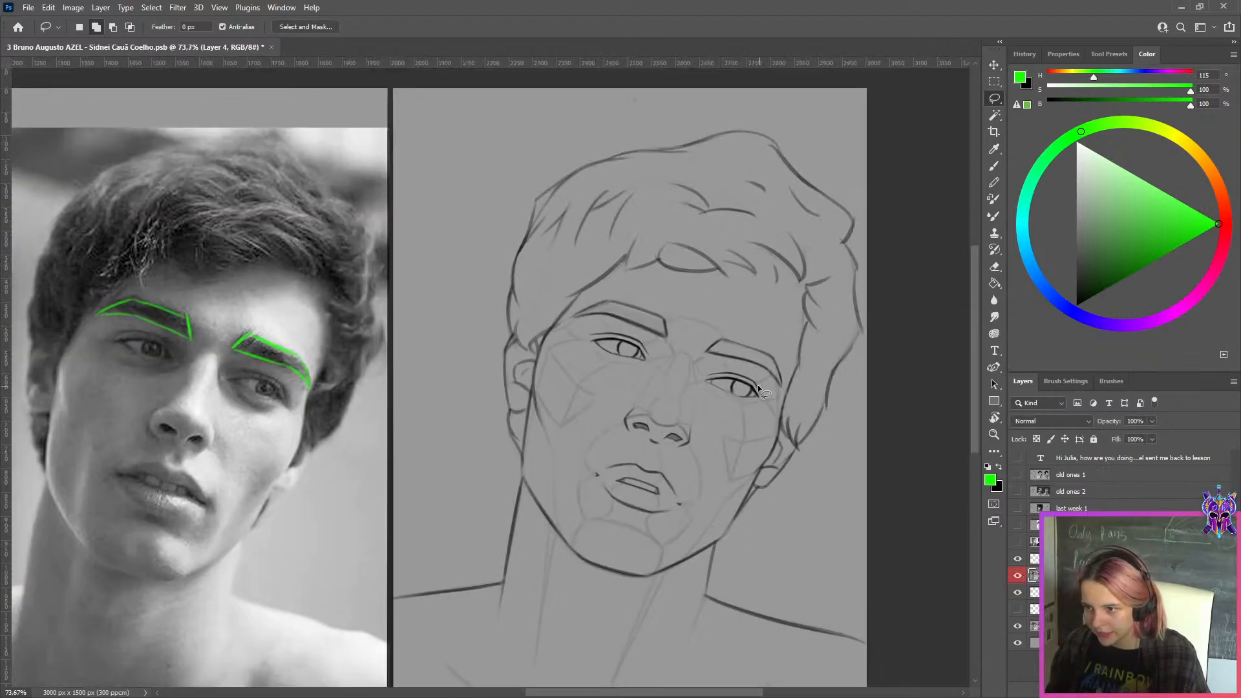
scroll(758, 386, up, 4)
click(1017, 576)
click(1018, 576)
click(1018, 576)
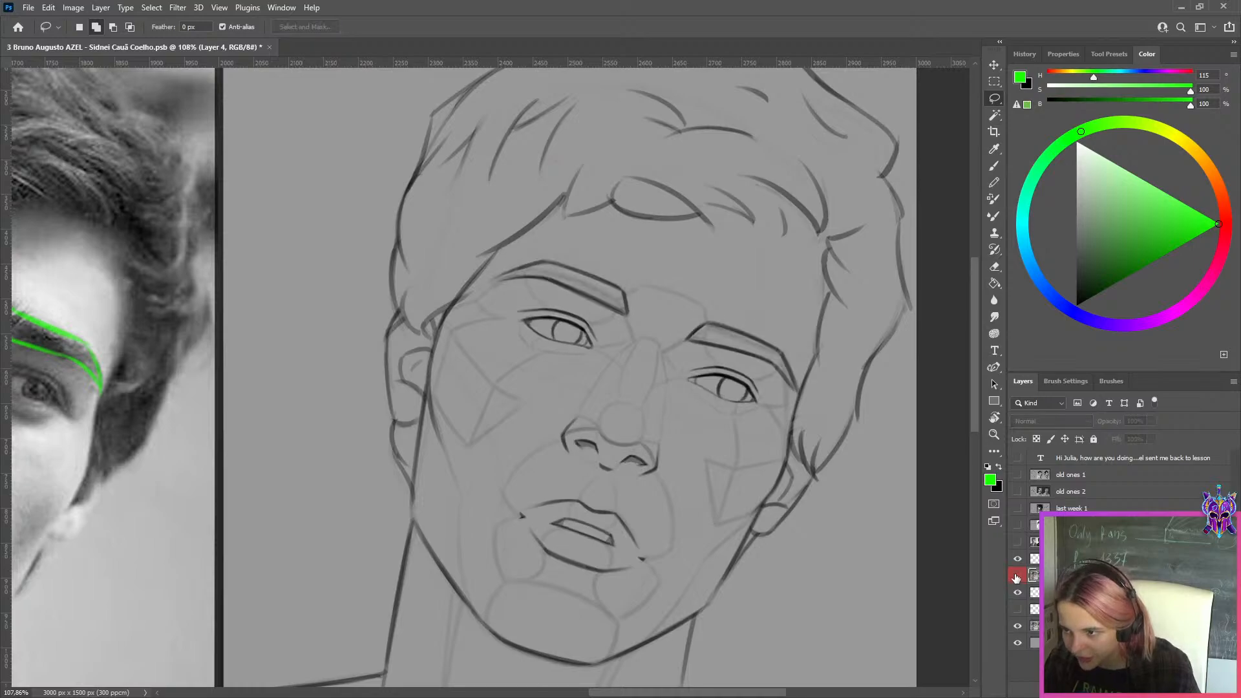
click(1018, 575)
click(1018, 576)
scroll(832, 340, up, 8)
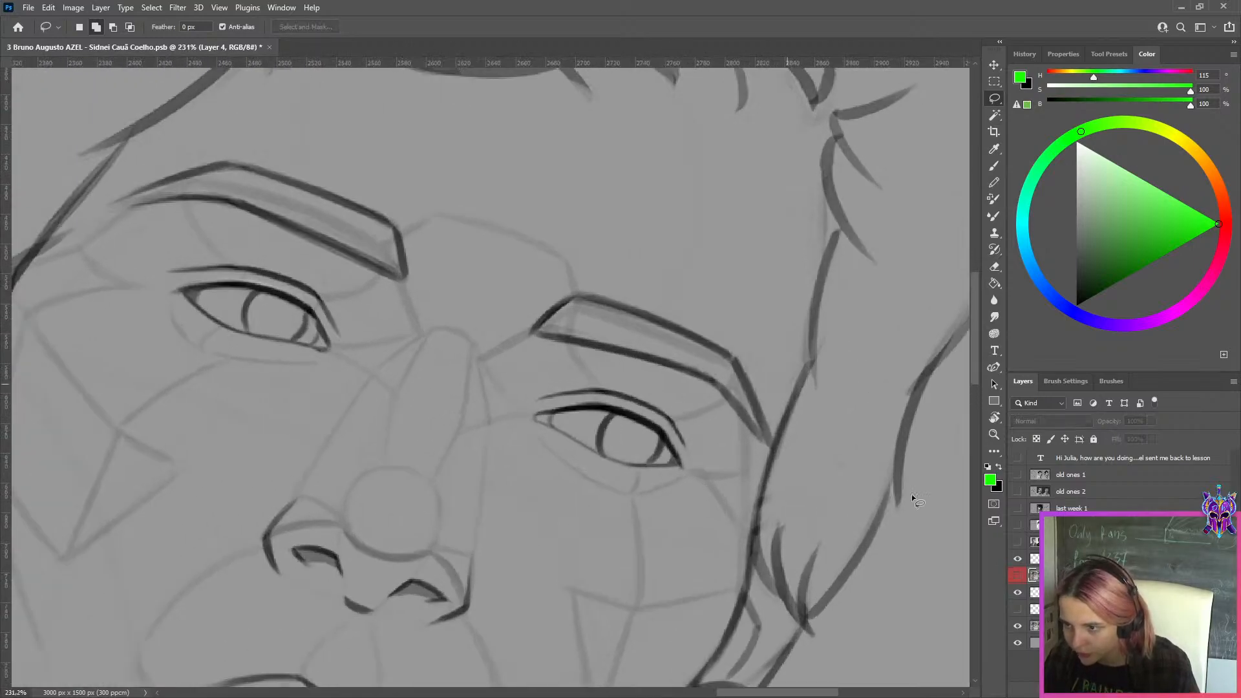
Examine the woman's eyebrows in the colour photo up close, then hide the photo again
scroll(727, 503, down, 8)
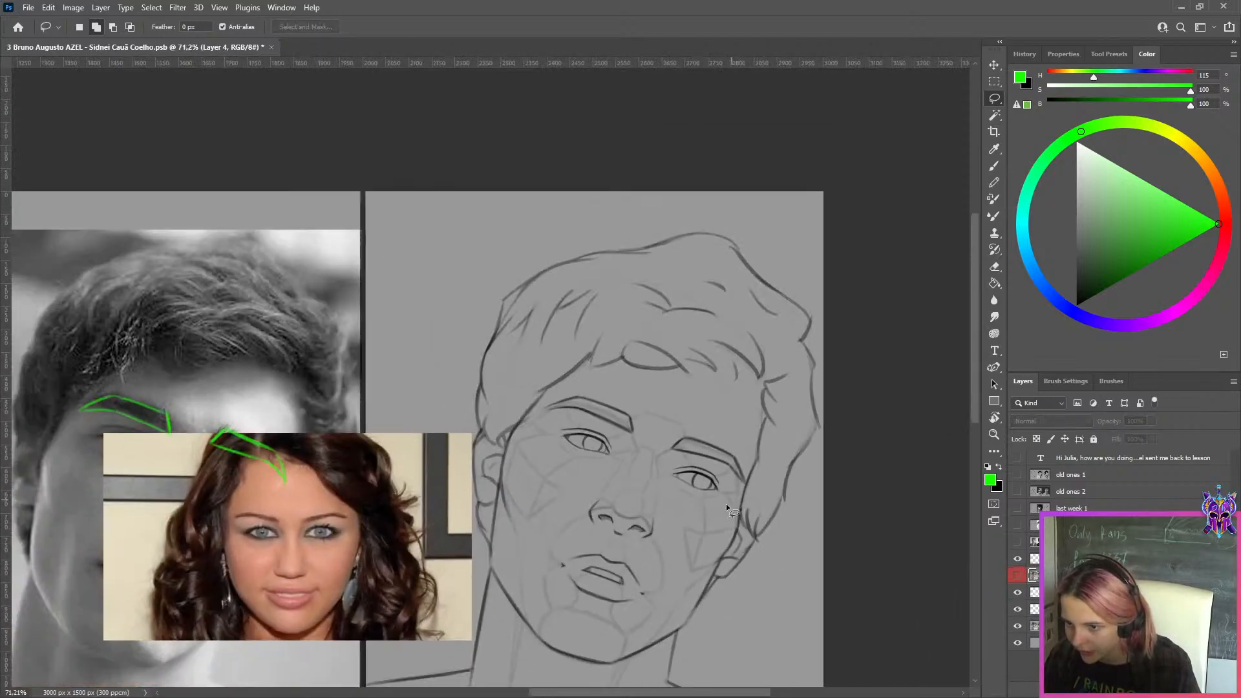
scroll(267, 525, up, 10)
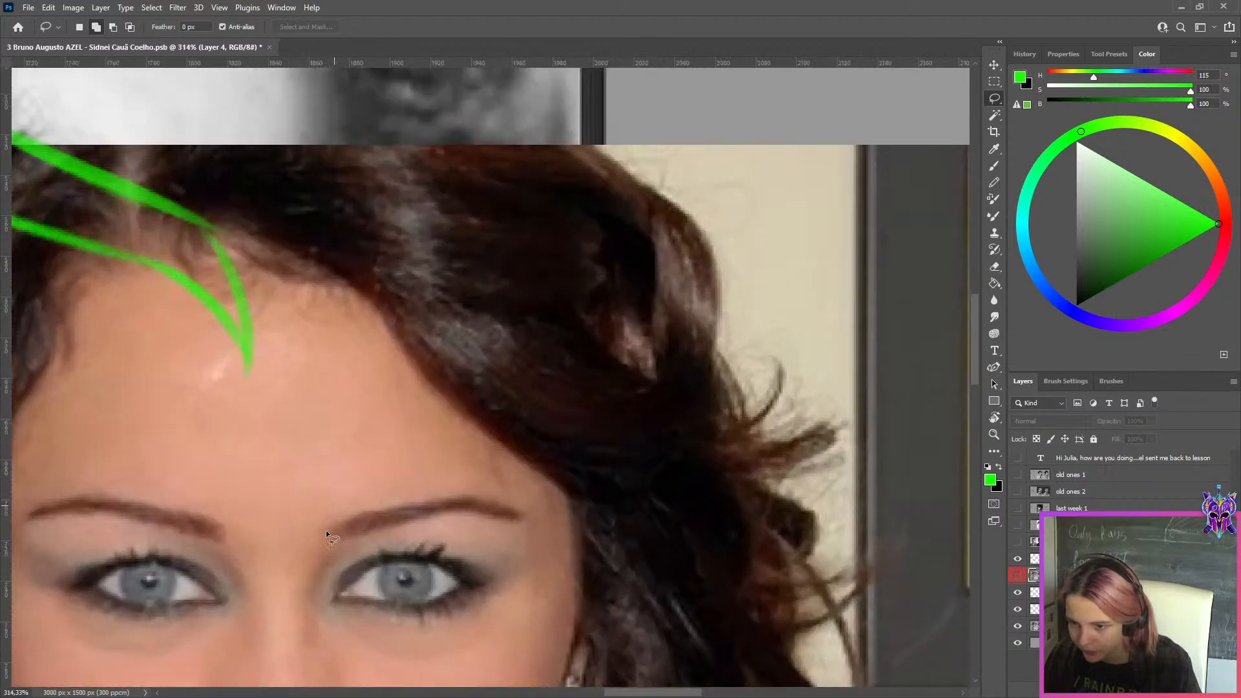
scroll(325, 530, down, 10)
click(1018, 609)
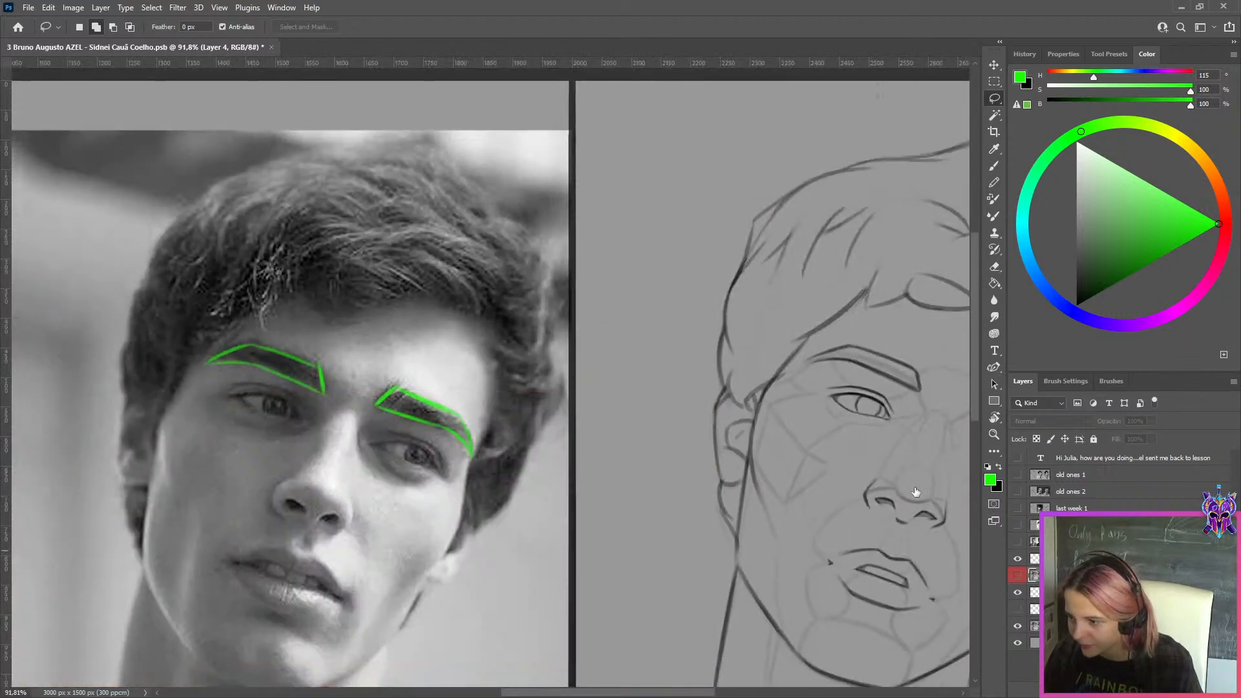
Add a new layer above the red-labelled drawing and mark the inner ends of both drawn eyebrows in green
drag(850, 394, 590, 378)
scroll(824, 423, up, 5)
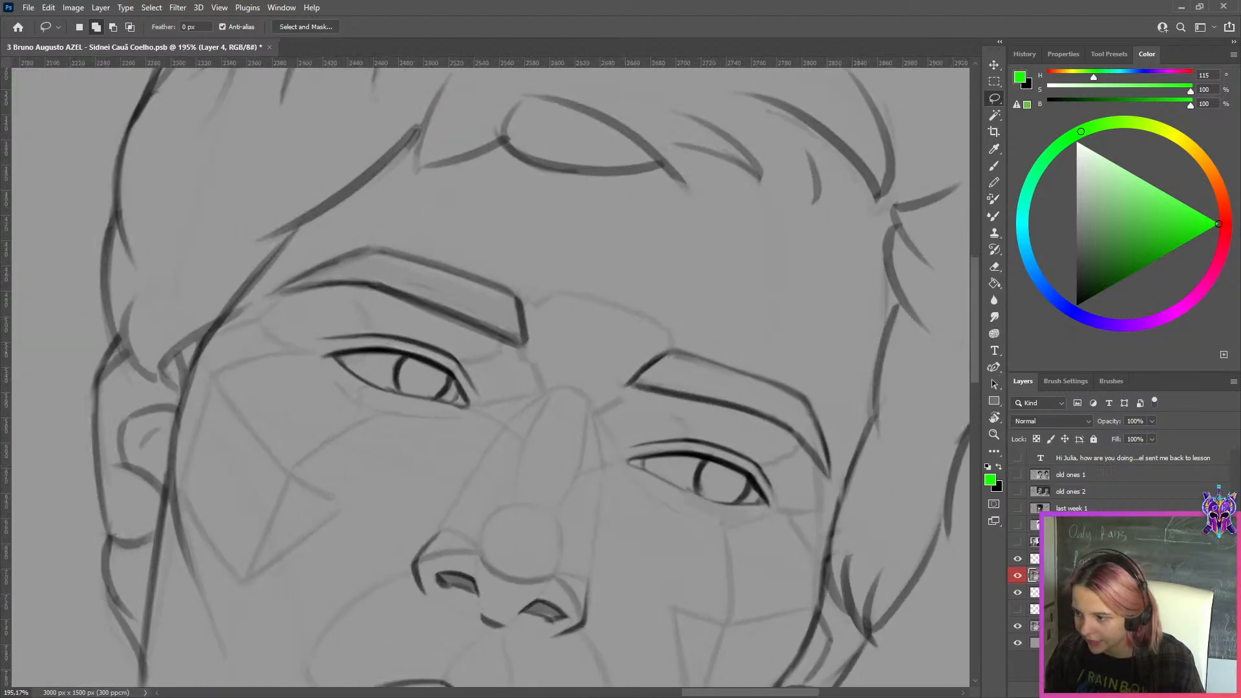
click(1160, 689)
key(b)
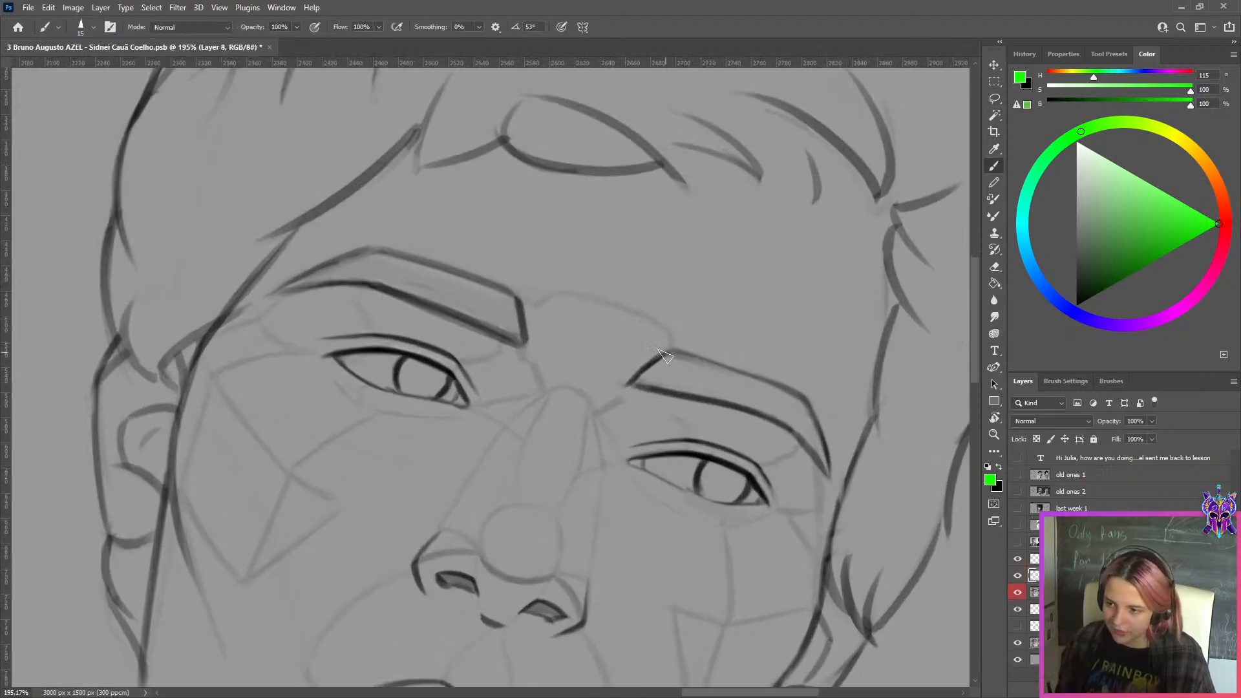
mouse_move(646, 367)
mouse_down()
mouse_move(668, 349)
mouse_move(632, 379)
mouse_up()
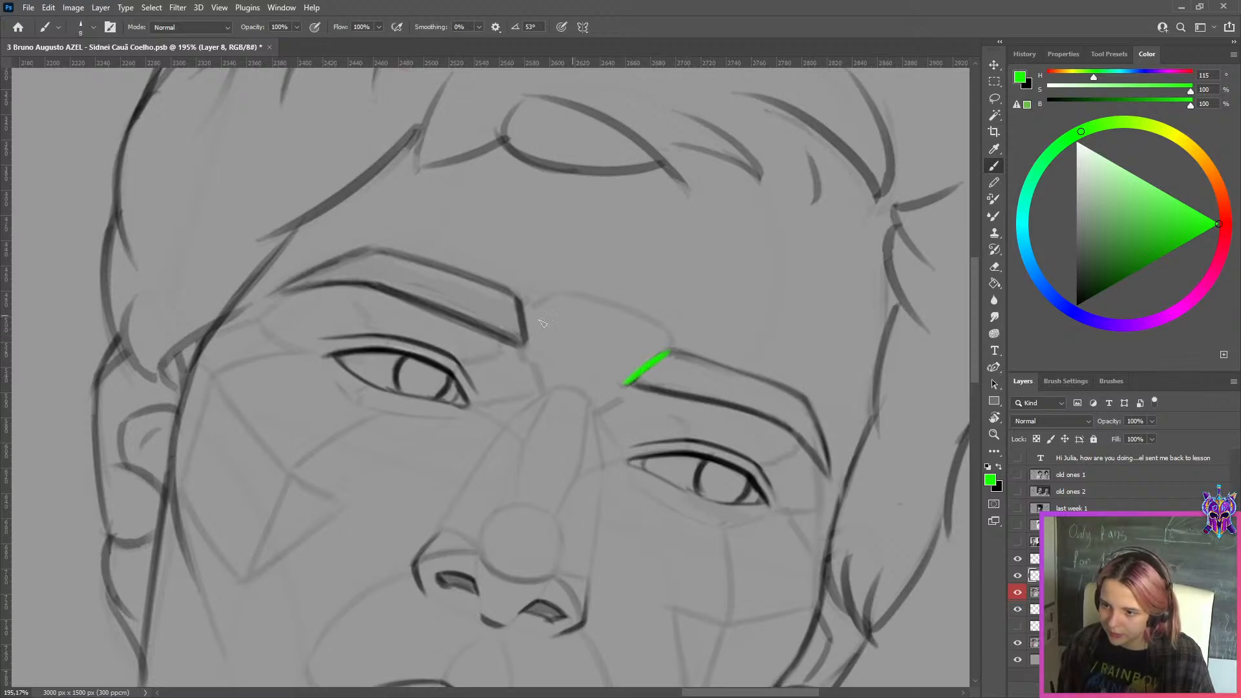
drag(519, 298, 525, 340)
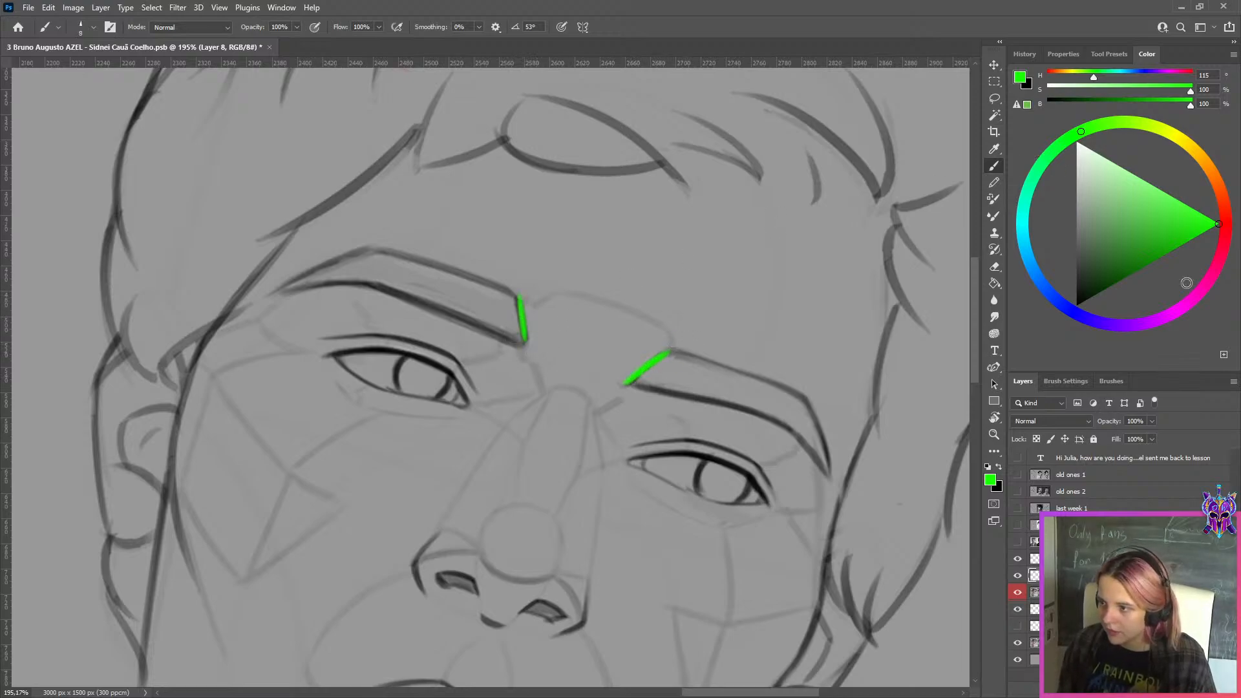
Mark the outer bend of the right drawn eyebrow in magenta, hue 309, and undo the trial stroke along its lower edge
click(1188, 303)
drag(802, 404, 788, 420)
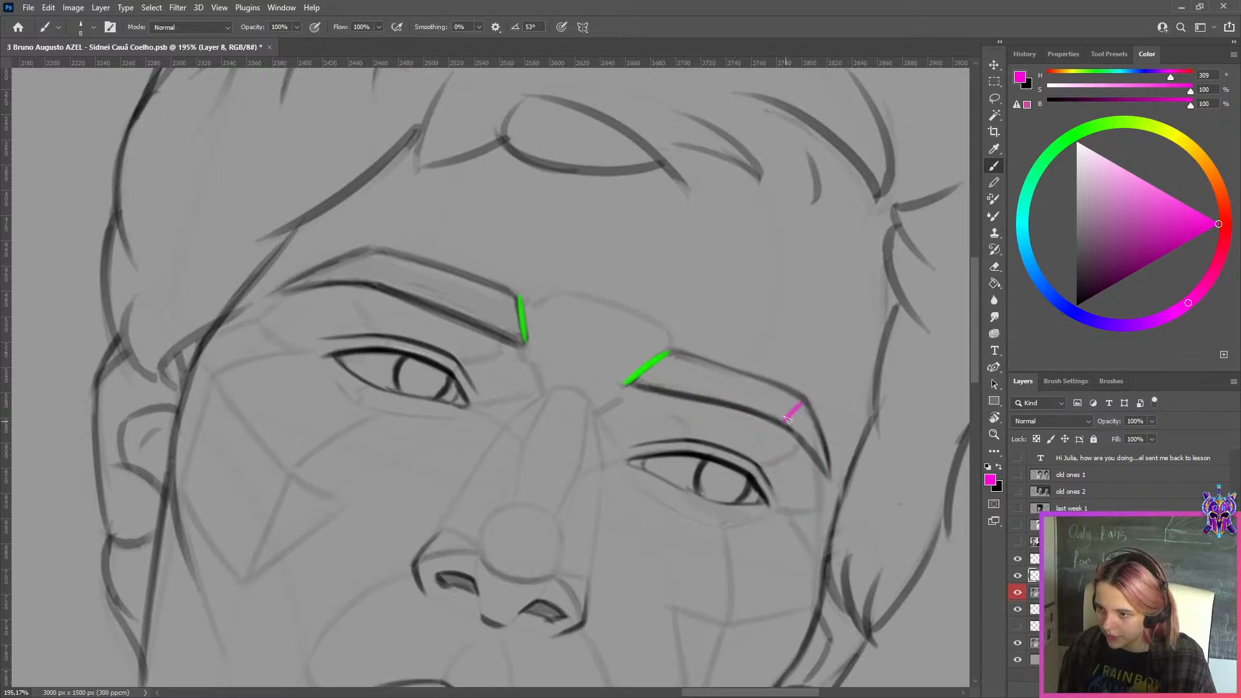
drag(627, 385, 784, 420)
key(ctrl+z)
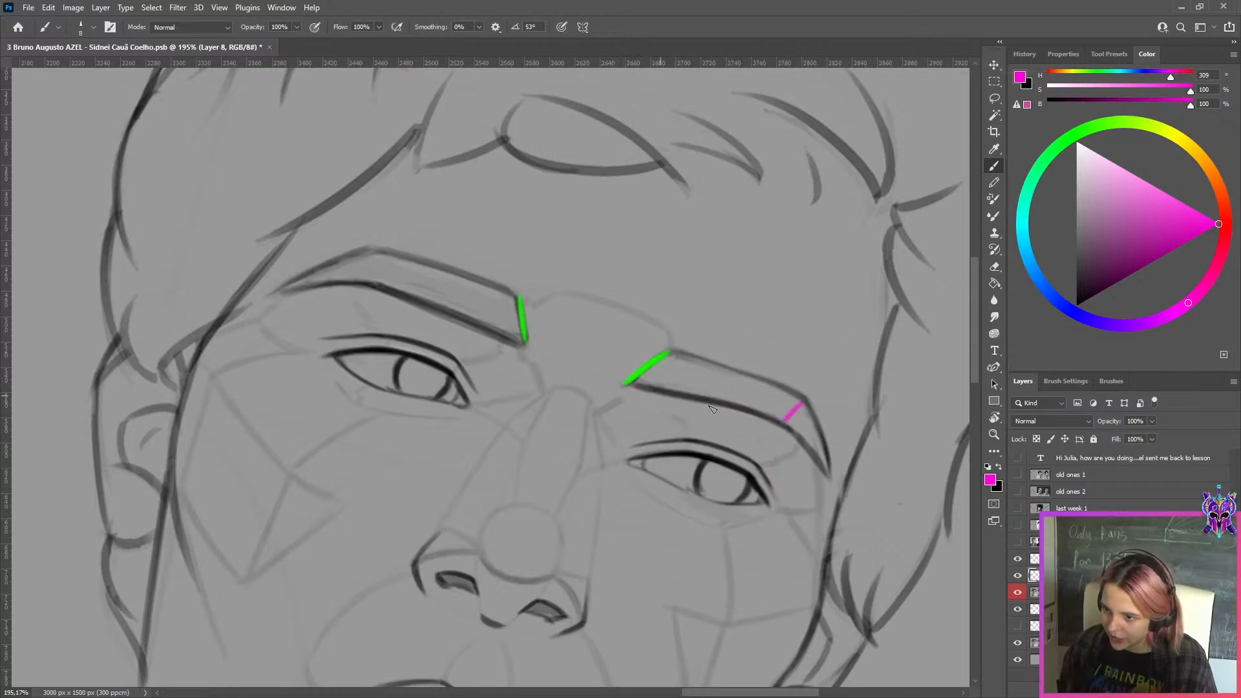
Try magenta strokes along the lower and upper edges of the right drawn eyebrow
key(ctrl+z)
drag(636, 386, 783, 413)
key(ctrl+z)
drag(632, 386, 784, 417)
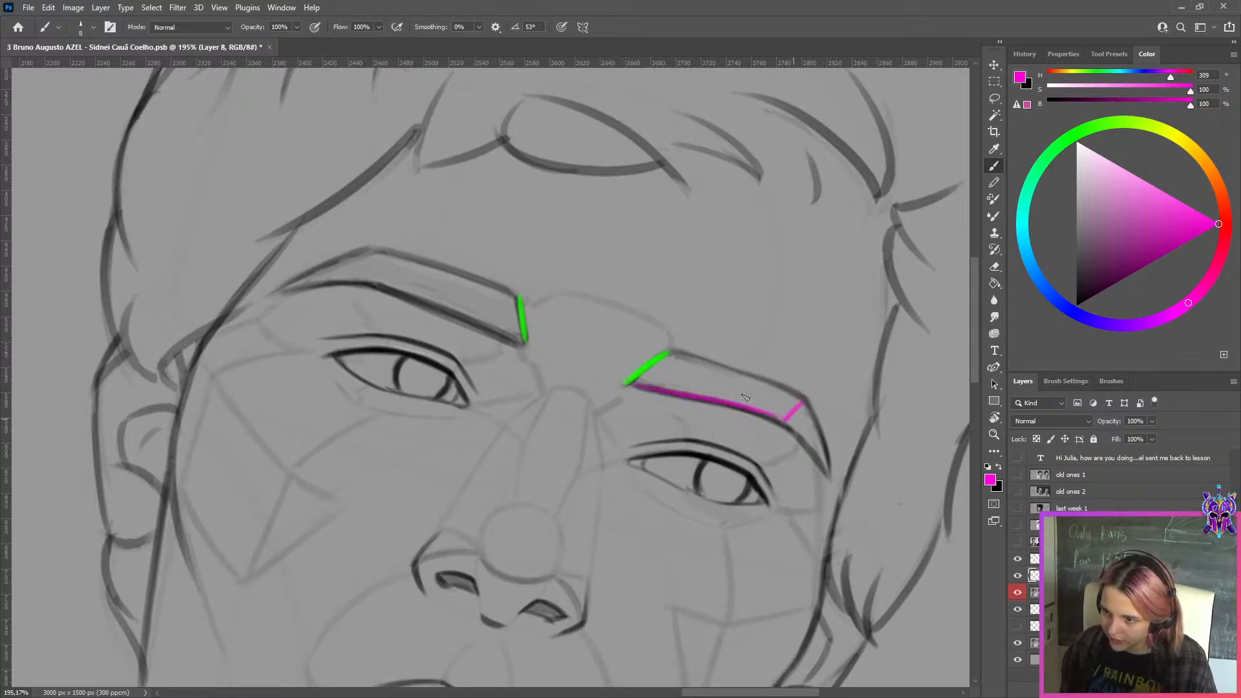
drag(669, 352, 808, 396)
Undo the magenta outline and the green inner-end marks on the drawn eyebrows
key(ctrl+z)
key(ctrl+z)
key(ctrl+z)
key(ctrl+z)
key(ctrl+z)
key(ctrl+z)
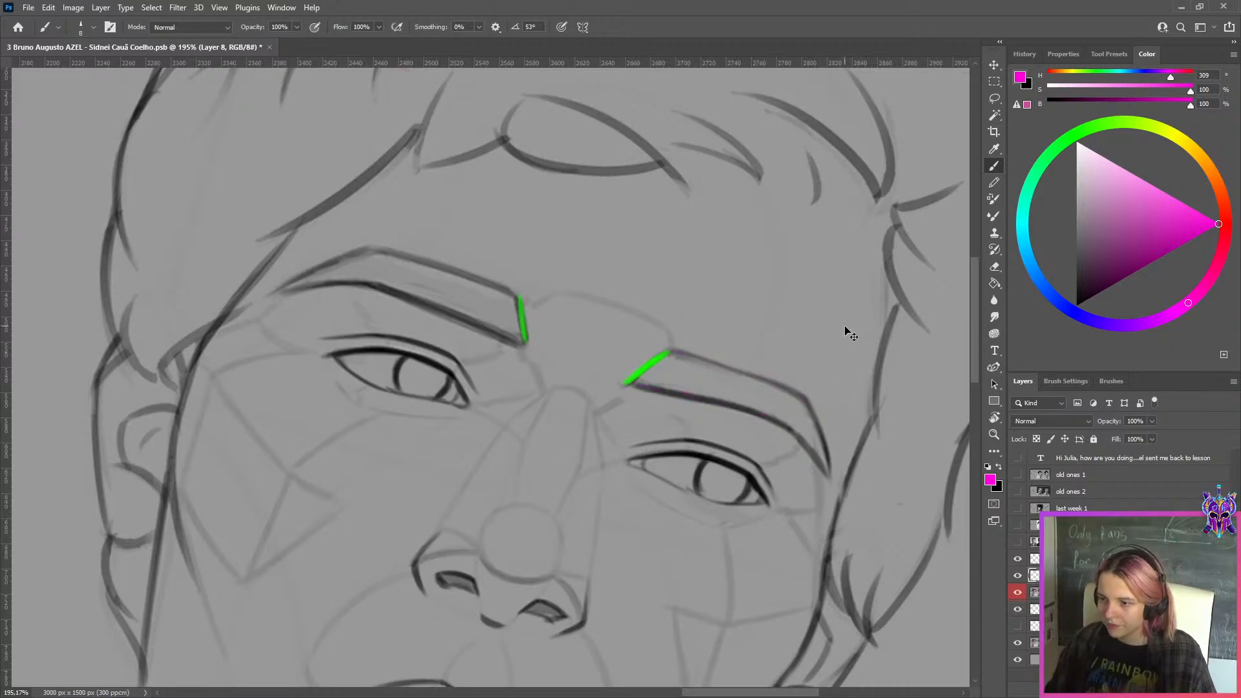
key(ctrl+shift+z)
Compare the tilted-head drawing with the reference photo while turning the red-labelled layer on and off
scroll(846, 327, down, 7)
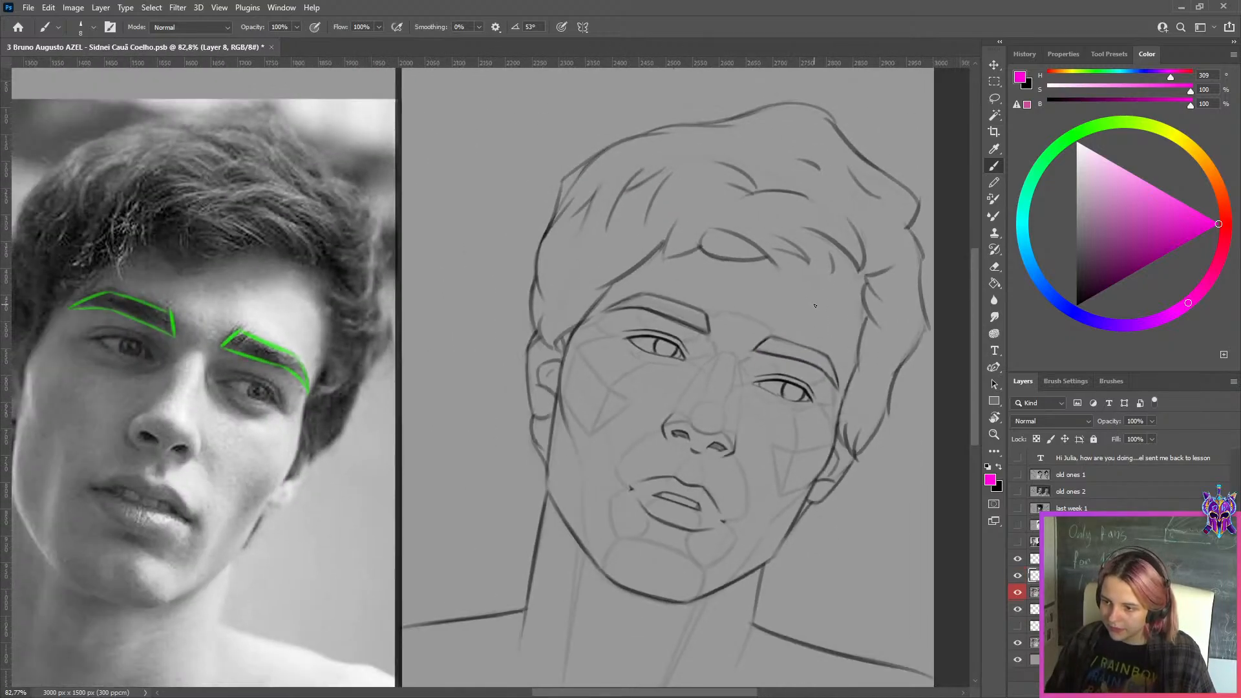
scroll(905, 285, up, 4)
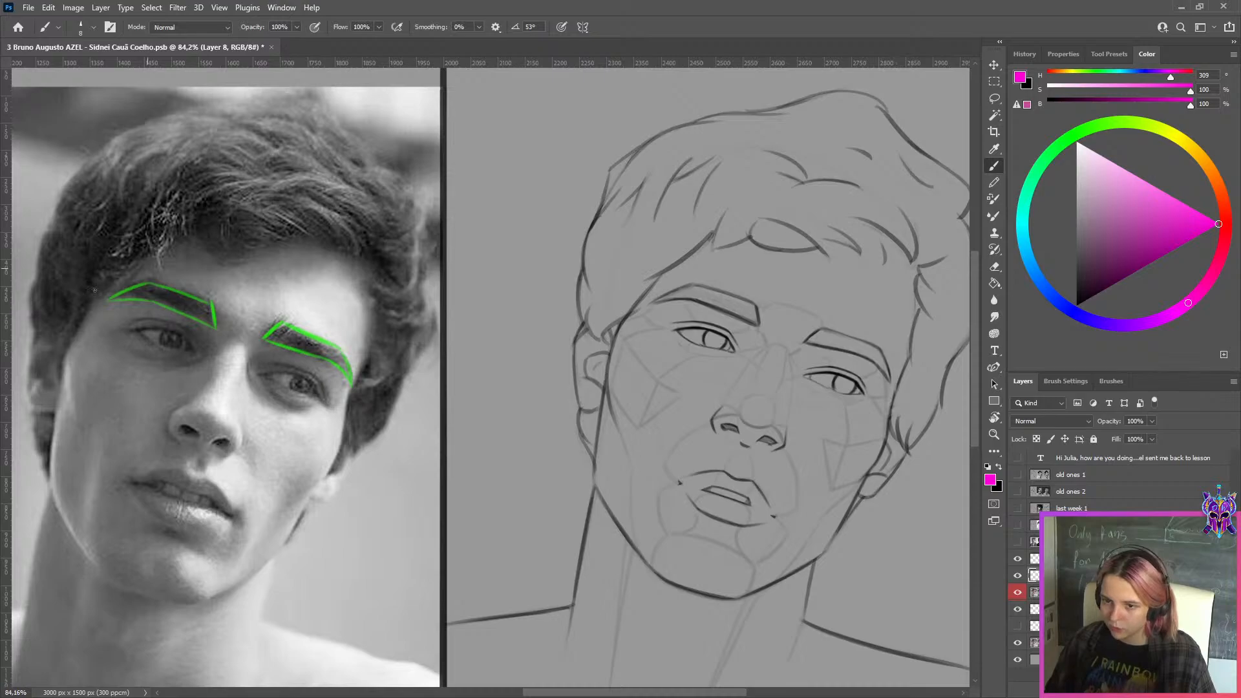
scroll(323, 288, down, 2)
scroll(669, 280, up, 1)
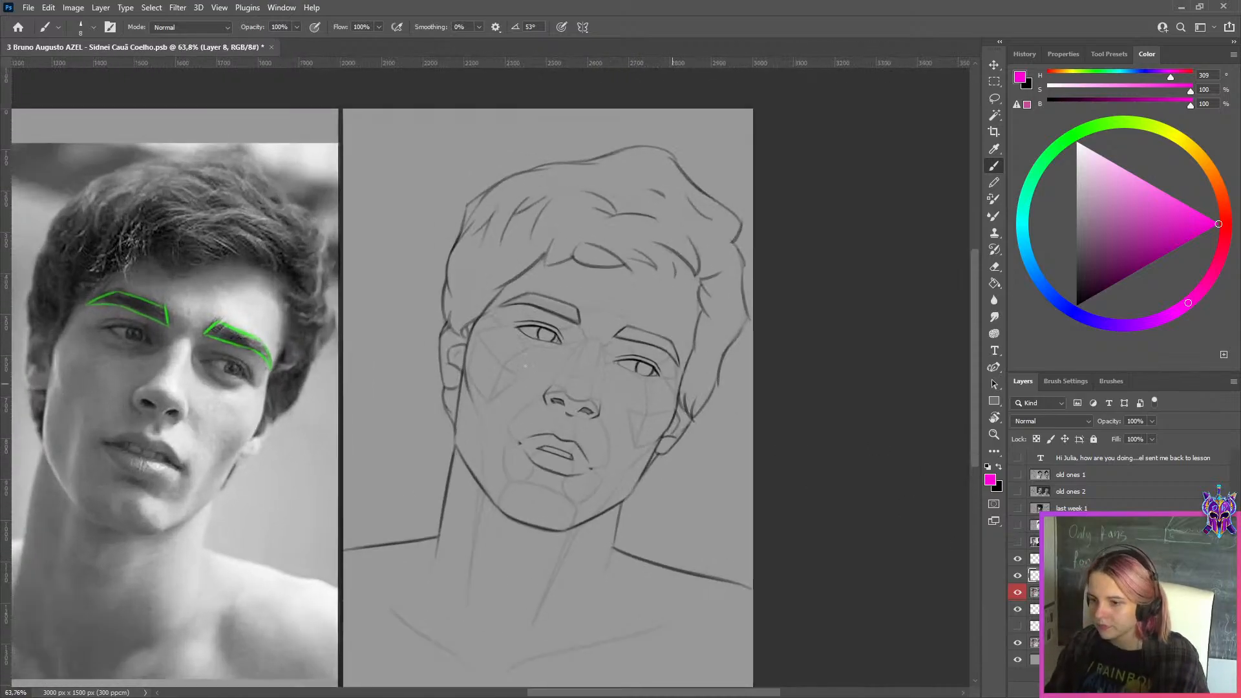
click(1018, 593)
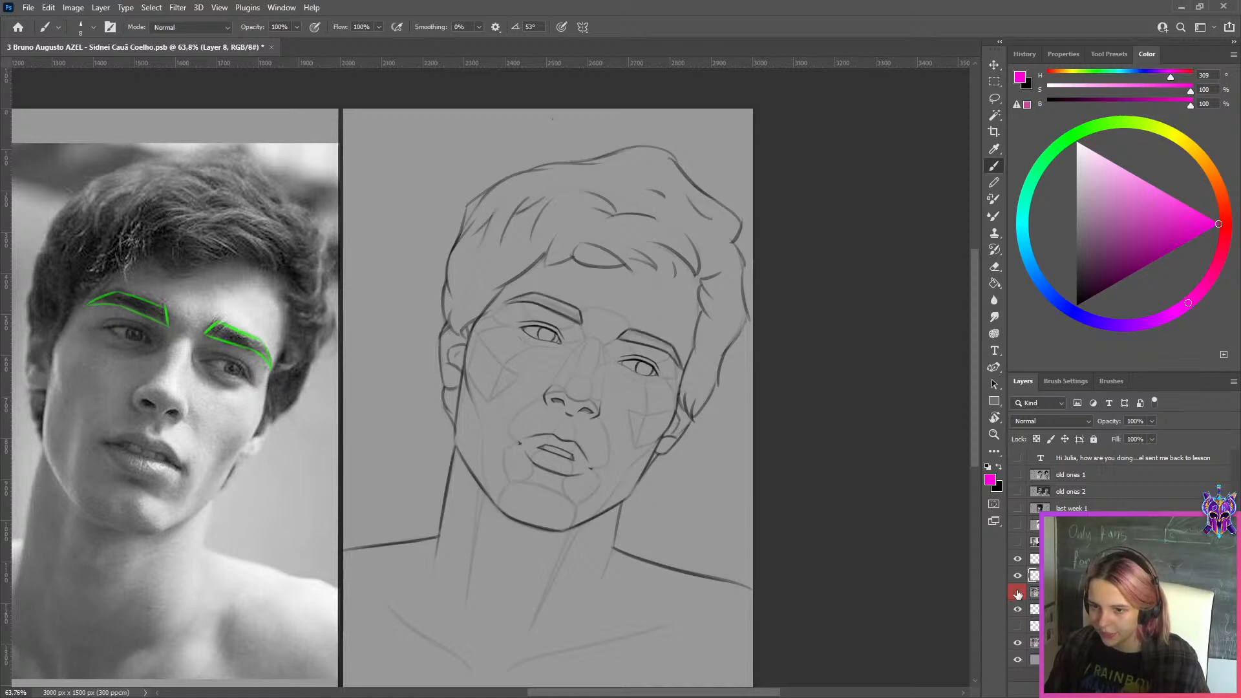
click(1018, 594)
click(1018, 593)
Examine the drawn left eye and eyebrow up close with the red-labelled layer hidden
scroll(536, 330, up, 6)
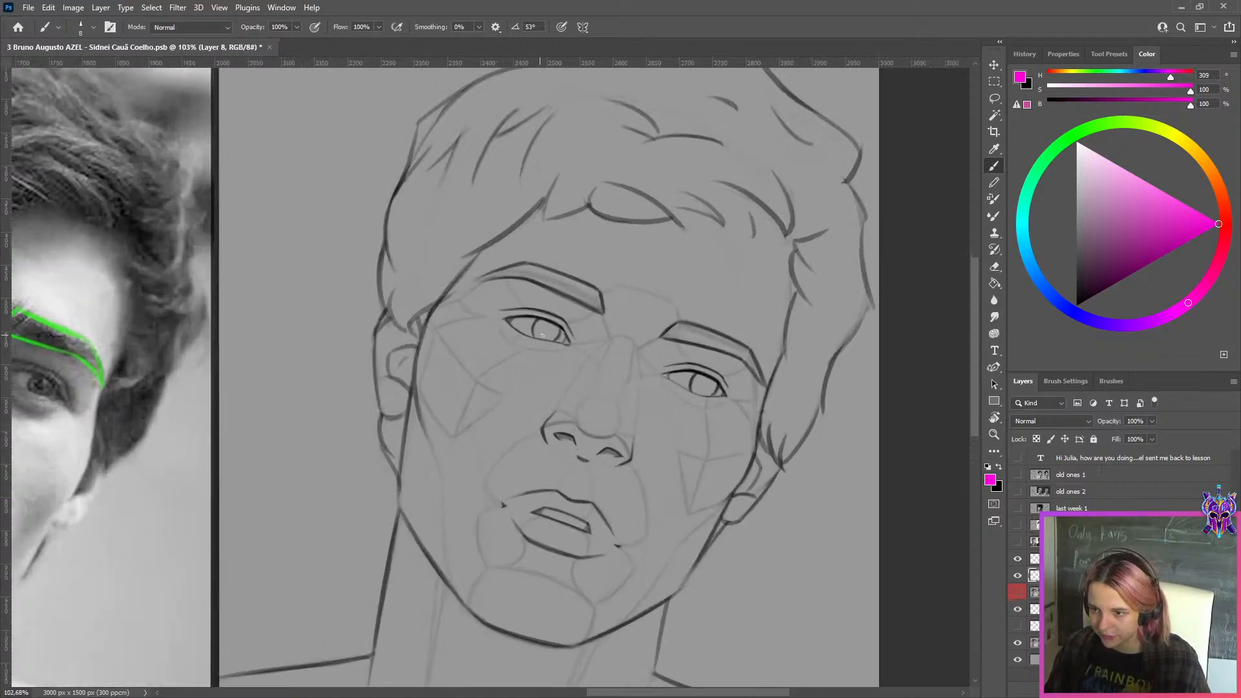
scroll(468, 298, up, 2)
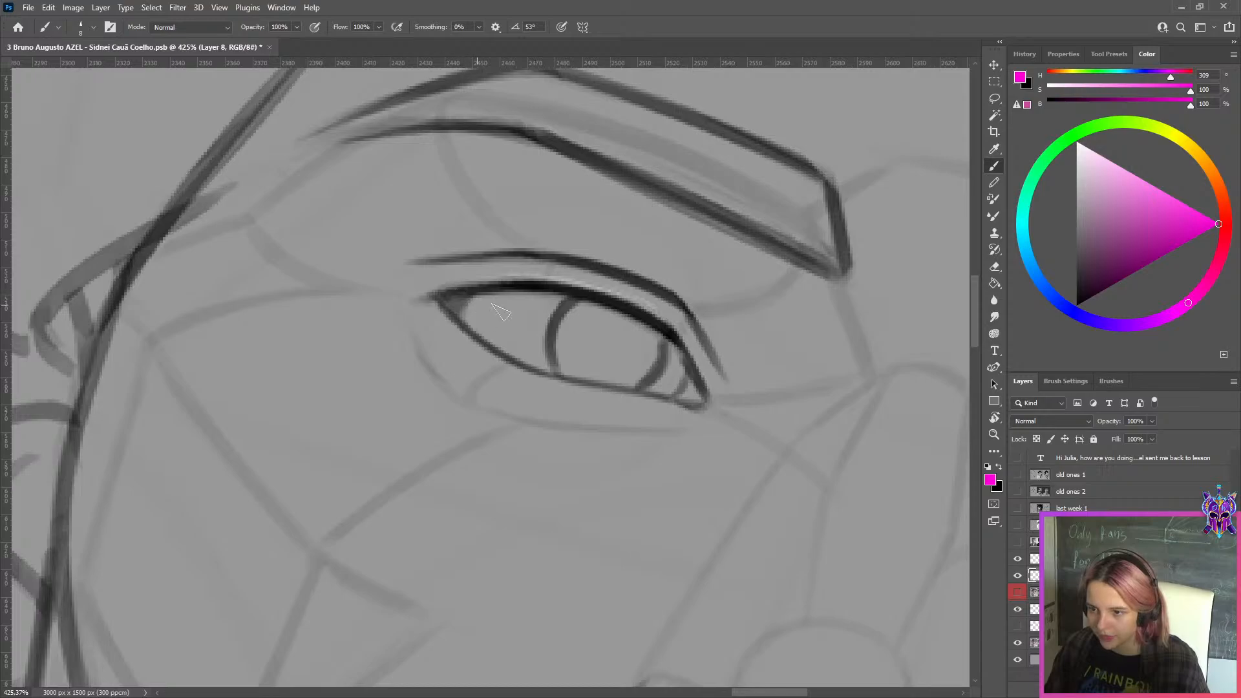
scroll(468, 301, up, 1)
scroll(468, 302, down, 5)
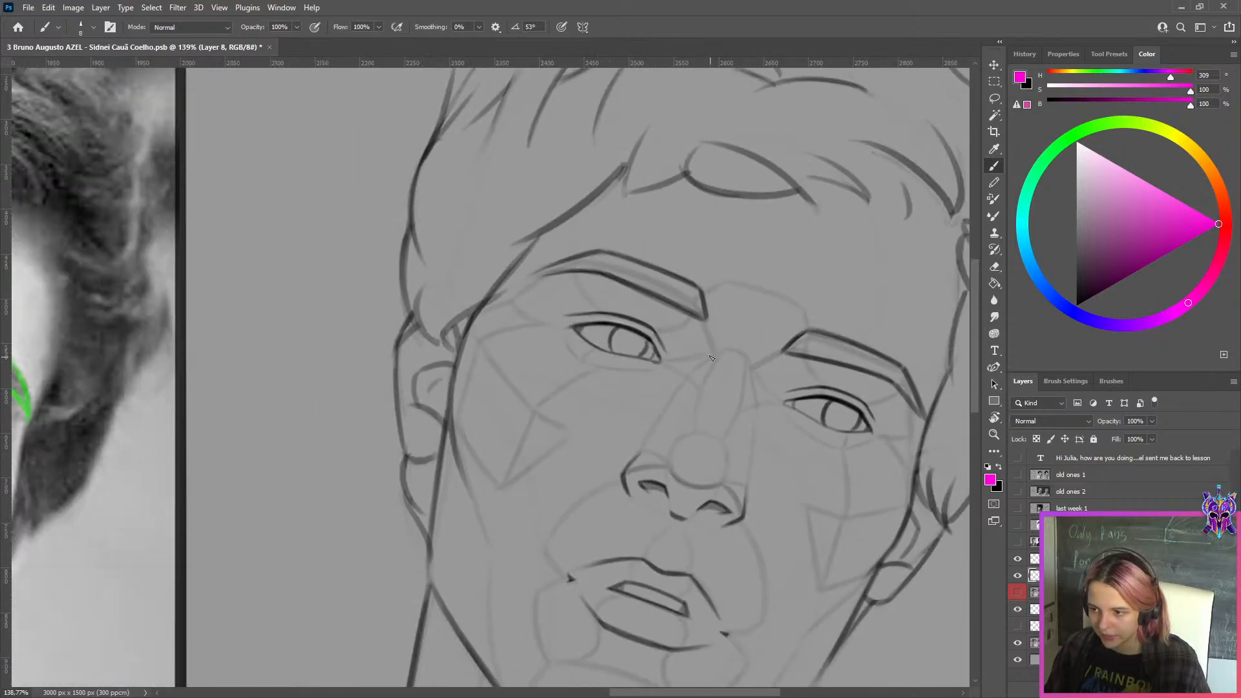
scroll(711, 359, down, 2)
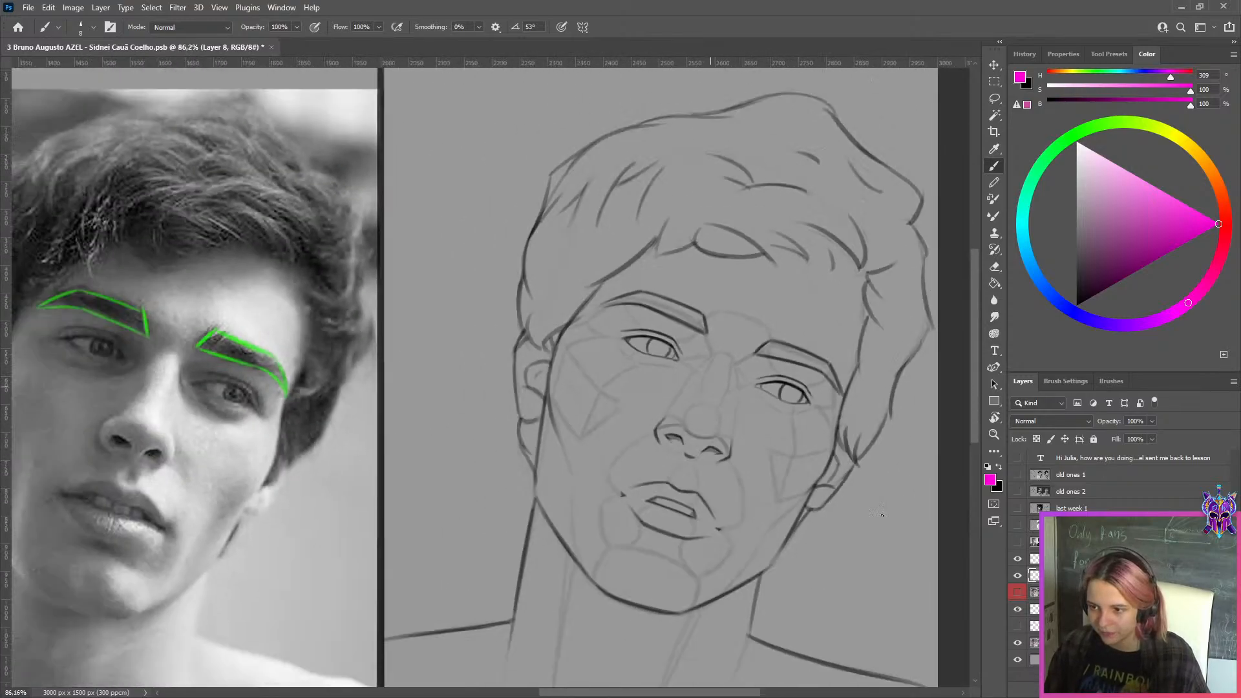
Turn the red-labelled layer on and off repeatedly to check how the drawn eyes and eyebrows differ between versions
click(1018, 594)
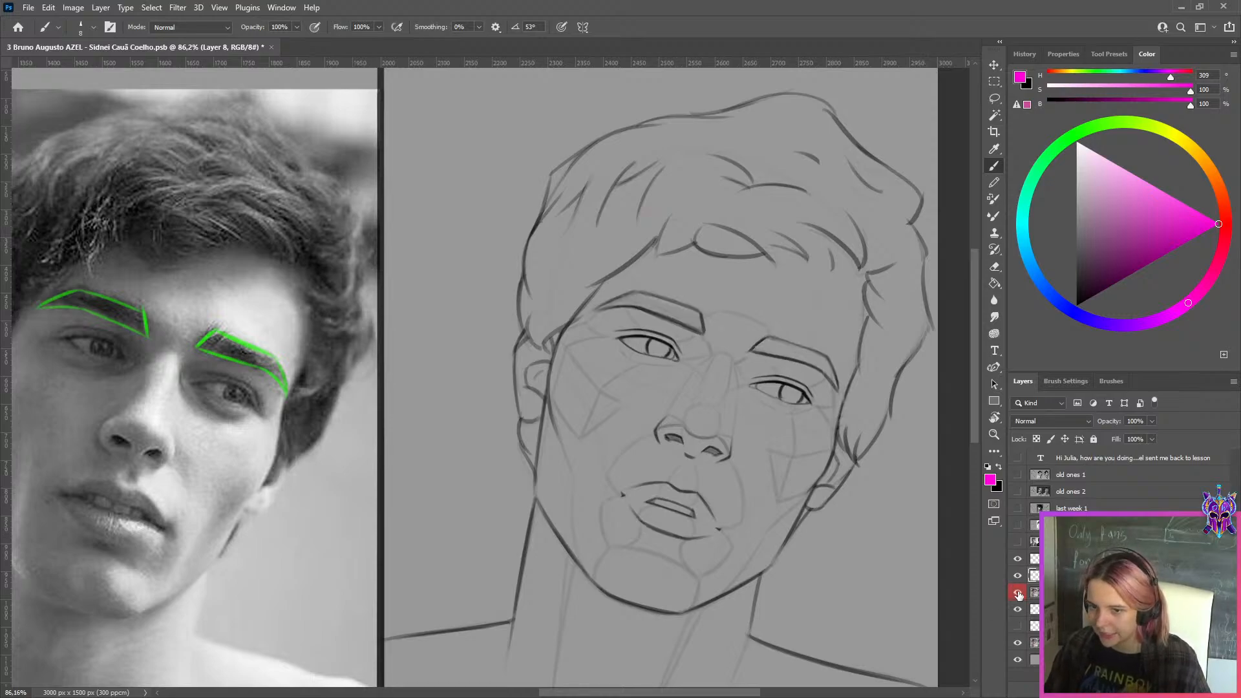
click(1018, 594)
click(1019, 595)
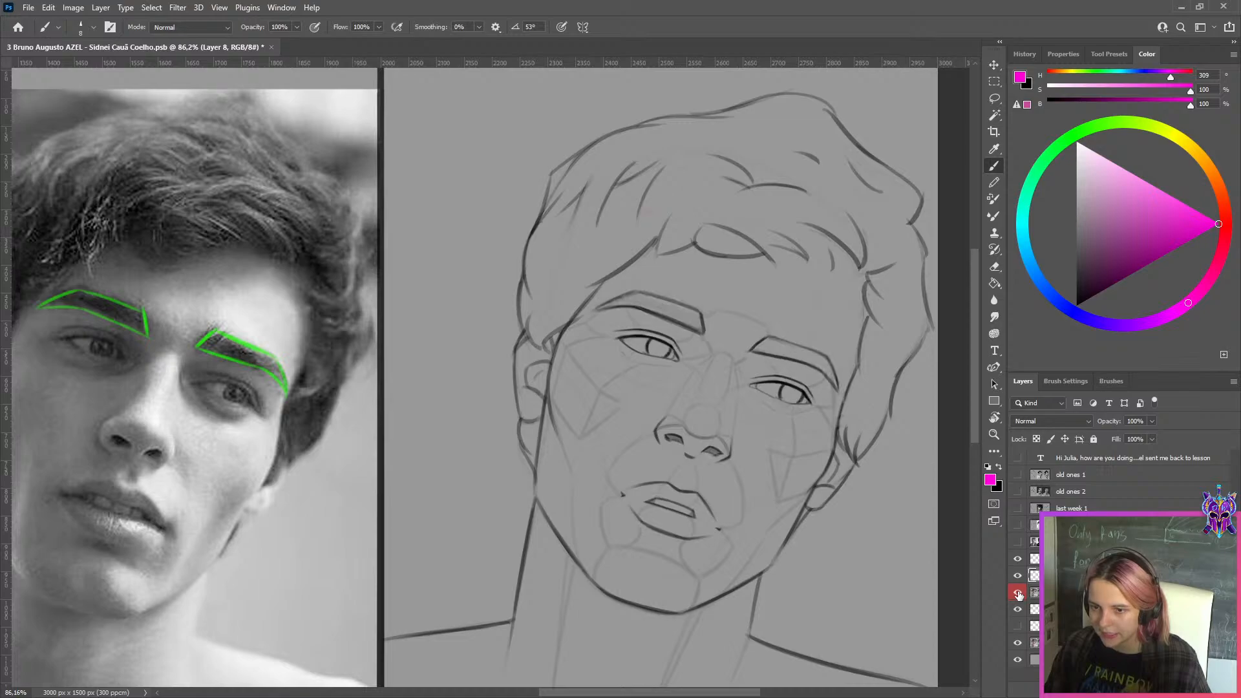
click(1018, 594)
click(1018, 594)
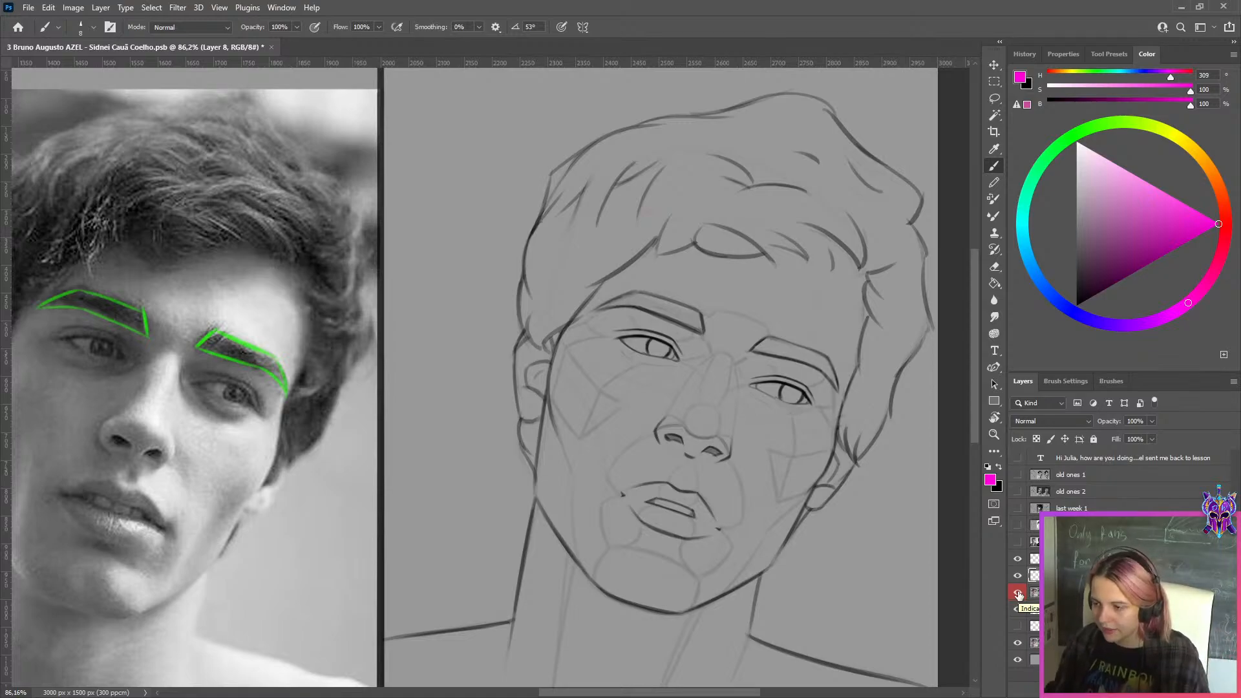
Add a new layer above the red-labelled one and mark both corners of the photo's left eye in magenta with a smaller brush
click(1170, 690)
drag(1211, 230, 1221, 224)
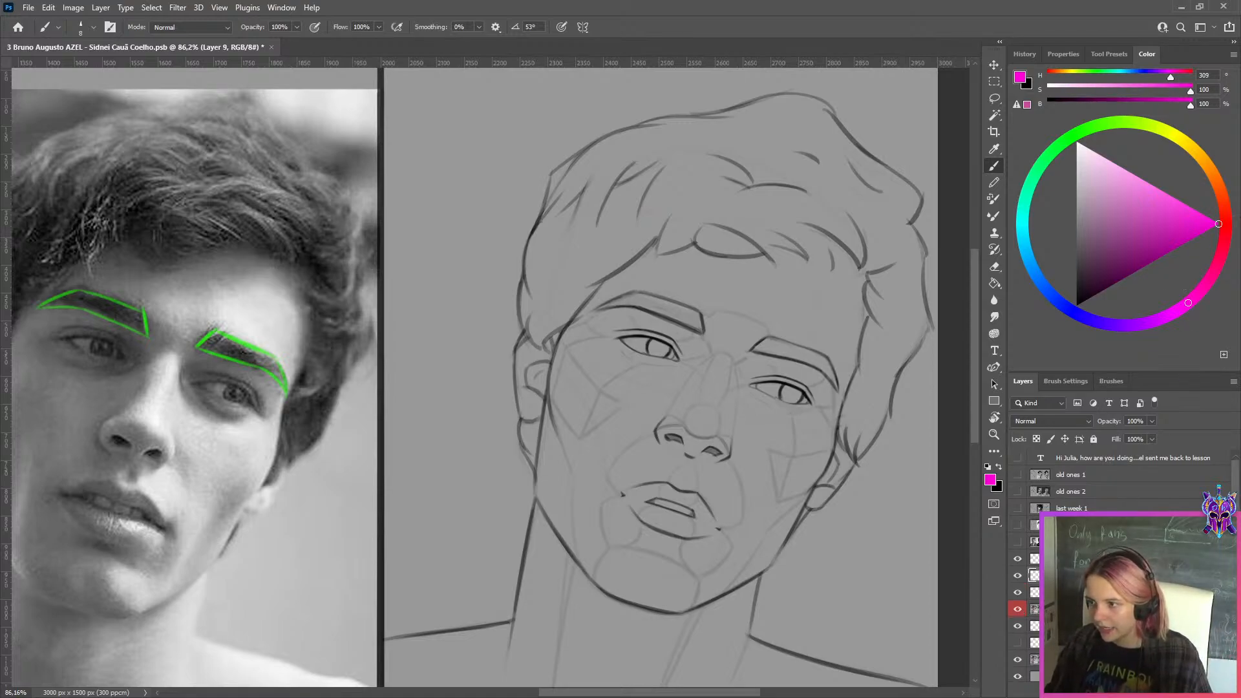
scroll(706, 360, down, 2)
scroll(192, 340, up, 5)
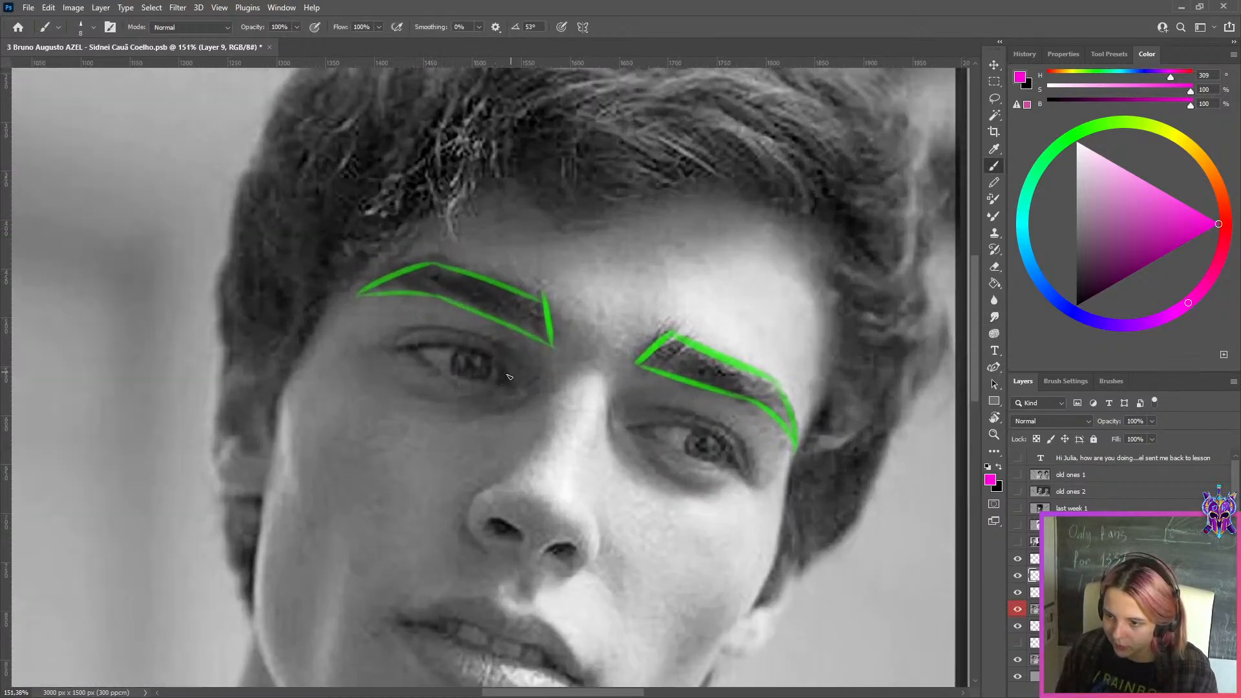
key(ctrl+z)
key([)
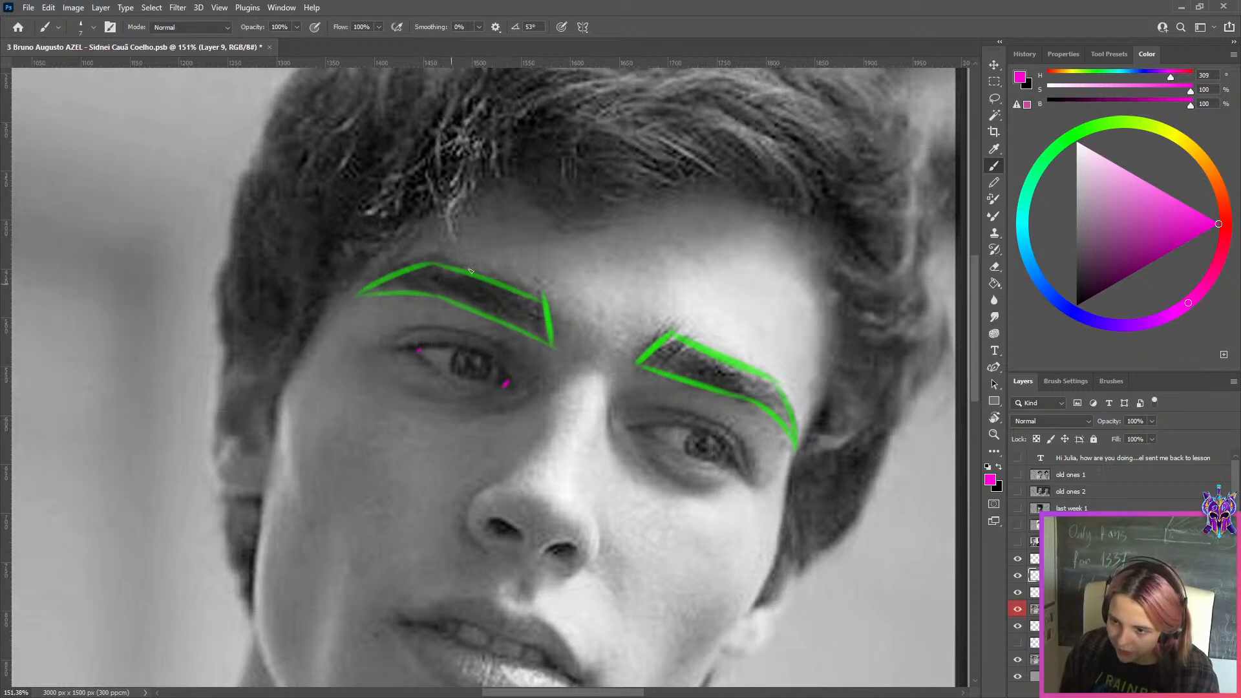
Try magenta lines across the photo's left eye, undo them, and re-mark its outer and inner corners with short strokes
shift+click(437, 365)
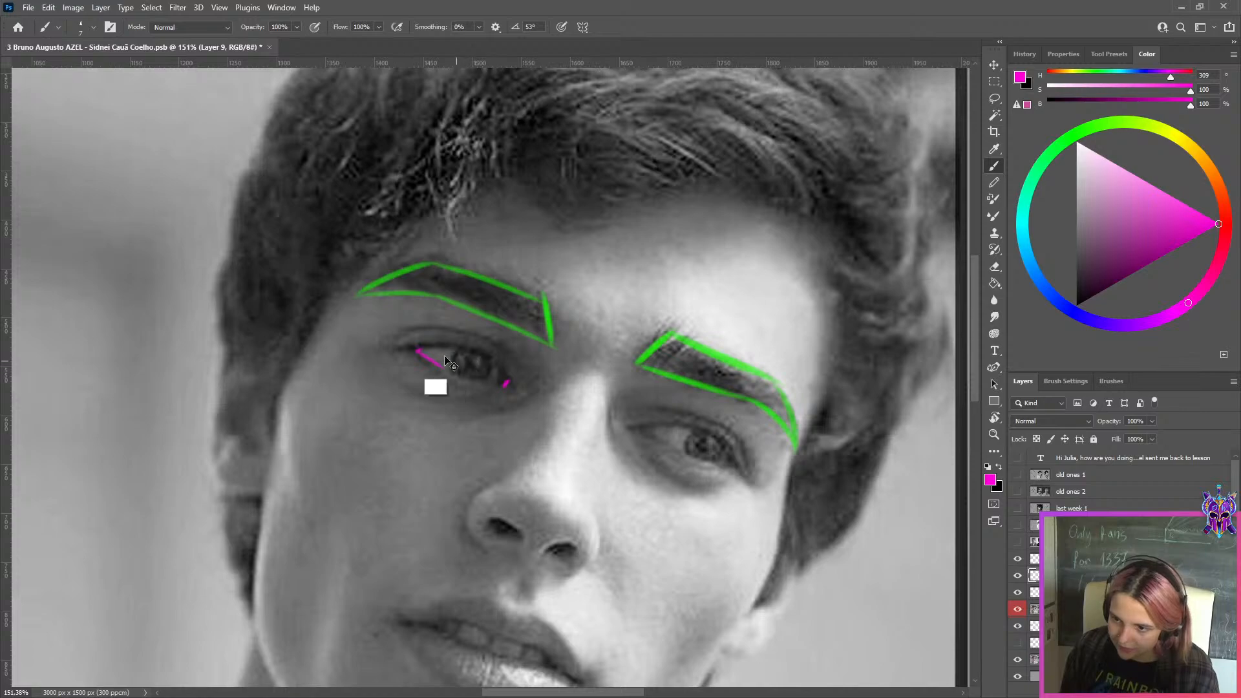
key(ctrl+z)
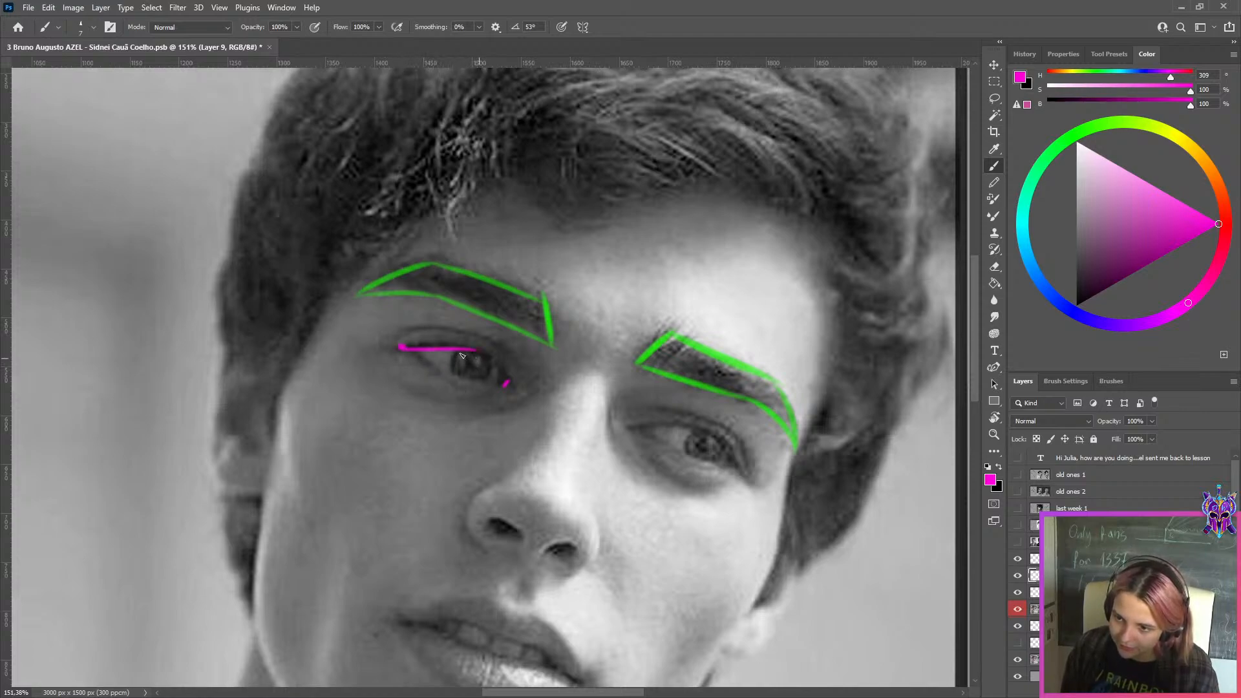
key(ctrl+z)
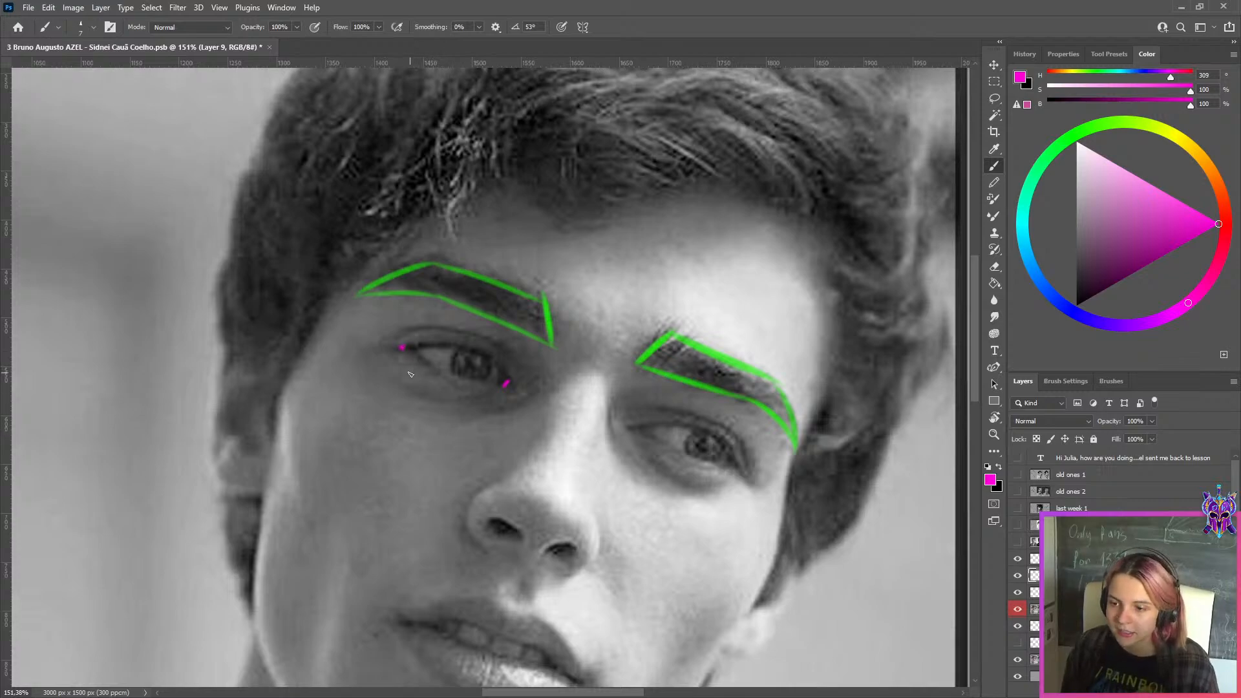
key(ctrl+z)
key(ctrl+z)
key(ctrl+z)
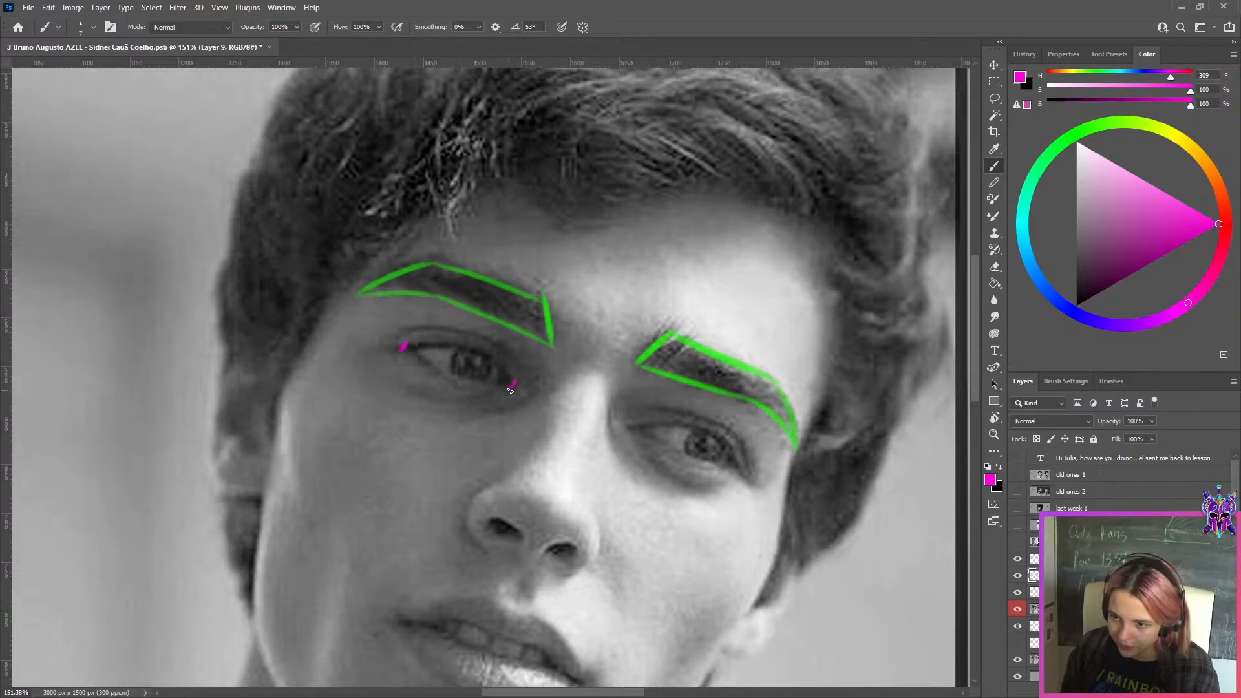
Duplicate the magenta eye-corner layer and move the copy onto the left eye of the line drawing
scroll(627, 292, down, 5)
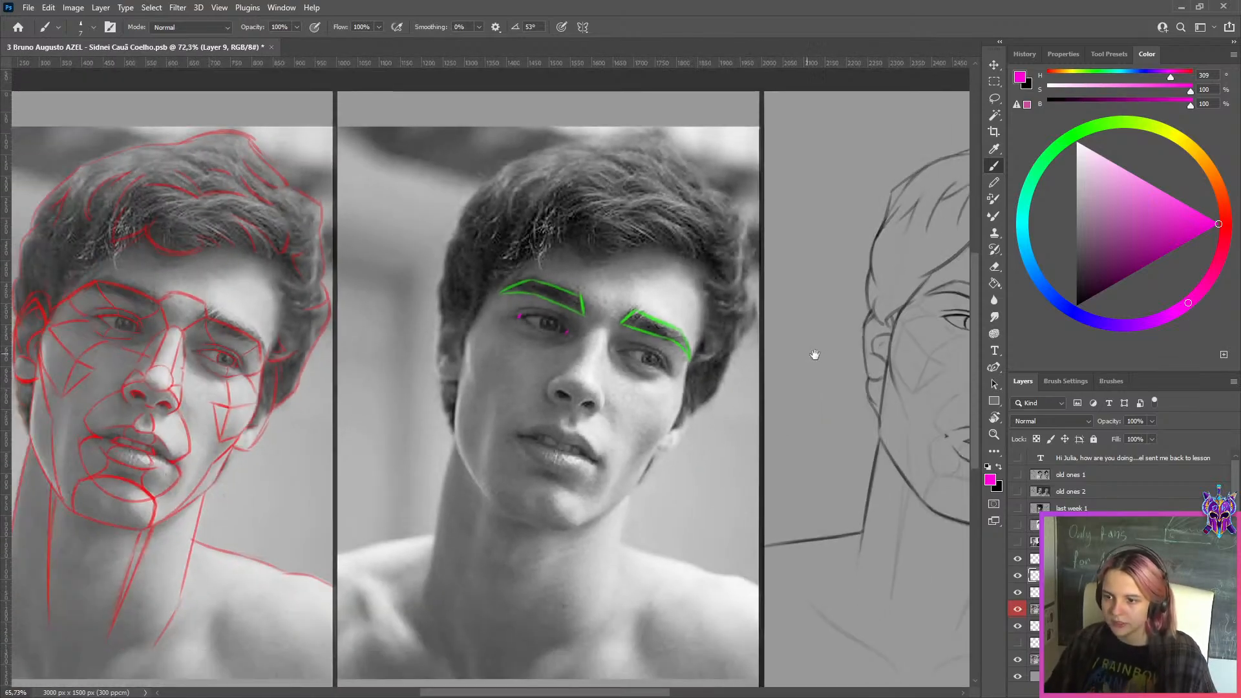
drag(812, 355, 482, 385)
scroll(484, 386, up, 1)
key(ctrl+j)
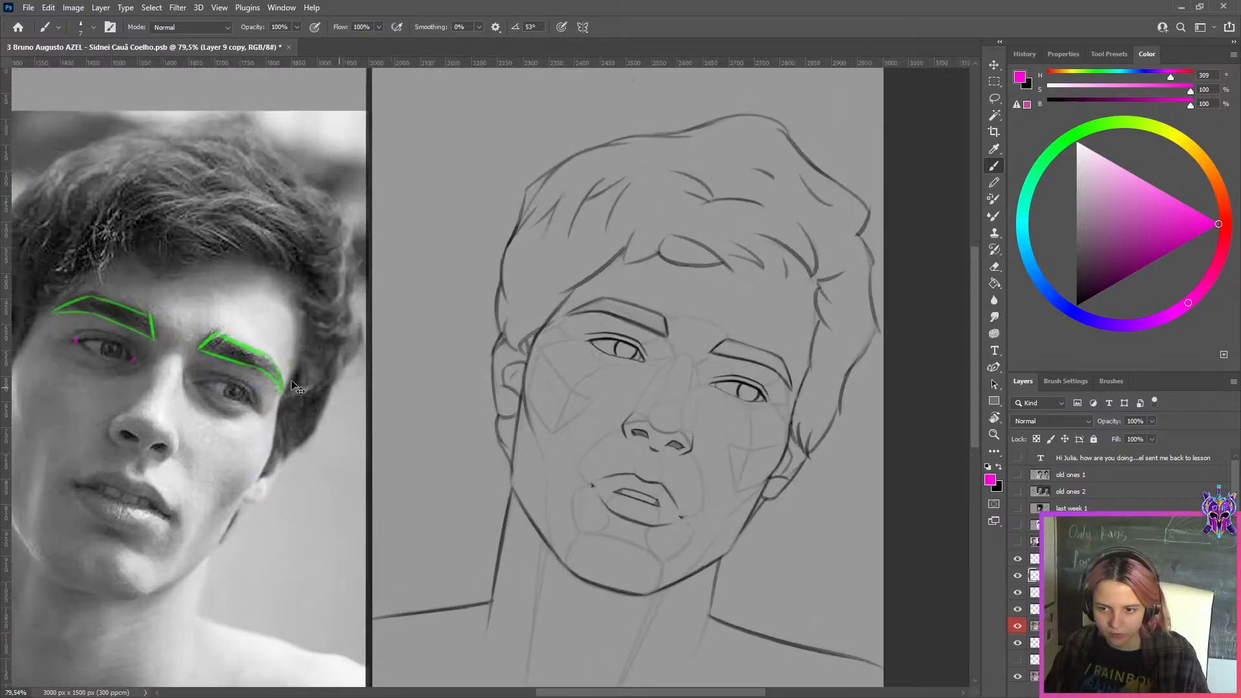
key(ctrl+t)
mouse_move(114, 353)
mouse_down()
mouse_move(635, 382)
mouse_move(628, 341)
mouse_up()
scroll(640, 360, up, 5)
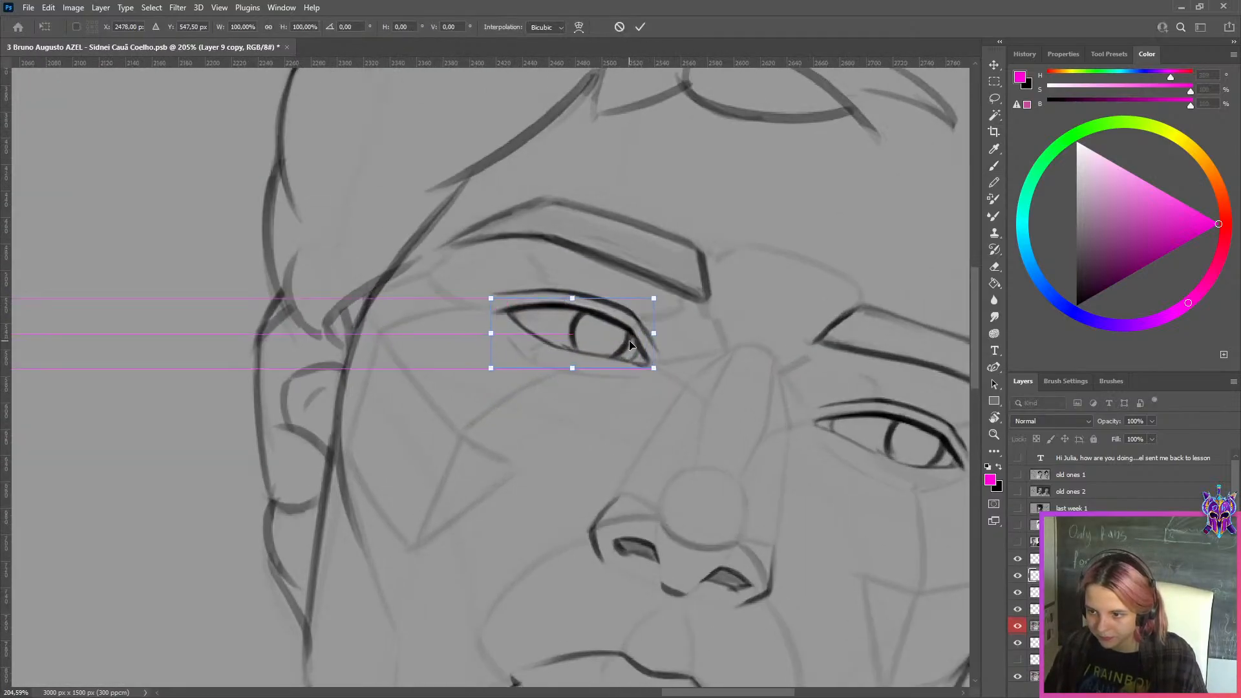
click(640, 26)
Hide the red-labelled layer and compare the drawn left eye's corners with the magenta marks up close
scroll(646, 336, down, 4)
scroll(856, 388, up, 2)
scroll(857, 388, up, 3)
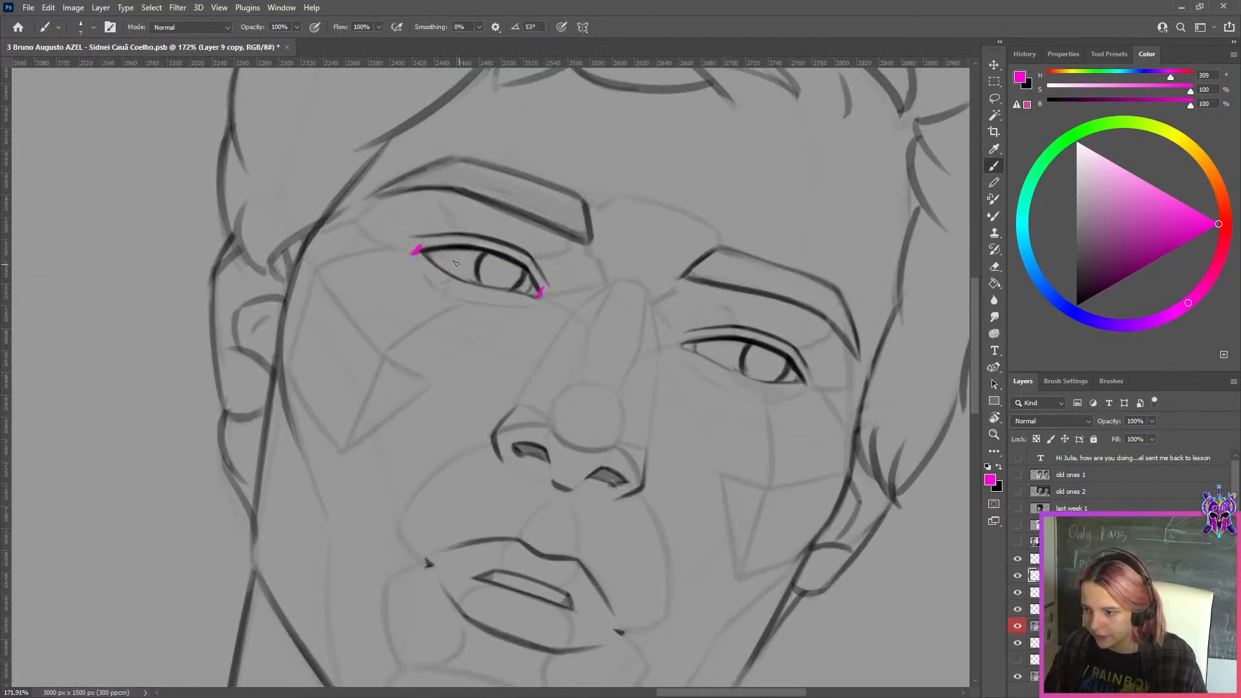
click(1017, 626)
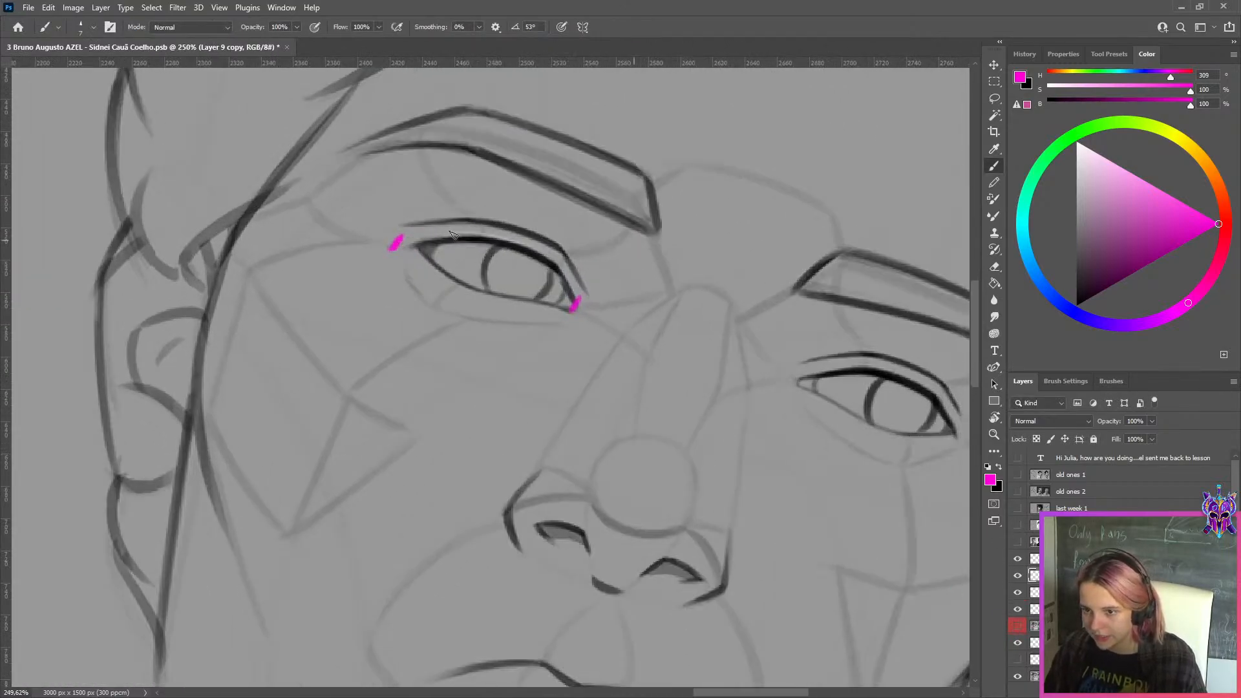
scroll(451, 232, up, 4)
drag(363, 261, 386, 262)
key(ctrl+z)
scroll(746, 398, down, 2)
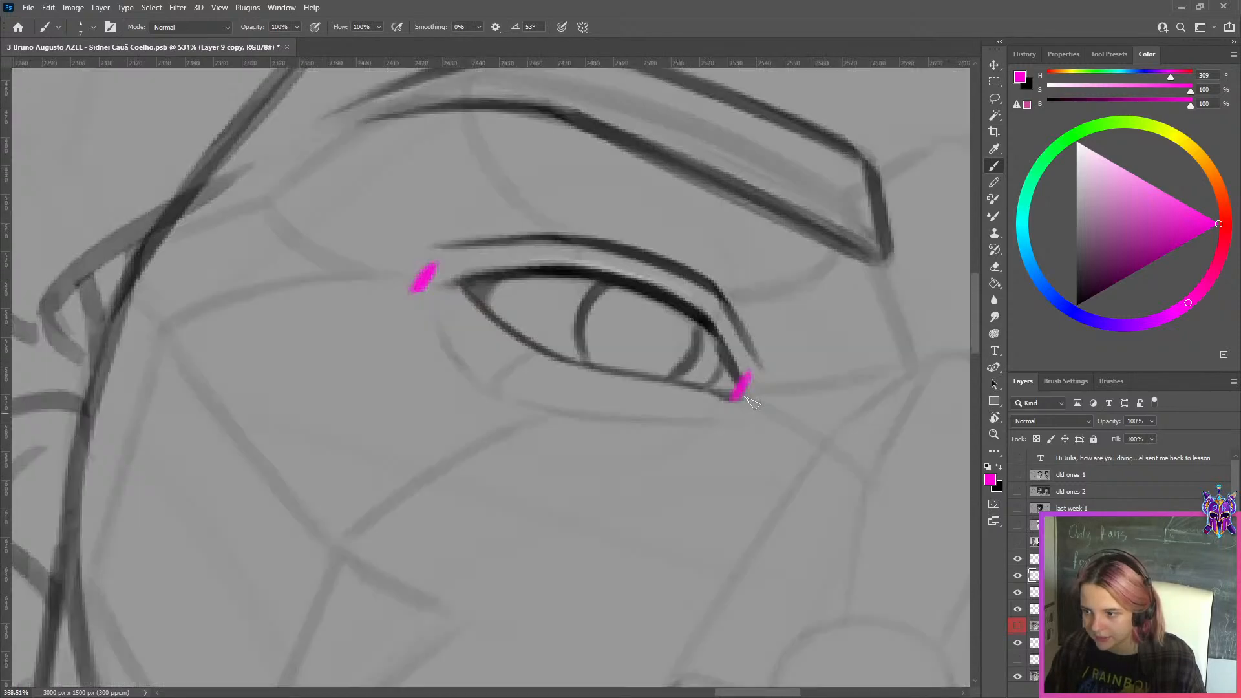
scroll(752, 403, down, 4)
scroll(579, 331, down, 3)
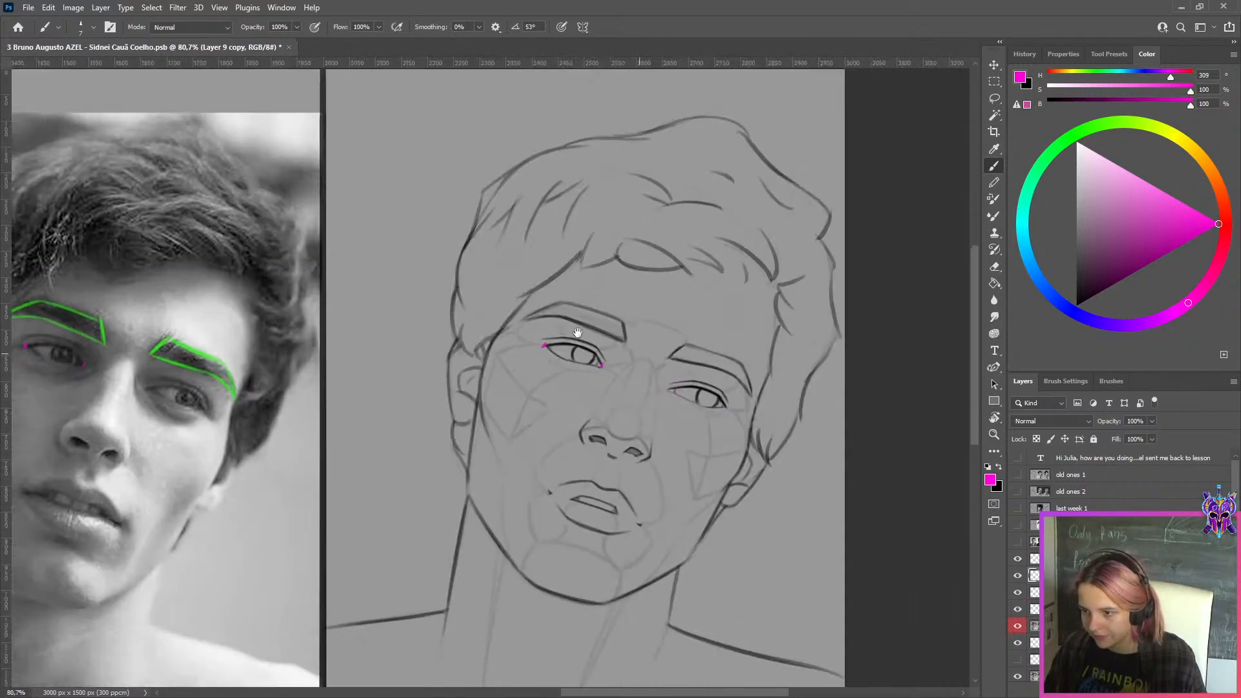
Turn the red-labelled layer on and off to compare both versions of the left eye against the magenta corner marks
click(1019, 627)
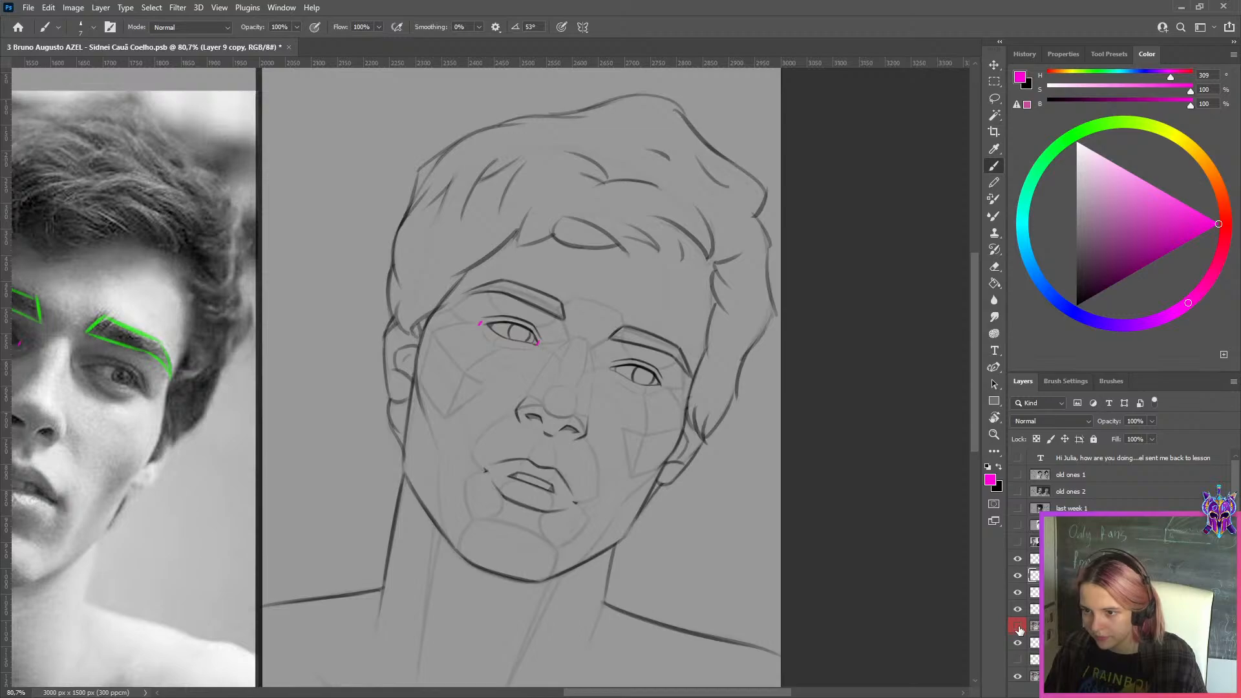
click(1019, 627)
click(1017, 627)
click(1018, 627)
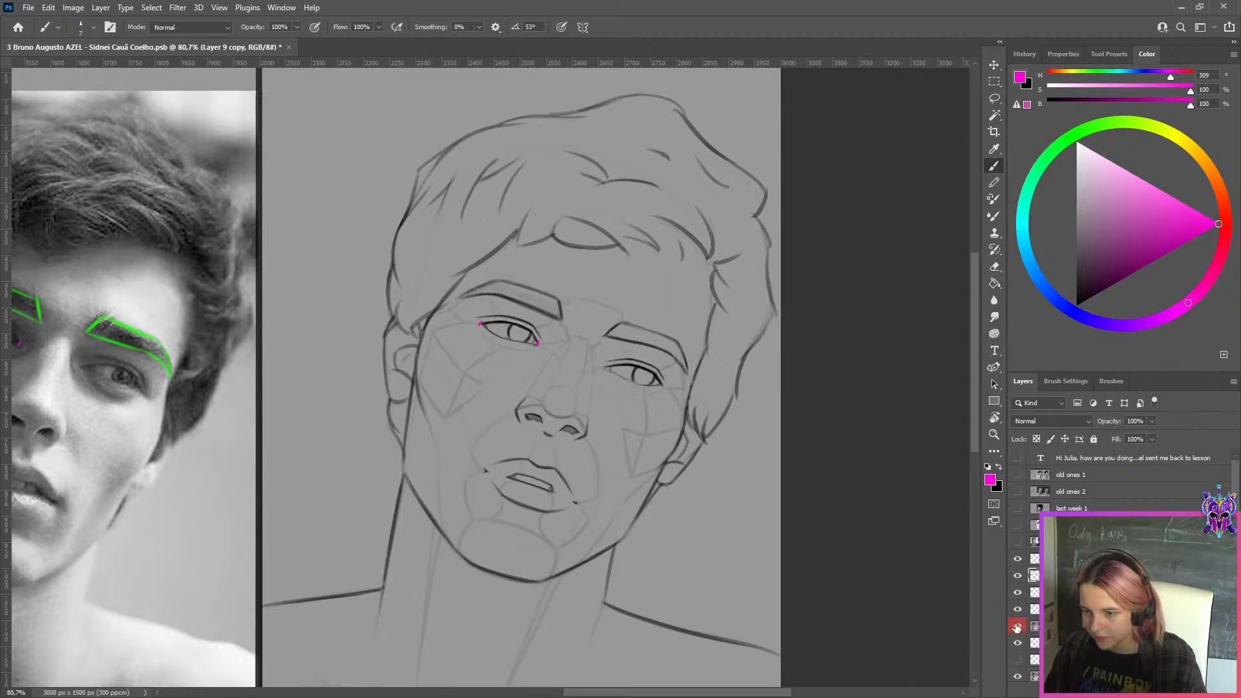
click(1017, 627)
click(1016, 627)
click(1016, 627)
click(1016, 627)
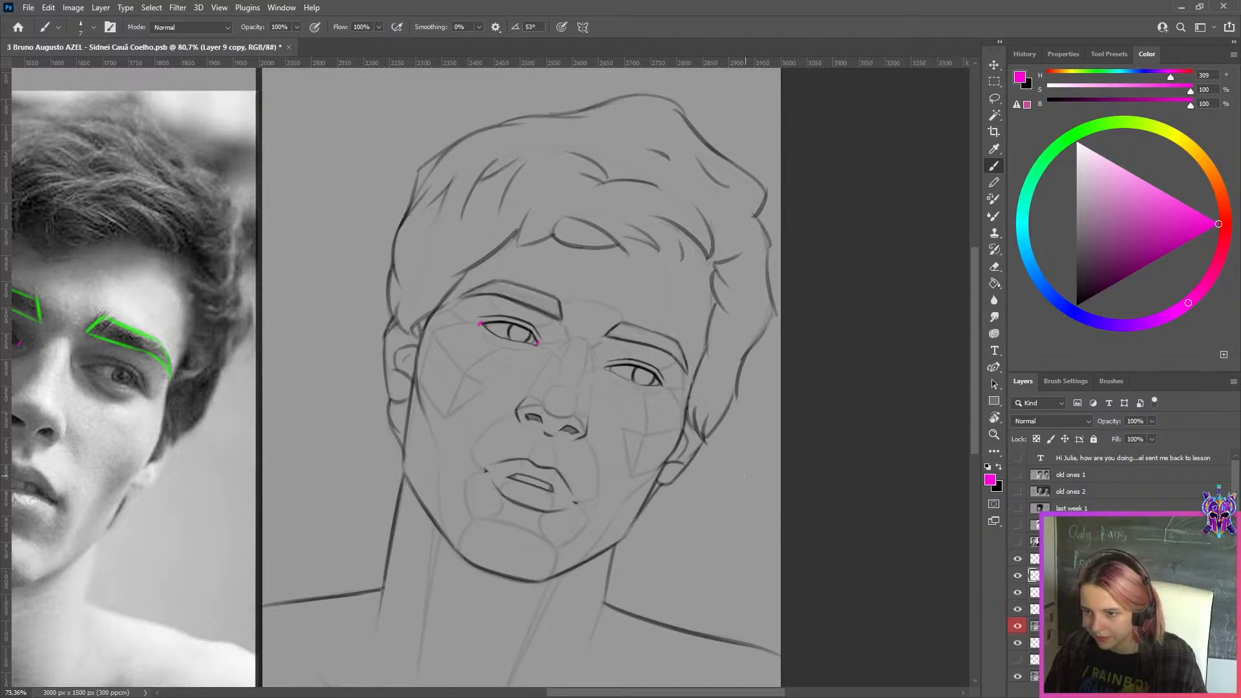
Hide the copied magenta corner marks on the drawing and turn the layer above them off and on
scroll(776, 425, down, 4)
scroll(776, 425, up, 1)
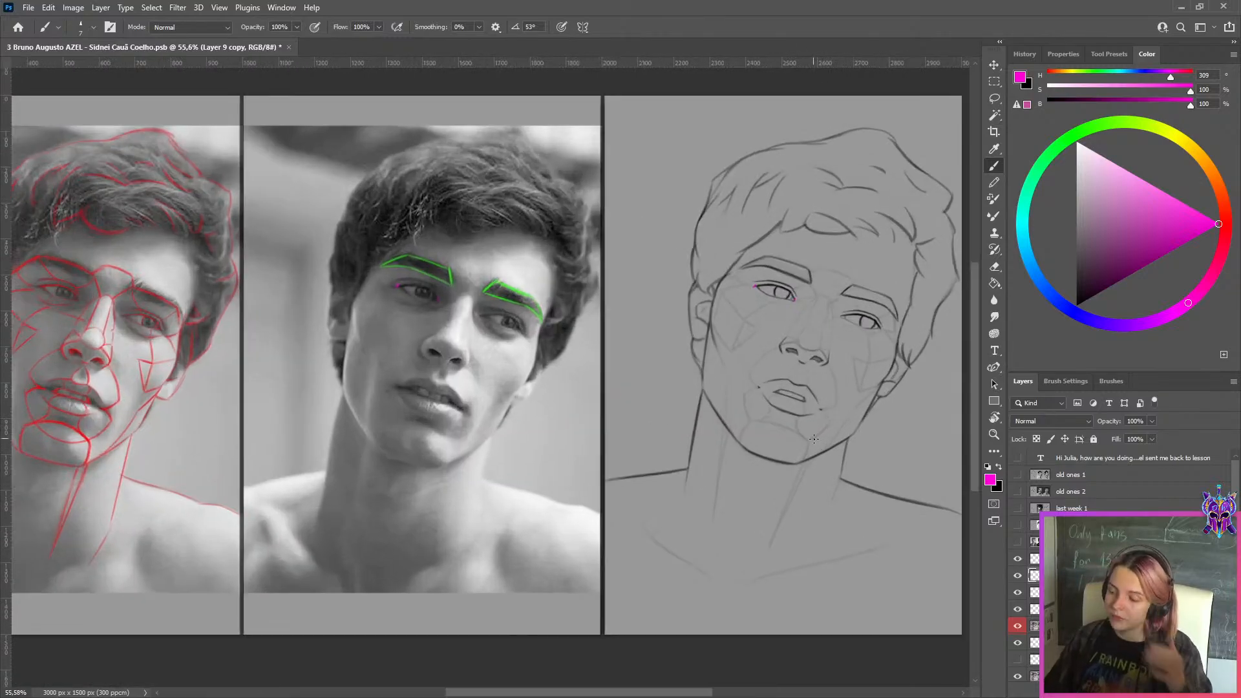
scroll(791, 378, up, 2)
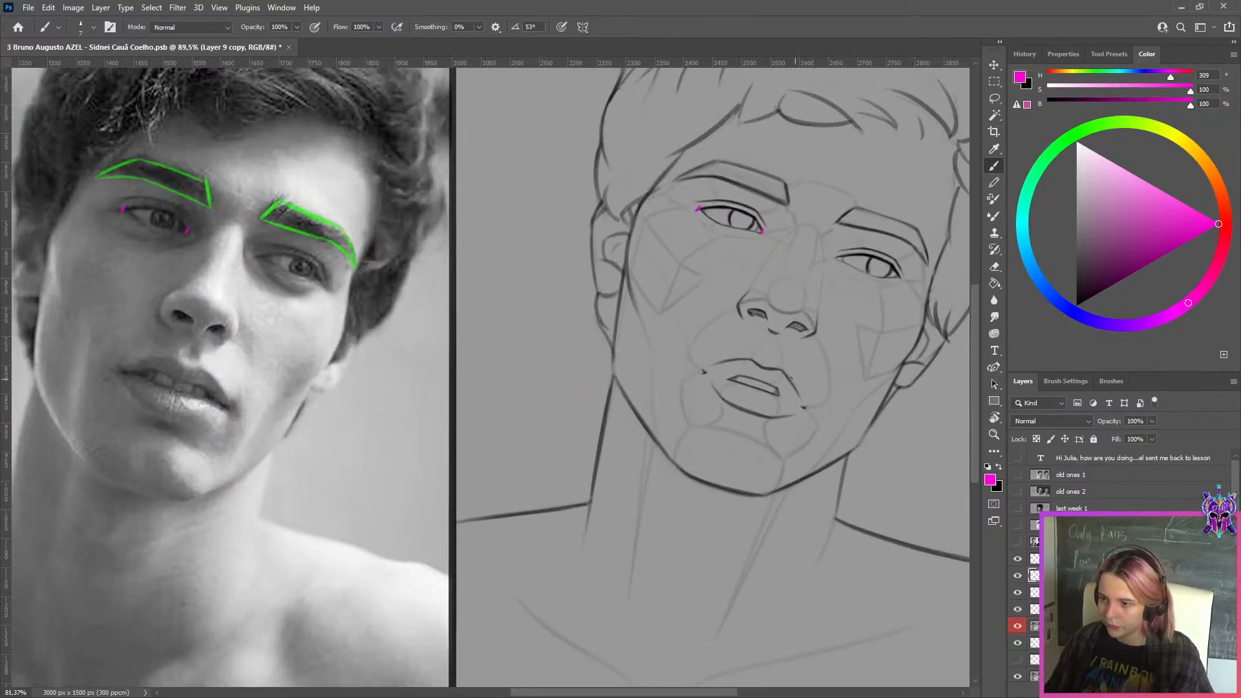
scroll(791, 378, down, 3)
click(1018, 576)
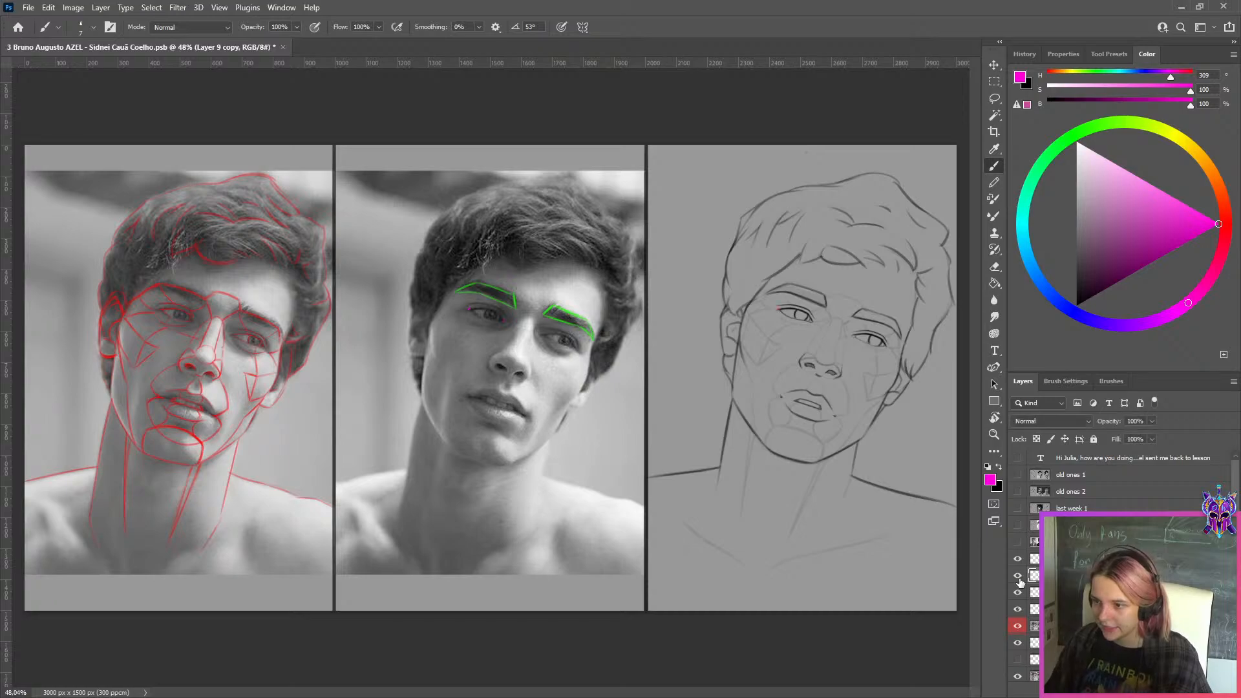
scroll(944, 465, up, 2)
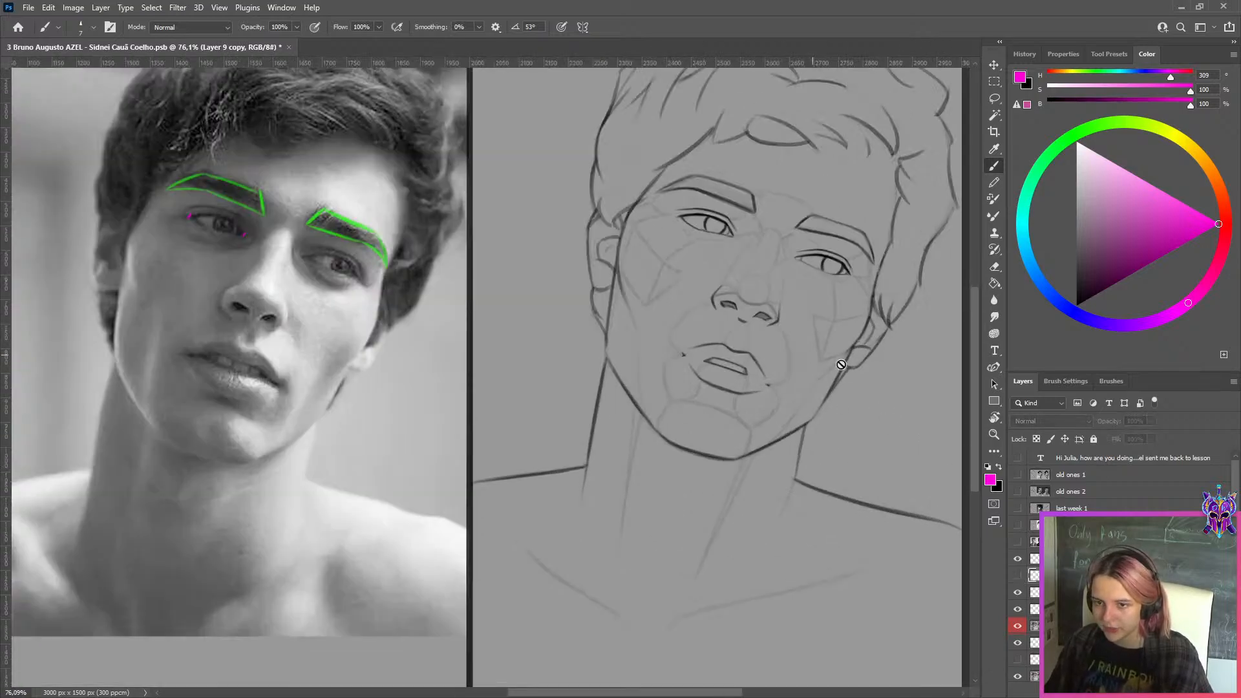
click(1018, 559)
click(1018, 560)
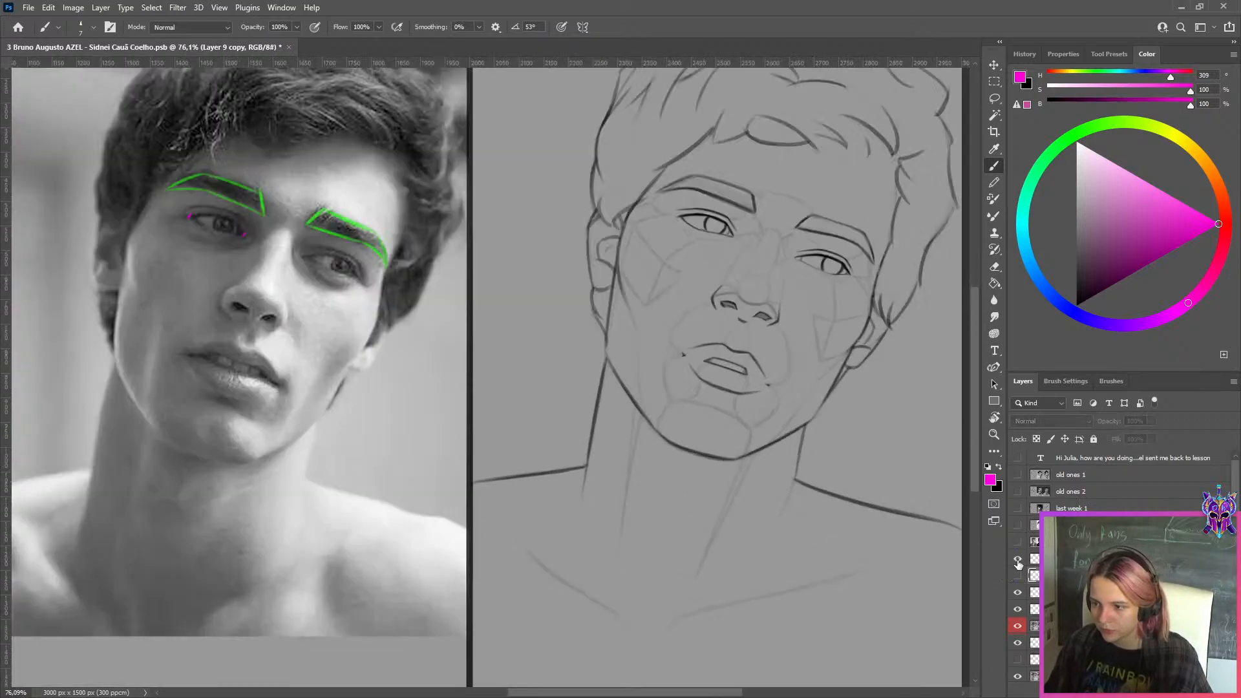
Turn the red-labelled layer off and on to compare both versions of the line drawing's nose and mouth up close
scroll(806, 254, up, 2)
drag(805, 254, 698, 323)
click(1019, 627)
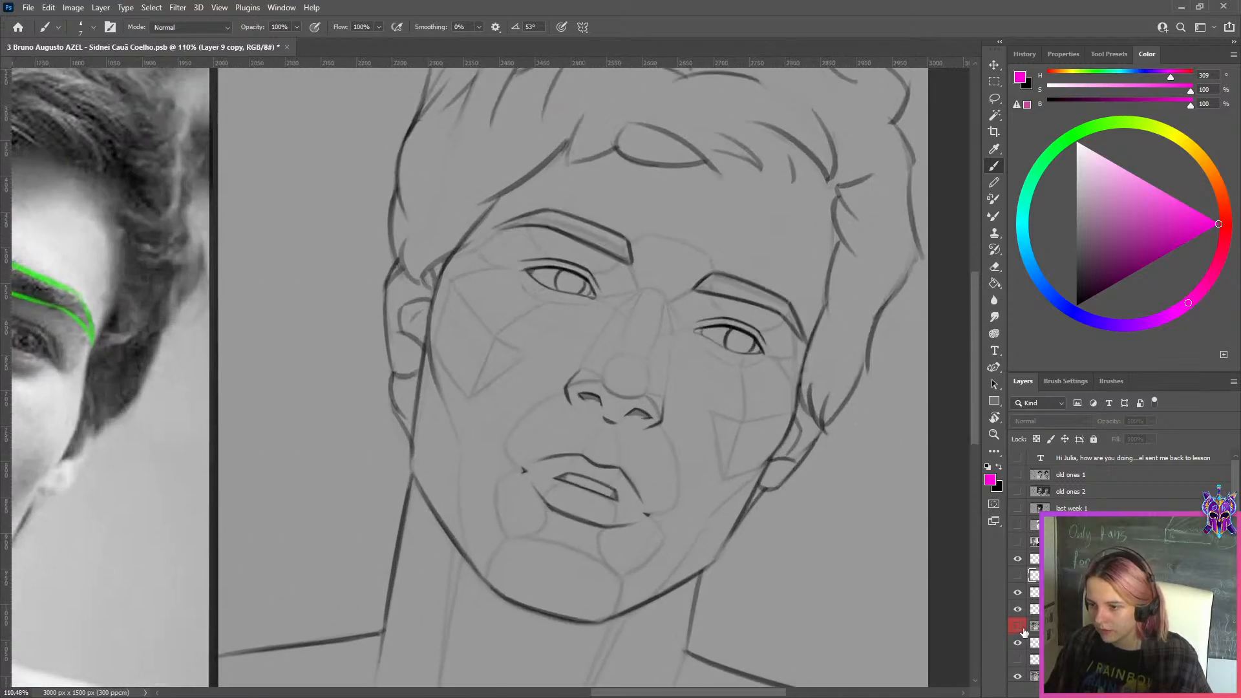
click(1019, 627)
scroll(629, 401, up, 4)
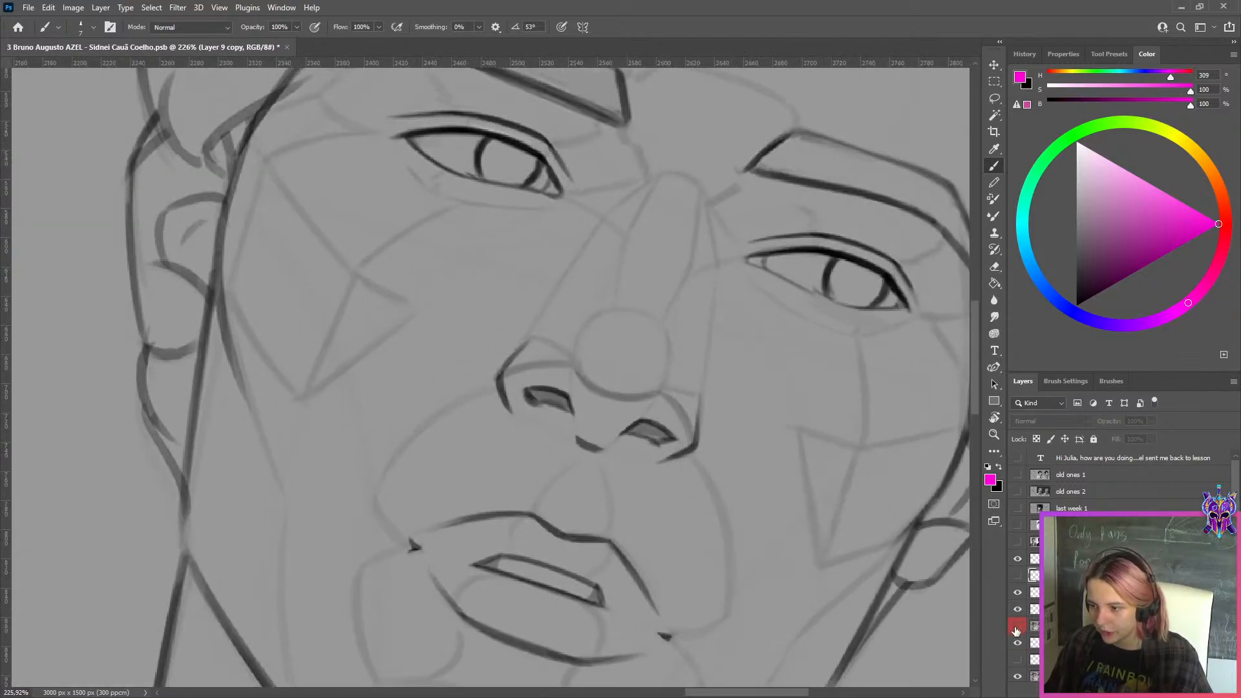
scroll(554, 416, up, 3)
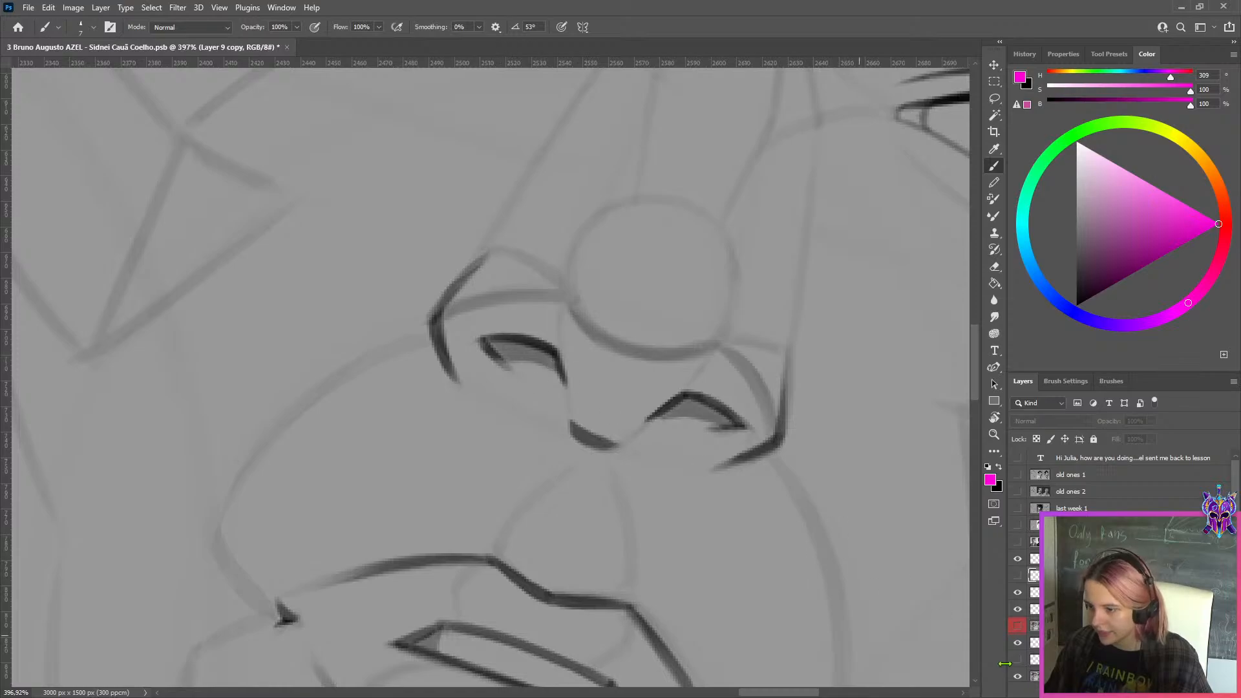
click(1017, 627)
click(1017, 627)
click(1017, 627)
scroll(604, 495, down, 7)
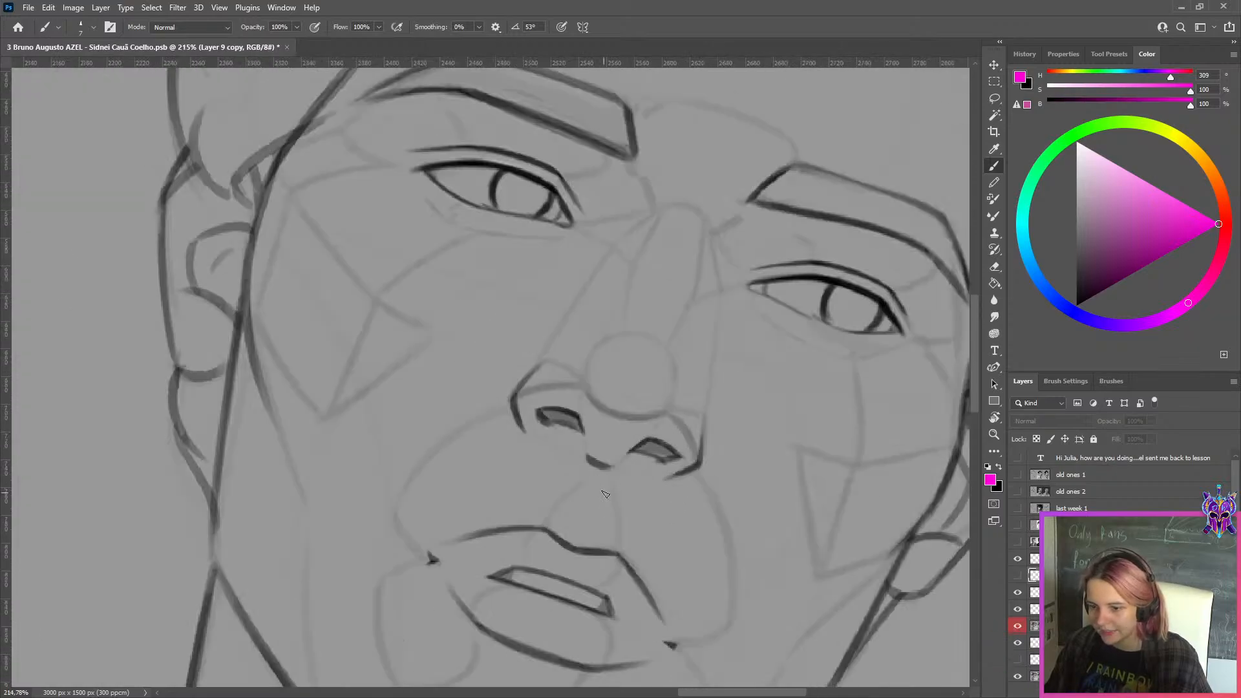
scroll(604, 494, down, 5)
key(ctrl+0)
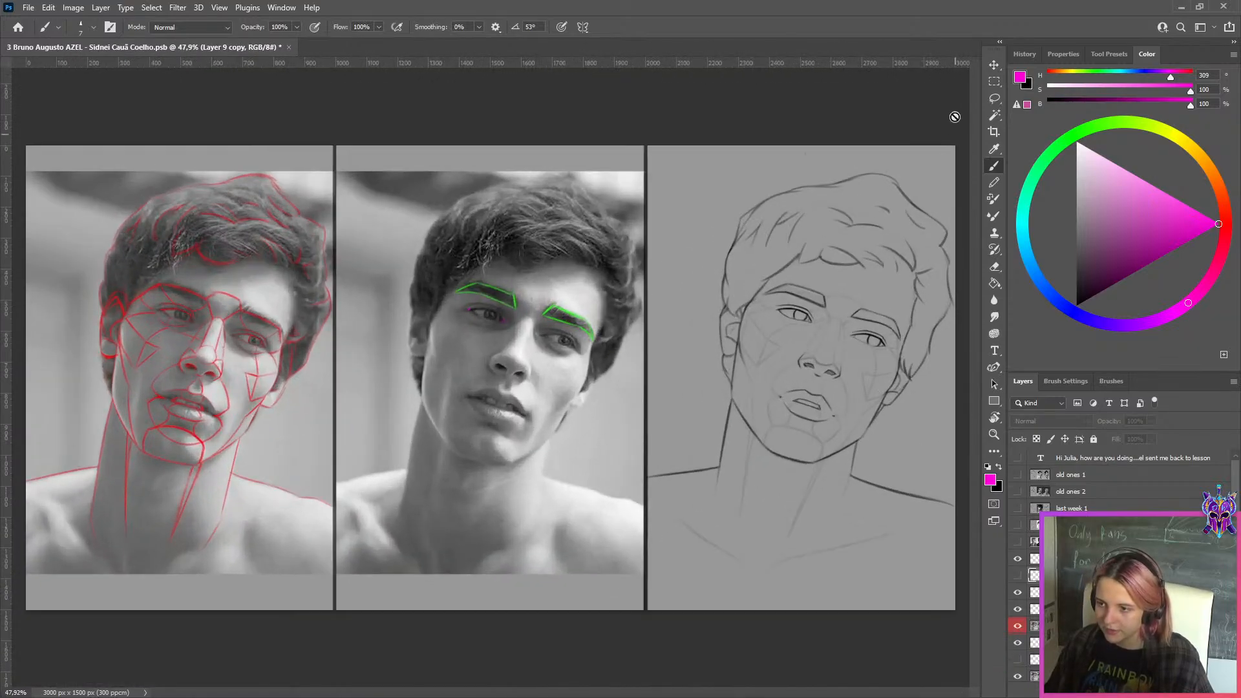
Select the whole line drawing panel with the Rectangular Marquee and copy it from the red-labelled layer to a new layer
click(994, 84)
scroll(783, 287, down, 2)
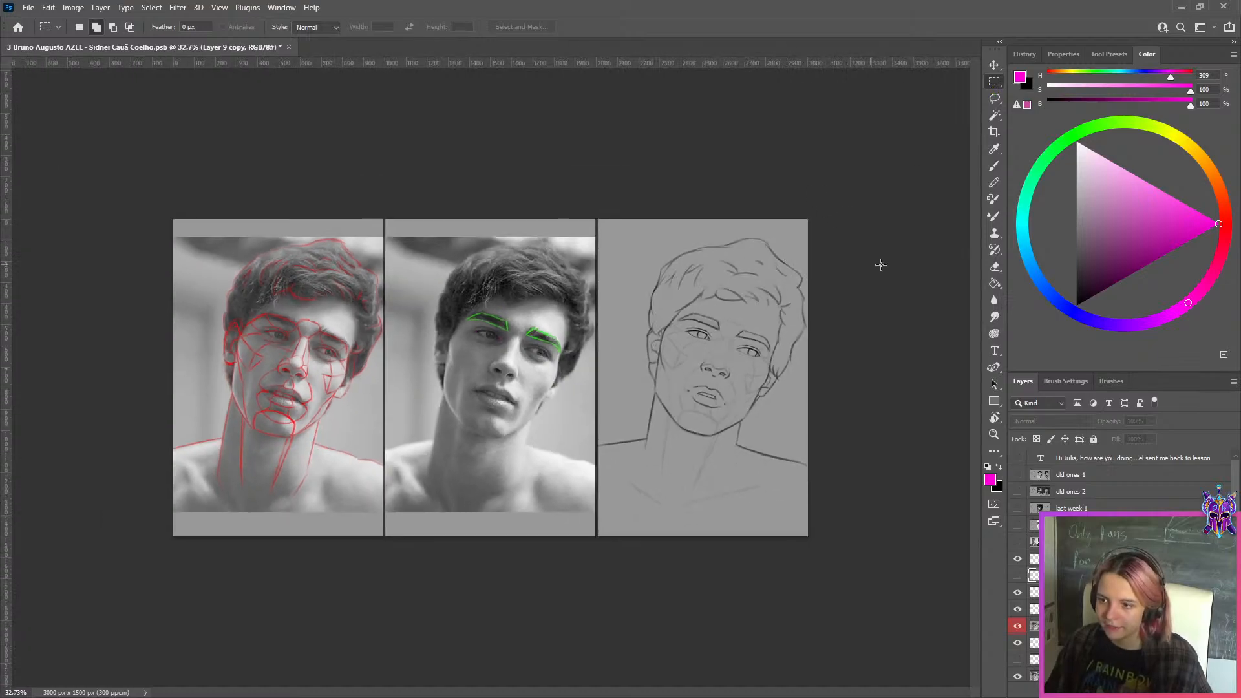
scroll(881, 265, up, 2)
scroll(823, 269, down, 1)
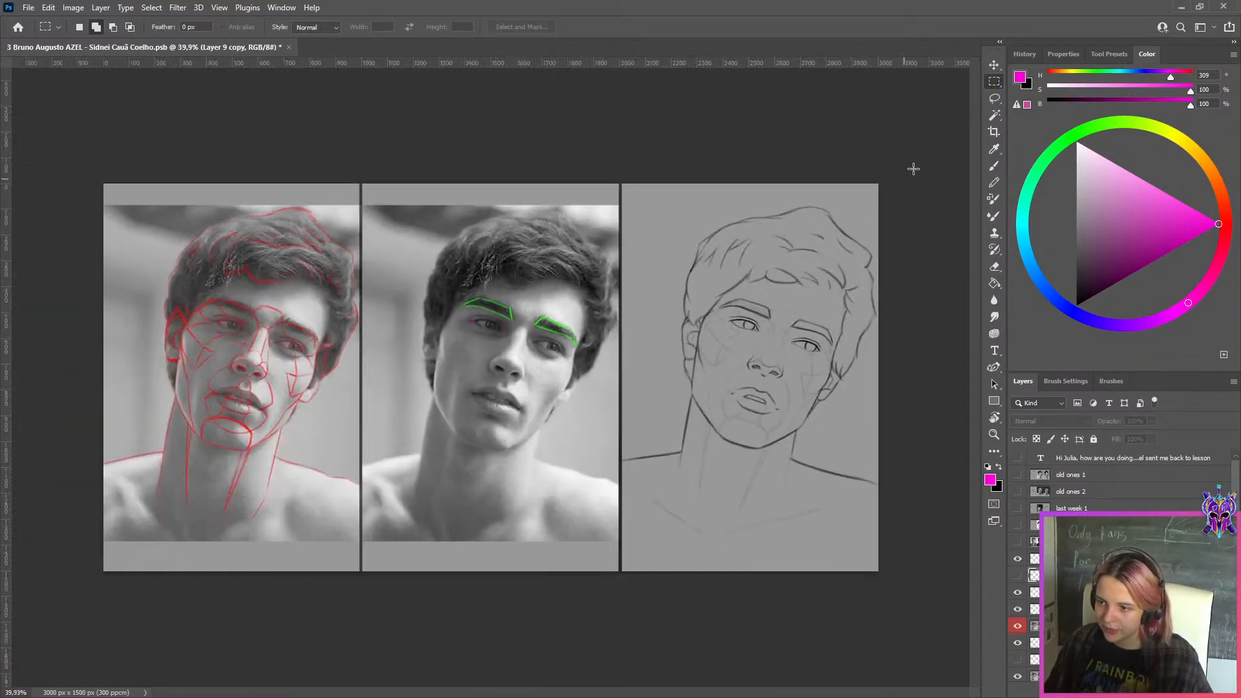
mouse_move(913, 169)
mouse_down()
mouse_move(614, 515)
mouse_move(622, 574)
mouse_up()
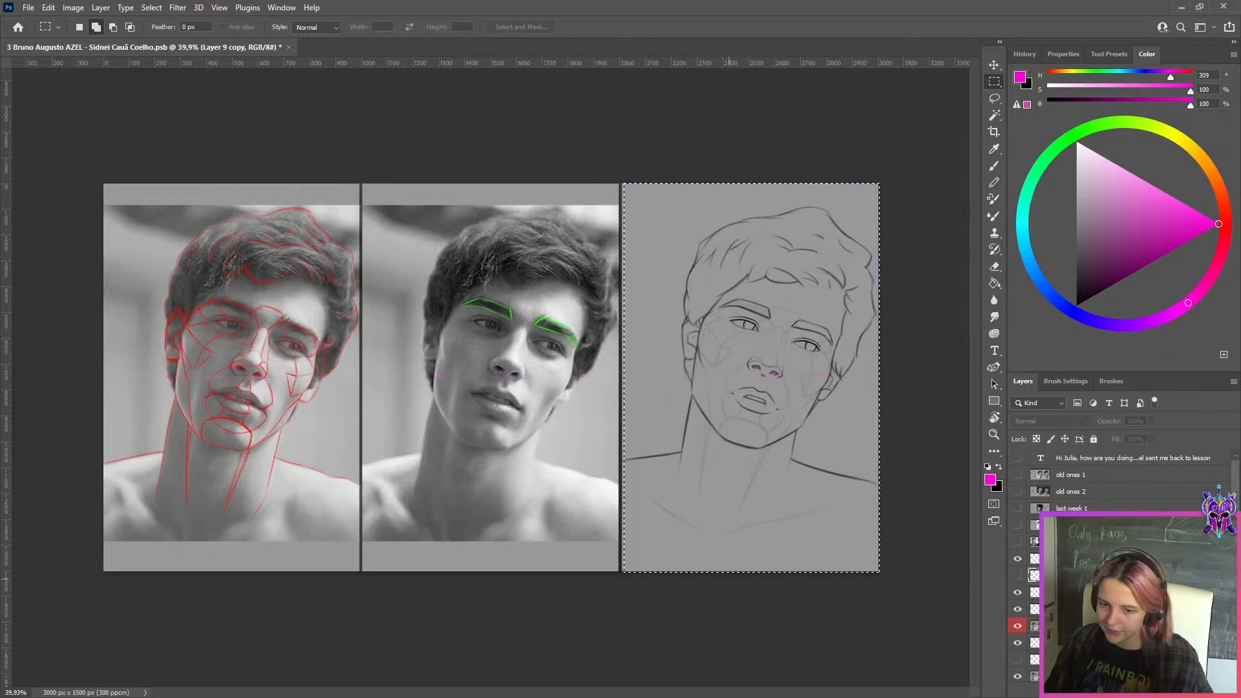
click(1086, 626)
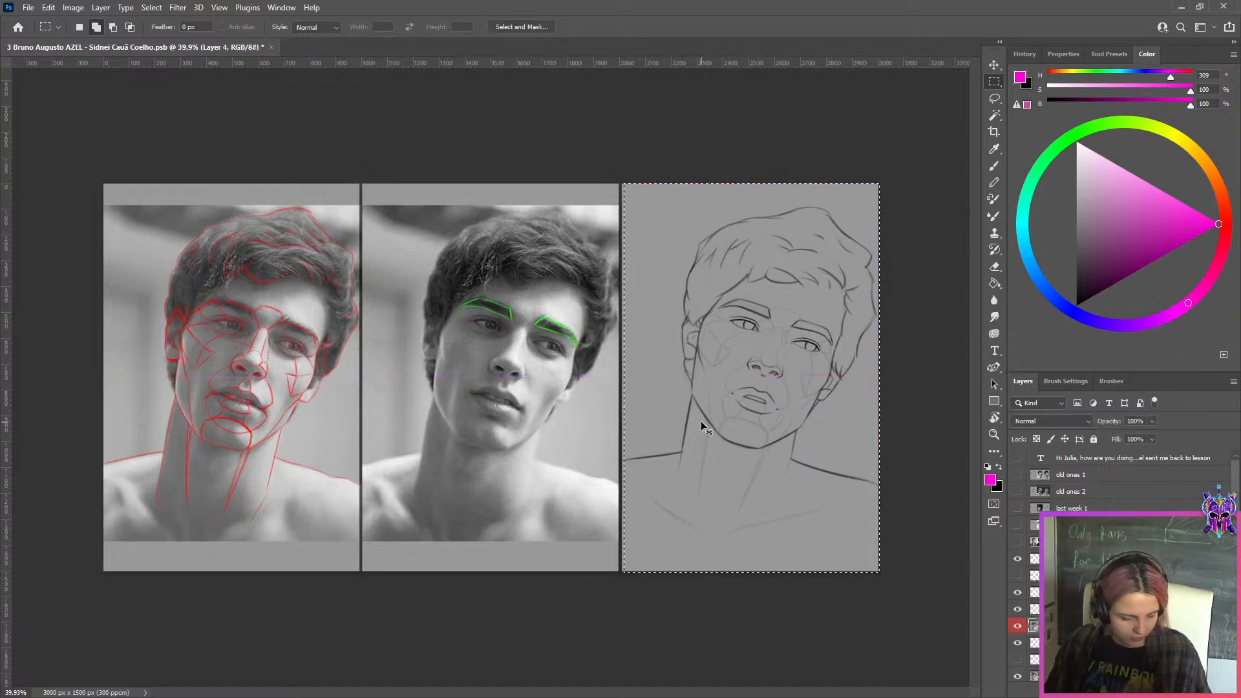
key(ctrl+j)
Shift the red-labelled layer left by one panel so its line drawing covers the middle reference photo
click(1086, 643)
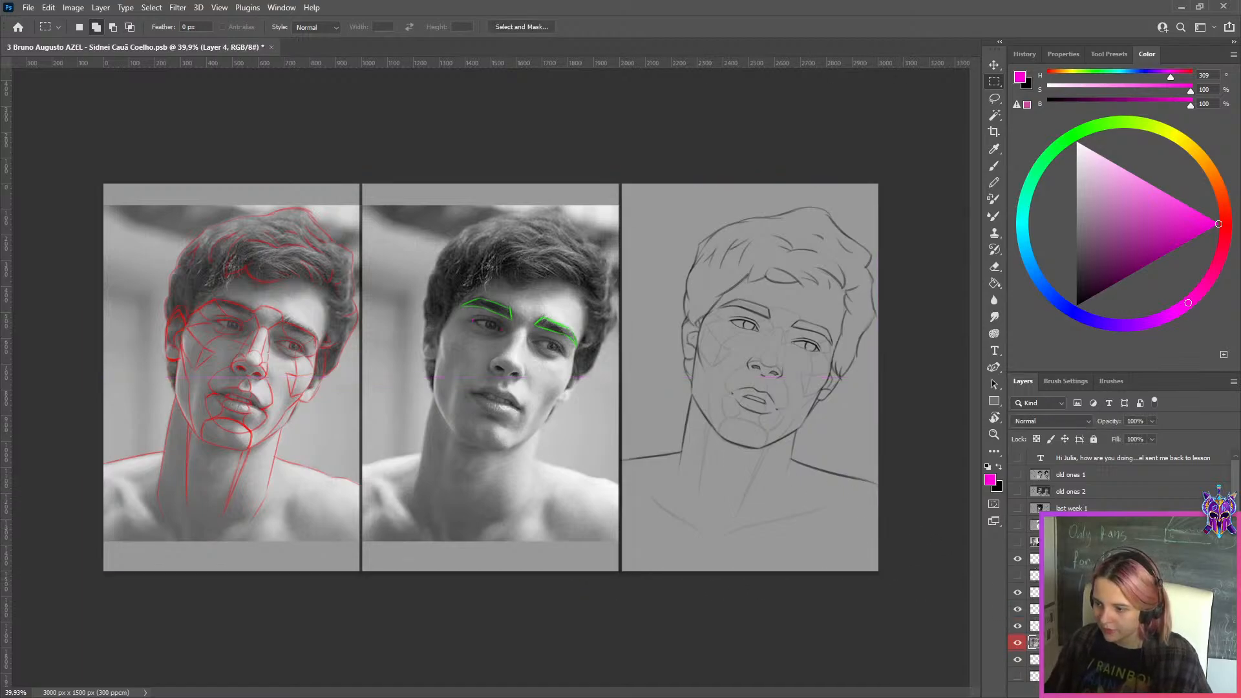
key(ctrl+t)
mouse_move(759, 406)
mouse_down()
mouse_move(457, 407)
mouse_move(497, 409)
mouse_up()
click(641, 27)
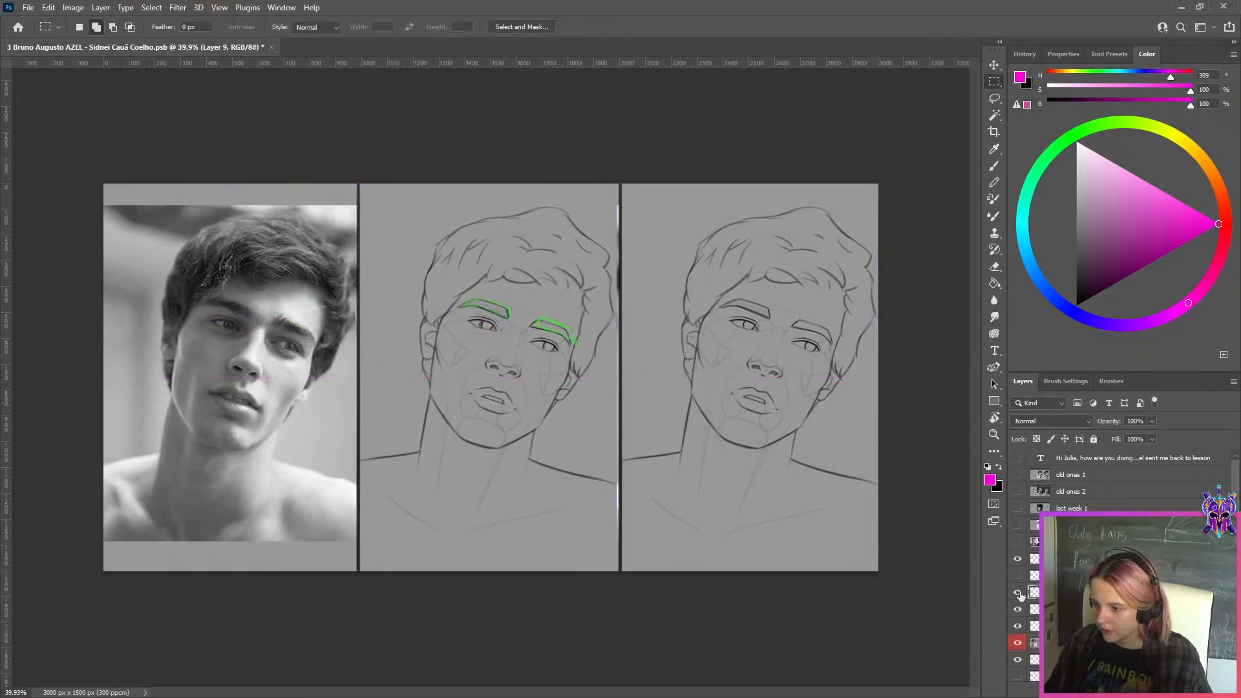
Move the green eyebrow outlines from the middle drawing onto the eyebrows of the leftmost reference photo
key(m)
click(1032, 574)
click(1033, 560)
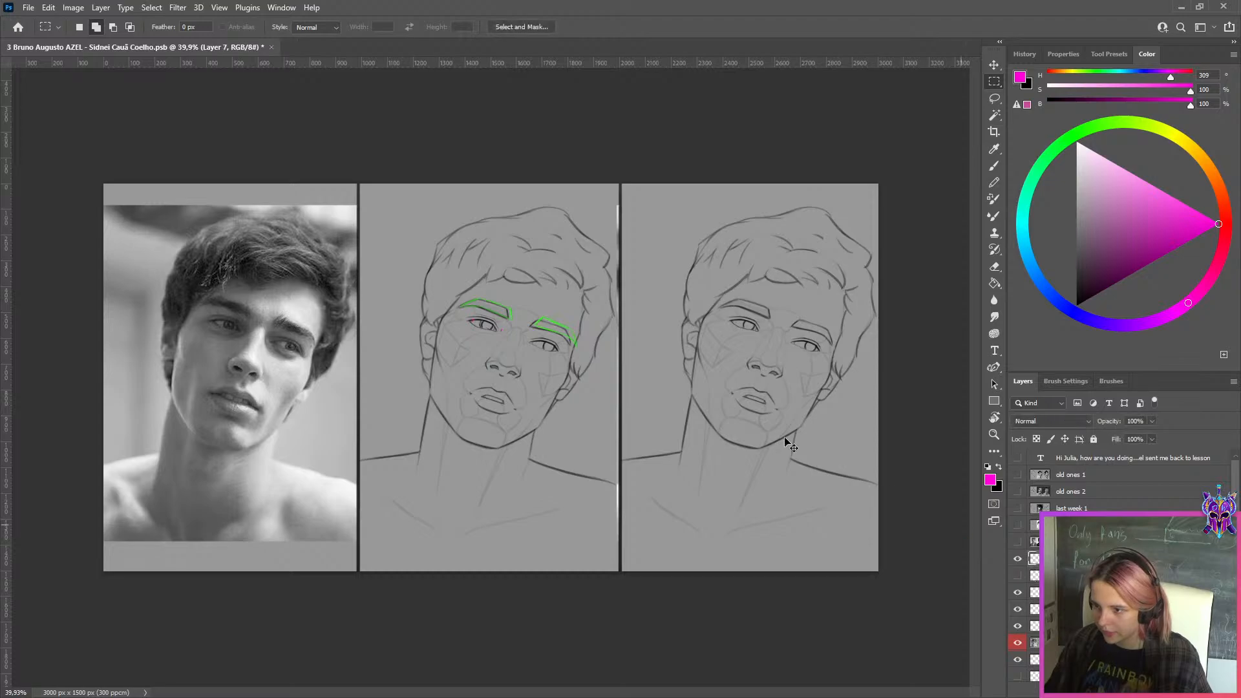
key(ctrl+t)
drag(538, 296, 255, 293)
click(642, 26)
Show the layer with the colour photo of the dark-haired woman and raise it above the drawing layers
scroll(1099, 491, down, 2)
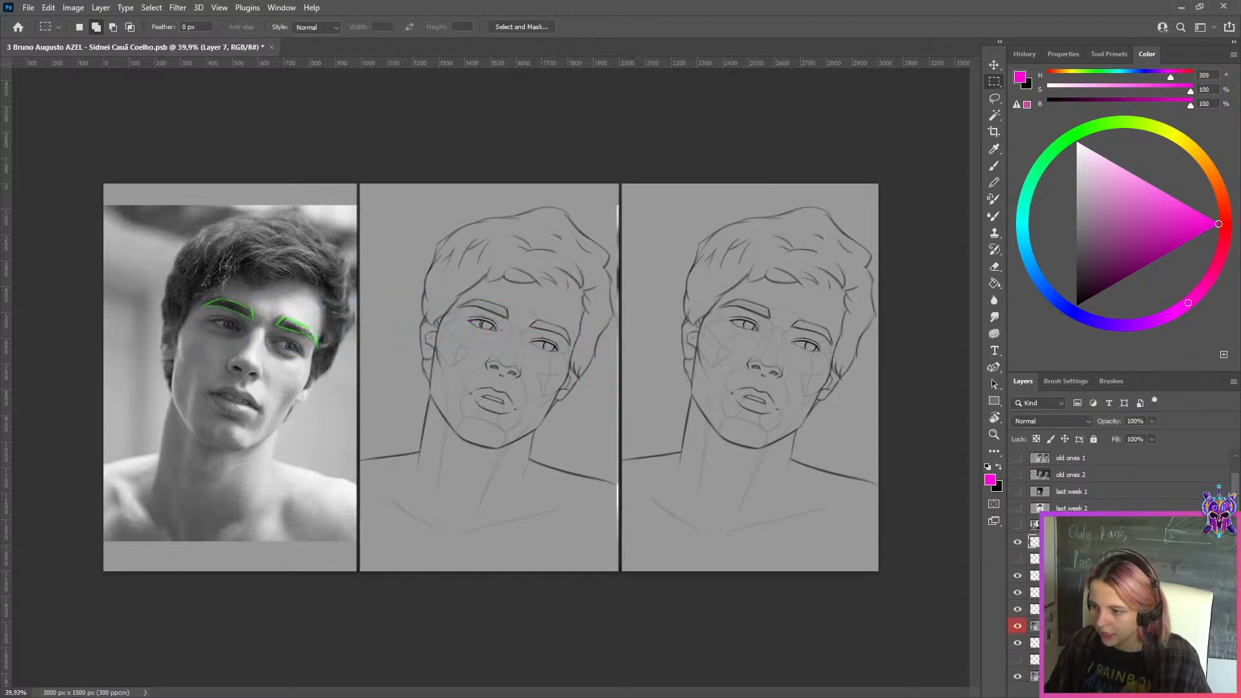
click(1017, 640)
drag(1066, 639, 1066, 513)
click(990, 102)
scroll(612, 349, up, 3)
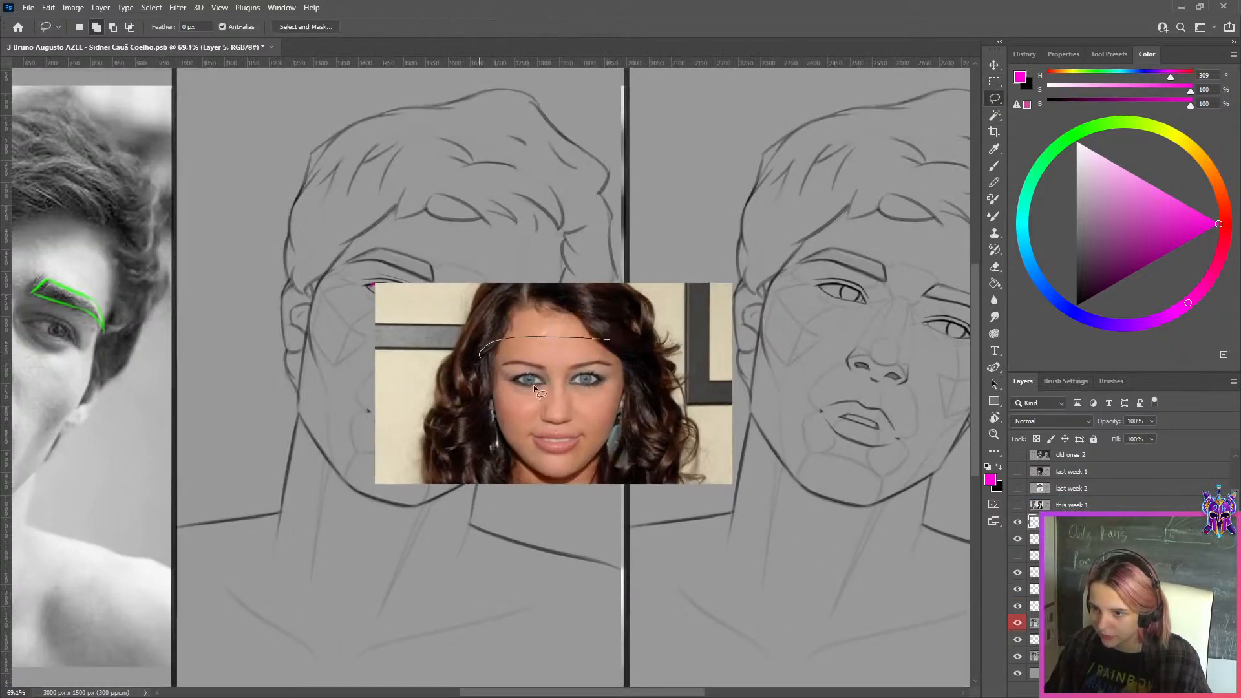
mouse_move(533, 386)
mouse_down()
mouse_move(636, 362)
mouse_move(610, 340)
mouse_up()
key(ctrl+d)
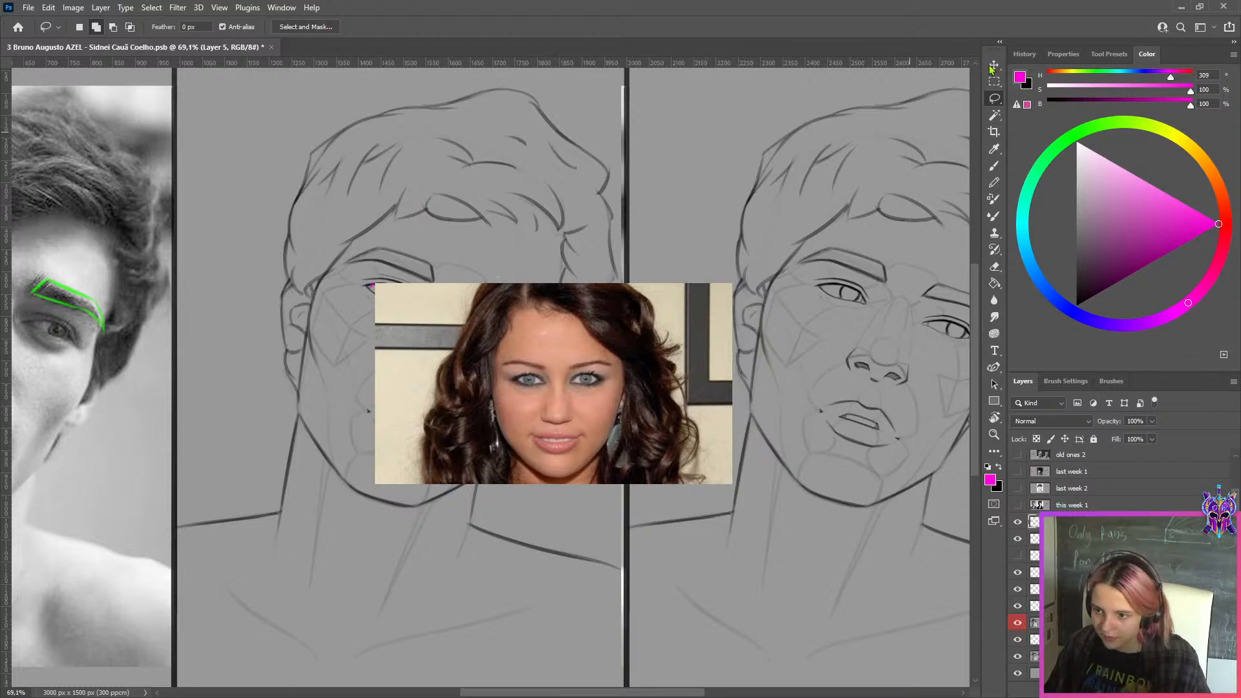
Copy the strip with the eyes and eyebrows from the woman's photo to a new layer and remove the full photo
click(994, 81)
drag(493, 352, 621, 392)
key(ctrl+j)
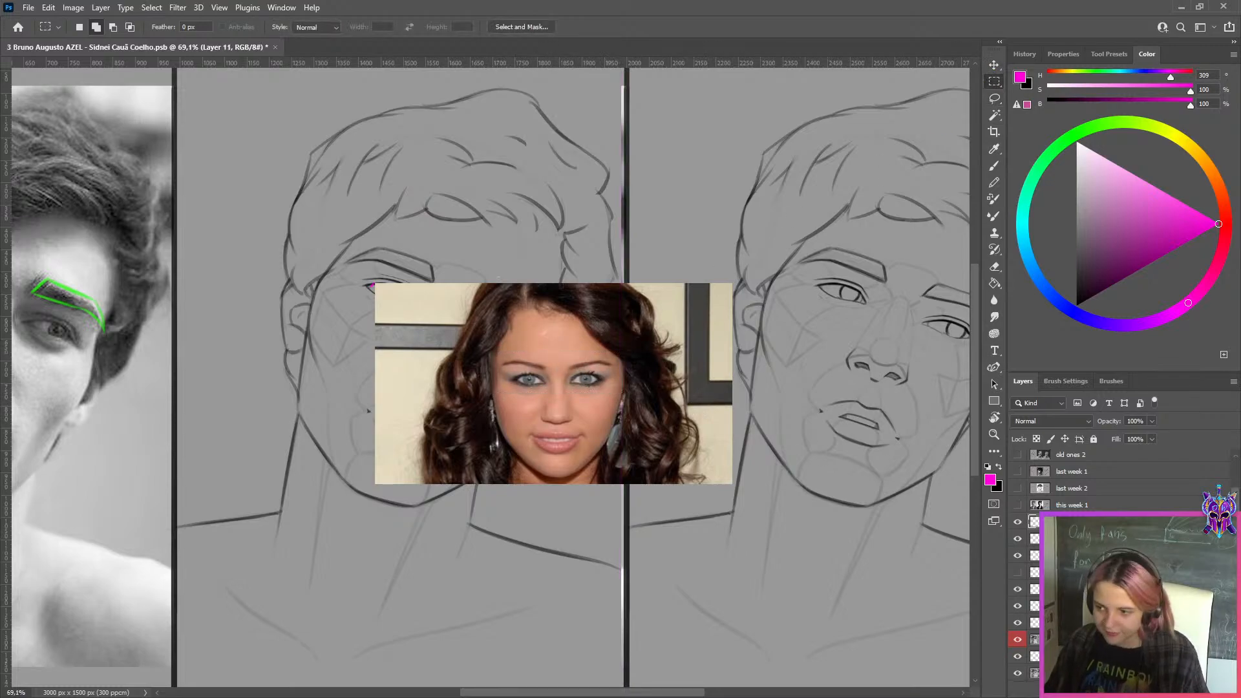
key(Delete)
click(1098, 521)
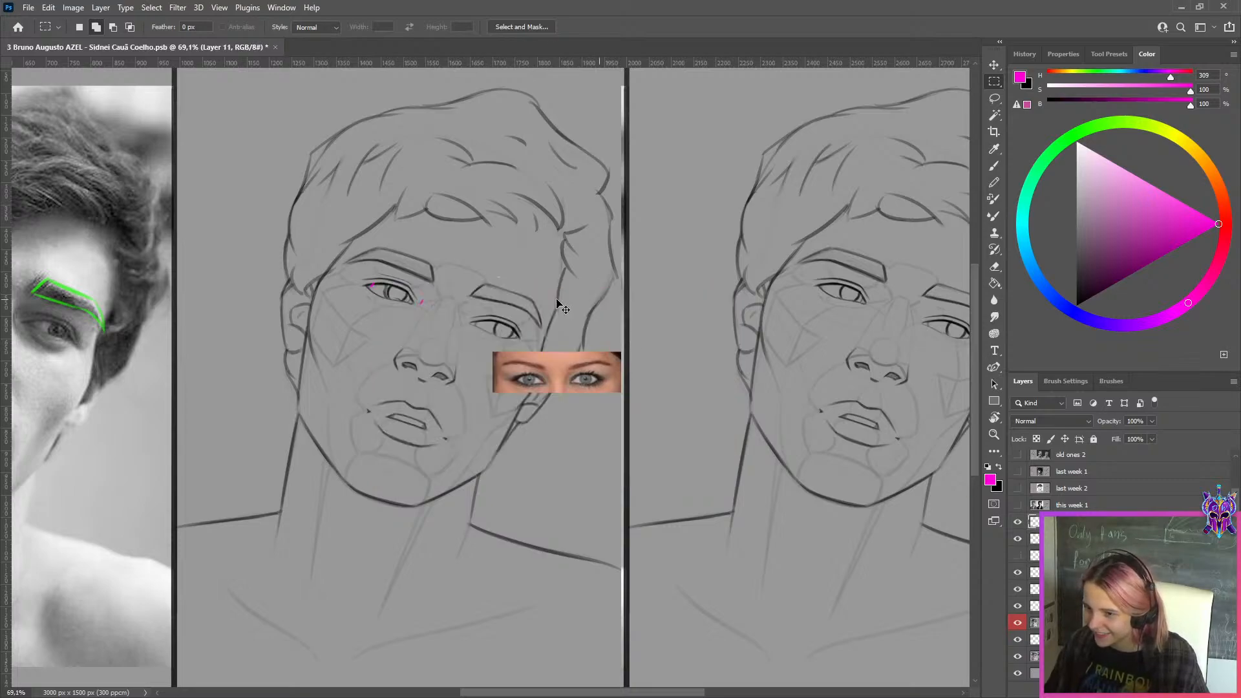
Enlarge the eye strip to about 195% and place it over the hair of the middle line drawing
key(ctrl+t)
mouse_move(558, 352)
mouse_down()
mouse_move(554, 308)
mouse_move(514, 267)
mouse_up()
drag(546, 313, 460, 161)
click(640, 27)
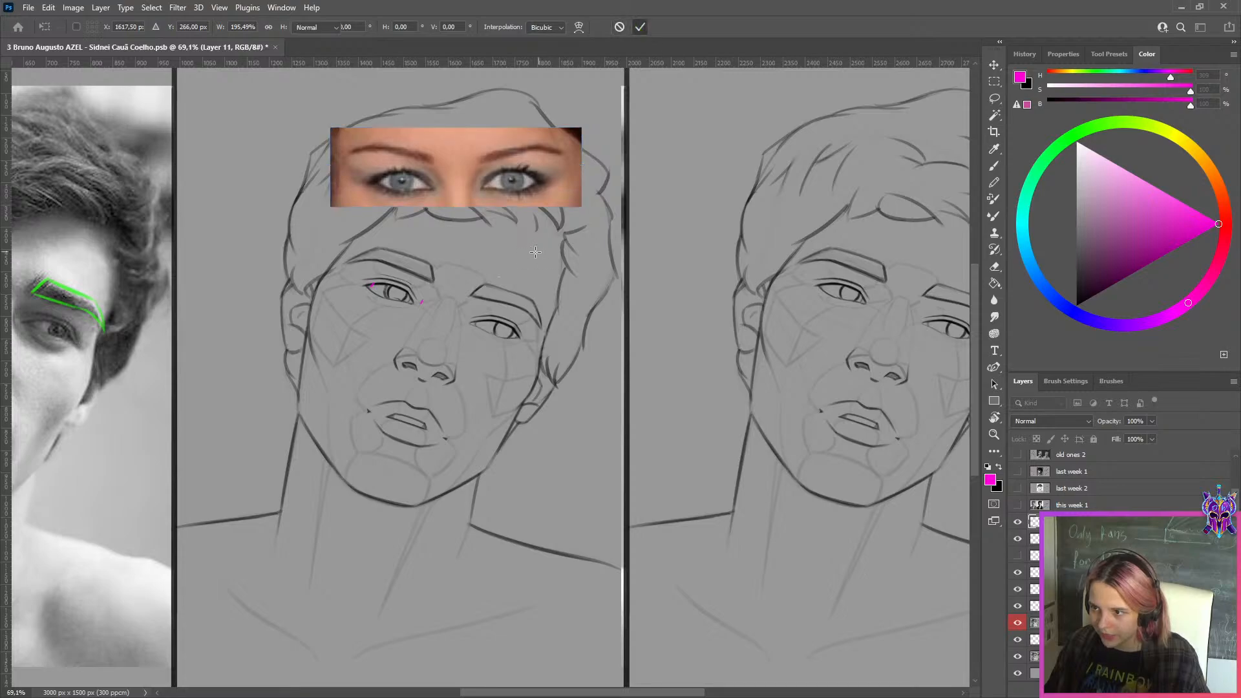
Hide the red-labelled layer and move the "this week 2" layer left so its line drawing fills the middle panel
key(ctrl)
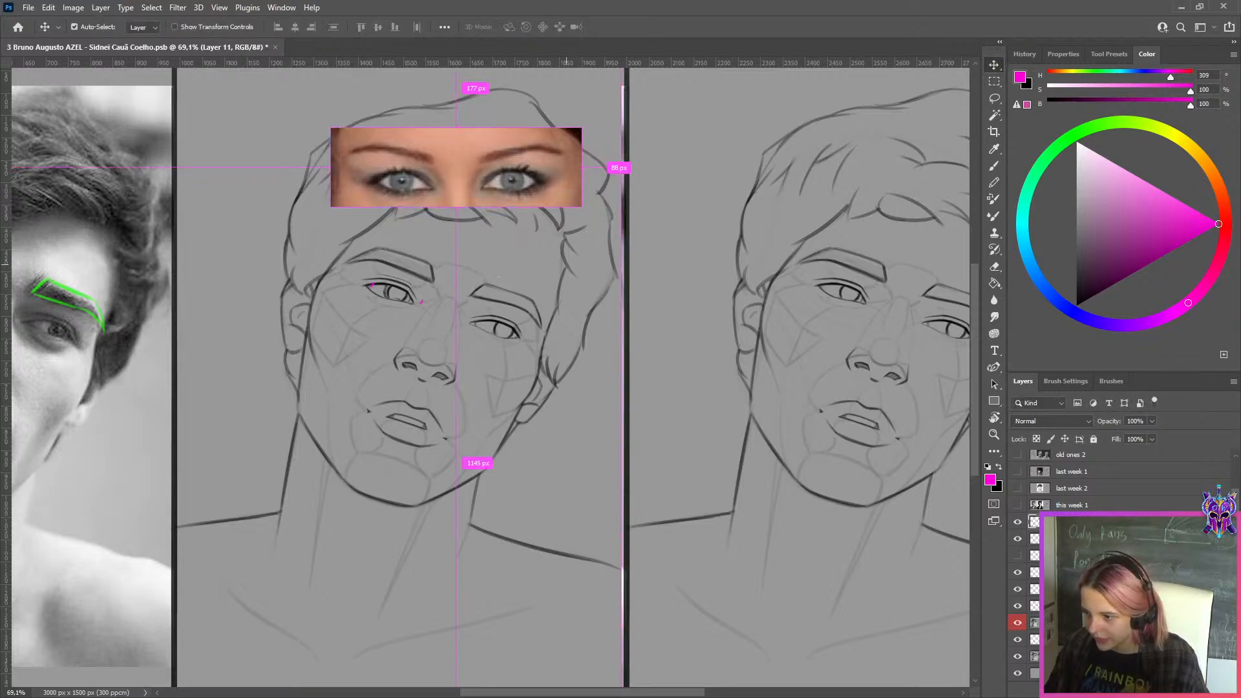
click(1017, 623)
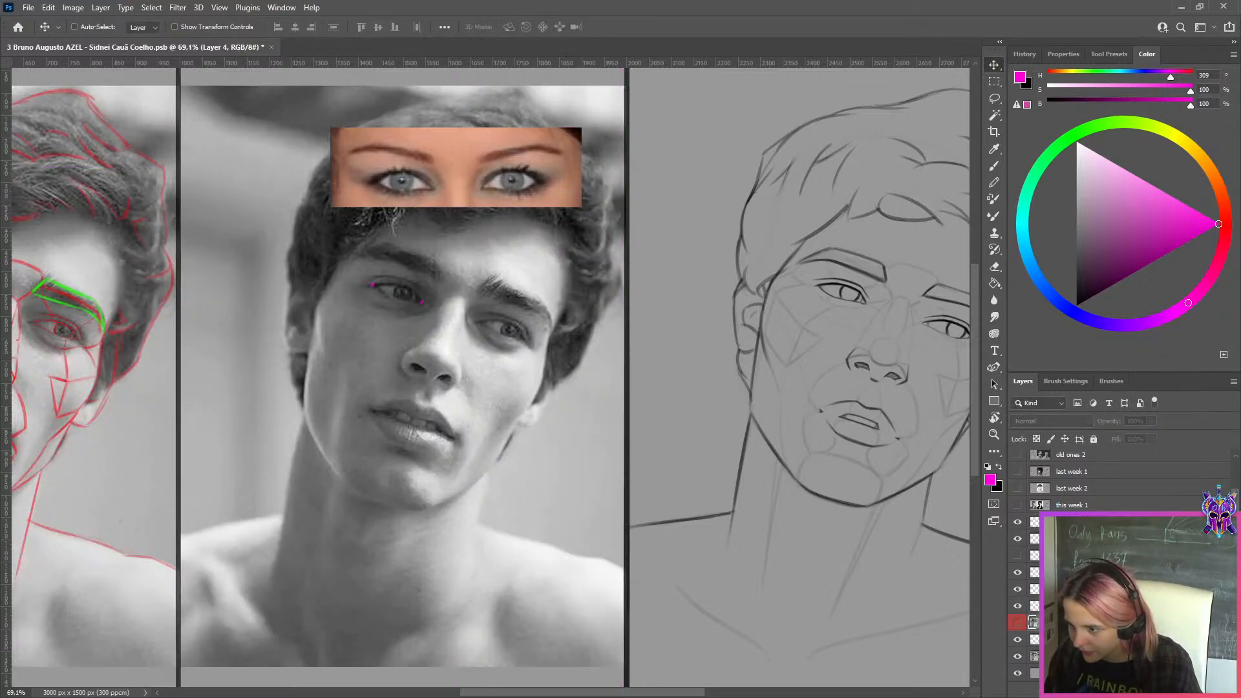
click(1066, 656)
key(ctrl+t)
drag(675, 418, 193, 421)
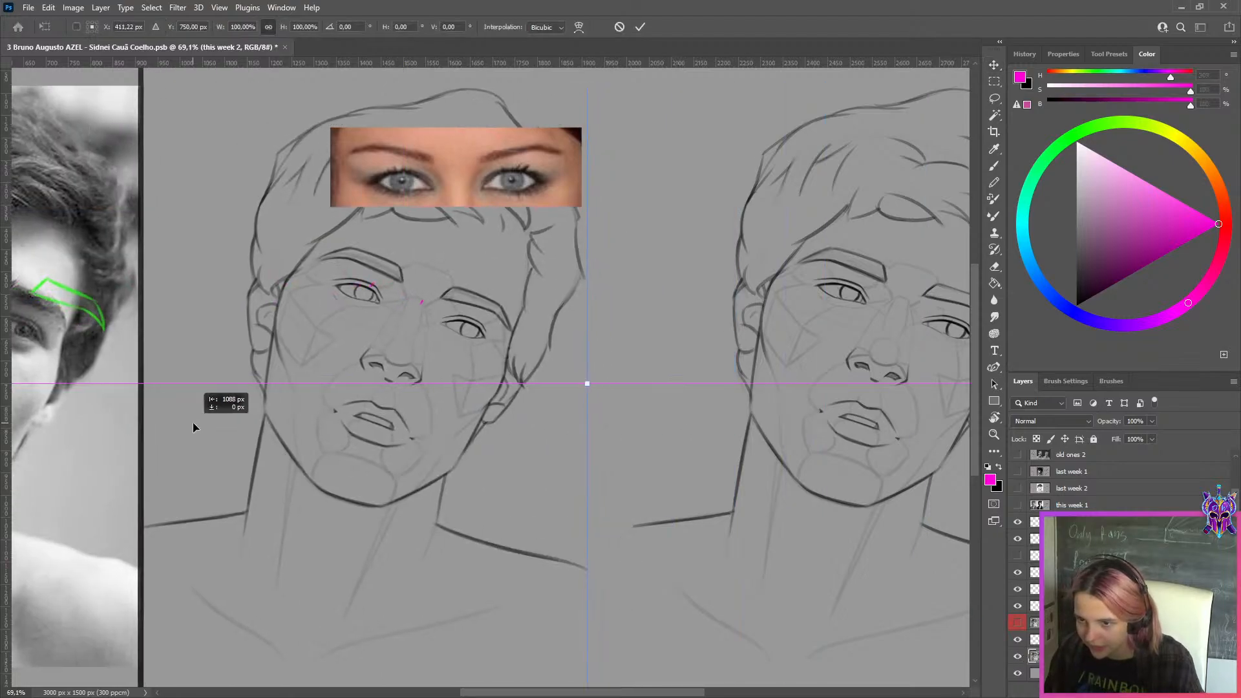
click(640, 26)
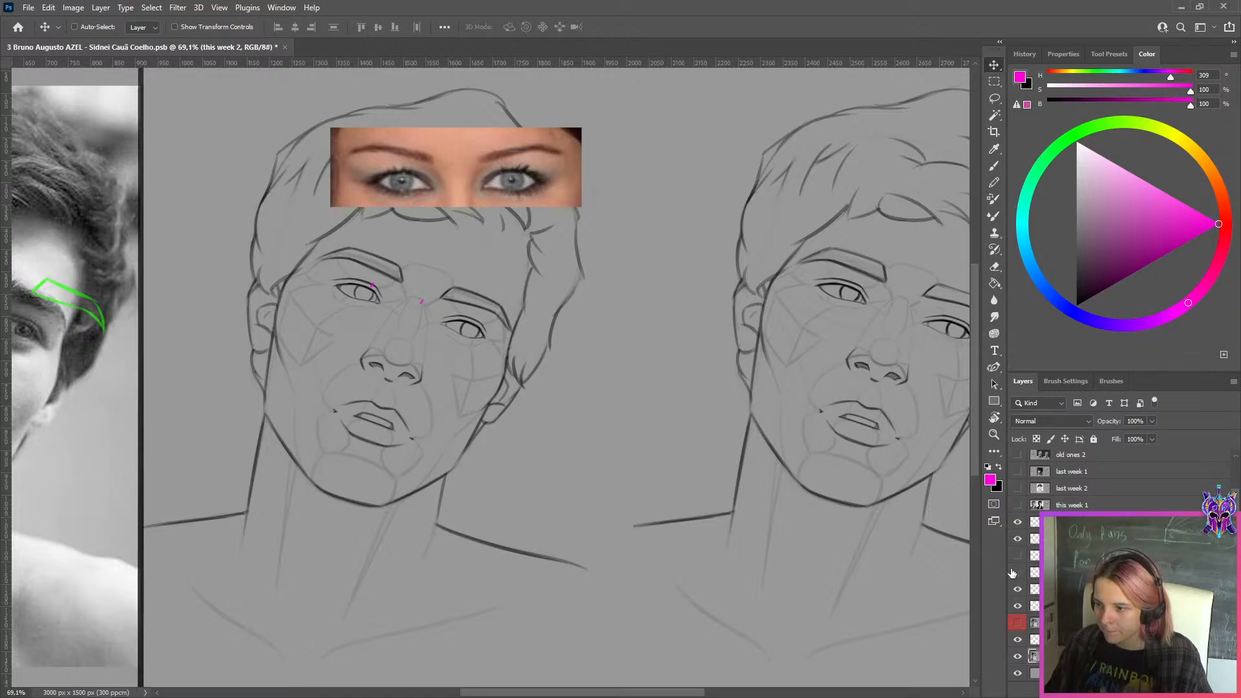
Export the feedback sheet for web as a maximum-quality JPEG in the WEEK 149 folder, adding "ss" to the file name
scroll(691, 343, down, 3)
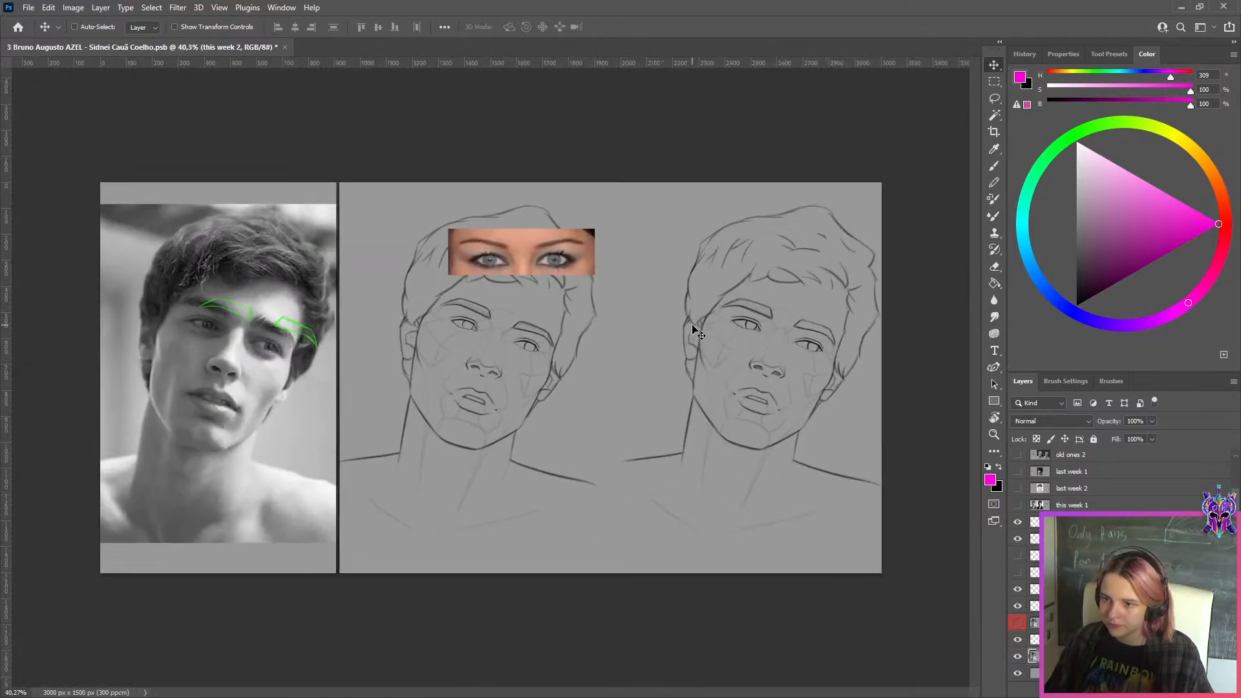
key(ctrl+alt+shift+s)
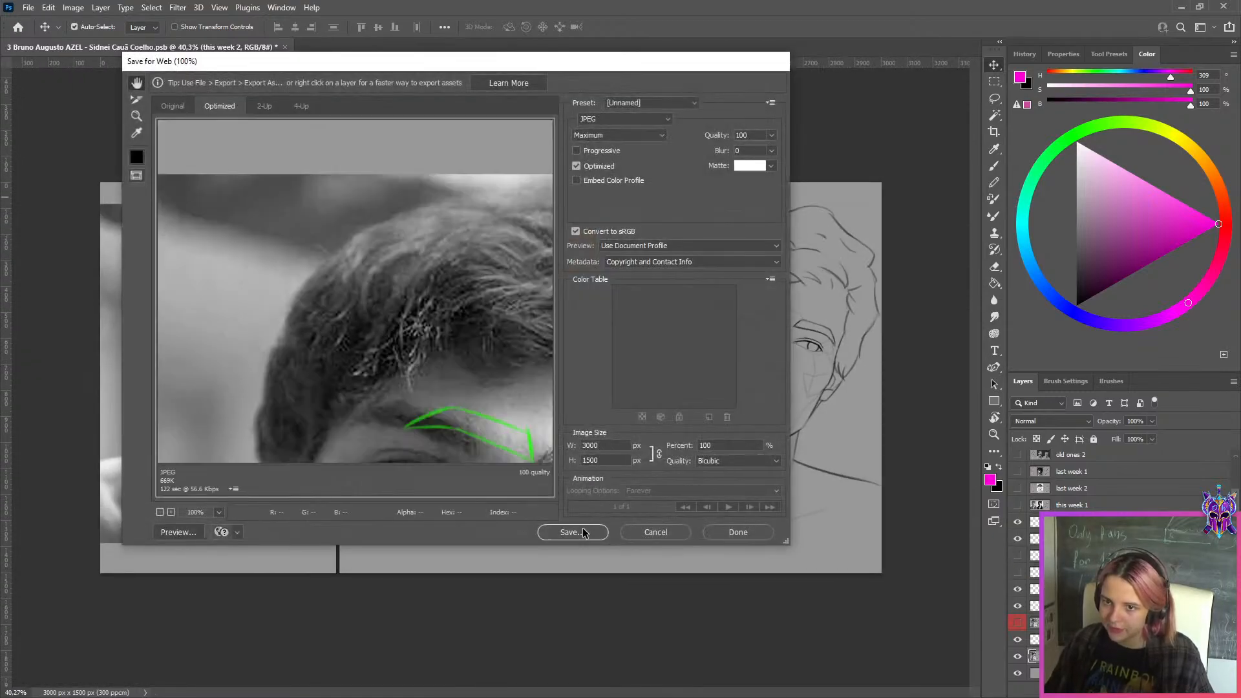
click(572, 532)
click(401, 416)
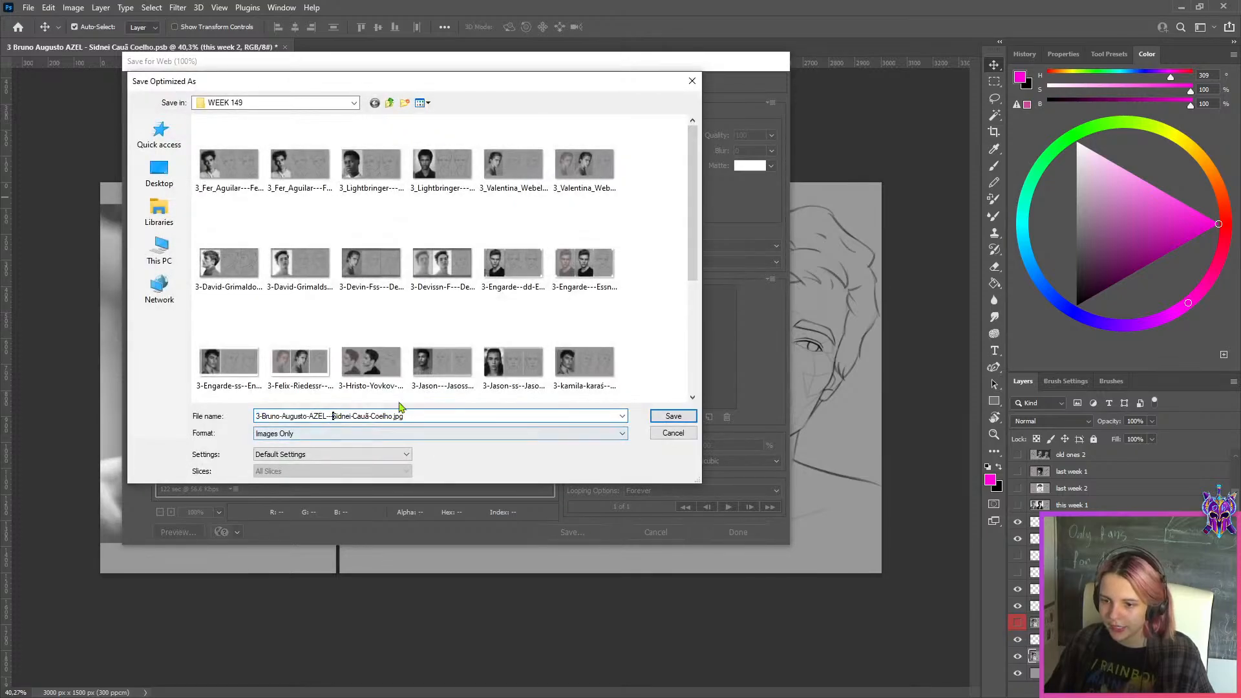
click(673, 416)
click(655, 288)
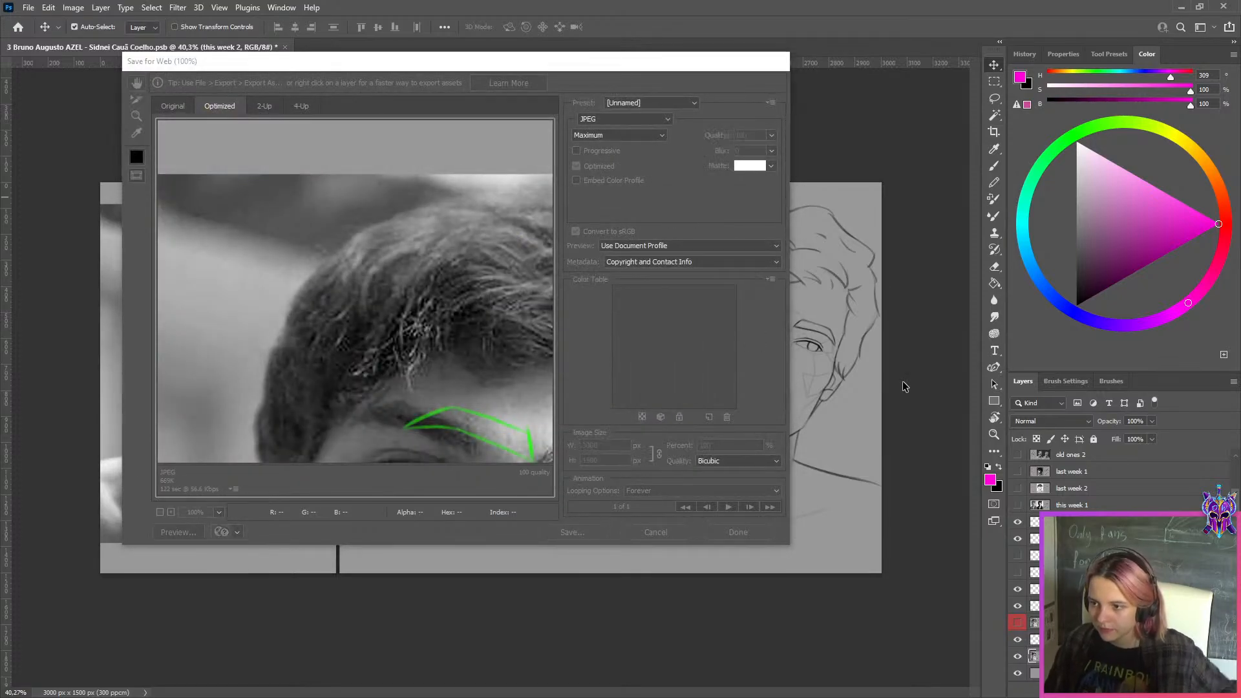
Realign the green eyebrow outlines with the eyebrows of the reference photo
scroll(753, 324, up, 1)
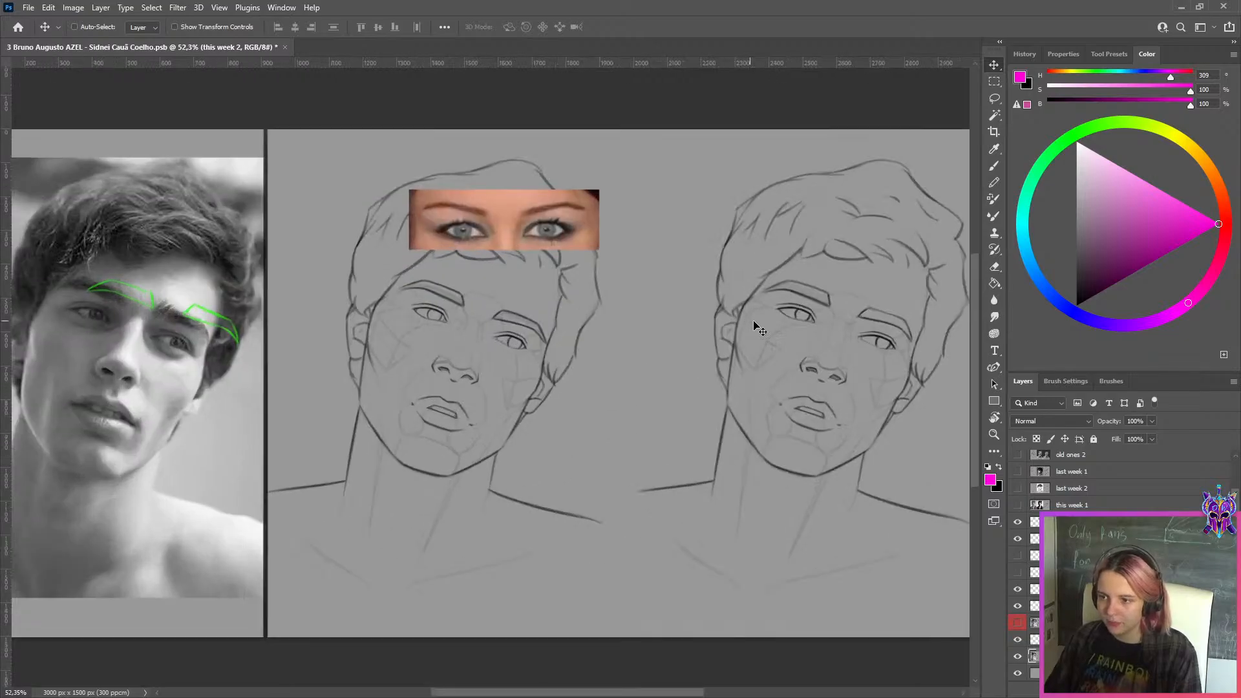
scroll(709, 297, down, 1)
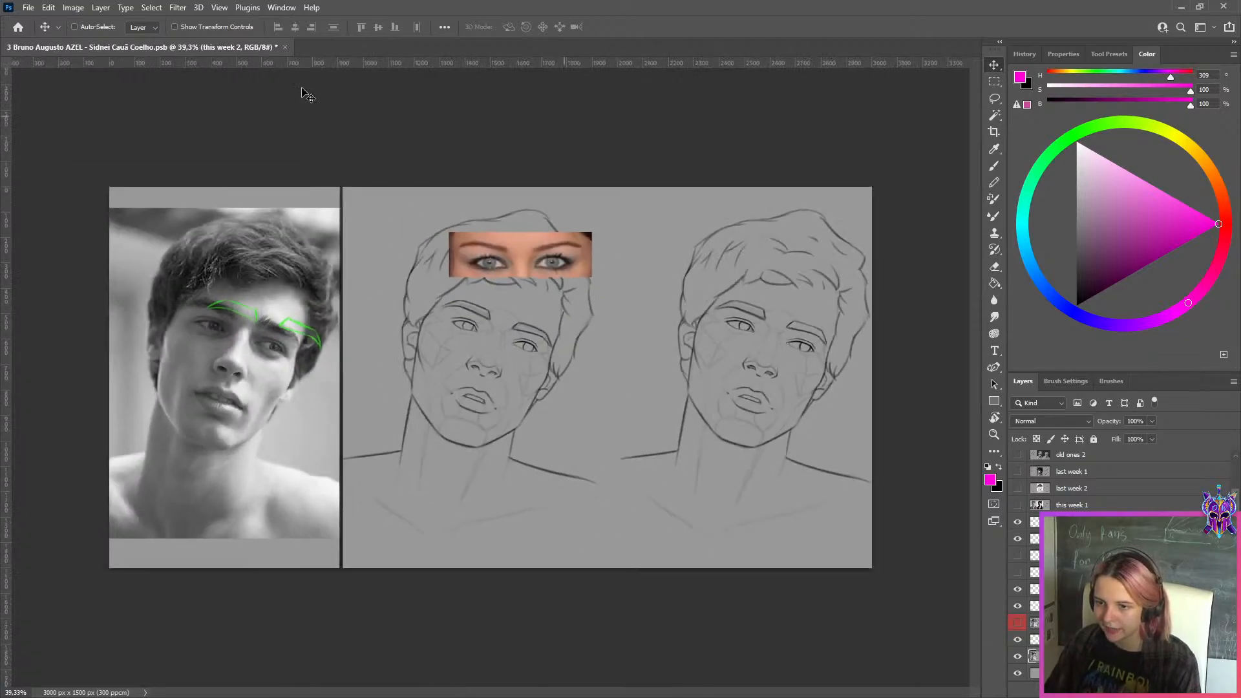
scroll(282, 346, up, 8)
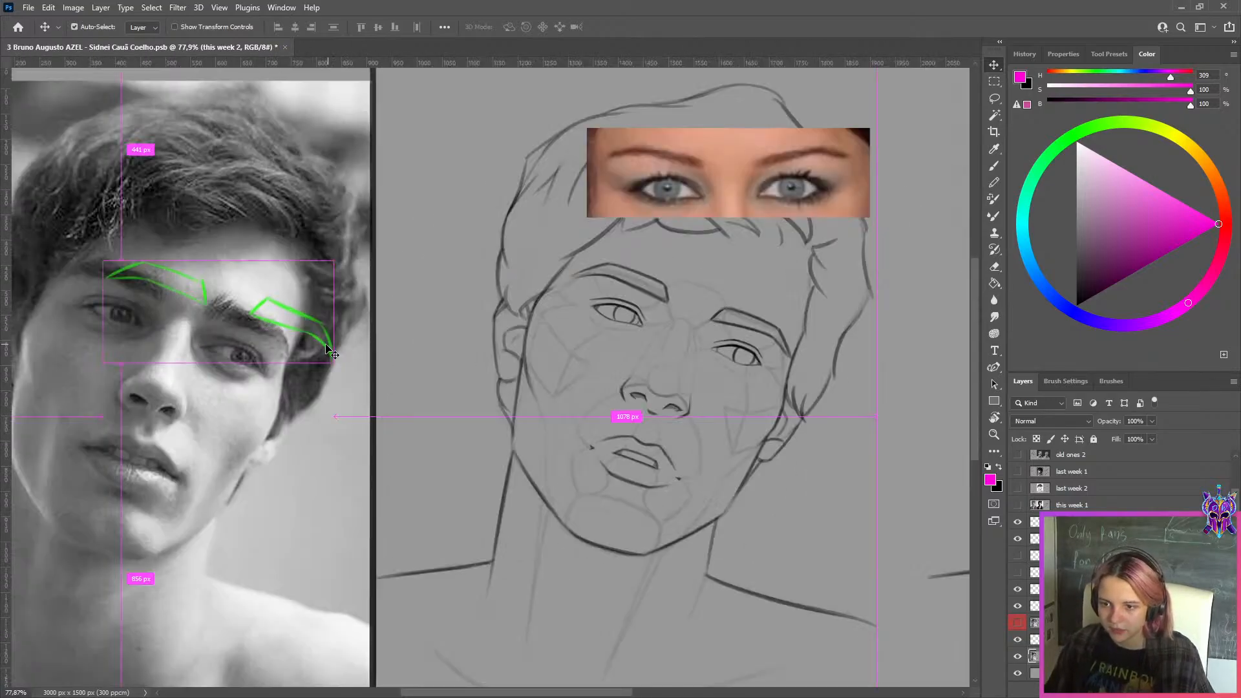
drag(328, 346, 220, 330)
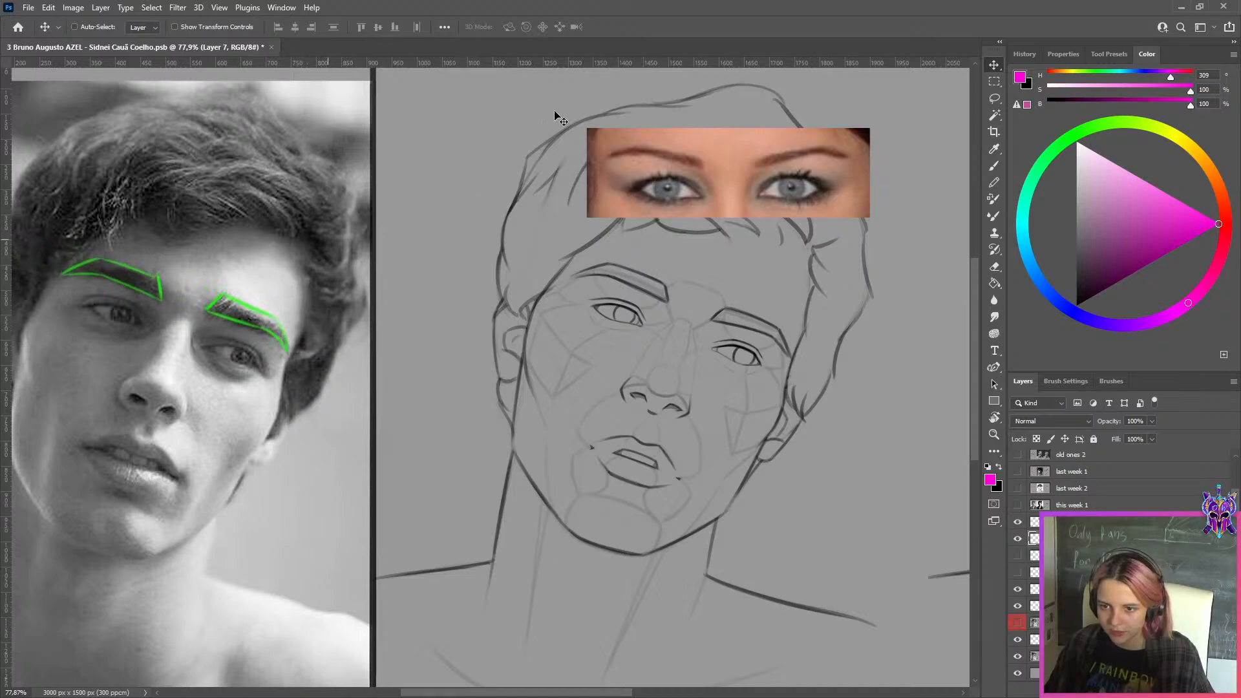
Export the corrected feedback sheet for web again as a JPEG at quality 100
scroll(582, 164, down, 1)
key(ctrl+alt+shift+s)
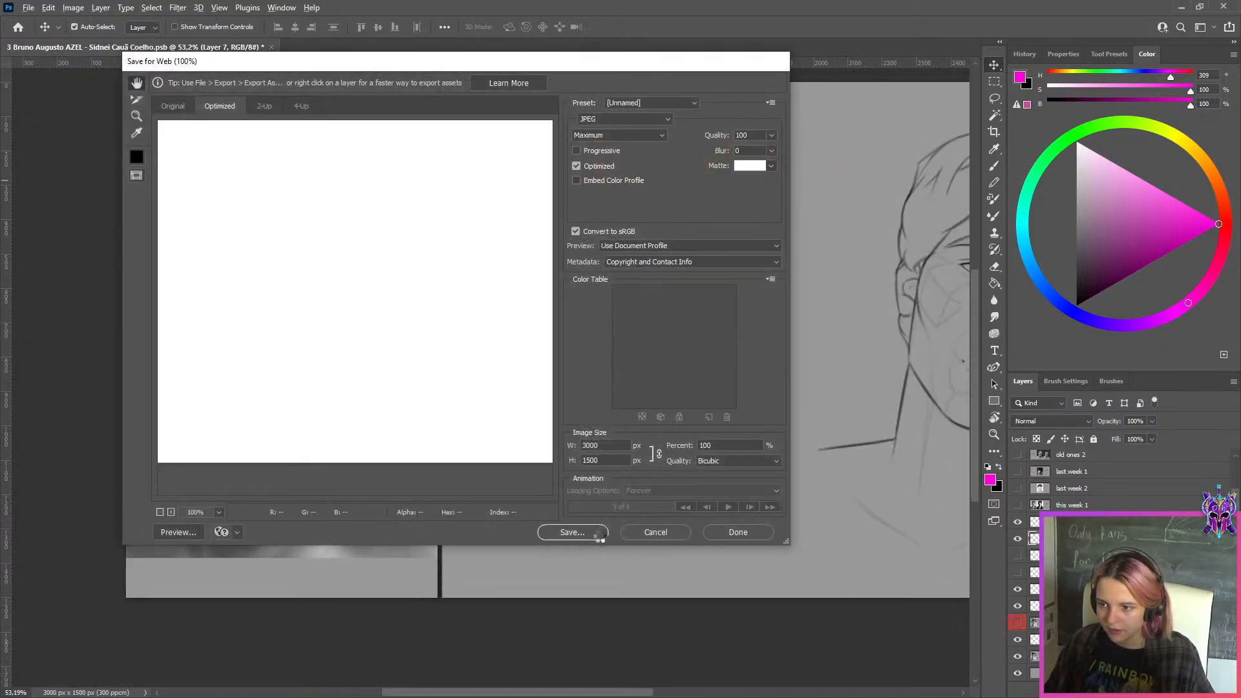
click(600, 532)
click(672, 415)
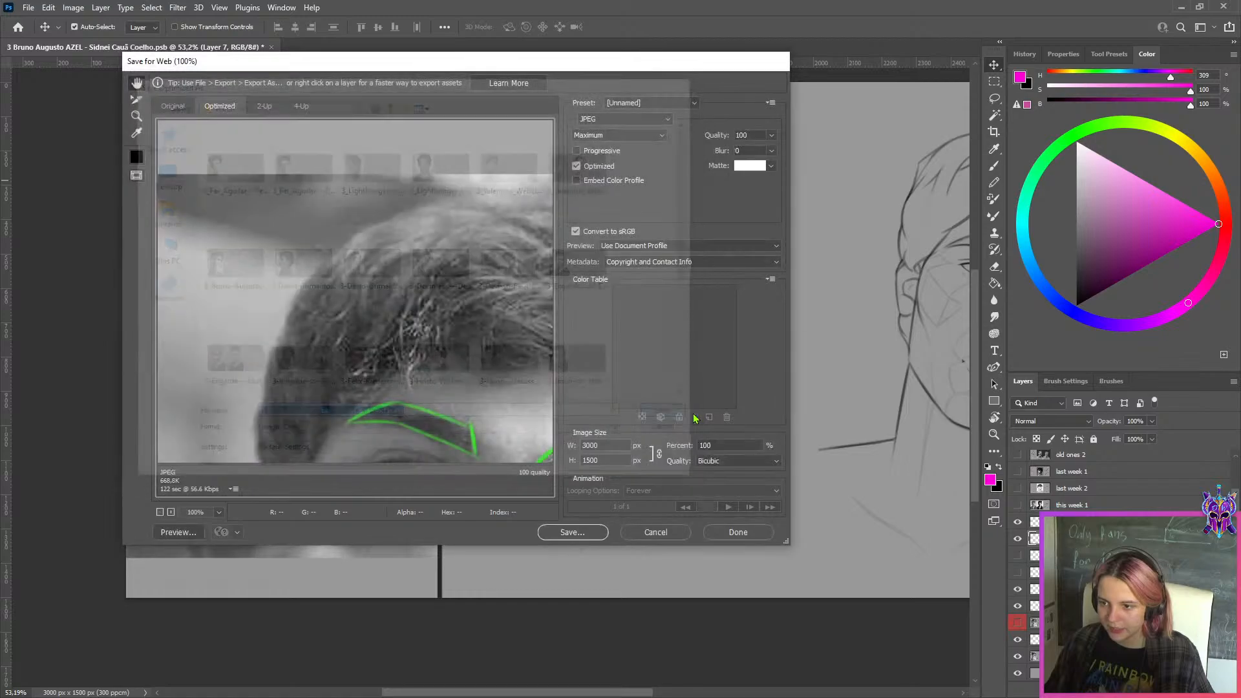
key(Return)
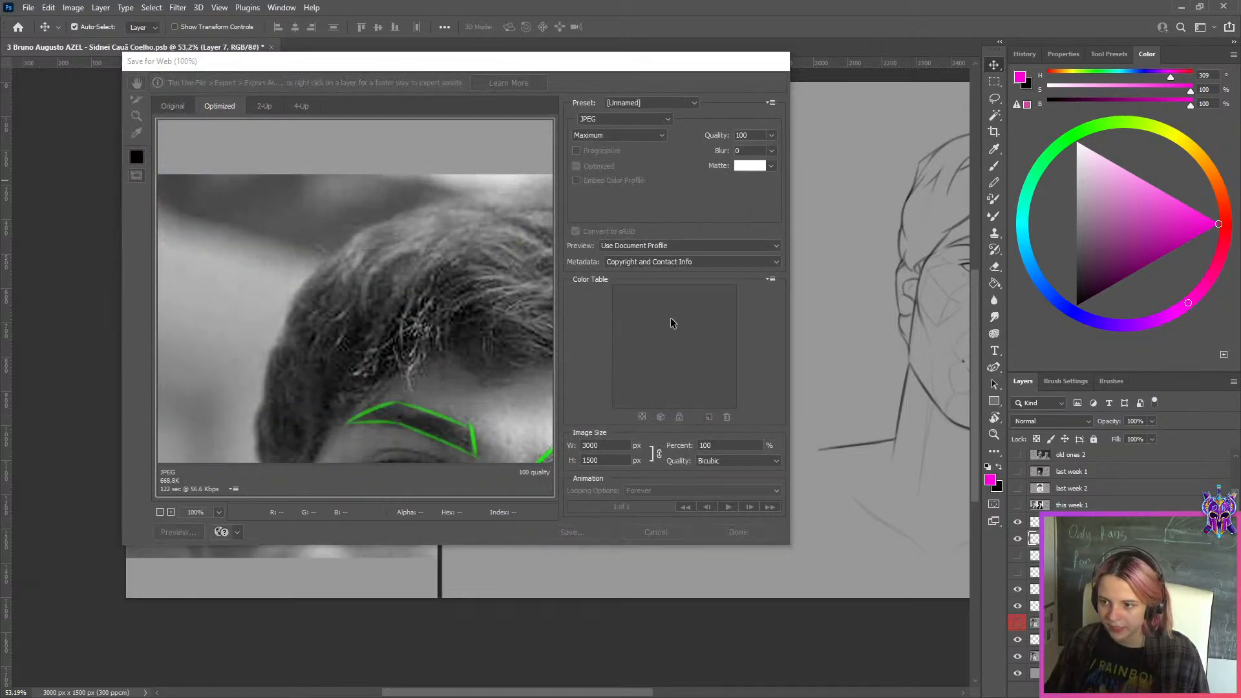
Close the exported feedback document without saving its changes and open the next student's week 149 PSD
scroll(582, 204, down, 4)
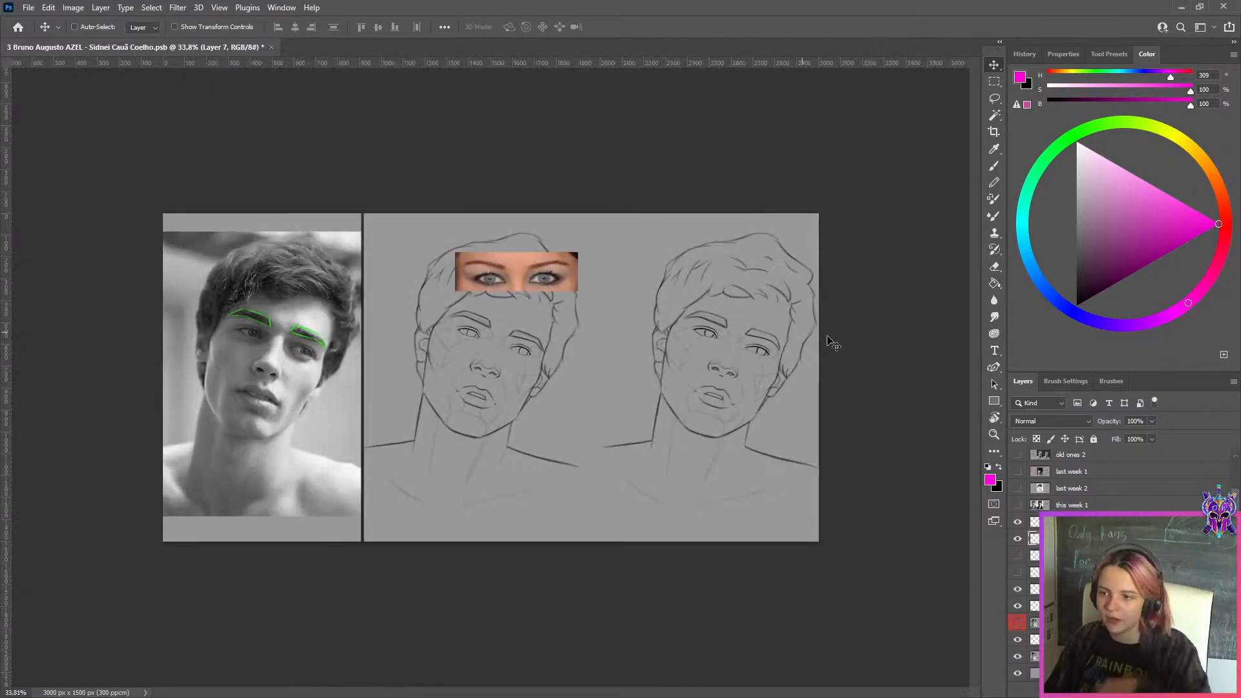
key(ctrl+0)
click(272, 47)
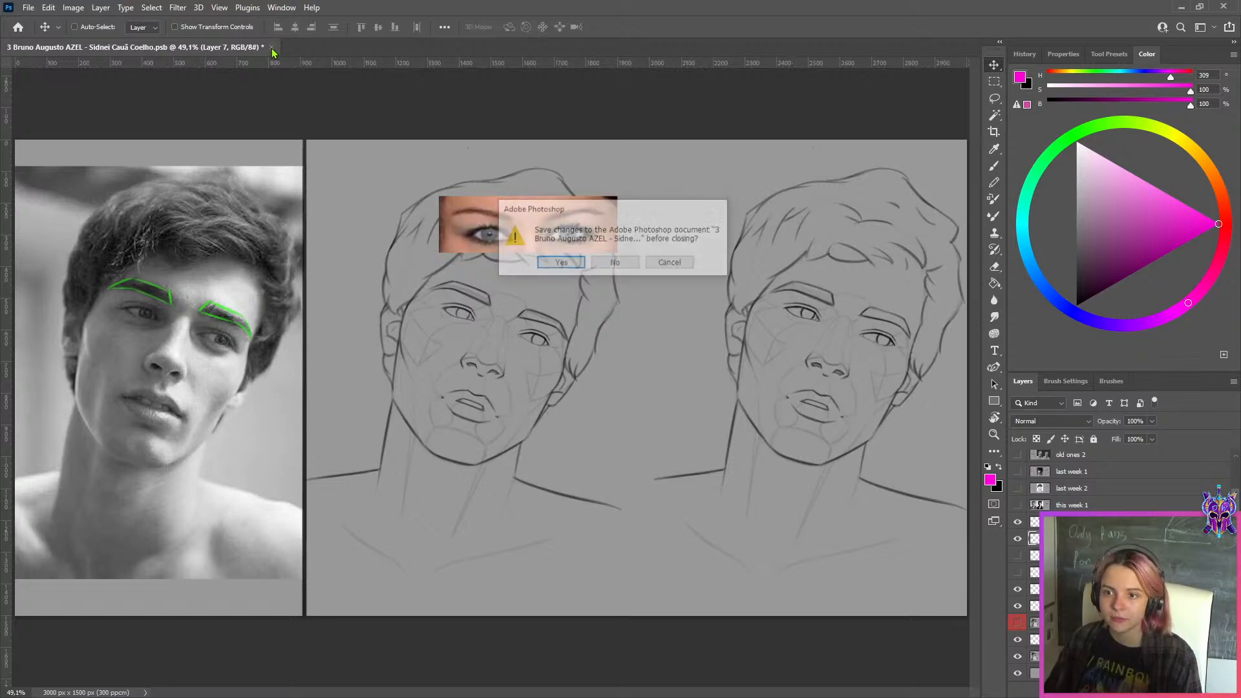
click(614, 262)
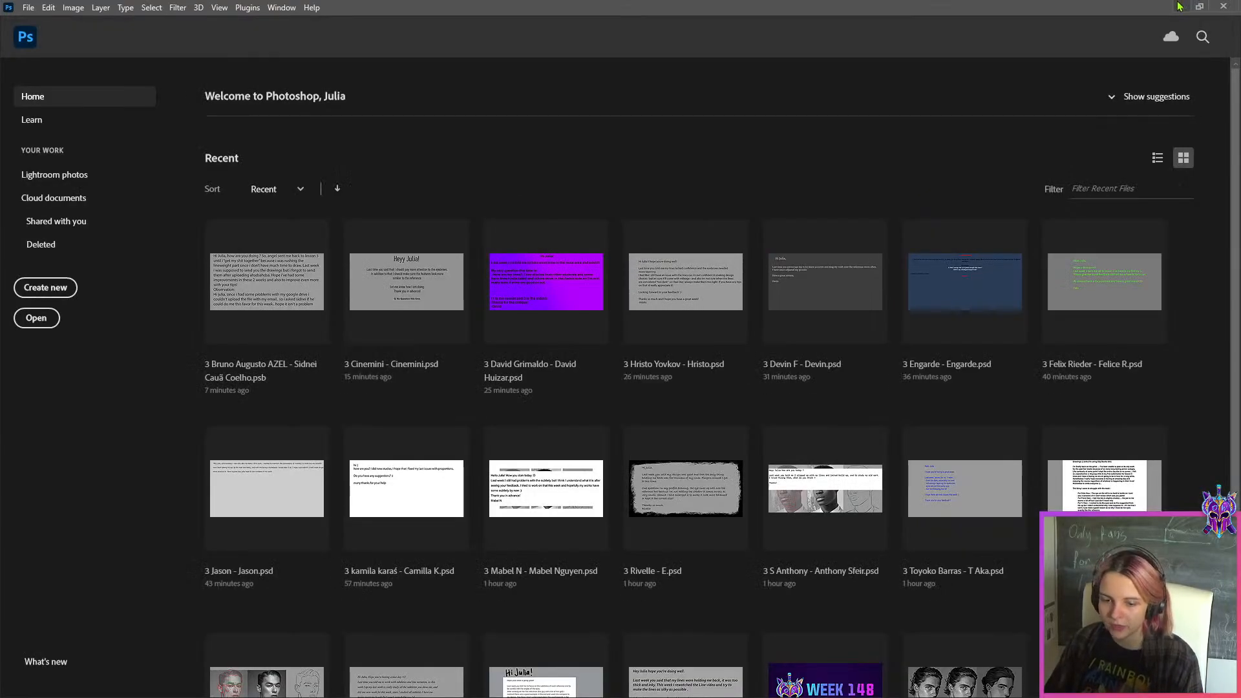
click(1179, 6)
double_click(383, 102)
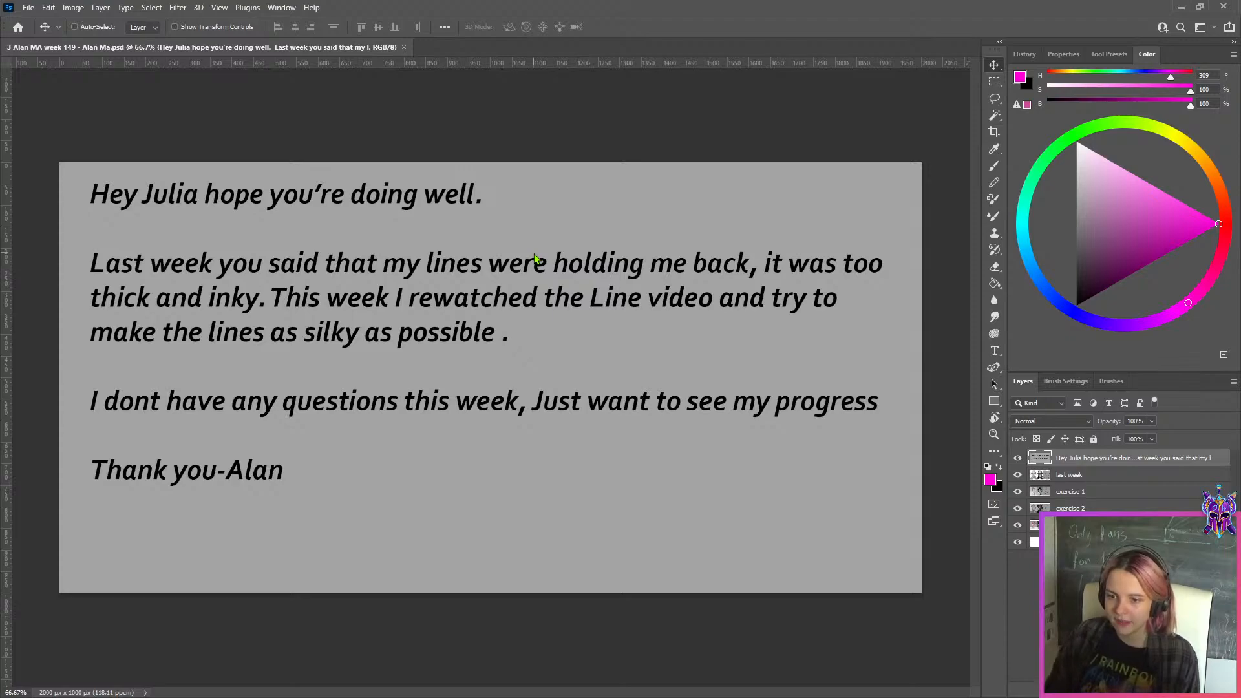
Hide the student's message layer, inspect the frontal portrait on the "last week" layer, and hide that layer too
click(1018, 458)
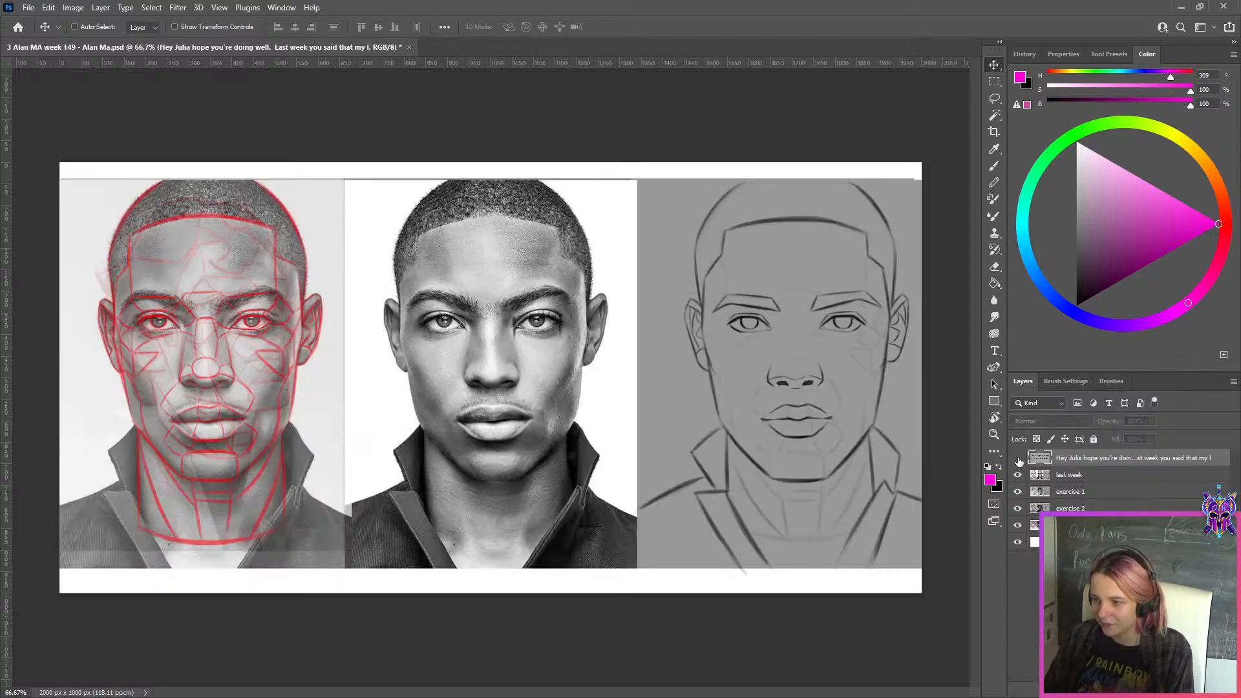
click(1058, 477)
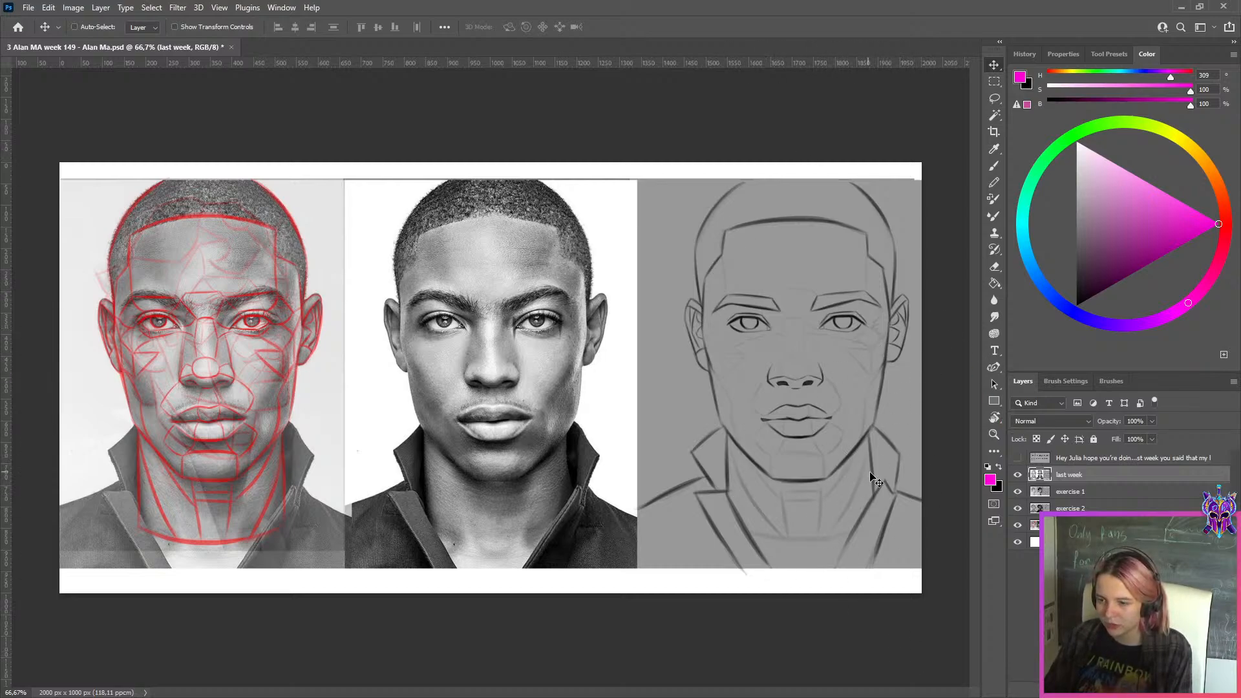
scroll(953, 476, up, 5)
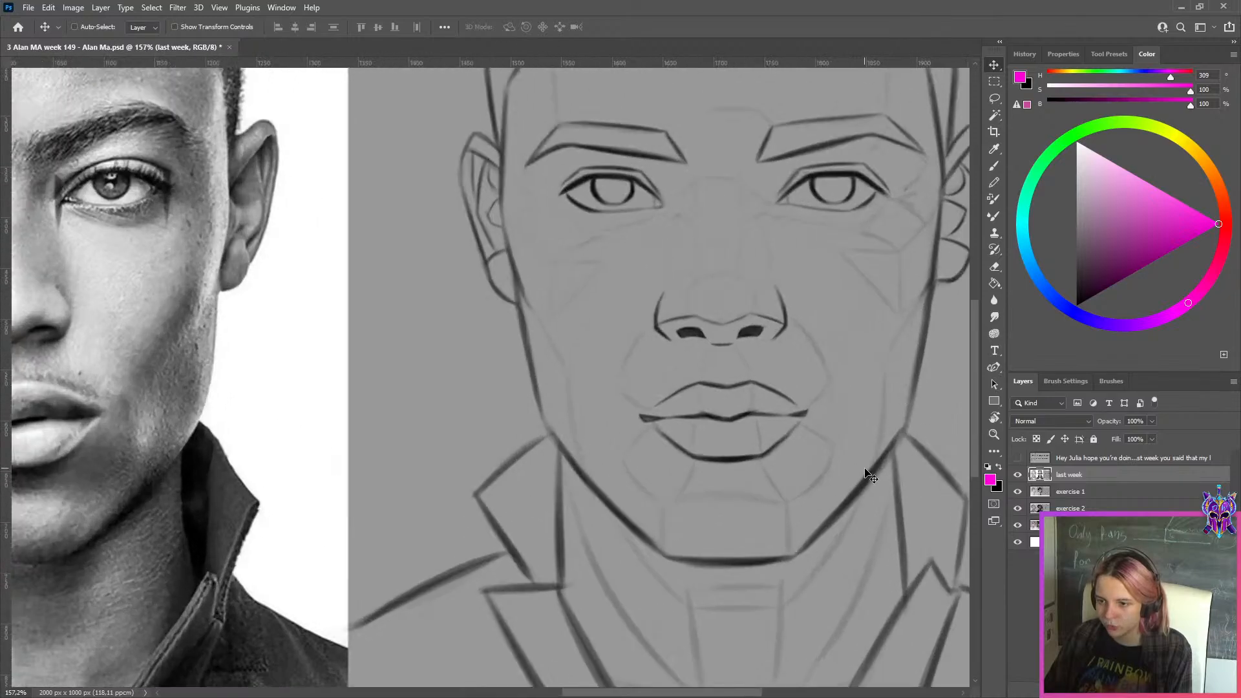
scroll(865, 521, down, 3)
click(1018, 475)
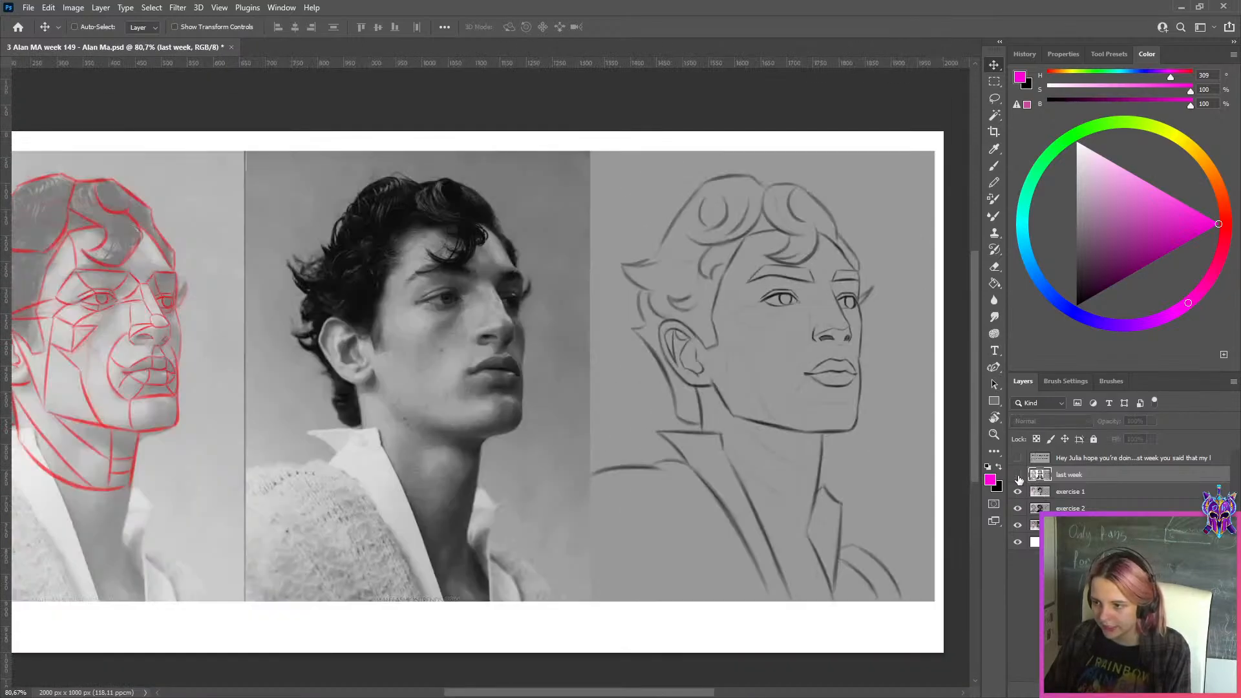
Review the exercise 1 and exercise 2 studies and hide both layers to reveal the exercise 3 study
click(1062, 499)
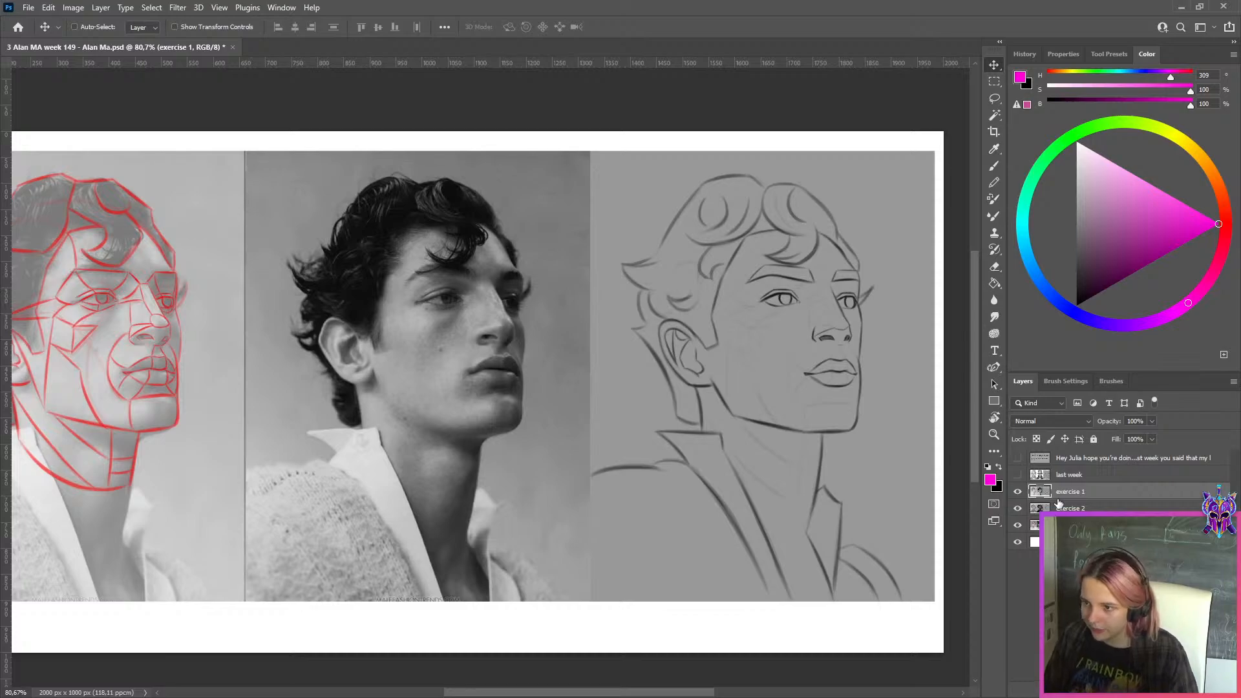
click(1017, 494)
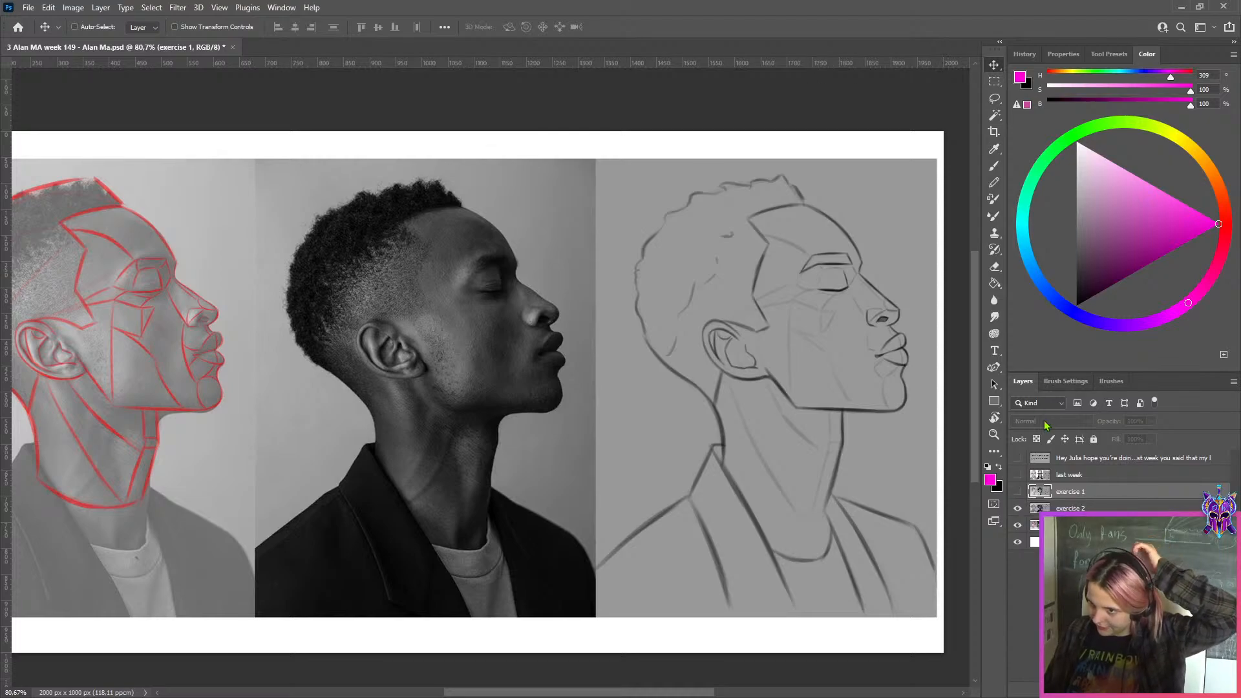
click(1038, 508)
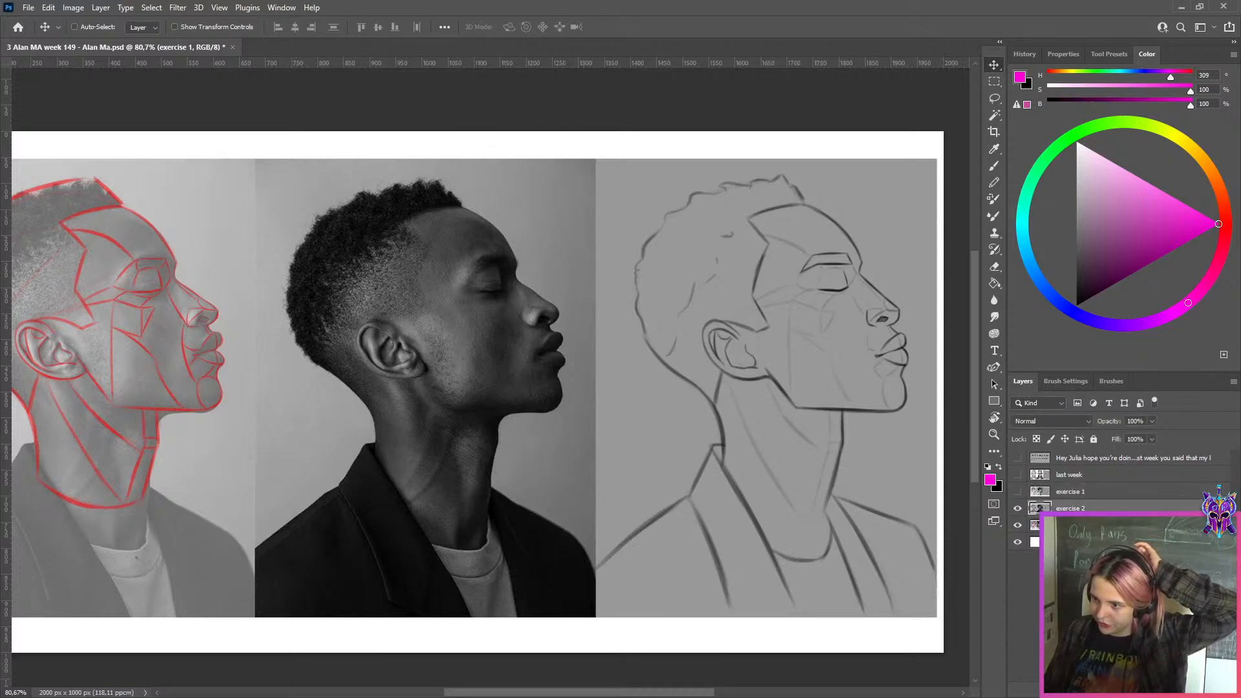
click(1019, 509)
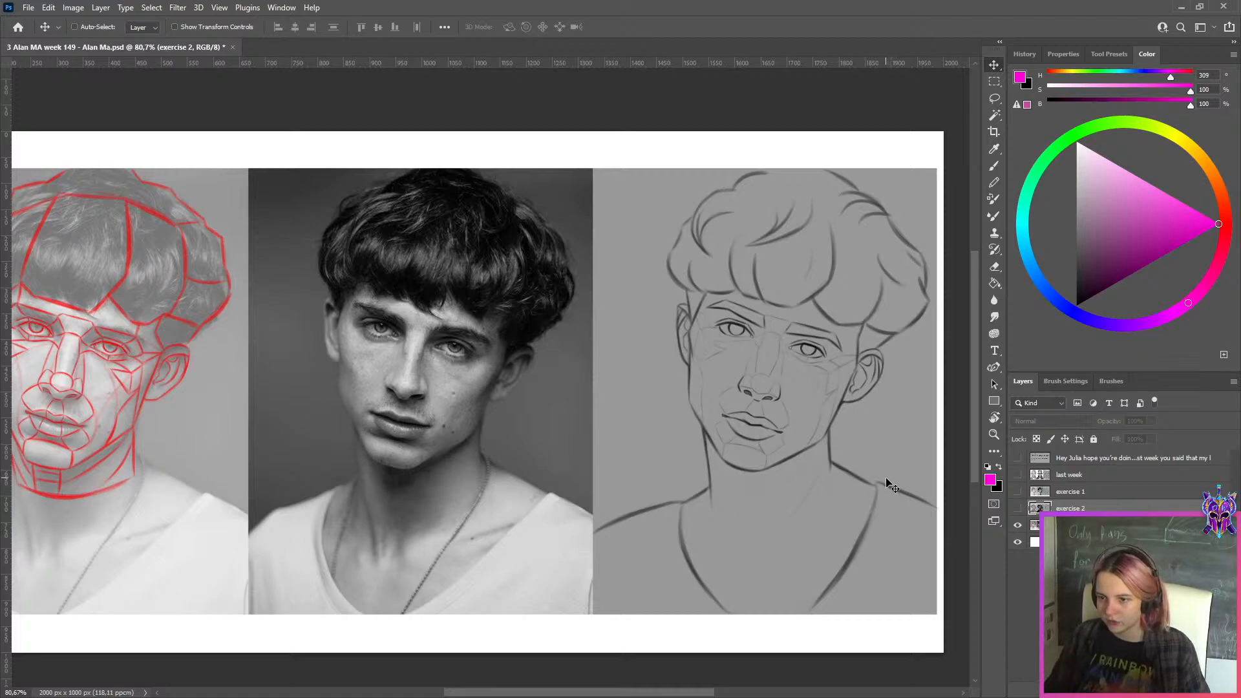
Compare the exercise 2 profile study with the exercise 3 study by showing and rehiding the exercise 2 layer
click(1018, 508)
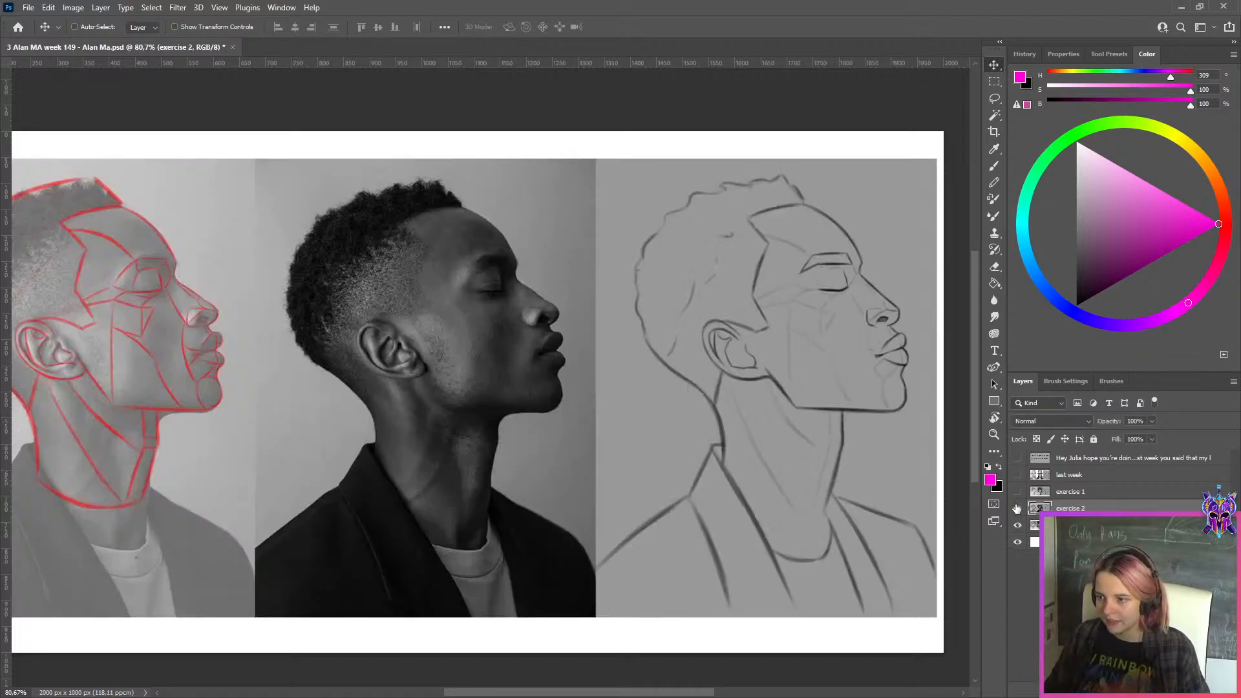
click(1018, 509)
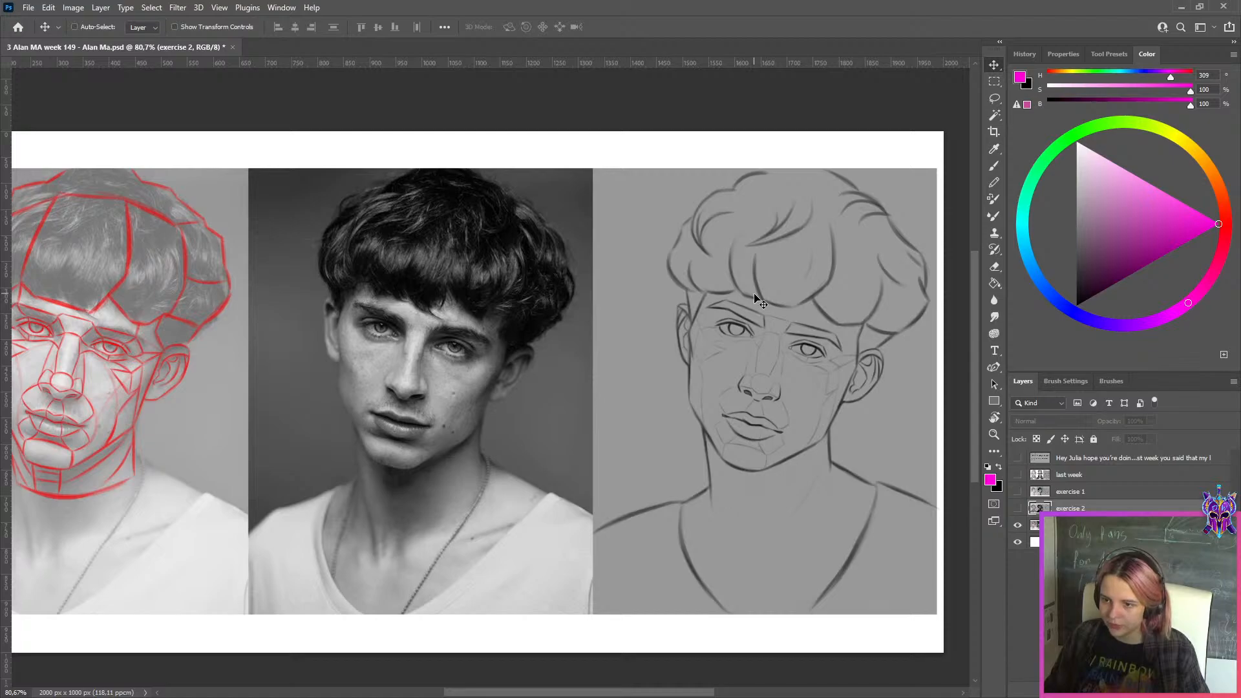
mouse_move(732, 63)
mouse_down()
mouse_move(753, 101)
mouse_move(832, 399)
mouse_move(811, 397)
mouse_move(789, 41)
mouse_up()
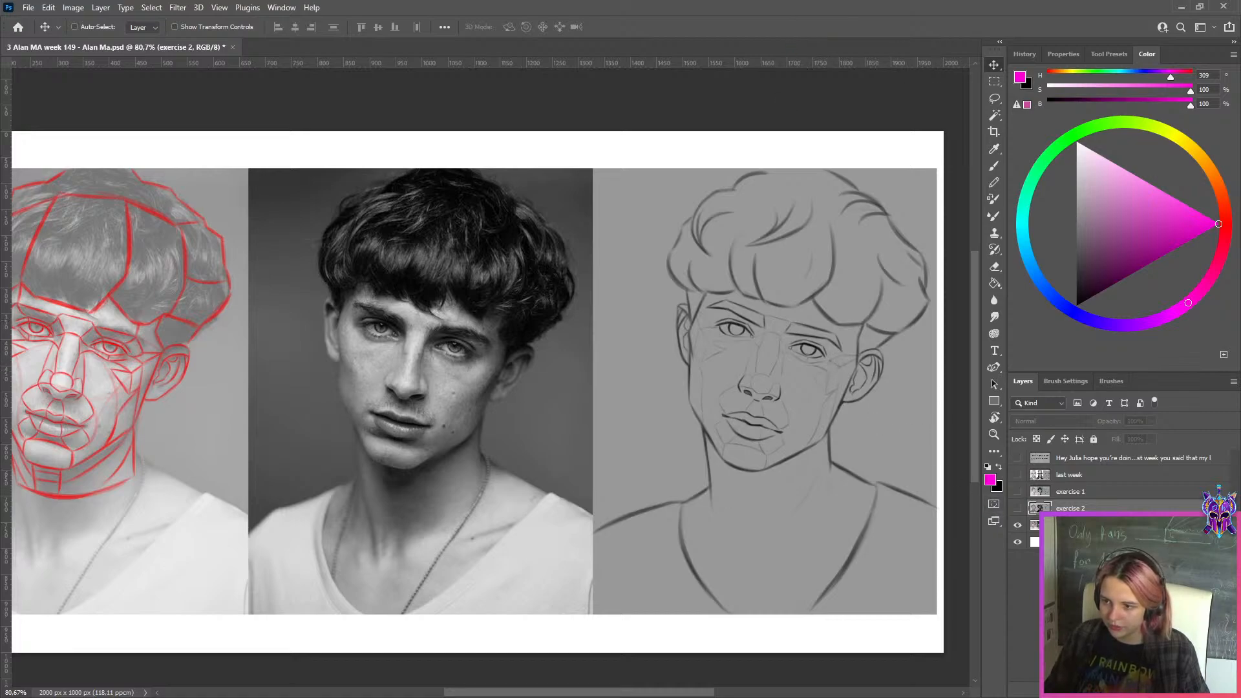
Select the exercise 3 layer and examine the face in its reference photo up close
click(1073, 525)
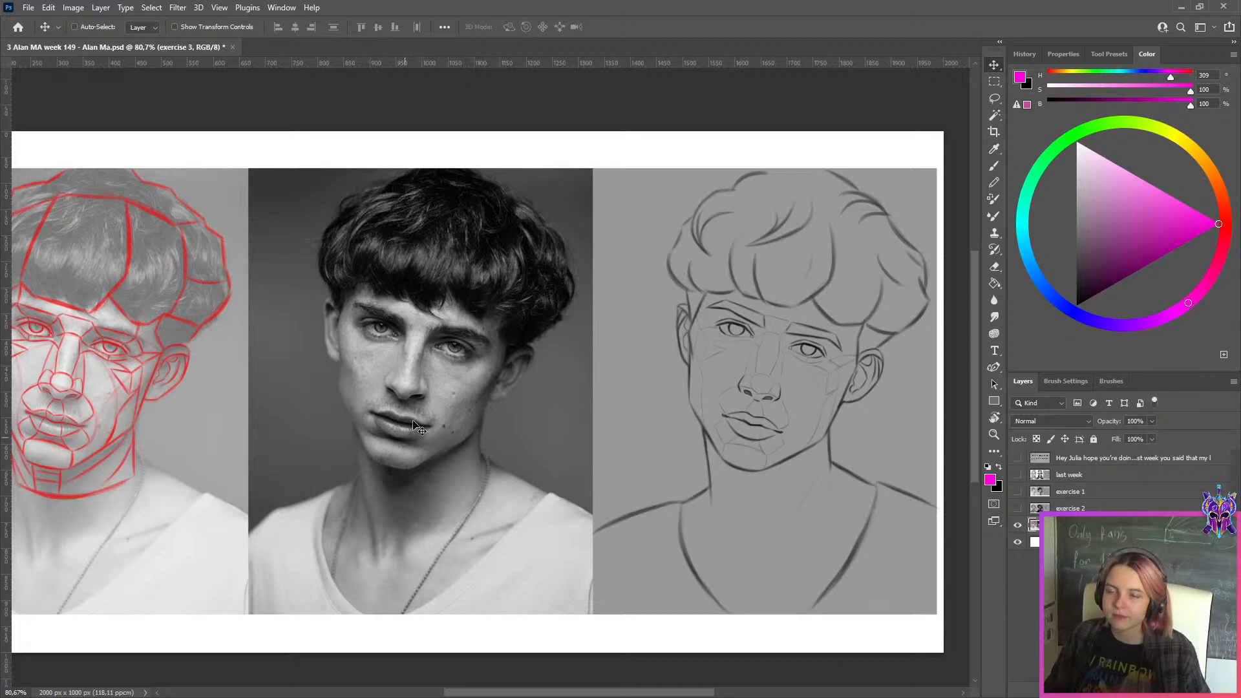
scroll(413, 354, up, 3)
scroll(412, 354, up, 1)
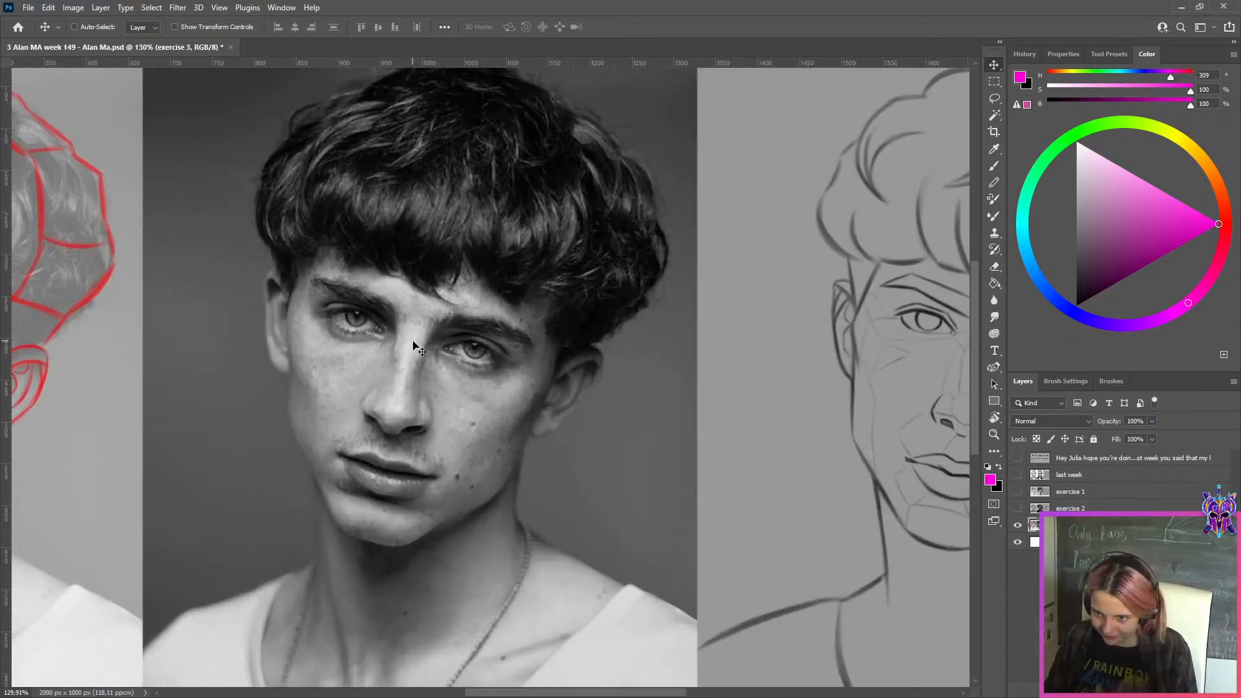
scroll(416, 351, down, 3)
scroll(412, 349, down, 2)
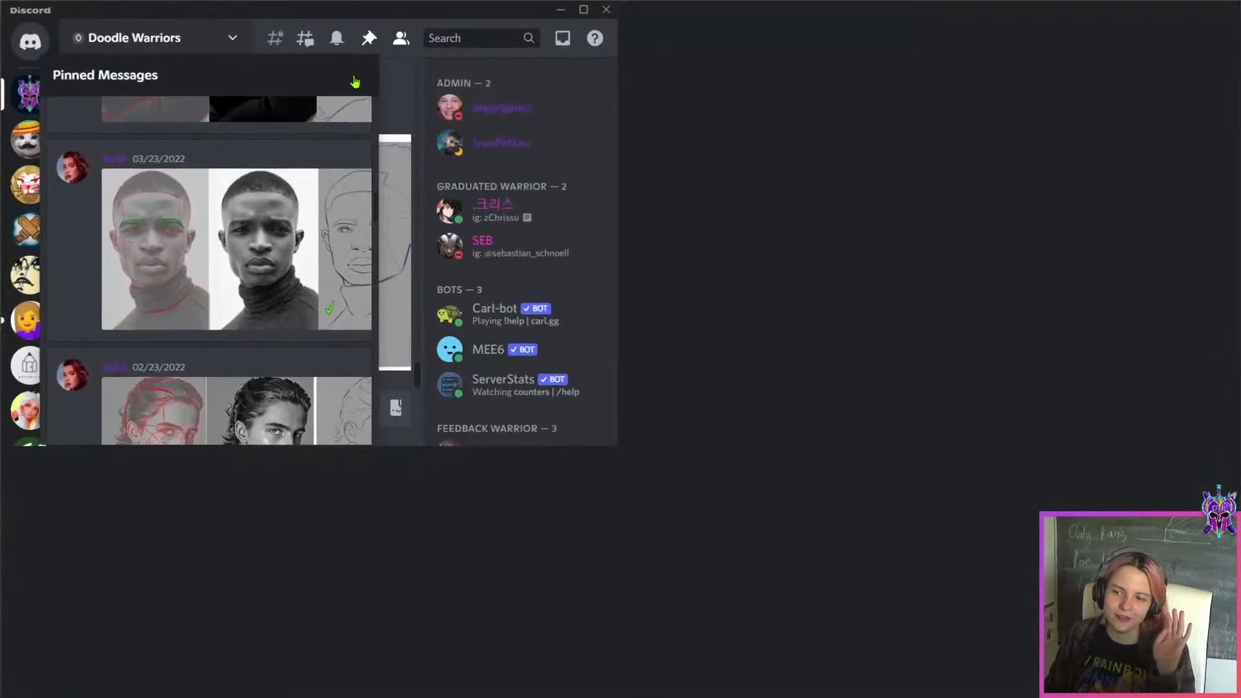
Switch to Discord and view the pinned 02/23/2022 three-quarter portrait study of the man in a blazer in the lesson-3 channel
scroll(897, 450, down, 5)
scroll(897, 450, down, 3)
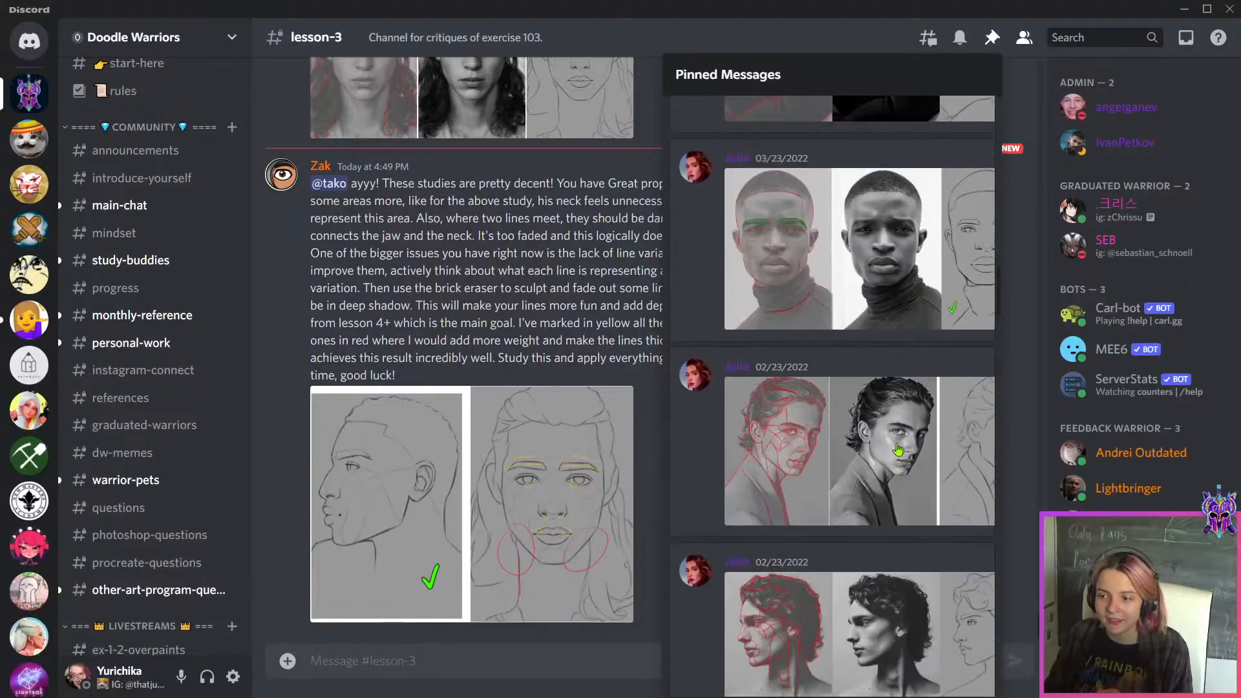
click(898, 443)
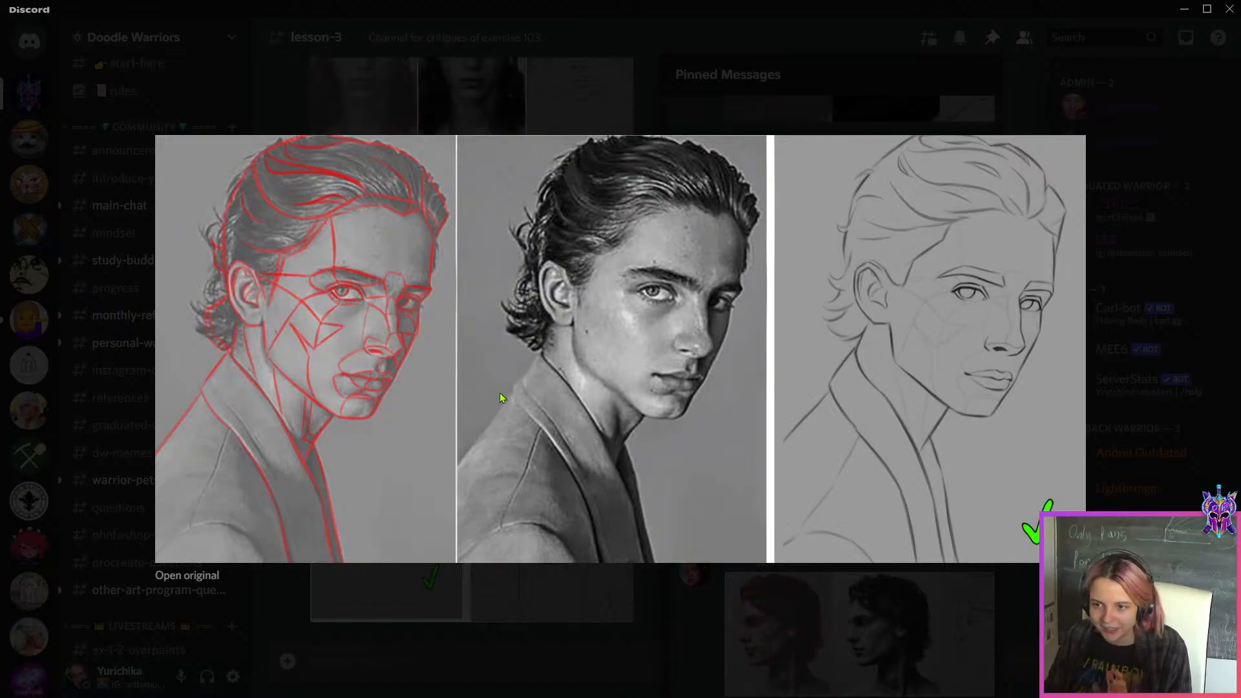
click(610, 615)
click(1185, 9)
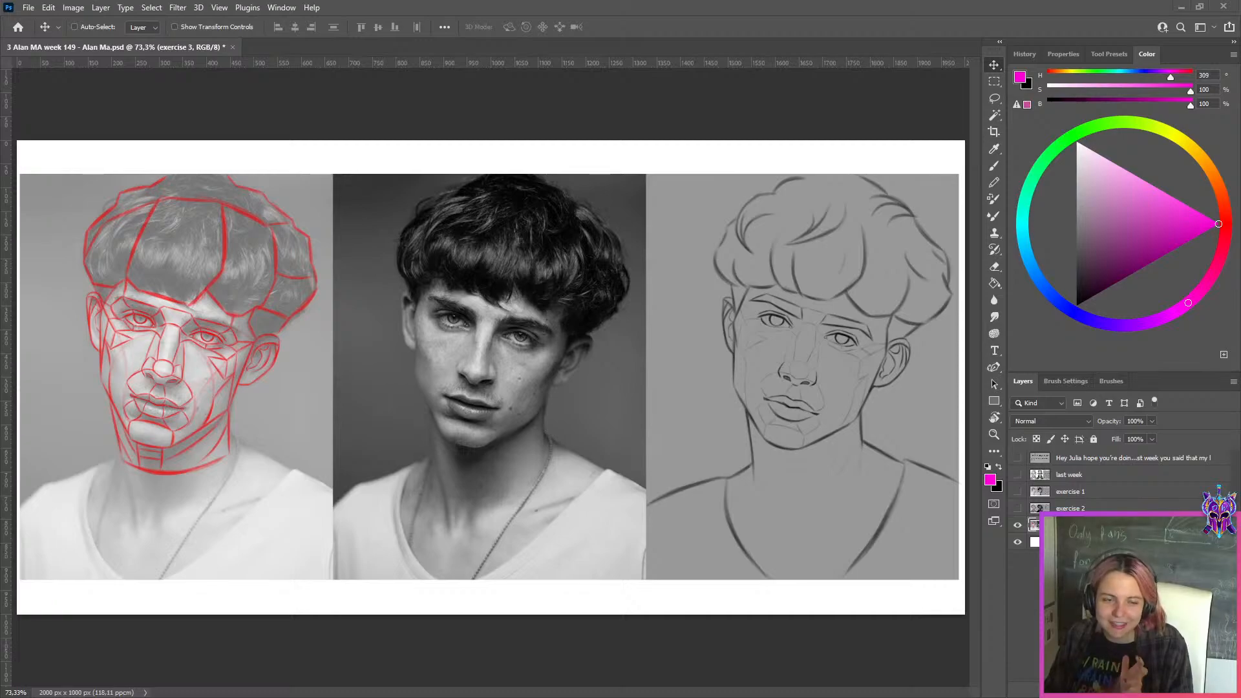
View the black-and-white curly-haired portrait on Instagram in the browser and return to the exercise 3 study in Photoshop
drag(1, 420, 587, 0)
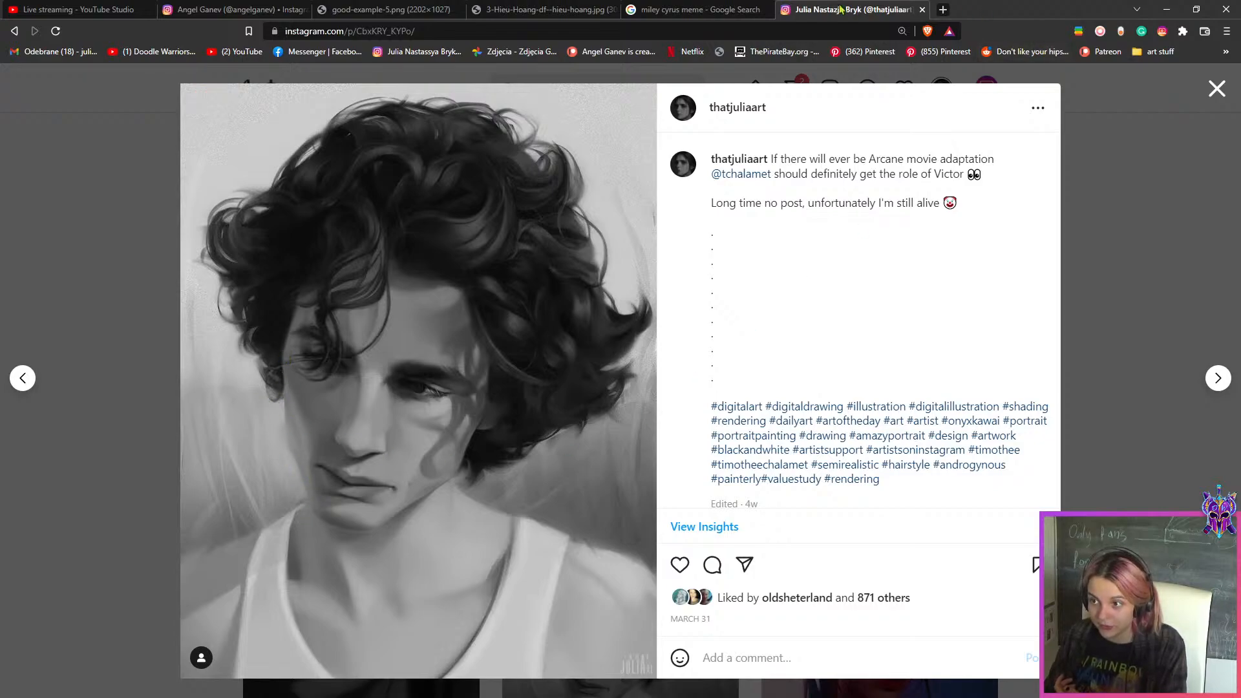
key(alt+Tab)
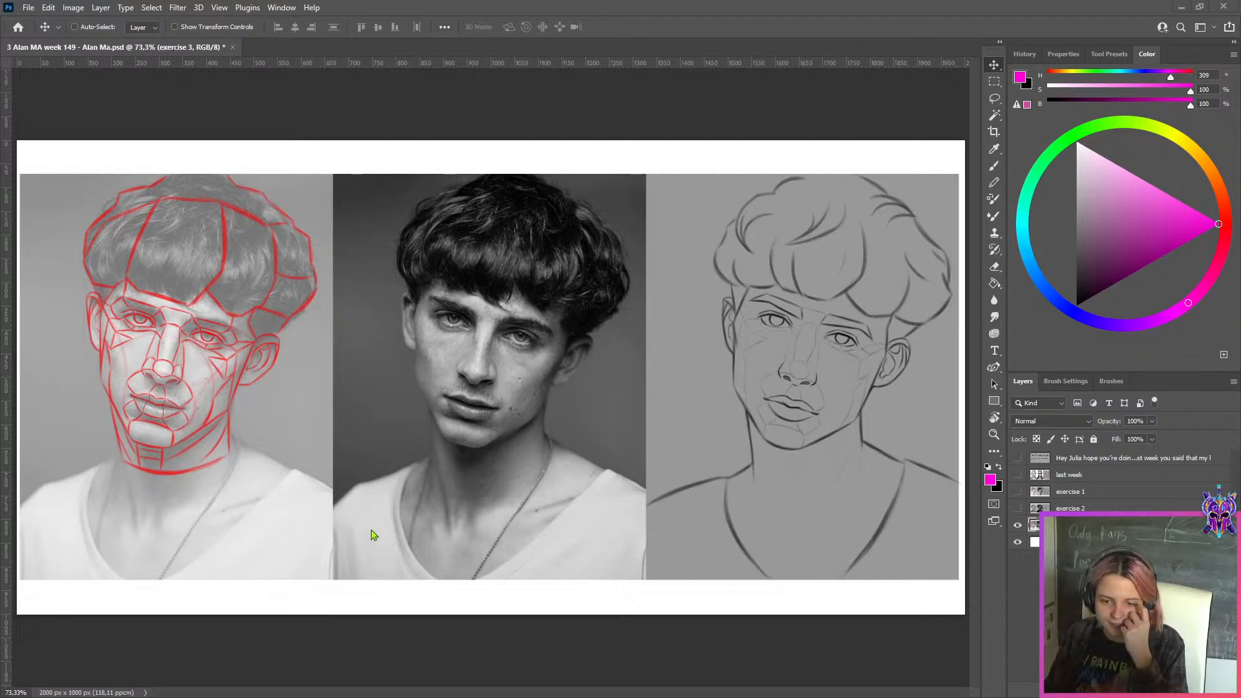
scroll(417, 505, down, 3)
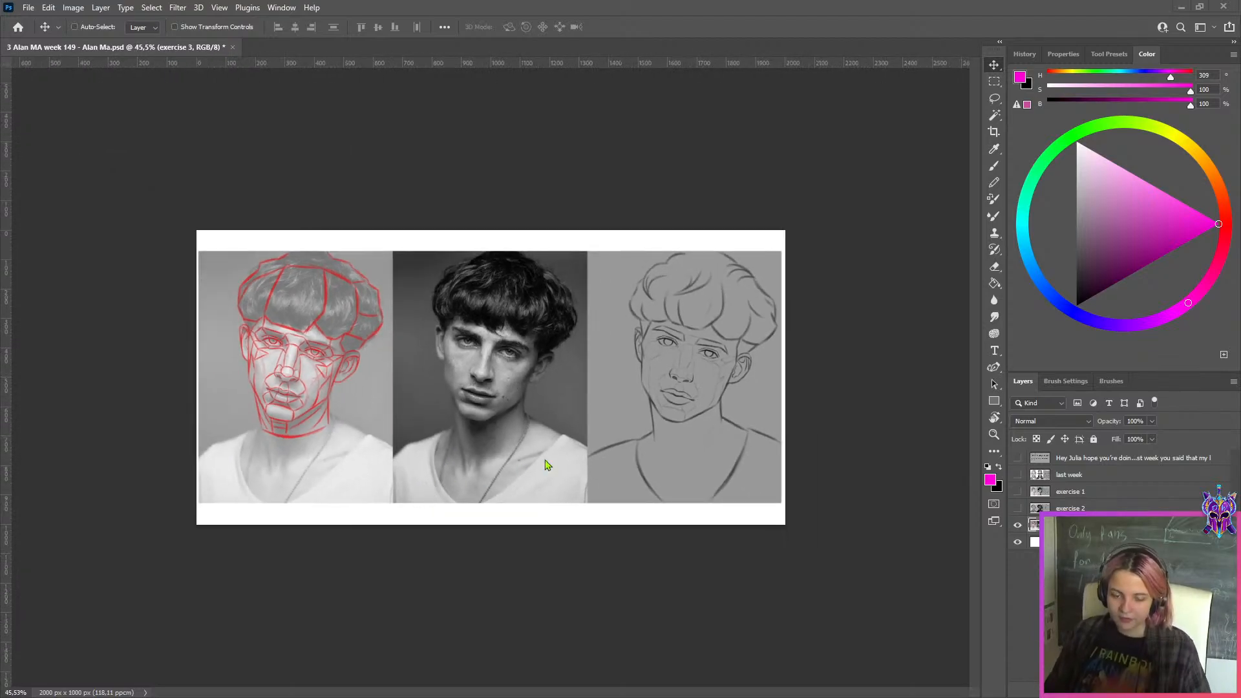
scroll(545, 464, up, 2)
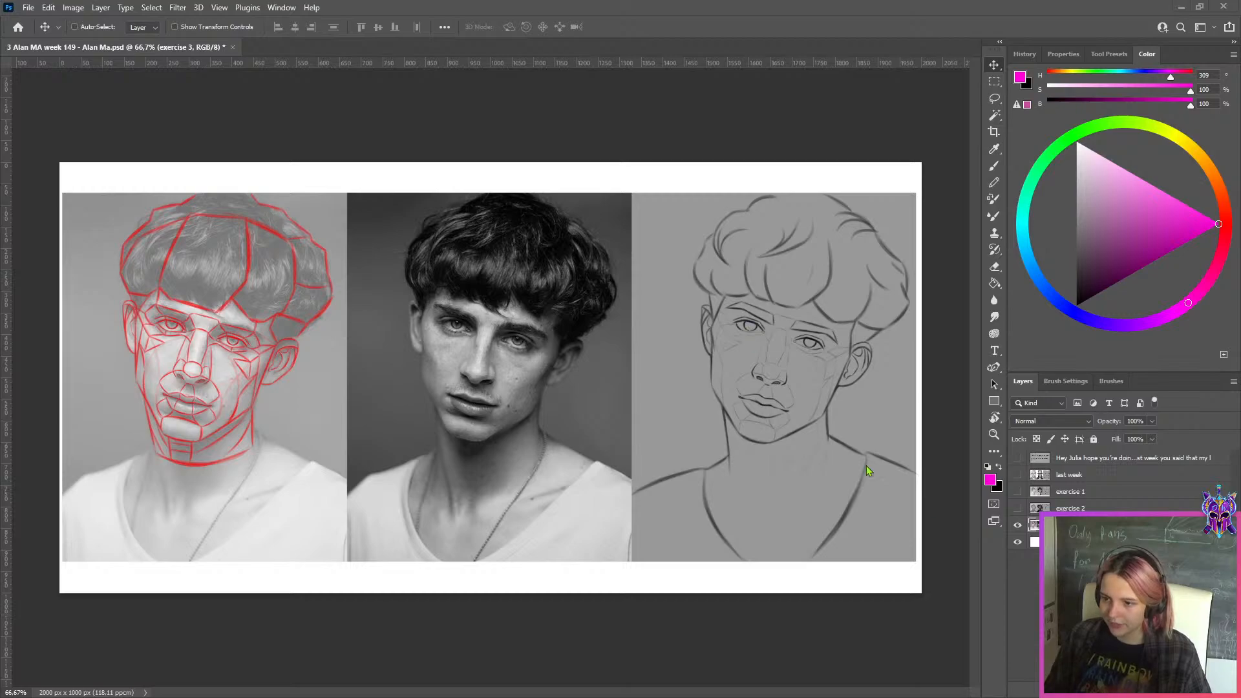
Add a new layer above exercise 3 and set up the "9. writing" brush preset at a much smaller size
scroll(758, 421, up, 2)
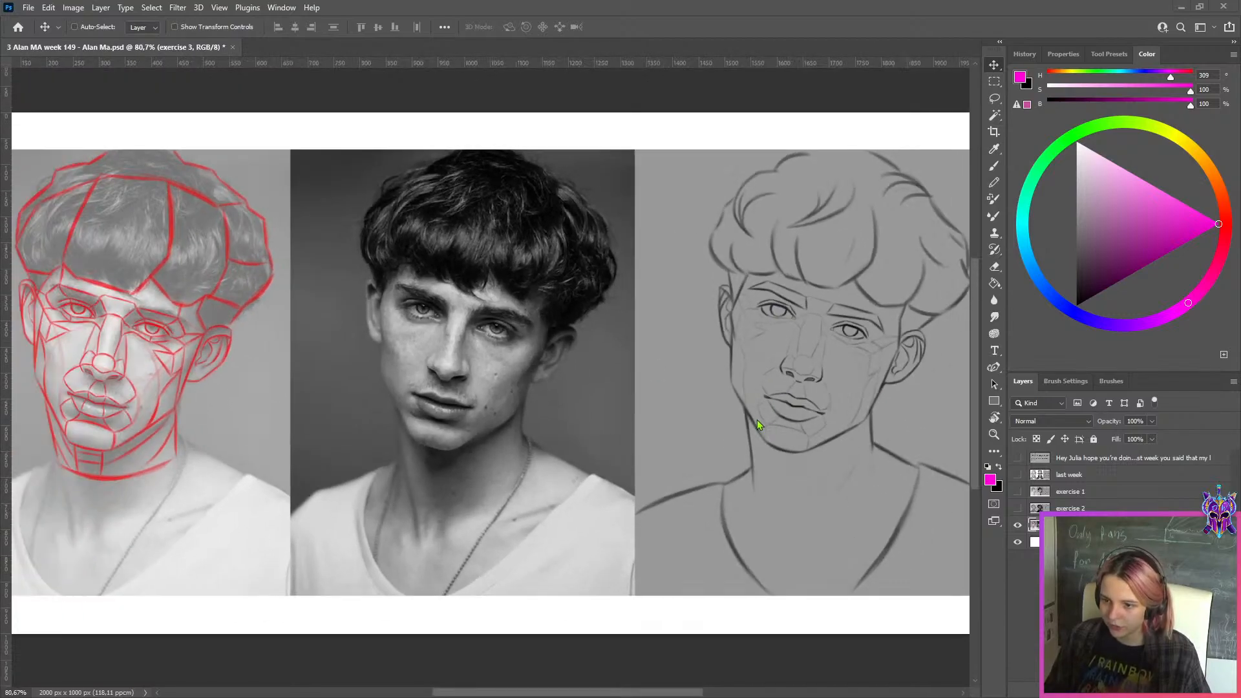
scroll(802, 456, up, 3)
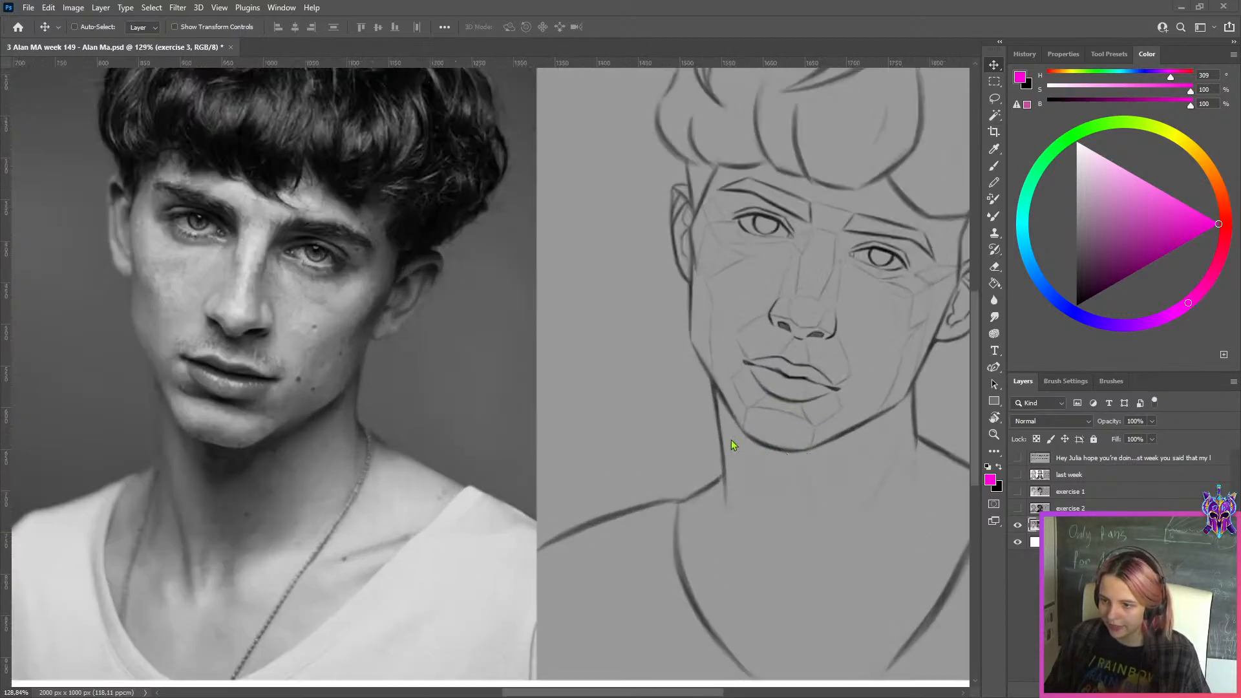
key(ctrl+shift+alt+n)
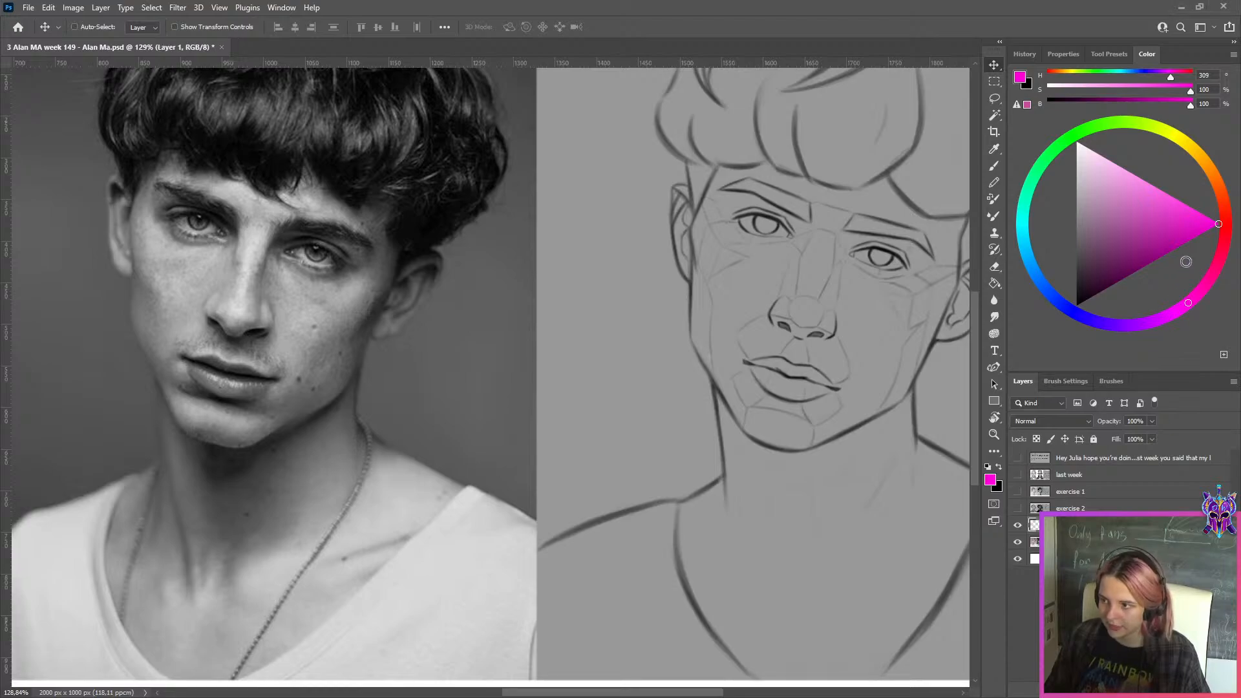
click(1108, 55)
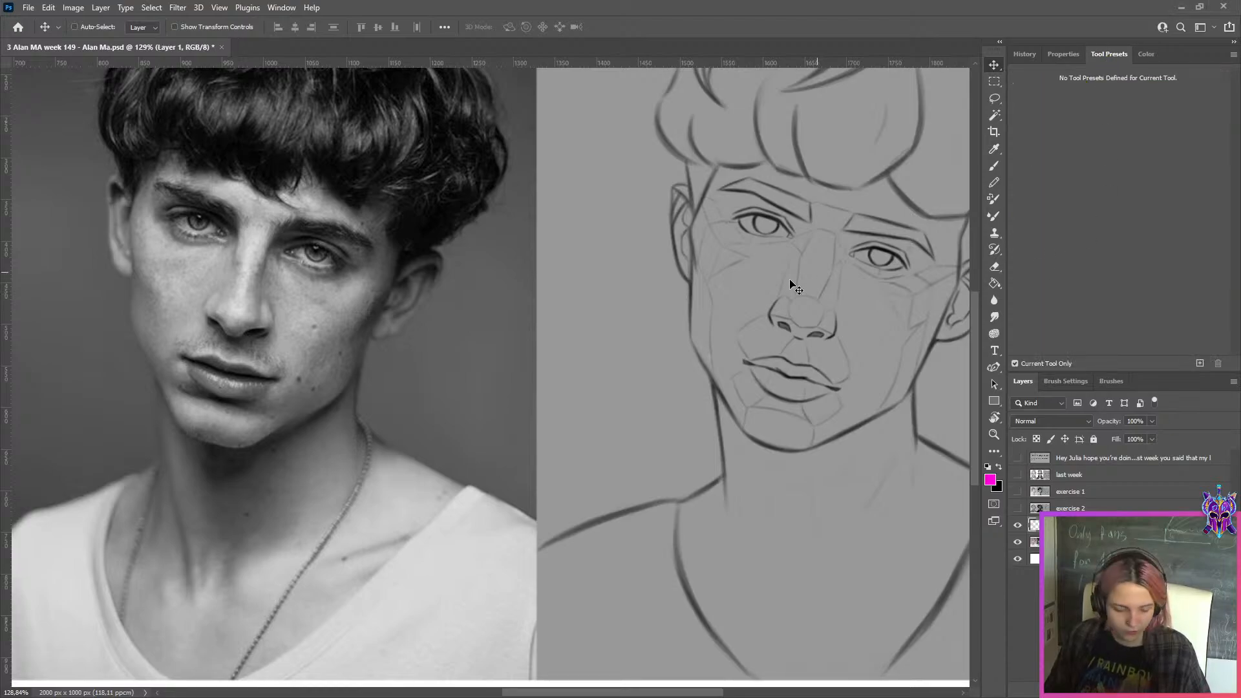
key(b)
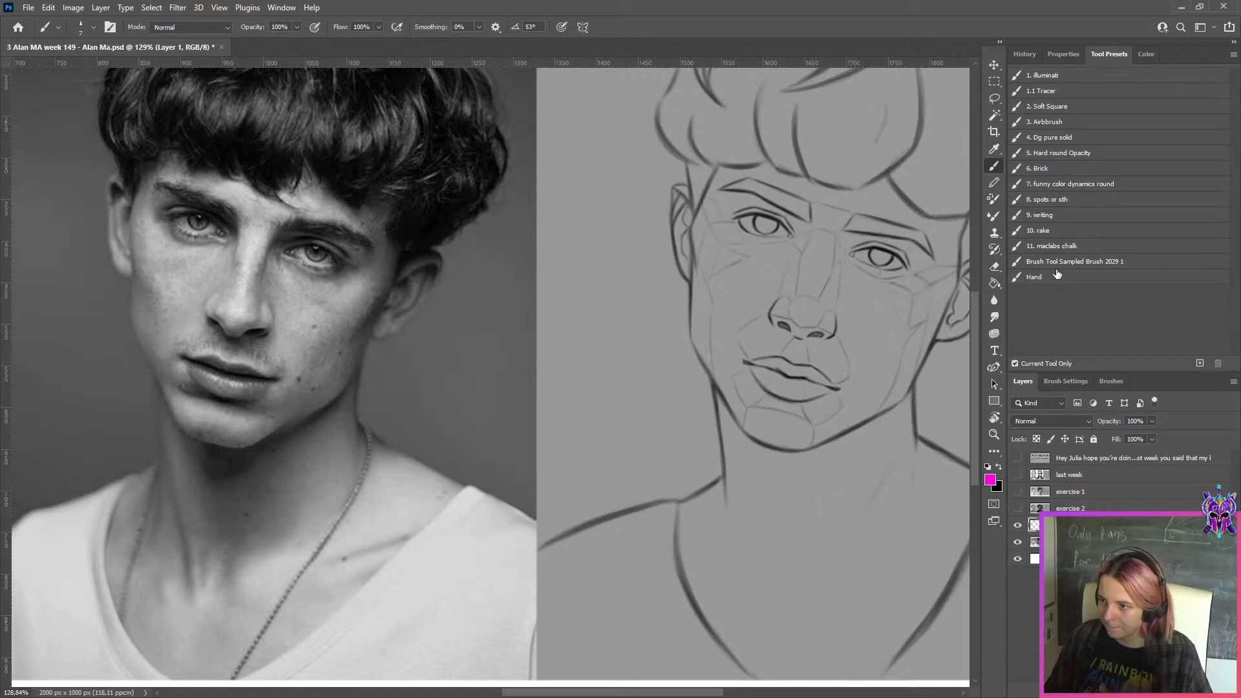
click(1060, 216)
key(bracketleft)
key(bracketleft)
key(bracketleft)
key(bracketleft)
key(bracketleft)
key(bracketleft)
key(bracketleft)
key(bracketleft)
key(bracketleft)
key(bracketleft)
key(bracketleft)
key(bracketleft)
key(bracketleft)
key(bracketleft)
key(bracketleft)
key(bracketleft)
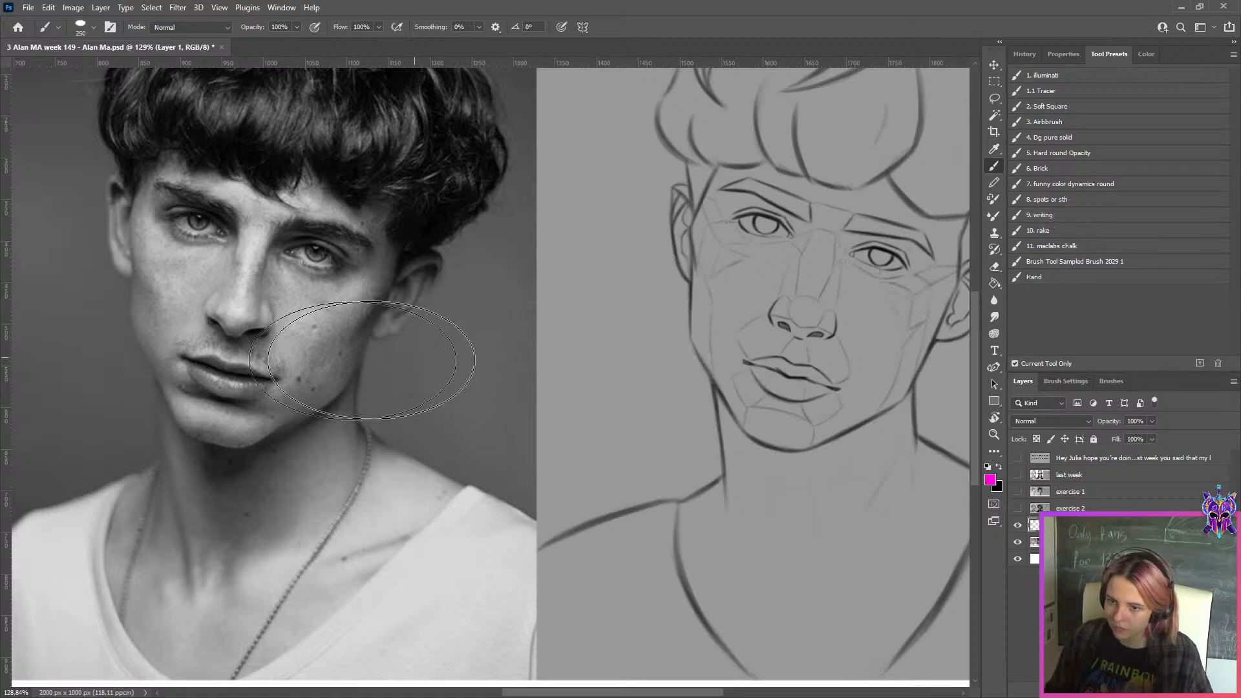
key(bracketleft)
key(bracketleft)
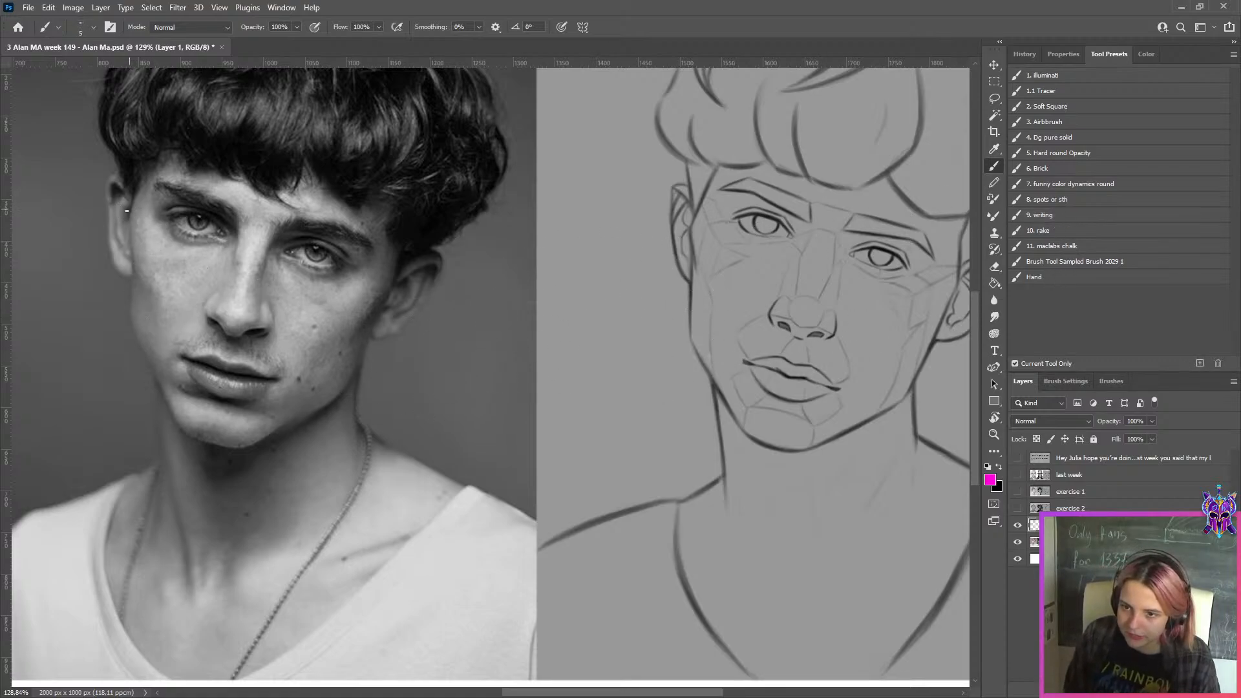
drag(715, 173, 689, 232)
key(ctrl+z)
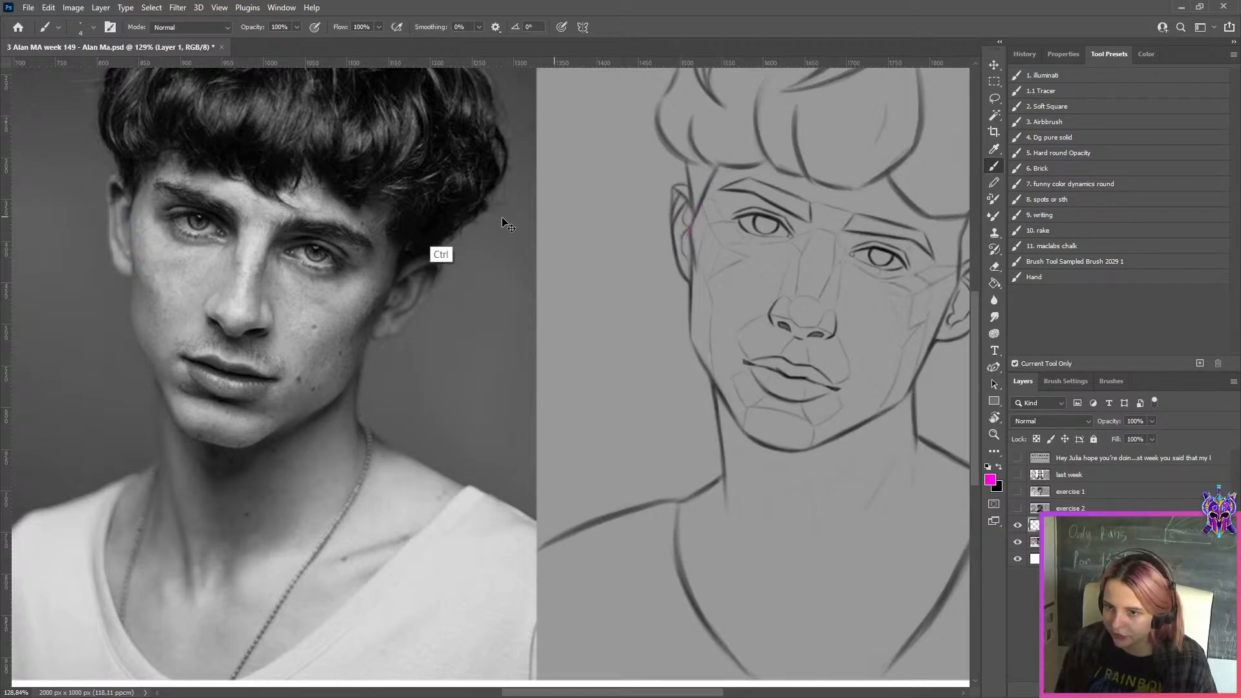
drag(149, 161, 135, 211)
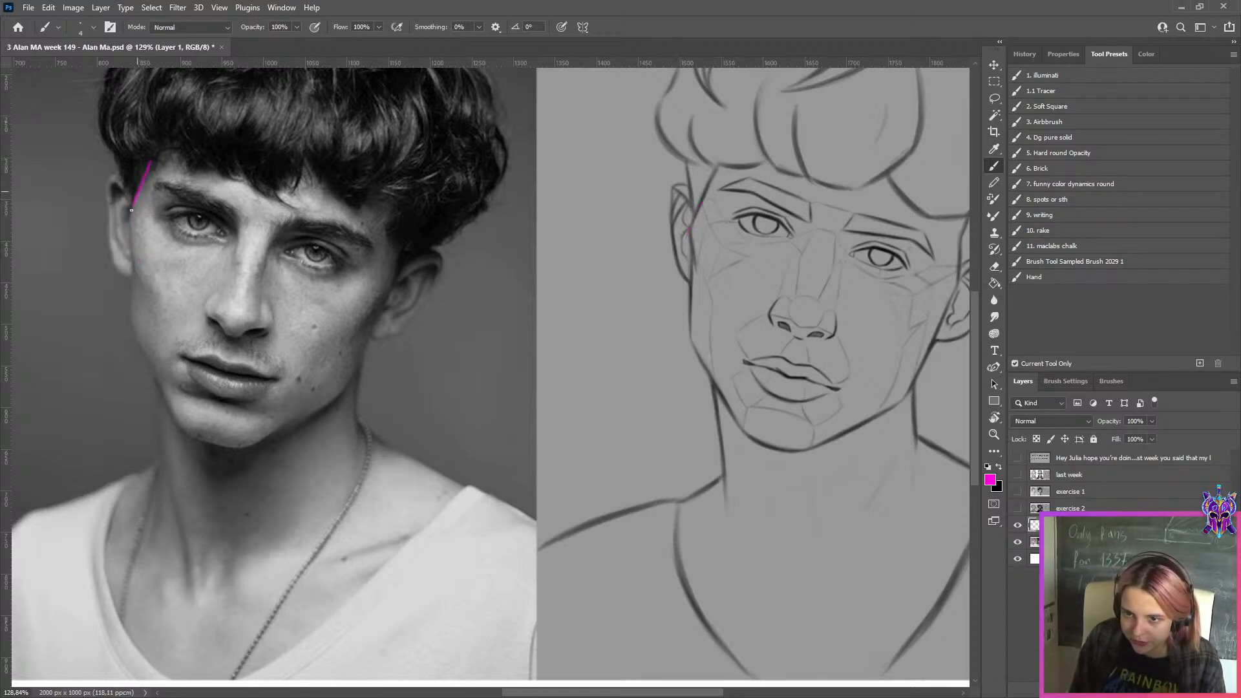
key(ctrl+z)
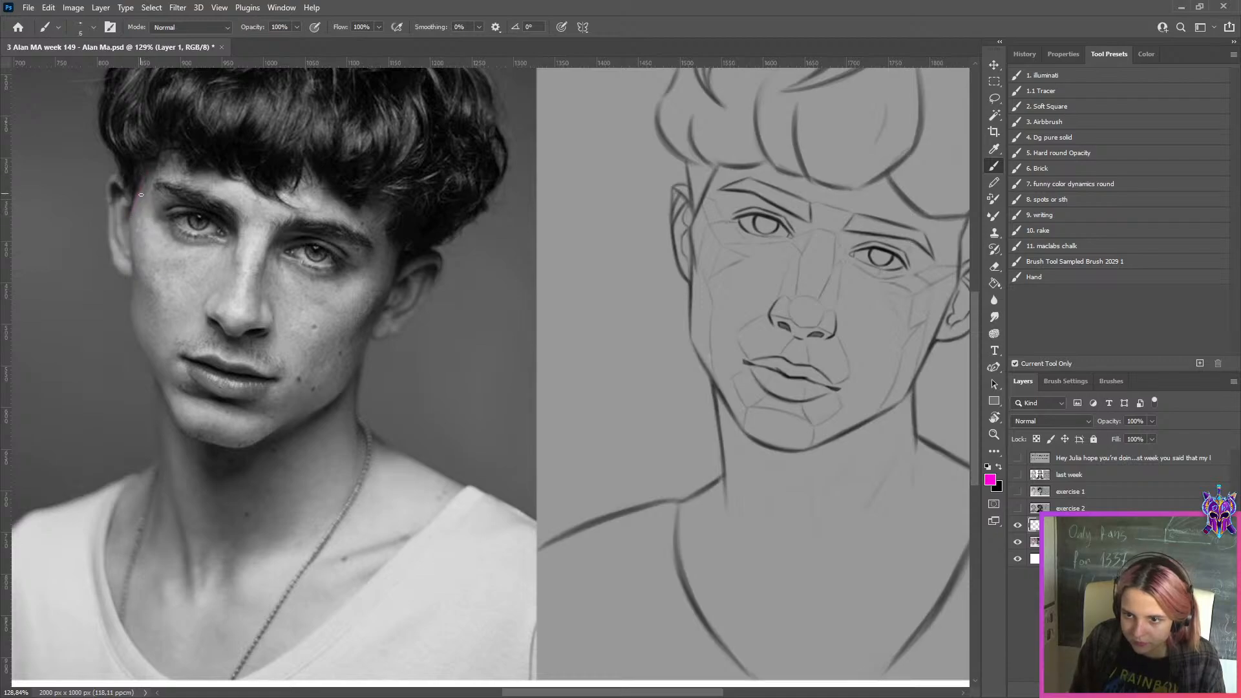
Enlarge the brush and trace the left edge of the photographed face in straight magenta segments from the hairline past the cheekbone to the cheek
key(bracketright)
drag(143, 167, 131, 229)
key(ctrl+z)
click(152, 164)
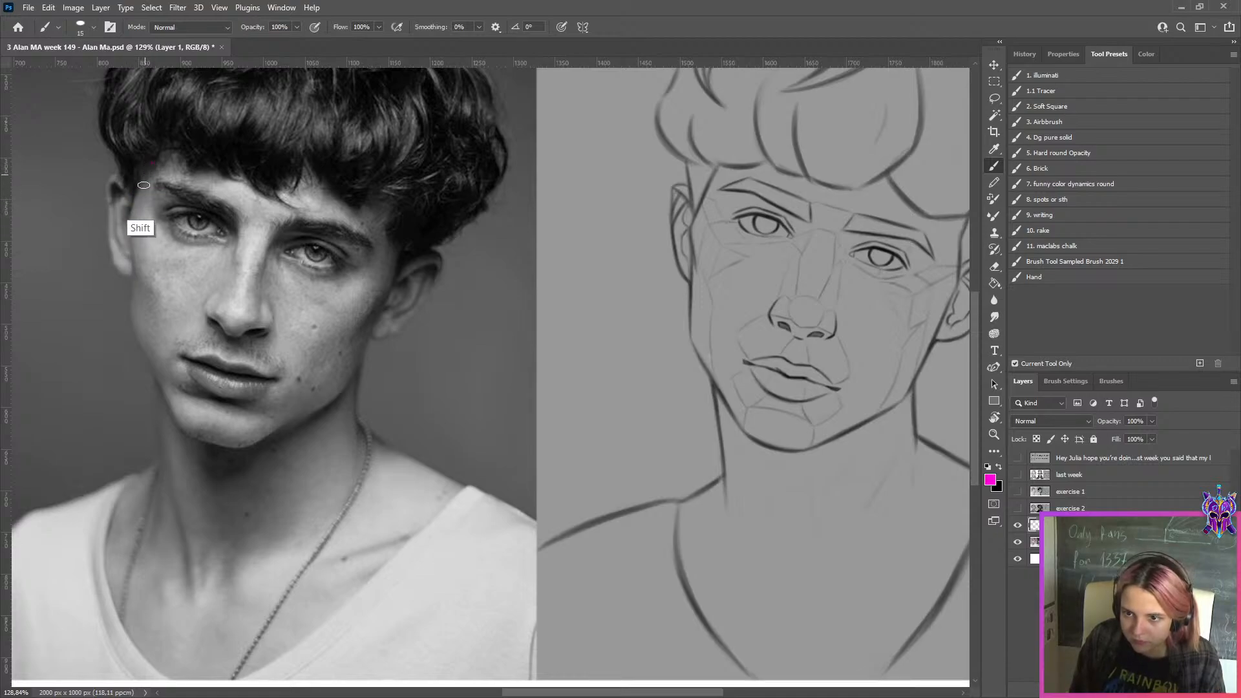
shift+click(128, 227)
key(ctrl+z)
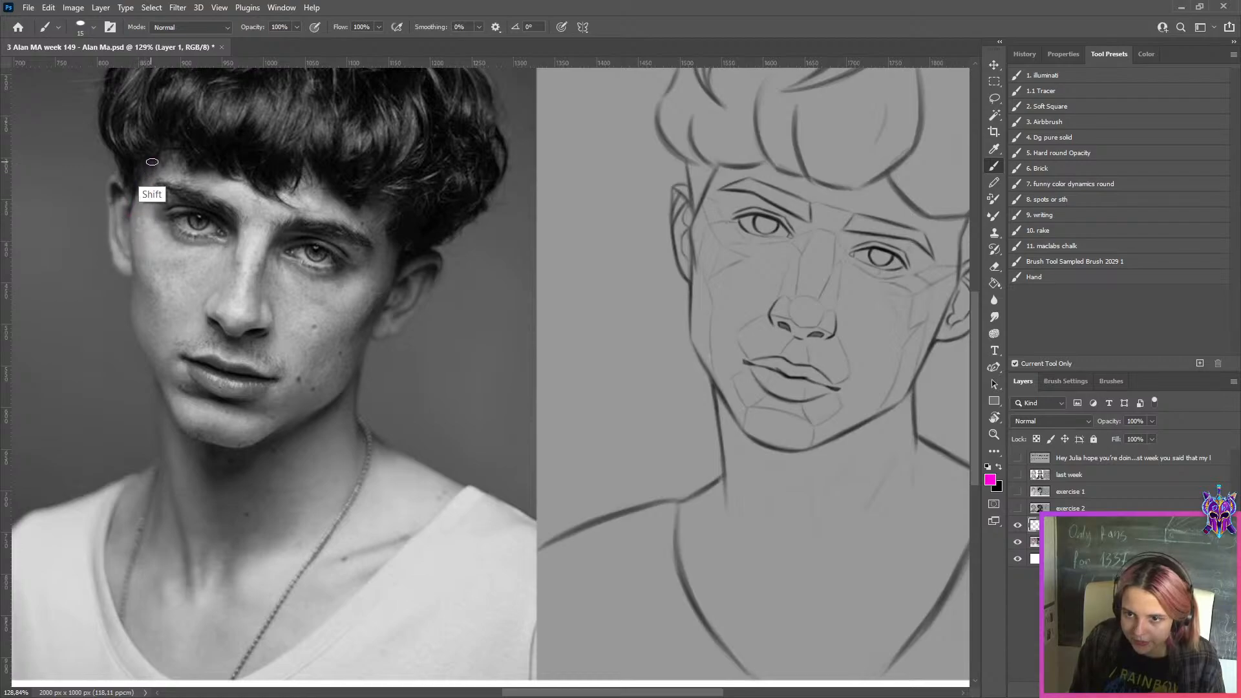
shift+click(130, 216)
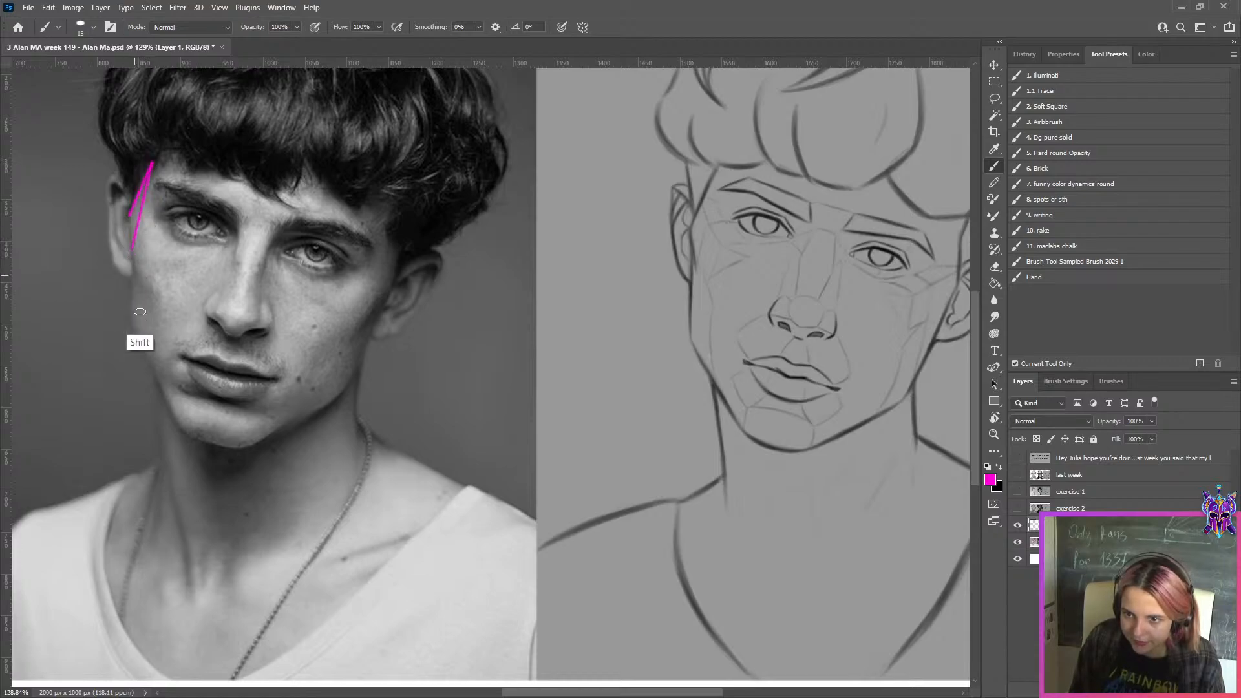
drag(129, 216, 133, 247)
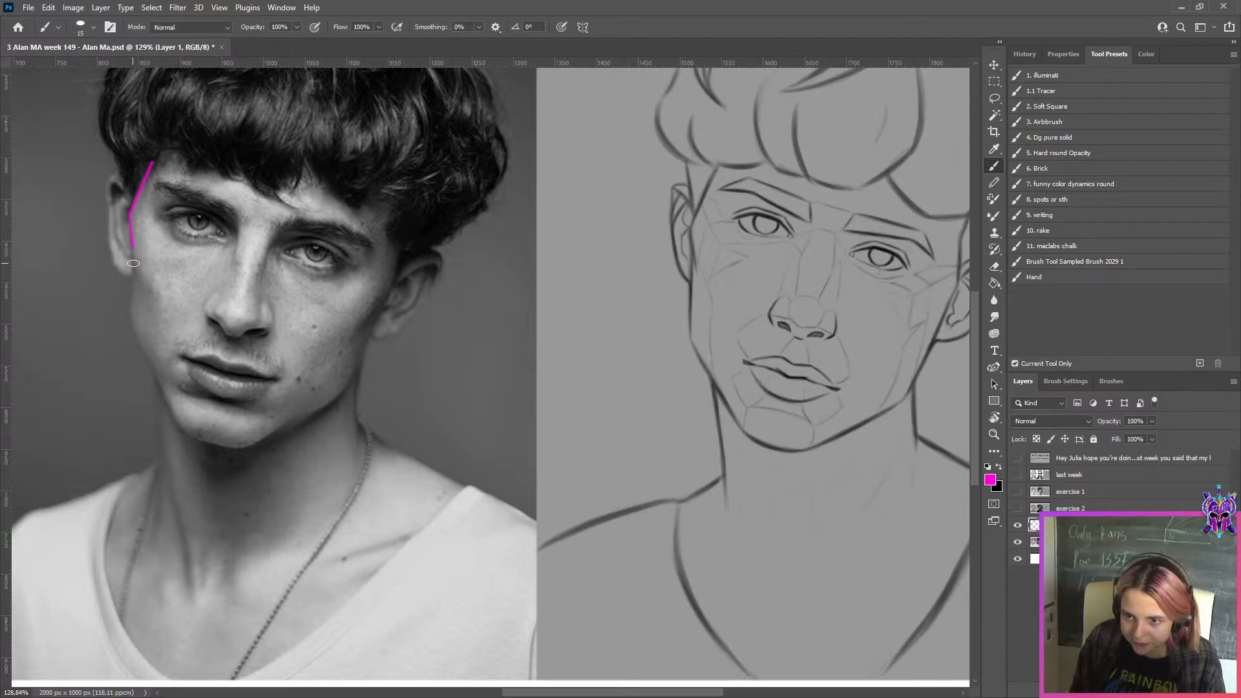
key(ctrl+z)
click(128, 218)
shift+click(131, 259)
shift+click(130, 317)
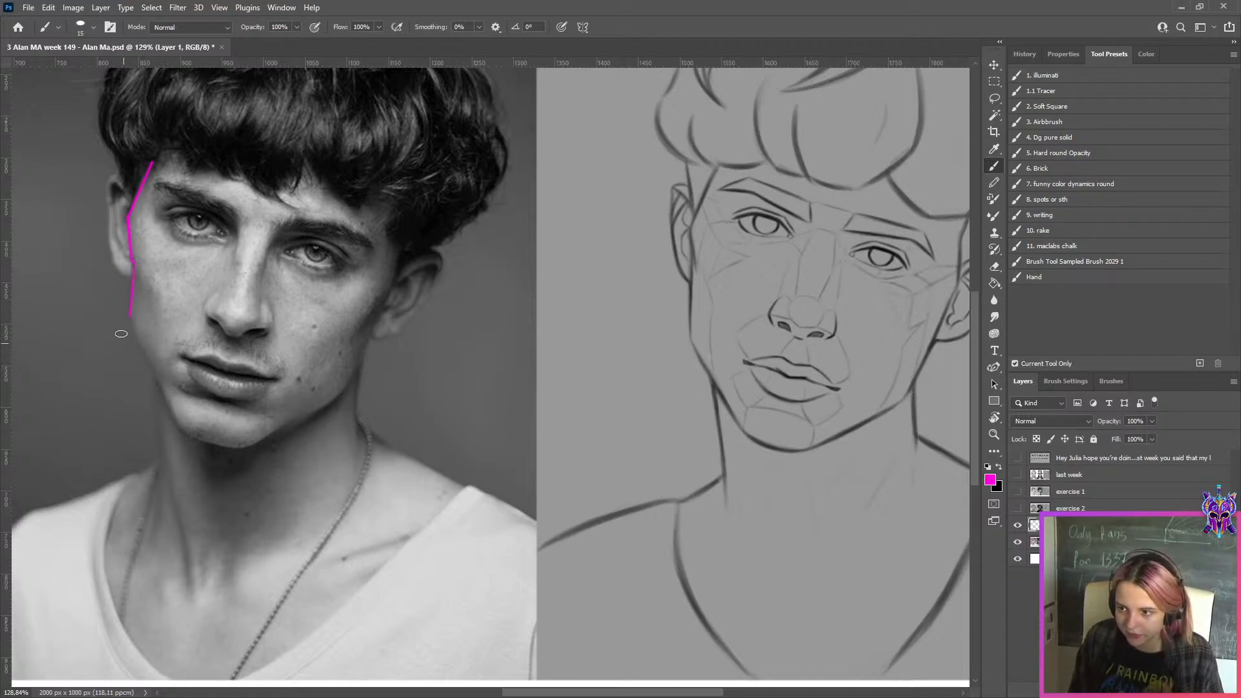
Continue the straight magenta contour around the photographed jaw and chin, then up the other side past the ear to the temple
shift+click(182, 428)
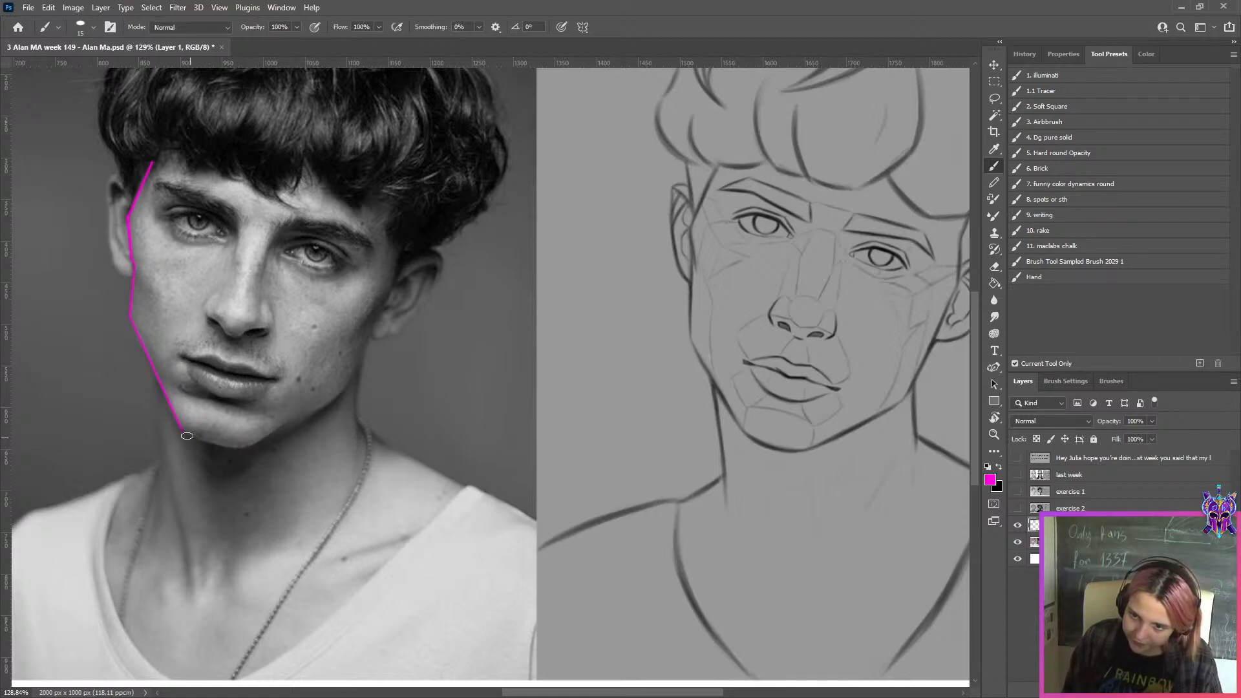
shift+click(240, 446)
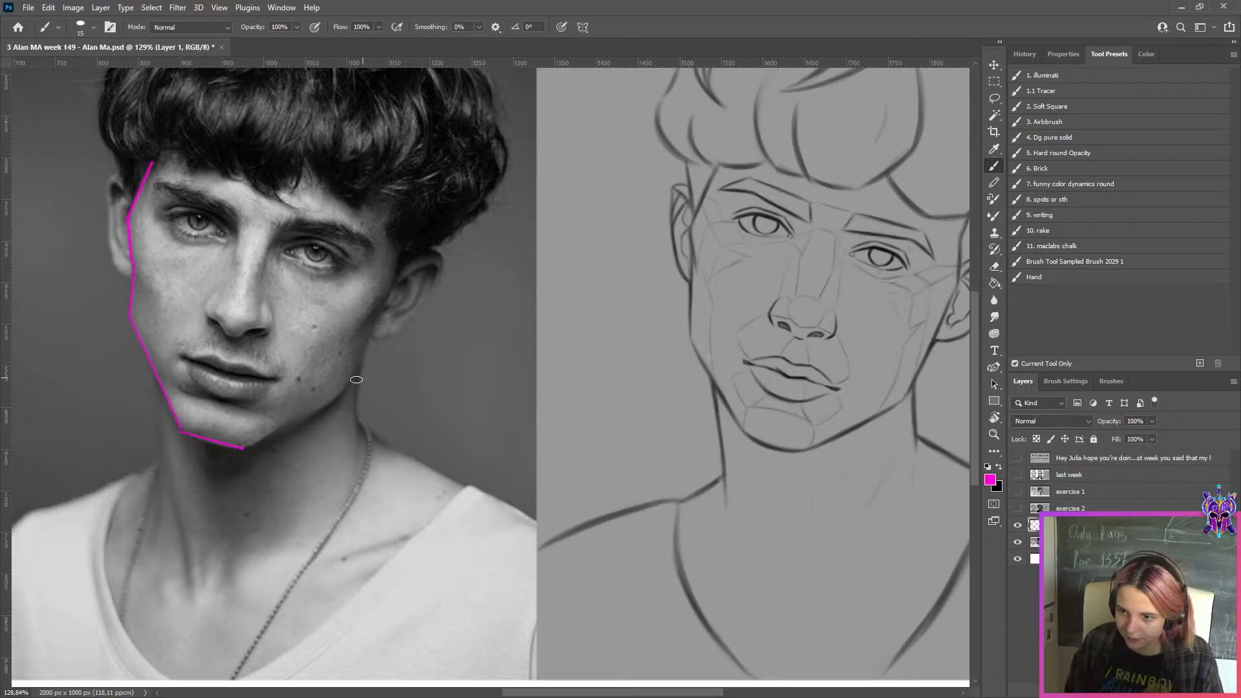
key(shift)
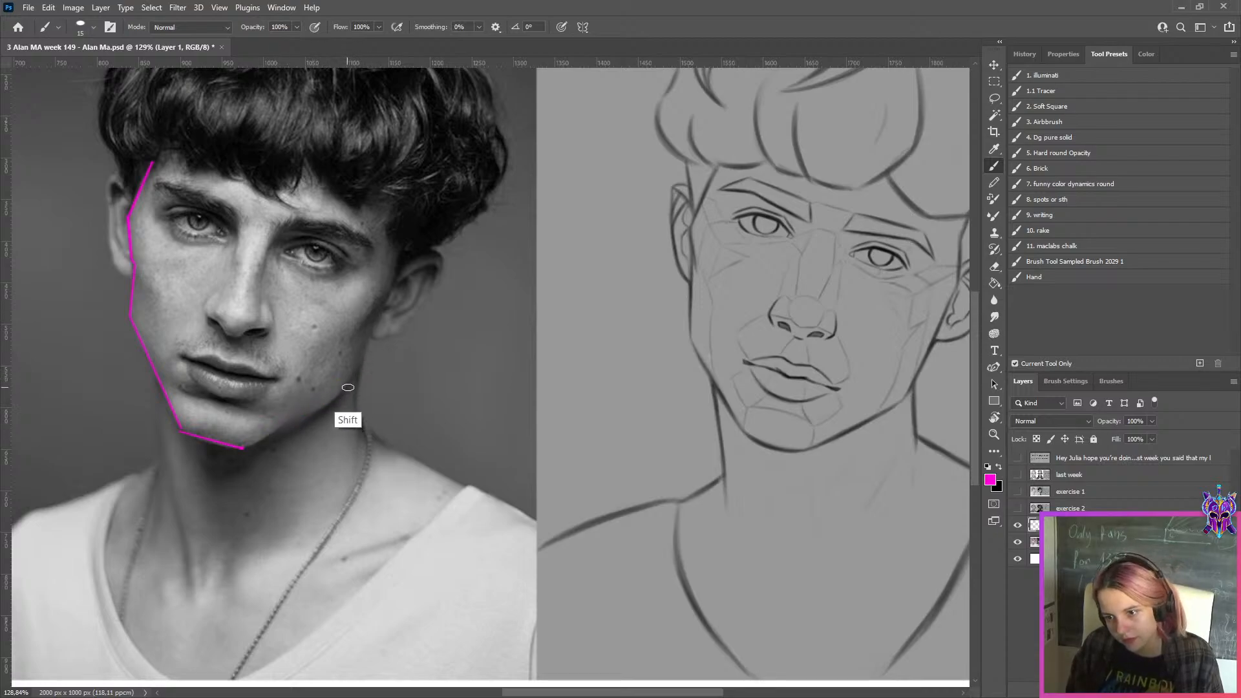
shift+click(348, 388)
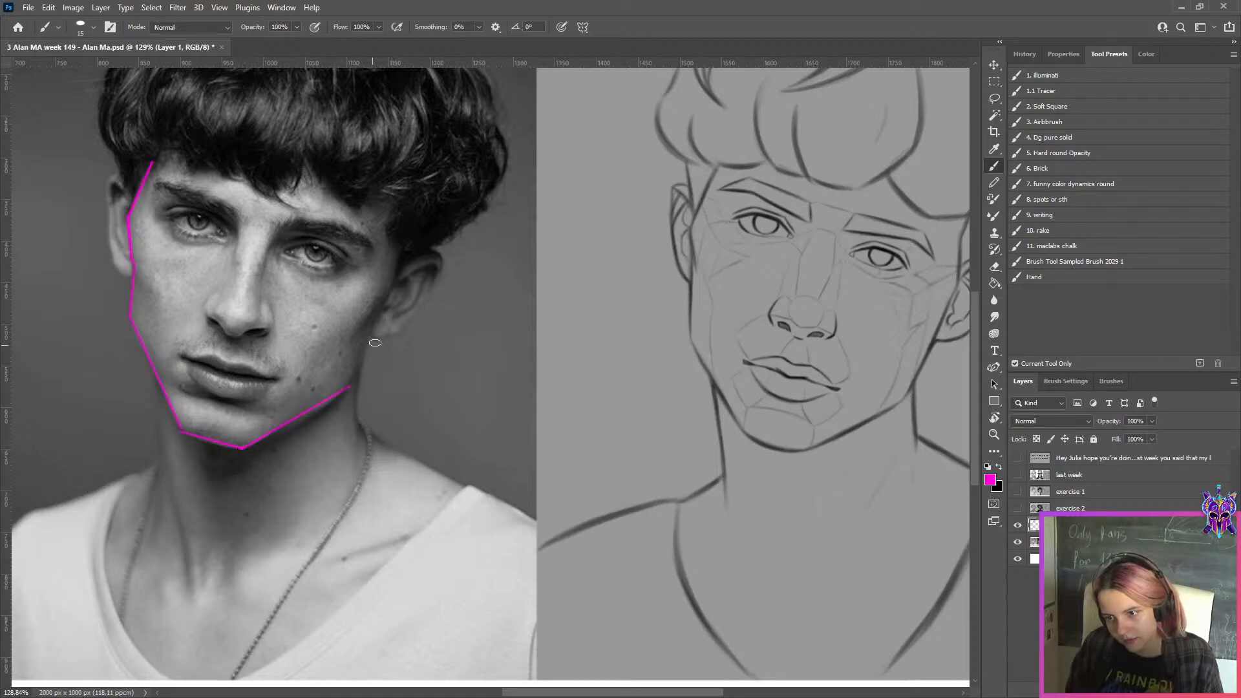
shift+click(392, 293)
shift+click(400, 240)
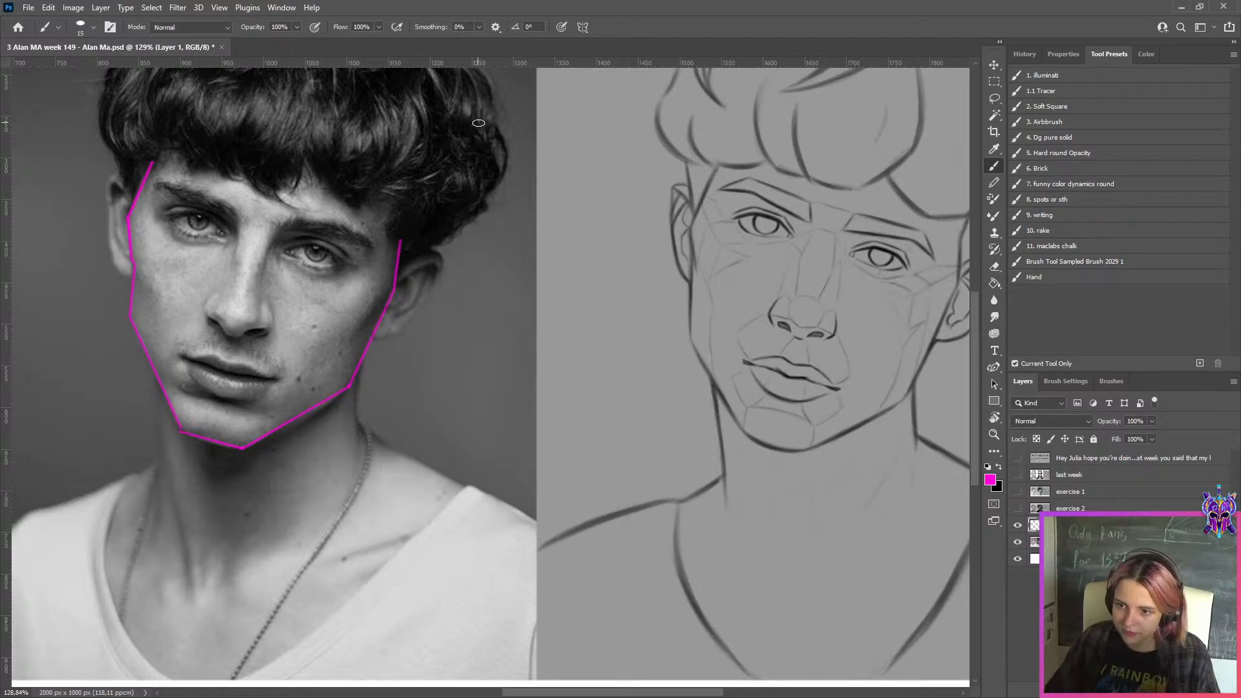
Make the exercise 3 layer active and lasso a loose selection around the face, neck and shoulders of the sketched portrait
scroll(481, 282, down, 2)
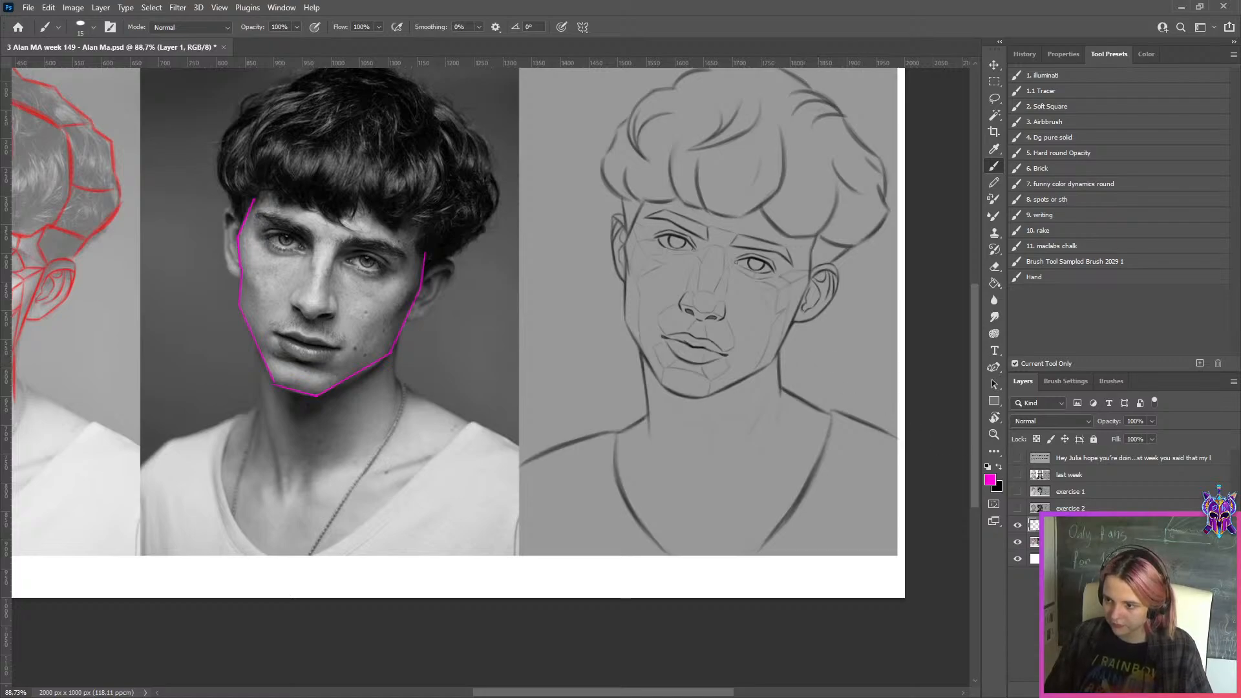
click(1086, 542)
key(j)
key(d)
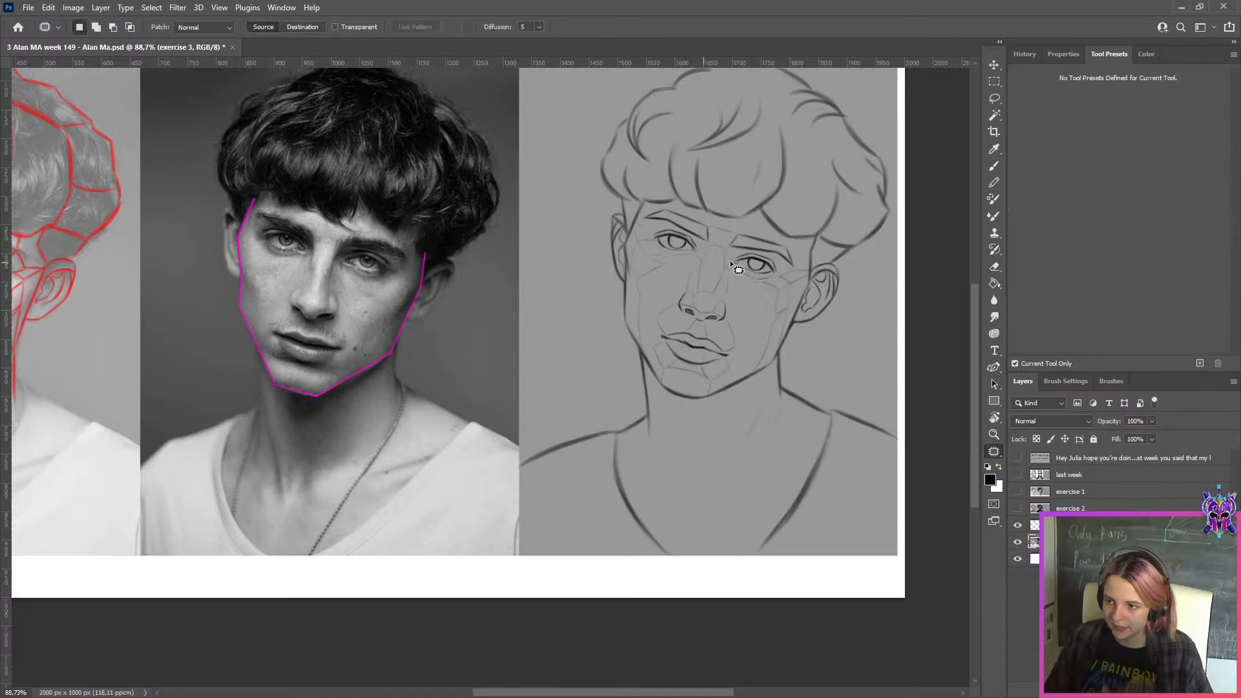
click(995, 98)
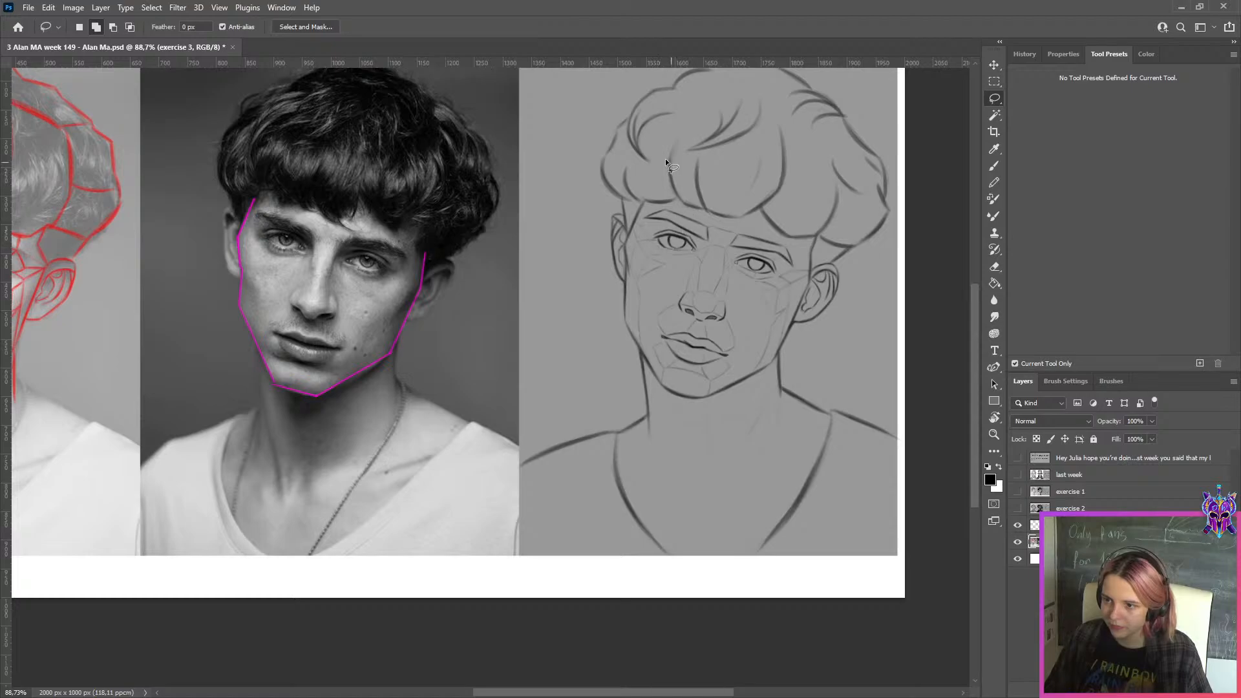
drag(519, 281, 846, 161)
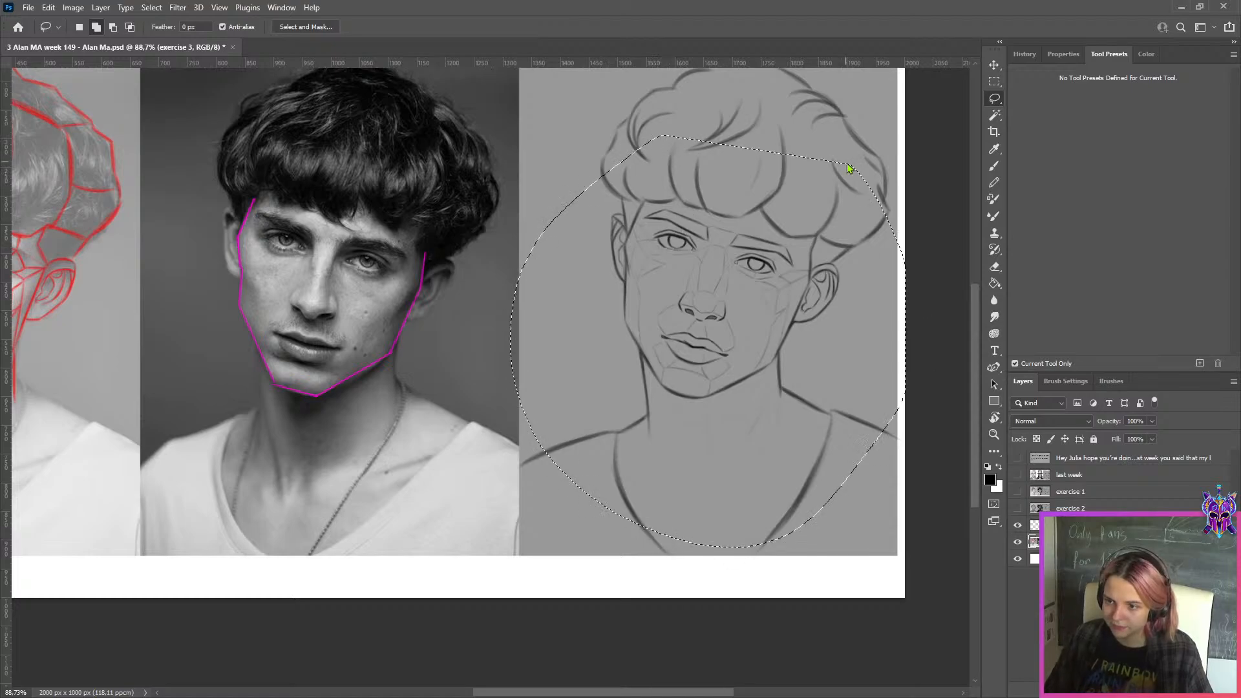
Open the selected sketch in Liquify, set the brush size to 125, turn off Stylus Pressure and apply the filter
key(ctrl+shift+x)
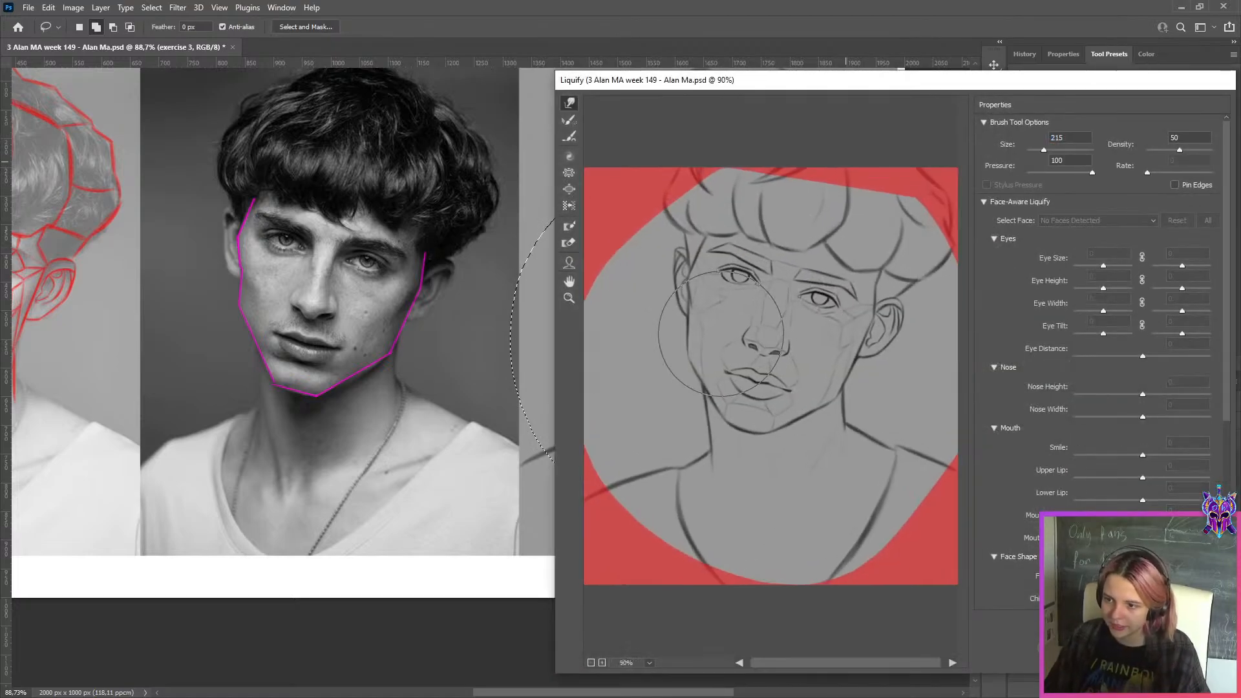
drag(1044, 150, 1041, 150)
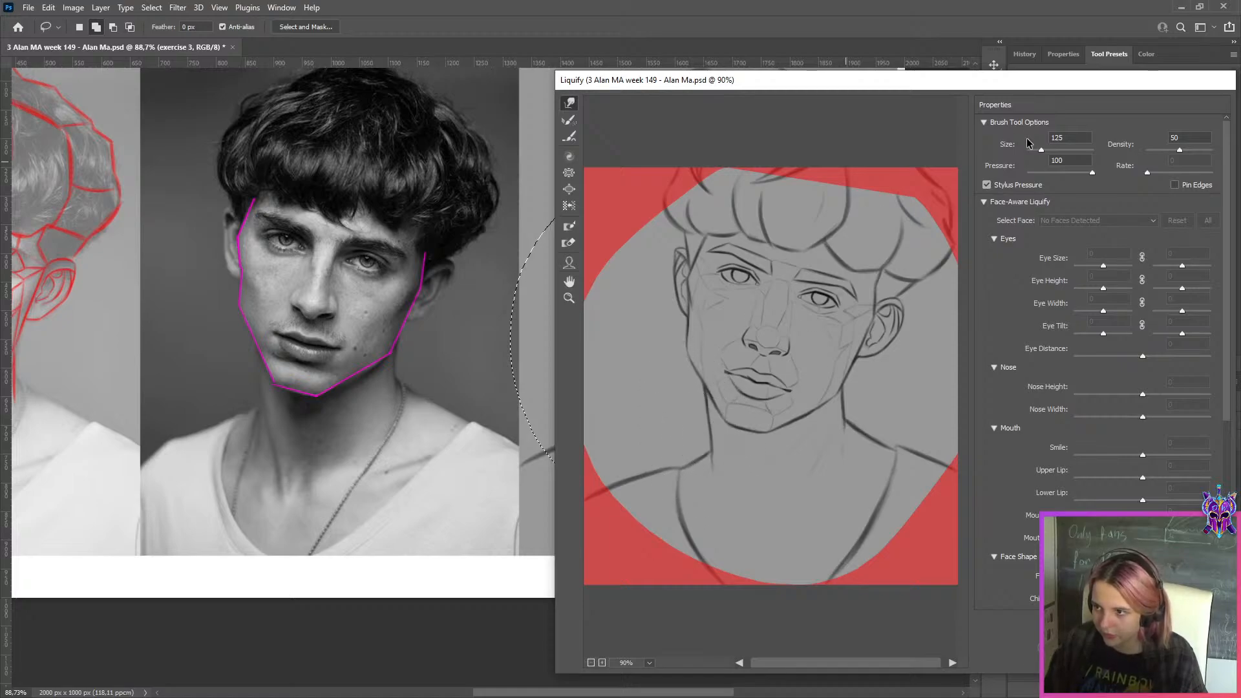
click(1002, 186)
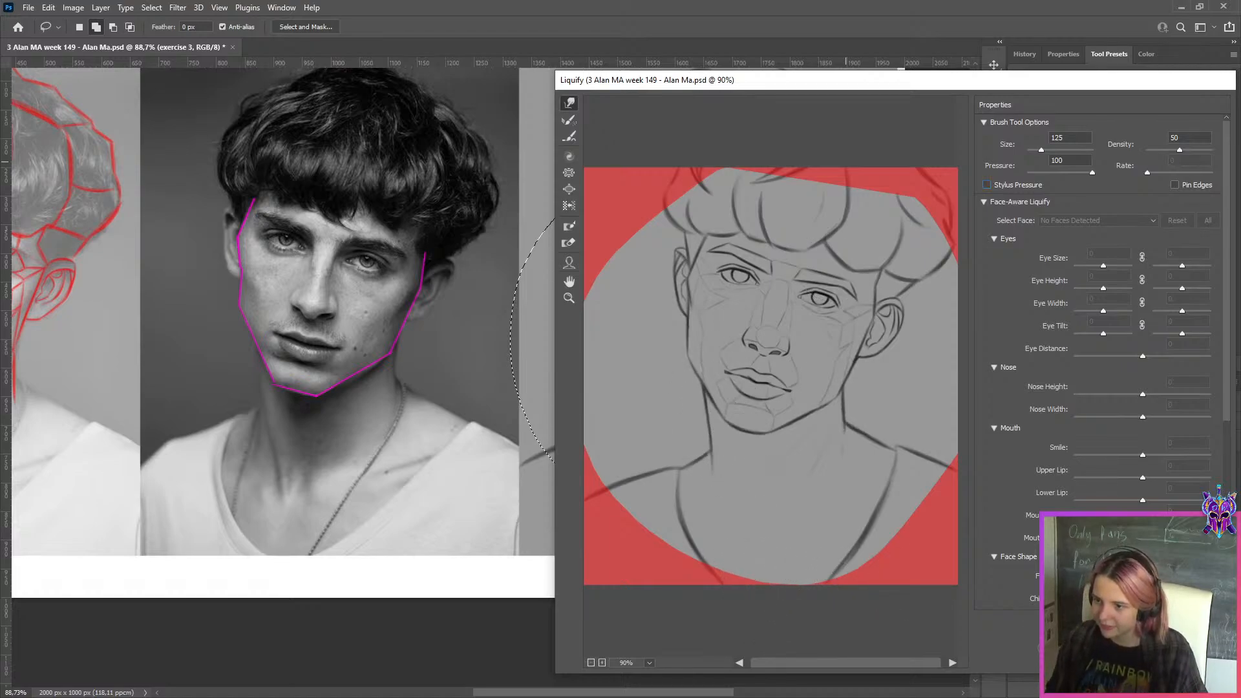
key(Return)
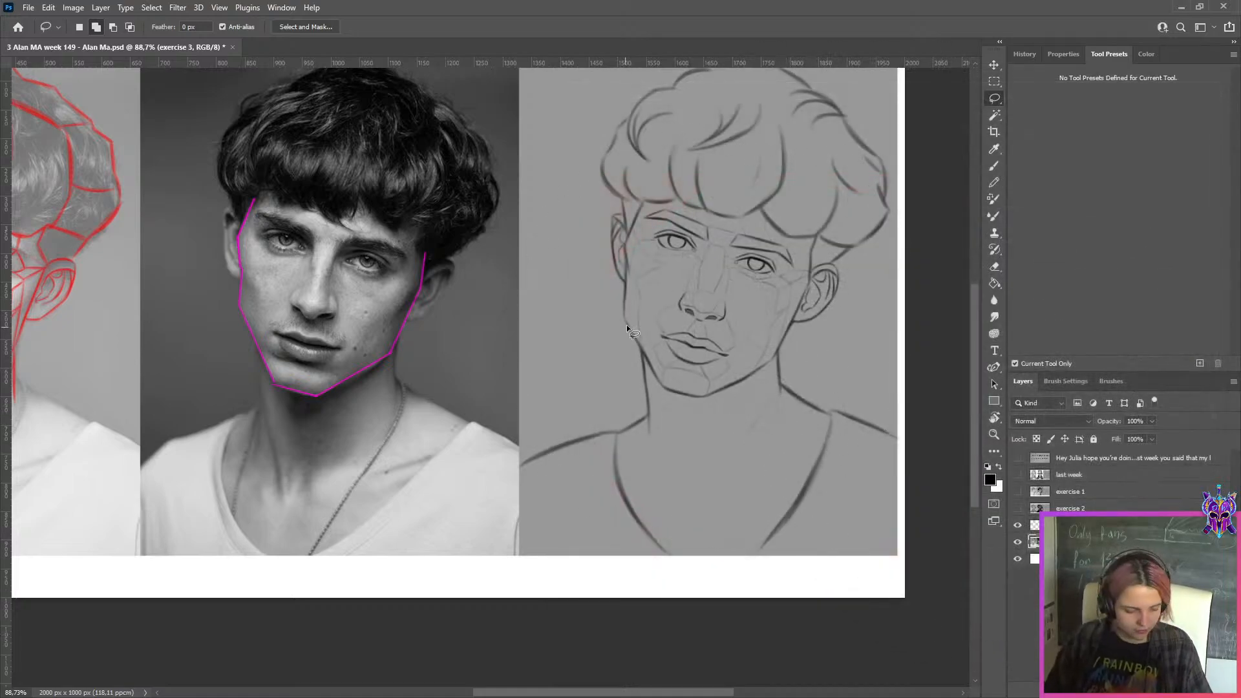
Sample the sketch's background grey and set up the "1. illuminati" brush preset at size 20
key(b)
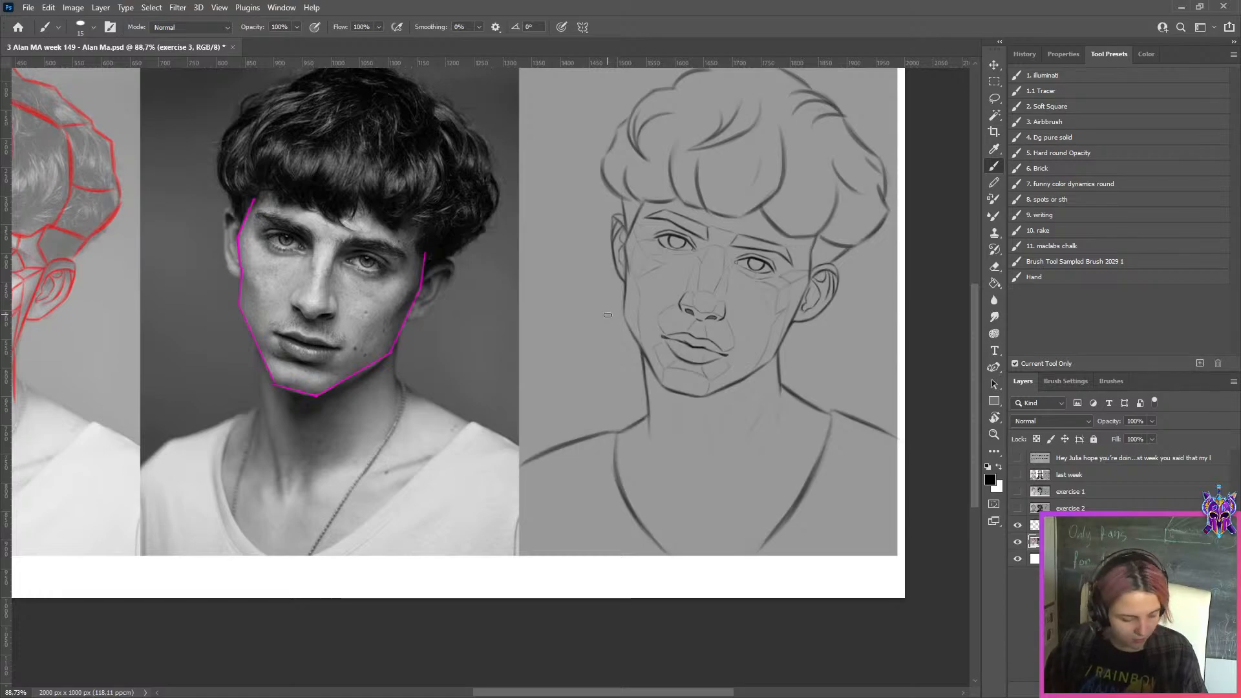
alt+click(604, 315)
click(1044, 78)
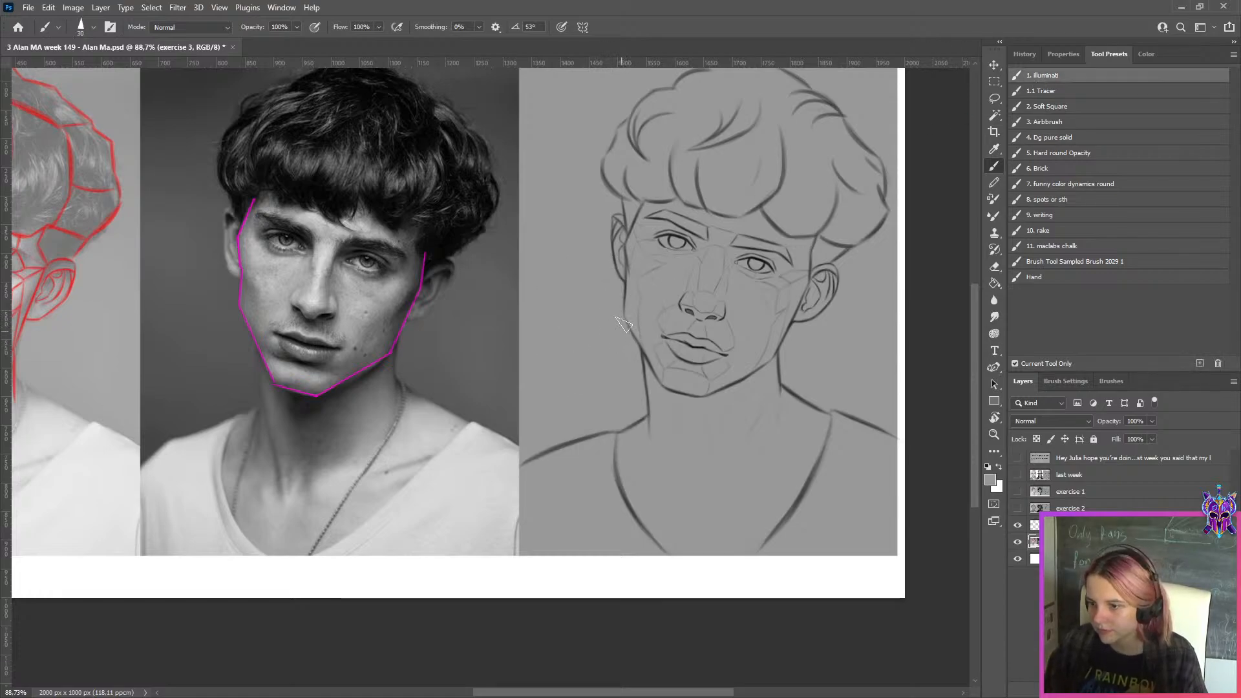
key(bracketleft)
key(x)
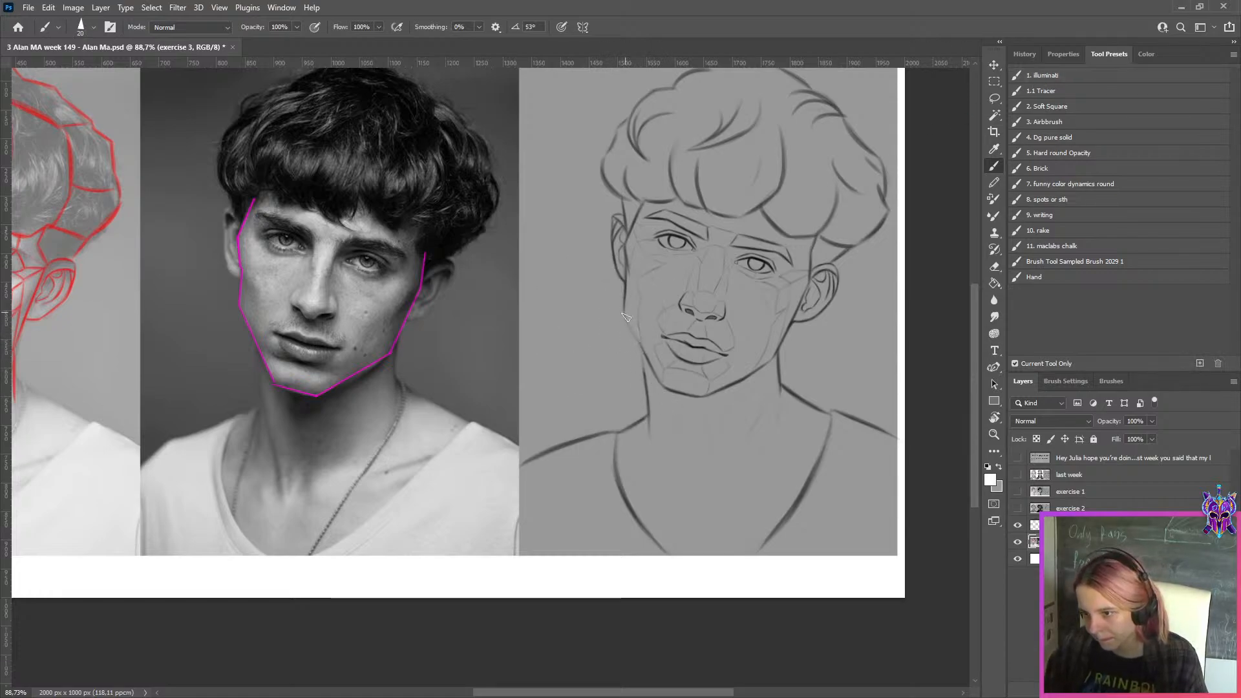
key(ctrl+z)
mouse_move(626, 316)
mouse_down()
mouse_move(649, 370)
mouse_move(634, 333)
mouse_up()
key(x)
key(bracketleft)
key(bracketleft)
key(x)
Replace the white swatch with black and keep the sampled grey as the active painting colour
key(x)
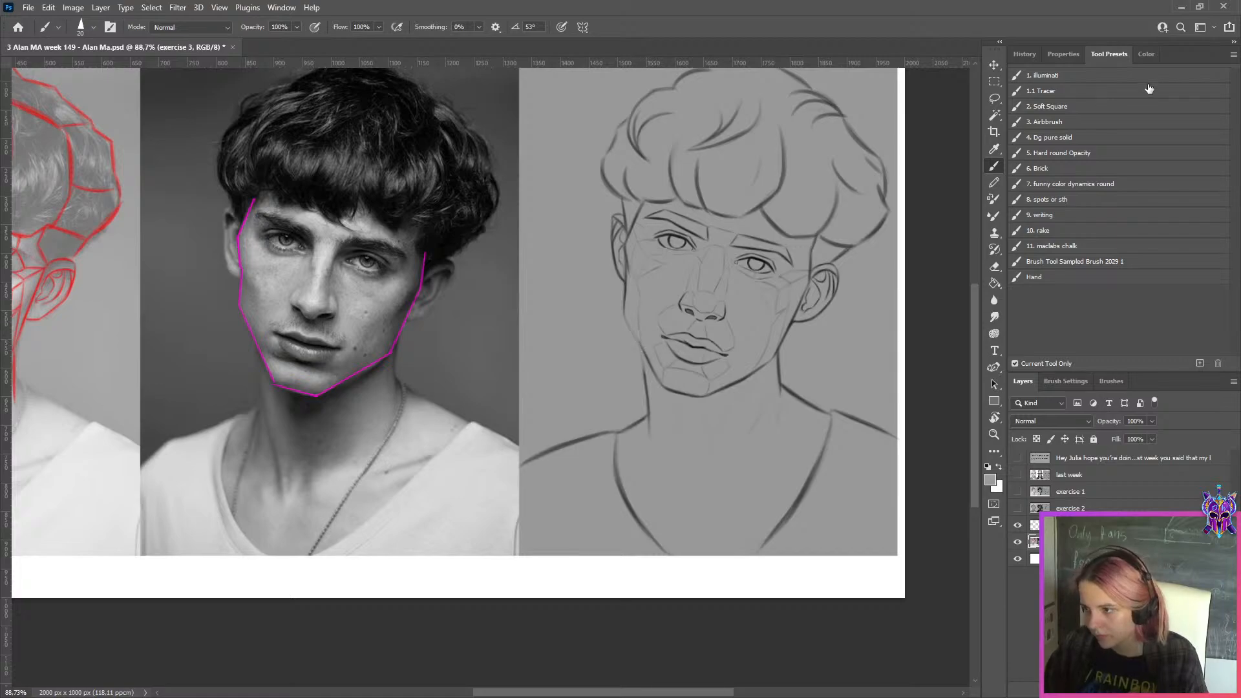
key(x)
click(1146, 56)
click(1076, 306)
Redraw the sketch's left cheek-to-chin contour with straighter, more angular black strokes, covering the old line with background grey
key(x)
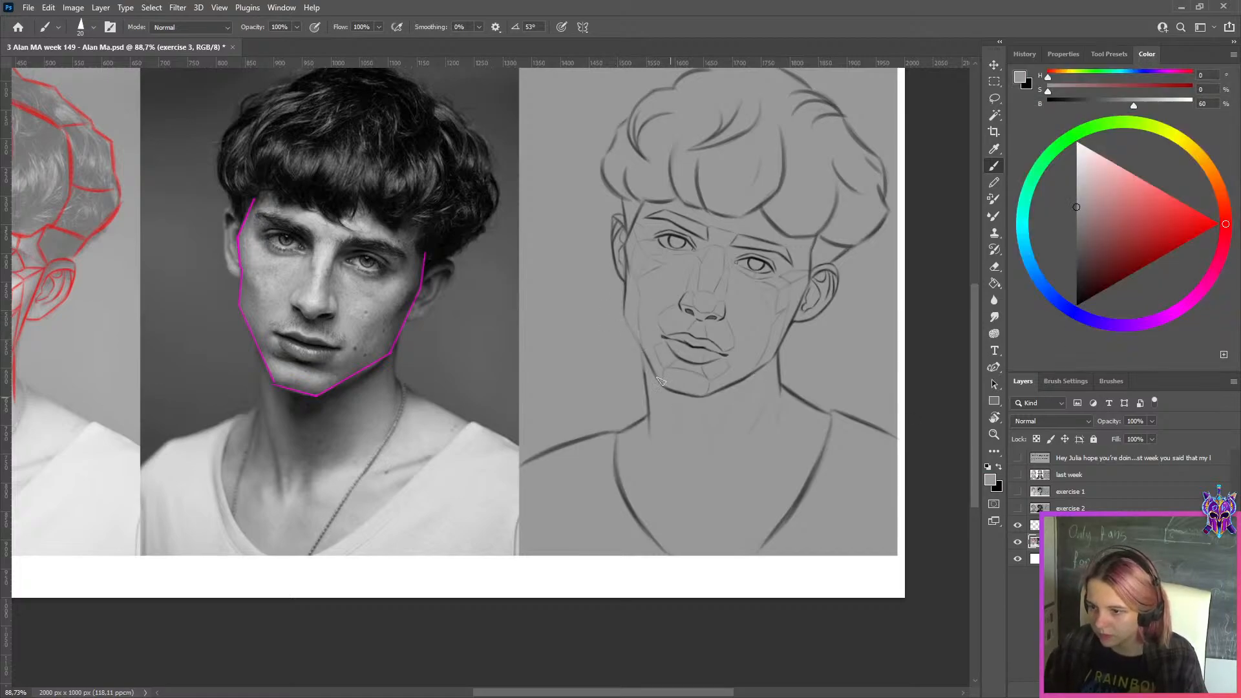
key(x)
key(ctrl+z)
drag(624, 314, 661, 386)
key(x)
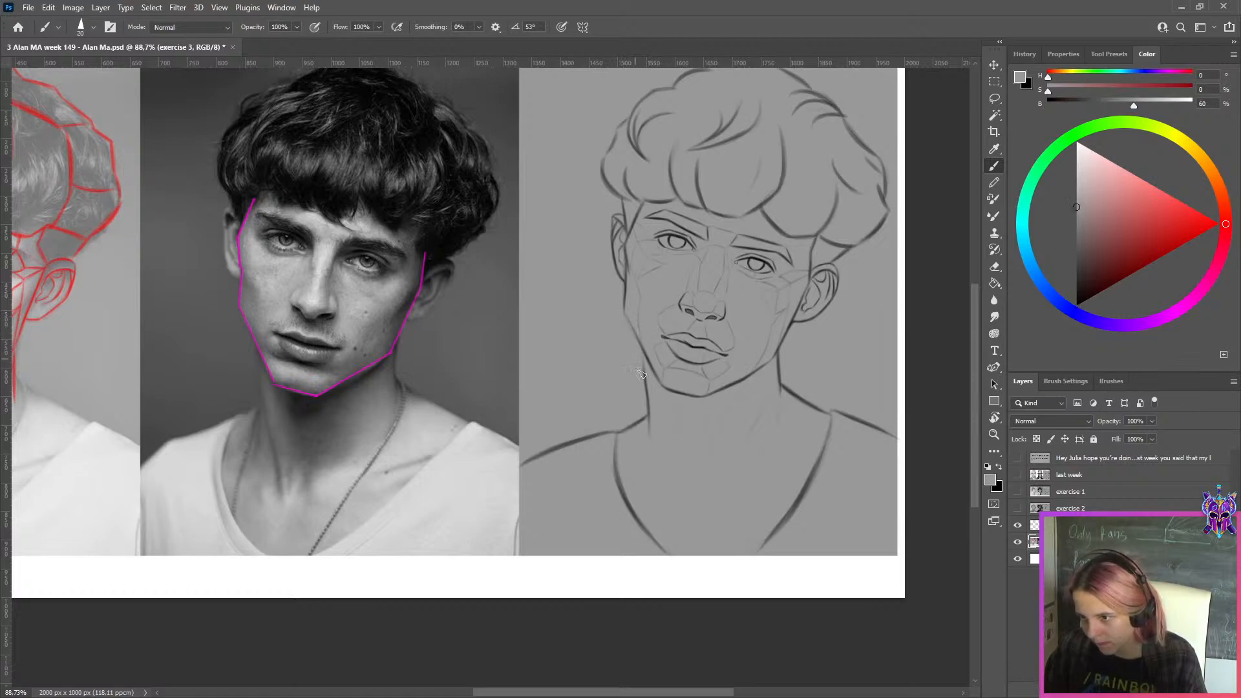
key(x)
key(x)
key(x)
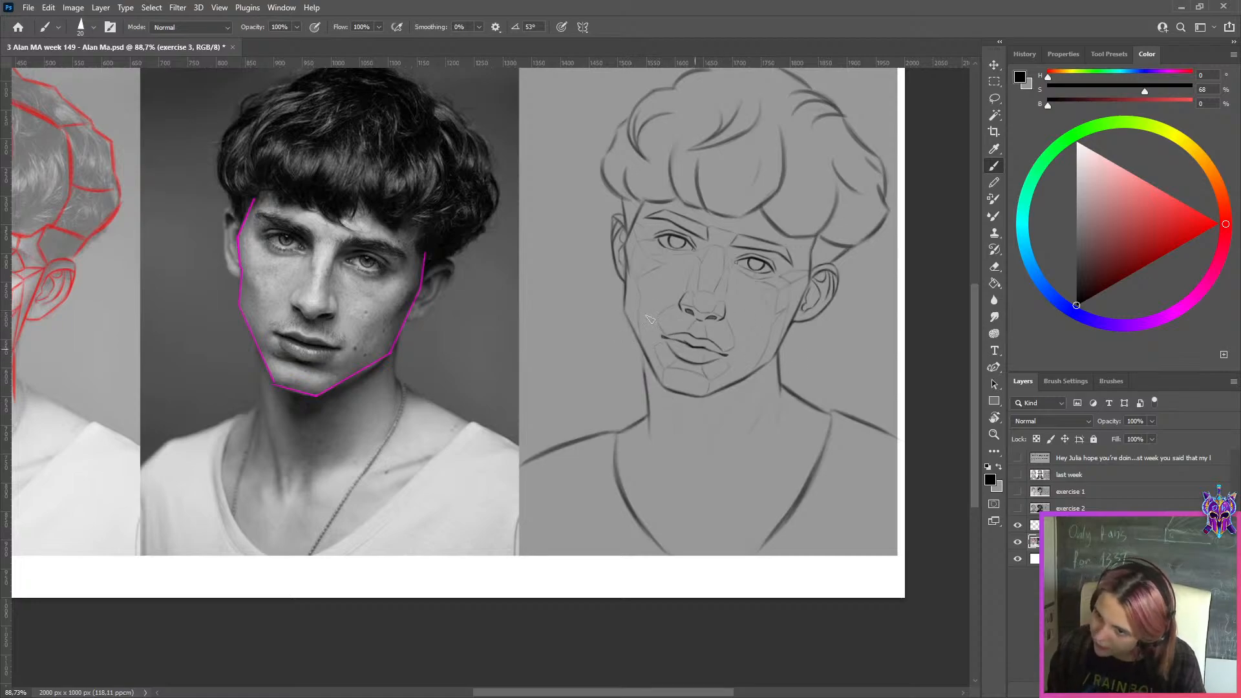
Redraw the sketch's right jaw-to-chin contour with straighter black strokes at brush size 15, covering the old line with background grey
key(x)
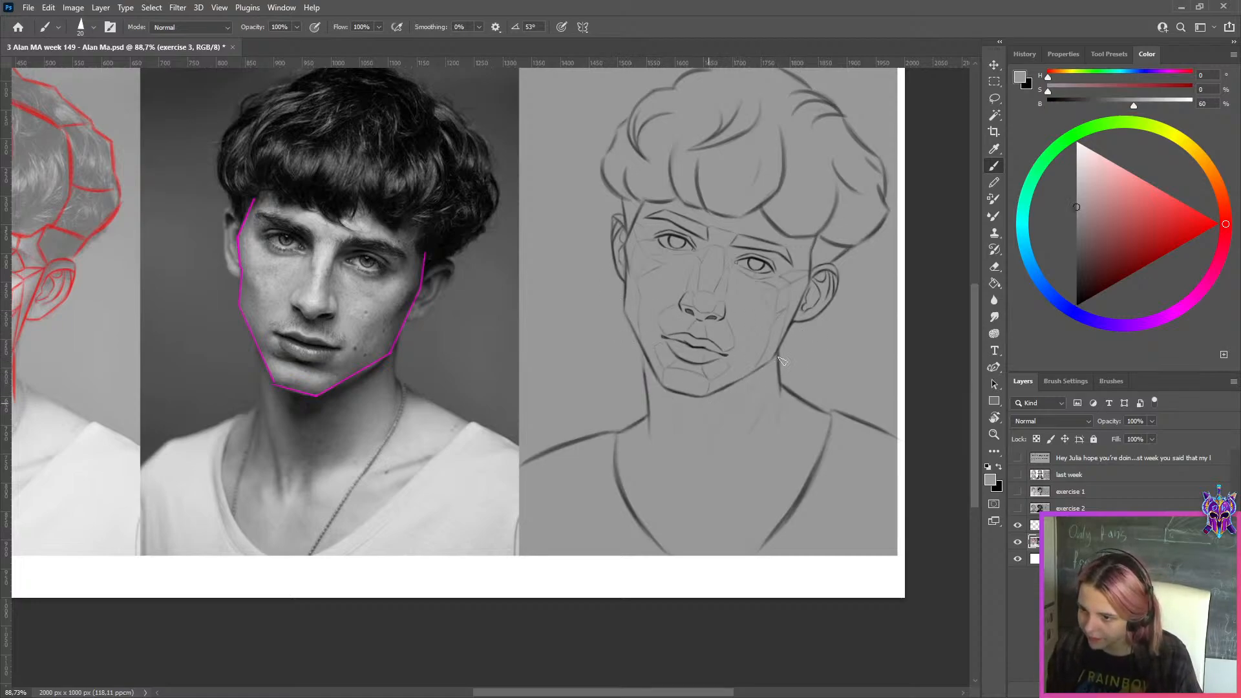
key(x)
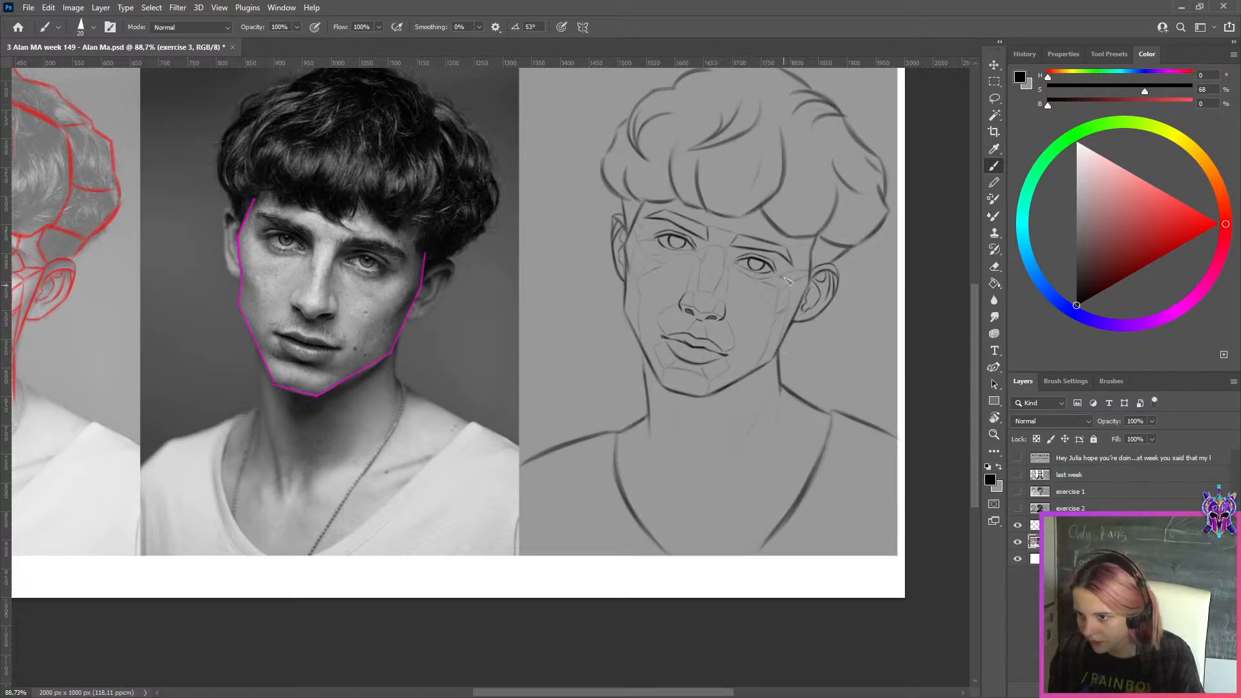
key(x)
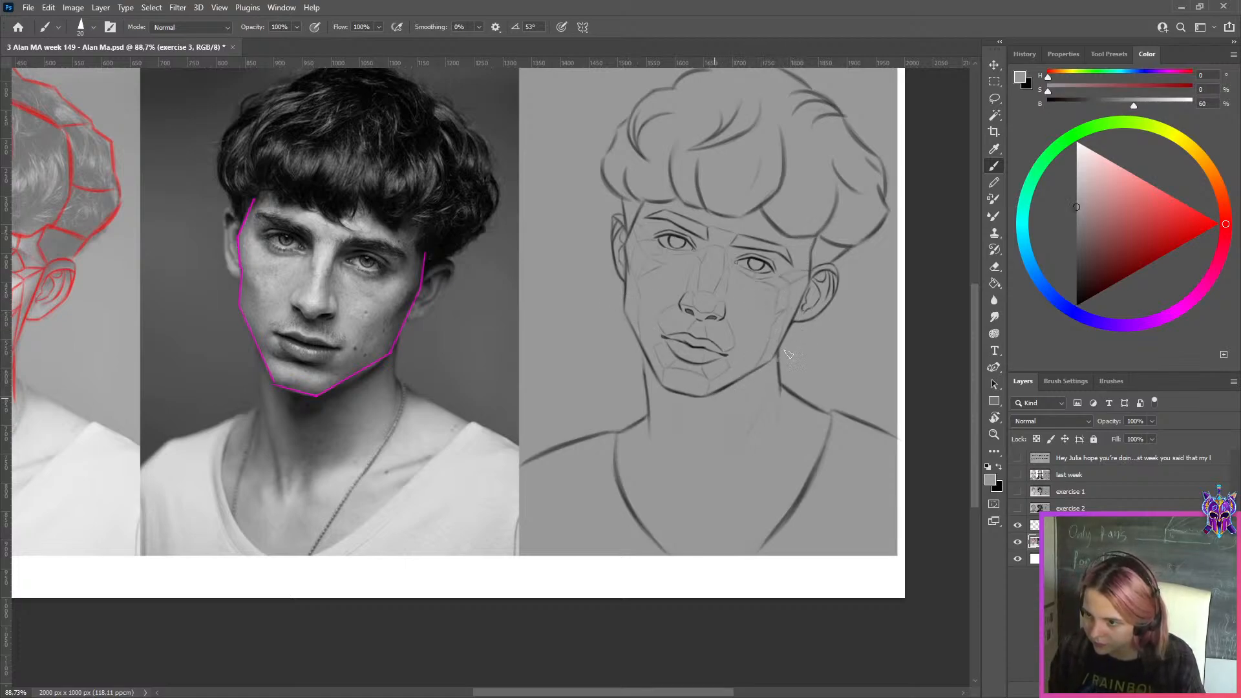
key(x)
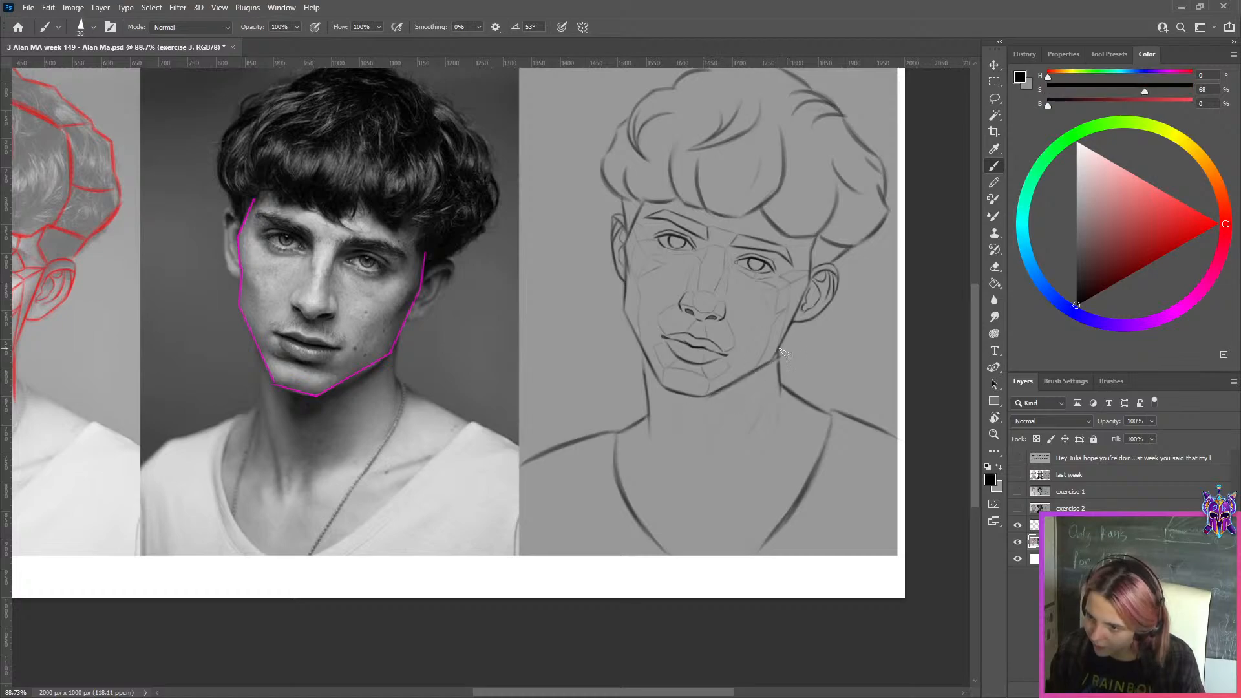
key([)
drag(777, 354, 718, 389)
key(ctrl+z)
key(x)
key(x)
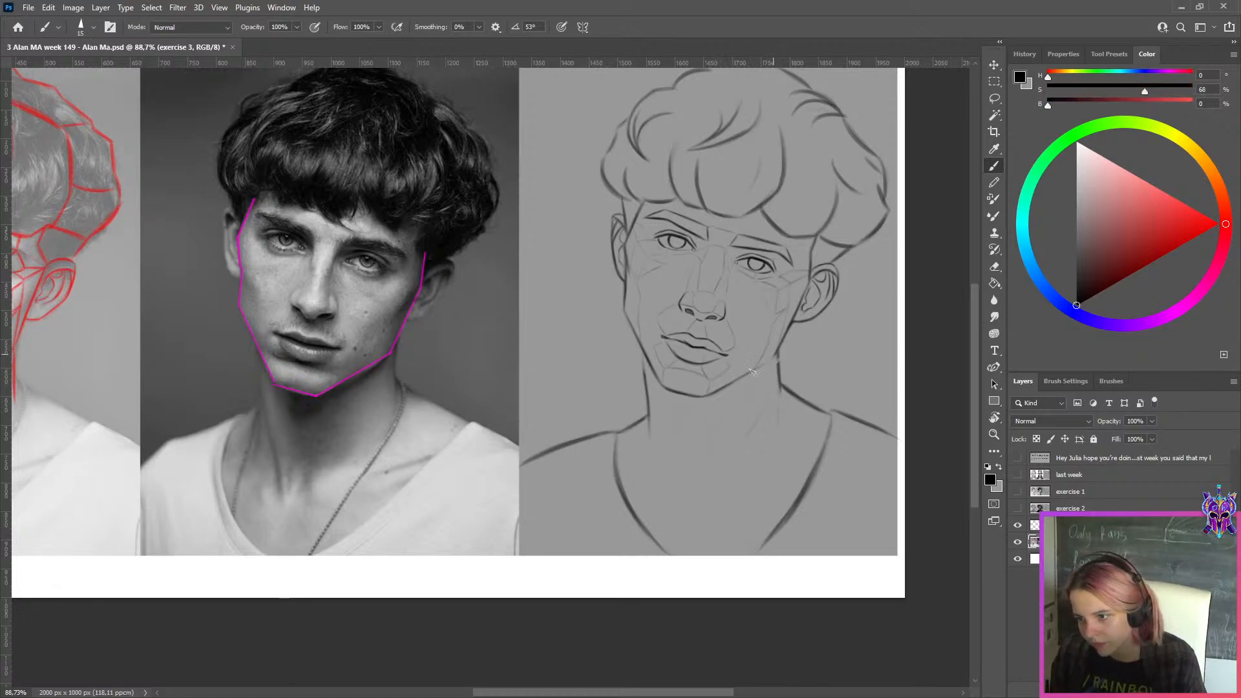
key(x)
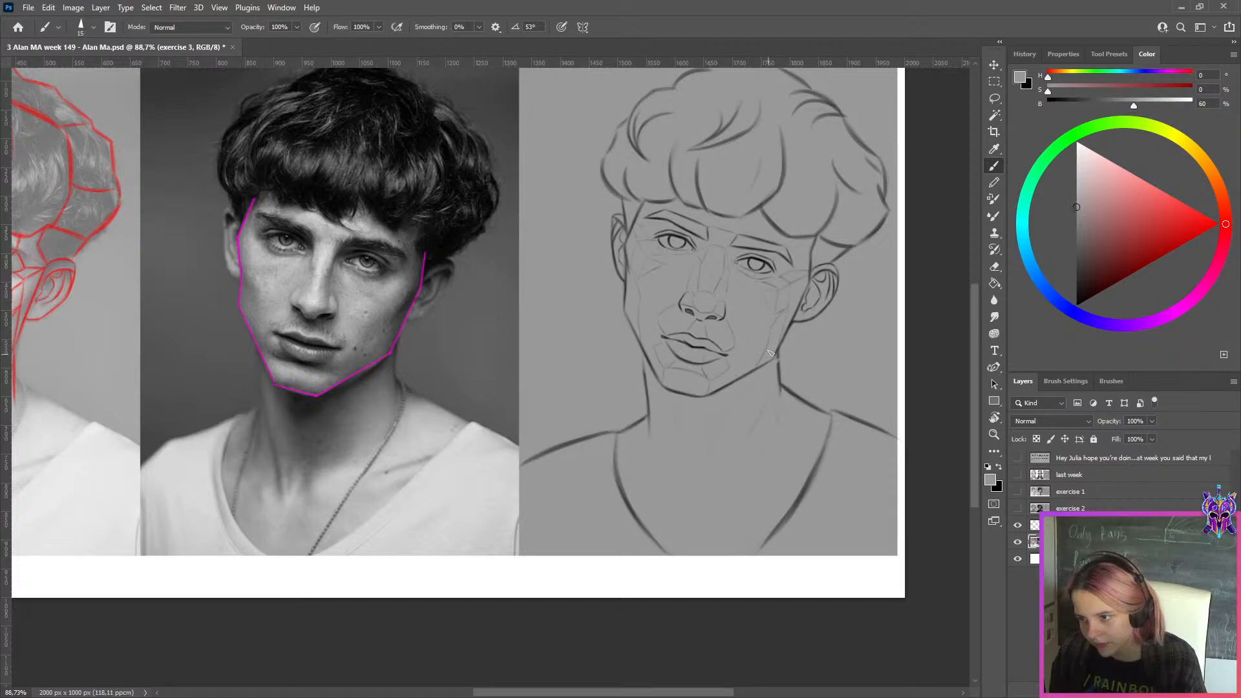
key(x)
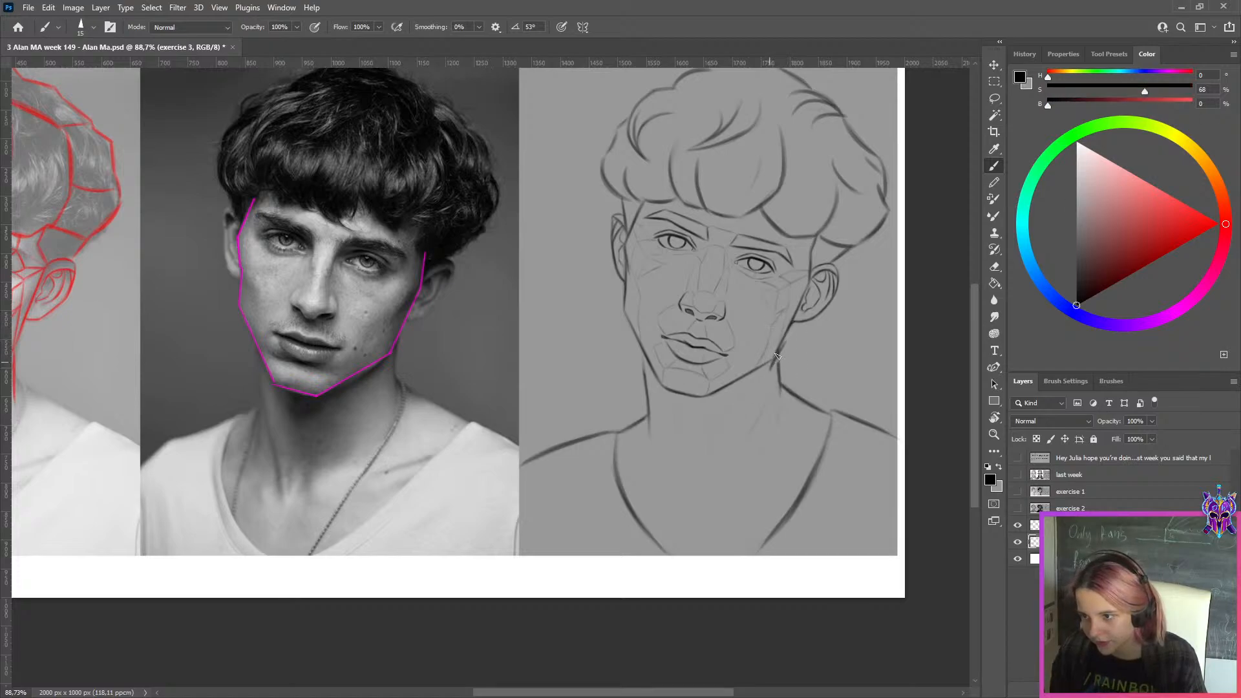
key(x)
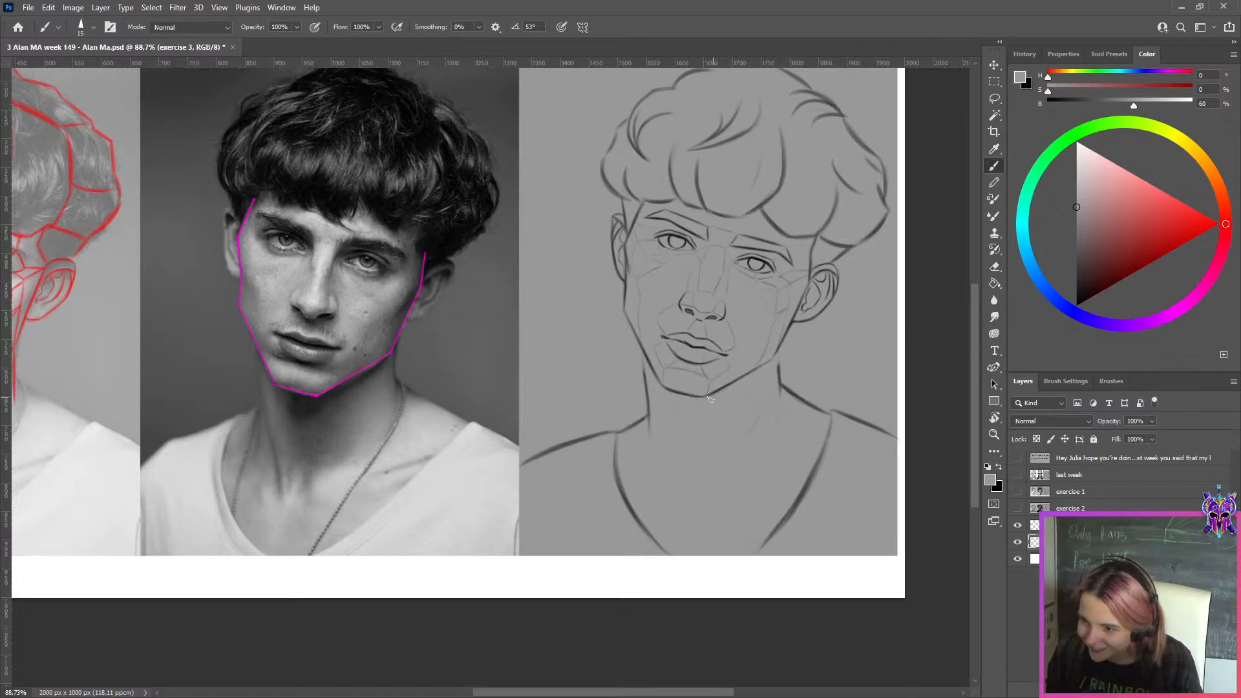
key(x)
Redraw the upper end of the right neck line in black just below the jaw corner, undoing the misplaced strokes
key(x)
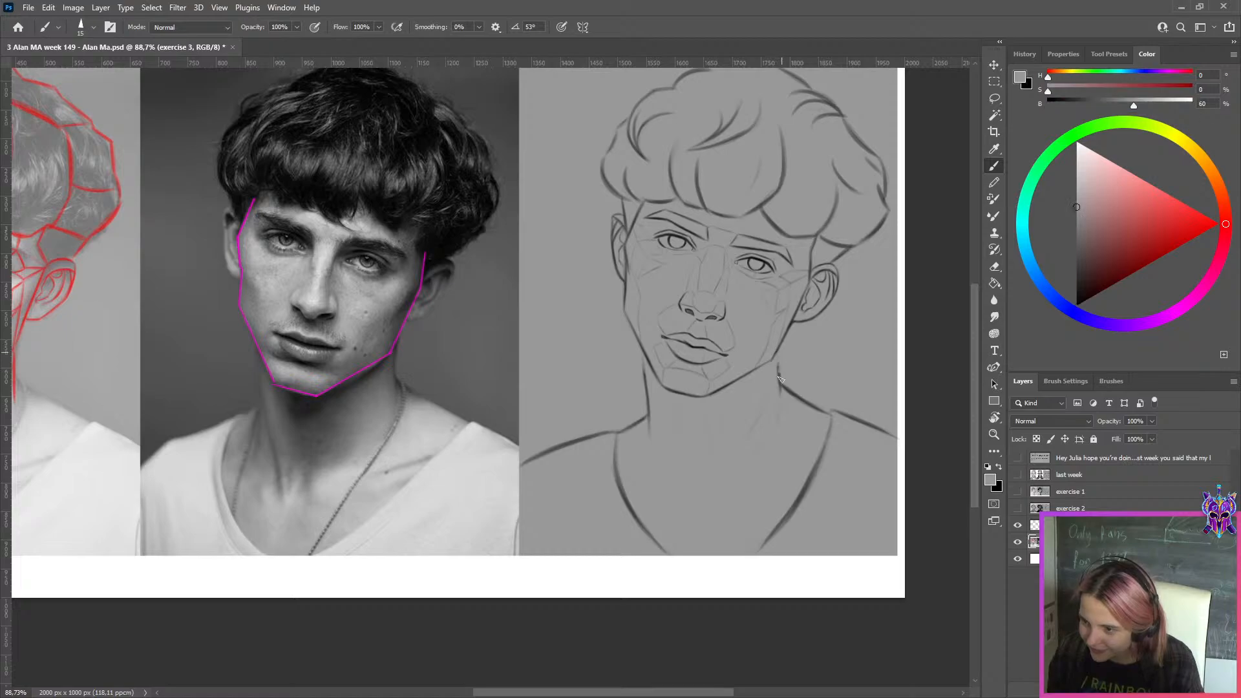
key(x)
drag(781, 349, 781, 395)
key(ctrl+z)
key(ctrl+z)
key(ctrl+z)
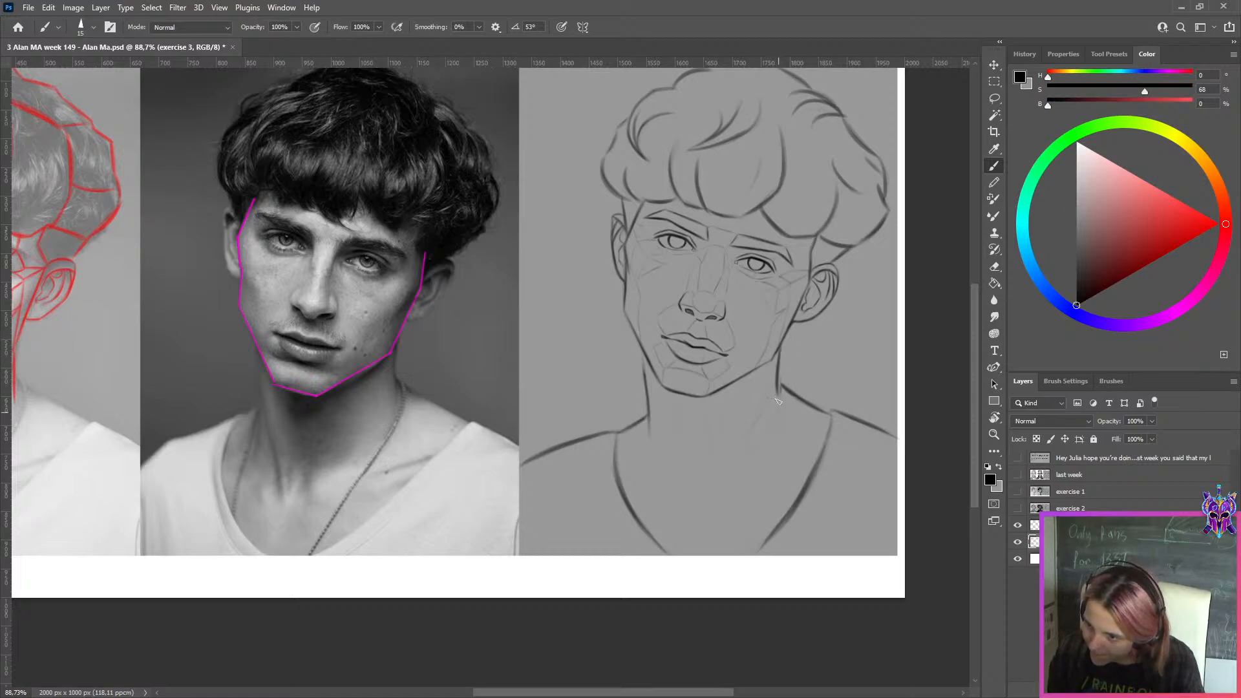
Save a history snapshot of the corrected drawing and duplicate the exercise 3 layer from the file's original state into it
scroll(812, 251, down, 2)
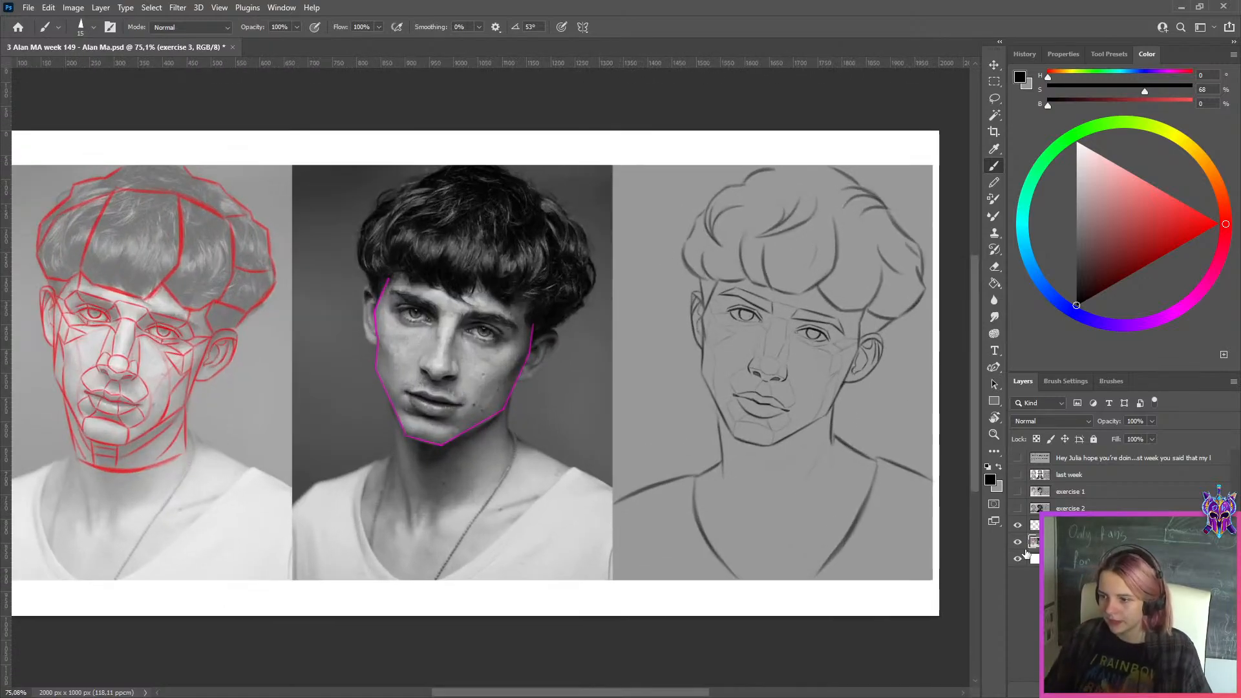
click(1025, 53)
scroll(1187, 335, up, 3)
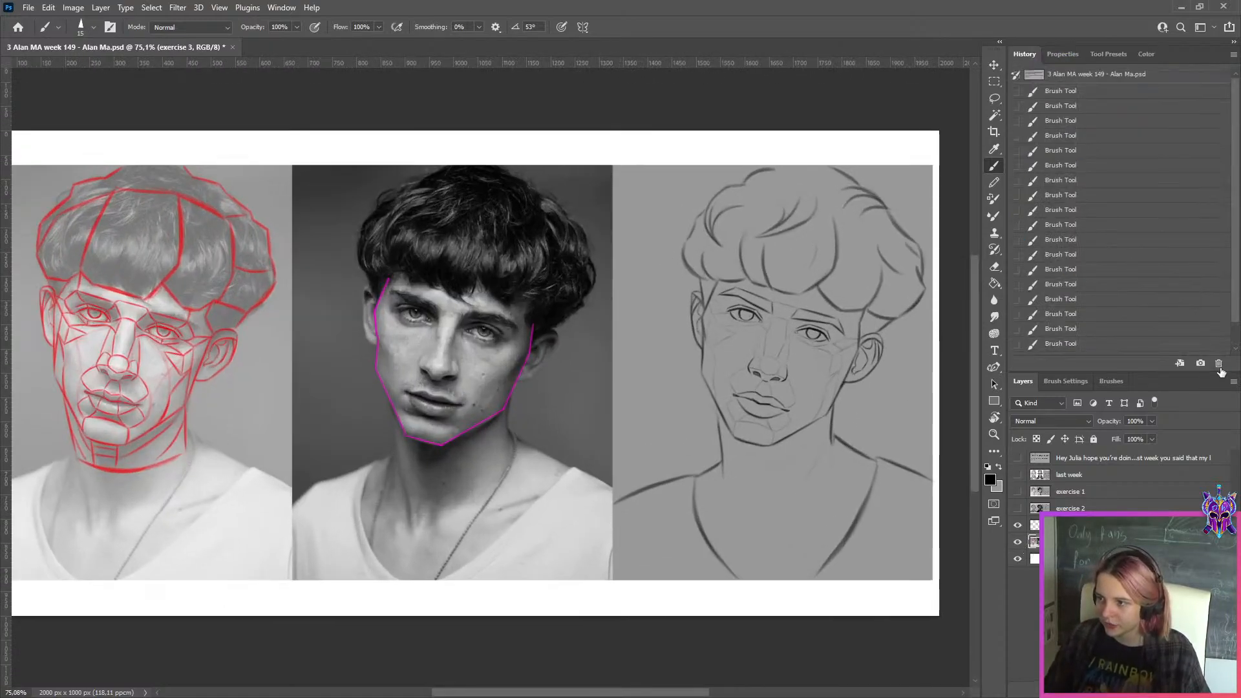
click(1119, 76)
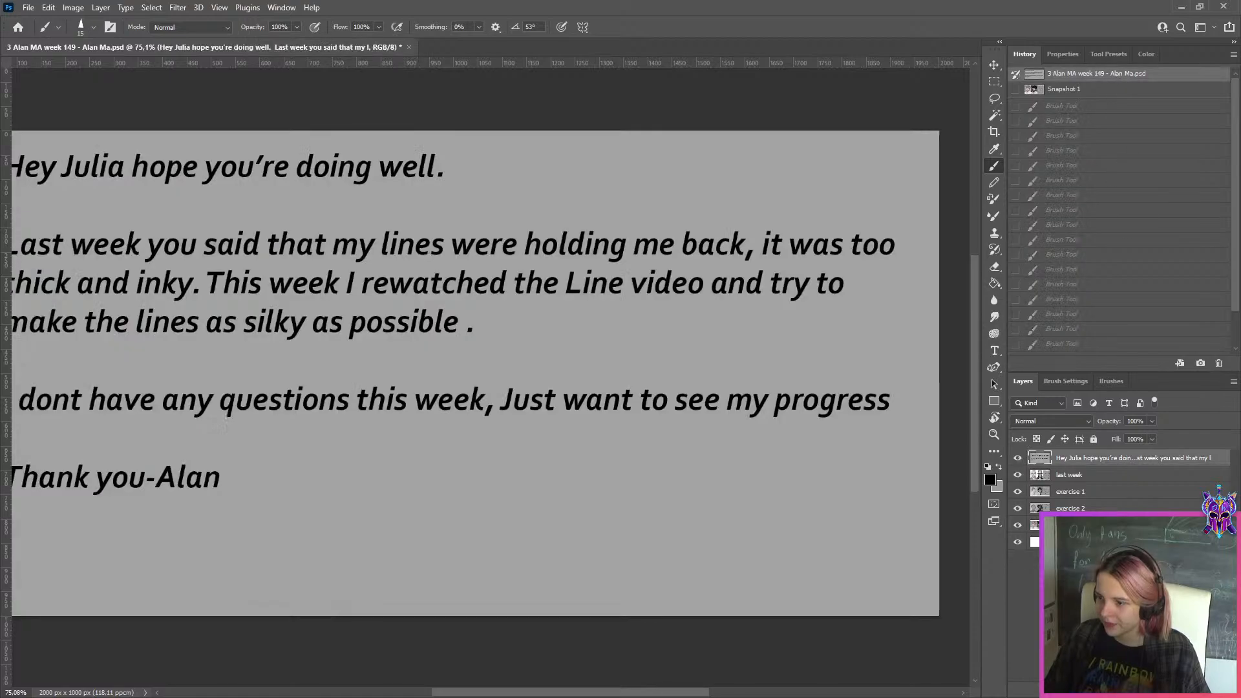
click(1102, 92)
key(ctrl+j)
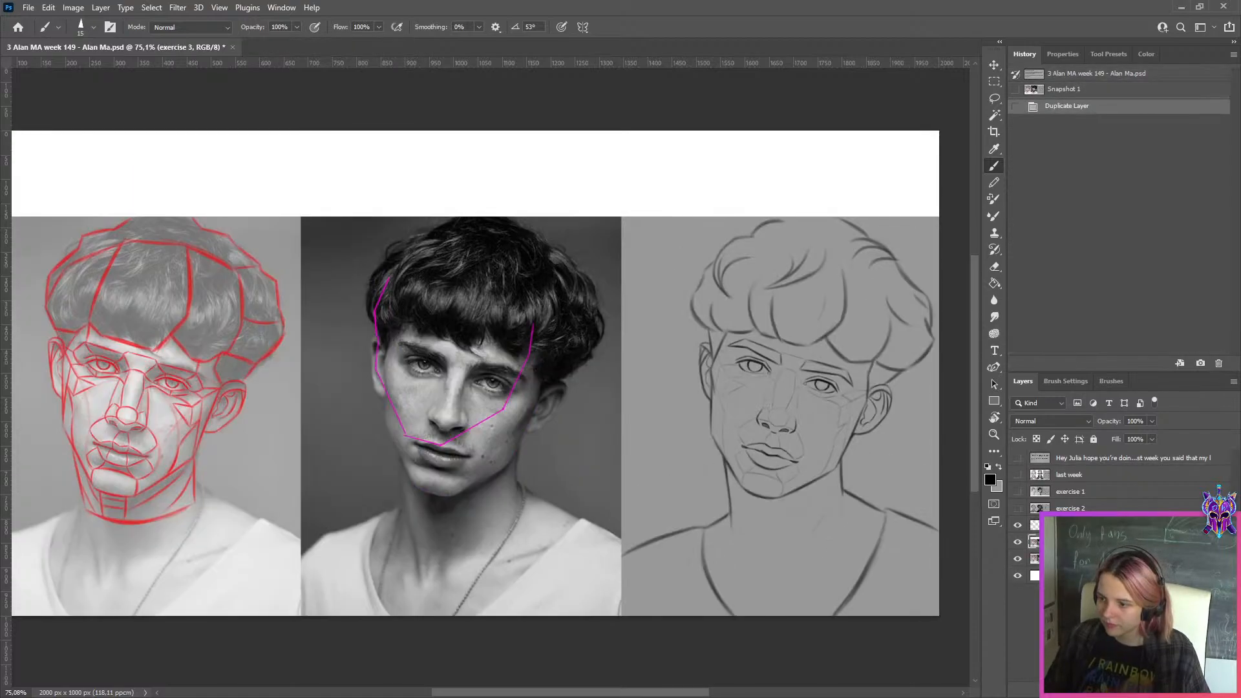
Move the duplicated original layer up to the canvas's upper edge and toggle its visibility to compare it with the correction
key(ctrl+t)
drag(779, 407, 780, 321)
click(640, 26)
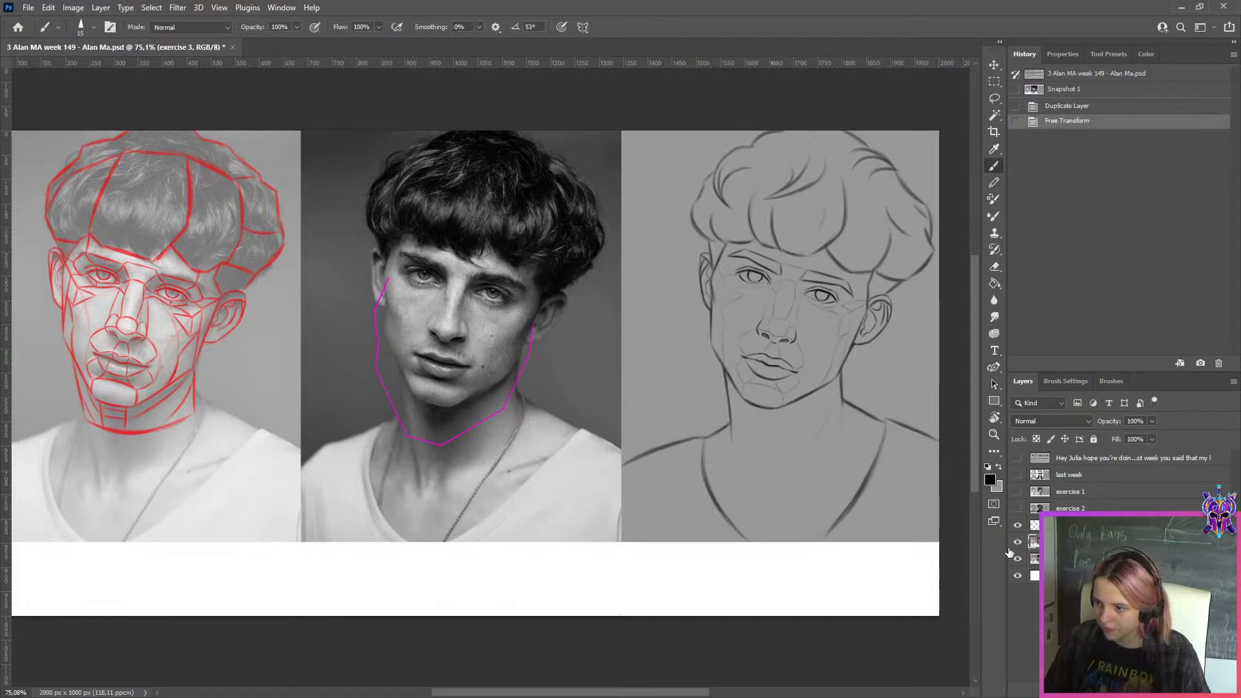
click(1018, 543)
click(1018, 543)
click(1020, 543)
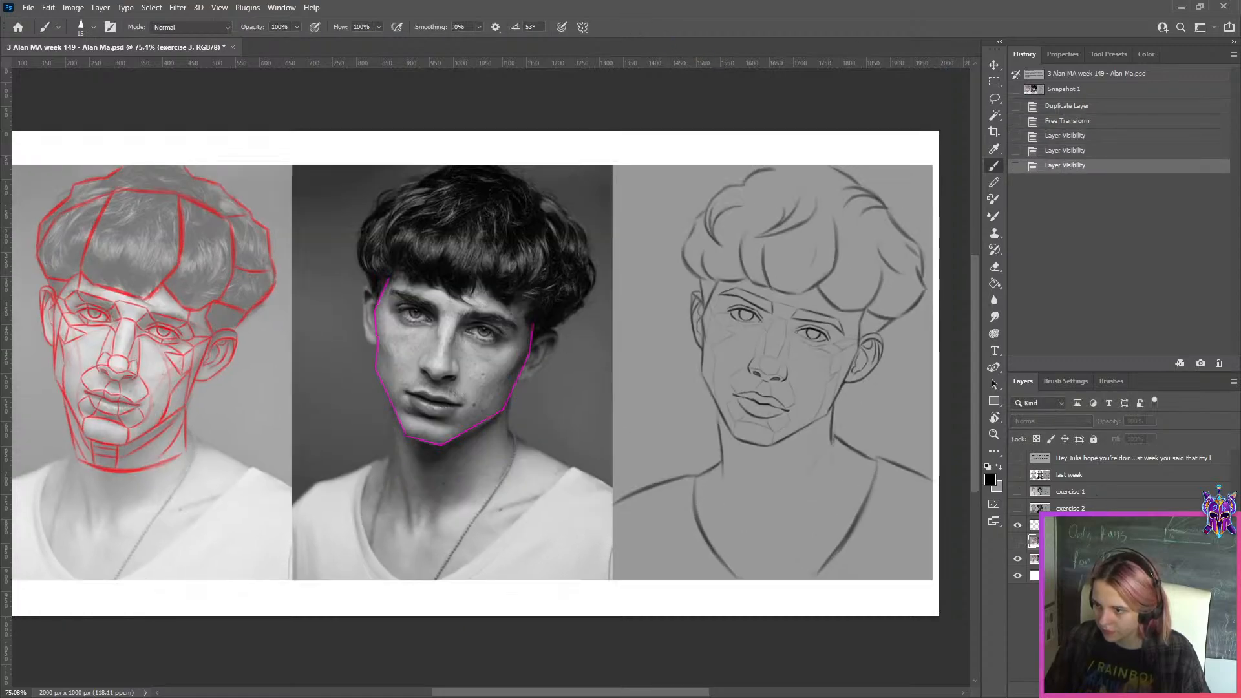
click(1019, 543)
Shift the duplicated original layer down with Free Transform to line up roughly with the corrected version, then hide it
key(ctrl+t)
drag(746, 371, 747, 424)
click(642, 27)
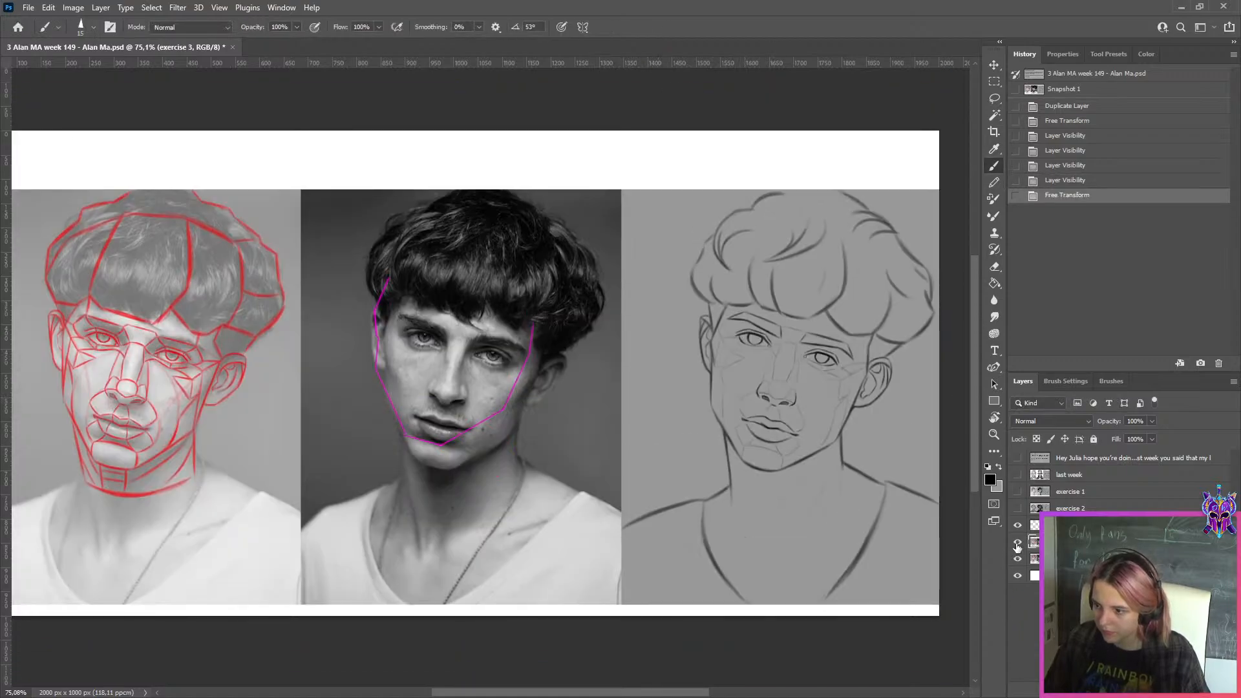
click(1018, 543)
click(1018, 543)
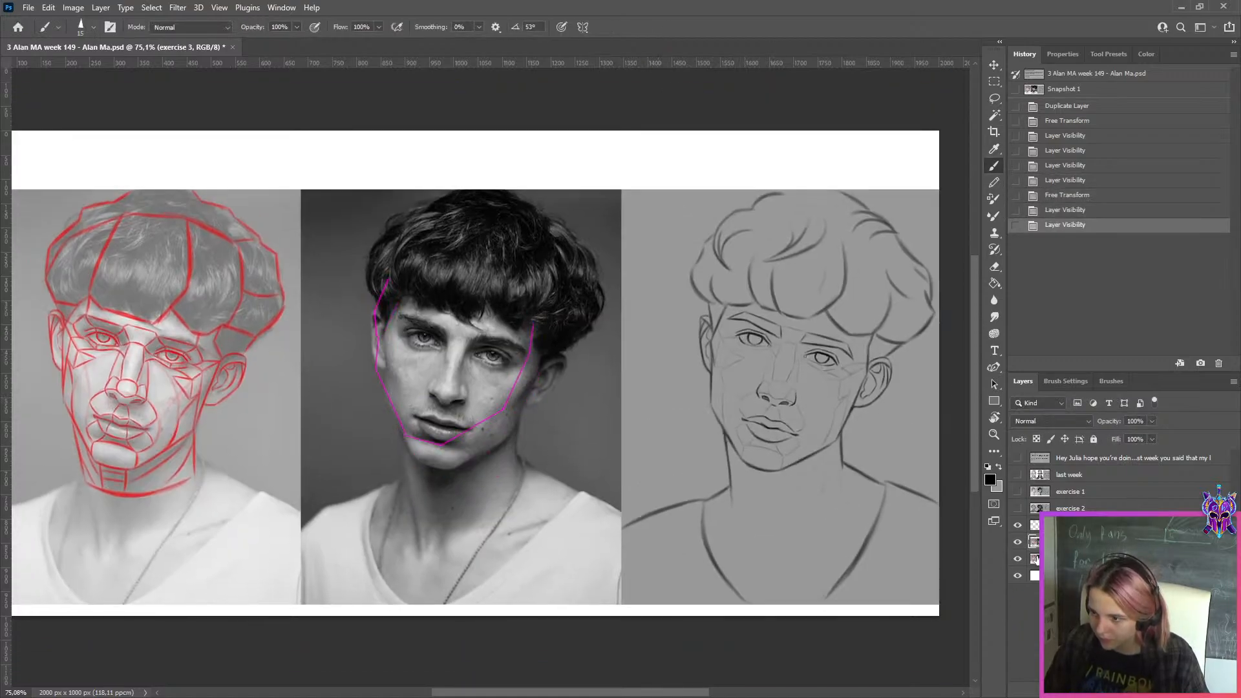
click(1019, 543)
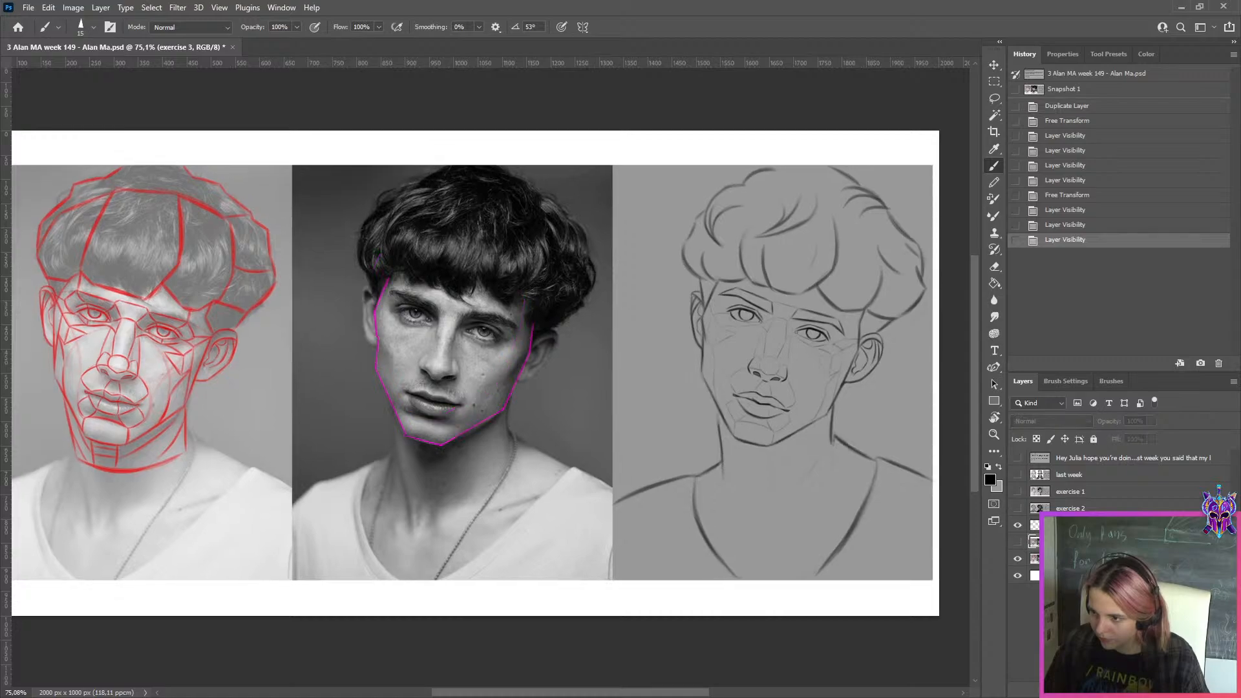
Place the corrected layer above the original, show both layers and lower the corrected layer's opacity to 43%
drag(1050, 559, 1050, 536)
click(1036, 559)
click(1017, 559)
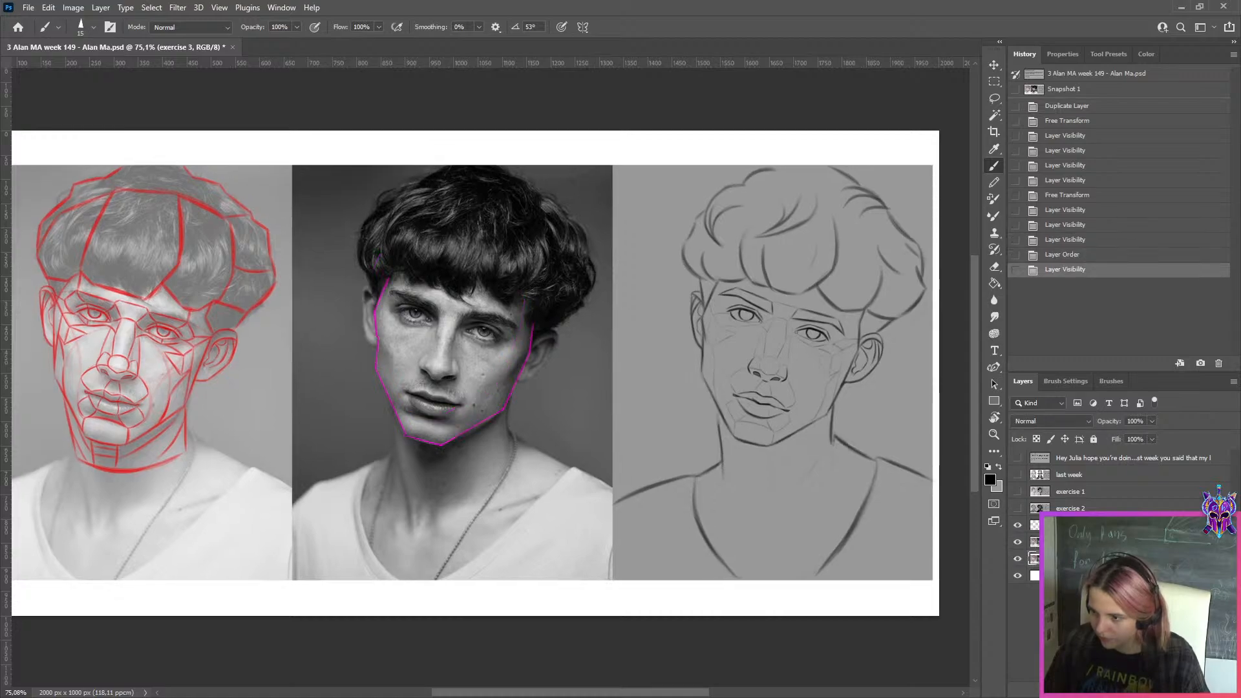
click(1019, 543)
click(1019, 543)
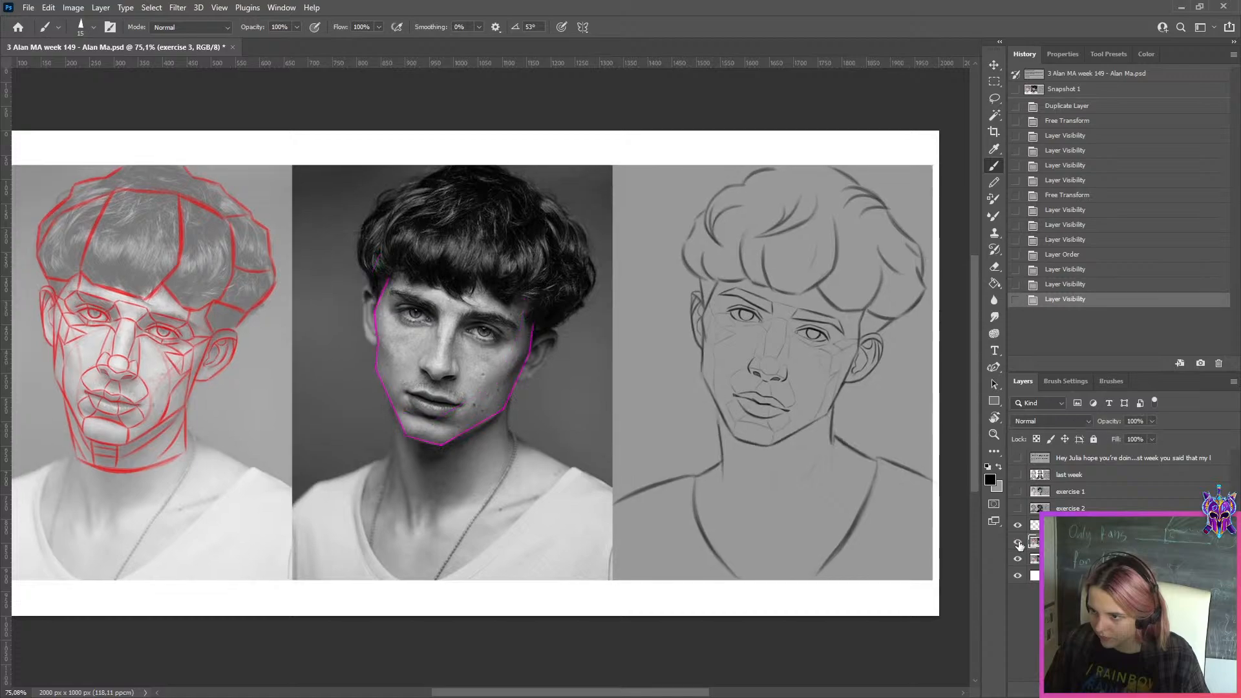
click(1151, 421)
click(1119, 437)
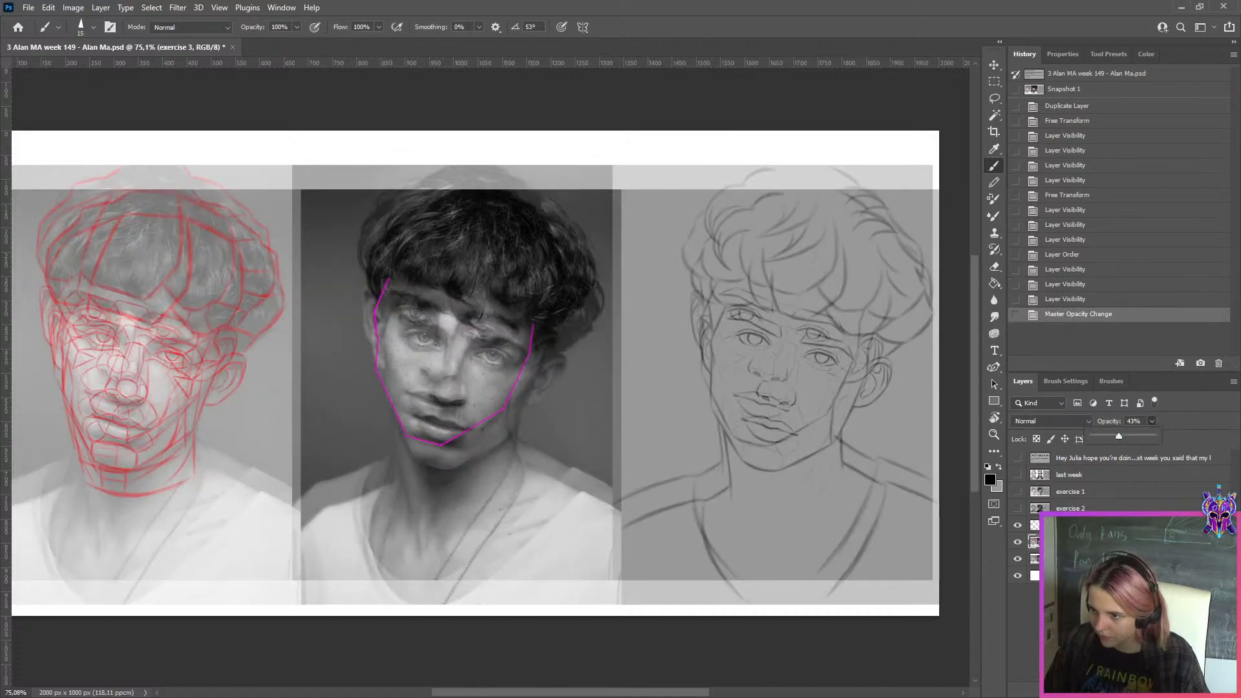
Align the original layer exactly beneath the corrected one with Free Transform and restore the corrected layer's opacity to 100%
click(1035, 559)
key(ctrl+t)
mouse_move(790, 370)
mouse_down()
mouse_move(792, 343)
mouse_move(774, 340)
mouse_up()
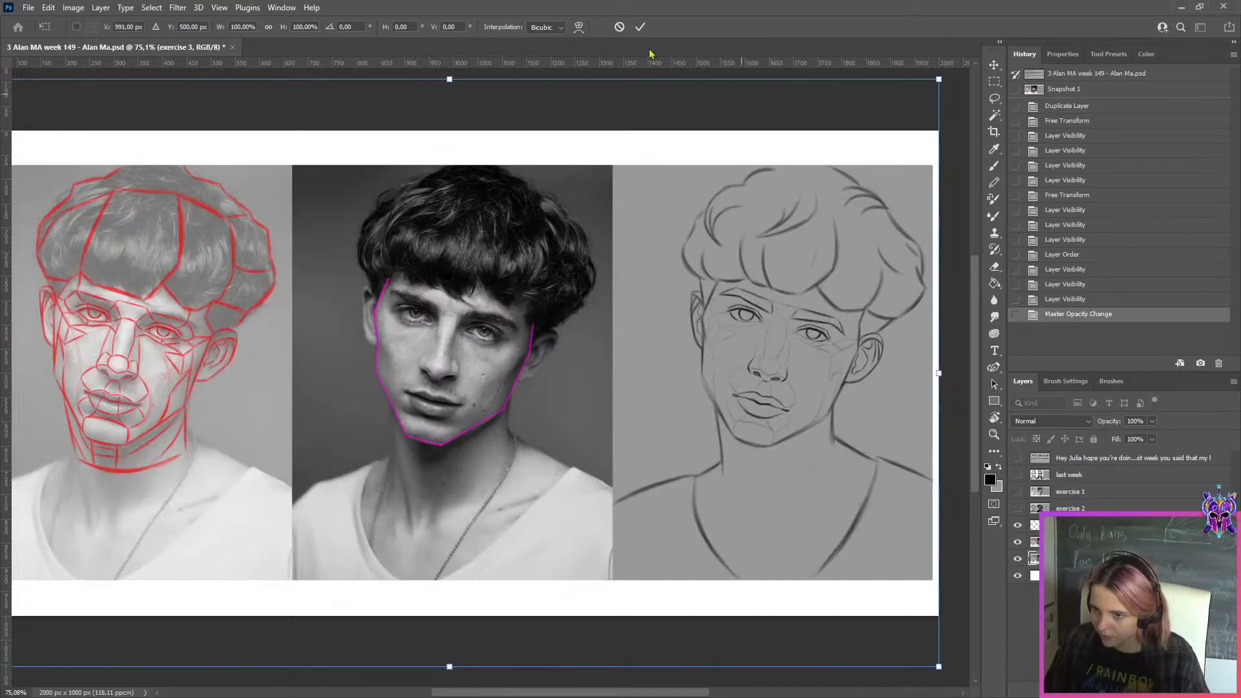
click(641, 27)
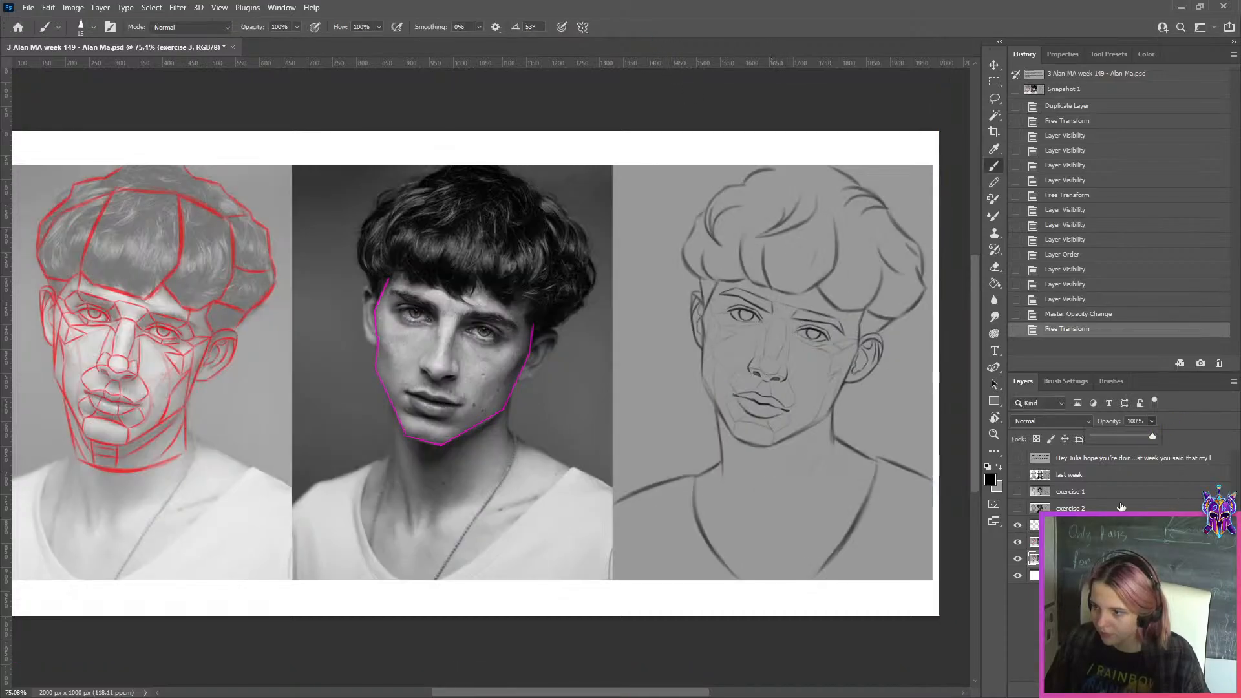
click(1118, 541)
click(1153, 422)
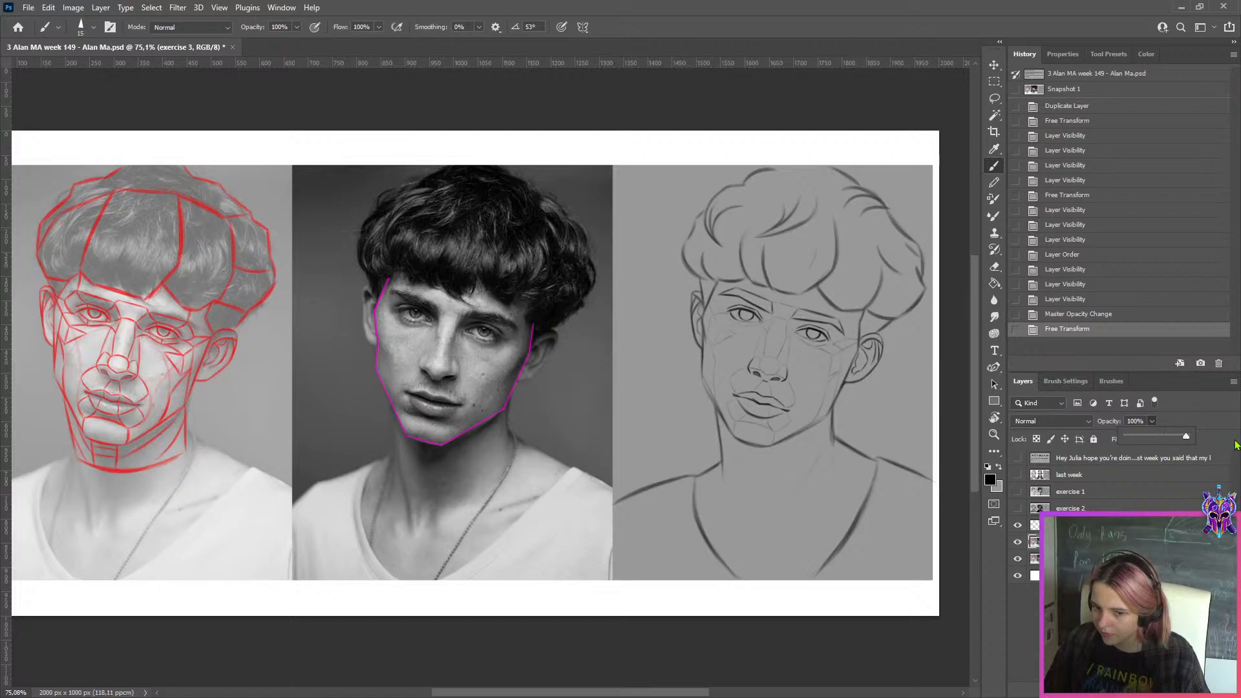
drag(1153, 436, 1186, 437)
Compare the face contour before and after the correction by repeatedly toggling the corrected layer's visibility
click(1012, 542)
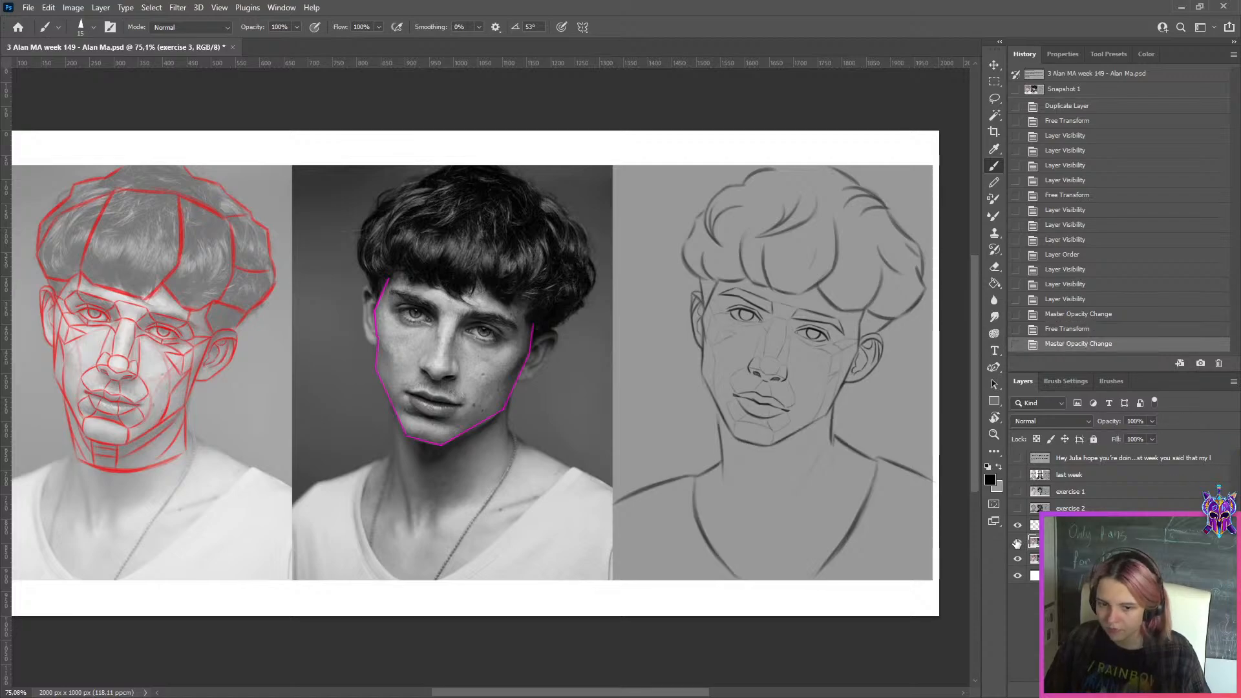
scroll(883, 460, down, 1)
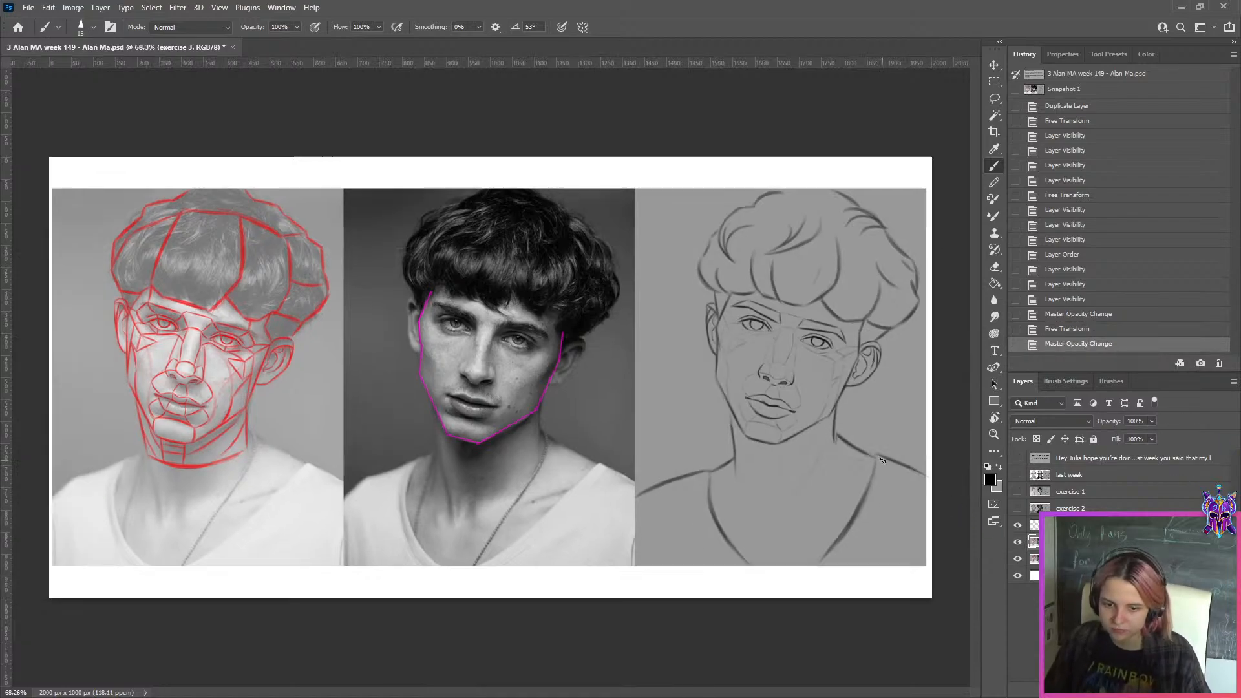
scroll(900, 497, up, 1)
click(1018, 543)
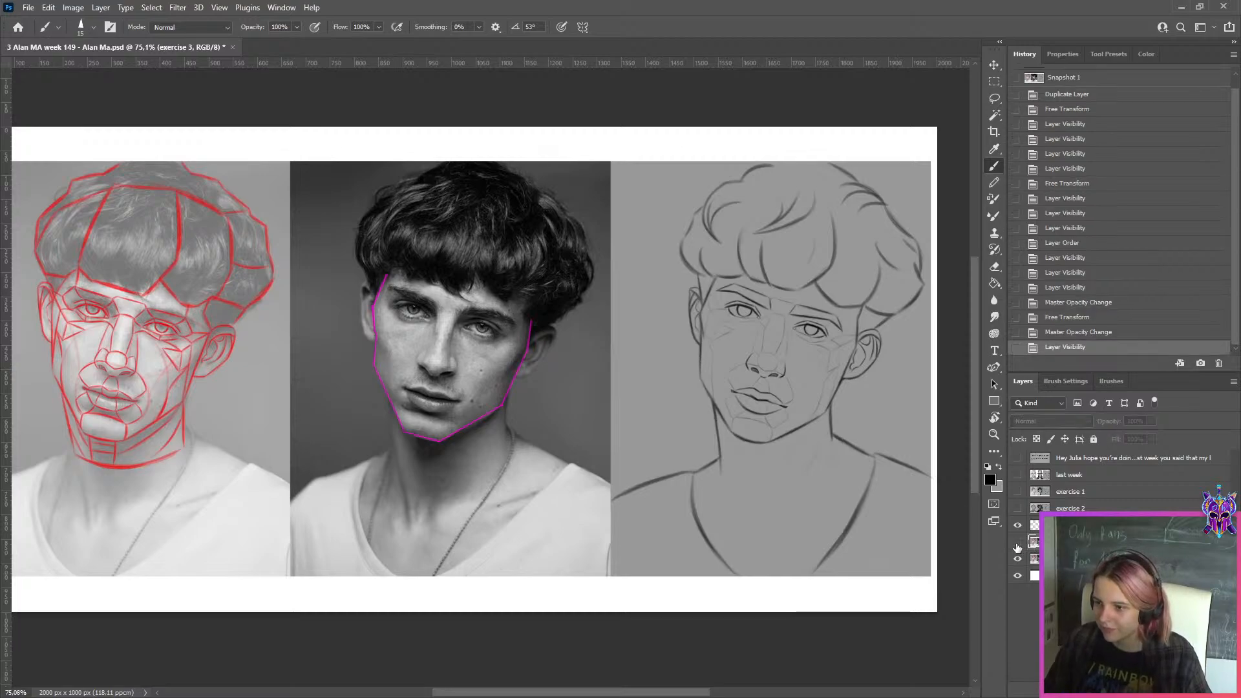
click(1018, 543)
scroll(982, 517, up, 2)
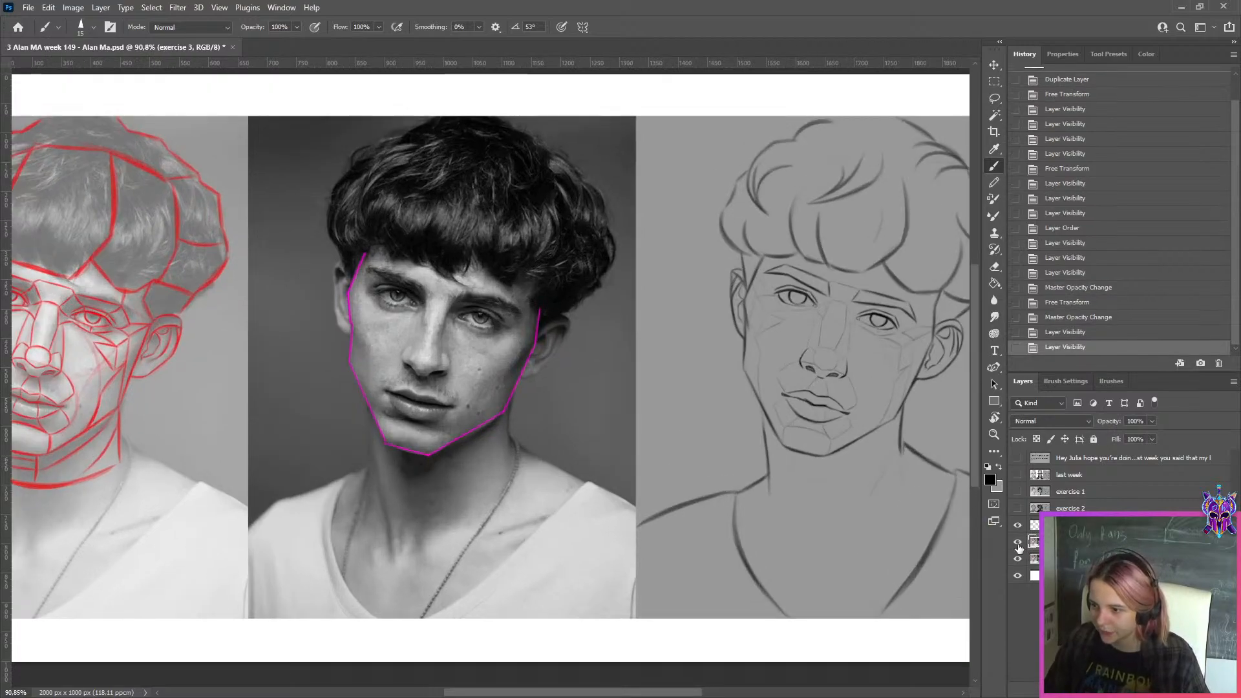
click(1018, 545)
click(1018, 543)
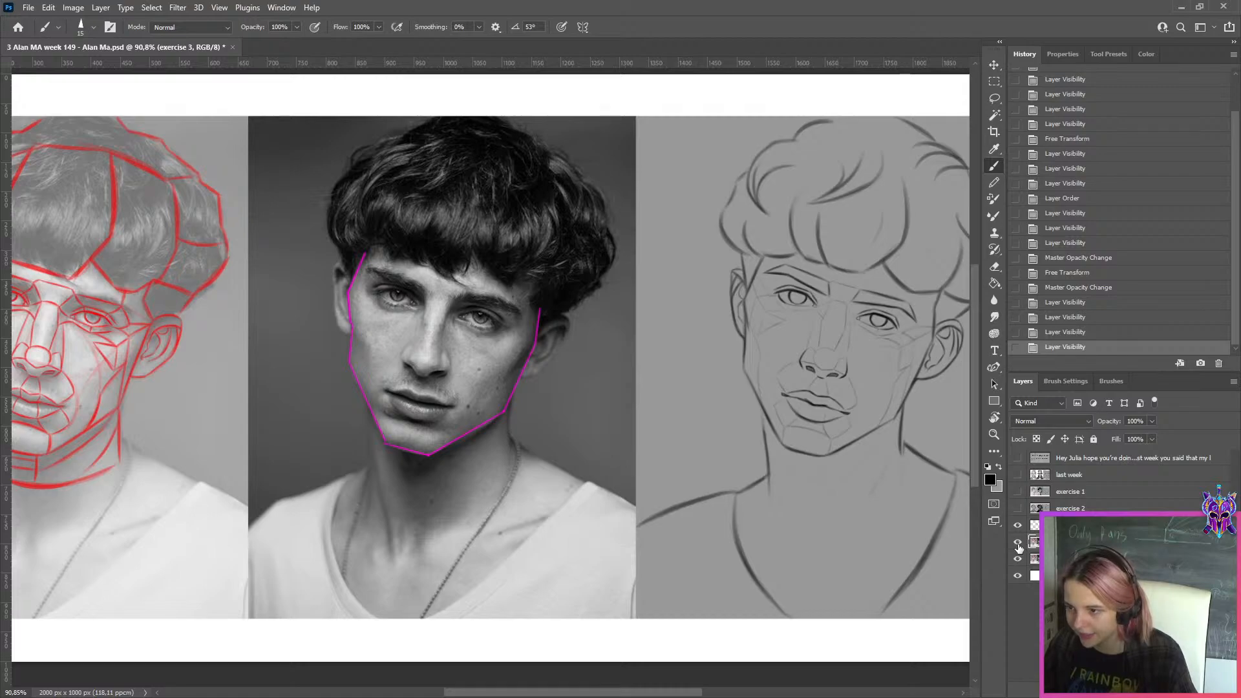
click(1018, 545)
click(1018, 545)
click(1018, 545)
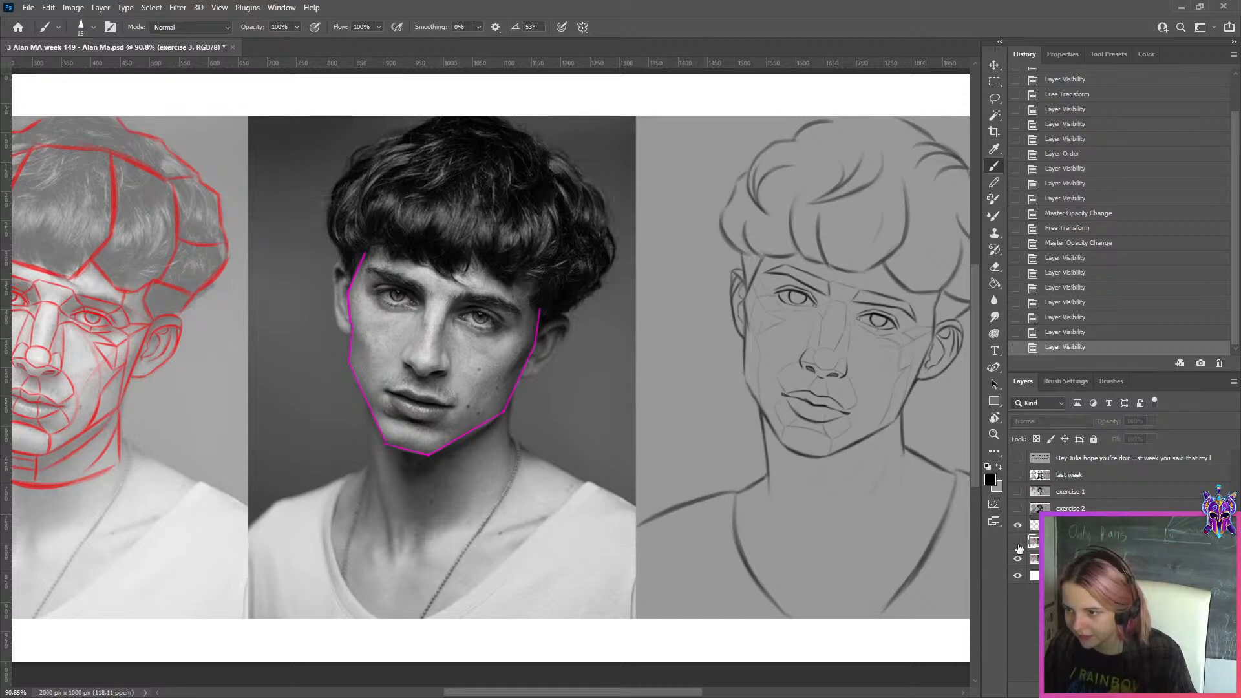
click(1018, 545)
Redraw the left neck contour below the jaw of the exercise 3 sketch, covering the old line with the background grey
scroll(500, 393, down, 2)
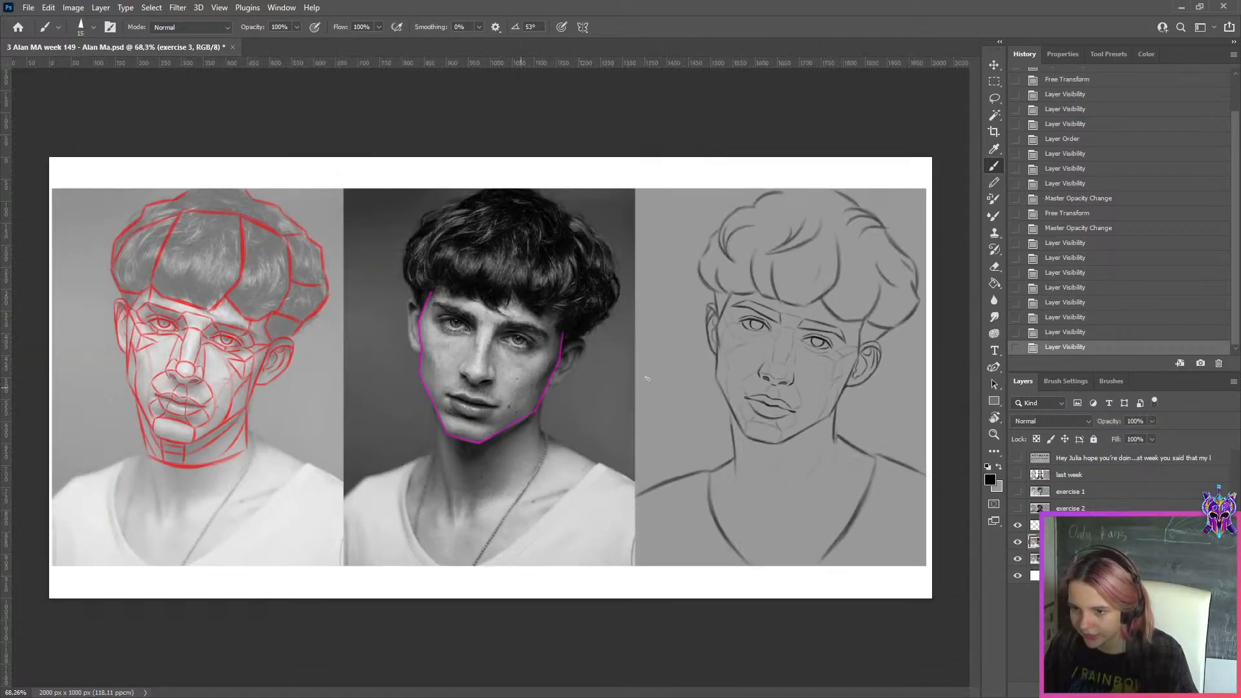
scroll(914, 406, up, 2)
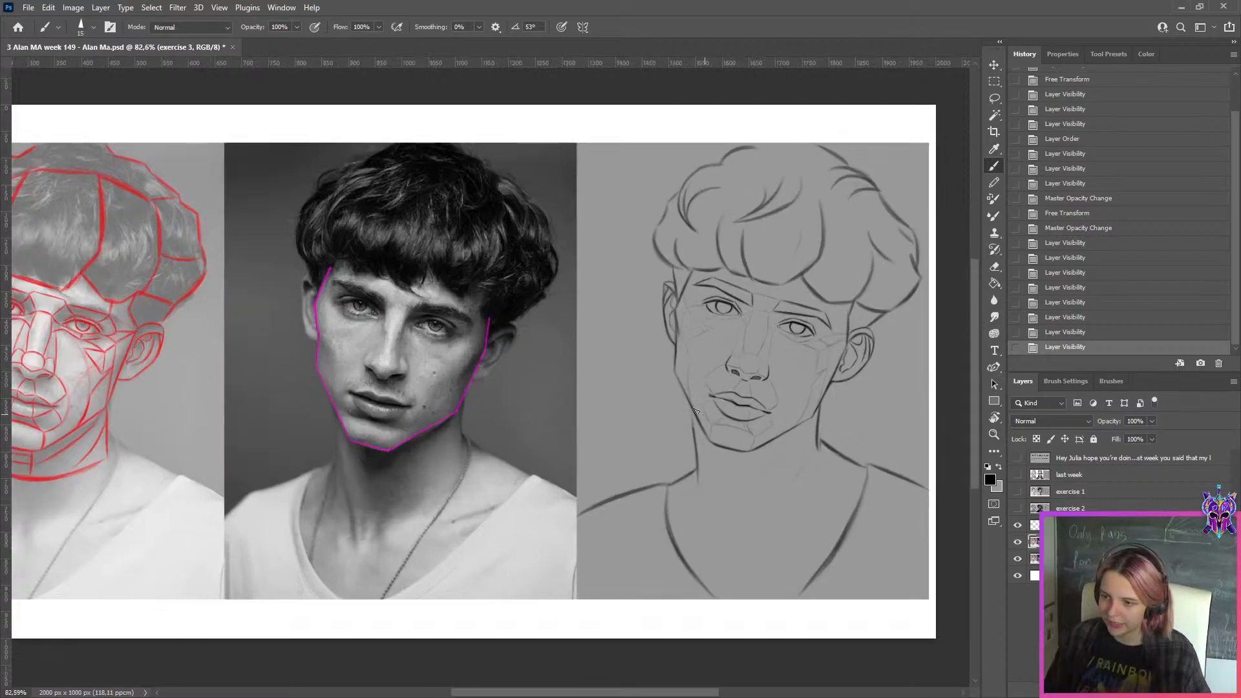
drag(697, 457, 698, 462)
key(ctrl+z)
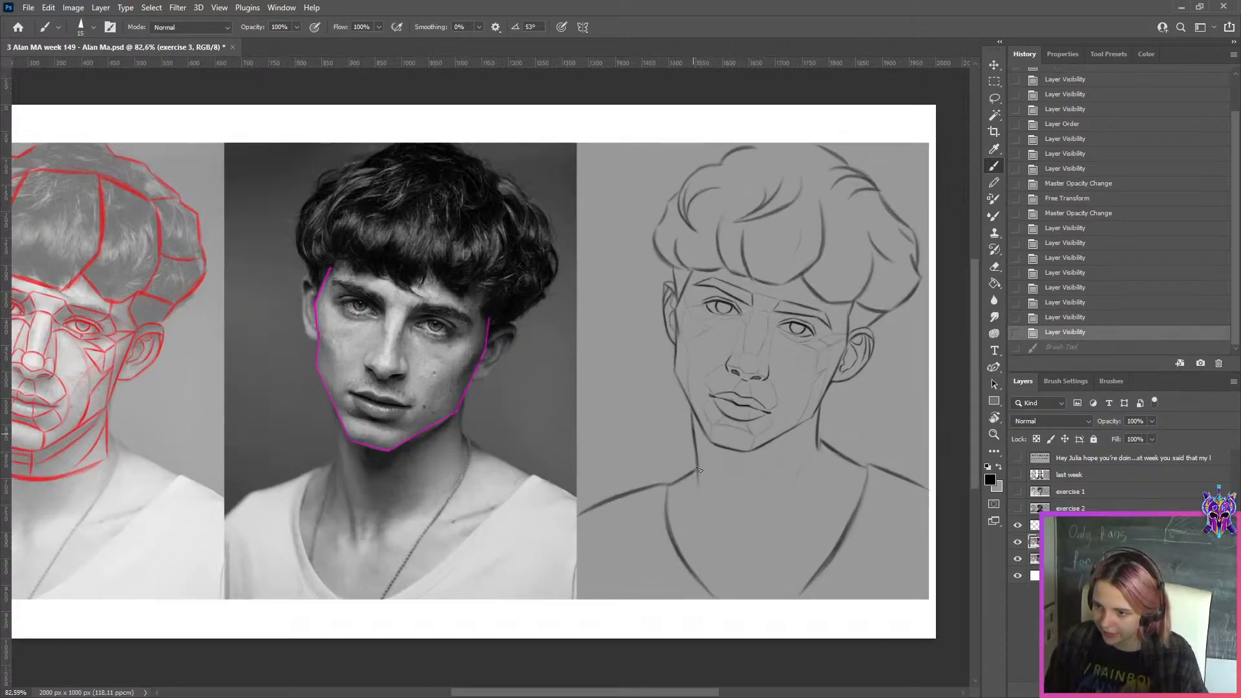
key(x)
drag(693, 419, 702, 482)
key(x)
drag(692, 410, 698, 470)
key(ctrl+z)
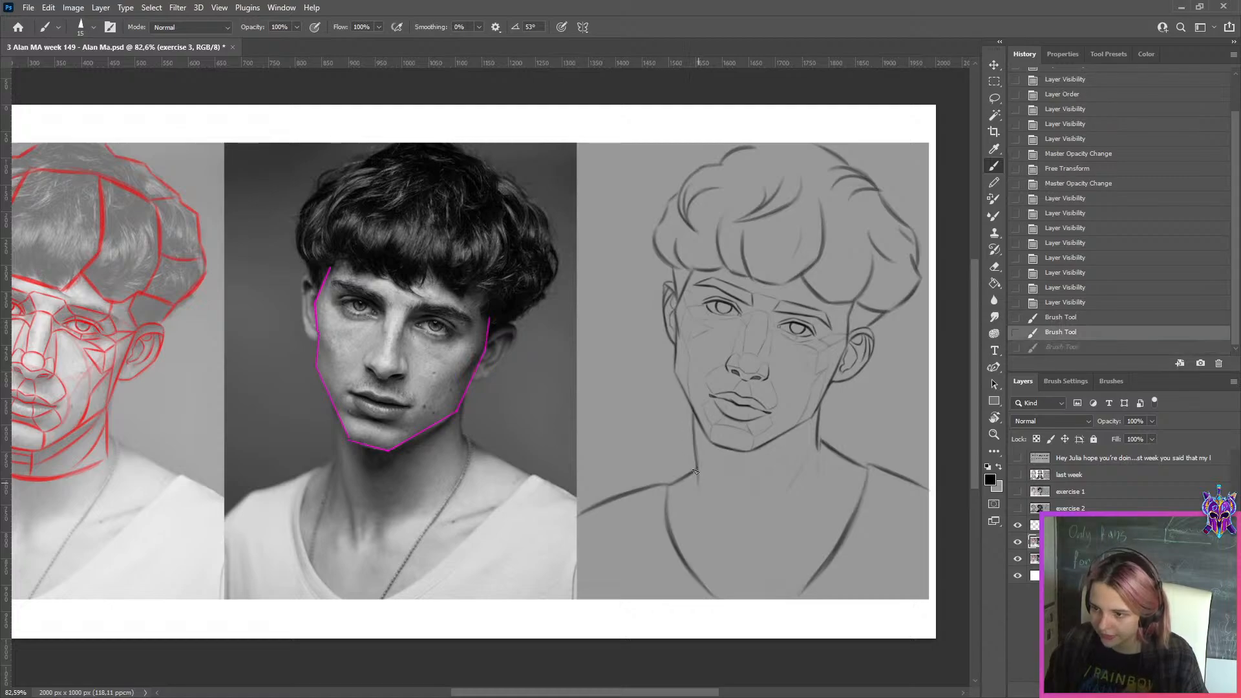
key(ctrl+z)
mouse_move(693, 410)
mouse_down()
mouse_move(699, 472)
mouse_move(697, 444)
mouse_up()
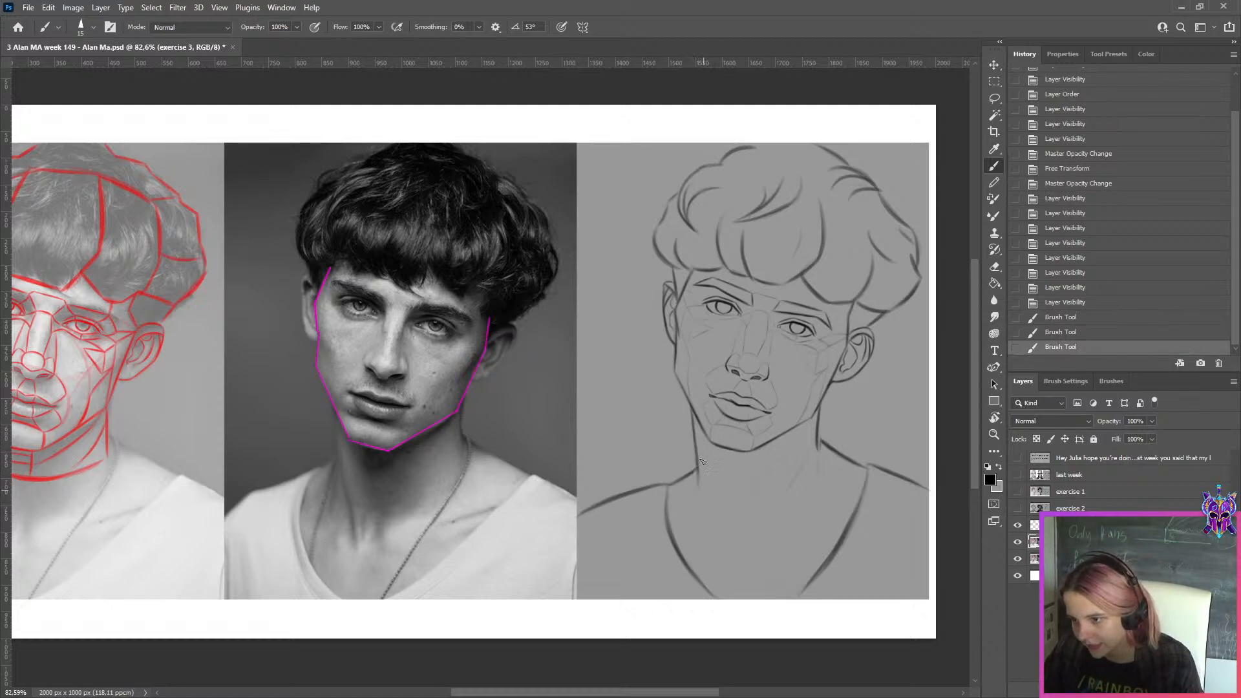
Compare the sketch before and after the neck correction by toggling the corrected layer's visibility
scroll(785, 251, down, 1)
scroll(881, 331, up, 1)
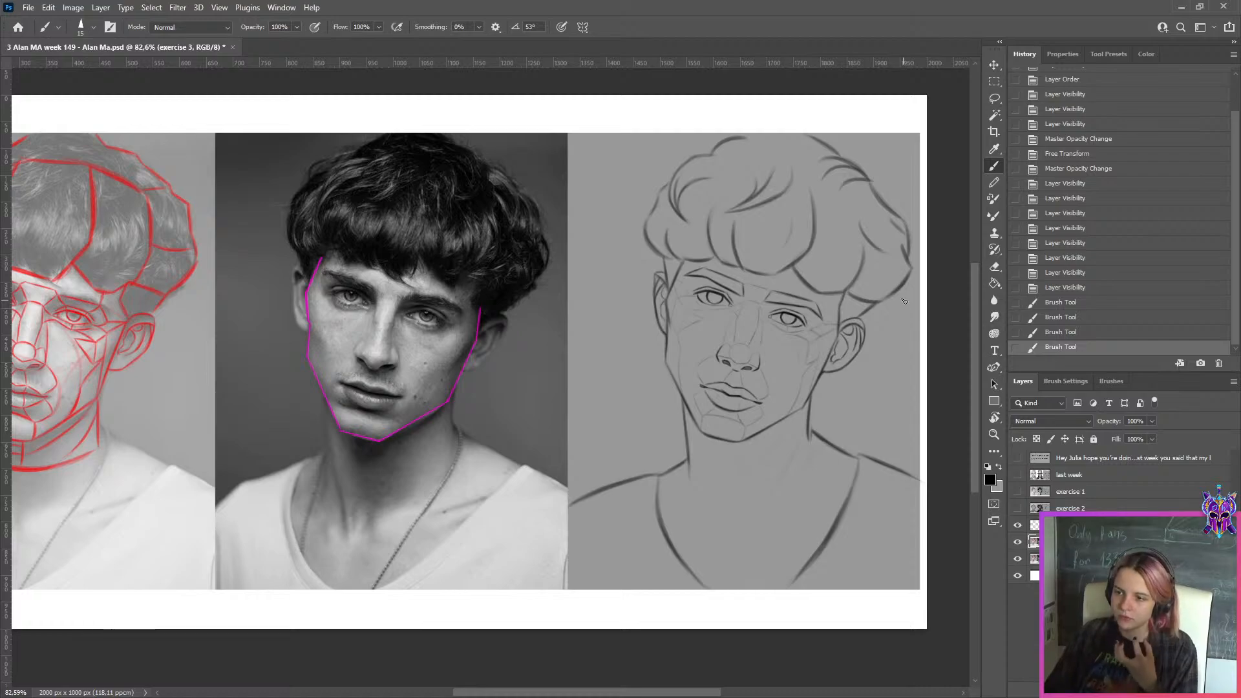
click(1019, 543)
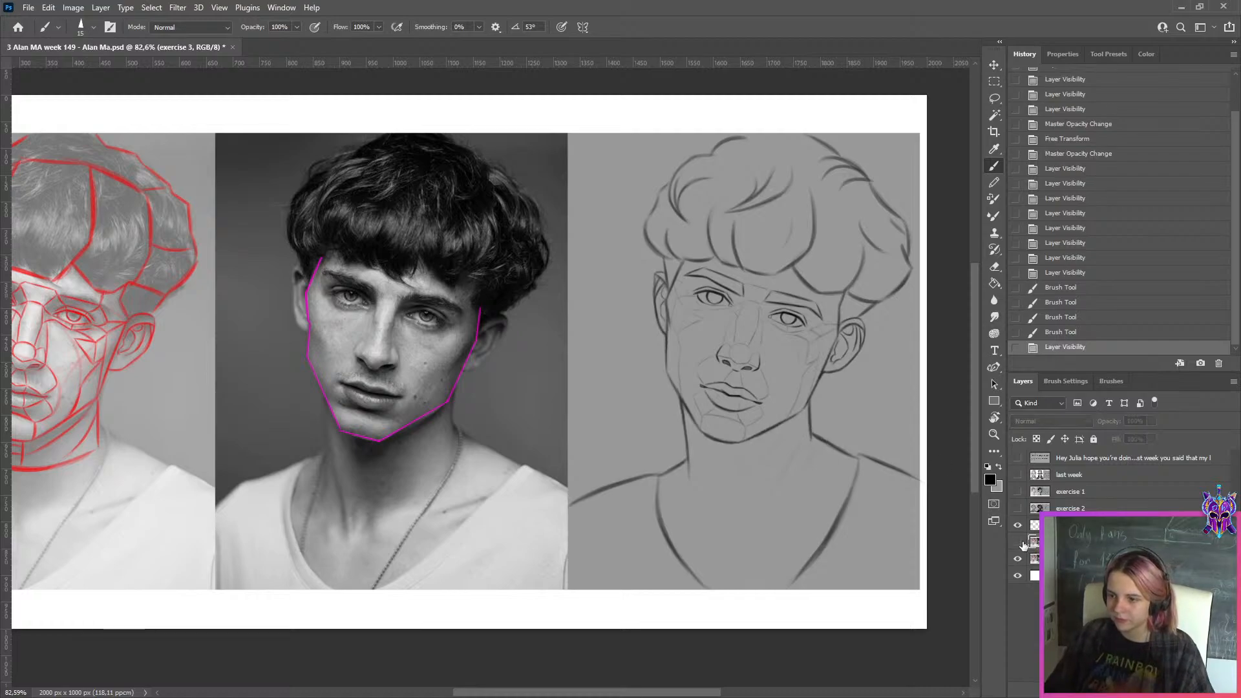
click(1019, 543)
click(1019, 543)
click(1019, 543)
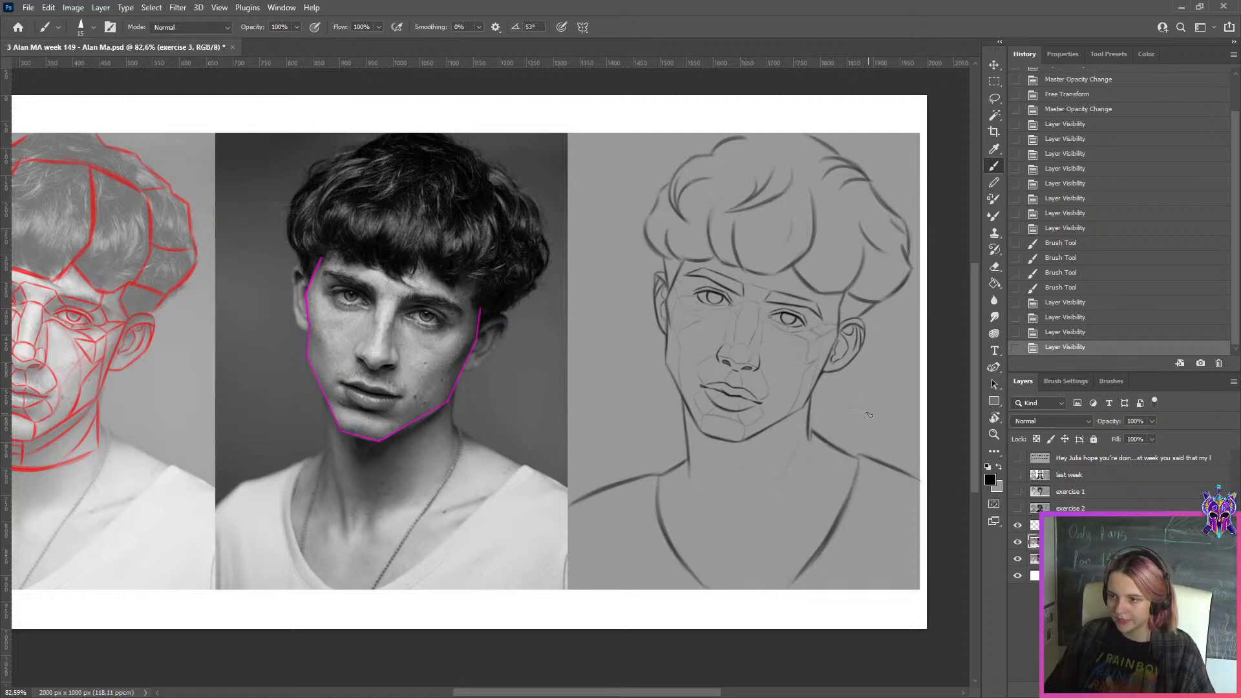
Refine the lower edge of the chin contour in the exercise 3 sketch with short brush strokes
scroll(870, 414, down, 1)
scroll(875, 418, up, 4)
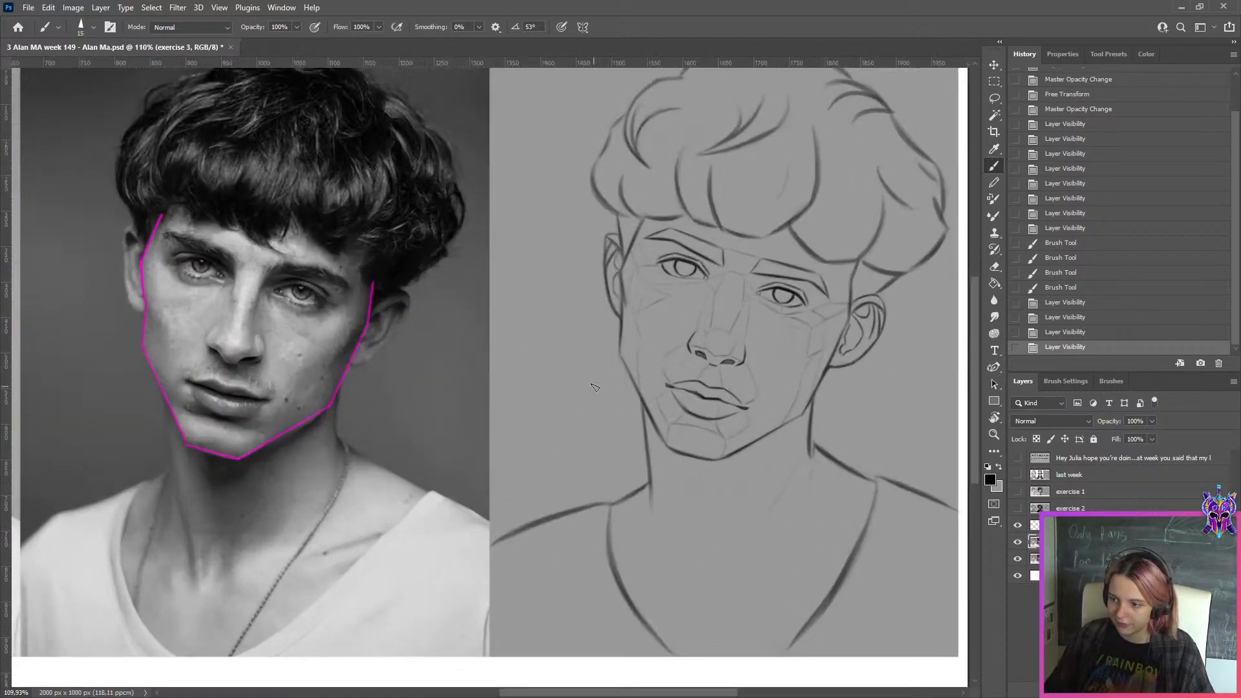
drag(711, 469, 679, 458)
mouse_move(675, 457)
mouse_down()
mouse_move(735, 468)
mouse_move(718, 460)
mouse_up()
key(x)
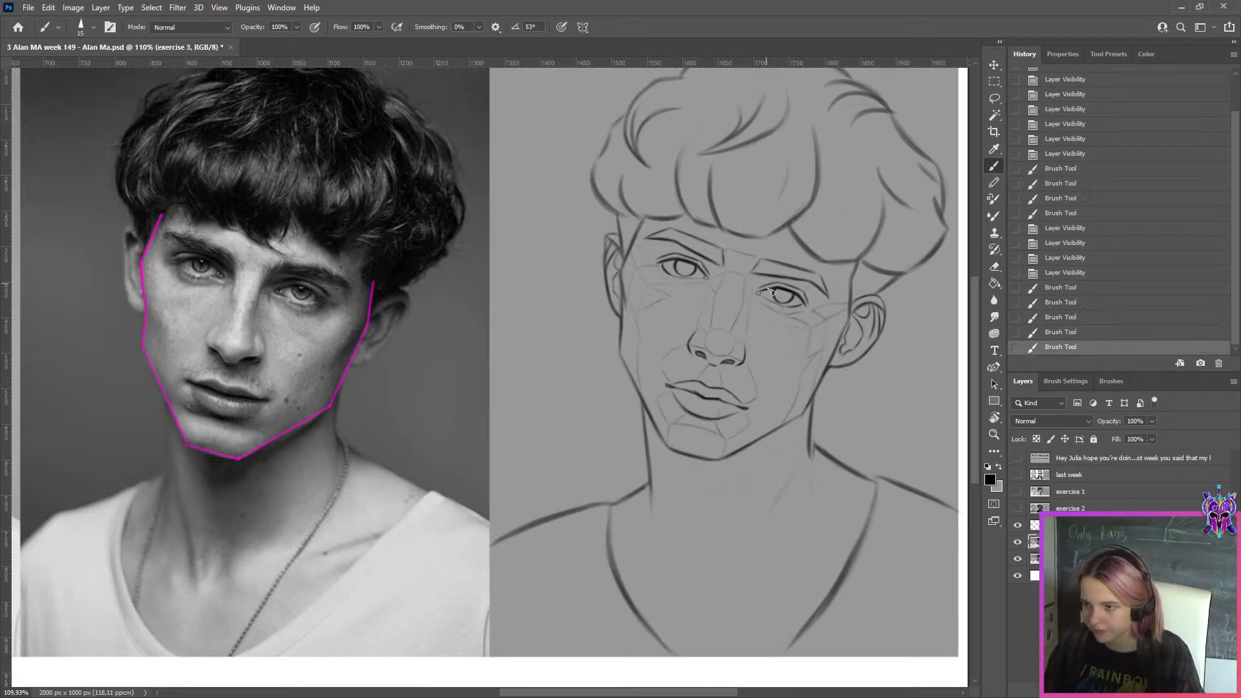
Check the magenta face outline layer on and off, and export the image with it shown as a maximum-quality JPEG
click(1039, 528)
click(1019, 526)
click(1018, 526)
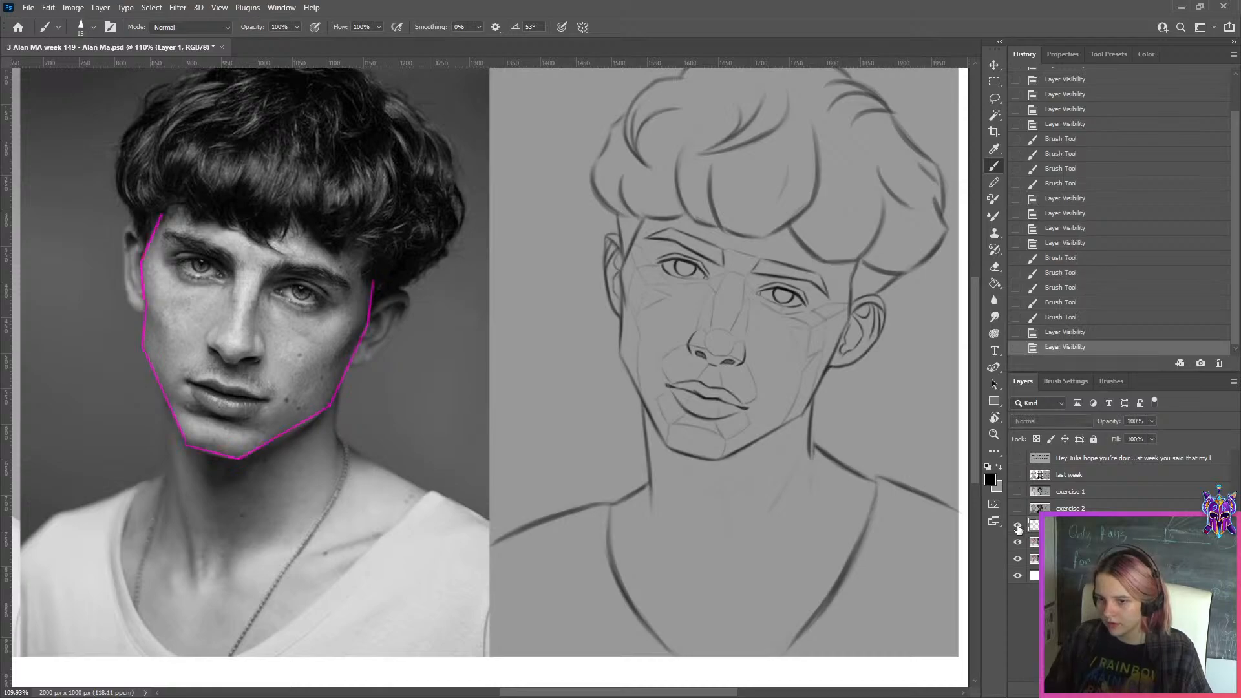
scroll(868, 382, down, 2)
key(ctrl+alt+shift+s)
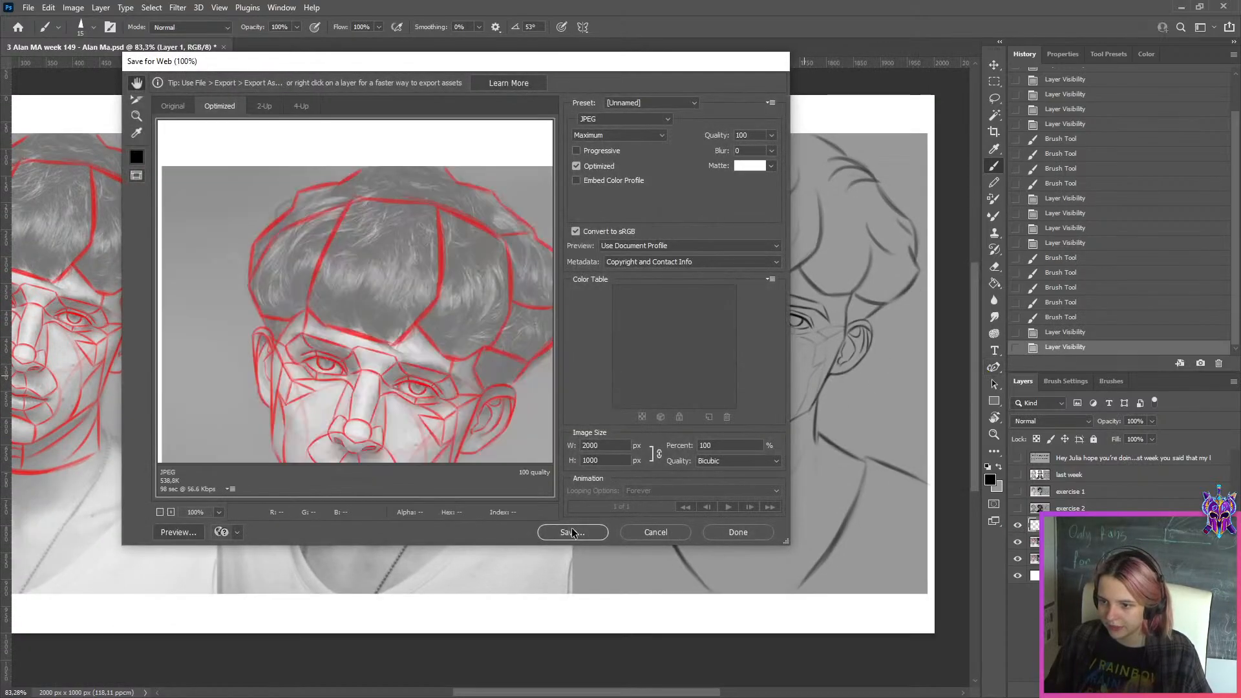
click(572, 531)
key(Return)
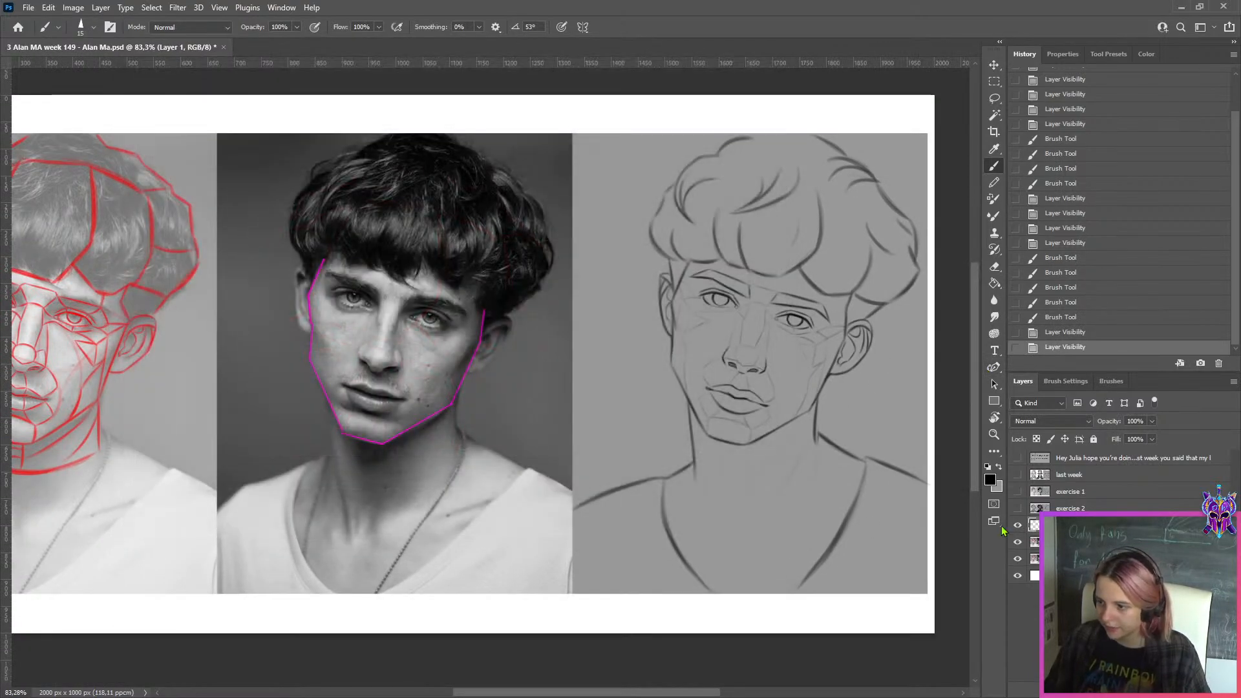
Hide the magenta outline and copy the corrected sketch panel from the exercise 3 layer to a new layer
click(1017, 526)
click(1036, 559)
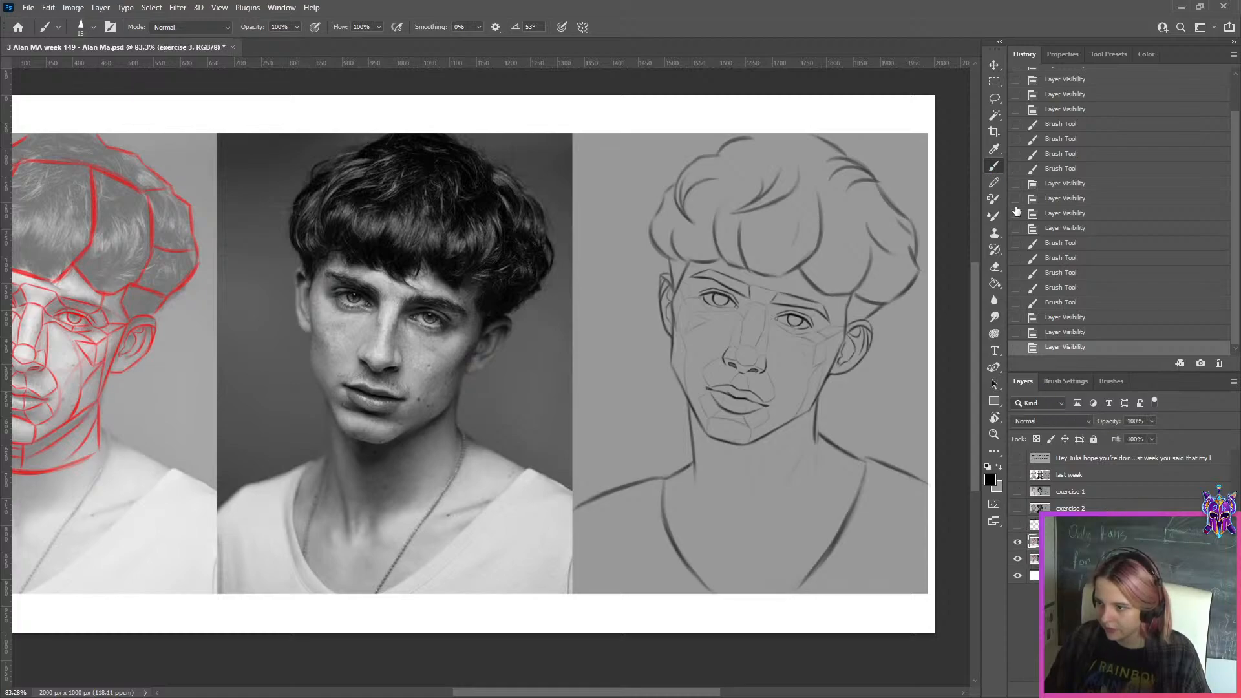
click(994, 81)
drag(951, 108, 573, 673)
key(ctrl+j)
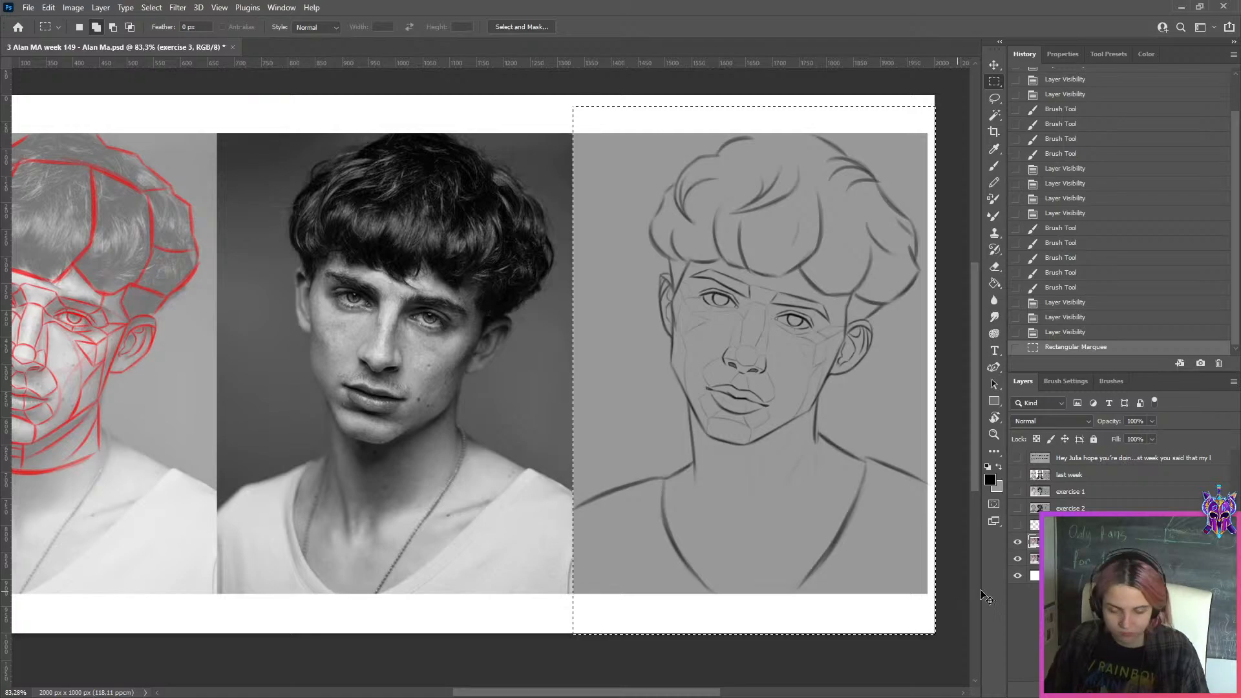
Hide the full corrected layer and shift the original layer sideways to X 319 px, placing its sketch beside the corrected one
click(1017, 559)
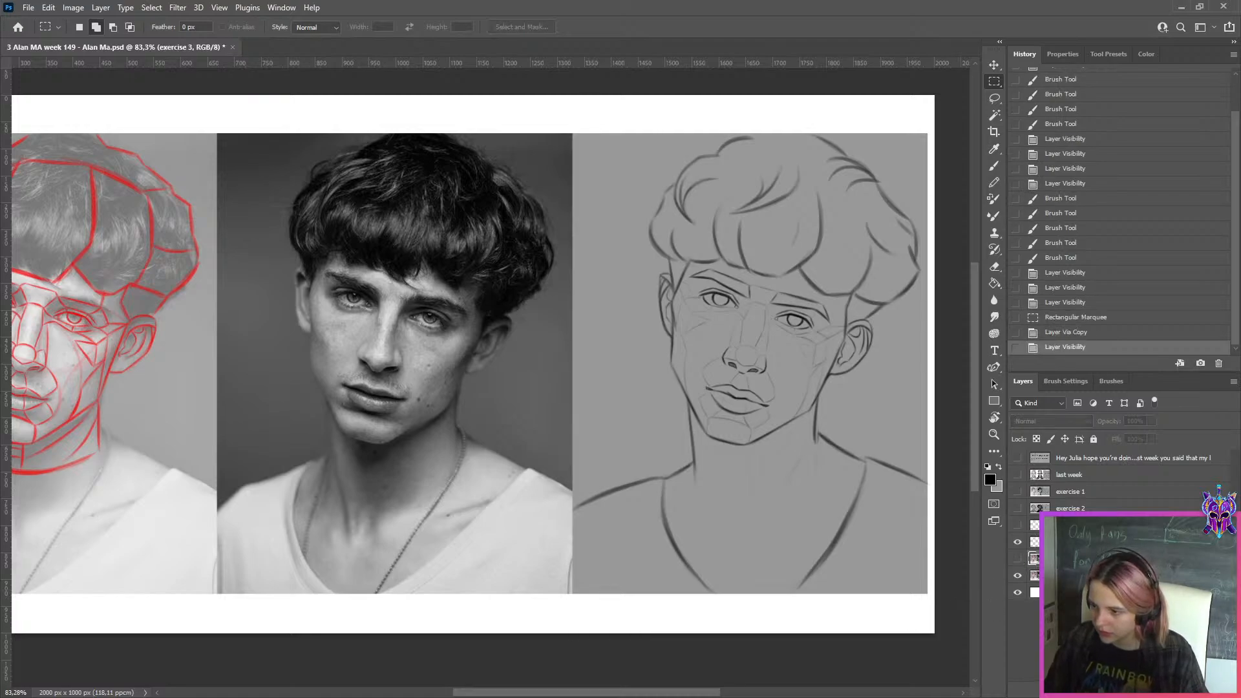
click(1034, 575)
key(ctrl+t)
drag(755, 363, 417, 336)
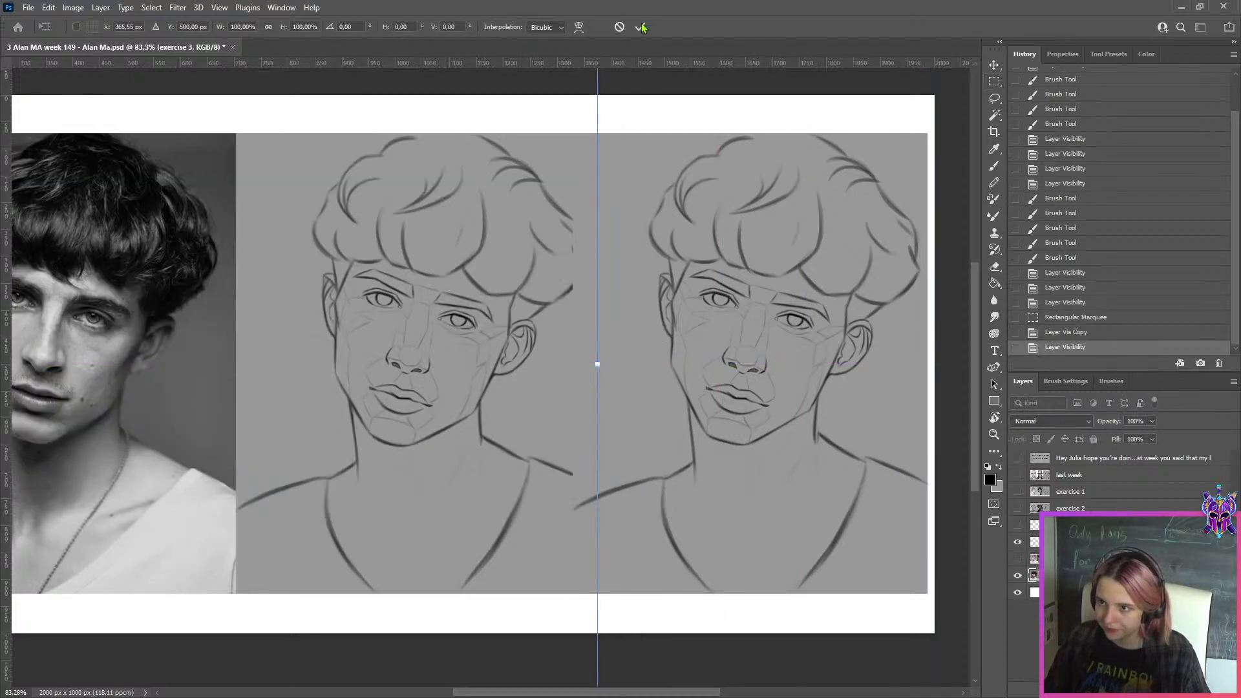
drag(465, 196, 440, 196)
click(640, 28)
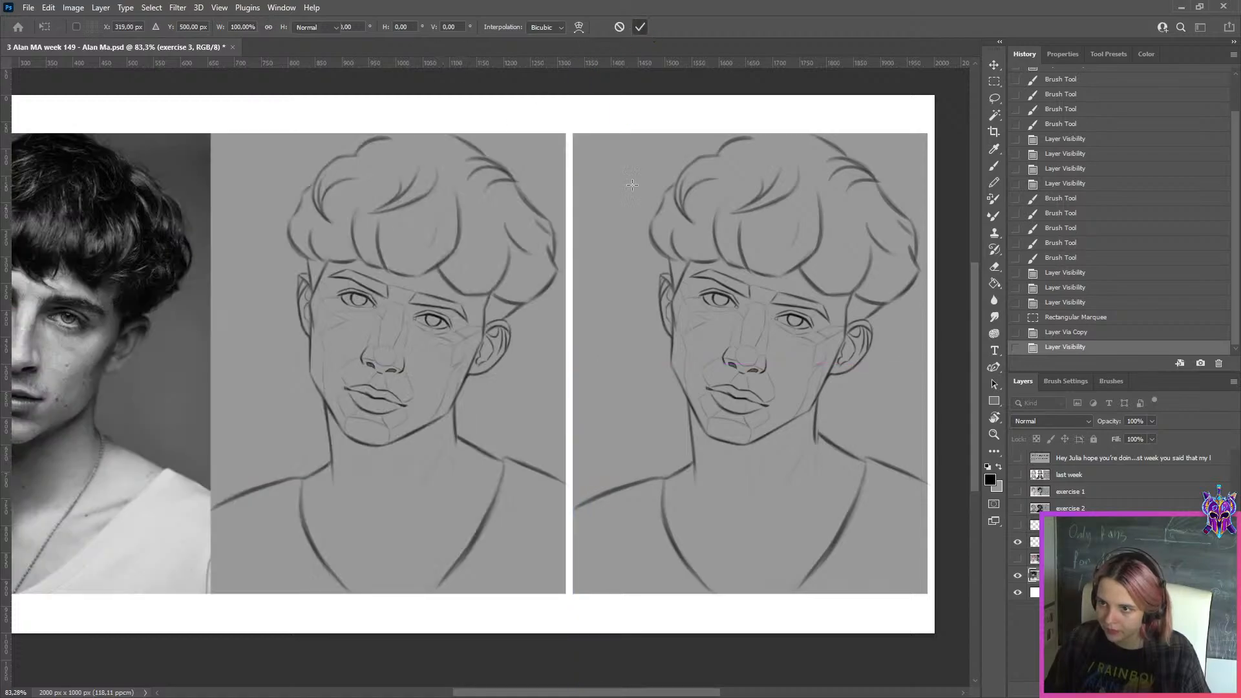
Export the side-by-side sketch comparison as a JPEG under a modified file name in the WEEK 149 folder
key(ctrl+alt+shift+s)
click(572, 532)
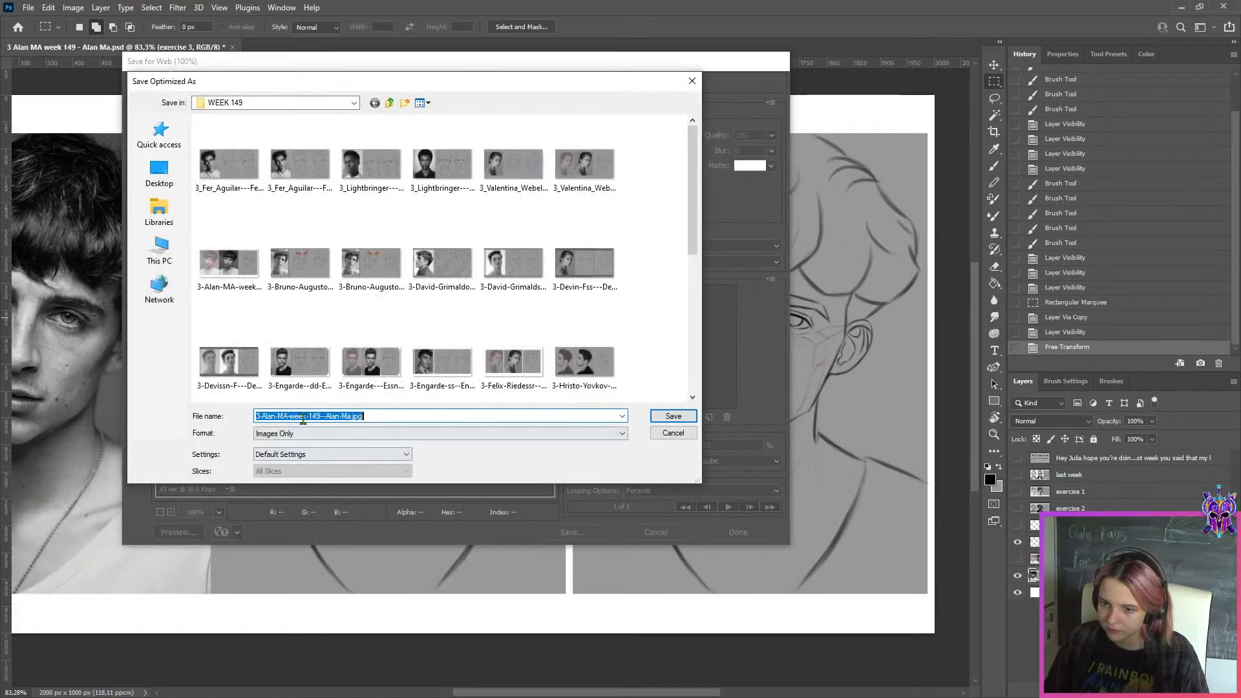
click(303, 416)
text(g)
Hide the exercise 3 layers, show the exercise 2 layer and duplicate it
click(1018, 545)
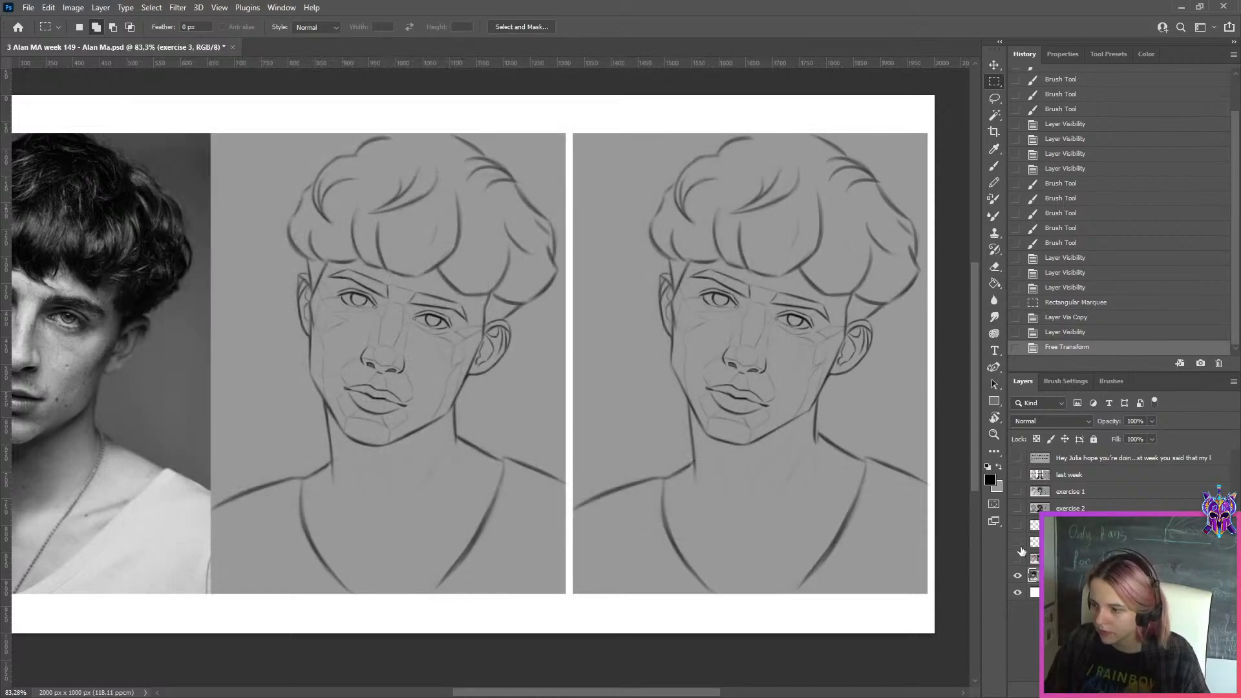
click(1018, 575)
click(1017, 509)
click(1042, 508)
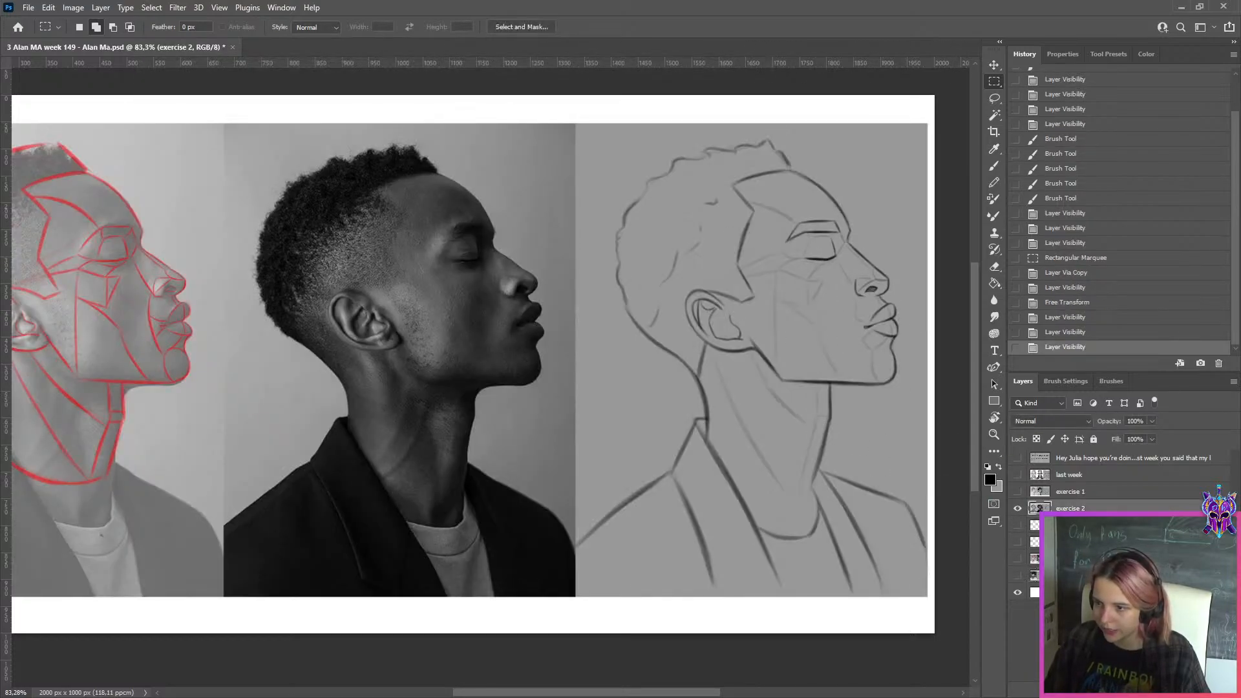
key(ctrl+j)
Create a new layer and trace the nose bridge in the exercise 2 photo with a thin pure red brush line
key(b)
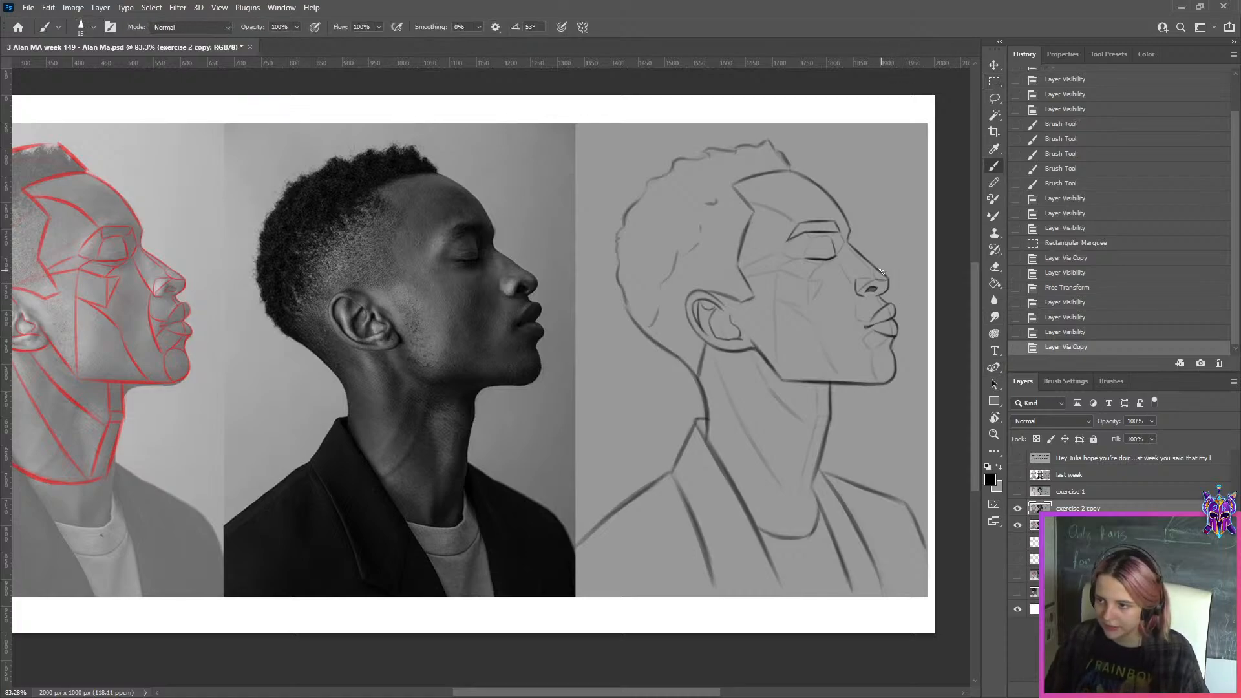
scroll(866, 264, up, 1)
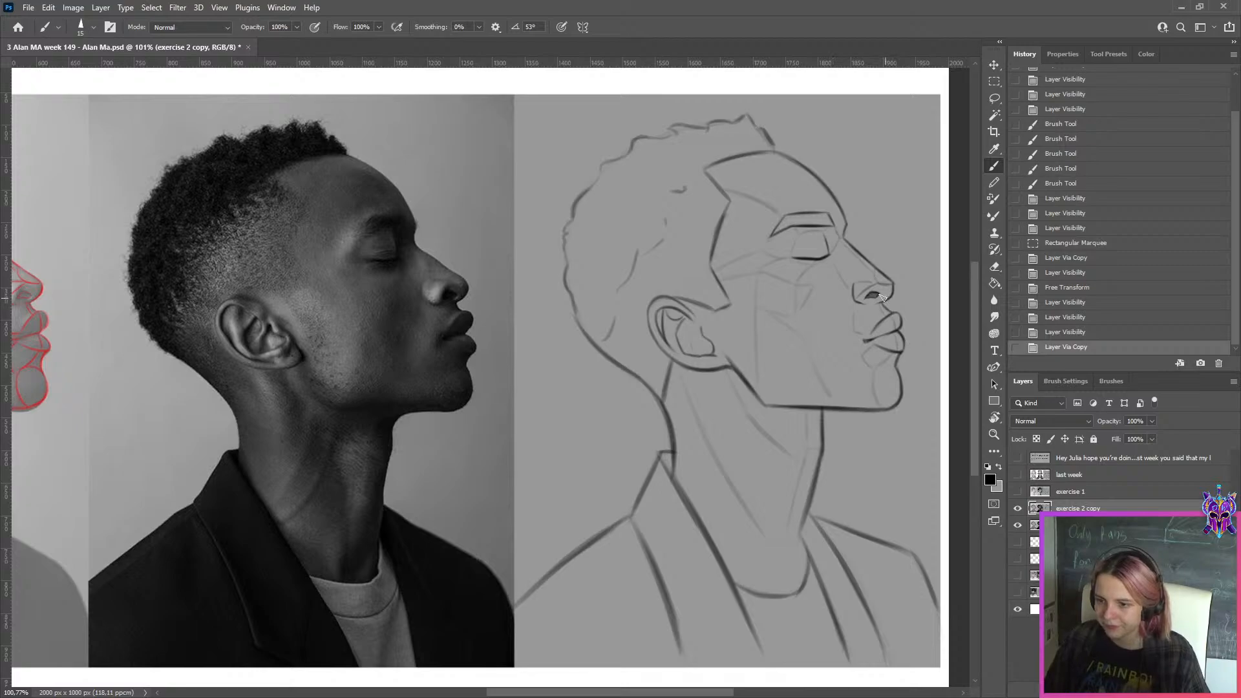
click(1201, 690)
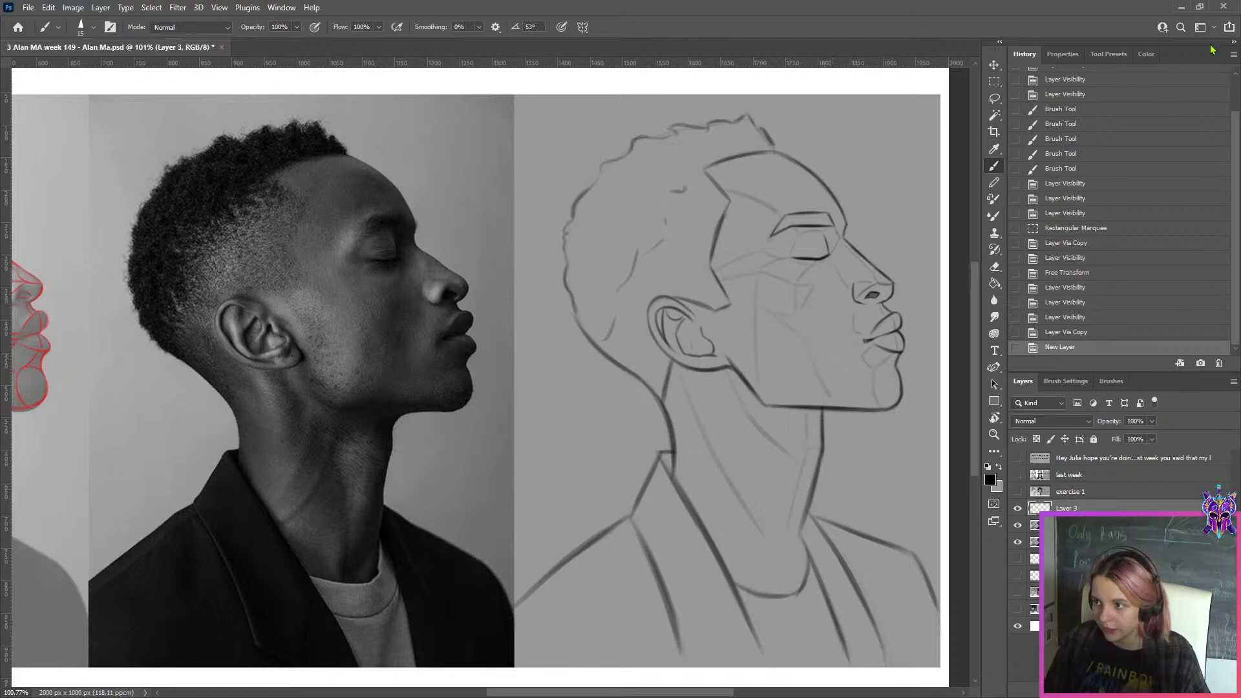
click(1146, 54)
drag(1152, 237, 1221, 225)
key(r)
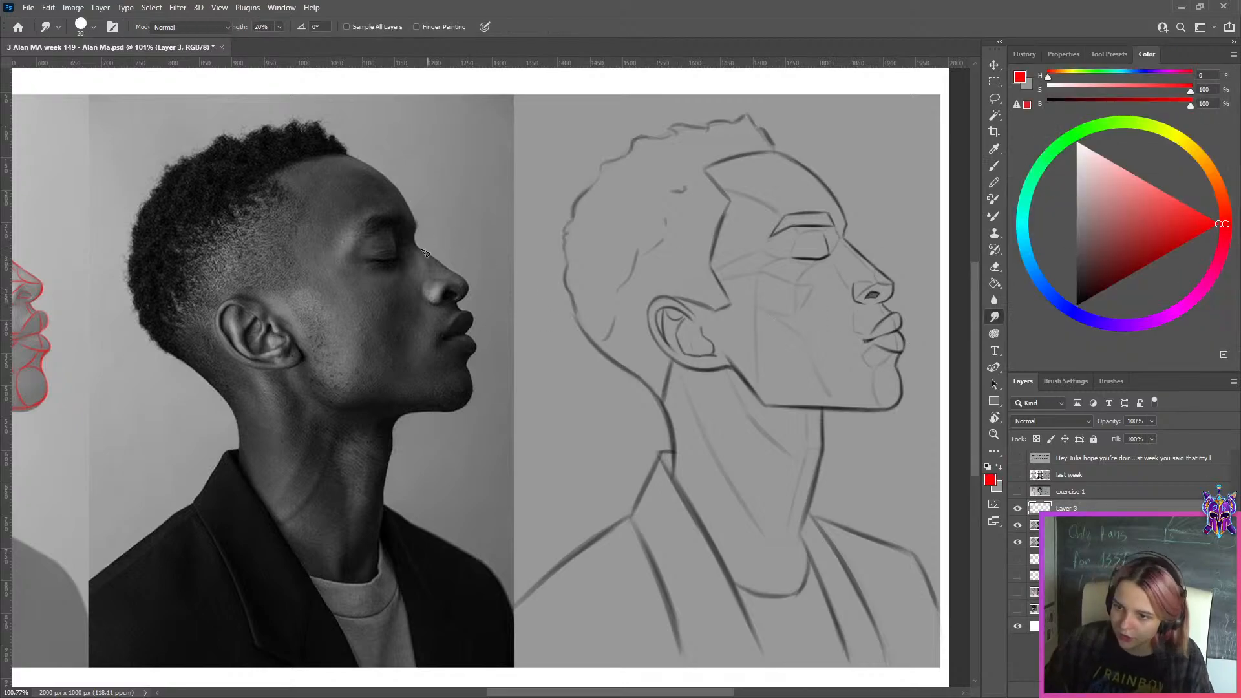
key(b)
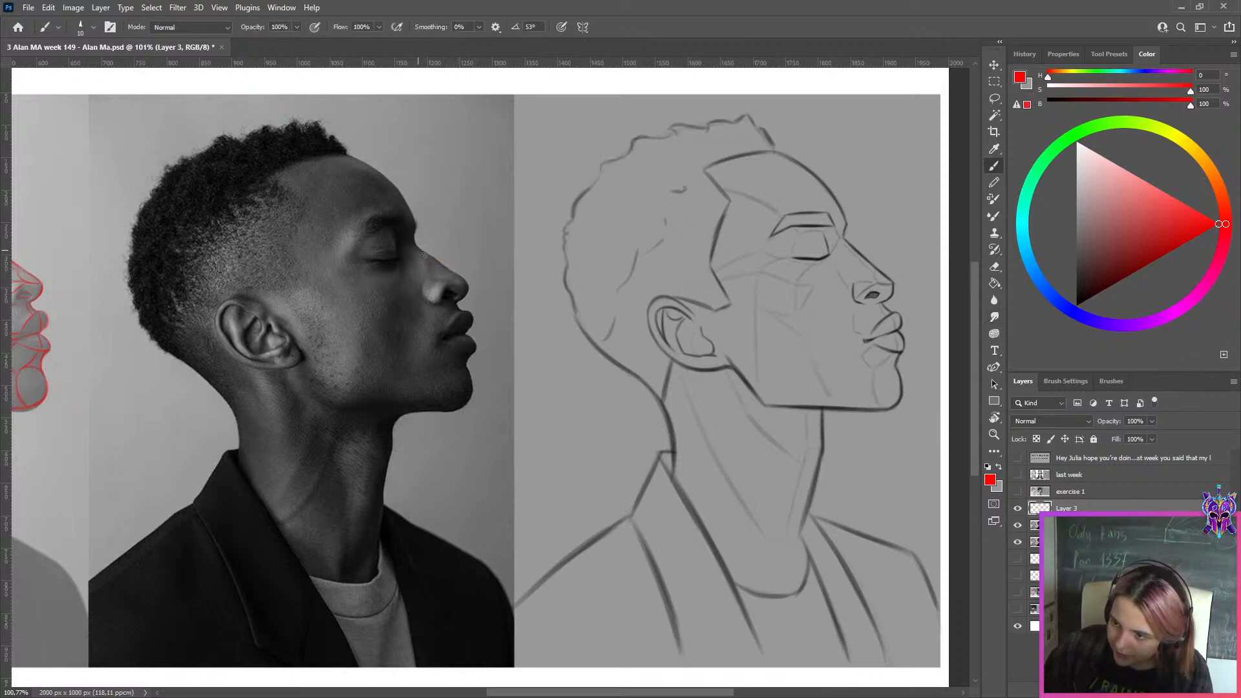
drag(420, 251, 450, 267)
key(ctrl+z)
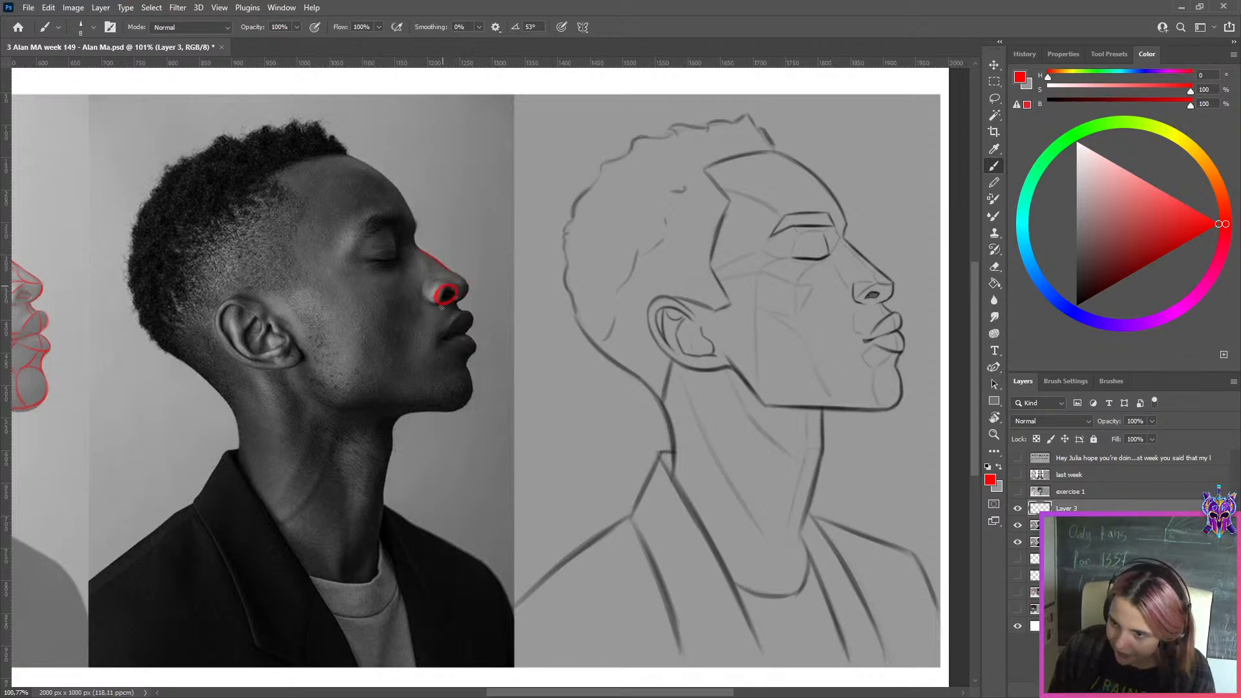
Undo the nostril marking and trace the slope above the nose tip in cyan and the rounded tip in violet
drag(446, 290, 462, 298)
key(ctrl+z)
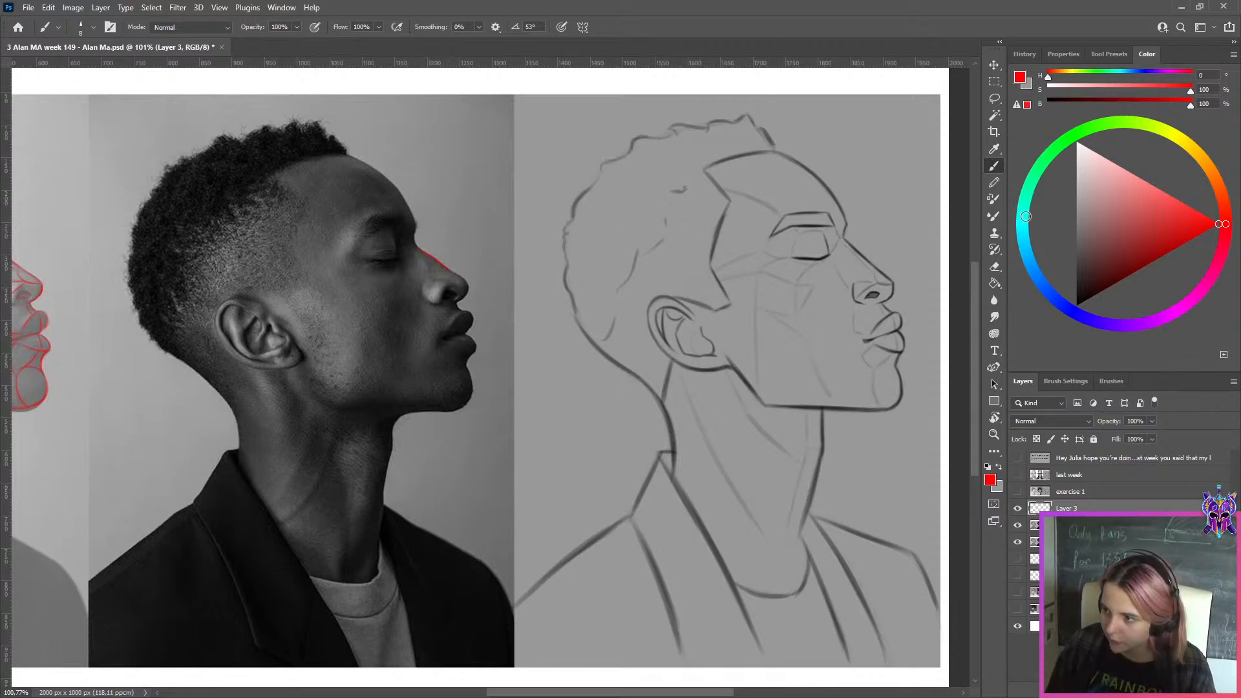
click(1022, 217)
drag(449, 268, 479, 283)
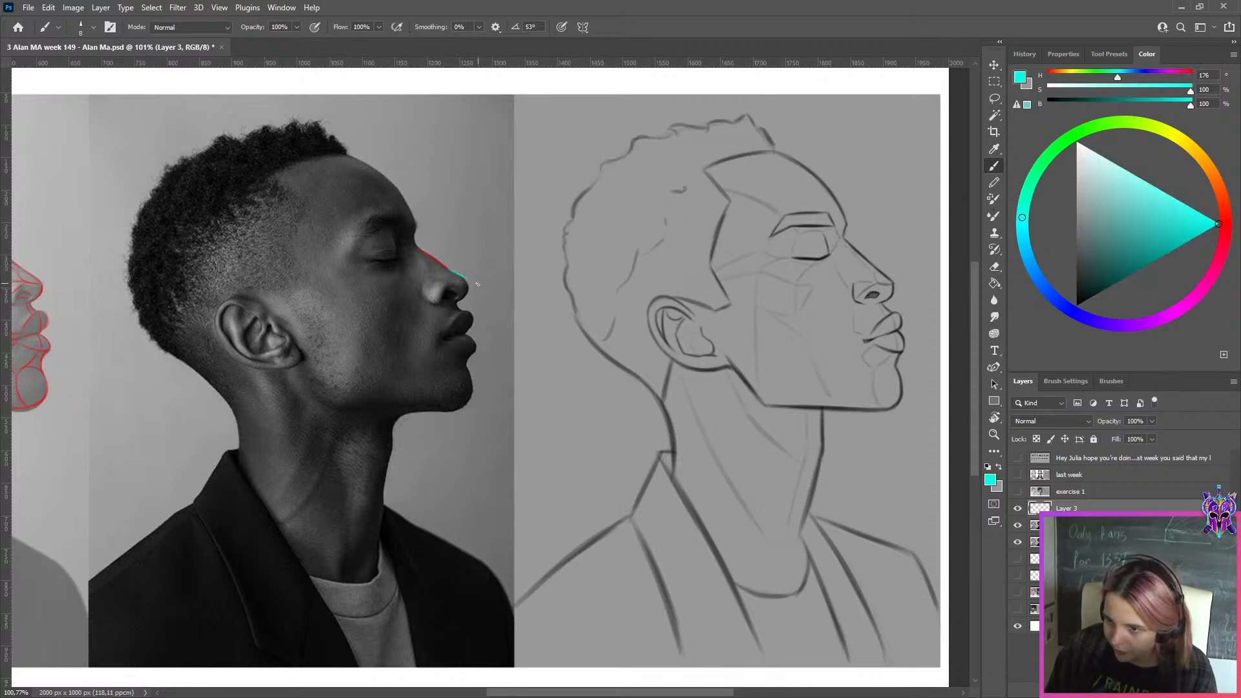
click(1115, 324)
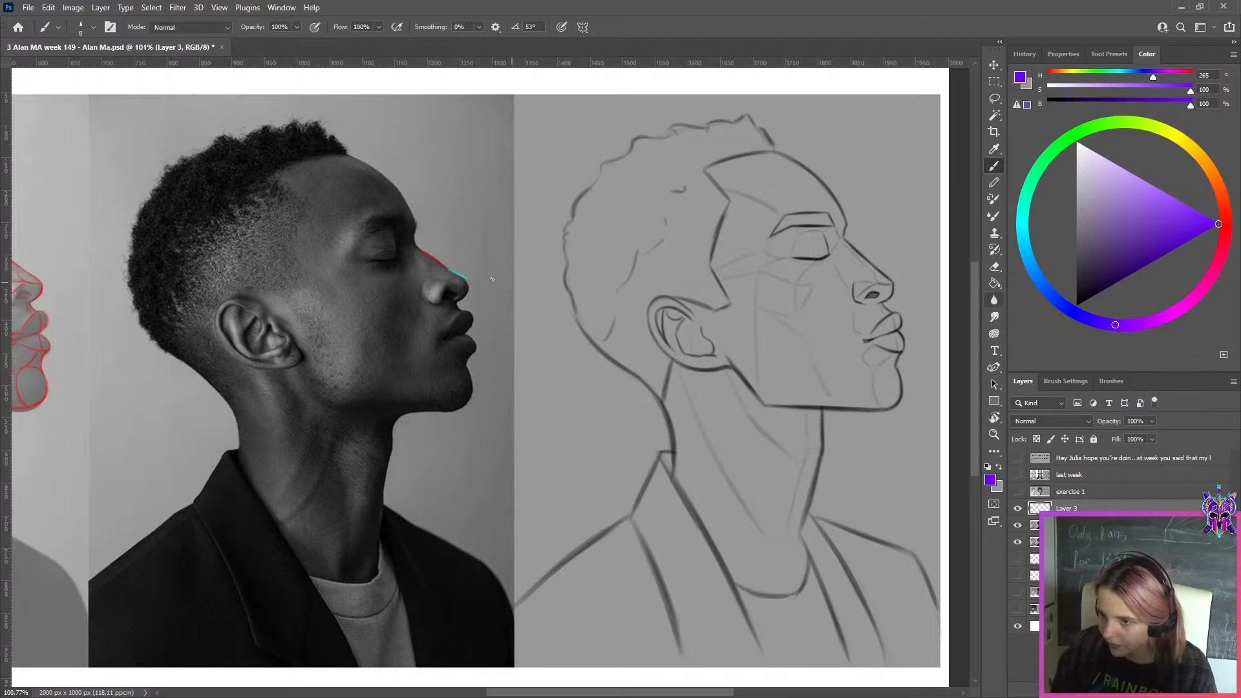
drag(465, 281, 463, 300)
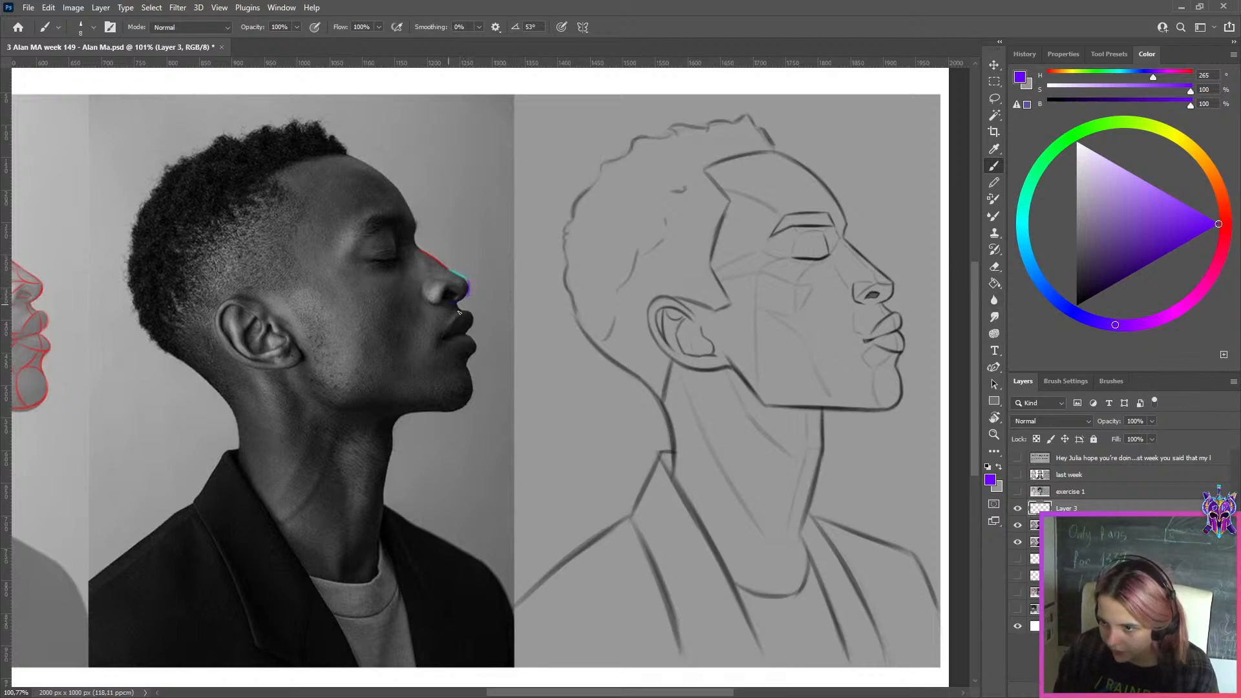
Darken the closed lash line of the eye in the exercise 2 sketch with black, undo the stray stroke and switch to the grey colour
scroll(563, 146, down, 5)
scroll(598, 204, up, 4)
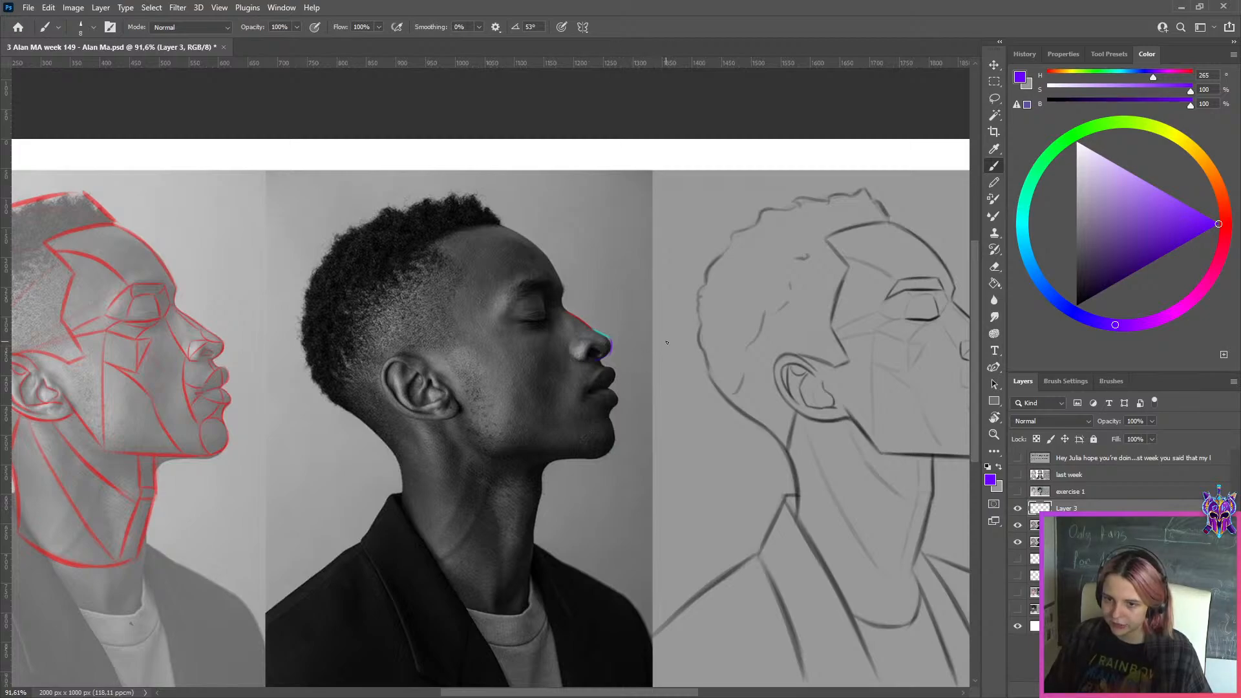
drag(702, 364, 604, 369)
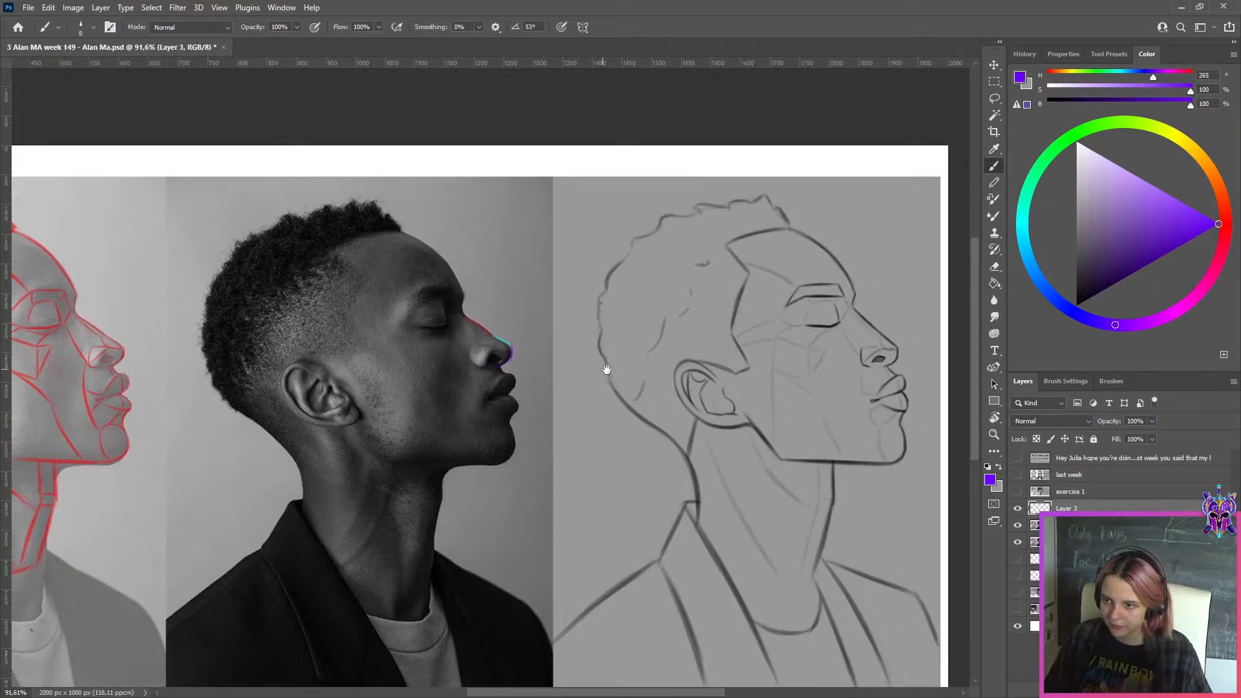
scroll(705, 352, up, 1)
drag(1086, 243, 1076, 305)
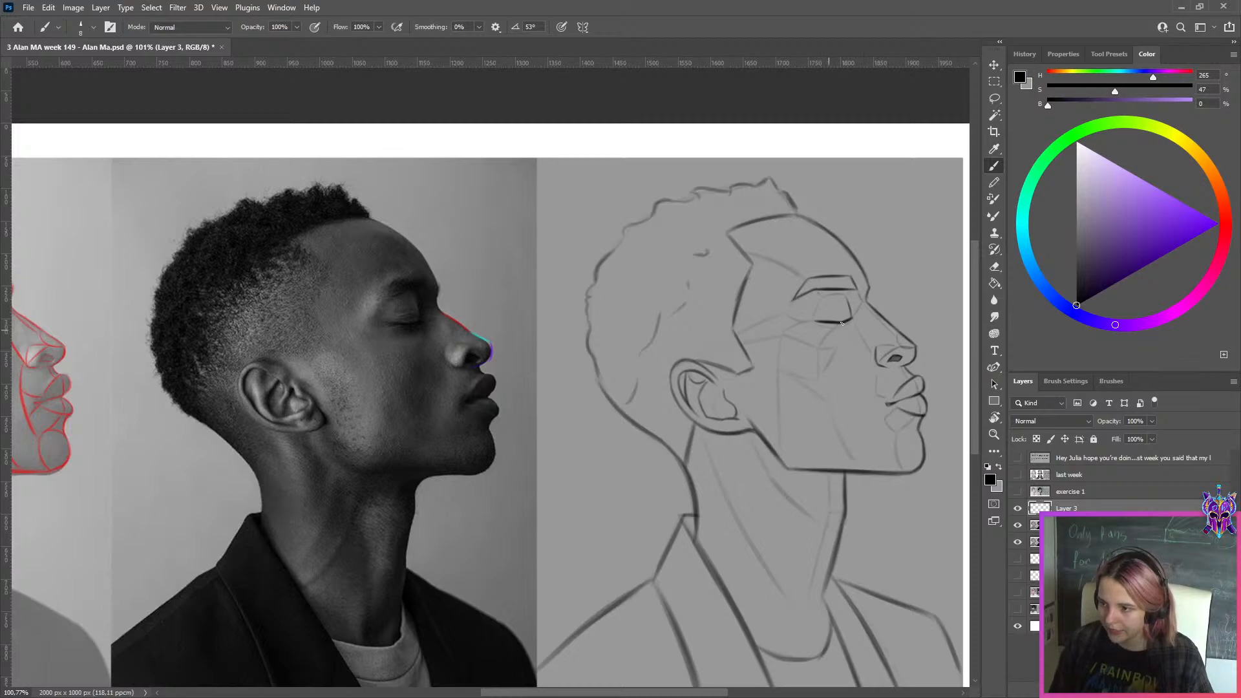
mouse_move(819, 322)
mouse_down()
mouse_move(875, 329)
mouse_move(859, 318)
mouse_up()
key(ctrl+z)
key(x)
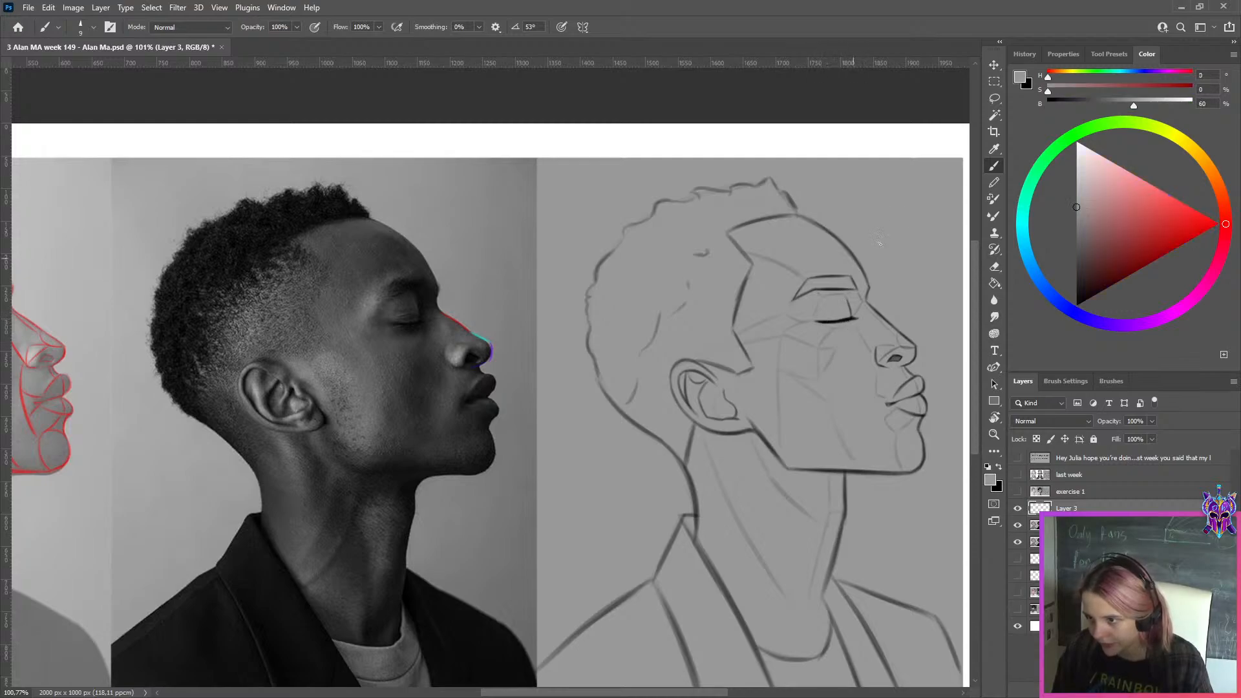
Export the marked-up exercise 2 comparison as a JPEG at quality 100 under a modified file name in the WEEK 149 folder
scroll(875, 214, down, 1)
key(ctrl+alt+shift+s)
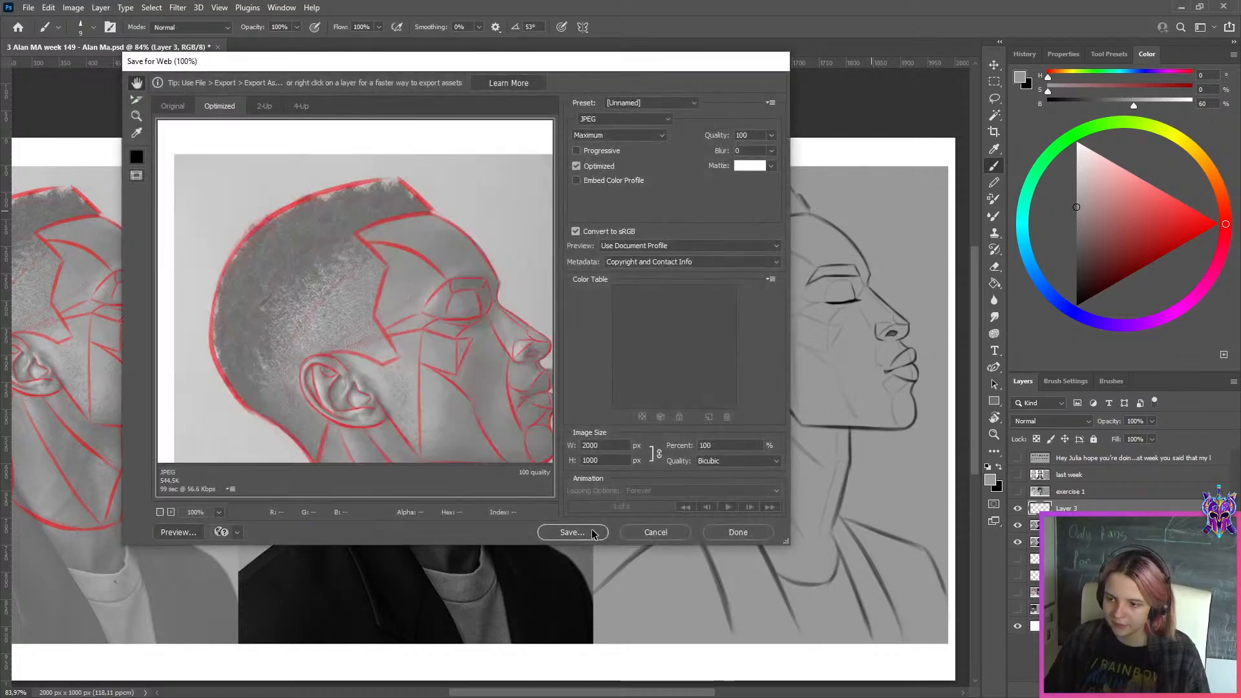
click(571, 532)
click(291, 416)
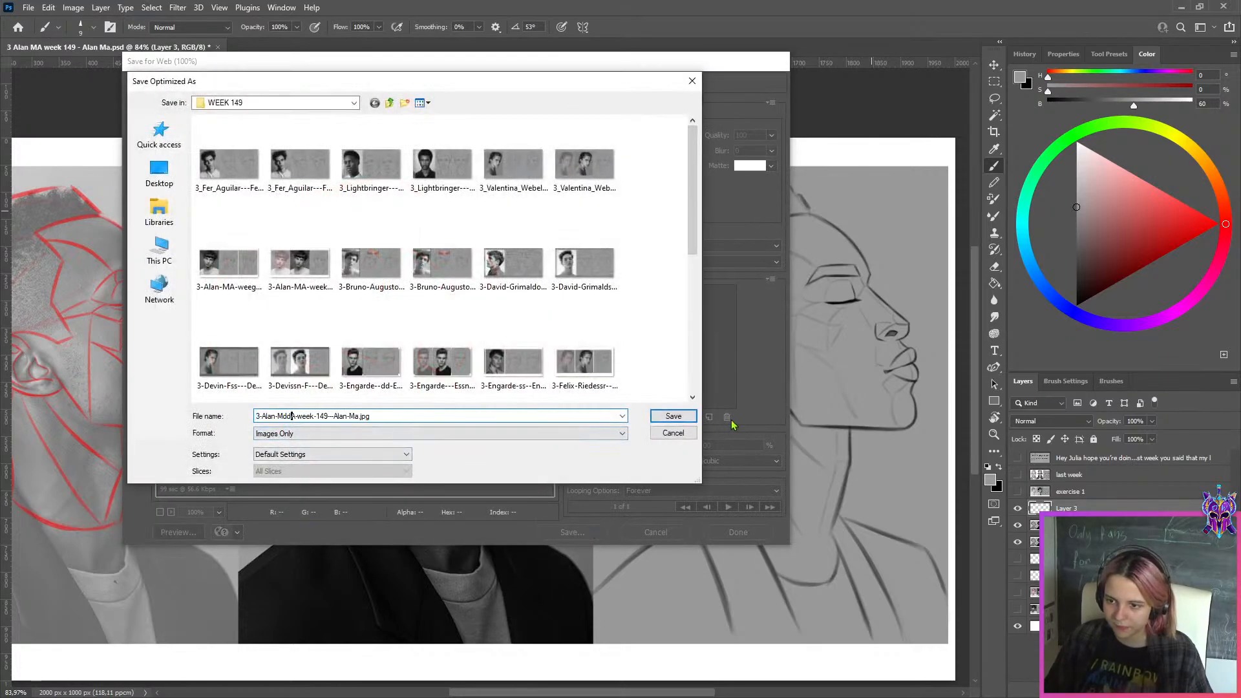
key(Return)
key(ctrl+0)
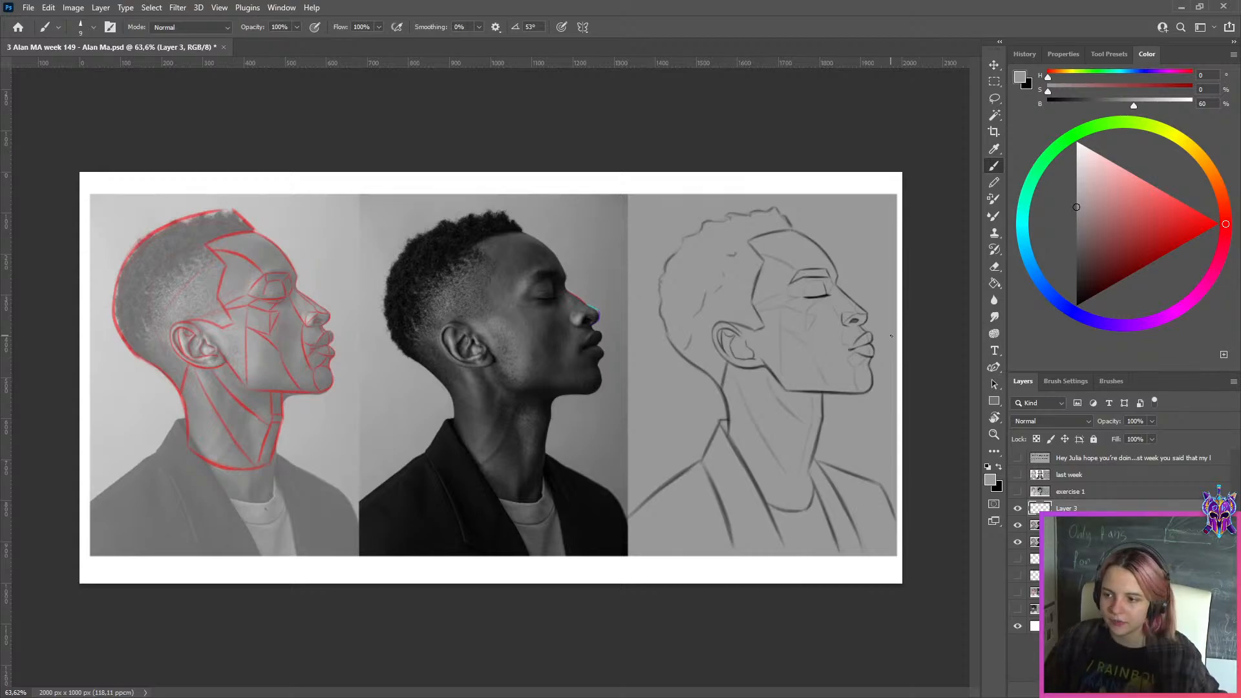
Examine the marked nose profile against the sketch, and hide Layer 3 to compare it with the unmarked photo
scroll(691, 326, up, 4)
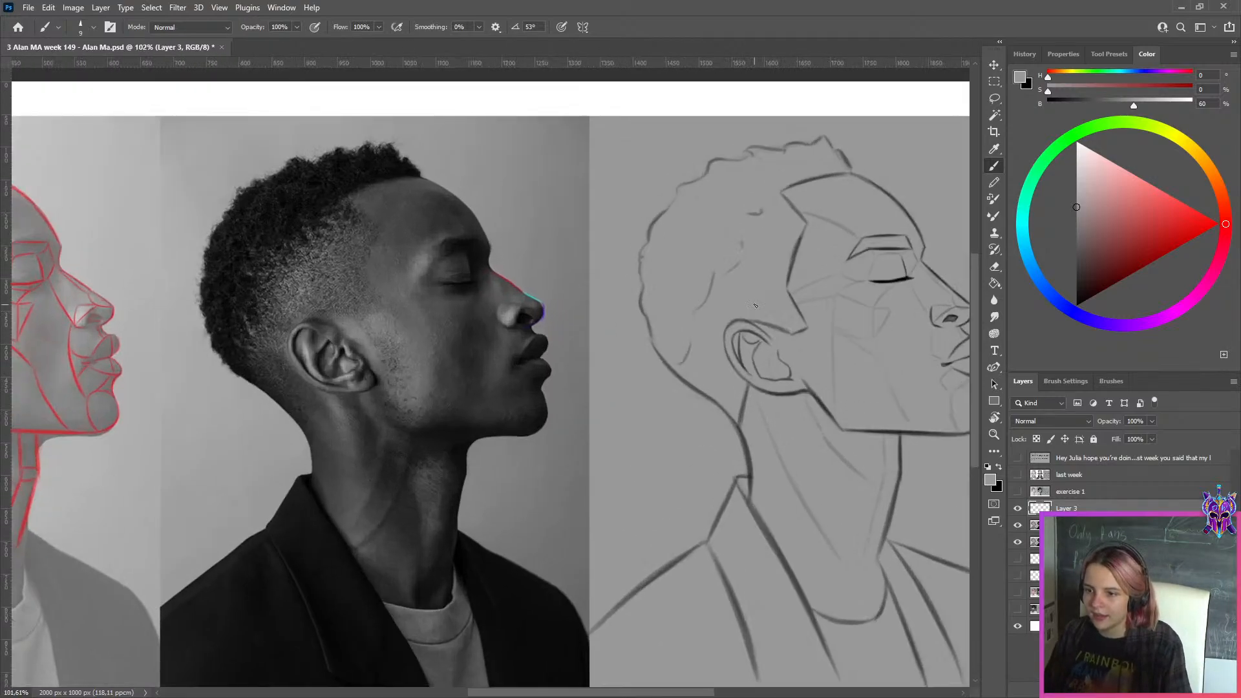
scroll(720, 320, down, 3)
scroll(579, 291, up, 5)
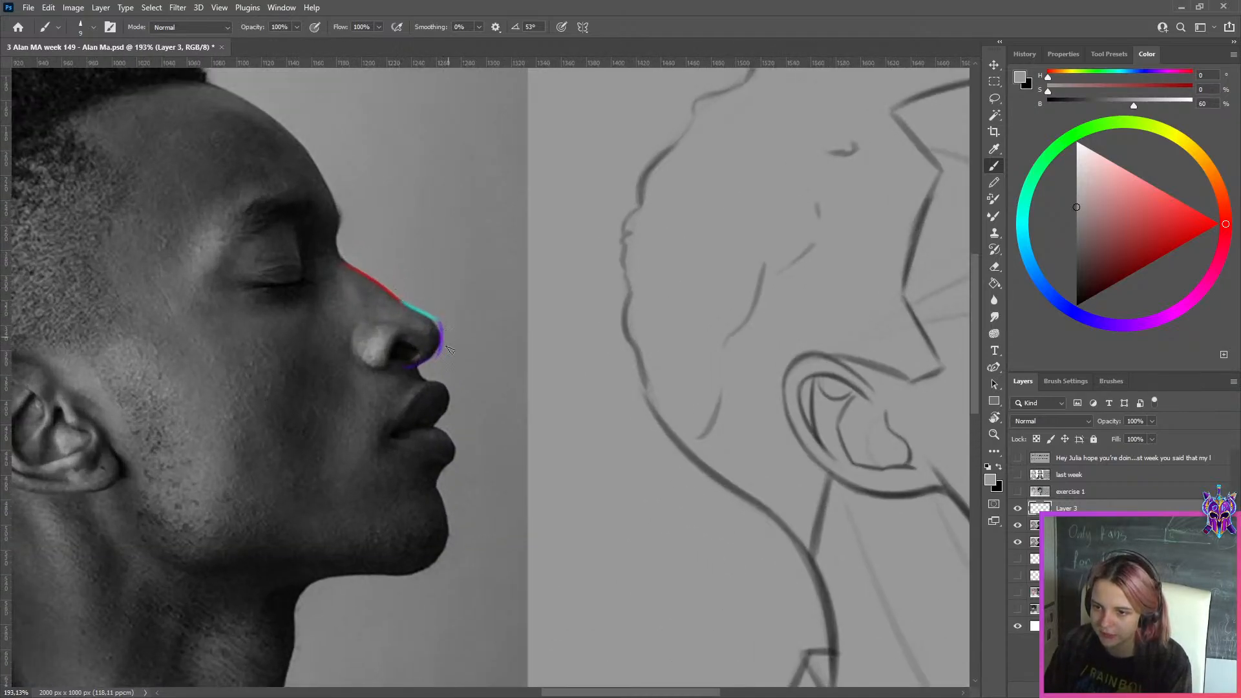
scroll(394, 298, down, 4)
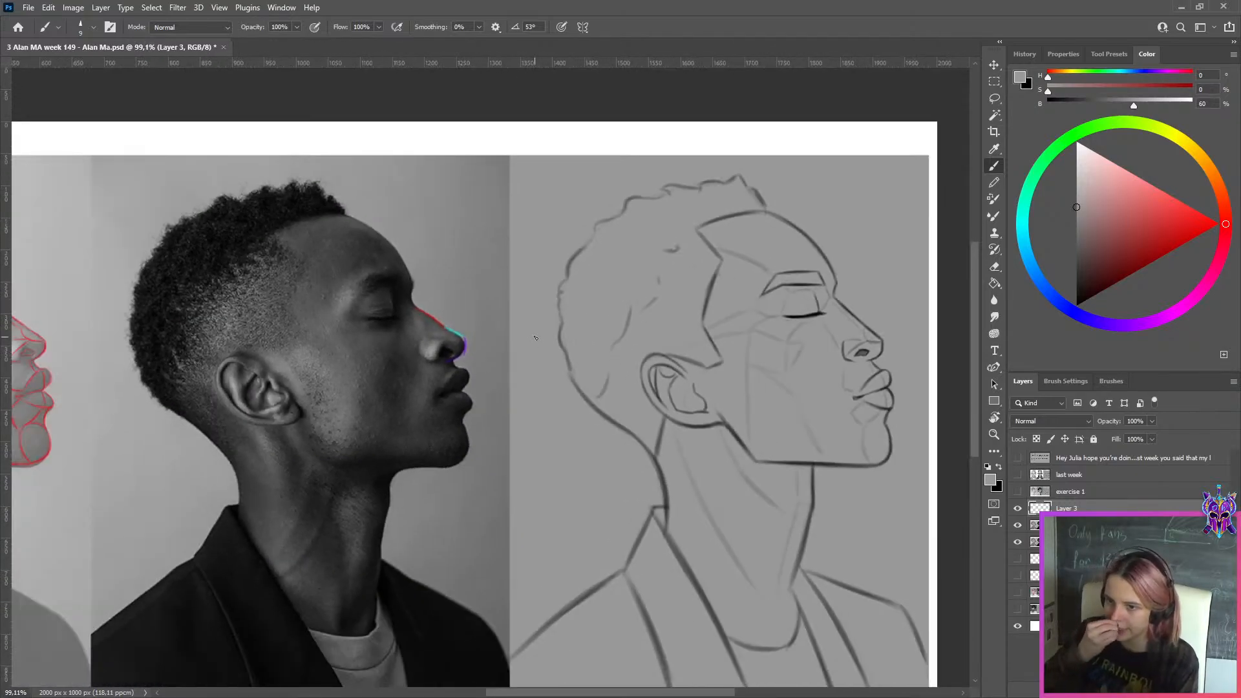
scroll(669, 251, down, 3)
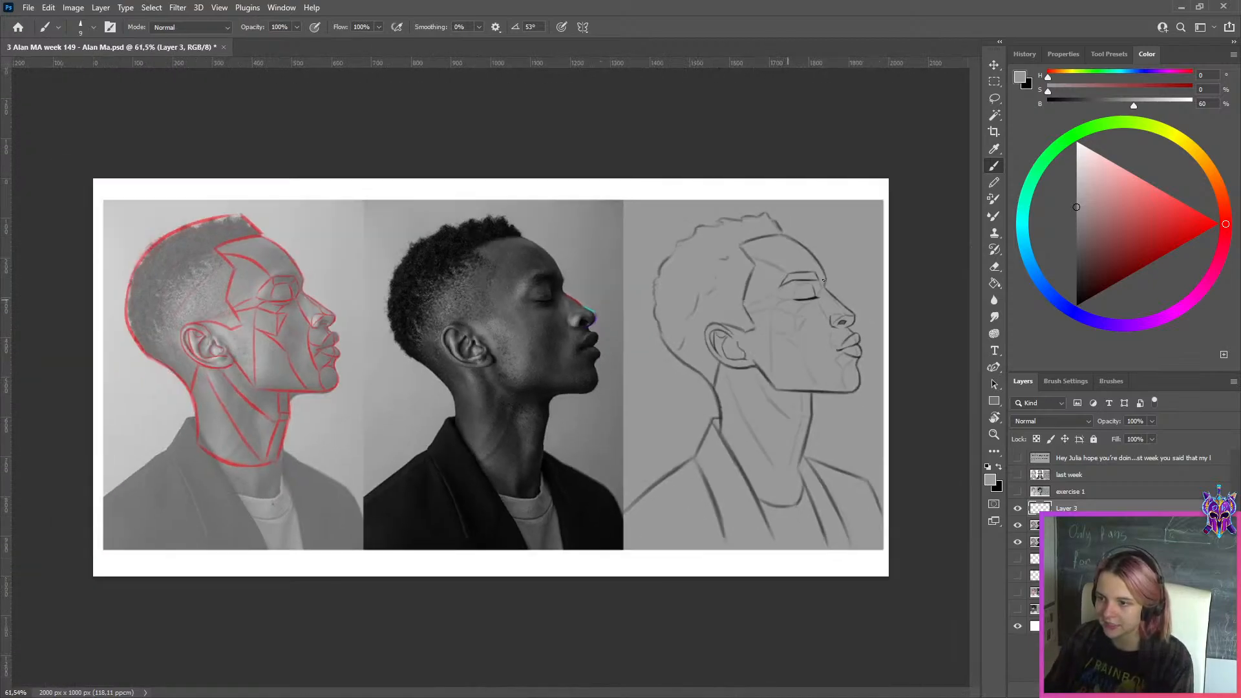
scroll(728, 280, up, 2)
scroll(735, 349, down, 1)
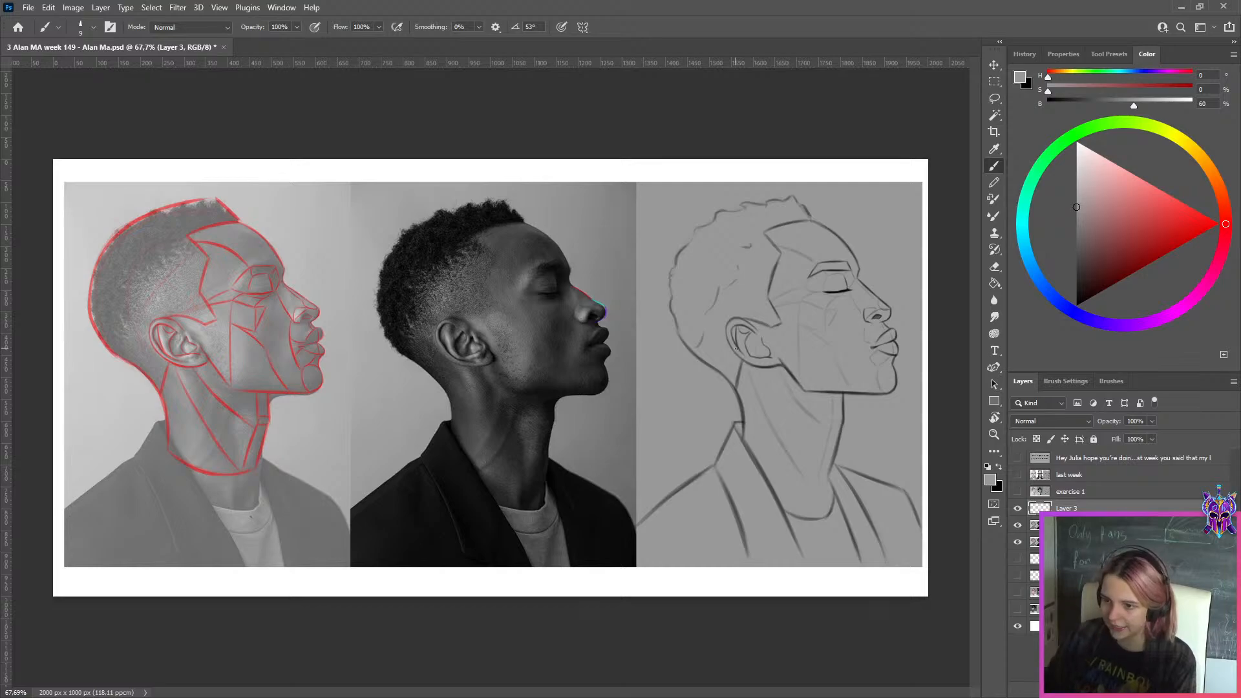
click(1018, 508)
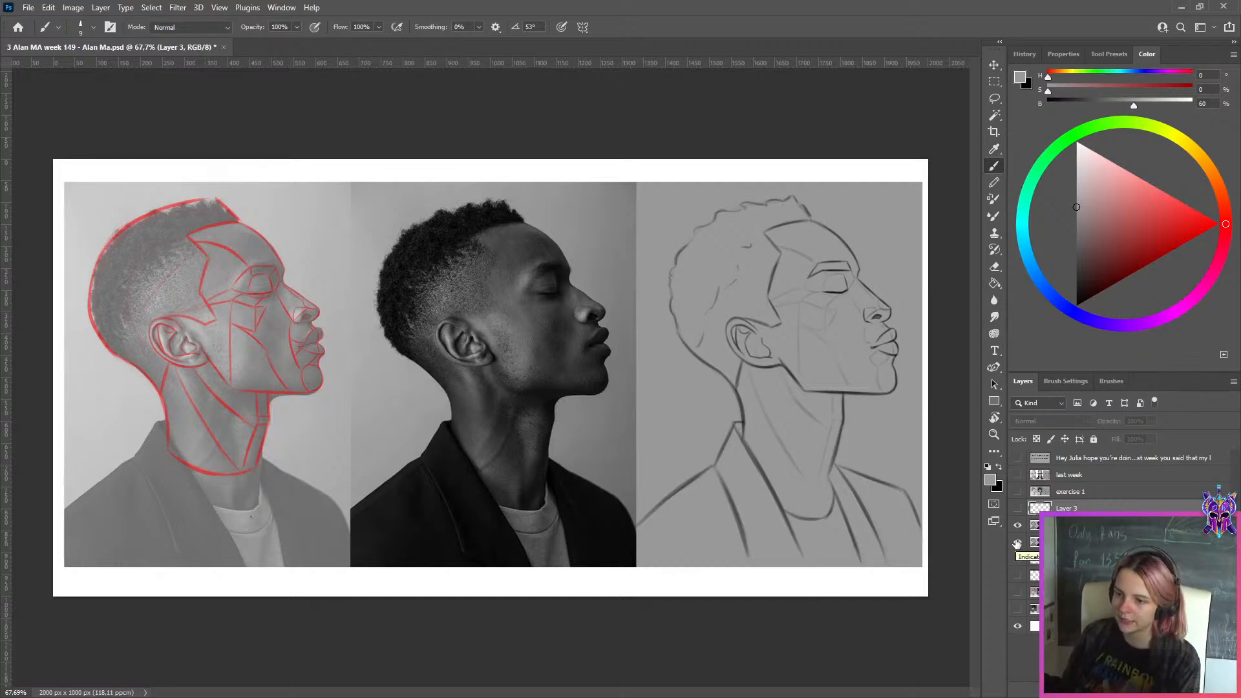
scroll(607, 340, up, 3)
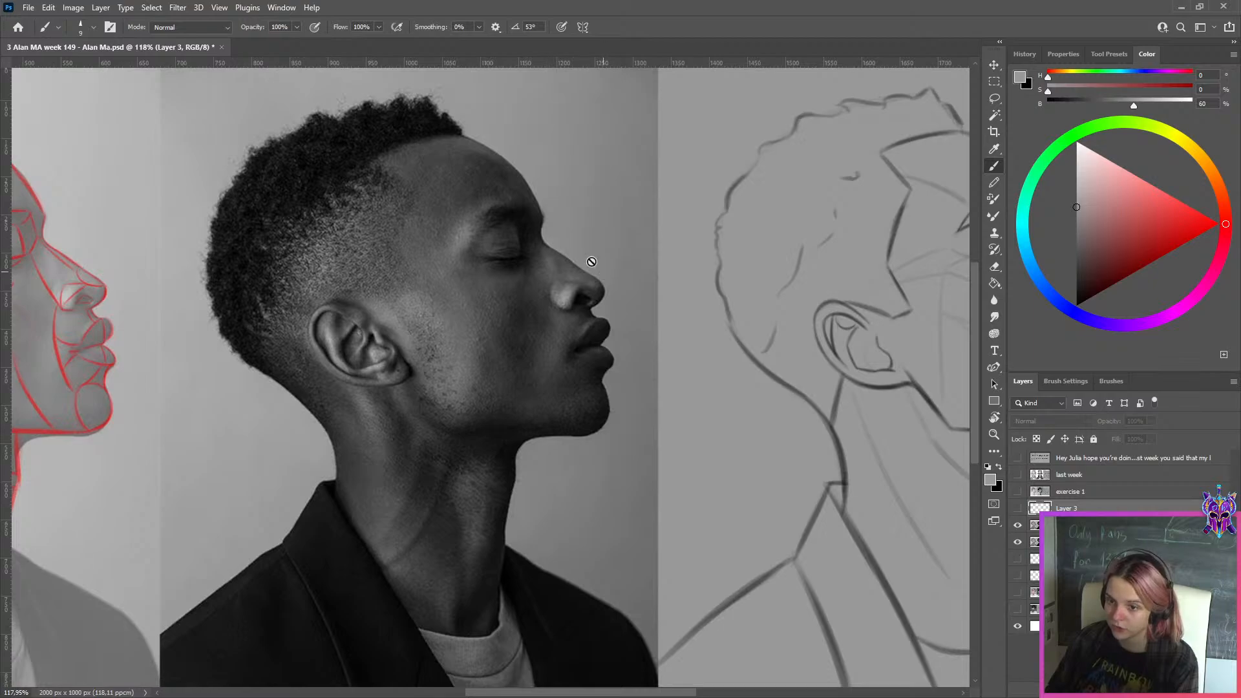
scroll(598, 260, down, 2)
Hide the profile study layers and show the front-facing portrait with its original and corrected sketches to compare them
click(1018, 525)
click(1018, 541)
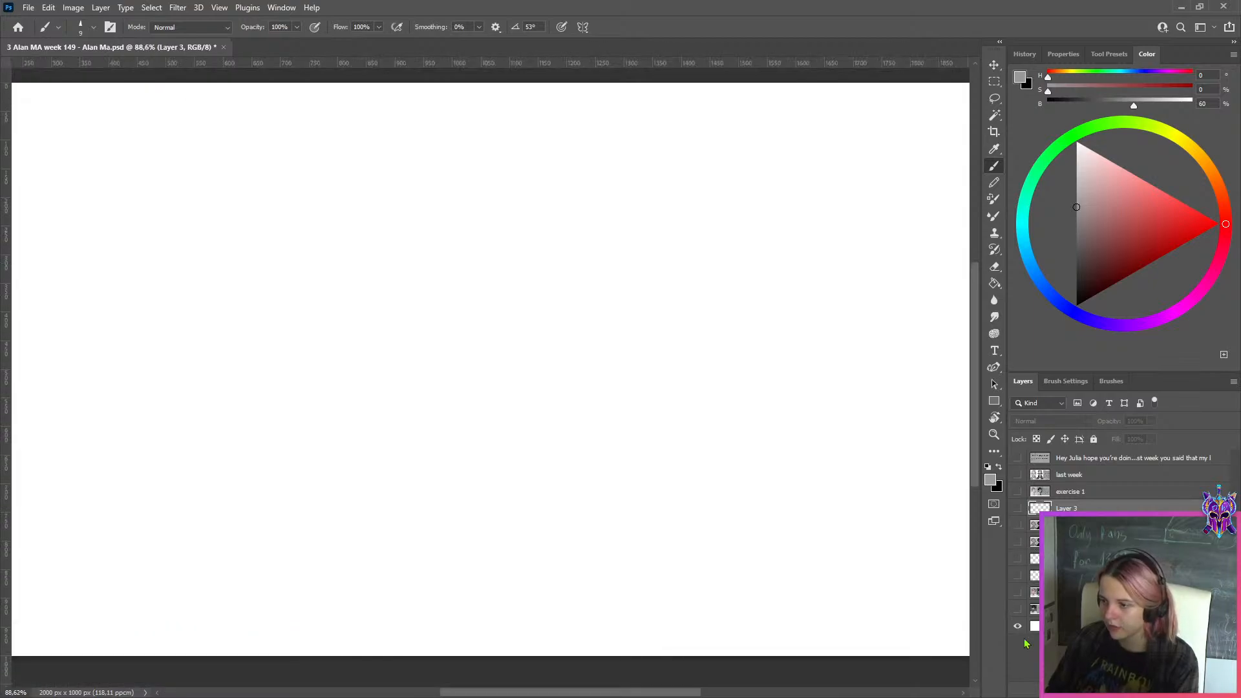
click(1018, 609)
click(1019, 592)
scroll(846, 341, down, 4)
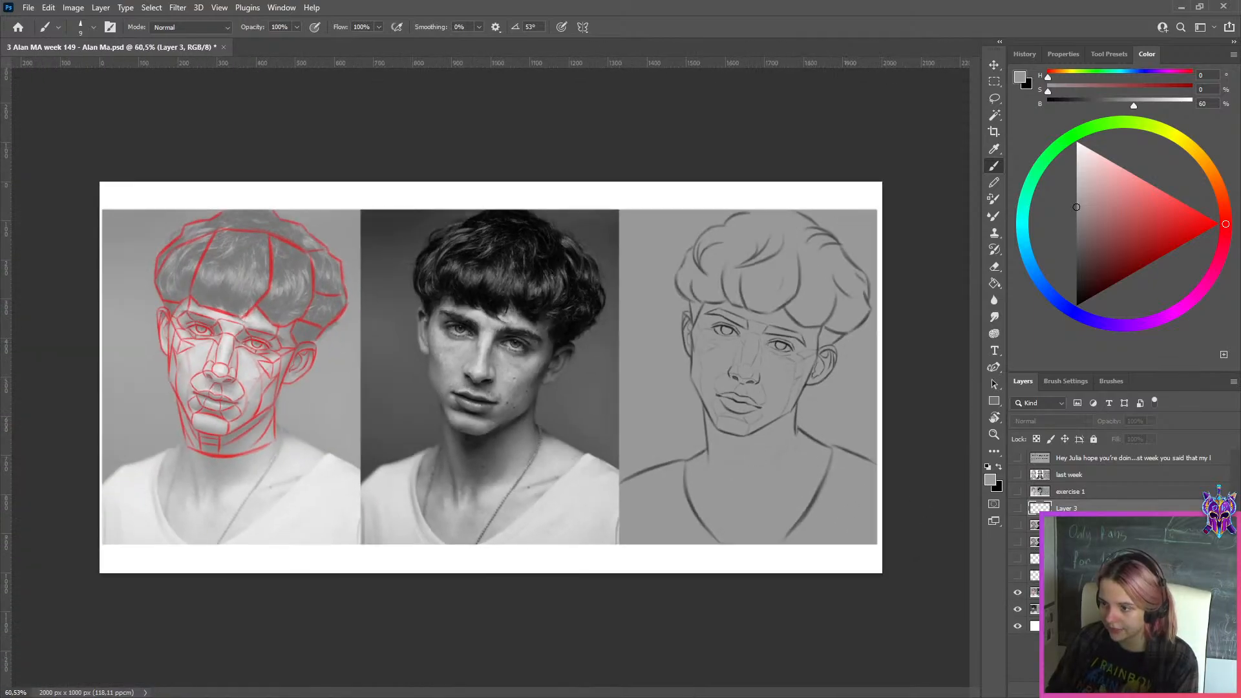
click(1021, 580)
click(1018, 592)
scroll(848, 470, up, 3)
scroll(756, 271, down, 2)
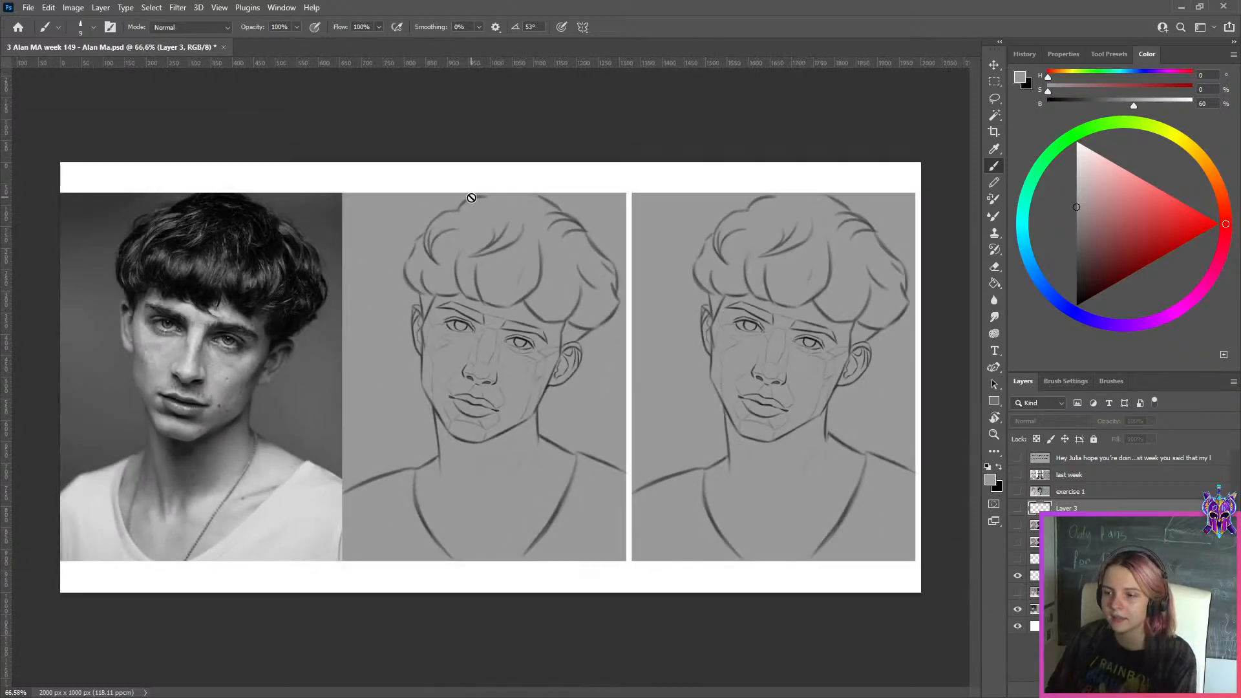
scroll(808, 188, up, 2)
scroll(813, 190, down, 2)
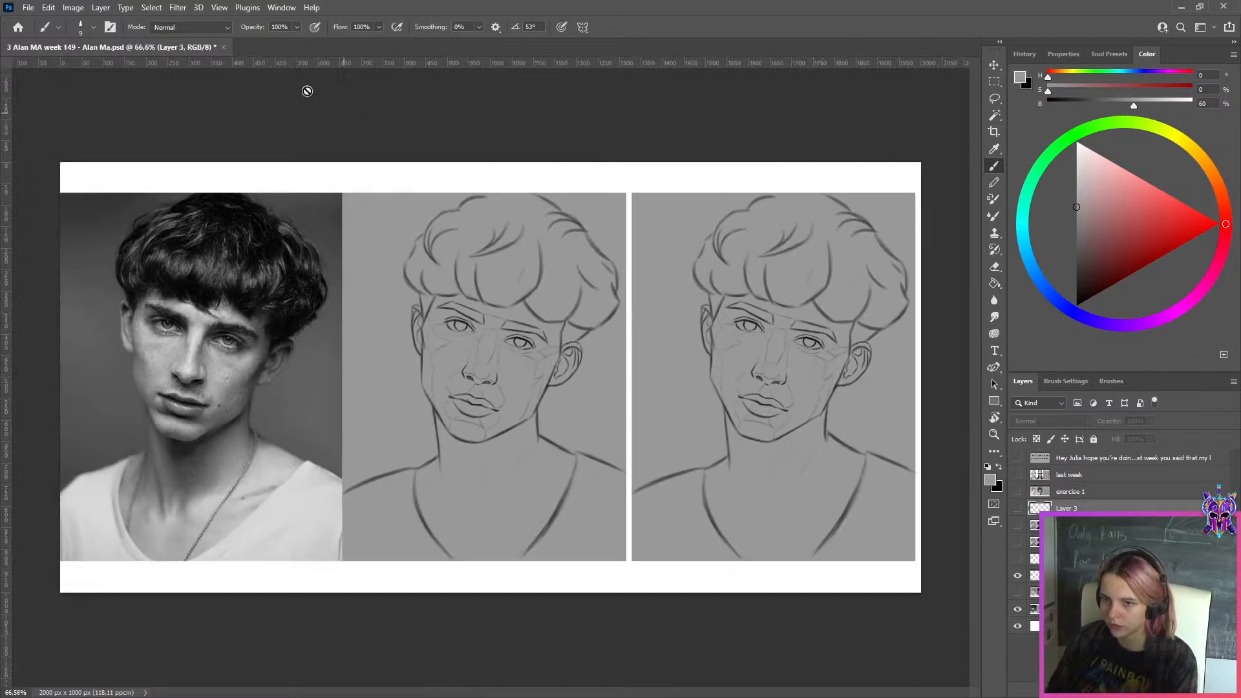
Close the student's PSD document without saving changes and return to the WEEK 149 folder in File Explorer
click(224, 47)
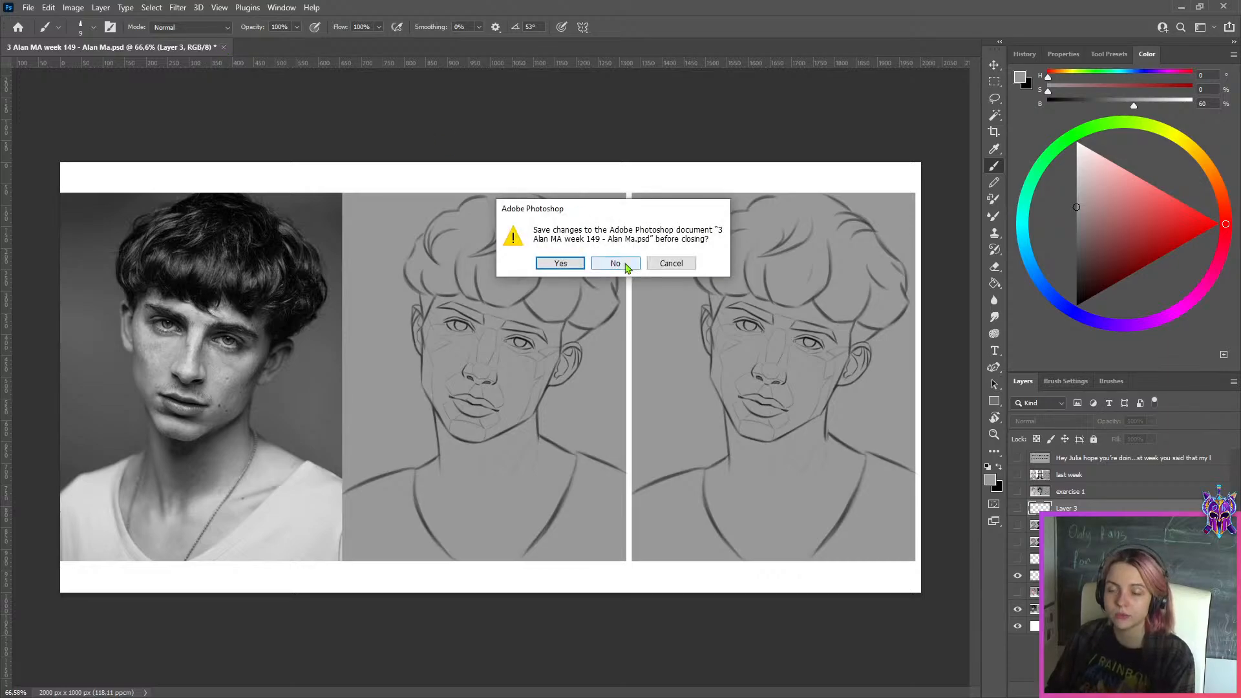
click(615, 264)
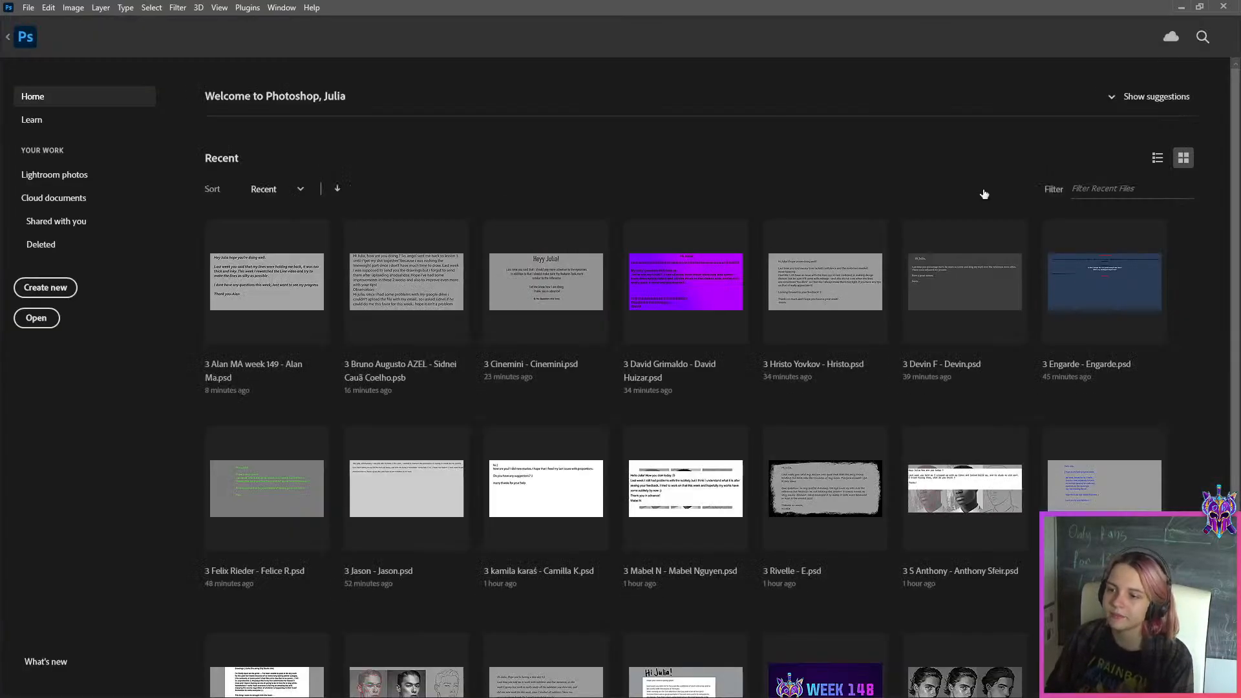
click(1183, 6)
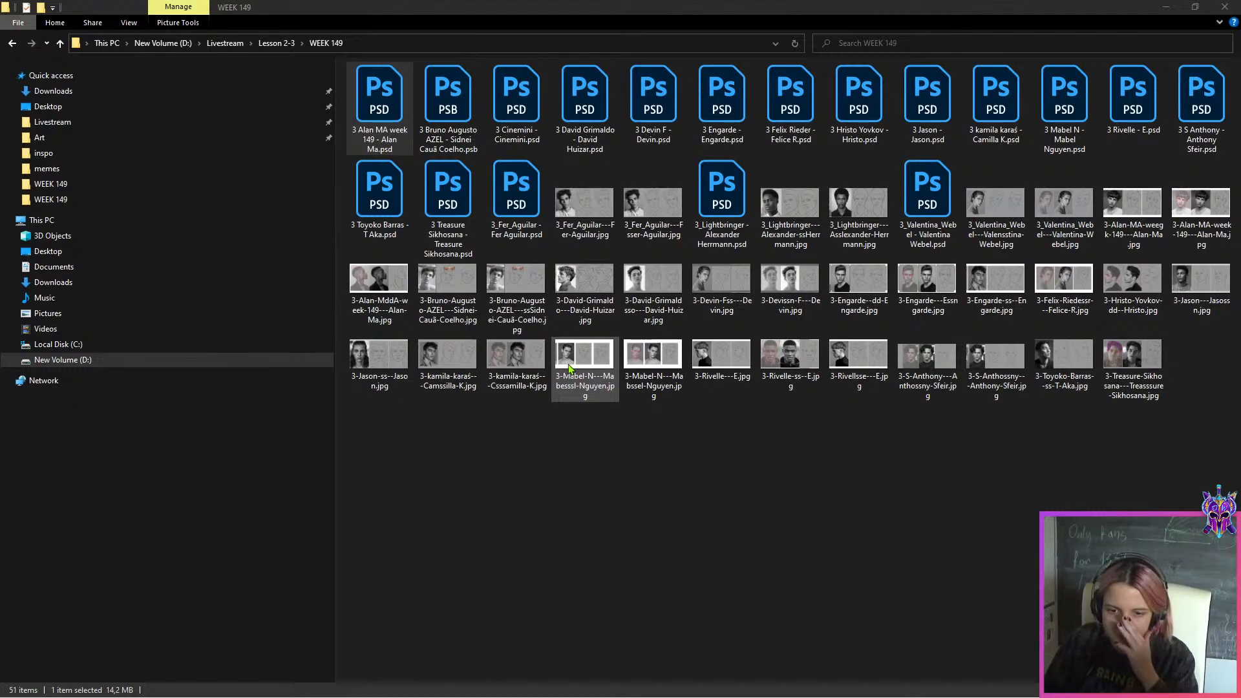
Open the student's PSB file in Photoshop, hide the message and background layers, and show the portrait study with its corrections for inspection
click(457, 141)
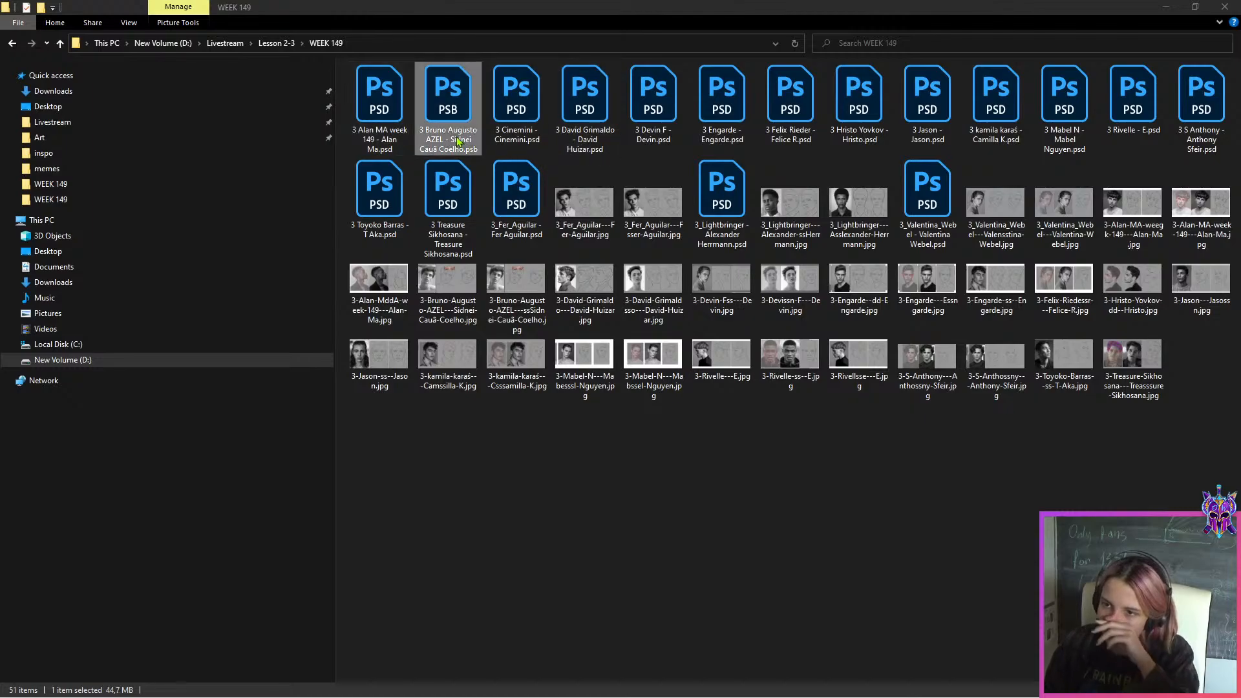
double_click(458, 141)
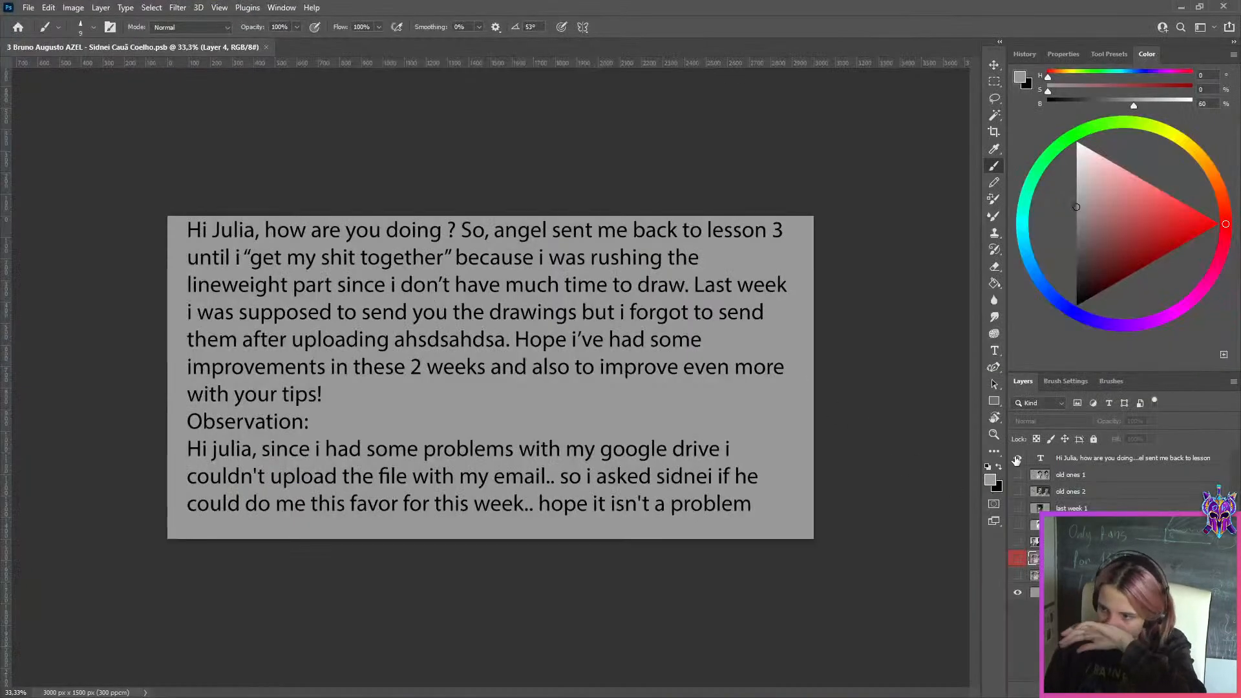
click(1016, 459)
click(1018, 592)
click(1017, 575)
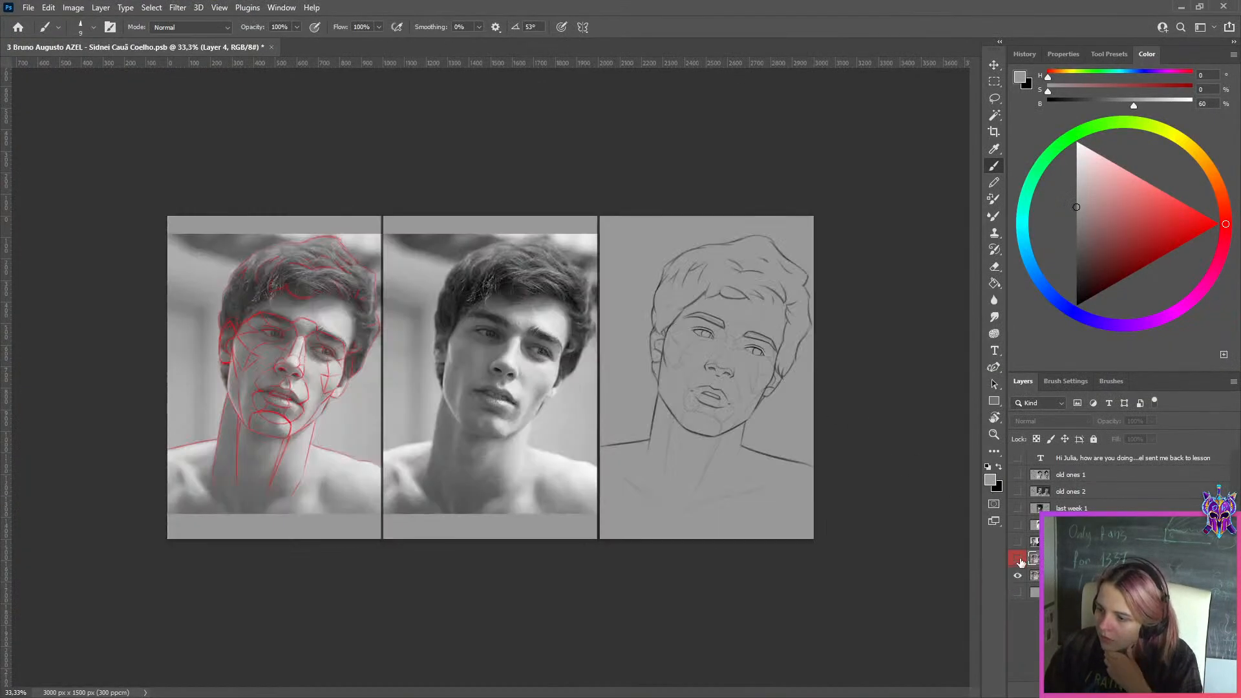
click(1019, 561)
drag(557, 370, 781, 386)
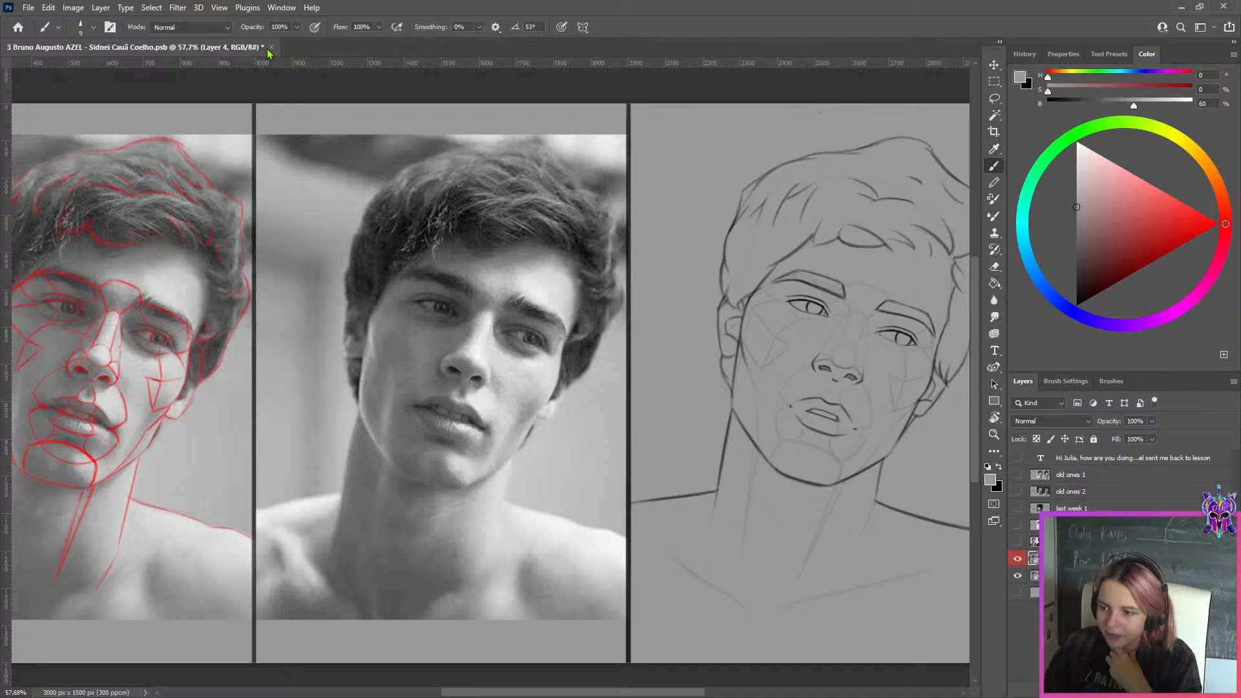
Show the "old ones 1" layer and view the older shaded portrait beside its reference photo
click(1029, 479)
click(1018, 476)
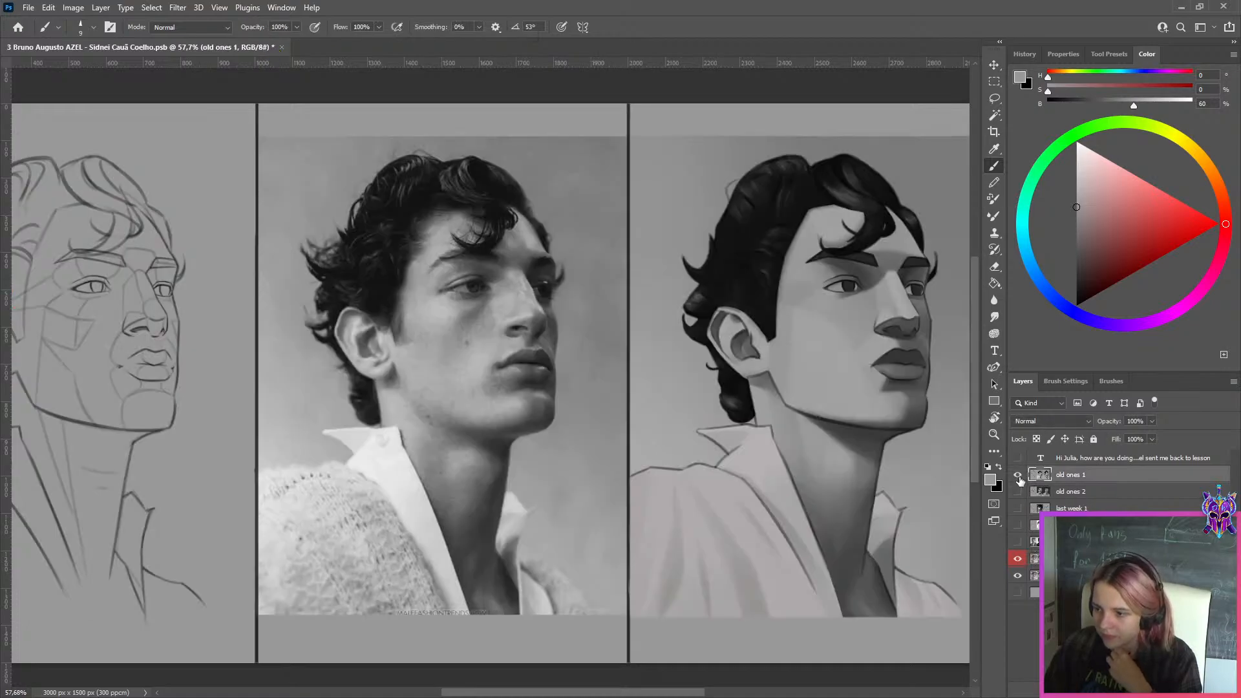
scroll(140, 423, down, 1)
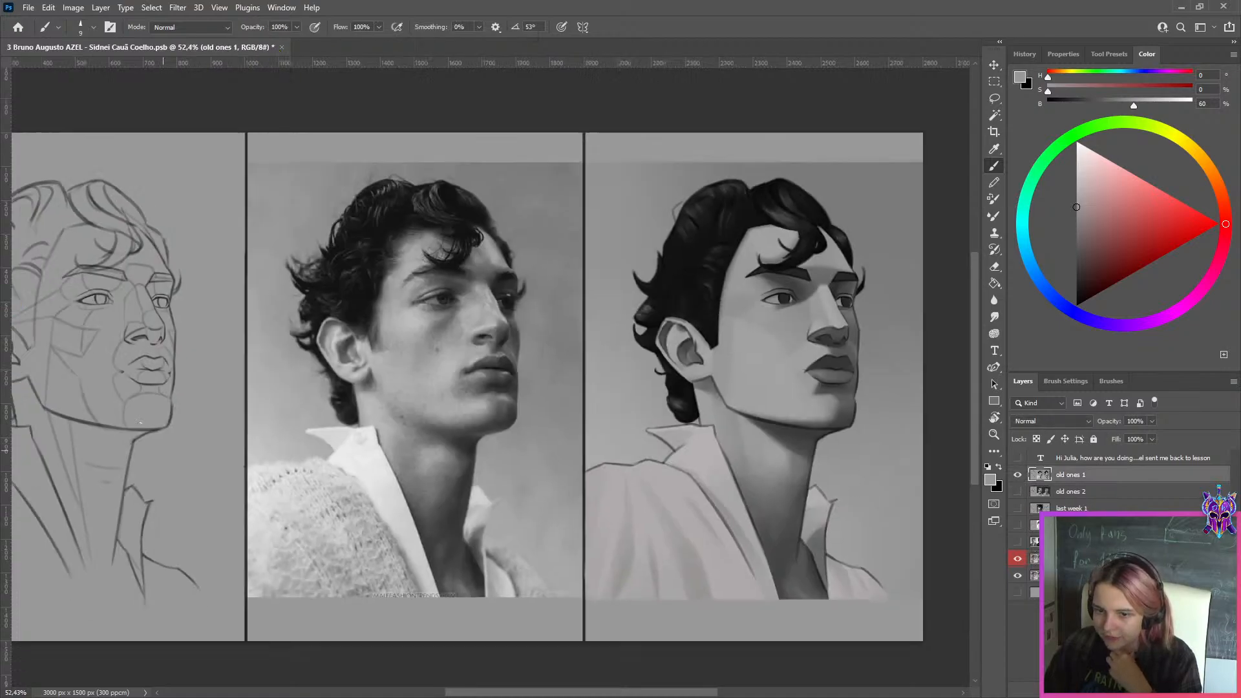
Close the PSB file, discarding its changes, and go back to the WEEK 149 folder in File Explorer
click(282, 47)
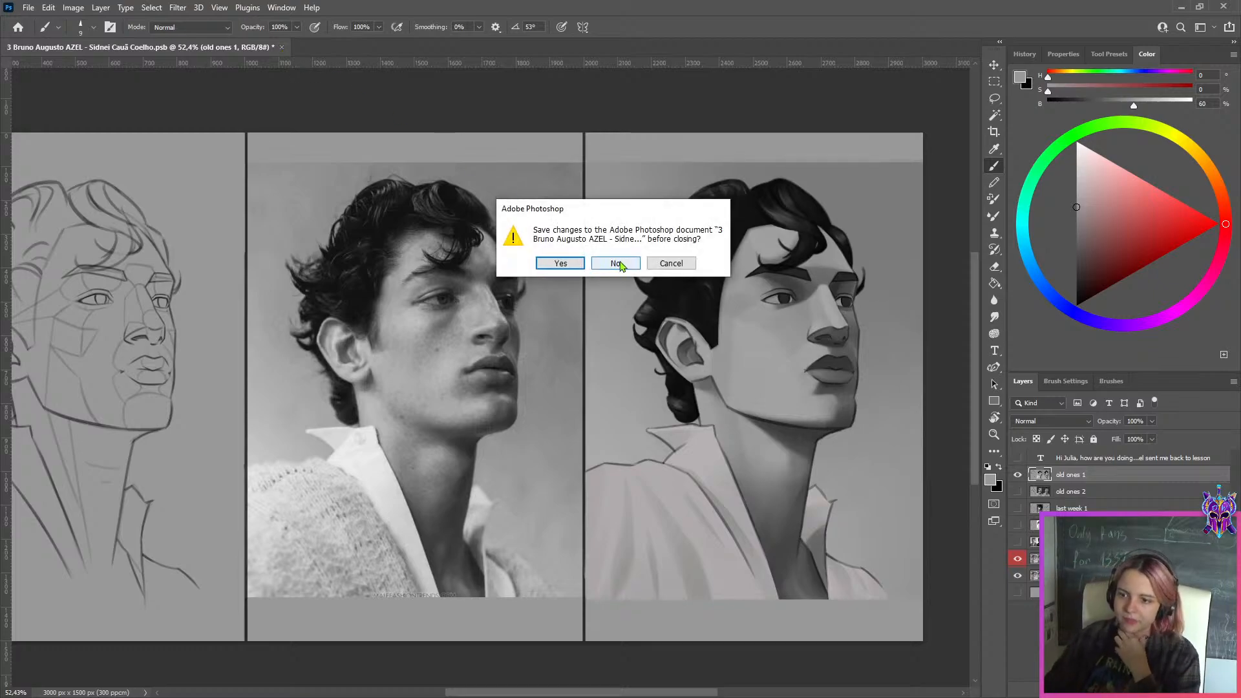
click(617, 264)
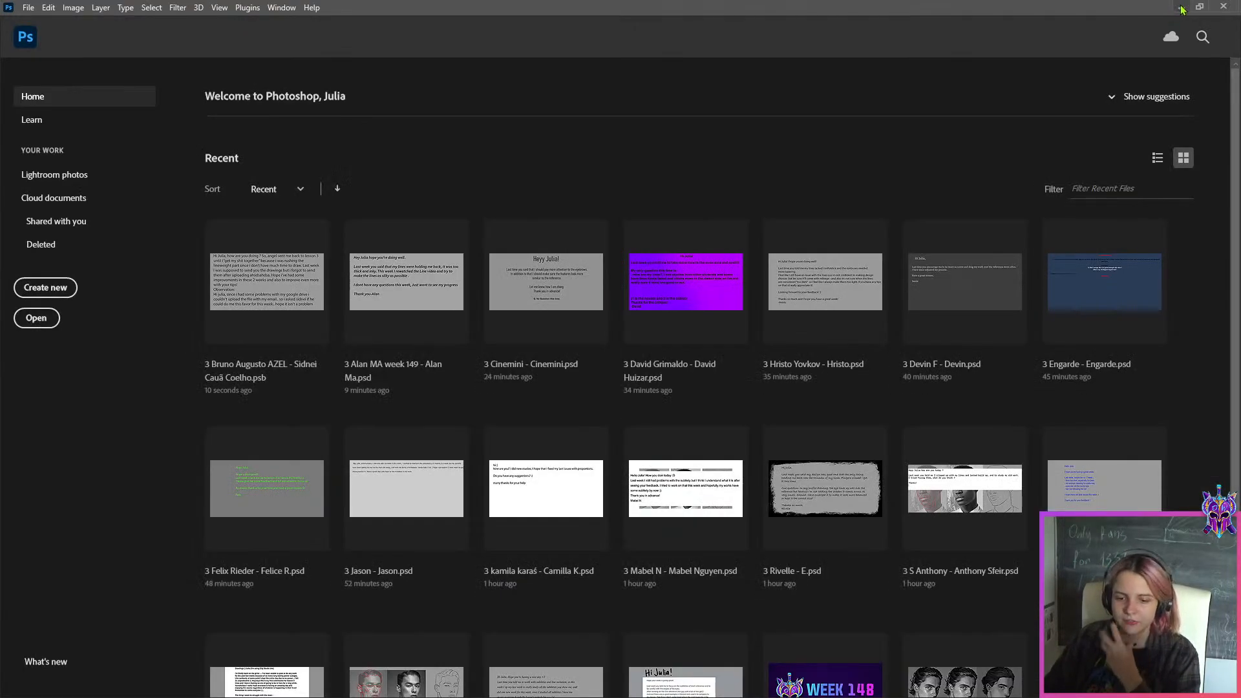
click(1179, 7)
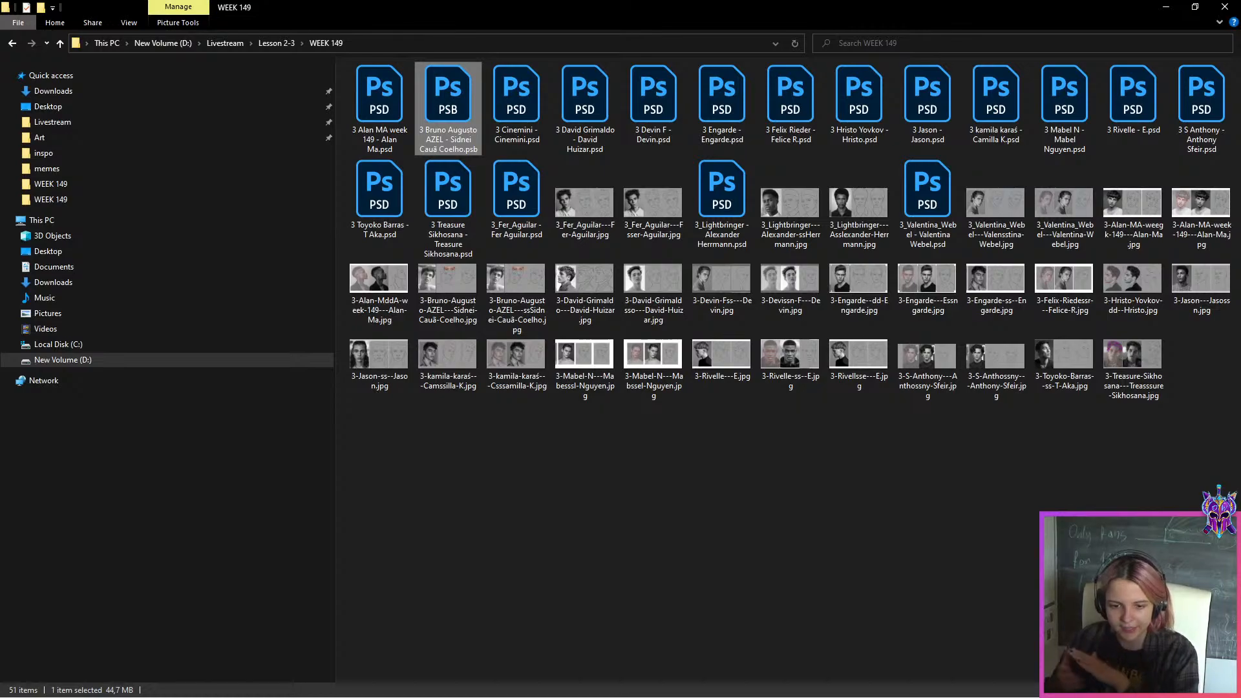